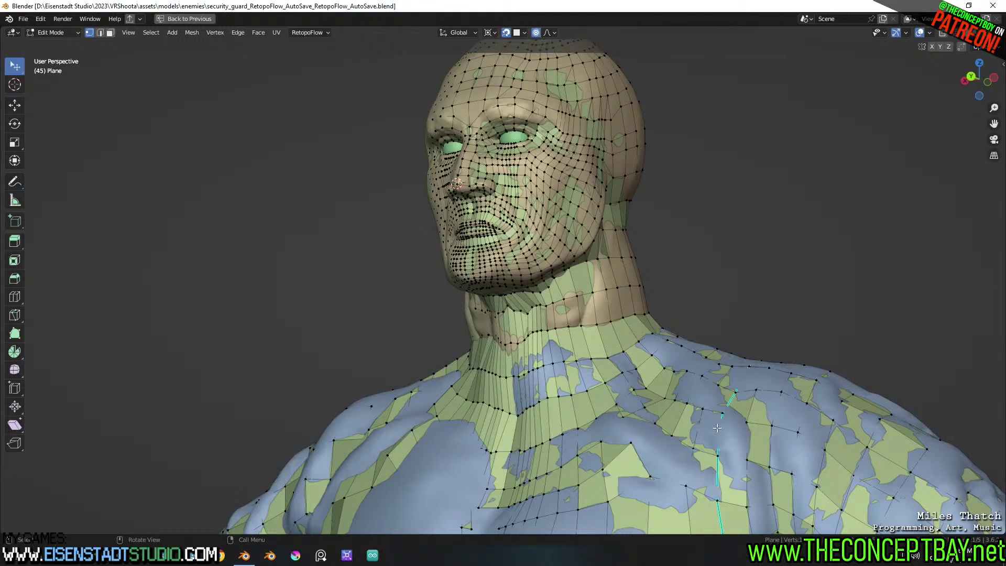
# Hide the sculpted head object and return to editing the retopology mesh in edge selection mode
pyautogui.moveTo(646, 241); pyautogui.dragTo(586, 196, button='middle')
pyautogui.scroll(2, 566, 181)
pyautogui.press('Tab')
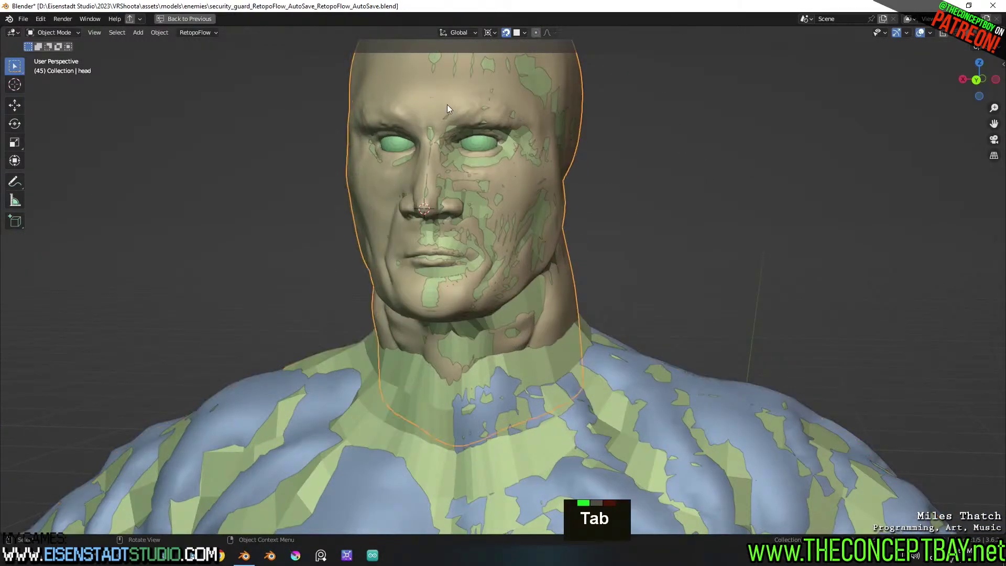
pyautogui.press('h')
pyautogui.press('Tab')
pyautogui.keyDown('shift'); pyautogui.moveTo(496, 147); pyautogui.dragTo(507, 204, button='middle'); pyautogui.keyUp('shift')
pyautogui.press('2')
pyautogui.keyDown('alt'); pyautogui.click(413, 251); pyautogui.keyUp('alt')
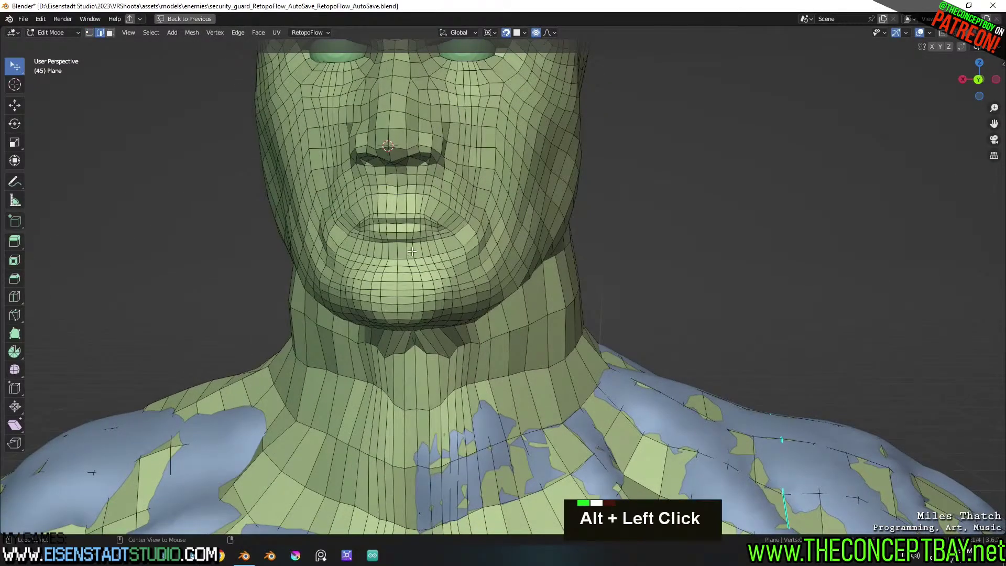
pyautogui.keyDown('alt'); pyautogui.keyDown('shift'); pyautogui.click(380, 252); pyautogui.keyUp('shift'); pyautogui.keyUp('alt')
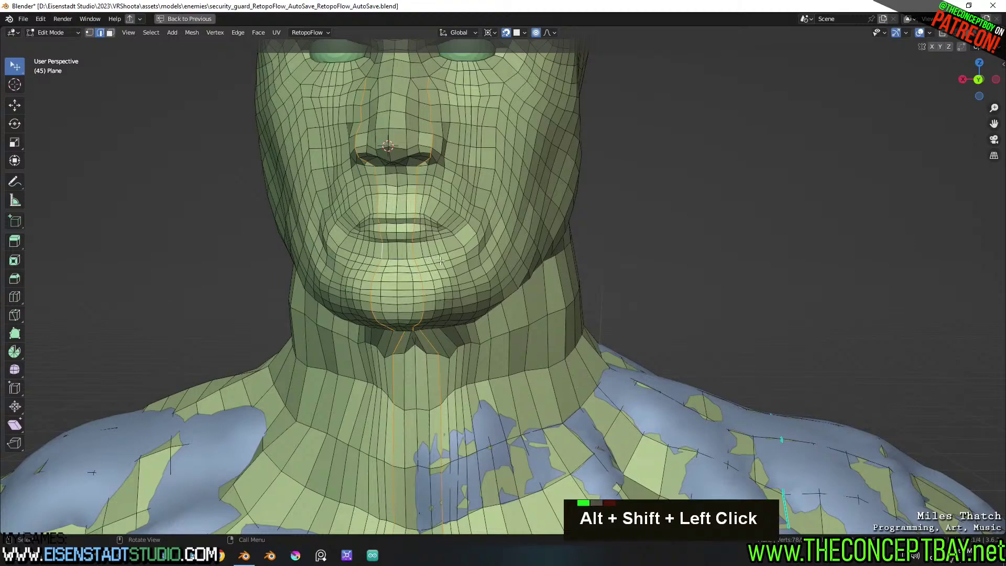
pyautogui.scroll(-4, 438, 260)
pyautogui.scroll(2, 439, 261)
pyautogui.moveTo(439, 261); pyautogui.dragTo(468, 313, button='middle')
# Dissolve the neighbouring edge loops that wrap around the chin below the lips and run up both cheeks to the temples
pyautogui.keyDown('alt'); pyautogui.click(459, 258); pyautogui.keyUp('alt')
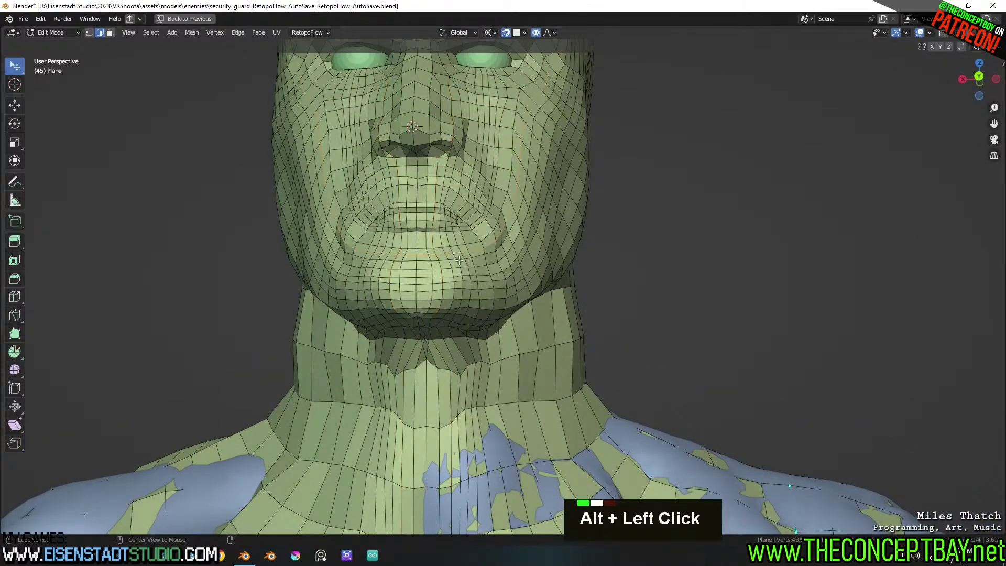
pyautogui.scroll(-1, 517, 220)
pyautogui.moveTo(516, 220); pyautogui.dragTo(503, 251, button='middle')
pyautogui.keyDown('shift'); pyautogui.moveTo(503, 252); pyautogui.dragTo(453, 354, button='middle'); pyautogui.keyUp('shift')
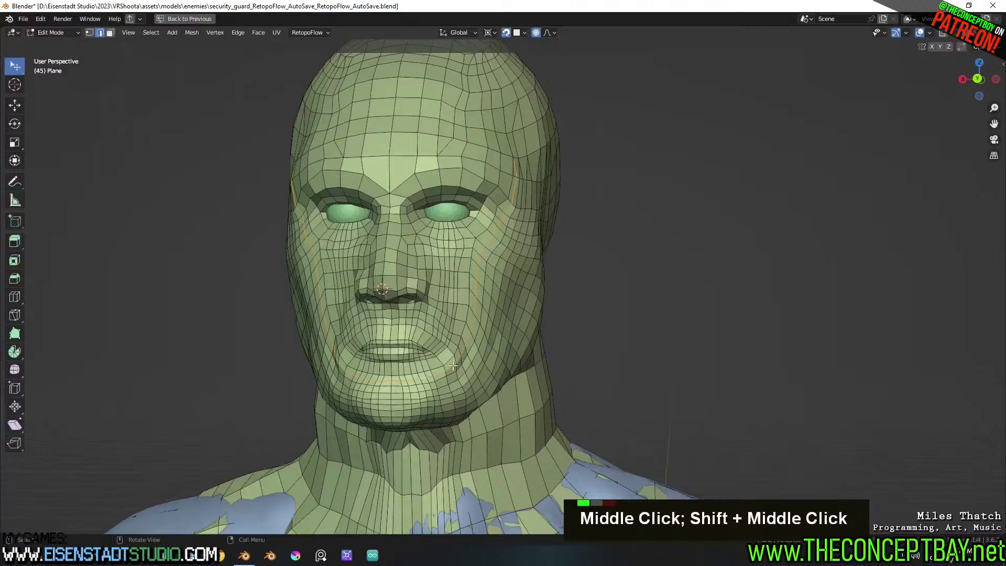
pyautogui.keyDown('alt'); pyautogui.keyDown('shift'); pyautogui.click(428, 394); pyautogui.keyUp('shift'); pyautogui.keyUp('alt')
pyautogui.keyDown('alt'); pyautogui.keyDown('shift'); pyautogui.click(431, 400); pyautogui.keyUp('shift'); pyautogui.keyUp('alt')
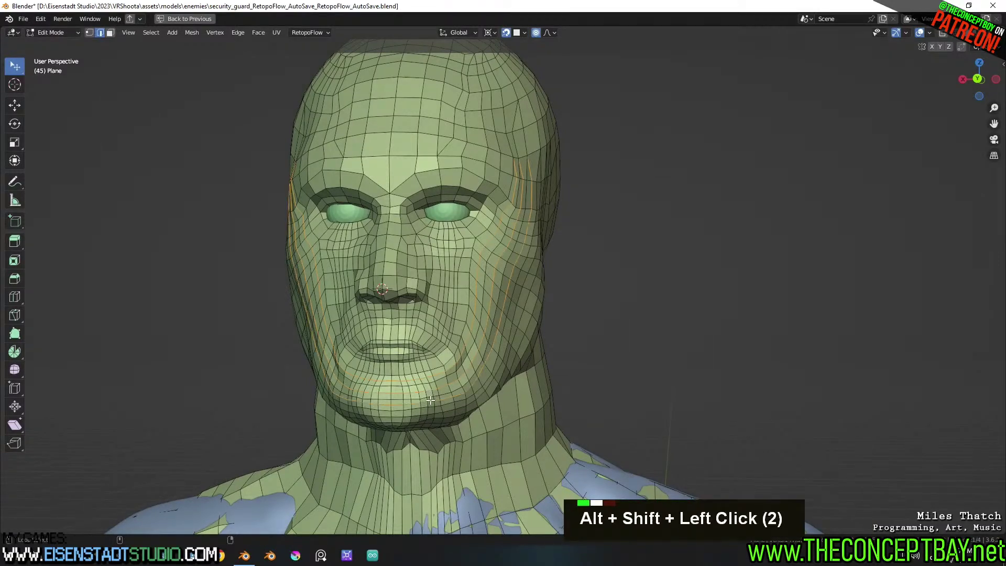
pyautogui.keyDown('alt'); pyautogui.keyDown('shift'); pyautogui.click(431, 409); pyautogui.keyUp('shift'); pyautogui.keyUp('alt')
pyautogui.press('x')
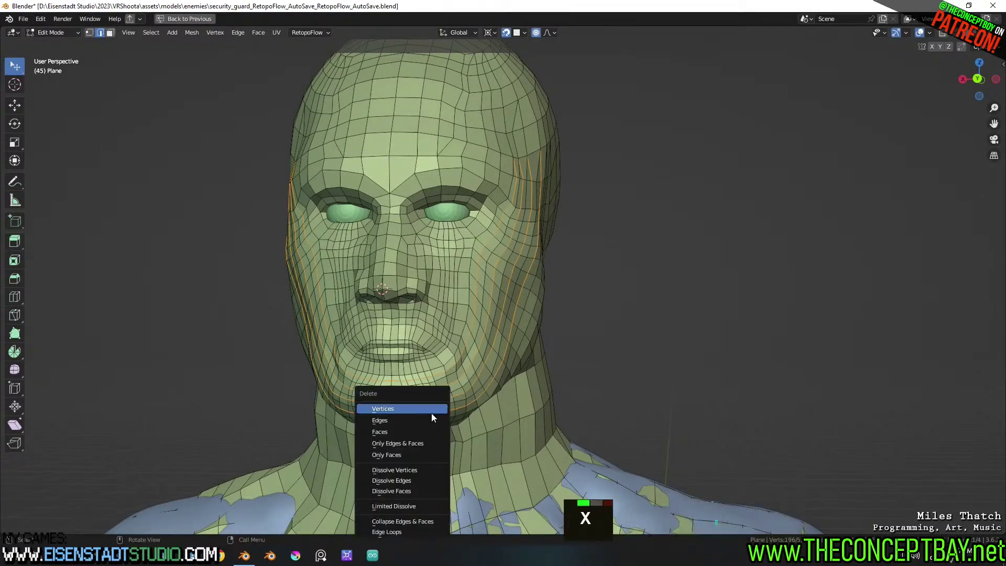
pyautogui.click(392, 481)
pyautogui.moveTo(431, 472); pyautogui.dragTo(437, 341, button='middle')
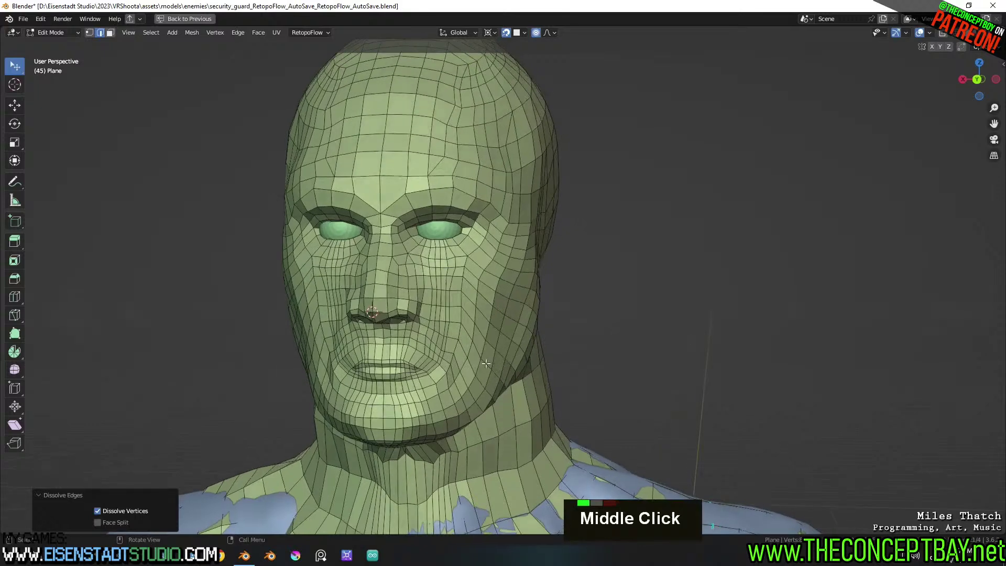
# Merge the doubled vertices at the character's right mouth corner using At Last
pyautogui.scroll(2, 436, 341)
pyautogui.keyDown('alt'); pyautogui.click(402, 354); pyautogui.keyUp('alt')
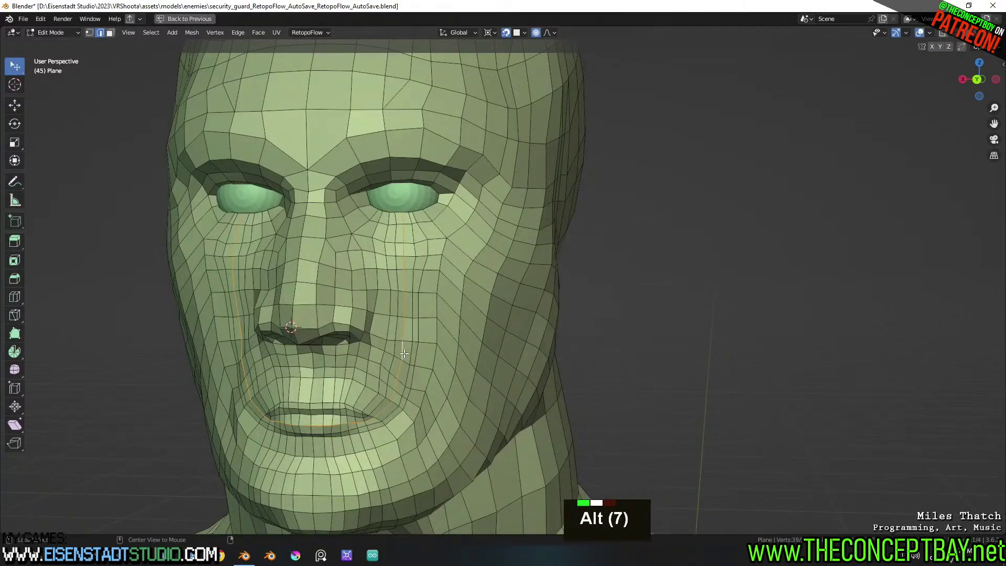
pyautogui.press('1')
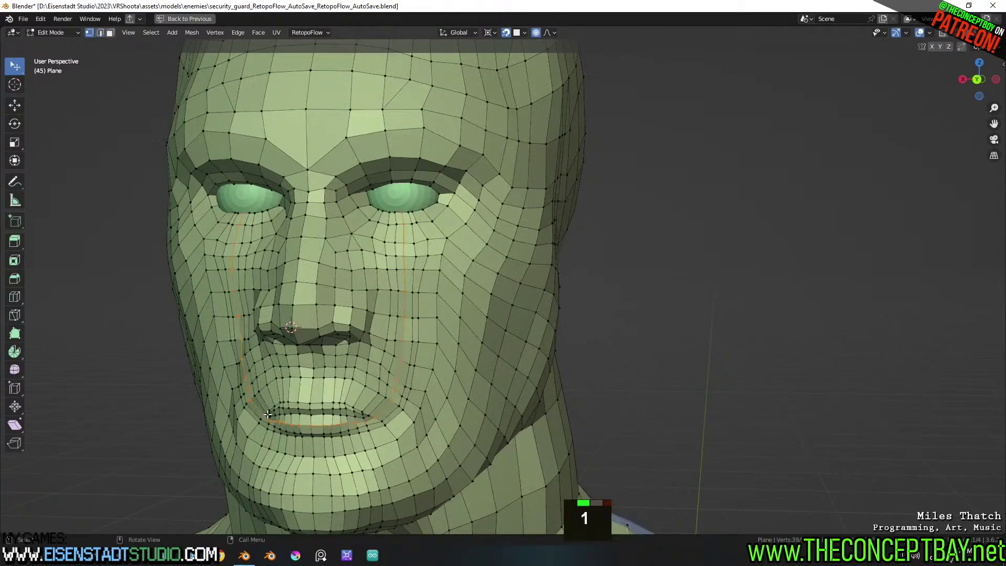
pyautogui.keyDown('shift'); pyautogui.click(266, 411); pyautogui.keyUp('shift')
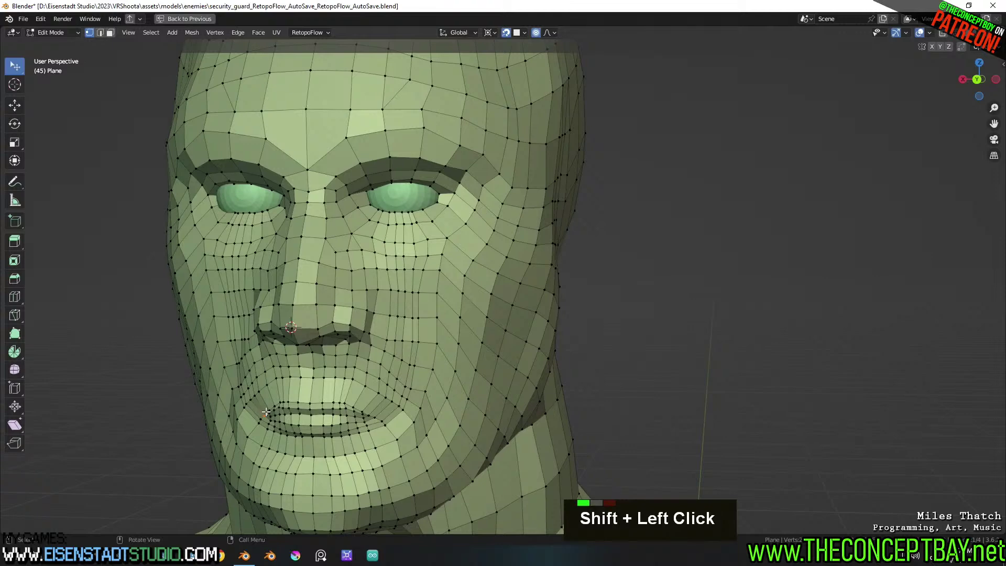
pyautogui.press('m')
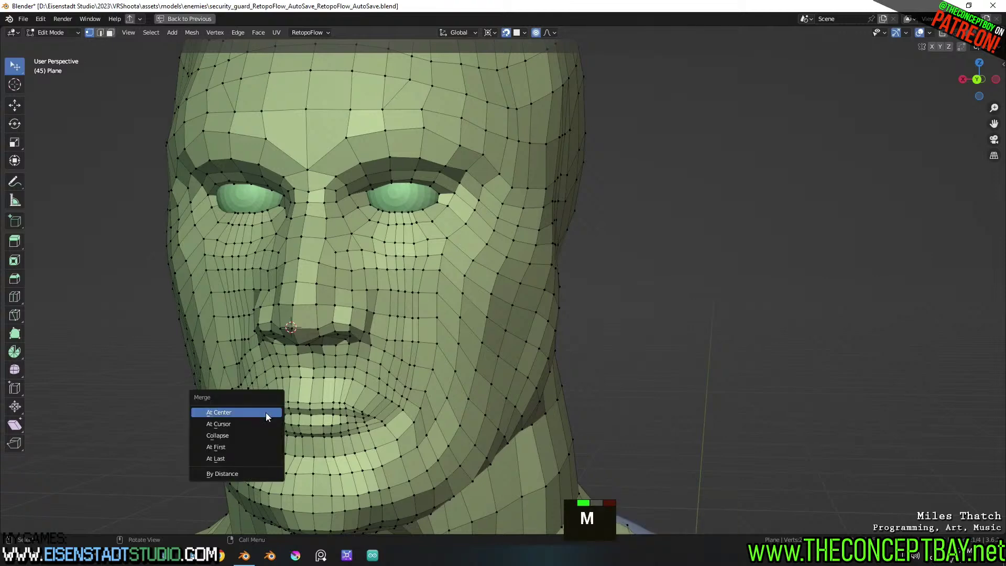
pyautogui.click(260, 458)
# Merge the matching vertices at the character's left mouth corner using At Last
pyautogui.moveTo(376, 413); pyautogui.dragTo(430, 402, button='middle')
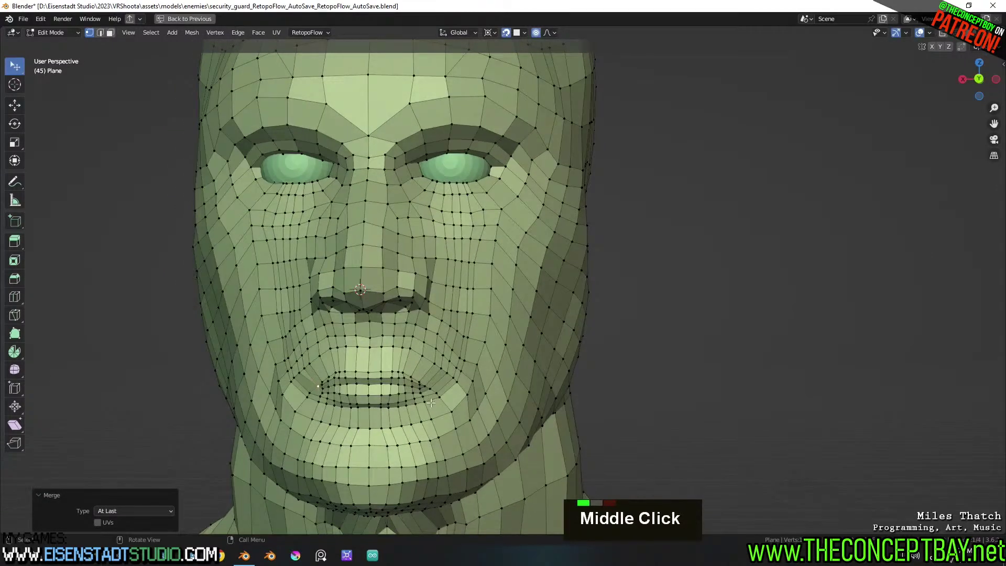
pyautogui.keyDown('shift'); pyautogui.click(427, 385); pyautogui.keyUp('shift')
pyautogui.press('m')
pyautogui.click(426, 385)
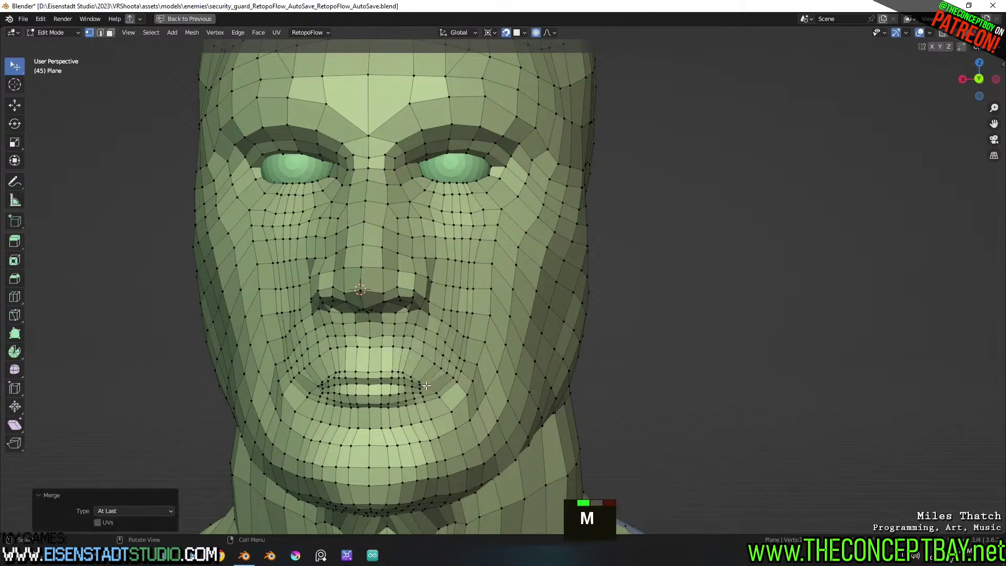
# Dissolve the two edge loops running from the merged mouth corners up the cheeks to the lower eyelids
pyautogui.keyDown('alt'); pyautogui.click(450, 367); pyautogui.keyUp('alt')
pyautogui.keyDown('alt'); pyautogui.keyDown('shift'); pyautogui.click(307, 378); pyautogui.keyUp('shift'); pyautogui.keyUp('alt')
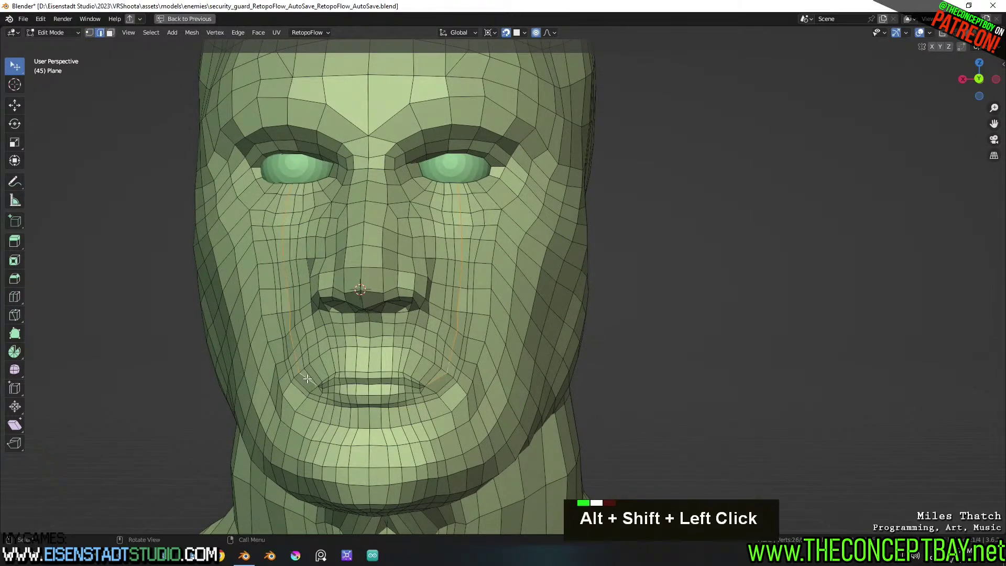
pyautogui.press('x')
pyautogui.click(307, 378)
# Try to dissolve the vertical edge loops passing through both mouth corners from below the eyes to the chin
pyautogui.keyDown('alt'); pyautogui.click(432, 358); pyautogui.keyUp('alt')
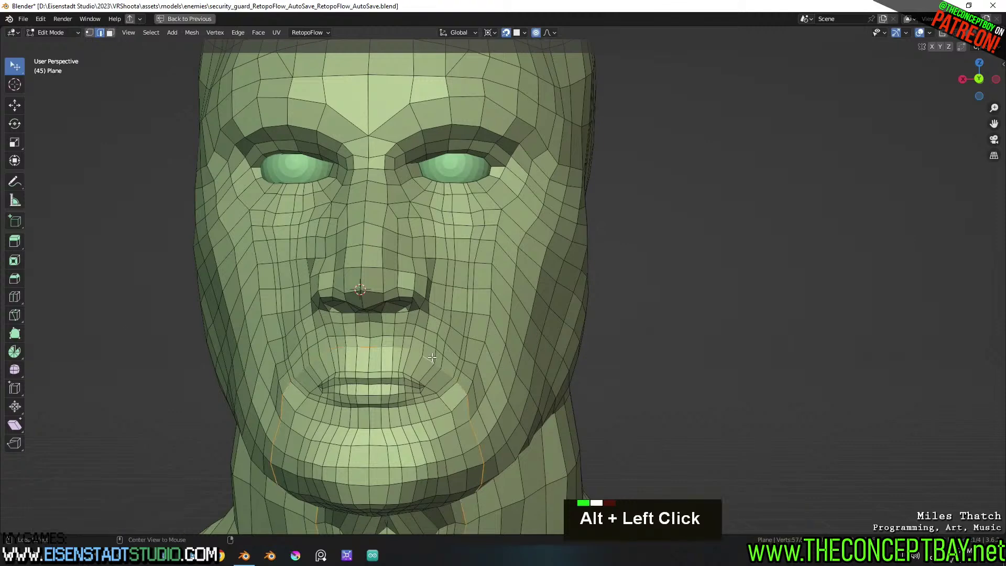
pyautogui.keyDown('alt'); pyautogui.click(433, 358); pyautogui.keyUp('alt')
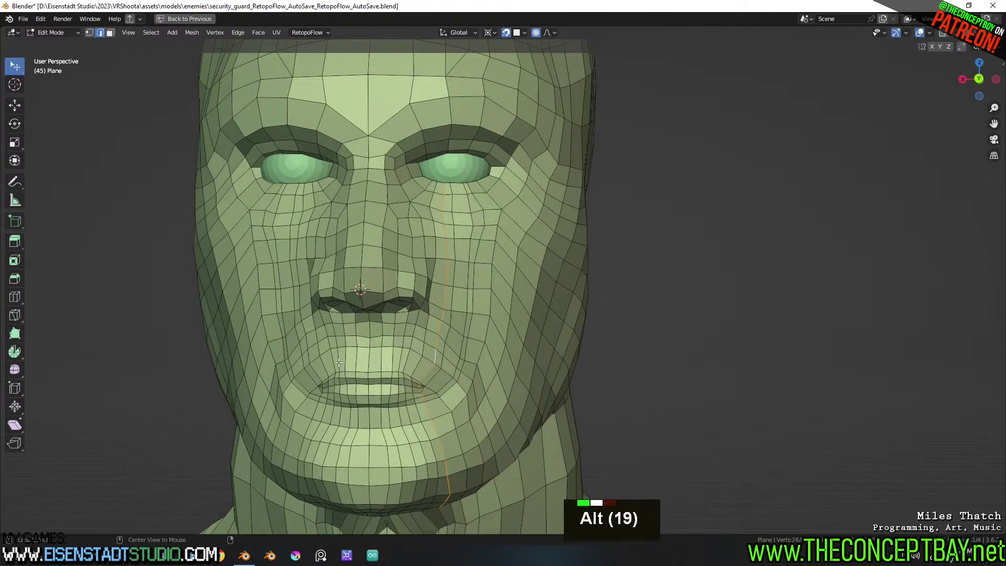
pyautogui.keyDown('alt'); pyautogui.keyDown('shift'); pyautogui.click(315, 371); pyautogui.keyUp('shift'); pyautogui.keyUp('alt')
pyautogui.press('x')
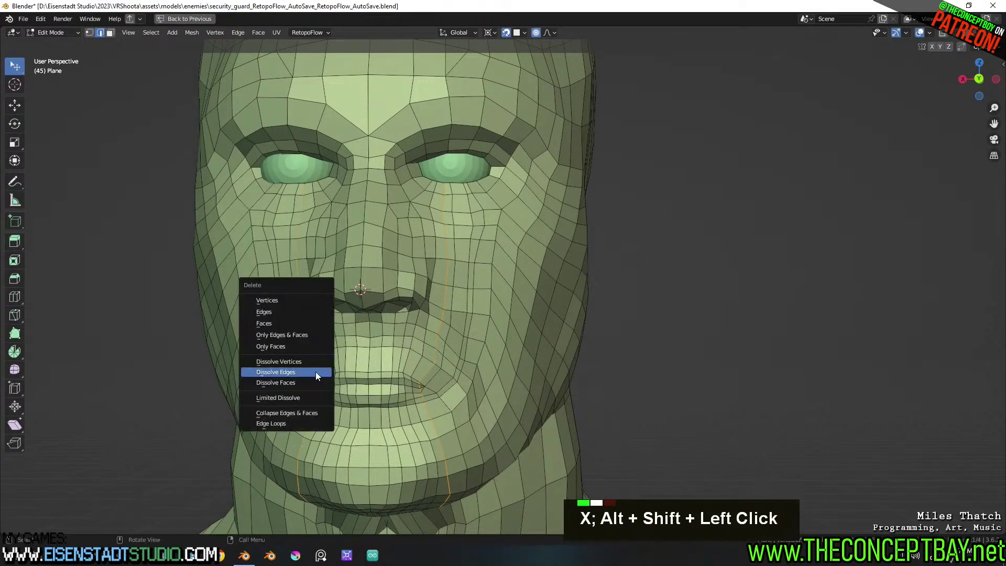
pyautogui.click(315, 372)
pyautogui.moveTo(403, 372); pyautogui.dragTo(446, 361, button='middle')
pyautogui.hotkey('ctrl', 'z')
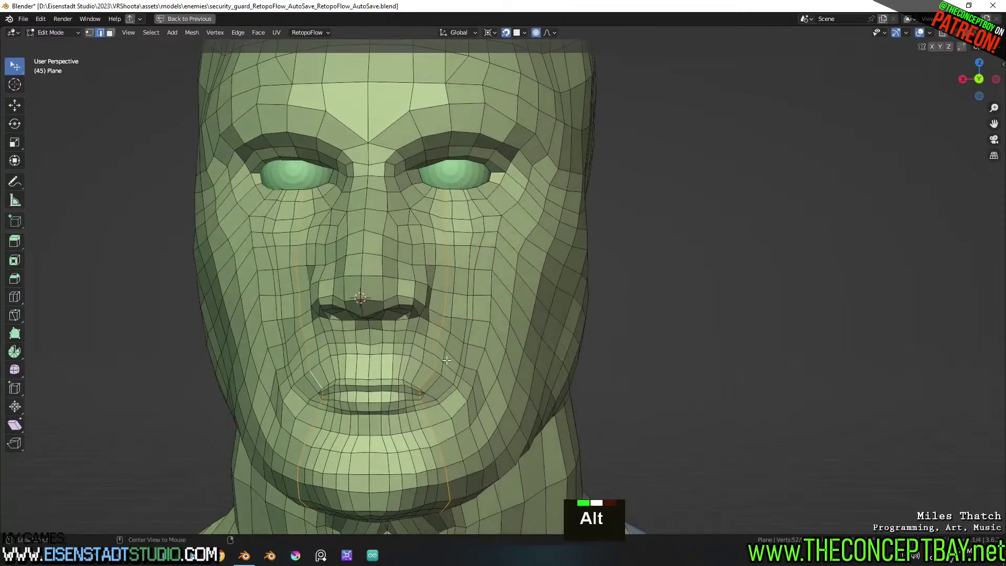
# Try to dissolve an edge loop running over the forehead and scalp above the left eye
pyautogui.keyDown('alt'); pyautogui.click(443, 358); pyautogui.keyUp('alt')
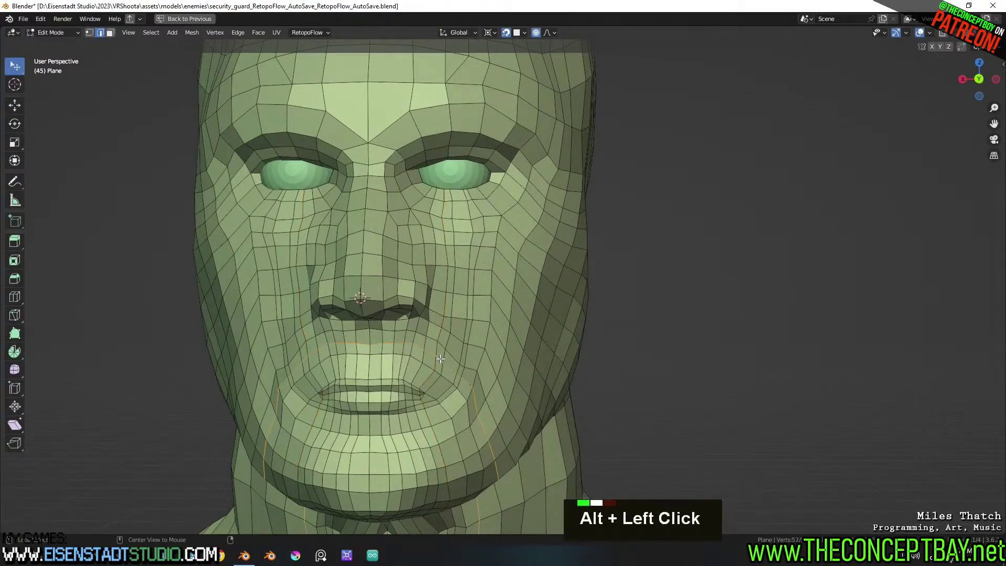
pyautogui.scroll(-2, 466, 382)
pyautogui.scroll(-2, 469, 385)
pyautogui.scroll(4, 468, 386)
pyautogui.keyDown('shift'); pyautogui.moveTo(456, 286); pyautogui.dragTo(443, 386, button='middle'); pyautogui.keyUp('shift')
pyautogui.scroll(-1, 442, 386)
pyautogui.moveTo(445, 280); pyautogui.dragTo(410, 266, button='middle')
pyautogui.keyDown('alt'); pyautogui.click(410, 266); pyautogui.keyUp('alt')
pyautogui.press('x')
pyautogui.click(409, 267)
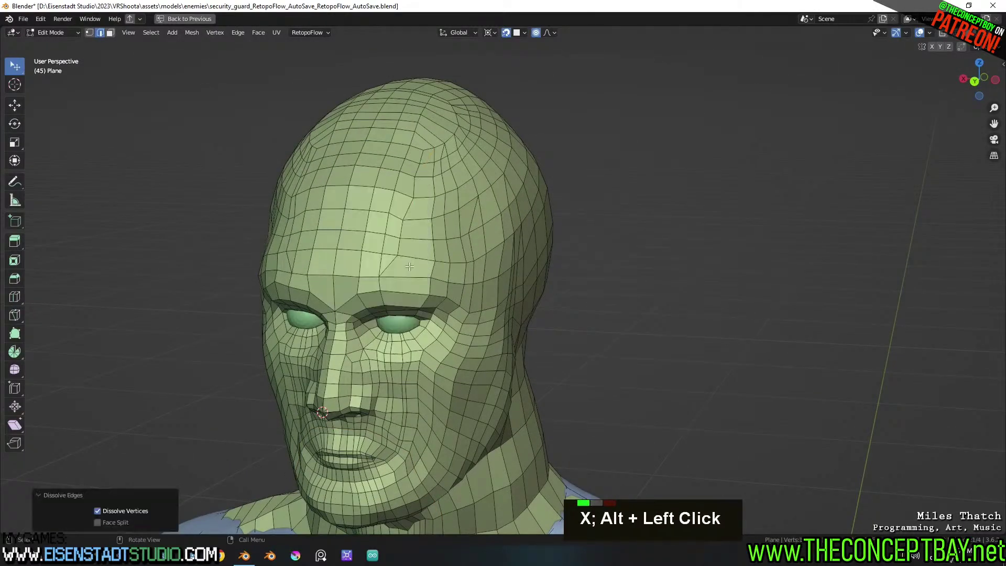
pyautogui.hotkey('ctrl', 'z')
# Try to dissolve the edge loop that runs beneath the lower lip and up both cheeks to the temples
pyautogui.moveTo(427, 286); pyautogui.dragTo(481, 254, button='middle')
pyautogui.scroll(1, 481, 255)
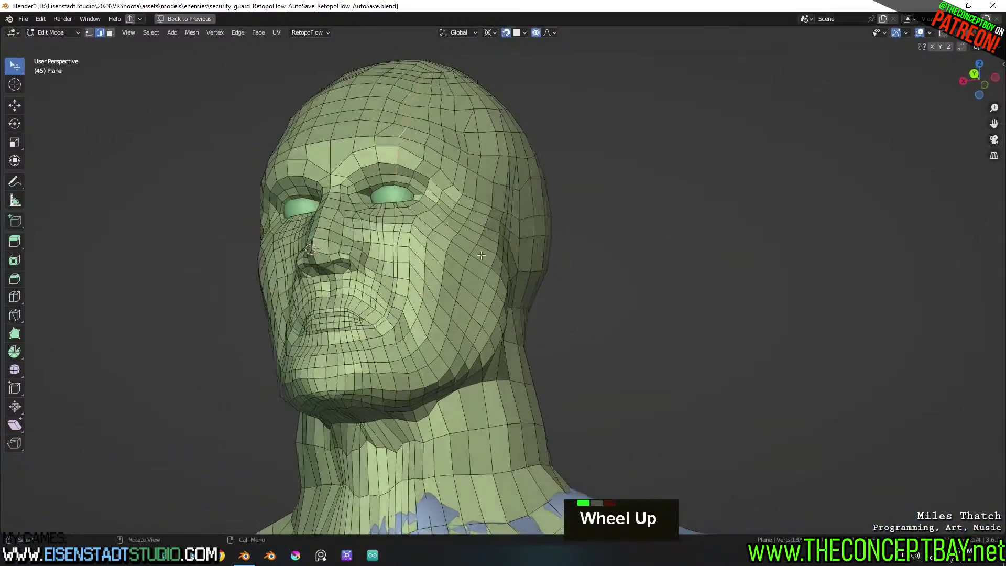
pyautogui.keyDown('alt'); pyautogui.click(396, 361); pyautogui.keyUp('alt')
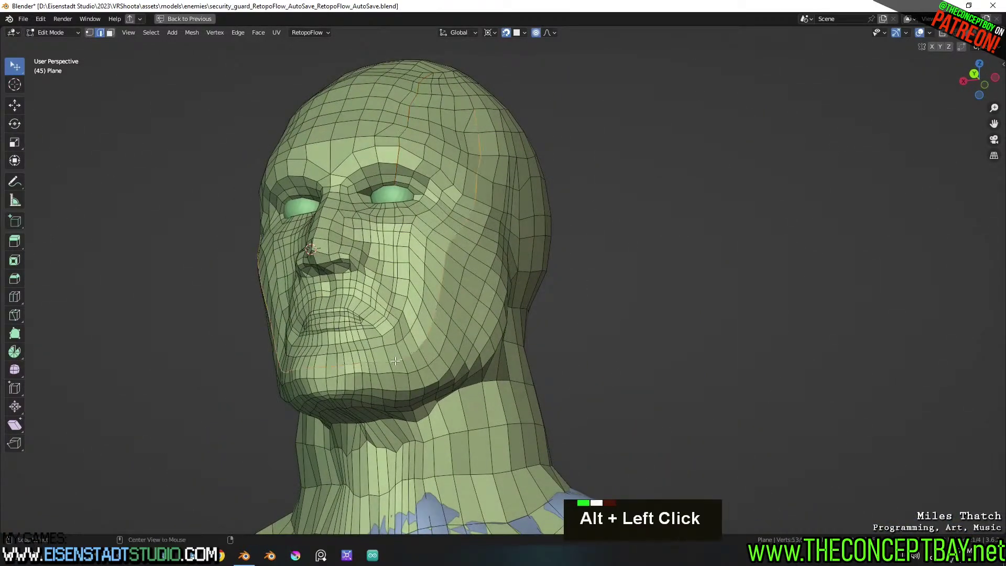
pyautogui.press('x')
pyautogui.click(396, 361)
pyautogui.moveTo(395, 360); pyautogui.dragTo(430, 290, button='middle')
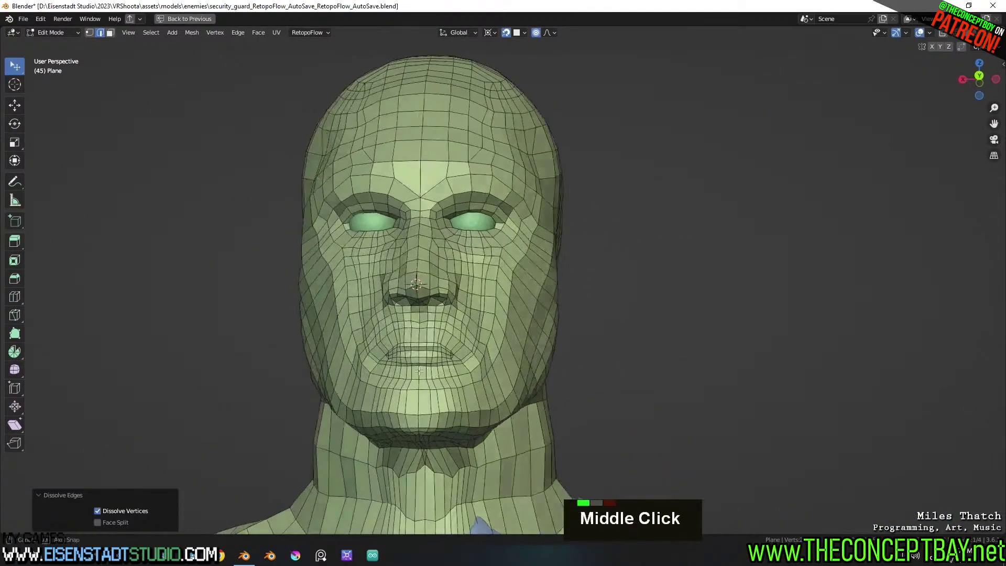
pyautogui.hotkey('ctrl', 'z')
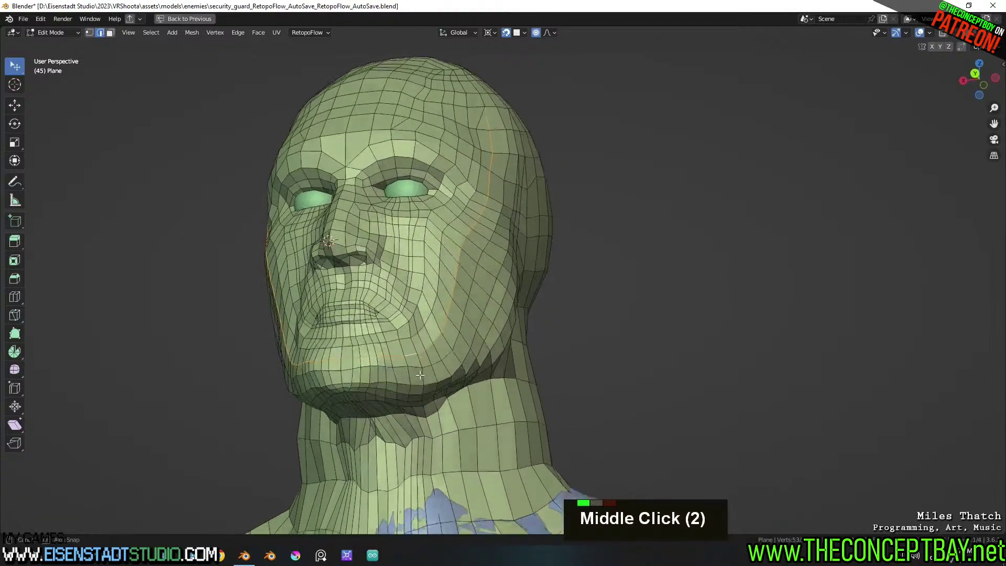
# Dissolve the next edge loop down around the front of the chin and jaw
pyautogui.keyDown('alt'); pyautogui.click(390, 373); pyautogui.keyUp('alt')
pyautogui.press('x')
pyautogui.click(414, 363)
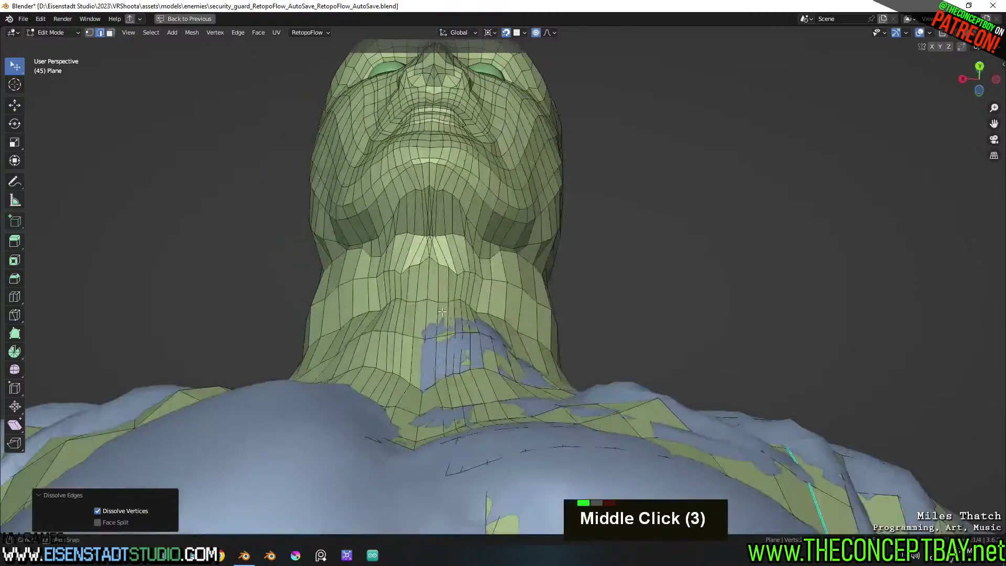
# Try to merge the crowded vertices on the centre line where the underside of the chin meets the neck, using At Center
pyautogui.scroll(3, 441, 340)
pyautogui.press('1')
pyautogui.scroll(3, 403, 250)
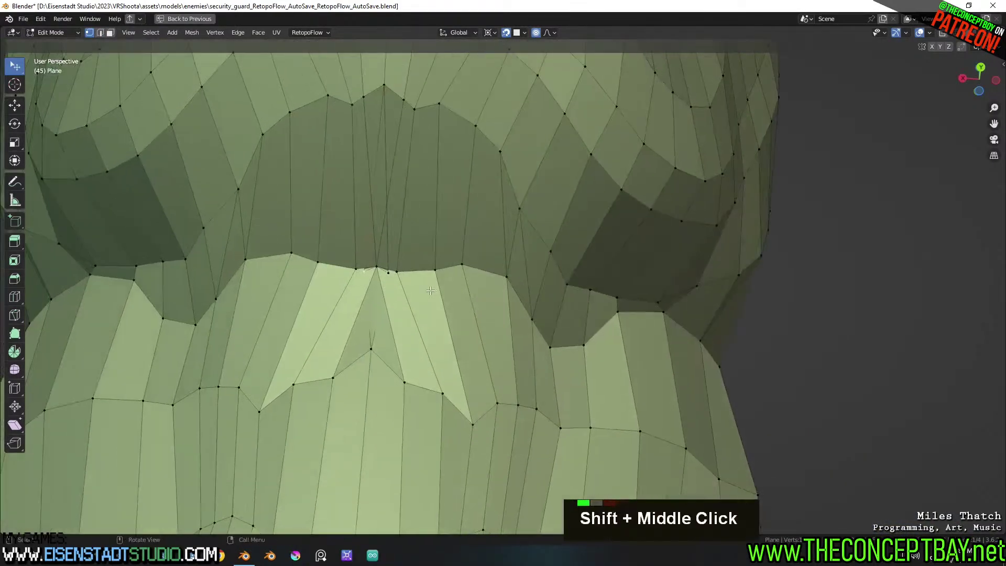
pyautogui.press('g')
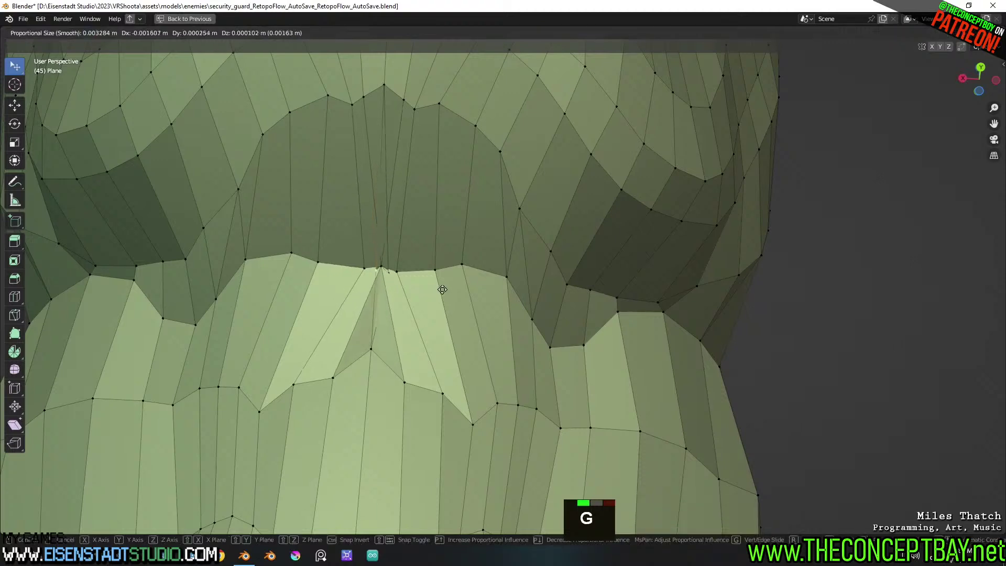
pyautogui.press('Escape')
pyautogui.keyDown('shift'); pyautogui.click(374, 264); pyautogui.keyUp('shift')
pyautogui.keyDown('shift'); pyautogui.click(379, 269); pyautogui.keyUp('shift')
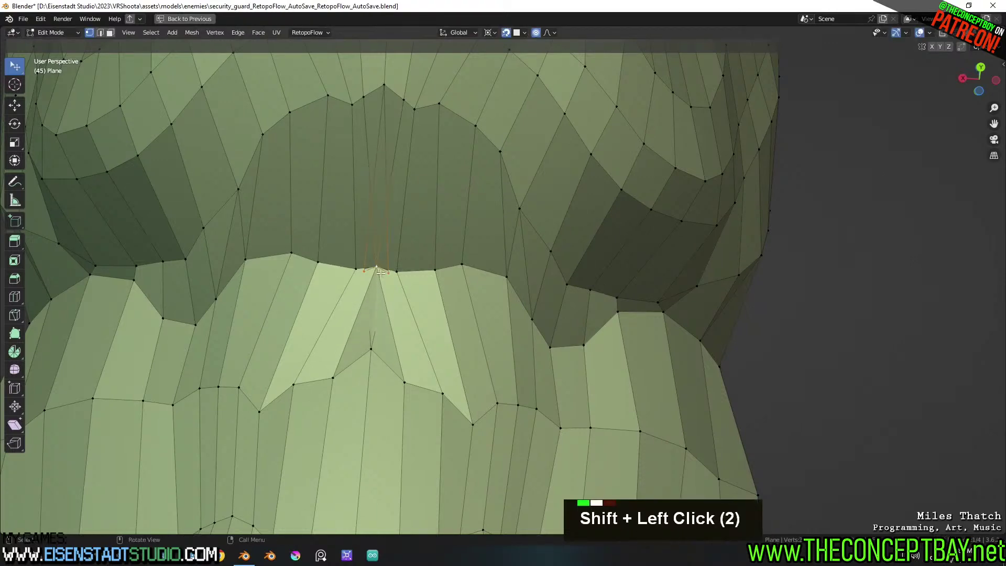
pyautogui.press('m')
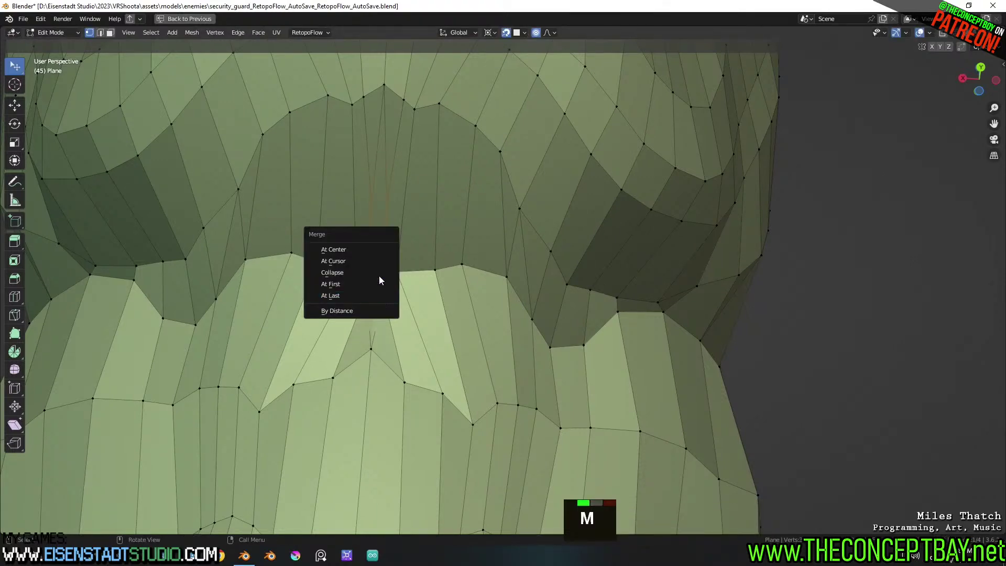
pyautogui.click(369, 247)
pyautogui.moveTo(402, 267); pyautogui.dragTo(419, 263, button='middle')
pyautogui.hotkey('ctrl', 'z')
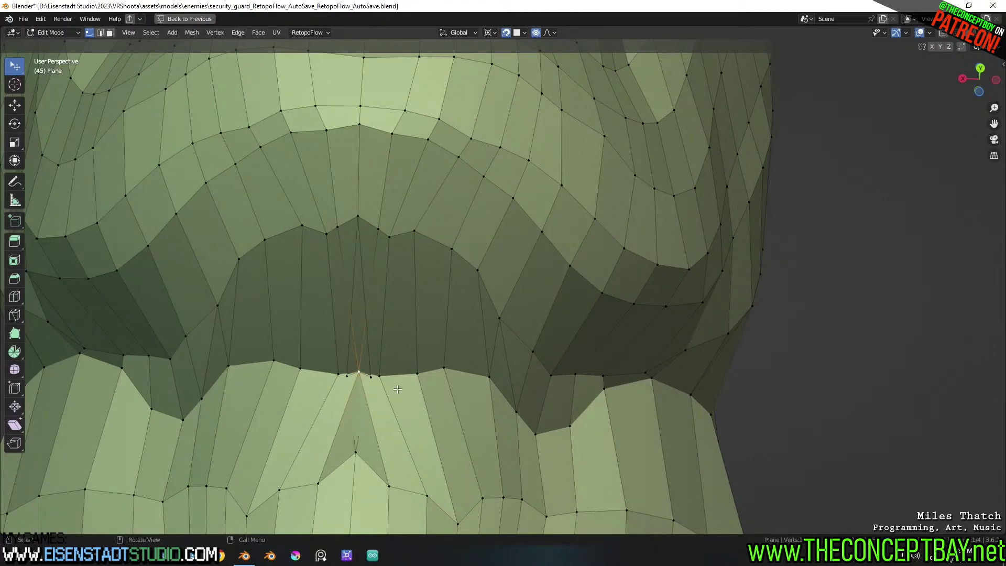
# Examine the clustered vertices beneath the chin and how the simplified head mesh looks from the front
pyautogui.press('g')
pyautogui.press('Escape')
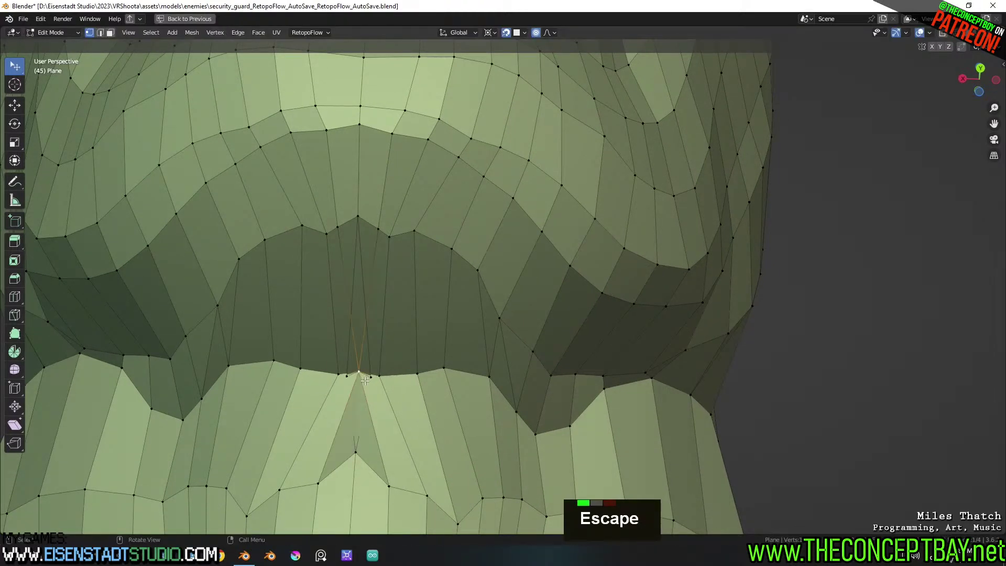
pyautogui.click(346, 373)
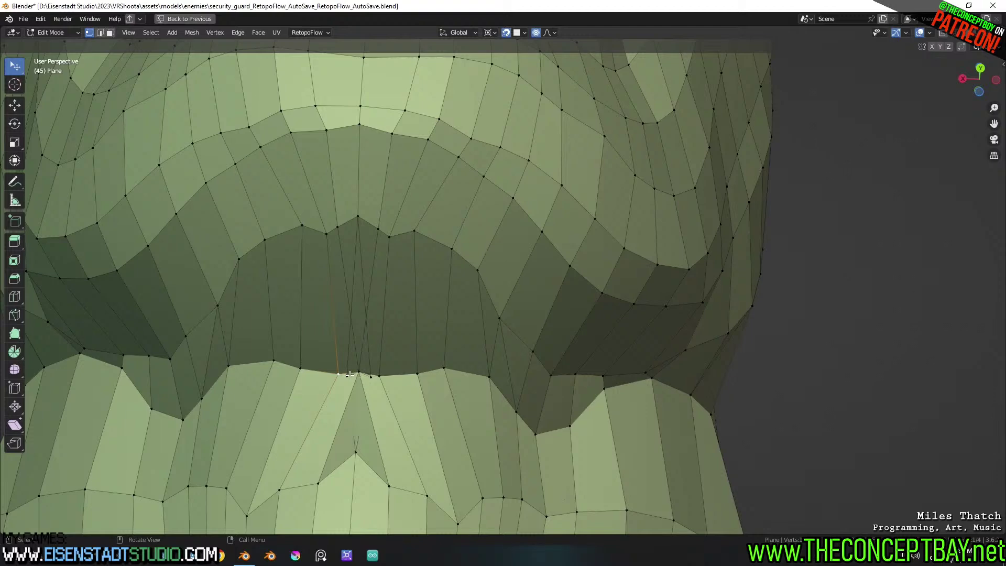
pyautogui.doubleClick(348, 376)
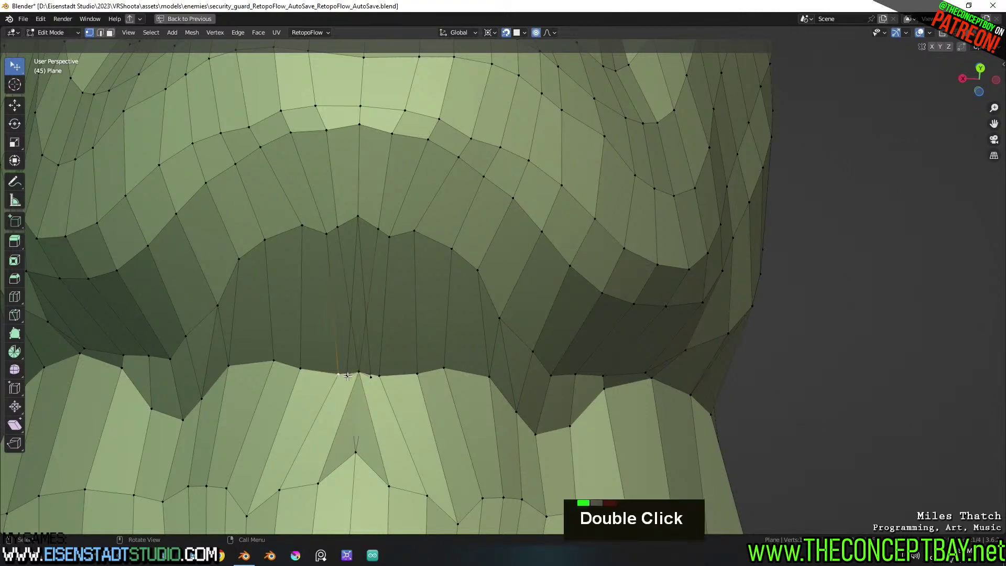
pyautogui.doubleClick(347, 379)
pyautogui.scroll(-2, 424, 349)
pyautogui.scroll(-4, 398, 354)
pyautogui.moveTo(398, 354); pyautogui.dragTo(509, 324, button='middle')
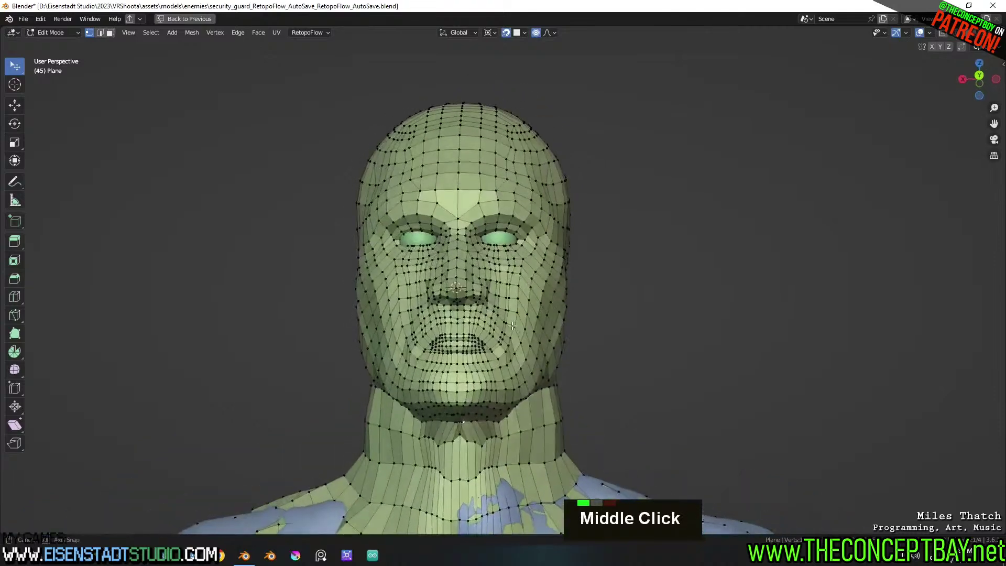
# Dissolve the two edge loops running down both sides of the forehead
pyautogui.scroll(2, 509, 325)
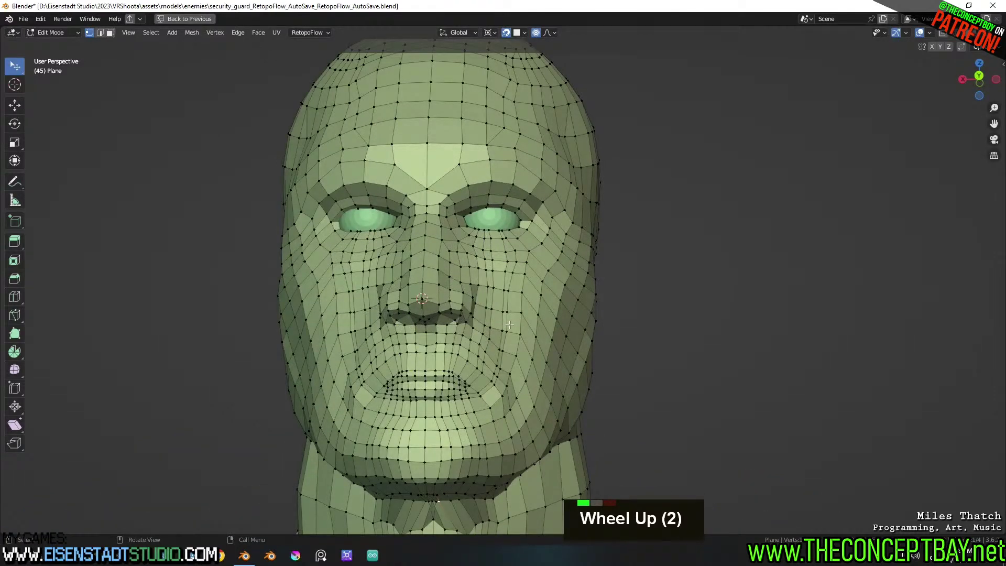
pyautogui.moveTo(510, 325)
pyautogui.mouseDown(button='middle')
pyautogui.moveTo(513, 317)
pyautogui.moveTo(494, 332)
pyautogui.mouseUp(button='middle')
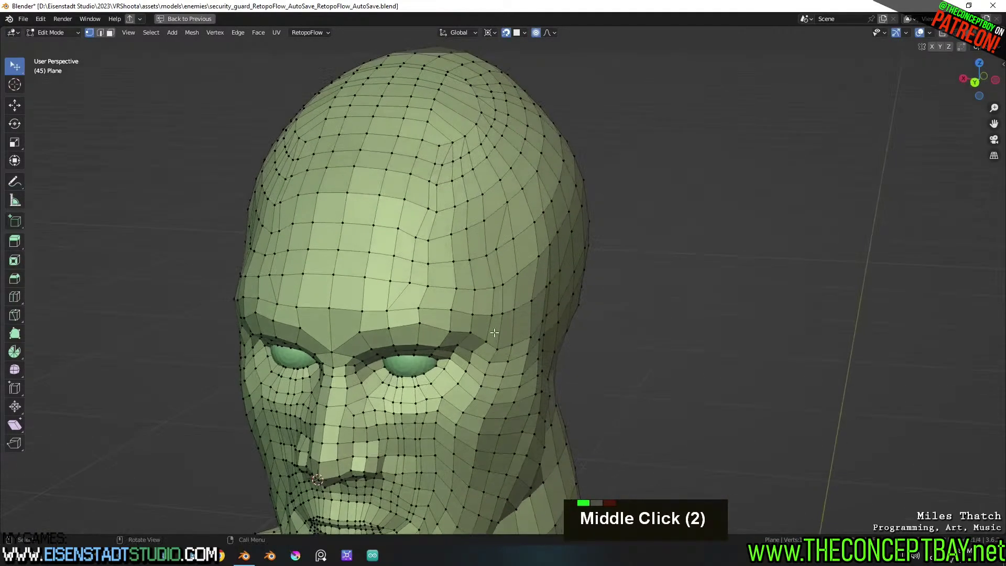
pyautogui.press('2')
pyautogui.keyDown('alt'); pyautogui.click(395, 296); pyautogui.keyUp('alt')
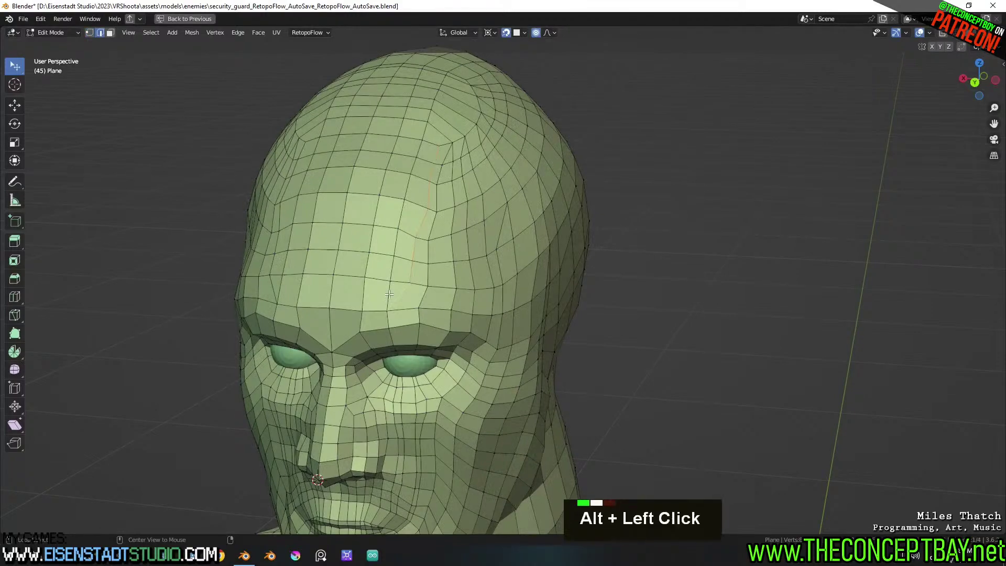
pyautogui.keyDown('alt'); pyautogui.keyDown('shift'); pyautogui.click(274, 286); pyautogui.keyUp('shift'); pyautogui.keyUp('alt')
pyautogui.press('x')
pyautogui.click(273, 286)
pyautogui.moveTo(441, 265); pyautogui.dragTo(473, 208, button='middle')
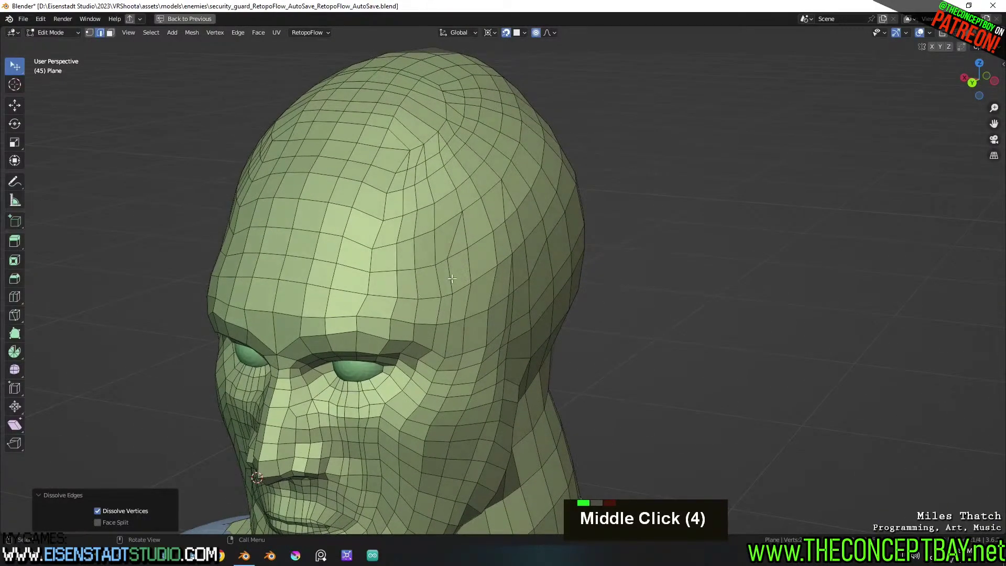
# Select the edge loop running down the back of the head and neck, and examine the retopologized mesh down to the hand
pyautogui.scroll(-3, 461, 285)
pyautogui.keyDown('alt'); pyautogui.click(474, 211); pyautogui.keyUp('alt')
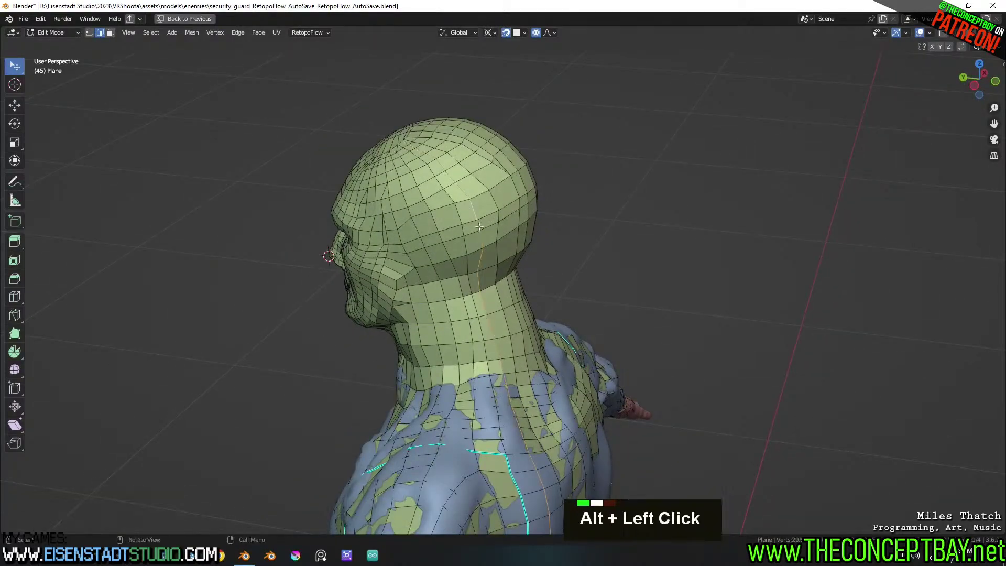
pyautogui.moveTo(485, 252); pyautogui.dragTo(519, 231, button='middle')
pyautogui.scroll(-3, 516, 262)
pyautogui.keyDown('shift'); pyautogui.moveTo(516, 325); pyautogui.dragTo(505, 212, button='middle'); pyautogui.keyUp('shift')
pyautogui.moveTo(506, 212); pyautogui.dragTo(475, 290, button='middle')
pyautogui.scroll(3, 498, 226)
pyautogui.scroll(2, 490, 308)
pyautogui.keyDown('shift'); pyautogui.scroll(-2, 595, 368); pyautogui.keyUp('shift')
pyautogui.keyDown('shift'); pyautogui.scroll(-1, 596, 368); pyautogui.keyUp('shift')
pyautogui.scroll(-3, 595, 368)
pyautogui.scroll(2, 465, 246)
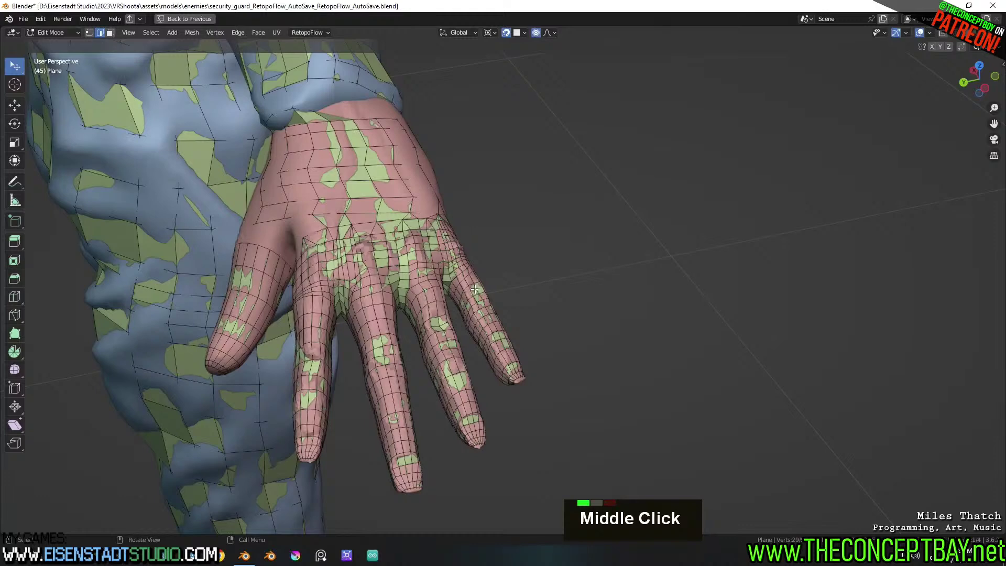
# Return to Object Mode and save the file
pyautogui.click(52, 33)
pyautogui.click(58, 45)
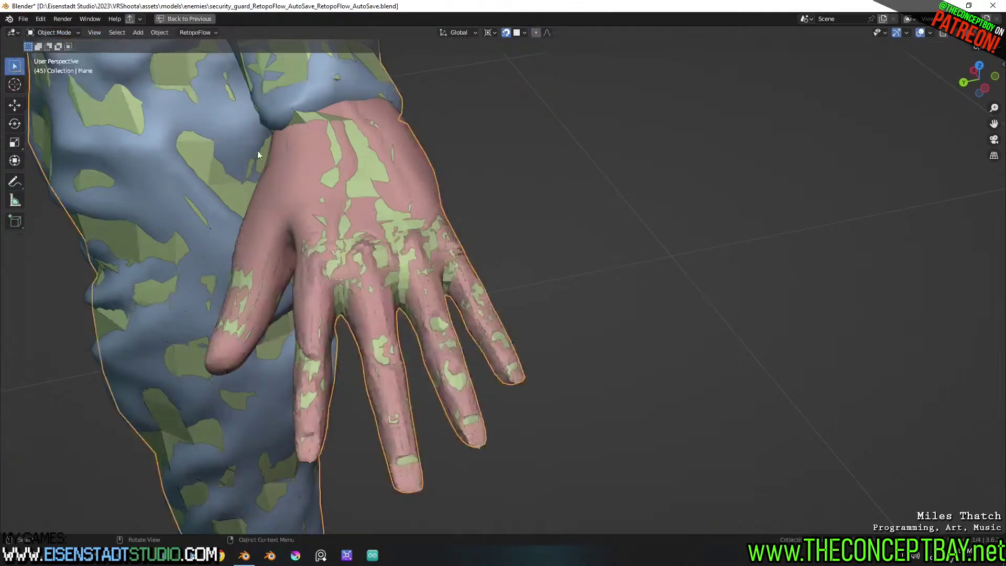
pyautogui.hotkey('ctrl', 's')
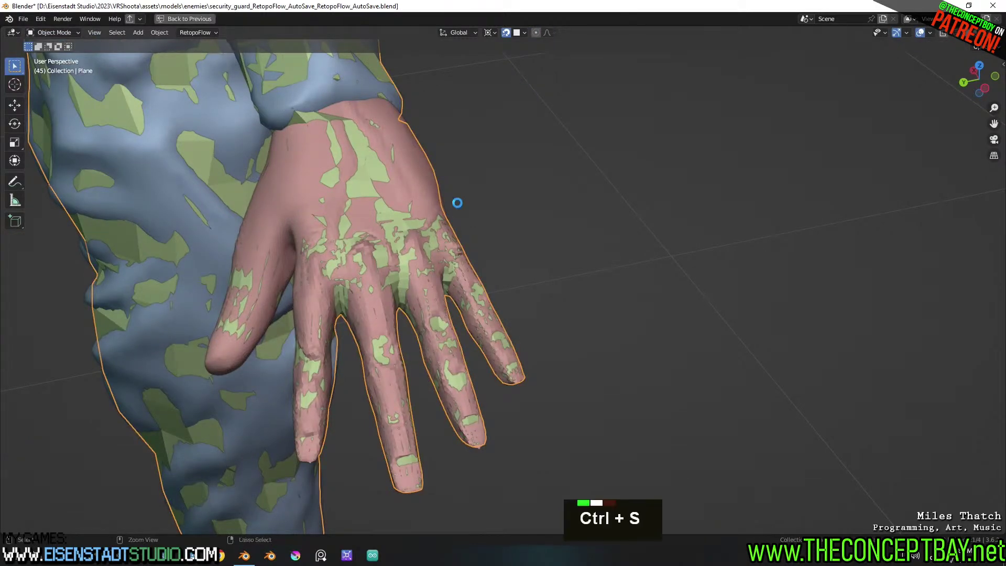
# Resume RetopoFlow on the active retopology mesh with Edit Active
pyautogui.scroll(1, 457, 203)
pyautogui.keyDown('shift'); pyautogui.moveTo(457, 217); pyautogui.dragTo(507, 240, button='middle'); pyautogui.keyUp('shift')
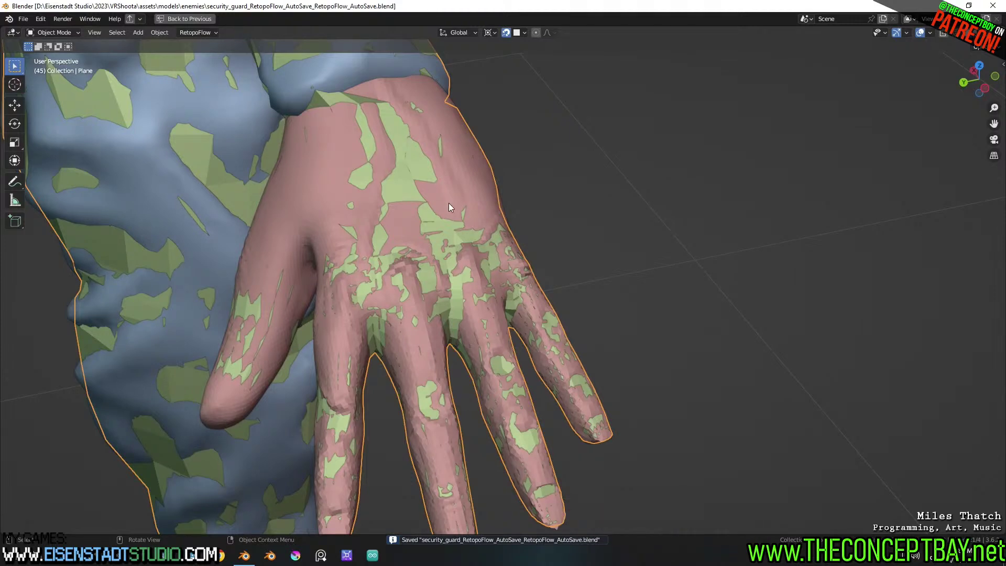
pyautogui.click(194, 33)
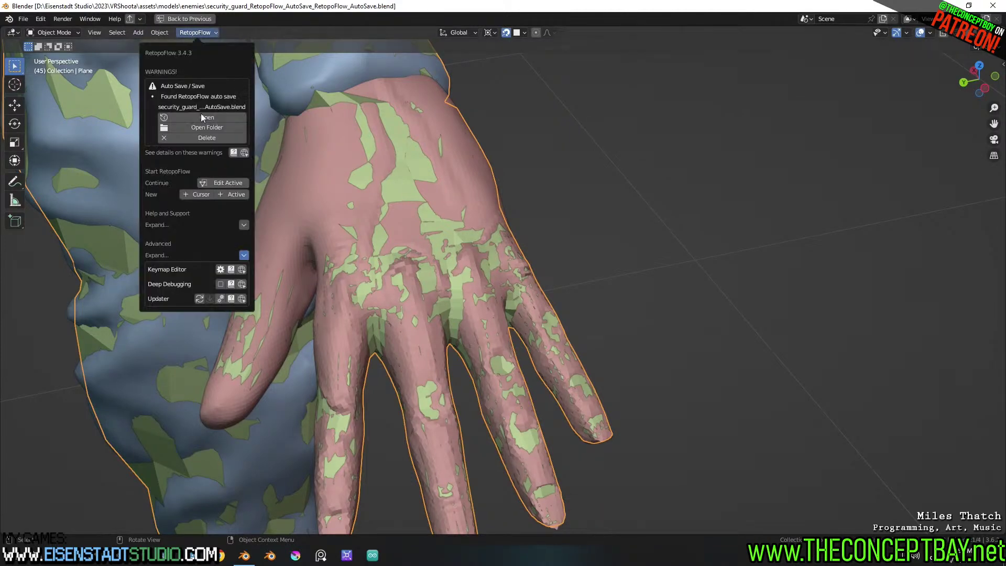
pyautogui.click(213, 181)
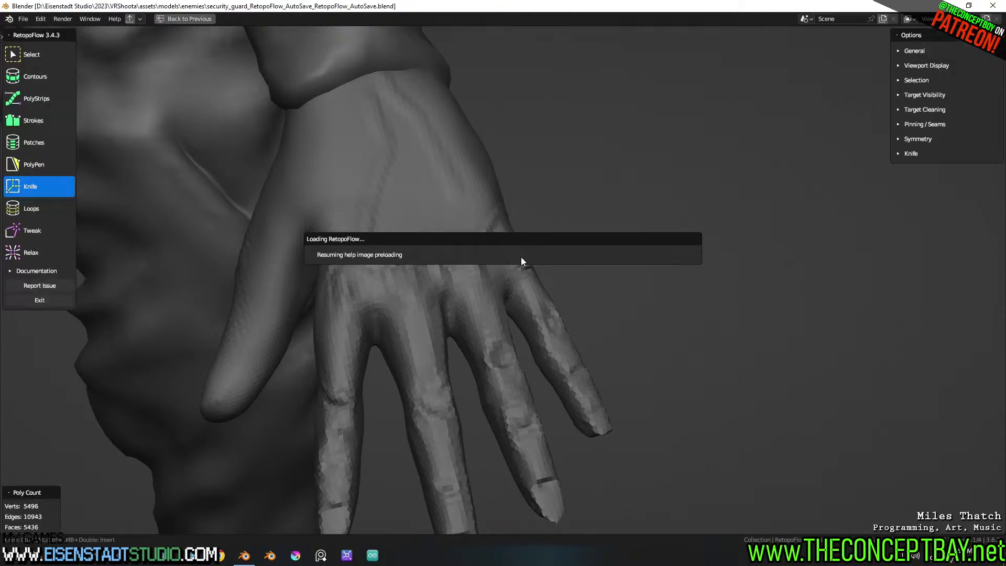
# Examine the hand mesh and the gaps where the wrist meets the sleeve cuff
pyautogui.scroll(5, 521, 261)
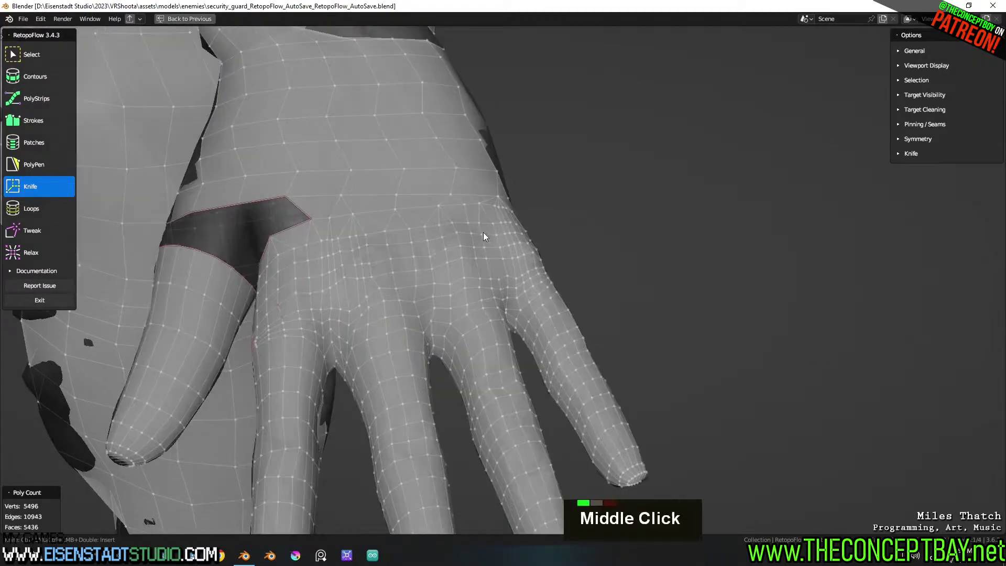
pyautogui.keyDown('shift'); pyautogui.moveTo(424, 229); pyautogui.dragTo(624, 331, button='middle'); pyautogui.keyUp('shift')
pyautogui.keyDown('shift'); pyautogui.moveTo(500, 277); pyautogui.dragTo(458, 227, button='middle'); pyautogui.keyUp('shift')
pyautogui.scroll(3, 504, 266)
pyautogui.scroll(3, 477, 256)
pyautogui.moveTo(496, 287); pyautogui.dragTo(410, 257, button='middle')
pyautogui.moveTo(410, 256); pyautogui.dragTo(415, 264)
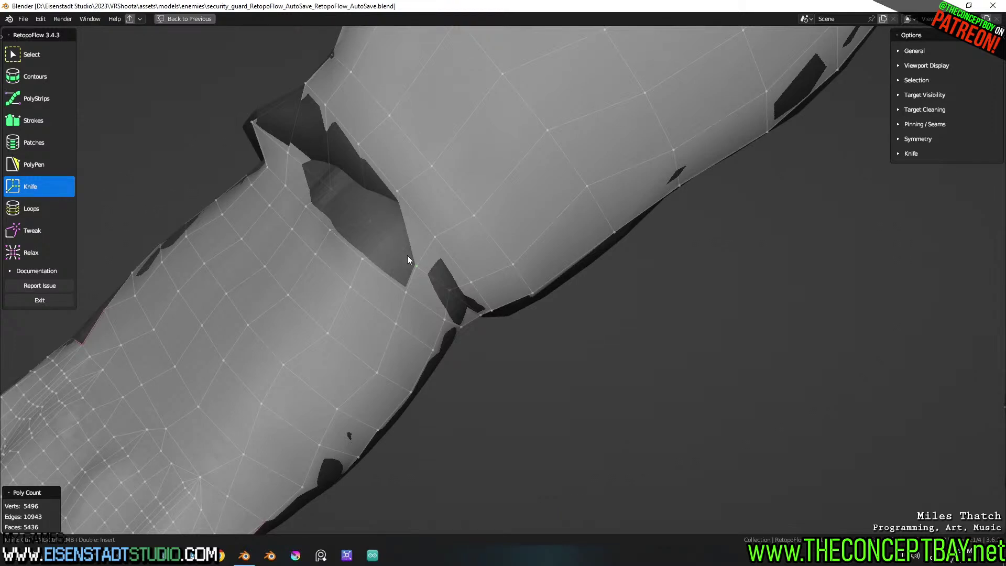
pyautogui.moveTo(388, 240); pyautogui.dragTo(403, 286, button='middle')
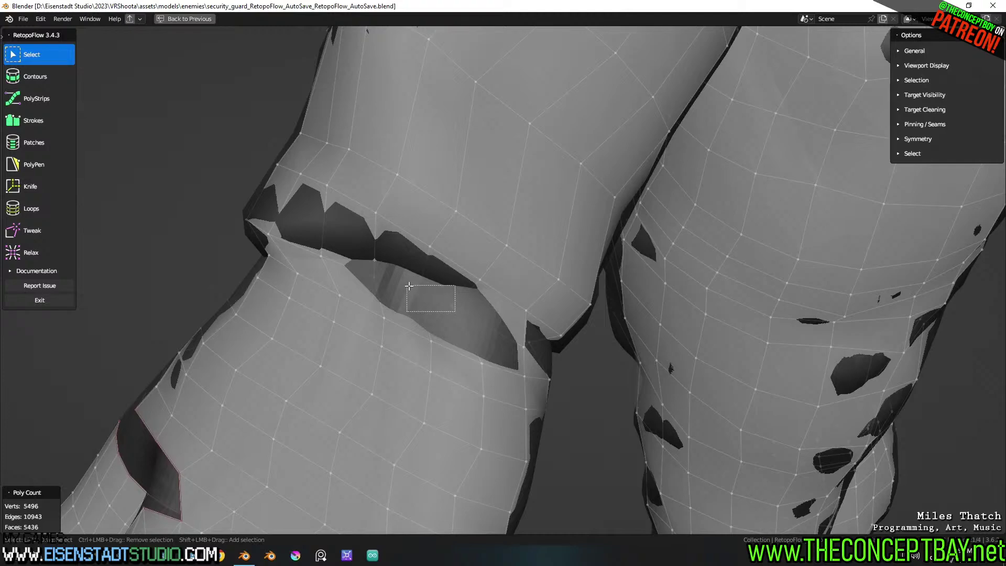
# Try to select and merge the vertices around the gap between the wrist and the sleeve cuff
pyautogui.moveTo(413, 281); pyautogui.dragTo(447, 312, button='middle')
pyautogui.moveTo(433, 294); pyautogui.dragTo(407, 269)
pyautogui.keyDown('ctrl'); pyautogui.click(458, 296); pyautogui.keyUp('ctrl')
pyautogui.keyDown('ctrl'); pyautogui.rightClick(406, 268); pyautogui.keyUp('ctrl')
pyautogui.press('m')
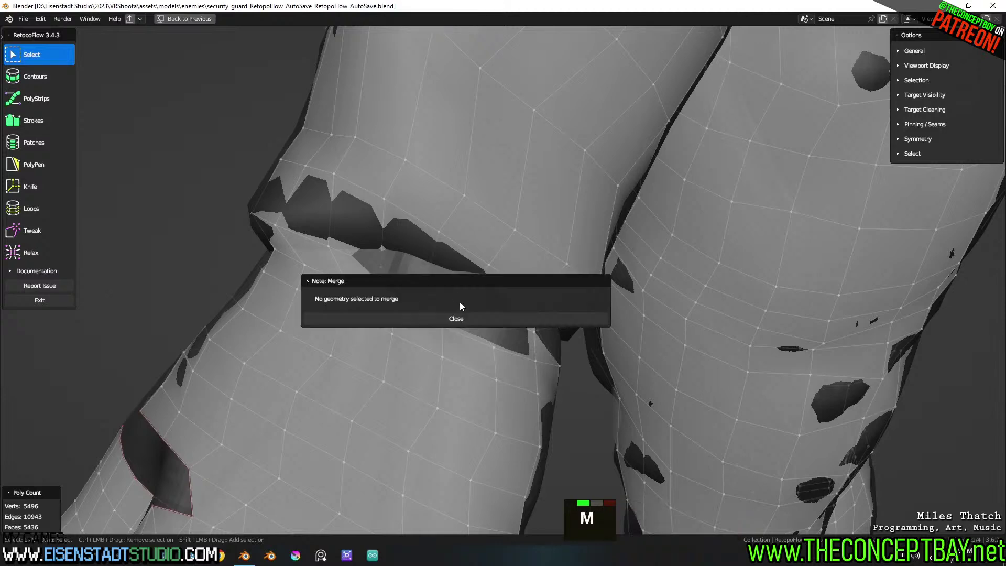
pyautogui.press('Escape')
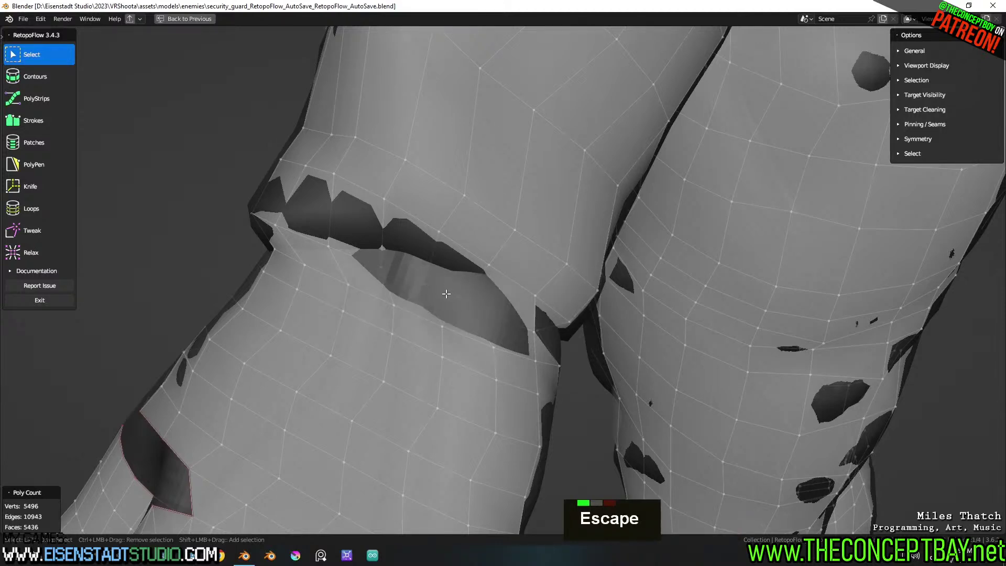
pyautogui.press('m')
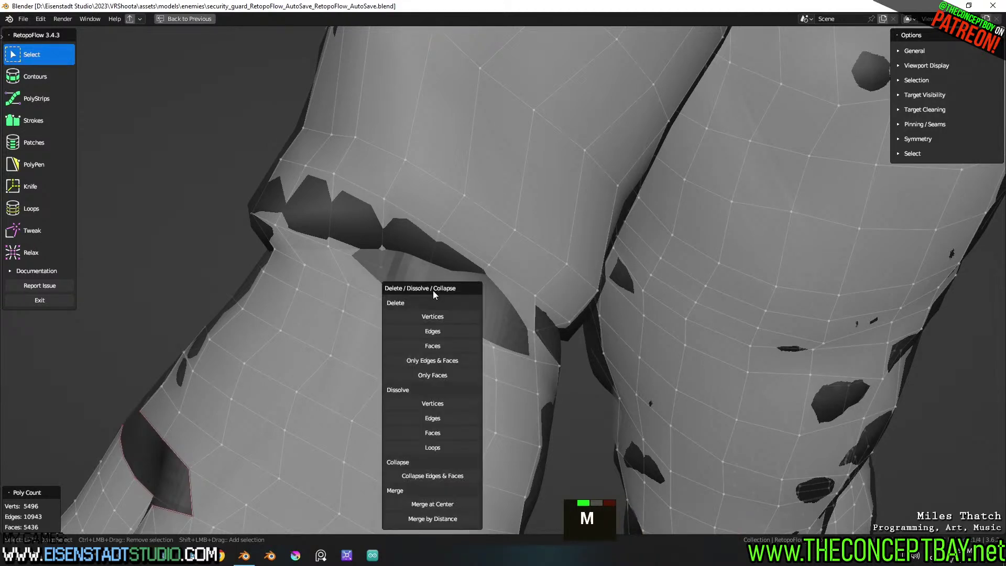
pyautogui.press('Escape')
pyautogui.press('m')
pyautogui.press('Escape')
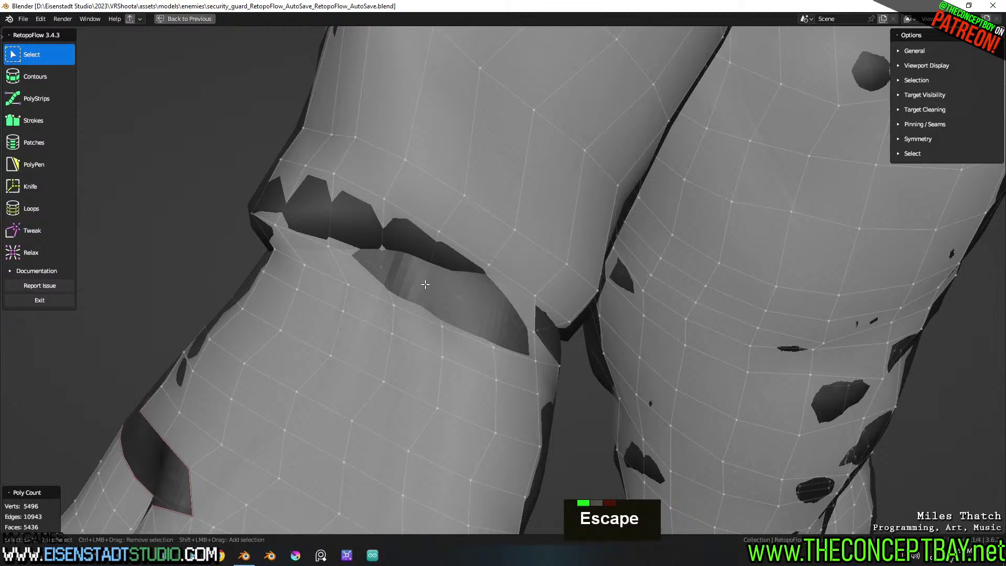
# Move a vertex on the wrist's upper edge along the cuff to partly cover the gap
pyautogui.press('g')
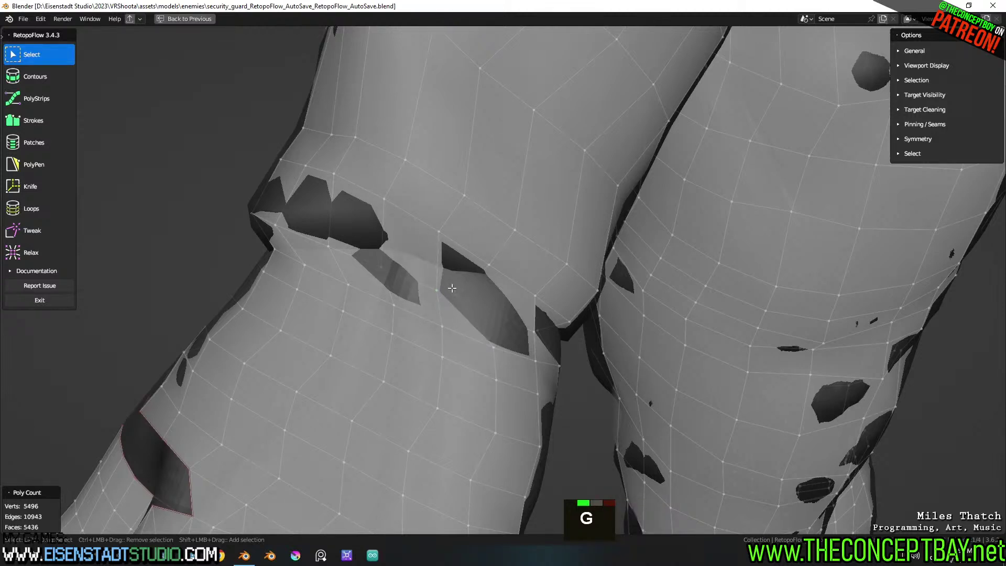
pyautogui.moveTo(454, 289); pyautogui.dragTo(468, 308)
pyautogui.press('g')
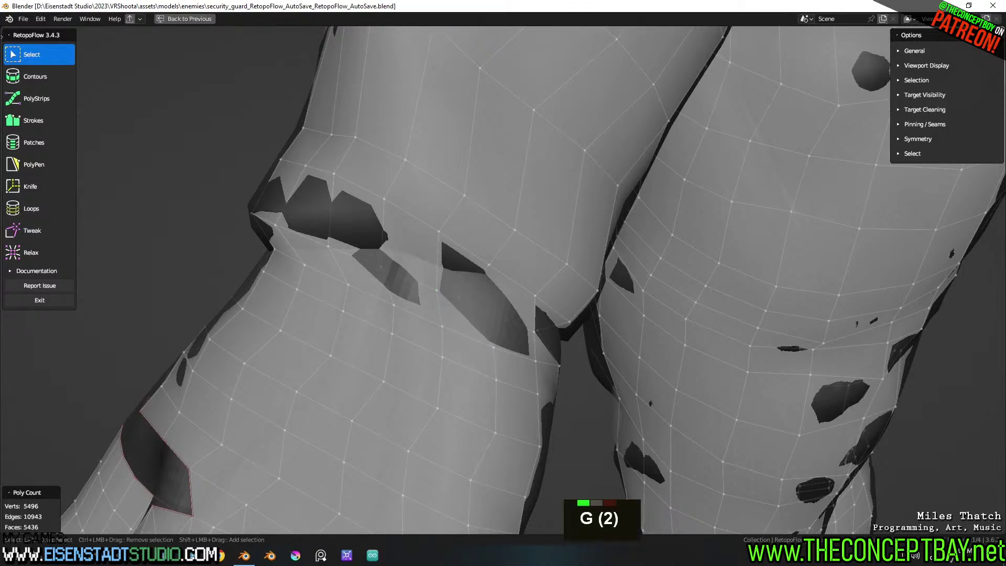
pyautogui.press('Escape')
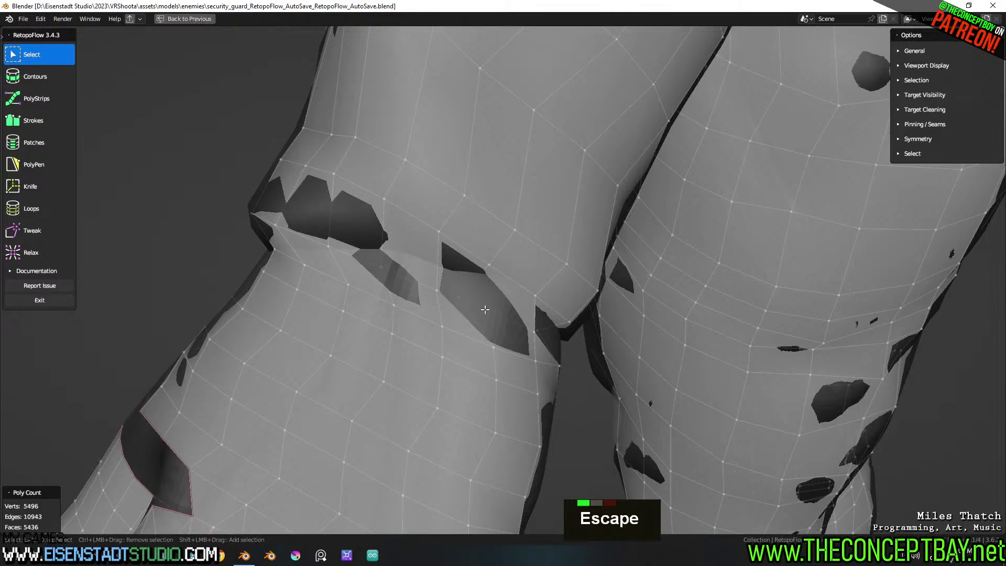
# Reposition the neighbouring vertices along the wrist's upper edge so the faces cover more of the cuff gap
pyautogui.scroll(1, 479, 319)
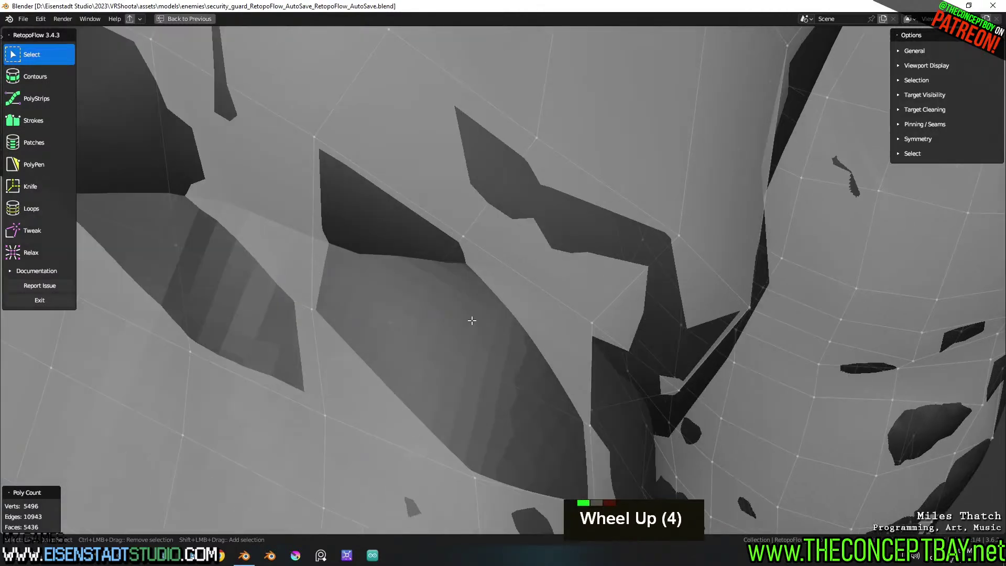
pyautogui.moveTo(371, 327); pyautogui.dragTo(466, 309, button='middle')
pyautogui.scroll(-1, 309, 284)
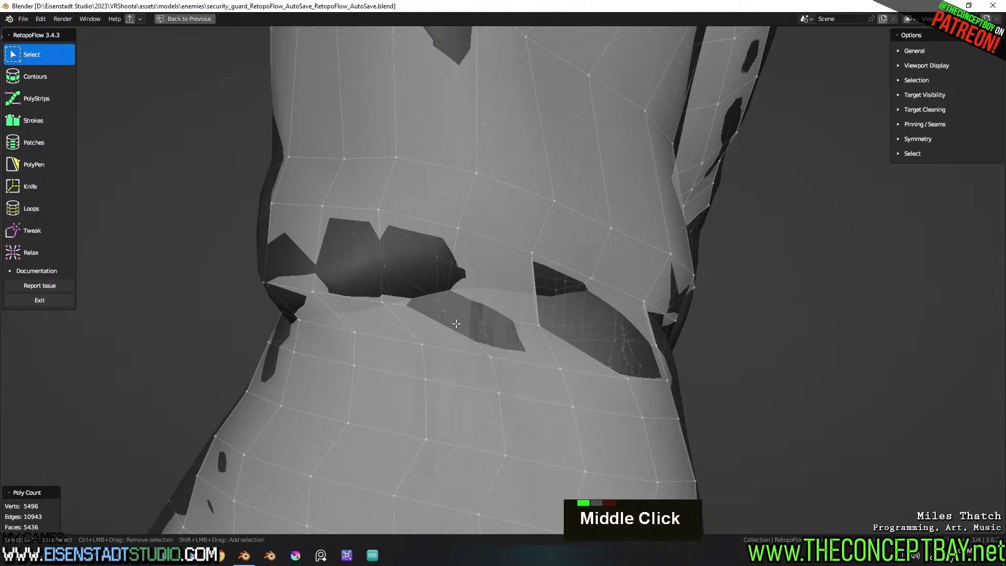
pyautogui.press('g')
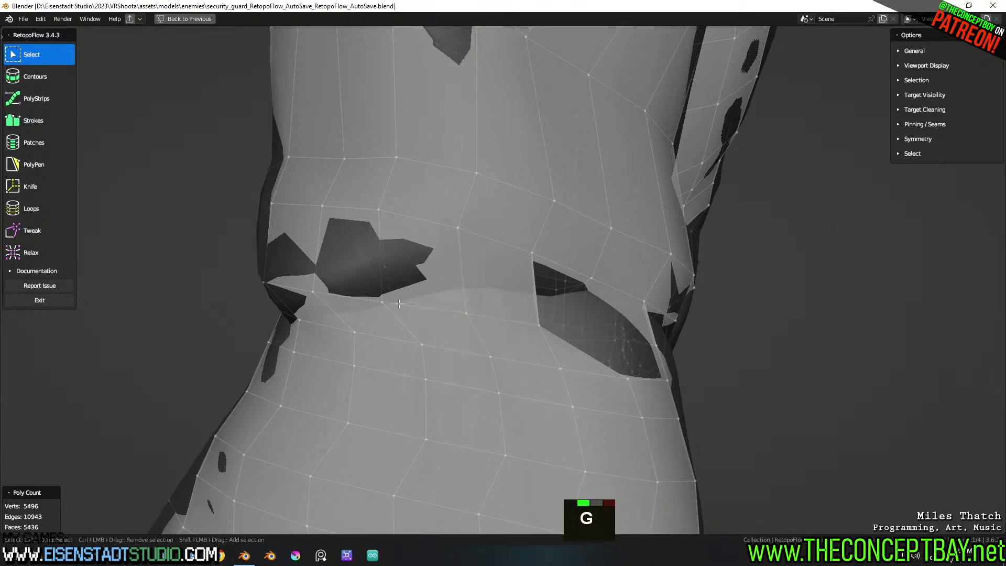
pyautogui.press('g')
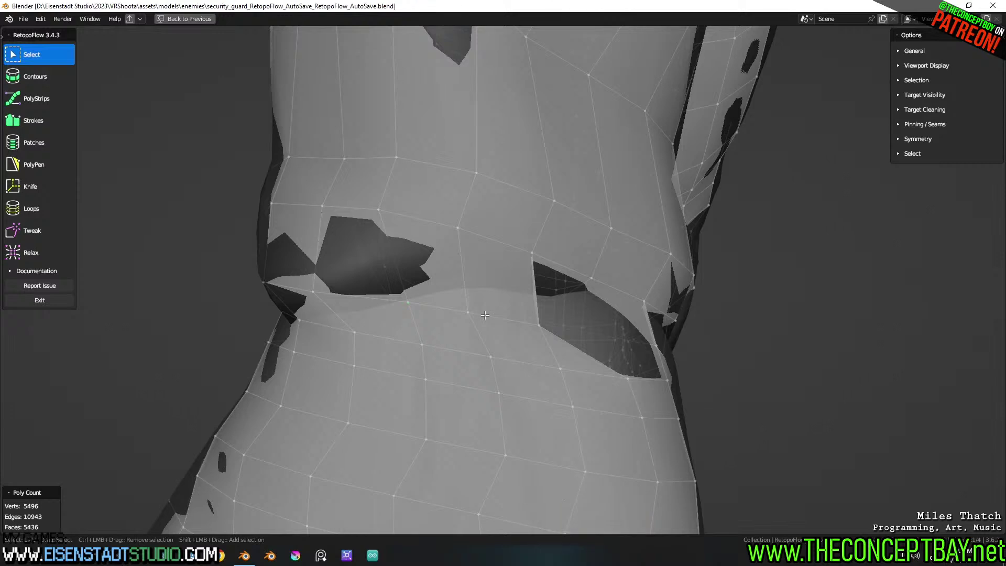
pyautogui.press('g')
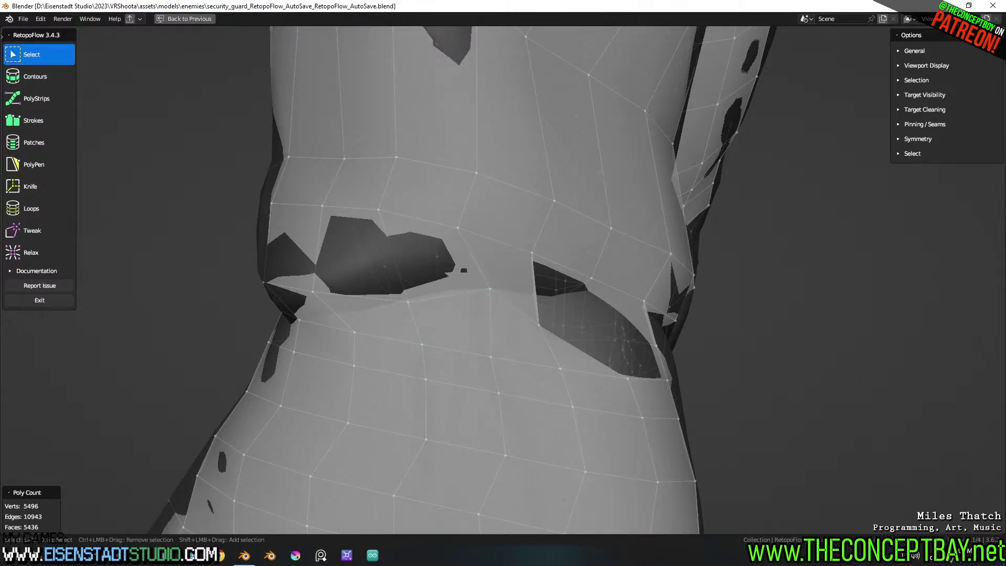
pyautogui.press('g')
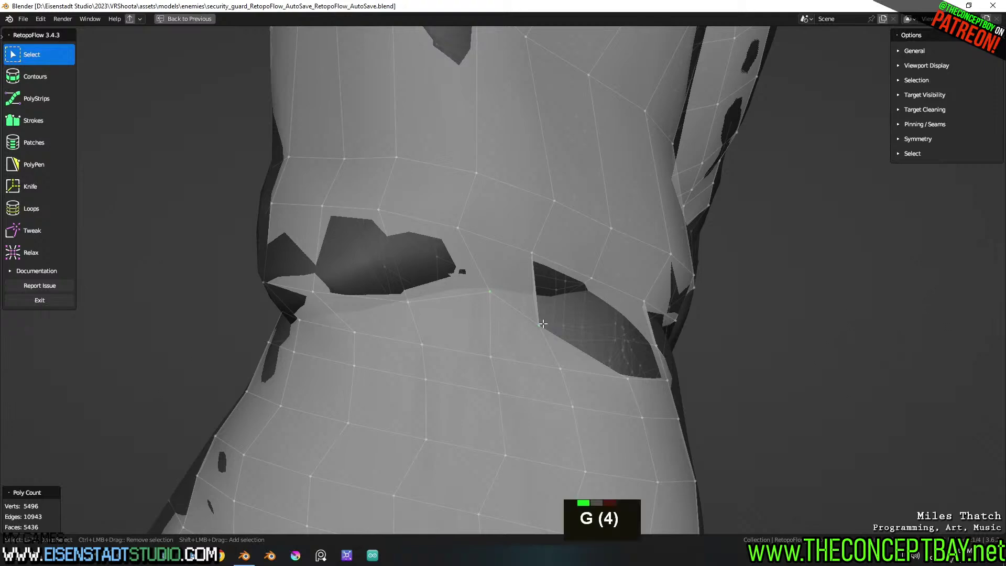
# Relax the vertices around the remaining gap between the wrist and the sleeve cuff
pyautogui.moveTo(545, 309); pyautogui.dragTo(514, 314, button='middle')
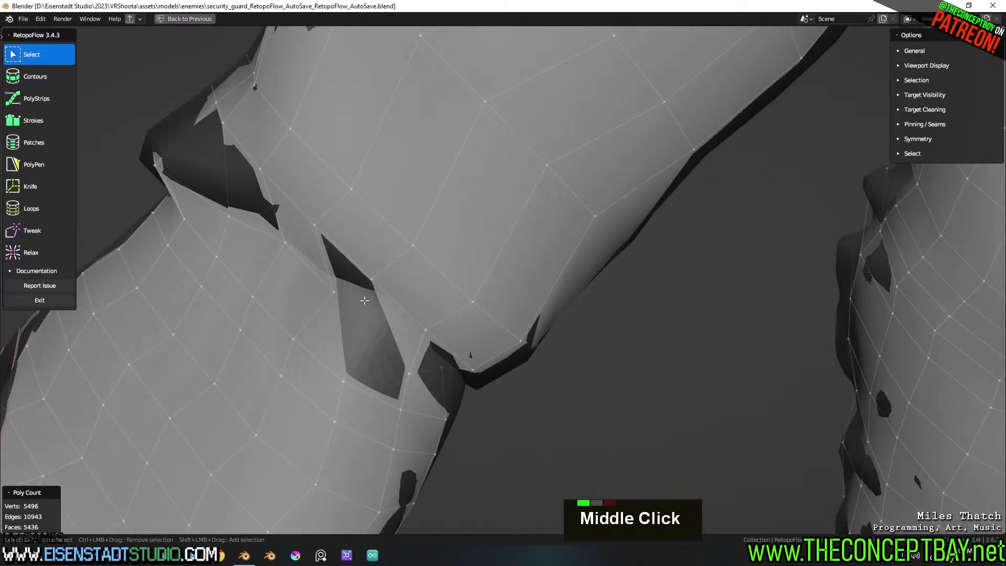
pyautogui.moveTo(377, 304); pyautogui.dragTo(381, 313)
pyautogui.click(31, 252)
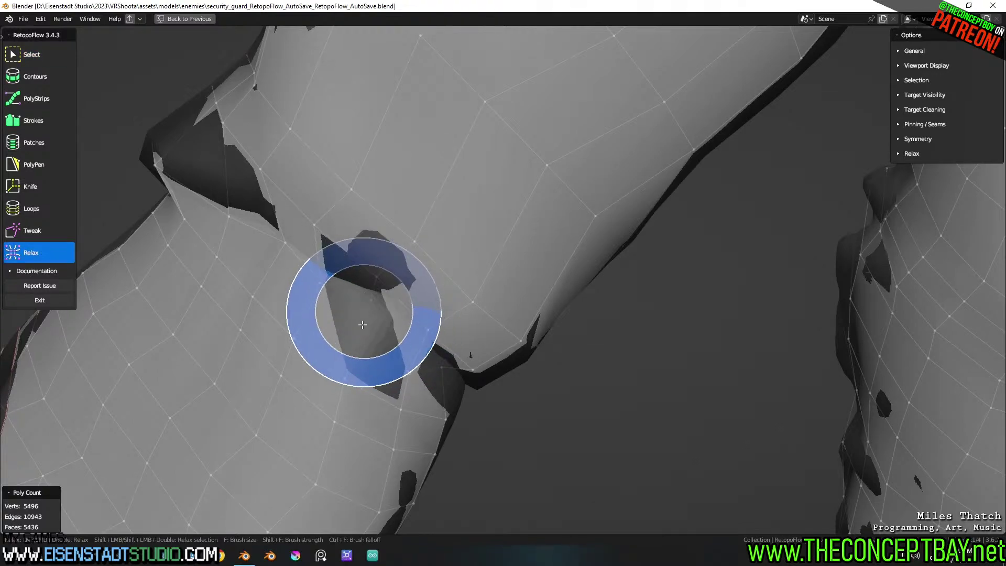
pyautogui.moveTo(363, 311); pyautogui.dragTo(496, 301, button='middle')
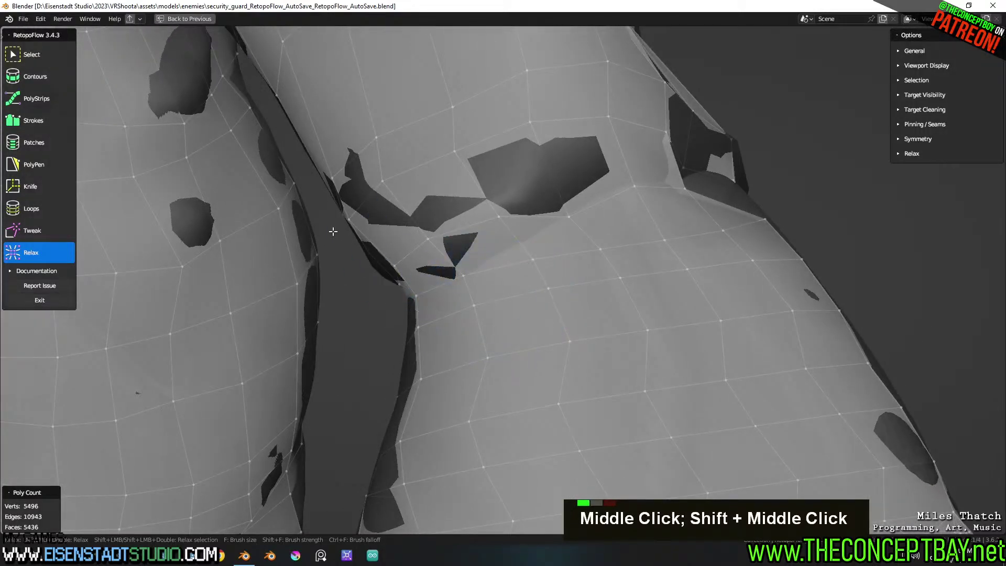
# Examine the large open hole in the mesh between the fingers and the base of the thumb
pyautogui.click(31, 54)
pyautogui.scroll(-3, 535, 375)
pyautogui.keyDown('shift'); pyautogui.moveTo(535, 375); pyautogui.dragTo(524, 272, button='middle'); pyautogui.keyUp('shift')
pyautogui.scroll(2, 532, 229)
pyautogui.keyDown('shift'); pyautogui.moveTo(524, 273); pyautogui.dragTo(416, 303, button='middle'); pyautogui.keyUp('shift')
pyautogui.scroll(2, 571, 289)
pyautogui.scroll(-1, 572, 290)
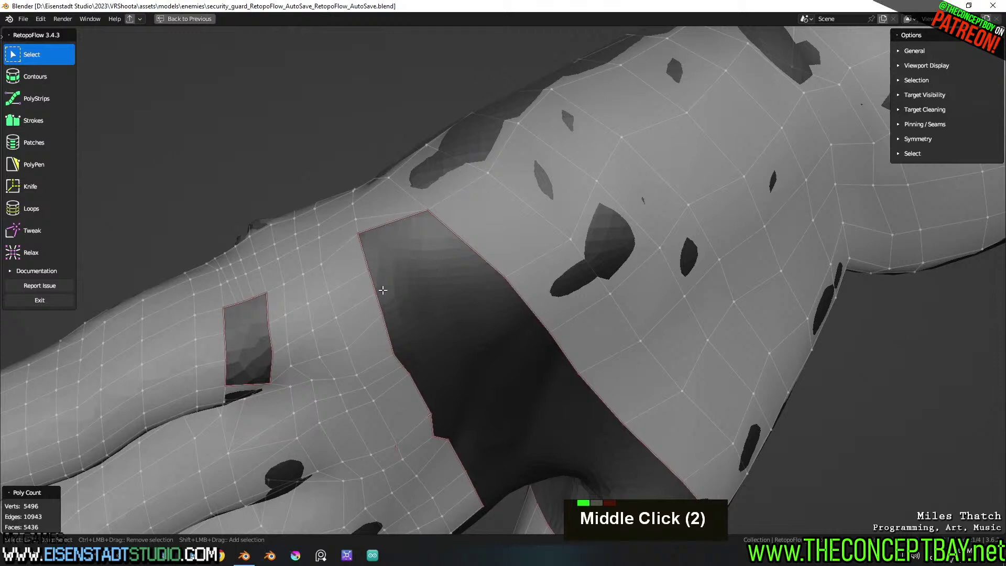
# Try a Knife cut from the finger-side border of the thumb hole to the wrist-side faces, and undo it
pyautogui.press('k')
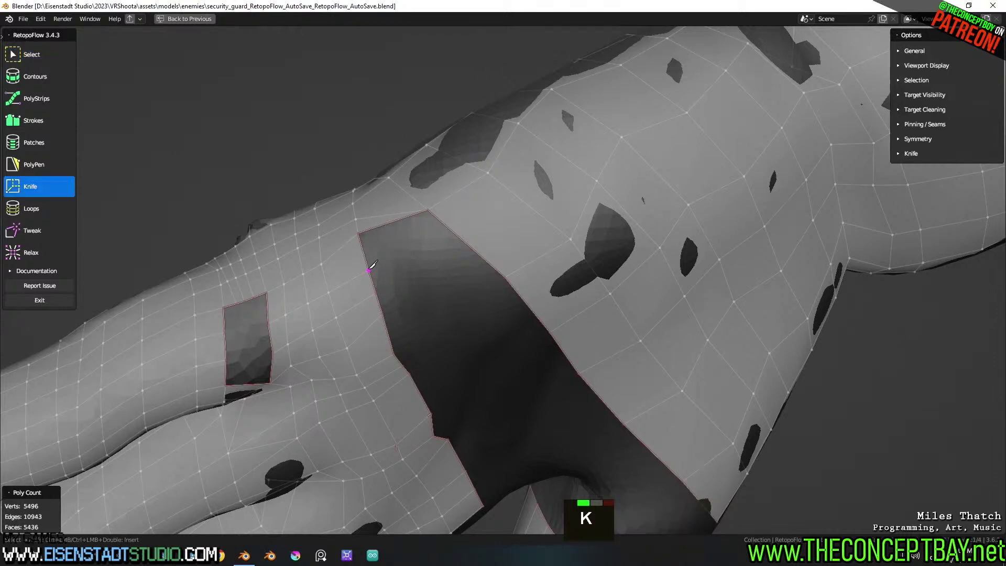
pyautogui.click(513, 194)
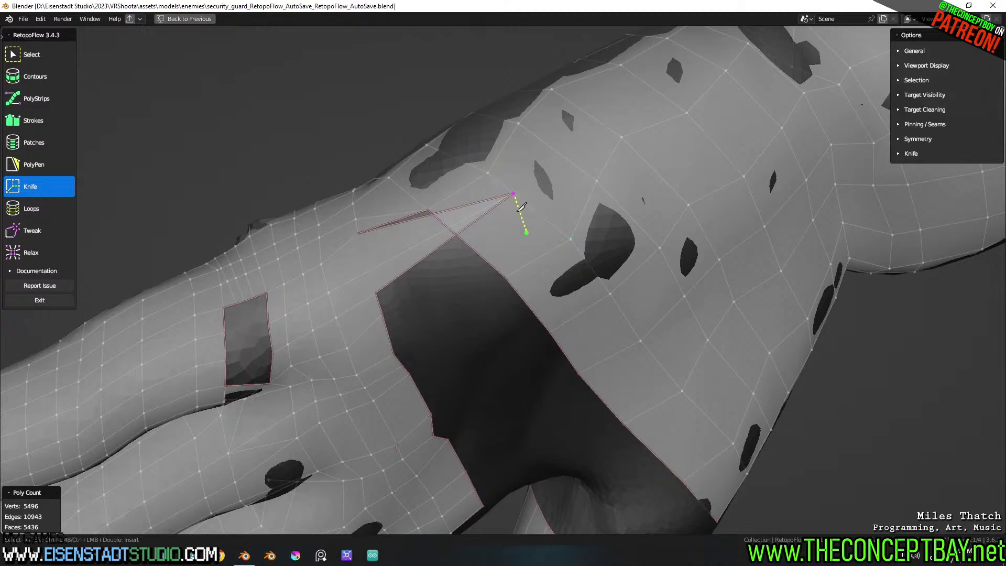
pyautogui.press('Escape')
pyautogui.hotkey('ctrl', 'z')
# Knife a new edge line from the upper finger-side border of the thumb hole across the wrist-side faces to a vertex near the hand's upper edge
pyautogui.click(49, 185)
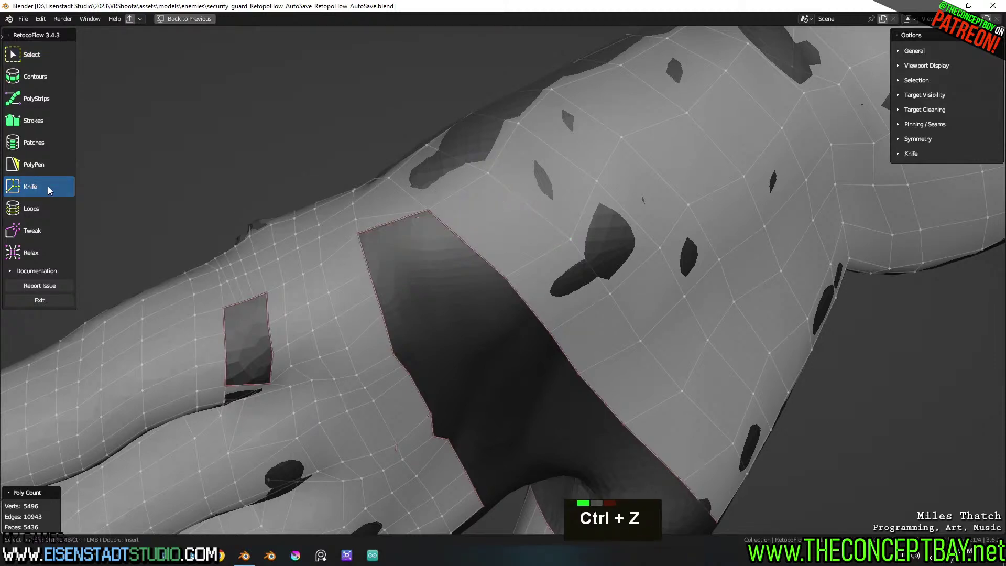
pyautogui.keyDown('ctrl'); pyautogui.click(369, 269); pyautogui.keyUp('ctrl')
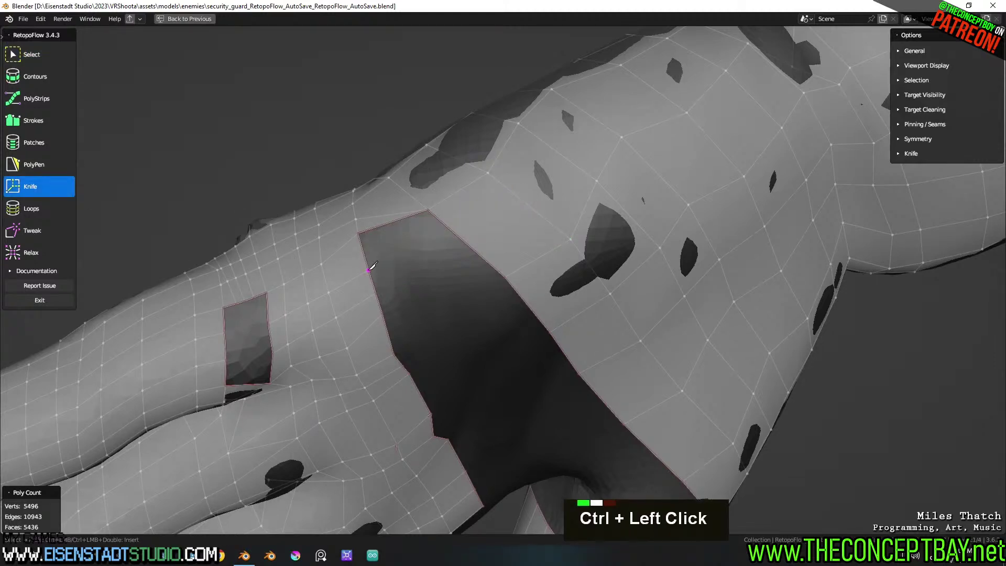
pyautogui.keyDown('ctrl'); pyautogui.click(518, 195); pyautogui.keyUp('ctrl')
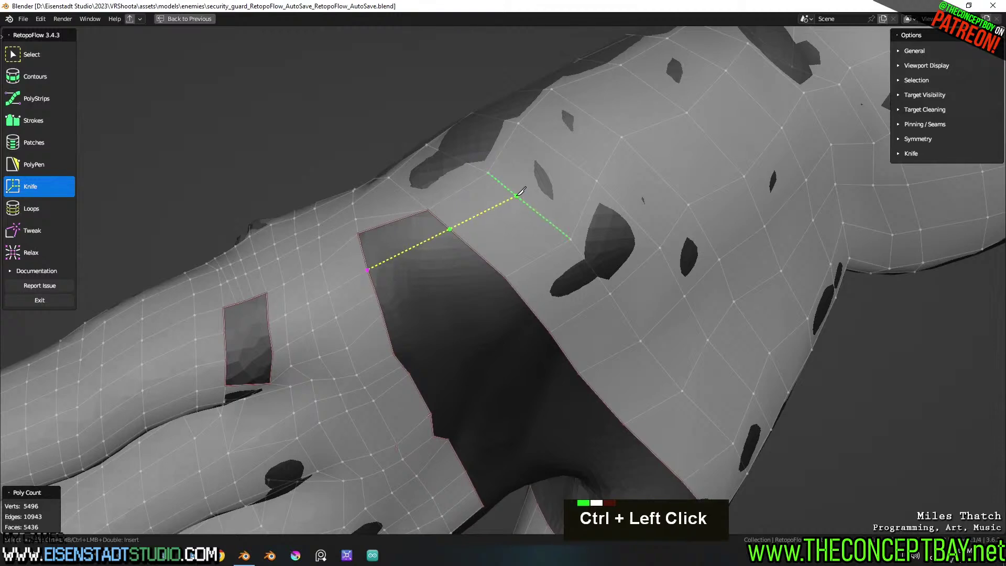
pyautogui.keyDown('ctrl'); pyautogui.click(559, 144); pyautogui.keyUp('ctrl')
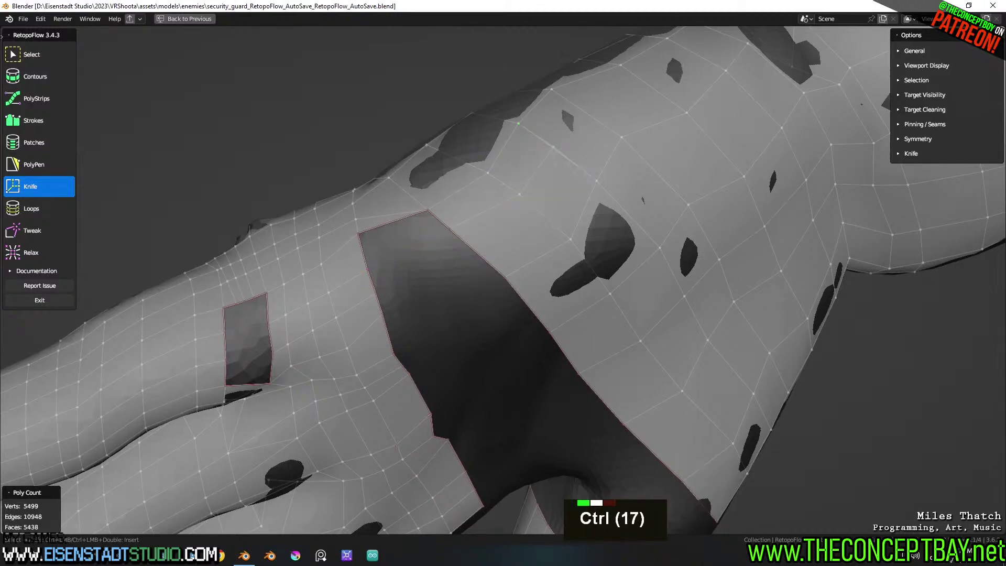
pyautogui.keyDown('ctrl'); pyautogui.click(552, 90); pyautogui.keyUp('ctrl')
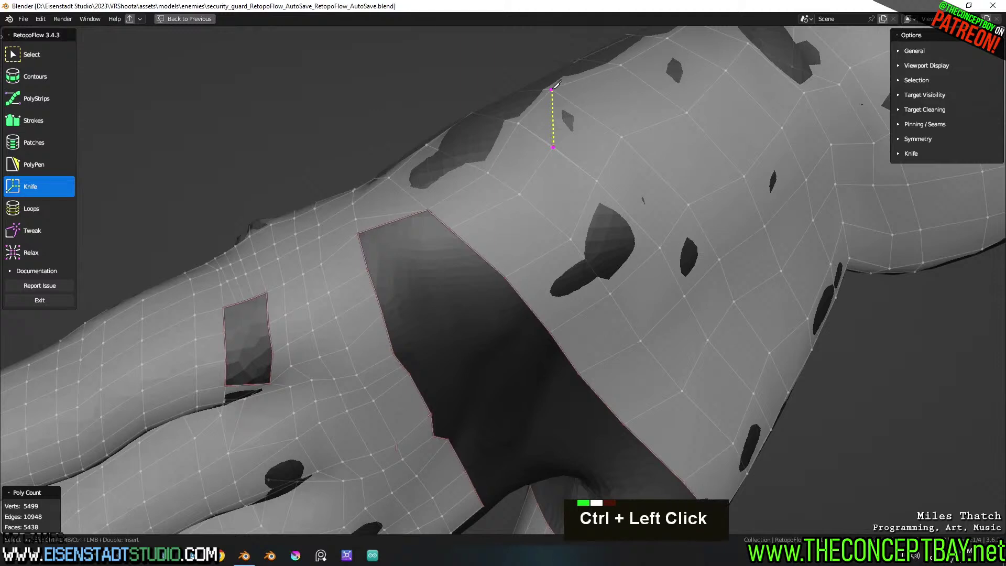
pyautogui.press('Return')
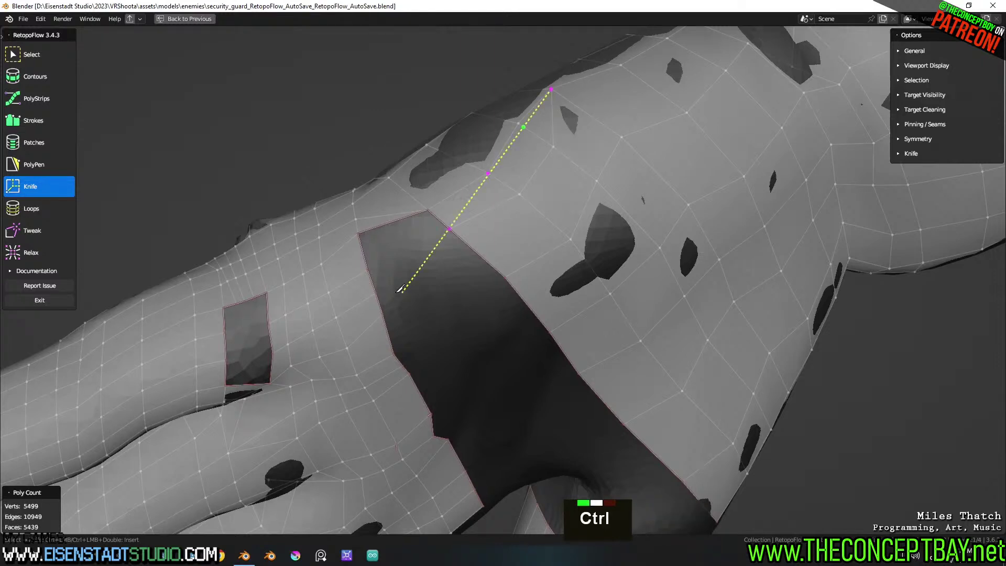
# Knife a second edge line from the hole's wrist-side border through two face rows, ending at an existing vertex on the back of the hand
pyautogui.keyDown('ctrl'); pyautogui.click(474, 250); pyautogui.keyUp('ctrl')
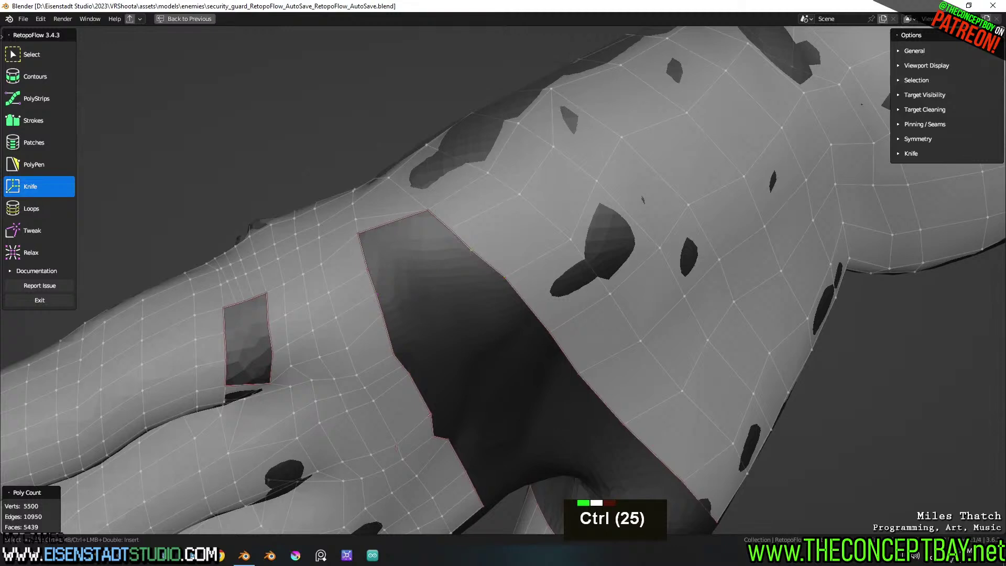
pyautogui.keyDown('ctrl'); pyautogui.click(538, 212); pyautogui.keyUp('ctrl')
pyautogui.keyDown('ctrl'); pyautogui.click(571, 161); pyautogui.keyUp('ctrl')
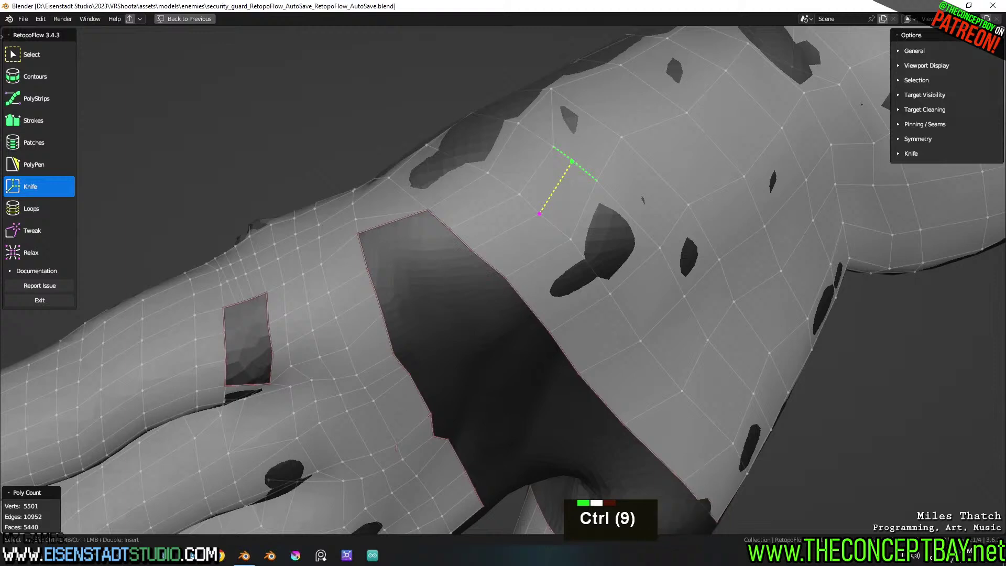
pyautogui.keyDown('ctrl'); pyautogui.click(621, 138); pyautogui.keyUp('ctrl')
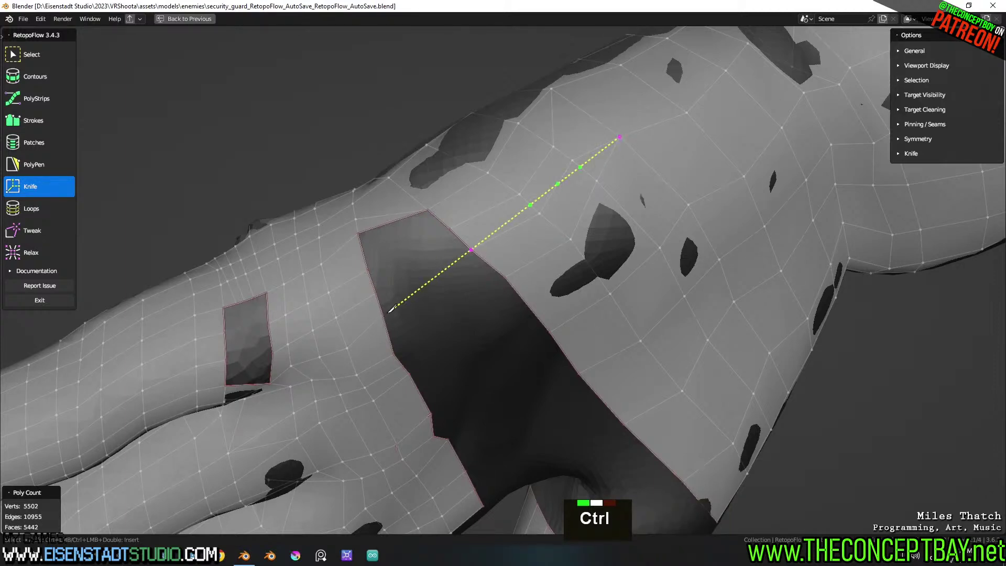
pyautogui.press('g')
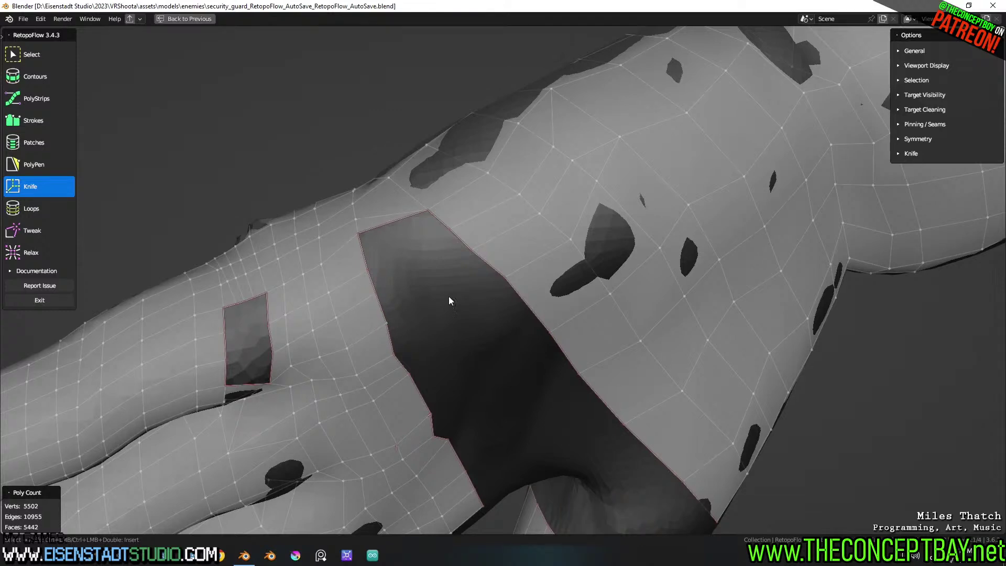
# Knife a third edge line from the hole's wrist-side border, just below the second cut, to the next vertex towards the wrist
pyautogui.keyDown('ctrl'); pyautogui.click(487, 264); pyautogui.keyUp('ctrl')
pyautogui.keyDown('ctrl'); pyautogui.click(488, 263); pyautogui.keyUp('ctrl')
pyautogui.keyDown('ctrl'); pyautogui.click(556, 225); pyautogui.keyUp('ctrl')
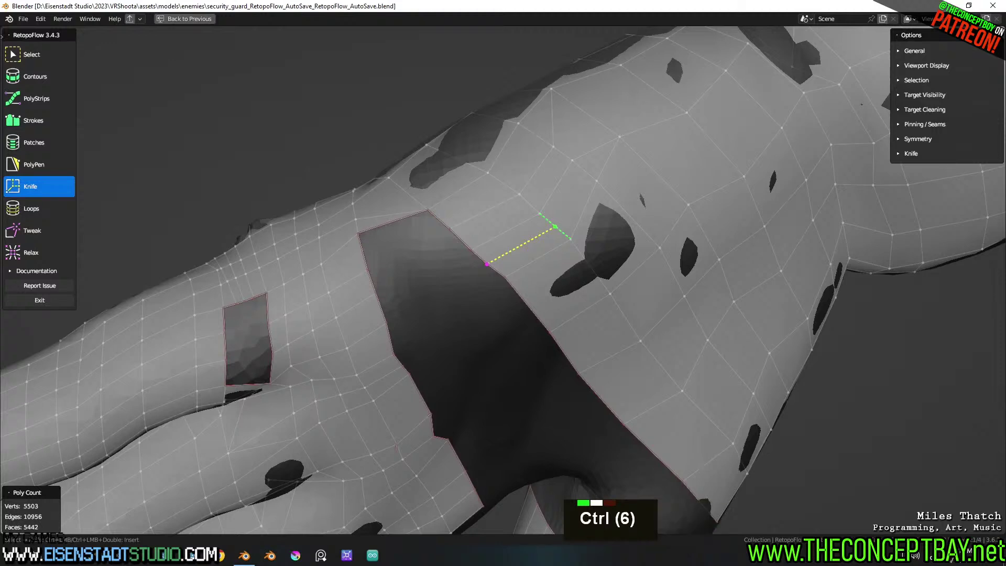
pyautogui.keyDown('ctrl'); pyautogui.click(598, 178); pyautogui.keyUp('ctrl')
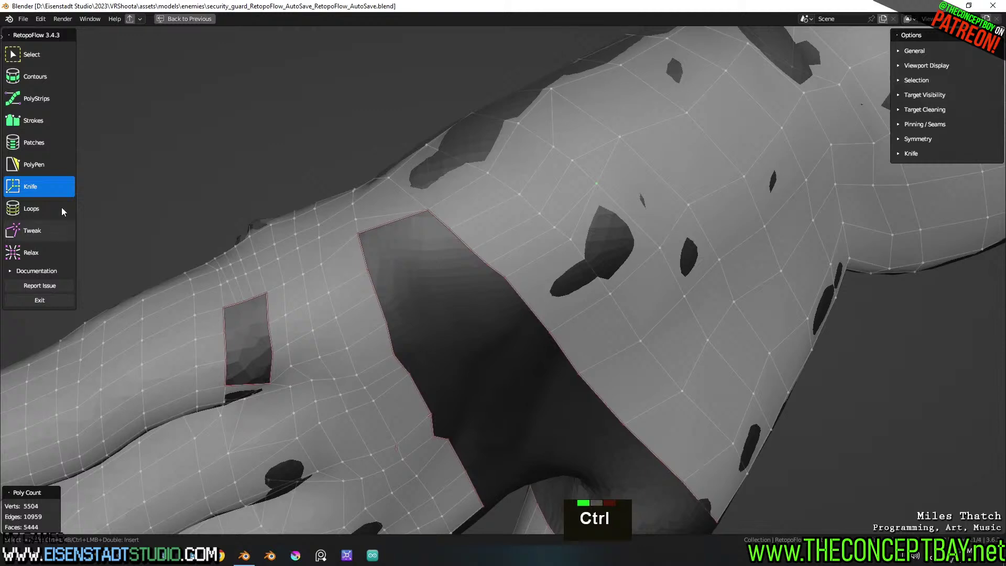
# Bridge the upper end of the thumb hole with four PolyPen quads joining the finger-side and wrist-side borders
pyautogui.click(55, 168)
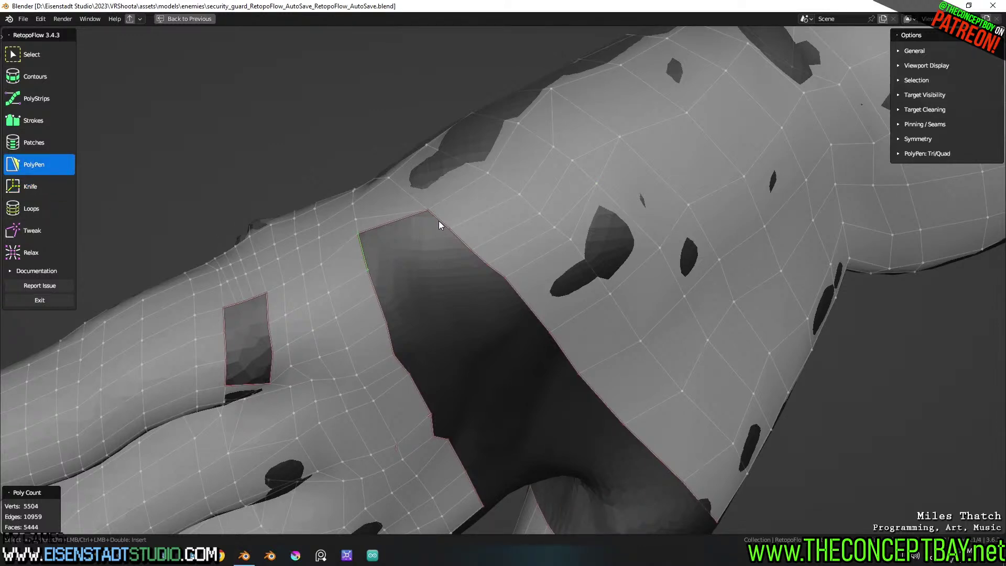
pyautogui.keyDown('ctrl'); pyautogui.moveTo(439, 221); pyautogui.dragTo(373, 283); pyautogui.keyUp('ctrl')
pyautogui.keyDown('ctrl'); pyautogui.click(374, 283); pyautogui.keyUp('ctrl')
pyautogui.keyDown('ctrl'); pyautogui.click(476, 257); pyautogui.keyUp('ctrl')
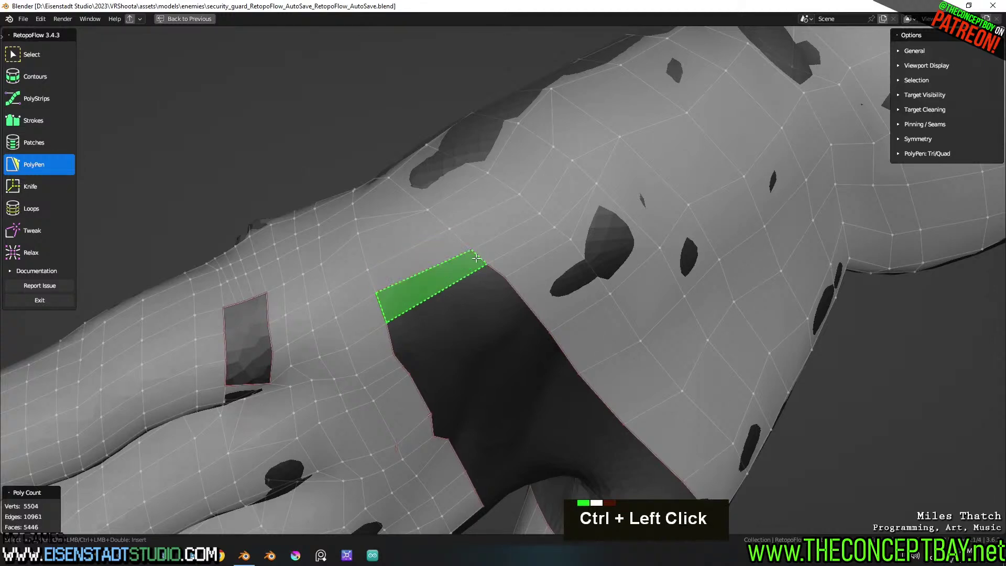
pyautogui.keyDown('ctrl'); pyautogui.click(396, 352); pyautogui.keyUp('ctrl')
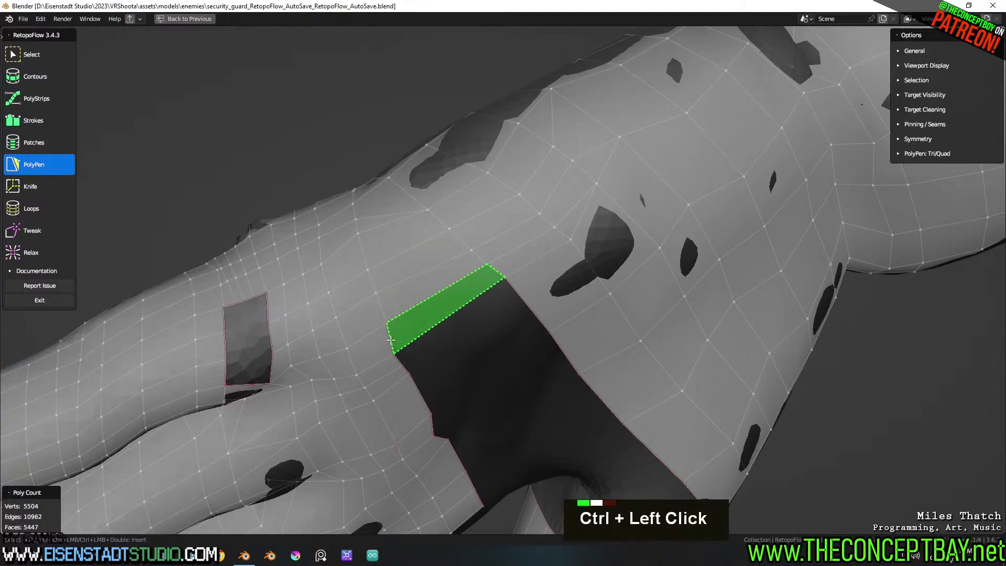
# Knife the next wrist-side face from the middle of its hole border through its far edge to a neighbouring vertex
pyautogui.moveTo(470, 404); pyautogui.dragTo(460, 341, button='middle')
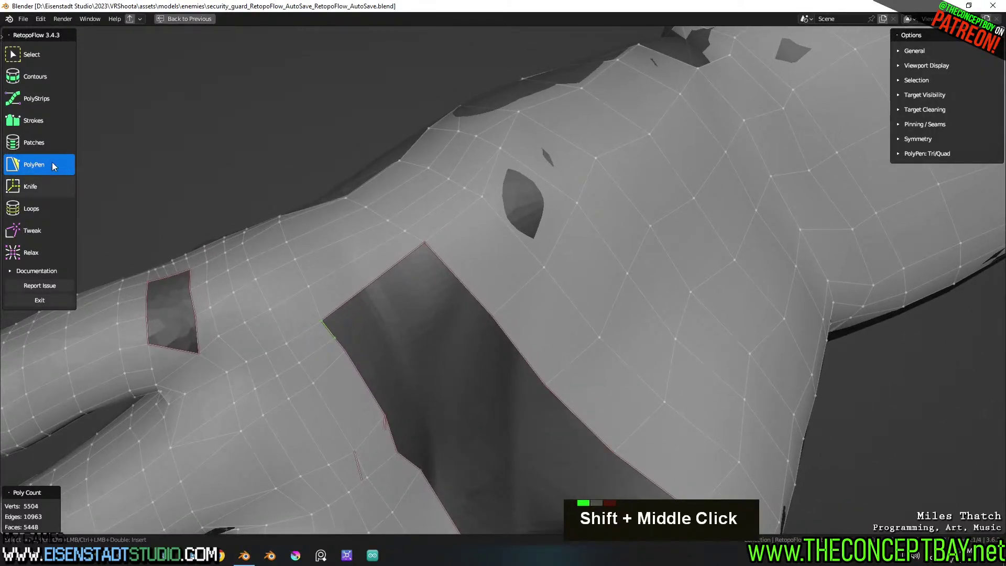
pyautogui.click(43, 187)
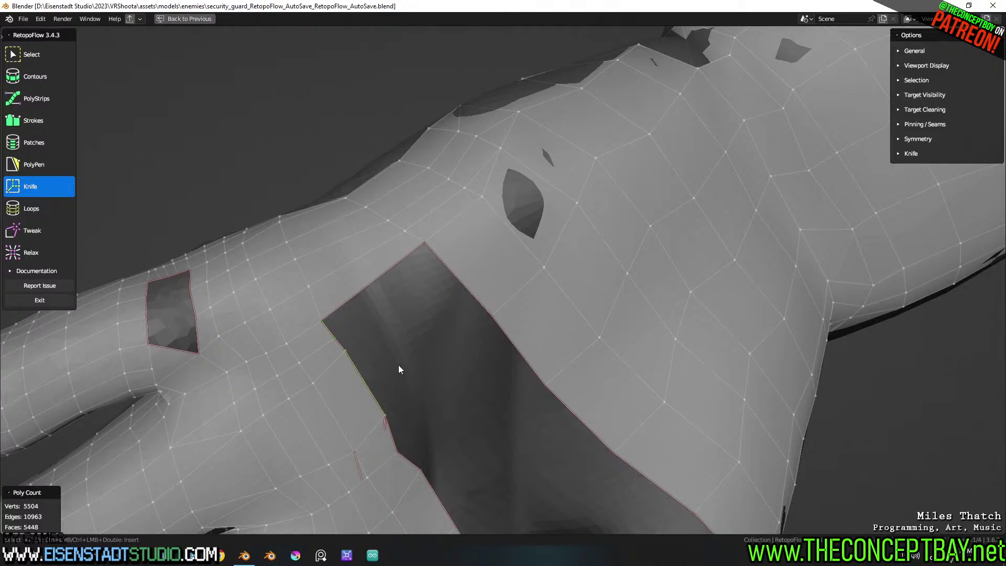
pyautogui.keyDown('ctrl'); pyautogui.click(346, 351); pyautogui.keyUp('ctrl')
pyautogui.keyDown('ctrl'); pyautogui.click(459, 253); pyautogui.keyUp('ctrl')
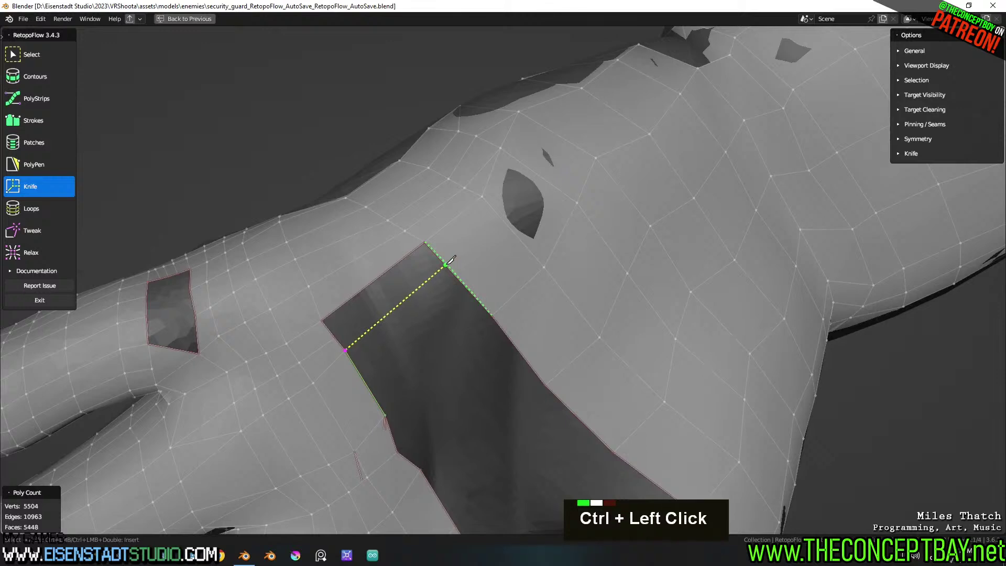
pyautogui.keyDown('ctrl'); pyautogui.click(500, 221); pyautogui.keyUp('ctrl')
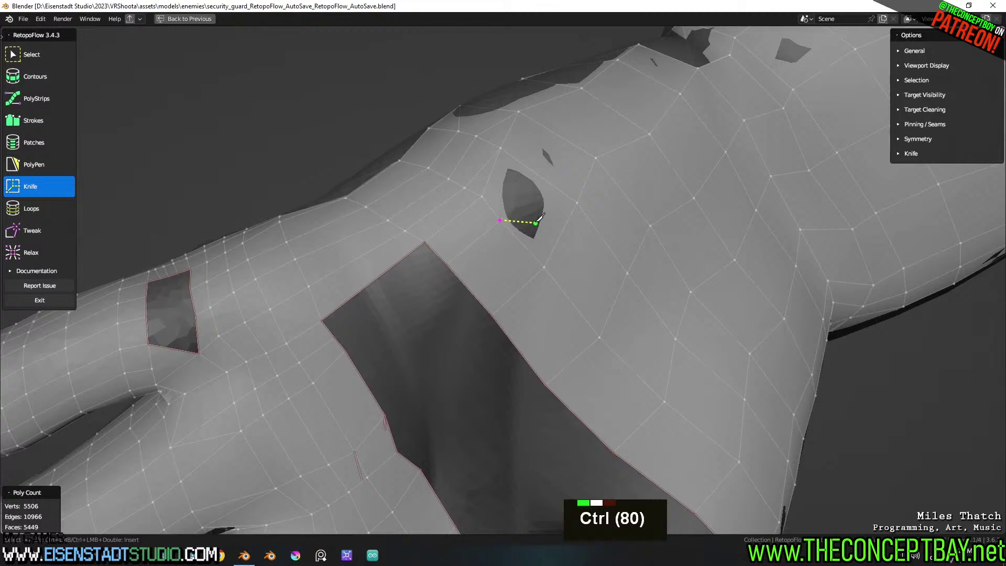
pyautogui.keyDown('ctrl'); pyautogui.click(577, 202); pyautogui.keyUp('ctrl')
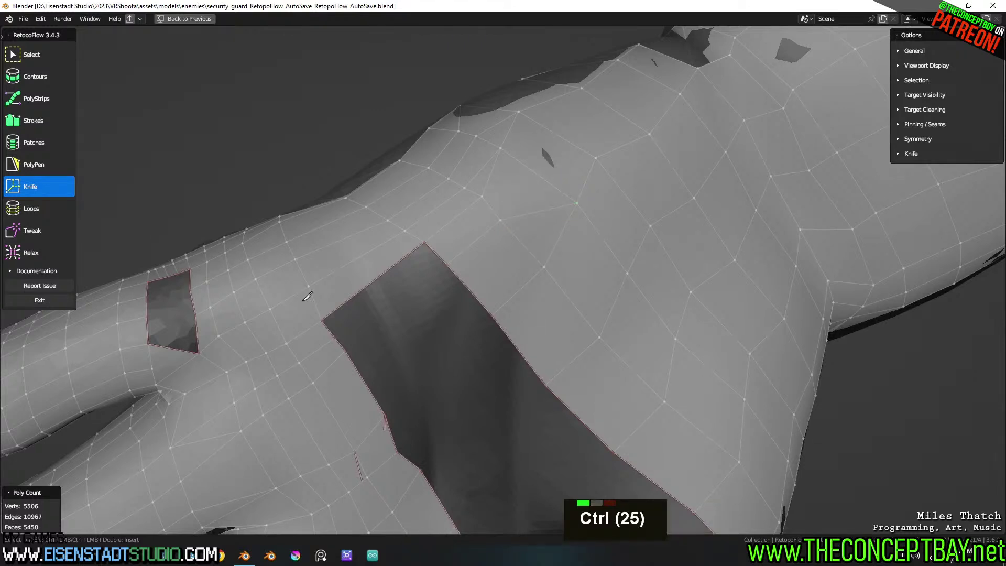
# Knife another edge line between the hole's upper corner and the previous cut, ending at a vertex higher on the hand
pyautogui.click(335, 338)
pyautogui.keyDown('ctrl'); pyautogui.click(437, 251); pyautogui.keyUp('ctrl')
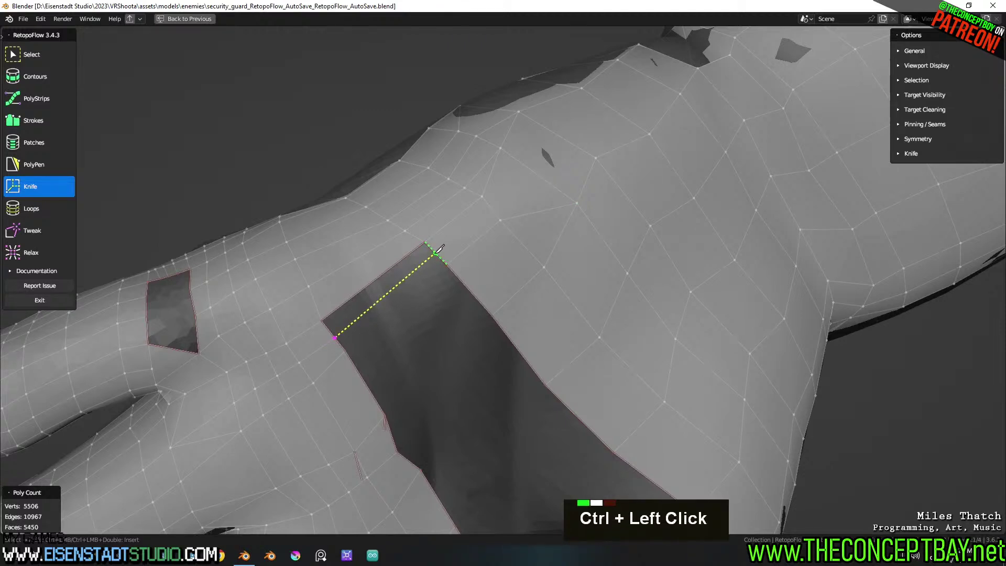
pyautogui.keyDown('ctrl'); pyautogui.click(492, 209); pyautogui.keyUp('ctrl')
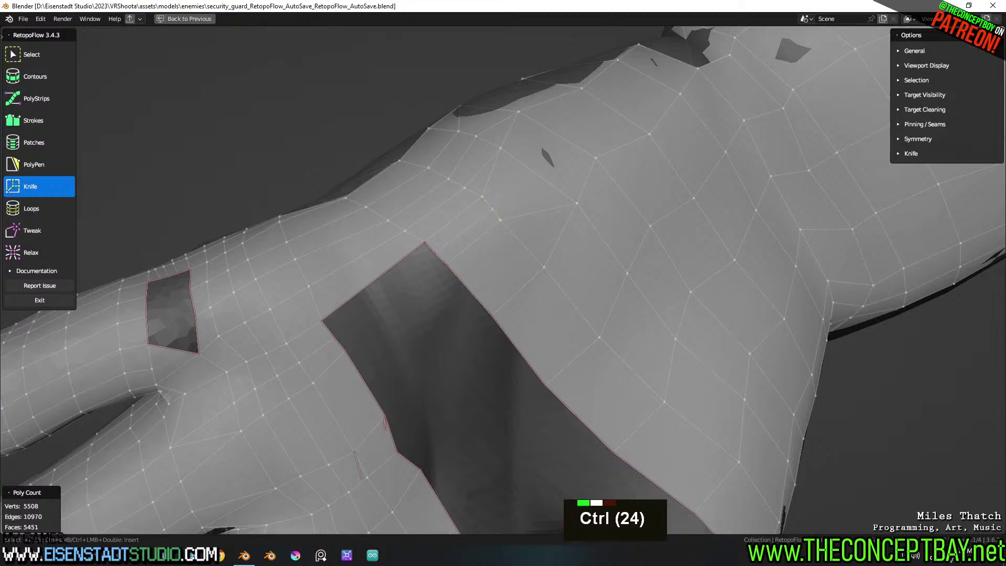
pyautogui.keyDown('ctrl'); pyautogui.click(502, 148); pyautogui.keyUp('ctrl')
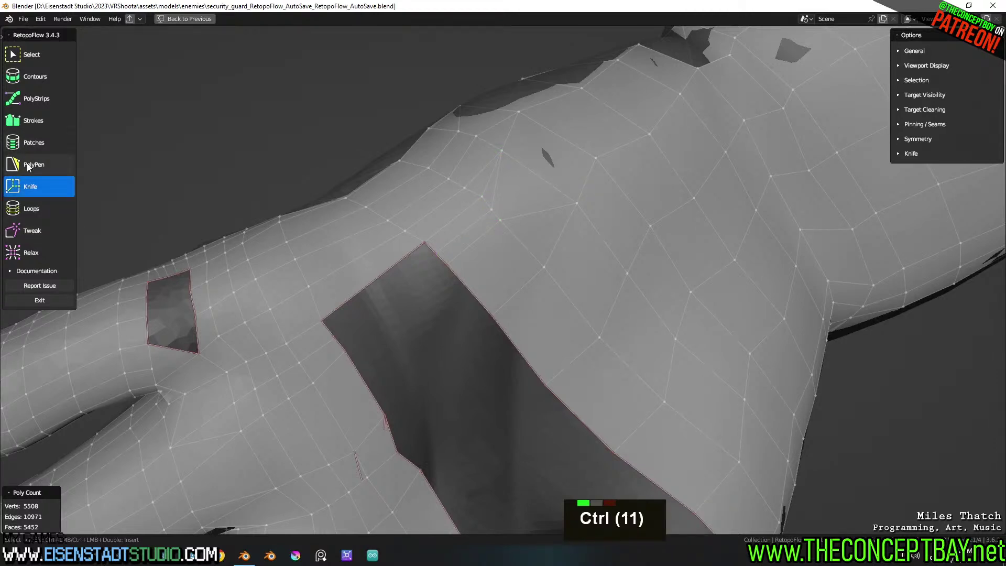
# Bridge the next part of the hole with three PolyPen quads that match the newly cut border segments
pyautogui.click(47, 164)
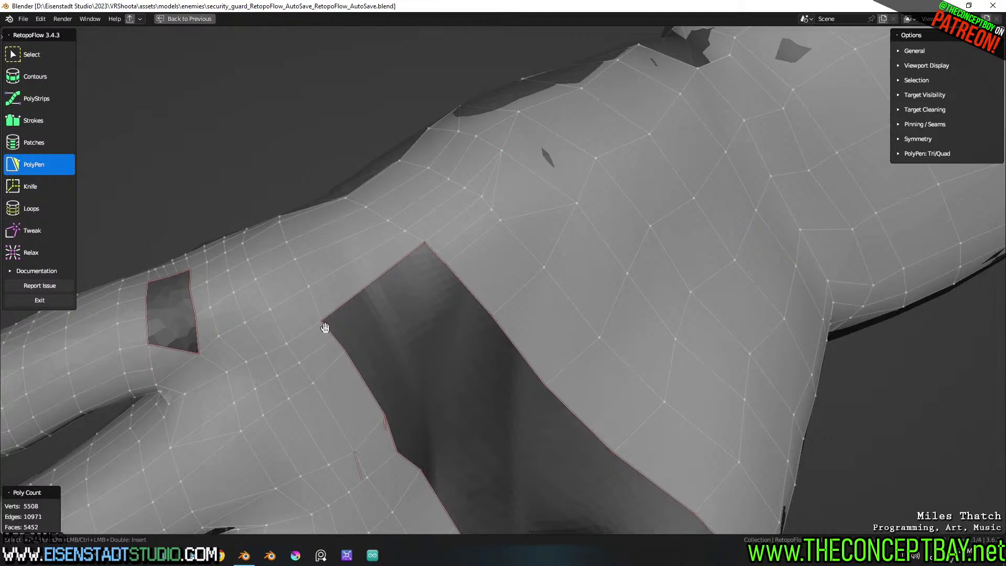
pyautogui.keyDown('ctrl'); pyautogui.click(348, 333); pyautogui.keyUp('ctrl')
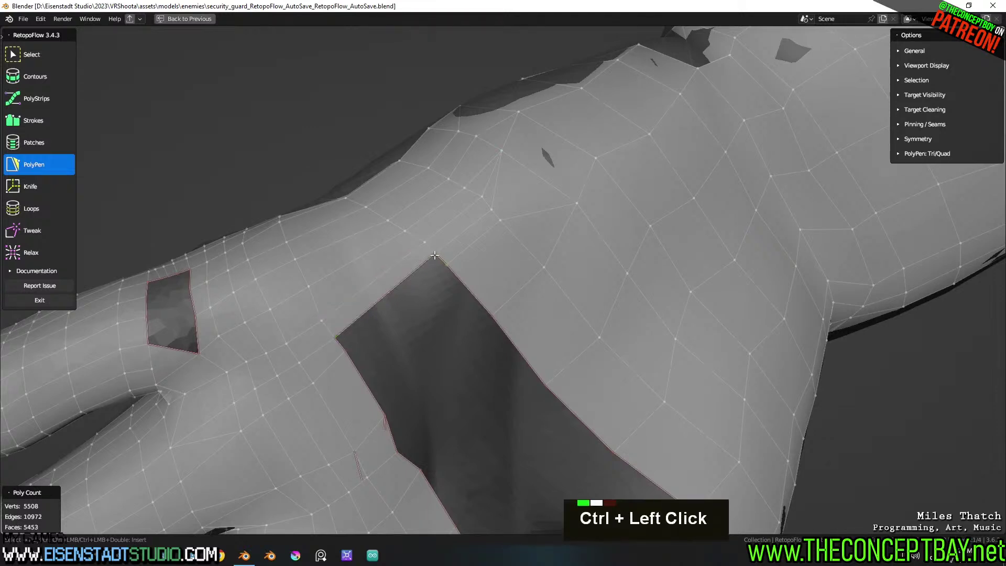
pyautogui.keyDown('ctrl'); pyautogui.click(373, 342); pyautogui.keyUp('ctrl')
pyautogui.keyDown('ctrl'); pyautogui.click(471, 298); pyautogui.keyUp('ctrl')
# Try to bridge the hole with a wider PolyPen quad below the filled strip, and undo it
pyautogui.keyDown('ctrl'); pyautogui.click(394, 433); pyautogui.keyUp('ctrl')
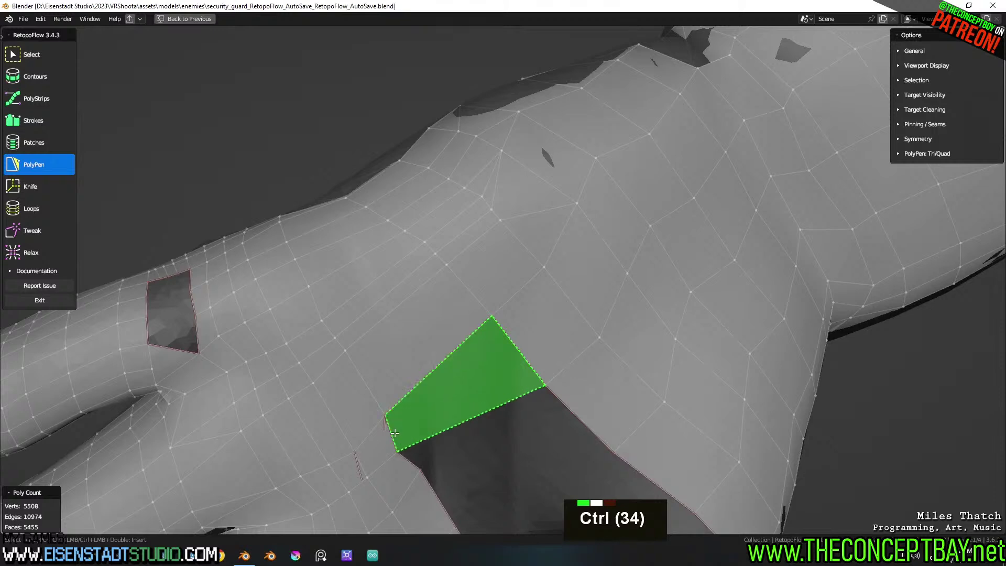
pyautogui.keyDown('ctrl'); pyautogui.click(394, 433); pyautogui.keyUp('ctrl')
pyautogui.moveTo(429, 436); pyautogui.dragTo(438, 336, button='middle')
pyautogui.moveTo(438, 335); pyautogui.dragTo(449, 359, button='middle')
pyautogui.hotkey('ctrl', 'z')
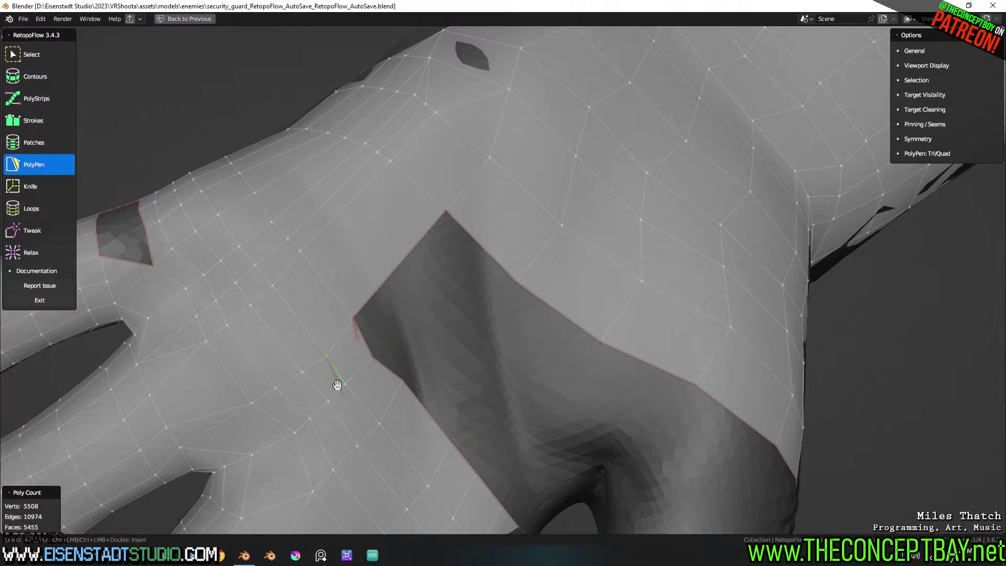
# Examine the narrow stray border edges and the adjacent face on the finger side of the thumb hole
pyautogui.moveTo(347, 394); pyautogui.dragTo(437, 374, button='middle')
pyautogui.scroll(2, 366, 317)
pyautogui.scroll(2, 424, 295)
pyautogui.scroll(-1, 401, 297)
pyautogui.scroll(2, 429, 309)
pyautogui.scroll(-9, 431, 301)
pyautogui.scroll(-2, 380, 396)
pyautogui.scroll(2, 430, 364)
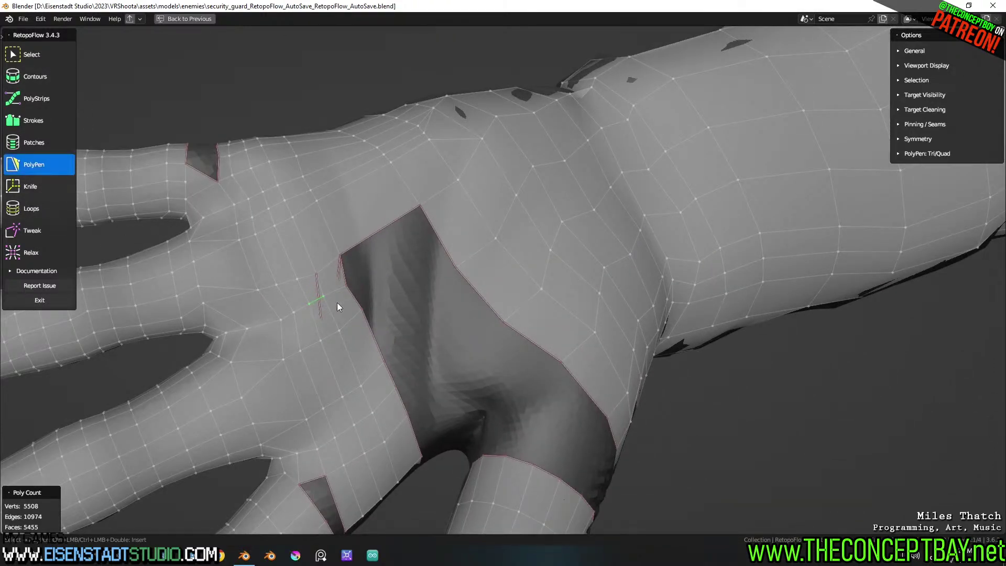
pyautogui.click(41, 56)
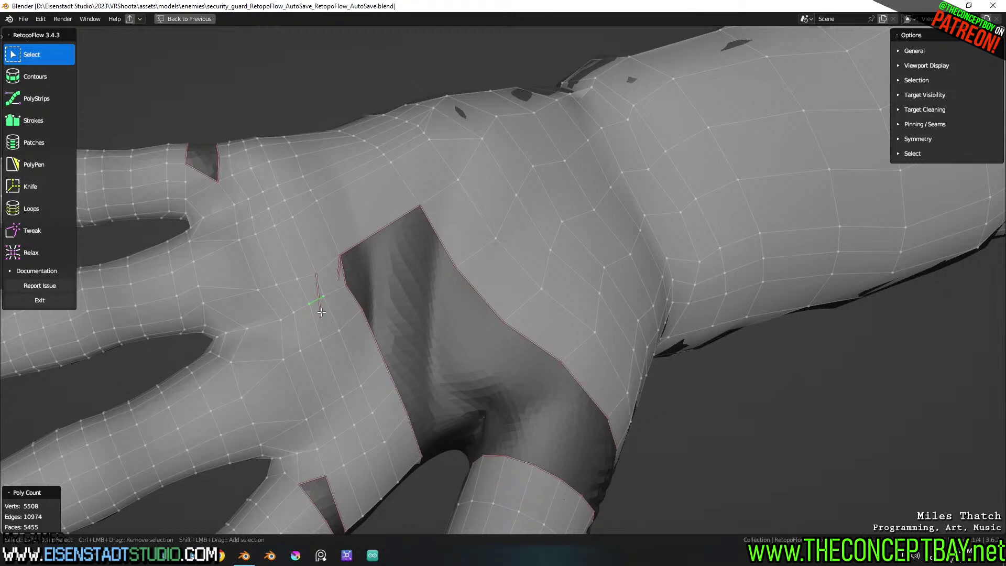
pyautogui.click(323, 313)
pyautogui.moveTo(323, 313)
pyautogui.mouseDown(button='middle')
pyautogui.moveTo(335, 293)
pyautogui.moveTo(315, 309)
pyautogui.moveTo(324, 299)
pyautogui.mouseUp(button='middle')
pyautogui.scroll(1, 387, 287)
pyautogui.moveTo(386, 287)
pyautogui.mouseDown(button='middle')
pyautogui.moveTo(387, 299)
pyautogui.moveTo(399, 289)
pyautogui.mouseUp(button='middle')
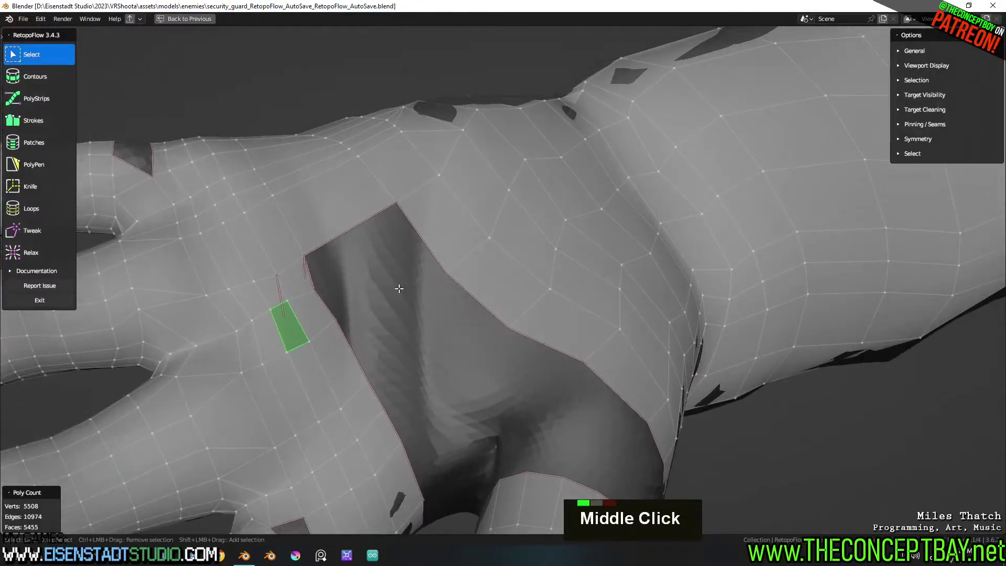
# Knife the wrist-side face at the hole's upper corner from its border through its far edge to the next vertex
pyautogui.click(38, 170)
pyautogui.click(36, 192)
pyautogui.click(314, 289)
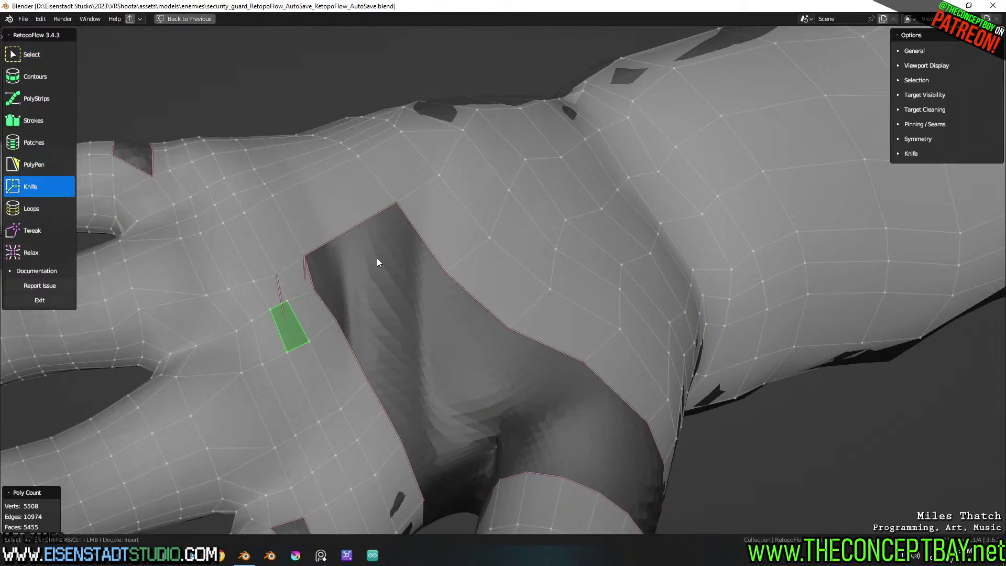
pyautogui.keyDown('ctrl'); pyautogui.click(461, 197); pyautogui.keyUp('ctrl')
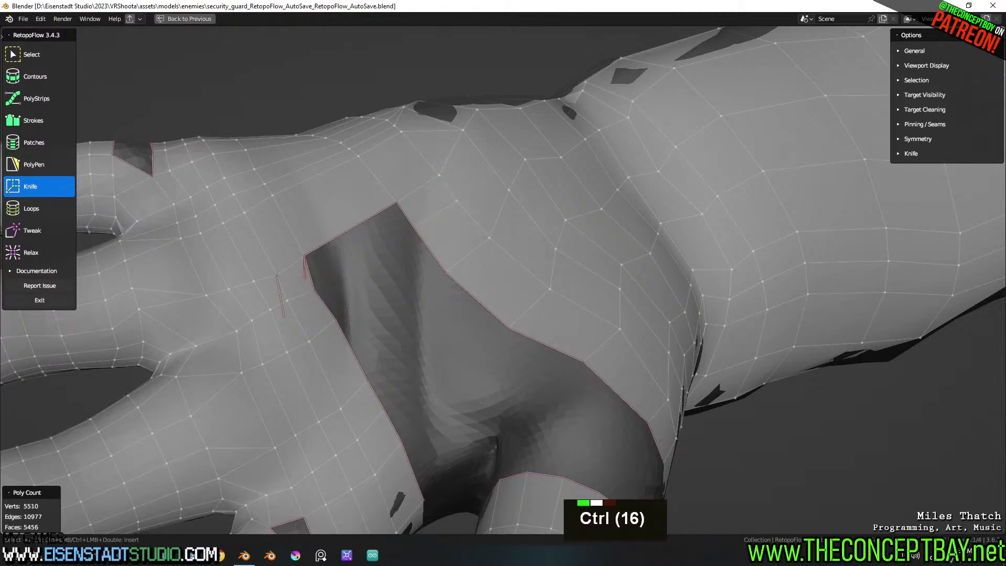
pyautogui.keyDown('ctrl'); pyautogui.click(510, 189); pyautogui.keyUp('ctrl')
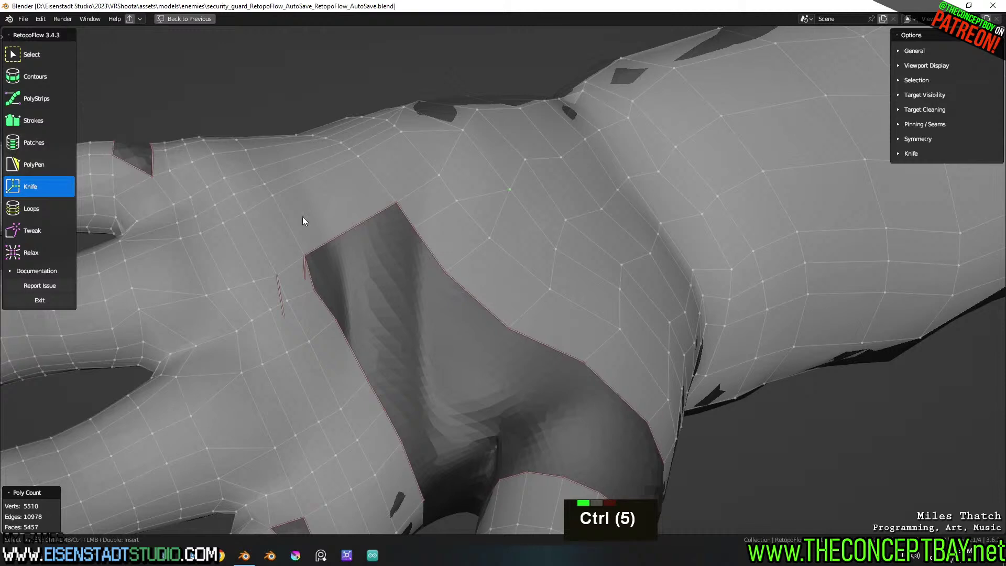
# Extend the filled strip into the hole's upper end with three PolyPen quads between the finger-side and wrist-side borders
pyautogui.press('5')
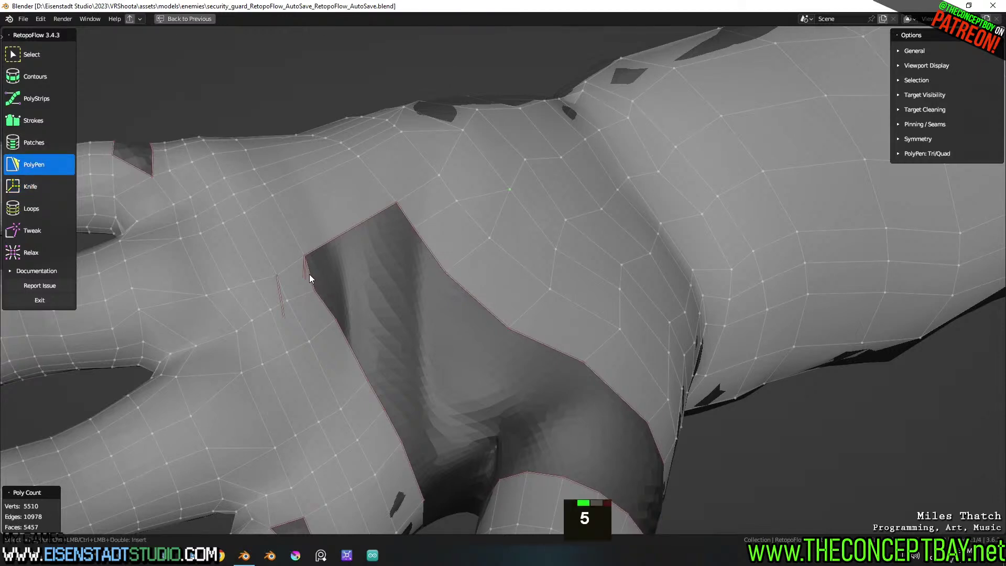
pyautogui.keyDown('ctrl'); pyautogui.click(381, 291); pyautogui.keyUp('ctrl')
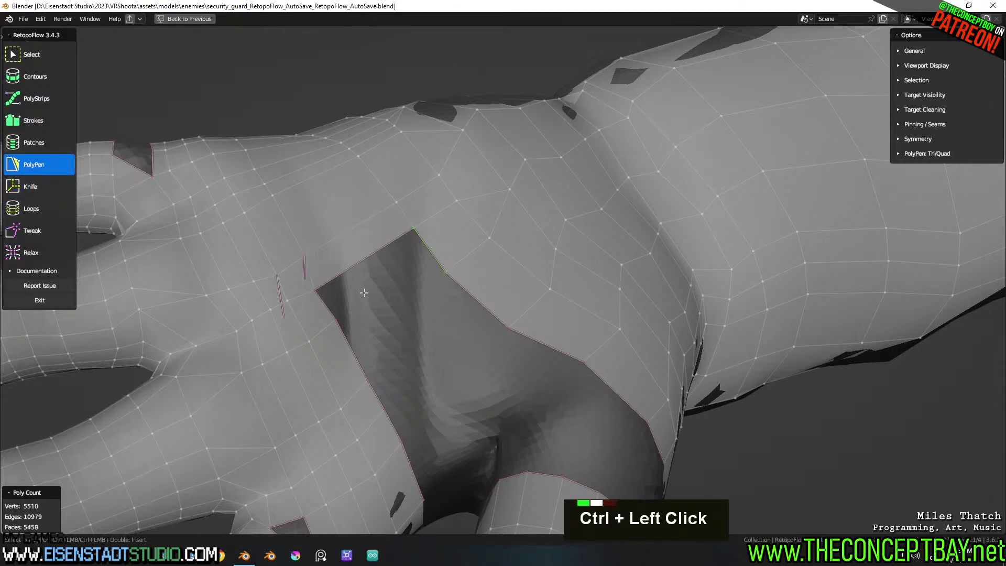
pyautogui.keyDown('ctrl'); pyautogui.click(381, 291); pyautogui.keyUp('ctrl')
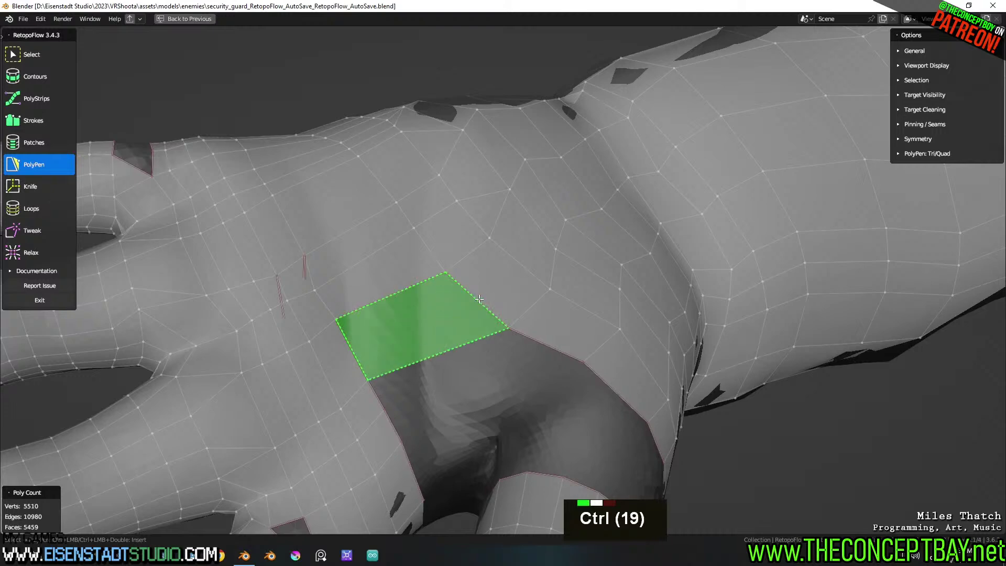
pyautogui.keyDown('ctrl'); pyautogui.click(479, 298); pyautogui.keyUp('ctrl')
# Move the hole's wrist-side corner vertex and the neighbouring interior vertex back toward the filled strip to even out the faces
pyautogui.moveTo(481, 299); pyautogui.dragTo(449, 326, button='middle')
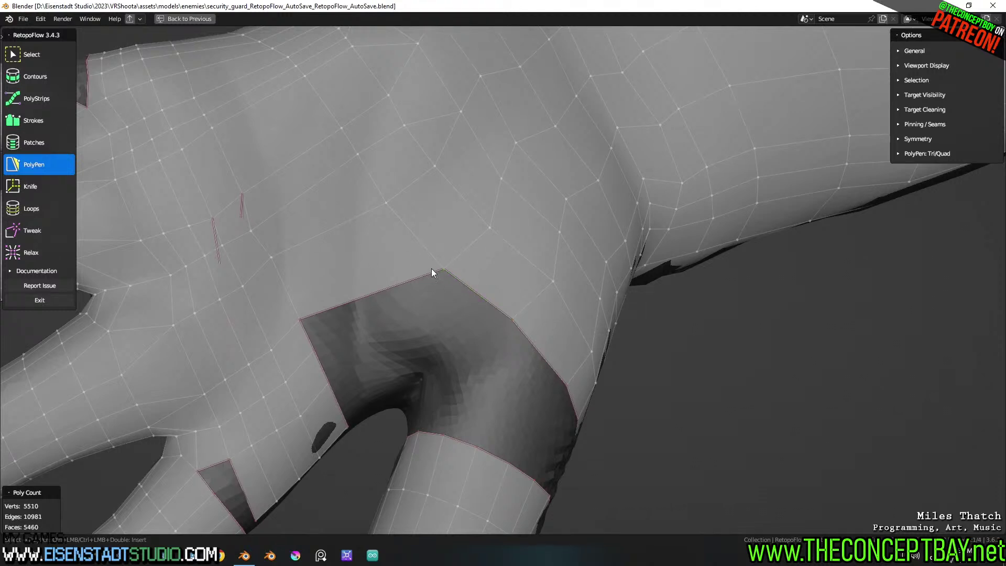
pyautogui.press('g')
pyautogui.moveTo(444, 270); pyautogui.dragTo(421, 250)
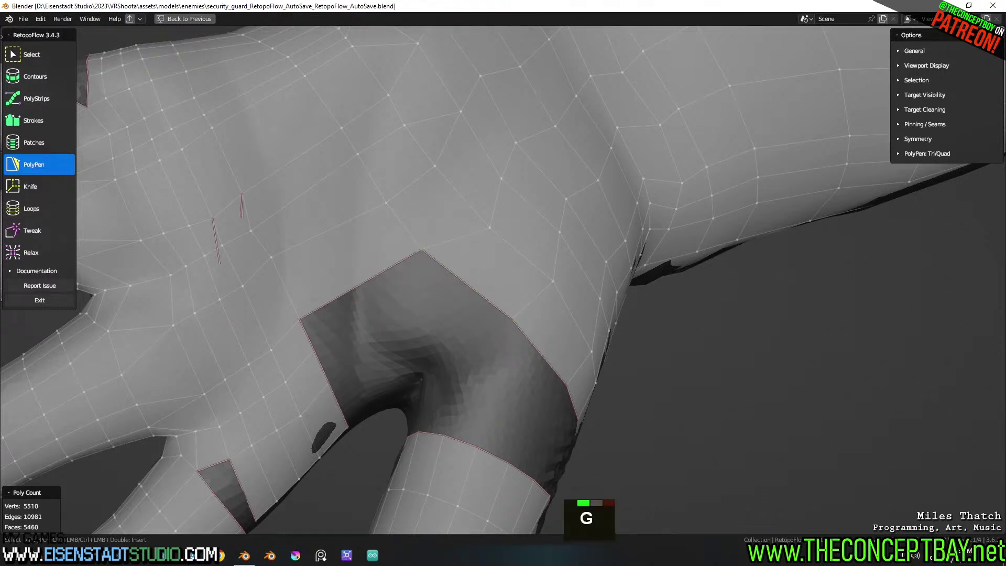
pyautogui.press('g')
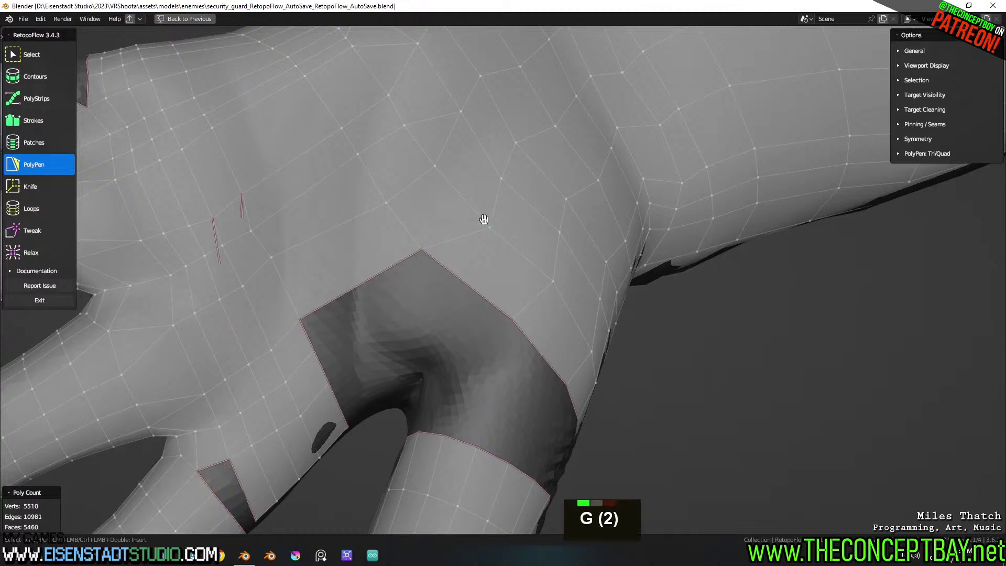
pyautogui.click(466, 209)
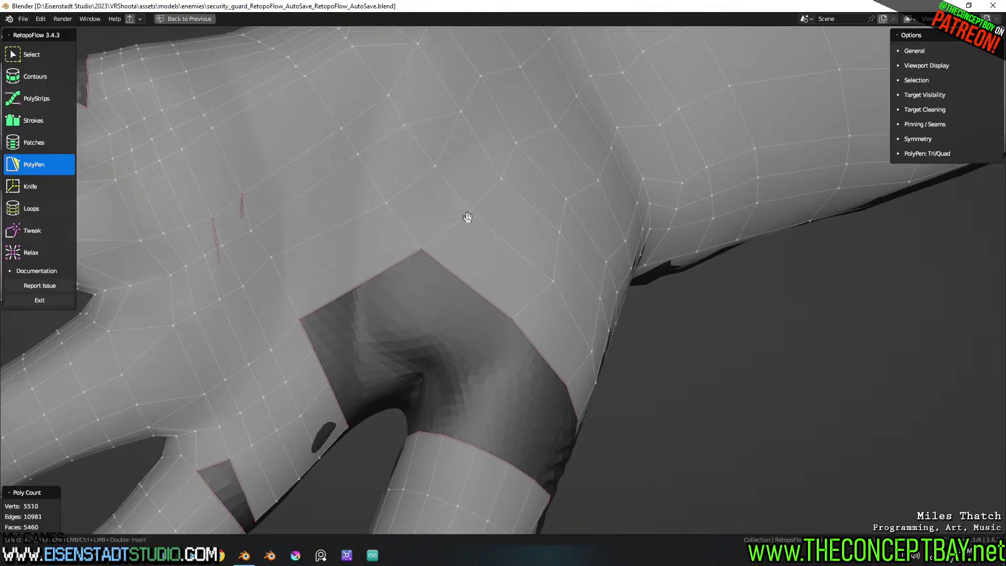
# Knife from the hole's finger-side border across its wrist-side border and through the adjacent face to the next interior vertex
pyautogui.click(33, 186)
pyautogui.press('ctrl')
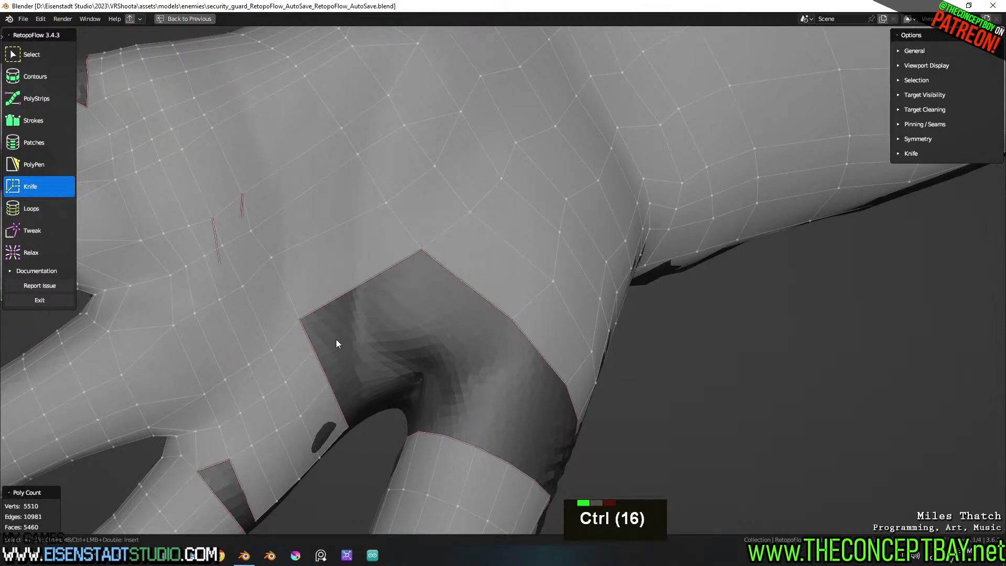
pyautogui.keyDown('ctrl'); pyautogui.click(314, 349); pyautogui.keyUp('ctrl')
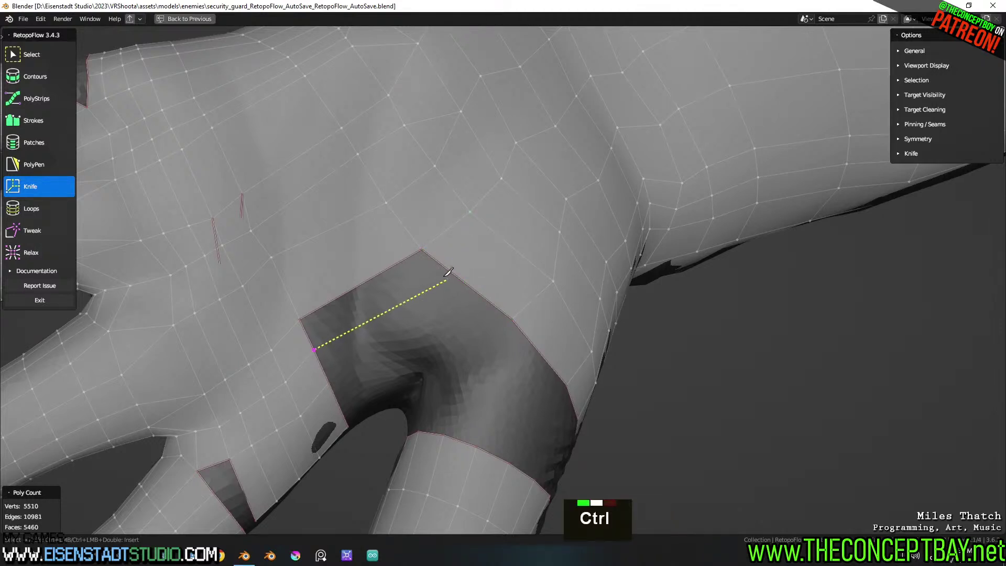
pyautogui.keyDown('ctrl'); pyautogui.click(499, 236); pyautogui.keyUp('ctrl')
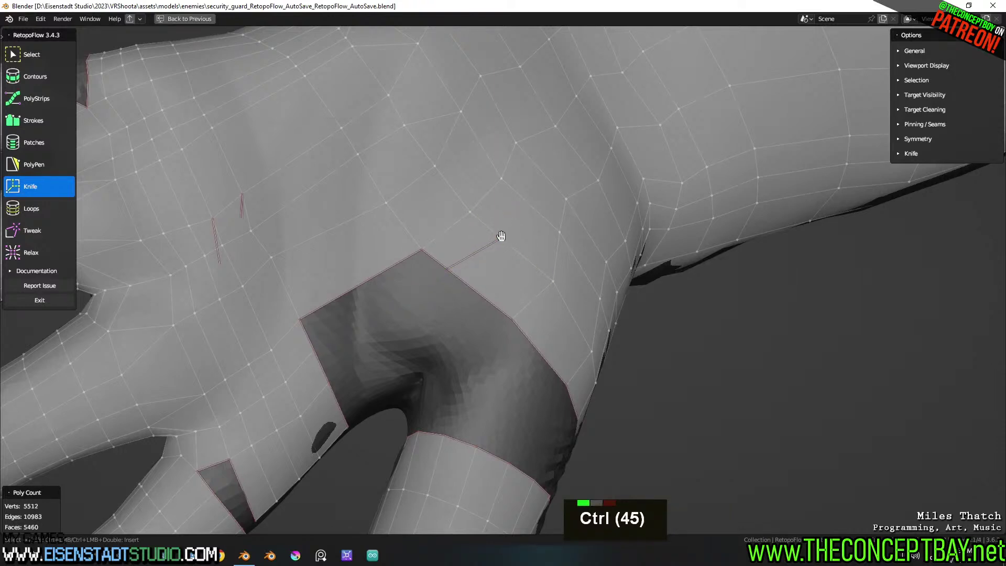
pyautogui.keyDown('ctrl'); pyautogui.click(504, 176); pyautogui.keyUp('ctrl')
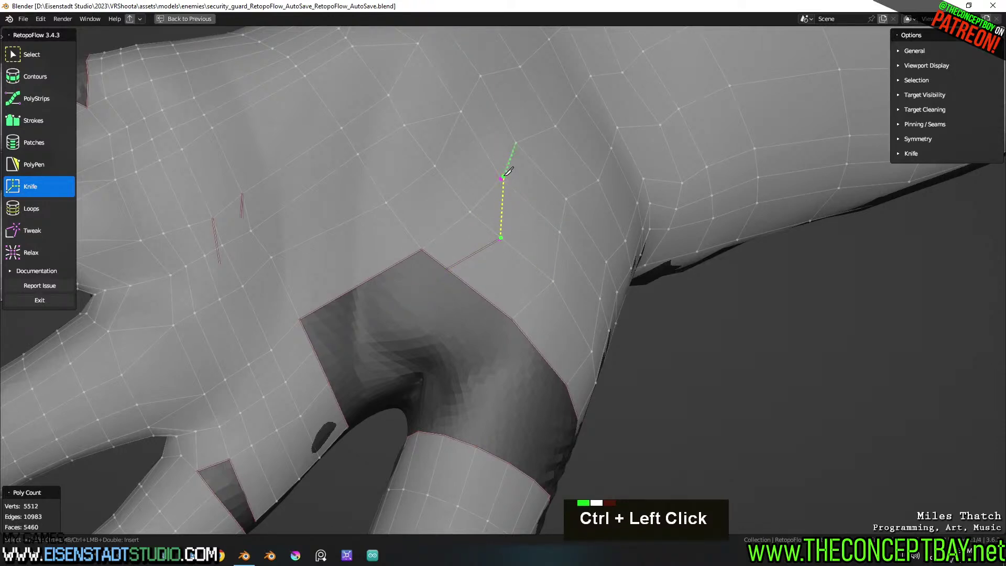
pyautogui.hotkey('ctrl', 'z')
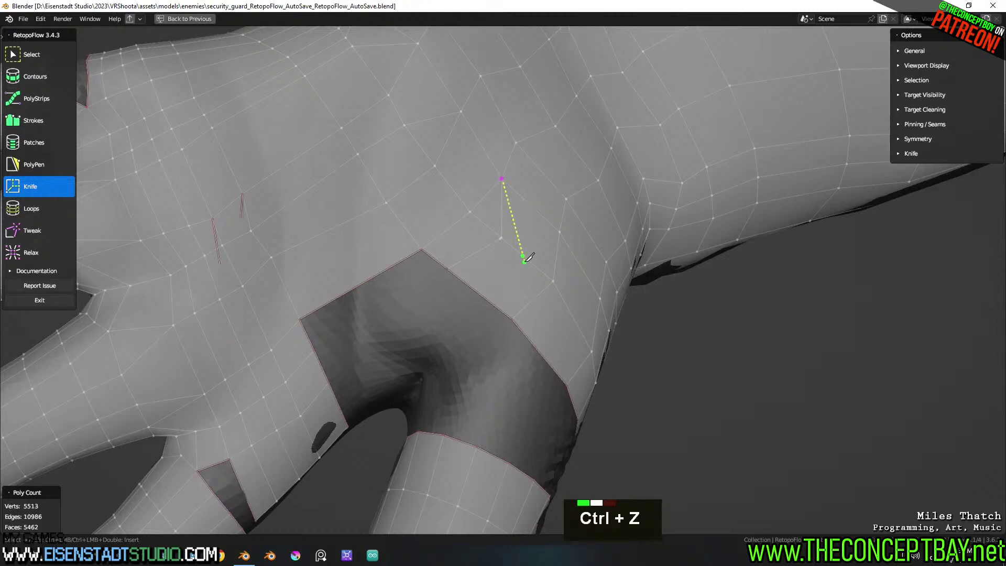
pyautogui.hotkey('ctrl', 'z')
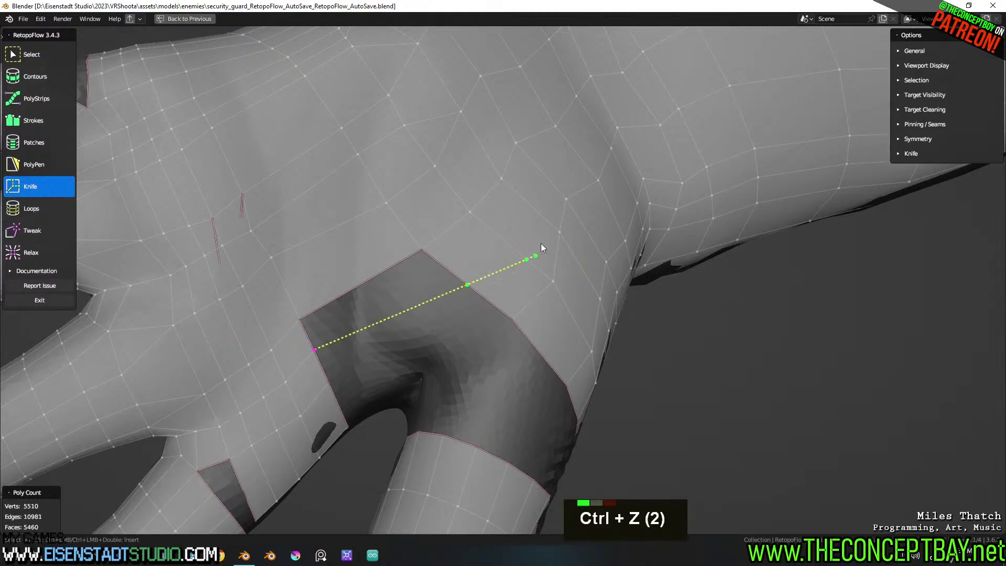
pyautogui.keyDown('ctrl'); pyautogui.click(505, 232); pyautogui.keyUp('ctrl')
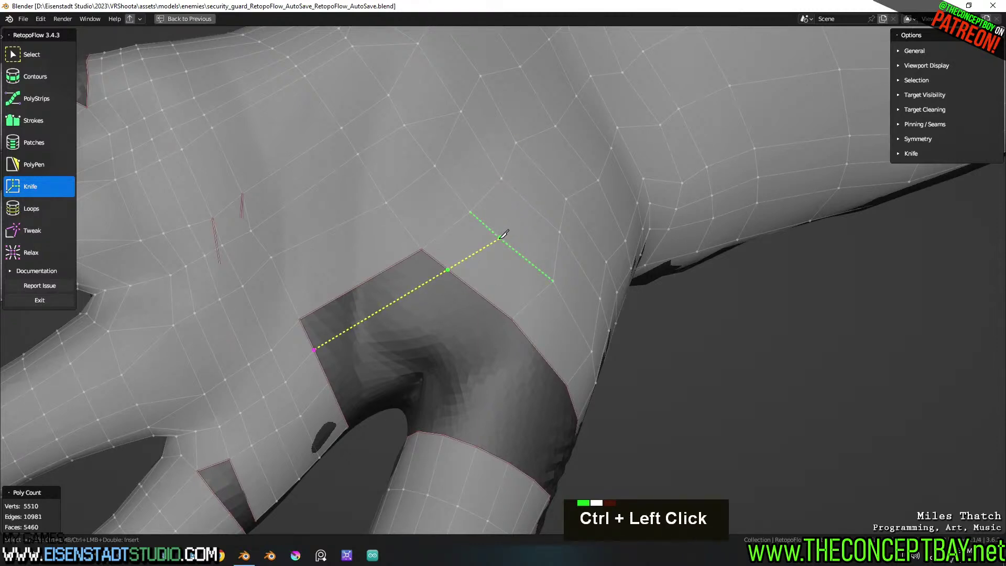
pyautogui.keyDown('ctrl'); pyautogui.click(502, 177); pyautogui.keyUp('ctrl')
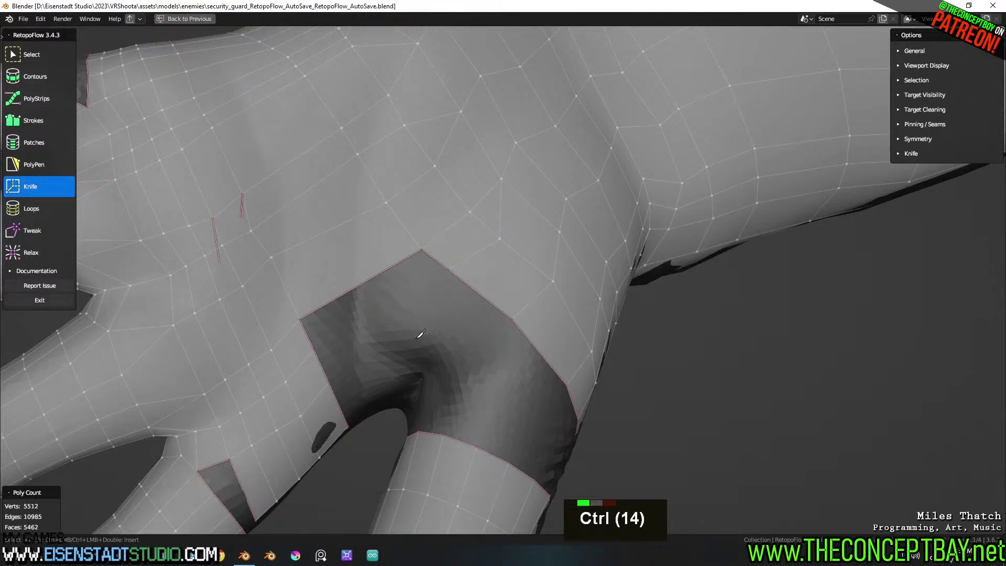
# Knife a second cut farther down both hole borders, through the previous cut's interior vertex to the next wrist-side edge
pyautogui.keyDown('ctrl'); pyautogui.click(329, 382); pyautogui.keyUp('ctrl')
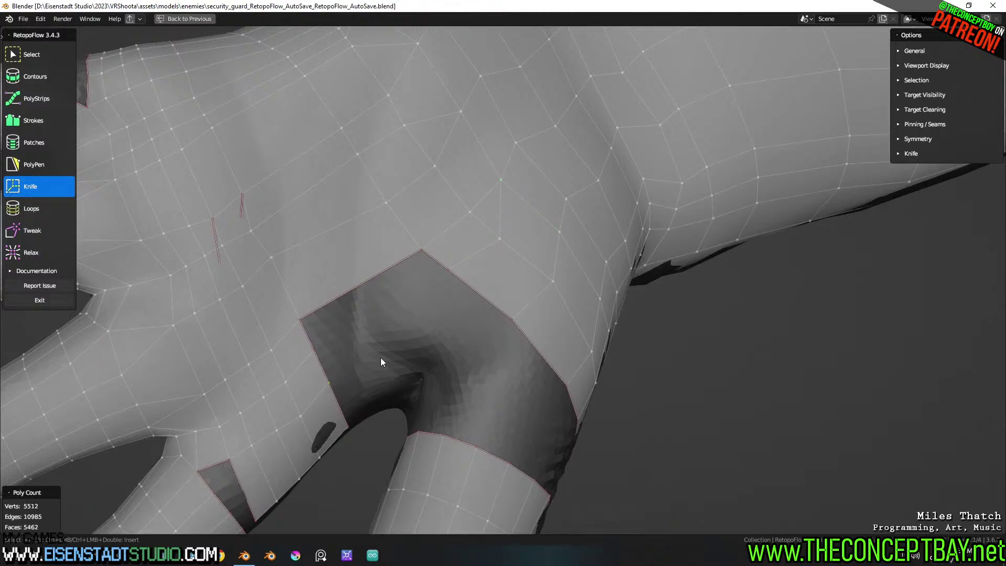
pyautogui.keyDown('ctrl'); pyautogui.click(481, 295); pyautogui.keyUp('ctrl')
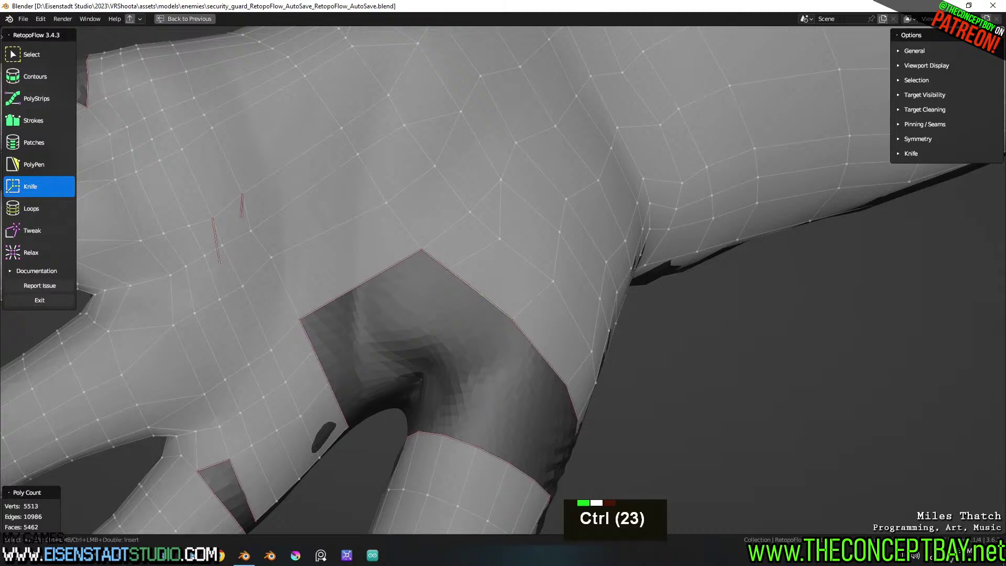
pyautogui.keyDown('ctrl'); pyautogui.click(500, 240); pyautogui.keyUp('ctrl')
pyautogui.keyDown('ctrl'); pyautogui.click(561, 230); pyautogui.keyUp('ctrl')
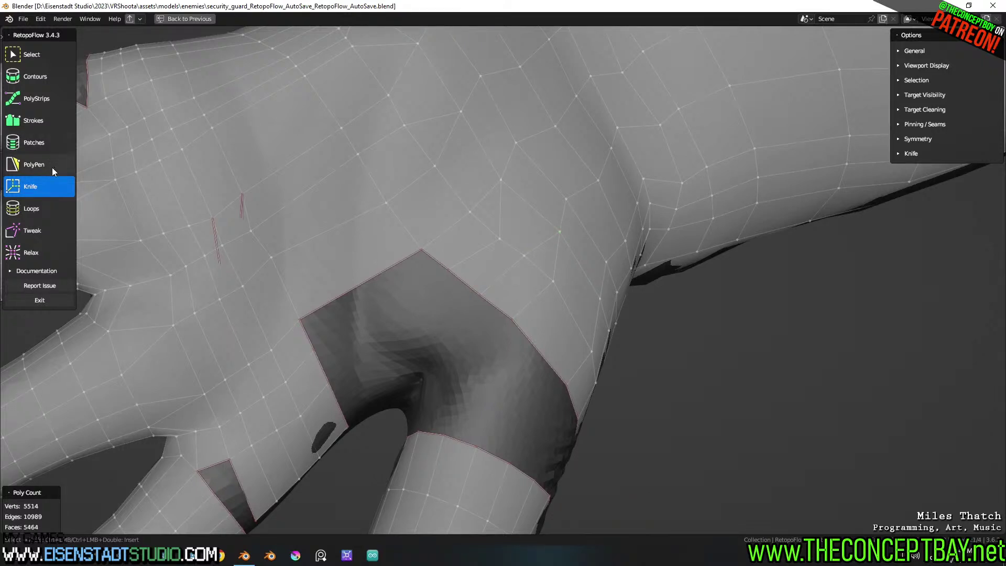
# Fill the next part of the hole with three PolyPen quads joining the newly knifed finger-side and wrist-side segments
pyautogui.click(52, 167)
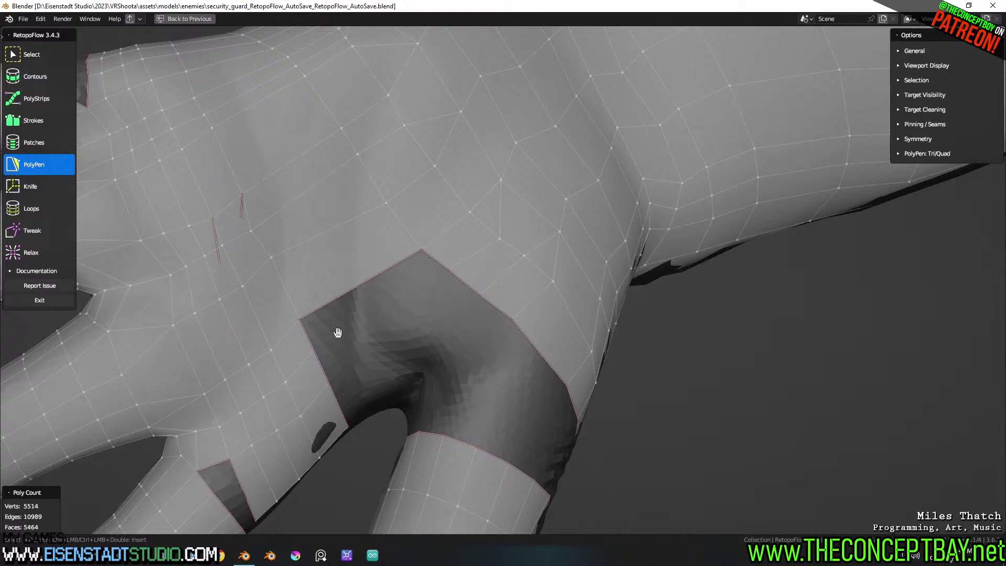
pyautogui.keyDown('ctrl'); pyautogui.click(439, 268); pyautogui.keyUp('ctrl')
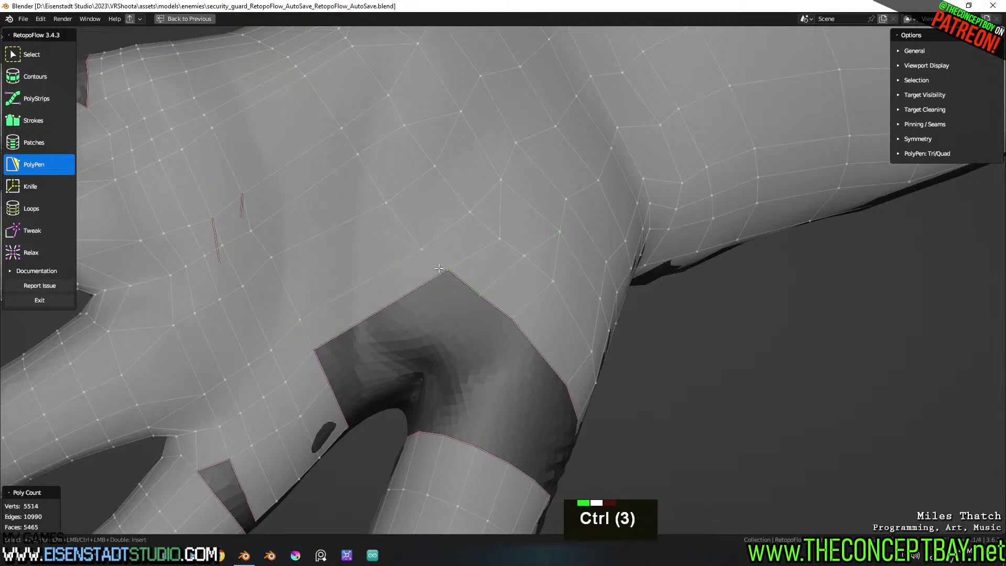
pyautogui.keyDown('ctrl'); pyautogui.click(322, 371); pyautogui.keyUp('ctrl')
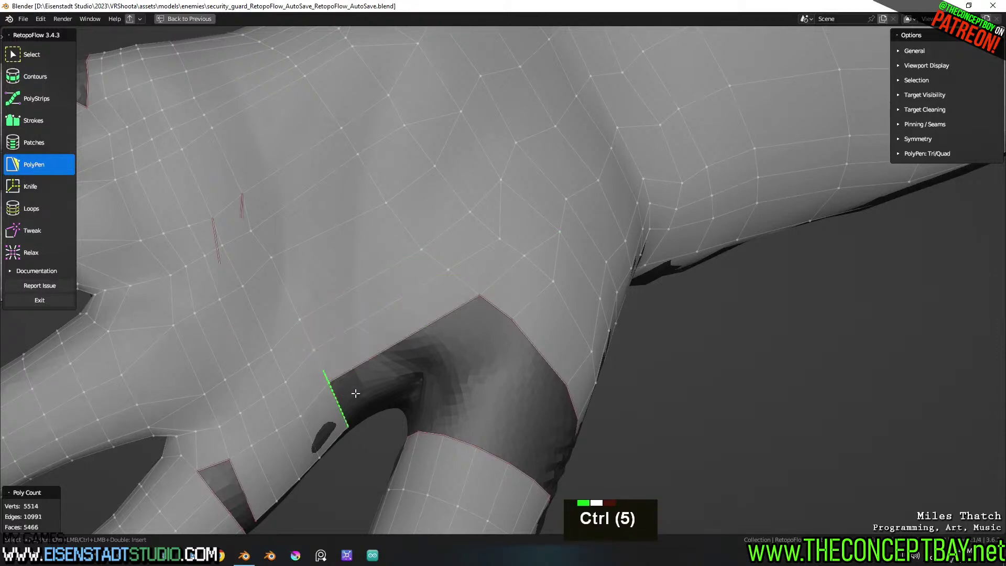
pyautogui.keyDown('ctrl'); pyautogui.click(498, 304); pyautogui.keyUp('ctrl')
# Add a PolyPen quad in the pointed corner of the remaining hole, beside the base of the index finger
pyautogui.moveTo(495, 300); pyautogui.dragTo(426, 218, button='middle')
pyautogui.moveTo(438, 341); pyautogui.dragTo(502, 257, button='middle')
pyautogui.scroll(-2, 517, 220)
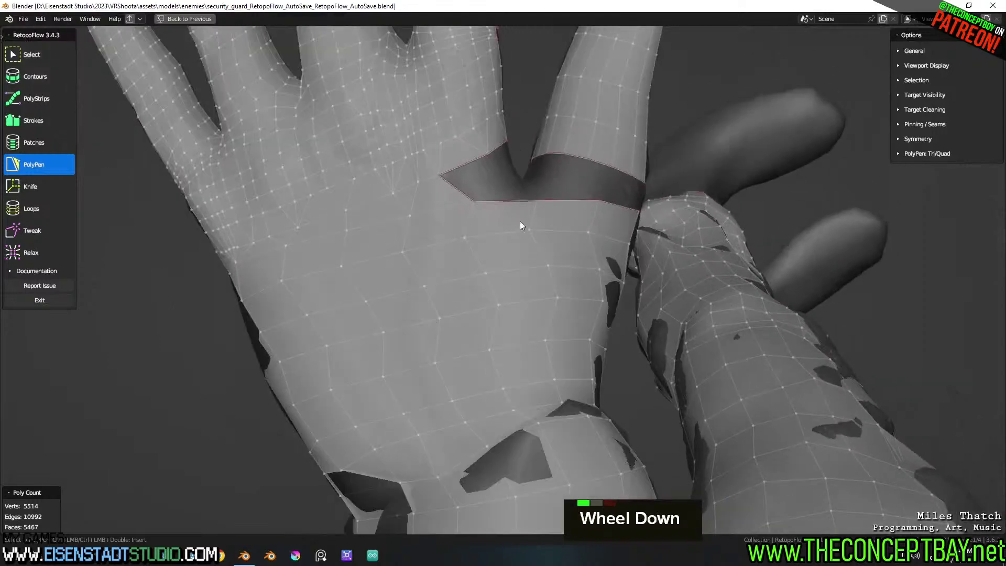
pyautogui.keyDown('shift'); pyautogui.moveTo(536, 224); pyautogui.dragTo(504, 304, button='middle'); pyautogui.keyUp('shift')
pyautogui.scroll(2, 491, 318)
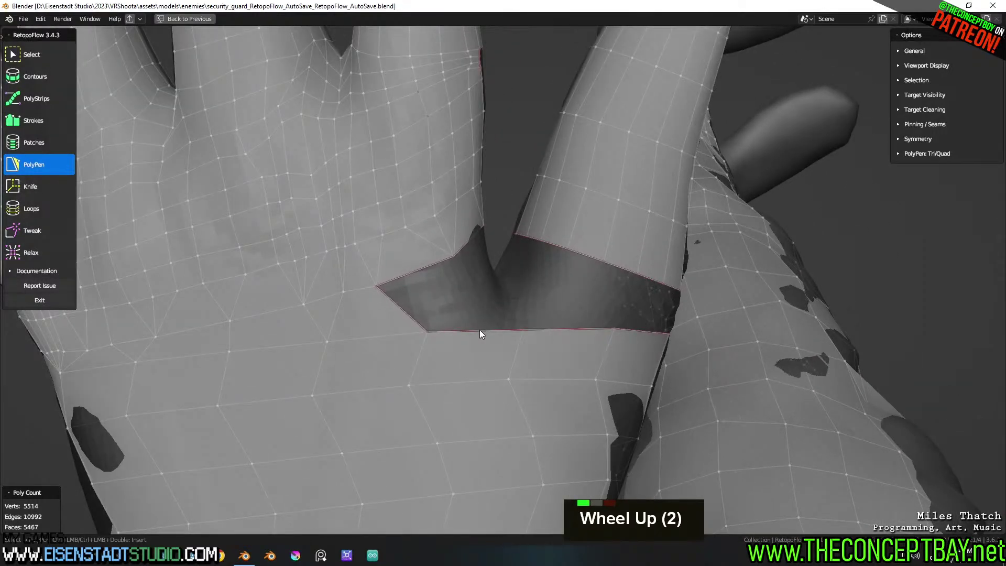
pyautogui.press('ctrl')
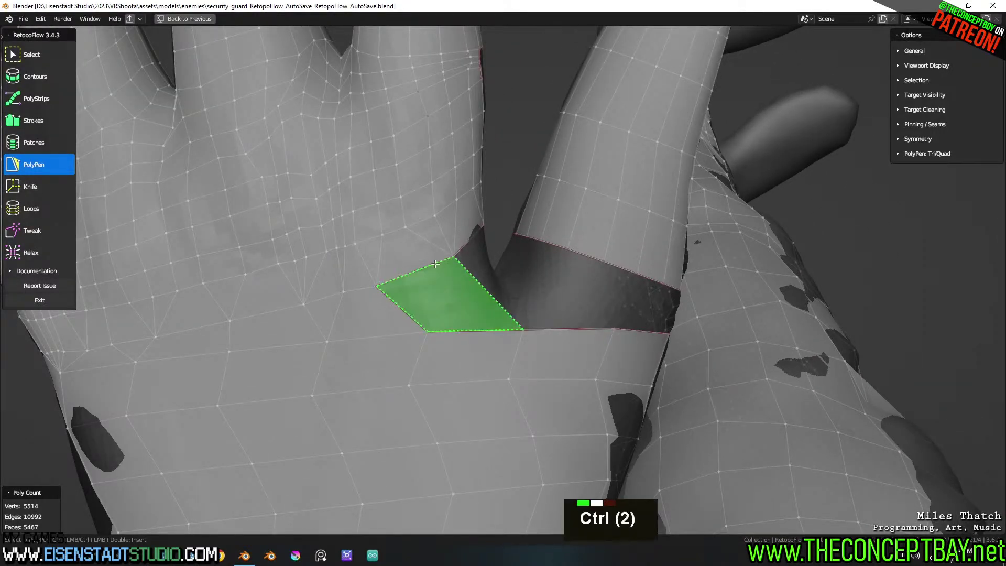
pyautogui.keyDown('ctrl'); pyautogui.click(436, 265); pyautogui.keyUp('ctrl')
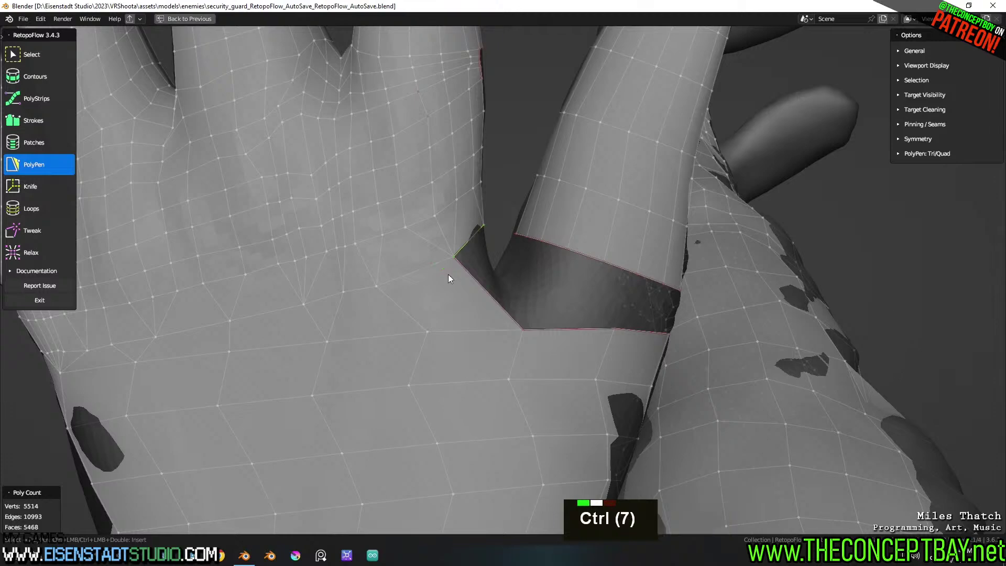
# Join the thumb's open border to the hand with a PolyPen quad and a triangle on each side of it
pyautogui.moveTo(306, 340); pyautogui.dragTo(434, 304, button='middle')
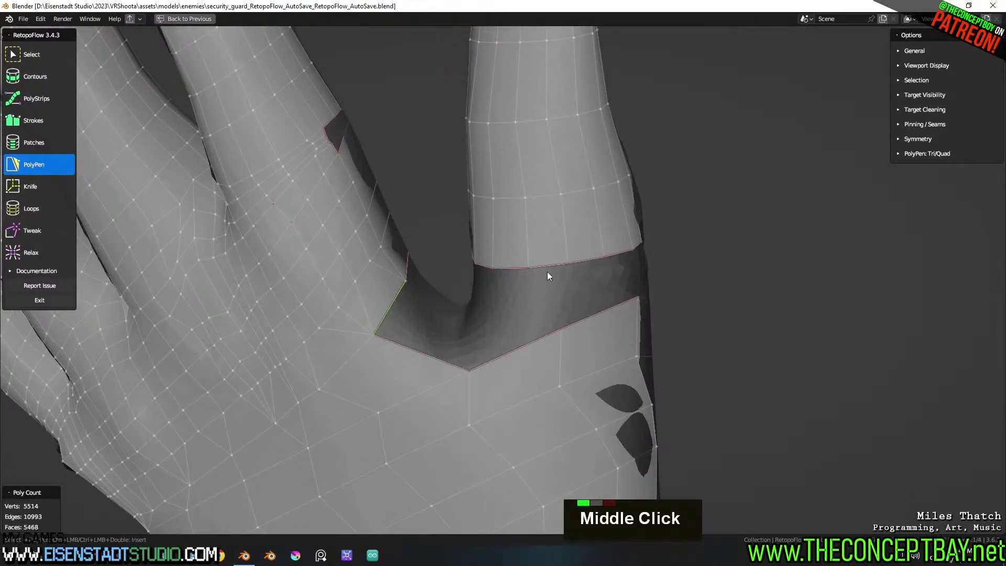
pyautogui.keyDown('shift'); pyautogui.click(588, 260); pyautogui.keyUp('shift')
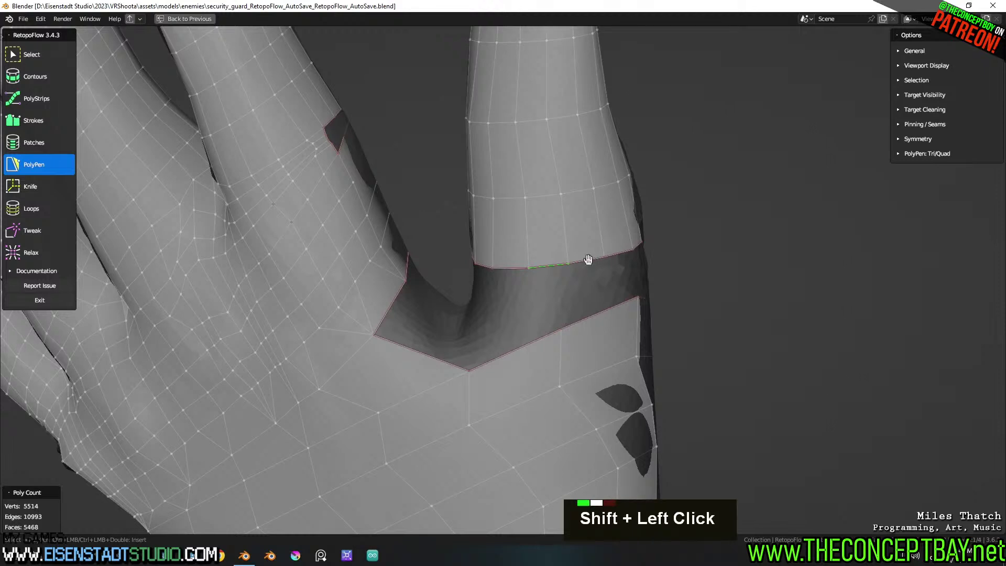
pyautogui.keyDown('ctrl'); pyautogui.click(595, 318); pyautogui.keyUp('ctrl')
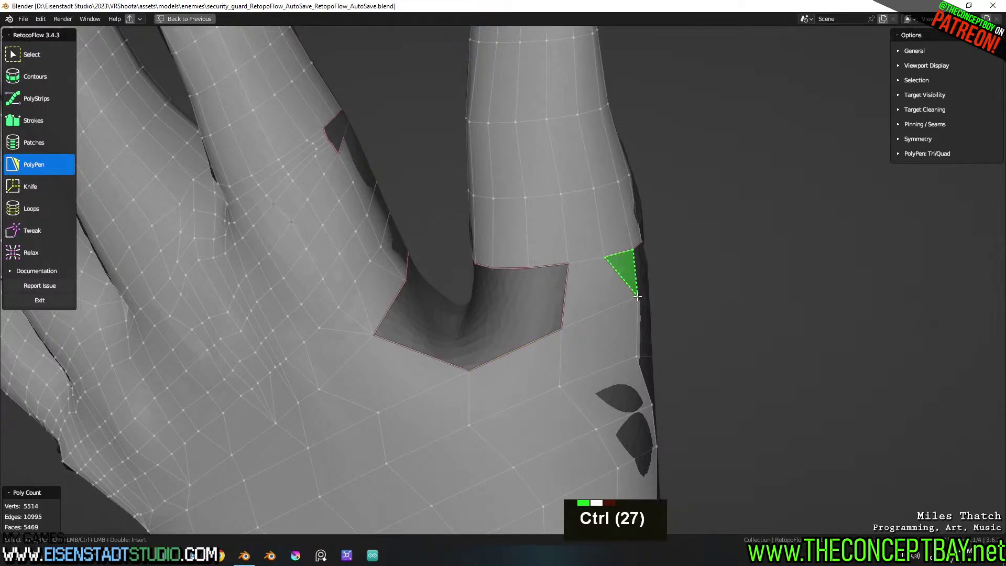
pyautogui.keyDown('ctrl'); pyautogui.click(624, 273); pyautogui.keyUp('ctrl')
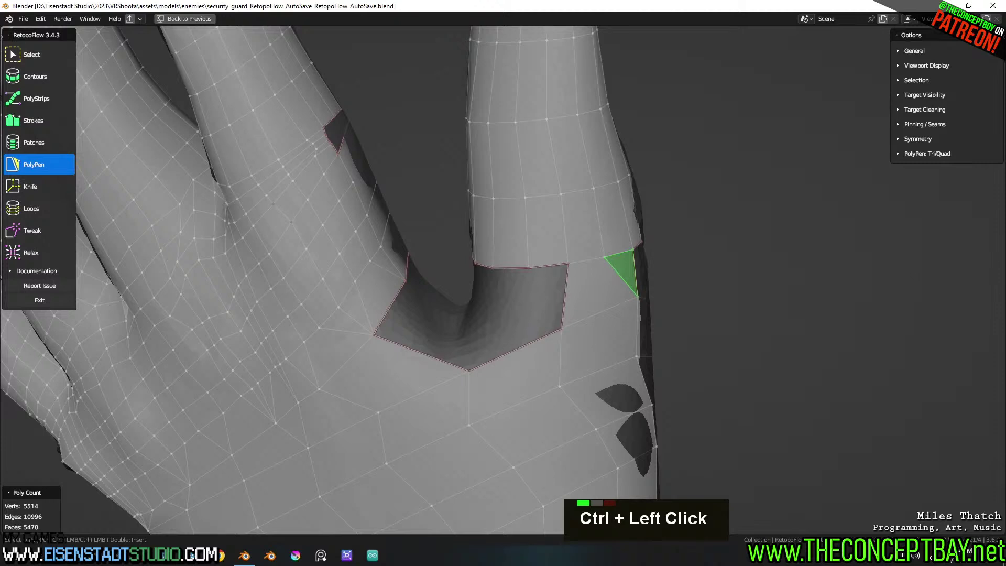
pyautogui.click(543, 269)
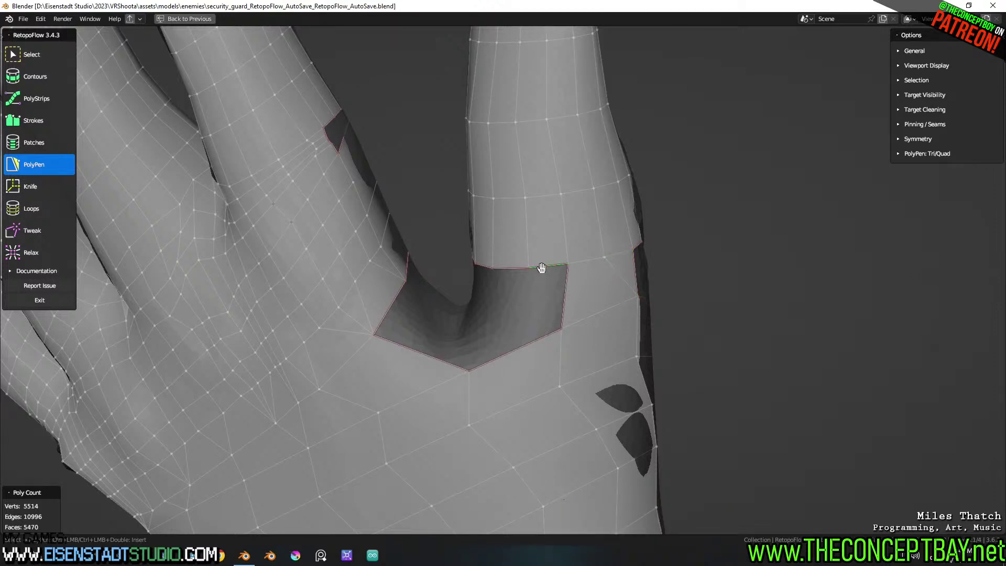
pyautogui.keyDown('ctrl'); pyautogui.click(558, 325); pyautogui.keyUp('ctrl')
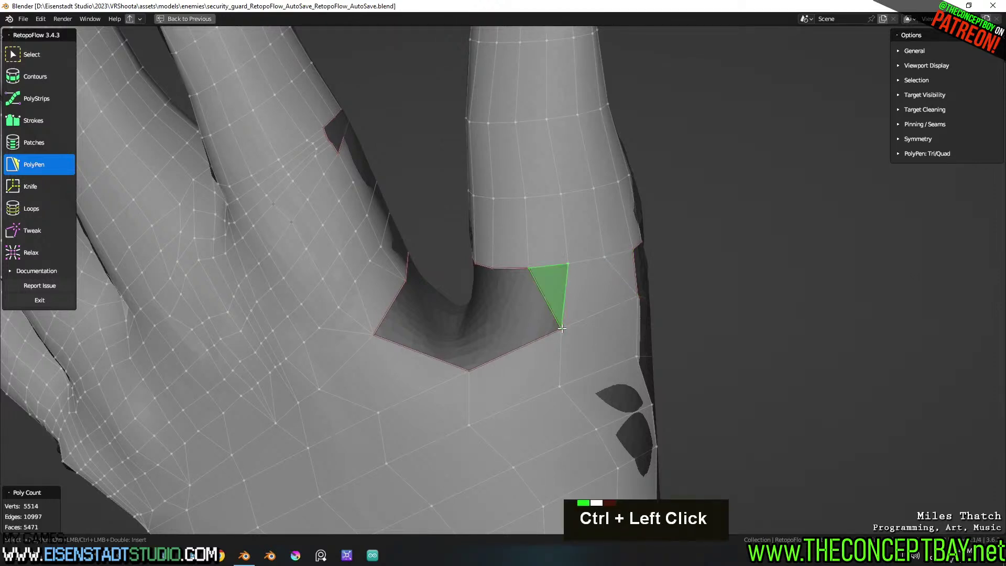
# Add a PolyPen triangle from the hand-side border edge to a new vertex in the middle of the finger-thumb web
pyautogui.middleClick(558, 326)
pyautogui.moveTo(465, 341); pyautogui.dragTo(458, 434, button='middle')
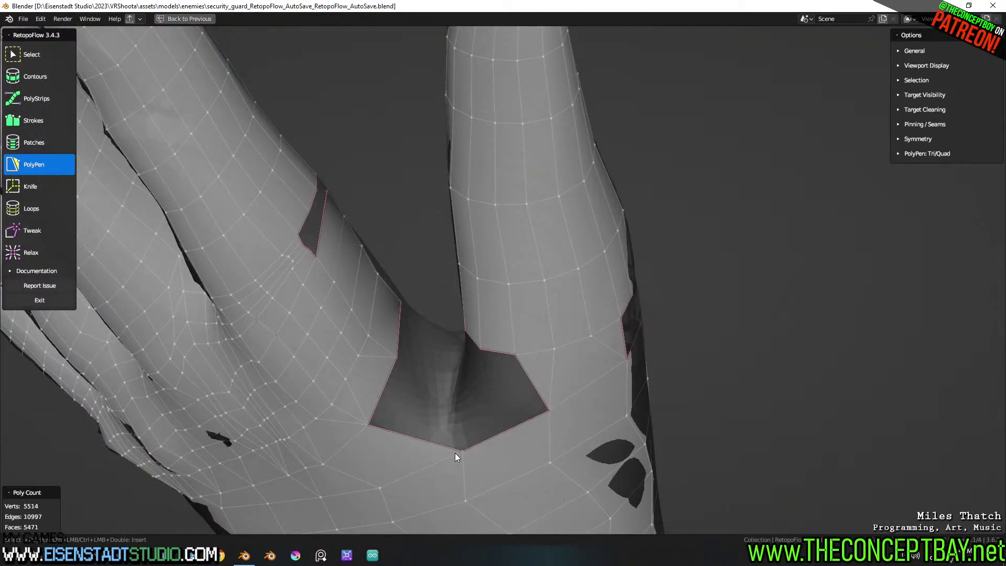
pyautogui.press('ctrl')
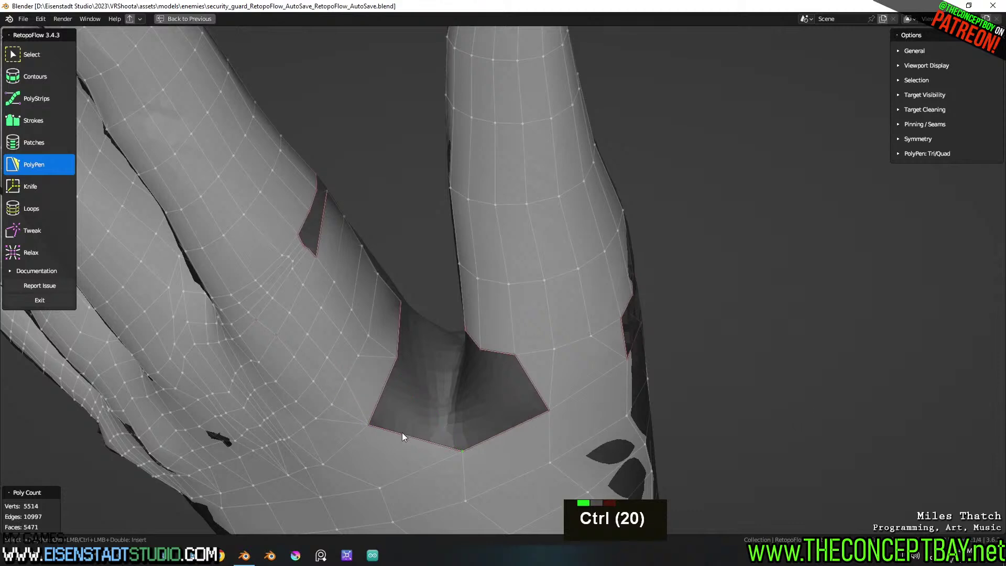
pyautogui.keyDown('ctrl'); pyautogui.click(458, 373); pyautogui.keyUp('ctrl')
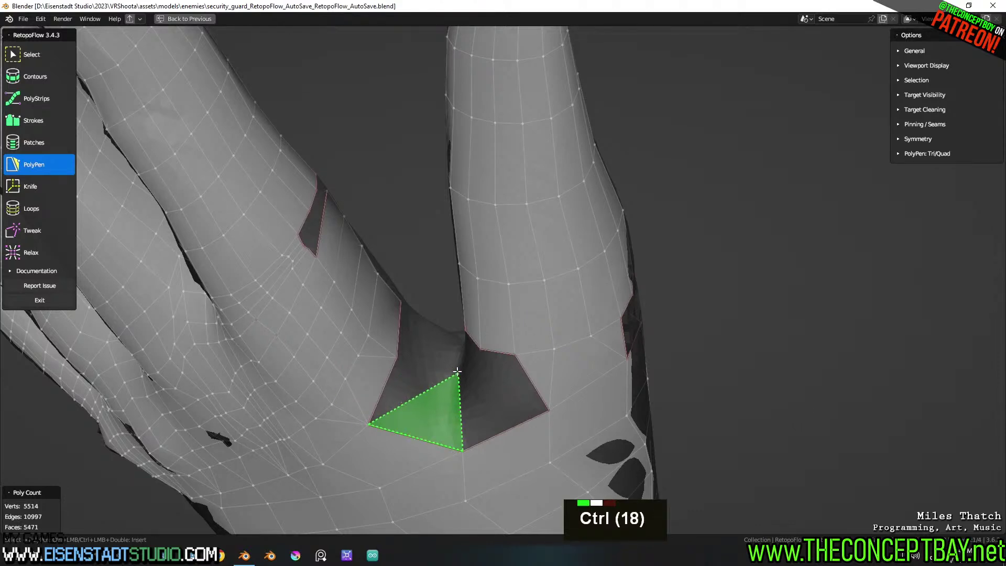
pyautogui.keyDown('ctrl'); pyautogui.click(456, 372); pyautogui.keyUp('ctrl')
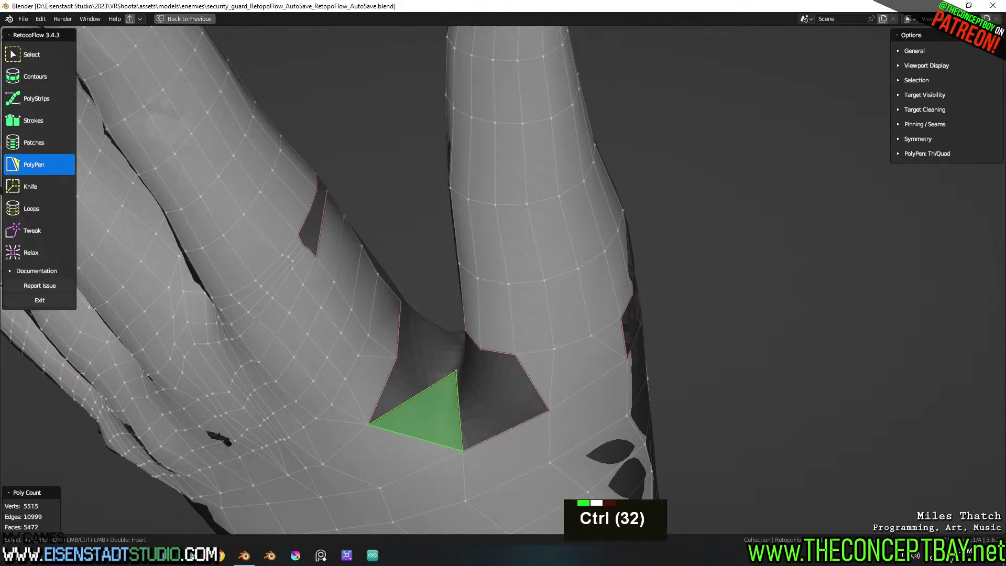
# Extend the web triangle into a PolyPen quad at the finger-side border and add another quad beyond it towards the palm side
pyautogui.keyDown('ctrl'); pyautogui.click(396, 357); pyautogui.keyUp('ctrl')
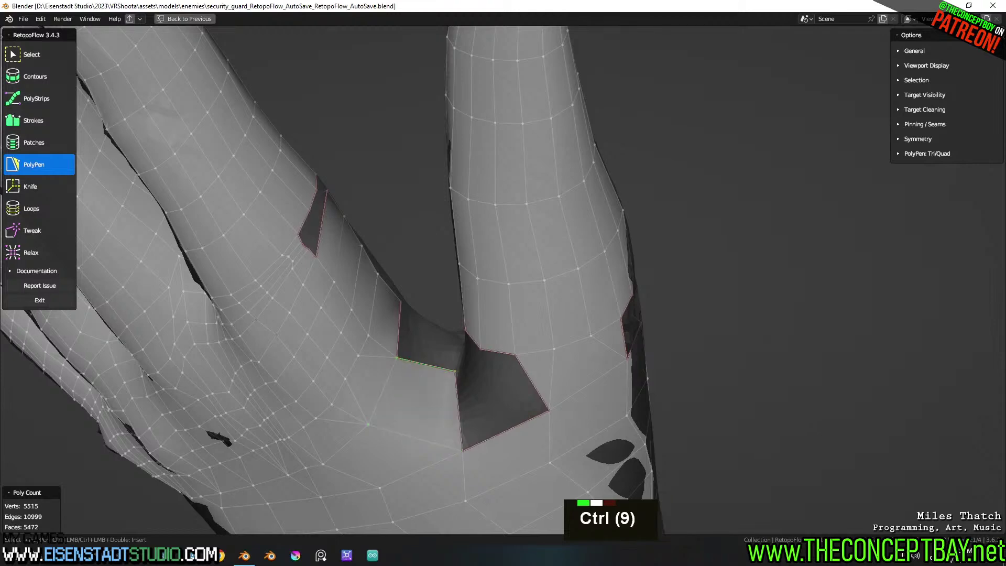
pyautogui.moveTo(447, 361); pyautogui.dragTo(413, 422, button='middle')
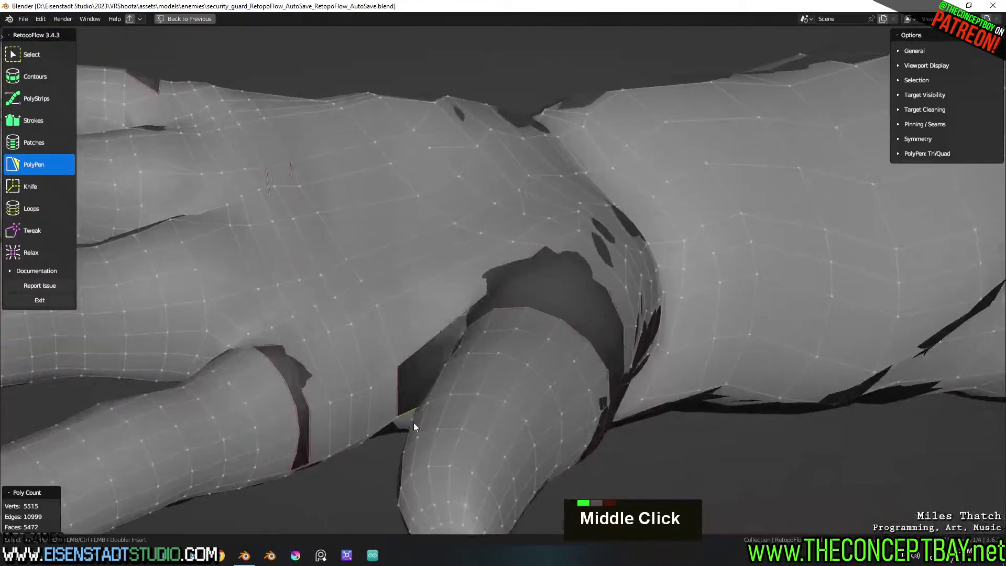
pyautogui.scroll(2, 445, 395)
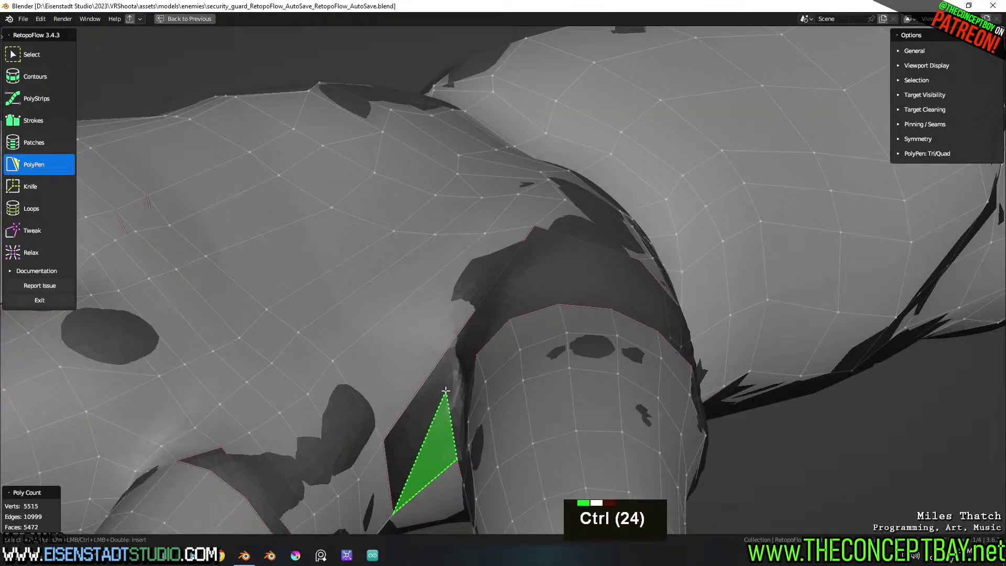
pyautogui.keyDown('ctrl'); pyautogui.click(449, 386); pyautogui.keyUp('ctrl')
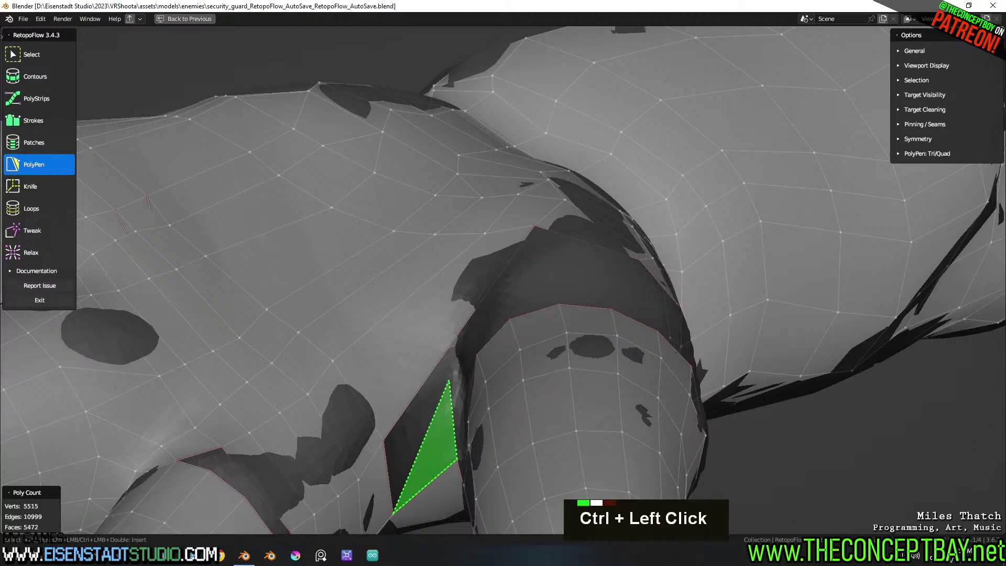
pyautogui.keyDown('ctrl'); pyautogui.click(386, 437); pyautogui.keyUp('ctrl')
pyautogui.middleClick(386, 438)
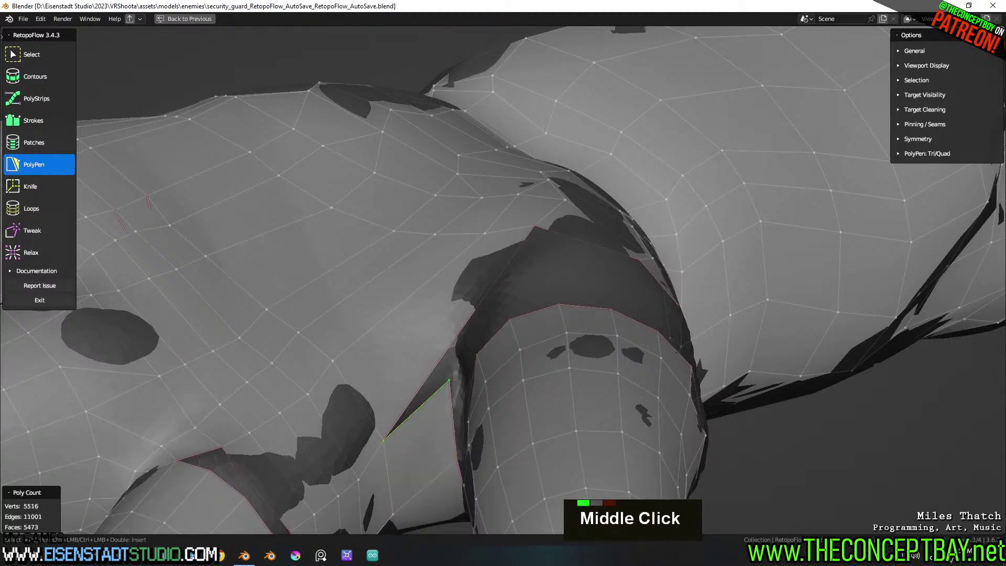
# Insert an edge loop across the hand, ending at the narrow gap beside the new web quad
pyautogui.moveTo(463, 402); pyautogui.dragTo(432, 337, button='middle')
pyautogui.hotkey('ctrl', 'r')
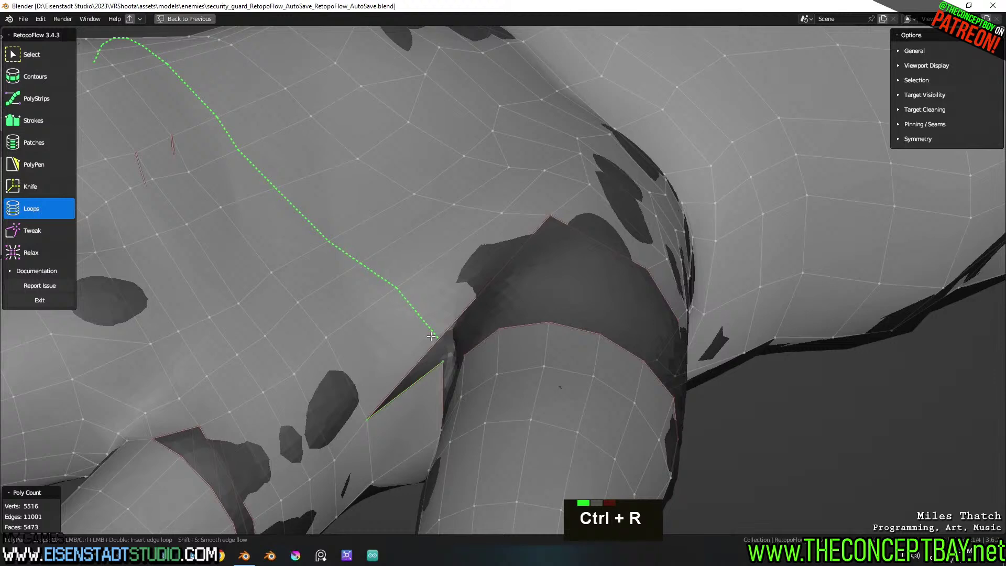
pyautogui.click(430, 336)
pyautogui.press('5')
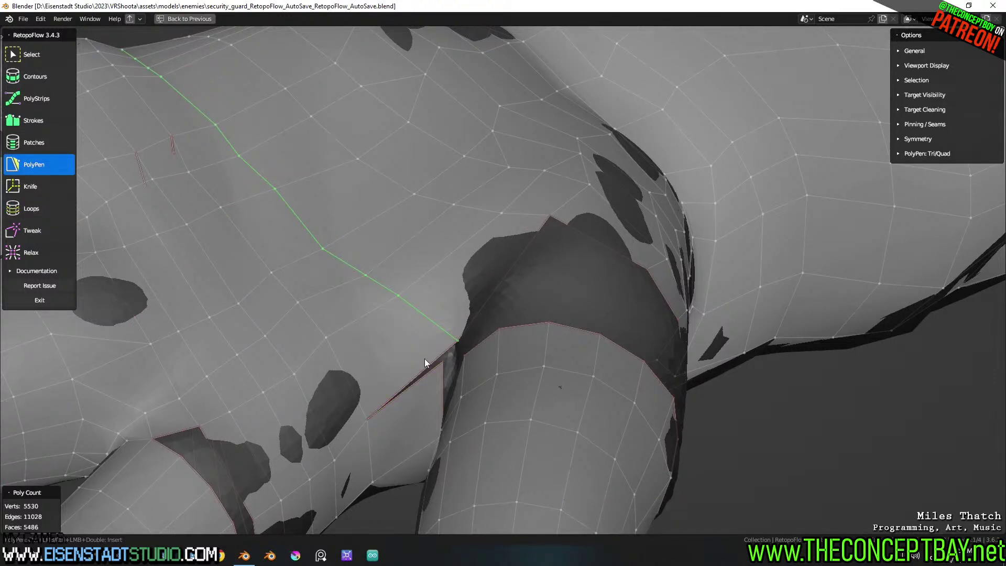
pyautogui.keyDown('shift'); pyautogui.click(443, 362); pyautogui.keyUp('shift')
pyautogui.press('m')
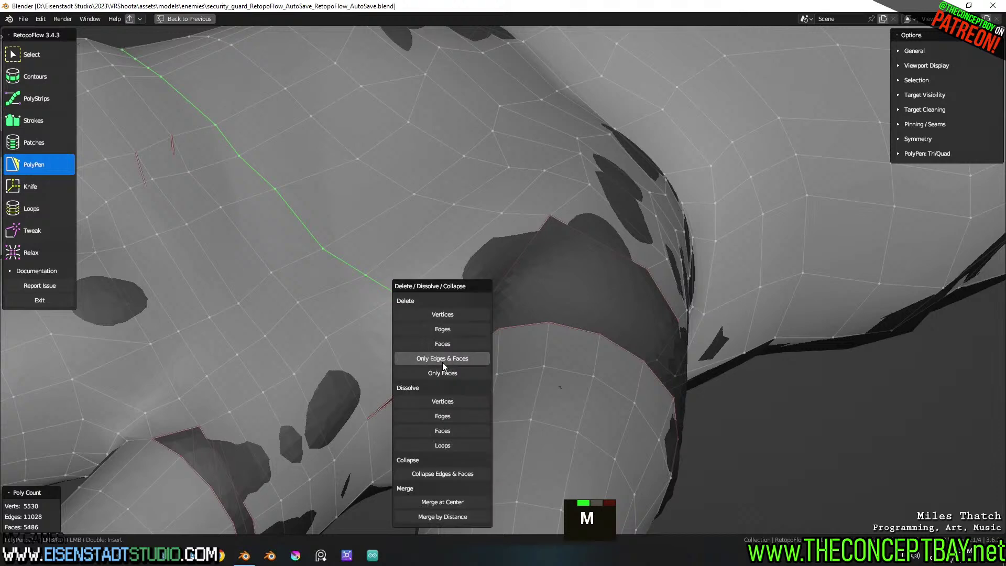
pyautogui.click(461, 504)
pyautogui.hotkey('ctrl', 'z')
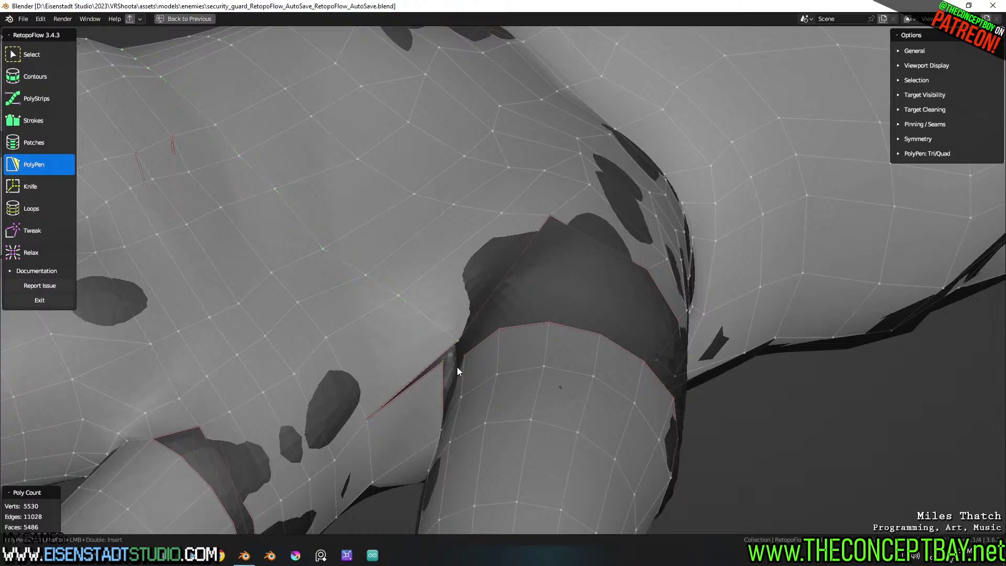
# Merge the new loop's end vertex onto the nearest corner of the web quad
pyautogui.moveTo(456, 341); pyautogui.dragTo(443, 362)
# Insert two more edge loops across the hand, both ending at the border of the hole around the thumb's base
pyautogui.moveTo(460, 356); pyautogui.dragTo(487, 334, button='middle')
pyautogui.hotkey('ctrl', 'r')
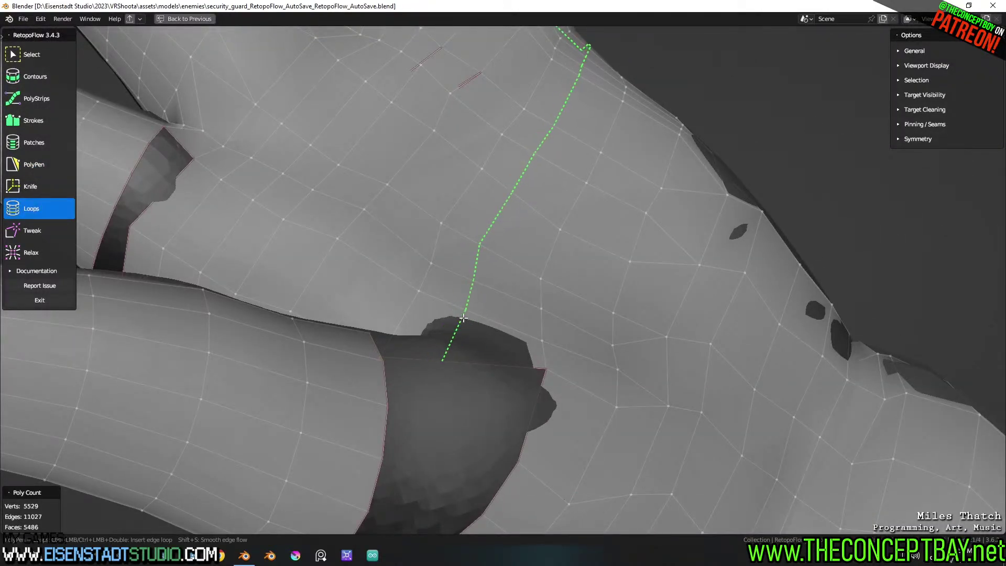
pyautogui.keyDown('ctrl'); pyautogui.click(461, 312); pyautogui.keyUp('ctrl')
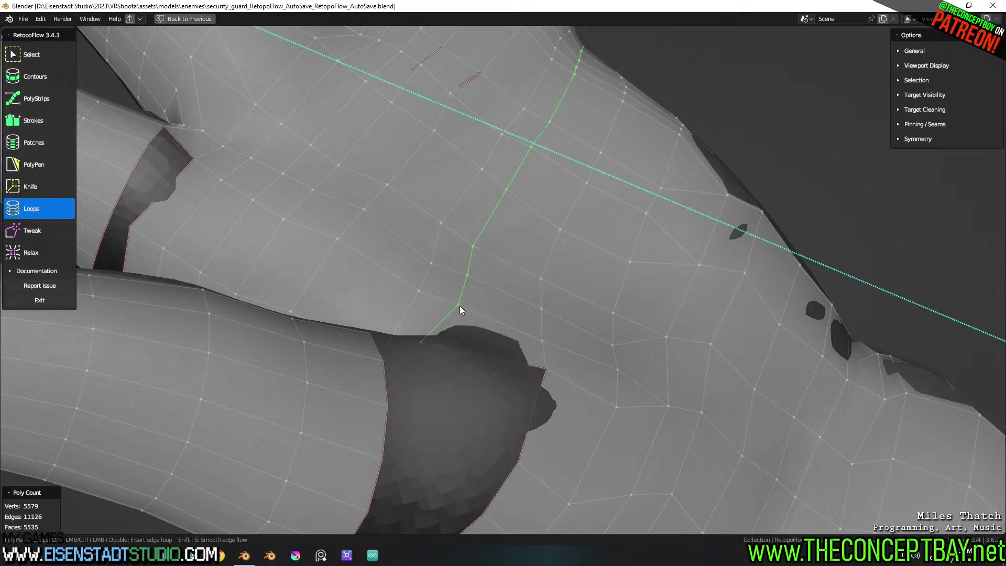
pyautogui.hotkey('ctrl', 'r')
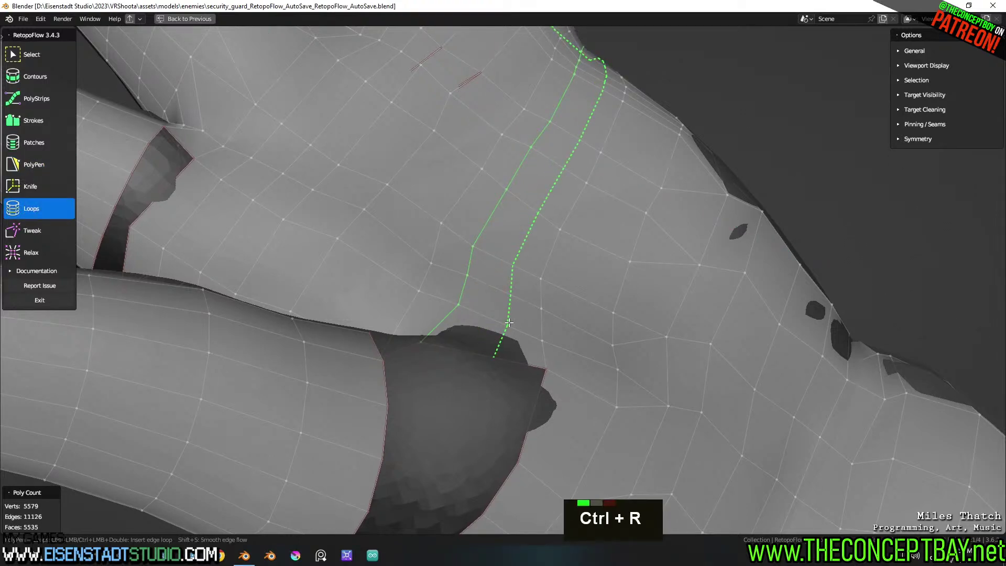
pyautogui.keyDown('ctrl'); pyautogui.click(508, 323); pyautogui.keyUp('ctrl')
# Bridge the thumb's open border to the wrist-side border with two neighbouring PolyPen quads
pyautogui.press('e')
pyautogui.moveTo(507, 331); pyautogui.dragTo(501, 310, button='middle')
pyautogui.keyDown('shift'); pyautogui.moveTo(500, 310); pyautogui.dragTo(541, 297, button='middle'); pyautogui.keyUp('shift')
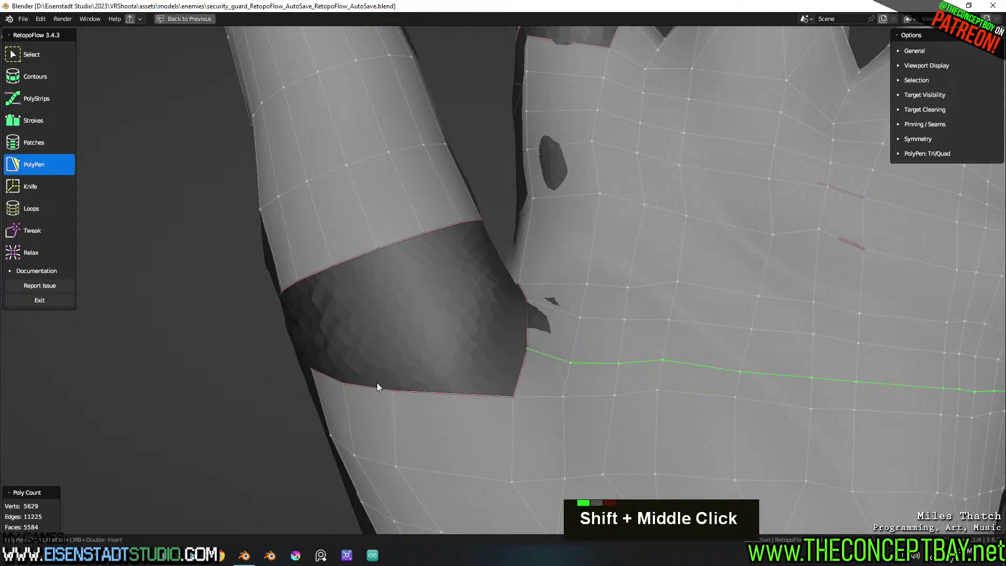
pyautogui.keyDown('ctrl'); pyautogui.click(358, 258); pyautogui.keyUp('ctrl')
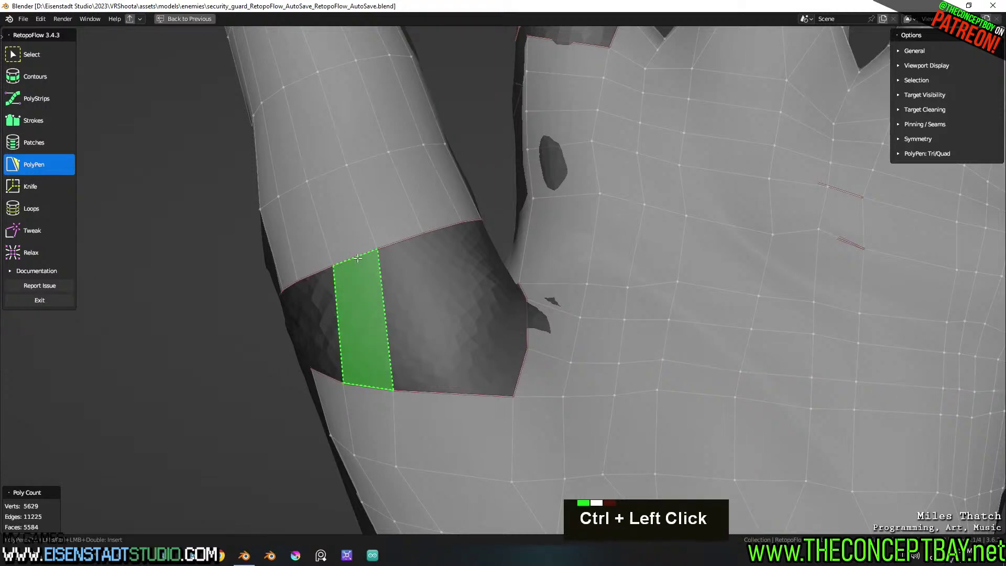
pyautogui.moveTo(361, 281); pyautogui.dragTo(413, 461, button='middle')
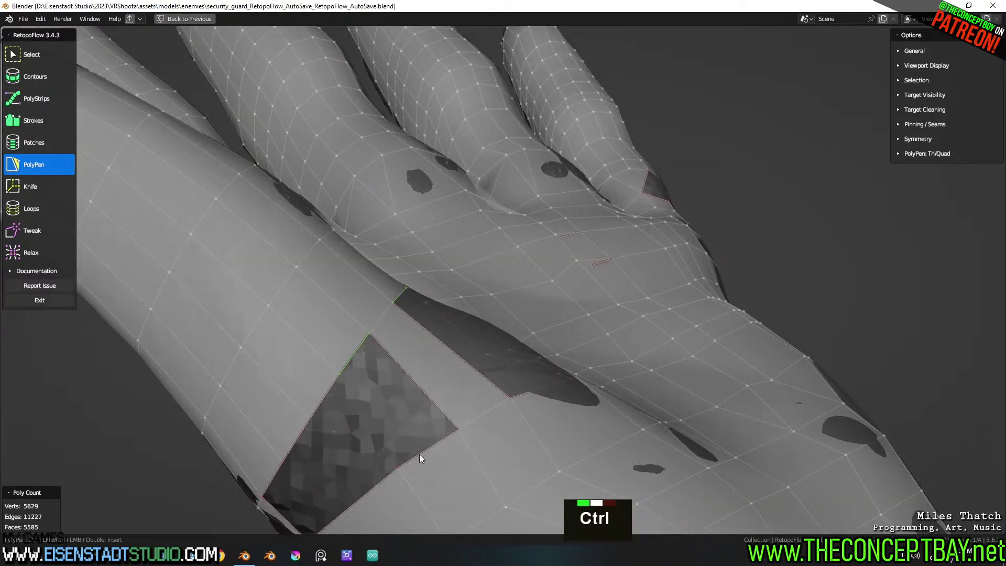
pyautogui.keyDown('ctrl'); pyautogui.click(350, 362); pyautogui.keyUp('ctrl')
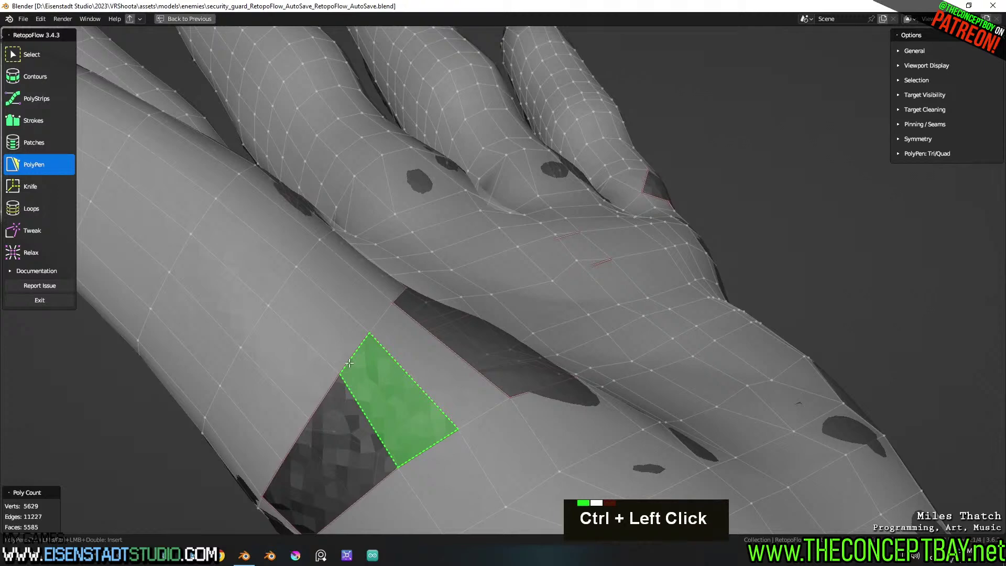
pyautogui.scroll(-2, 353, 366)
pyautogui.moveTo(373, 393); pyautogui.dragTo(404, 391, button='middle')
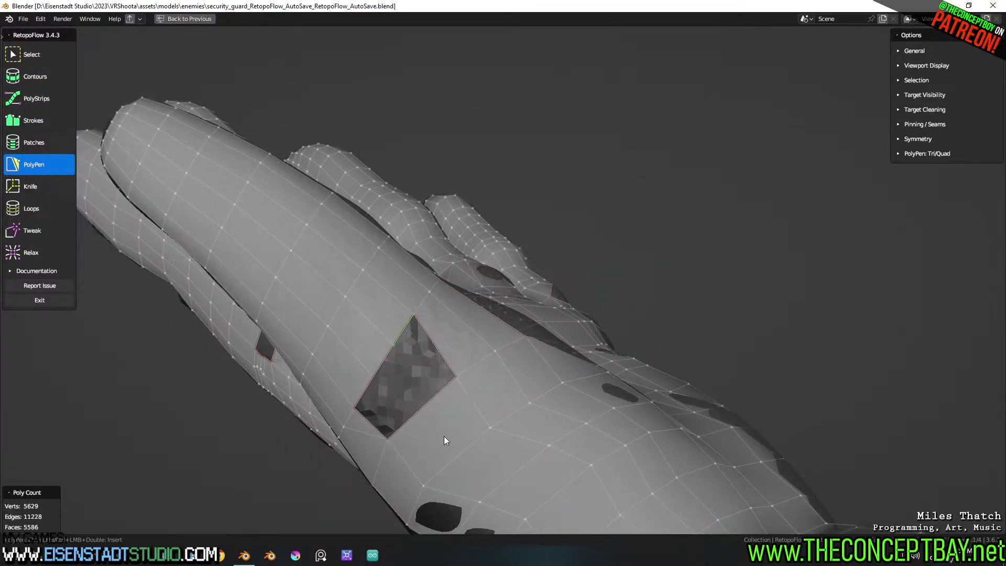
# Knife two edges from nearby hand vertices to new vertices on the wrist-side border of the small thumb-base hole
pyautogui.keyDown('shift'); pyautogui.moveTo(445, 435); pyautogui.dragTo(434, 382, button='middle'); pyautogui.keyUp('shift')
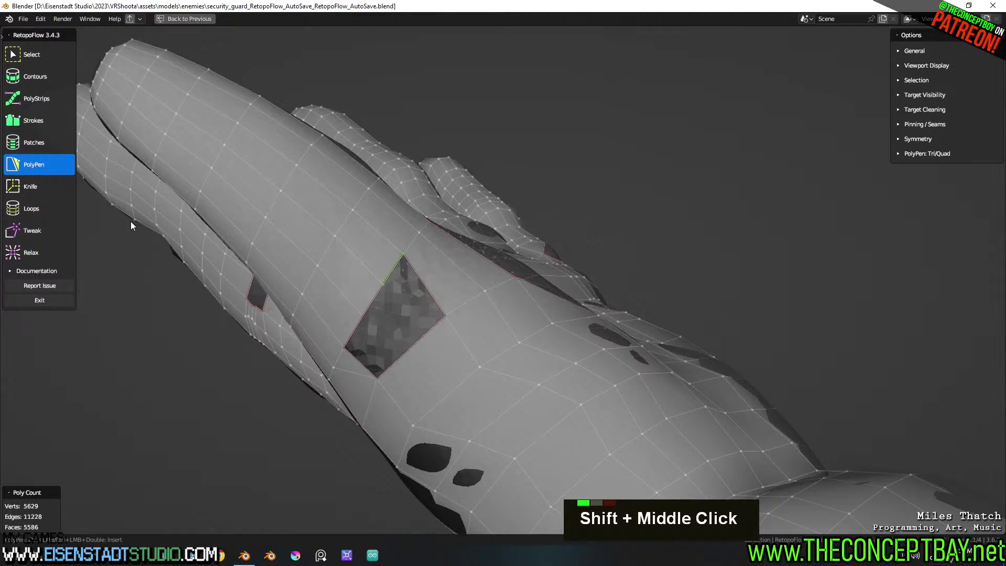
pyautogui.click(44, 185)
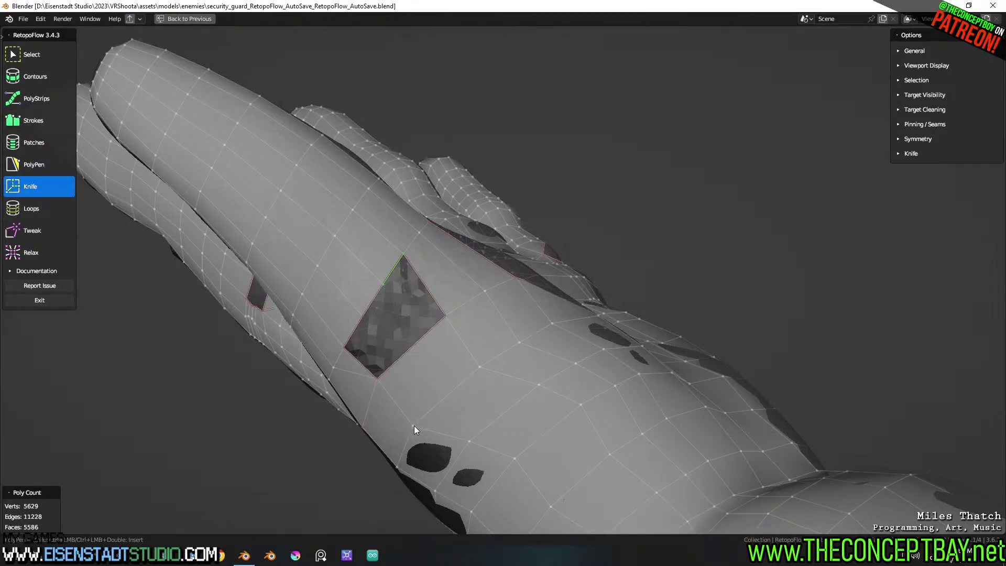
pyautogui.press('ctrl')
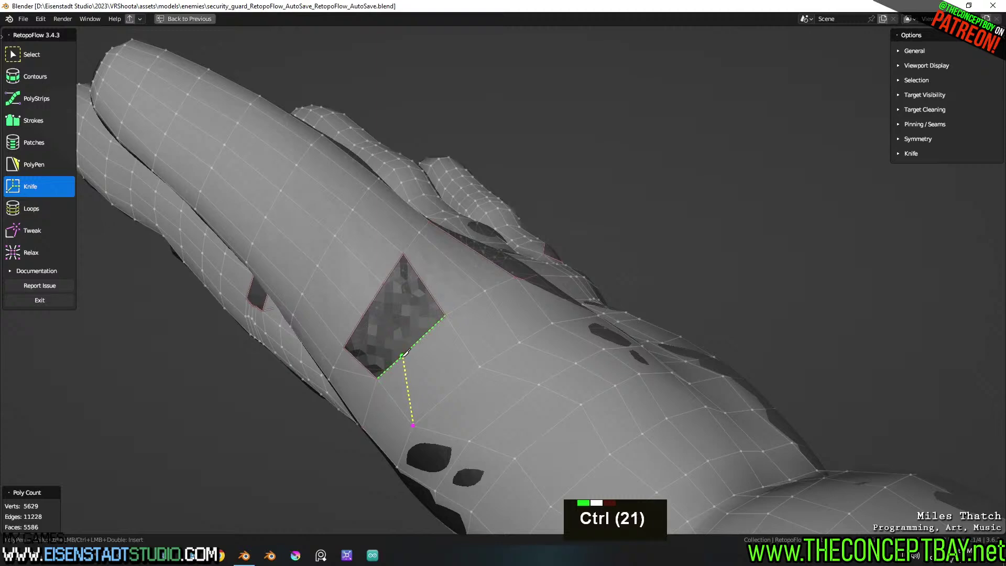
pyautogui.keyDown('ctrl'); pyautogui.click(405, 353); pyautogui.keyUp('ctrl')
pyautogui.keyDown('ctrl'); pyautogui.click(400, 358); pyautogui.keyUp('ctrl')
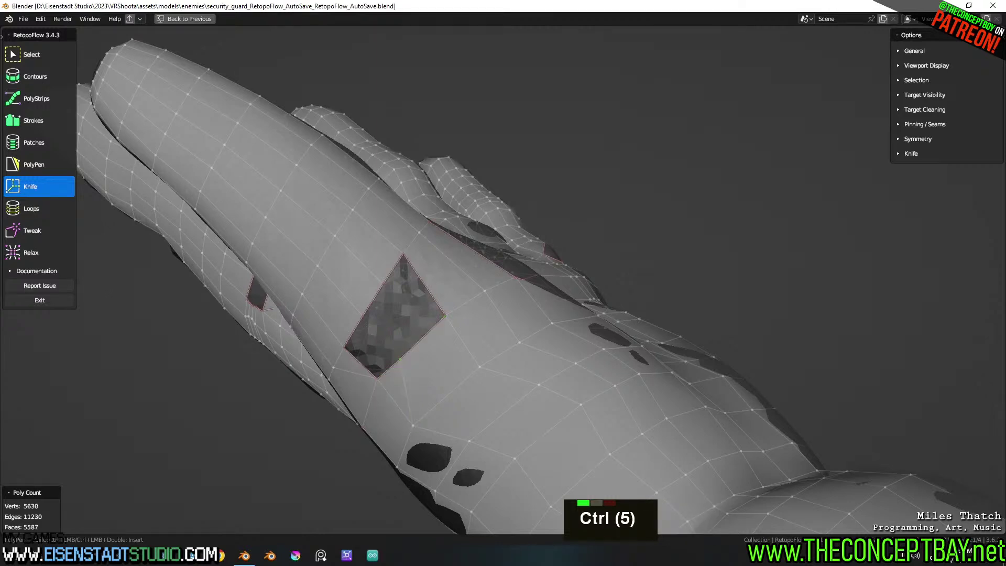
pyautogui.click(478, 368)
pyautogui.press('ctrl')
pyautogui.keyDown('ctrl'); pyautogui.click(423, 340); pyautogui.keyUp('ctrl')
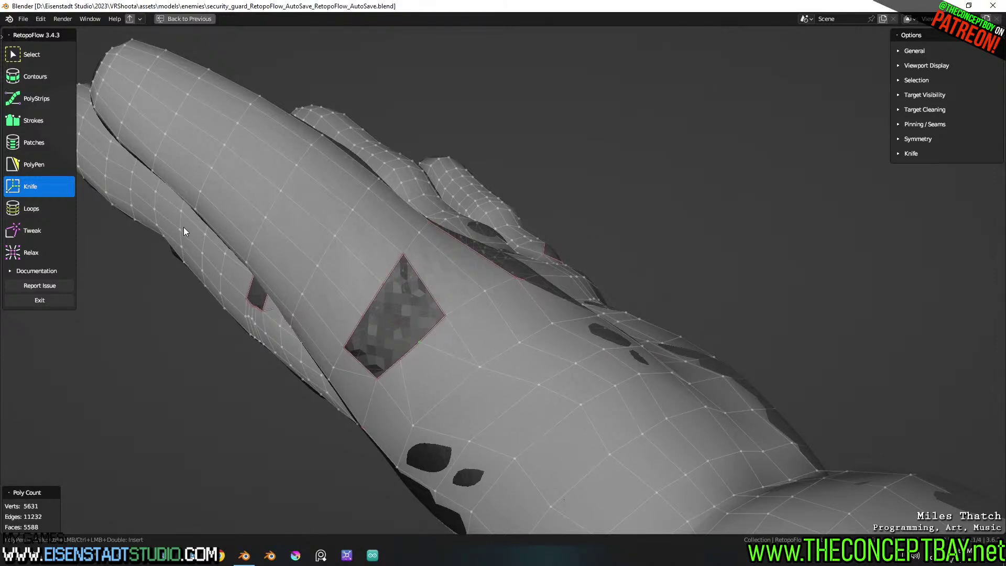
# Fill the small thumb-base hole with three PolyPen quads joining the thumb border to the newly cut wrist-side segments
pyautogui.click(29, 163)
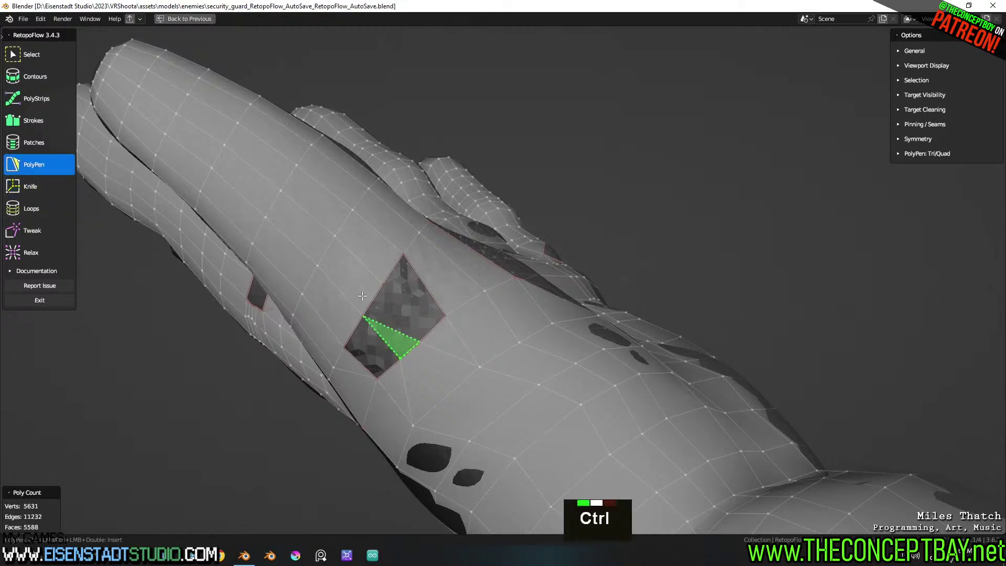
pyautogui.keyDown('ctrl'); pyautogui.click(405, 268); pyautogui.keyUp('ctrl')
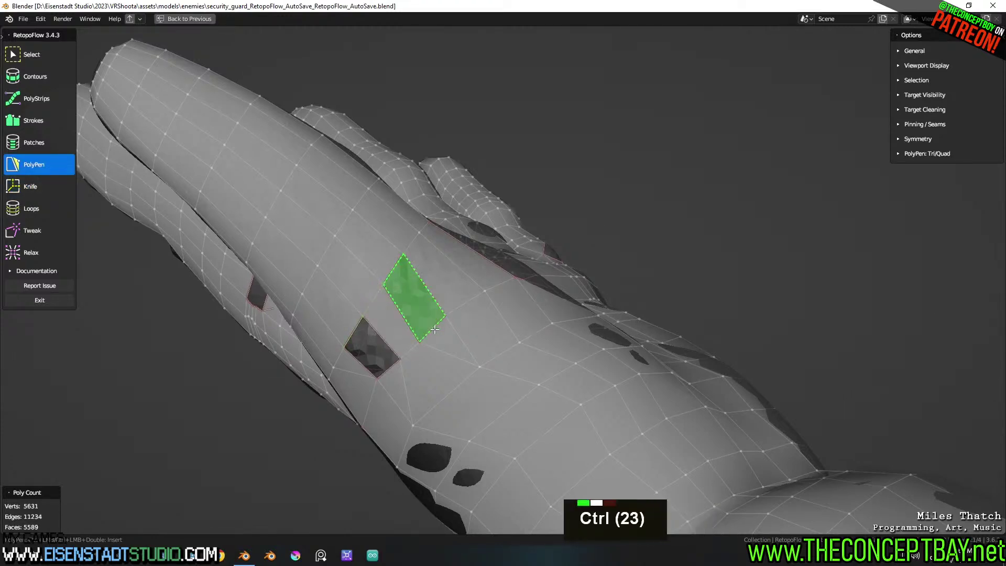
pyautogui.keyDown('ctrl'); pyautogui.click(407, 274); pyautogui.keyUp('ctrl')
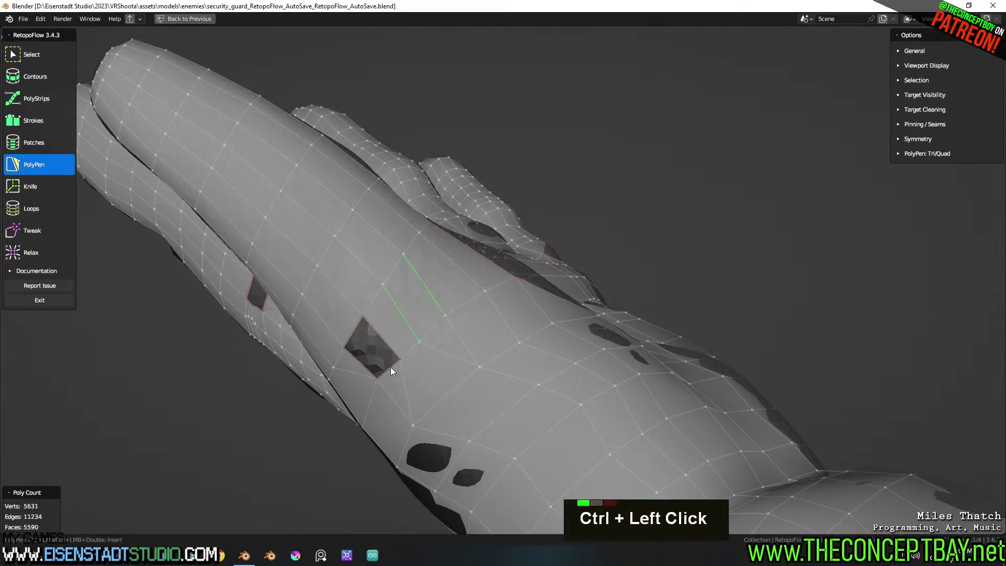
pyautogui.keyDown('ctrl'); pyautogui.click(356, 339); pyautogui.keyUp('ctrl')
# Draw a PolyPen edge from the thumb-border corner to the wrist-side border of the web hole and fill the triangle beside it
pyautogui.moveTo(356, 339); pyautogui.dragTo(529, 347, button='middle')
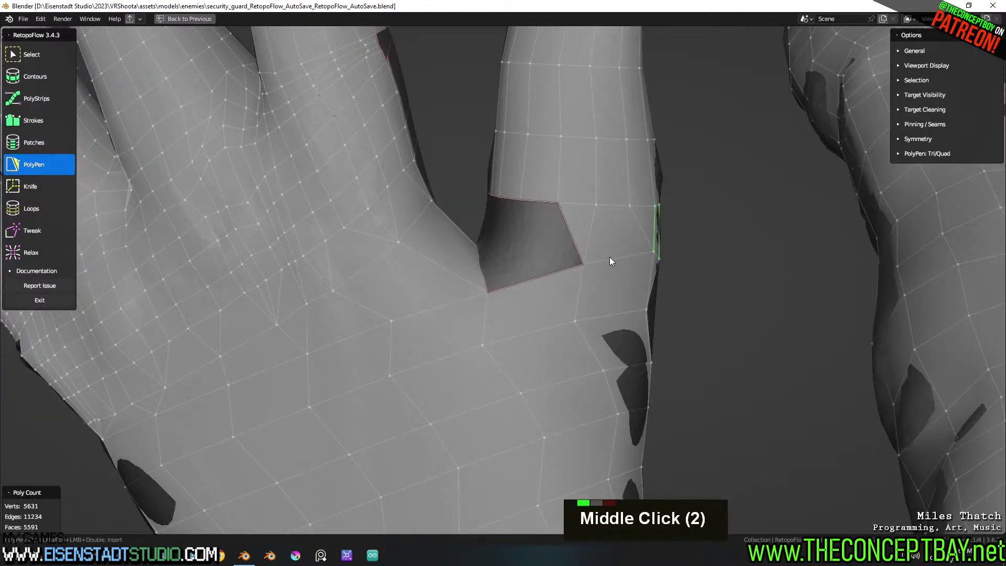
pyautogui.keyDown('shift'); pyautogui.moveTo(598, 270); pyautogui.dragTo(535, 298, button='middle'); pyautogui.keyUp('shift')
pyautogui.press('ctrl')
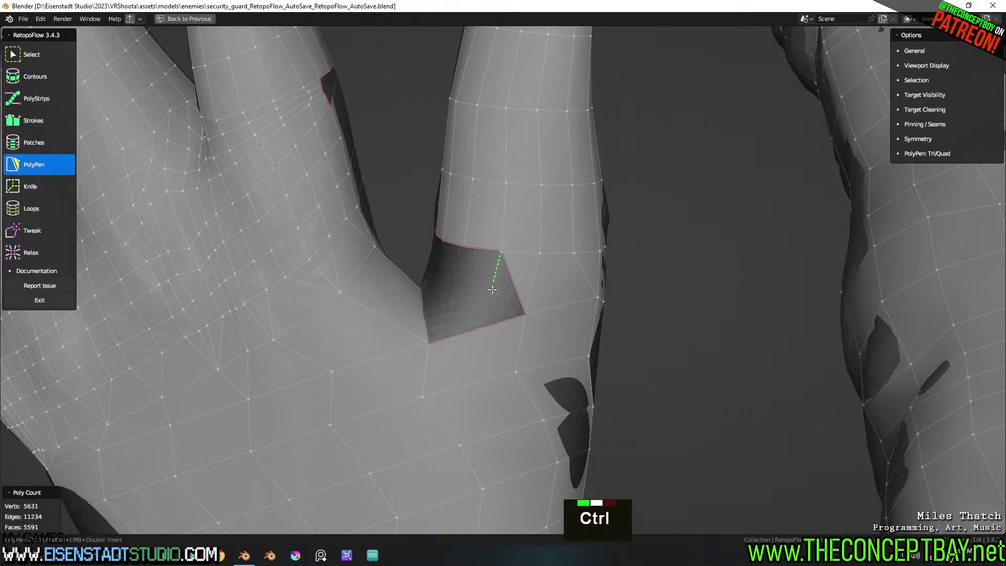
pyautogui.keyDown('ctrl'); pyautogui.click(493, 325); pyautogui.keyUp('ctrl')
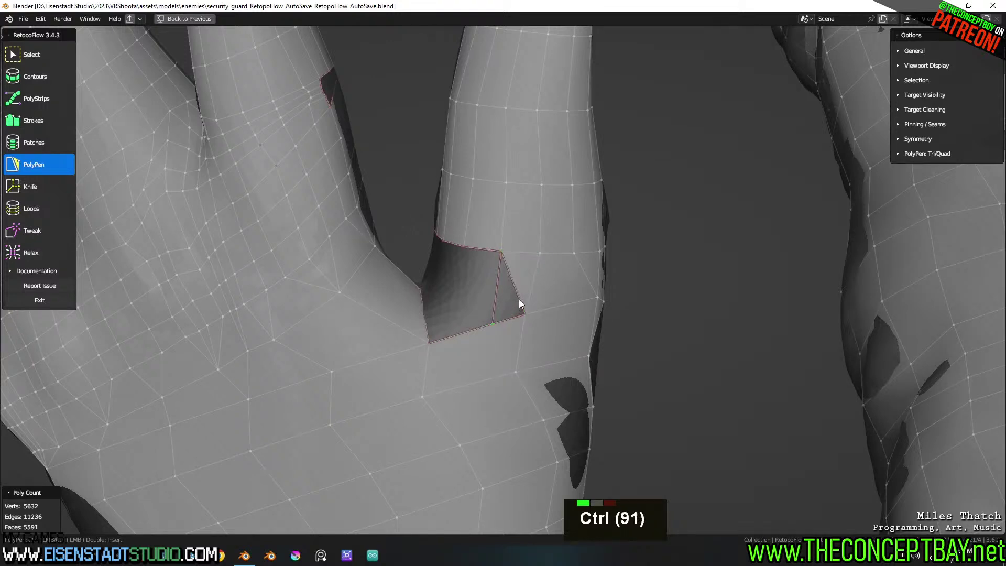
pyautogui.keyDown('ctrl'); pyautogui.click(495, 324); pyautogui.keyUp('ctrl')
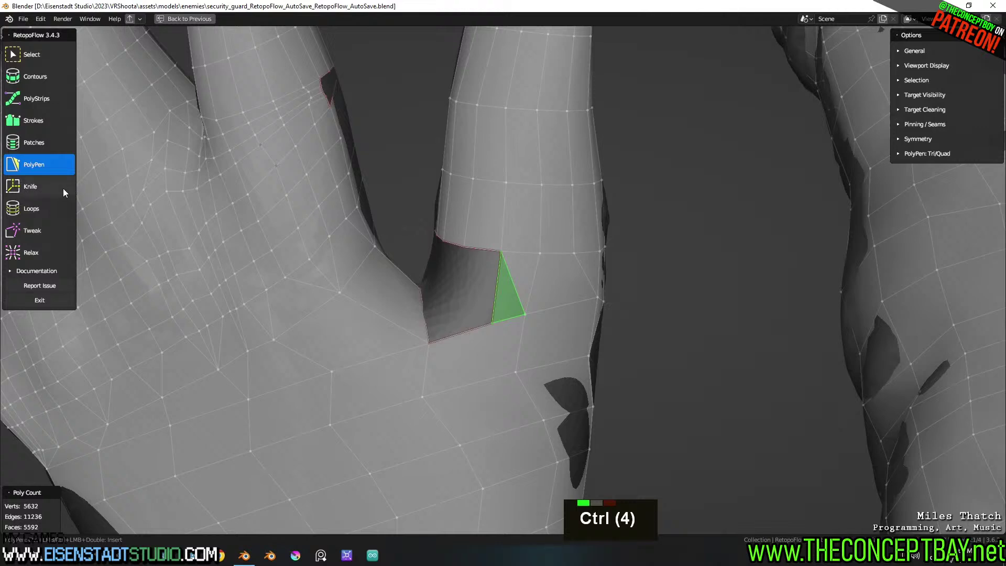
# Knife an edge from the new border vertex to the hand vertex below it, and dissolve the edge between the triangle and its neighbouring face
pyautogui.click(30, 187)
pyautogui.keyDown('ctrl'); pyautogui.click(522, 362); pyautogui.keyUp('ctrl')
pyautogui.press('ctrl')
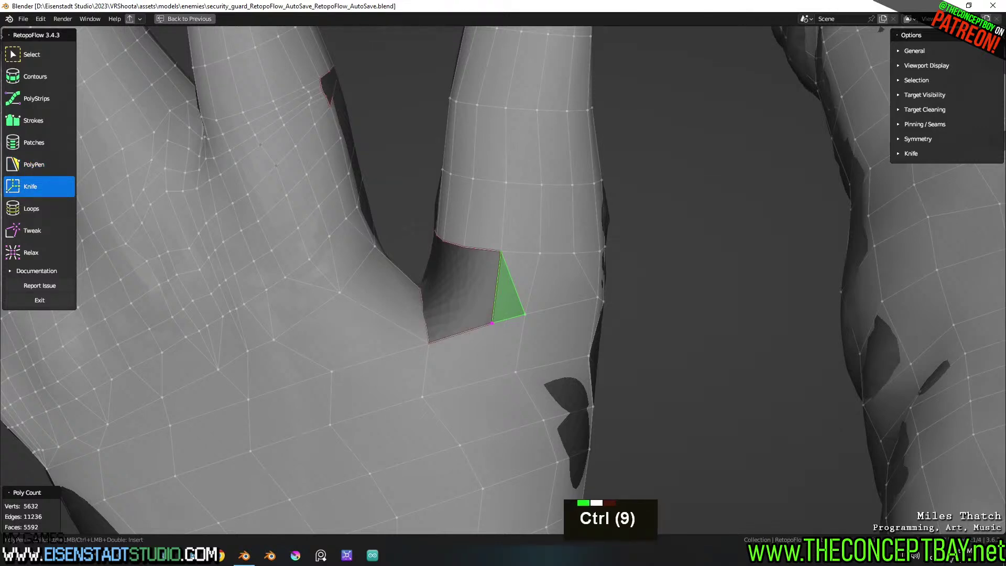
pyautogui.keyDown('ctrl'); pyautogui.click(517, 369); pyautogui.keyUp('ctrl')
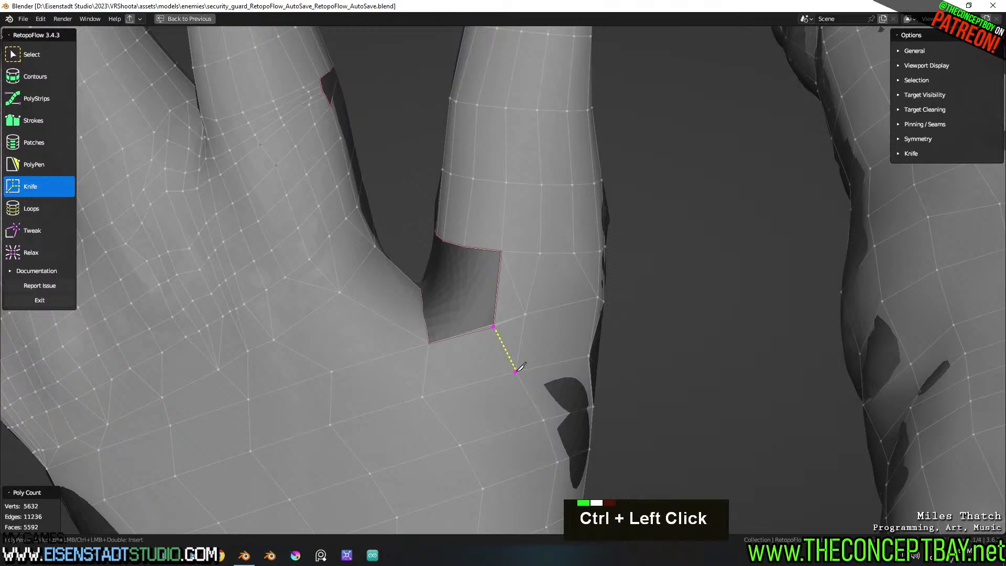
pyautogui.press('Return')
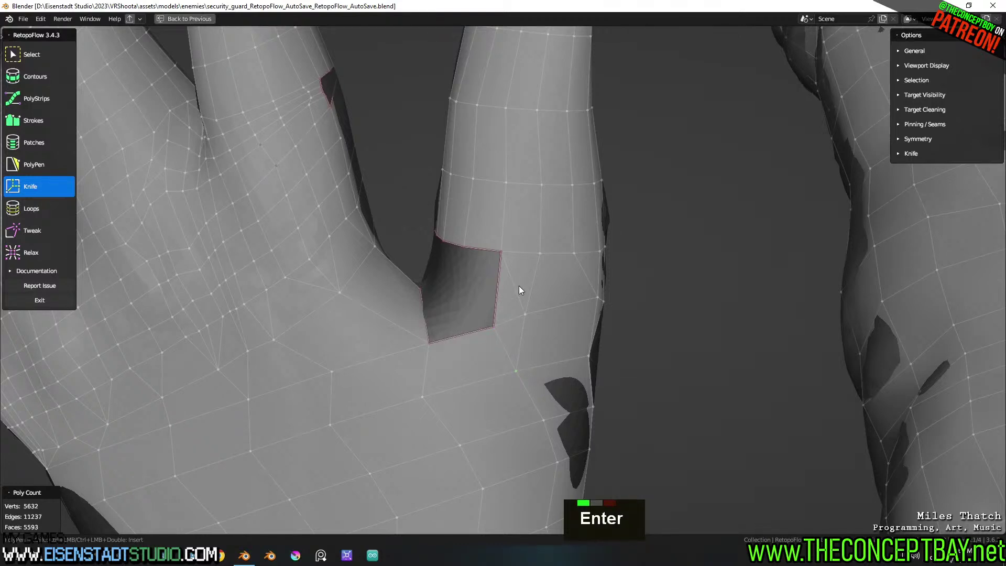
pyautogui.press('x')
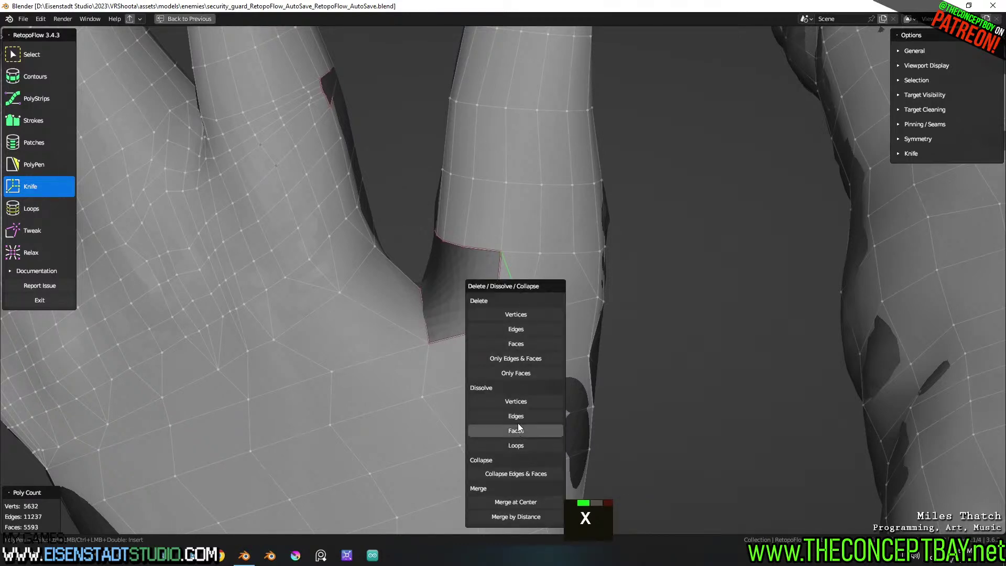
pyautogui.click(522, 415)
# Insert an edge loop through the hand faces below the fingers, running beside the finger-thumb web hole
pyautogui.moveTo(561, 316)
pyautogui.mouseDown(button='middle')
pyautogui.moveTo(554, 272)
pyautogui.moveTo(598, 328)
pyautogui.moveTo(551, 329)
pyautogui.mouseUp(button='middle')
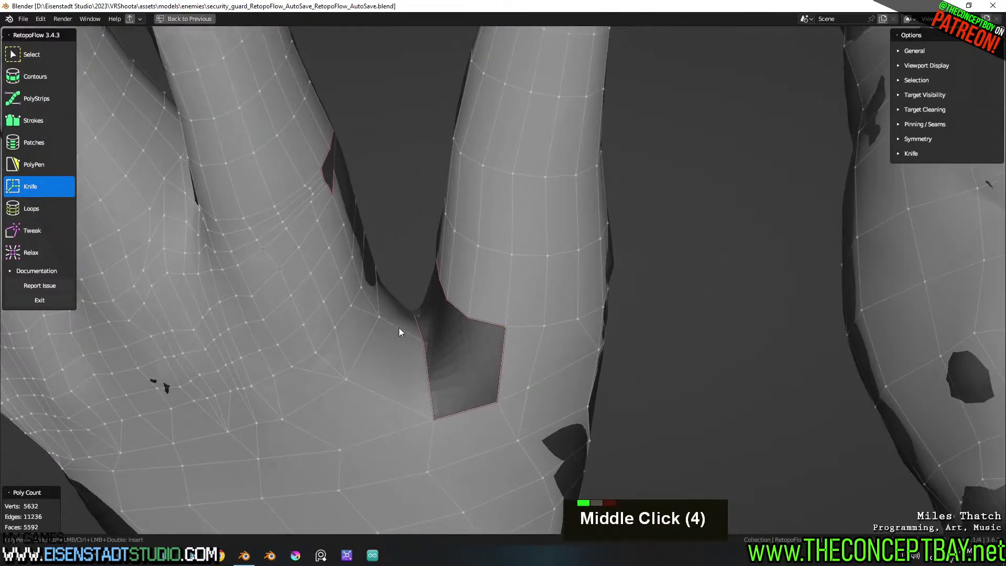
pyautogui.hotkey('ctrl', 'r')
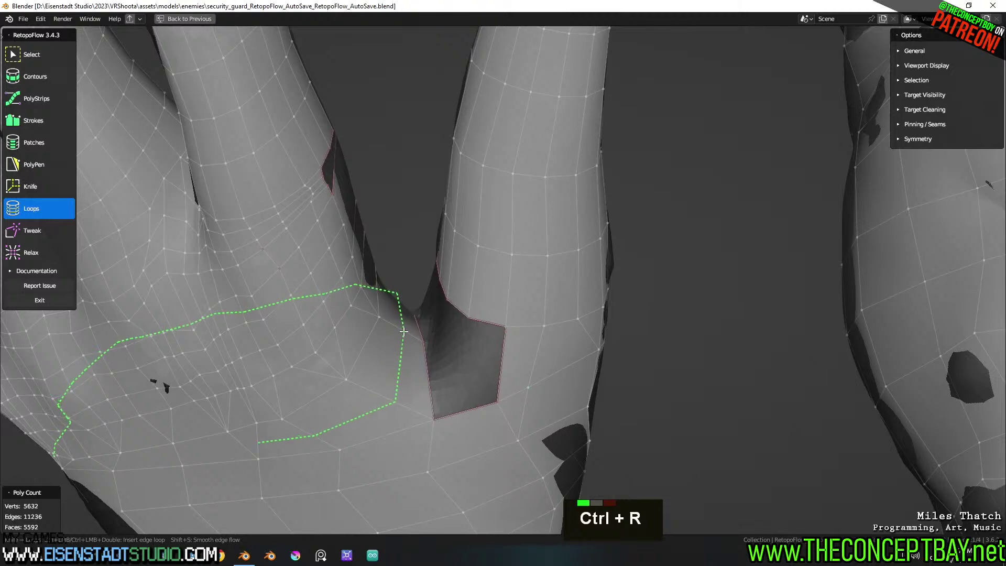
pyautogui.click(402, 329)
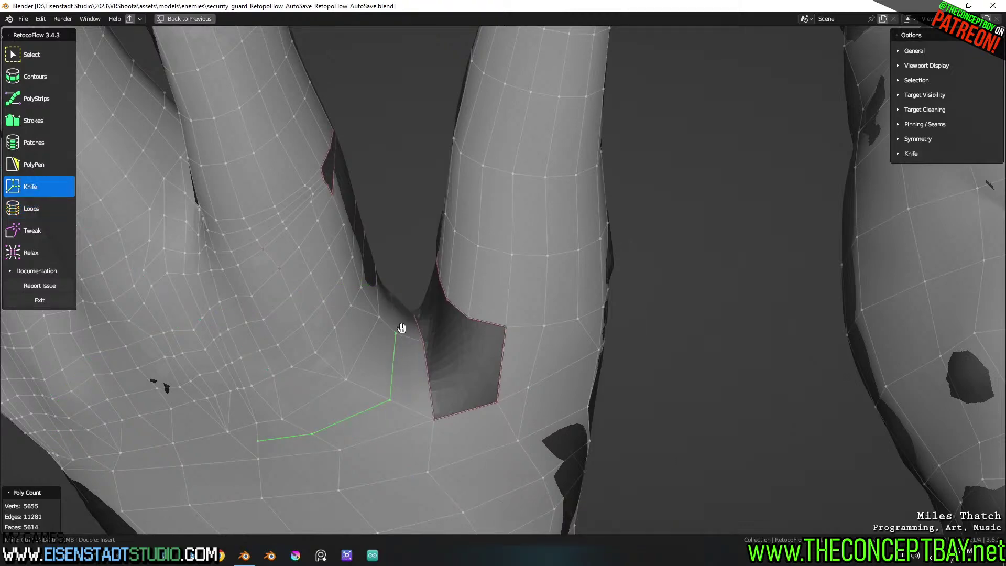
# Knife a cut across the flat of the hand to join the two open ends of the new edge loop
pyautogui.moveTo(423, 400); pyautogui.dragTo(459, 403, button='middle')
pyautogui.keyDown('shift'); pyautogui.moveTo(330, 344); pyautogui.dragTo(252, 372, button='middle'); pyautogui.keyUp('shift')
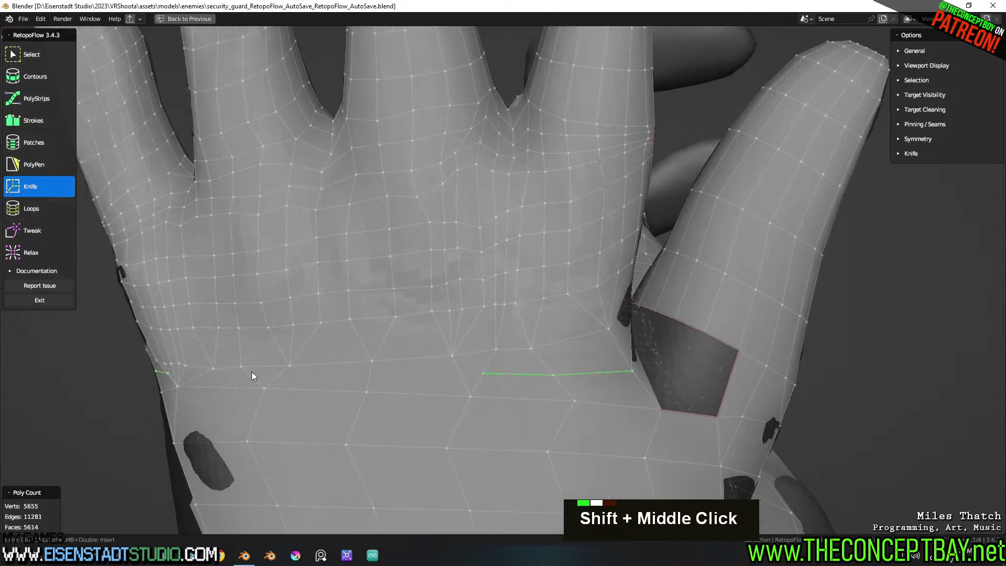
pyautogui.press('k')
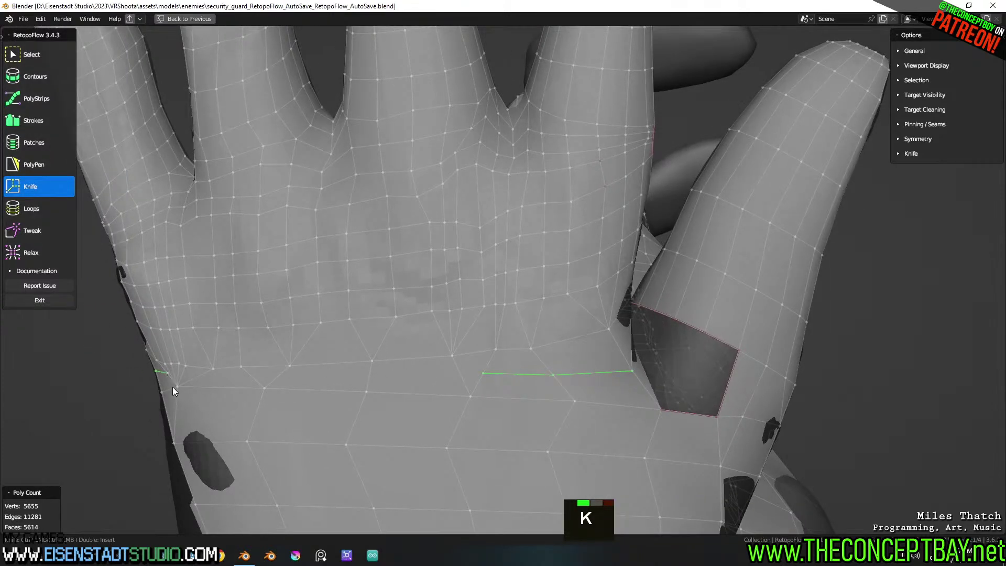
pyautogui.keyDown('ctrl'); pyautogui.click(166, 373); pyautogui.keyUp('ctrl')
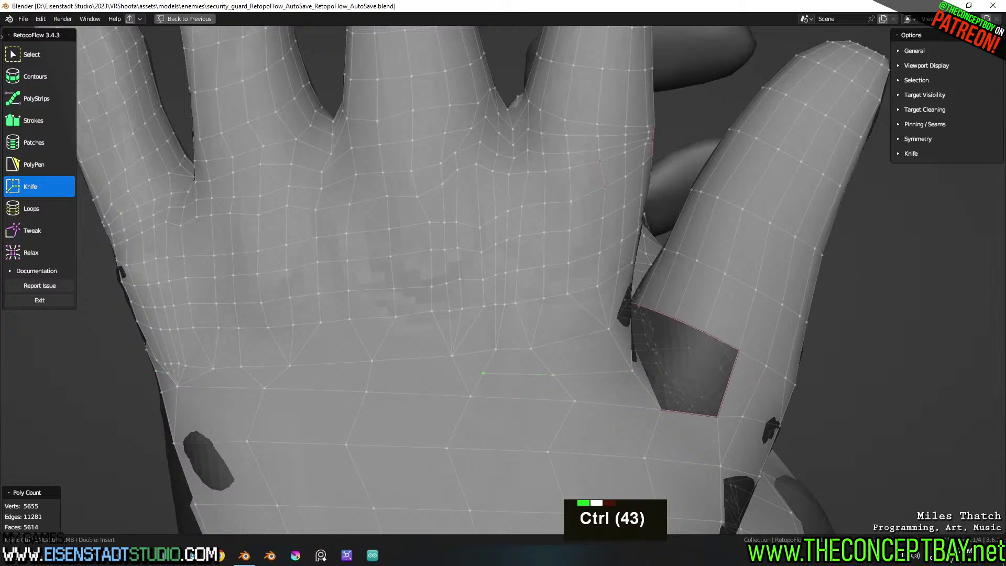
pyautogui.keyDown('ctrl'); pyautogui.click(195, 377); pyautogui.keyUp('ctrl')
pyautogui.keyDown('ctrl'); pyautogui.click(280, 376); pyautogui.keyUp('ctrl')
pyautogui.keyDown('ctrl'); pyautogui.click(485, 371); pyautogui.keyUp('ctrl')
# Knife two edges from hand vertices below the index finger's base gap to new vertices on the gap's hand-side border
pyautogui.moveTo(557, 355); pyautogui.dragTo(548, 377, button='middle')
pyautogui.scroll(3, 548, 376)
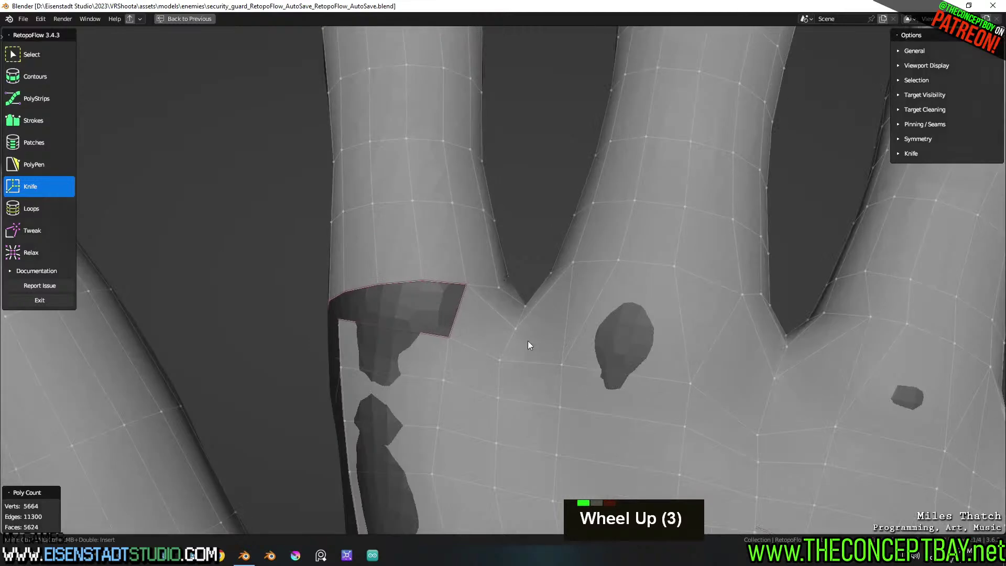
pyautogui.scroll(-1, 519, 347)
pyautogui.keyDown('shift'); pyautogui.scroll(-1, 508, 338); pyautogui.keyUp('shift')
pyautogui.scroll(1, 503, 333)
pyautogui.keyDown('shift'); pyautogui.moveTo(503, 332); pyautogui.dragTo(524, 326, button='middle'); pyautogui.keyUp('shift')
pyautogui.click(59, 181)
pyautogui.press('ctrl')
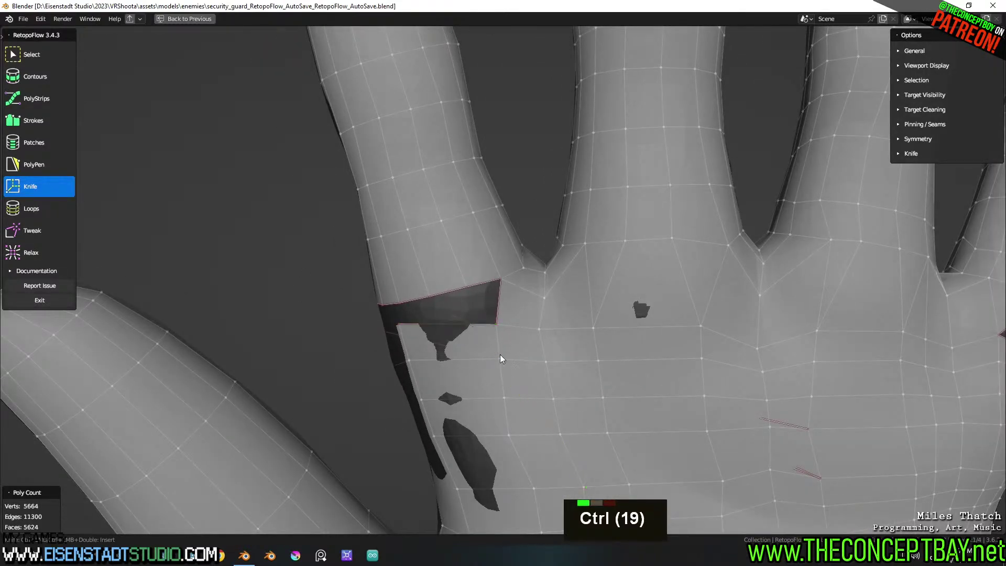
pyautogui.press('ctrl')
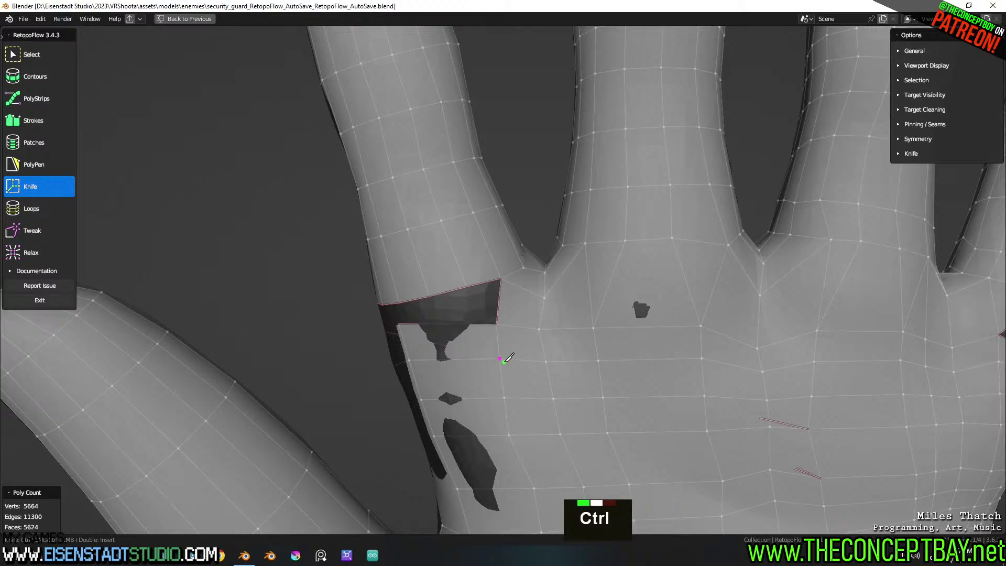
pyautogui.keyDown('ctrl'); pyautogui.click(500, 359); pyautogui.keyUp('ctrl')
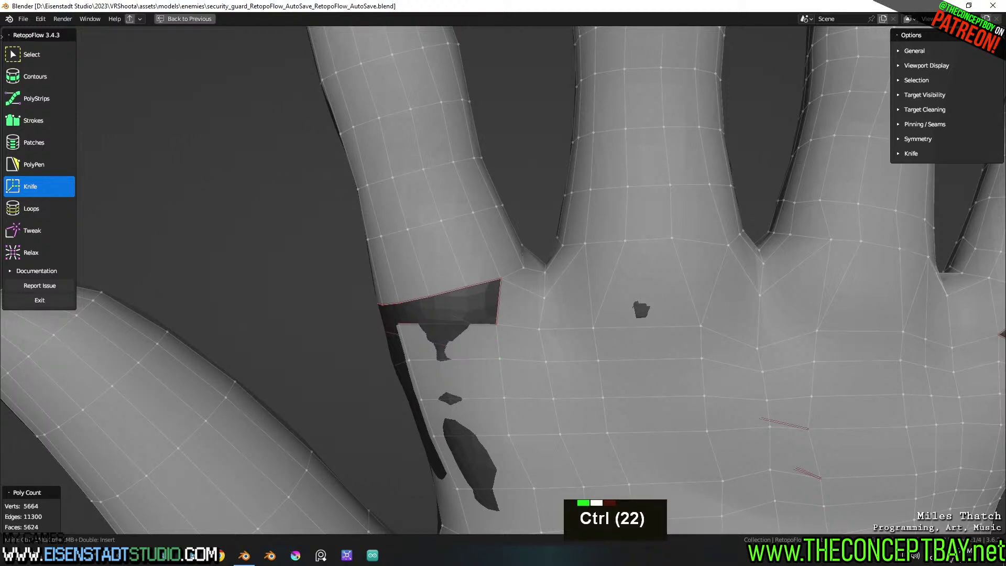
pyautogui.keyDown('ctrl'); pyautogui.click(473, 319); pyautogui.keyUp('ctrl')
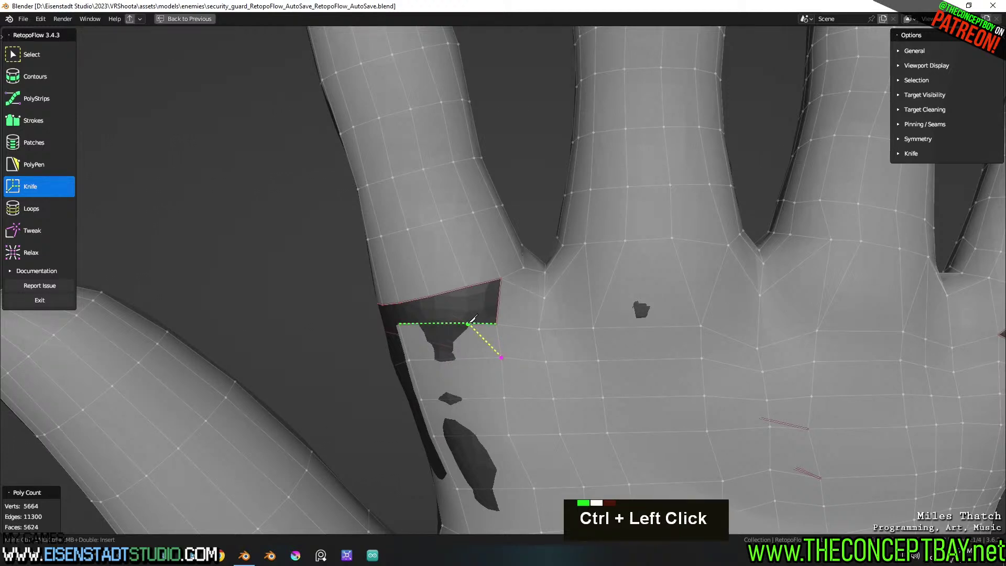
pyautogui.keyDown('ctrl'); pyautogui.click(409, 360); pyautogui.keyUp('ctrl')
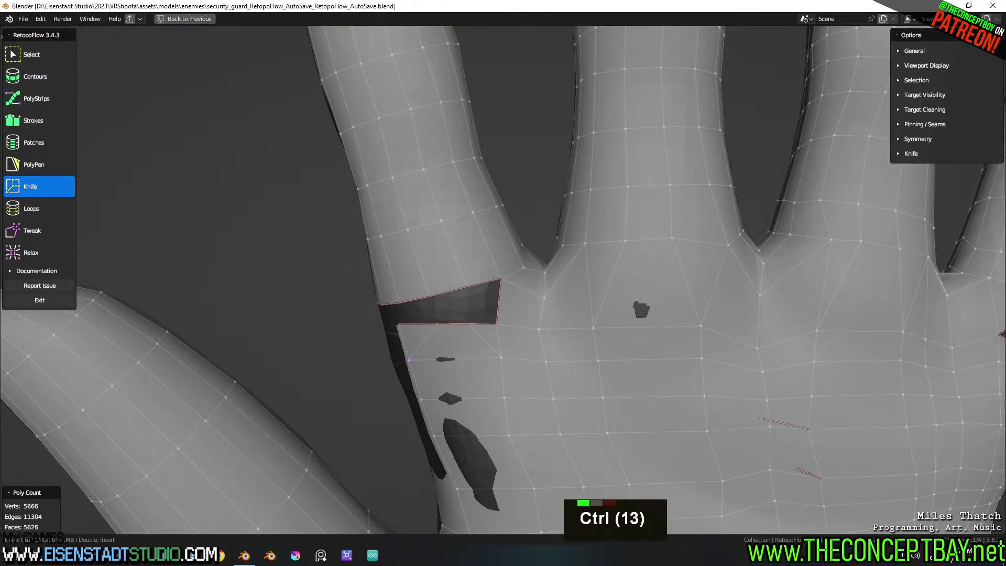
# Fill three adjoining PolyPen quads in the index finger's base gap, joining the finger border to the hand border
pyautogui.click(63, 165)
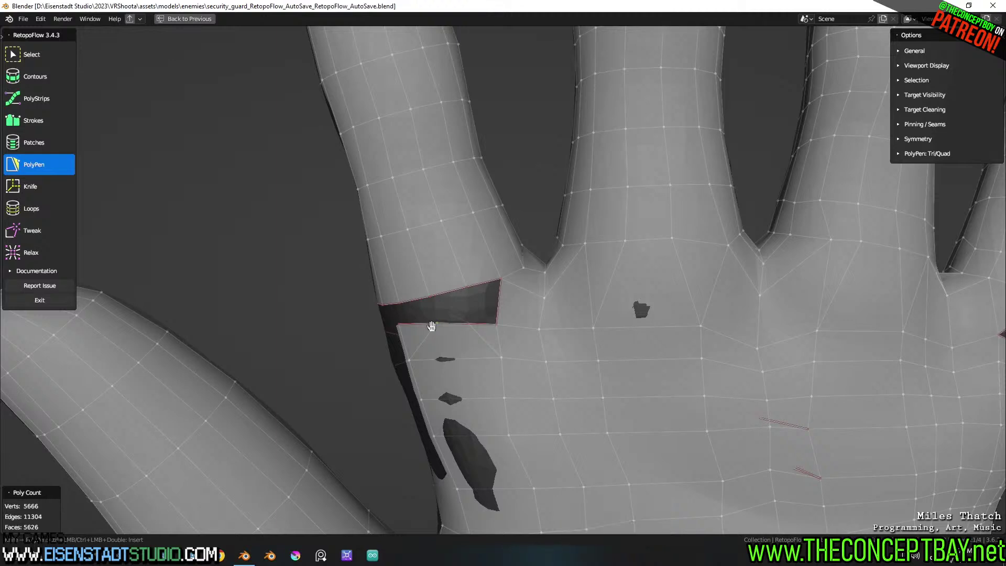
pyautogui.keyDown('ctrl'); pyautogui.click(449, 291); pyautogui.keyUp('ctrl')
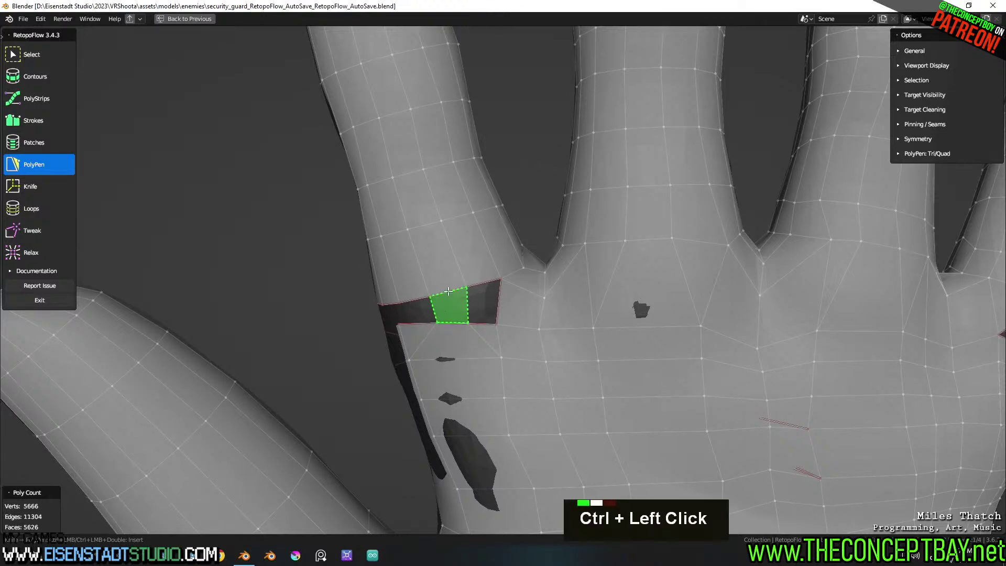
pyautogui.keyDown('ctrl'); pyautogui.click(486, 308); pyautogui.keyUp('ctrl')
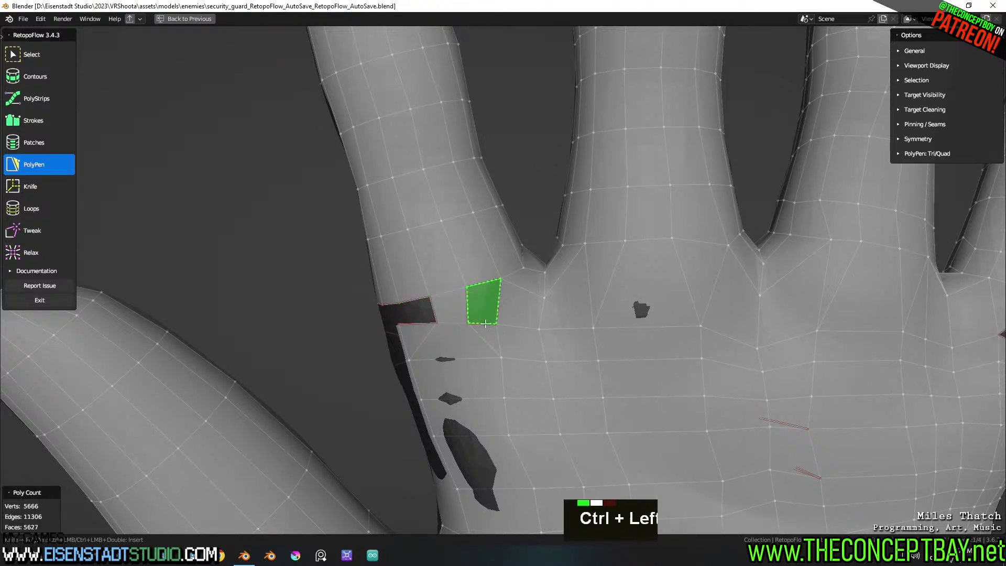
pyautogui.moveTo(469, 334); pyautogui.dragTo(583, 297, button='middle')
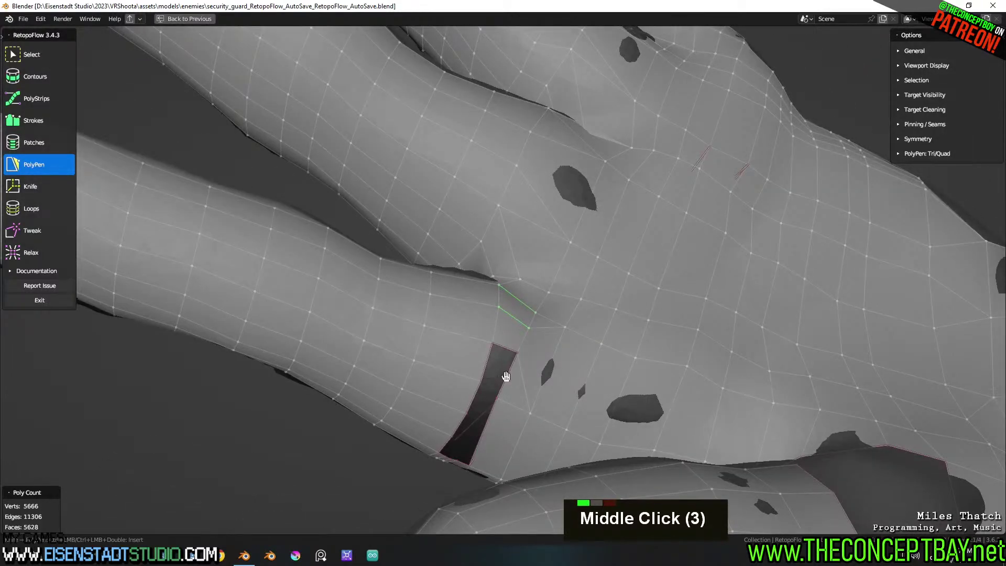
pyautogui.keyDown('ctrl'); pyautogui.click(488, 368); pyautogui.keyUp('ctrl')
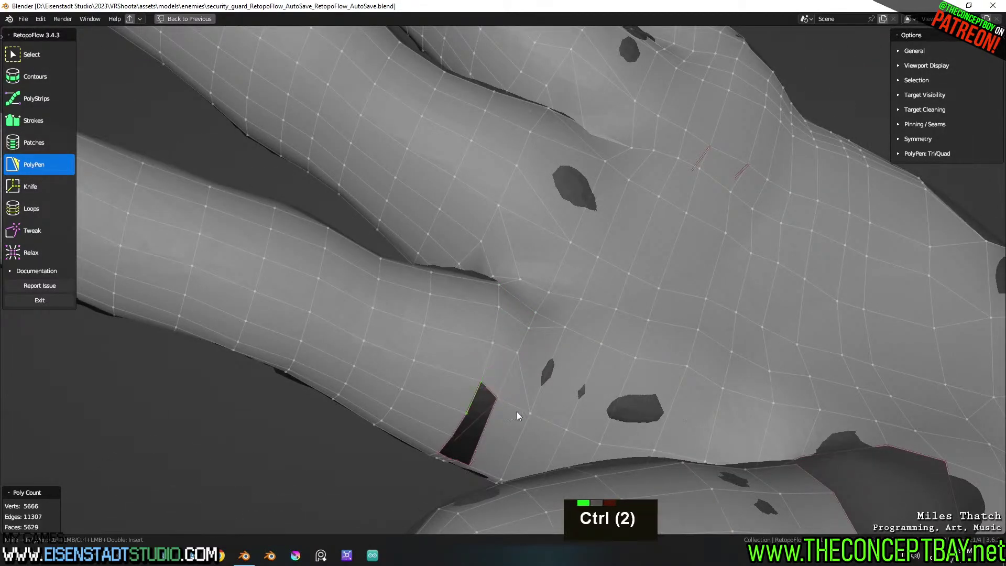
# Knife an edge from the hand vertex below the thumb web hole to a new vertex on the hole's wrist-side border
pyautogui.moveTo(486, 442); pyautogui.dragTo(506, 330, button='middle')
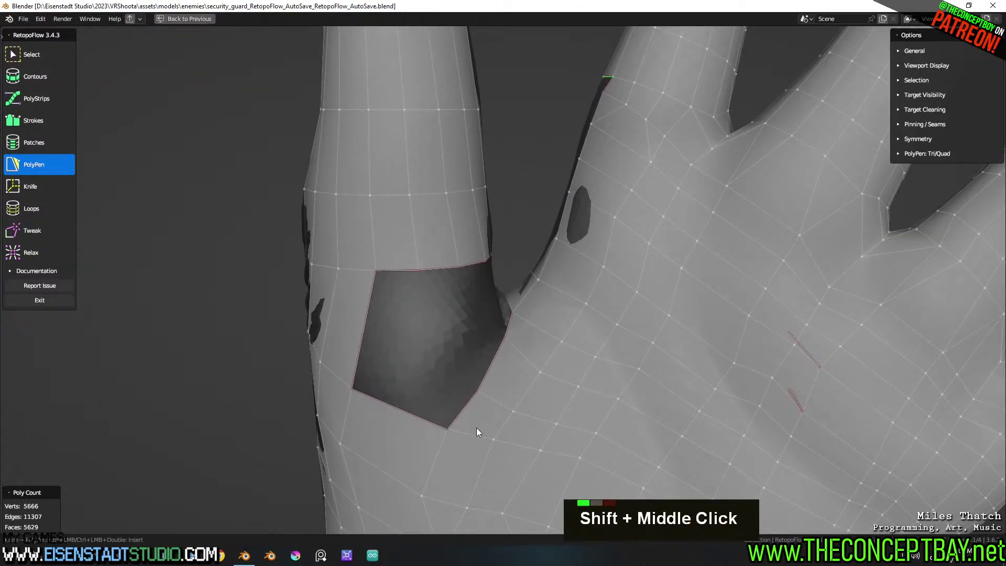
pyautogui.keyDown('shift'); pyautogui.moveTo(471, 442); pyautogui.dragTo(501, 405, button='middle'); pyautogui.keyUp('shift')
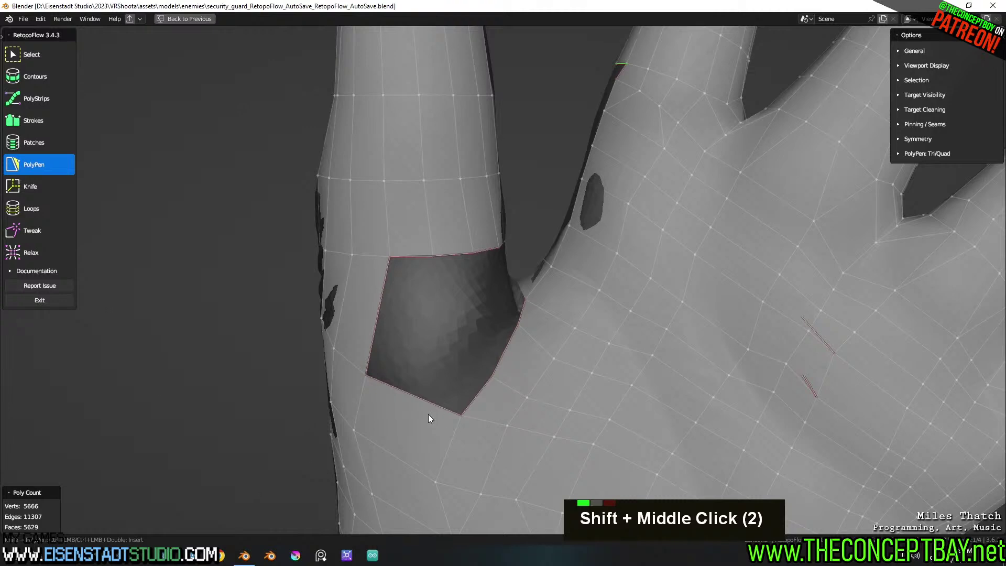
pyautogui.click(66, 184)
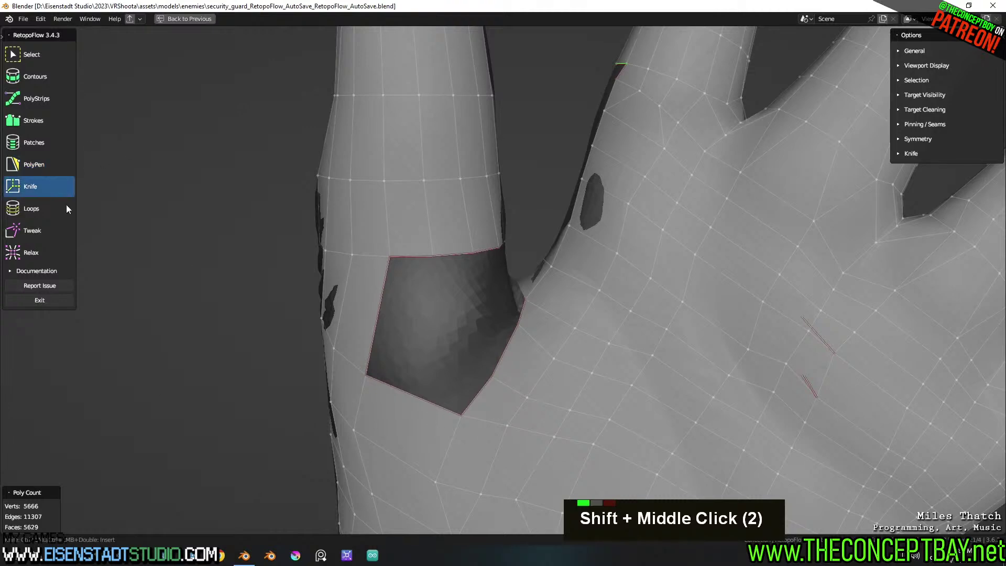
pyautogui.keyDown('ctrl'); pyautogui.click(435, 482); pyautogui.keyUp('ctrl')
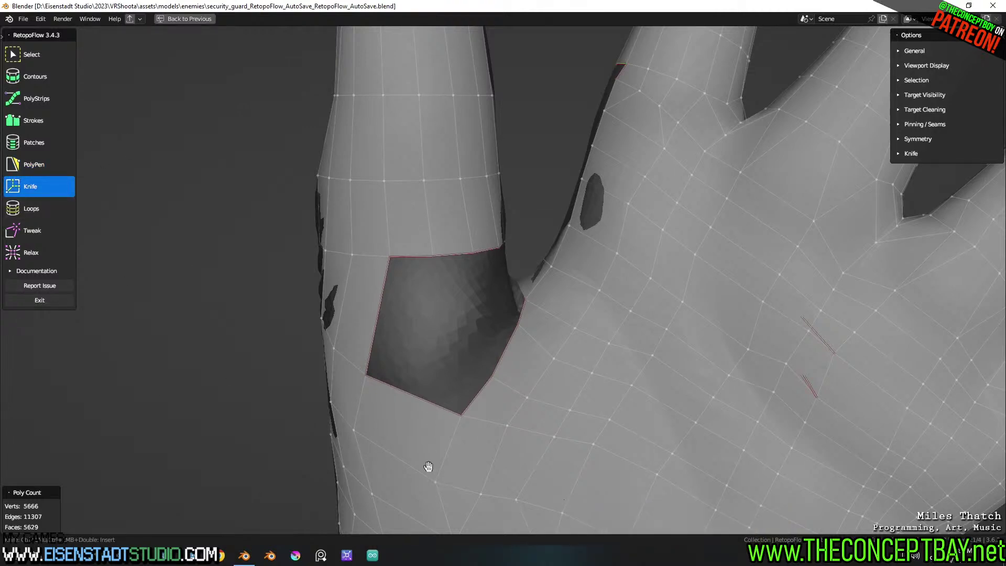
pyautogui.keyDown('ctrl'); pyautogui.click(419, 393); pyautogui.keyUp('ctrl')
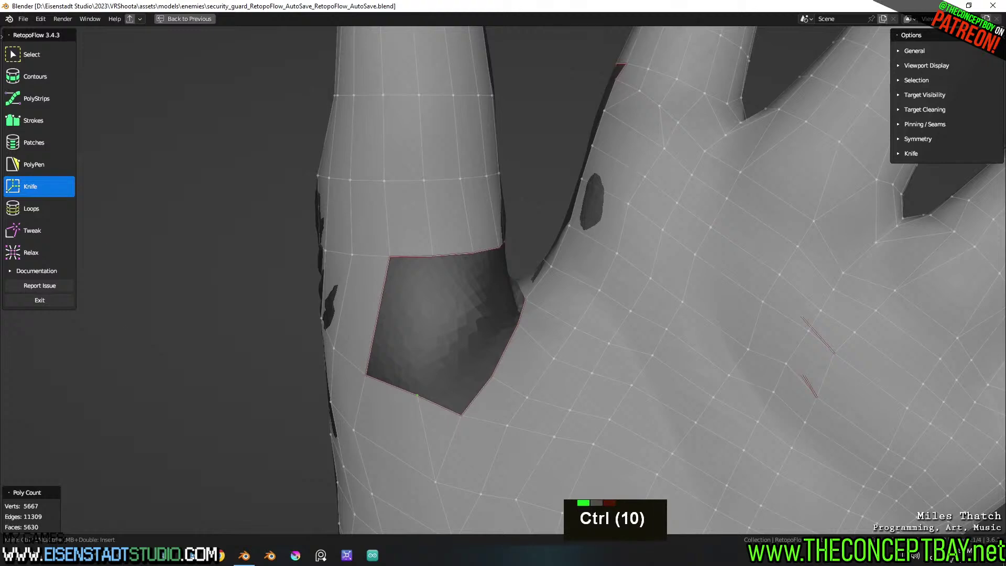
# Fill a PolyPen quad along the outer side of the web hole, from the new border vertex up to the thumb border
pyautogui.click(34, 165)
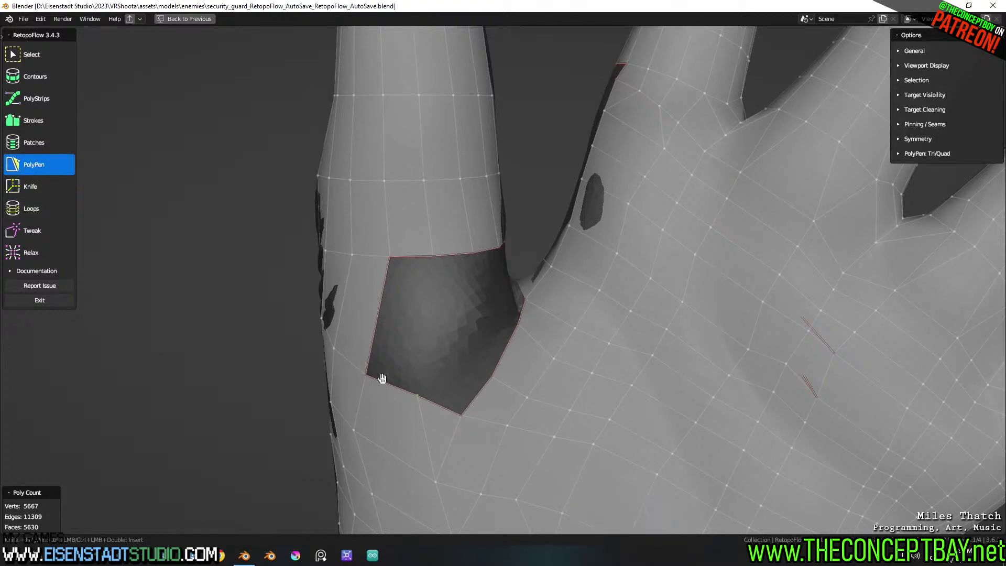
pyautogui.keyDown('ctrl'); pyautogui.click(432, 257); pyautogui.keyUp('ctrl')
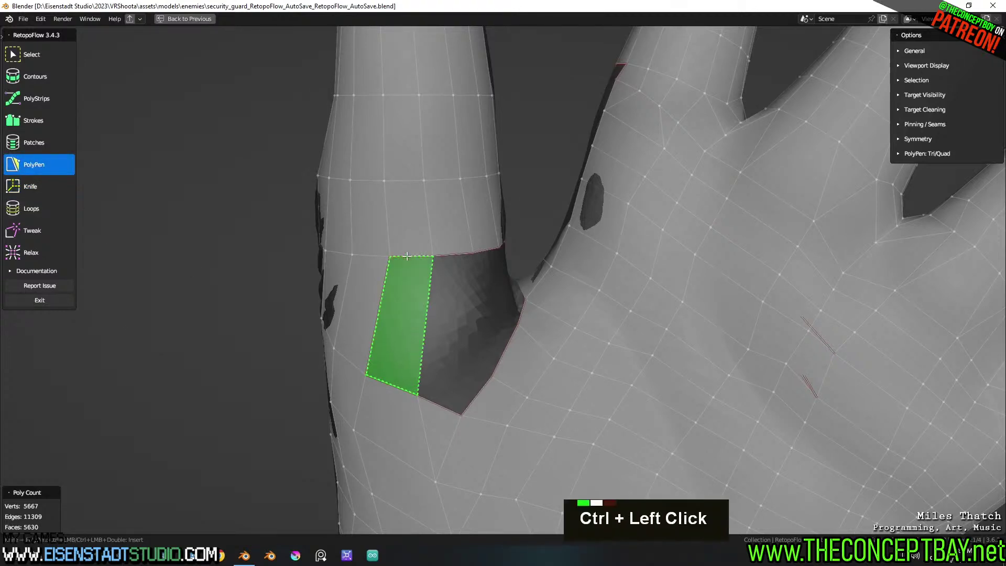
pyautogui.press('ctrl')
# Insert an edge loop around the thumb base, crossing the middle of the web hole's long outer border
pyautogui.moveTo(496, 341); pyautogui.dragTo(457, 313, button='middle')
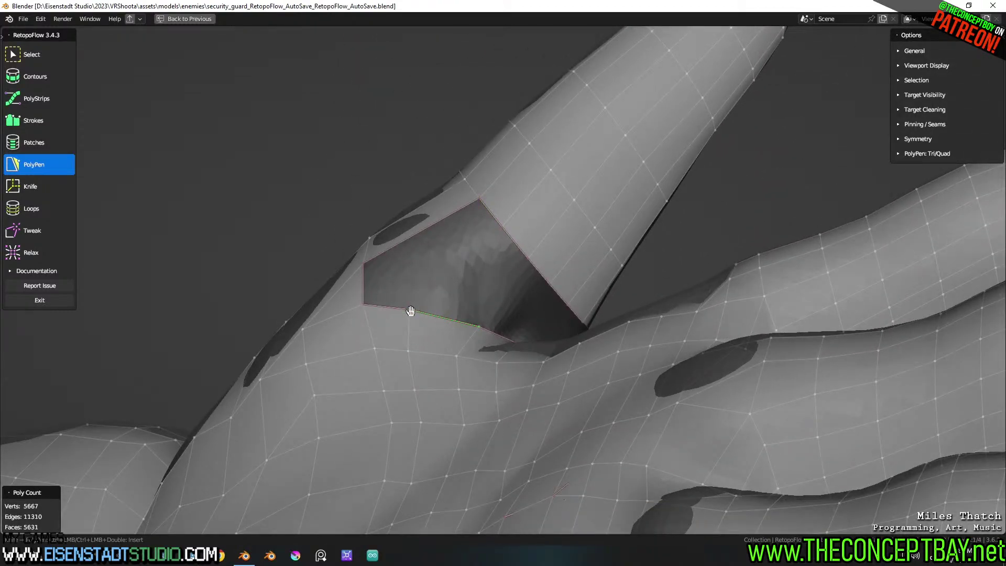
pyautogui.moveTo(423, 285); pyautogui.dragTo(545, 318, button='middle')
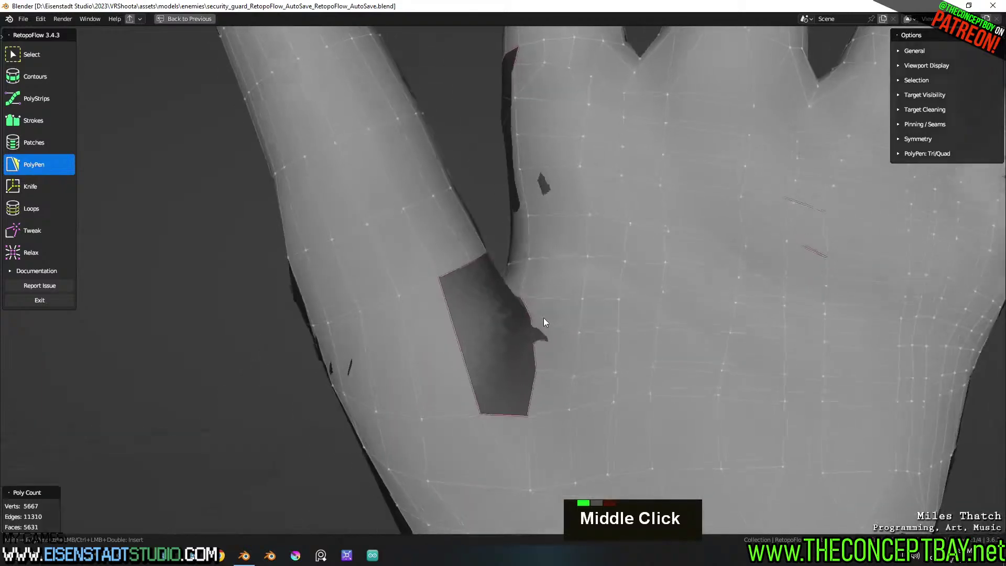
pyautogui.hotkey('ctrl', 'r')
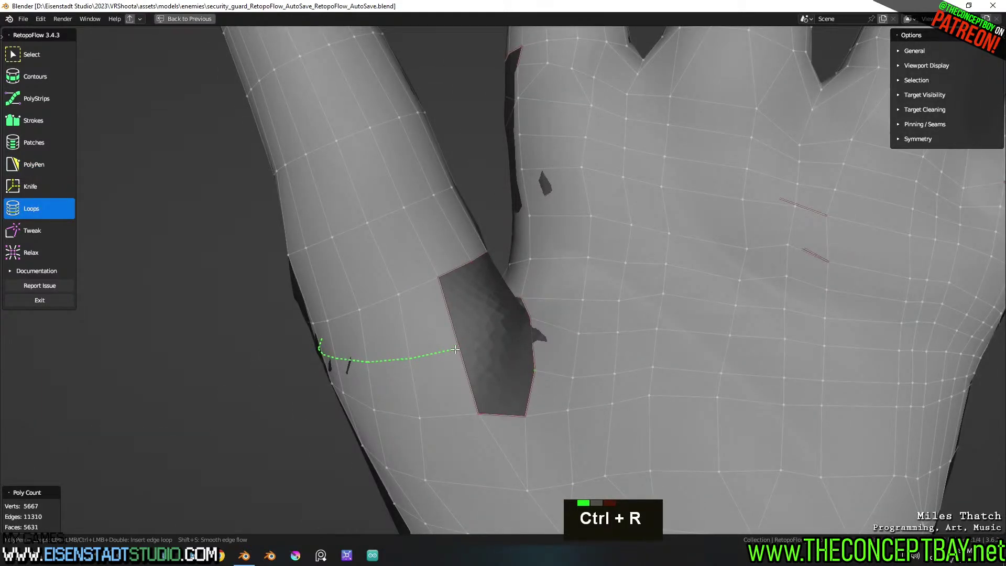
pyautogui.click(461, 347)
# Fill the wrist-side corner of the web hole with a PolyPen quad and move its hand-side border edge further into the hole
pyautogui.moveTo(461, 348)
pyautogui.mouseDown(button='middle')
pyautogui.moveTo(529, 348)
pyautogui.moveTo(470, 359)
pyautogui.mouseUp(button='middle')
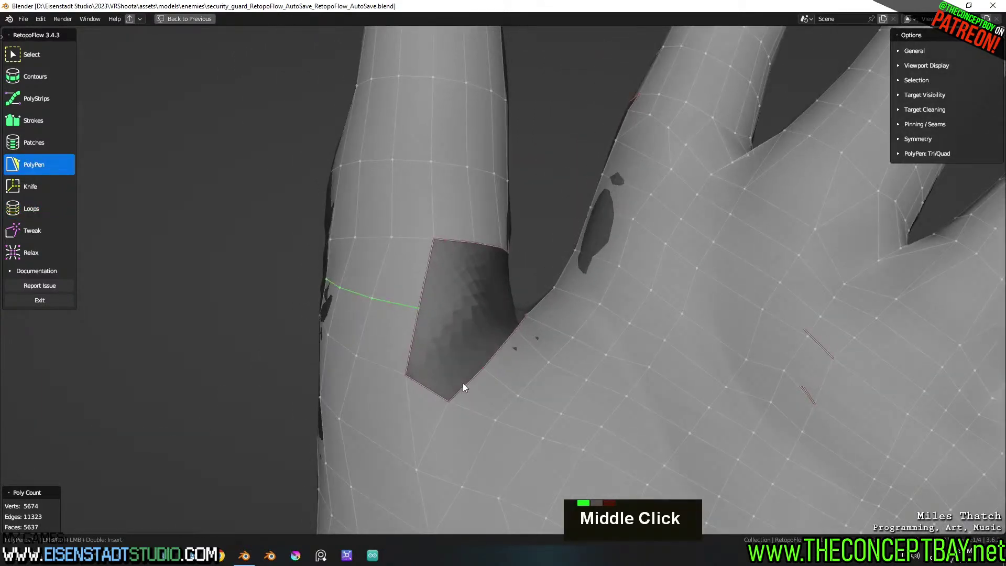
pyautogui.keyDown('ctrl'); pyautogui.click(416, 334); pyautogui.keyUp('ctrl')
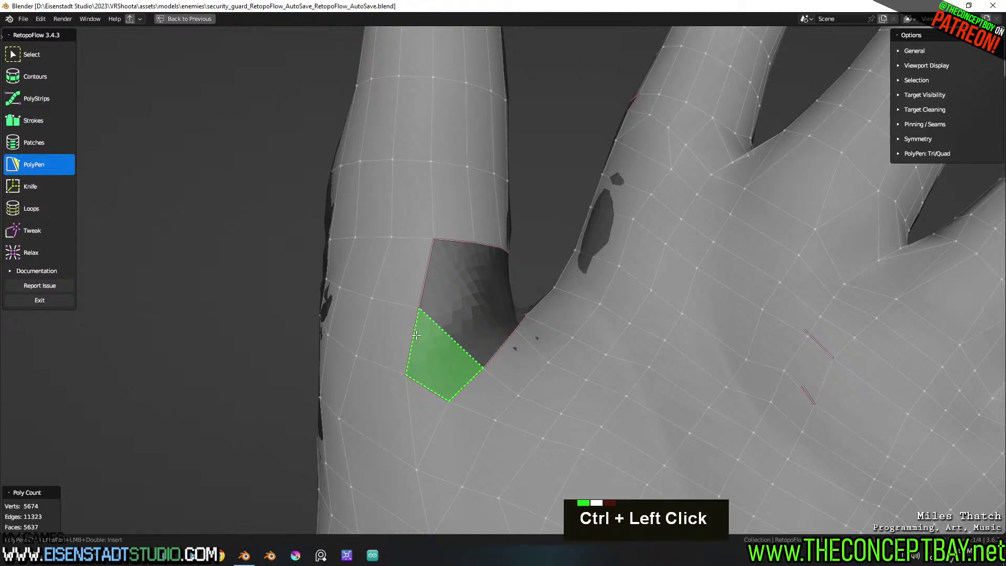
pyautogui.moveTo(426, 332); pyautogui.dragTo(470, 330, button='middle')
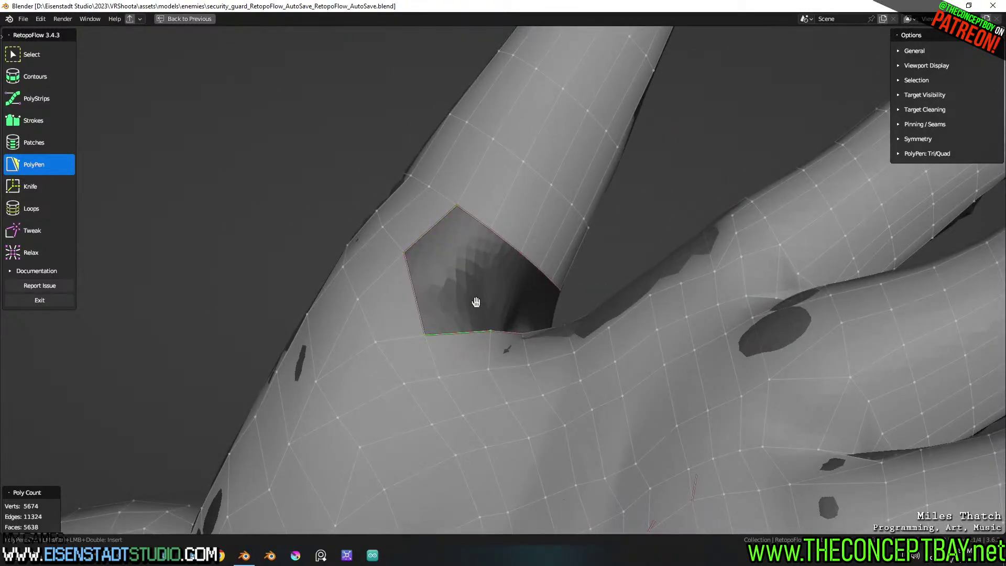
pyautogui.moveTo(458, 333)
pyautogui.mouseDown()
pyautogui.moveTo(452, 305)
pyautogui.moveTo(454, 317)
pyautogui.mouseUp()
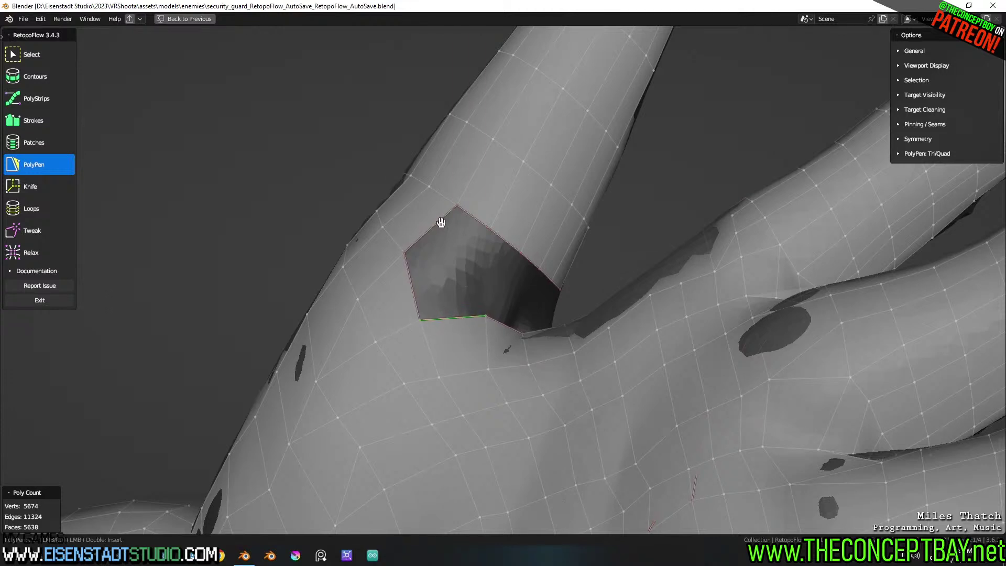
# Insert another edge loop around the thumb base above the filled corner and add a PolyPen quad across the web hole
pyautogui.press('ctrl')
pyautogui.hotkey('ctrl', 'r')
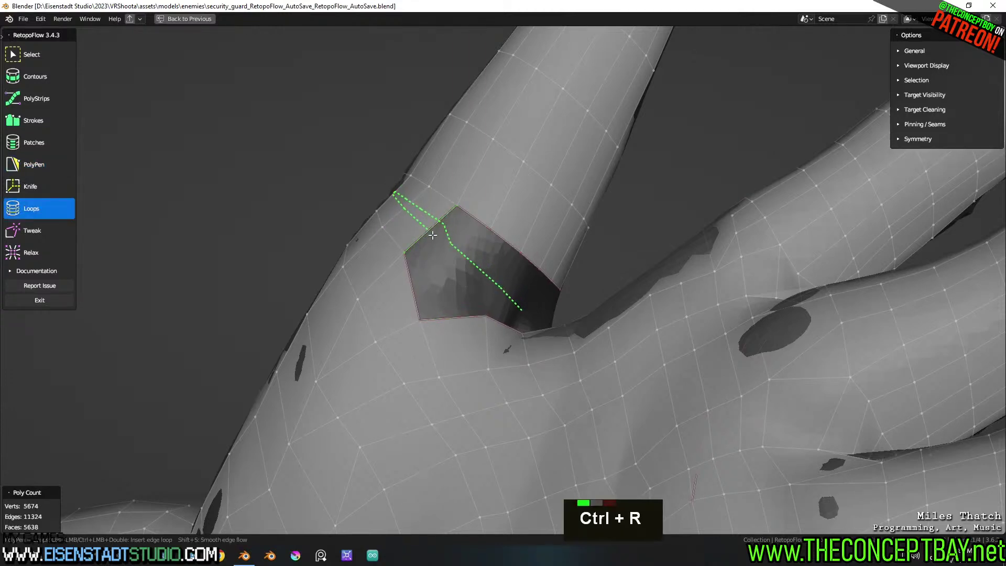
pyautogui.click(461, 274)
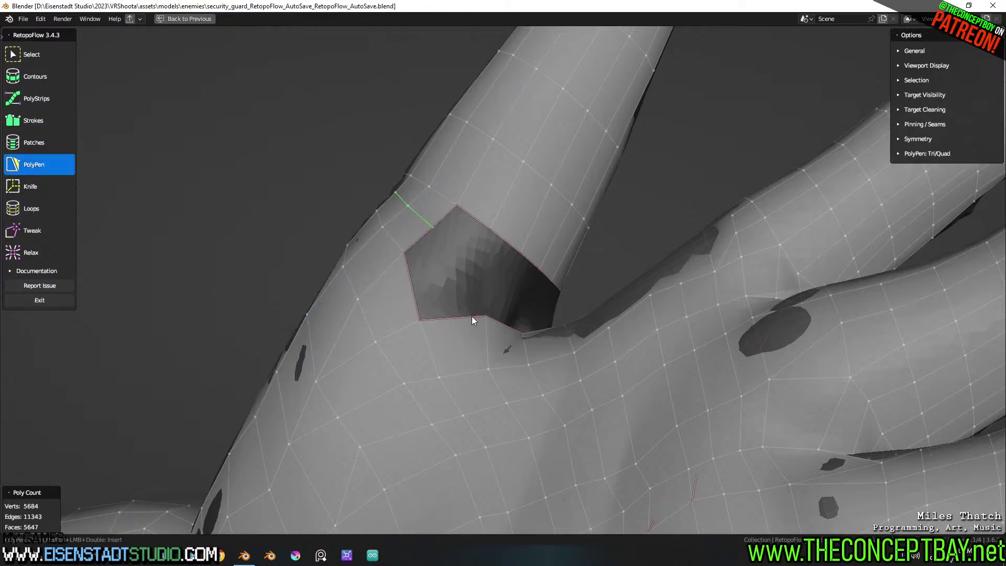
pyautogui.keyDown('ctrl'); pyautogui.click(425, 233); pyautogui.keyUp('ctrl')
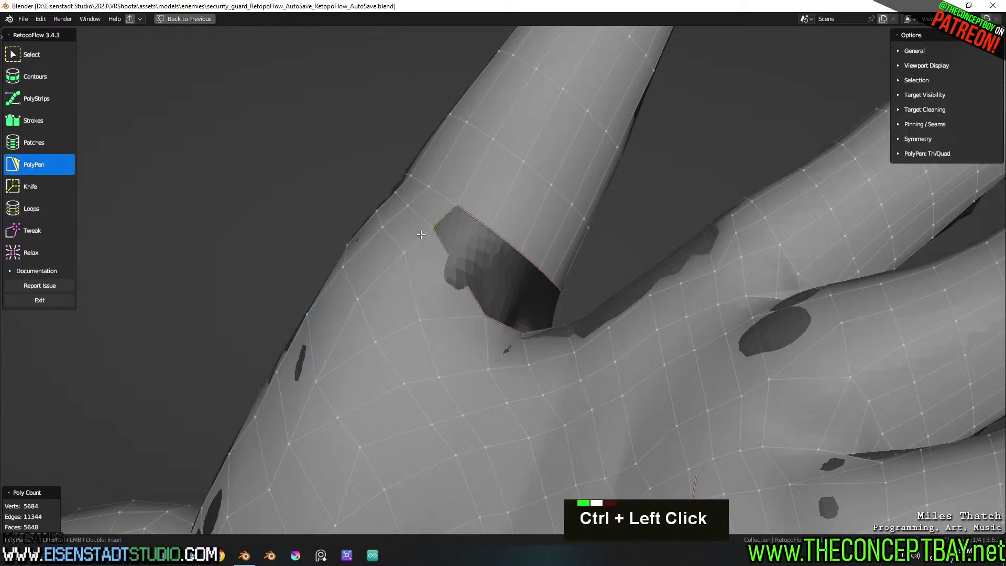
pyautogui.moveTo(501, 265); pyautogui.dragTo(469, 268, button='middle')
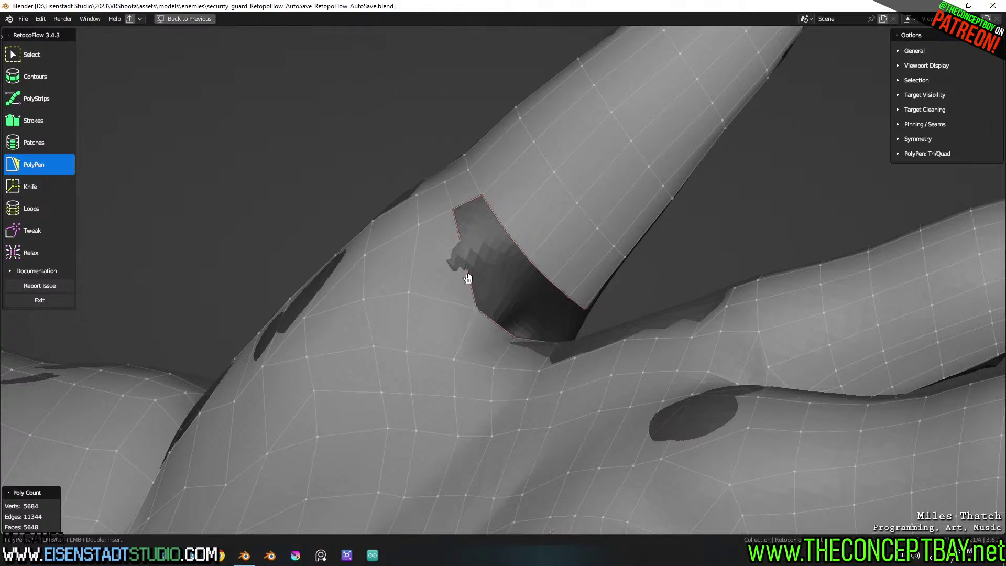
# Merge the extra hand-side border vertex into its neighbour and fill the wrist-side end of the web hole with a PolyPen quad
pyautogui.moveTo(476, 309); pyautogui.dragTo(462, 270)
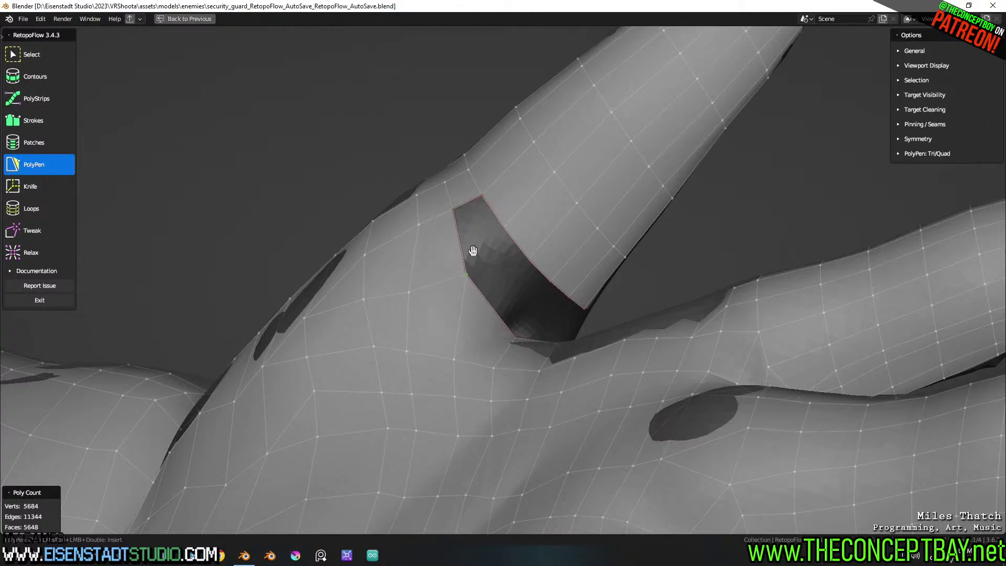
pyautogui.keyDown('ctrl'); pyautogui.click(461, 239); pyautogui.keyUp('ctrl')
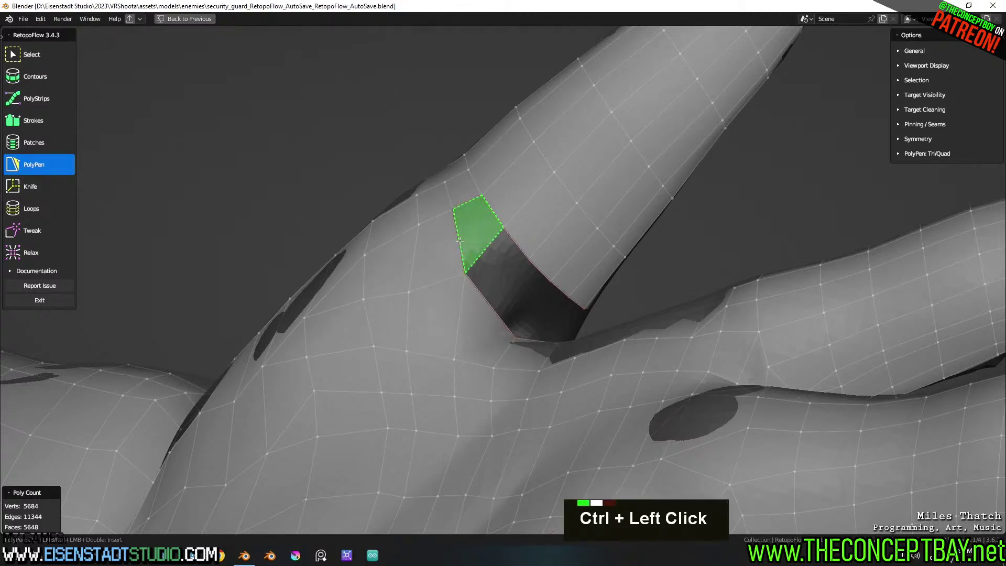
# Split the web hole's short wrist-side border edge with the Knife on the back of the hand and add a PolyPen quad on the thumb side
pyautogui.moveTo(513, 289); pyautogui.dragTo(563, 372, button='middle')
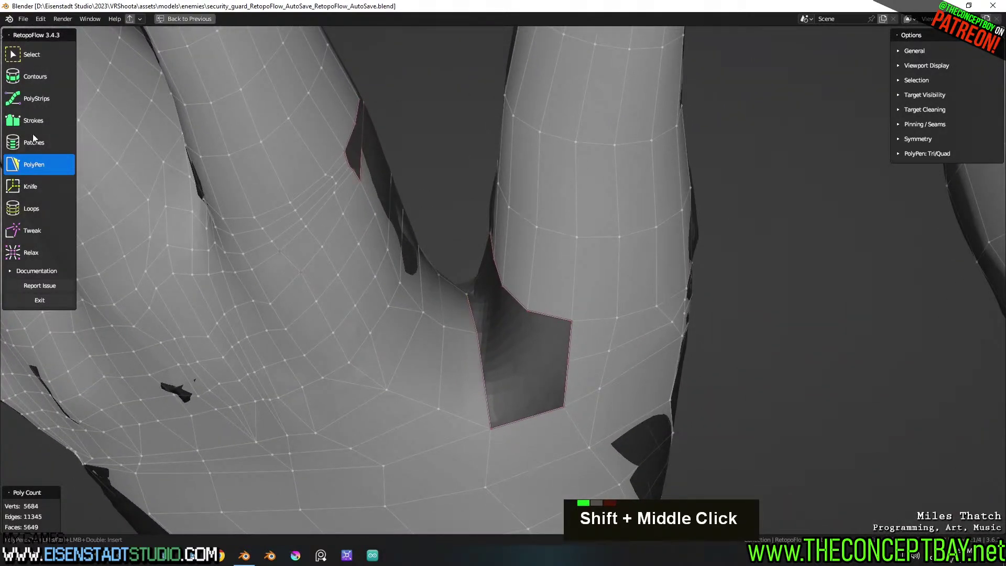
pyautogui.click(48, 190)
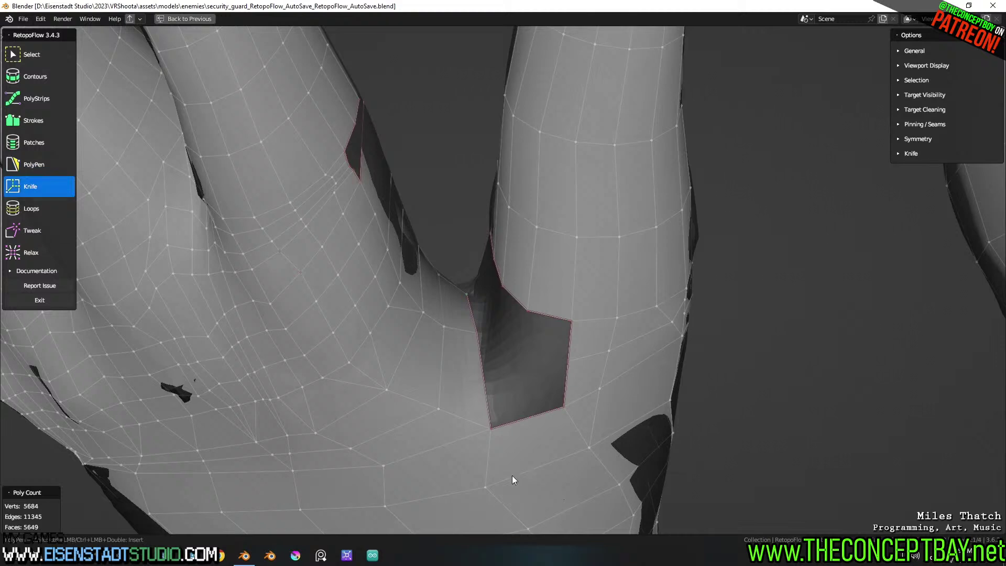
pyautogui.keyDown('ctrl'); pyautogui.click(524, 418); pyautogui.keyUp('ctrl')
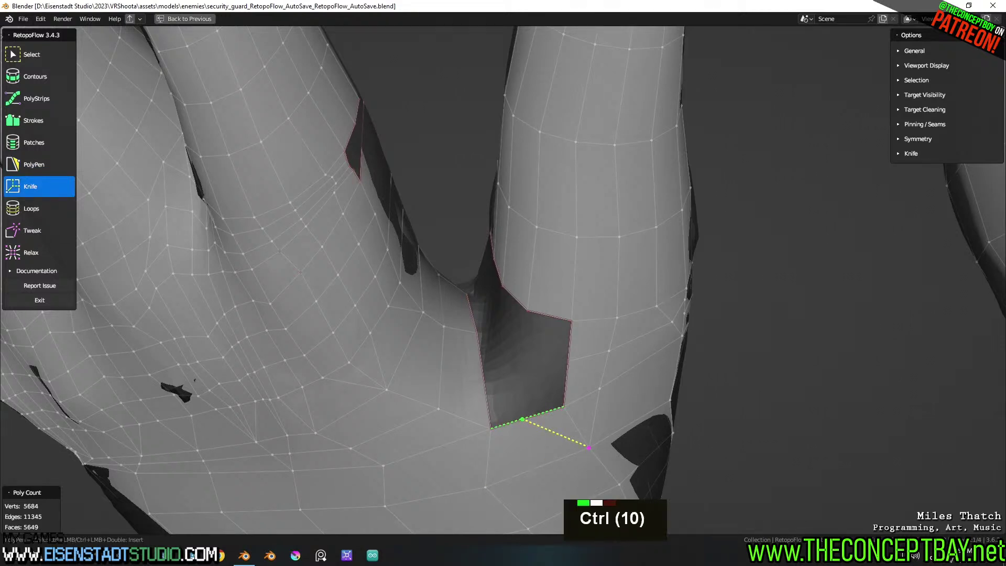
pyautogui.click(44, 170)
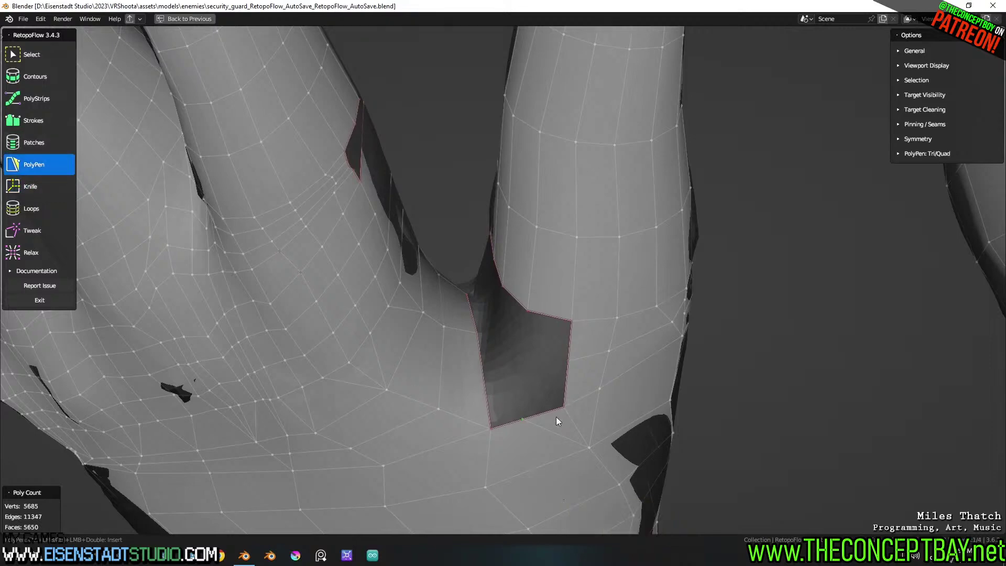
pyautogui.keyDown('ctrl'); pyautogui.click(556, 320); pyautogui.keyUp('ctrl')
# Knife-cut a row of edges from the vertex at the index-finger base across the adjacent quads to the web hole's hand-side border
pyautogui.moveTo(555, 320); pyautogui.dragTo(493, 309, button='middle')
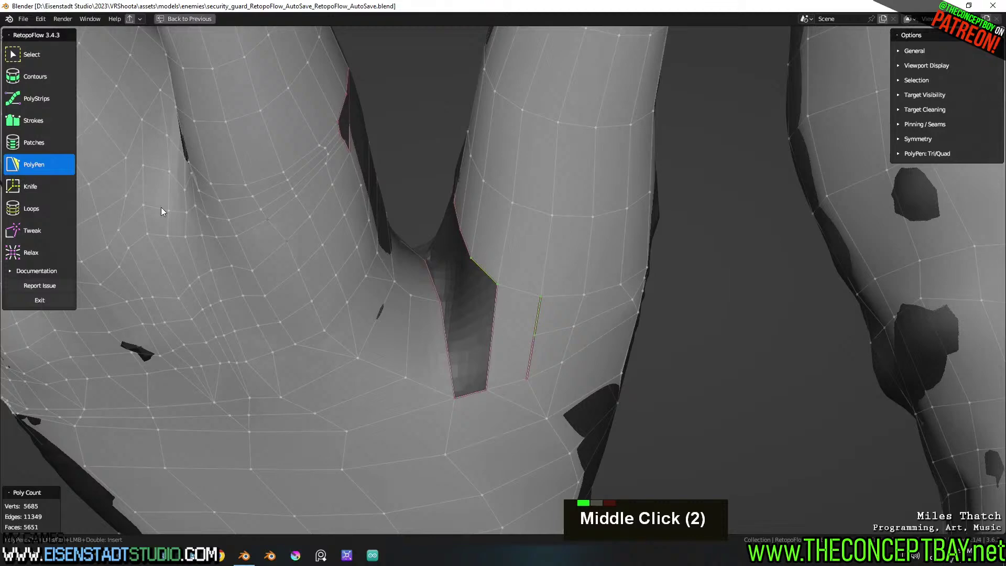
pyautogui.doubleClick(28, 185)
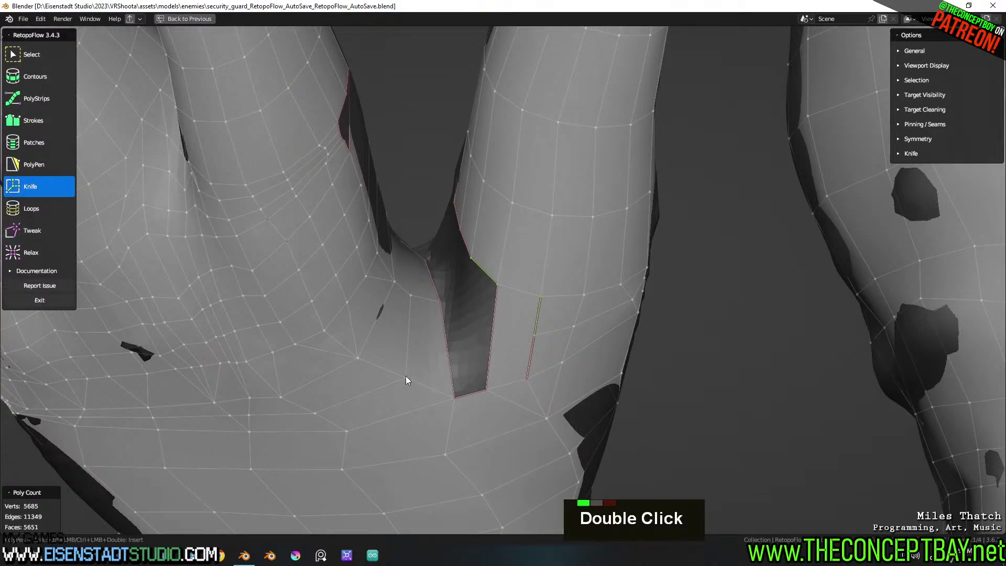
pyautogui.moveTo(420, 378); pyautogui.dragTo(450, 379, button='middle')
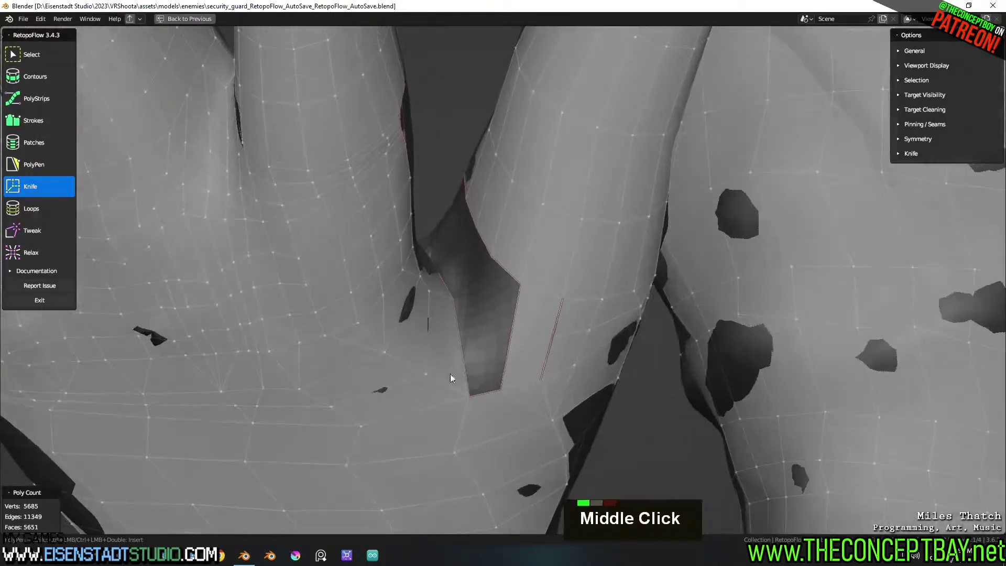
pyautogui.press('ctrl')
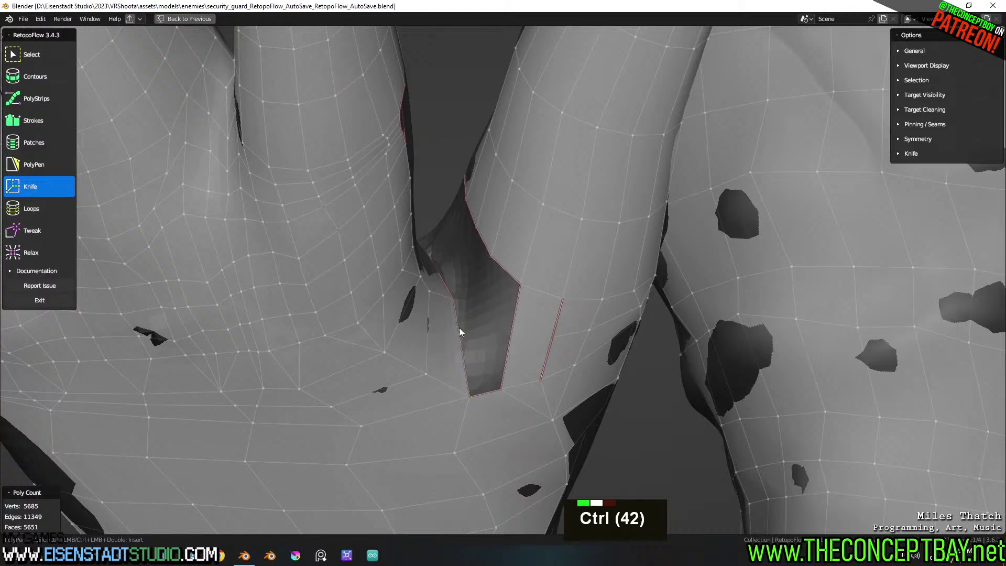
pyautogui.moveTo(451, 331); pyautogui.dragTo(419, 315, button='middle')
pyautogui.press('ctrl')
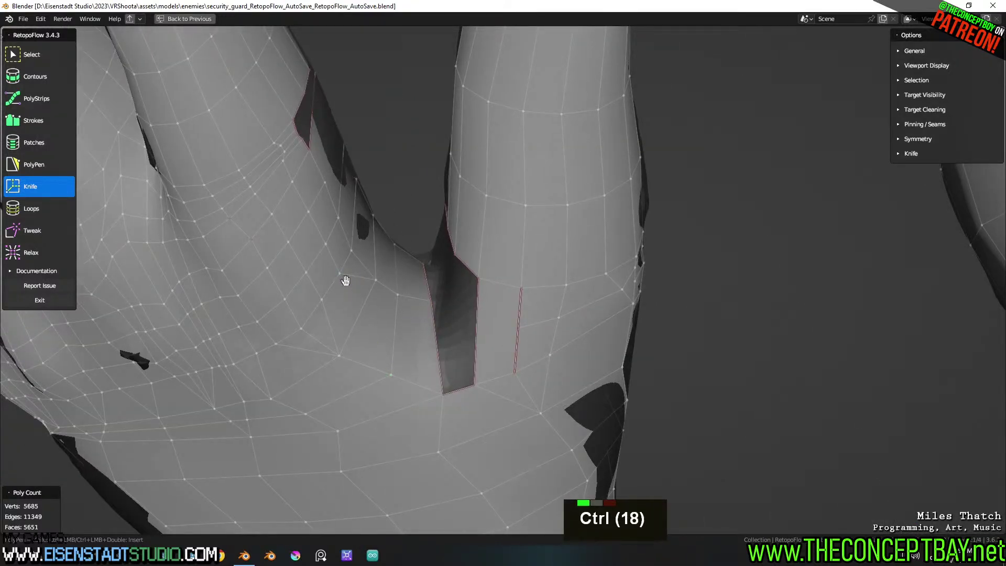
pyautogui.keyDown('ctrl'); pyautogui.click(339, 273); pyautogui.keyUp('ctrl')
pyautogui.keyDown('ctrl'); pyautogui.click(393, 325); pyautogui.keyUp('ctrl')
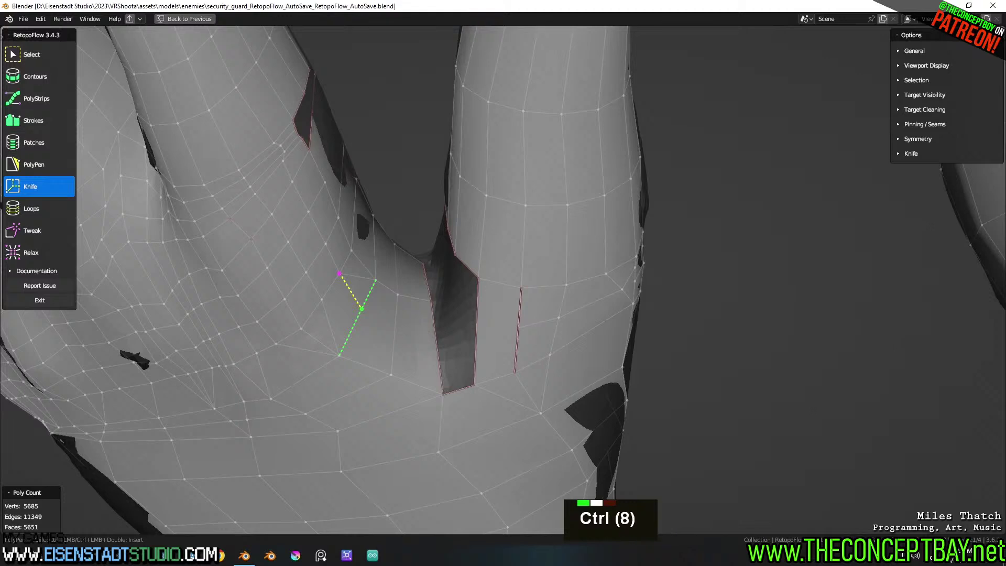
pyautogui.keyDown('ctrl'); pyautogui.click(395, 326); pyautogui.keyUp('ctrl')
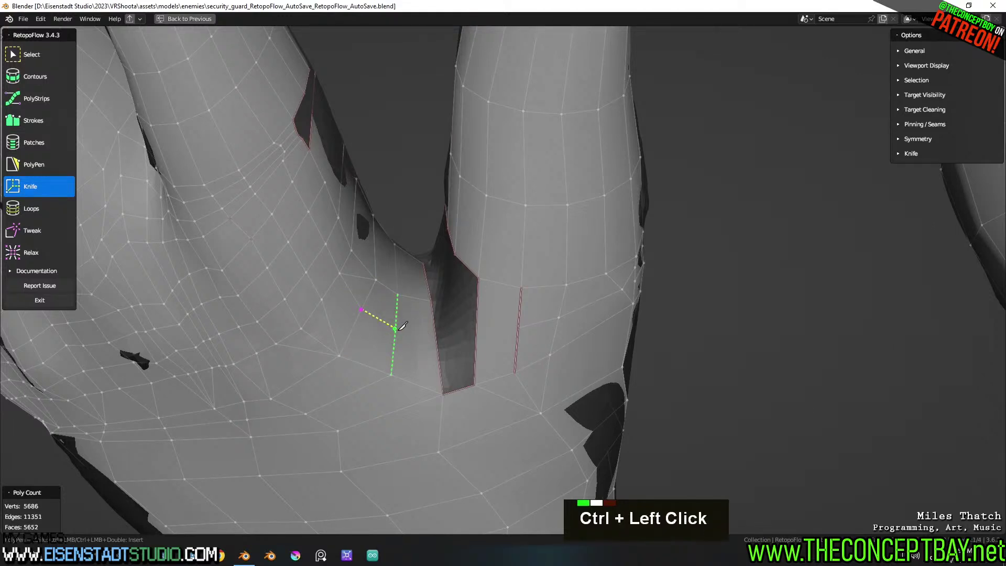
pyautogui.keyDown('ctrl'); pyautogui.click(440, 331); pyautogui.keyUp('ctrl')
# Bridge the back-of-hand part of the web hole with PolyPen quads between the newly cut hand-side border and the thumb border
pyautogui.moveTo(442, 329); pyautogui.dragTo(471, 334, button='middle')
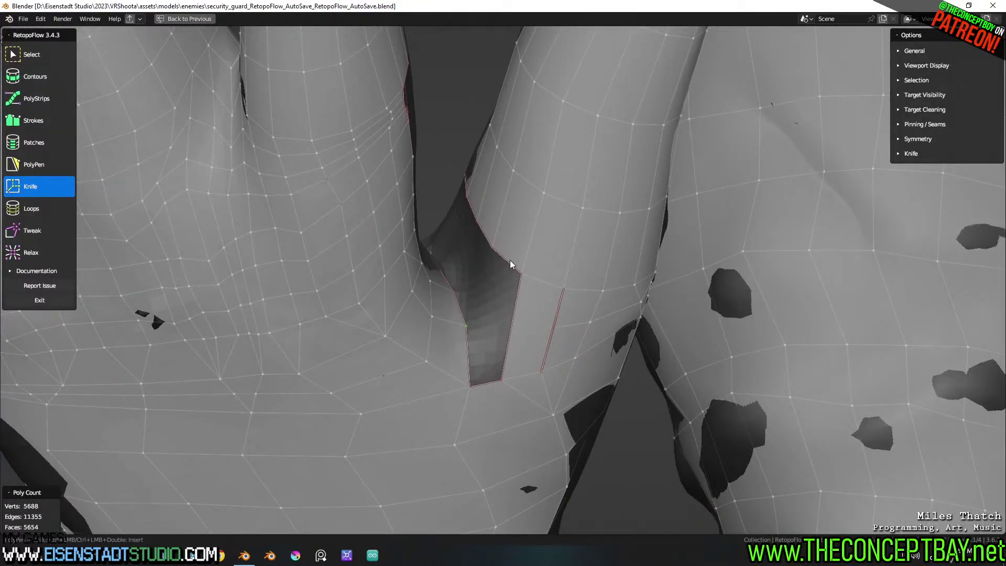
pyautogui.click(41, 169)
pyautogui.keyDown('ctrl'); pyautogui.click(461, 315); pyautogui.keyUp('ctrl')
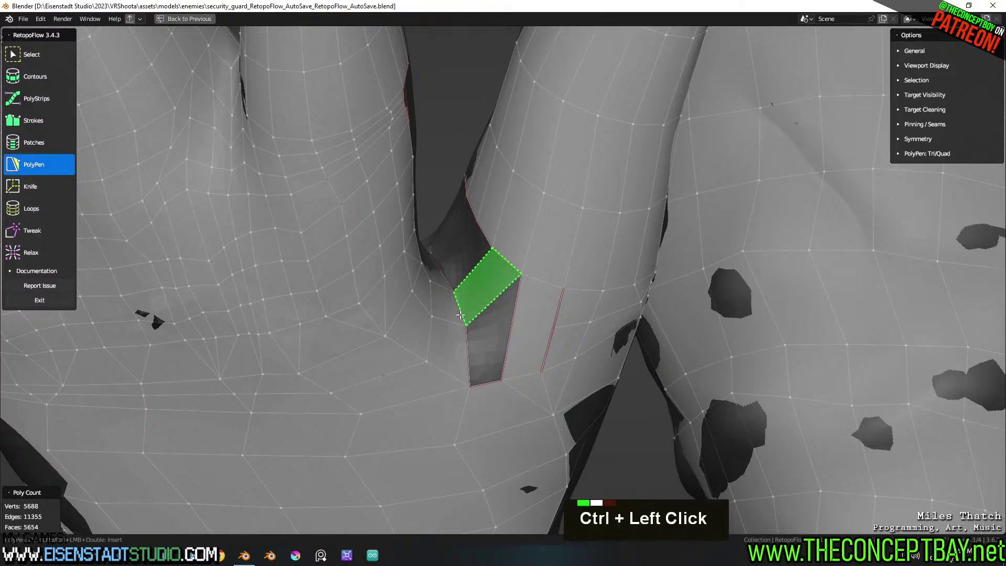
pyautogui.keyDown('ctrl'); pyautogui.click(460, 341); pyautogui.keyUp('ctrl')
pyautogui.keyDown('ctrl'); pyautogui.click(477, 339); pyautogui.keyUp('ctrl')
# Knife-cut a second row of edges from the index-finger base across the newly filled web quads to the thumb-side seam vertex
pyautogui.moveTo(526, 330); pyautogui.dragTo(470, 321, button='middle')
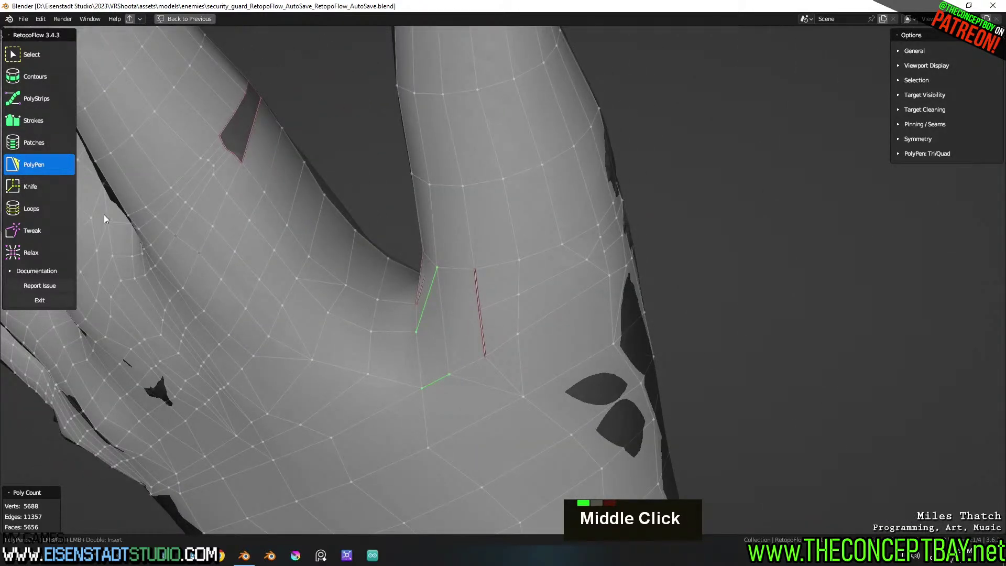
pyautogui.click(28, 190)
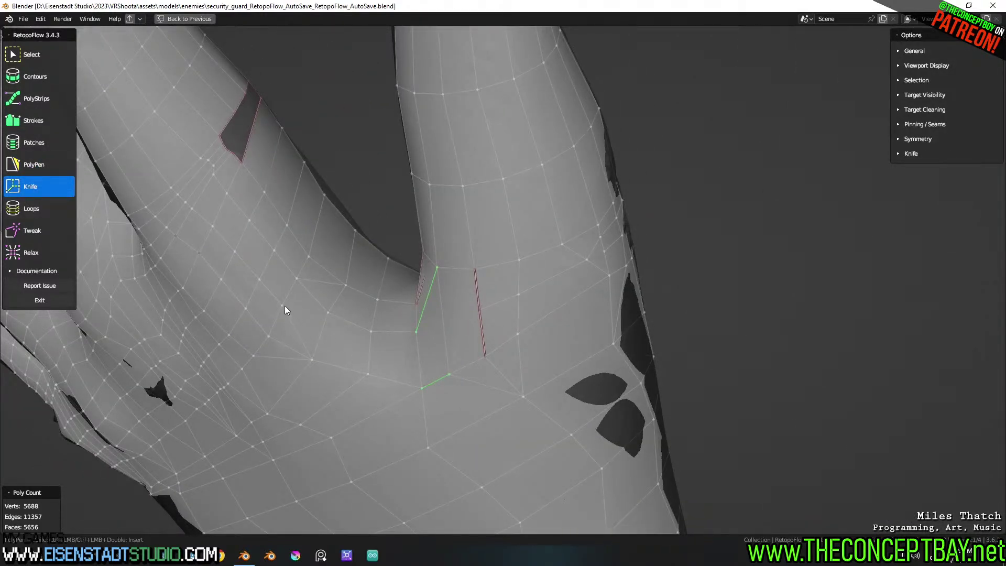
pyautogui.keyDown('ctrl'); pyautogui.moveTo(284, 305); pyautogui.dragTo(370, 349); pyautogui.keyUp('ctrl')
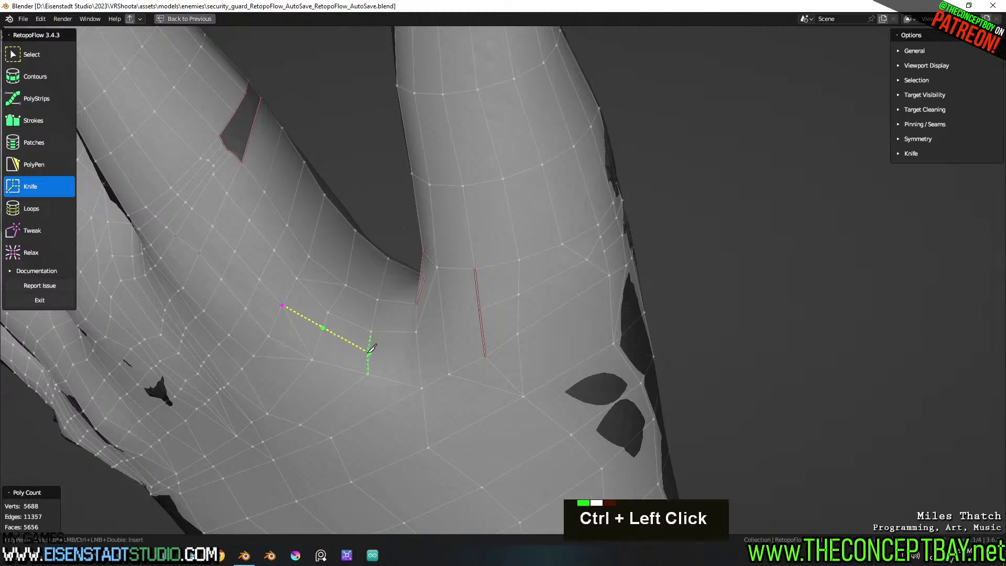
pyautogui.keyDown('ctrl'); pyautogui.click(370, 350); pyautogui.keyUp('ctrl')
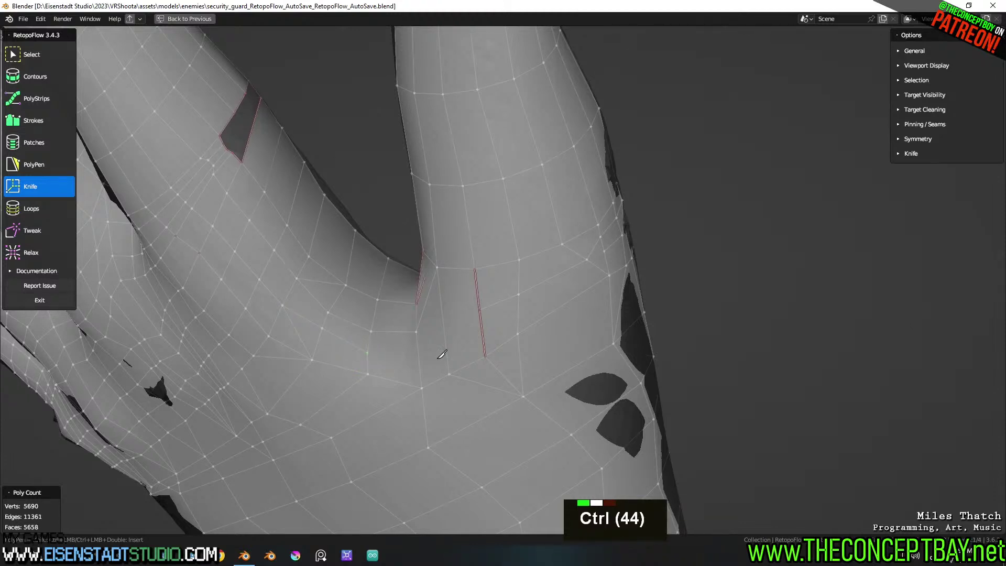
pyautogui.keyDown('ctrl'); pyautogui.click(417, 351); pyautogui.keyUp('ctrl')
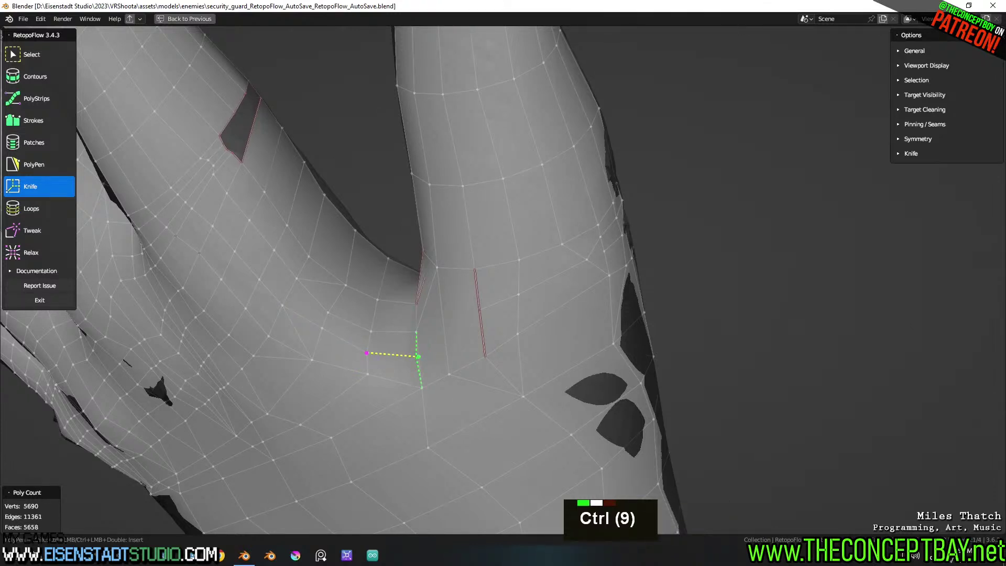
pyautogui.keyDown('ctrl'); pyautogui.click(484, 304); pyautogui.keyUp('ctrl')
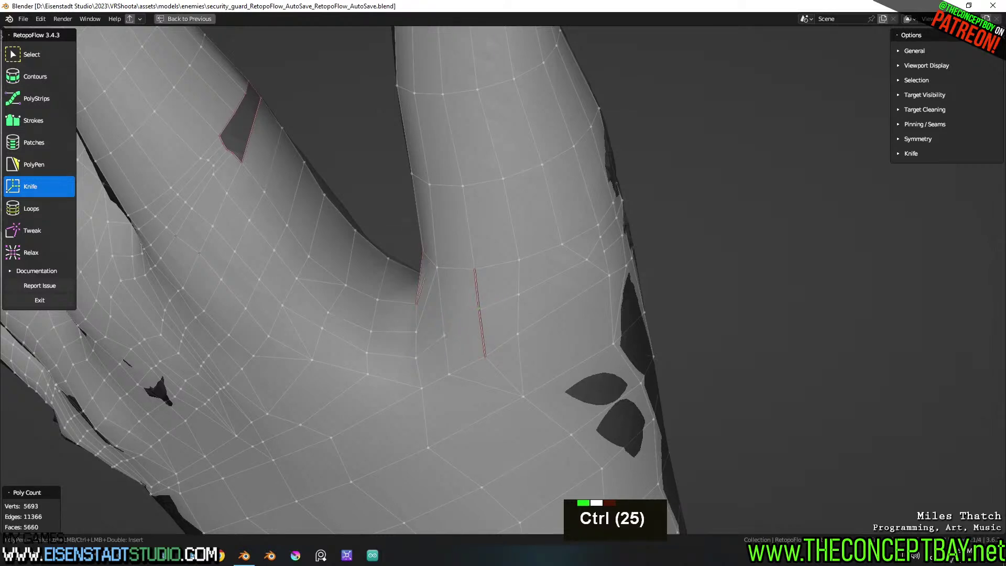
# Extend the knife cut across the next thumb-base face by connecting the two vertices on either side of it
pyautogui.moveTo(463, 315); pyautogui.dragTo(505, 300, button='middle')
pyautogui.scroll(2, 506, 301)
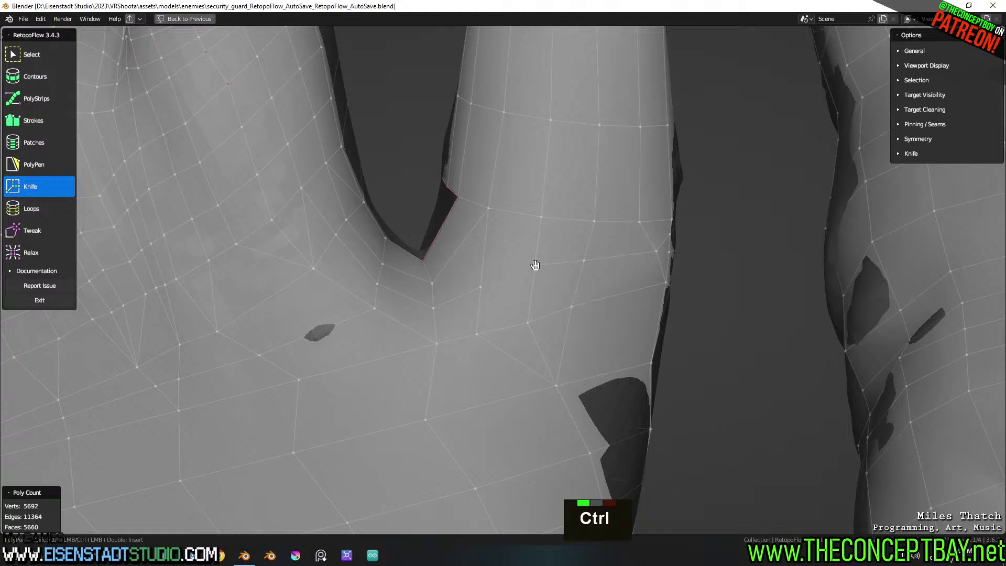
pyautogui.keyDown('ctrl'); pyautogui.click(535, 265); pyautogui.keyUp('ctrl')
pyautogui.keyDown('ctrl'); pyautogui.click(482, 286); pyautogui.keyUp('ctrl')
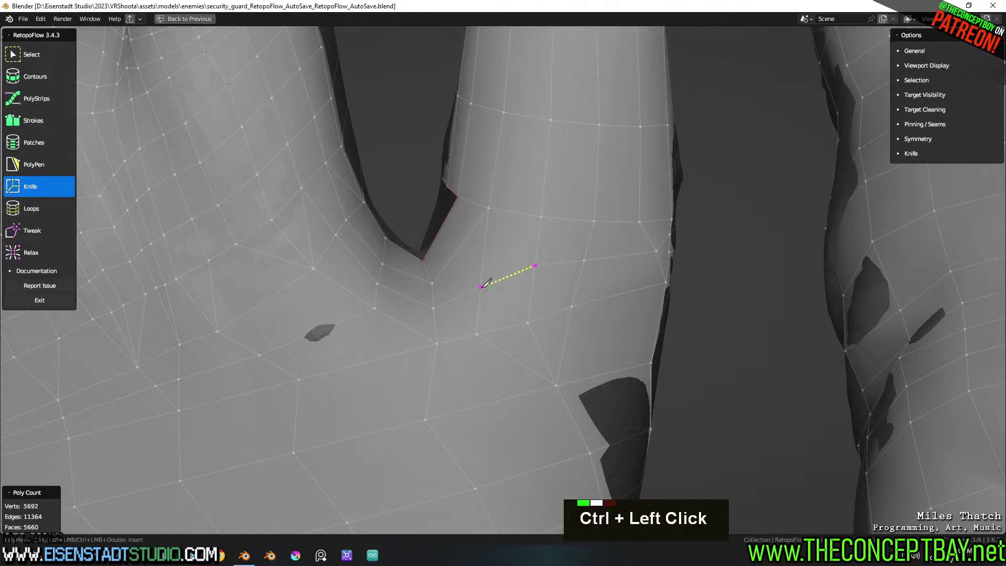
# Select the two unneeded edges at the index-finger base beside the new cuts and dissolve them
pyautogui.moveTo(486, 275); pyautogui.dragTo(272, 313, button='middle')
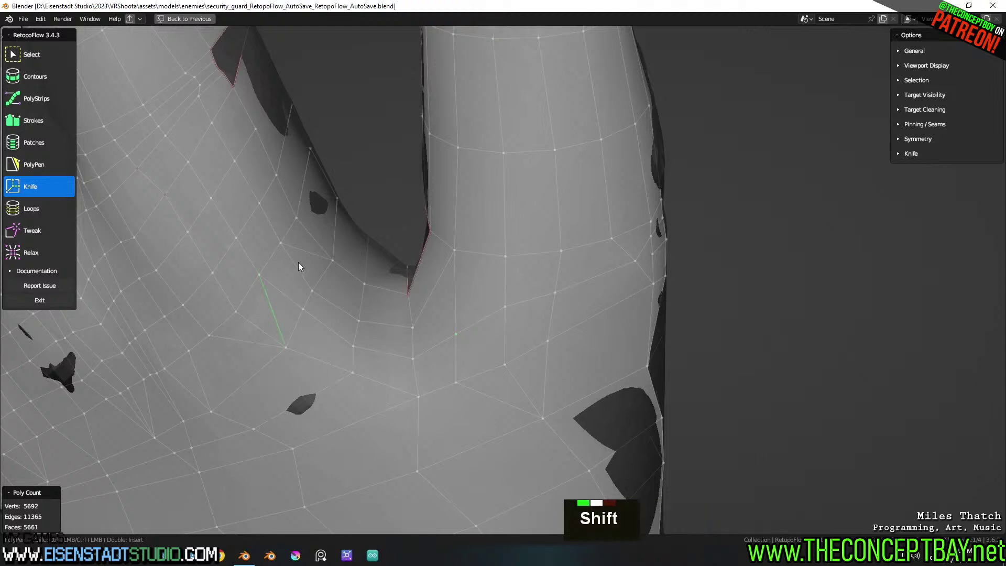
pyautogui.keyDown('shift'); pyautogui.click(309, 253); pyautogui.keyUp('shift')
pyautogui.press('x')
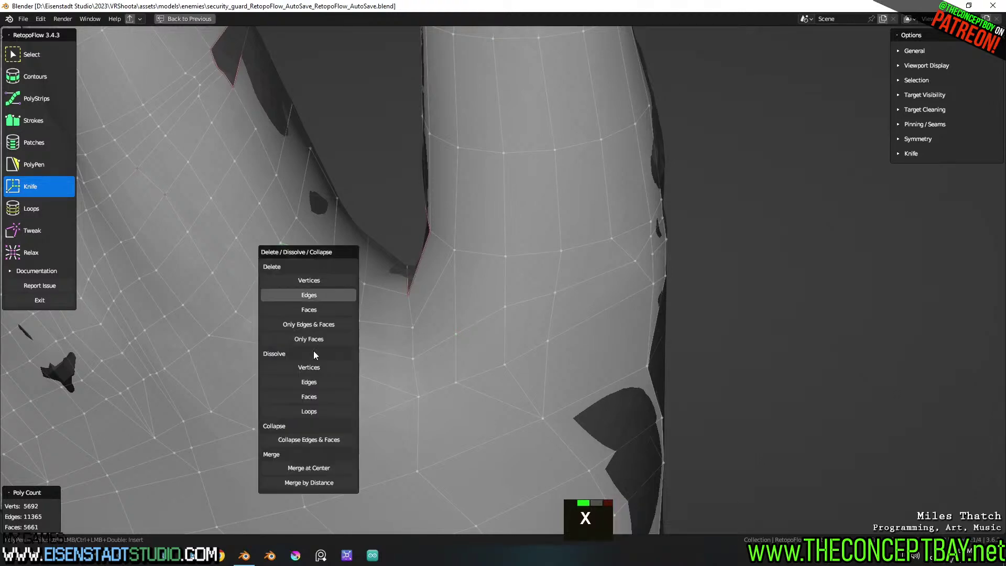
pyautogui.click(318, 378)
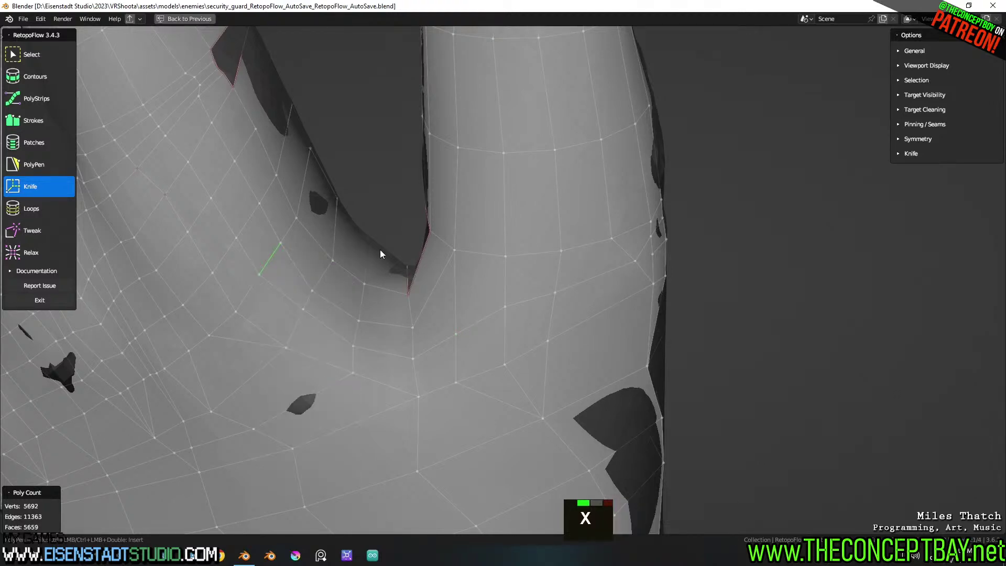
# Knife-cut from the nearby palm vertex to the middle of the web hole's long hand-side border edge on the palm side
pyautogui.keyDown('shift'); pyautogui.moveTo(380, 251); pyautogui.dragTo(423, 218, button='middle'); pyautogui.keyUp('shift')
pyautogui.scroll(-4, 379, 303)
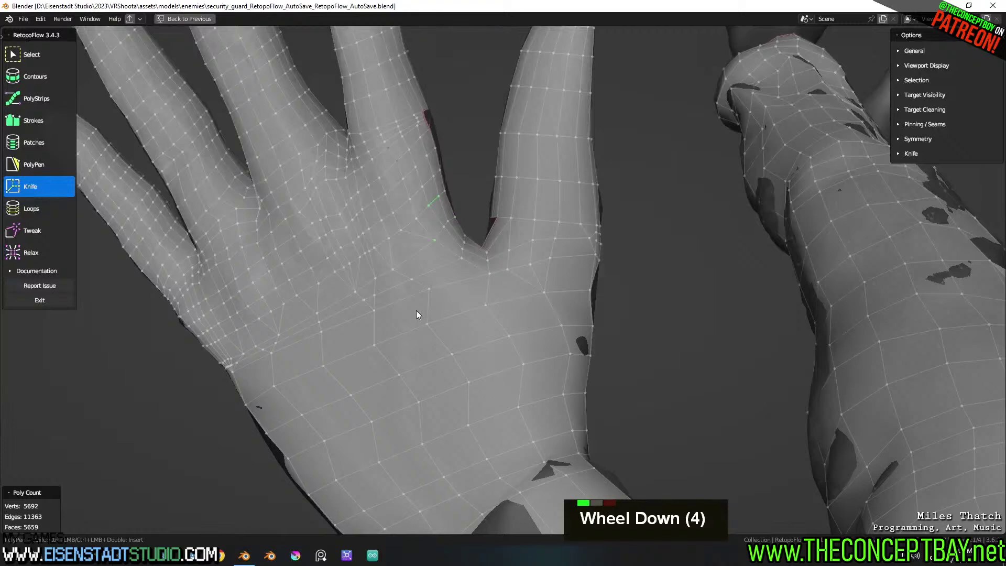
pyautogui.scroll(2, 449, 315)
pyautogui.moveTo(449, 314); pyautogui.dragTo(450, 326, button='middle')
pyautogui.scroll(2, 534, 389)
pyautogui.scroll(1, 592, 344)
pyautogui.moveTo(592, 345); pyautogui.dragTo(526, 367, button='middle')
pyautogui.keyDown('shift'); pyautogui.moveTo(526, 366); pyautogui.dragTo(524, 406, button='middle'); pyautogui.keyUp('shift')
pyautogui.scroll(3, 508, 362)
pyautogui.moveTo(508, 363); pyautogui.dragTo(407, 298, button='middle')
pyautogui.scroll(-1, 386, 288)
pyautogui.scroll(1, 381, 289)
pyautogui.press('ctrl')
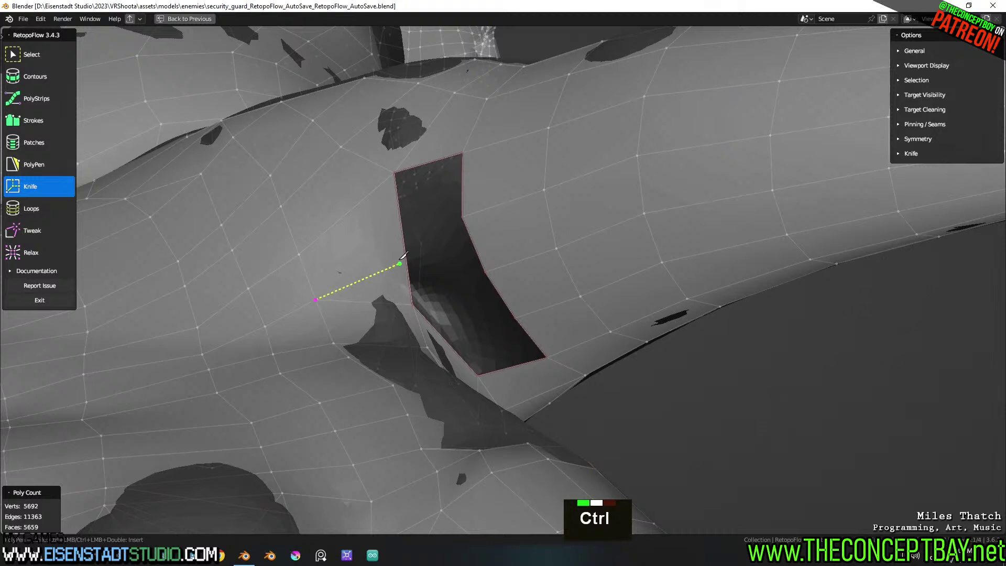
pyautogui.keyDown('ctrl'); pyautogui.click(404, 237); pyautogui.keyUp('ctrl')
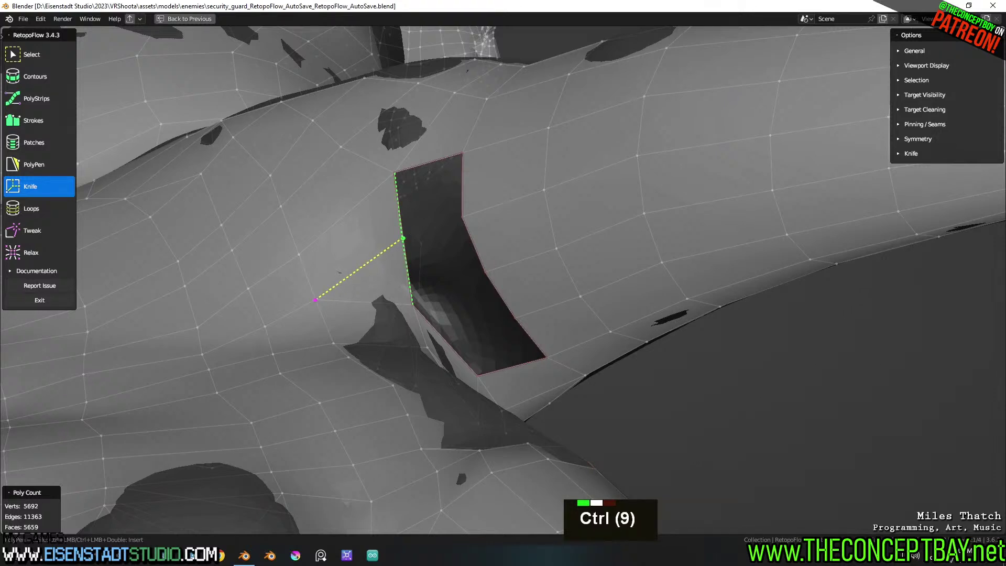
# Fill the palm-side end of the web hole with two PolyPen quads from the new border vertex to the thumb border
pyautogui.press('5')
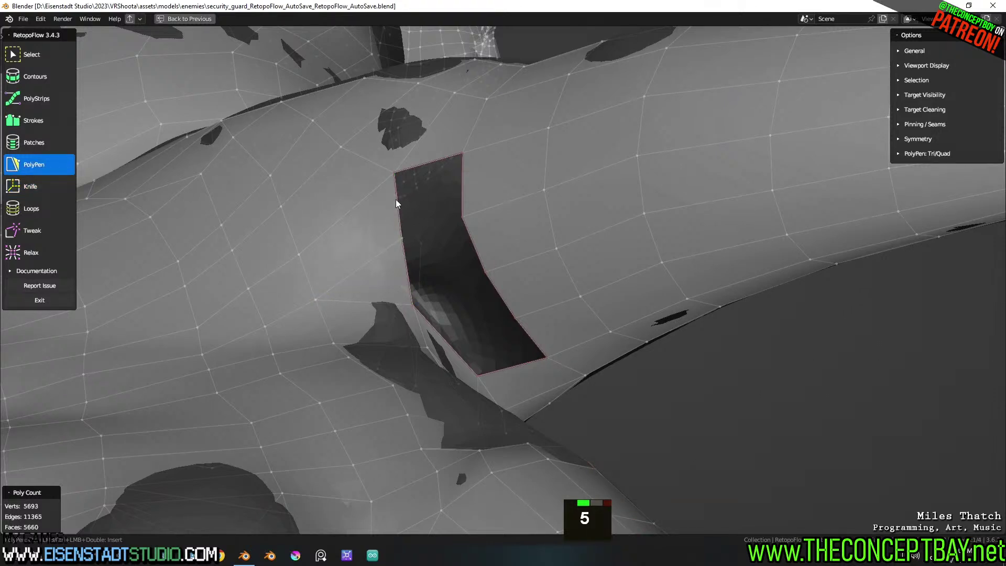
pyautogui.keyDown('ctrl'); pyautogui.click(461, 216); pyautogui.keyUp('ctrl')
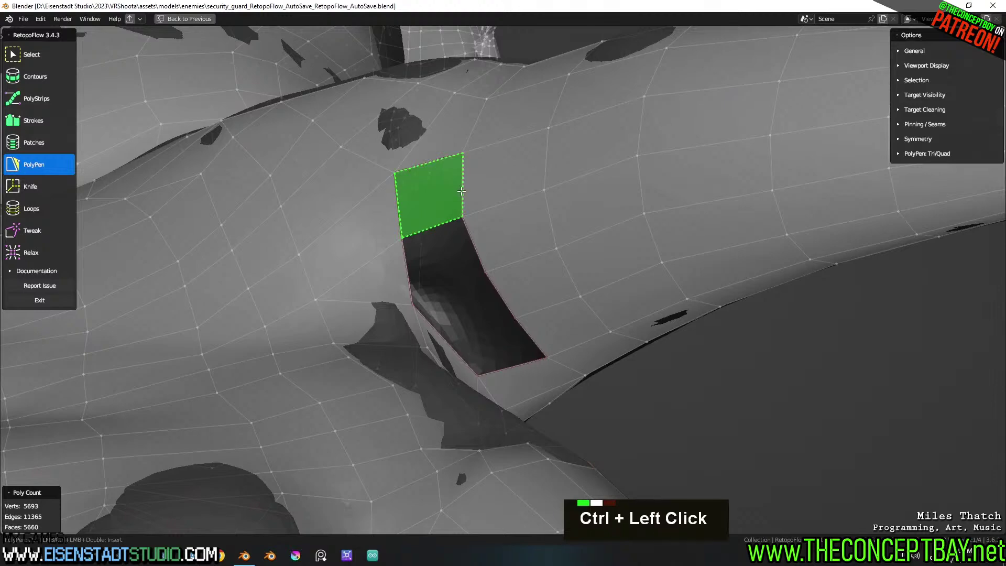
pyautogui.keyDown('ctrl'); pyautogui.click(444, 301); pyautogui.keyUp('ctrl')
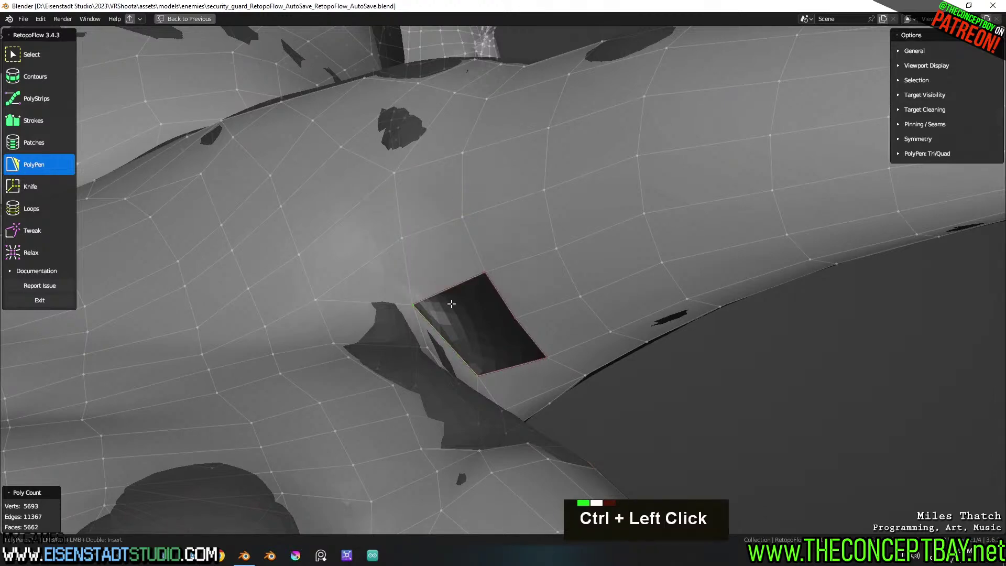
# Try to fill the index-finger gap with a PolyPen face from its finger-side border, and undo that face
pyautogui.moveTo(503, 299); pyautogui.dragTo(352, 253, button='middle')
pyautogui.scroll(-5, 399, 288)
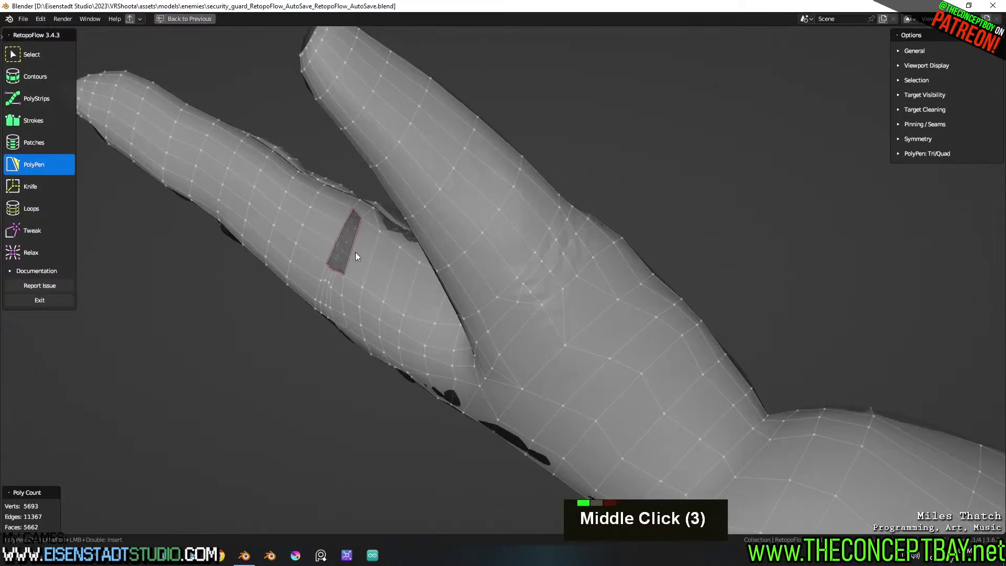
pyautogui.scroll(3, 344, 231)
pyautogui.keyDown('shift'); pyautogui.moveTo(199, 191); pyautogui.dragTo(281, 209, button='middle'); pyautogui.keyUp('shift')
pyautogui.keyDown('shift'); pyautogui.scroll(-1, 91, 138); pyautogui.keyUp('shift')
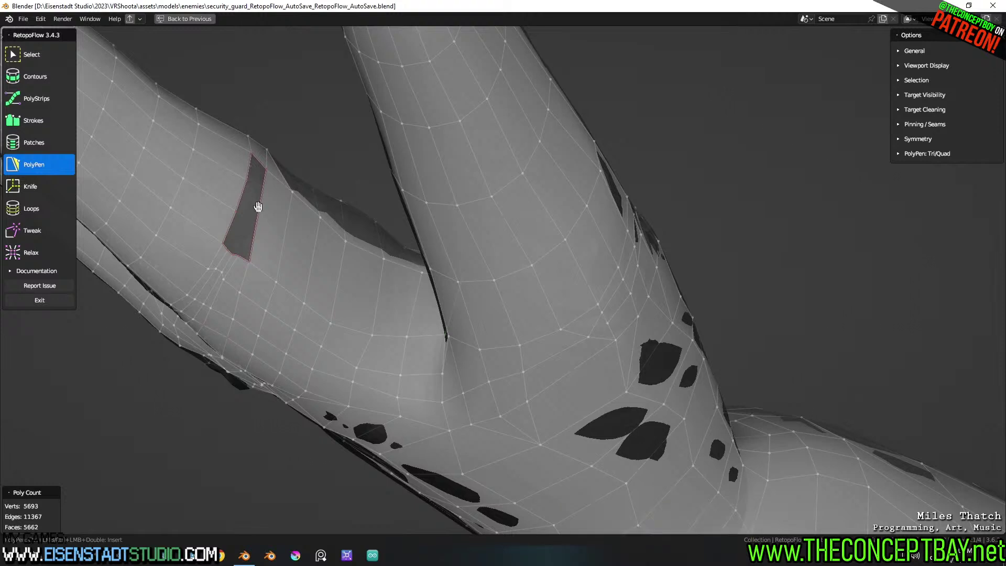
pyautogui.keyDown('ctrl'); pyautogui.click(242, 196); pyautogui.keyUp('ctrl')
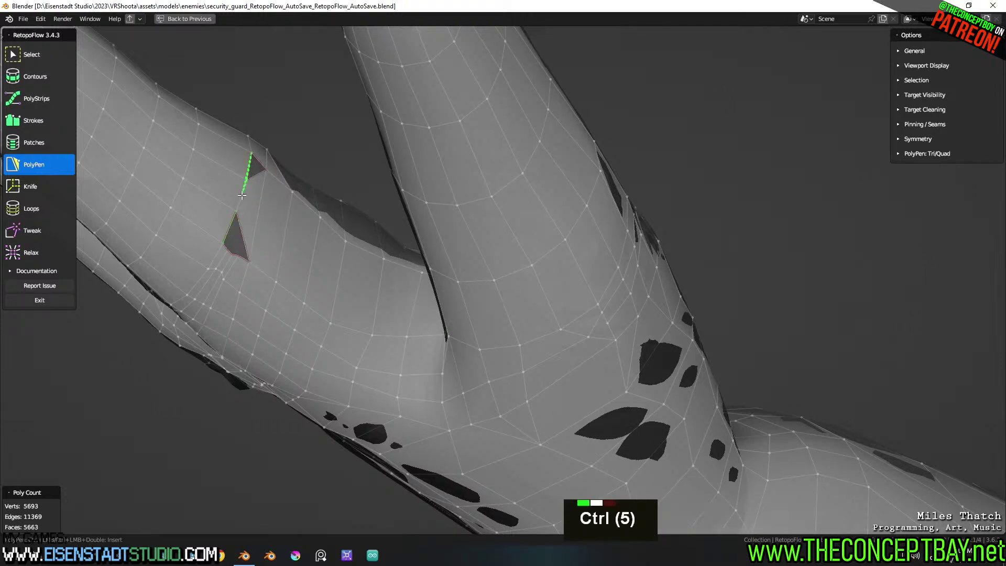
pyautogui.hotkey('ctrl', 'z')
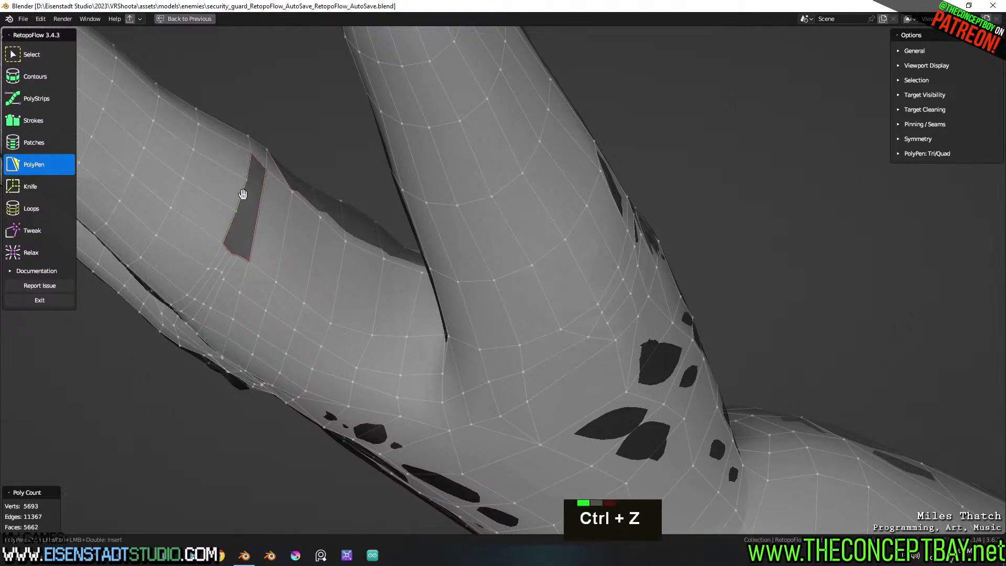
pyautogui.moveTo(247, 233); pyautogui.dragTo(101, 168, button='middle')
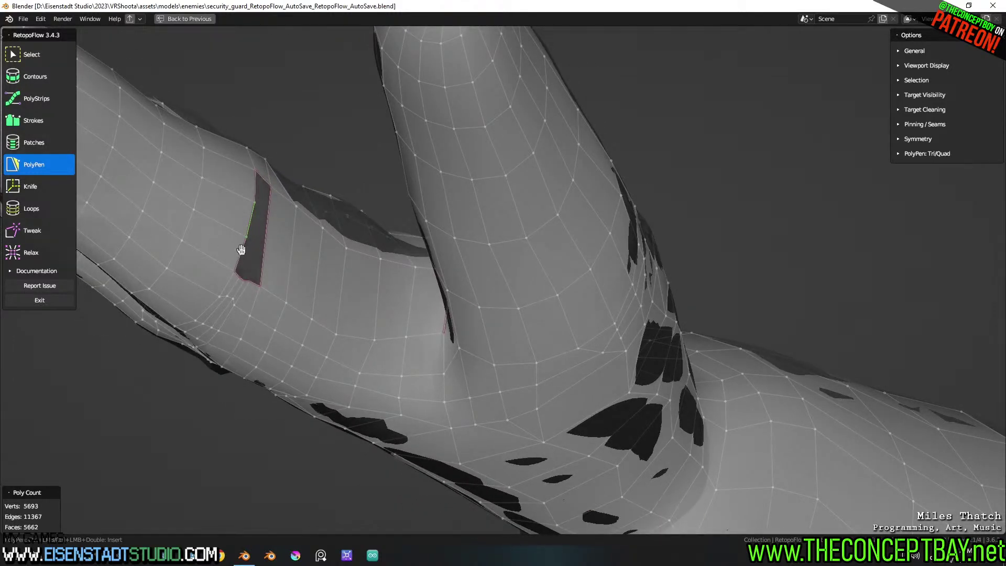
pyautogui.keyDown('shift'); pyautogui.click(258, 192); pyautogui.keyUp('shift')
pyautogui.press('ctrl')
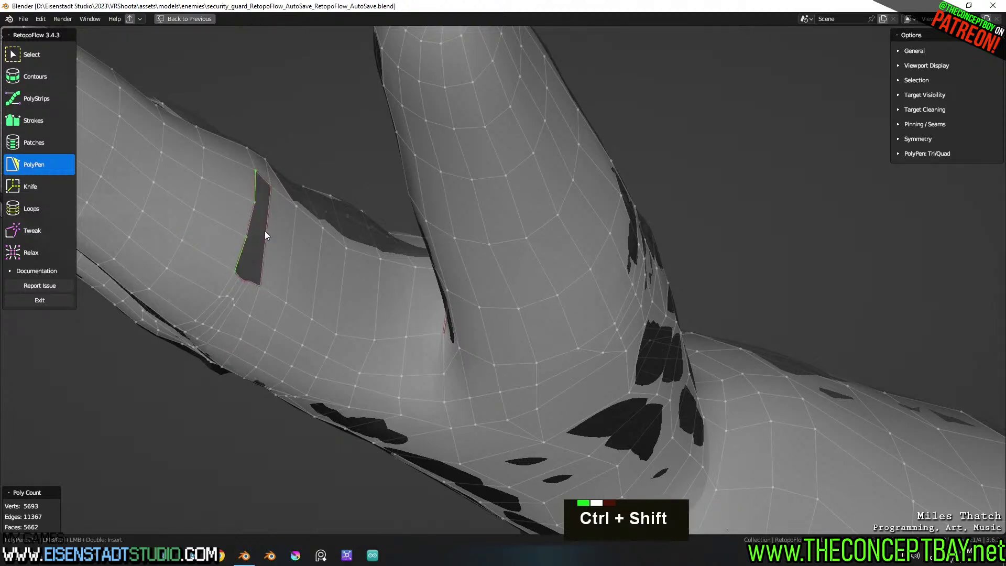
pyautogui.moveTo(266, 218); pyautogui.dragTo(285, 262, button='middle')
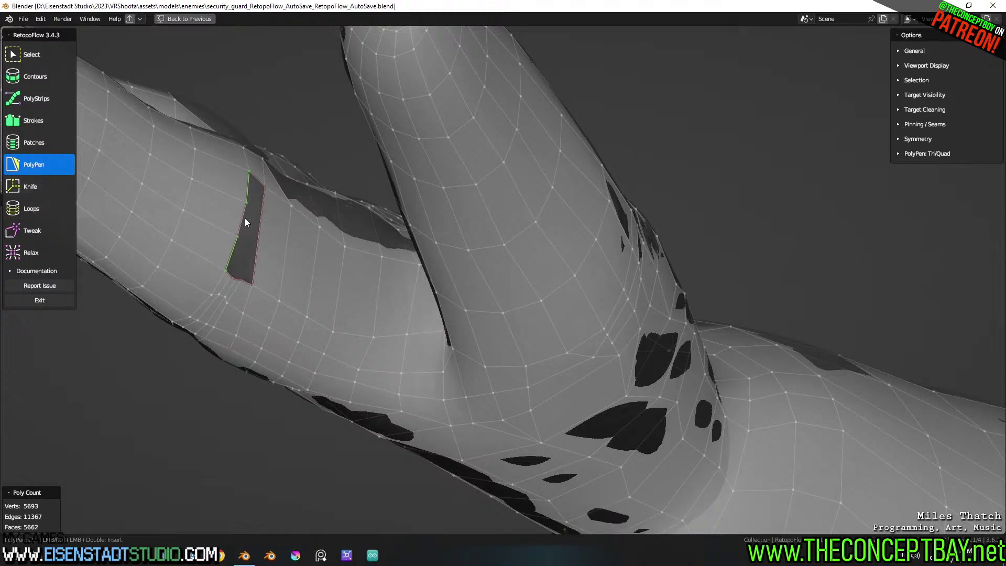
# Knife-cut from the index-finger gap's long hand-side border edge across the neighbouring faces to a crosswise edge before the web hole
pyautogui.click(31, 186)
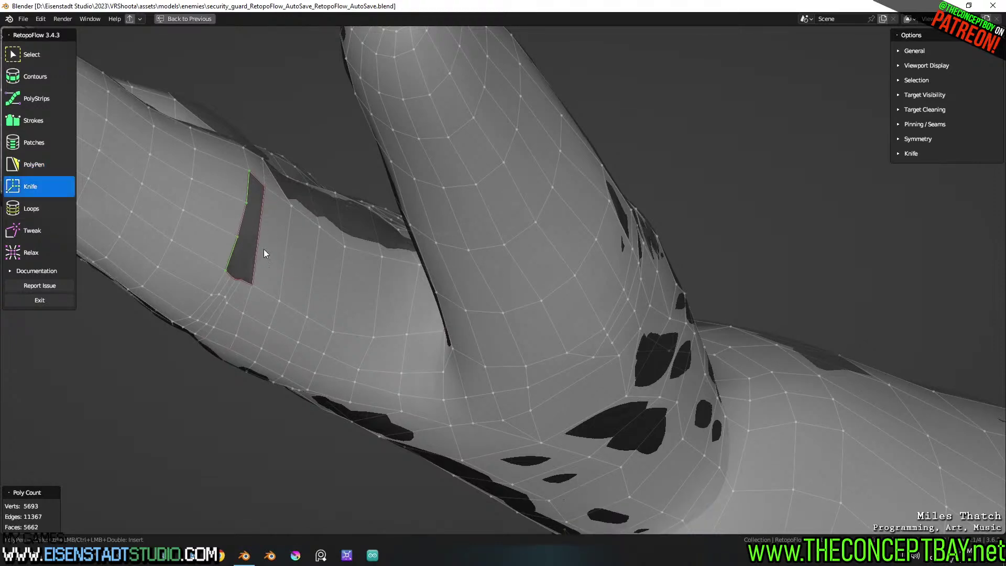
pyautogui.moveTo(265, 247); pyautogui.dragTo(306, 295, button='middle')
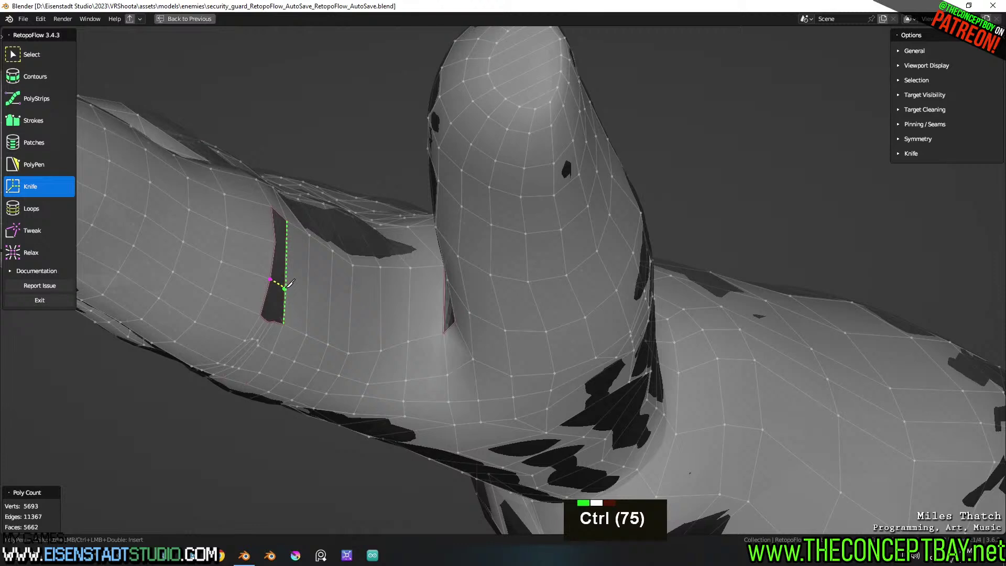
pyautogui.keyDown('ctrl'); pyautogui.click(286, 285); pyautogui.keyUp('ctrl')
pyautogui.keyDown('ctrl'); pyautogui.click(349, 322); pyautogui.keyUp('ctrl')
pyautogui.keyDown('ctrl'); pyautogui.click(385, 304); pyautogui.keyUp('ctrl')
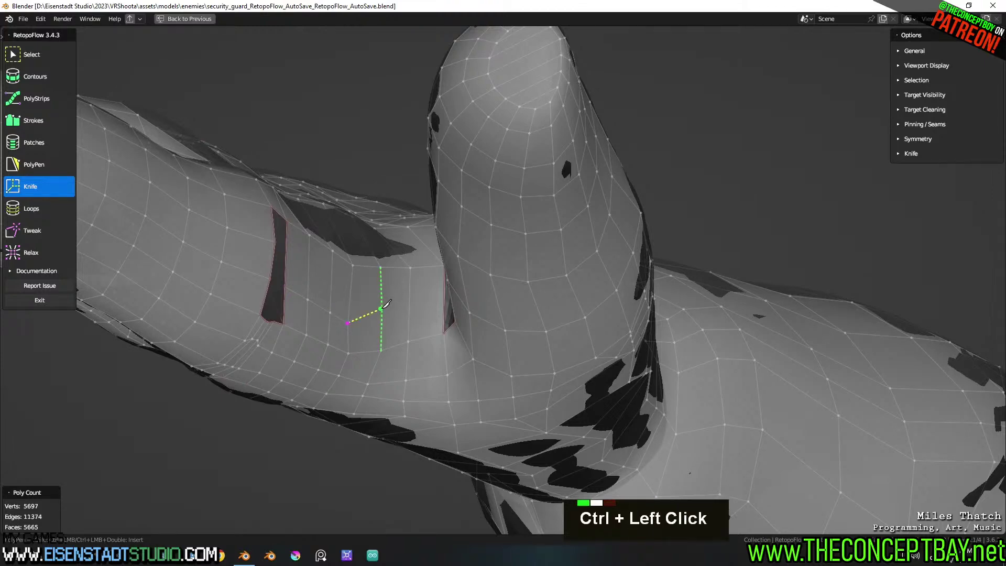
pyautogui.moveTo(381, 307); pyautogui.dragTo(371, 287, button='middle')
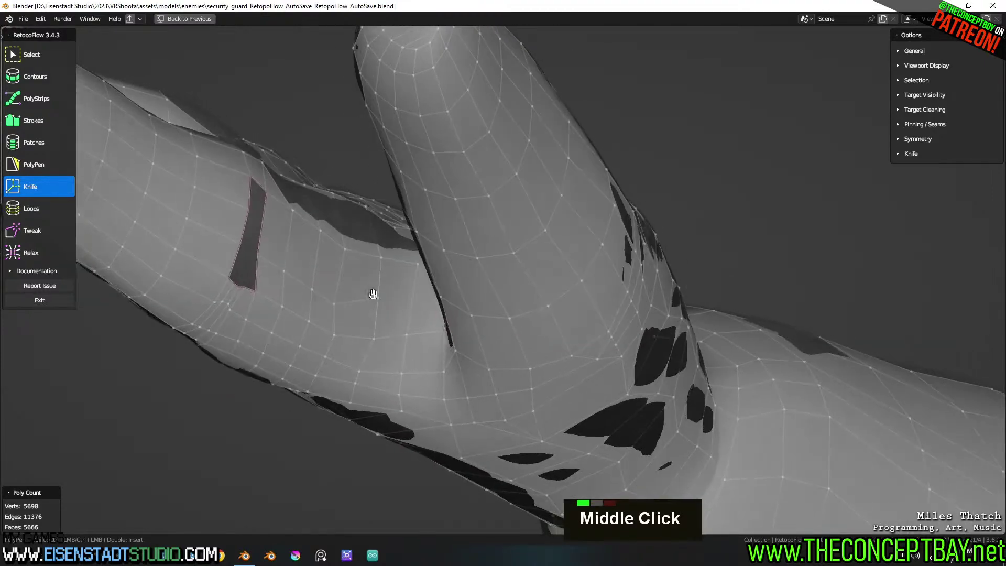
# Knife-cut from the upper part of the index-finger gap's hand-side border through the previous cut's end to the web hole's near border edge
pyautogui.keyDown('ctrl'); pyautogui.click(262, 218); pyautogui.keyUp('ctrl')
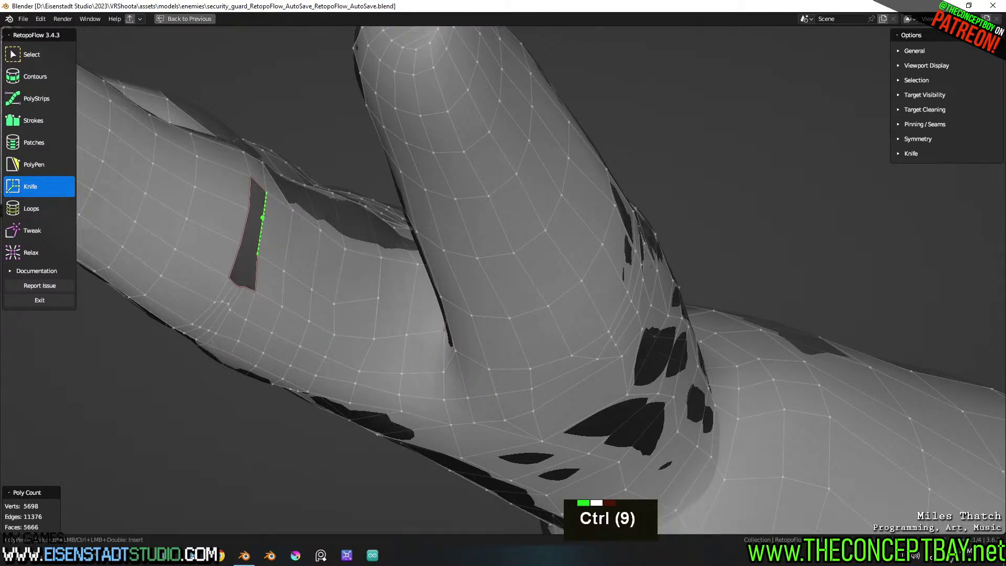
pyautogui.keyDown('ctrl'); pyautogui.click(341, 270); pyautogui.keyUp('ctrl')
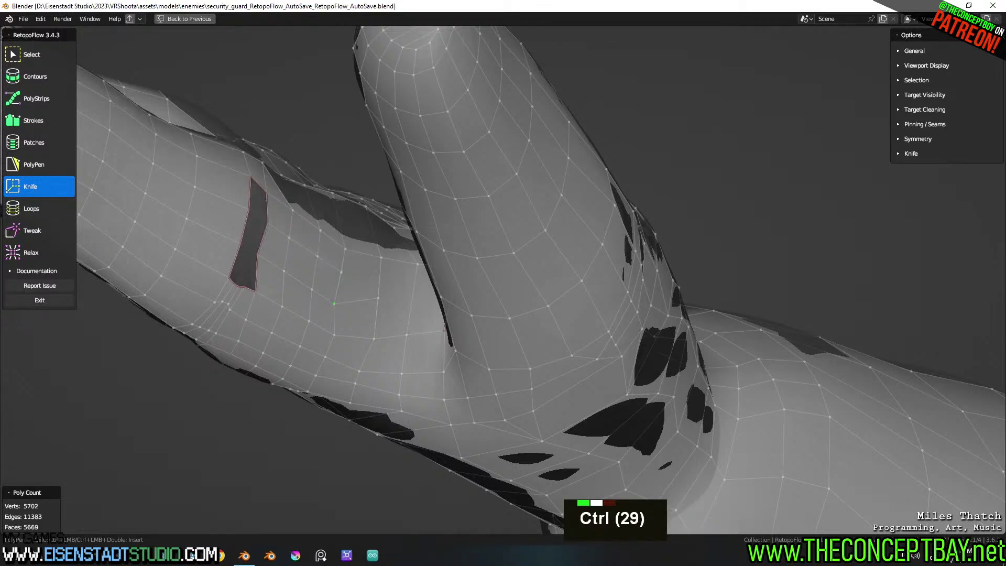
pyautogui.keyDown('ctrl'); pyautogui.click(379, 297); pyautogui.keyUp('ctrl')
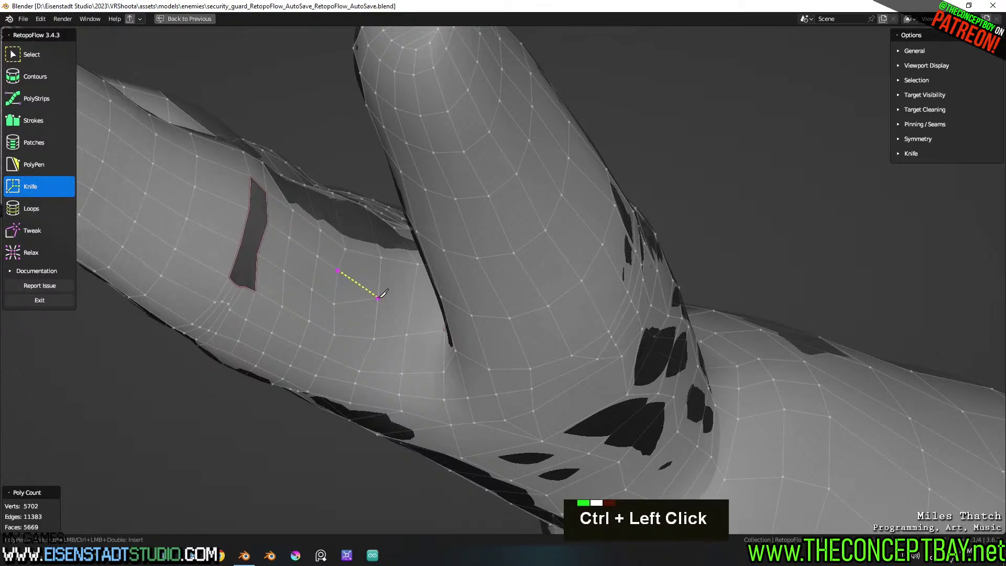
pyautogui.moveTo(377, 295); pyautogui.dragTo(389, 317, button='middle')
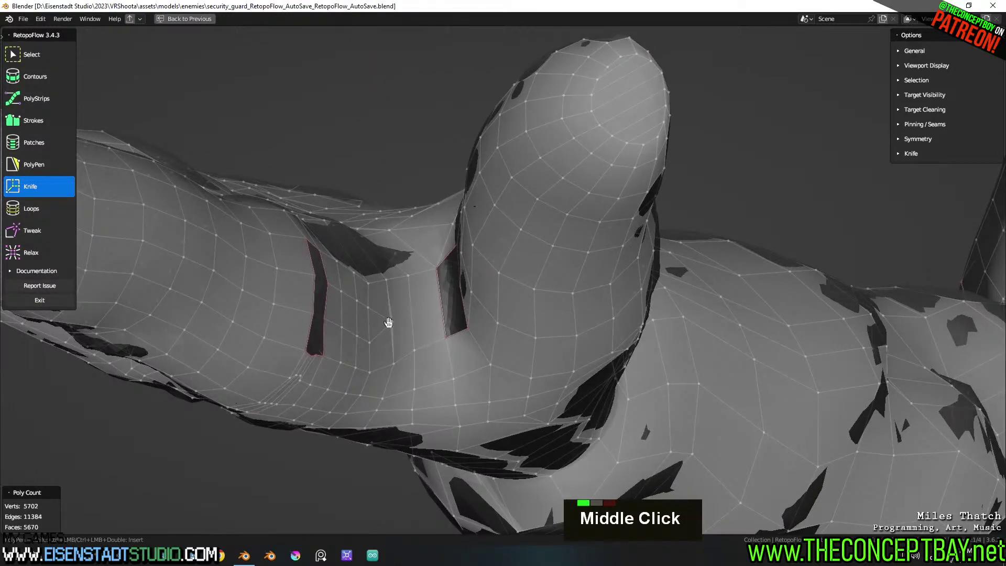
pyautogui.press('ctrl')
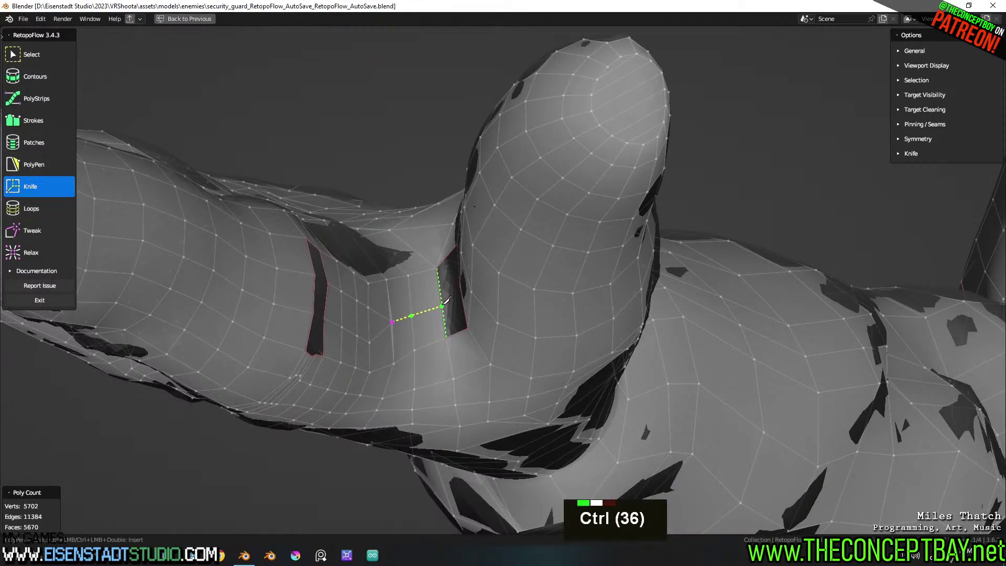
pyautogui.keyDown('ctrl'); pyautogui.click(443, 299); pyautogui.keyUp('ctrl')
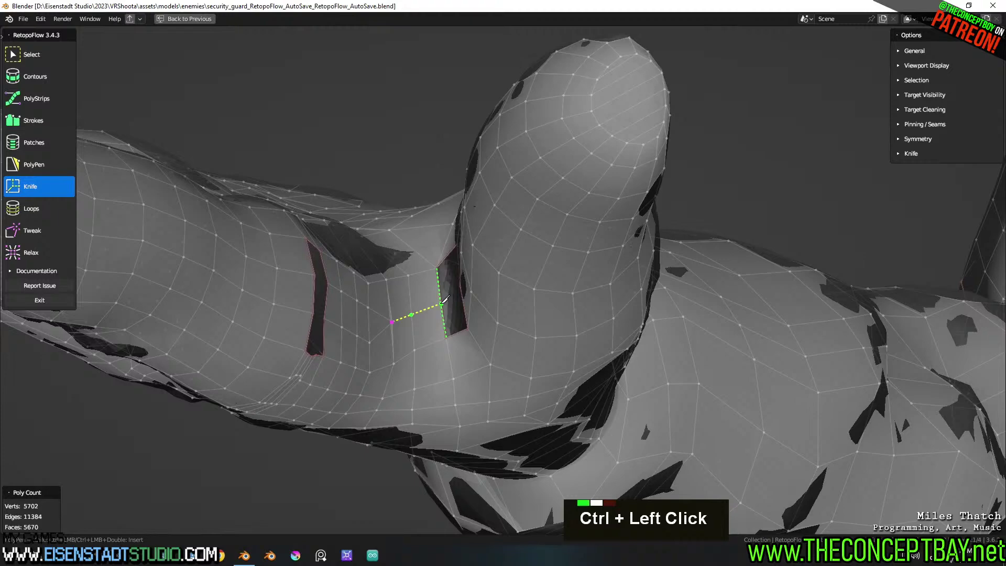
# Fill the remaining web hole between hand and thumb with two PolyPen quads meeting at the new border vertex
pyautogui.moveTo(444, 304); pyautogui.dragTo(471, 332, button='middle')
pyautogui.scroll(3, 467, 333)
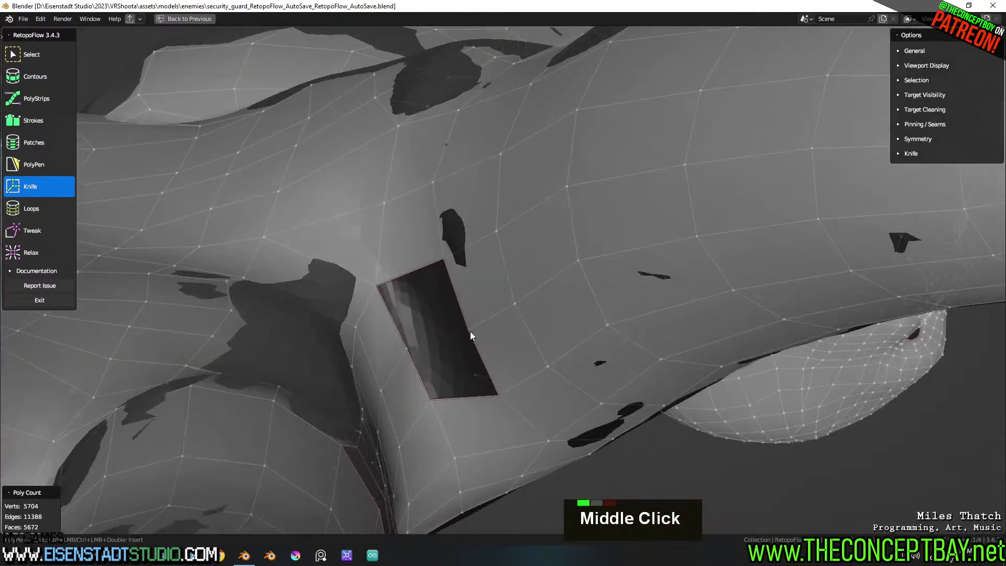
pyautogui.click(43, 159)
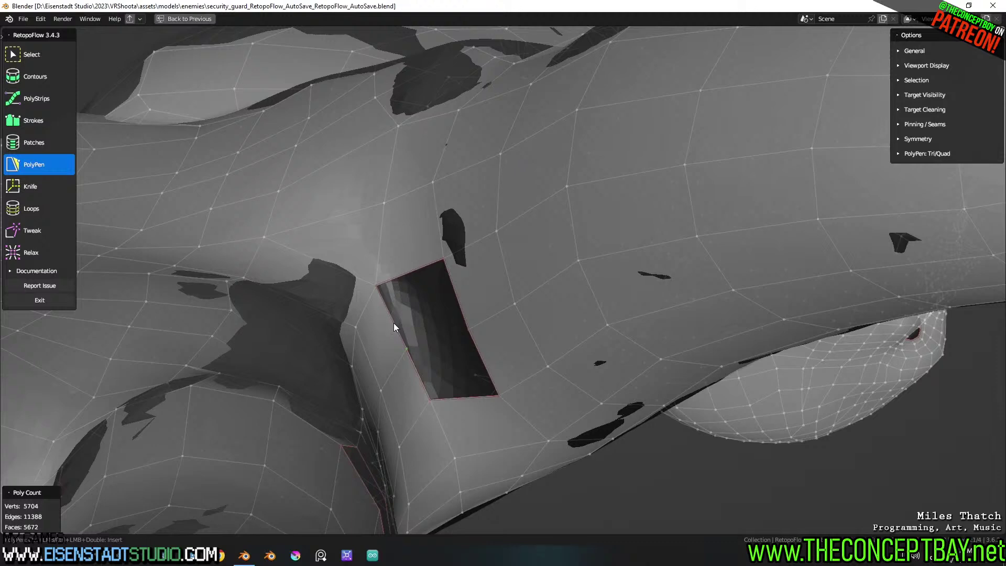
pyautogui.keyDown('shift'); pyautogui.click(460, 303); pyautogui.keyUp('shift')
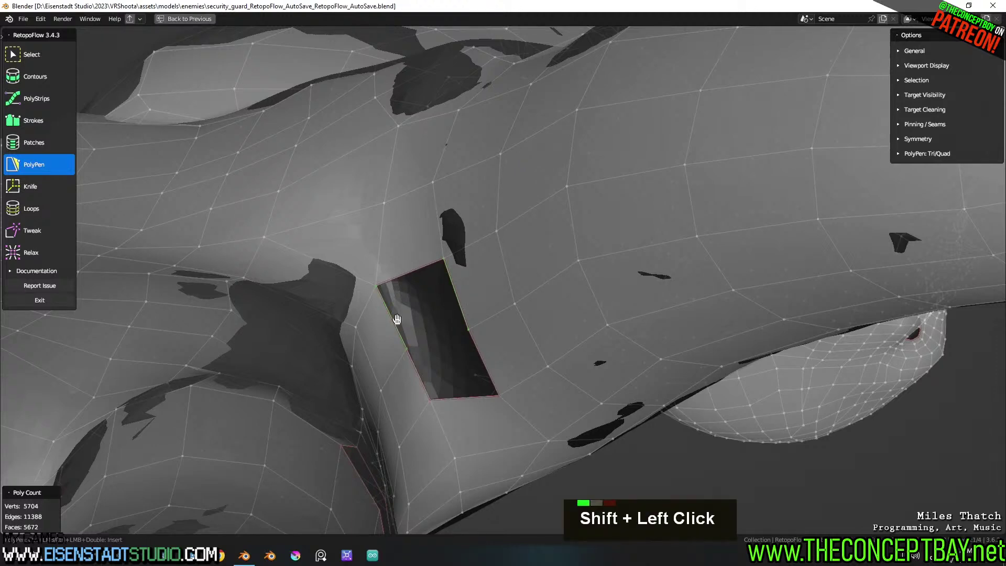
pyautogui.keyDown('ctrl'); pyautogui.click(419, 317); pyautogui.keyUp('ctrl')
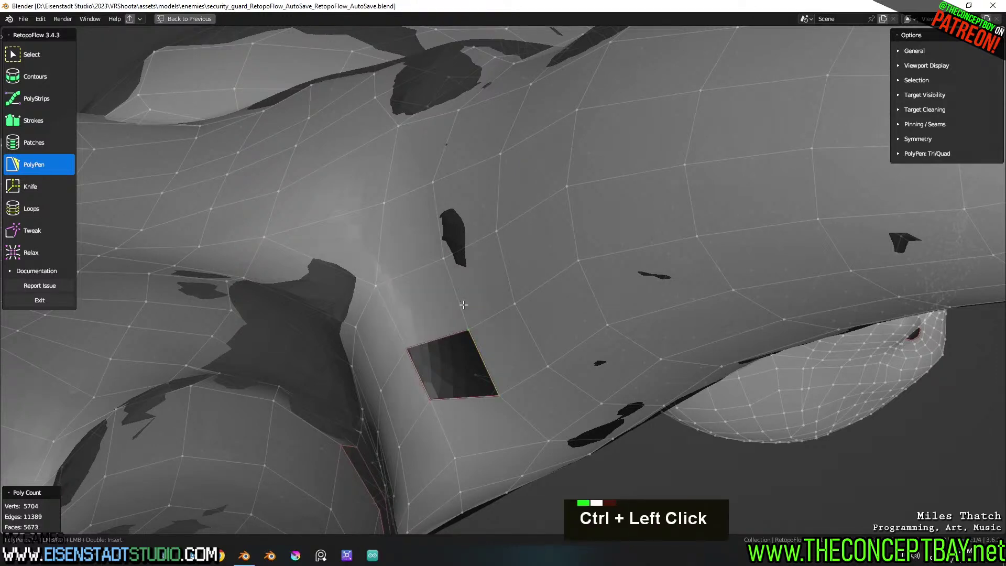
pyautogui.keyDown('ctrl'); pyautogui.click(432, 383); pyautogui.keyUp('ctrl')
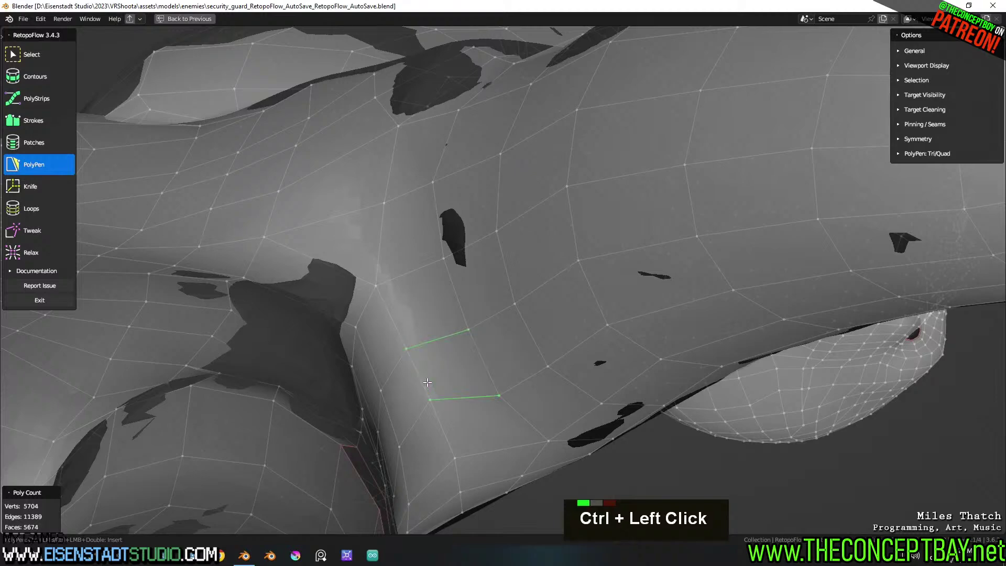
# Fill the index-finger gap with three PolyPen quads between its matching finger-side and hand-side border edges
pyautogui.moveTo(427, 386); pyautogui.dragTo(398, 338, button='middle')
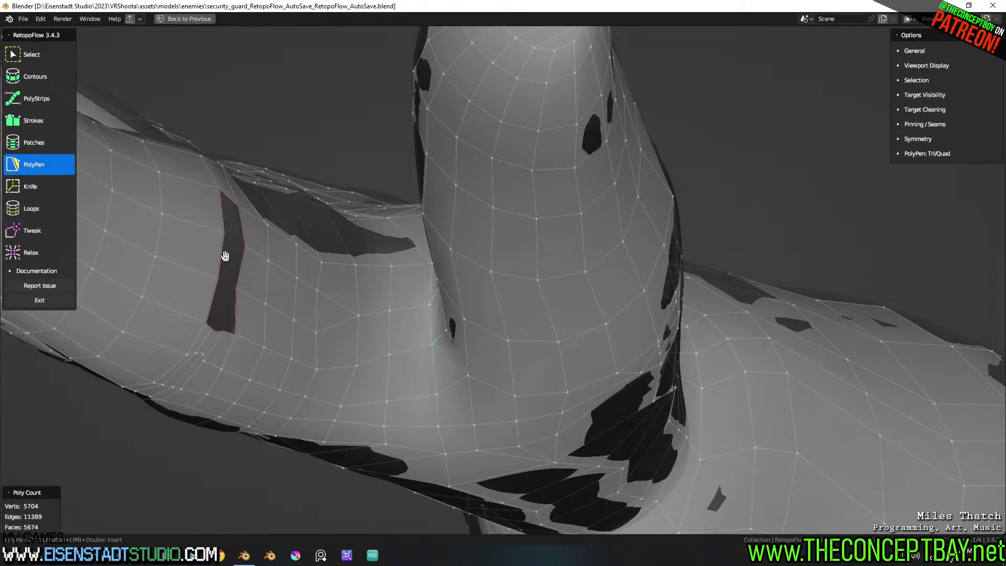
pyautogui.keyDown('ctrl'); pyautogui.click(244, 266); pyautogui.keyUp('ctrl')
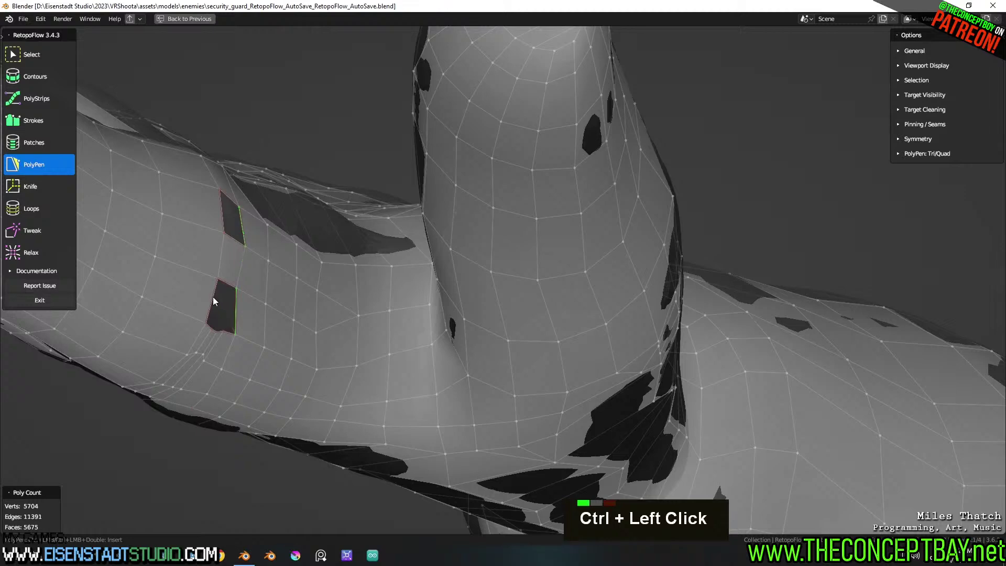
pyautogui.keyDown('ctrl'); pyautogui.click(236, 304); pyautogui.keyUp('ctrl')
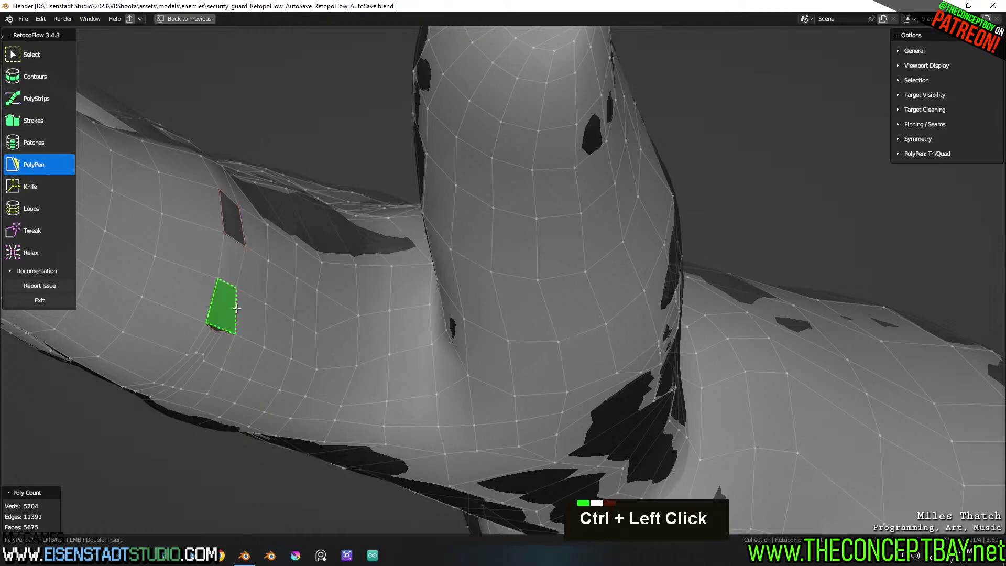
pyautogui.keyDown('ctrl'); pyautogui.click(224, 215); pyautogui.keyUp('ctrl')
# Knife-cut from the two nearest vertices below the remaining sliver hole to two new points on its lower border
pyautogui.keyDown('shift'); pyautogui.moveTo(223, 215); pyautogui.dragTo(551, 176, button='middle'); pyautogui.keyUp('shift')
pyautogui.keyDown('shift'); pyautogui.scroll(1, 378, 246); pyautogui.keyUp('shift')
pyautogui.scroll(-4, 420, 185)
pyautogui.scroll(3, 367, 307)
pyautogui.rightClick(550, 177)
pyautogui.scroll(-4, 548, 310)
pyautogui.moveTo(568, 330); pyautogui.dragTo(539, 319, button='middle')
pyautogui.scroll(-1, 495, 291)
pyautogui.moveTo(495, 291); pyautogui.dragTo(565, 240, button='middle')
pyautogui.scroll(3, 544, 272)
pyautogui.scroll(-1, 544, 272)
pyautogui.scroll(3, 516, 333)
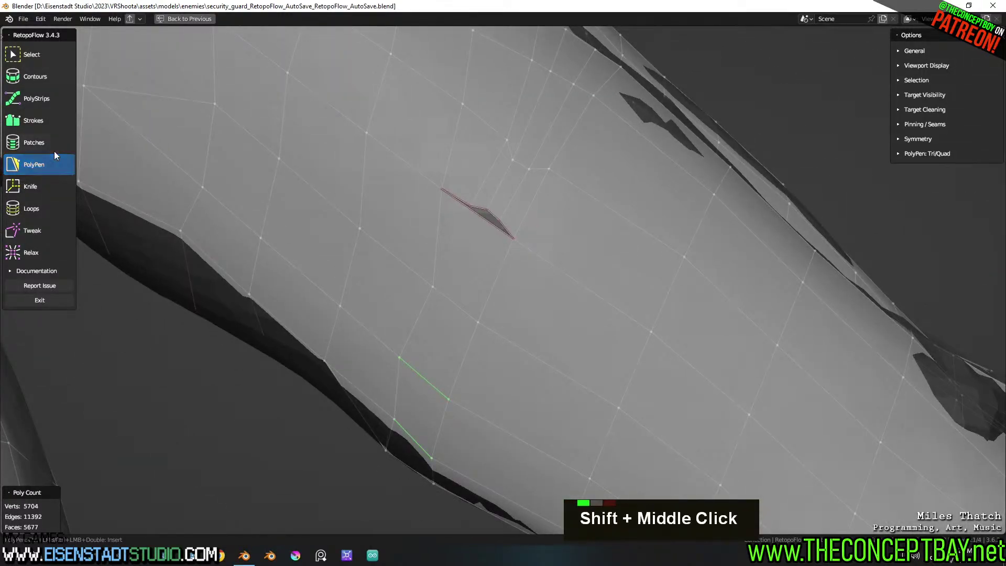
pyautogui.click(40, 187)
pyautogui.click(479, 321)
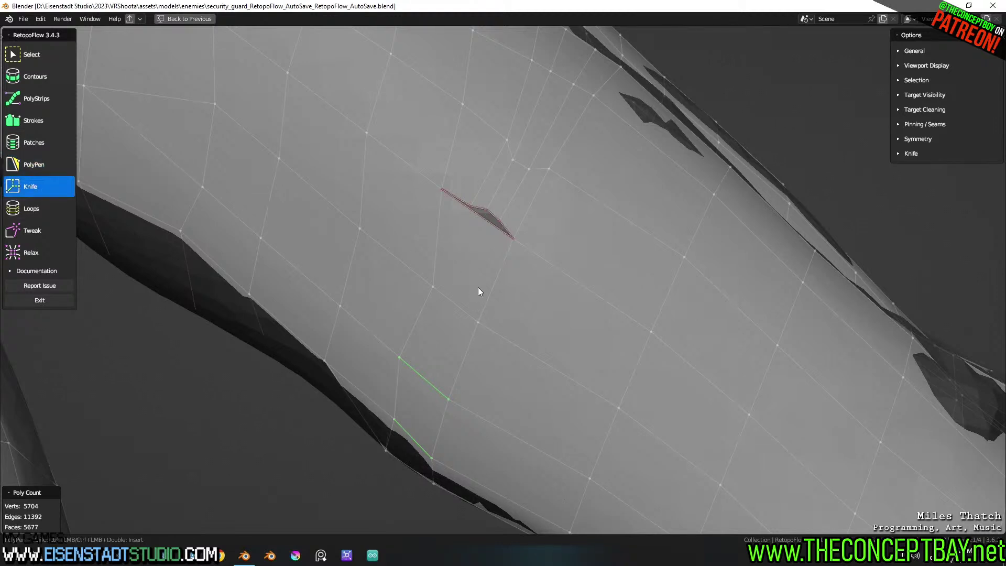
pyautogui.keyDown('ctrl'); pyautogui.click(495, 225); pyautogui.keyUp('ctrl')
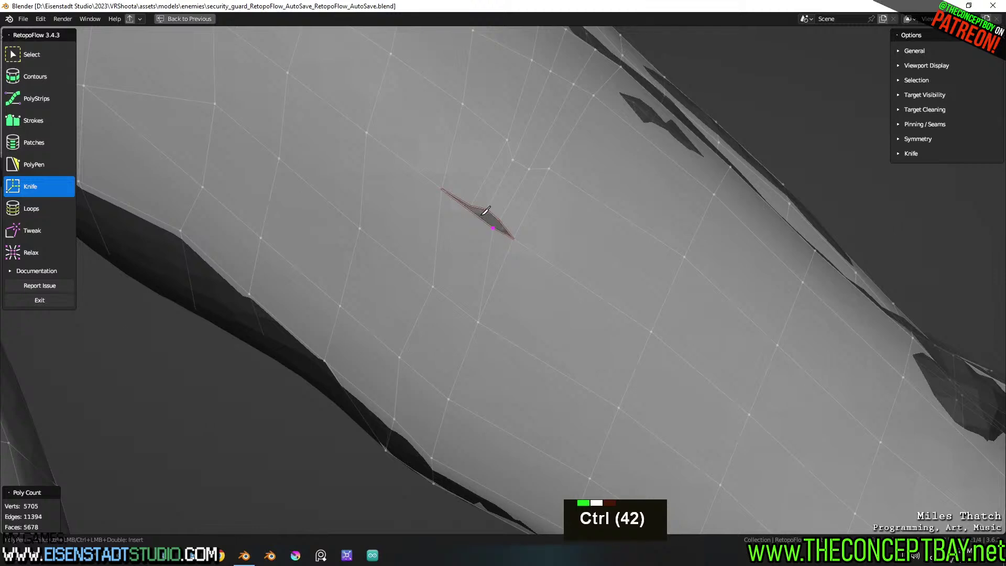
pyautogui.keyDown('ctrl'); pyautogui.click(481, 212); pyautogui.keyUp('ctrl')
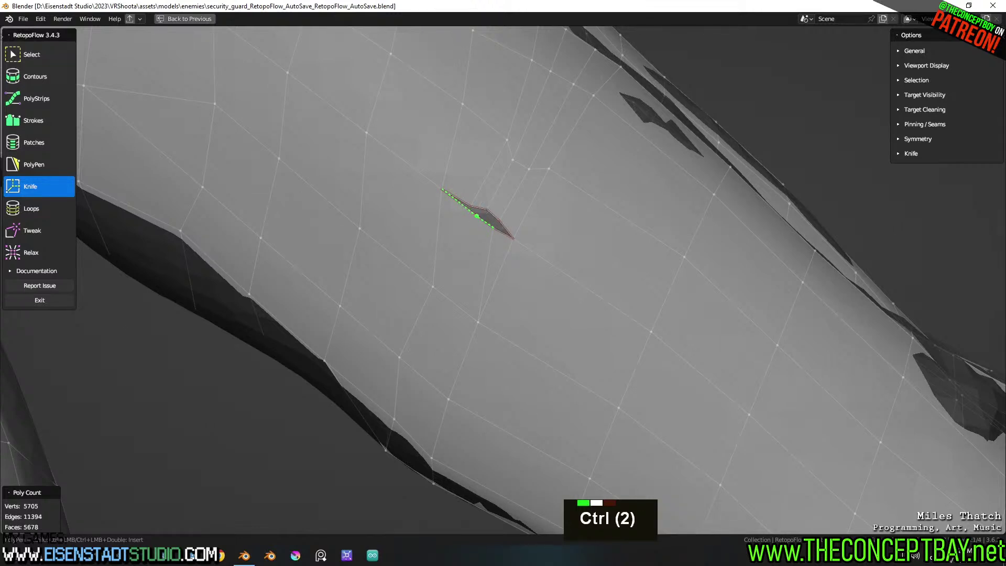
pyautogui.keyDown('ctrl'); pyautogui.click(435, 286); pyautogui.keyUp('ctrl')
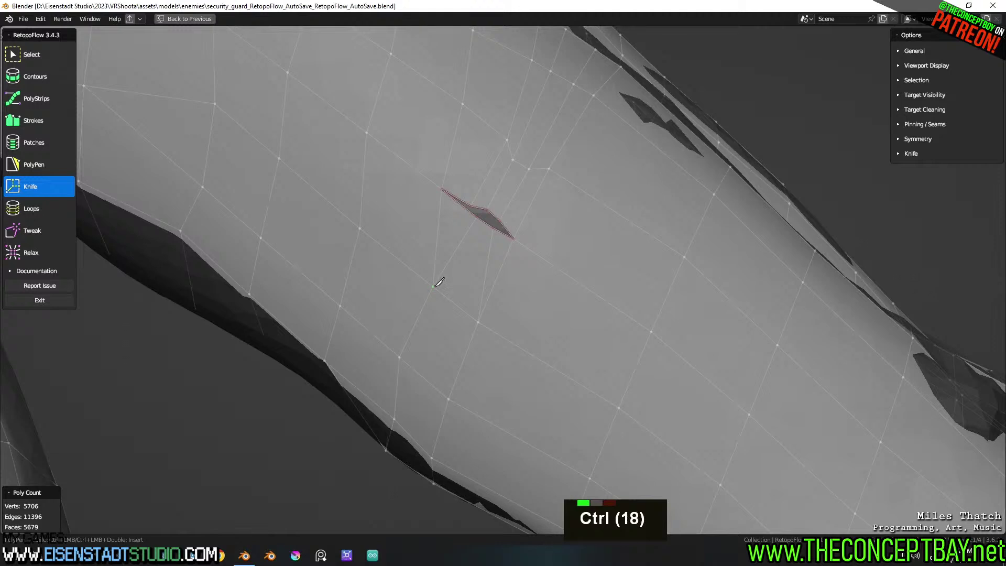
# Move the sliver hole's upper border vertex nearest its hand-side end onto the new cut vertex opposite it
pyautogui.press('1')
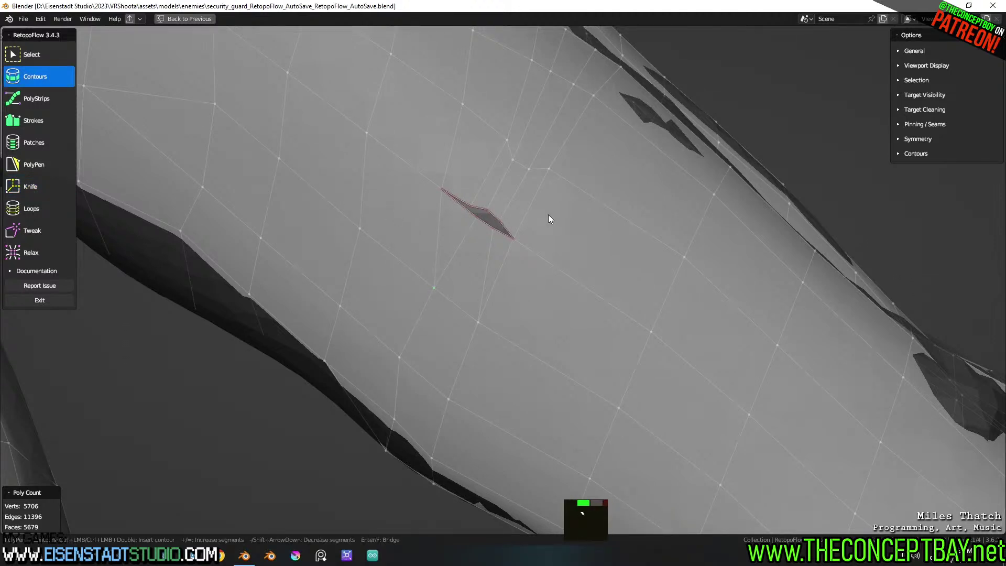
pyautogui.press('`')
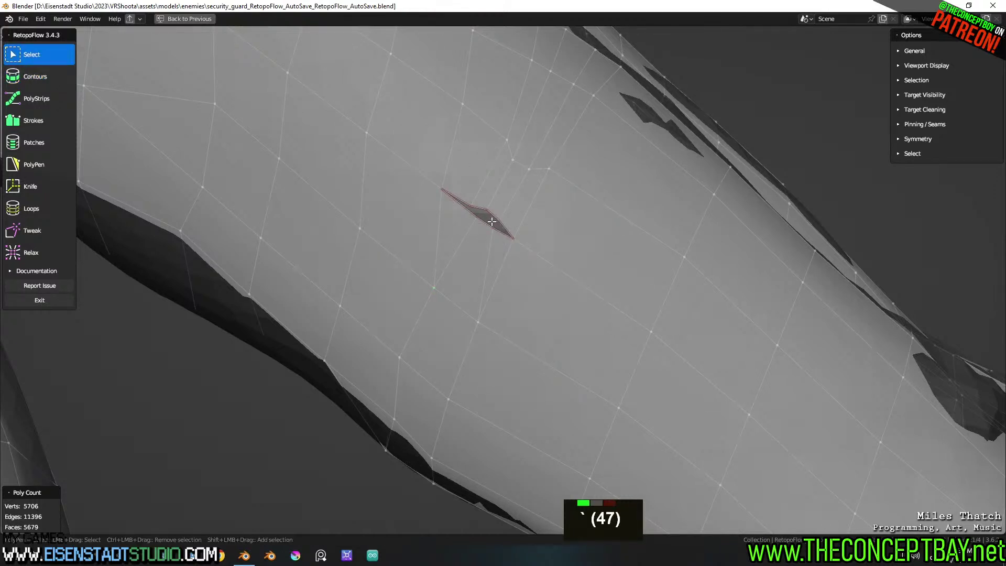
pyautogui.scroll(4, 496, 213)
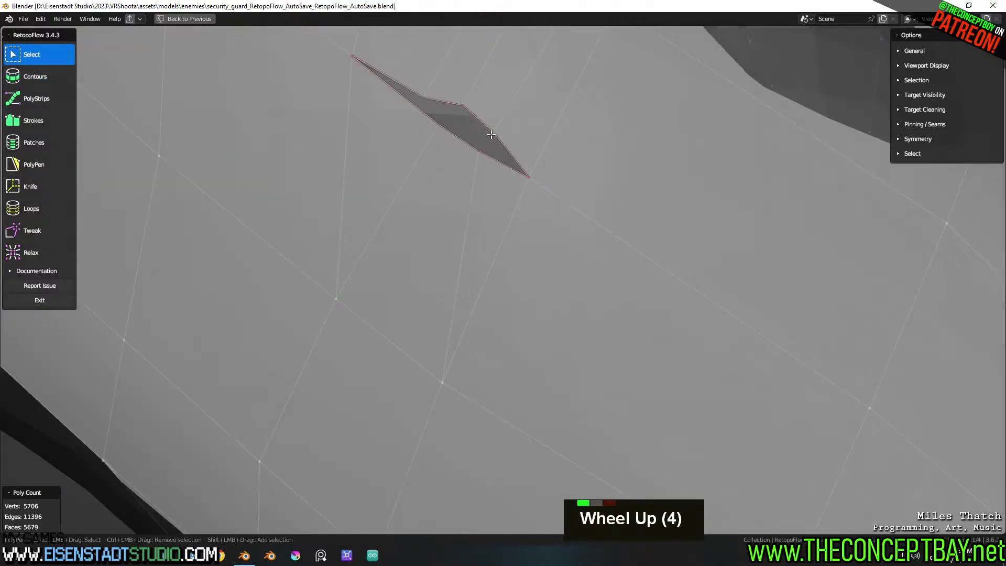
pyautogui.moveTo(491, 135); pyautogui.dragTo(473, 150)
pyautogui.press('g')
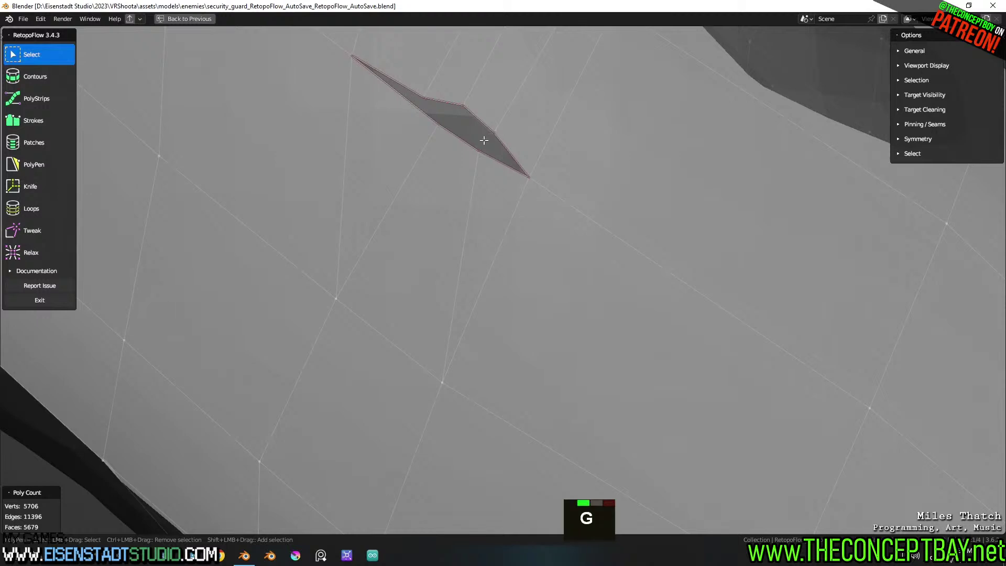
pyautogui.press('Escape')
pyautogui.press('g')
pyautogui.click(475, 153)
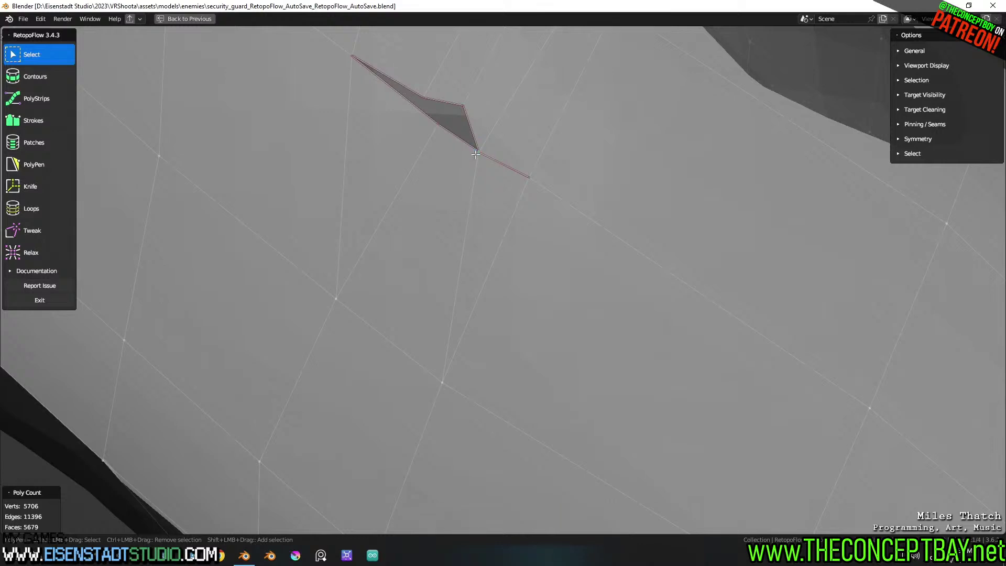
# Close the sliver hole by moving its remaining upper border vertices onto the matching vertices of its lower border
pyautogui.press('g')
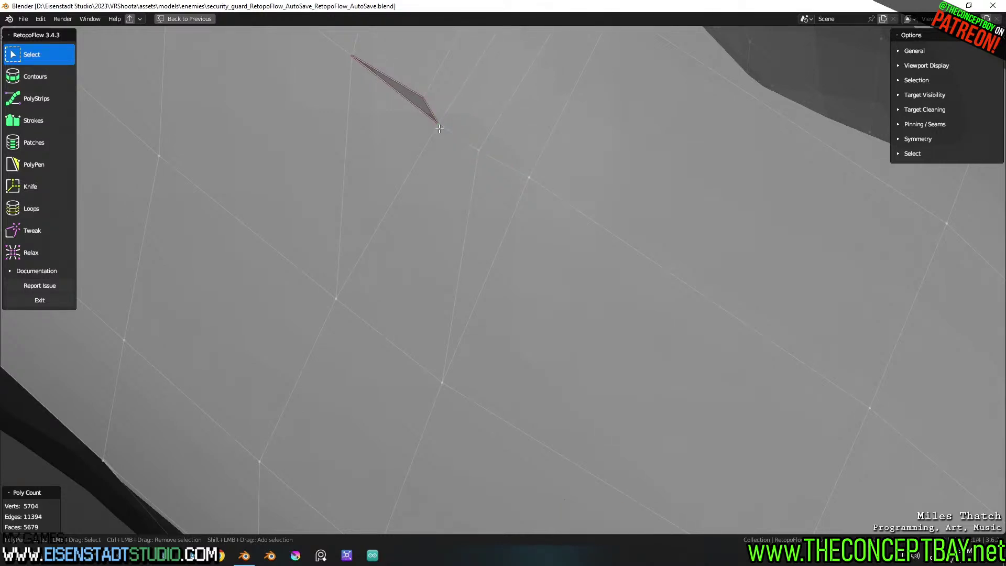
pyautogui.scroll(-3, 440, 129)
pyautogui.keyDown('shift'); pyautogui.moveTo(439, 129); pyautogui.dragTo(444, 171, button='middle'); pyautogui.keyUp('shift')
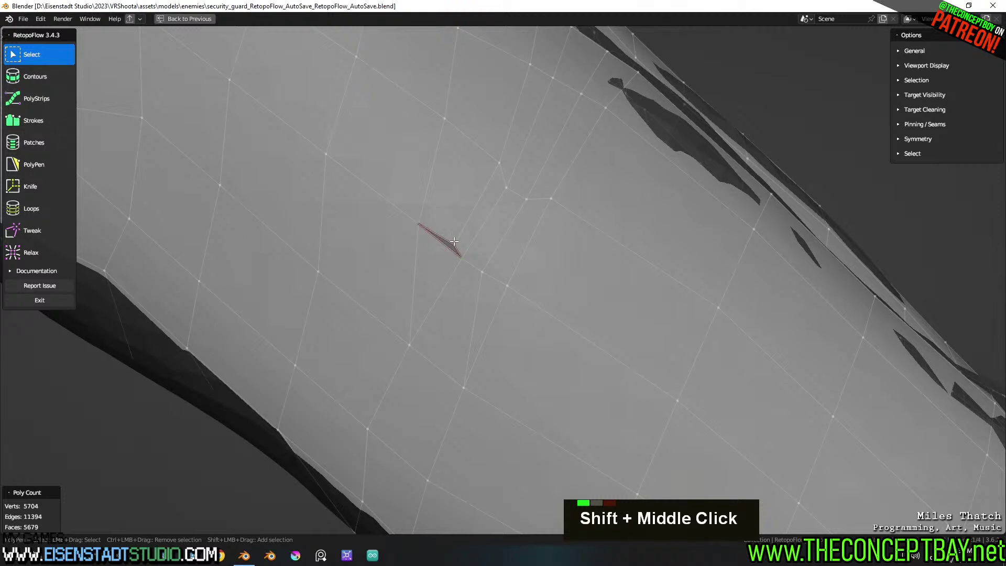
pyautogui.press('g')
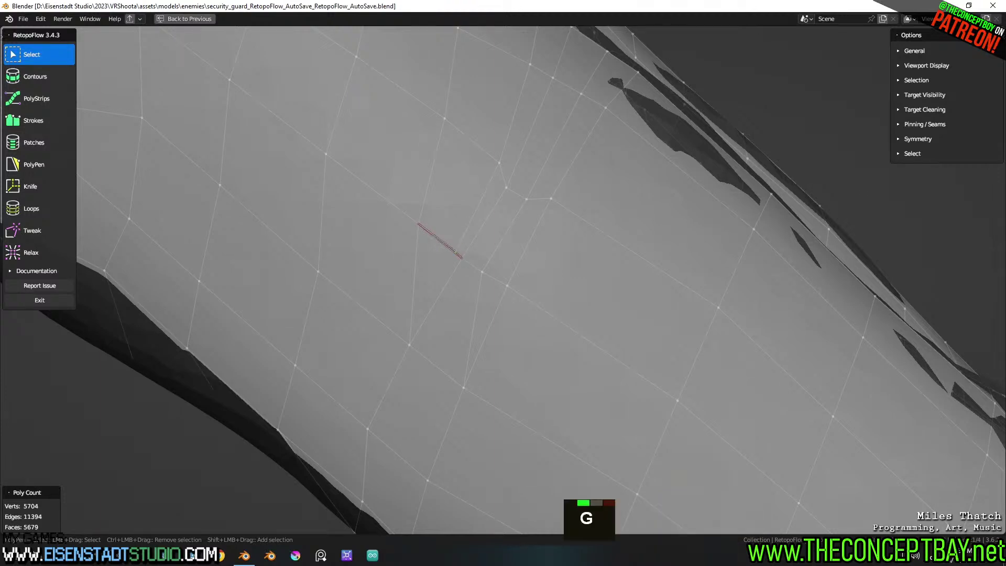
pyautogui.scroll(-4, 471, 262)
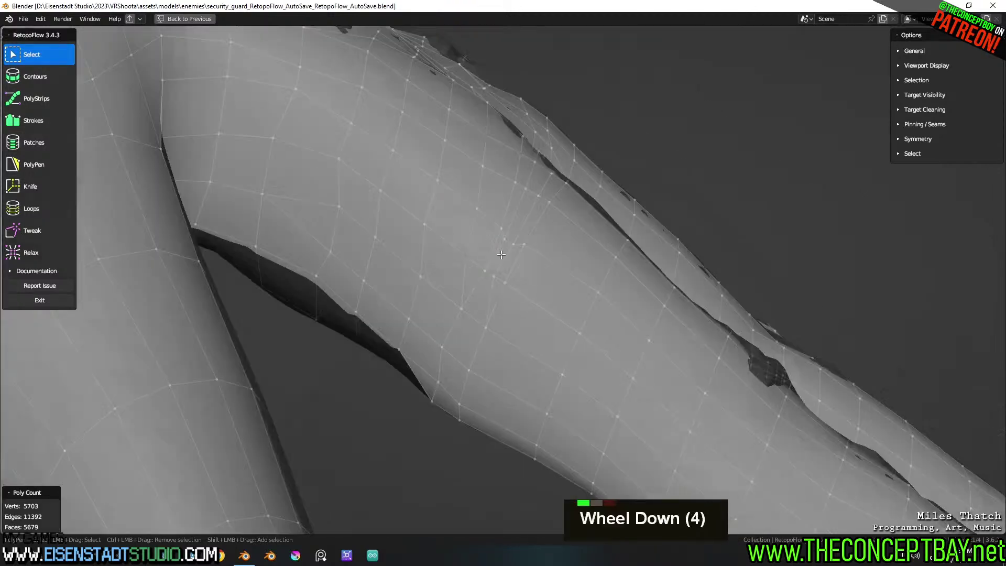
# Merge the extra vertex beside the closed sliver into its neighbouring vertex on the same edge line
pyautogui.moveTo(553, 274); pyautogui.dragTo(560, 274, button='middle')
pyautogui.scroll(2, 458, 254)
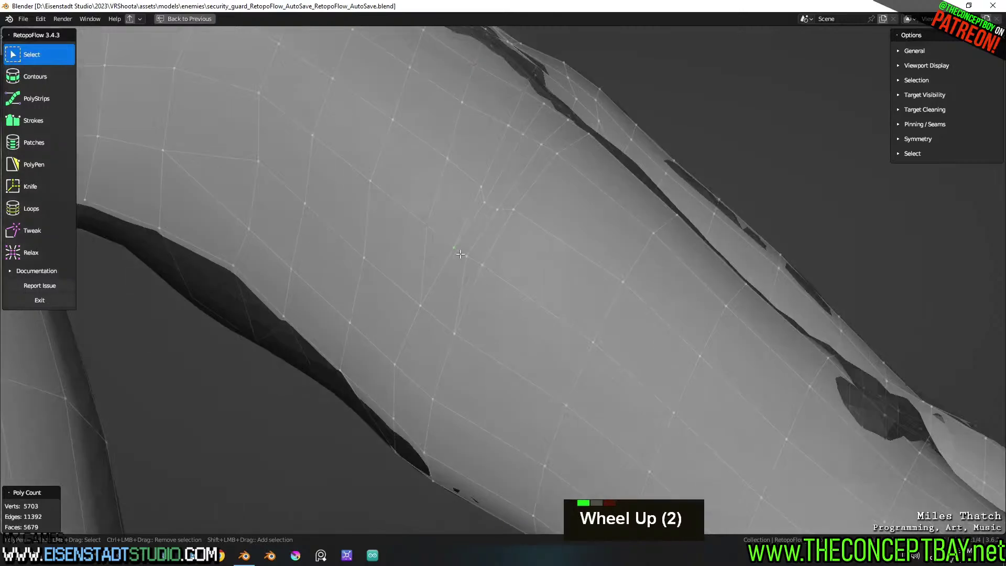
pyautogui.press('g')
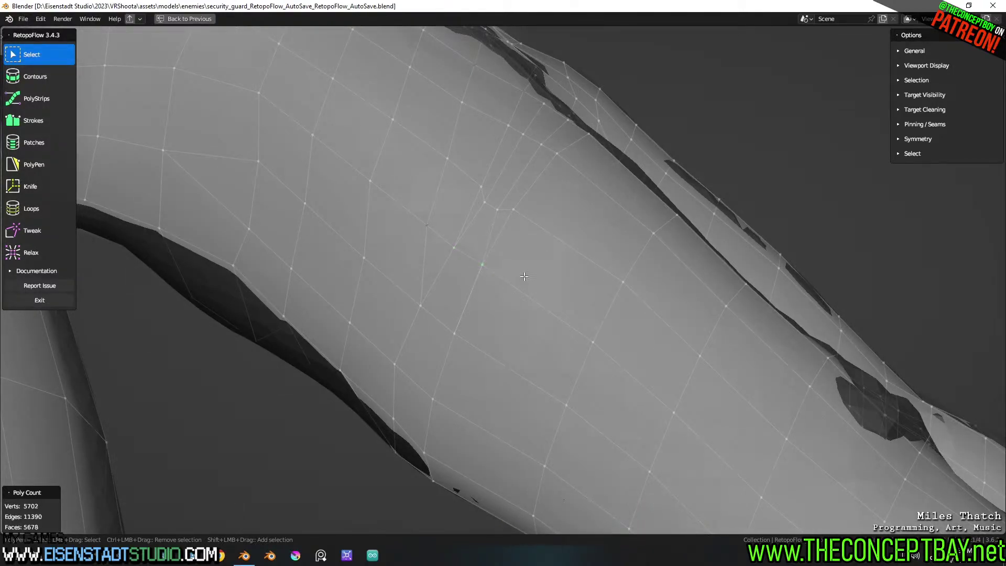
# Fill the upper and lower ends of the little-finger base gap with one PolyPen quad each, leaving its middle section open
pyautogui.scroll(-2, 525, 275)
pyautogui.moveTo(525, 275); pyautogui.dragTo(381, 208, button='middle')
pyautogui.scroll(-3, 536, 280)
pyautogui.scroll(-3, 464, 411)
pyautogui.scroll(3, 525, 186)
pyautogui.press('3')
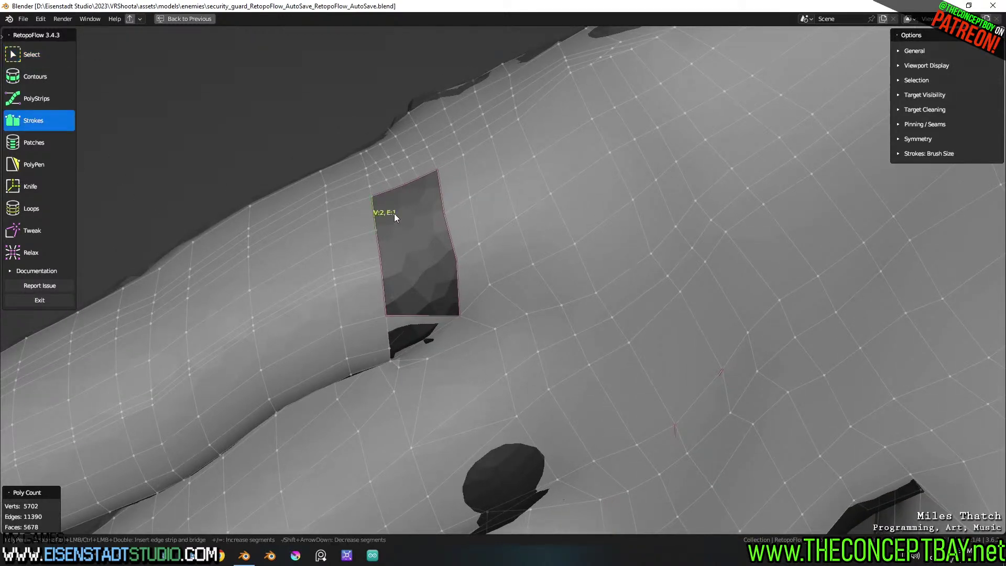
pyautogui.press('2')
pyautogui.press('4')
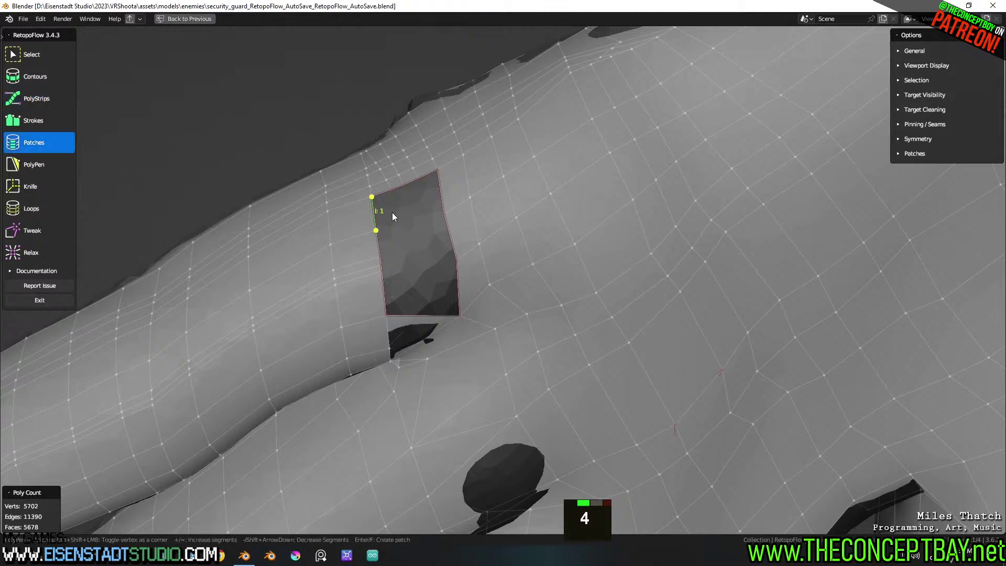
pyautogui.press('5')
pyautogui.keyDown('ctrl'); pyautogui.click(440, 192); pyautogui.keyUp('ctrl')
pyautogui.keyDown('ctrl'); pyautogui.click(443, 209); pyautogui.keyUp('ctrl')
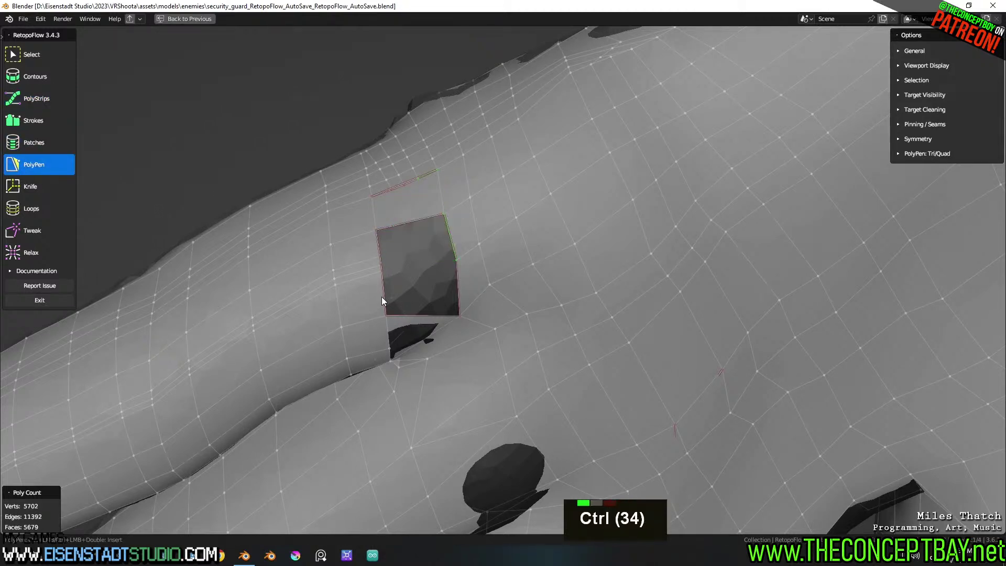
pyautogui.keyDown('ctrl'); pyautogui.click(460, 286); pyautogui.keyUp('ctrl')
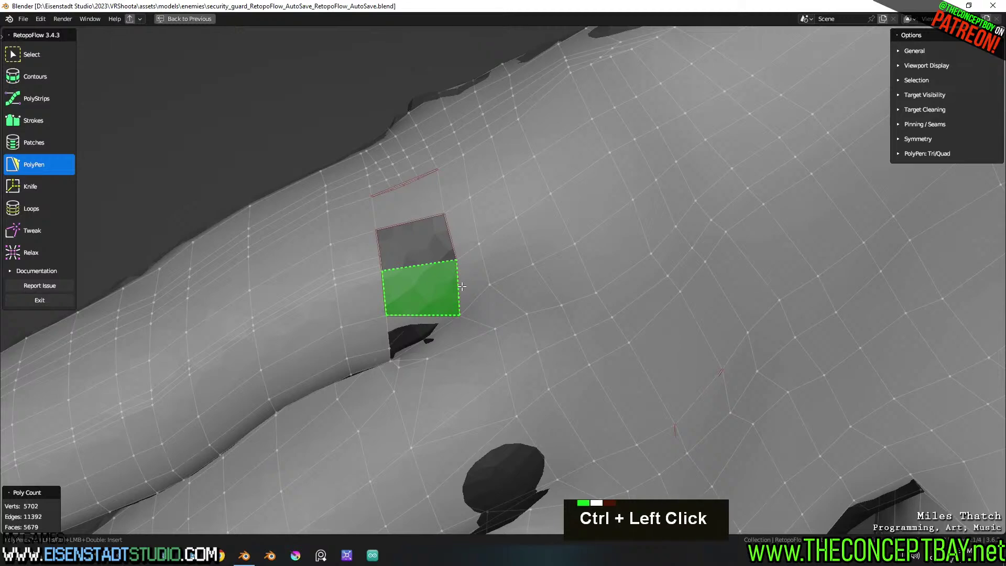
# Try to knife-cut from the finger-side vertex below the open gap up to the gap's upper hand-side corner
pyautogui.moveTo(471, 256); pyautogui.dragTo(466, 227, button='middle')
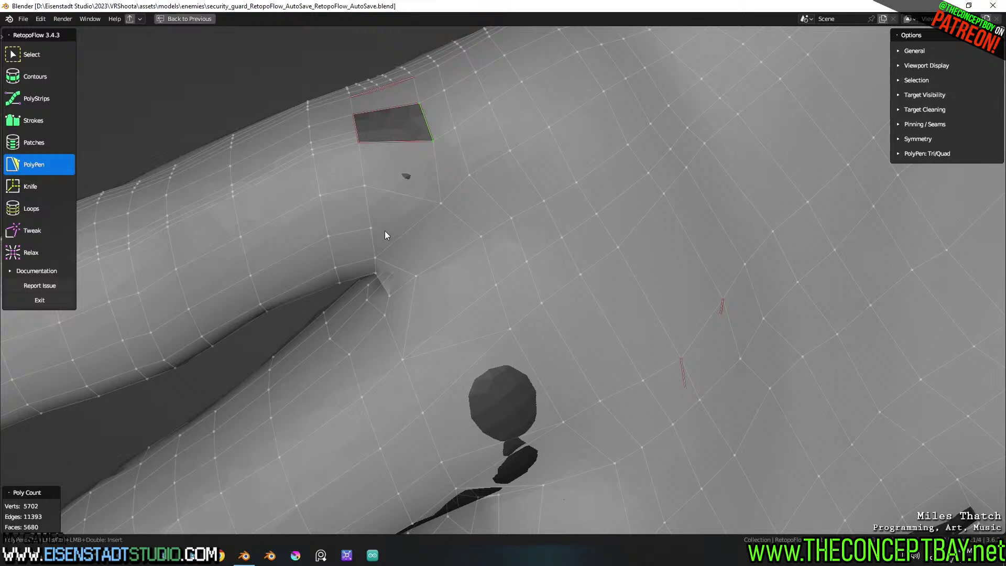
pyautogui.press('k')
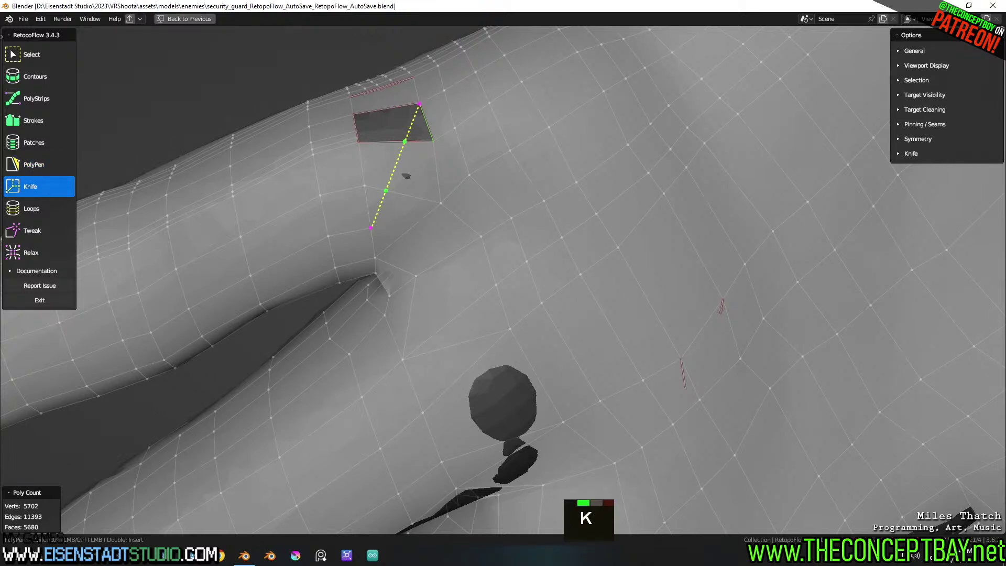
pyautogui.press('Escape')
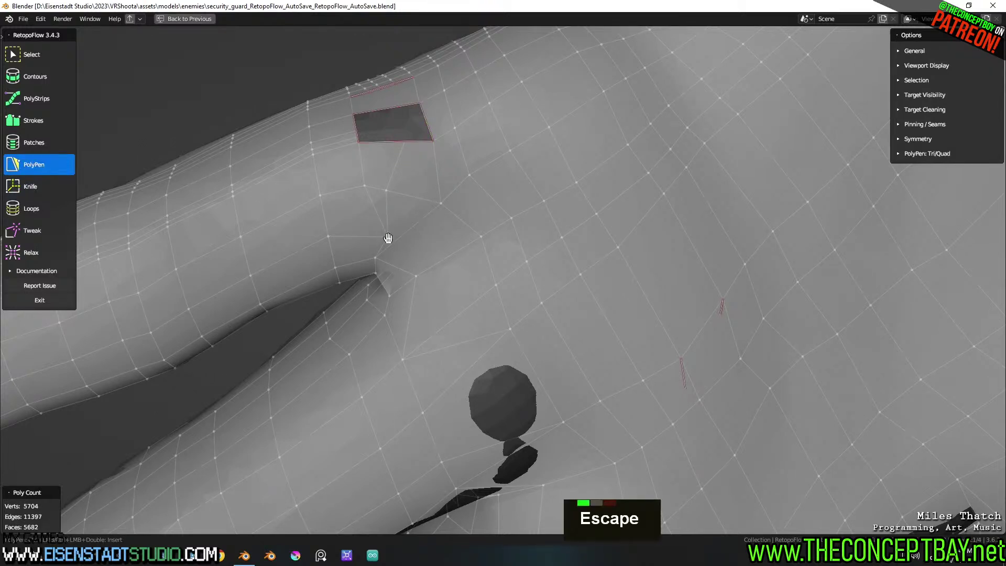
pyautogui.hotkey('ctrl', 'z')
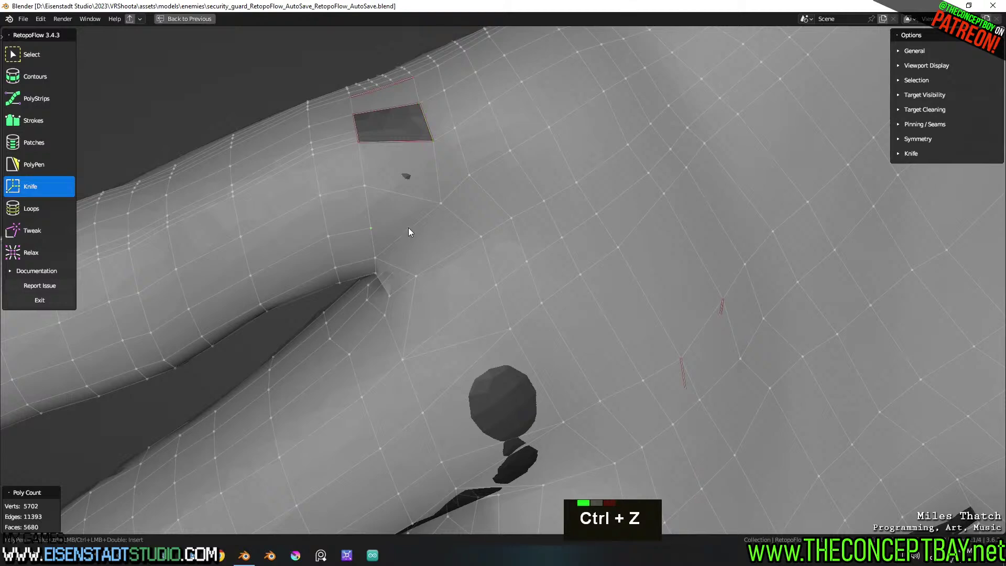
# Knife-cut between the finger-side and hand-side vertices below the gap, and from two nearby hand vertices to the gap's hand-side border
pyautogui.keyDown('ctrl'); pyautogui.click(442, 203); pyautogui.keyUp('ctrl')
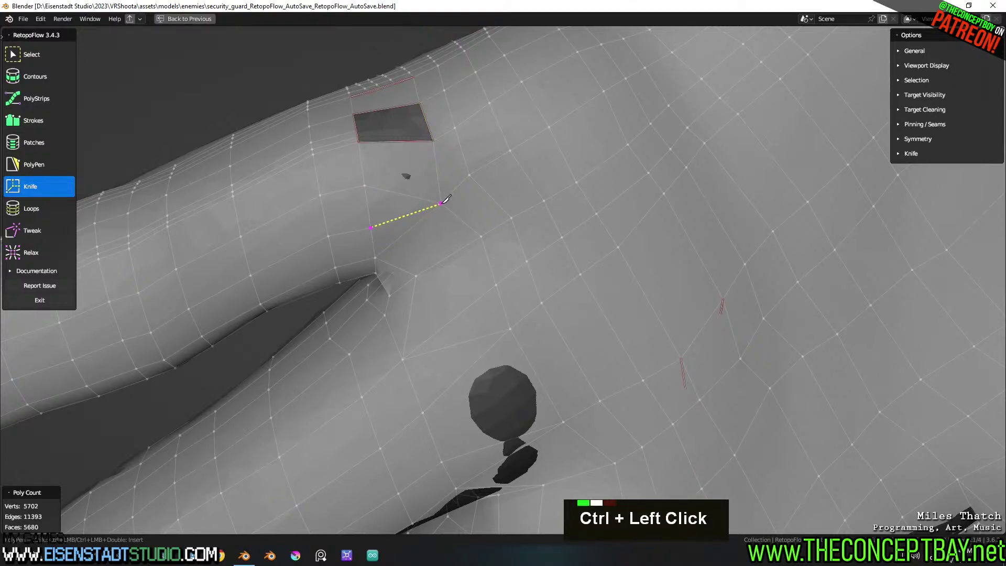
pyautogui.moveTo(441, 177); pyautogui.dragTo(373, 235, button='middle')
pyautogui.scroll(2, 374, 241)
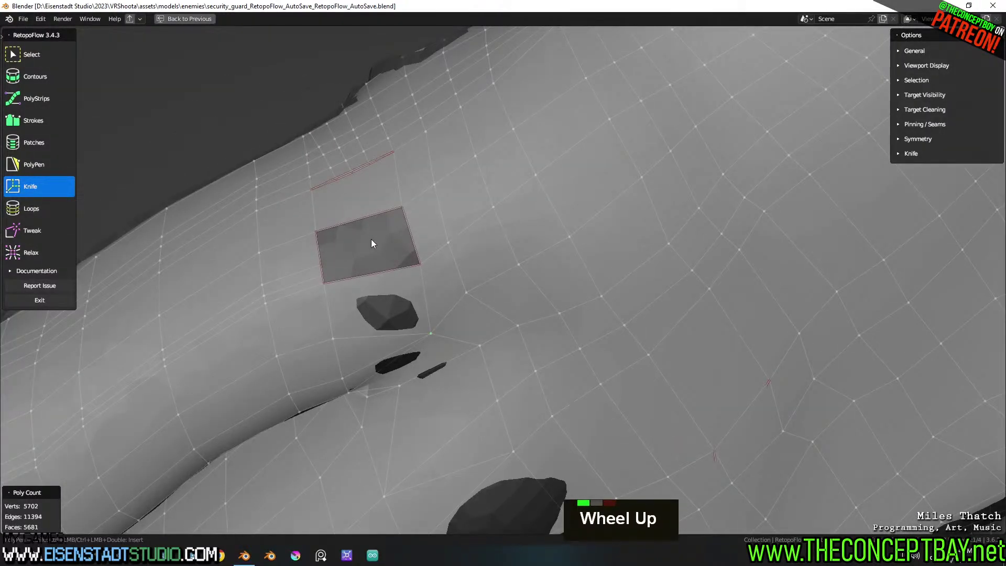
pyautogui.press('ctrl')
pyautogui.press('ctrl')
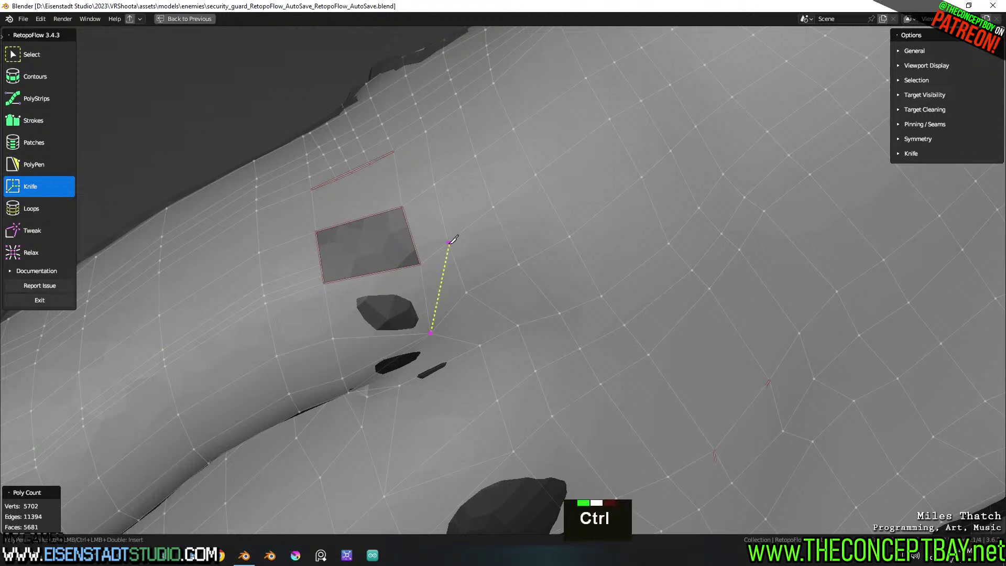
pyautogui.keyDown('ctrl'); pyautogui.click(415, 245); pyautogui.keyUp('ctrl')
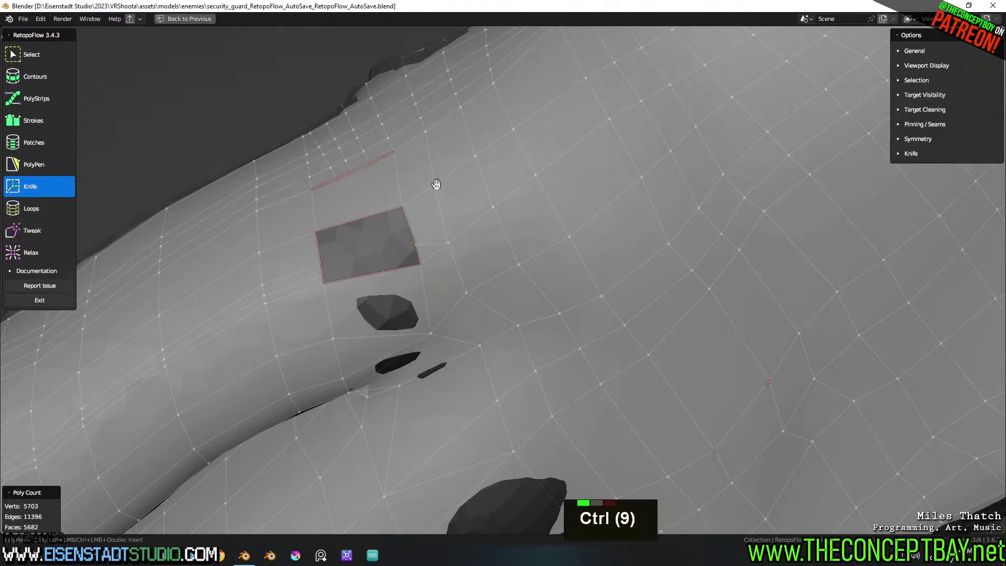
pyautogui.keyDown('ctrl'); pyautogui.click(412, 230); pyautogui.keyUp('ctrl')
pyautogui.press('ctrl')
pyautogui.press('ctrl')
pyautogui.press('ctrl')
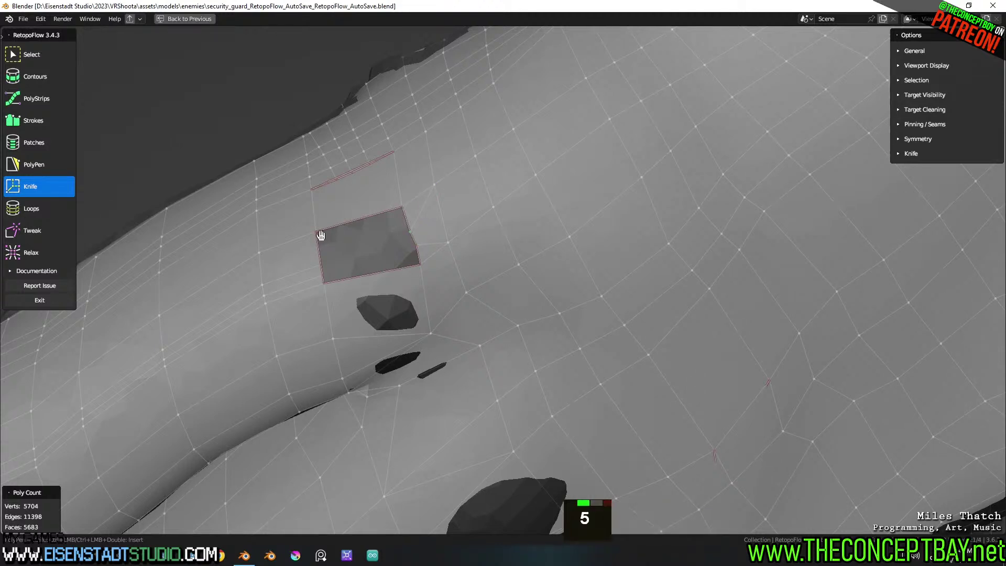
# Fill the remaining little-finger gap with three PolyPen quads joining its finger-side edges to the newly cut hand-side edges
pyautogui.press('5')
pyautogui.keyDown('ctrl'); pyautogui.click(356, 250); pyautogui.keyUp('ctrl')
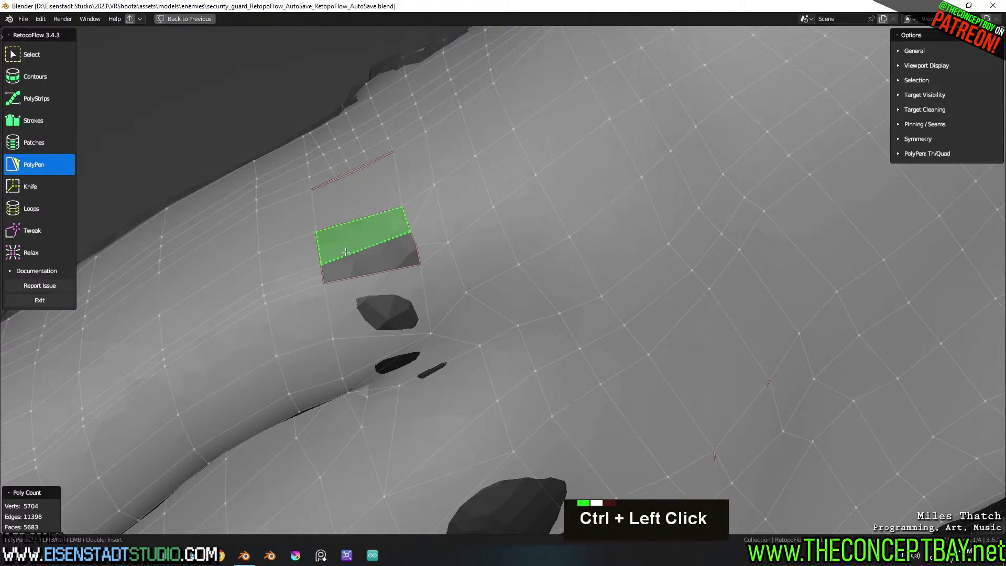
pyautogui.keyDown('ctrl'); pyautogui.click(323, 271); pyautogui.keyUp('ctrl')
pyautogui.keyDown('ctrl'); pyautogui.click(385, 270); pyautogui.keyUp('ctrl')
pyautogui.keyDown('ctrl'); pyautogui.click(419, 258); pyautogui.keyUp('ctrl')
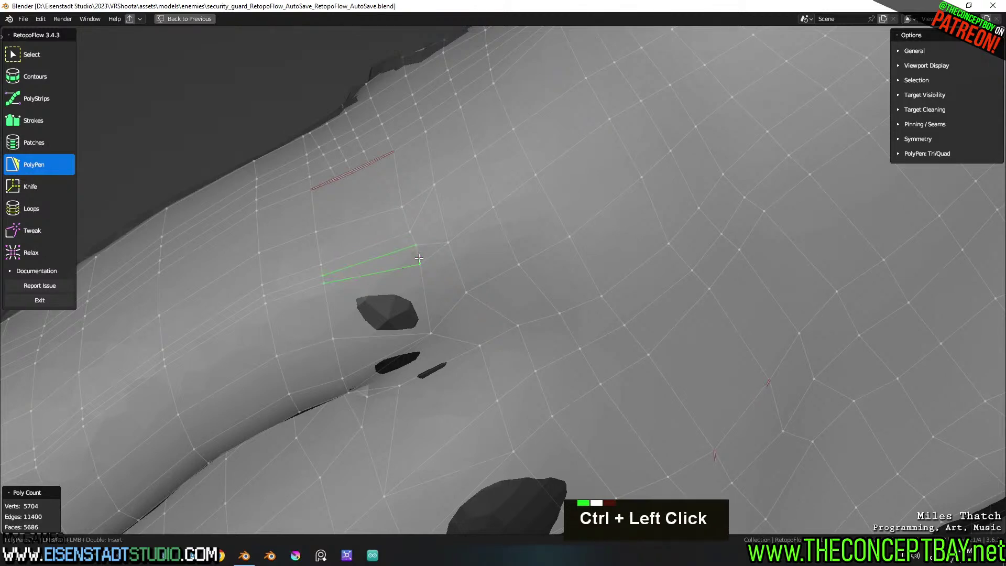
# Try to even out the mesh across the knuckles and the little-finger side of the hand with the Relax brush
pyautogui.scroll(-5, 419, 258)
pyautogui.scroll(-3, 520, 337)
pyautogui.keyDown('shift'); pyautogui.moveTo(499, 297); pyautogui.dragTo(559, 307, button='middle'); pyautogui.keyUp('shift')
pyautogui.scroll(-2, 467, 254)
pyautogui.scroll(4, 556, 322)
pyautogui.keyDown('shift'); pyautogui.scroll(-2, 555, 322); pyautogui.keyUp('shift')
pyautogui.moveTo(467, 313); pyautogui.dragTo(550, 300, button='middle')
pyautogui.keyDown('shift'); pyautogui.scroll(-3, 550, 299); pyautogui.keyUp('shift')
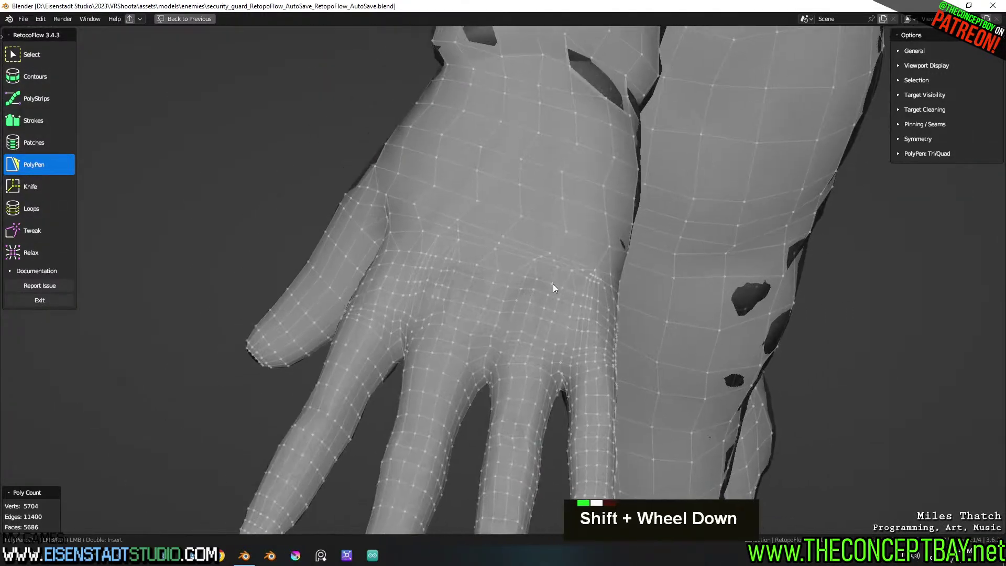
pyautogui.click(62, 259)
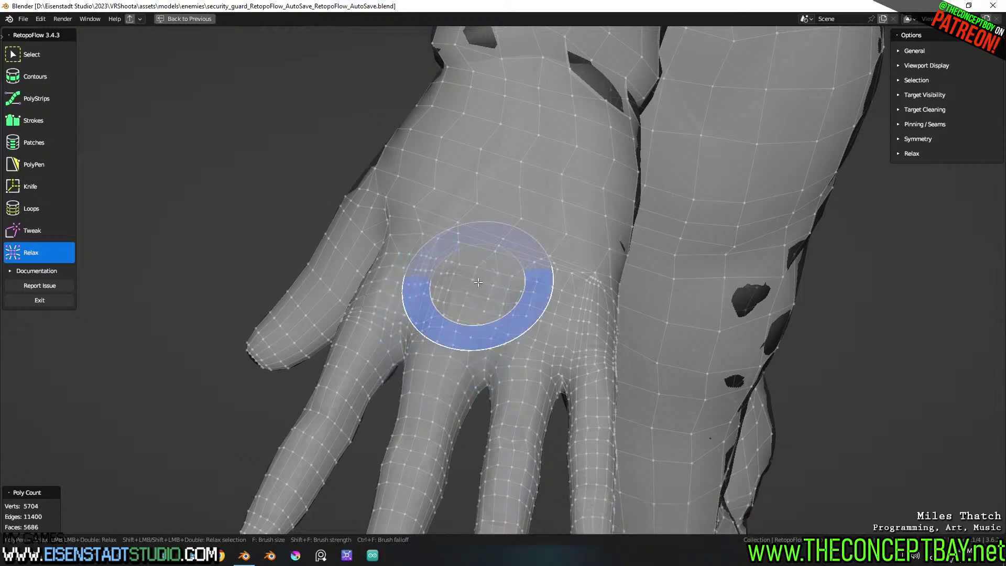
pyautogui.moveTo(582, 317); pyautogui.dragTo(598, 273)
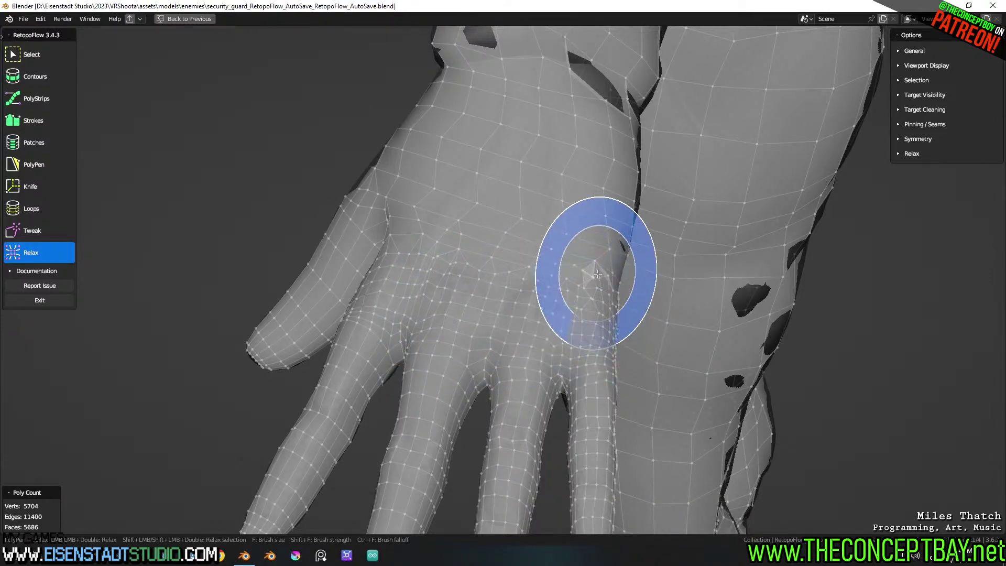
# Undo the last Relax strokes on the little-finger side of the hand
pyautogui.keyDown('shift'); pyautogui.moveTo(596, 333); pyautogui.dragTo(528, 259, button='middle'); pyautogui.keyUp('shift')
pyautogui.scroll(3, 588, 305)
pyautogui.moveTo(588, 305); pyautogui.dragTo(576, 323, button='middle')
pyautogui.hotkey('ctrl', 'z')
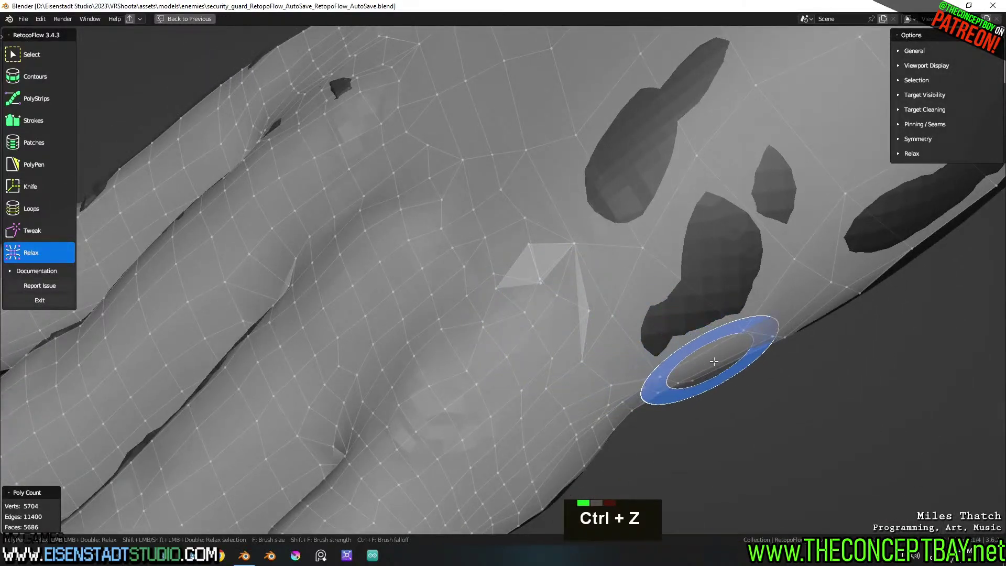
pyautogui.hotkey('ctrl', 'z')
pyautogui.moveTo(710, 366)
pyautogui.keyDown('ctrl'); pyautogui.mouseDown(button='middle')
pyautogui.moveTo(676, 390)
pyautogui.moveTo(698, 360)
pyautogui.moveTo(564, 352)
pyautogui.moveTo(572, 356)
pyautogui.mouseUp(button='middle'); pyautogui.keyUp('ctrl')
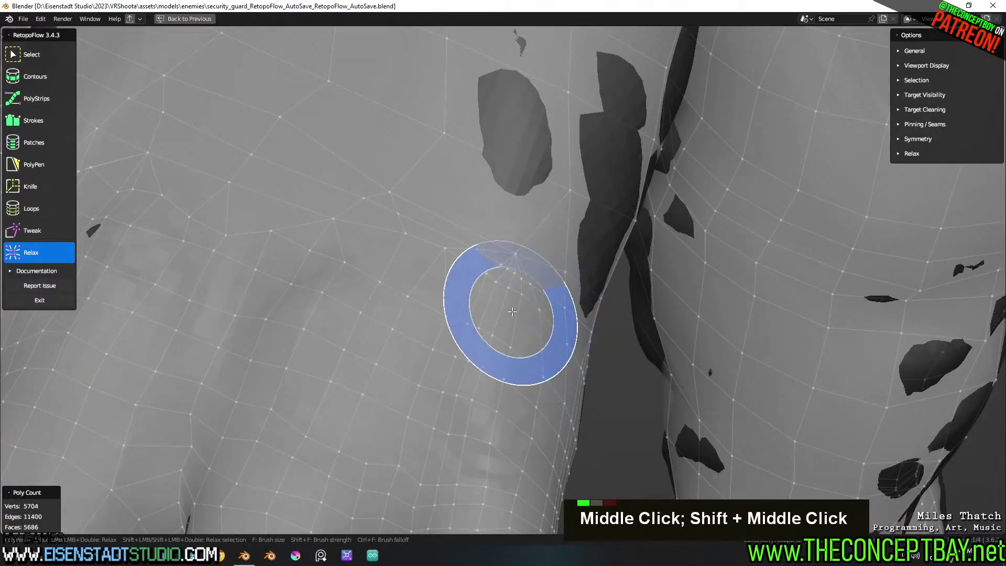
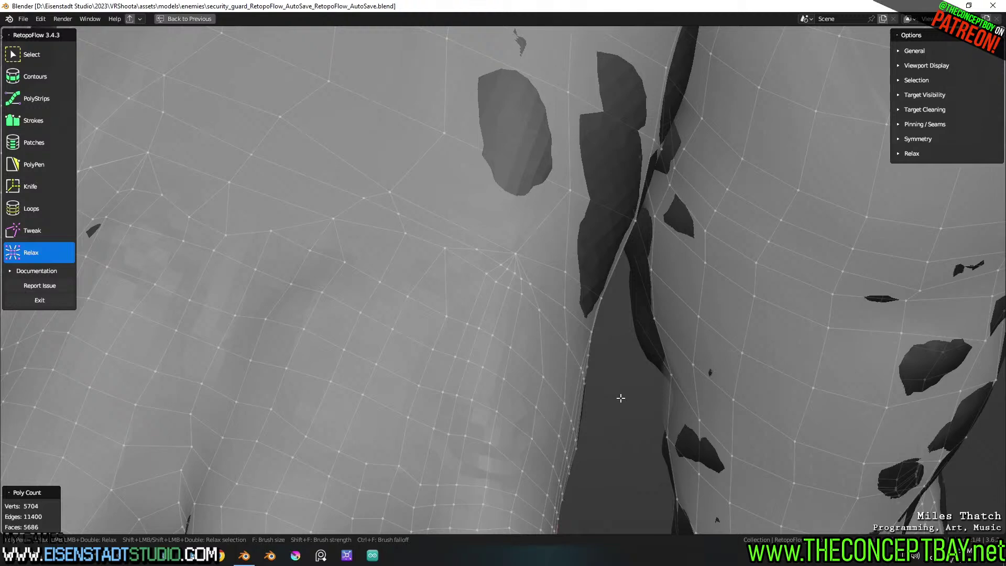
# Examine the hand's topology from the little-finger side, palm, back and thumb side for remaining gaps and uneven edge flow
pyautogui.scroll(-3, 621, 398)
pyautogui.moveTo(620, 398); pyautogui.dragTo(483, 259, button='middle')
pyautogui.scroll(-4, 514, 352)
pyautogui.scroll(2, 483, 259)
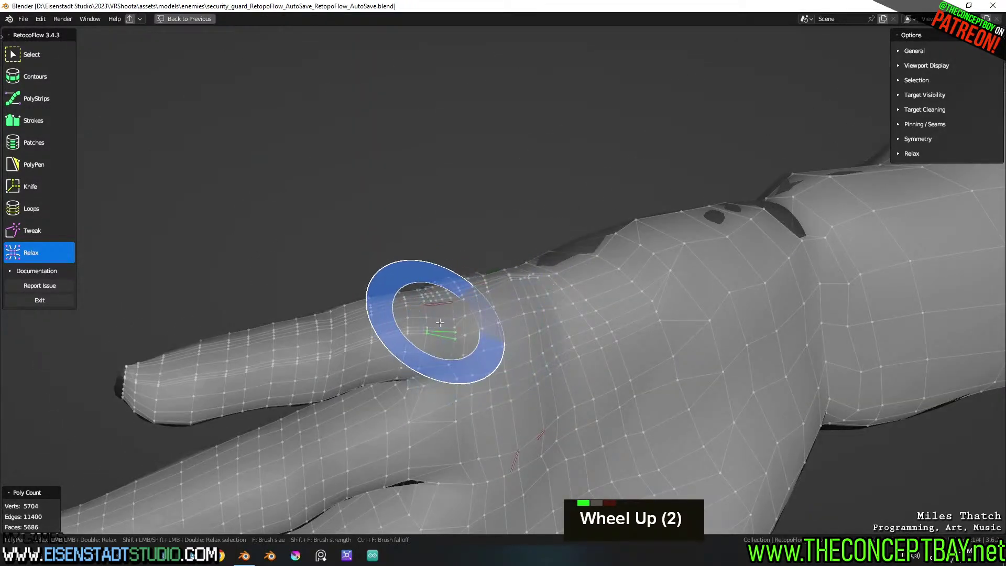
pyautogui.moveTo(449, 296); pyautogui.dragTo(524, 400, button='middle')
pyautogui.scroll(-2, 511, 335)
pyautogui.keyDown('shift'); pyautogui.moveTo(652, 336); pyautogui.dragTo(558, 327, button='middle'); pyautogui.keyUp('shift')
pyautogui.scroll(-2, 521, 325)
pyautogui.keyDown('shift'); pyautogui.scroll(-2, 558, 328); pyautogui.keyUp('shift')
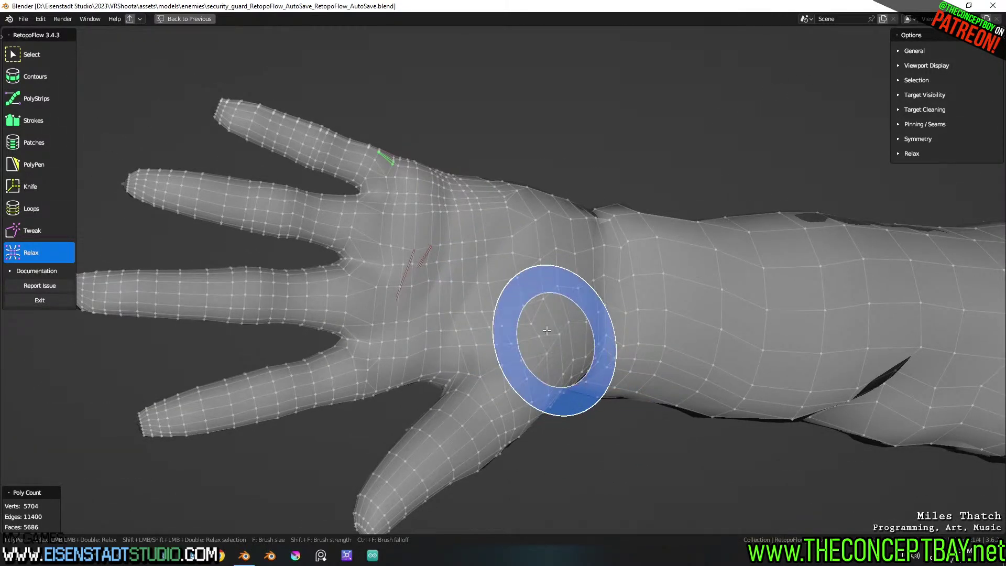
pyautogui.moveTo(449, 198); pyautogui.dragTo(431, 297, button='middle')
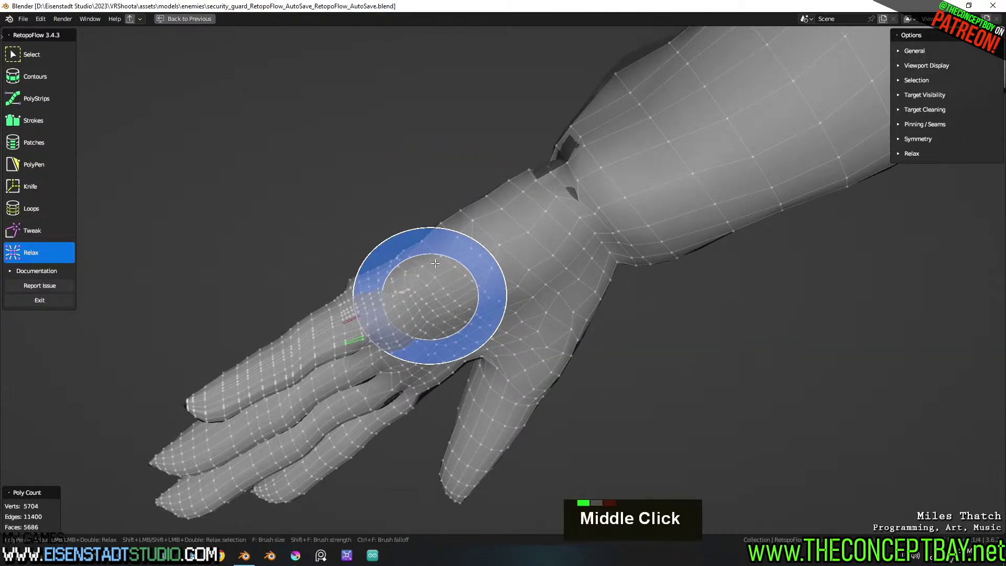
pyautogui.moveTo(443, 297); pyautogui.dragTo(513, 354, button='middle')
pyautogui.scroll(2, 476, 310)
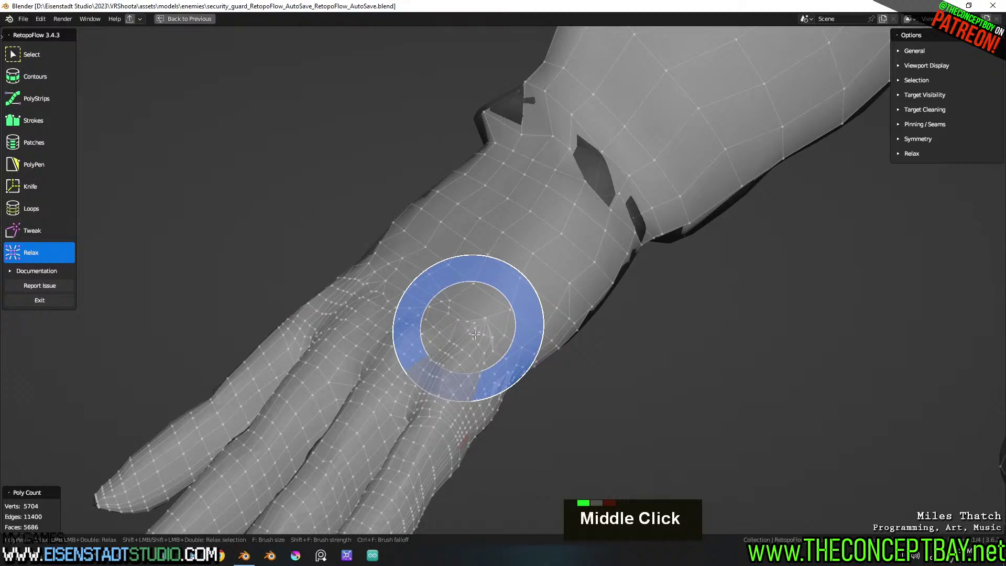
pyautogui.press('ctrl')
pyautogui.moveTo(536, 354); pyautogui.dragTo(568, 296, button='middle')
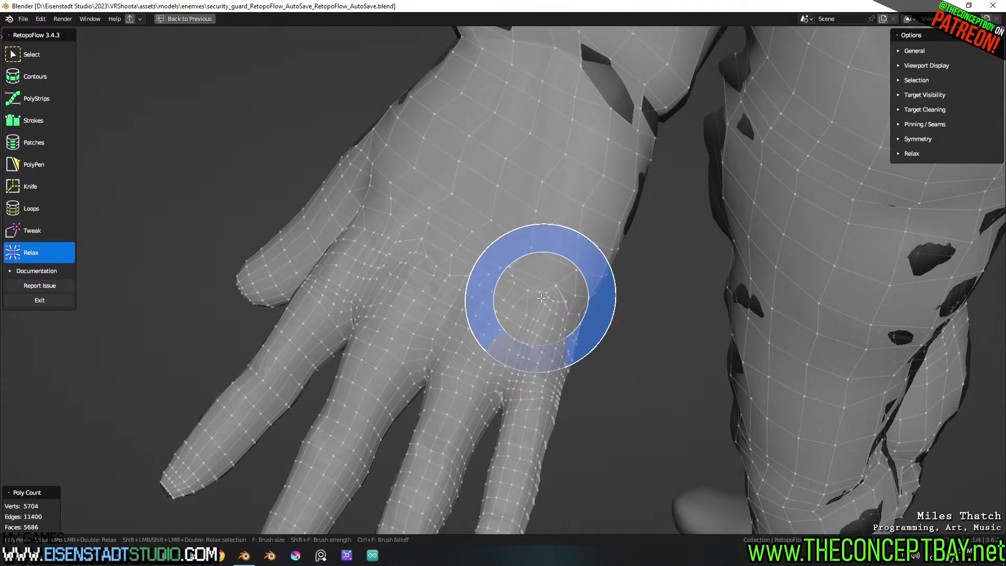
pyautogui.moveTo(550, 353)
pyautogui.mouseDown(button='middle')
pyautogui.moveTo(557, 250)
pyautogui.moveTo(539, 272)
pyautogui.moveTo(524, 262)
pyautogui.mouseUp(button='middle')
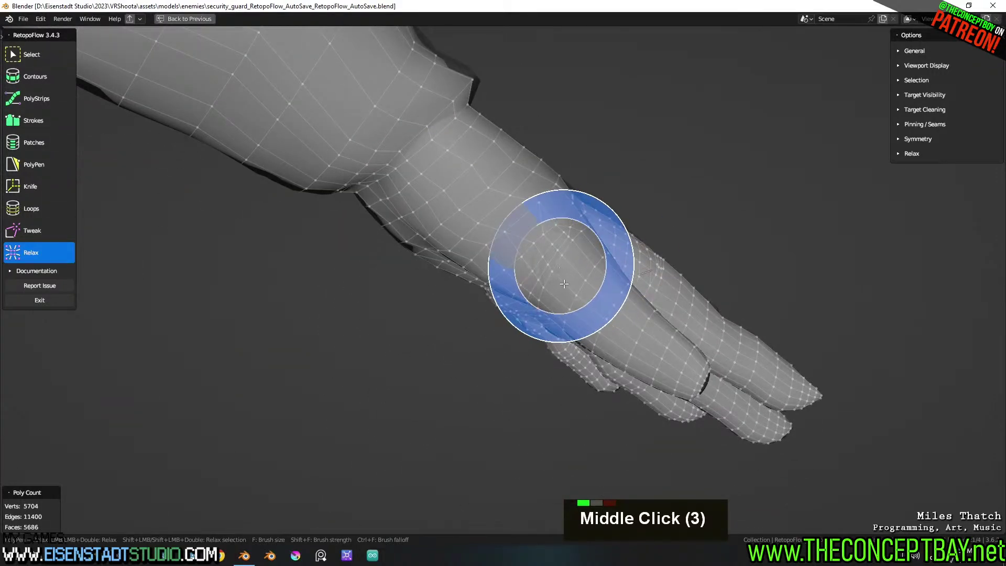
# Exit RetopoFlow to return the hand mesh to regular Edit Mode
pyautogui.moveTo(570, 287); pyautogui.dragTo(553, 305, button='middle')
pyautogui.scroll(2, 611, 274)
pyautogui.keyDown('shift'); pyautogui.scroll(2, 427, 307); pyautogui.keyUp('shift')
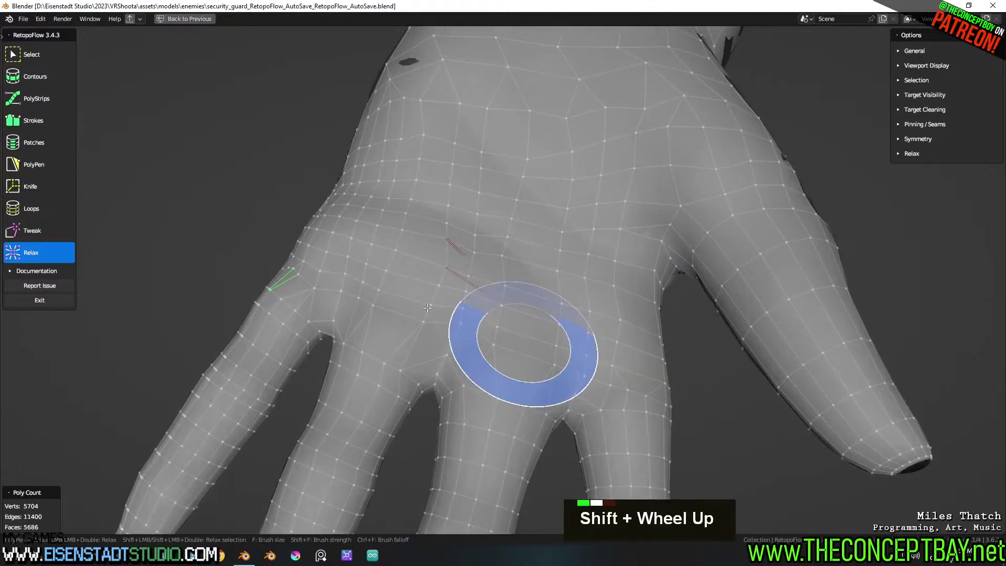
pyautogui.click(44, 298)
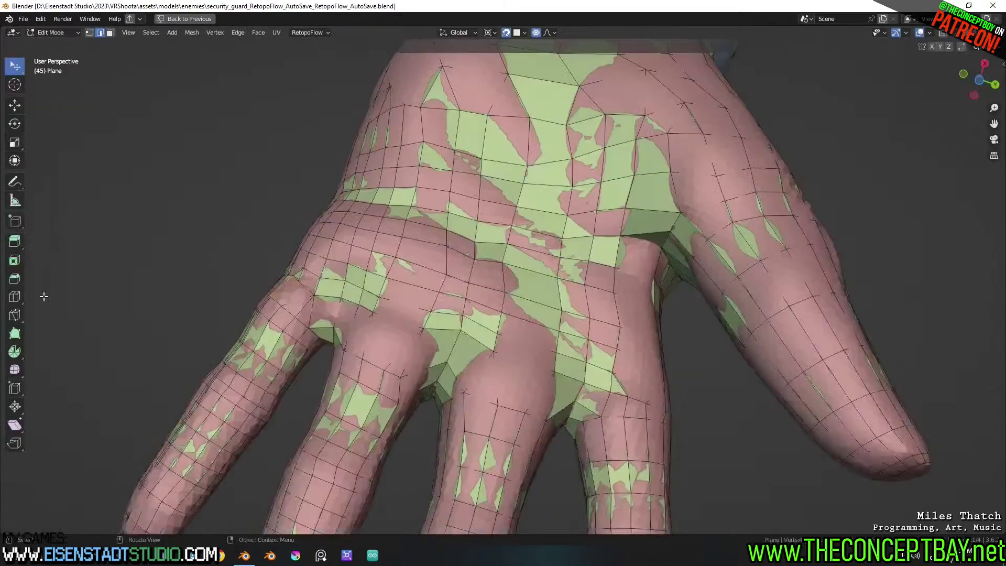
# Hide the high-poly hands object and return the retopologized body mesh to Edit Mode
pyautogui.moveTo(407, 251); pyautogui.dragTo(411, 283, button='middle')
pyautogui.press('z')
pyautogui.scroll(3, 414, 292)
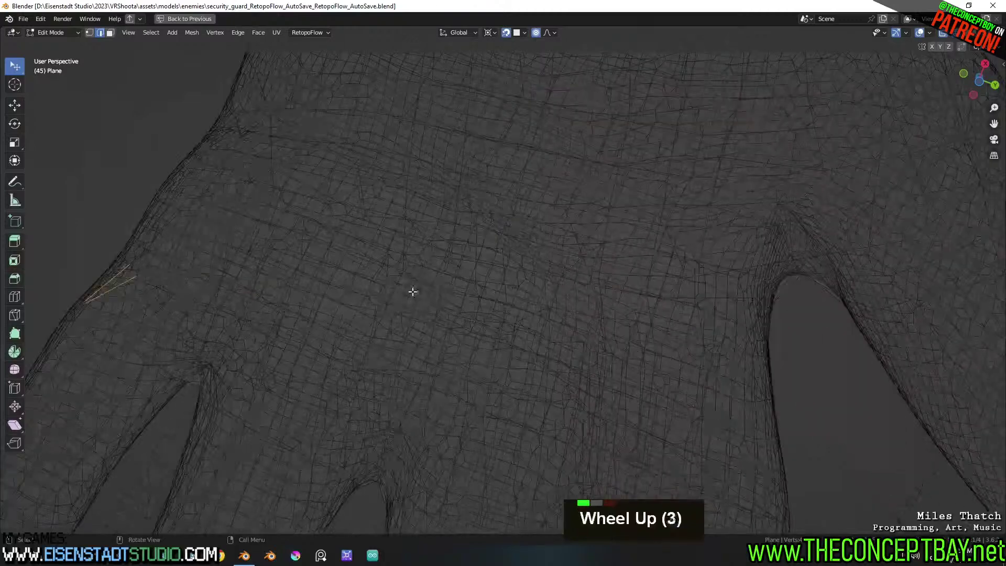
pyautogui.press('z')
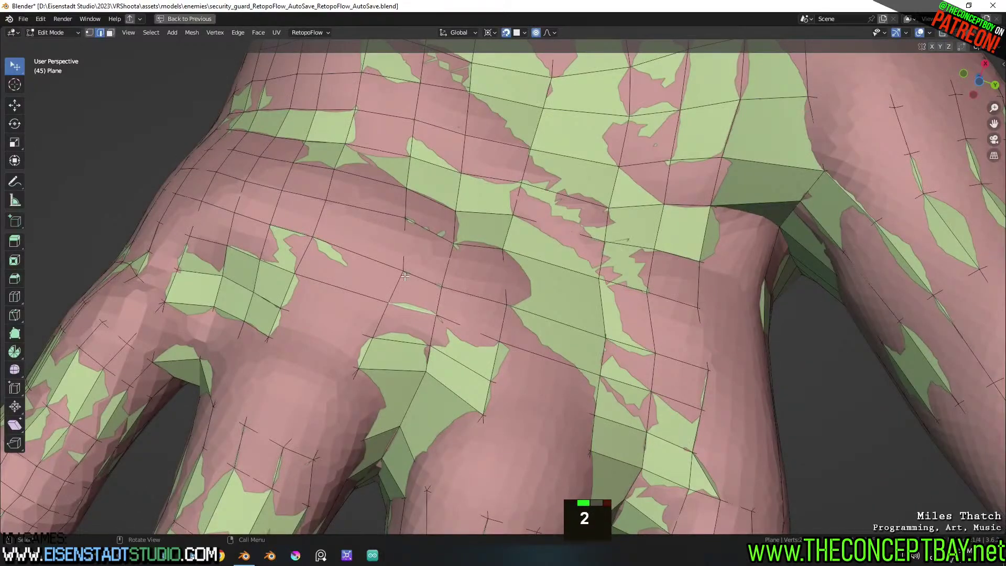
pyautogui.press('Tab')
pyautogui.click(423, 266)
pyautogui.press('h')
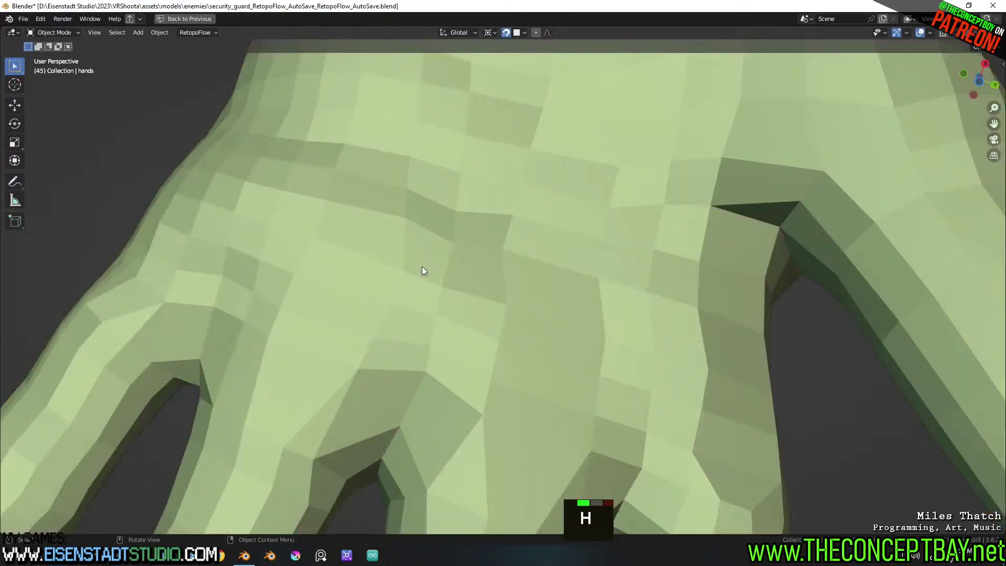
pyautogui.click(424, 270)
pyautogui.press('Tab')
# Delete the long stray edges running through the inside of the hand
pyautogui.press('z')
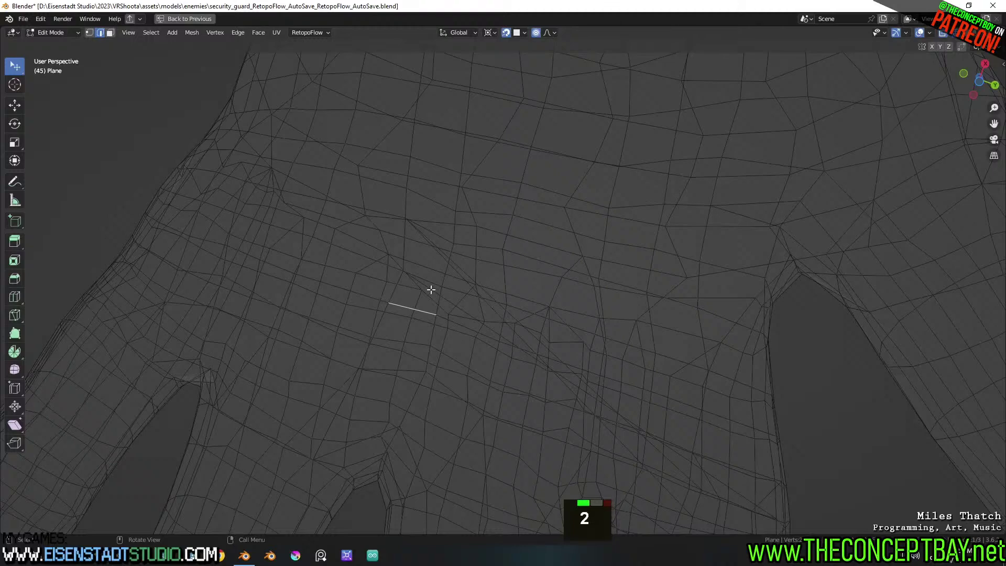
pyautogui.moveTo(458, 292); pyautogui.dragTo(453, 239, button='middle')
pyautogui.keyDown('shift'); pyautogui.click(503, 292); pyautogui.keyUp('shift')
pyautogui.press('x')
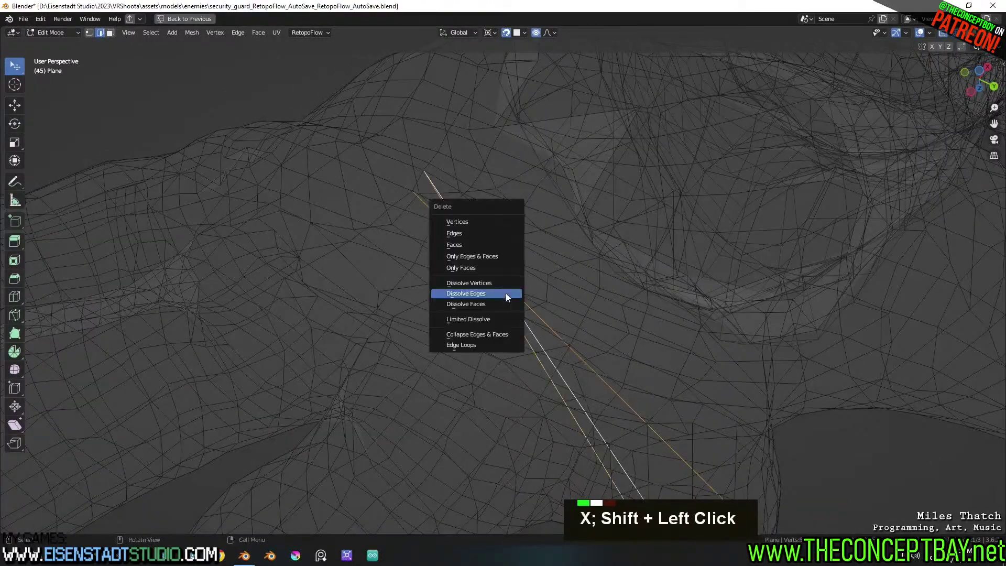
pyautogui.click(507, 297)
pyautogui.press('x')
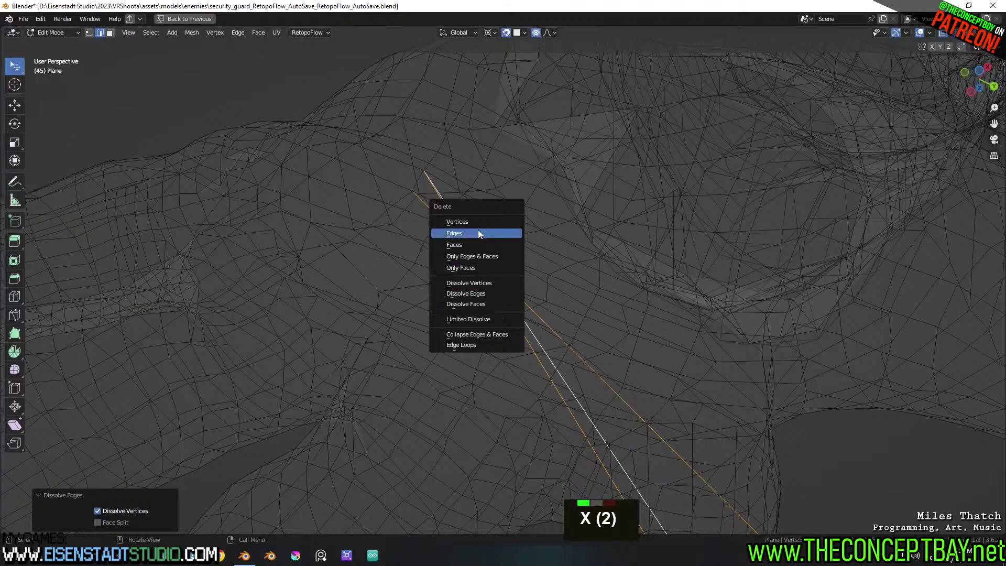
pyautogui.click(479, 235)
pyautogui.scroll(-4, 478, 241)
pyautogui.press('z')
pyautogui.click(501, 271)
# In vertex selection, move a cuff vertex beside the wrist by about 0.0009, -0.0032, -0.0034 m in X, Y and Z with proportional editing
pyautogui.moveTo(505, 272)
pyautogui.mouseDown(button='middle')
pyautogui.moveTo(542, 279)
pyautogui.moveTo(520, 297)
pyautogui.moveTo(295, 278)
pyautogui.moveTo(550, 323)
pyautogui.moveTo(533, 348)
pyautogui.moveTo(503, 209)
pyautogui.moveTo(520, 98)
pyautogui.mouseUp(button='middle')
pyautogui.scroll(-2, 524, 288)
pyautogui.scroll(-2, 471, 293)
pyautogui.scroll(5, 472, 310)
pyautogui.keyDown('shift'); pyautogui.scroll(-2, 551, 323); pyautogui.keyUp('shift')
pyautogui.keyDown('shift'); pyautogui.scroll(-3, 551, 322); pyautogui.keyUp('shift')
pyautogui.scroll(-2, 533, 348)
pyautogui.scroll(-5, 545, 285)
pyautogui.scroll(4, 495, 283)
pyautogui.scroll(2, 486, 304)
pyautogui.press('z')
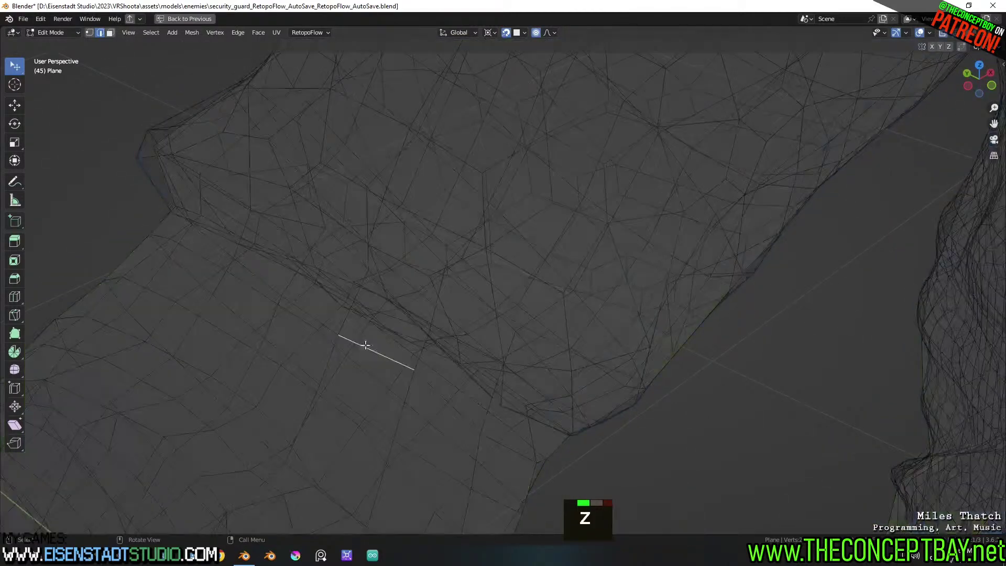
pyautogui.moveTo(427, 336)
pyautogui.mouseDown(button='middle')
pyautogui.moveTo(429, 362)
pyautogui.moveTo(429, 299)
pyautogui.moveTo(458, 287)
pyautogui.mouseUp(button='middle')
pyautogui.press('1')
pyautogui.press('z')
pyautogui.click(466, 280)
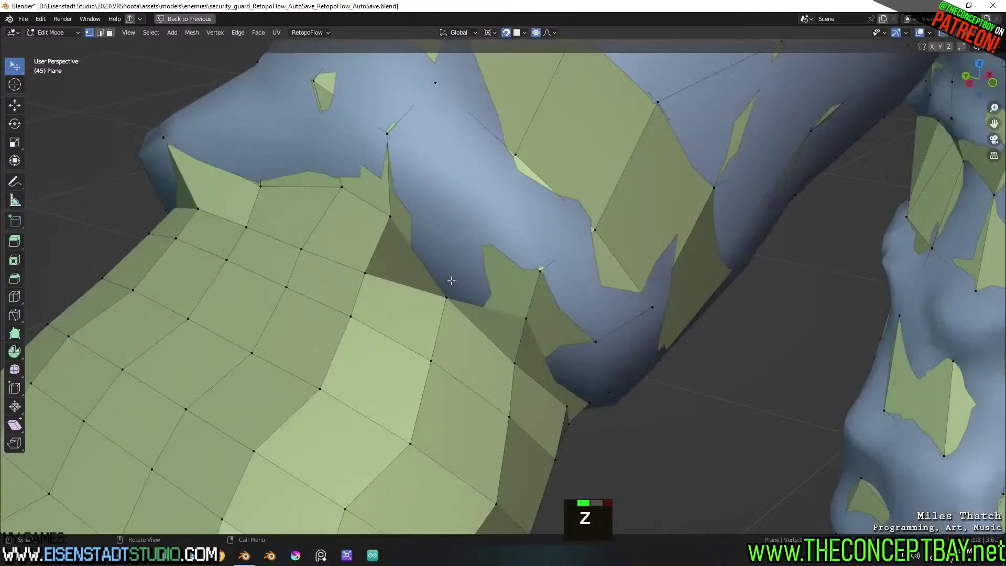
pyautogui.press('g')
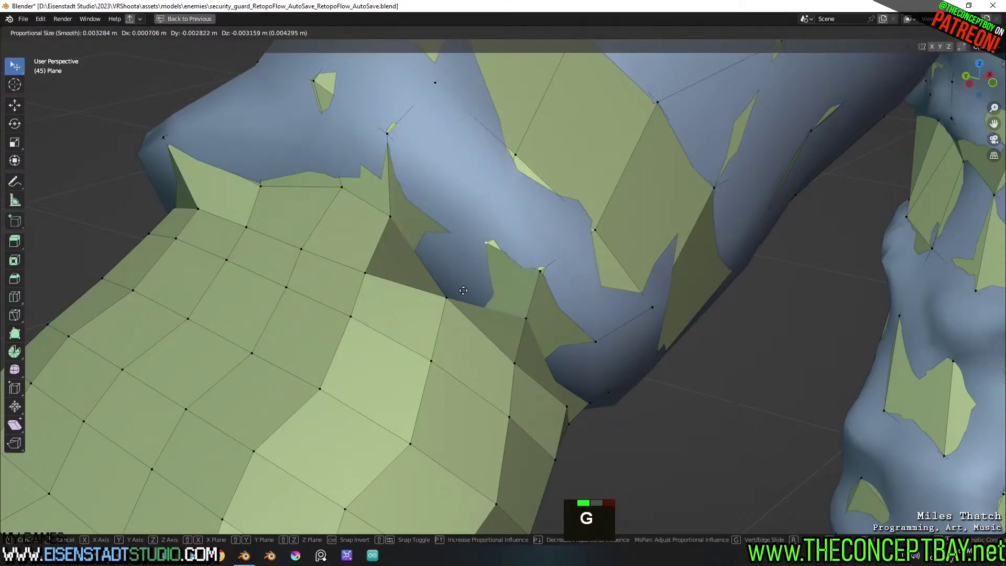
pyautogui.click(465, 291)
# Reposition the neighbouring wrist-edge vertex so the hand meets the sleeve cuff more evenly
pyautogui.moveTo(464, 291); pyautogui.dragTo(427, 339, button='middle')
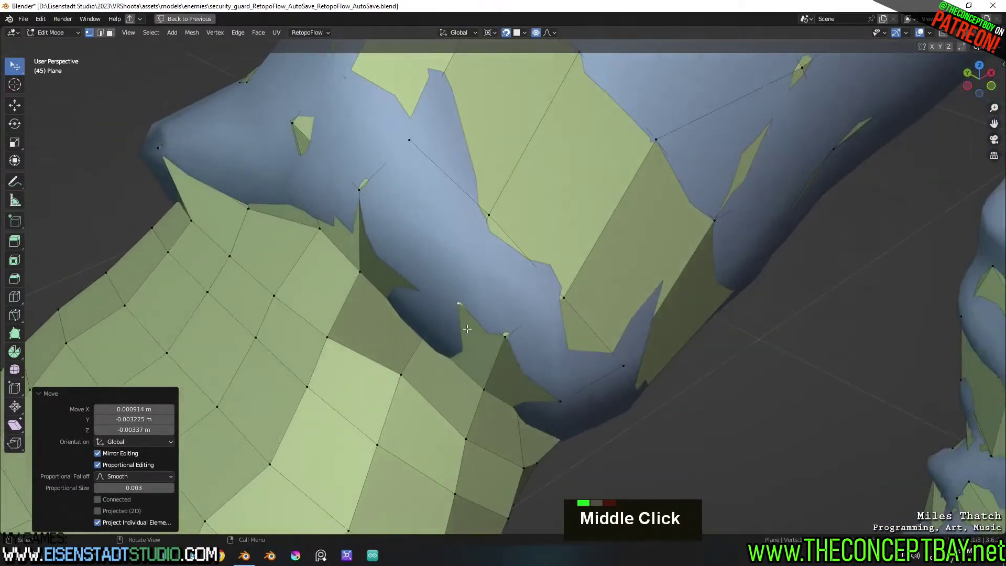
pyautogui.press('z')
pyautogui.press('z')
pyautogui.click(456, 337)
pyautogui.press('g')
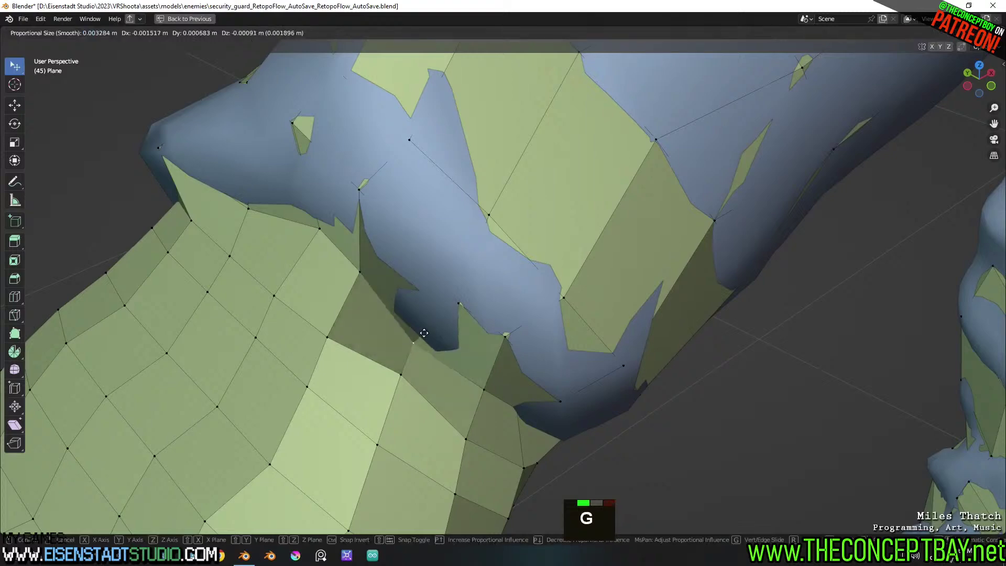
pyautogui.click(432, 326)
pyautogui.moveTo(432, 327); pyautogui.dragTo(484, 342, button='middle')
pyautogui.press('g')
pyautogui.click(483, 354)
# Move the following vertices along the cuff edge, shifting the last by about -0.0016, -0.0051, -0.0029 m in X, Y and Z
pyautogui.click(392, 225)
pyautogui.press('g')
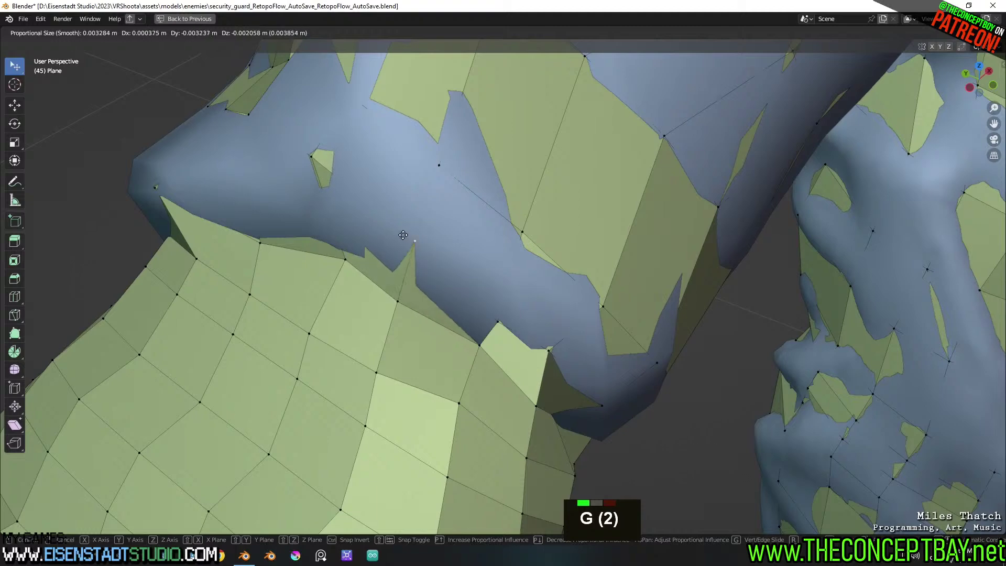
pyautogui.click(405, 236)
pyautogui.moveTo(396, 237); pyautogui.dragTo(434, 236, button='middle')
pyautogui.press('g')
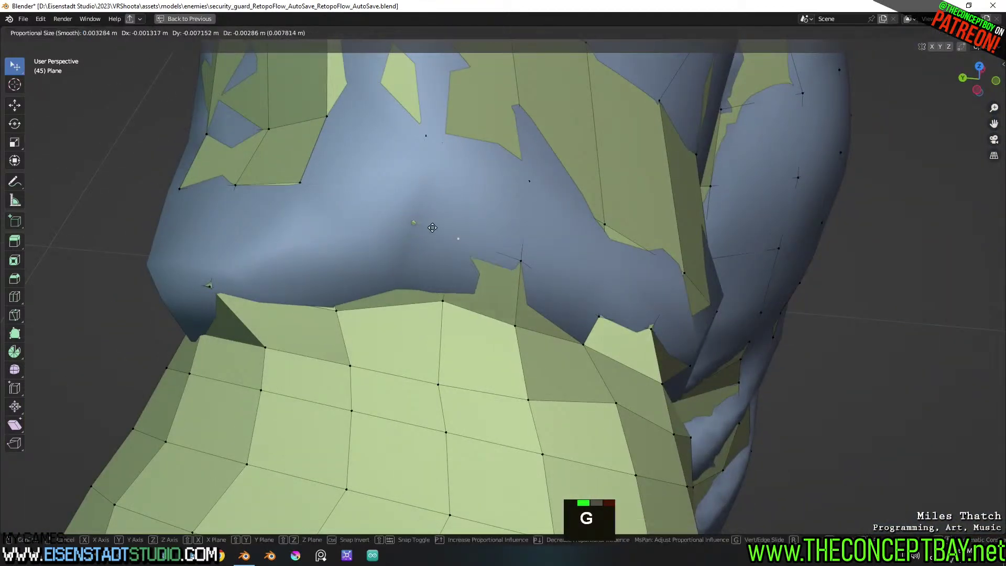
pyautogui.click(426, 227)
# Raise the wrist-edge vertex on the back of the wrist toward the sleeve to even out the cuff line
pyautogui.press('z')
pyautogui.click(341, 247)
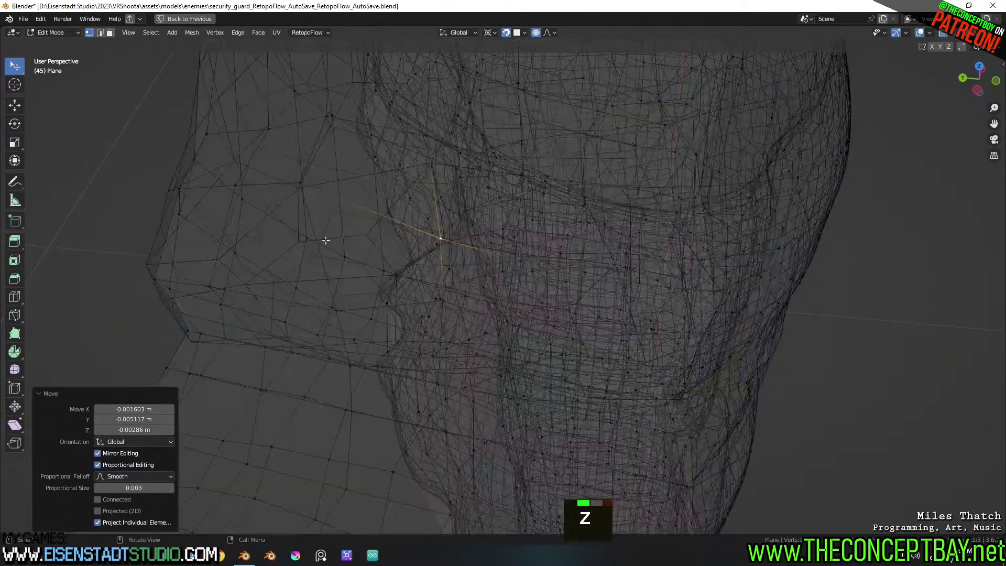
pyautogui.press('z')
pyautogui.press('g')
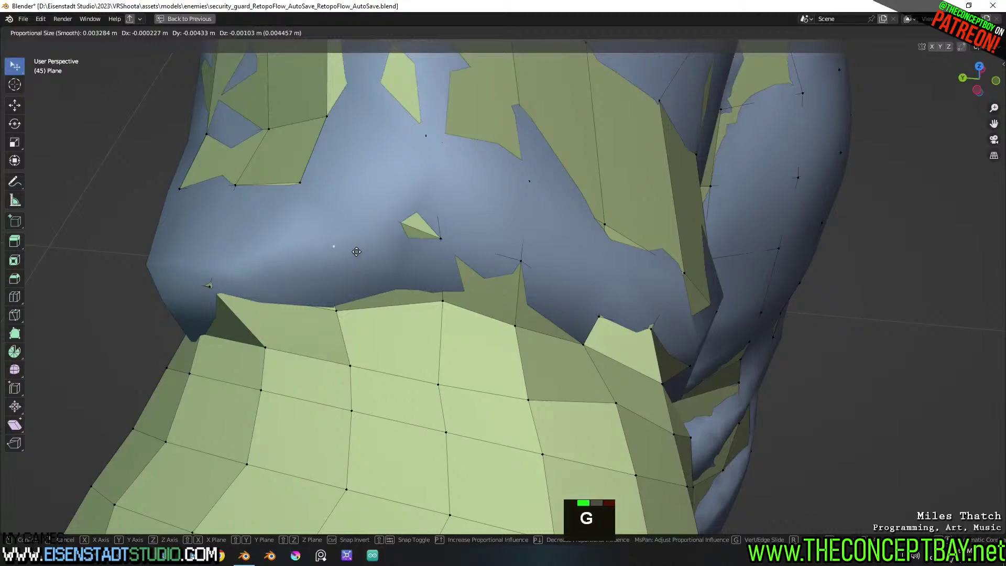
pyautogui.press('Escape')
pyautogui.moveTo(357, 252)
pyautogui.mouseDown(button='middle')
pyautogui.moveTo(544, 294)
pyautogui.moveTo(504, 306)
pyautogui.mouseUp(button='middle')
pyautogui.scroll(-2, 501, 276)
pyautogui.press('z')
pyautogui.moveTo(370, 332)
pyautogui.mouseDown(button='middle')
pyautogui.moveTo(425, 316)
pyautogui.moveTo(382, 332)
pyautogui.moveTo(474, 286)
pyautogui.mouseUp(button='middle')
pyautogui.press('z')
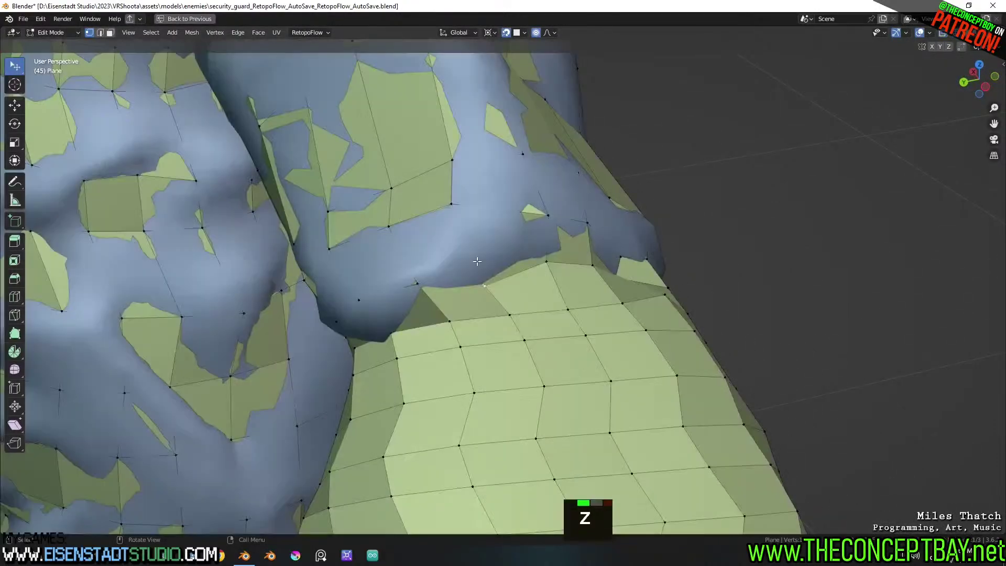
pyautogui.press('g')
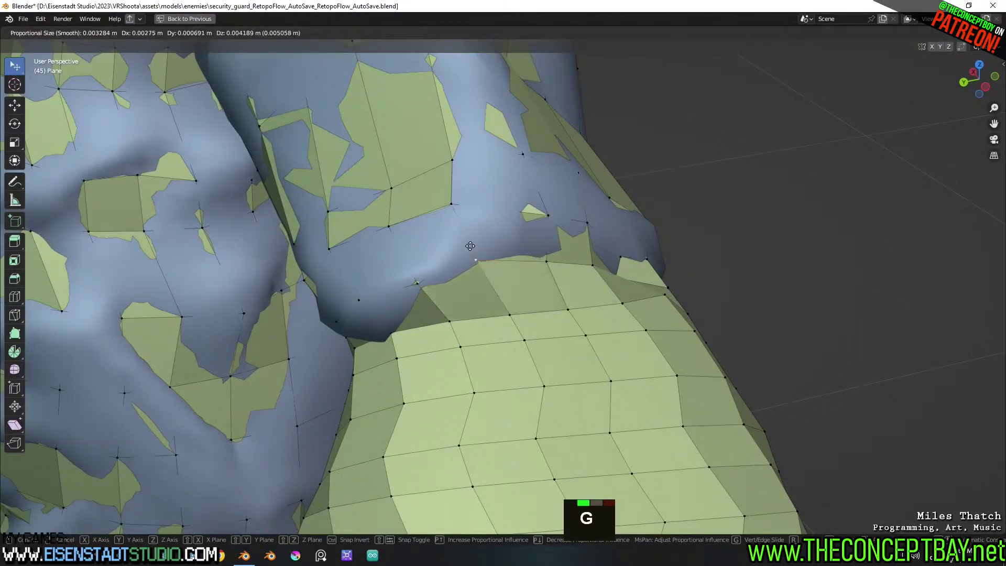
# Adjust three more vertices at the thumb-side end of the cuff so the sleeve opening follows the wrist
pyautogui.moveTo(524, 249); pyautogui.dragTo(419, 271, button='middle')
pyautogui.press('g')
pyautogui.click(423, 262)
pyautogui.click(392, 316)
pyautogui.press('g')
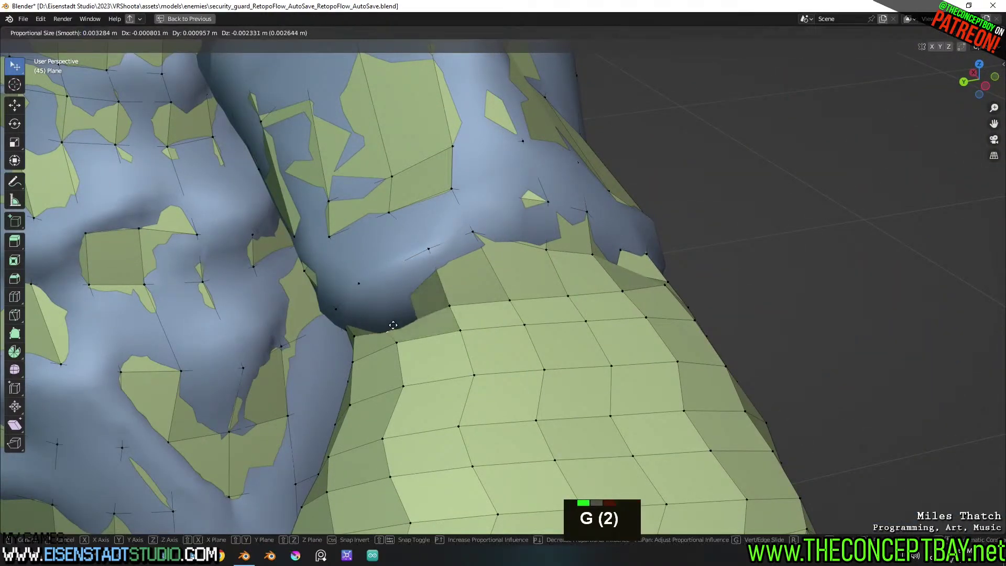
pyautogui.click(391, 316)
pyautogui.click(359, 284)
pyautogui.press('g')
pyautogui.click(361, 278)
# Examine the adjusted cuff and wrist from several sides and compare the finished hand with the opposite arm
pyautogui.scroll(-2, 361, 278)
pyautogui.moveTo(723, 209); pyautogui.dragTo(591, 191, button='middle')
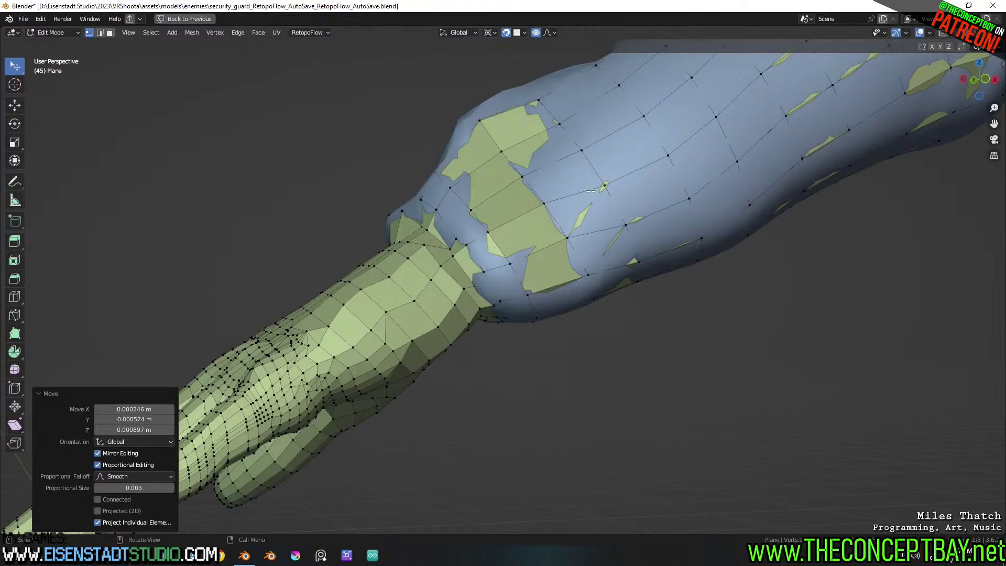
pyautogui.scroll(-5, 743, 271)
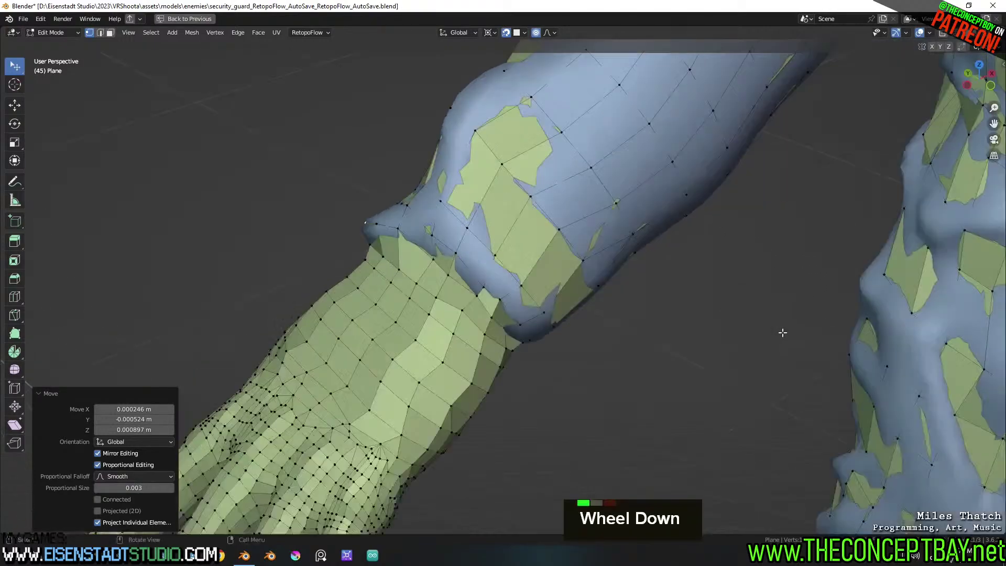
pyautogui.moveTo(743, 270); pyautogui.dragTo(674, 299, button='middle')
pyautogui.scroll(-3, 635, 297)
pyautogui.scroll(-1, 726, 285)
pyautogui.scroll(8, 674, 298)
pyautogui.press('2')
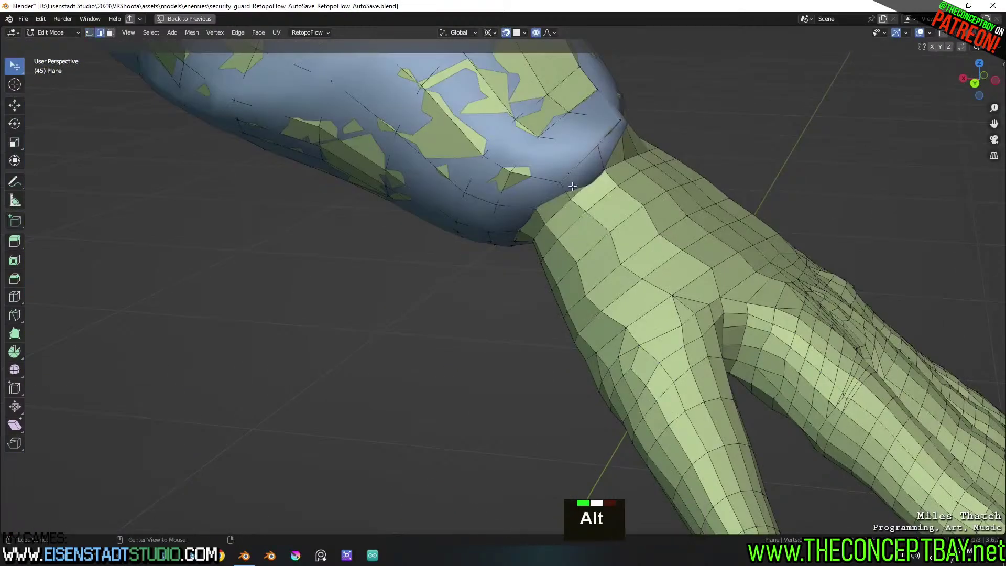
pyautogui.keyDown('alt'); pyautogui.click(591, 175); pyautogui.keyUp('alt')
pyautogui.scroll(-14, 638, 182)
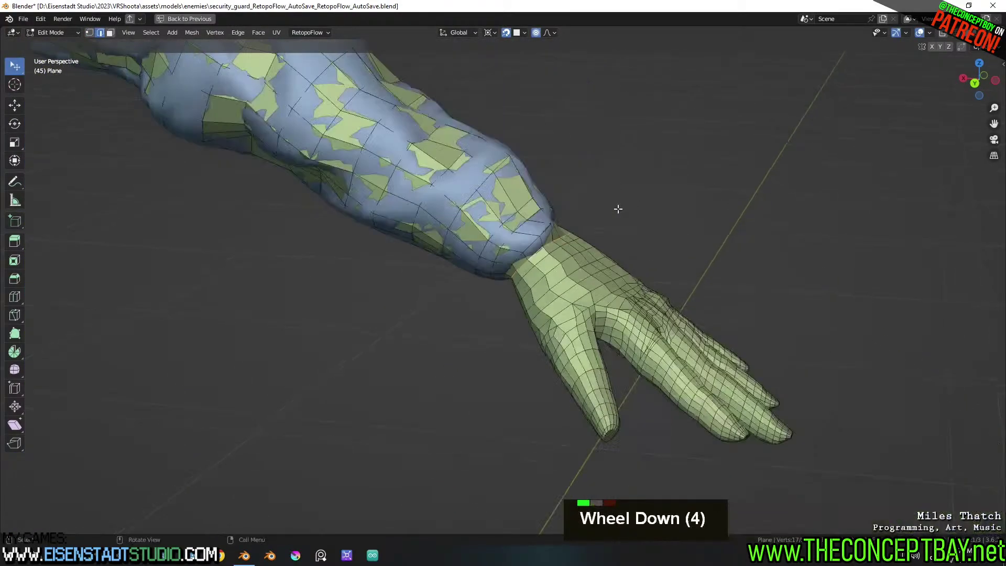
pyautogui.keyDown('shift'); pyautogui.moveTo(536, 243); pyautogui.dragTo(564, 238, button='middle'); pyautogui.keyUp('shift')
pyautogui.keyDown('shift'); pyautogui.scroll(3, 421, 254); pyautogui.keyUp('shift')
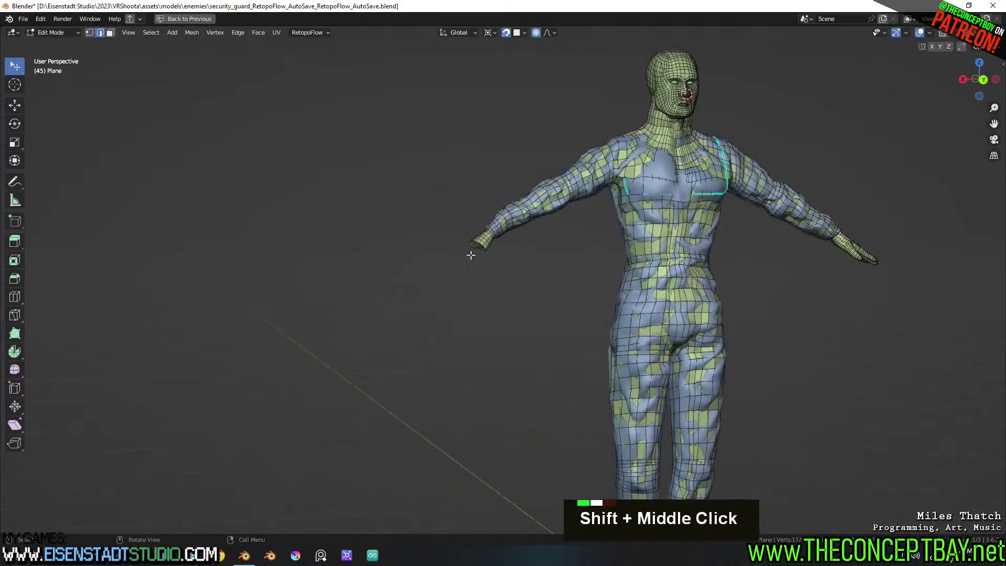
# Mark the edge loop around the opposite arm's wrist as sharp
pyautogui.scroll(4, 498, 245)
pyautogui.moveTo(496, 245); pyautogui.dragTo(475, 257, button='middle')
pyautogui.keyDown('shift'); pyautogui.moveTo(474, 257); pyautogui.dragTo(503, 304, button='middle'); pyautogui.keyUp('shift')
pyautogui.scroll(5, 540, 214)
pyautogui.moveTo(539, 215); pyautogui.dragTo(526, 278, button='middle')
pyautogui.keyDown('shift'); pyautogui.moveTo(527, 277); pyautogui.dragTo(513, 250, button='middle'); pyautogui.keyUp('shift')
pyautogui.scroll(2, 514, 339)
pyautogui.keyDown('alt'); pyautogui.click(513, 250); pyautogui.keyUp('alt')
pyautogui.press('x')
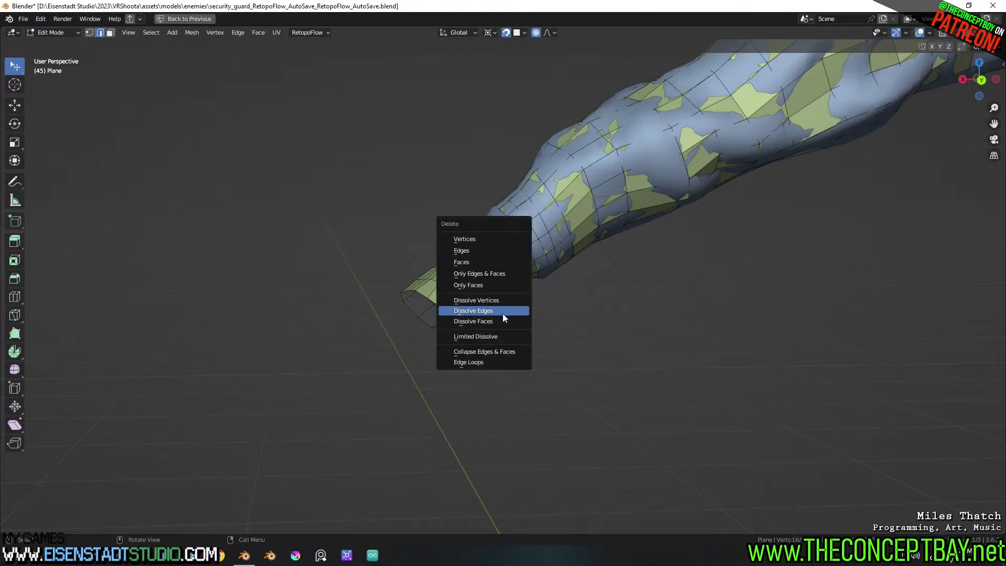
pyautogui.press('Escape')
pyautogui.rightClick(502, 313)
pyautogui.press('Escape')
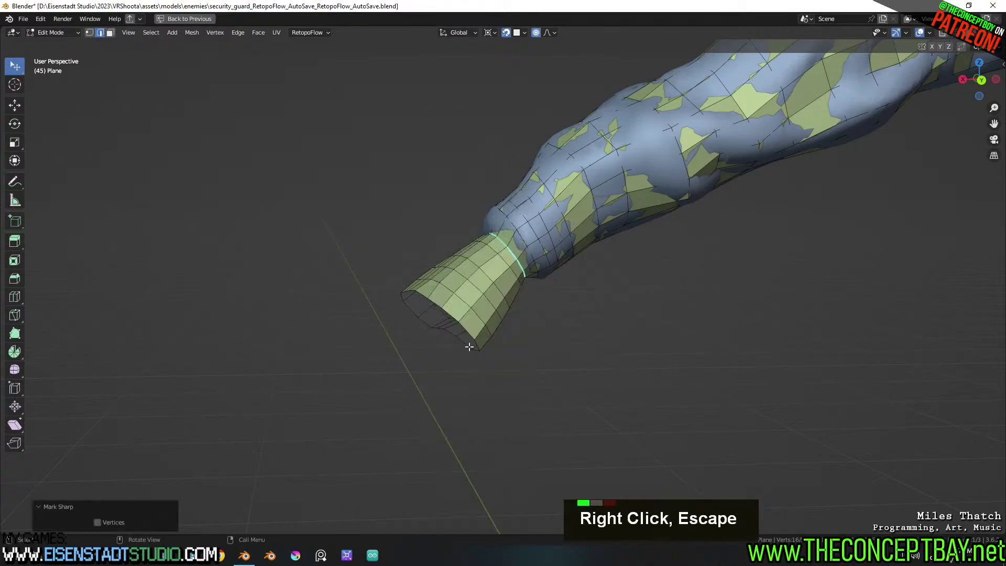
# Select the old wrist stub as linked geometry delimited by Sharp and delete its faces
pyautogui.press('a')
pyautogui.press('a')
pyautogui.press('l')
pyautogui.click(136, 502)
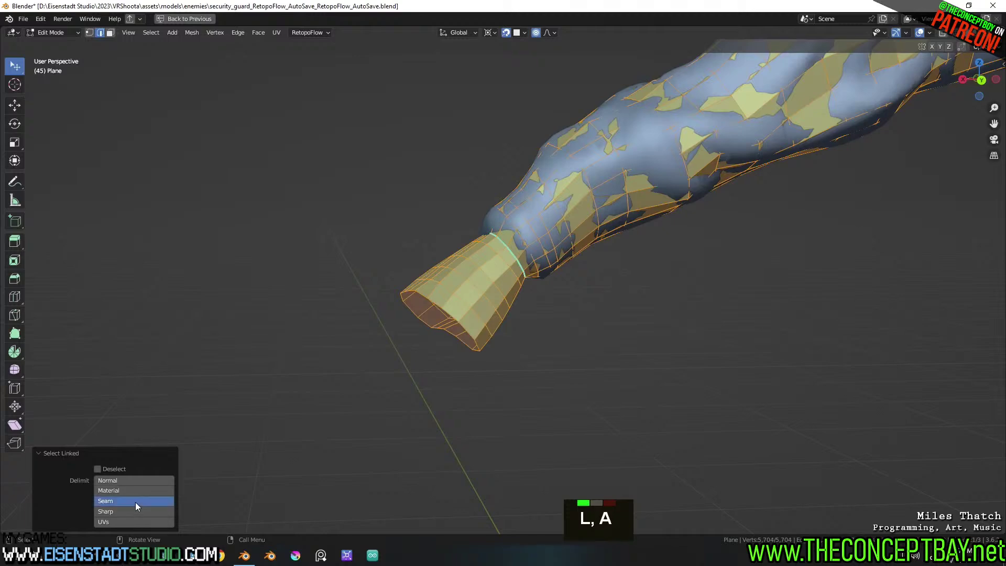
pyautogui.click(137, 512)
pyautogui.press('x')
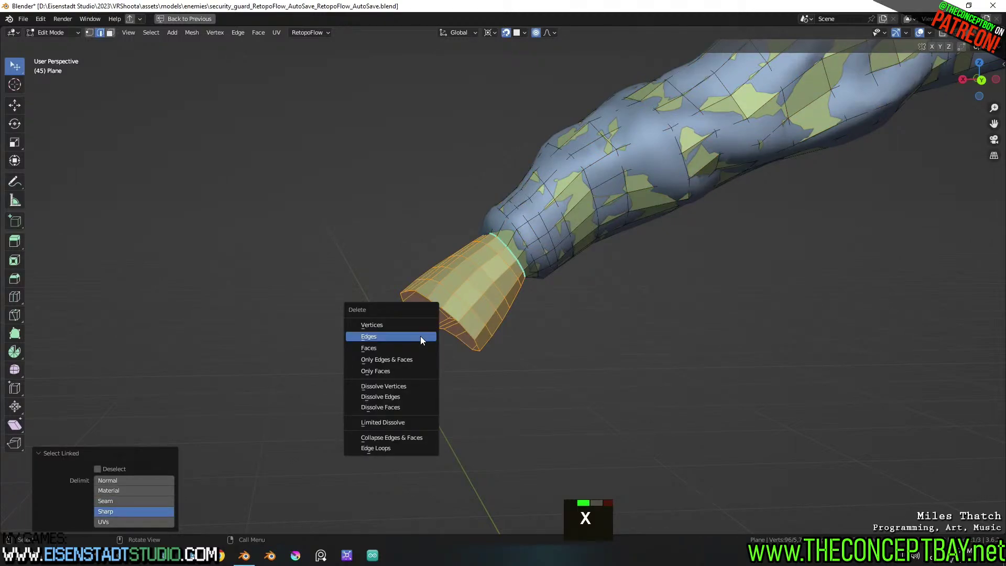
pyautogui.click(420, 349)
# Mark the edge loop around the finished hand's wrist as sharp
pyautogui.scroll(-6, 559, 306)
pyautogui.keyDown('shift'); pyautogui.moveTo(560, 305); pyautogui.dragTo(587, 294, button='middle'); pyautogui.keyUp('shift')
pyautogui.scroll(5, 564, 294)
pyautogui.scroll(4, 586, 264)
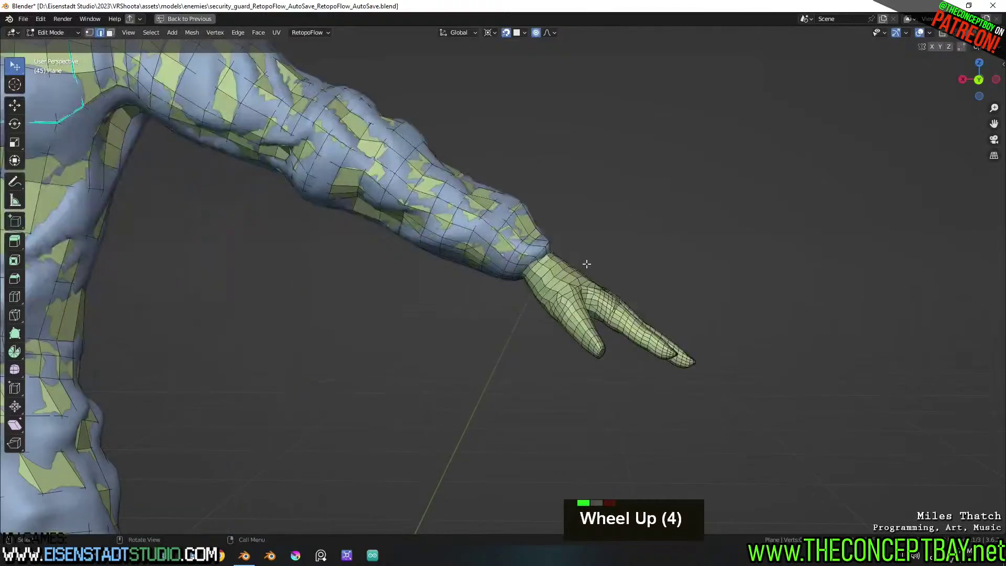
pyautogui.scroll(3, 586, 264)
pyautogui.press('2')
pyautogui.keyDown('alt'); pyautogui.click(687, 181); pyautogui.keyUp('alt')
pyautogui.press('x')
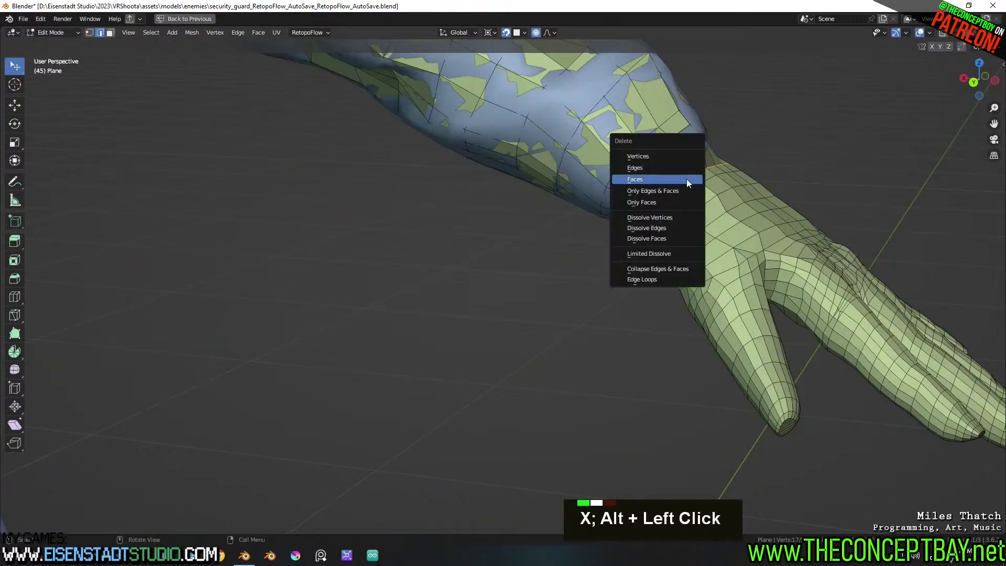
pyautogui.press('Escape')
pyautogui.rightClick(670, 260)
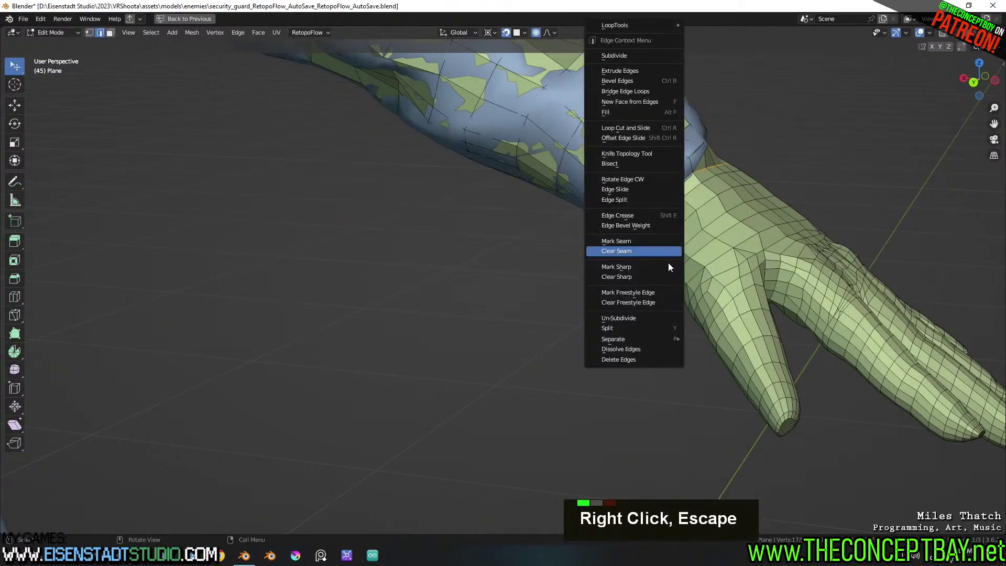
pyautogui.click(659, 269)
# Select only the finished hand up to its sharp wrist loop and snap the 3D cursor to the world origin
pyautogui.press('a')
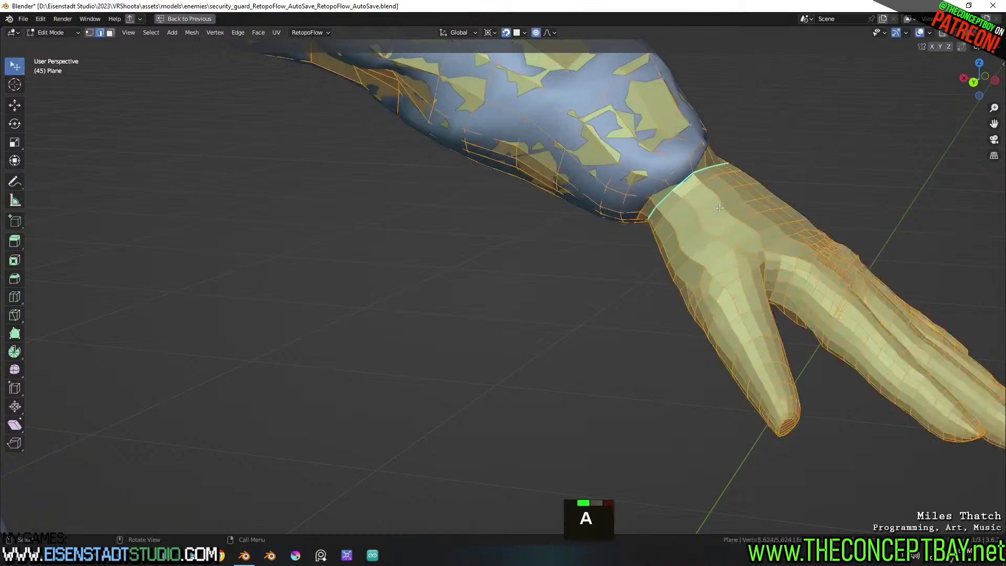
pyautogui.press('l')
pyautogui.scroll(-6, 720, 210)
pyautogui.keyDown('alt'); pyautogui.moveTo(721, 211); pyautogui.dragTo(690, 211, button='middle'); pyautogui.keyUp('alt')
pyautogui.scroll(-3, 545, 210)
pyautogui.hotkey('shift', 's')
pyautogui.click(529, 302)
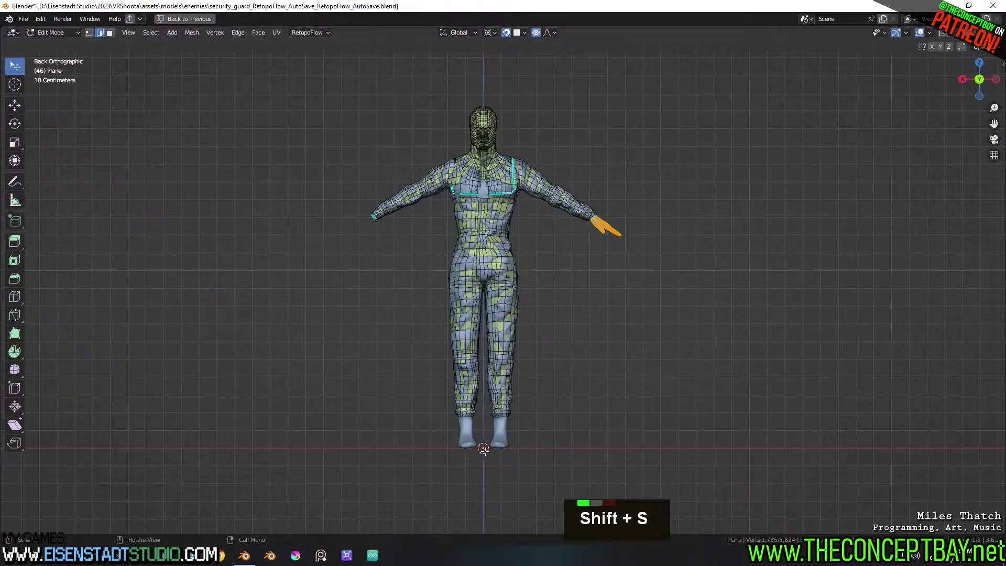
# Duplicate the selected hand in place and mirror the copy along the X axis
pyautogui.hotkey('shift', 'd')
pyautogui.press('Escape')
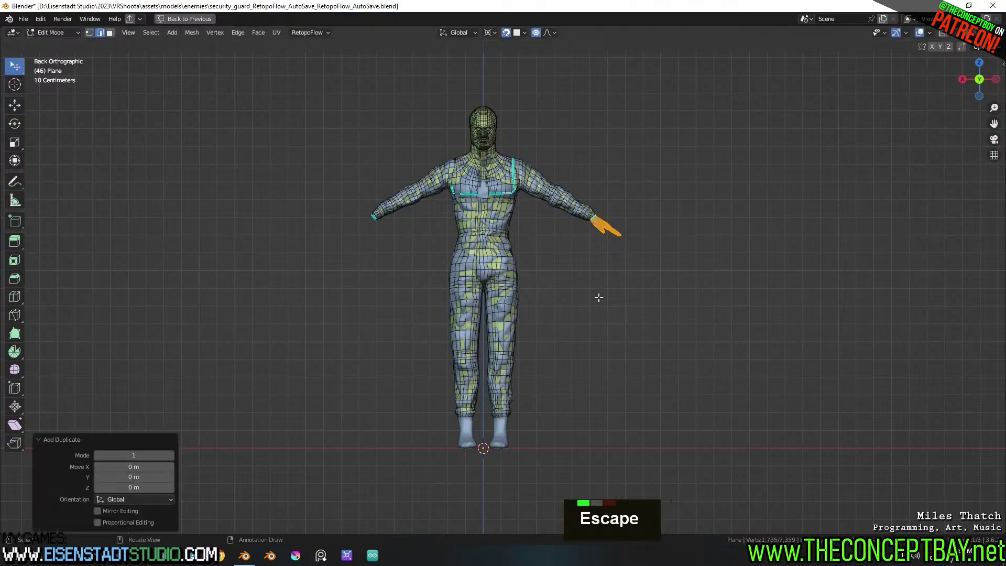
pyautogui.hotkey('ctrl', 'm')
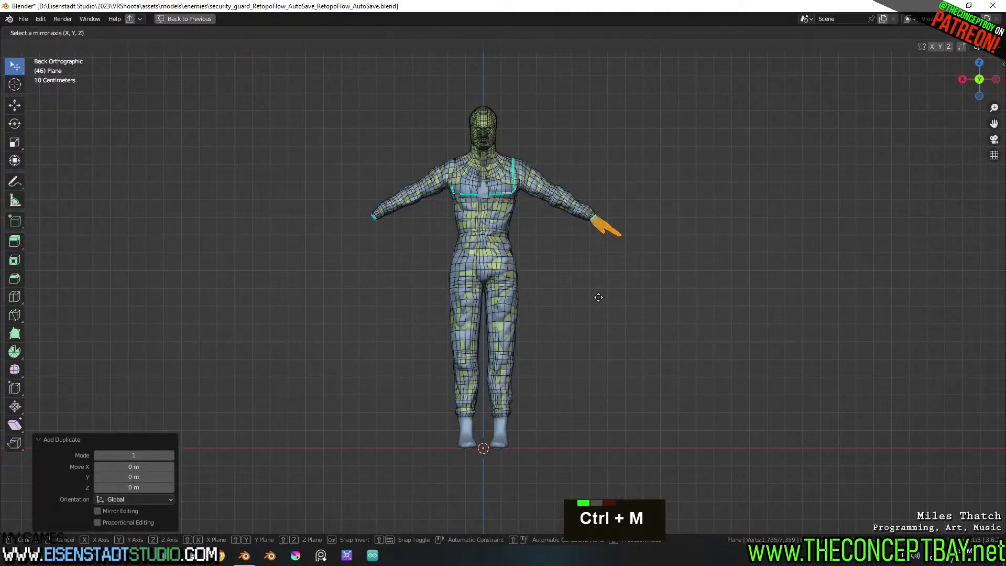
pyautogui.press('x')
# Recalculate the normals of the entire mesh and switch to edge selection at the mirrored hand's wrist gap
pyautogui.keyDown('shift'); pyautogui.moveTo(597, 296); pyautogui.dragTo(479, 296, button='middle'); pyautogui.keyUp('shift')
pyautogui.scroll(6, 497, 308)
pyautogui.scroll(2, 496, 309)
pyautogui.scroll(4, 561, 321)
pyautogui.scroll(2, 555, 314)
pyautogui.press('a')
pyautogui.press('F3')
pyautogui.write('recalc')
pyautogui.press('Return')
pyautogui.press('2')
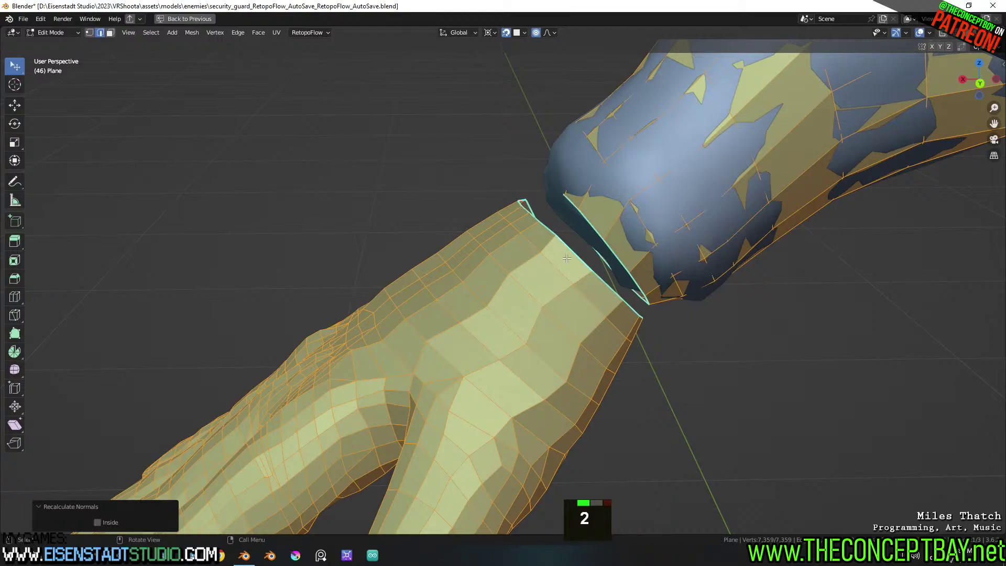
# Fill the first face across the wrist gap between the mirrored hand and the sleeve opening
pyautogui.keyDown('shift'); pyautogui.click(574, 252); pyautogui.keyUp('shift')
pyautogui.press('f')
pyautogui.moveTo(573, 252); pyautogui.dragTo(636, 270, button='middle')
pyautogui.press('KP_Decimal')
pyautogui.scroll(-10, 472, 257)
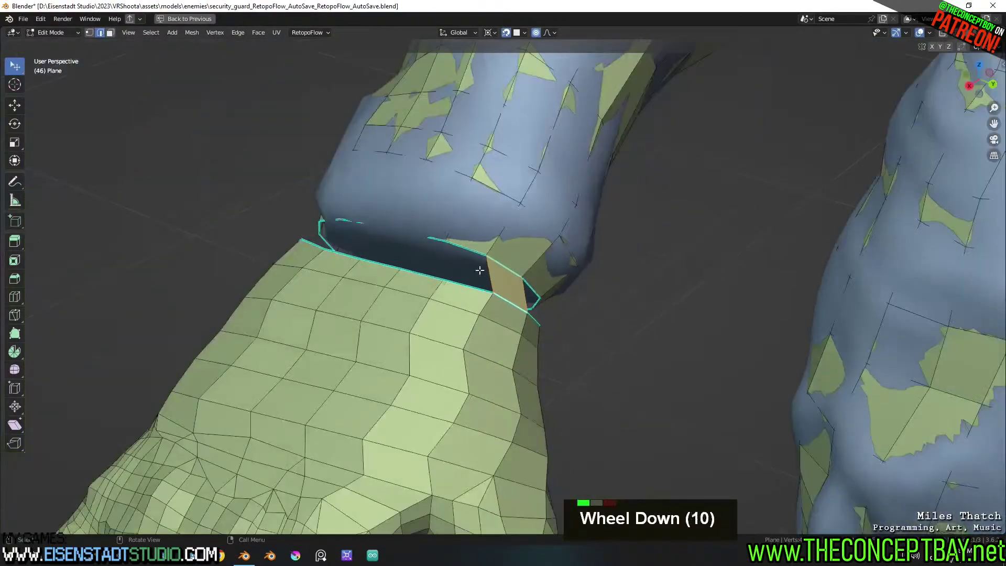
pyautogui.moveTo(472, 265); pyautogui.dragTo(475, 260, button='middle')
pyautogui.press('e')
pyautogui.keyDown('shift'); pyautogui.click(466, 258); pyautogui.keyUp('shift')
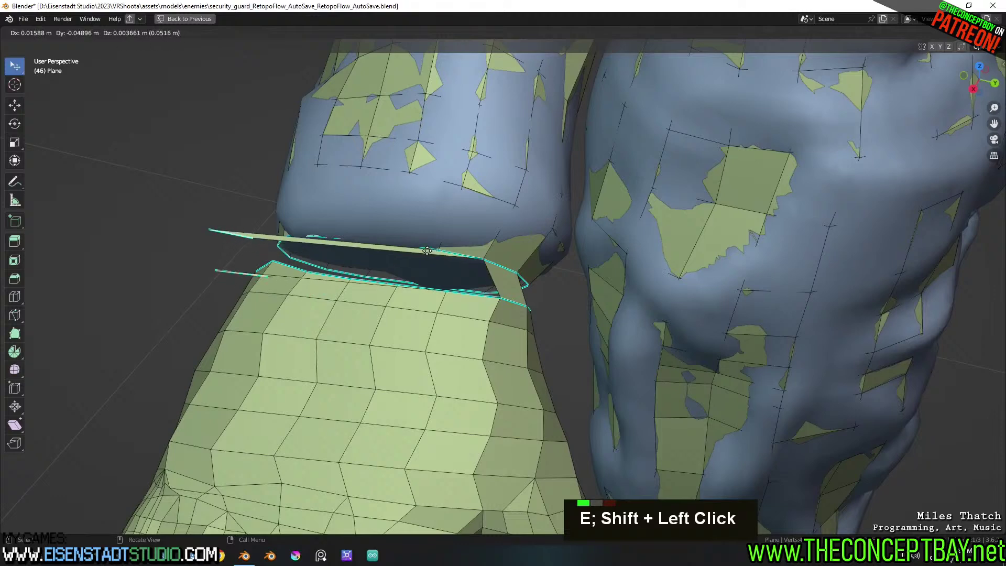
pyautogui.press('Escape')
pyautogui.hotkey('ctrl', 'z')
# Fill the next three faces beside the first bridging face, joining opposite edges of the hand and the sleeve
pyautogui.keyDown('shift'); pyautogui.click(474, 294); pyautogui.keyUp('shift')
pyautogui.moveTo(475, 293); pyautogui.dragTo(414, 311, button='middle')
pyautogui.press('f')
pyautogui.keyDown('shift'); pyautogui.click(426, 260); pyautogui.keyUp('shift')
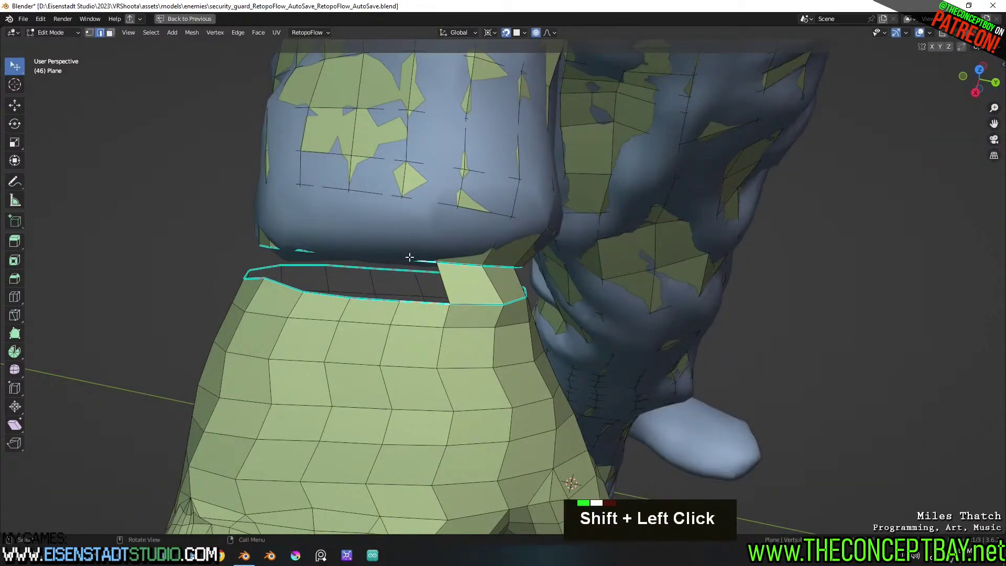
pyautogui.press('f')
pyautogui.keyDown('shift'); pyautogui.click(377, 296); pyautogui.keyUp('shift')
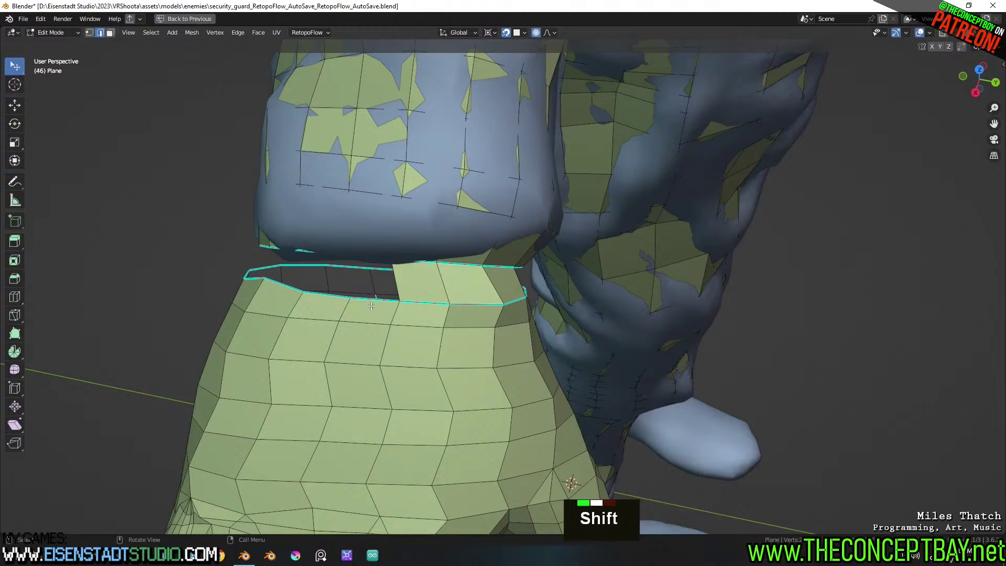
pyautogui.keyDown('shift'); pyautogui.click(373, 259); pyautogui.keyUp('shift')
pyautogui.press('f')
# Continue bridging hand and sleeve edges with faces around the narrow side of the mirrored wrist
pyautogui.keyDown('shift'); pyautogui.click(325, 292); pyautogui.keyUp('shift')
pyautogui.keyDown('shift'); pyautogui.click(323, 252); pyautogui.keyUp('shift')
pyautogui.moveTo(340, 271); pyautogui.dragTo(495, 289, button='middle')
pyautogui.press('f')
pyautogui.keyDown('shift'); pyautogui.click(377, 387); pyautogui.keyUp('shift')
pyautogui.keyDown('shift'); pyautogui.click(409, 304); pyautogui.keyUp('shift')
pyautogui.press('f')
pyautogui.keyDown('shift'); pyautogui.click(502, 234); pyautogui.keyUp('shift')
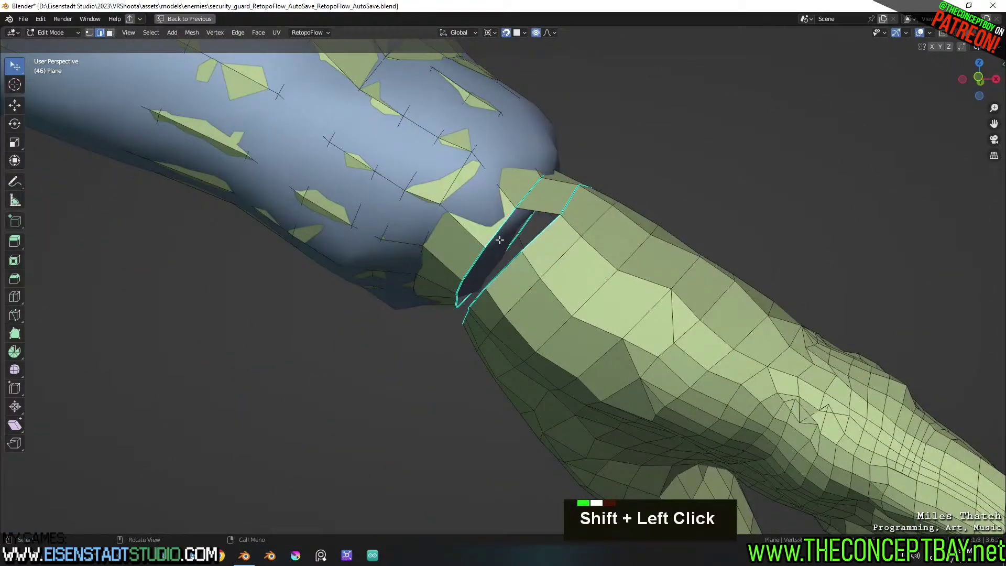
pyautogui.press('f')
pyautogui.keyDown('shift'); pyautogui.click(502, 279); pyautogui.keyUp('shift')
pyautogui.press('f')
# Fill the row of faces along the opposite broad side of the wrist gap, edge pair by edge pair
pyautogui.moveTo(501, 279); pyautogui.dragTo(566, 249, button='middle')
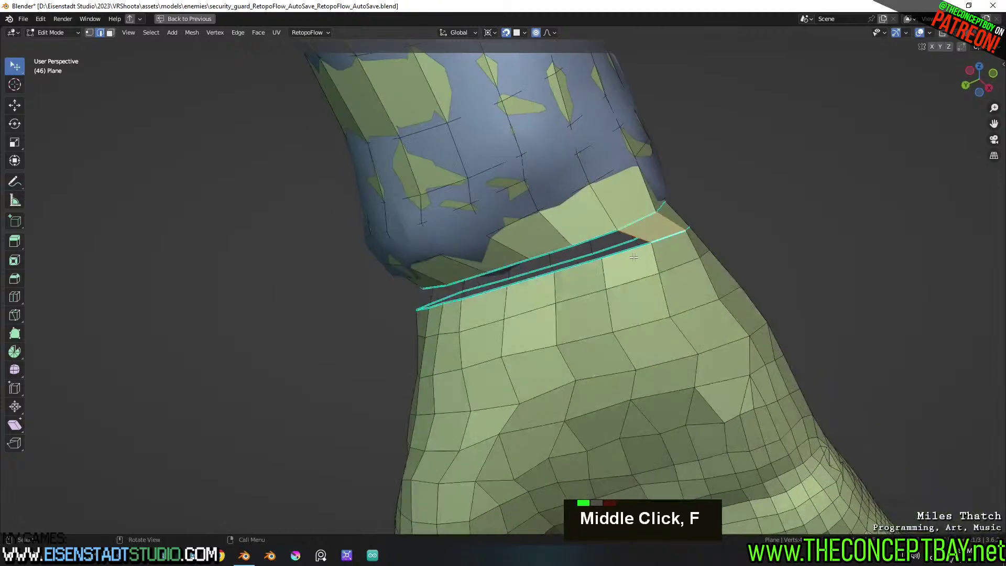
pyautogui.keyDown('shift'); pyautogui.click(576, 243); pyautogui.keyUp('shift')
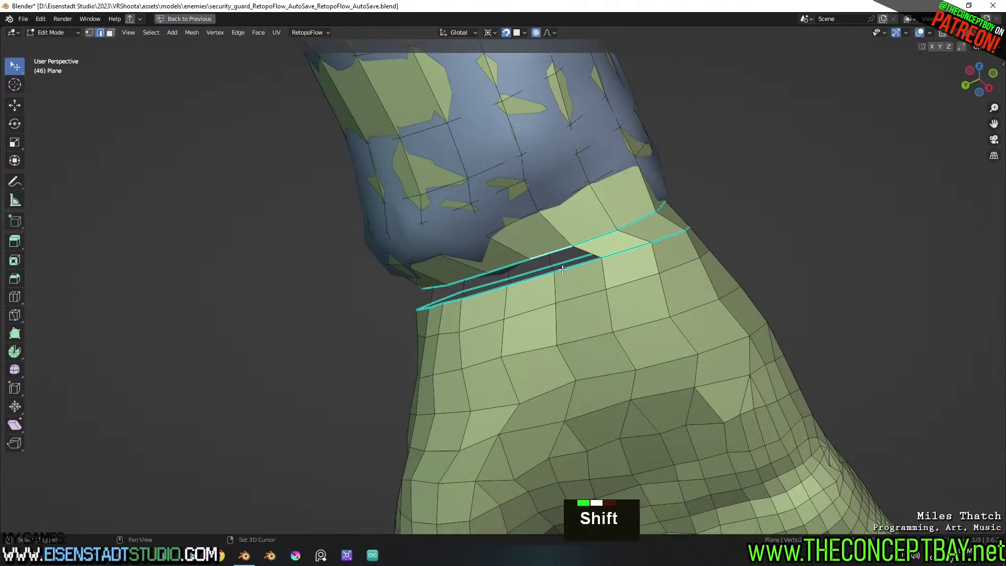
pyautogui.press('f')
pyautogui.keyDown('shift'); pyautogui.click(510, 266); pyautogui.keyUp('shift')
pyautogui.press('f')
pyautogui.hotkey('ctrl', 'z')
pyautogui.keyDown('shift'); pyautogui.click(489, 296); pyautogui.keyUp('shift')
pyautogui.press('f')
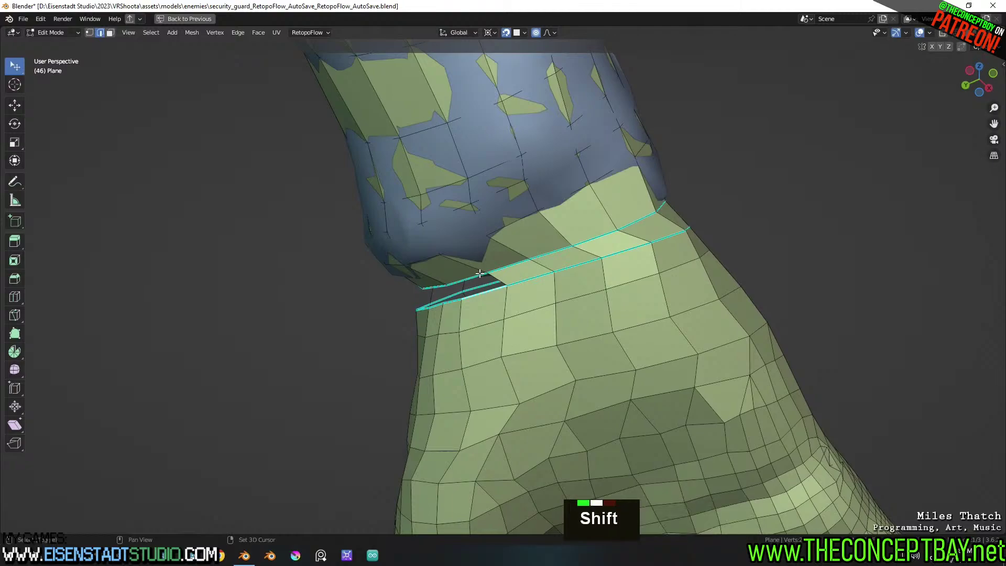
pyautogui.keyDown('shift'); pyautogui.click(447, 307); pyautogui.keyUp('shift')
pyautogui.press('f')
# Fill two more faces between the hand and the sleeve towards the remaining opening in the wrist
pyautogui.moveTo(450, 306); pyautogui.dragTo(531, 352, button='middle')
pyautogui.keyDown('shift'); pyautogui.click(502, 262); pyautogui.keyUp('shift')
pyautogui.press('f')
pyautogui.keyDown('shift'); pyautogui.click(474, 239); pyautogui.keyUp('shift')
pyautogui.press('f')
# Close the last openings in the wrist seam with faces and save the file
pyautogui.scroll(3, 527, 291)
pyautogui.press('1')
pyautogui.press('2')
pyautogui.press('2')
pyautogui.keyDown('shift'); pyautogui.click(500, 358); pyautogui.keyUp('shift')
pyautogui.press('f')
pyautogui.keyDown('shift'); pyautogui.click(506, 317); pyautogui.keyUp('shift')
pyautogui.press('f')
pyautogui.hotkey('ctrl', 's')
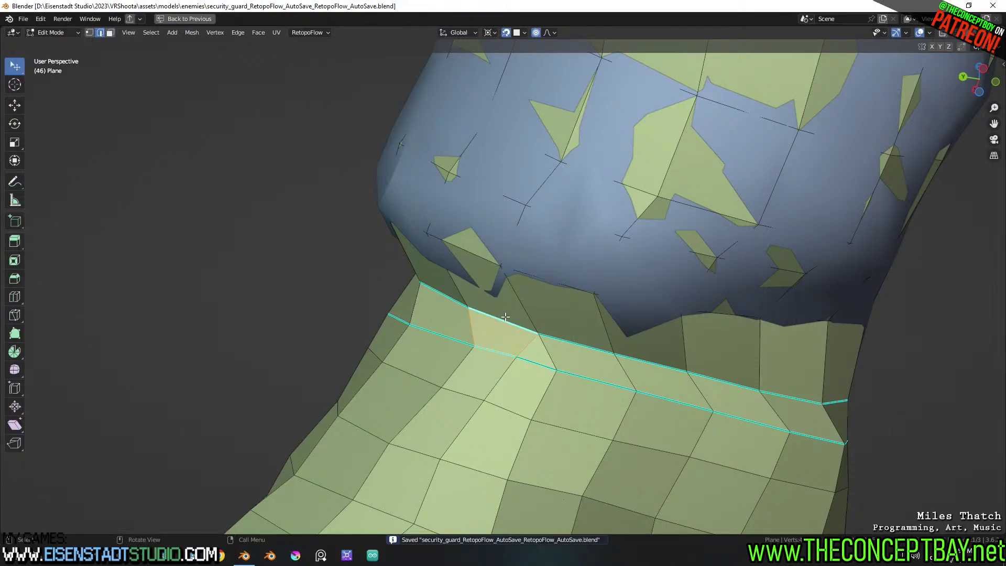
# Select the entire mesh and open the delete and dissolve options
pyautogui.scroll(-13, 505, 316)
pyautogui.moveTo(505, 316); pyautogui.dragTo(532, 288, button='middle')
pyautogui.scroll(5, 538, 295)
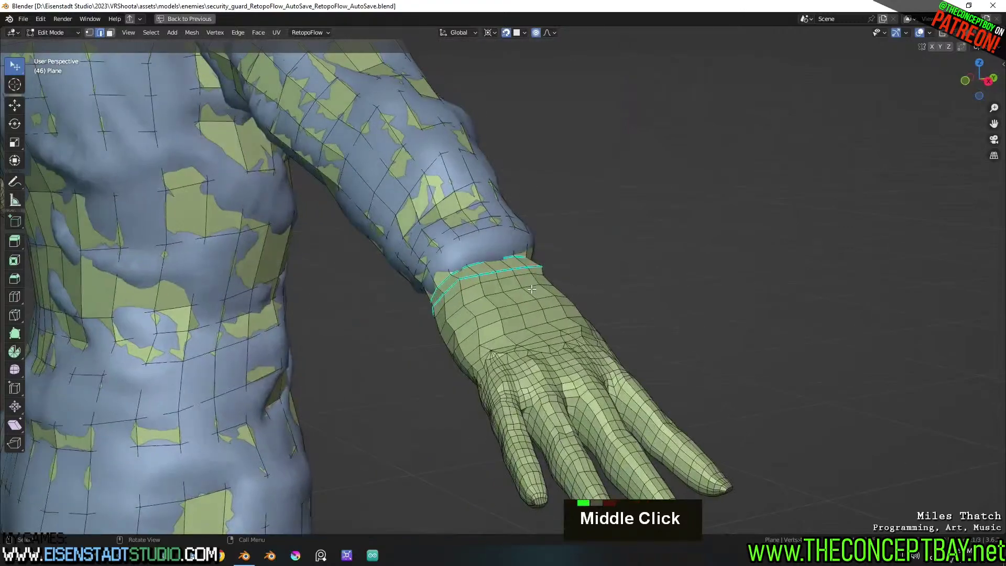
pyautogui.press('a')
pyautogui.press('x')
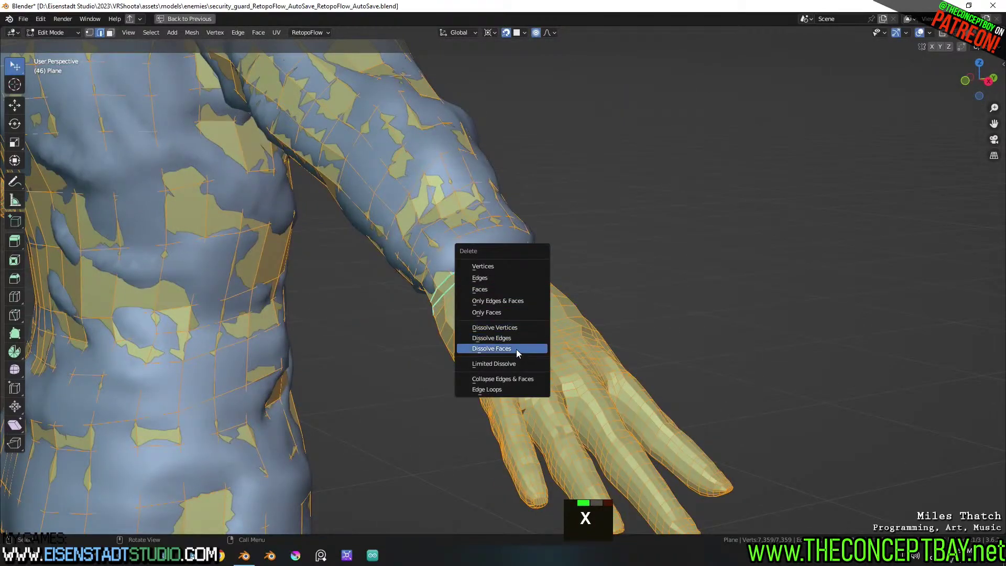
# Mark the selected edge loop around the wrist as sharp
pyautogui.press('Escape')
pyautogui.rightClick(510, 363)
pyautogui.click(510, 363)
pyautogui.scroll(-6, 631, 289)
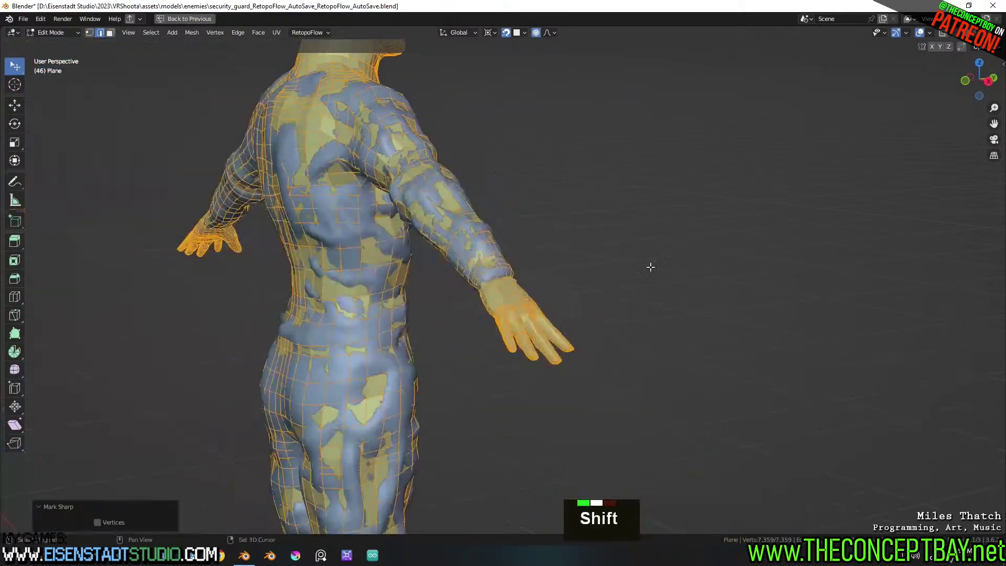
# Save the file and return the retopologized body to Object Mode
pyautogui.keyDown('shift'); pyautogui.scroll(-3, 631, 289); pyautogui.keyUp('shift')
pyautogui.moveTo(667, 321); pyautogui.dragTo(540, 294, button='middle')
pyautogui.scroll(3, 539, 294)
pyautogui.keyDown('shift'); pyautogui.moveTo(600, 307); pyautogui.dragTo(492, 333, button='middle'); pyautogui.keyUp('shift')
pyautogui.hotkey('ctrl', 's')
pyautogui.scroll(-4, 500, 289)
pyautogui.keyDown('shift'); pyautogui.scroll(-1, 499, 290); pyautogui.keyUp('shift')
pyautogui.press('Tab')
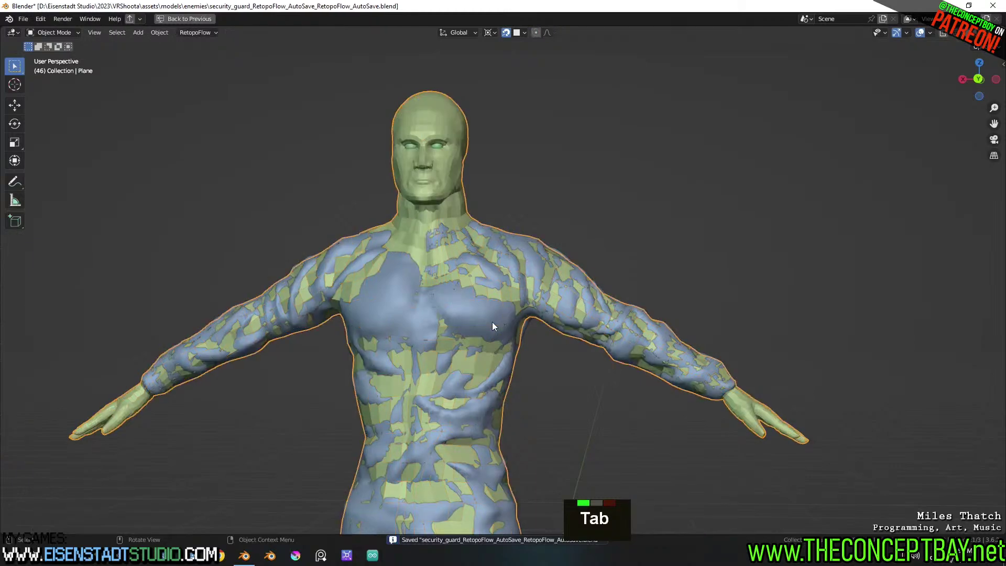
# Rename the retopologized body object to low_poly_body
pyautogui.scroll(-2, 559, 404)
pyautogui.keyDown('shift'); pyautogui.moveTo(552, 235); pyautogui.dragTo(576, 190, button='middle'); pyautogui.keyUp('shift')
pyautogui.keyDown('shift'); pyautogui.scroll(1, 583, 144); pyautogui.keyUp('shift')
pyautogui.keyDown('shift'); pyautogui.scroll(-5, 601, 448); pyautogui.keyUp('shift')
pyautogui.keyDown('shift'); pyautogui.moveTo(600, 448); pyautogui.dragTo(545, 304, button='middle'); pyautogui.keyUp('shift')
pyautogui.moveTo(545, 304)
pyautogui.keyDown('shift'); pyautogui.mouseDown(button='middle')
pyautogui.moveTo(535, 291)
pyautogui.moveTo(536, 313)
pyautogui.mouseUp(button='middle'); pyautogui.keyUp('shift')
pyautogui.scroll(2, 562, 328)
pyautogui.click(720, 369)
pyautogui.press('F2')
pyautogui.write('low_poly_body')
pyautogui.press('Return')
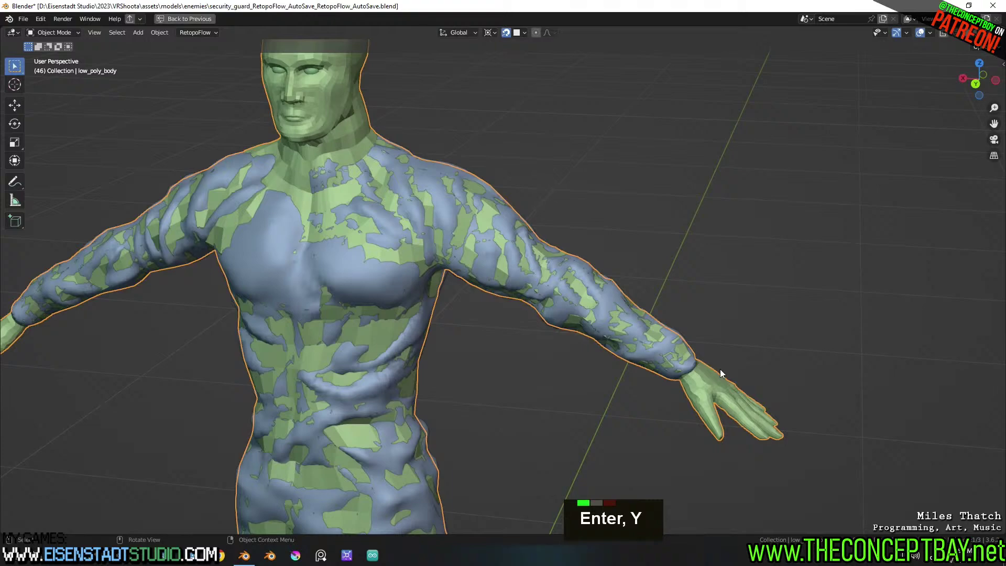
# Apply Shade Smooth to the low_poly_body object
pyautogui.rightClick(720, 369)
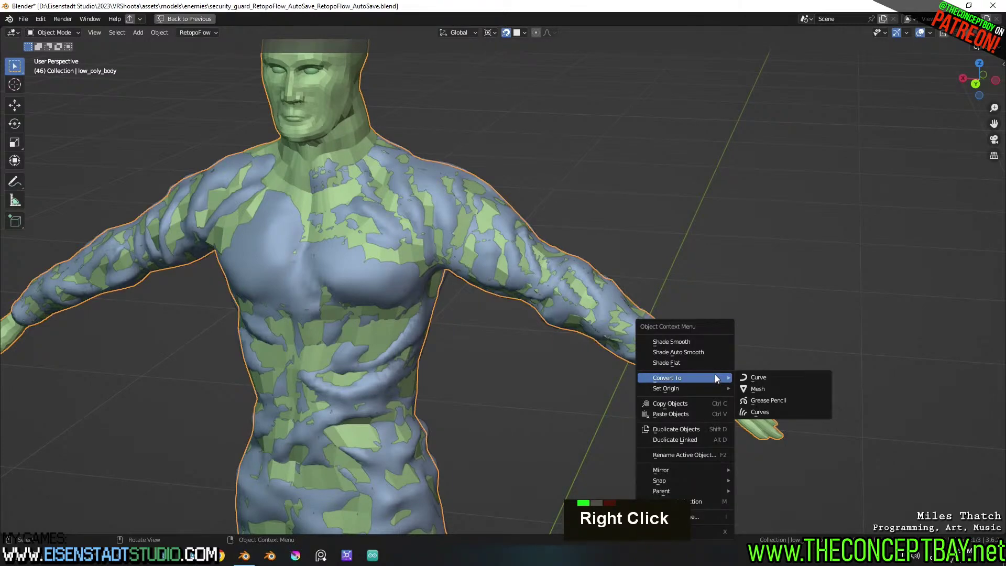
pyautogui.click(700, 344)
pyautogui.moveTo(700, 345); pyautogui.dragTo(431, 283, button='middle')
pyautogui.scroll(3, 687, 320)
pyautogui.scroll(3, 516, 294)
# Edit the body mesh in vertex selection and move the stray vertices of the spiked fold on the little-finger side of the hand
pyautogui.press('Tab')
pyautogui.keyDown('shift'); pyautogui.moveTo(517, 294); pyautogui.dragTo(419, 308, button='middle'); pyautogui.keyUp('shift')
pyautogui.scroll(2, 454, 307)
pyautogui.keyDown('shift'); pyautogui.moveTo(420, 308); pyautogui.dragTo(296, 308, button='middle'); pyautogui.keyUp('shift')
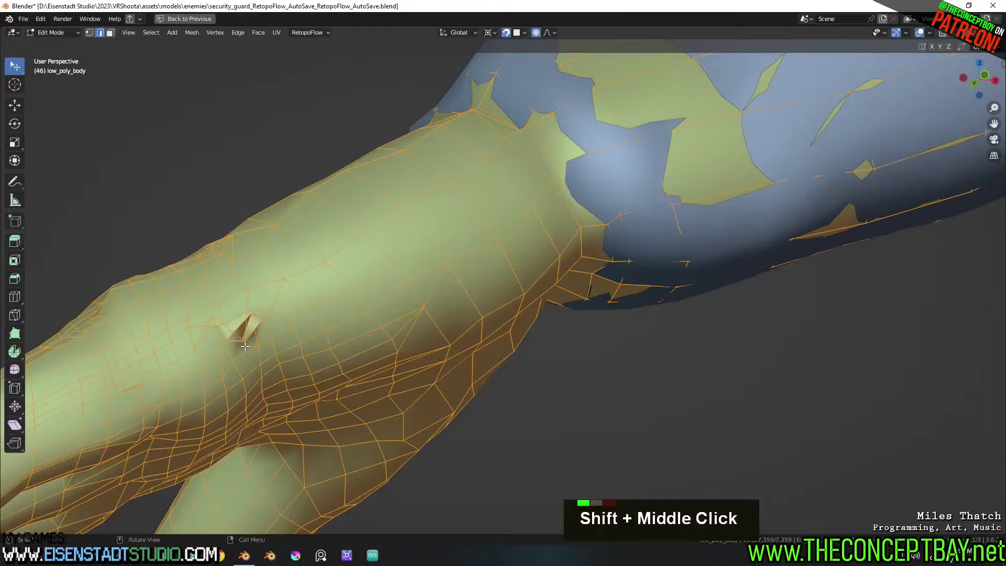
pyautogui.press('1')
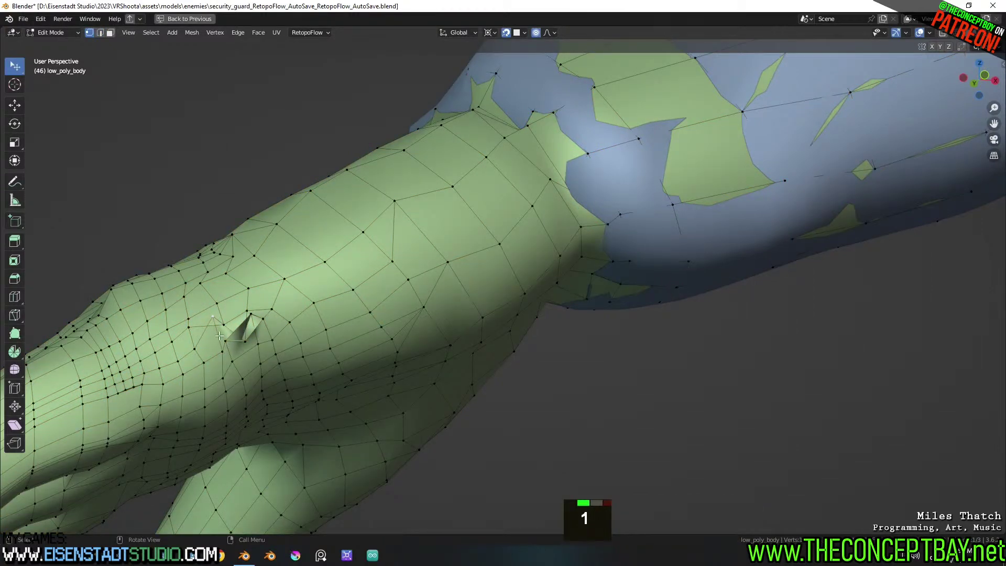
pyautogui.press('g')
pyautogui.click(238, 362)
pyautogui.doubleClick(244, 341)
pyautogui.press('g')
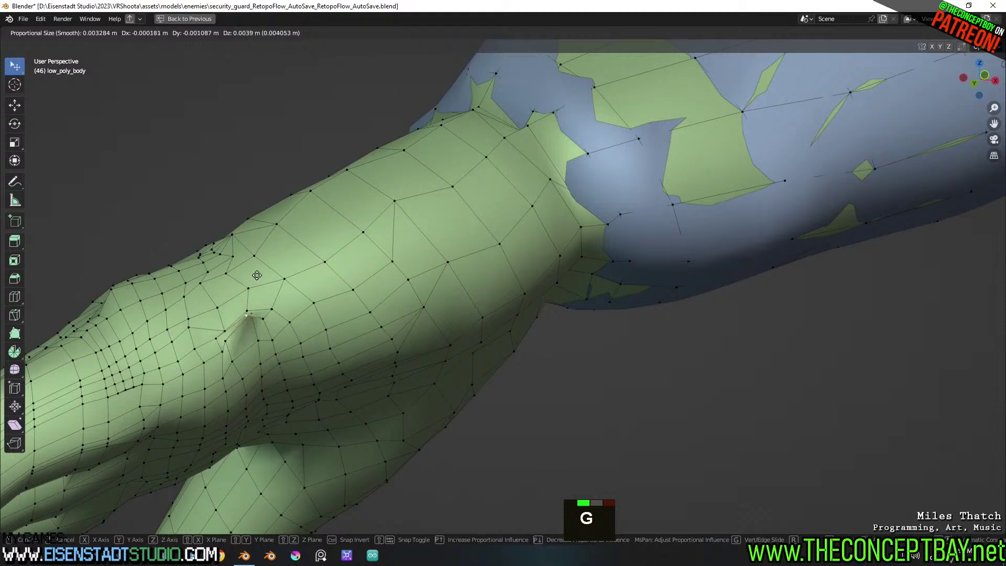
pyautogui.click(255, 285)
# Reposition the vertices around the fold, reducing the proportional editing size to about 0.0003 m
pyautogui.click(249, 319)
pyautogui.press('g')
pyautogui.click(254, 366)
pyautogui.click(249, 317)
pyautogui.press('g')
pyautogui.scroll(12, 249, 306)
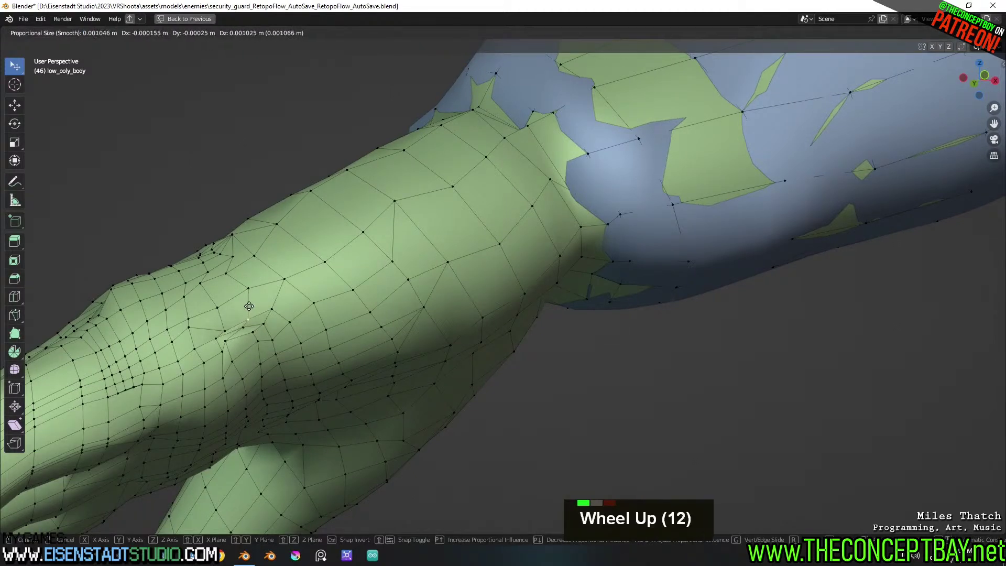
pyautogui.click(234, 293)
pyautogui.press('g')
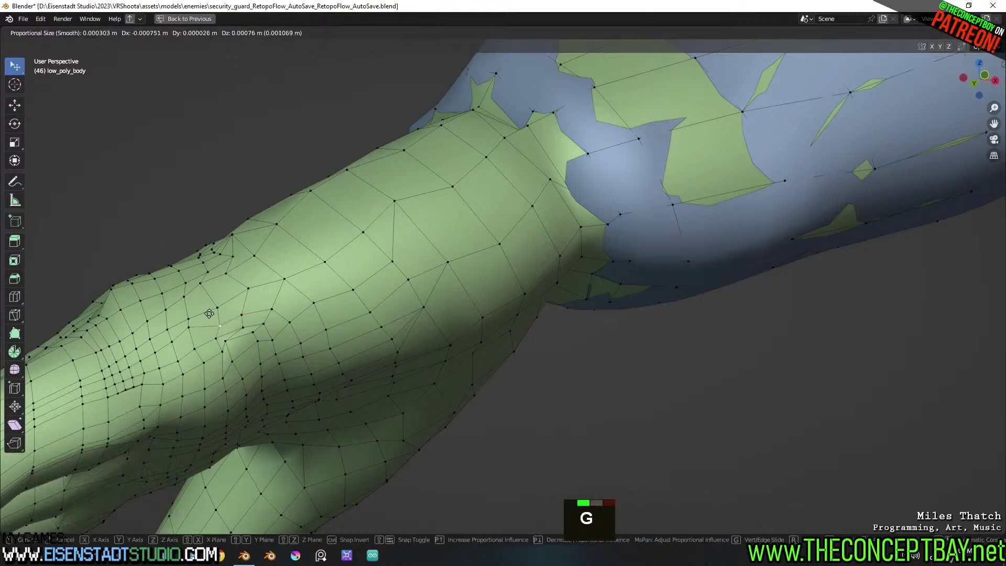
pyautogui.click(200, 302)
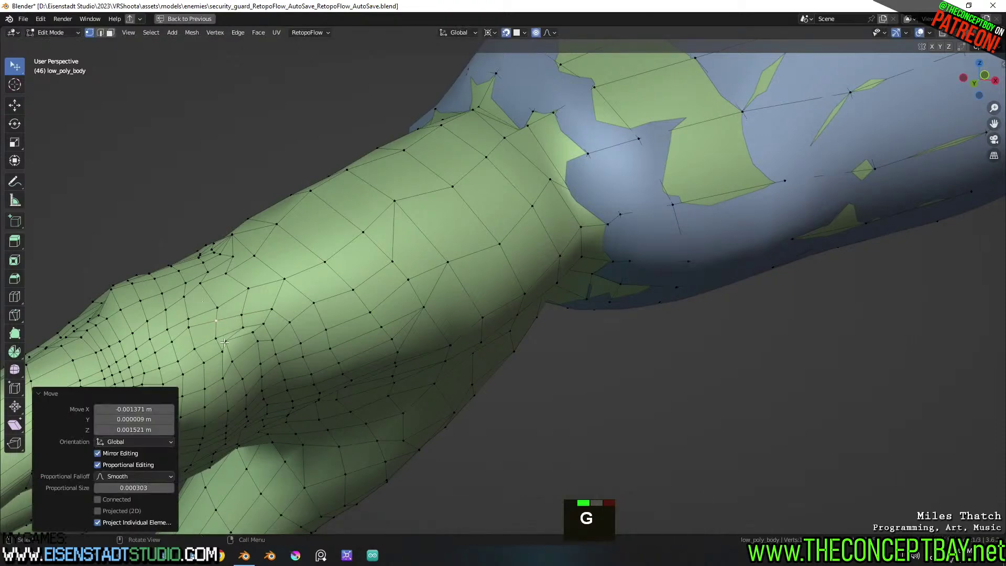
# Even out the remaining pinched vertices just below the fold to smooth the outer edge of the hand
pyautogui.click(265, 344)
pyautogui.press('g')
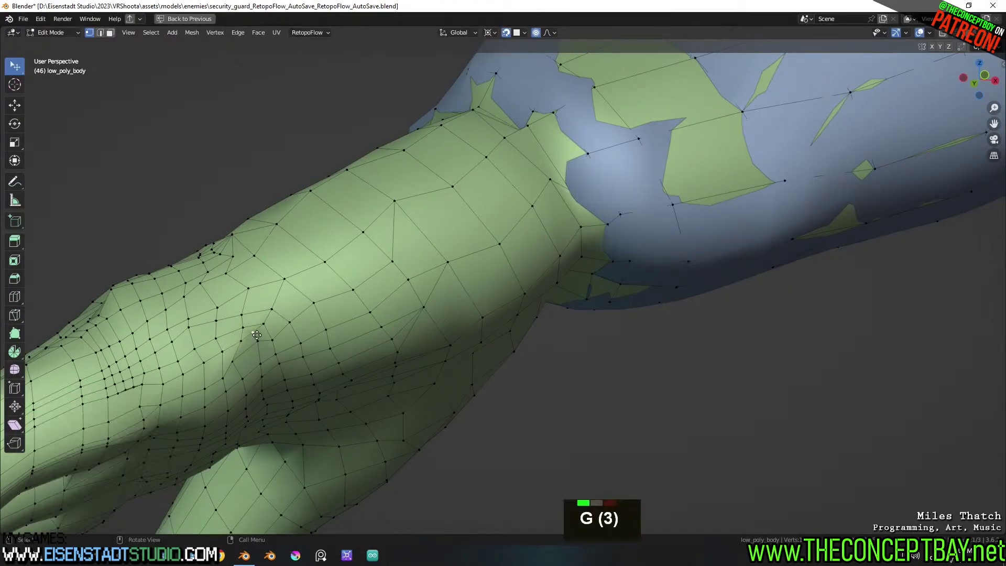
pyautogui.doubleClick(257, 343)
pyautogui.press('g')
pyautogui.click(256, 358)
pyautogui.press('g')
pyautogui.click(259, 357)
# Try a loop cut with a slide across the bases of the fingers, and undo it
pyautogui.moveTo(245, 342); pyautogui.dragTo(303, 337, button='middle')
pyautogui.scroll(-4, 335, 337)
pyautogui.press('KP_Decimal')
pyautogui.scroll(-20, 521, 356)
pyautogui.moveTo(516, 354); pyautogui.dragTo(525, 275, button='middle')
pyautogui.scroll(-2, 690, 351)
pyautogui.scroll(4, 629, 325)
pyautogui.scroll(4, 524, 286)
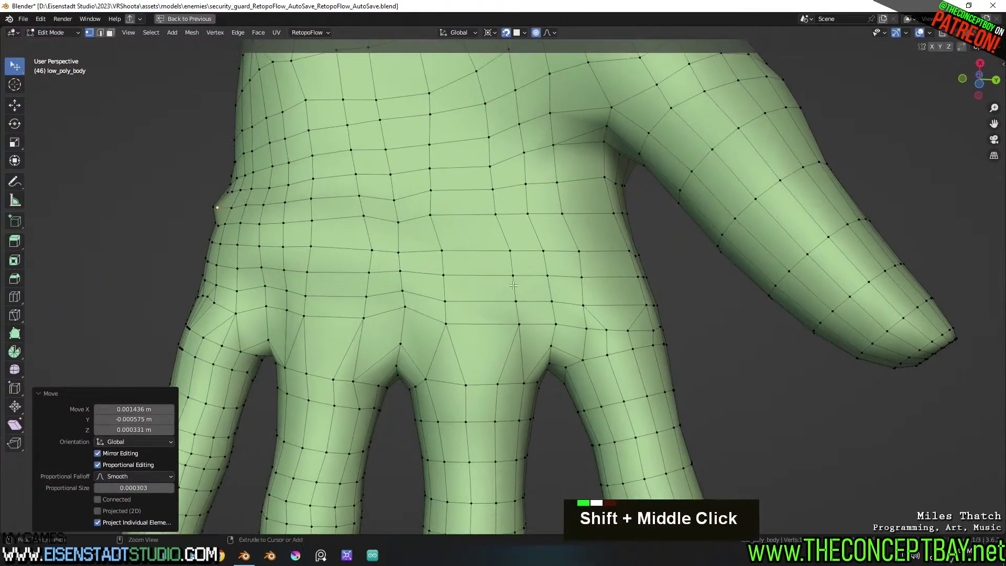
pyautogui.hotkey('ctrl', 'r')
pyautogui.press('Escape')
pyautogui.hotkey('ctrl', 'r')
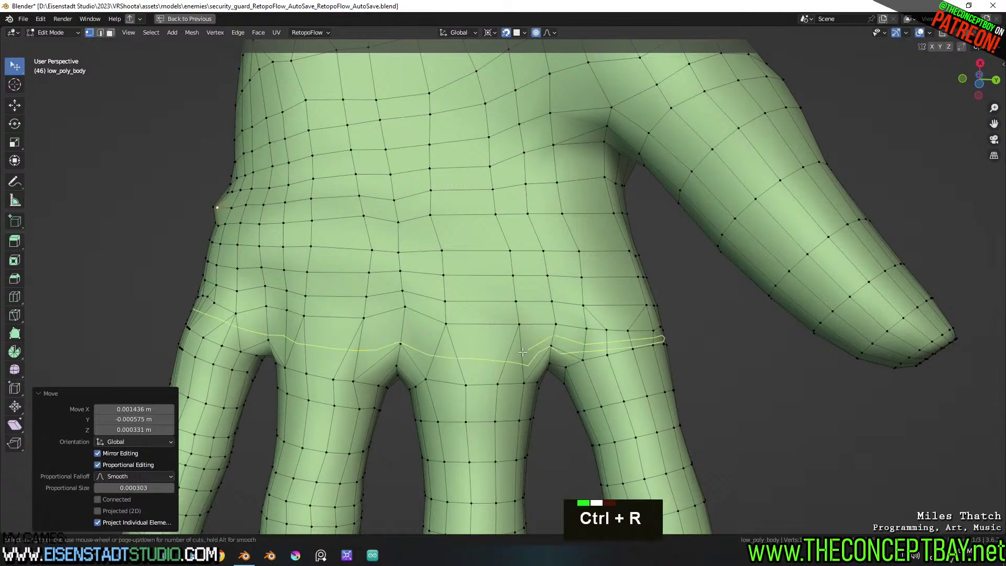
pyautogui.click(522, 347)
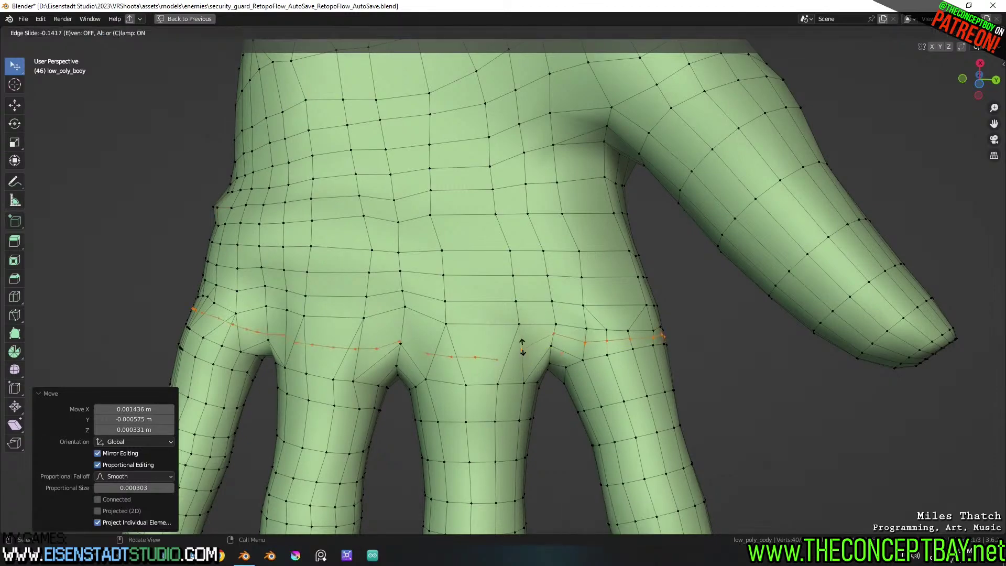
pyautogui.click(525, 341)
pyautogui.moveTo(525, 342); pyautogui.dragTo(488, 337, button='middle')
pyautogui.scroll(4, 475, 320)
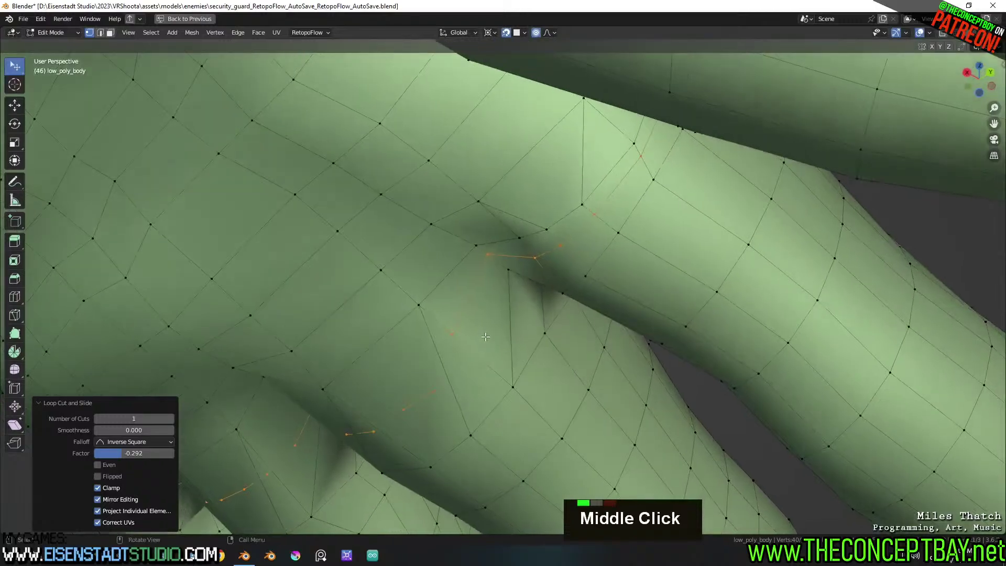
pyautogui.hotkey('ctrl', 'z')
# Add a single loop cut with no slide at the base of the index finger
pyautogui.press('z')
pyautogui.click(415, 274)
pyautogui.moveTo(427, 363)
pyautogui.mouseDown(button='middle')
pyautogui.moveTo(486, 375)
pyautogui.moveTo(494, 352)
pyautogui.moveTo(474, 361)
pyautogui.moveTo(566, 322)
pyautogui.moveTo(471, 371)
pyautogui.moveTo(456, 359)
pyautogui.mouseUp(button='middle')
pyautogui.press('3')
pyautogui.scroll(-2, 507, 349)
pyautogui.press('z')
pyautogui.hotkey('ctrl', 'r')
pyautogui.click(487, 356)
pyautogui.press('Escape')
pyautogui.hotkey('ctrl', 'r')
pyautogui.scroll(-3, 555, 325)
pyautogui.hotkey('ctrl', 'r')
pyautogui.press('Escape')
# Knife-cut a line from the index finger's new edge across the bases of the middle, ring and little fingers
pyautogui.moveTo(497, 333); pyautogui.dragTo(595, 321, button='middle')
pyautogui.press('k')
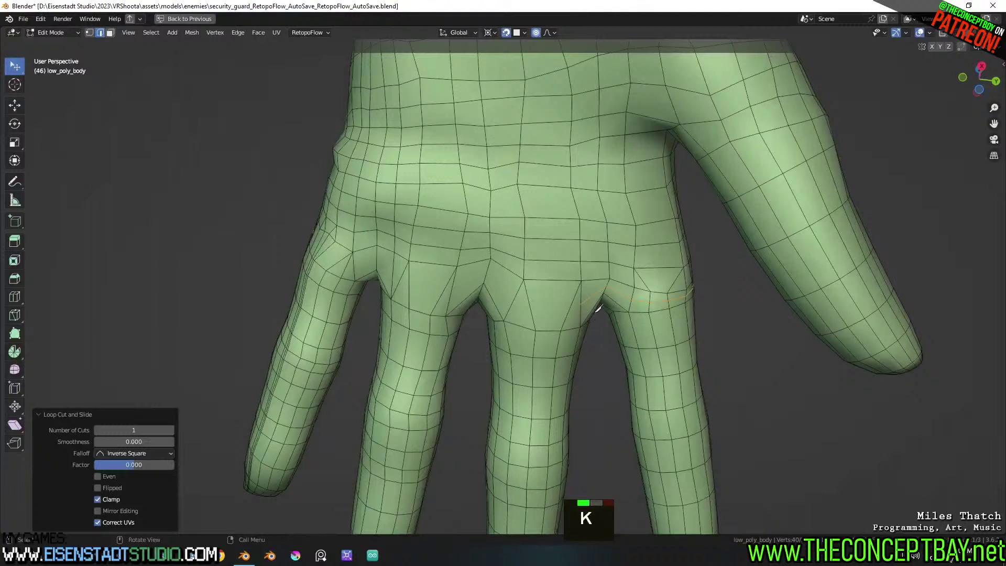
pyautogui.click(529, 304)
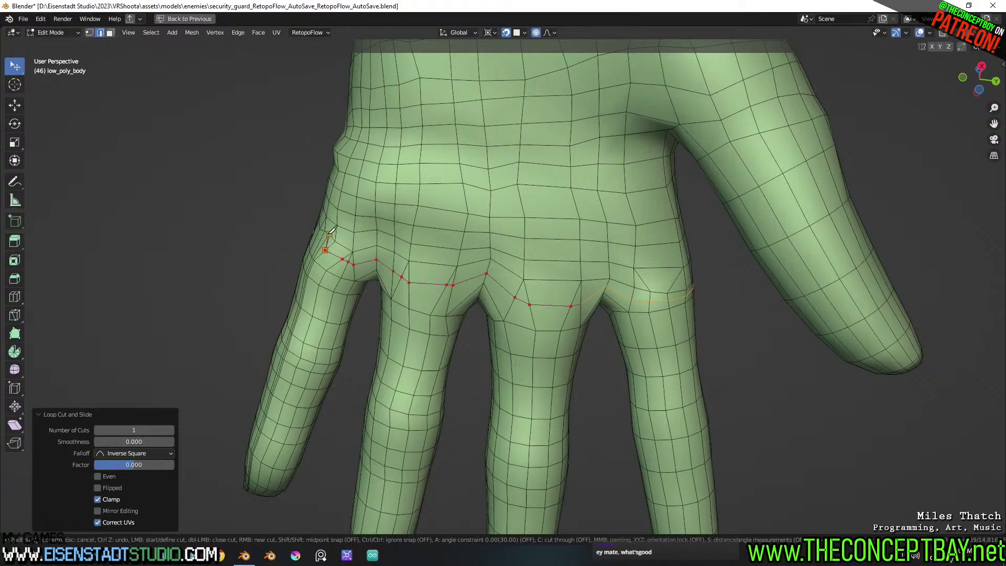
pyautogui.press('Return')
# Try a knife cut from the end of the dense loops to the new edge on the side of the index finger's base
pyautogui.moveTo(331, 231); pyautogui.dragTo(369, 277, button='middle')
pyautogui.moveTo(458, 249); pyautogui.dragTo(506, 278, button='middle')
pyautogui.scroll(2, 498, 279)
pyautogui.moveTo(429, 287); pyautogui.dragTo(446, 289, button='middle')
pyautogui.scroll(3, 451, 270)
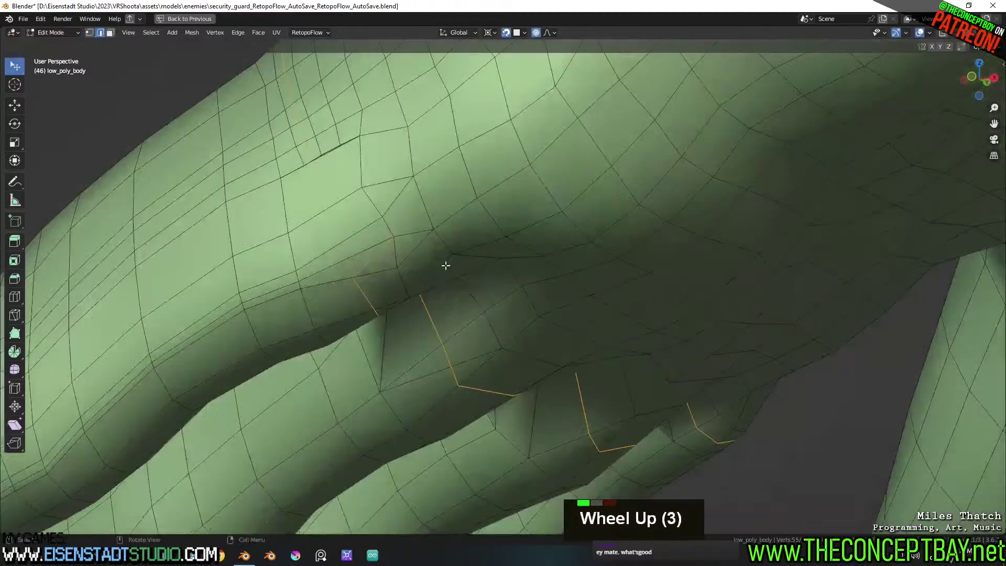
pyautogui.press('1')
pyautogui.press('k')
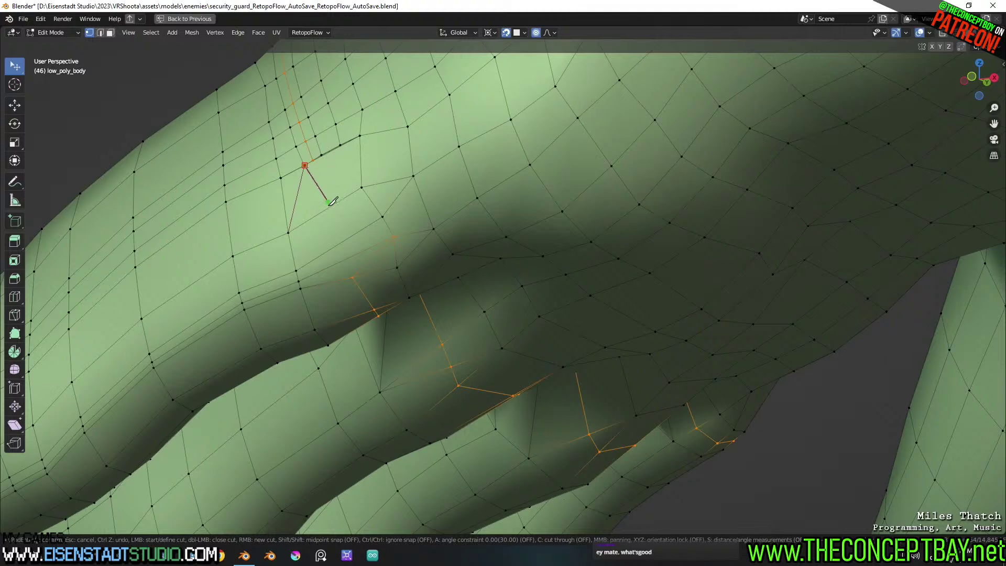
pyautogui.press('Return')
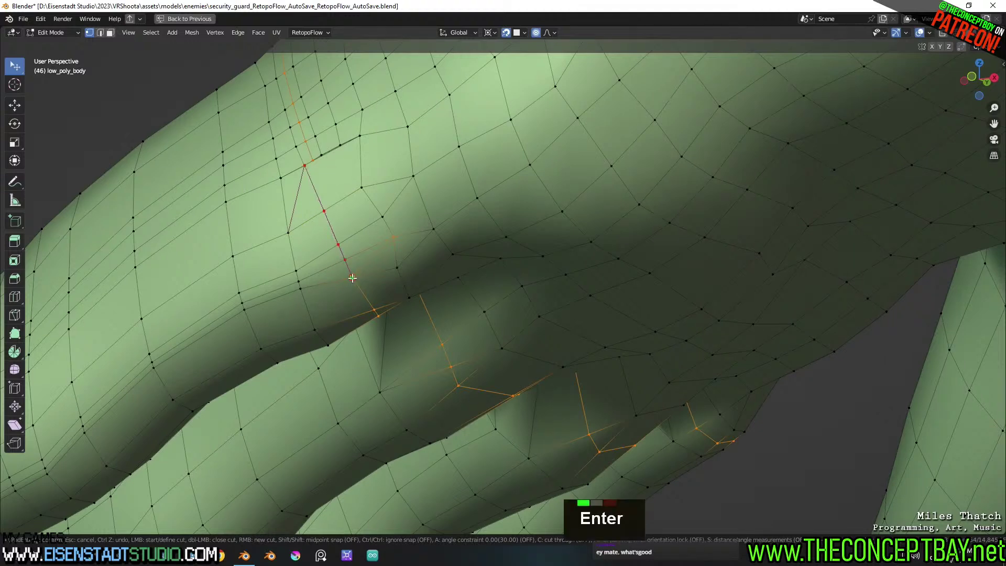
pyautogui.hotkey('ctrl', 'z')
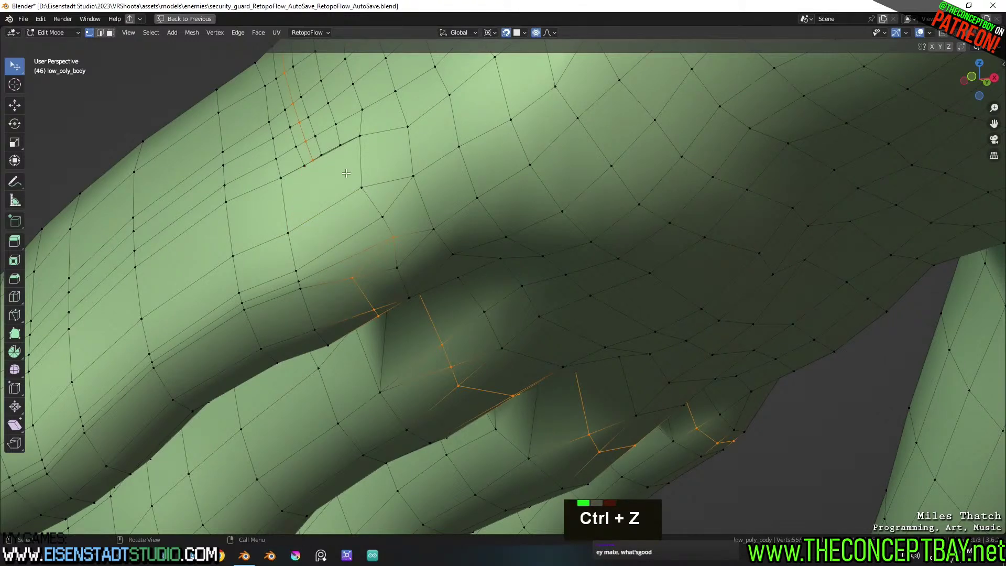
# Knife-cut two roughly parallel edges from the dense loop ends down the side of the index finger's base to the gap between the fingers
pyautogui.press('k')
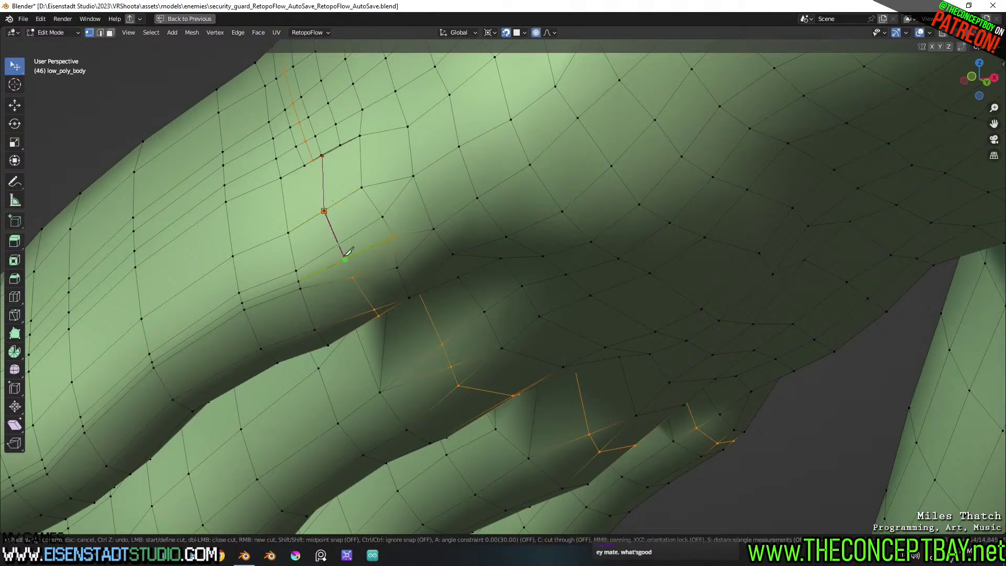
pyautogui.press('Return')
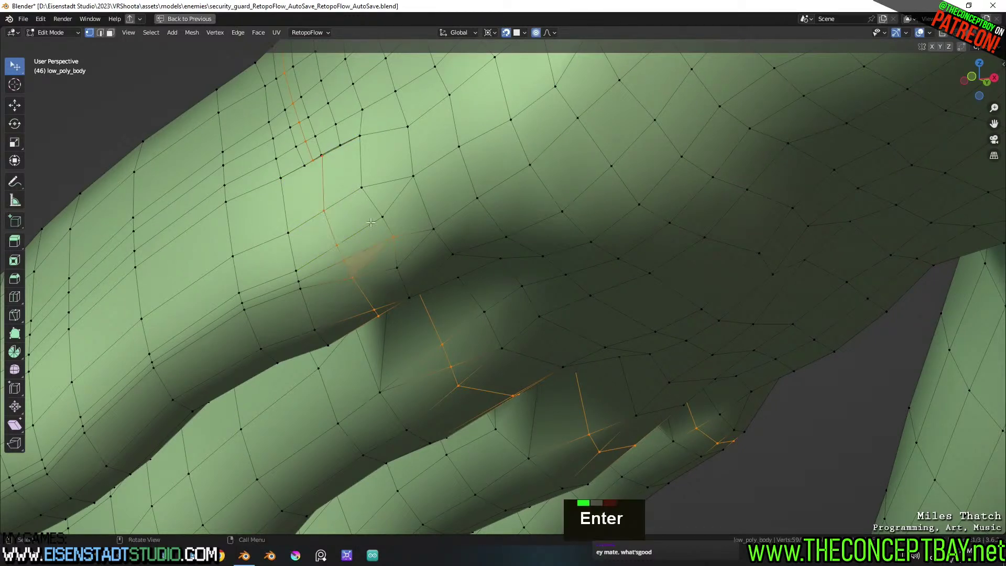
pyautogui.press('k')
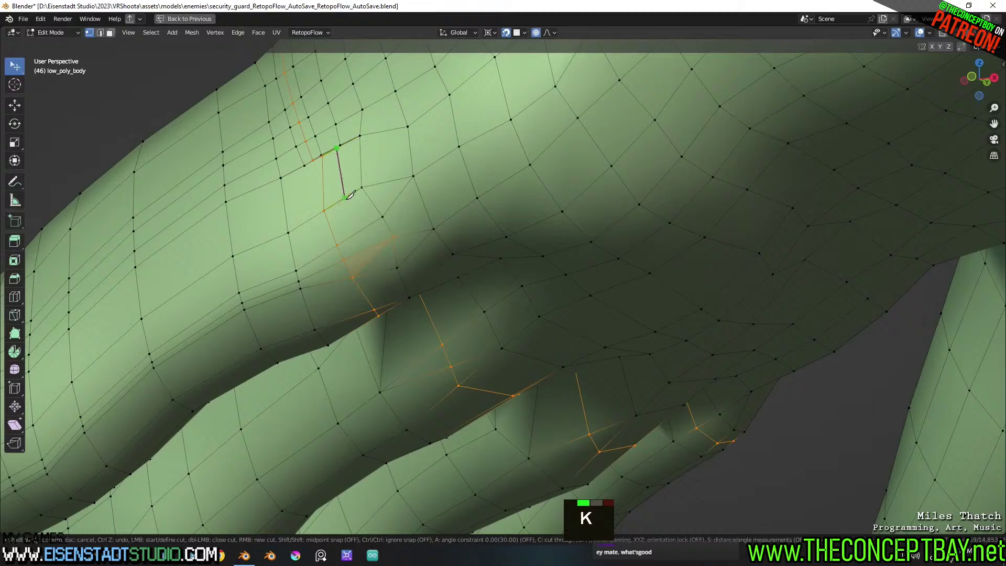
pyautogui.click(356, 232)
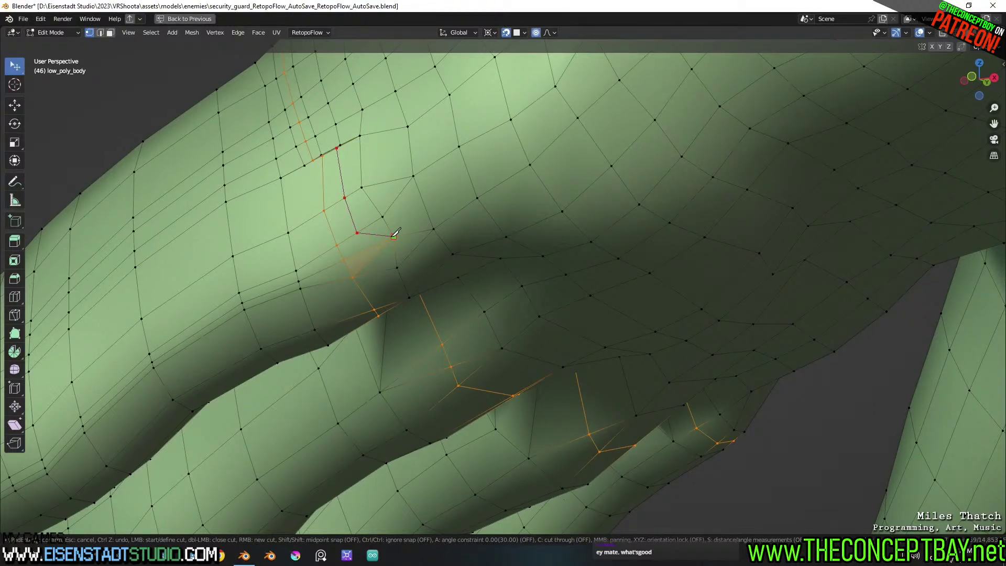
pyautogui.hotkey('ctrl', 'z')
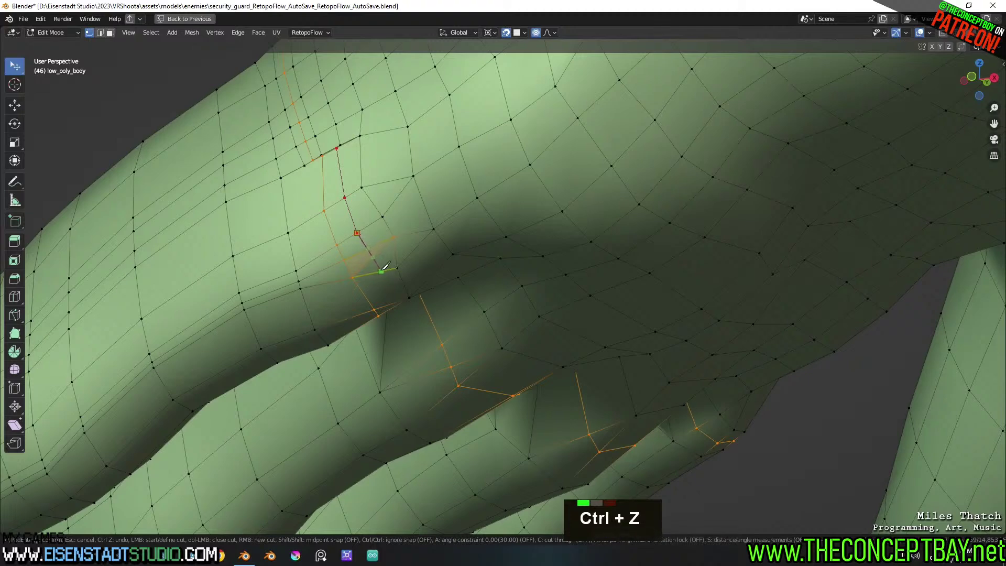
pyautogui.click(404, 295)
pyautogui.press('Return')
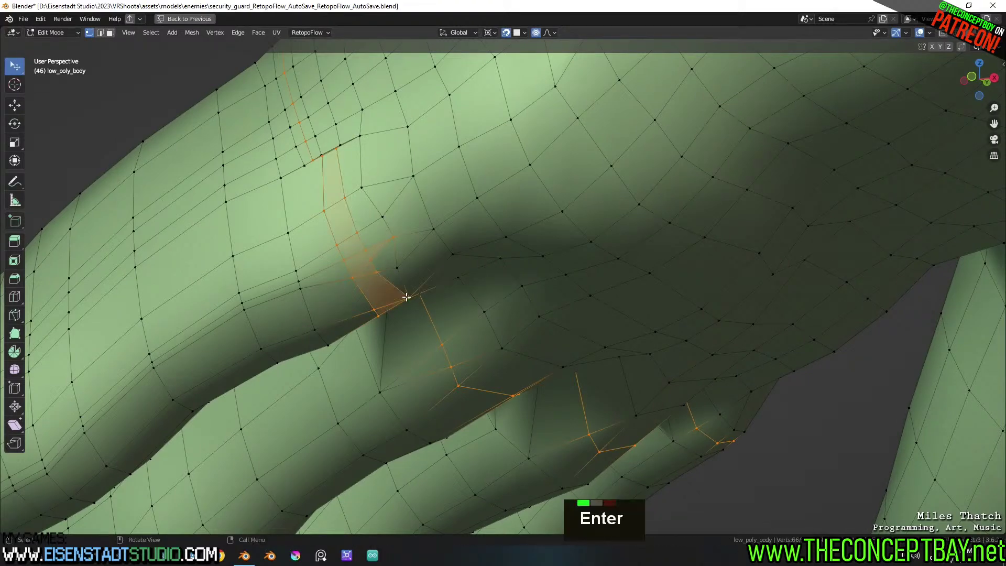
# Merge the two pairs of close vertices where the new cuts meet the dense loops, using At Center
pyautogui.moveTo(363, 137); pyautogui.dragTo(513, 330, button='middle')
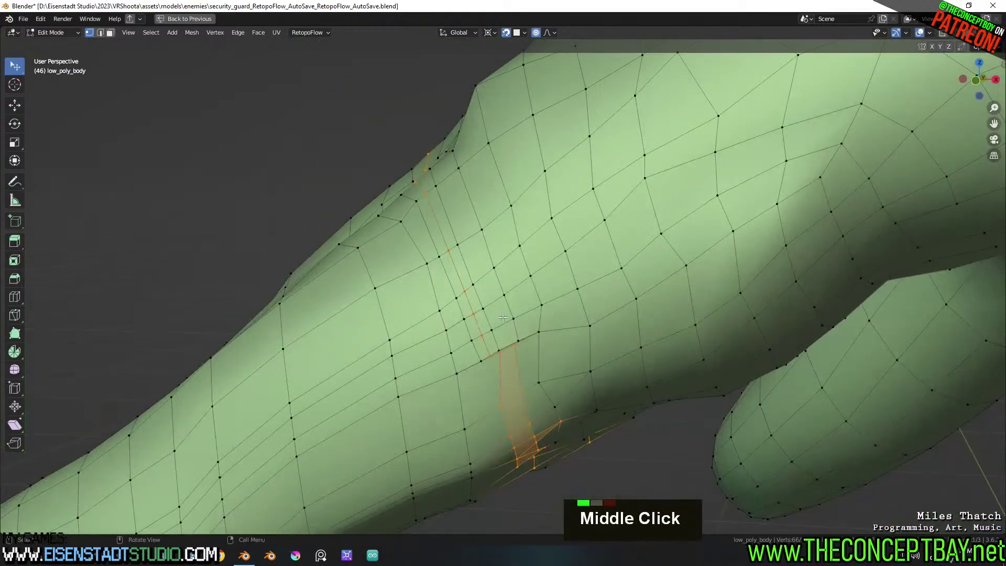
pyautogui.keyDown('shift'); pyautogui.click(515, 347); pyautogui.keyUp('shift')
pyautogui.press('m')
pyautogui.click(516, 348)
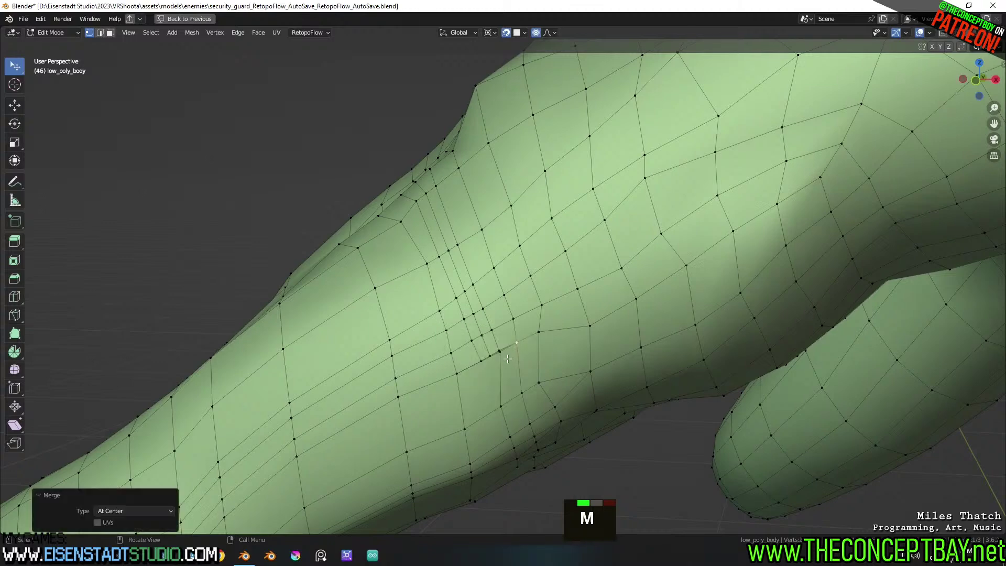
pyautogui.keyDown('shift'); pyautogui.click(498, 345); pyautogui.keyUp('shift')
pyautogui.press('m')
pyautogui.click(498, 346)
# Knife-cut two edges linking the ends of the dense loops to the vertices below them on the side of the index finger's base
pyautogui.moveTo(498, 344); pyautogui.dragTo(508, 359, button='middle')
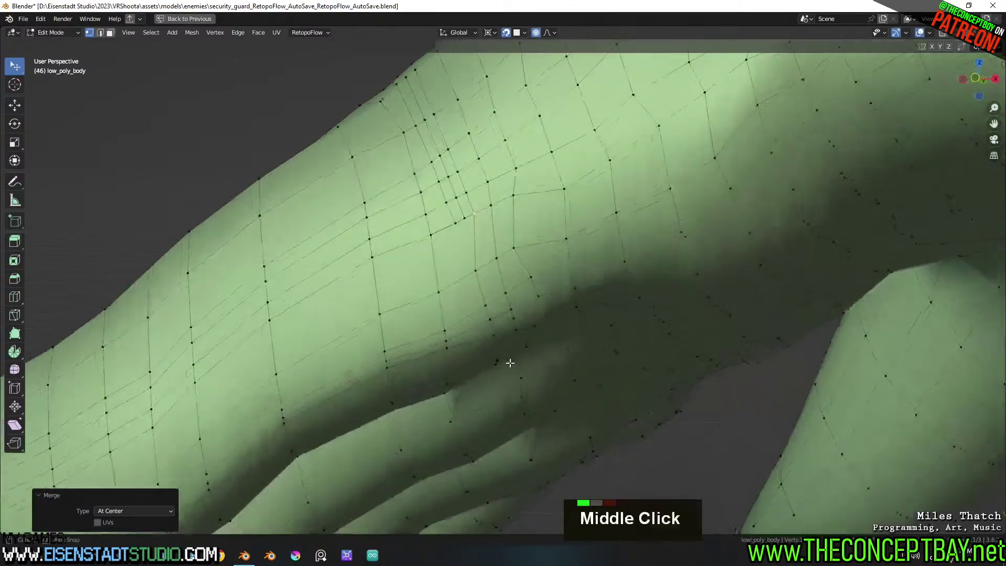
pyautogui.scroll(-2, 465, 255)
pyautogui.press('k')
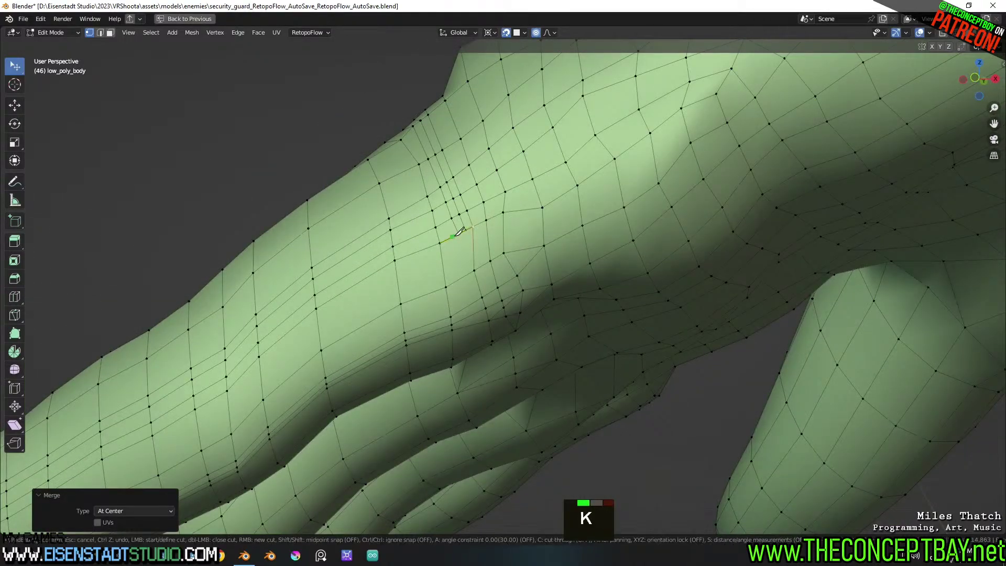
pyautogui.press('Return')
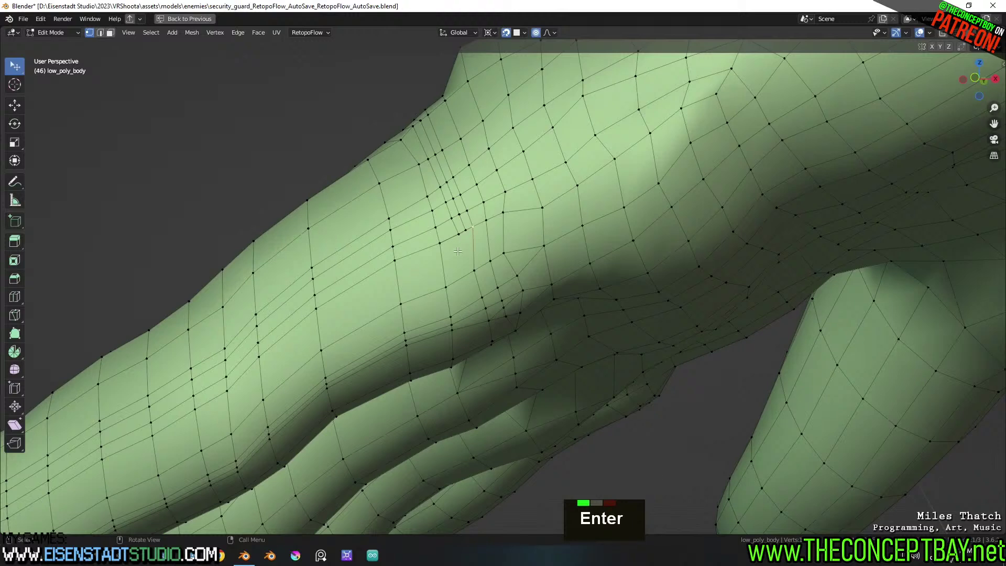
pyautogui.press('k')
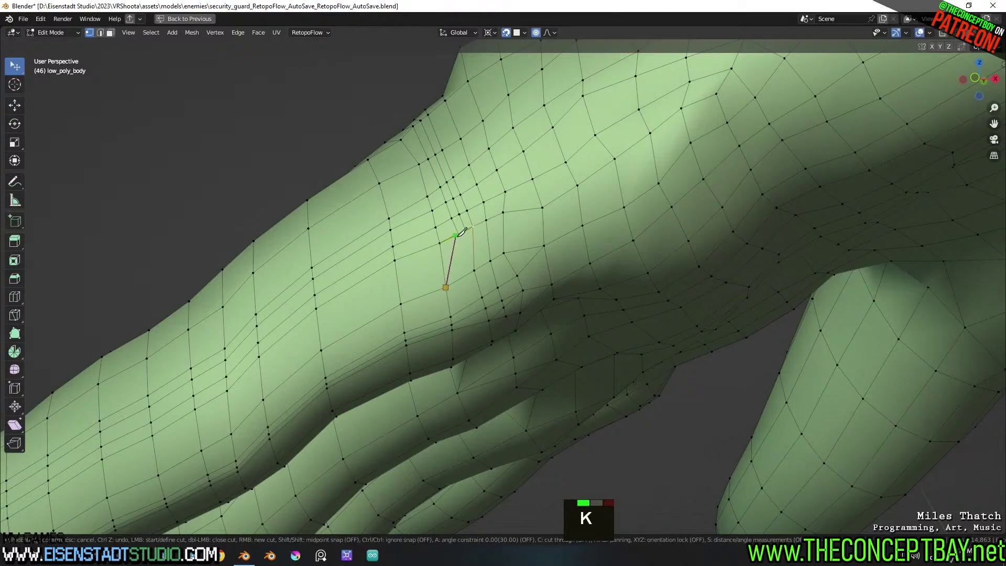
pyautogui.click(460, 233)
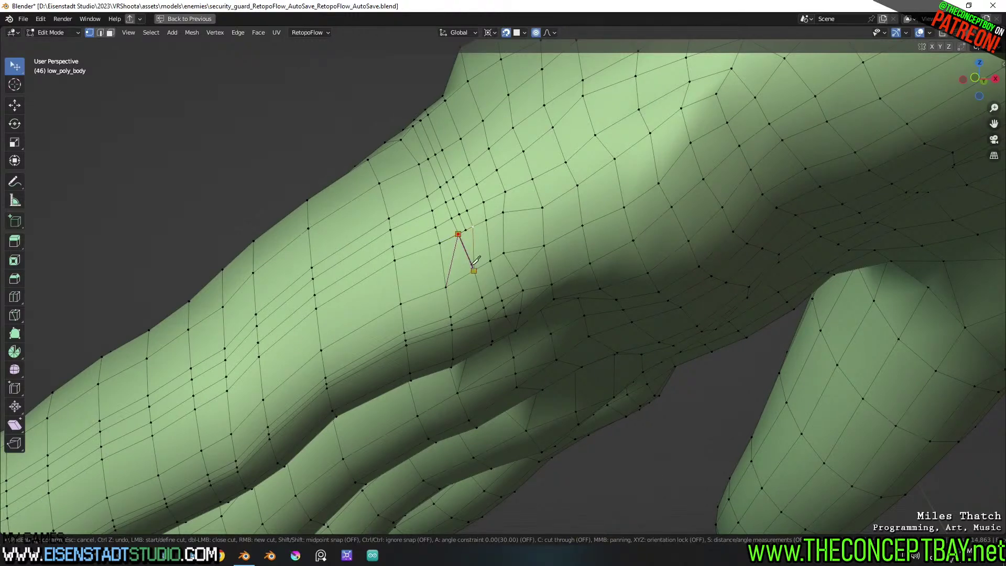
pyautogui.press('Return')
pyautogui.press('k')
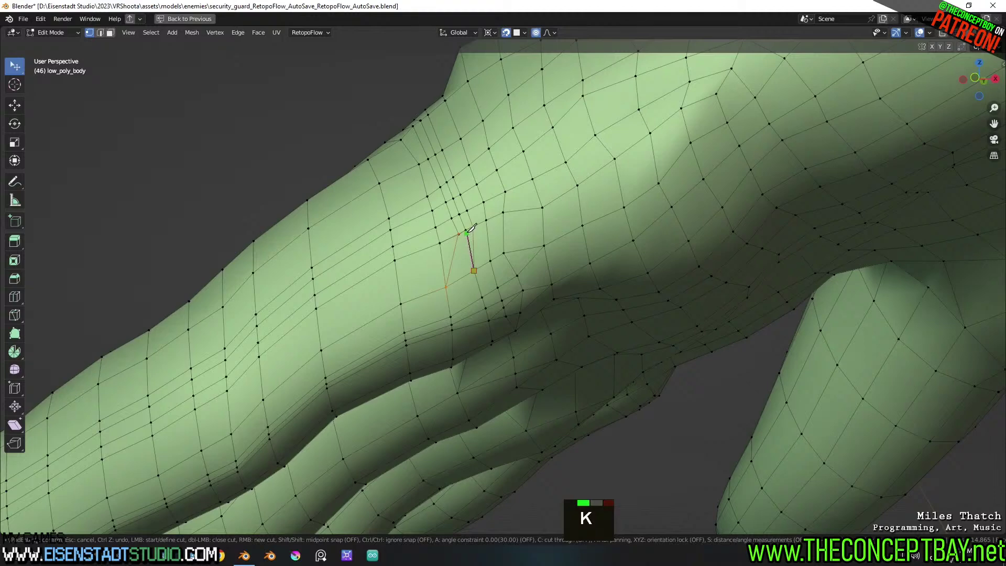
pyautogui.click(468, 229)
pyautogui.press('Return')
# Merge the two pairs of close vertices where these cuts meet the dense loop ends, using At Center
pyautogui.scroll(3, 455, 231)
pyautogui.press('1')
pyautogui.keyDown('shift'); pyautogui.click(439, 187); pyautogui.keyUp('shift')
pyautogui.press('m')
pyautogui.click(432, 200)
pyautogui.keyDown('shift'); pyautogui.click(437, 185); pyautogui.keyUp('shift')
pyautogui.press('m')
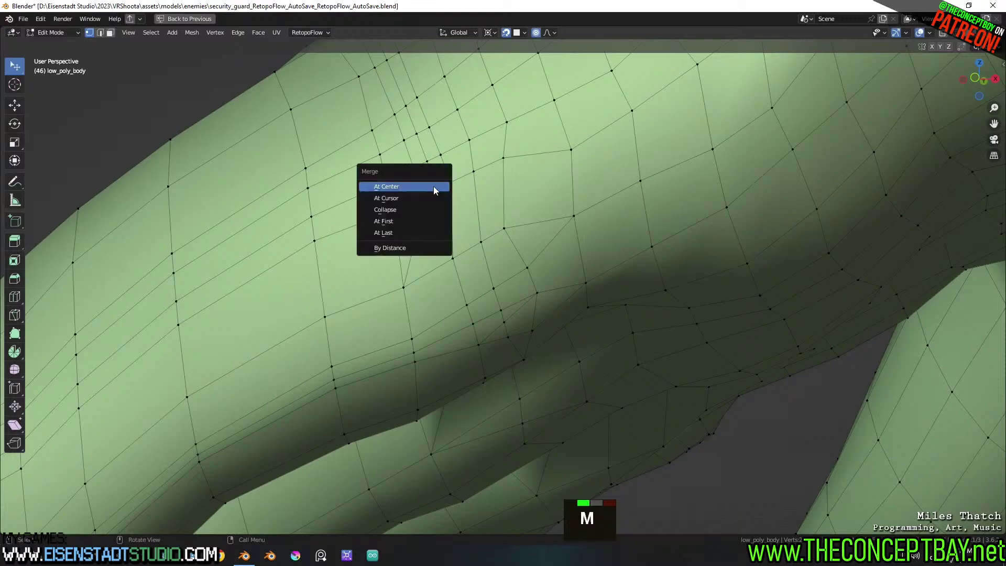
pyautogui.click(434, 188)
# Reposition two neighbouring vertices on the left wrist just below the sleeve cuff
pyautogui.scroll(-2, 514, 277)
pyautogui.moveTo(529, 280); pyautogui.dragTo(560, 290, button='middle')
pyautogui.scroll(-1, 530, 260)
pyautogui.scroll(-1, 570, 296)
pyautogui.scroll(-2, 587, 339)
pyautogui.keyDown('shift'); pyautogui.moveTo(561, 291); pyautogui.dragTo(529, 304, button='middle'); pyautogui.keyUp('shift')
pyautogui.keyDown('shift'); pyautogui.moveTo(529, 304); pyautogui.dragTo(565, 326, button='middle'); pyautogui.keyUp('shift')
pyautogui.scroll(-3, 656, 288)
pyautogui.scroll(-3, 650, 307)
pyautogui.scroll(11, 642, 308)
pyautogui.scroll(3, 657, 218)
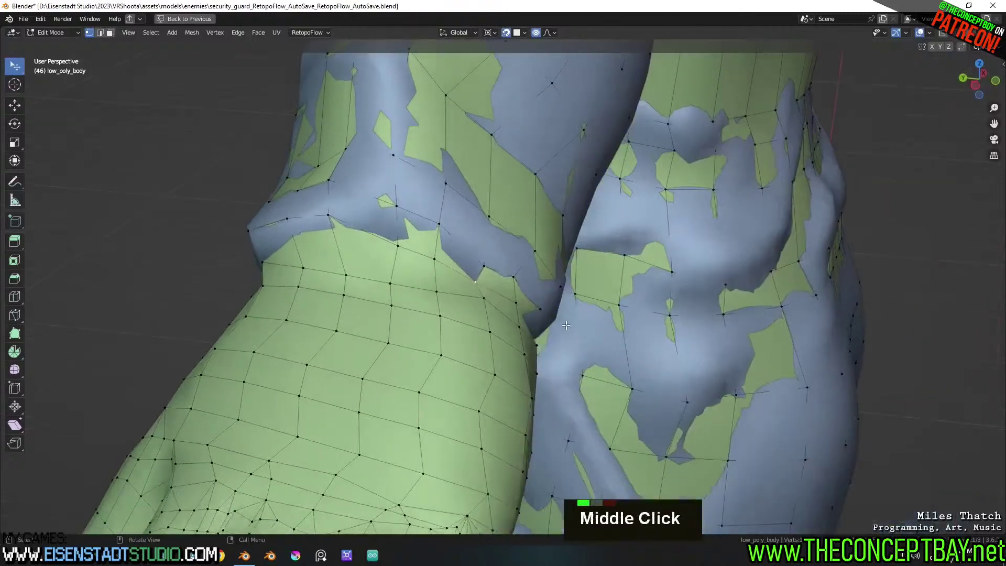
pyautogui.press('g')
pyautogui.click(495, 253)
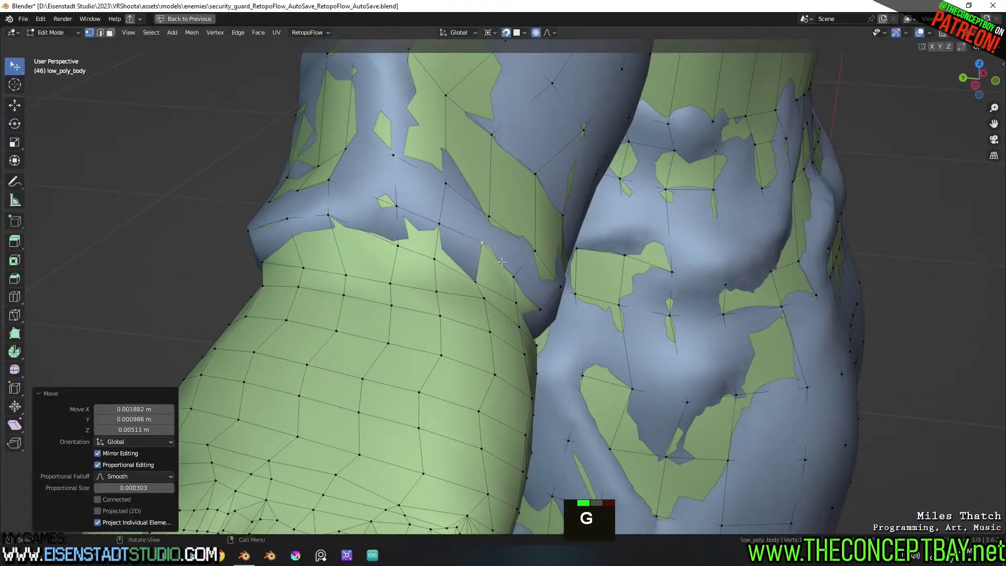
pyautogui.press('g')
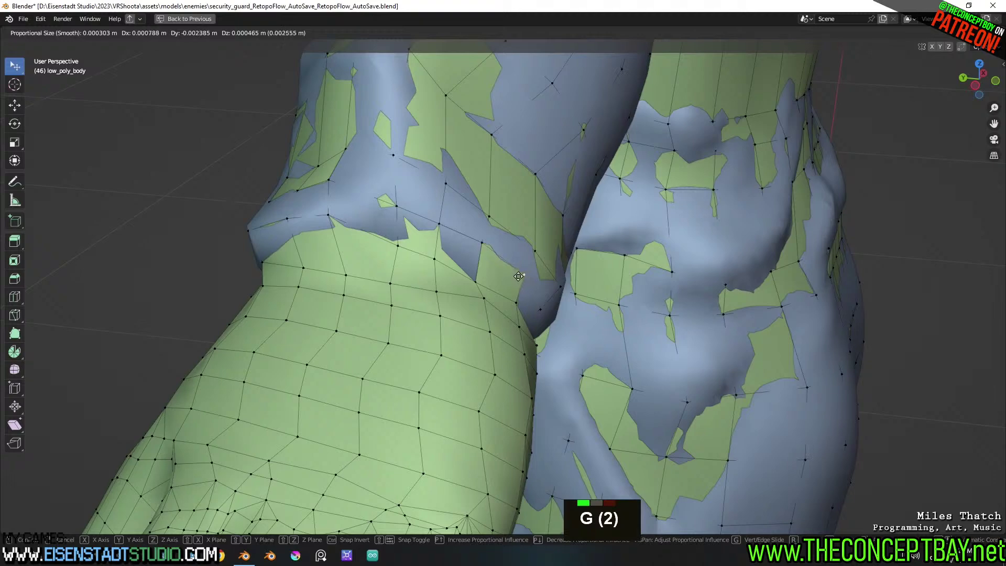
pyautogui.click(519, 276)
# Select the edge loop around the left wrist and mark it sharp
pyautogui.moveTo(463, 270)
pyautogui.mouseDown(button='middle')
pyautogui.moveTo(490, 303)
pyautogui.moveTo(454, 277)
pyautogui.mouseUp(button='middle')
pyautogui.press('2')
pyautogui.keyDown('alt'); pyautogui.click(454, 277); pyautogui.keyUp('alt')
pyautogui.keyDown('alt'); pyautogui.click(457, 312); pyautogui.keyUp('alt')
pyautogui.rightClick(457, 311)
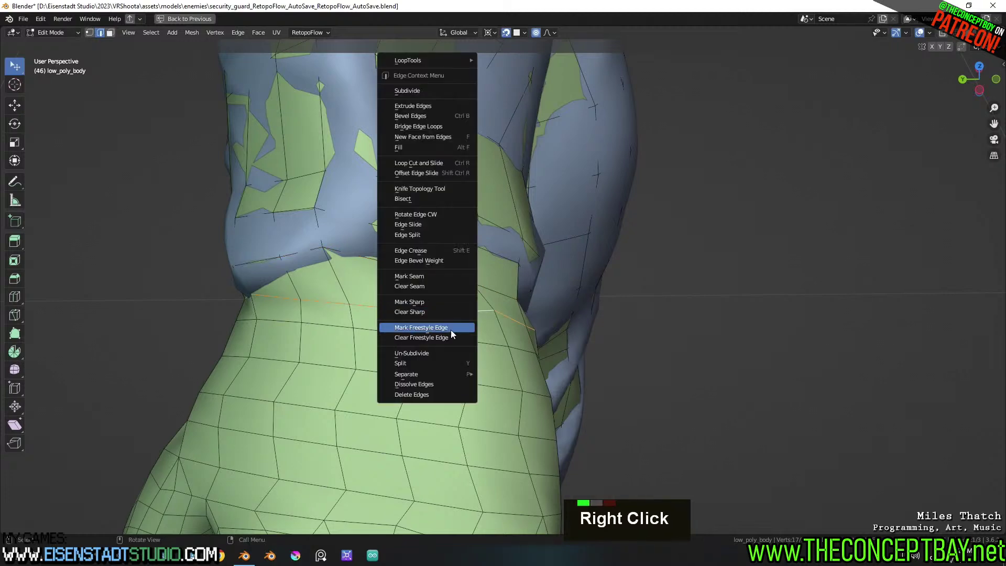
pyautogui.click(440, 303)
# Mark the matching edge loop around the right wrist as sharp
pyautogui.scroll(-7, 557, 297)
pyautogui.moveTo(557, 296); pyautogui.dragTo(440, 283, button='middle')
pyautogui.scroll(-5, 576, 293)
pyautogui.scroll(1, 559, 335)
pyautogui.keyDown('shift'); pyautogui.moveTo(879, 293); pyautogui.dragTo(416, 331, button='middle'); pyautogui.keyUp('shift')
pyautogui.scroll(8, 416, 331)
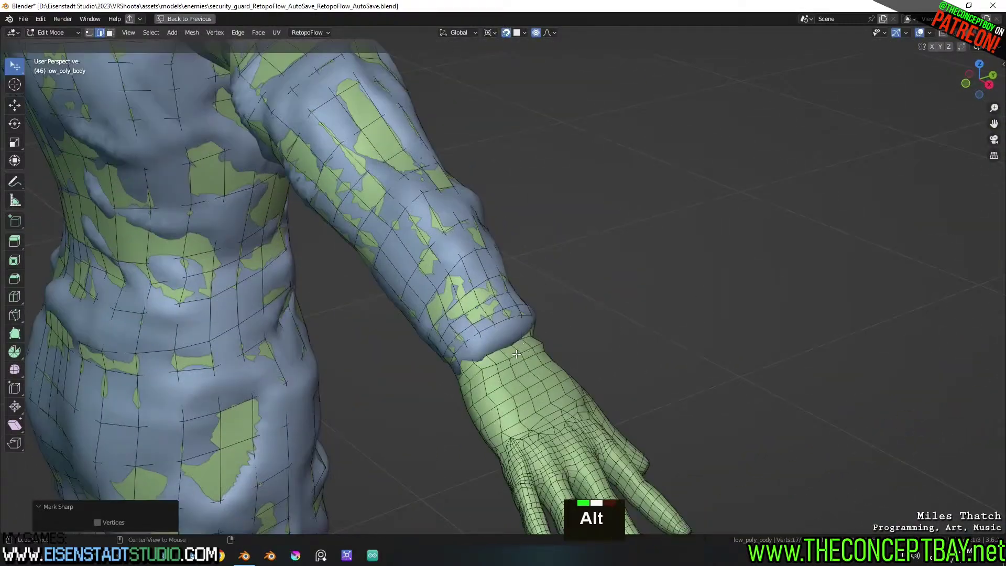
pyautogui.keyDown('alt'); pyautogui.click(517, 354); pyautogui.keyUp('alt')
pyautogui.press('x')
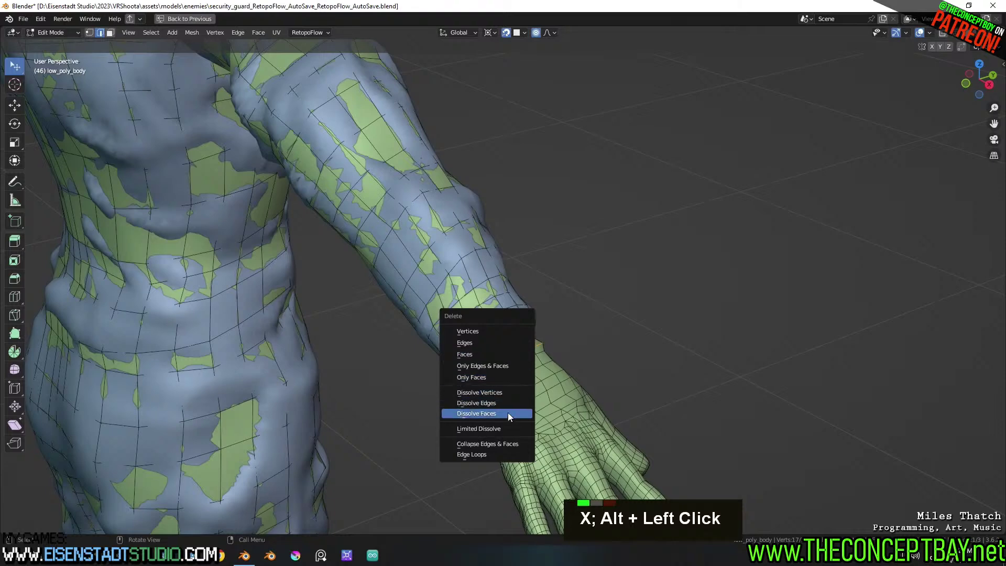
pyautogui.press('Escape')
pyautogui.rightClick(508, 364)
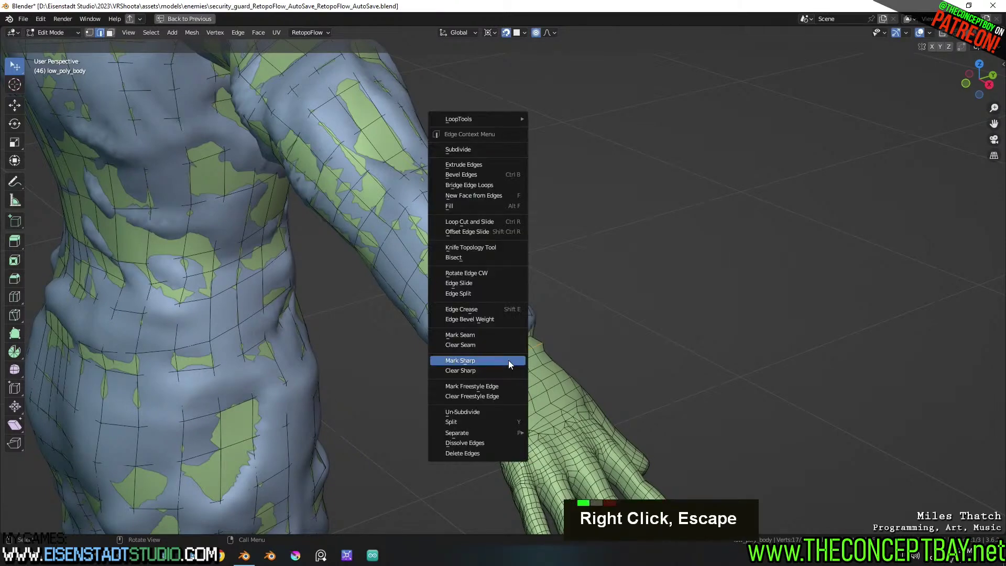
pyautogui.click(502, 363)
# Select the linked right hand delimited by the sharp wrist loop and delete its faces
pyautogui.press('a')
pyautogui.press('a')
pyautogui.press('l')
pyautogui.press('x')
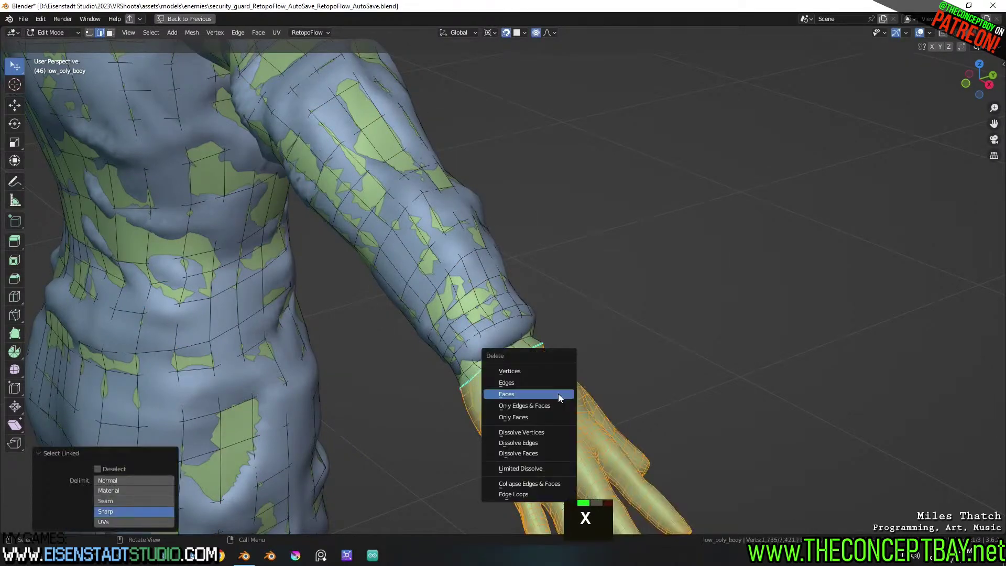
pyautogui.click(558, 394)
# Duplicate the linked left hand in place and mirror the copy along the global X axis
pyautogui.moveTo(557, 393); pyautogui.dragTo(543, 373, button='middle')
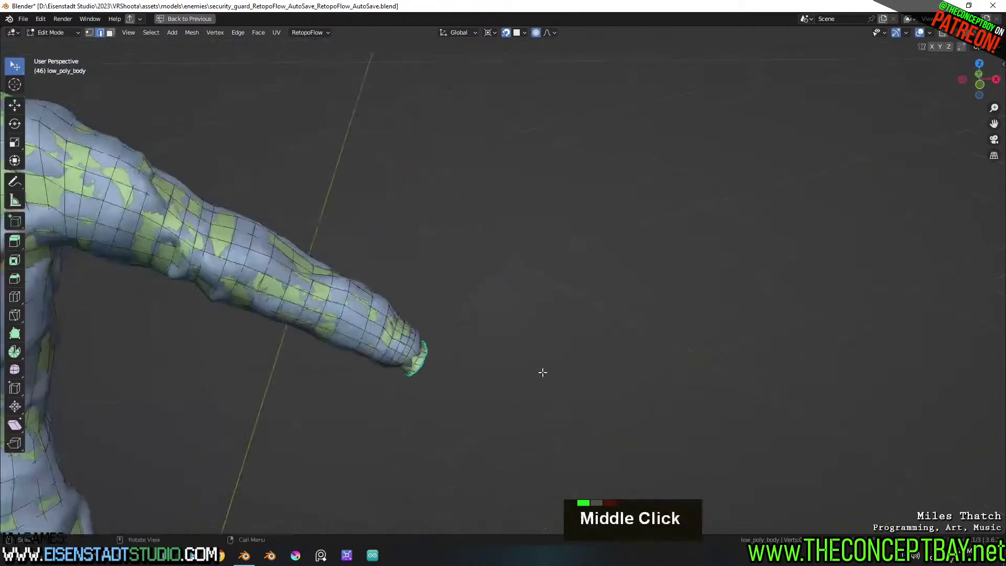
pyautogui.scroll(-3, 487, 360)
pyautogui.keyDown('shift'); pyautogui.moveTo(487, 359); pyautogui.dragTo(677, 374, button='middle'); pyautogui.keyUp('shift')
pyautogui.press('a')
pyautogui.press('a')
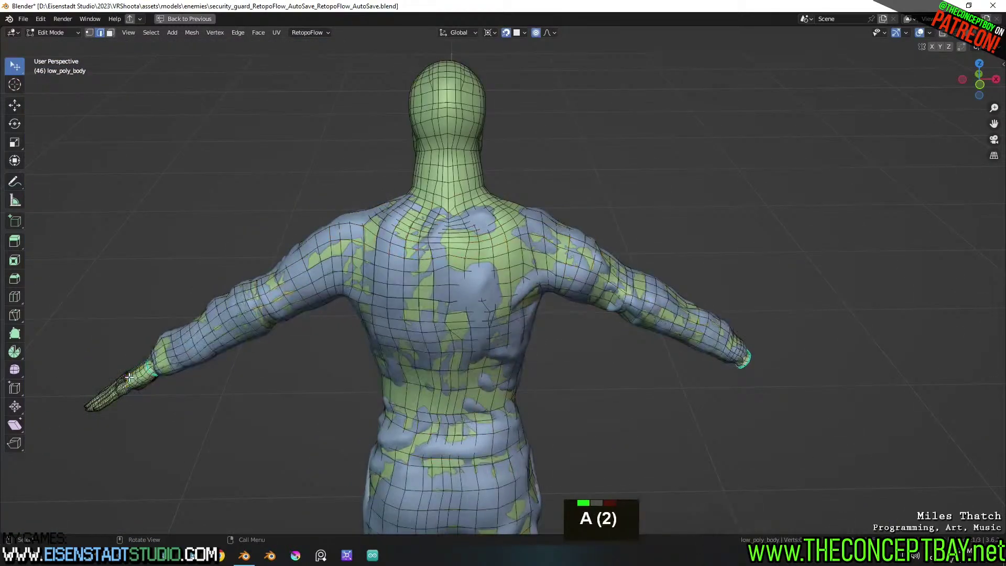
pyautogui.press('l')
pyautogui.hotkey('shift', 'd')
pyautogui.rightClick(226, 397)
pyautogui.hotkey('ctrl', 'm')
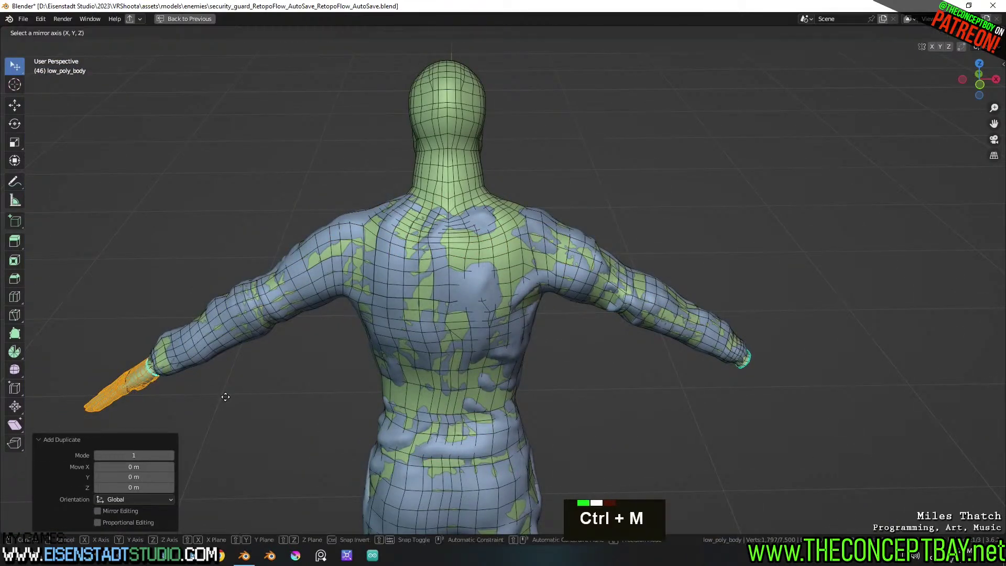
pyautogui.press('x')
# Enable Auto Merge Vertices and confirm a zero-distance move of the mirrored hand so it welds to the right wrist
pyautogui.keyDown('shift'); pyautogui.moveTo(226, 397); pyautogui.dragTo(493, 358, button='middle'); pyautogui.keyUp('shift')
pyautogui.scroll(3, 501, 418)
pyautogui.scroll(4, 501, 418)
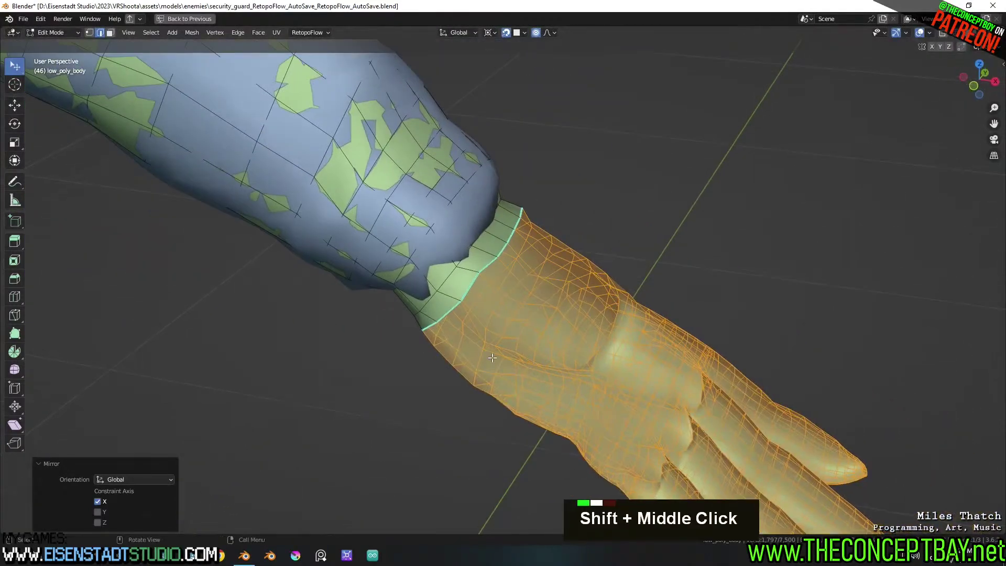
pyautogui.doubleClick(962, 47)
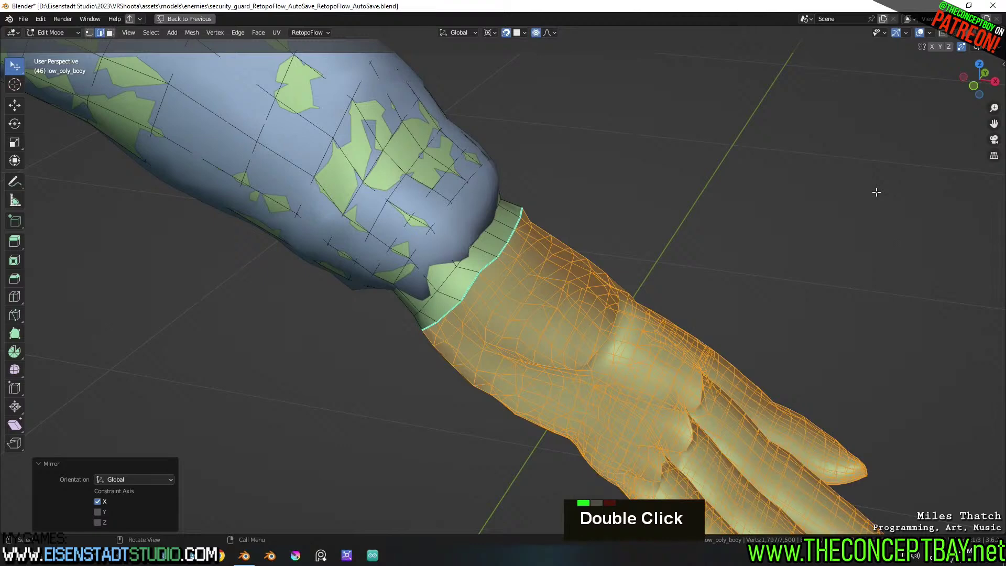
pyautogui.press('g')
pyautogui.click(877, 193)
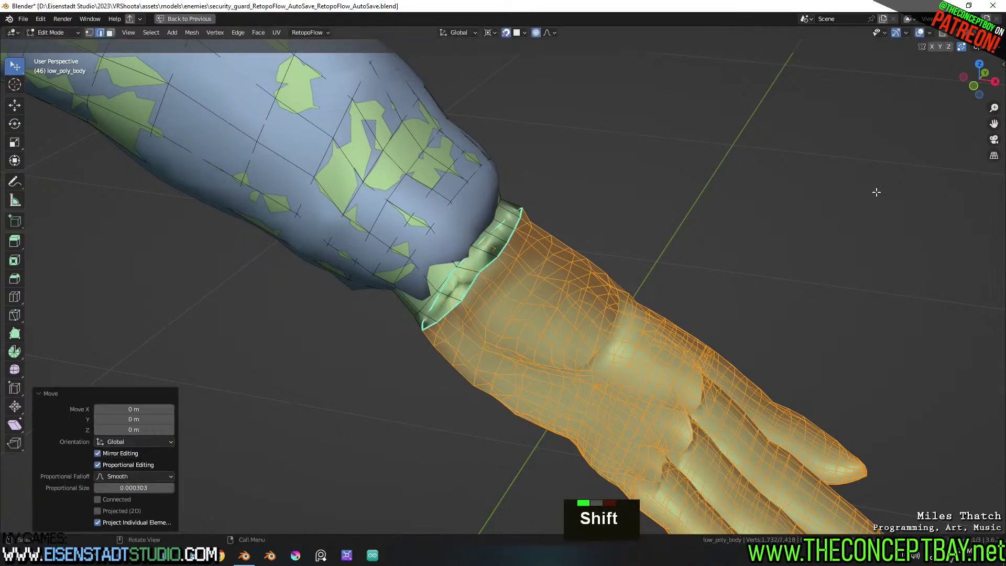
# Recalculate the normals of the mirrored right hand
pyautogui.scroll(3, 706, 236)
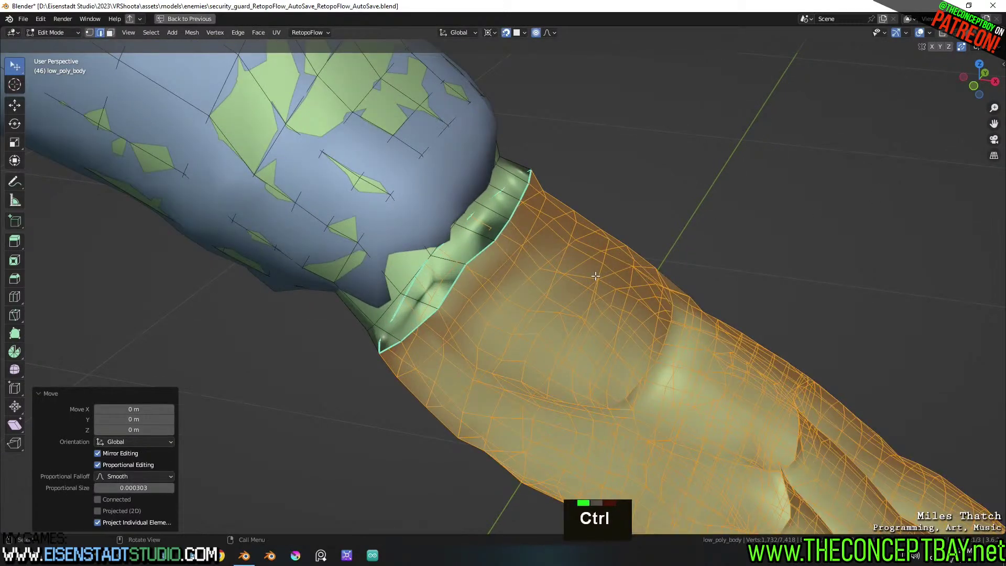
pyautogui.press('F3')
pyautogui.write('recal')
pyautogui.press('Return')
pyautogui.scroll(-4, 651, 282)
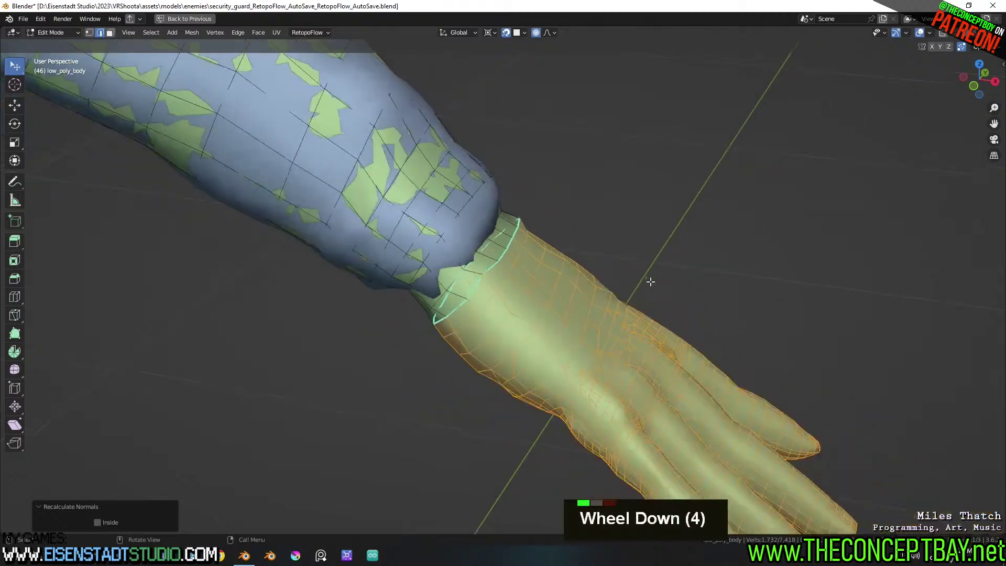
# Examine the shading of the mirrored hand and its wrist seam from several sides in Object Mode
pyautogui.press('Tab')
pyautogui.scroll(-3, 724, 297)
pyautogui.moveTo(763, 271); pyautogui.dragTo(618, 243, button='middle')
pyautogui.scroll(1, 724, 297)
pyautogui.scroll(-2, 704, 293)
pyautogui.scroll(4, 541, 267)
pyautogui.press('Tab')
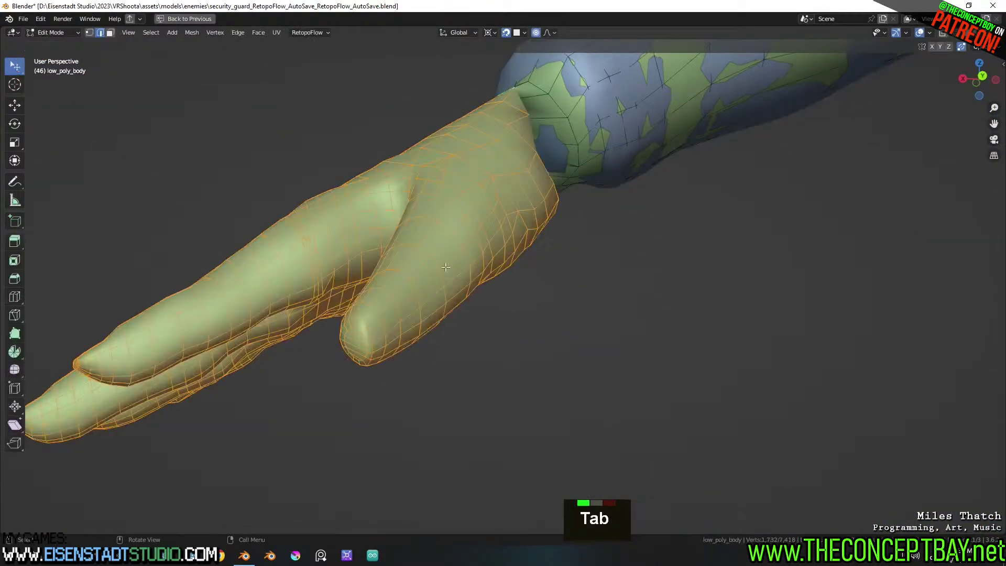
pyautogui.press('Tab')
pyautogui.moveTo(312, 245); pyautogui.dragTo(404, 341, button='middle')
pyautogui.press('Tab')
pyautogui.press('Tab')
pyautogui.moveTo(372, 307); pyautogui.dragTo(367, 278, button='middle')
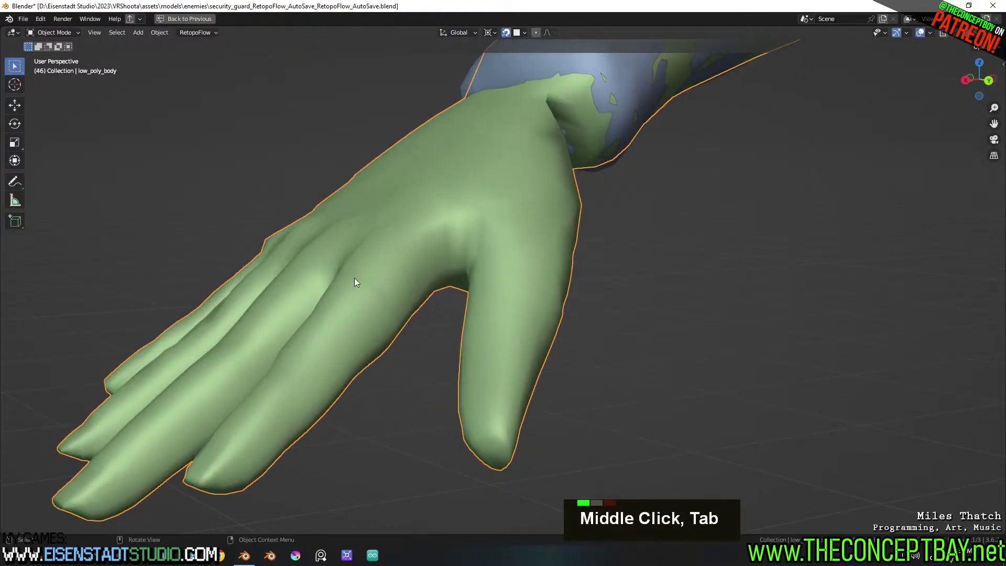
pyautogui.scroll(-4, 651, 261)
pyautogui.keyDown('shift'); pyautogui.moveTo(651, 260); pyautogui.dragTo(701, 241, button='middle'); pyautogui.keyUp('shift')
pyautogui.scroll(2, 513, 239)
pyautogui.scroll(3, 694, 258)
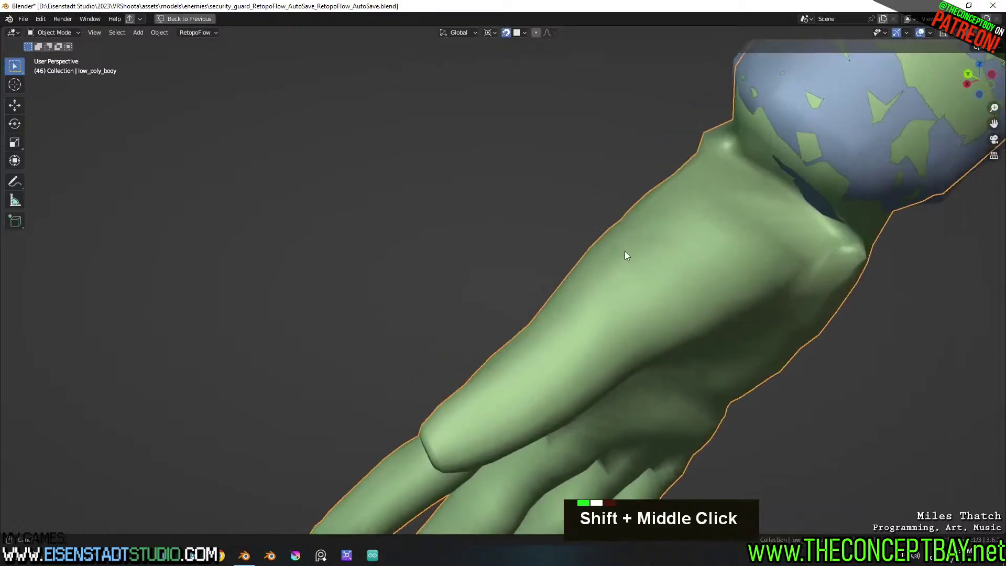
pyautogui.keyDown('shift'); pyautogui.scroll(2, 615, 248); pyautogui.keyUp('shift')
# Undo the normals recalculation and the wrist weld of the mirrored hand
pyautogui.hotkey('ctrl', 'z')
pyautogui.moveTo(616, 247); pyautogui.dragTo(701, 303, button='middle')
pyautogui.hotkey('ctrl', 'z')
pyautogui.hotkey('ctrl', 'z')
pyautogui.hotkey('ctrl', 'z')
pyautogui.hotkey('ctrl', 'z')
pyautogui.hotkey('ctrl', 'z')
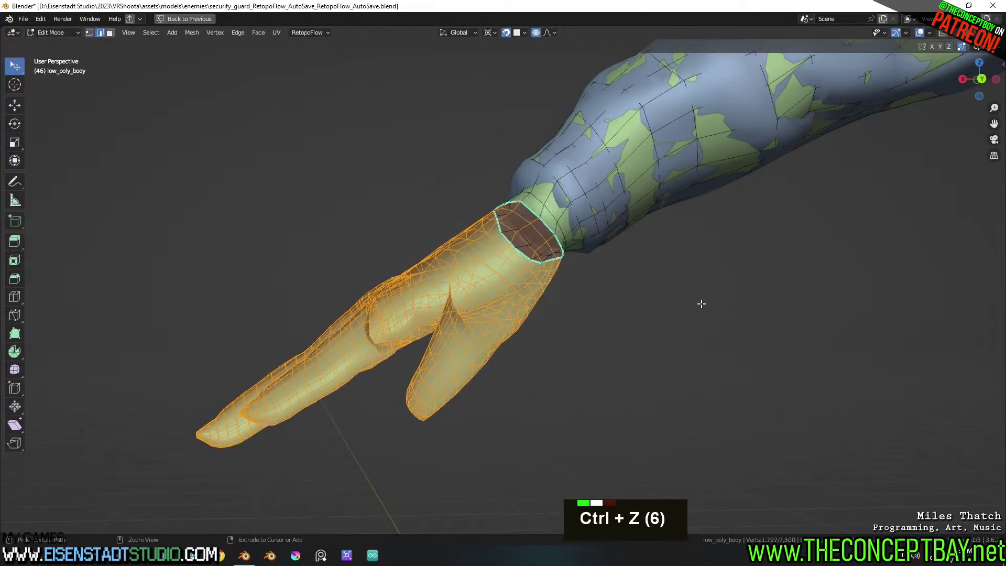
# Examine the wrist seam between the mirrored hand and the forearm
pyautogui.scroll(-2, 702, 303)
pyautogui.keyDown('shift'); pyautogui.scroll(-2, 702, 301); pyautogui.keyUp('shift')
pyautogui.moveTo(583, 298)
pyautogui.keyDown('shift'); pyautogui.mouseDown(button='middle')
pyautogui.moveTo(702, 320)
pyautogui.moveTo(487, 333)
pyautogui.moveTo(569, 304)
pyautogui.mouseUp(button='middle'); pyautogui.keyUp('shift')
pyautogui.scroll(1, 700, 319)
pyautogui.scroll(6, 488, 333)
pyautogui.keyDown('shift'); pyautogui.scroll(-3, 421, 254); pyautogui.keyUp('shift')
pyautogui.moveTo(540, 375); pyautogui.dragTo(542, 370, button='middle')
pyautogui.scroll(-9, 388, 366)
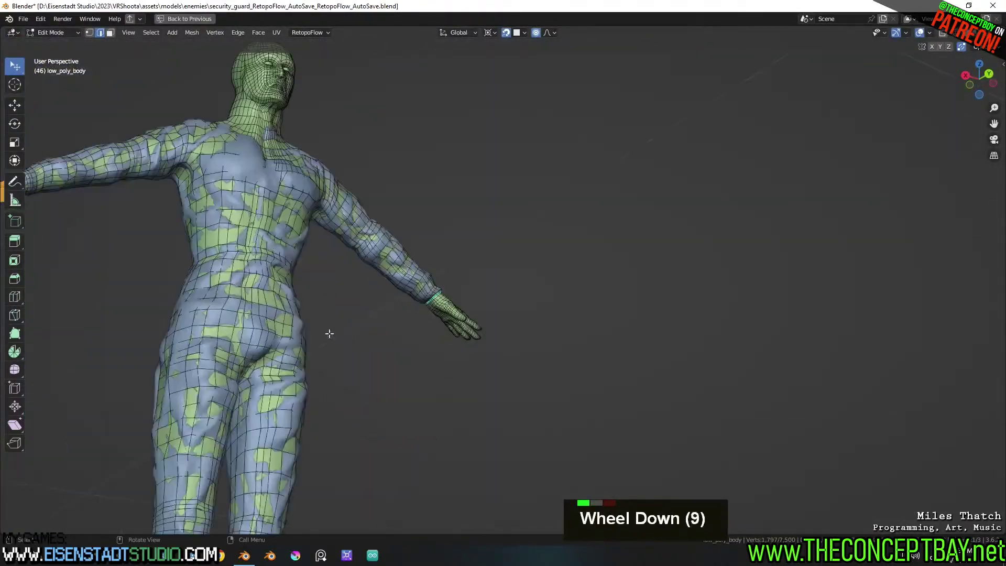
# Select the left hand up to its sharp wrist loop, then duplicate it in place and mirror it on X with Auto Merge enabled
pyautogui.keyDown('shift'); pyautogui.moveTo(335, 336); pyautogui.dragTo(508, 346, button='middle'); pyautogui.keyUp('shift')
pyautogui.scroll(6, 560, 303)
pyautogui.moveTo(685, 298); pyautogui.dragTo(655, 301, button='middle')
pyautogui.keyDown('shift'); pyautogui.moveTo(655, 302); pyautogui.dragTo(775, 303, button='middle'); pyautogui.keyUp('shift')
pyautogui.press('a')
pyautogui.press('a')
pyautogui.press('l')
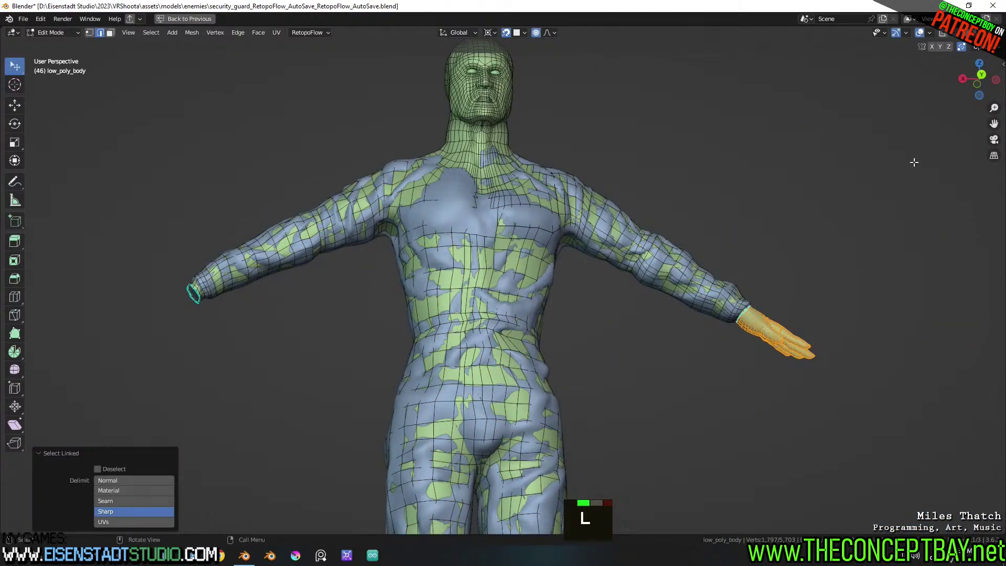
pyautogui.click(983, 48)
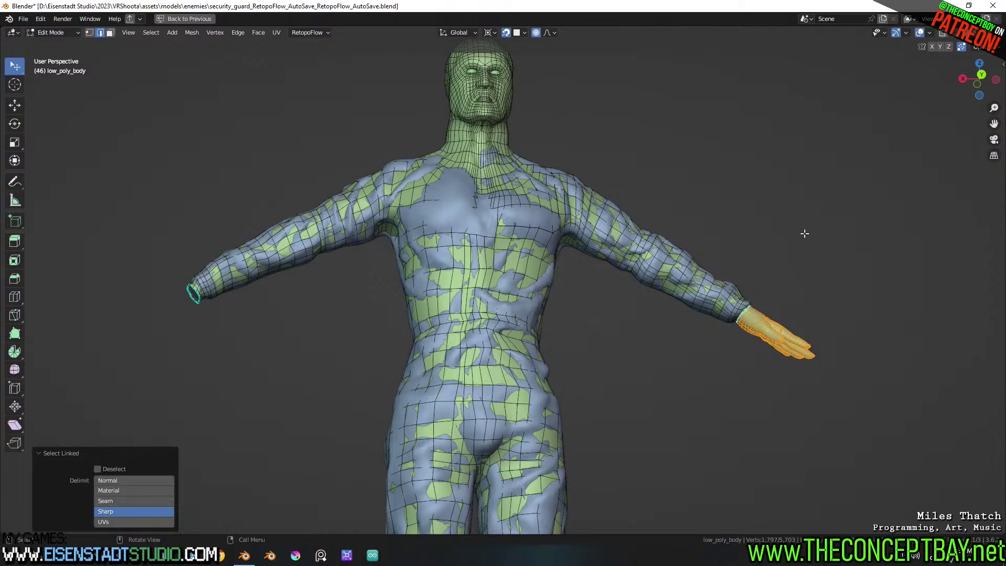
pyautogui.hotkey('shift', 'd')
pyautogui.press('Escape')
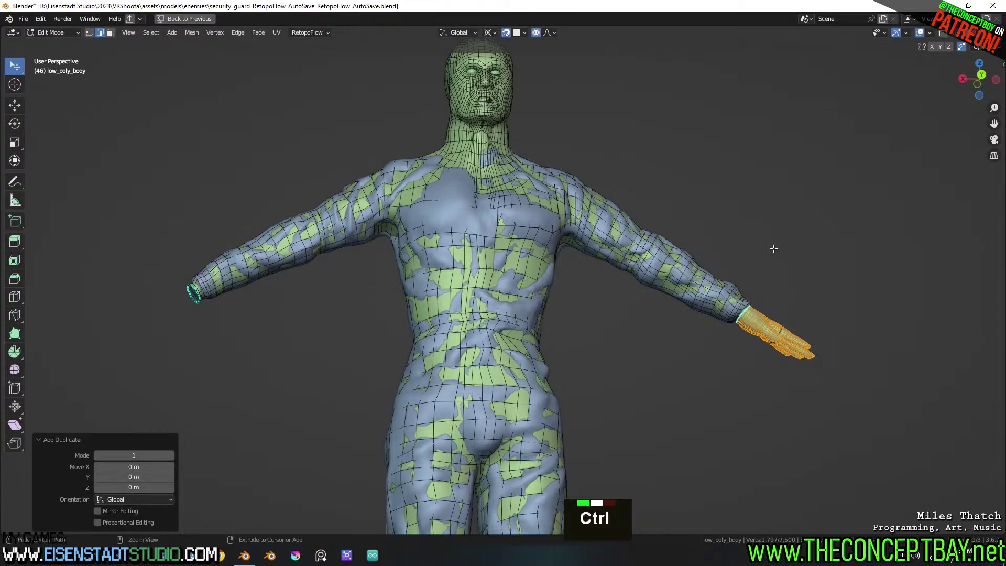
pyautogui.hotkey('ctrl', 'm')
pyautogui.press('x')
pyautogui.click(773, 248)
# Recalculate the normals of the new right hand to face outward
pyautogui.keyDown('shift'); pyautogui.moveTo(142, 293); pyautogui.dragTo(442, 300, button='middle'); pyautogui.keyUp('shift')
pyautogui.scroll(3, 303, 277)
pyautogui.scroll(2, 442, 300)
pyautogui.moveTo(321, 292); pyautogui.dragTo(755, 263, button='middle')
pyautogui.scroll(6, 524, 367)
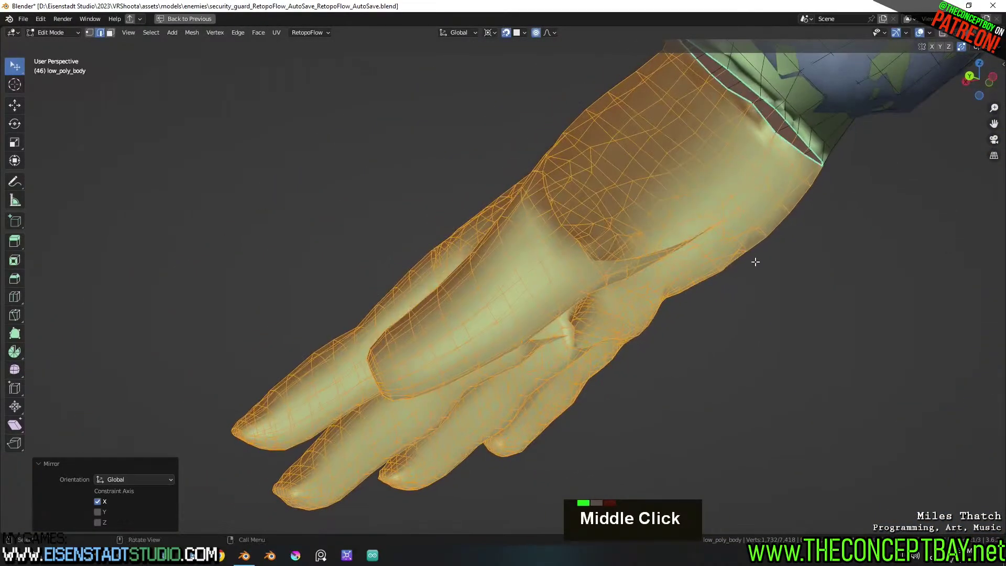
pyautogui.press('F3')
pyautogui.write('recalc')
pyautogui.press('Return')
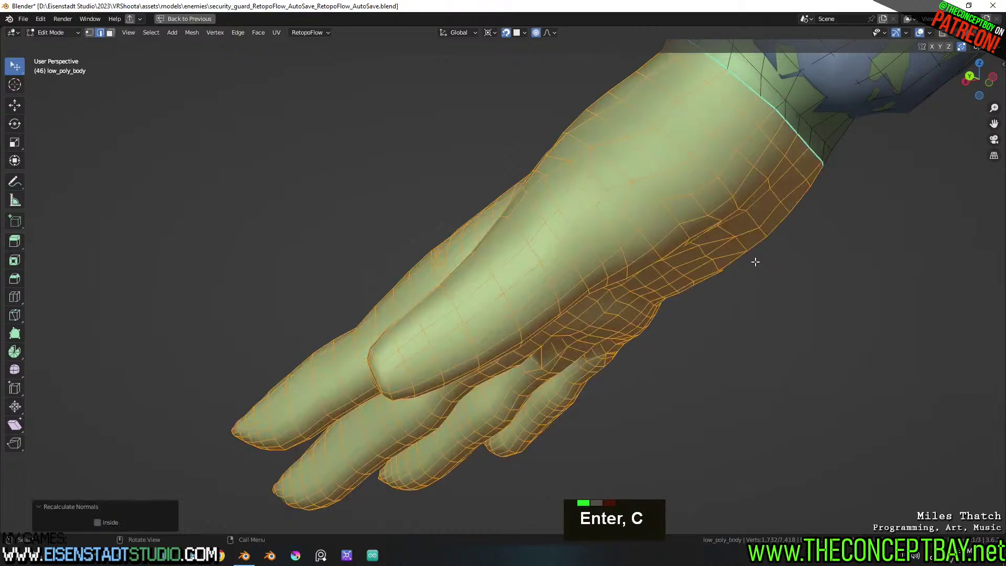
# Select the whole mesh and clear the sharp marking from its edges
pyautogui.hotkey('alt', 'a')
pyautogui.scroll(-2, 741, 254)
pyautogui.moveTo(741, 254); pyautogui.dragTo(580, 82, button='middle')
pyautogui.press('a')
pyautogui.press('x')
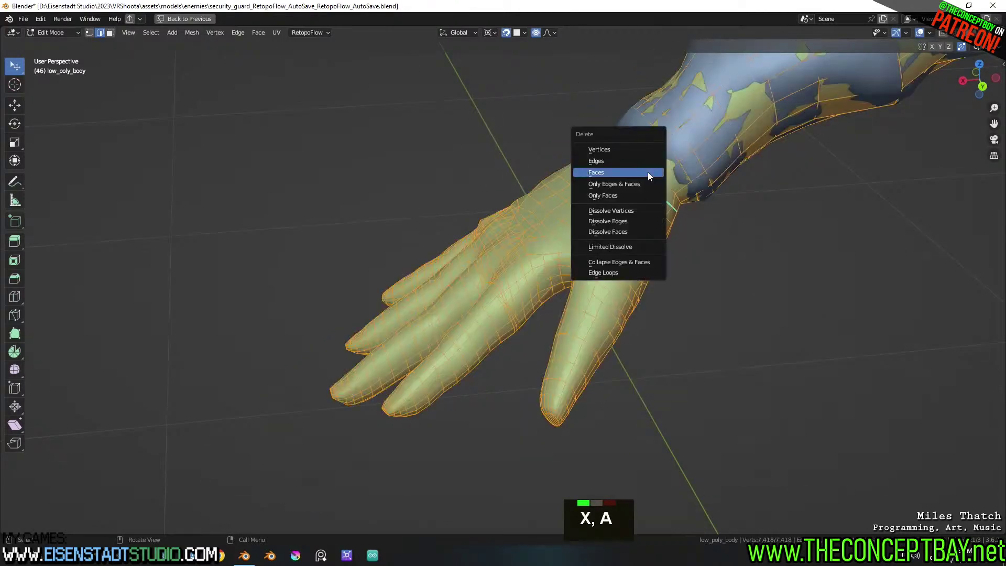
pyautogui.press('Escape')
pyautogui.rightClick(626, 232)
pyautogui.click(609, 276)
# Check the new right hand's join with the sleeve and save the file
pyautogui.moveTo(734, 274); pyautogui.dragTo(661, 278, button='middle')
pyautogui.scroll(-3, 503, 252)
pyautogui.keyDown('shift'); pyautogui.scroll(-3, 459, 299); pyautogui.keyUp('shift')
pyautogui.scroll(7, 461, 293)
pyautogui.scroll(-3, 666, 296)
pyautogui.hotkey('ctrl', 's')
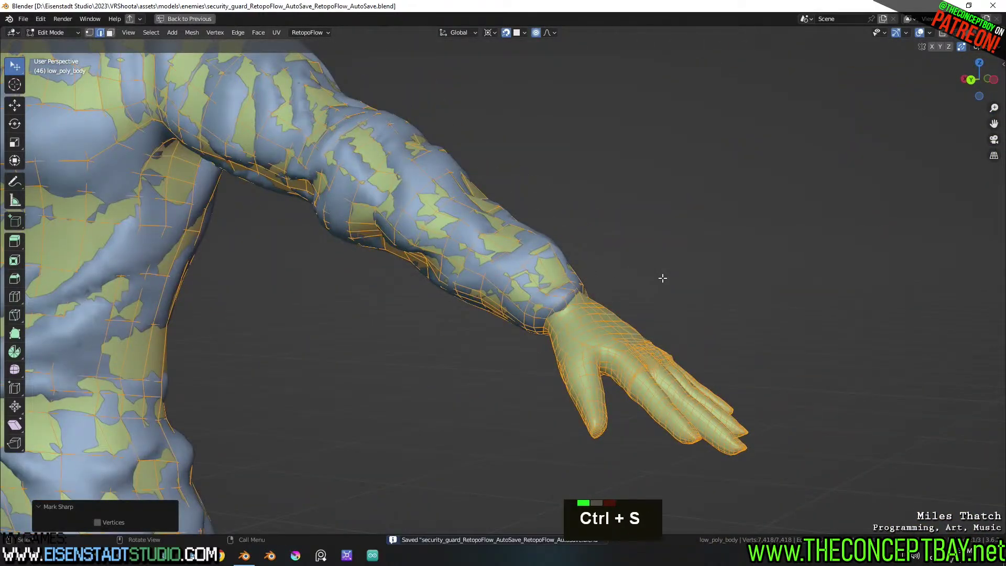
# Return the low-poly body to Object Mode with the whole figure in view and save the file
pyautogui.scroll(-3, 662, 278)
pyautogui.moveTo(669, 278); pyautogui.dragTo(702, 333, button='middle')
pyautogui.scroll(-2, 658, 310)
pyautogui.press('Tab')
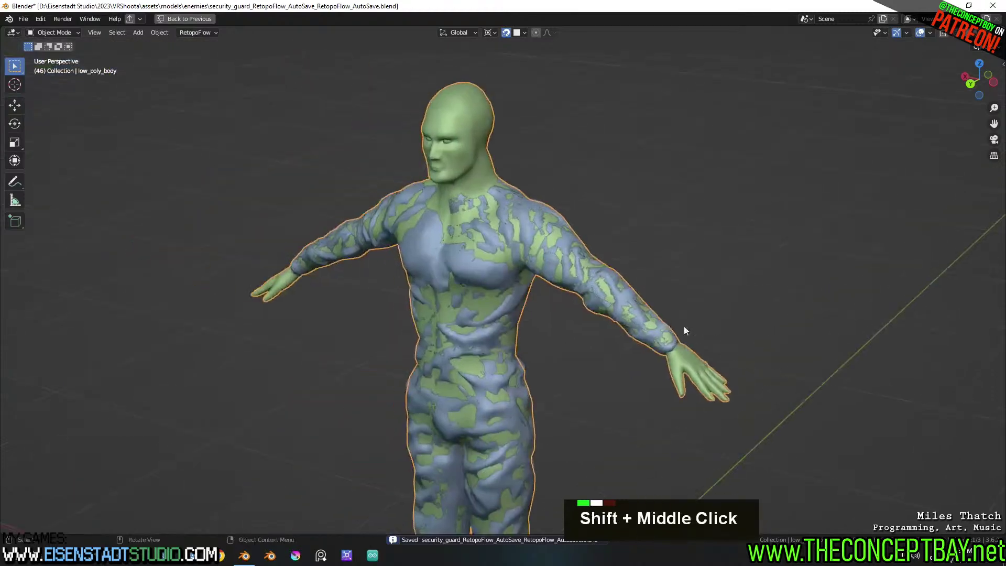
pyautogui.hotkey('ctrl', 's')
# Launch Substance 3D Painter 2022 from the system search
pyautogui.press('super')
pyautogui.write('substa')
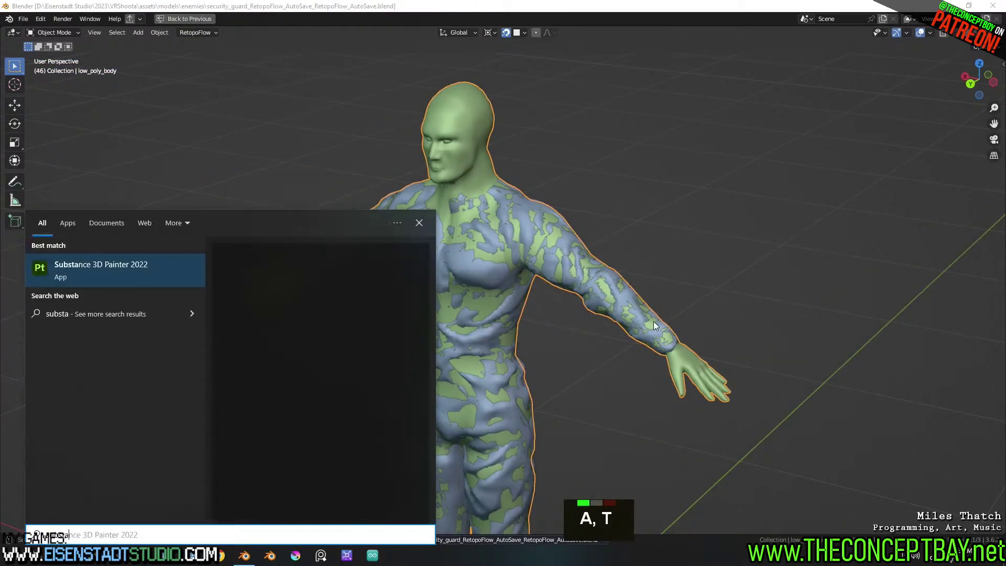
pyautogui.press('Return')
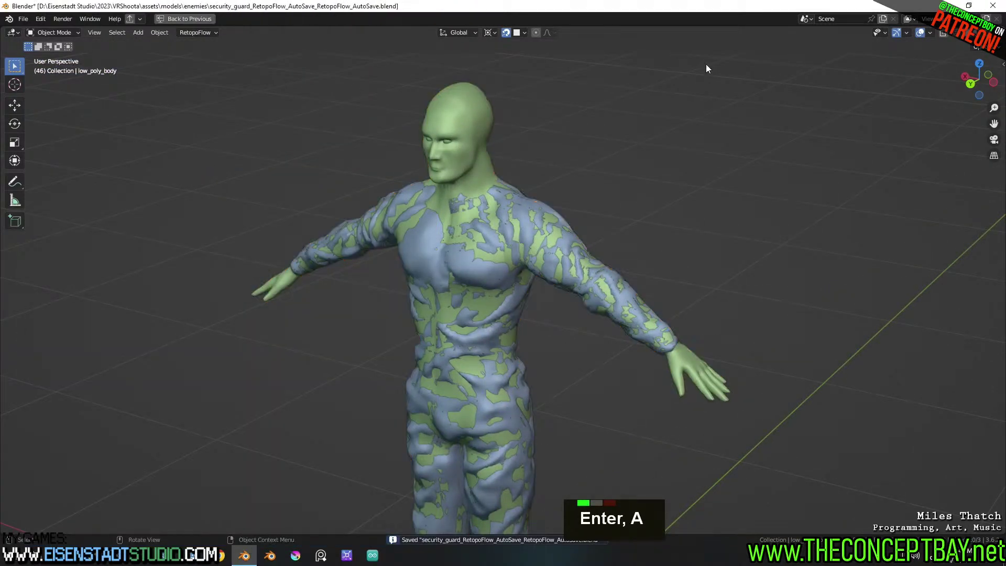
# Rename the high-poly clothed body object to body_high_poly and save the file
pyautogui.scroll(5, 653, 155)
pyautogui.keyDown('shift'); pyautogui.moveTo(650, 167); pyautogui.dragTo(597, 252, button='middle'); pyautogui.keyUp('shift')
pyautogui.click(461, 225)
pyautogui.press('F2')
pyautogui.write('body-+')
pyautogui.press('BackSpace')
pyautogui.press('BackSpace')
pyautogui.write('_hi')
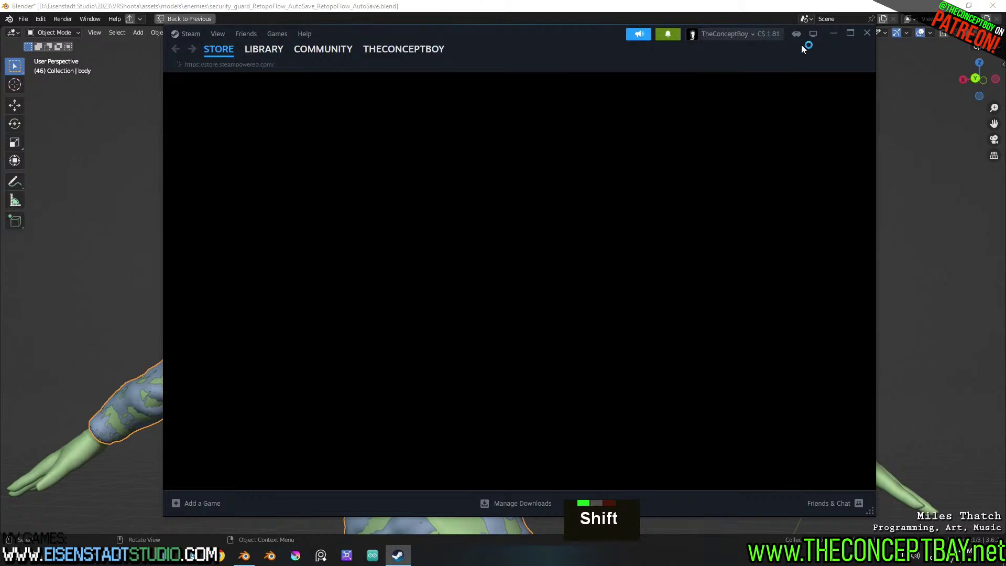
pyautogui.write('gh')
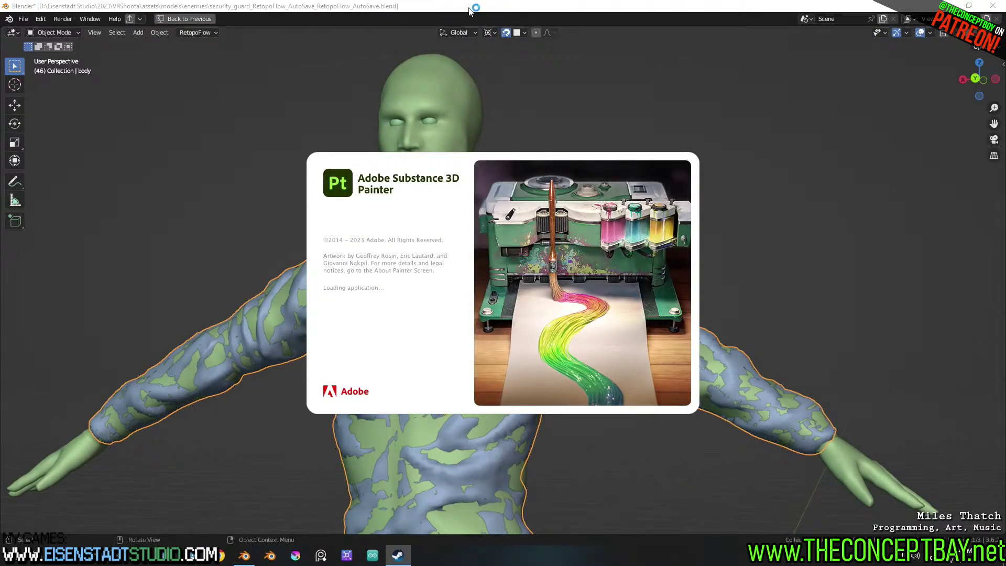
pyautogui.press('BackSpace')
pyautogui.write('h_poly')
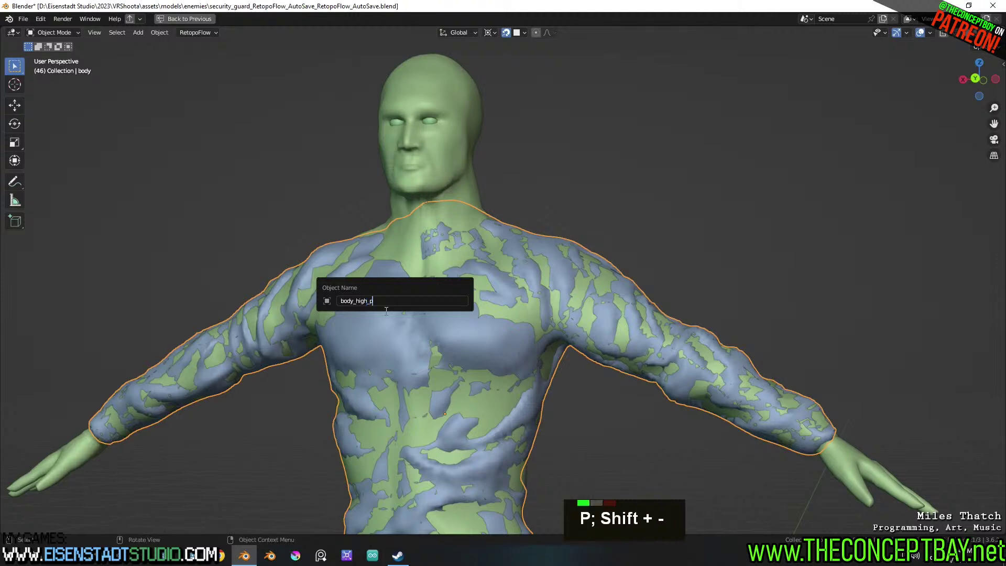
pyautogui.press('Return')
pyautogui.scroll(1, 577, 283)
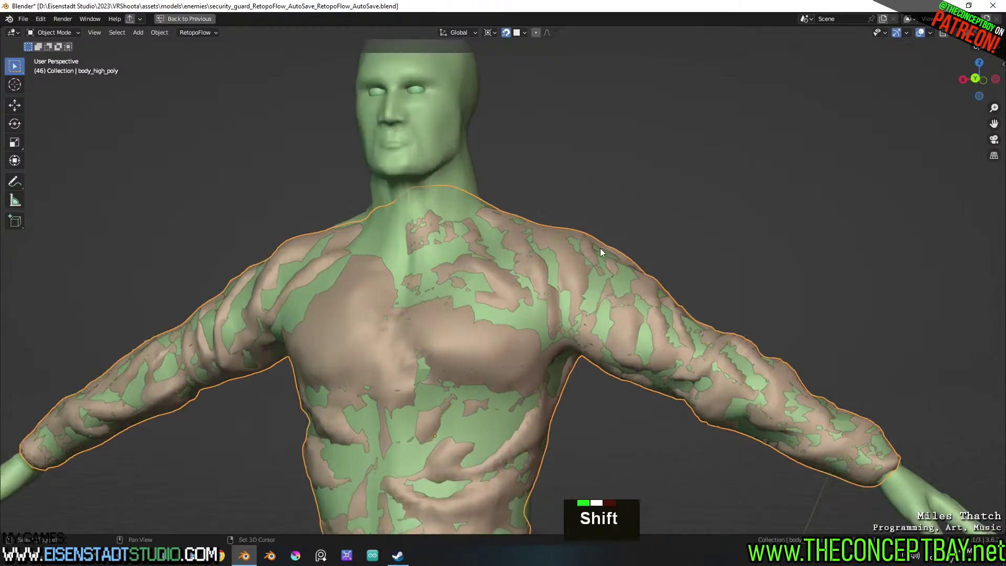
pyautogui.keyDown('shift'); pyautogui.moveTo(600, 247); pyautogui.dragTo(604, 240, button='middle'); pyautogui.keyUp('shift')
pyautogui.hotkey('ctrl', 's')
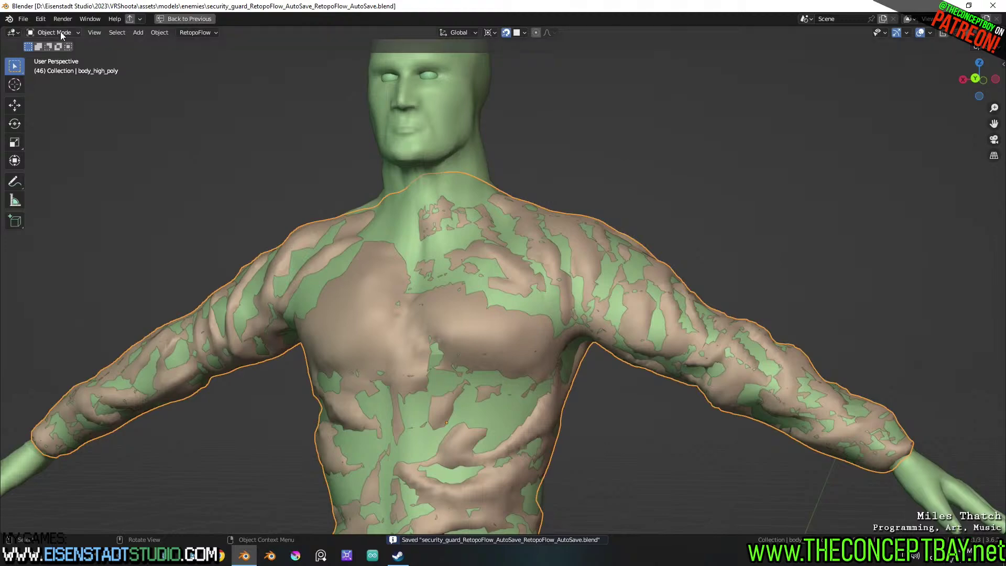
# Use Save As to overwrite the existing security_guard_RetopoFlow_AutoSave_RetopoFlow_AutoSave.blend in the enemies folder
pyautogui.click(23, 19)
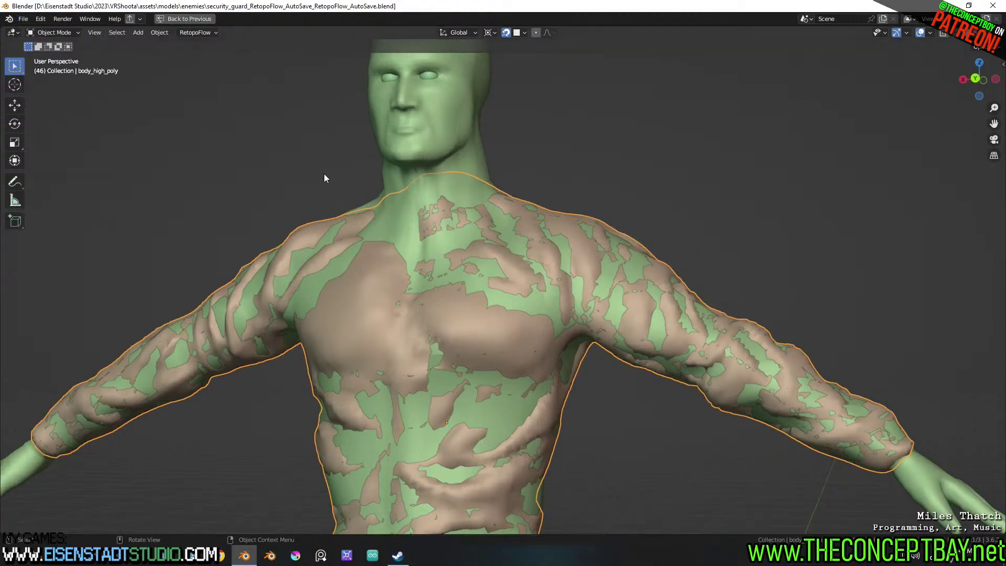
pyautogui.click(18, 18)
pyautogui.click(55, 98)
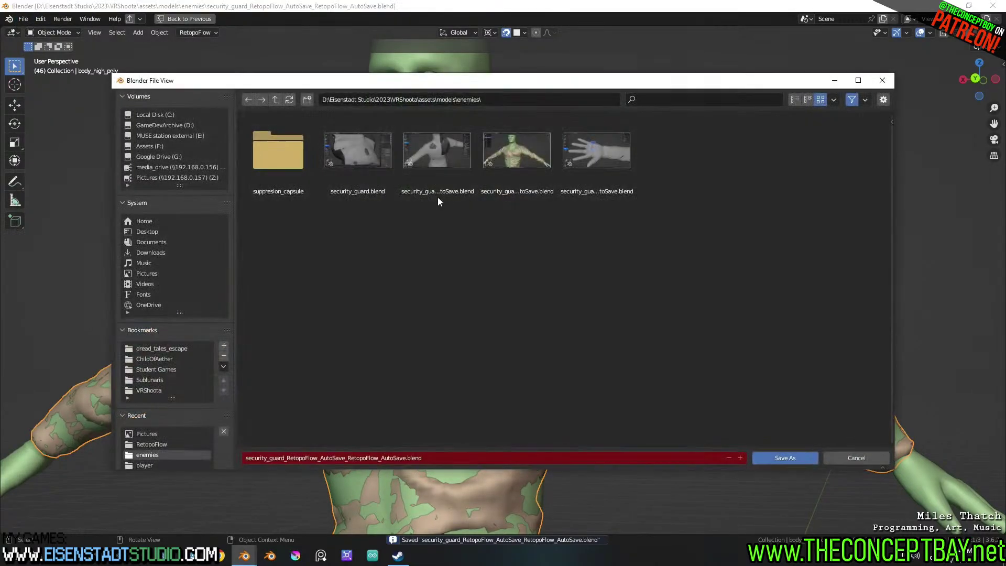
pyautogui.click(518, 144)
pyautogui.press('Return')
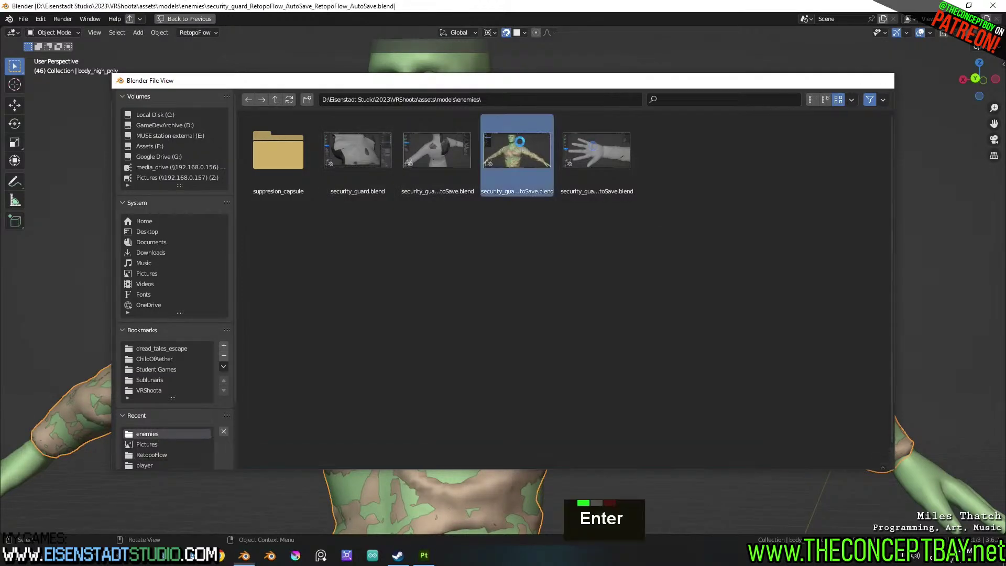
# Delete the three RetopoFlow AutoSave .blend files from the enemies folder through the Open file browser
pyautogui.click(23, 19)
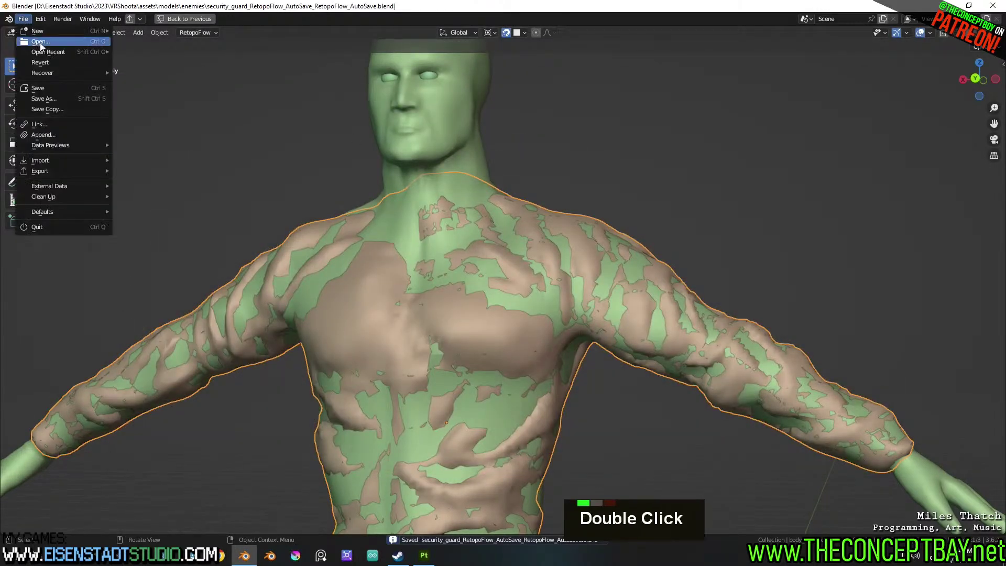
pyautogui.click(42, 41)
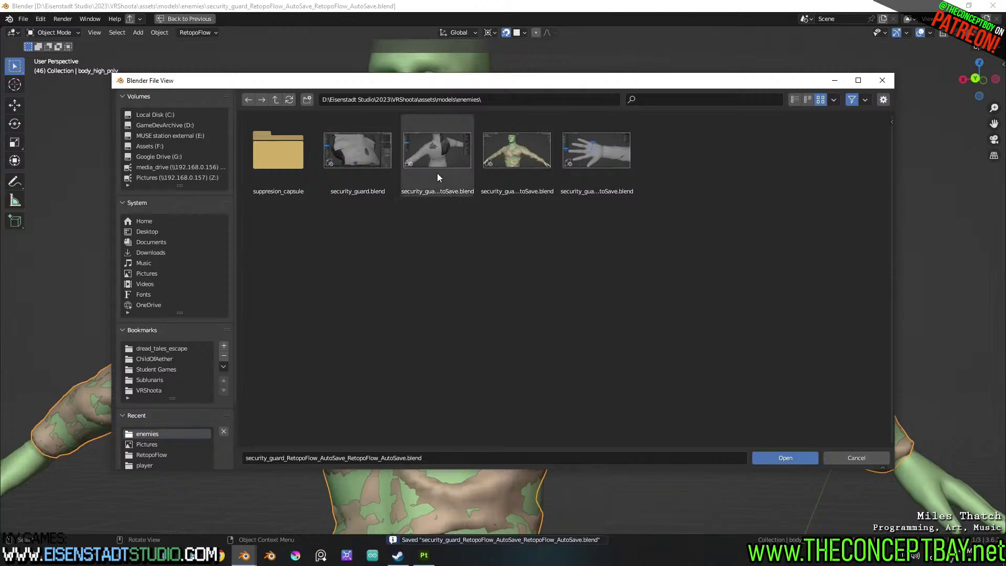
pyautogui.click(442, 151)
pyautogui.press('Delete')
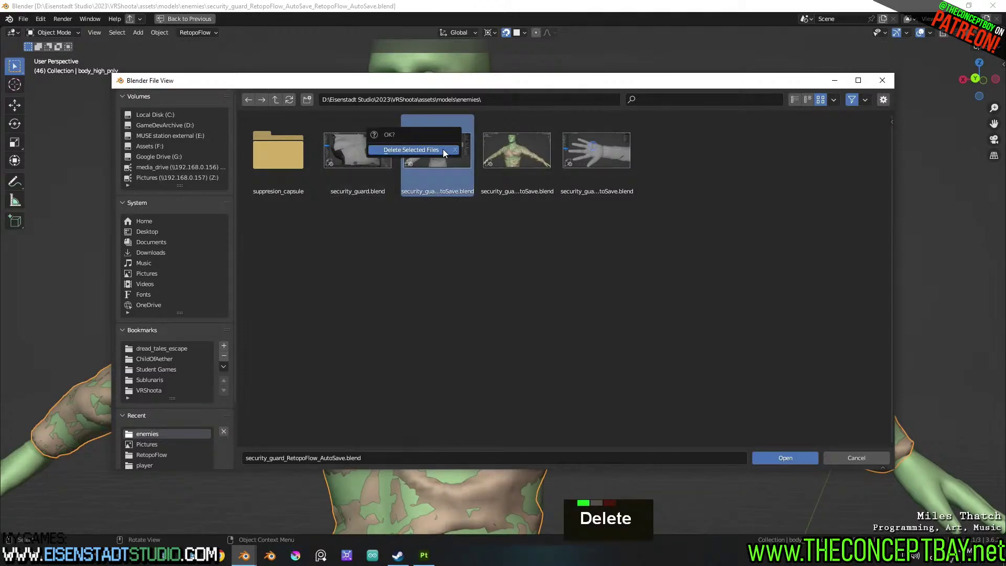
pyautogui.click(442, 150)
pyautogui.press('Delete')
pyautogui.click(445, 150)
pyautogui.click(440, 157)
pyautogui.press('Delete')
pyautogui.click(438, 158)
# Open security_guard.blend from the enemies folder and look over the head and shoulders
pyautogui.click(375, 159)
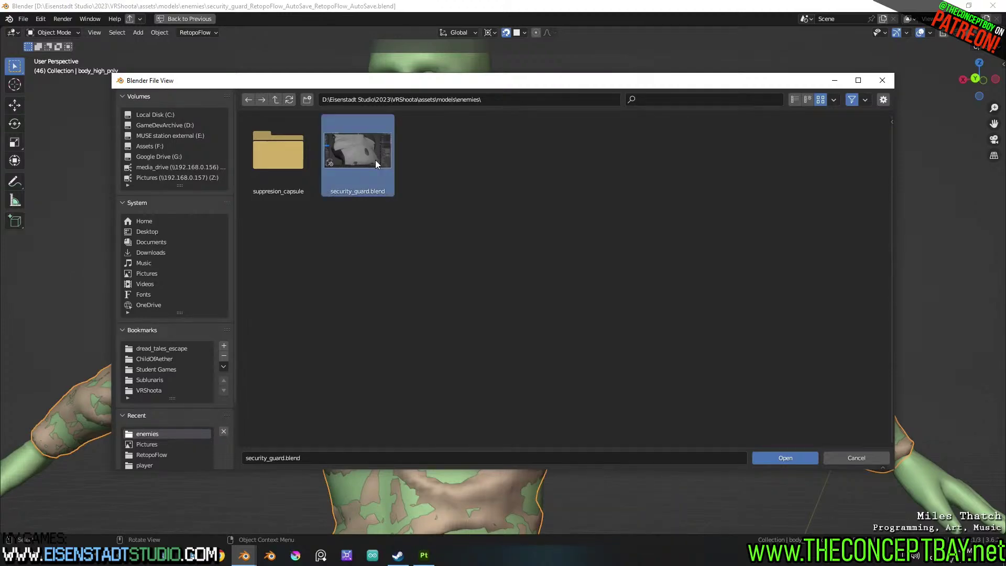
pyautogui.doubleClick(375, 159)
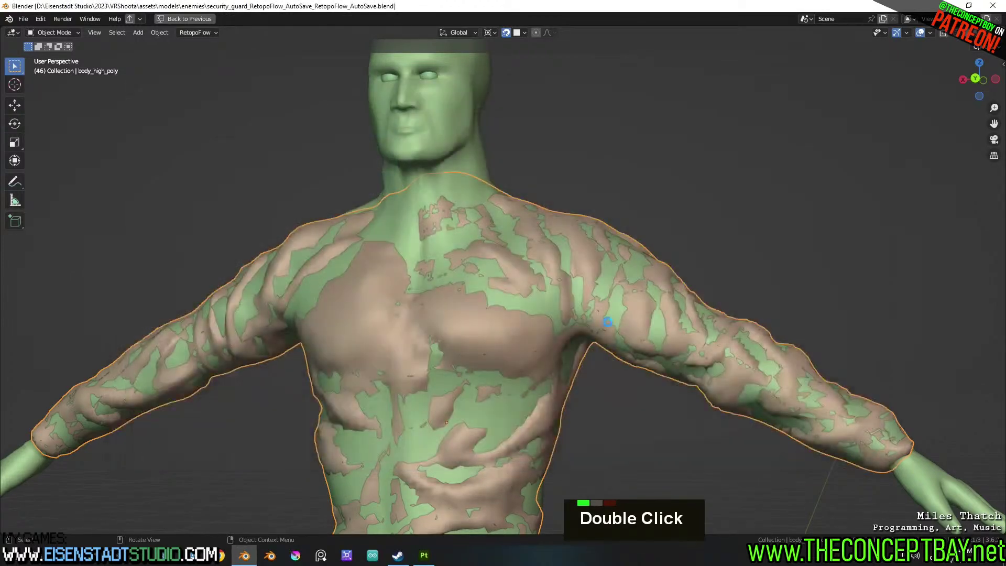
pyautogui.scroll(7, 577, 297)
pyautogui.scroll(10, 587, 372)
pyautogui.moveTo(574, 295); pyautogui.dragTo(662, 357, button='middle')
pyautogui.keyDown('shift'); pyautogui.scroll(1, 583, 352); pyautogui.keyUp('shift')
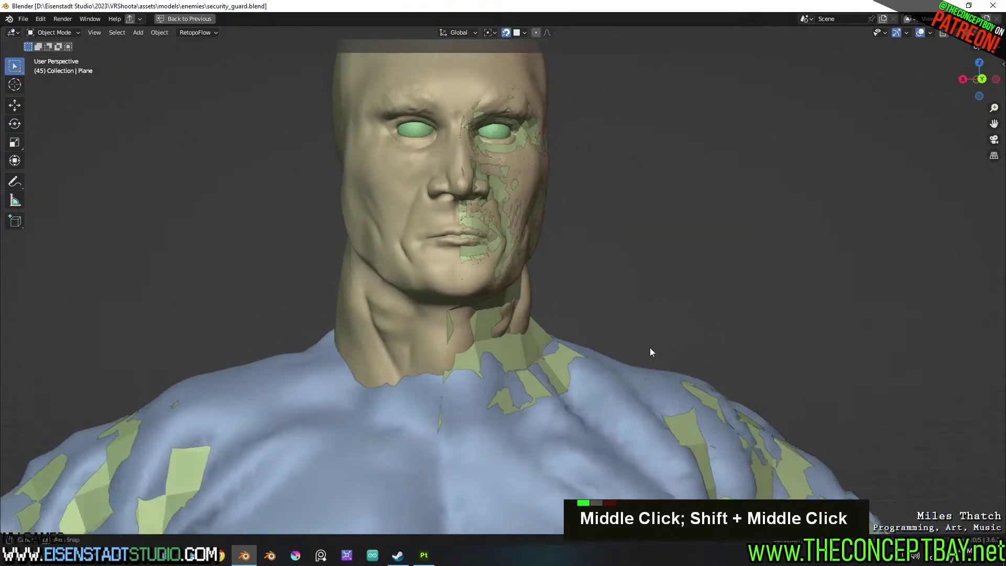
pyautogui.scroll(-3, 601, 340)
# Move the sculpted head about -0.115 m along X to inspect the low-poly face mesh beneath it
pyautogui.click(433, 270)
pyautogui.press('g')
pyautogui.press('x')
pyautogui.press('Escape')
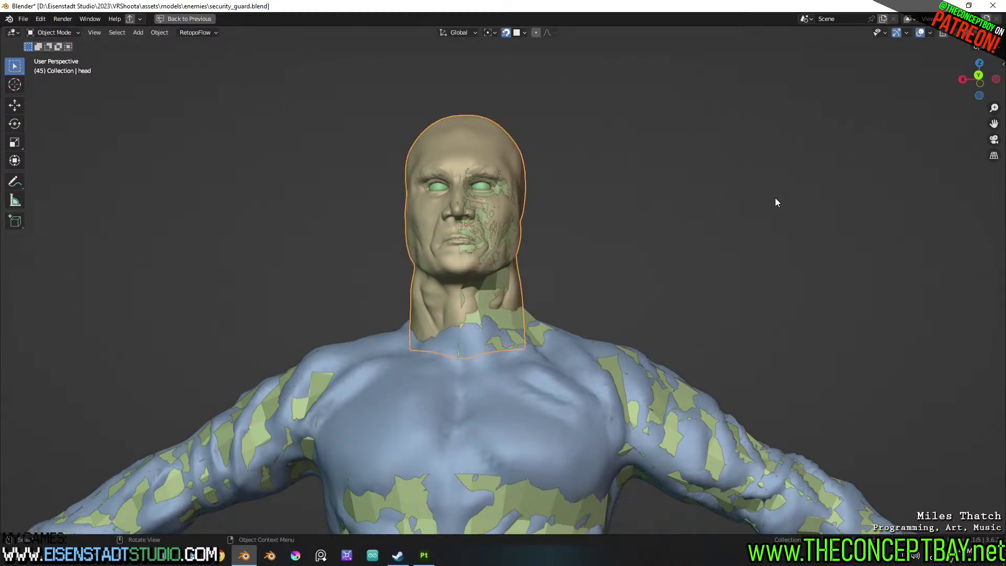
pyautogui.press('g')
pyautogui.press('x')
pyautogui.press('shift')
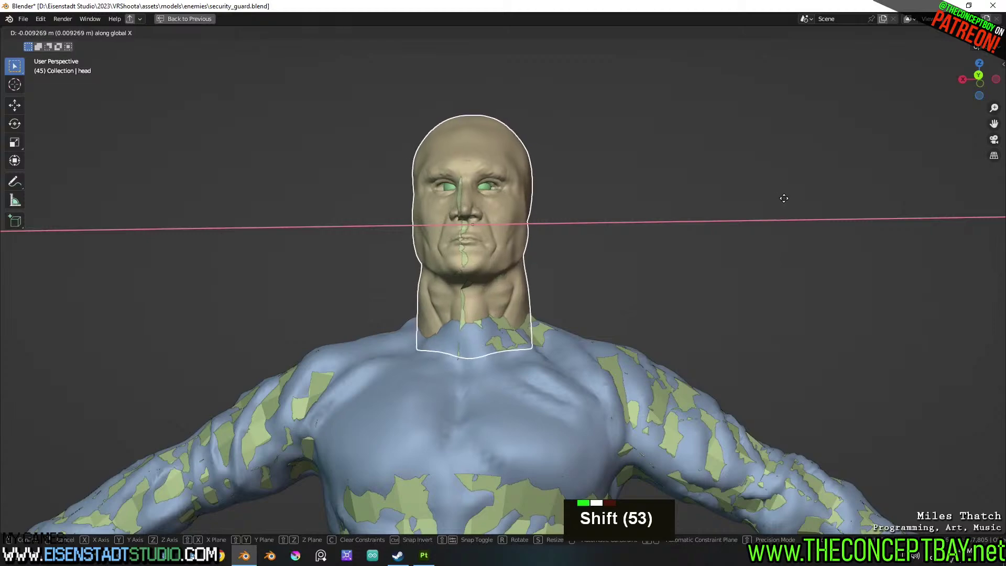
pyautogui.moveTo(837, 195)
pyautogui.keyDown('shift'); pyautogui.click(579, 241); pyautogui.keyUp('shift')
pyautogui.moveTo(580, 241); pyautogui.dragTo(619, 234, button='middle')
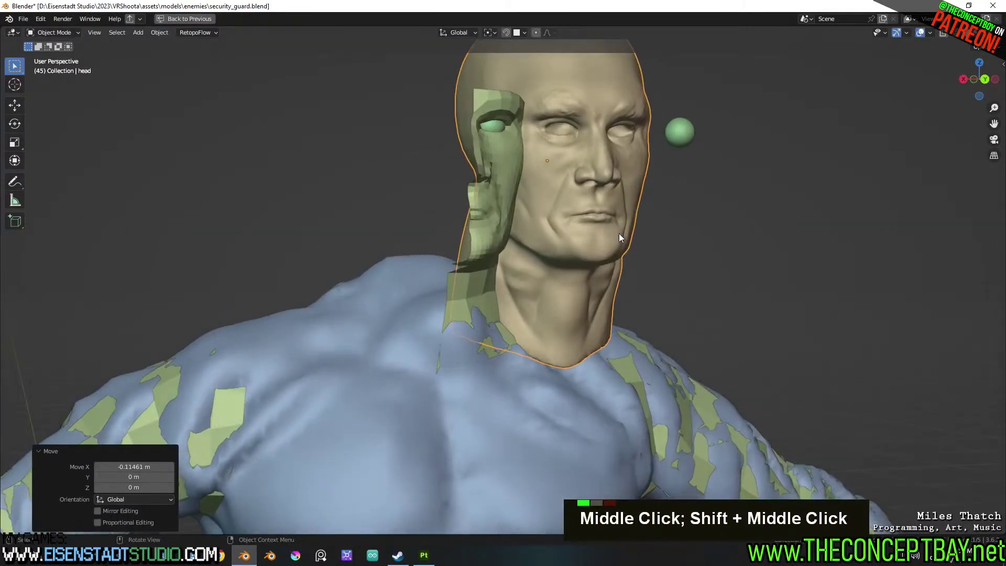
pyautogui.scroll(-2, 702, 225)
pyautogui.moveTo(702, 225); pyautogui.dragTo(680, 223, button='middle')
pyautogui.scroll(-3, 676, 224)
# Undo the head's X-axis move and its selection
pyautogui.hotkey('ctrl', 'z')
pyautogui.hotkey('ctrl', 'z')
pyautogui.hotkey('ctrl', 'z')
pyautogui.hotkey('ctrl', 'z')
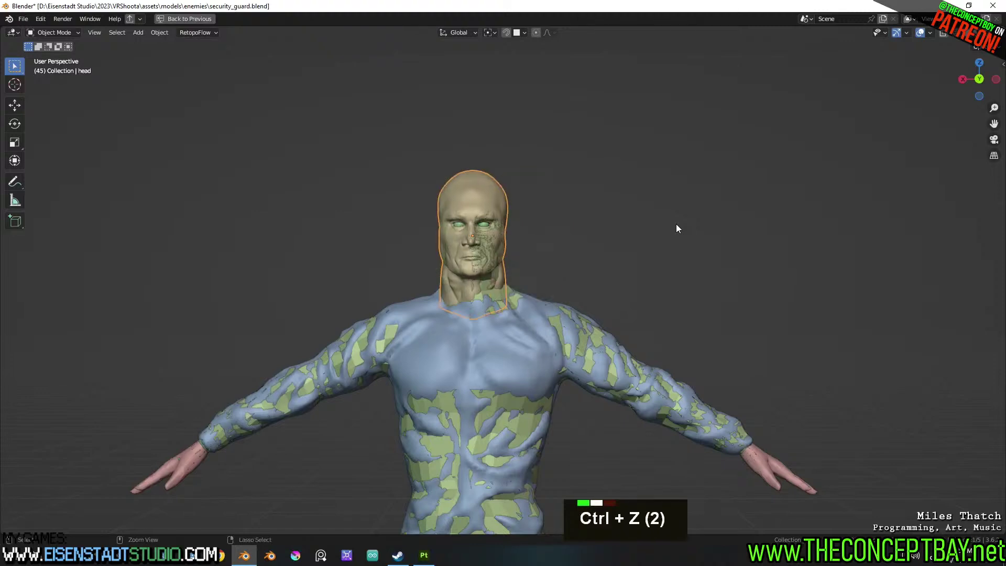
pyautogui.hotkey('ctrl', 'z')
pyautogui.hotkey('ctrl', 'z')
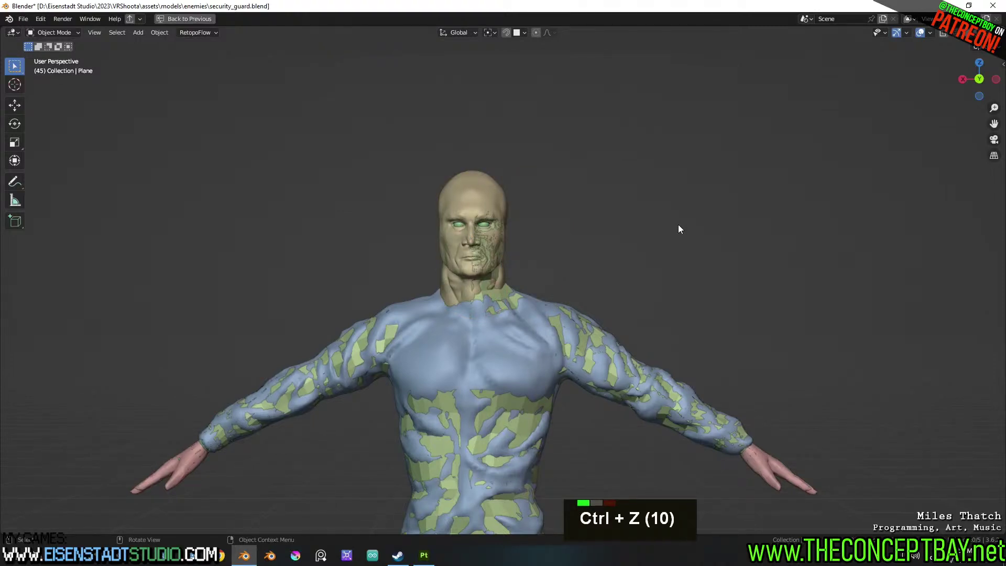
# Select the low-poly body mesh and examine how much of the hands, arms and head it covers
pyautogui.scroll(-4, 680, 256)
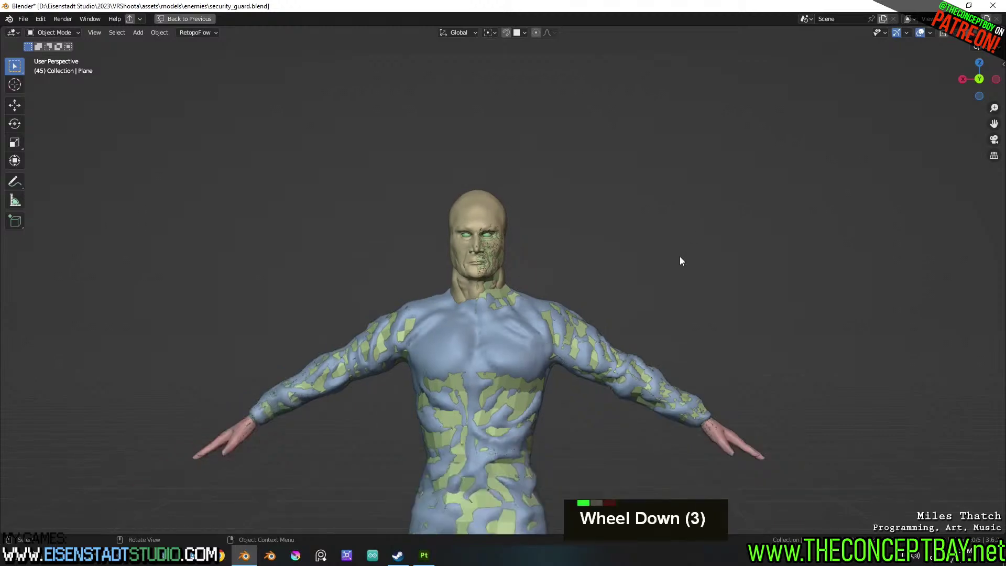
pyautogui.keyDown('shift'); pyautogui.moveTo(683, 342); pyautogui.dragTo(579, 277, button='middle'); pyautogui.keyUp('shift')
pyautogui.scroll(4, 681, 320)
pyautogui.keyDown('shift'); pyautogui.moveTo(716, 341); pyautogui.dragTo(529, 303, button='middle'); pyautogui.keyUp('shift')
pyautogui.scroll(3, 563, 304)
pyautogui.click(588, 310)
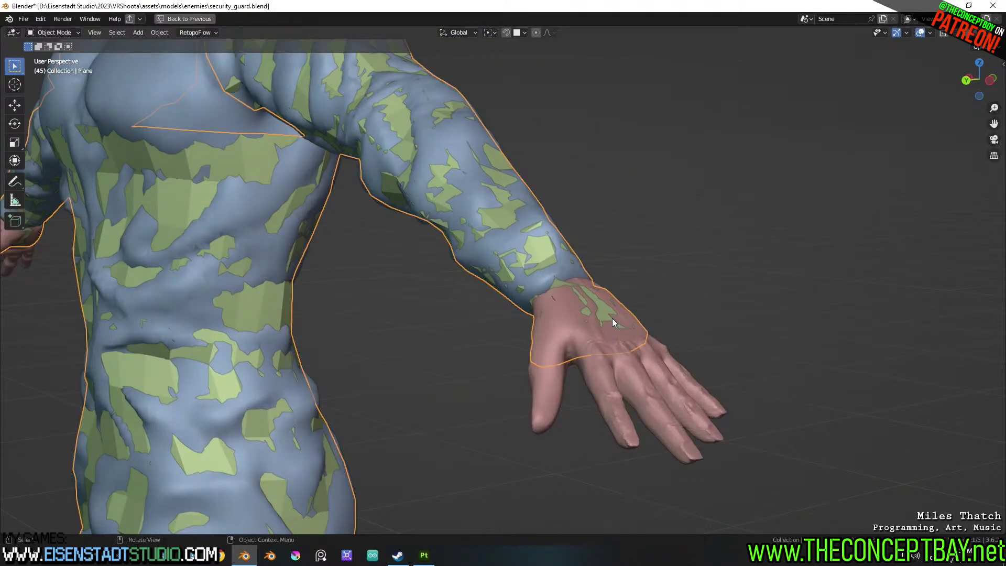
pyautogui.scroll(-3, 584, 319)
pyautogui.moveTo(579, 325); pyautogui.dragTo(594, 388, button='middle')
pyautogui.moveTo(508, 266); pyautogui.dragTo(533, 240, button='middle')
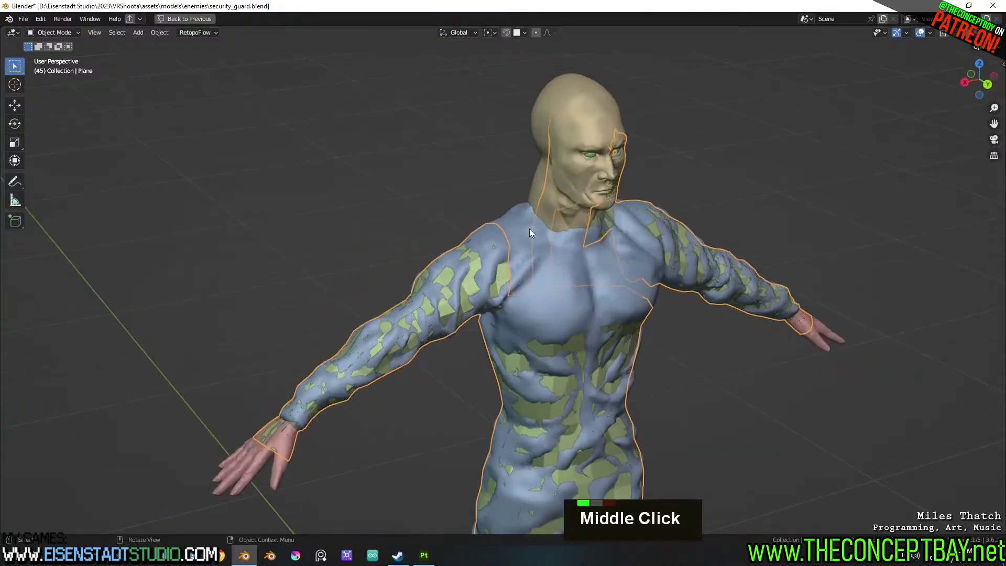
# Look through RetopoFlow's Advanced and Help and Support options, then check the low-poly body from the front
pyautogui.click(215, 34)
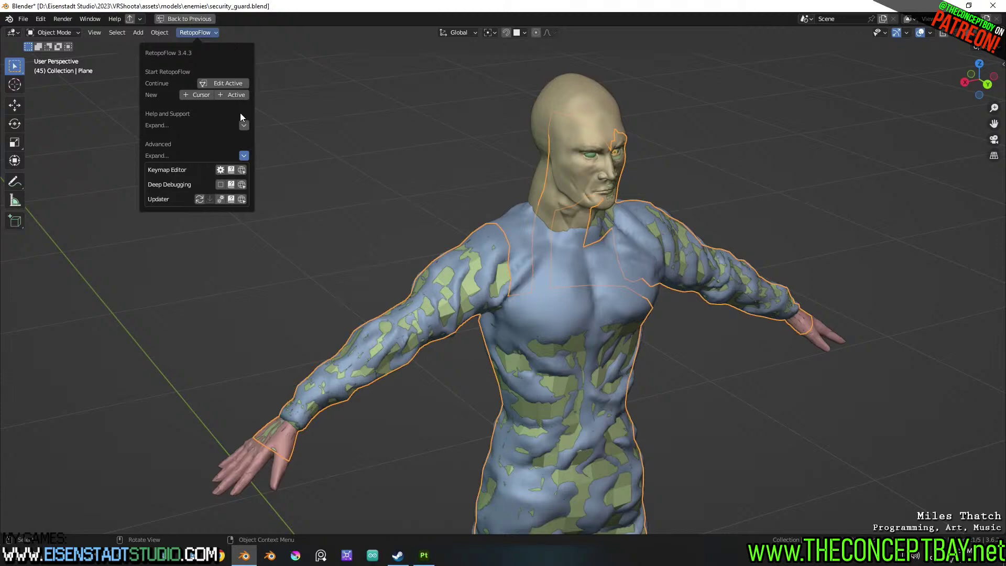
pyautogui.click(245, 156)
pyautogui.click(245, 156)
pyautogui.click(244, 124)
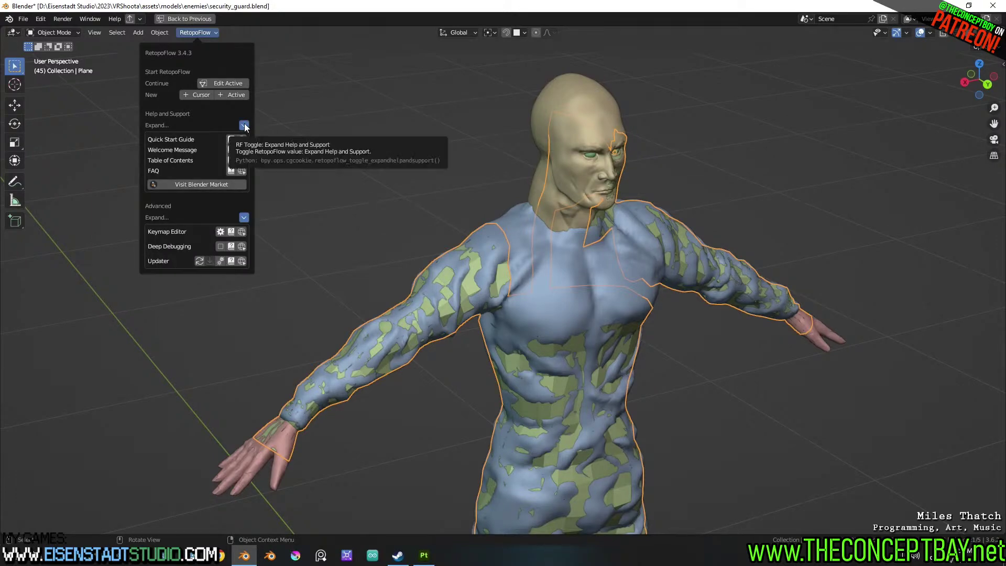
pyautogui.moveTo(403, 114); pyautogui.dragTo(462, 99, button='middle')
pyautogui.keyDown('shift'); pyautogui.moveTo(466, 108); pyautogui.dragTo(492, 176, button='middle'); pyautogui.keyUp('shift')
pyautogui.moveTo(492, 176); pyautogui.dragTo(573, 398, button='middle')
pyautogui.scroll(-5, 500, 175)
pyautogui.keyDown('shift'); pyautogui.scroll(5, 573, 221); pyautogui.keyUp('shift')
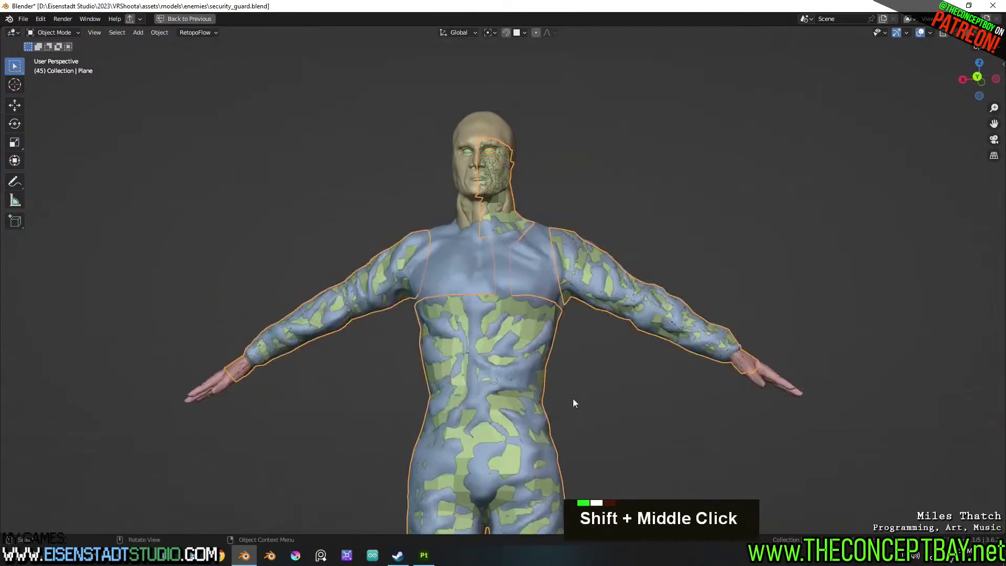
# Start opening another file, save the changes to security_guard.blend and browse the enemies folder
pyautogui.click(23, 18)
pyautogui.click(40, 55)
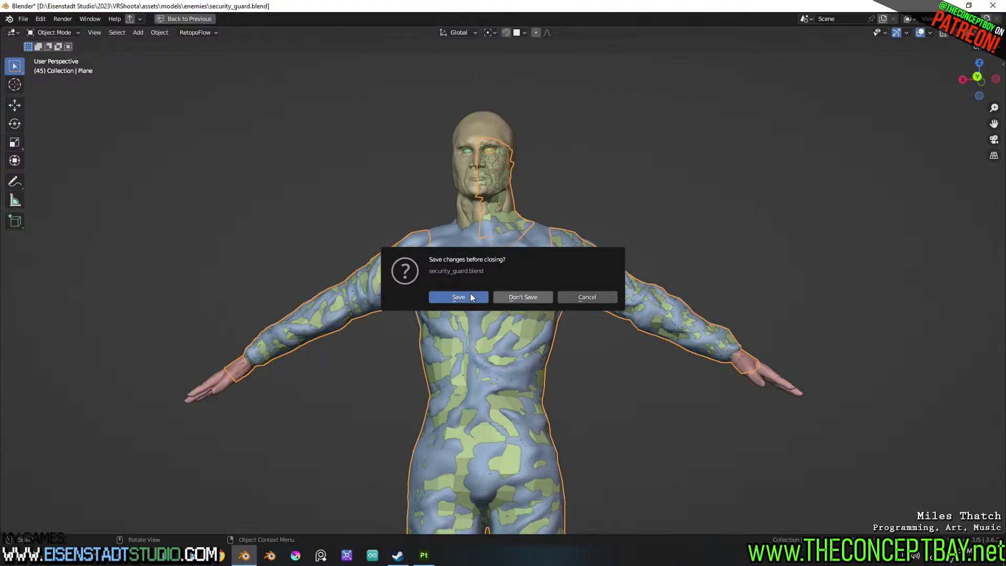
pyautogui.click(449, 297)
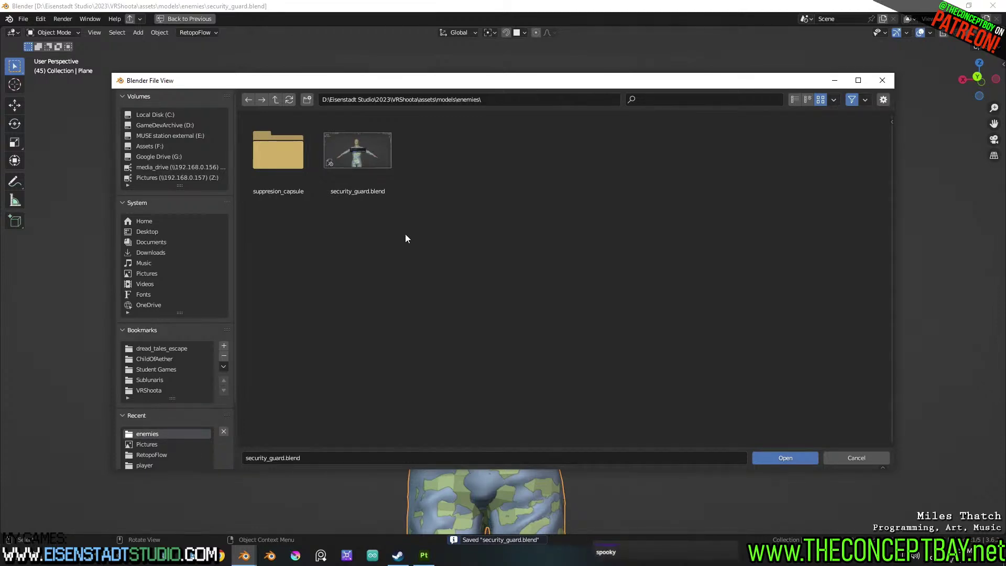
# Try to undo the file deletions in the file browser, then open the Recycle Bin to look for the deleted files
pyautogui.hotkey('ctrl', 'z')
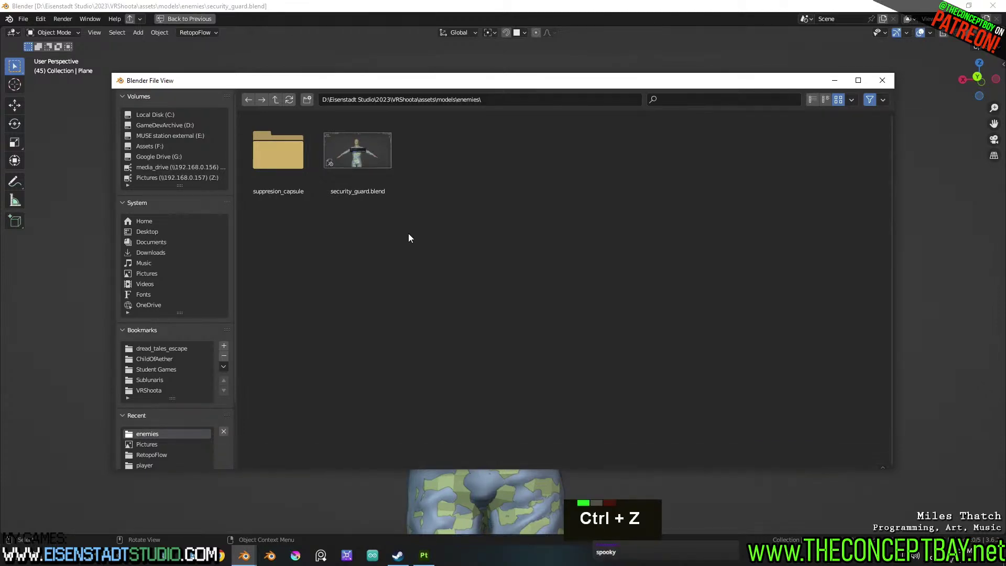
pyautogui.hotkey('ctrl', 'z')
pyautogui.press('super')
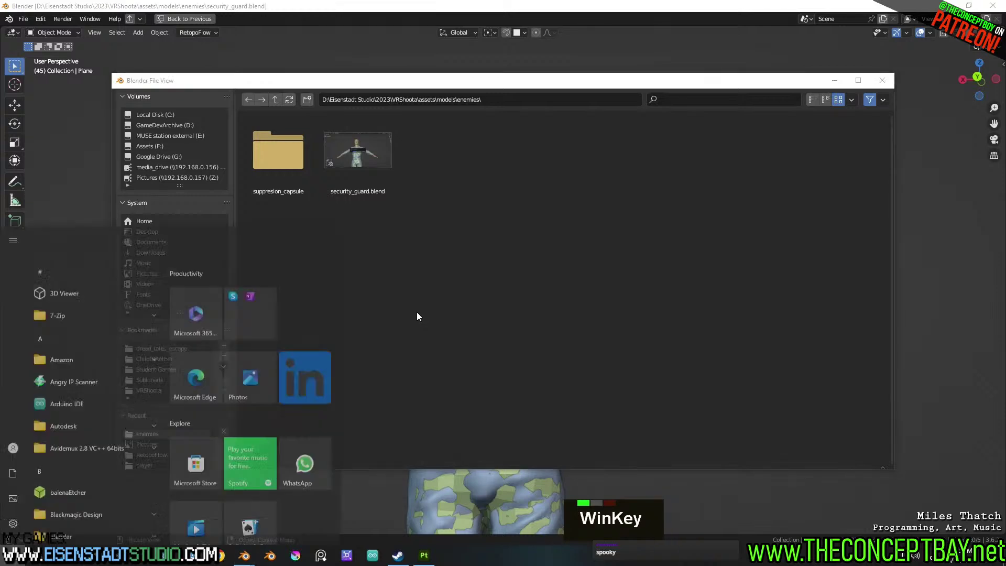
pyautogui.write('recyc')
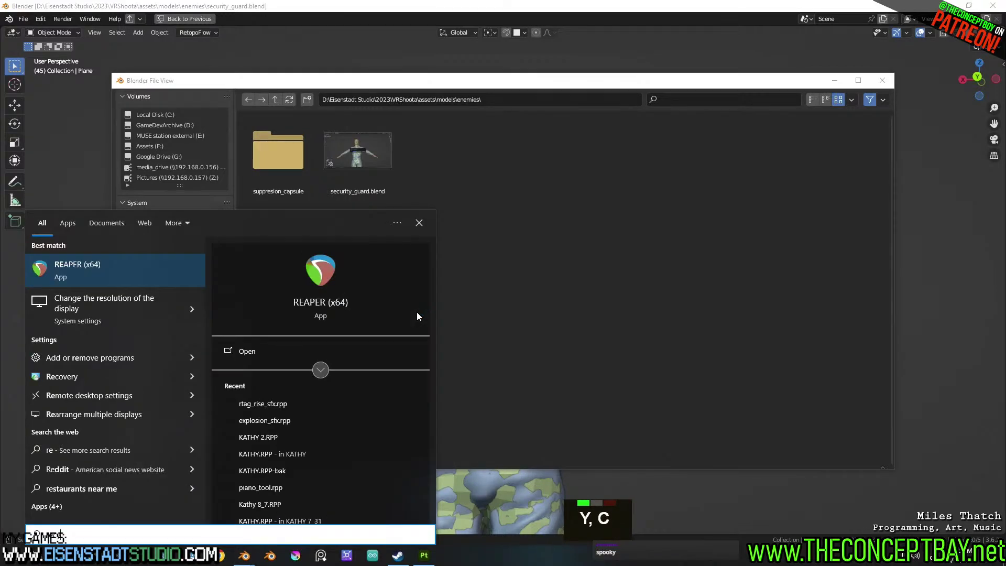
pyautogui.press('Return')
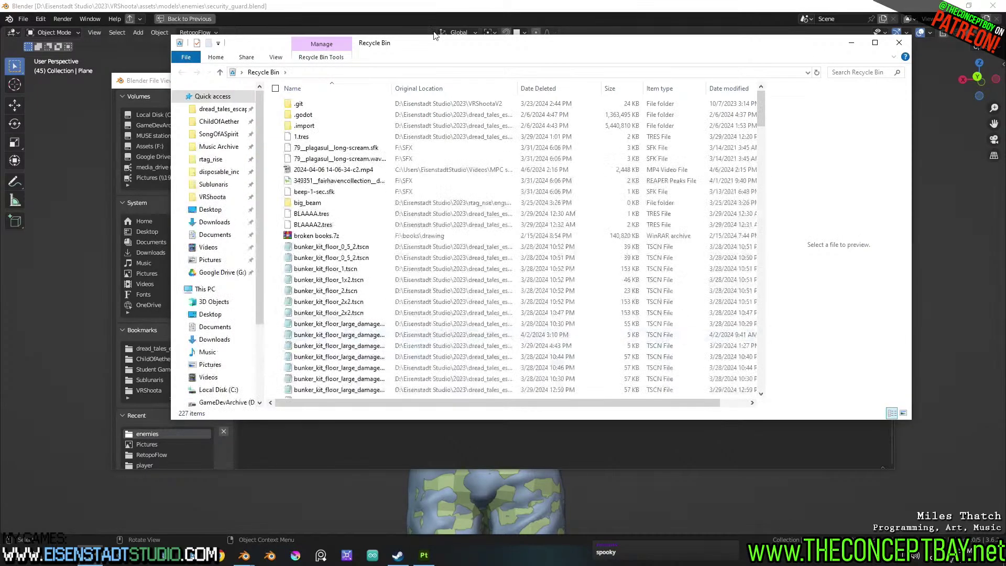
pyautogui.moveTo(437, 48); pyautogui.dragTo(485, 0)
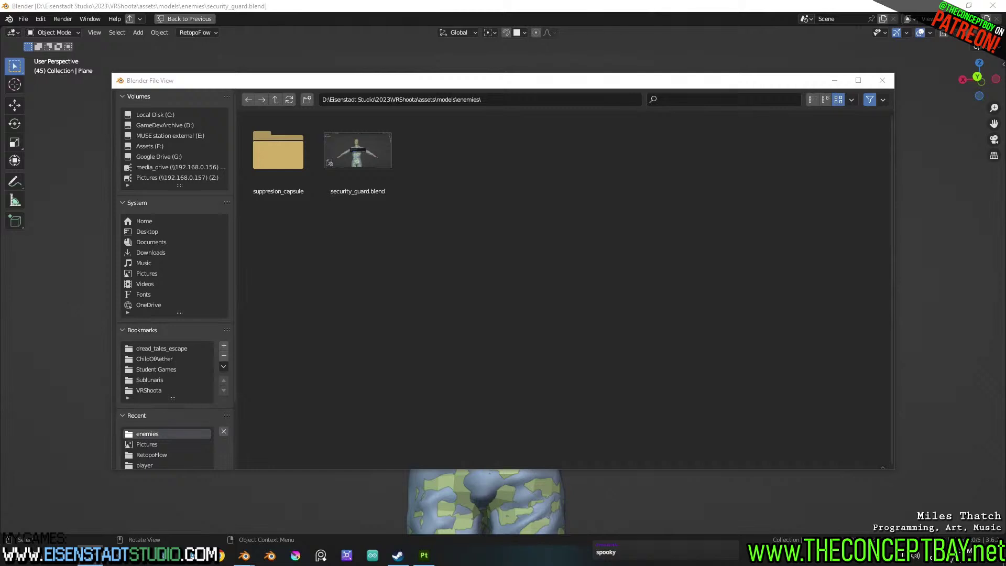
# Leave the file browser window and open security_guard_RetopoFlow_AutoSave_RetopoFlow_AutoSave.blend from the enemies folder
pyautogui.press('s')
pyautogui.press('s')
pyautogui.click(883, 80)
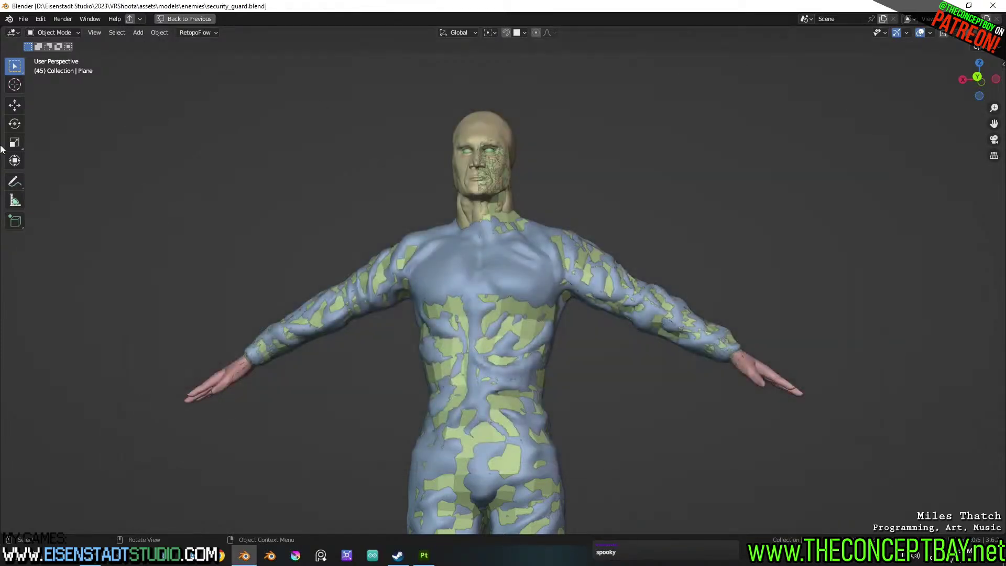
pyautogui.click(24, 19)
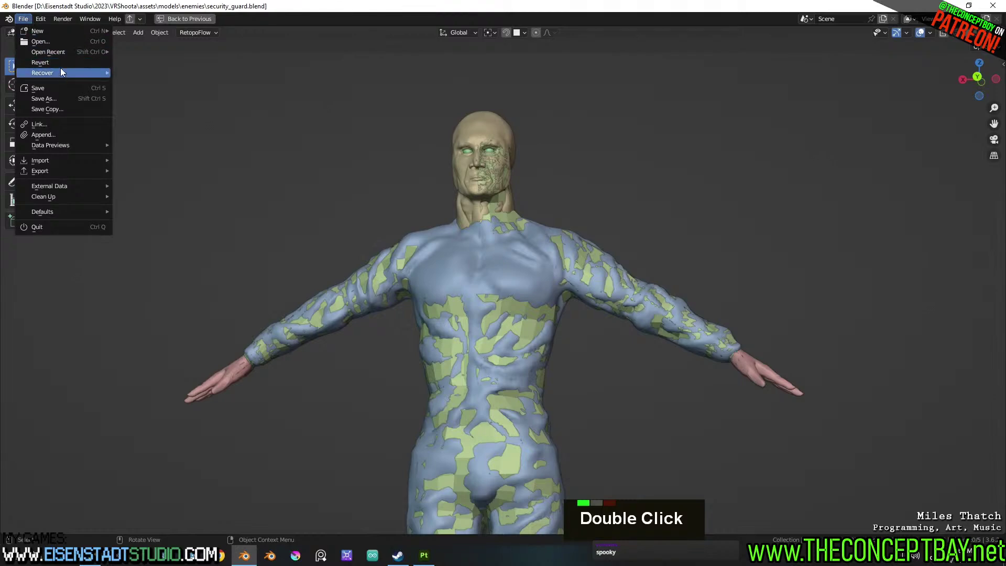
pyautogui.click(41, 41)
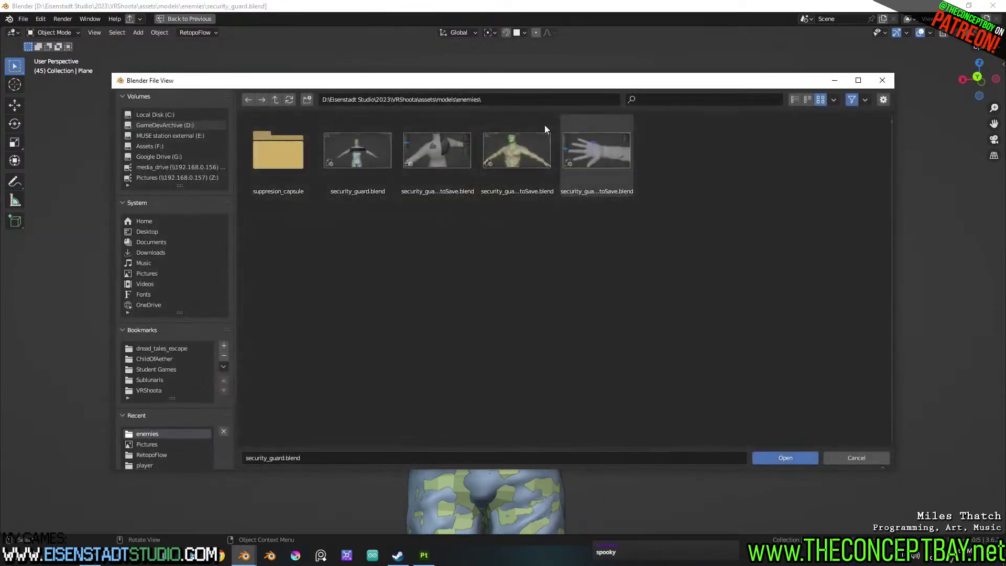
pyautogui.doubleClick(513, 155)
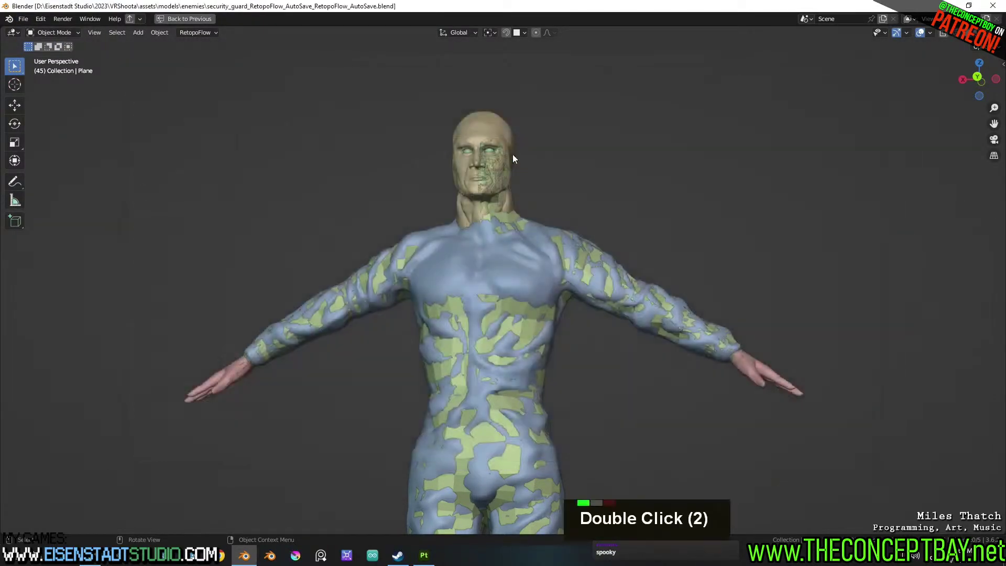
# Hide the high-poly body to expose the low-poly mesh and check its chest area
pyautogui.moveTo(513, 154); pyautogui.dragTo(562, 226, button='middle')
pyautogui.scroll(-3, 511, 146)
pyautogui.press('h')
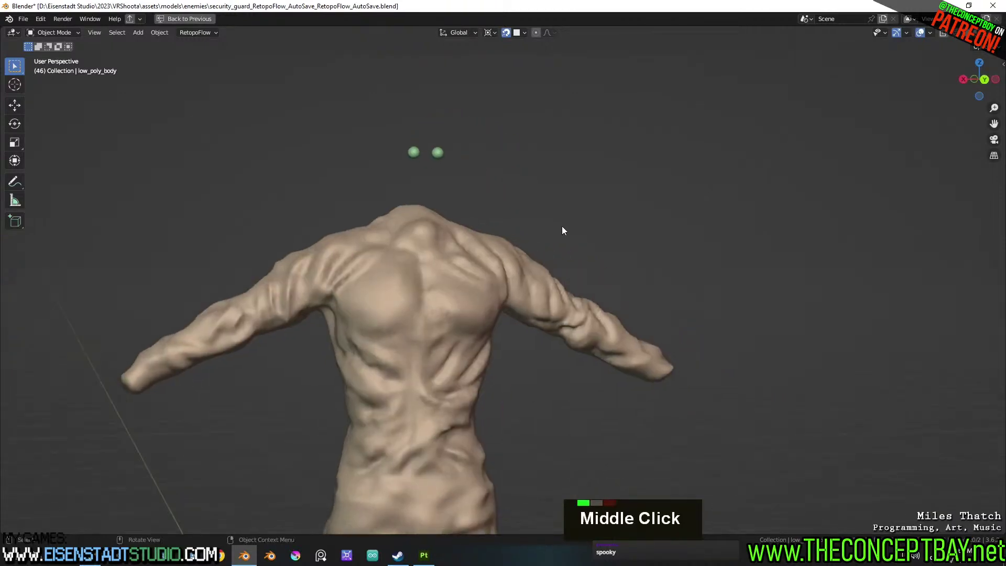
pyautogui.hotkey('ctrl', 'z')
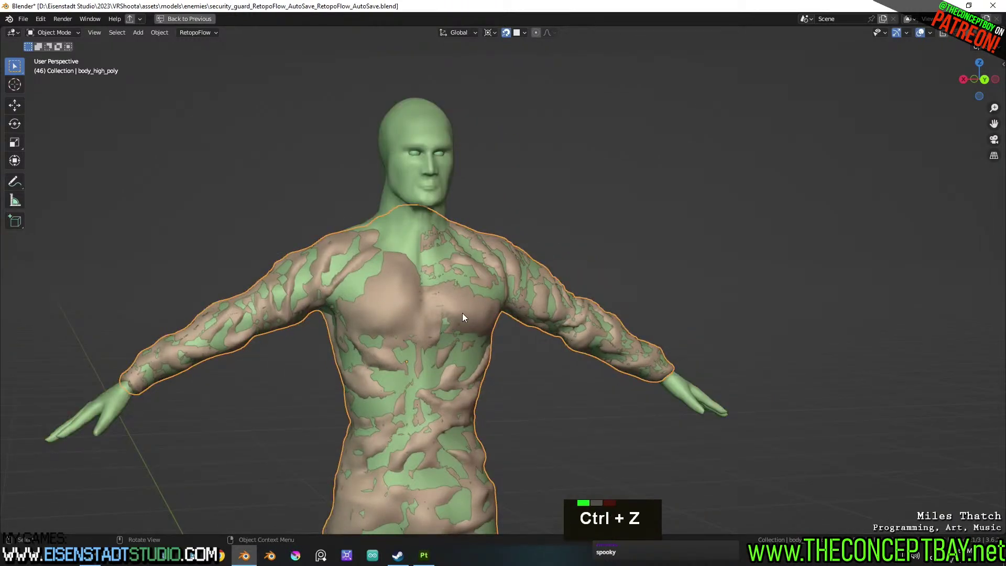
pyautogui.press('h')
pyautogui.moveTo(579, 299); pyautogui.dragTo(505, 267, button='middle')
pyautogui.scroll(3, 530, 264)
pyautogui.moveTo(504, 267); pyautogui.dragTo(626, 341, button='middle')
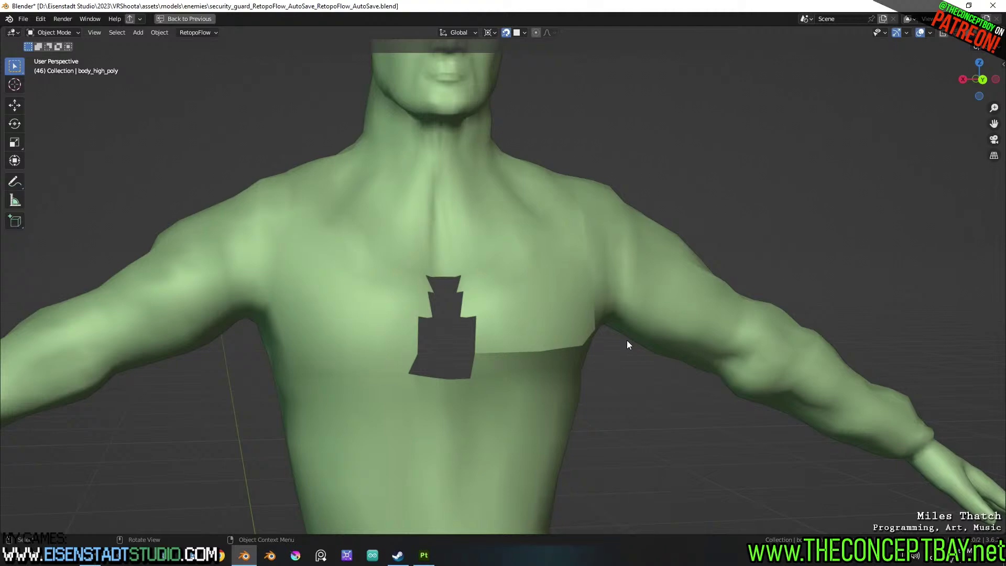
# Examine the low-poly body's topology around the hole in the chest in Edit Mode, then return to Object Mode
pyautogui.click(558, 323)
pyautogui.scroll(3, 559, 322)
pyautogui.press('Tab')
pyautogui.moveTo(559, 322)
pyautogui.keyDown('shift'); pyautogui.mouseDown(button='middle')
pyautogui.moveTo(606, 296)
pyautogui.moveTo(625, 262)
pyautogui.moveTo(576, 314)
pyautogui.moveTo(568, 277)
pyautogui.moveTo(561, 307)
pyautogui.mouseUp(button='middle'); pyautogui.keyUp('shift')
pyautogui.scroll(-1, 625, 262)
pyautogui.scroll(1, 576, 314)
pyautogui.scroll(-1, 568, 275)
pyautogui.scroll(1, 568, 276)
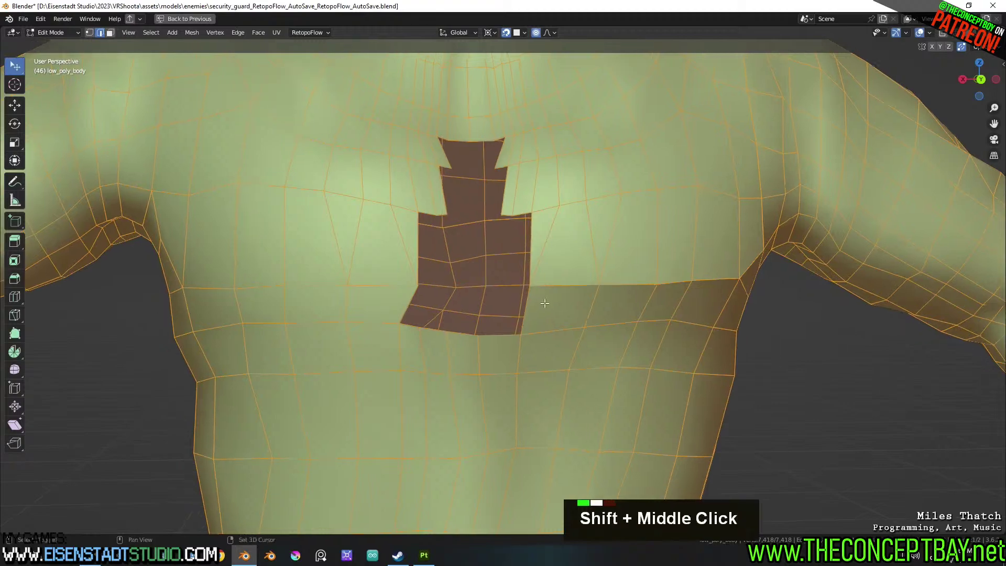
pyautogui.scroll(-3, 560, 305)
pyautogui.press('Tab')
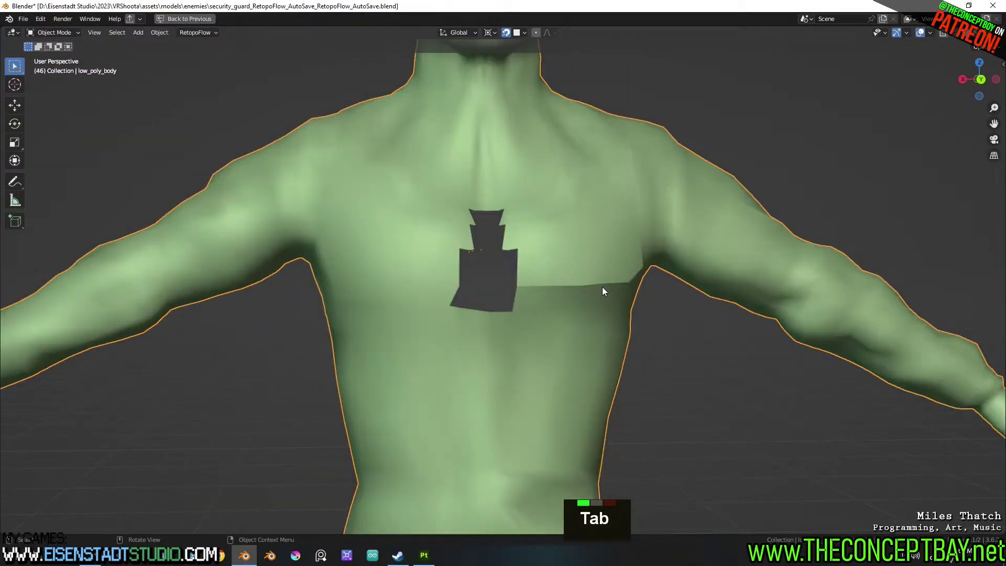
# Undo the hiding of the high-poly body and continue editing the low-poly body in RetopoFlow
pyautogui.hotkey('ctrl', 'z')
pyautogui.hotkey('ctrl', 'z')
pyautogui.hotkey('ctrl', 'z')
pyautogui.hotkey('ctrl', 'z')
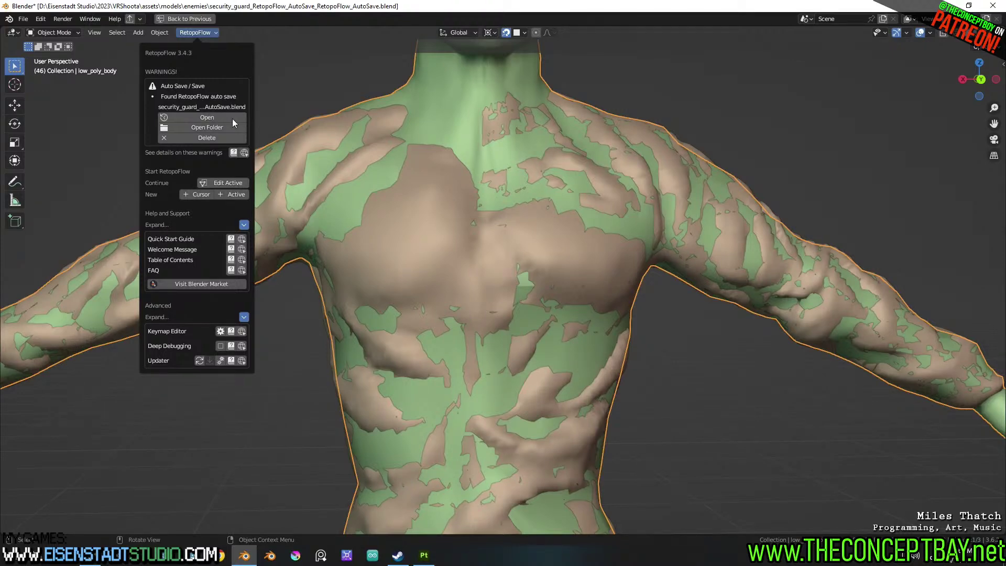
pyautogui.click(217, 182)
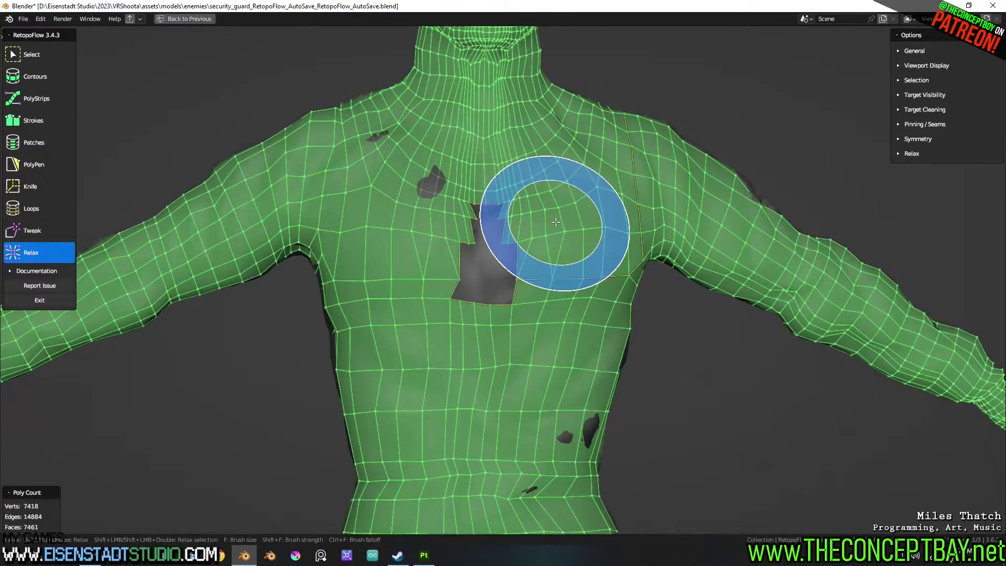
# Switch to the PolyPen tool at the chest hole and deselect the whole mesh
pyautogui.scroll(4, 556, 222)
pyautogui.moveTo(555, 222); pyautogui.dragTo(535, 292, button='middle')
pyautogui.scroll(1, 535, 292)
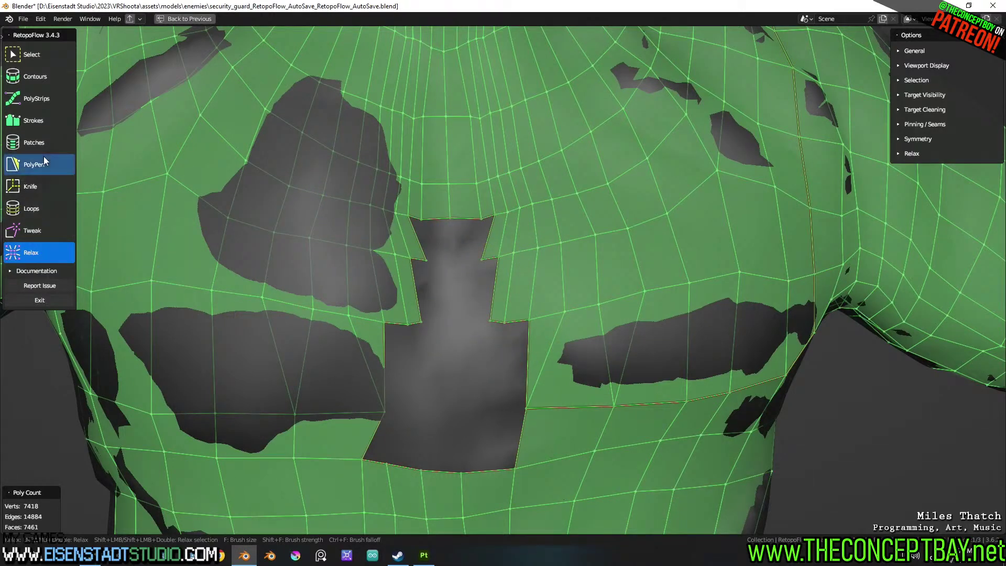
pyautogui.press('5')
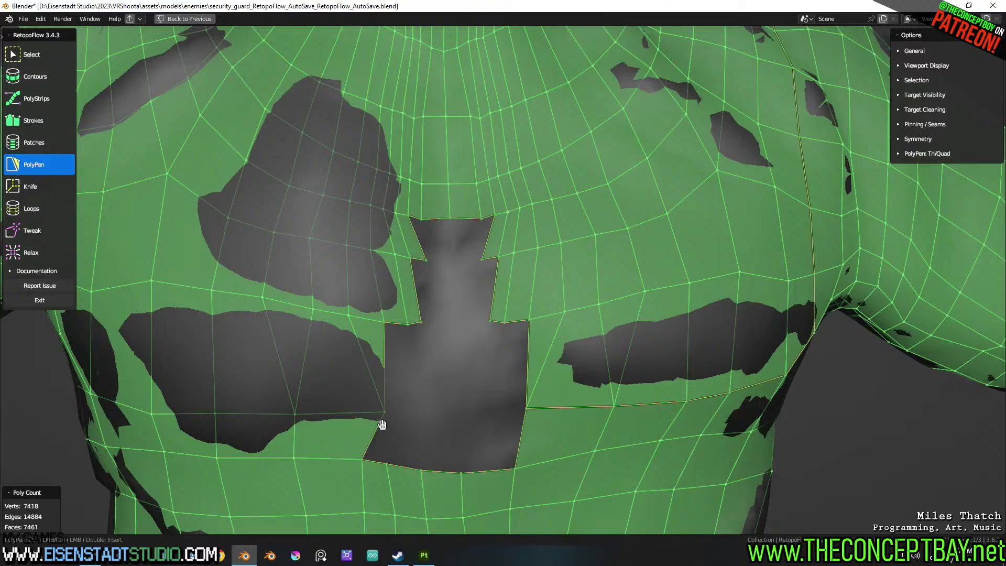
pyautogui.hotkey('alt', 'a')
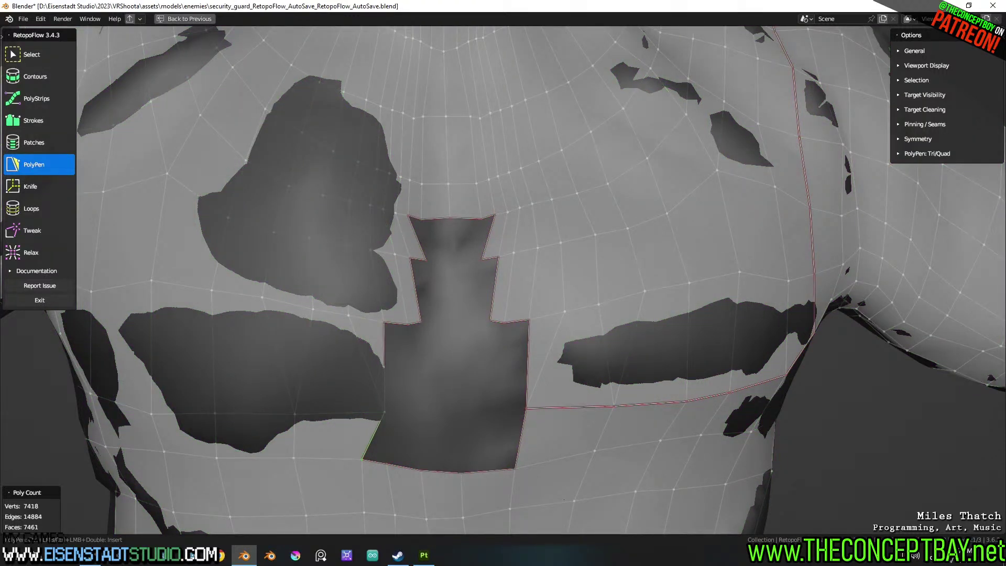
# Try to move the slanted edge at the chest hole's lower-left corner inward
pyautogui.moveTo(401, 406); pyautogui.dragTo(423, 405)
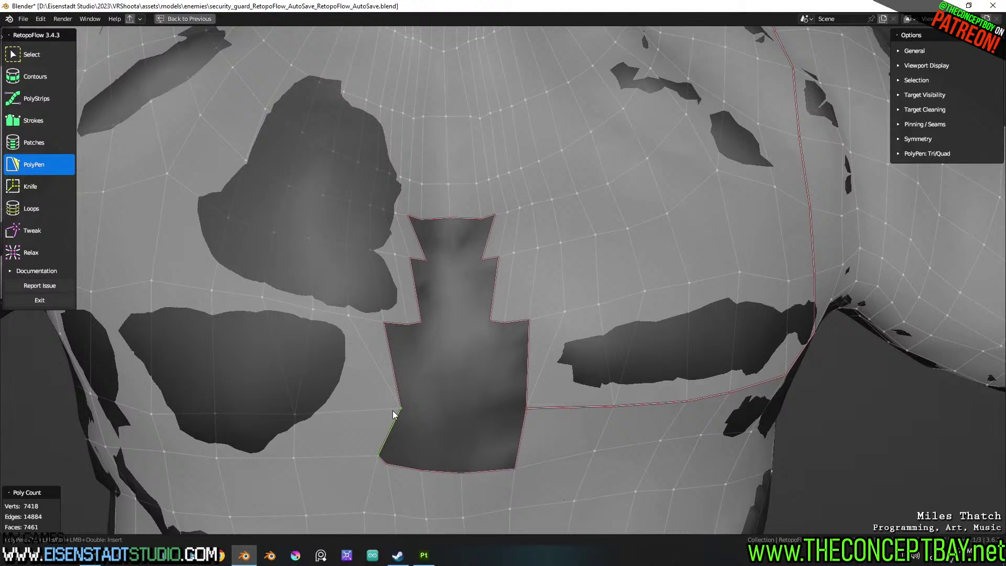
pyautogui.hotkey('ctrl', 'z')
pyautogui.hotkey('ctrl', 'z')
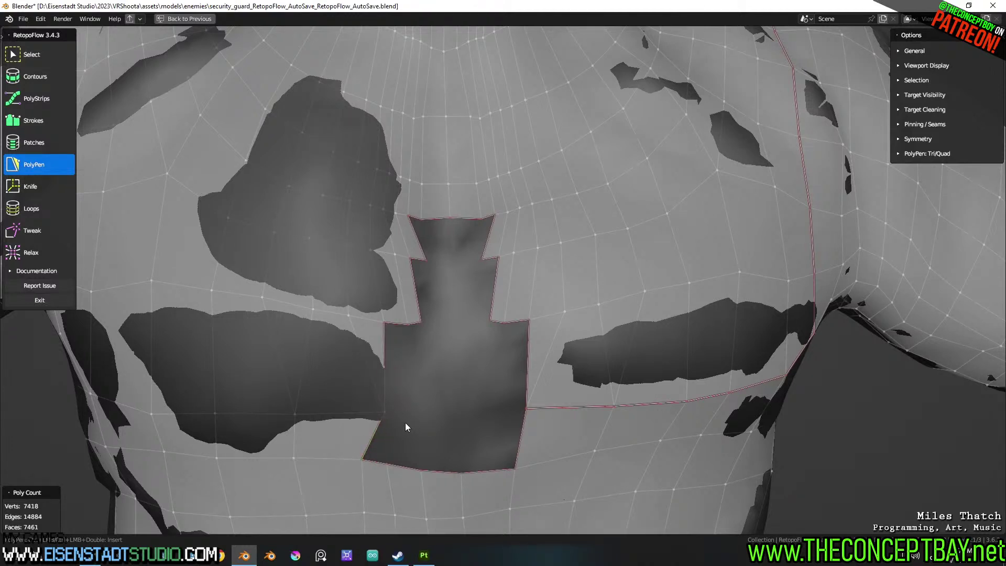
# Fill the bottom row of the chest hole with PolyPen faces, working from its right edge to its left edge
pyautogui.click(46, 187)
pyautogui.click(49, 167)
pyautogui.keyDown('ctrl'); pyautogui.click(462, 412); pyautogui.keyUp('ctrl')
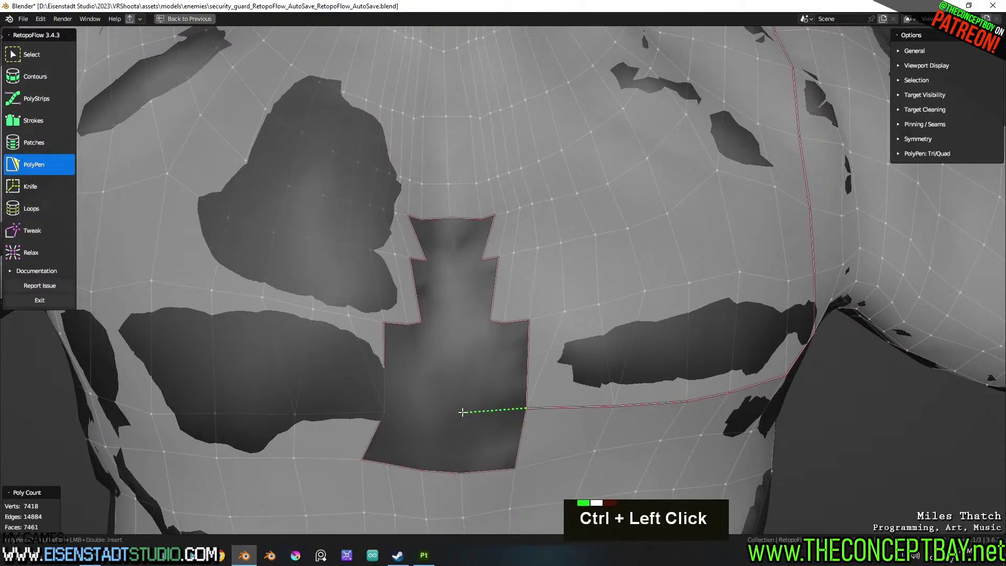
pyautogui.keyDown('ctrl'); pyautogui.click(492, 470); pyautogui.keyUp('ctrl')
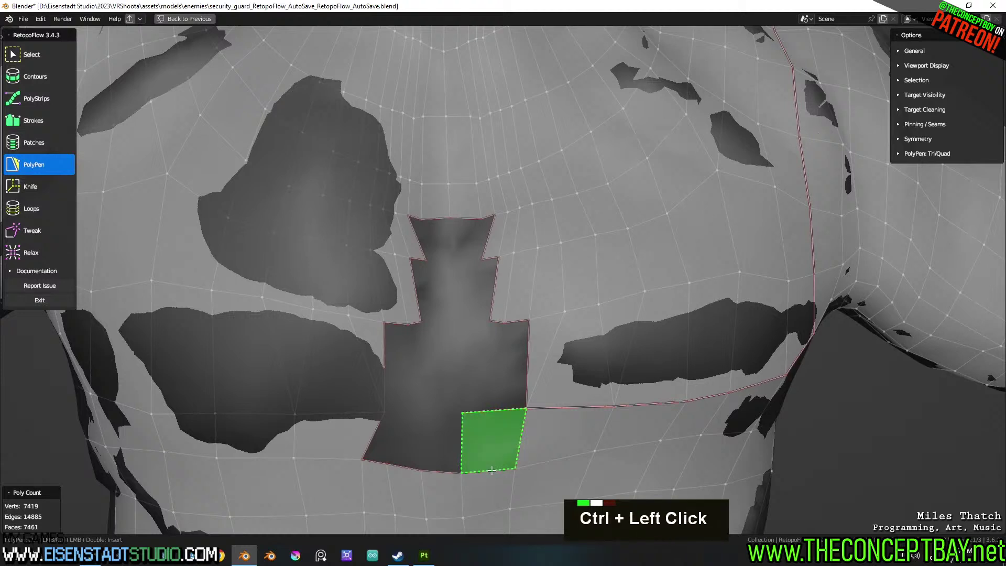
pyautogui.keyDown('ctrl'); pyautogui.click(421, 414); pyautogui.keyUp('ctrl')
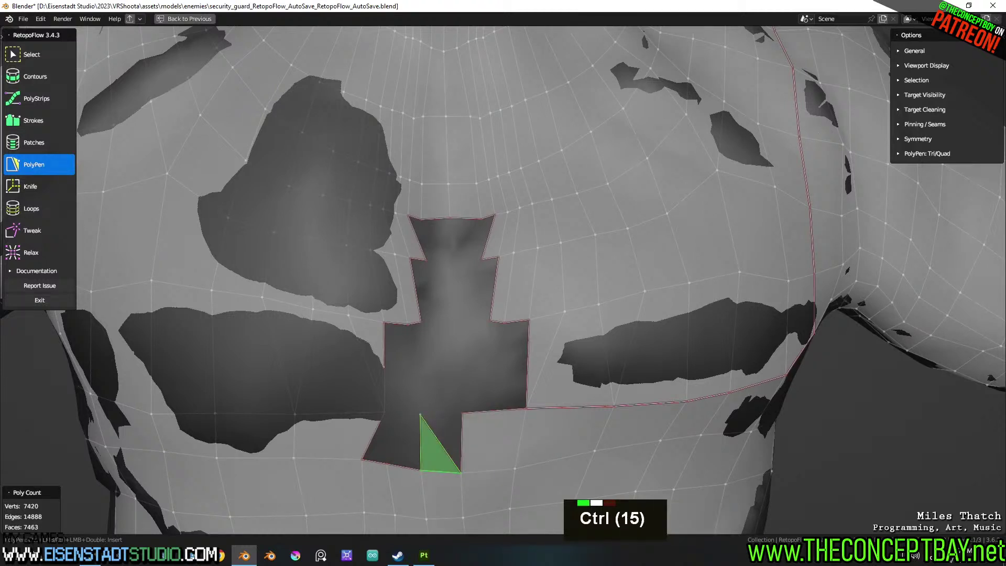
pyautogui.keyDown('ctrl'); pyautogui.click(461, 411); pyautogui.keyUp('ctrl')
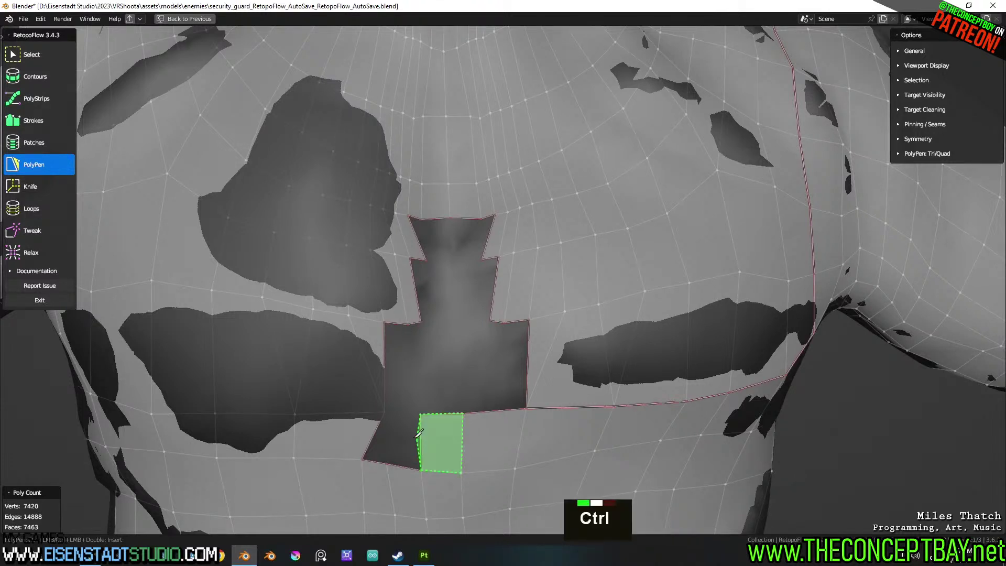
pyautogui.keyDown('ctrl'); pyautogui.click(393, 416); pyautogui.keyUp('ctrl')
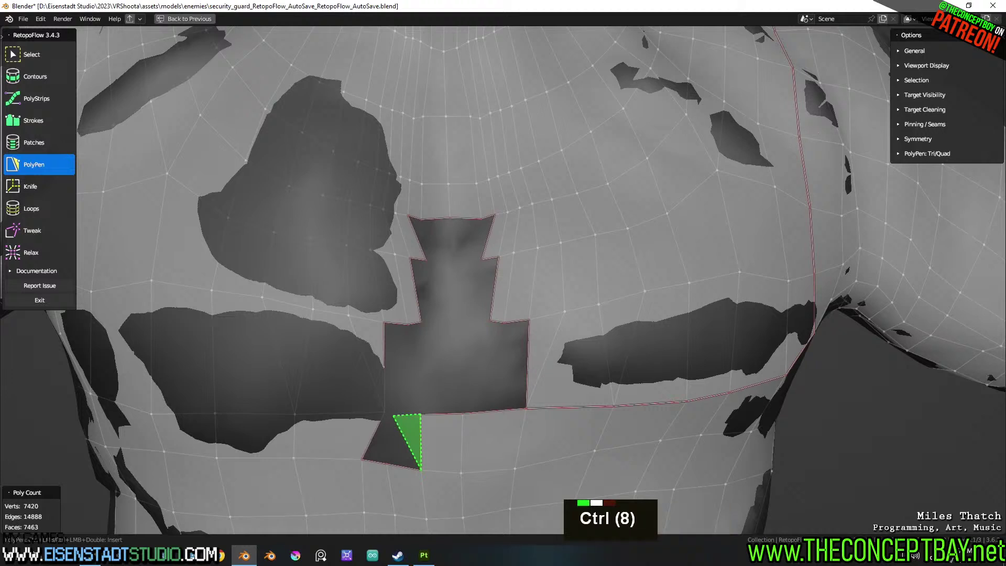
pyautogui.keyDown('ctrl'); pyautogui.click(392, 465); pyautogui.keyUp('ctrl')
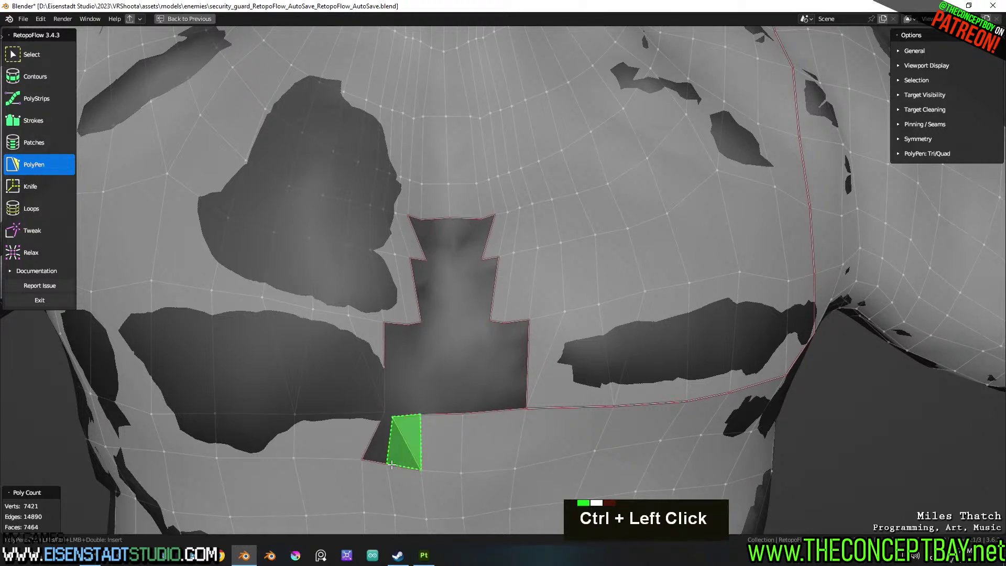
pyautogui.keyDown('ctrl'); pyautogui.click(380, 428); pyautogui.keyUp('ctrl')
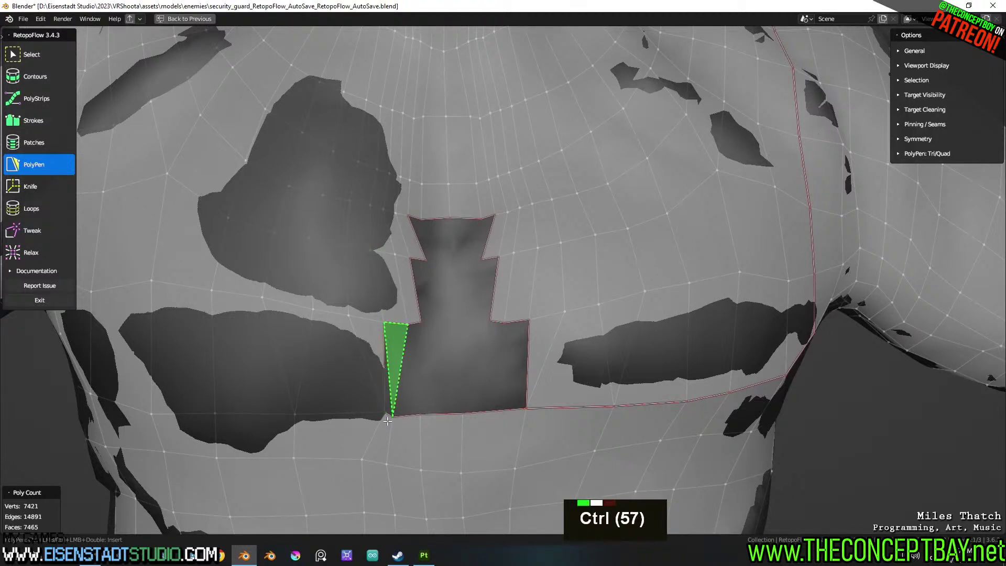
# Fill the narrow column along the lower-left side of the chest hole with PolyPen faces
pyautogui.scroll(2, 386, 422)
pyautogui.keyDown('shift'); pyautogui.moveTo(417, 410); pyautogui.dragTo(432, 348, button='middle'); pyautogui.keyUp('shift')
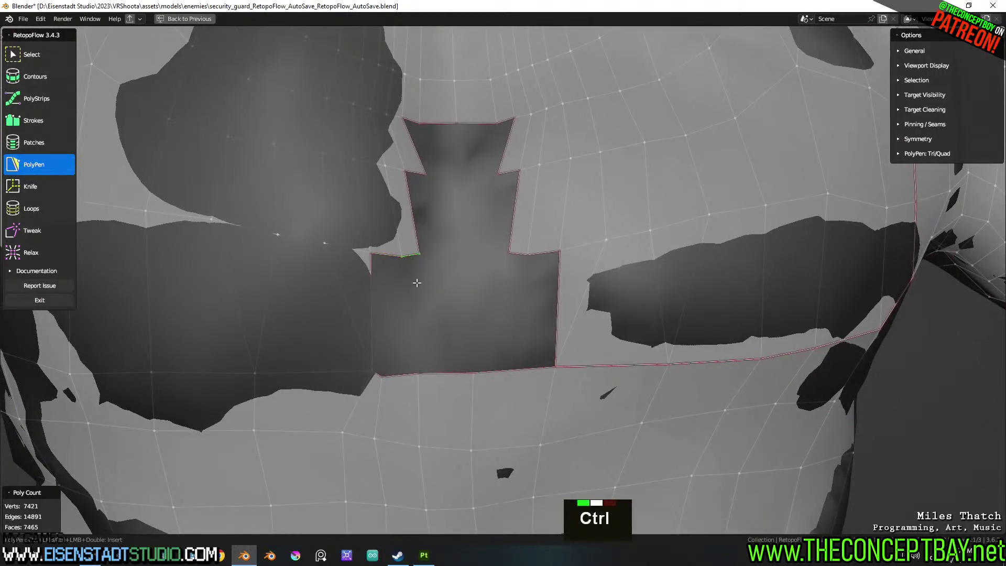
pyautogui.keyDown('ctrl'); pyautogui.click(399, 375); pyautogui.keyUp('ctrl')
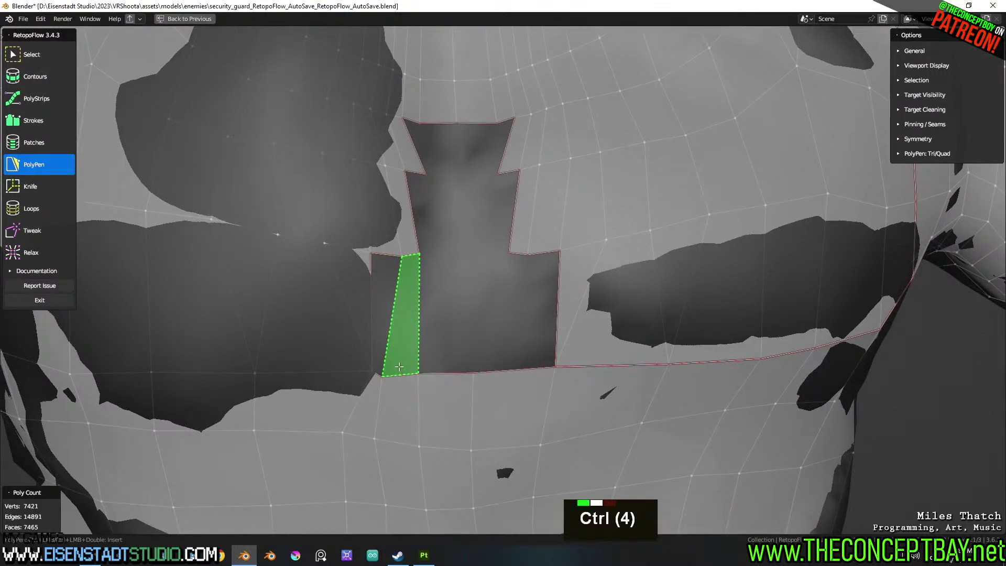
pyautogui.keyDown('ctrl'); pyautogui.click(393, 322); pyautogui.keyUp('ctrl')
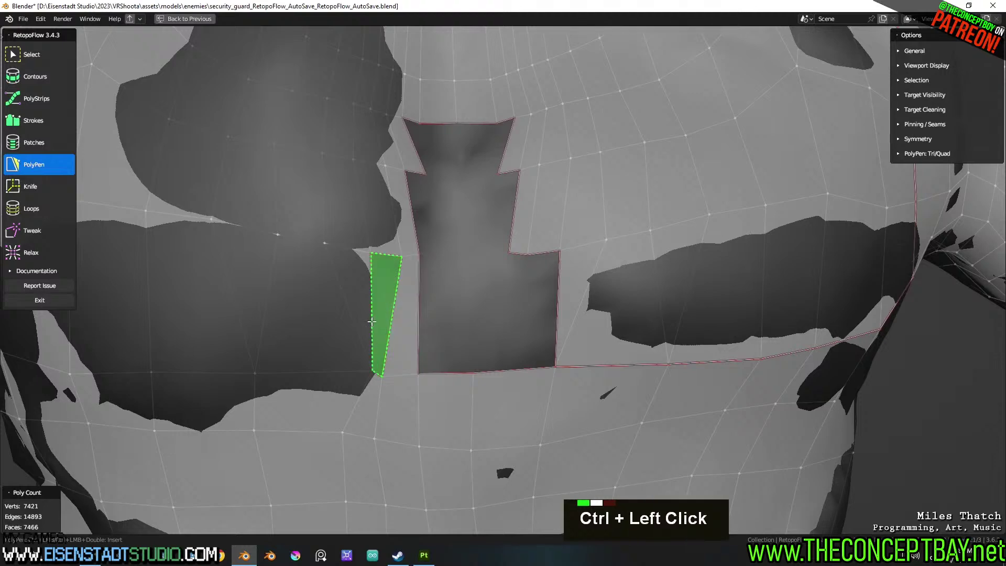
# Add a triangular PolyPen face along the lower-right side of the chest hole
pyautogui.scroll(-2, 519, 332)
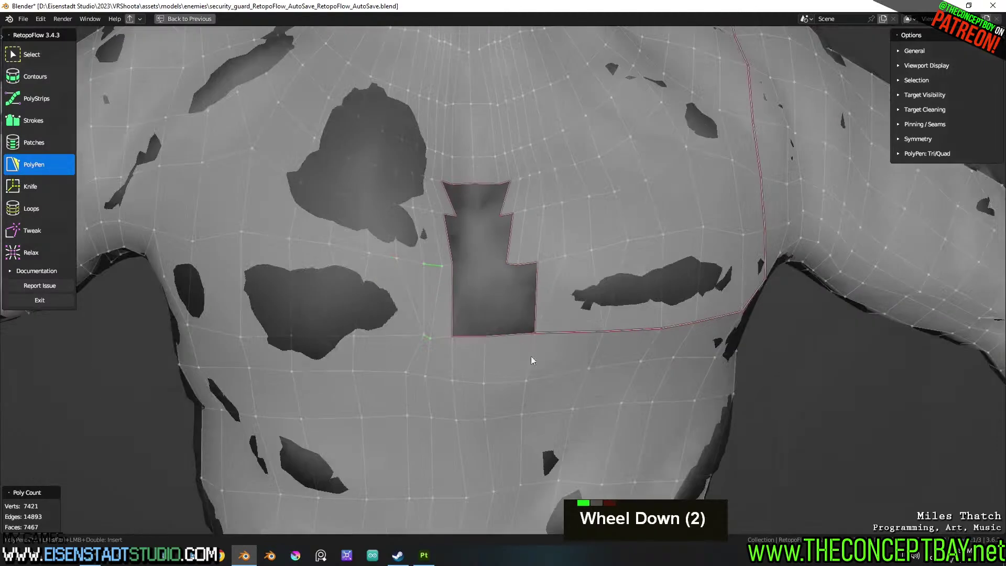
pyautogui.keyDown('shift'); pyautogui.moveTo(541, 371); pyautogui.dragTo(458, 387, button='middle'); pyautogui.keyUp('shift')
pyautogui.keyDown('shift'); pyautogui.moveTo(457, 445); pyautogui.dragTo(464, 369, button='middle'); pyautogui.keyUp('shift')
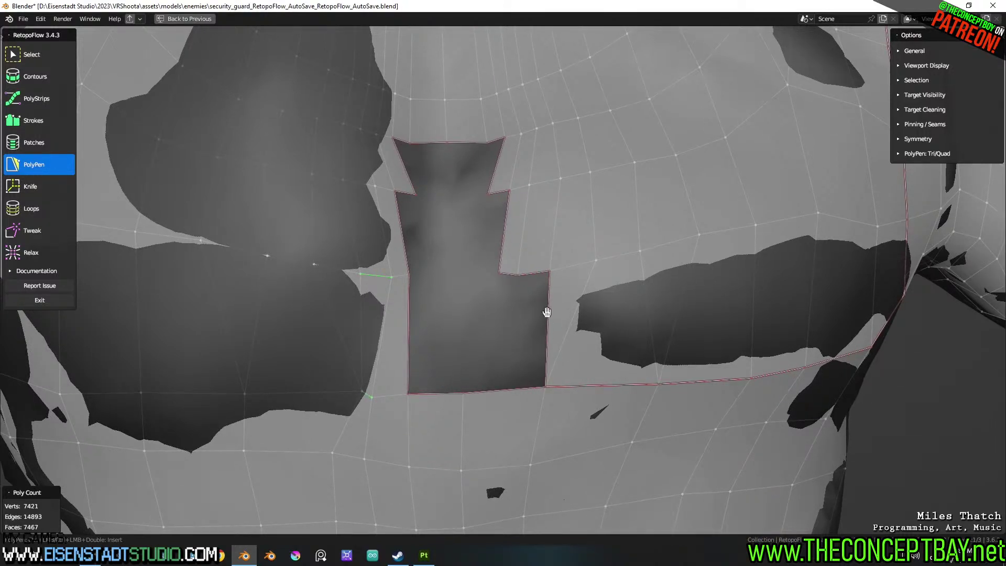
pyautogui.press('ctrl')
pyautogui.keyDown('ctrl'); pyautogui.click(519, 276); pyautogui.keyUp('ctrl')
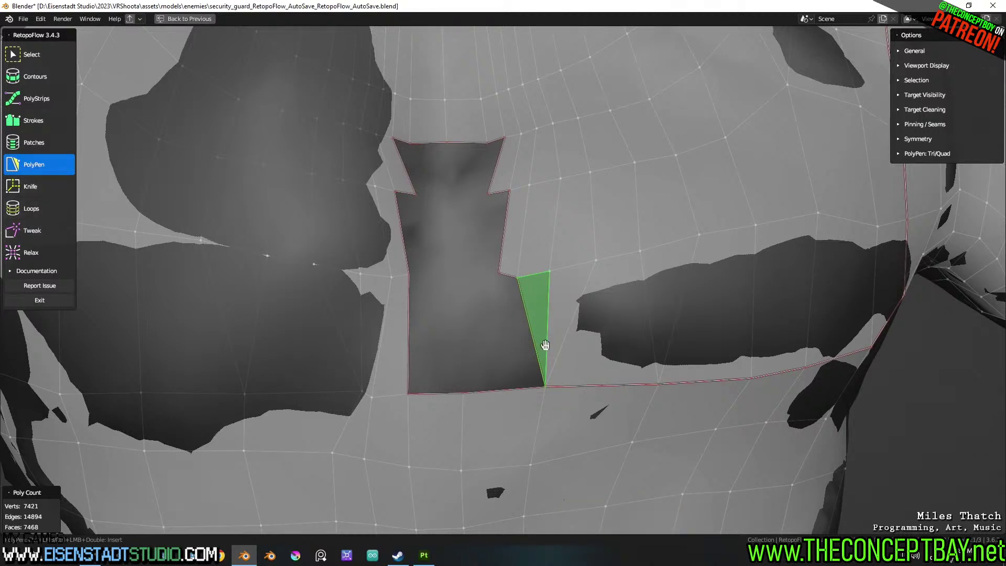
# Try to split the chest hole's bottom edge with the Knife and cut from the vertex below it
pyautogui.press('k')
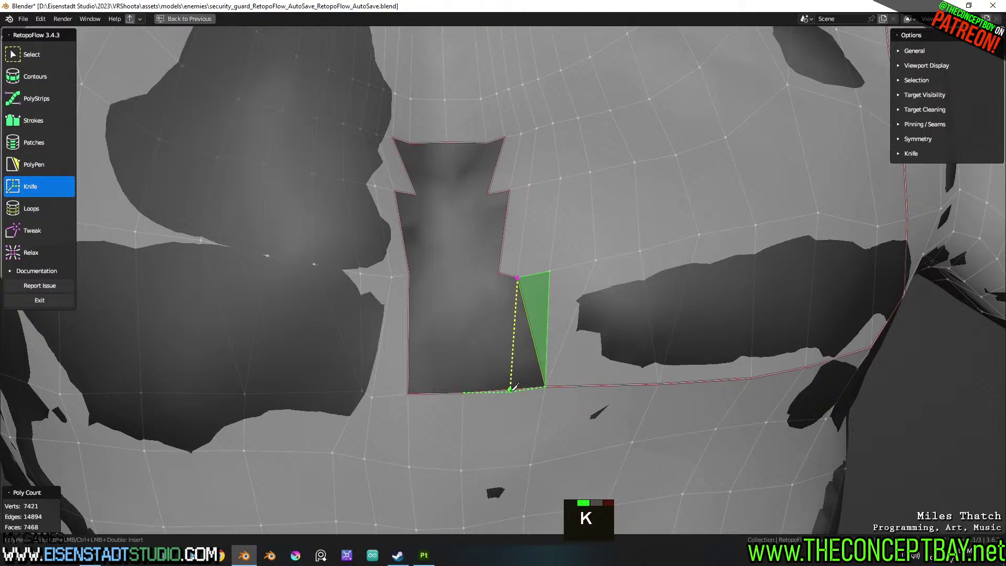
pyautogui.click(511, 389)
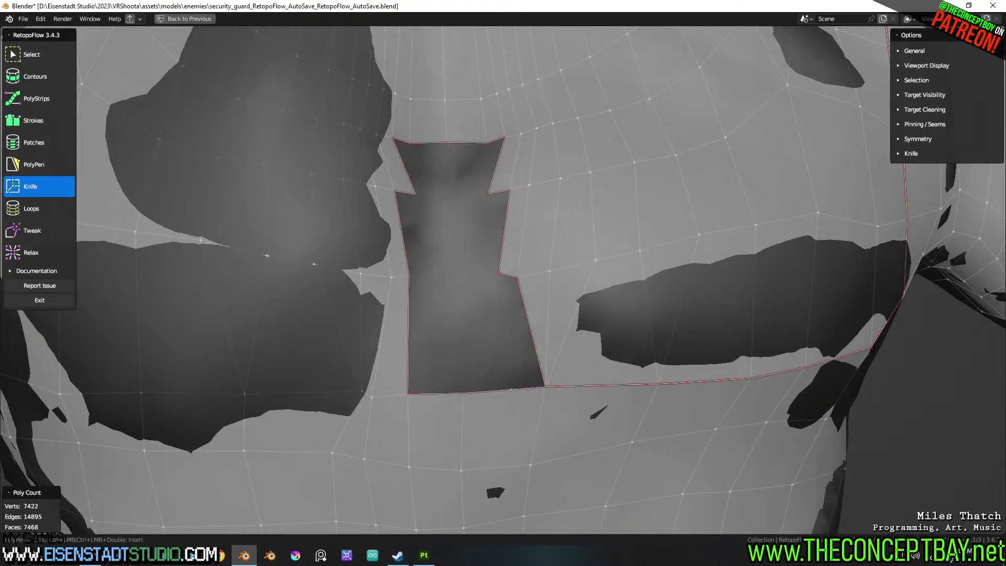
pyautogui.click(530, 462)
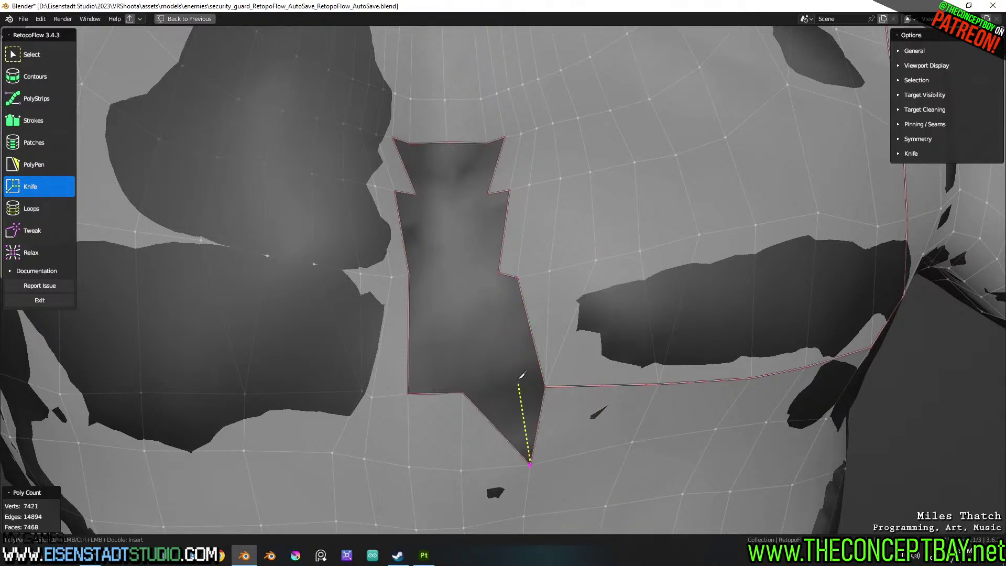
pyautogui.press('Escape')
pyautogui.hotkey('ctrl', 'z')
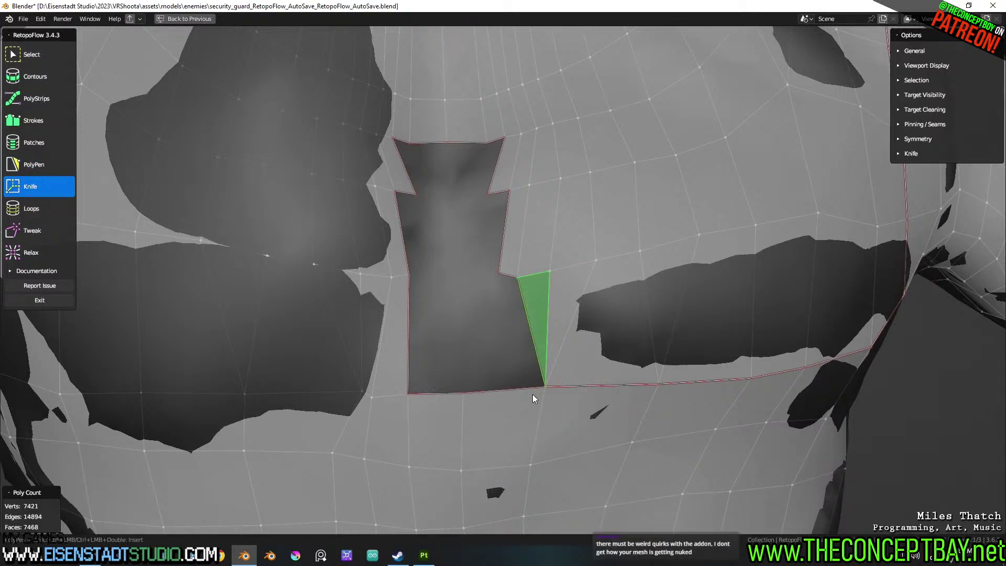
# Split the right part of the chest hole's bottom edge with a Knife cut from the vertex below it
pyautogui.click(530, 464)
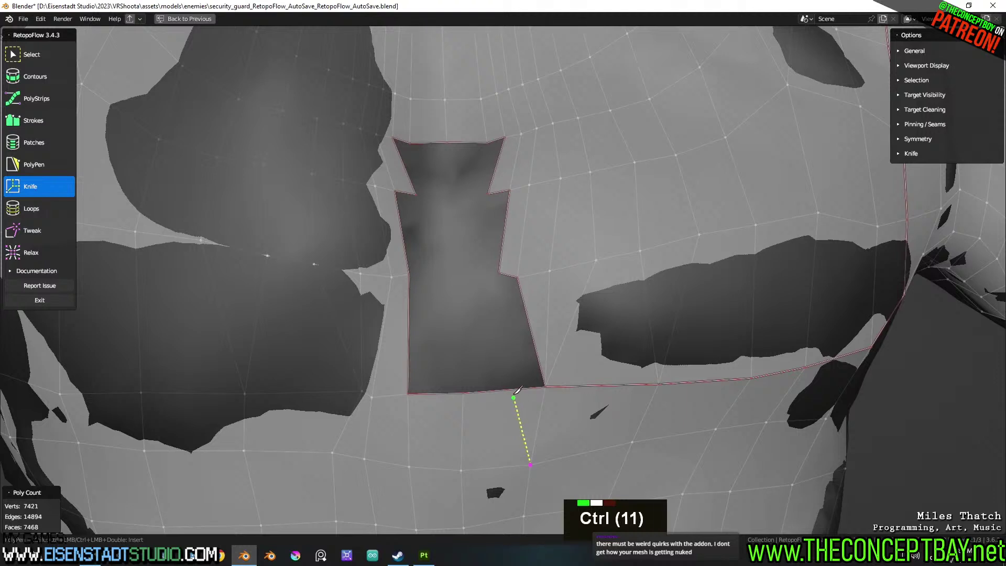
pyautogui.keyDown('ctrl'); pyautogui.click(513, 388); pyautogui.keyUp('ctrl')
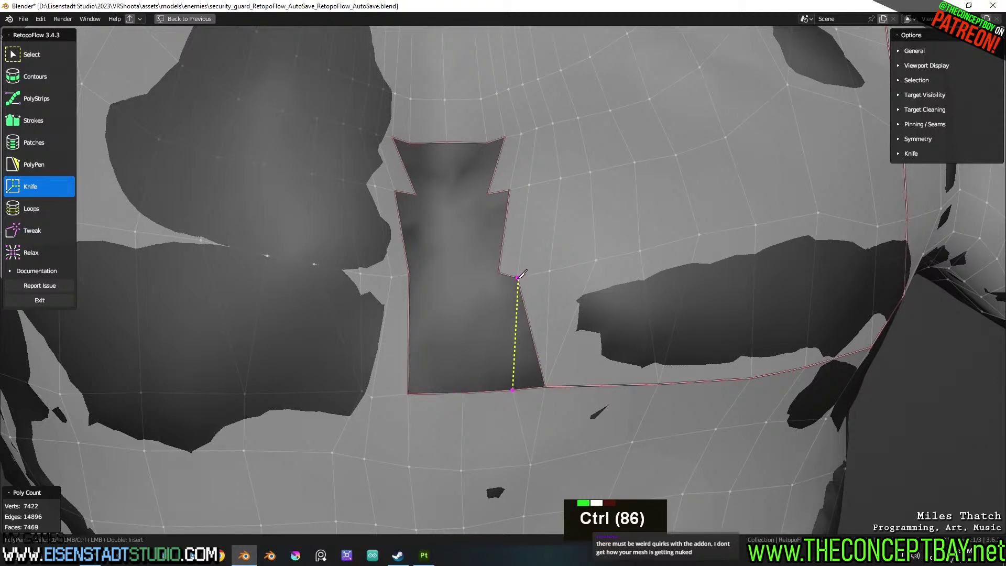
pyautogui.keyDown('ctrl'); pyautogui.click(517, 277); pyautogui.keyUp('ctrl')
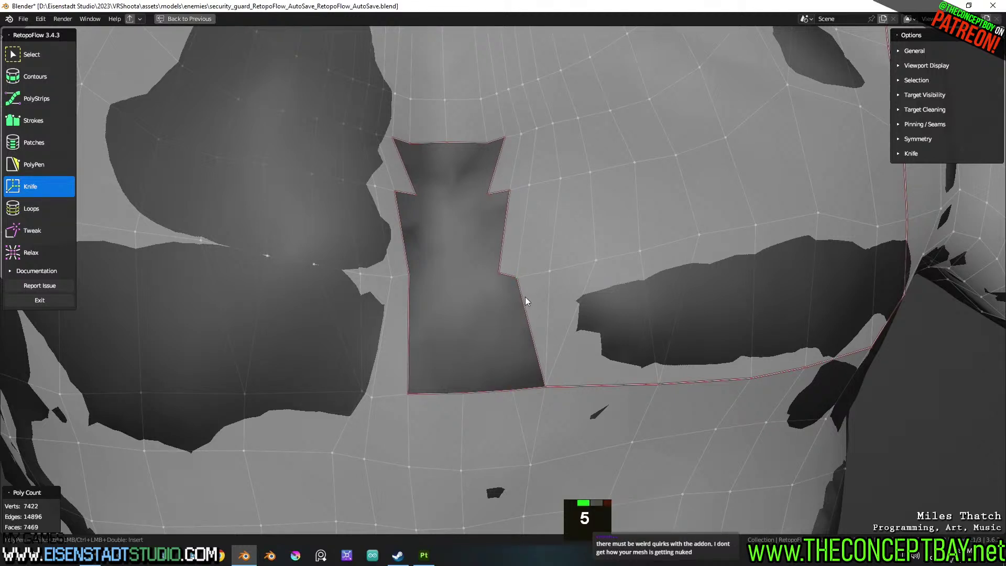
# Add a triangular PolyPen face in the chest hole's lower-right corner and dissolve the edge it shares with the neighbouring triangle
pyautogui.press('5')
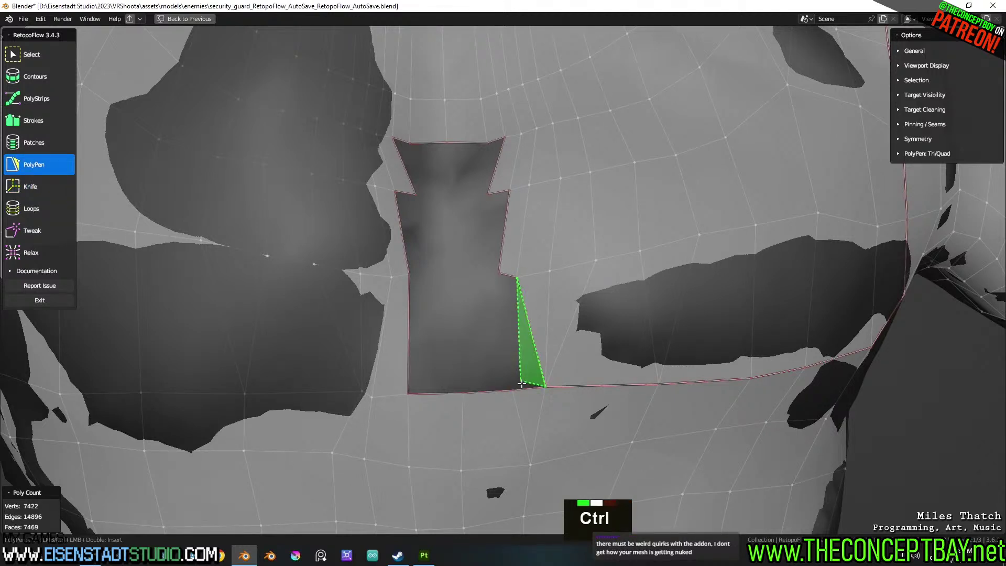
pyautogui.keyDown('ctrl'); pyautogui.click(523, 390); pyautogui.keyUp('ctrl')
pyautogui.press('ctrl')
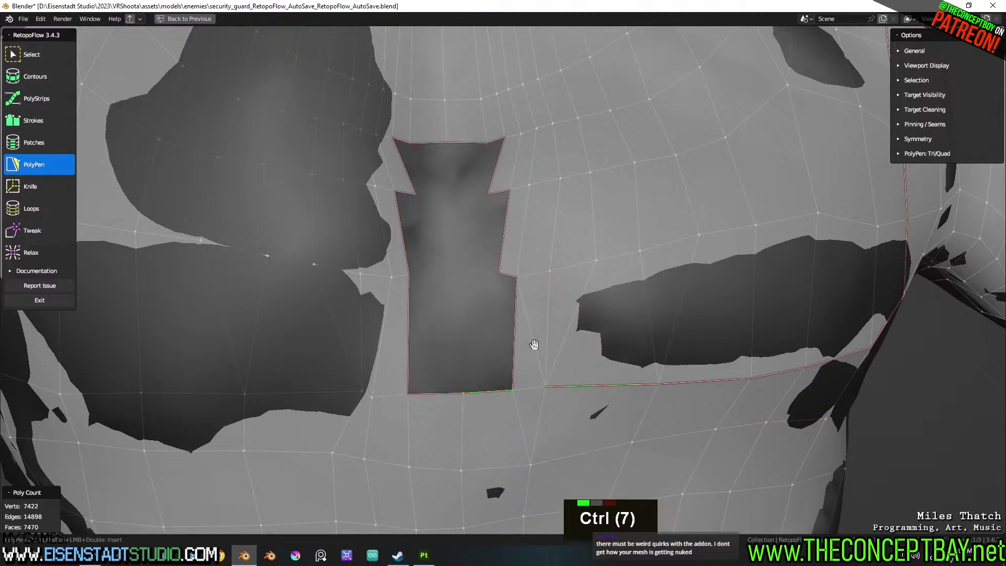
pyautogui.press('x')
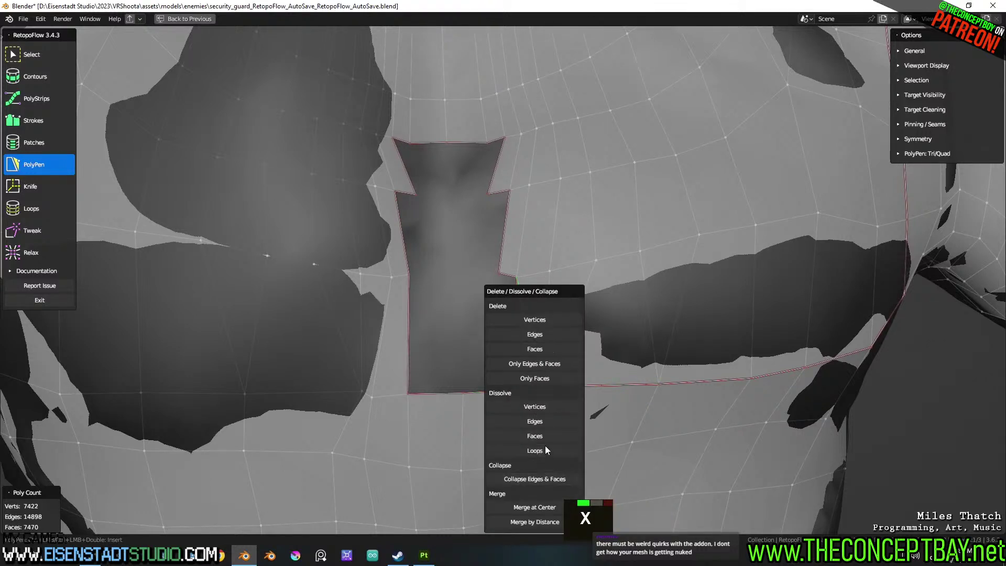
pyautogui.click(545, 420)
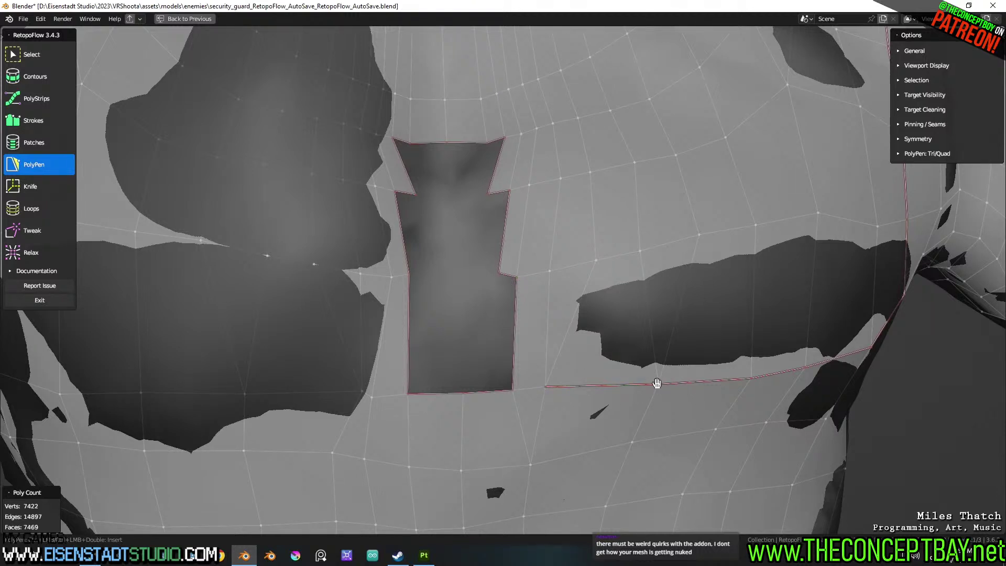
# Merge three duplicate vertices along the open seam to the right of the chest hole by moving them onto their counterparts
pyautogui.press('g')
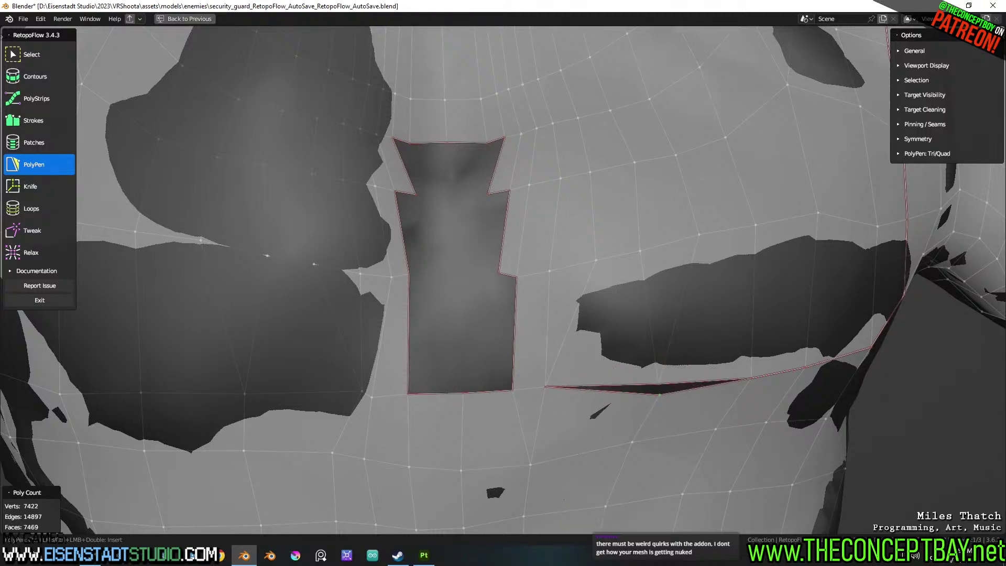
pyautogui.click(734, 401)
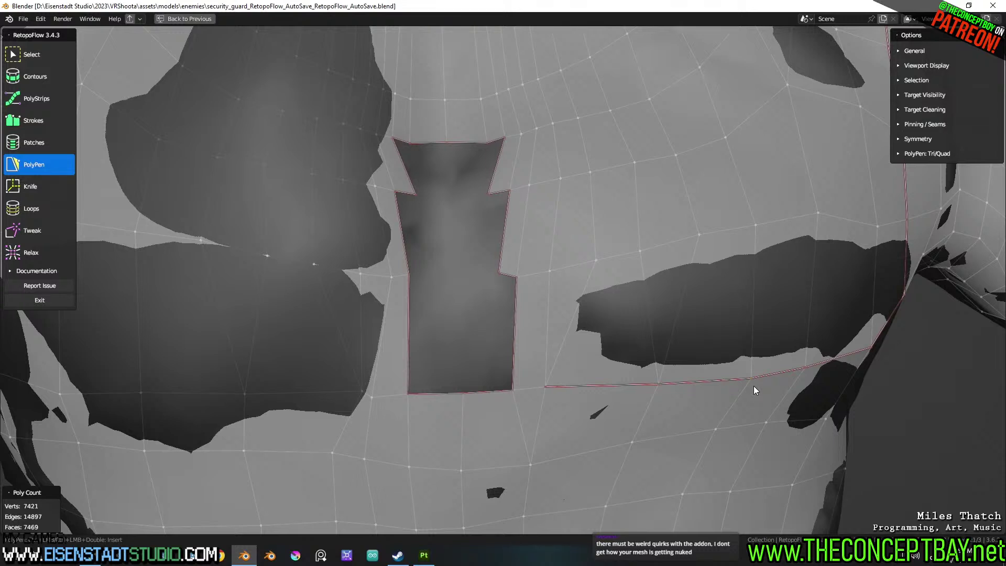
pyautogui.press('g')
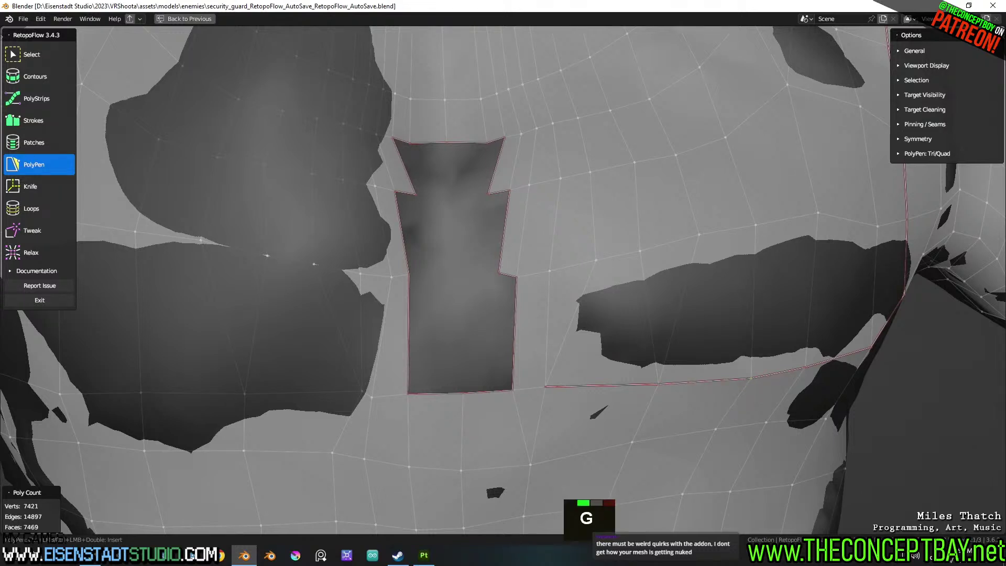
pyautogui.click(752, 389)
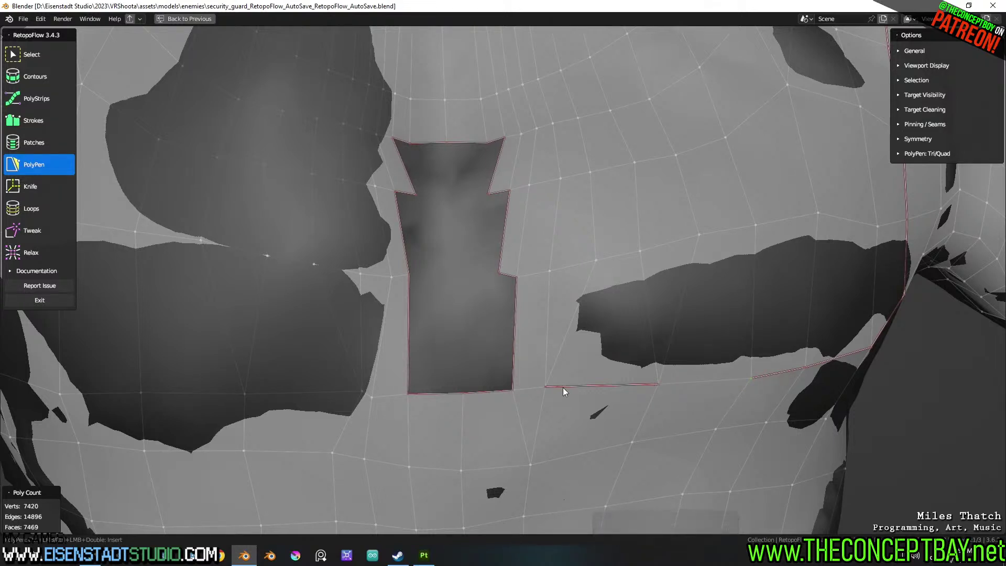
pyautogui.press('g')
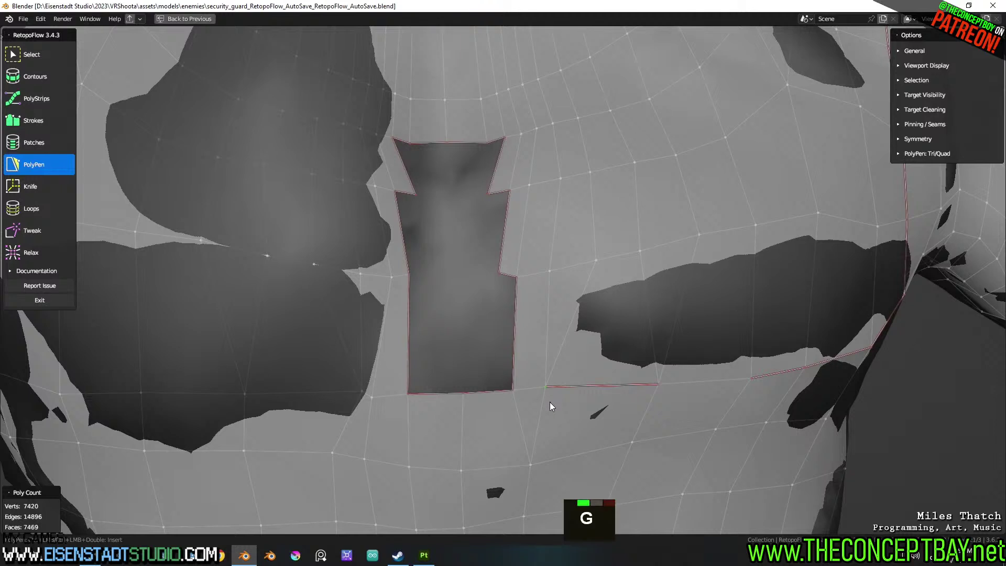
pyautogui.click(556, 396)
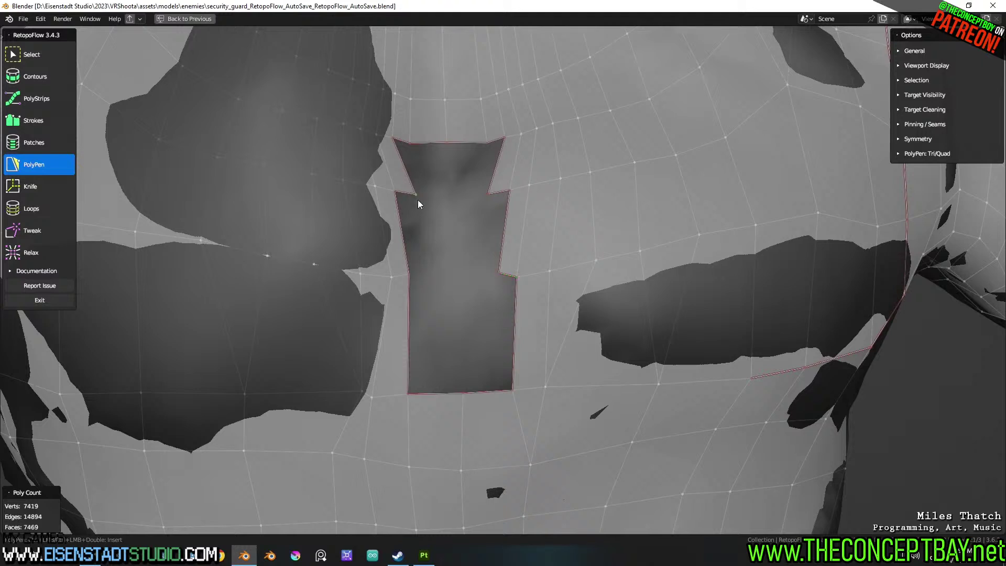
# Merge the chest hole's upper-left notch vertex into the adjacent border vertex and fill that corner with a triangular PolyPen face
pyautogui.press('g')
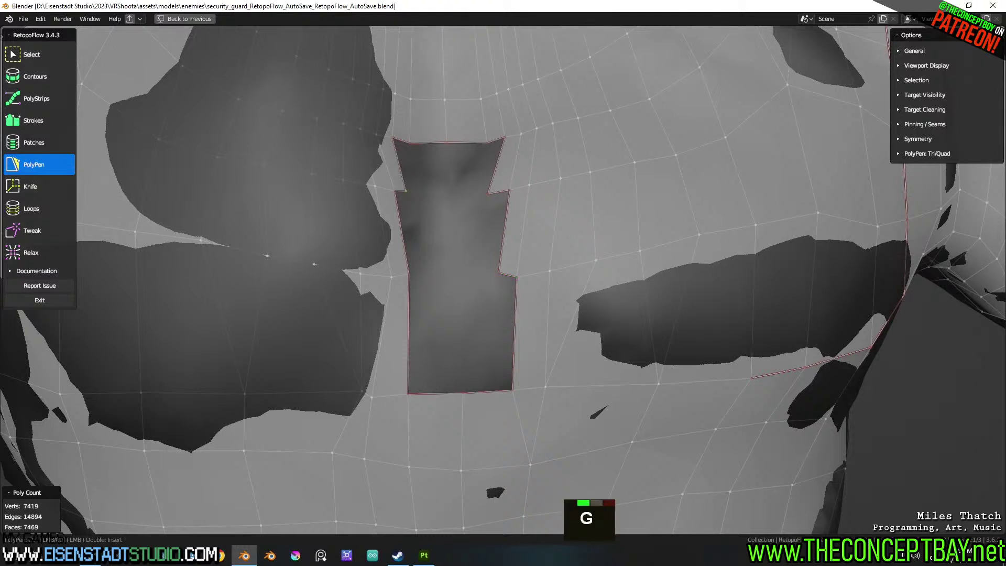
pyautogui.click(400, 191)
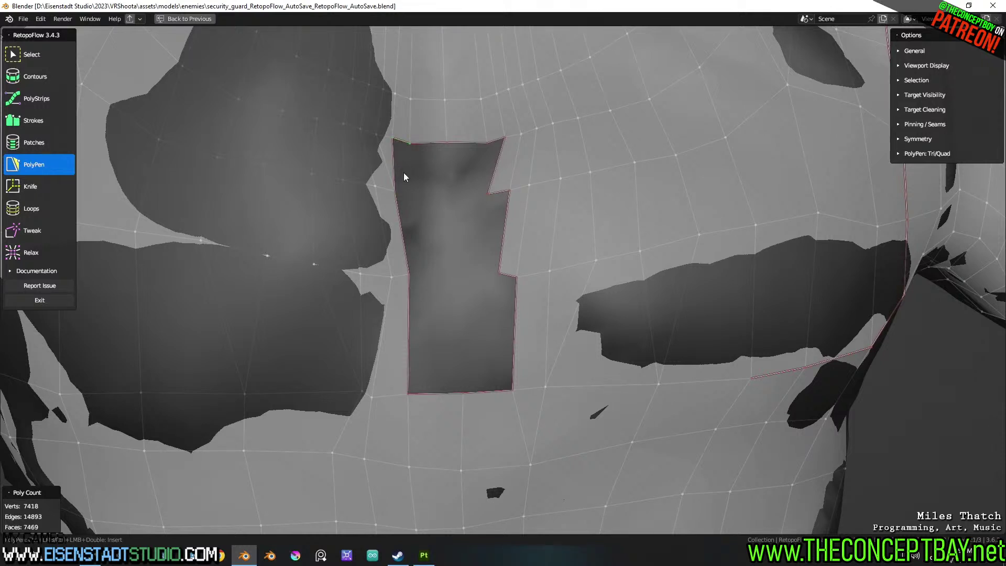
pyautogui.press('ctrl')
pyautogui.keyDown('ctrl'); pyautogui.click(396, 186); pyautogui.keyUp('ctrl')
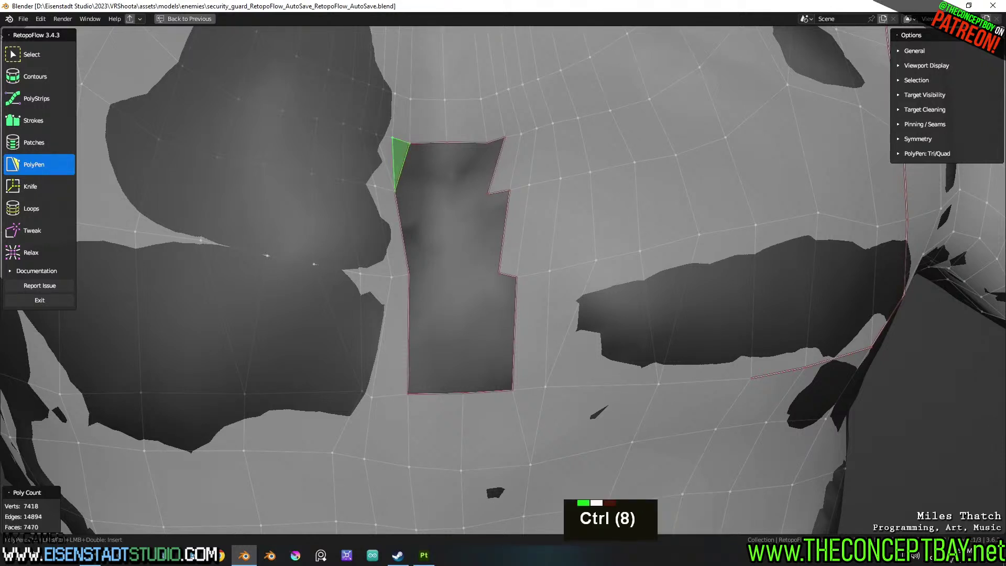
# Move the chest hole's upper-right notch vertex outward and fill the corner above it with a triangular PolyPen face
pyautogui.click(489, 193)
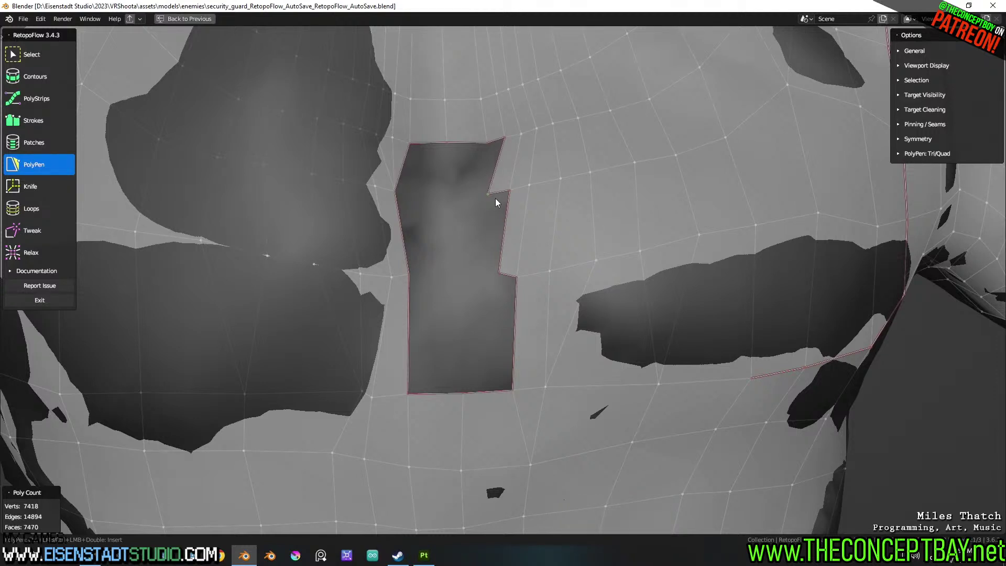
pyautogui.press('g')
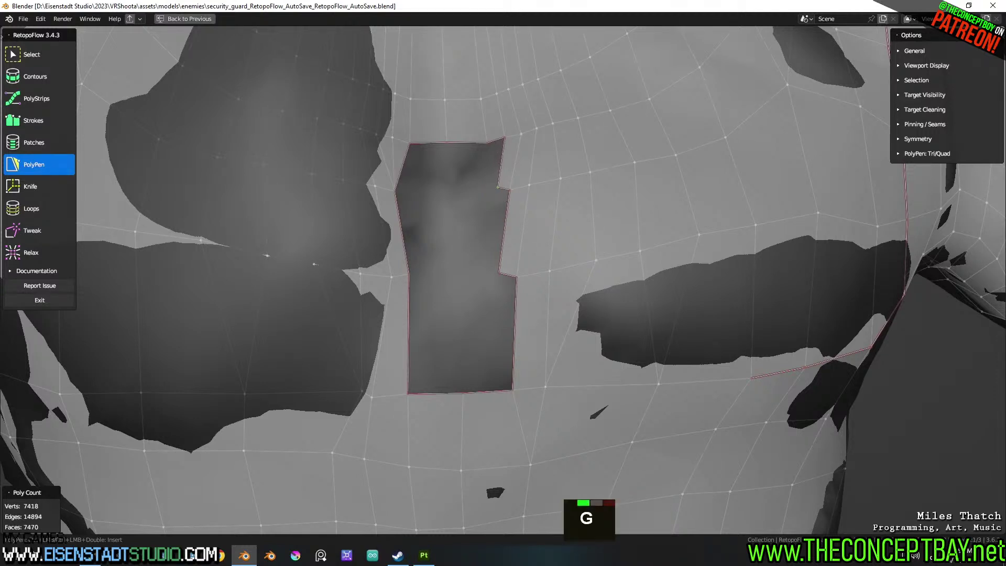
pyautogui.click(512, 191)
pyautogui.press('ctrl')
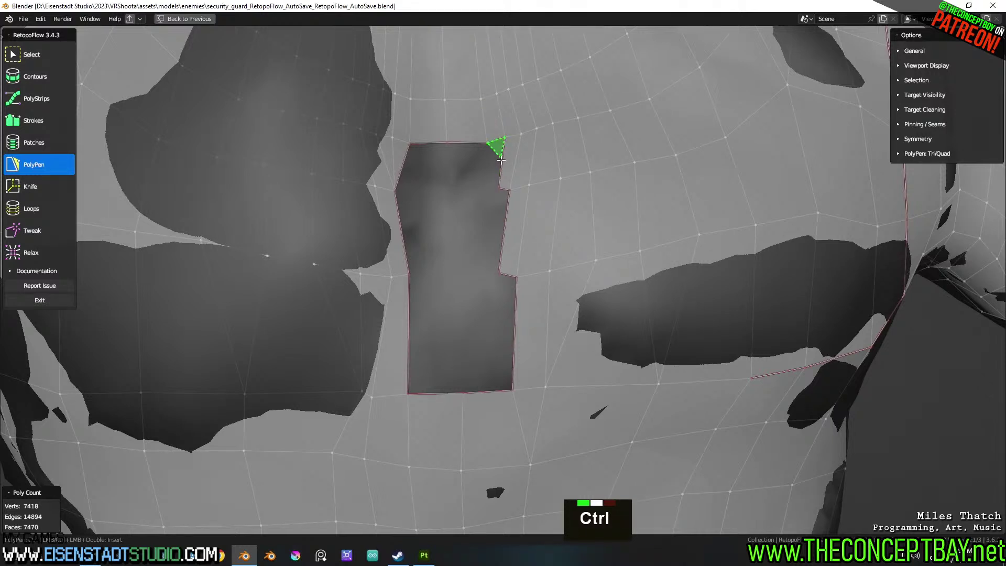
pyautogui.keyDown('ctrl'); pyautogui.click(496, 187); pyautogui.keyUp('ctrl')
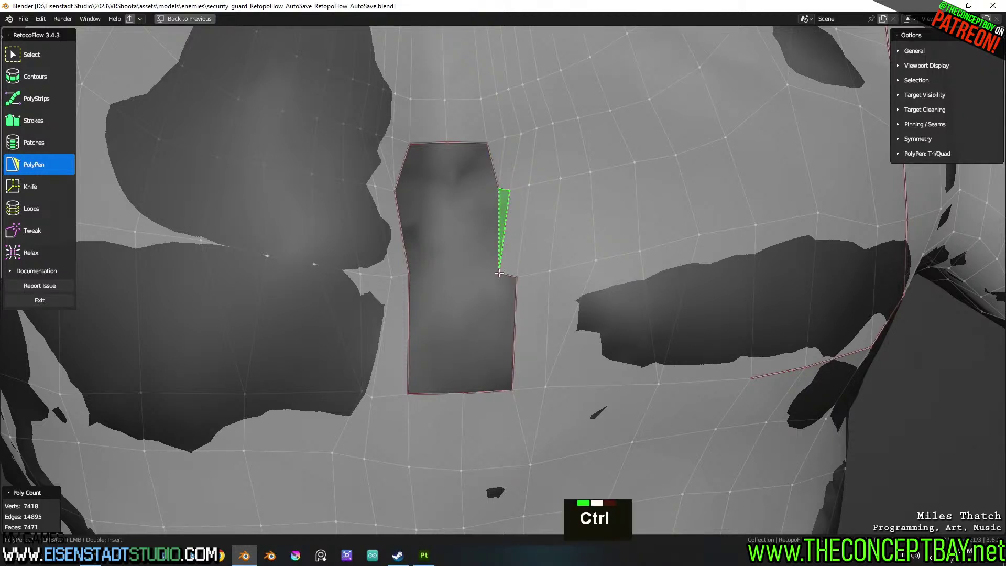
# Fill the two narrow gaps along the chest hole's right side with triangular PolyPen faces
pyautogui.keyDown('ctrl'); pyautogui.click(498, 273); pyautogui.keyUp('ctrl')
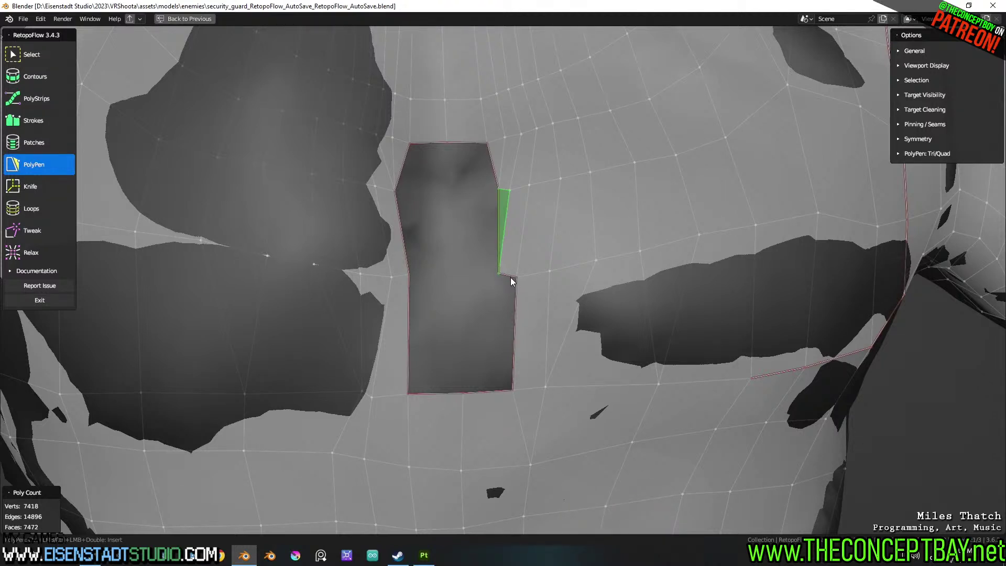
pyautogui.press('ctrl')
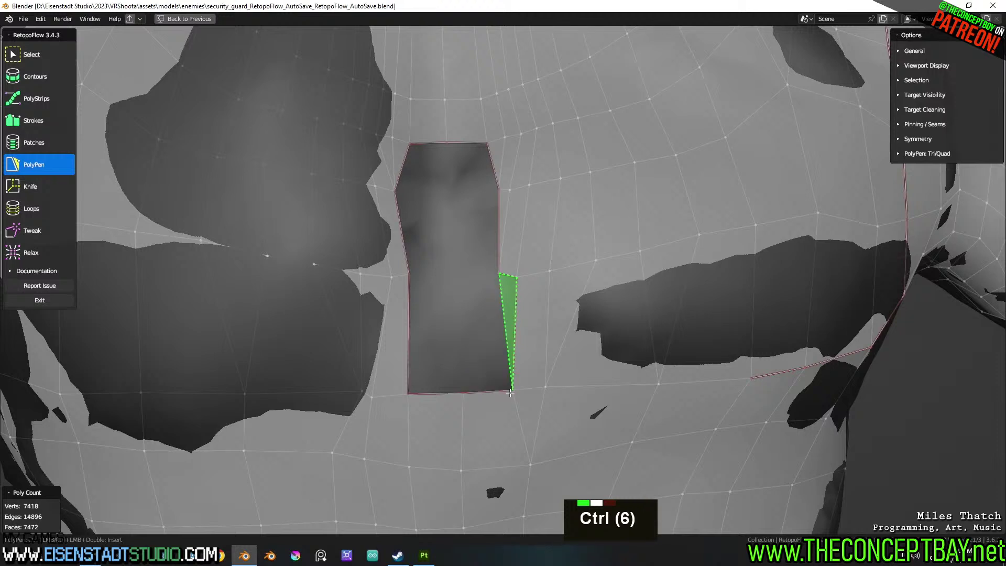
pyautogui.keyDown('ctrl'); pyautogui.click(511, 390); pyautogui.keyUp('ctrl')
# Fill the bottom row of the chest hole with two PolyPen quads that meet at a new middle vertex
pyautogui.press('ctrl')
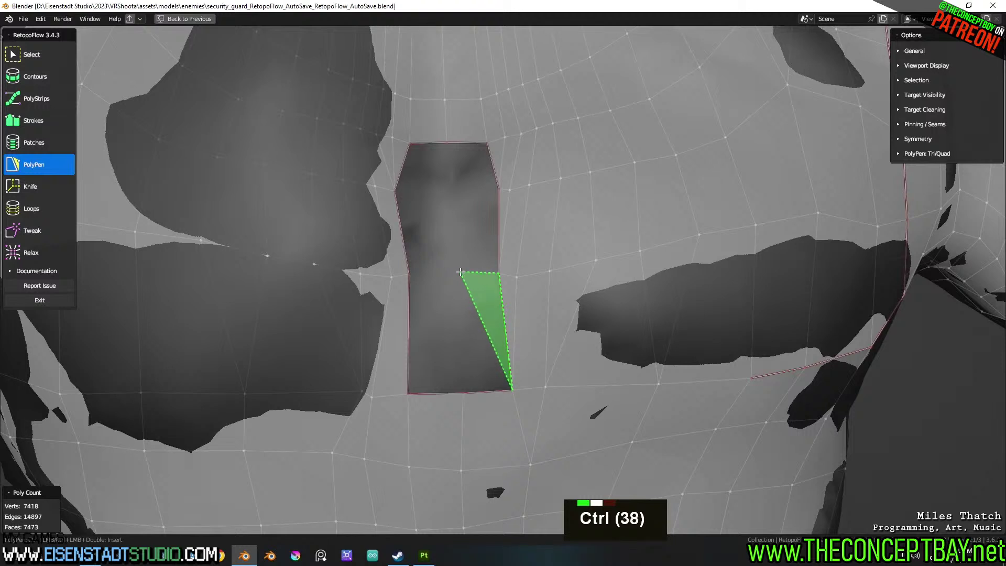
pyautogui.keyDown('ctrl'); pyautogui.click(460, 272); pyautogui.keyUp('ctrl')
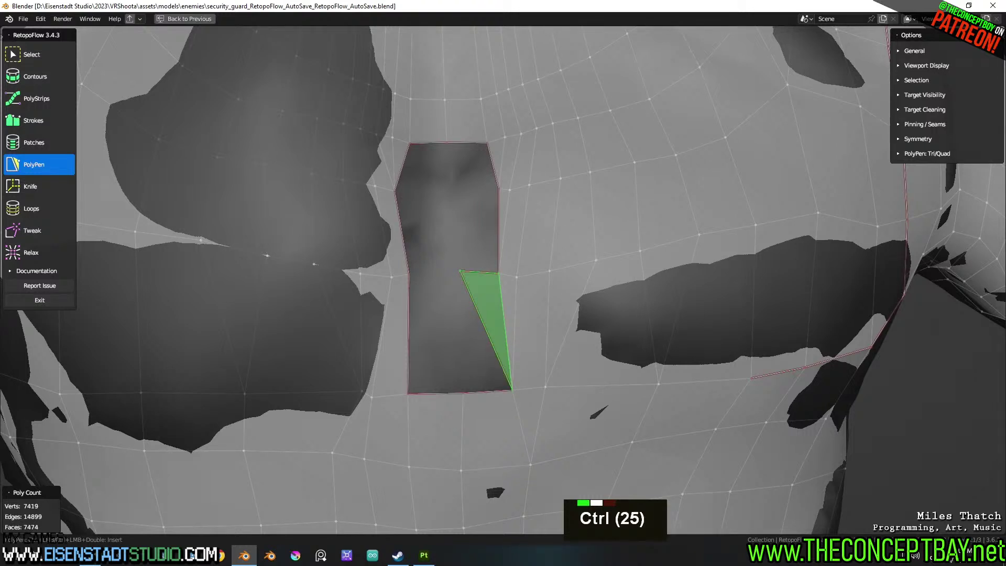
pyautogui.keyDown('ctrl'); pyautogui.click(465, 388); pyautogui.keyUp('ctrl')
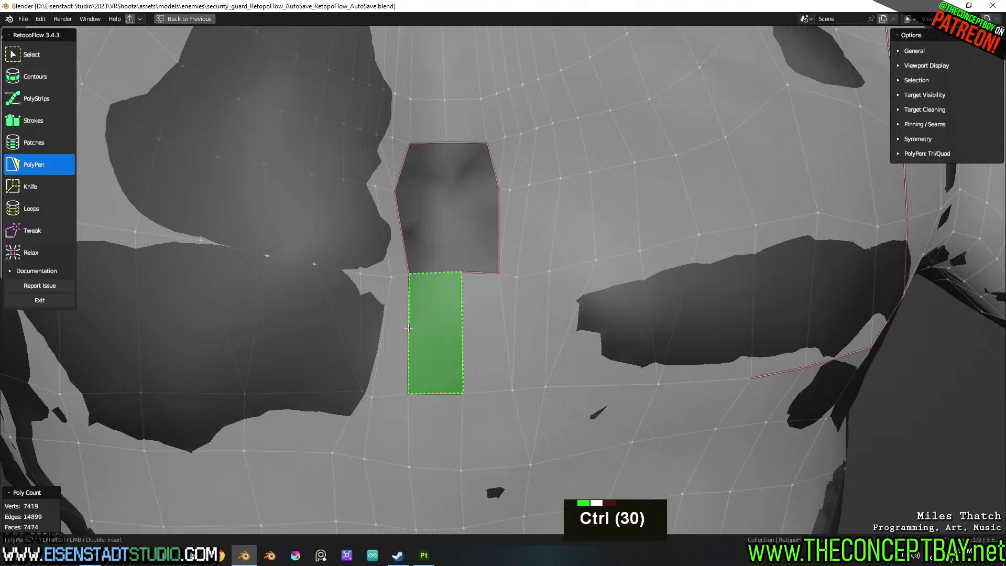
pyautogui.keyDown('ctrl'); pyautogui.click(408, 328); pyautogui.keyUp('ctrl')
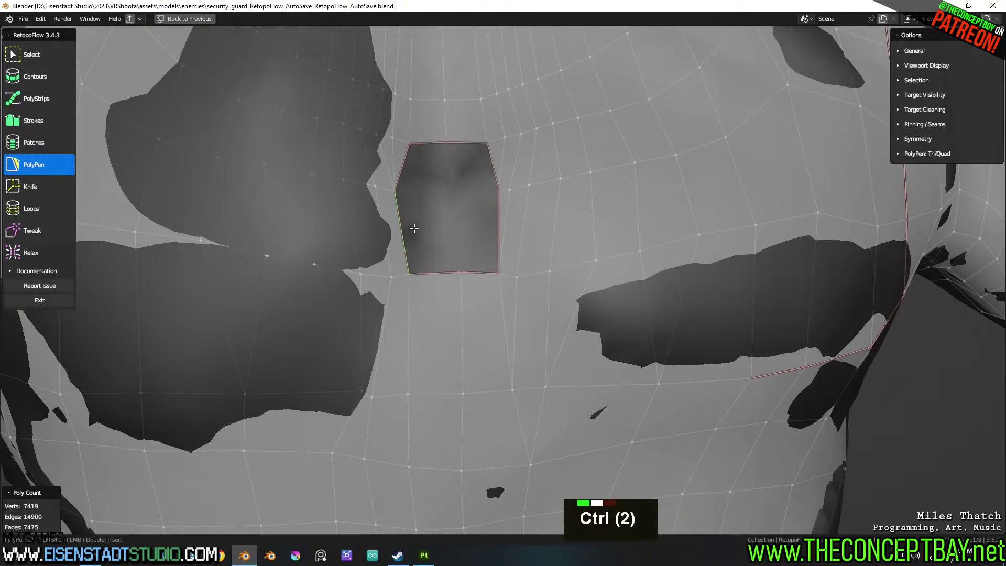
# Fill the middle and top rows of the chest hole with PolyPen quads, closing it completely
pyautogui.keyDown('ctrl'); pyautogui.click(452, 189); pyautogui.keyUp('ctrl')
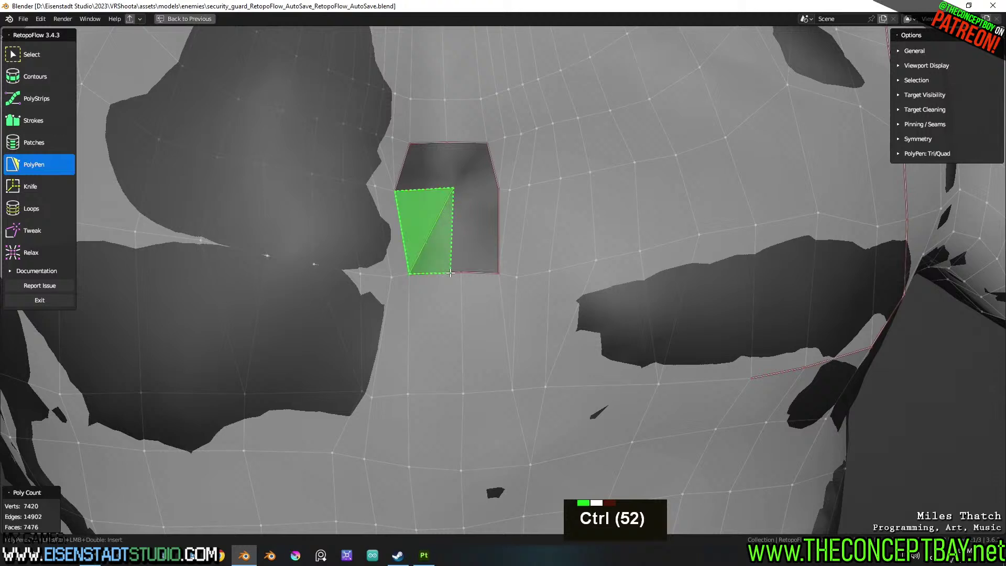
pyautogui.keyDown('ctrl'); pyautogui.click(458, 273); pyautogui.keyUp('ctrl')
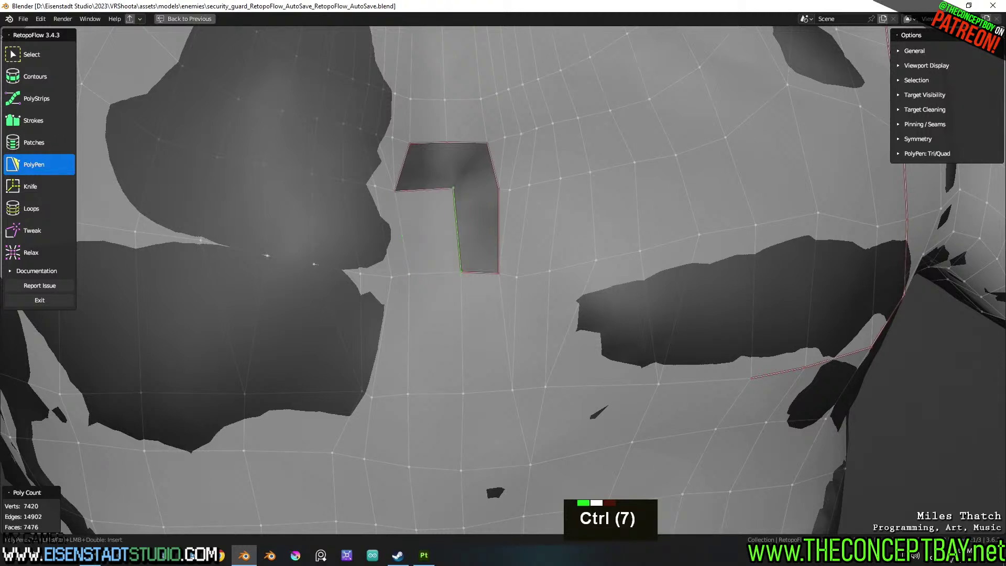
pyautogui.keyDown('ctrl'); pyautogui.click(484, 231); pyautogui.keyUp('ctrl')
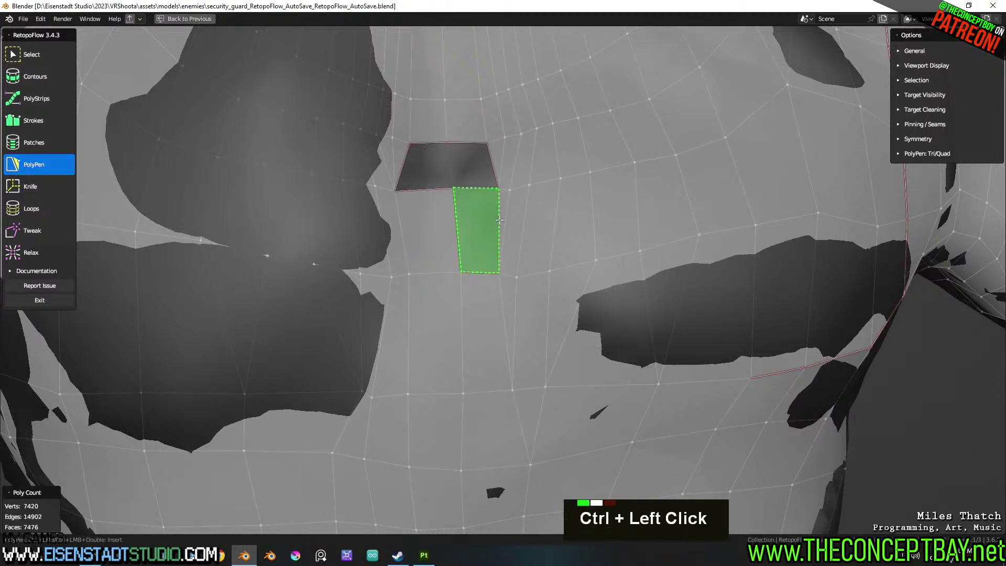
pyautogui.keyDown('ctrl'); pyautogui.click(463, 146); pyautogui.keyUp('ctrl')
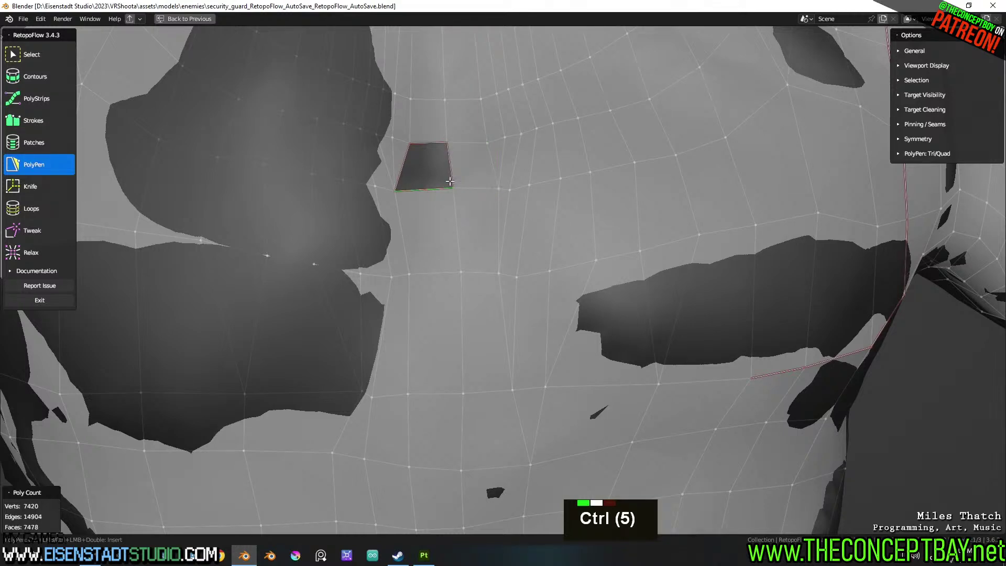
pyautogui.keyDown('ctrl'); pyautogui.click(430, 145); pyautogui.keyUp('ctrl')
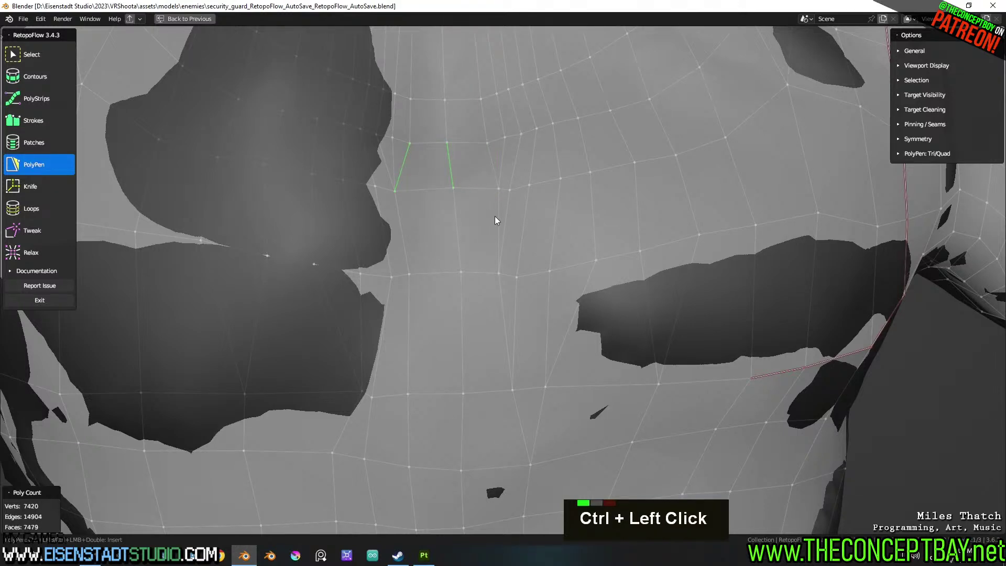
# With the Select tool, move the doubled vertices along the open seam below the chest, near the armpit, onto their twins to weld them
pyautogui.scroll(-1, 495, 216)
pyautogui.scroll(-2, 535, 256)
pyautogui.keyDown('shift'); pyautogui.moveTo(536, 256); pyautogui.dragTo(506, 287, button='middle'); pyautogui.keyUp('shift')
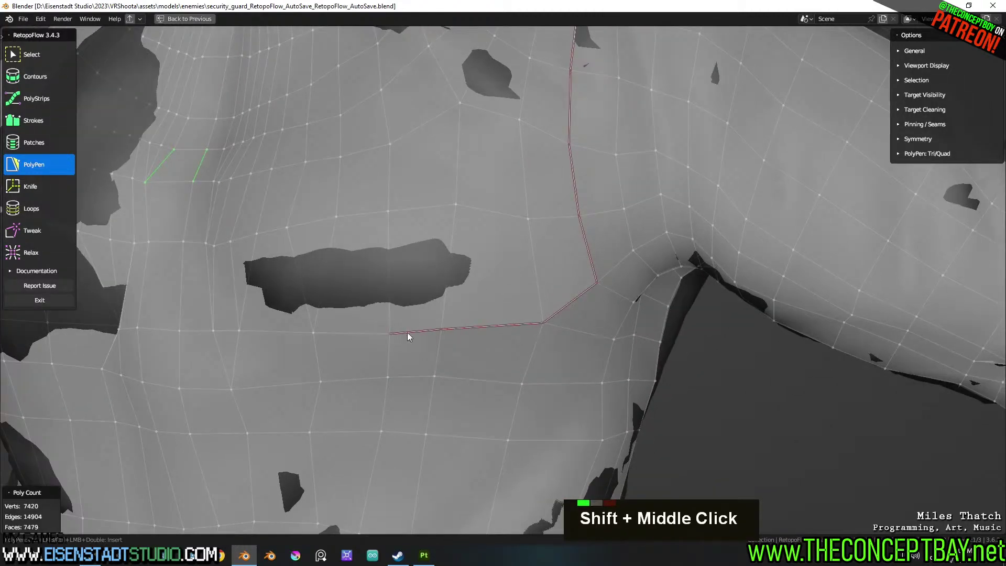
pyautogui.scroll(2, 359, 348)
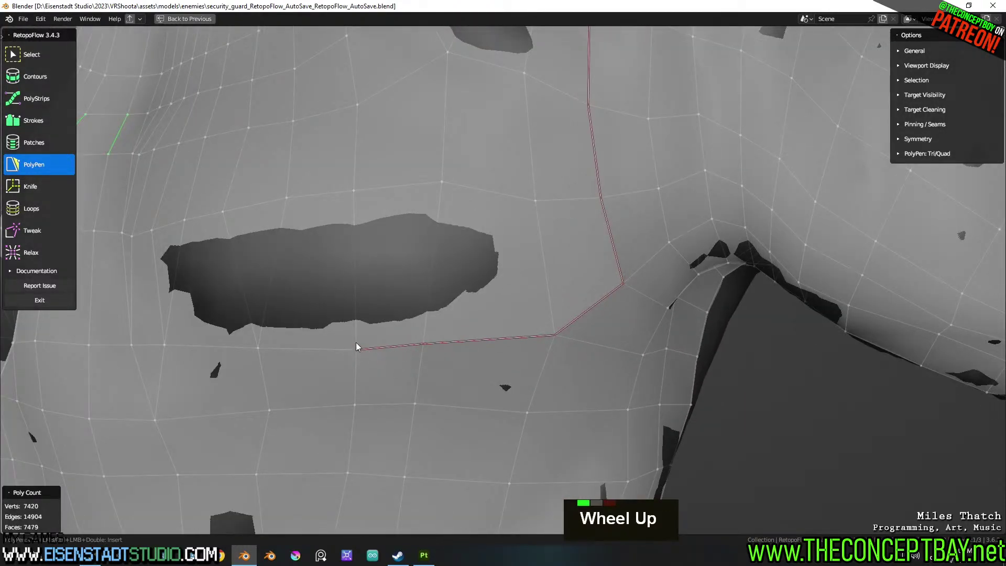
pyautogui.press('1')
pyautogui.press('0')
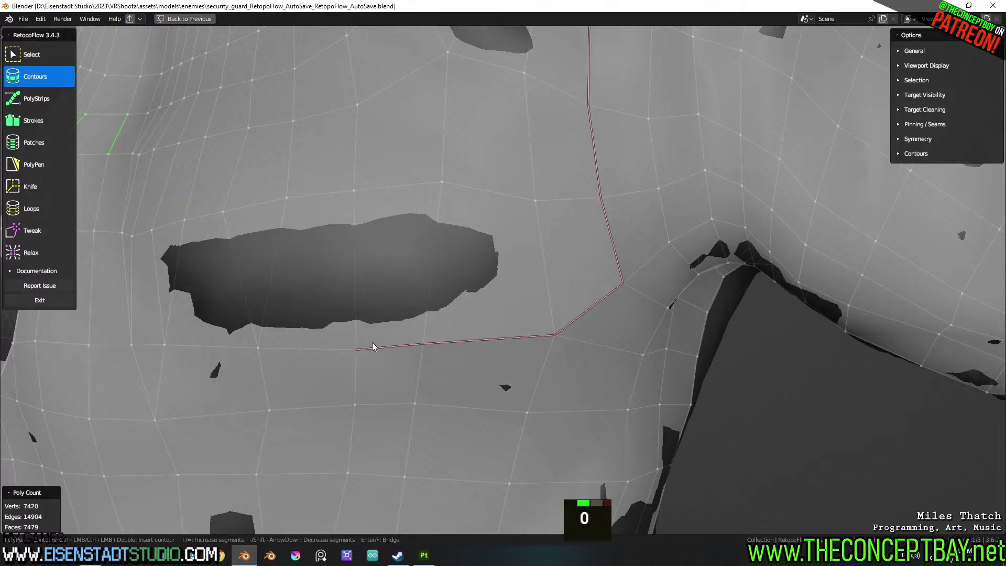
pyautogui.click(45, 58)
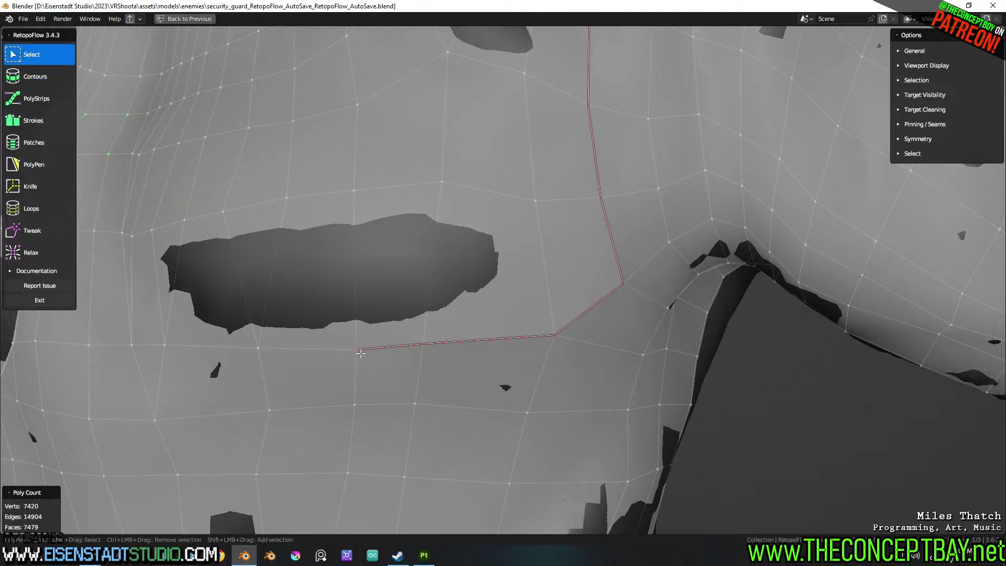
pyautogui.press('g')
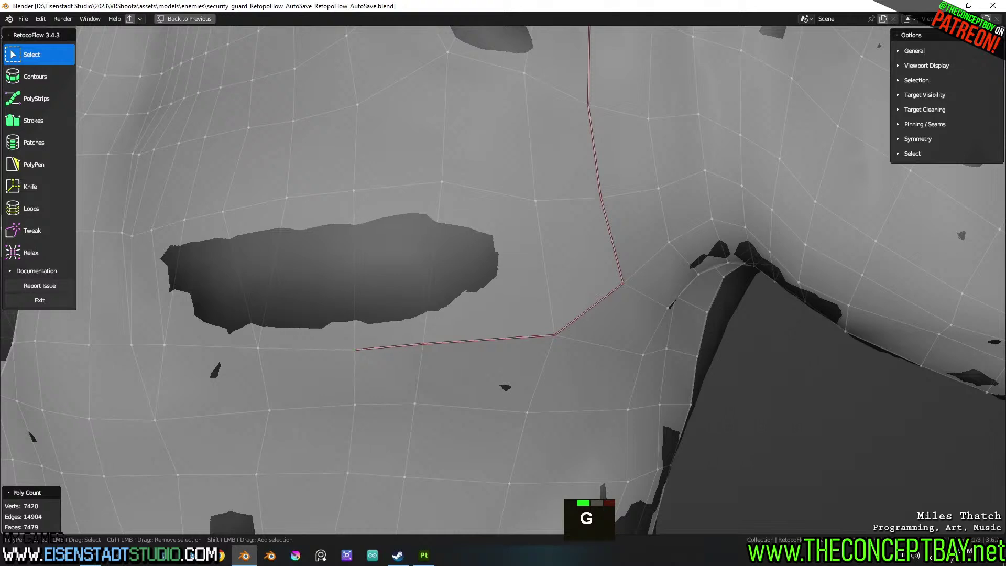
pyautogui.click(415, 350)
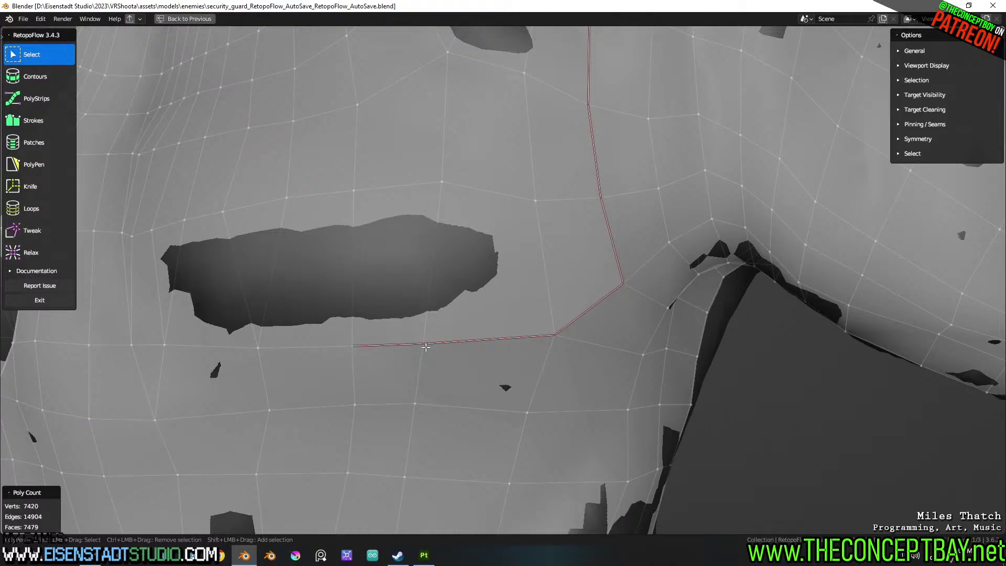
pyautogui.press('g')
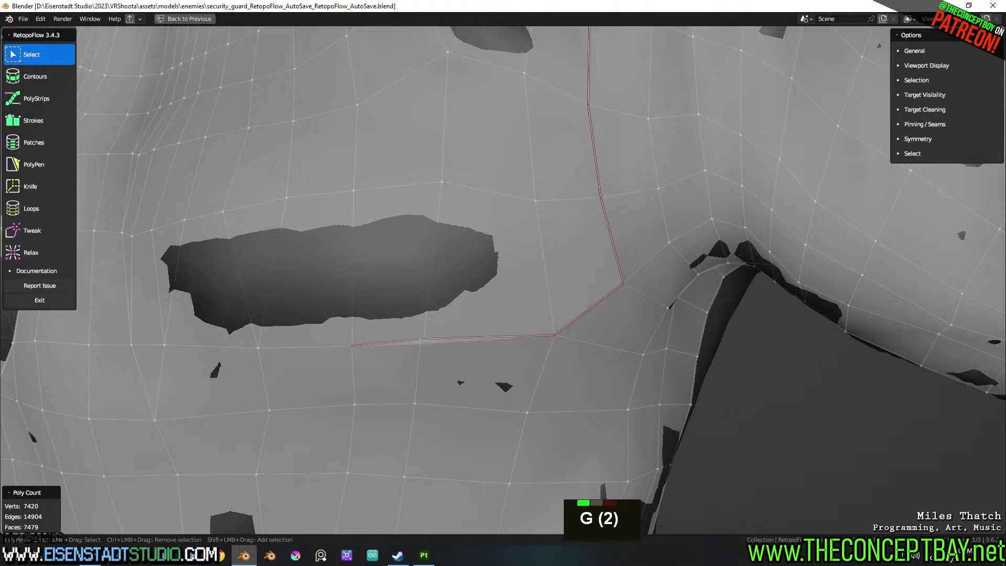
pyautogui.click(430, 347)
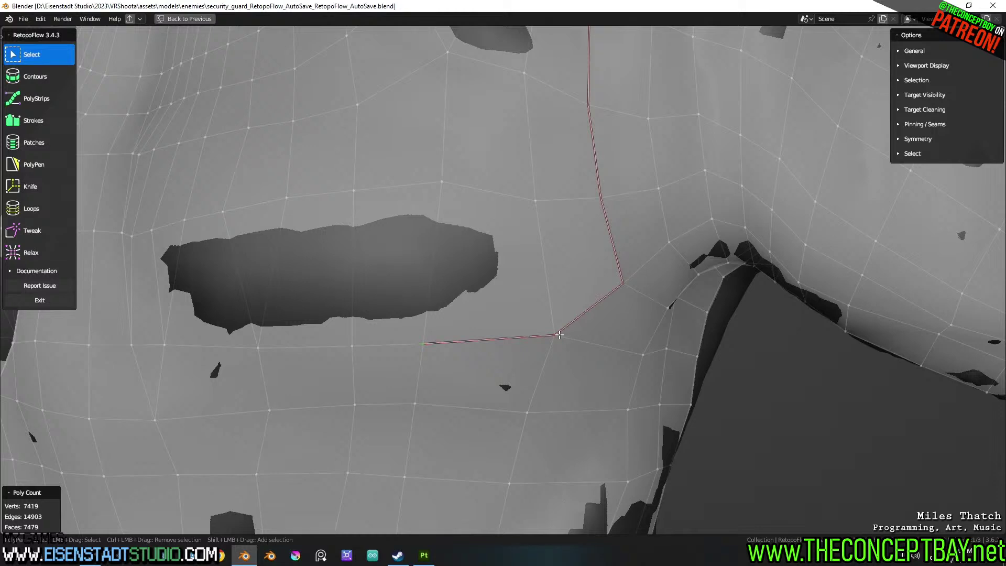
pyautogui.press('g')
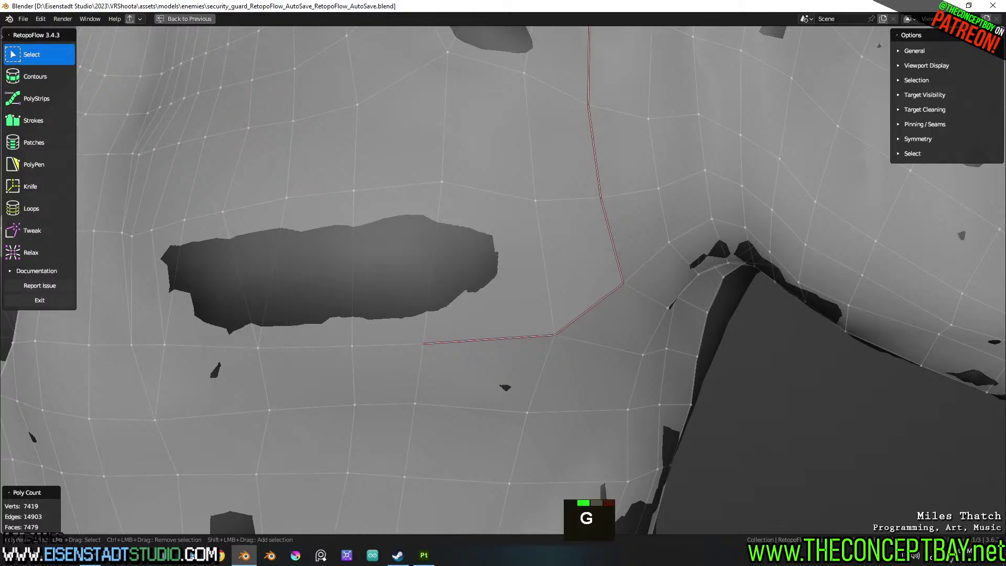
pyautogui.click(636, 291)
# Exit RetopoFlow, merge all vertices of low_poly_body by distance at 0.0001 m, and save the file
pyautogui.scroll(-4, 655, 205)
pyautogui.moveTo(655, 205); pyautogui.dragTo(463, 175, button='middle')
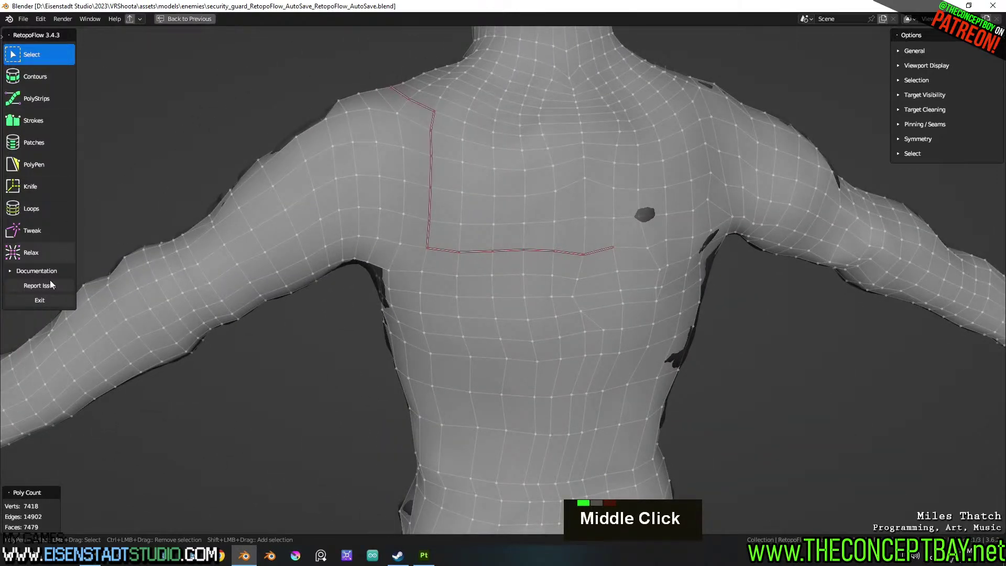
pyautogui.click(39, 301)
pyautogui.press('a')
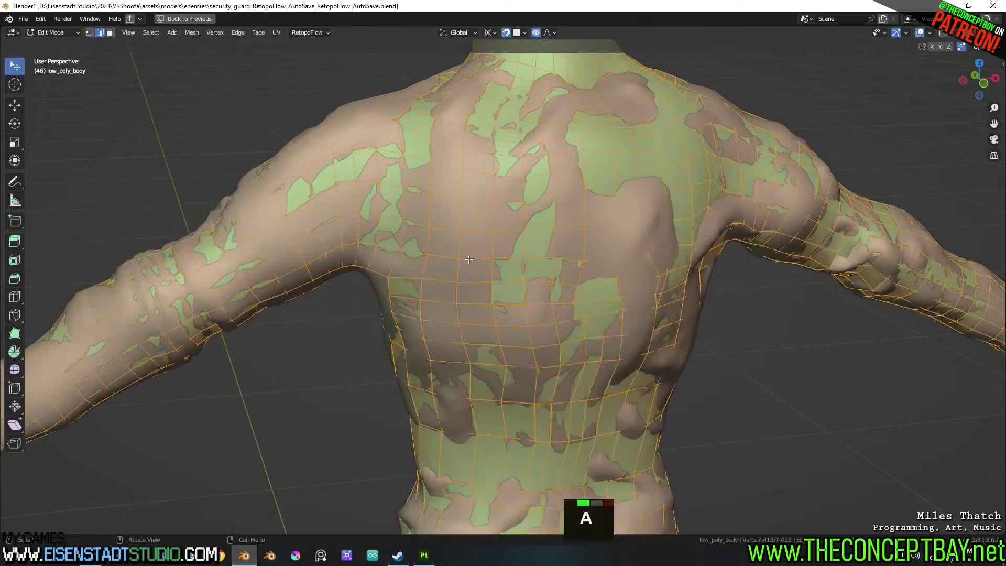
pyautogui.click(192, 33)
pyautogui.moveTo(247, 298)
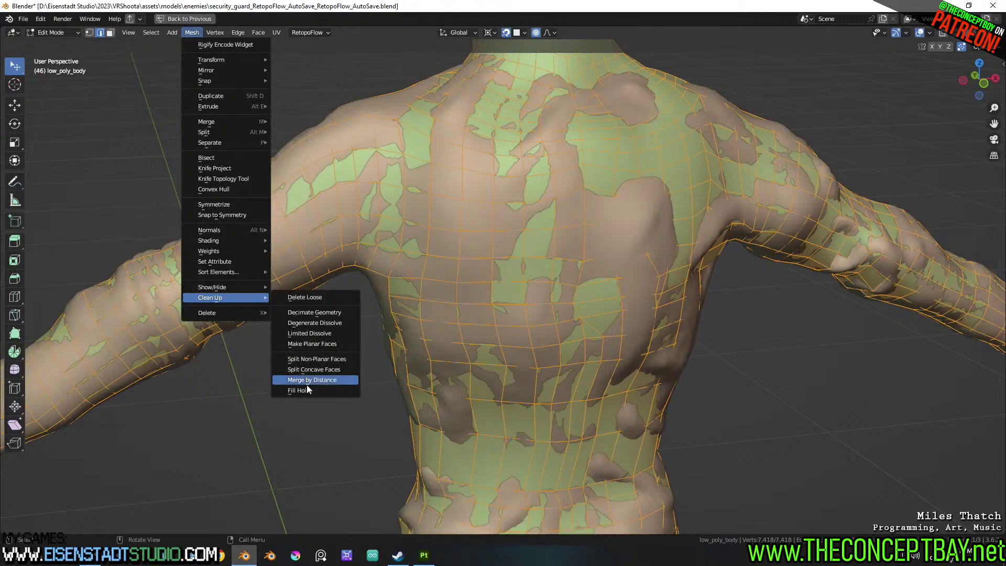
pyautogui.click(309, 382)
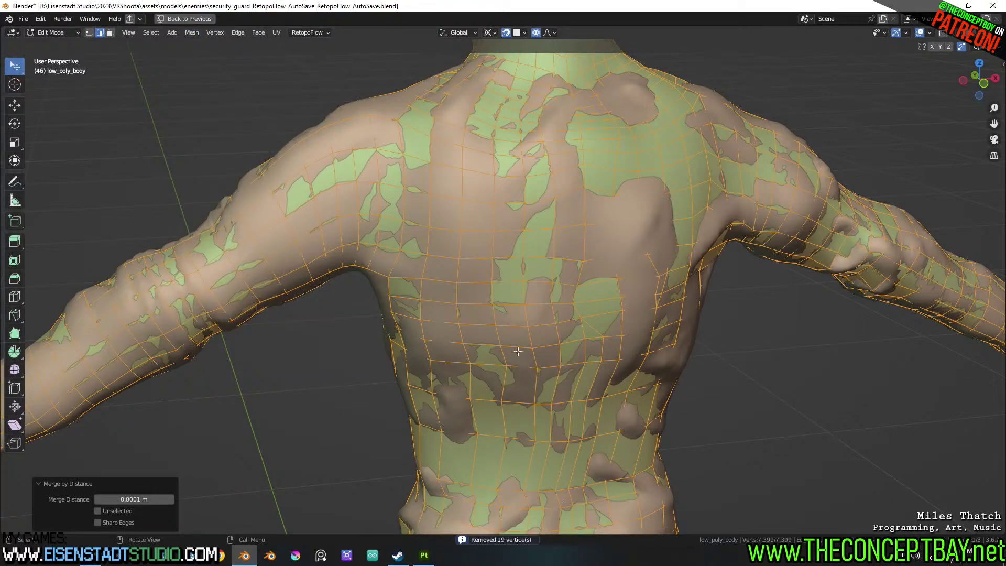
pyautogui.hotkey('ctrl', 's')
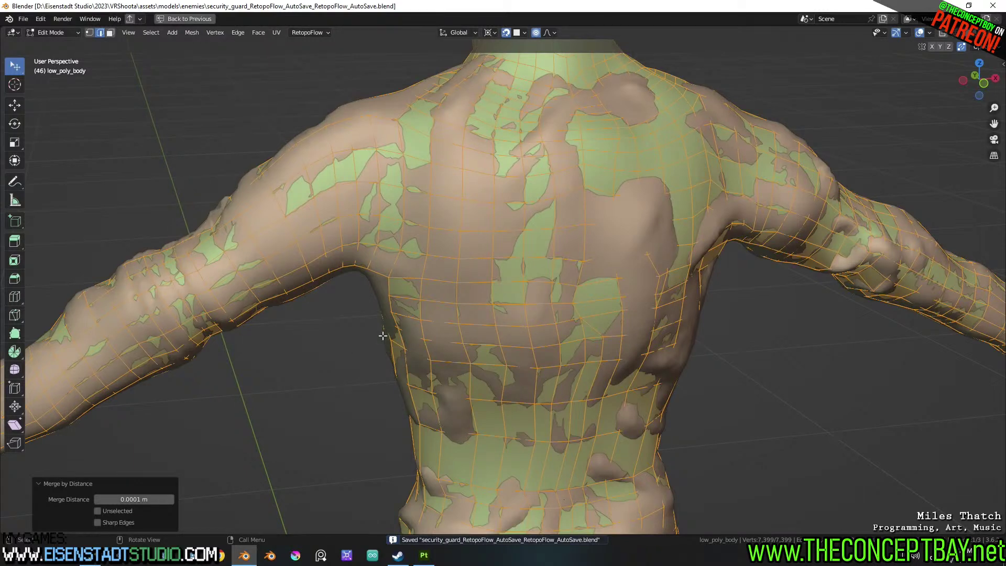
# Restart RetopoFlow on the merged mesh and examine the back, full body and chest for remaining open seams
pyautogui.click(308, 32)
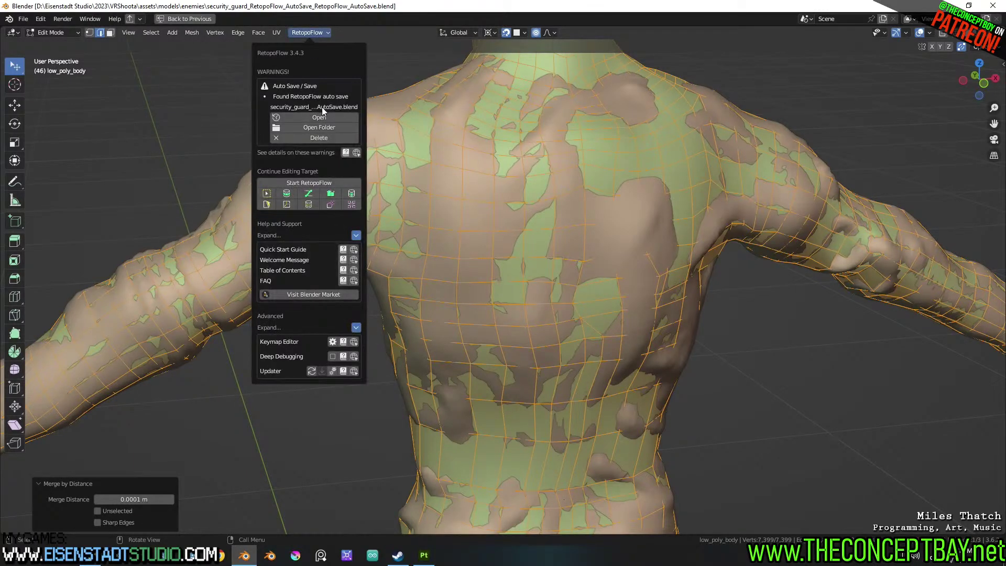
pyautogui.click(318, 183)
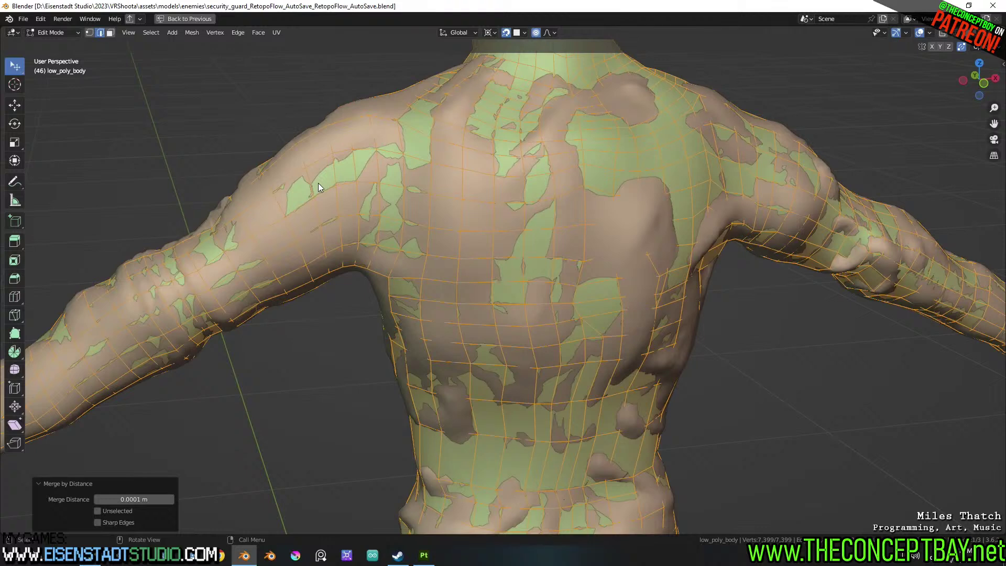
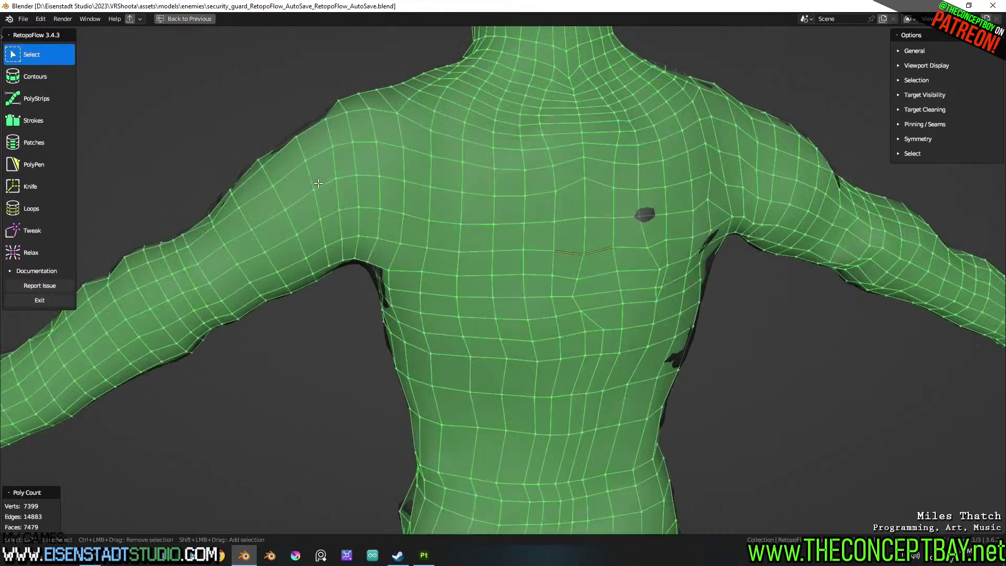
pyautogui.scroll(-3, 319, 183)
pyautogui.keyDown('shift'); pyautogui.moveTo(353, 159); pyautogui.dragTo(535, 336, button='middle'); pyautogui.keyUp('shift')
pyautogui.keyDown('shift'); pyautogui.moveTo(535, 335); pyautogui.dragTo(524, 63, button='middle'); pyautogui.keyUp('shift')
pyautogui.scroll(-4, 524, 63)
pyautogui.keyDown('shift'); pyautogui.moveTo(557, 435); pyautogui.dragTo(517, 384, button='middle'); pyautogui.keyUp('shift')
pyautogui.scroll(4, 553, 325)
pyautogui.keyDown('shift'); pyautogui.moveTo(511, 121); pyautogui.dragTo(508, 409, button='middle'); pyautogui.keyUp('shift')
pyautogui.moveTo(471, 293); pyautogui.dragTo(519, 314, button='middle')
pyautogui.keyDown('shift'); pyautogui.moveTo(519, 314); pyautogui.dragTo(576, 336, button='middle'); pyautogui.keyUp('shift')
pyautogui.scroll(3, 523, 387)
pyautogui.scroll(-2, 602, 285)
pyautogui.moveTo(602, 285); pyautogui.dragTo(580, 334, button='middle')
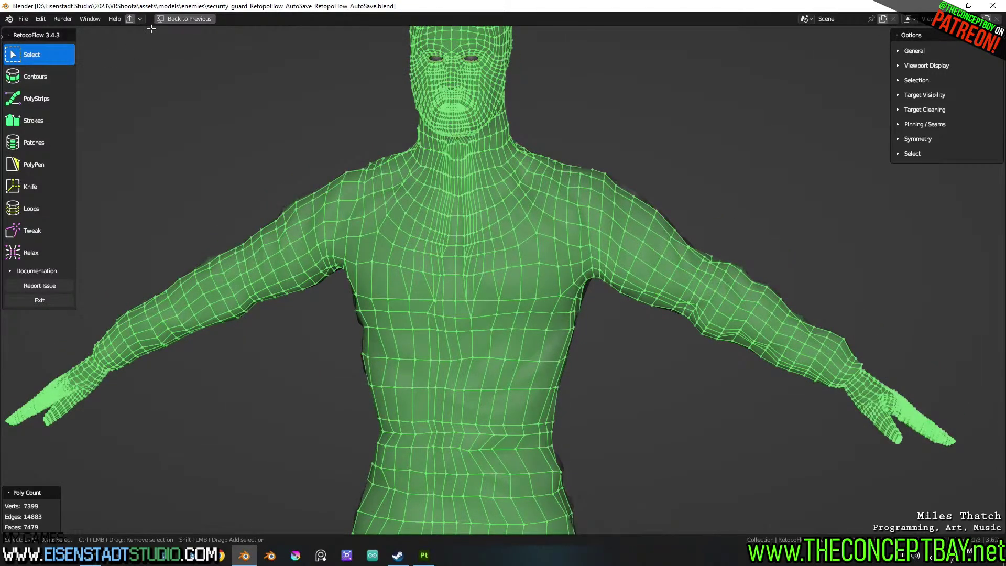
# Exit RetopoFlow, switch low_poly_body to Object Mode, and select body_high_poly
pyautogui.click(40, 299)
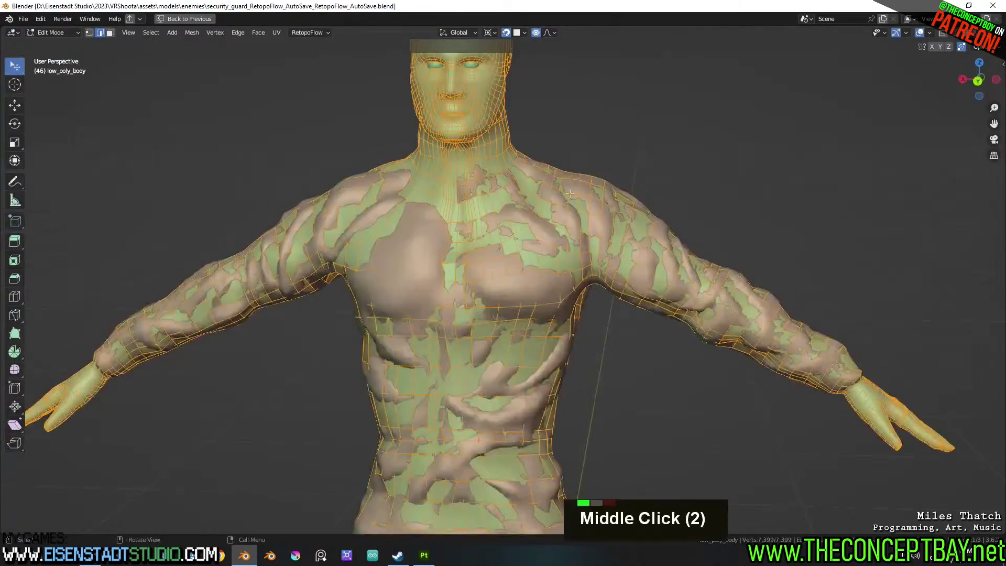
pyautogui.moveTo(570, 194); pyautogui.dragTo(550, 228, button='middle')
pyautogui.scroll(2, 551, 229)
pyautogui.keyDown('shift'); pyautogui.scroll(2, 551, 228); pyautogui.keyUp('shift')
pyautogui.press('Tab')
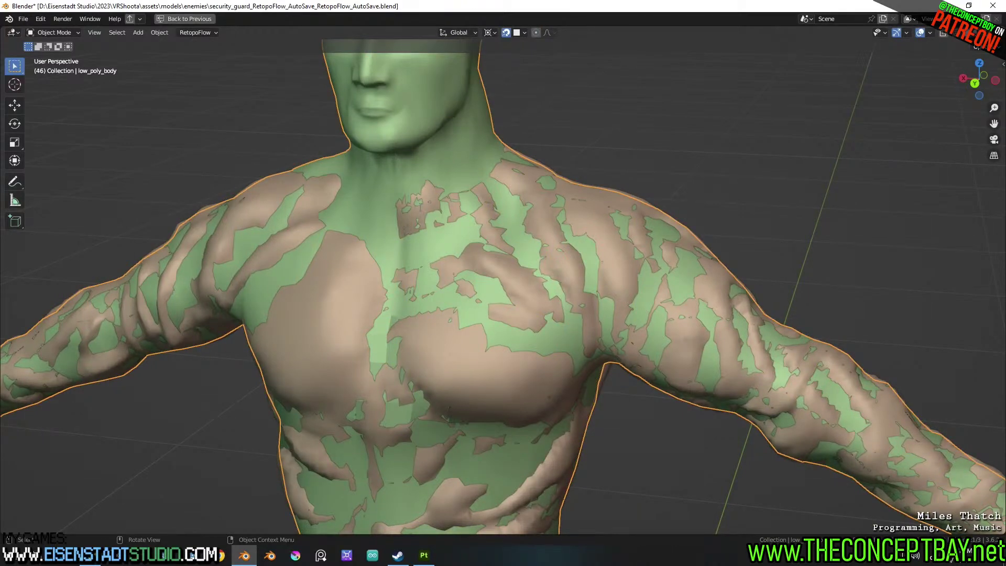
pyautogui.press('F2')
pyautogui.press('Escape')
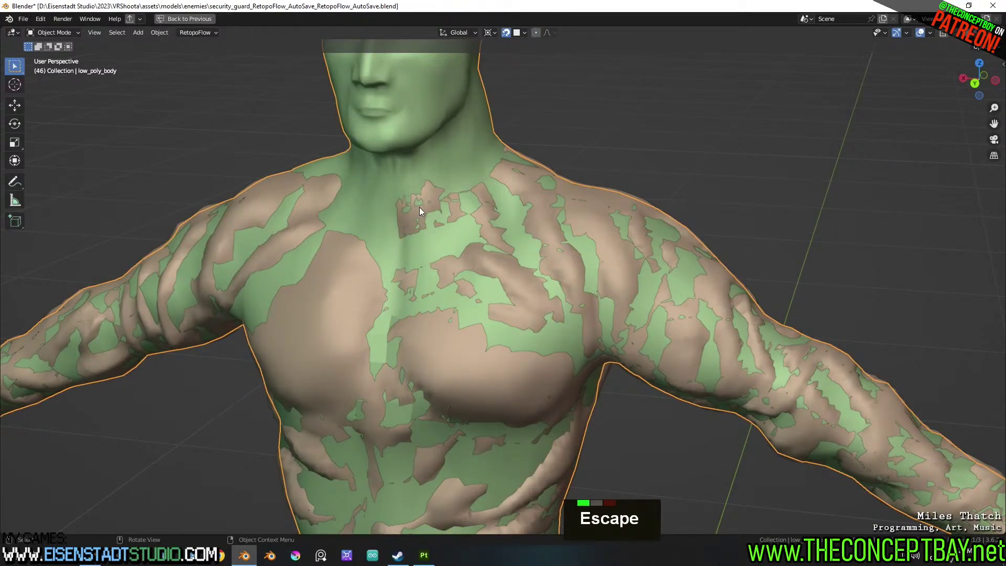
pyautogui.click(419, 207)
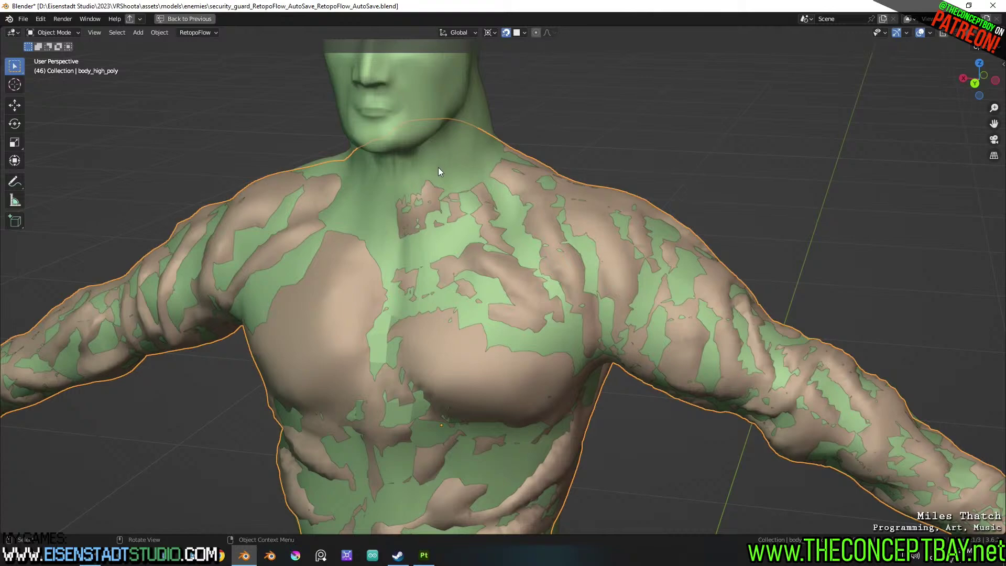
pyautogui.scroll(-5, 435, 159)
pyautogui.press('h')
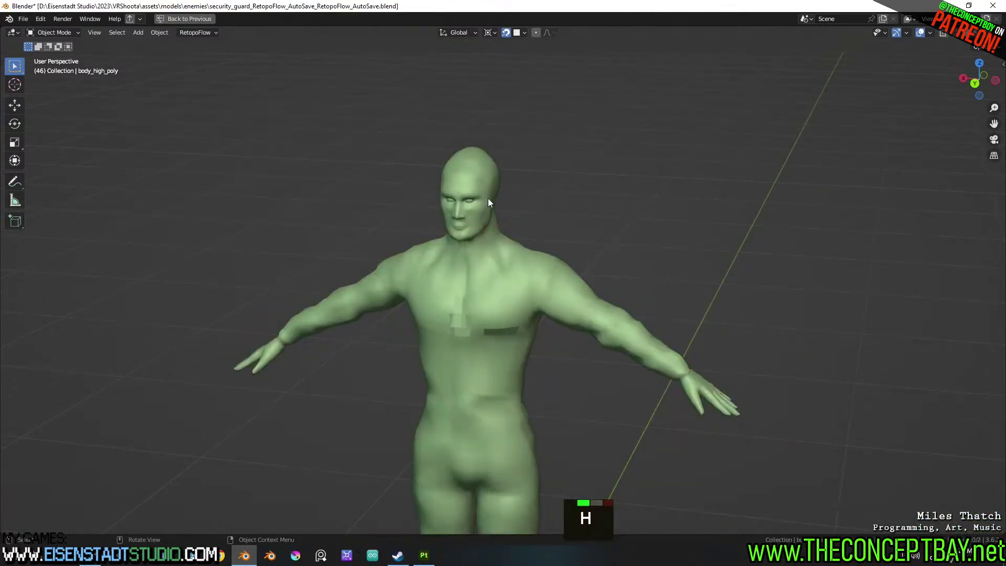
pyautogui.hotkey('ctrl', 'z')
pyautogui.scroll(4, 489, 219)
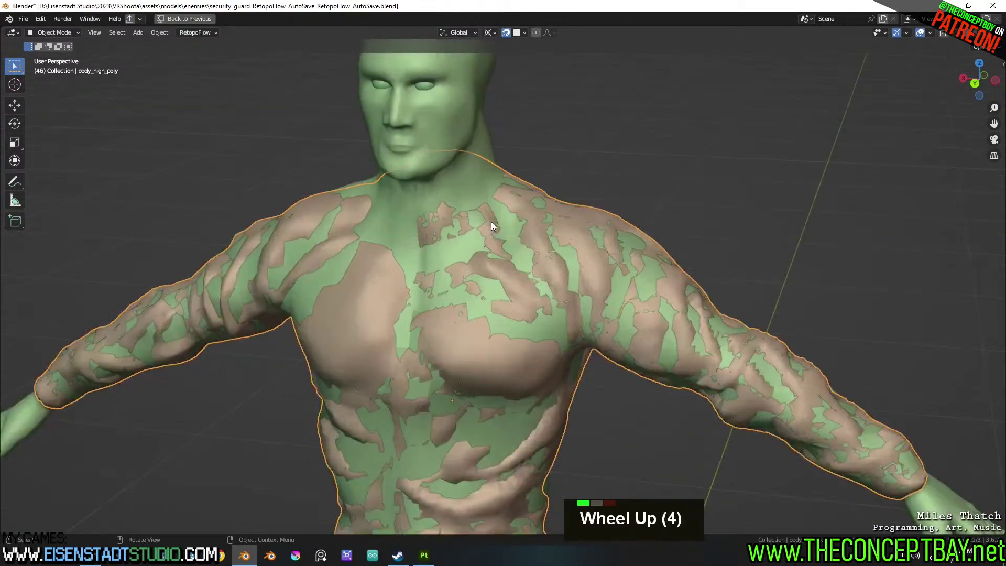
pyautogui.click(466, 153)
pyautogui.press('h')
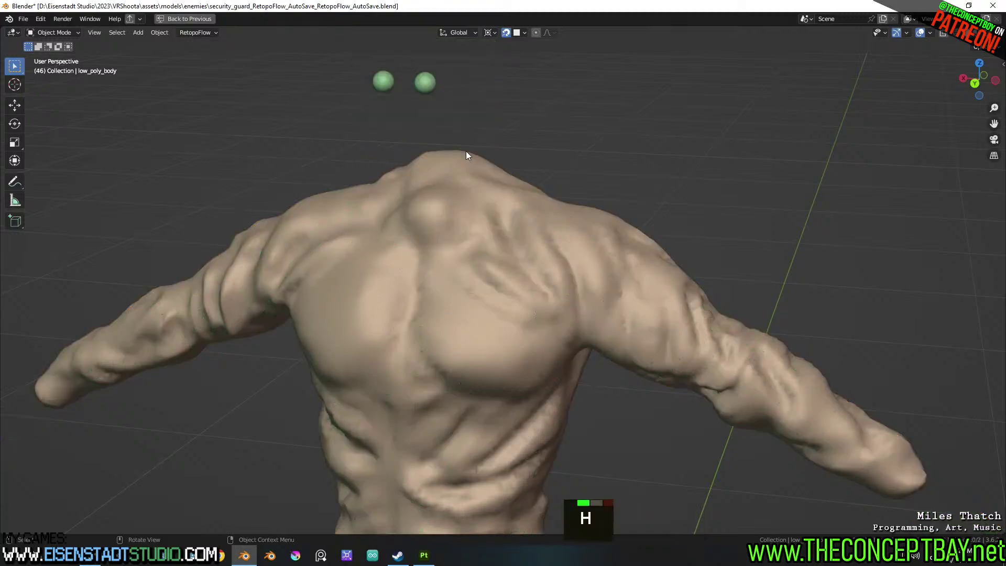
pyautogui.hotkey('ctrl', 'z')
pyautogui.hotkey('ctrl', 'z')
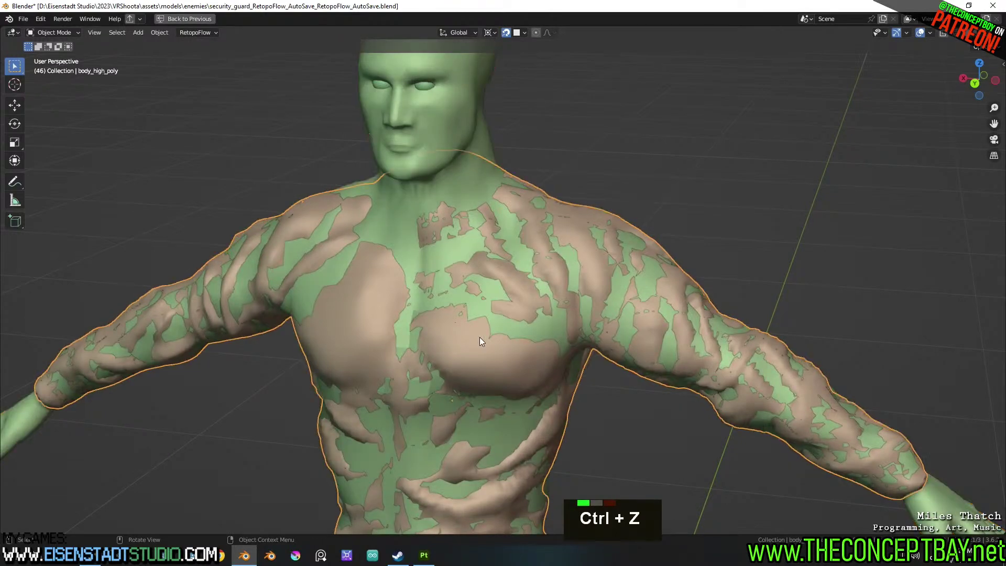
# Hide body_high_poly and set low_poly_body to flat shading to inspect the facets of the chest, neck and head
pyautogui.press('h')
pyautogui.click(479, 338)
pyautogui.rightClick(479, 341)
pyautogui.click(476, 337)
pyautogui.moveTo(476, 337)
pyautogui.mouseDown(button='middle')
pyautogui.moveTo(528, 295)
pyautogui.moveTo(476, 341)
pyautogui.moveTo(335, 343)
pyautogui.moveTo(483, 340)
pyautogui.moveTo(550, 359)
pyautogui.mouseUp(button='middle')
pyautogui.scroll(-3, 528, 299)
pyautogui.scroll(5, 539, 308)
pyautogui.keyDown('shift'); pyautogui.moveTo(519, 301); pyautogui.dragTo(523, 332, button='middle'); pyautogui.keyUp('shift')
pyautogui.keyDown('shift'); pyautogui.scroll(-1, 523, 331); pyautogui.keyUp('shift')
pyautogui.keyDown('shift'); pyautogui.moveTo(500, 225); pyautogui.dragTo(508, 303, button='middle'); pyautogui.keyUp('shift')
pyautogui.scroll(1, 507, 303)
pyautogui.rightClick(504, 302)
pyautogui.click(501, 300)
pyautogui.rightClick(512, 294)
pyautogui.click(512, 310)
pyautogui.moveTo(512, 310); pyautogui.dragTo(553, 365, button='middle')
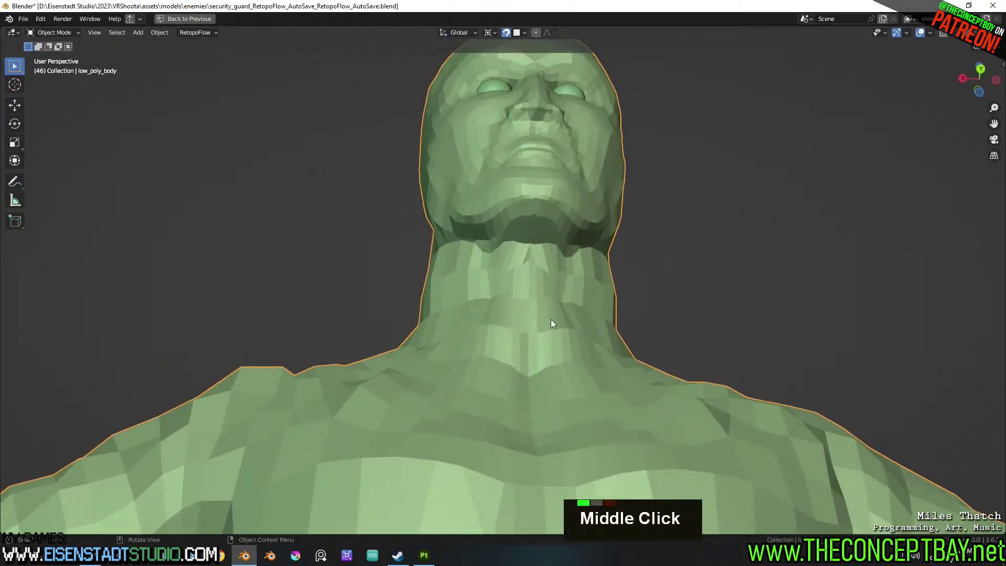
# Make body_high_poly visible again and return the 3D viewport to its maximized view at the neck
pyautogui.click(197, 33)
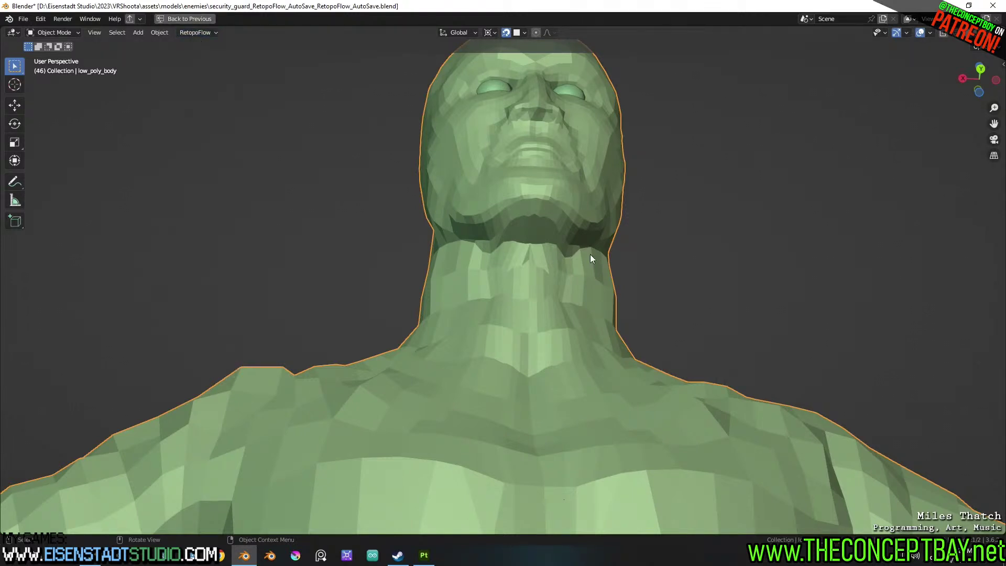
pyautogui.moveTo(663, 259); pyautogui.dragTo(658, 259, button='middle')
pyautogui.hotkey('ctrl', 'space')
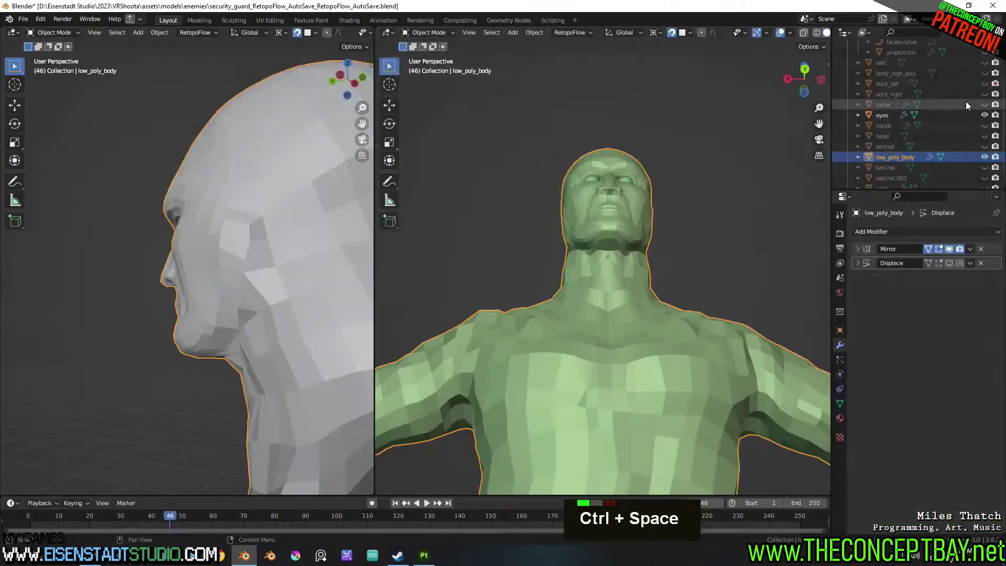
pyautogui.click(984, 73)
pyautogui.moveTo(815, 228); pyautogui.dragTo(643, 286, button='middle')
pyautogui.hotkey('ctrl', 'space')
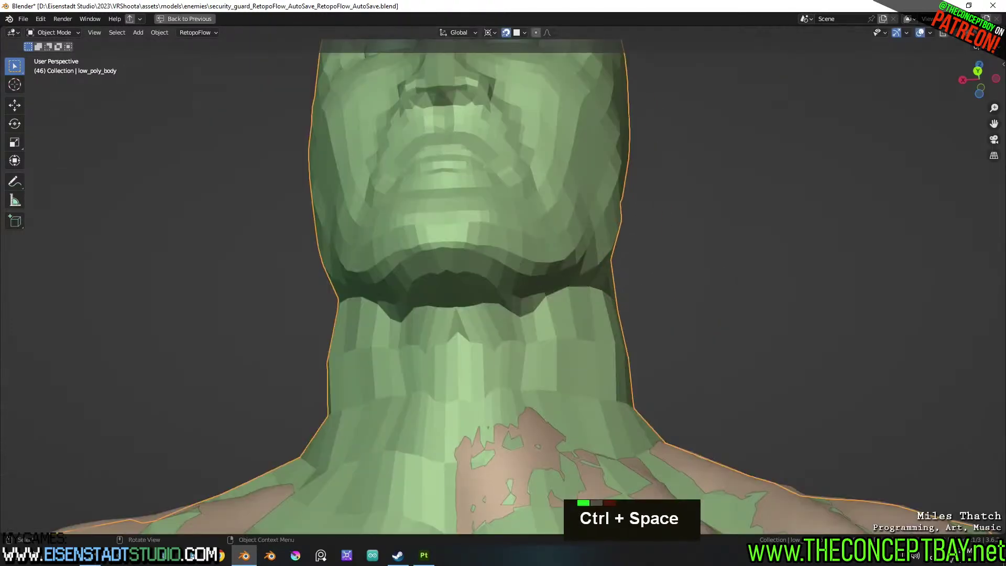
# Restart RetopoFlow on low_poly_body and delete the vertex in the middle of the overlapping sliver under the chin
pyautogui.click(195, 32)
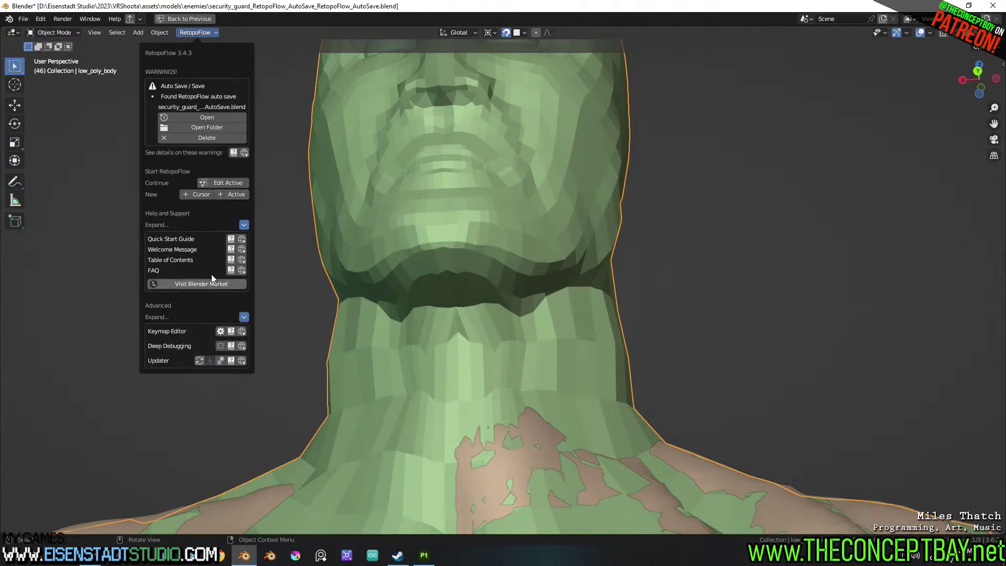
pyautogui.click(221, 182)
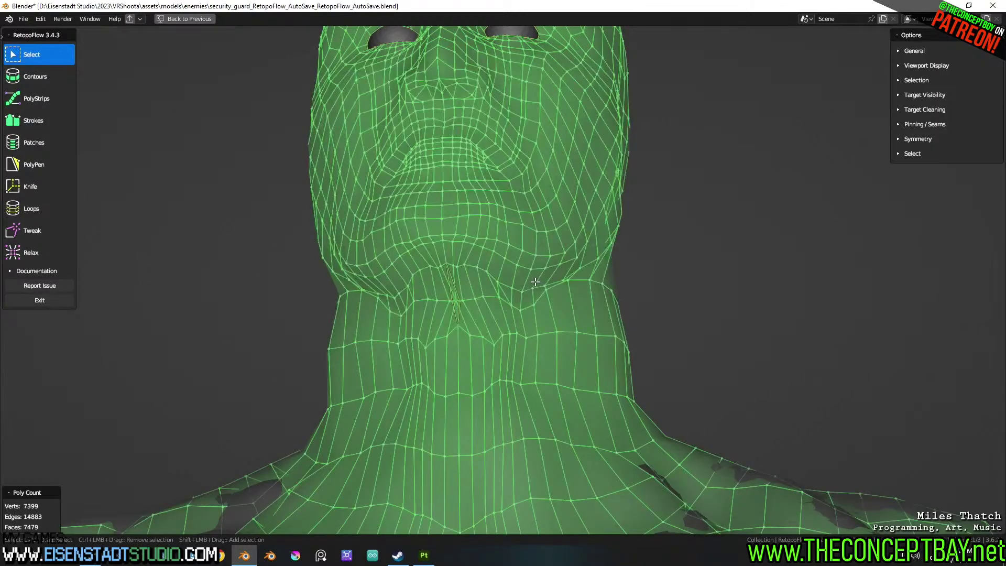
pyautogui.scroll(3, 504, 298)
pyautogui.middleClick(517, 307)
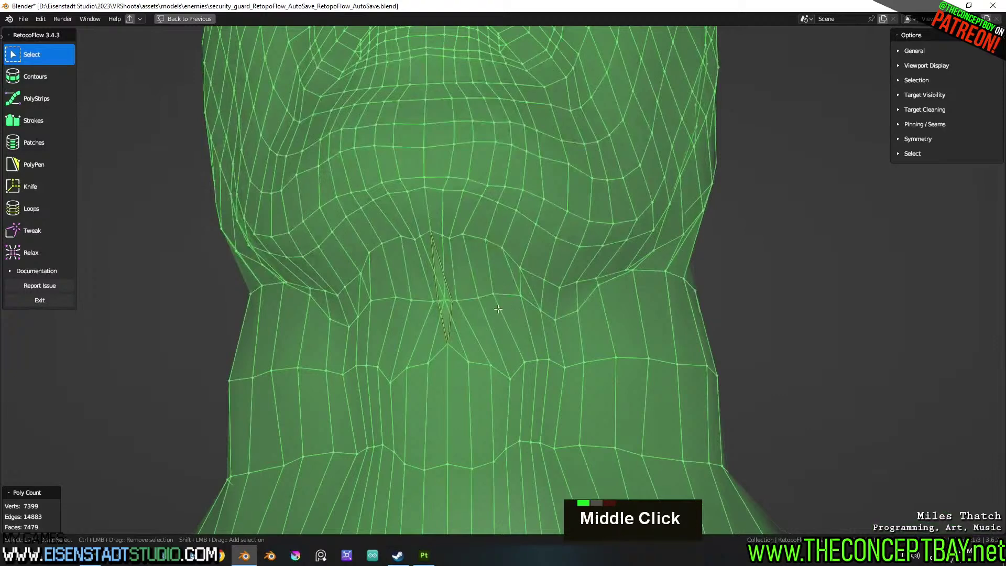
pyautogui.scroll(2, 506, 307)
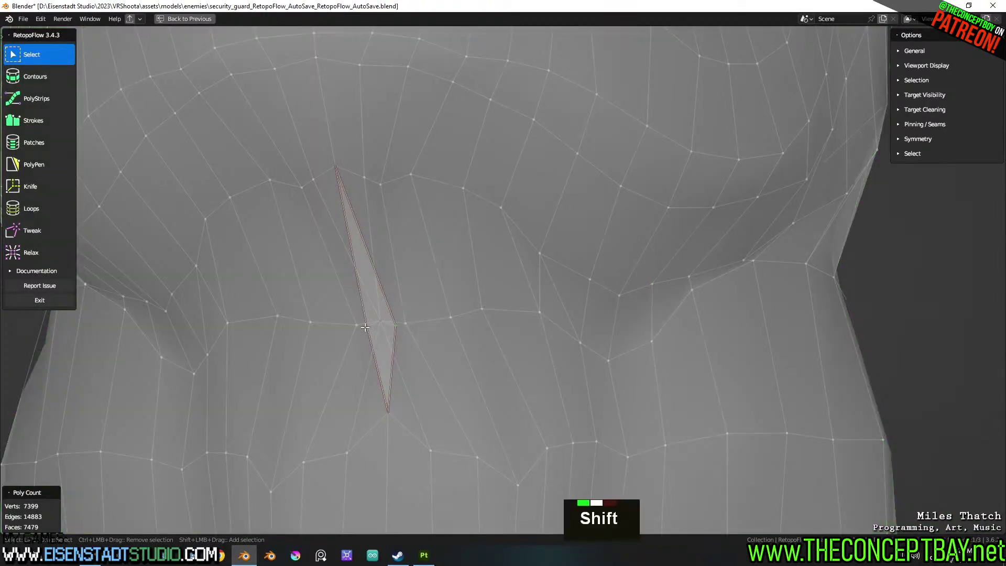
pyautogui.keyDown('shift'); pyautogui.click(373, 340); pyautogui.keyUp('shift')
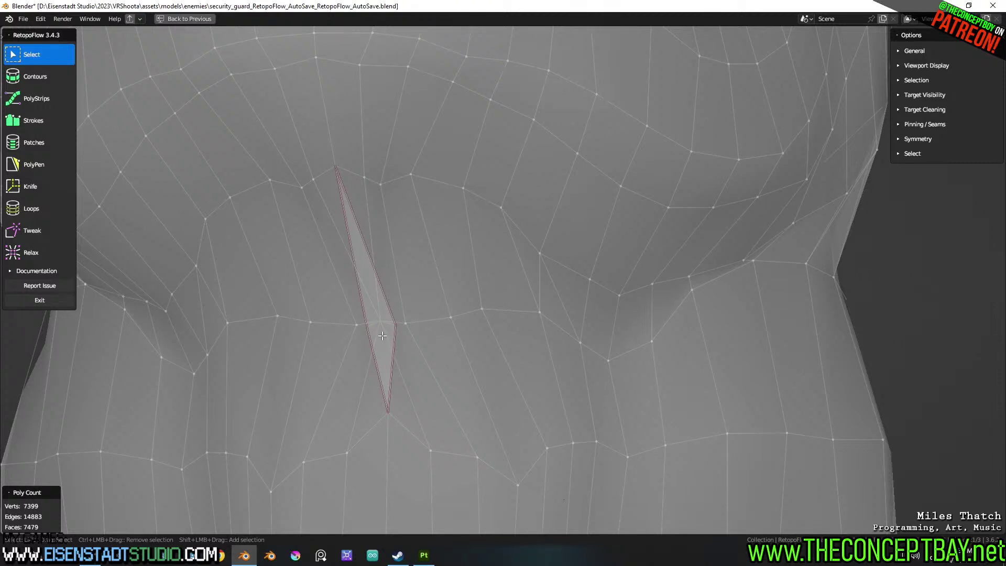
pyautogui.press('x')
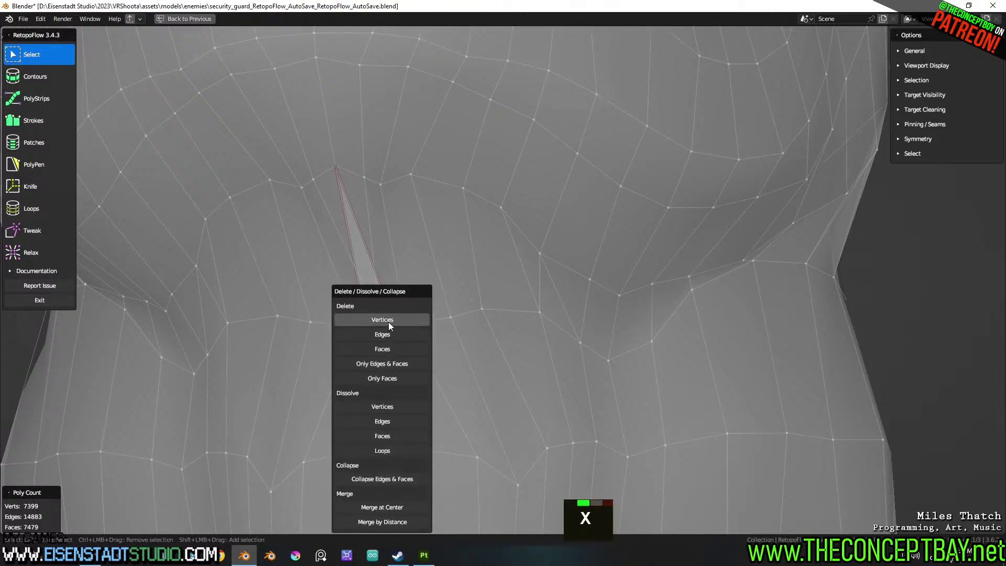
pyautogui.click(388, 320)
pyautogui.moveTo(401, 324); pyautogui.dragTo(415, 328, button='middle')
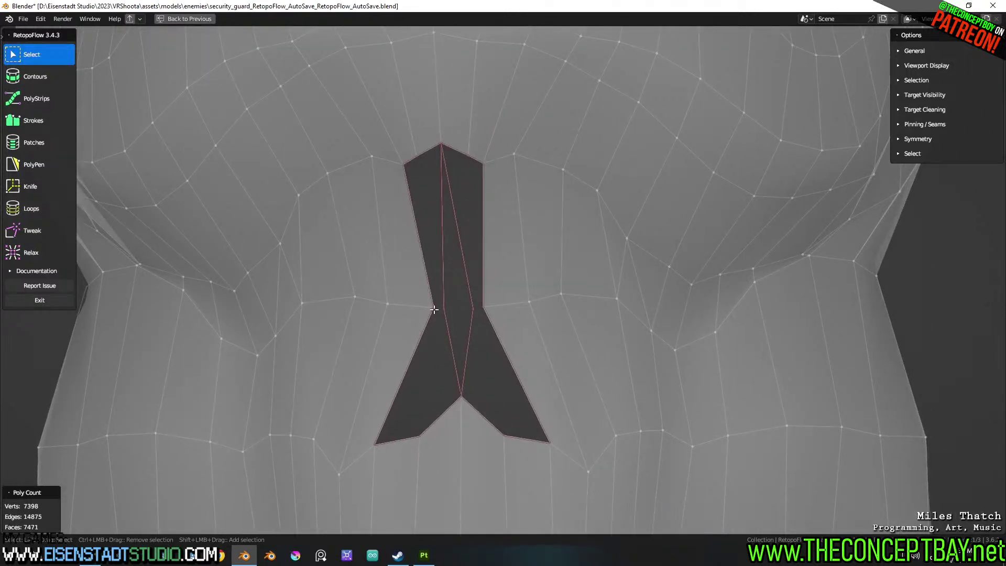
# Delete the leftover vertices of the loose edges crossing the hole under the chin
pyautogui.press('g')
pyautogui.press('Escape')
pyautogui.press('g')
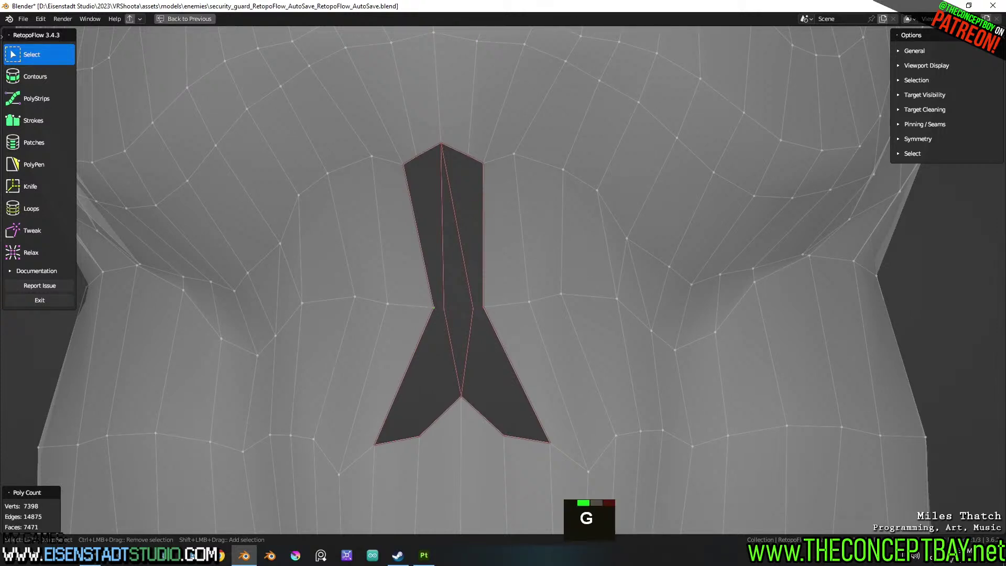
pyautogui.click(440, 363)
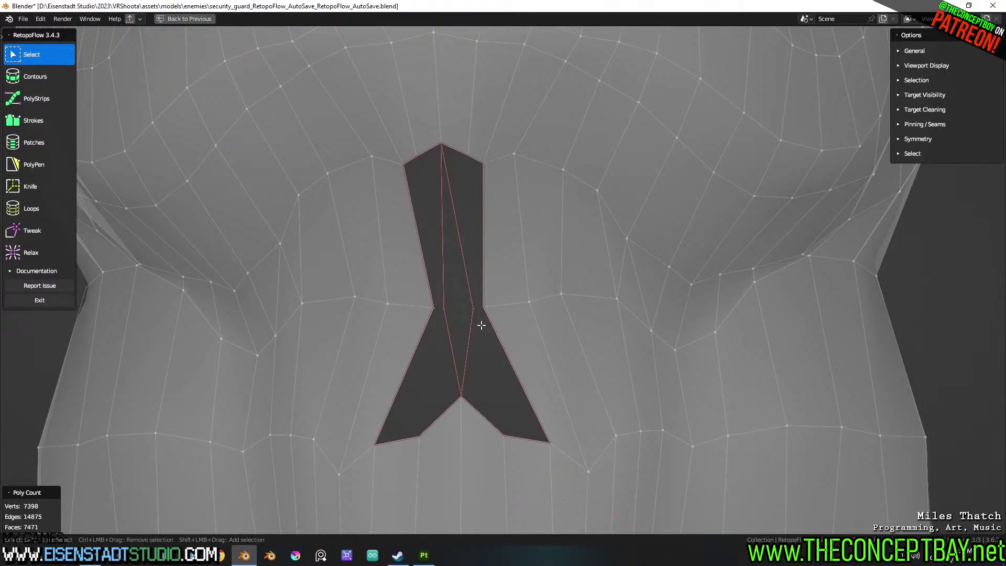
pyautogui.keyDown('shift'); pyautogui.click(446, 309); pyautogui.keyUp('shift')
pyautogui.press('x')
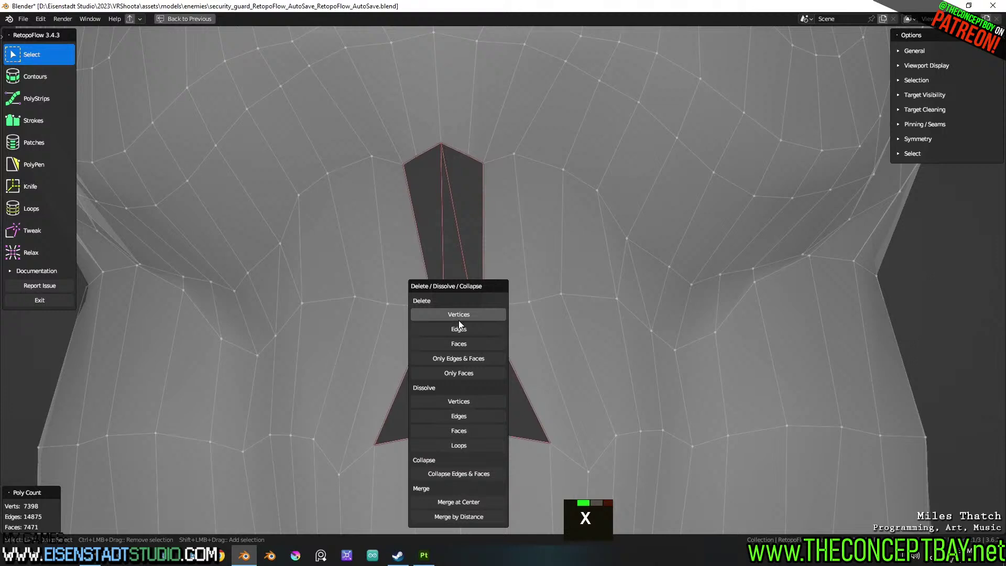
pyautogui.click(460, 319)
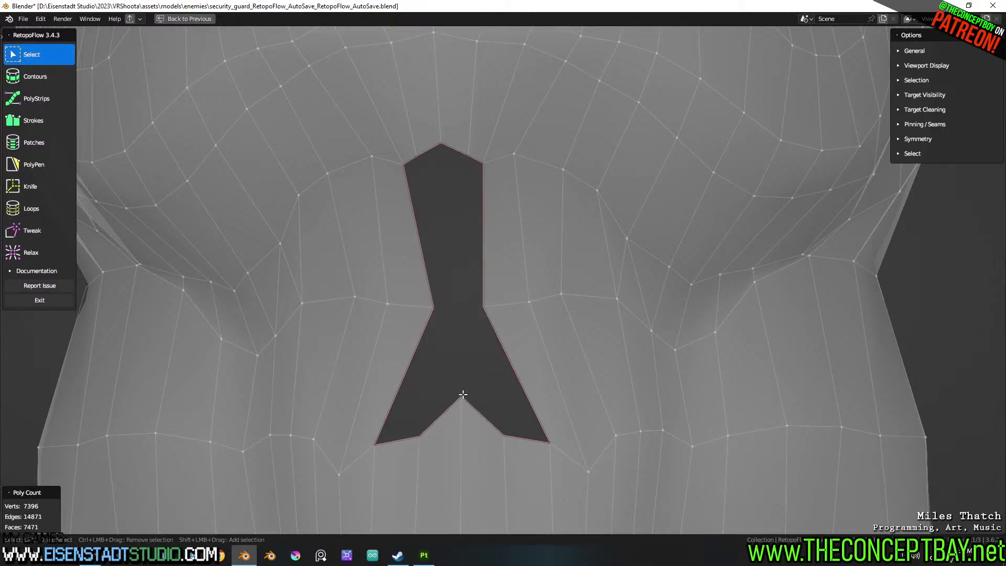
# Try to move the peak vertex on the throat hole's lower edge, and switch to the Tweak tool
pyautogui.press('g')
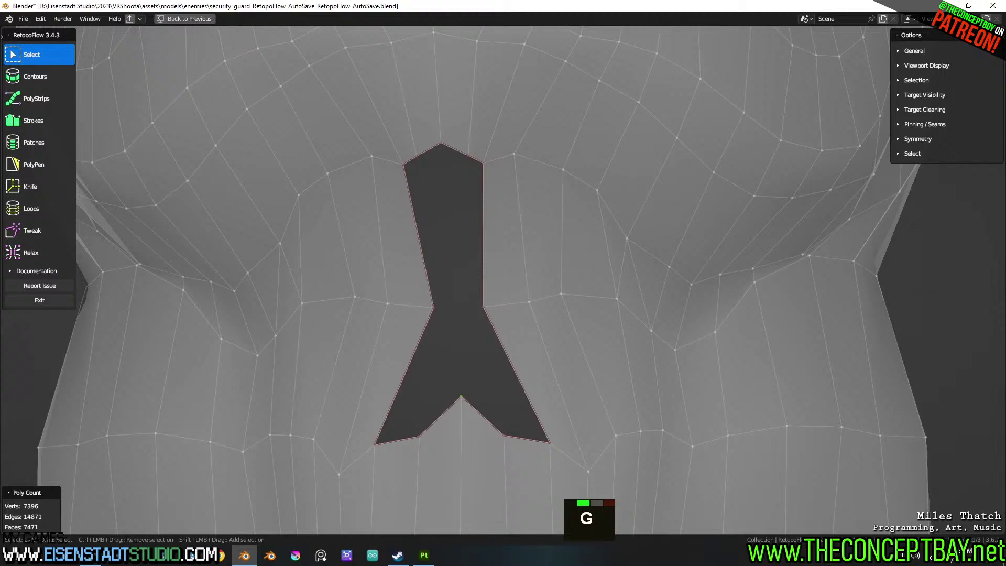
pyautogui.press('Escape')
pyautogui.scroll(-4, 566, 378)
pyautogui.middleClick(566, 379)
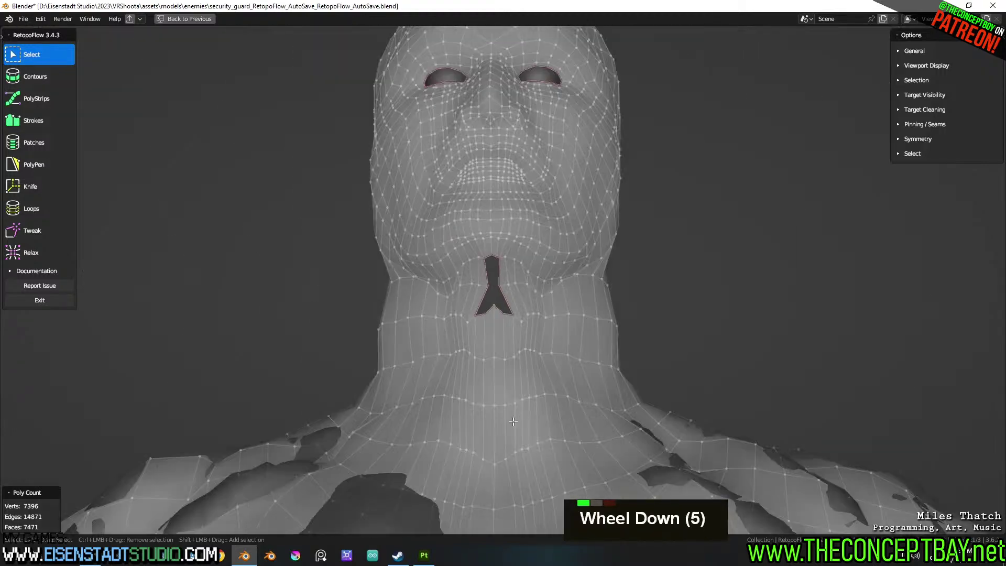
pyautogui.keyDown('shift'); pyautogui.moveTo(566, 379); pyautogui.dragTo(545, 451, button='middle'); pyautogui.keyUp('shift')
pyautogui.scroll(4, 539, 323)
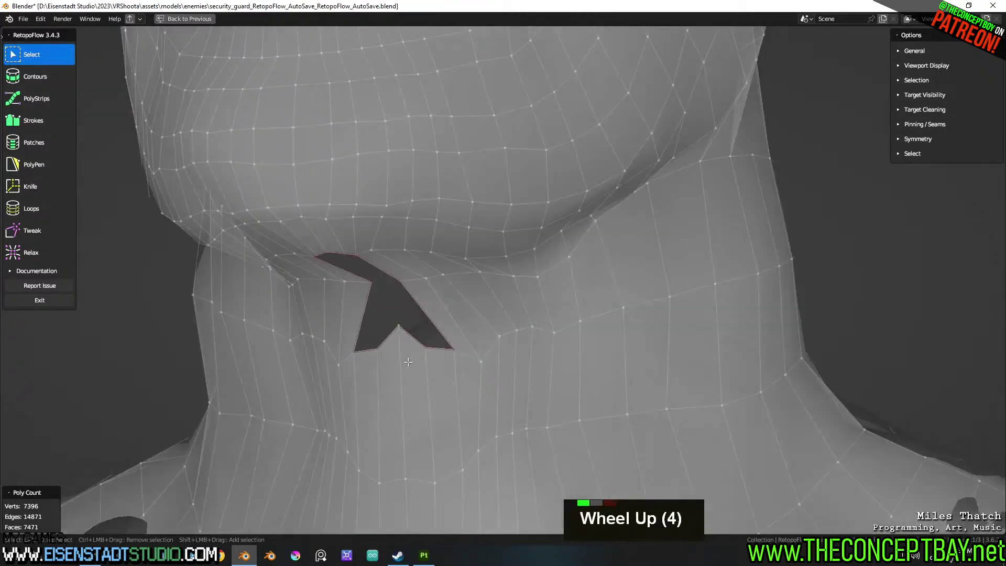
pyautogui.click(33, 230)
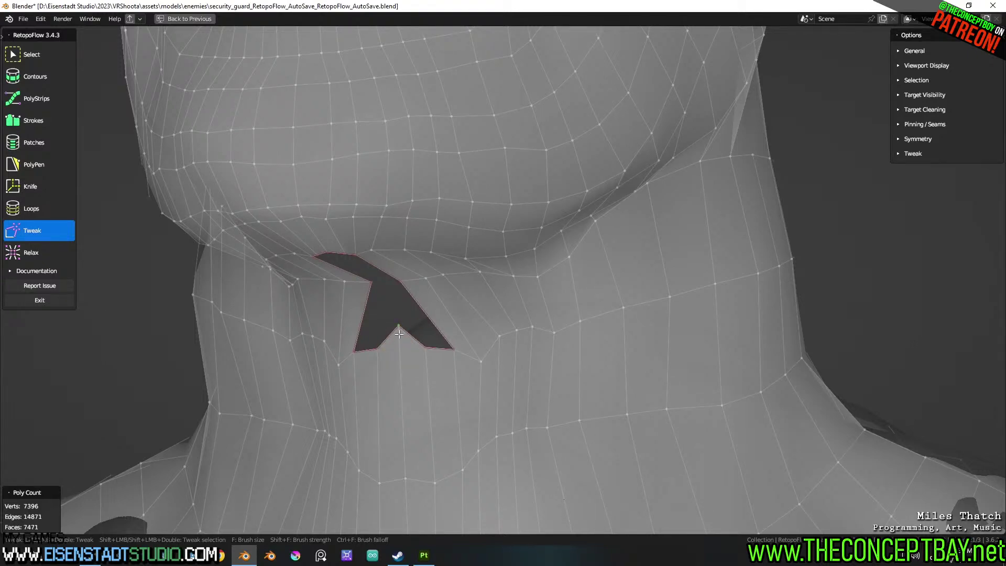
pyautogui.moveTo(411, 340); pyautogui.dragTo(512, 329, button='middle')
pyautogui.scroll(-5, 404, 348)
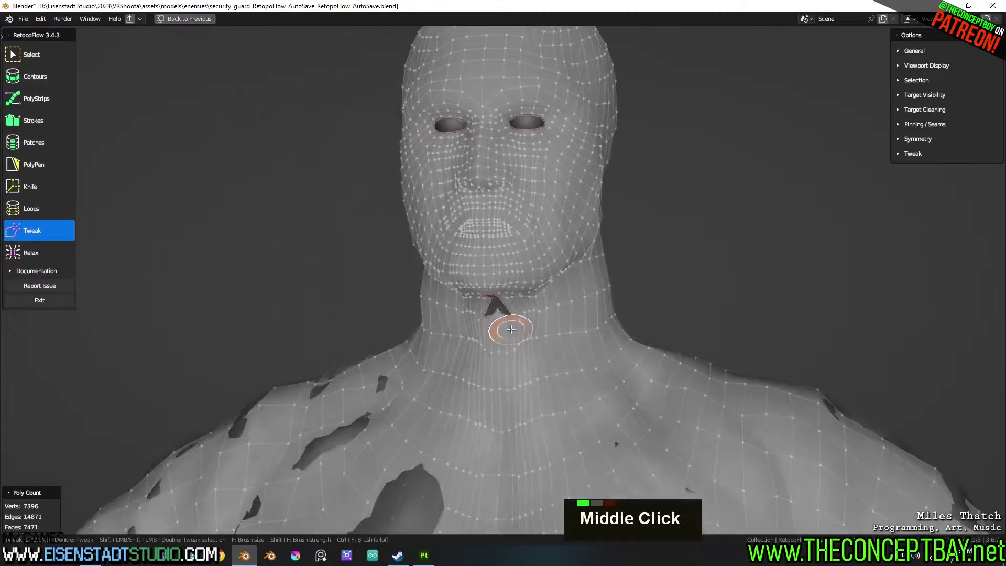
# Exit RetopoFlow and make the head object visible as a source surface around the throat hole
pyautogui.click(41, 300)
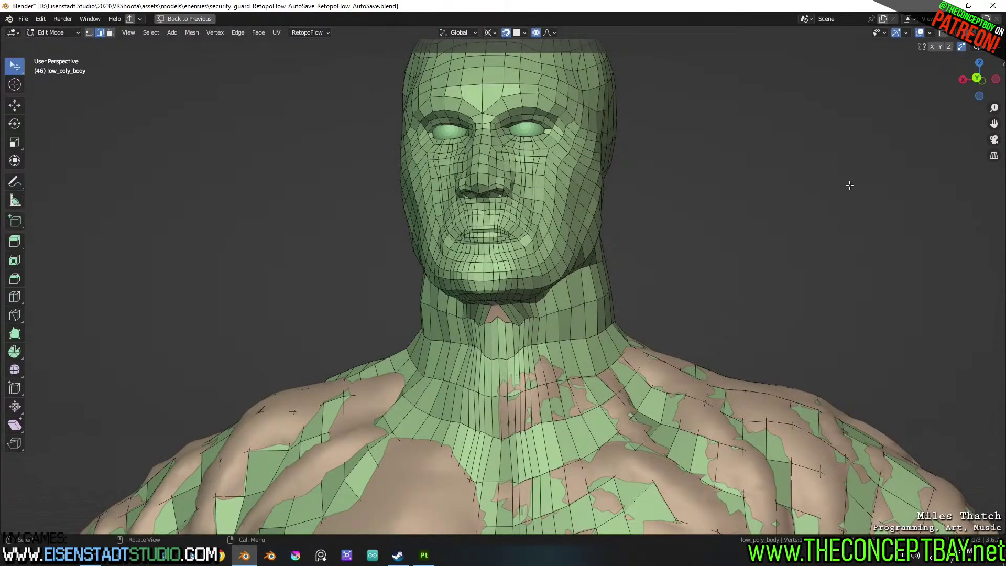
pyautogui.hotkey('ctrl', 'space')
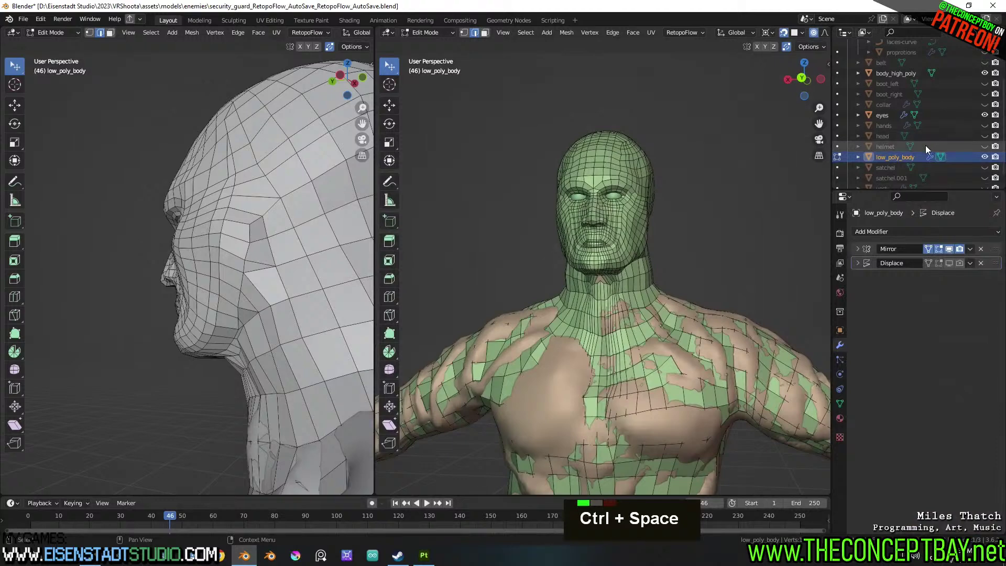
pyautogui.click(985, 135)
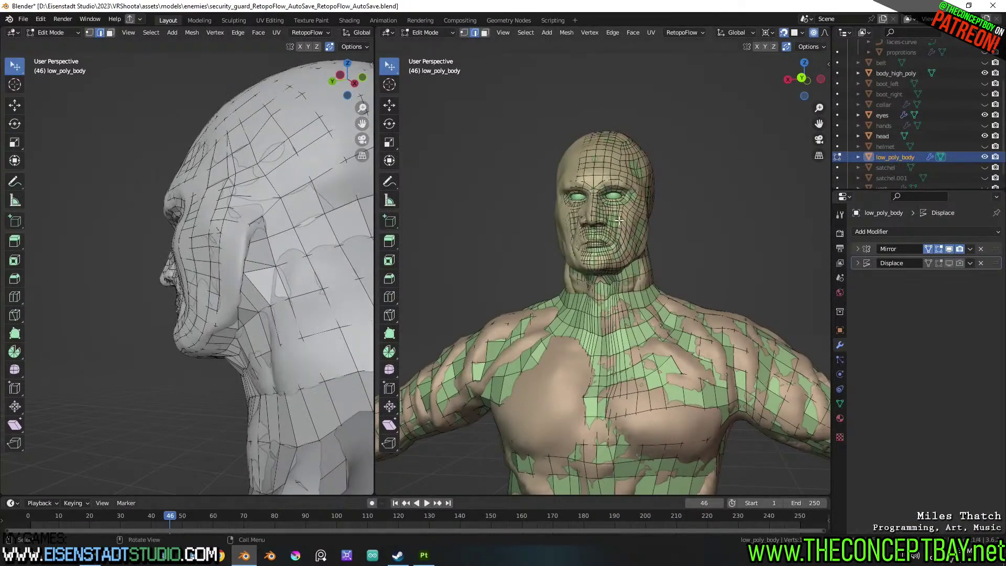
pyautogui.scroll(3, 576, 235)
pyautogui.keyDown('shift'); pyautogui.moveTo(539, 225); pyautogui.dragTo(541, 270, button='middle'); pyautogui.keyUp('shift')
# Return low_poly_body to Object Mode and restart RetopoFlow on it in the maximized 3D viewport
pyautogui.press('Tab')
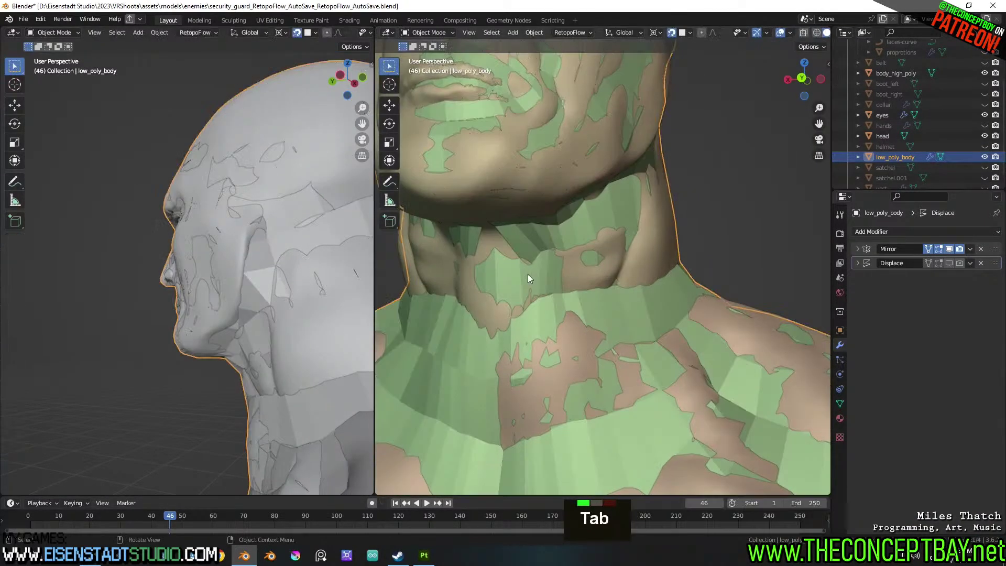
pyautogui.hotkey('ctrl', 'space')
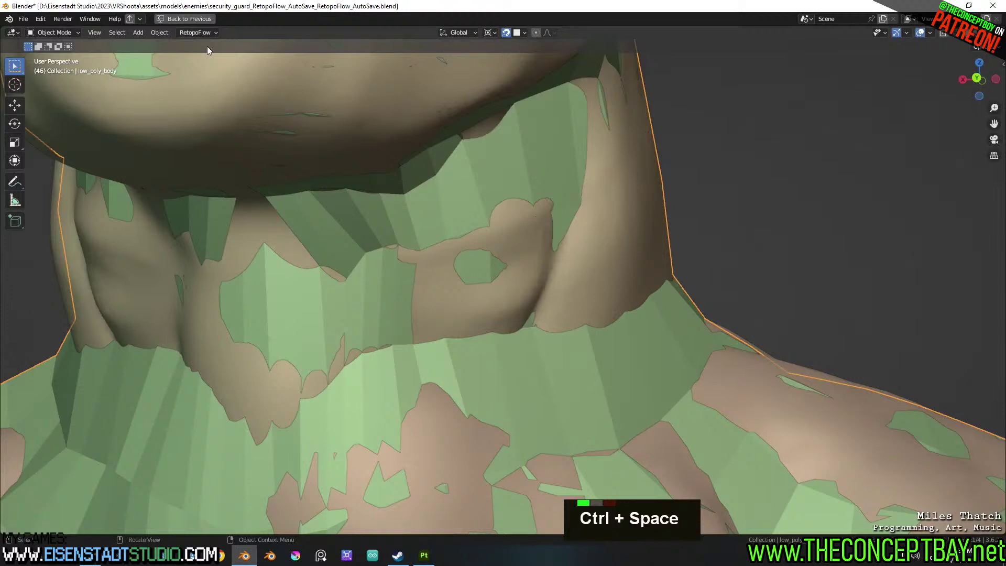
pyautogui.click(196, 32)
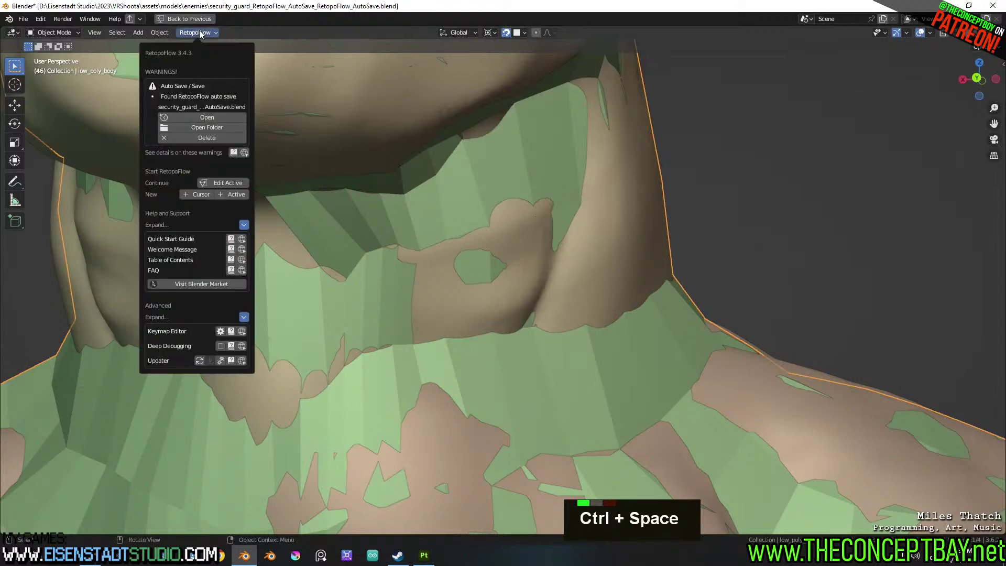
pyautogui.click(218, 184)
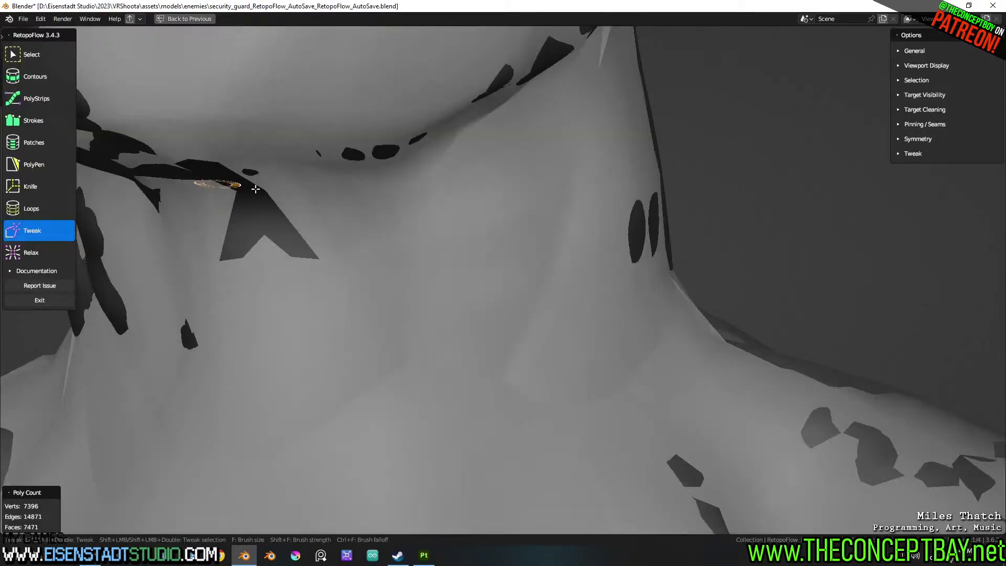
# Tweak the throat hole's border by lowering the peak on its lower edge and spreading the side vertices outward
pyautogui.moveTo(289, 241); pyautogui.dragTo(335, 235, button='middle')
pyautogui.keyDown('shift'); pyautogui.moveTo(335, 235); pyautogui.dragTo(388, 252, button='middle'); pyautogui.keyUp('shift')
pyautogui.moveTo(388, 253)
pyautogui.keyDown('shift'); pyautogui.mouseDown(button='middle')
pyautogui.moveTo(416, 262)
pyautogui.moveTo(372, 247)
pyautogui.moveTo(365, 255)
pyautogui.mouseUp(button='middle'); pyautogui.keyUp('shift')
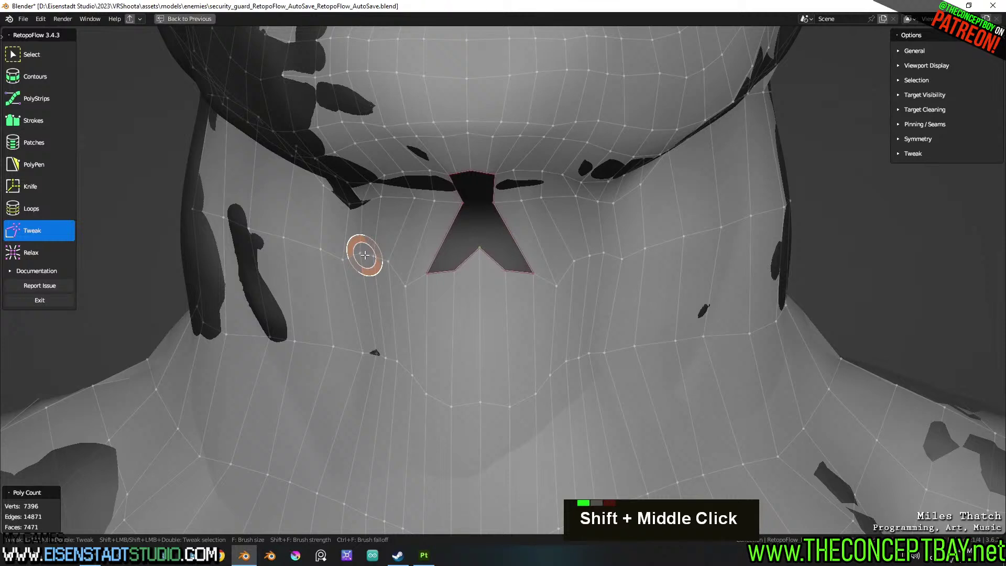
pyautogui.scroll(2, 414, 228)
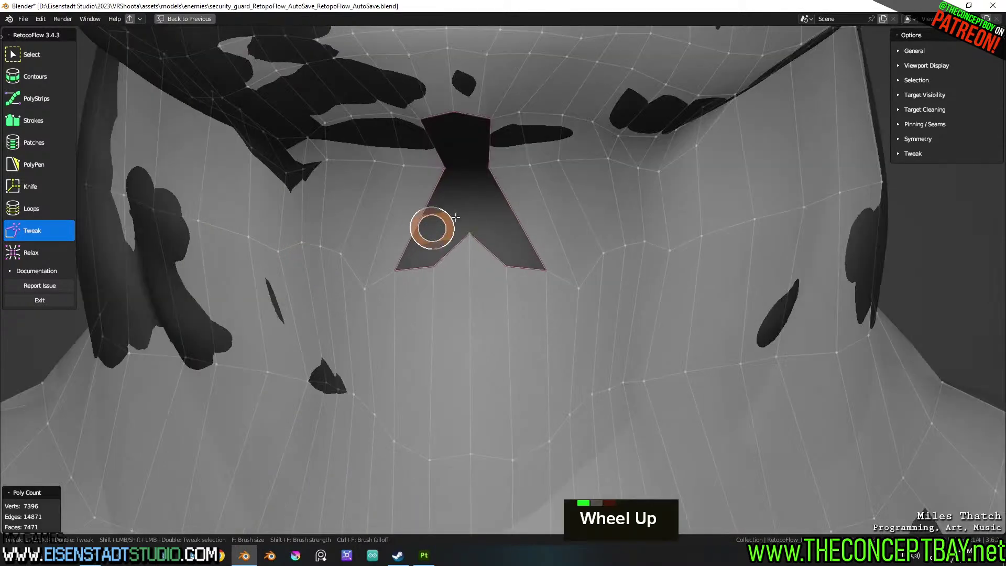
pyautogui.keyDown('shift'); pyautogui.moveTo(425, 230); pyautogui.dragTo(465, 229, button='middle'); pyautogui.keyUp('shift')
pyautogui.moveTo(463, 302); pyautogui.dragTo(463, 312)
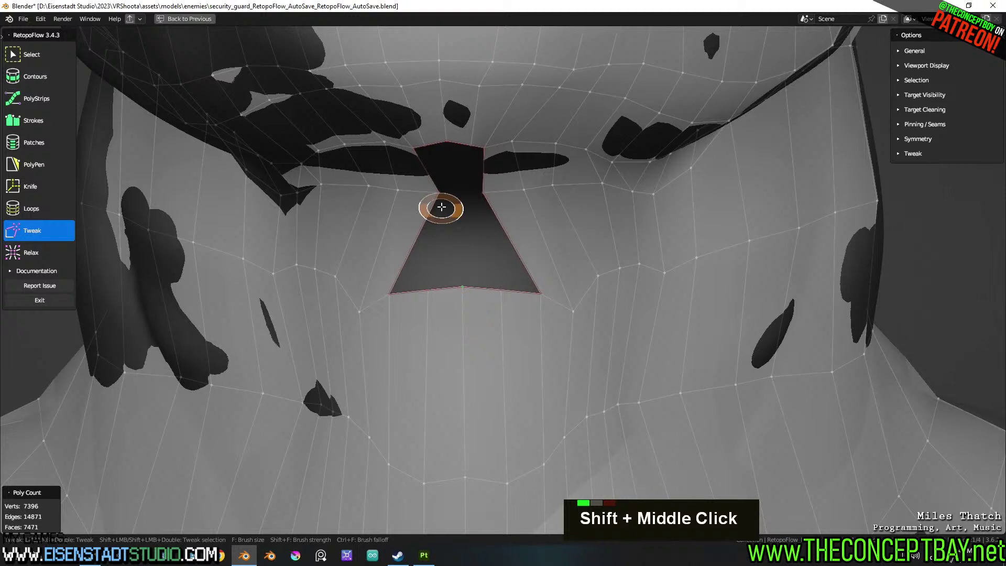
pyautogui.moveTo(414, 195); pyautogui.dragTo(395, 194)
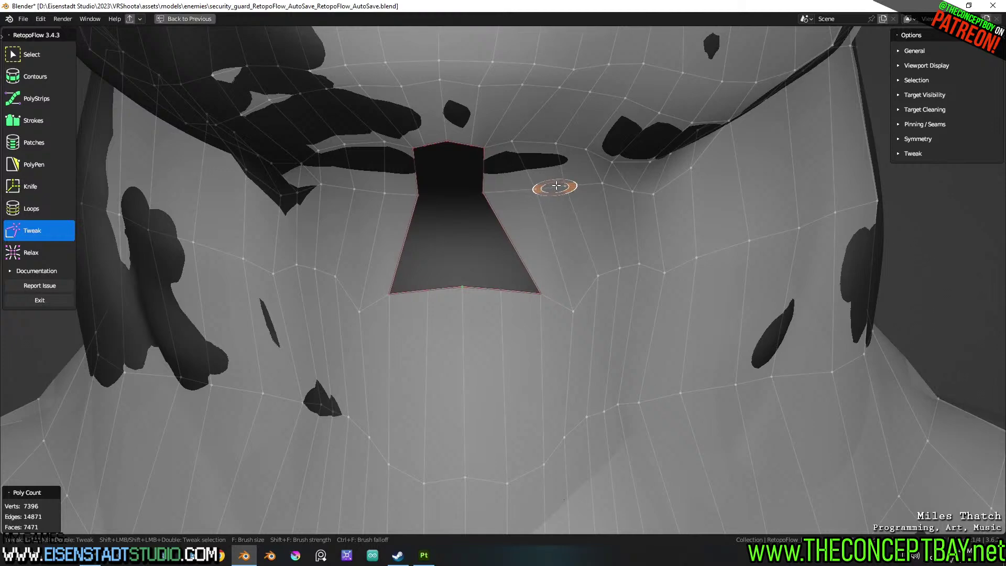
pyautogui.moveTo(479, 196); pyautogui.dragTo(517, 193)
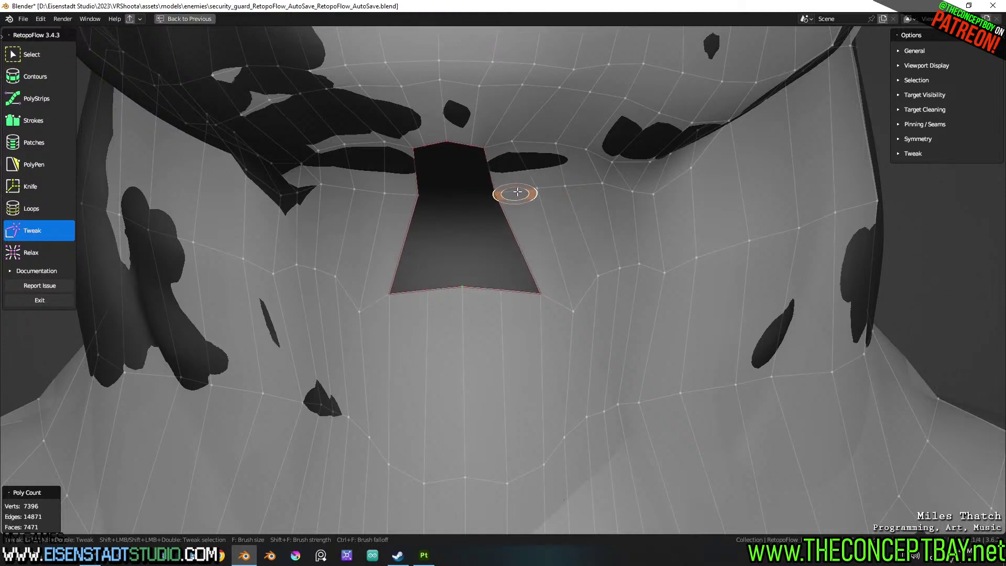
pyautogui.moveTo(489, 199)
pyautogui.mouseDown(button='middle')
pyautogui.moveTo(493, 178)
pyautogui.moveTo(490, 197)
pyautogui.mouseUp(button='middle')
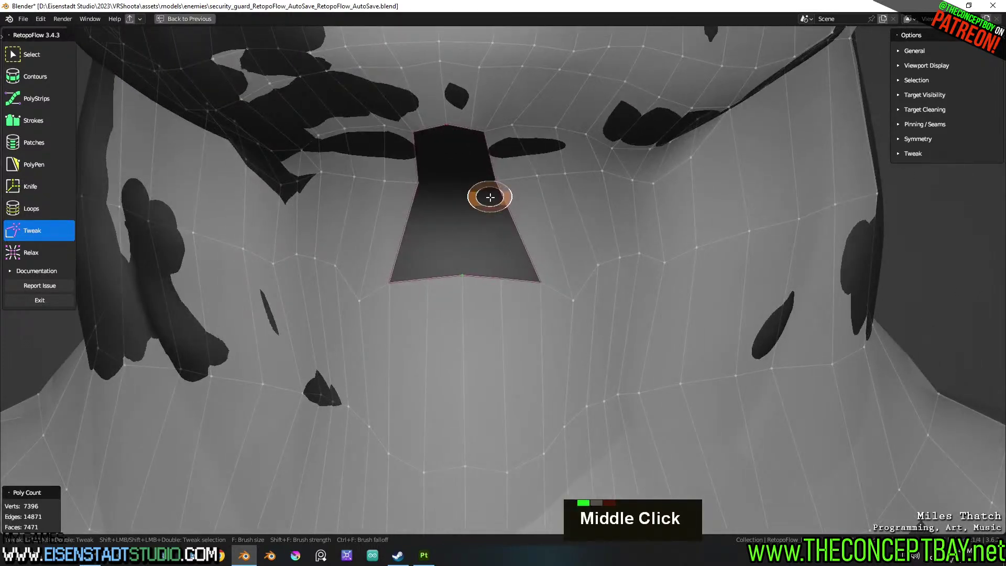
pyautogui.moveTo(416, 182); pyautogui.dragTo(398, 181)
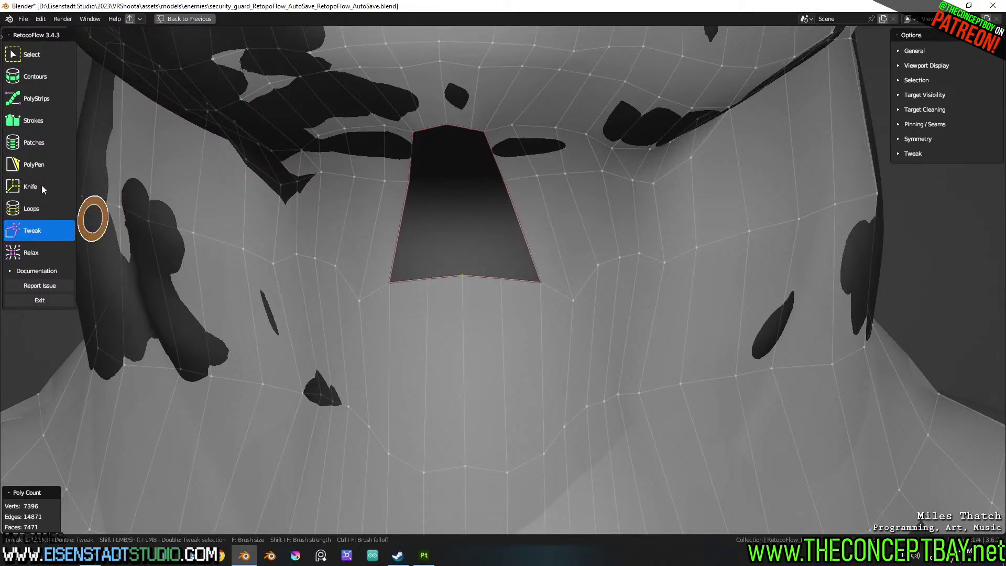
# Select the throat hole's upper border edges and bridge them to the side vertices below with a one-span Strokes strip
pyautogui.click(34, 165)
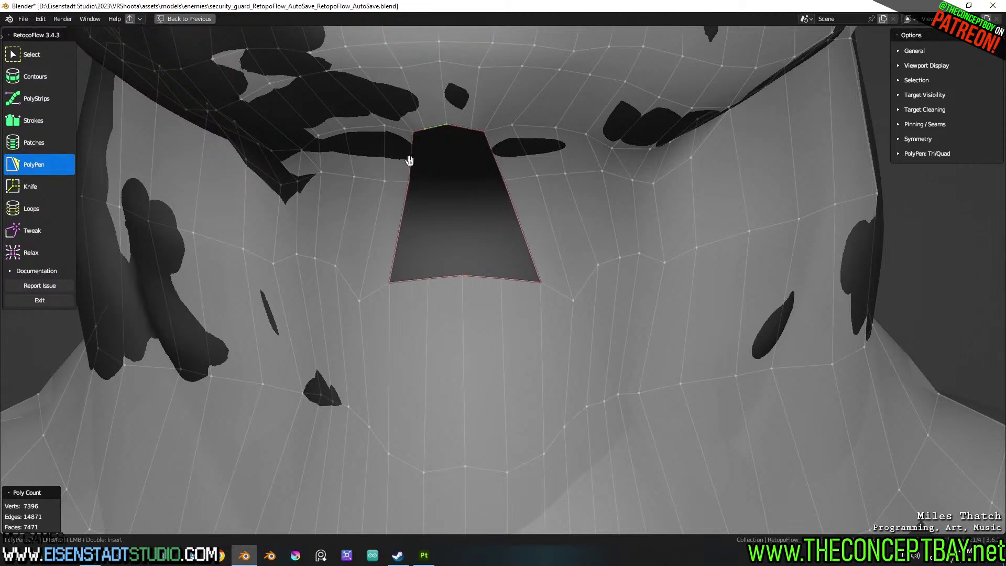
pyautogui.keyDown('shift'); pyautogui.click(439, 127); pyautogui.keyUp('shift')
pyautogui.keyDown('shift'); pyautogui.click(474, 130); pyautogui.keyUp('shift')
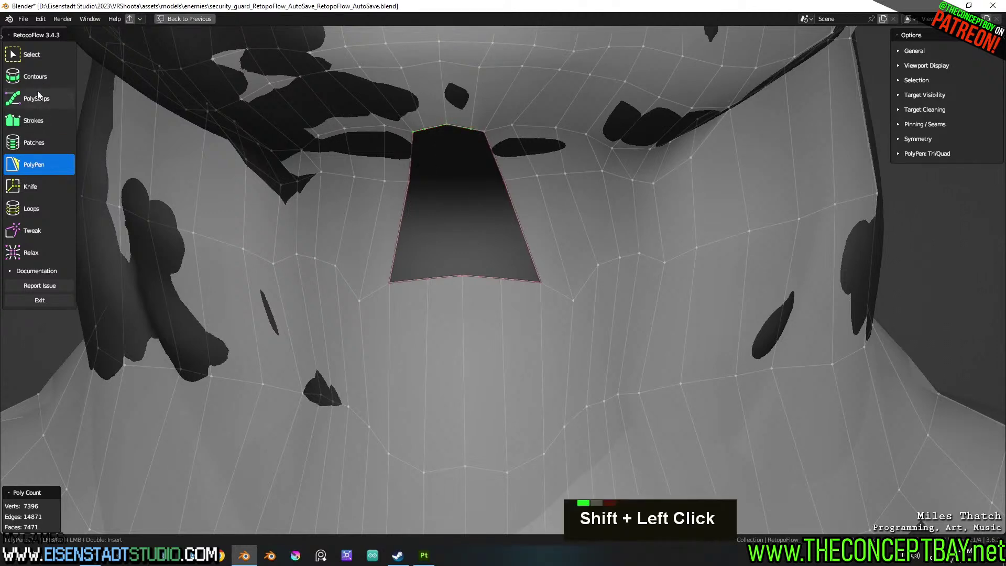
pyautogui.click(41, 128)
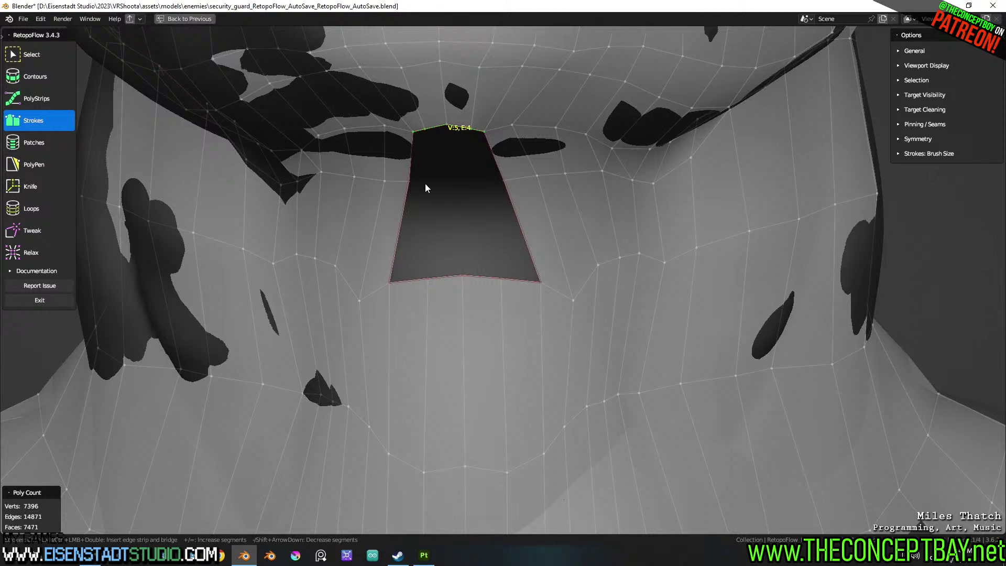
pyautogui.keyDown('ctrl'); pyautogui.moveTo(409, 181); pyautogui.dragTo(512, 181); pyautogui.keyUp('ctrl')
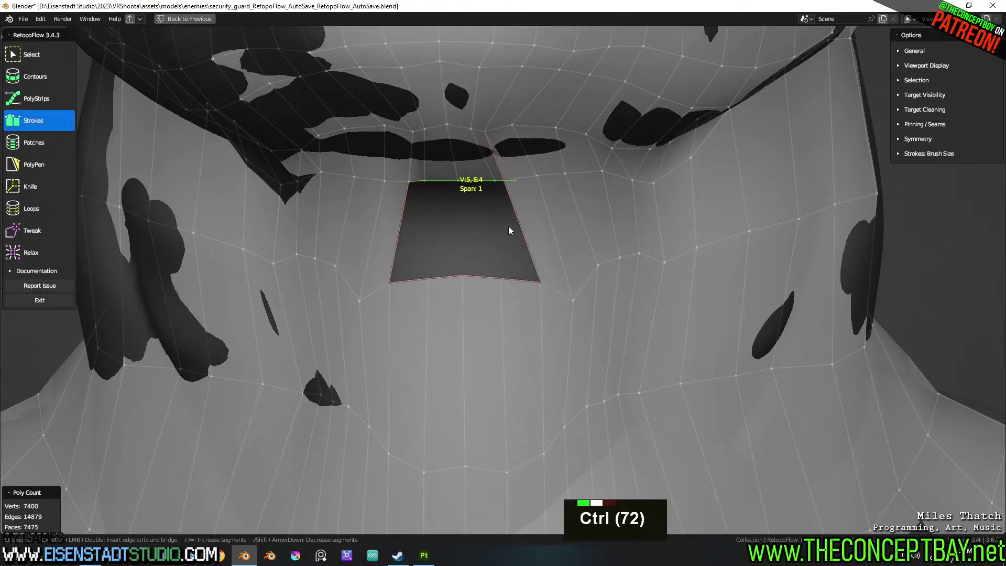
pyautogui.hotkey('ctrl', 'z')
pyautogui.keyDown('ctrl'); pyautogui.moveTo(502, 179); pyautogui.dragTo(410, 181); pyautogui.keyUp('ctrl')
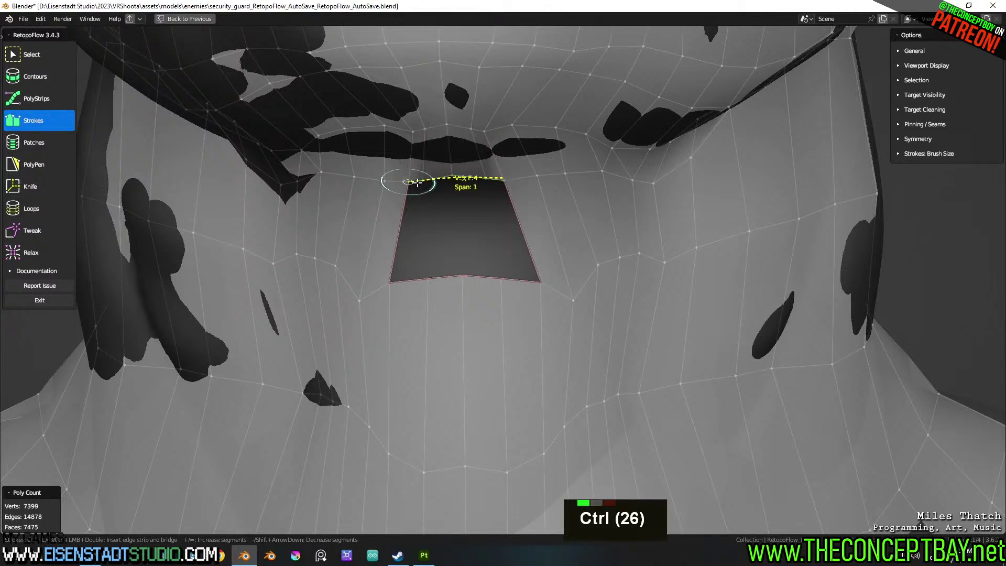
pyautogui.keyDown('ctrl'); pyautogui.click(425, 278); pyautogui.keyUp('ctrl')
pyautogui.keyDown('ctrl'); pyautogui.moveTo(425, 279); pyautogui.dragTo(540, 282); pyautogui.keyUp('ctrl')
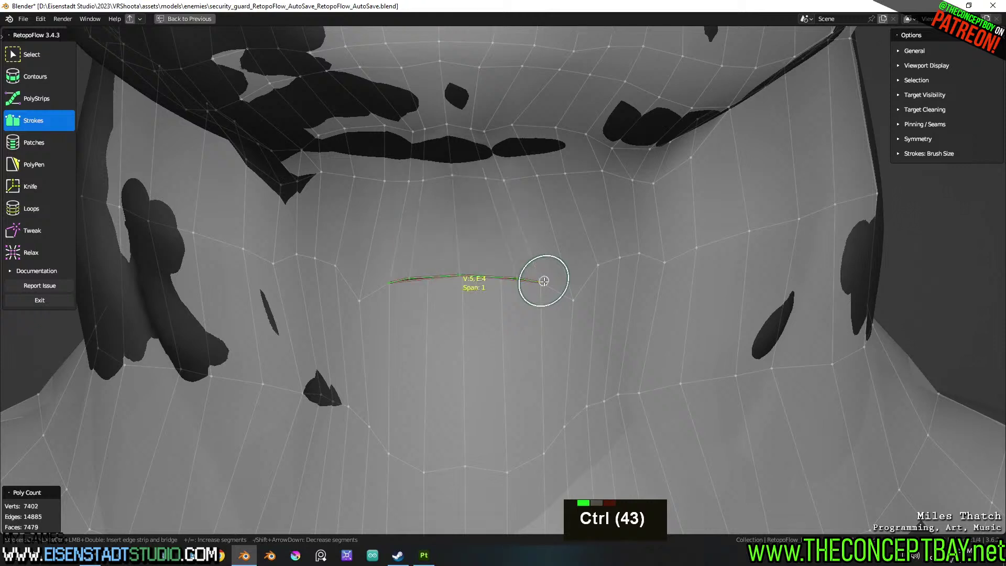
pyautogui.hotkey('ctrl', 'z')
pyautogui.hotkey('ctrl', 'z')
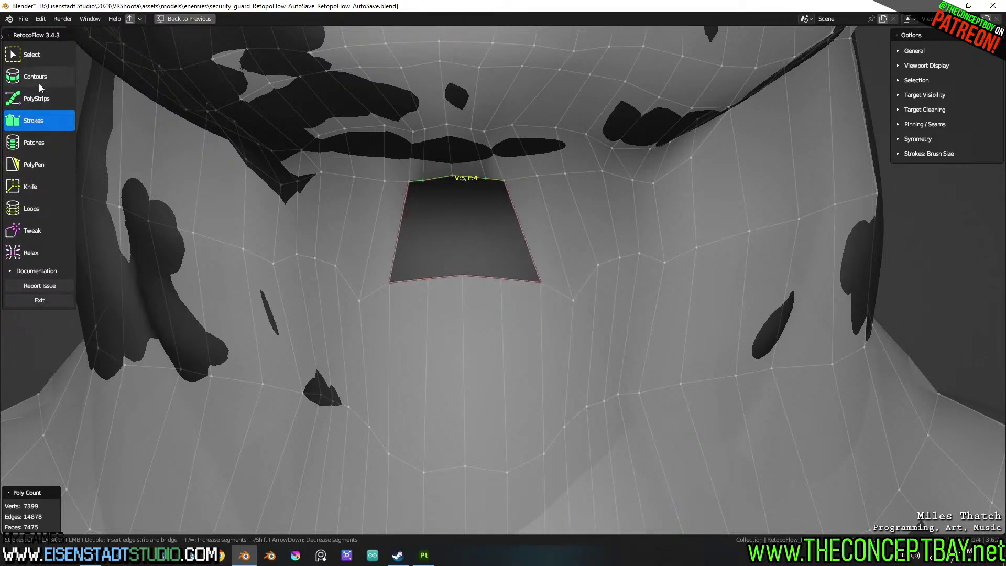
# Fill the throat hole with PolyPen quads connecting its upper border edges to the matching lower border edges
pyautogui.click(34, 164)
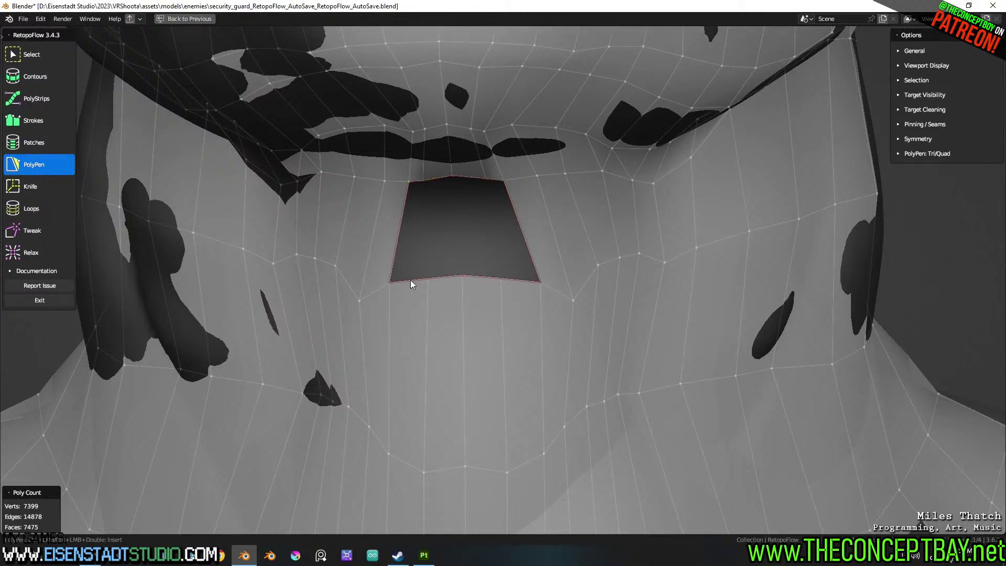
pyautogui.press('ctrl')
pyautogui.keyDown('ctrl'); pyautogui.click(417, 181); pyautogui.keyUp('ctrl')
pyautogui.keyDown('ctrl'); pyautogui.click(448, 277); pyautogui.keyUp('ctrl')
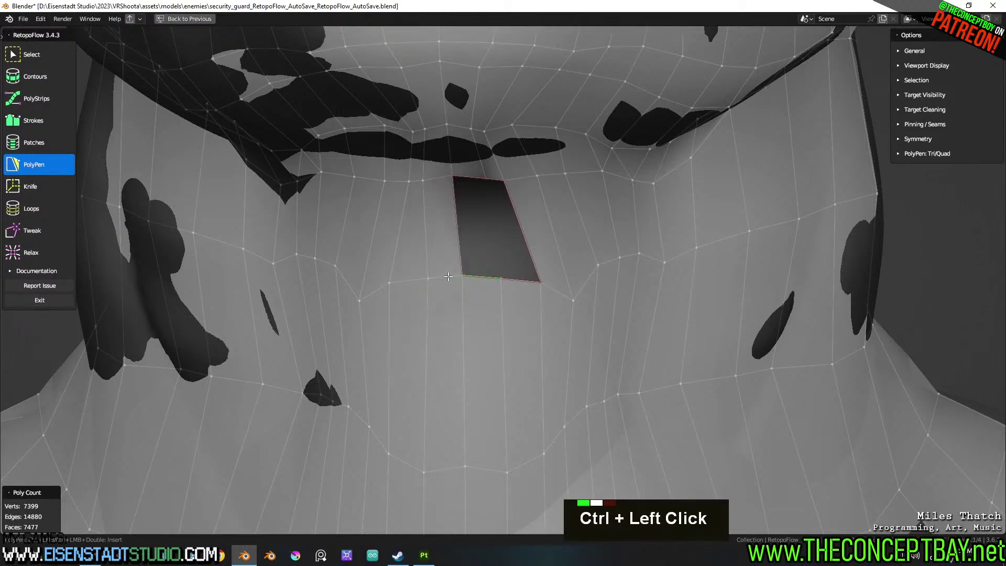
pyautogui.keyDown('ctrl'); pyautogui.click(501, 278); pyautogui.keyUp('ctrl')
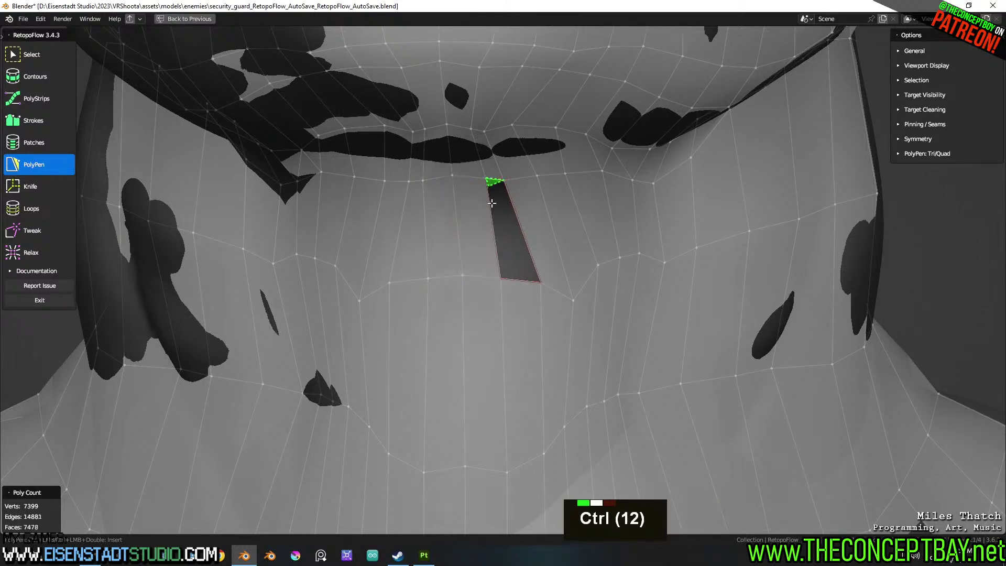
pyautogui.keyDown('ctrl'); pyautogui.click(513, 280); pyautogui.keyUp('ctrl')
# Relax the topology around the filled throat patch, undoing the strokes that distort the mesh
pyautogui.scroll(-1, 513, 280)
pyautogui.scroll(-3, 513, 280)
pyautogui.moveTo(513, 280); pyautogui.dragTo(533, 253, button='middle')
pyautogui.scroll(1, 585, 249)
pyautogui.keyDown('shift'); pyautogui.scroll(2, 577, 276); pyautogui.keyUp('shift')
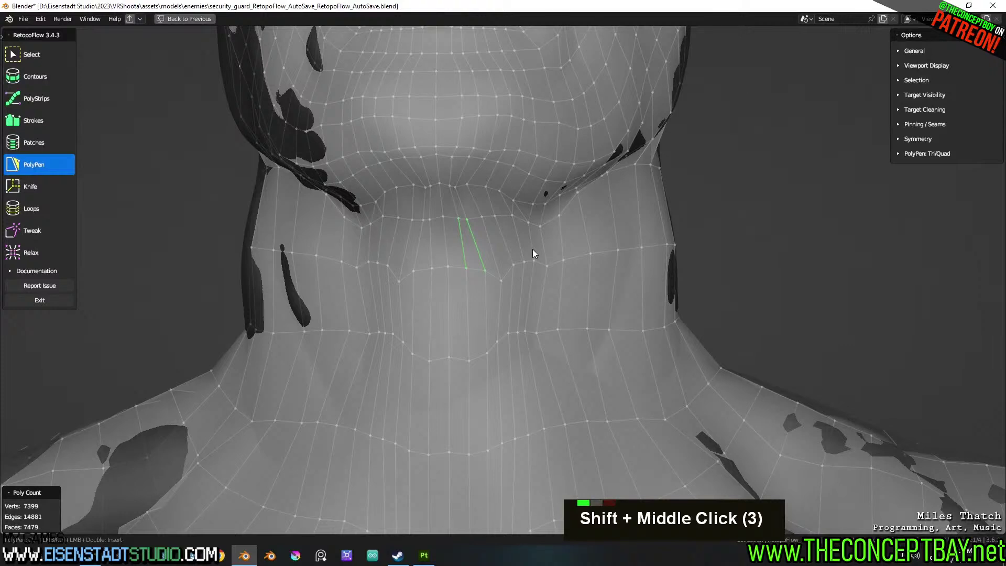
pyautogui.click(45, 253)
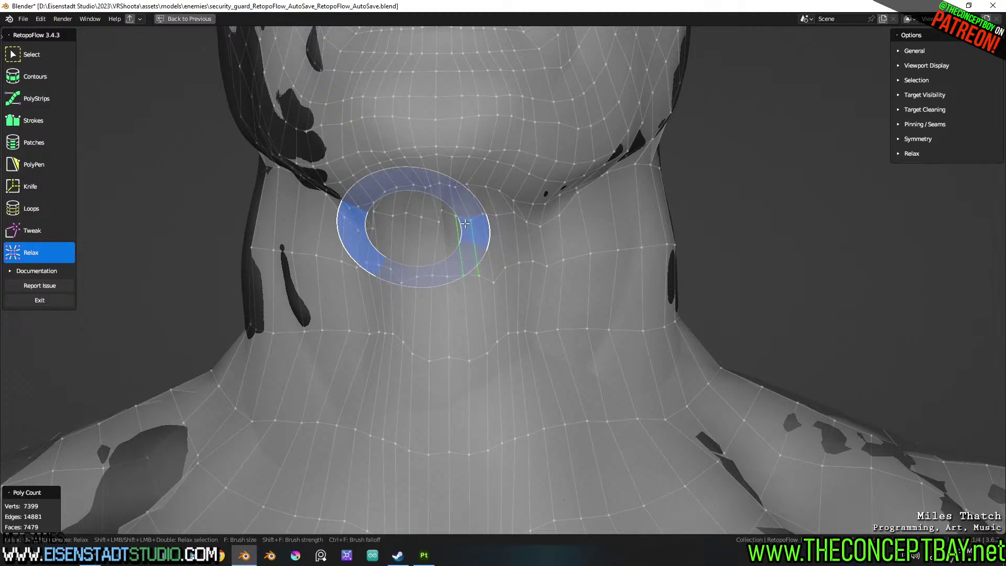
pyautogui.moveTo(539, 314)
pyautogui.keyDown('shift'); pyautogui.mouseDown(button='middle')
pyautogui.moveTo(531, 244)
pyautogui.moveTo(519, 286)
pyautogui.mouseUp(button='middle'); pyautogui.keyUp('shift')
pyautogui.hotkey('ctrl', 'z')
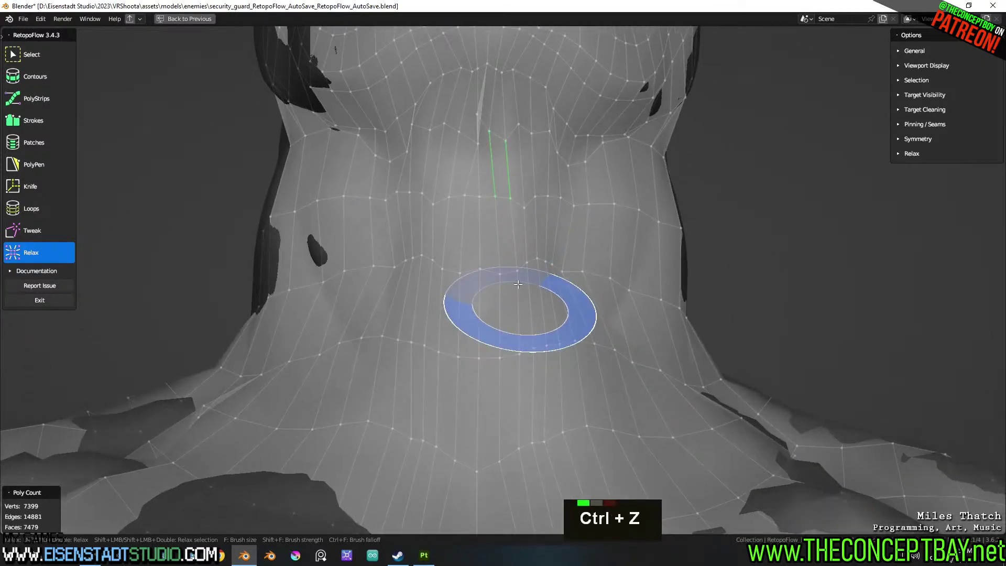
pyautogui.hotkey('ctrl', 'z')
pyautogui.hotkey('ctrl', 'z')
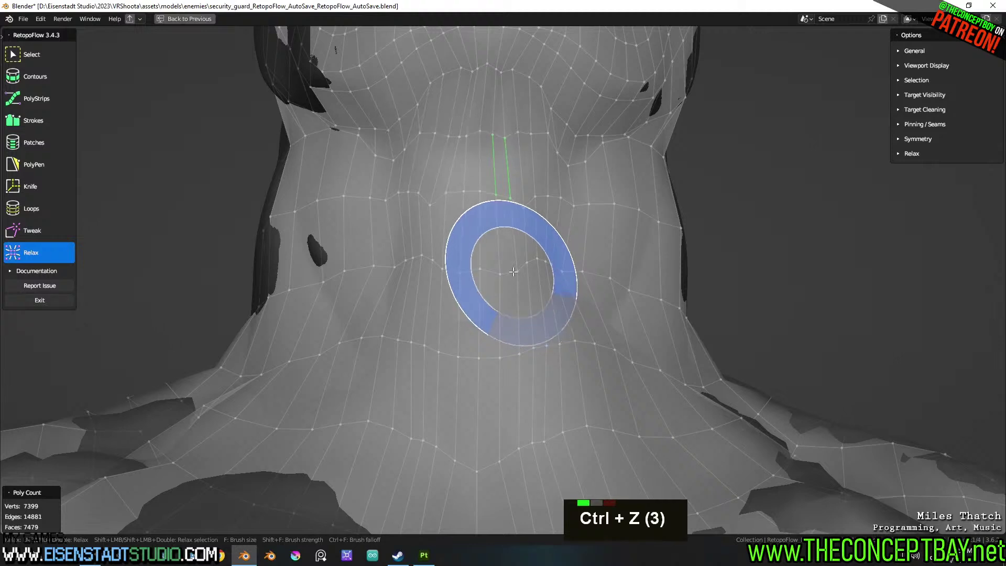
# Enlarge the Relax brush and even out the front of the neck, undoing the strokes that pull the throat vertices apart
pyautogui.keyDown('shift'); pyautogui.moveTo(570, 242); pyautogui.dragTo(553, 288, button='middle'); pyautogui.keyUp('shift')
pyautogui.press('f')
pyautogui.click(566, 278)
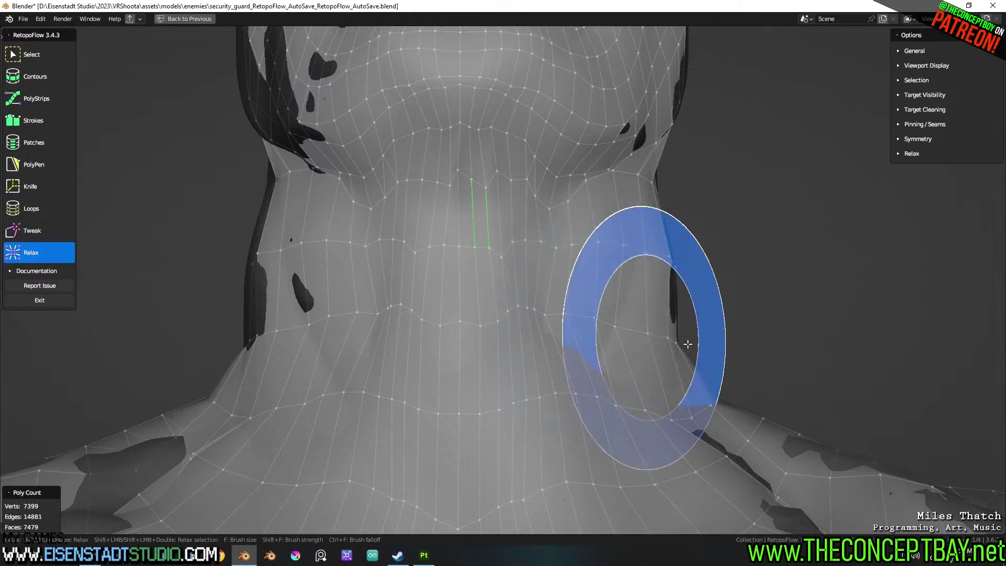
pyautogui.moveTo(673, 342)
pyautogui.mouseDown(button='middle')
pyautogui.moveTo(653, 357)
pyautogui.moveTo(663, 314)
pyautogui.moveTo(601, 325)
pyautogui.mouseUp(button='middle')
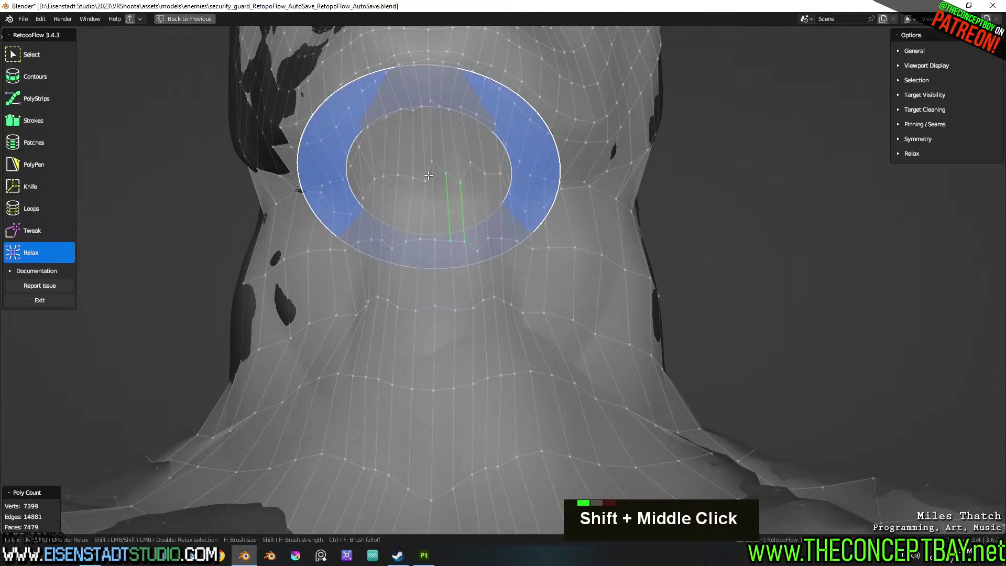
pyautogui.hotkey('ctrl', 'z')
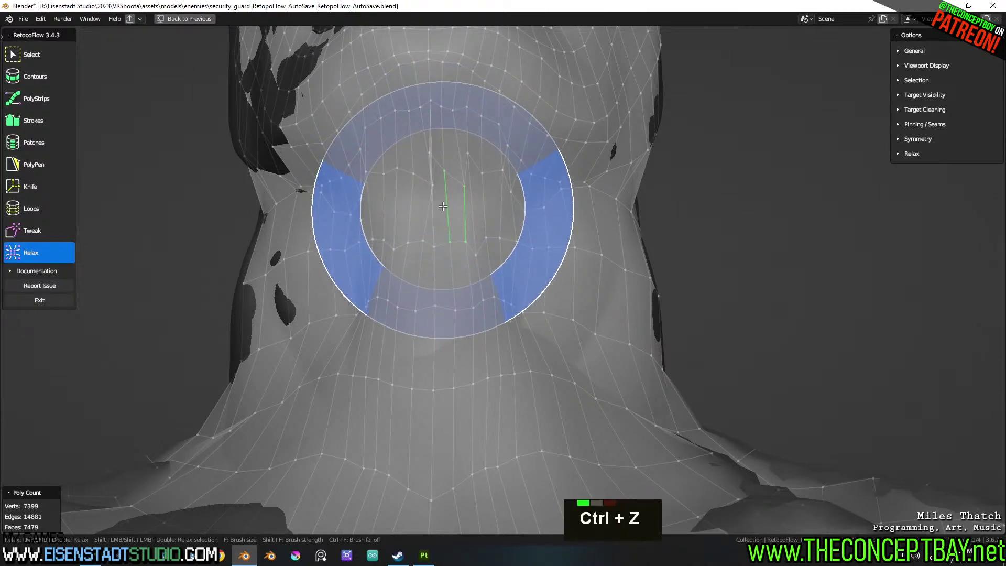
pyautogui.hotkey('ctrl', 'z')
pyautogui.moveTo(594, 280)
pyautogui.mouseDown(button='middle')
pyautogui.moveTo(530, 280)
pyautogui.moveTo(521, 292)
pyautogui.moveTo(580, 287)
pyautogui.mouseUp(button='middle')
pyautogui.hotkey('ctrl', 'z')
pyautogui.scroll(-2, 528, 276)
pyautogui.scroll(1, 576, 283)
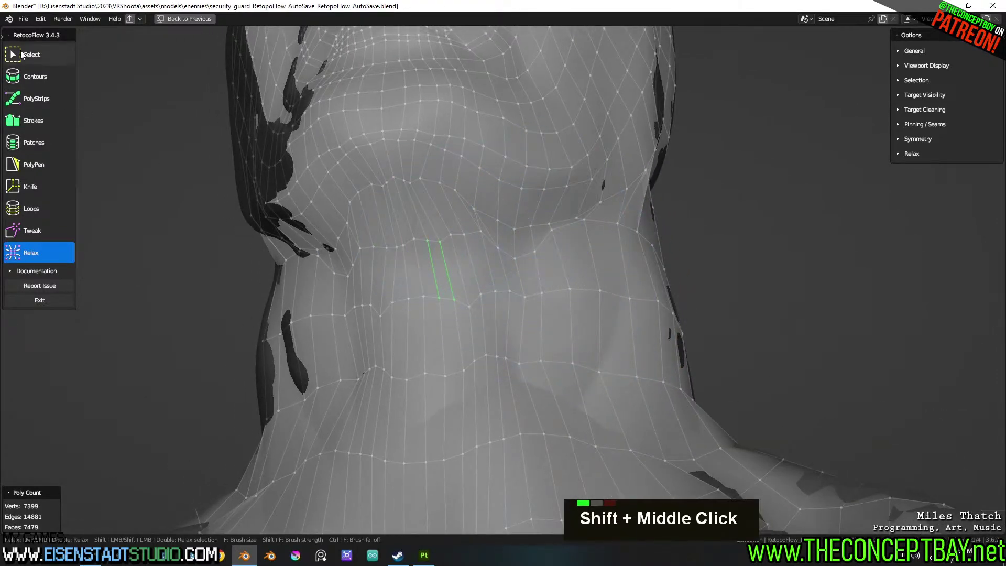
# Select the matching diagonal edges on both sides of the throat below the chin and dissolve them
pyautogui.click(21, 56)
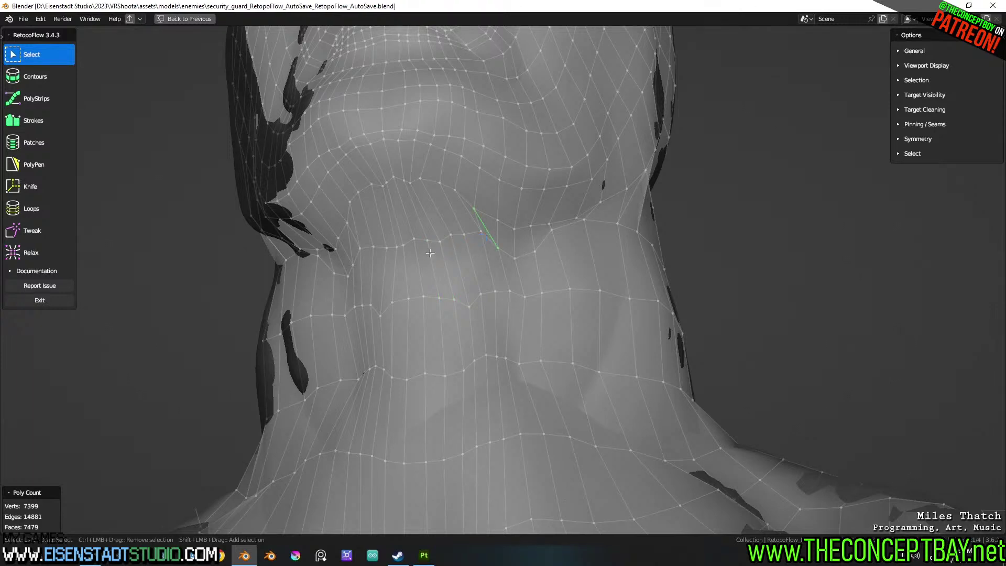
pyautogui.keyDown('shift'); pyautogui.click(349, 244); pyautogui.keyUp('shift')
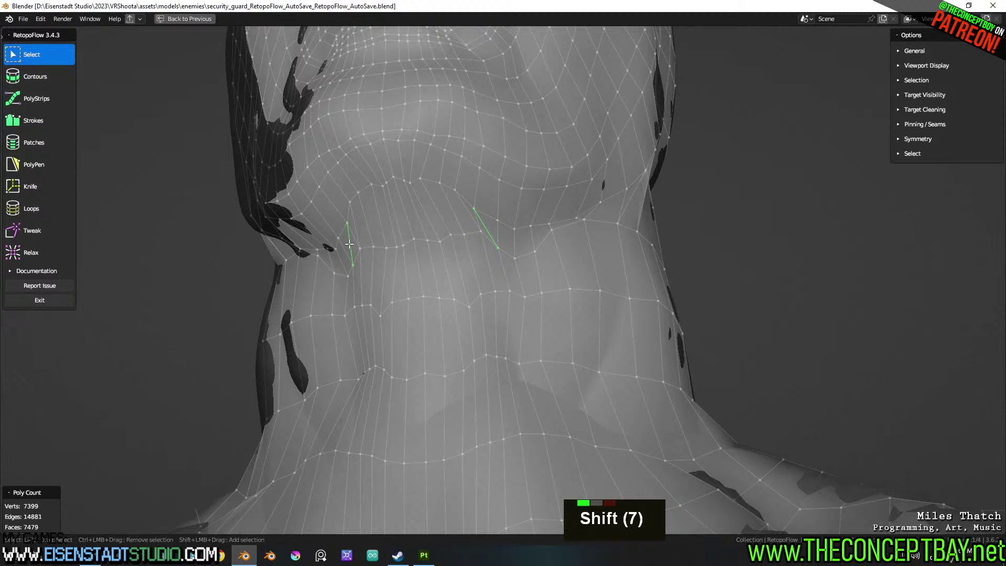
pyautogui.press('x')
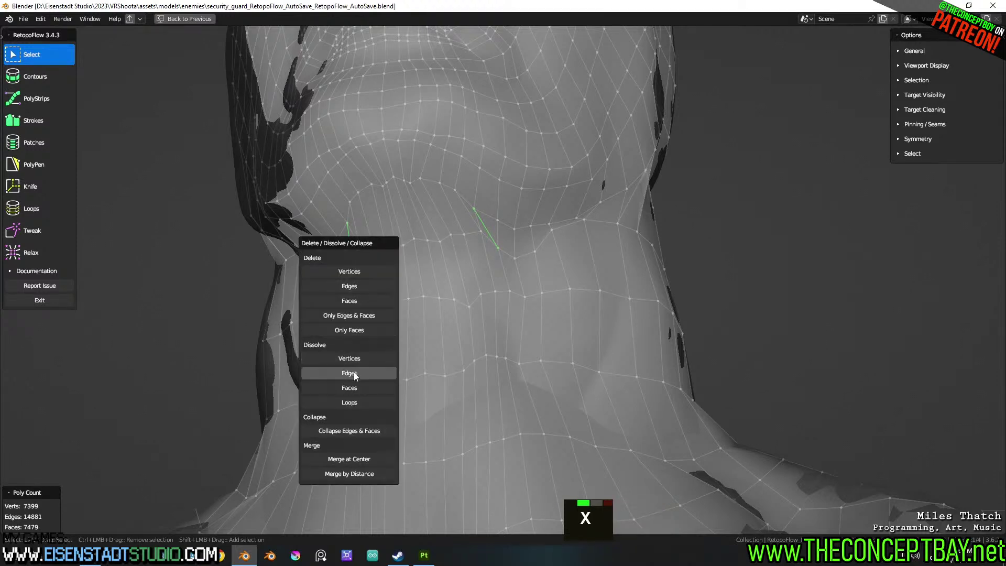
pyautogui.click(354, 372)
# Exit RetopoFlow and save the Blender file
pyautogui.moveTo(357, 367); pyautogui.dragTo(519, 318, button='middle')
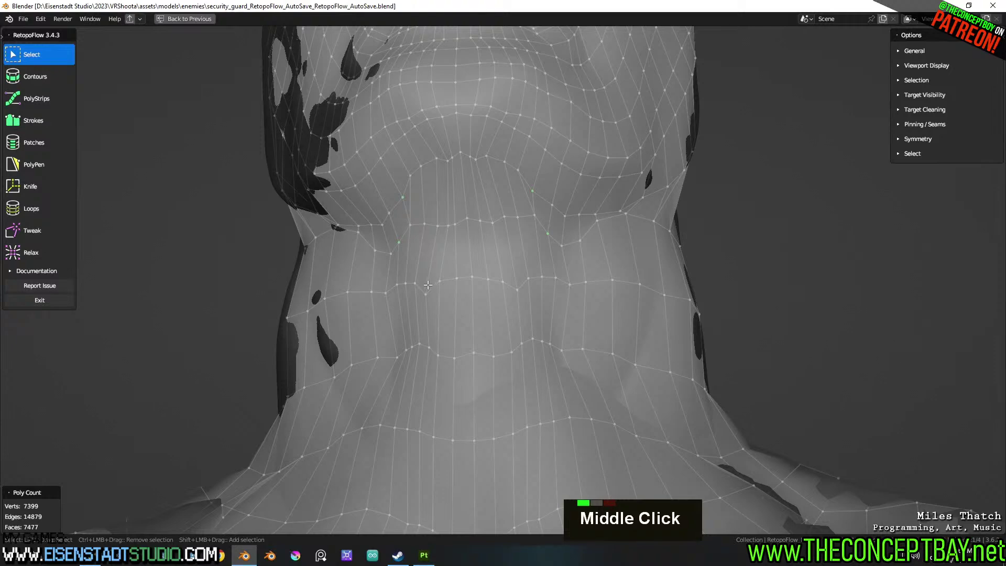
pyautogui.scroll(-3, 430, 286)
pyautogui.moveTo(430, 287); pyautogui.dragTo(589, 236, button='middle')
pyautogui.keyDown('shift'); pyautogui.scroll(-2, 566, 296); pyautogui.keyUp('shift')
pyautogui.scroll(-3, 640, 298)
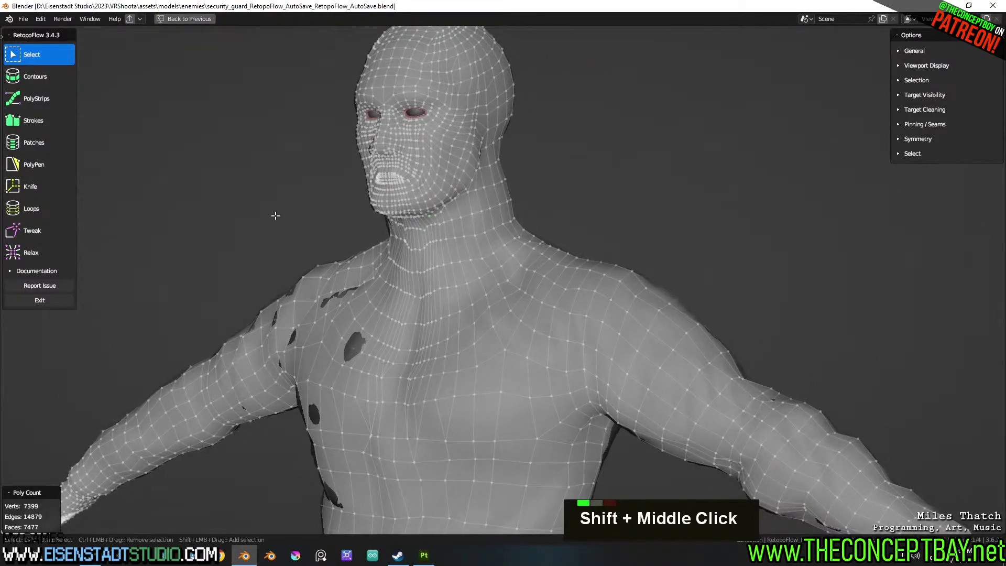
pyautogui.click(53, 301)
pyautogui.hotkey('ctrl', 's')
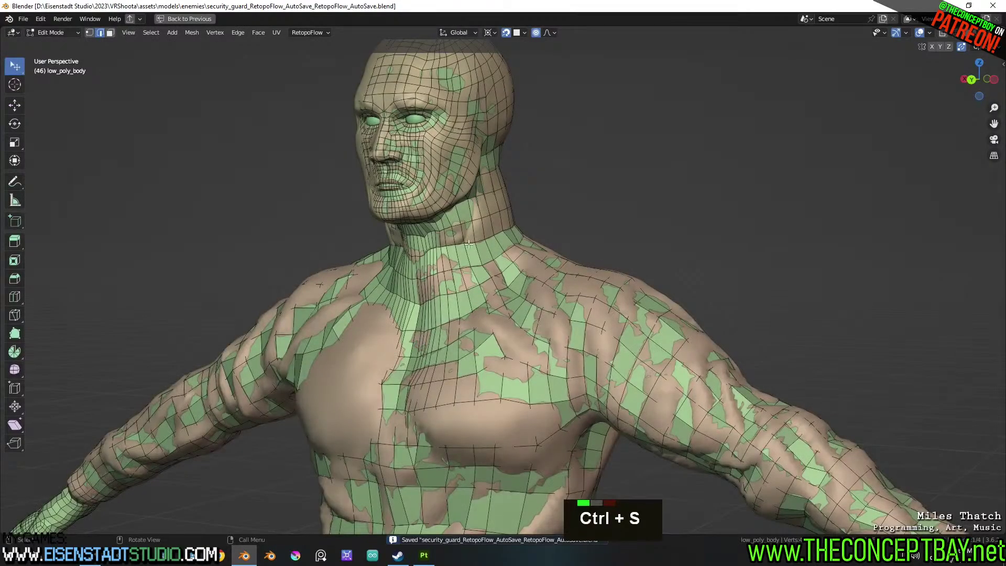
# Return low_poly_body to Object Mode and hide the high-poly body and head objects
pyautogui.scroll(-2, 450, 285)
pyautogui.click(53, 32)
pyautogui.click(53, 46)
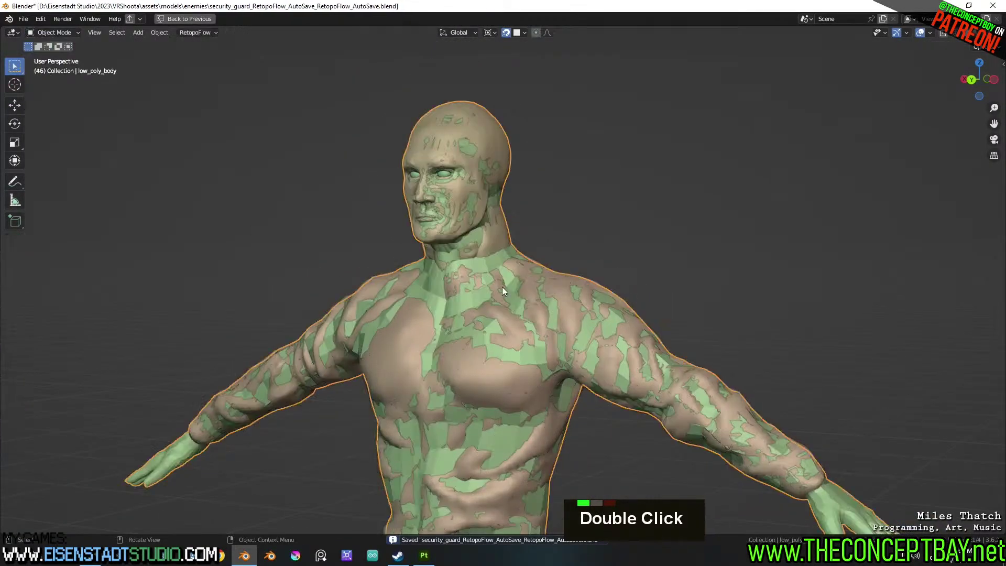
pyautogui.press('h')
pyautogui.click(473, 184)
pyautogui.press('h')
# Select low_poly_body and apply Shade Smooth to it
pyautogui.click(522, 289)
pyautogui.moveTo(532, 293); pyautogui.dragTo(563, 309, button='middle')
pyautogui.scroll(2, 565, 315)
pyautogui.moveTo(566, 316)
pyautogui.keyDown('shift'); pyautogui.mouseDown(button='middle')
pyautogui.moveTo(534, 299)
pyautogui.moveTo(547, 294)
pyautogui.mouseUp(button='middle'); pyautogui.keyUp('shift')
pyautogui.rightClick(534, 298)
pyautogui.click(524, 279)
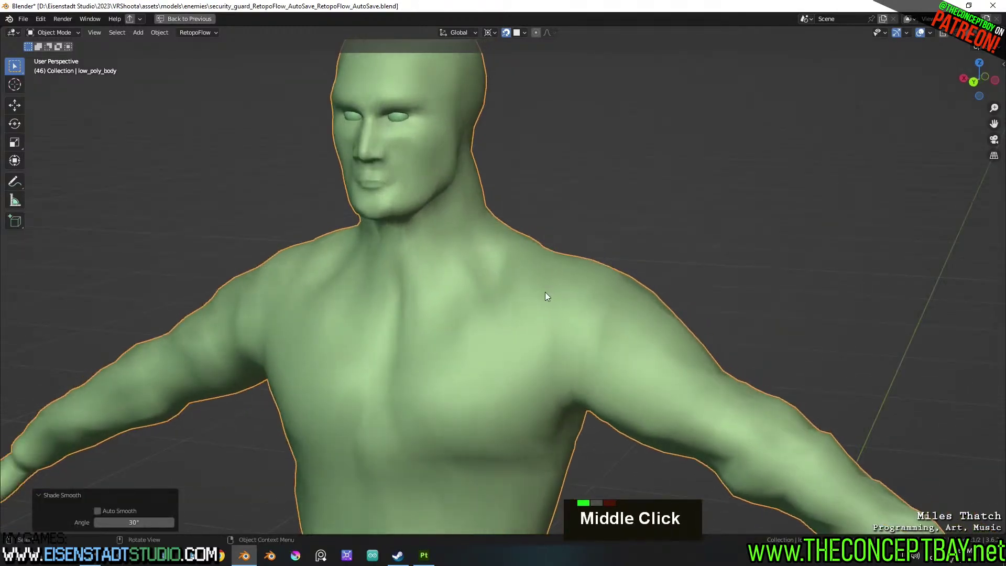
# Restore the full window layout and switch to the UV Editing workspace for low_poly_body
pyautogui.hotkey('ctrl', 'space')
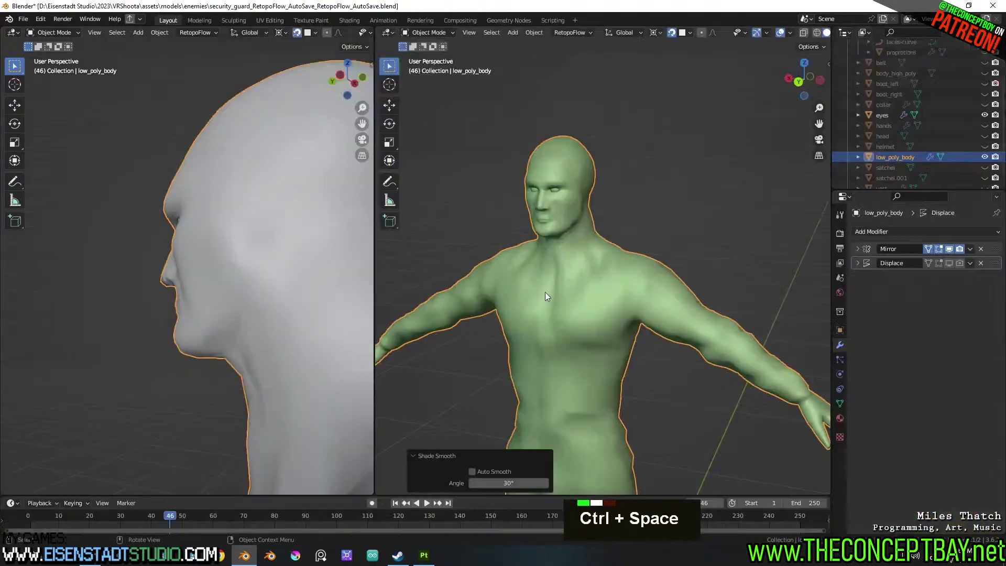
pyautogui.click(269, 20)
# Select the edge loops around both upper thighs just below the buttocks and mark them as UV seams
pyautogui.moveTo(685, 224); pyautogui.dragTo(658, 382, button='middle')
pyautogui.keyDown('shift'); pyautogui.scroll(3, 702, 342); pyautogui.keyUp('shift')
pyautogui.scroll(2, 703, 342)
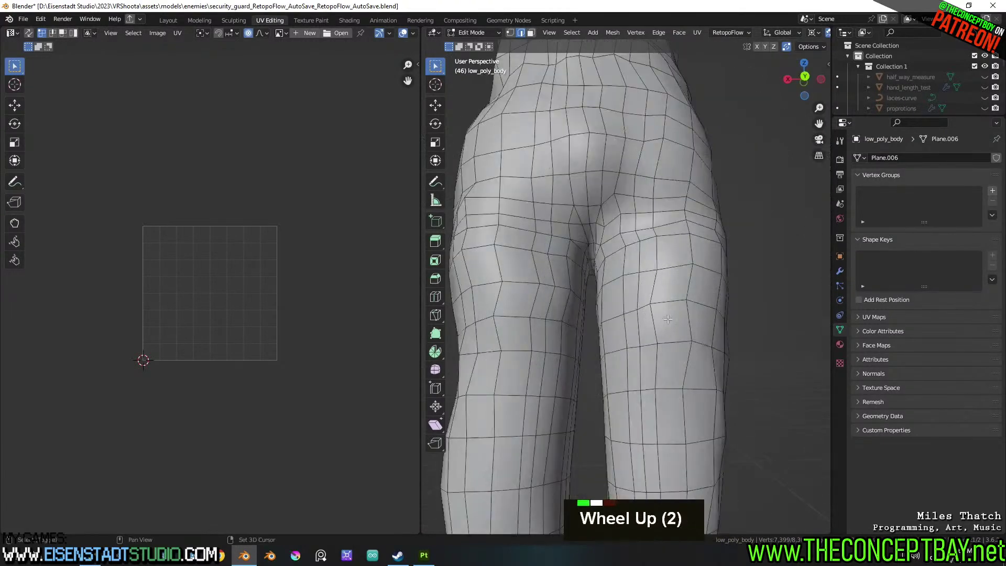
pyautogui.keyDown('shift'); pyautogui.moveTo(702, 342); pyautogui.dragTo(592, 296, button='middle'); pyautogui.keyUp('shift')
pyautogui.keyDown('alt'); pyautogui.click(591, 319); pyautogui.keyUp('alt')
pyautogui.keyDown('alt'); pyautogui.keyDown('shift'); pyautogui.click(647, 317); pyautogui.keyUp('shift'); pyautogui.keyUp('alt')
pyautogui.rightClick(645, 320)
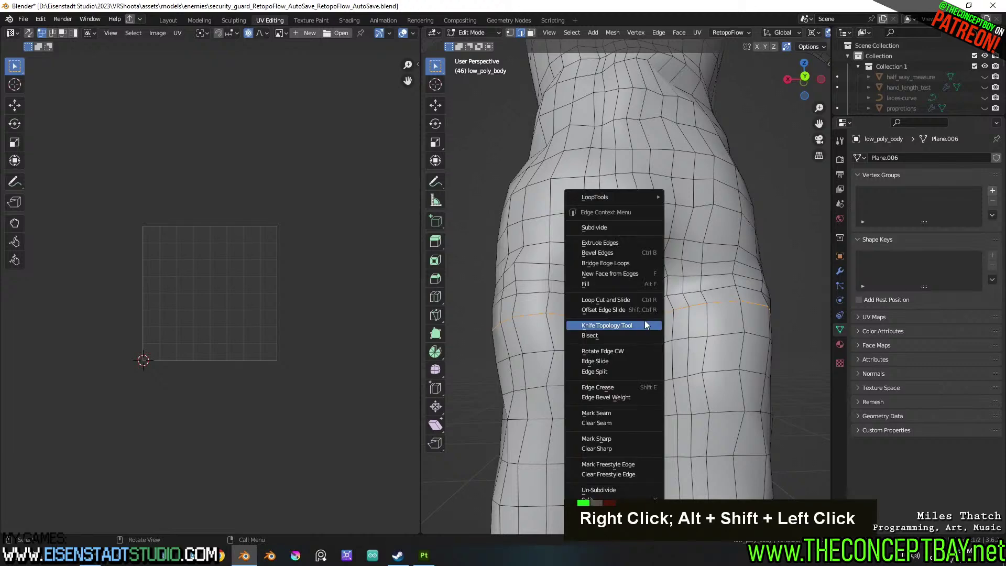
pyautogui.click(614, 439)
pyautogui.moveTo(615, 437); pyautogui.dragTo(628, 314, button='middle')
pyautogui.hotkey('ctrl', 'z')
pyautogui.rightClick(599, 273)
pyautogui.click(579, 248)
pyautogui.scroll(3, 597, 315)
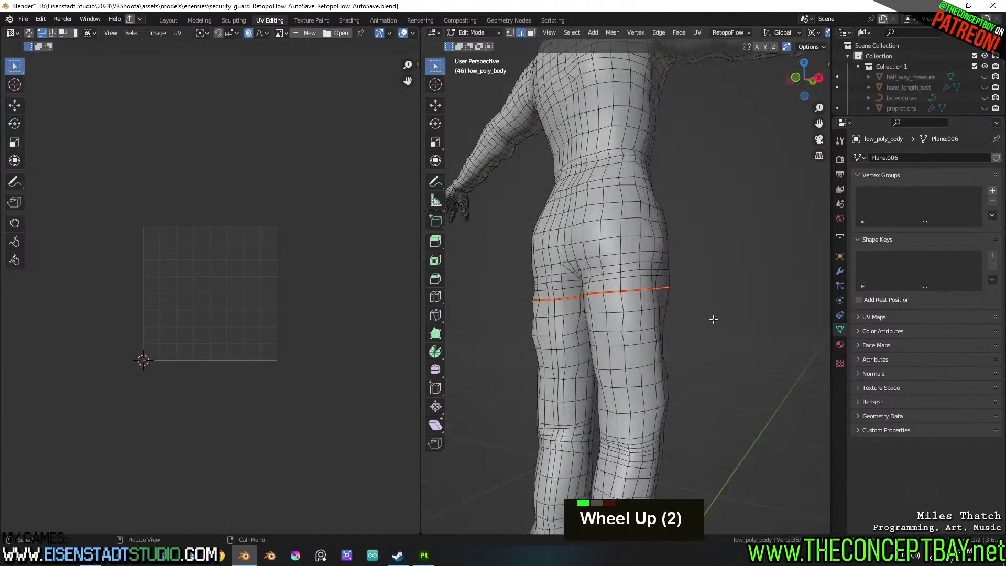
# Mark UV seams down the back of both legs, from the thigh seams to the feet, using shortest-path edge selections
pyautogui.keyDown('alt'); pyautogui.click(599, 312); pyautogui.keyUp('alt')
pyautogui.moveTo(599, 311); pyautogui.dragTo(646, 325, button='middle')
pyautogui.scroll(-5, 606, 312)
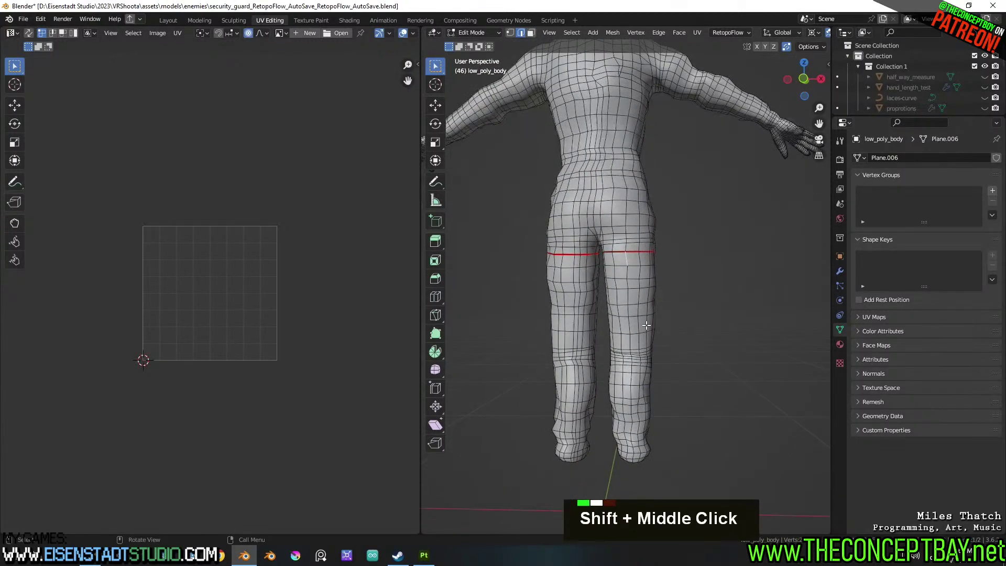
pyautogui.keyDown('ctrl'); pyautogui.keyDown('shift'); pyautogui.click(632, 459); pyautogui.keyUp('shift'); pyautogui.keyUp('ctrl')
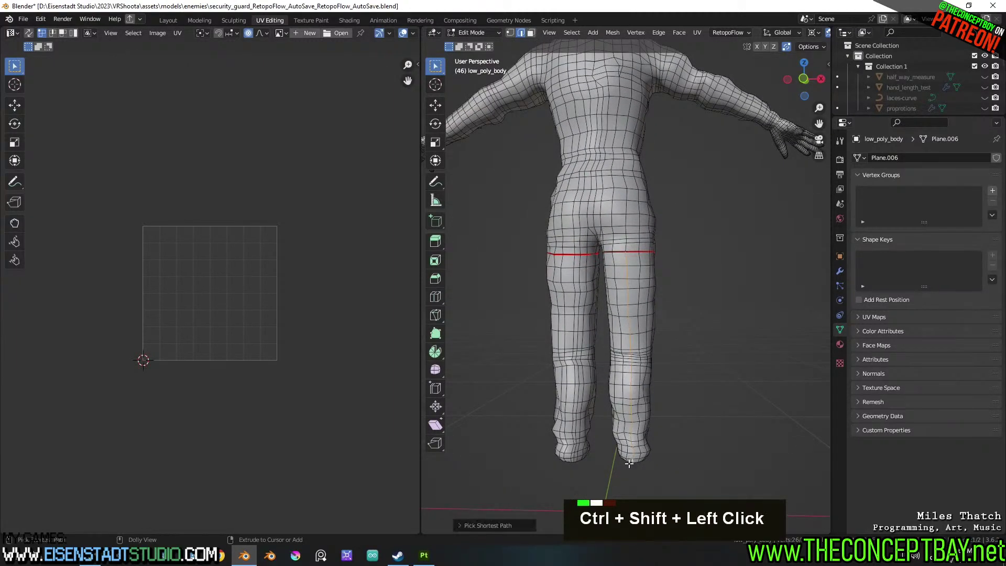
pyautogui.keyDown('shift'); pyautogui.click(574, 266); pyautogui.keyUp('shift')
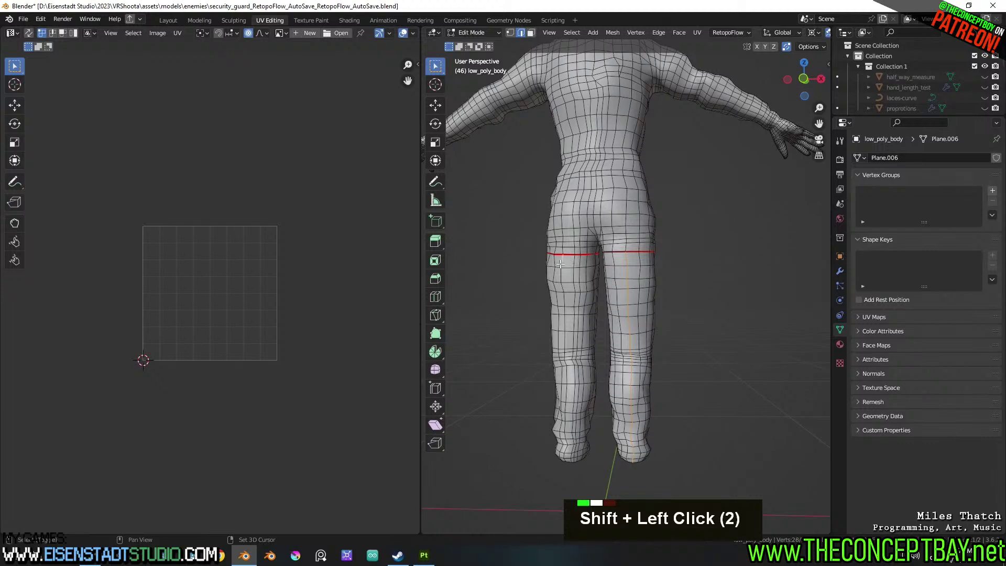
pyautogui.keyDown('ctrl'); pyautogui.keyDown('shift'); pyautogui.click(565, 460); pyautogui.keyUp('shift'); pyautogui.keyUp('ctrl')
pyautogui.rightClick(564, 463)
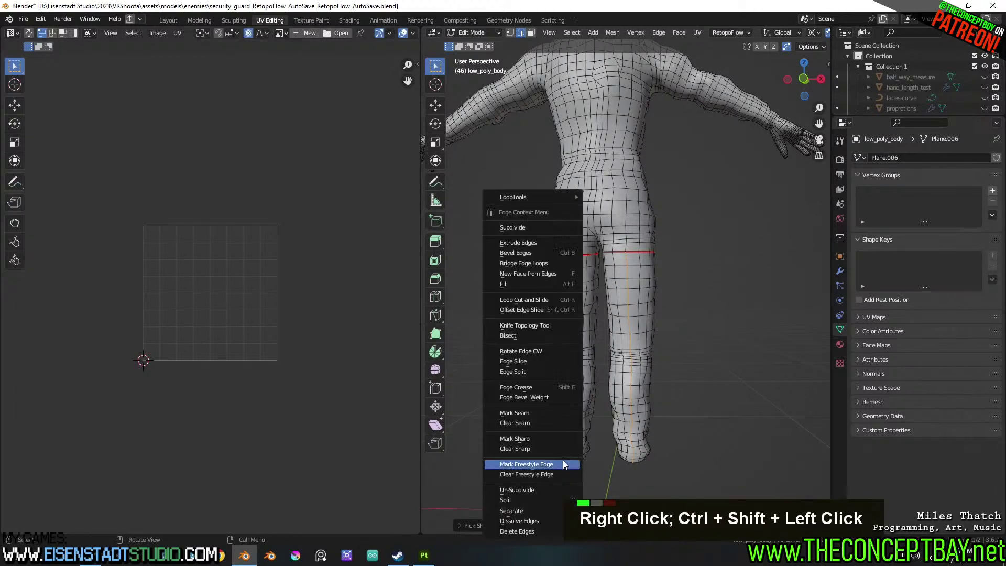
pyautogui.click(540, 416)
# Mark the edge loops around both shoulders as UV seams and clear the selection
pyautogui.scroll(-3, 615, 295)
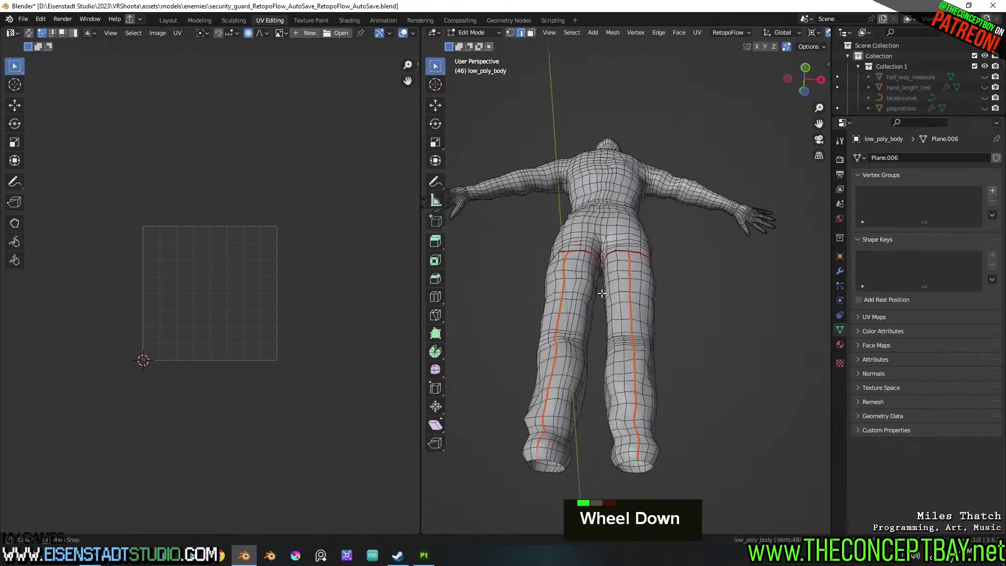
pyautogui.keyDown('shift'); pyautogui.moveTo(615, 295); pyautogui.dragTo(714, 382, button='middle'); pyautogui.keyUp('shift')
pyautogui.scroll(3, 622, 341)
pyautogui.keyDown('shift'); pyautogui.scroll(-2, 715, 382); pyautogui.keyUp('shift')
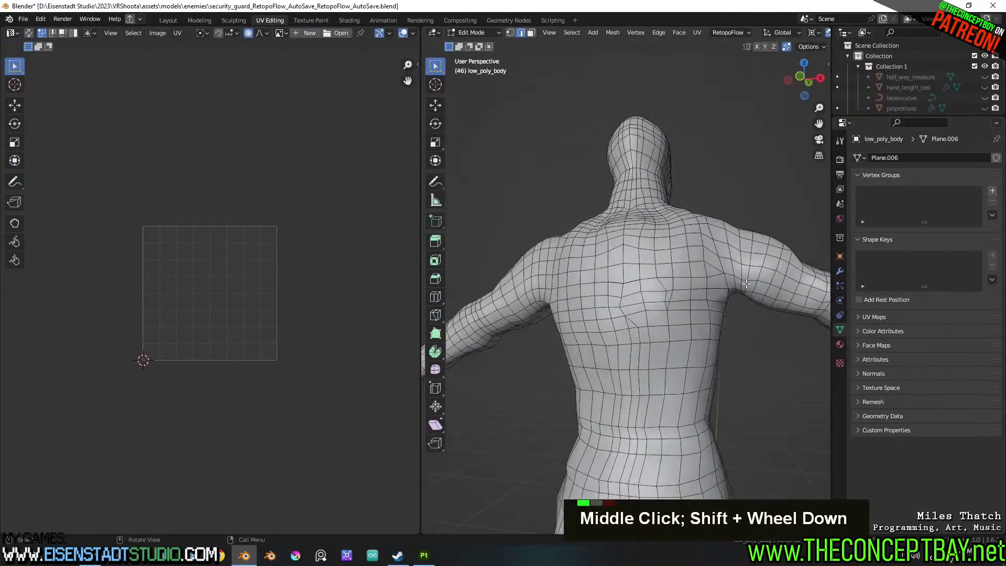
pyautogui.keyDown('alt'); pyautogui.click(733, 267); pyautogui.keyUp('alt')
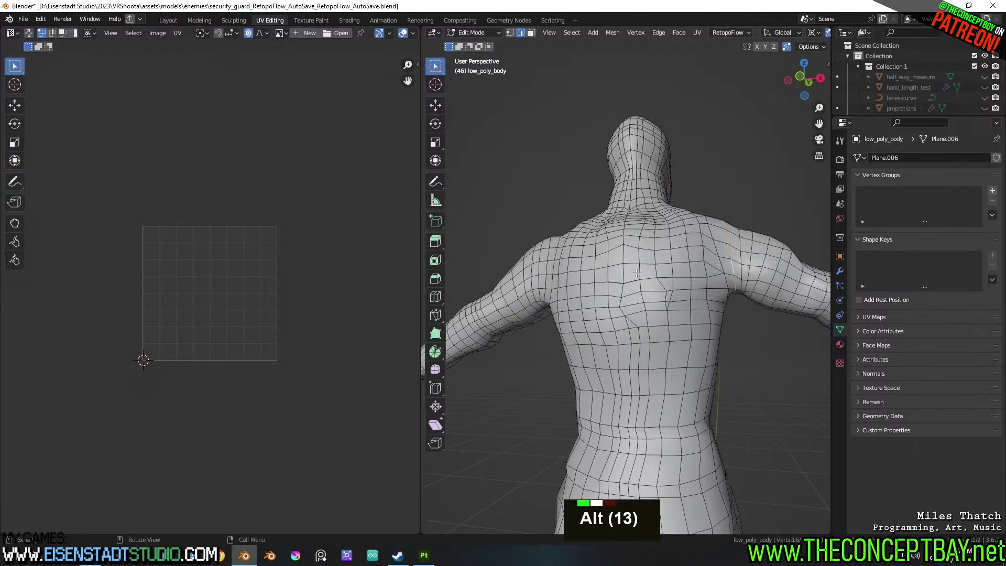
pyautogui.moveTo(721, 270); pyautogui.dragTo(629, 273, button='middle')
pyautogui.keyDown('alt'); pyautogui.keyDown('shift'); pyautogui.click(557, 276); pyautogui.keyUp('shift'); pyautogui.keyUp('alt')
pyautogui.rightClick(556, 276)
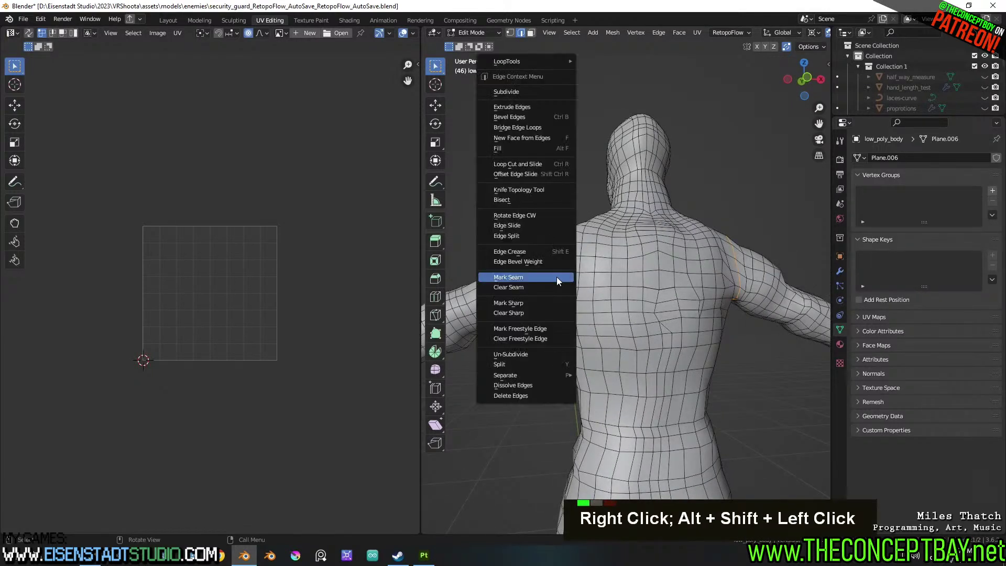
pyautogui.click(556, 216)
pyautogui.keyDown('shift'); pyautogui.moveTo(560, 236); pyautogui.dragTo(605, 194, button='middle'); pyautogui.keyUp('shift')
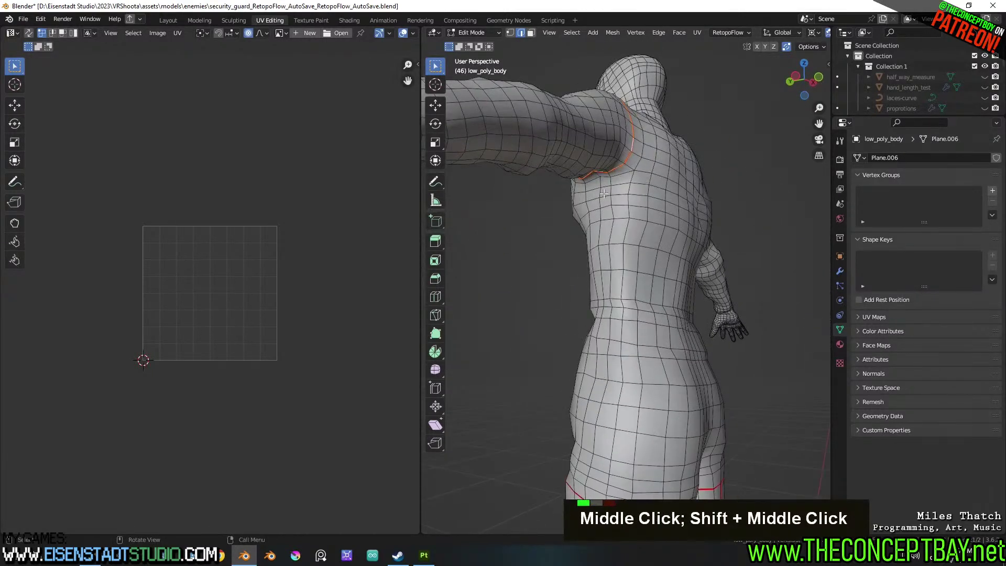
pyautogui.hotkey('alt', 'a')
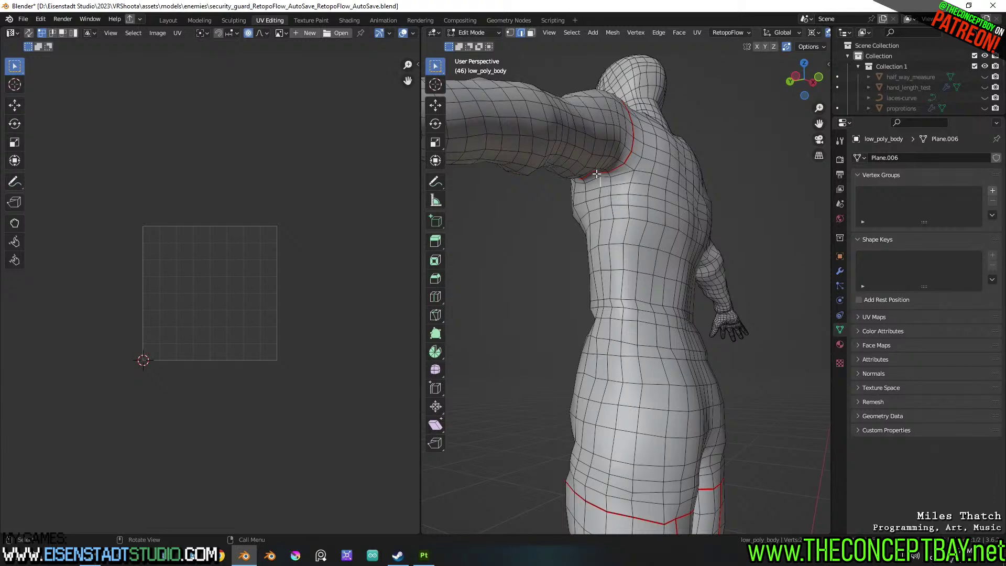
pyautogui.keyDown('shift'); pyautogui.moveTo(648, 307); pyautogui.dragTo(666, 259, button='middle'); pyautogui.keyUp('shift')
pyautogui.keyDown('ctrl'); pyautogui.keyDown('shift'); pyautogui.click(604, 362); pyautogui.keyUp('shift'); pyautogui.keyUp('ctrl')
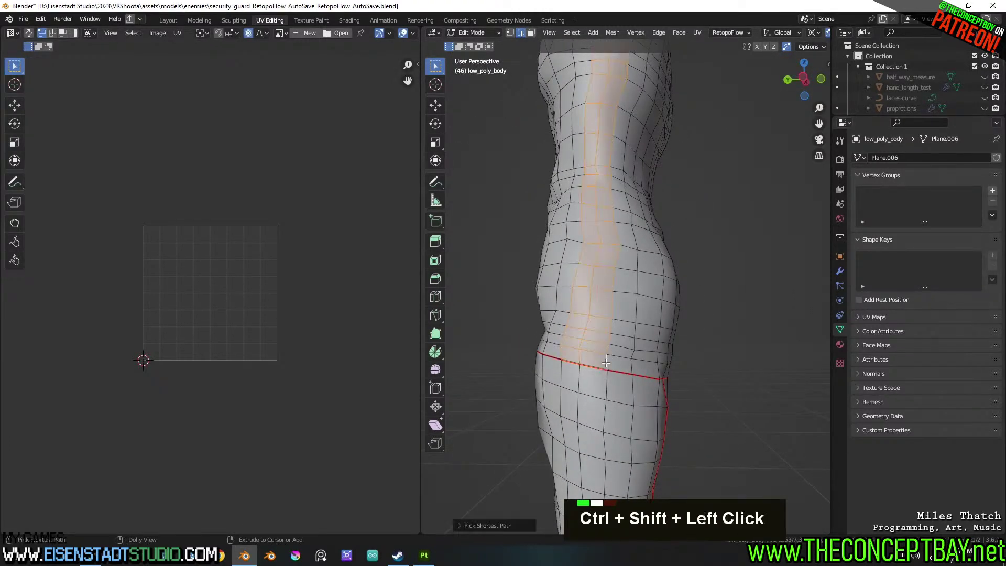
pyautogui.keyDown('ctrl'); pyautogui.keyDown('shift'); pyautogui.click(577, 356); pyautogui.keyUp('shift'); pyautogui.keyUp('ctrl')
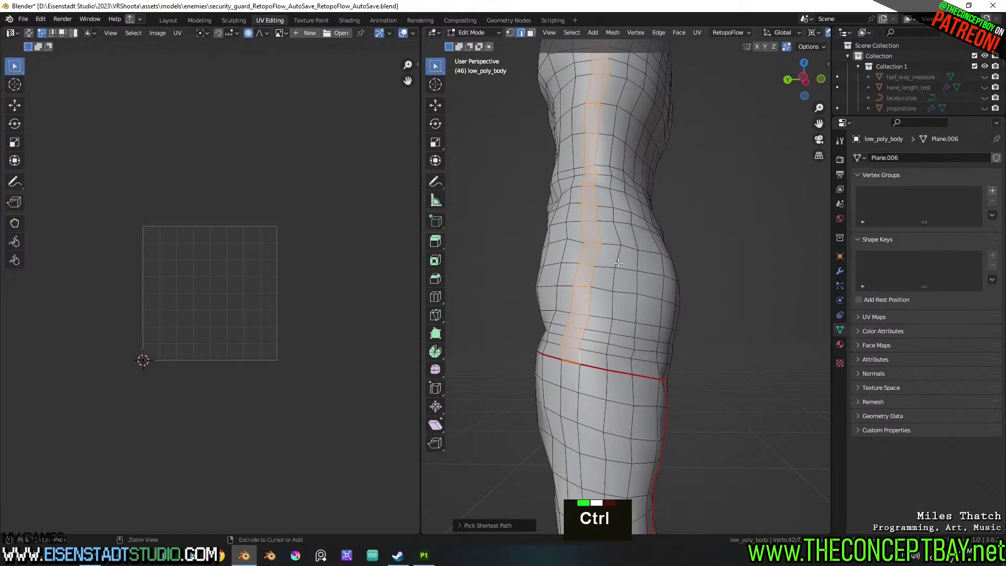
pyautogui.scroll(-1, 616, 243)
pyautogui.hotkey('ctrl', 'z')
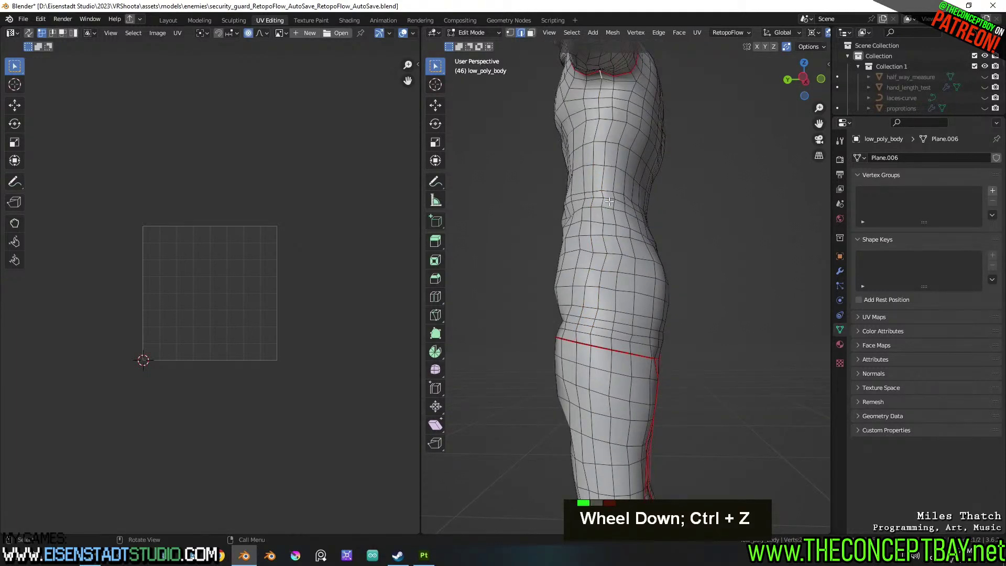
# Mark UV seams down both sides of the torso, from the armpits to the thigh seams, using shortest-path edge selections
pyautogui.keyDown('ctrl'); pyautogui.keyDown('shift'); pyautogui.click(593, 341); pyautogui.keyUp('shift'); pyautogui.keyUp('ctrl')
pyautogui.moveTo(594, 342); pyautogui.dragTo(768, 336, button='middle')
pyautogui.moveTo(657, 293); pyautogui.dragTo(628, 117, button='middle')
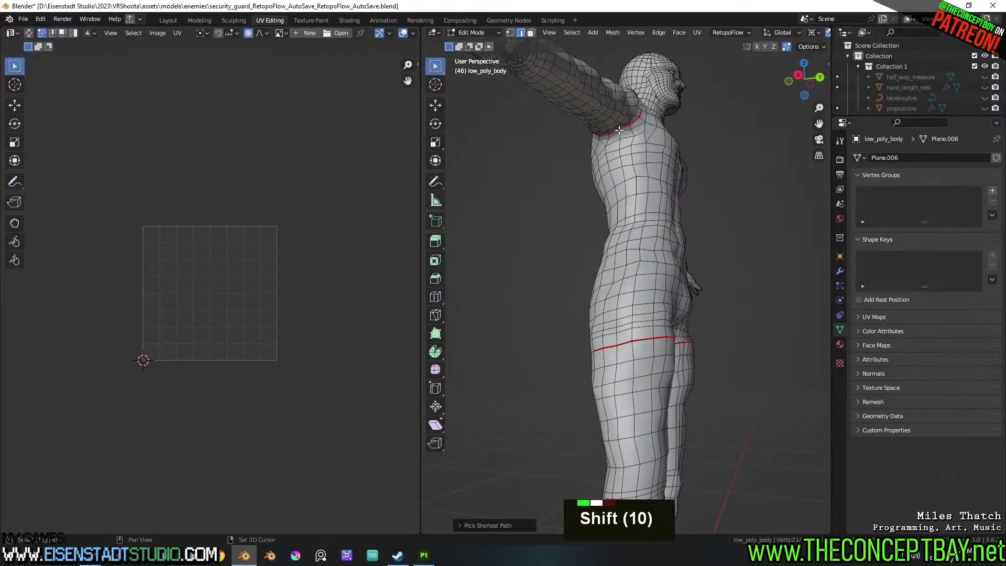
pyautogui.moveTo(650, 185); pyautogui.dragTo(677, 221, button='middle')
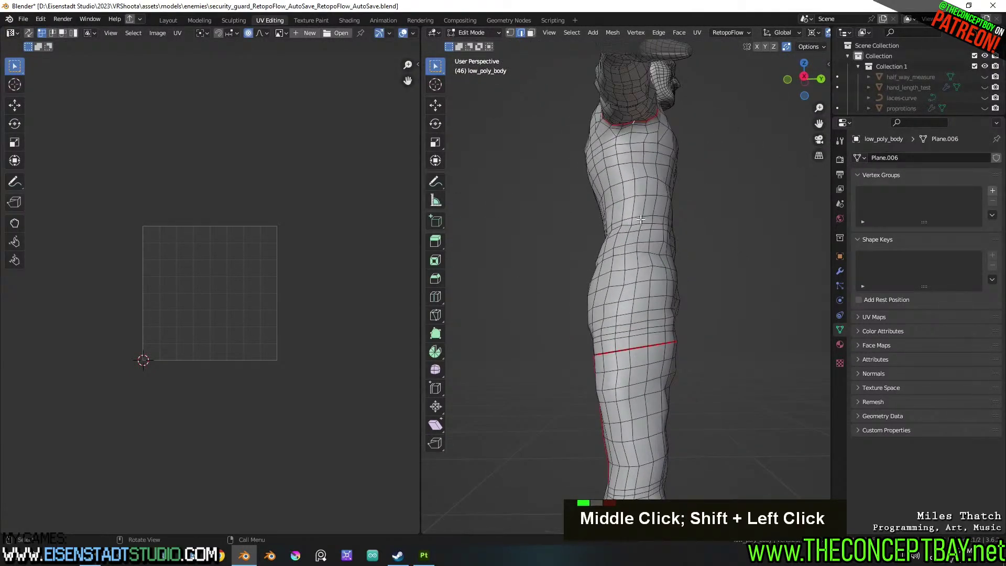
pyautogui.keyDown('ctrl'); pyautogui.keyDown('shift'); pyautogui.click(615, 347); pyautogui.keyUp('shift'); pyautogui.keyUp('ctrl')
pyautogui.moveTo(792, 329)
pyautogui.mouseDown(button='middle')
pyautogui.moveTo(770, 328)
pyautogui.moveTo(803, 320)
pyautogui.mouseUp(button='middle')
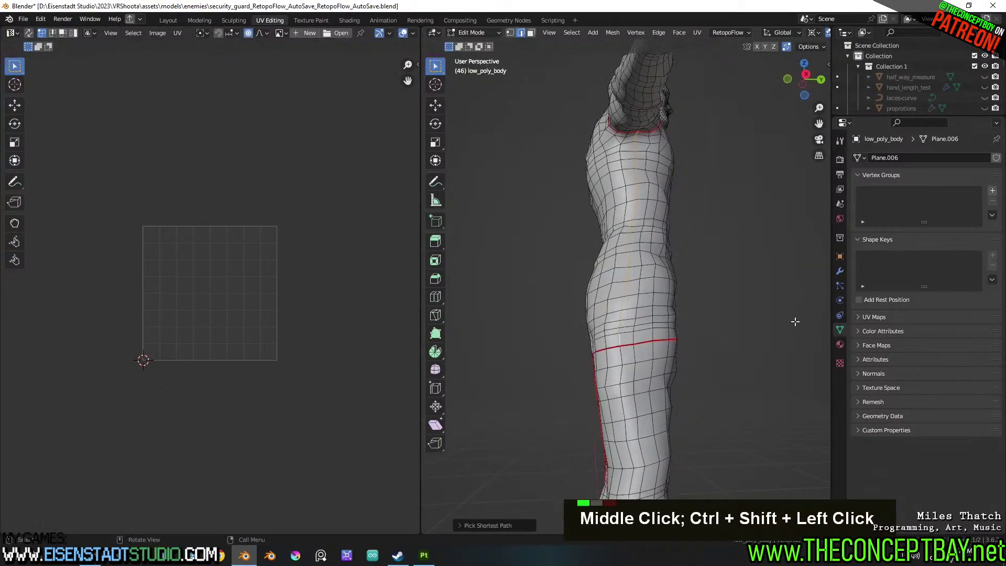
pyautogui.rightClick(618, 306)
pyautogui.click(618, 306)
# Select the edge loop around the base of the neck and mark it as a UV seam
pyautogui.moveTo(675, 274); pyautogui.dragTo(613, 281, button='middle')
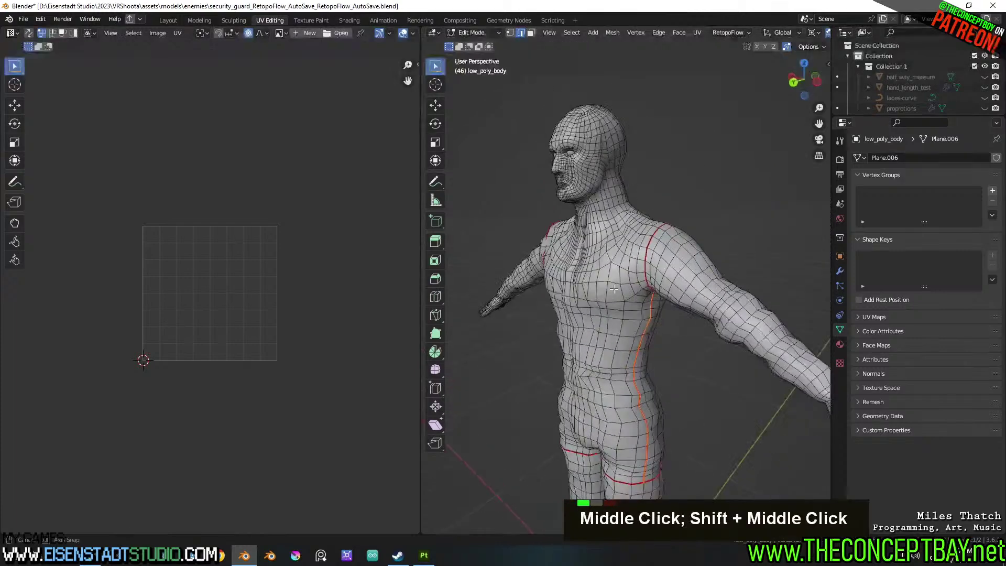
pyautogui.scroll(3, 685, 209)
pyautogui.keyDown('alt'); pyautogui.click(616, 194); pyautogui.keyUp('alt')
pyautogui.rightClick(614, 195)
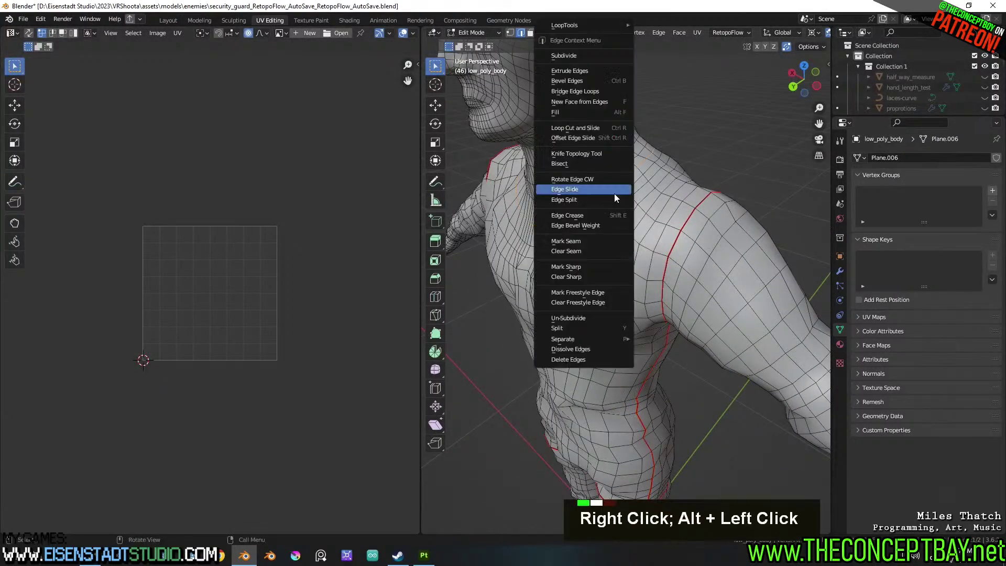
pyautogui.click(590, 241)
# Mark UV seams along the tops of both shoulders, connecting the neck seam to the shoulder seams
pyautogui.moveTo(591, 242); pyautogui.dragTo(634, 219, button='middle')
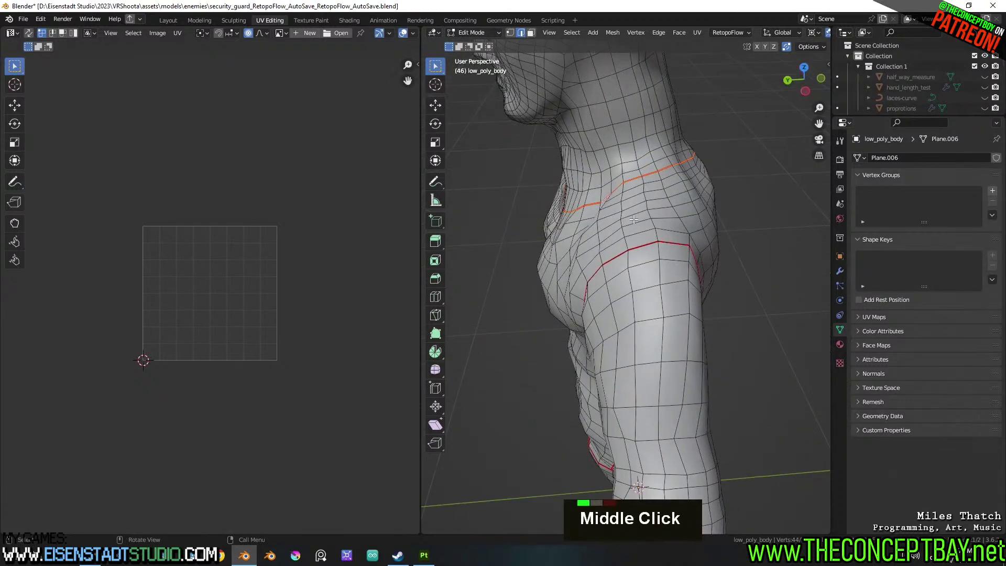
pyautogui.keyDown('ctrl'); pyautogui.keyDown('shift'); pyautogui.click(657, 236); pyautogui.keyUp('shift'); pyautogui.keyUp('ctrl')
pyautogui.moveTo(657, 236); pyautogui.dragTo(597, 266, button='middle')
pyautogui.keyDown('shift'); pyautogui.click(599, 267); pyautogui.keyUp('shift')
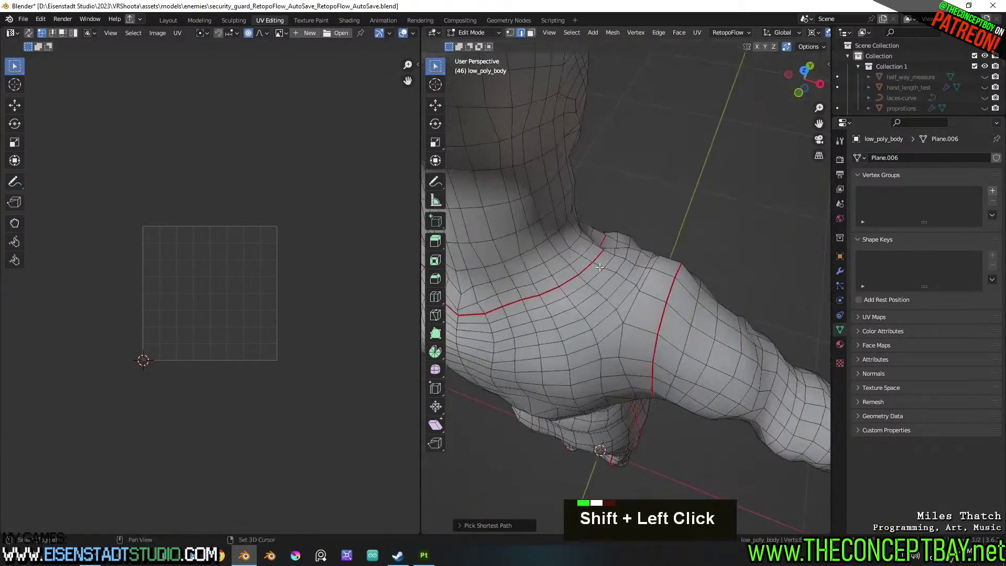
pyautogui.rightClick(652, 295)
pyautogui.click(653, 294)
# Select the edge loop running under the chin and along the jaw and mark it as a UV seam
pyautogui.scroll(-5, 653, 294)
pyautogui.moveTo(653, 294); pyautogui.dragTo(615, 289, button='middle')
pyautogui.scroll(4, 681, 262)
pyautogui.keyDown('shift'); pyautogui.scroll(-2, 678, 247); pyautogui.keyUp('shift')
pyautogui.scroll(4, 619, 207)
pyautogui.keyDown('alt'); pyautogui.click(616, 289); pyautogui.keyUp('alt')
pyautogui.moveTo(787, 242); pyautogui.dragTo(646, 238, button='middle')
pyautogui.keyDown('ctrl'); pyautogui.keyDown('shift'); pyautogui.click(643, 222); pyautogui.keyUp('shift'); pyautogui.keyUp('ctrl')
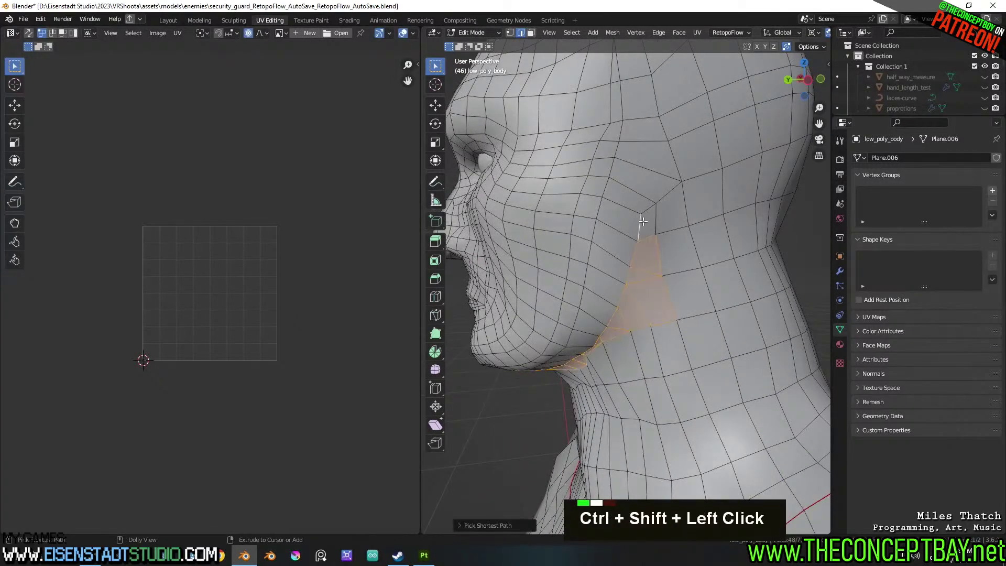
pyautogui.hotkey('ctrl', 'z')
pyautogui.rightClick(643, 225)
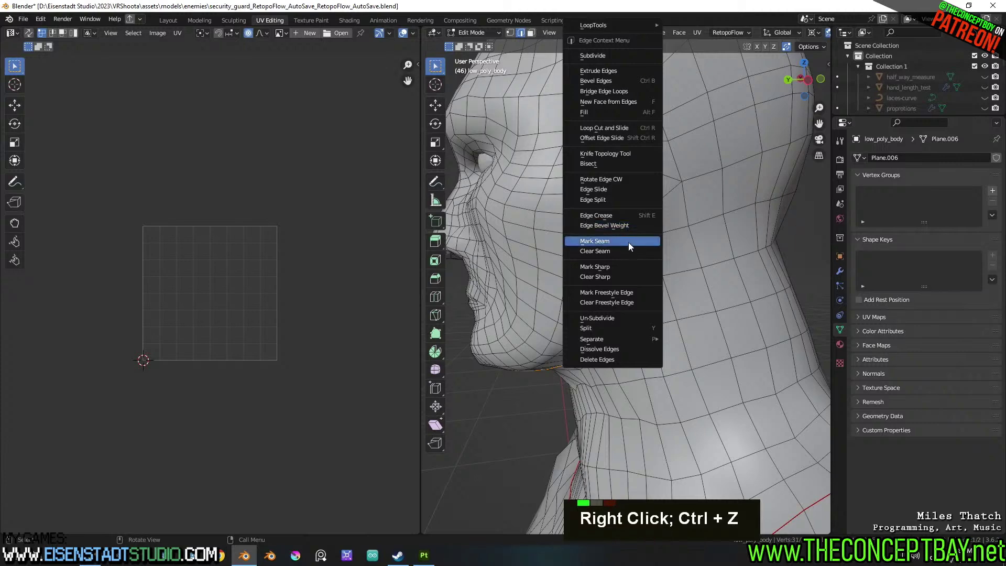
pyautogui.click(628, 242)
# Extend the jaw seam up behind the cheek toward the ear area on the first side of the head
pyautogui.keyDown('ctrl'); pyautogui.keyDown('shift'); pyautogui.click(634, 239); pyautogui.keyUp('shift'); pyautogui.keyUp('ctrl')
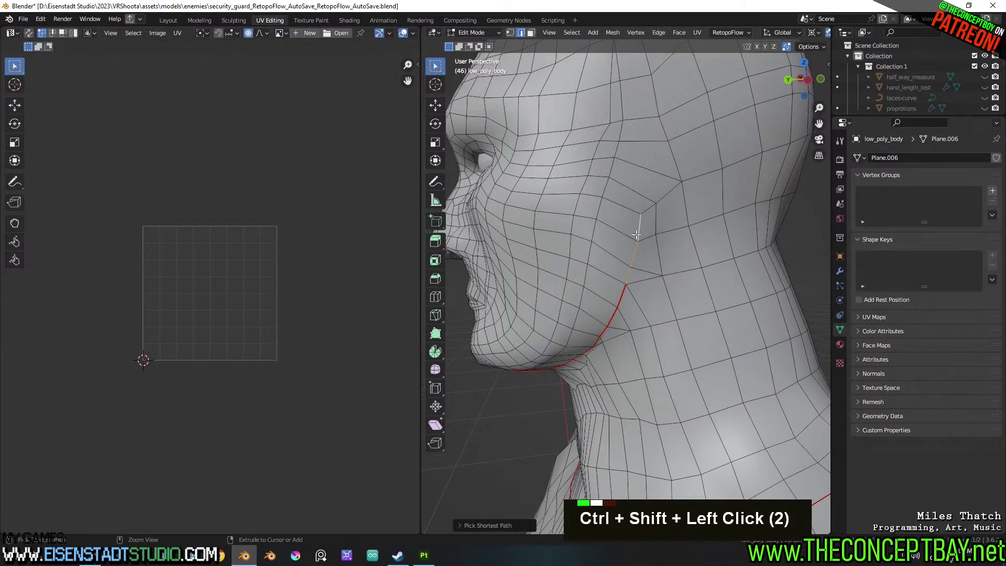
pyautogui.scroll(-3, 637, 235)
pyautogui.keyDown('ctrl'); pyautogui.keyDown('shift'); pyautogui.click(622, 247); pyautogui.keyUp('shift'); pyautogui.keyUp('ctrl')
pyautogui.rightClick(618, 254)
pyautogui.click(619, 254)
# Extend the jaw seam up to the ear area on the opposite side of the head with a short turn toward the face
pyautogui.moveTo(612, 255); pyautogui.dragTo(620, 277, button='middle')
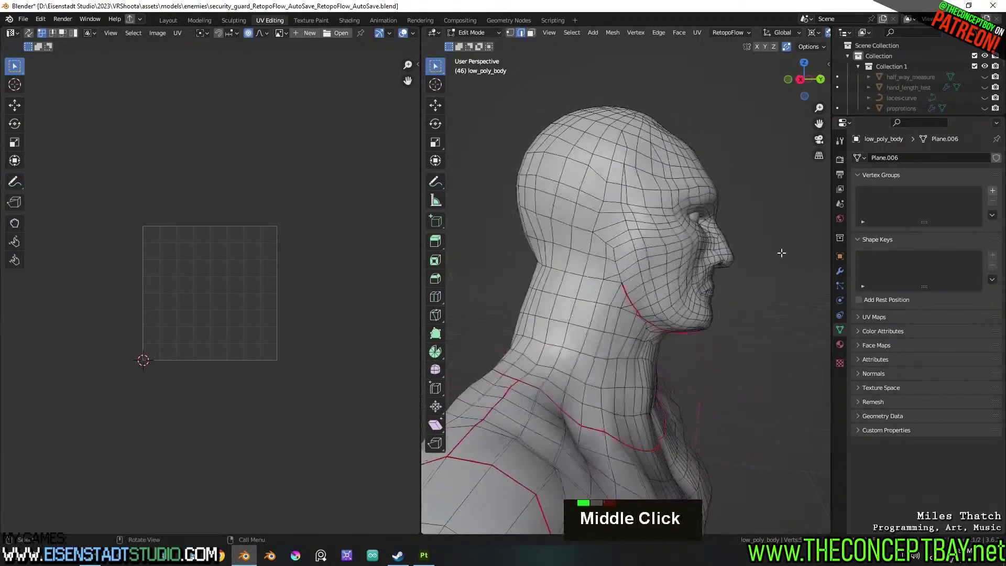
pyautogui.keyDown('shift'); pyautogui.click(615, 271); pyautogui.keyUp('shift')
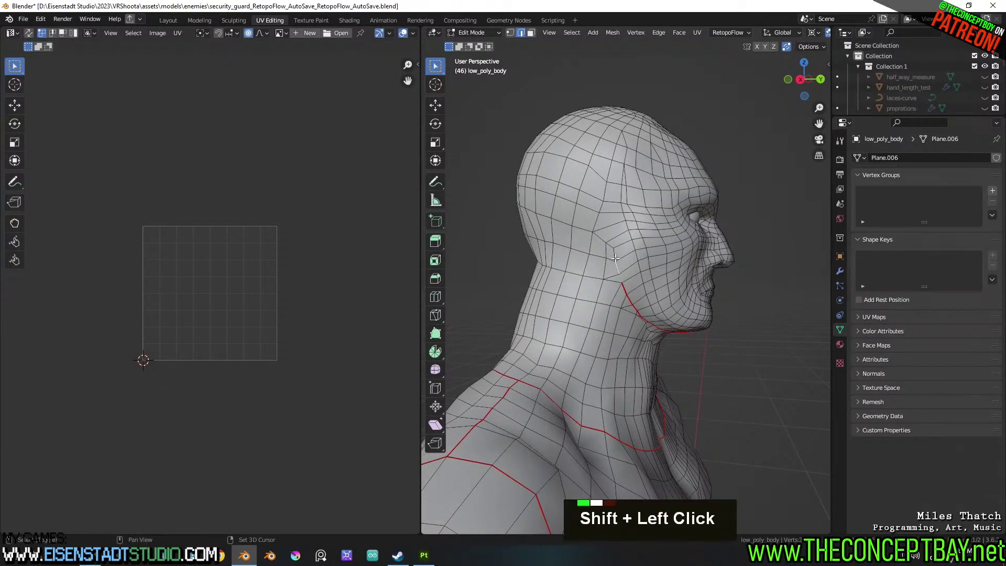
pyautogui.keyDown('ctrl'); pyautogui.keyDown('shift'); pyautogui.click(627, 231); pyautogui.keyUp('shift'); pyautogui.keyUp('ctrl')
pyautogui.hotkey('ctrl', 'z')
pyautogui.keyDown('alt'); pyautogui.keyDown('shift'); pyautogui.click(629, 231); pyautogui.keyUp('shift'); pyautogui.keyUp('alt')
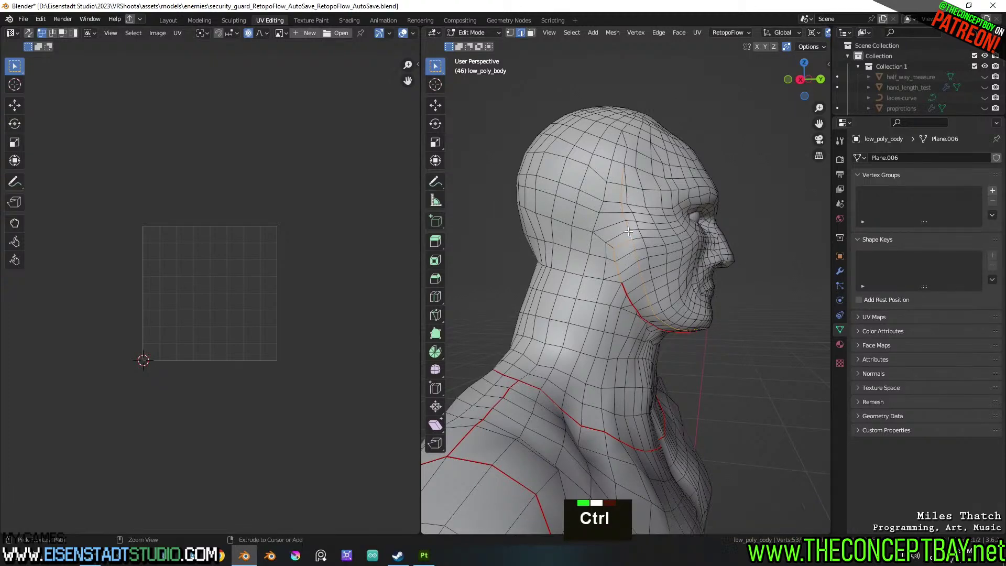
pyautogui.rightClick(629, 231)
pyautogui.hotkey('ctrl', 'z')
# Select the edge path from the end of the jaw seam up past the temple to the upper side of the head
pyautogui.moveTo(632, 234); pyautogui.dragTo(629, 203, button='middle')
pyautogui.keyDown('alt'); pyautogui.keyDown('shift'); pyautogui.click(622, 147); pyautogui.keyUp('shift'); pyautogui.keyUp('alt')
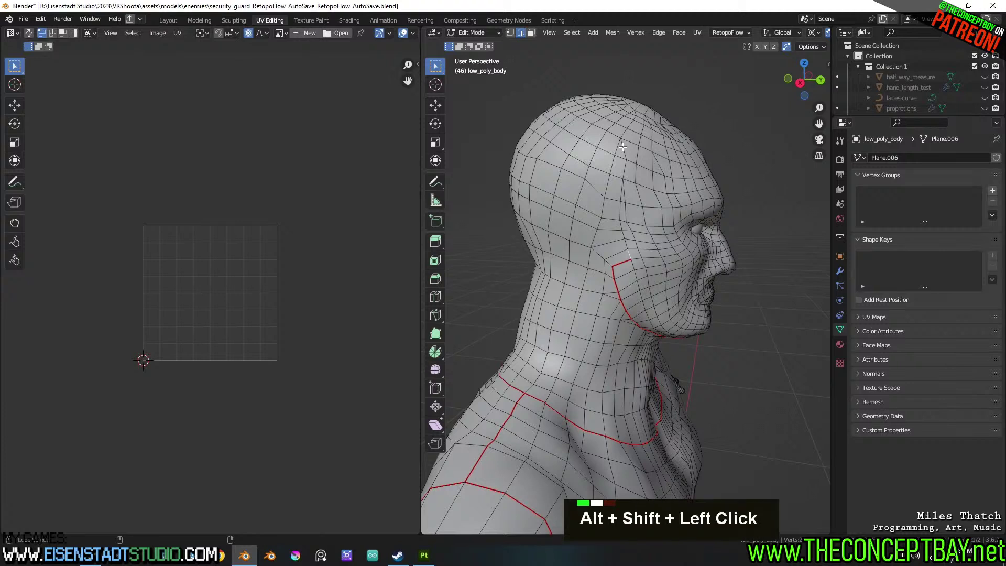
pyautogui.keyDown('ctrl'); pyautogui.keyDown('shift'); pyautogui.click(626, 148); pyautogui.keyUp('shift'); pyautogui.keyUp('ctrl')
pyautogui.hotkey('ctrl', 'z')
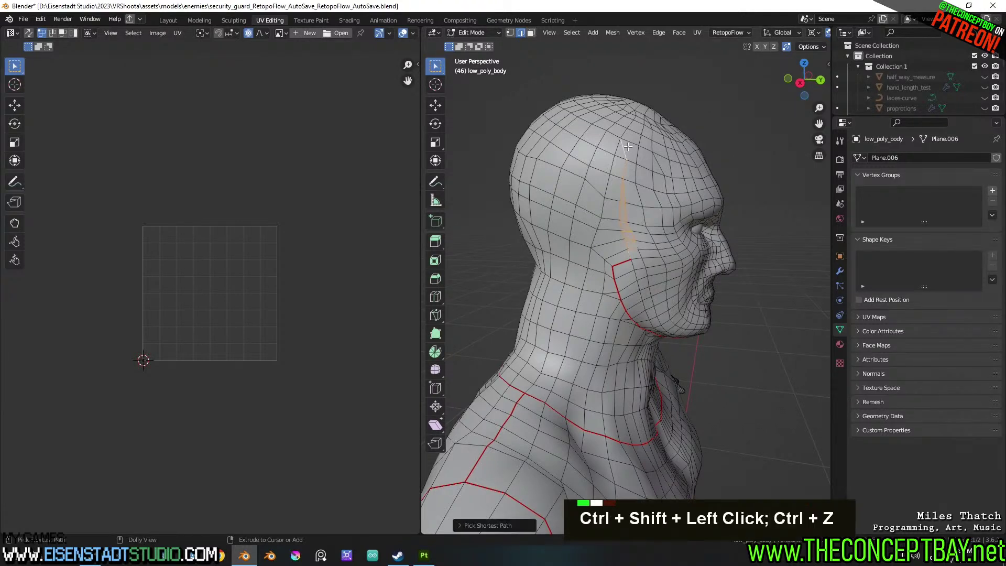
pyautogui.keyDown('ctrl'); pyautogui.keyDown('shift'); pyautogui.click(621, 225); pyautogui.keyUp('shift'); pyautogui.keyUp('ctrl')
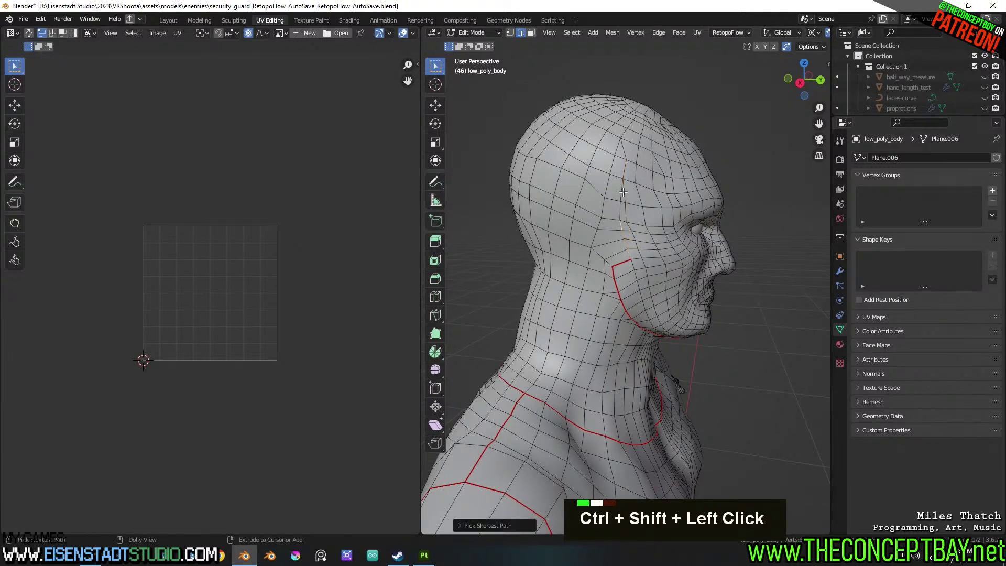
pyautogui.keyDown('ctrl'); pyautogui.keyDown('shift'); pyautogui.click(622, 141); pyautogui.keyUp('shift'); pyautogui.keyUp('ctrl')
pyautogui.keyDown('ctrl'); pyautogui.keyDown('shift'); pyautogui.click(634, 124); pyautogui.keyUp('shift'); pyautogui.keyUp('ctrl')
# Continue the edge selection over the hairline to the middle of the upper forehead and mark the path as a UV seam
pyautogui.moveTo(634, 124); pyautogui.dragTo(583, 168, button='middle')
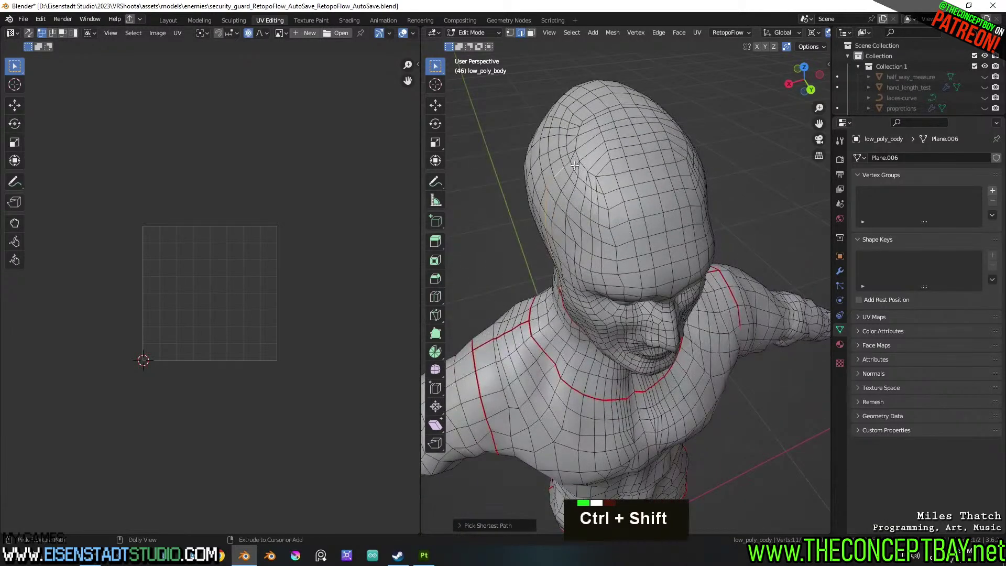
pyautogui.keyDown('ctrl'); pyautogui.keyDown('shift'); pyautogui.click(575, 157); pyautogui.keyUp('shift'); pyautogui.keyUp('ctrl')
pyautogui.keyDown('ctrl'); pyautogui.keyDown('shift'); pyautogui.click(584, 162); pyautogui.keyUp('shift'); pyautogui.keyUp('ctrl')
pyautogui.hotkey('ctrl', 'z')
pyautogui.keyDown('ctrl'); pyautogui.keyDown('shift'); pyautogui.click(585, 163); pyautogui.keyUp('shift'); pyautogui.keyUp('ctrl')
pyautogui.keyDown('ctrl'); pyautogui.keyDown('shift'); pyautogui.click(593, 173); pyautogui.keyUp('shift'); pyautogui.keyUp('ctrl')
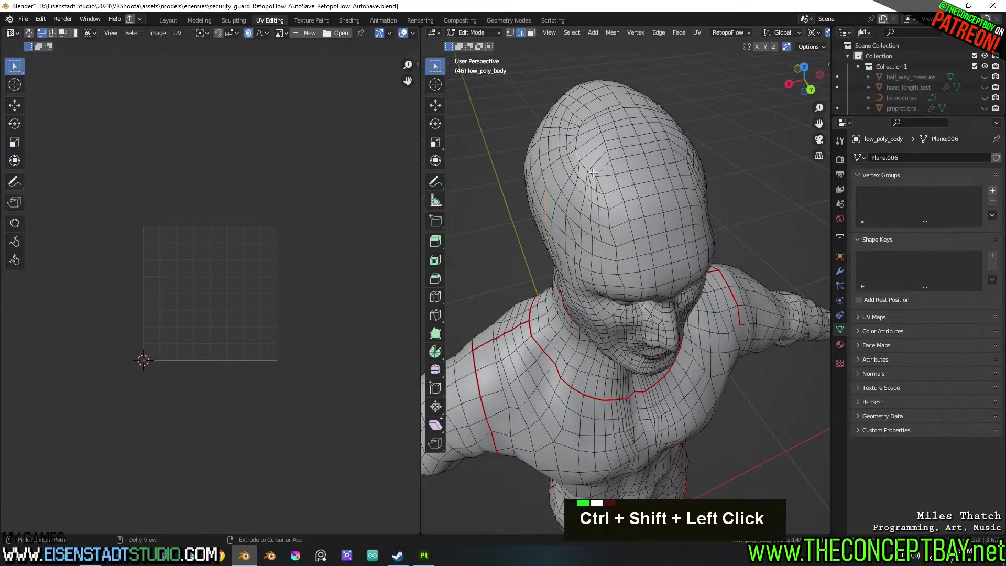
pyautogui.keyDown('ctrl'); pyautogui.keyDown('shift'); pyautogui.click(640, 169); pyautogui.keyUp('shift'); pyautogui.keyUp('ctrl')
pyautogui.rightClick(640, 169)
pyautogui.press('Escape')
pyautogui.keyDown('shift'); pyautogui.click(635, 167); pyautogui.keyUp('shift')
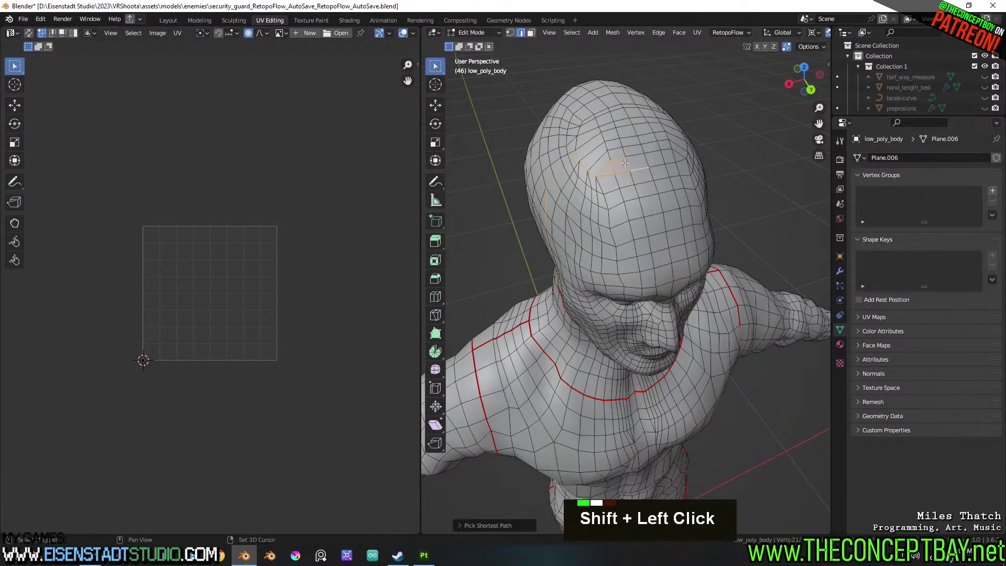
pyautogui.rightClick(617, 165)
pyautogui.click(599, 240)
# Mark a matching UV seam from the middle of the hairline down the other side of the head to the jaw seam
pyautogui.moveTo(600, 240); pyautogui.dragTo(598, 155, button='middle')
pyautogui.keyDown('shift'); pyautogui.click(640, 161); pyautogui.keyUp('shift')
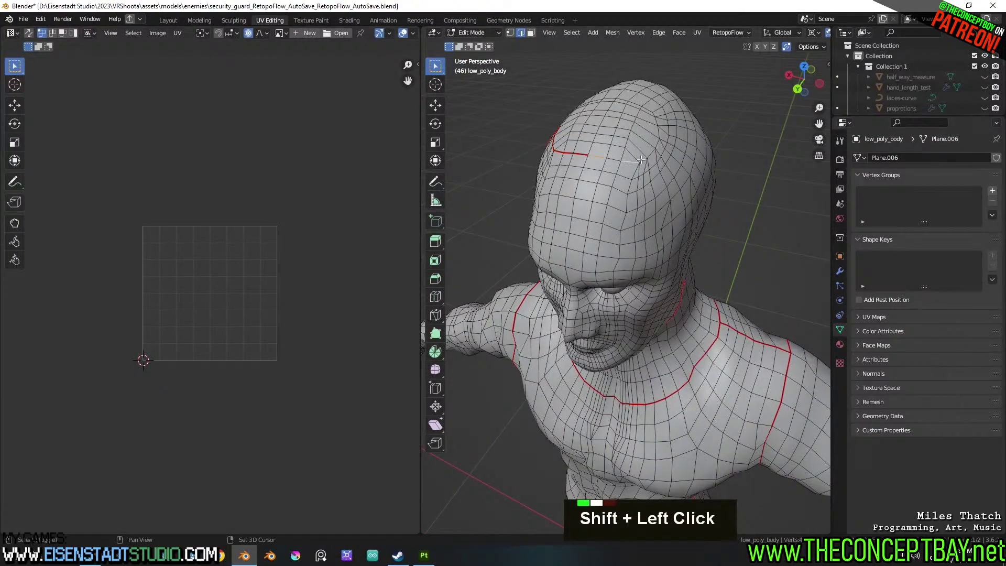
pyautogui.moveTo(662, 167); pyautogui.dragTo(667, 207, button='middle')
pyautogui.hotkey('ctrl', 'z')
pyautogui.keyDown('shift'); pyautogui.click(667, 207); pyautogui.keyUp('shift')
pyautogui.keyDown('shift'); pyautogui.click(674, 197); pyautogui.keyUp('shift')
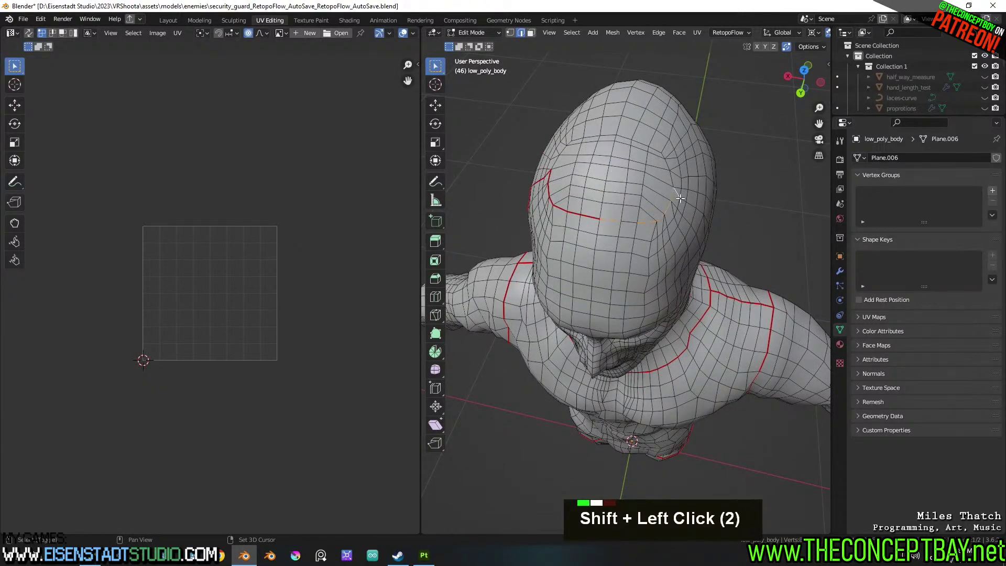
pyautogui.moveTo(685, 199); pyautogui.dragTo(660, 178, button='middle')
pyautogui.keyDown('ctrl'); pyautogui.keyDown('shift'); pyautogui.click(662, 193); pyautogui.keyUp('shift'); pyautogui.keyUp('ctrl')
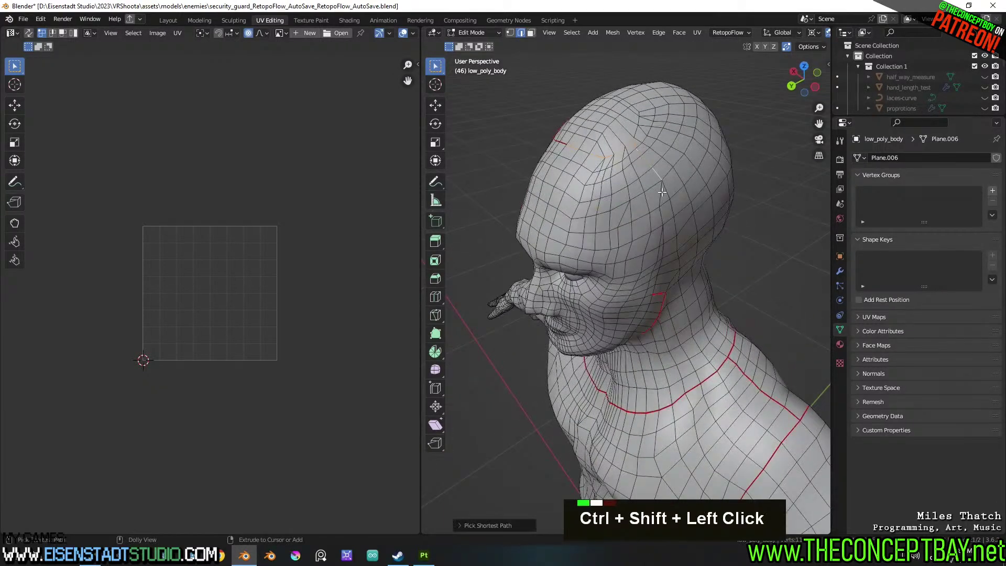
pyautogui.keyDown('ctrl'); pyautogui.keyDown('shift'); pyautogui.click(660, 265); pyautogui.keyUp('shift'); pyautogui.keyUp('ctrl')
pyautogui.keyDown('ctrl'); pyautogui.keyDown('shift'); pyautogui.click(654, 291); pyautogui.keyUp('shift'); pyautogui.keyUp('ctrl')
pyautogui.rightClick(654, 290)
pyautogui.click(654, 291)
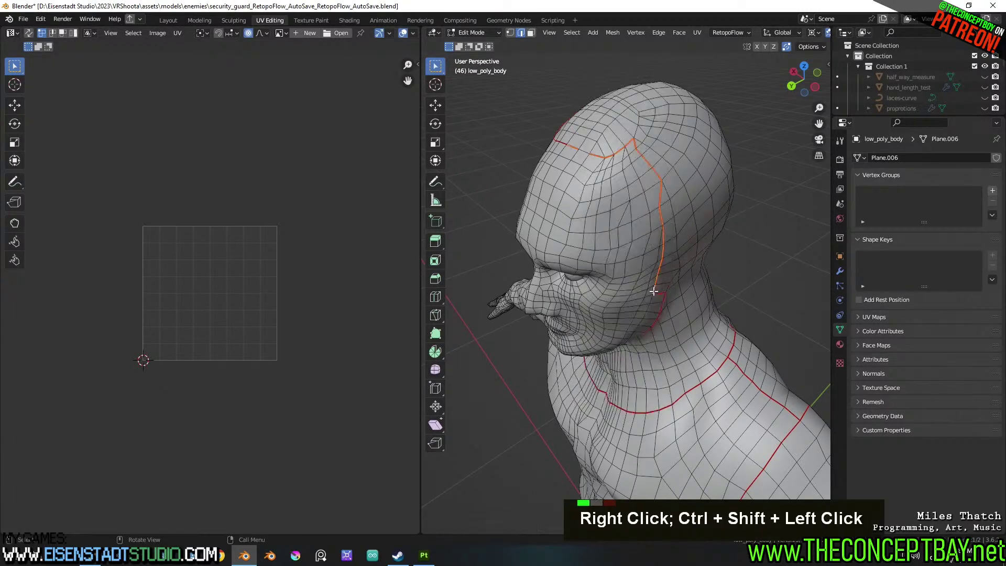
# Examine the face seam and the edge loops framing the face from the front and both sides
pyautogui.moveTo(653, 291); pyautogui.dragTo(624, 243, button='middle')
pyautogui.keyDown('shift'); pyautogui.moveTo(627, 181); pyautogui.dragTo(663, 344, button='middle'); pyautogui.keyUp('shift')
pyautogui.keyDown('shift'); pyautogui.scroll(2, 618, 198); pyautogui.keyUp('shift')
pyautogui.scroll(-1, 733, 255)
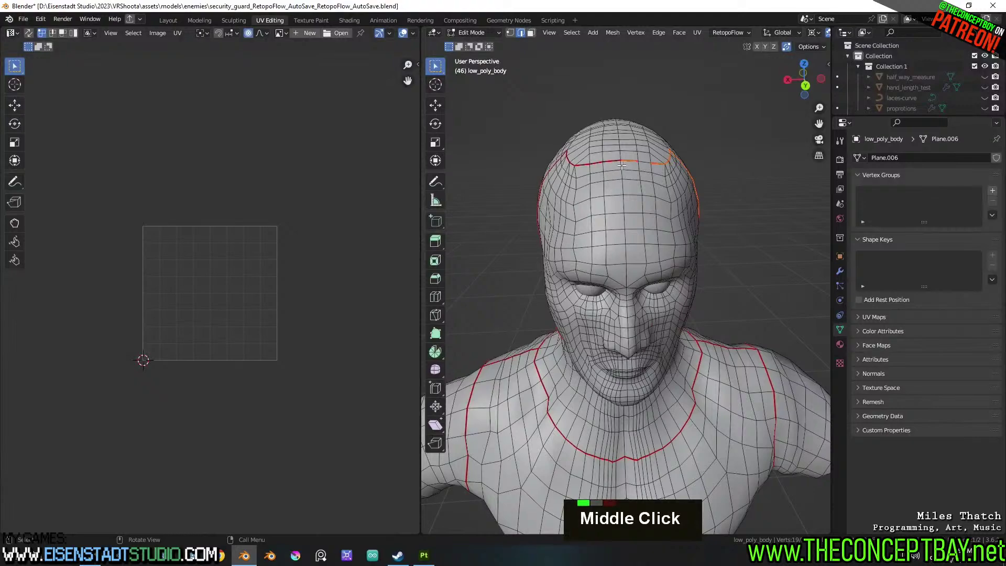
pyautogui.moveTo(625, 185); pyautogui.dragTo(596, 173, button='middle')
pyautogui.scroll(-1, 686, 157)
pyautogui.keyDown('alt'); pyautogui.click(606, 328); pyautogui.keyUp('alt')
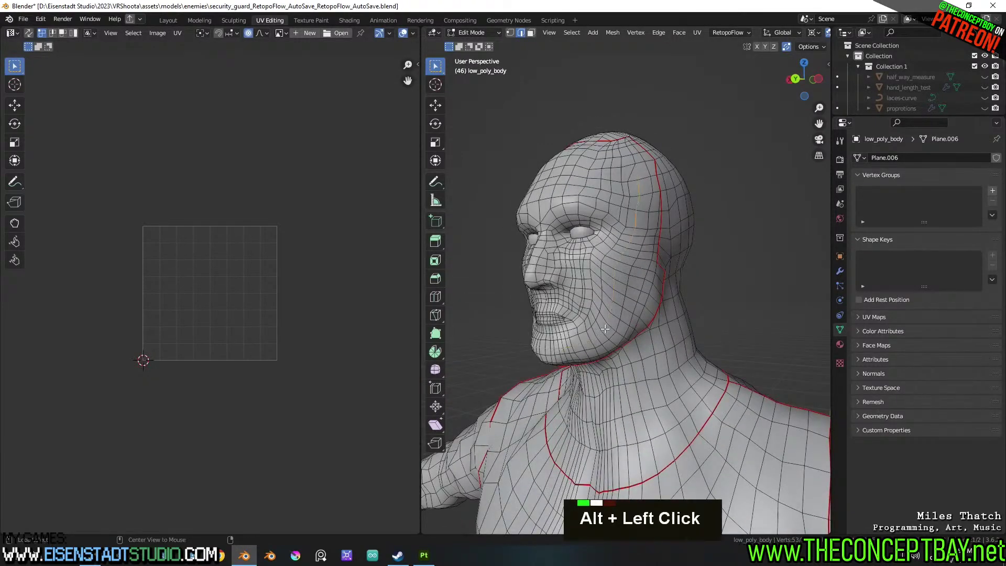
pyautogui.moveTo(627, 322); pyautogui.dragTo(631, 328, button='middle')
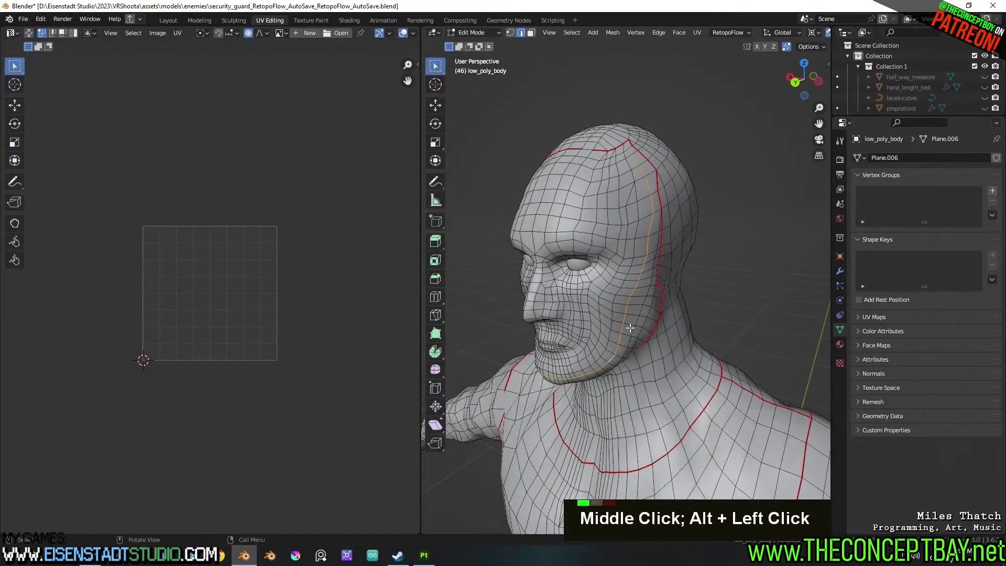
pyautogui.moveTo(637, 282); pyautogui.dragTo(734, 263, button='middle')
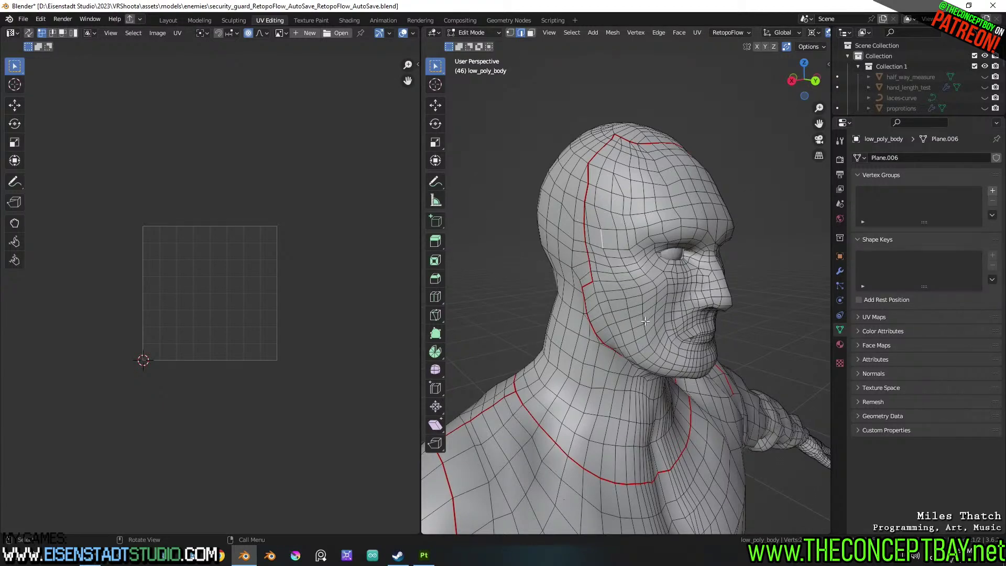
# Mark a UV seam from the neck seam up the centre of the back of the neck and over the head
pyautogui.moveTo(619, 190); pyautogui.dragTo(613, 393, button='middle')
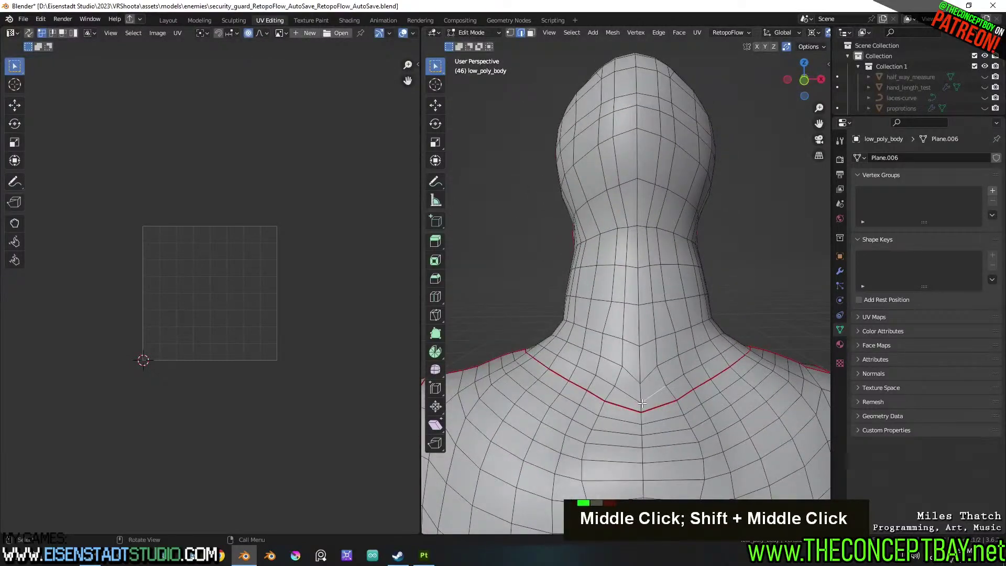
pyautogui.keyDown('ctrl'); pyautogui.keyDown('shift'); pyautogui.click(637, 239); pyautogui.keyUp('shift'); pyautogui.keyUp('ctrl')
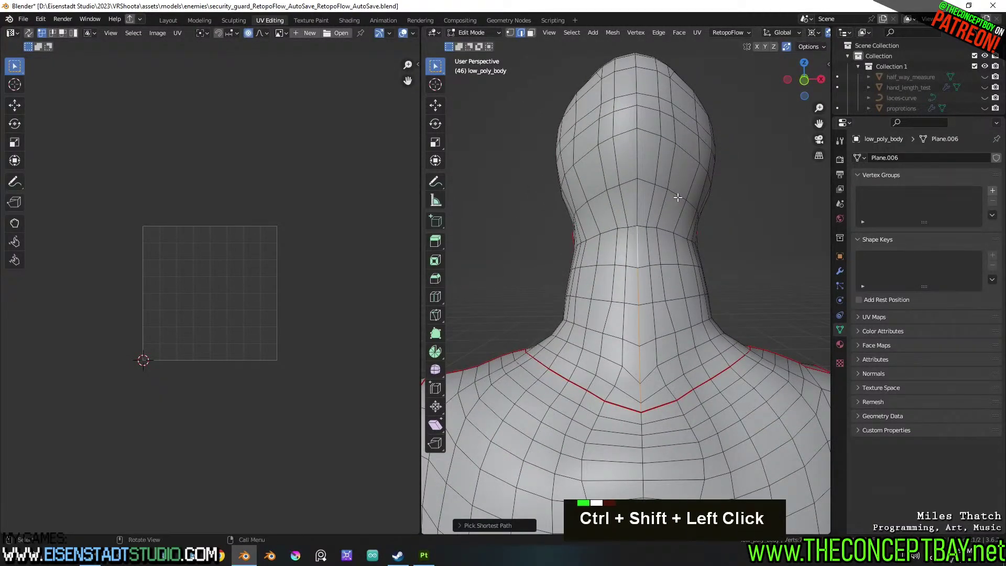
pyautogui.moveTo(681, 202); pyautogui.dragTo(669, 247, button='middle')
pyautogui.keyDown('ctrl'); pyautogui.keyDown('shift'); pyautogui.click(646, 107); pyautogui.keyUp('shift'); pyautogui.keyUp('ctrl')
pyautogui.moveTo(646, 107); pyautogui.dragTo(708, 262, button='middle')
pyautogui.scroll(-2, 723, 211)
pyautogui.keyDown('shift'); pyautogui.moveTo(707, 262); pyautogui.dragTo(684, 320, button='middle'); pyautogui.keyUp('shift')
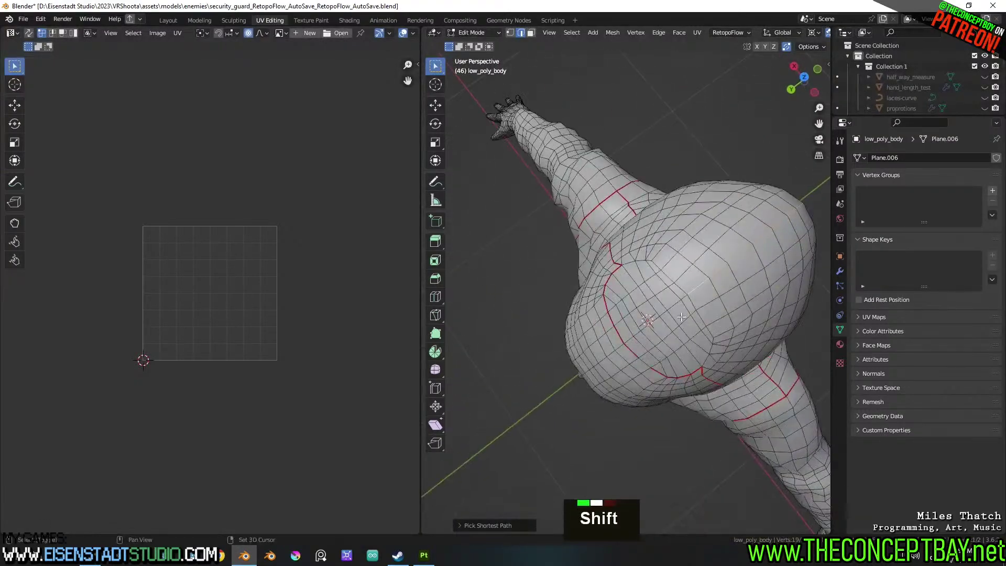
pyautogui.rightClick(633, 338)
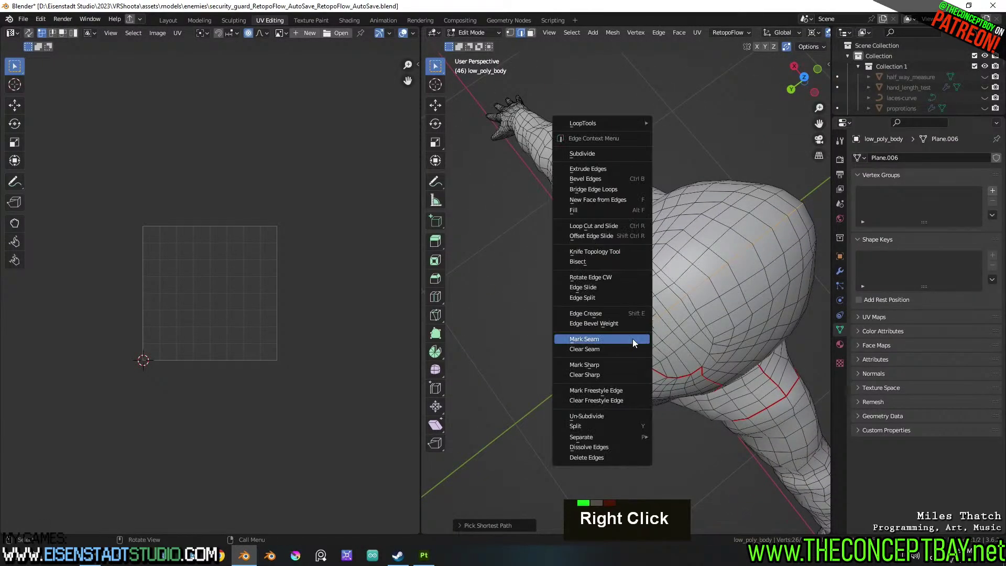
pyautogui.click(633, 338)
# Select the edge loop around the first wrist, where the hand meets the forearm
pyautogui.moveTo(633, 339); pyautogui.dragTo(587, 269, button='middle')
pyautogui.keyDown('shift'); pyautogui.moveTo(702, 317); pyautogui.dragTo(618, 300, button='middle'); pyautogui.keyUp('shift')
pyautogui.keyDown('shift'); pyautogui.moveTo(663, 372); pyautogui.dragTo(676, 320, button='middle'); pyautogui.keyUp('shift')
pyautogui.scroll(-2, 669, 240)
pyautogui.scroll(-2, 689, 220)
pyautogui.scroll(2, 737, 322)
pyautogui.keyDown('shift'); pyautogui.moveTo(676, 320); pyautogui.dragTo(563, 301, button='middle'); pyautogui.keyUp('shift')
pyautogui.scroll(5, 563, 294)
pyautogui.keyDown('shift'); pyautogui.moveTo(561, 225); pyautogui.dragTo(610, 204, button='middle'); pyautogui.keyUp('shift')
pyautogui.scroll(1, 618, 215)
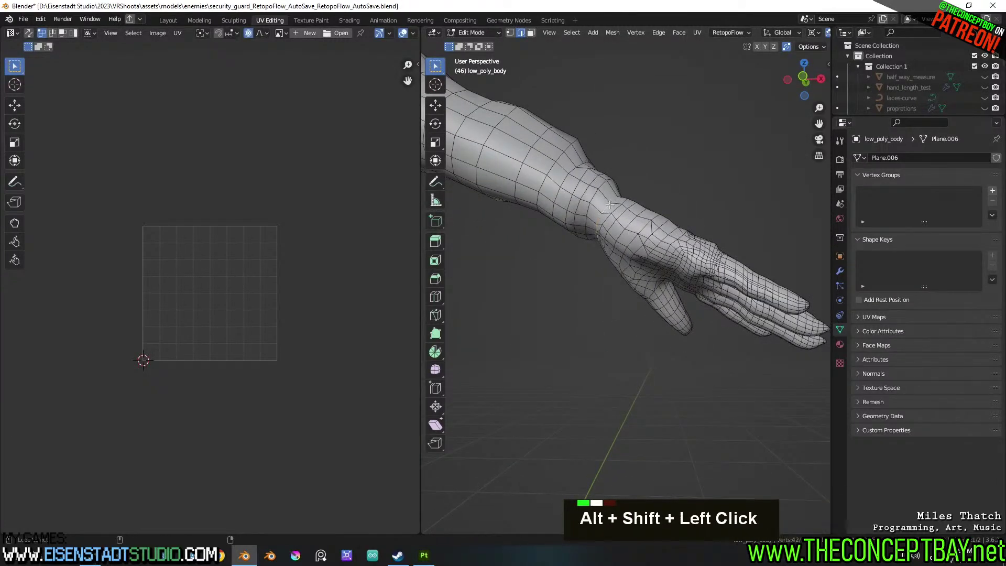
# Add the edge loop around the other wrist to the selection and mark both wrist loops as UV seams
pyautogui.scroll(-5, 610, 205)
pyautogui.keyDown('shift'); pyautogui.scroll(-3, 610, 210); pyautogui.keyUp('shift')
pyautogui.keyDown('shift'); pyautogui.moveTo(554, 238); pyautogui.dragTo(728, 276, button='middle'); pyautogui.keyUp('shift')
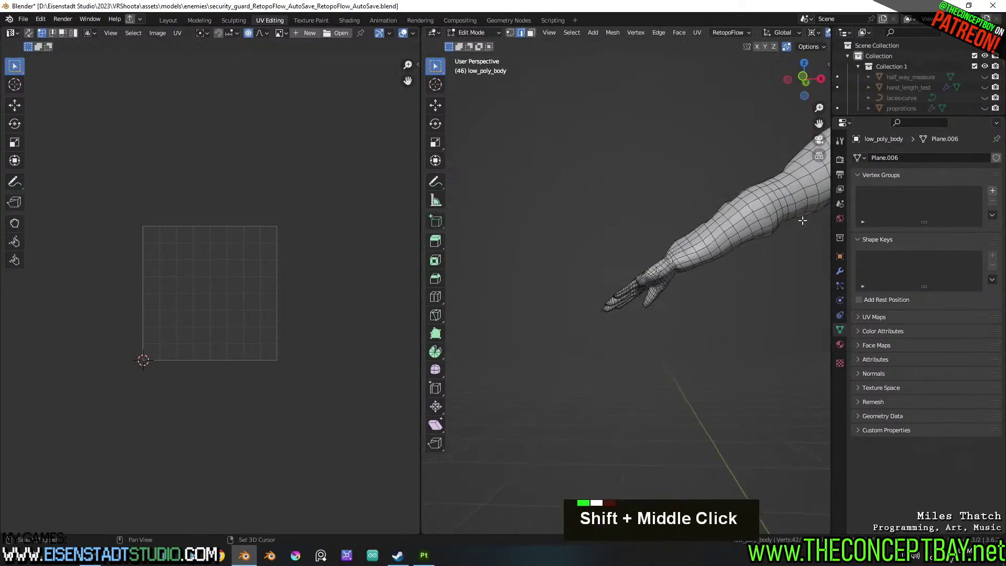
pyautogui.scroll(6, 729, 277)
pyautogui.keyDown('shift'); pyautogui.moveTo(728, 229); pyautogui.dragTo(621, 313, button='middle'); pyautogui.keyUp('shift')
pyautogui.scroll(3, 611, 253)
pyautogui.keyDown('alt'); pyautogui.keyDown('shift'); pyautogui.click(613, 218); pyautogui.keyUp('shift'); pyautogui.keyUp('alt')
pyautogui.hotkey('ctrl', 'z')
pyautogui.keyDown('alt'); pyautogui.keyDown('shift'); pyautogui.rightClick(612, 218); pyautogui.keyUp('shift'); pyautogui.keyUp('alt')
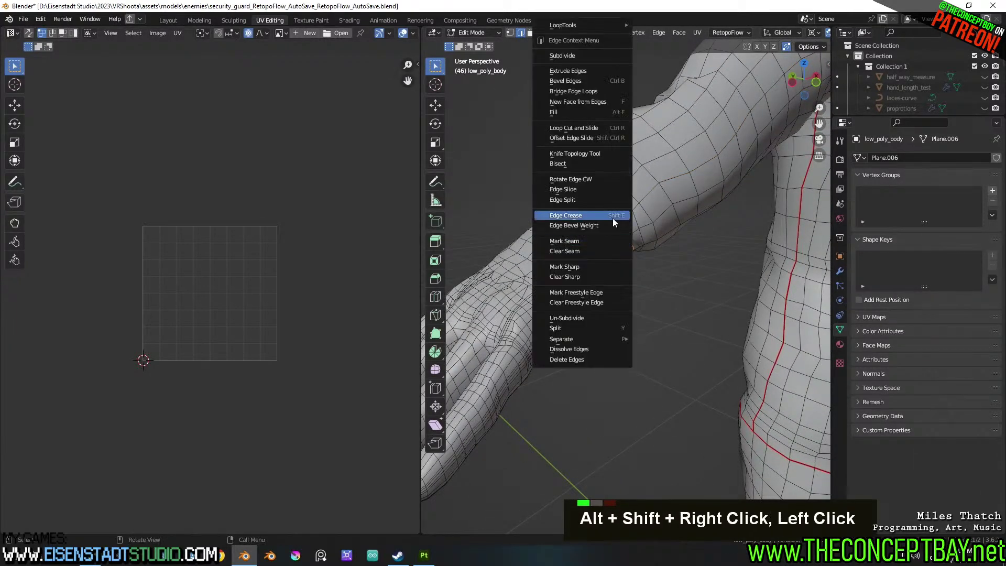
pyautogui.click(599, 241)
# Select the shortest edge path along the underside of the arm from the wrist seam to the armpit seam and mark it as a UV seam
pyautogui.moveTo(600, 241); pyautogui.dragTo(675, 220, button='middle')
pyautogui.scroll(-4, 702, 243)
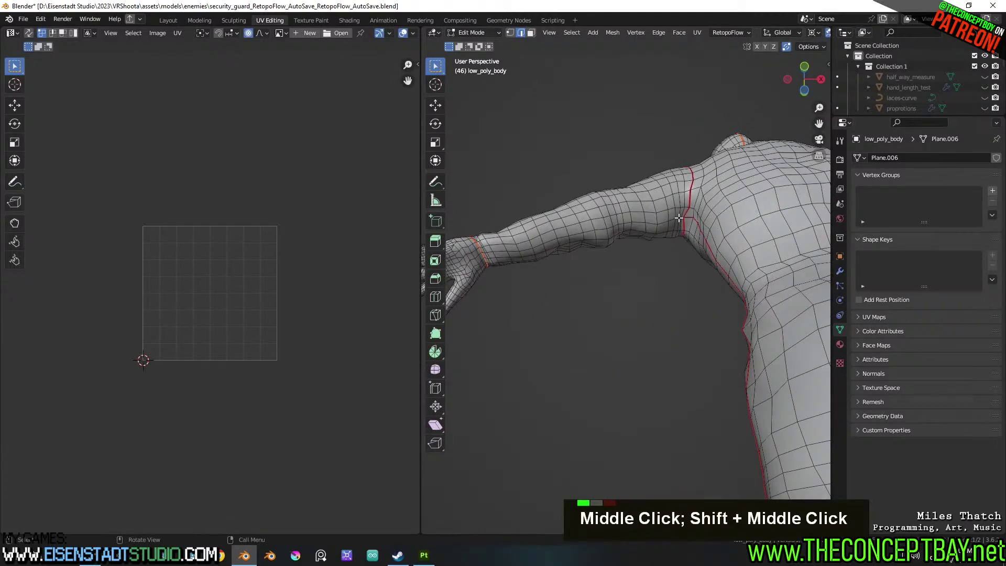
pyautogui.keyDown('alt'); pyautogui.click(662, 222); pyautogui.keyUp('alt')
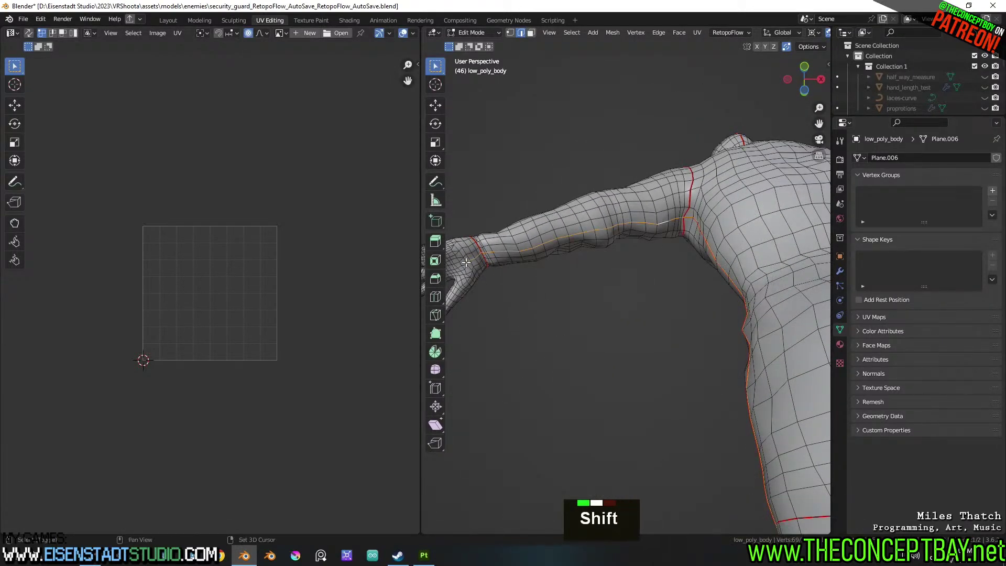
pyautogui.keyDown('ctrl'); pyautogui.keyDown('shift'); pyautogui.click(550, 240); pyautogui.keyUp('shift'); pyautogui.keyUp('ctrl')
pyautogui.keyDown('ctrl'); pyautogui.keyDown('shift'); pyautogui.click(666, 222); pyautogui.keyUp('shift'); pyautogui.keyUp('ctrl')
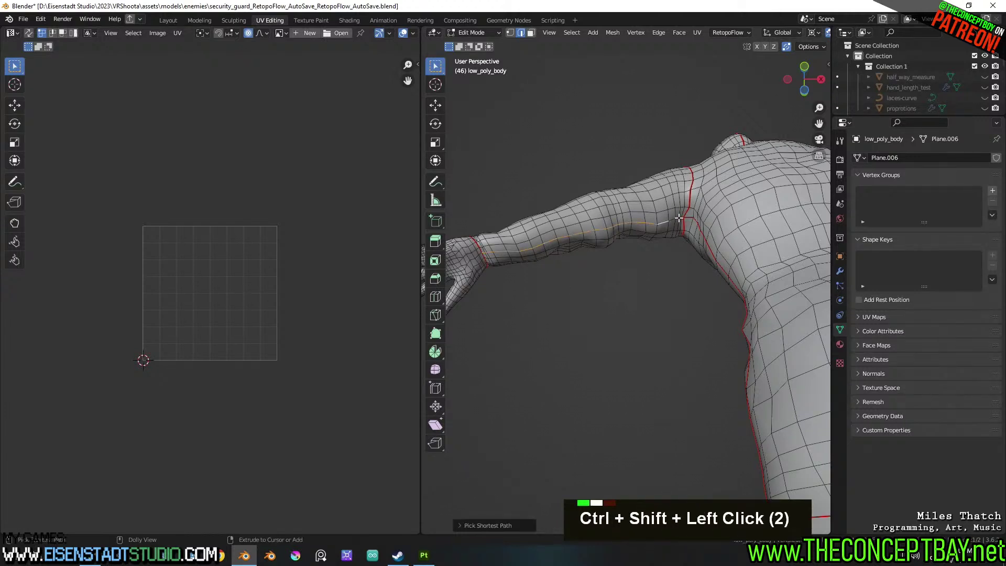
pyautogui.keyDown('ctrl'); pyautogui.keyDown('shift'); pyautogui.click(681, 217); pyautogui.keyUp('shift'); pyautogui.keyUp('ctrl')
pyautogui.hotkey('ctrl', 'z')
pyautogui.scroll(4, 729, 174)
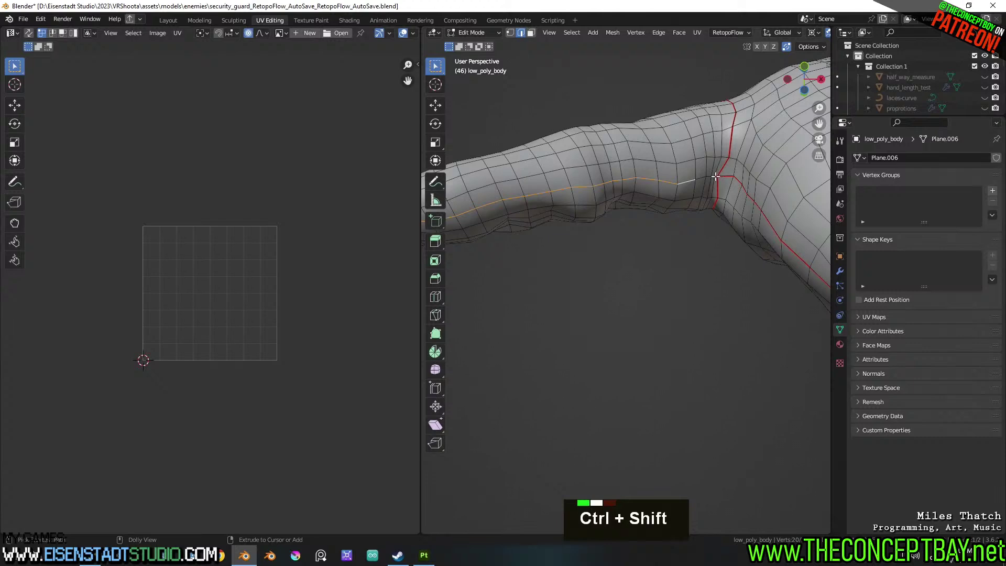
pyautogui.keyDown('ctrl'); pyautogui.keyDown('shift'); pyautogui.click(712, 178); pyautogui.keyUp('shift'); pyautogui.keyUp('ctrl')
pyautogui.rightClick(709, 181)
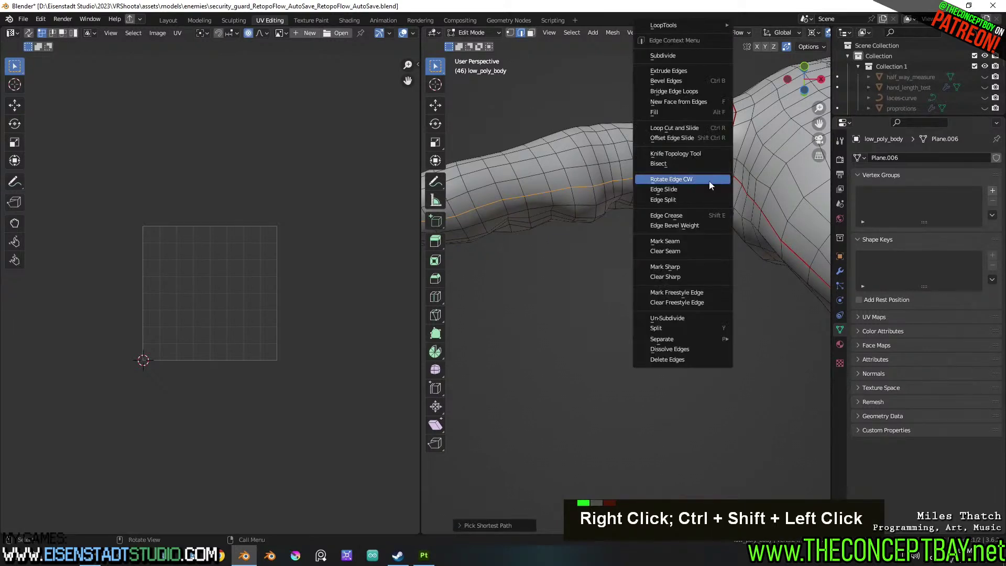
pyautogui.click(676, 242)
# Mark a matching UV seam along the underside of the other arm from the armpit seam to the wrist seam
pyautogui.scroll(-5, 674, 235)
pyautogui.moveTo(676, 236)
pyautogui.keyDown('shift'); pyautogui.mouseDown(button='middle')
pyautogui.moveTo(721, 237)
pyautogui.moveTo(523, 240)
pyautogui.moveTo(668, 236)
pyautogui.mouseUp(button='middle'); pyautogui.keyUp('shift')
pyautogui.keyDown('ctrl'); pyautogui.keyDown('shift'); pyautogui.rightClick(670, 236); pyautogui.keyUp('shift'); pyautogui.keyUp('ctrl')
pyautogui.click(671, 235)
pyautogui.scroll(3, 680, 237)
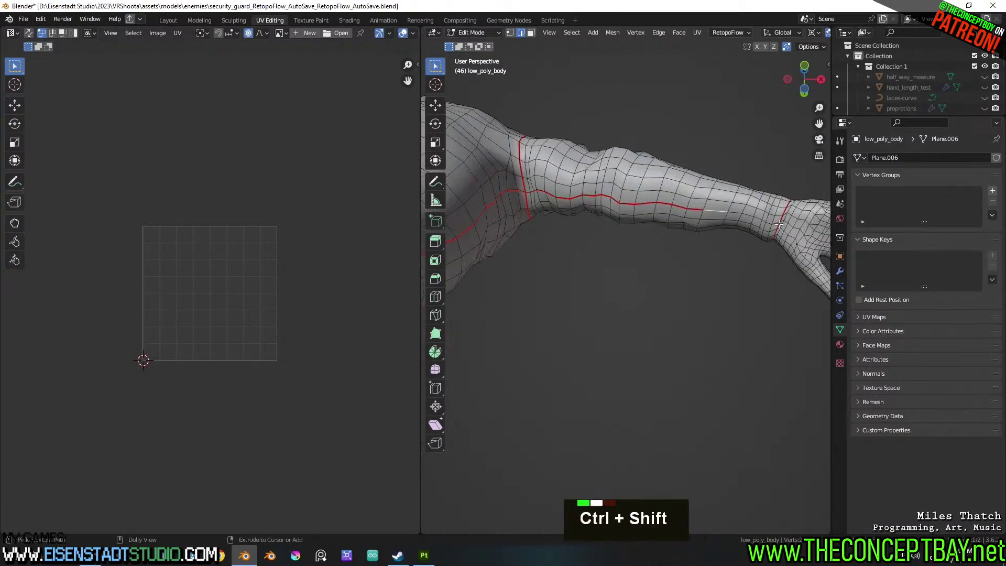
pyautogui.rightClick(774, 224)
pyautogui.click(757, 237)
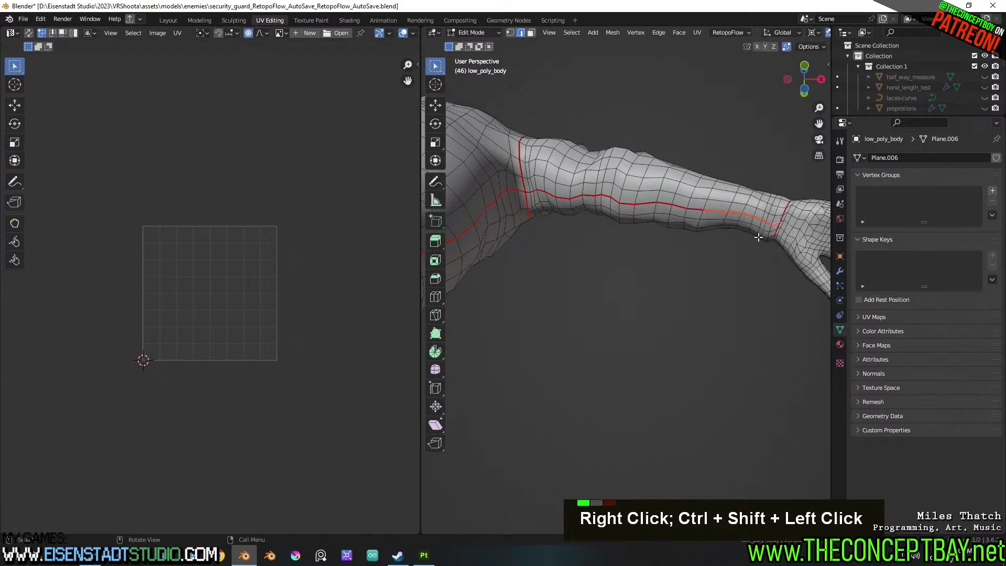
# Examine the edge flow over the back of the hand and around the bases of the fingers
pyautogui.moveTo(758, 237); pyautogui.dragTo(676, 220, button='middle')
pyautogui.scroll(-2, 658, 240)
pyautogui.scroll(2, 681, 171)
pyautogui.keyDown('shift'); pyautogui.scroll(2, 681, 171); pyautogui.keyUp('shift')
pyautogui.keyDown('shift'); pyautogui.moveTo(676, 221); pyautogui.dragTo(676, 295, button='middle'); pyautogui.keyUp('shift')
pyautogui.keyDown('shift'); pyautogui.scroll(-1, 676, 295); pyautogui.keyUp('shift')
pyautogui.keyDown('shift'); pyautogui.scroll(2, 678, 295); pyautogui.keyUp('shift')
pyautogui.scroll(2, 680, 292)
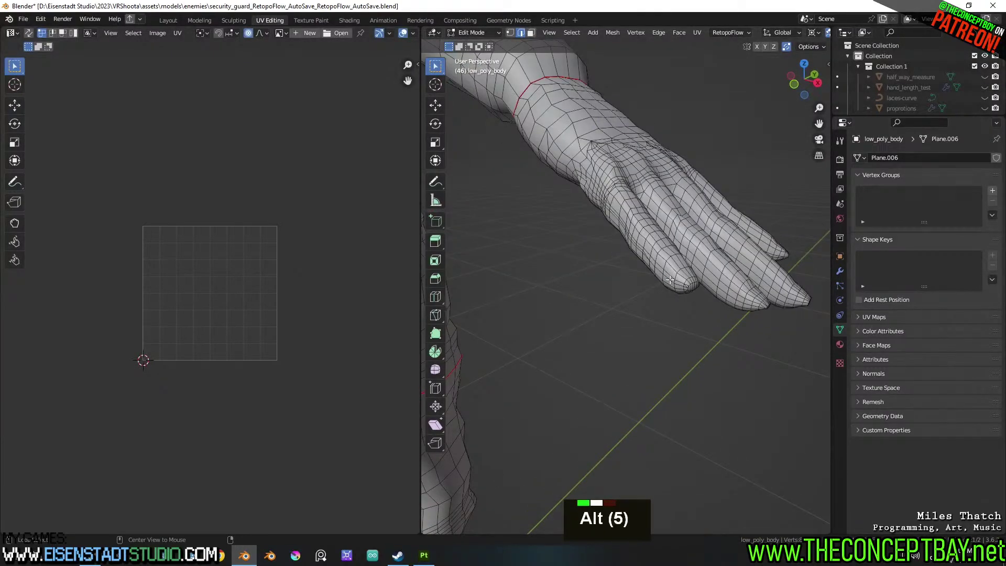
pyautogui.keyDown('alt'); pyautogui.click(630, 223); pyautogui.keyUp('alt')
pyautogui.moveTo(630, 223)
pyautogui.mouseDown(button='middle')
pyautogui.moveTo(587, 309)
pyautogui.moveTo(701, 270)
pyautogui.moveTo(690, 244)
pyautogui.moveTo(677, 321)
pyautogui.mouseUp(button='middle')
pyautogui.scroll(2, 587, 309)
pyautogui.scroll(-3, 581, 327)
pyautogui.scroll(6, 686, 275)
pyautogui.scroll(-8, 687, 275)
pyautogui.press('z')
pyautogui.press('z')
pyautogui.scroll(2, 677, 320)
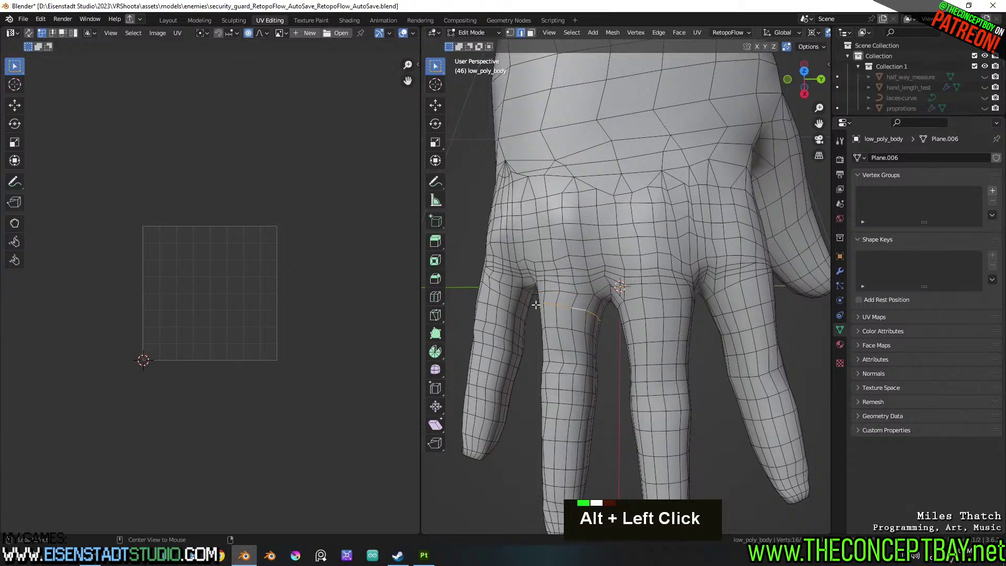
pyautogui.hotkey('ctrl', 'z')
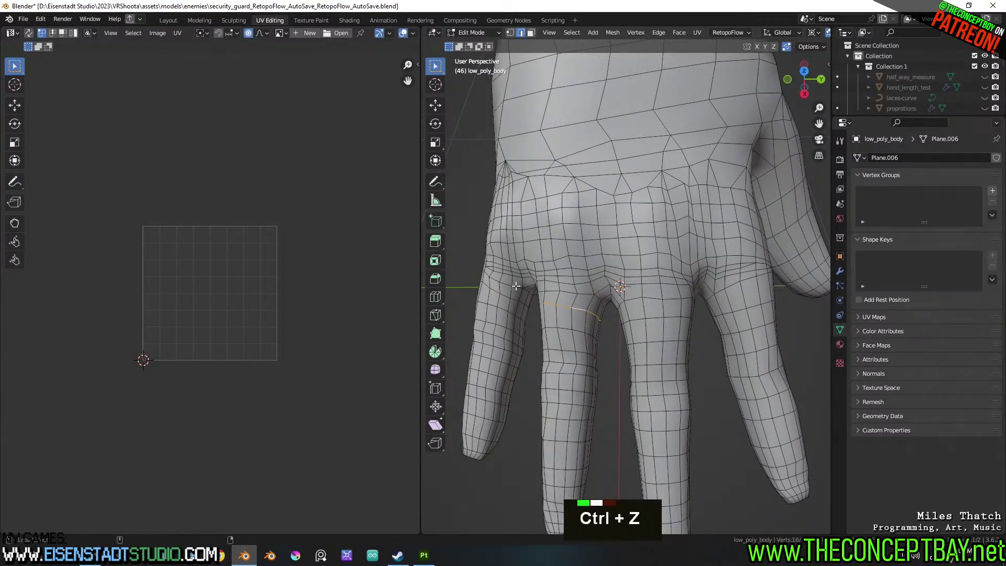
pyautogui.keyDown('alt'); pyautogui.keyDown('shift'); pyautogui.click(516, 291); pyautogui.keyUp('shift'); pyautogui.keyUp('alt')
pyautogui.hotkey('ctrl', 'z')
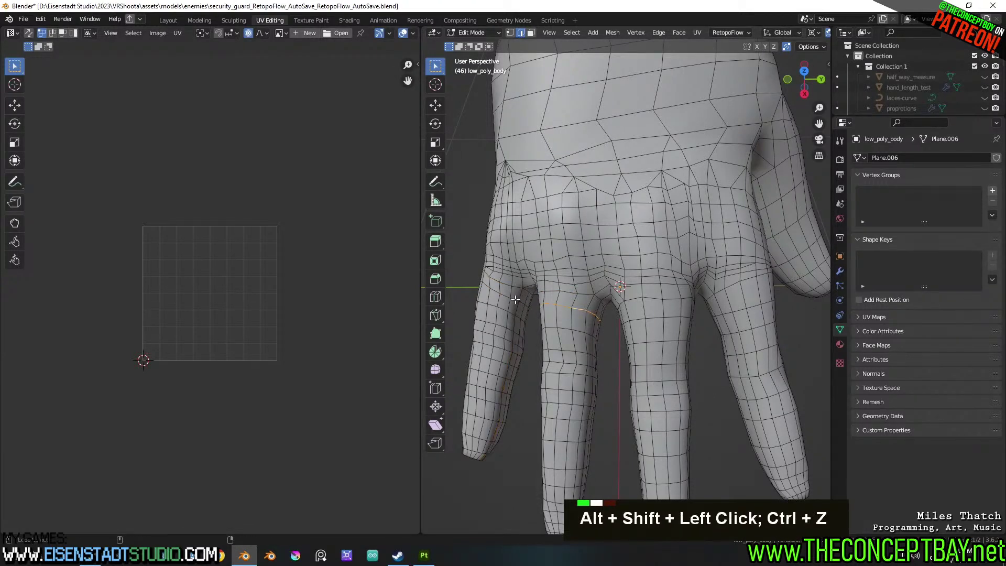
pyautogui.keyDown('alt'); pyautogui.keyDown('shift'); pyautogui.click(637, 318); pyautogui.keyUp('shift'); pyautogui.keyUp('alt')
pyautogui.keyDown('alt'); pyautogui.keyDown('shift'); pyautogui.click(728, 313); pyautogui.keyUp('shift'); pyautogui.keyUp('alt')
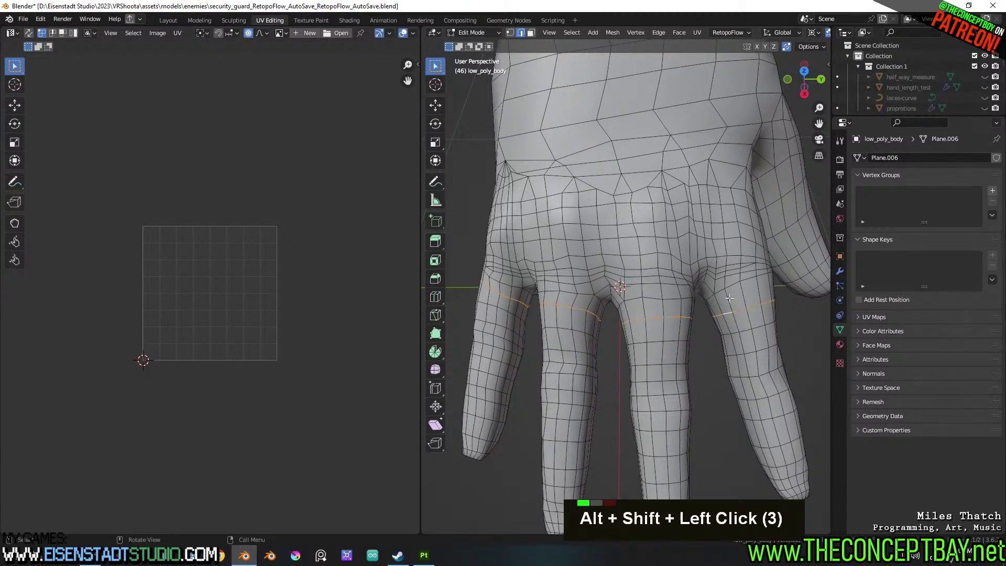
# Select the edges across the bases of all four fingers on the back of the hand, just below the knuckles
pyautogui.keyDown('alt'); pyautogui.click(718, 289); pyautogui.keyUp('alt')
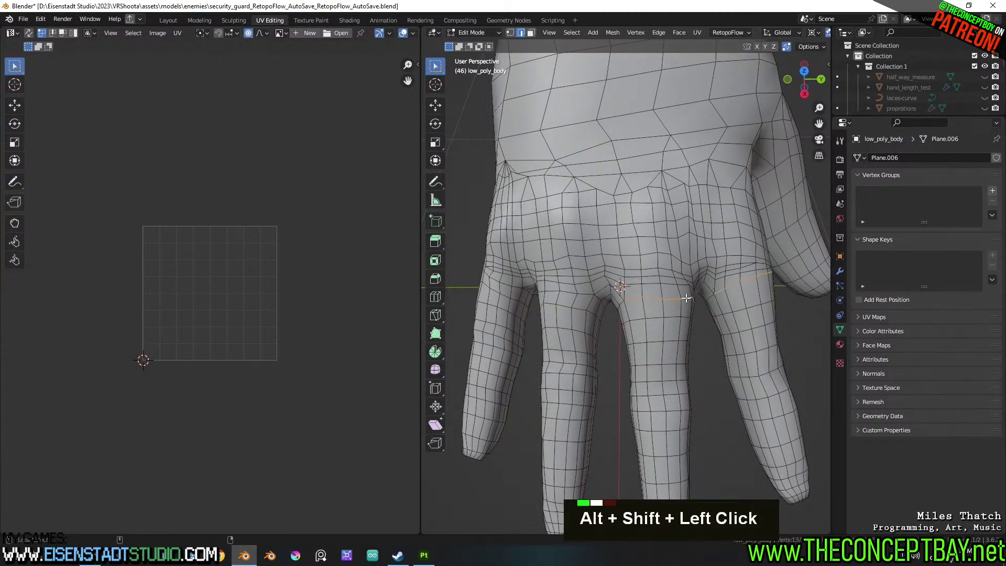
pyautogui.keyDown('alt'); pyautogui.keyDown('shift'); pyautogui.click(582, 294); pyautogui.keyUp('shift'); pyautogui.keyUp('alt')
pyautogui.keyDown('alt'); pyautogui.keyDown('shift'); pyautogui.click(524, 293); pyautogui.keyUp('shift'); pyautogui.keyUp('alt')
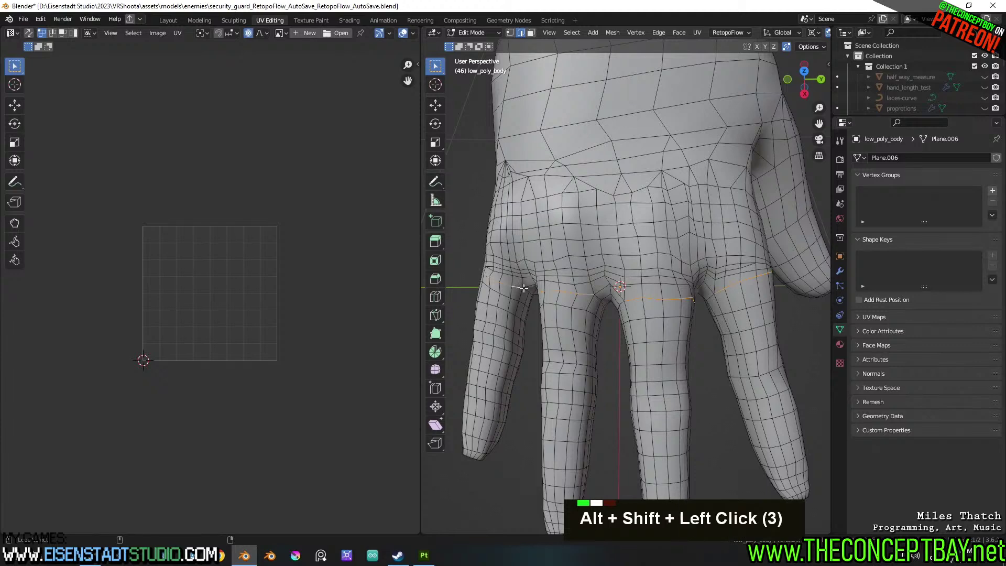
pyautogui.keyDown('alt'); pyautogui.keyDown('shift'); pyautogui.click(525, 289); pyautogui.keyUp('shift'); pyautogui.keyUp('alt')
pyautogui.keyDown('alt'); pyautogui.keyDown('shift'); pyautogui.click(598, 298); pyautogui.keyUp('shift'); pyautogui.keyUp('alt')
pyautogui.keyDown('alt'); pyautogui.keyDown('shift'); pyautogui.click(622, 303); pyautogui.keyUp('shift'); pyautogui.keyUp('alt')
pyautogui.keyDown('alt'); pyautogui.keyDown('shift'); pyautogui.click(716, 297); pyautogui.keyUp('shift'); pyautogui.keyUp('alt')
# Extend the selection around the finger bases on the palm side, following the creases where the fingers meet the palm
pyautogui.moveTo(767, 302); pyautogui.dragTo(729, 225, button='middle')
pyautogui.keyDown('alt'); pyautogui.keyDown('shift'); pyautogui.click(702, 247); pyautogui.keyUp('shift'); pyautogui.keyUp('alt')
pyautogui.keyDown('alt'); pyautogui.keyDown('shift'); pyautogui.click(707, 244); pyautogui.keyUp('shift'); pyautogui.keyUp('alt')
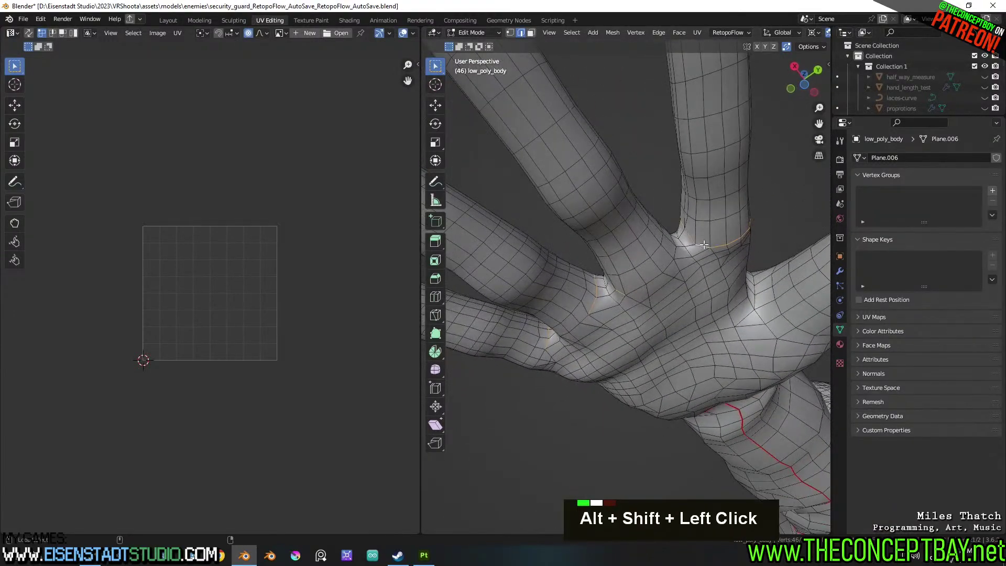
pyautogui.keyDown('alt'); pyautogui.keyDown('shift'); pyautogui.click(672, 263); pyautogui.keyUp('shift'); pyautogui.keyUp('alt')
pyautogui.moveTo(674, 253); pyautogui.dragTo(629, 279, button='middle')
pyautogui.keyDown('alt'); pyautogui.keyDown('shift'); pyautogui.click(663, 236); pyautogui.keyUp('shift'); pyautogui.keyUp('alt')
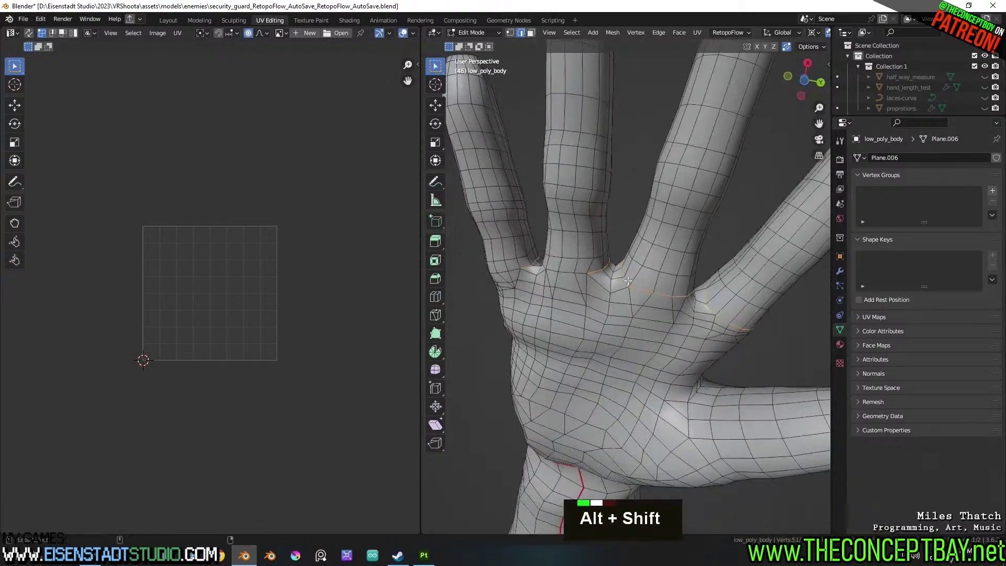
pyautogui.keyDown('alt'); pyautogui.keyDown('shift'); pyautogui.click(567, 274); pyautogui.keyUp('shift'); pyautogui.keyUp('alt')
# Complete the edge loop around the little finger's base and mark all four finger-base loops as UV seams
pyautogui.moveTo(567, 273); pyautogui.dragTo(601, 283, button='middle')
pyautogui.keyDown('alt'); pyautogui.keyDown('shift'); pyautogui.click(536, 235); pyautogui.keyUp('shift'); pyautogui.keyUp('alt')
pyautogui.hotkey('ctrl', 'z')
pyautogui.keyDown('alt'); pyautogui.keyDown('shift'); pyautogui.click(648, 192); pyautogui.keyUp('shift'); pyautogui.keyUp('alt')
pyautogui.keyDown('alt'); pyautogui.keyDown('shift'); pyautogui.click(600, 268); pyautogui.keyUp('shift'); pyautogui.keyUp('alt')
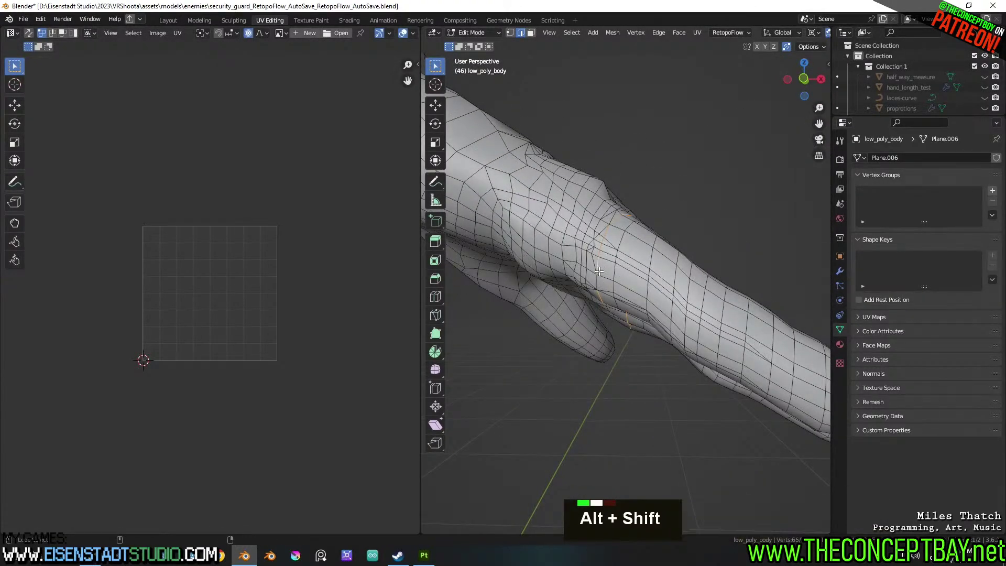
pyautogui.keyDown('alt'); pyautogui.keyDown('shift'); pyautogui.click(599, 279); pyautogui.keyUp('shift'); pyautogui.keyUp('alt')
pyautogui.hotkey('ctrl', 'z')
pyautogui.keyDown('alt'); pyautogui.keyDown('shift'); pyautogui.click(598, 283); pyautogui.keyUp('shift'); pyautogui.keyUp('alt')
pyautogui.moveTo(600, 279); pyautogui.dragTo(651, 256, button='middle')
pyautogui.rightClick(598, 283)
pyautogui.click(598, 286)
# Mark the edge loop around the base of the thumb as a UV seam
pyautogui.keyDown('shift'); pyautogui.scroll(-3, 655, 293); pyautogui.keyUp('shift')
pyautogui.keyDown('alt'); pyautogui.click(671, 251); pyautogui.keyUp('alt')
pyautogui.rightClick(662, 256)
pyautogui.scroll(-2, 652, 256)
# Mark a UV seam along the thumb side of the hand from the wrist seam to the thumb-base seam
pyautogui.keyDown('alt'); pyautogui.click(666, 213); pyautogui.keyUp('alt')
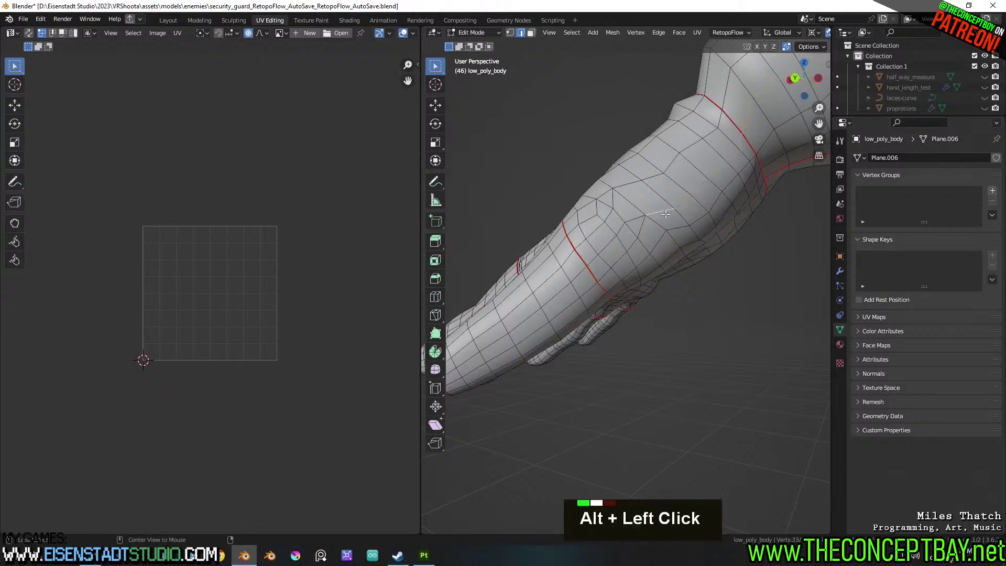
pyautogui.hotkey('ctrl', 'z')
pyautogui.keyDown('alt'); pyautogui.click(722, 169); pyautogui.keyUp('alt')
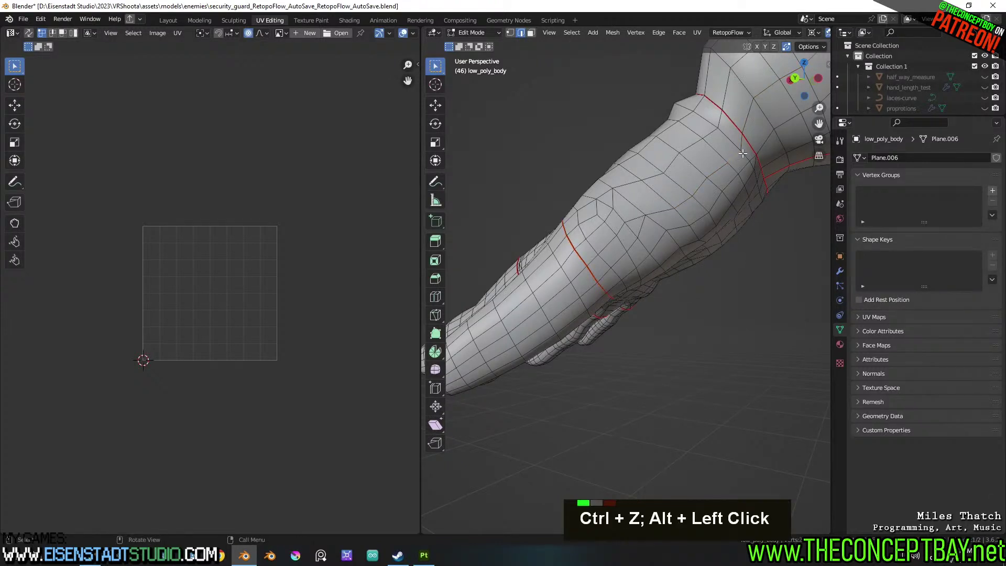
pyautogui.keyDown('ctrl'); pyautogui.keyDown('shift'); pyautogui.click(679, 226); pyautogui.keyUp('shift'); pyautogui.keyUp('ctrl')
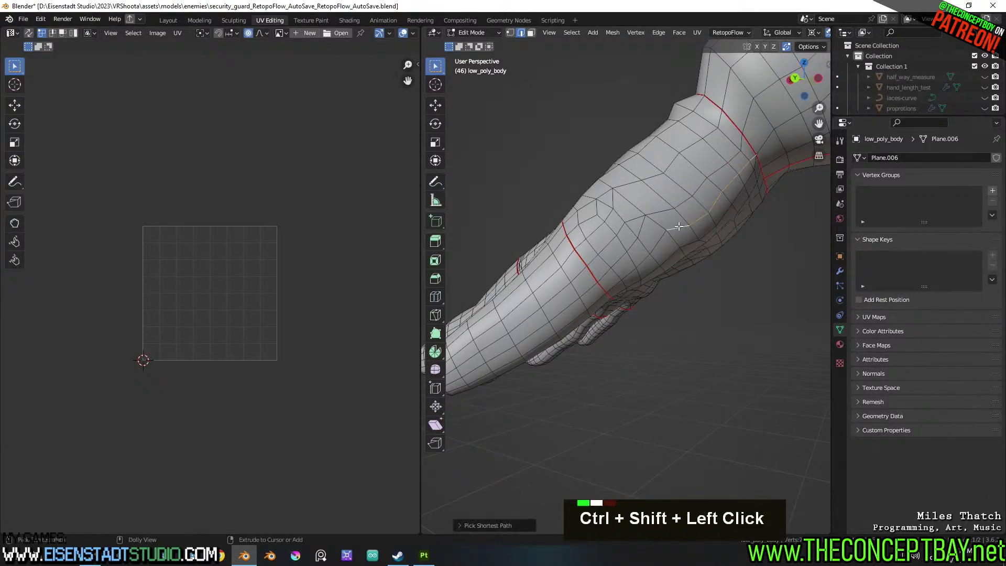
pyautogui.keyDown('ctrl'); pyautogui.keyDown('shift'); pyautogui.click(618, 282); pyautogui.keyUp('shift'); pyautogui.keyUp('ctrl')
pyautogui.rightClick(618, 282)
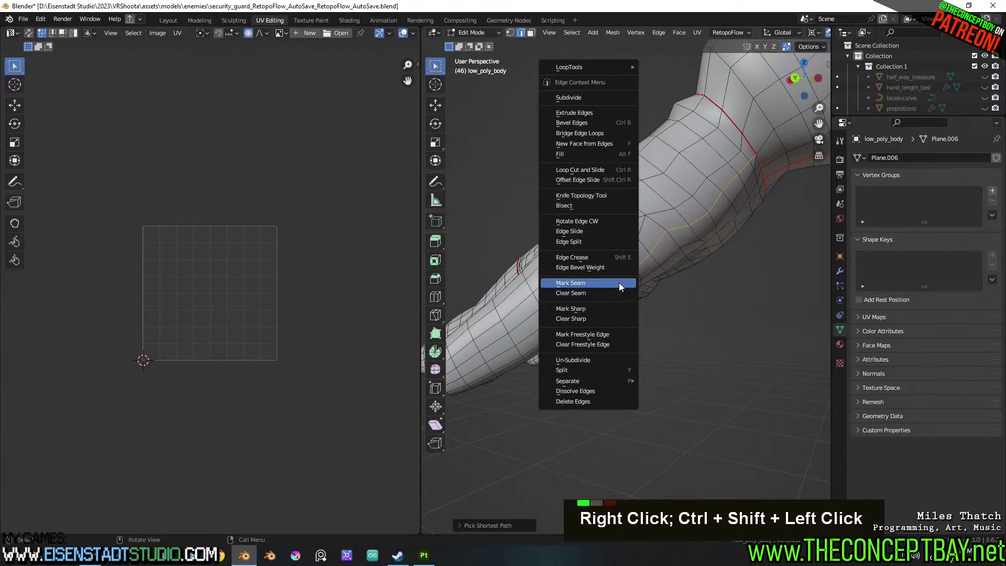
# Select the edges across the web between thumb and index finger and mark them as a UV seam joining the two base seams
pyautogui.moveTo(732, 286); pyautogui.dragTo(670, 208, button='middle')
pyautogui.scroll(-2, 680, 246)
pyautogui.scroll(2, 675, 230)
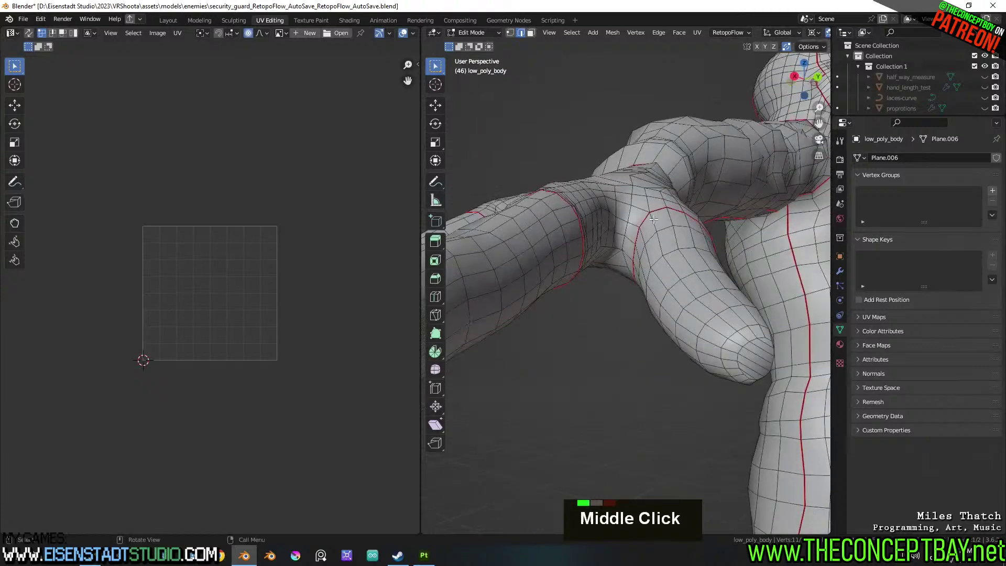
pyautogui.moveTo(632, 240); pyautogui.dragTo(602, 236, button='middle')
pyautogui.keyDown('shift'); pyautogui.click(607, 233); pyautogui.keyUp('shift')
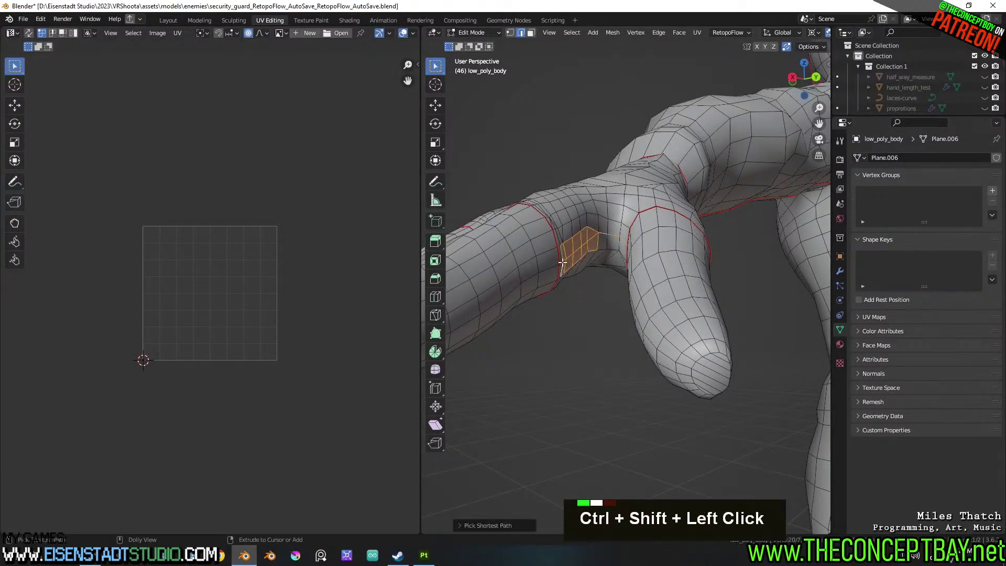
pyautogui.hotkey('ctrl', 'z')
pyautogui.keyDown('ctrl'); pyautogui.keyDown('shift'); pyautogui.click(583, 247); pyautogui.keyUp('shift'); pyautogui.keyUp('ctrl')
pyautogui.hotkey('ctrl', 'z')
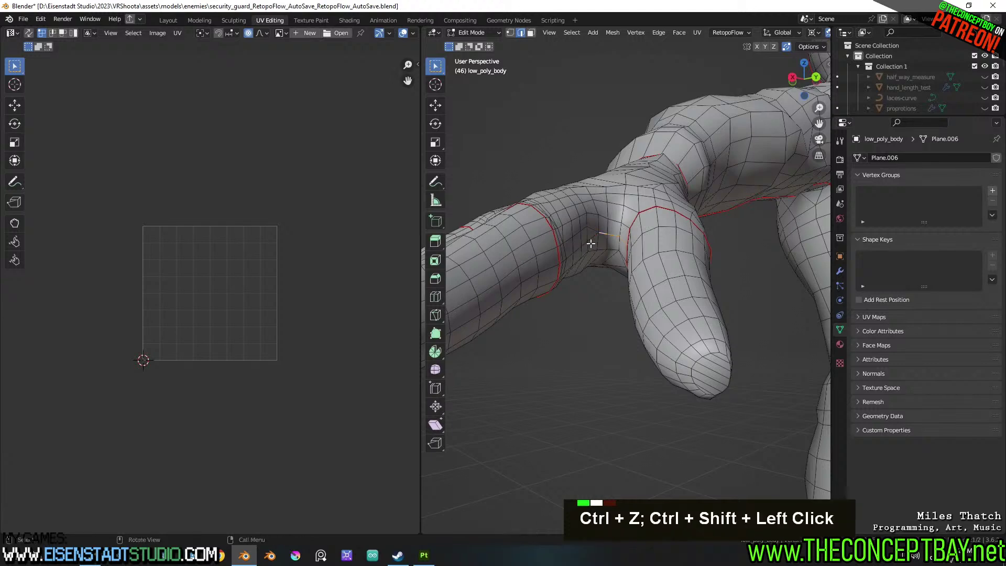
pyautogui.keyDown('shift'); pyautogui.click(596, 237); pyautogui.keyUp('shift')
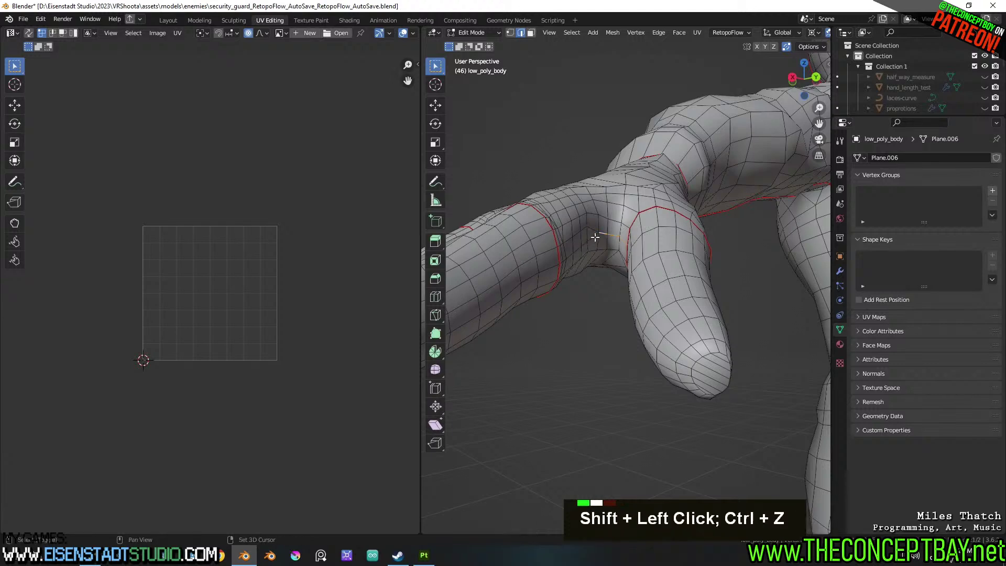
pyautogui.rightClick(561, 263)
pyautogui.click(561, 263)
# Mark the edges bridging the gaps between neighbouring fingers as UV seams that connect the finger-base seams
pyautogui.moveTo(561, 263); pyautogui.dragTo(647, 274, button='middle')
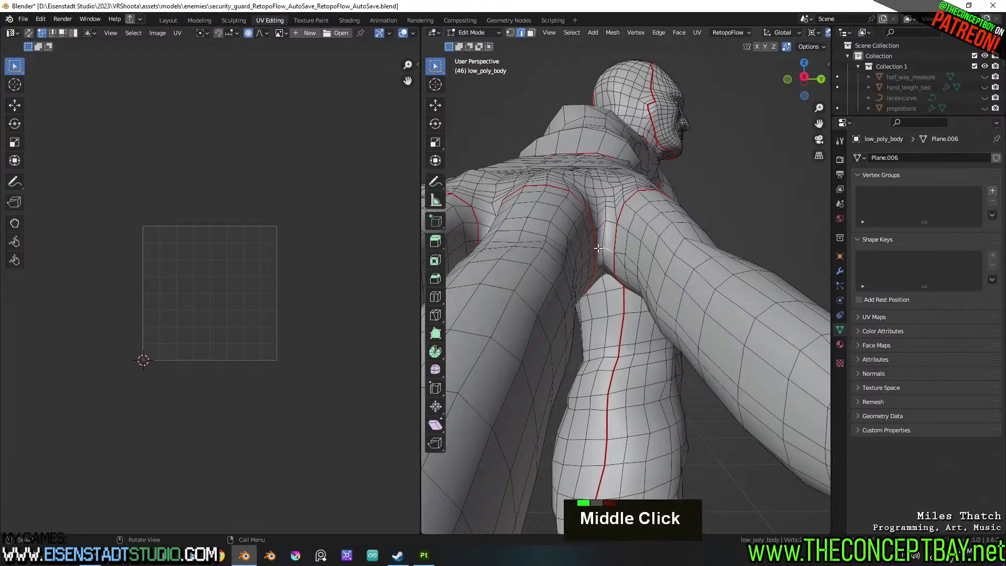
pyautogui.moveTo(599, 248); pyautogui.dragTo(565, 224, button='middle')
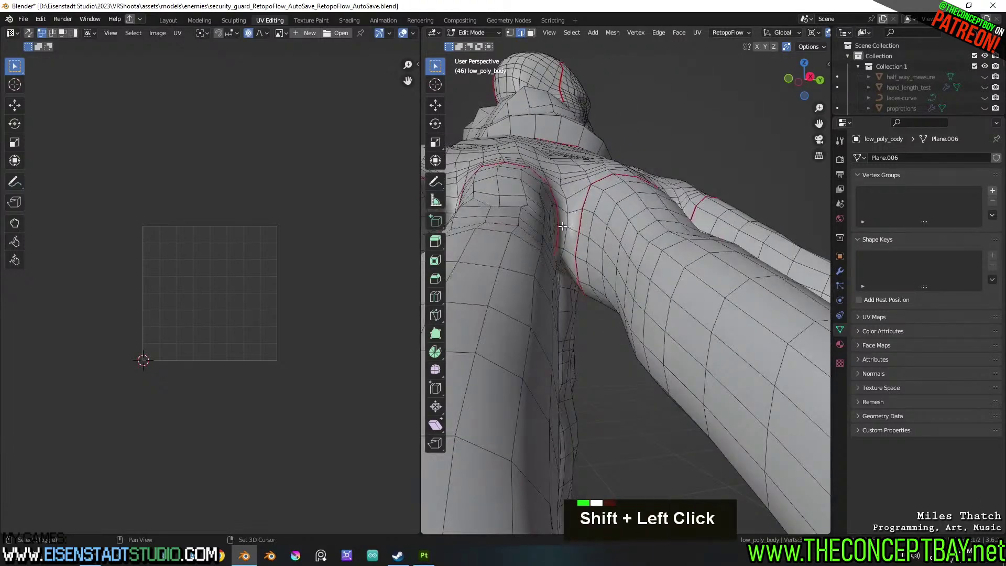
pyautogui.rightClick(573, 230)
pyautogui.click(573, 230)
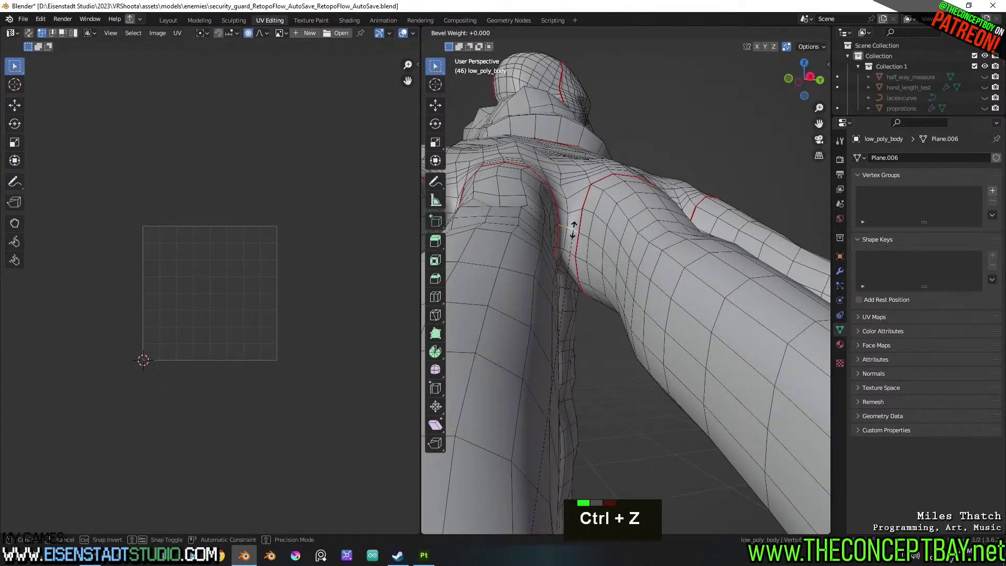
pyautogui.press('Escape')
pyautogui.rightClick(574, 229)
pyautogui.click(569, 248)
pyautogui.moveTo(639, 240); pyautogui.dragTo(593, 234, button='middle')
pyautogui.scroll(2, 668, 264)
pyautogui.keyDown('shift'); pyautogui.click(656, 250); pyautogui.keyUp('shift')
pyautogui.keyDown('shift'); pyautogui.rightClick(657, 250); pyautogui.keyUp('shift')
pyautogui.click(656, 250)
# Mark a UV seam along the palm side of the little finger from its base seam to the fingertip
pyautogui.scroll(2, 694, 218)
pyautogui.scroll(1, 615, 255)
pyautogui.keyDown('ctrl'); pyautogui.keyDown('shift'); pyautogui.click(578, 278); pyautogui.keyUp('shift'); pyautogui.keyUp('ctrl')
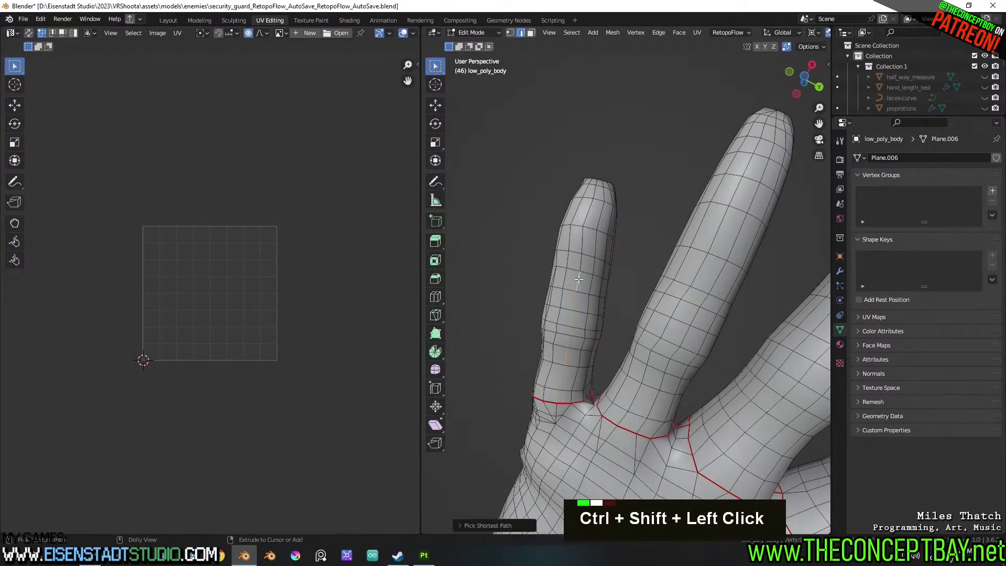
pyautogui.keyDown('ctrl'); pyautogui.keyDown('shift'); pyautogui.click(597, 193); pyautogui.keyUp('shift'); pyautogui.keyUp('ctrl')
pyautogui.rightClick(595, 181)
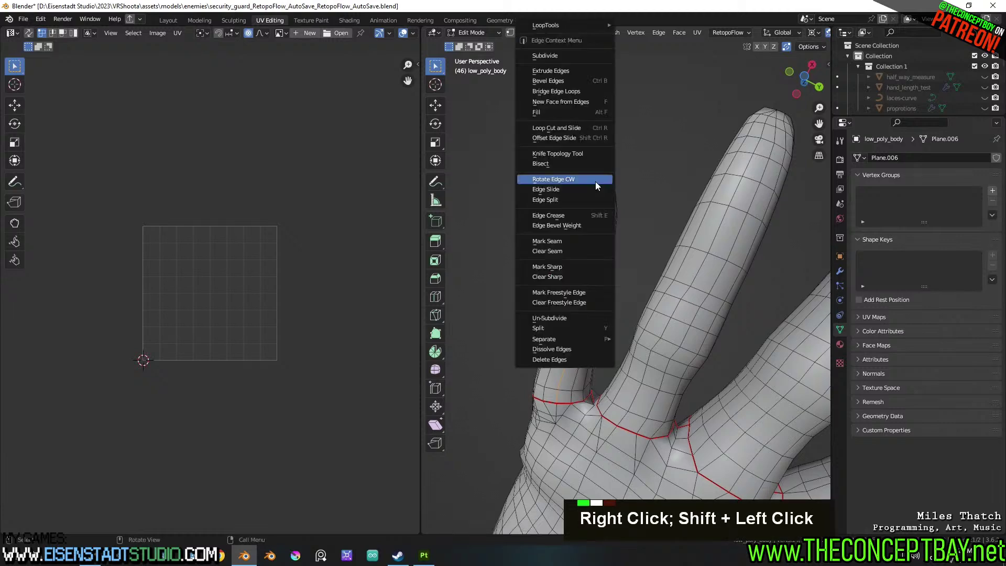
pyautogui.click(580, 246)
# Mark a UV seam along the palm side of the ring finger from its base seam to the fingertip
pyautogui.keyDown('shift'); pyautogui.moveTo(619, 260); pyautogui.dragTo(600, 371, button='middle'); pyautogui.keyUp('shift')
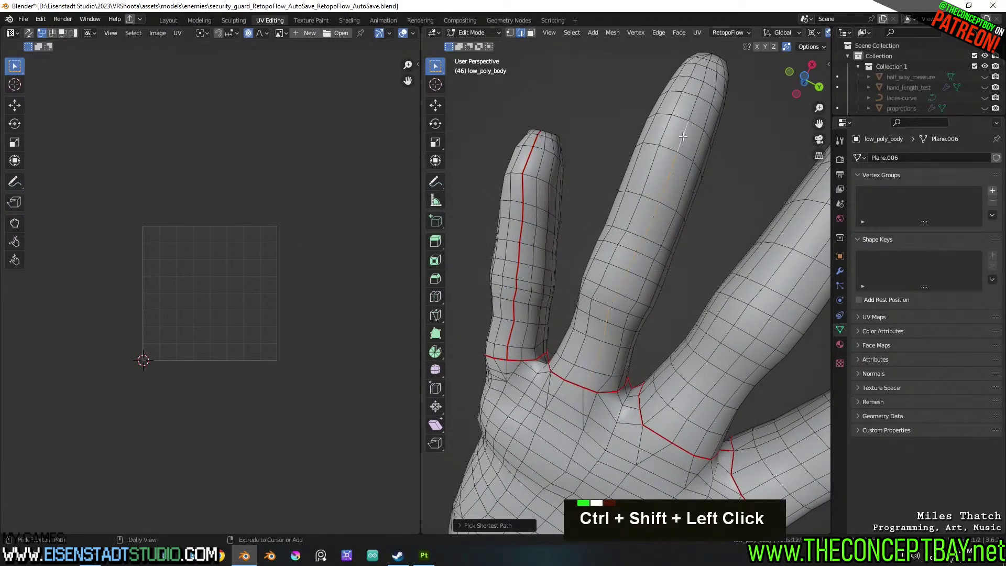
pyautogui.moveTo(709, 124); pyautogui.dragTo(728, 188, button='middle')
pyautogui.moveTo(688, 73); pyautogui.dragTo(666, 159, button='middle')
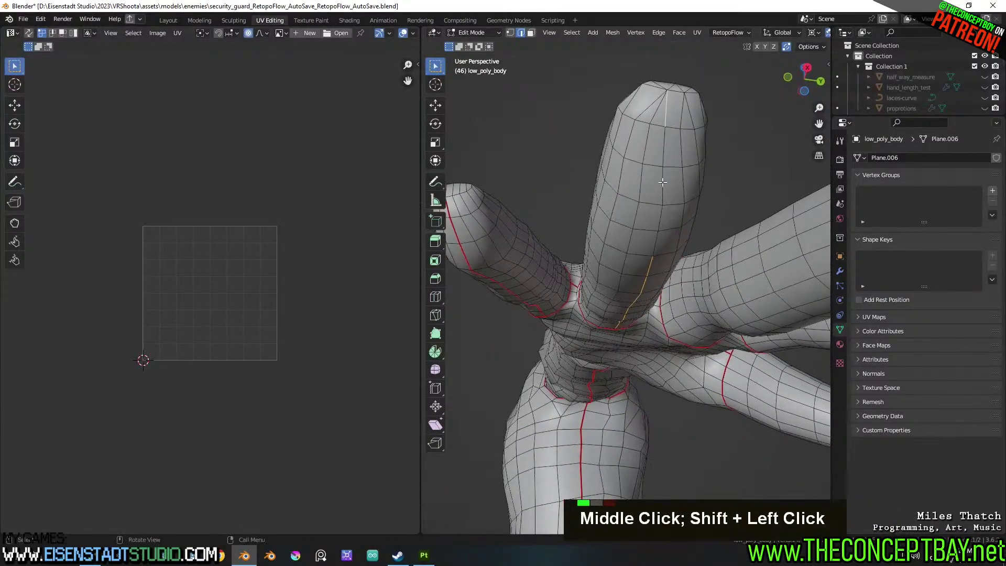
pyautogui.keyDown('ctrl'); pyautogui.keyDown('shift'); pyautogui.click(671, 227); pyautogui.keyUp('shift'); pyautogui.keyUp('ctrl')
pyautogui.rightClick(659, 234)
# Select the edge path along the palm side of the middle finger up to its tip and mark it as a seam
pyautogui.moveTo(714, 218); pyautogui.dragTo(626, 292, button='middle')
pyautogui.keyDown('ctrl'); pyautogui.keyDown('shift'); pyautogui.click(606, 278); pyautogui.keyUp('shift'); pyautogui.keyUp('ctrl')
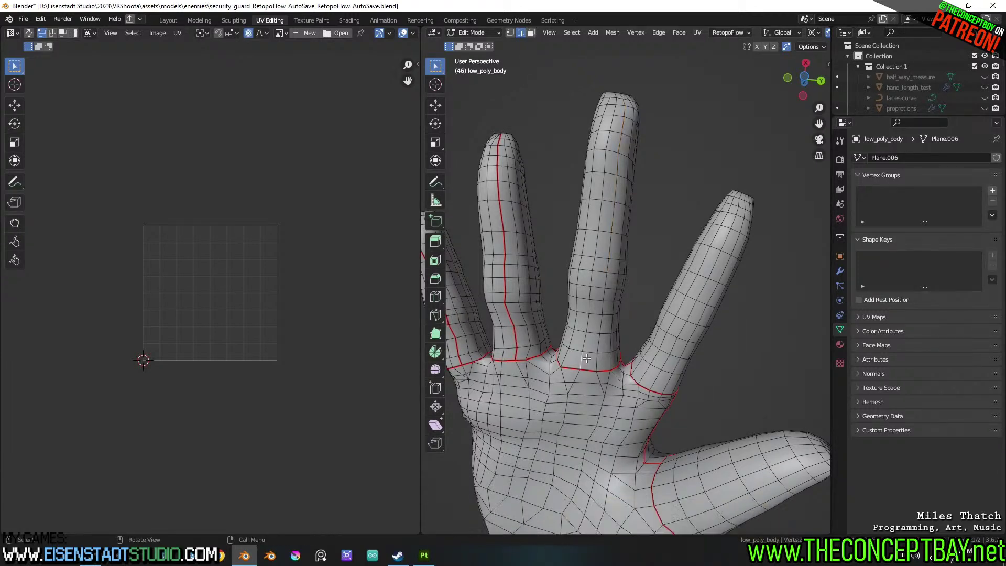
pyautogui.keyDown('ctrl'); pyautogui.keyDown('shift'); pyautogui.click(606, 207); pyautogui.keyUp('shift'); pyautogui.keyUp('ctrl')
pyautogui.keyDown('ctrl'); pyautogui.keyDown('shift'); pyautogui.click(610, 143); pyautogui.keyUp('shift'); pyautogui.keyUp('ctrl')
pyautogui.moveTo(610, 144); pyautogui.dragTo(606, 185, button='middle')
pyautogui.keyDown('ctrl'); pyautogui.keyDown('shift'); pyautogui.click(607, 187); pyautogui.keyUp('shift'); pyautogui.keyUp('ctrl')
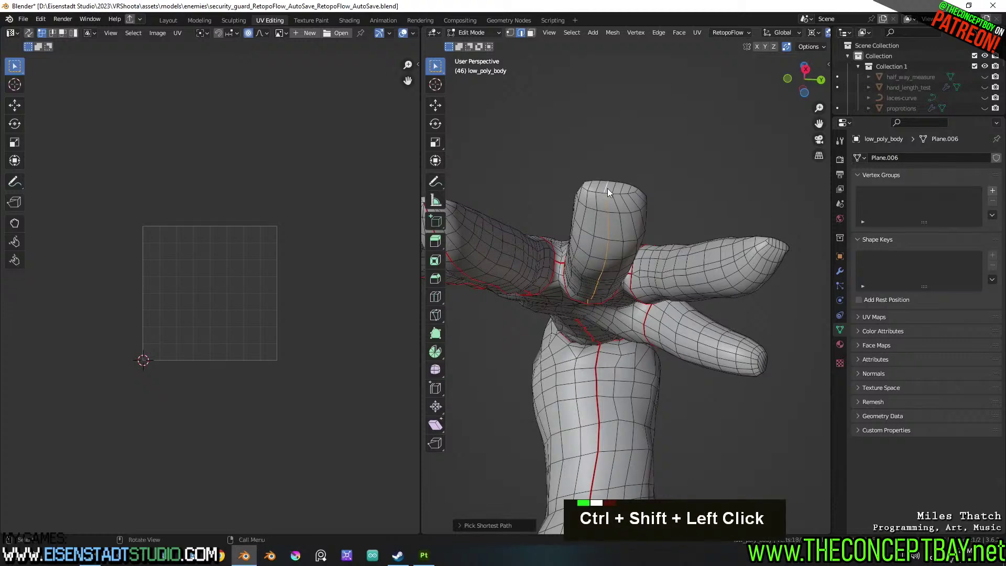
pyautogui.rightClick(608, 187)
pyautogui.click(591, 241)
# Mark the lengthwise edge path on the palm side of the index finger as a UV seam
pyautogui.moveTo(592, 241); pyautogui.dragTo(616, 319, button='middle')
pyautogui.keyDown('ctrl'); pyautogui.keyDown('shift'); pyautogui.click(696, 345); pyautogui.keyUp('shift'); pyautogui.keyUp('ctrl')
pyautogui.rightClick(697, 345)
pyautogui.click(696, 345)
# Mark a UV seam along the thumb from its base seam to the tip
pyautogui.moveTo(700, 321); pyautogui.dragTo(685, 259, button='middle')
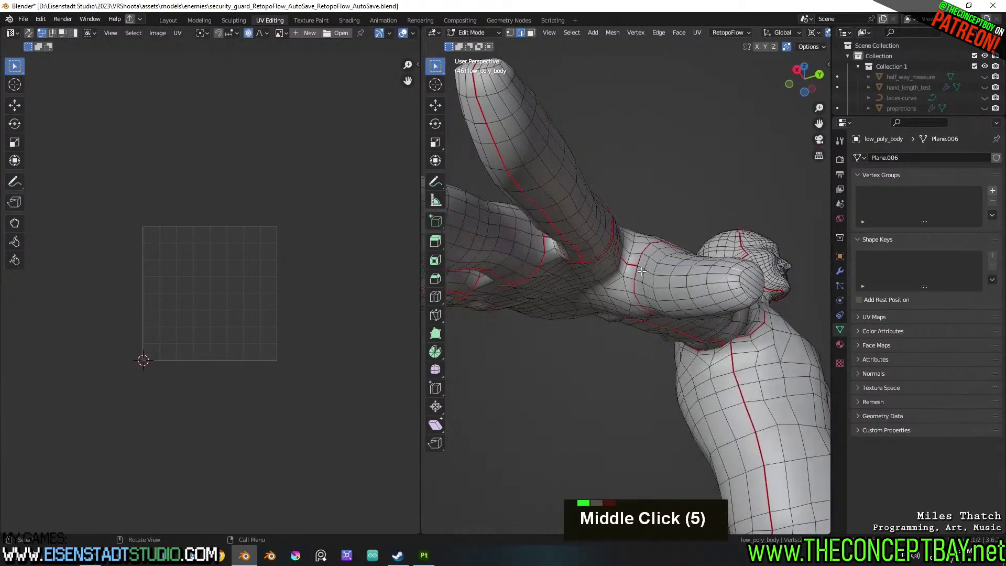
pyautogui.keyDown('ctrl'); pyautogui.keyDown('shift'); pyautogui.click(734, 278); pyautogui.keyUp('shift'); pyautogui.keyUp('ctrl')
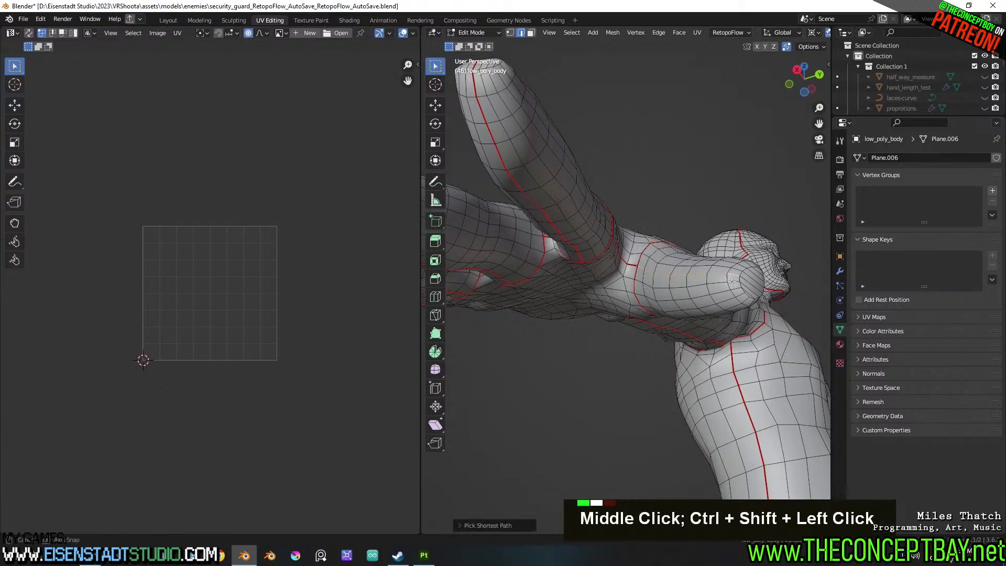
pyautogui.moveTo(735, 277); pyautogui.dragTo(679, 294, button='middle')
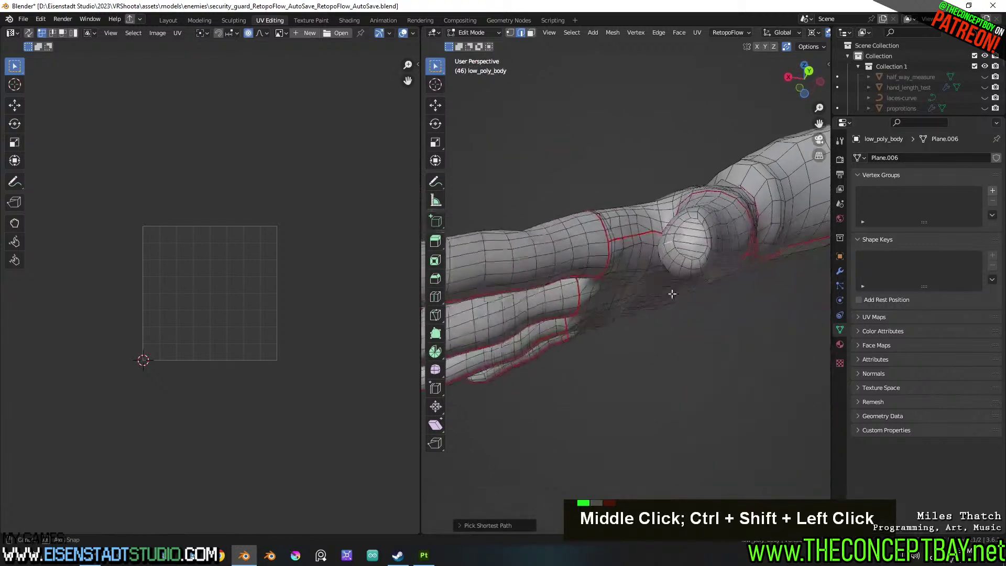
pyautogui.rightClick(693, 246)
# Select the opposite hand, which has no finger seams, as linked geometry delimited by Seam, and delete it
pyautogui.moveTo(681, 259); pyautogui.dragTo(693, 317, button='middle')
pyautogui.scroll(-2, 643, 285)
pyautogui.scroll(2, 709, 316)
pyautogui.keyDown('shift'); pyautogui.moveTo(725, 245); pyautogui.dragTo(681, 299, button='middle'); pyautogui.keyUp('shift')
pyautogui.keyDown('shift'); pyautogui.scroll(-2, 730, 276); pyautogui.keyUp('shift')
pyautogui.scroll(-3, 680, 321)
pyautogui.scroll(3, 640, 292)
pyautogui.scroll(-2, 692, 346)
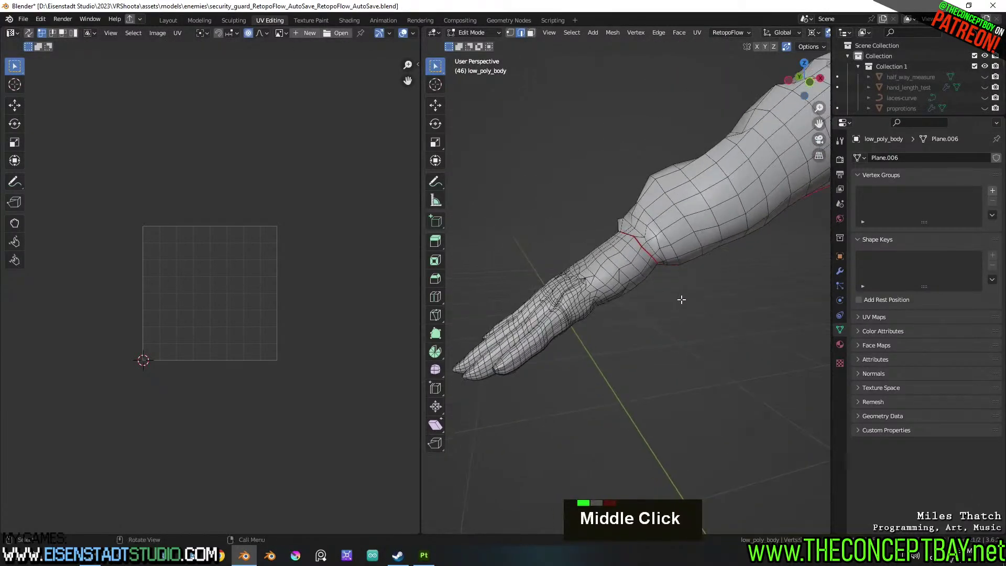
pyautogui.press('a')
pyautogui.press('a')
pyautogui.press('l')
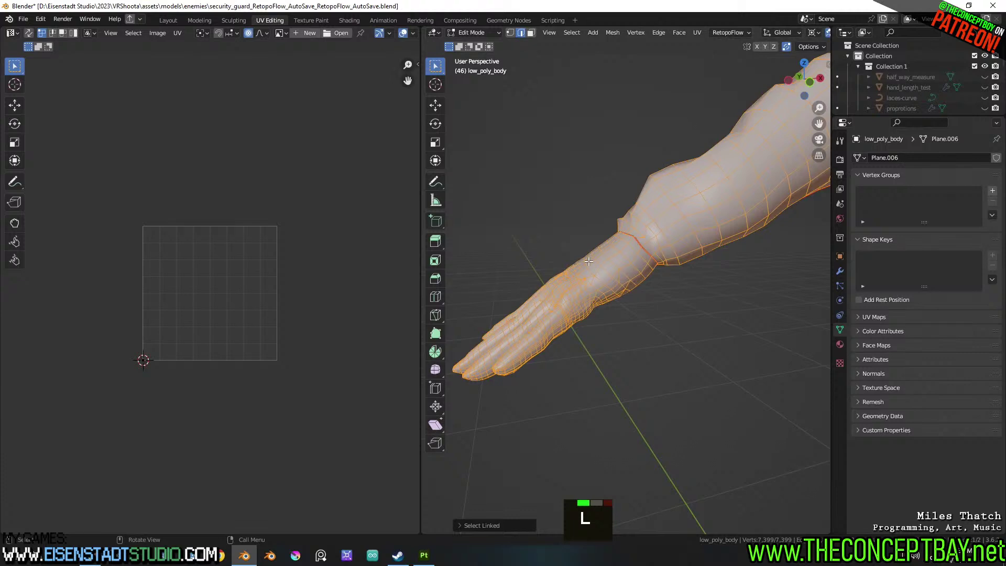
pyautogui.press('a')
pyautogui.press('l')
pyautogui.click(507, 526)
pyautogui.click(542, 501)
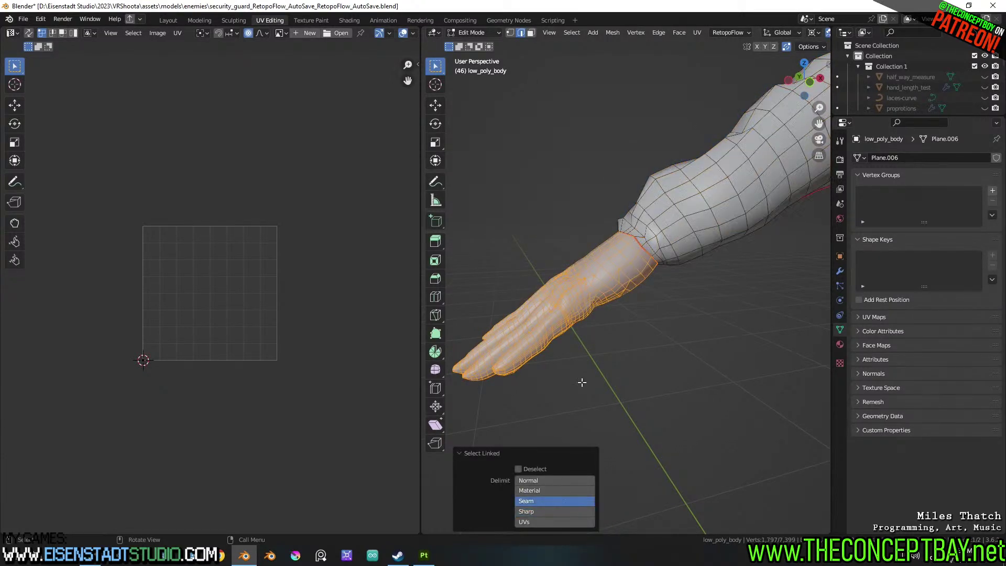
pyautogui.press('x')
pyautogui.click(574, 333)
# Select every seam-bounded part of the remaining hand, duplicate it in place, and mirror the copy across the X axis
pyautogui.scroll(-5, 590, 258)
pyautogui.keyDown('shift'); pyautogui.moveTo(591, 258); pyautogui.dragTo(603, 262, button='middle'); pyautogui.keyUp('shift')
pyautogui.scroll(6, 687, 285)
pyautogui.moveTo(687, 285); pyautogui.dragTo(665, 240, button='middle')
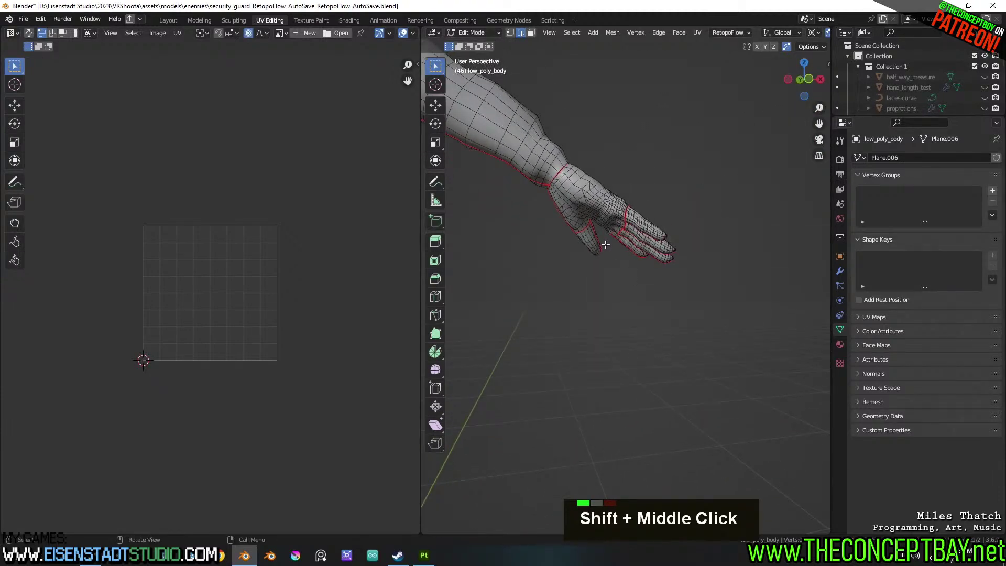
pyautogui.press('l')
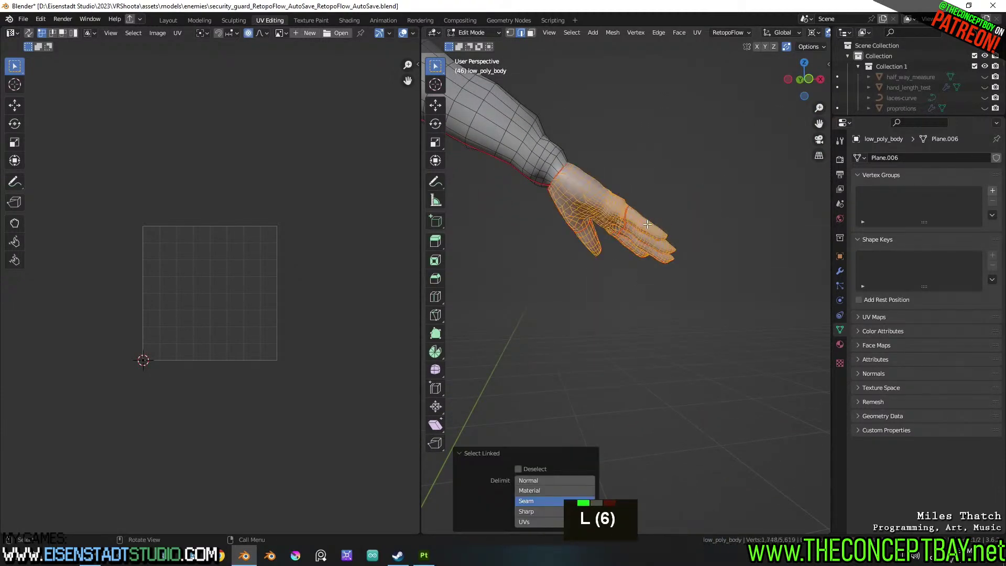
pyautogui.scroll(-4, 647, 222)
pyautogui.keyDown('alt'); pyautogui.scroll(-1, 628, 262); pyautogui.keyUp('alt')
pyautogui.keyDown('shift'); pyautogui.moveTo(629, 273); pyautogui.dragTo(645, 286, button='middle'); pyautogui.keyUp('shift')
pyautogui.keyDown('alt'); pyautogui.middleClick(645, 286); pyautogui.keyUp('alt')
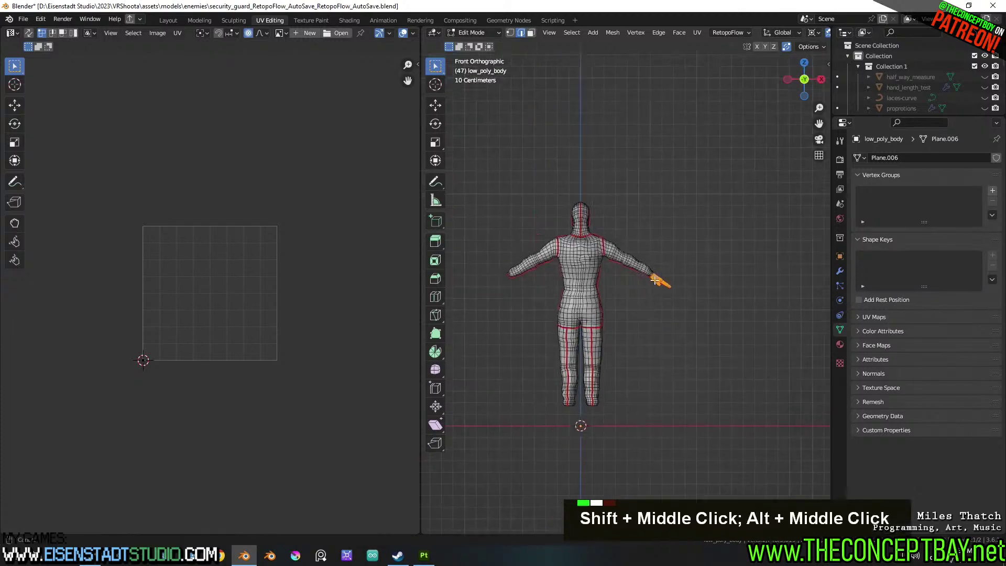
pyautogui.hotkey('shift', 'd')
pyautogui.press('Escape')
pyautogui.hotkey('ctrl', 'm')
pyautogui.press('x')
pyautogui.click(708, 300)
# Recalculate the normals of the mirrored hand
pyautogui.keyDown('shift'); pyautogui.moveTo(708, 301); pyautogui.dragTo(726, 322, button='middle'); pyautogui.keyUp('shift')
pyautogui.scroll(8, 725, 281)
pyautogui.scroll(4, 551, 308)
pyautogui.press('F3')
pyautogui.press('Return')
# Select the face loop around the wrist where the mirrored hand meets the forearm and delete it
pyautogui.scroll(-7, 665, 287)
pyautogui.scroll(5, 627, 273)
pyautogui.keyDown('shift'); pyautogui.scroll(-6, 627, 273); pyautogui.keyUp('shift')
pyautogui.keyDown('shift'); pyautogui.moveTo(730, 382); pyautogui.dragTo(691, 297, button='middle'); pyautogui.keyUp('shift')
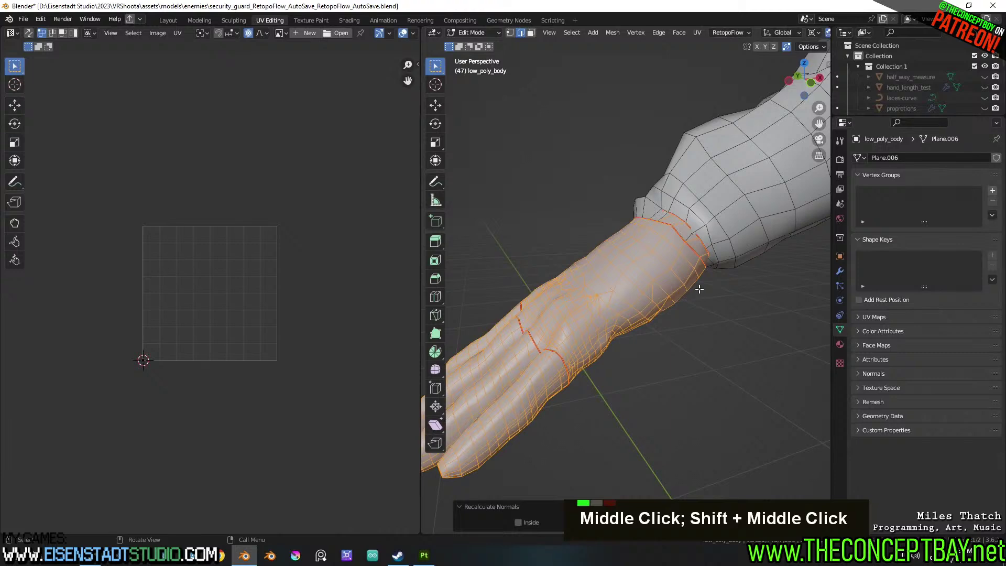
pyautogui.press('3')
pyautogui.keyDown('alt'); pyautogui.click(706, 255); pyautogui.keyUp('alt')
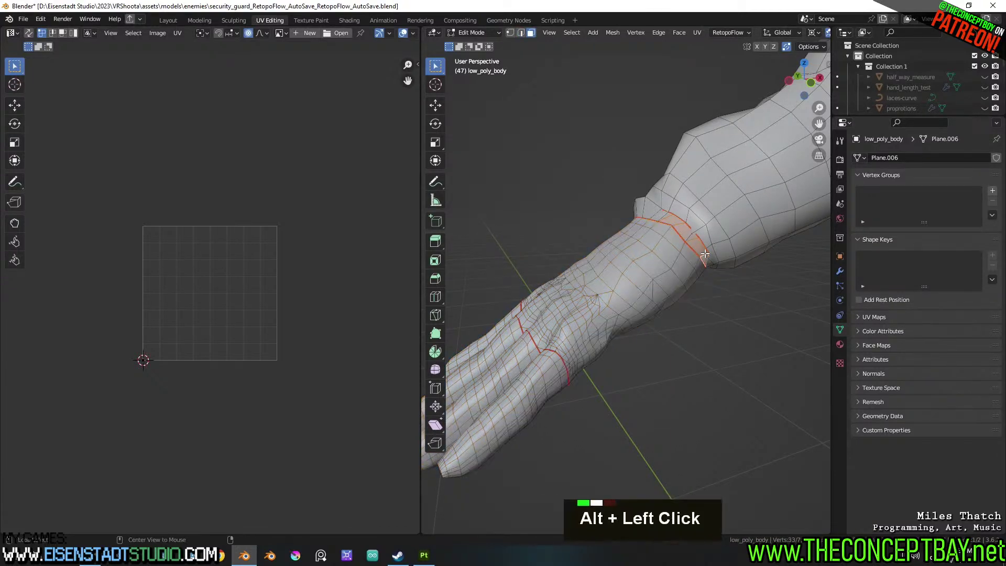
pyautogui.press('x')
pyautogui.click(706, 255)
# Examine the seams on the mirrored hand, its fingers and the rest of the body
pyautogui.moveTo(713, 260); pyautogui.dragTo(709, 298, button='middle')
pyautogui.scroll(-2, 709, 299)
pyautogui.scroll(2, 662, 220)
pyautogui.moveTo(662, 220); pyautogui.dragTo(688, 280, button='middle')
pyautogui.scroll(2, 691, 256)
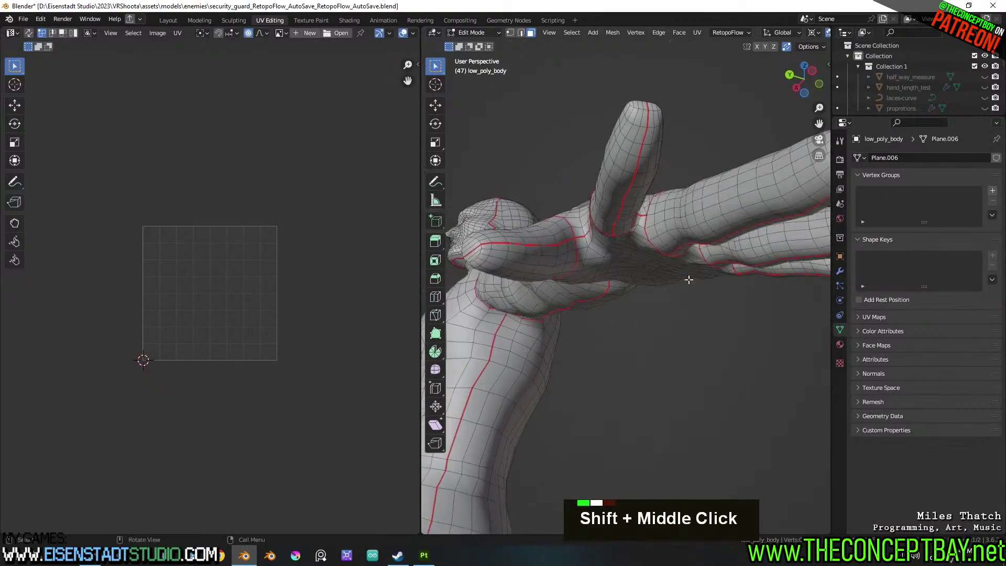
pyautogui.scroll(-4, 689, 280)
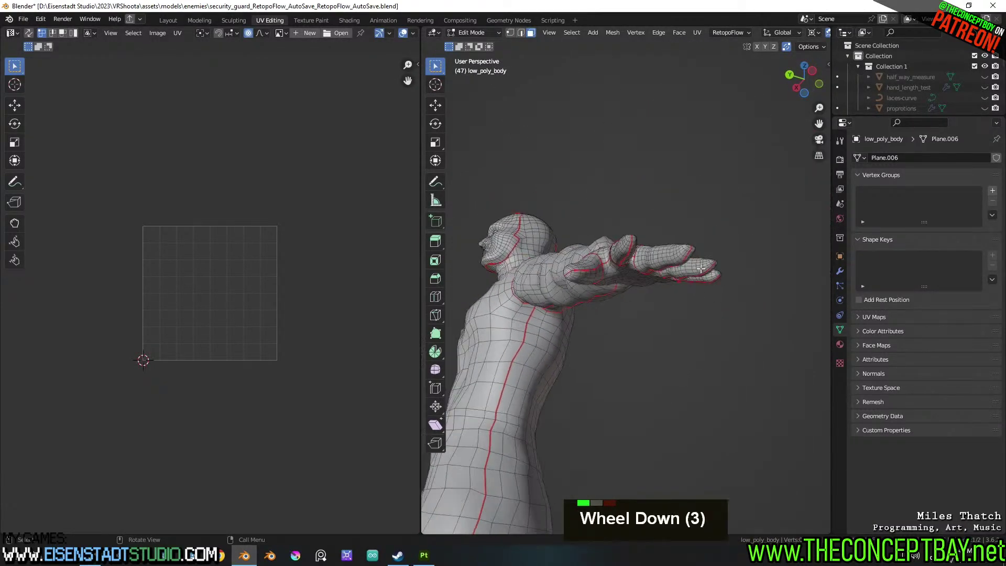
pyautogui.moveTo(669, 270); pyautogui.dragTo(671, 300, button='middle')
pyautogui.keyDown('shift'); pyautogui.scroll(-3, 459, 369); pyautogui.keyUp('shift')
pyautogui.scroll(-3, 608, 361)
pyautogui.scroll(2, 608, 361)
pyautogui.scroll(-2, 694, 276)
pyautogui.keyDown('shift'); pyautogui.scroll(-1, 710, 182); pyautogui.keyUp('shift')
pyautogui.scroll(-1, 693, 266)
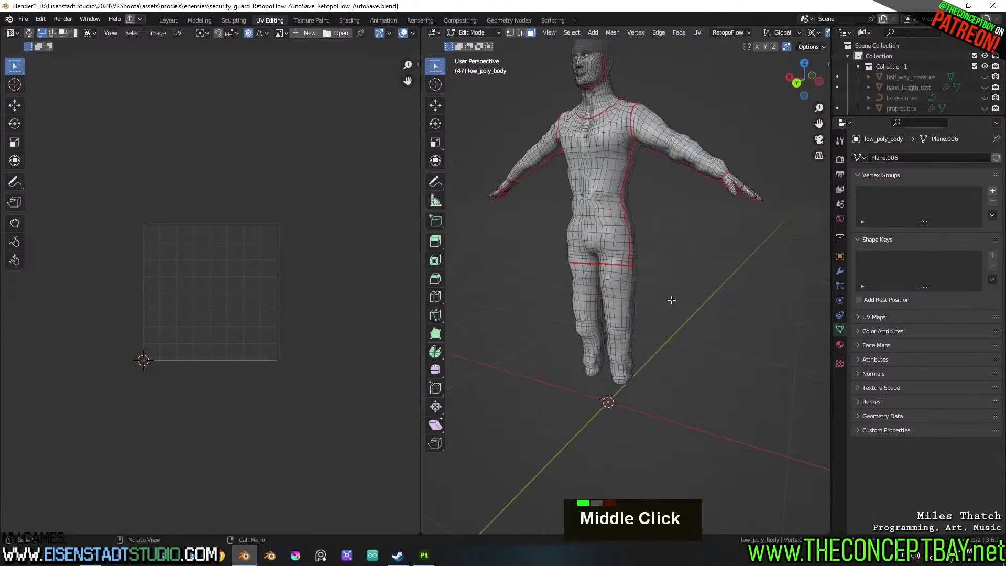
# Select the whole body mesh, unwrap it along the seams, and inspect the resulting UV islands
pyautogui.press('a')
pyautogui.click(840, 256)
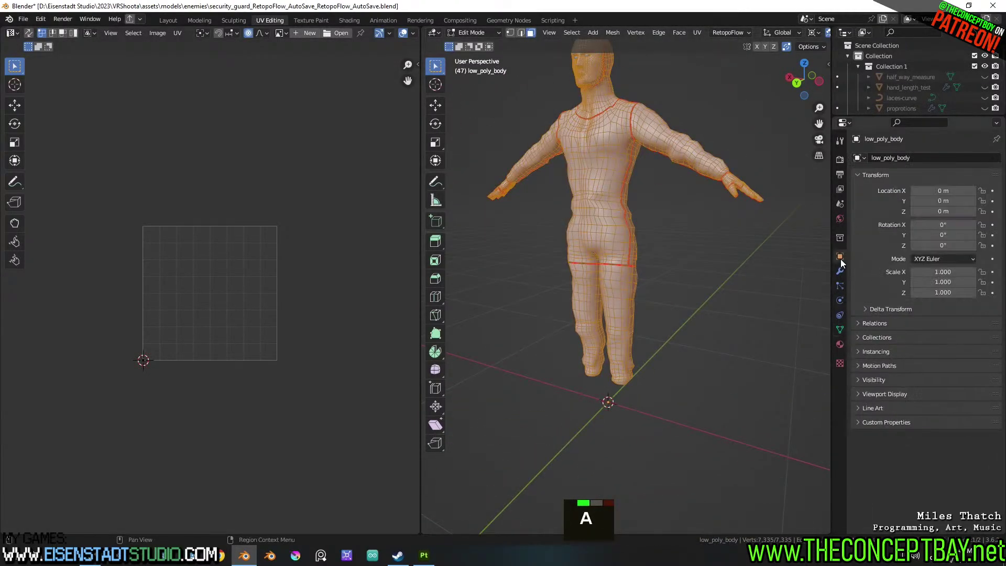
pyautogui.press('u')
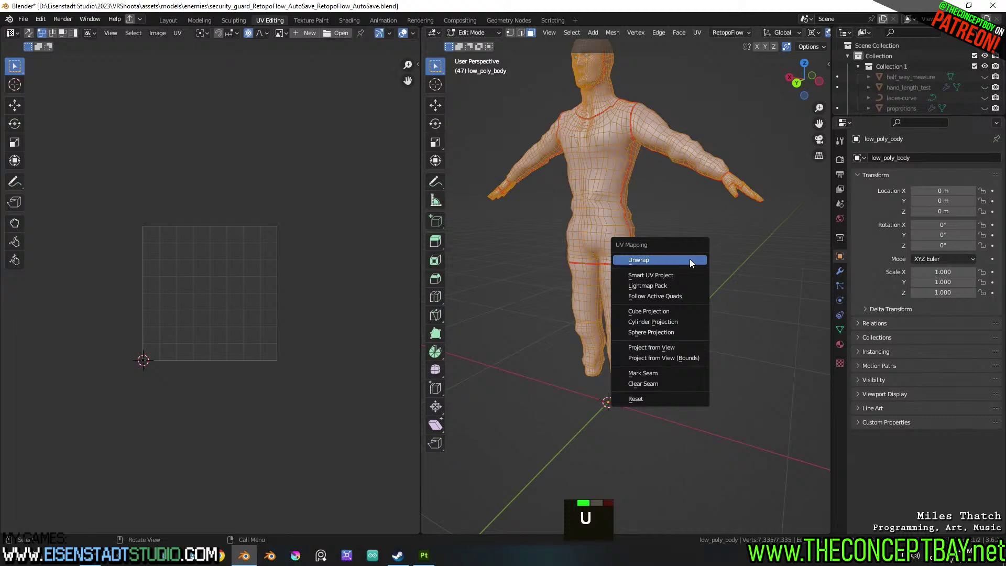
pyautogui.click(690, 259)
pyautogui.scroll(5, 241, 324)
pyautogui.scroll(8, 241, 323)
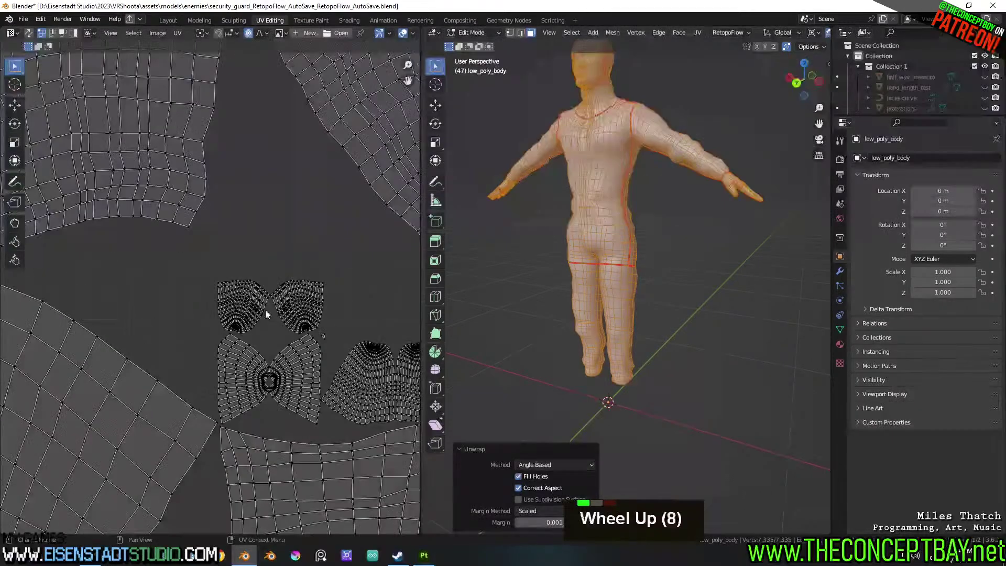
# Turn on UV selection sync and select a single face in the small butterfly-shaped UV island
pyautogui.moveTo(264, 308); pyautogui.dragTo(191, 253, button='middle')
pyautogui.scroll(3, 190, 250)
pyautogui.scroll(-3, 190, 251)
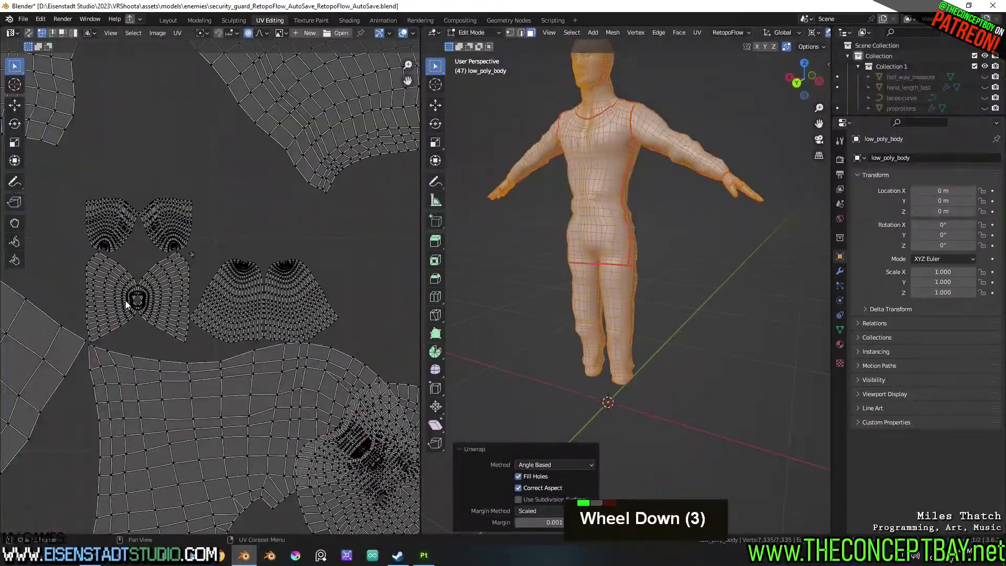
pyautogui.click(167, 276)
pyautogui.scroll(4, 167, 278)
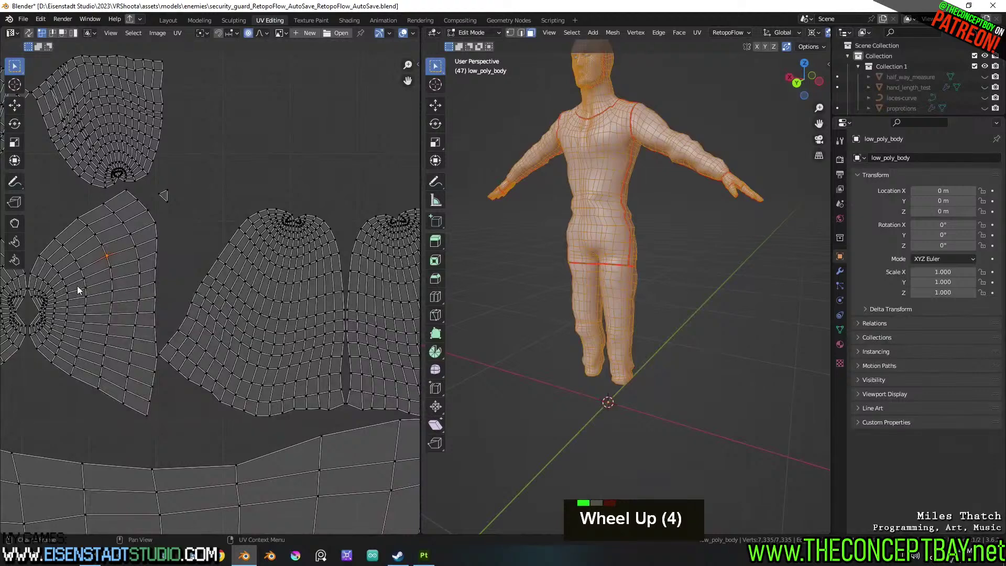
pyautogui.click(29, 33)
pyautogui.click(122, 306)
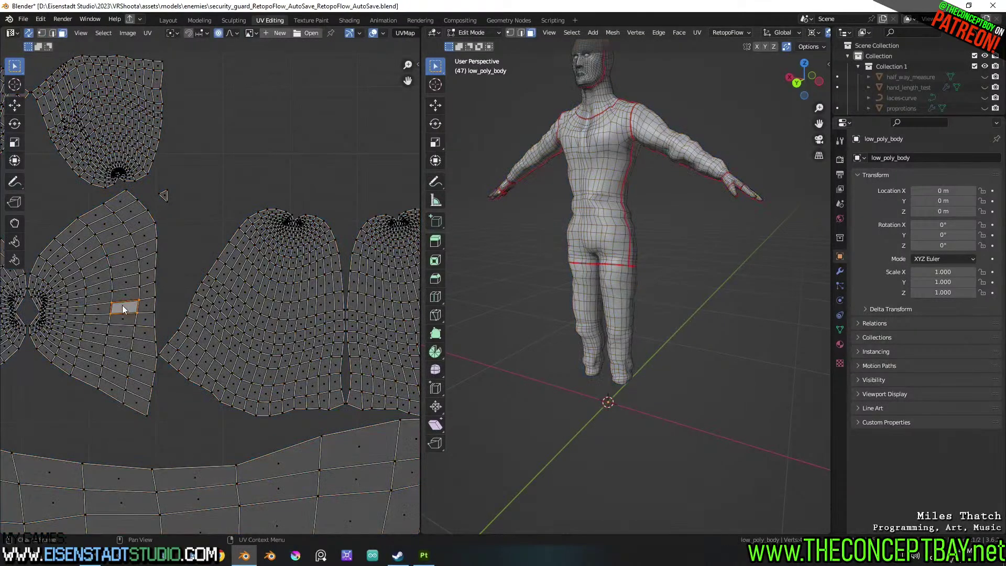
# Frame the selected face in the 3D viewport to locate its island on the model, checking wireframe and returning to solid shading
pyautogui.press('z')
pyautogui.click(528, 252)
pyautogui.keyDown('shift'); pyautogui.moveTo(600, 242); pyautogui.dragTo(615, 281, button='middle'); pyautogui.keyUp('shift')
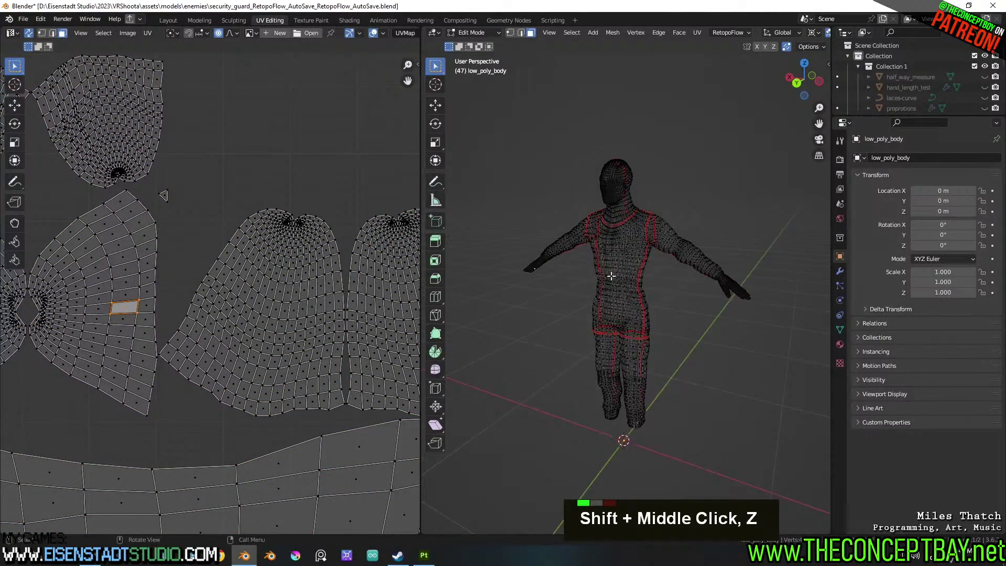
pyautogui.press('KP_Decimal')
pyautogui.scroll(-9, 615, 272)
pyautogui.press('z')
pyautogui.click(686, 273)
# Examine the UV islands against the arm and head, locating the face beside the narrow gap in the head island
pyautogui.scroll(-6, 614, 273)
pyautogui.scroll(-6, 237, 263)
pyautogui.keyDown('shift'); pyautogui.scroll(-3, 158, 236); pyautogui.keyUp('shift')
pyautogui.scroll(5, 122, 203)
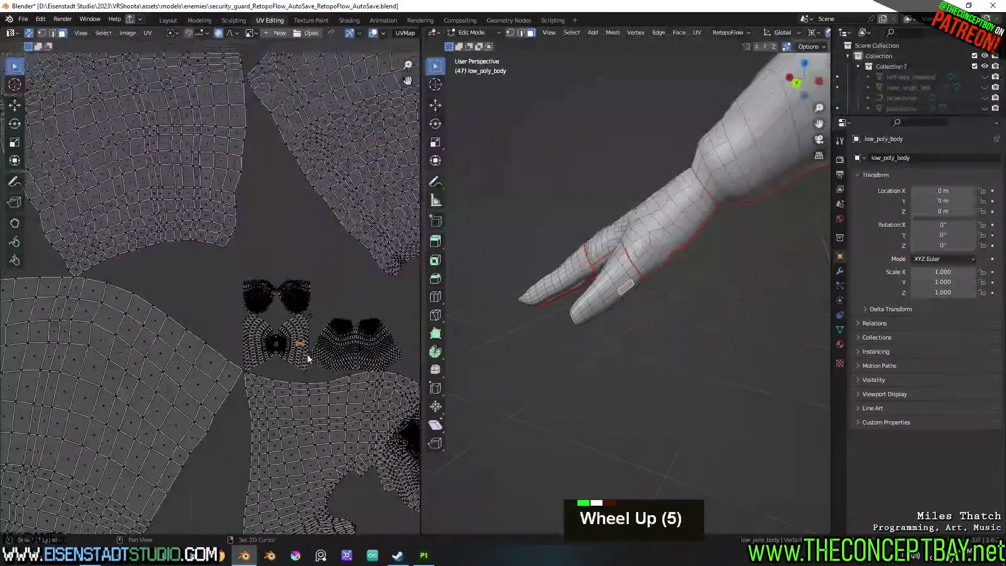
pyautogui.keyDown('shift'); pyautogui.scroll(3, 123, 203); pyautogui.keyUp('shift')
pyautogui.scroll(8, 209, 262)
pyautogui.scroll(-7, 204, 229)
pyautogui.keyDown('shift'); pyautogui.moveTo(207, 178); pyautogui.dragTo(209, 251, button='middle'); pyautogui.keyUp('shift')
pyautogui.keyDown('shift'); pyautogui.moveTo(451, 152); pyautogui.dragTo(449, 220, button='middle'); pyautogui.keyUp('shift')
pyautogui.scroll(-5, 503, 231)
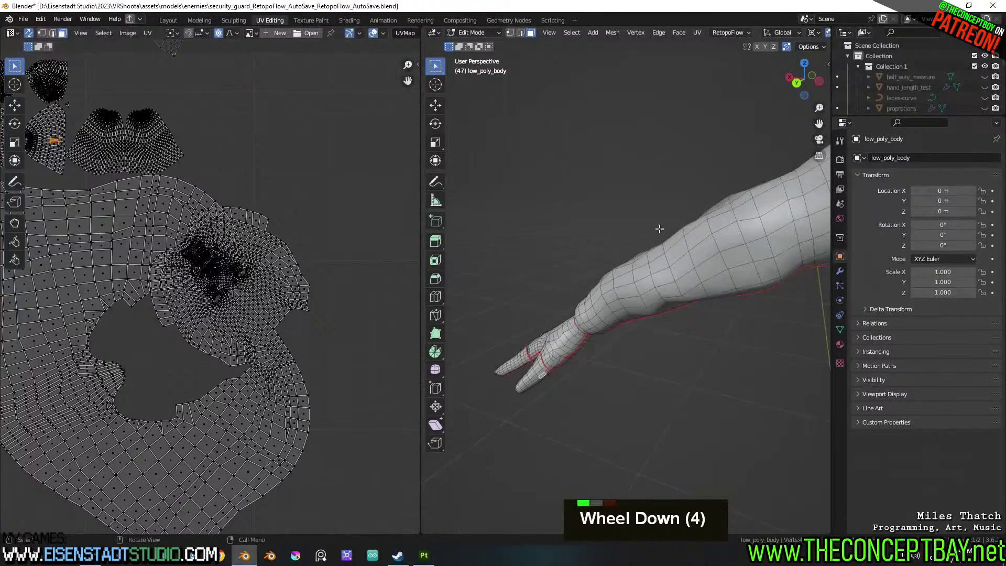
pyautogui.keyDown('shift'); pyautogui.scroll(-2, 566, 240); pyautogui.keyUp('shift')
pyautogui.moveTo(566, 239); pyautogui.dragTo(642, 258, button='middle')
pyautogui.scroll(2, 642, 257)
pyautogui.scroll(-1, 631, 405)
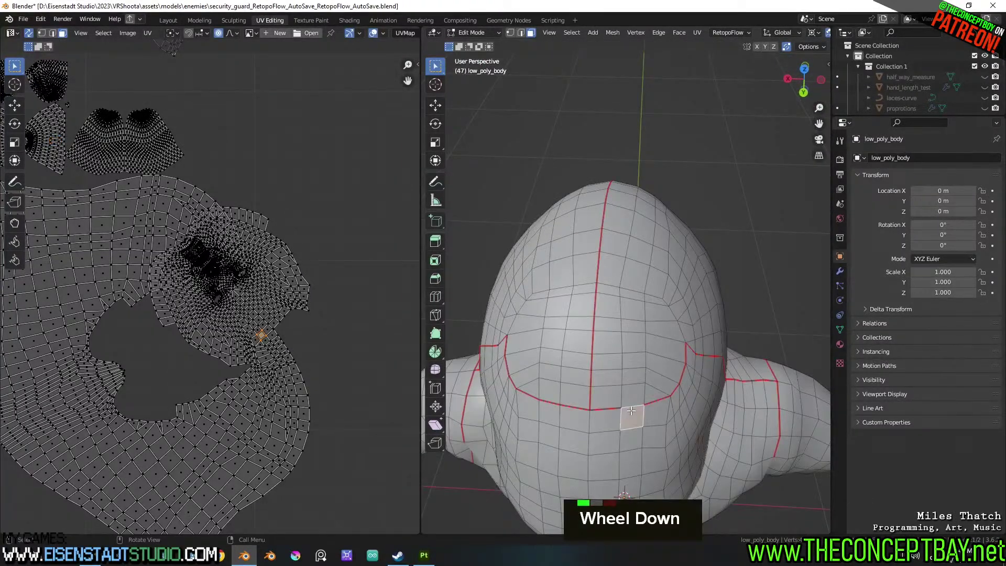
# Switch to edge selection and mark the selected edge along the head's curved seam as a seam
pyautogui.press('2')
pyautogui.press('x')
pyautogui.press('Escape')
pyautogui.rightClick(634, 407)
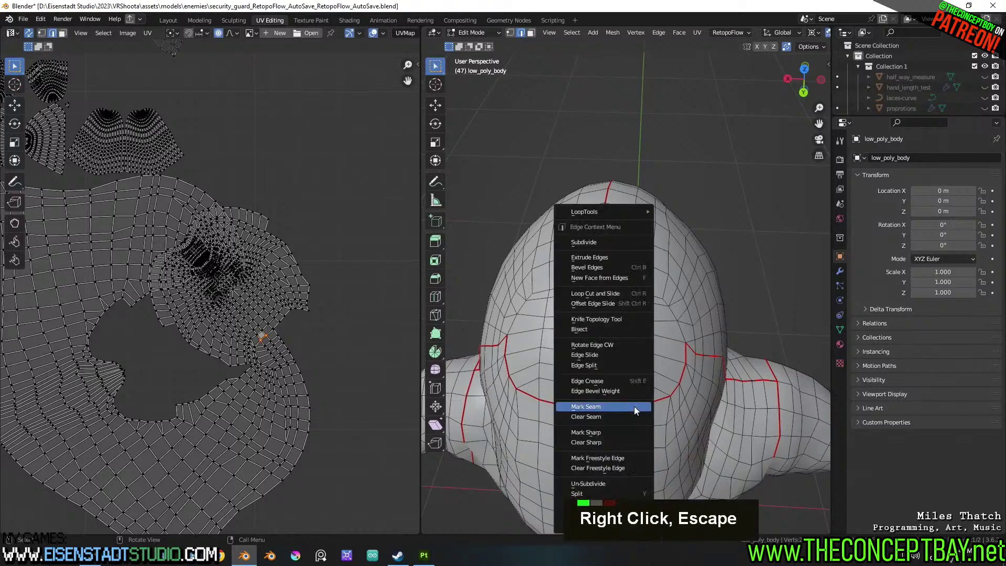
# Unwrap the whole body mesh with the Unwrap operation, discarding the Smart UV Project option
pyautogui.press('a')
pyautogui.press('u')
pyautogui.click(634, 406)
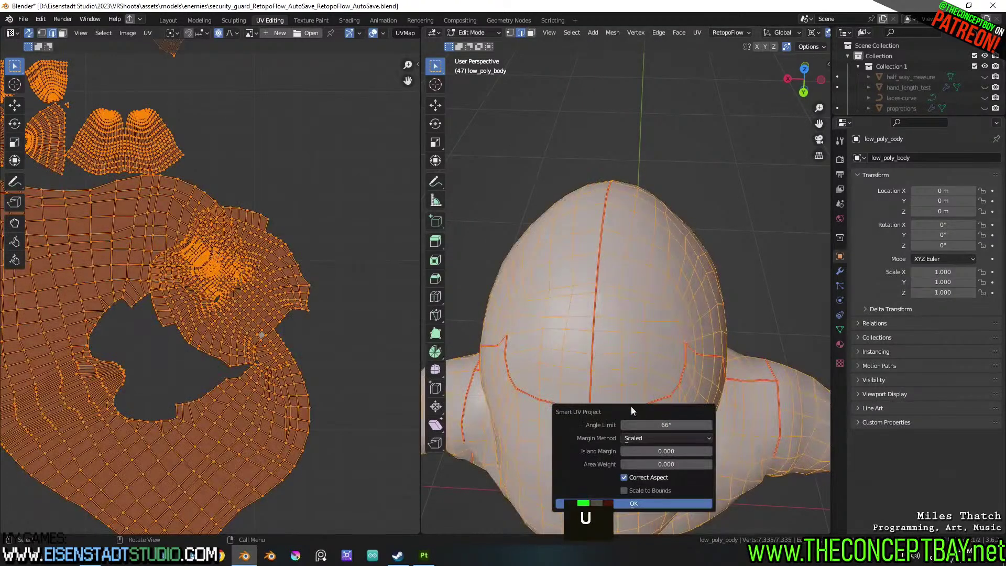
pyautogui.press('Escape')
pyautogui.press('u')
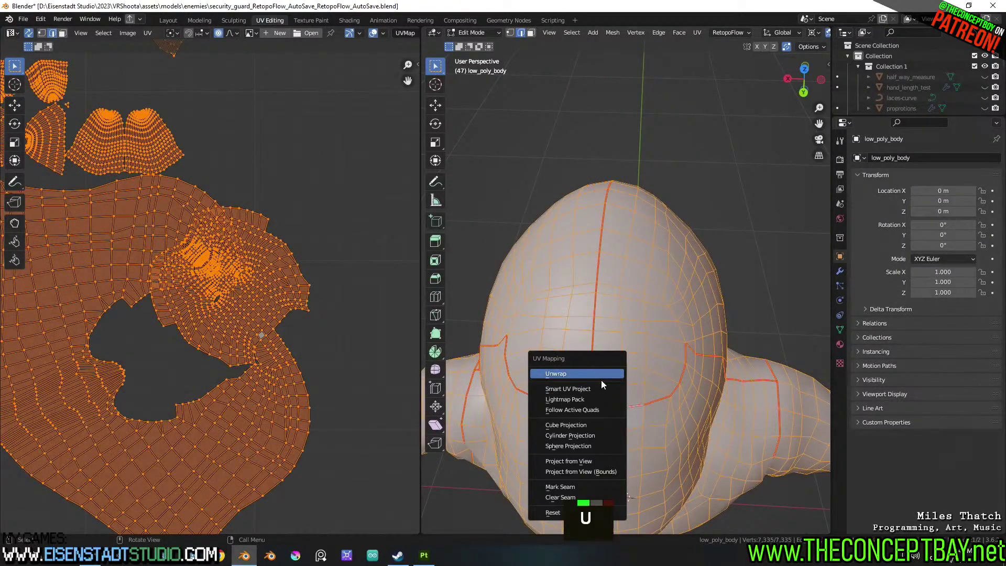
pyautogui.click(596, 375)
pyautogui.scroll(-6, 293, 320)
pyautogui.keyDown('shift'); pyautogui.moveTo(293, 319); pyautogui.dragTo(306, 328, button='middle'); pyautogui.keyUp('shift')
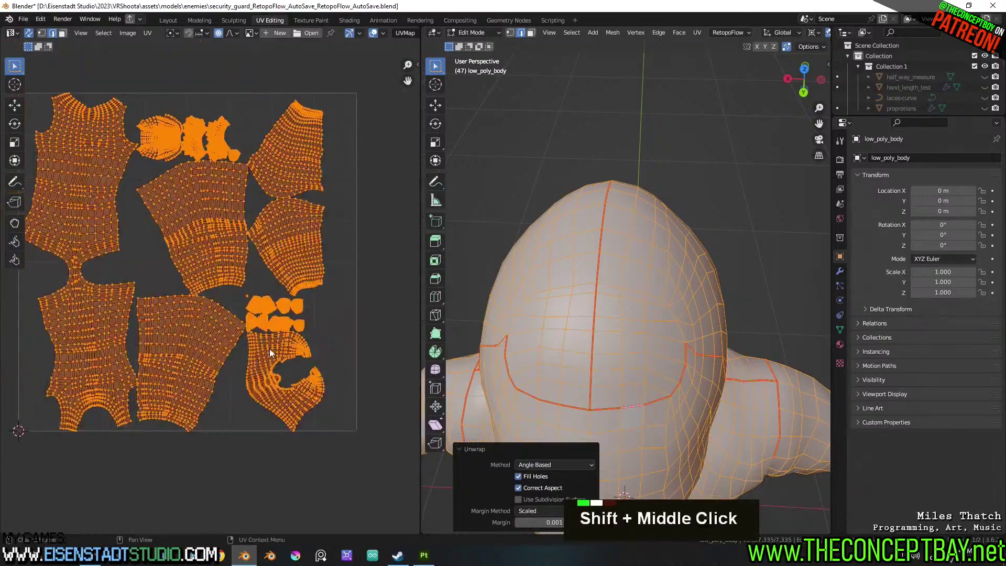
# Select the tiny stray triangular UV island, frame it on the hand's seam and delete its geometry
pyautogui.scroll(5, 283, 317)
pyautogui.click(368, 274)
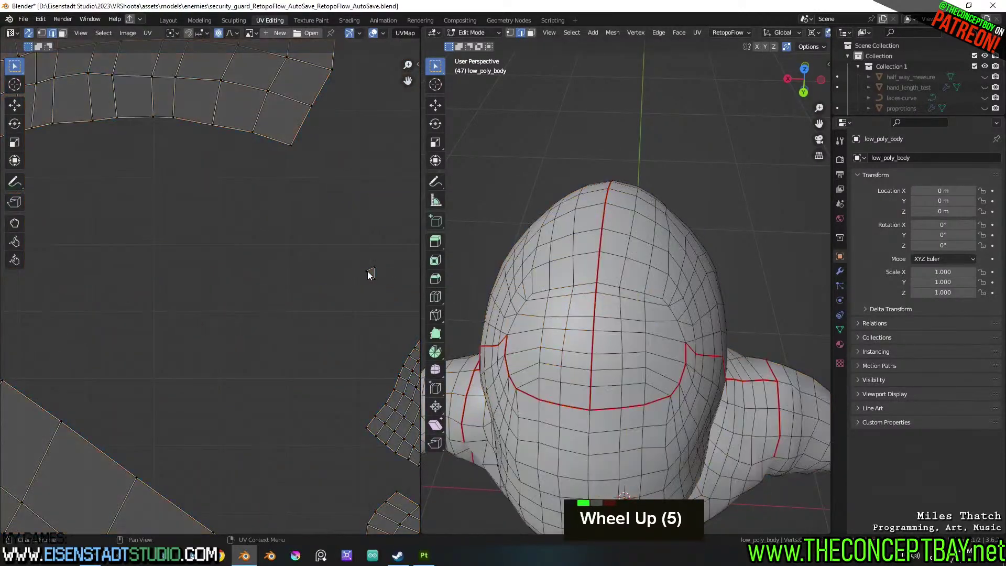
pyautogui.keyDown('alt'); pyautogui.middleClick(737, 328); pyautogui.keyUp('alt')
pyautogui.moveTo(734, 330); pyautogui.dragTo(638, 288, button='middle')
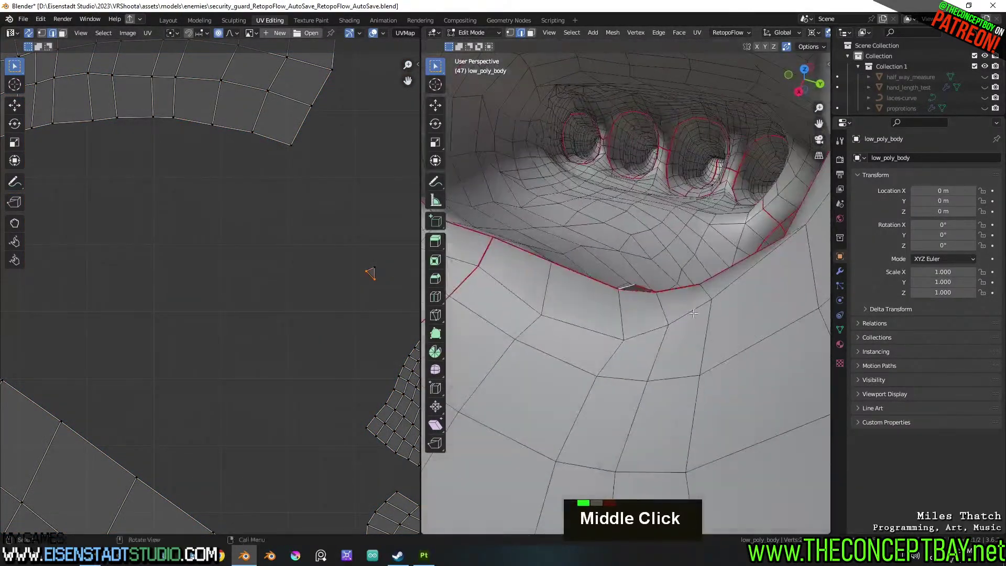
pyautogui.press('x')
pyautogui.click(640, 287)
pyautogui.scroll(-13, 637, 247)
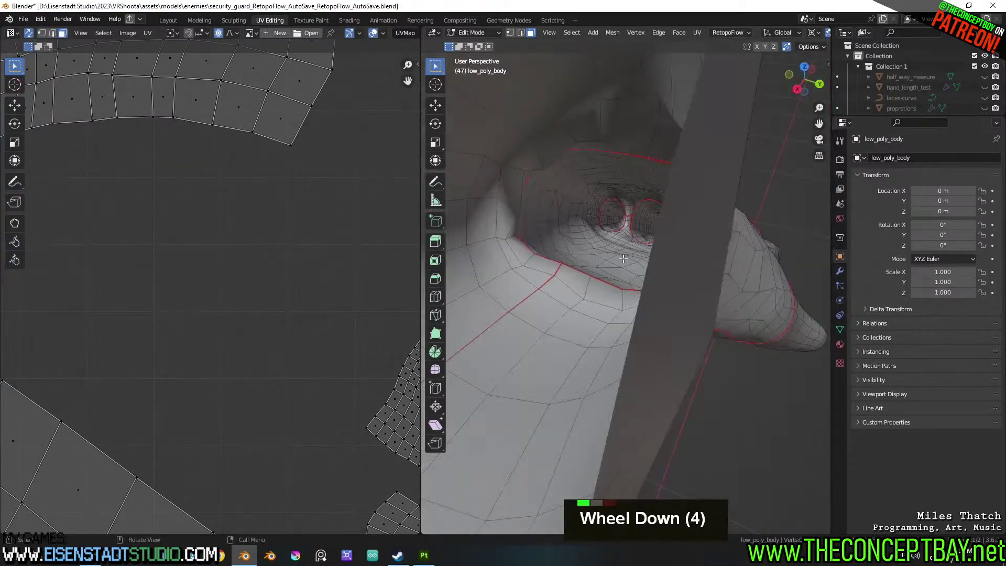
# Examine the wrist seam, hand and forearm surface around the deleted triangle
pyautogui.scroll(-3, 637, 246)
pyautogui.moveTo(636, 247); pyautogui.dragTo(694, 280, button='middle')
pyautogui.scroll(8, 762, 274)
pyautogui.keyDown('shift'); pyautogui.scroll(3, 762, 274); pyautogui.keyUp('shift')
pyautogui.scroll(4, 712, 270)
pyautogui.scroll(-1, 712, 271)
pyautogui.keyDown('shift'); pyautogui.scroll(-3, 681, 294); pyautogui.keyUp('shift')
pyautogui.scroll(-2, 671, 304)
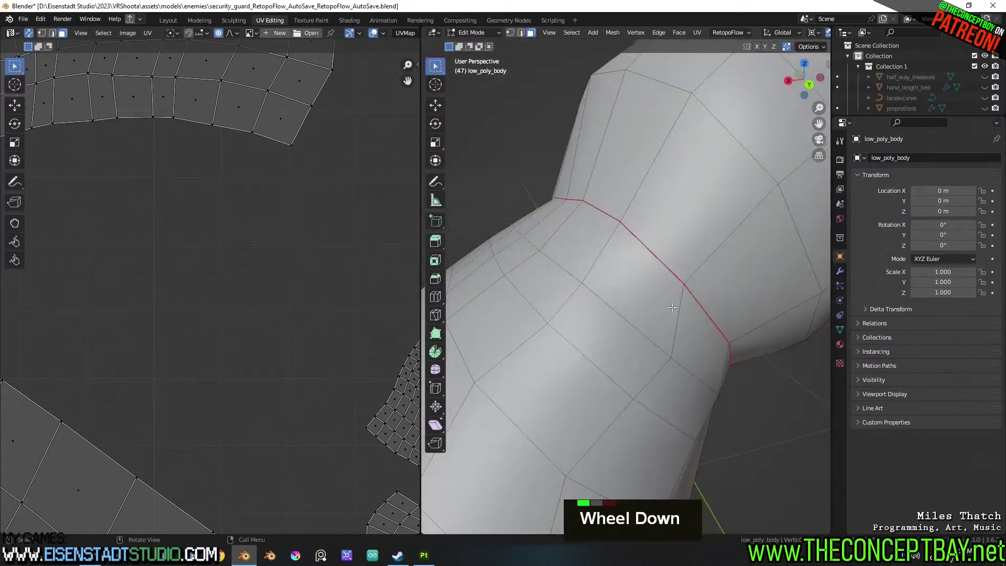
pyautogui.scroll(2, 663, 309)
pyautogui.scroll(-2, 628, 333)
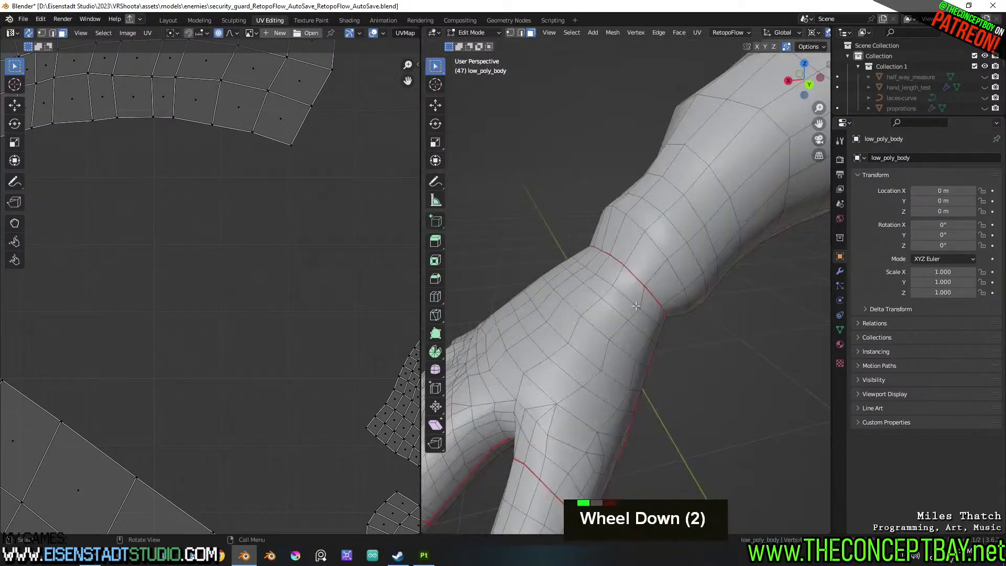
pyautogui.scroll(1, 666, 306)
pyautogui.moveTo(665, 306); pyautogui.dragTo(723, 314, button='middle')
pyautogui.scroll(-4, 715, 336)
pyautogui.scroll(-18, 715, 335)
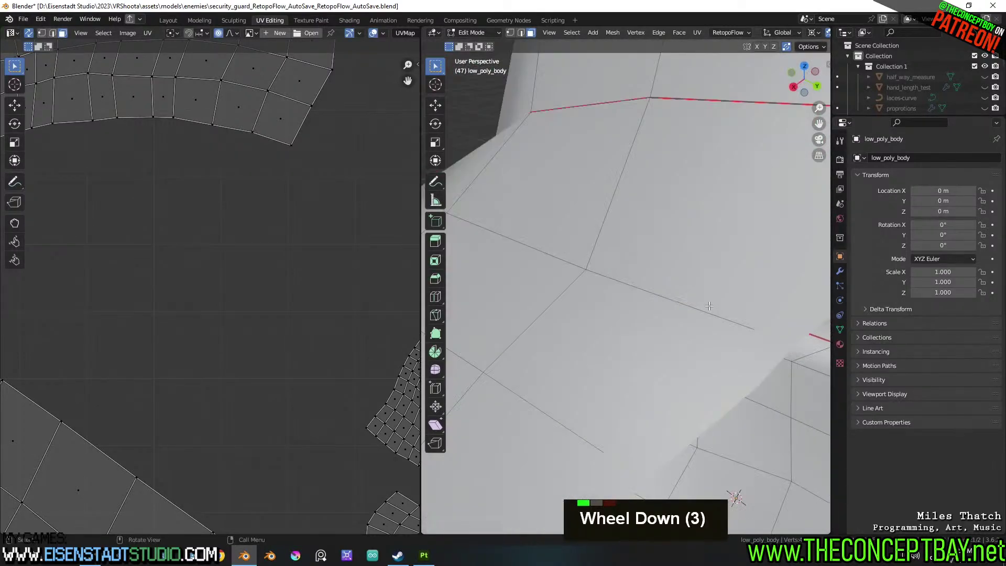
# Select the entire cleaned mesh, unwrap it again and check the resulting UV islands
pyautogui.press('a')
pyautogui.press('u')
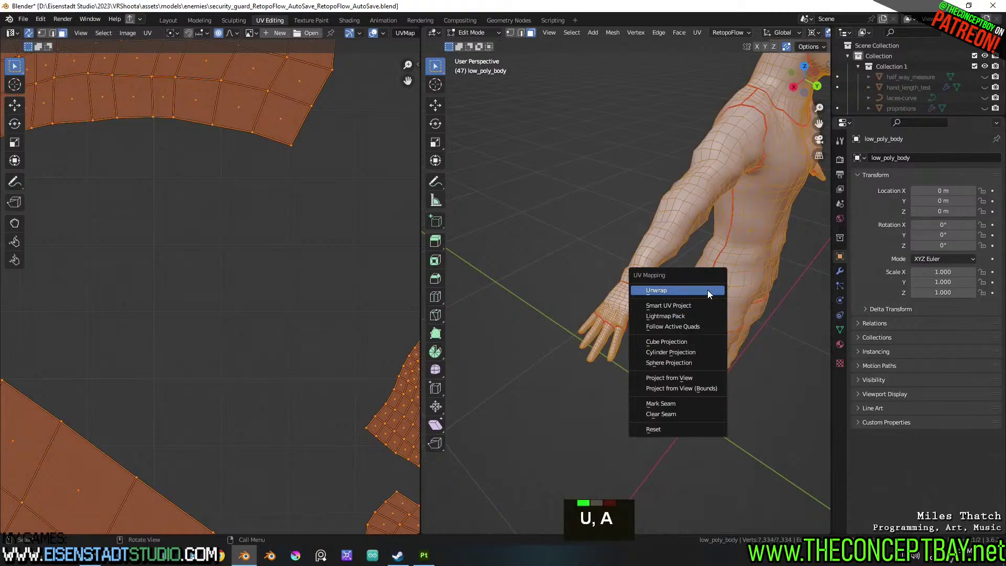
pyautogui.click(707, 290)
pyautogui.scroll(-7, 358, 290)
pyautogui.keyDown('shift'); pyautogui.moveTo(325, 299); pyautogui.dragTo(260, 258, button='middle'); pyautogui.keyUp('shift')
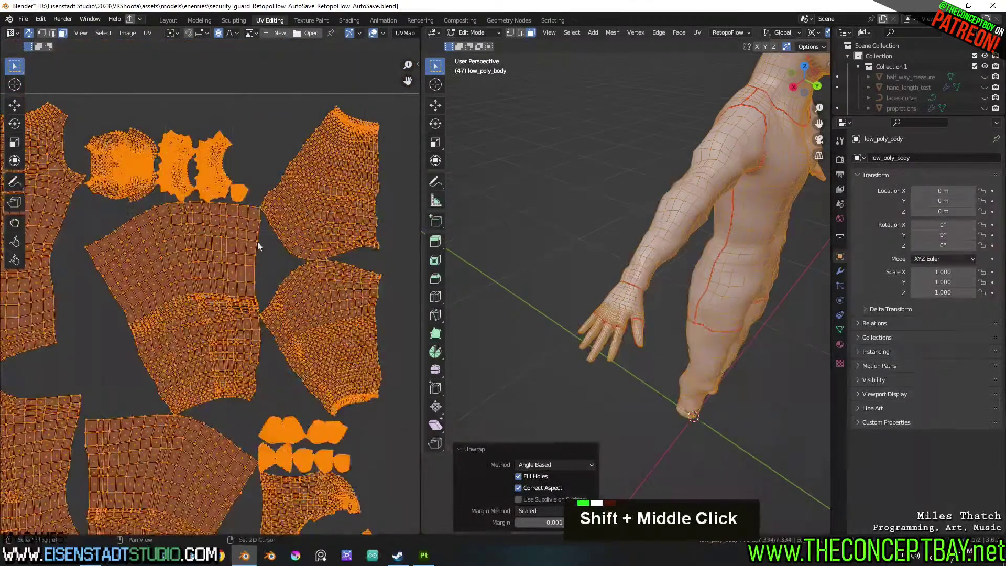
pyautogui.scroll(5, 291, 322)
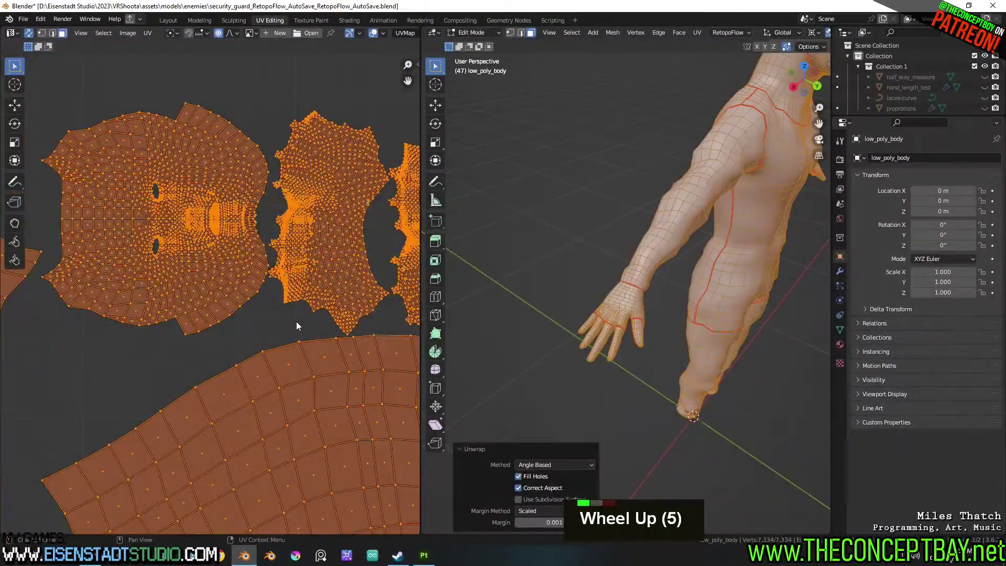
pyautogui.scroll(-4, 297, 322)
pyautogui.keyDown('shift'); pyautogui.moveTo(297, 321); pyautogui.dragTo(428, 281, button='middle'); pyautogui.keyUp('shift')
pyautogui.scroll(-2, 313, 287)
pyautogui.scroll(-2, 711, 176)
# Select the face region and the linked back of the head and neck, delimited by seams
pyautogui.keyDown('shift'); pyautogui.moveTo(711, 175); pyautogui.dragTo(621, 238, button='middle'); pyautogui.keyUp('shift')
pyautogui.press('a')
pyautogui.press('a')
pyautogui.press('l')
pyautogui.press('l')
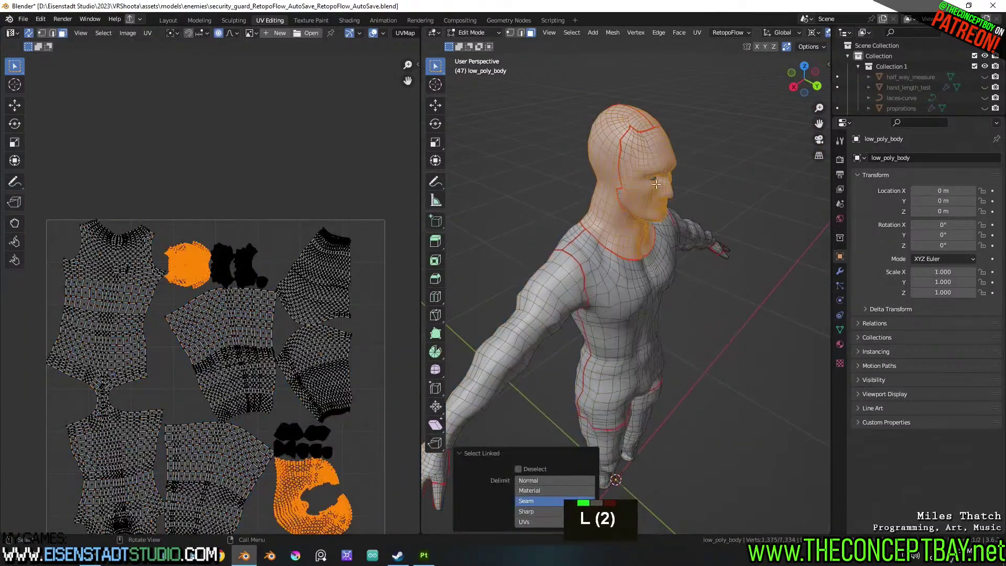
pyautogui.moveTo(656, 180); pyautogui.dragTo(659, 252, button='middle')
pyautogui.scroll(2, 655, 220)
pyautogui.keyDown('shift'); pyautogui.scroll(1, 655, 220); pyautogui.keyUp('shift')
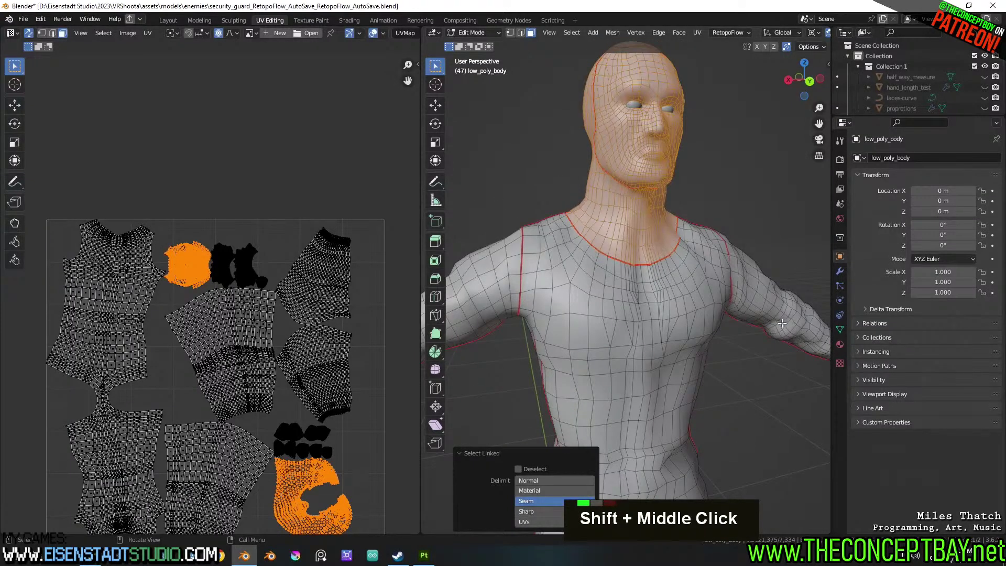
# Select the entire mesh and create a new material named body
pyautogui.click(841, 345)
pyautogui.press('a')
pyautogui.press('capslock')
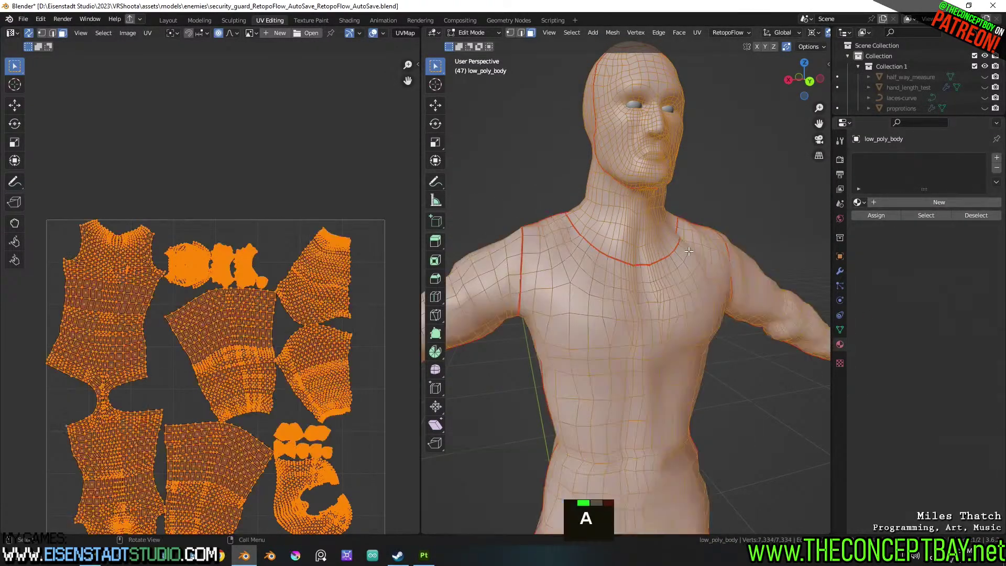
pyautogui.click(886, 201)
pyautogui.click(902, 205)
pyautogui.write('B')
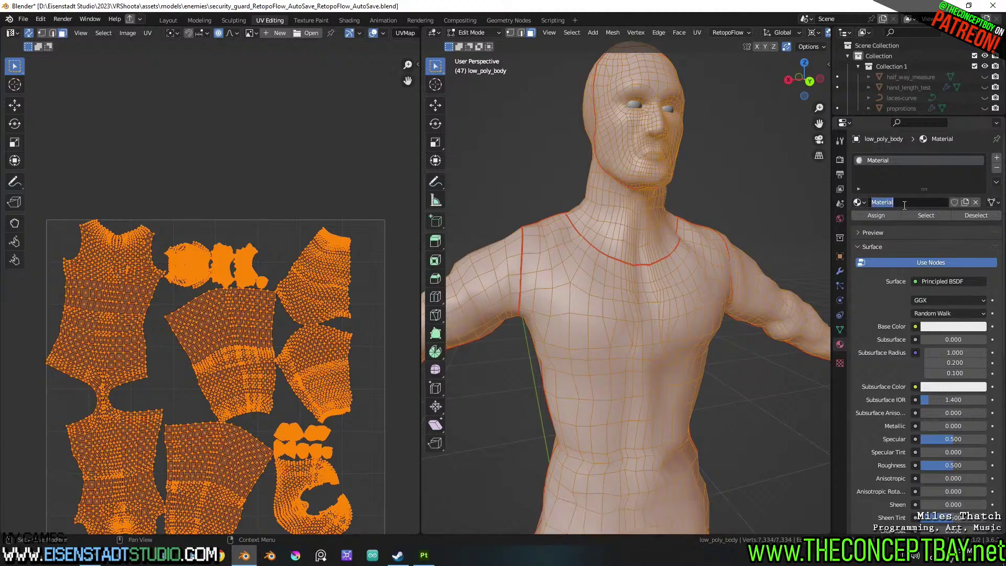
pyautogui.write('ODY')
pyautogui.press('Return')
pyautogui.click(905, 205)
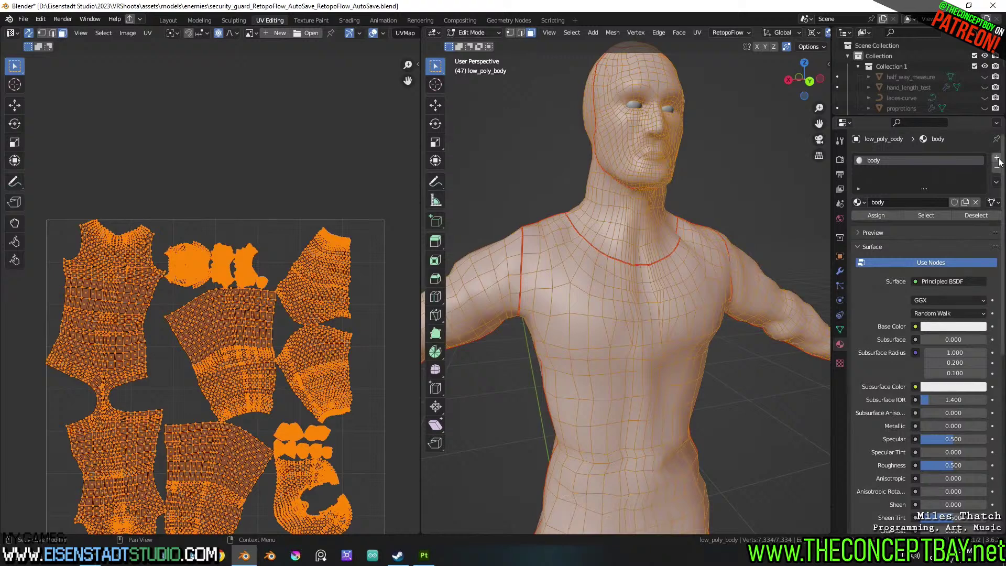
# Add a second material slot with a new material named face
pyautogui.click(997, 158)
pyautogui.click(877, 223)
pyautogui.click(896, 224)
pyautogui.write('face')
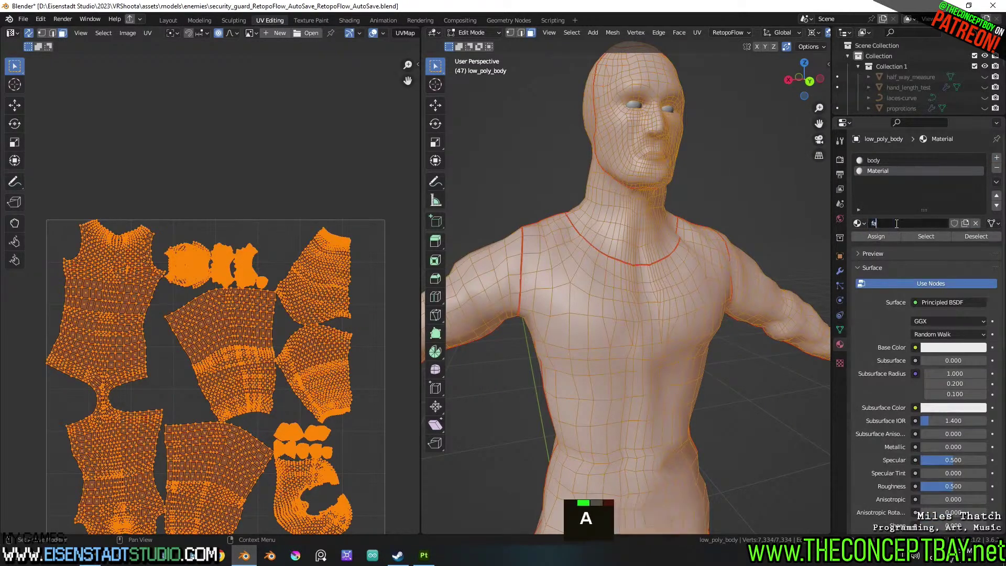
pyautogui.click(628, 202)
# Select the linked face, head and neck regions and assign the face material to them
pyautogui.press('a')
pyautogui.press('a')
pyautogui.press('l')
pyautogui.press('l')
pyautogui.moveTo(620, 159); pyautogui.dragTo(738, 214, button='middle')
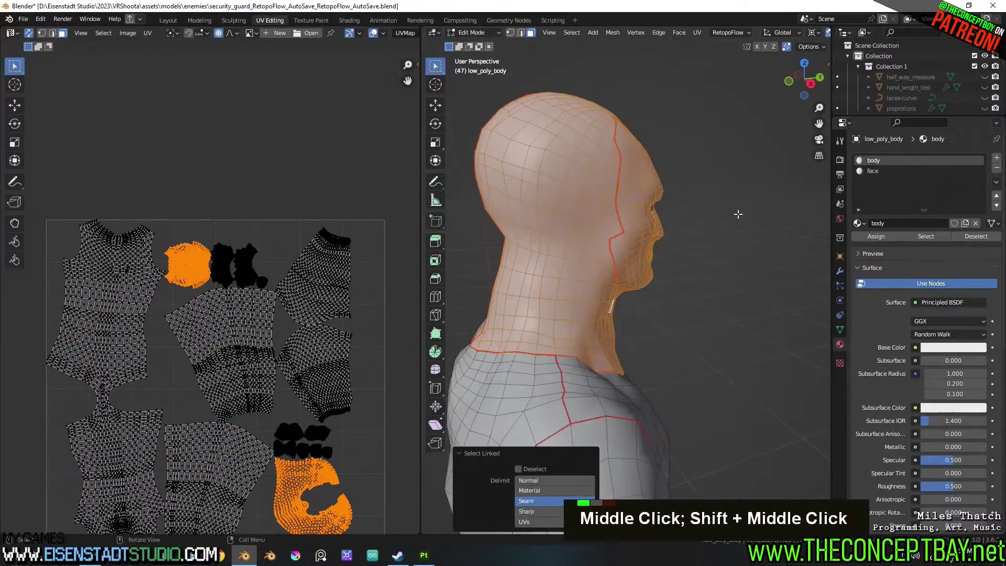
pyautogui.click(886, 236)
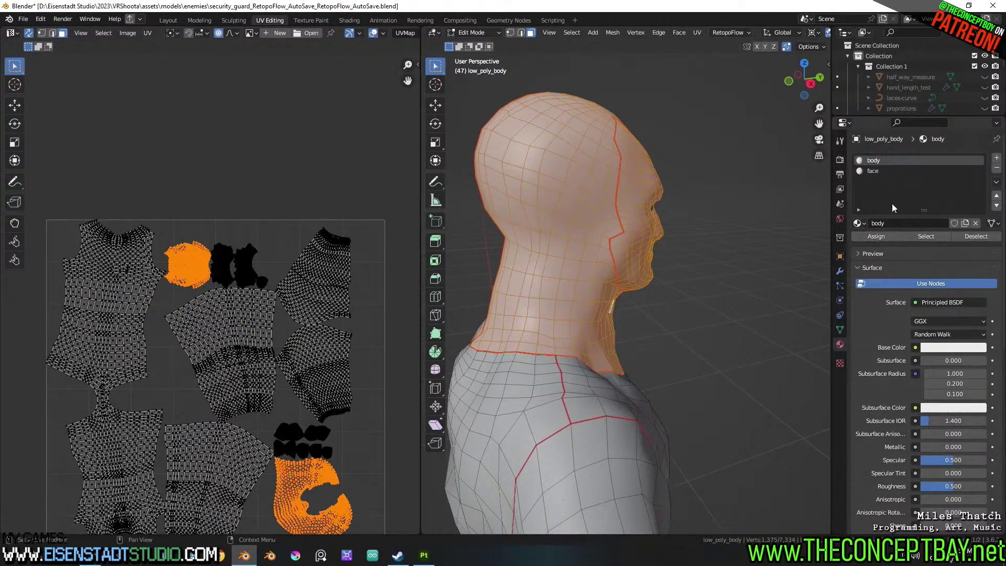
pyautogui.click(884, 172)
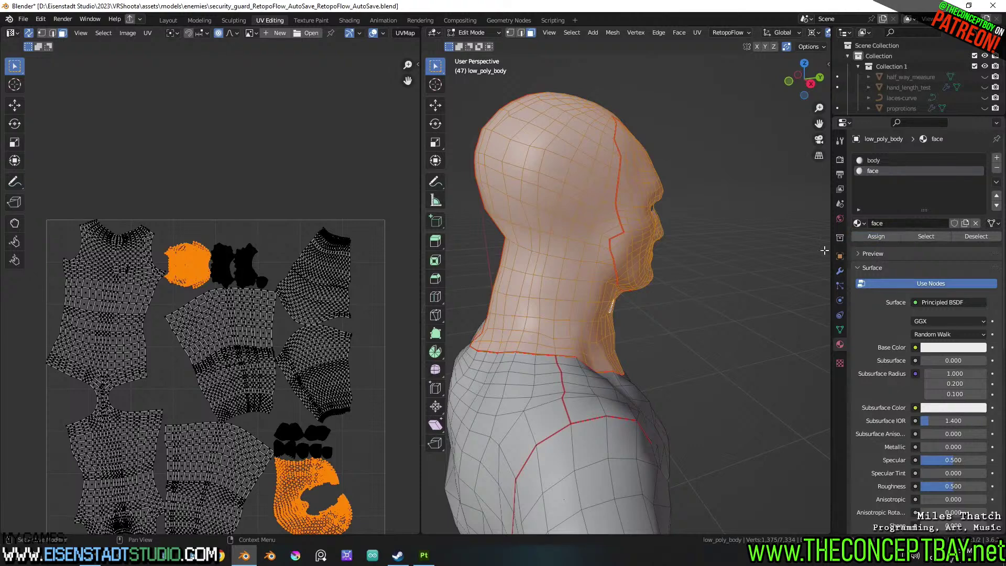
# Clear the selection, turn off UV selection sync and select all faces that use the face material
pyautogui.press('u')
pyautogui.press('Escape')
pyautogui.press('a')
pyautogui.press('a')
pyautogui.click(29, 32)
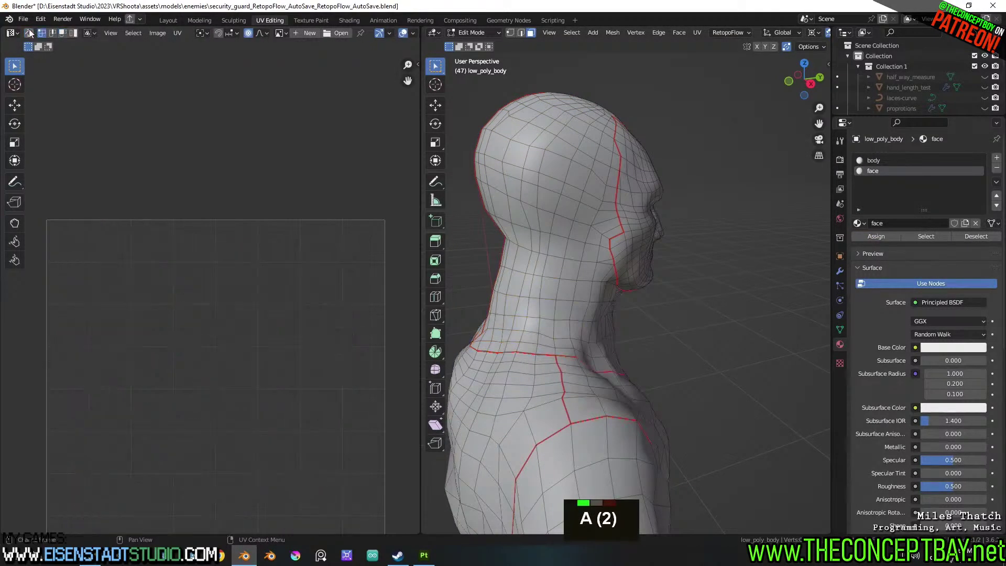
pyautogui.click(923, 239)
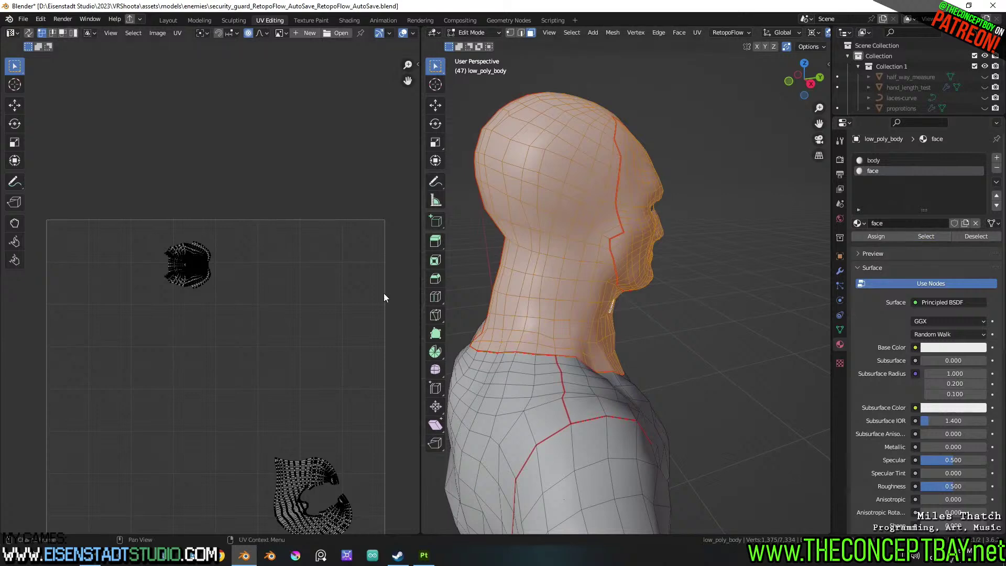
# Unwrap the selected head and neck faces separately from the body
pyautogui.press('u')
pyautogui.click(652, 286)
pyautogui.scroll(-3, 288, 319)
pyautogui.keyDown('shift'); pyautogui.moveTo(293, 351); pyautogui.dragTo(285, 319, button='middle'); pyautogui.keyUp('shift')
pyautogui.scroll(2, 285, 319)
# Select all the head's UV islands and pack them with UVPackmaster2
pyautogui.press('a')
pyautogui.press('n')
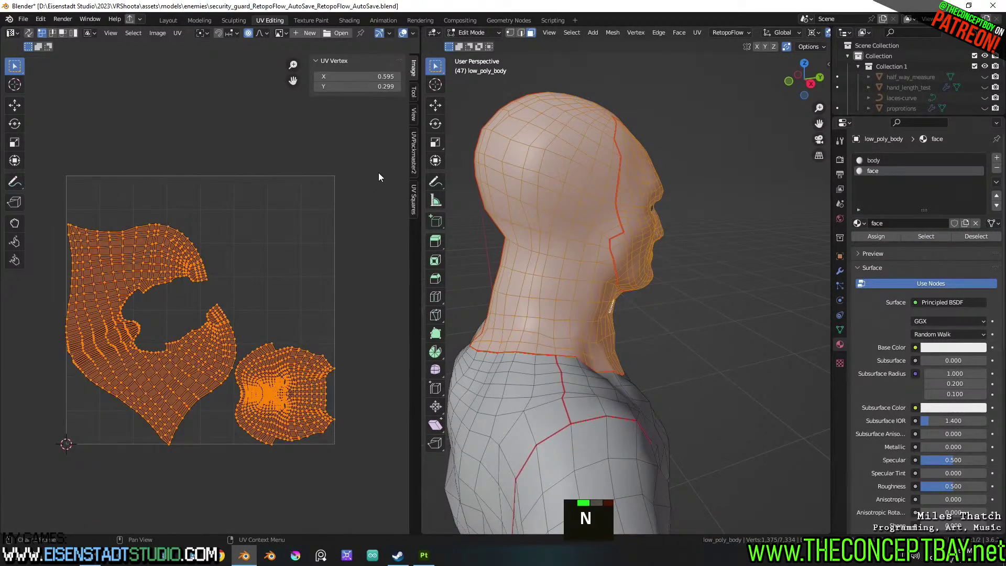
pyautogui.click(413, 152)
pyautogui.click(374, 156)
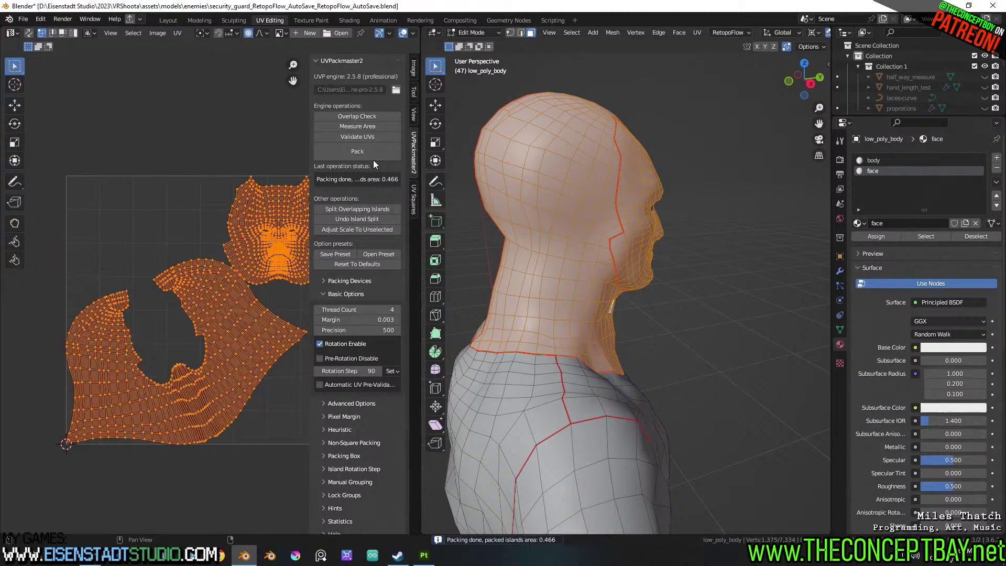
pyautogui.click(373, 159)
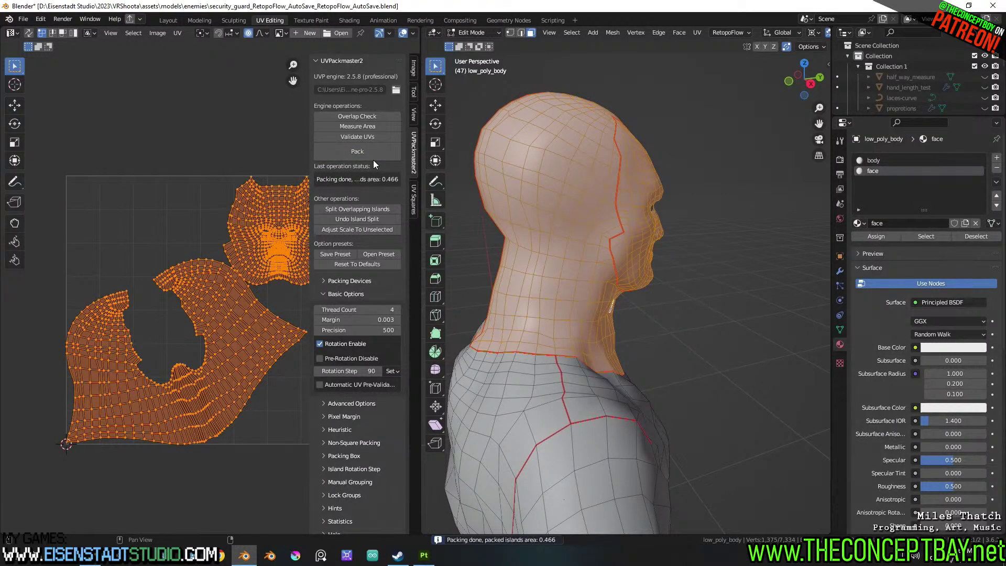
pyautogui.moveTo(503, 288); pyautogui.dragTo(552, 287, button='middle')
pyautogui.keyDown('shift'); pyautogui.moveTo(552, 287); pyautogui.dragTo(576, 321, button='middle'); pyautogui.keyUp('shift')
pyautogui.scroll(-1, 602, 275)
pyautogui.moveTo(676, 315); pyautogui.dragTo(592, 202, button='middle')
pyautogui.scroll(1, 626, 281)
pyautogui.scroll(5, 592, 202)
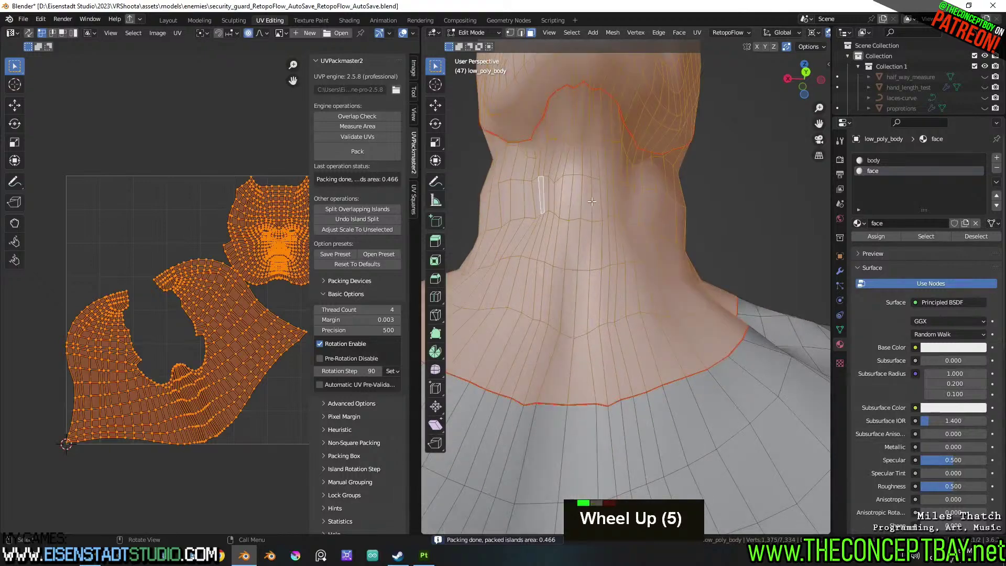
pyautogui.scroll(-3, 592, 202)
pyautogui.press('2')
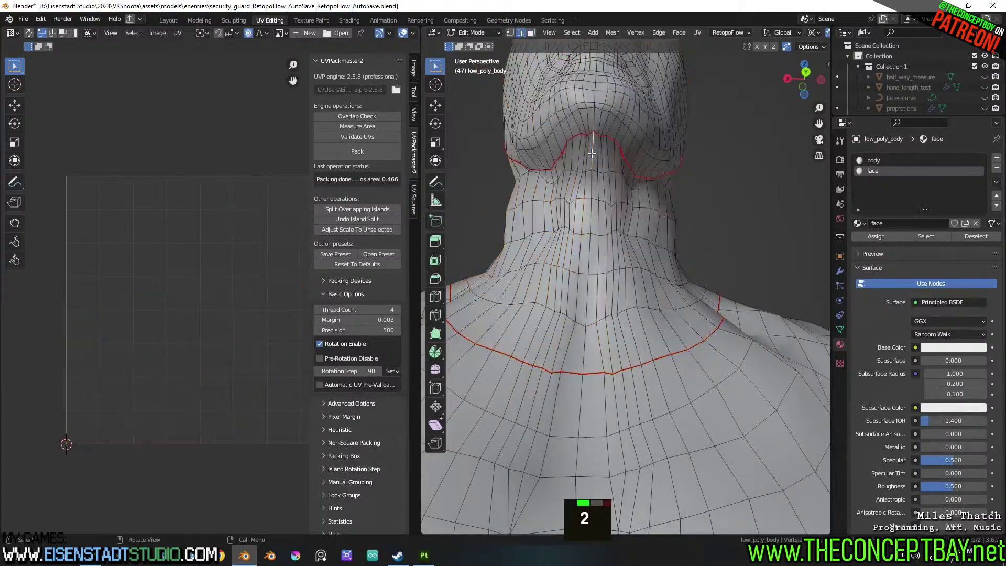
pyautogui.keyDown('ctrl'); pyautogui.keyDown('shift'); pyautogui.click(588, 344); pyautogui.keyUp('shift'); pyautogui.keyUp('ctrl')
pyautogui.moveTo(584, 339); pyautogui.dragTo(626, 371, button='middle')
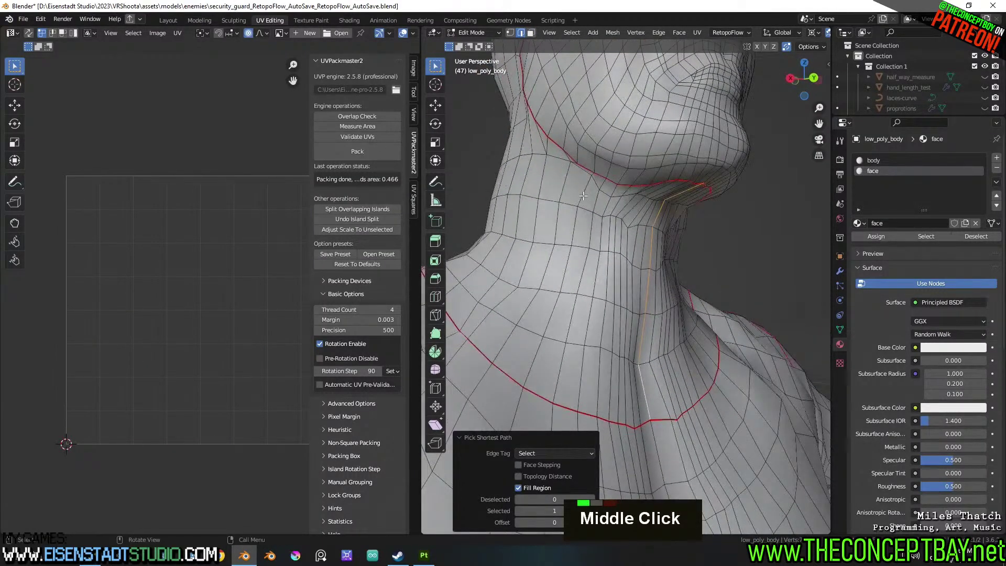
# Mark a seam down the right side of the neck, from the face seam behind the jaw to the collar seam
pyautogui.moveTo(566, 188); pyautogui.dragTo(625, 176, button='middle')
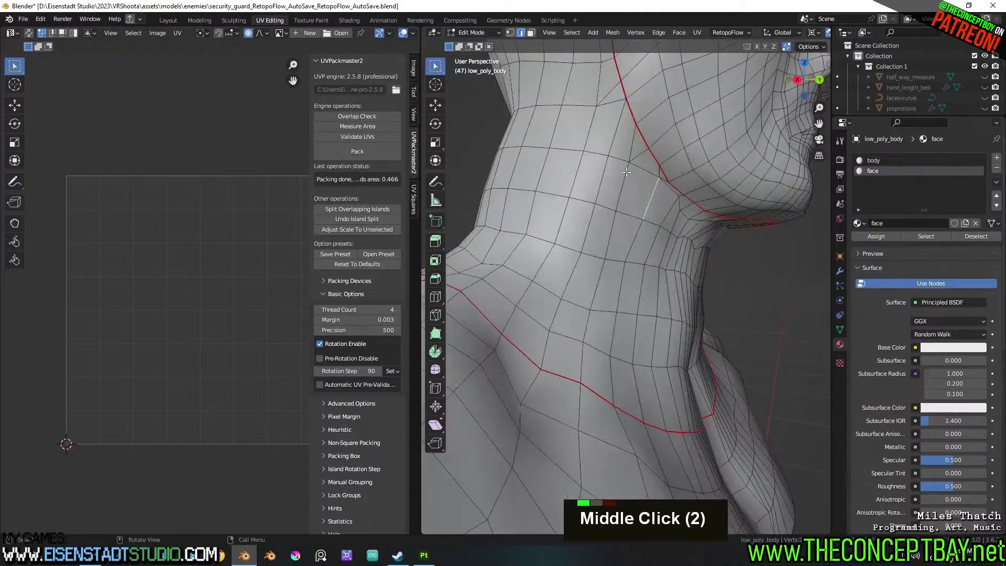
pyautogui.scroll(-2, 658, 185)
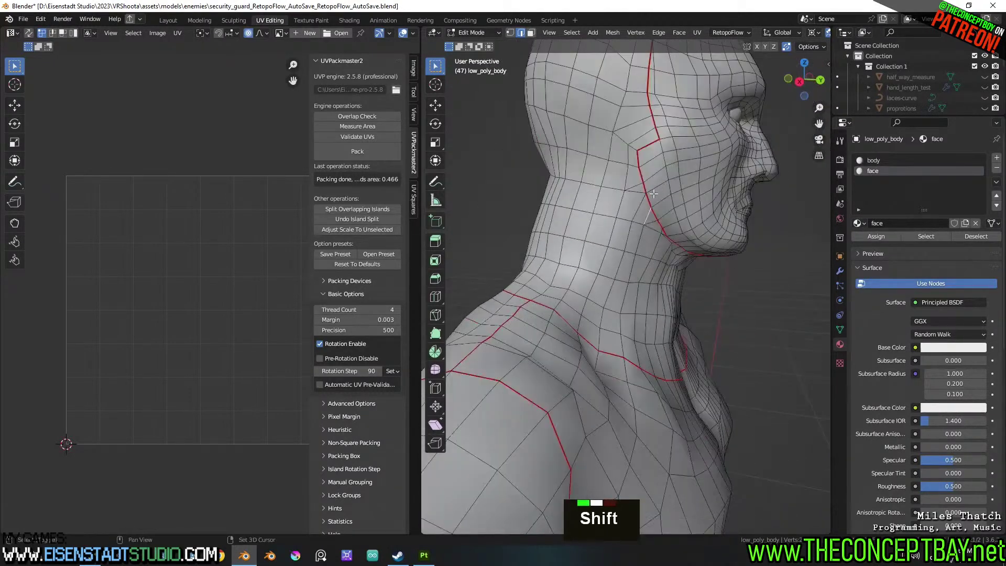
pyautogui.keyDown('ctrl'); pyautogui.keyDown('shift'); pyautogui.click(603, 334); pyautogui.keyUp('shift'); pyautogui.keyUp('ctrl')
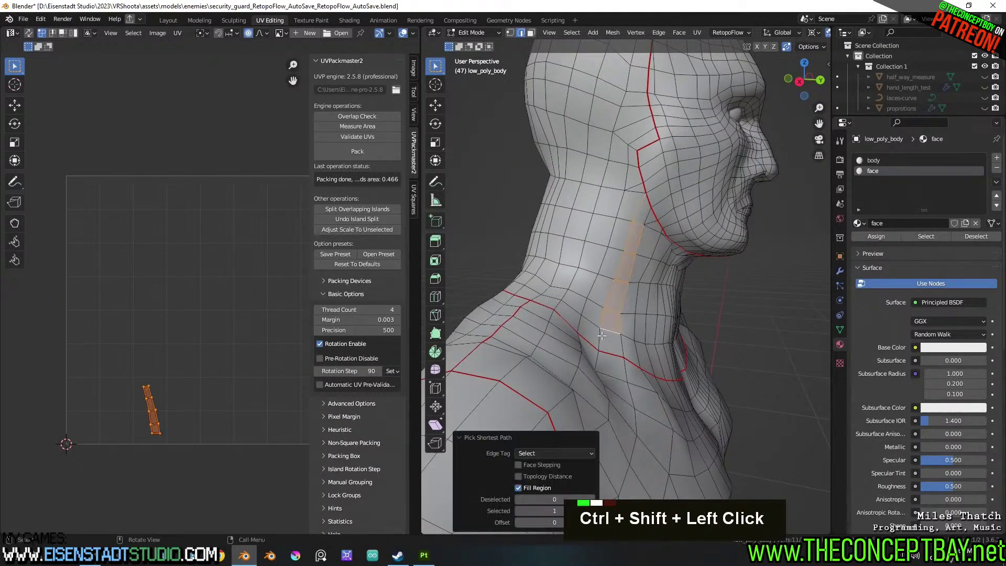
pyautogui.click(641, 213)
pyautogui.keyDown('ctrl'); pyautogui.keyDown('shift'); pyautogui.click(613, 295); pyautogui.keyUp('shift'); pyautogui.keyUp('ctrl')
pyautogui.rightClick(596, 337)
pyautogui.click(596, 336)
# Mark a matching seam down the left side of the neck, from the face seam to the collar seam
pyautogui.moveTo(595, 335); pyautogui.dragTo(603, 207, button='middle')
pyautogui.moveTo(632, 303); pyautogui.dragTo(630, 314, button='middle')
pyautogui.keyDown('ctrl'); pyautogui.keyDown('shift'); pyautogui.click(630, 314); pyautogui.keyUp('shift'); pyautogui.keyUp('ctrl')
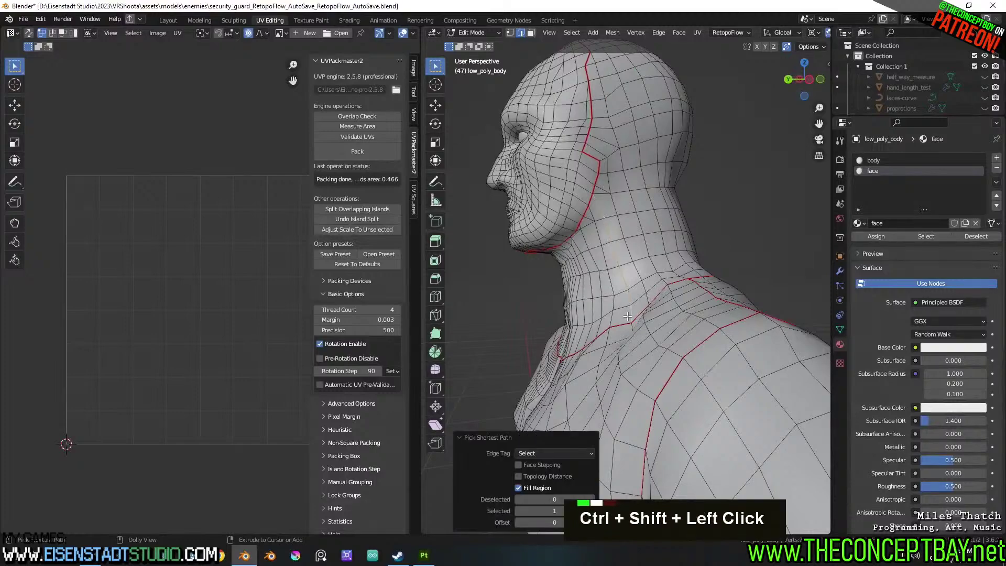
pyautogui.rightClick(632, 316)
pyautogui.click(629, 317)
pyautogui.scroll(-2, 660, 313)
# Unwrap the linked face, front neck and back-of-head regions and pack their UV islands
pyautogui.press('a')
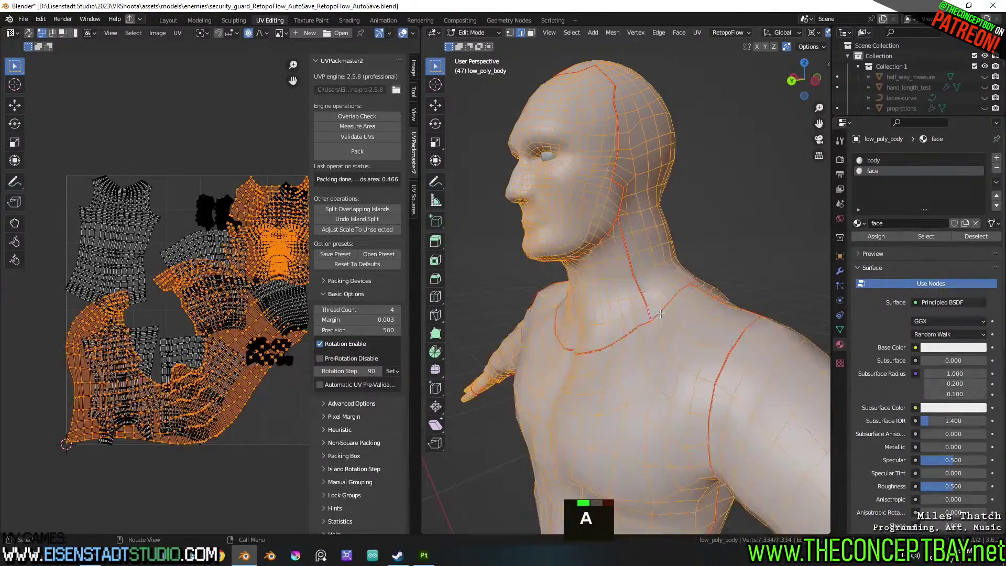
pyautogui.press('a')
pyautogui.press('a')
pyautogui.press('l')
pyautogui.press('l')
pyautogui.press('l')
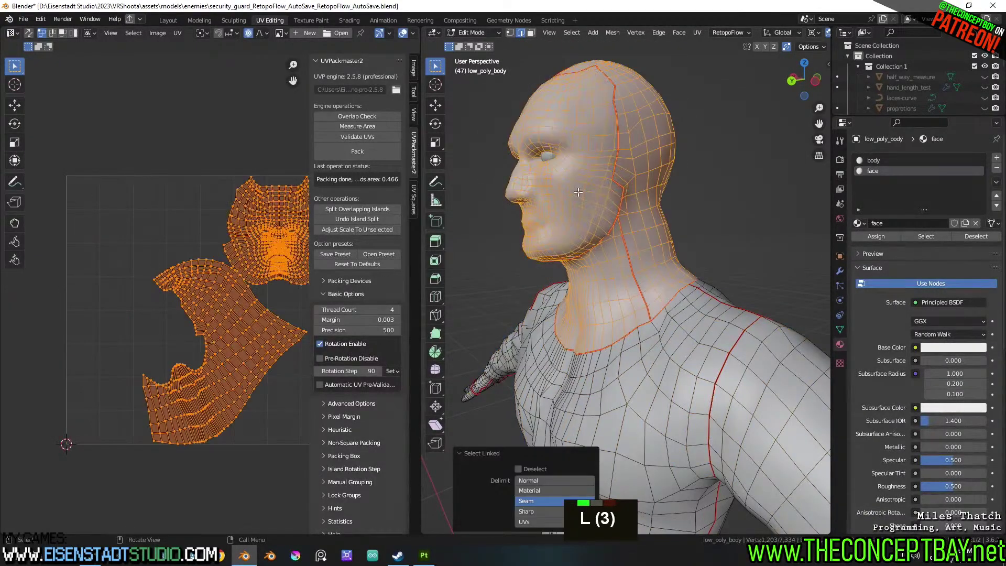
pyautogui.press('u')
pyautogui.keyDown('shift'); pyautogui.moveTo(182, 227); pyautogui.dragTo(147, 210, button='middle'); pyautogui.keyUp('shift')
pyautogui.click(378, 156)
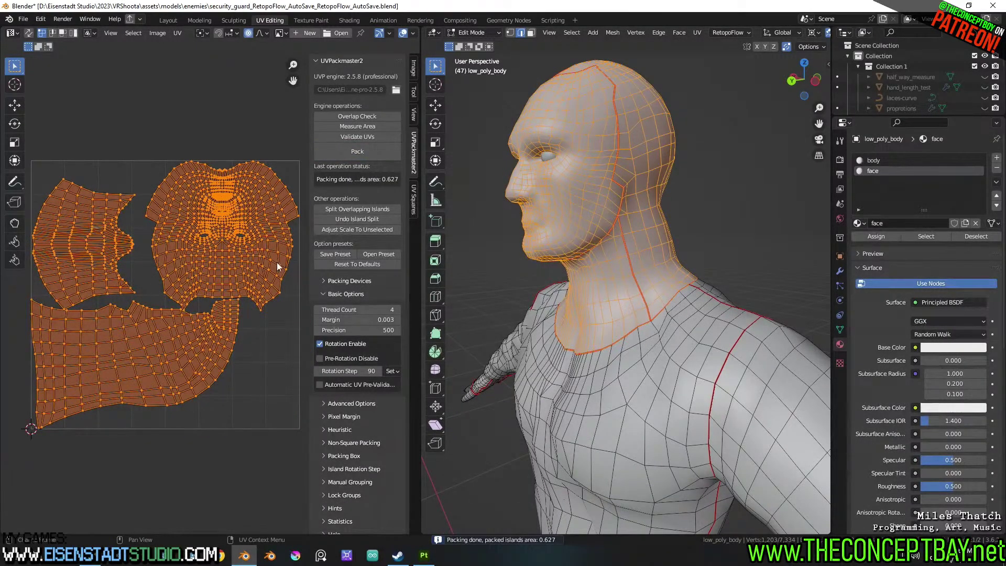
# Mark a seam across the back of the head where the skull meets the neck, joining the seams on both sides
pyautogui.moveTo(571, 242); pyautogui.dragTo(648, 265, button='middle')
pyautogui.hotkey('alt', 'a')
pyautogui.moveTo(560, 261); pyautogui.dragTo(656, 257, button='middle')
pyautogui.keyDown('ctrl'); pyautogui.keyDown('shift'); pyautogui.click(628, 236); pyautogui.keyUp('shift'); pyautogui.keyUp('ctrl')
pyautogui.keyDown('shift'); pyautogui.click(615, 237); pyautogui.keyUp('shift')
pyautogui.keyDown('ctrl'); pyautogui.keyDown('shift'); pyautogui.click(693, 253); pyautogui.keyUp('shift'); pyautogui.keyUp('ctrl')
pyautogui.moveTo(655, 257); pyautogui.dragTo(656, 256, button='right')
# Select the linked face, skull and neck regions and unwrap them along the new seams
pyautogui.press('l')
pyautogui.press('l')
pyautogui.press('l')
pyautogui.press('l')
pyautogui.moveTo(692, 311); pyautogui.dragTo(618, 316, button='middle')
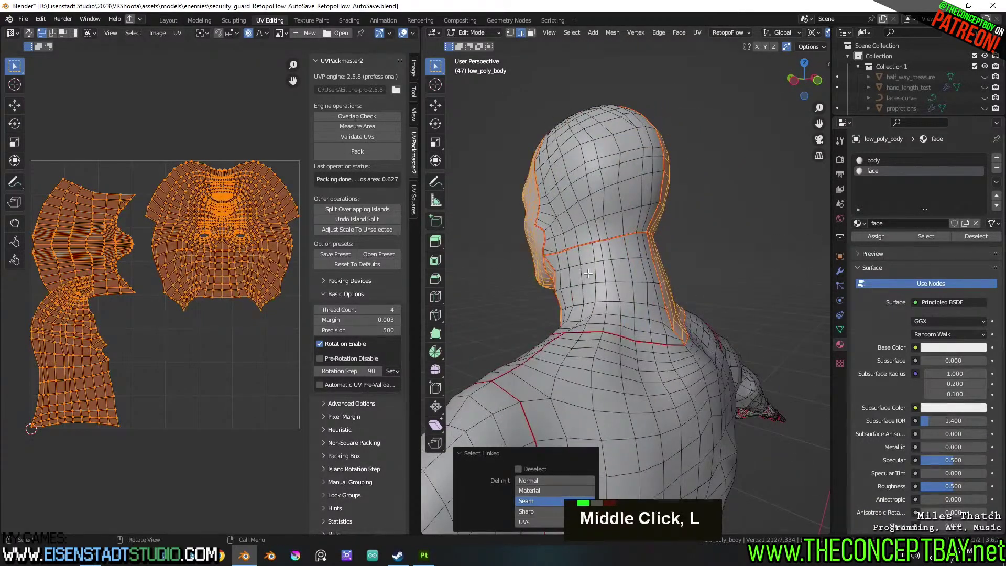
pyautogui.press('l')
pyautogui.moveTo(586, 273); pyautogui.dragTo(664, 288, button='middle')
pyautogui.press('u')
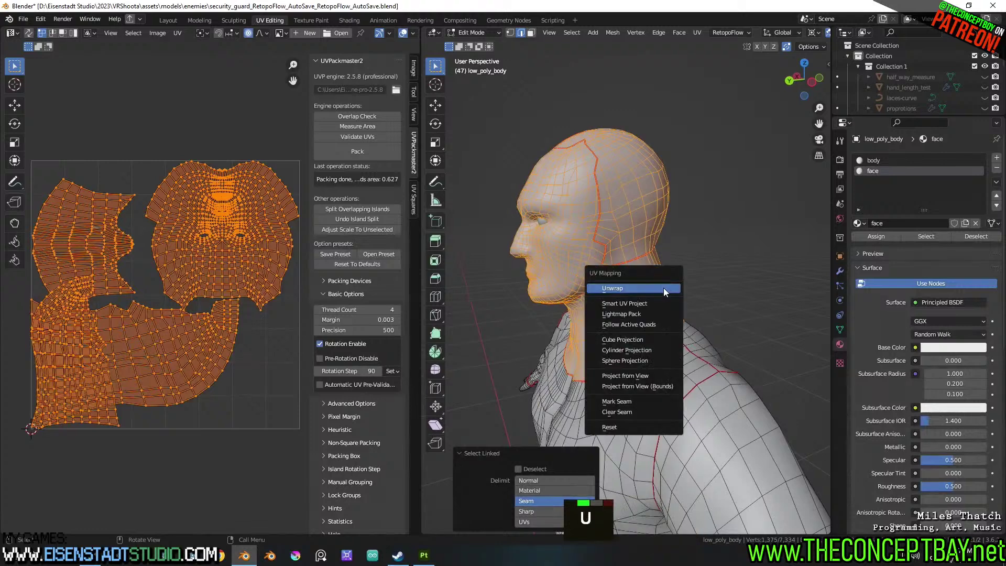
pyautogui.click(664, 288)
# Select all the head and neck UV islands and repack them several times with UVPackmaster2
pyautogui.press('a')
pyautogui.click(357, 152)
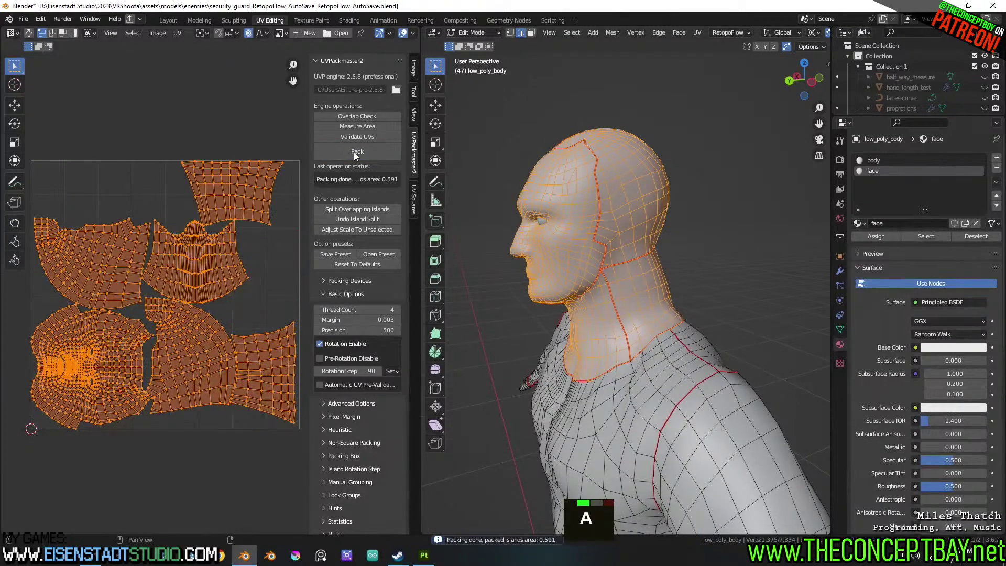
pyautogui.click(357, 151)
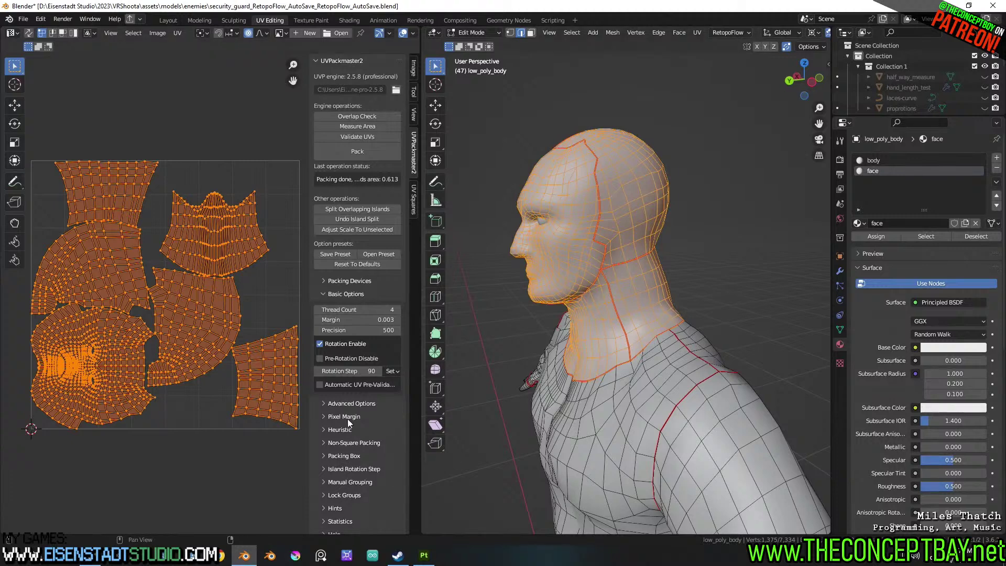
pyautogui.click(372, 153)
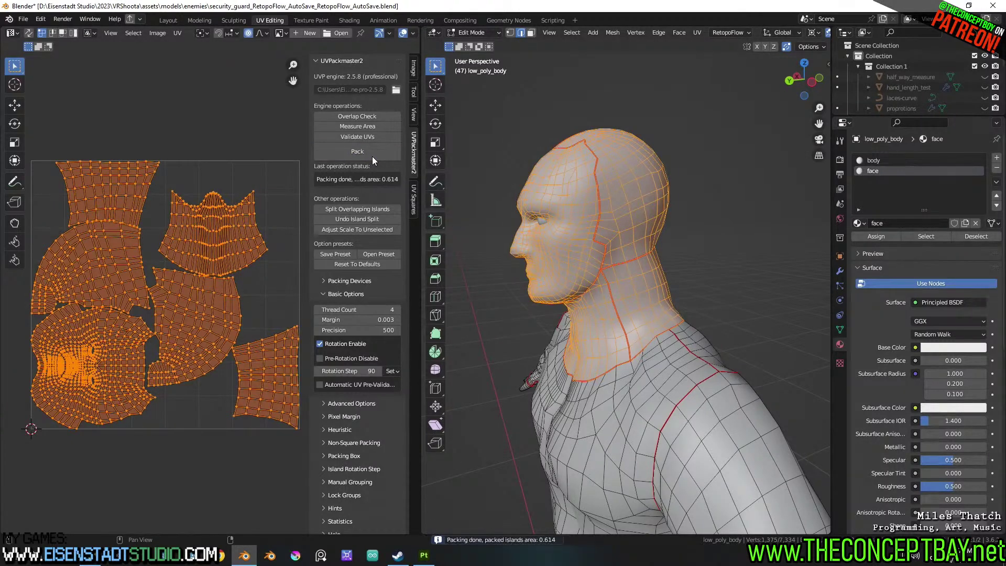
pyautogui.moveTo(623, 275); pyautogui.dragTo(650, 267, button='middle')
pyautogui.click(357, 137)
pyautogui.click(356, 152)
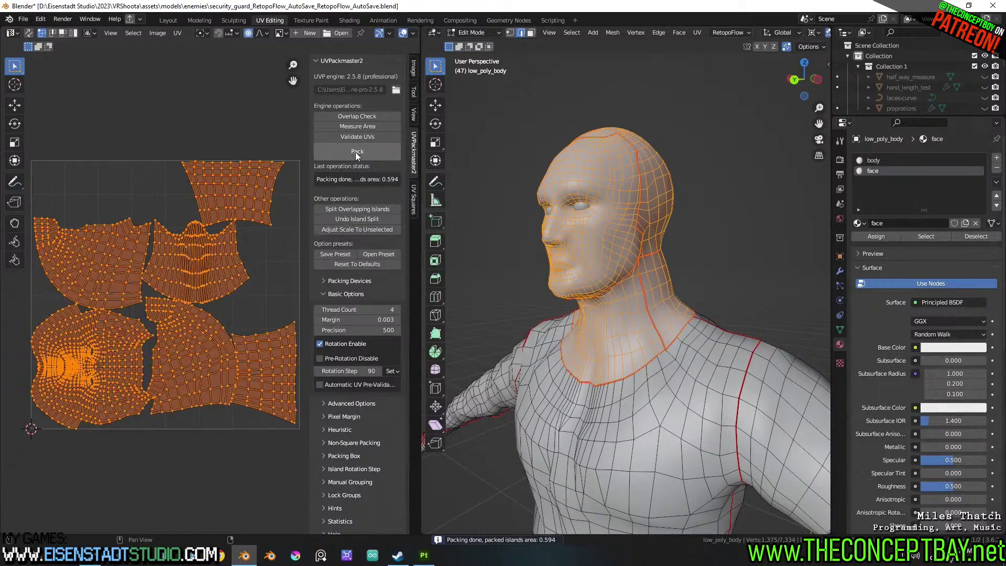
pyautogui.click(357, 152)
# Select only the face UV island and scale it up from the 2D cursor at the UV tile's corner
pyautogui.moveTo(666, 341); pyautogui.dragTo(713, 340, button='middle')
pyautogui.press('a')
pyautogui.press('a')
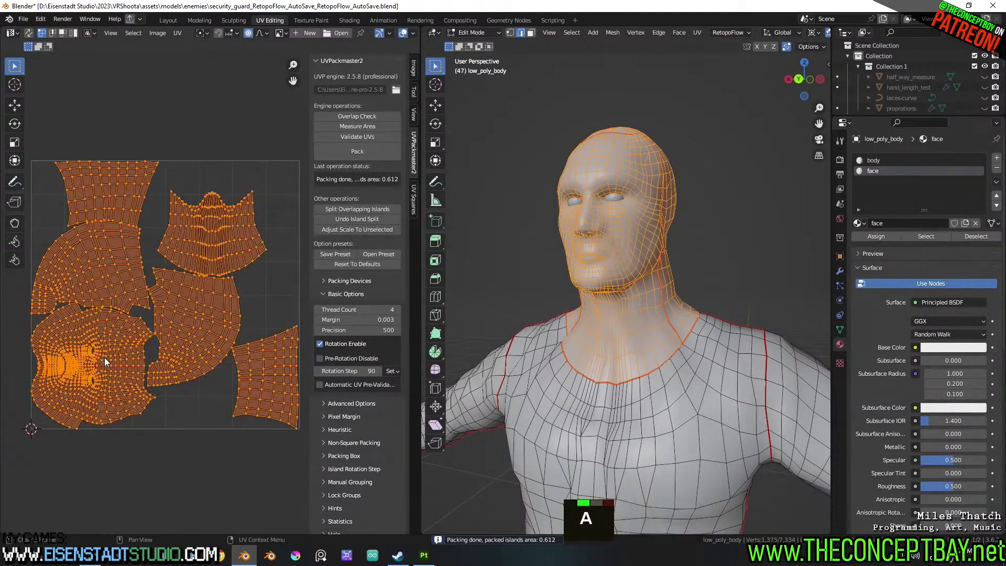
pyautogui.press('a')
pyautogui.press('l')
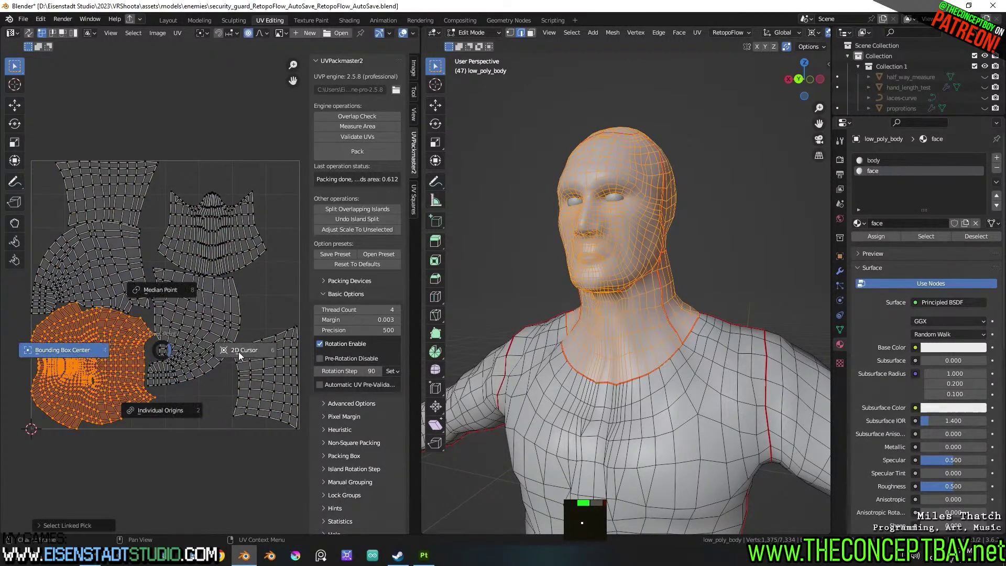
pyautogui.press('s')
pyautogui.click(248, 324)
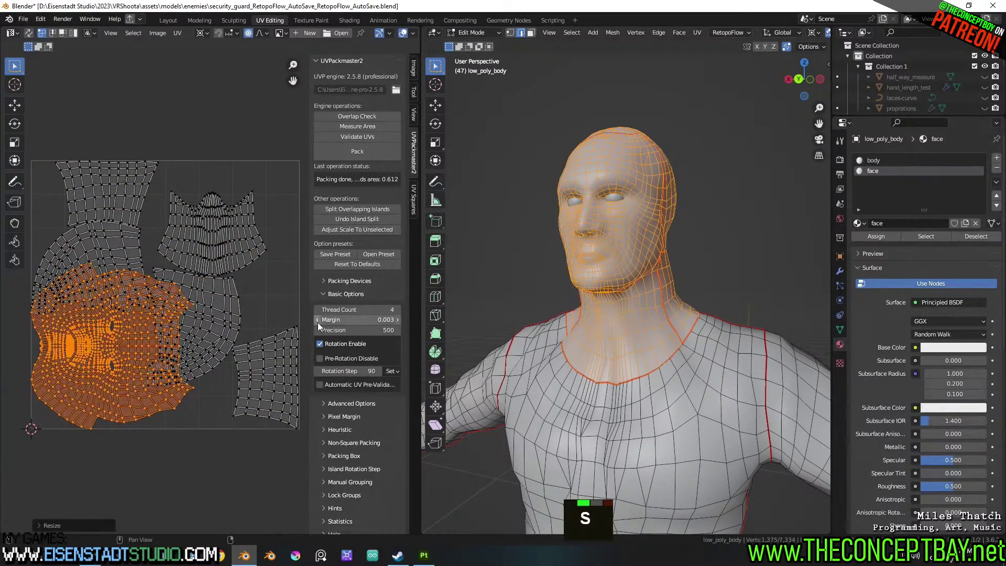
# Save the Blender file
pyautogui.hotkey('ctrl', 'o')
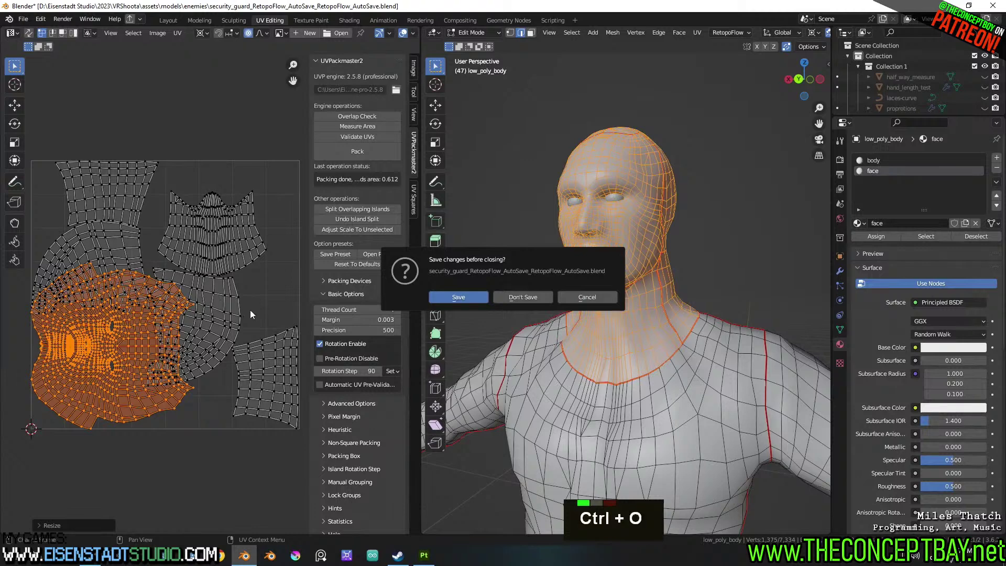
pyautogui.press('Escape')
pyautogui.hotkey('ctrl', 's')
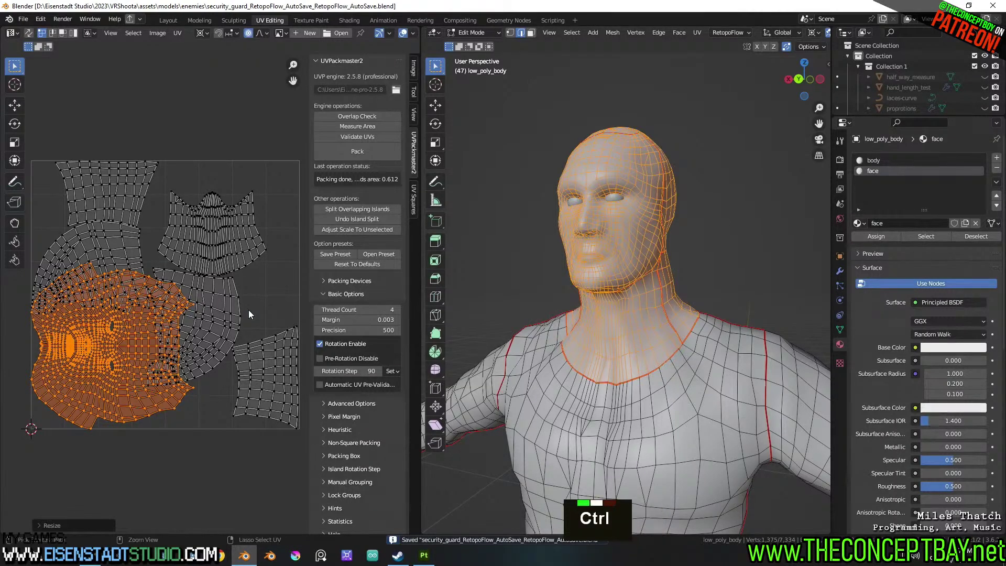
# Invert the UV selection and pack the remaining islands around the enlarged face island with Pack To Others enabled
pyautogui.hotkey('ctrl', 'i')
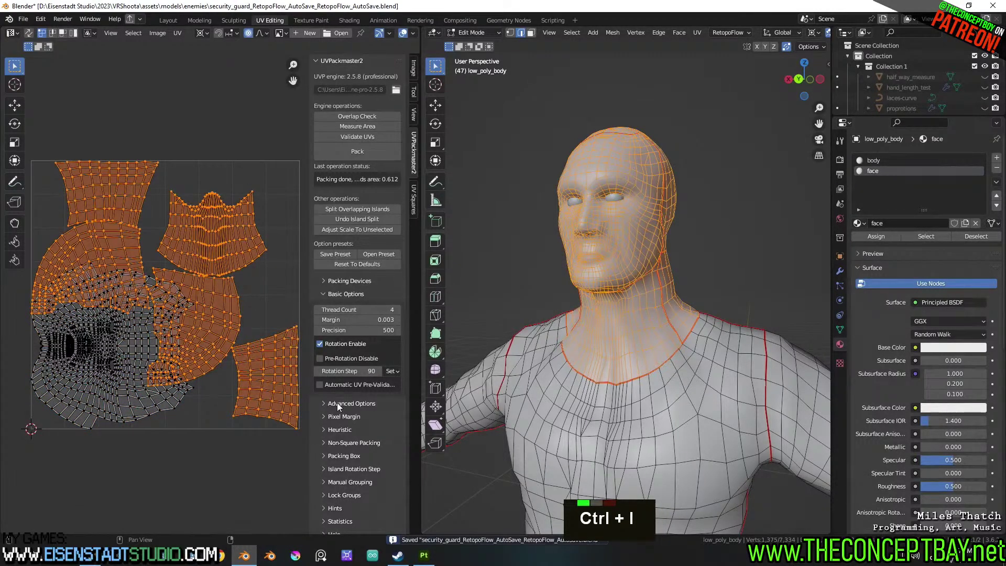
pyautogui.click(338, 402)
pyautogui.click(357, 152)
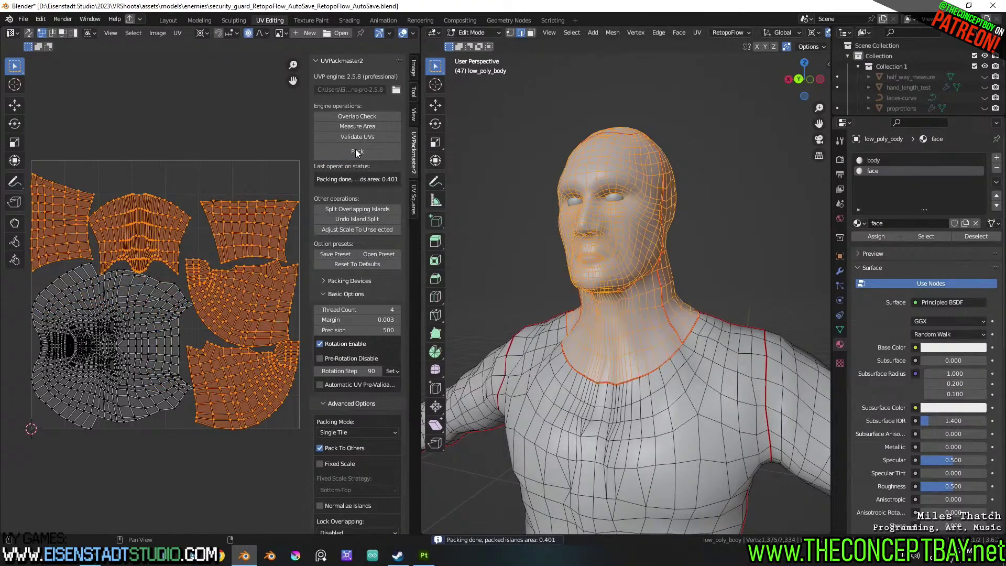
pyautogui.click(356, 151)
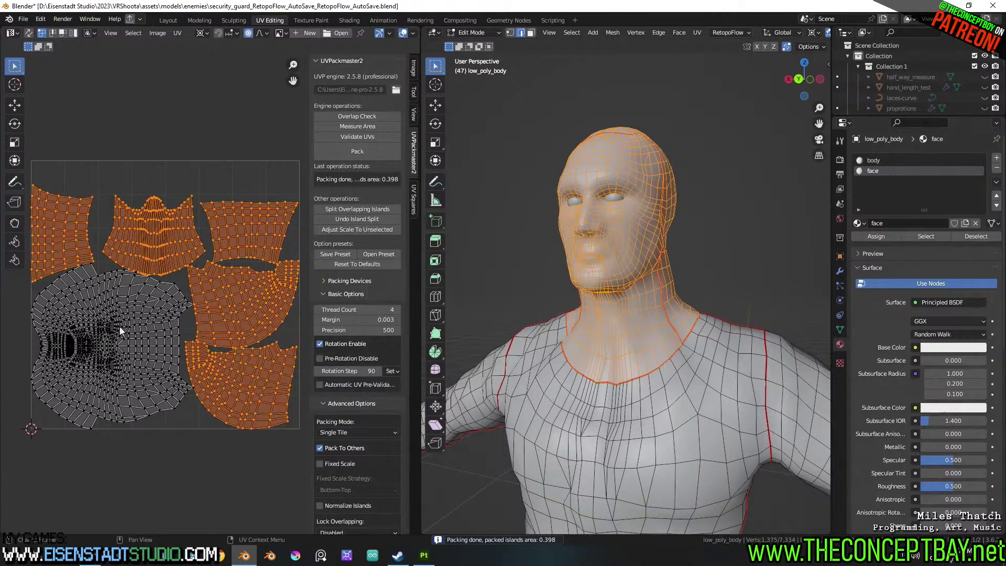
# Repack all the head UV islands together with Pack To Others turned off, and undo the extra repack
pyautogui.moveTo(519, 285)
pyautogui.mouseDown(button='middle')
pyautogui.moveTo(548, 288)
pyautogui.moveTo(524, 289)
pyautogui.mouseUp(button='middle')
pyautogui.press('a')
pyautogui.click(361, 150)
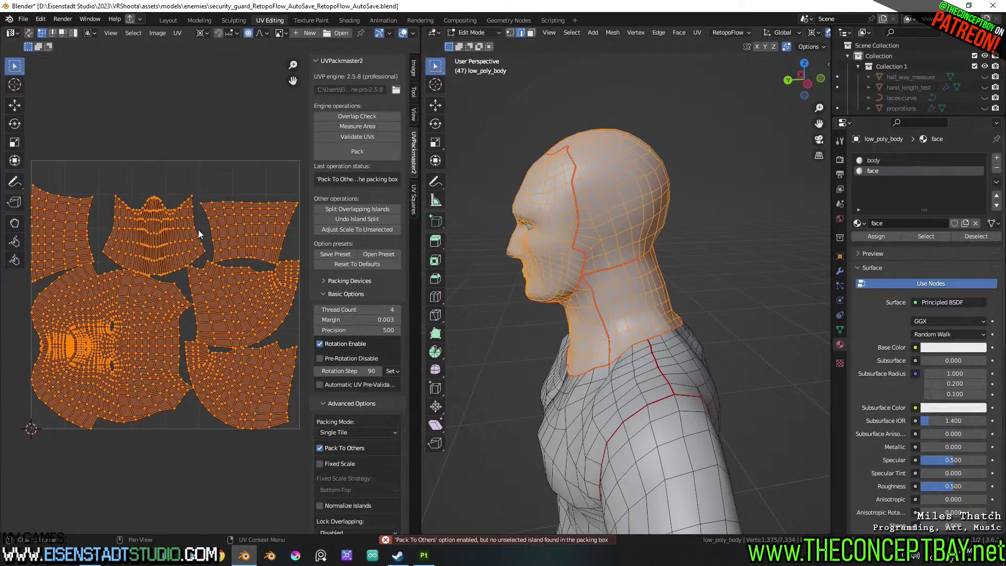
pyautogui.click(376, 156)
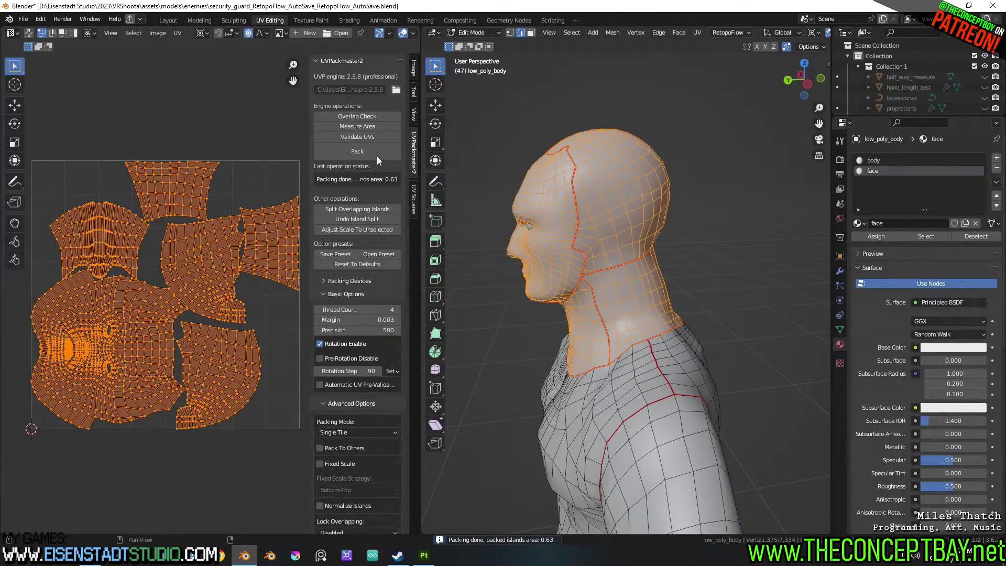
pyautogui.click(376, 156)
pyautogui.hotkey('ctrl', 'z')
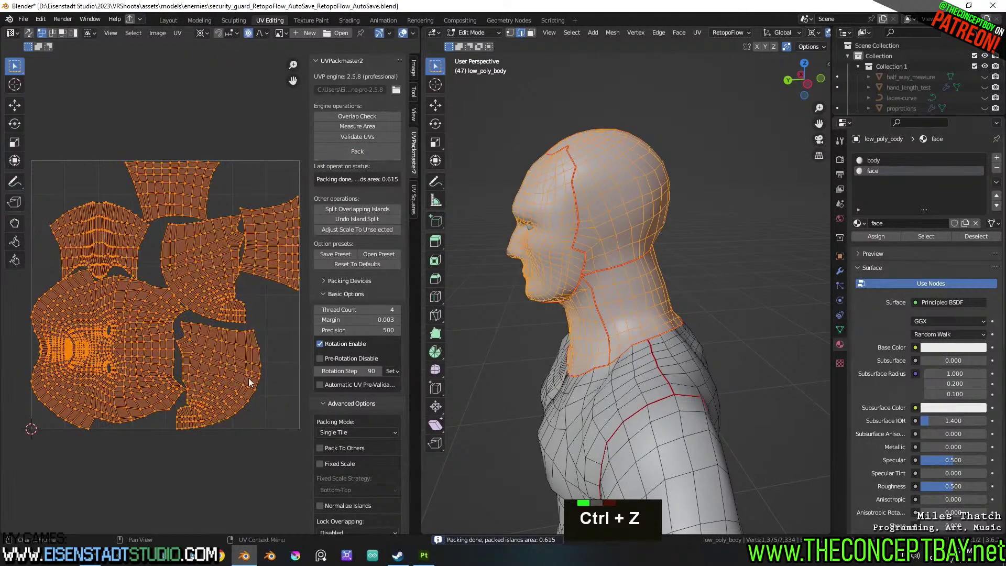
# Select only the faces that use the body material and unwrap them
pyautogui.scroll(-3, 670, 421)
pyautogui.keyDown('shift'); pyautogui.moveTo(669, 421); pyautogui.dragTo(687, 419, button='middle'); pyautogui.keyUp('shift')
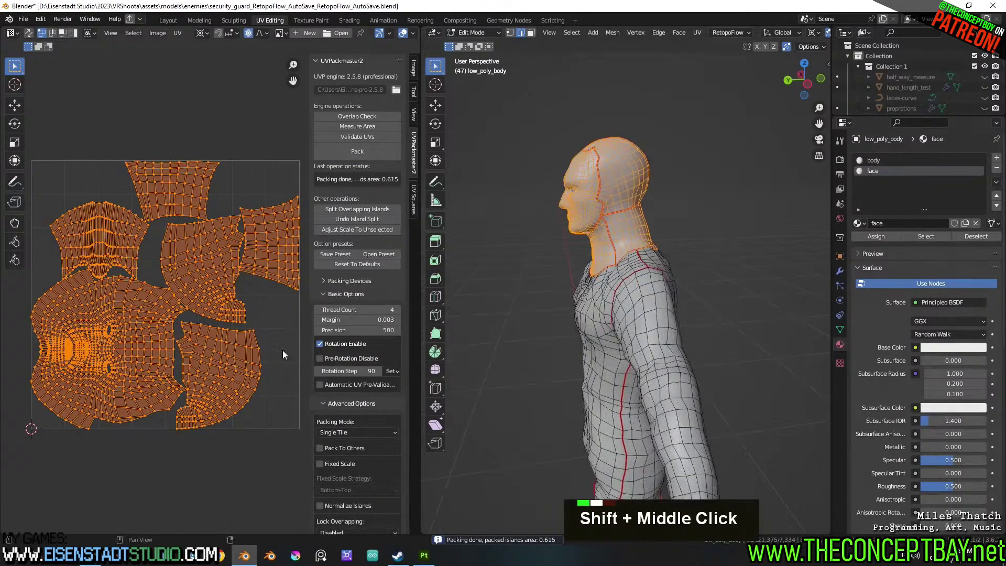
pyautogui.scroll(3, 213, 323)
pyautogui.scroll(-1, 213, 323)
pyautogui.scroll(-2, 213, 323)
pyautogui.moveTo(590, 307); pyautogui.dragTo(629, 272, button='middle')
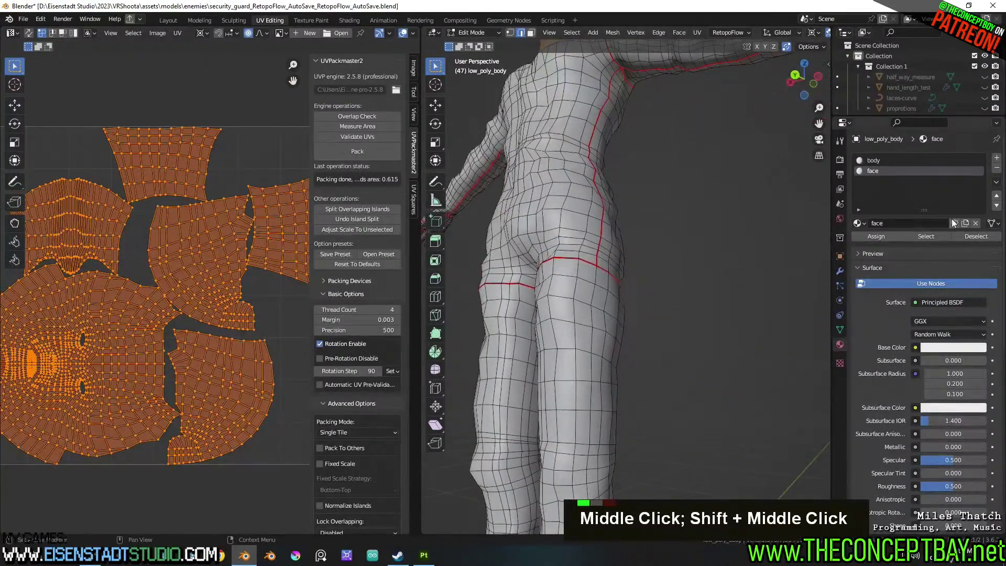
pyautogui.click(891, 160)
pyautogui.press('a')
pyautogui.press('a')
pyautogui.press('a')
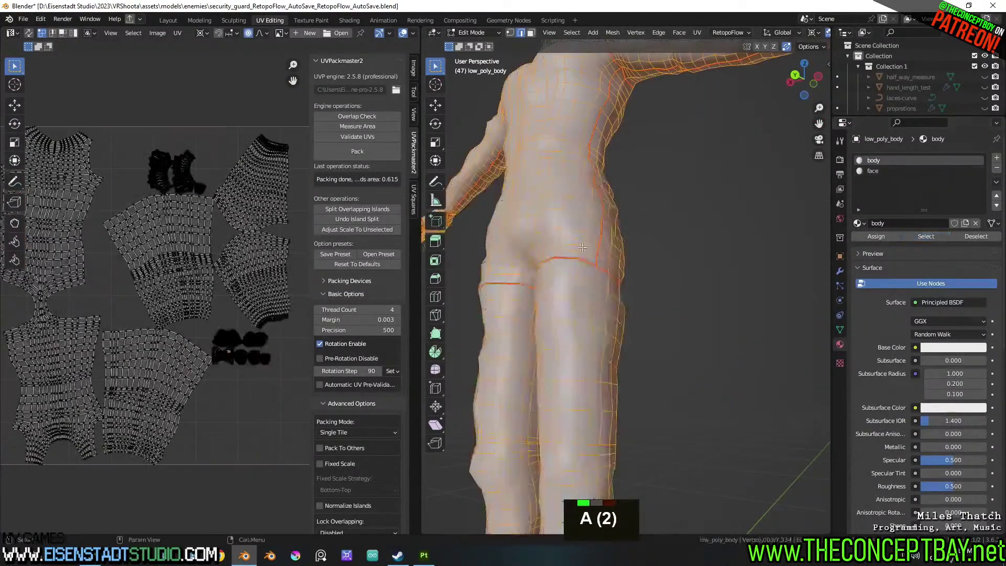
pyautogui.press('u')
pyautogui.click(549, 244)
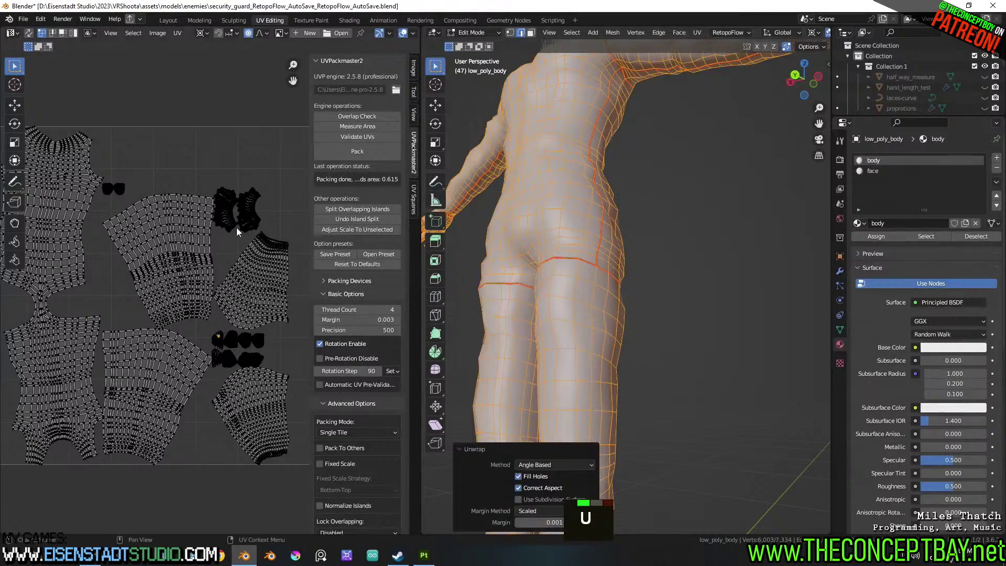
# Select all the body's UV islands and pack them with UVPackmaster2
pyautogui.press('a')
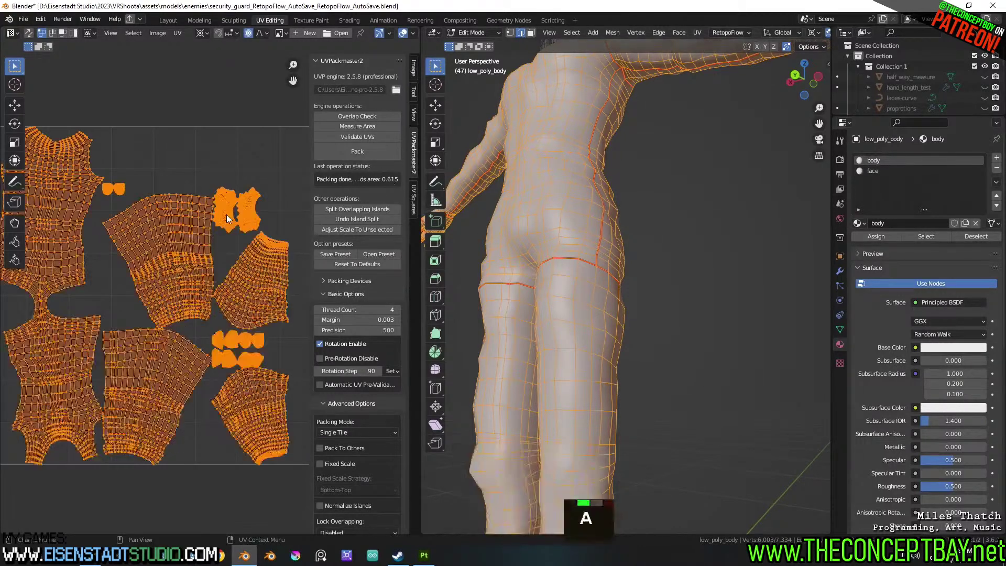
pyautogui.click(357, 151)
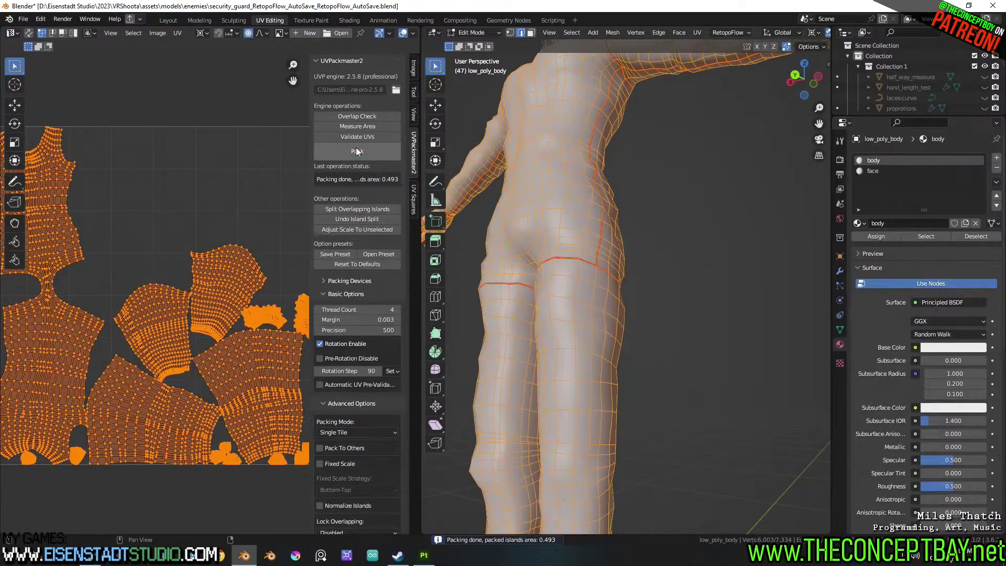
pyautogui.scroll(-2, 290, 180)
pyautogui.keyDown('shift'); pyautogui.moveTo(291, 180); pyautogui.dragTo(258, 227, button='middle'); pyautogui.keyUp('shift')
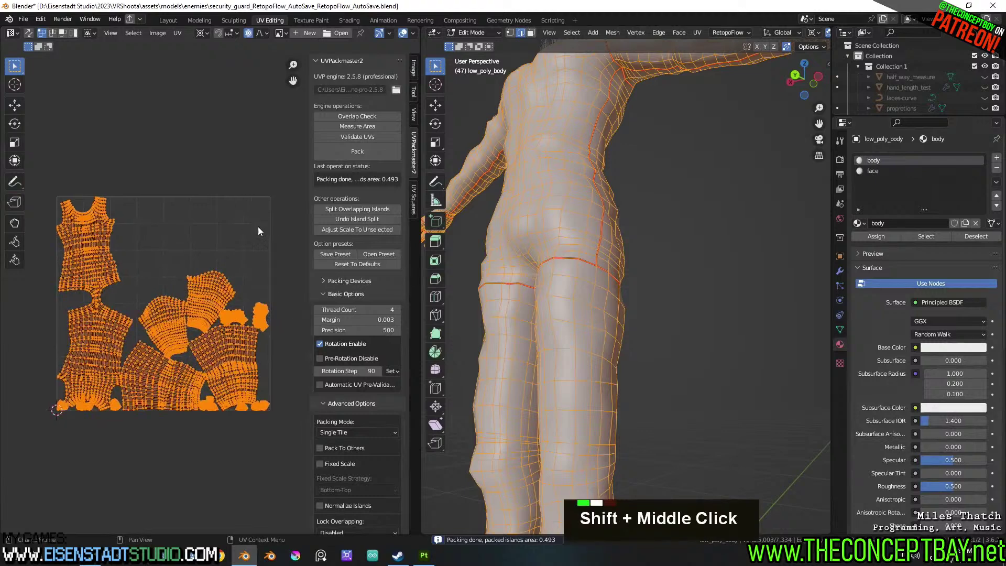
# Clear the selection and mark the short edges crossing the narrow crotch strip between the legs as a seam
pyautogui.middleClick(491, 287)
pyautogui.scroll(2, 491, 288)
pyautogui.moveTo(491, 287); pyautogui.dragTo(663, 294, button='middle')
pyautogui.keyDown('shift'); pyautogui.scroll(1, 603, 312); pyautogui.keyUp('shift')
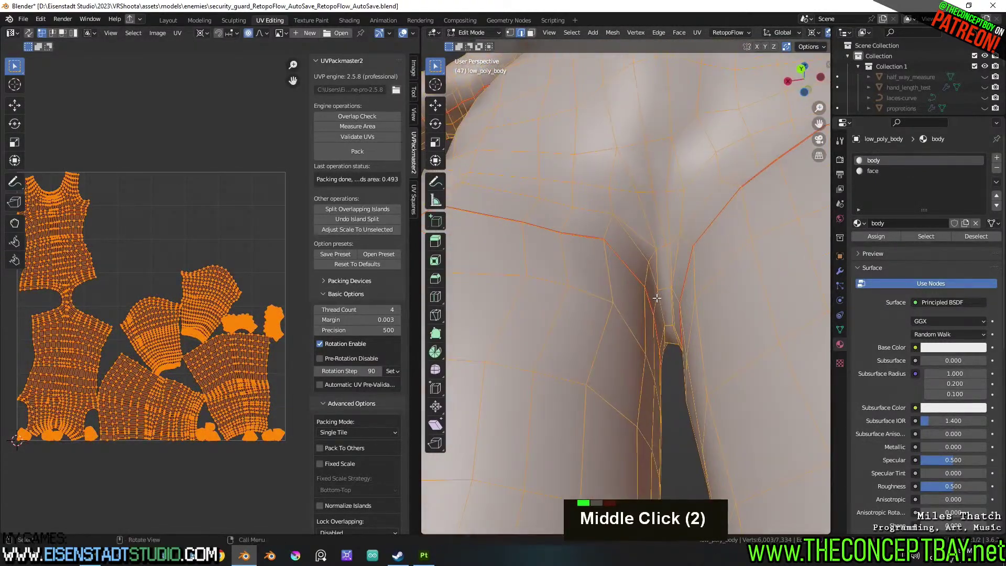
pyautogui.press('2')
pyautogui.hotkey('alt', 'a')
pyautogui.keyDown('shift'); pyautogui.click(660, 289); pyautogui.keyUp('shift')
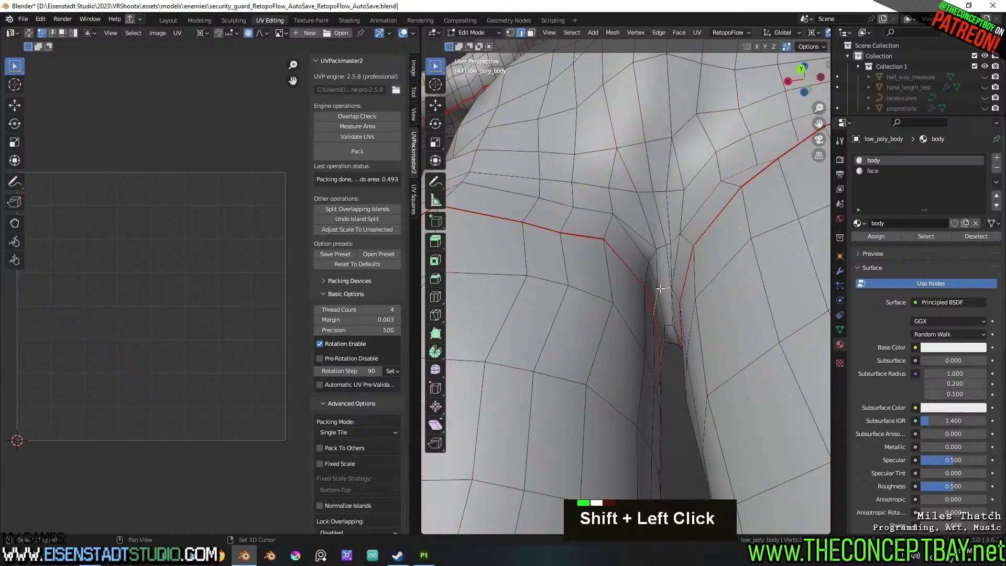
pyautogui.keyDown('shift'); pyautogui.click(675, 294); pyautogui.keyUp('shift')
pyautogui.press('x')
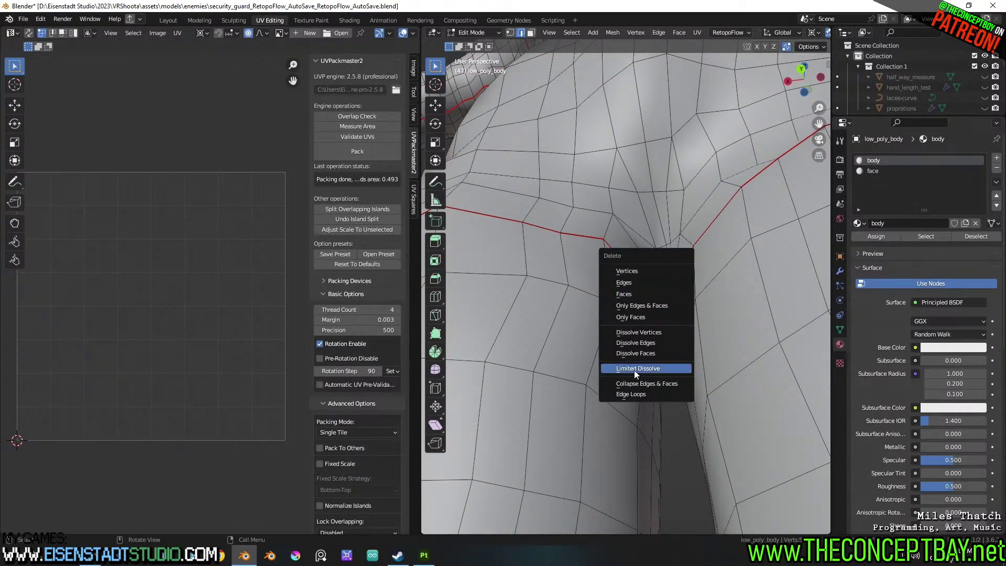
pyautogui.press('Escape')
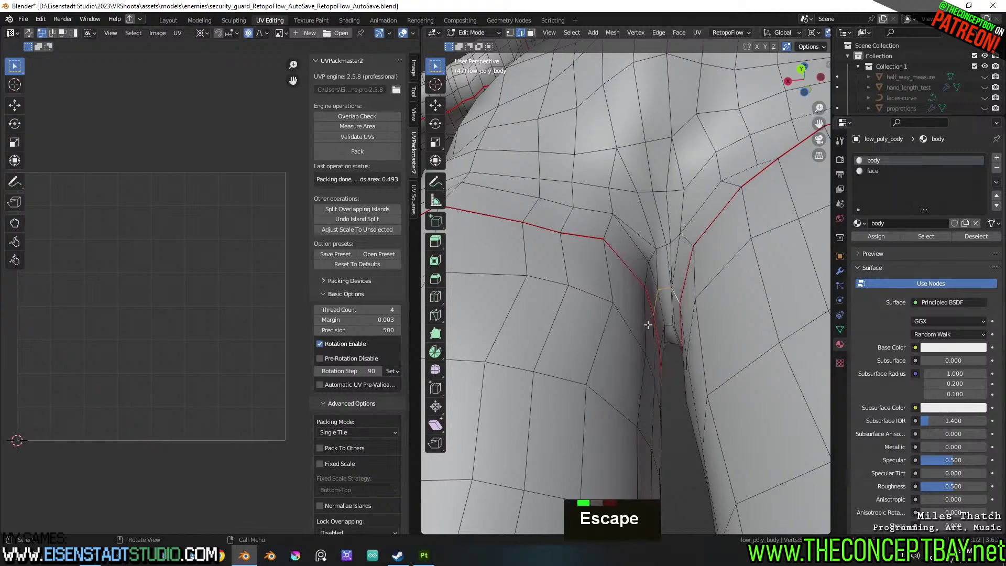
pyautogui.rightClick(652, 316)
pyautogui.press('Escape')
# Examine the seam layout around the torso, hips and shoulders from several angles
pyautogui.scroll(-5, 636, 300)
pyautogui.moveTo(636, 299); pyautogui.dragTo(679, 329, button='middle')
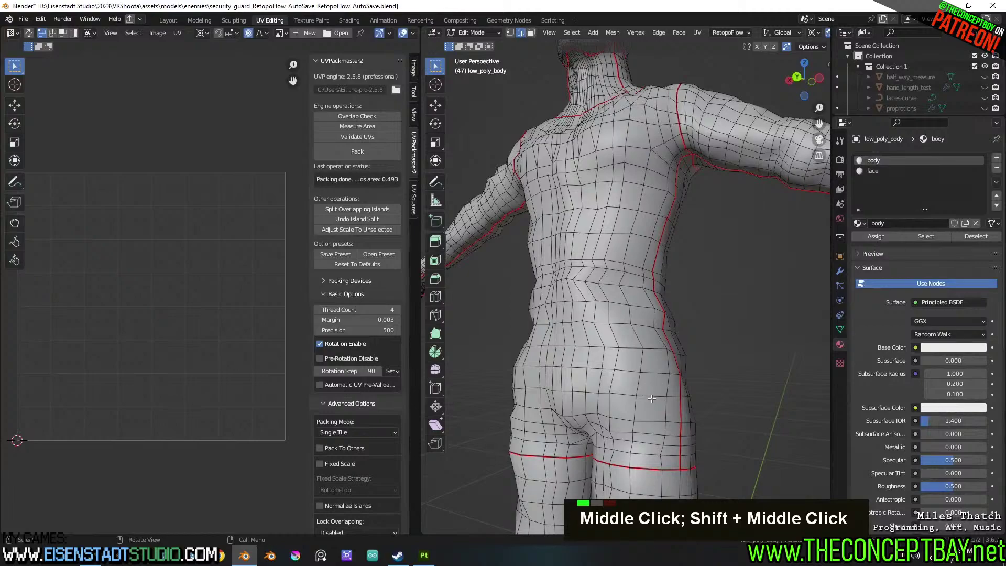
pyautogui.moveTo(662, 390); pyautogui.dragTo(616, 320, button='middle')
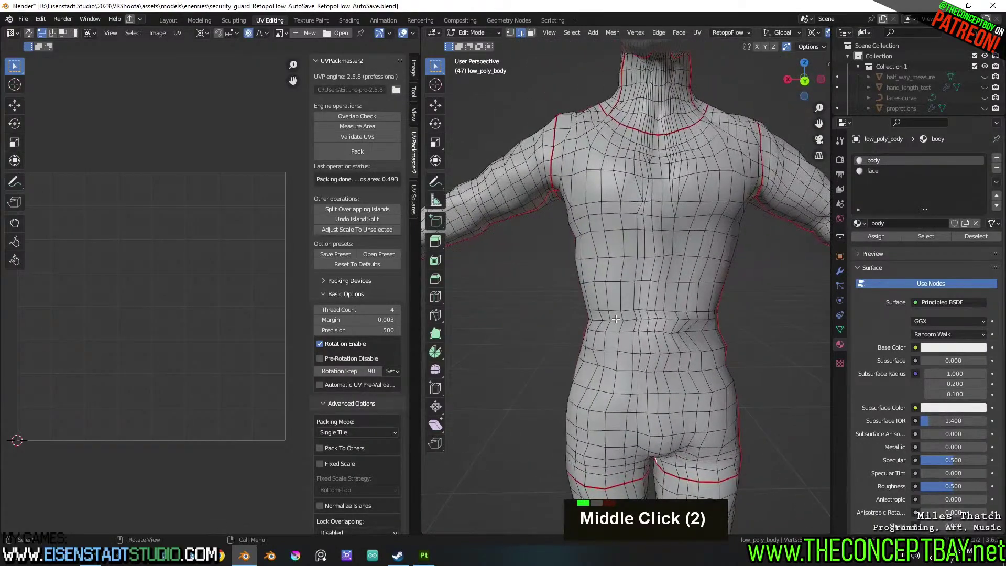
pyautogui.moveTo(667, 229); pyautogui.dragTo(515, 243, button='middle')
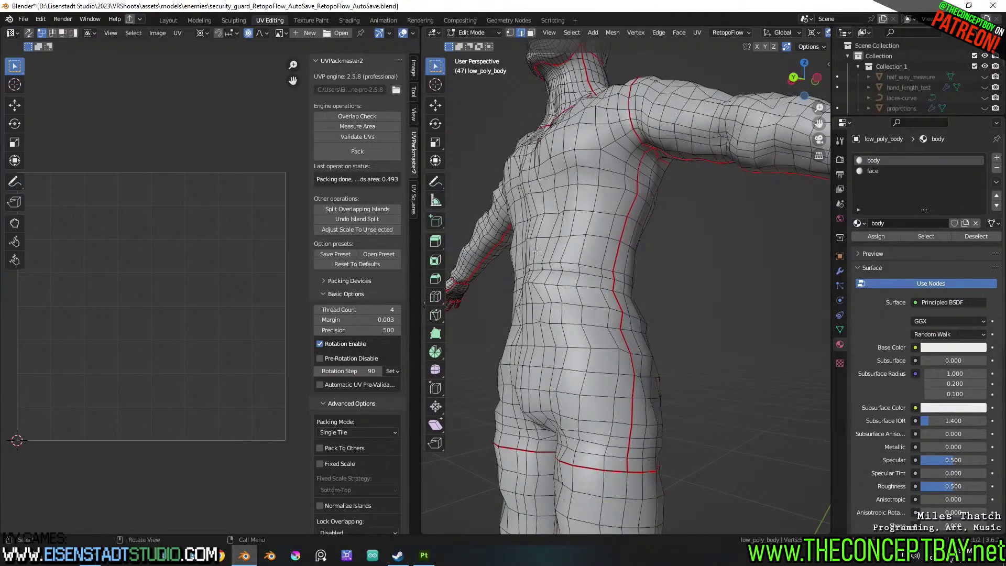
pyautogui.keyDown('shift'); pyautogui.moveTo(542, 257); pyautogui.dragTo(555, 282, button='middle'); pyautogui.keyUp('shift')
pyautogui.scroll(-2, 571, 236)
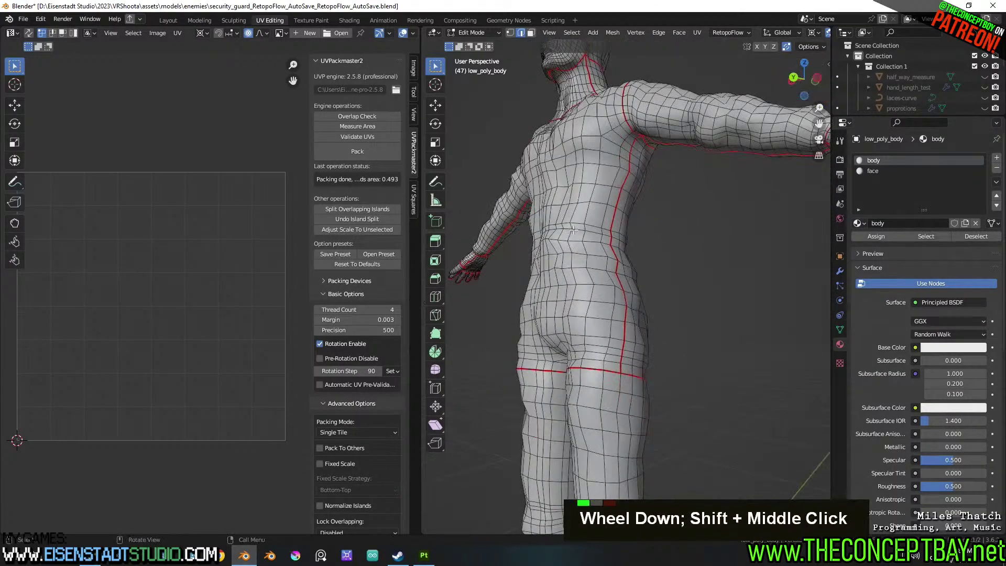
pyautogui.scroll(2, 573, 236)
pyautogui.moveTo(573, 236); pyautogui.dragTo(614, 208, button='middle')
# Select the faces that use the face material and hide them, leaving the body geometry
pyautogui.press('a')
pyautogui.scroll(-3, 614, 208)
pyautogui.press('a')
pyautogui.press('a')
pyautogui.click(886, 171)
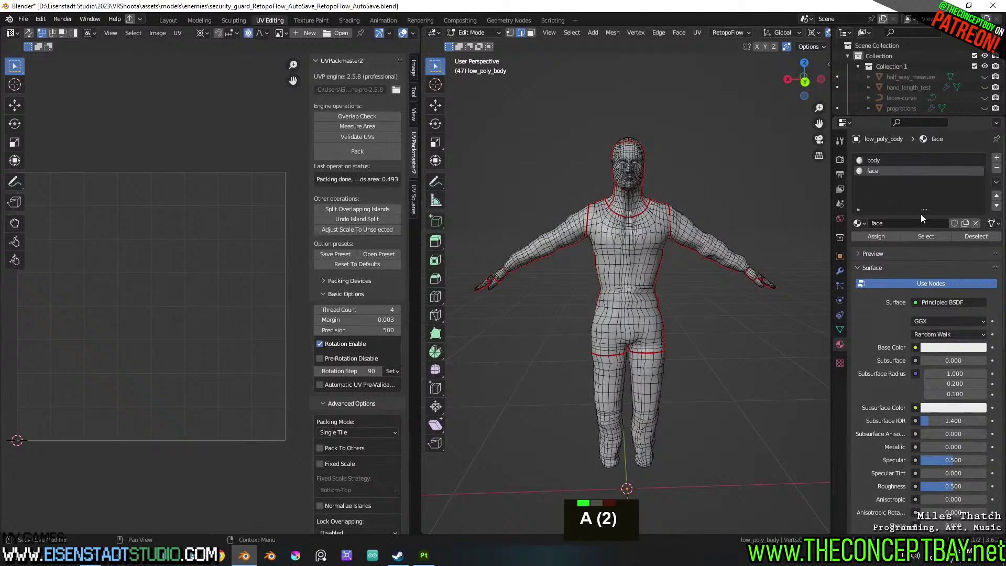
pyautogui.click(926, 237)
pyautogui.press('h')
pyautogui.scroll(2, 650, 213)
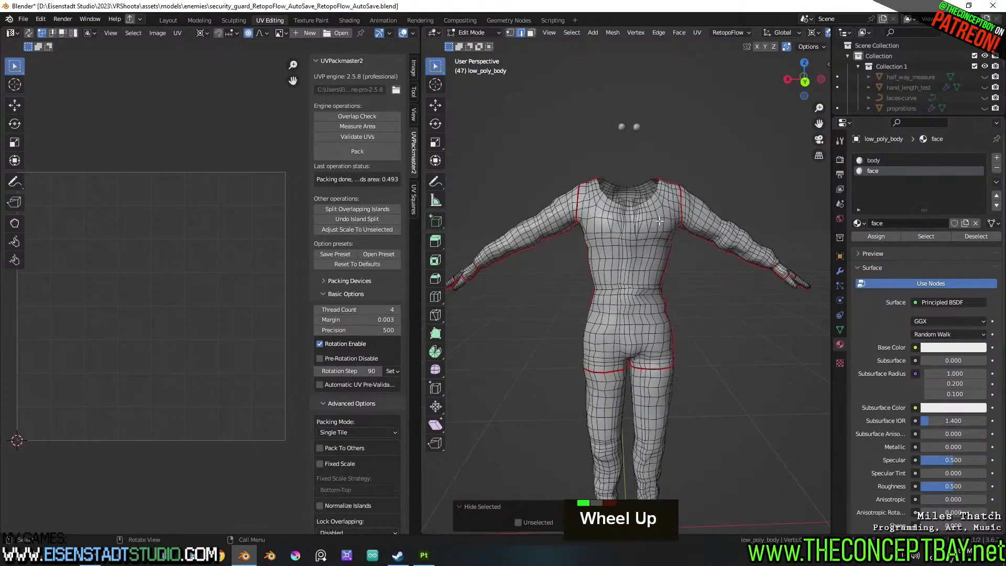
# Select all the visible body geometry, unwrap it, and pack its islands with UVPackmaster2
pyautogui.press('a')
pyautogui.press('a')
pyautogui.press('a')
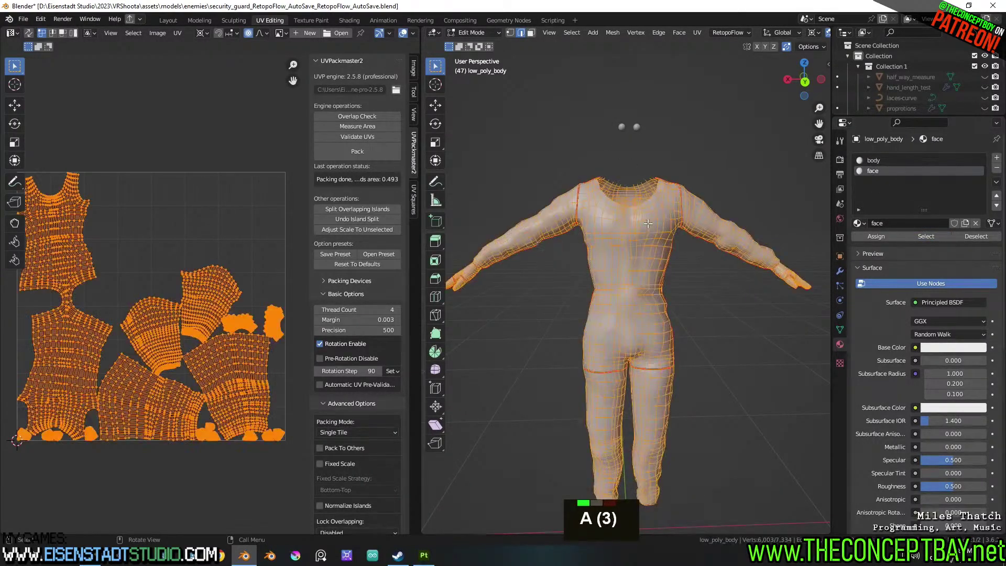
pyautogui.press('u')
pyautogui.click(645, 224)
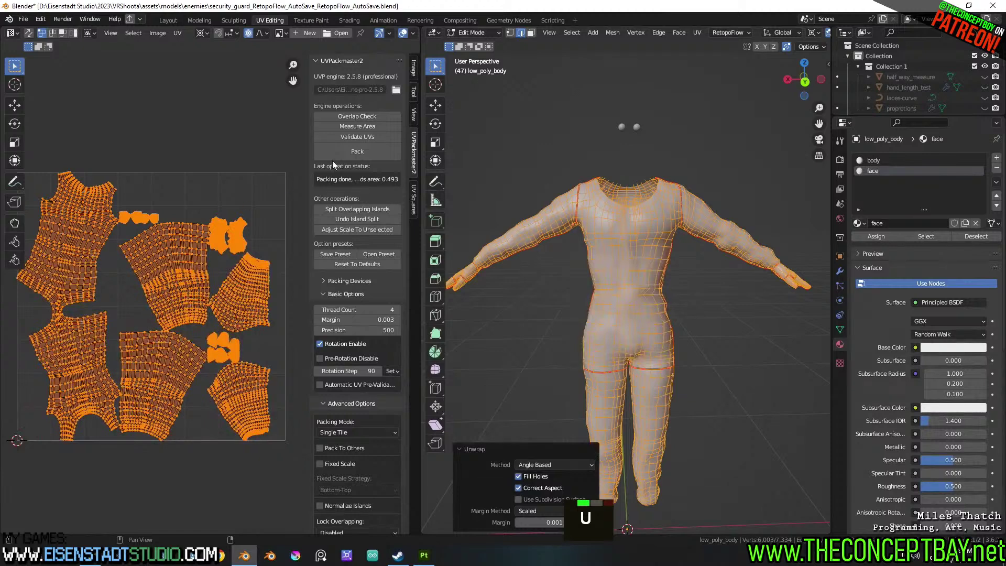
pyautogui.click(354, 157)
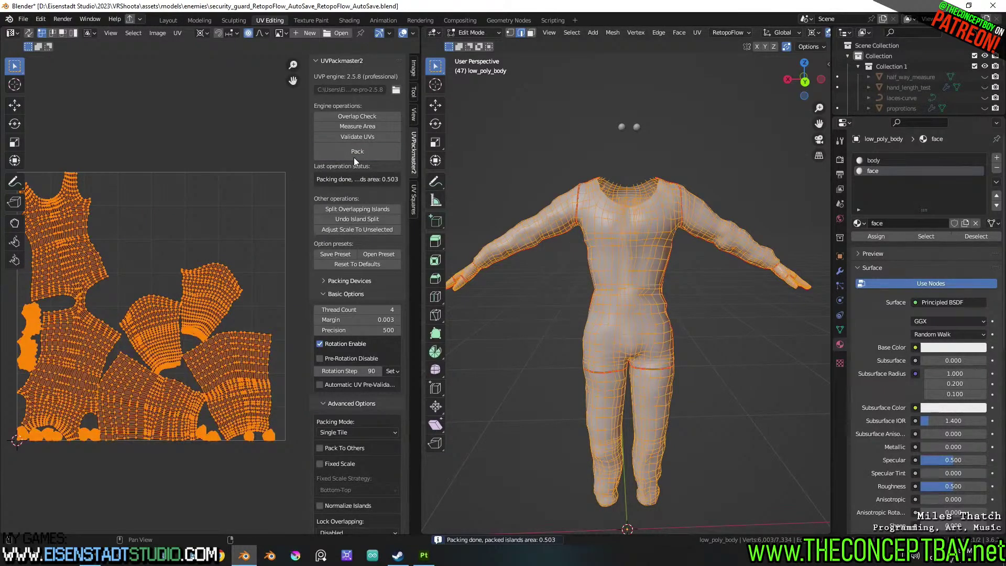
# Examine the narrow UV bridge joining the two torso halves and the matching crotch area on the model
pyautogui.moveTo(629, 314); pyautogui.dragTo(421, 287, button='middle')
pyautogui.scroll(3, 676, 304)
pyautogui.scroll(2, 664, 270)
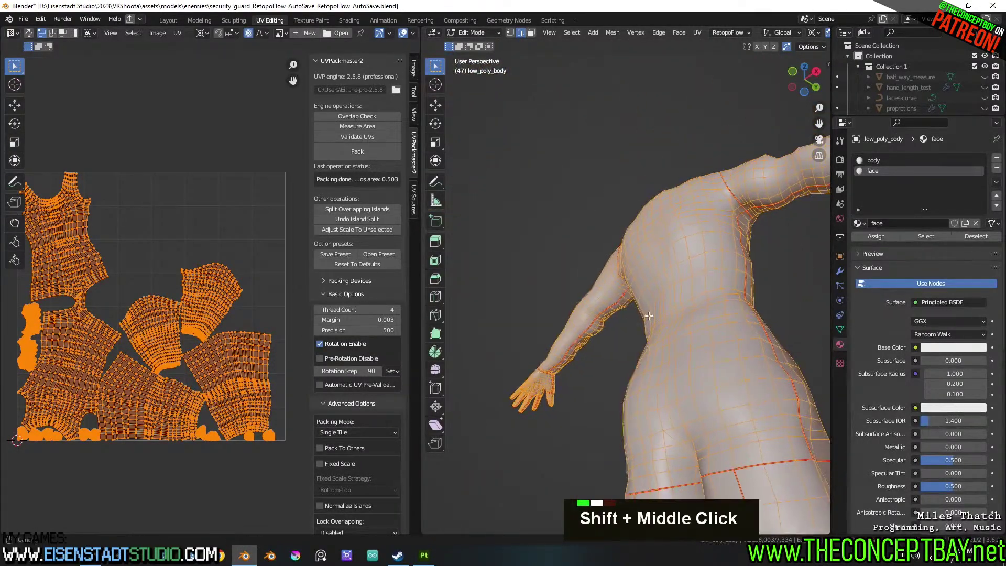
pyautogui.keyDown('shift'); pyautogui.moveTo(503, 324); pyautogui.dragTo(424, 270, button='middle'); pyautogui.keyUp('shift')
pyautogui.scroll(4, 194, 291)
pyautogui.keyDown('shift'); pyautogui.moveTo(95, 296); pyautogui.dragTo(126, 310, button='middle'); pyautogui.keyUp('shift')
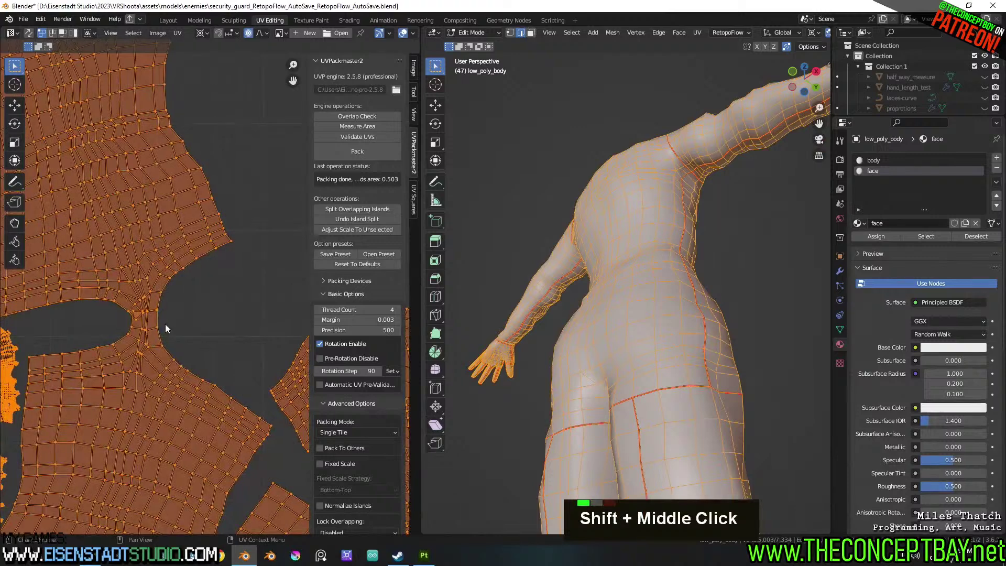
pyautogui.scroll(-4, 586, 282)
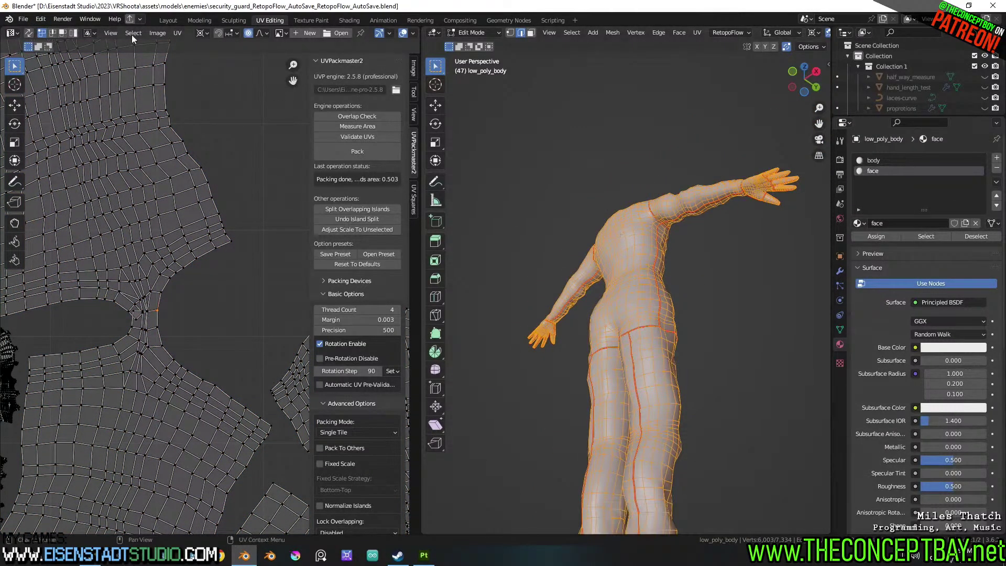
# Enable UV sync selection, select an edge in the bridge between the torso halves and frame it on the model
pyautogui.click(31, 33)
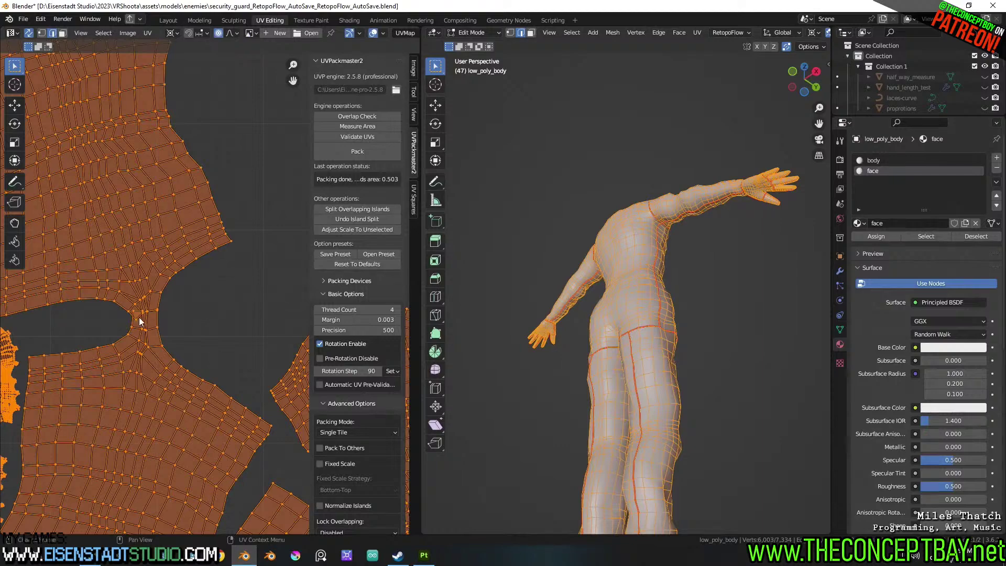
pyautogui.doubleClick(147, 320)
pyautogui.press('KP_Decimal')
pyautogui.press('KP_Decimal')
pyautogui.moveTo(626, 246); pyautogui.dragTo(758, 392, button='middle')
pyautogui.moveTo(660, 374); pyautogui.dragTo(715, 390, button='middle')
pyautogui.keyDown('shift'); pyautogui.moveTo(715, 391); pyautogui.dragTo(676, 388, button='middle'); pyautogui.keyUp('shift')
pyautogui.moveTo(676, 388); pyautogui.dragTo(670, 372, button='middle')
pyautogui.scroll(3, 669, 373)
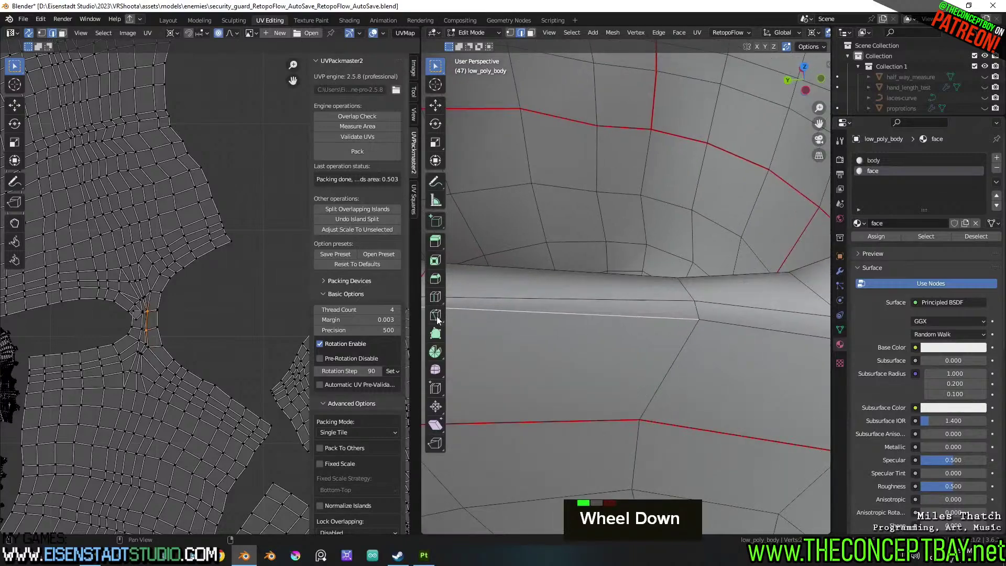
# Switch the crotch mesh to vertex selection and set the snapping target to Vertex
pyautogui.scroll(-2, 399, 318)
pyautogui.scroll(-3, 524, 314)
pyautogui.press('2')
pyautogui.moveTo(524, 315); pyautogui.dragTo(717, 279, button='middle')
pyautogui.scroll(-2, 691, 314)
pyautogui.keyDown('shift'); pyautogui.moveTo(716, 279); pyautogui.dragTo(602, 221, button='middle'); pyautogui.keyUp('shift')
pyautogui.press('1')
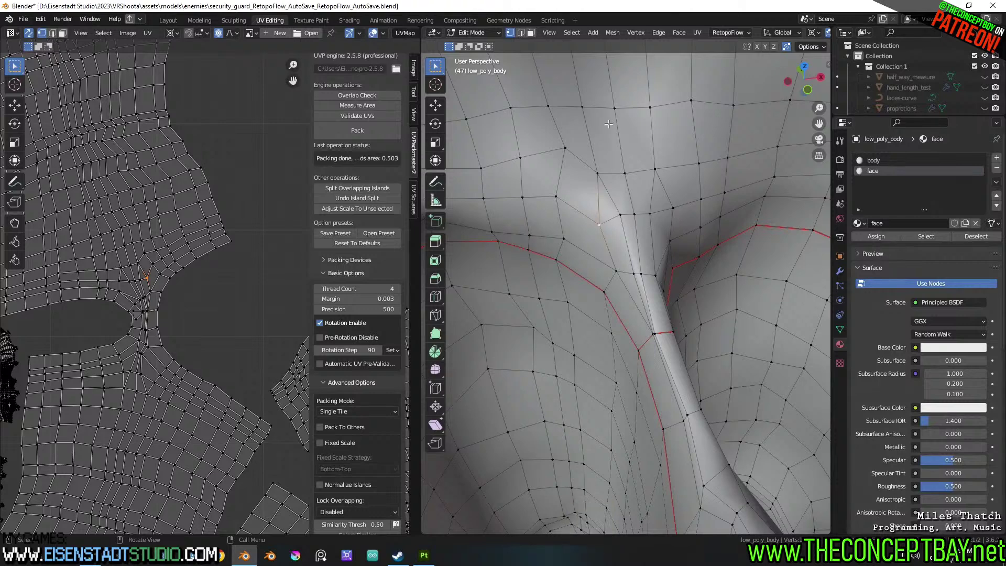
pyautogui.moveTo(799, 31); pyautogui.dragTo(706, 34, button='middle')
pyautogui.click(706, 33)
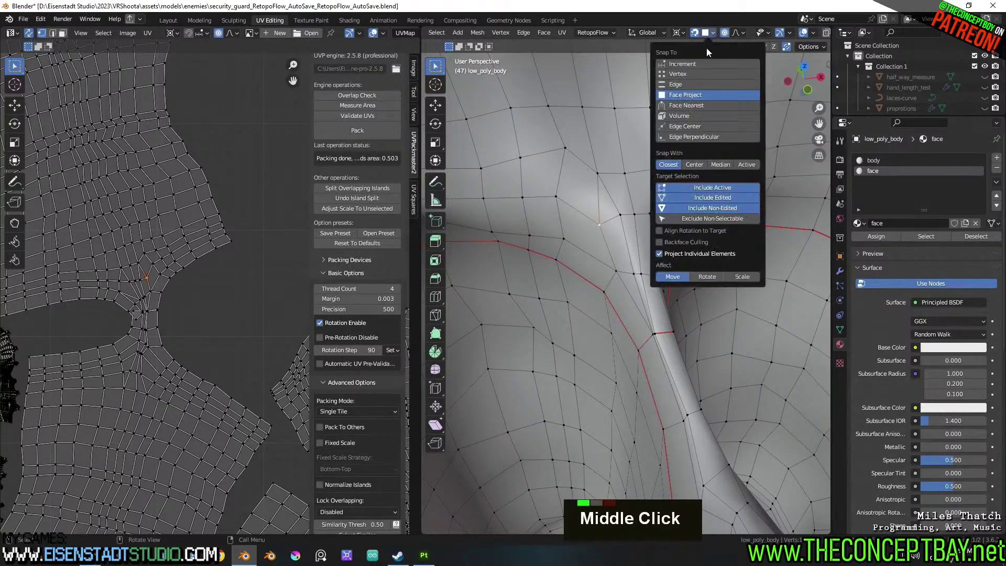
pyautogui.click(700, 85)
pyautogui.click(706, 65)
pyautogui.click(702, 74)
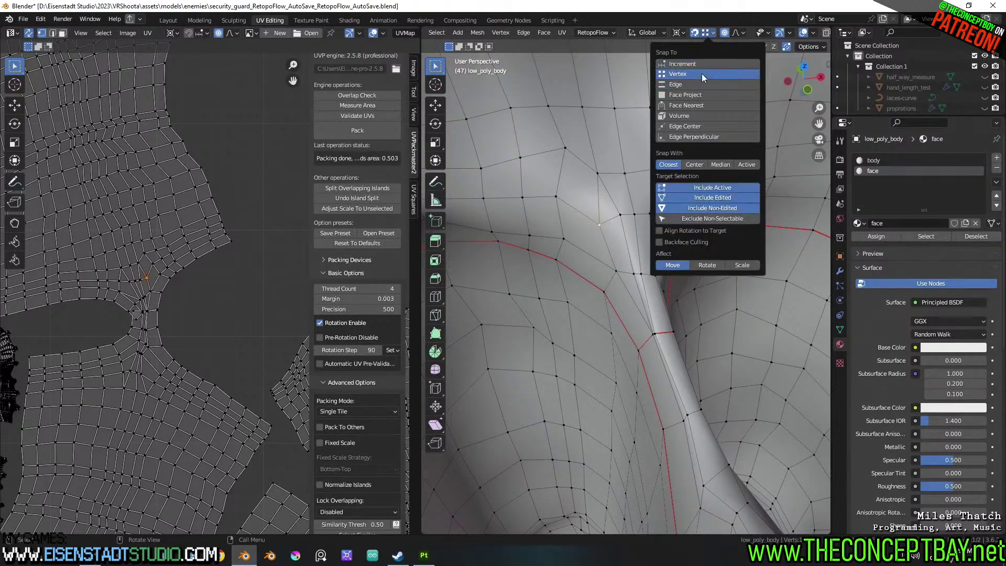
# Try to snap the stray crotch vertices onto their neighbours, and undo the moves
pyautogui.press('g')
pyautogui.click(614, 272)
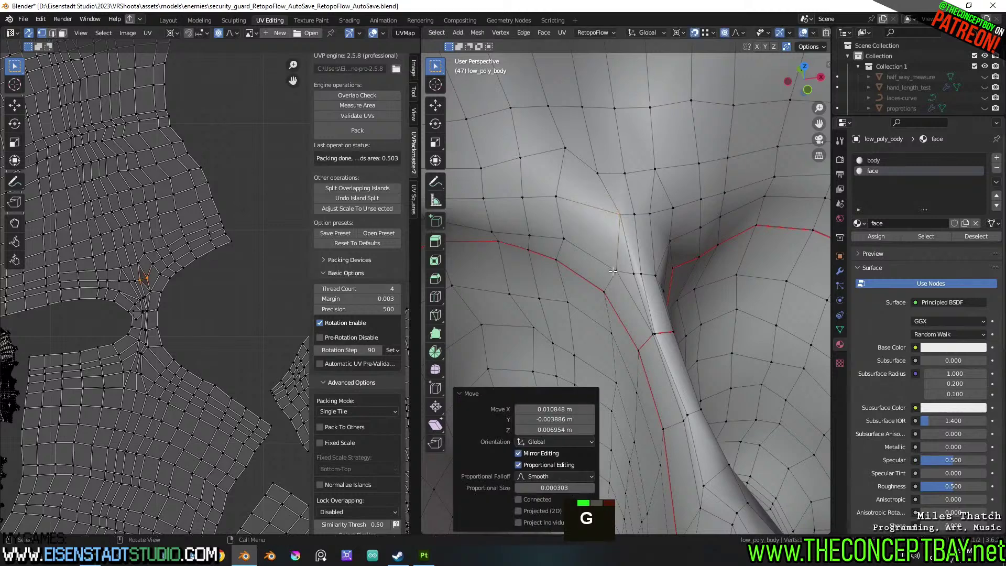
pyautogui.press('g')
pyautogui.click(625, 271)
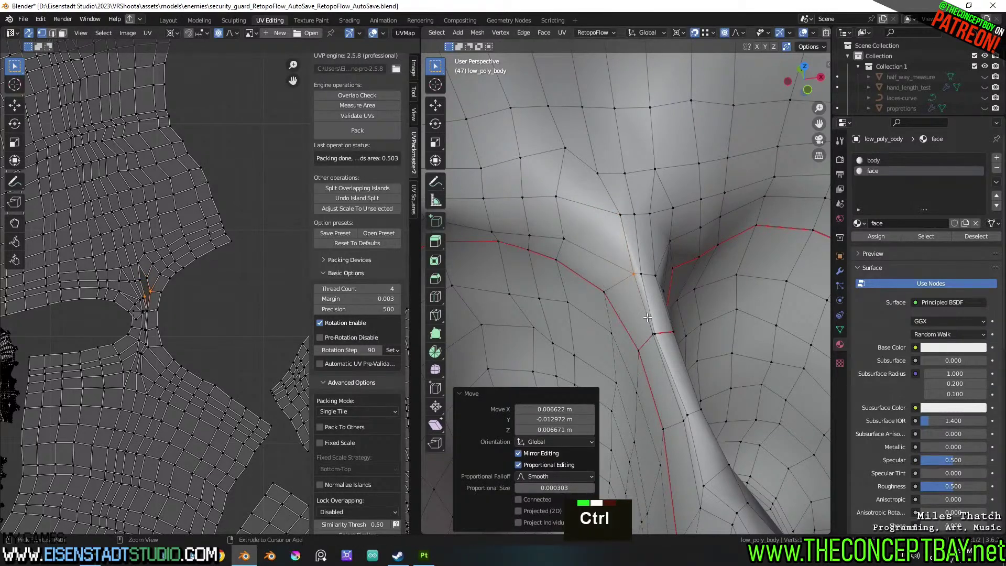
pyautogui.hotkey('ctrl', 'z')
pyautogui.hotkey('ctrl', 'z')
pyautogui.hotkey('ctrl', 'z')
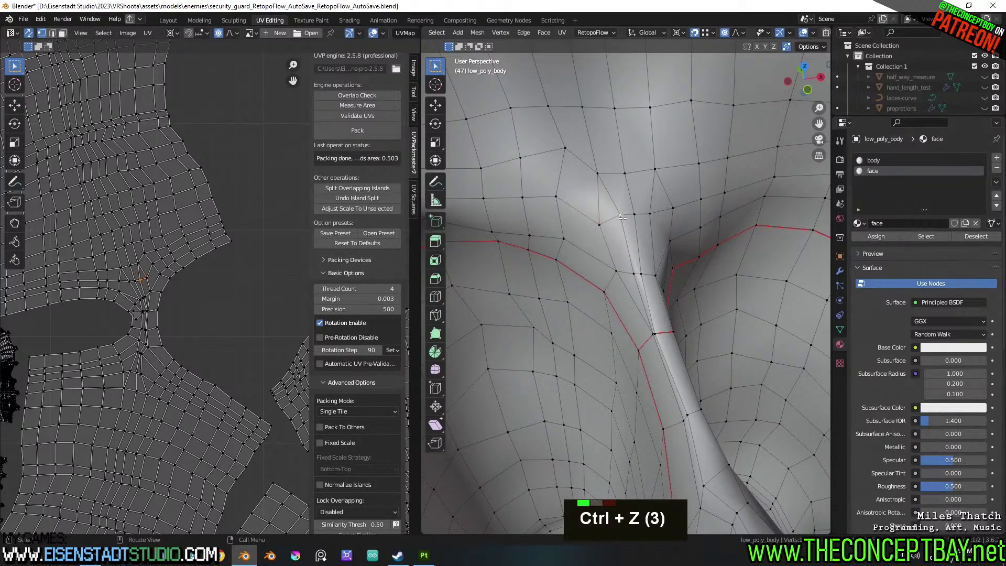
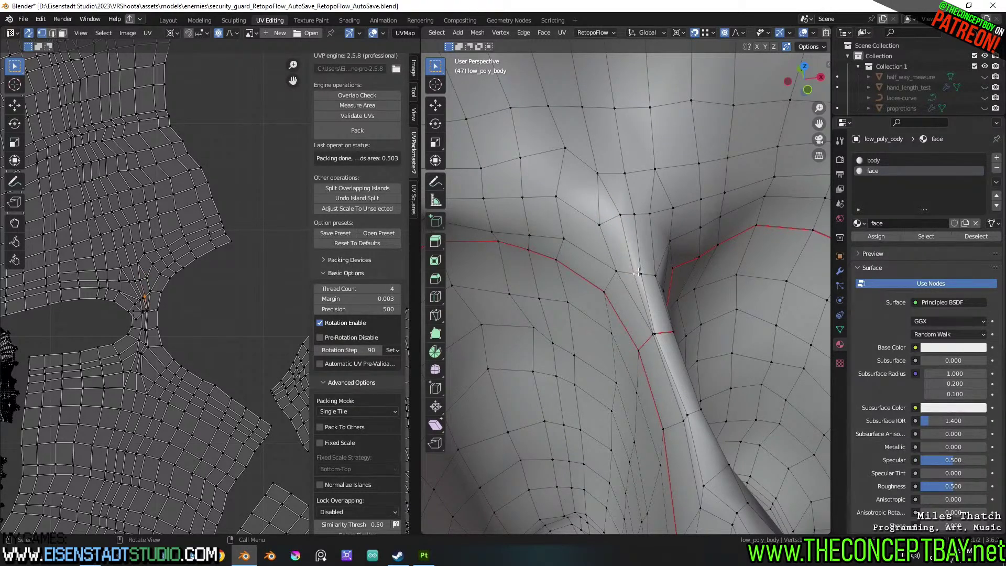
# Snap the stray vertices along the narrow crotch strip onto their neighbouring vertices to close the split
pyautogui.press('g')
pyautogui.click(641, 277)
pyautogui.press('g')
pyautogui.click(653, 334)
pyautogui.moveTo(652, 334); pyautogui.dragTo(704, 313, button='middle')
pyautogui.press('g')
pyautogui.click(703, 306)
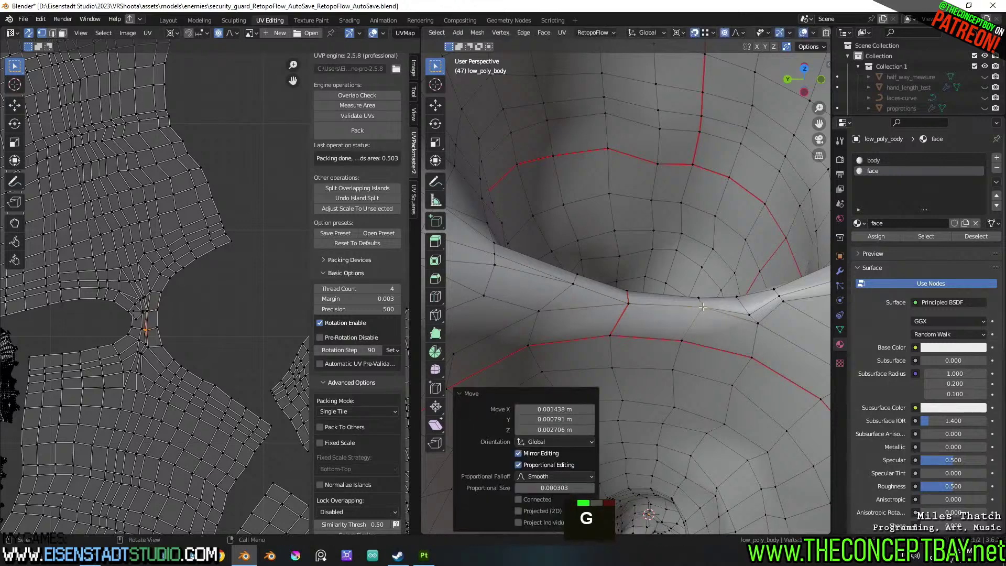
pyautogui.press('g')
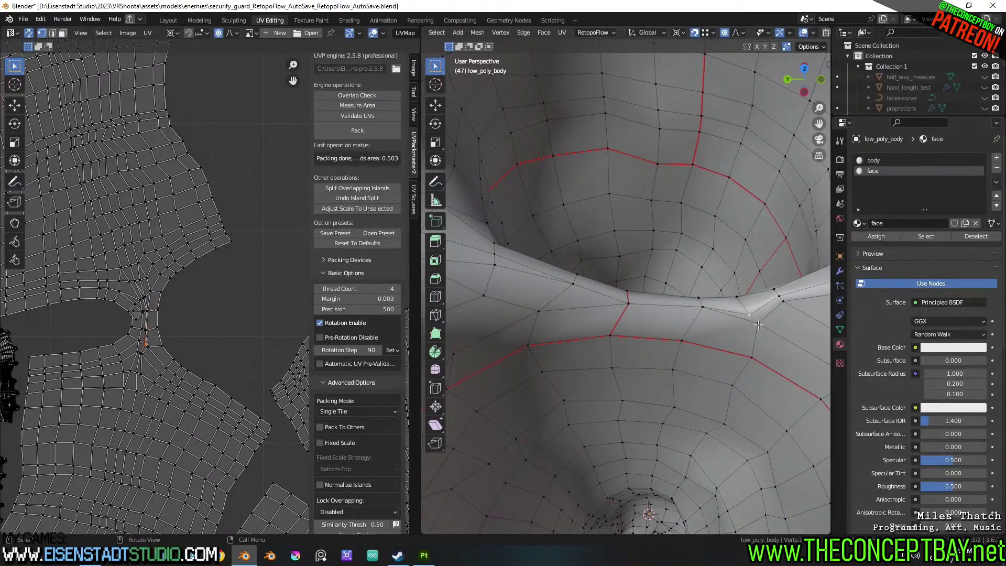
pyautogui.click(785, 298)
pyautogui.press('g')
pyautogui.click(783, 296)
# Snap the remaining stray vertices at the ends of the crotch strip onto their neighbours and save the file
pyautogui.moveTo(783, 296); pyautogui.dragTo(623, 229, button='middle')
pyautogui.press('g')
pyautogui.click(642, 229)
pyautogui.moveTo(624, 228)
pyautogui.keyDown('shift'); pyautogui.mouseDown(button='middle')
pyautogui.moveTo(724, 215)
pyautogui.moveTo(681, 231)
pyautogui.moveTo(631, 225)
pyautogui.mouseUp(button='middle'); pyautogui.keyUp('shift')
pyautogui.scroll(-2, 655, 225)
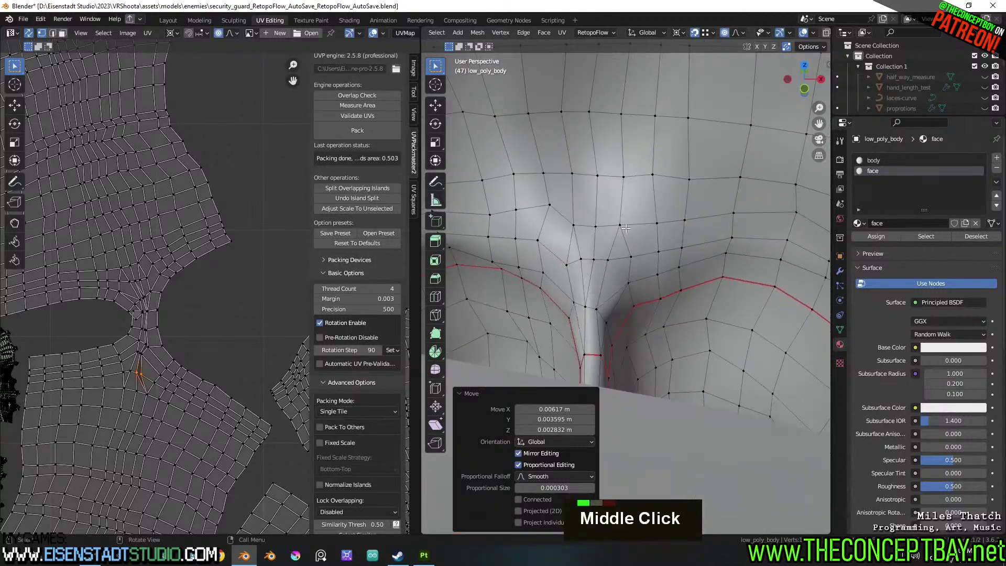
pyautogui.press('g')
pyautogui.moveTo(596, 261); pyautogui.dragTo(729, 329, button='middle')
pyautogui.scroll(2, 600, 265)
pyautogui.hotkey('ctrl', 's')
# Unwrap the entire visible body again with the repaired crotch and pack the new islands with UVPackmaster2
pyautogui.scroll(-4, 656, 255)
pyautogui.scroll(-8, 728, 210)
pyautogui.keyDown('shift'); pyautogui.scroll(-3, 728, 329); pyautogui.keyUp('shift')
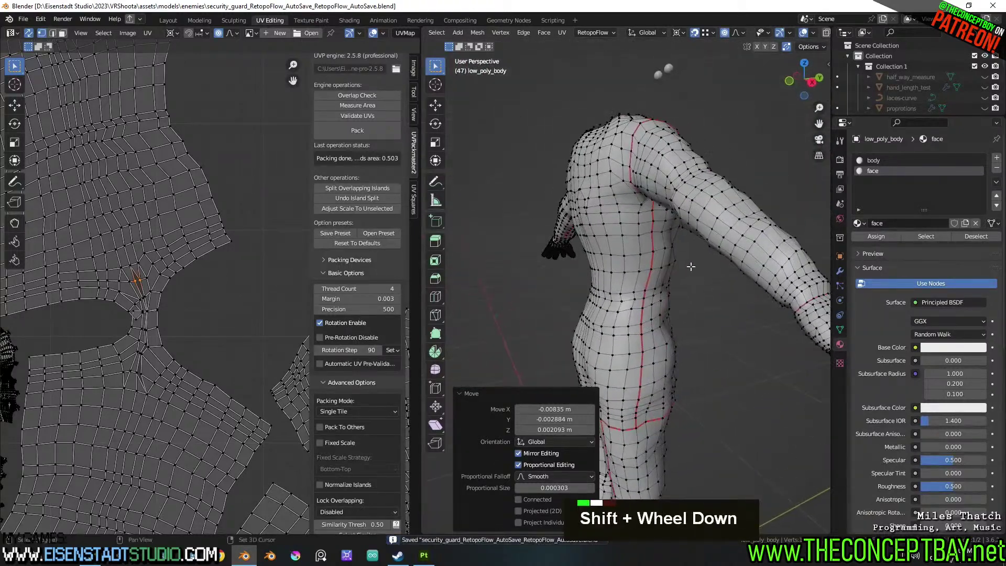
pyautogui.press('a')
pyautogui.press('u')
pyautogui.click(689, 266)
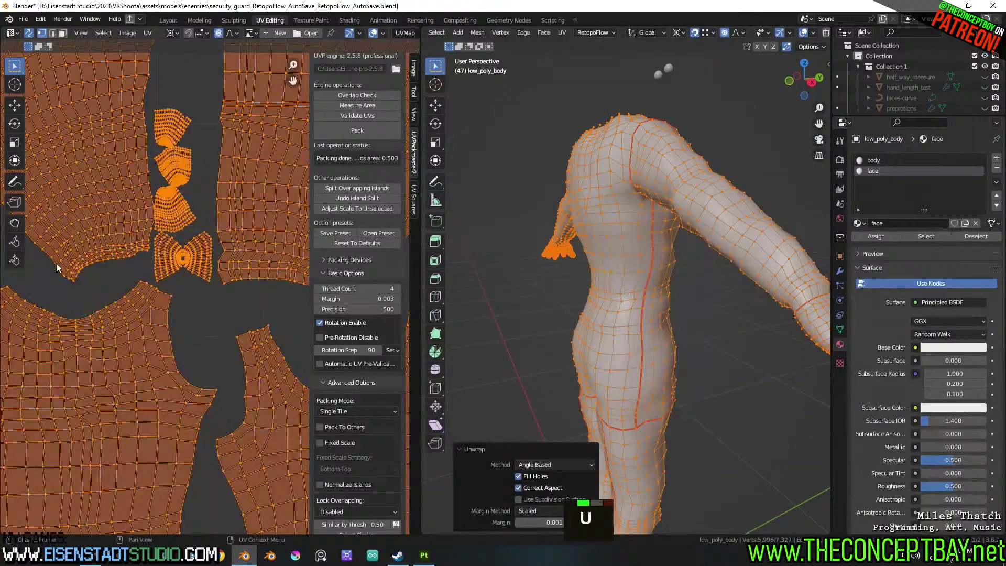
pyautogui.scroll(-4, 55, 263)
pyautogui.click(361, 129)
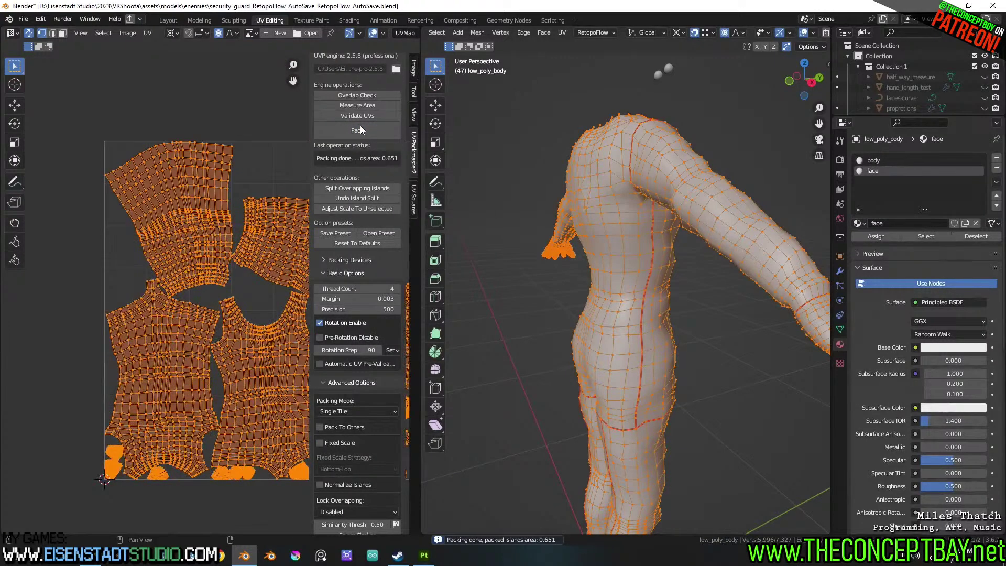
# Select only the small hand UV islands and turn off UV sync selection to isolate them in the UV layout
pyautogui.keyDown('shift'); pyautogui.moveTo(238, 264); pyautogui.dragTo(140, 251, button='middle'); pyautogui.keyUp('shift')
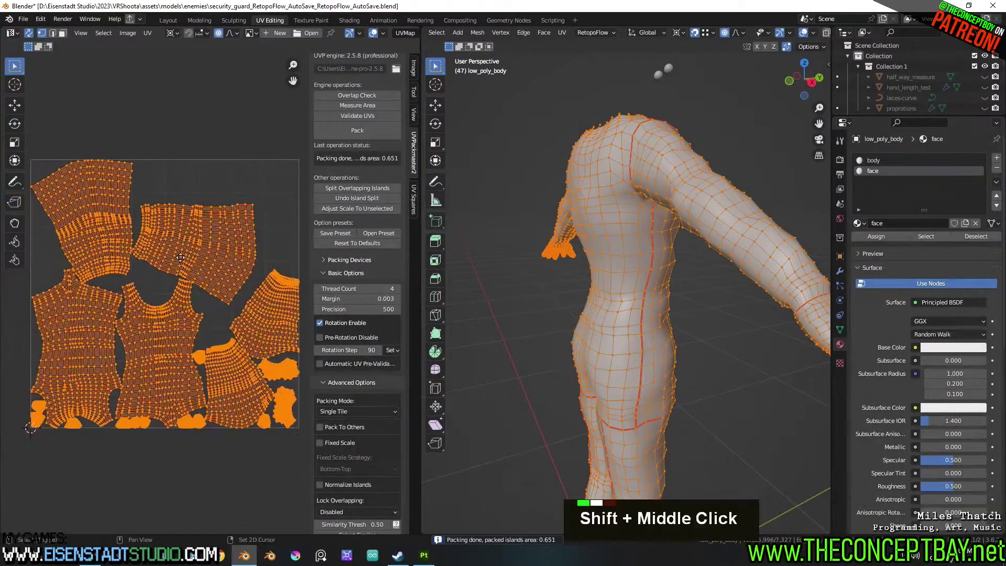
pyautogui.keyDown('shift'); pyautogui.moveTo(184, 314); pyautogui.dragTo(281, 304, button='middle'); pyautogui.keyUp('shift')
pyautogui.scroll(4, 116, 287)
pyautogui.scroll(2, 226, 287)
pyautogui.scroll(-4, 225, 287)
pyautogui.scroll(-2, 285, 308)
pyautogui.press('a')
pyautogui.press('a')
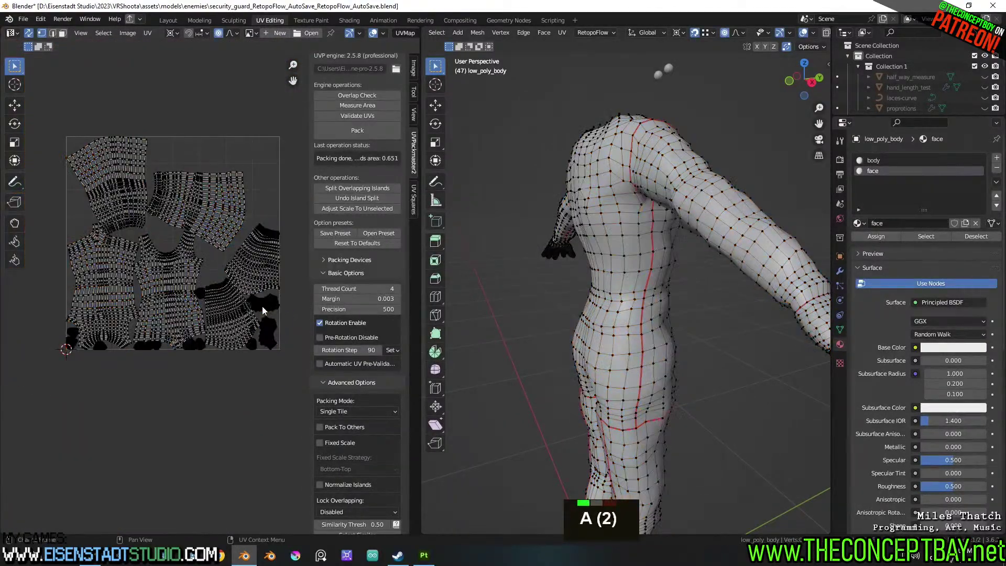
pyautogui.press('l')
pyautogui.press('l')
pyautogui.press('l')
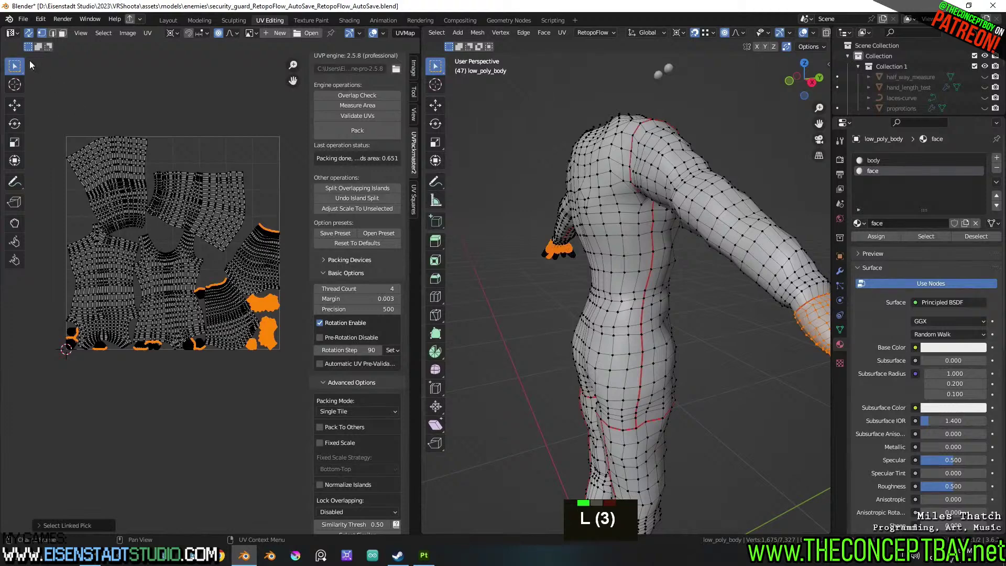
pyautogui.click(29, 33)
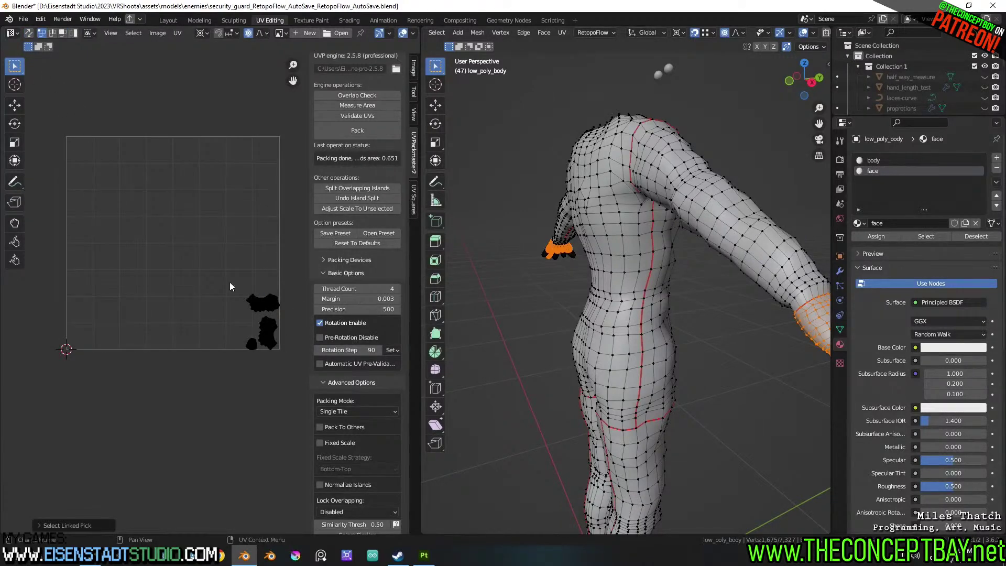
# Turn UV sync selection back on, select the large body UV islands and try hiding and moving them
pyautogui.click(29, 32)
pyautogui.scroll(6, 285, 383)
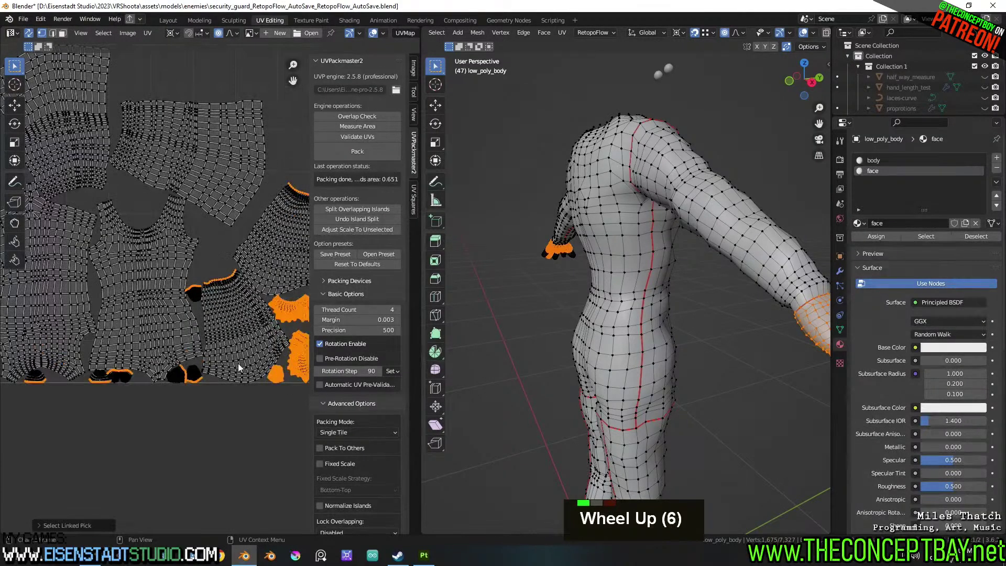
pyautogui.scroll(-4, 226, 361)
pyautogui.scroll(2, 238, 354)
pyautogui.press('l')
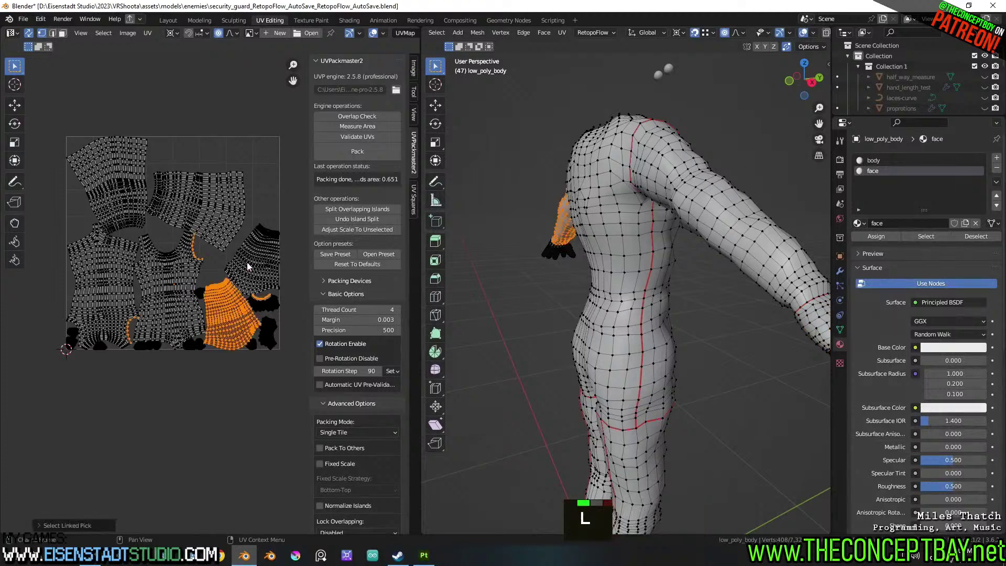
pyautogui.press('l')
pyautogui.press('l')
pyautogui.press('l')
pyautogui.press('l')
pyautogui.press('l')
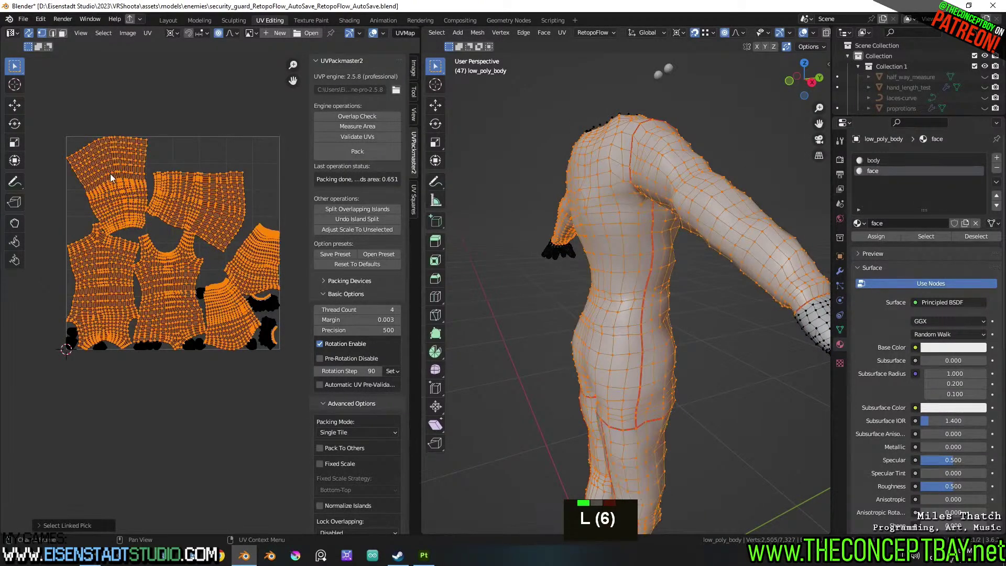
pyautogui.press('h')
pyautogui.hotkey('ctrl', 'z')
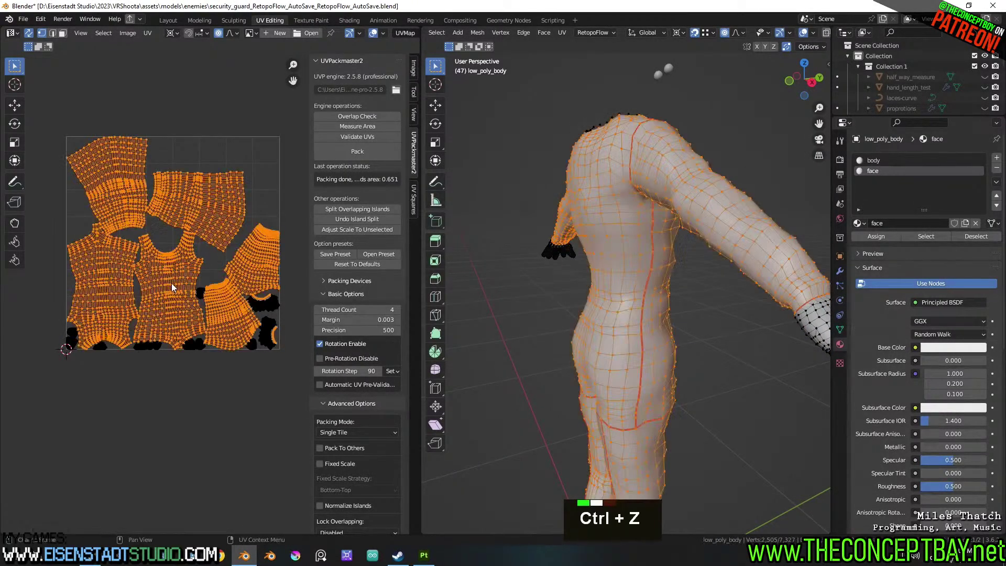
pyautogui.press('g')
pyautogui.press('Escape')
# Select a single hand UV island and examine which part of the hand it covers on the 3D model
pyautogui.scroll(5, 156, 396)
pyautogui.keyDown('shift'); pyautogui.moveTo(257, 319); pyautogui.dragTo(210, 254, button='middle'); pyautogui.keyUp('shift')
pyautogui.press('a')
pyautogui.press('a')
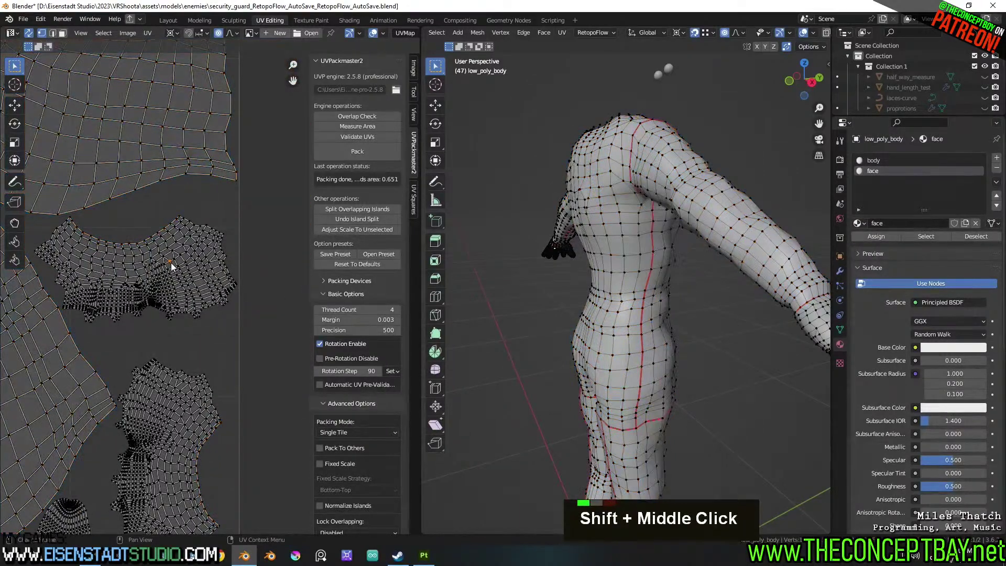
pyautogui.press('l')
pyautogui.moveTo(517, 290); pyautogui.dragTo(649, 300, button='middle')
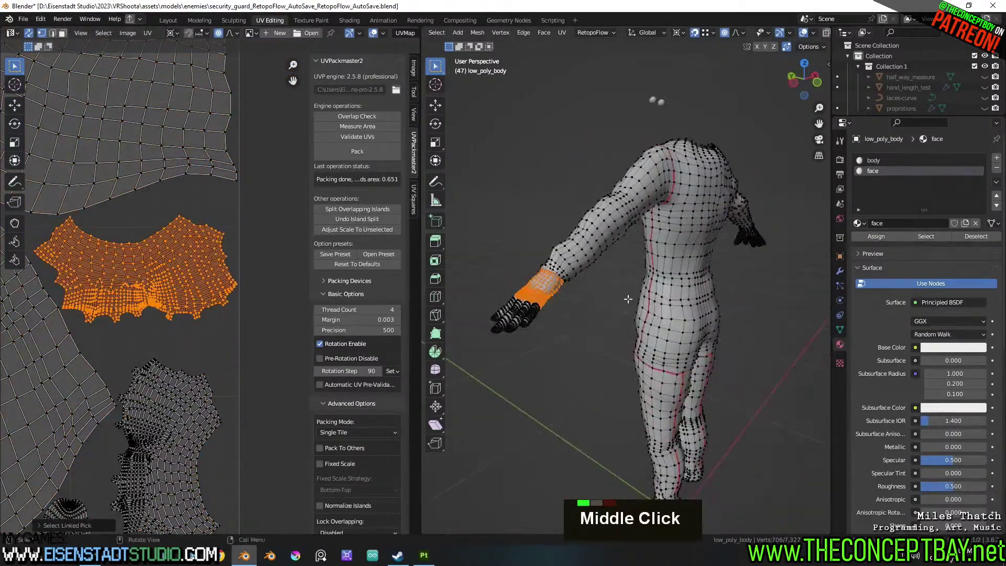
pyautogui.scroll(5, 521, 314)
pyautogui.keyDown('shift'); pyautogui.moveTo(521, 315); pyautogui.dragTo(667, 299, button='middle'); pyautogui.keyUp('shift')
pyautogui.scroll(-5, 637, 315)
pyautogui.scroll(-6, 194, 234)
pyautogui.keyDown('shift'); pyautogui.moveTo(193, 239); pyautogui.dragTo(234, 231, button='middle'); pyautogui.keyUp('shift')
# Turn off UV sync selection, show all of the body's UVs and select only the six large islands
pyautogui.click(29, 33)
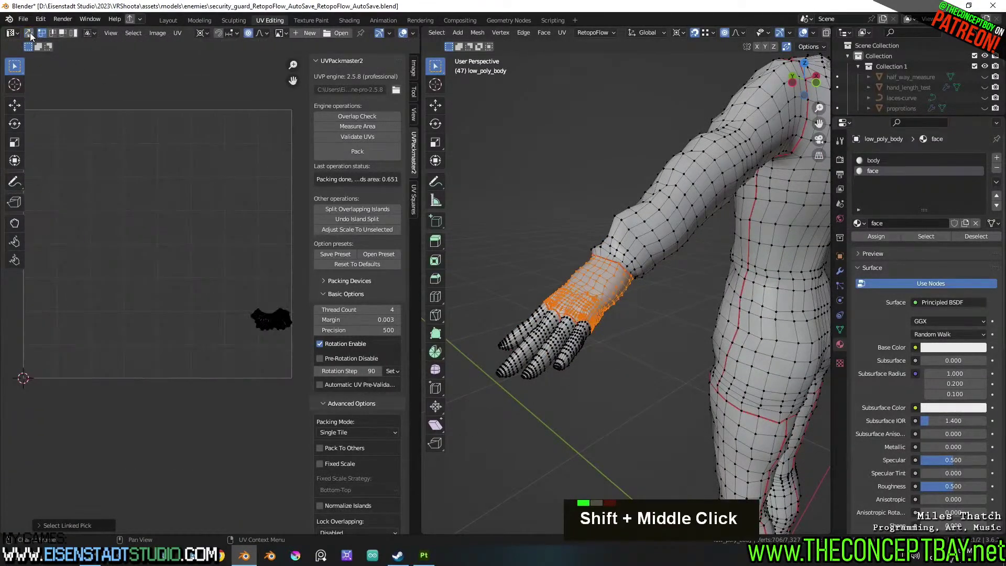
pyautogui.press('a')
pyautogui.press('a')
pyautogui.press('a')
pyautogui.press('l')
pyautogui.press('l')
pyautogui.press('l')
pyautogui.press('l')
pyautogui.press('l')
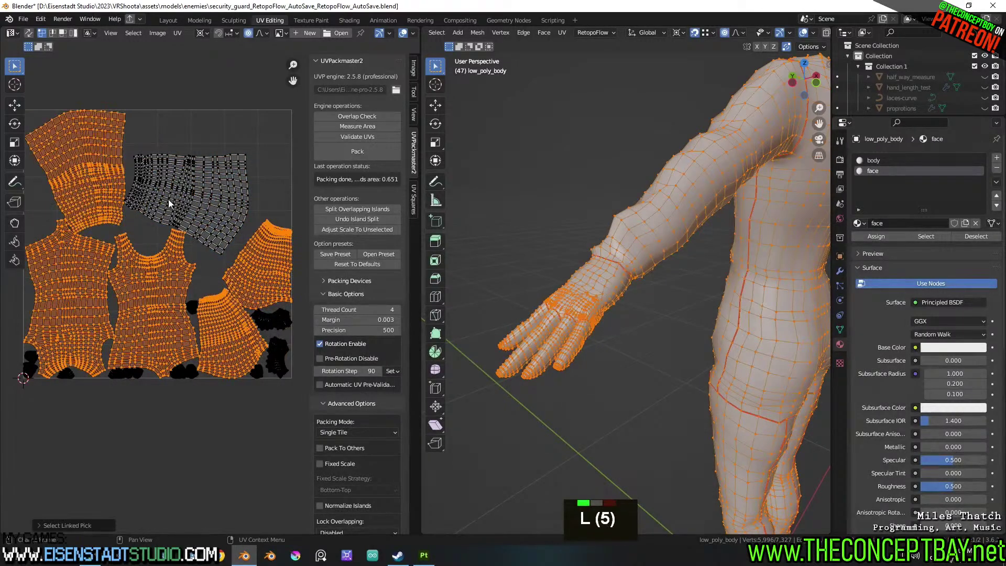
# Move the large UV islands down and left of the UV tile, and the small hand islands above it
pyautogui.scroll(-5, 187, 199)
pyautogui.scroll(2, 187, 199)
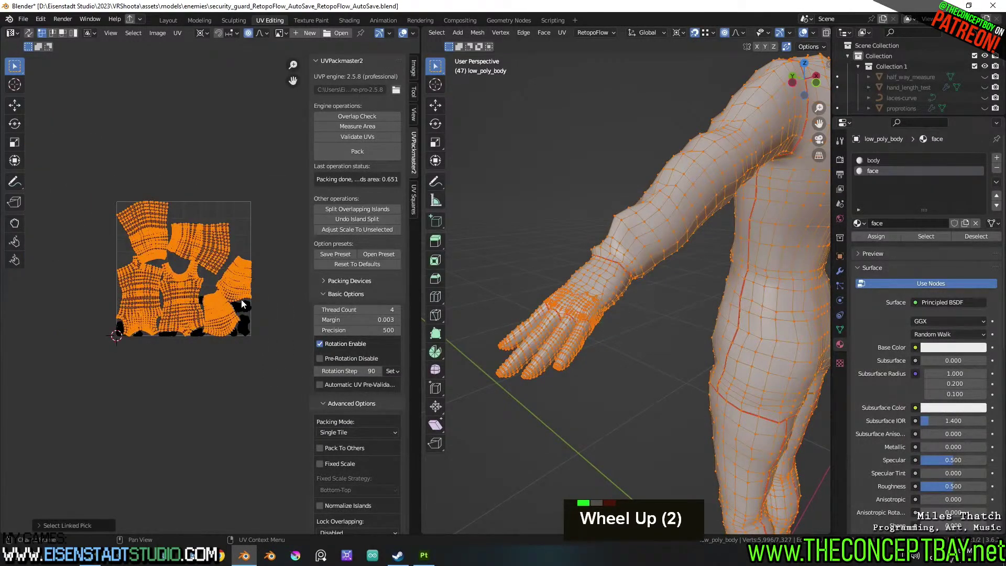
pyautogui.press('g')
pyautogui.click(133, 416)
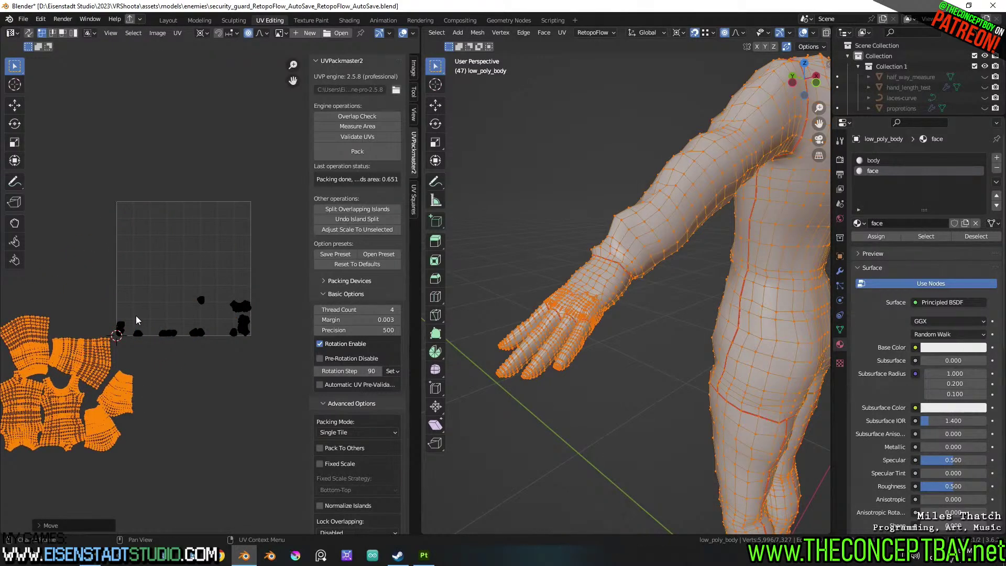
pyautogui.hotkey('ctrl', 'i')
pyautogui.press('g')
pyautogui.click(203, 191)
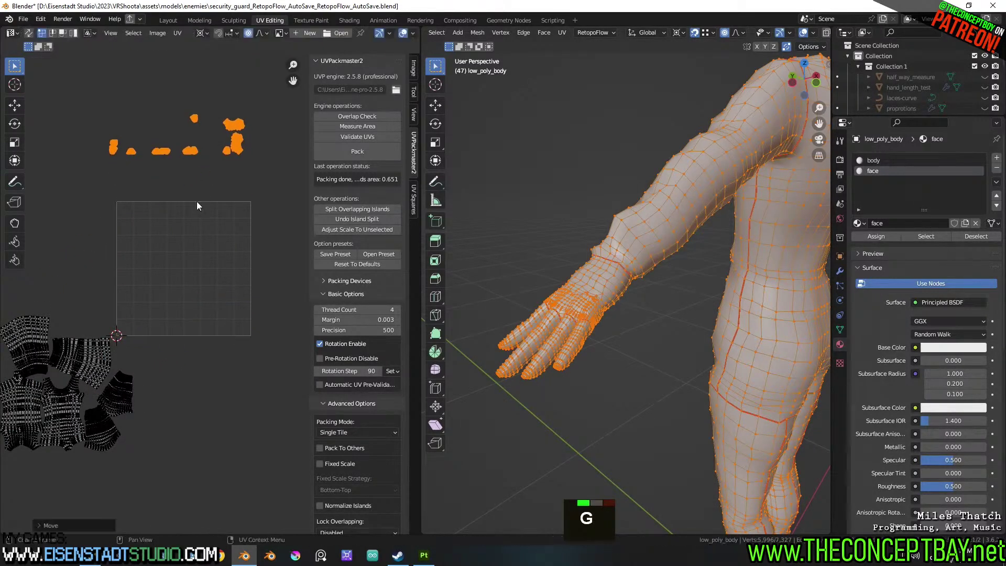
# Invert the UV selection to the large body islands and pack them alone into the UV tile with UVPackmaster2
pyautogui.hotkey('ctrl', 'i')
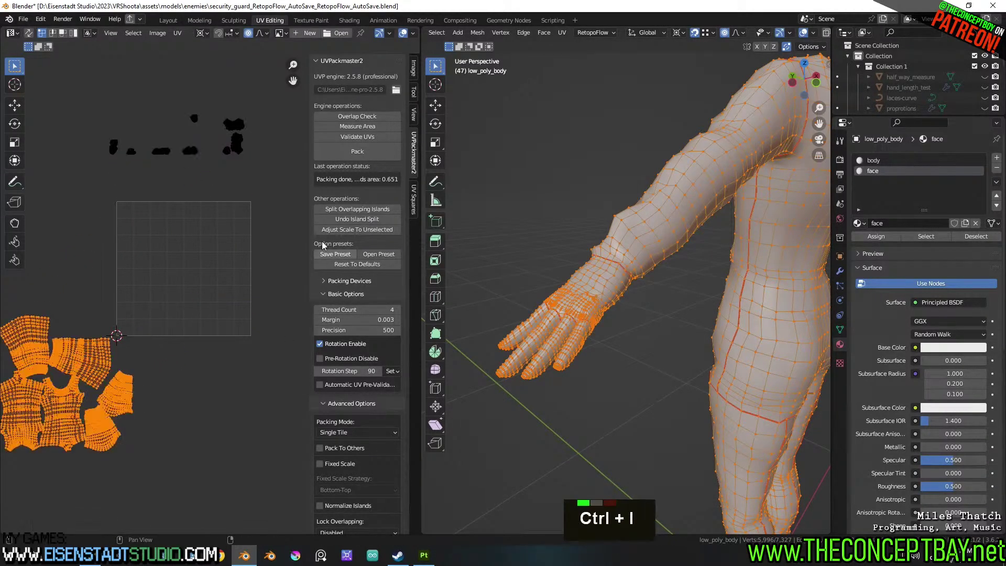
pyautogui.click(378, 151)
pyautogui.keyDown('shift'); pyautogui.moveTo(138, 213); pyautogui.dragTo(135, 240, button='middle'); pyautogui.keyUp('shift')
pyautogui.scroll(2, 135, 240)
pyautogui.doubleClick(339, 150)
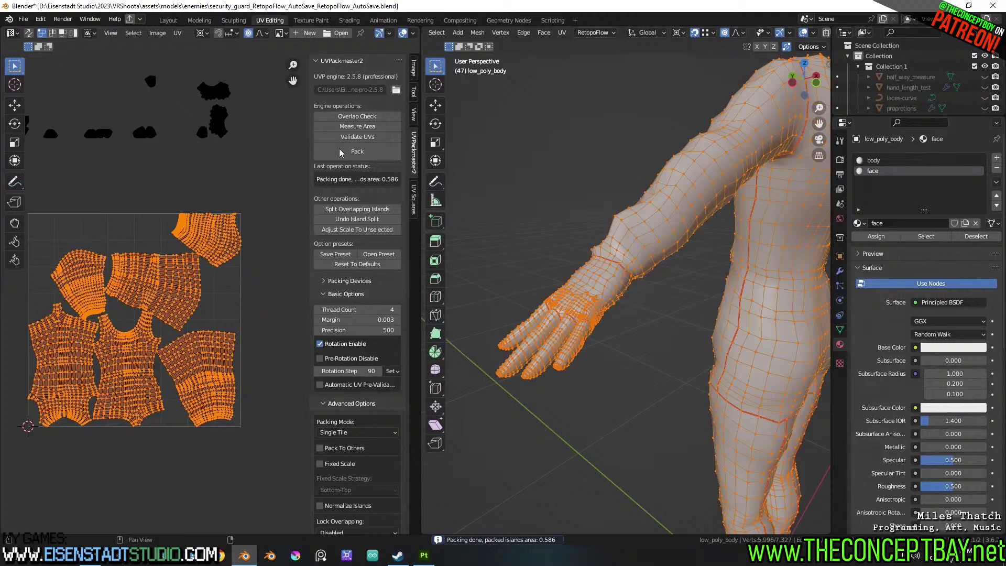
# Select the small hand islands above the tile and pack them around the large islands with Pack To Others enabled
pyautogui.click(133, 171)
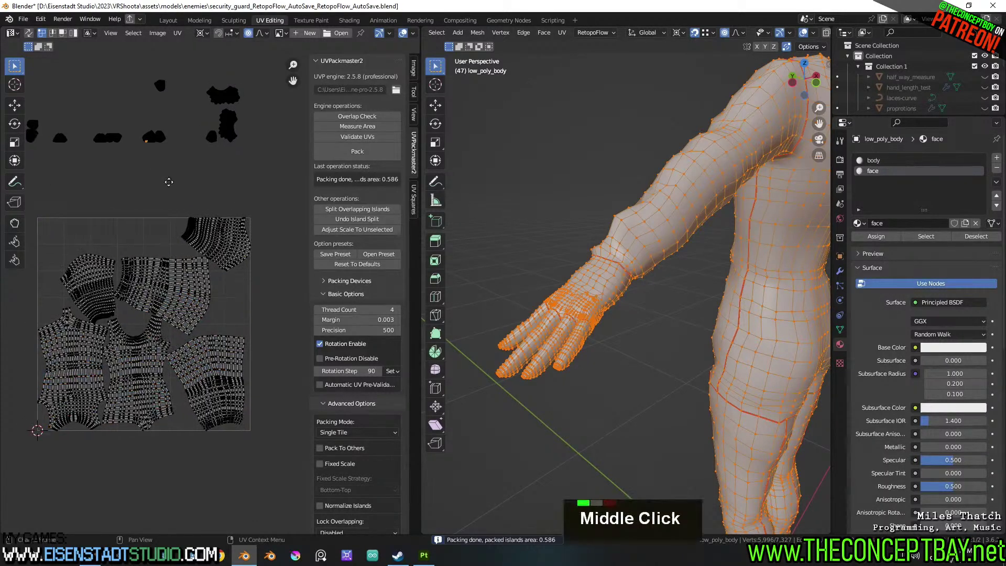
pyautogui.moveTo(133, 171); pyautogui.dragTo(166, 167, button='middle')
pyautogui.moveTo(38, 78); pyautogui.dragTo(297, 185)
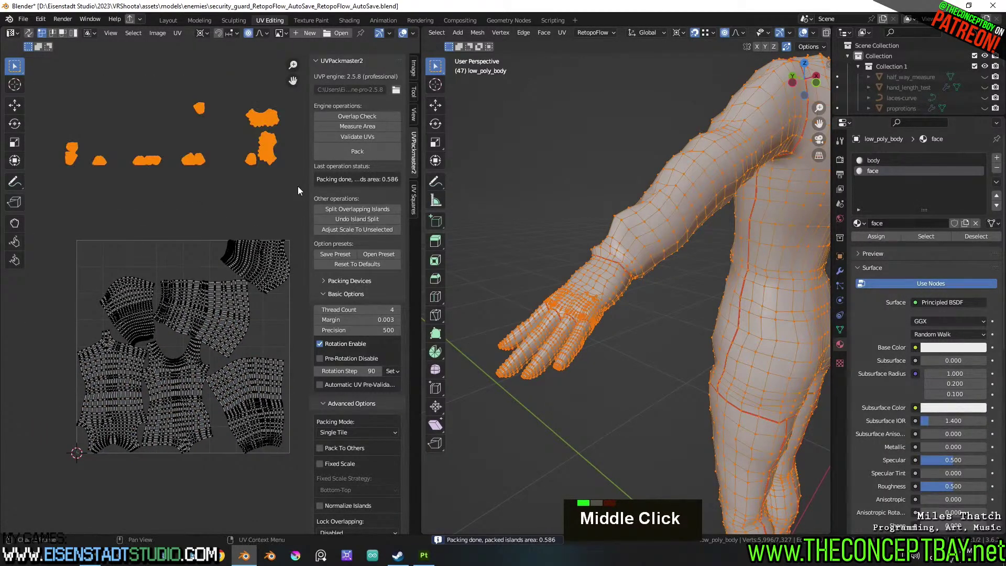
pyautogui.click(380, 155)
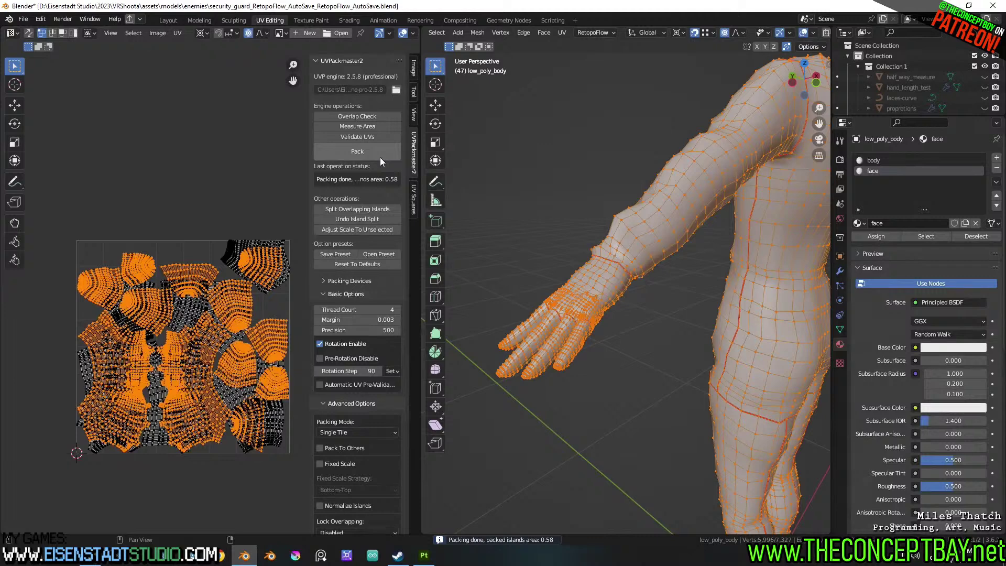
pyautogui.hotkey('ctrl', 'z')
pyautogui.click(354, 150)
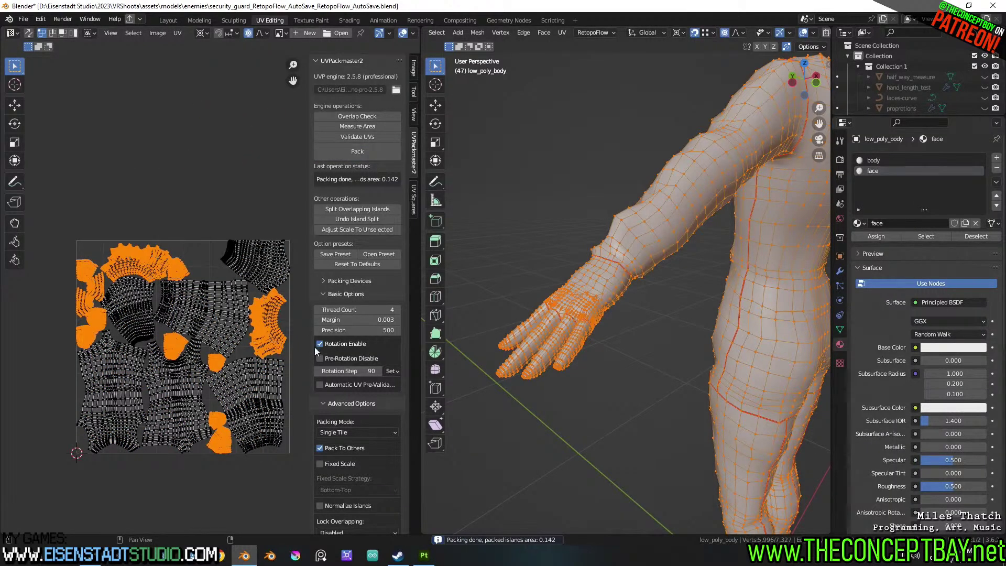
# Inspect how the hand islands sit between the large ones and measure the area of all UV islands
pyautogui.scroll(2, 226, 360)
pyautogui.keyDown('shift'); pyautogui.moveTo(227, 359); pyautogui.dragTo(267, 278, button='middle'); pyautogui.keyUp('shift')
pyautogui.scroll(3, 227, 267)
pyautogui.scroll(-2, 267, 277)
pyautogui.moveTo(174, 335); pyautogui.dragTo(157, 322, button='middle')
pyautogui.scroll(-1, 157, 322)
pyautogui.middleClick(157, 321)
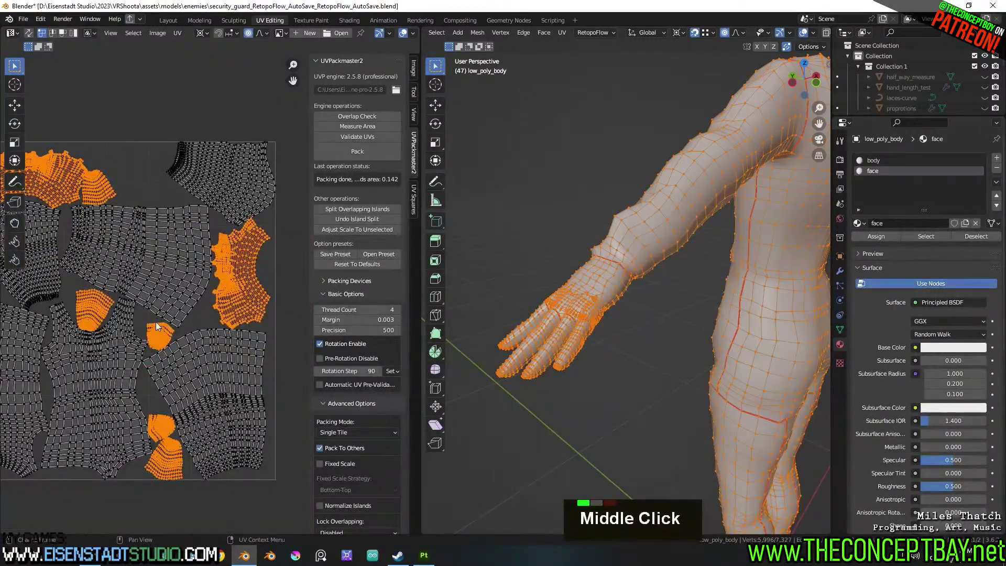
pyautogui.press('a')
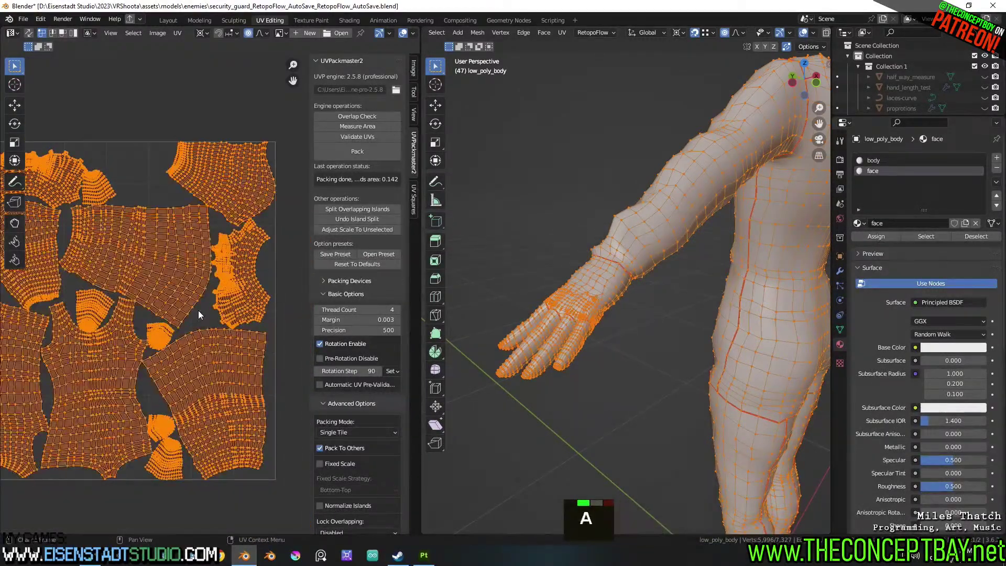
pyautogui.click(367, 126)
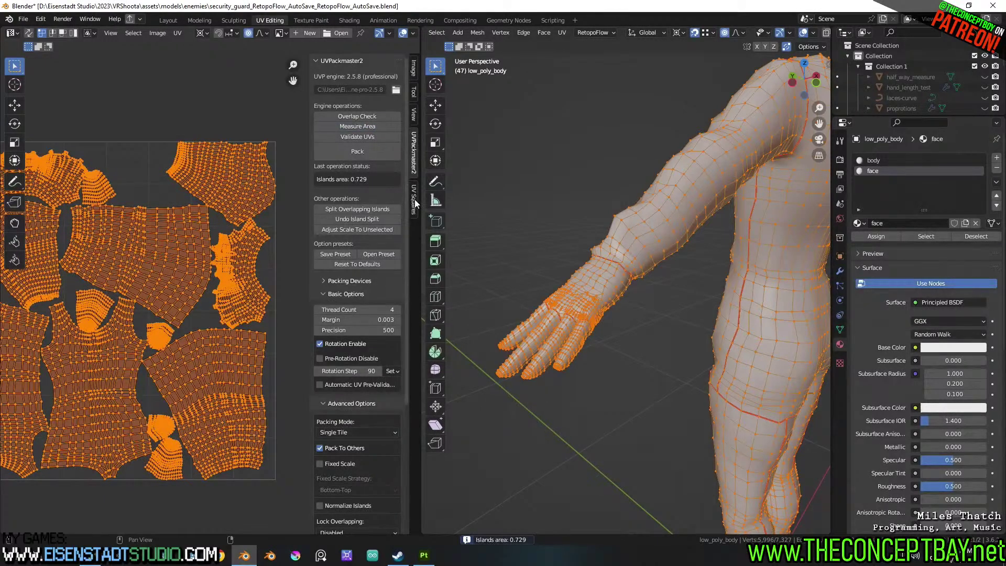
# Leave Edit Mode on low_poly_body and save the Blender file
pyautogui.scroll(-2, 414, 199)
pyautogui.scroll(-2, 599, 213)
pyautogui.keyDown('shift'); pyautogui.scroll(-2, 624, 220); pyautogui.keyUp('shift')
pyautogui.scroll(-2, 647, 224)
pyautogui.keyDown('shift'); pyautogui.moveTo(647, 225); pyautogui.dragTo(647, 247, button='middle'); pyautogui.keyUp('shift')
pyautogui.moveTo(647, 246); pyautogui.dragTo(726, 258, button='middle')
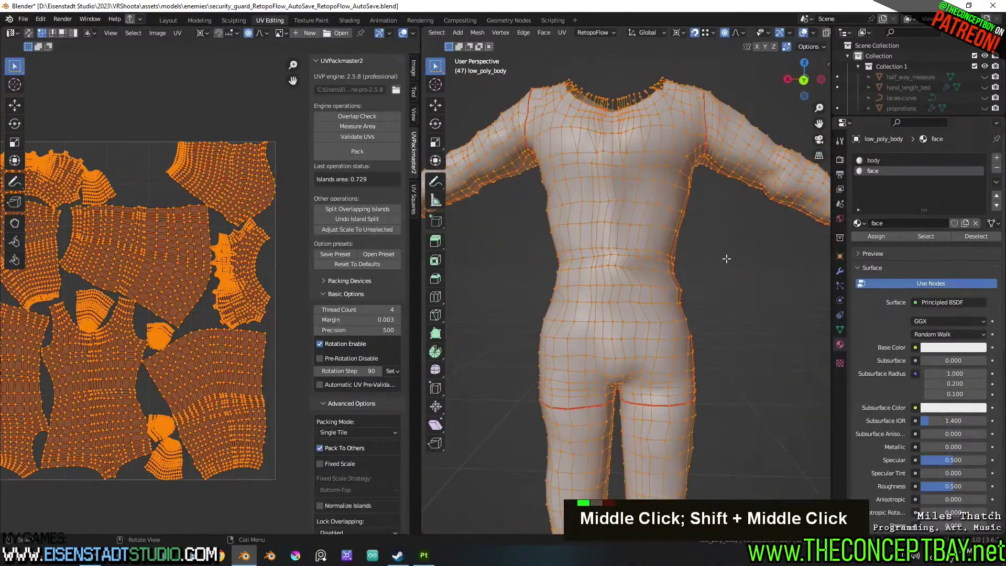
pyautogui.click(732, 272)
pyautogui.scroll(2, 640, 264)
pyautogui.scroll(-2, 640, 264)
pyautogui.moveTo(639, 264); pyautogui.dragTo(560, 248, button='middle')
pyautogui.press('Tab')
pyautogui.keyDown('shift'); pyautogui.moveTo(725, 281); pyautogui.dragTo(686, 275, button='middle'); pyautogui.keyUp('shift')
pyautogui.moveTo(692, 277); pyautogui.dragTo(728, 257, button='middle')
pyautogui.hotkey('ctrl', 's')
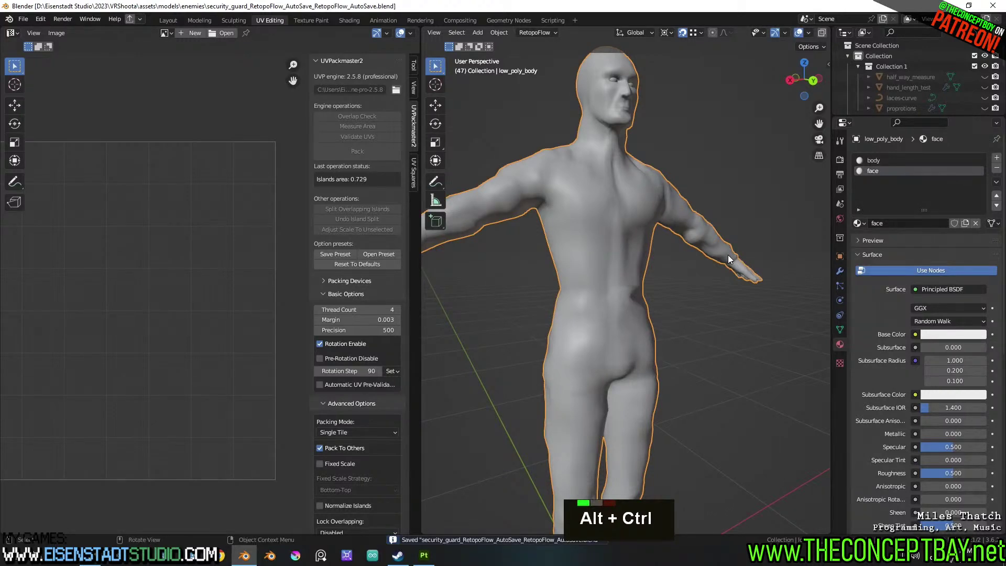
# Start a Wavefront OBJ export and browse to the security npc folder under assets\textures to review its file naming
pyautogui.hotkey('ctrl', 'alt', 'e')
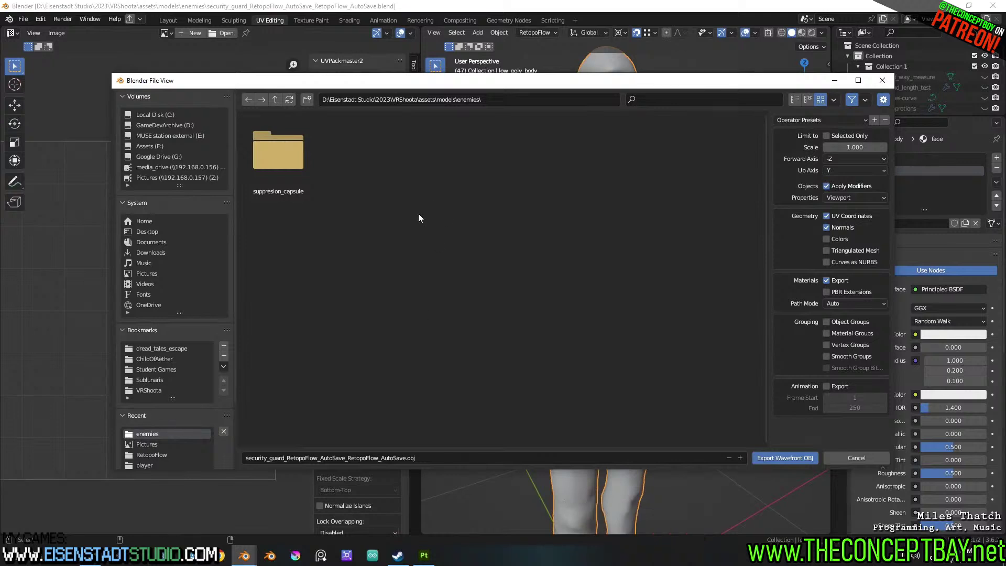
pyautogui.click(276, 99)
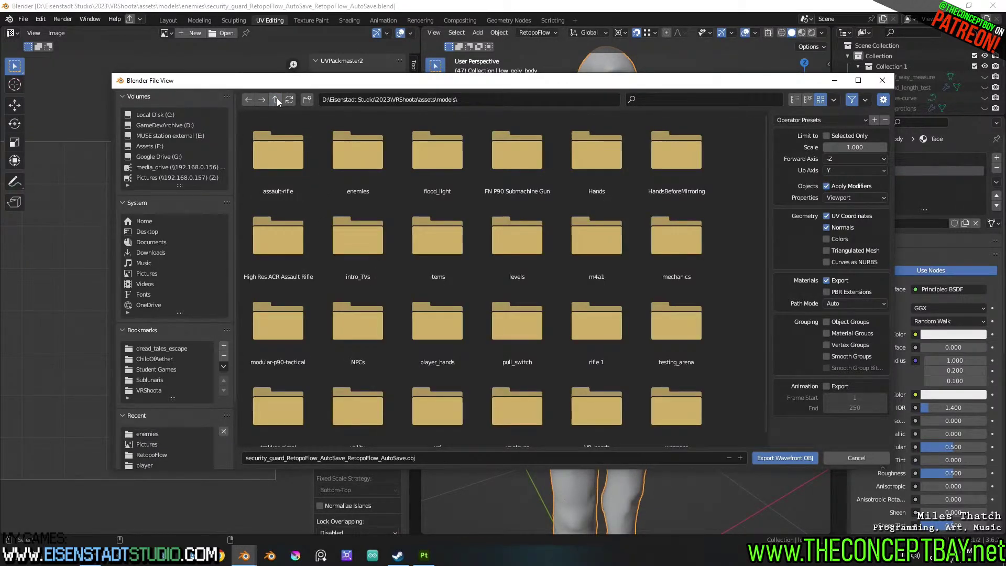
pyautogui.click(276, 99)
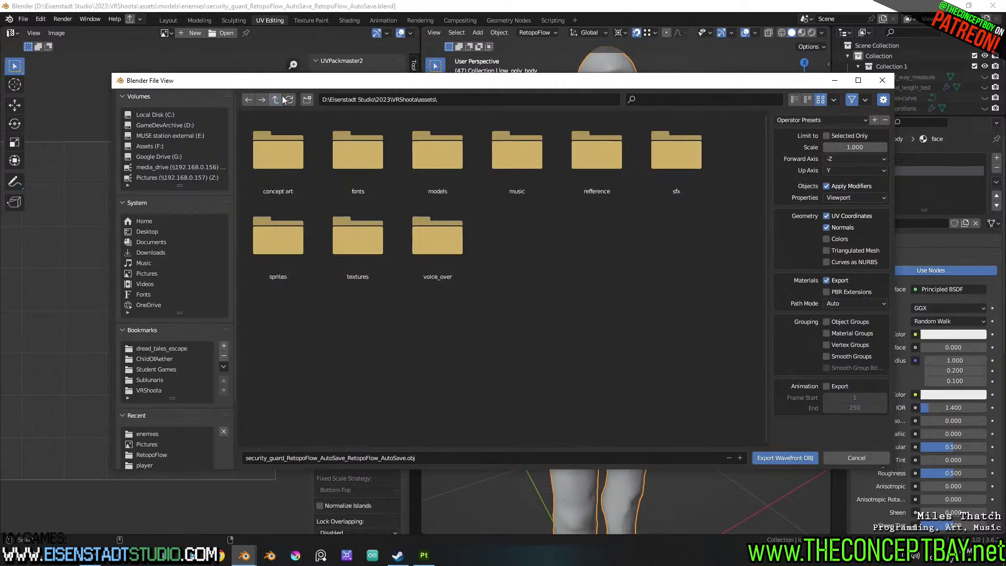
pyautogui.doubleClick(370, 246)
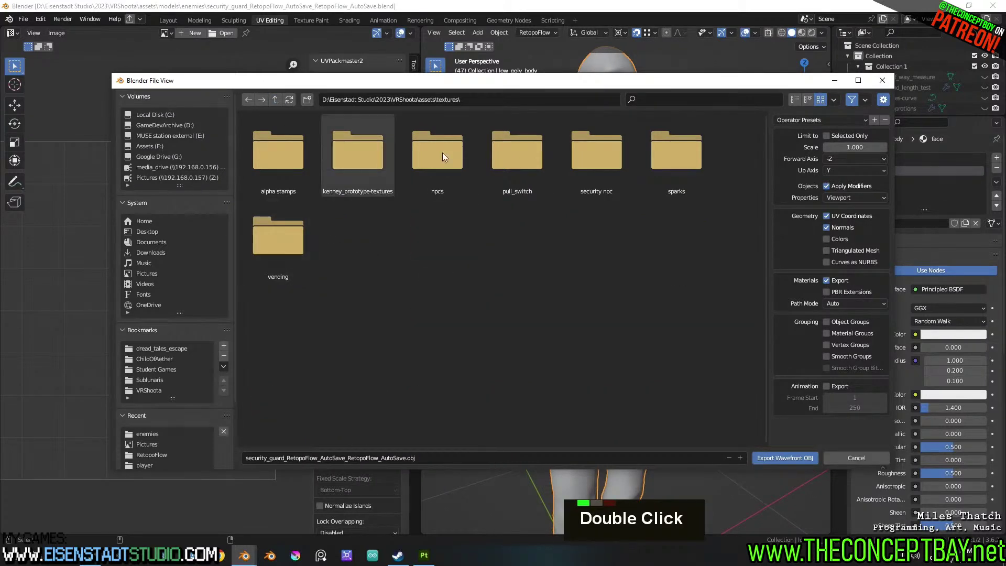
pyautogui.doubleClick(612, 152)
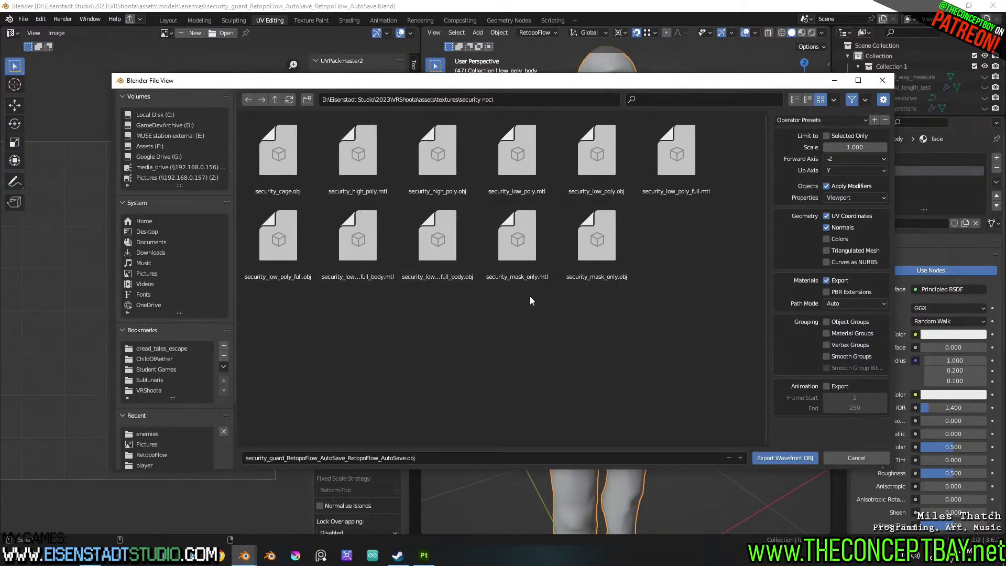
pyautogui.moveTo(707, 344); pyautogui.dragTo(235, 112)
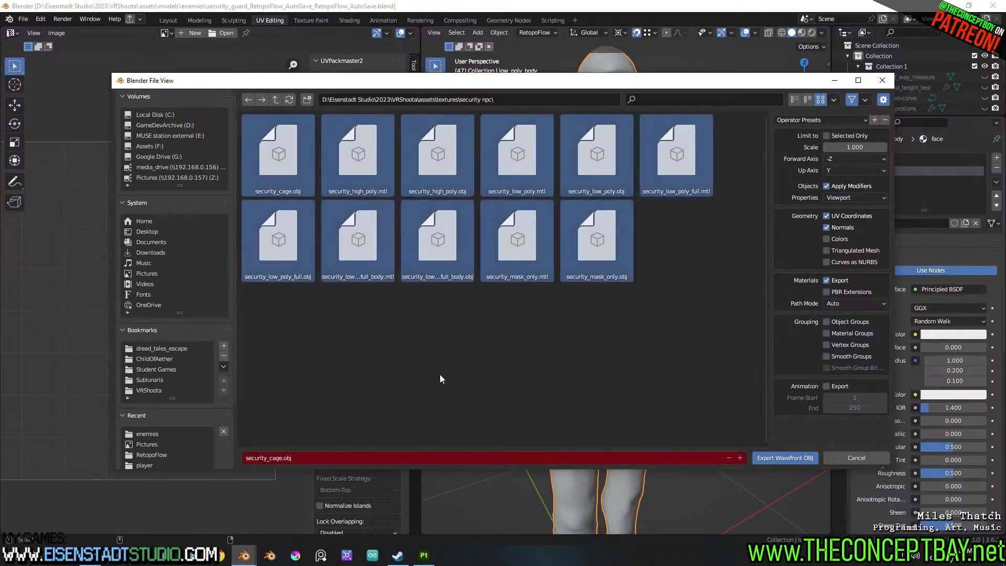
pyautogui.click(365, 318)
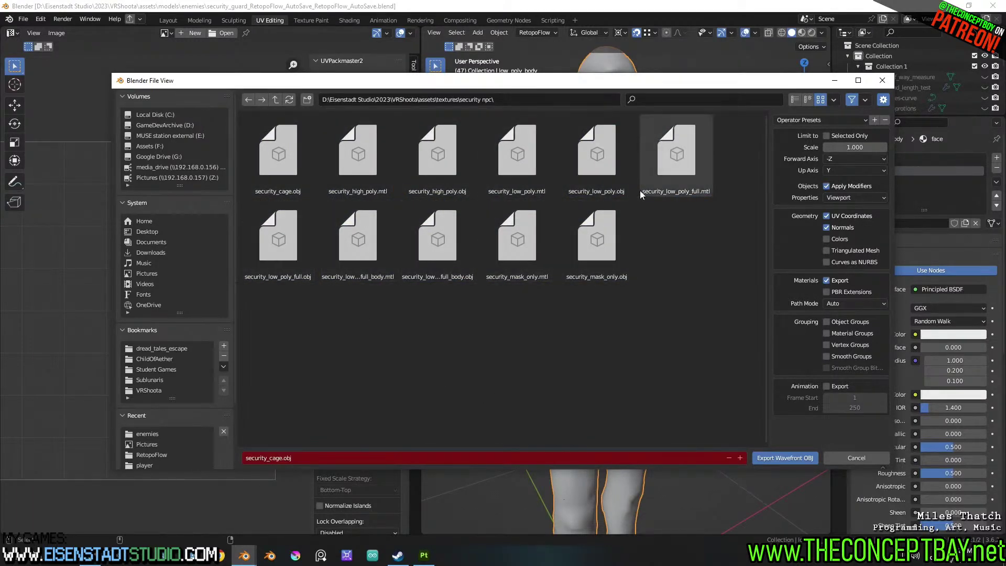
# Create a folder named security_guard inside the textures folder and open it as the export destination
pyautogui.click(275, 99)
pyautogui.click(308, 99)
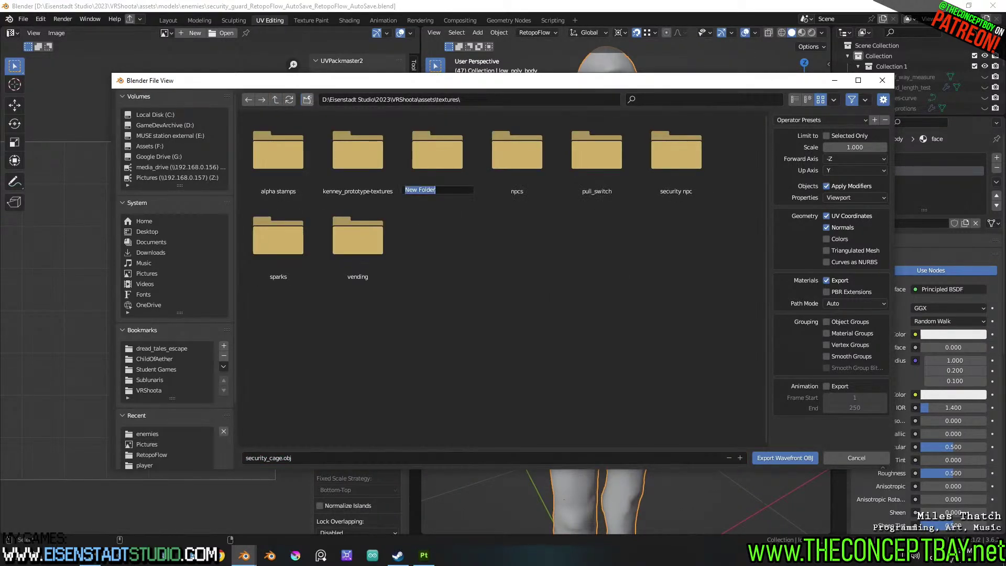
pyautogui.write('security_guard')
pyautogui.press('Return')
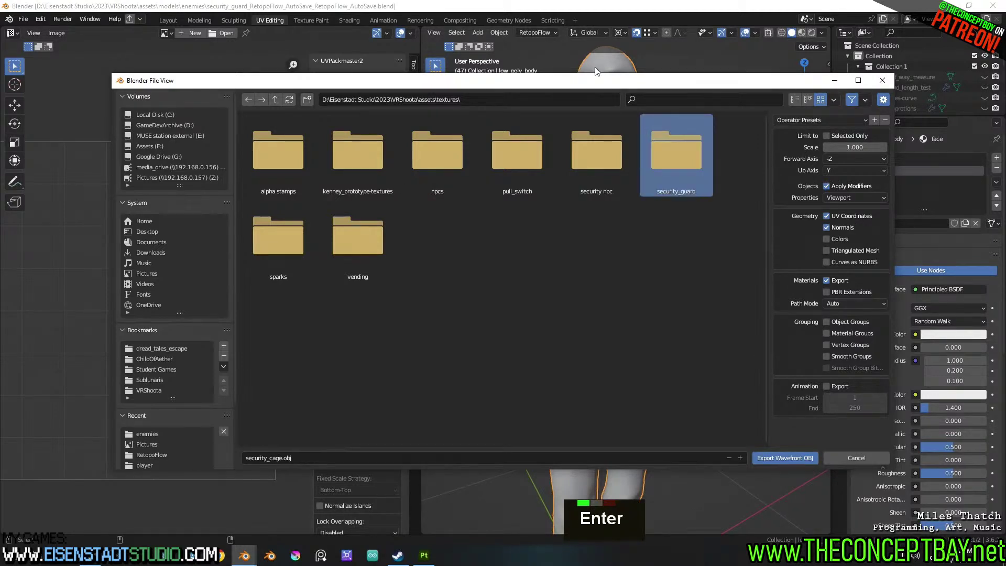
pyautogui.doubleClick(678, 147)
# Name the OBJ export file security_guard_low_poly.obj
pyautogui.doubleClick(418, 454)
pyautogui.press('Left')
pyautogui.hotkey('ctrl', 'Left')
pyautogui.press('Left')
pyautogui.press('Left')
pyautogui.press('Left')
pyautogui.press('Left')
pyautogui.press('Left')
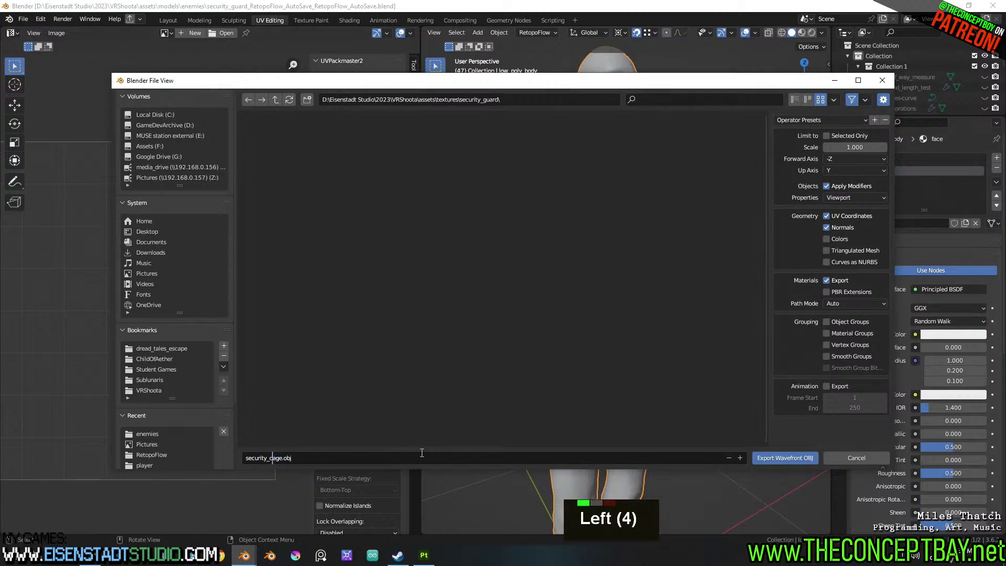
pyautogui.write('_guard_')
pyautogui.hotkey('ctrl', 'Right')
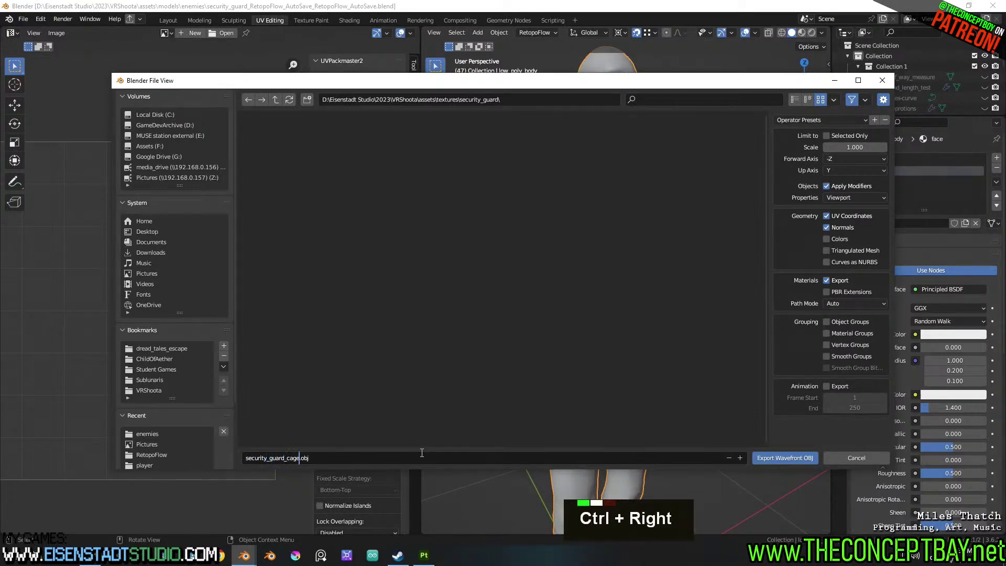
pyautogui.press('BackSpace')
pyautogui.press('BackSpace')
pyautogui.press('BackSpace')
pyautogui.press('BackSpace')
pyautogui.write('low_')
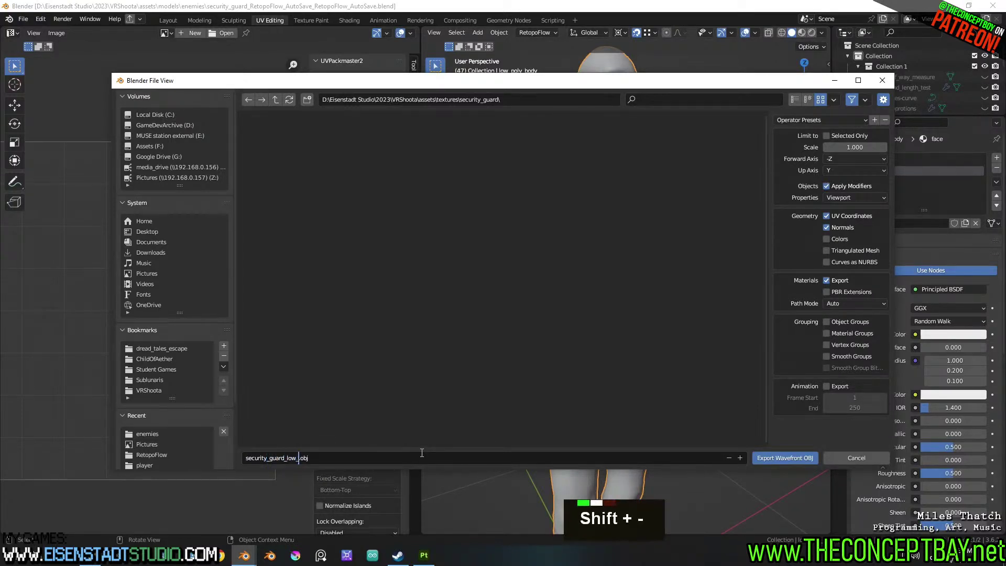
pyautogui.write('poly')
pyautogui.press('Return')
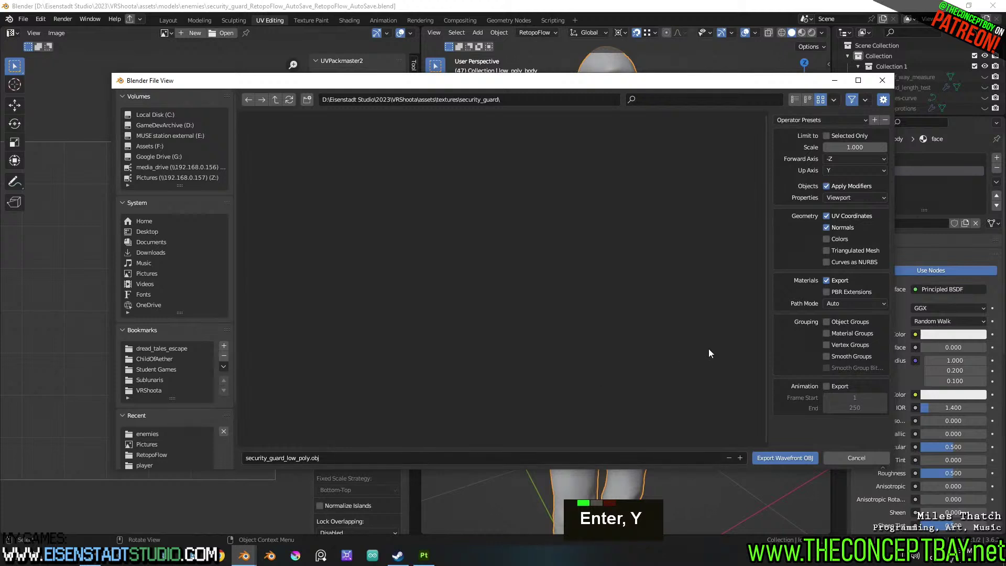
# Limit the OBJ export to selected objects only and export the low-poly body as security_guard_low_poly.obj
pyautogui.doubleClick(842, 139)
pyautogui.doubleClick(844, 137)
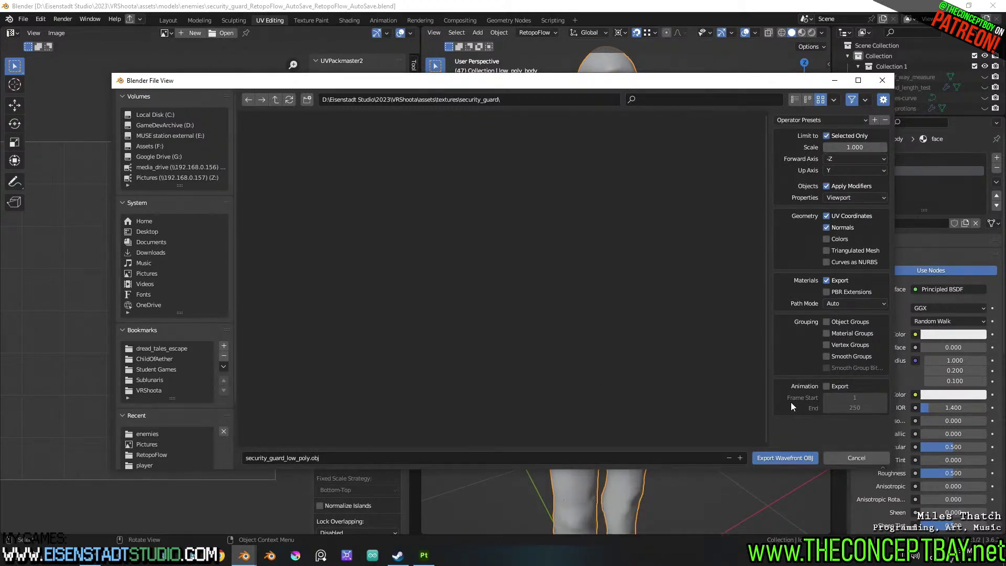
pyautogui.click(788, 457)
# Inspect the low-poly body from several angles and look through the outliner for the high-poly parts
pyautogui.scroll(-3, 715, 393)
pyautogui.keyDown('shift'); pyautogui.moveTo(715, 393); pyautogui.dragTo(678, 364, button='middle'); pyautogui.keyUp('shift')
pyautogui.scroll(2, 684, 343)
pyautogui.scroll(-4, 937, 87)
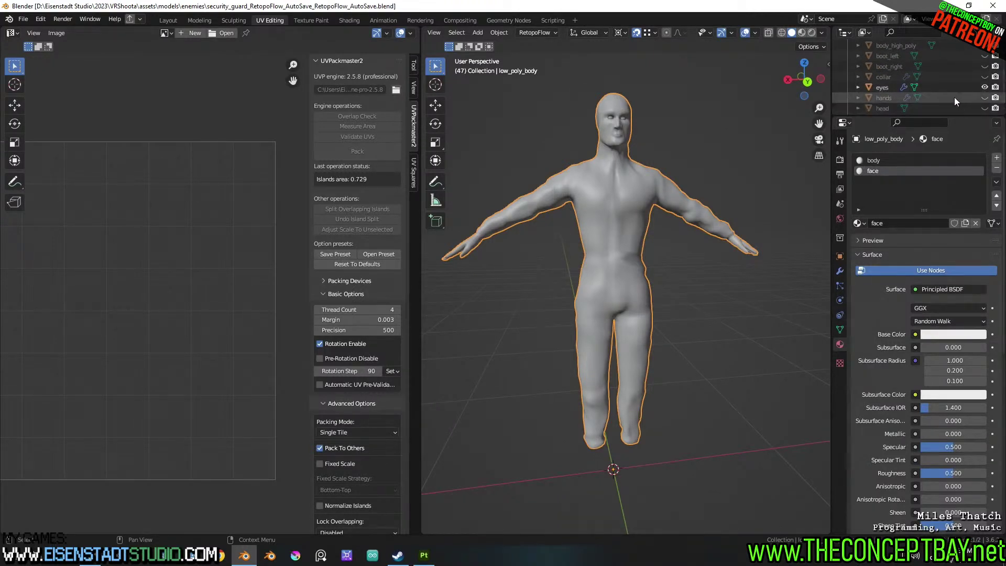
pyautogui.scroll(2, 958, 97)
pyautogui.scroll(-1, 957, 95)
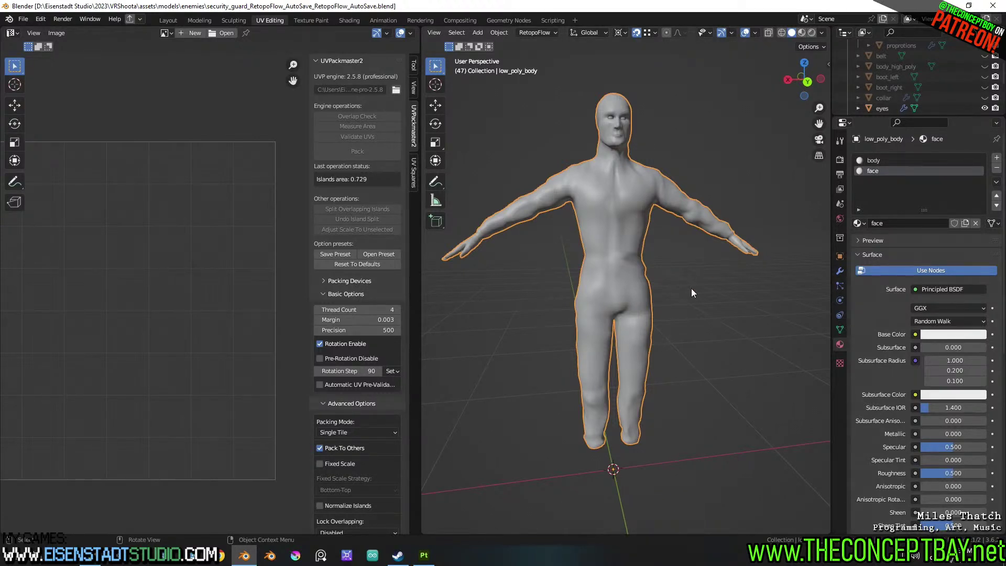
pyautogui.moveTo(579, 241); pyautogui.dragTo(606, 275, button='middle')
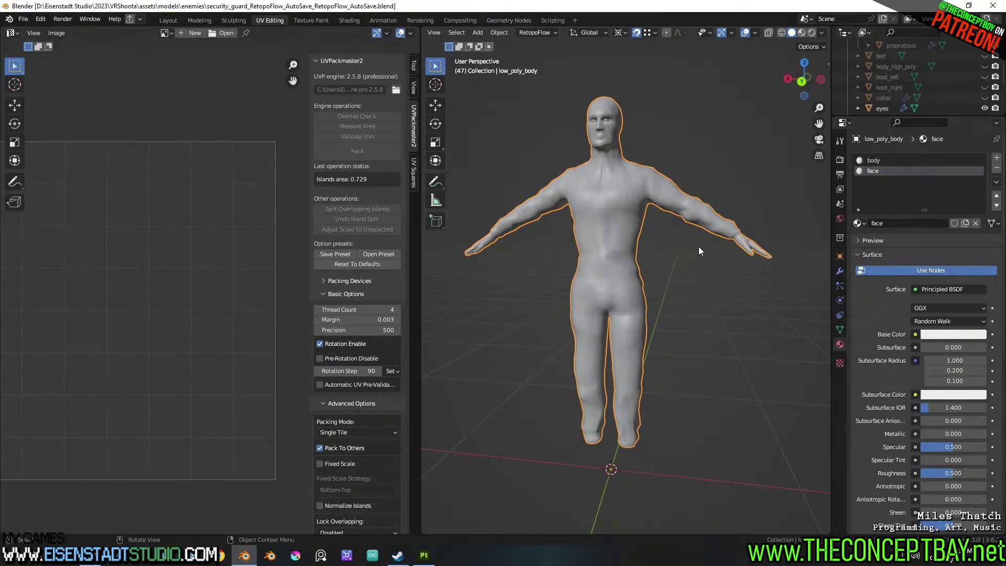
pyautogui.moveTo(700, 247); pyautogui.dragTo(702, 270, button='middle')
pyautogui.scroll(2, 727, 246)
pyautogui.scroll(-2, 712, 246)
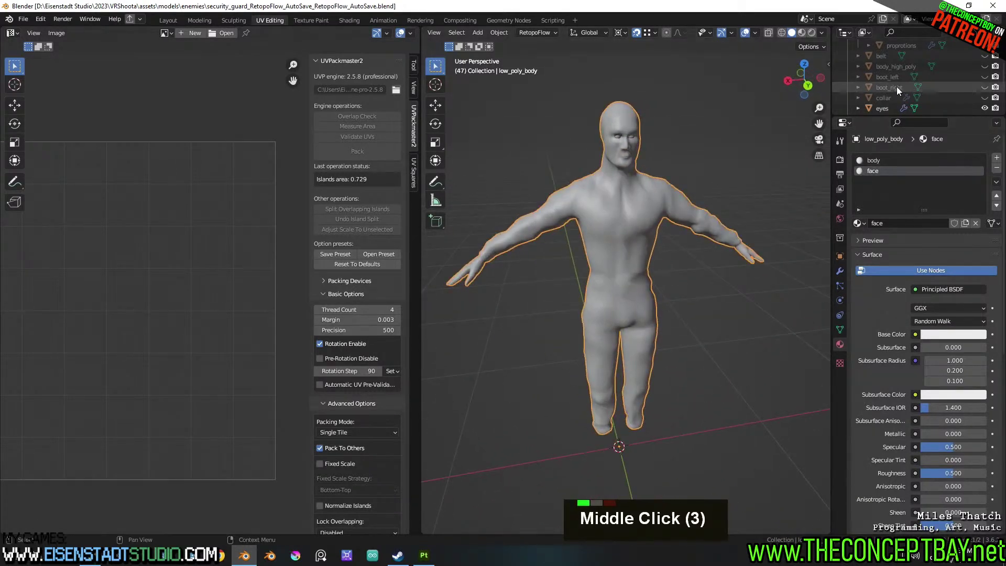
# Hide low_poly_body and the eyes object
pyautogui.scroll(-2, 897, 88)
pyautogui.keyDown('shift'); pyautogui.moveTo(675, 139); pyautogui.dragTo(674, 238, button='middle'); pyautogui.keyUp('shift')
pyautogui.scroll(2, 679, 240)
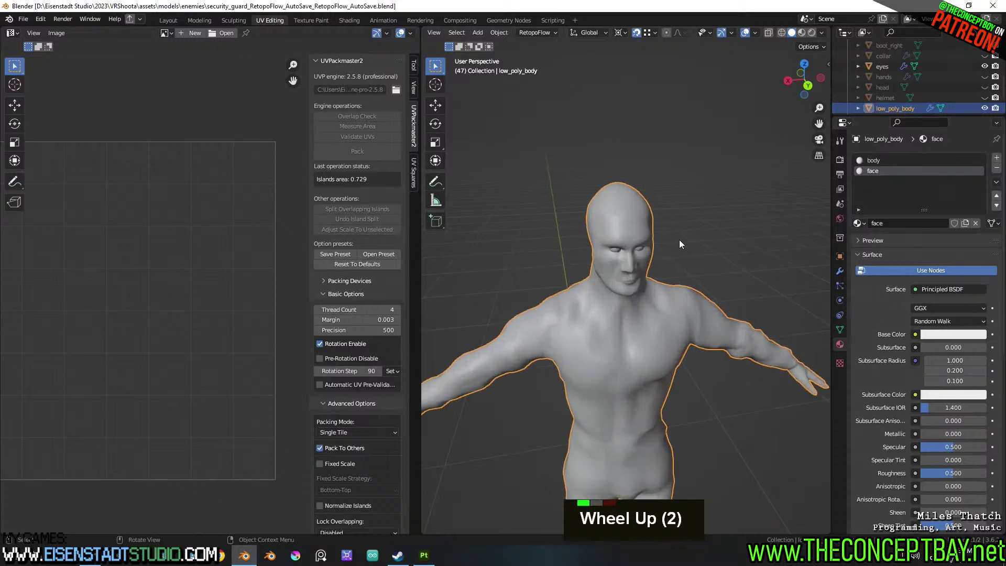
pyautogui.press('h')
pyautogui.click(636, 246)
pyautogui.press('h')
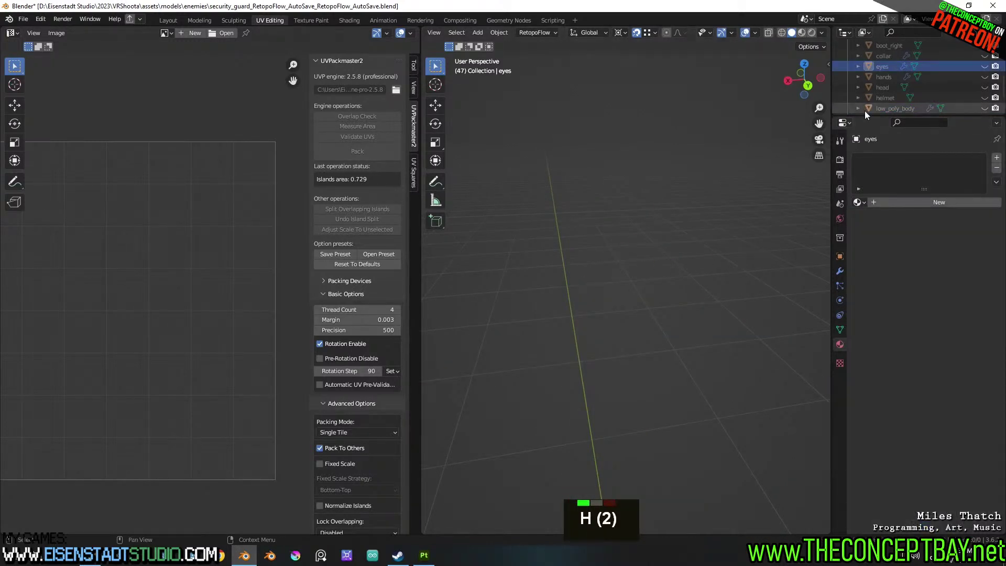
# Enlarge the outliner and unhide body_high_poly, hands and head
pyautogui.moveTo(940, 116); pyautogui.dragTo(941, 266)
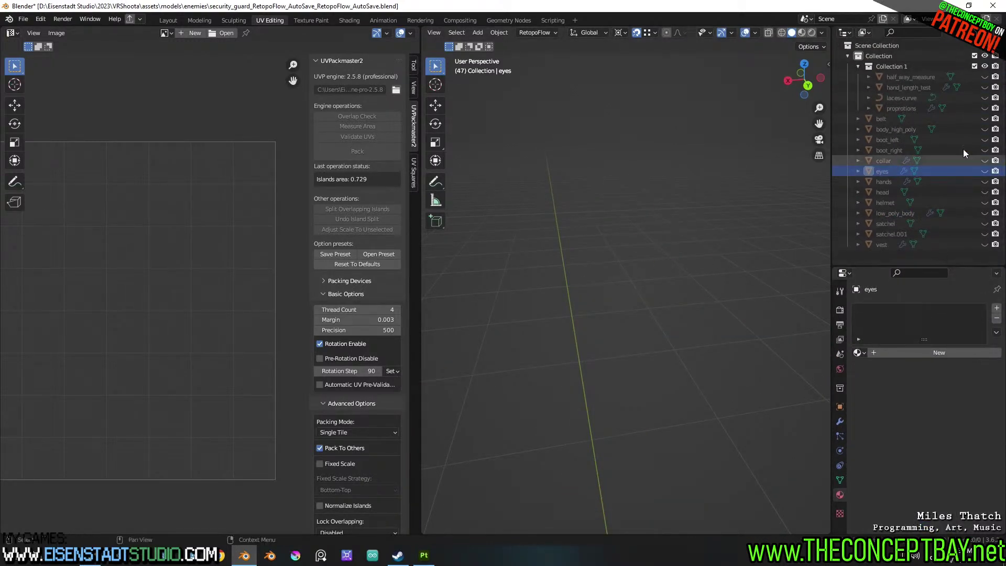
pyautogui.click(985, 130)
pyautogui.scroll(-2, 736, 226)
pyautogui.moveTo(737, 226)
pyautogui.keyDown('shift'); pyautogui.mouseDown(button='middle')
pyautogui.moveTo(719, 188)
pyautogui.moveTo(716, 214)
pyautogui.moveTo(726, 219)
pyautogui.mouseUp(button='middle'); pyautogui.keyUp('shift')
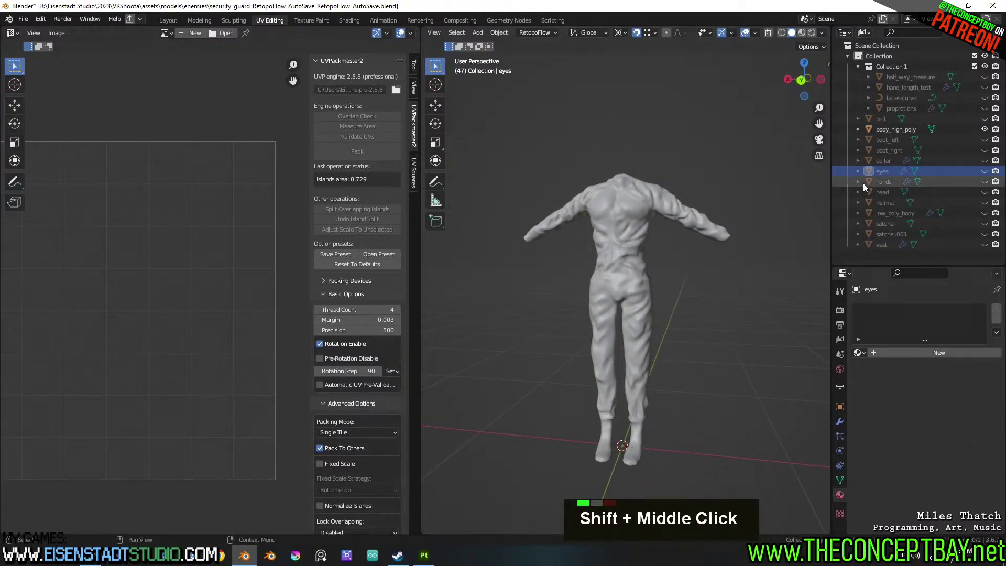
pyautogui.scroll(2, 666, 180)
pyautogui.scroll(-1, 664, 188)
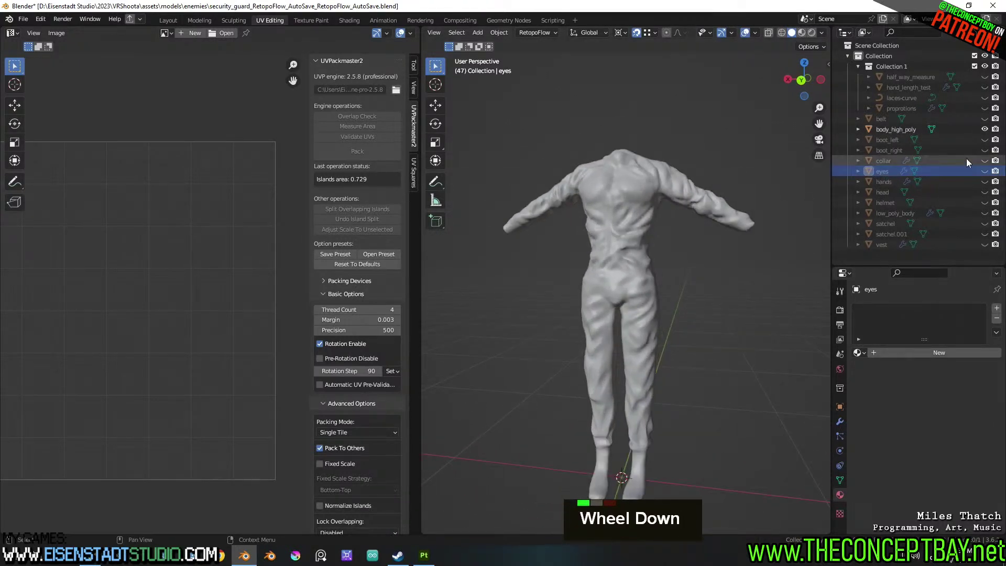
pyautogui.click(985, 182)
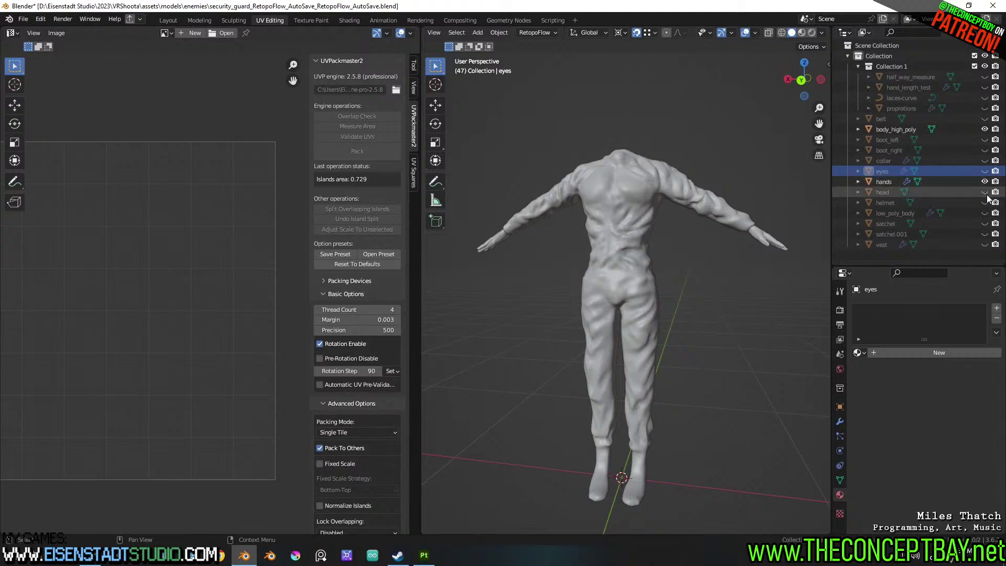
pyautogui.click(986, 192)
# Move head, hands and body_high_poly into a new collection named high_poly_body
pyautogui.click(917, 195)
pyautogui.keyDown('ctrl'); pyautogui.click(943, 183); pyautogui.keyUp('ctrl')
pyautogui.keyDown('ctrl'); pyautogui.click(913, 130); pyautogui.keyUp('ctrl')
pyautogui.rightClick(569, 228)
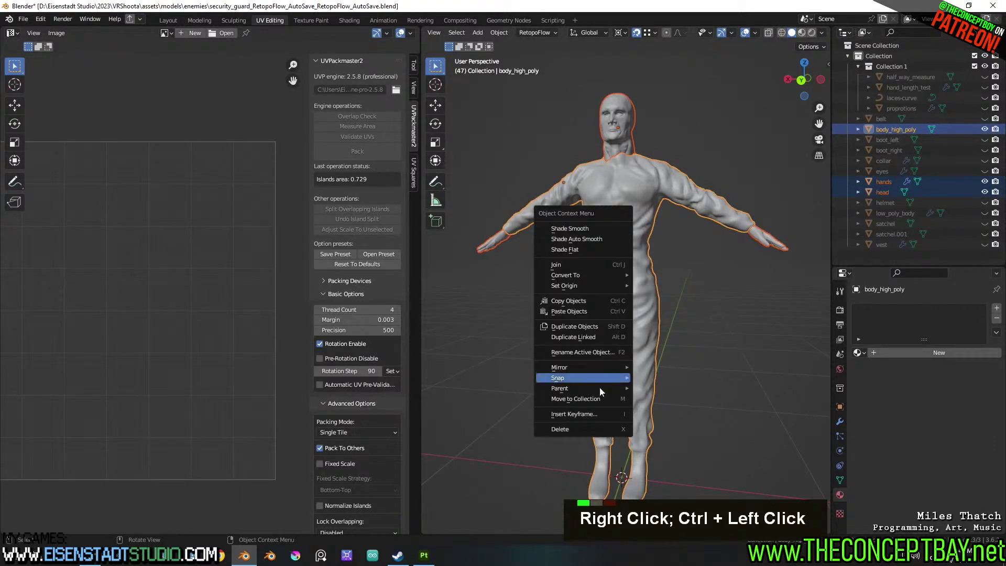
pyautogui.click(590, 398)
pyautogui.click(590, 399)
pyautogui.write('high')
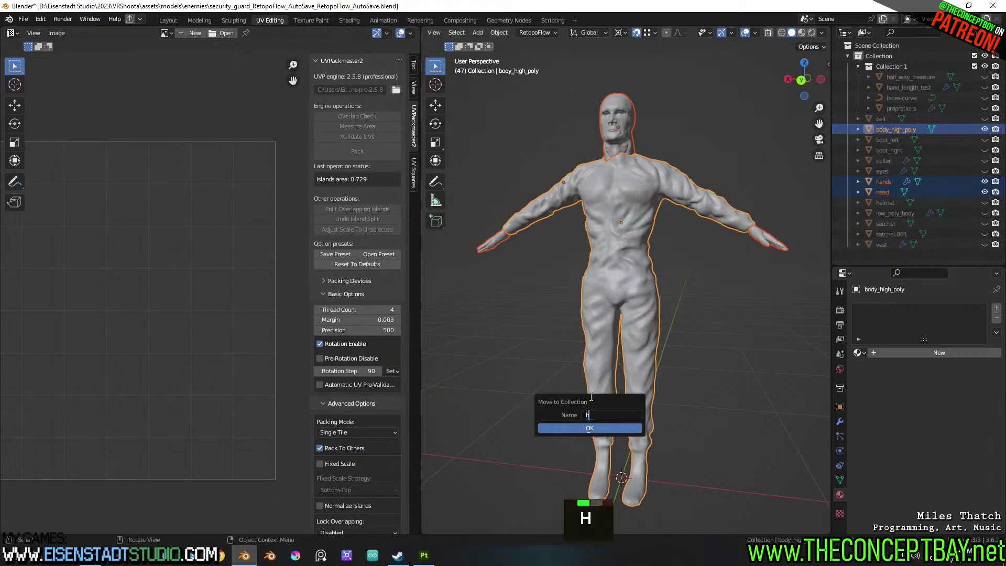
pyautogui.write('_poly_body')
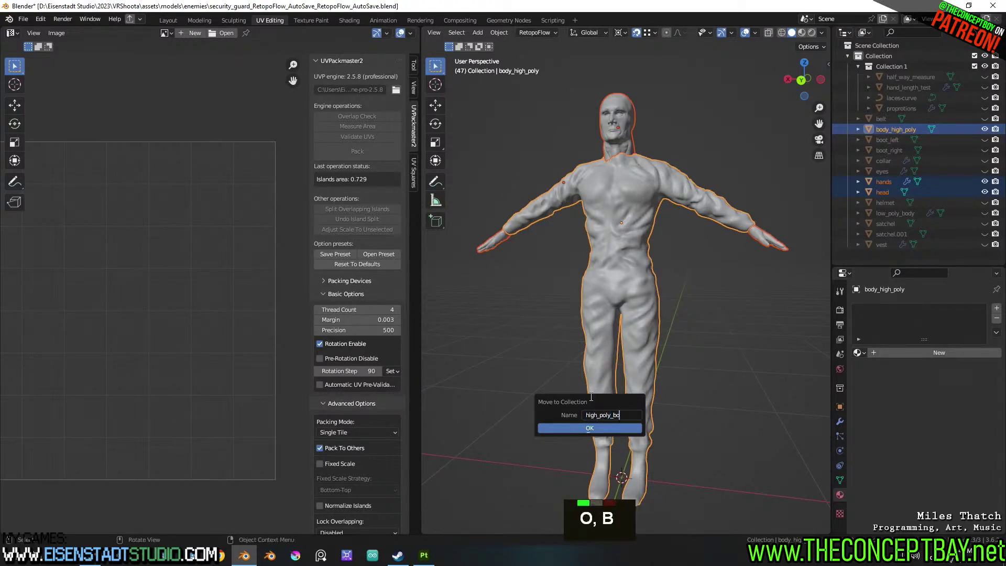
pyautogui.press('Return')
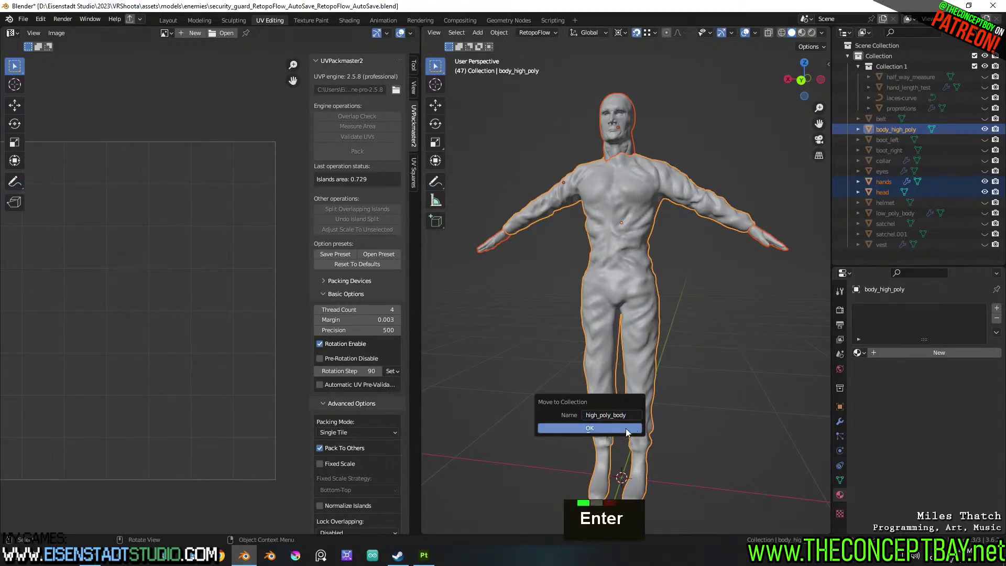
pyautogui.click(590, 428)
# Check the high-poly model, select its body, hands and head together, and save the Blender file
pyautogui.keyDown('ctrl'); pyautogui.click(883, 244); pyautogui.keyUp('ctrl')
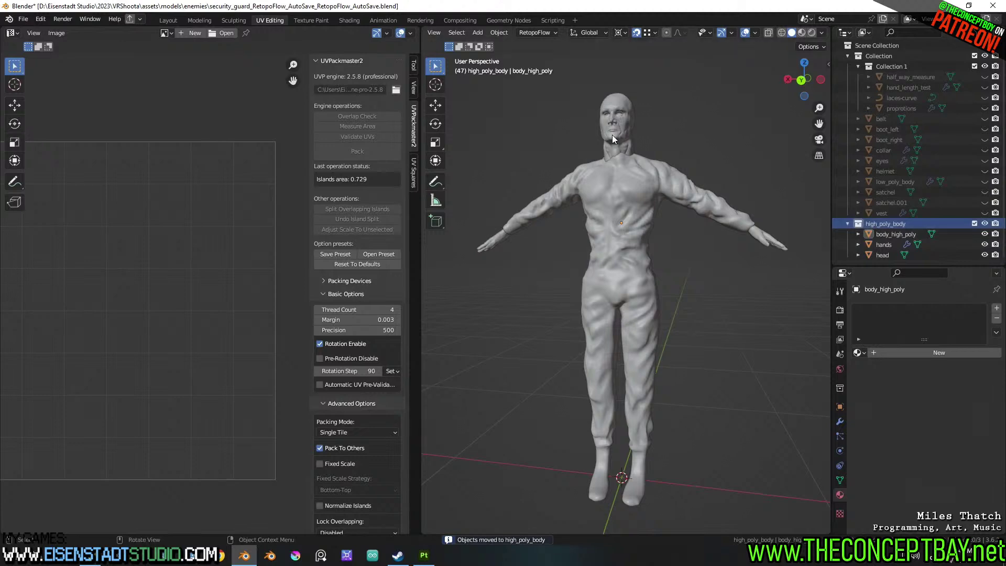
pyautogui.scroll(3, 684, 259)
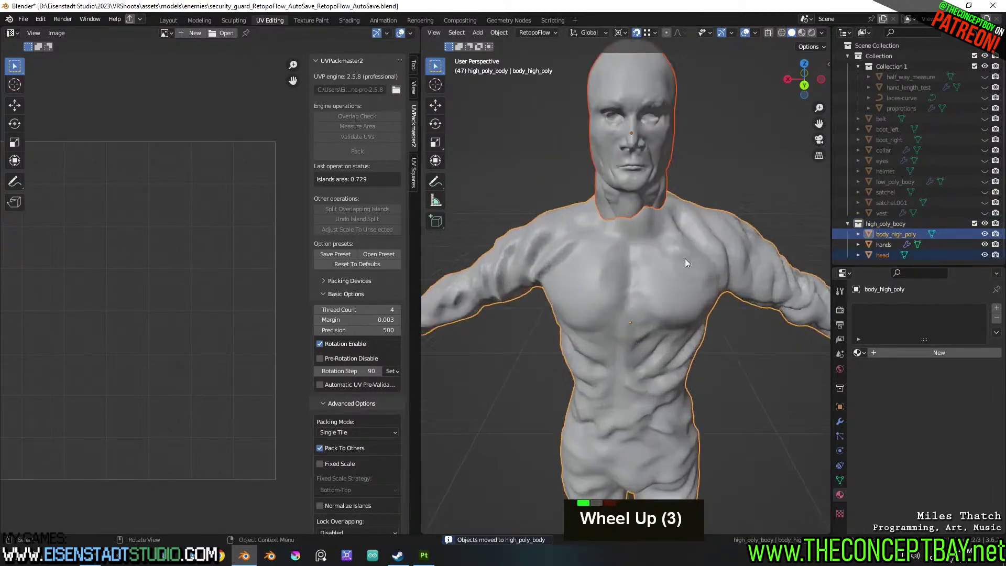
pyautogui.click(650, 203)
pyautogui.moveTo(653, 205); pyautogui.dragTo(693, 204, button='middle')
pyautogui.scroll(2, 689, 210)
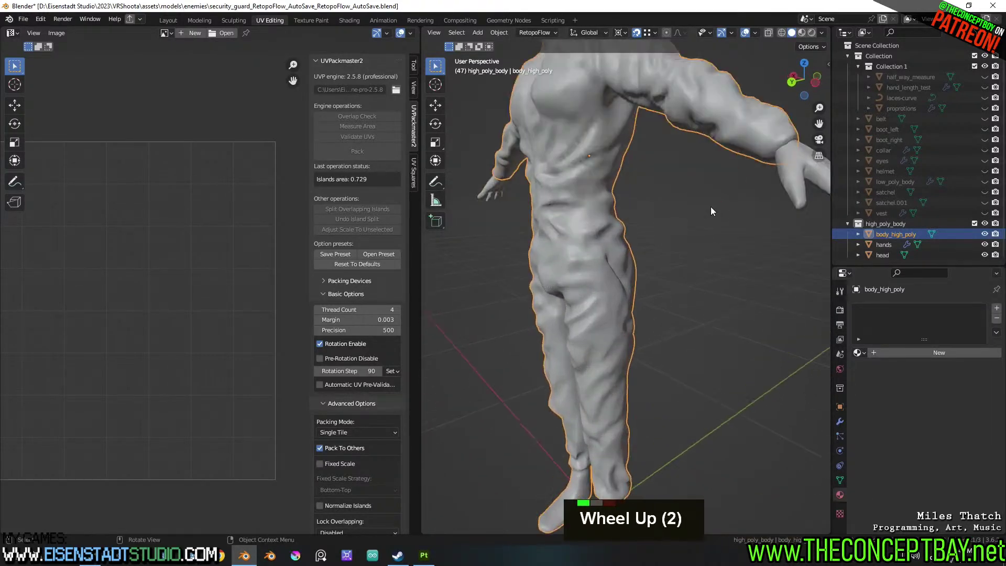
pyautogui.moveTo(806, 156); pyautogui.dragTo(701, 294, button='middle')
pyautogui.keyDown('shift'); pyautogui.scroll(-1, 707, 287); pyautogui.keyUp('shift')
pyautogui.keyDown('shift'); pyautogui.moveTo(701, 293); pyautogui.dragTo(694, 313, button='middle'); pyautogui.keyUp('shift')
pyautogui.scroll(-1, 708, 287)
pyautogui.scroll(-1, 680, 279)
pyautogui.moveTo(485, 123); pyautogui.dragTo(785, 487)
pyautogui.moveTo(706, 260); pyautogui.dragTo(746, 260, button='middle')
pyautogui.scroll(2, 712, 257)
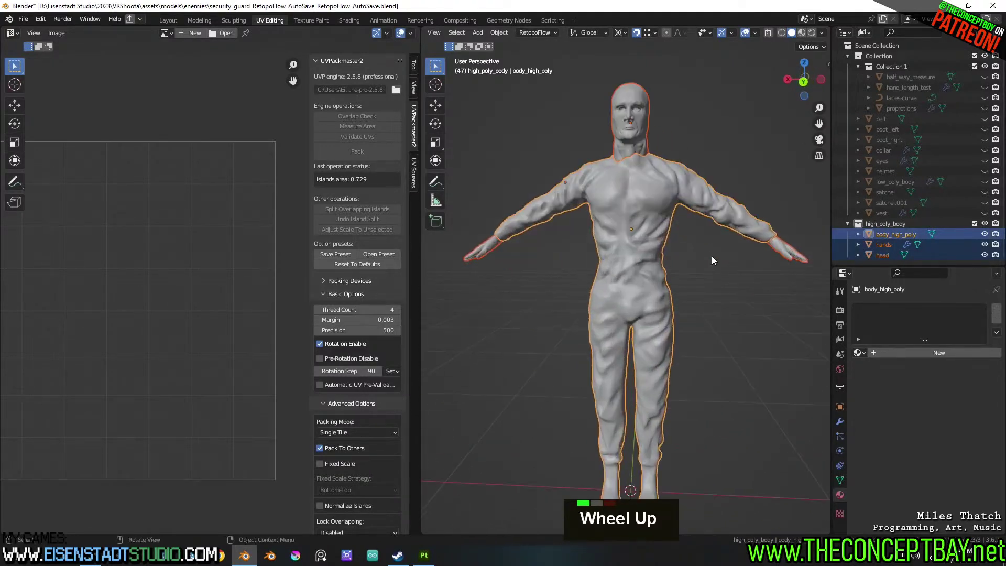
pyautogui.hotkey('ctrl', 's')
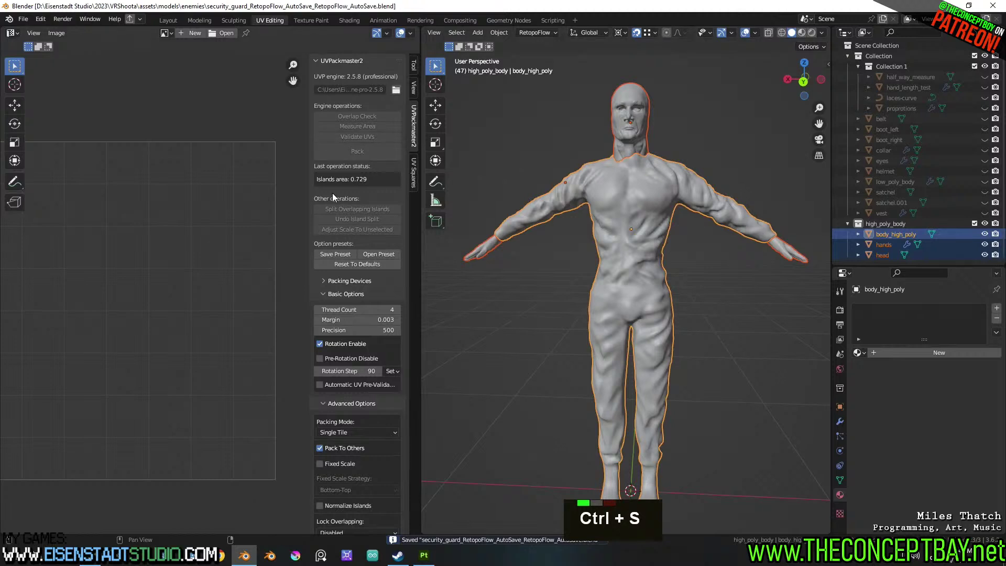
# Start a Wavefront OBJ export of the selected high-poly parts and name the file security_guard_high_poly.obj
pyautogui.click(21, 18)
pyautogui.moveTo(58, 170)
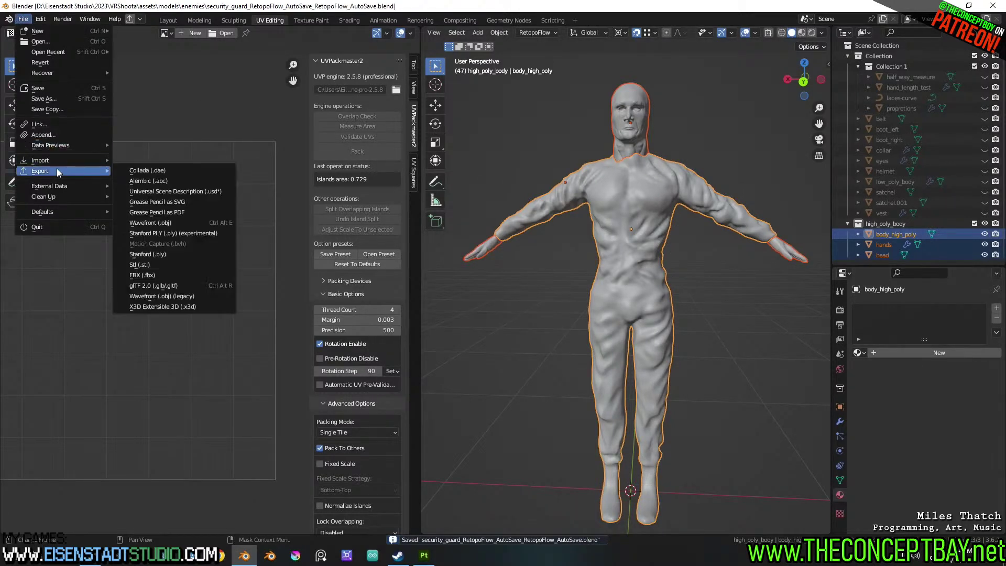
pyautogui.click(172, 222)
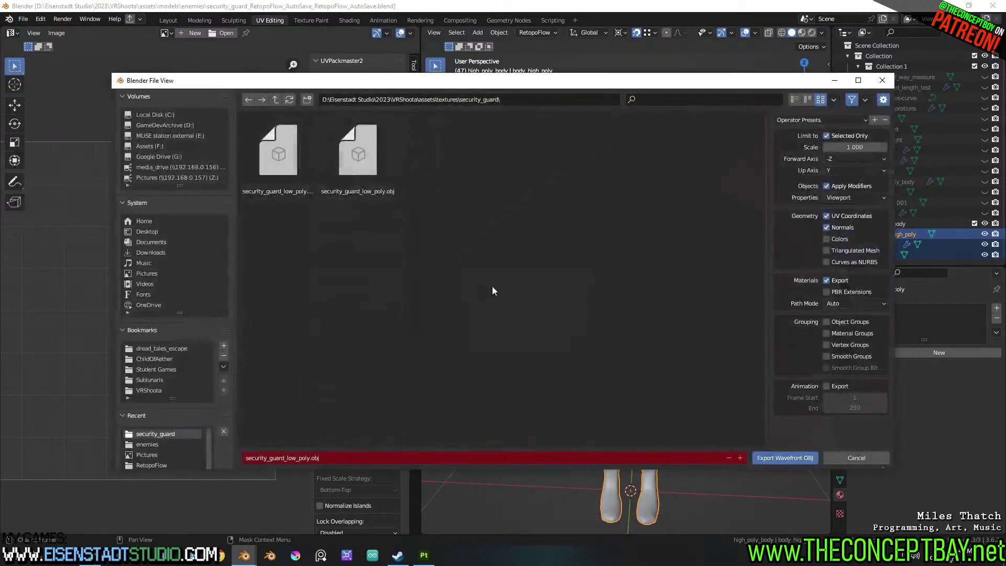
pyautogui.doubleClick(350, 457)
pyautogui.hotkey('ctrl', 'Left')
pyautogui.press('Left')
pyautogui.press('Left')
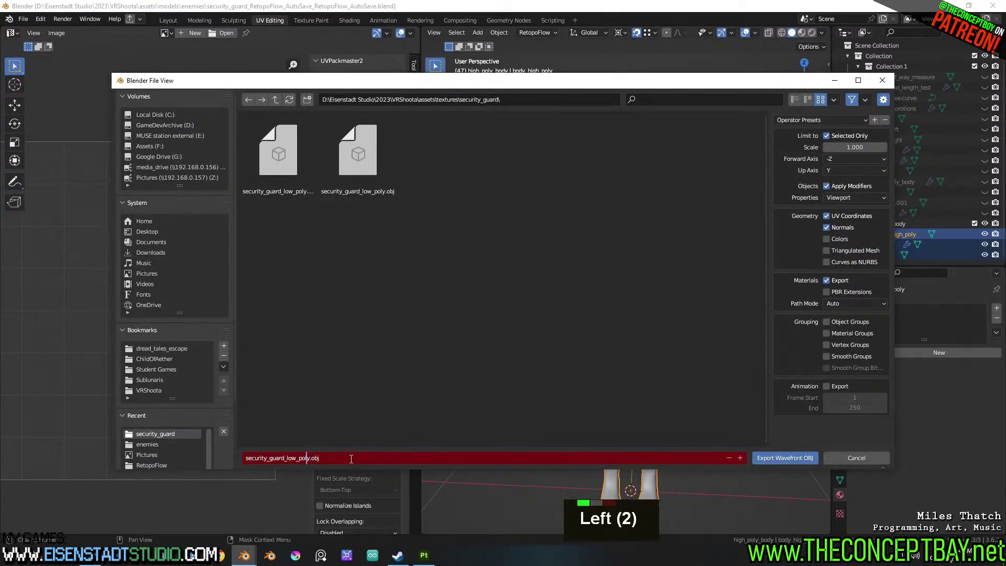
pyautogui.hotkey('shift', 'Left')
pyautogui.hotkey('shift', 'Left')
pyautogui.press('Left')
pyautogui.press('Left')
pyautogui.press('BackSpace')
pyautogui.press('BackSpace')
pyautogui.press('BackSpace')
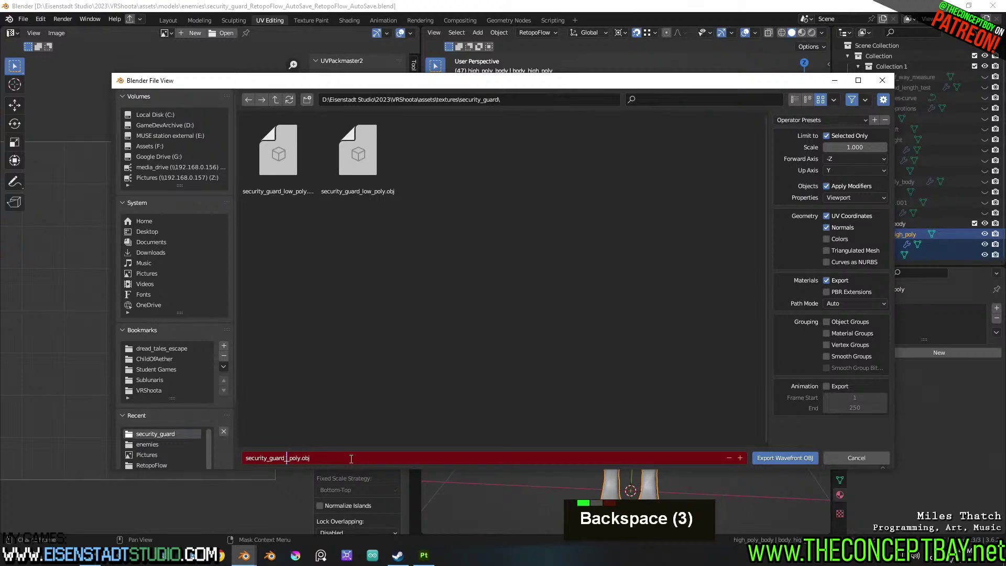
pyautogui.write('high_')
pyautogui.press('Return')
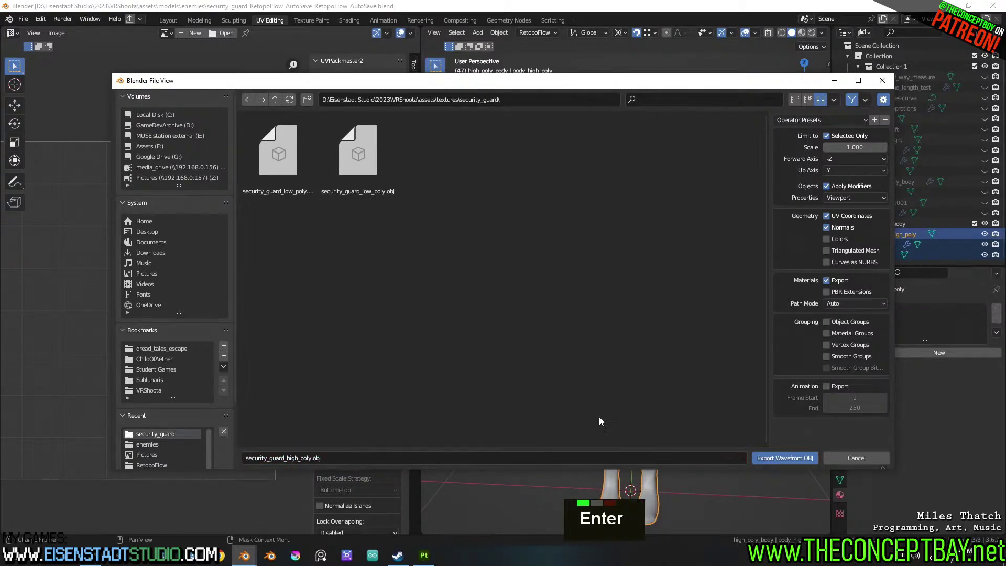
# Run the high-poly OBJ export into the security_guard folder and save the Blender file
pyautogui.click(794, 458)
pyautogui.hotkey('alt', '`')
pyautogui.moveTo(679, 340); pyautogui.dragTo(677, 316, button='middle')
pyautogui.hotkey('alt', '`')
pyautogui.hotkey('ctrl', 's')
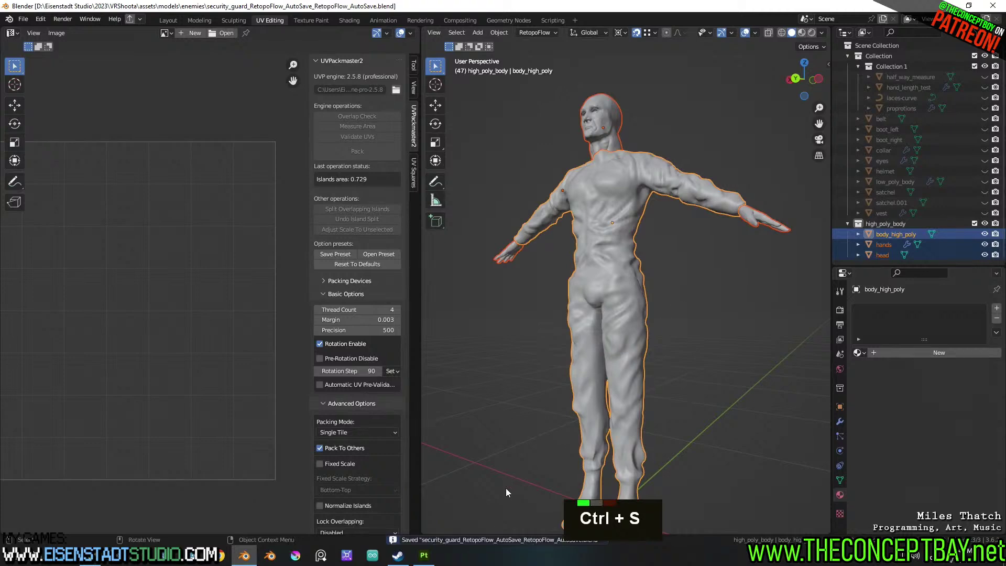
# Switch to Adobe Substance 3D Painter and start a new project
pyautogui.click(424, 556)
pyautogui.click(10, 19)
pyautogui.click(17, 31)
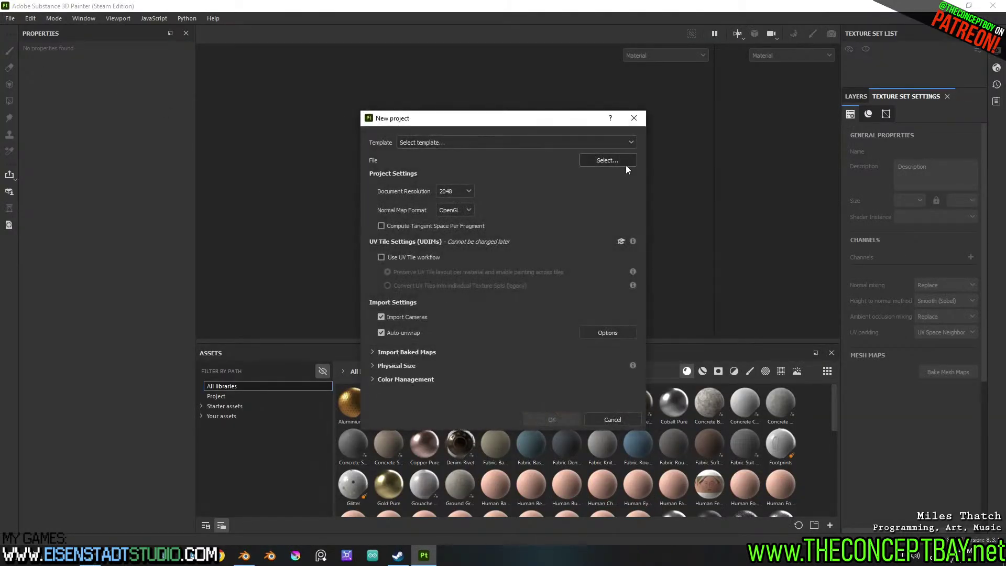
# Choose security_guard_low_poly.obj from VRShoota\assets\textures\security_guard as the new project's mesh file
pyautogui.click(608, 161)
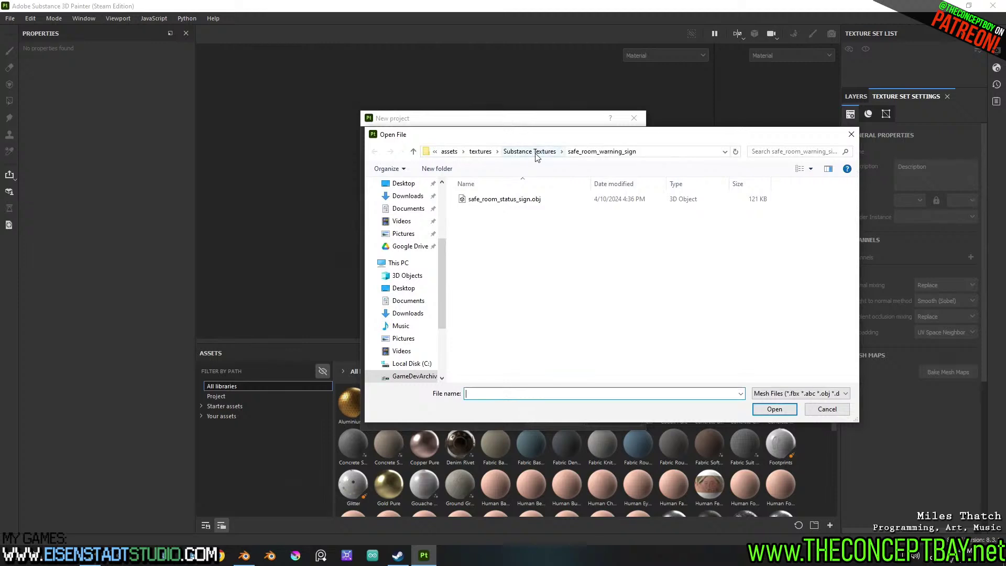
pyautogui.scroll(5, 442, 227)
pyautogui.click(406, 292)
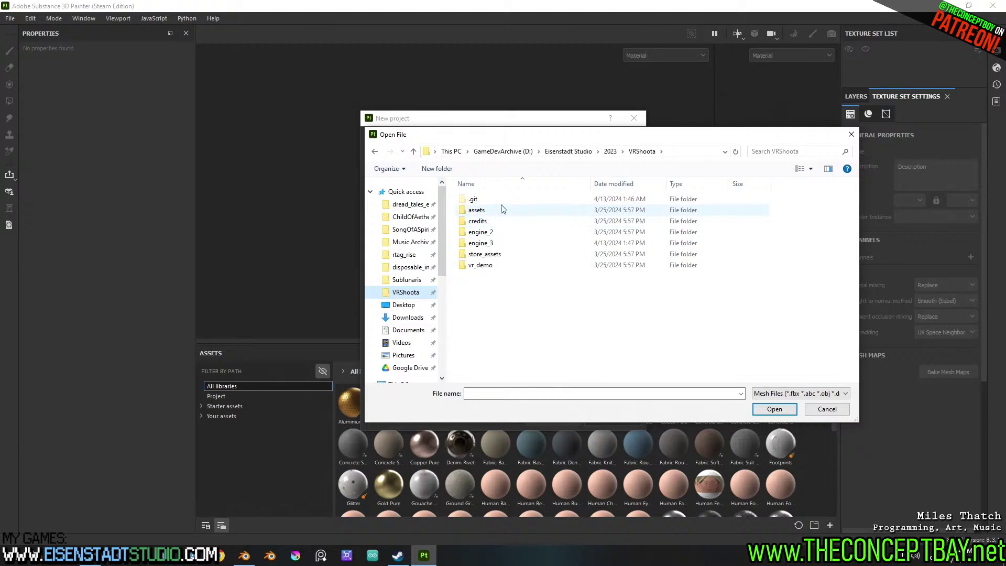
pyautogui.doubleClick(493, 212)
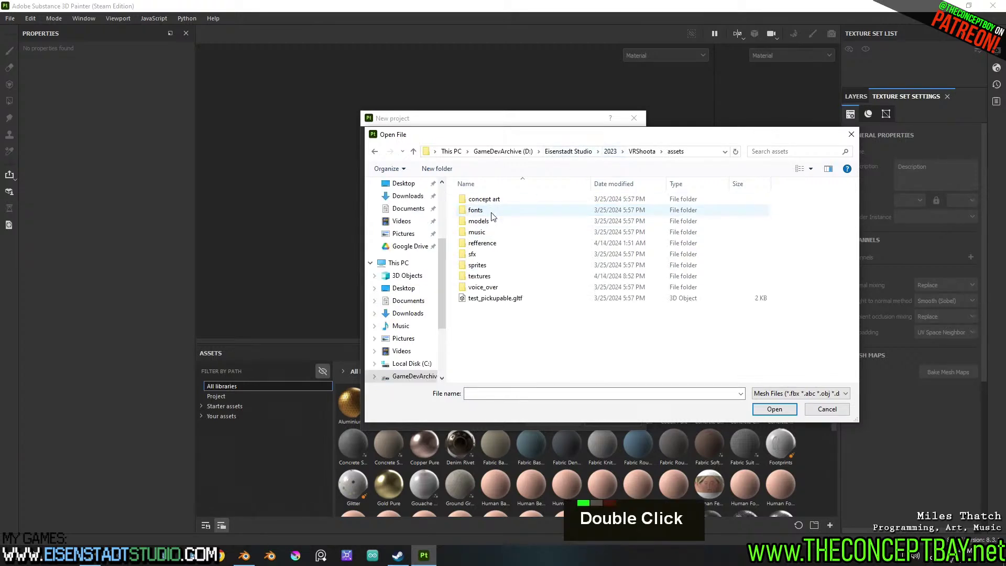
pyautogui.doubleClick(495, 277)
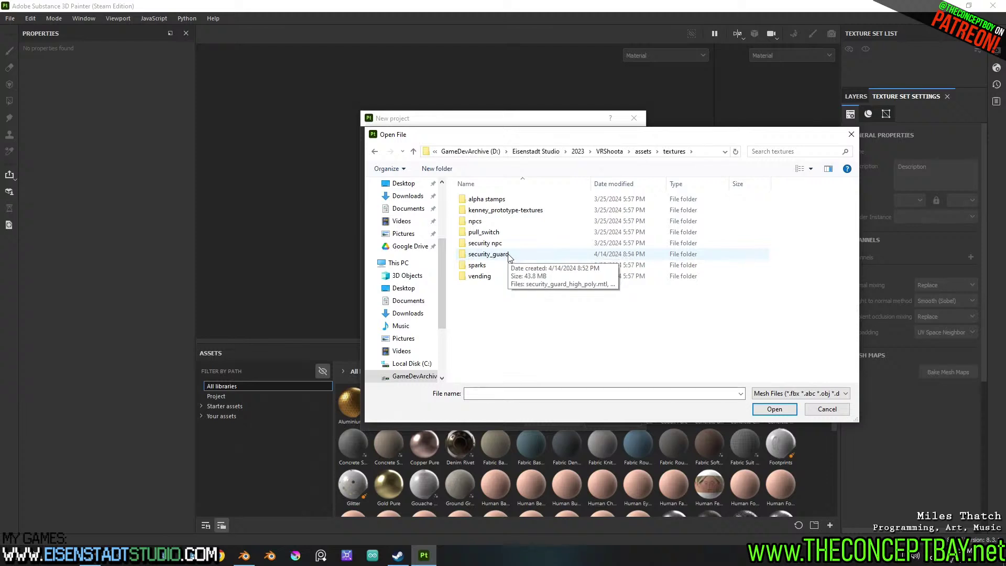
pyautogui.doubleClick(489, 255)
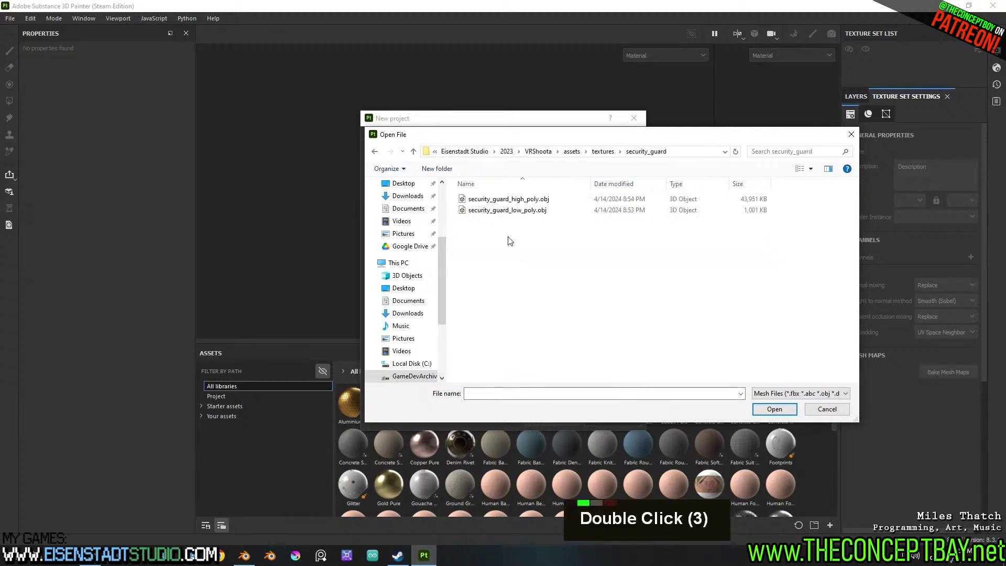
pyautogui.doubleClick(523, 210)
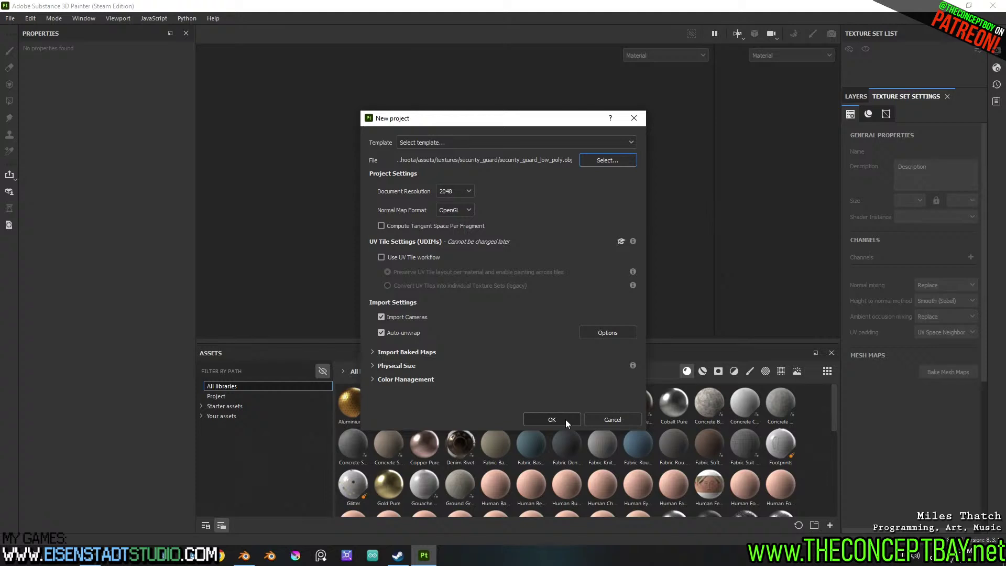
# Create the project at 2048 document resolution with OpenGL normal maps and view the imported body from the side
pyautogui.click(552, 419)
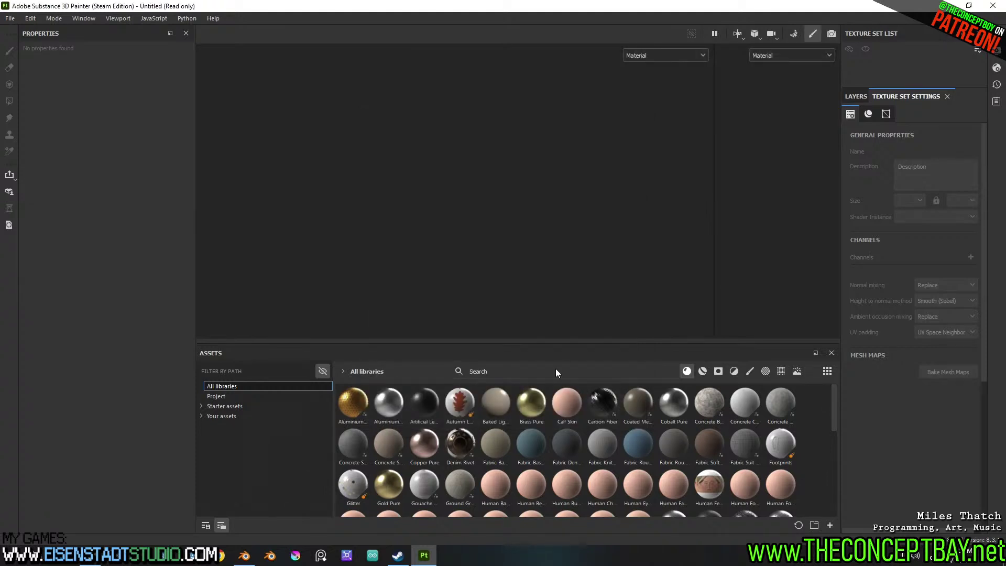
pyautogui.scroll(2, 414, 134)
pyautogui.scroll(-1, 414, 133)
pyautogui.keyDown('alt'); pyautogui.moveTo(537, 161); pyautogui.dragTo(571, 158, button='middle'); pyautogui.keyUp('alt')
pyautogui.keyDown('alt'); pyautogui.moveTo(571, 158); pyautogui.dragTo(442, 168); pyautogui.keyUp('alt')
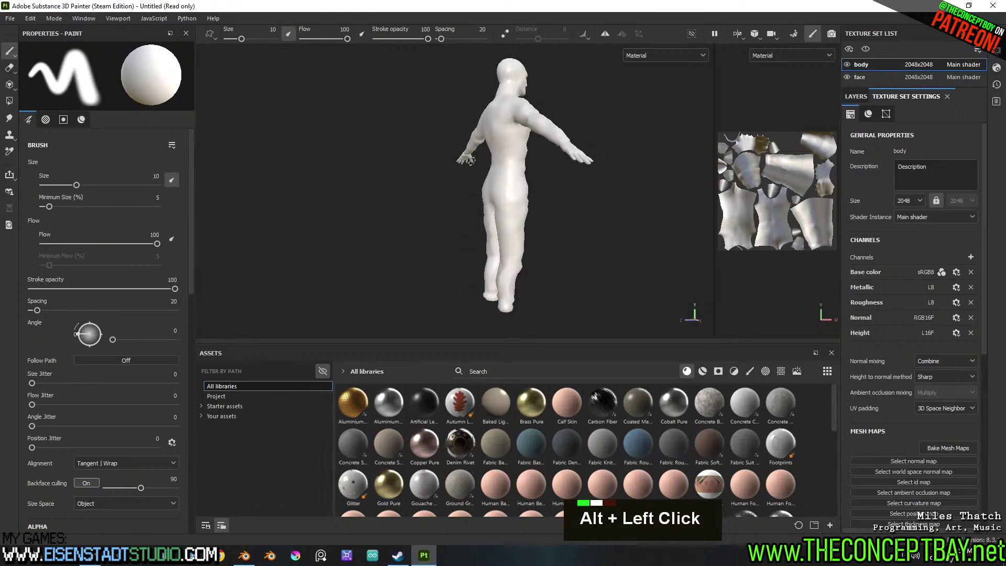
# Examine the imported body's head and torso from the front
pyautogui.keyDown('alt'); pyautogui.moveTo(443, 168); pyautogui.dragTo(546, 173, button='middle'); pyautogui.keyUp('alt')
pyautogui.moveTo(545, 173)
pyautogui.keyDown('alt'); pyautogui.mouseDown()
pyautogui.moveTo(524, 156)
pyautogui.moveTo(530, 200)
pyautogui.moveTo(540, 175)
pyautogui.mouseUp(); pyautogui.keyUp('alt')
pyautogui.scroll(3, 524, 156)
pyautogui.scroll(3, 540, 175)
pyautogui.keyDown('alt'); pyautogui.moveTo(540, 176); pyautogui.dragTo(519, 183, button='middle'); pyautogui.keyUp('alt')
pyautogui.scroll(-2, 542, 167)
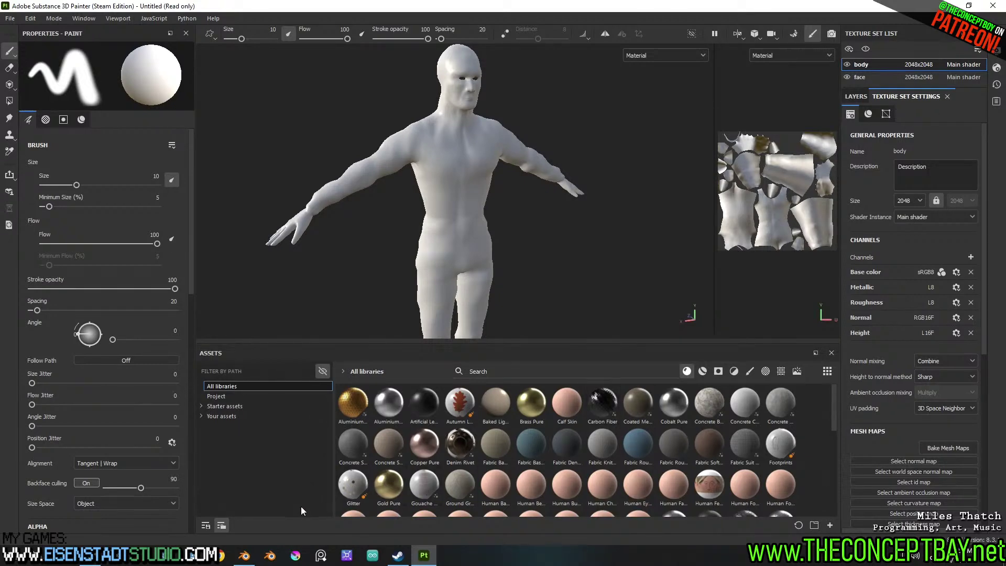
# Switch to Blender, exclude the high_poly_body collection and unhide the low_poly_body and eyes objects
pyautogui.click(245, 557)
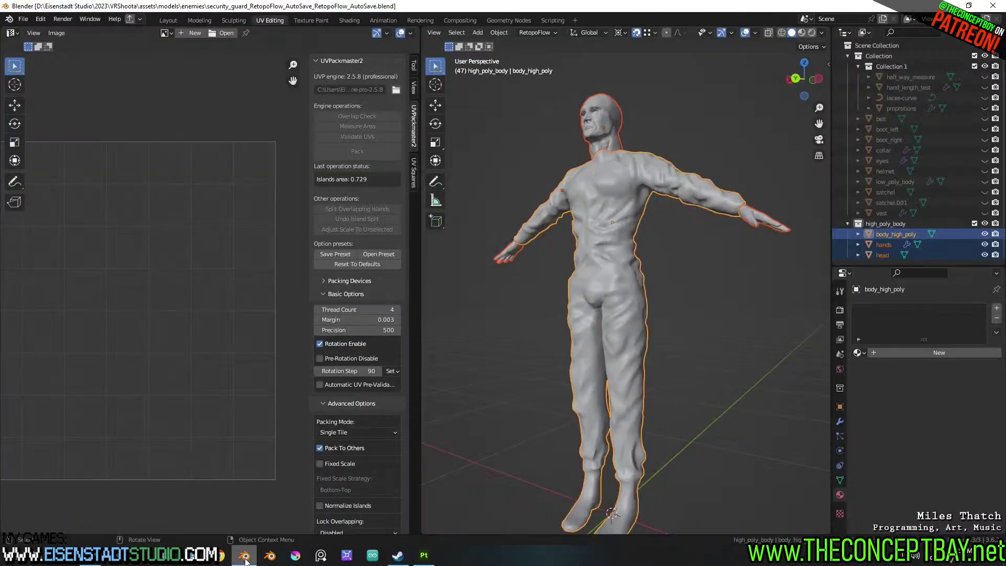
pyautogui.middleClick(828, 252)
pyautogui.click(974, 224)
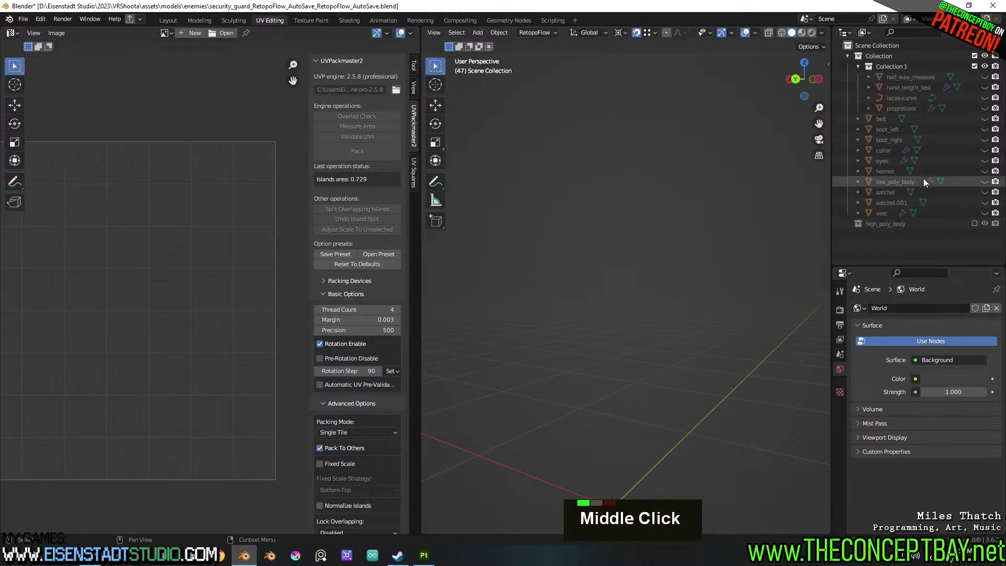
pyautogui.click(902, 183)
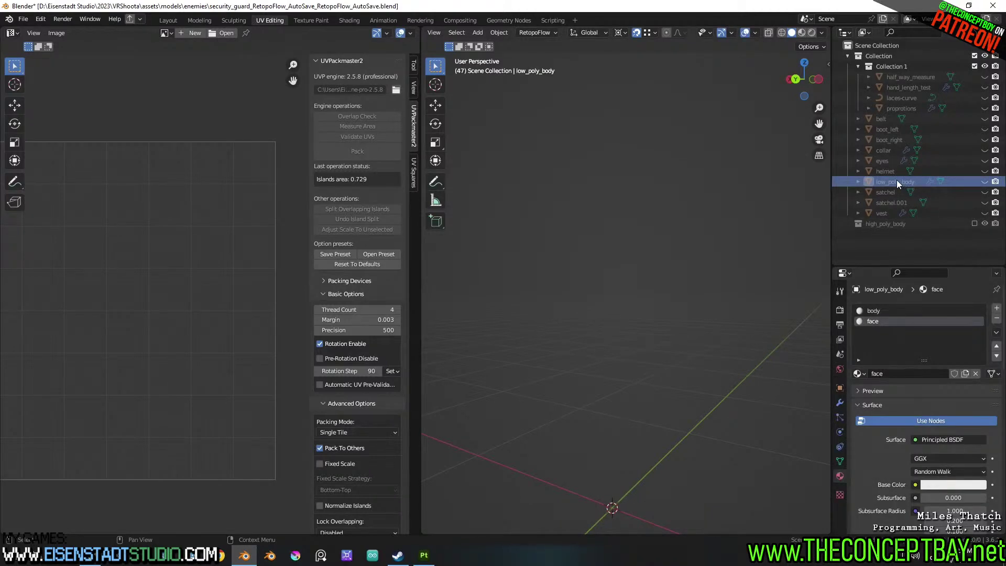
pyautogui.click(984, 182)
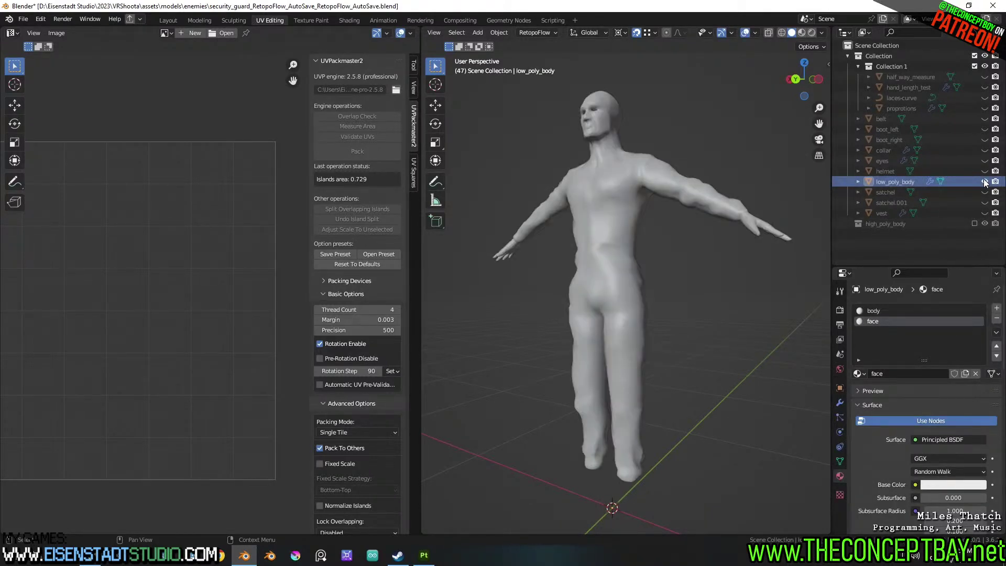
pyautogui.click(984, 161)
# Select the eyes object on the head and convert it to a mesh to apply its modifiers
pyautogui.keyDown('shift'); pyautogui.moveTo(626, 173); pyautogui.dragTo(631, 186, button='middle'); pyautogui.keyUp('shift')
pyautogui.scroll(3, 628, 228)
pyautogui.moveTo(629, 227); pyautogui.dragTo(642, 254, button='middle')
pyautogui.click(642, 219)
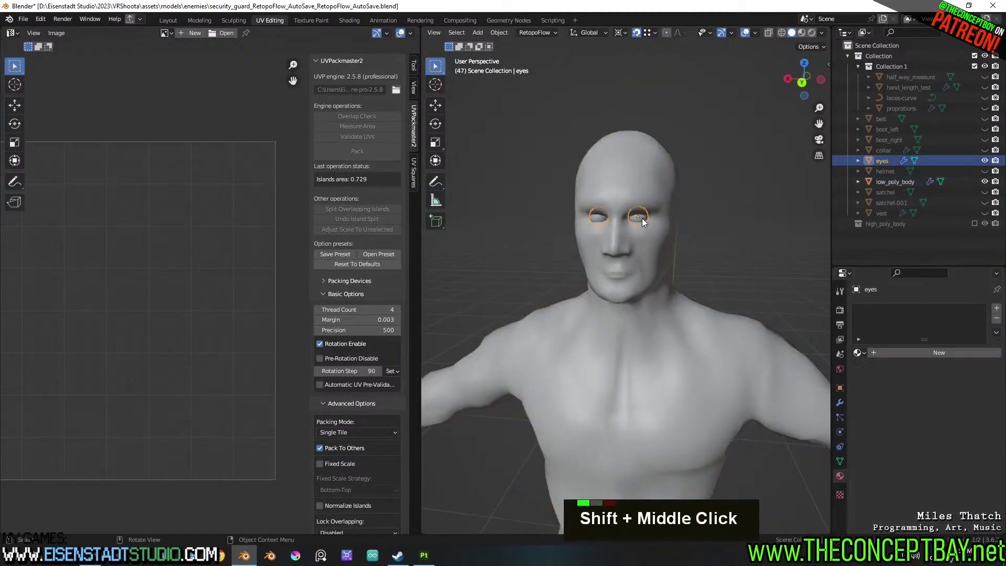
pyautogui.press('Tab')
pyautogui.press('a')
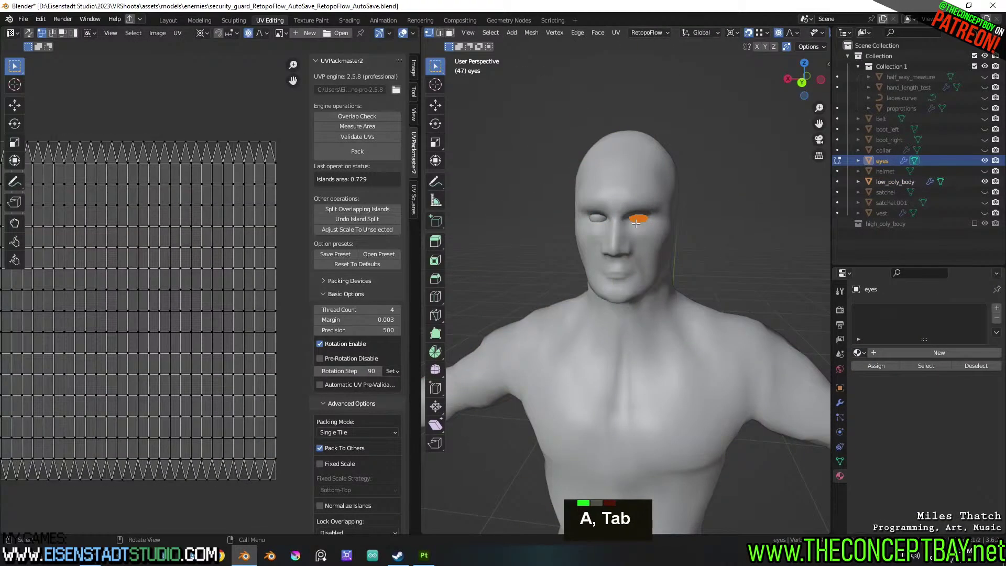
pyautogui.press('Tab')
pyautogui.rightClick(638, 220)
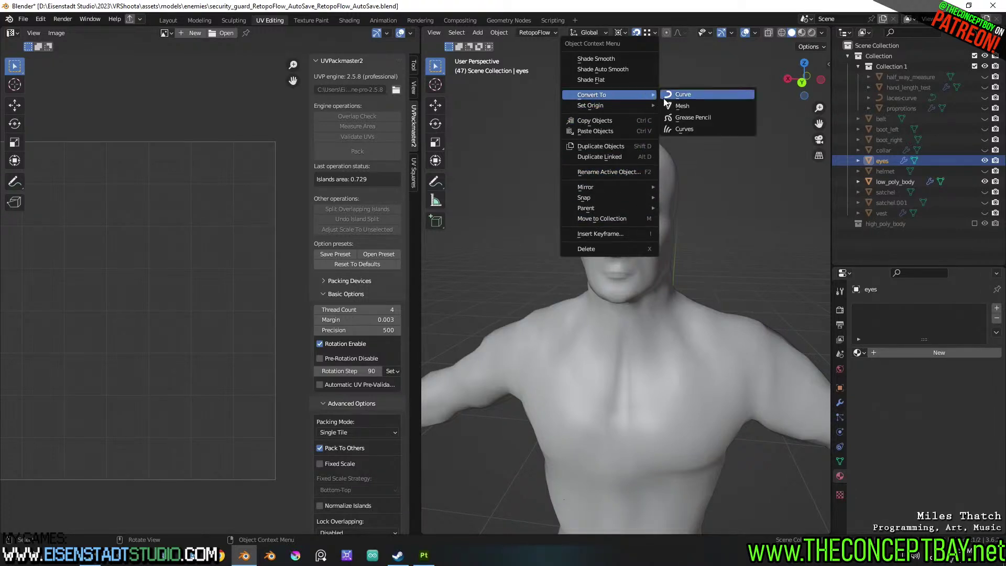
pyautogui.click(675, 105)
# Give the eyes object the existing face material with all of its geometry selected
pyautogui.press('Tab')
pyautogui.press('a')
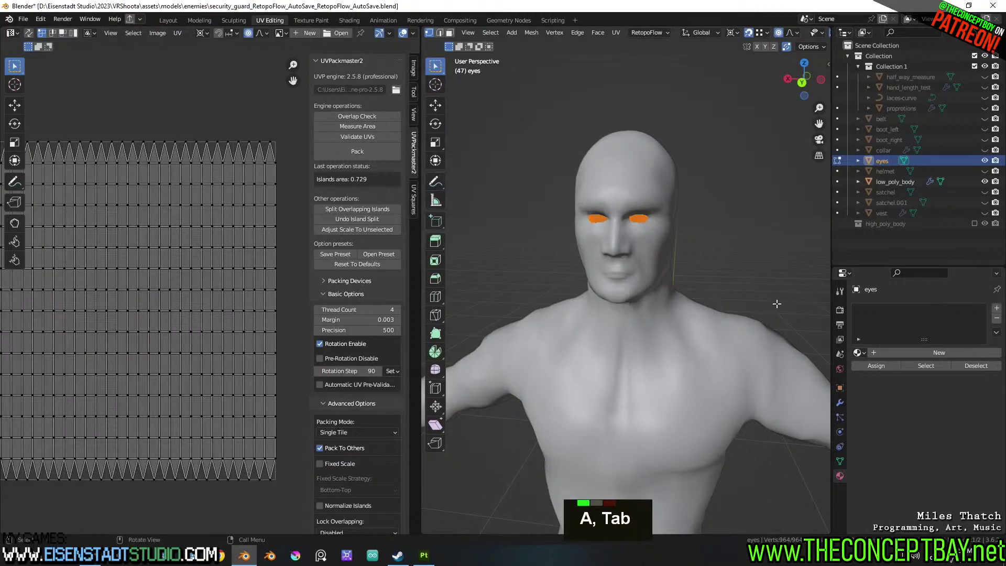
pyautogui.click(857, 353)
pyautogui.click(877, 375)
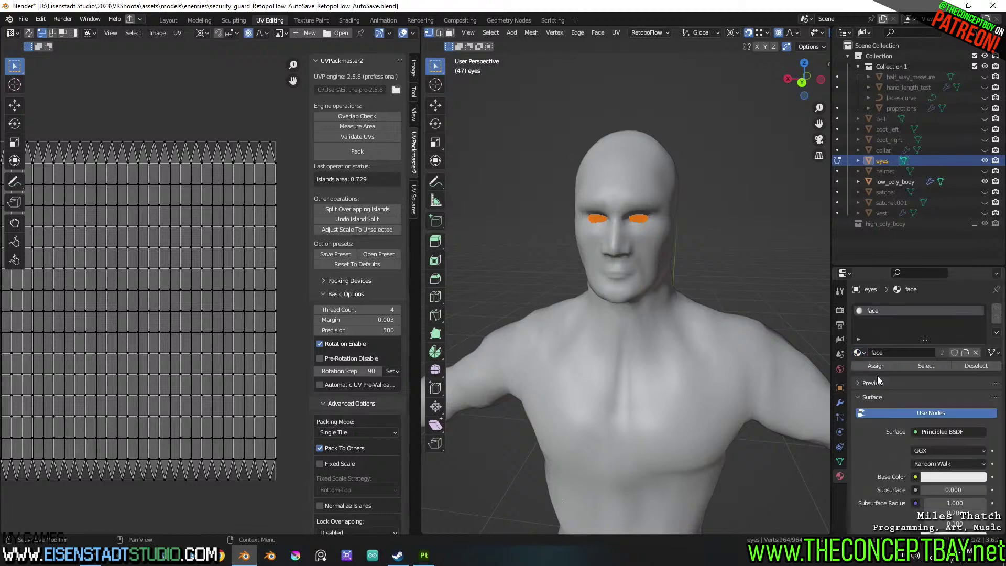
pyautogui.scroll(-1, 327, 226)
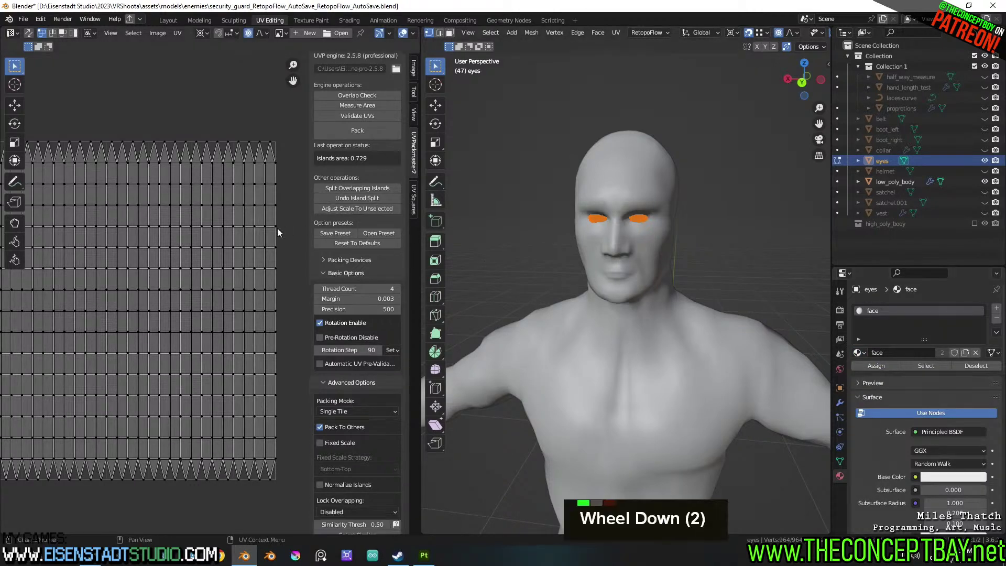
pyautogui.scroll(-1, 283, 232)
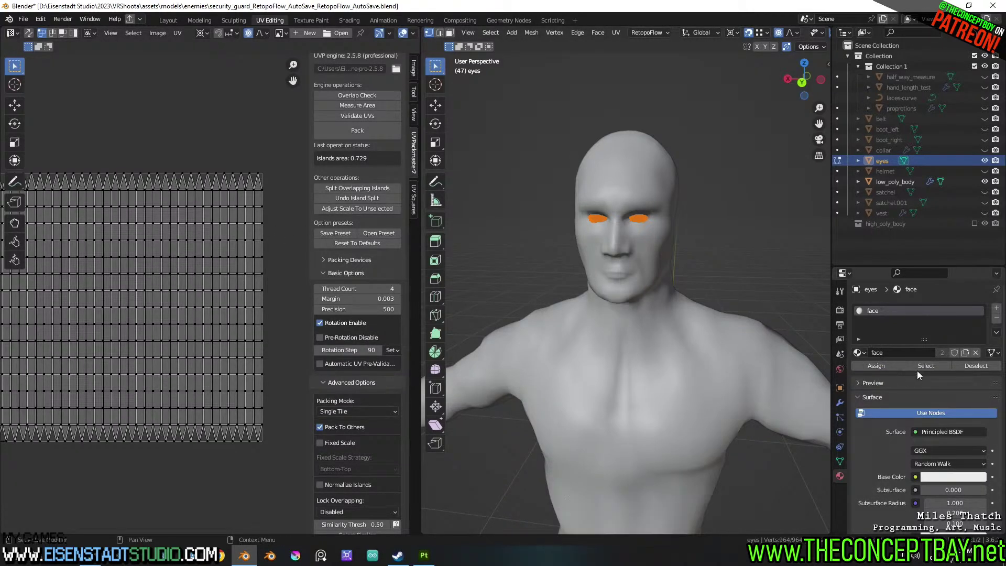
# Edit the eyes and low_poly_body together, reveal the hidden geometry and select the faces using the face material
pyautogui.press('Tab')
pyautogui.keyDown('shift'); pyautogui.click(645, 314); pyautogui.keyUp('shift')
pyautogui.press('Tab')
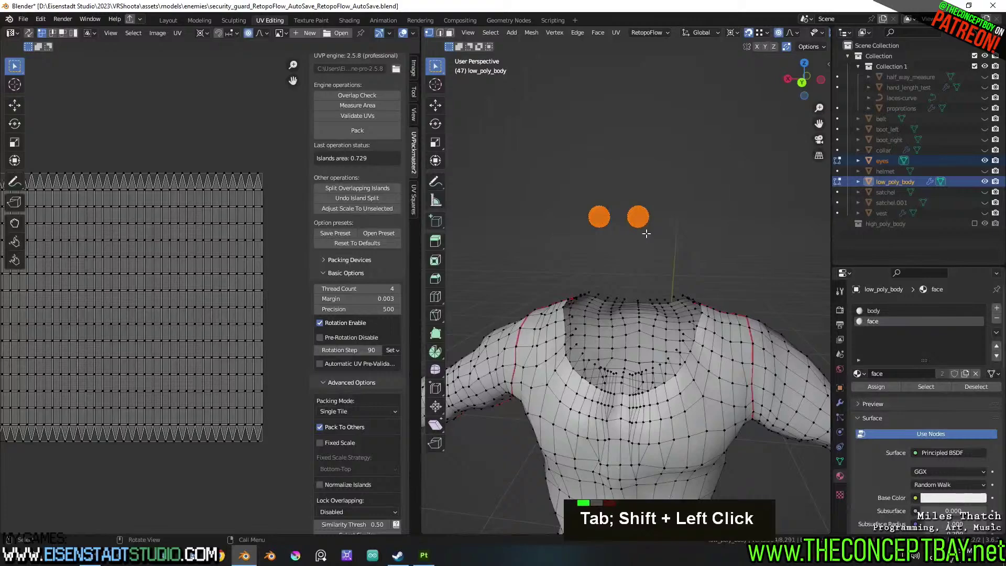
pyautogui.hotkey('alt', 'h')
pyautogui.press('a')
pyautogui.press('a')
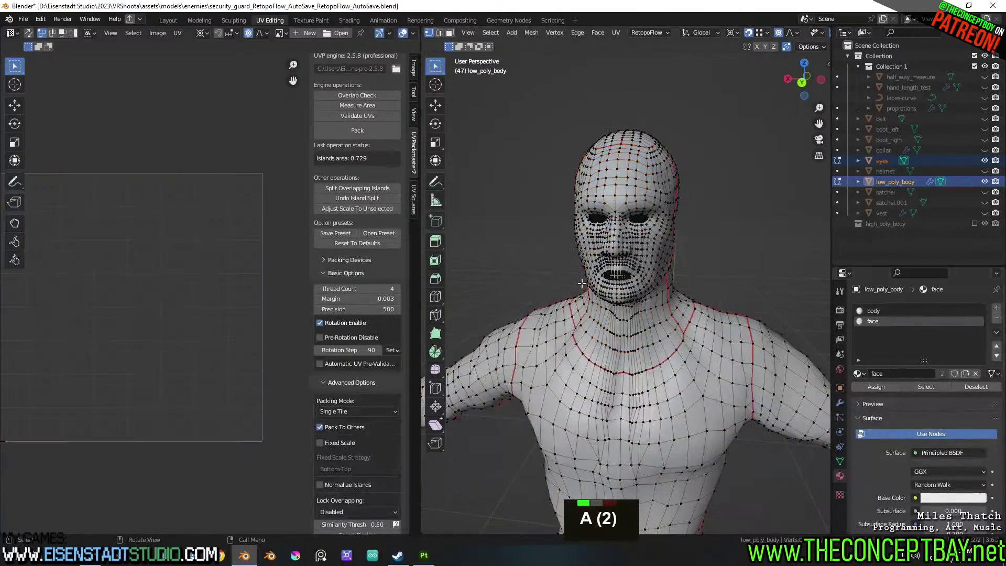
pyautogui.click(934, 389)
pyautogui.scroll(-2, 247, 228)
pyautogui.scroll(3, 232, 240)
pyautogui.keyDown('shift'); pyautogui.moveTo(278, 238); pyautogui.dragTo(153, 219, button='middle'); pyautogui.keyUp('shift')
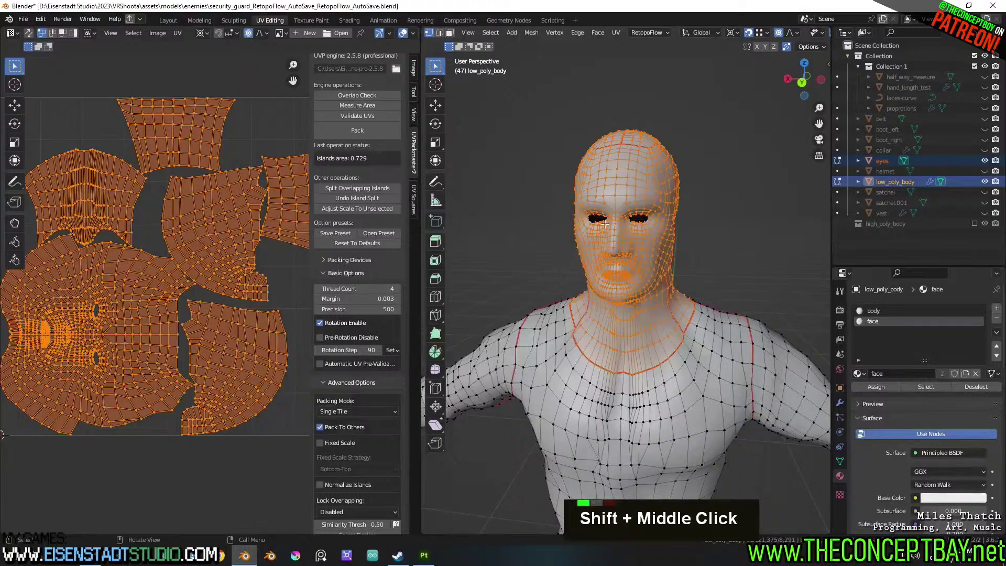
# Select the linked eyeballs and face region in turn to compare their UV islands with the face material's layout
pyautogui.press('a')
pyautogui.press('a')
pyautogui.press('l')
pyautogui.press('l')
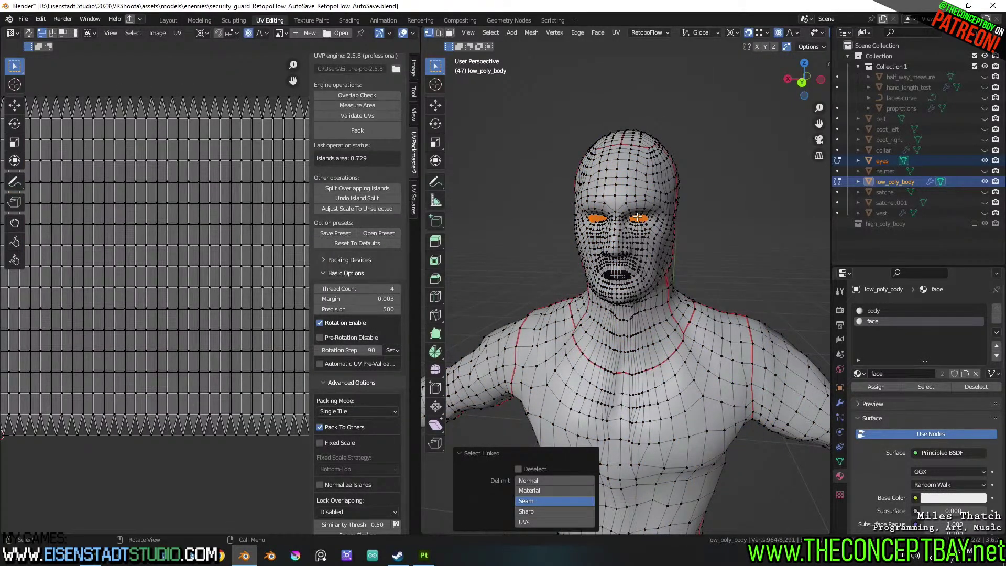
pyautogui.press('l')
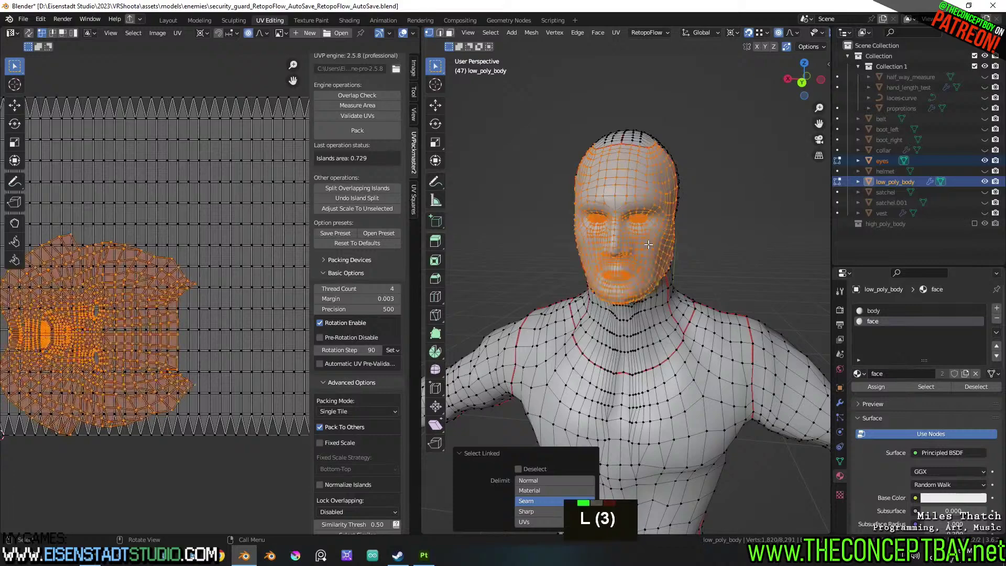
pyautogui.press('a')
pyautogui.press('a')
pyautogui.click(932, 386)
pyautogui.press('a')
pyautogui.press('a')
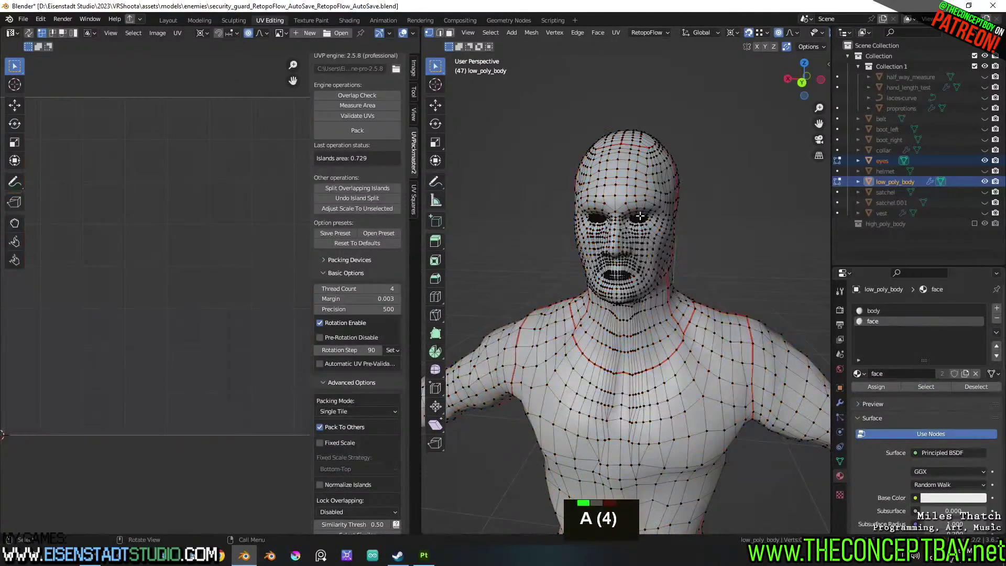
pyautogui.press('l')
pyautogui.press('l')
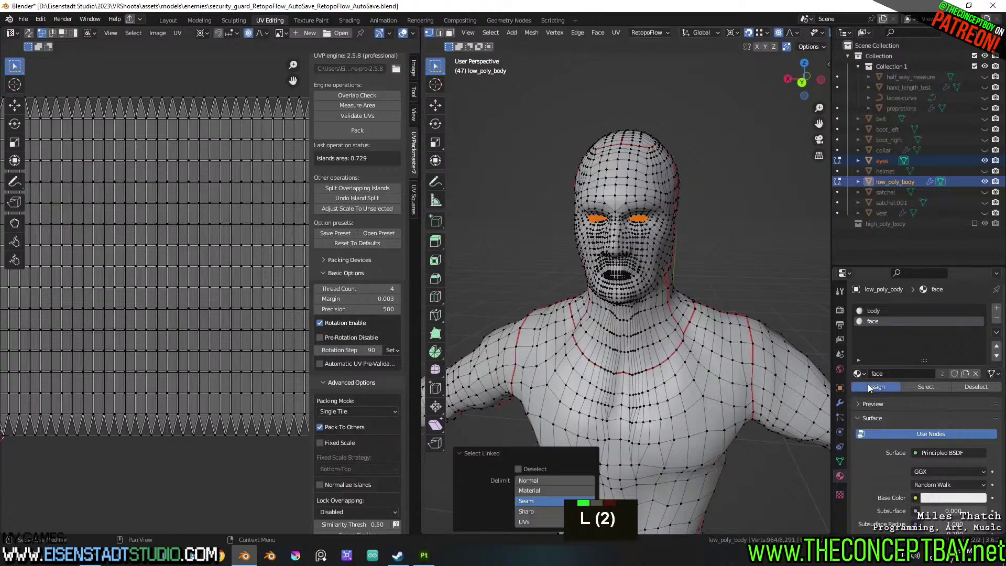
pyautogui.press('a')
pyautogui.press('a')
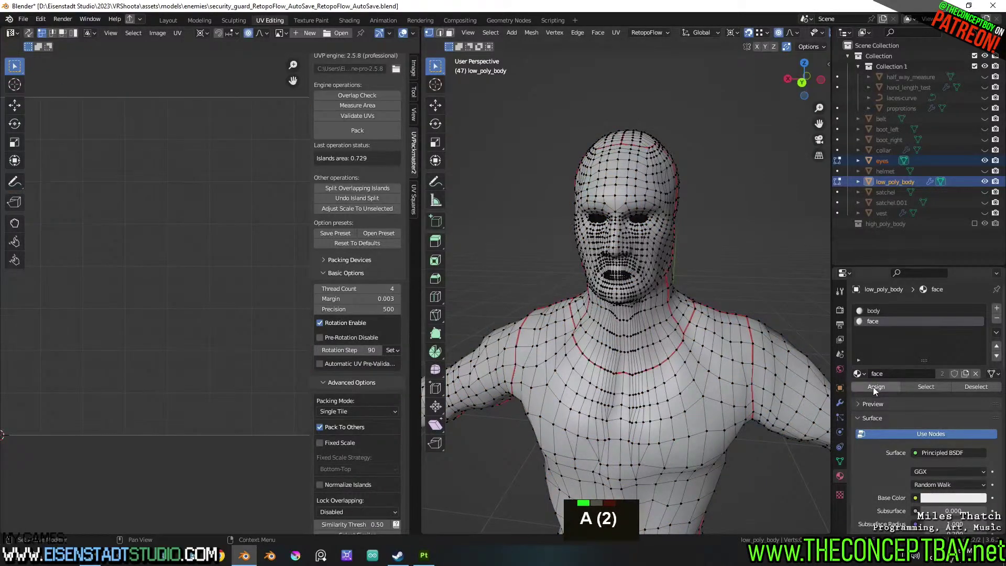
# Select the face-material geometry, invert the UV selection to the eyeball islands and pack them around the existing head islands
pyautogui.click(917, 386)
pyautogui.scroll(-2, 231, 247)
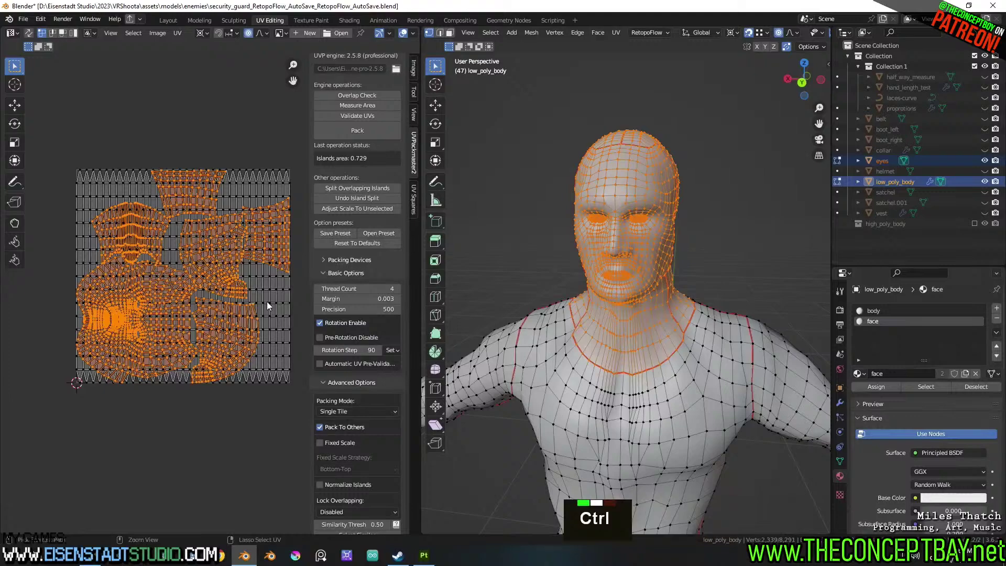
pyautogui.hotkey('ctrl', 'i')
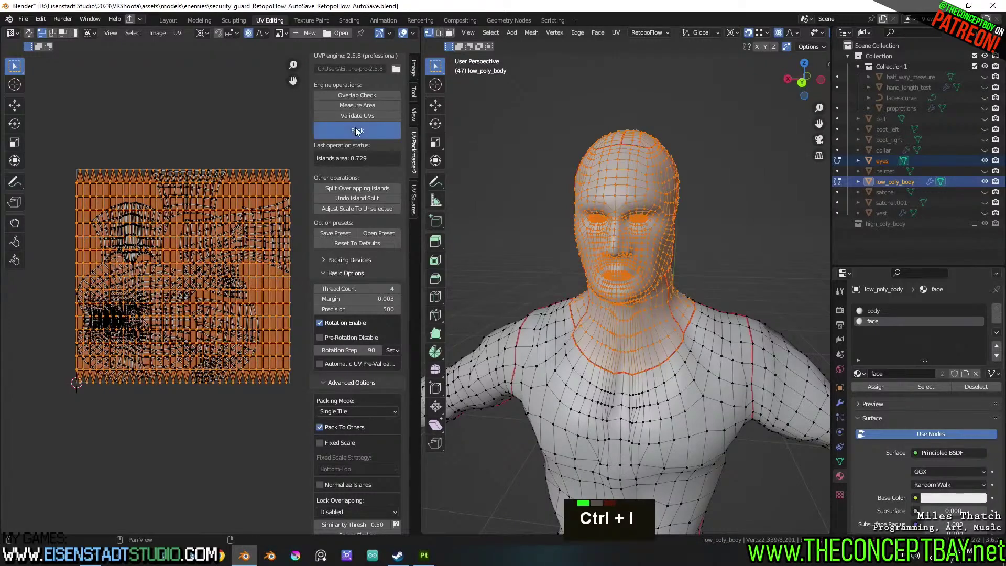
pyautogui.click(356, 131)
pyautogui.scroll(3, 222, 277)
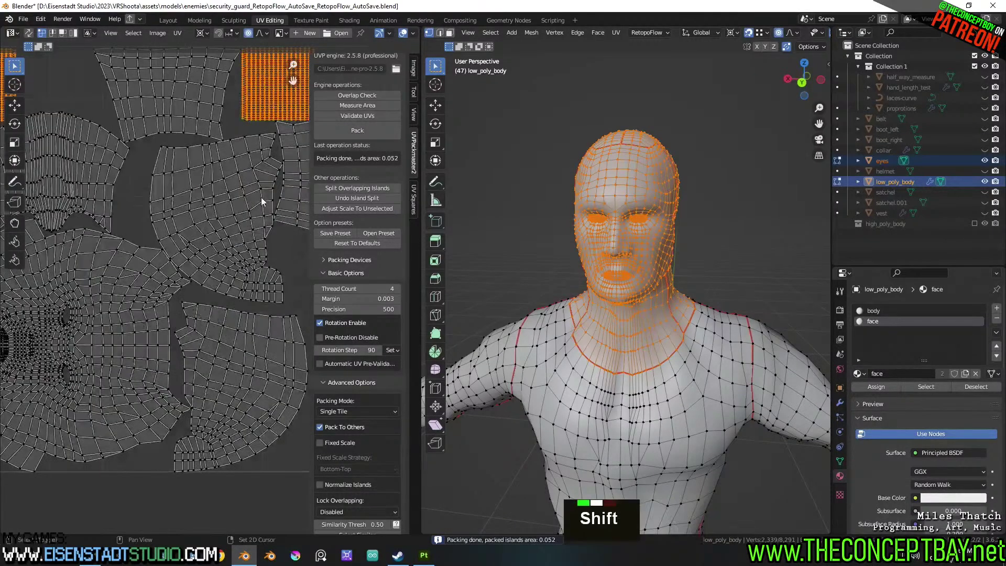
pyautogui.keyDown('shift'); pyautogui.moveTo(294, 170); pyautogui.dragTo(264, 302, button='middle'); pyautogui.keyUp('shift')
pyautogui.scroll(2, 264, 302)
pyautogui.keyDown('shift'); pyautogui.moveTo(235, 264); pyautogui.dragTo(235, 294, button='middle'); pyautogui.keyUp('shift')
pyautogui.scroll(2, 213, 315)
# Make the eyes the active edited object and show the eyeballs in a wireframe side view
pyautogui.scroll(5, 603, 235)
pyautogui.keyDown('shift'); pyautogui.moveTo(540, 414); pyautogui.dragTo(600, 335, button='middle'); pyautogui.keyUp('shift')
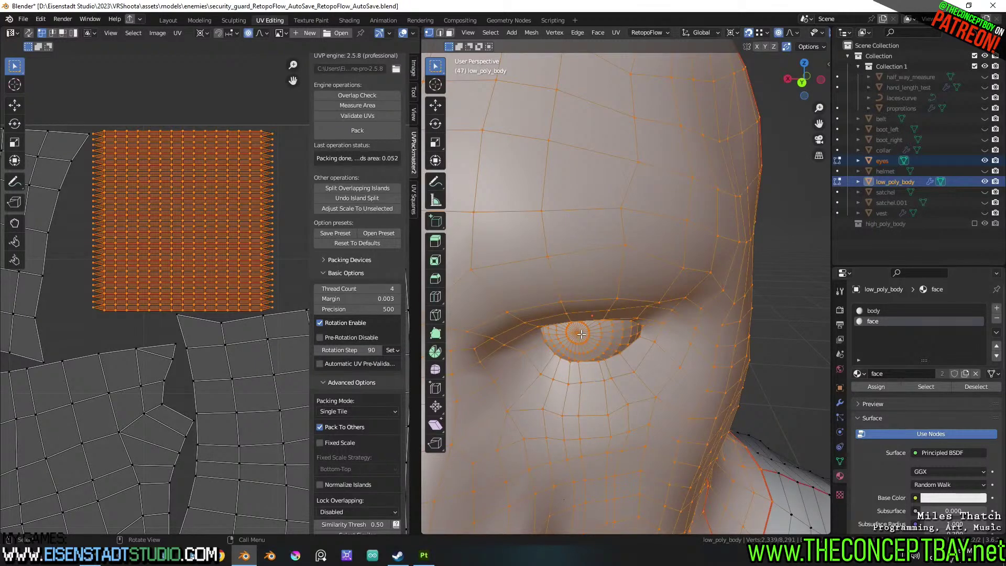
pyautogui.hotkey('alt', 'q')
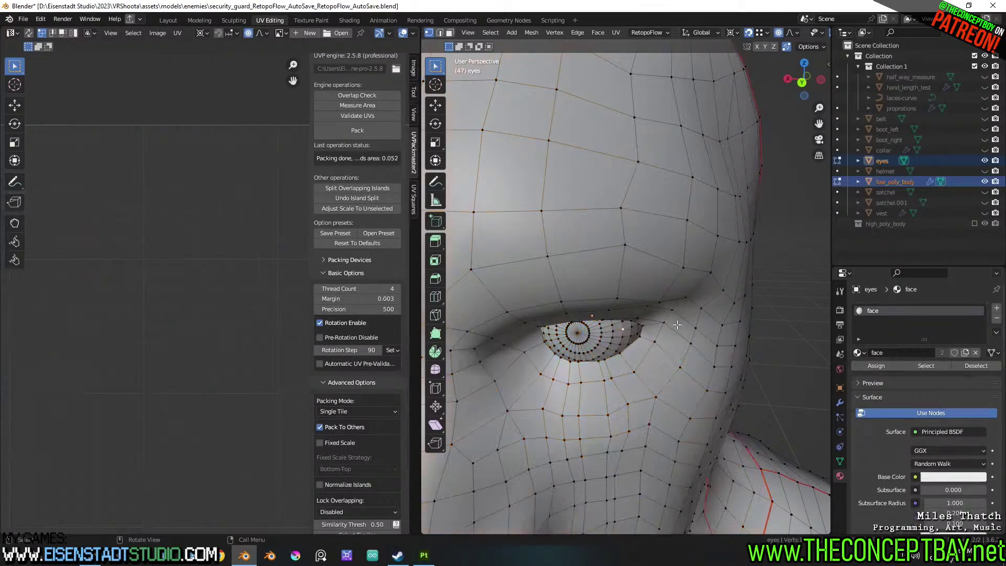
pyautogui.keyDown('alt'); pyautogui.moveTo(623, 327); pyautogui.dragTo(582, 283, button='middle'); pyautogui.keyUp('alt')
pyautogui.keyDown('shift'); pyautogui.moveTo(581, 283); pyautogui.dragTo(566, 252, button='middle'); pyautogui.keyUp('shift')
pyautogui.scroll(3, 710, 282)
pyautogui.scroll(1, 710, 283)
pyautogui.press('z')
pyautogui.scroll(6, 628, 274)
# Select the back poles of both eyeballs, grow the selection by several rings and delete those faces
pyautogui.press('2')
pyautogui.keyDown('alt'); pyautogui.click(575, 310); pyautogui.keyUp('alt')
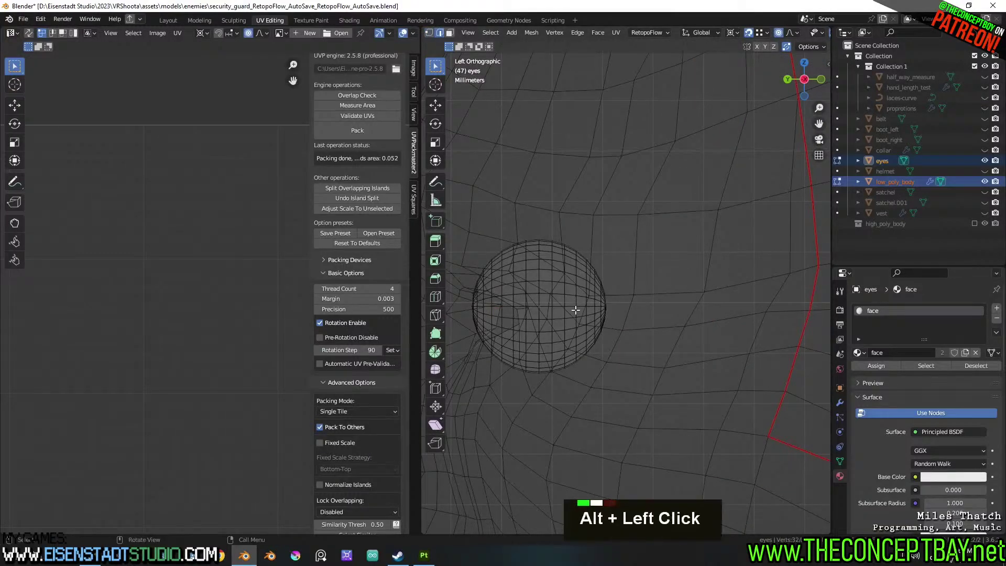
pyautogui.press('1')
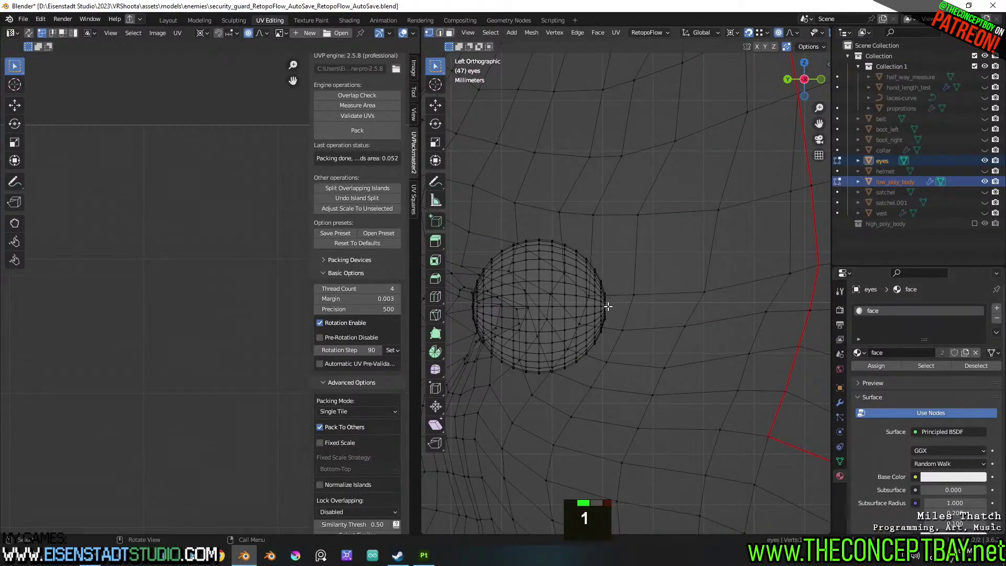
pyautogui.moveTo(625, 308); pyautogui.dragTo(622, 313, button='middle')
pyautogui.scroll(-3, 618, 310)
pyautogui.press('ctrl+KP_Add')
pyautogui.press('ctrl+KP_Add')
pyautogui.press('ctrl+KP_Add')
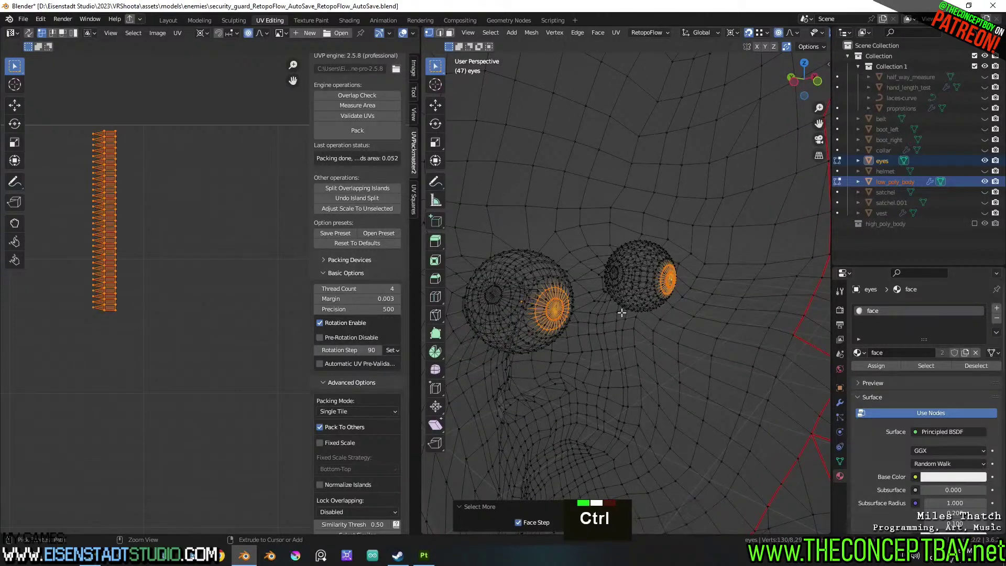
pyautogui.press('ctrl')
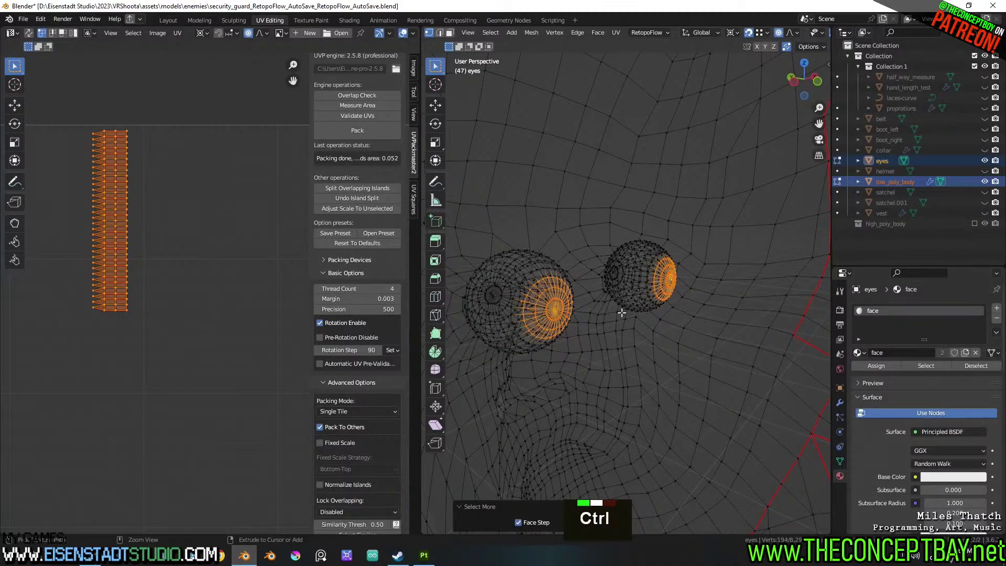
pyautogui.press('ctrl+KP_Add')
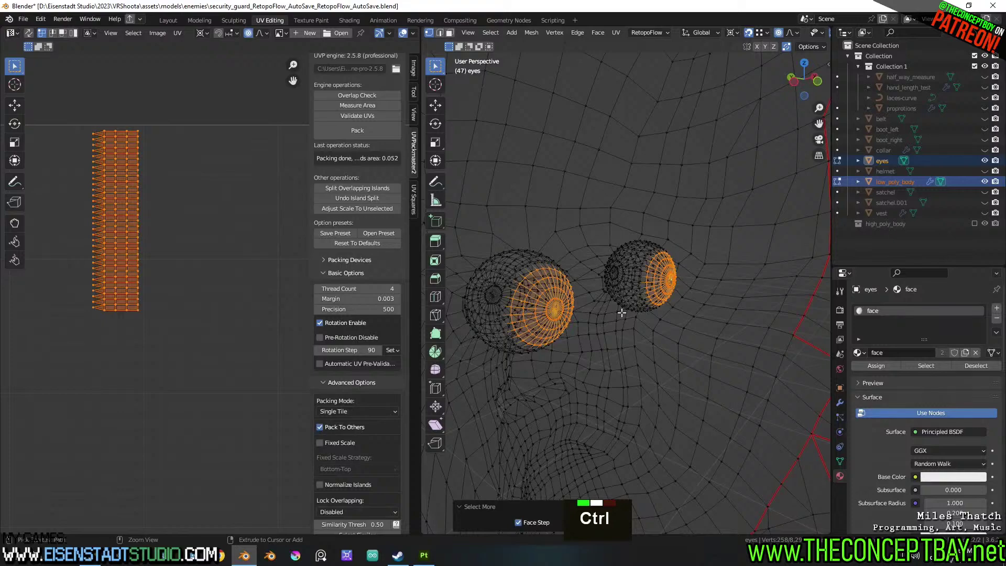
pyautogui.press('x')
pyautogui.click(622, 313)
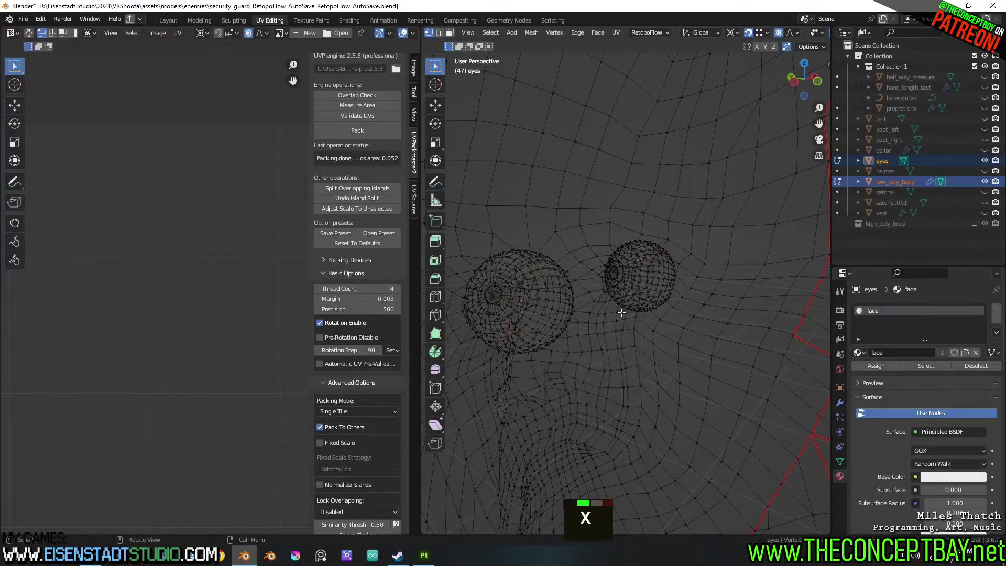
# Select the remaining linked geometry of both eyeballs and unwrap their UVs
pyautogui.moveTo(540, 288); pyautogui.dragTo(593, 288, button='middle')
pyautogui.press('a')
pyautogui.press('a')
pyautogui.press('a')
pyautogui.press('l')
pyautogui.scroll(-1, 593, 288)
pyautogui.press('l')
pyautogui.press('u')
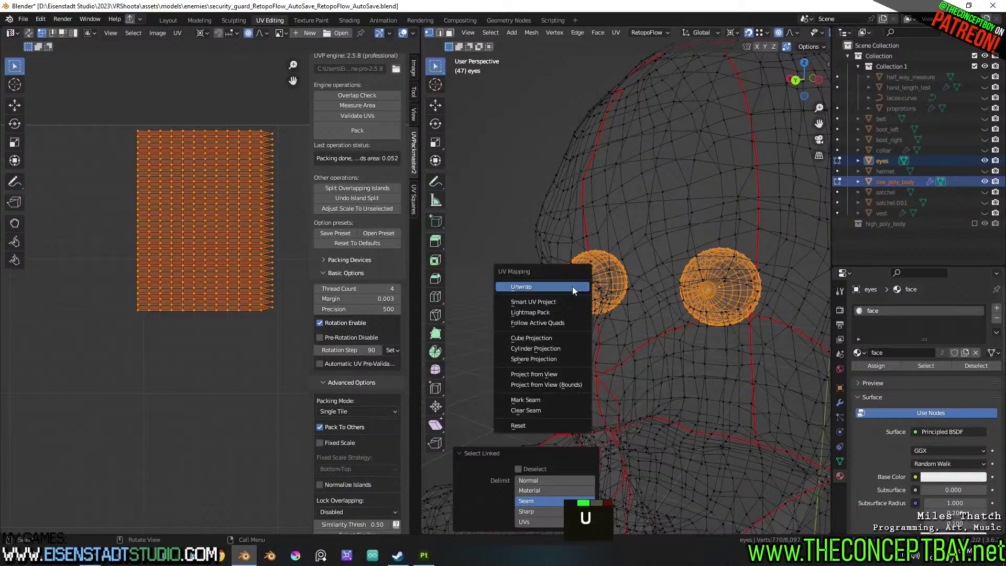
pyautogui.click(572, 288)
pyautogui.keyDown('shift'); pyautogui.moveTo(174, 305); pyautogui.dragTo(183, 229, button='middle'); pyautogui.keyUp('shift')
pyautogui.scroll(3, 149, 273)
pyautogui.scroll(-3, 183, 228)
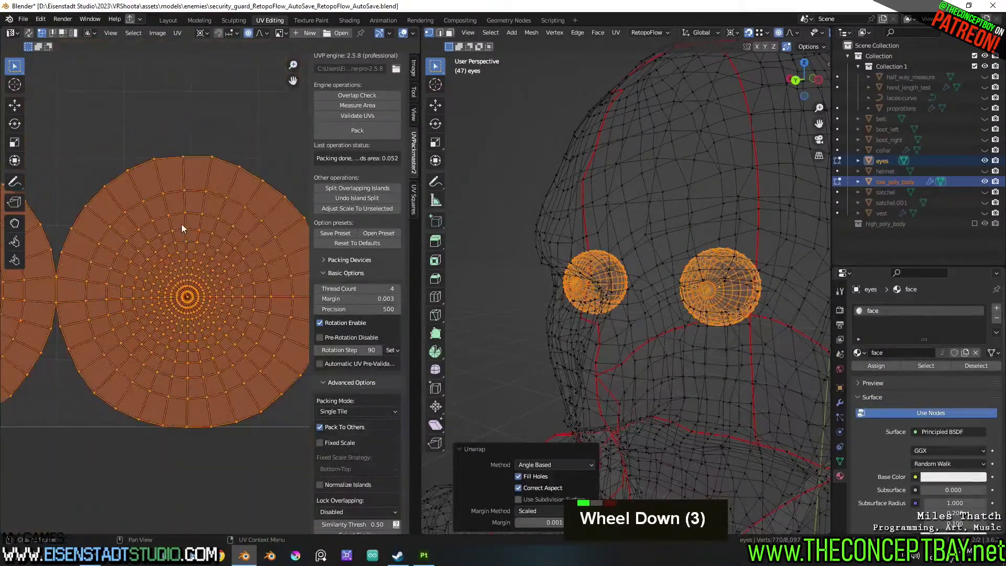
# In solid view with edge selection, select a short front-to-back edge path on the underside of both eyeballs
pyautogui.moveTo(550, 281)
pyautogui.mouseDown(button='middle')
pyautogui.moveTo(611, 275)
pyautogui.moveTo(581, 322)
pyautogui.mouseUp(button='middle')
pyautogui.press('z')
pyautogui.scroll(3, 611, 275)
pyautogui.press('2')
pyautogui.click(593, 291)
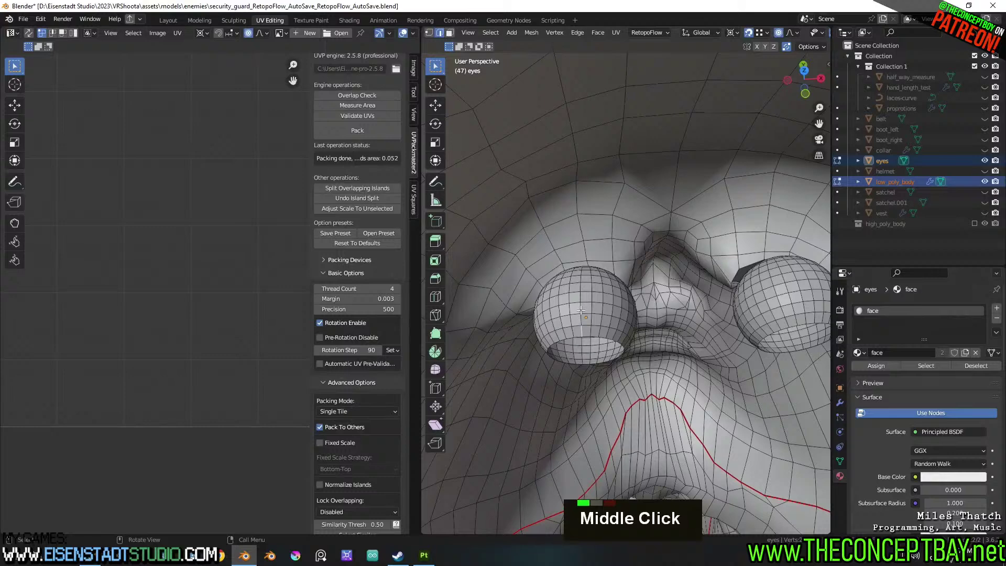
pyautogui.keyDown('ctrl'); pyautogui.keyDown('shift'); pyautogui.click(580, 279); pyautogui.keyUp('shift'); pyautogui.keyUp('ctrl')
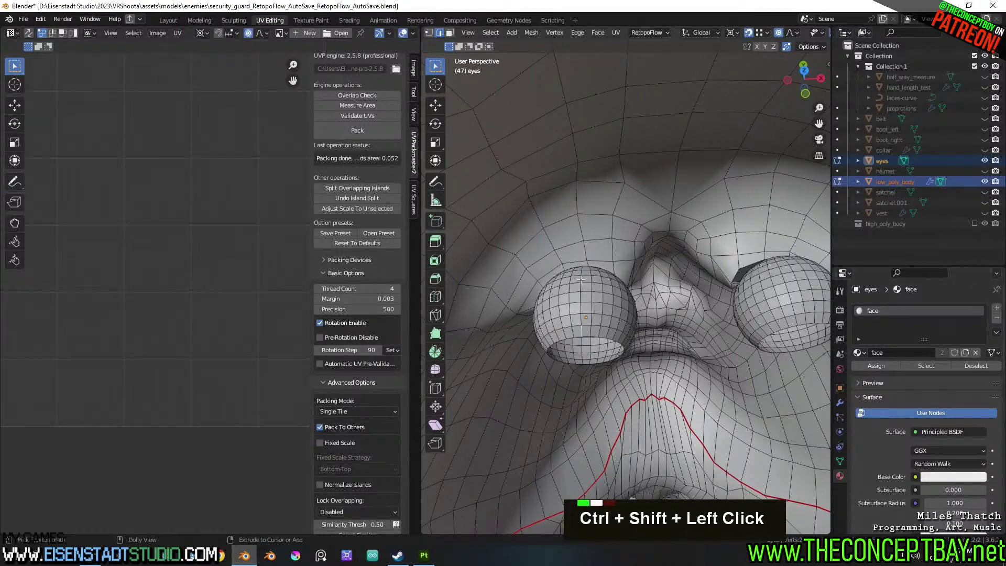
pyautogui.keyDown('shift'); pyautogui.moveTo(671, 309); pyautogui.dragTo(582, 313, button='middle'); pyautogui.keyUp('shift')
pyautogui.keyDown('shift'); pyautogui.click(664, 309); pyautogui.keyUp('shift')
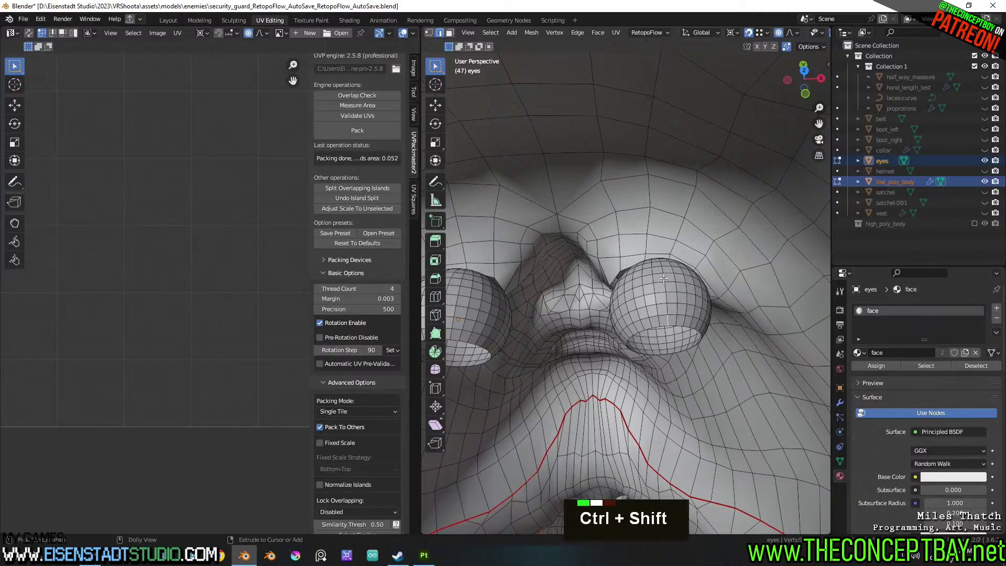
pyautogui.keyDown('ctrl'); pyautogui.keyDown('shift'); pyautogui.click(664, 285); pyautogui.keyUp('shift'); pyautogui.keyUp('ctrl')
# Add matching short edge paths on the top of both eyeballs and mark the selected edges as seams
pyautogui.keyDown('shift'); pyautogui.moveTo(635, 284); pyautogui.dragTo(706, 243, button='middle'); pyautogui.keyUp('shift')
pyautogui.keyDown('shift'); pyautogui.click(720, 278); pyautogui.keyUp('shift')
pyautogui.keyDown('shift'); pyautogui.click(709, 237); pyautogui.keyUp('shift')
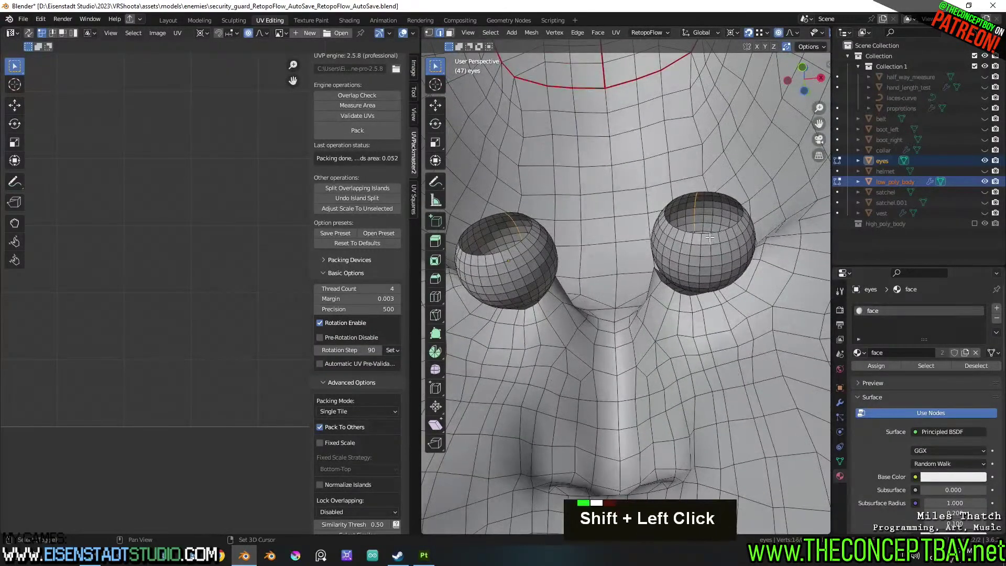
pyautogui.keyDown('ctrl'); pyautogui.keyDown('shift'); pyautogui.click(710, 281); pyautogui.keyUp('shift'); pyautogui.keyUp('ctrl')
pyautogui.keyDown('shift'); pyautogui.moveTo(476, 251); pyautogui.dragTo(619, 254, button='middle'); pyautogui.keyUp('shift')
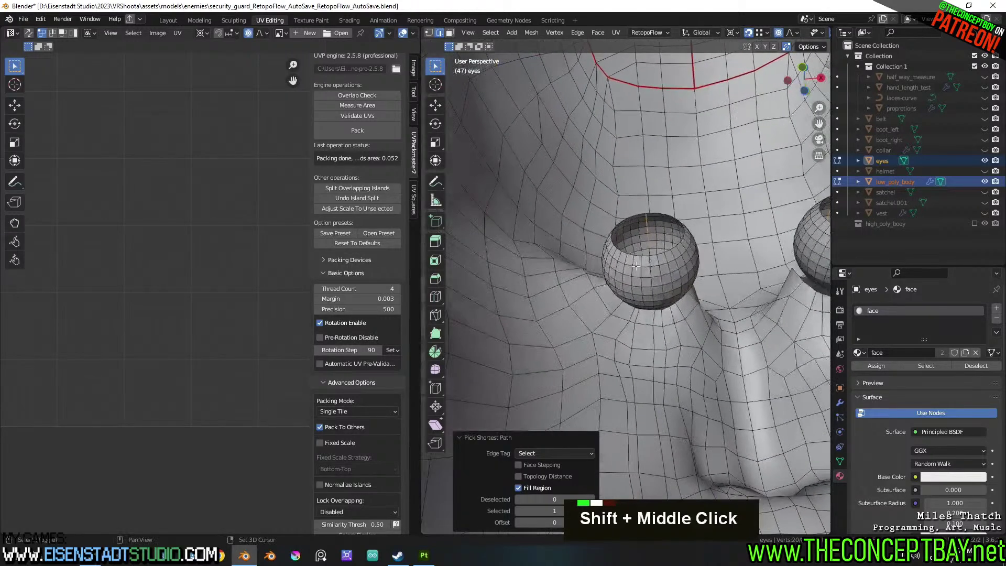
pyautogui.keyDown('shift'); pyautogui.click(648, 261); pyautogui.keyUp('shift')
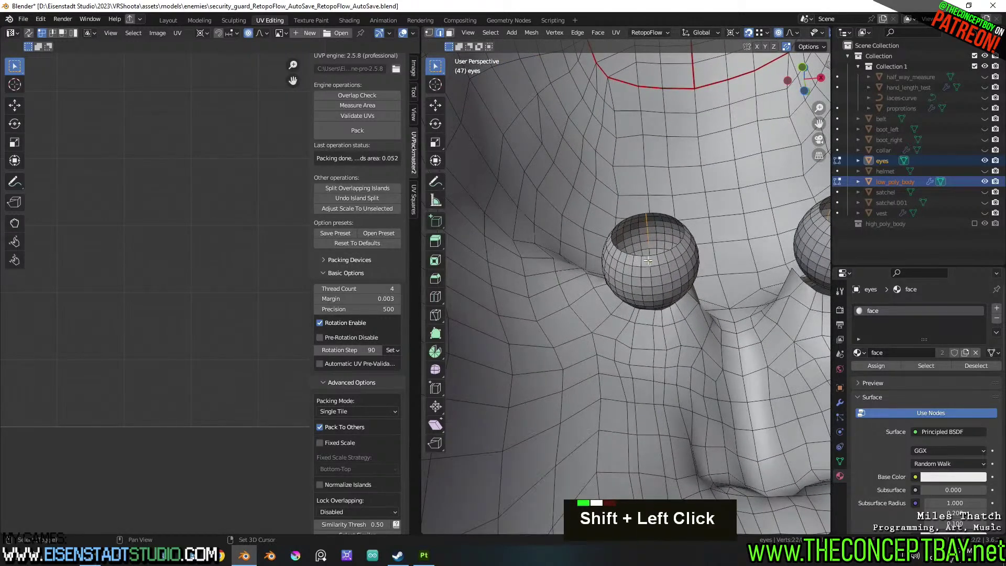
pyautogui.keyDown('ctrl'); pyautogui.keyDown('shift'); pyautogui.click(650, 297); pyautogui.keyUp('shift'); pyautogui.keyUp('ctrl')
pyautogui.keyDown('shift'); pyautogui.moveTo(467, 435); pyautogui.dragTo(568, 415, button='middle'); pyautogui.keyUp('shift')
pyautogui.rightClick(568, 416)
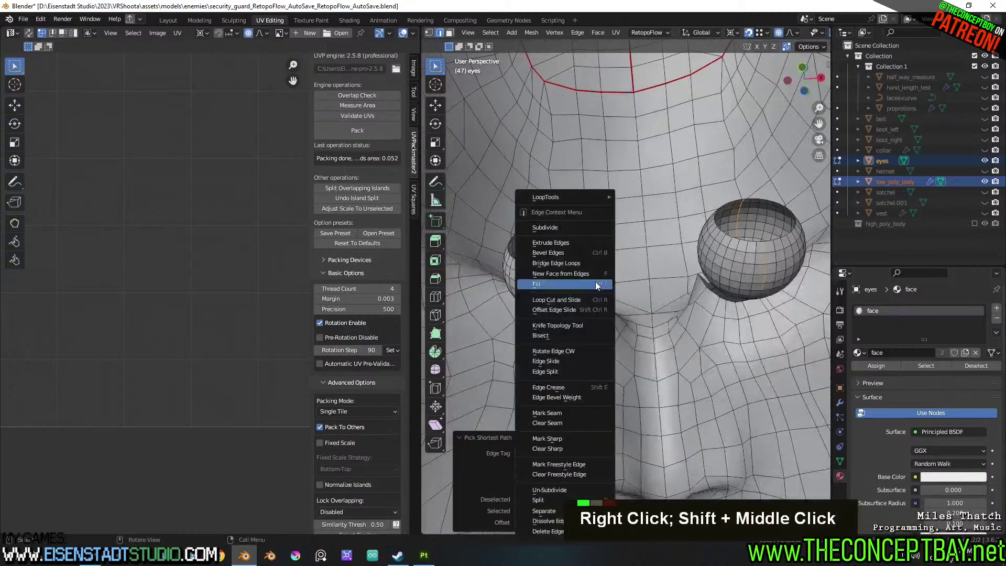
pyautogui.click(565, 414)
# Select all geometry of the eyes and body to examine their combined UV layout
pyautogui.moveTo(565, 414); pyautogui.dragTo(623, 316, button='middle')
pyautogui.scroll(-3, 623, 316)
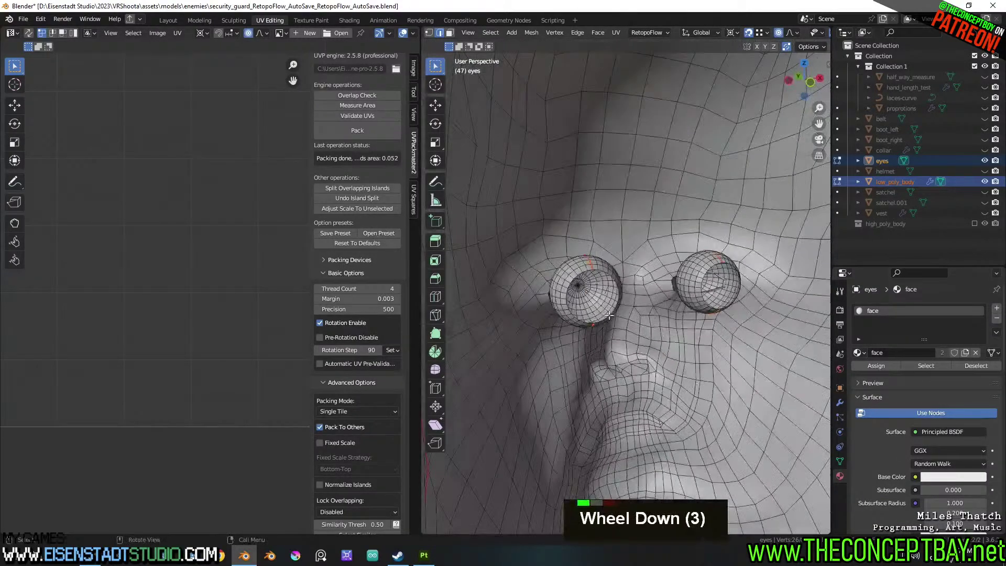
pyautogui.press('a')
pyautogui.press('a')
pyautogui.press('a')
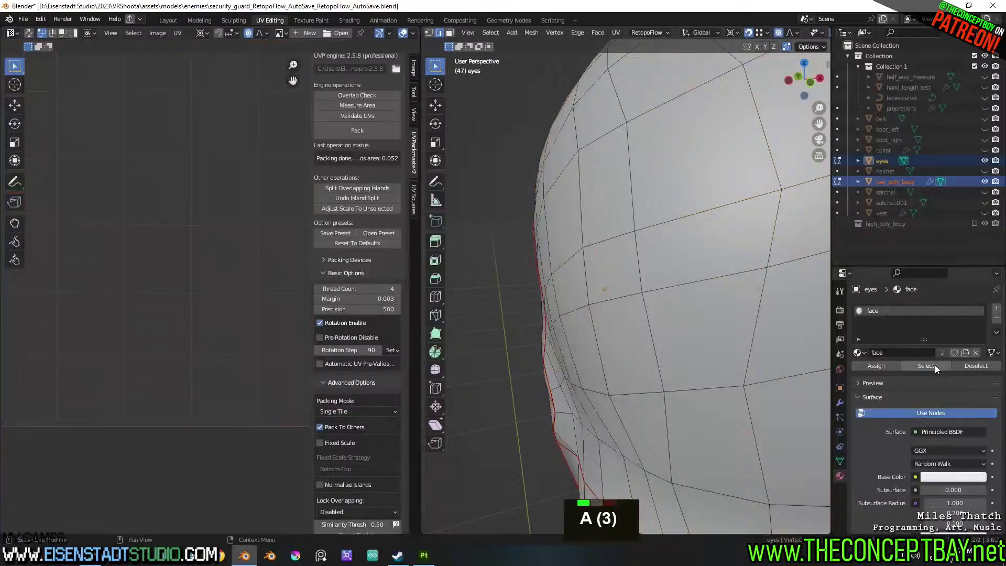
pyautogui.click(935, 365)
pyautogui.scroll(5, 623, 274)
pyautogui.press('a')
pyautogui.press('a')
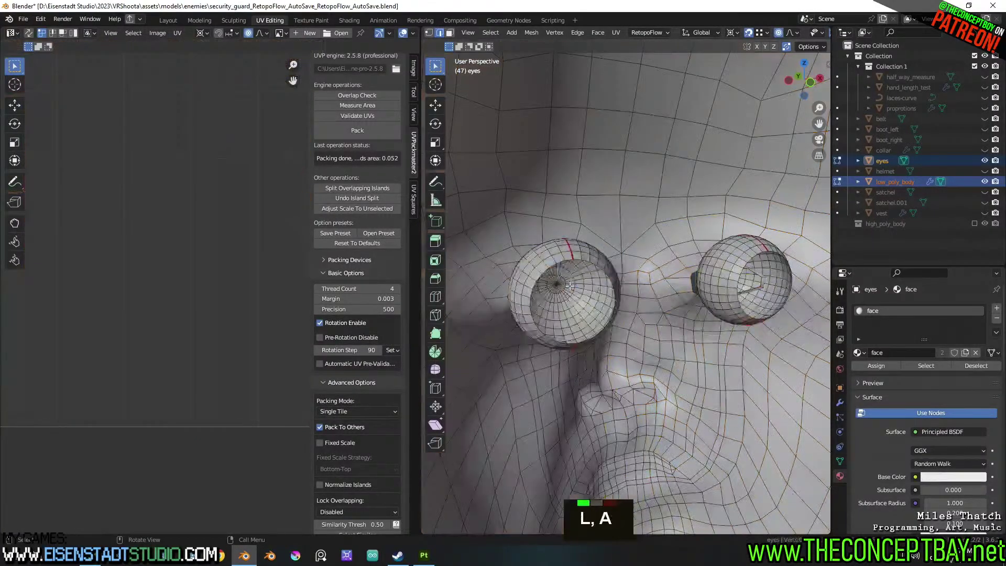
pyautogui.press('l')
pyautogui.press('l')
pyautogui.press('a')
pyautogui.moveTo(731, 308); pyautogui.dragTo(741, 303, button='middle')
pyautogui.scroll(-5, 186, 271)
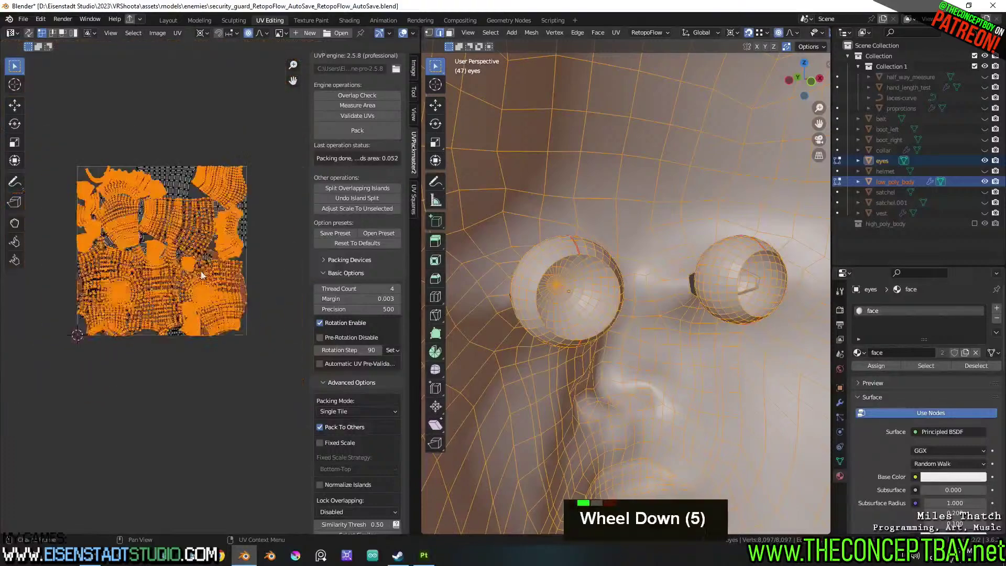
pyautogui.keyDown('shift'); pyautogui.moveTo(205, 271); pyautogui.dragTo(208, 315, button='middle'); pyautogui.keyUp('shift')
pyautogui.scroll(1, 208, 315)
pyautogui.keyDown('shift'); pyautogui.scroll(1, 208, 315); pyautogui.keyUp('shift')
pyautogui.press('a')
pyautogui.press('a')
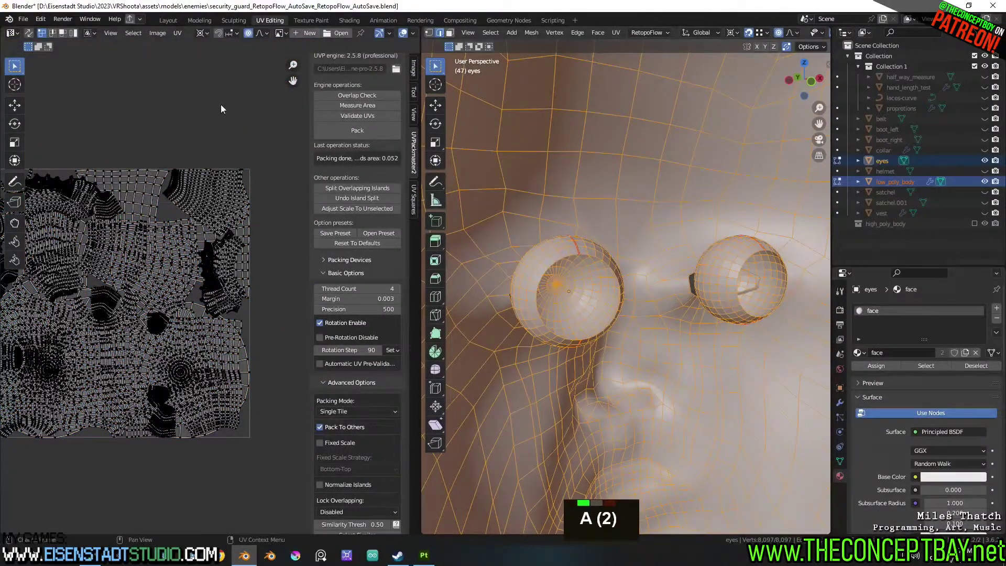
# Try packing the linked geometry of both eyeballs with UV sync selection enabled, and undo the pack
pyautogui.click(29, 33)
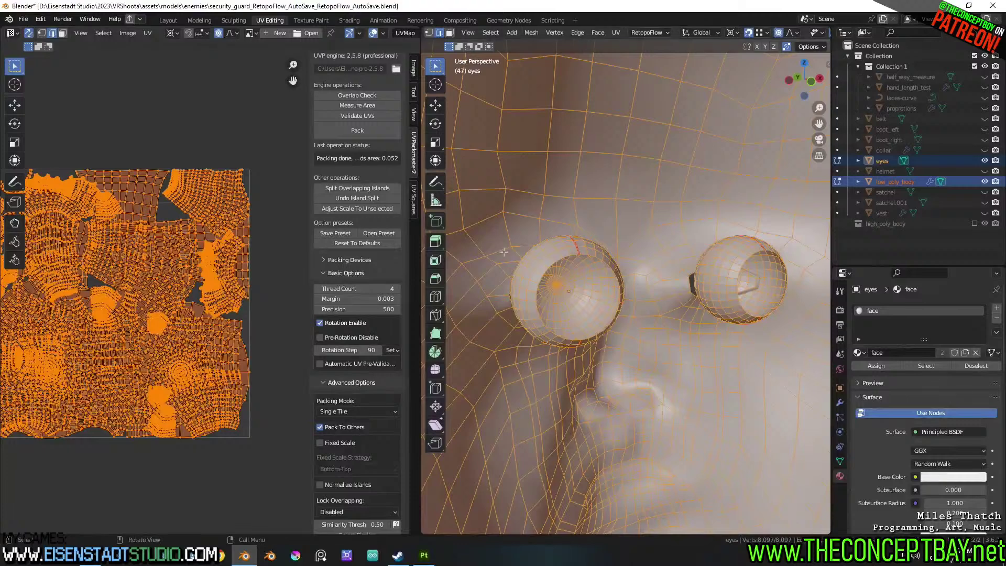
pyautogui.press('a')
pyautogui.press('a')
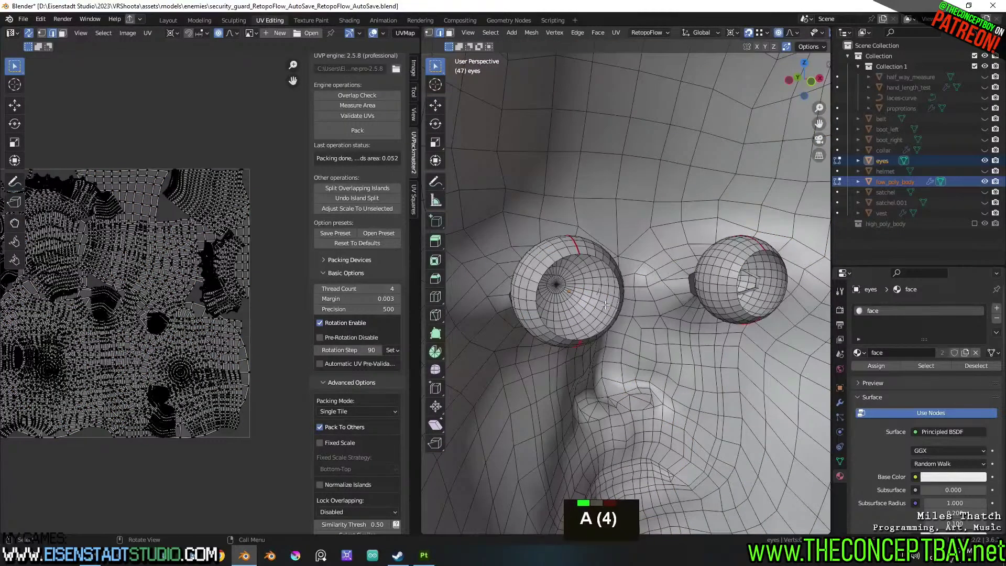
pyautogui.press('l')
pyautogui.press('l')
pyautogui.scroll(-1, 244, 276)
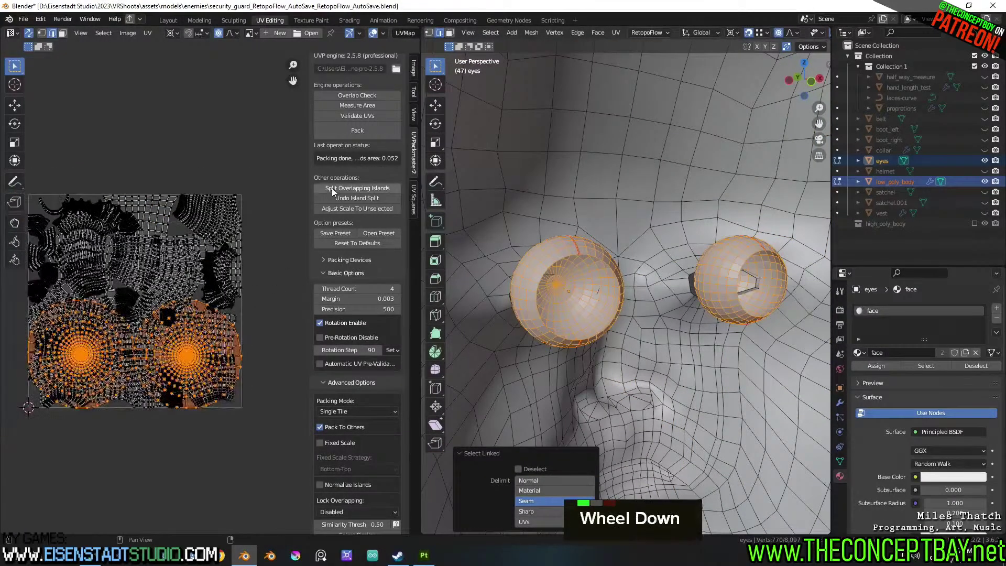
pyautogui.click(352, 131)
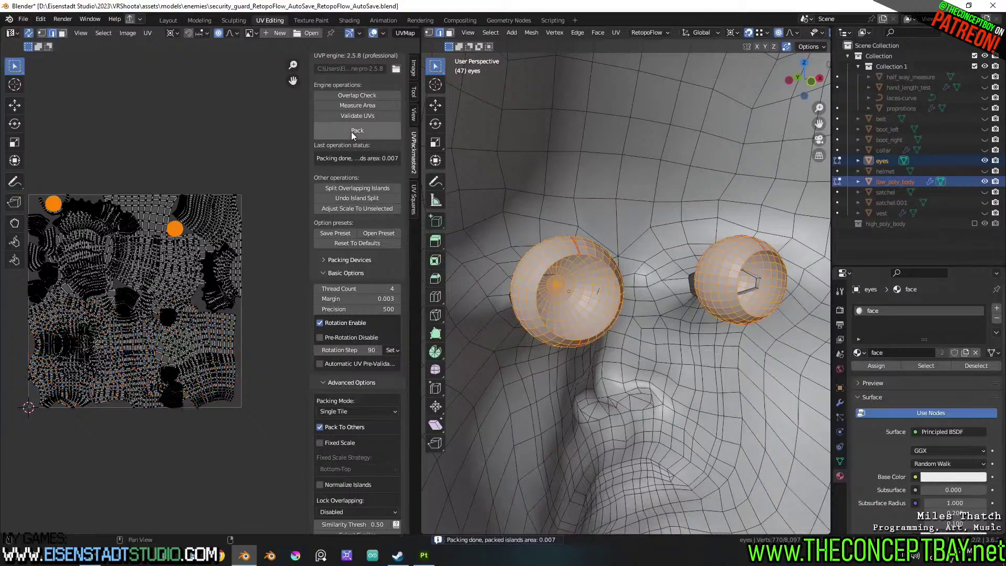
pyautogui.hotkey('ctrl', 'z')
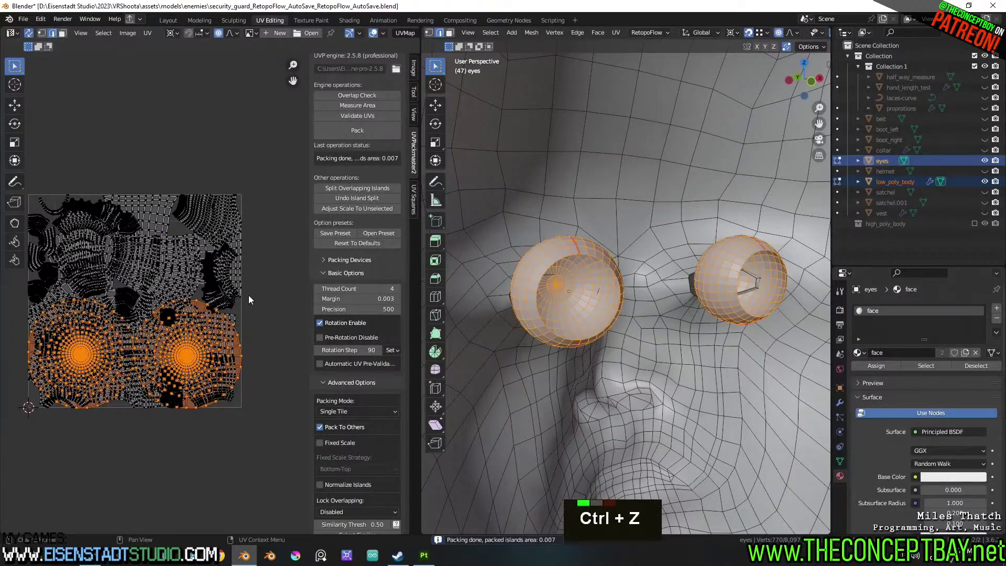
pyautogui.scroll(-9, 678, 382)
pyautogui.scroll(11, 677, 383)
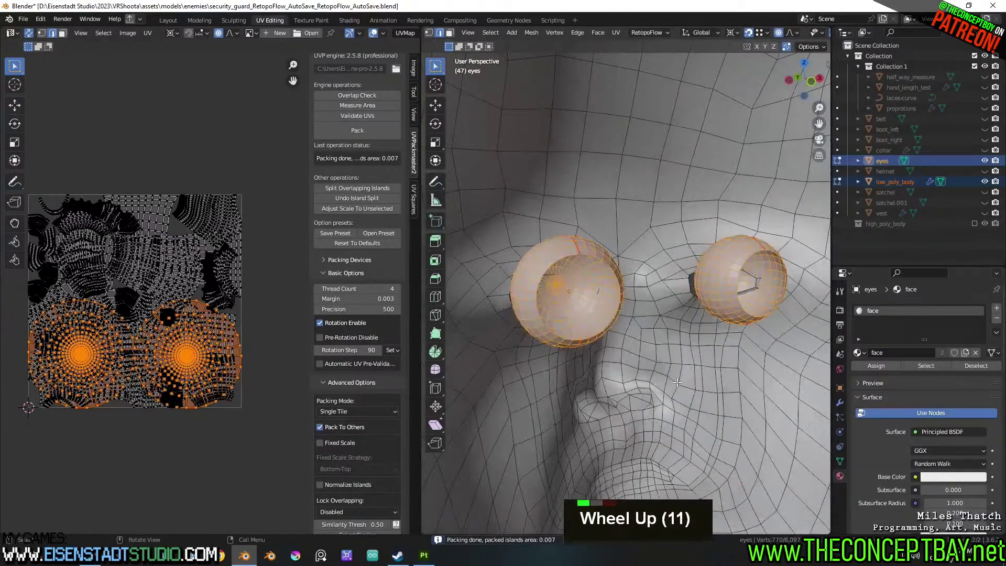
# Disable UV sync selection and select the geometry that uses the face material
pyautogui.click(29, 33)
pyautogui.press('a')
pyautogui.press('a')
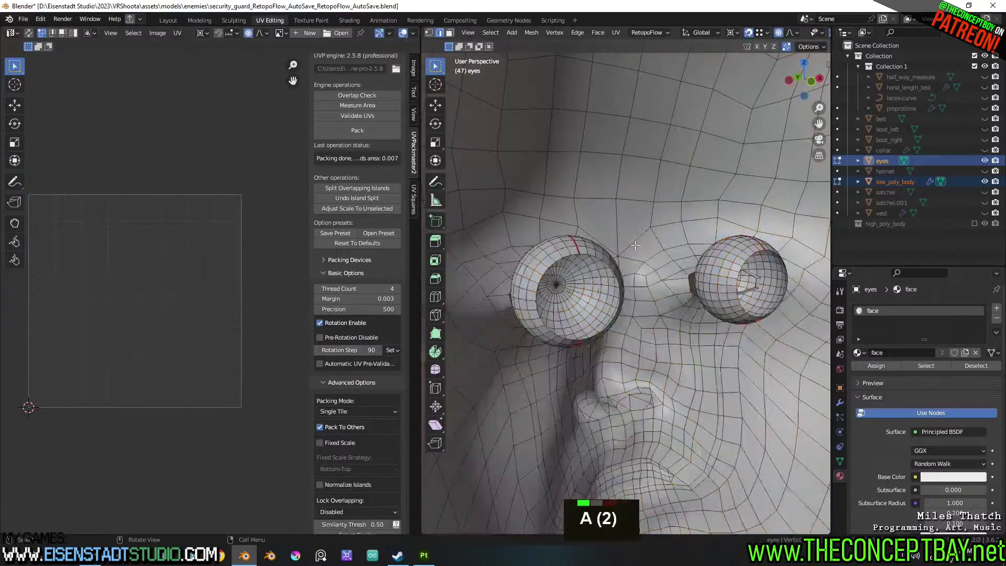
pyautogui.click(924, 366)
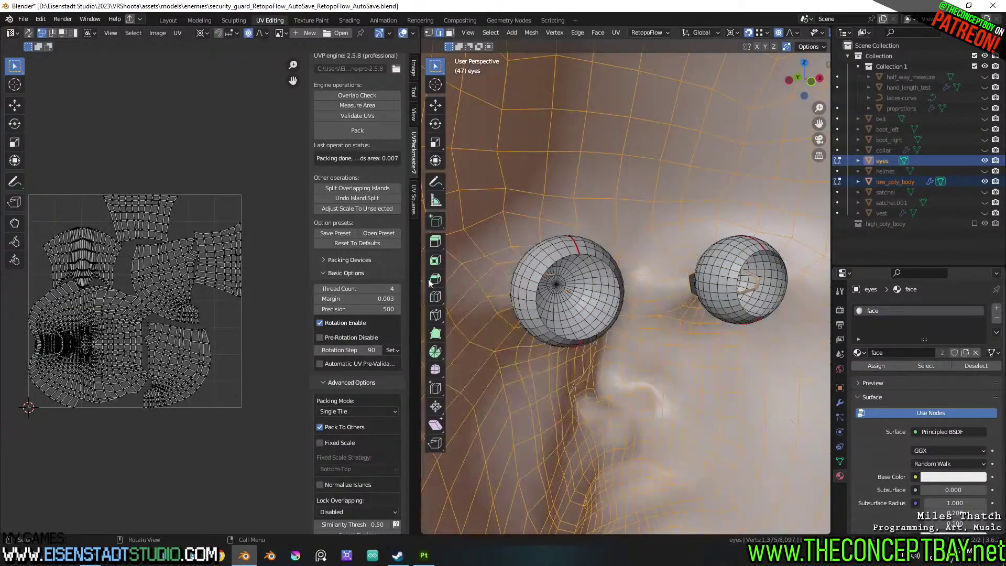
pyautogui.press('a')
pyautogui.press('a')
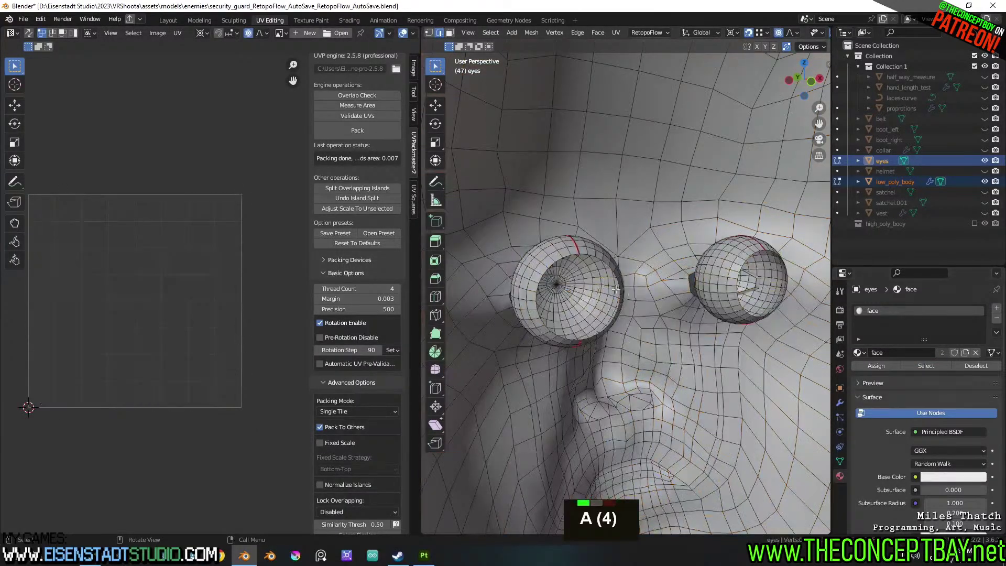
pyautogui.click(923, 366)
pyautogui.press('a')
pyautogui.press('a')
pyautogui.press('l')
pyautogui.press('l')
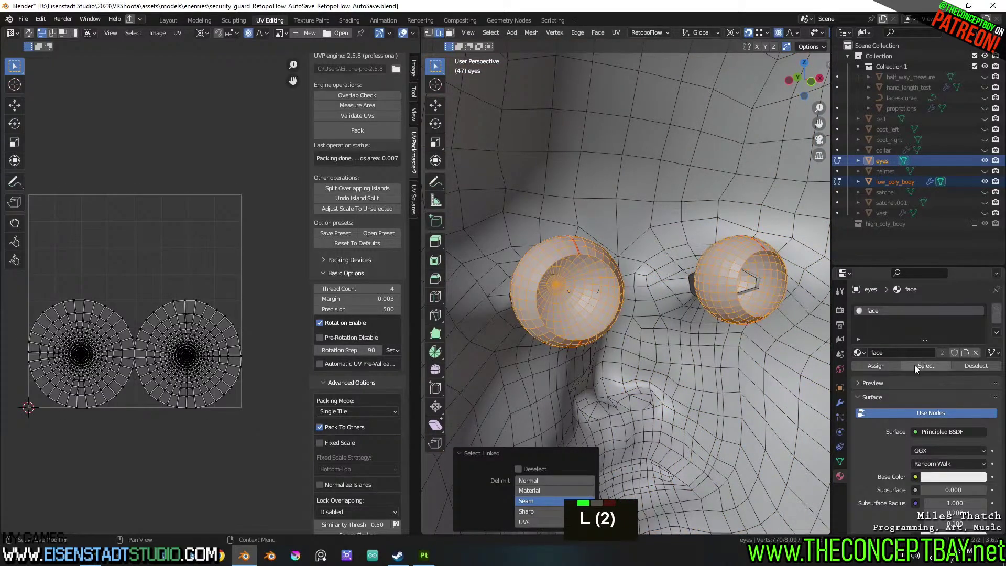
pyautogui.press('a')
pyautogui.press('a')
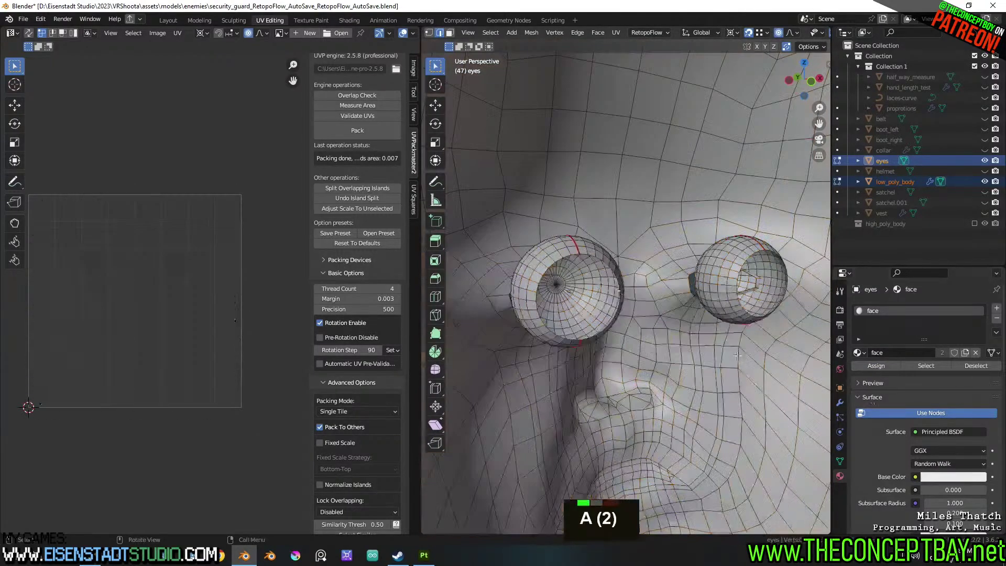
# Select all face-material geometry, pick only the two round eyeball UV islands and pack them around the head islands
pyautogui.click(936, 361)
pyautogui.scroll(2, 220, 333)
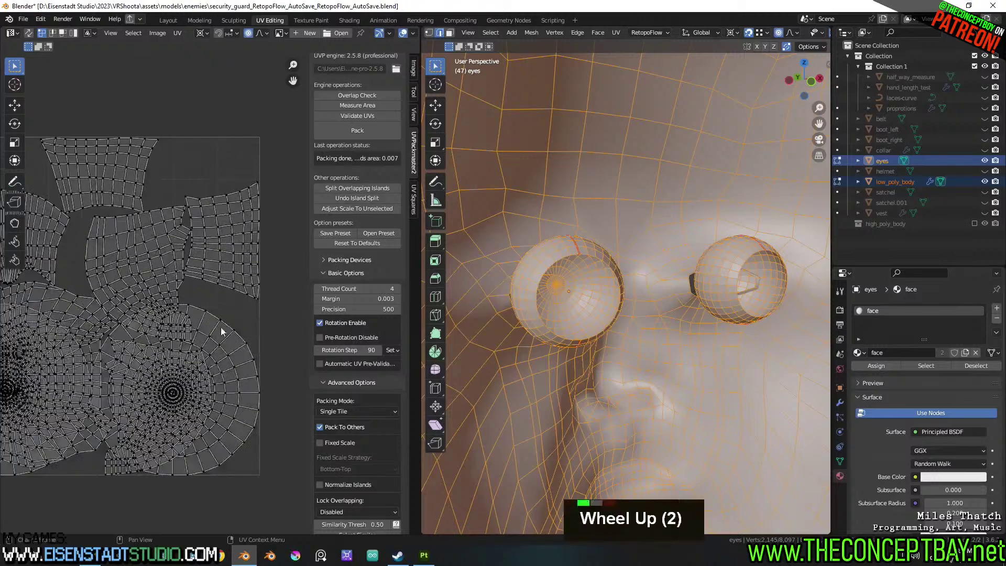
pyautogui.press('l')
pyautogui.scroll(-2, 222, 325)
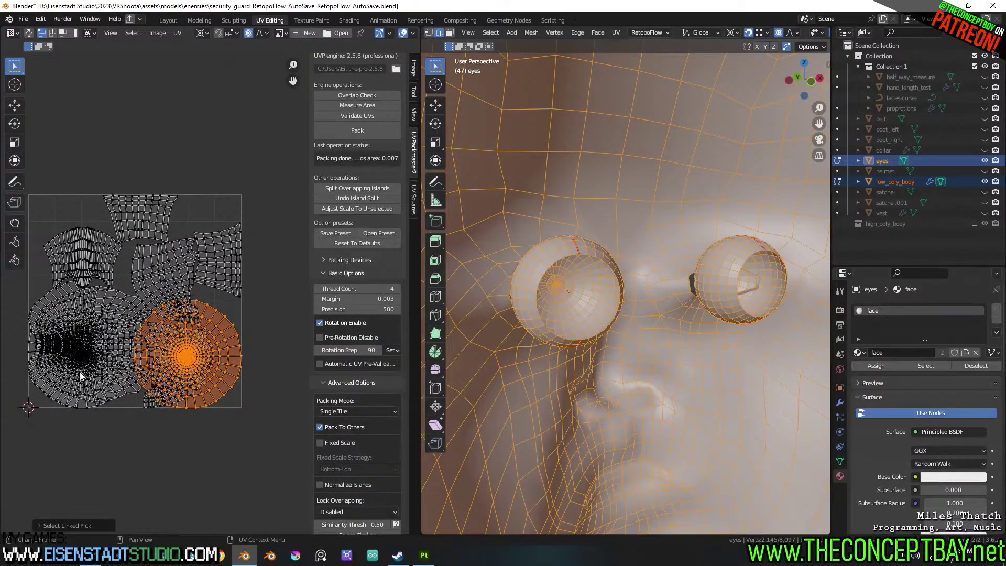
pyautogui.press('l')
pyautogui.hotkey('ctrl', 'z')
pyautogui.press('l')
pyautogui.click(362, 131)
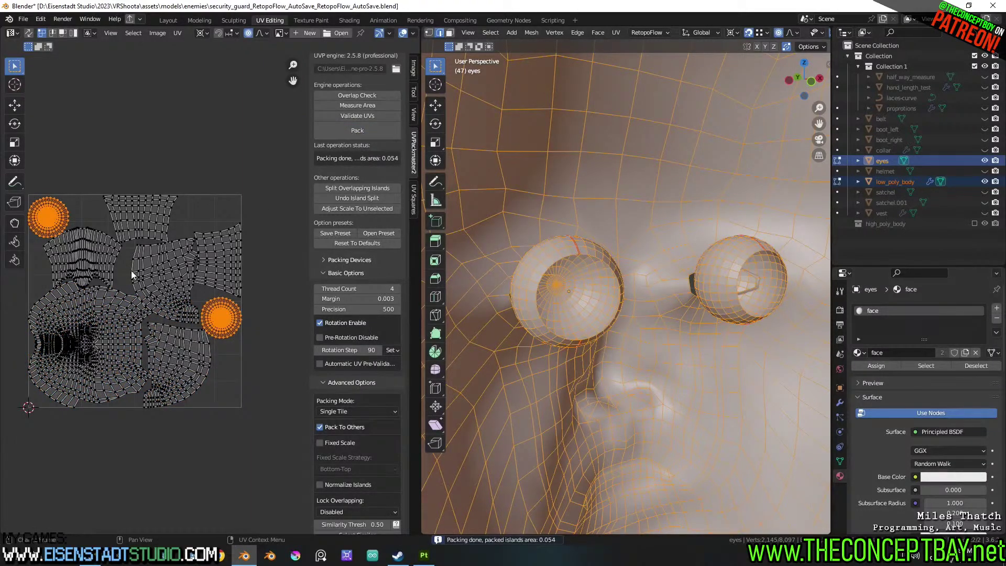
# Leave edit mode and select the whole body and eyes in the left orthographic view
pyautogui.moveTo(155, 281); pyautogui.dragTo(167, 277, button='middle')
pyautogui.scroll(-3, 594, 294)
pyautogui.press('Tab')
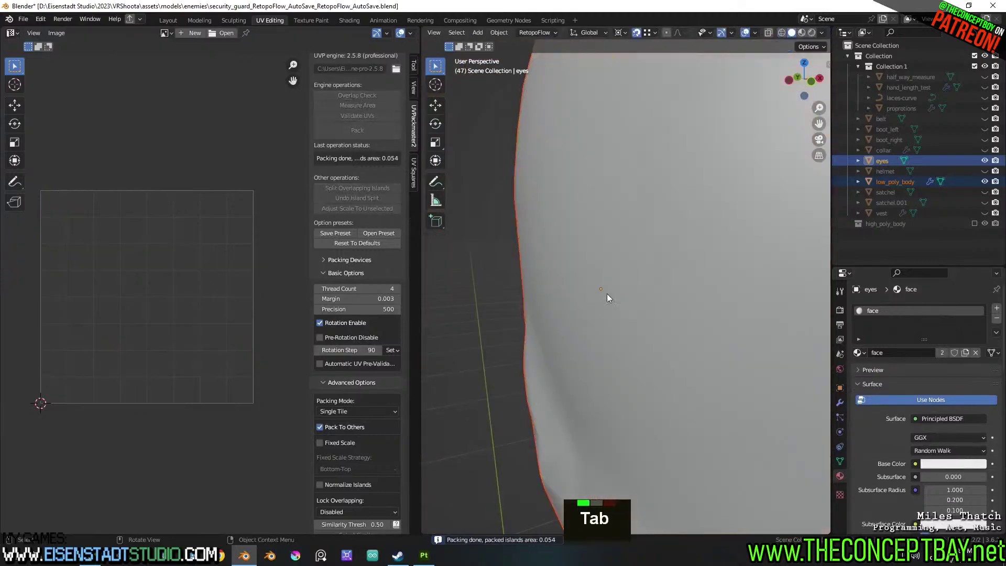
pyautogui.moveTo(594, 296); pyautogui.dragTo(719, 281, button='middle')
pyautogui.scroll(-4, 719, 282)
pyautogui.scroll(-5, 719, 282)
pyautogui.keyDown('alt'); pyautogui.moveTo(693, 338); pyautogui.dragTo(649, 272, button='middle'); pyautogui.keyUp('alt')
pyautogui.keyDown('alt'); pyautogui.moveTo(650, 272); pyautogui.dragTo(642, 246, button='middle'); pyautogui.keyUp('alt')
pyautogui.moveTo(514, 145); pyautogui.dragTo(736, 429)
pyautogui.scroll(-3, 679, 341)
# Try to export the selected body and eyes as Wavefront OBJ using the existing low-poly .mtl file's name
pyautogui.hotkey('ctrl', 'alt', 'e')
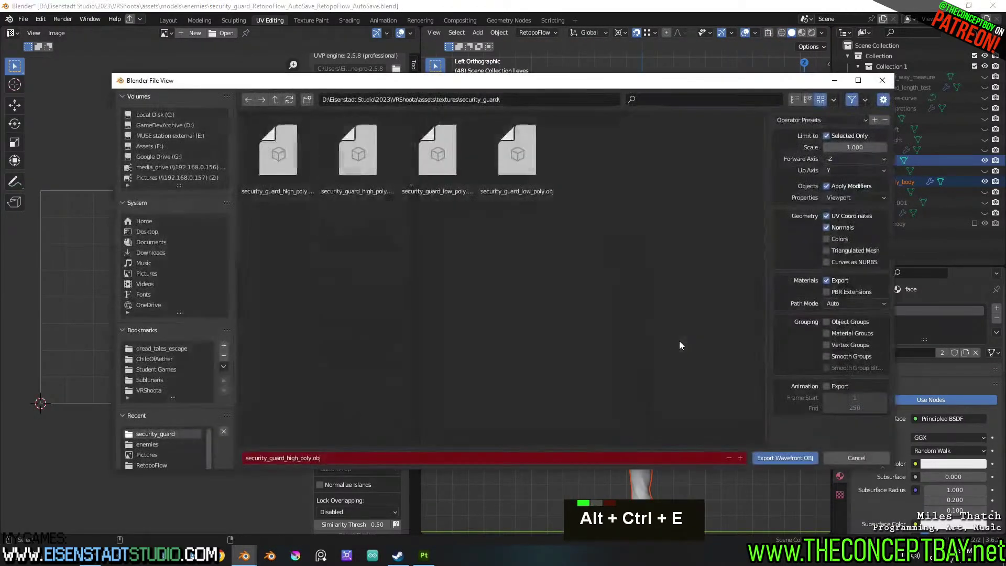
pyautogui.doubleClick(431, 153)
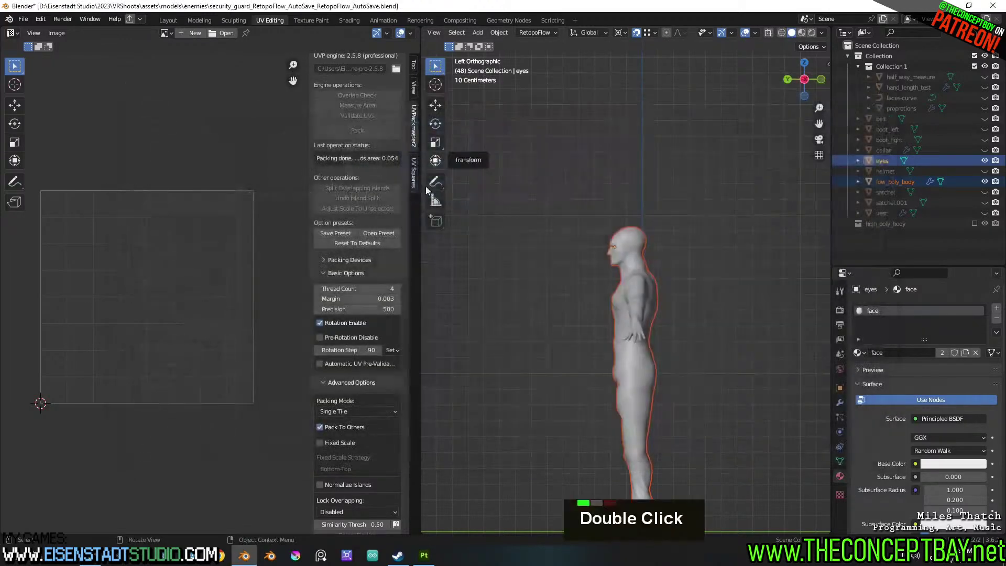
# Save the Blender file and delete all security_guard_low_poly OBJ and MTL files from the security_guard textures folder
pyautogui.hotkey('ctrl', 's')
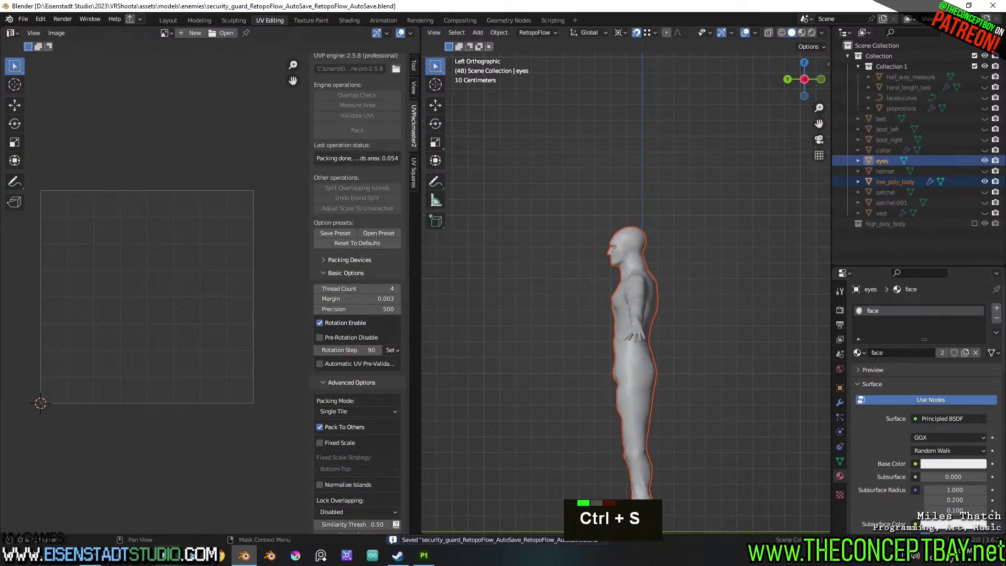
pyautogui.hotkey('ctrl', 'alt', 'e')
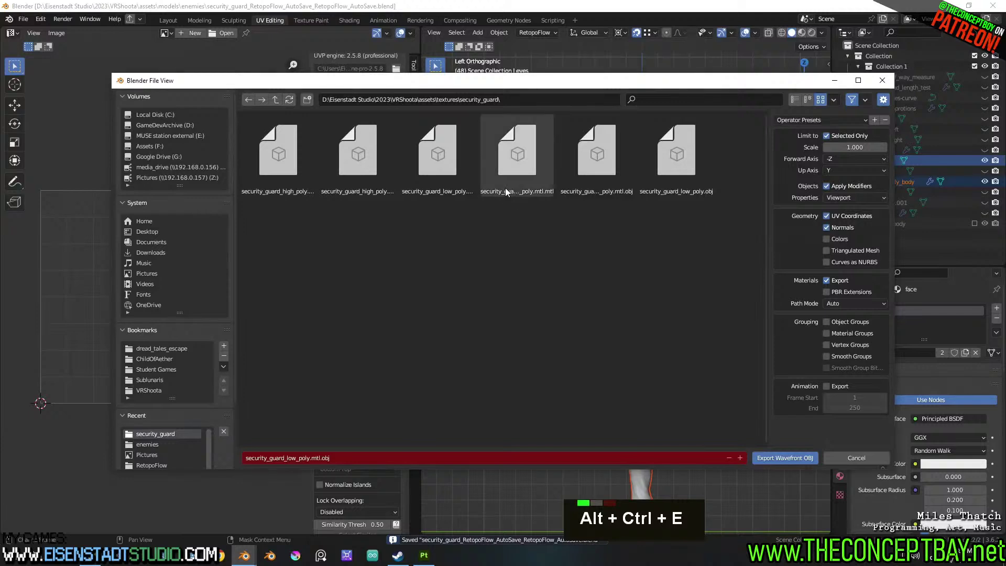
pyautogui.click(452, 157)
pyautogui.press('Delete')
pyautogui.press('Return')
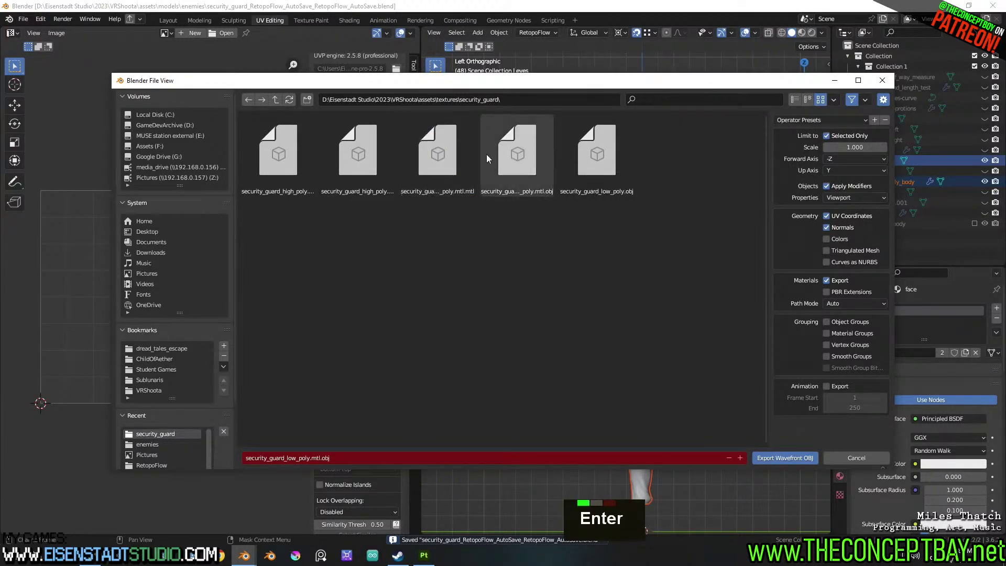
pyautogui.click(448, 159)
pyautogui.press('Delete')
pyautogui.press('Return')
pyautogui.press('Delete')
pyautogui.press('Return')
pyautogui.press('Return')
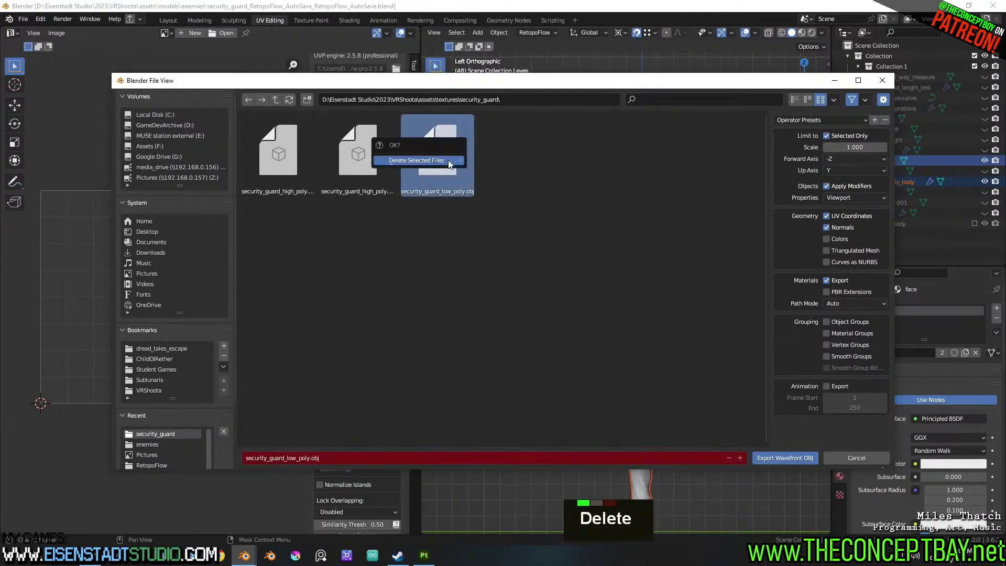
pyautogui.press('Delete')
pyautogui.press('Return')
# Export the selected body and eyes as security_guard_low_poly.obj and switch to Adobe Substance 3D Painter
pyautogui.click(775, 455)
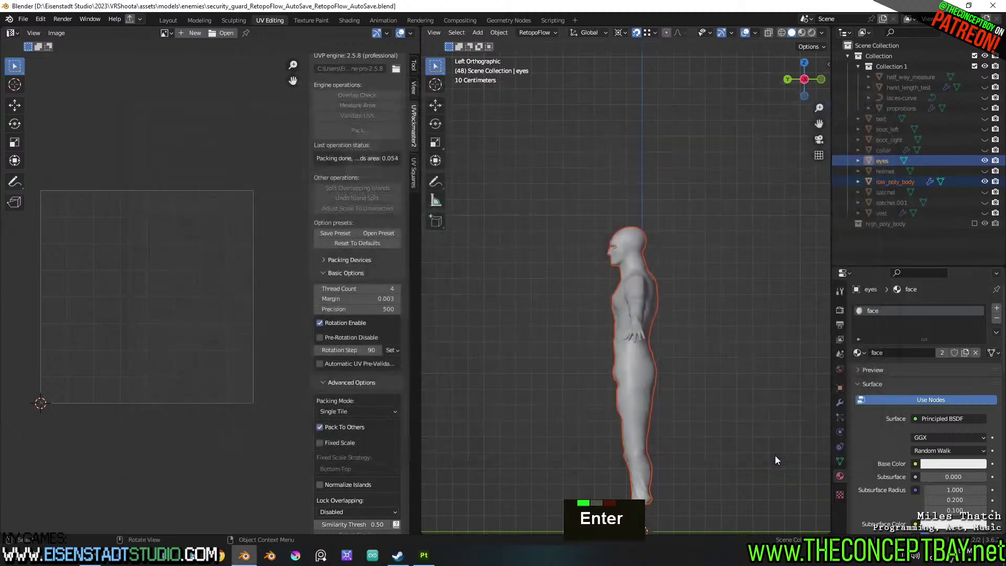
pyautogui.click(424, 555)
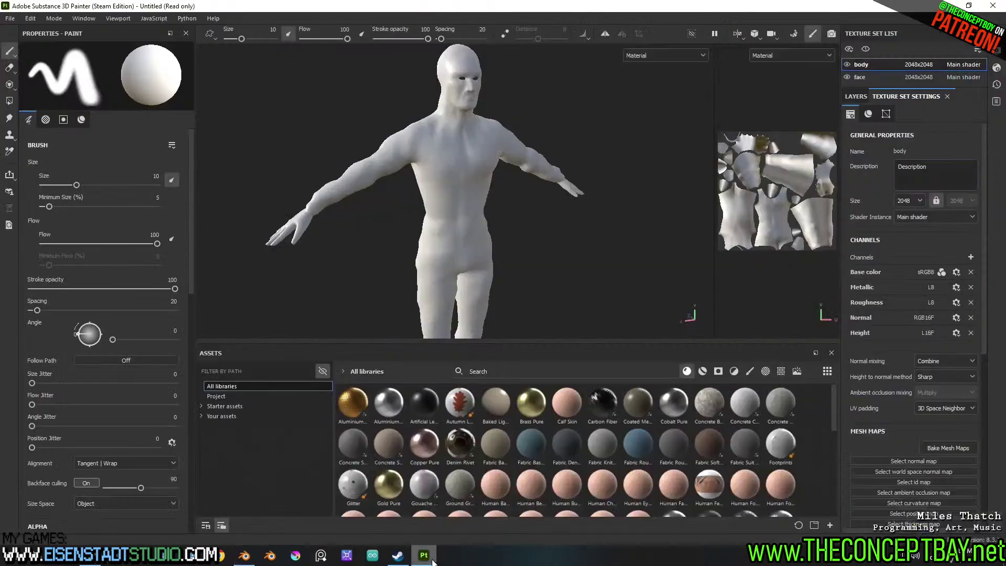
# Reimport the updated low-poly mesh into the project
pyautogui.click(54, 18)
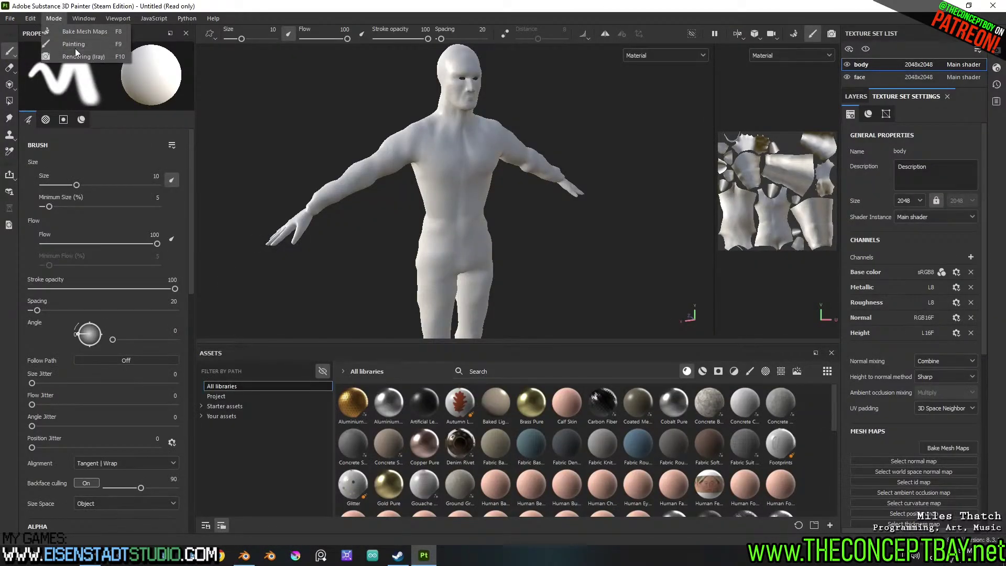
pyautogui.click(74, 44)
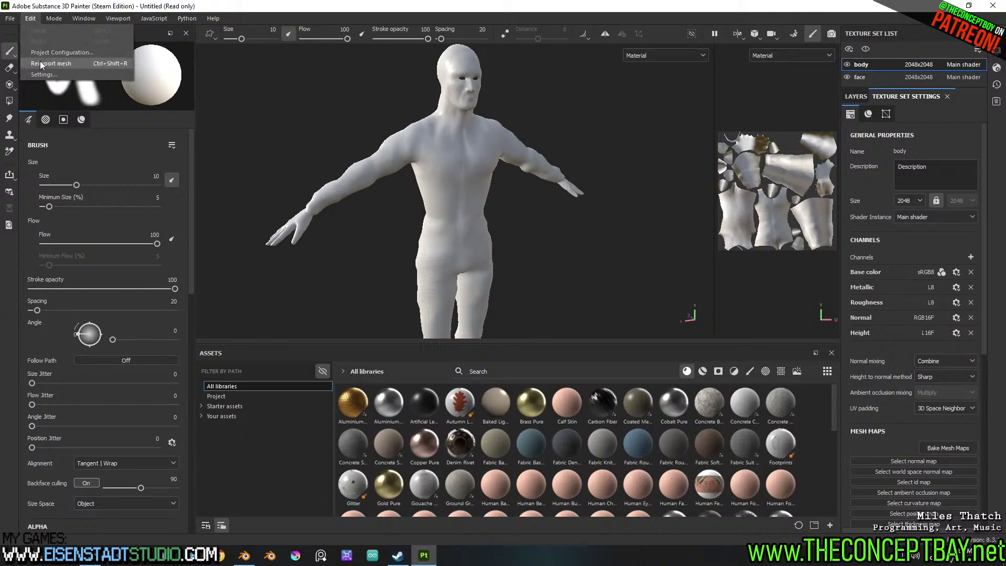
pyautogui.press('f')
# Examine the reimported model's head and new eyes from the front
pyautogui.keyDown('shift'); pyautogui.moveTo(507, 135); pyautogui.dragTo(487, 222, button='middle'); pyautogui.keyUp('shift')
pyautogui.scroll(4, 496, 90)
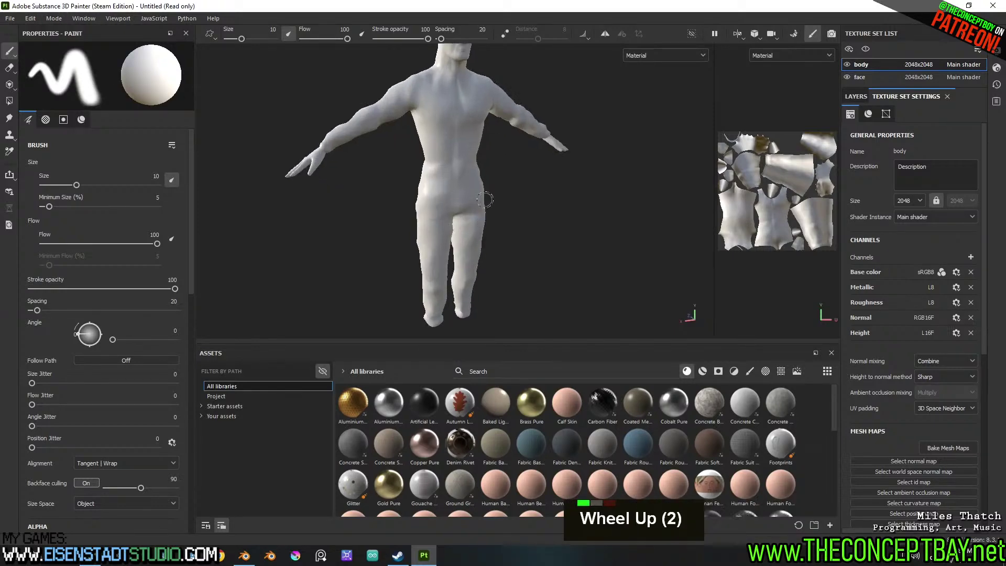
pyautogui.keyDown('shift'); pyautogui.scroll(-1, 510, 193); pyautogui.keyUp('shift')
pyautogui.keyDown('alt'); pyautogui.moveTo(510, 142); pyautogui.dragTo(519, 257, button='middle'); pyautogui.keyUp('alt')
pyautogui.scroll(3, 553, 204)
pyautogui.keyDown('alt'); pyautogui.moveTo(524, 146); pyautogui.dragTo(545, 239, button='middle'); pyautogui.keyUp('alt')
pyautogui.scroll(4, 562, 228)
pyautogui.keyDown('alt'); pyautogui.moveTo(563, 229); pyautogui.dragTo(523, 218); pyautogui.keyUp('alt')
pyautogui.keyDown('alt'); pyautogui.moveTo(523, 218); pyautogui.dragTo(523, 194, button='middle'); pyautogui.keyUp('alt')
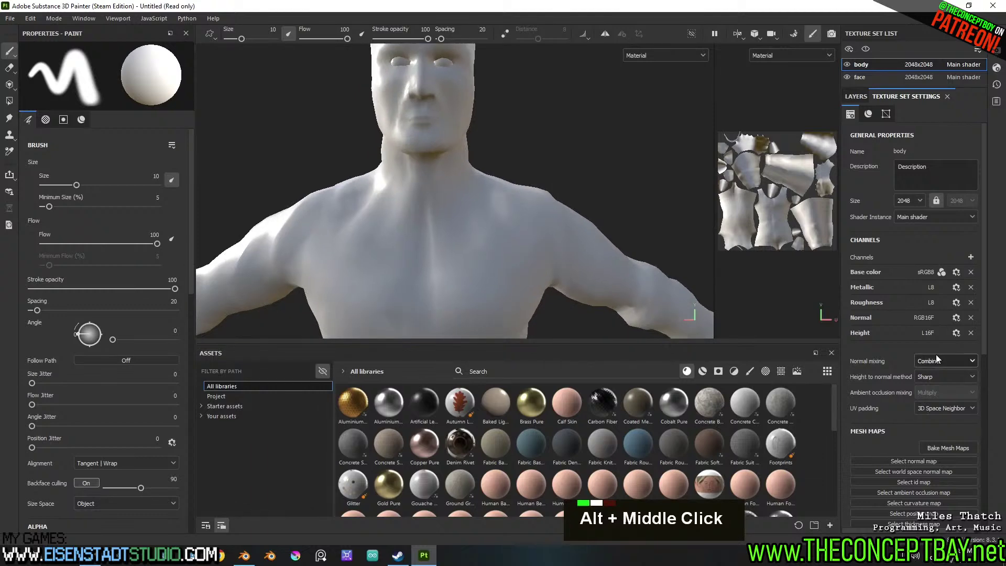
# Open mesh map baking and set the ambient occlusion map's self occlusion to Only Same Mesh Name
pyautogui.scroll(-5, 938, 424)
pyautogui.scroll(2, 941, 398)
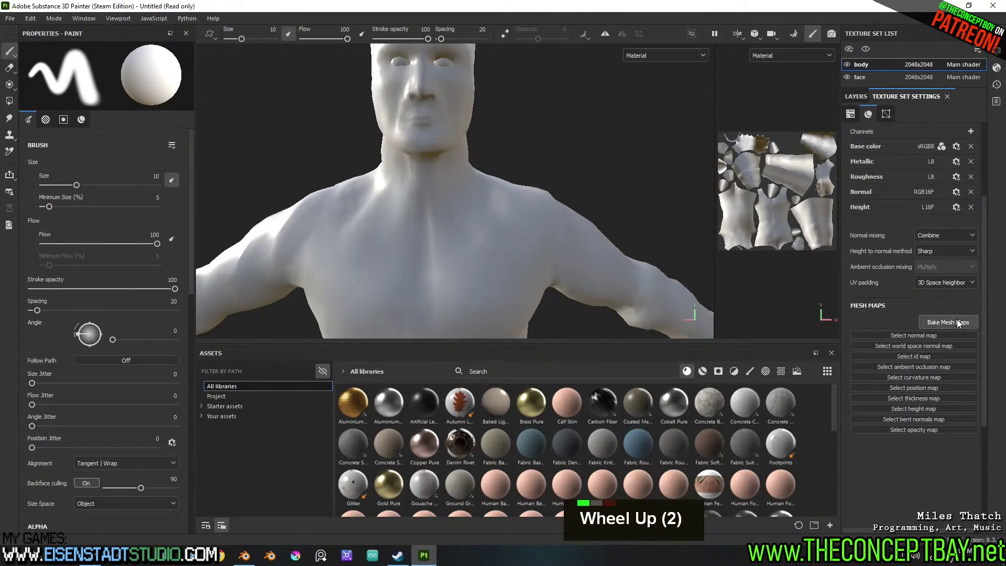
pyautogui.click(957, 320)
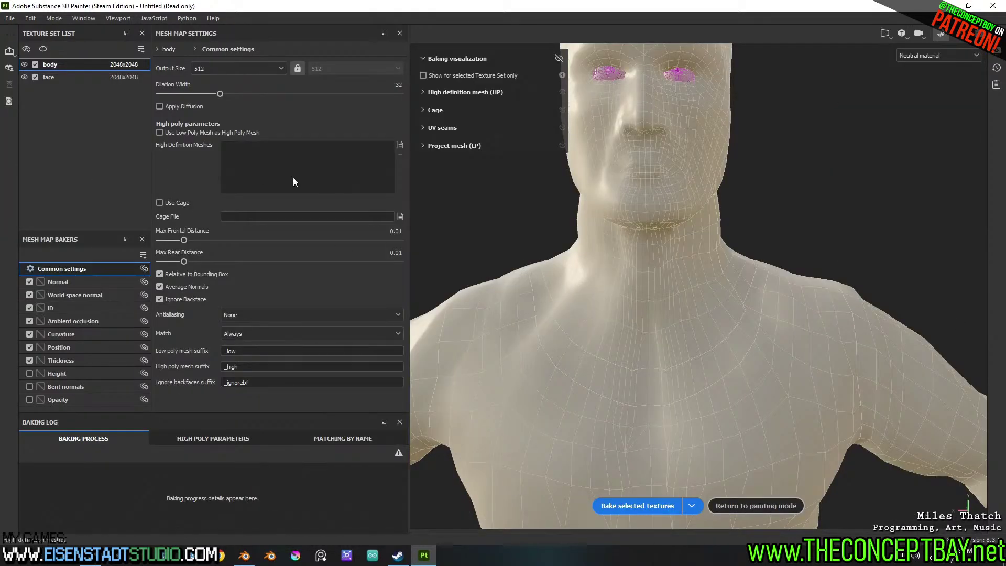
pyautogui.click(61, 321)
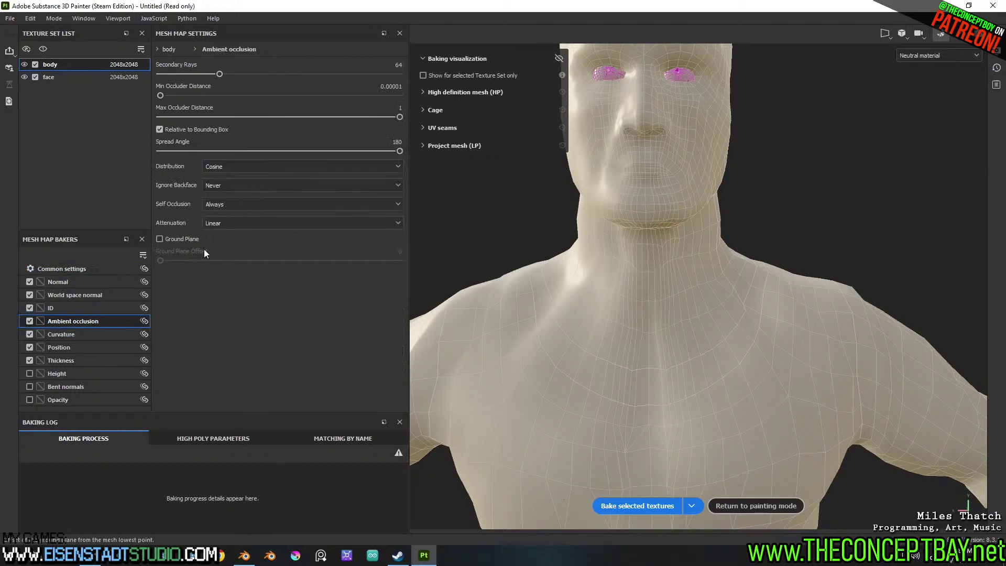
pyautogui.click(226, 202)
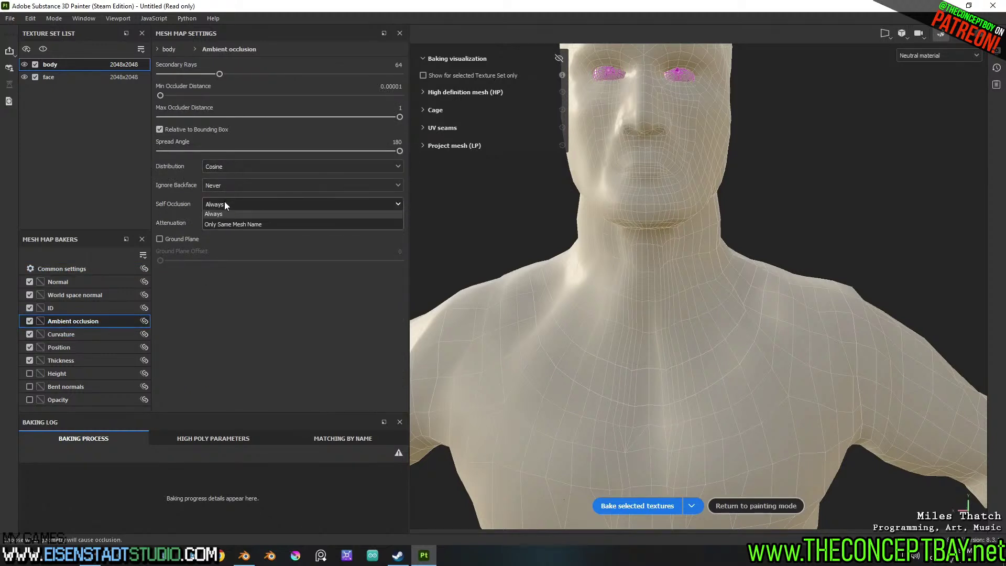
pyautogui.click(225, 224)
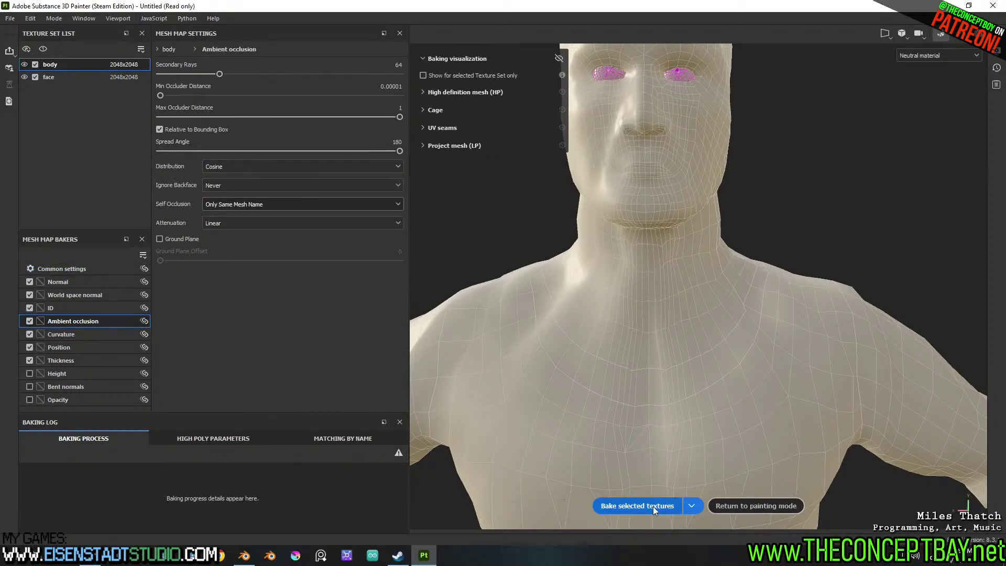
# Set the common bake output size to 2048 and bake the selected textures
pyautogui.click(87, 270)
pyautogui.click(234, 65)
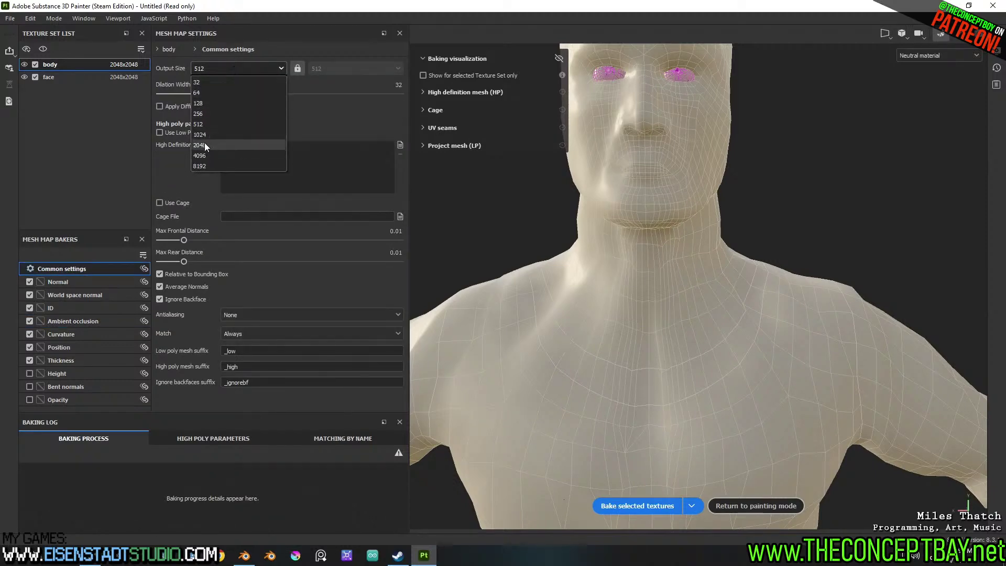
pyautogui.click(256, 145)
pyautogui.click(659, 507)
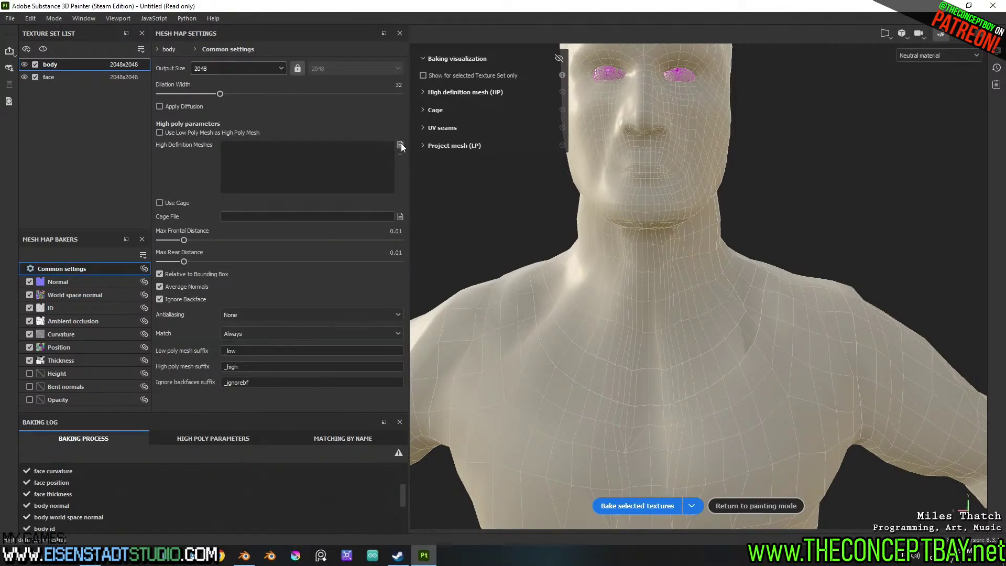
# Add the security guard's high-poly OBJ as the high definition mesh and bake the selected textures with it
pyautogui.click(400, 144)
pyautogui.doubleClick(156, 85)
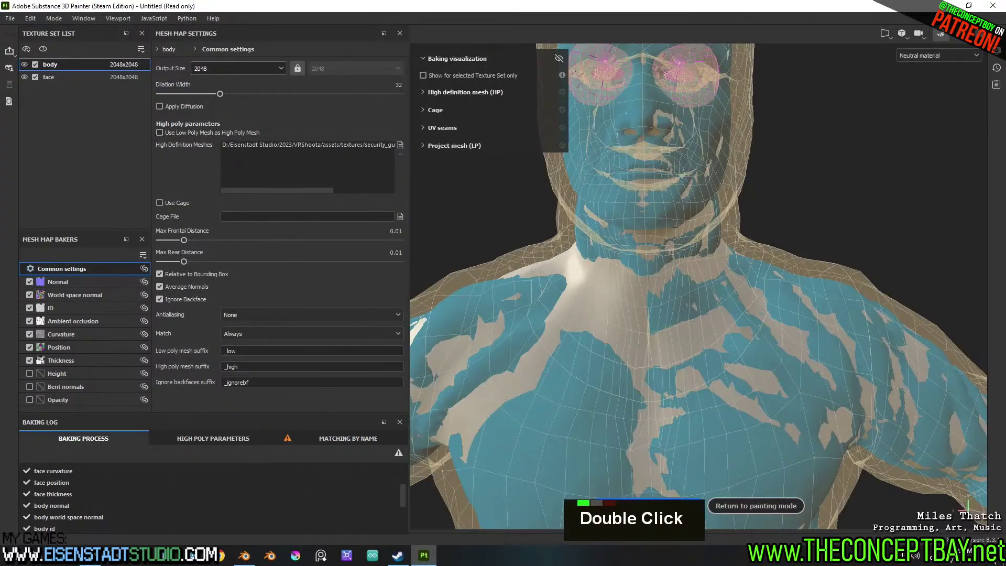
pyautogui.click(642, 507)
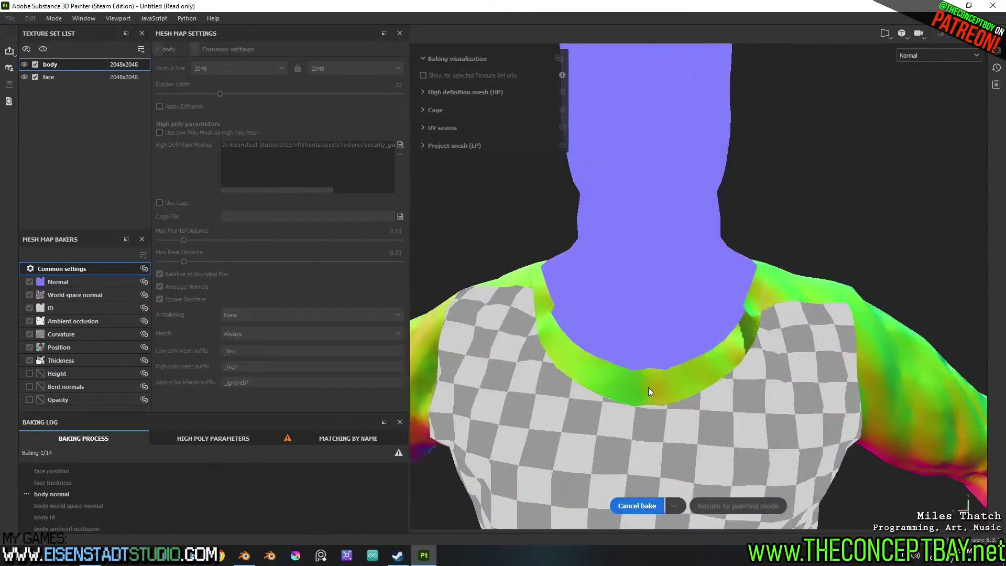
pyautogui.scroll(-10, 648, 392)
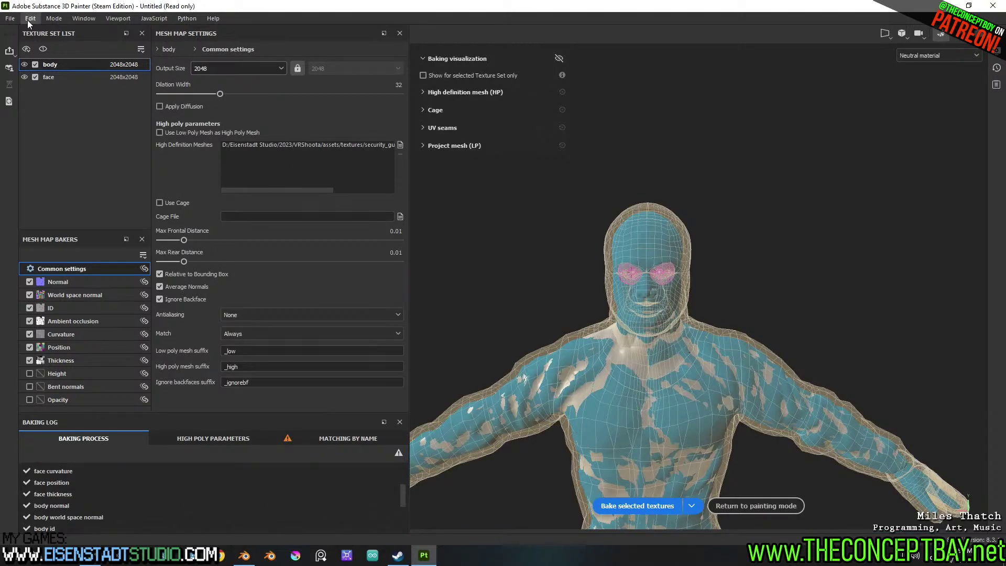
# Check the body and face texture sets' bake settings, leave face selected and return to painting mode
pyautogui.click(70, 77)
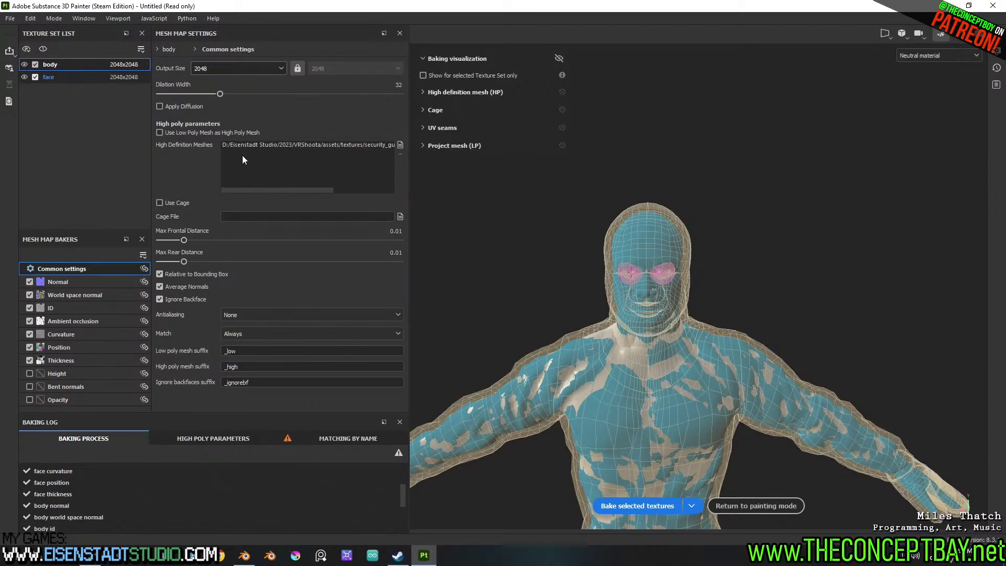
pyautogui.click(77, 65)
pyautogui.click(79, 76)
pyautogui.scroll(5, 698, 354)
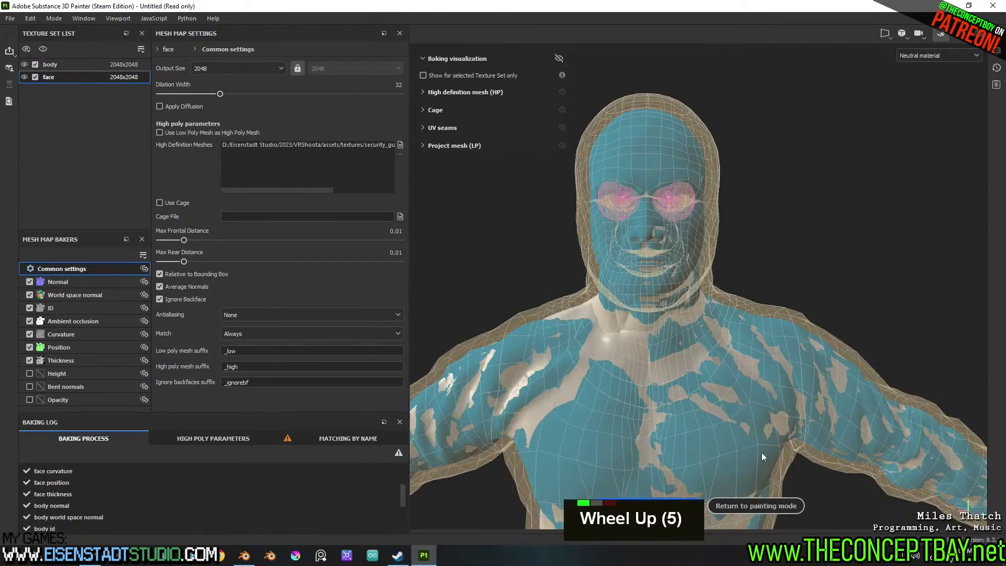
pyautogui.click(749, 506)
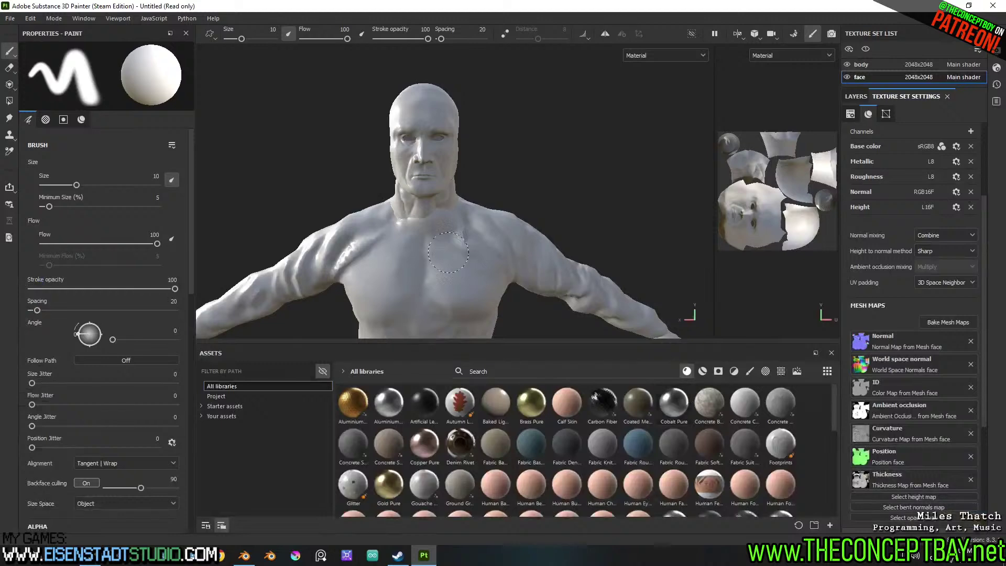
# Examine the baked surface detail on the head, neck, chest and torso
pyautogui.scroll(11, 443, 257)
pyautogui.keyDown('alt'); pyautogui.moveTo(493, 231); pyautogui.dragTo(529, 219); pyautogui.keyUp('alt')
pyautogui.moveTo(441, 245)
pyautogui.keyDown('shift'); pyautogui.mouseDown(button='right')
pyautogui.moveTo(492, 221)
pyautogui.moveTo(419, 236)
pyautogui.moveTo(443, 241)
pyautogui.mouseUp(button='right'); pyautogui.keyUp('shift')
pyautogui.scroll(5, 470, 215)
pyautogui.keyDown('alt'); pyautogui.moveTo(469, 236); pyautogui.dragTo(498, 218); pyautogui.keyUp('alt')
pyautogui.scroll(-7, 512, 202)
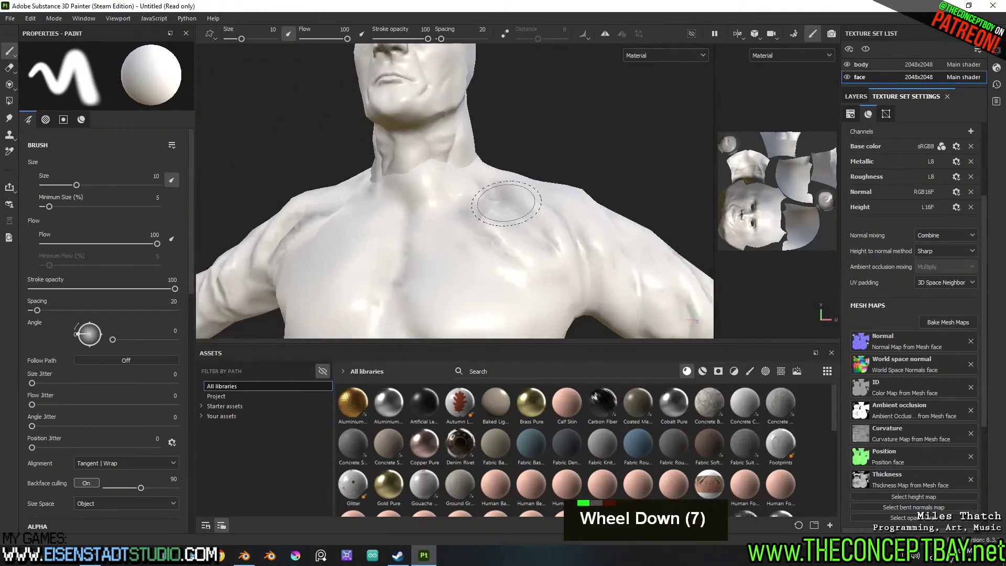
pyautogui.keyDown('alt'); pyautogui.scroll(-2, 512, 203); pyautogui.keyUp('alt')
pyautogui.keyDown('alt'); pyautogui.moveTo(450, 183); pyautogui.dragTo(440, 47, button='middle'); pyautogui.keyUp('alt')
pyautogui.scroll(-5, 440, 48)
# Examine the baked detail on the hand, knuckles and fingers up close
pyautogui.keyDown('alt'); pyautogui.moveTo(440, 158); pyautogui.dragTo(440, 246, button='middle'); pyautogui.keyUp('alt')
pyautogui.scroll(4, 440, 246)
pyautogui.keyDown('alt'); pyautogui.moveTo(440, 246); pyautogui.dragTo(524, 220); pyautogui.keyUp('alt')
pyautogui.keyDown('alt'); pyautogui.moveTo(524, 220); pyautogui.dragTo(529, 188, button='middle'); pyautogui.keyUp('alt')
pyautogui.scroll(7, 529, 188)
pyautogui.keyDown('alt'); pyautogui.moveTo(521, 186); pyautogui.dragTo(563, 176); pyautogui.keyUp('alt')
pyautogui.scroll(7, 521, 159)
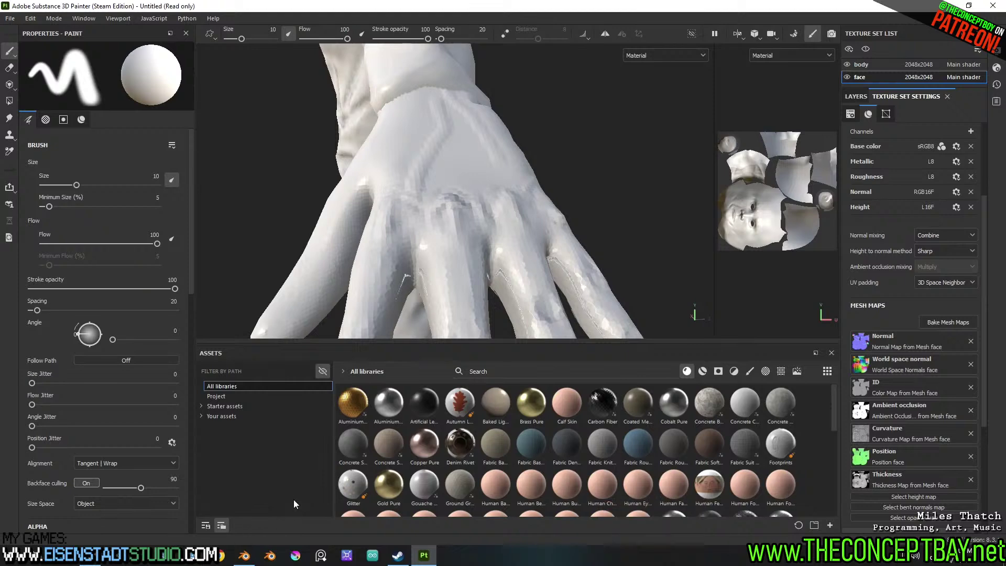
pyautogui.scroll(-2, 498, 210)
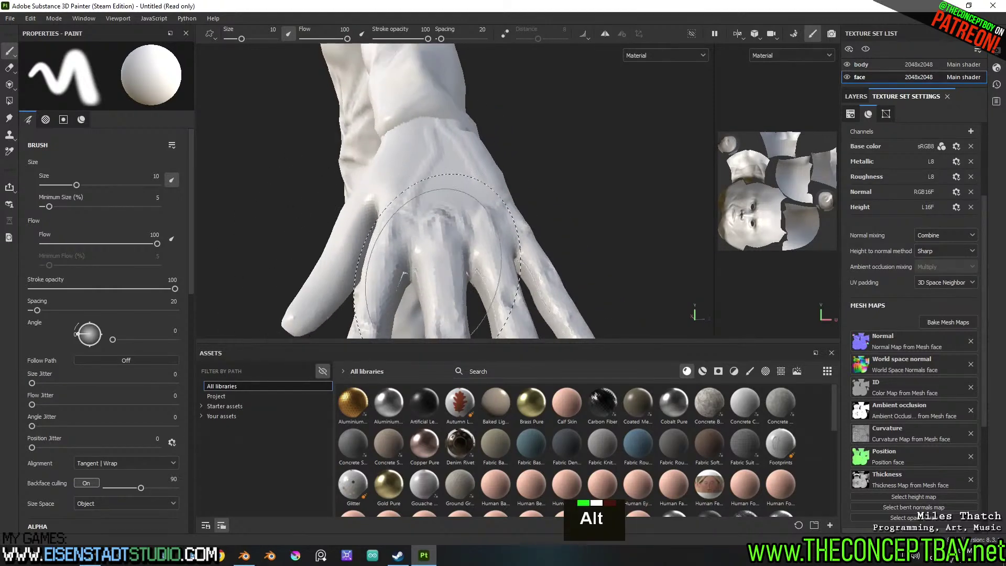
pyautogui.keyDown('alt'); pyautogui.moveTo(498, 210); pyautogui.dragTo(493, 212, button='middle'); pyautogui.keyUp('alt')
pyautogui.keyDown('alt'); pyautogui.moveTo(492, 212); pyautogui.dragTo(445, 249); pyautogui.keyUp('alt')
pyautogui.scroll(2, 468, 262)
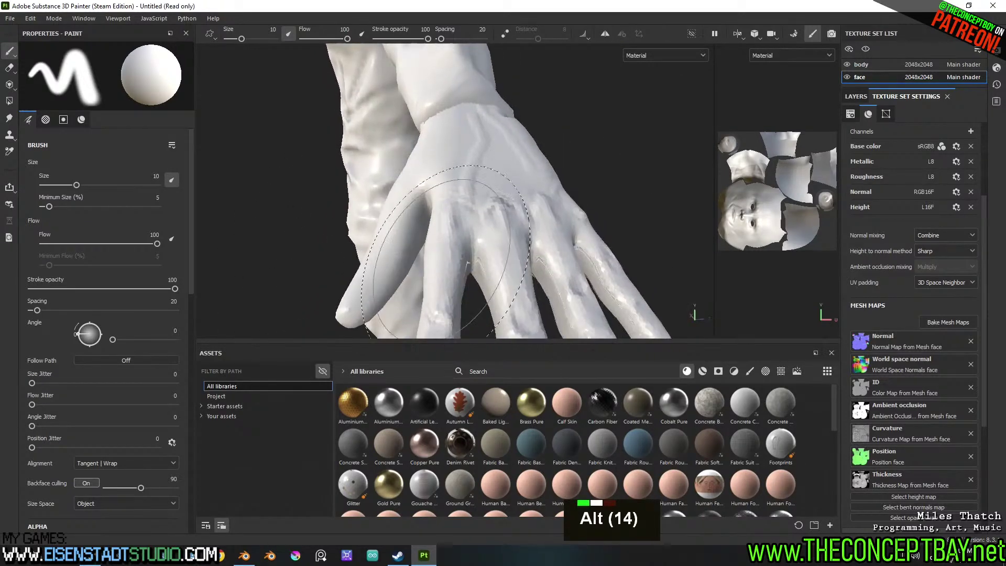
# Switch to Blender and move the eyes and low_poly_body into a new collection named low_poly
pyautogui.click(247, 557)
pyautogui.moveTo(618, 308); pyautogui.dragTo(767, 255, button='middle')
pyautogui.scroll(5, 671, 279)
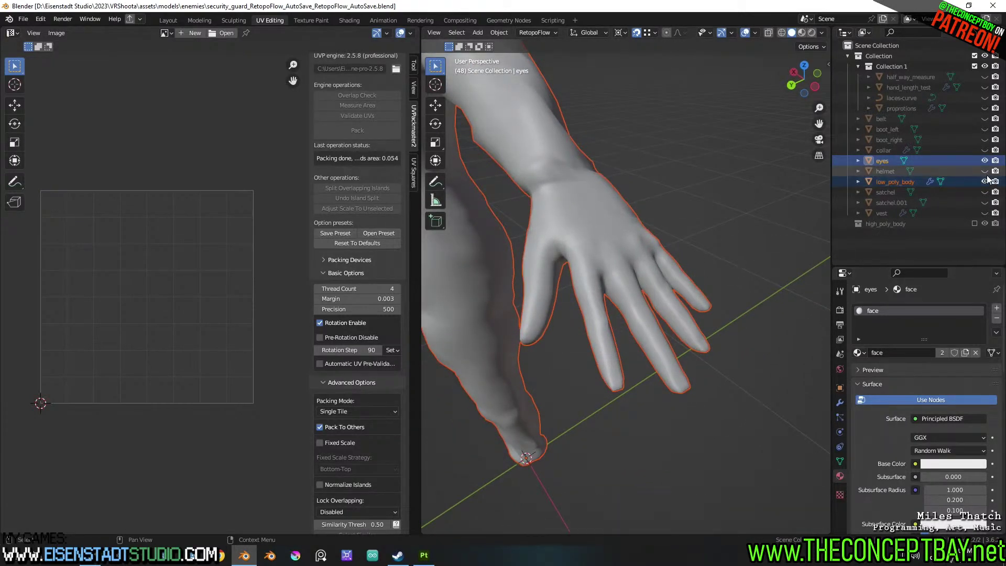
pyautogui.rightClick(641, 225)
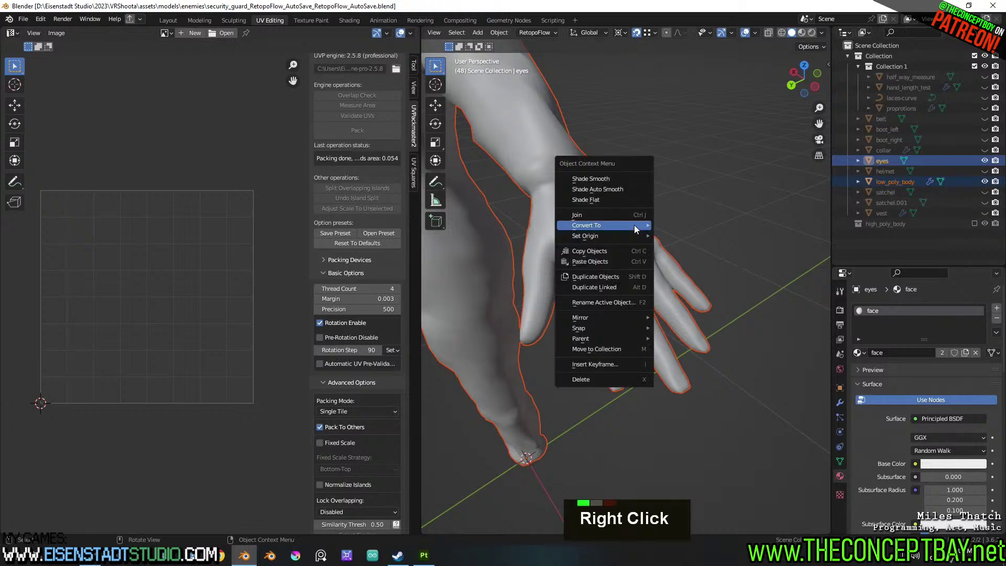
pyautogui.click(607, 352)
pyautogui.click(607, 351)
pyautogui.write('low_poly')
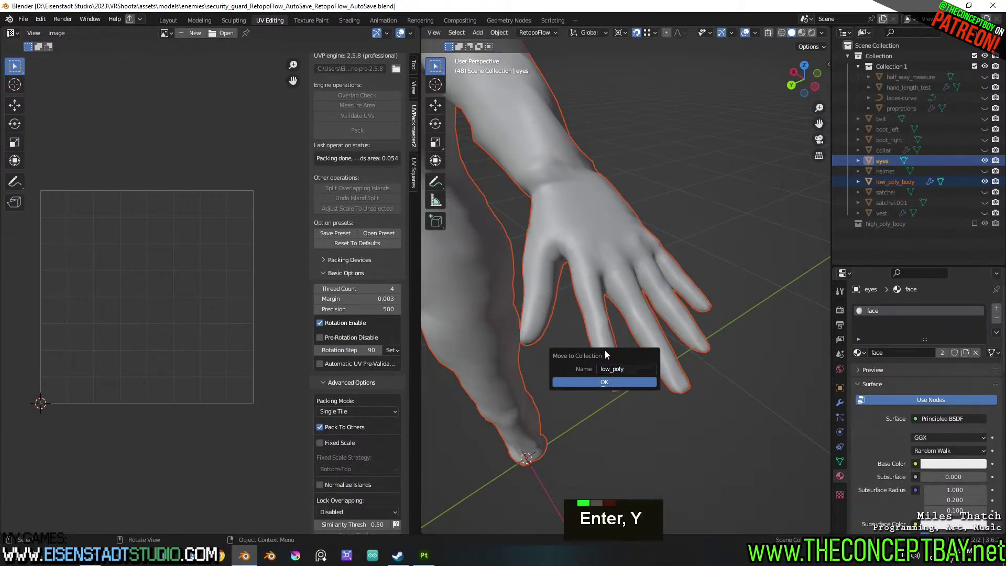
pyautogui.click(617, 380)
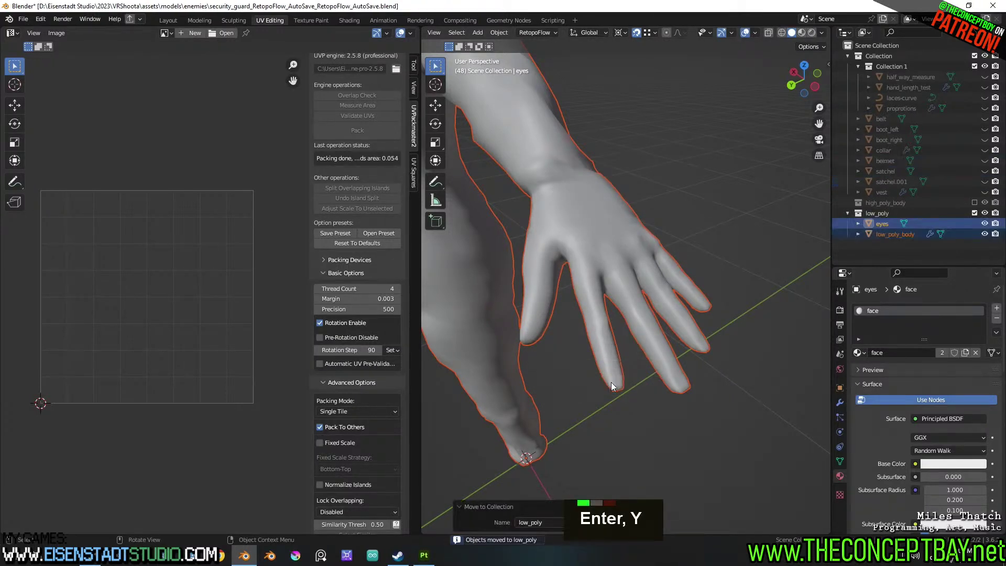
# Exclude the low_poly collection, enable the high_poly_body collection and shade the high-poly hands smooth
pyautogui.click(975, 213)
pyautogui.click(973, 204)
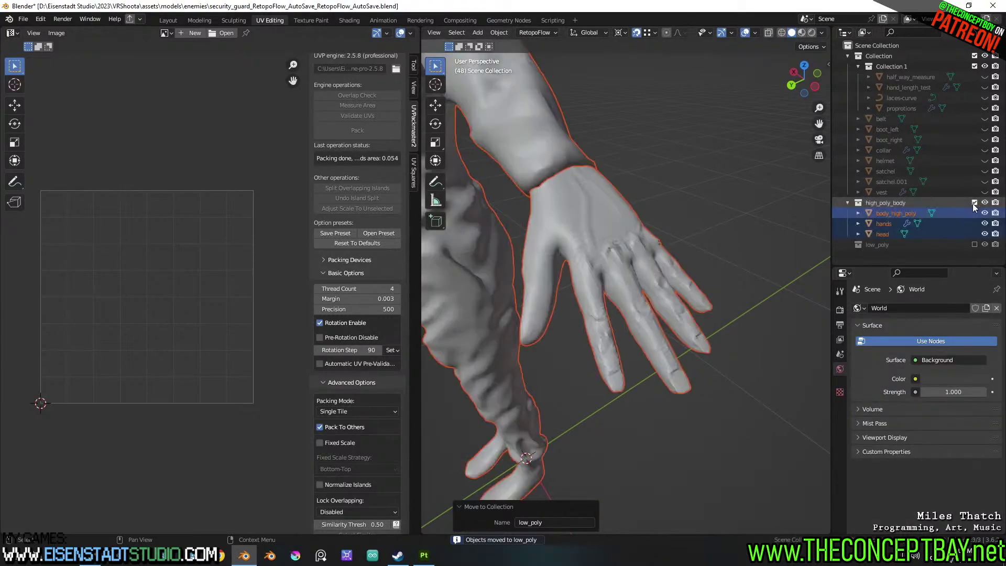
pyautogui.rightClick(641, 231)
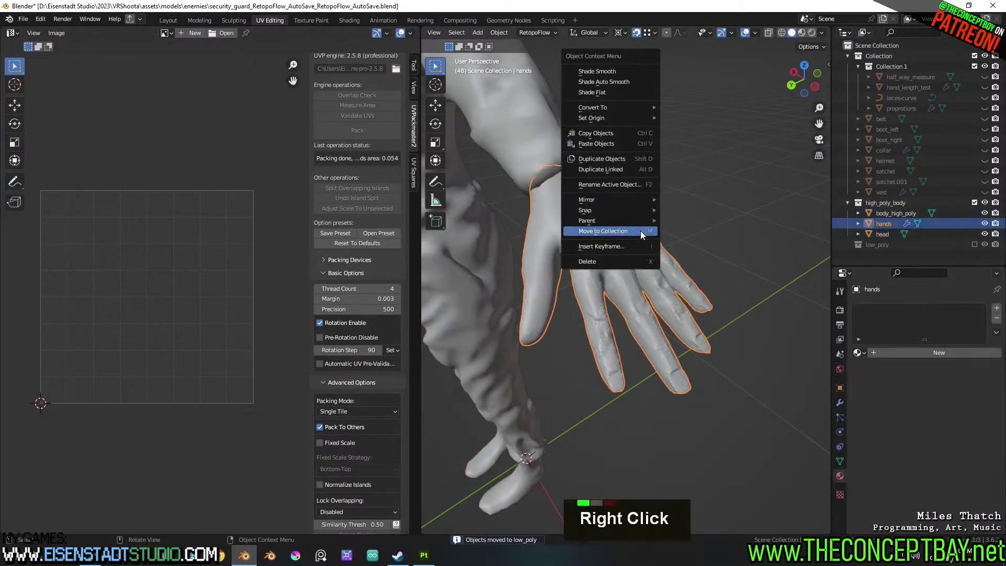
pyautogui.click(628, 70)
# Look over the high-poly model's hands, sleeves, head and torso for shading problems
pyautogui.middleClick(635, 281)
pyautogui.scroll(-3, 585, 288)
pyautogui.keyDown('shift'); pyautogui.moveTo(584, 288); pyautogui.dragTo(665, 209, button='middle'); pyautogui.keyUp('shift')
pyautogui.scroll(2, 646, 292)
pyautogui.keyDown('shift'); pyautogui.moveTo(646, 292); pyautogui.dragTo(663, 362, button='middle'); pyautogui.keyUp('shift')
pyautogui.keyDown('shift'); pyautogui.moveTo(663, 361); pyautogui.dragTo(713, 303, button='middle'); pyautogui.keyUp('shift')
pyautogui.scroll(-2, 622, 343)
pyautogui.scroll(4, 668, 313)
pyautogui.scroll(-2, 739, 217)
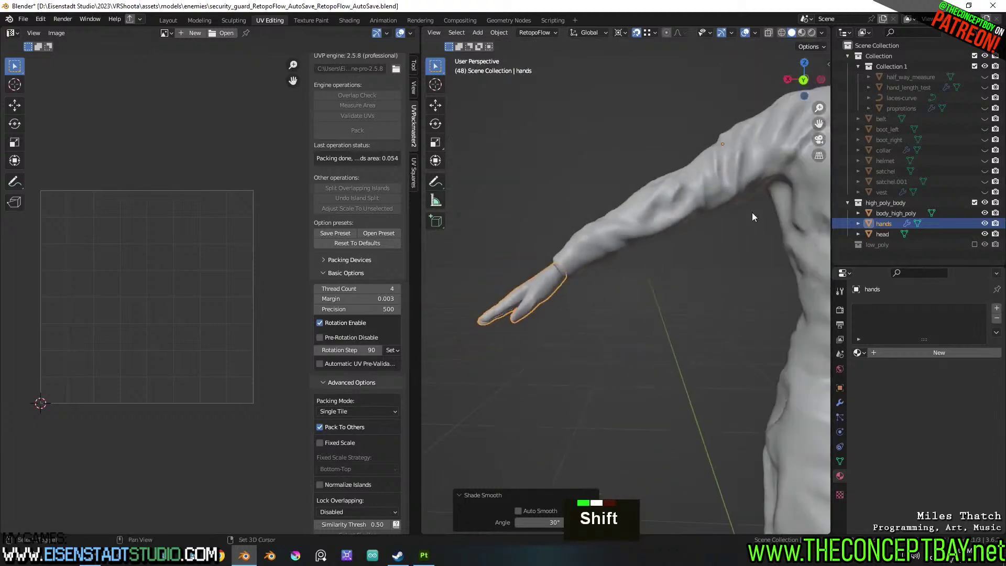
pyautogui.keyDown('shift'); pyautogui.scroll(-2, 586, 291); pyautogui.keyUp('shift')
pyautogui.moveTo(586, 290); pyautogui.dragTo(795, 252, button='middle')
pyautogui.scroll(3, 615, 290)
pyautogui.hotkey('alt', '`')
pyautogui.hotkey('alt', '`')
pyautogui.scroll(-5, 648, 210)
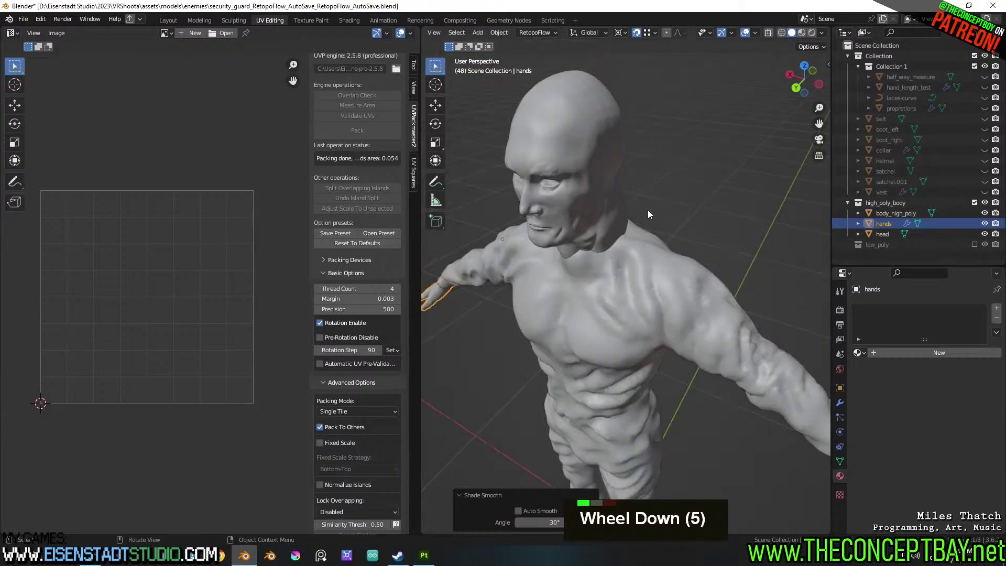
pyautogui.scroll(-6, 648, 210)
# Select all high-poly parts and add the eyes by enabling the low_poly collection with low_poly_body hidden
pyautogui.press('a')
pyautogui.keyDown('ctrl'); pyautogui.keyDown('alt'); pyautogui.middleClick(669, 252); pyautogui.keyUp('alt'); pyautogui.keyUp('ctrl')
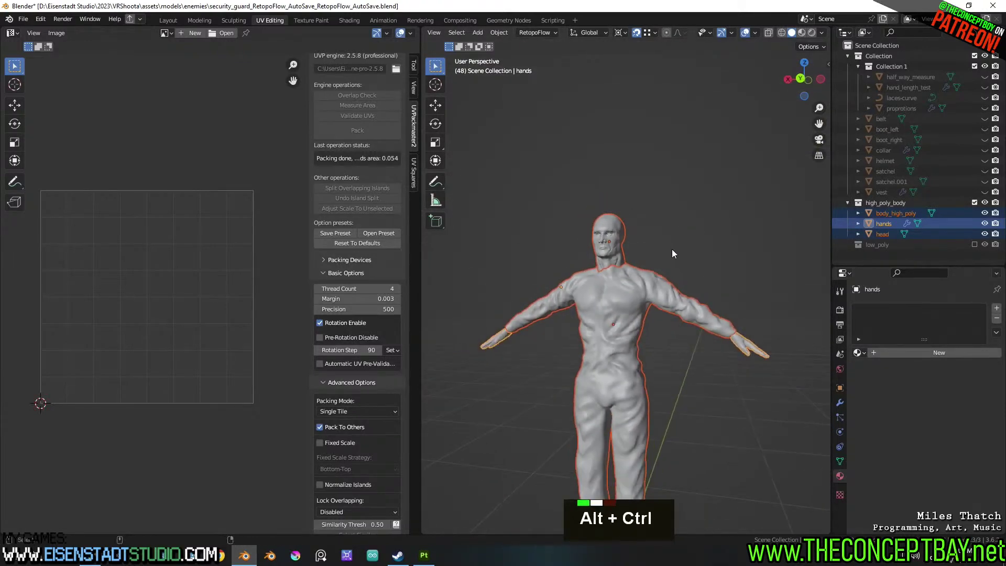
pyautogui.hotkey('ctrl', 'alt', 'e')
pyautogui.press('Escape')
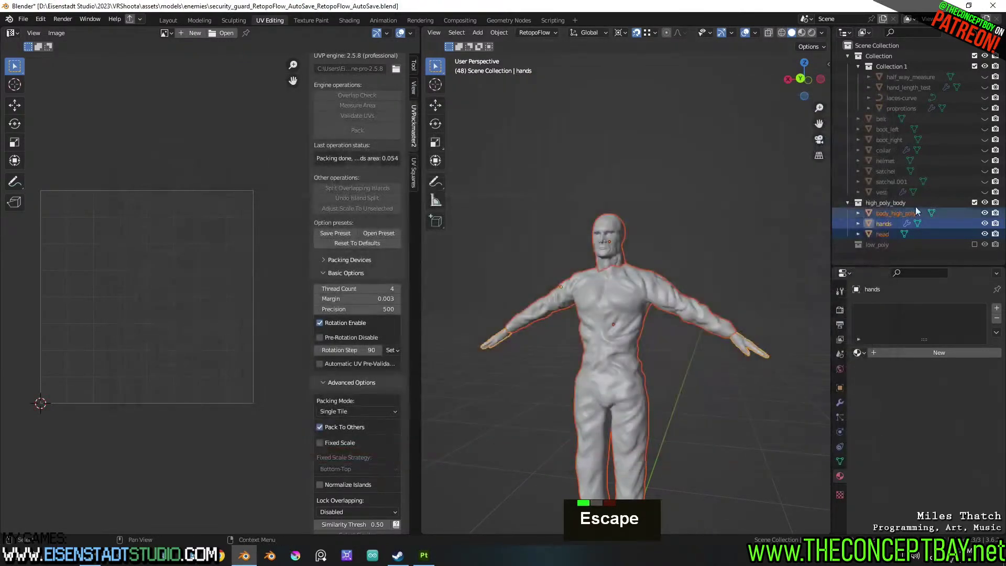
pyautogui.click(975, 244)
pyautogui.scroll(-3, 970, 252)
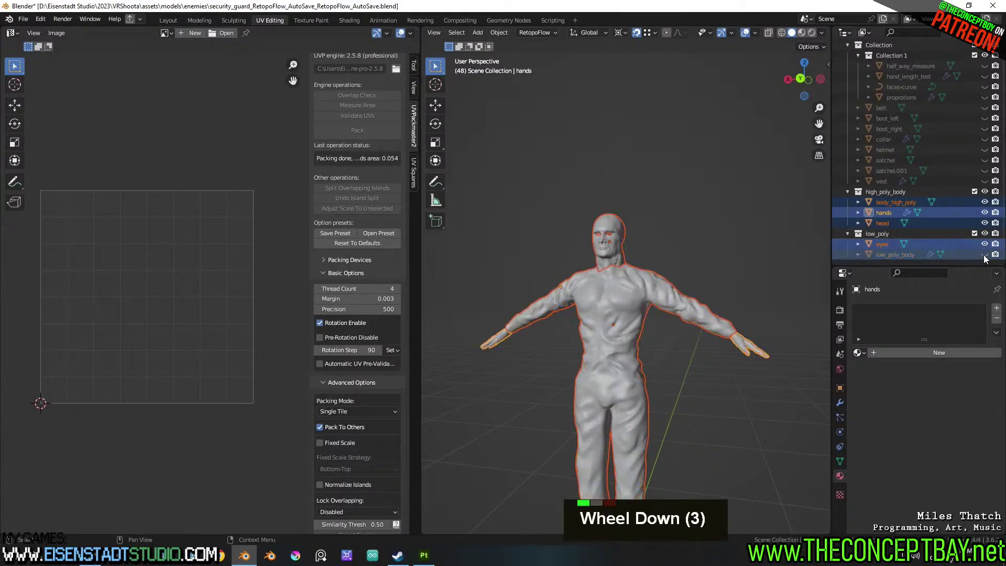
# Export the selected high-poly parts and eyes over security_guard_high_poly.obj and switch to Adobe Substance 3D Painter
pyautogui.hotkey('ctrl', 'alt', 'e')
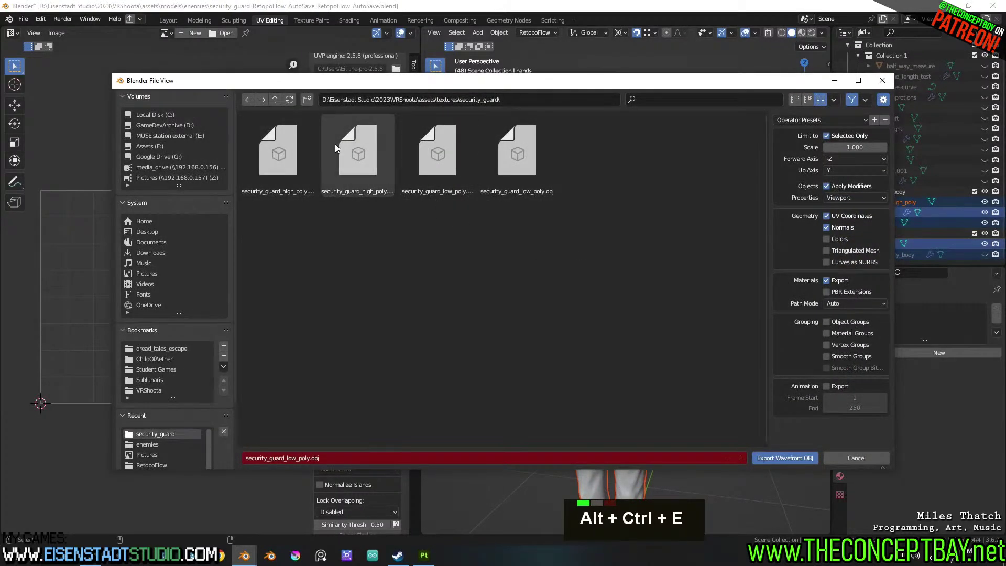
pyautogui.click(795, 100)
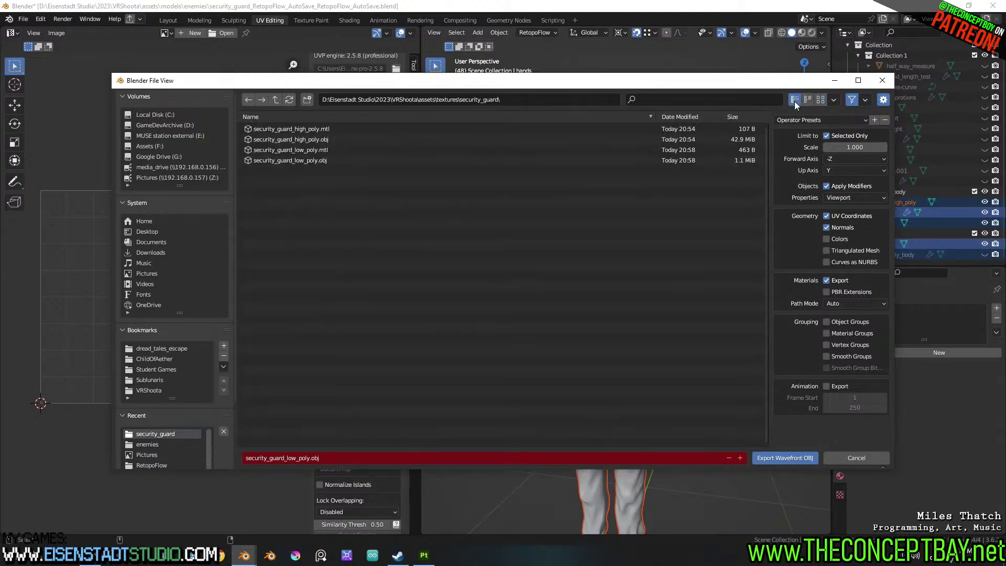
pyautogui.click(312, 139)
pyautogui.click(782, 458)
pyautogui.click(427, 558)
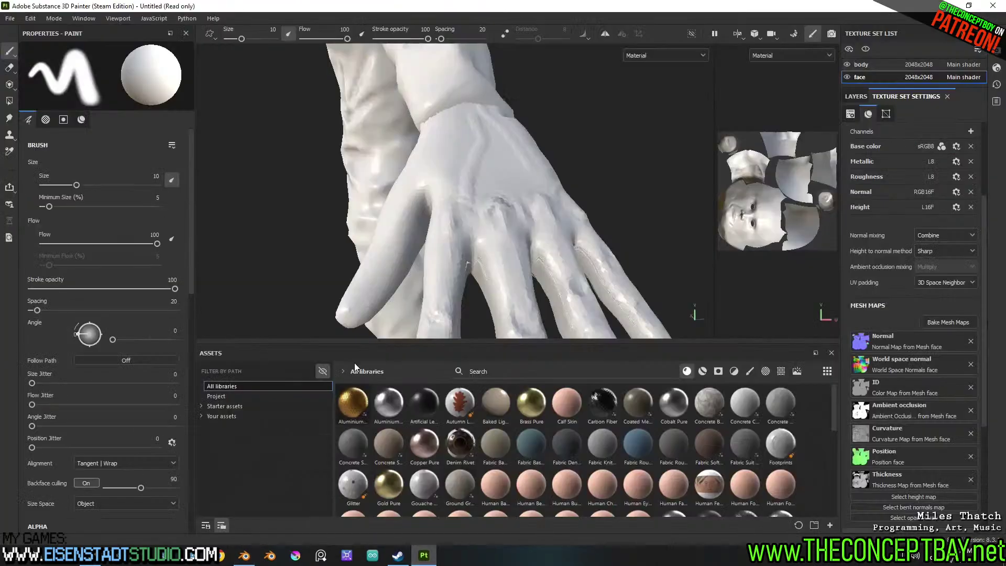
# Rebake the selected mesh maps for the body and face texture sets from the updated high-poly mesh
pyautogui.click(30, 19)
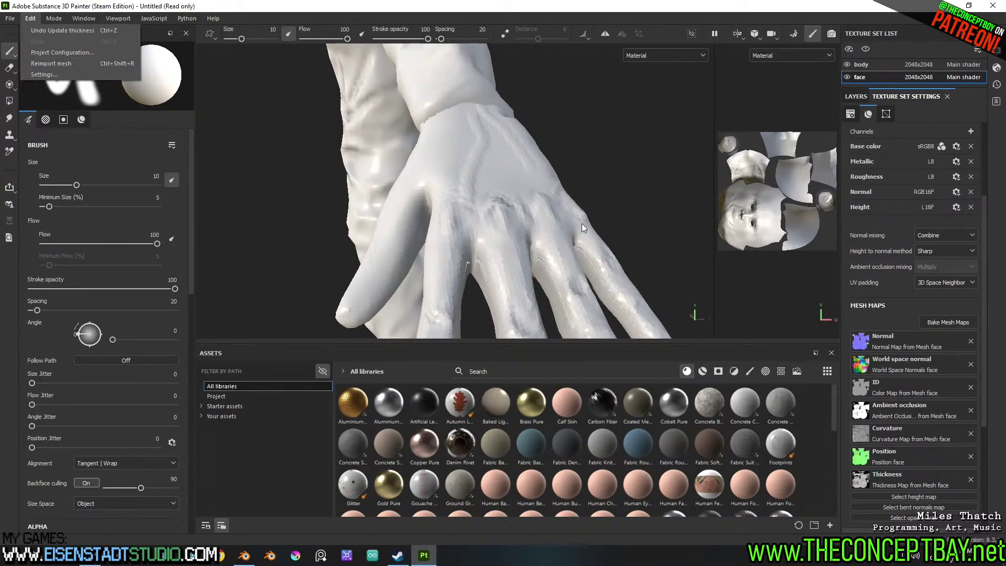
pyautogui.click(967, 323)
pyautogui.click(966, 322)
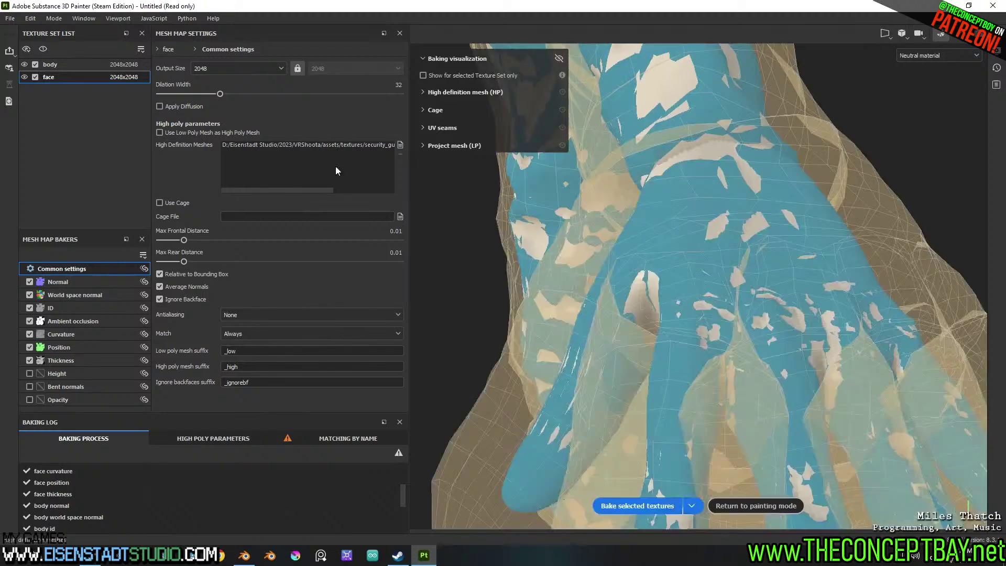
pyautogui.scroll(-4, 630, 310)
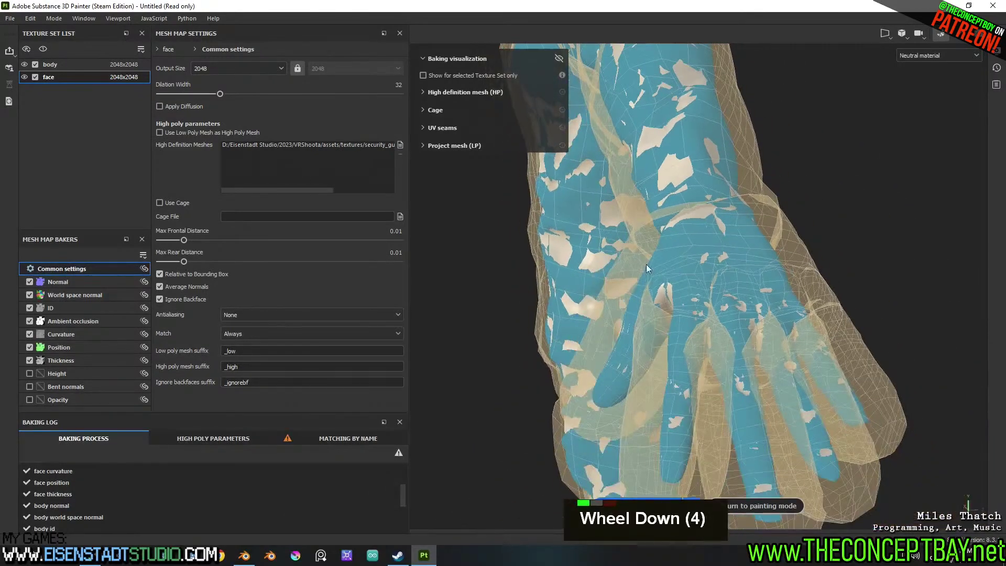
pyautogui.click(623, 500)
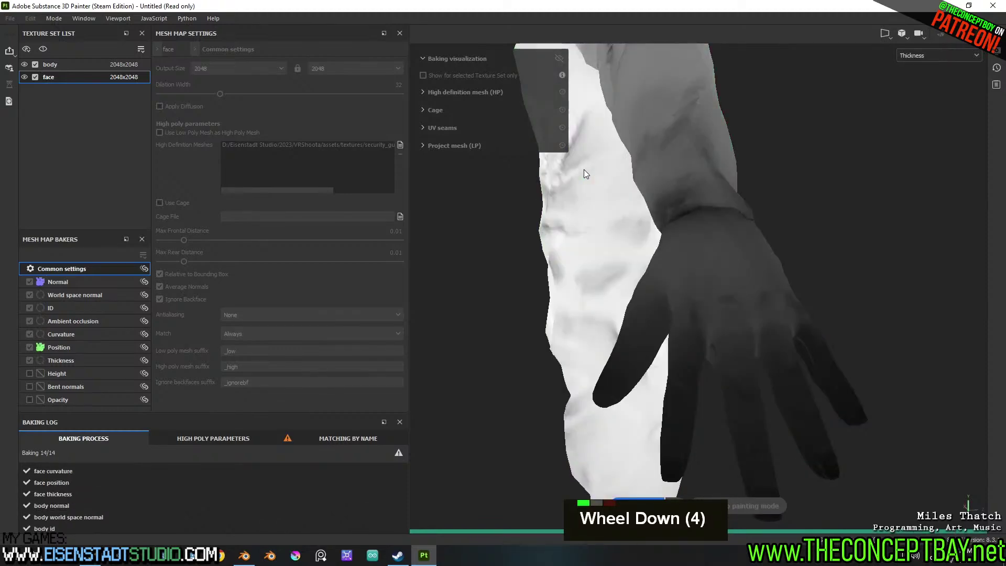
# Examine the new bake on the hands, arms, torso and neck, returning to painting mode
pyautogui.scroll(-2, 584, 159)
pyautogui.keyDown('alt'); pyautogui.moveTo(584, 160); pyautogui.dragTo(682, 215, button='middle'); pyautogui.keyUp('alt')
pyautogui.keyDown('shift'); pyautogui.scroll(-1, 655, 225); pyautogui.keyUp('shift')
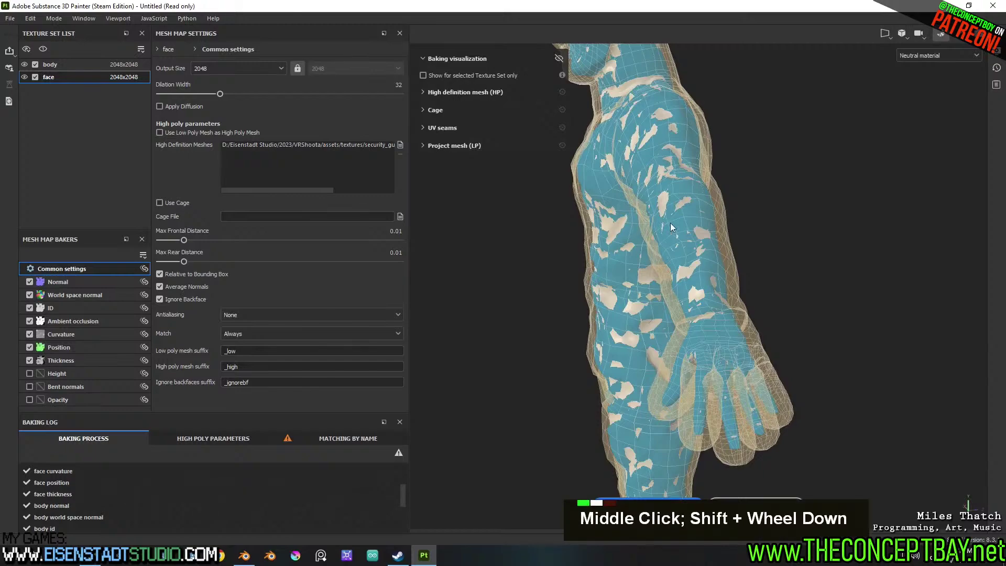
pyautogui.keyDown('alt'); pyautogui.moveTo(655, 225); pyautogui.dragTo(732, 240); pyautogui.keyUp('alt')
pyautogui.keyDown('alt'); pyautogui.moveTo(733, 240); pyautogui.dragTo(687, 285, button='middle'); pyautogui.keyUp('alt')
pyautogui.keyDown('alt'); pyautogui.moveTo(687, 284); pyautogui.dragTo(620, 243); pyautogui.keyUp('alt')
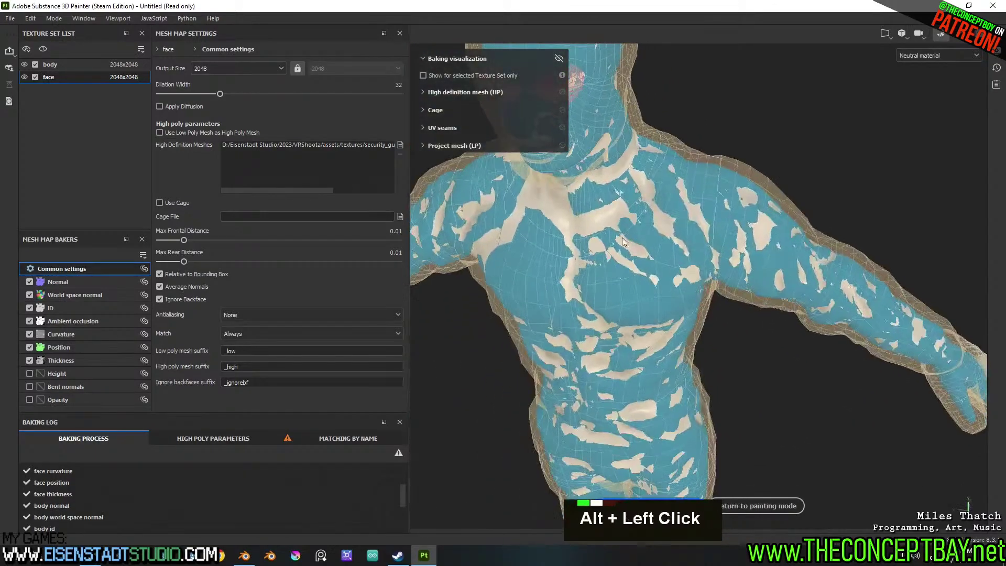
pyautogui.scroll(6, 662, 206)
pyautogui.keyDown('alt'); pyautogui.moveTo(662, 206); pyautogui.dragTo(715, 277, button='middle'); pyautogui.keyUp('alt')
pyautogui.keyDown('alt'); pyautogui.moveTo(715, 277); pyautogui.dragTo(757, 505); pyautogui.keyUp('alt')
pyautogui.click(751, 505)
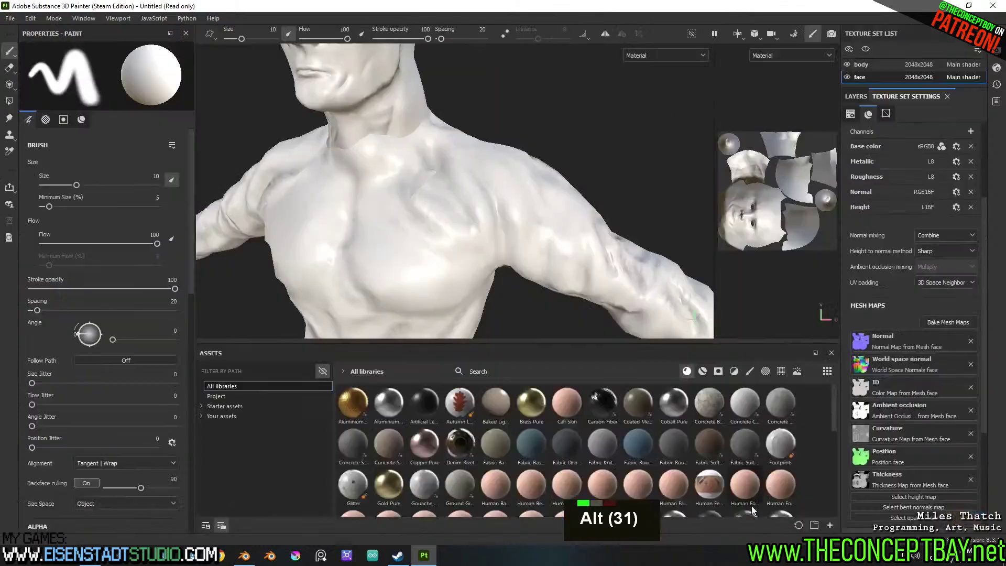
pyautogui.keyDown('alt'); pyautogui.moveTo(577, 298); pyautogui.dragTo(574, 270, button='middle'); pyautogui.keyUp('alt')
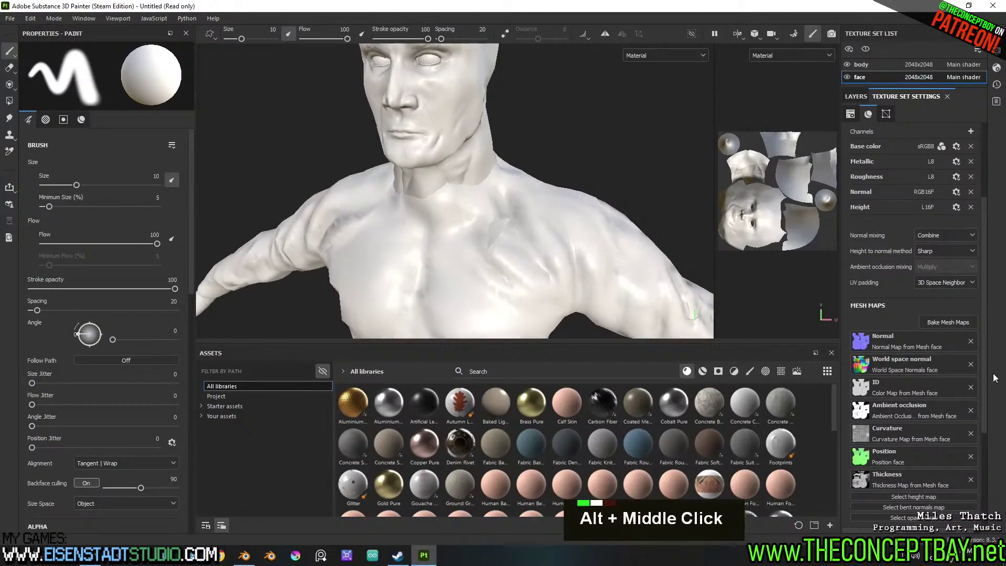
# Set Dilation Width to 24, Max Frontal Distance to 0.0055 and Max Rear Distance to 0.0035, rebake, and return to painting mode
pyautogui.click(961, 325)
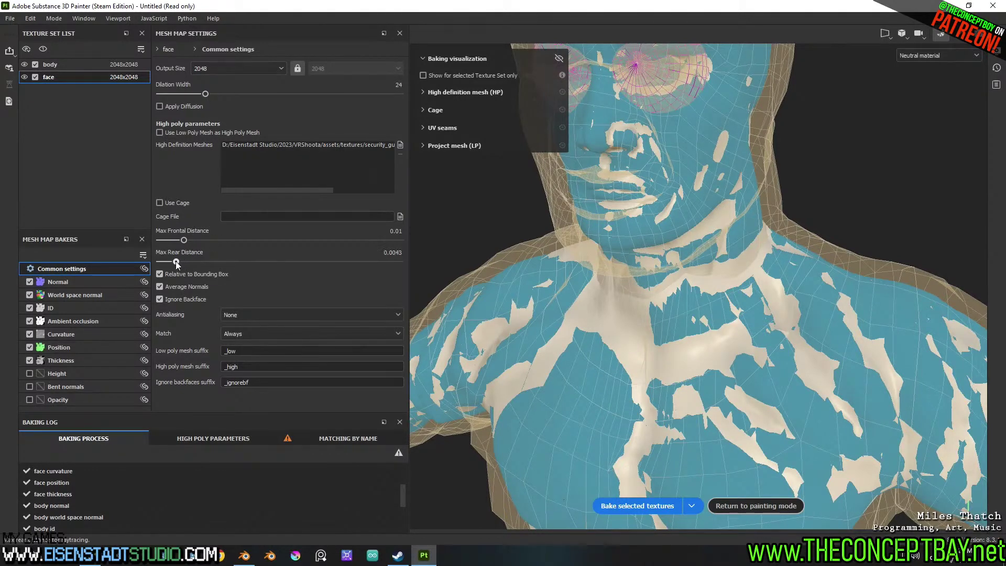
pyautogui.moveTo(187, 240); pyautogui.dragTo(177, 243)
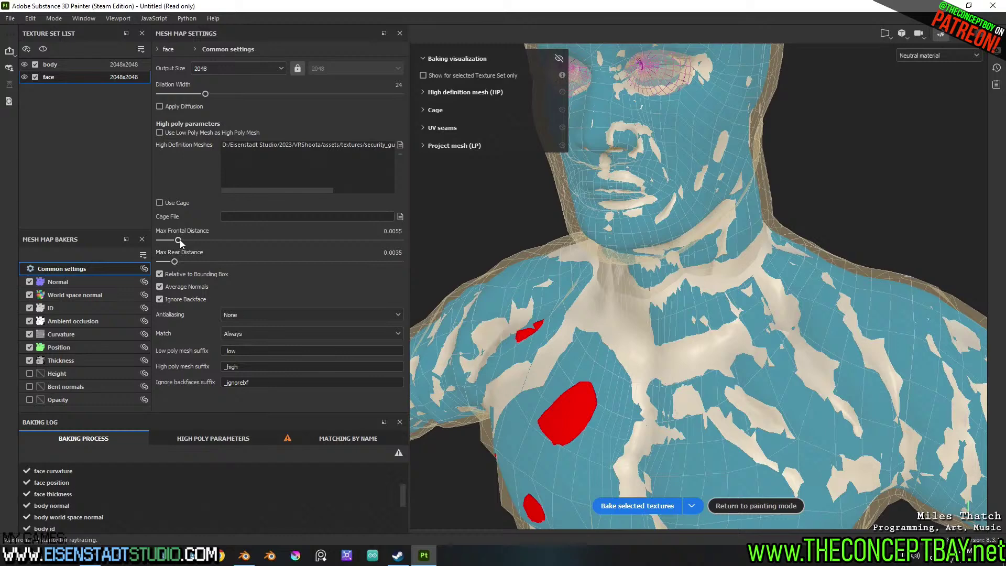
pyautogui.click(638, 506)
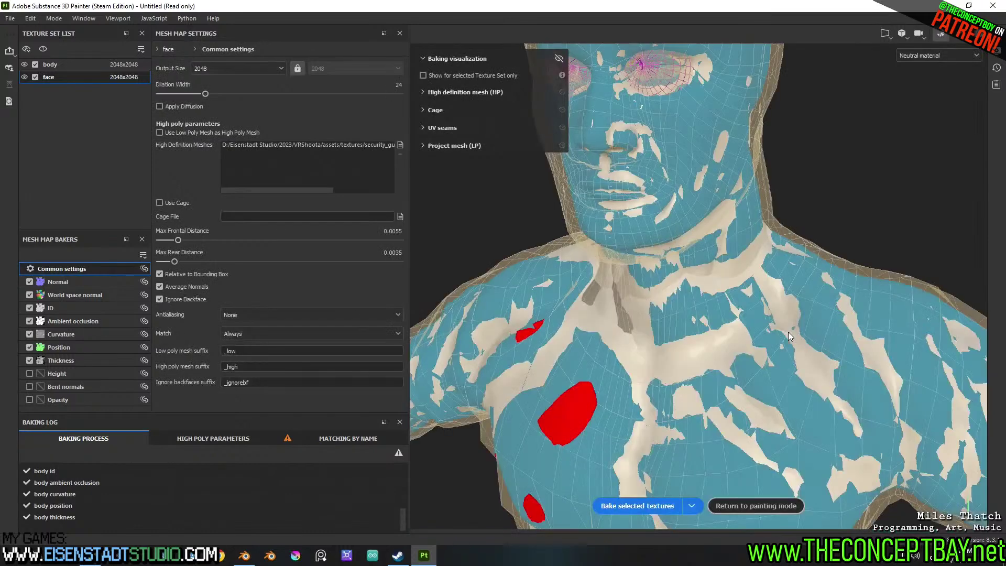
pyautogui.click(755, 504)
pyautogui.keyDown('alt'); pyautogui.moveTo(449, 302); pyautogui.dragTo(550, 281); pyautogui.keyUp('alt')
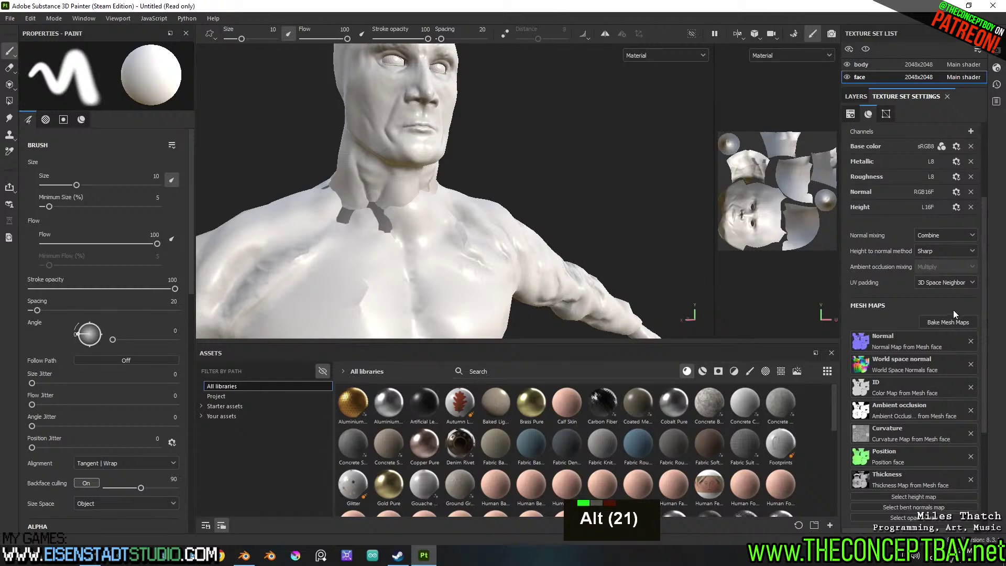
# Reopen the mesh map baking settings, set Max Frontal Distance to 0.0097 and check the cage around the neck and shoulders
pyautogui.doubleClick(951, 321)
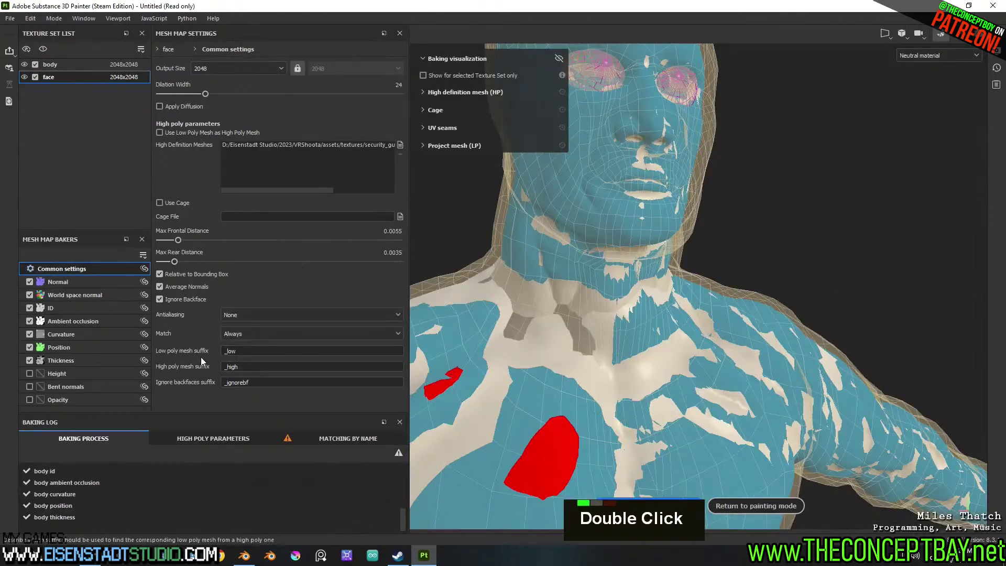
pyautogui.moveTo(179, 240); pyautogui.dragTo(184, 244)
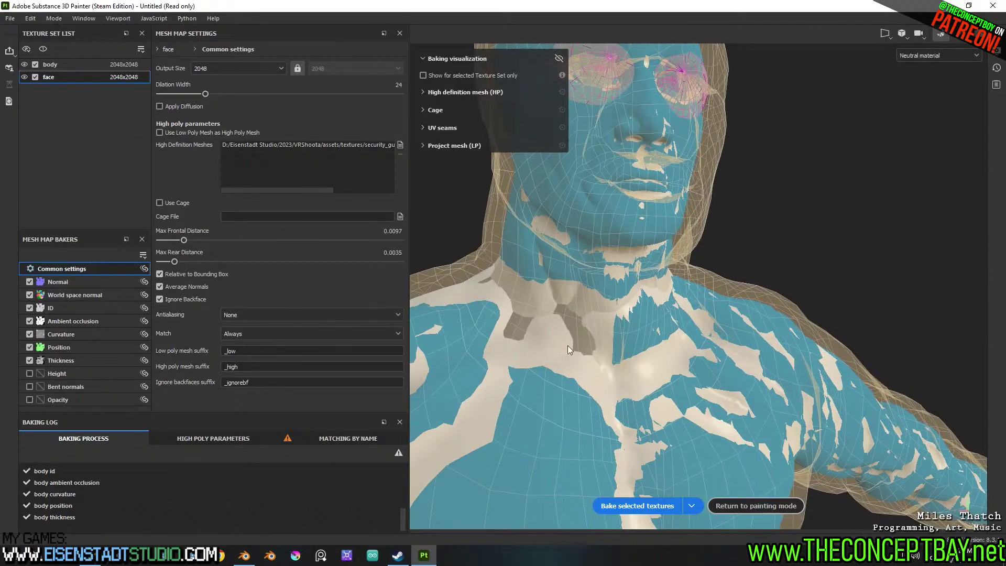
pyautogui.middleClick(744, 331)
pyautogui.keyDown('alt'); pyautogui.moveTo(758, 336); pyautogui.dragTo(731, 324, button='middle'); pyautogui.keyUp('alt')
pyautogui.keyDown('alt'); pyautogui.moveTo(730, 325); pyautogui.dragTo(800, 436); pyautogui.keyUp('alt')
pyautogui.scroll(7, 656, 313)
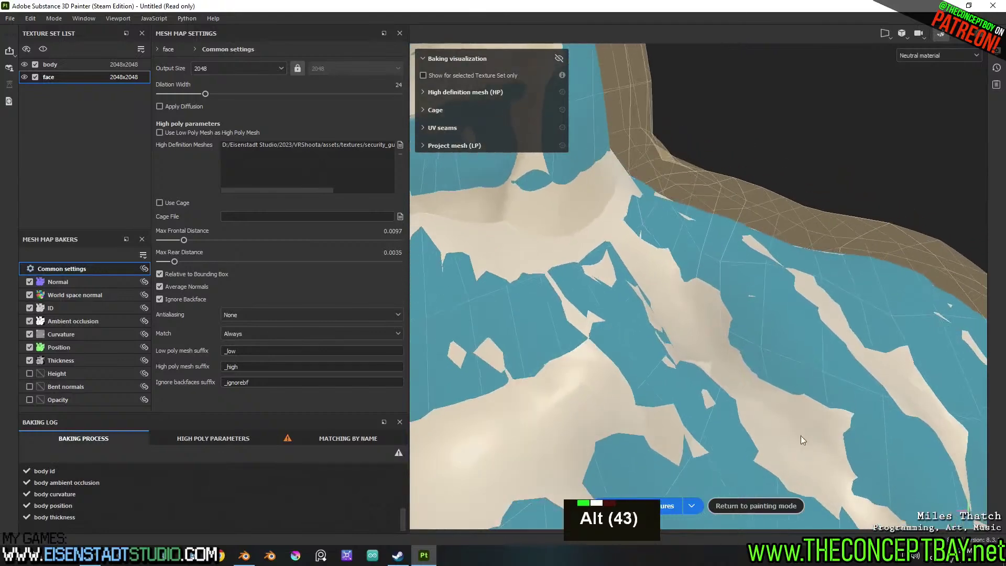
pyautogui.scroll(-6, 758, 364)
pyautogui.keyDown('alt'); pyautogui.moveTo(758, 365); pyautogui.dragTo(777, 370, button='middle'); pyautogui.keyUp('alt')
pyautogui.keyDown('alt'); pyautogui.moveTo(776, 370); pyautogui.dragTo(715, 366); pyautogui.keyUp('alt')
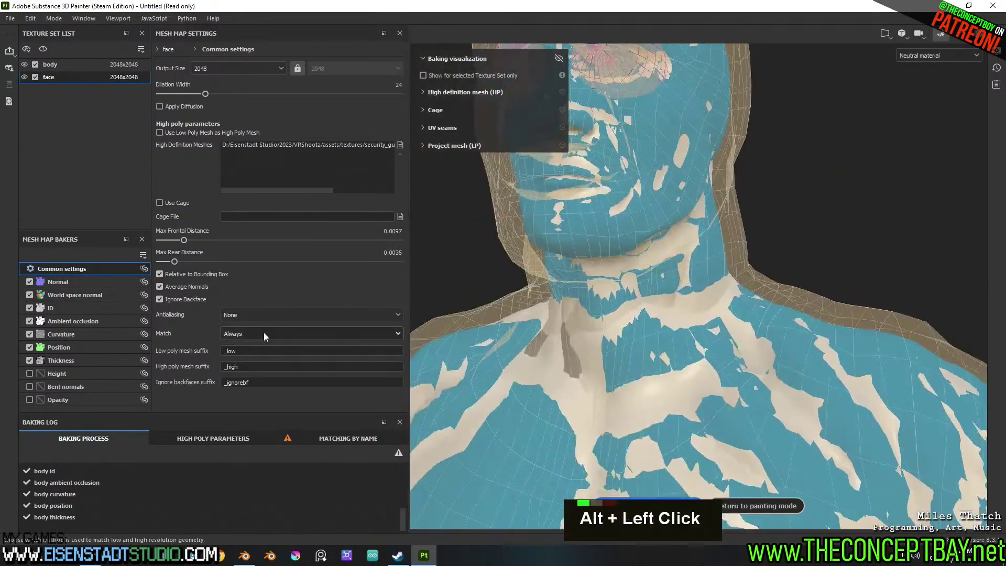
# Try toggling Average Normals, turn off Relative to Bounding Box and set Max Frontal Distance to 0.0178
pyautogui.click(184, 286)
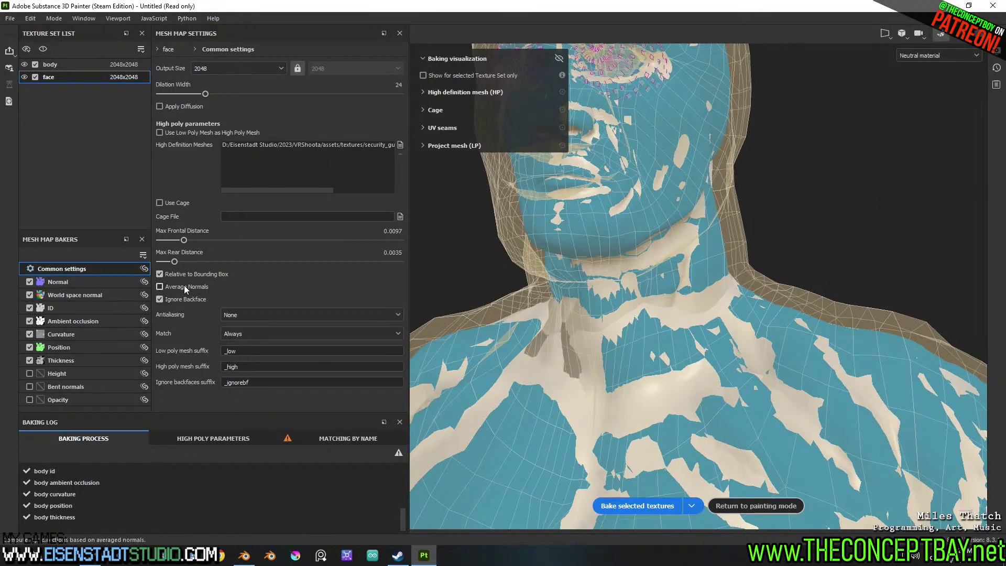
pyautogui.click(184, 286)
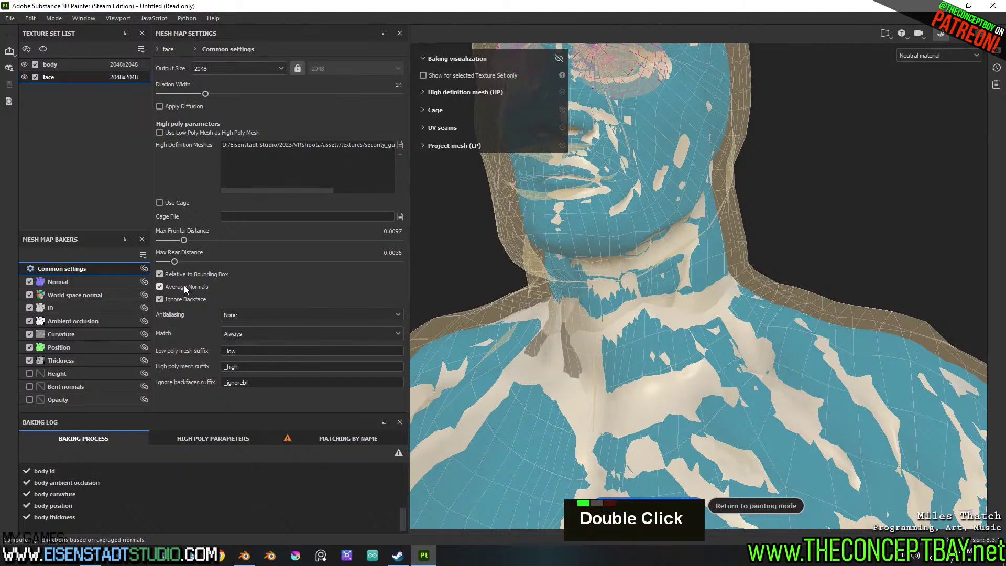
pyautogui.click(183, 275)
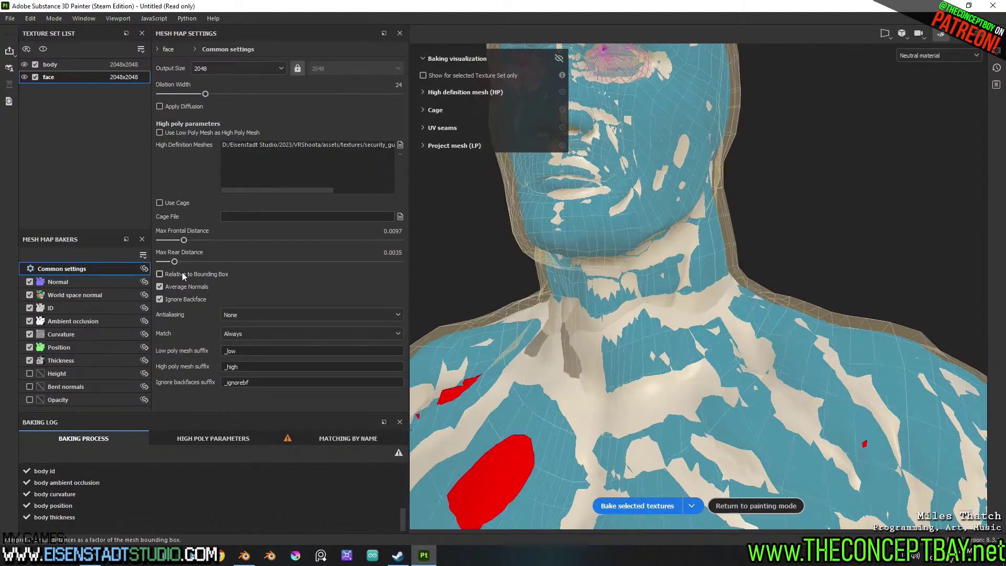
pyautogui.moveTo(186, 240); pyautogui.dragTo(192, 242)
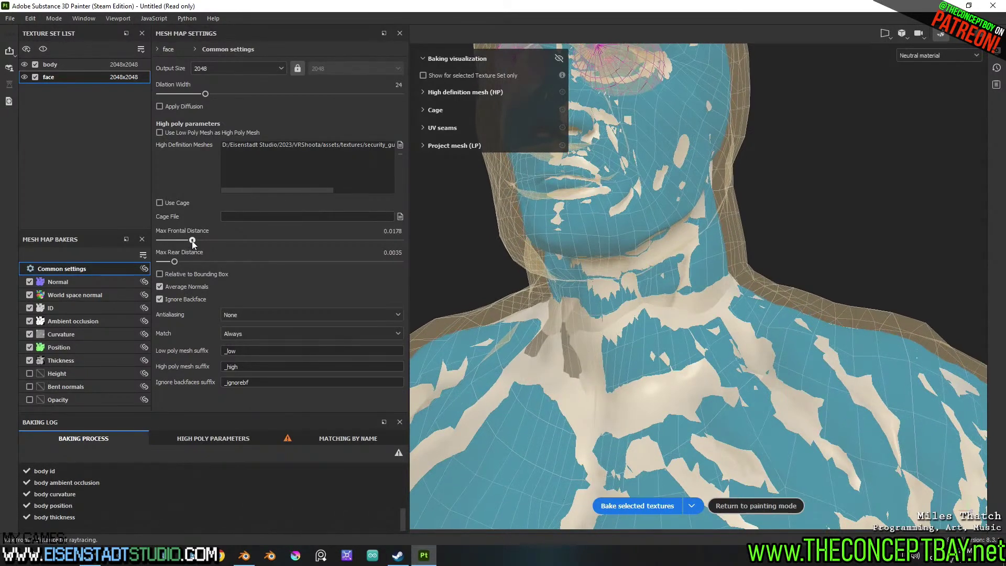
# Compare the model in painting mode, set Max Rear Distance to 0 in the baking settings and rebake the selected textures
pyautogui.click(730, 502)
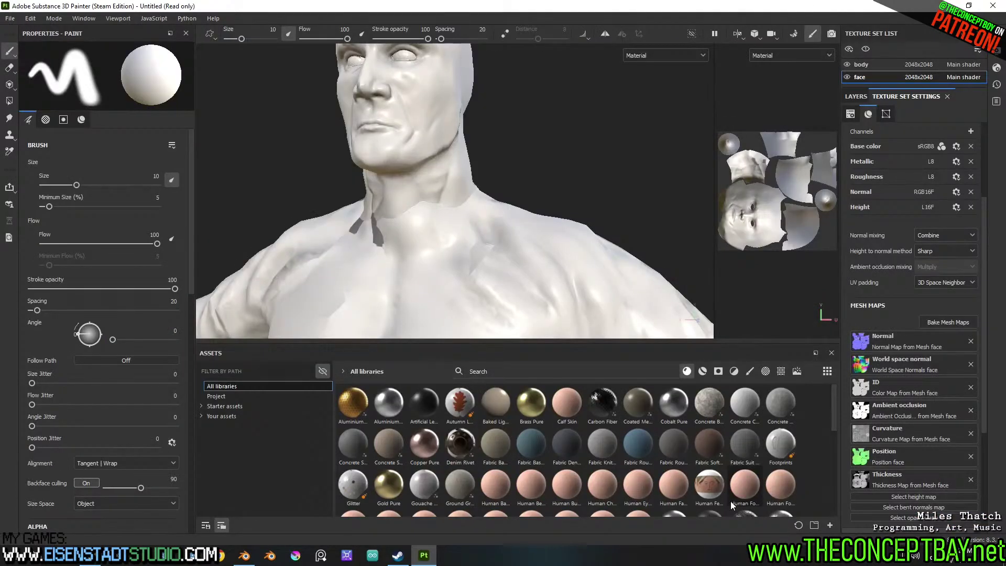
pyautogui.click(935, 322)
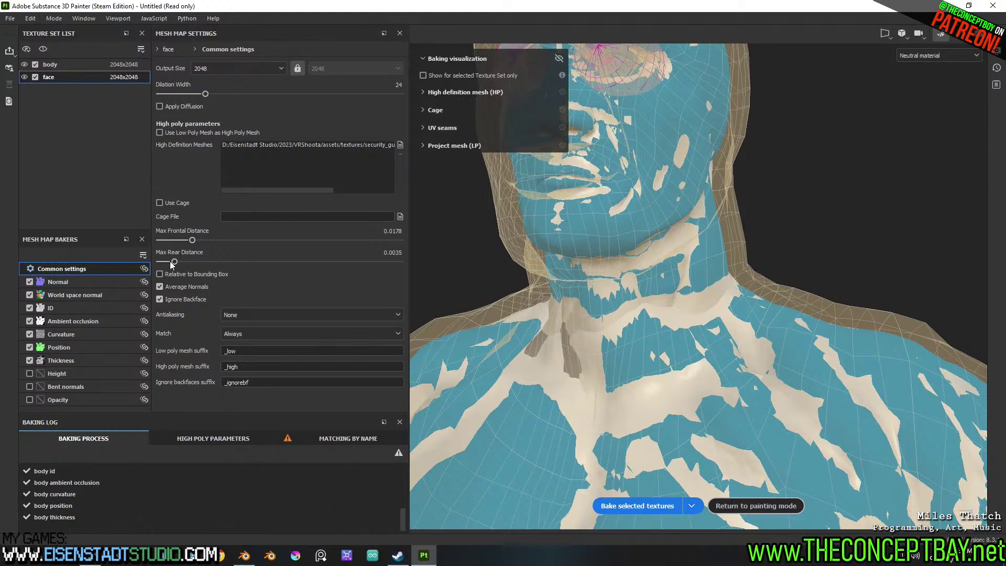
pyautogui.click(160, 274)
pyautogui.click(159, 274)
pyautogui.click(662, 506)
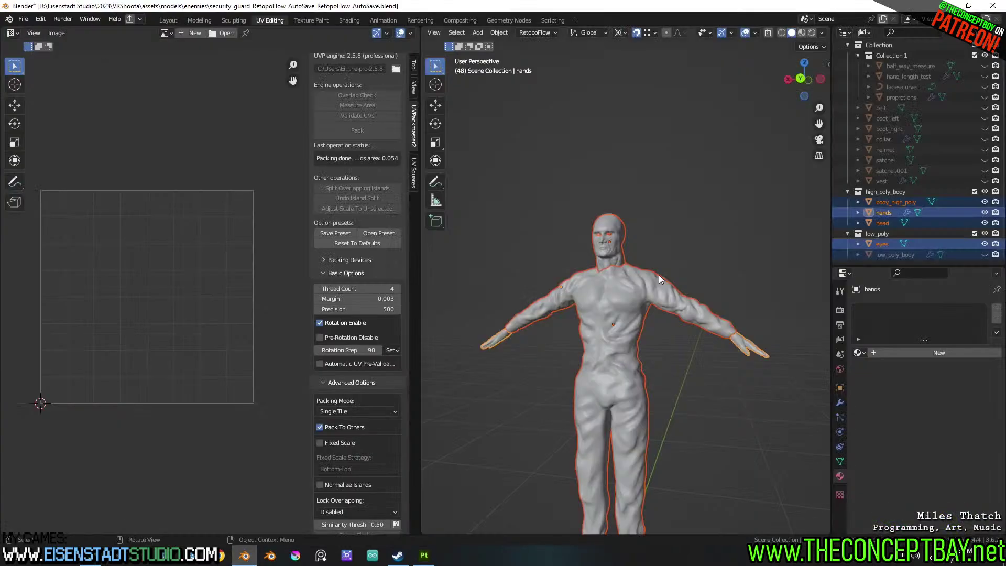
# In Blender, exclude the high_poly_body collection and show low_poly_body for inspection
pyautogui.scroll(3, 734, 272)
pyautogui.hotkey('alt', '`')
pyautogui.hotkey('alt', '`')
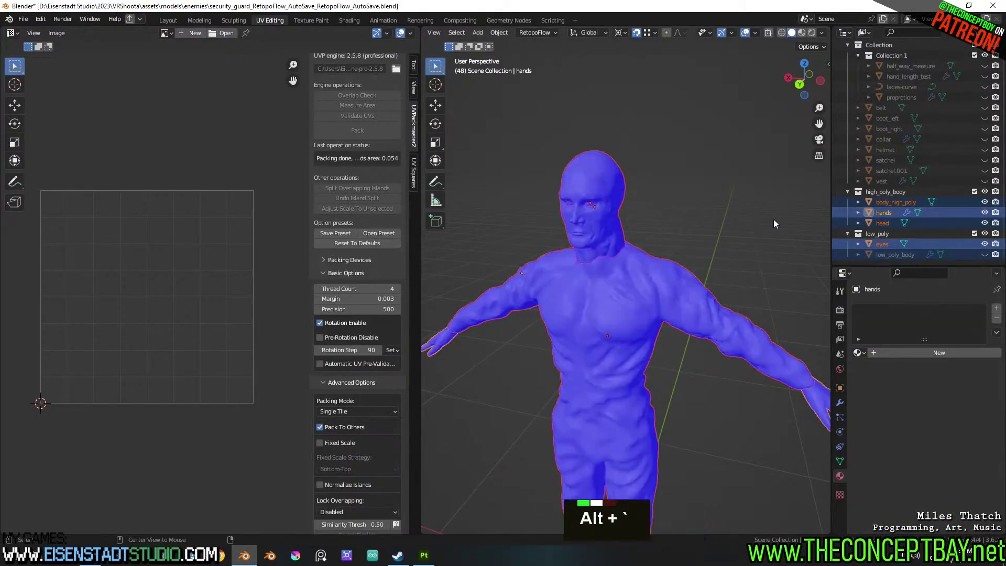
pyautogui.click(973, 233)
pyautogui.click(972, 204)
pyautogui.click(974, 214)
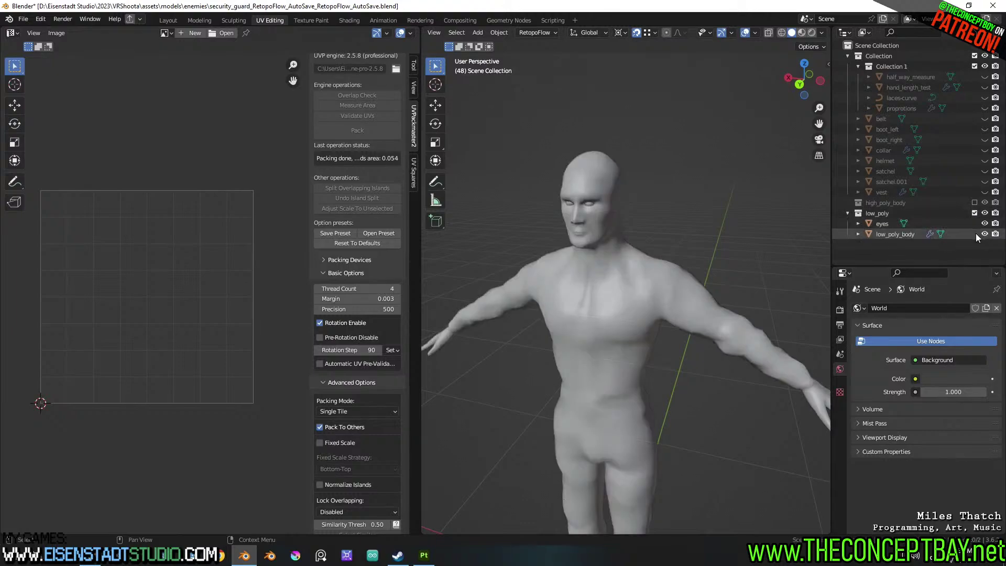
# Examine the low-poly body's neck and shoulder up close and compare it with the bake preview in Substance 3D Painter
pyautogui.hotkey('alt', '`')
pyautogui.hotkey('alt', '`')
pyautogui.hotkey('alt', '`')
pyautogui.scroll(4, 628, 262)
pyautogui.scroll(3, 629, 260)
pyautogui.press('z')
pyautogui.keyDown('shift'); pyautogui.scroll(3, 578, 271); pyautogui.keyUp('shift')
pyautogui.moveTo(634, 266); pyautogui.dragTo(659, 282, button='middle')
pyautogui.click(687, 249)
pyautogui.hotkey('alt', 'Tab')
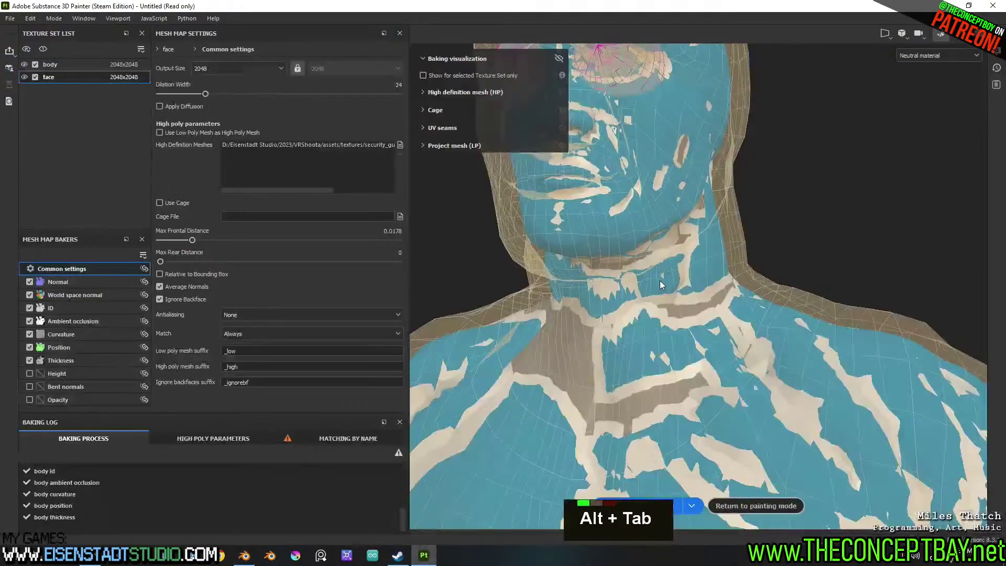
pyautogui.hotkey('alt', 'Tab')
# Check the low-poly body's mesh and seams around the neck and shoulder in Edit Mode, then in Object Mode
pyautogui.press('Tab')
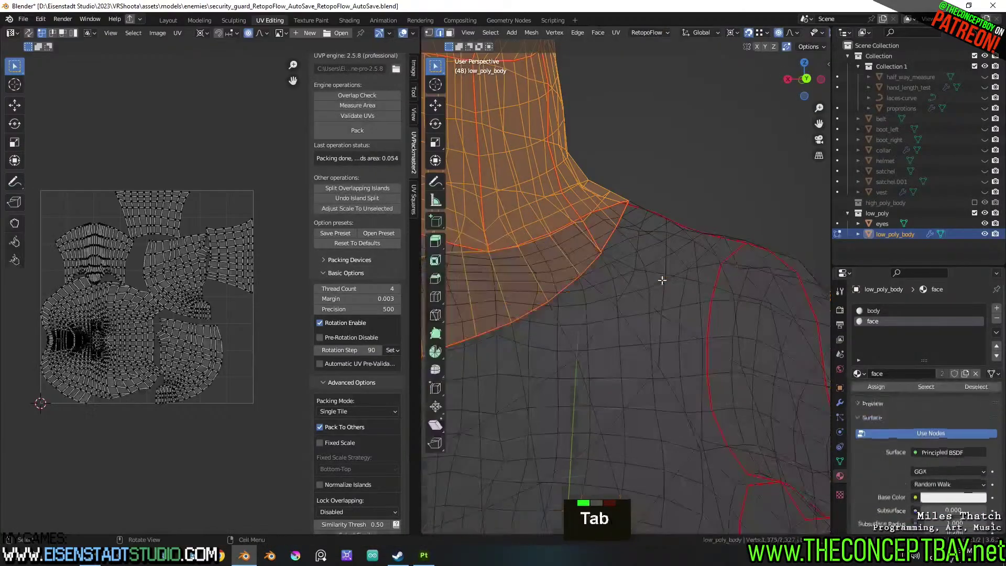
pyautogui.press('z')
pyautogui.press('Tab')
pyautogui.moveTo(693, 284); pyautogui.dragTo(727, 225, button='middle')
pyautogui.scroll(-3, 610, 306)
pyautogui.scroll(-2, 632, 303)
pyautogui.keyDown('shift'); pyautogui.moveTo(632, 303); pyautogui.dragTo(786, 325, button='middle'); pyautogui.keyUp('shift')
pyautogui.scroll(-1, 748, 339)
pyautogui.keyDown('shift'); pyautogui.moveTo(786, 324); pyautogui.dragTo(746, 326, button='middle'); pyautogui.keyUp('shift')
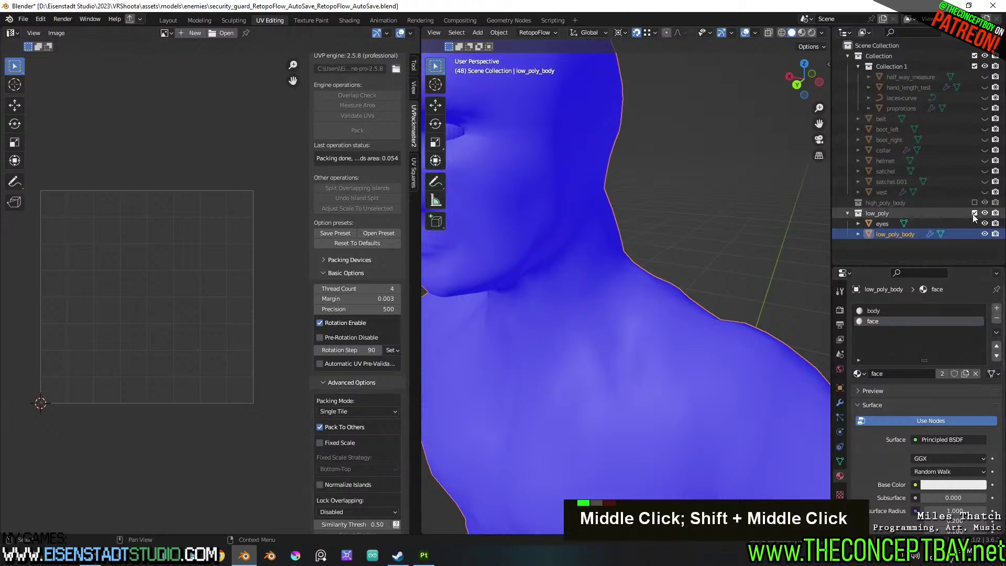
# Exclude the low_poly collection, enable high_poly_body and inspect the high-poly mesh around the neck and chest
pyautogui.click(975, 212)
pyautogui.click(974, 202)
pyautogui.moveTo(650, 314); pyautogui.dragTo(692, 283, button='middle')
pyautogui.click(659, 334)
pyautogui.press('Tab')
pyautogui.scroll(2, 664, 341)
pyautogui.press('Tab')
pyautogui.scroll(-2, 623, 337)
# Switch to Substance 3D Painter and examine the baked head, neck, arms and torso in painting mode
pyautogui.click(418, 557)
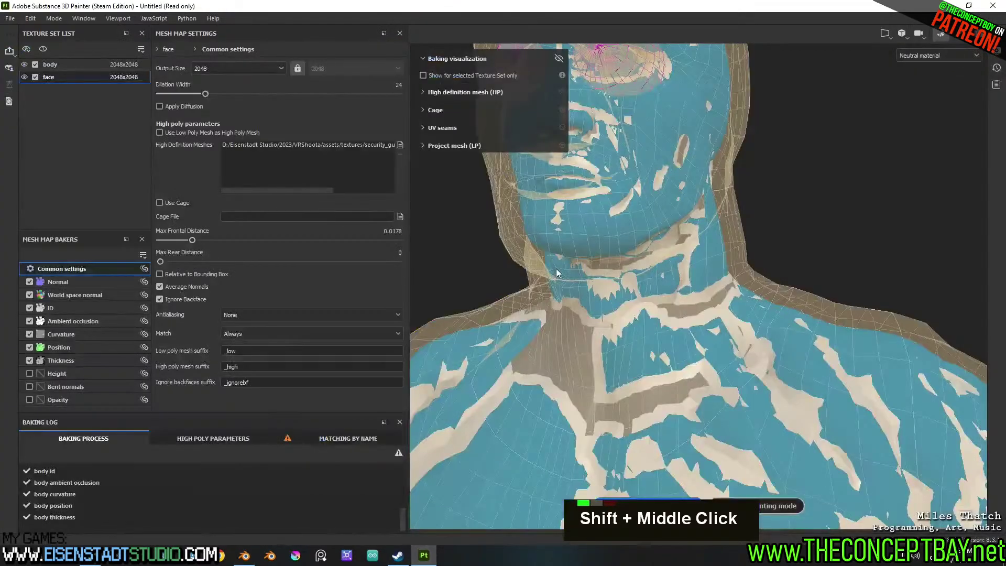
pyautogui.click(755, 505)
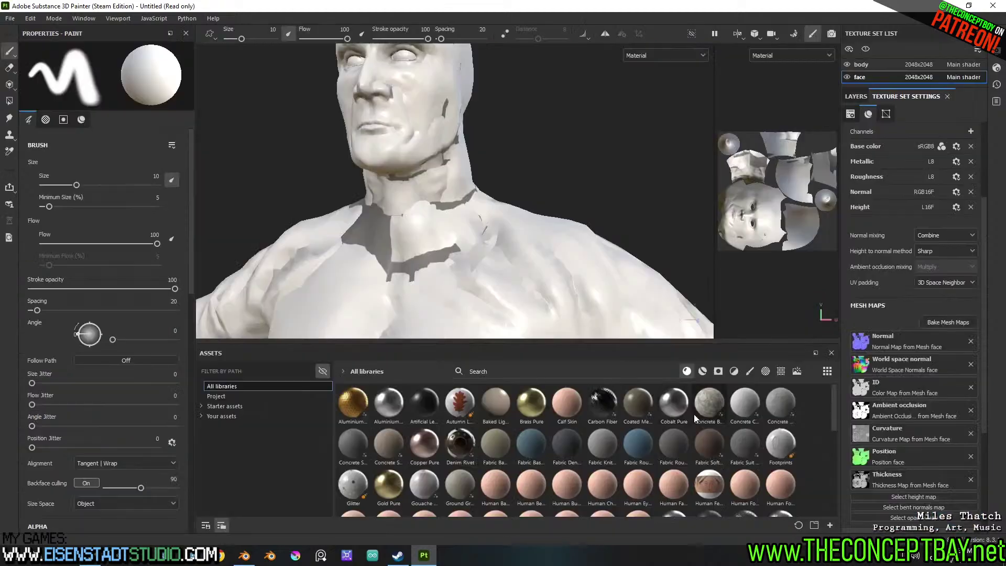
pyautogui.middleClick(547, 242)
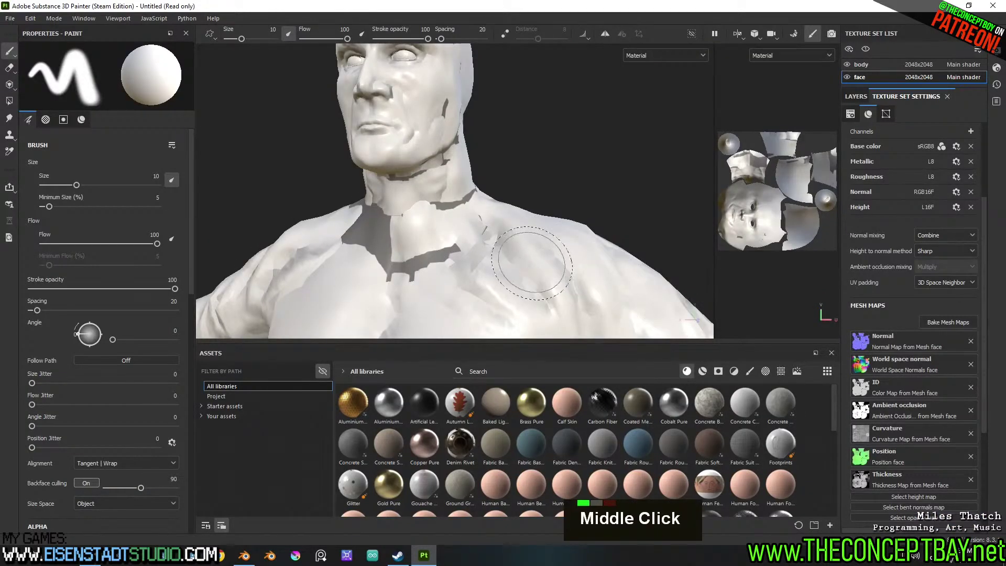
pyautogui.keyDown('alt'); pyautogui.moveTo(529, 246); pyautogui.dragTo(556, 246); pyautogui.keyUp('alt')
pyautogui.scroll(-3, 596, 269)
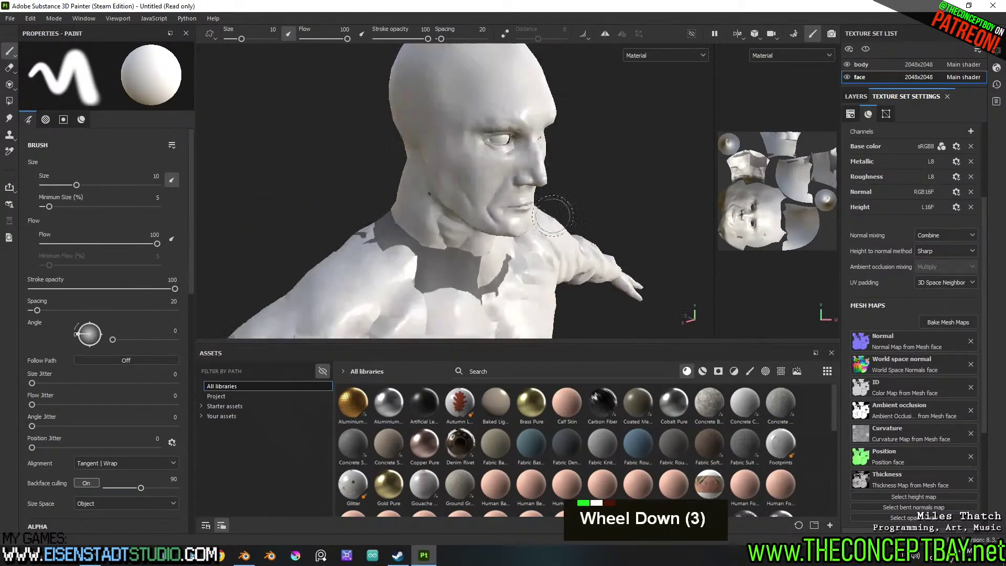
pyautogui.keyDown('alt'); pyautogui.moveTo(596, 269); pyautogui.dragTo(618, 162, button='middle'); pyautogui.keyUp('alt')
pyautogui.keyDown('alt'); pyautogui.moveTo(618, 162); pyautogui.dragTo(562, 234); pyautogui.keyUp('alt')
pyautogui.scroll(5, 604, 202)
pyautogui.keyDown('alt'); pyautogui.moveTo(561, 233); pyautogui.dragTo(557, 236, button='middle'); pyautogui.keyUp('alt')
pyautogui.keyDown('alt'); pyautogui.moveTo(557, 236); pyautogui.dragTo(550, 238); pyautogui.keyUp('alt')
pyautogui.keyDown('alt'); pyautogui.moveTo(550, 239); pyautogui.dragTo(545, 240, button='middle'); pyautogui.keyUp('alt')
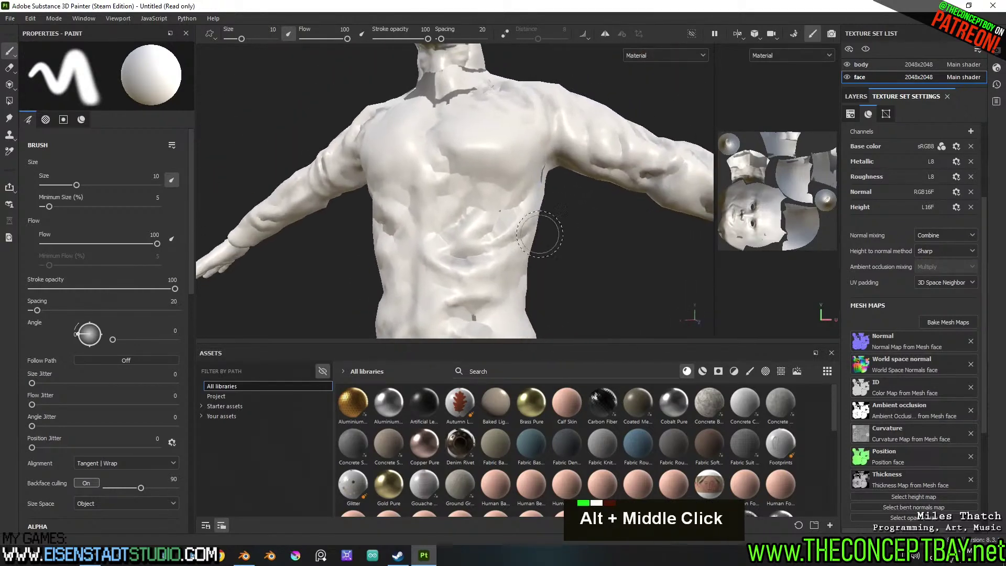
pyautogui.keyDown('alt'); pyautogui.moveTo(545, 240); pyautogui.dragTo(541, 241); pyautogui.keyUp('alt')
# Enable Relative to Bounding Box, disable Ignore Backface in the common bake settings, and try baking the selected textures
pyautogui.click(966, 324)
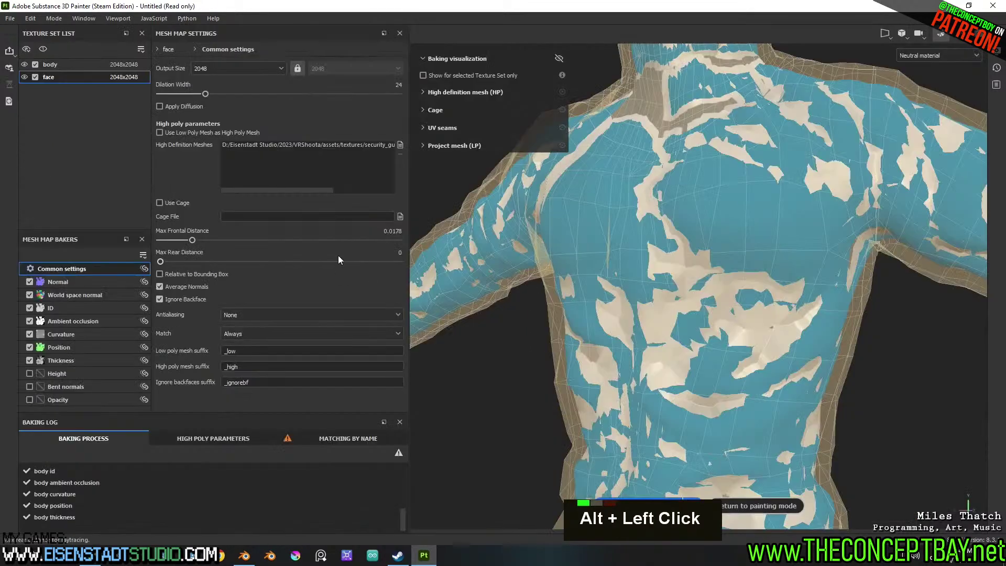
pyautogui.click(160, 274)
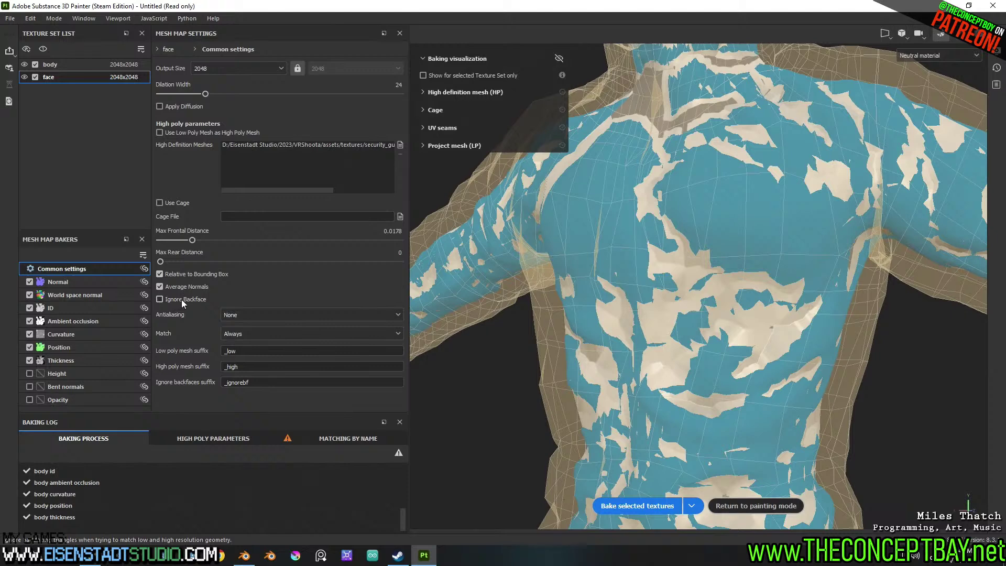
pyautogui.click(755, 507)
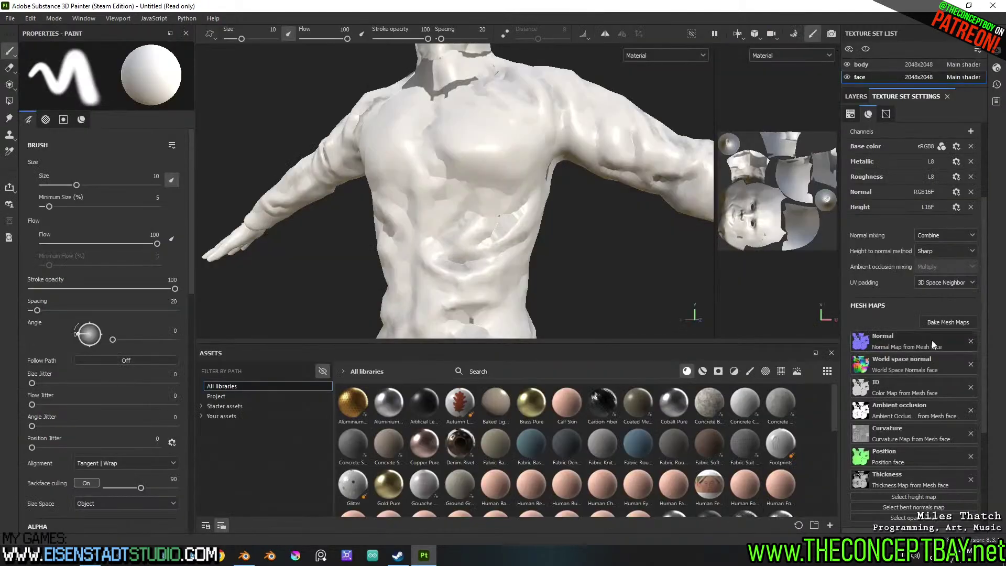
pyautogui.click(956, 322)
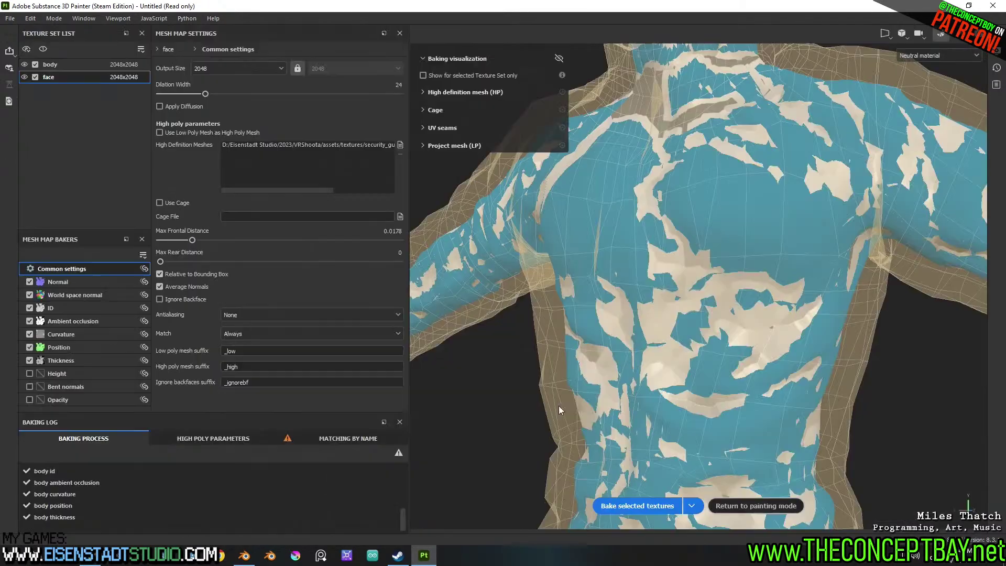
pyautogui.click(638, 505)
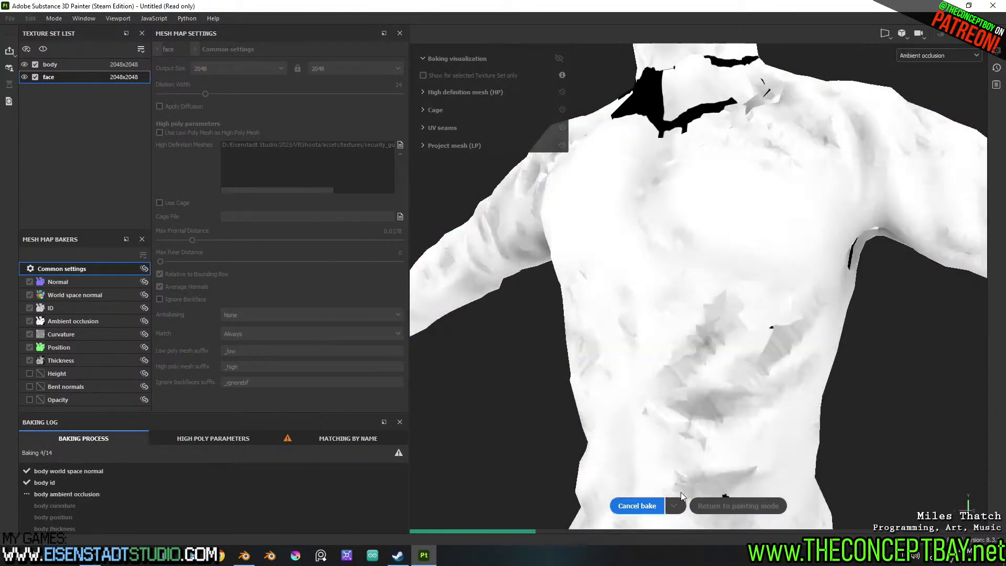
pyautogui.click(626, 506)
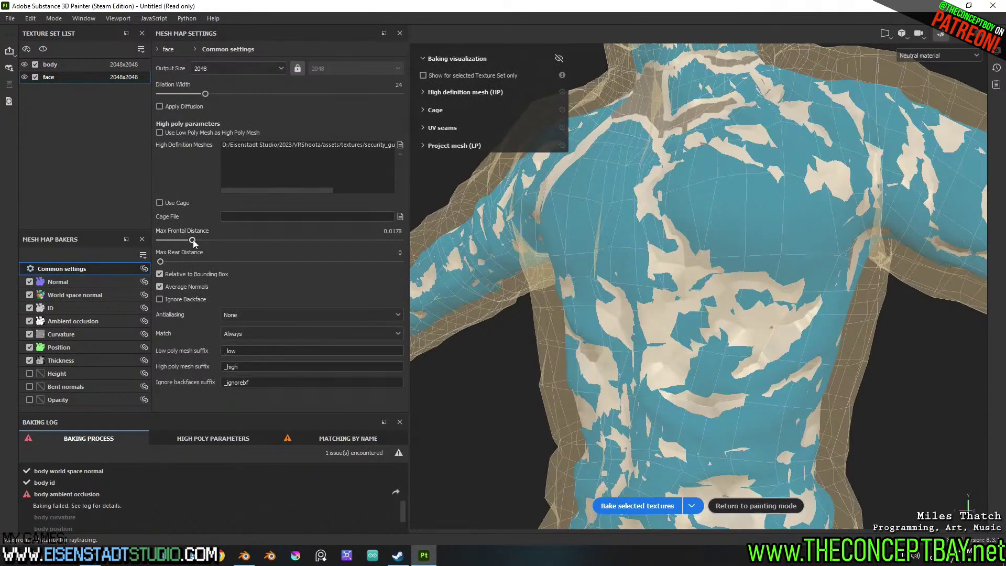
# Set Max Frontal Distance to 0.0097 and Max Rear Distance to 0.3781, re-enable Ignore Backface, and bake the selected textures
pyautogui.moveTo(193, 240); pyautogui.dragTo(308, 262)
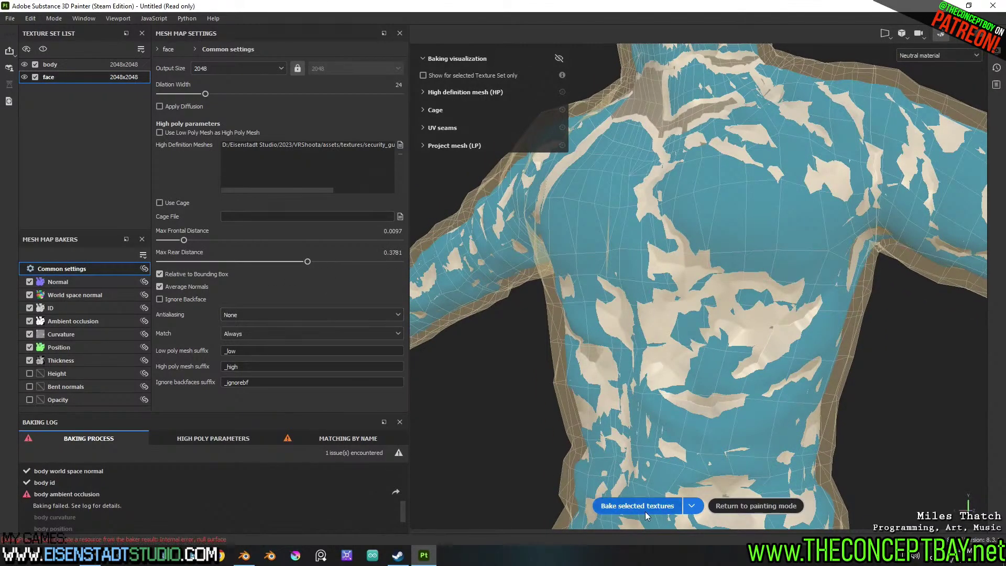
pyautogui.click(160, 299)
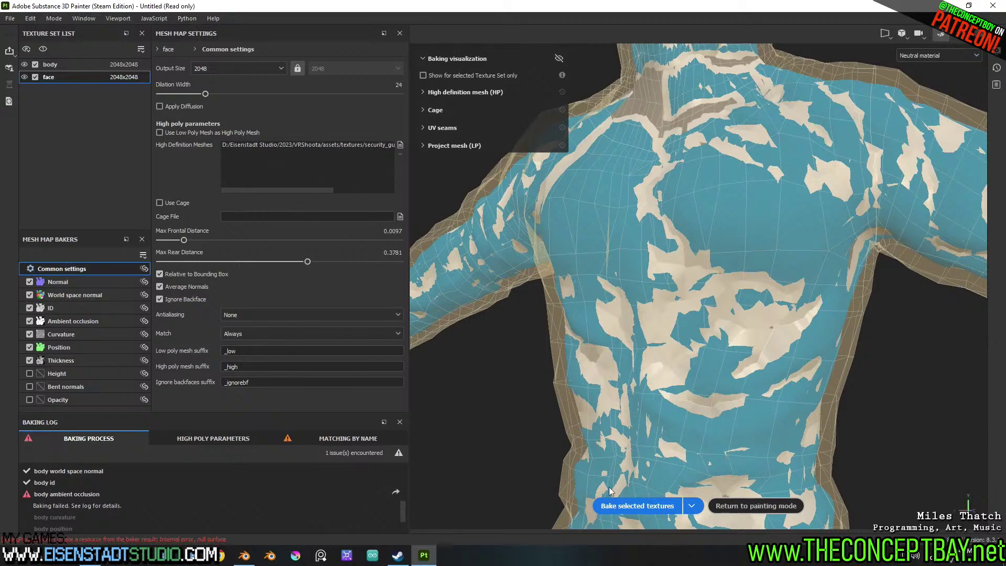
pyautogui.click(656, 506)
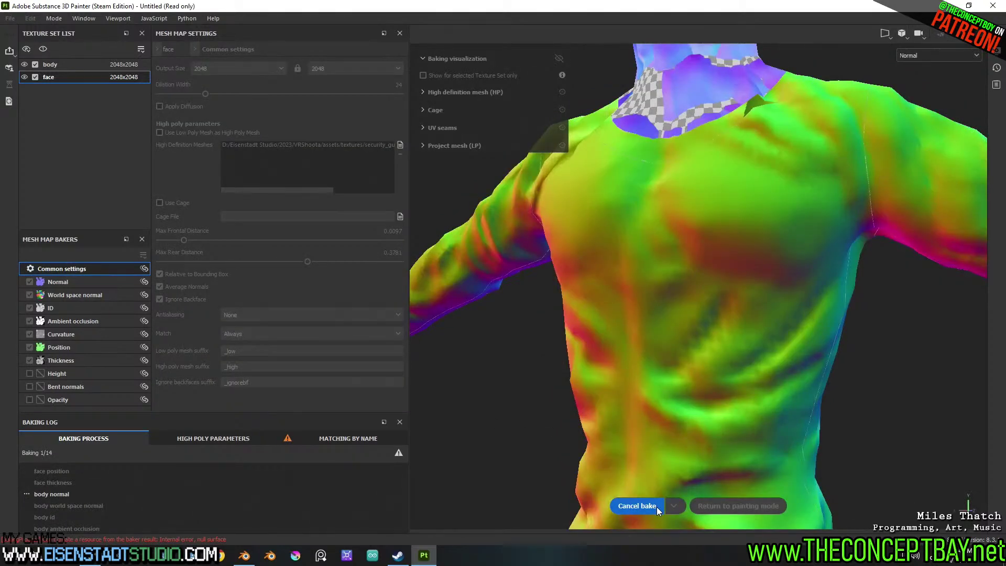
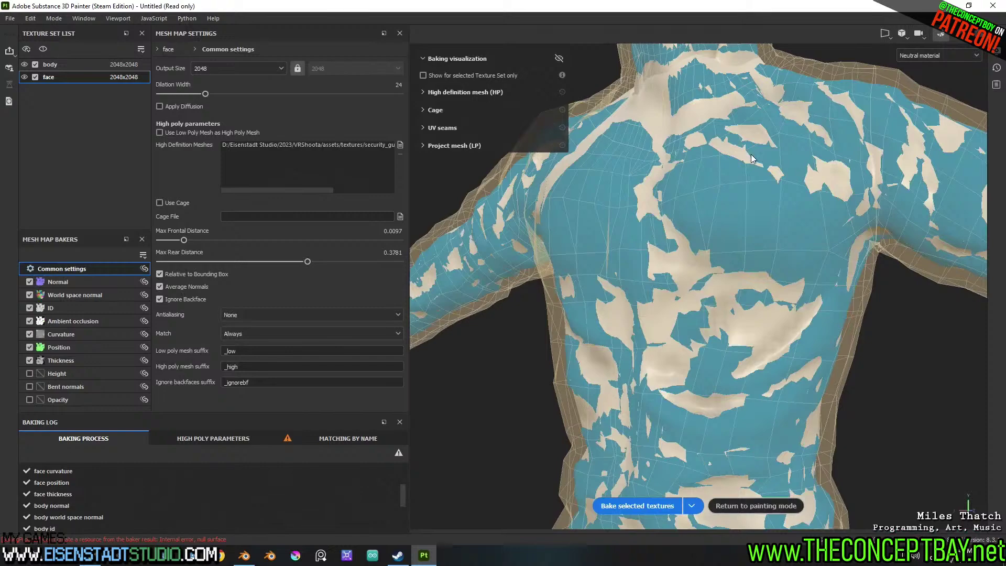
pyautogui.keyDown('alt'); pyautogui.moveTo(744, 105); pyautogui.dragTo(723, 173, button='middle'); pyautogui.keyUp('alt')
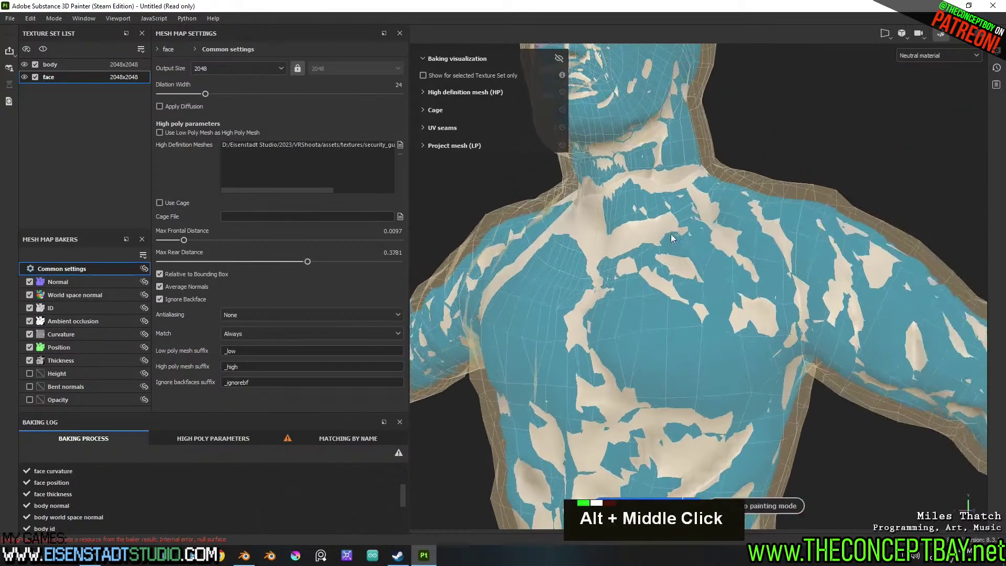
pyautogui.scroll(4, 723, 173)
pyautogui.keyDown('alt'); pyautogui.moveTo(723, 173); pyautogui.dragTo(645, 271); pyautogui.keyUp('alt')
pyautogui.keyDown('alt'); pyautogui.moveTo(644, 271); pyautogui.dragTo(722, 252, button='middle'); pyautogui.keyUp('alt')
pyautogui.scroll(4, 657, 256)
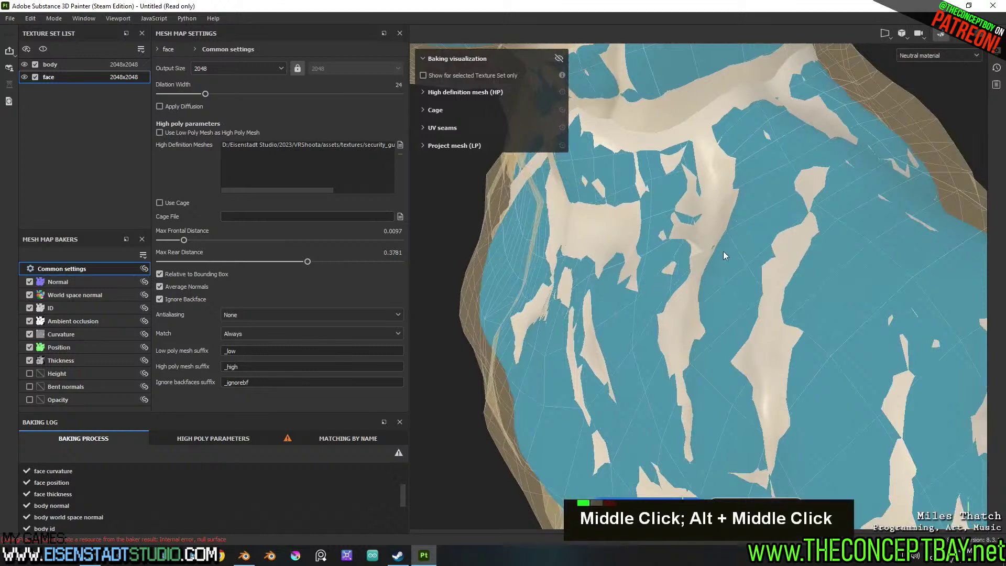
# Set the ambient occlusion baker's Secondary Rays to 171 and try rebaking the selected textures
pyautogui.click(83, 282)
pyautogui.click(84, 295)
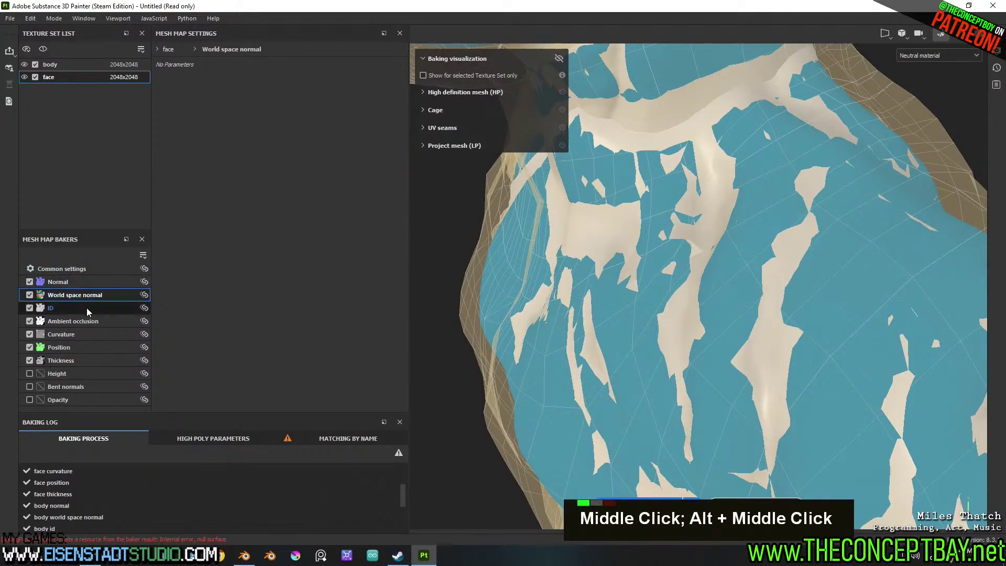
pyautogui.click(86, 308)
pyautogui.doubleClick(86, 322)
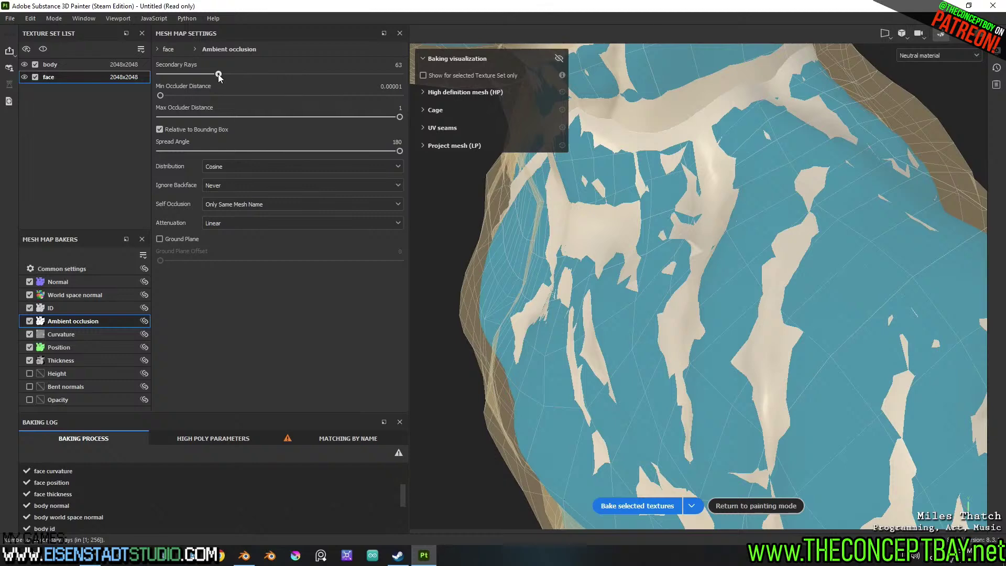
pyautogui.moveTo(317, 77); pyautogui.dragTo(321, 76)
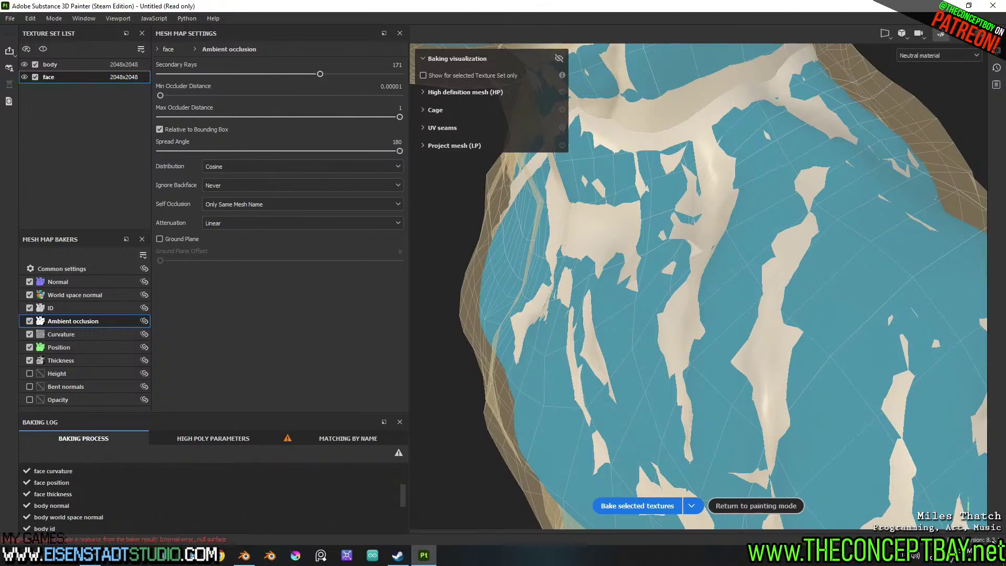
pyautogui.click(632, 511)
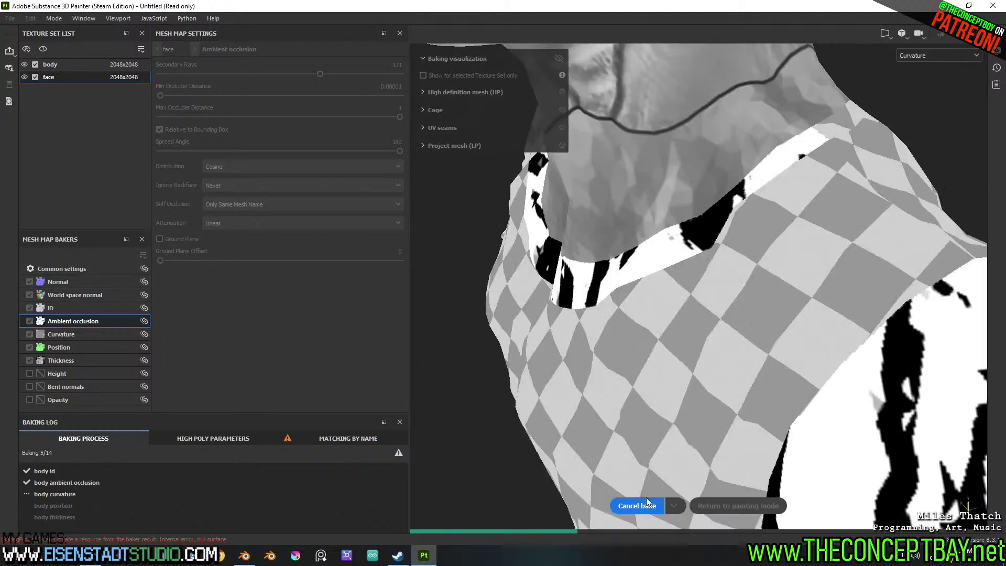
pyautogui.click(647, 511)
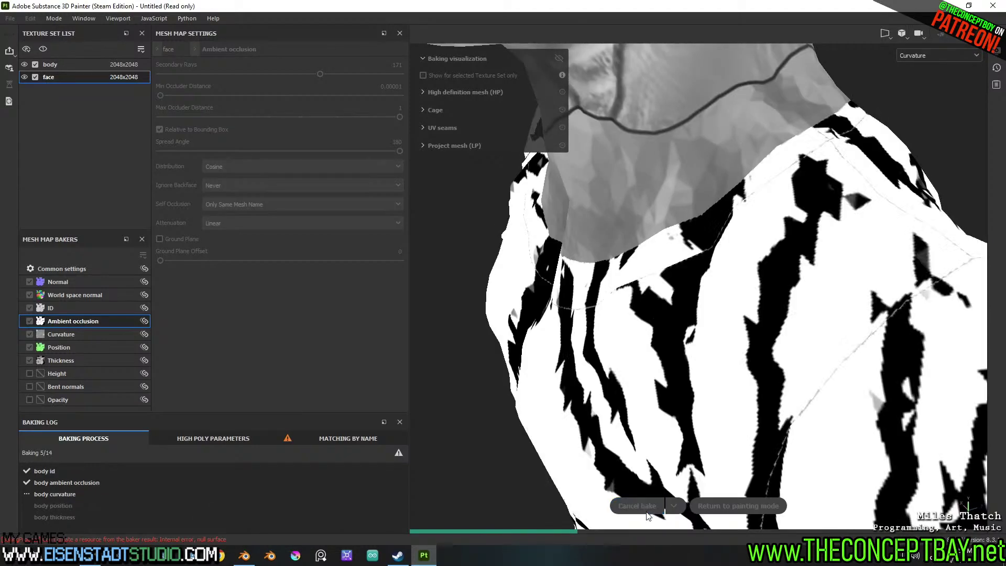
pyautogui.click(648, 507)
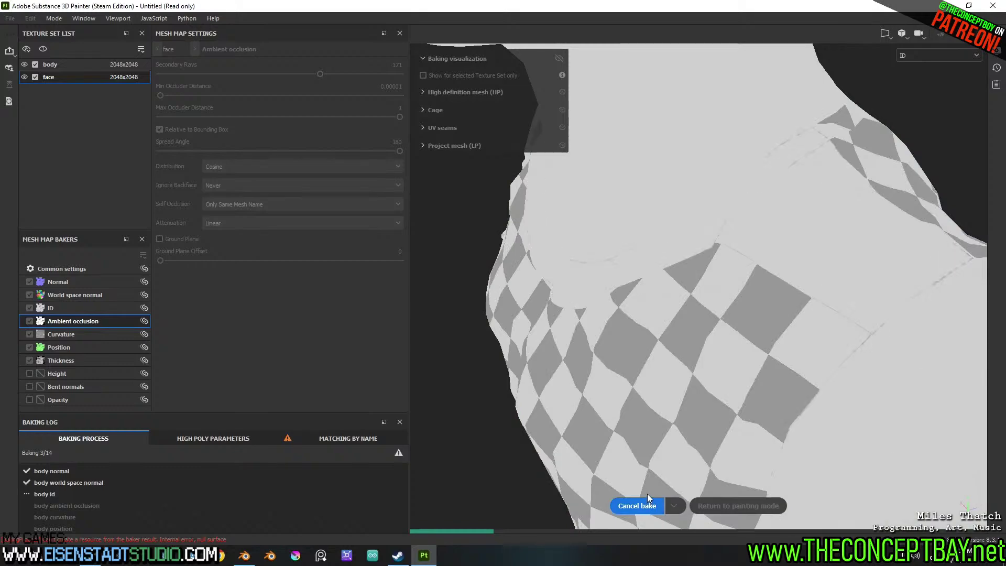
pyautogui.click(650, 499)
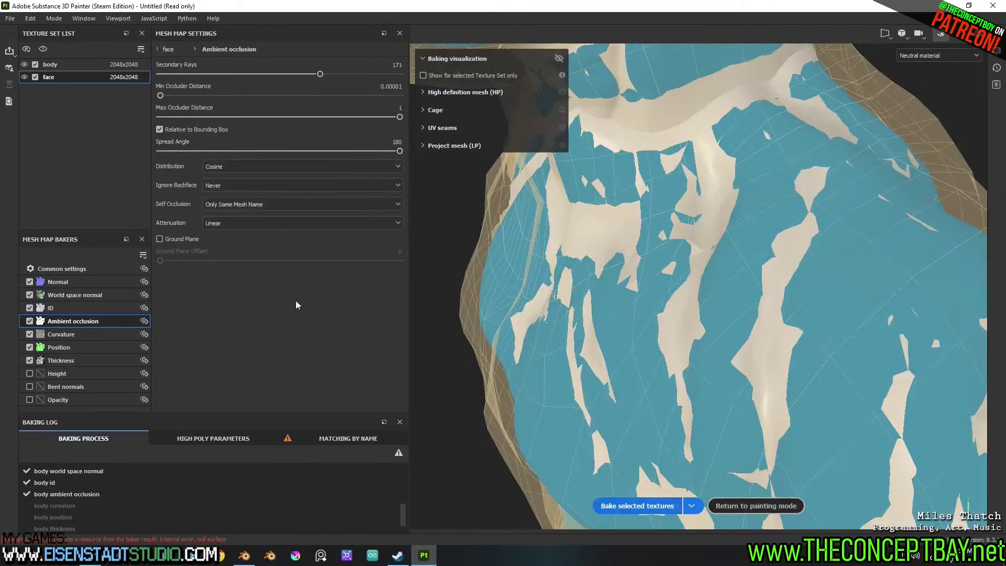
pyautogui.click(64, 283)
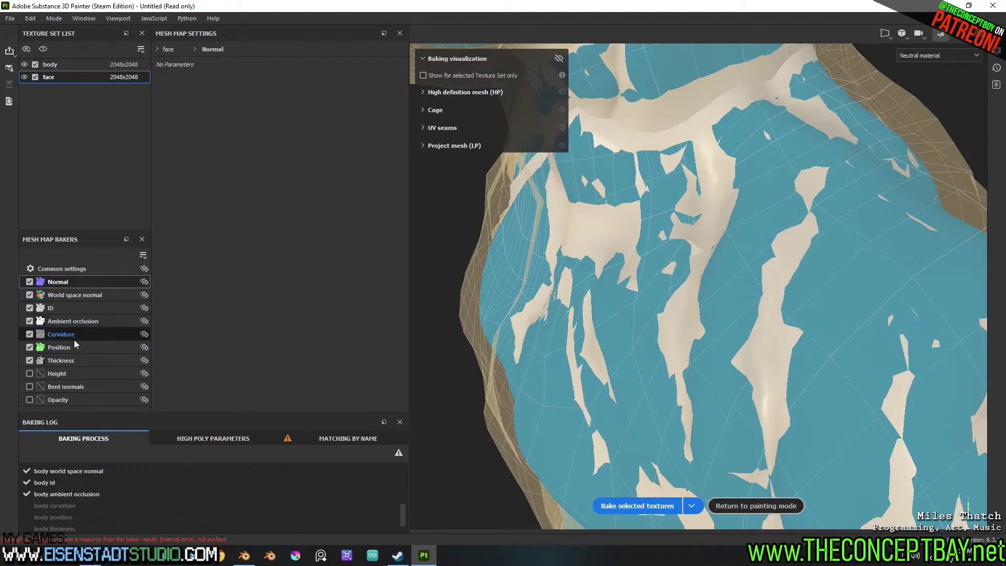
pyautogui.click(79, 269)
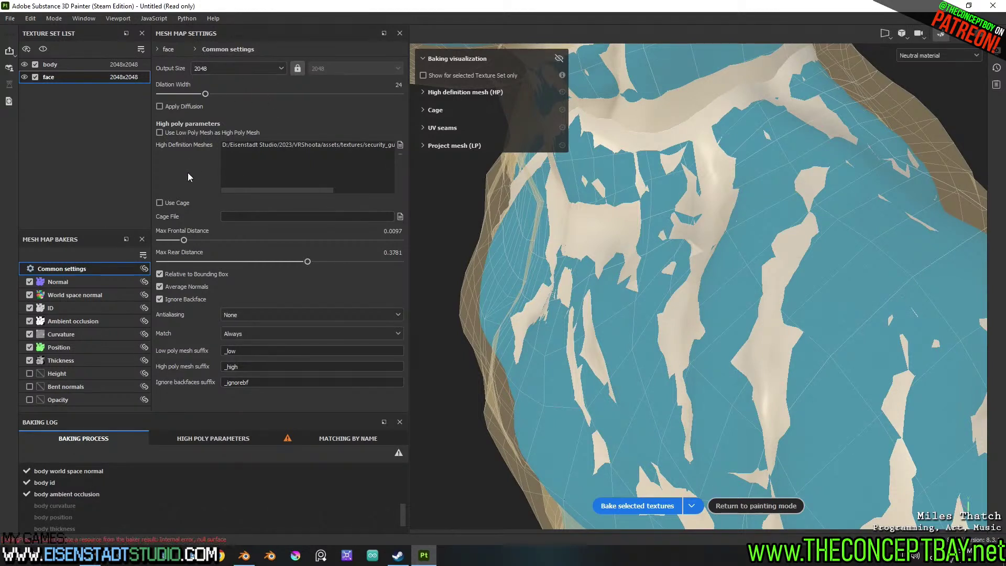
pyautogui.scroll(-2, 207, 254)
pyautogui.scroll(2, 207, 254)
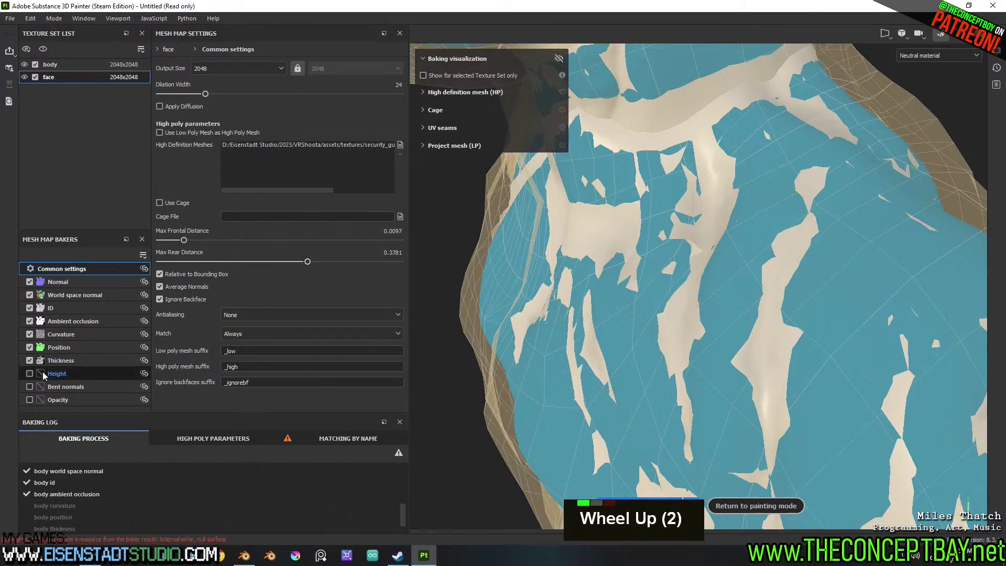
pyautogui.click(95, 295)
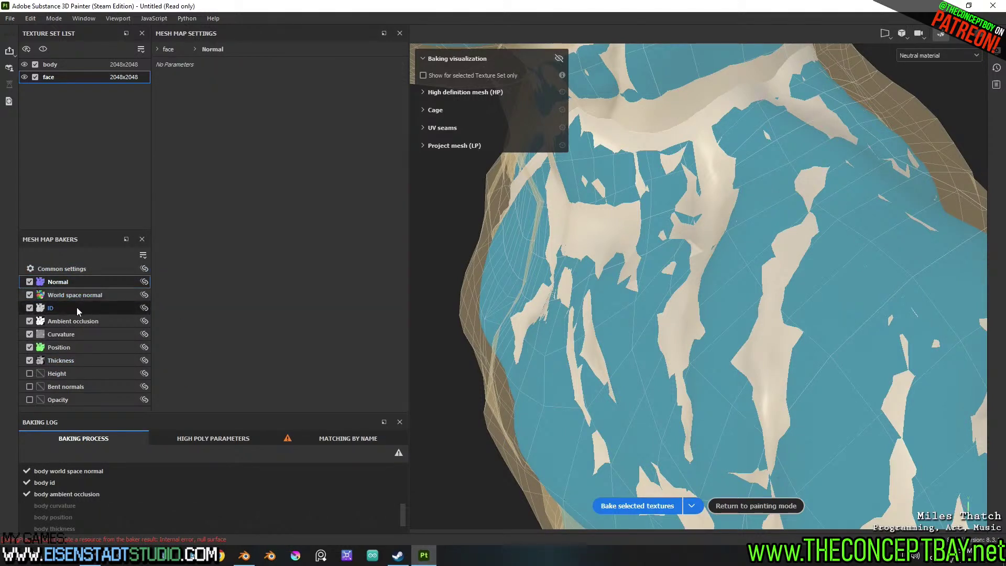
pyautogui.click(76, 321)
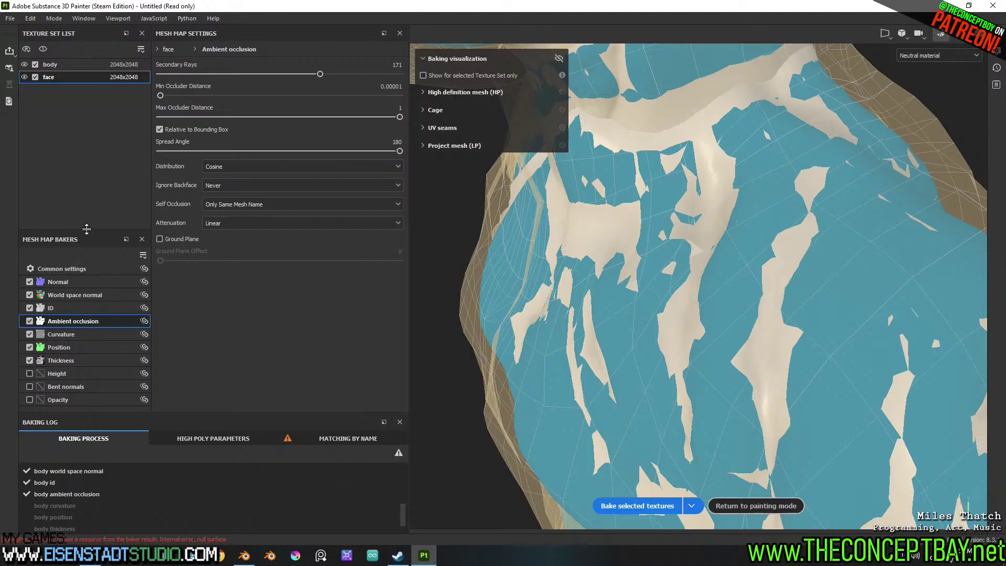
# Set Max Frontal Distance to 0.0248 and Max Rear Distance to 0.0007 in the common settings and bake the selected textures
pyautogui.click(79, 269)
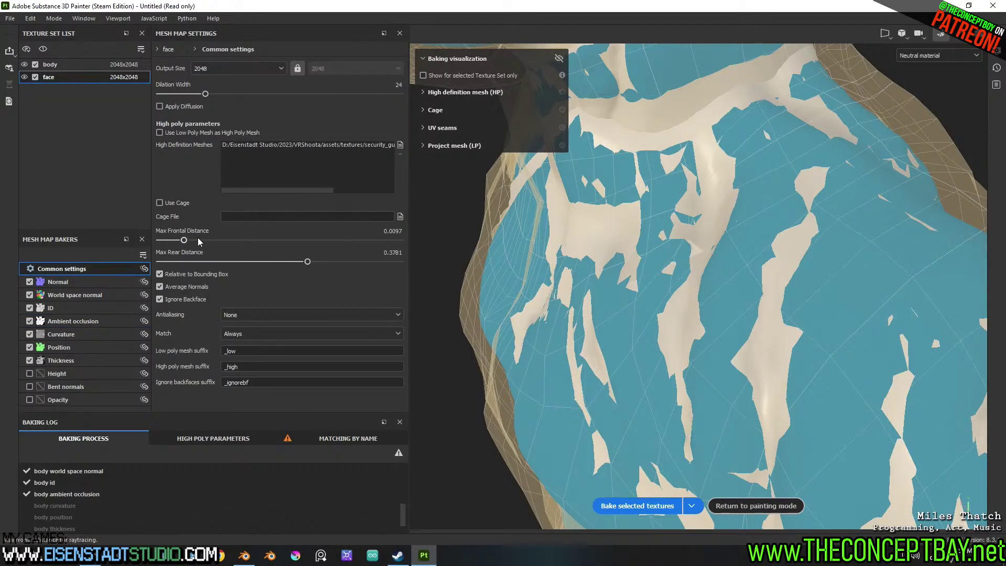
pyautogui.moveTo(187, 240); pyautogui.dragTo(198, 241)
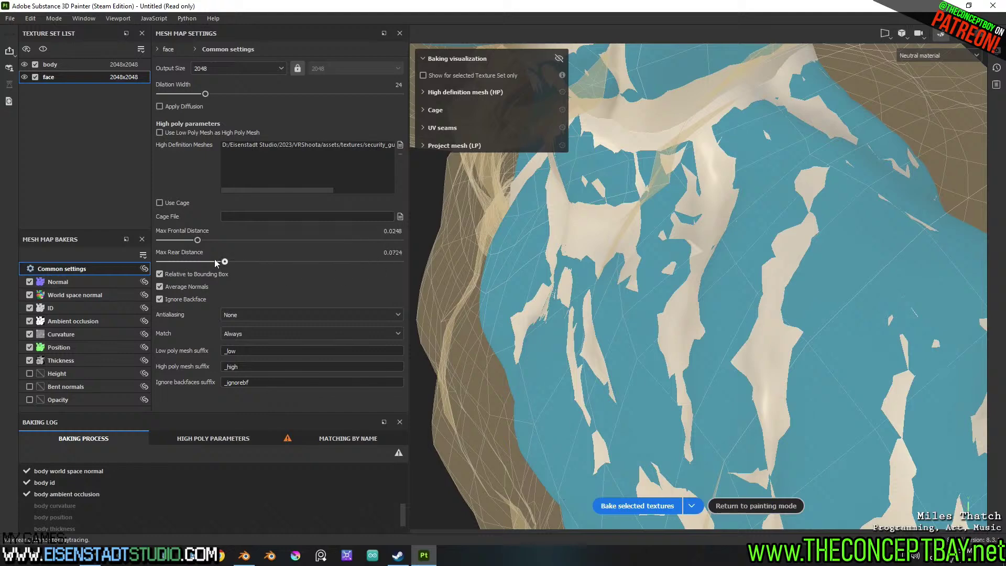
pyautogui.click(637, 506)
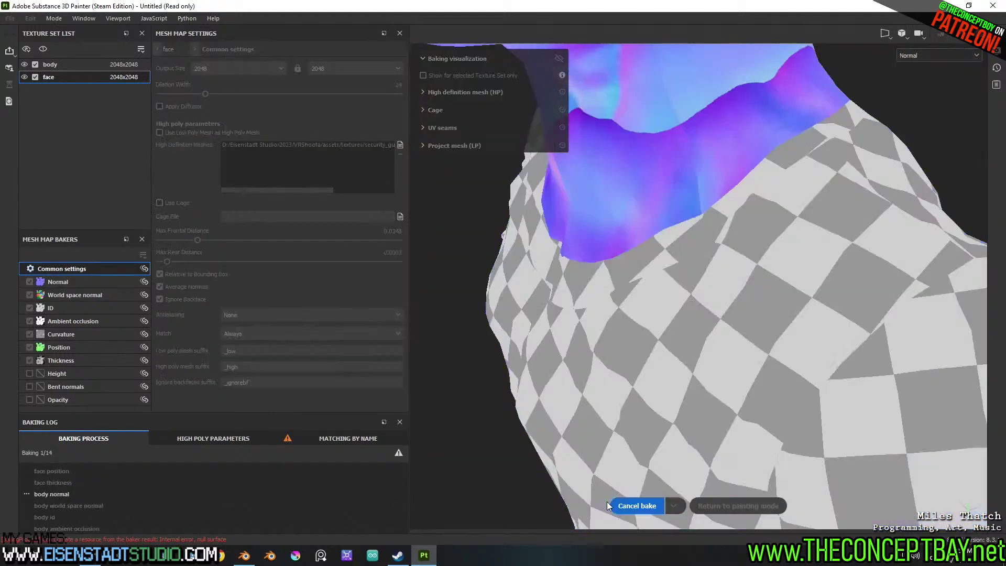
pyautogui.scroll(-9, 603, 348)
pyautogui.scroll(-2, 603, 346)
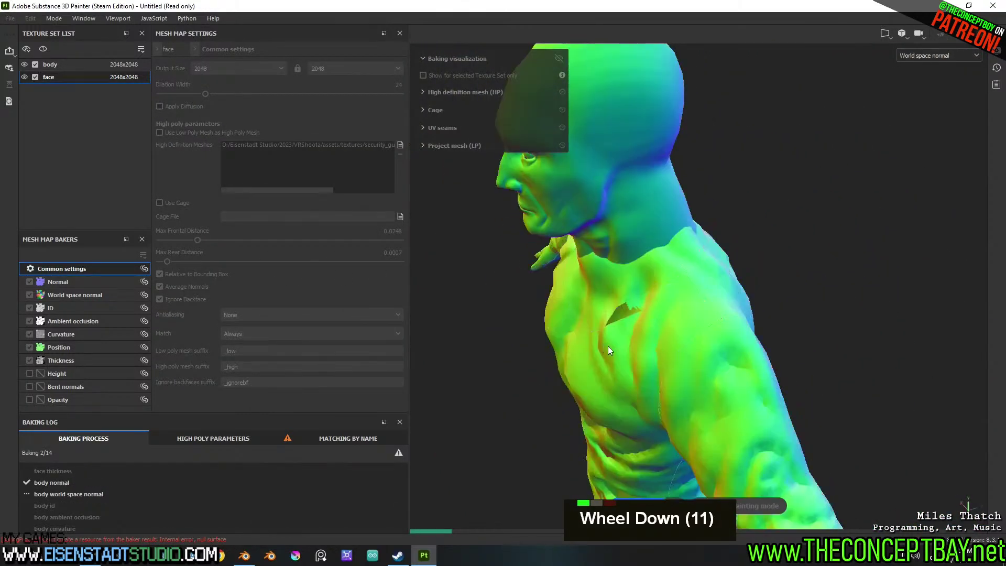
pyautogui.middleClick(681, 299)
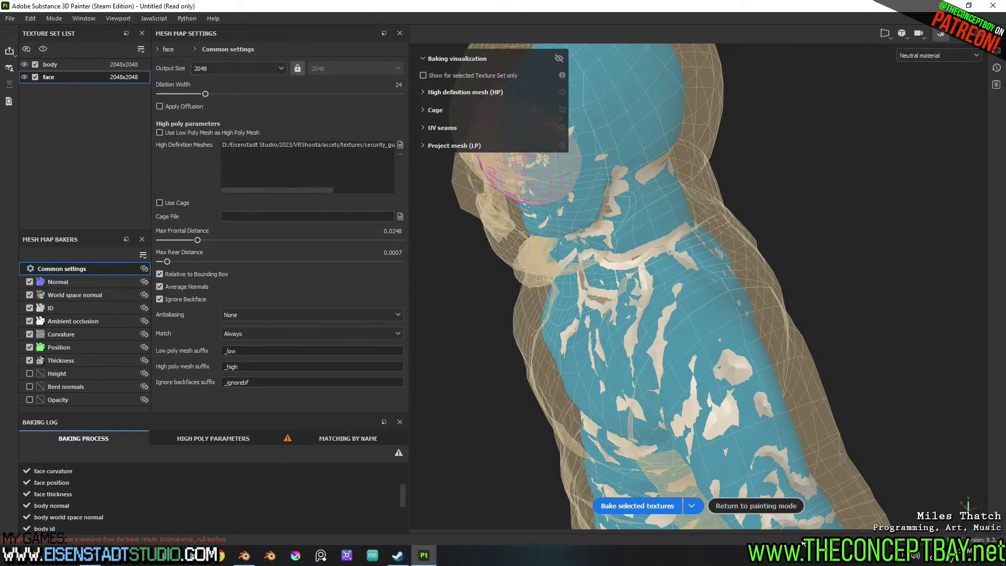
# Return to painting mode and examine the baked neck, shoulders and chest from the side and front
pyautogui.click(755, 505)
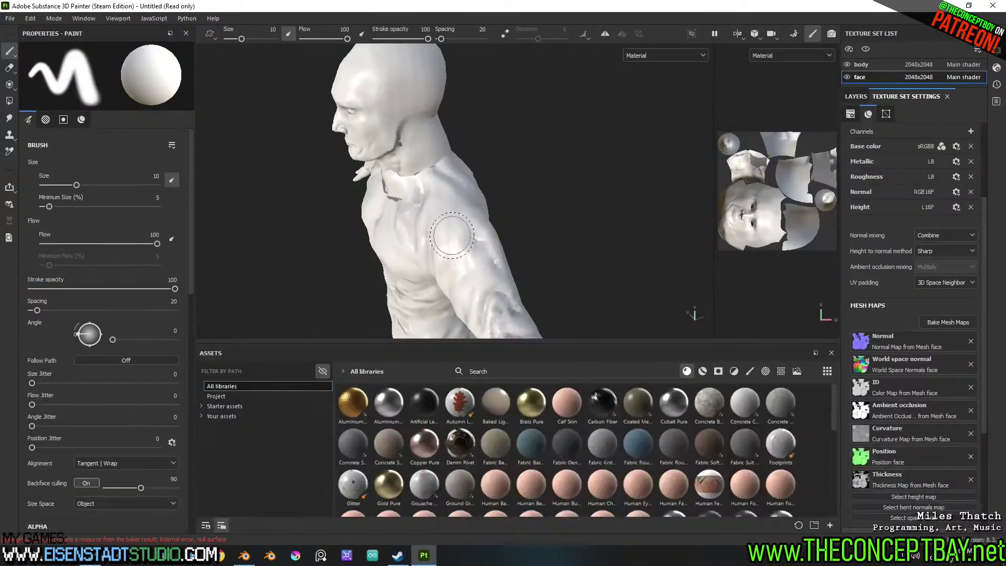
pyautogui.middleClick(502, 213)
pyautogui.keyDown('alt'); pyautogui.moveTo(423, 246); pyautogui.dragTo(461, 225, button='middle'); pyautogui.keyUp('alt')
pyautogui.keyDown('alt'); pyautogui.moveTo(461, 225); pyautogui.dragTo(503, 247); pyautogui.keyUp('alt')
pyautogui.scroll(3, 508, 241)
pyautogui.scroll(1, 508, 241)
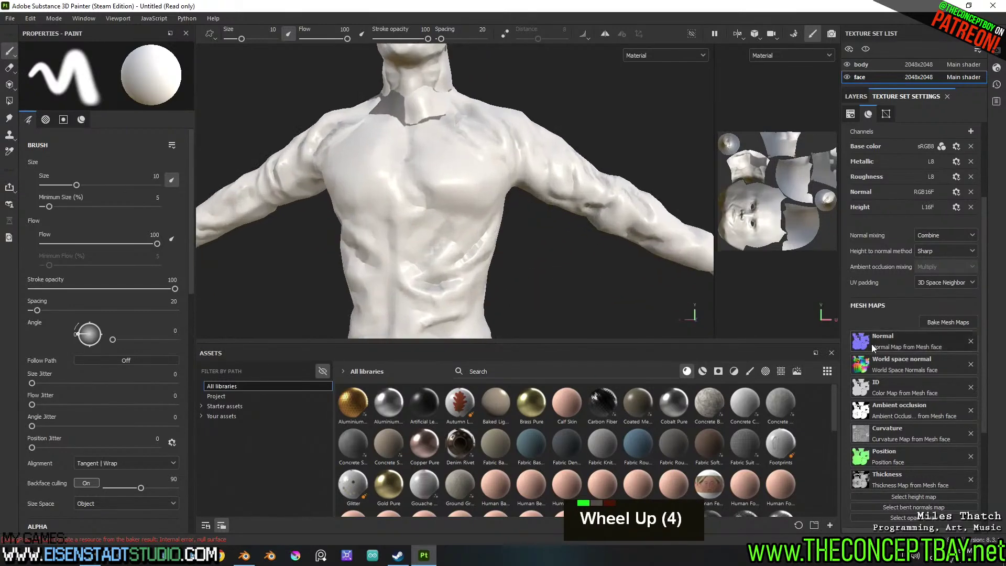
# Lower the bake output size to 512, set Max Rear Distance to 0.4572, and bake the selected textures
pyautogui.click(935, 322)
pyautogui.click(262, 68)
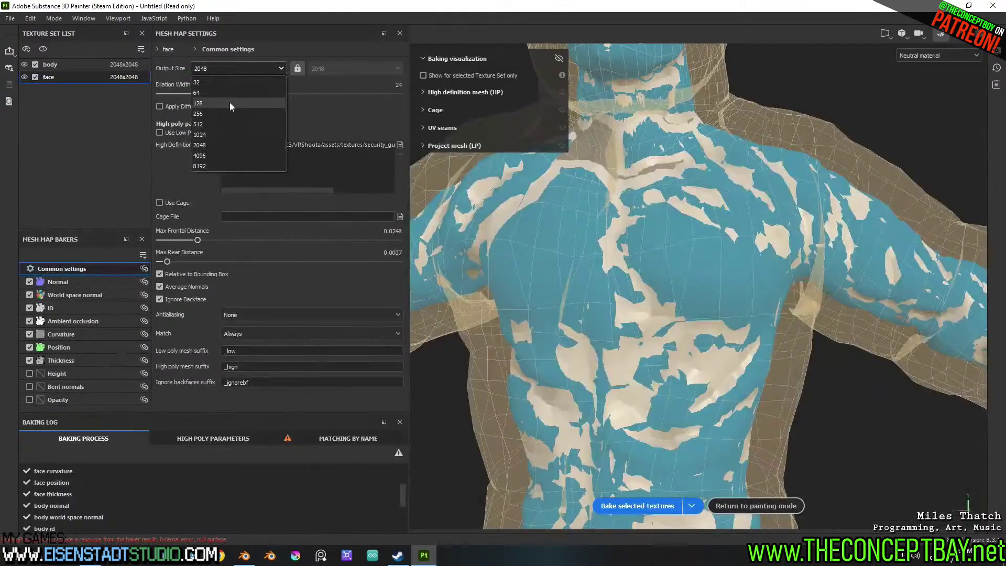
pyautogui.click(218, 124)
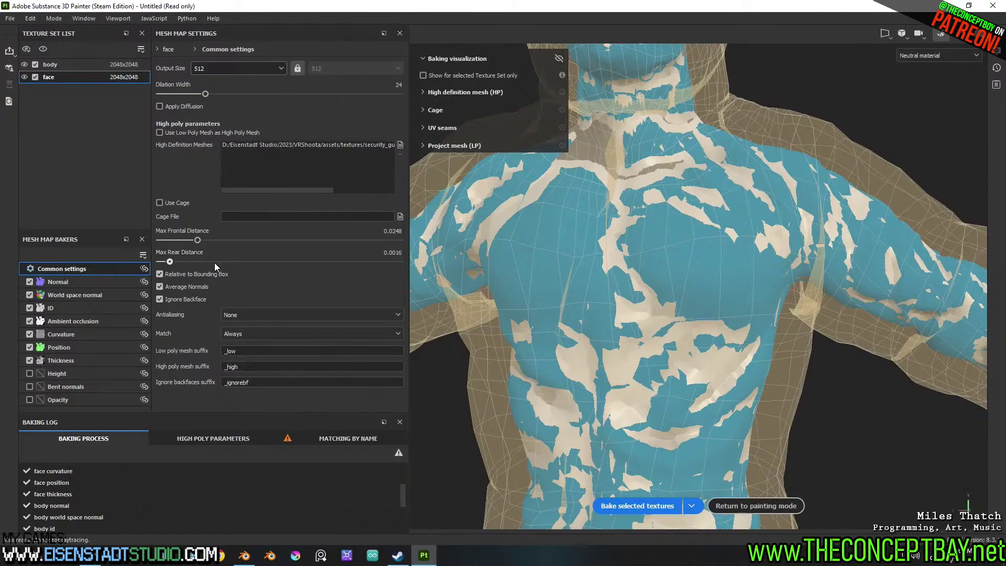
pyautogui.click(648, 510)
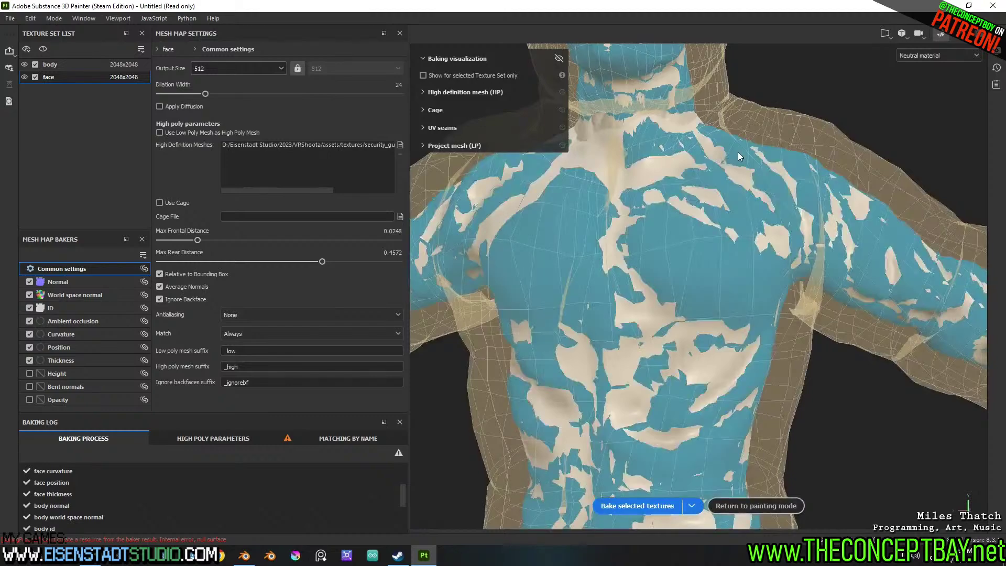
pyautogui.scroll(-3, 772, 180)
pyautogui.scroll(1, 769, 175)
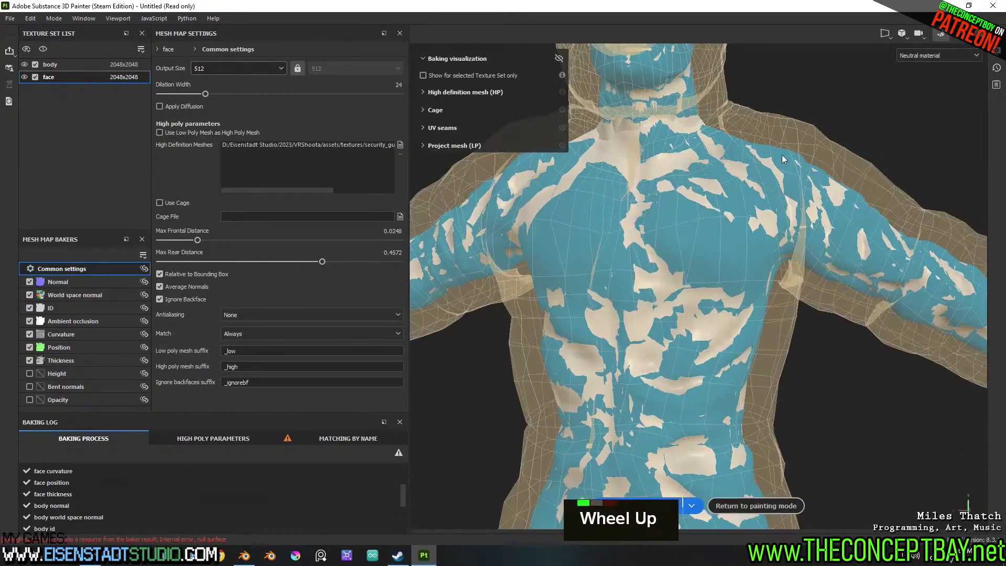
# Set Max Frontal Distance to 0.0129 in the common settings and bake the selected textures
pyautogui.keyDown('shift'); pyautogui.scroll(1, 781, 159); pyautogui.keyUp('shift')
pyautogui.keyDown('shift'); pyautogui.middleClick(780, 180); pyautogui.keyUp('shift')
pyautogui.keyDown('alt'); pyautogui.moveTo(781, 179); pyautogui.dragTo(755, 210, button='middle'); pyautogui.keyUp('alt')
pyautogui.keyDown('alt'); pyautogui.moveTo(754, 209); pyautogui.dragTo(734, 186); pyautogui.keyUp('alt')
pyautogui.keyDown('alt'); pyautogui.moveTo(734, 187); pyautogui.dragTo(718, 288, button='middle'); pyautogui.keyUp('alt')
pyautogui.moveTo(718, 288)
pyautogui.keyDown('alt'); pyautogui.mouseDown()
pyautogui.moveTo(702, 335)
pyautogui.moveTo(704, 290)
pyautogui.mouseUp(); pyautogui.keyUp('alt')
pyautogui.scroll(3, 571, 282)
pyautogui.moveTo(197, 241); pyautogui.dragTo(187, 241)
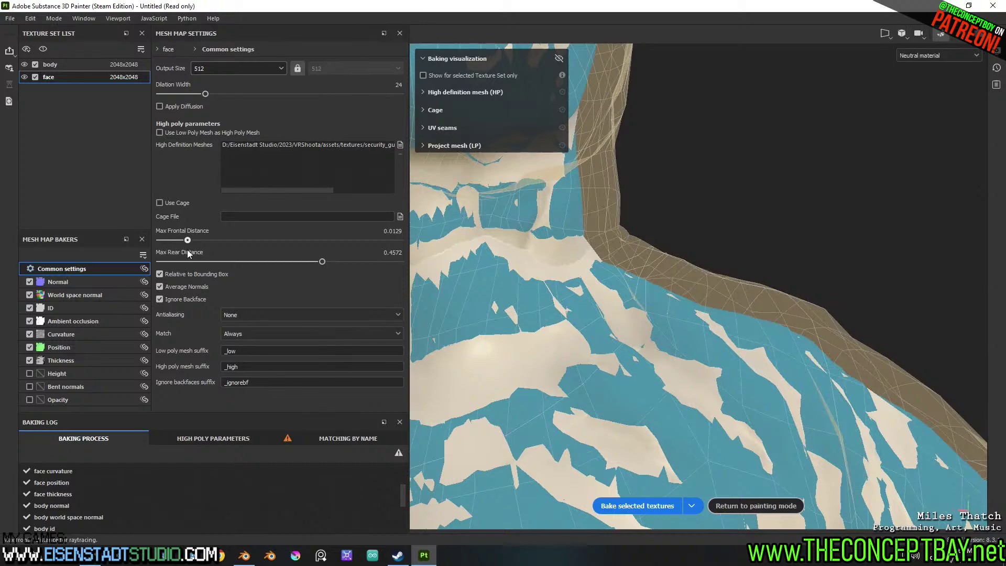
pyautogui.scroll(-9, 599, 325)
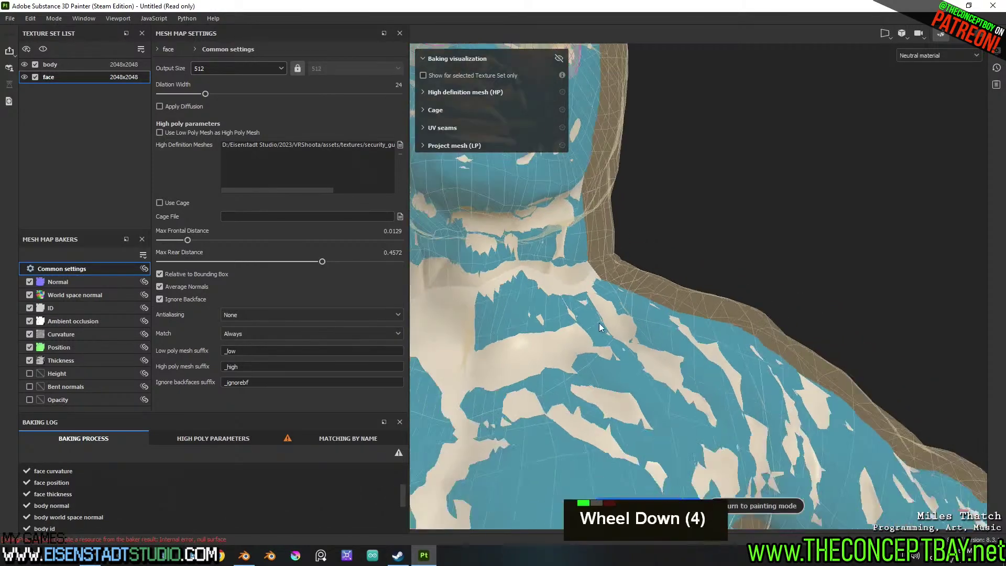
pyautogui.keyDown('alt'); pyautogui.scroll(-2, 687, 281); pyautogui.keyUp('alt')
pyautogui.keyDown('alt'); pyautogui.click(625, 334); pyautogui.keyUp('alt')
pyautogui.keyDown('alt'); pyautogui.moveTo(626, 335); pyautogui.dragTo(641, 326); pyautogui.keyUp('alt')
pyautogui.keyDown('alt'); pyautogui.moveTo(744, 267); pyautogui.dragTo(705, 326, button='middle'); pyautogui.keyUp('alt')
pyautogui.keyDown('alt'); pyautogui.scroll(5, 682, 313); pyautogui.keyUp('alt')
pyautogui.keyDown('alt'); pyautogui.moveTo(706, 325); pyautogui.dragTo(693, 392); pyautogui.keyUp('alt')
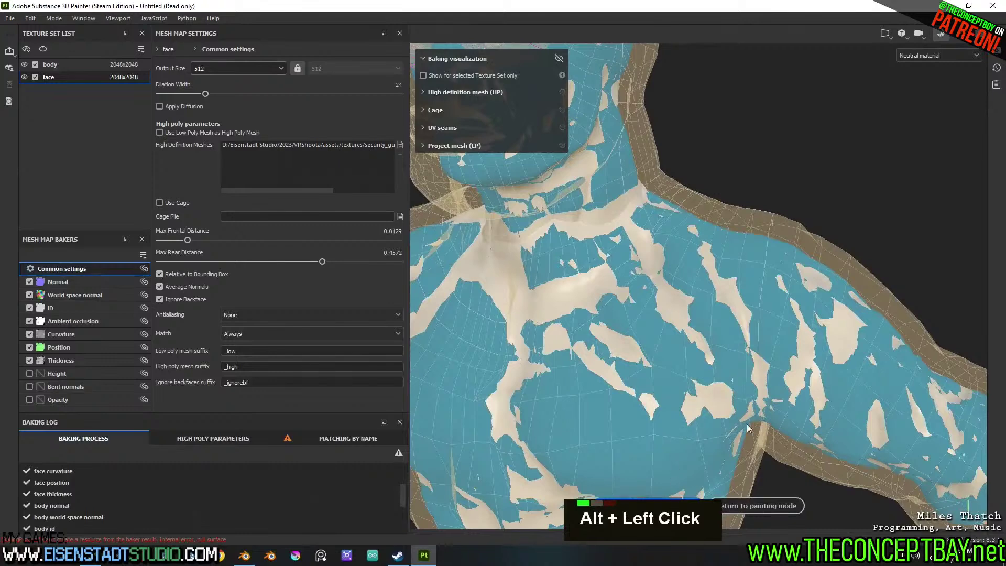
pyautogui.click(648, 505)
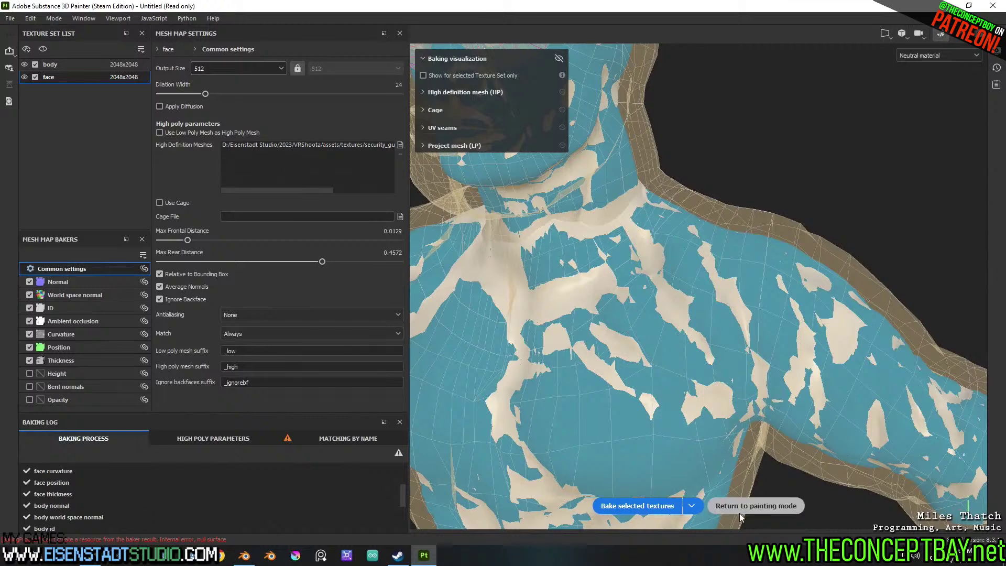
# Return to painting mode and inspect the rebaked neck, collar and chest up close and from a distance
pyautogui.click(755, 506)
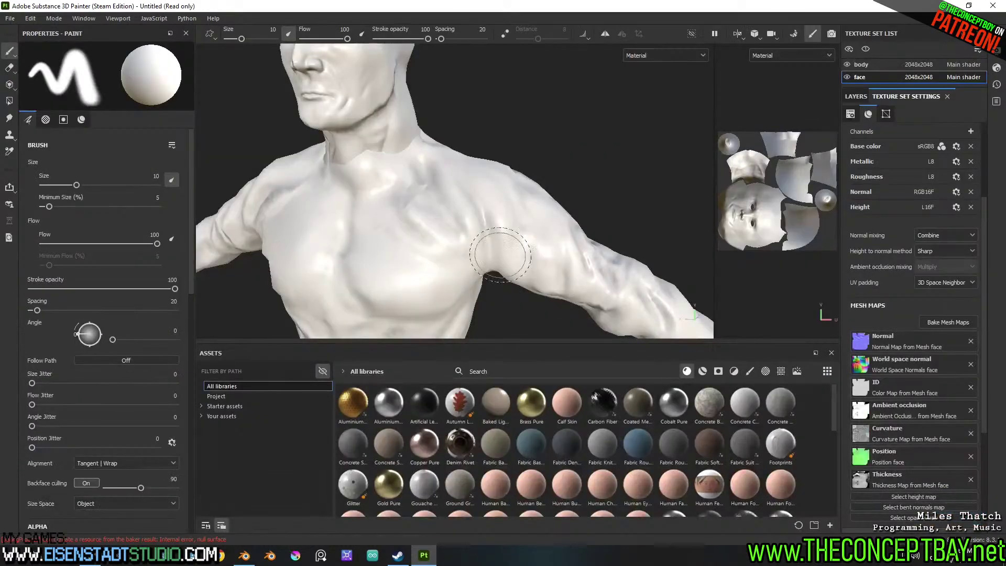
pyautogui.scroll(3, 438, 218)
pyautogui.keyDown('alt'); pyautogui.moveTo(442, 209); pyautogui.dragTo(498, 274, button='middle'); pyautogui.keyUp('alt')
pyautogui.keyDown('alt'); pyautogui.moveTo(499, 275); pyautogui.dragTo(538, 258); pyautogui.keyUp('alt')
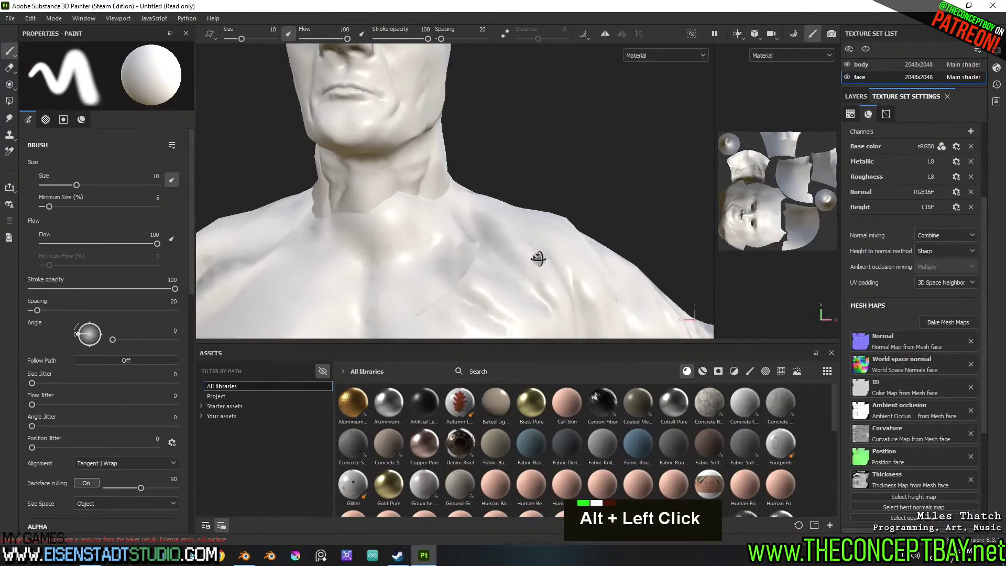
pyautogui.scroll(5, 461, 258)
pyautogui.keyDown('alt'); pyautogui.moveTo(461, 259); pyautogui.dragTo(506, 225, button='middle'); pyautogui.keyUp('alt')
pyautogui.keyDown('alt'); pyautogui.moveTo(505, 225); pyautogui.dragTo(561, 256); pyautogui.keyUp('alt')
pyautogui.keyDown('shift'); pyautogui.moveTo(561, 258); pyautogui.dragTo(460, 238, button='right'); pyautogui.keyUp('shift')
pyautogui.keyDown('alt'); pyautogui.moveTo(479, 235); pyautogui.dragTo(546, 200); pyautogui.keyUp('alt')
pyautogui.scroll(-10, 489, 133)
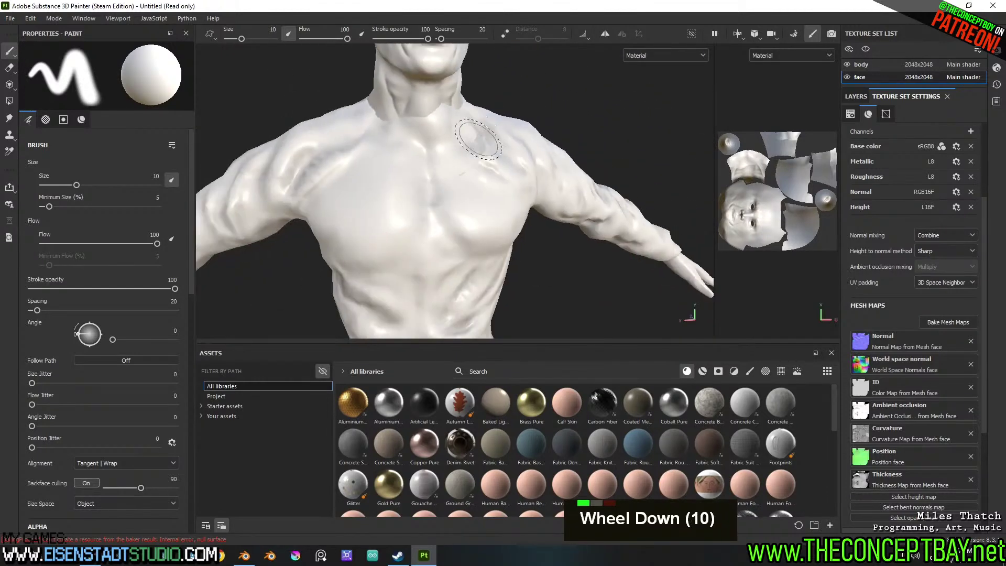
# Examine the baked neck and shoulder area of the body from several angles for visible seams
pyautogui.keyDown('alt'); pyautogui.moveTo(471, 188); pyautogui.dragTo(472, 236, button='middle'); pyautogui.keyUp('alt')
pyautogui.scroll(-3, 472, 236)
pyautogui.keyDown('alt'); pyautogui.moveTo(471, 236); pyautogui.dragTo(292, 259); pyautogui.keyUp('alt')
pyautogui.keyDown('alt'); pyautogui.moveTo(292, 258); pyautogui.dragTo(450, 172, button='middle'); pyautogui.keyUp('alt')
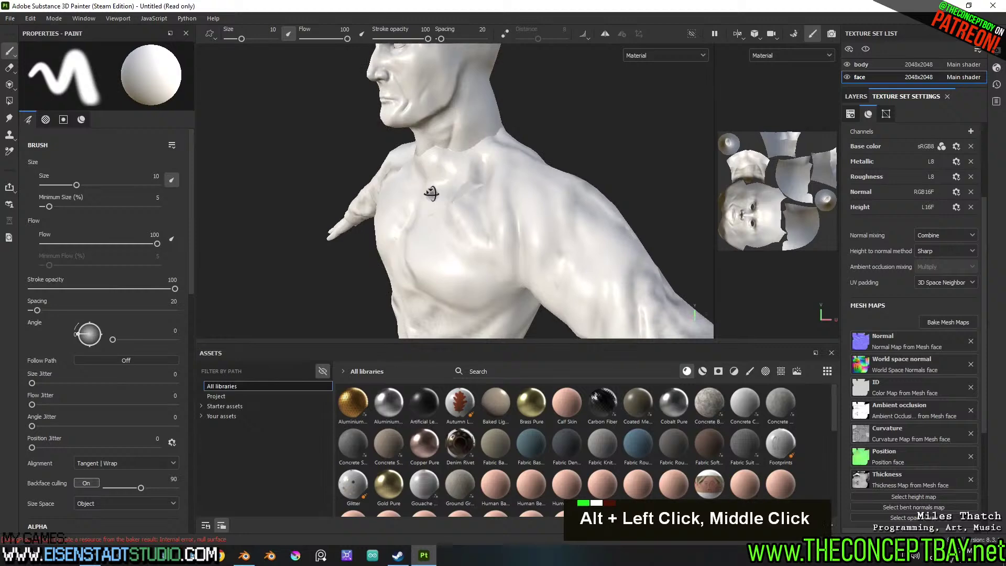
pyautogui.scroll(2, 471, 212)
pyautogui.keyDown('alt'); pyautogui.moveTo(472, 212); pyautogui.dragTo(461, 283); pyautogui.keyUp('alt')
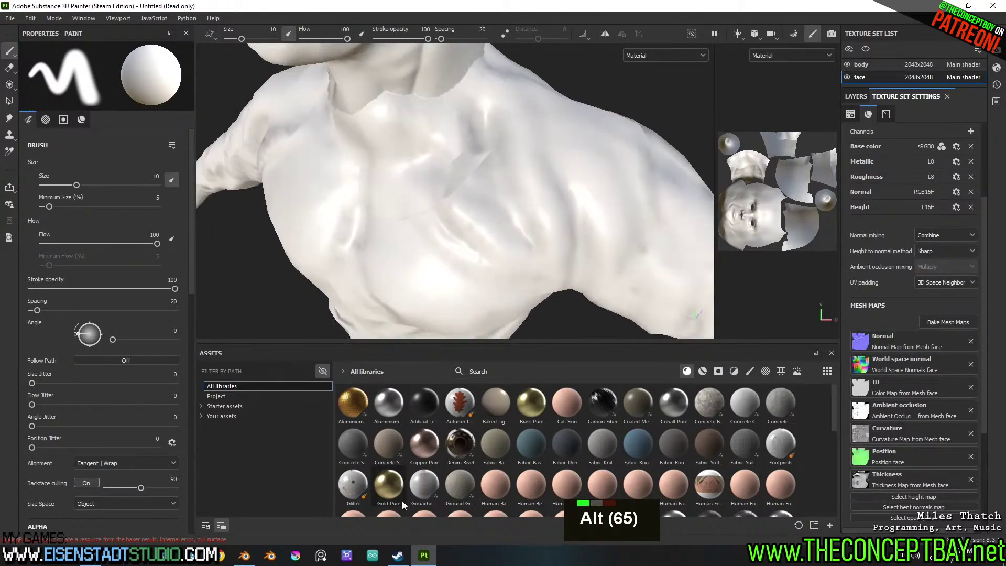
pyautogui.keyDown('alt'); pyautogui.moveTo(342, 221); pyautogui.dragTo(395, 200); pyautogui.keyUp('alt')
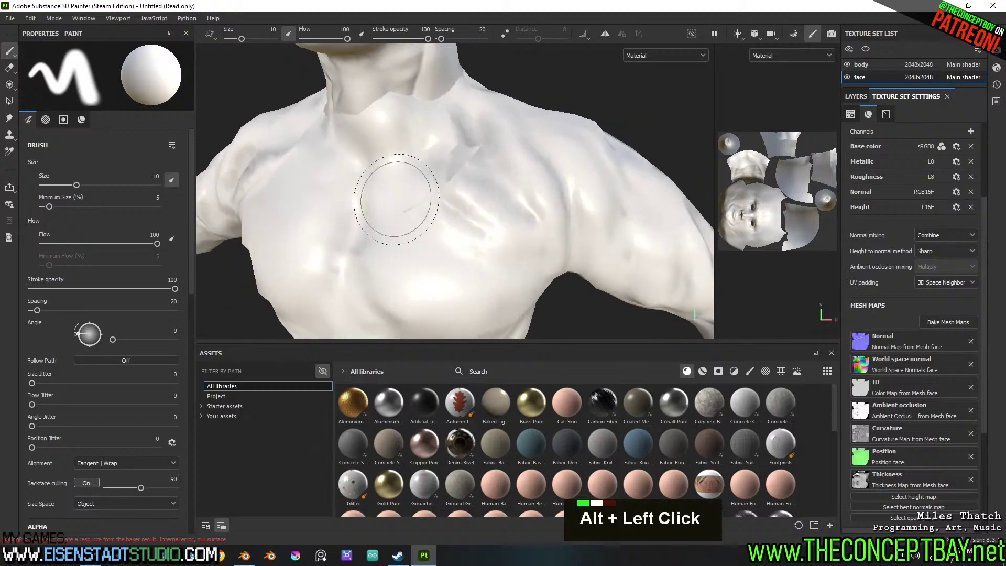
# Switch to Blender, exclude the high_poly_body collection, include low_poly, and enter Edit Mode on low_poly_body
pyautogui.click(244, 555)
pyautogui.moveTo(698, 282); pyautogui.dragTo(697, 328, button='middle')
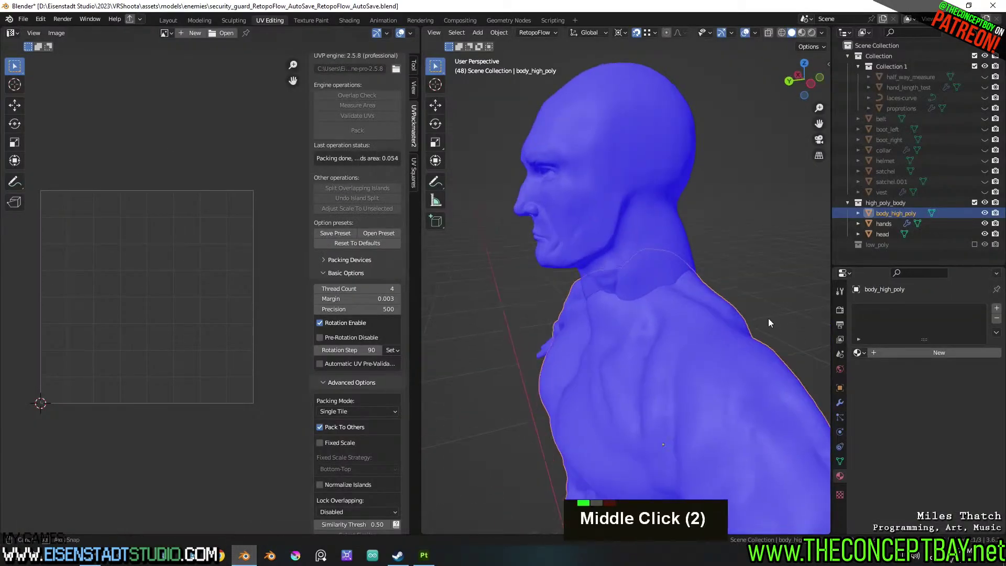
pyautogui.moveTo(764, 325); pyautogui.dragTo(882, 244, button='middle')
pyautogui.click(973, 202)
pyautogui.click(974, 213)
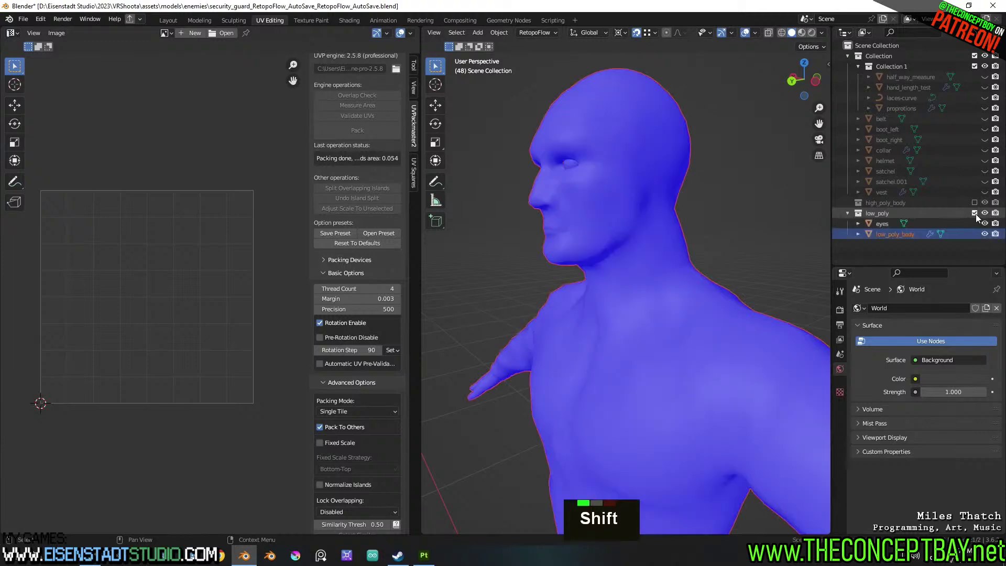
pyautogui.press('Tab')
pyautogui.keyDown('shift'); pyautogui.moveTo(562, 327); pyautogui.dragTo(618, 252, button='middle'); pyautogui.keyUp('shift')
pyautogui.keyDown('shift'); pyautogui.moveTo(619, 251); pyautogui.dragTo(629, 225, button='middle'); pyautogui.keyUp('shift')
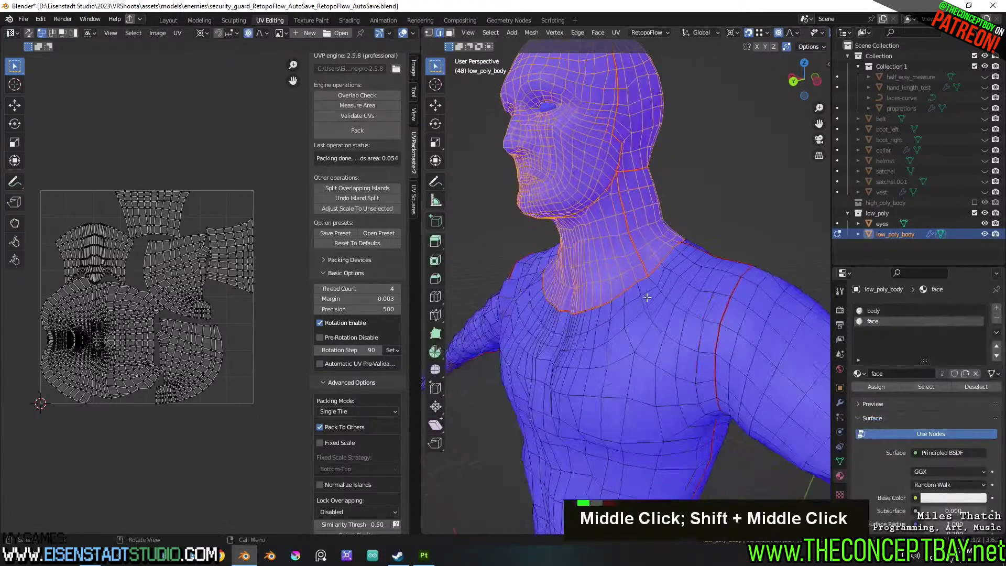
# Mark a seam along the edge loop around the base of the neck, above the existing collar seam
pyautogui.press('3')
pyautogui.keyDown('alt'); pyautogui.click(637, 216); pyautogui.keyUp('alt')
pyautogui.press('2')
pyautogui.keyDown('alt'); pyautogui.click(615, 222); pyautogui.keyUp('alt')
pyautogui.rightClick(583, 253)
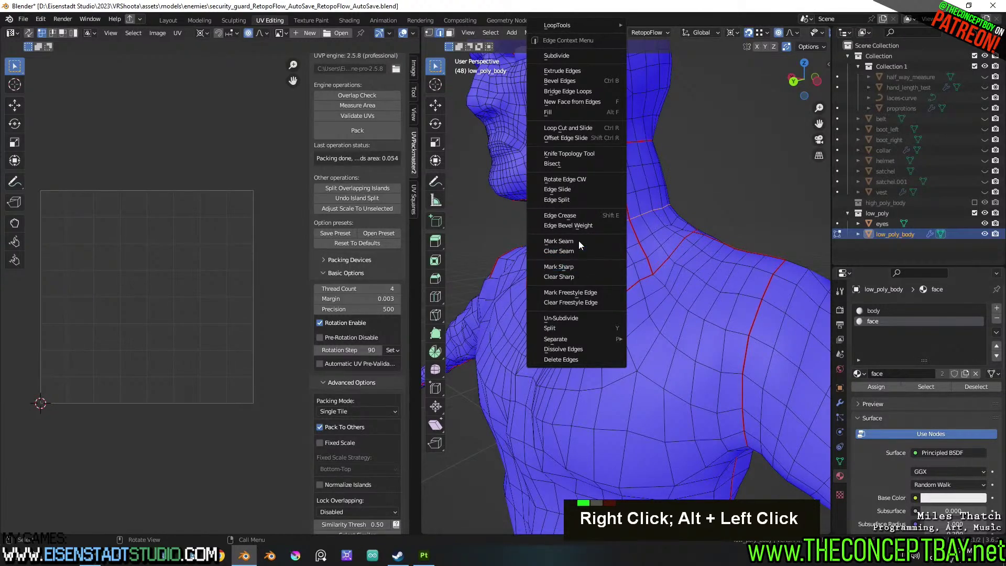
pyautogui.click(578, 240)
pyautogui.moveTo(598, 251); pyautogui.dragTo(632, 258, button='middle')
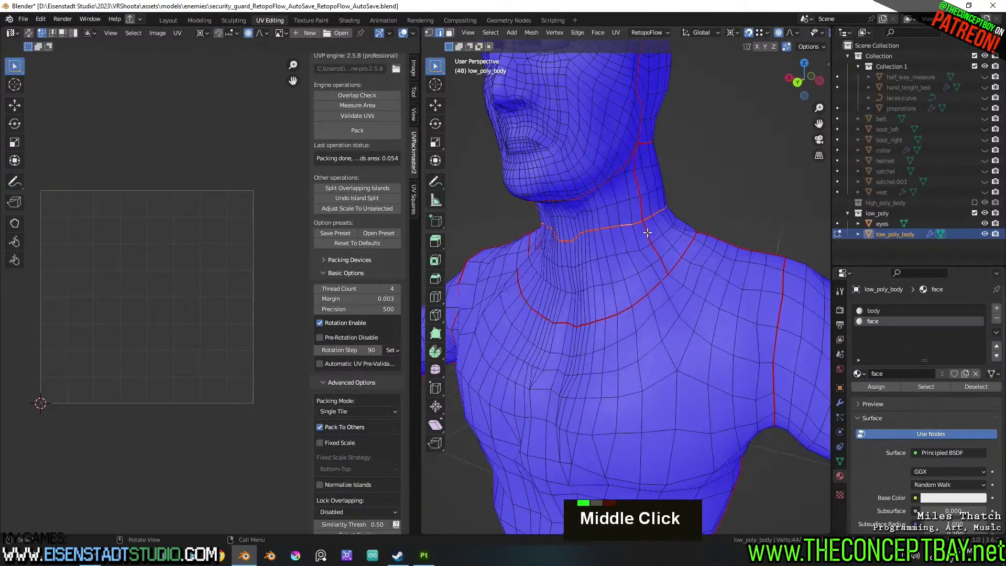
# Clear the seams on the vertical edges between the new neck seam and the old collar seam
pyautogui.keyDown('shift'); pyautogui.click(653, 245); pyautogui.keyUp('shift')
pyautogui.keyDown('shift'); pyautogui.click(651, 239); pyautogui.keyUp('shift')
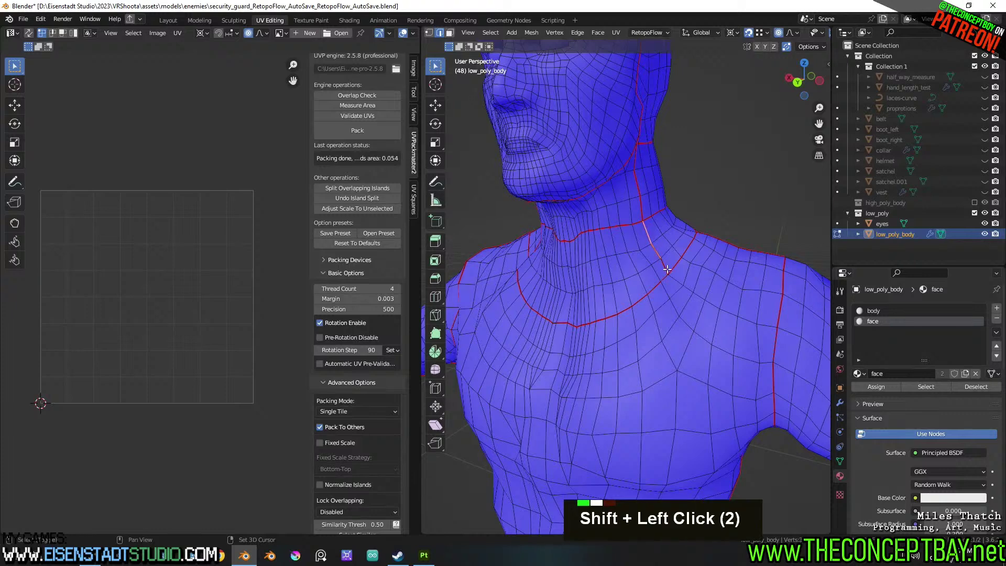
pyautogui.press('x')
pyautogui.press('Escape')
pyautogui.rightClick(668, 271)
pyautogui.moveTo(660, 281); pyautogui.dragTo(647, 237, button='middle')
pyautogui.keyDown('shift'); pyautogui.click(649, 262); pyautogui.keyUp('shift')
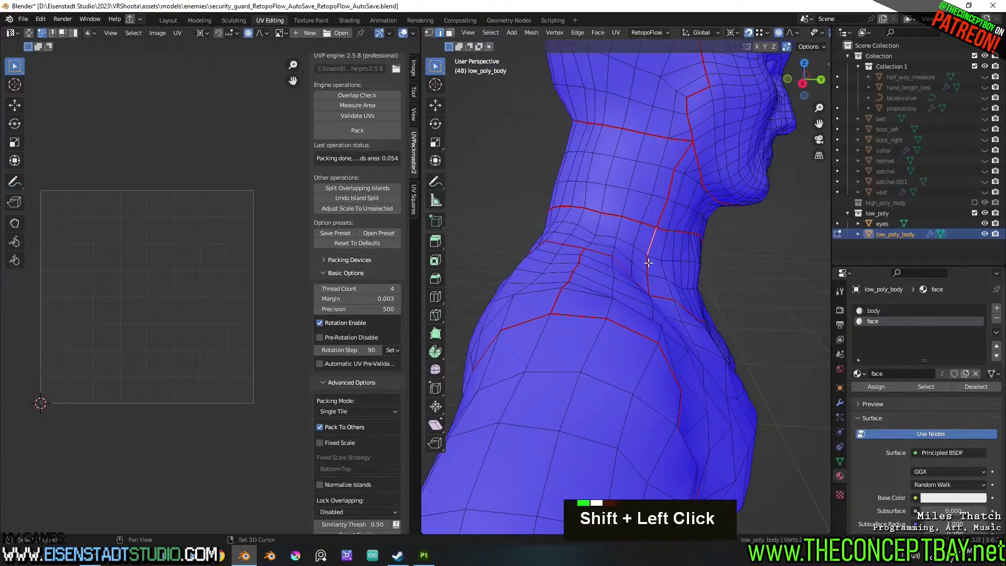
pyautogui.rightClick(648, 284)
# Clear the old collar loop seam and the remaining vertical seam edges running down to it from the neck seam
pyautogui.keyDown('alt'); pyautogui.click(663, 297); pyautogui.keyUp('alt')
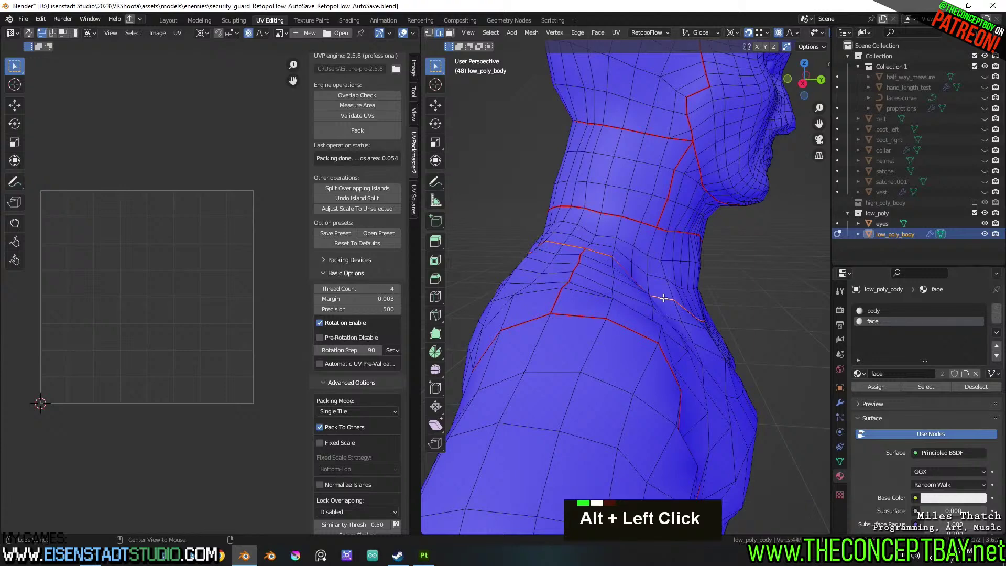
pyautogui.moveTo(663, 297); pyautogui.dragTo(734, 314, button='middle')
pyautogui.rightClick(704, 289)
pyautogui.click(704, 290)
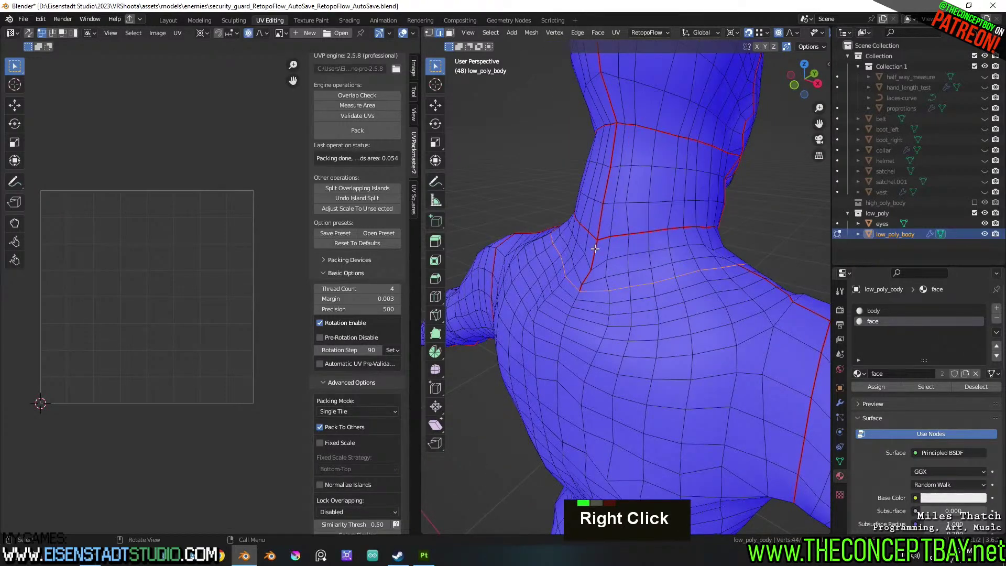
pyautogui.click(594, 249)
pyautogui.keyDown('shift'); pyautogui.click(586, 280); pyautogui.keyUp('shift')
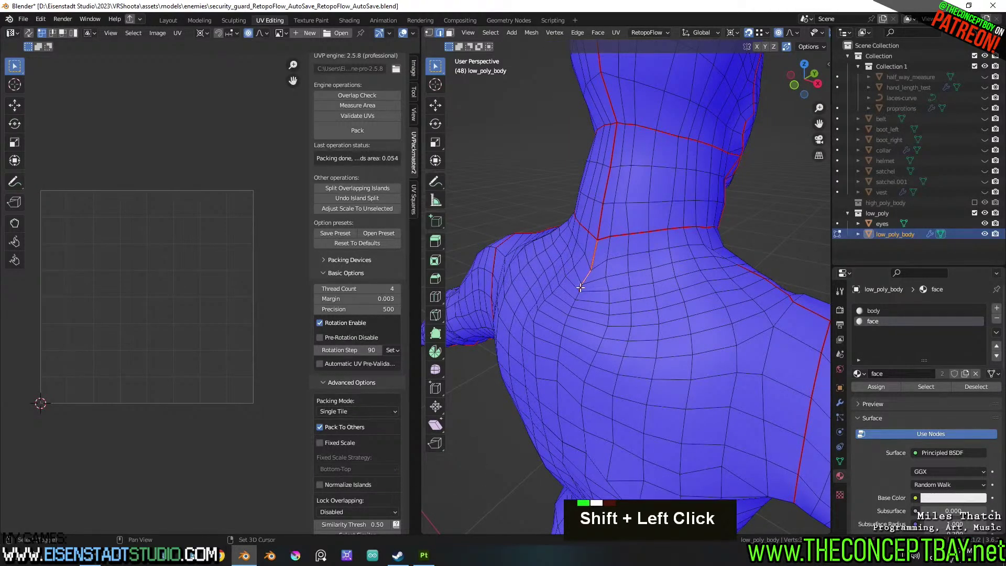
pyautogui.rightClick(579, 288)
pyautogui.click(579, 288)
# Mark the edges that extend both shoulder seams up to the new neck seam
pyautogui.moveTo(579, 288); pyautogui.dragTo(621, 309, button='middle')
pyautogui.keyDown('shift'); pyautogui.click(633, 281); pyautogui.keyUp('shift')
pyautogui.rightClick(634, 272)
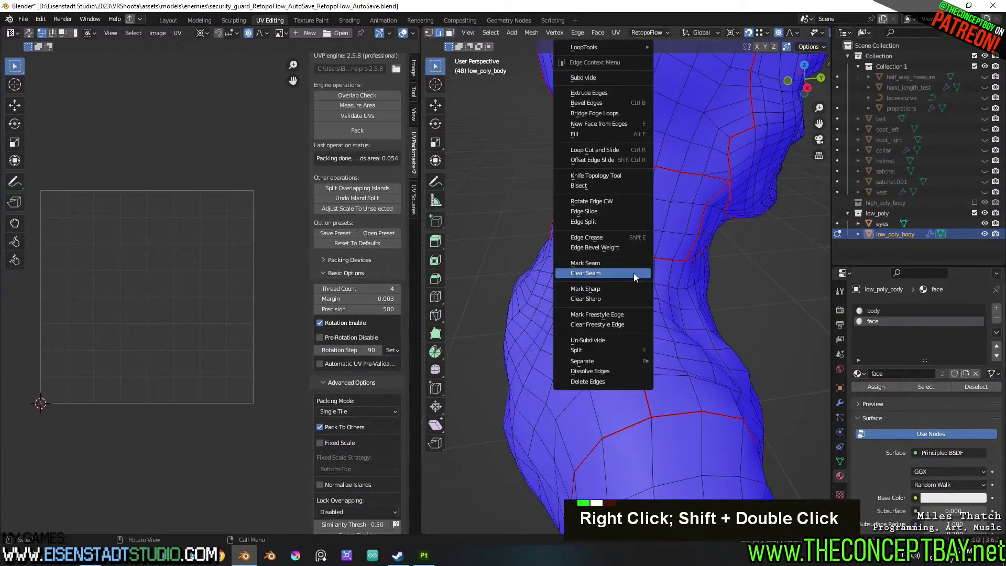
pyautogui.moveTo(750, 264); pyautogui.dragTo(679, 227, button='middle')
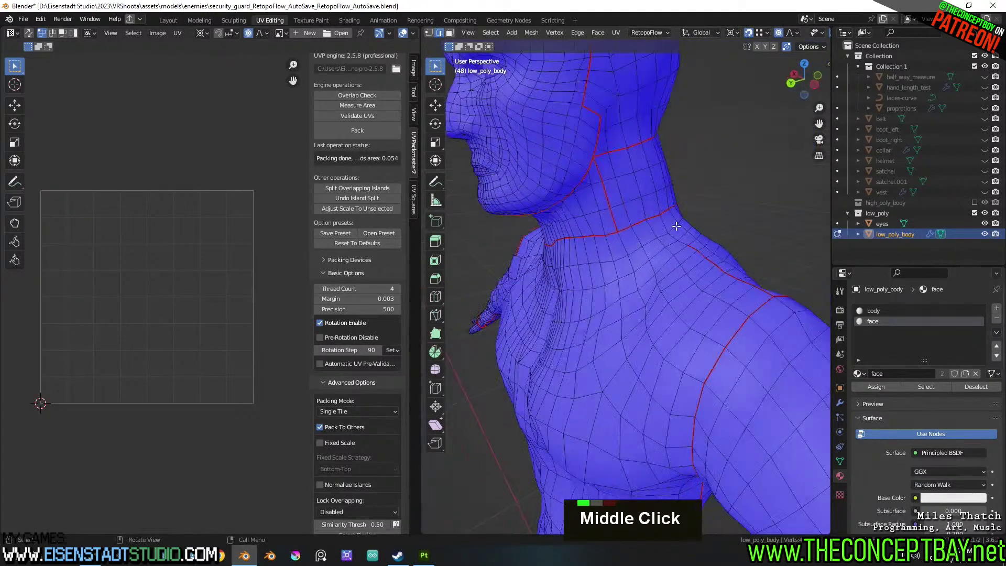
pyautogui.keyDown('shift'); pyautogui.doubleClick(683, 244); pyautogui.keyUp('shift')
pyautogui.rightClick(685, 244)
pyautogui.middleClick(683, 244)
# Clear the mesh selection and select all faces assigned to the body material
pyautogui.keyDown('shift'); pyautogui.moveTo(684, 245); pyautogui.dragTo(663, 272, button='middle'); pyautogui.keyUp('shift')
pyautogui.scroll(1, 635, 257)
pyautogui.scroll(-1, 644, 278)
pyautogui.scroll(-1, 663, 273)
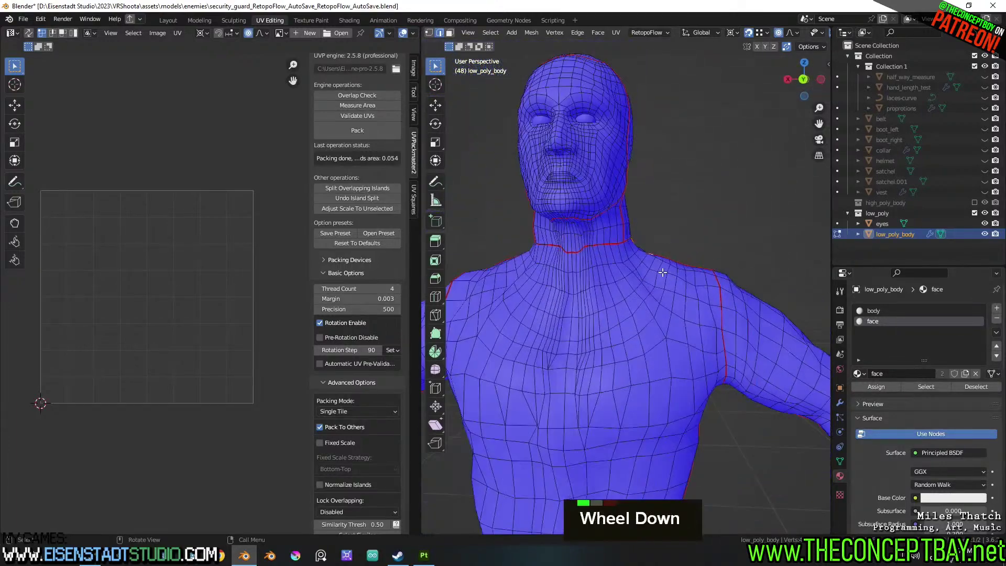
pyautogui.scroll(-2, 620, 299)
pyautogui.click(898, 310)
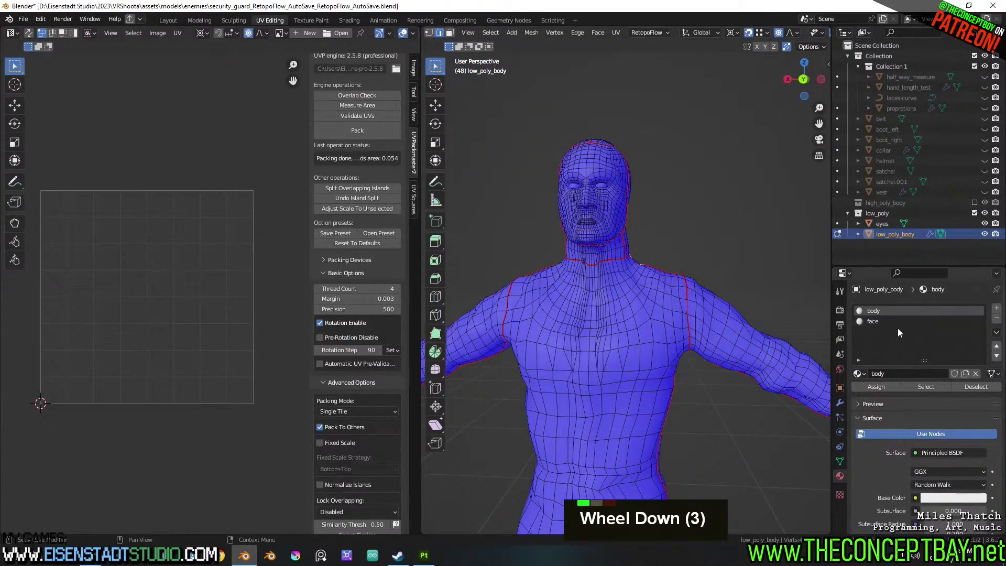
pyautogui.press('a')
pyautogui.press('a')
pyautogui.press('a')
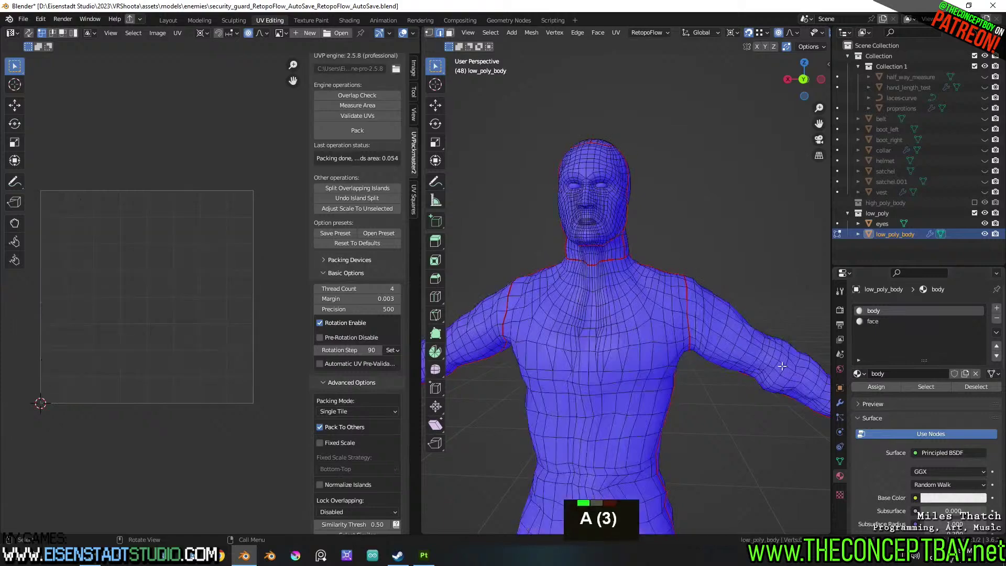
pyautogui.click(923, 386)
# Add the seam-bounded collar region below the neck seam to the selection and unwrap the selected body faces
pyautogui.moveTo(596, 300); pyautogui.dragTo(635, 260, button='middle')
pyautogui.scroll(2, 619, 289)
pyautogui.press('l')
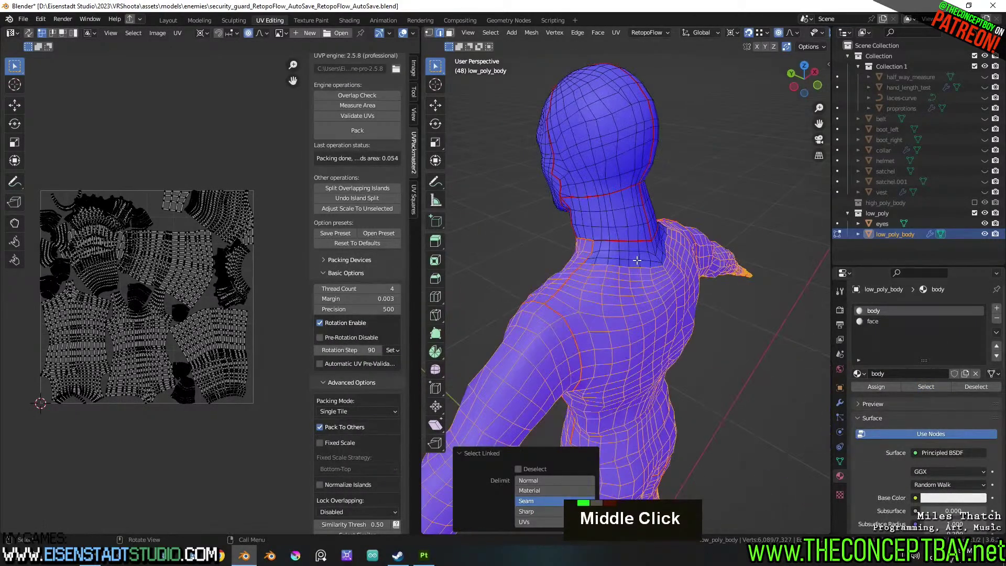
pyautogui.press('u')
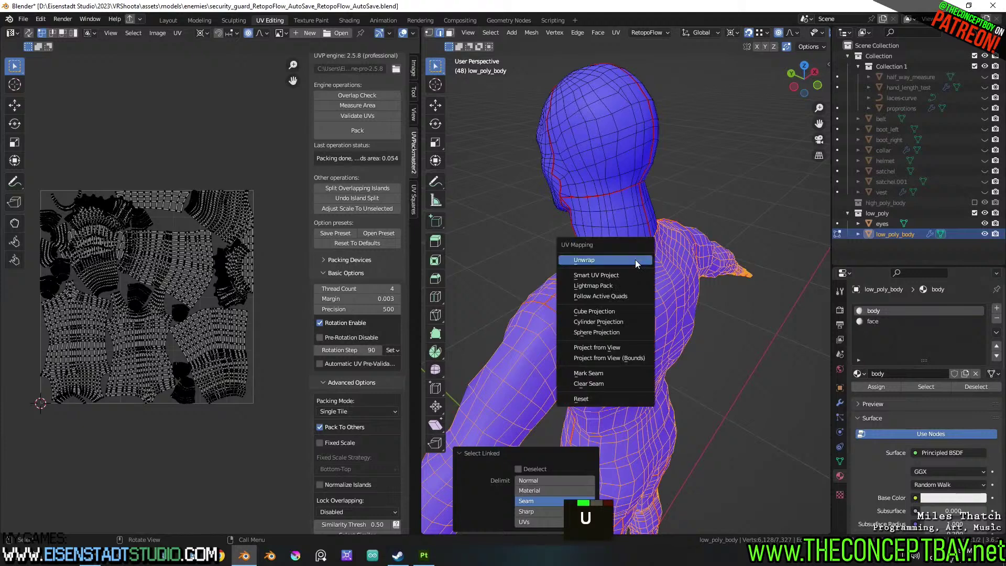
pyautogui.click(636, 260)
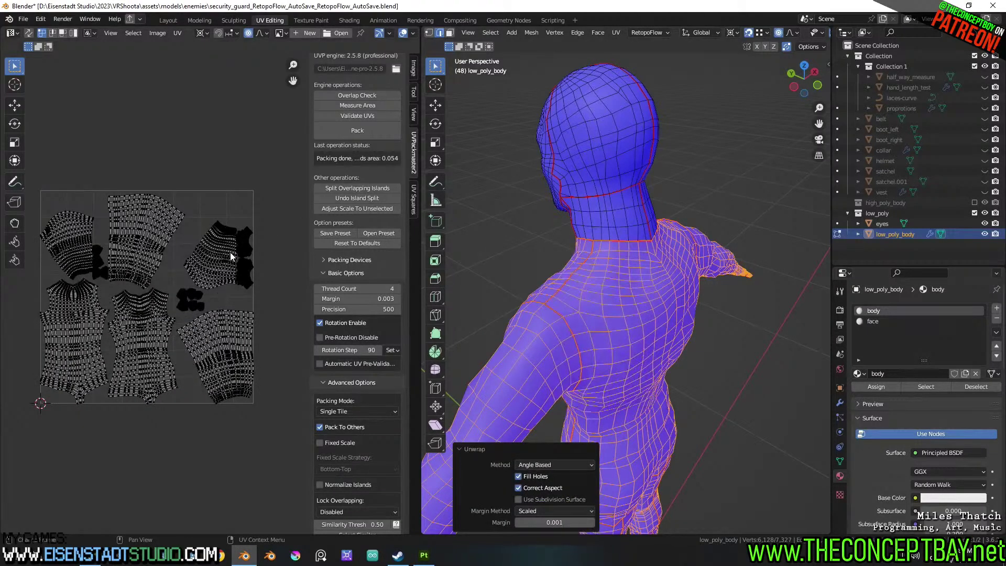
# Select all body UV islands, disable Pack To Others, and pack them into the UV square
pyautogui.scroll(1, 232, 257)
pyautogui.press('a')
pyautogui.scroll(-2, 232, 257)
pyautogui.click(353, 130)
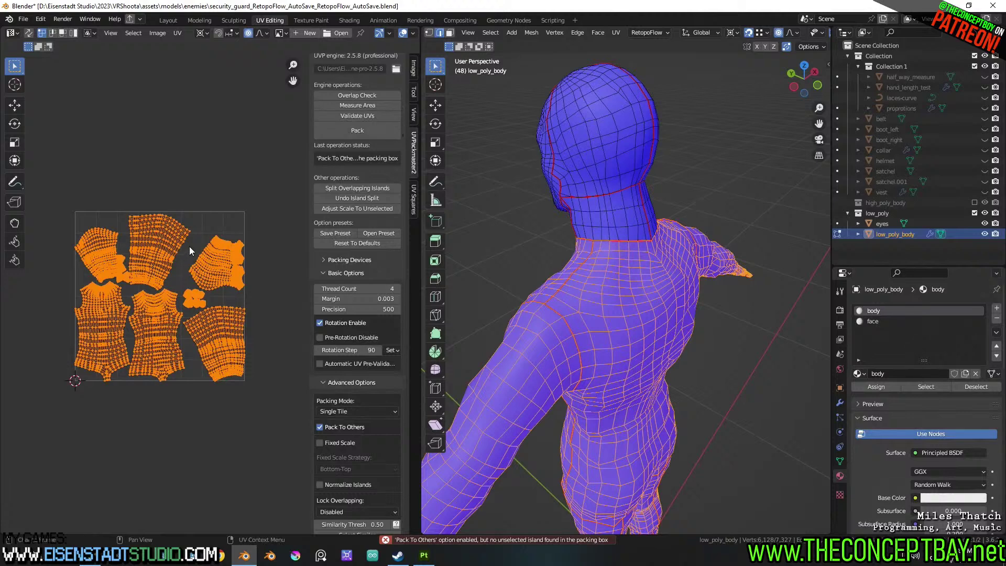
pyautogui.doubleClick(343, 427)
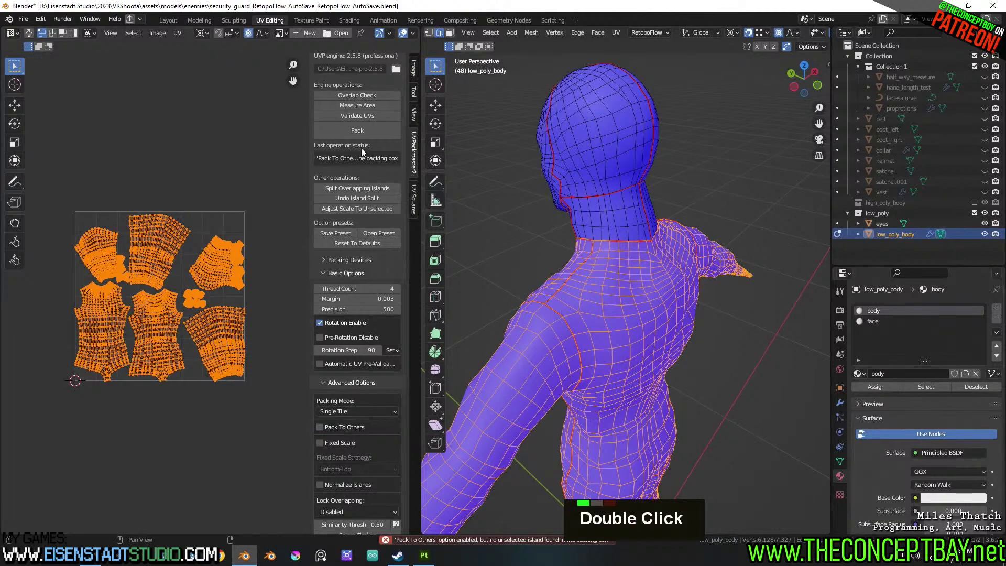
pyautogui.click(364, 131)
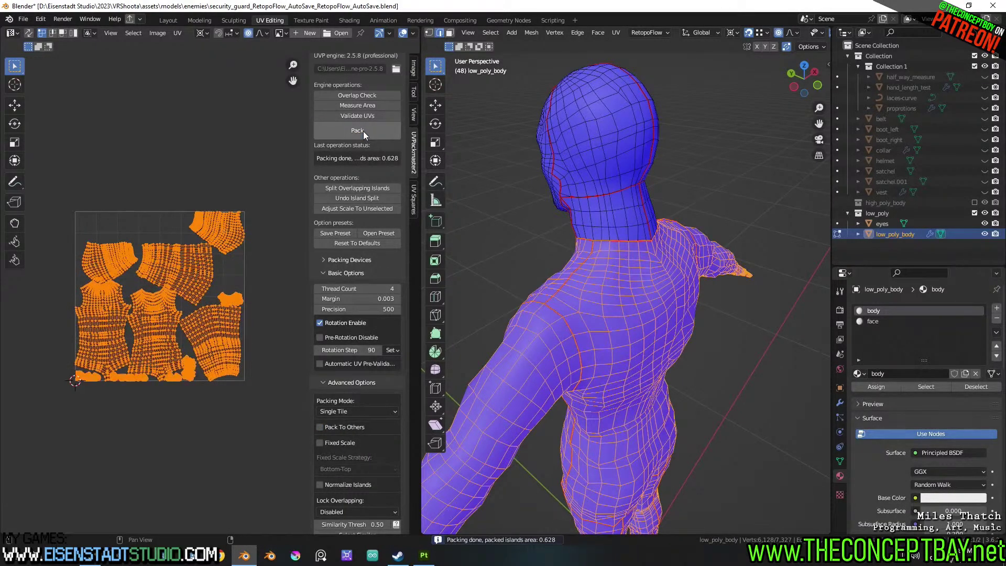
# Isolate the small UV islands by selecting the large ones and inverting, and move them above the UV square
pyautogui.scroll(1, 210, 314)
pyautogui.press('a')
pyautogui.press('a')
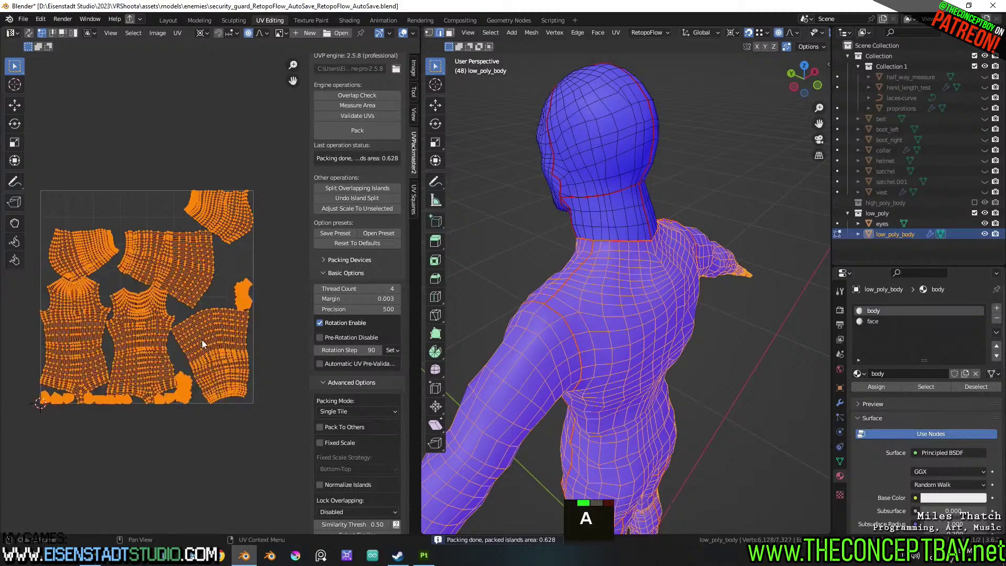
pyautogui.press('l')
pyautogui.press('l')
pyautogui.press('l')
pyautogui.press('l')
pyautogui.press('l')
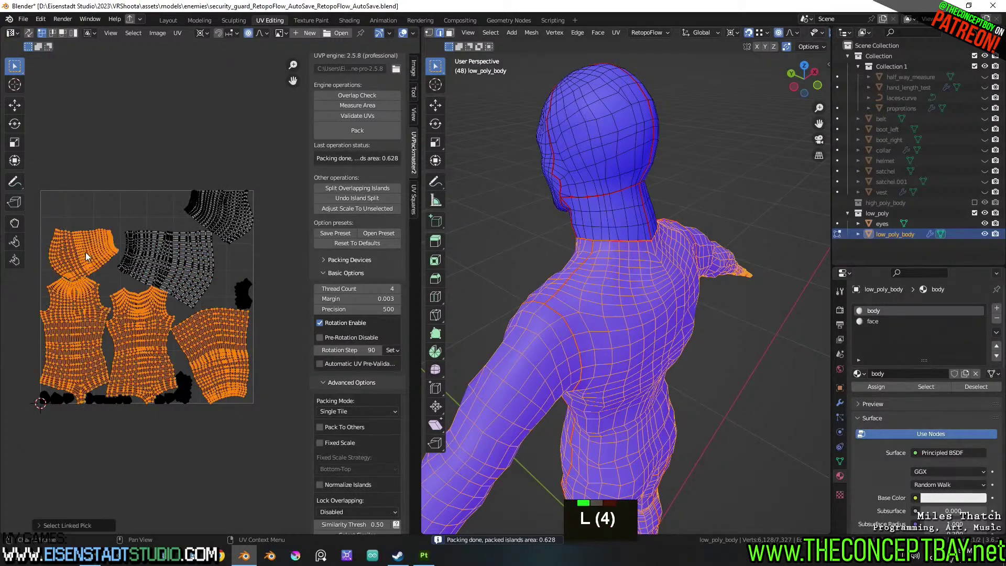
pyautogui.press('l')
pyautogui.hotkey('ctrl', 'i')
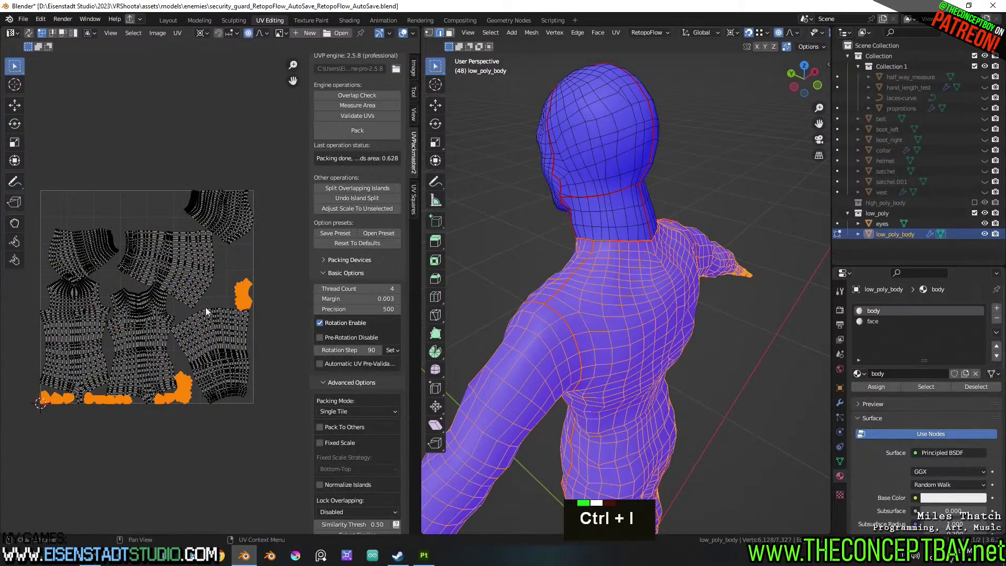
pyautogui.scroll(-3, 201, 294)
pyautogui.press('g')
pyautogui.click(223, 215)
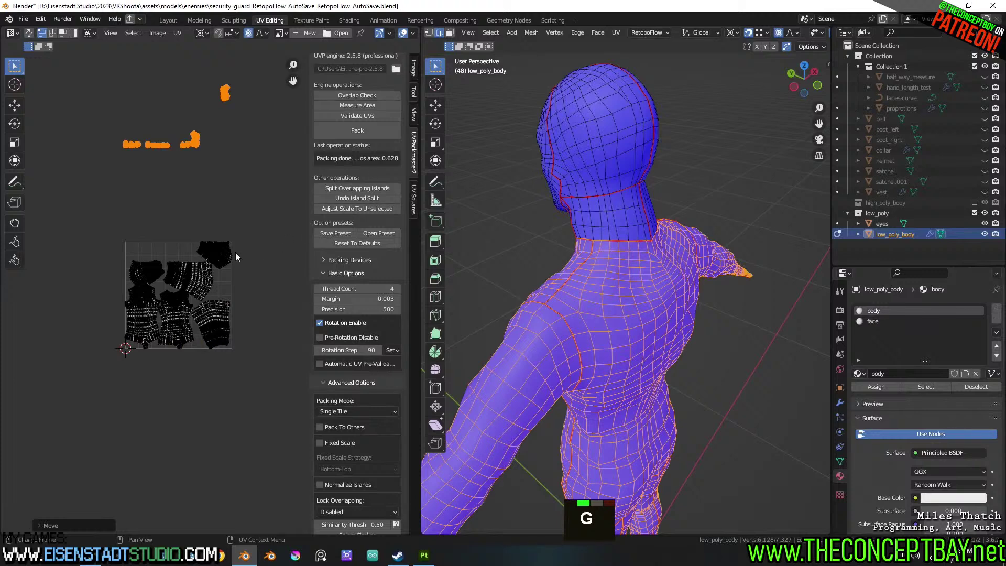
# Invert the UV selection to the large body islands and pack them into the UV square
pyautogui.hotkey('ctrl', 'i')
pyautogui.click(347, 128)
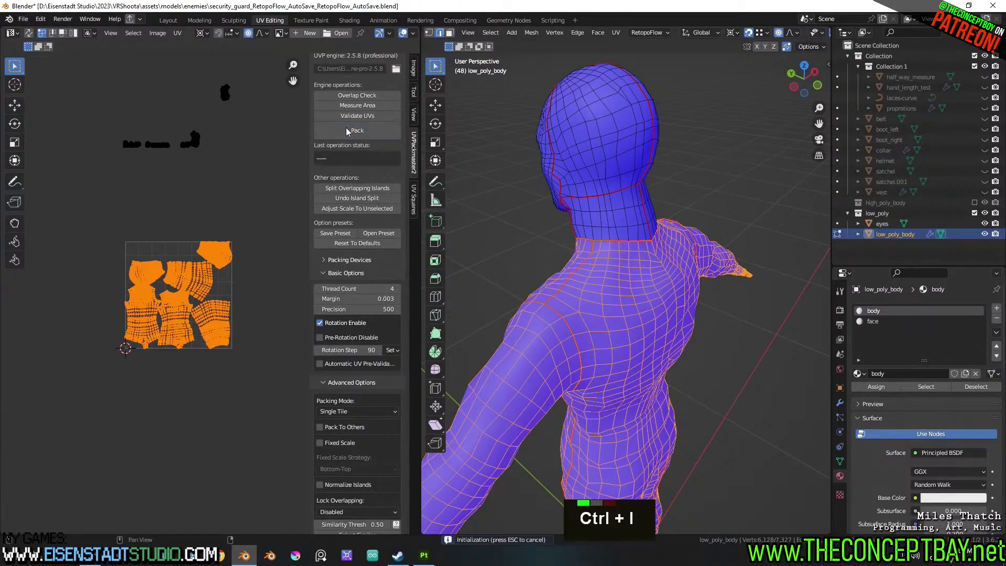
pyautogui.click(347, 131)
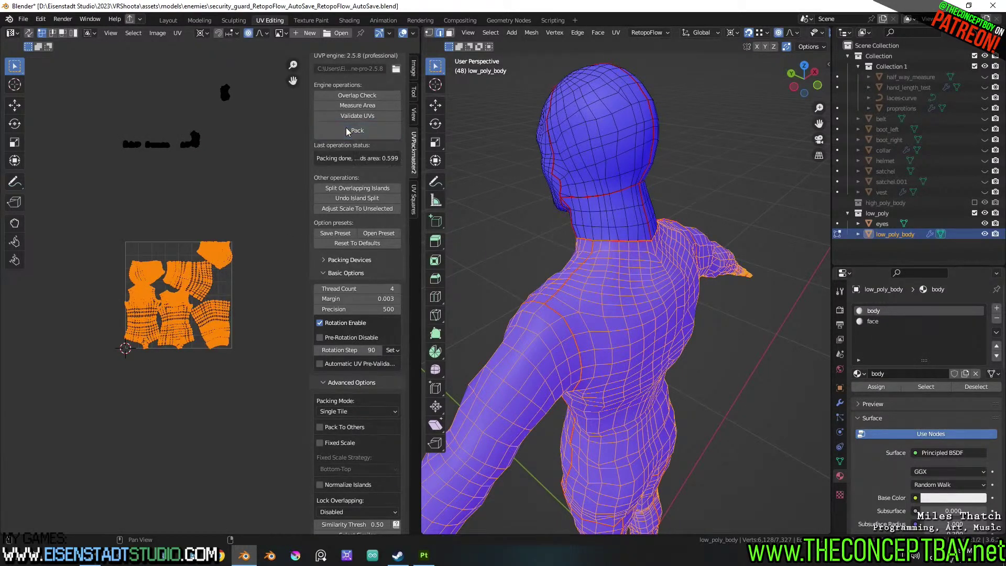
# Pack the small UV islands into the gaps around the large ones with Pack To Others enabled
pyautogui.doubleClick(112, 70)
pyautogui.moveTo(95, 67); pyautogui.dragTo(263, 186)
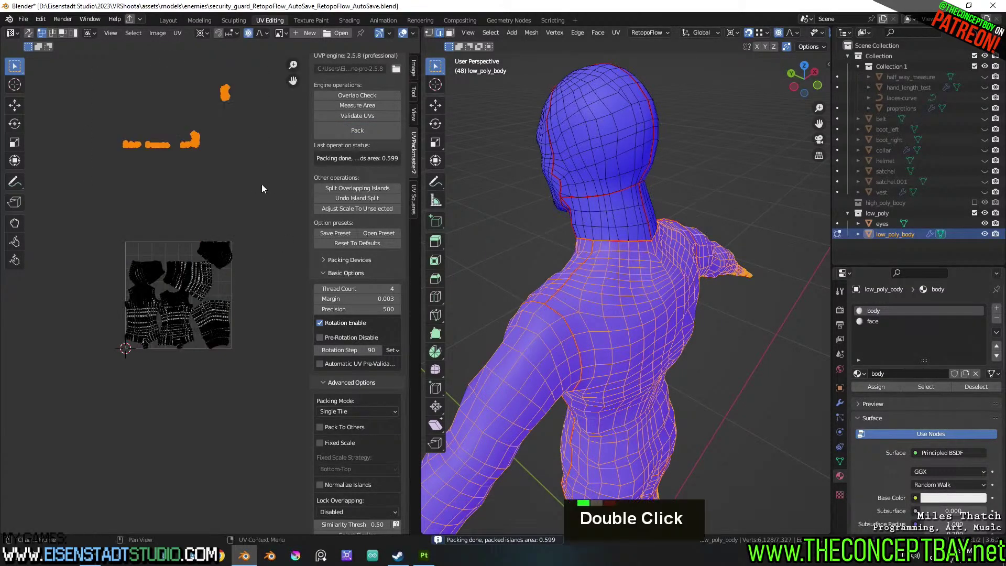
pyautogui.click(361, 130)
pyautogui.hotkey('ctrl', 'z')
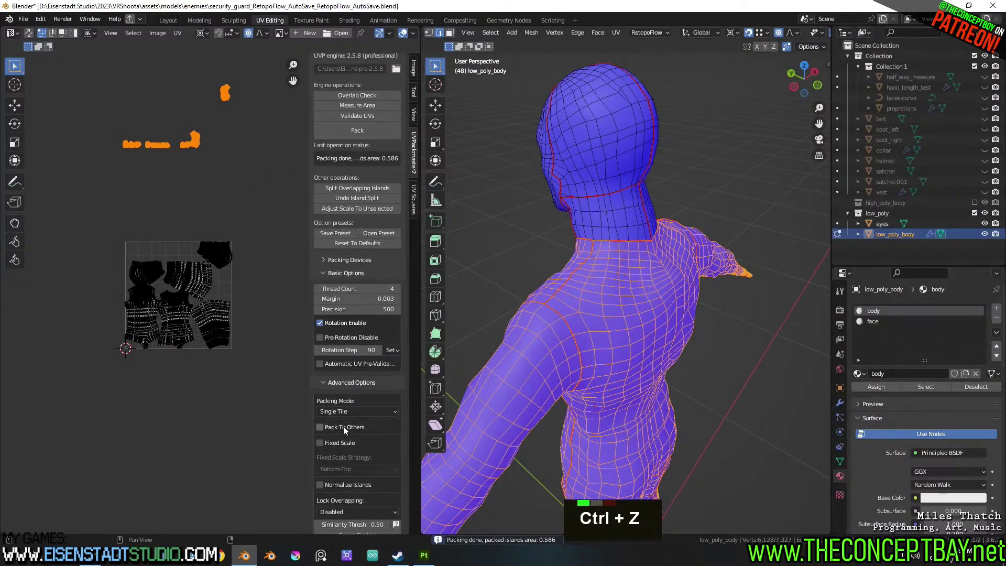
pyautogui.click(358, 130)
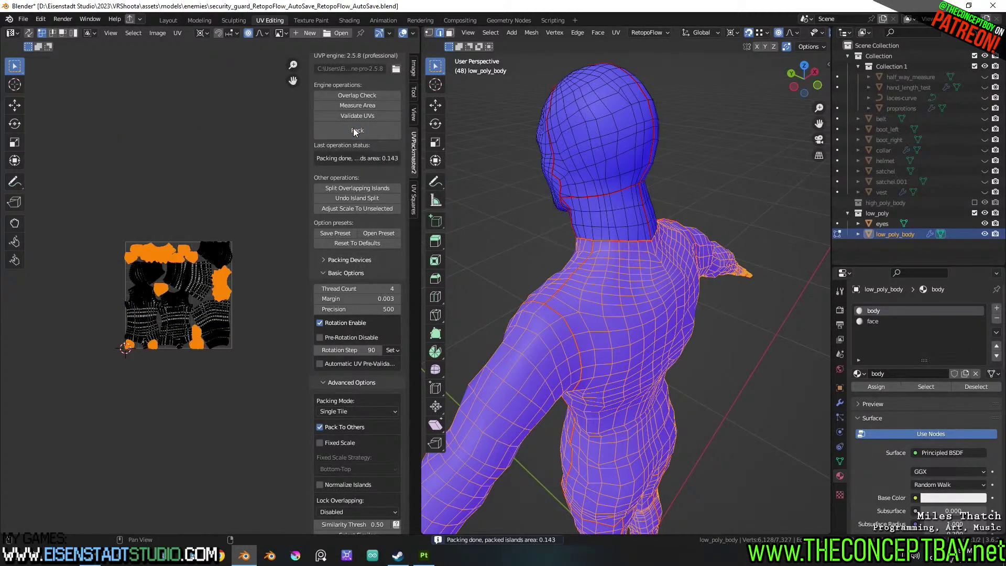
pyautogui.scroll(4, 211, 256)
pyautogui.keyDown('shift'); pyautogui.moveTo(210, 256); pyautogui.dragTo(218, 274, button='middle'); pyautogui.keyUp('shift')
pyautogui.scroll(-5, 218, 273)
pyautogui.scroll(-1, 588, 283)
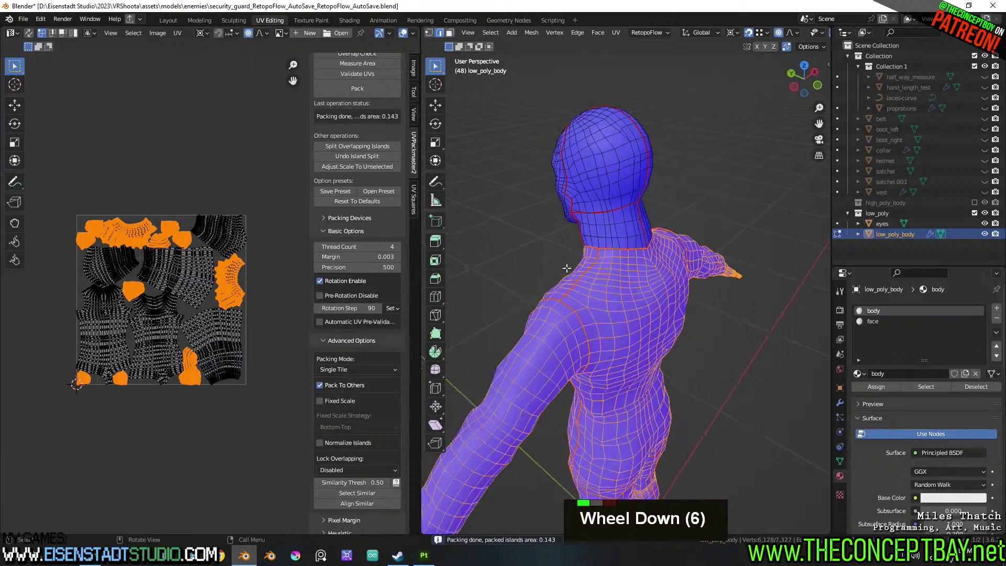
# Return low_poly_body to Object Mode and bring the whole figure into view
pyautogui.press('Tab')
pyautogui.moveTo(588, 283); pyautogui.dragTo(680, 237, button='middle')
pyautogui.scroll(-4, 680, 238)
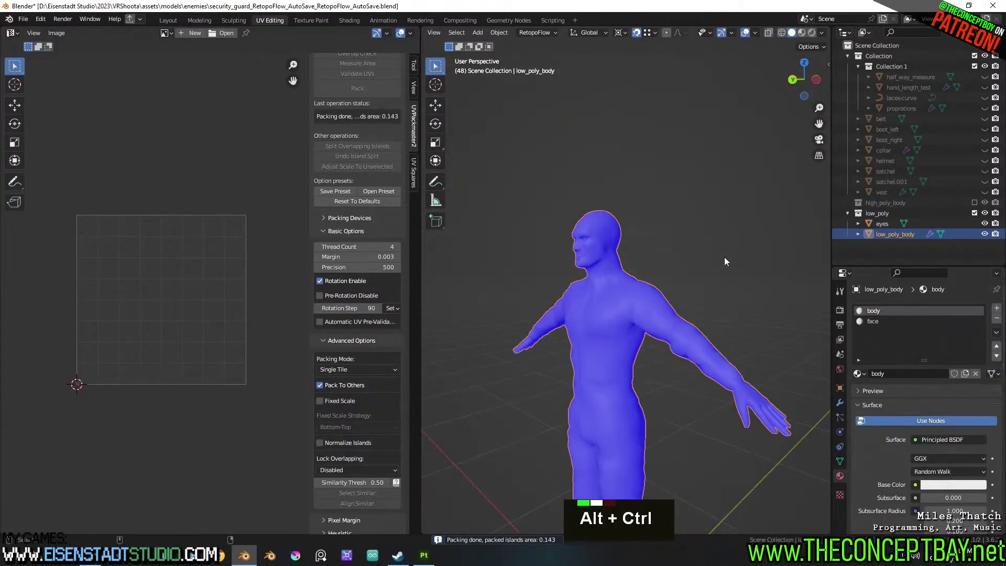
# Export low_poly_body as a Wavefront OBJ over security_guard_low_poly.obj
pyautogui.hotkey('ctrl', 'alt', 'e')
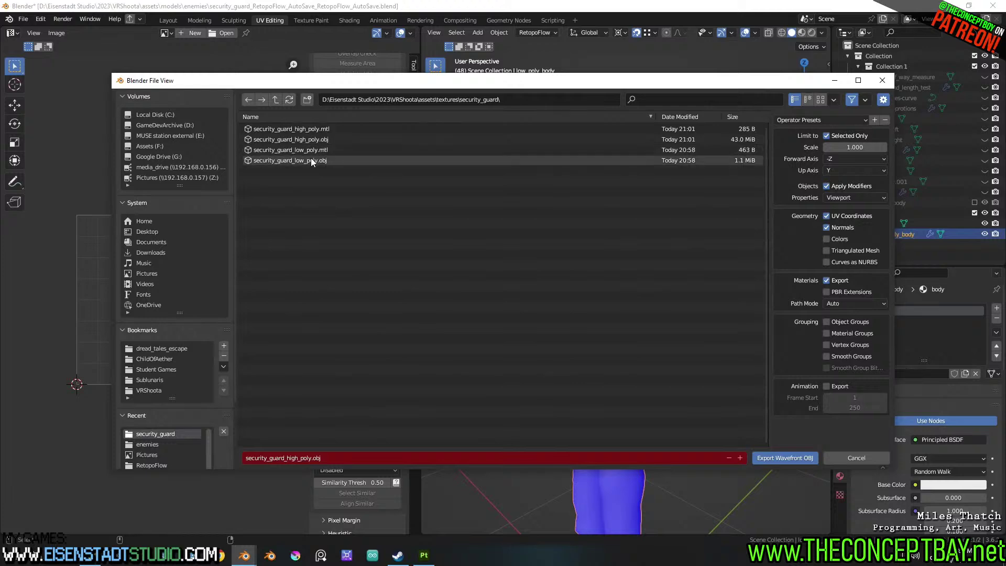
pyautogui.doubleClick(310, 158)
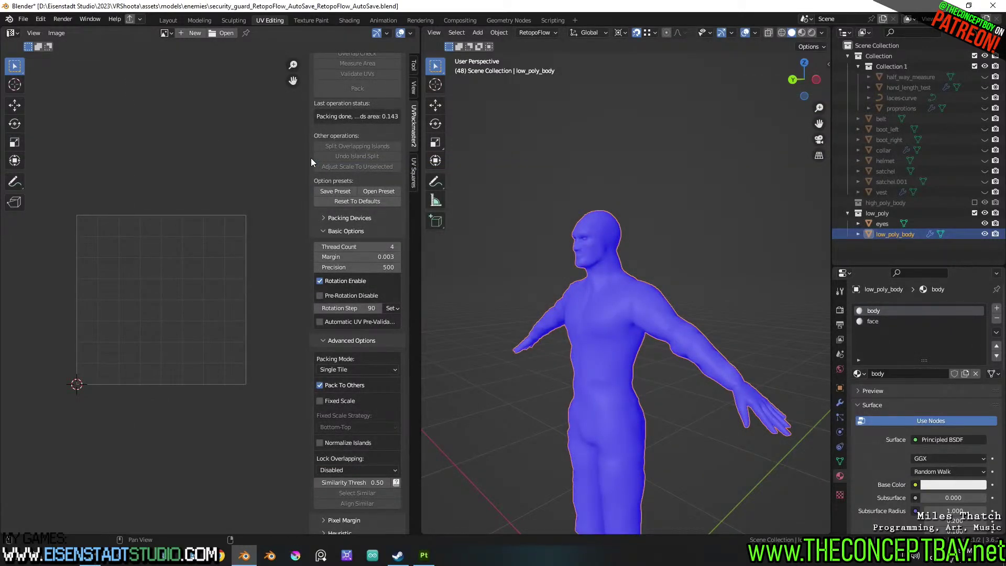
# Examine the low_poly_body mesh around the neck and shoulder in vertex select mode, test-moving single vertices and cancelling each move
pyautogui.scroll(4, 610, 248)
pyautogui.middleClick(618, 257)
pyautogui.press('Tab')
pyautogui.scroll(4, 619, 256)
pyautogui.keyDown('shift'); pyautogui.moveTo(650, 100); pyautogui.dragTo(683, 288, button='middle'); pyautogui.keyUp('shift')
pyautogui.press('a')
pyautogui.press('a')
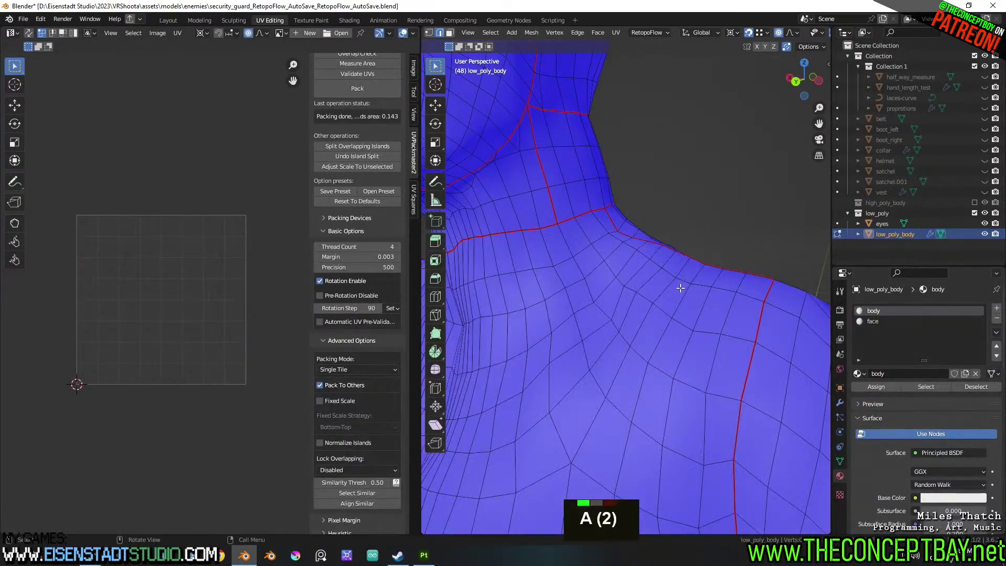
pyautogui.scroll(2, 689, 292)
pyautogui.press('1')
pyautogui.press('g')
pyautogui.press('Escape')
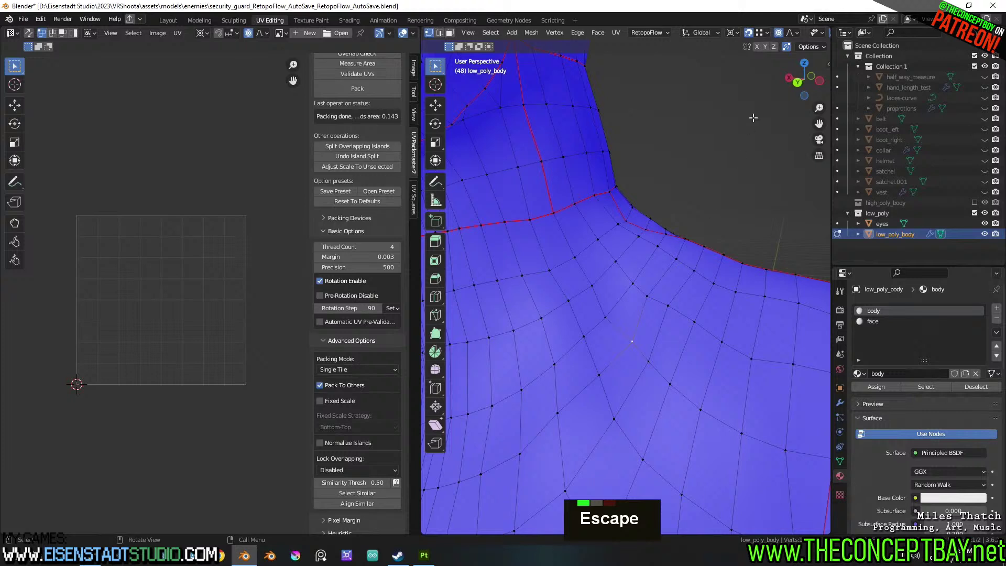
pyautogui.press('g')
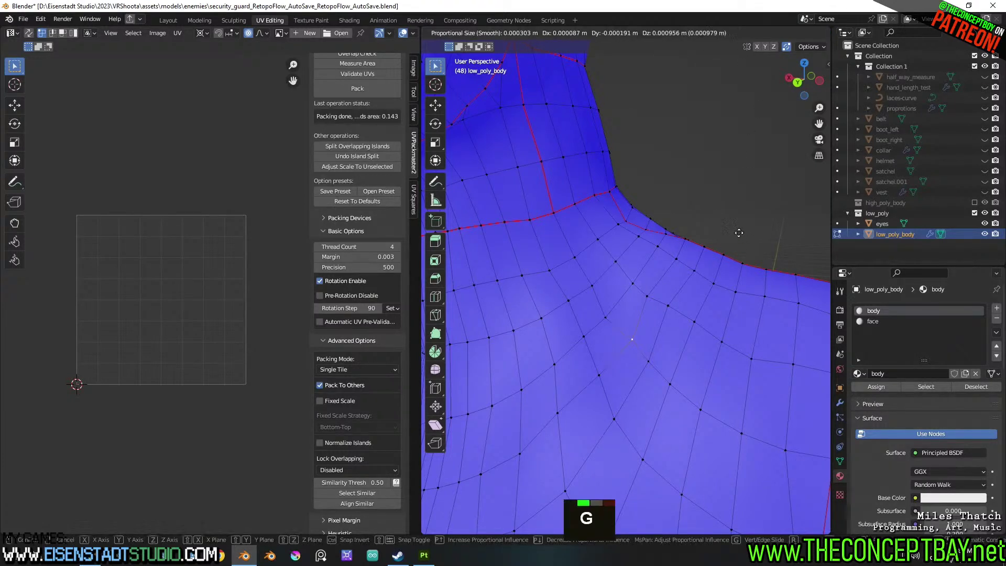
pyautogui.press('Escape')
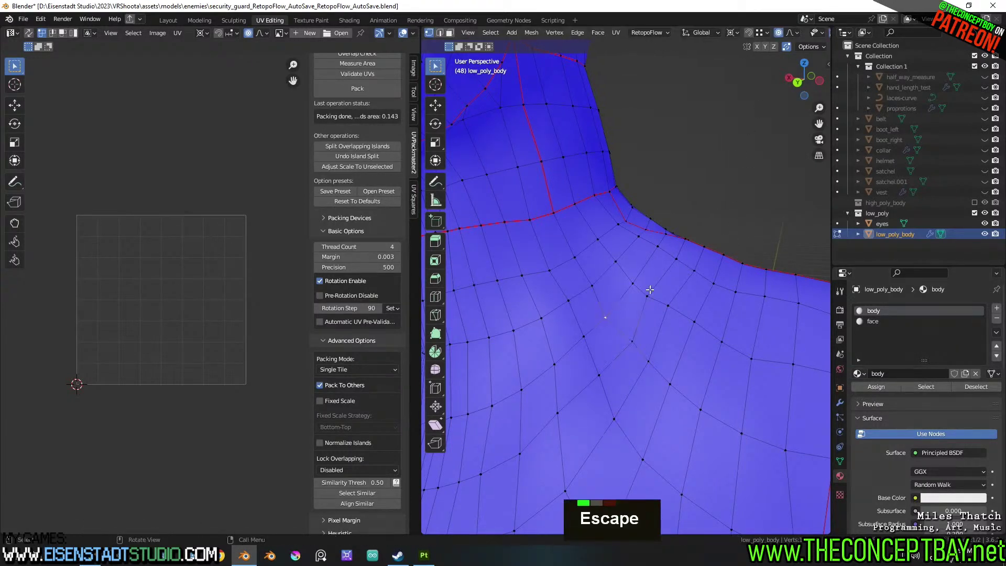
pyautogui.press('g')
pyautogui.middleClick(691, 237)
pyautogui.press('Escape')
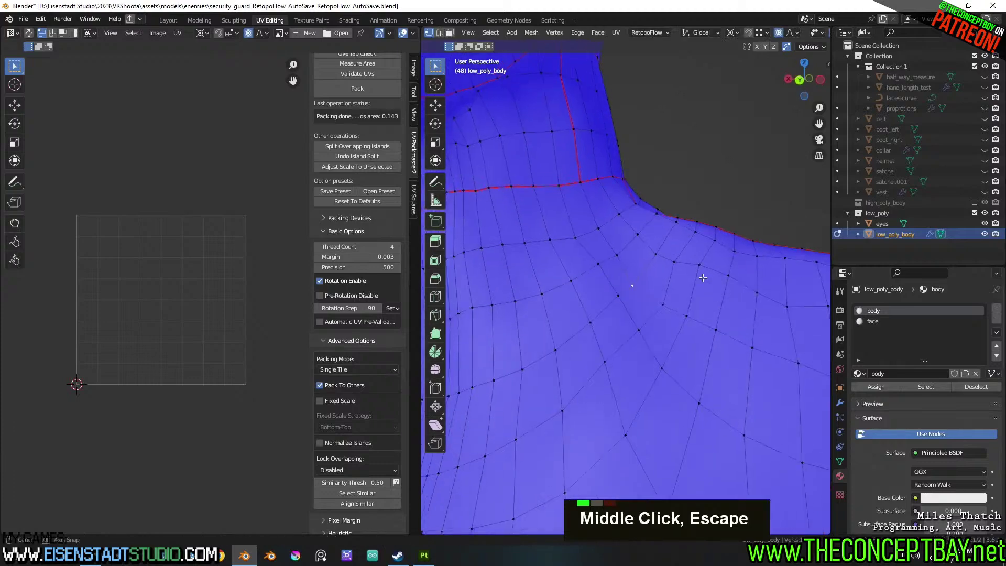
# Check the neck and shoulder vertices from inside the mesh with cancelled test moves
pyautogui.scroll(-9, 674, 289)
pyautogui.scroll(-8, 675, 290)
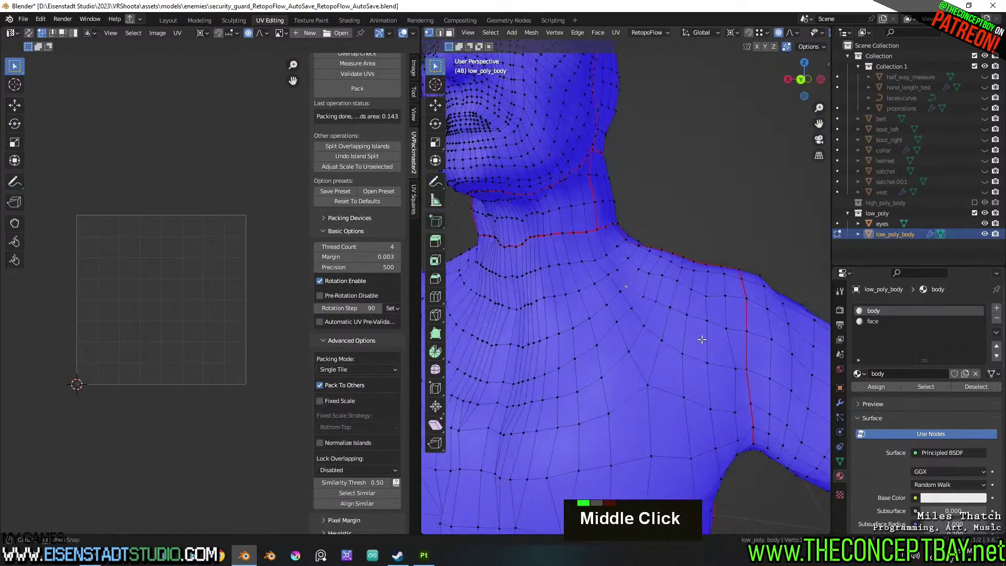
pyautogui.scroll(2, 691, 256)
pyautogui.moveTo(691, 257); pyautogui.dragTo(436, 289, button='middle')
pyautogui.moveTo(496, 297); pyautogui.dragTo(570, 320, button='middle')
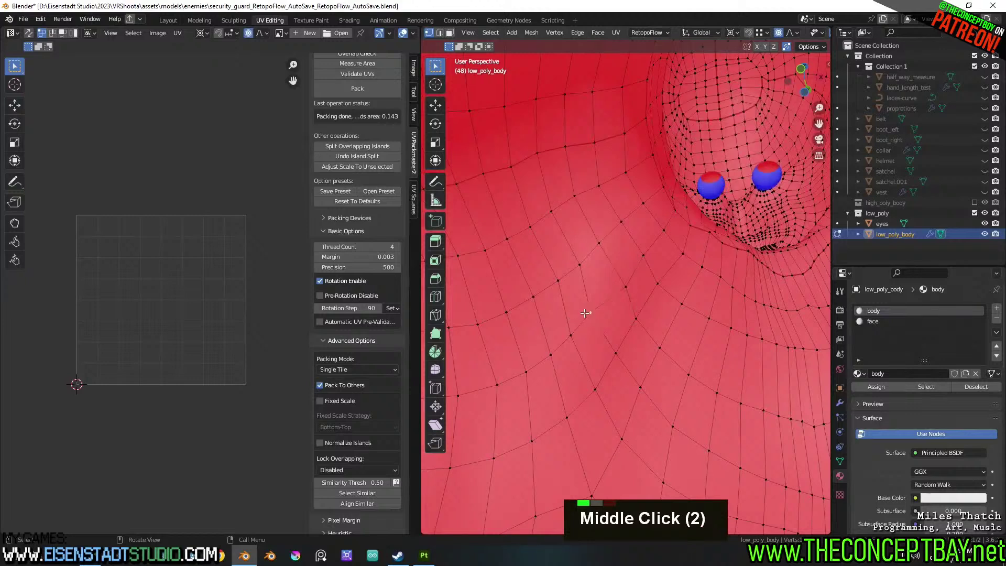
pyautogui.press('g')
pyautogui.press('Escape')
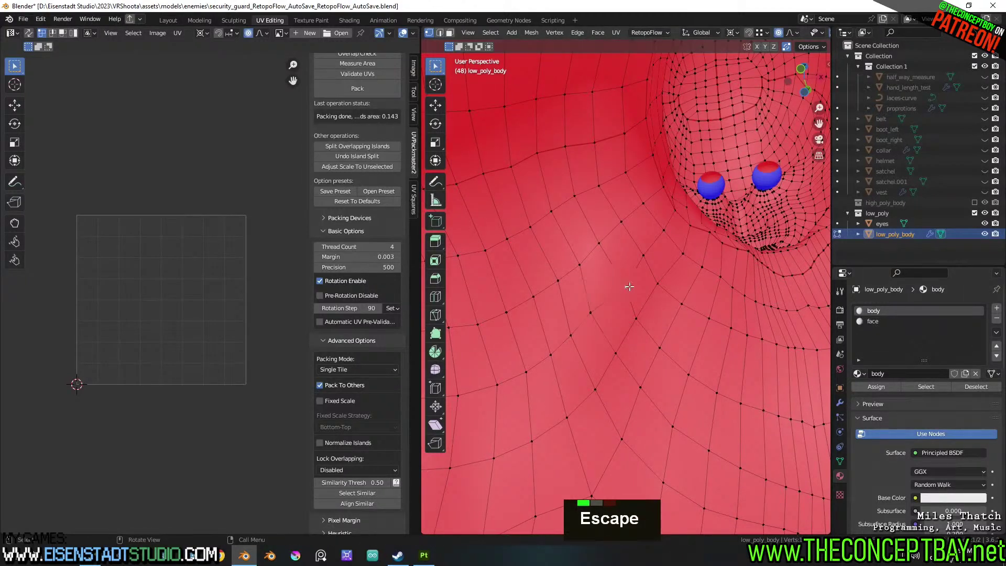
pyautogui.press('g')
pyautogui.press('Escape')
pyautogui.press('g')
pyautogui.press('Escape')
pyautogui.scroll(-8, 650, 304)
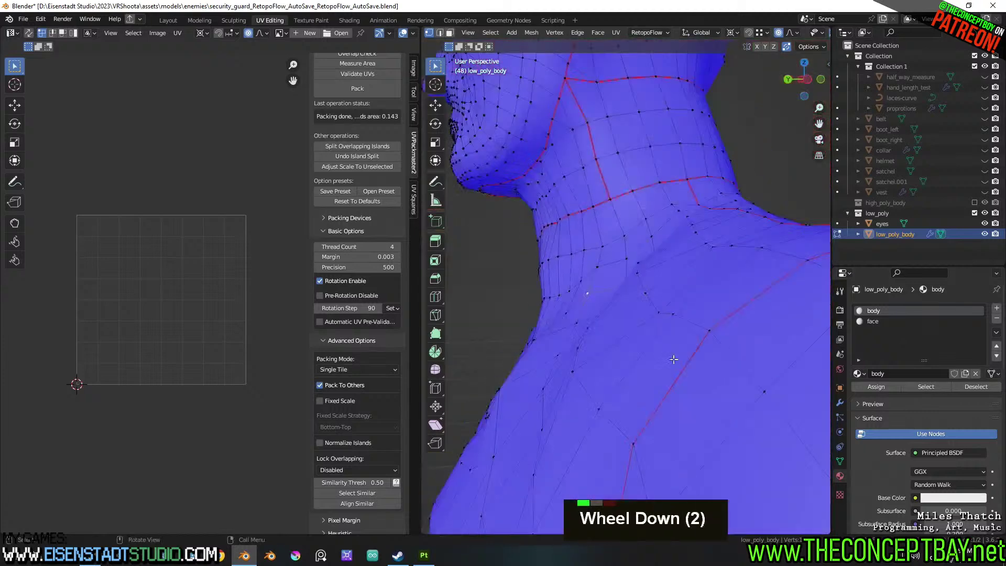
pyautogui.moveTo(649, 297); pyautogui.dragTo(417, 446, button='middle')
# Switch to Substance 3D Painter, bake the selected body and face mesh maps, and return to painting mode
pyautogui.click(428, 554)
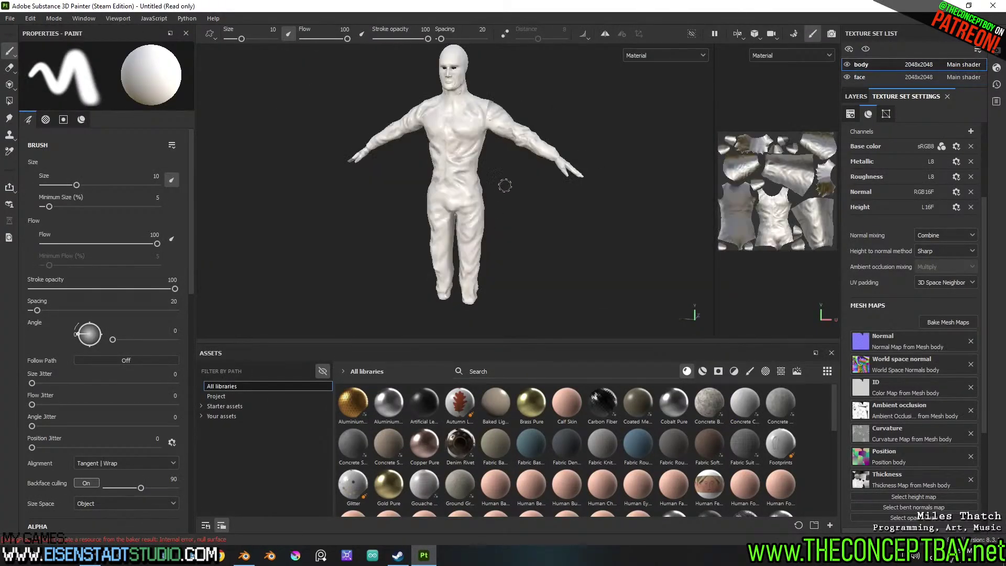
pyautogui.scroll(4, 521, 140)
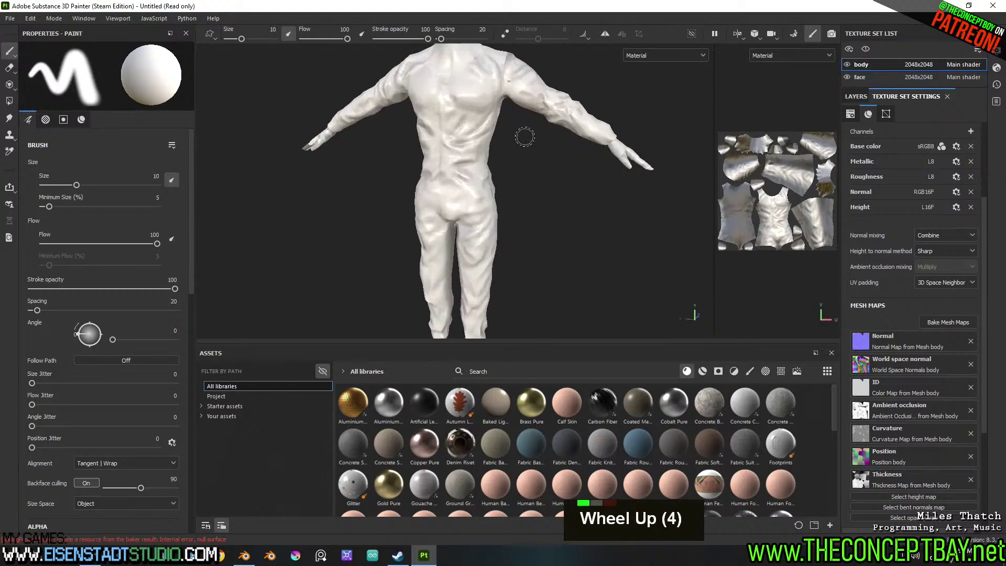
pyautogui.keyDown('shift'); pyautogui.moveTo(521, 139); pyautogui.dragTo(522, 53, button='middle'); pyautogui.keyUp('shift')
pyautogui.keyDown('alt'); pyautogui.moveTo(538, 128); pyautogui.dragTo(515, 252, button='middle'); pyautogui.keyUp('alt')
pyautogui.scroll(6, 492, 176)
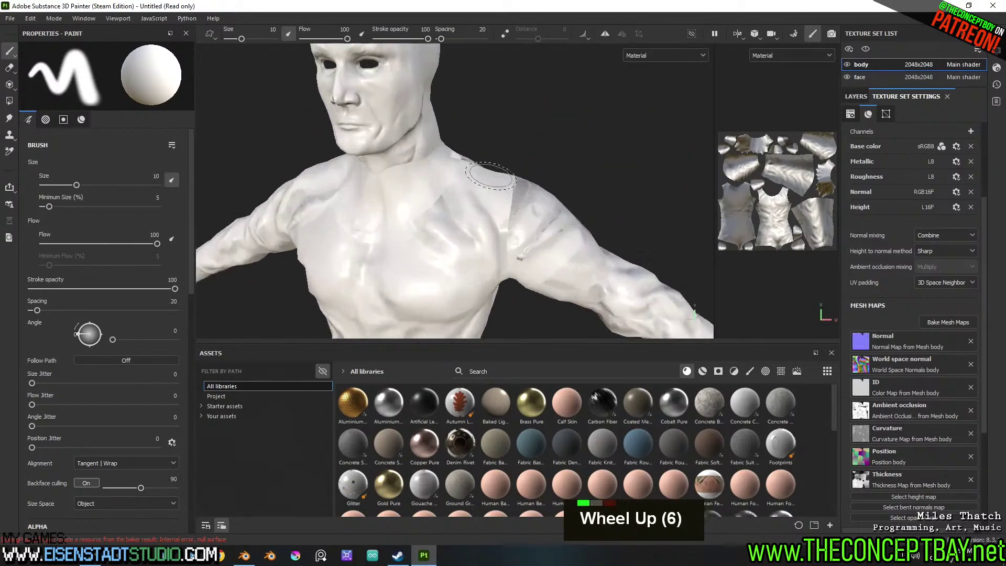
pyautogui.keyDown('alt'); pyautogui.moveTo(605, 257); pyautogui.dragTo(512, 227, button='middle'); pyautogui.keyUp('alt')
pyautogui.keyDown('alt'); pyautogui.moveTo(512, 227); pyautogui.dragTo(534, 262); pyautogui.keyUp('alt')
pyautogui.click(948, 321)
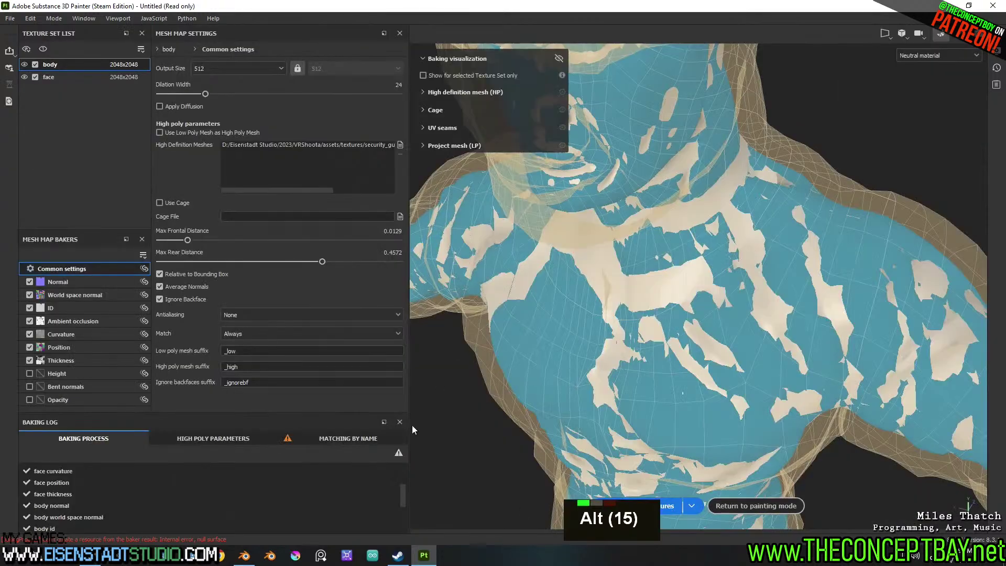
pyautogui.click(668, 506)
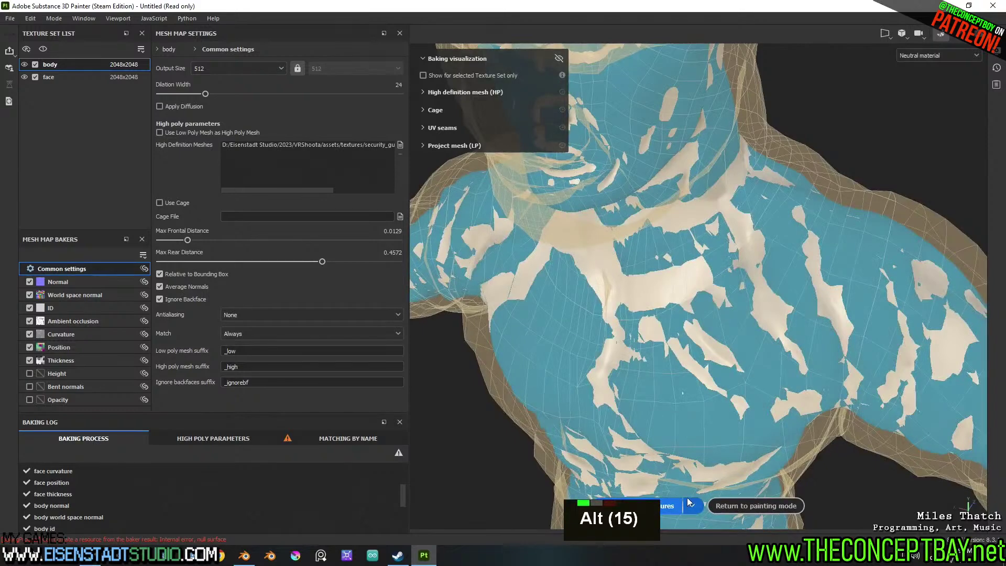
pyautogui.doubleClick(757, 505)
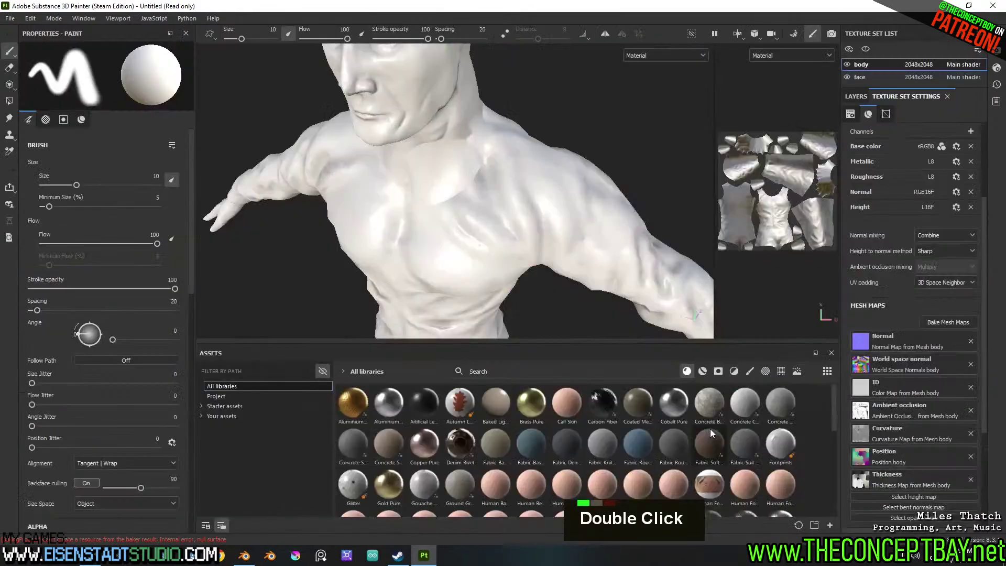
# Inspect the baked shading around the neck, collarbone and shoulder for seams between the face and body texture sets
pyautogui.scroll(3, 550, 236)
pyautogui.keyDown('alt'); pyautogui.moveTo(550, 236); pyautogui.dragTo(555, 175); pyautogui.keyUp('alt')
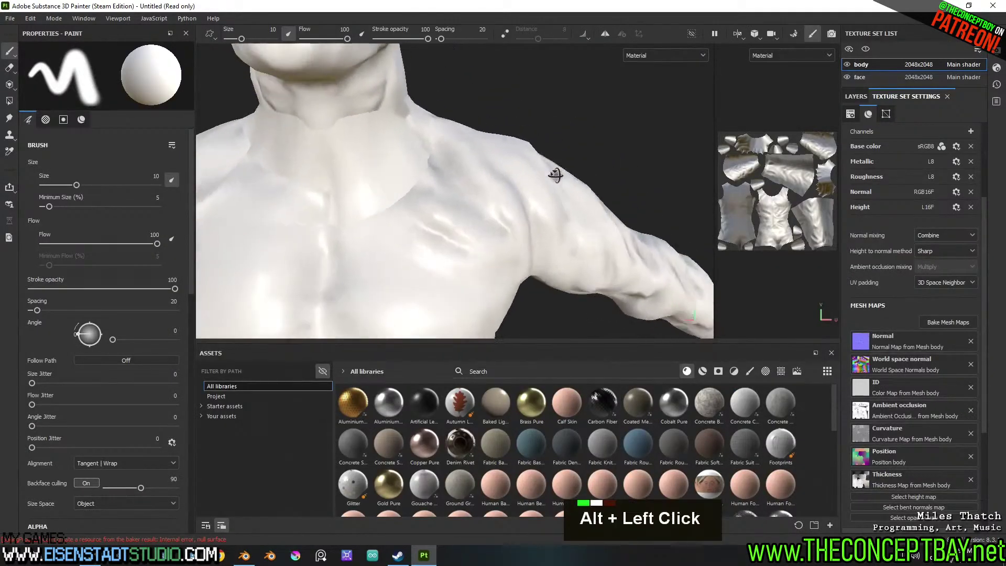
pyautogui.keyDown('alt'); pyautogui.moveTo(554, 175); pyautogui.dragTo(465, 207, button='middle'); pyautogui.keyUp('alt')
pyautogui.keyDown('alt'); pyautogui.moveTo(466, 207); pyautogui.dragTo(524, 247); pyautogui.keyUp('alt')
pyautogui.keyDown('shift'); pyautogui.moveTo(523, 246); pyautogui.dragTo(581, 198, button='right'); pyautogui.keyUp('shift')
pyautogui.keyDown('alt'); pyautogui.moveTo(582, 197); pyautogui.dragTo(555, 198); pyautogui.keyUp('alt')
pyautogui.keyDown('alt'); pyautogui.moveTo(555, 197); pyautogui.dragTo(511, 187, button='middle'); pyautogui.keyUp('alt')
pyautogui.keyDown('alt'); pyautogui.moveTo(522, 198); pyautogui.dragTo(475, 210); pyautogui.keyUp('alt')
pyautogui.keyDown('shift'); pyautogui.moveTo(474, 209); pyautogui.dragTo(497, 255, button='right'); pyautogui.keyUp('shift')
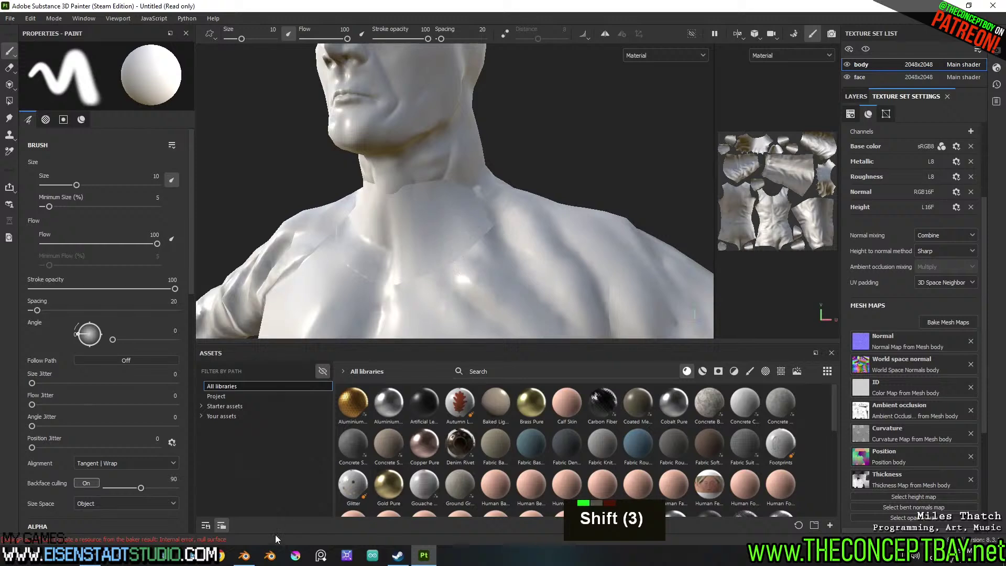
# Switch to Blender and select the low_poly_body faces assigned to the face material to check their extent below the neck seam
pyautogui.click(253, 557)
pyautogui.scroll(4, 605, 329)
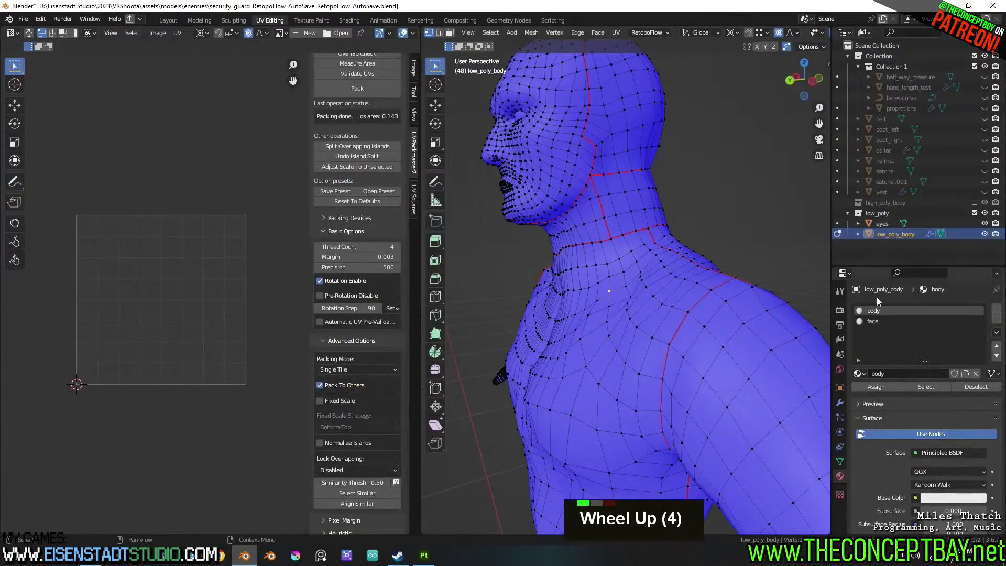
pyautogui.click(888, 321)
pyautogui.click(923, 385)
pyautogui.moveTo(611, 277); pyautogui.dragTo(611, 280, button='middle')
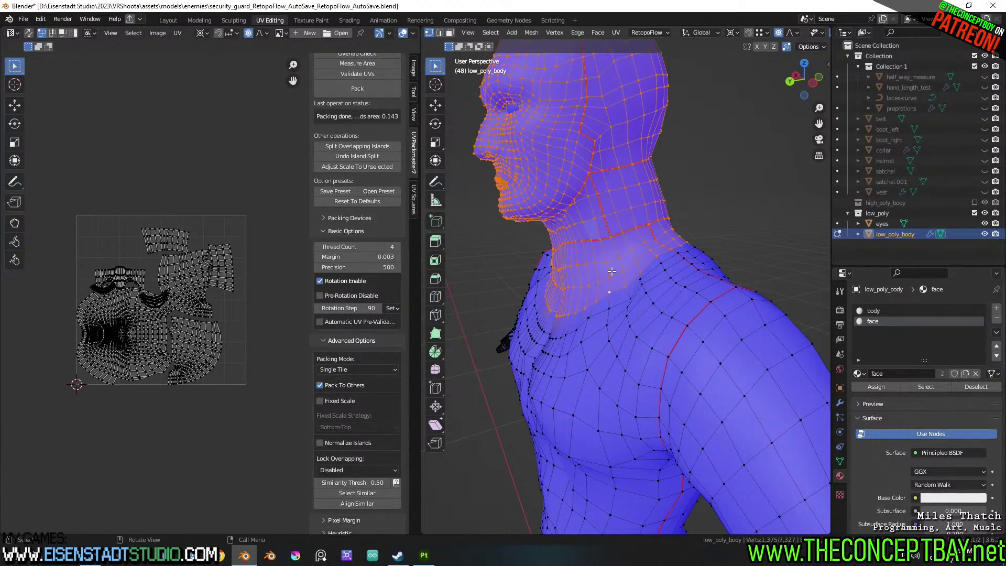
# Select the front and back torso regions up to the neck seam, assign them the body material, and return to Object Mode
pyautogui.press('a')
pyautogui.press('a')
pyautogui.press('l')
pyautogui.moveTo(681, 253); pyautogui.dragTo(705, 258, button='middle')
pyautogui.press('l')
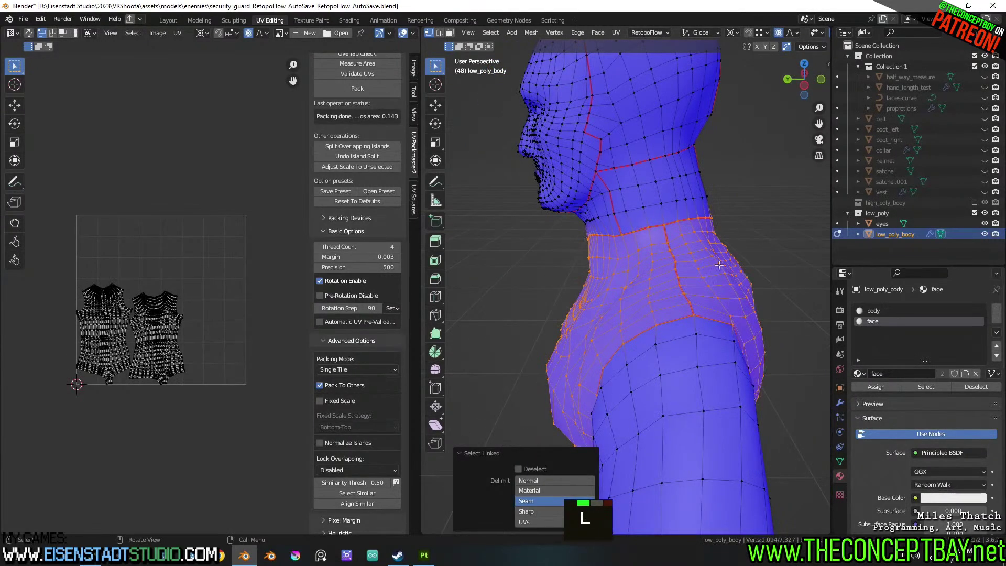
pyautogui.click(871, 311)
pyautogui.click(886, 388)
pyautogui.moveTo(629, 252); pyautogui.dragTo(653, 264, button='middle')
pyautogui.press('a')
pyautogui.press('Tab')
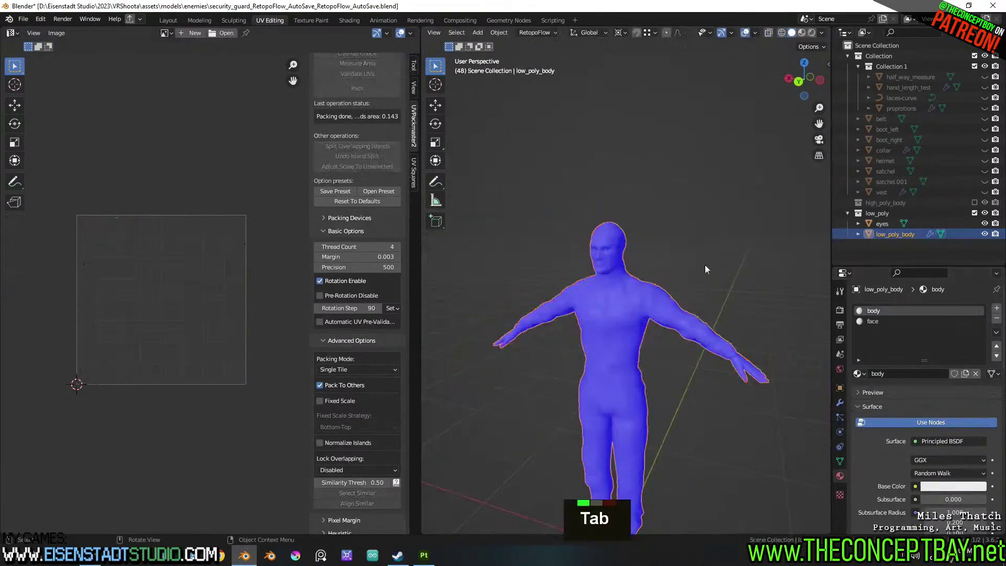
# Select both the eyes and low_poly_body and export them as OBJ over security_guard_low_poly.obj
pyautogui.moveTo(681, 259); pyautogui.dragTo(677, 272, button='middle')
pyautogui.hotkey('ctrl', 'alt', 'e')
pyautogui.press('Escape')
pyautogui.press('a')
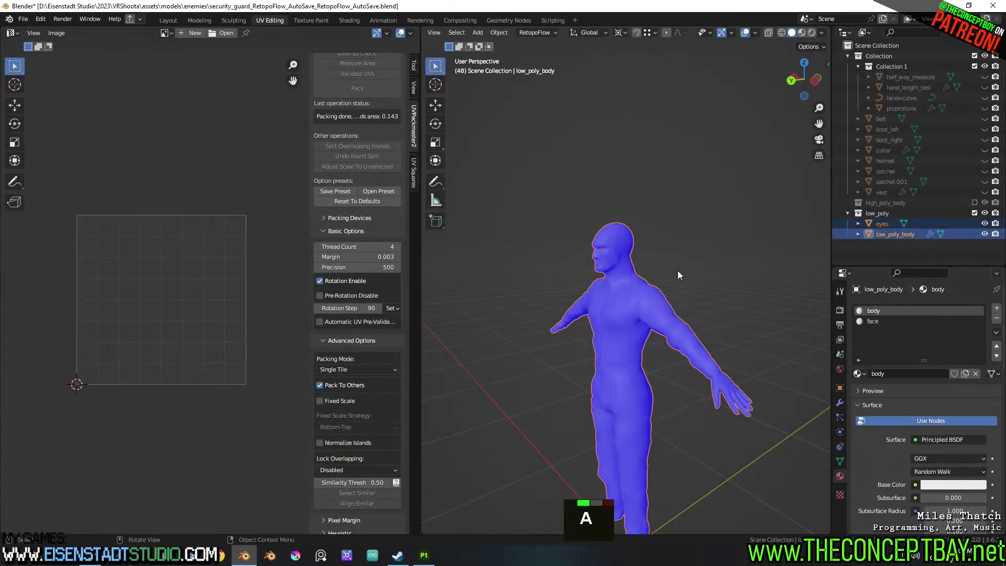
pyautogui.hotkey('alt', 'space')
pyautogui.hotkey('ctrl', 'alt', 'e')
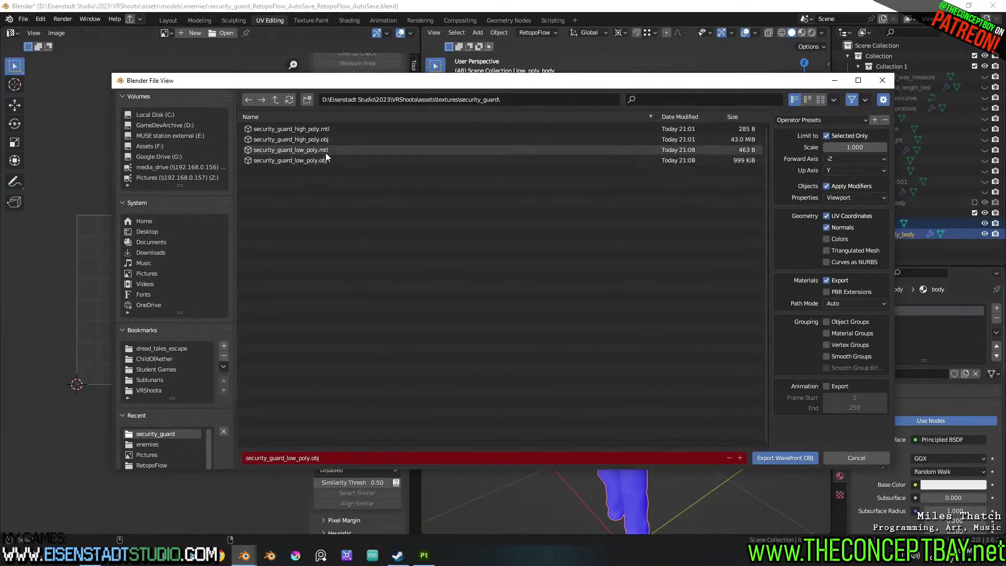
pyautogui.click(325, 161)
pyautogui.press('Return')
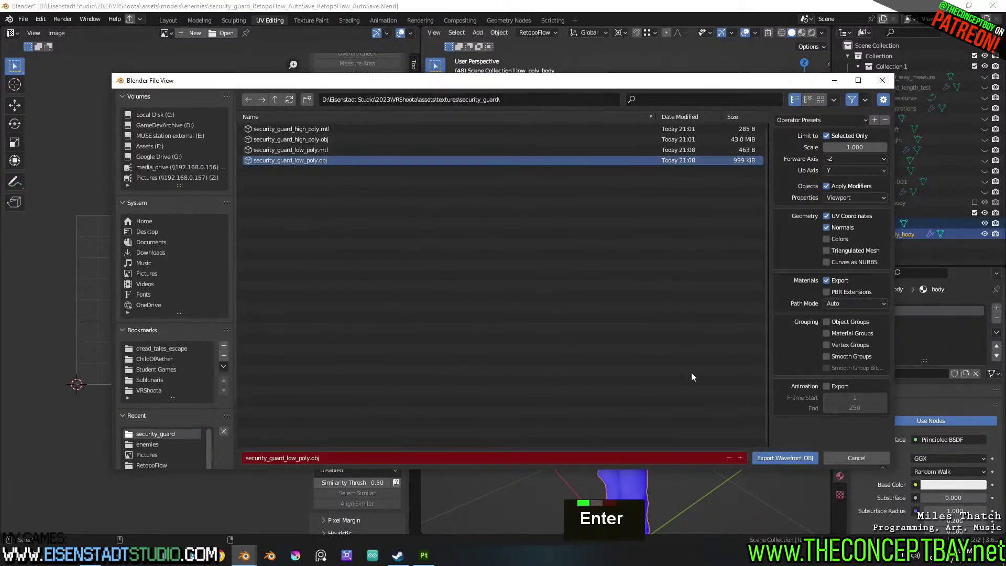
pyautogui.click(781, 457)
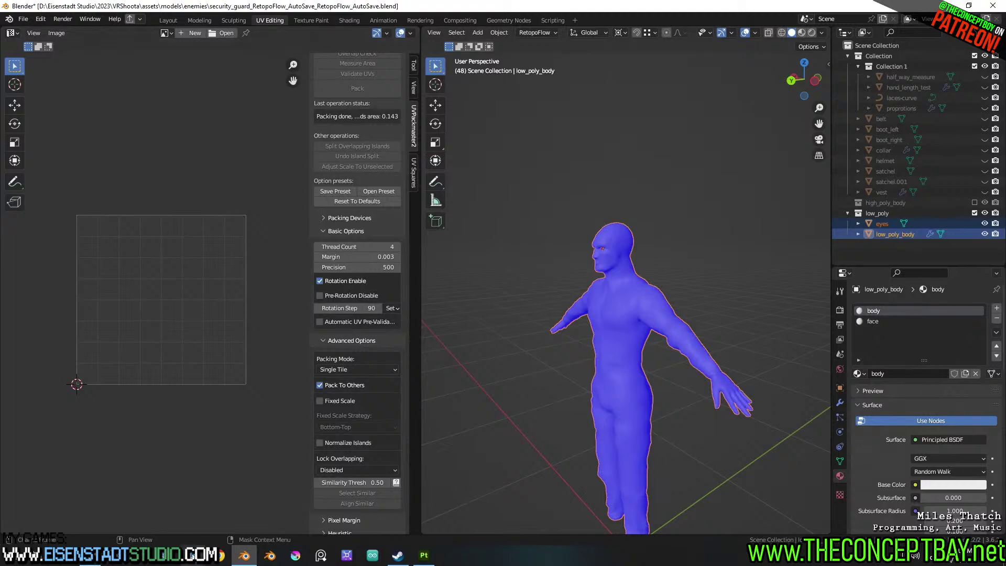
# Switch back to Substance 3D Painter, rebake the body and face mesh maps for the re-exported mesh, and return to painting mode
pyautogui.click(424, 556)
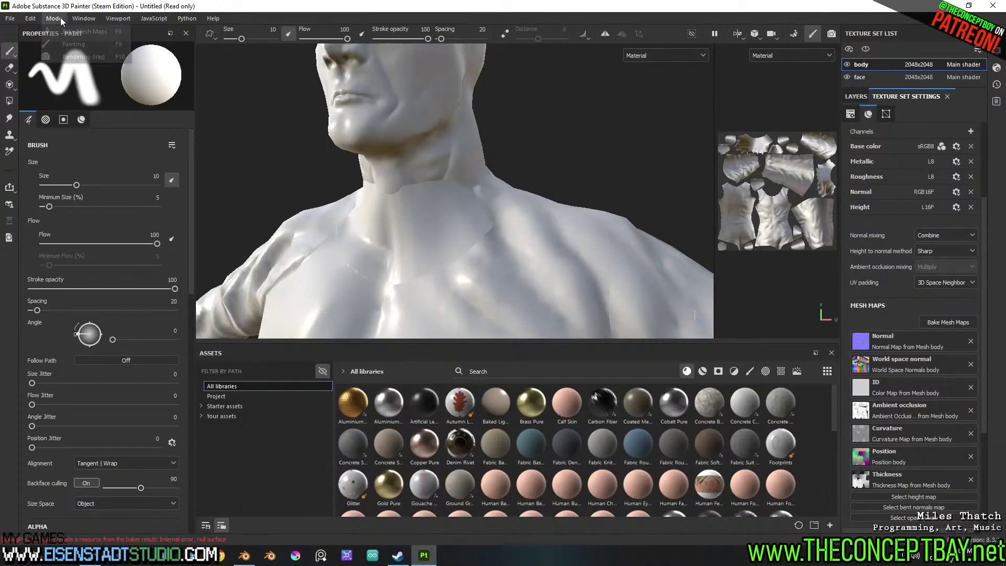
pyautogui.click(77, 17)
pyautogui.moveTo(54, 18)
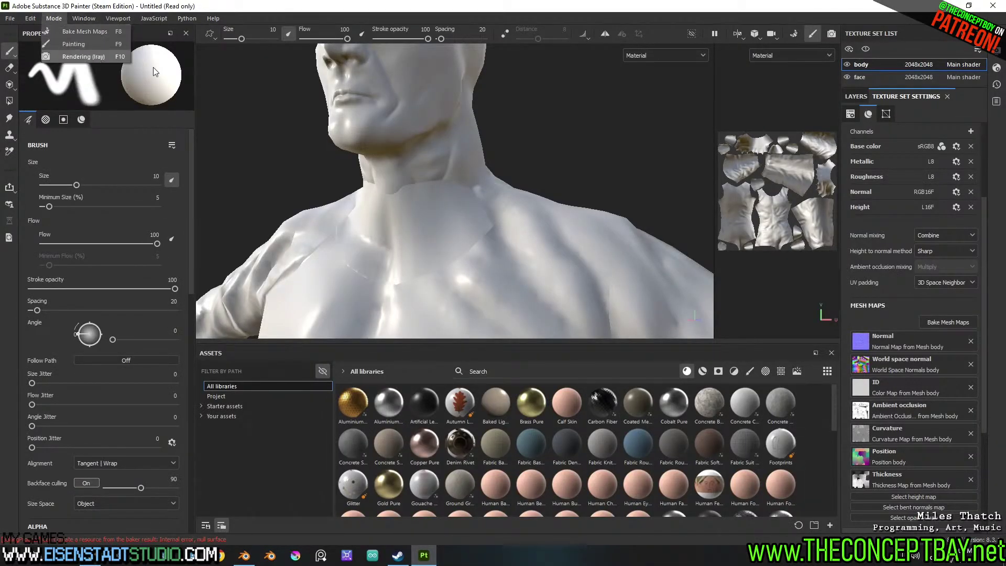
pyautogui.click(74, 44)
pyautogui.press('f')
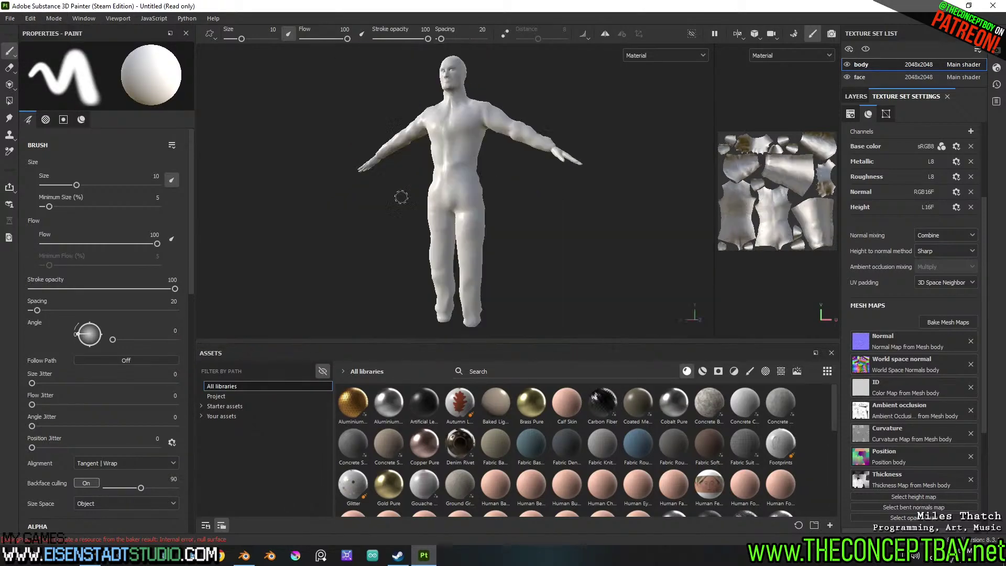
pyautogui.click(962, 323)
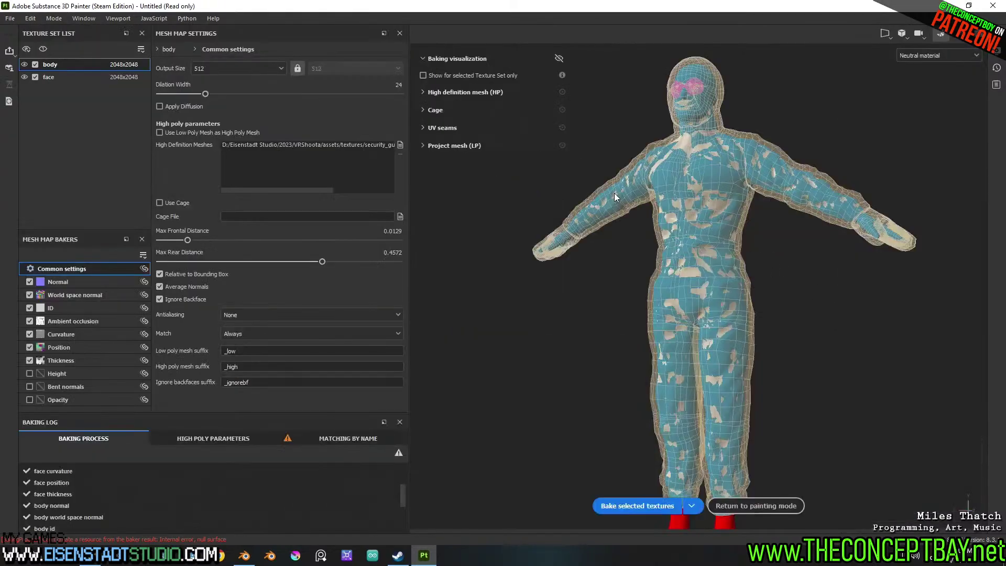
pyautogui.click(627, 509)
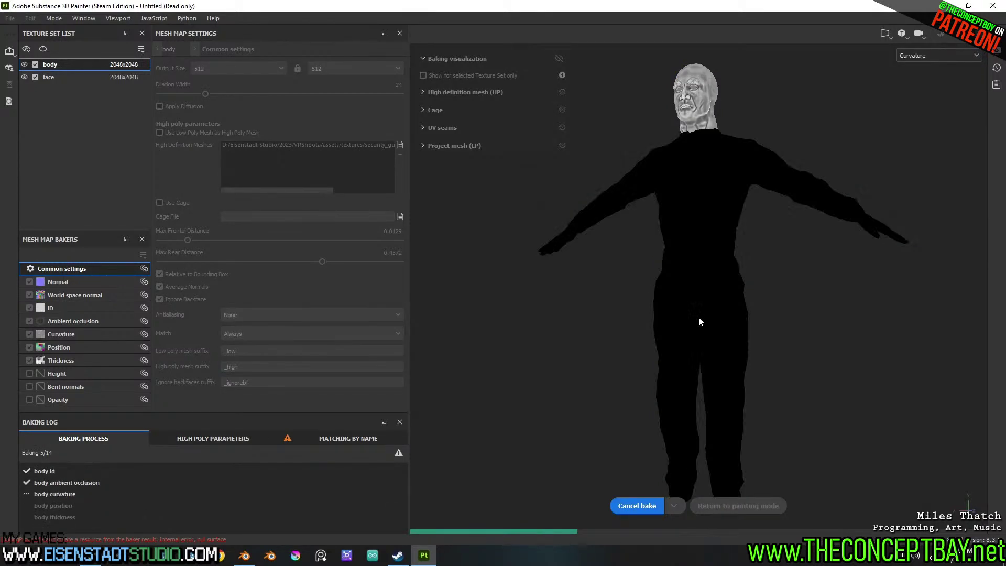
pyautogui.scroll(7, 744, 238)
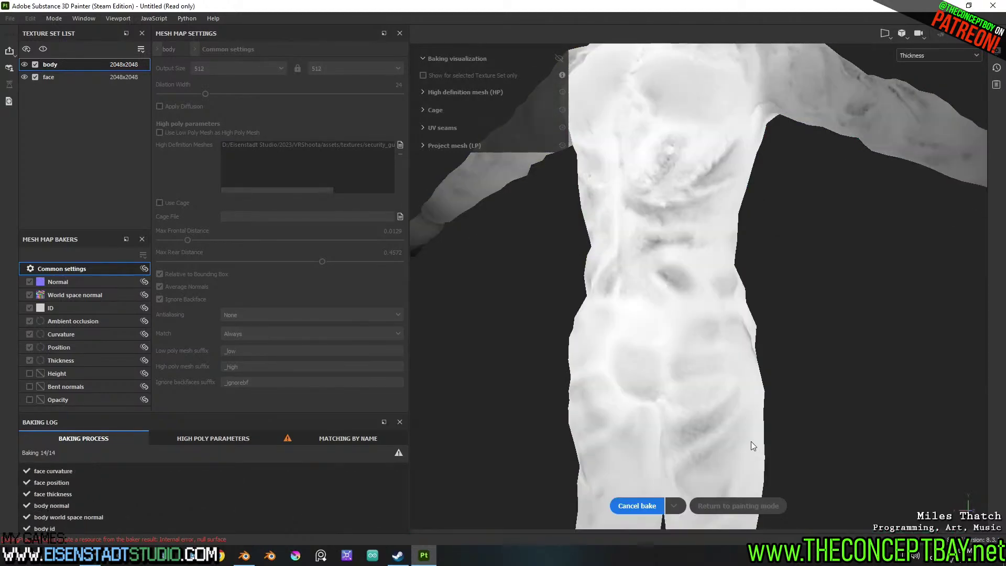
pyautogui.scroll(-1, 776, 369)
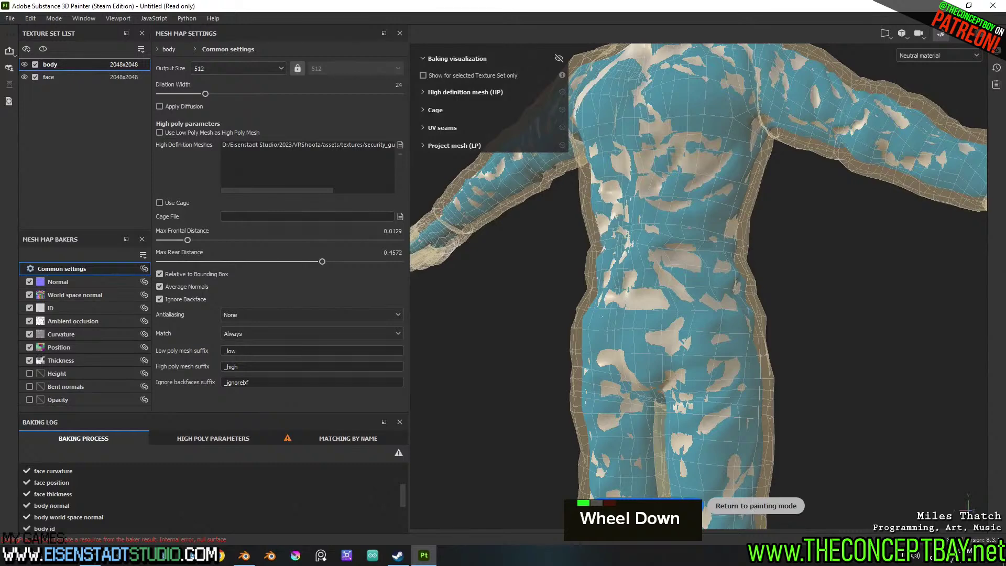
pyautogui.click(756, 506)
# Inspect the rebaked neck seam and upper chest up close
pyautogui.scroll(5, 526, 279)
pyautogui.moveTo(526, 278)
pyautogui.keyDown('alt'); pyautogui.mouseDown()
pyautogui.moveTo(535, 261)
pyautogui.moveTo(530, 109)
pyautogui.mouseUp(); pyautogui.keyUp('alt')
pyautogui.keyDown('shift'); pyautogui.moveTo(517, 133); pyautogui.dragTo(514, 338, button='middle'); pyautogui.keyUp('shift')
pyautogui.keyDown('alt'); pyautogui.moveTo(517, 221); pyautogui.dragTo(521, 277, button='middle'); pyautogui.keyUp('alt')
pyautogui.keyDown('alt'); pyautogui.moveTo(521, 276); pyautogui.dragTo(579, 249); pyautogui.keyUp('alt')
pyautogui.keyDown('alt'); pyautogui.moveTo(446, 229); pyautogui.dragTo(515, 233, button='middle'); pyautogui.keyUp('alt')
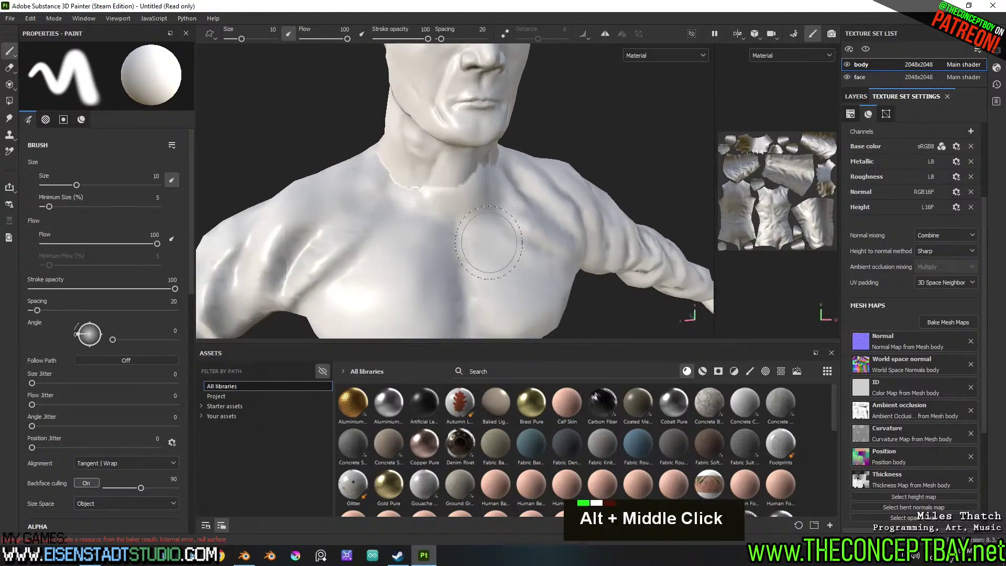
# Examine the edge between neck and torso from several angles around the shoulders and chin
pyautogui.keyDown('alt'); pyautogui.moveTo(515, 232); pyautogui.dragTo(588, 265); pyautogui.keyUp('alt')
pyautogui.keyDown('alt'); pyautogui.moveTo(336, 240); pyautogui.dragTo(393, 243, button='middle'); pyautogui.keyUp('alt')
pyautogui.keyDown('alt'); pyautogui.moveTo(393, 243); pyautogui.dragTo(566, 262); pyautogui.keyUp('alt')
pyautogui.keyDown('alt'); pyautogui.moveTo(419, 244); pyautogui.dragTo(507, 247, button='middle'); pyautogui.keyUp('alt')
pyautogui.keyDown('alt'); pyautogui.moveTo(417, 264); pyautogui.dragTo(493, 255); pyautogui.keyUp('alt')
pyautogui.keyDown('alt'); pyautogui.moveTo(437, 241); pyautogui.dragTo(487, 243, button='middle'); pyautogui.keyUp('alt')
pyautogui.keyDown('alt'); pyautogui.moveTo(488, 242); pyautogui.dragTo(524, 236); pyautogui.keyUp('alt')
pyautogui.keyDown('alt'); pyautogui.moveTo(524, 236); pyautogui.dragTo(561, 226, button='middle'); pyautogui.keyUp('alt')
pyautogui.keyDown('alt'); pyautogui.moveTo(561, 226); pyautogui.dragTo(622, 234); pyautogui.keyUp('alt')
pyautogui.keyDown('alt'); pyautogui.moveTo(623, 234); pyautogui.dragTo(566, 233, button='middle'); pyautogui.keyUp('alt')
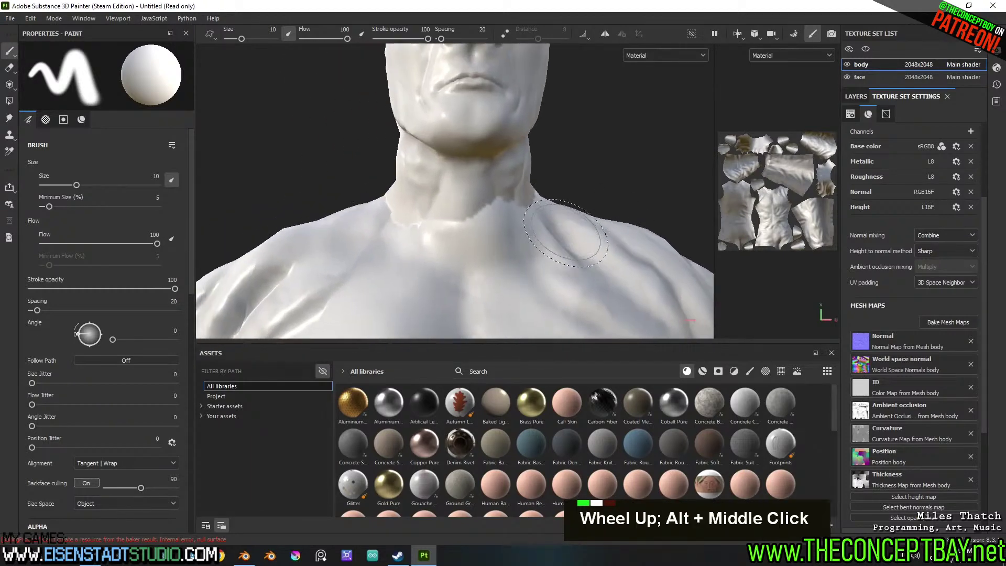
pyautogui.scroll(5, 566, 234)
pyautogui.hotkey('ctrl', 'z')
pyautogui.keyDown('alt'); pyautogui.moveTo(585, 223); pyautogui.dragTo(539, 256); pyautogui.keyUp('alt')
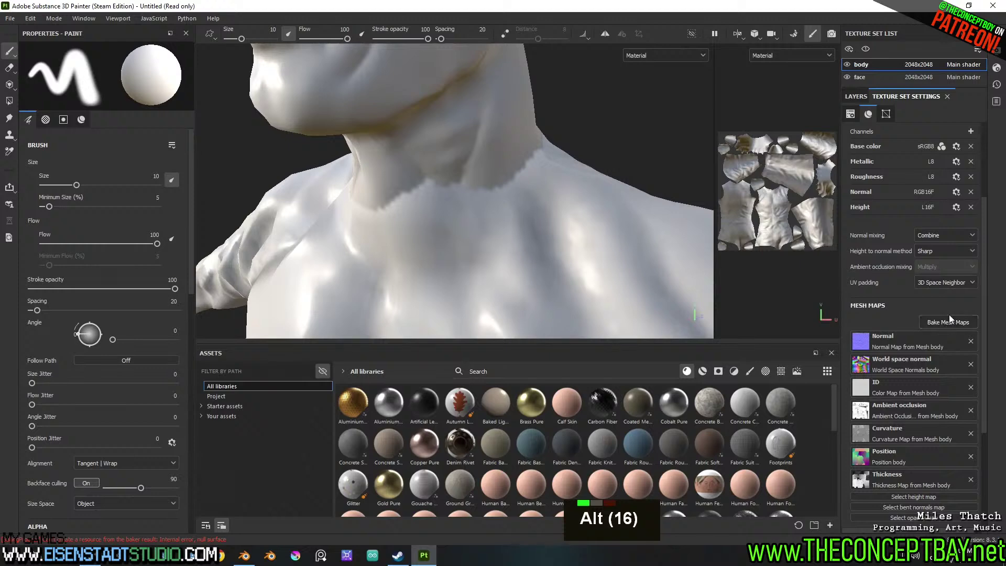
# Set the mesh map output size to 2048 and rebake the selected body and face textures
pyautogui.click(933, 321)
pyautogui.click(264, 69)
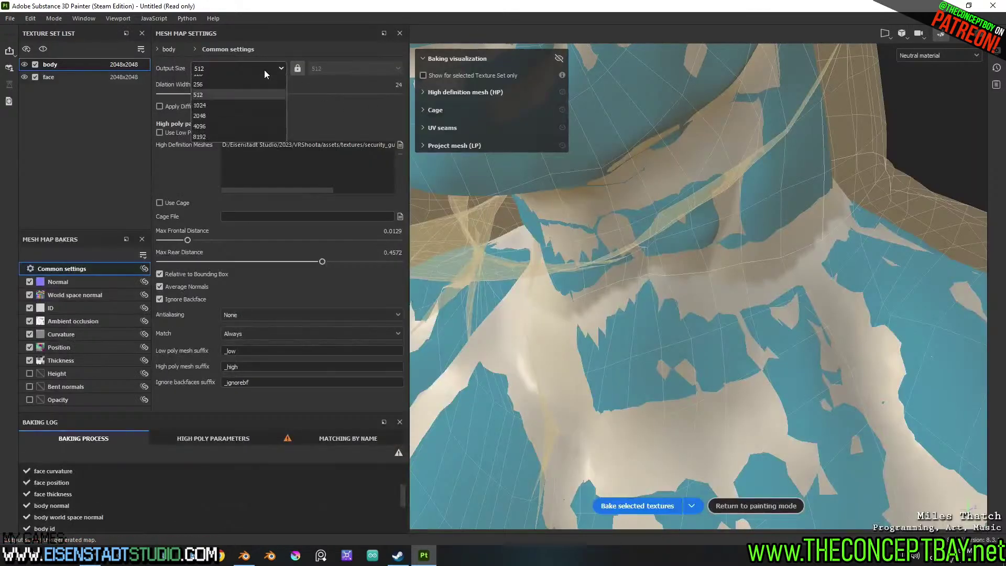
pyautogui.click(213, 147)
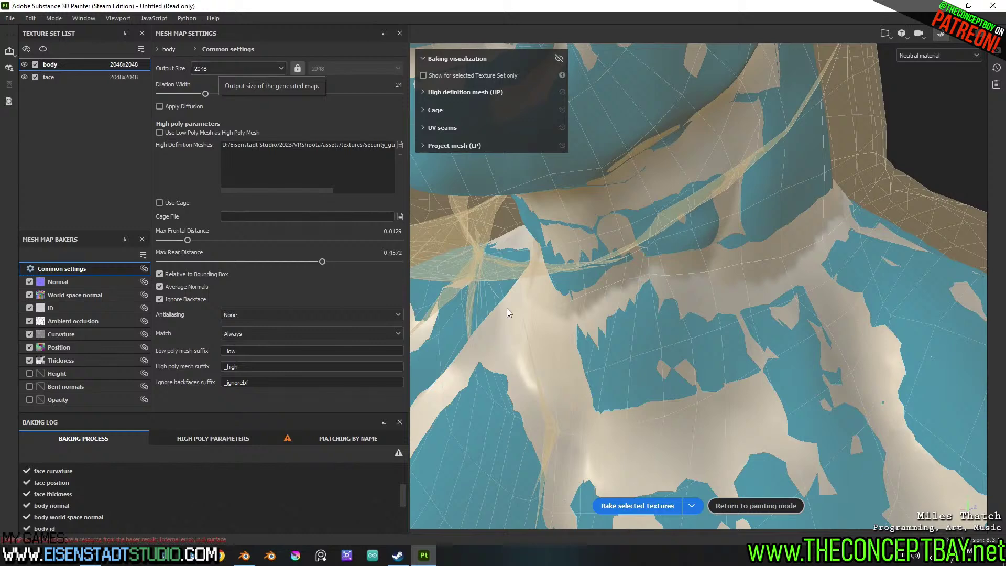
pyautogui.click(650, 506)
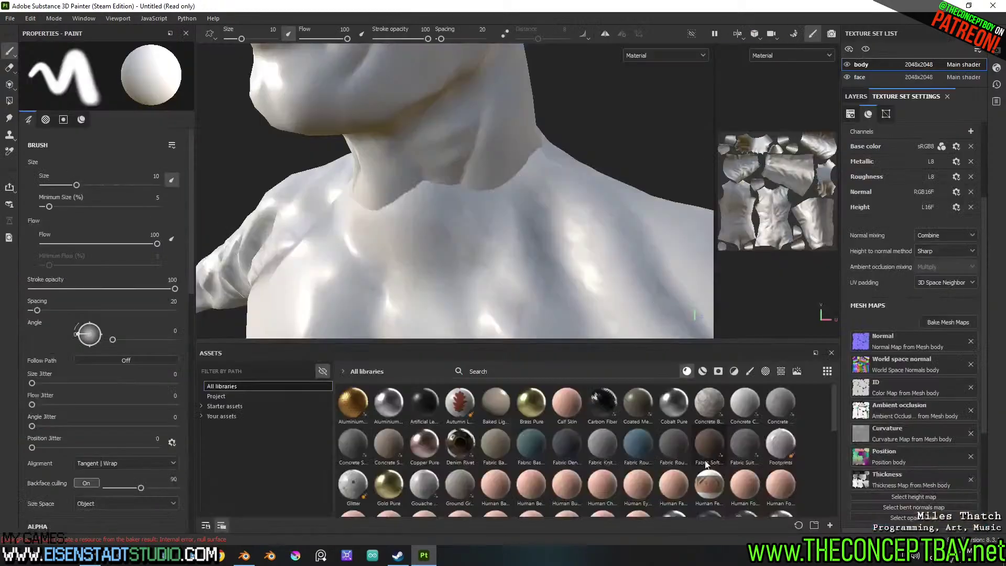
# Examine the 2048 bake's neck seam, shoulder folds and chest from different distances
pyautogui.scroll(-6, 491, 175)
pyautogui.keyDown('alt'); pyautogui.moveTo(487, 220); pyautogui.dragTo(491, 175, button='middle'); pyautogui.keyUp('alt')
pyautogui.keyDown('alt'); pyautogui.moveTo(491, 175); pyautogui.dragTo(472, 189); pyautogui.keyUp('alt')
pyautogui.keyDown('alt'); pyautogui.moveTo(472, 188); pyautogui.dragTo(545, 178, button='middle'); pyautogui.keyUp('alt')
pyautogui.moveTo(545, 178)
pyautogui.keyDown('alt'); pyautogui.mouseDown()
pyautogui.moveTo(513, 186)
pyautogui.moveTo(535, 197)
pyautogui.moveTo(516, 231)
pyautogui.mouseUp(); pyautogui.keyUp('alt')
pyautogui.keyDown('shift'); pyautogui.moveTo(517, 231); pyautogui.dragTo(511, 236, button='right'); pyautogui.keyUp('shift')
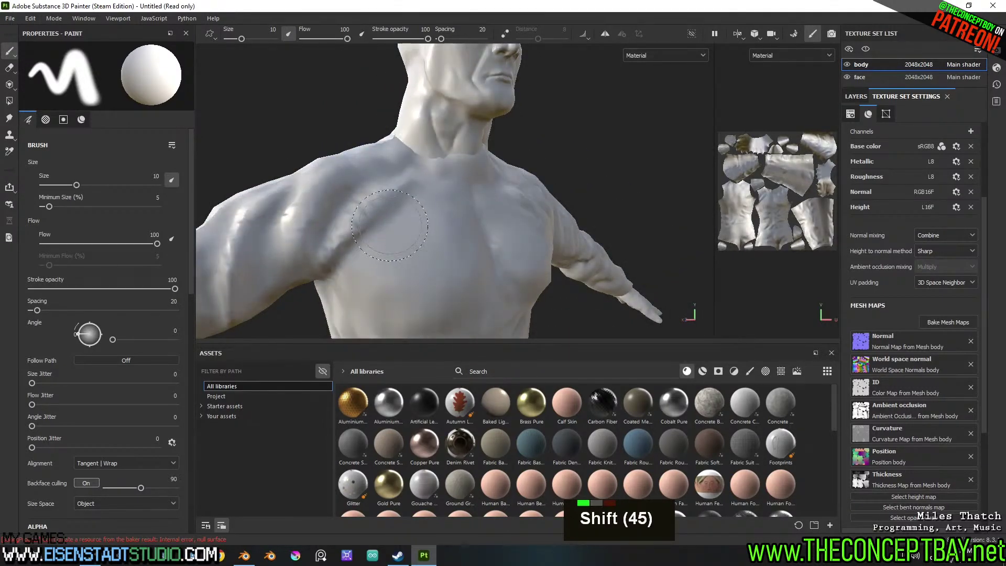
pyautogui.keyDown('alt'); pyautogui.moveTo(389, 226); pyautogui.dragTo(503, 220, button='middle'); pyautogui.keyUp('alt')
pyautogui.scroll(5, 503, 220)
pyautogui.keyDown('alt'); pyautogui.moveTo(503, 220); pyautogui.dragTo(538, 219); pyautogui.keyUp('alt')
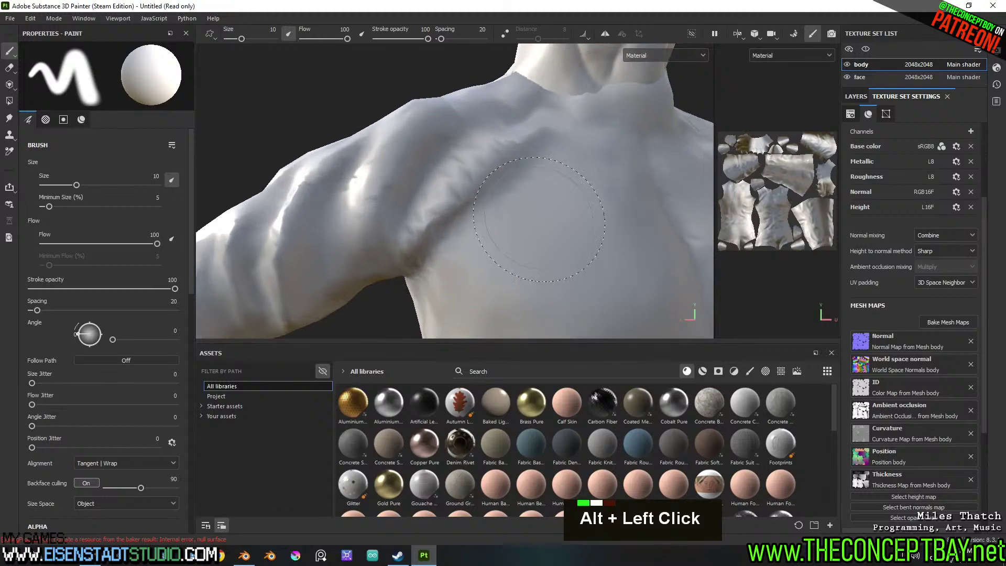
# Switch to Blender, exclude the low_poly collection, save the file, and enable the high_poly_body collection
pyautogui.click(244, 557)
pyautogui.scroll(4, 451, 376)
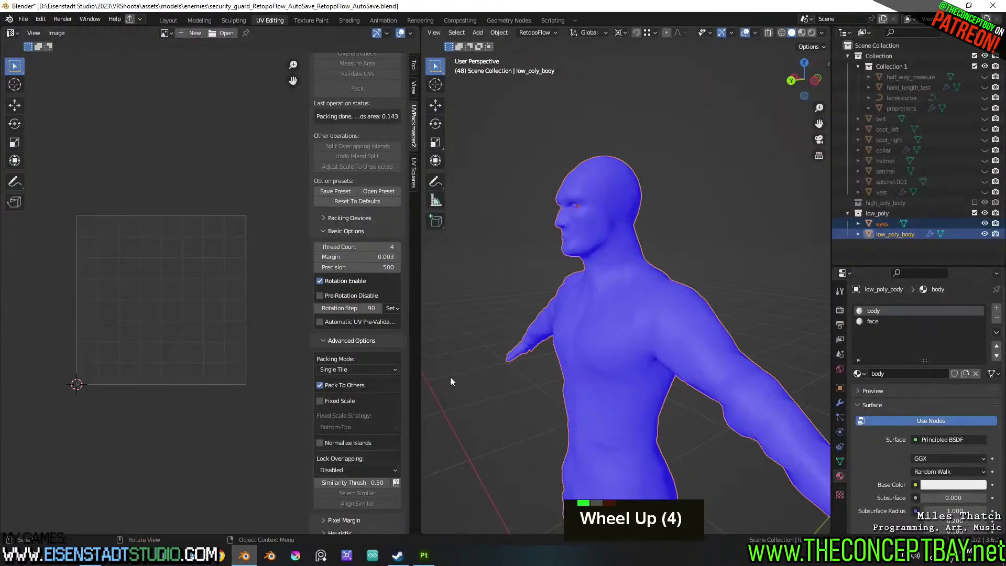
pyautogui.keyDown('alt'); pyautogui.moveTo(565, 408); pyautogui.dragTo(858, 336, button='middle'); pyautogui.keyUp('alt')
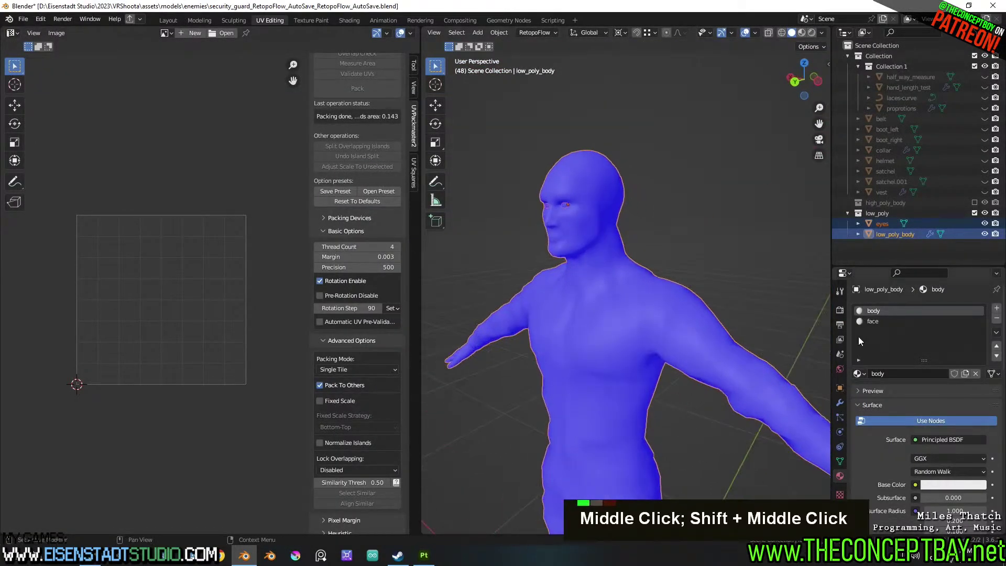
pyautogui.click(974, 213)
pyautogui.hotkey('ctrl', 's')
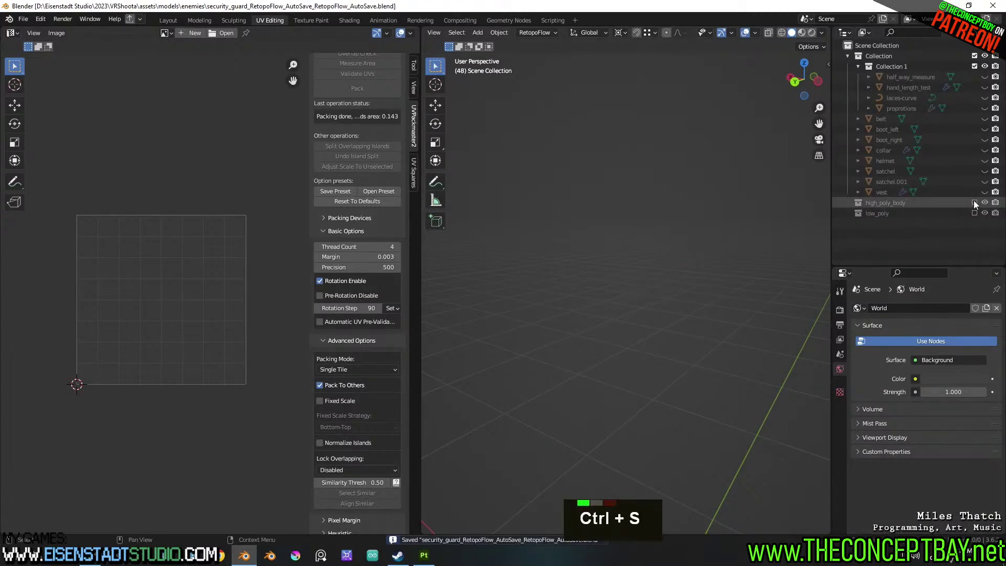
pyautogui.click(974, 203)
# Select body_high_poly and add a Subdivision Surface modifier to it
pyautogui.scroll(4, 639, 320)
pyautogui.doubleClick(649, 297)
pyautogui.doubleClick(678, 316)
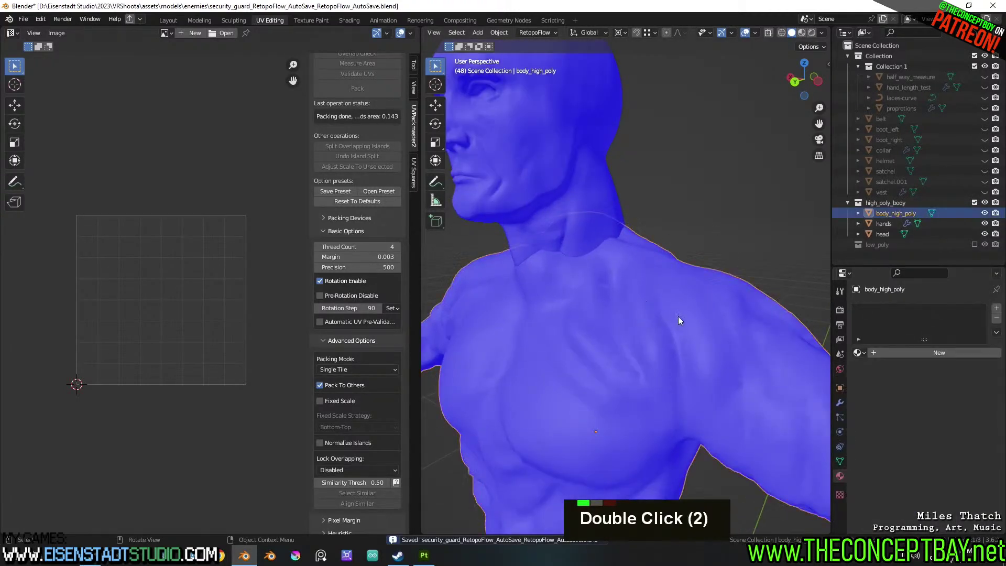
pyautogui.press('z')
pyautogui.press('z')
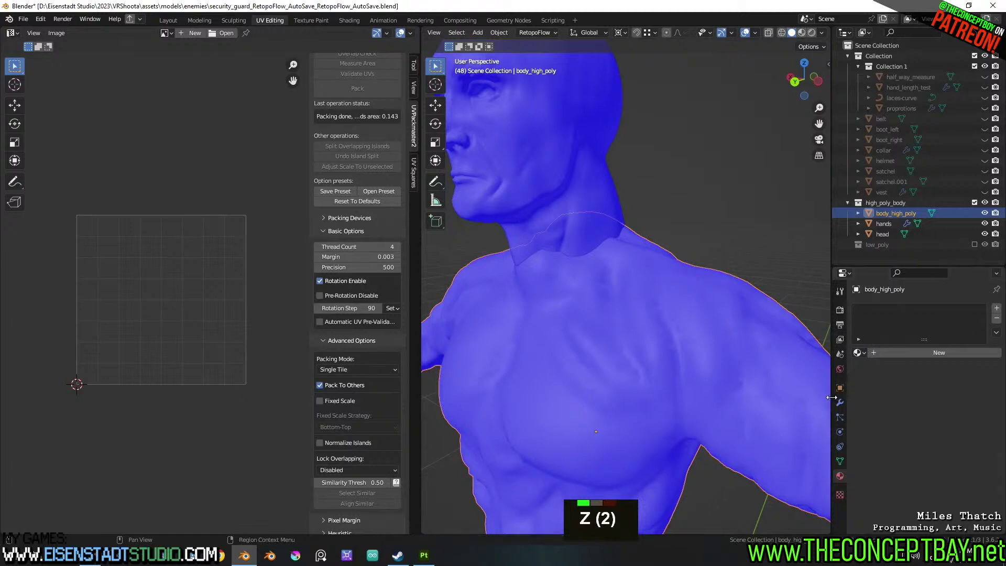
pyautogui.click(839, 402)
pyautogui.click(886, 308)
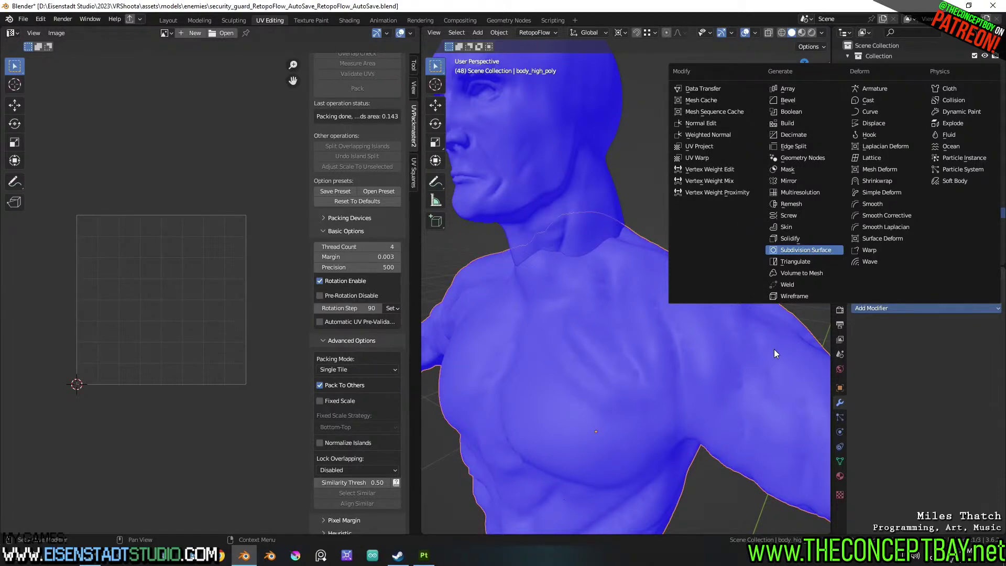
pyautogui.press('Return')
# Examine the subdivided high-poly torso, neck and head from near and far
pyautogui.moveTo(774, 349); pyautogui.dragTo(730, 358, button='middle')
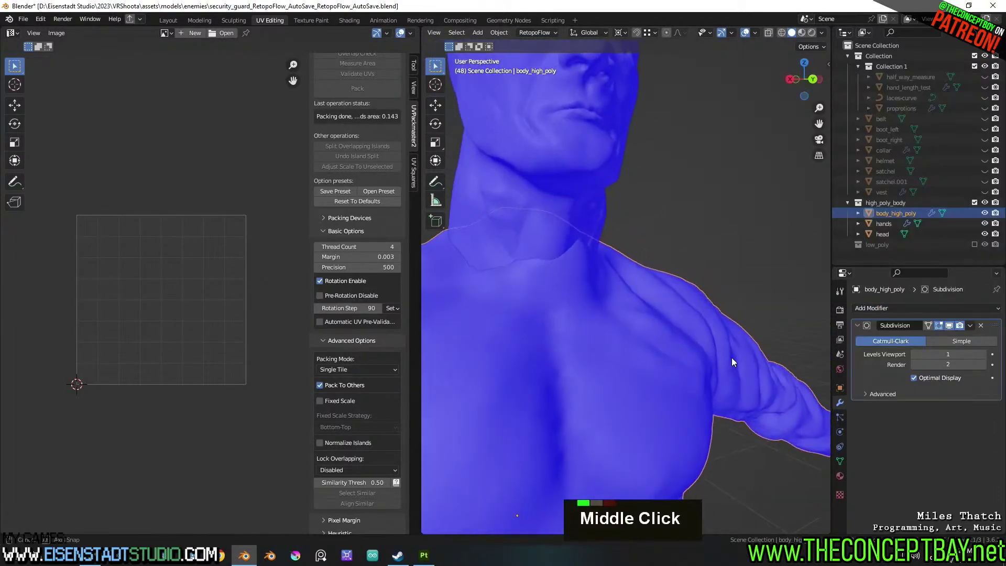
pyautogui.scroll(-4, 728, 358)
pyautogui.keyDown('shift'); pyautogui.moveTo(665, 376); pyautogui.dragTo(644, 356, button='middle'); pyautogui.keyUp('shift')
pyautogui.scroll(5, 700, 341)
pyautogui.scroll(-4, 723, 323)
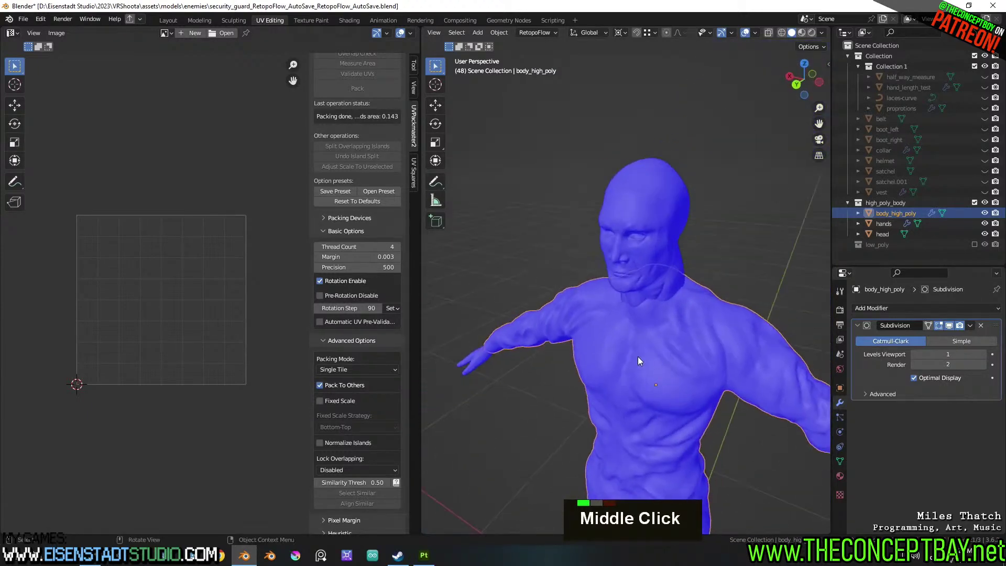
pyautogui.scroll(3, 693, 276)
pyautogui.click(694, 275)
pyautogui.keyDown('shift'); pyautogui.moveTo(726, 323); pyautogui.dragTo(678, 257, button='middle'); pyautogui.keyUp('shift')
pyautogui.keyDown('shift'); pyautogui.scroll(2, 683, 303); pyautogui.keyUp('shift')
pyautogui.moveTo(611, 271); pyautogui.dragTo(630, 345, button='middle')
pyautogui.scroll(-2, 741, 307)
pyautogui.scroll(2, 628, 284)
pyautogui.scroll(4, 672, 350)
pyautogui.scroll(-1, 620, 339)
# Select body_high_poly, hands and head together and save the Blender file
pyautogui.scroll(-13, 621, 338)
pyautogui.moveTo(533, 212); pyautogui.dragTo(771, 392)
pyautogui.scroll(-4, 732, 411)
pyautogui.moveTo(771, 392); pyautogui.dragTo(690, 375, button='middle')
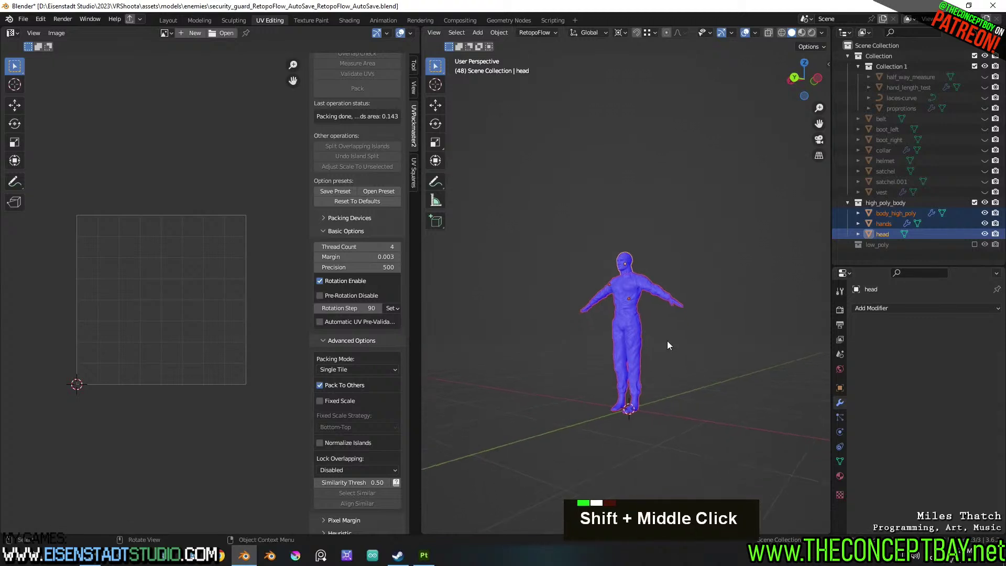
pyautogui.hotkey('ctrl', 's')
pyautogui.moveTo(660, 314); pyautogui.dragTo(695, 329, button='middle')
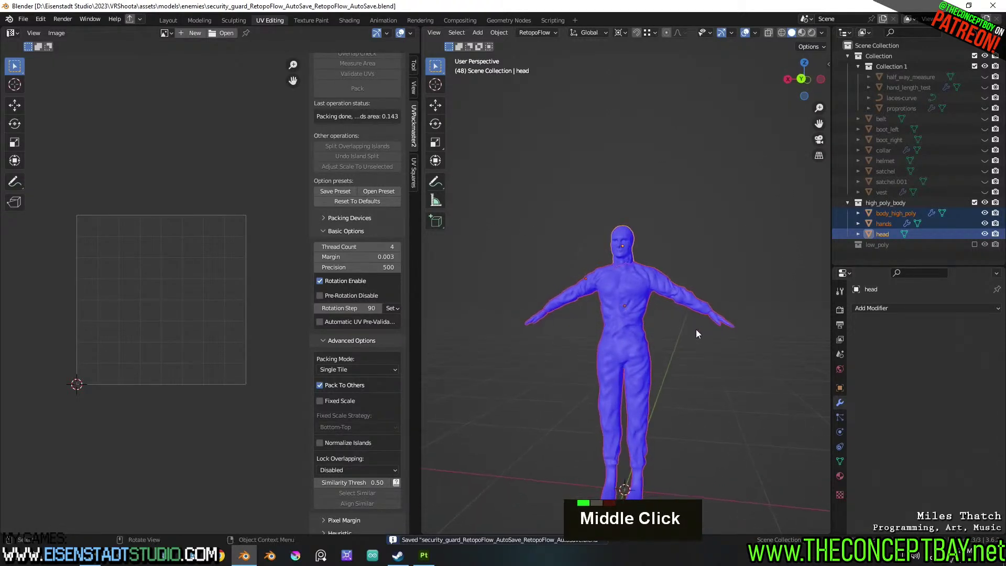
# Export the selected high-poly objects as OBJ over security_guard_high_poly.obj
pyautogui.click(64, 19)
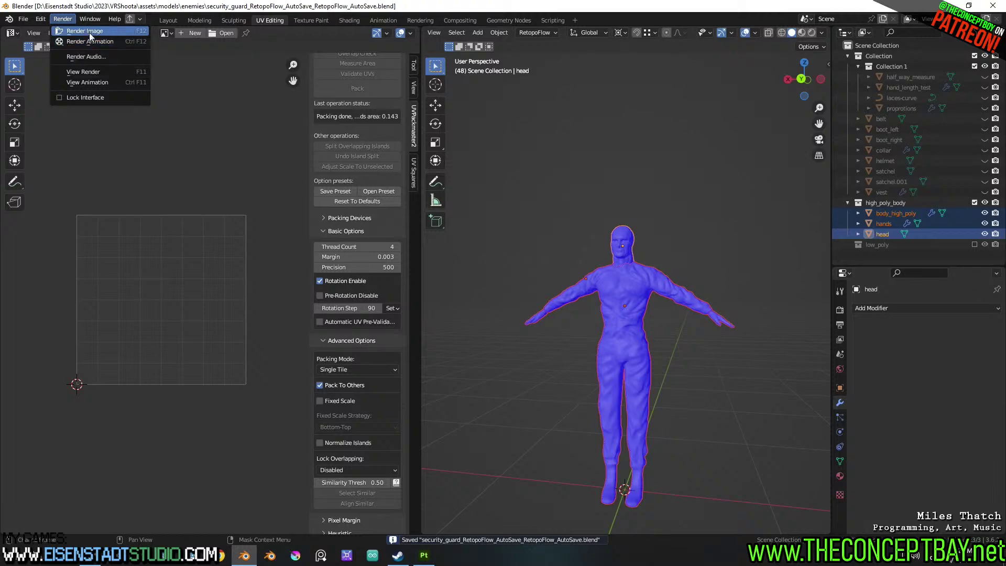
pyautogui.doubleClick(13, 21)
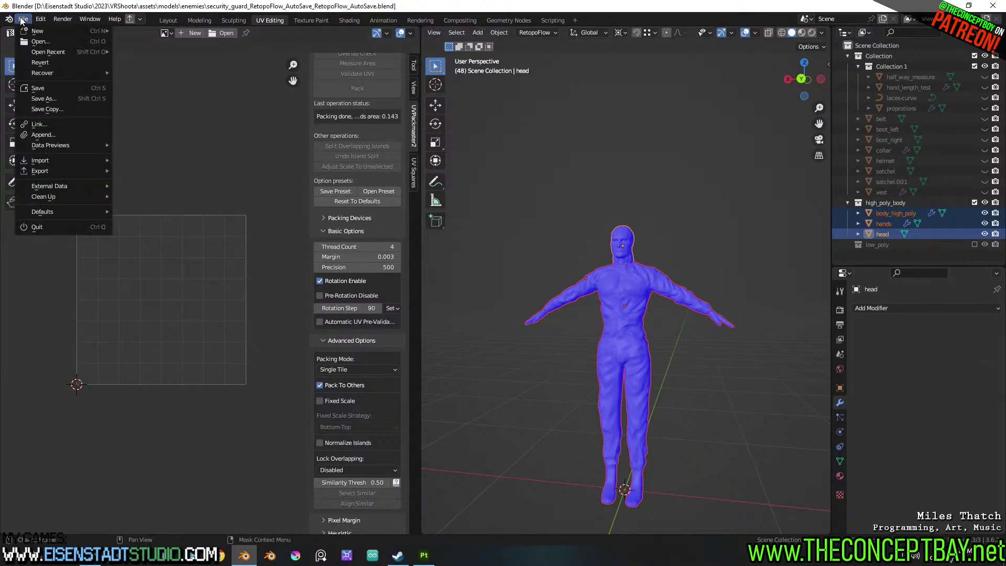
pyautogui.hotkey('ctrl', 'alt', 'e')
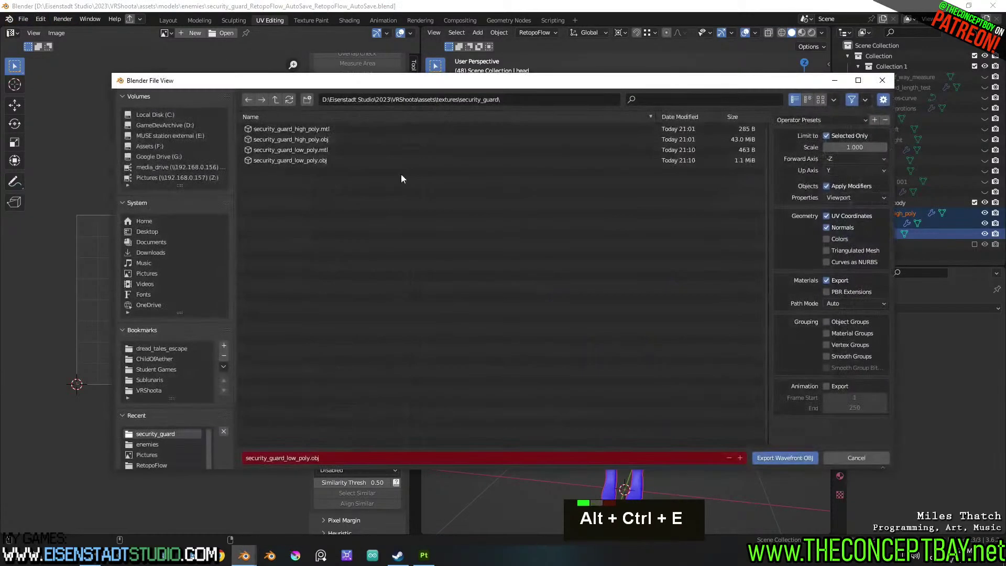
pyautogui.click(325, 139)
pyautogui.doubleClick(325, 139)
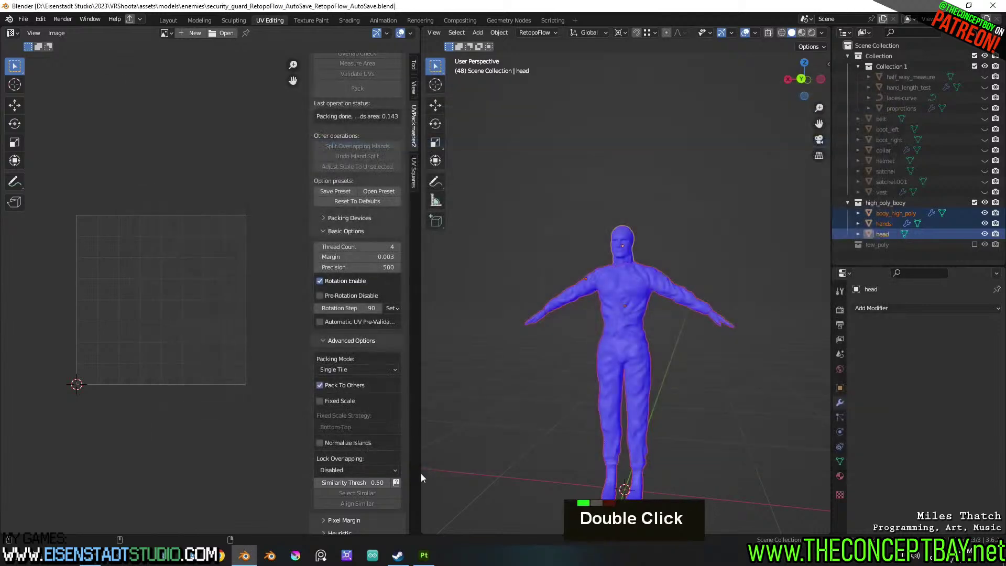
# Switch to Substance 3D Painter, rebake the body and face mesh maps, and return to painting mode
pyautogui.click(423, 557)
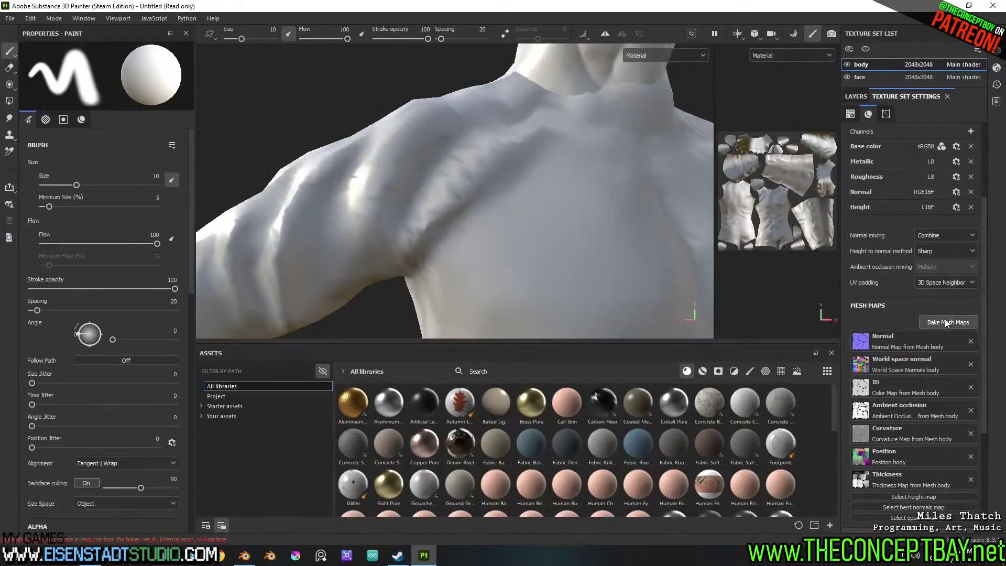
pyautogui.click(923, 321)
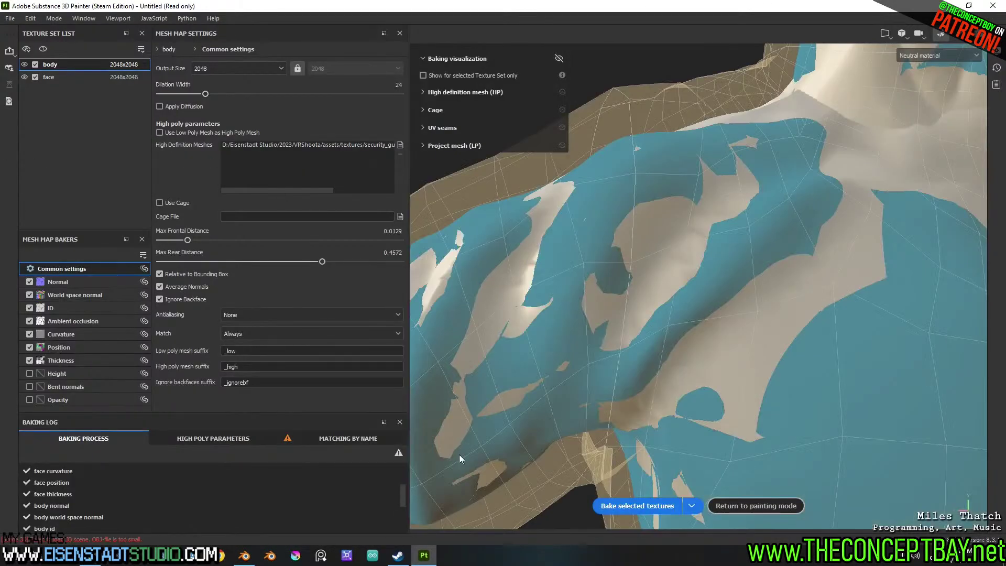
pyautogui.click(634, 505)
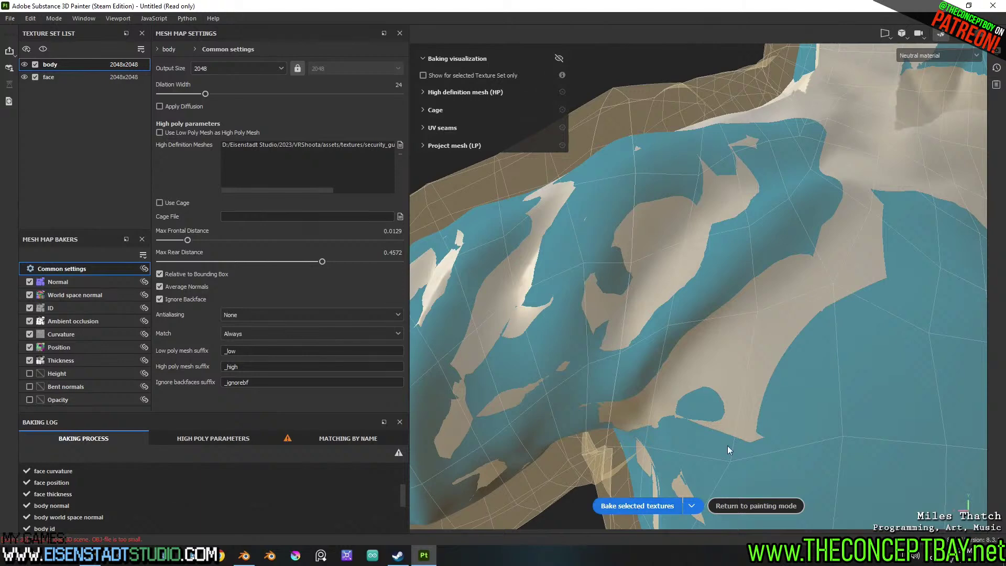
pyautogui.scroll(-4, 659, 494)
pyautogui.click(786, 511)
# Examine the rebaked head, face and neck from the front and at a slight angle
pyautogui.scroll(-5, 778, 207)
pyautogui.keyDown('shift'); pyautogui.middleClick(528, 228); pyautogui.keyUp('shift')
pyautogui.keyDown('alt'); pyautogui.moveTo(529, 228); pyautogui.dragTo(540, 234, button='middle'); pyautogui.keyUp('alt')
pyautogui.keyDown('alt'); pyautogui.moveTo(539, 234); pyautogui.dragTo(556, 220); pyautogui.keyUp('alt')
pyautogui.keyDown('alt'); pyautogui.moveTo(556, 220); pyautogui.dragTo(542, 263, button='middle'); pyautogui.keyUp('alt')
pyautogui.scroll(3, 554, 259)
pyautogui.keyDown('alt'); pyautogui.moveTo(554, 260); pyautogui.dragTo(558, 244); pyautogui.keyUp('alt')
pyautogui.keyDown('alt'); pyautogui.moveTo(559, 244); pyautogui.dragTo(565, 278, button='middle'); pyautogui.keyUp('alt')
pyautogui.keyDown('alt'); pyautogui.scroll(-2, 557, 241); pyautogui.keyUp('alt')
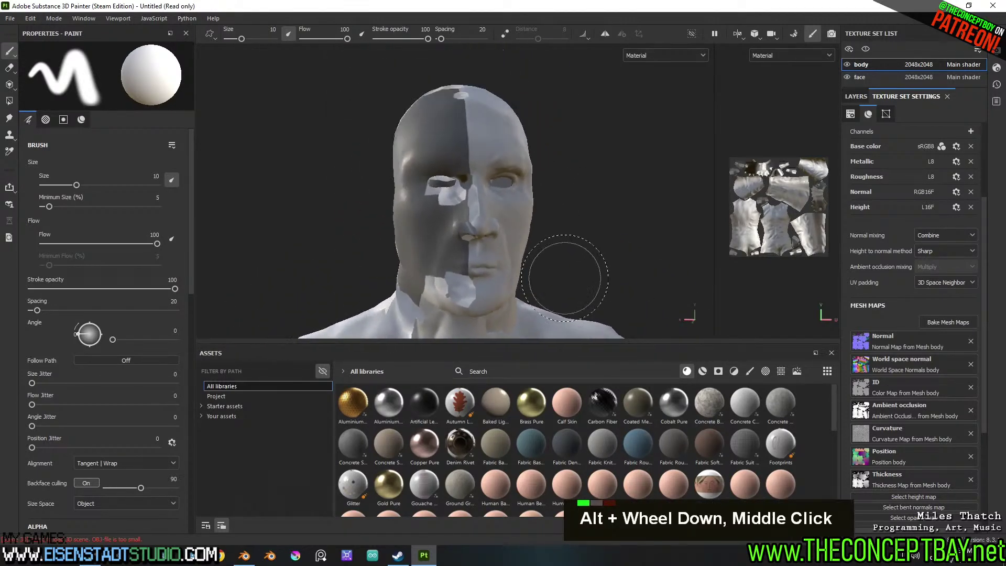
pyautogui.moveTo(586, 276)
pyautogui.keyDown('alt'); pyautogui.mouseDown()
pyautogui.moveTo(573, 269)
pyautogui.moveTo(590, 288)
pyautogui.mouseUp(); pyautogui.keyUp('alt')
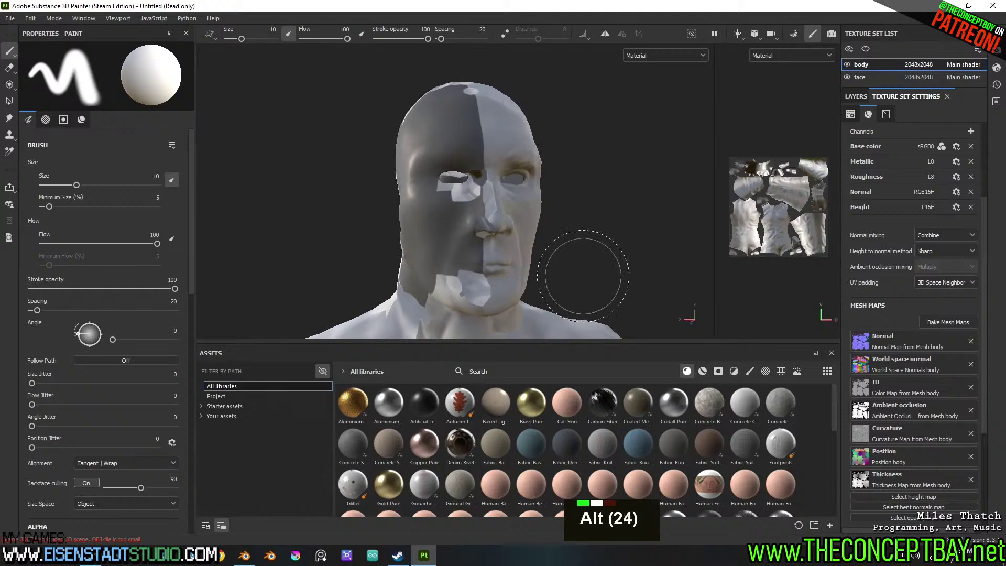
pyautogui.keyDown('alt'); pyautogui.moveTo(591, 287); pyautogui.dragTo(565, 266, button='middle'); pyautogui.keyUp('alt')
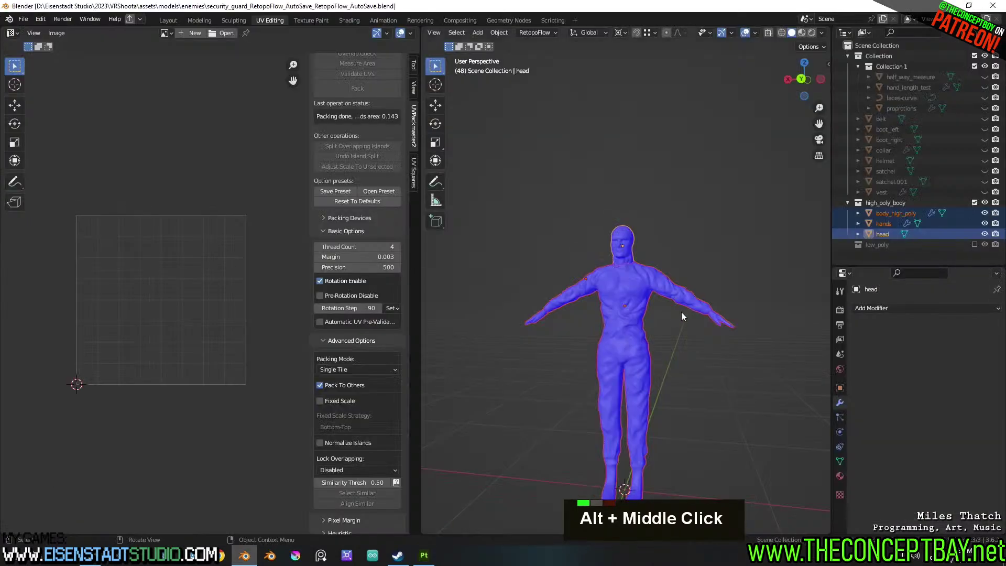
# Switch to Blender, enable the low_poly collection, hide low_poly_body, and select the eyes together with all high-poly objects
pyautogui.scroll(5, 645, 310)
pyautogui.moveTo(646, 309)
pyautogui.mouseDown(button='middle')
pyautogui.moveTo(672, 322)
pyautogui.moveTo(631, 362)
pyautogui.moveTo(645, 359)
pyautogui.mouseUp(button='middle')
pyautogui.scroll(1, 652, 357)
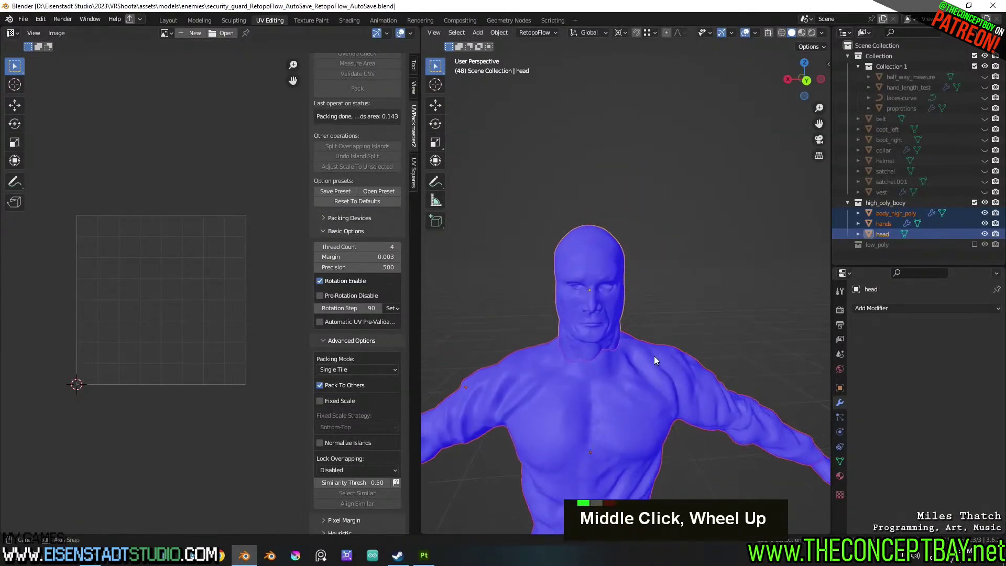
pyautogui.keyDown('shift'); pyautogui.scroll(1, 667, 351); pyautogui.keyUp('shift')
pyautogui.scroll(3, 681, 325)
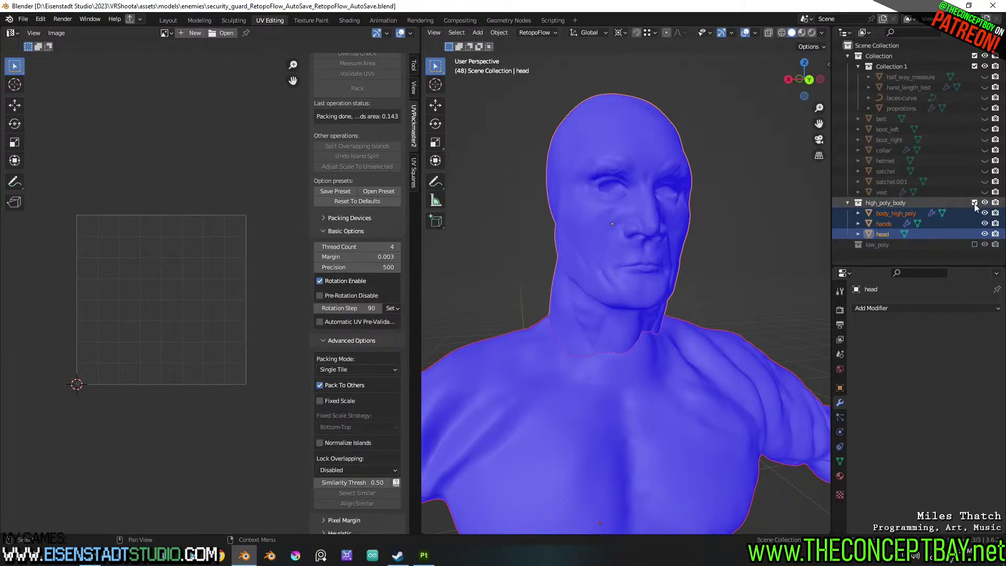
pyautogui.click(975, 245)
pyautogui.scroll(-2, 983, 252)
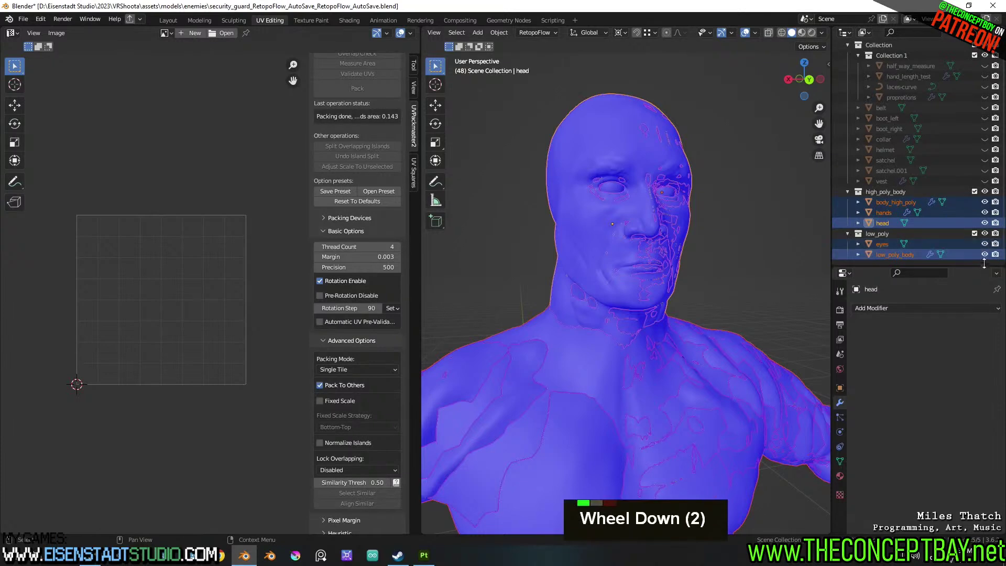
pyautogui.scroll(-7, 704, 262)
pyautogui.press('a')
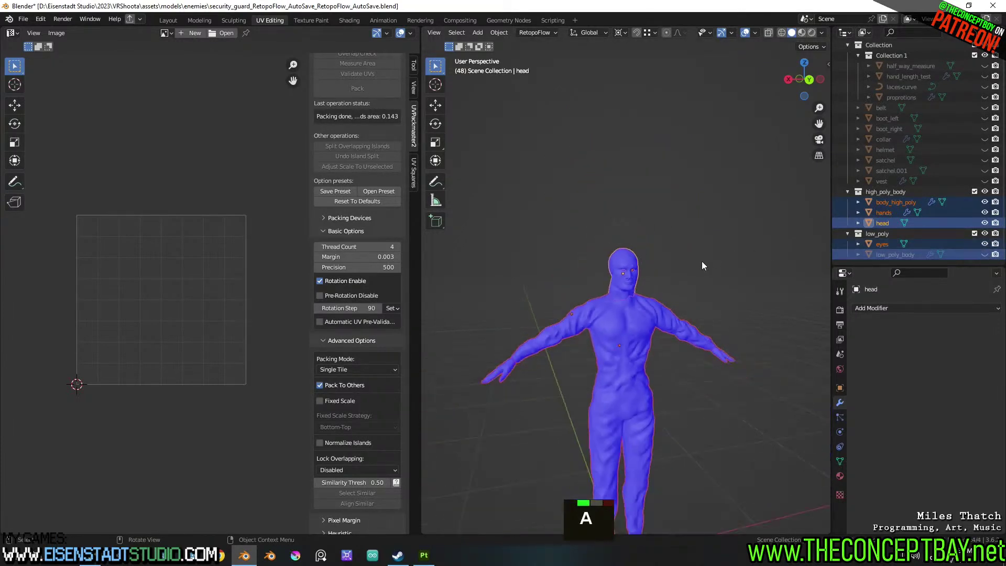
pyautogui.keyDown('shift'); pyautogui.moveTo(700, 282); pyautogui.dragTo(702, 225, button='middle'); pyautogui.keyUp('shift')
# Export the selected high-poly objects and eyes as OBJ over security_guard_high_poly.obj
pyautogui.hotkey('ctrl', 'alt', 'e')
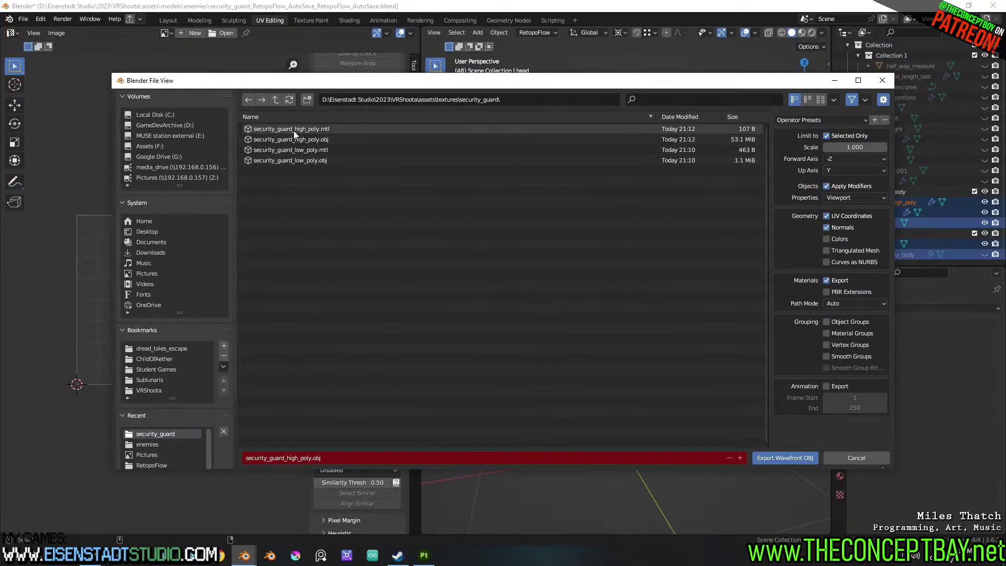
pyautogui.doubleClick(304, 139)
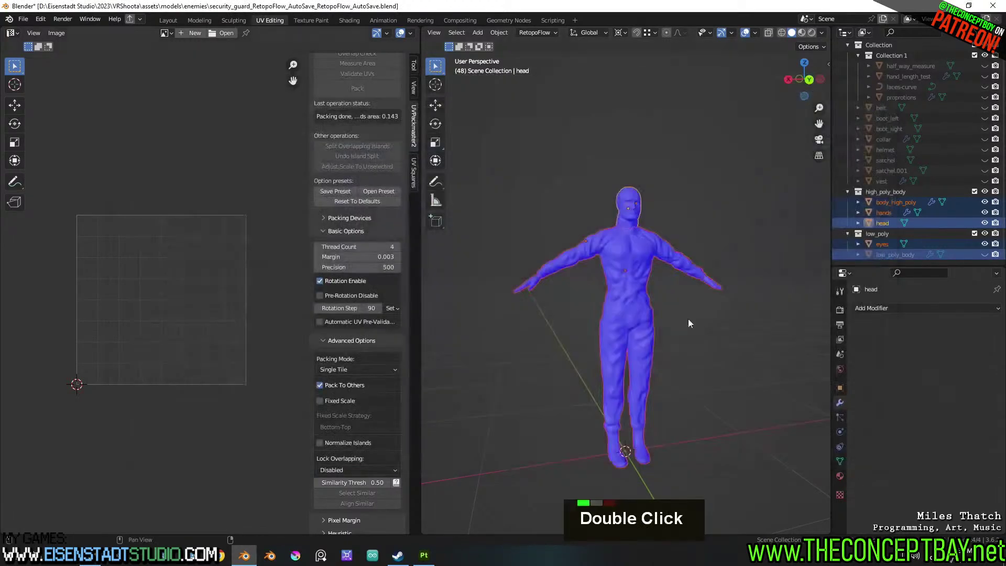
pyautogui.scroll(5, 669, 292)
pyautogui.moveTo(689, 290); pyautogui.dragTo(745, 287, button='middle')
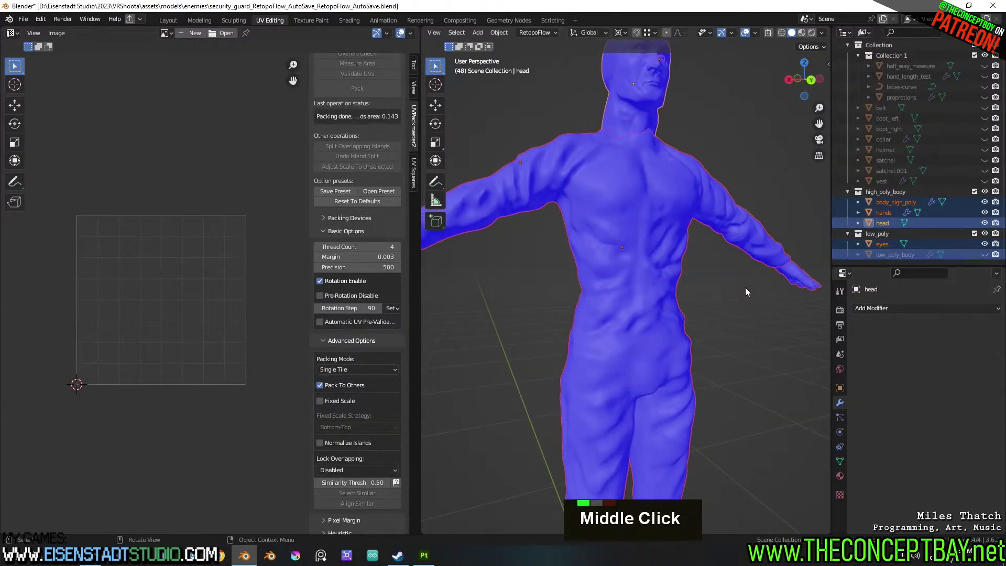
pyautogui.keyDown('shift'); pyautogui.moveTo(743, 246); pyautogui.dragTo(726, 332, button='middle'); pyautogui.keyUp('shift')
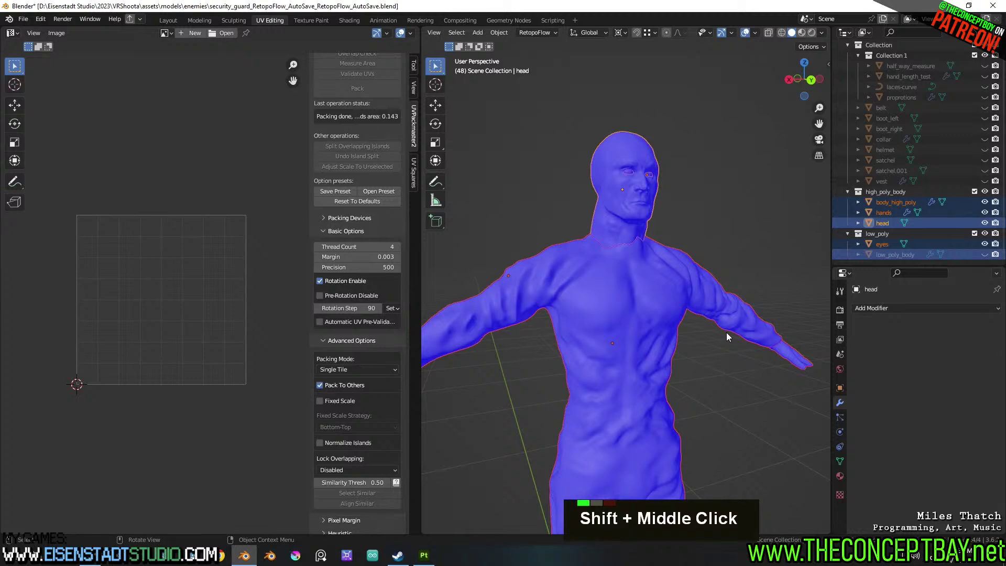
# Switch to Substance 3D Painter and reimport the project mesh
pyautogui.click(424, 554)
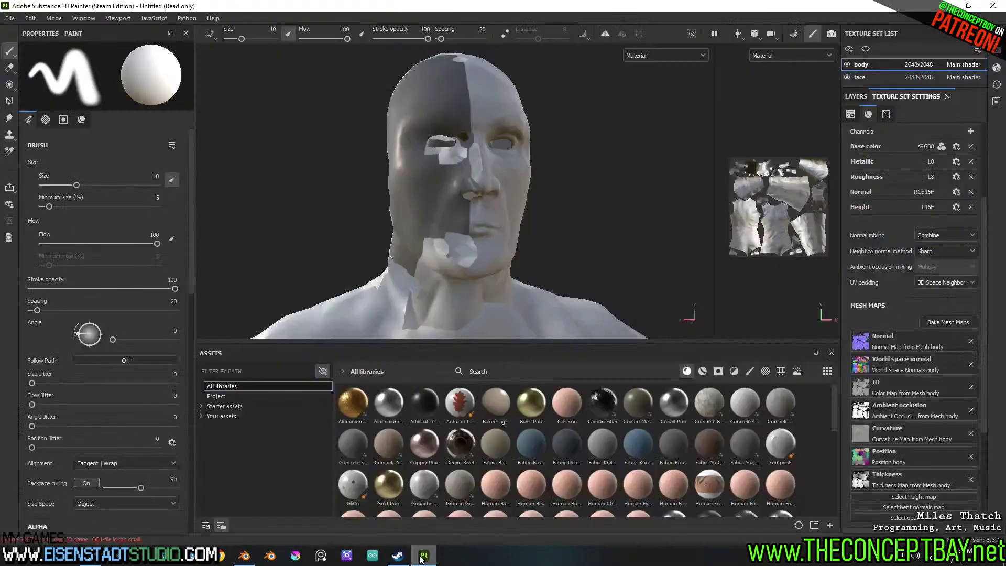
pyautogui.click(40, 19)
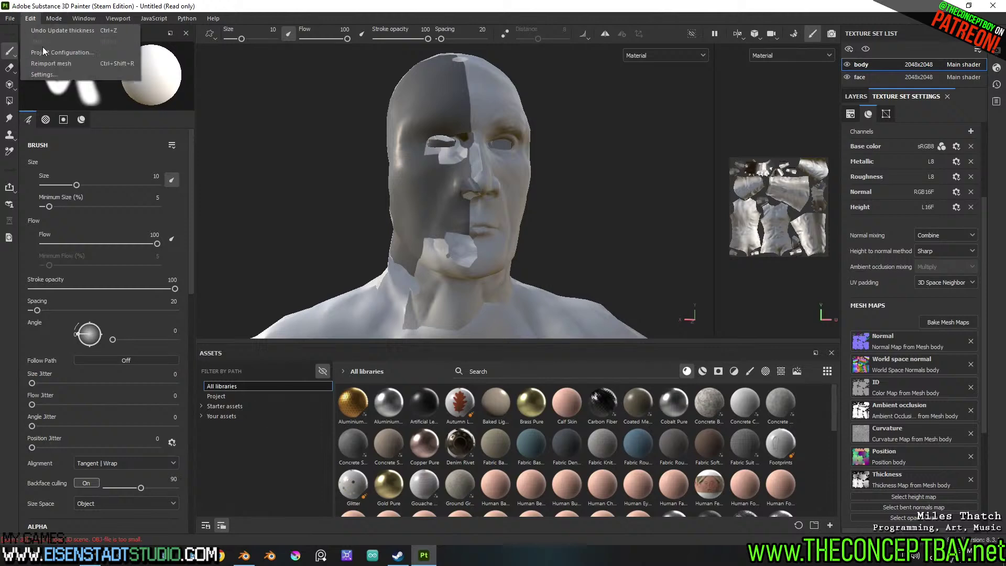
pyautogui.click(51, 63)
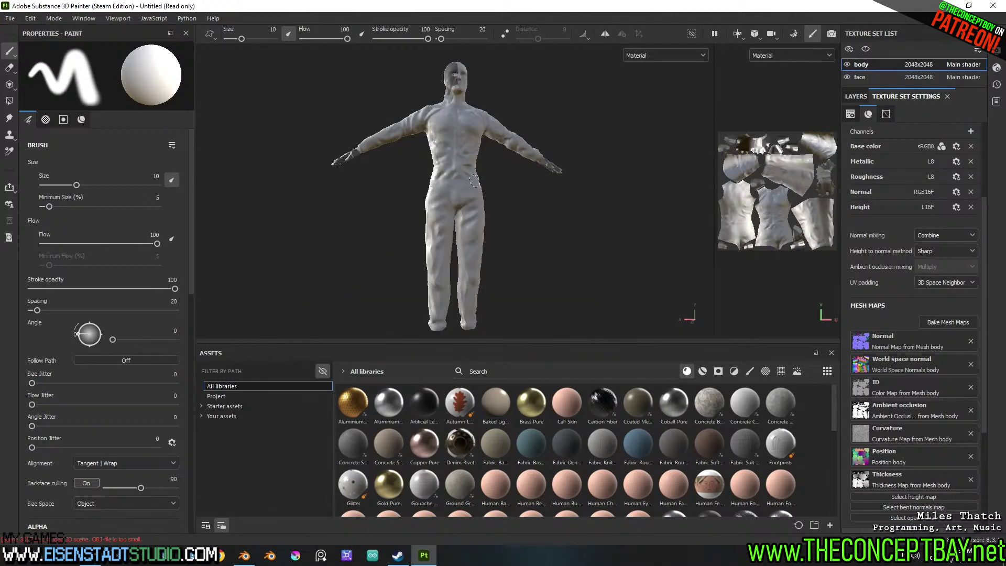
pyautogui.keyDown('alt'); pyautogui.moveTo(525, 171); pyautogui.dragTo(556, 247, button='middle'); pyautogui.keyUp('alt')
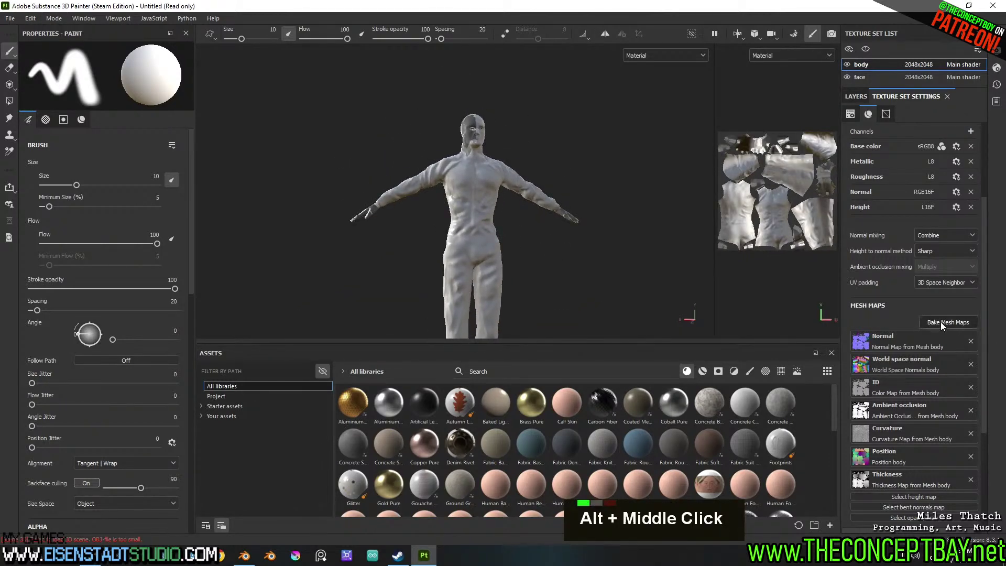
# Rebake the mesh maps for the body and face texture sets, and return to painting mode
pyautogui.click(942, 323)
pyautogui.click(643, 505)
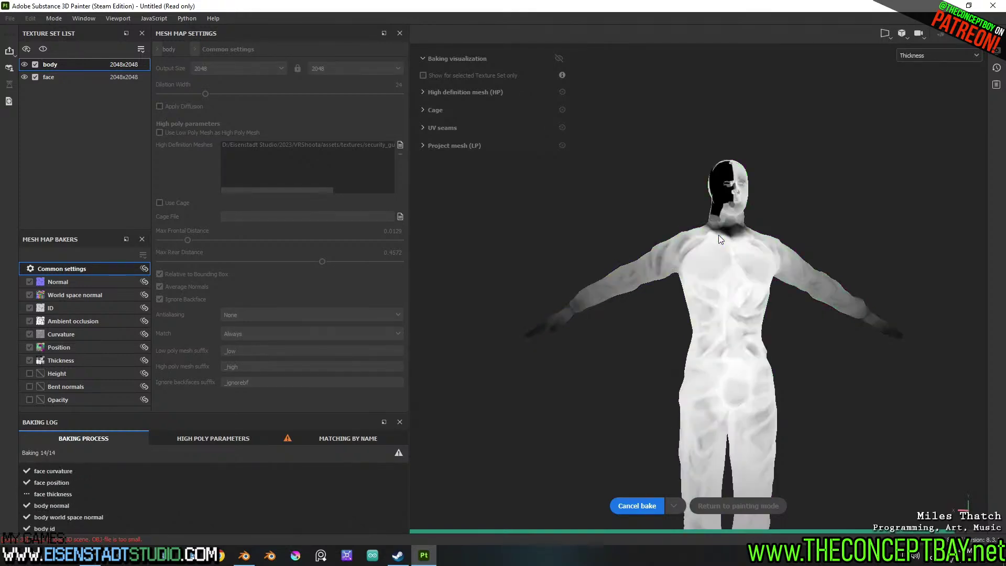
pyautogui.scroll(8, 734, 223)
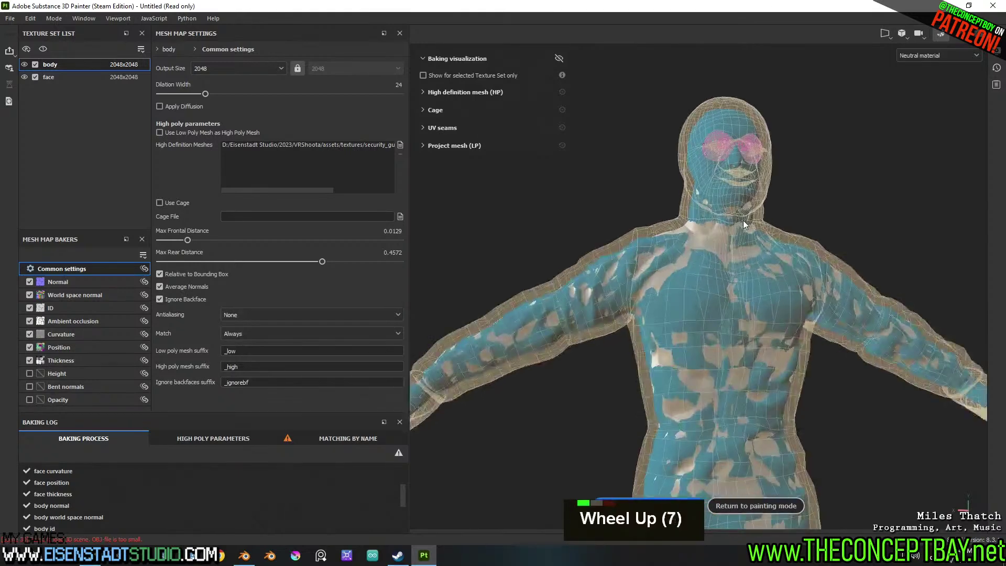
pyautogui.click(756, 505)
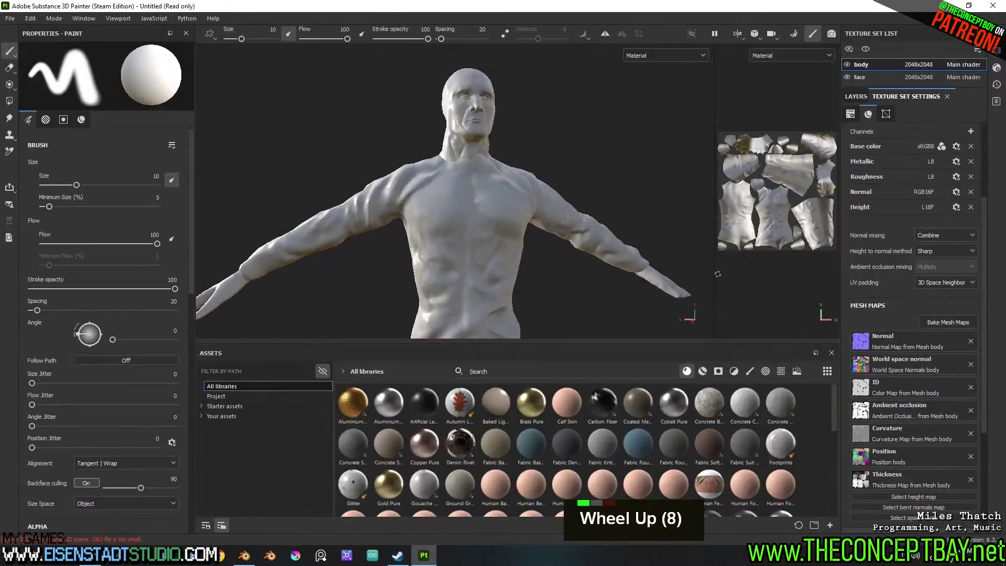
# Examine the rebaked head, eyes, neck and shoulders from several angles
pyautogui.moveTo(587, 172)
pyautogui.keyDown('alt'); pyautogui.mouseDown(button='middle')
pyautogui.moveTo(547, 207)
pyautogui.moveTo(543, 247)
pyautogui.mouseUp(button='middle'); pyautogui.keyUp('alt')
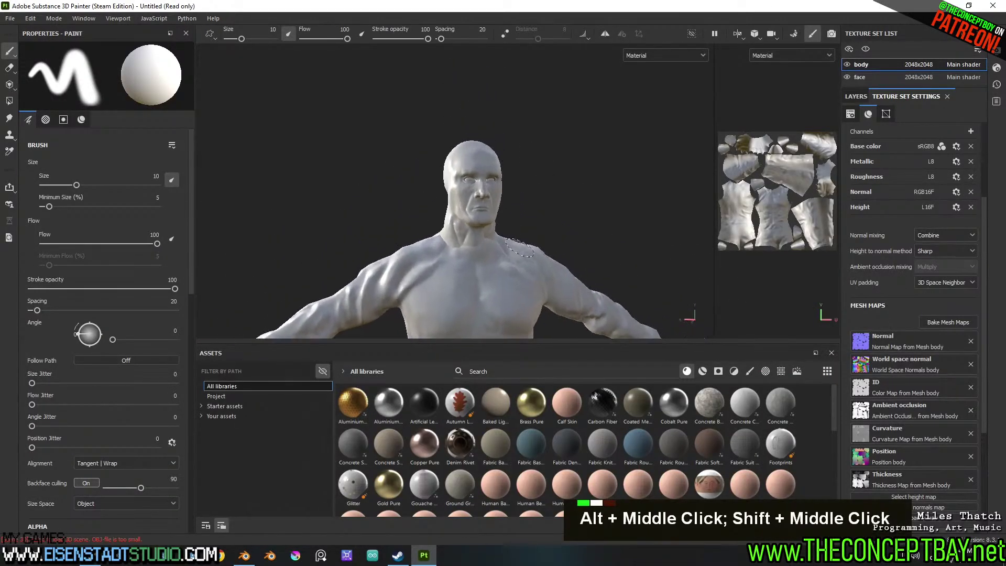
pyautogui.scroll(4, 543, 248)
pyautogui.keyDown('alt'); pyautogui.moveTo(487, 244); pyautogui.dragTo(560, 266); pyautogui.keyUp('alt')
pyautogui.keyDown('alt'); pyautogui.moveTo(575, 274); pyautogui.dragTo(558, 266, button='middle'); pyautogui.keyUp('alt')
pyautogui.keyDown('alt'); pyautogui.moveTo(558, 266); pyautogui.dragTo(518, 264); pyautogui.keyUp('alt')
pyautogui.keyDown('alt'); pyautogui.moveTo(519, 264); pyautogui.dragTo(516, 264, button='middle'); pyautogui.keyUp('alt')
pyautogui.keyDown('alt'); pyautogui.moveTo(516, 264); pyautogui.dragTo(487, 262); pyautogui.keyUp('alt')
pyautogui.keyDown('alt'); pyautogui.moveTo(487, 262); pyautogui.dragTo(462, 260, button='middle'); pyautogui.keyUp('alt')
pyautogui.scroll(-2, 462, 260)
pyautogui.keyDown('alt'); pyautogui.moveTo(463, 260); pyautogui.dragTo(532, 285); pyautogui.keyUp('alt')
pyautogui.scroll(-5, 498, 260)
# Examine the cloth folds on the torso and arms from several angles under different environment lighting
pyautogui.keyDown('alt'); pyautogui.moveTo(497, 261); pyautogui.dragTo(501, 173, button='middle'); pyautogui.keyUp('alt')
pyautogui.scroll(-4, 500, 173)
pyautogui.keyDown('alt'); pyautogui.moveTo(500, 173); pyautogui.dragTo(566, 199); pyautogui.keyUp('alt')
pyautogui.keyDown('alt'); pyautogui.moveTo(566, 199); pyautogui.dragTo(578, 204, button='middle'); pyautogui.keyUp('alt')
pyautogui.keyDown('shift'); pyautogui.moveTo(578, 204); pyautogui.dragTo(540, 212, button='right'); pyautogui.keyUp('shift')
pyautogui.keyDown('alt'); pyautogui.moveTo(540, 211); pyautogui.dragTo(505, 218, button='middle'); pyautogui.keyUp('alt')
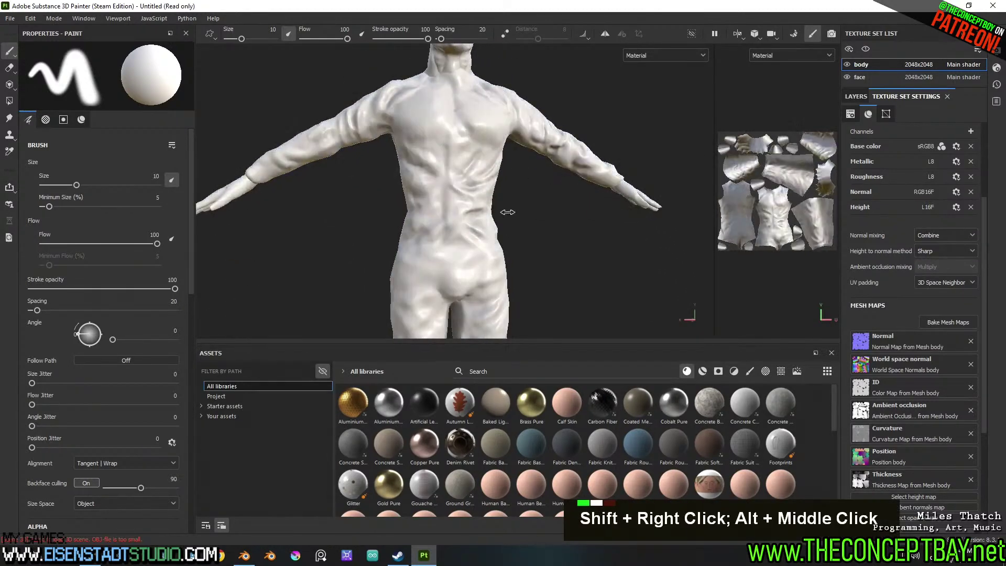
pyautogui.scroll(8, 504, 220)
pyautogui.moveTo(505, 220)
pyautogui.keyDown('shift'); pyautogui.mouseDown(button='right')
pyautogui.moveTo(584, 225)
pyautogui.moveTo(574, 211)
pyautogui.mouseUp(button='right'); pyautogui.keyUp('shift')
pyautogui.moveTo(573, 212)
pyautogui.keyDown('alt'); pyautogui.mouseDown(button='middle')
pyautogui.moveTo(588, 251)
pyautogui.moveTo(489, 238)
pyautogui.moveTo(483, 220)
pyautogui.moveTo(516, 228)
pyautogui.mouseUp(button='middle'); pyautogui.keyUp('alt')
pyautogui.scroll(-3, 588, 252)
pyautogui.keyDown('alt'); pyautogui.moveTo(516, 228); pyautogui.dragTo(553, 232); pyautogui.keyUp('alt')
pyautogui.moveTo(553, 231)
pyautogui.keyDown('shift'); pyautogui.mouseDown(button='right')
pyautogui.moveTo(563, 231)
pyautogui.moveTo(542, 237)
pyautogui.moveTo(566, 234)
pyautogui.moveTo(550, 227)
pyautogui.moveTo(580, 232)
pyautogui.moveTo(550, 234)
pyautogui.mouseUp(button='right'); pyautogui.keyUp('shift')
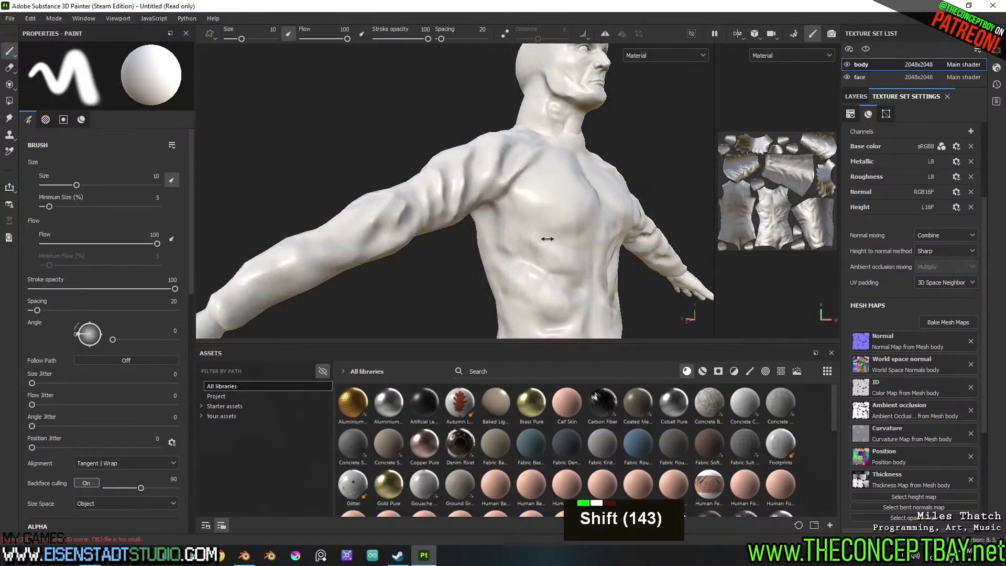
pyautogui.keyDown('alt'); pyautogui.moveTo(550, 234); pyautogui.dragTo(568, 220); pyautogui.keyUp('alt')
pyautogui.keyDown('alt'); pyautogui.moveTo(568, 220); pyautogui.dragTo(574, 211, button='middle'); pyautogui.keyUp('alt')
pyautogui.keyDown('alt'); pyautogui.moveTo(574, 211); pyautogui.dragTo(587, 218); pyautogui.keyUp('alt')
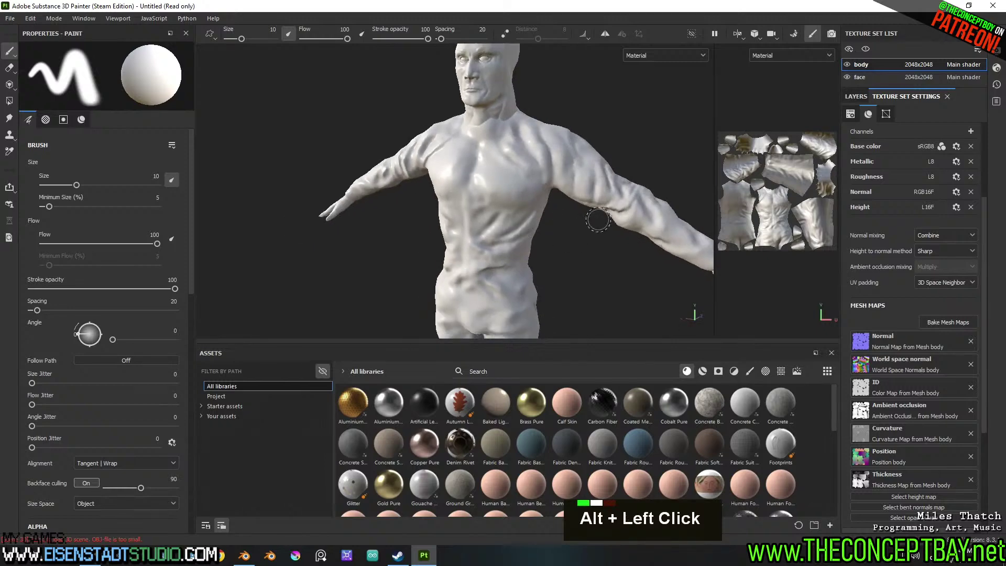
pyautogui.keyDown('alt'); pyautogui.moveTo(586, 218); pyautogui.dragTo(571, 220, button='middle'); pyautogui.keyUp('alt')
pyautogui.scroll(6, 571, 220)
pyautogui.moveTo(571, 220)
pyautogui.keyDown('alt'); pyautogui.mouseDown()
pyautogui.moveTo(529, 220)
pyautogui.moveTo(496, 148)
pyautogui.mouseUp(); pyautogui.keyUp('alt')
pyautogui.keyDown('alt'); pyautogui.moveTo(497, 148); pyautogui.dragTo(542, 220, button='middle'); pyautogui.keyUp('alt')
pyautogui.moveTo(542, 220)
pyautogui.keyDown('shift'); pyautogui.mouseDown(button='right')
pyautogui.moveTo(589, 224)
pyautogui.moveTo(567, 228)
pyautogui.mouseUp(button='right'); pyautogui.keyUp('shift')
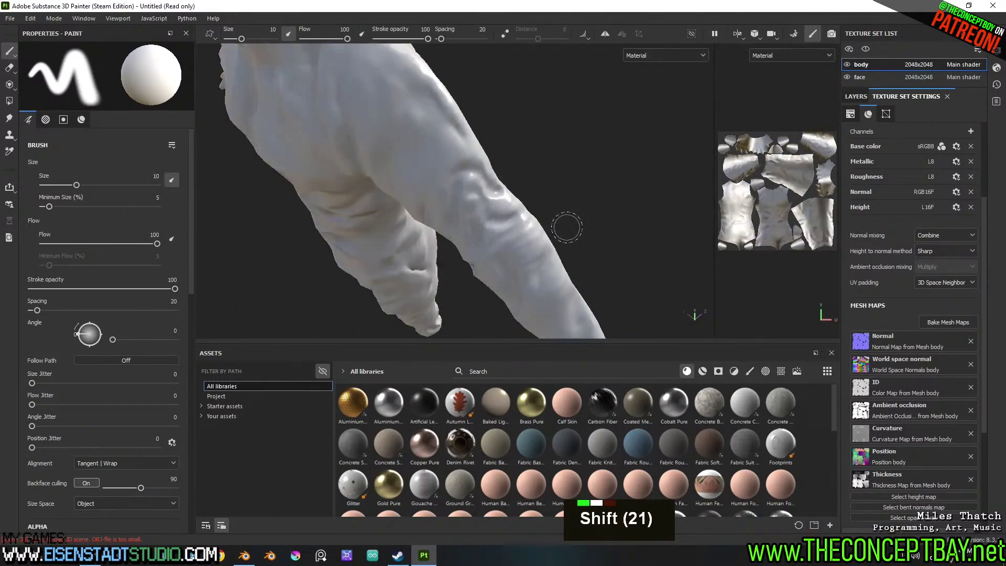
# Inspect the baked detail on the waist, hips and upper legs from behind and the sides, rotating the environment lighting
pyautogui.keyDown('alt'); pyautogui.moveTo(550, 223); pyautogui.dragTo(426, 258, button='middle'); pyautogui.keyUp('alt')
pyautogui.keyDown('alt'); pyautogui.moveTo(426, 258); pyautogui.dragTo(413, 198); pyautogui.keyUp('alt')
pyautogui.scroll(11, 501, 231)
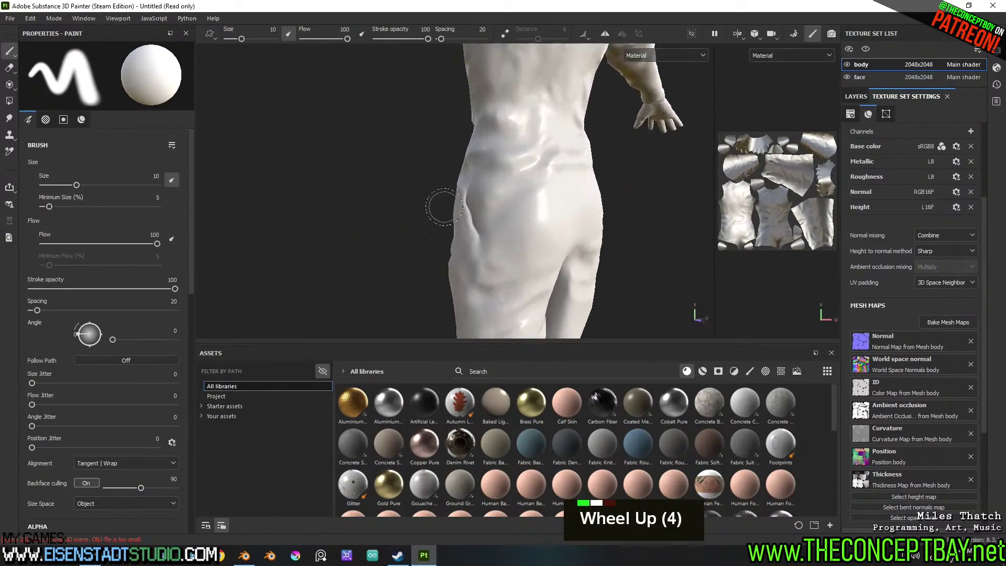
pyautogui.keyDown('shift'); pyautogui.moveTo(501, 230); pyautogui.dragTo(523, 231, button='right'); pyautogui.keyUp('shift')
pyautogui.scroll(-1, 524, 231)
pyautogui.keyDown('alt'); pyautogui.moveTo(523, 231); pyautogui.dragTo(606, 210); pyautogui.keyUp('alt')
pyautogui.keyDown('alt'); pyautogui.moveTo(607, 211); pyautogui.dragTo(653, 207, button='middle'); pyautogui.keyUp('alt')
pyautogui.keyDown('alt'); pyautogui.moveTo(654, 207); pyautogui.dragTo(671, 216); pyautogui.keyUp('alt')
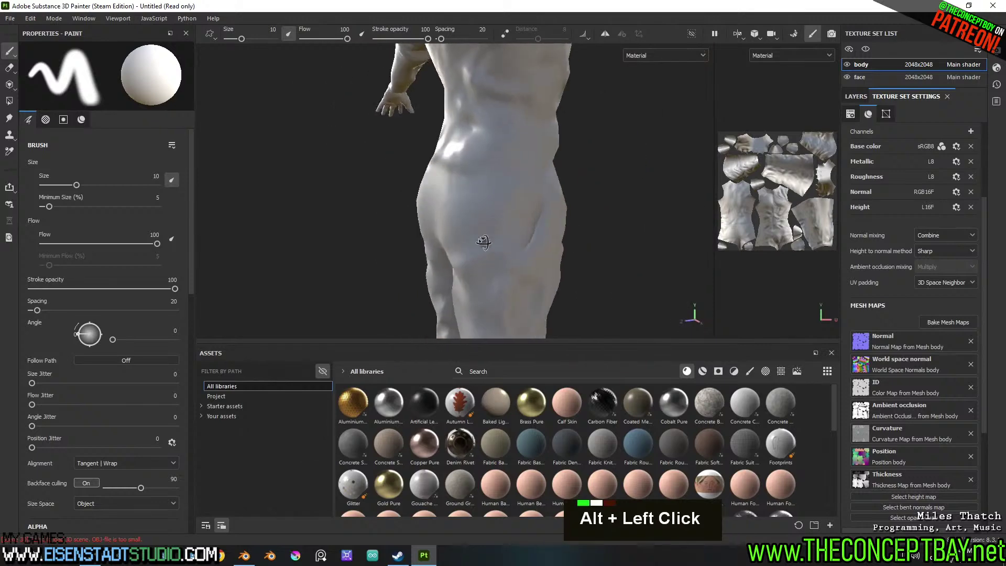
pyautogui.scroll(5, 671, 216)
pyautogui.keyDown('shift'); pyautogui.moveTo(572, 245); pyautogui.dragTo(528, 241, button='right'); pyautogui.keyUp('shift')
pyautogui.scroll(-5, 521, 228)
pyautogui.keyDown('alt'); pyautogui.moveTo(521, 228); pyautogui.dragTo(606, 250); pyautogui.keyUp('alt')
pyautogui.keyDown('alt'); pyautogui.moveTo(606, 249); pyautogui.dragTo(534, 230, button='middle'); pyautogui.keyUp('alt')
pyautogui.keyDown('alt'); pyautogui.moveTo(535, 231); pyautogui.dragTo(494, 244); pyautogui.keyUp('alt')
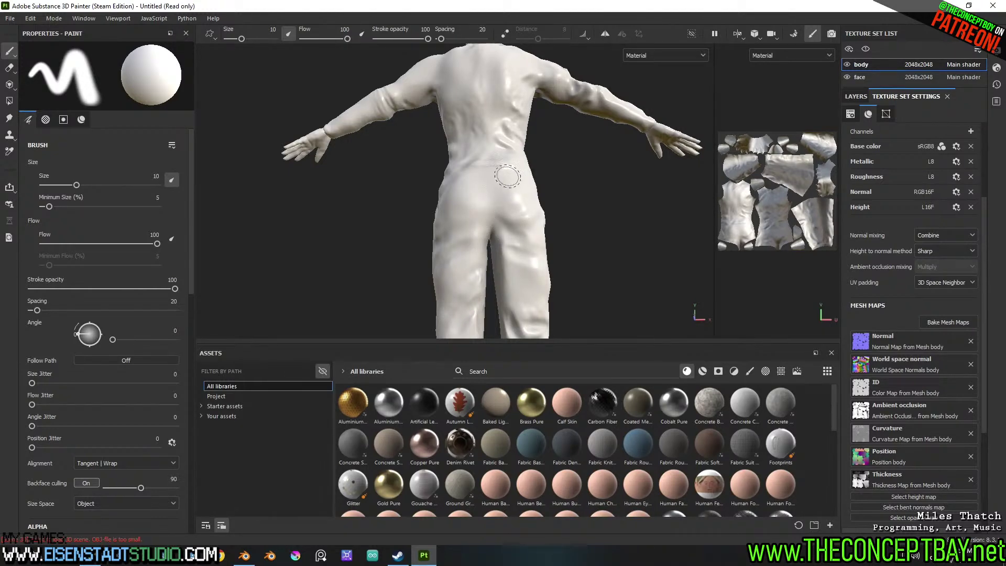
# Check the character's back, side and front around the upper body for baking errors
pyautogui.keyDown('alt'); pyautogui.moveTo(502, 182); pyautogui.dragTo(502, 188, button='middle'); pyautogui.keyUp('alt')
pyautogui.moveTo(502, 188)
pyautogui.keyDown('alt'); pyautogui.mouseDown()
pyautogui.moveTo(480, 247)
pyautogui.moveTo(502, 195)
pyautogui.mouseUp(); pyautogui.keyUp('alt')
pyautogui.keyDown('alt'); pyautogui.scroll(-3, 479, 247); pyautogui.keyUp('alt')
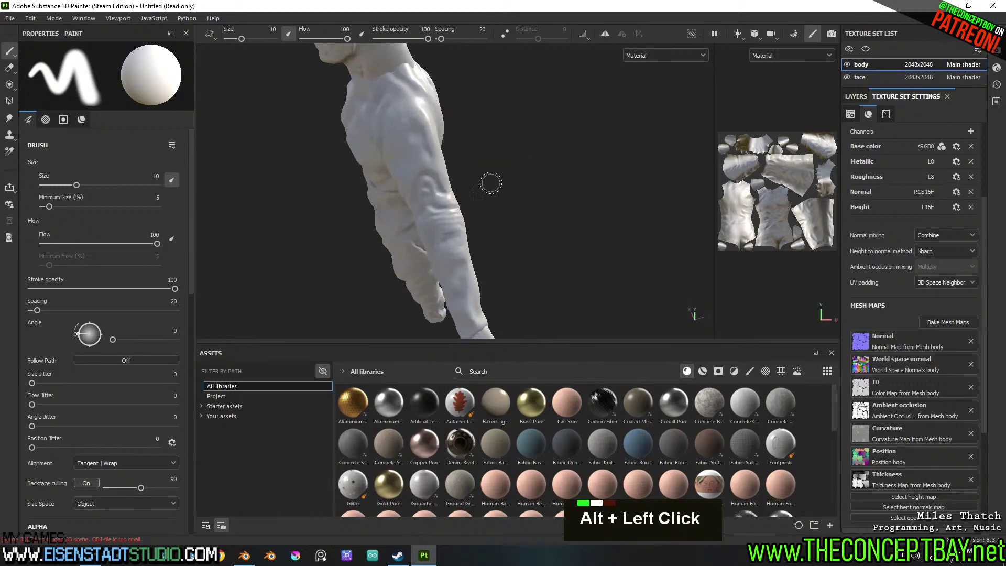
pyautogui.keyDown('alt'); pyautogui.moveTo(502, 195); pyautogui.dragTo(510, 216, button='middle'); pyautogui.keyUp('alt')
pyautogui.keyDown('alt'); pyautogui.moveTo(510, 216); pyautogui.dragTo(545, 209); pyautogui.keyUp('alt')
pyautogui.keyDown('alt'); pyautogui.moveTo(545, 210); pyautogui.dragTo(555, 199, button='middle'); pyautogui.keyUp('alt')
pyautogui.keyDown('alt'); pyautogui.moveTo(556, 199); pyautogui.dragTo(525, 196); pyautogui.keyUp('alt')
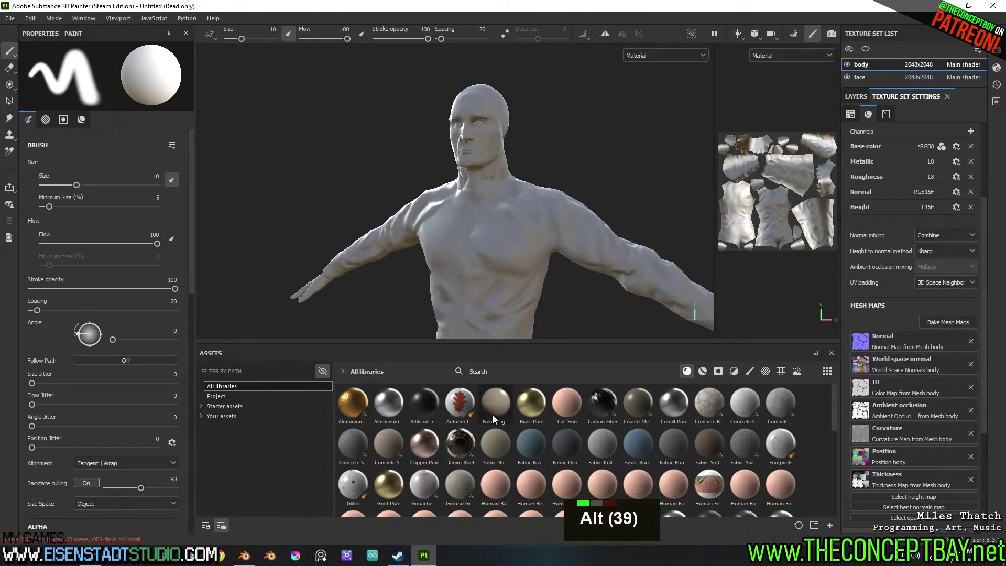
# Switch to Blender, save the file, and deselect all objects
pyautogui.click(245, 556)
pyautogui.hotkey('ctrl', 's')
pyautogui.click(773, 237)
# Show the vest, both satchels, the helmet and the collar, and move the collar into the low_poly collection
pyautogui.click(885, 181)
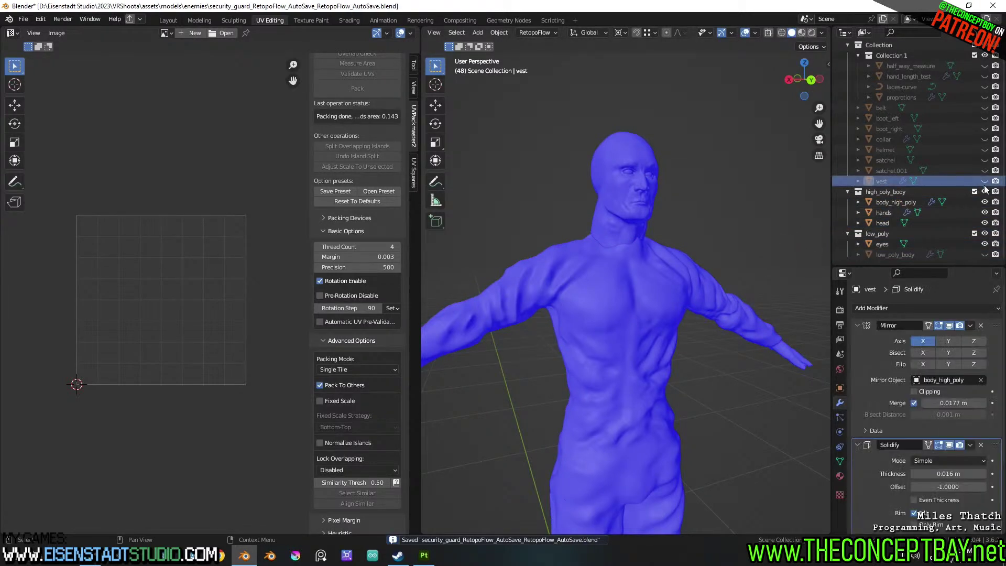
pyautogui.click(985, 181)
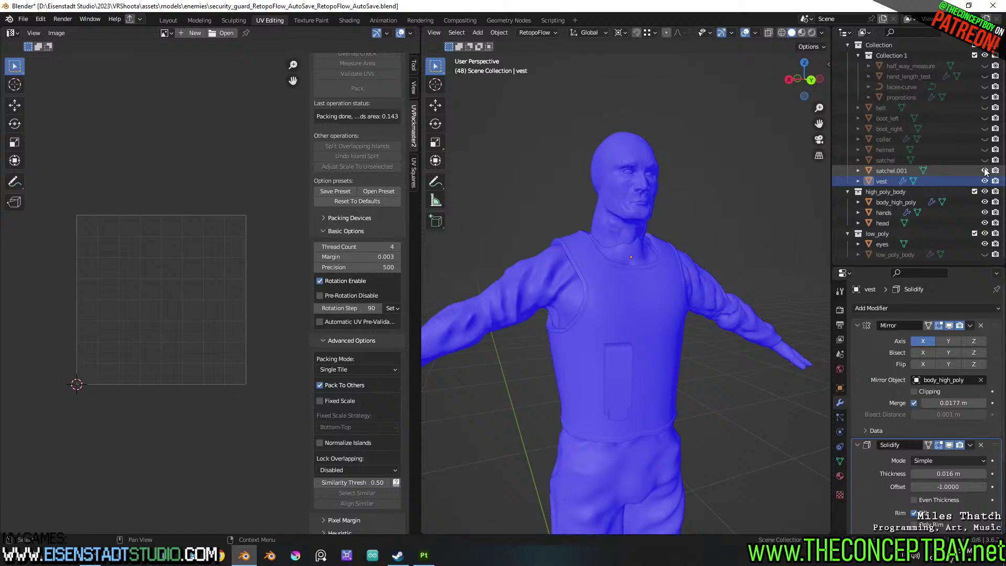
pyautogui.click(985, 150)
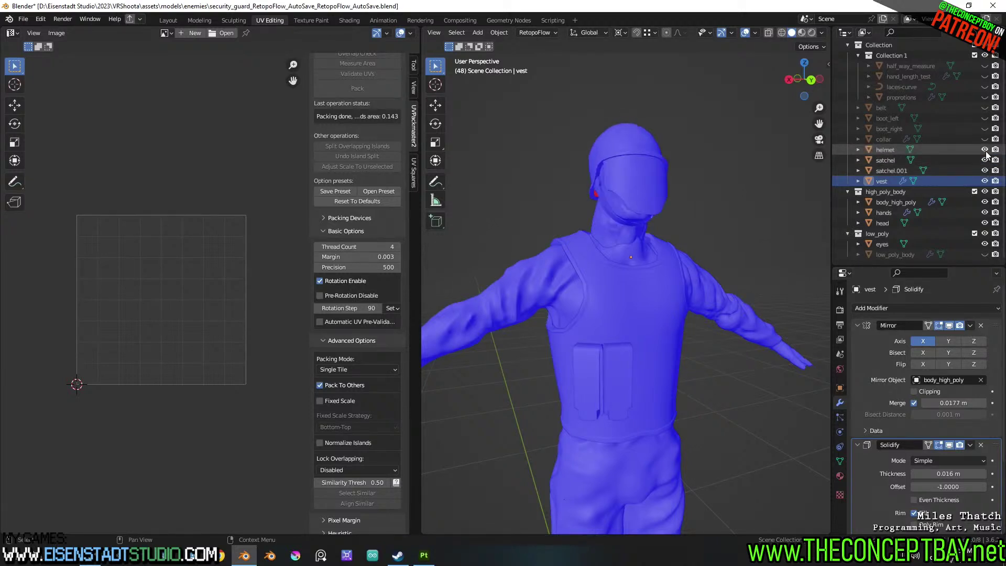
pyautogui.click(985, 140)
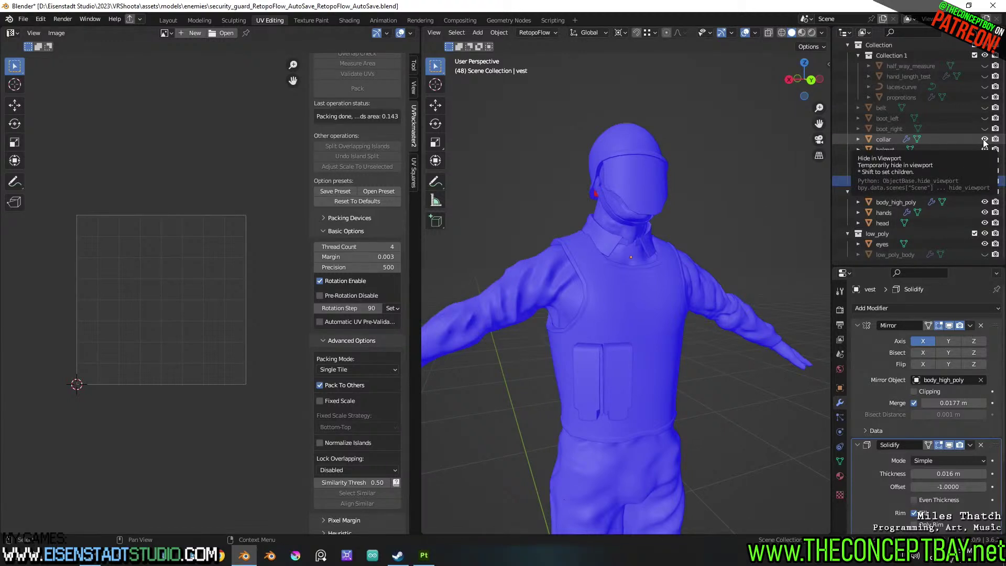
pyautogui.moveTo(886, 139); pyautogui.dragTo(893, 237)
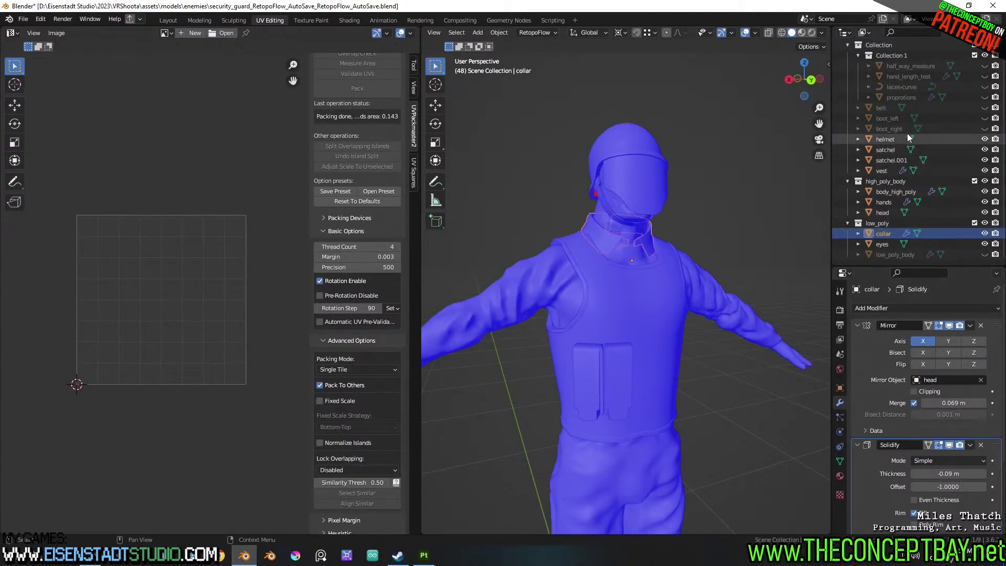
# Show the belt and both boots, and select all accessory objects from belt to vest
pyautogui.doubleClick(985, 118)
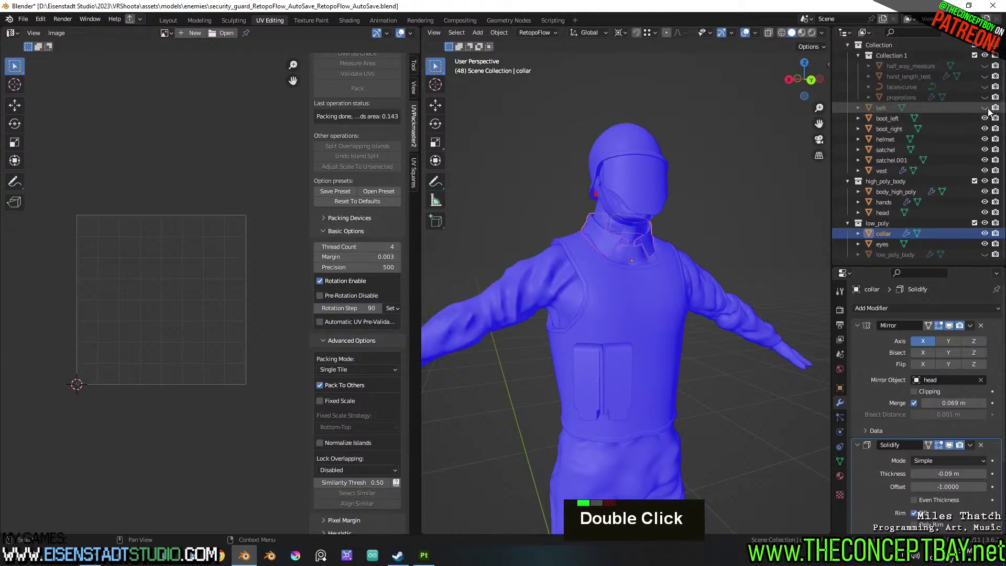
pyautogui.click(881, 107)
pyautogui.keyDown('shift'); pyautogui.click(882, 171); pyautogui.keyUp('shift')
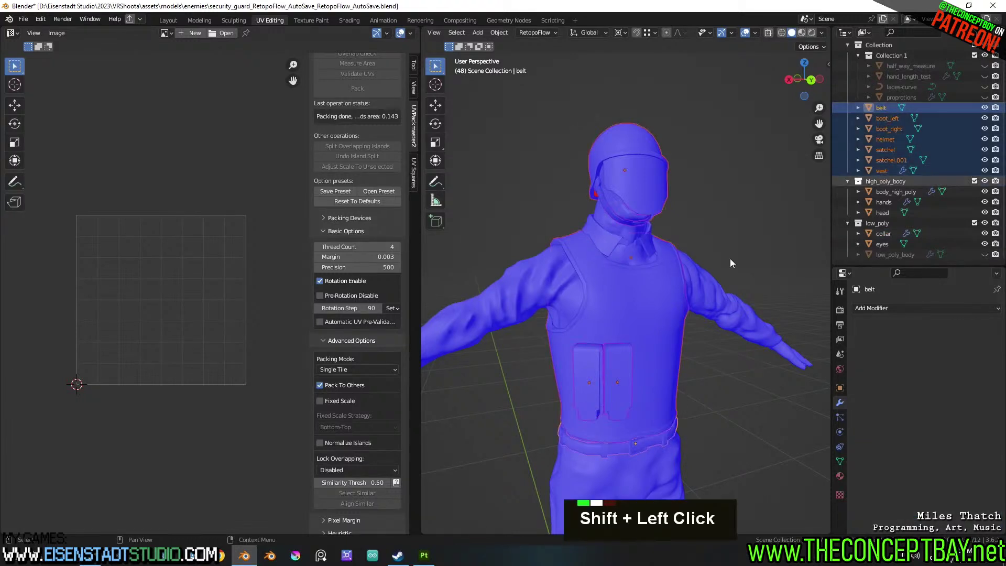
# Try to move the selected accessories through the Scene Collection into a collection named accessories
pyautogui.rightClick(605, 382)
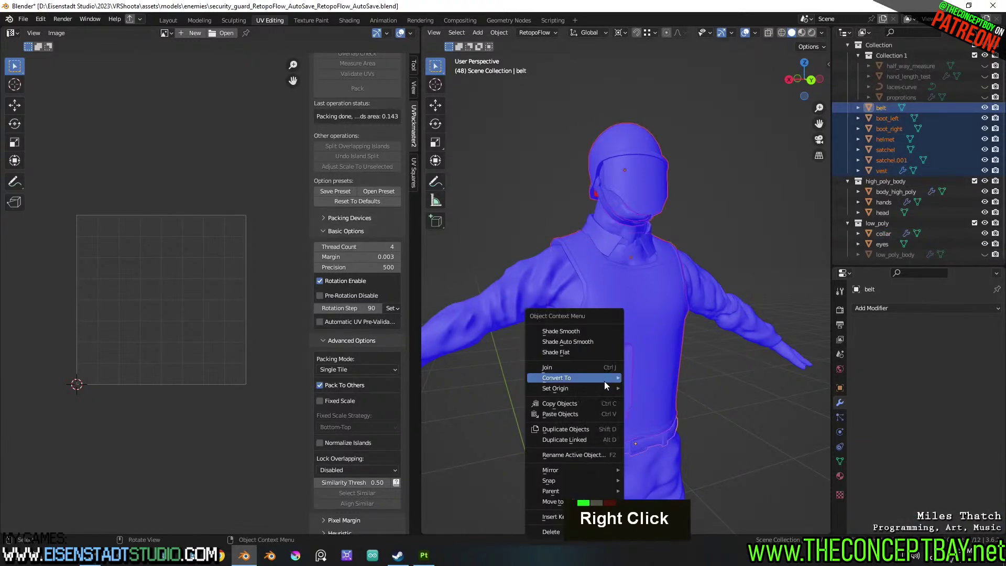
pyautogui.click(550, 503)
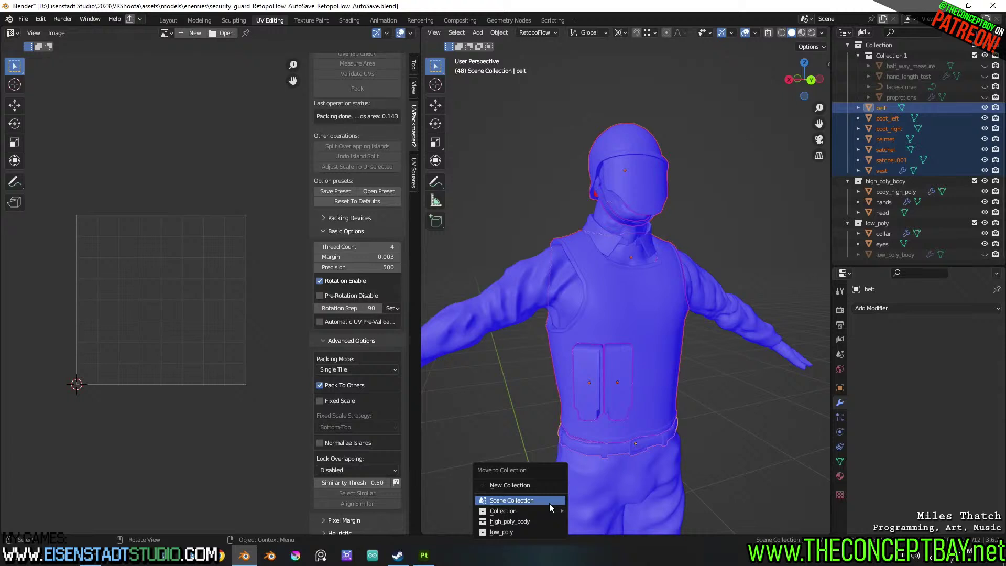
pyautogui.click(549, 503)
pyautogui.click(555, 522)
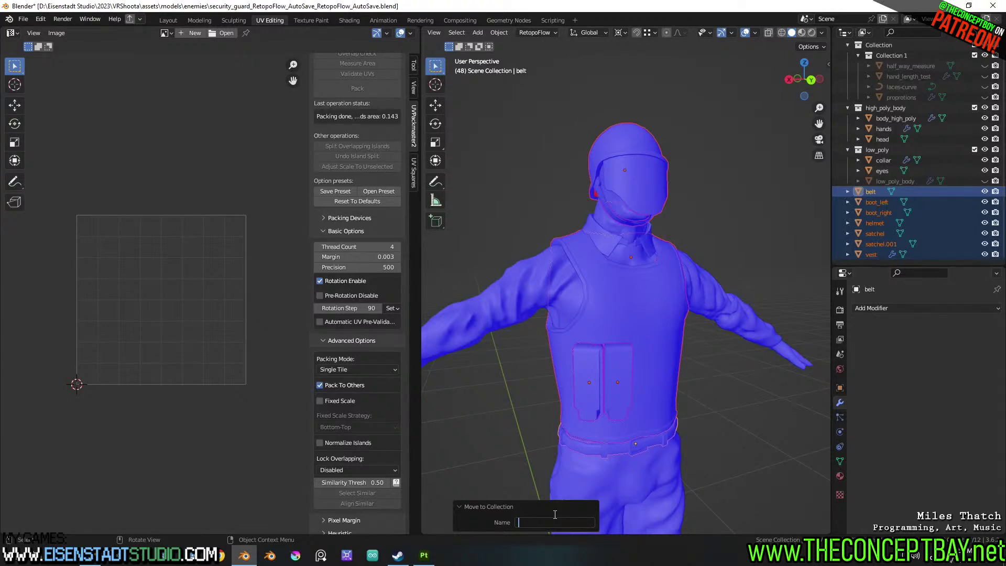
pyautogui.write('accessor')
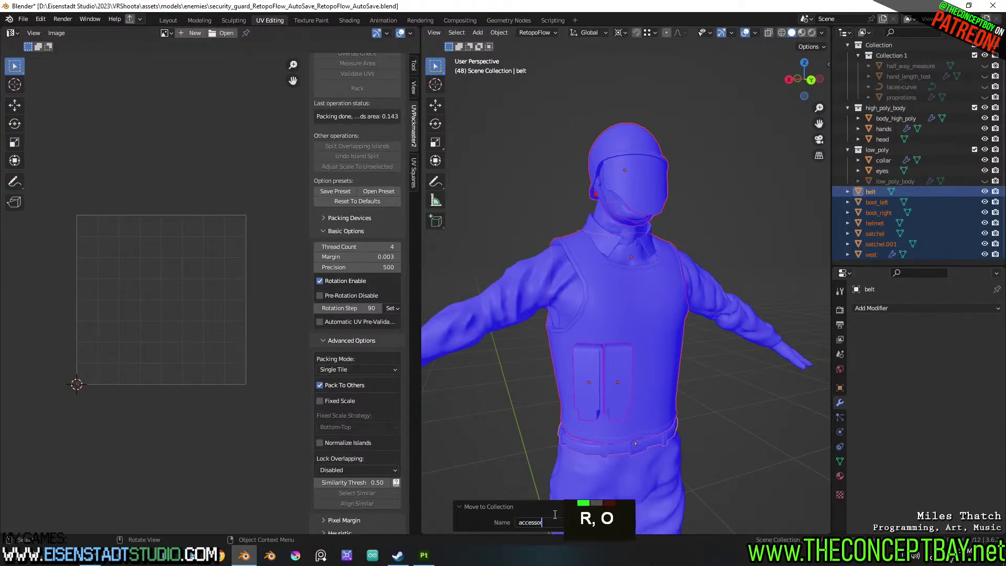
pyautogui.write('ies')
pyautogui.press('Return')
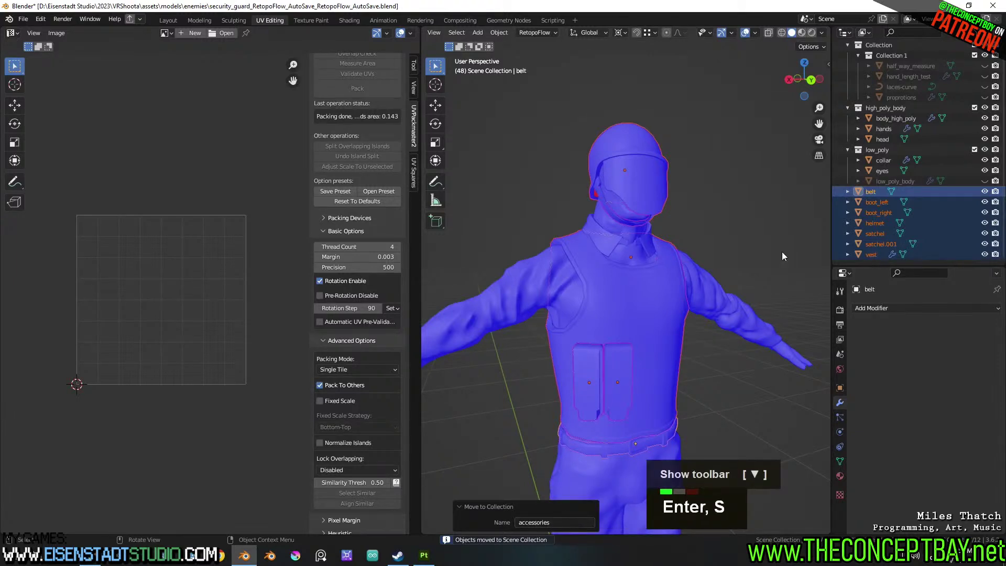
pyautogui.scroll(-4, 869, 205)
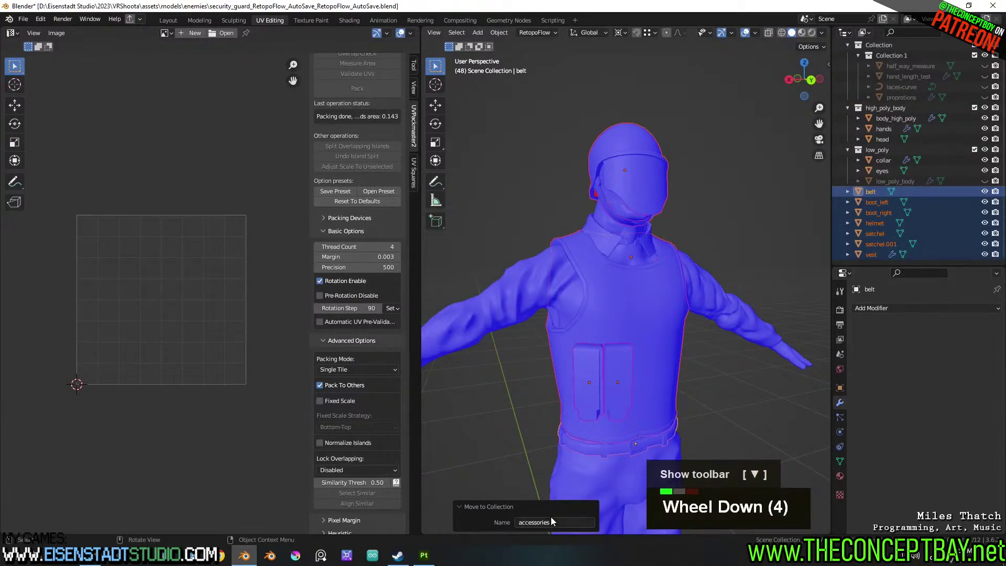
pyautogui.press('Return')
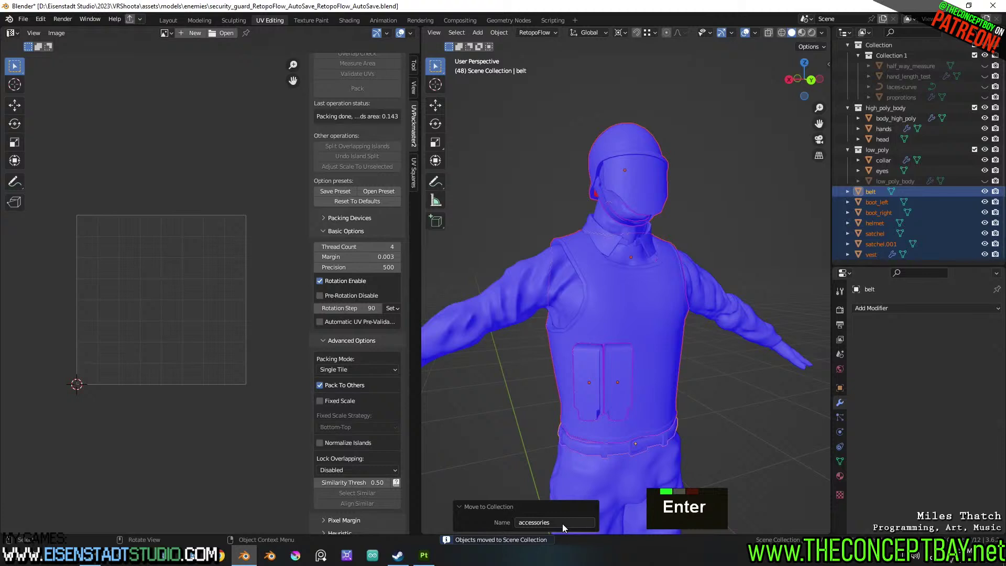
pyautogui.scroll(3, 932, 198)
pyautogui.scroll(-3, 932, 198)
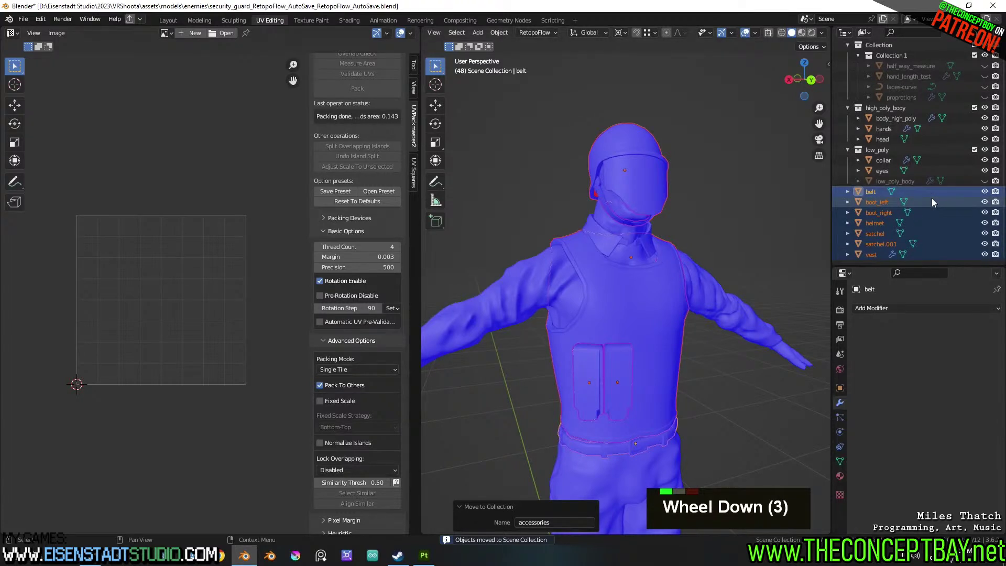
pyautogui.scroll(2, 931, 201)
pyautogui.scroll(-4, 931, 202)
# Move the selected accessories into a new collection named accessories
pyautogui.rightClick(664, 297)
pyautogui.click(663, 297)
pyautogui.click(657, 282)
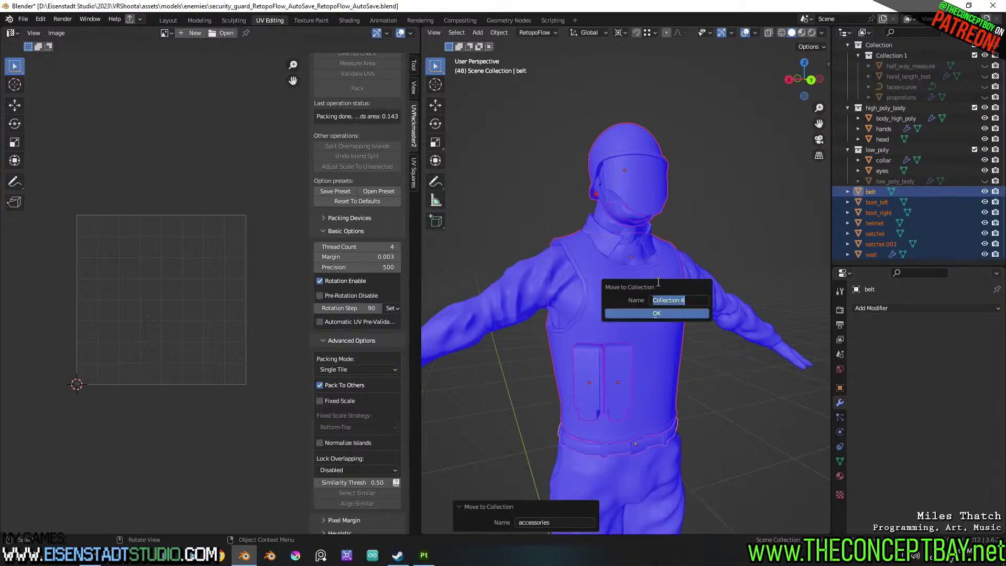
pyautogui.write('accessories')
pyautogui.press('Return')
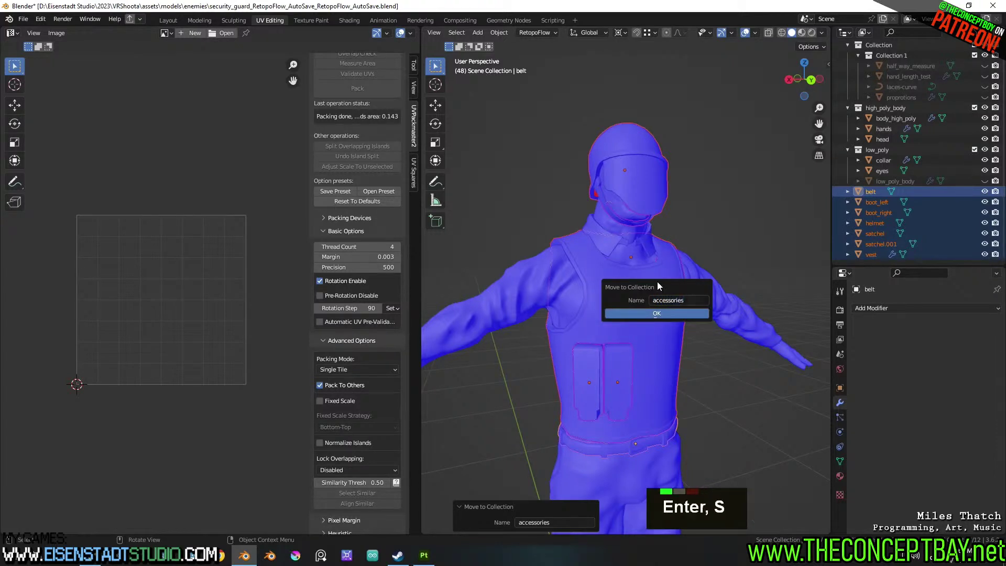
pyautogui.click(658, 312)
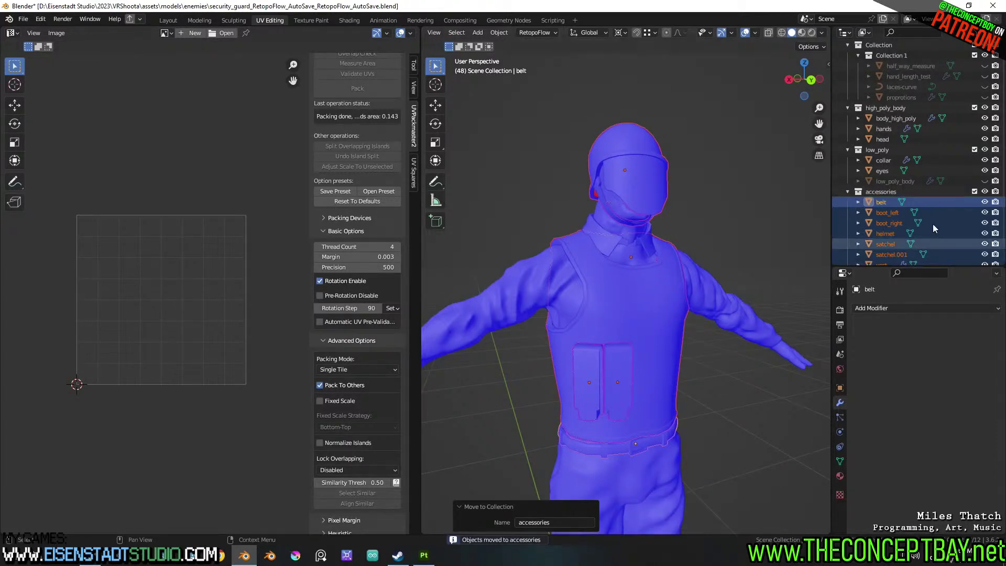
# Deselect all objects and exclude the high_poly_body collection from the view layer
pyautogui.scroll(-1, 894, 219)
pyautogui.scroll(-3, 756, 253)
pyautogui.moveTo(756, 262); pyautogui.dragTo(691, 278, button='middle')
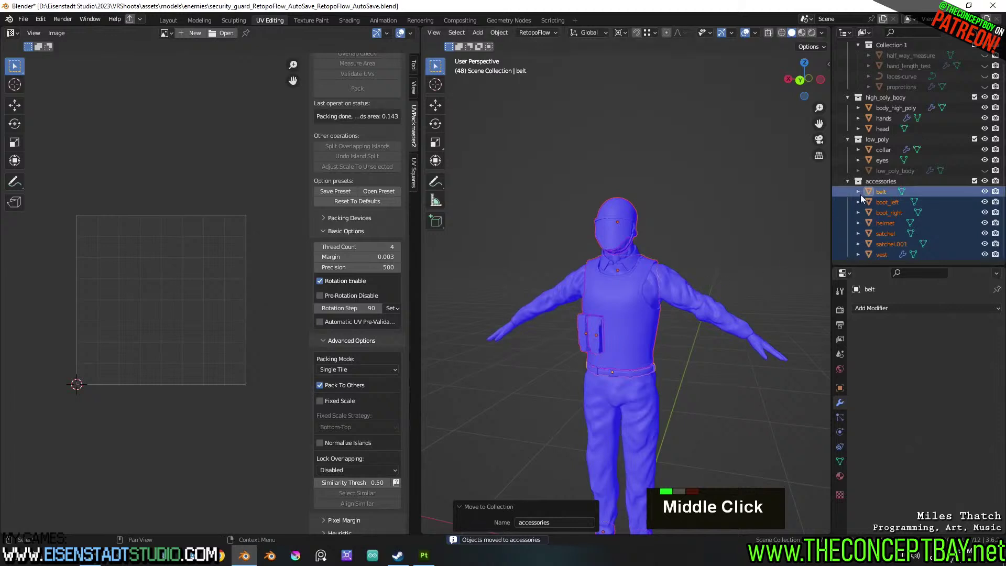
pyautogui.click(756, 210)
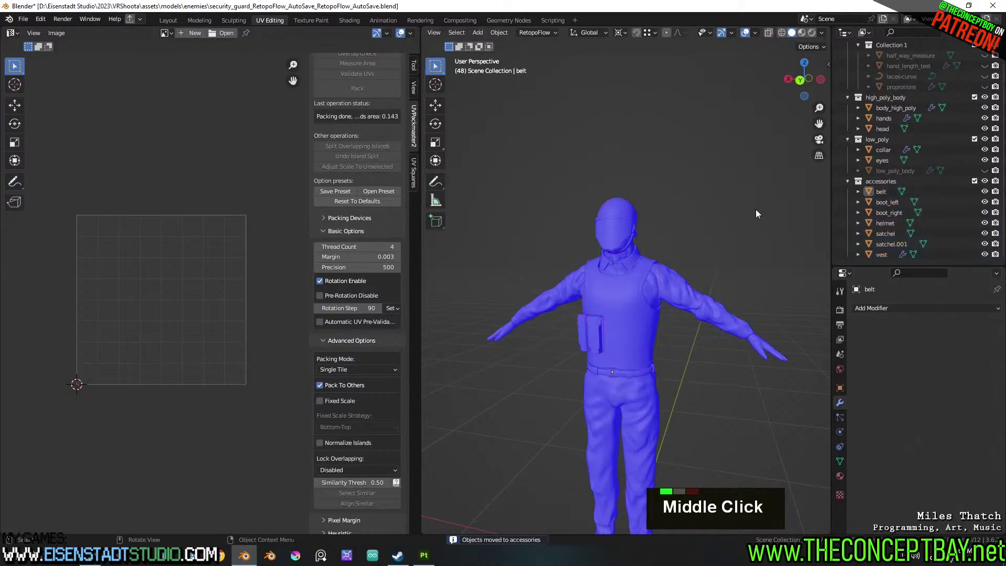
pyautogui.click(975, 98)
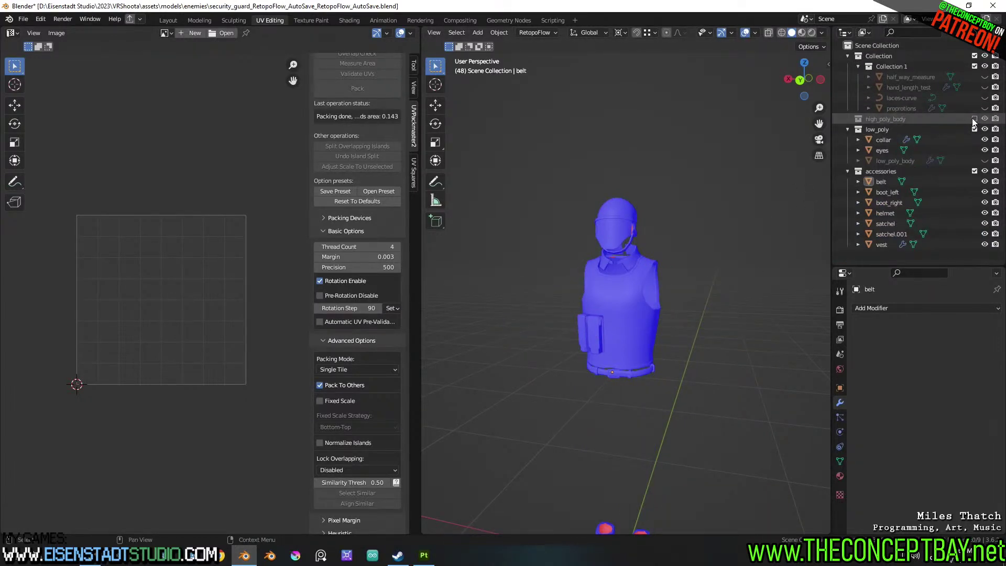
pyautogui.click(974, 120)
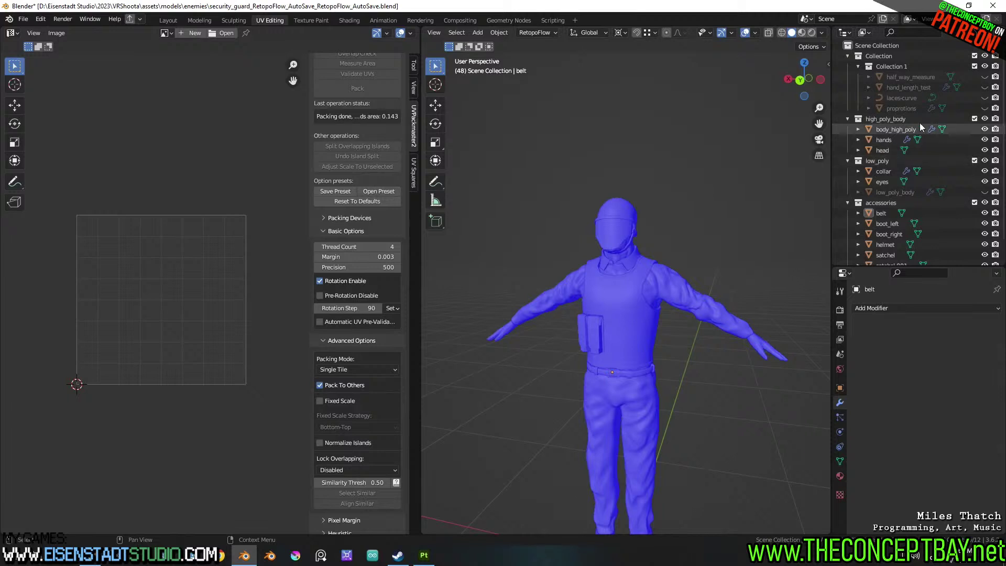
pyautogui.doubleClick(975, 120)
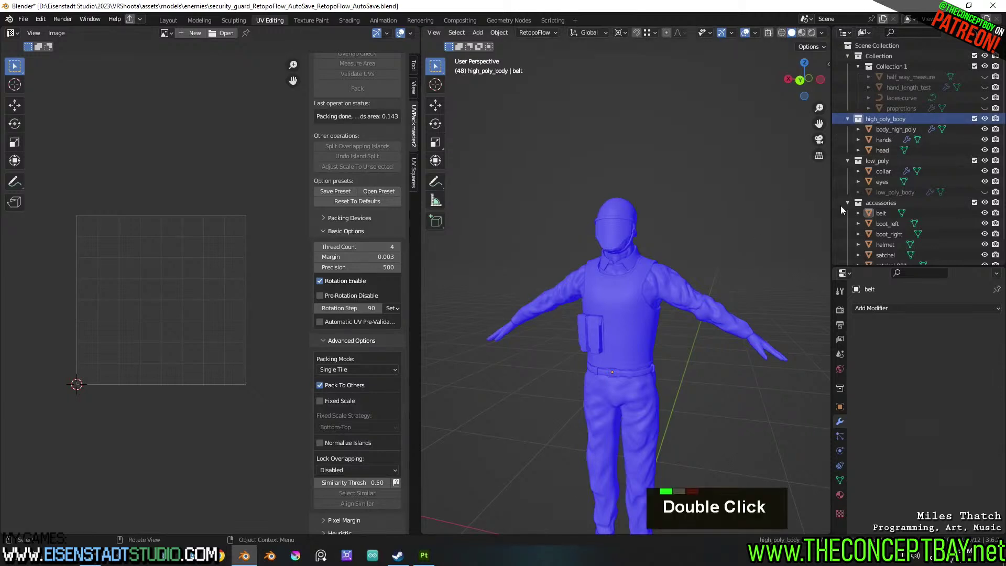
pyautogui.click(975, 119)
pyautogui.scroll(-2, 768, 331)
pyautogui.keyDown('shift'); pyautogui.scroll(-2, 765, 324); pyautogui.keyUp('shift')
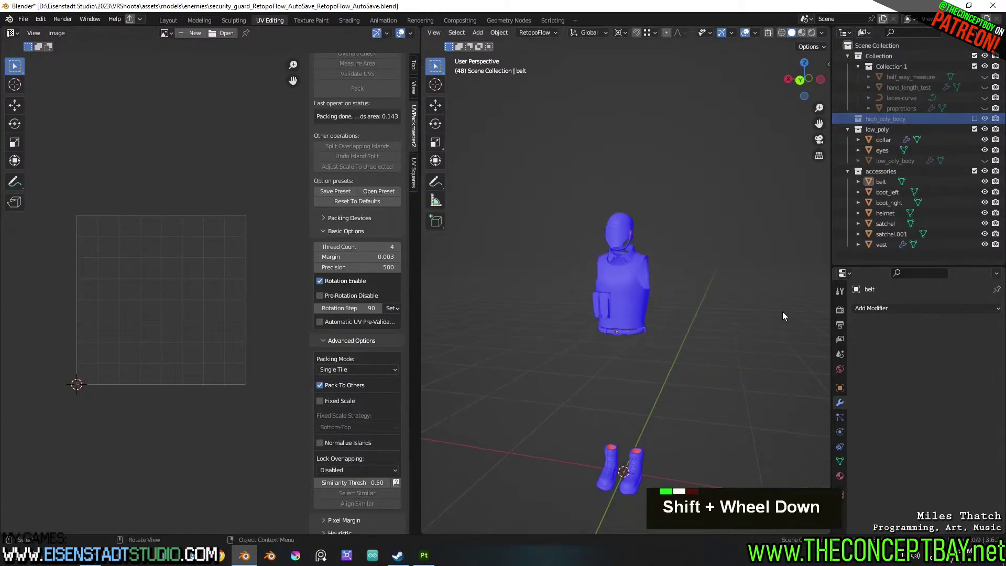
# Show the low_poly_body object in the low_poly collection and check how it fits beneath the accessories
pyautogui.click(974, 128)
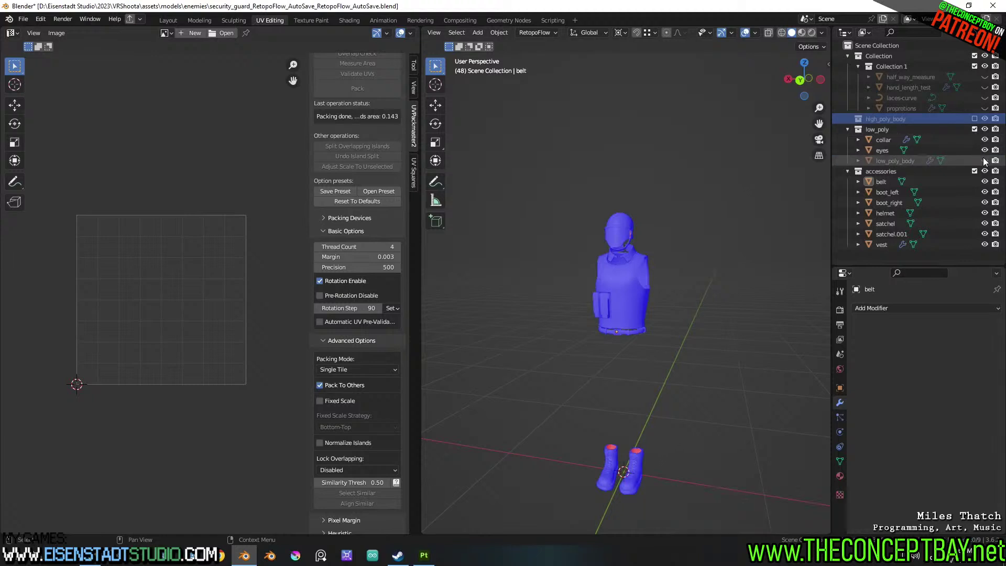
pyautogui.moveTo(699, 250); pyautogui.dragTo(670, 252, button='middle')
pyautogui.scroll(4, 630, 274)
pyautogui.keyDown('shift'); pyautogui.scroll(-1, 706, 248); pyautogui.keyUp('shift')
pyautogui.scroll(-3, 669, 253)
pyautogui.press('a')
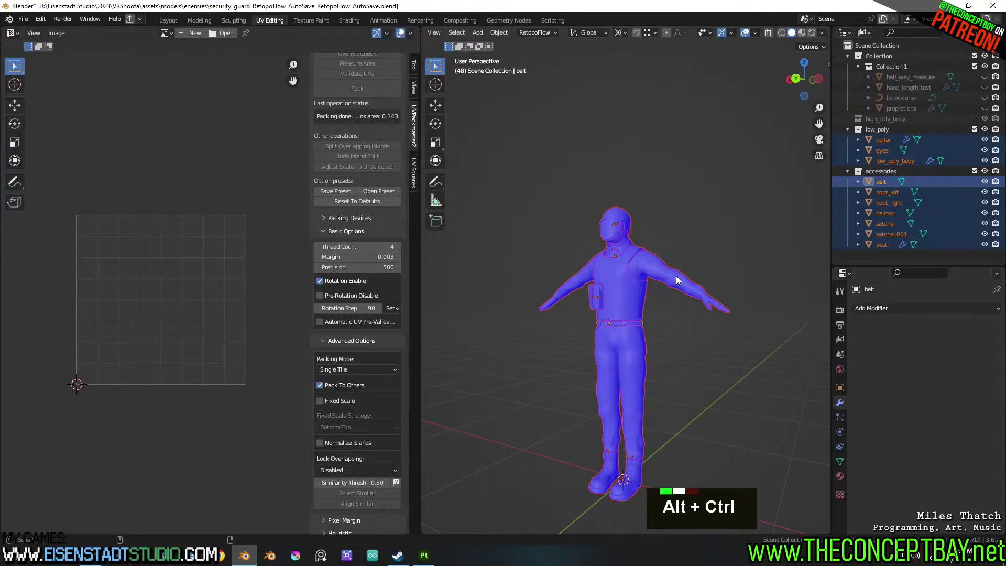
pyautogui.hotkey('ctrl', 'alt', 'e')
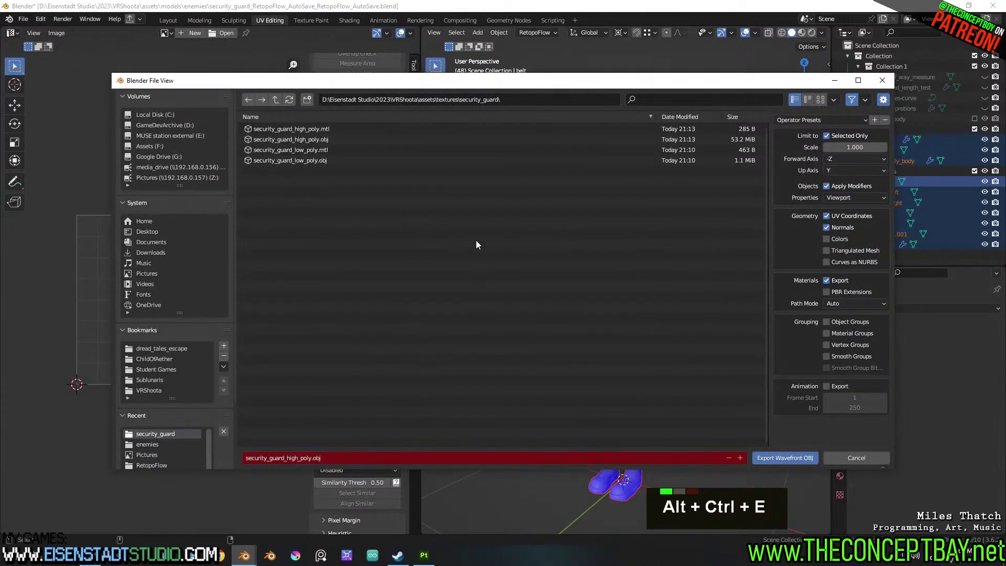
pyautogui.press('Escape')
pyautogui.scroll(3, 606, 240)
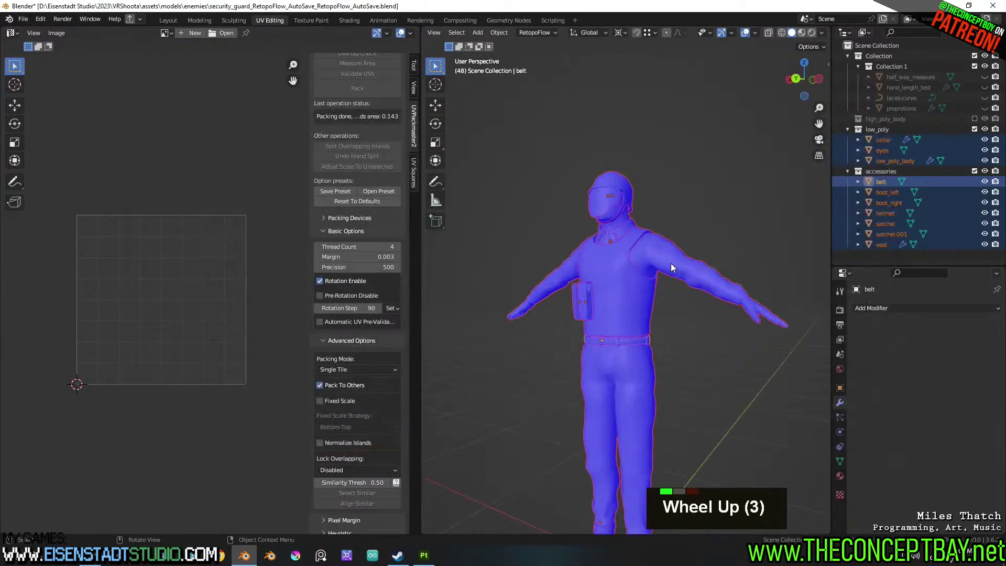
# Select all accessory objects from belt to vest and apply their scale
pyautogui.click(869, 180)
pyautogui.keyDown('shift'); pyautogui.click(881, 243); pyautogui.keyUp('shift')
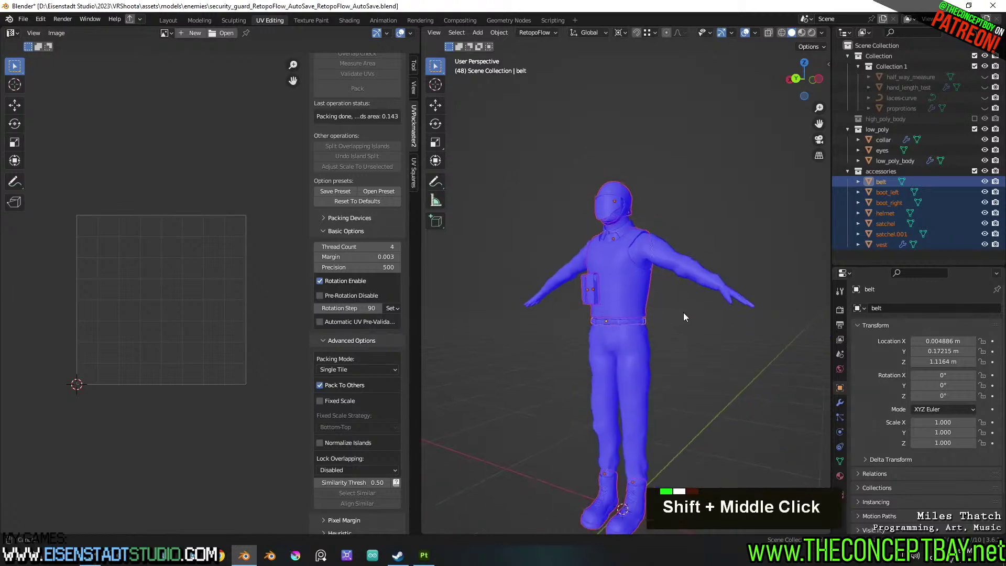
pyautogui.keyDown('shift'); pyautogui.moveTo(687, 332); pyautogui.dragTo(674, 291, button='middle'); pyautogui.keyUp('shift')
pyautogui.press('a')
pyautogui.press('Tab')
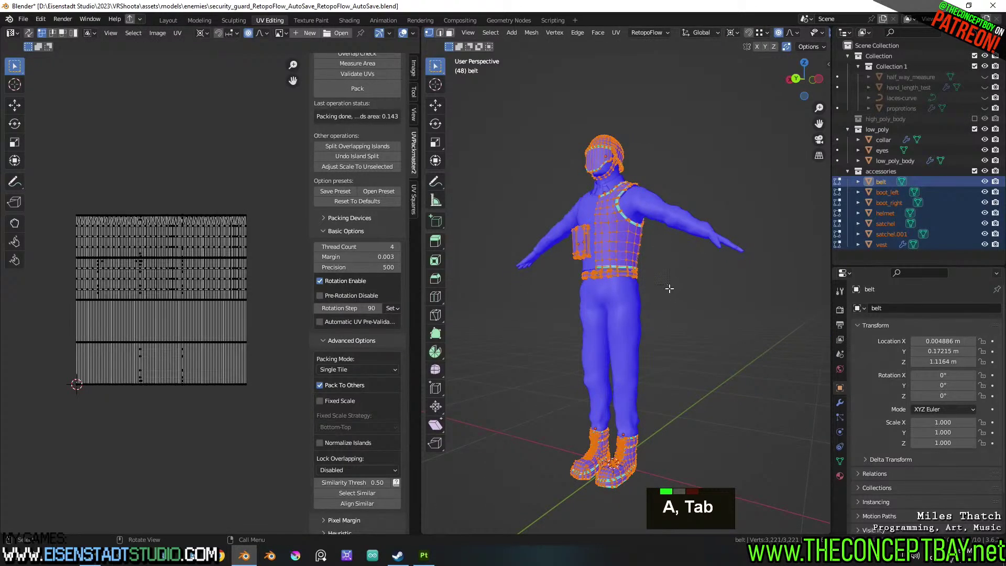
pyautogui.press('Tab')
pyautogui.hotkey('ctrl', 'a')
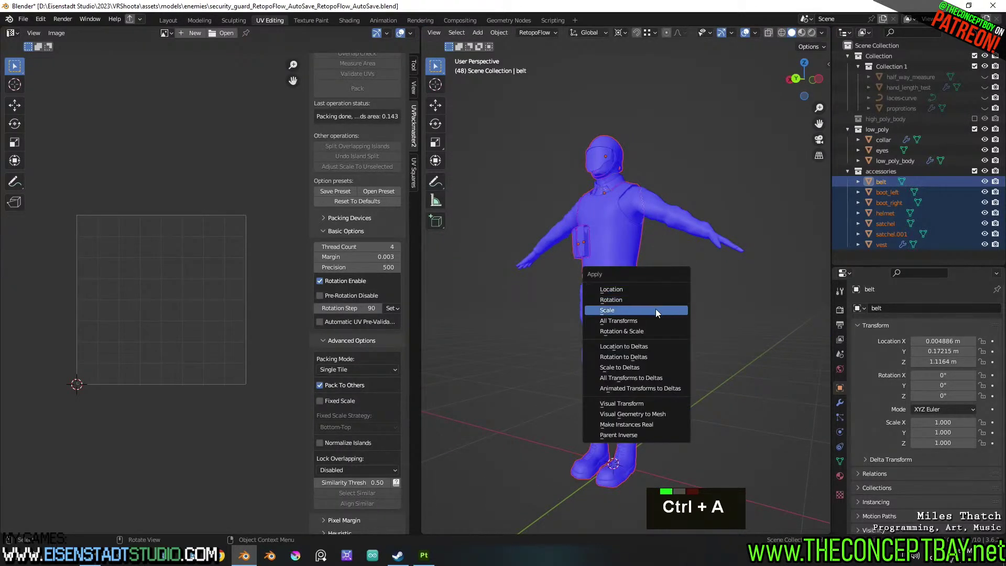
pyautogui.click(655, 309)
# Reselect the accessories from belt to vest and apply their rotation
pyautogui.hotkey('ctrl', 'a')
pyautogui.doubleClick(652, 286)
pyautogui.hotkey('ctrl', 'a')
pyautogui.press('Escape')
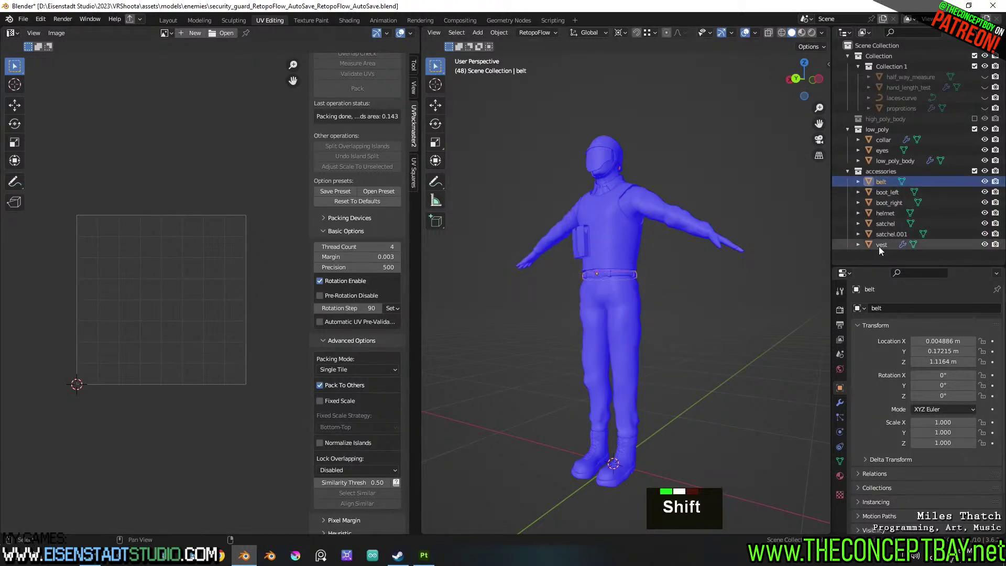
pyautogui.keyDown('shift'); pyautogui.click(880, 245); pyautogui.keyUp('shift')
pyautogui.hotkey('ctrl', 'a')
pyautogui.click(639, 276)
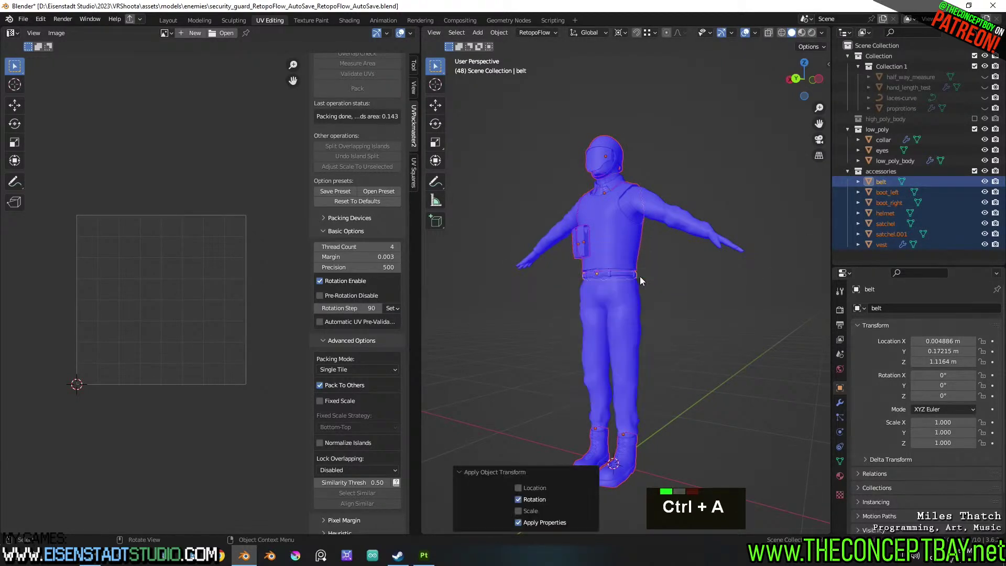
pyautogui.press('Tab')
pyautogui.press('a')
pyautogui.press('Escape')
pyautogui.press('u')
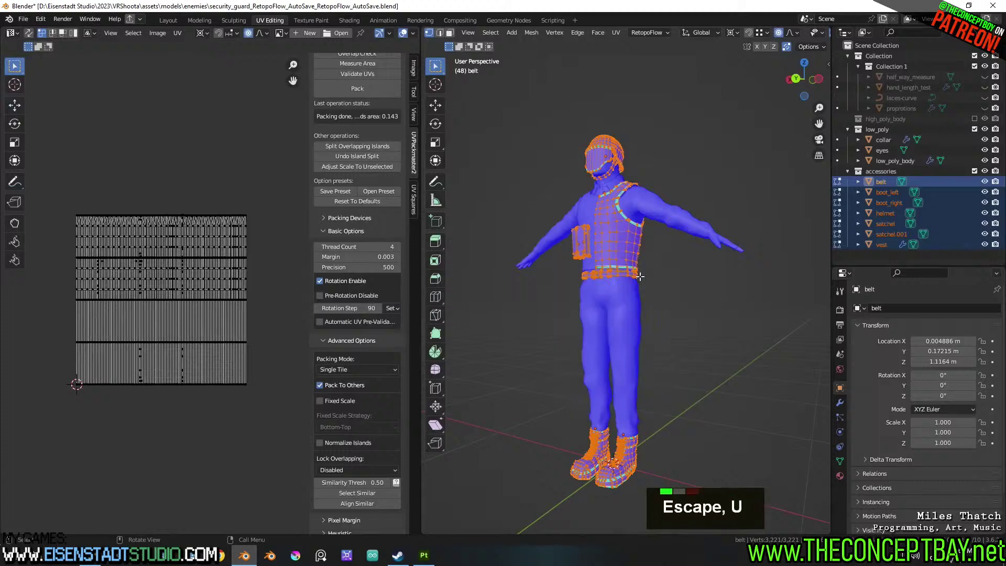
pyautogui.scroll(2, 674, 285)
pyautogui.press('Tab')
# Convert the vest to a mesh and check its full geometry in Edit Mode
pyautogui.rightClick(644, 238)
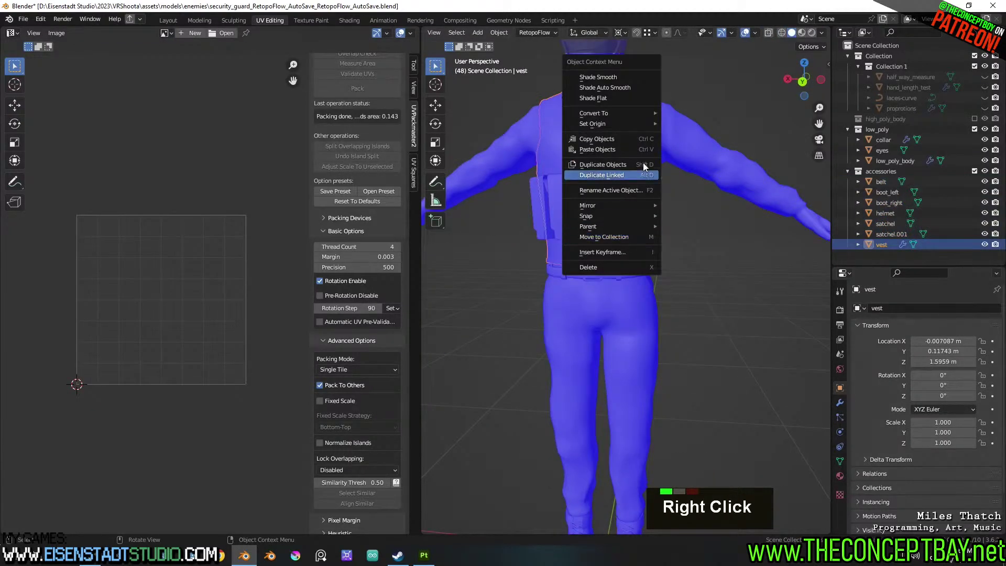
pyautogui.moveTo(649, 113)
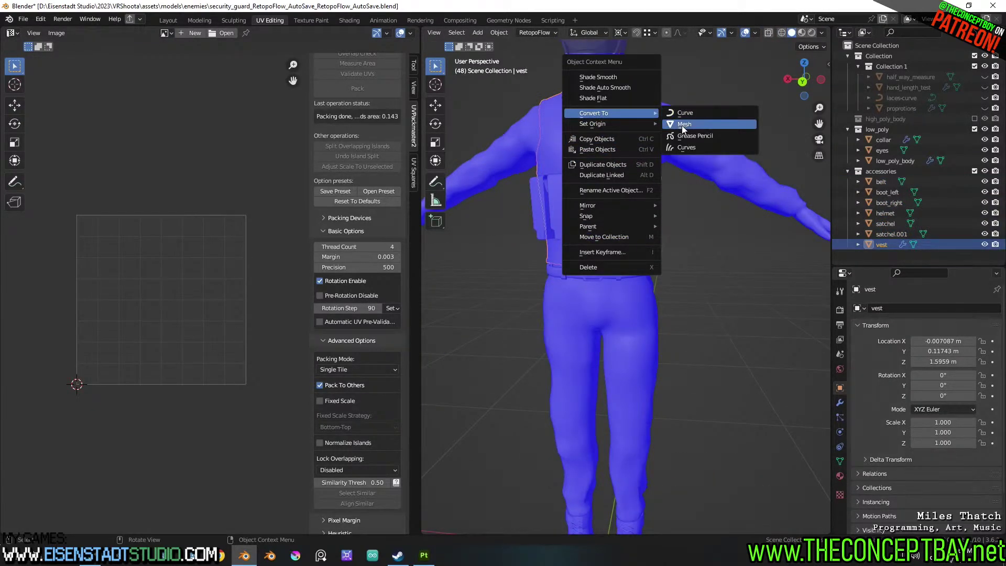
pyautogui.click(683, 124)
pyautogui.press('Tab')
pyautogui.keyDown('shift'); pyautogui.moveTo(703, 217); pyautogui.dragTo(664, 279, button='middle'); pyautogui.keyUp('shift')
pyautogui.scroll(-2, 665, 279)
pyautogui.press('a')
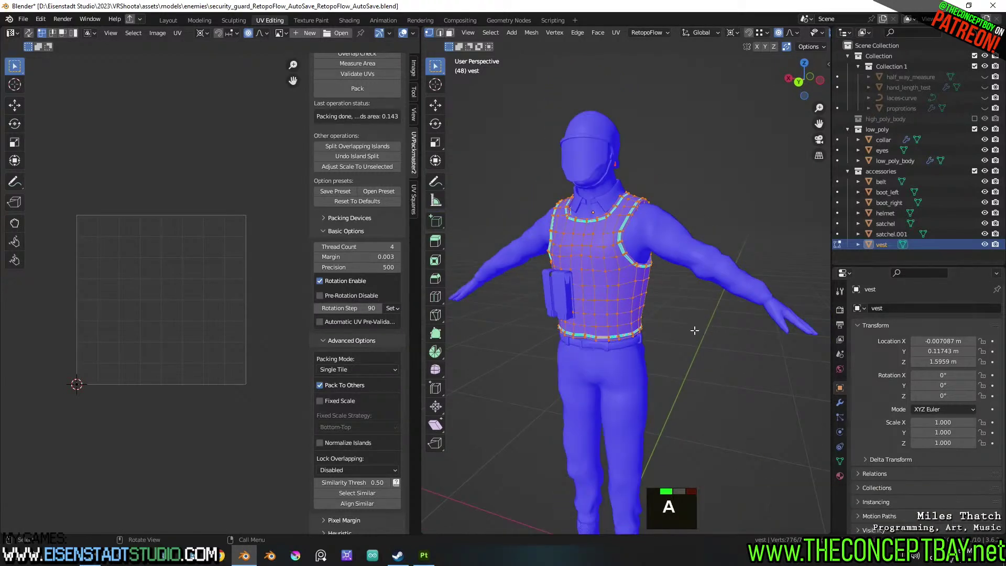
pyautogui.press('Tab')
pyautogui.scroll(-2, 689, 332)
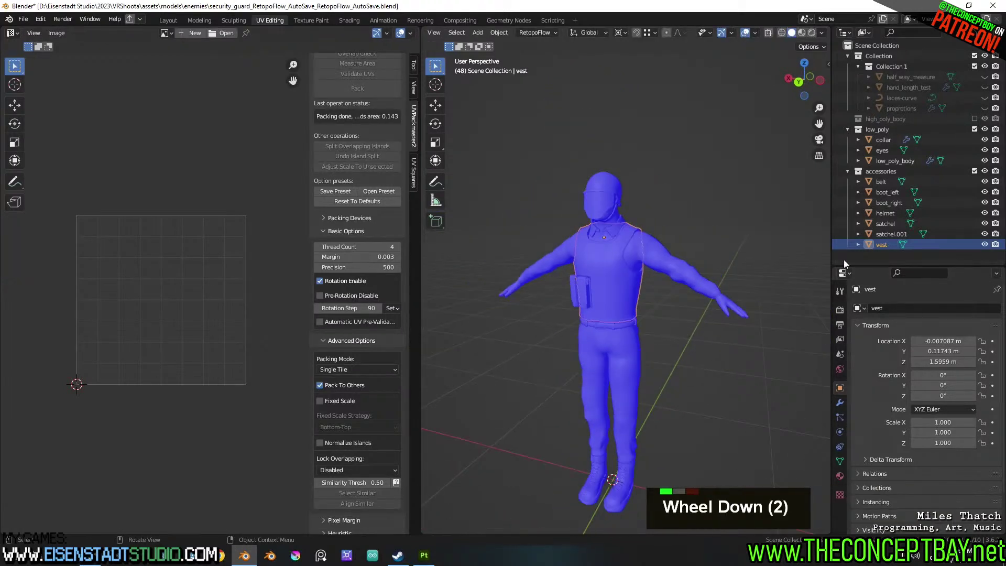
# Unwrap all geometry of the accessories from belt to vest together with Smart UV Project at a 66° angle limit and 0.000 island margin
pyautogui.click(891, 233)
pyautogui.keyDown('shift'); pyautogui.click(882, 182); pyautogui.keyUp('shift')
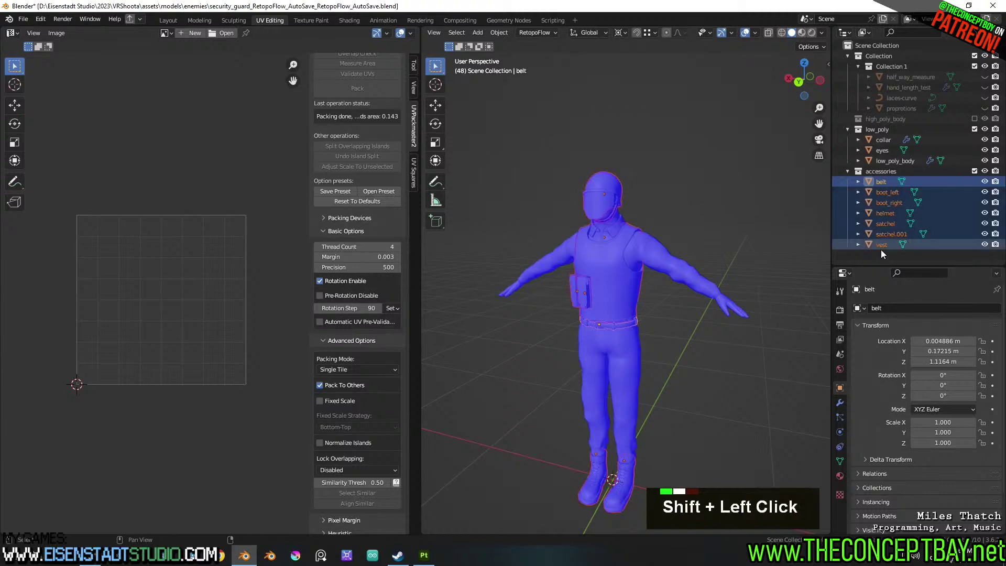
pyautogui.press('Tab')
pyautogui.press('a')
pyautogui.moveTo(751, 261); pyautogui.dragTo(699, 275, button='middle')
pyautogui.press('u')
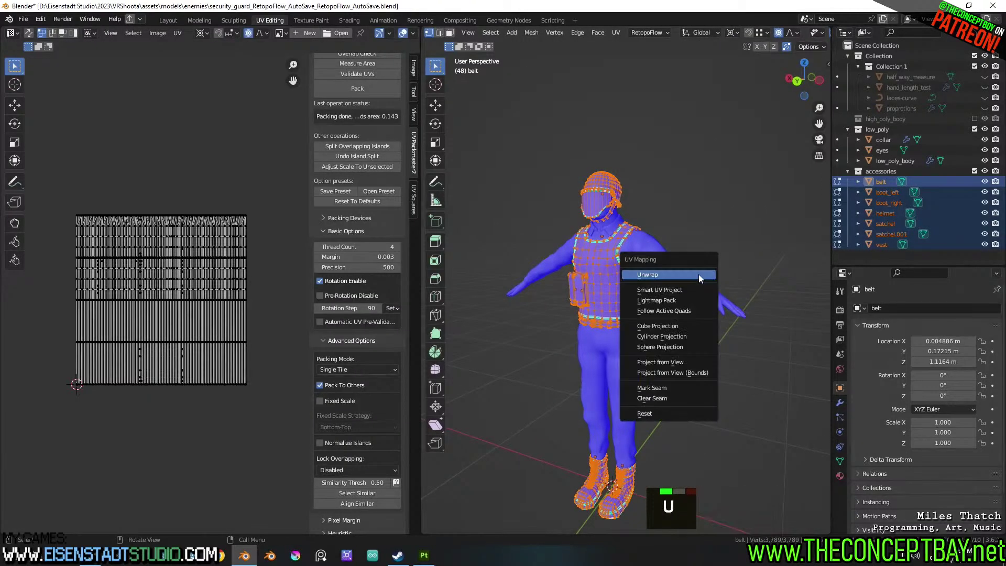
pyautogui.click(694, 291)
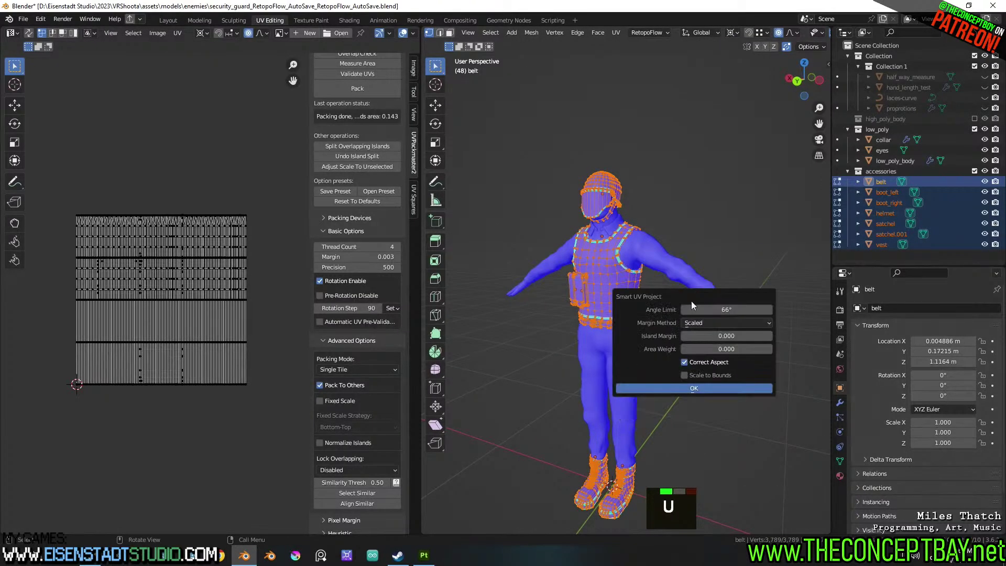
pyautogui.doubleClick(684, 388)
# Pack all accessory UV islands into a single tile with UVPackmaster2, with Pack To Others disabled
pyautogui.scroll(5, 253, 304)
pyautogui.press('a')
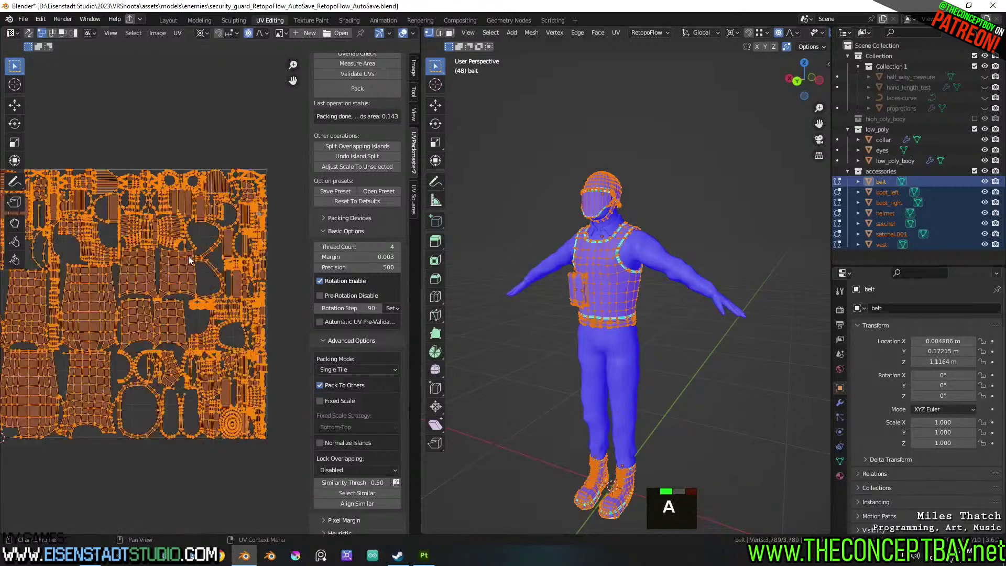
pyautogui.click(366, 89)
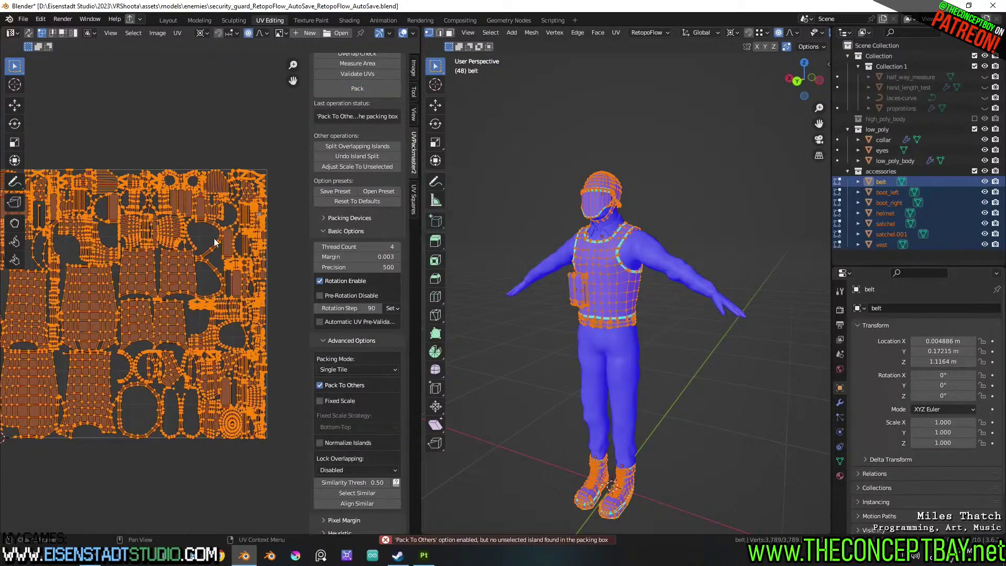
pyautogui.click(358, 88)
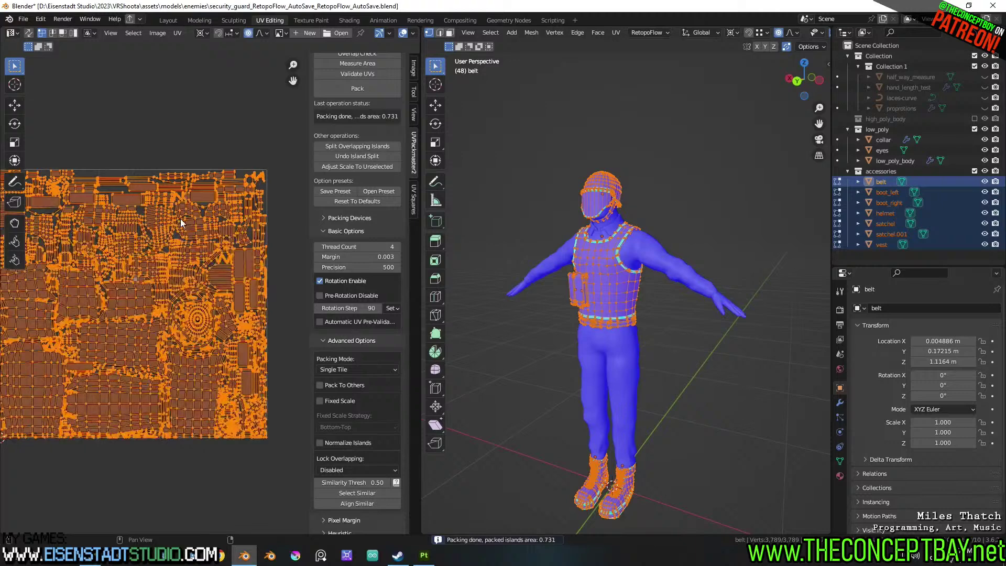
# Inspect the packed accessory UV layout up close and save the Blender file
pyautogui.keyDown('shift'); pyautogui.moveTo(181, 223); pyautogui.dragTo(189, 152, button='middle'); pyautogui.keyUp('shift')
pyautogui.scroll(3, 189, 152)
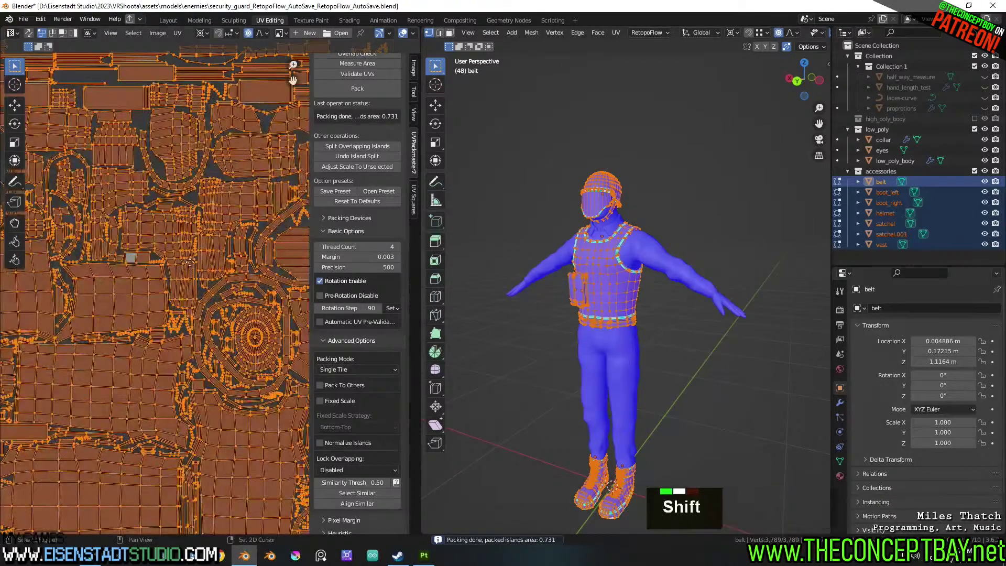
pyautogui.keyDown('shift'); pyautogui.moveTo(162, 263); pyautogui.dragTo(155, 263, button='middle'); pyautogui.keyUp('shift')
pyautogui.scroll(-1, 154, 263)
pyautogui.hotkey('ctrl', 's')
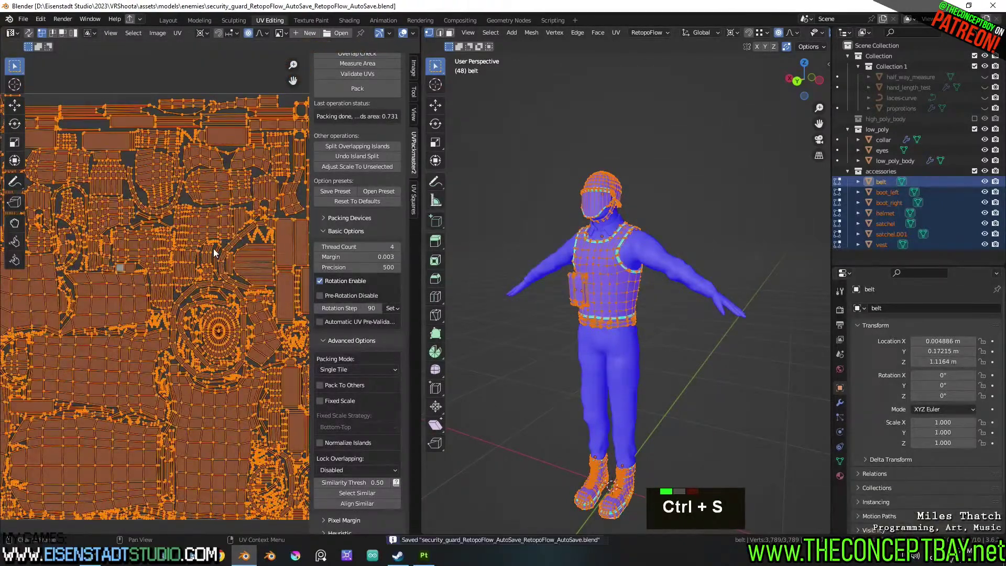
# Select the low-poly body parts and all accessories in Object Mode and export them as Wavefront OBJ over security_guard_low_poly.obj
pyautogui.keyDown('shift'); pyautogui.moveTo(544, 233); pyautogui.dragTo(576, 252, button='middle'); pyautogui.keyUp('shift')
pyautogui.keyDown('shift'); pyautogui.moveTo(576, 252); pyautogui.dragTo(629, 278, button='middle'); pyautogui.keyUp('shift')
pyautogui.press('Tab')
pyautogui.scroll(1, 638, 287)
pyautogui.scroll(-2, 695, 317)
pyautogui.press('a')
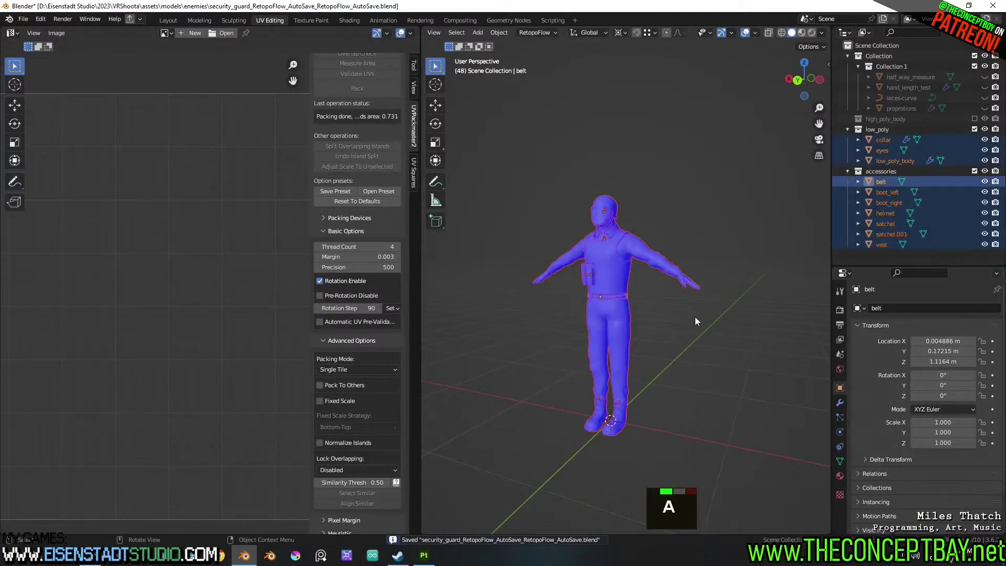
pyautogui.hotkey('ctrl', 'alt', 'e')
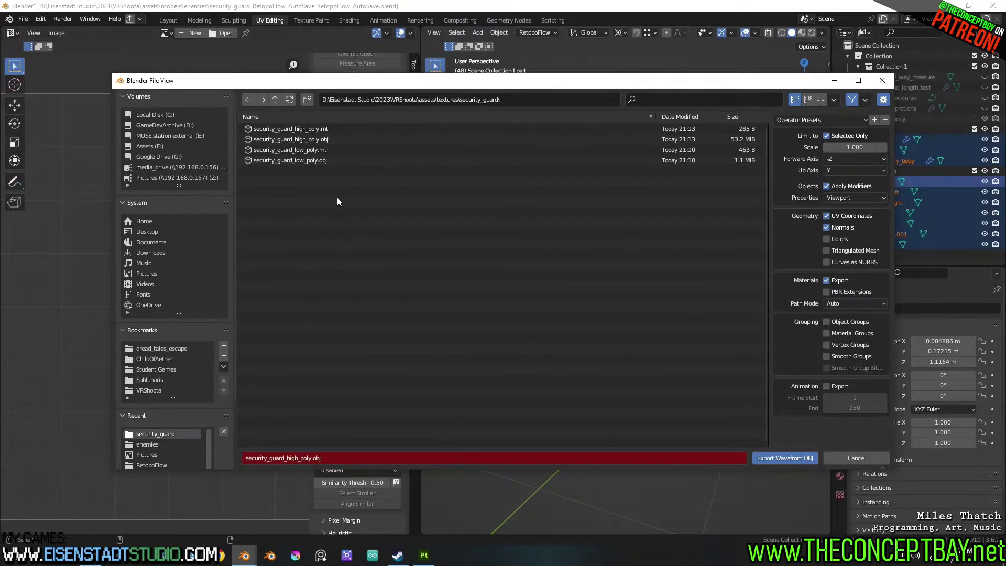
pyautogui.click(322, 149)
pyautogui.click(321, 158)
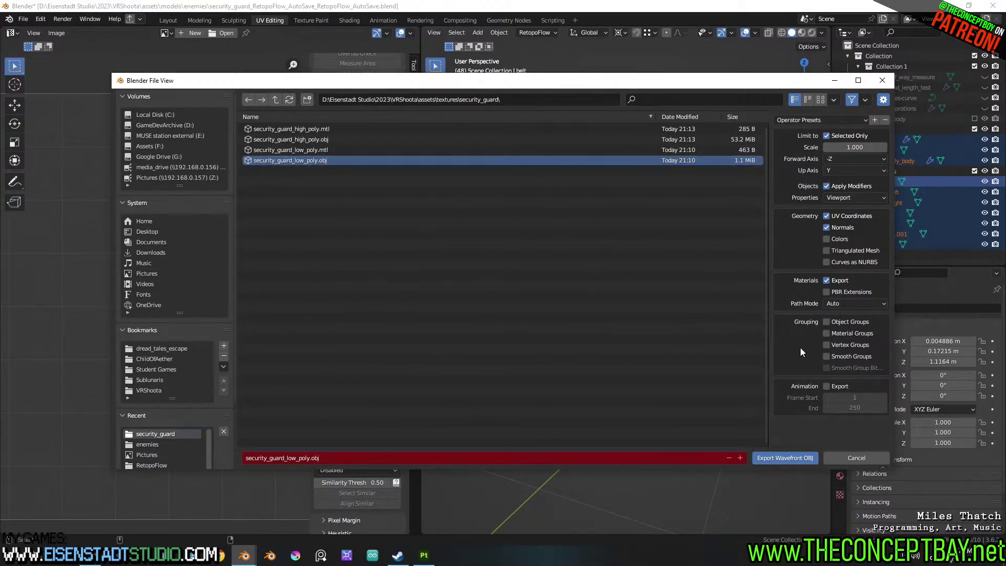
pyautogui.click(775, 455)
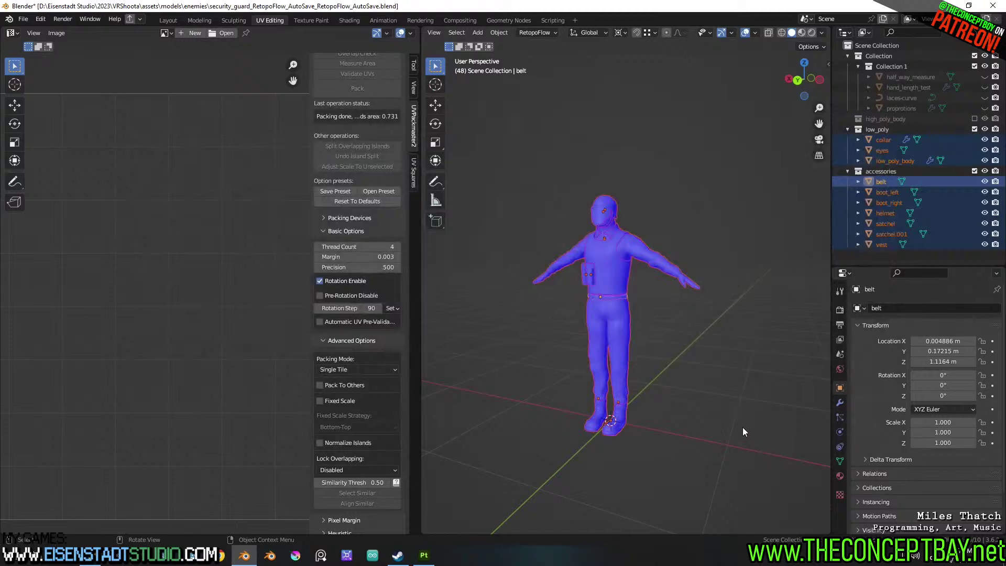
pyautogui.click(424, 555)
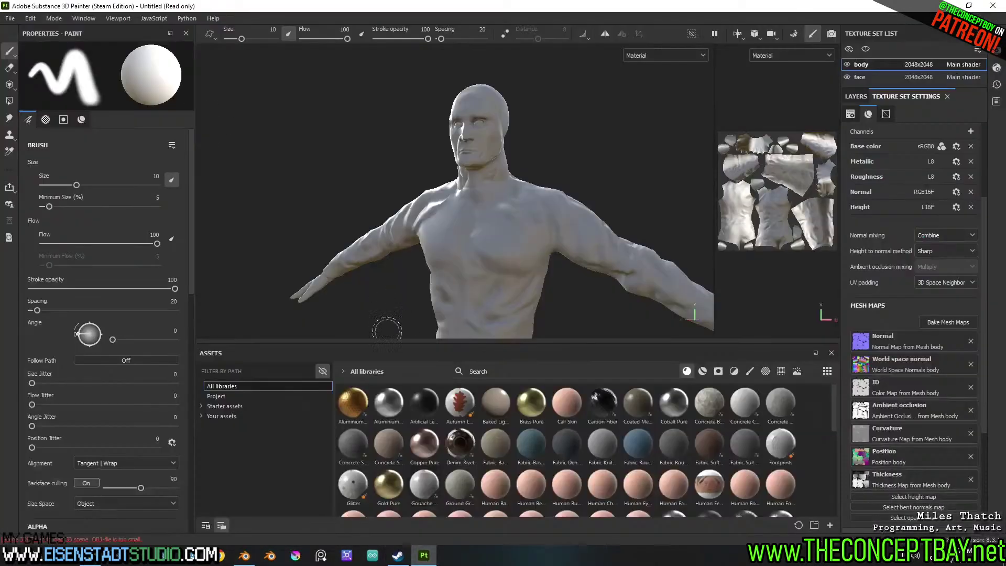
pyautogui.click(54, 19)
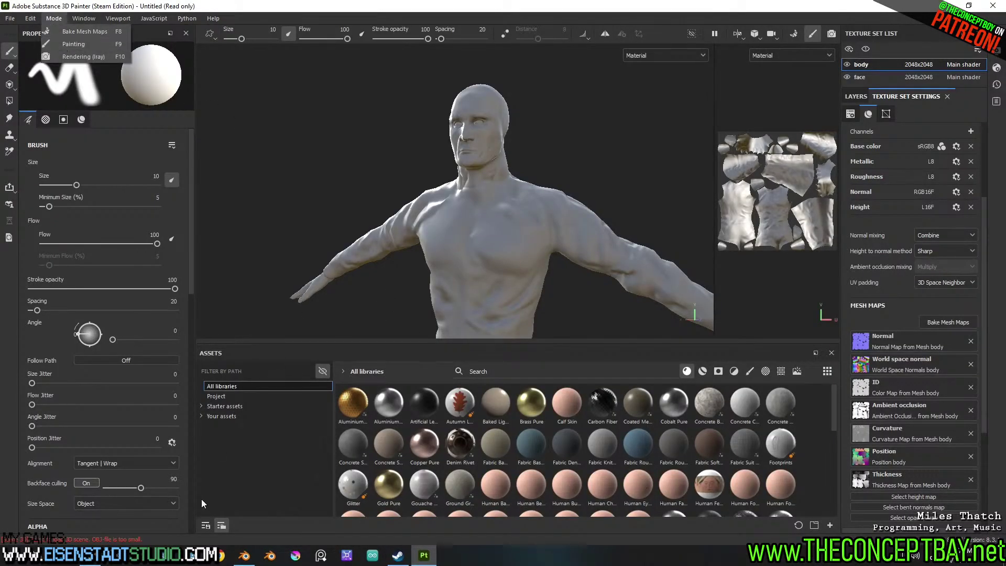
pyautogui.click(244, 555)
pyautogui.click(881, 182)
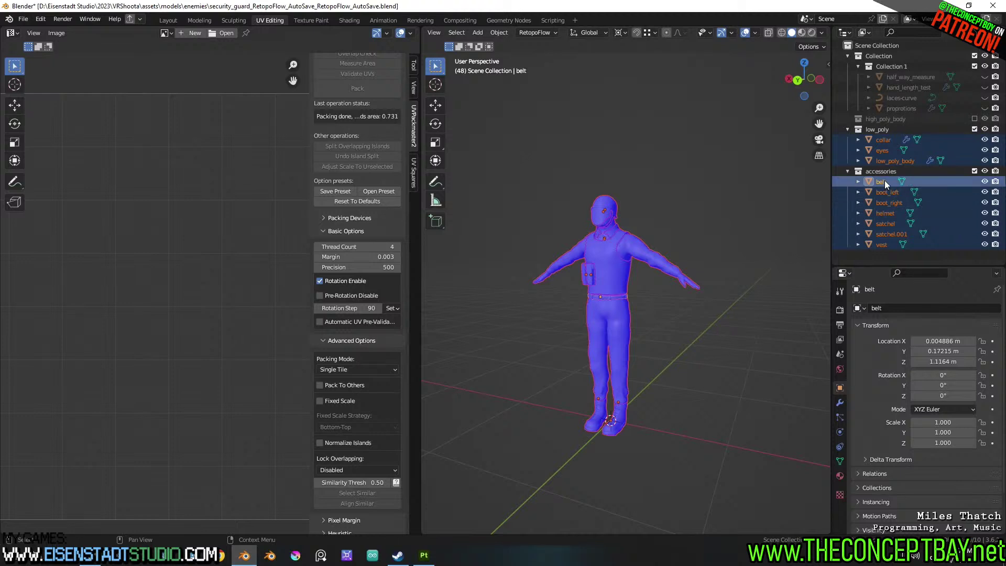
pyautogui.keyDown('shift'); pyautogui.click(880, 254); pyautogui.keyUp('shift')
pyautogui.press('Tab')
pyautogui.scroll(2, 655, 253)
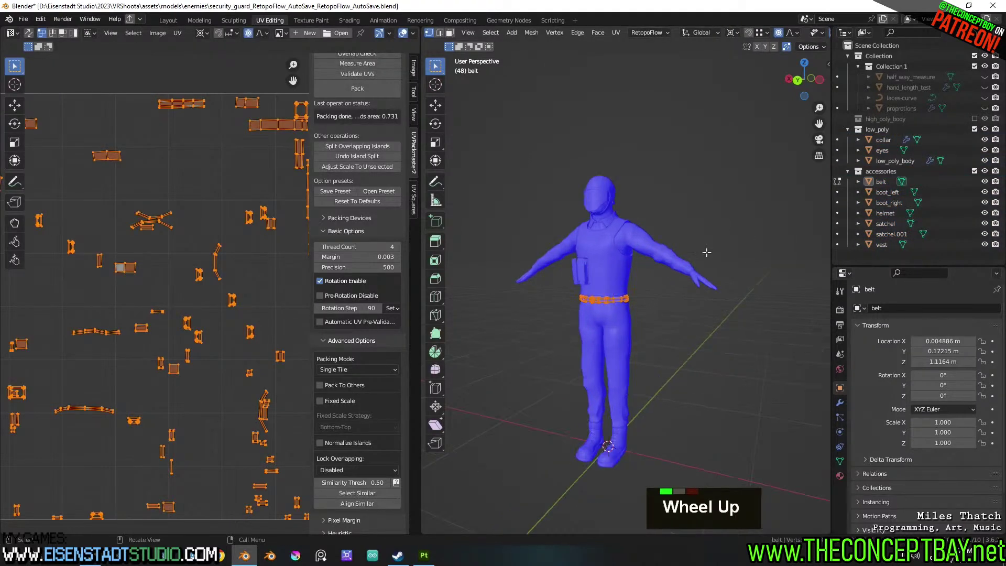
pyautogui.click(883, 244)
pyautogui.press('Tab')
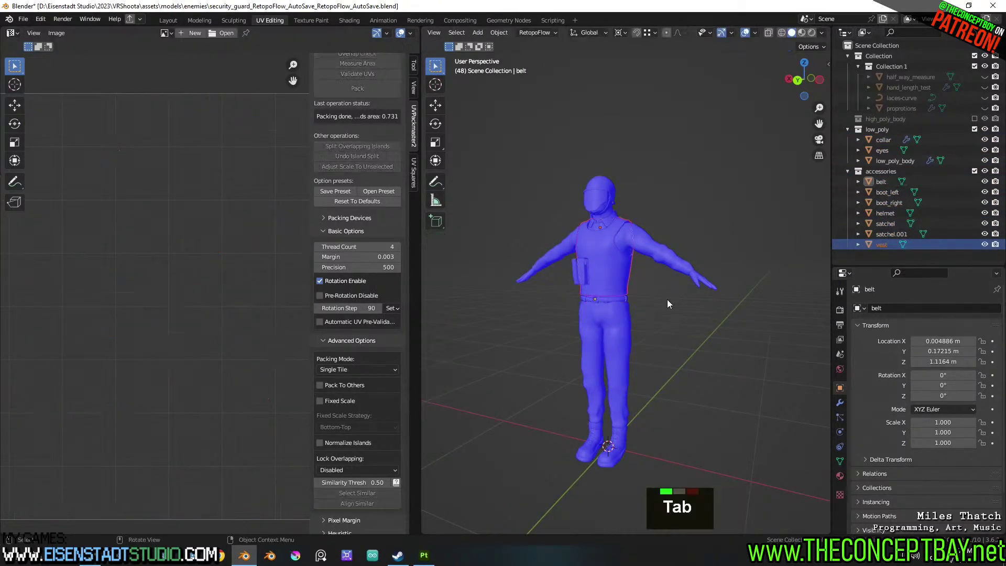
# Select all accessories from belt to vest, create a material named accessories on the belt, and copy it to the selected objects
pyautogui.keyDown('shift'); pyautogui.click(881, 243); pyautogui.keyUp('shift')
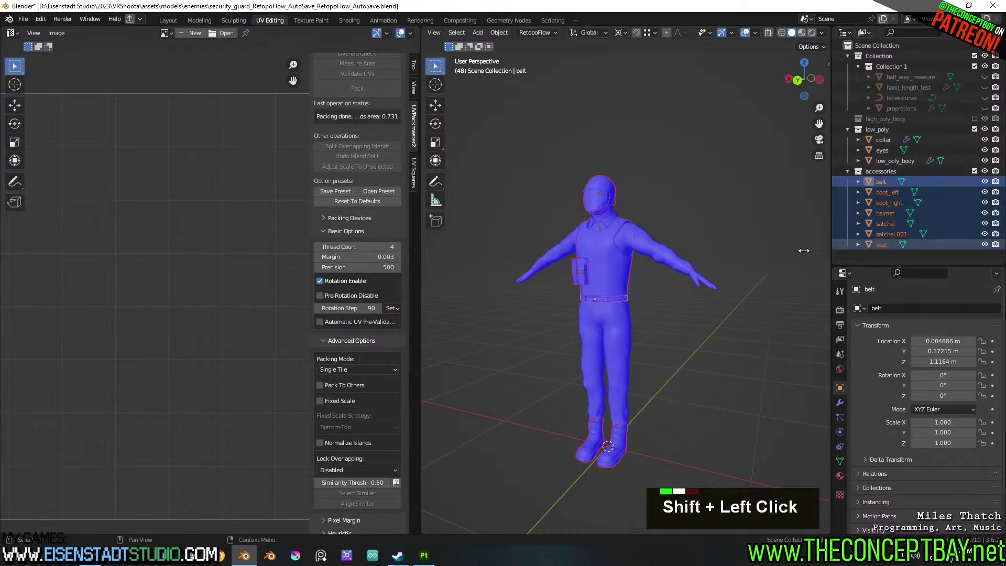
pyautogui.click(840, 475)
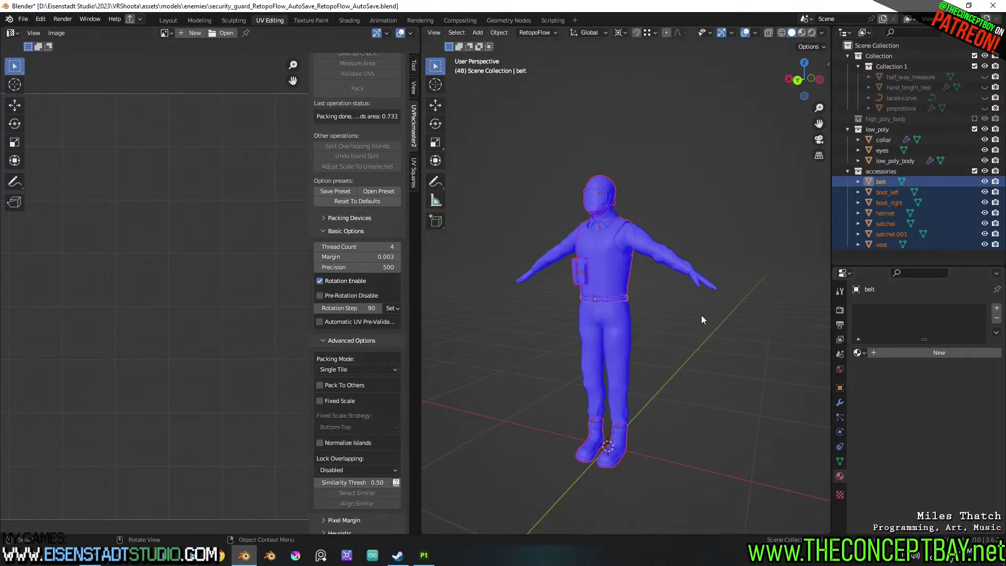
pyautogui.click(913, 352)
pyautogui.click(904, 352)
pyautogui.write('a')
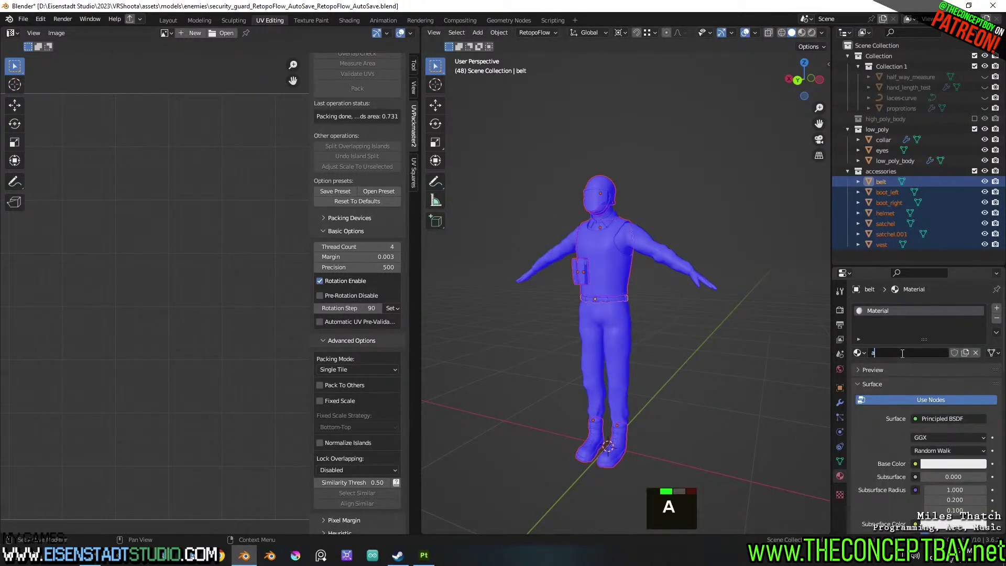
pyautogui.write('ccessories')
pyautogui.press('Return')
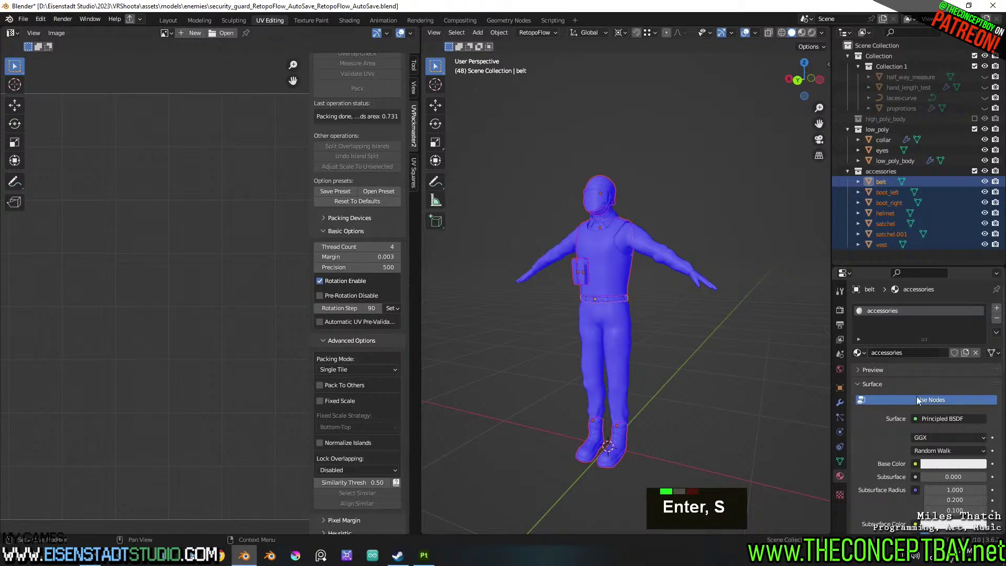
pyautogui.click(996, 331)
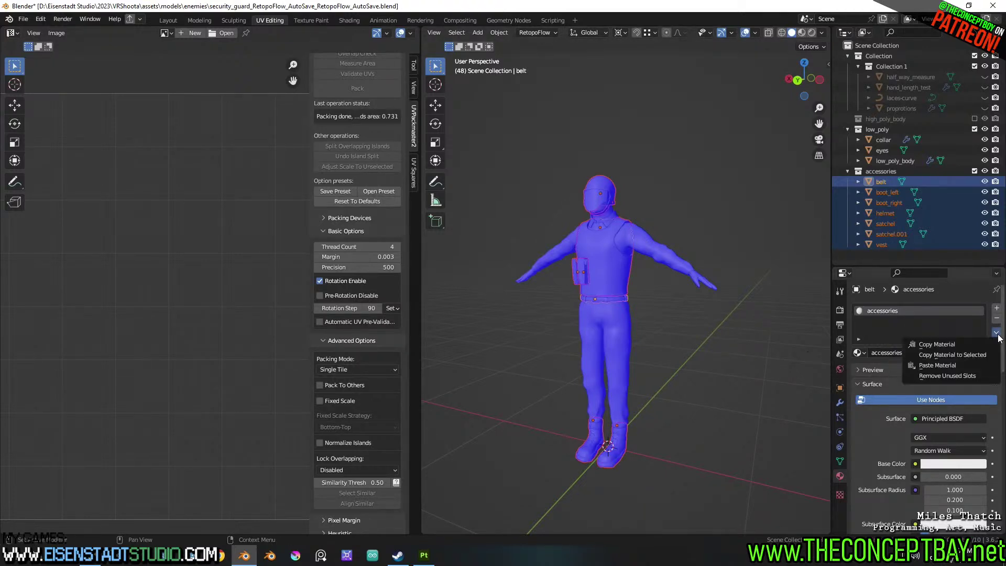
pyautogui.click(952, 355)
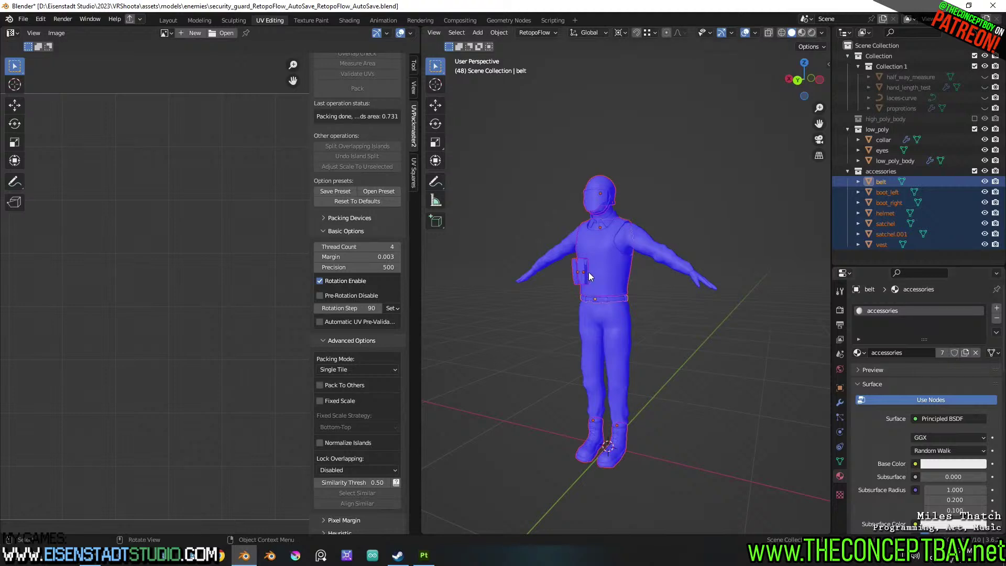
# Check the material assignment of each accessory from the belt through the vest
pyautogui.click(602, 299)
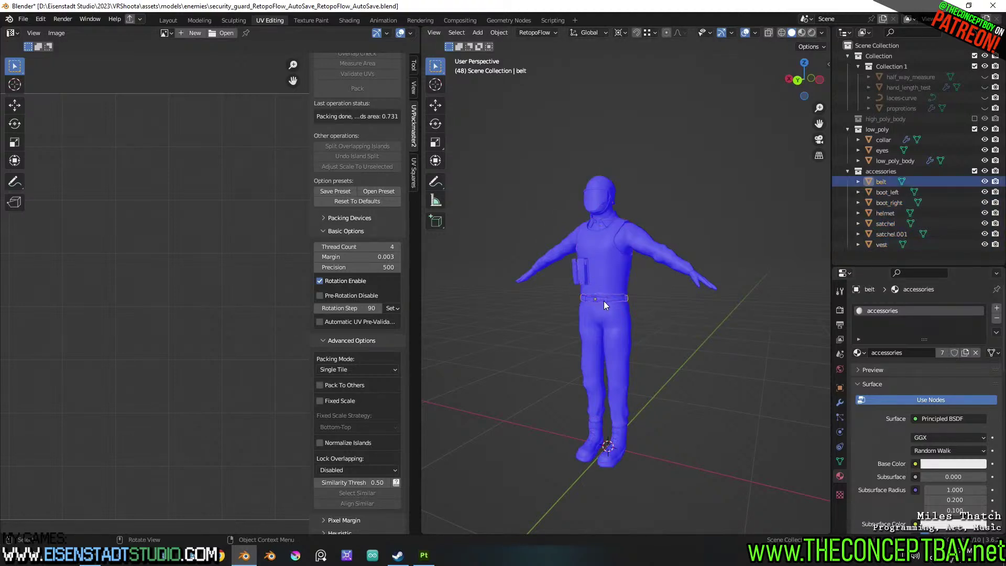
pyautogui.click(881, 192)
pyautogui.click(883, 202)
pyautogui.click(882, 213)
pyautogui.click(882, 224)
pyautogui.click(882, 234)
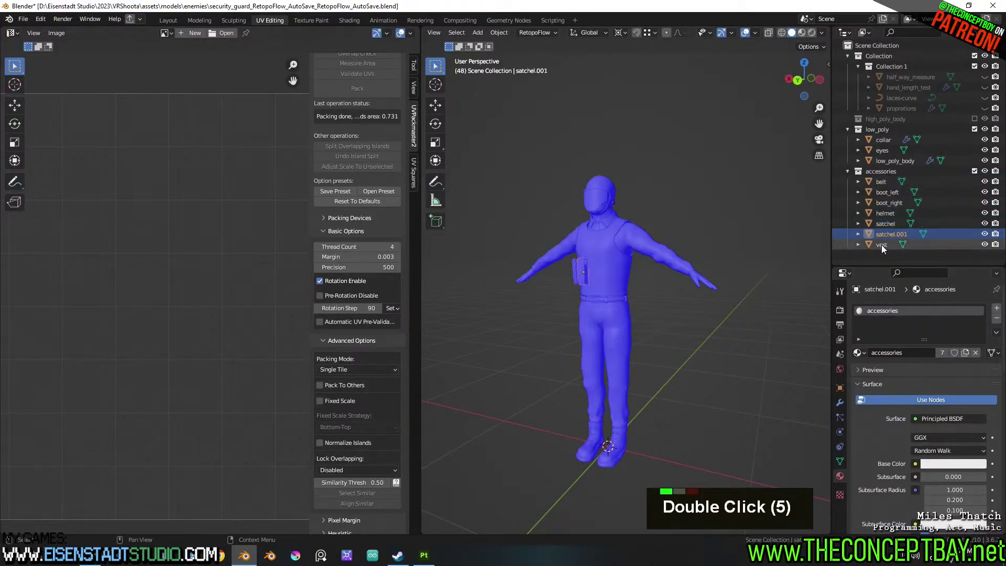
pyautogui.click(881, 244)
# Save the Blender file and export the selected low-poly body parts and accessories as Wavefront OBJ over security_guard_low_poly.obj
pyautogui.hotkey('ctrl', 's')
pyautogui.hotkey('ctrl', 'alt', 'e')
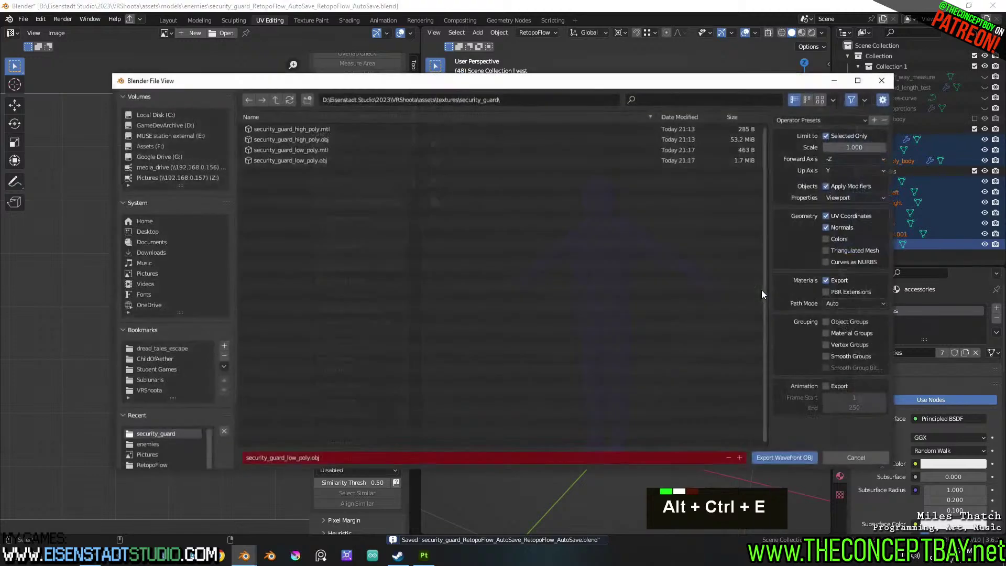
pyautogui.press('Return')
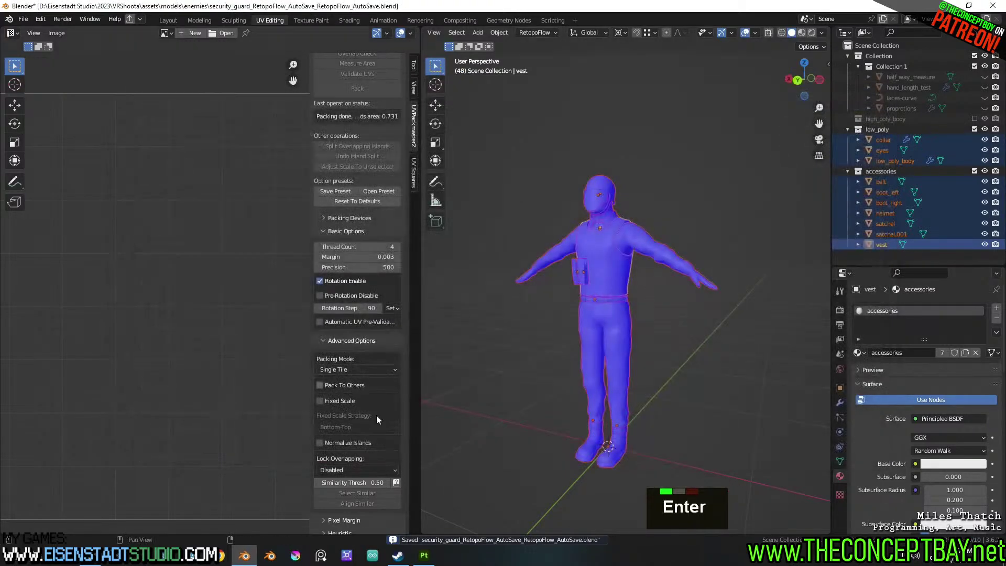
# Switch to Substance 3D Painter, reimport the updated low-poly mesh, and examine the collar and vest around the neck
pyautogui.click(424, 555)
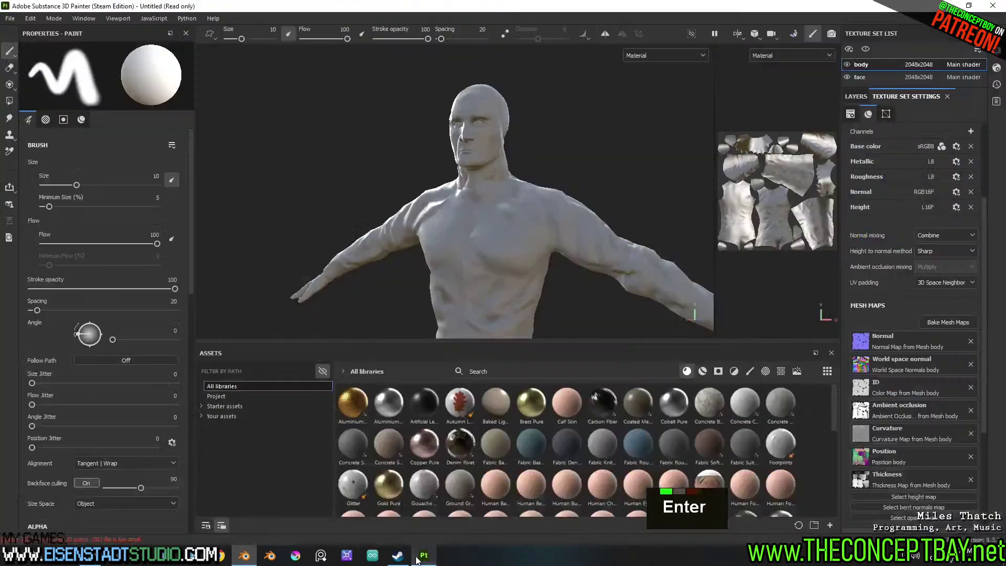
pyautogui.click(54, 19)
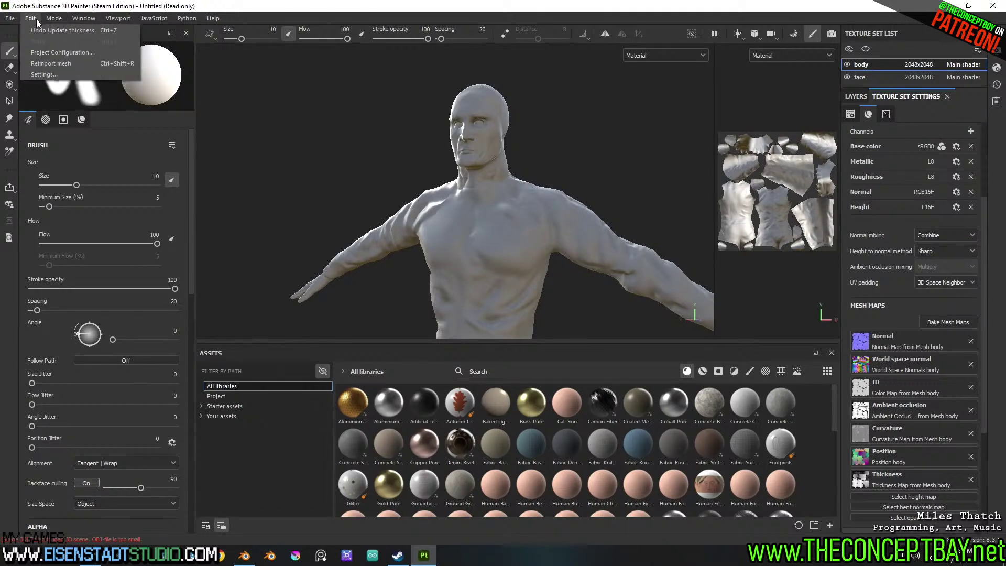
pyautogui.click(196, 146)
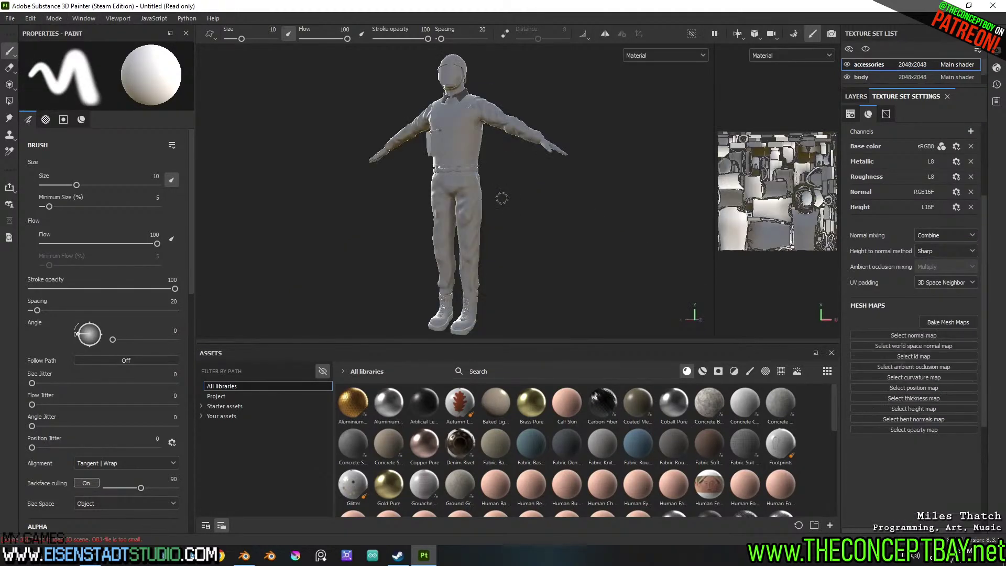
pyautogui.scroll(3, 527, 131)
pyautogui.keyDown('alt'); pyautogui.moveTo(523, 112); pyautogui.dragTo(521, 146, button='middle'); pyautogui.keyUp('alt')
pyautogui.scroll(11, 519, 199)
pyautogui.moveTo(519, 222)
pyautogui.keyDown('alt'); pyautogui.mouseDown()
pyautogui.moveTo(517, 242)
pyautogui.moveTo(524, 235)
pyautogui.mouseUp(); pyautogui.keyUp('alt')
pyautogui.keyDown('alt'); pyautogui.moveTo(524, 236); pyautogui.dragTo(548, 230, button='middle'); pyautogui.keyUp('alt')
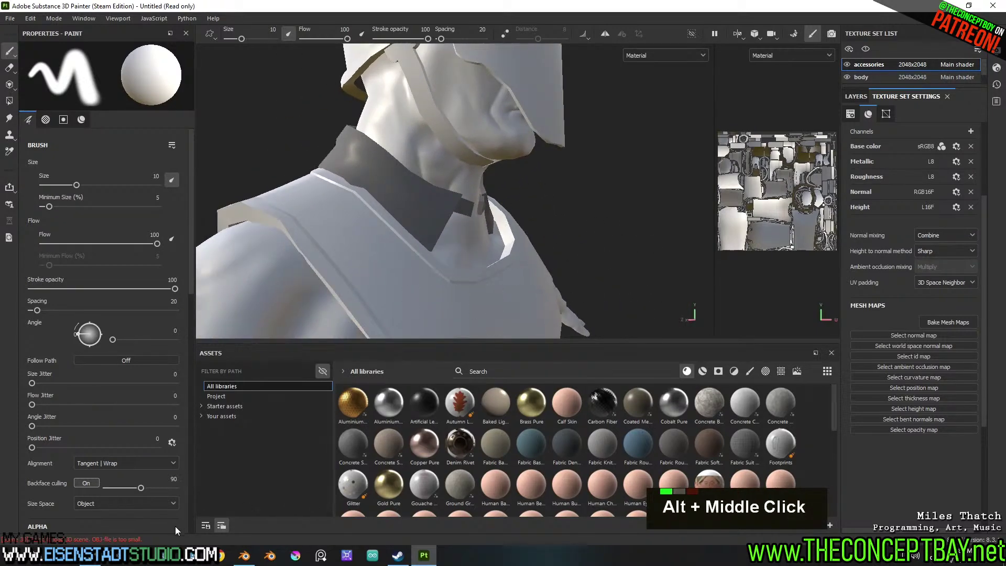
# Switch to Blender, turn off the face orientation overlay, and save the file
pyautogui.click(244, 555)
pyautogui.hotkey('alt', '`')
pyautogui.hotkey('alt', '`')
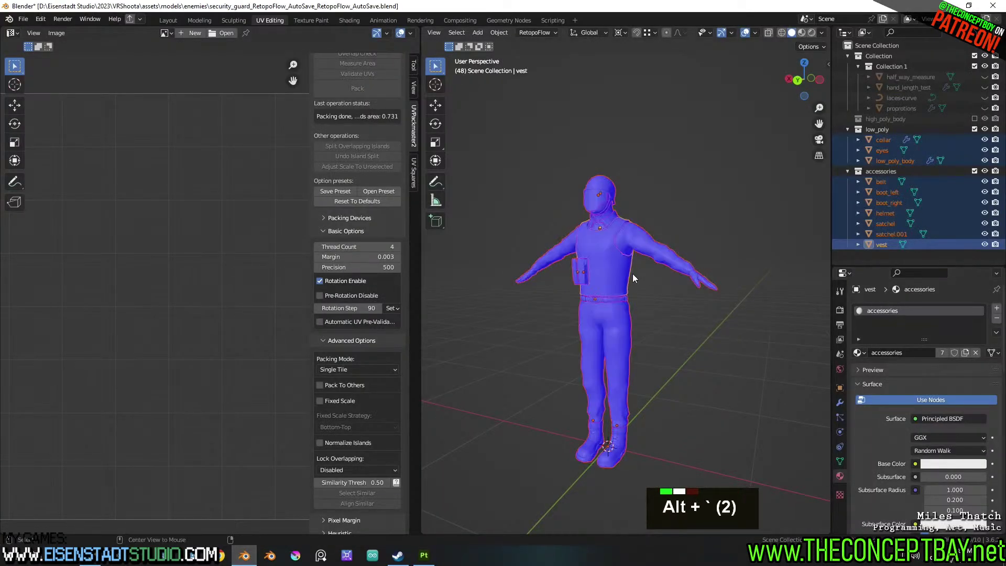
pyautogui.middleClick(643, 292)
pyautogui.hotkey('alt', '`')
pyautogui.hotkey('ctrl', 's')
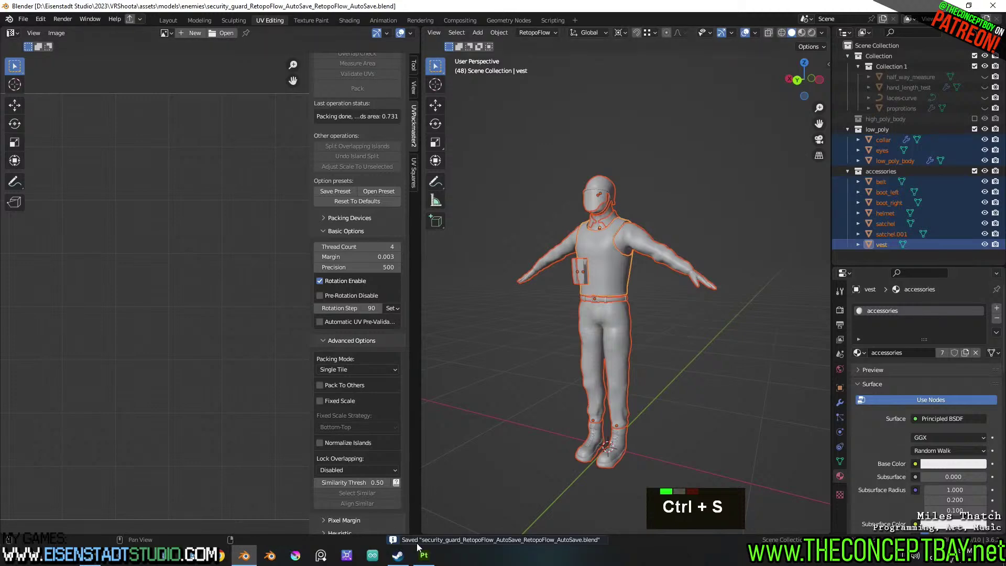
# Switch to Substance 3D Painter, enlarge the texture set list, and open the mesh map baking settings to review the high definition mesh path
pyautogui.click(425, 557)
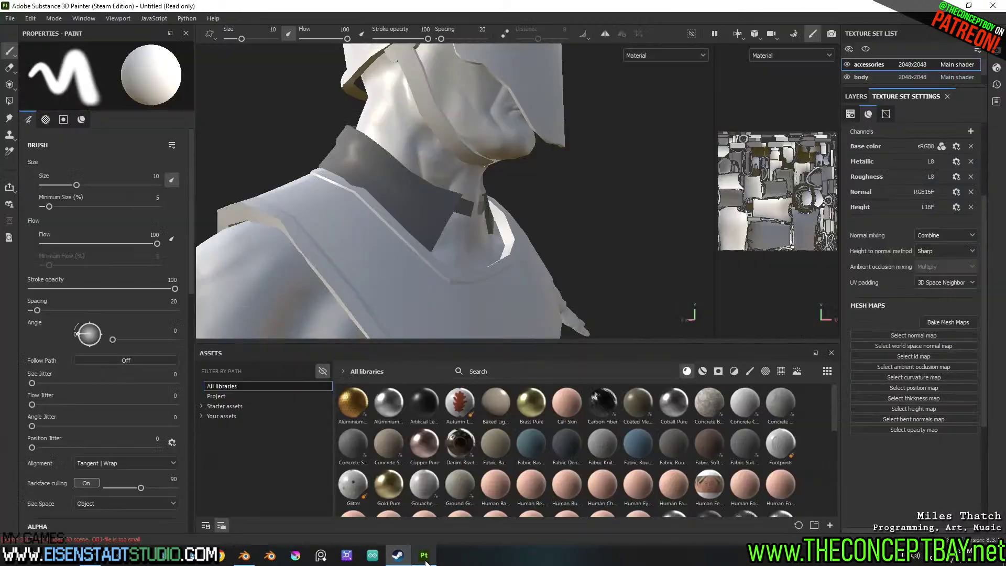
pyautogui.scroll(-3, 521, 192)
pyautogui.keyDown('alt'); pyautogui.moveTo(589, 216); pyautogui.dragTo(701, 164); pyautogui.keyUp('alt')
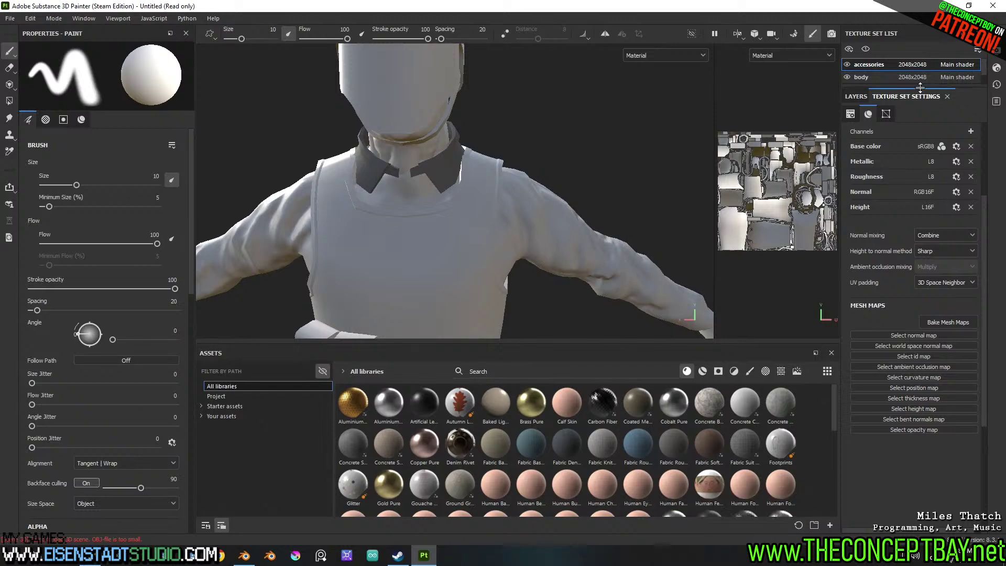
pyautogui.moveTo(922, 89); pyautogui.dragTo(914, 124)
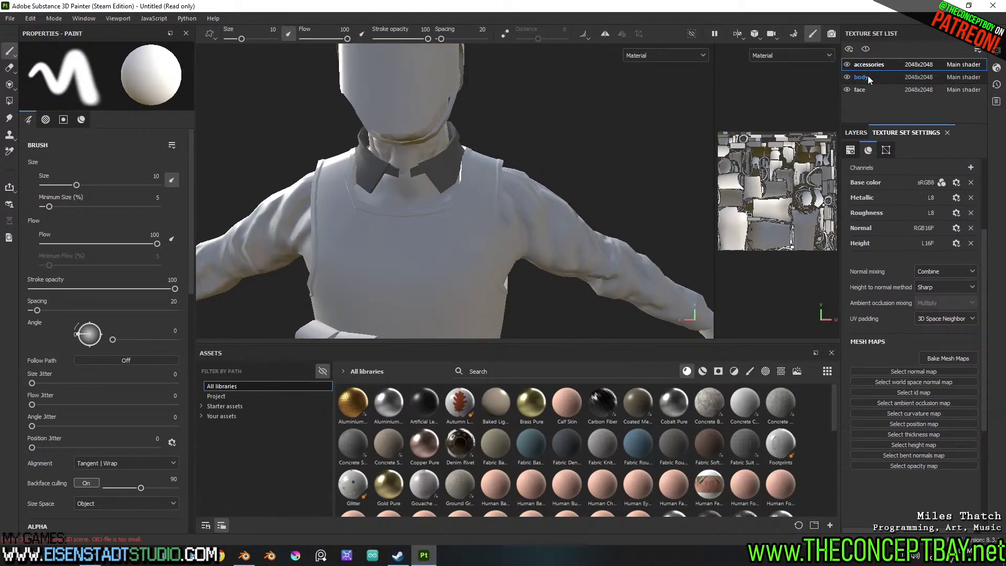
pyautogui.click(942, 359)
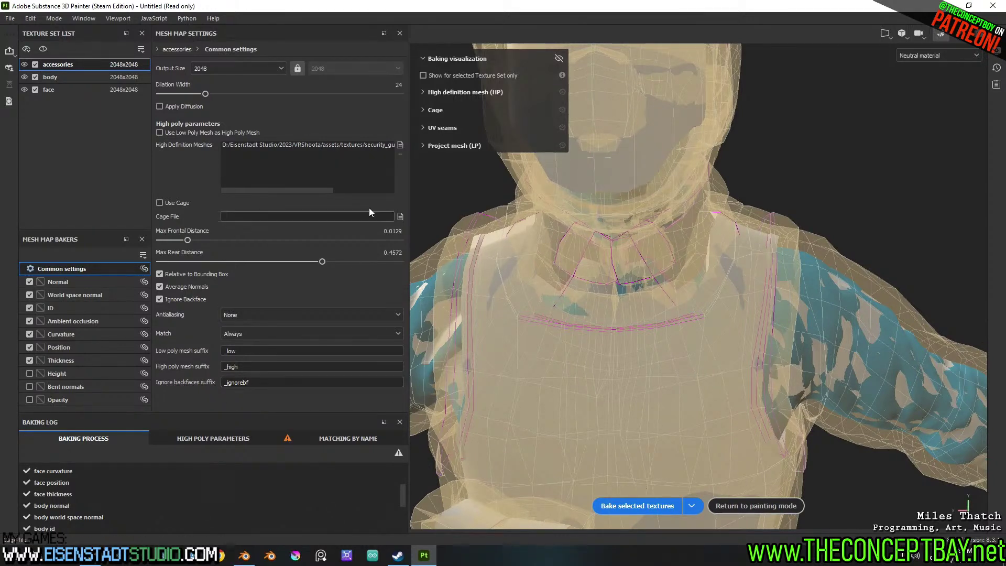
pyautogui.moveTo(332, 193); pyautogui.dragTo(392, 197)
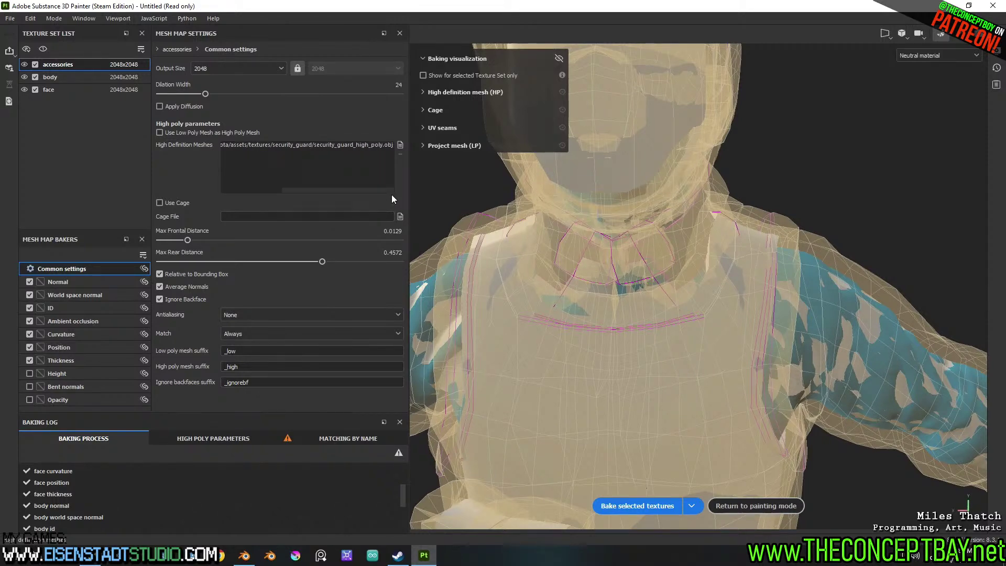
# Browse for a high definition mesh and rename security_guard_high_poly.obj to security_guard_high.obj
pyautogui.click(400, 146)
pyautogui.click(183, 86)
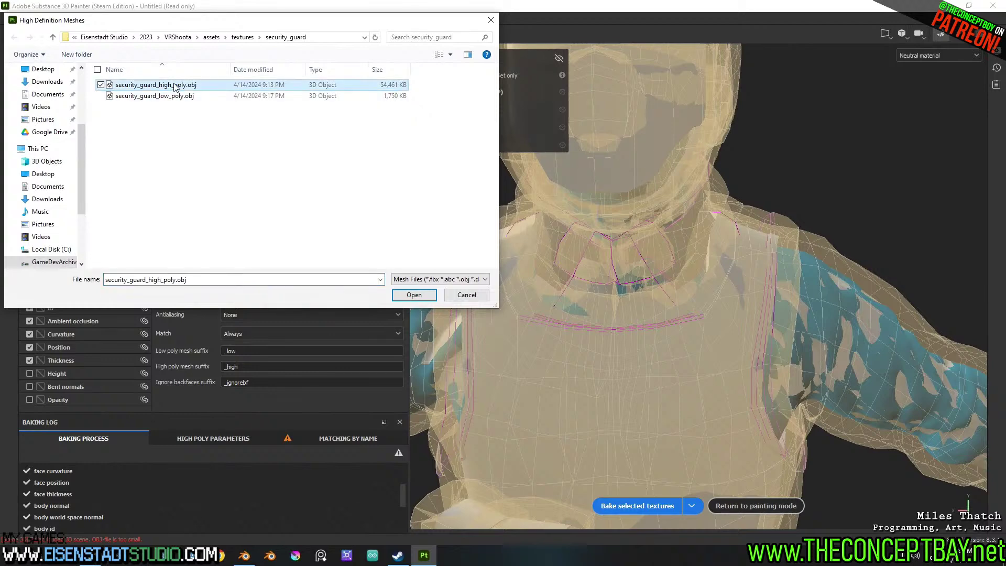
pyautogui.press('F2')
pyautogui.press('Right')
pyautogui.press('BackSpace')
pyautogui.press('BackSpace')
pyautogui.press('BackSpace')
pyautogui.press('BackSpace')
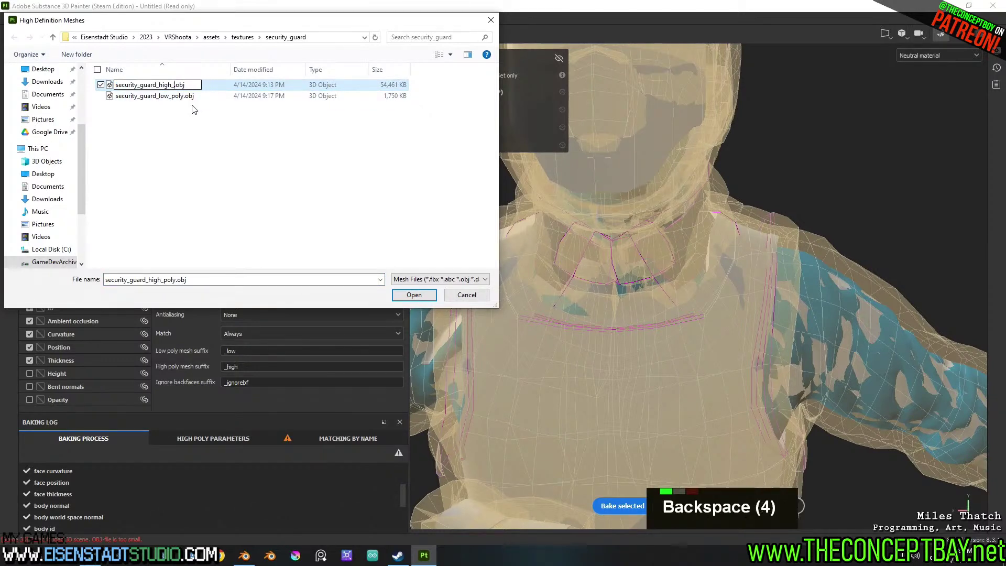
pyautogui.press('Return')
# Rename security_guard_low_poly.obj to security_guard_low.obj in the same folder
pyautogui.click(187, 97)
pyautogui.press('F2')
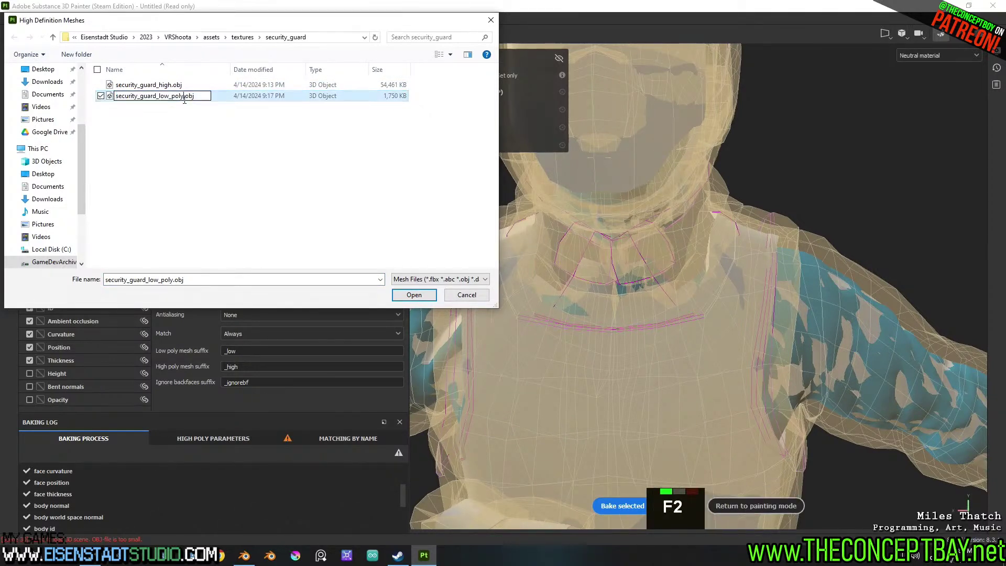
pyautogui.press('Right')
pyautogui.press('BackSpace')
pyautogui.press('BackSpace')
pyautogui.press('BackSpace')
pyautogui.press('Return')
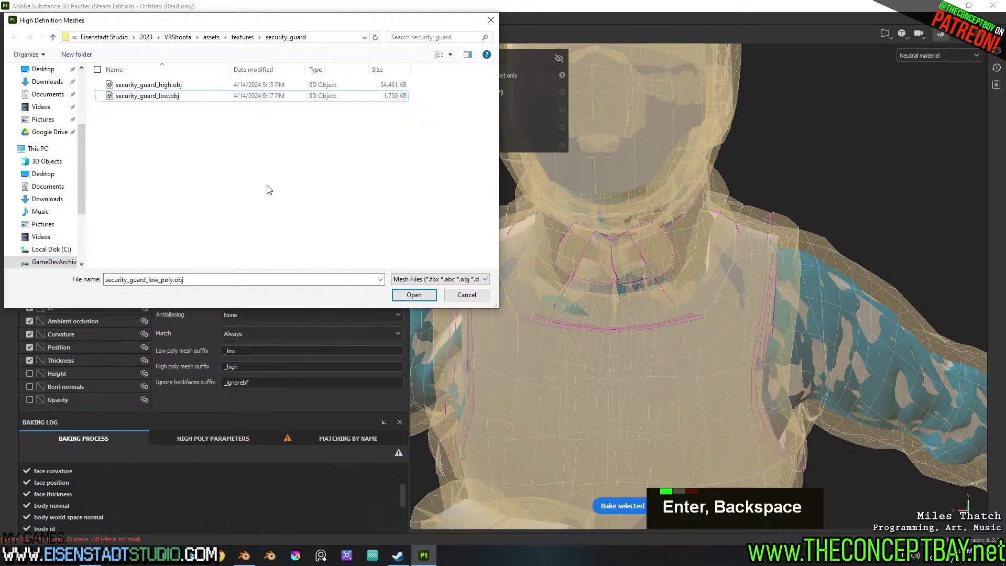
# Load security_guard_high.obj as the high definition mesh and remove the security_guard_high_poly.obj entry
pyautogui.doubleClick(171, 84)
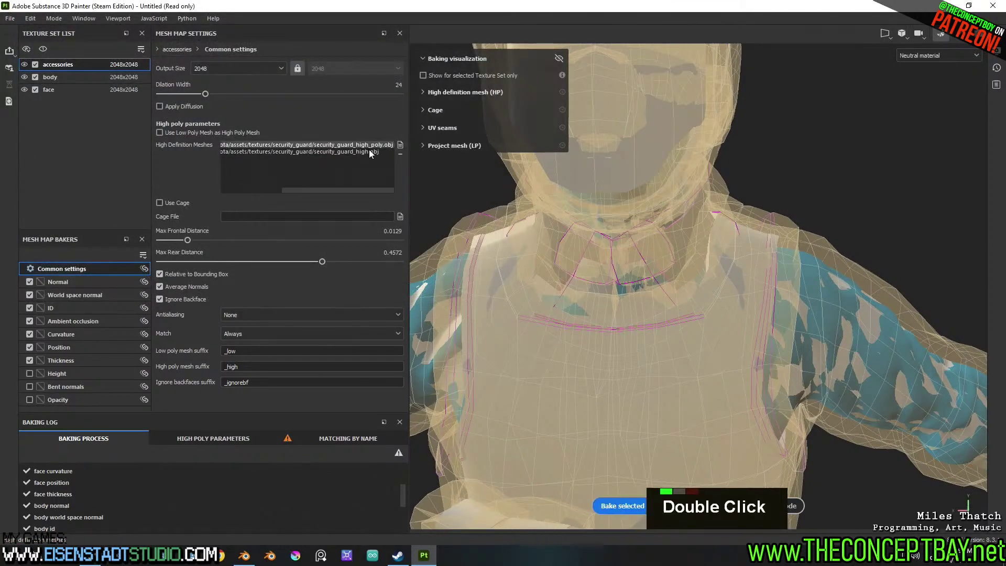
pyautogui.press('Delete')
pyautogui.click(400, 154)
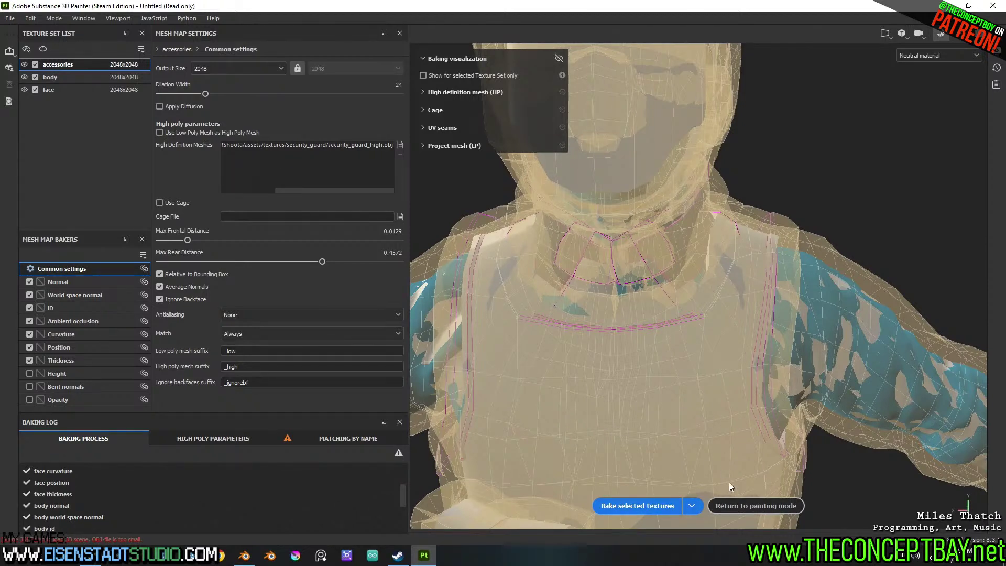
# Return to painting mode and replace the project mesh with security_guard_low.obj in the project configuration
pyautogui.click(728, 508)
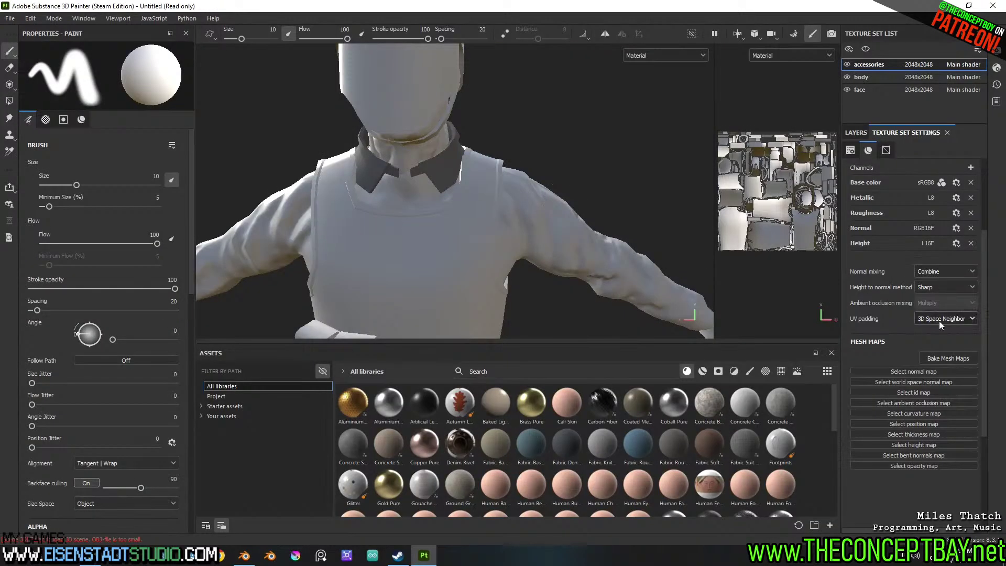
pyautogui.moveTo(36, 12); pyautogui.dragTo(34, 15)
pyautogui.doubleClick(54, 13)
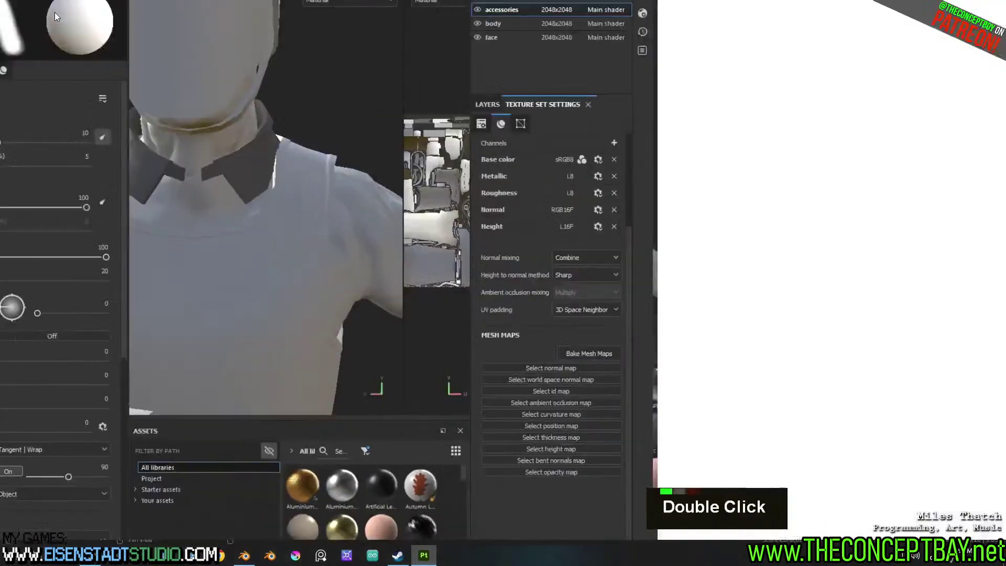
pyautogui.click(34, 19)
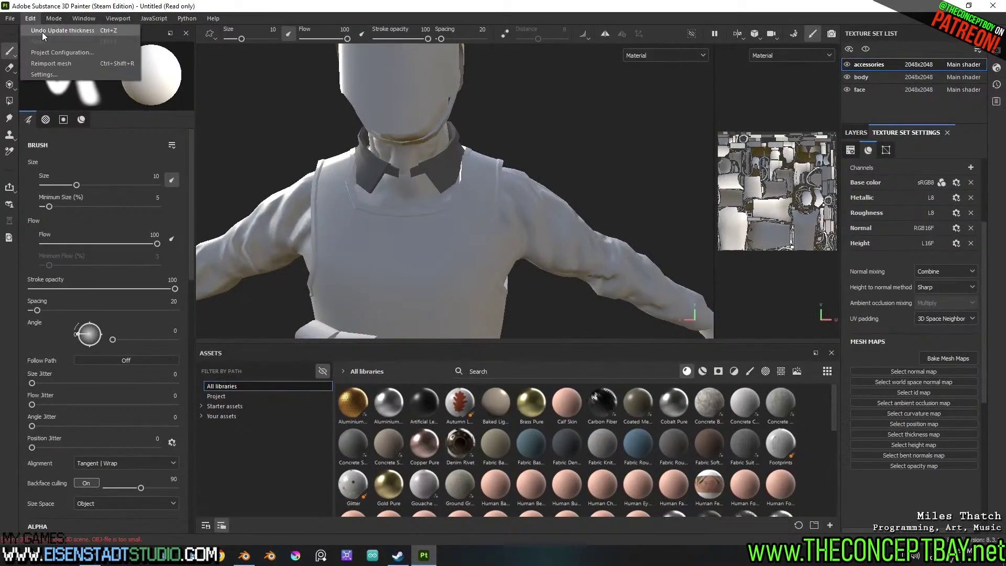
pyautogui.click(57, 52)
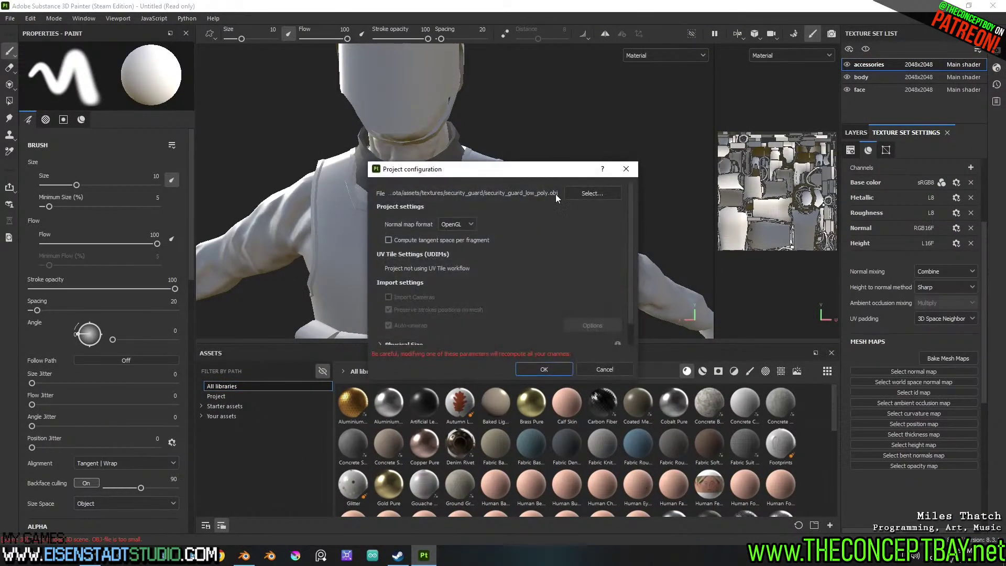
pyautogui.click(611, 193)
pyautogui.doubleClick(531, 261)
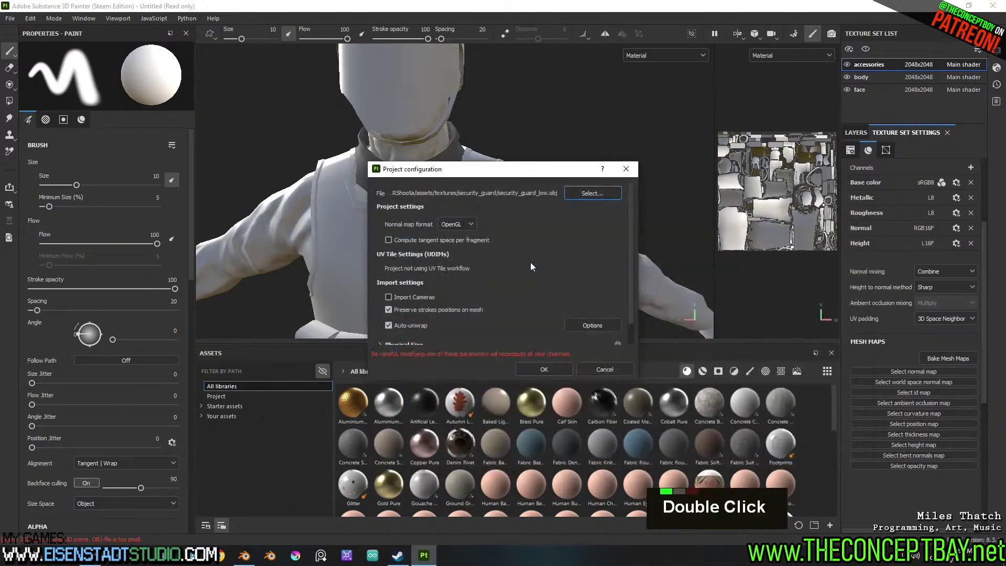
pyautogui.click(558, 372)
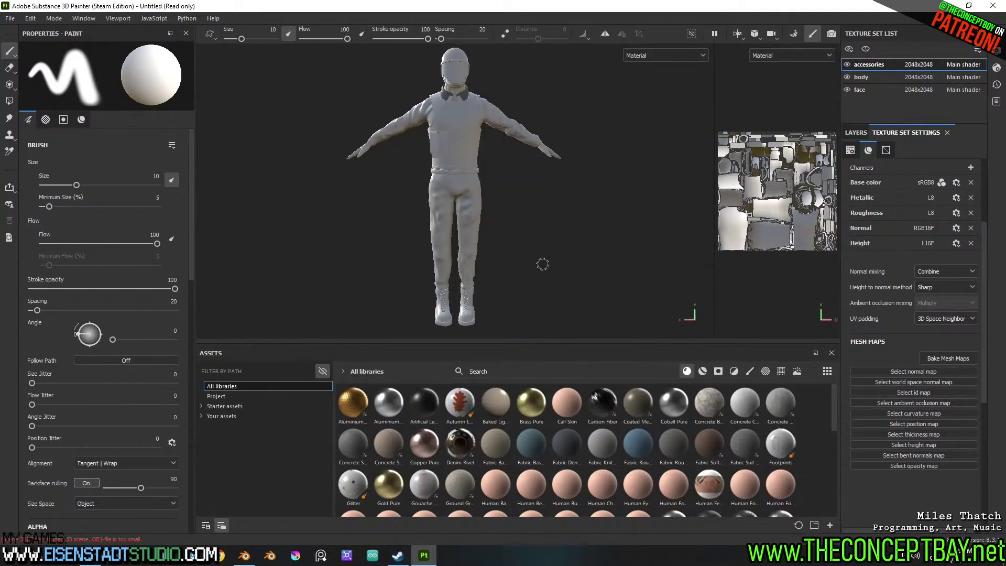
# Check the reloaded character's upper body and bake the mesh maps for the accessories, body and face texture sets
pyautogui.scroll(5, 574, 184)
pyautogui.keyDown('alt'); pyautogui.moveTo(573, 164); pyautogui.dragTo(493, 248, button='middle'); pyautogui.keyUp('alt')
pyautogui.keyDown('alt'); pyautogui.moveTo(494, 249); pyautogui.dragTo(488, 250); pyautogui.keyUp('alt')
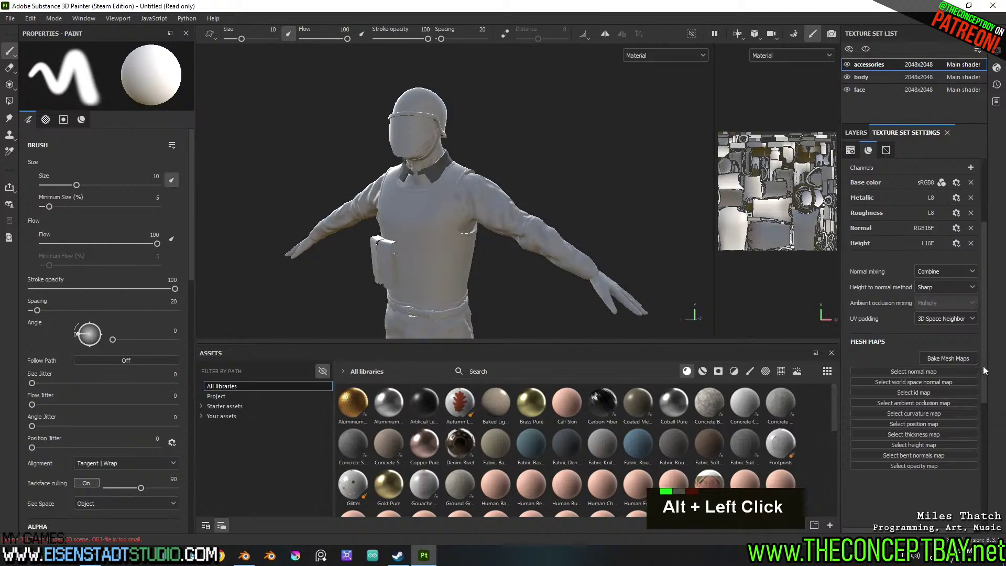
pyautogui.click(961, 361)
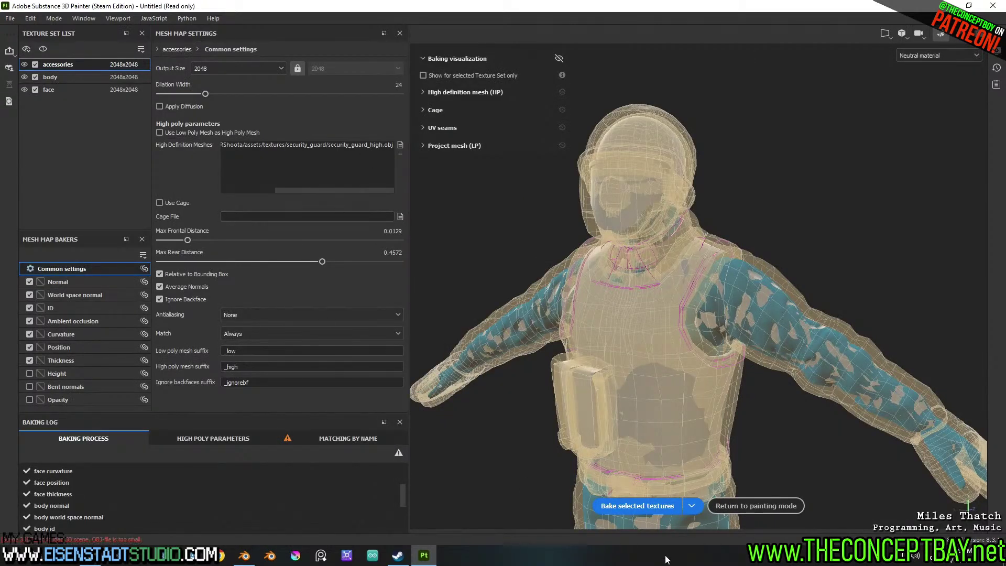
pyautogui.click(642, 506)
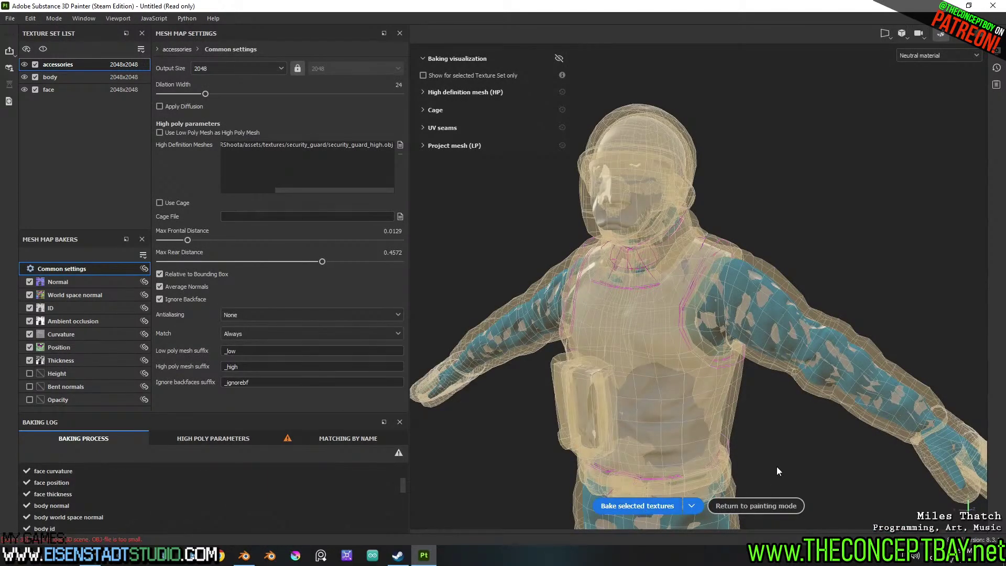
# Return to painting mode and examine the baked helmet visor and head from the side and front
pyautogui.click(743, 511)
pyautogui.scroll(2, 646, 326)
pyautogui.moveTo(582, 241)
pyautogui.keyDown('alt'); pyautogui.mouseDown(button='middle')
pyautogui.moveTo(603, 318)
pyautogui.moveTo(553, 316)
pyautogui.moveTo(545, 267)
pyautogui.mouseUp(button='middle'); pyautogui.keyUp('alt')
pyautogui.scroll(4, 602, 319)
pyautogui.scroll(1, 553, 316)
pyautogui.moveTo(545, 267)
pyautogui.keyDown('alt'); pyautogui.mouseDown()
pyautogui.moveTo(531, 279)
pyautogui.moveTo(459, 268)
pyautogui.moveTo(654, 256)
pyautogui.mouseUp(); pyautogui.keyUp('alt')
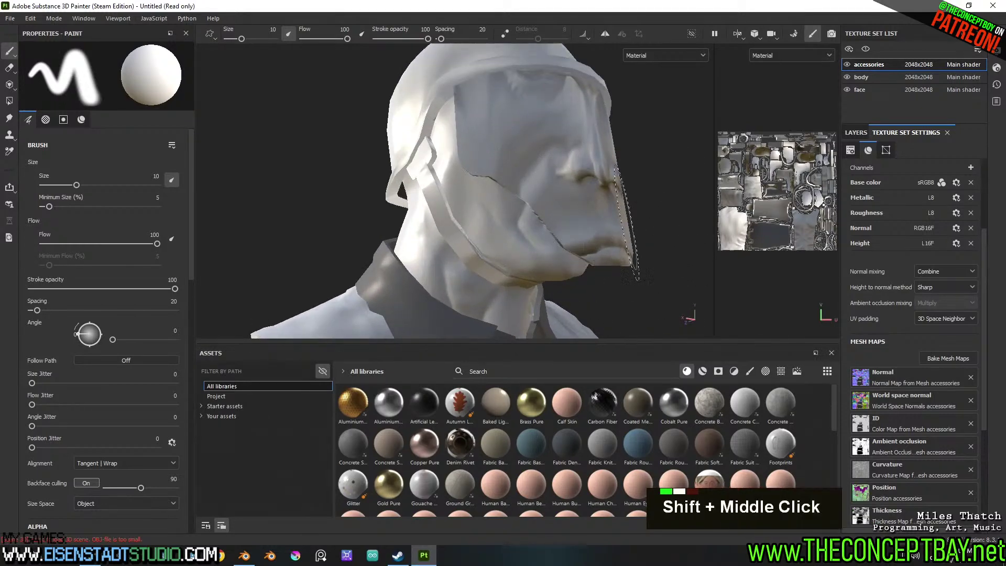
pyautogui.keyDown('alt'); pyautogui.moveTo(616, 257); pyautogui.dragTo(584, 256); pyautogui.keyUp('alt')
pyautogui.keyDown('alt'); pyautogui.moveTo(568, 259); pyautogui.dragTo(616, 231, button='middle'); pyautogui.keyUp('alt')
pyautogui.keyDown('alt'); pyautogui.moveTo(611, 220); pyautogui.dragTo(581, 259); pyautogui.keyUp('alt')
pyautogui.moveTo(582, 259)
pyautogui.keyDown('shift'); pyautogui.mouseDown(button='right')
pyautogui.moveTo(533, 267)
pyautogui.moveTo(545, 268)
pyautogui.mouseUp(button='right'); pyautogui.keyUp('shift')
pyautogui.press('alt')
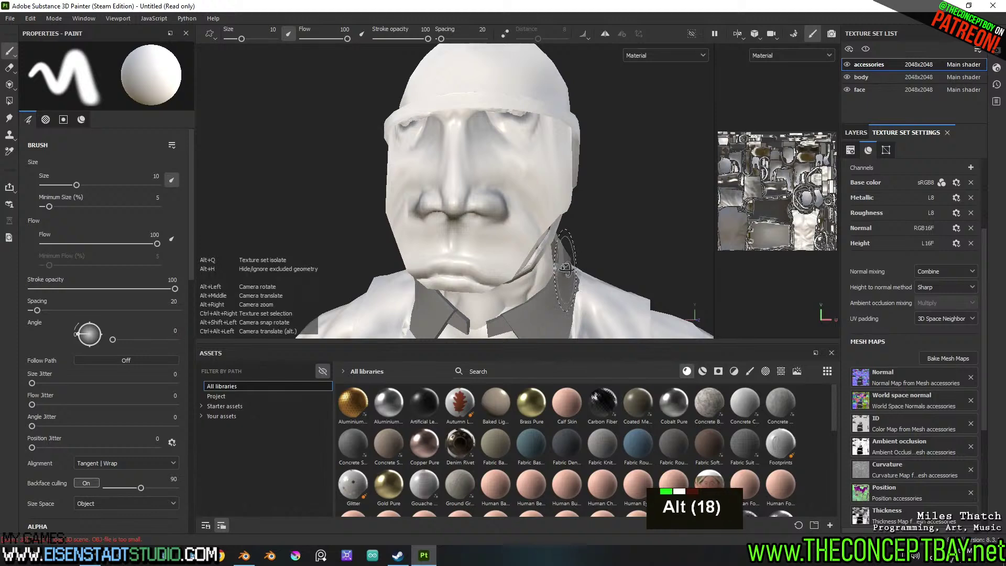
# Examine the bake around the jaw, helmet strap and collar up close, and compare it with the whole head
pyautogui.keyDown('alt'); pyautogui.moveTo(566, 270); pyautogui.dragTo(576, 271); pyautogui.keyUp('alt')
pyautogui.keyDown('alt'); pyautogui.moveTo(576, 271); pyautogui.dragTo(568, 273, button='middle'); pyautogui.keyUp('alt')
pyautogui.moveTo(569, 273)
pyautogui.keyDown('alt'); pyautogui.mouseDown()
pyautogui.moveTo(540, 272)
pyautogui.moveTo(595, 247)
pyautogui.moveTo(671, 258)
pyautogui.moveTo(588, 280)
pyautogui.mouseUp(); pyautogui.keyUp('alt')
pyautogui.scroll(5, 583, 270)
pyautogui.keyDown('alt'); pyautogui.moveTo(583, 270); pyautogui.dragTo(530, 252, button='middle'); pyautogui.keyUp('alt')
pyautogui.keyDown('alt'); pyautogui.moveTo(530, 251); pyautogui.dragTo(582, 227); pyautogui.keyUp('alt')
pyautogui.scroll(-6, 592, 228)
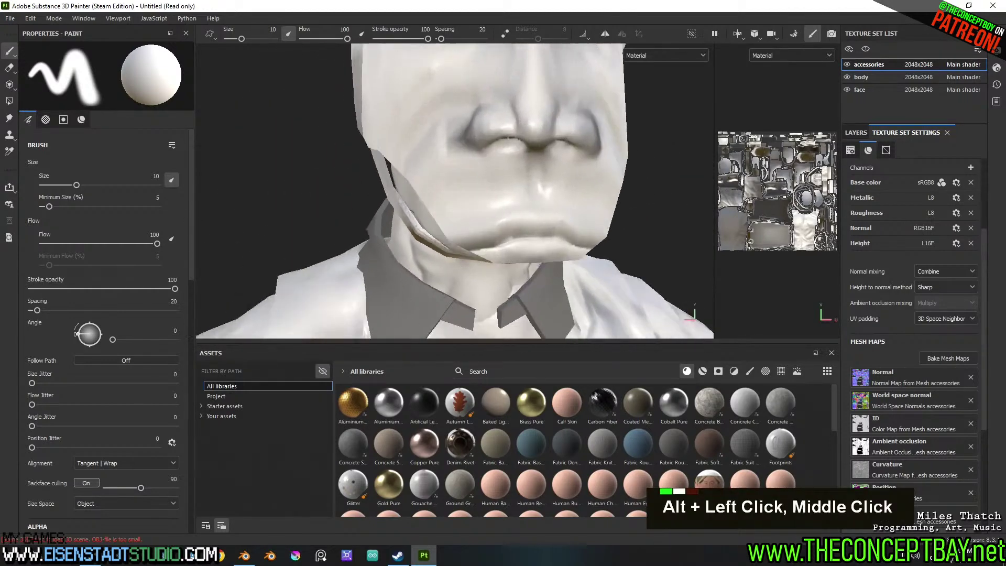
pyautogui.keyDown('alt'); pyautogui.moveTo(581, 226); pyautogui.dragTo(559, 233, button='middle'); pyautogui.keyUp('alt')
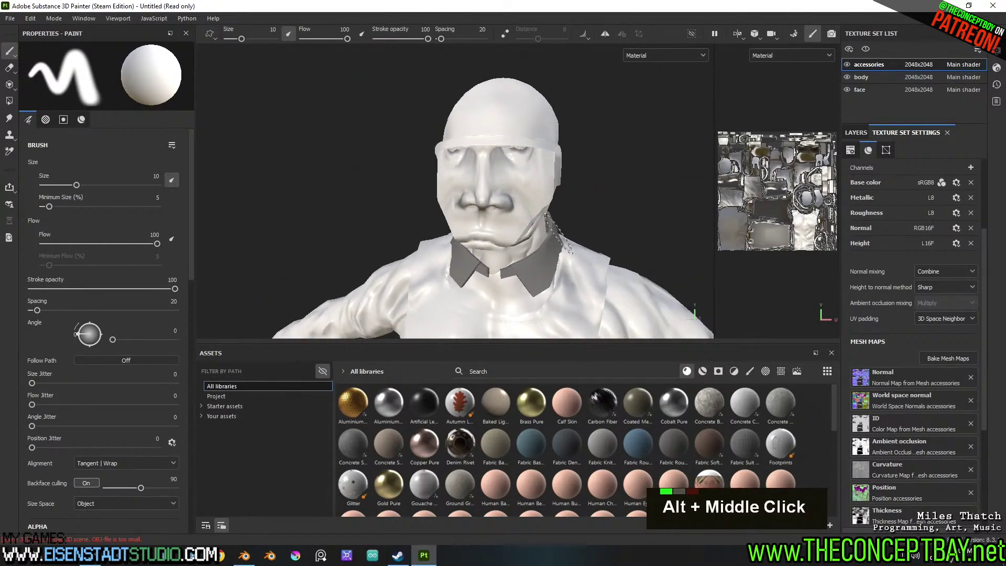
pyautogui.keyDown('alt'); pyautogui.moveTo(579, 229); pyautogui.dragTo(584, 220); pyautogui.keyUp('alt')
pyautogui.keyDown('alt'); pyautogui.moveTo(584, 220); pyautogui.dragTo(589, 213, button='middle'); pyautogui.keyUp('alt')
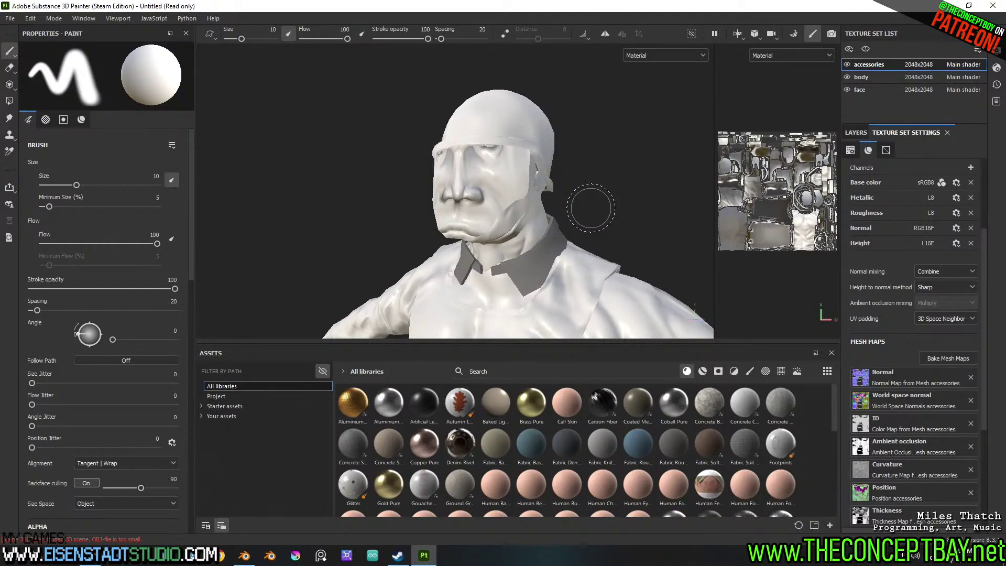
pyautogui.moveTo(588, 224)
pyautogui.keyDown('alt'); pyautogui.mouseDown()
pyautogui.moveTo(580, 191)
pyautogui.moveTo(602, 232)
pyautogui.mouseUp(); pyautogui.keyUp('alt')
pyautogui.keyDown('shift'); pyautogui.moveTo(601, 232); pyautogui.dragTo(592, 237, button='right'); pyautogui.keyUp('shift')
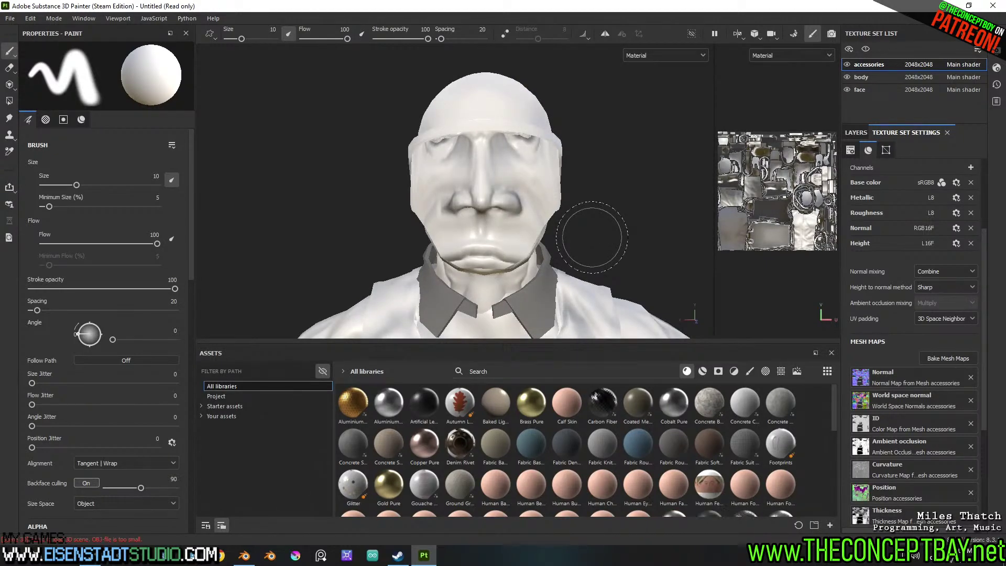
# Set the baking match mode to By Mesh Name in the common settings and rebake the selected texture sets
pyautogui.click(943, 361)
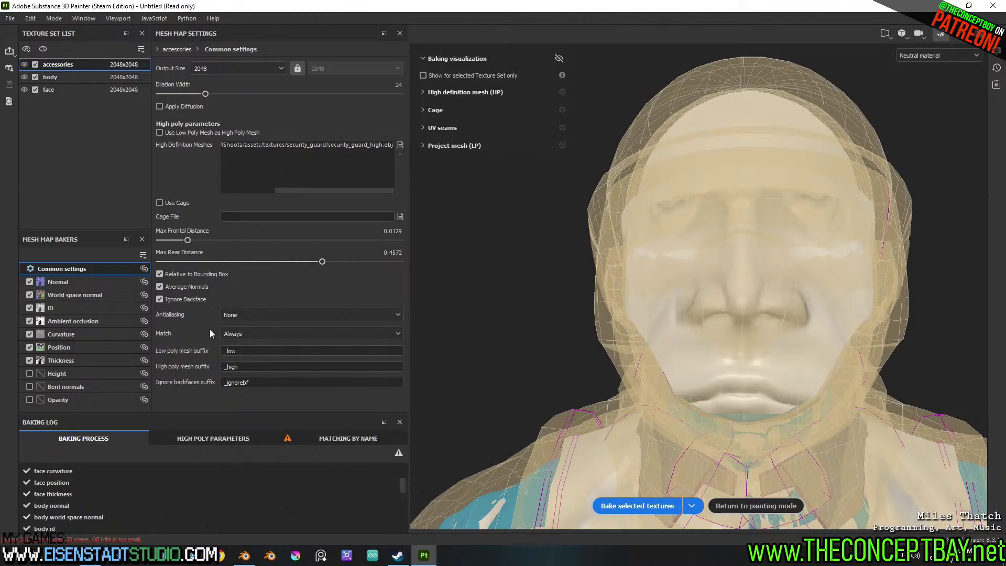
pyautogui.click(234, 334)
pyautogui.click(240, 349)
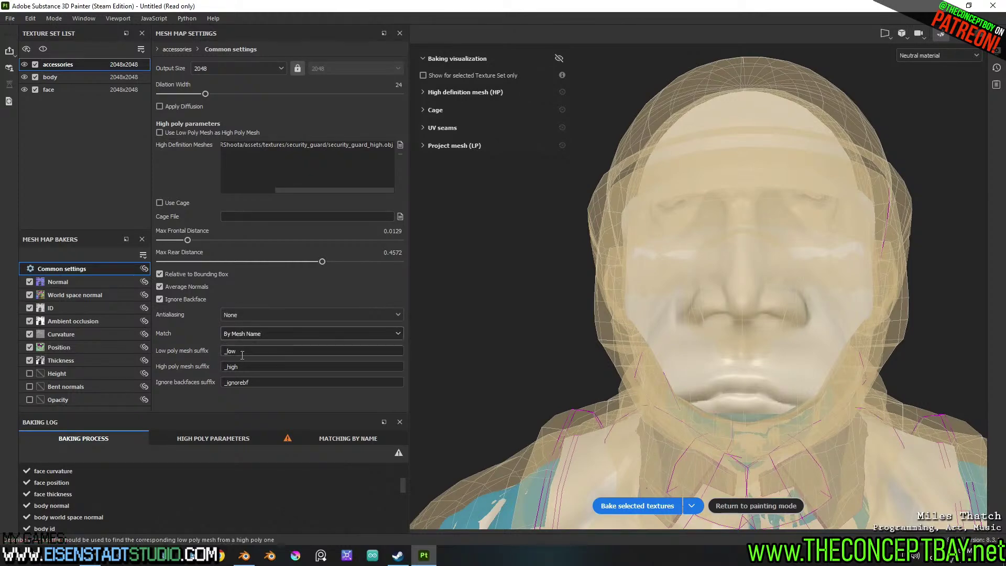
pyautogui.click(655, 505)
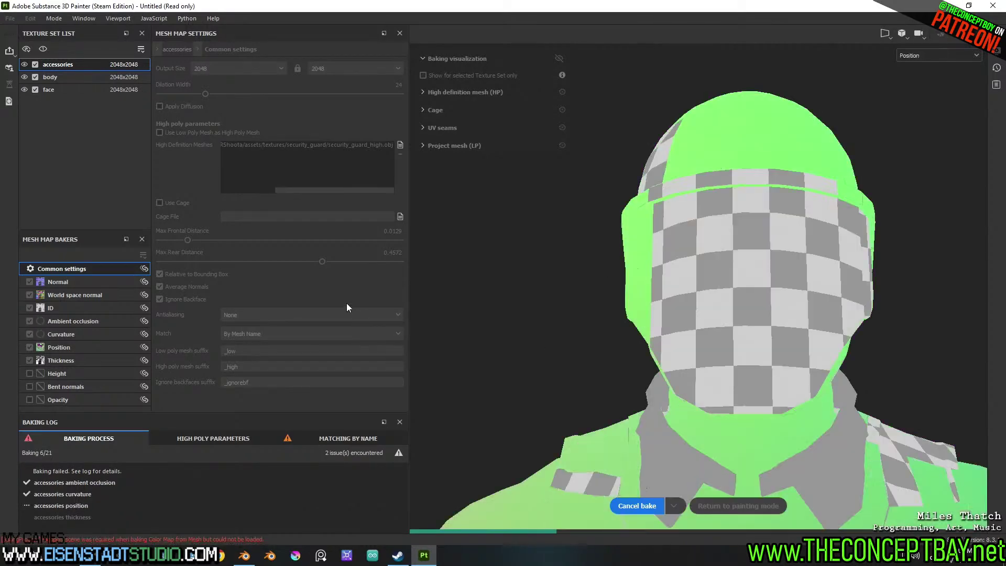
pyautogui.scroll(-2, 347, 304)
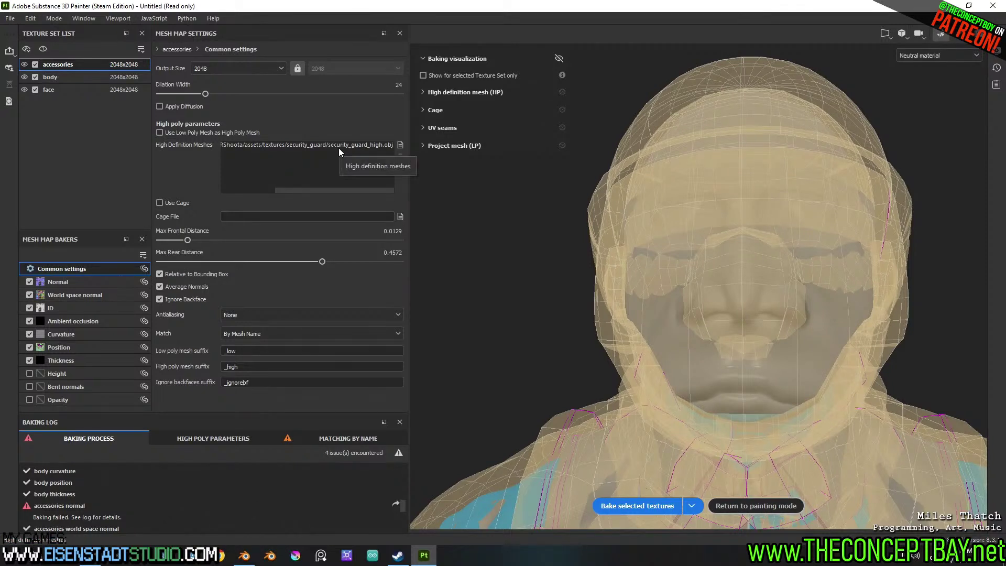
# Compare the common bake settings and map previews of the accessories, body and face texture sets
pyautogui.moveTo(86, 347)
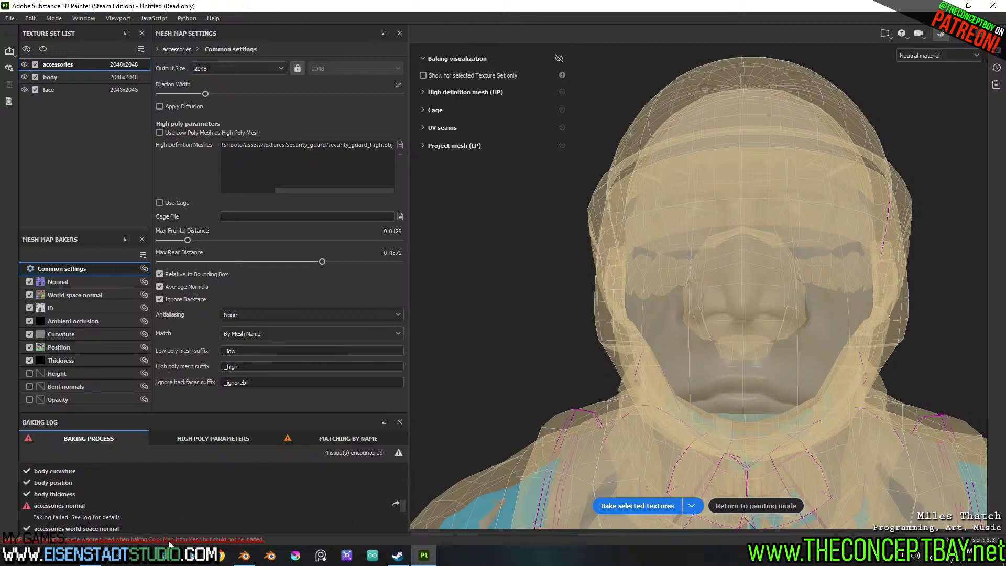
pyautogui.click(58, 80)
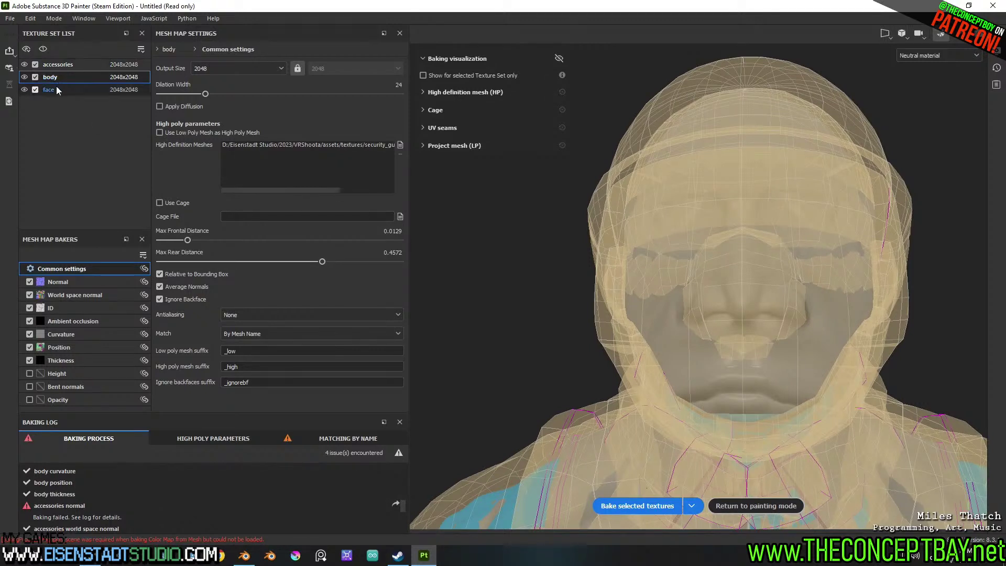
pyautogui.click(56, 90)
pyautogui.click(65, 82)
pyautogui.click(62, 90)
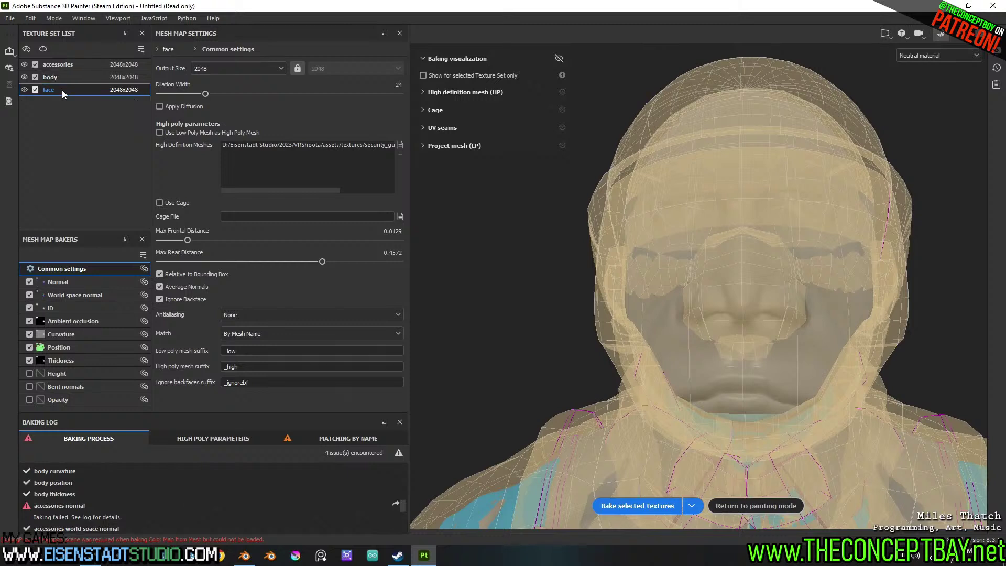
pyautogui.click(68, 66)
pyautogui.click(70, 77)
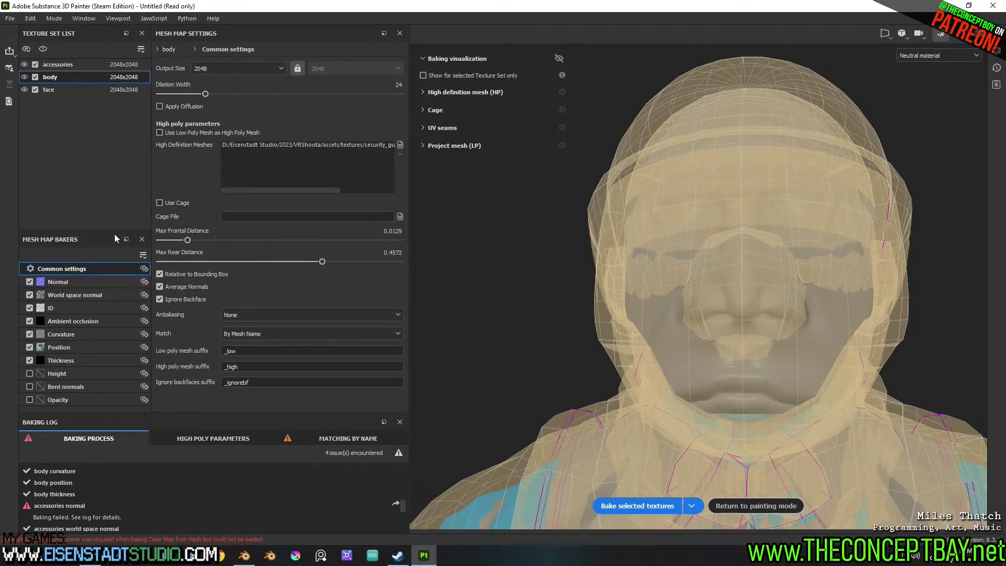
pyautogui.click(71, 65)
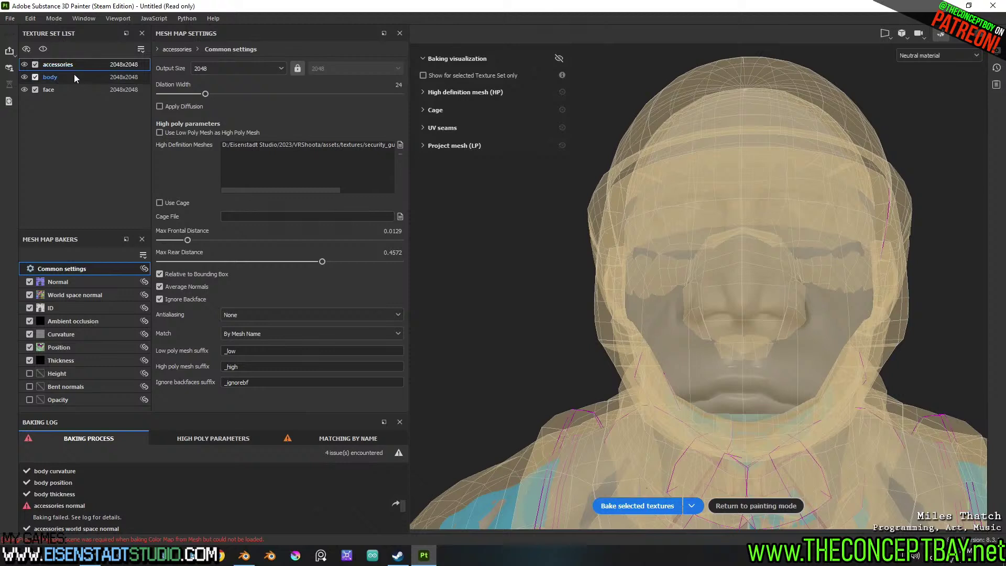
pyautogui.click(140, 49)
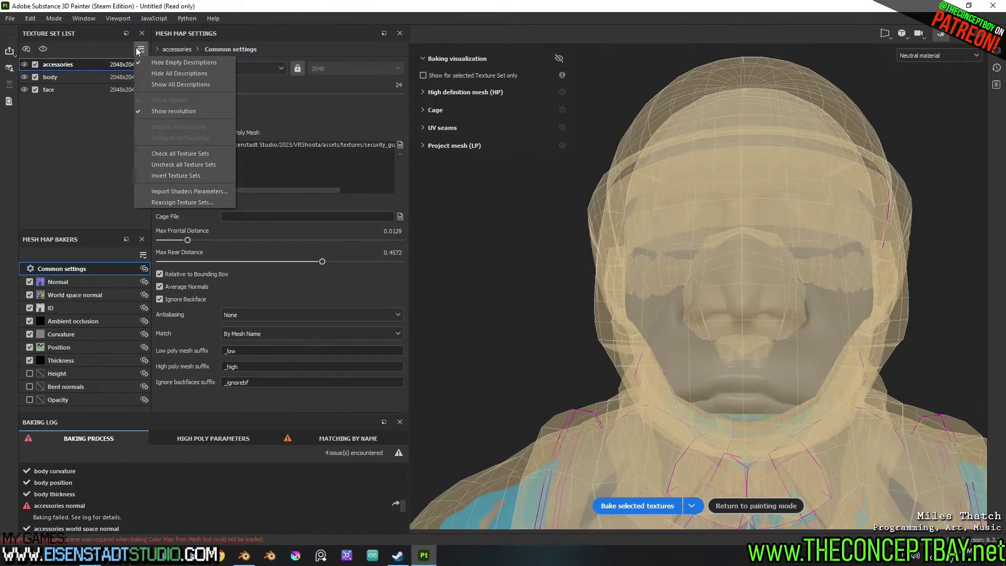
pyautogui.click(139, 49)
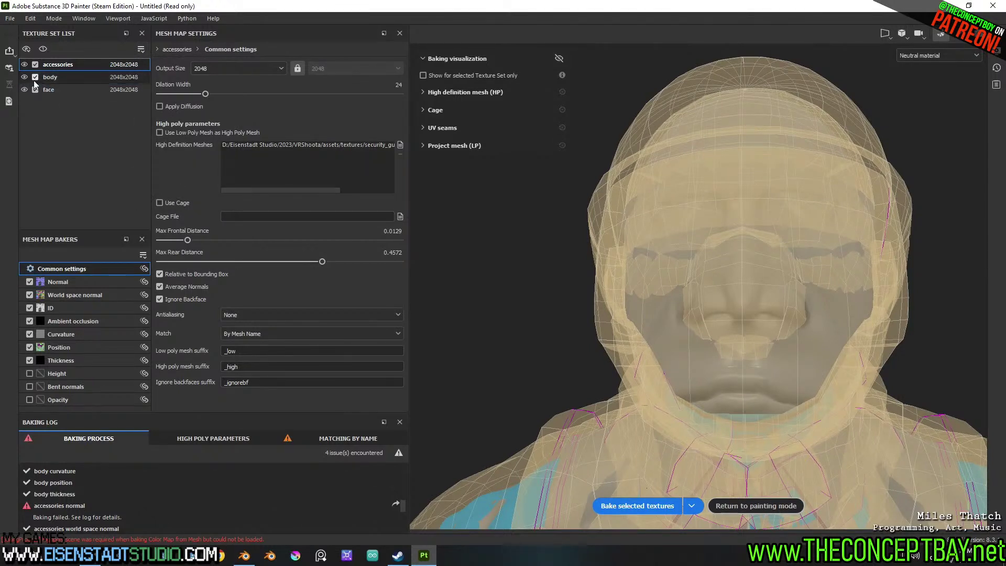
# Hide the accessories texture set, make the face set active, and bake the selected textures again
pyautogui.click(24, 64)
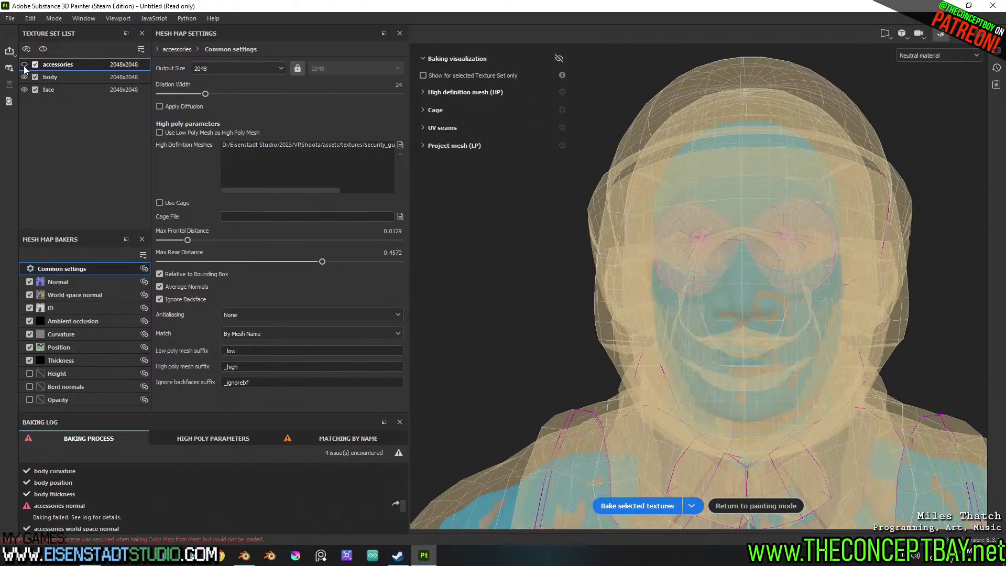
pyautogui.click(74, 78)
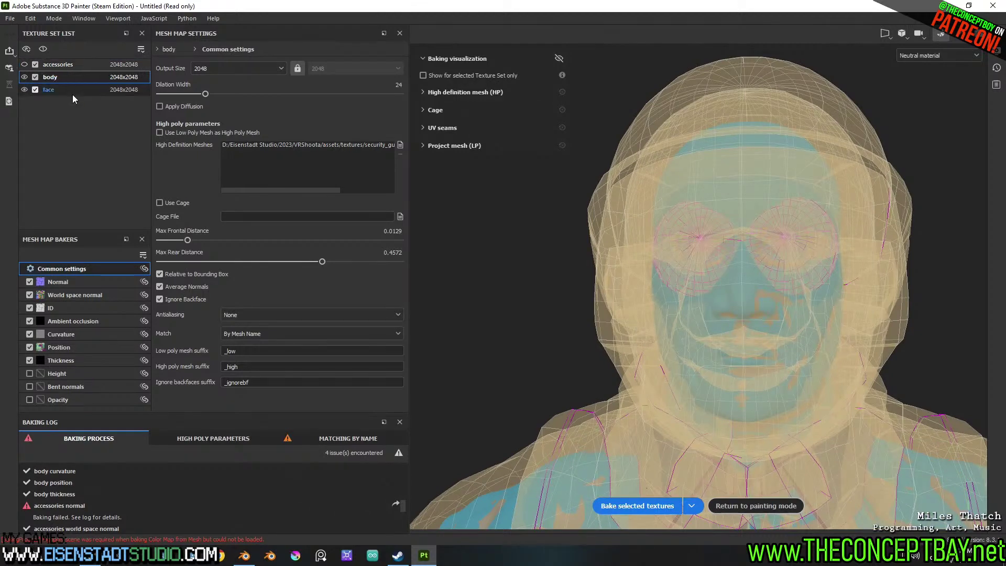
pyautogui.click(72, 94)
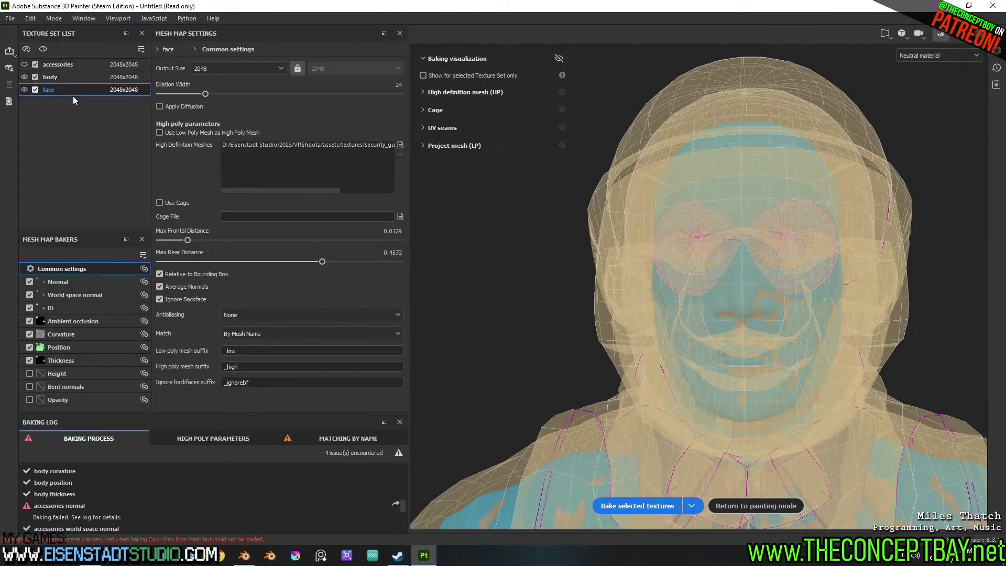
pyautogui.click(628, 506)
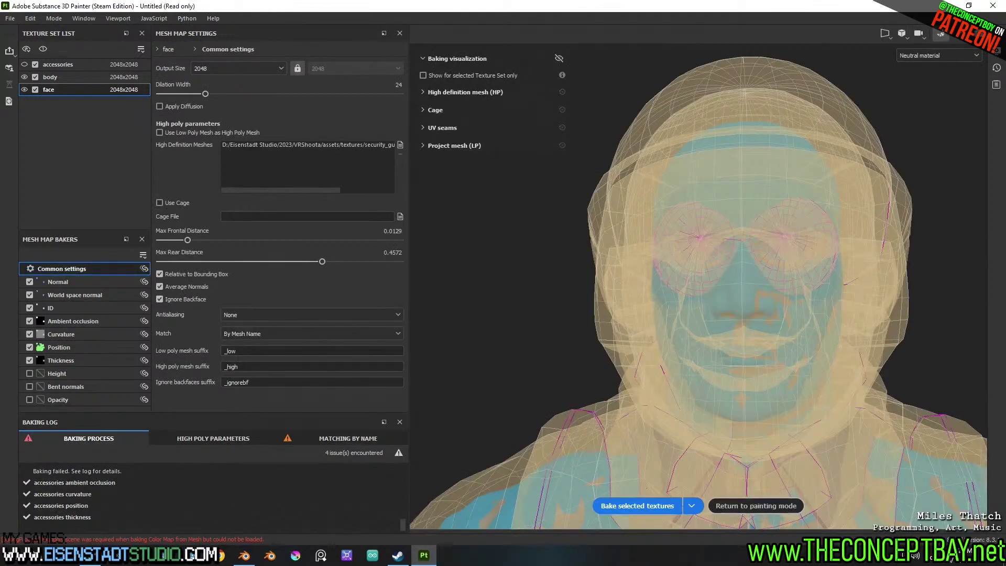
# Return to painting mode and examine the baked face and collar from several angles with the accessories hidden
pyautogui.click(781, 506)
pyautogui.scroll(-2, 487, 195)
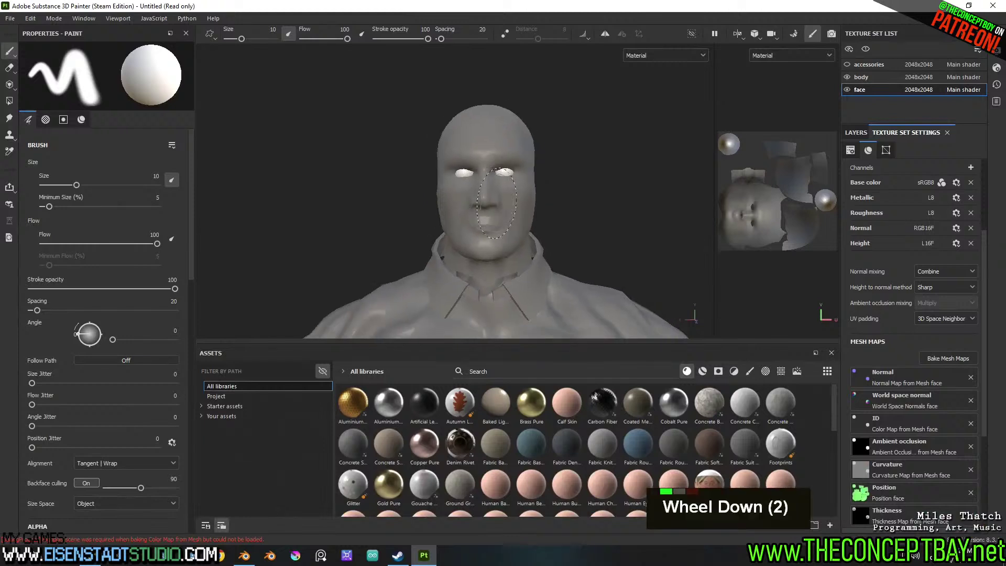
pyautogui.keyDown('alt'); pyautogui.moveTo(486, 195); pyautogui.dragTo(529, 192); pyautogui.keyUp('alt')
pyautogui.keyDown('alt'); pyautogui.moveTo(529, 192); pyautogui.dragTo(561, 186, button='middle'); pyautogui.keyUp('alt')
pyautogui.keyDown('alt'); pyautogui.moveTo(560, 186); pyautogui.dragTo(595, 225); pyautogui.keyUp('alt')
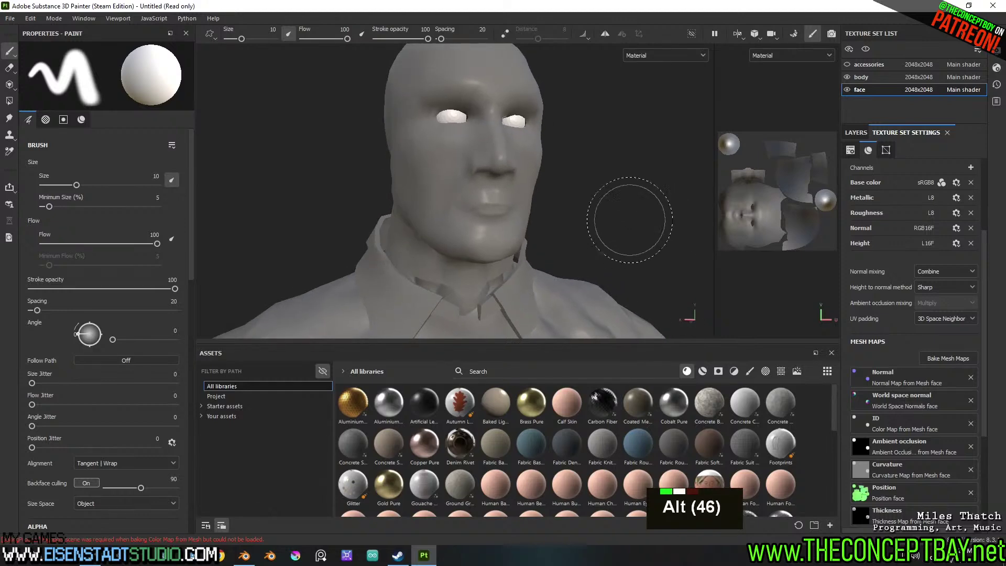
pyautogui.keyDown('alt'); pyautogui.moveTo(595, 225); pyautogui.dragTo(595, 269, button='middle'); pyautogui.keyUp('alt')
pyautogui.keyDown('alt'); pyautogui.moveTo(595, 270); pyautogui.dragTo(601, 240); pyautogui.keyUp('alt')
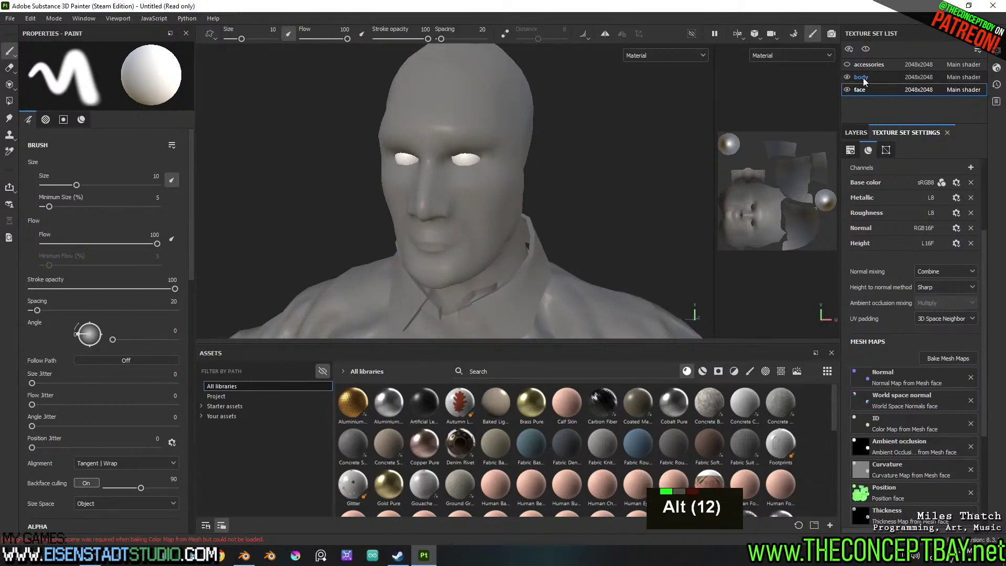
# Toggle the visibility of the face and accessories texture sets to check which geometry belongs to each
pyautogui.doubleClick(848, 90)
pyautogui.click(847, 90)
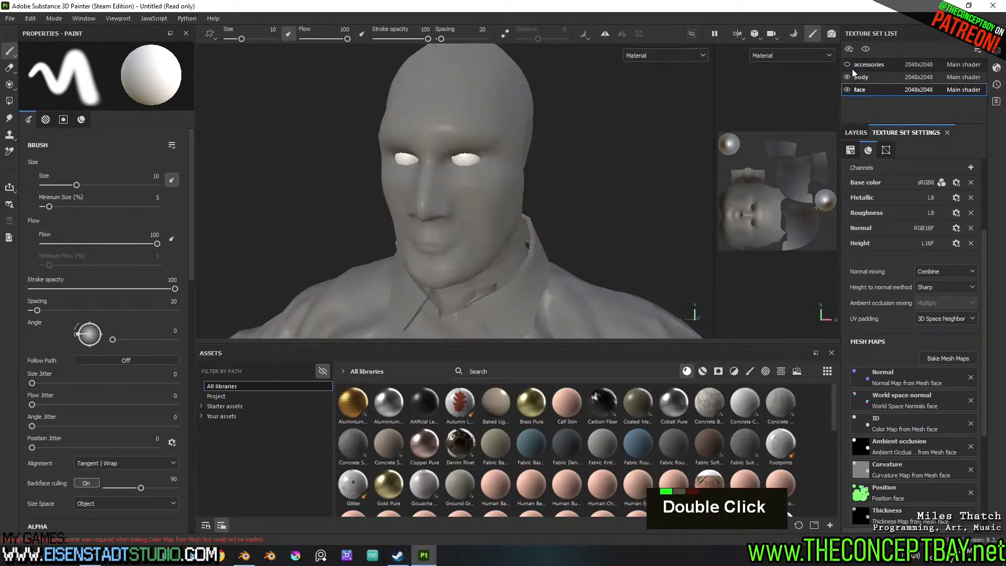
pyautogui.click(847, 64)
pyautogui.click(847, 65)
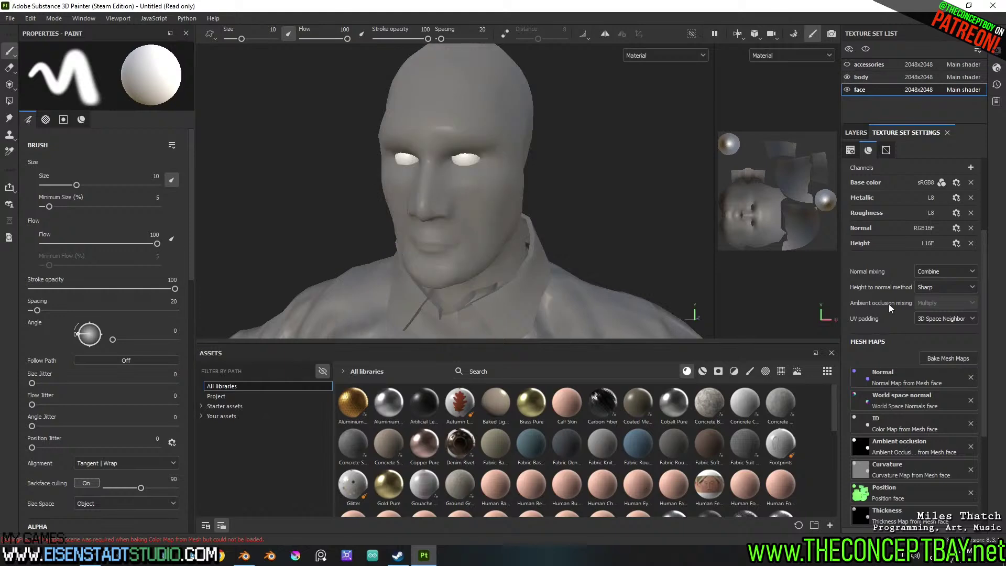
# Show only the accessories texture set in baking mode, use the low-poly mesh as high-poly mesh, and bake the selected textures
pyautogui.click(948, 358)
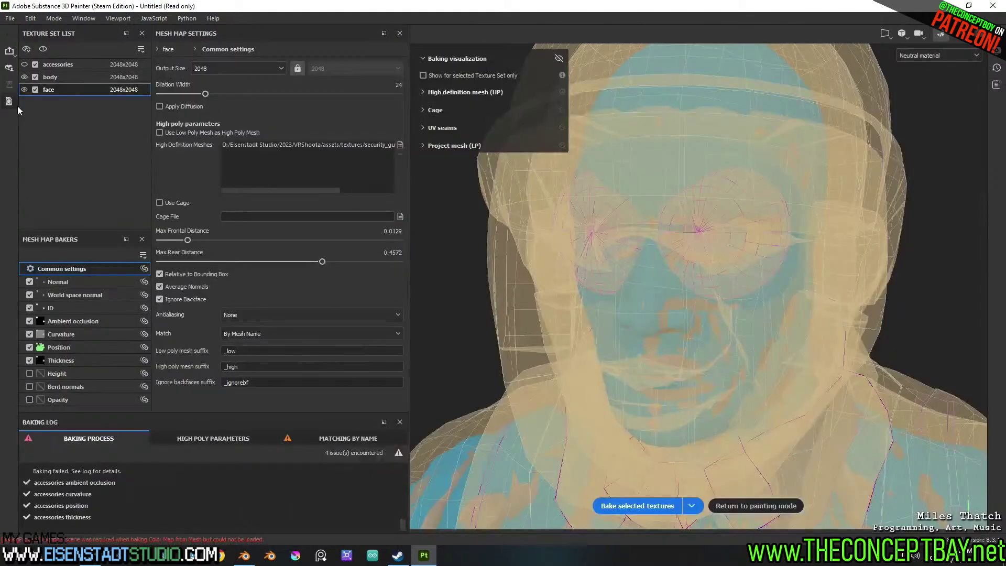
pyautogui.doubleClick(24, 90)
pyautogui.click(40, 65)
pyautogui.click(24, 65)
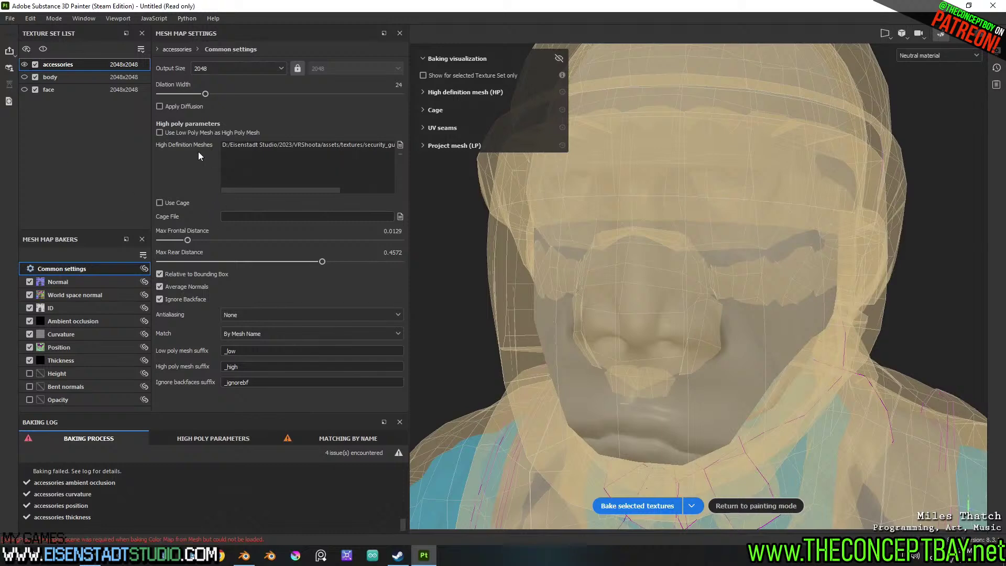
pyautogui.click(196, 130)
pyautogui.click(643, 505)
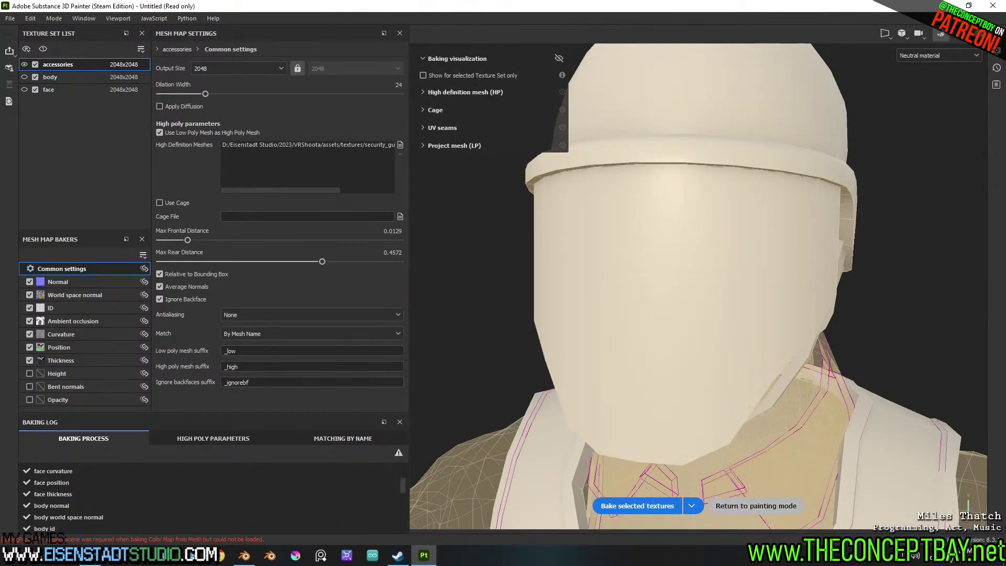
# Return to painting mode, show the body and face texture sets, and examine the collar, vest and shoulders from several angles
pyautogui.click(734, 498)
pyautogui.scroll(-4, 488, 268)
pyautogui.moveTo(495, 258)
pyautogui.keyDown('alt'); pyautogui.mouseDown(button='middle')
pyautogui.moveTo(512, 254)
pyautogui.moveTo(485, 74)
pyautogui.mouseUp(button='middle'); pyautogui.keyUp('alt')
pyautogui.click(847, 77)
pyautogui.click(847, 90)
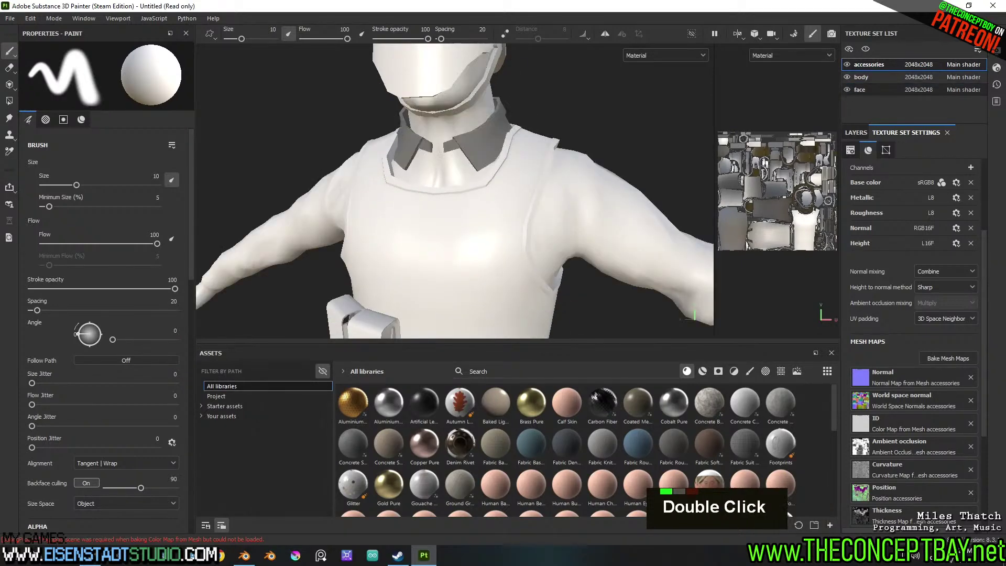
pyautogui.keyDown('alt'); pyautogui.moveTo(487, 133); pyautogui.dragTo(513, 173, button='middle'); pyautogui.keyUp('alt')
pyautogui.keyDown('alt'); pyautogui.moveTo(513, 173); pyautogui.dragTo(545, 204); pyautogui.keyUp('alt')
pyautogui.keyDown('alt'); pyautogui.moveTo(545, 204); pyautogui.dragTo(566, 215, button='middle'); pyautogui.keyUp('alt')
pyautogui.moveTo(566, 215)
pyautogui.keyDown('alt'); pyautogui.mouseDown()
pyautogui.moveTo(607, 211)
pyautogui.moveTo(566, 199)
pyautogui.mouseUp(); pyautogui.keyUp('alt')
pyautogui.keyDown('alt'); pyautogui.moveTo(566, 199); pyautogui.dragTo(571, 173, button='middle'); pyautogui.keyUp('alt')
pyautogui.keyDown('alt'); pyautogui.moveTo(571, 173); pyautogui.dragTo(576, 215); pyautogui.keyUp('alt')
pyautogui.scroll(2, 602, 187)
pyautogui.keyDown('alt'); pyautogui.scroll(-2, 597, 213); pyautogui.keyUp('alt')
pyautogui.scroll(-1, 602, 198)
pyautogui.keyDown('alt'); pyautogui.moveTo(576, 215); pyautogui.dragTo(555, 230, button='middle'); pyautogui.keyUp('alt')
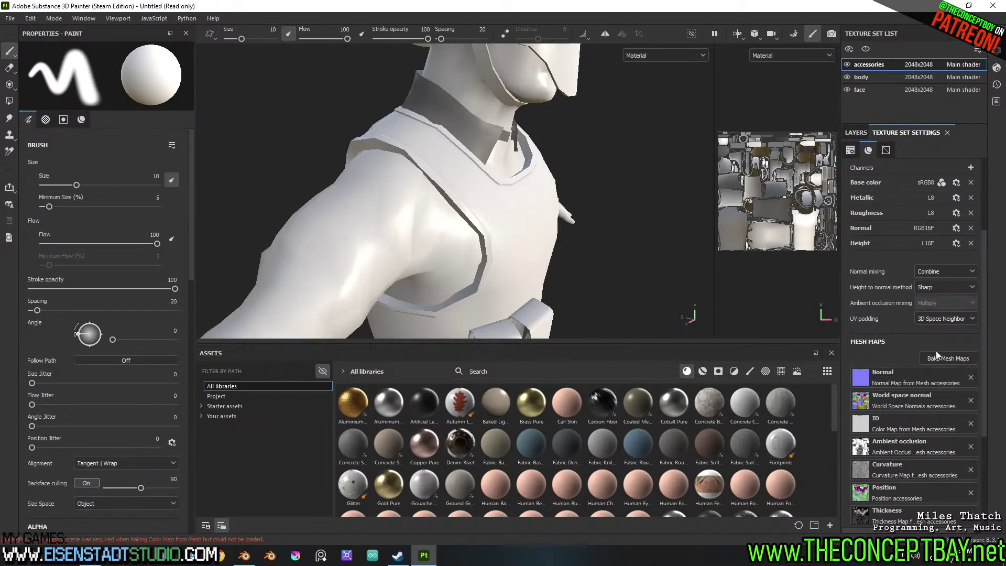
# Reopen the mesh map baking settings and check the high-poly parameters and matching-by-name logs
pyautogui.click(948, 358)
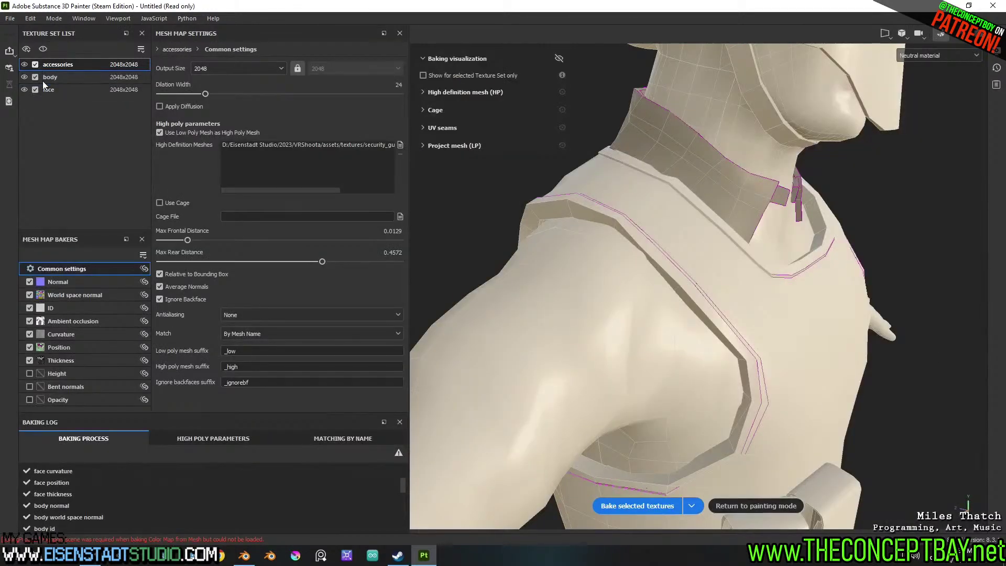
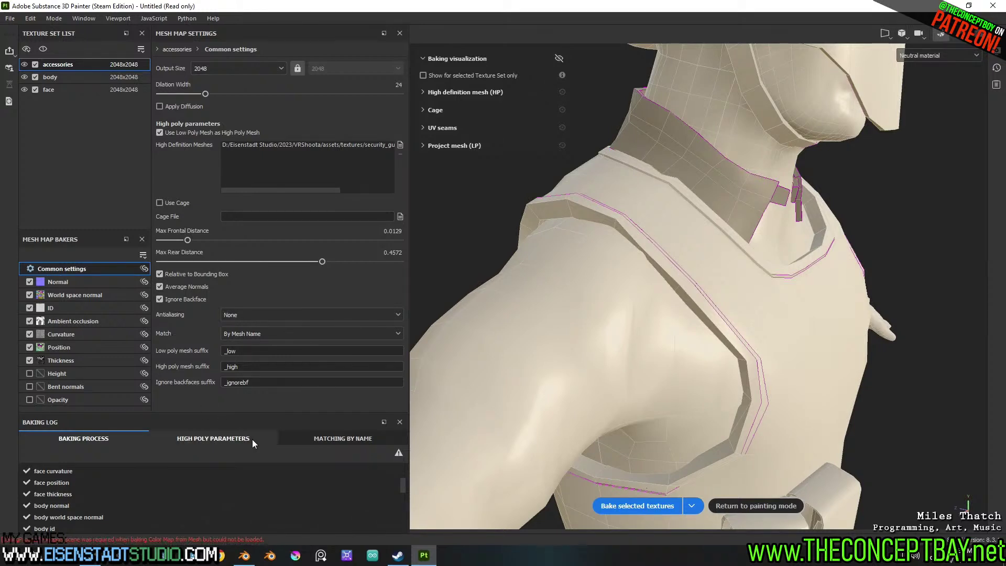
pyautogui.click(234, 436)
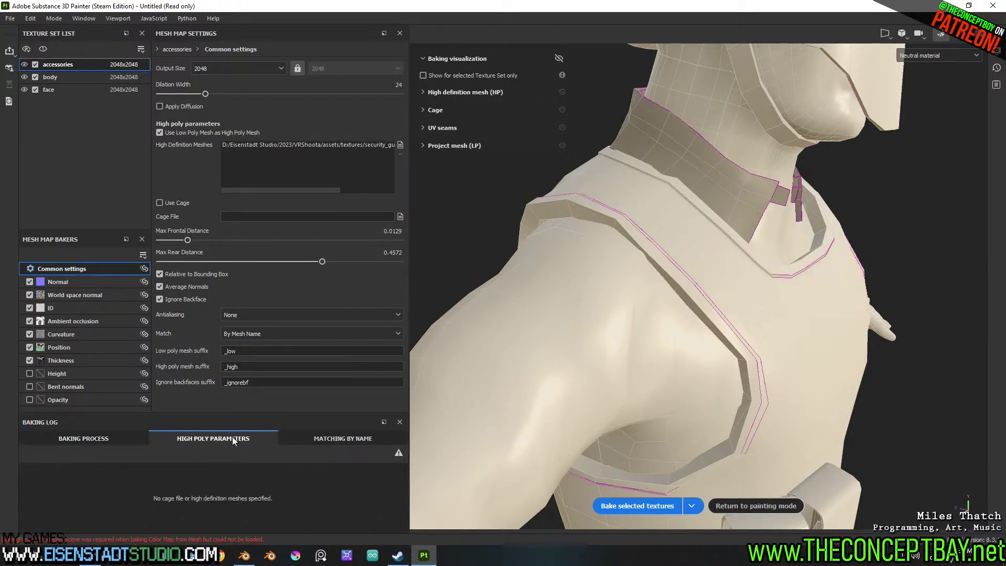
pyautogui.click(316, 443)
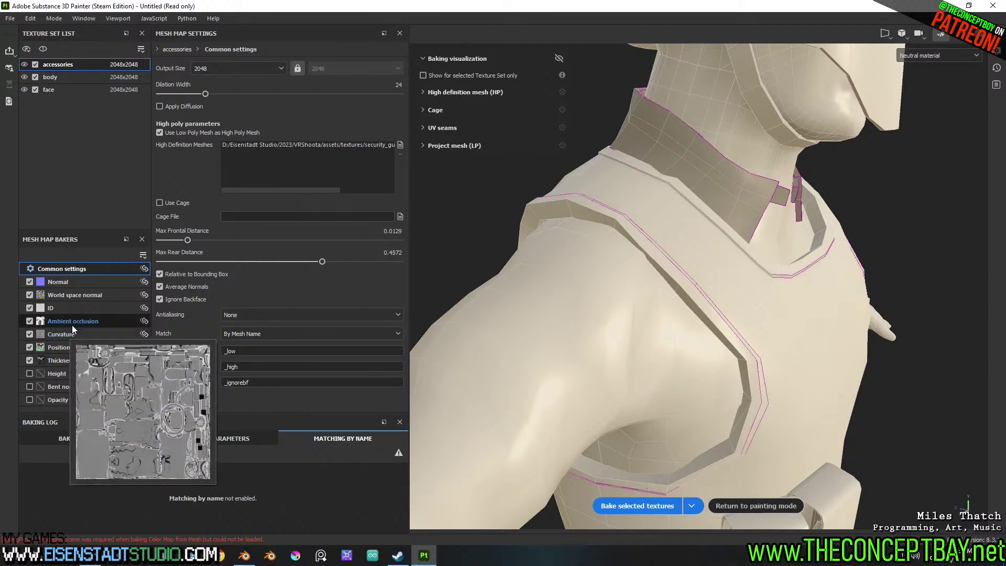
# Set the ambient occlusion map's self occlusion to Always and bake the selected textures of all three texture sets
pyautogui.click(86, 320)
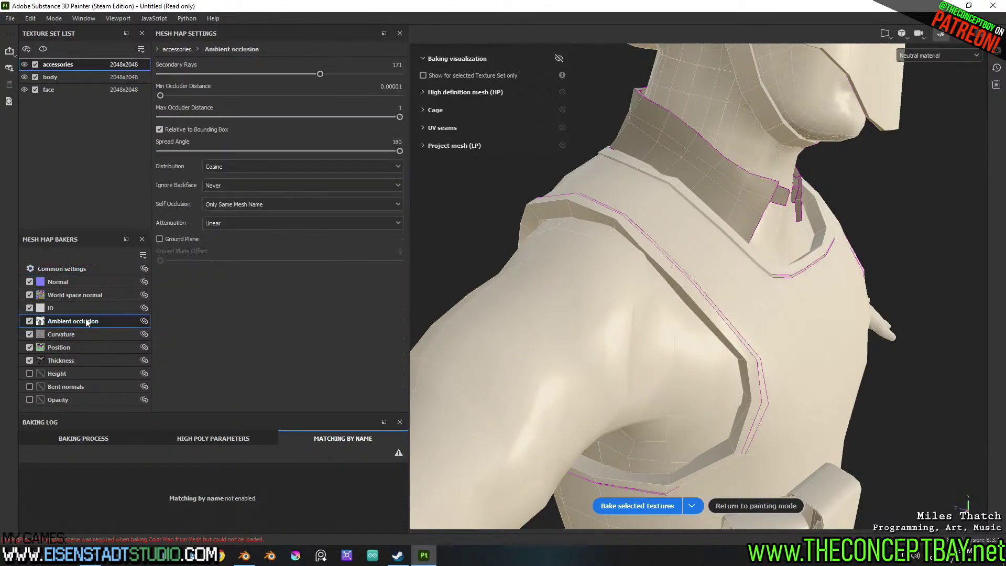
pyautogui.click(256, 204)
pyautogui.click(247, 215)
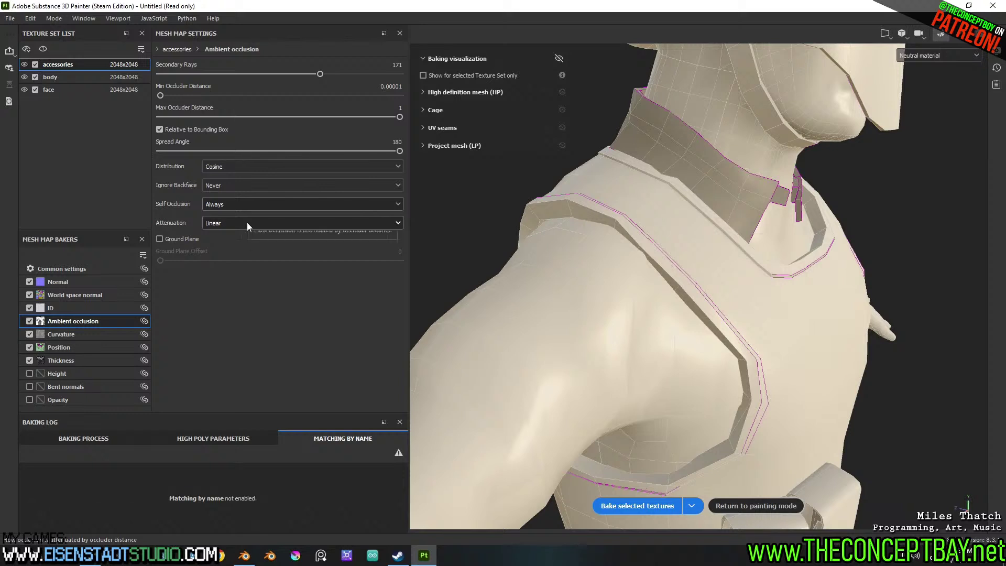
pyautogui.click(614, 506)
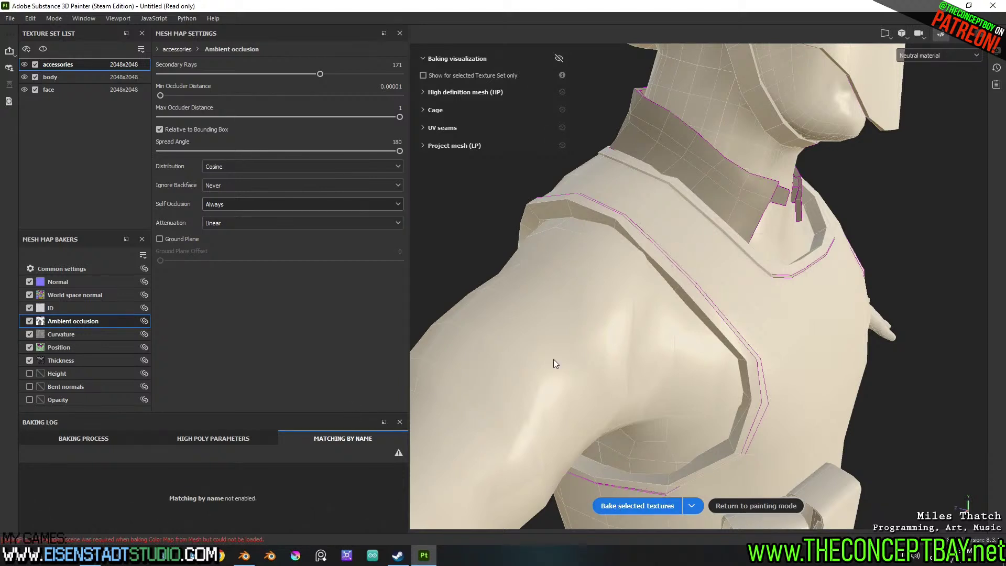
pyautogui.scroll(-4, 744, 241)
pyautogui.scroll(2, 775, 166)
pyautogui.keyDown('alt'); pyautogui.moveTo(776, 165); pyautogui.dragTo(770, 220, button='middle'); pyautogui.keyUp('alt')
pyautogui.keyDown('alt'); pyautogui.scroll(2, 770, 220); pyautogui.keyUp('alt')
pyautogui.keyDown('alt'); pyautogui.moveTo(771, 220); pyautogui.dragTo(696, 456); pyautogui.keyUp('alt')
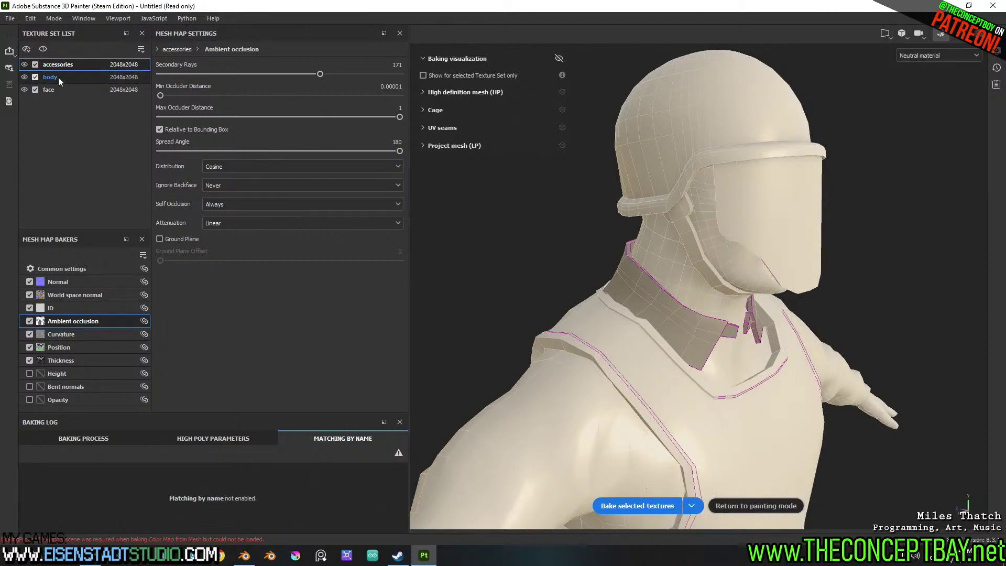
pyautogui.click(637, 501)
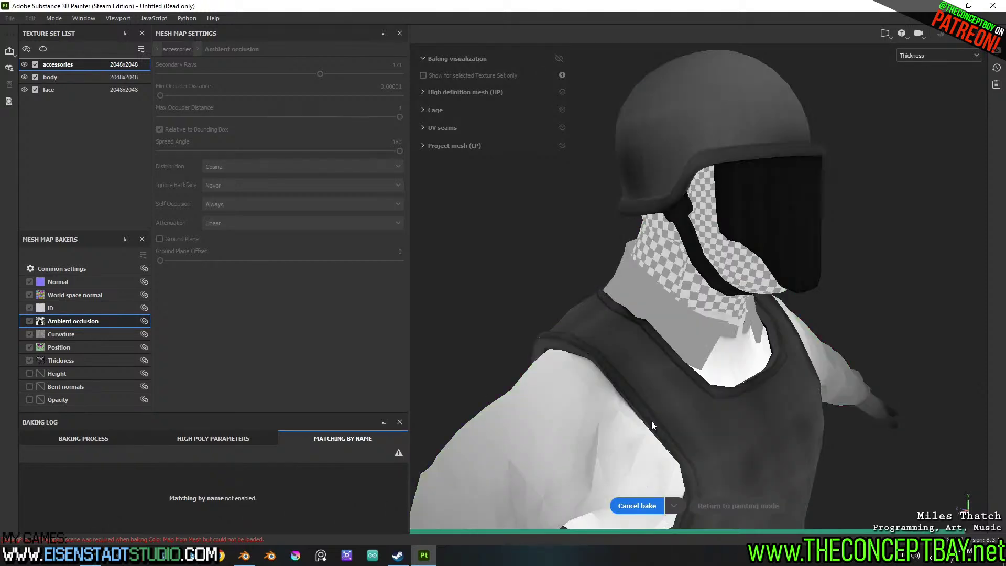
# Examine the guard's helmet, collar, vest and arms from several angles in baking mode
pyautogui.scroll(-4, 681, 412)
pyautogui.scroll(2, 718, 409)
pyautogui.keyDown('alt'); pyautogui.moveTo(734, 414); pyautogui.dragTo(636, 343, button='middle'); pyautogui.keyUp('alt')
pyautogui.keyDown('alt'); pyautogui.moveTo(636, 344); pyautogui.dragTo(632, 319); pyautogui.keyUp('alt')
pyautogui.keyDown('shift'); pyautogui.moveTo(632, 318); pyautogui.dragTo(706, 325, button='right'); pyautogui.keyUp('shift')
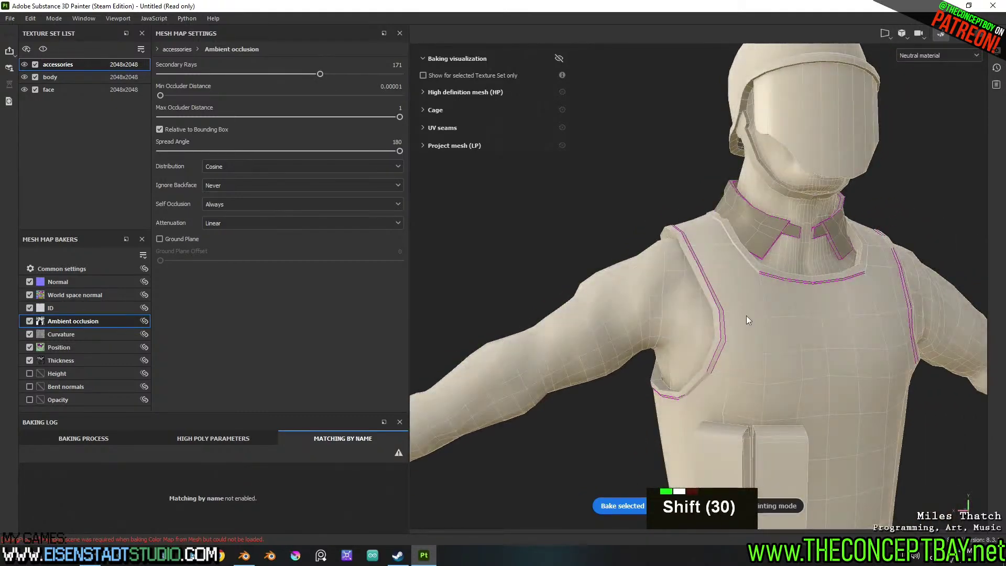
pyautogui.keyDown('alt'); pyautogui.moveTo(803, 325); pyautogui.dragTo(841, 377, button='middle'); pyautogui.keyUp('alt')
pyautogui.keyDown('alt'); pyautogui.moveTo(841, 377); pyautogui.dragTo(739, 376); pyautogui.keyUp('alt')
pyautogui.keyDown('shift'); pyautogui.moveTo(739, 375); pyautogui.dragTo(772, 338, button='right'); pyautogui.keyUp('shift')
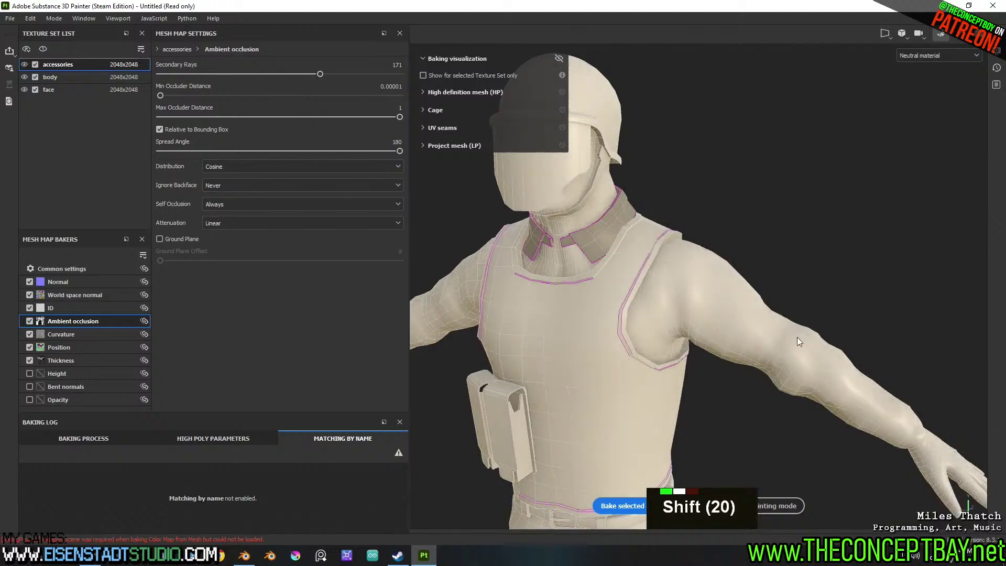
pyautogui.keyDown('alt'); pyautogui.moveTo(607, 257); pyautogui.dragTo(665, 309, button='middle'); pyautogui.keyUp('alt')
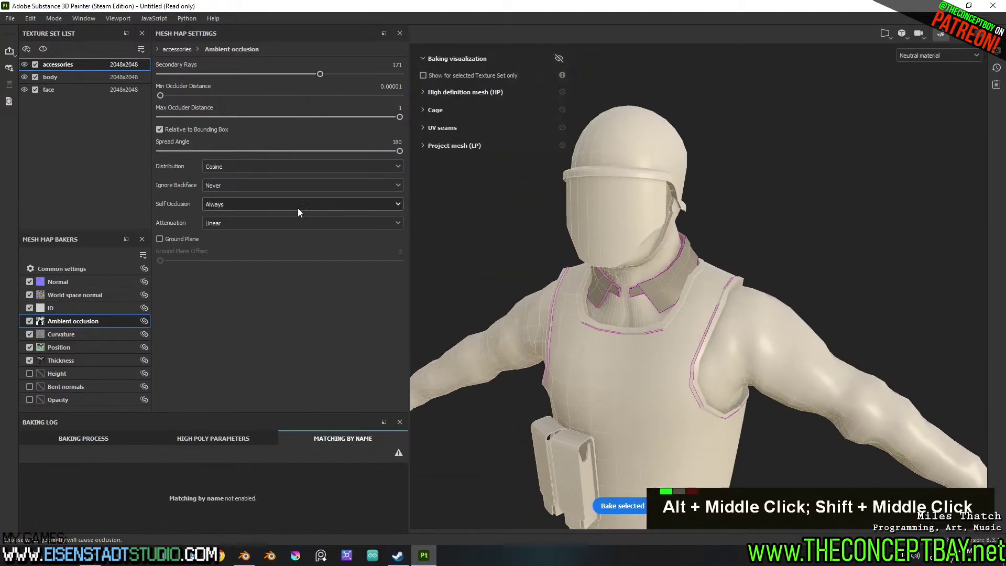
pyautogui.keyDown('alt'); pyautogui.moveTo(752, 414); pyautogui.dragTo(561, 342); pyautogui.keyUp('alt')
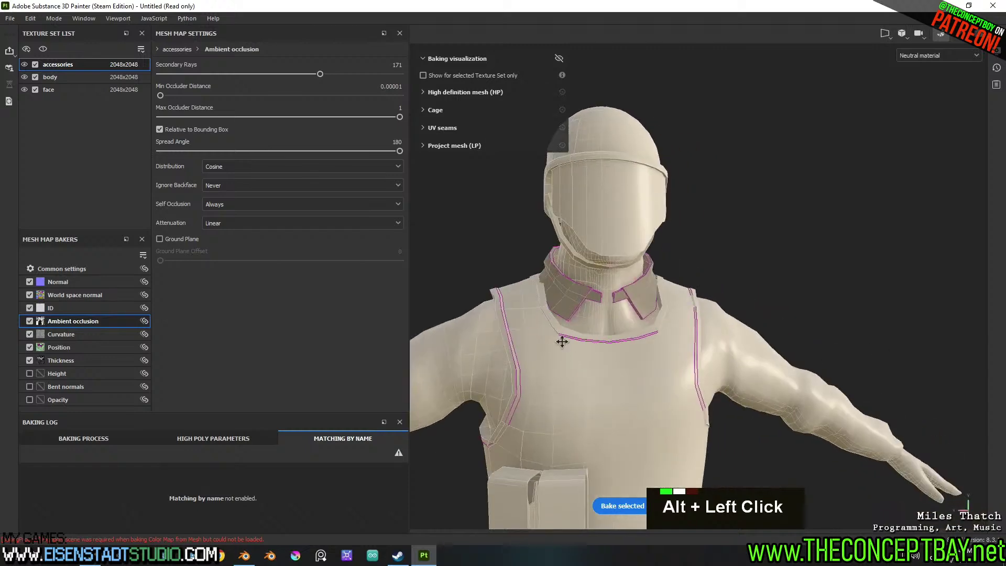
pyautogui.keyDown('alt'); pyautogui.moveTo(562, 341); pyautogui.dragTo(503, 310, button='middle'); pyautogui.keyUp('alt')
# Stop using the low-poly mesh as high-poly mesh in the common settings, and check the available Match options
pyautogui.click(60, 270)
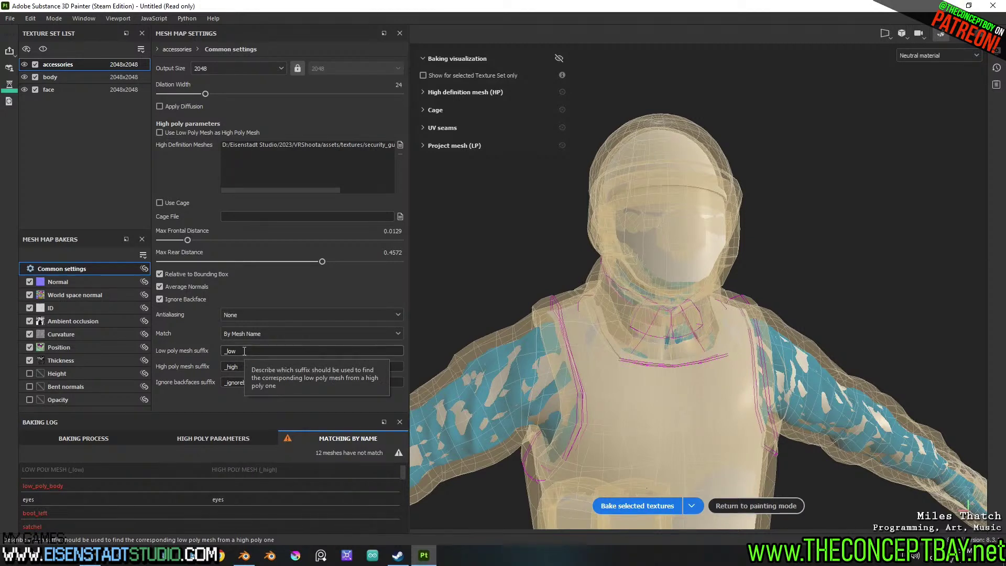
pyautogui.click(261, 337)
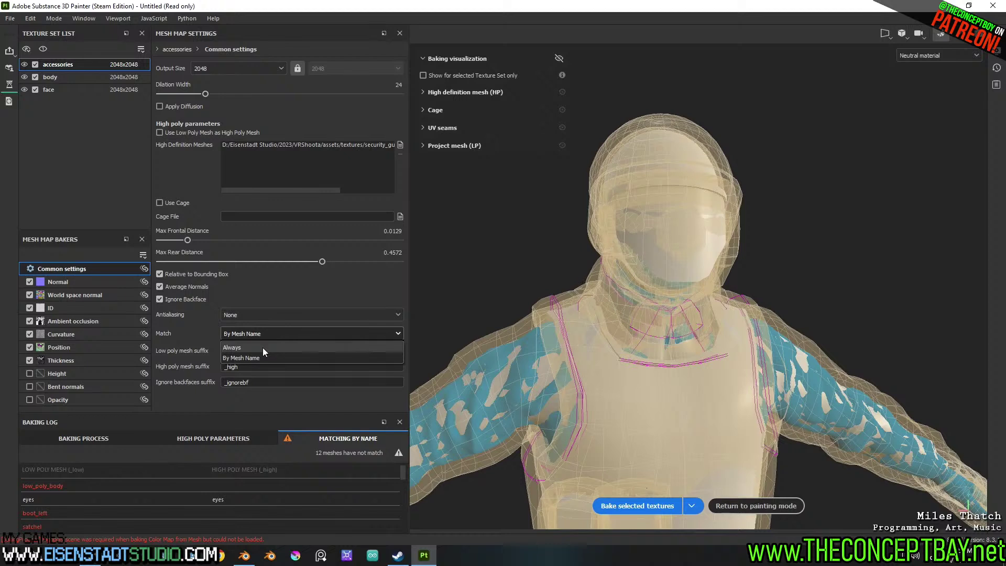
pyautogui.click(217, 336)
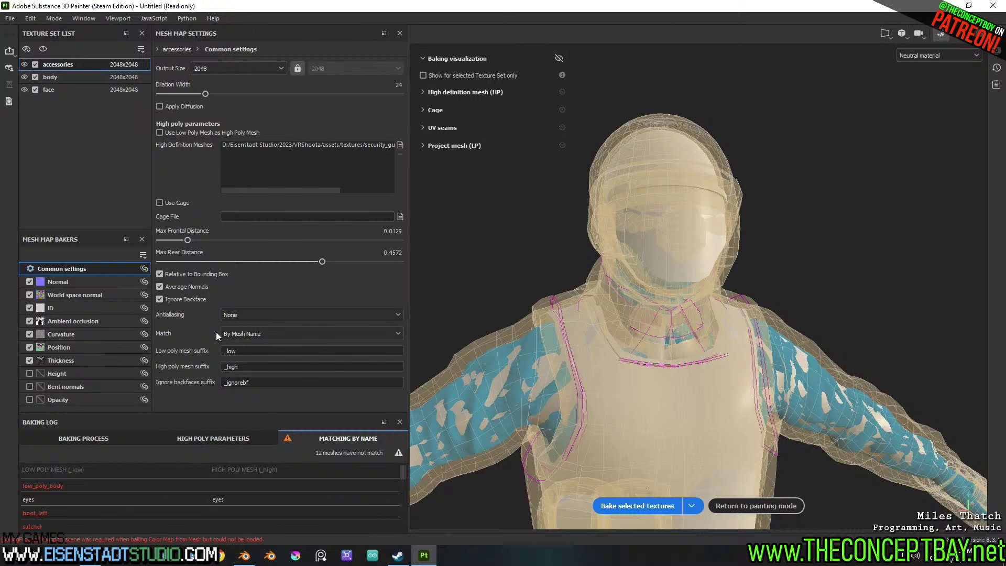
# Switch to Blender, rename the low_poly_body object as guard_body, and copy the name
pyautogui.click(245, 555)
pyautogui.scroll(5, 713, 341)
pyautogui.scroll(-2, 687, 297)
pyautogui.keyDown('shift'); pyautogui.moveTo(688, 294); pyautogui.dragTo(690, 334, button='middle'); pyautogui.keyUp('shift')
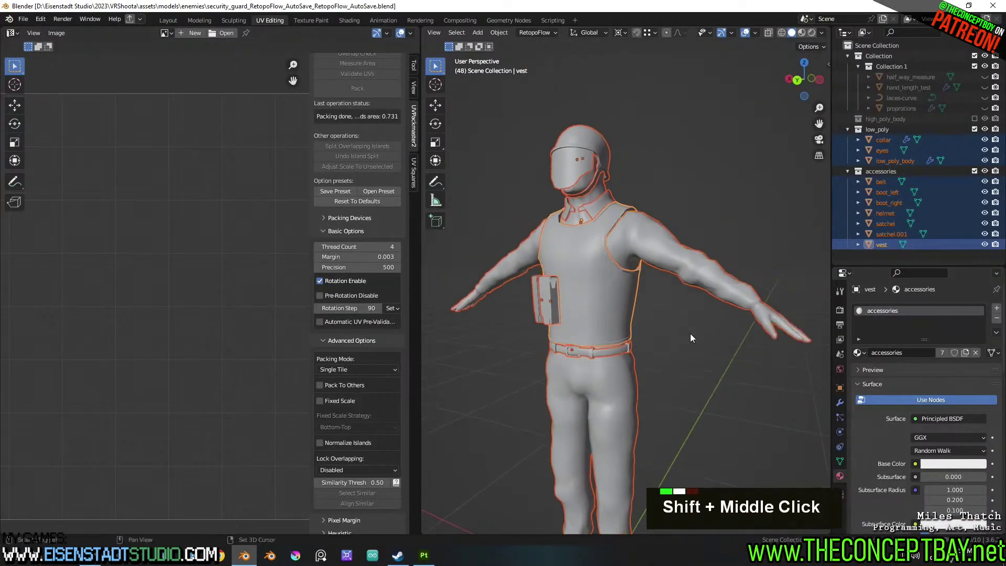
pyautogui.scroll(2, 731, 285)
pyautogui.click(914, 162)
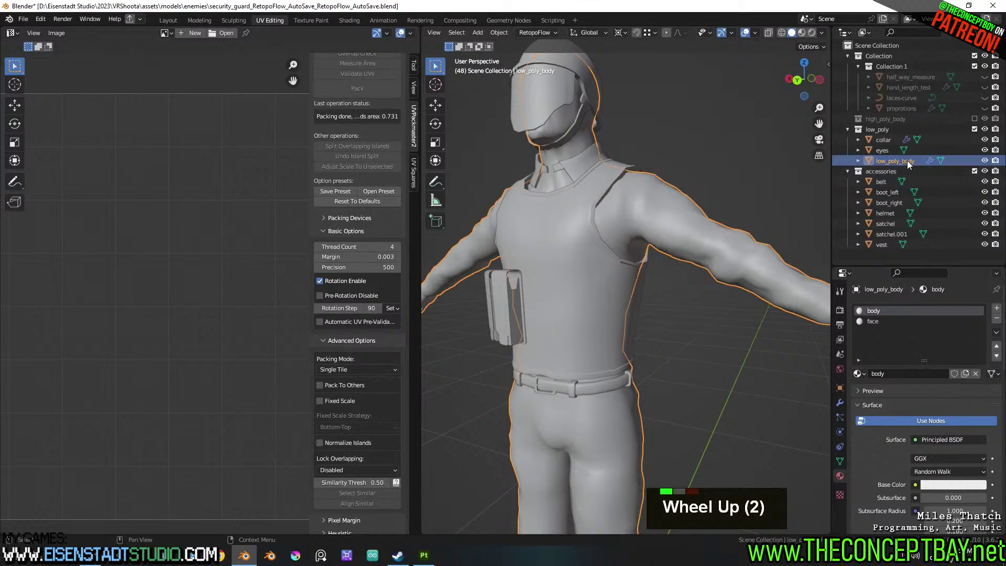
pyautogui.press('F2')
pyautogui.write('body_')
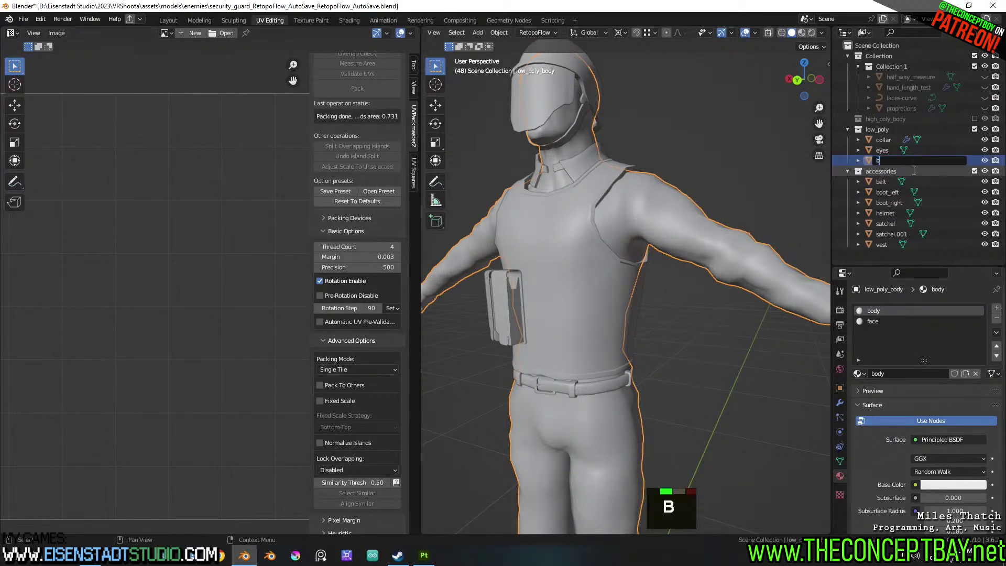
pyautogui.hotkey('ctrl', 'Left')
pyautogui.hotkey('ctrl', 'Left')
pyautogui.write('guard_')
pyautogui.hotkey('ctrl', 'Right')
pyautogui.press('BackSpace')
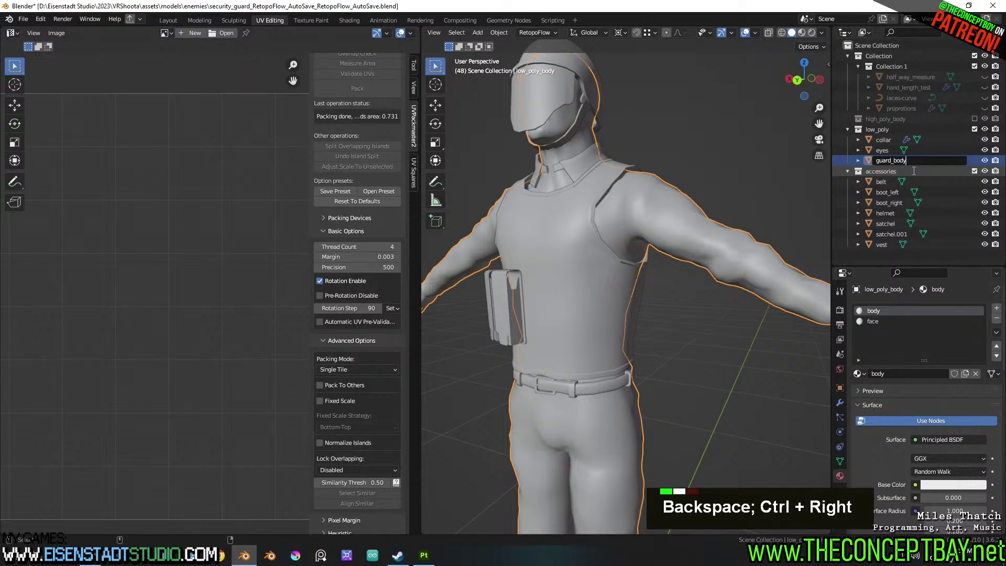
pyautogui.press('Return')
pyautogui.hotkey('ctrl', 'c')
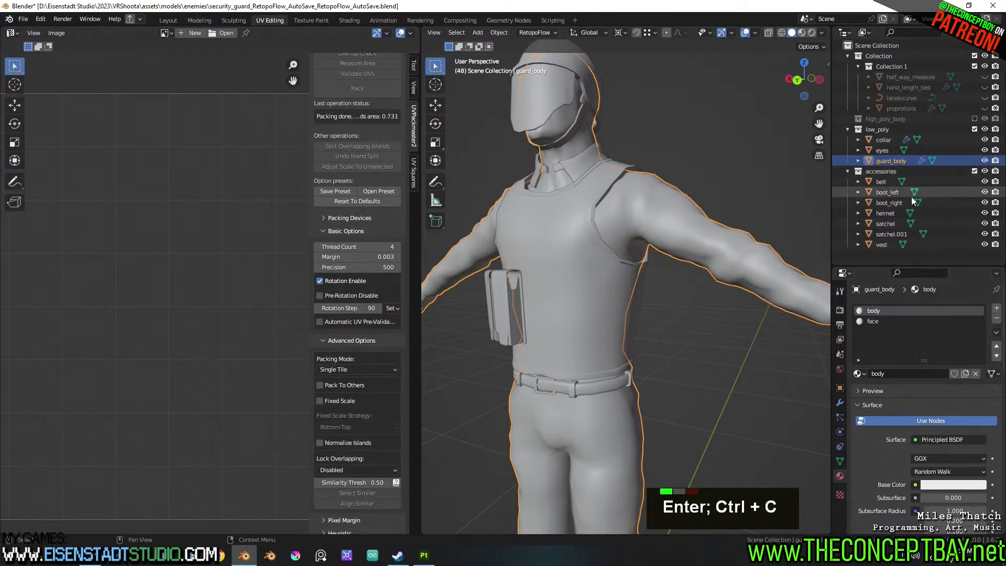
# Enable the high_poly_body collection and rename its high-poly body object as guard_body
pyautogui.click(974, 118)
pyautogui.click(915, 130)
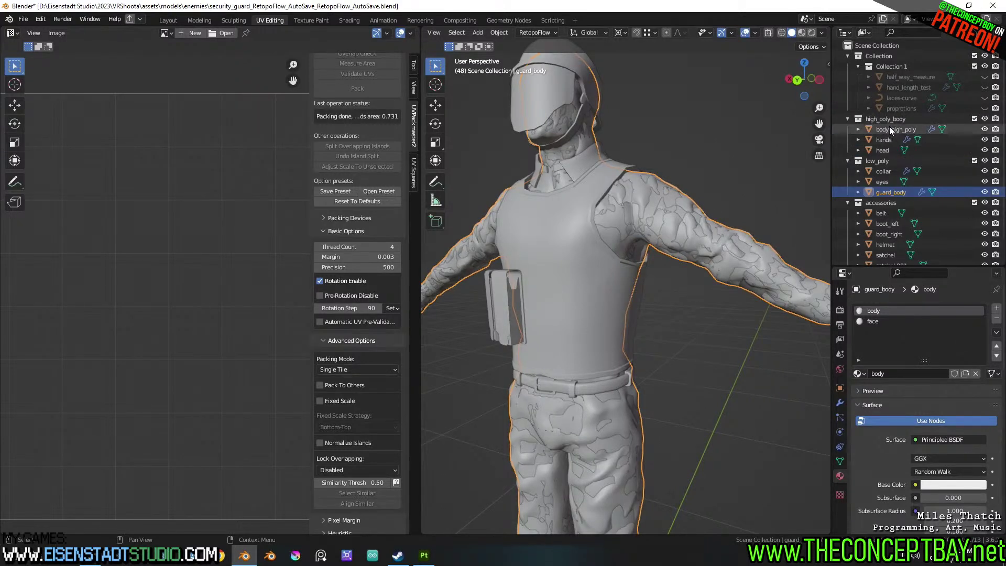
pyautogui.press('F2')
pyautogui.hotkey('ctrl', 'v')
pyautogui.press('Return')
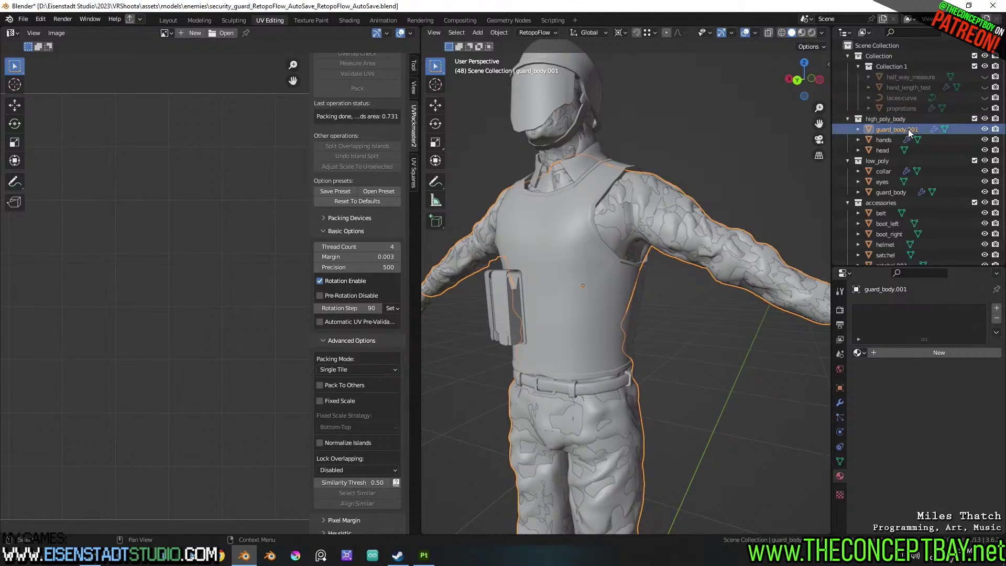
pyautogui.press('F2')
pyautogui.press('BackSpace')
pyautogui.press('BackSpace')
pyautogui.press('BackSpace')
pyautogui.press('BackSpace')
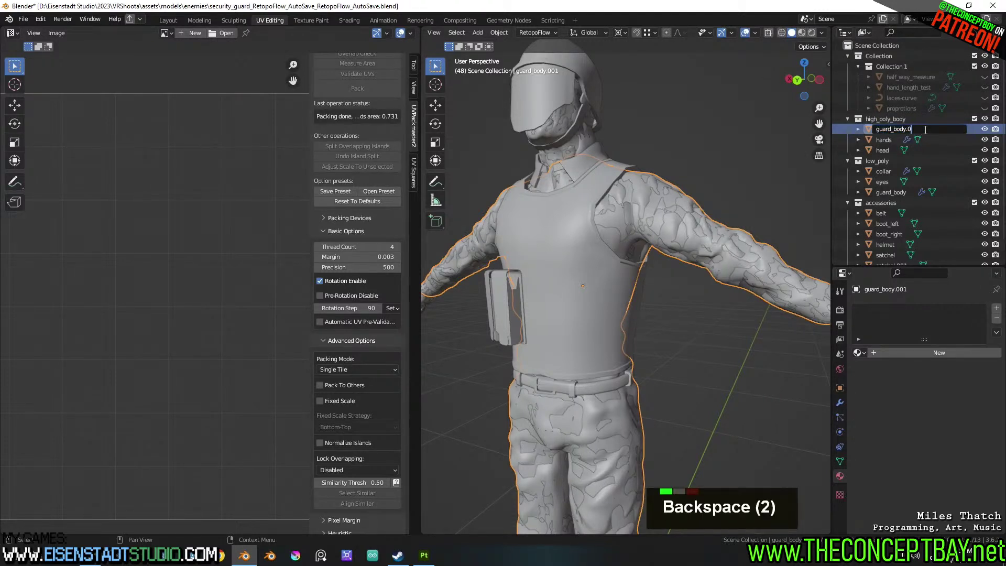
pyautogui.press('Return')
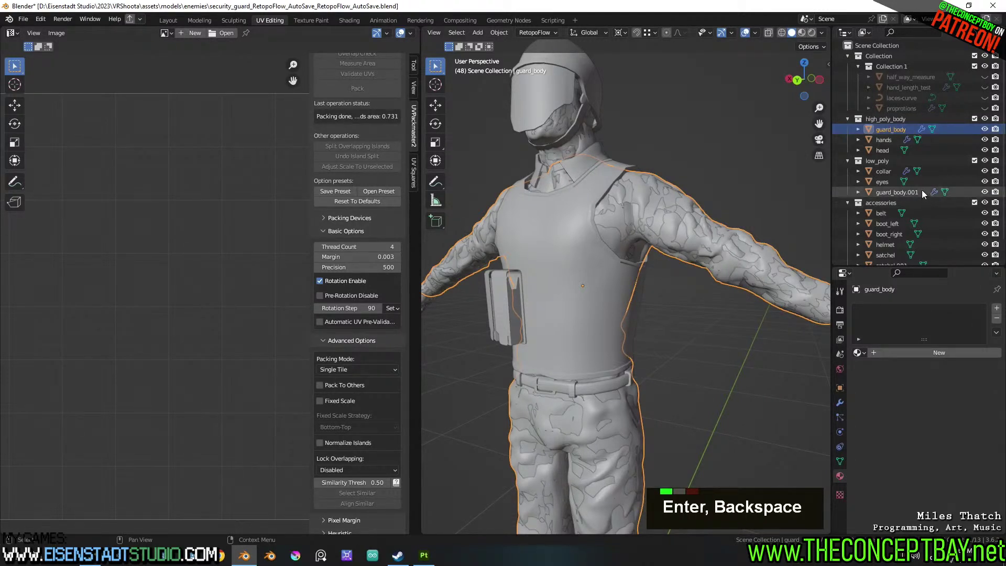
# Exclude the low_poly and accessories collections, select all high-poly objects, and export them as OBJ over security_guard_high.obj
pyautogui.click(974, 161)
pyautogui.click(975, 160)
pyautogui.click(974, 161)
pyautogui.click(975, 171)
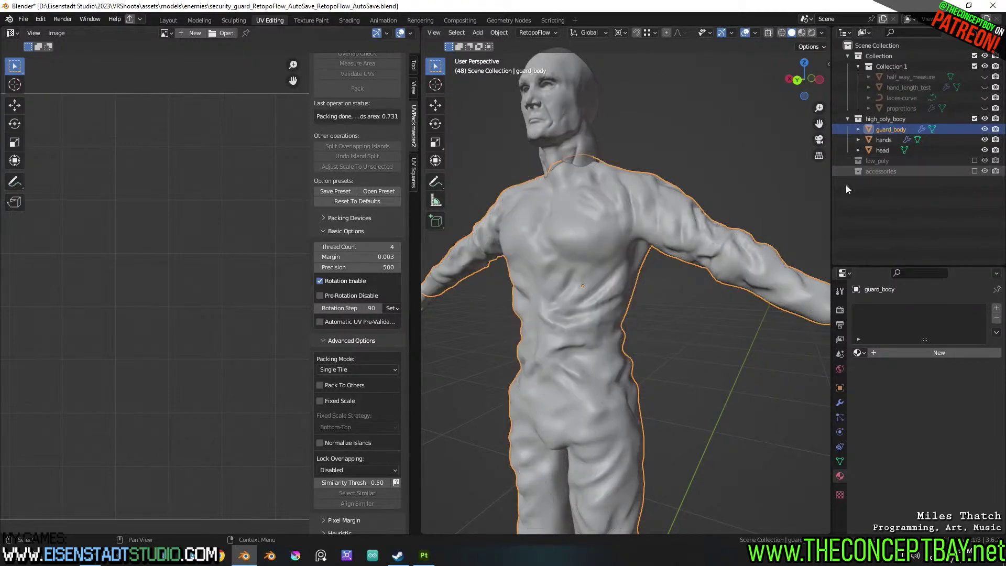
pyautogui.scroll(-4, 606, 182)
pyautogui.press('a')
pyautogui.hotkey('ctrl', 'alt', 'e')
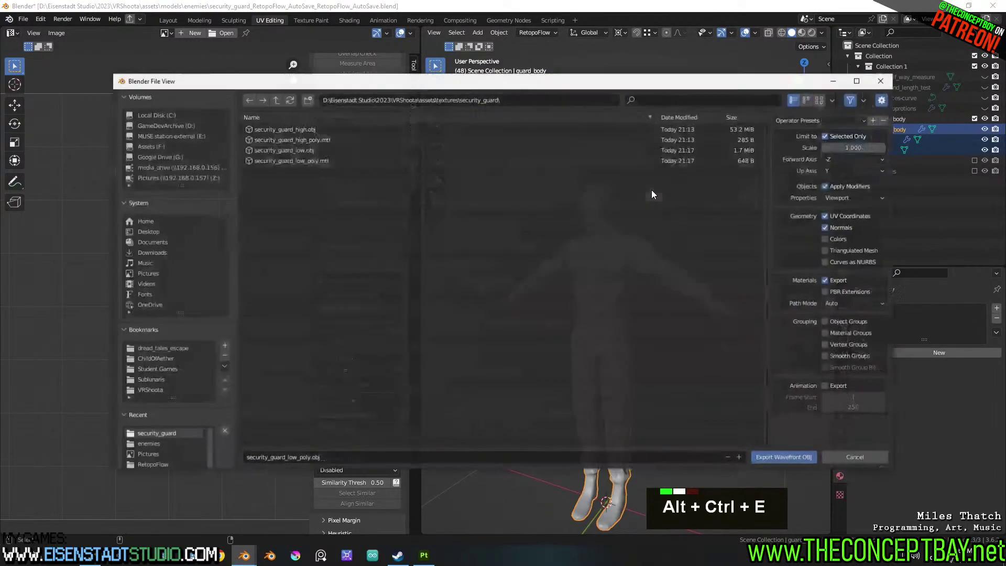
pyautogui.doubleClick(288, 127)
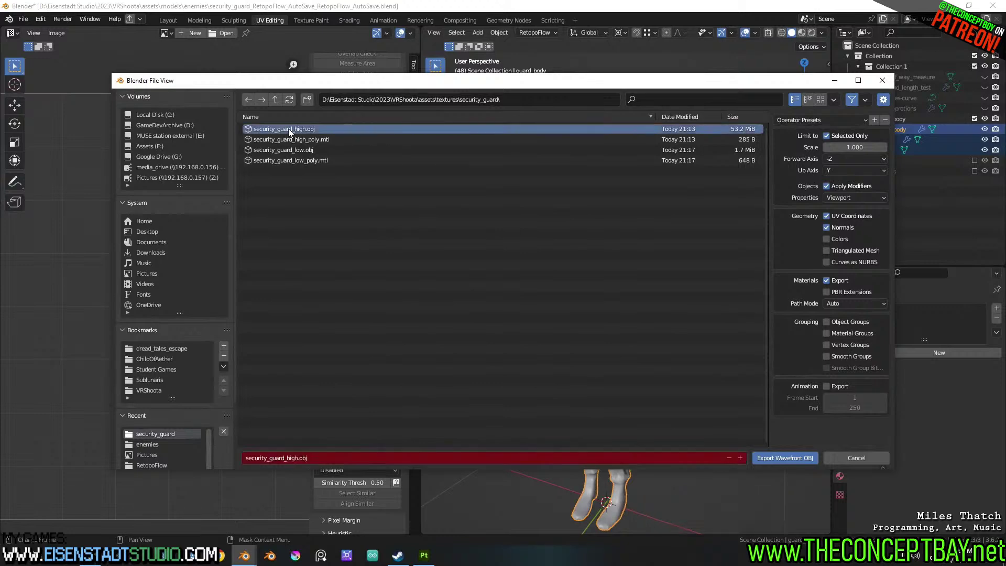
# Exclude the high-poly collection, re-enable the low_poly and accessories collections, and rename the low-poly body back to guard_body
pyautogui.click(974, 119)
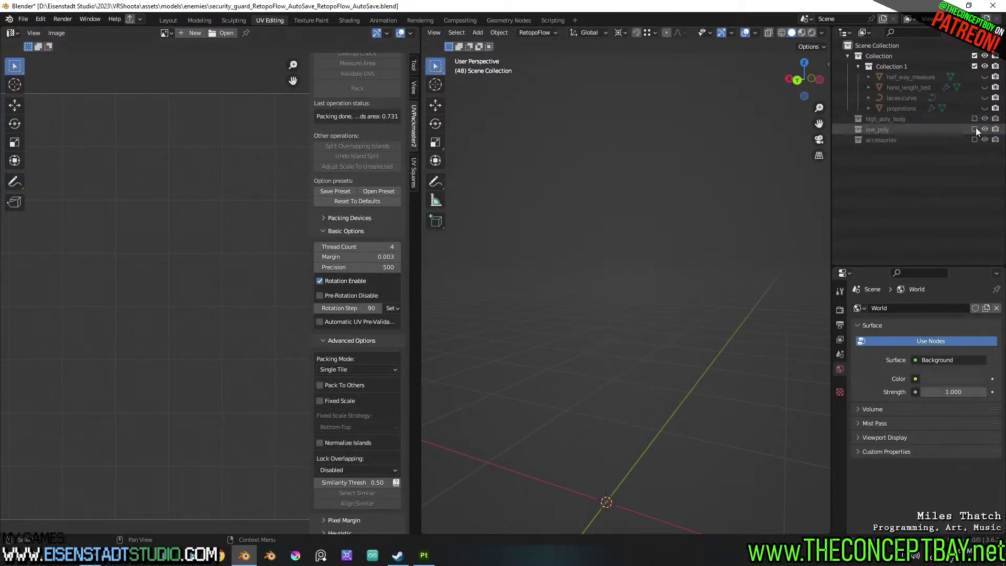
pyautogui.click(974, 130)
pyautogui.click(927, 160)
pyautogui.press('F2')
pyautogui.press('BackSpace')
pyautogui.press('BackSpace')
pyautogui.press('BackSpace')
pyautogui.press('BackSpace')
pyautogui.press('Return')
pyautogui.click(974, 171)
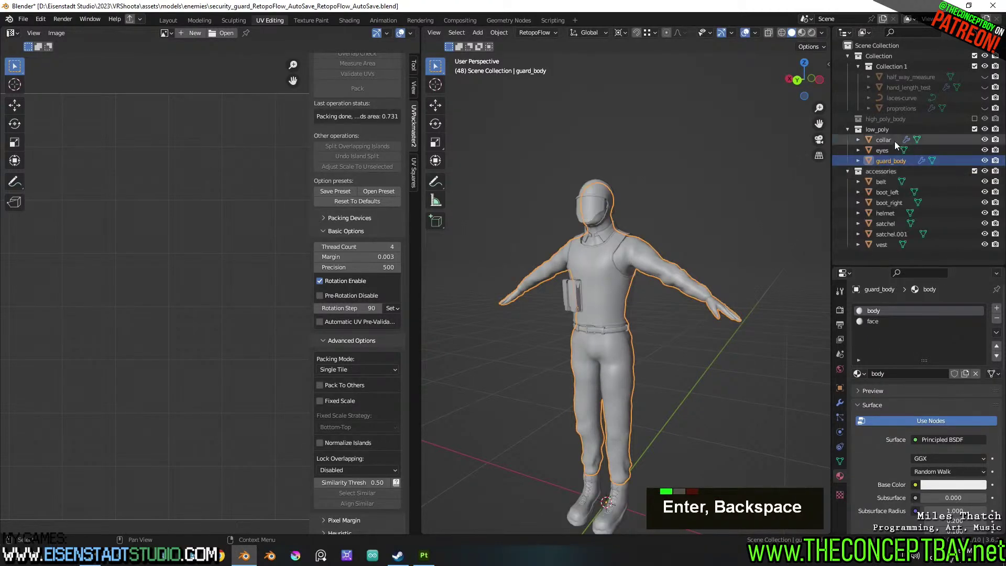
# Select all low-poly and accessories objects and export them as OBJ over the existing low-poly file
pyautogui.press('a')
pyautogui.hotkey('ctrl', 'alt', 'e')
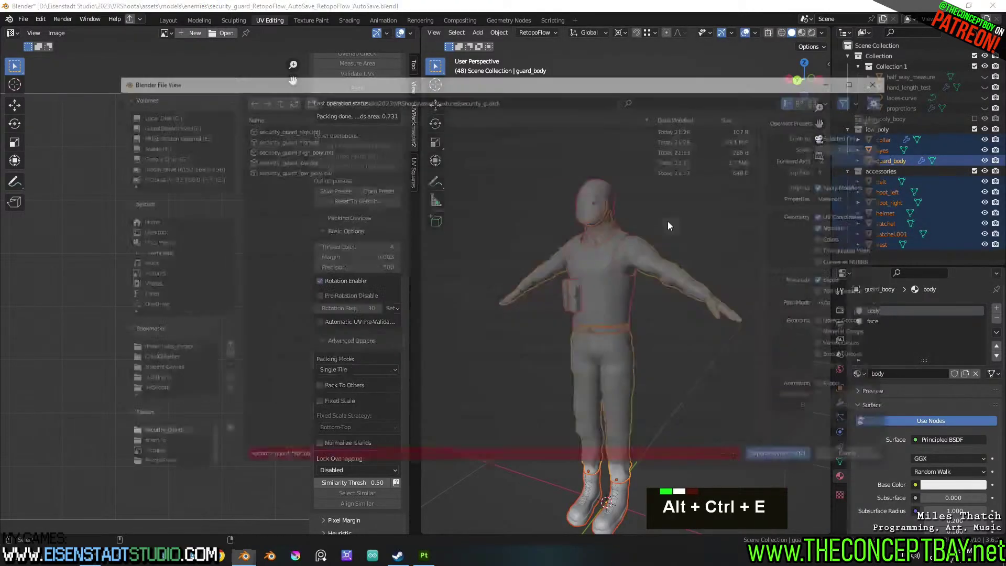
pyautogui.doubleClick(304, 158)
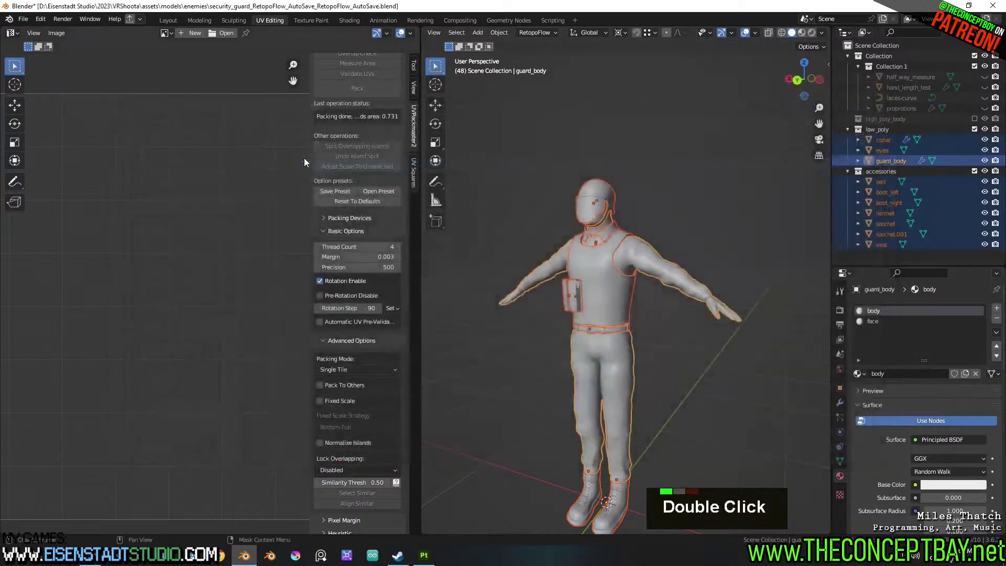
# Switch to Substance 3D Painter, return to painting mode, and reload the project's low-poly mesh
pyautogui.click(424, 555)
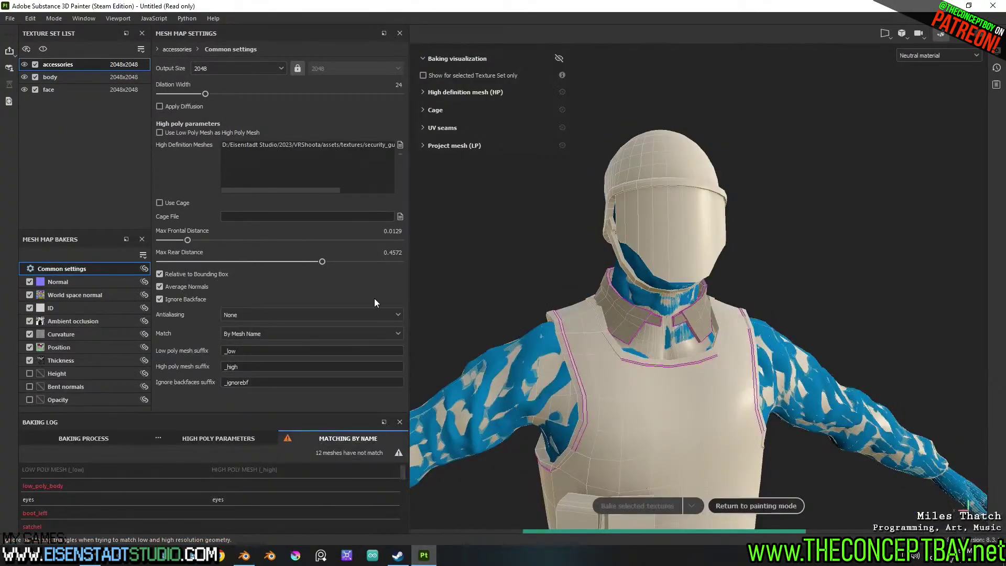
pyautogui.click(788, 506)
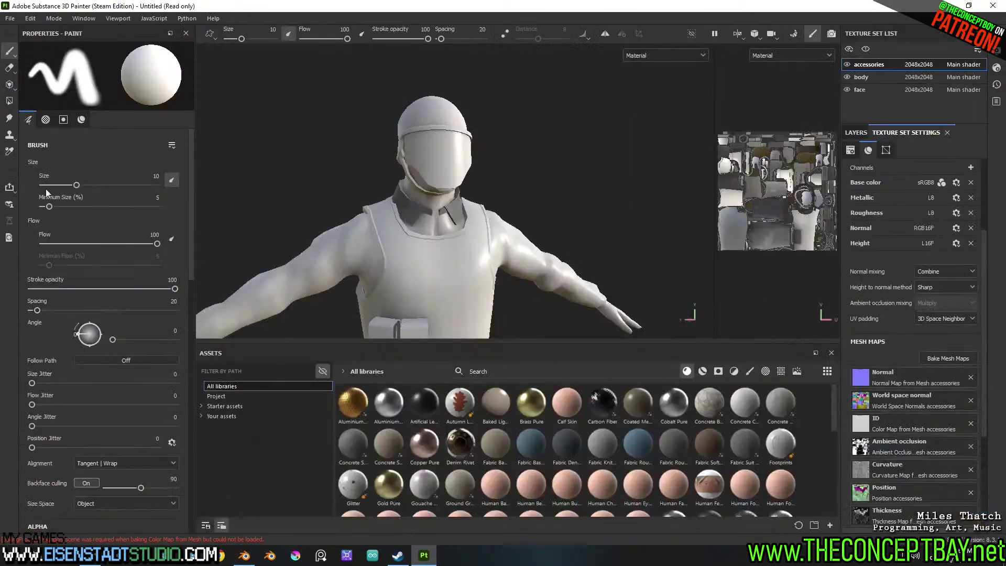
pyautogui.click(55, 19)
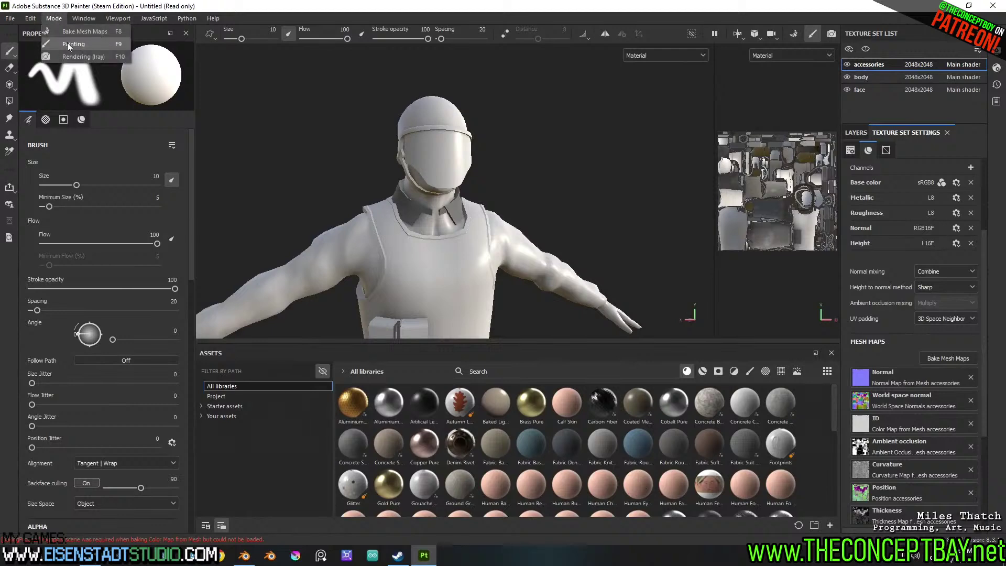
pyautogui.moveTo(36, 19)
pyautogui.click(48, 64)
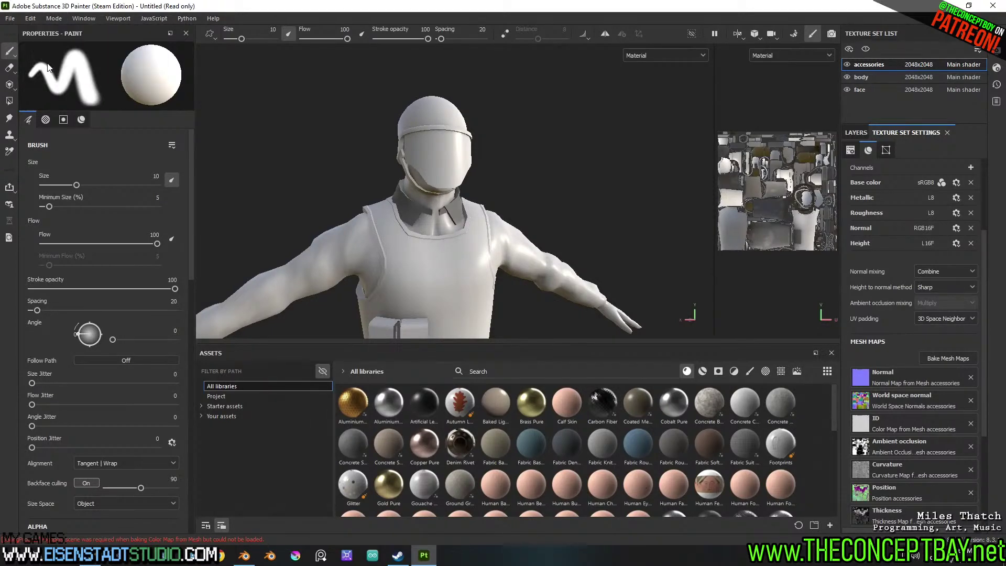
# Bake the mesh maps for the accessories, body and face texture sets matched by mesh name, and return to painting mode
pyautogui.click(948, 358)
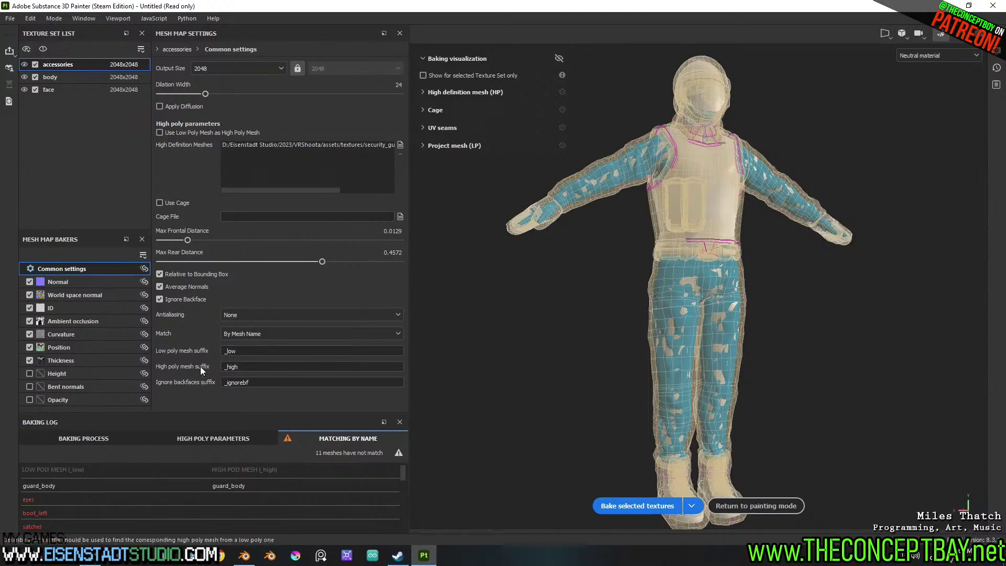
pyautogui.click(620, 506)
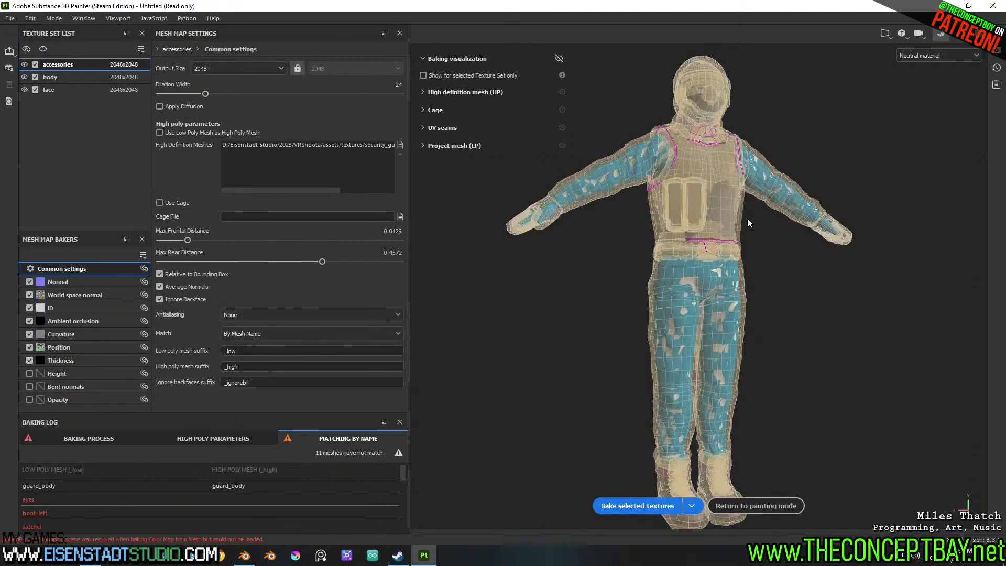
pyautogui.click(745, 506)
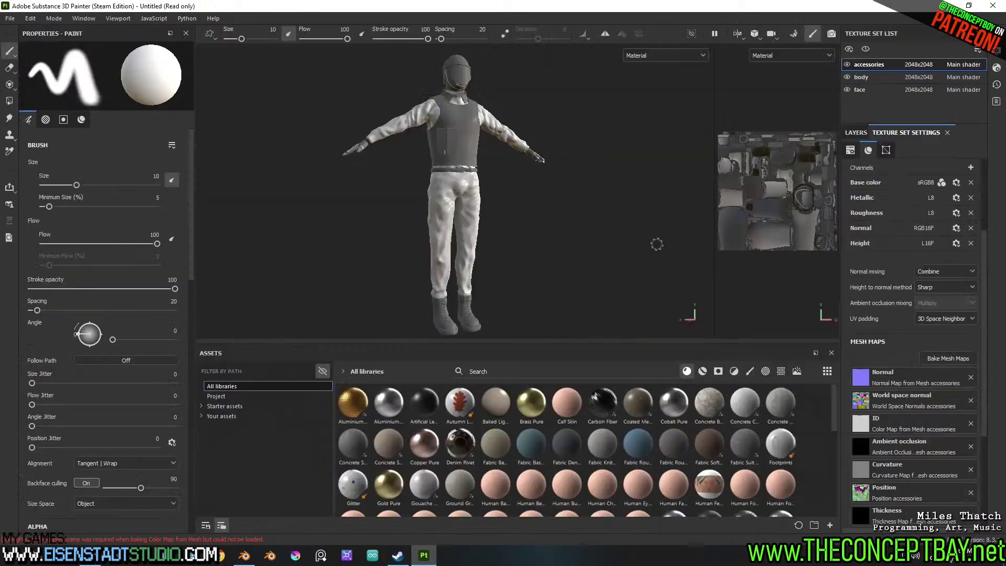
# Examine the baked shading around the guard's vest, shoulder and sleeve up close
pyautogui.keyDown('alt'); pyautogui.moveTo(540, 240); pyautogui.dragTo(502, 240, button='middle'); pyautogui.keyUp('alt')
pyautogui.scroll(6, 502, 240)
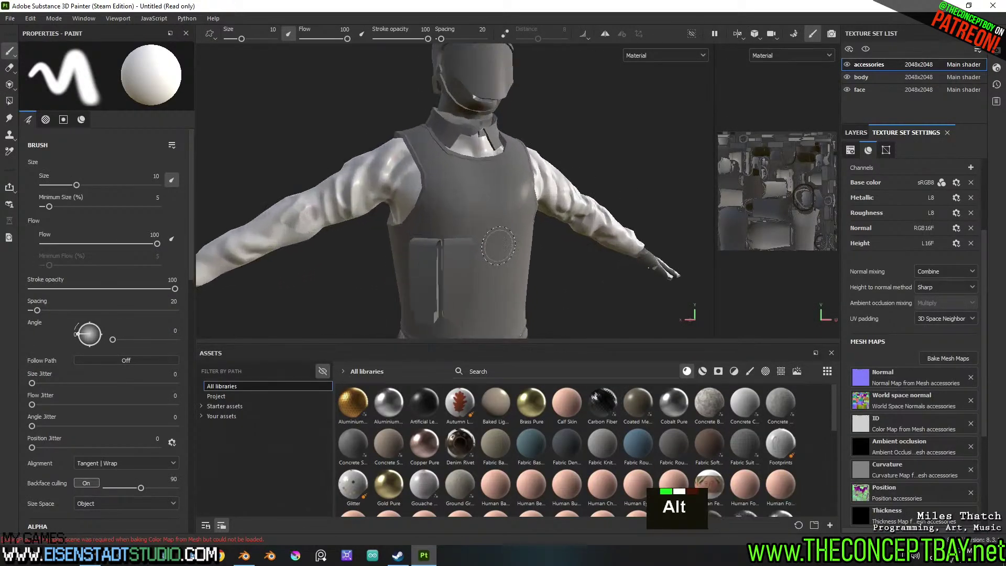
pyautogui.keyDown('alt'); pyautogui.moveTo(502, 240); pyautogui.dragTo(556, 249); pyautogui.keyUp('alt')
pyautogui.moveTo(555, 249)
pyautogui.keyDown('alt'); pyautogui.mouseDown(button='middle')
pyautogui.moveTo(610, 259)
pyautogui.moveTo(629, 241)
pyautogui.mouseUp(button='middle'); pyautogui.keyUp('alt')
pyautogui.scroll(2, 610, 260)
pyautogui.moveTo(628, 240)
pyautogui.keyDown('shift'); pyautogui.mouseDown(button='right')
pyautogui.moveTo(580, 254)
pyautogui.moveTo(594, 261)
pyautogui.mouseUp(button='right'); pyautogui.keyUp('shift')
pyautogui.keyDown('alt'); pyautogui.moveTo(593, 261); pyautogui.dragTo(548, 265); pyautogui.keyUp('alt')
# Compare the Ambient occlusion baker settings across the accessories, body and face texture sets
pyautogui.click(948, 359)
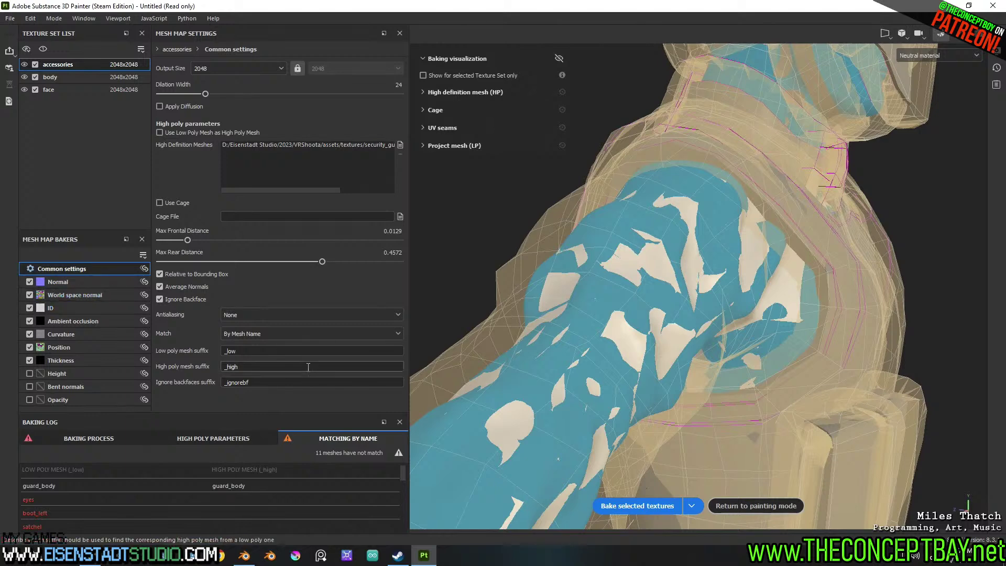
pyautogui.click(71, 319)
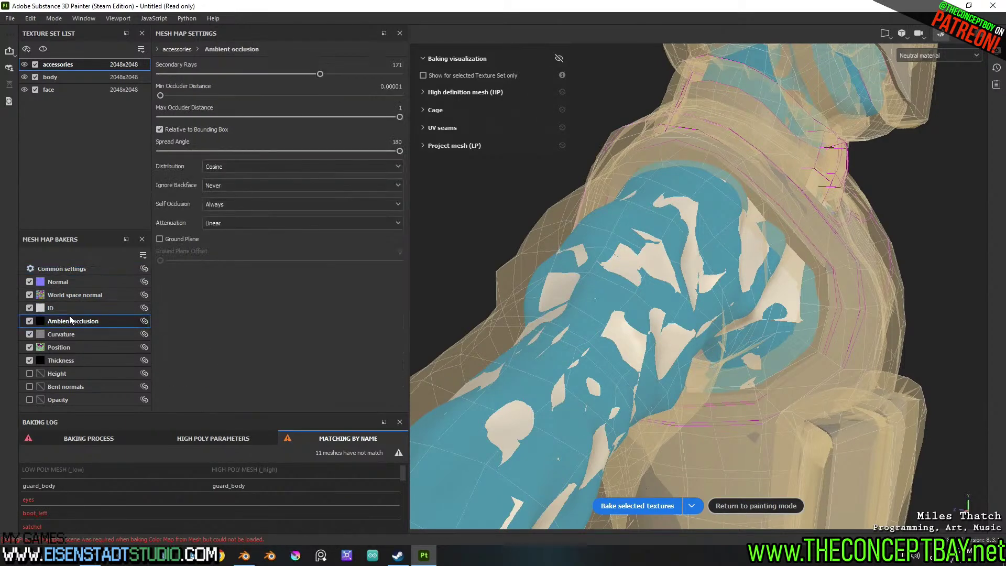
pyautogui.click(96, 81)
pyautogui.click(96, 93)
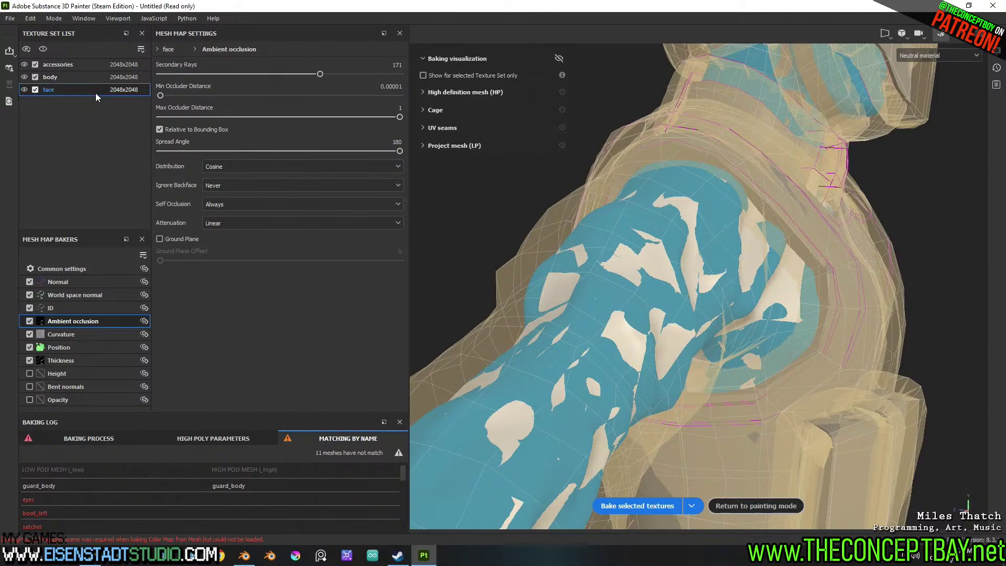
pyautogui.click(103, 77)
pyautogui.click(106, 64)
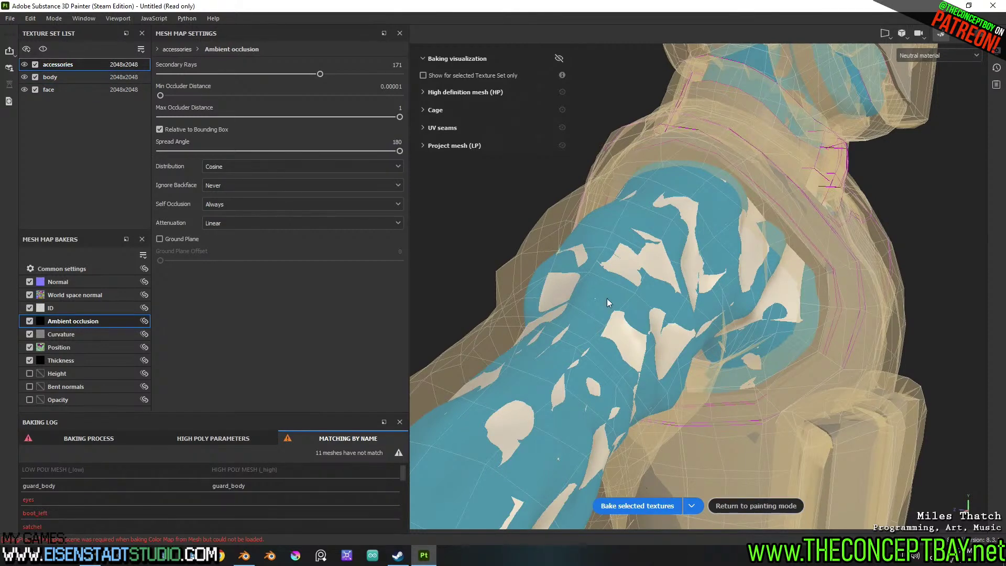
pyautogui.scroll(-4, 789, 474)
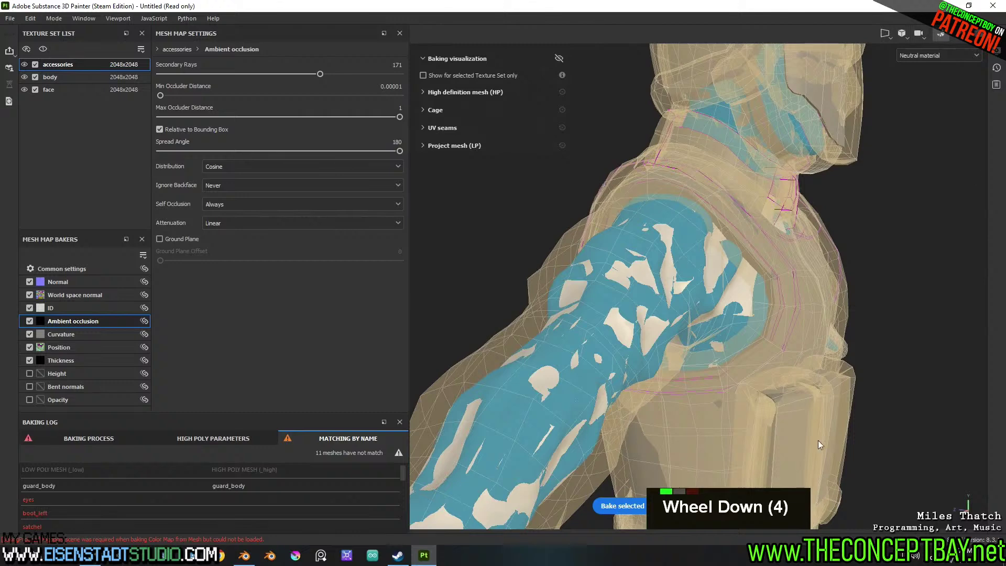
# Return to painting mode and add a fill layer with a black base color (000000) to the body texture set
pyautogui.click(768, 507)
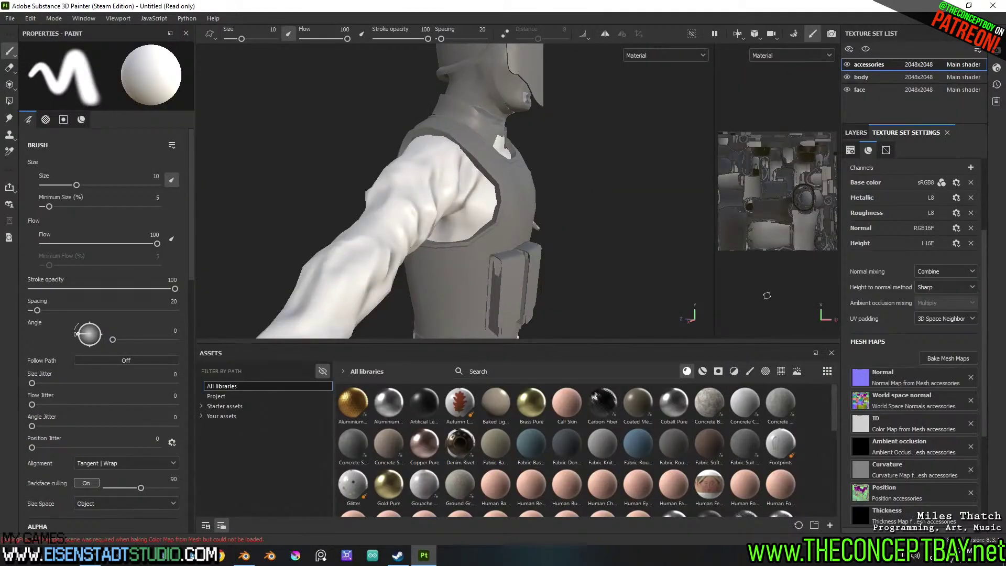
pyautogui.click(874, 79)
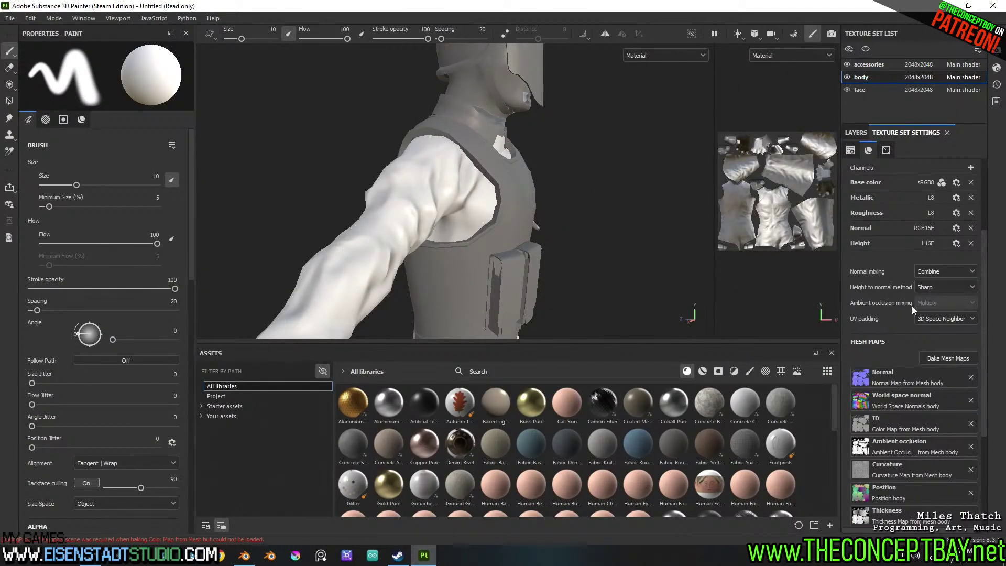
pyautogui.click(856, 133)
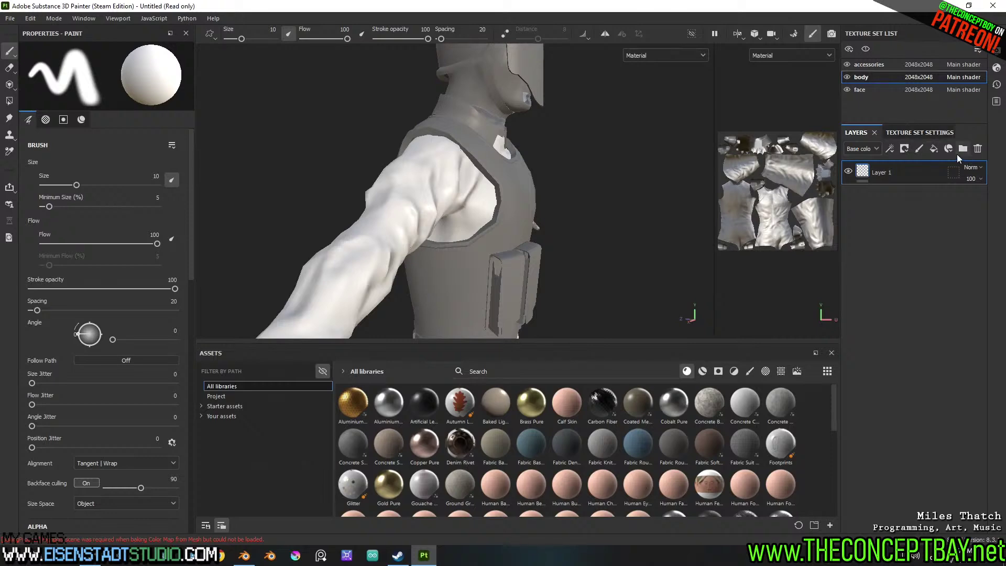
pyautogui.click(934, 150)
pyautogui.keyDown('alt'); pyautogui.moveTo(595, 198); pyautogui.dragTo(542, 206); pyautogui.keyUp('alt')
pyautogui.scroll(3, 542, 206)
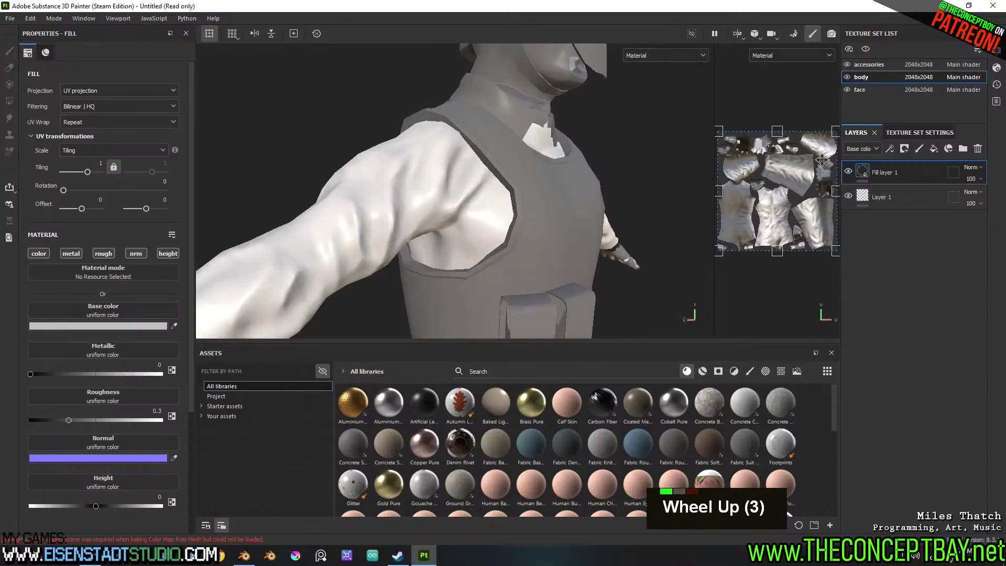
pyautogui.click(136, 325)
pyautogui.moveTo(210, 448); pyautogui.dragTo(232, 486)
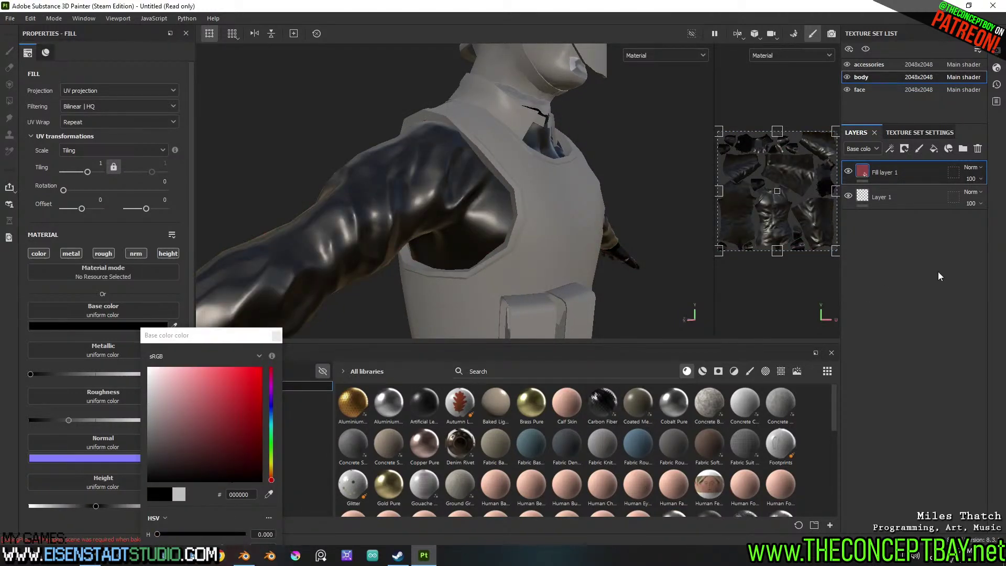
# Search the smart masks for dust and apply the Dust Occlusion mask to the body's fill layer
pyautogui.click(655, 373)
pyautogui.click(720, 372)
pyautogui.click(633, 373)
pyautogui.write('dust')
pyautogui.moveTo(460, 403)
pyautogui.mouseDown()
pyautogui.moveTo(980, 222)
pyautogui.moveTo(888, 174)
pyautogui.mouseUp()
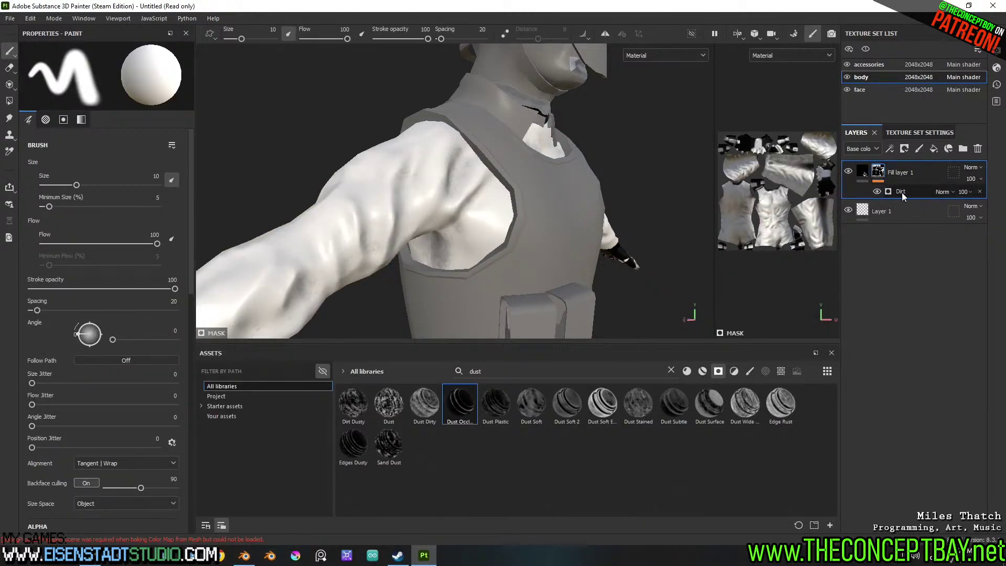
# Set the Dirt Level of the fill layer's Dirt mask generator to 0.68
pyautogui.click(901, 193)
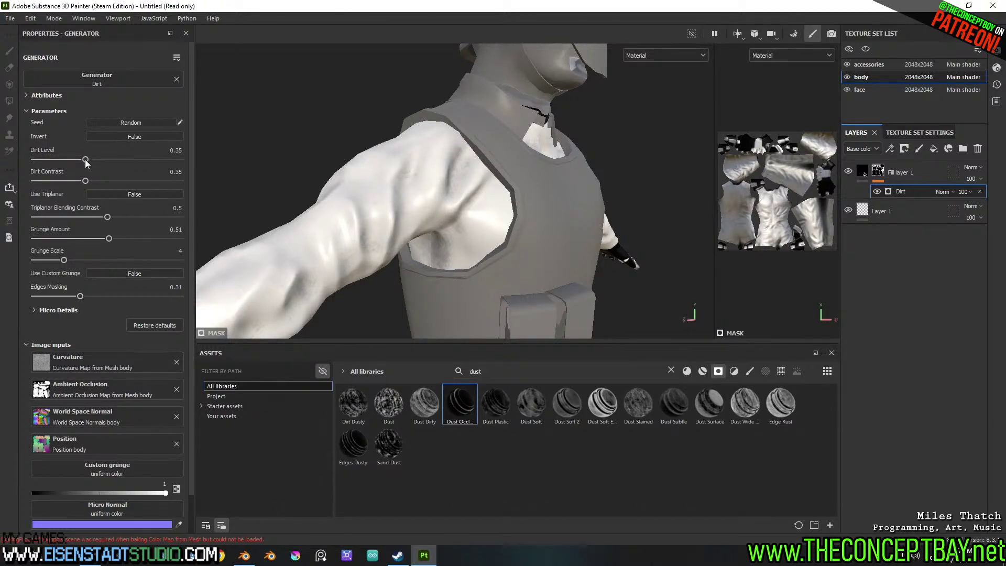
pyautogui.moveTo(86, 159); pyautogui.dragTo(134, 167)
pyautogui.keyDown('alt'); pyautogui.moveTo(526, 182); pyautogui.dragTo(548, 215); pyautogui.keyUp('alt')
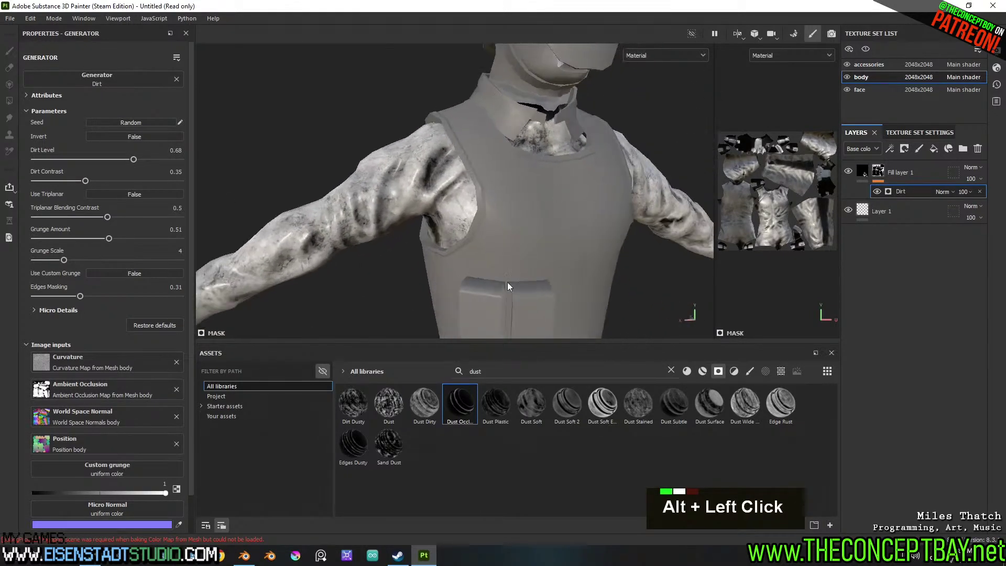
# Open the mesh map baking settings and examine the Ambient occlusion Self Occlusion options for the body and other texture sets
pyautogui.click(897, 133)
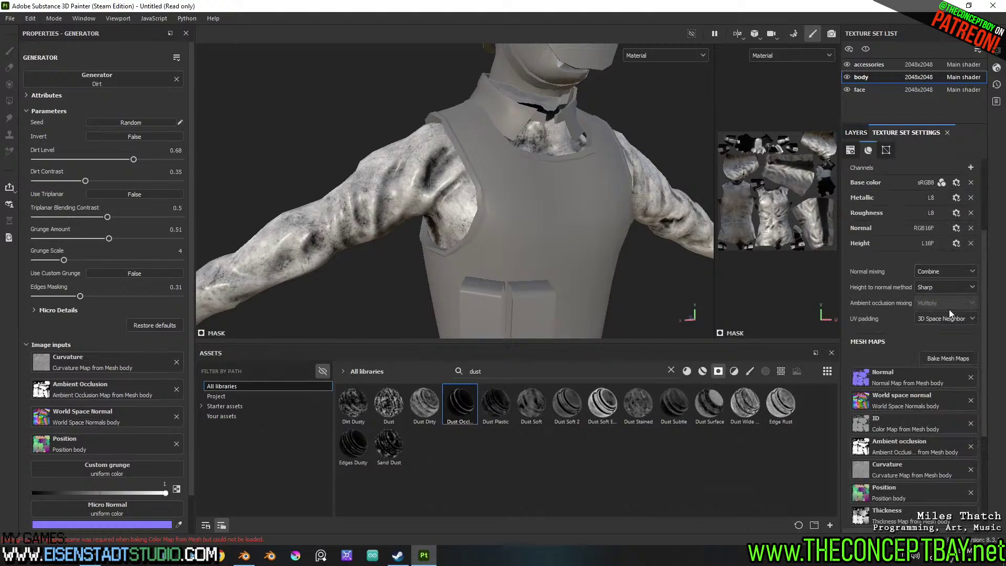
pyautogui.click(941, 358)
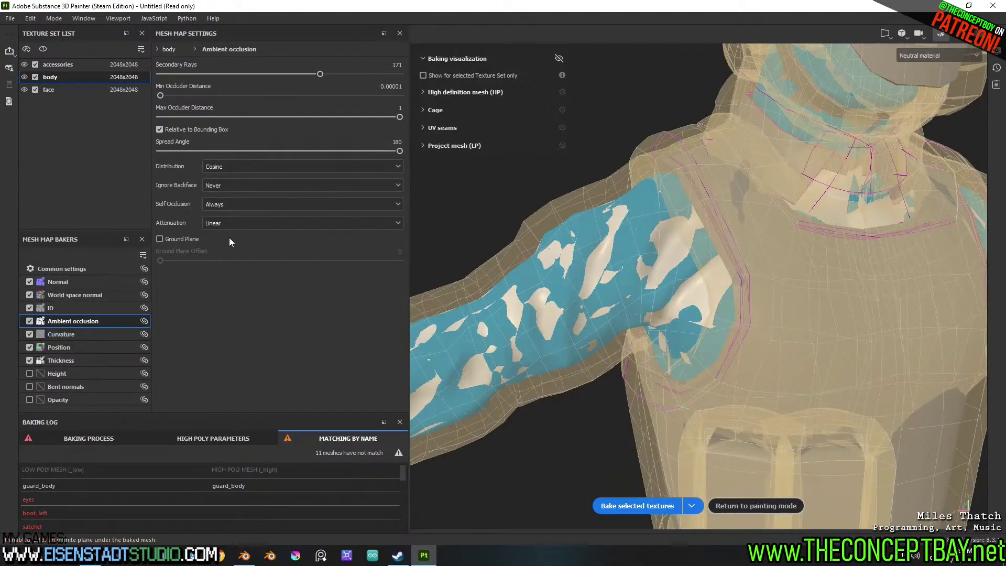
pyautogui.click(234, 204)
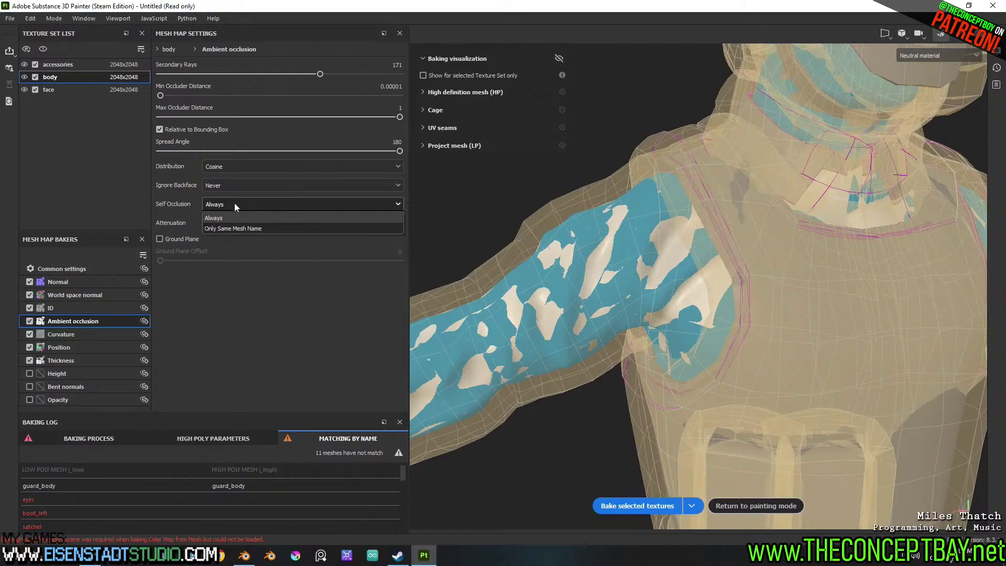
pyautogui.click(234, 204)
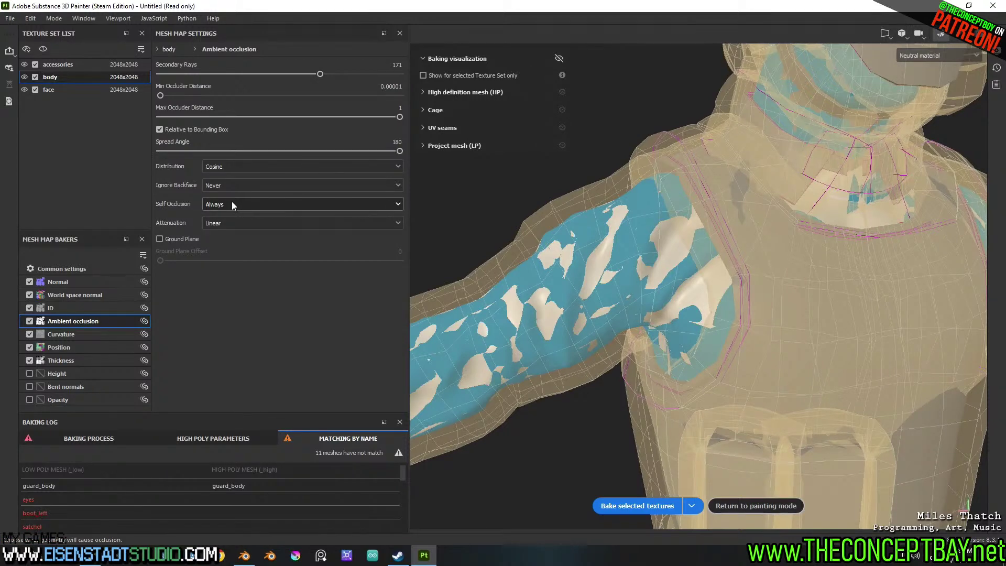
pyautogui.click(57, 65)
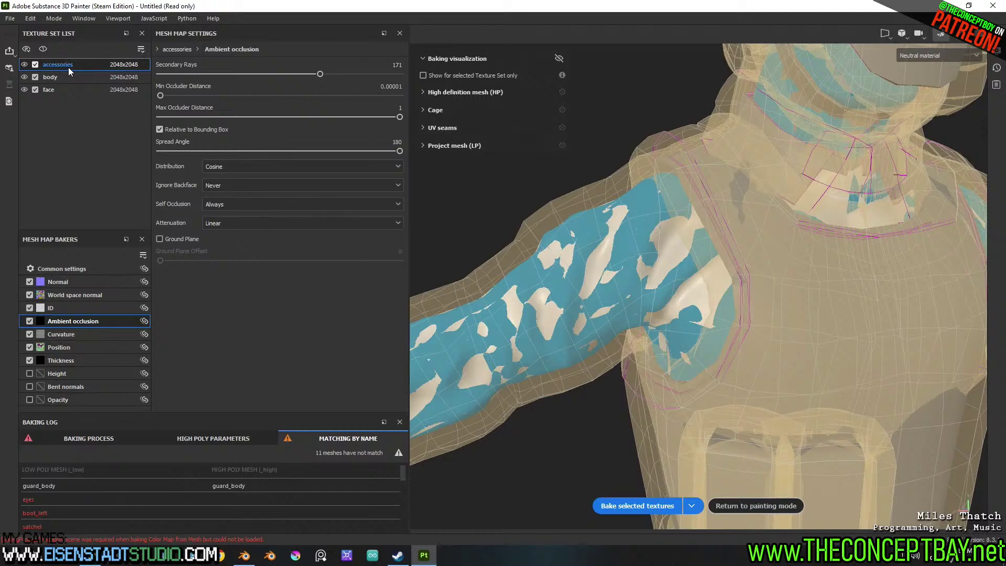
pyautogui.click(74, 78)
pyautogui.click(85, 89)
pyautogui.click(89, 77)
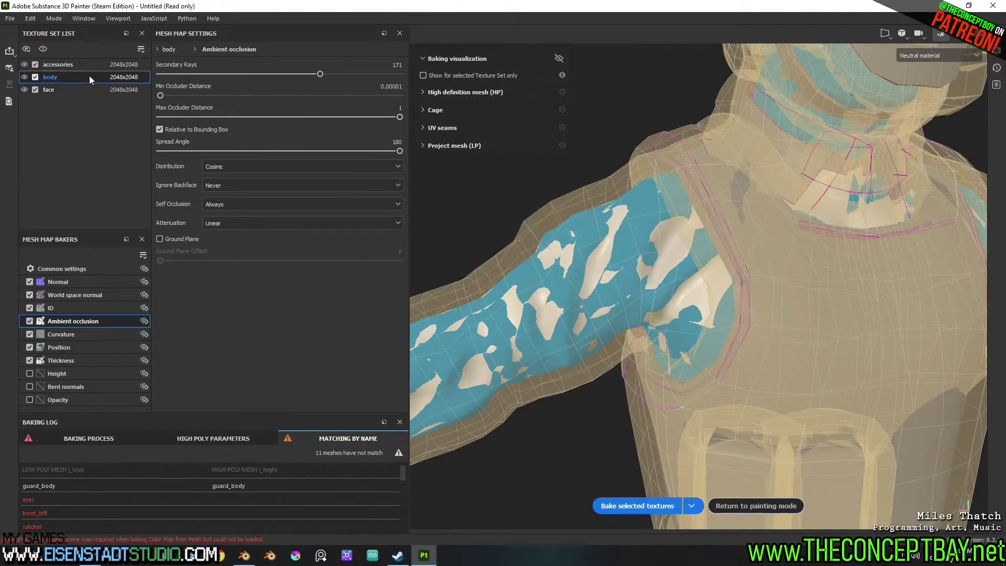
pyautogui.click(227, 208)
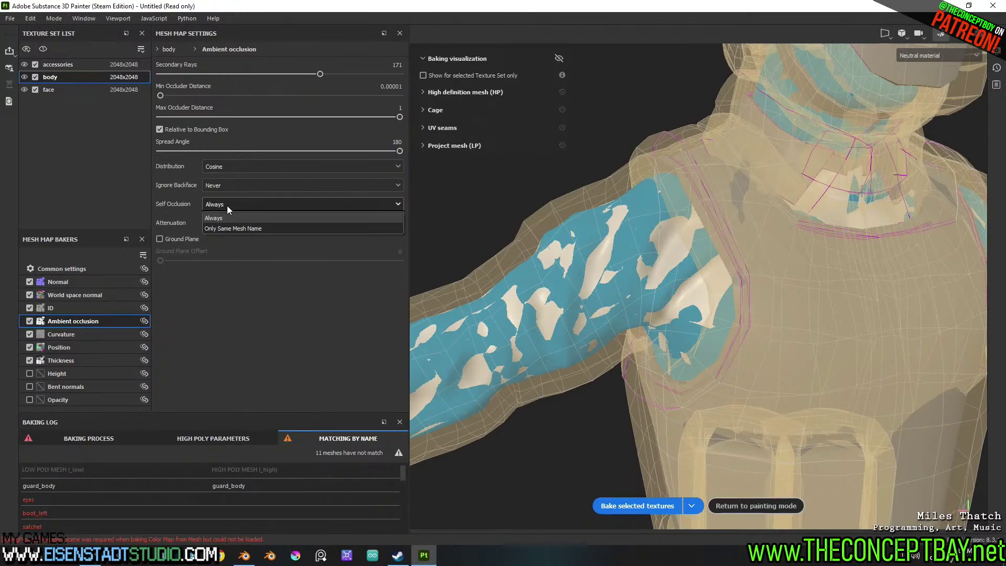
pyautogui.click(230, 205)
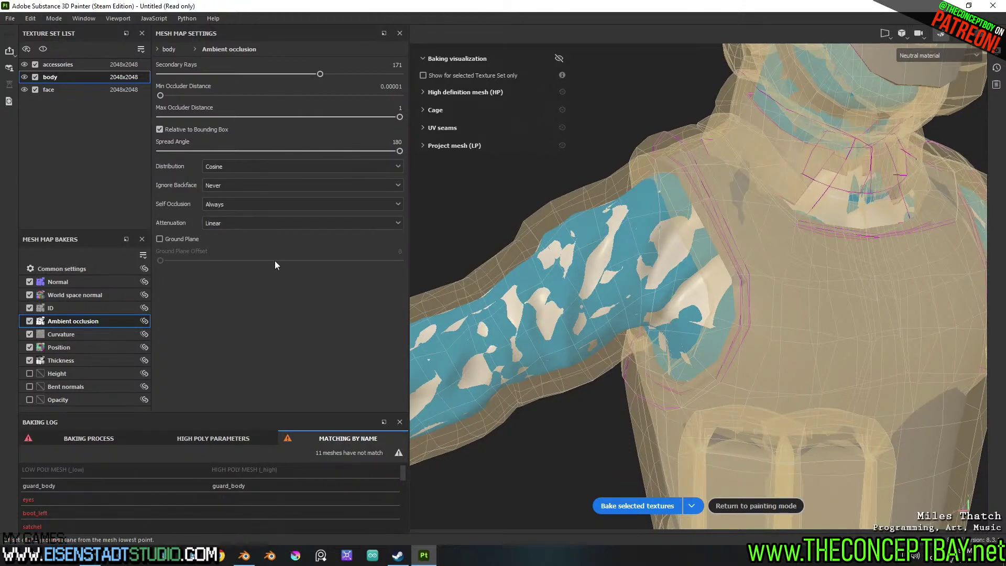
# Limit the baking visualization to the selected texture set and review the Normal, World space normal, ID and Ambient occlusion baker settings
pyautogui.click(434, 76)
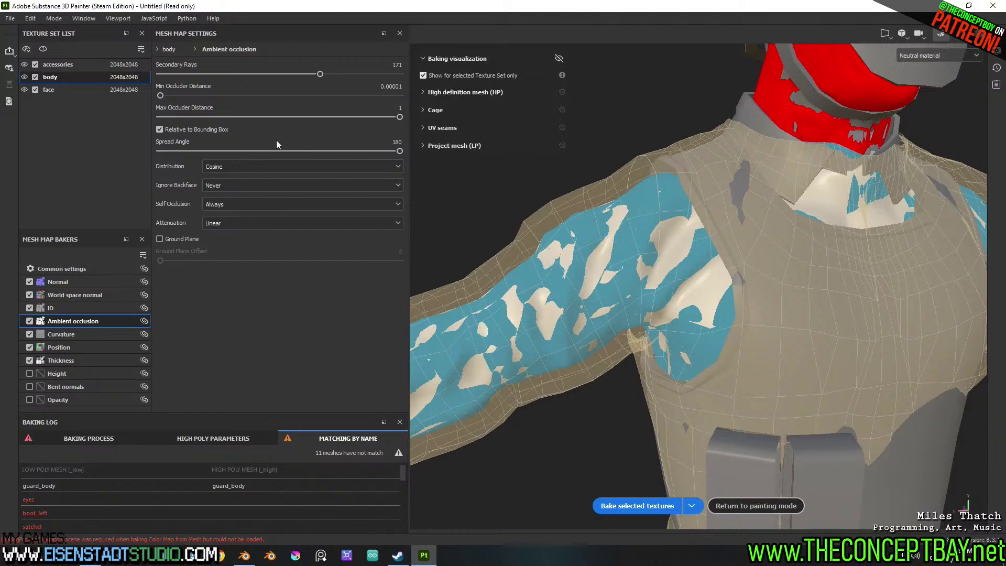
pyautogui.click(71, 309)
pyautogui.click(73, 295)
pyautogui.doubleClick(73, 282)
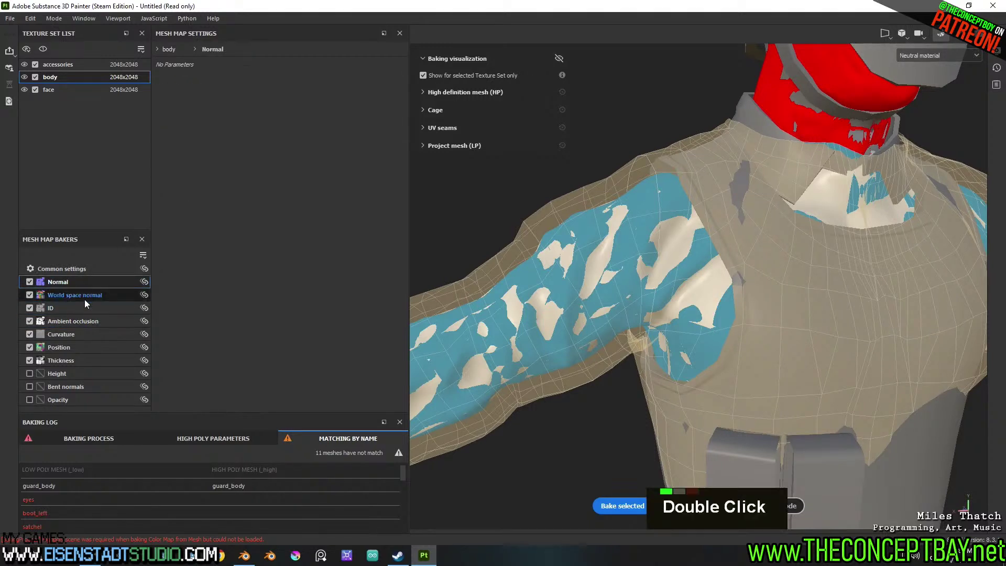
pyautogui.doubleClick(78, 308)
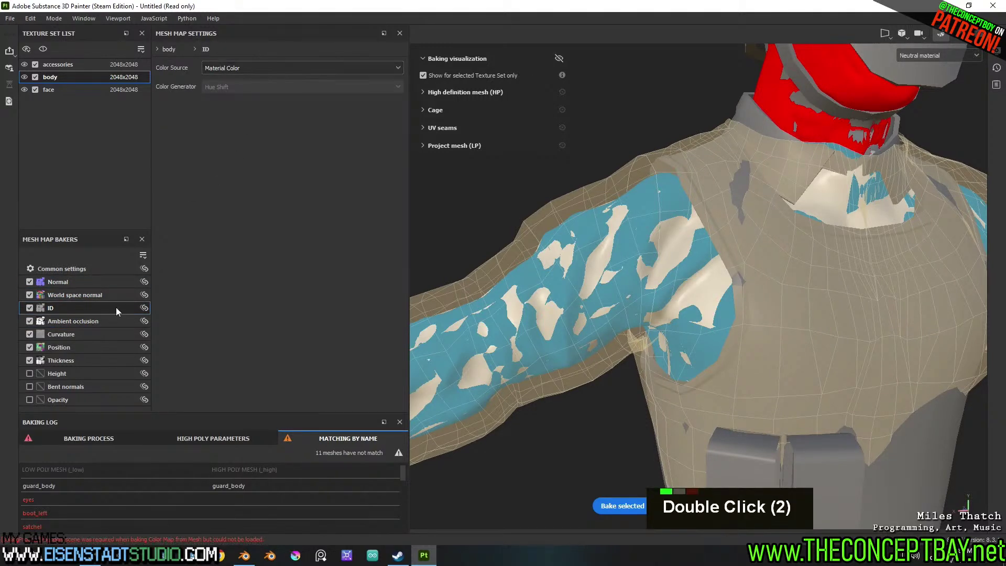
pyautogui.click(105, 320)
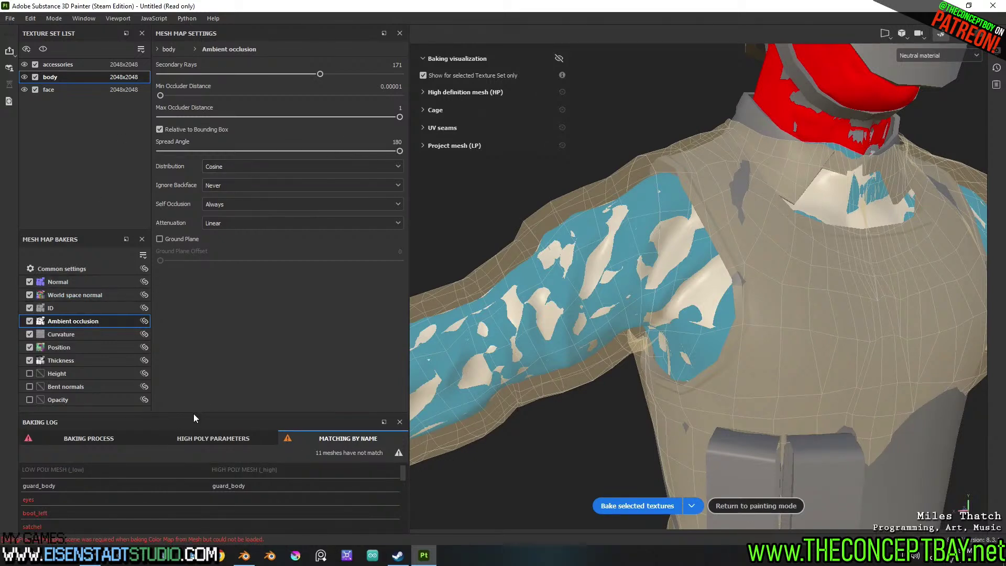
# Enlarge the baking log and examine the Matching by Name list of low-poly and high-poly meshes with the accessories texture set selected
pyautogui.moveTo(197, 414); pyautogui.dragTo(226, 330)
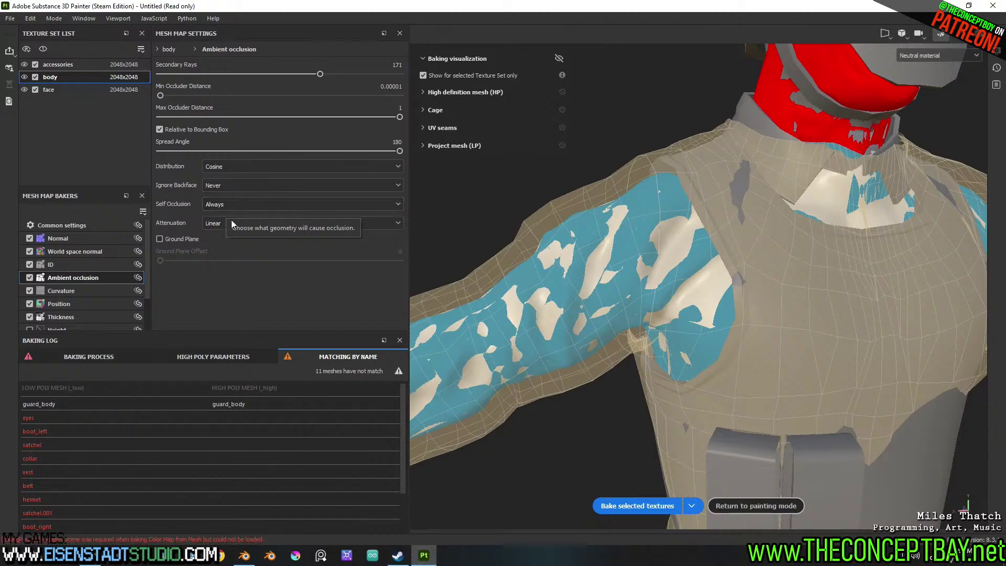
pyautogui.click(74, 64)
pyautogui.doubleClick(26, 64)
pyautogui.doubleClick(27, 64)
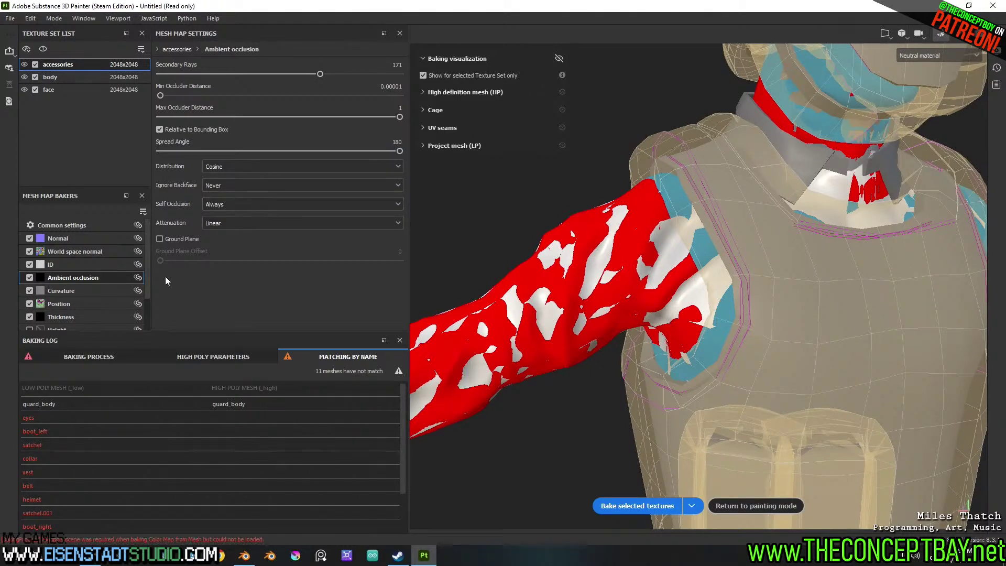
pyautogui.scroll(-5, 159, 481)
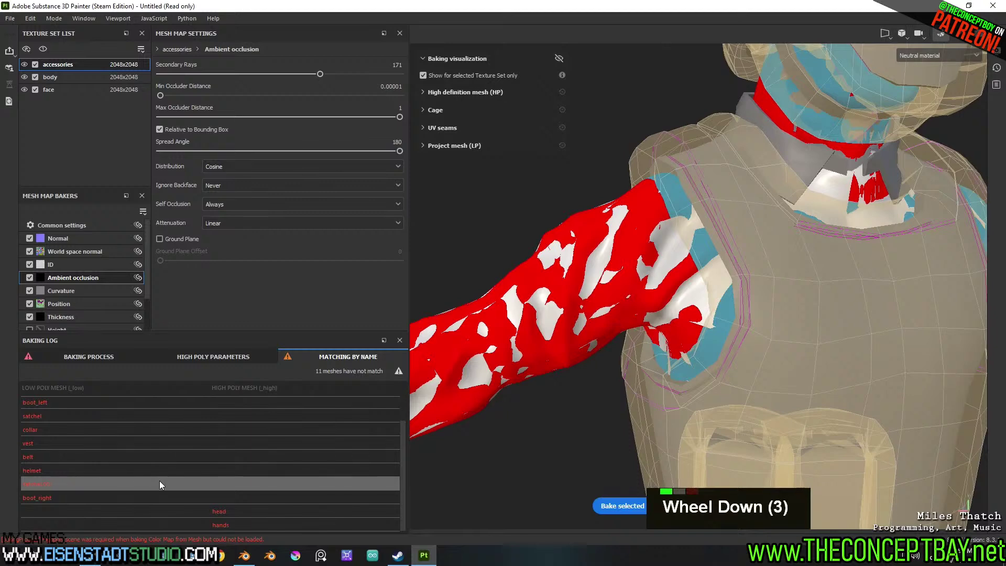
pyautogui.scroll(4, 159, 481)
pyautogui.scroll(1, 159, 480)
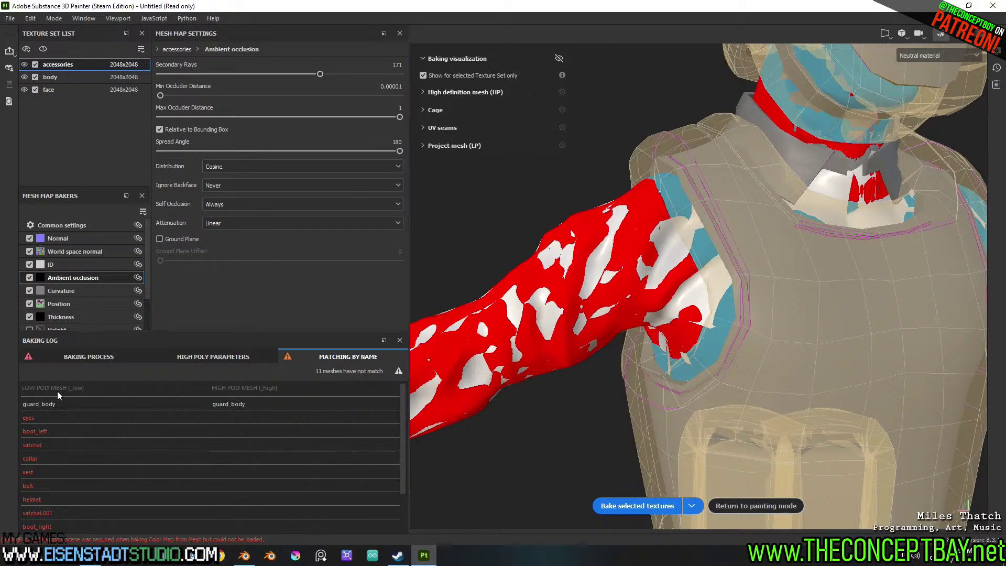
pyautogui.scroll(-4, 217, 517)
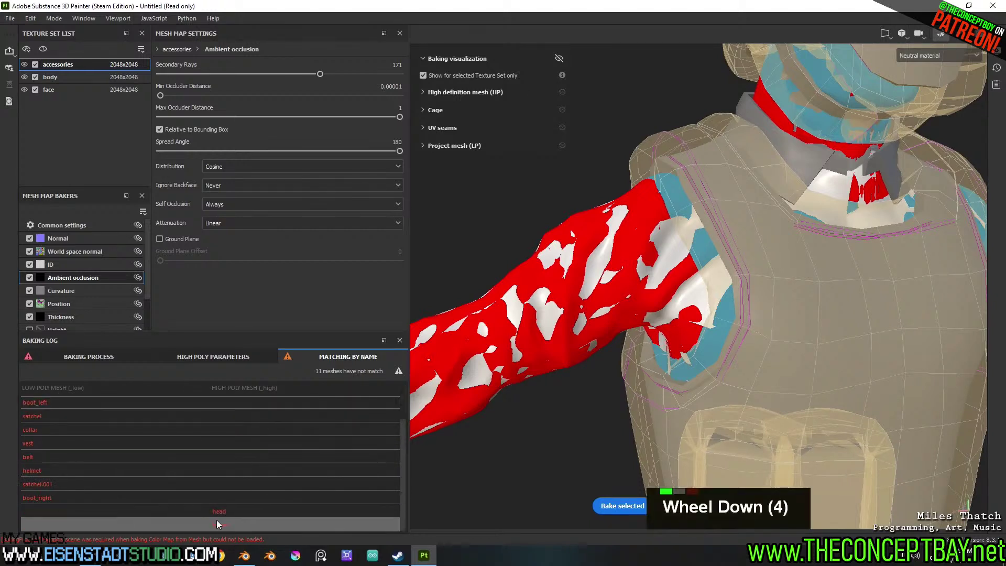
pyautogui.scroll(4, 227, 516)
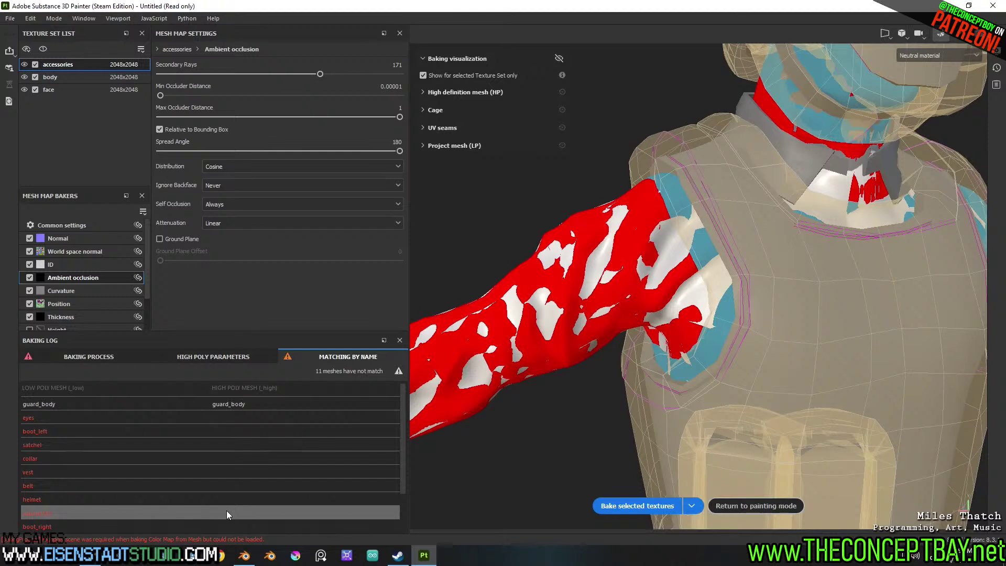
pyautogui.scroll(-4, 226, 514)
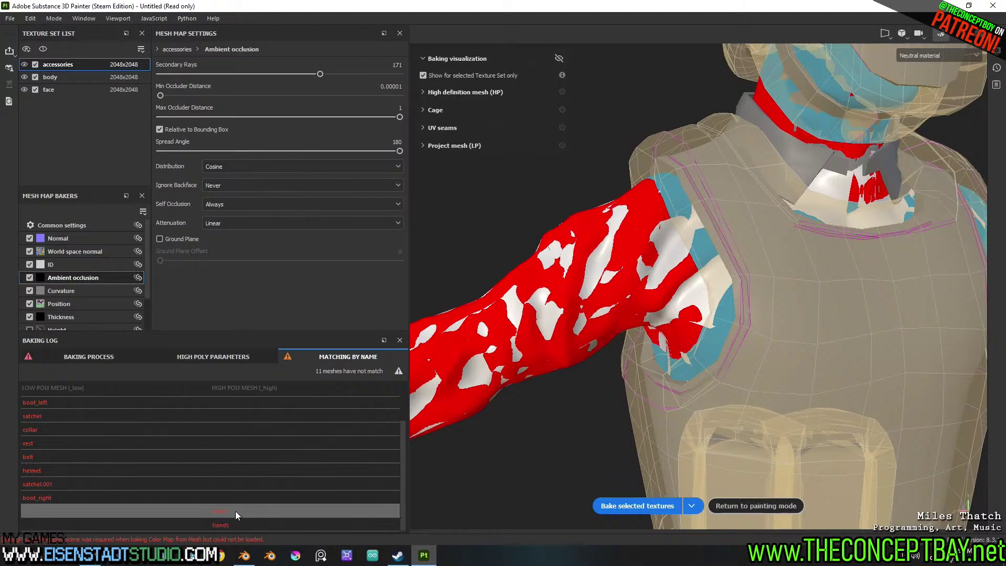
pyautogui.scroll(5, 235, 508)
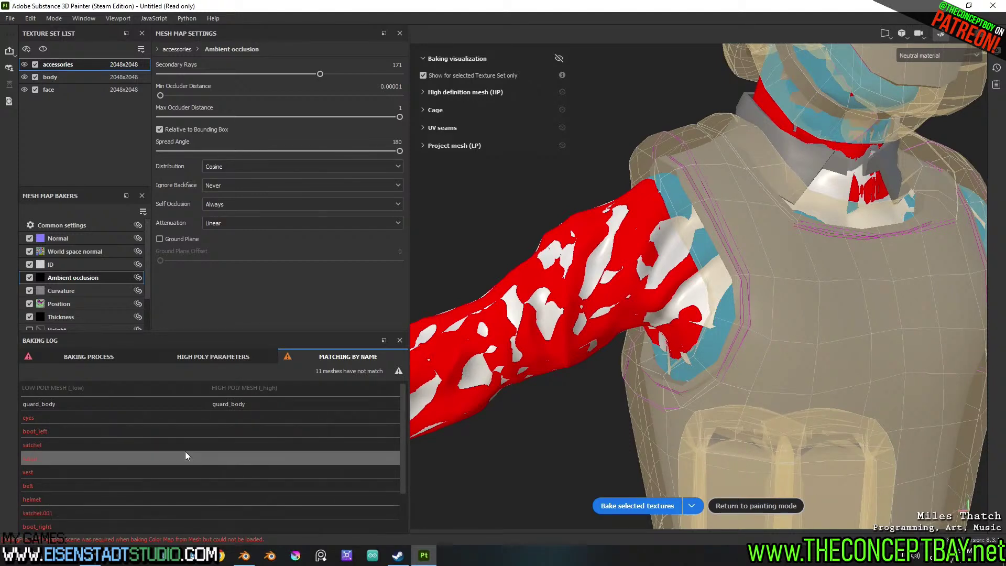
pyautogui.moveTo(55, 406)
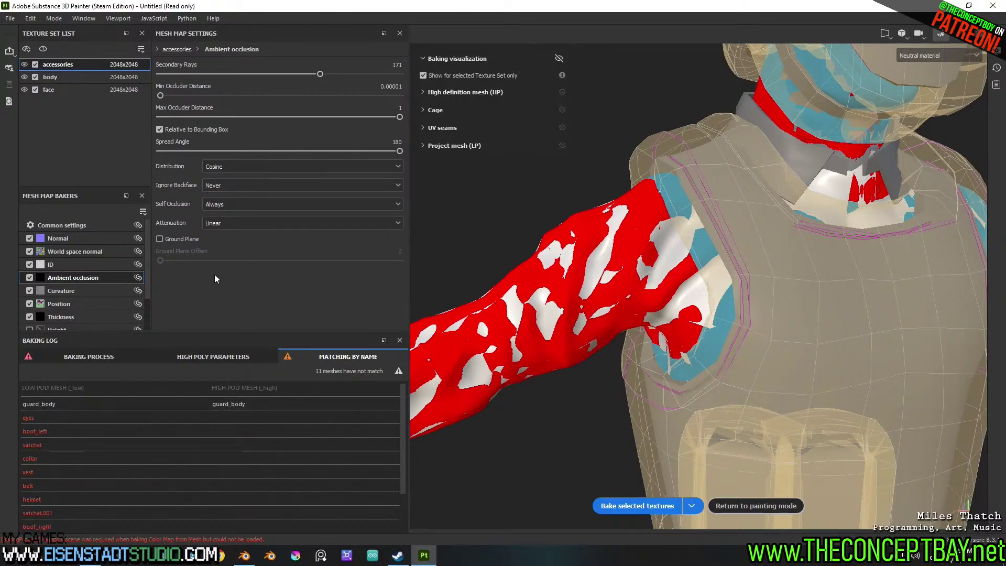
# Switch to Blender and rename the low-poly body mesh guard_body_low
pyautogui.click(244, 554)
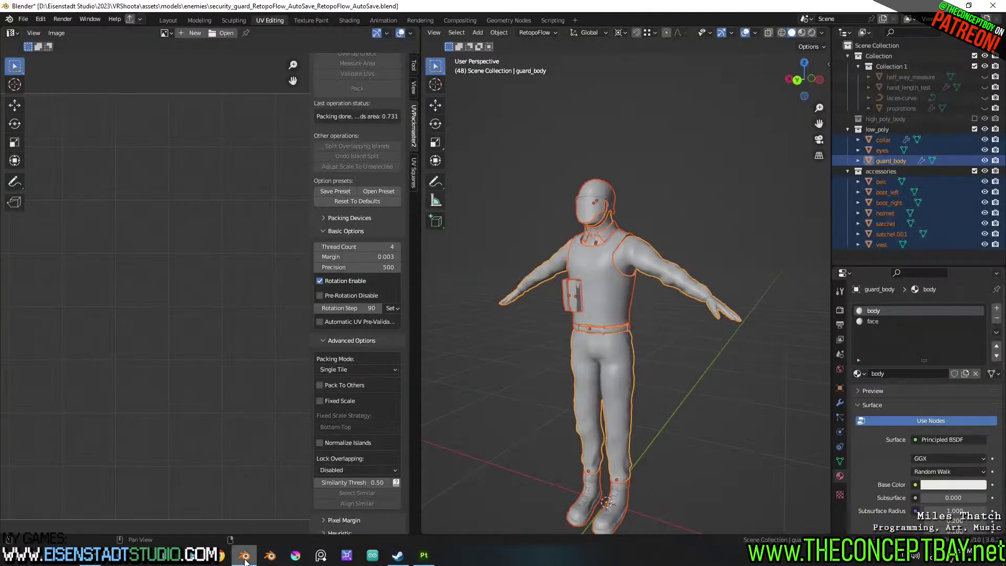
pyautogui.click(897, 160)
pyautogui.press('F2')
pyautogui.write('_low')
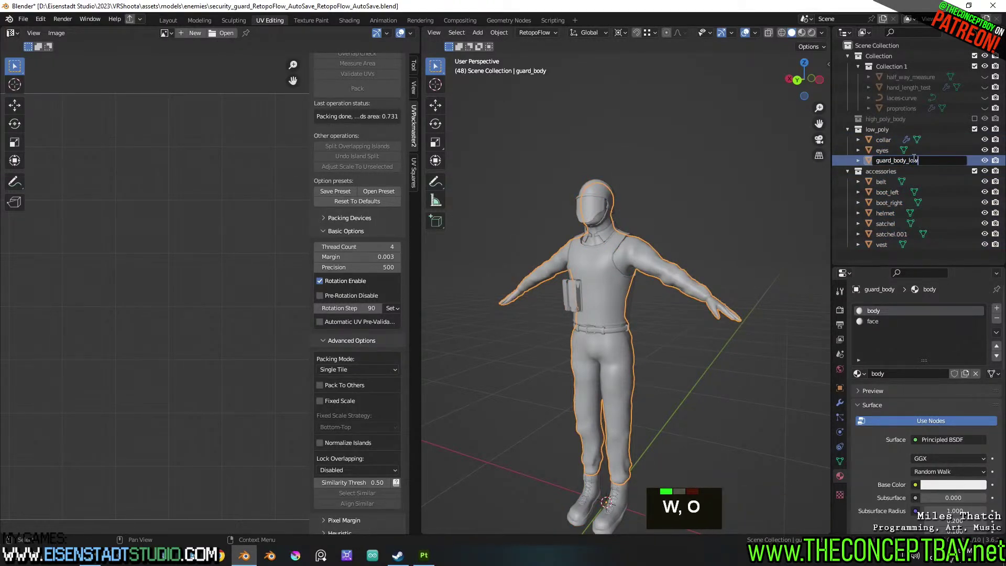
pyautogui.press('Return')
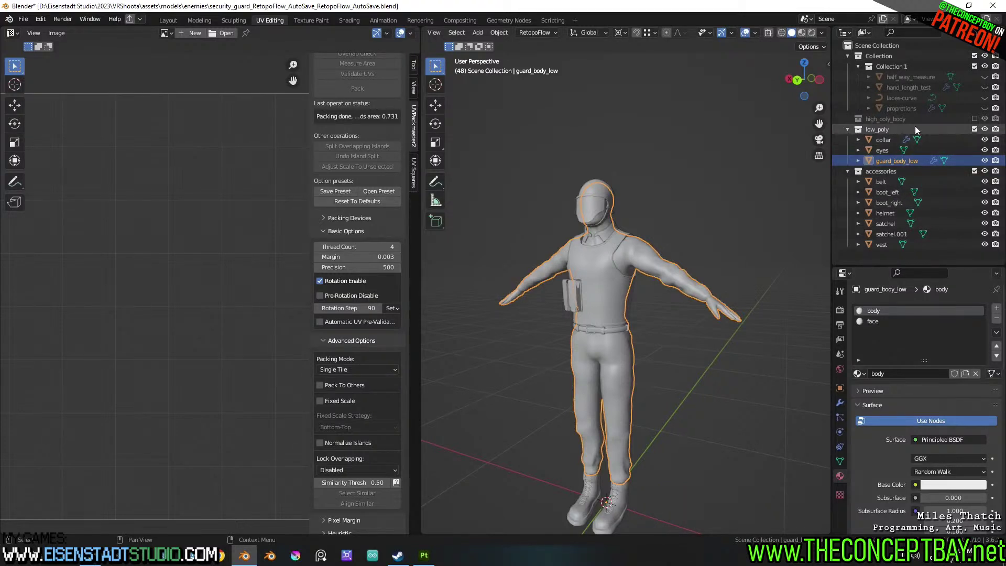
# Exclude the low_poly collection, enable the high_poly_body collection and rename its body mesh guard_body_high
pyautogui.click(975, 129)
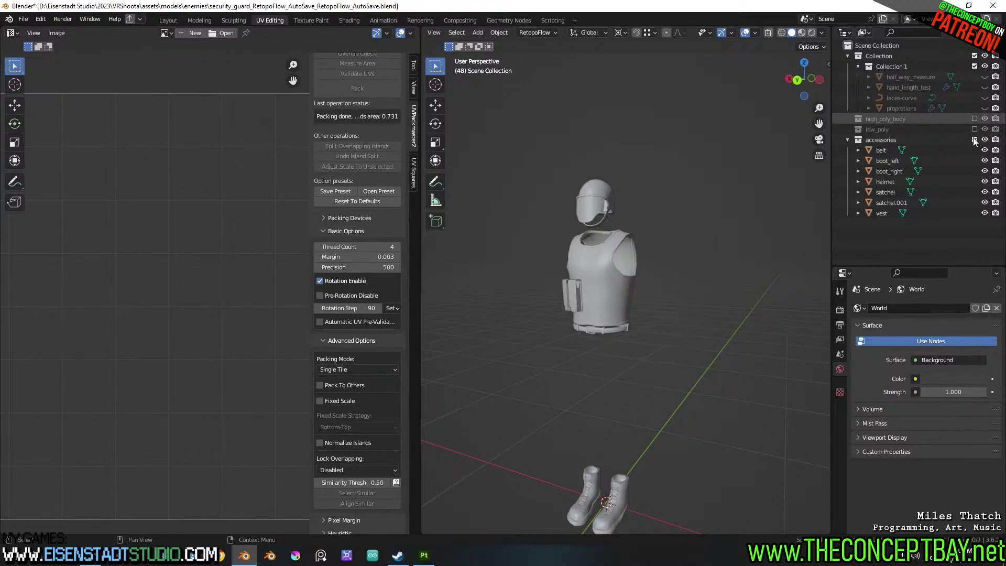
pyautogui.click(974, 119)
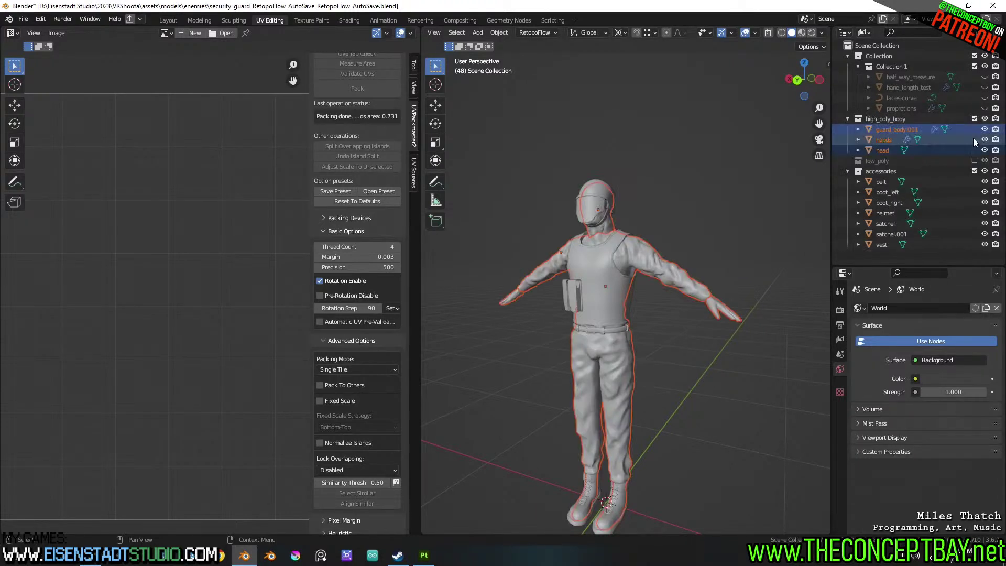
pyautogui.click(906, 130)
pyautogui.press('F2')
pyautogui.press('BackSpace')
pyautogui.press('BackSpace')
pyautogui.press('BackSpace')
pyautogui.press('BackSpace')
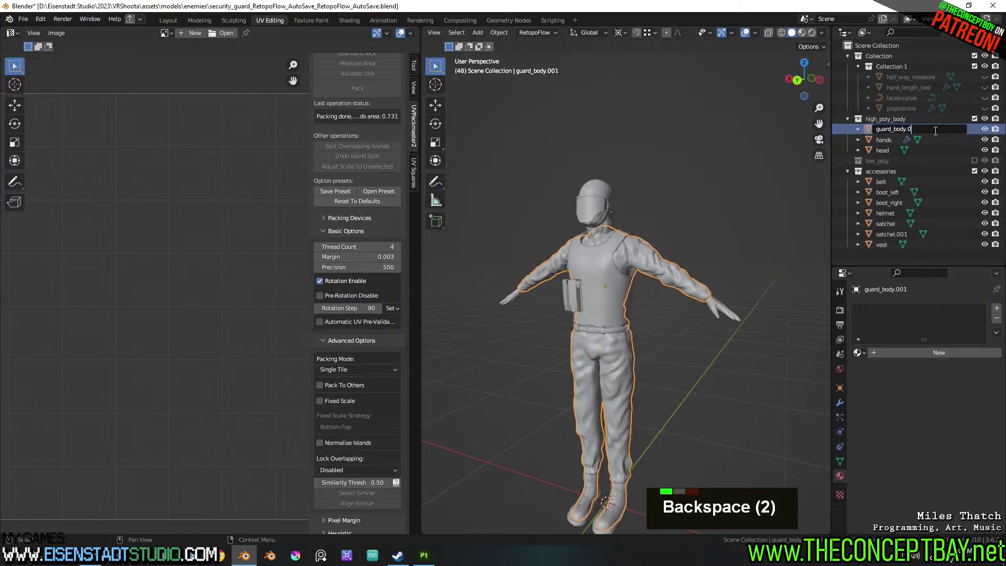
pyautogui.write('_high')
pyautogui.press('Return')
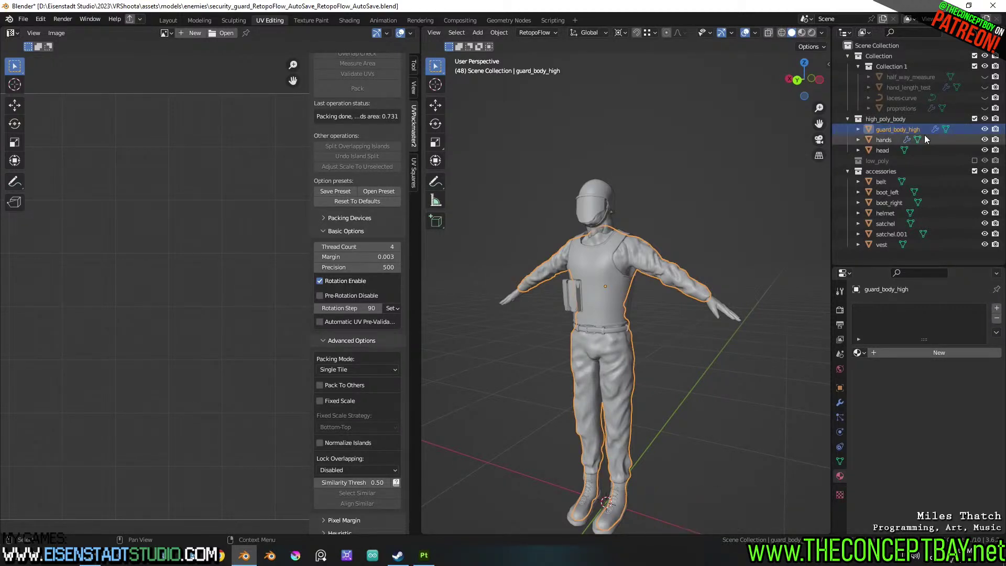
# Exclude the accessories collection and open the Wavefront OBJ export for all visible high-poly meshes
pyautogui.click(847, 171)
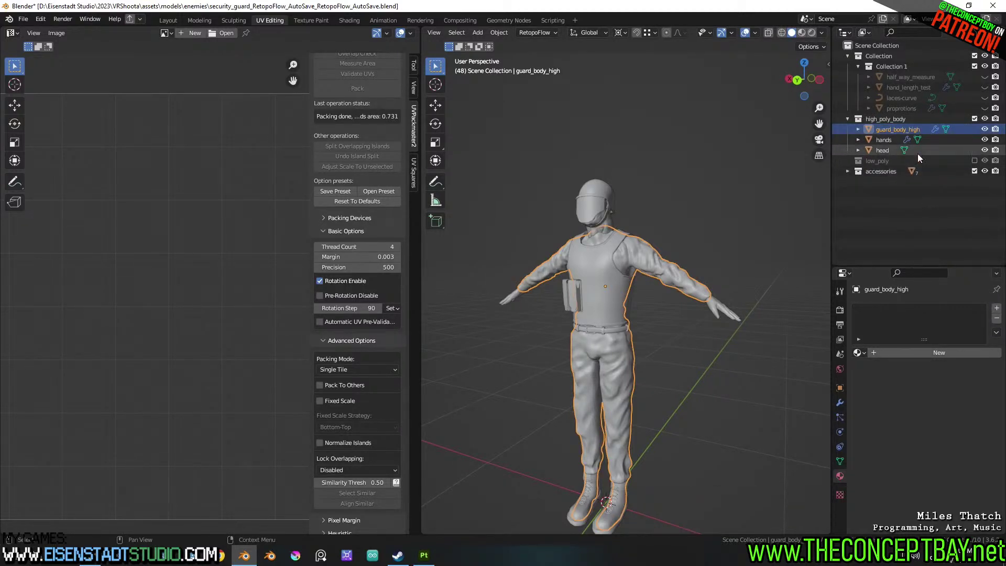
pyautogui.click(974, 171)
pyautogui.press('a')
pyautogui.hotkey('ctrl', 'alt', 'e')
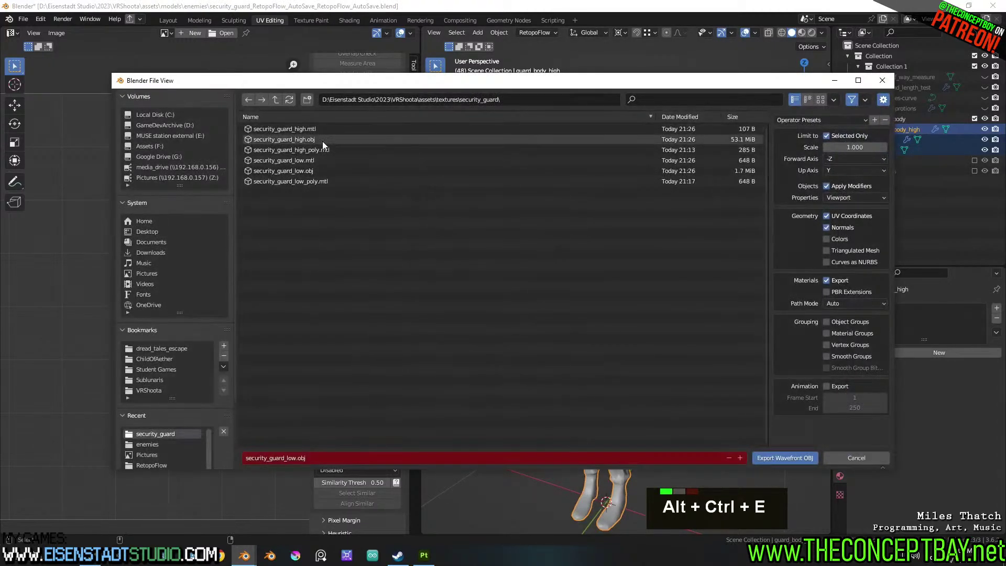
# Delete the old low, low_poly and high_poly files from the security_guard folder and export the high-poly meshes over security_guard_high.obj
pyautogui.click(317, 182)
pyautogui.press('Delete')
pyautogui.press('Return')
pyautogui.click(316, 171)
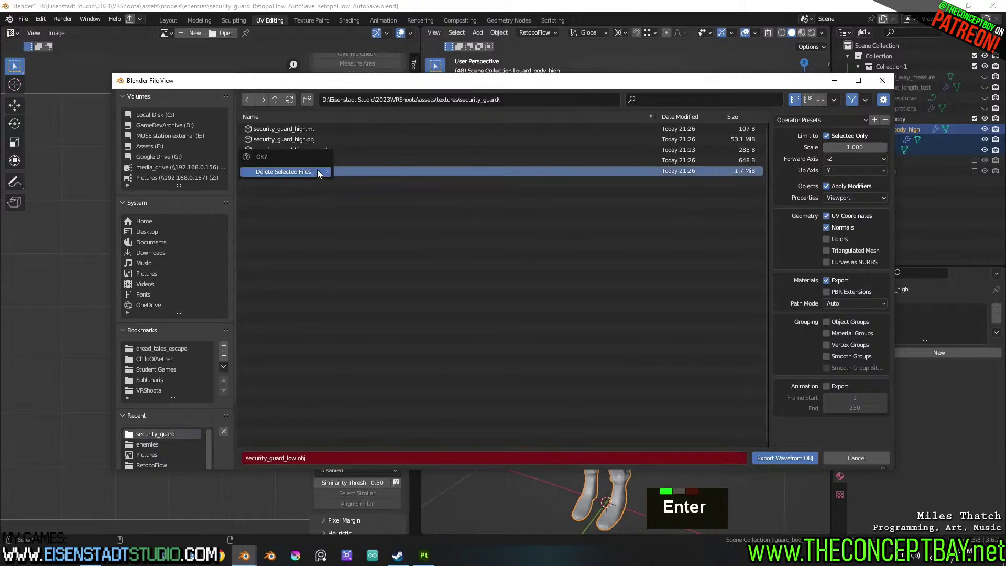
pyautogui.press('Delete')
pyautogui.press('Return')
pyautogui.click(319, 160)
pyautogui.press('Delete')
pyautogui.press('Return')
pyautogui.click(325, 149)
pyautogui.press('Delete')
pyautogui.press('Return')
pyautogui.click(312, 140)
pyautogui.doubleClick(313, 139)
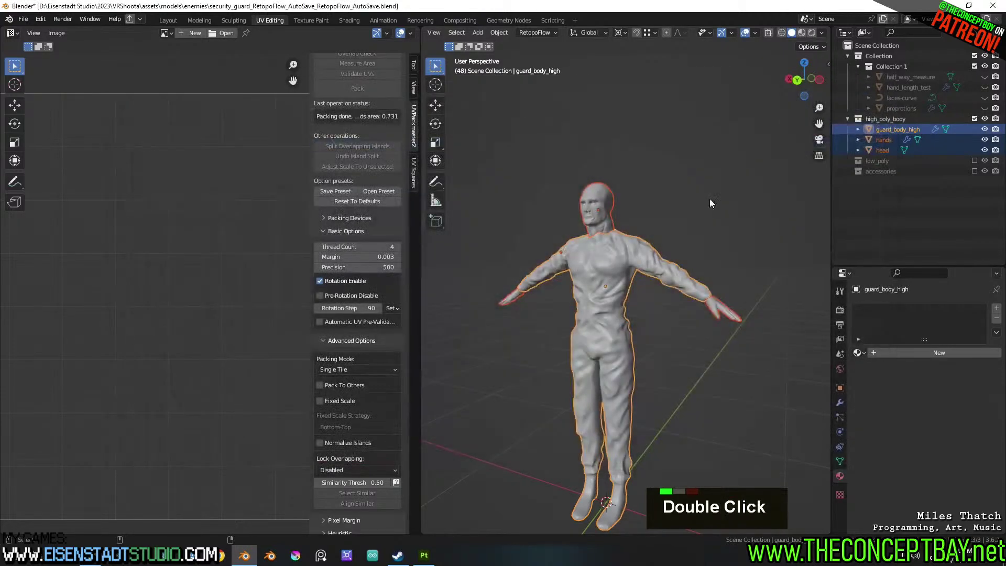
# Exclude the high_poly_body collection, enable the low_poly and accessories collections and select all their meshes
pyautogui.click(974, 119)
pyautogui.click(973, 129)
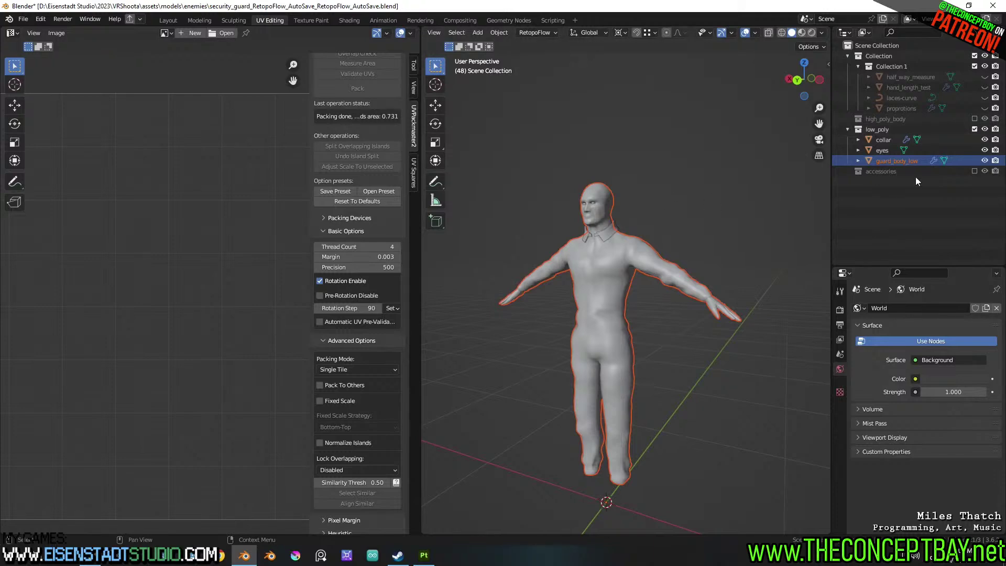
pyautogui.click(974, 171)
pyautogui.press('a')
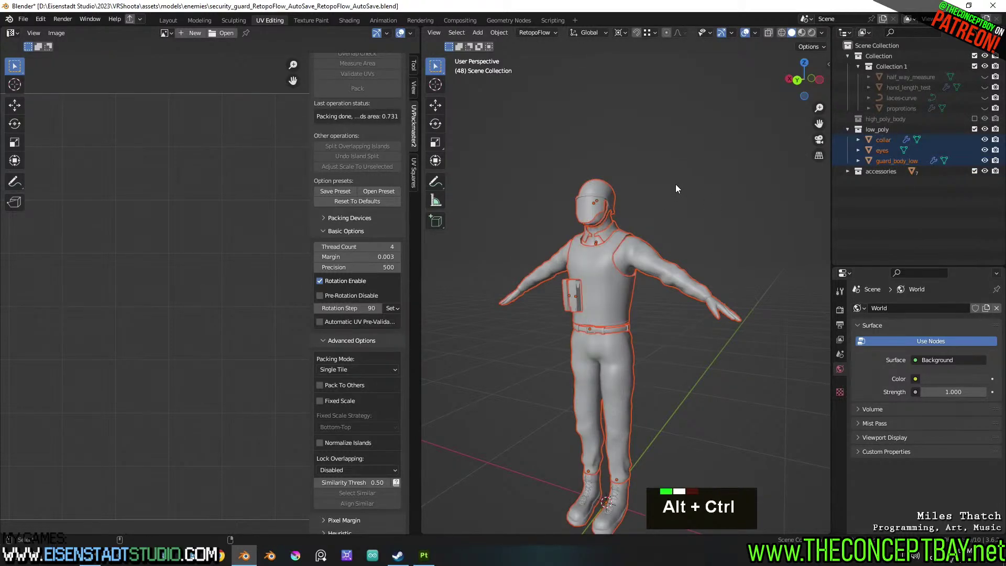
# Export the selected low-poly meshes as security_guard_low.obj in the security_guard textures folder
pyautogui.hotkey('ctrl', 'alt', 'e')
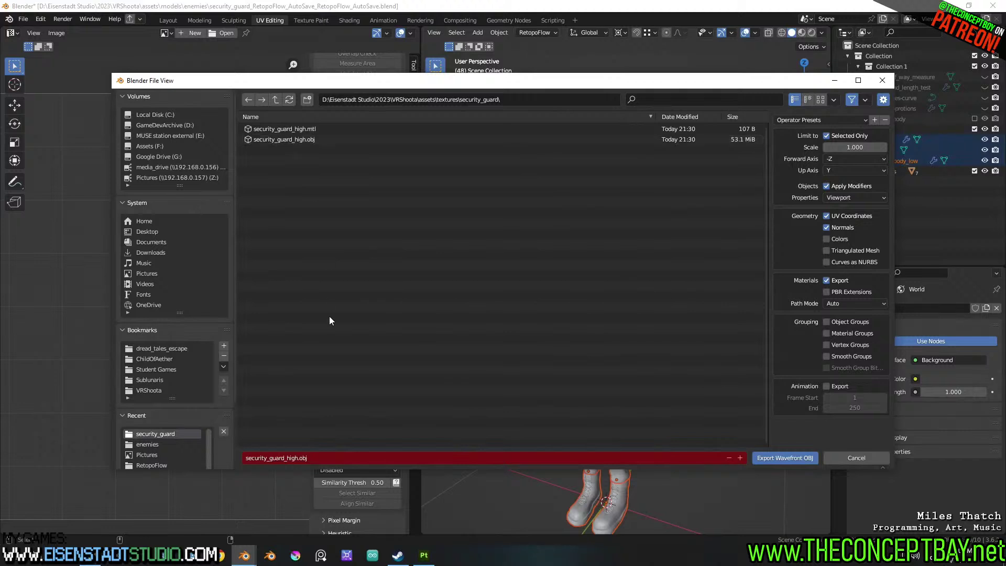
pyautogui.click(296, 458)
pyautogui.press('BackSpace')
pyautogui.press('BackSpace')
pyautogui.press('BackSpace')
pyautogui.press('BackSpace')
pyautogui.press('BackSpace')
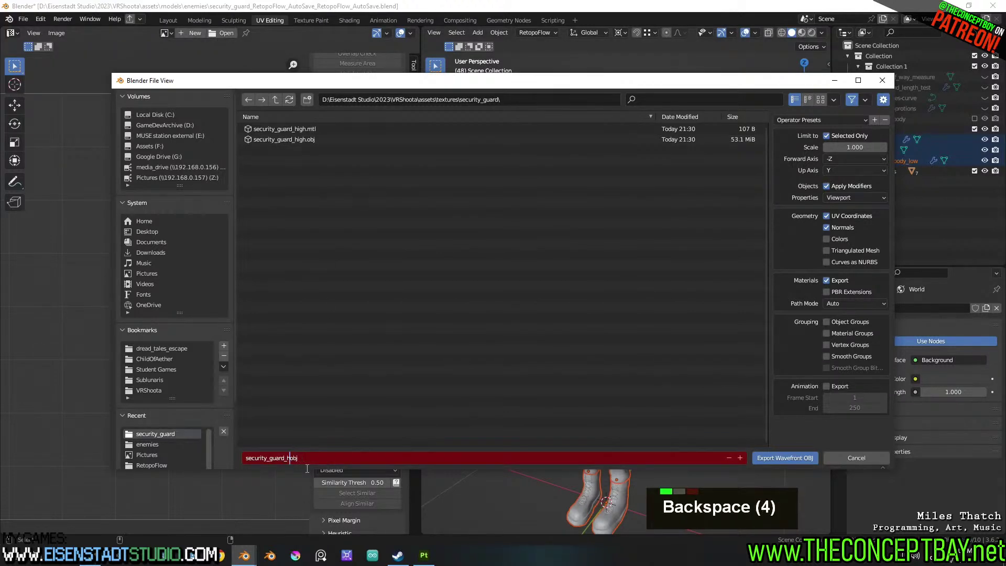
pyautogui.write('low')
pyautogui.press('Return')
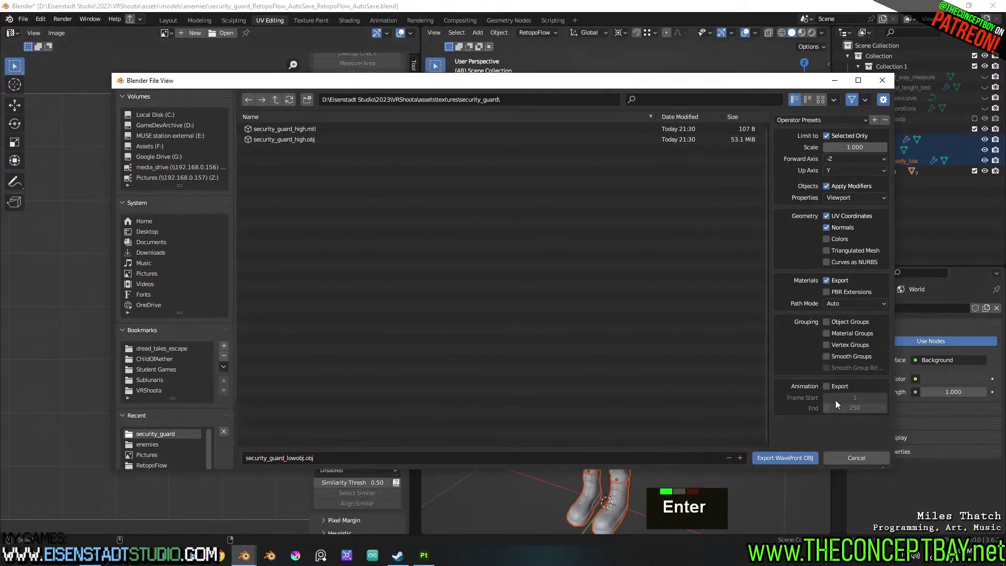
pyautogui.click(289, 458)
pyautogui.click(309, 460)
pyautogui.press('Left')
pyautogui.press('Left')
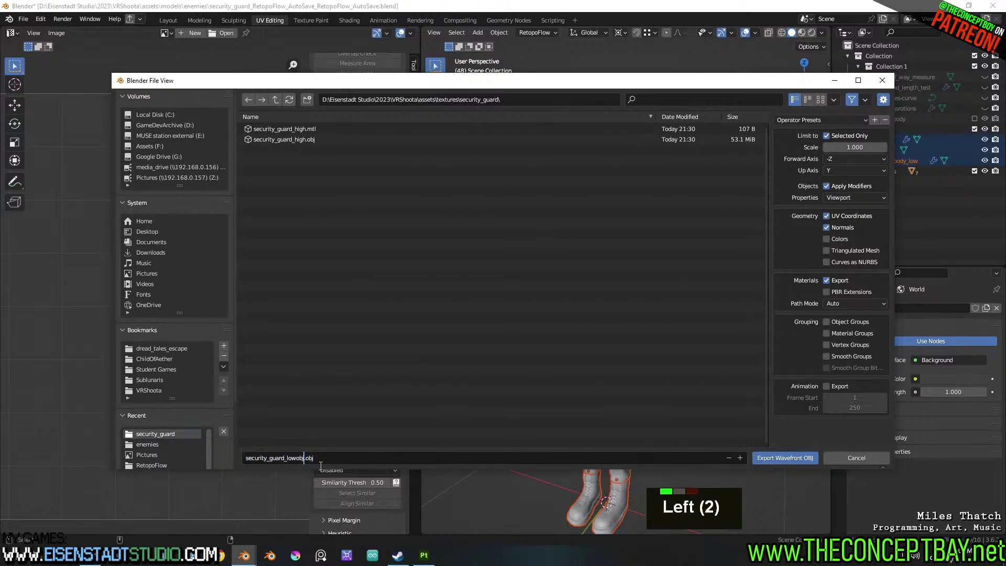
pyautogui.press('BackSpace')
pyautogui.press('BackSpace')
pyautogui.press('BackSpace')
pyautogui.press('Return')
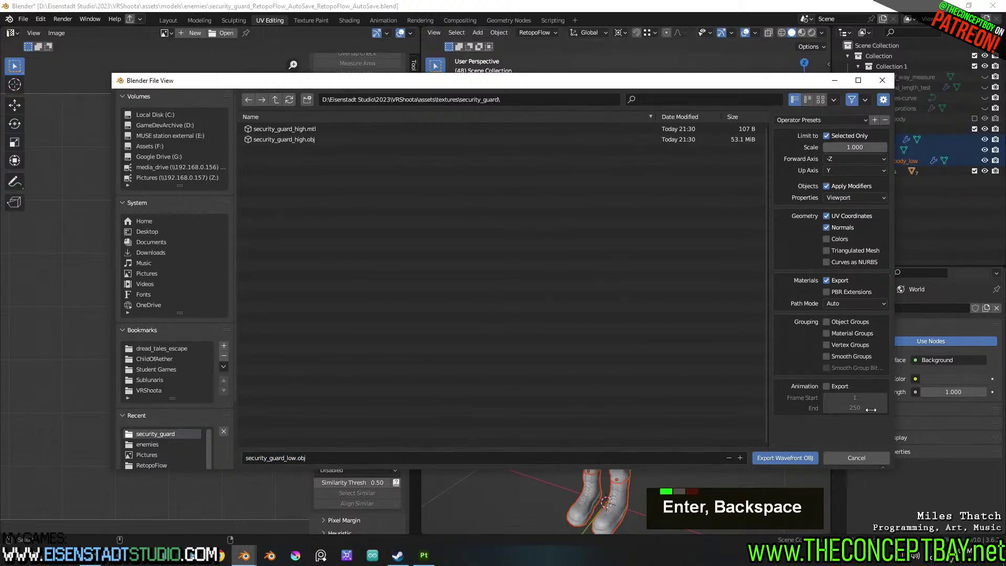
pyautogui.click(793, 458)
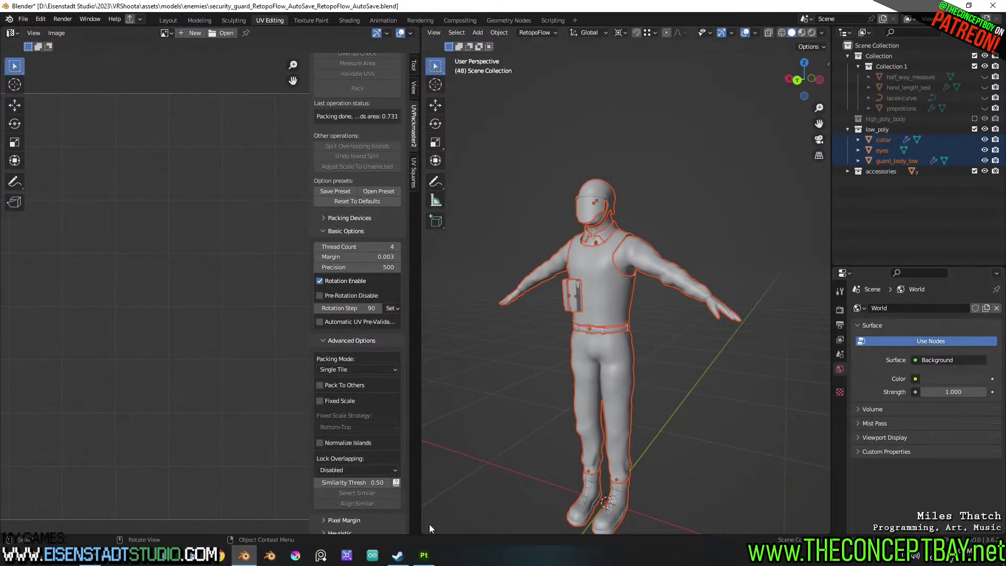
# Switch to Substance 3D Painter, return to painting mode and reopen the mesh map baking mode with the whole guard framed
pyautogui.click(424, 555)
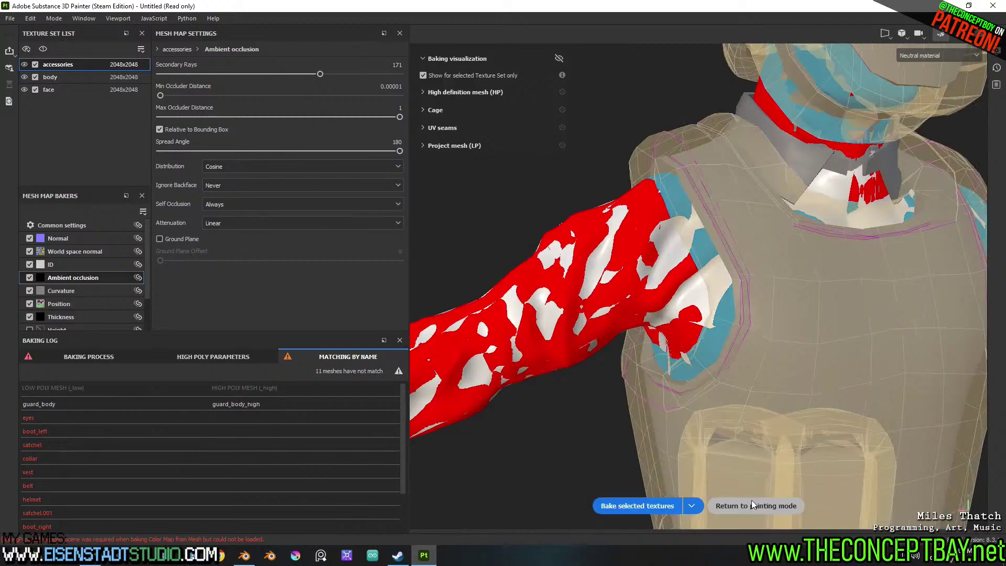
pyautogui.click(752, 505)
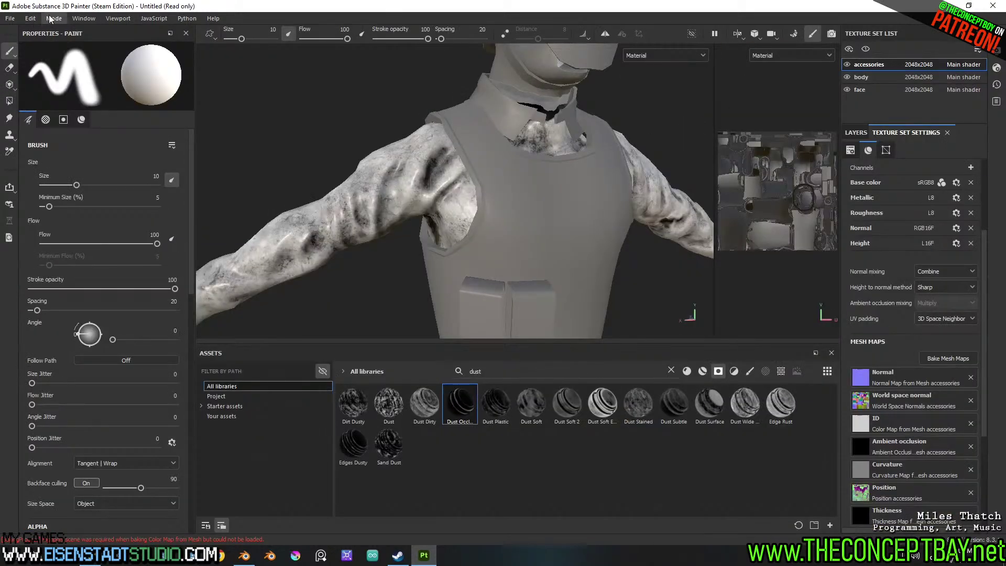
pyautogui.click(54, 18)
pyautogui.click(73, 45)
pyautogui.press('f')
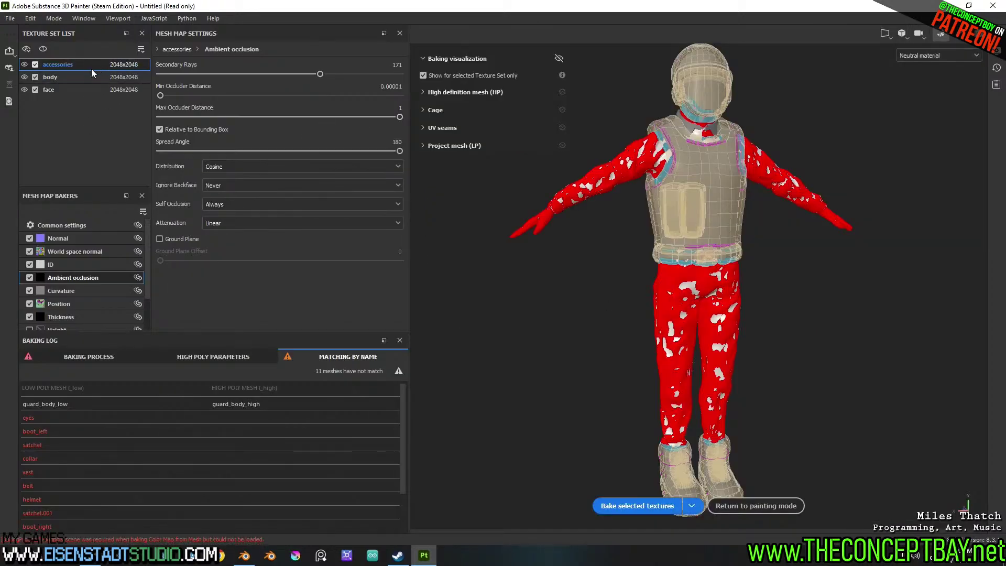
# Check the body's high definition mesh in the common baking settings, bake the selected textures and return to painting mode
pyautogui.click(77, 77)
pyautogui.click(66, 225)
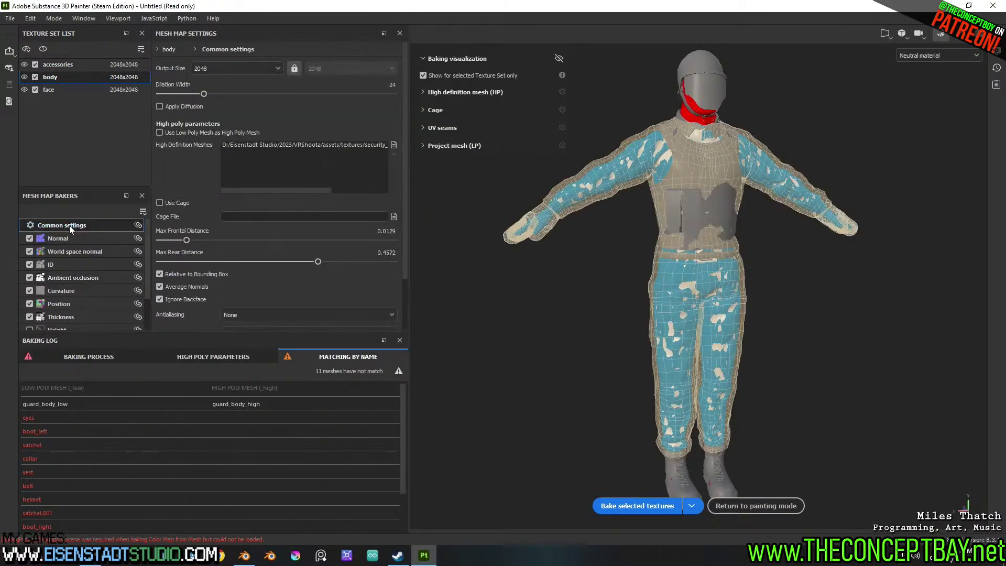
pyautogui.click(383, 147)
pyautogui.moveTo(254, 190); pyautogui.dragTo(230, 205)
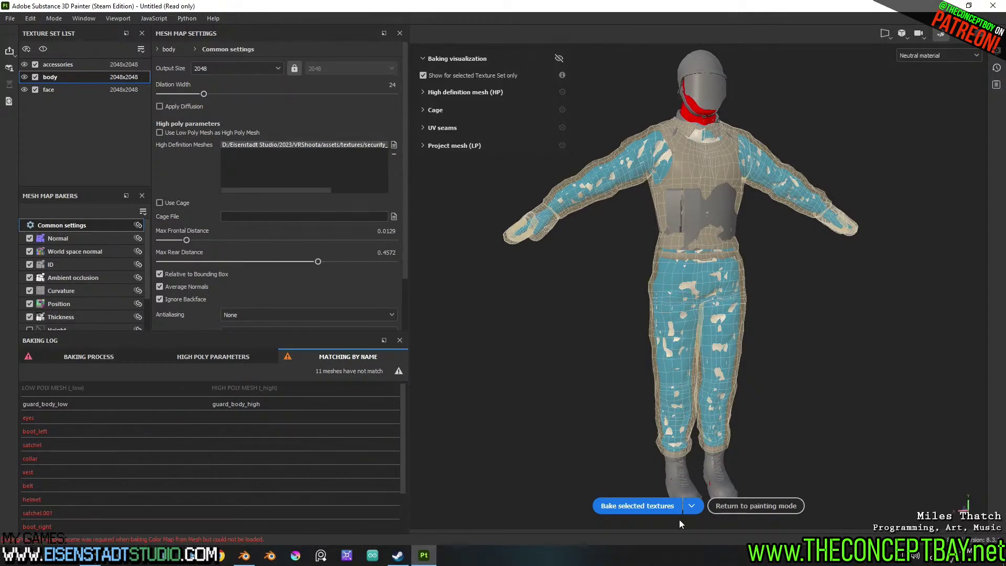
pyautogui.click(664, 505)
pyautogui.scroll(3, 661, 230)
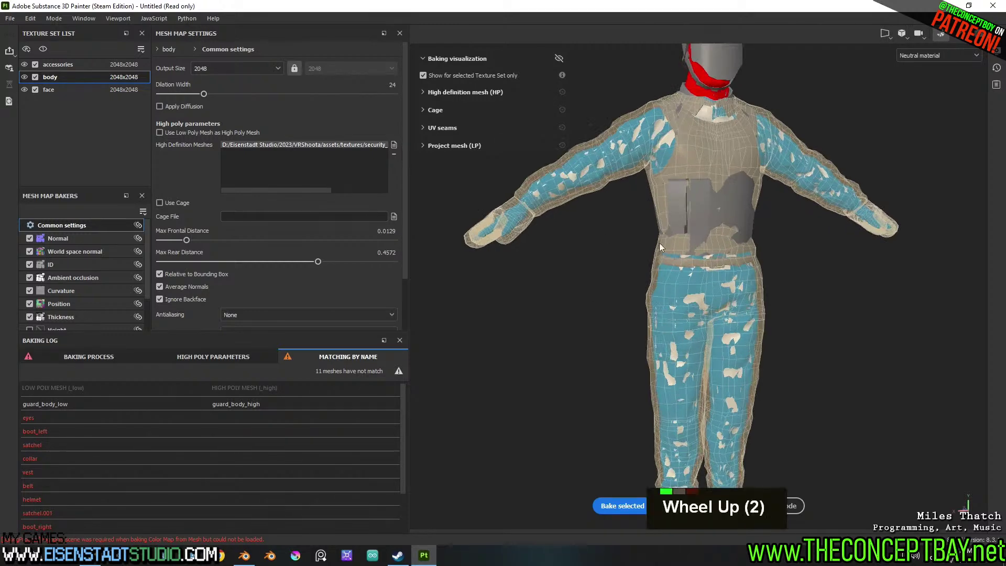
pyautogui.click(794, 505)
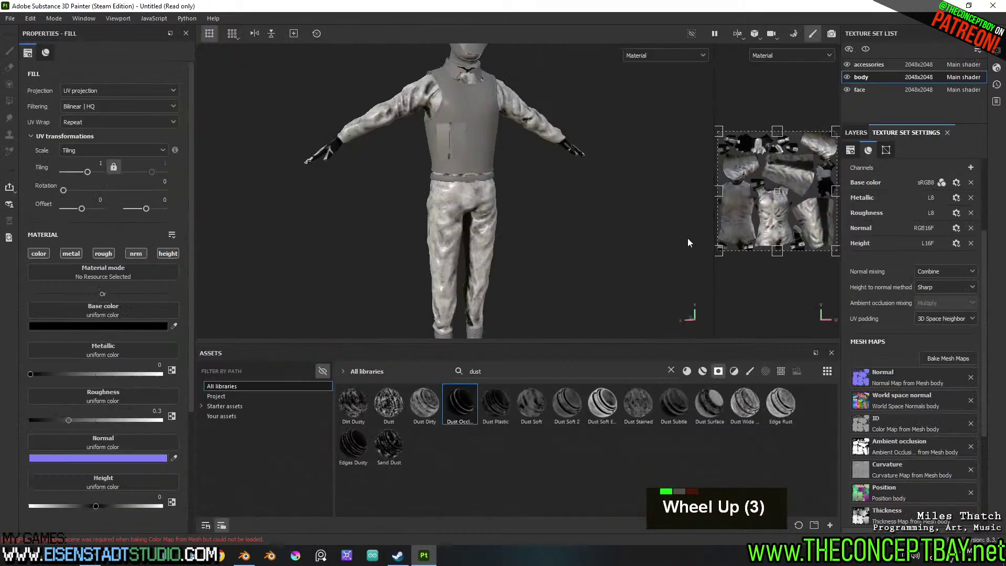
# Examine the baked shading on the guard's sleeves, collar and chest around the vest from several angles
pyautogui.keyDown('shift'); pyautogui.middleClick(675, 311); pyautogui.keyUp('shift')
pyautogui.keyDown('alt'); pyautogui.moveTo(464, 113); pyautogui.dragTo(495, 206, button='middle'); pyautogui.keyUp('alt')
pyautogui.scroll(10, 495, 206)
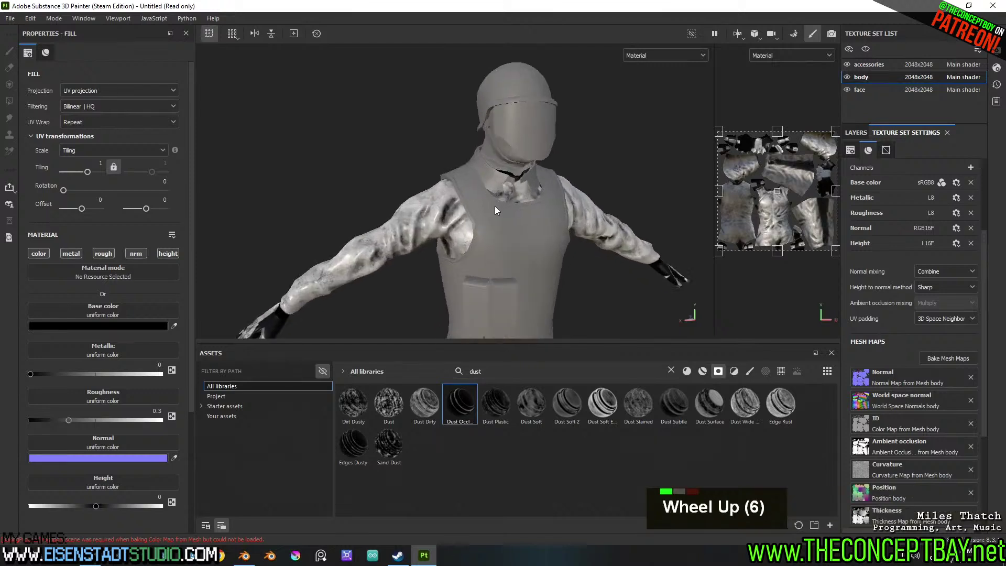
pyautogui.moveTo(476, 265)
pyautogui.keyDown('alt'); pyautogui.mouseDown()
pyautogui.moveTo(581, 290)
pyautogui.moveTo(645, 288)
pyautogui.moveTo(524, 278)
pyautogui.mouseUp(); pyautogui.keyUp('alt')
pyautogui.keyDown('shift'); pyautogui.moveTo(515, 273); pyautogui.dragTo(518, 267, button='middle'); pyautogui.keyUp('shift')
pyautogui.keyDown('alt'); pyautogui.moveTo(519, 267); pyautogui.dragTo(522, 263); pyautogui.keyUp('alt')
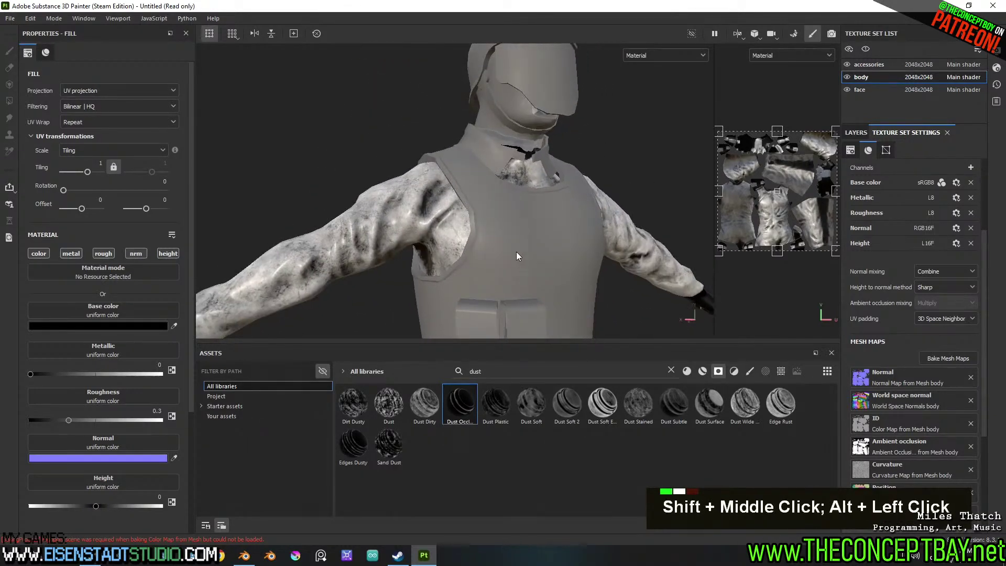
pyautogui.scroll(-2, 518, 236)
pyautogui.scroll(1, 517, 238)
pyautogui.scroll(-1, 517, 238)
pyautogui.keyDown('alt'); pyautogui.moveTo(518, 238); pyautogui.dragTo(508, 246, button='middle'); pyautogui.keyUp('alt')
pyautogui.keyDown('alt'); pyautogui.moveTo(508, 247); pyautogui.dragTo(523, 253); pyautogui.keyUp('alt')
pyautogui.keyDown('alt'); pyautogui.moveTo(523, 253); pyautogui.dragTo(537, 254, button='middle'); pyautogui.keyUp('alt')
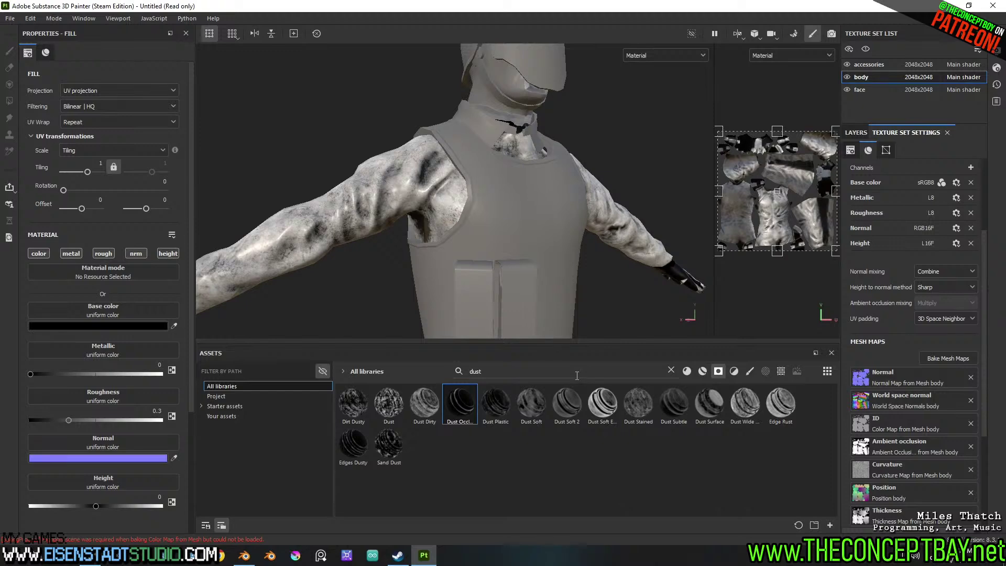
# Toggle the accessories texture set's visibility off and on to compare the body's shading with and without it
pyautogui.click(847, 64)
pyautogui.click(847, 65)
pyautogui.click(847, 65)
pyautogui.click(848, 64)
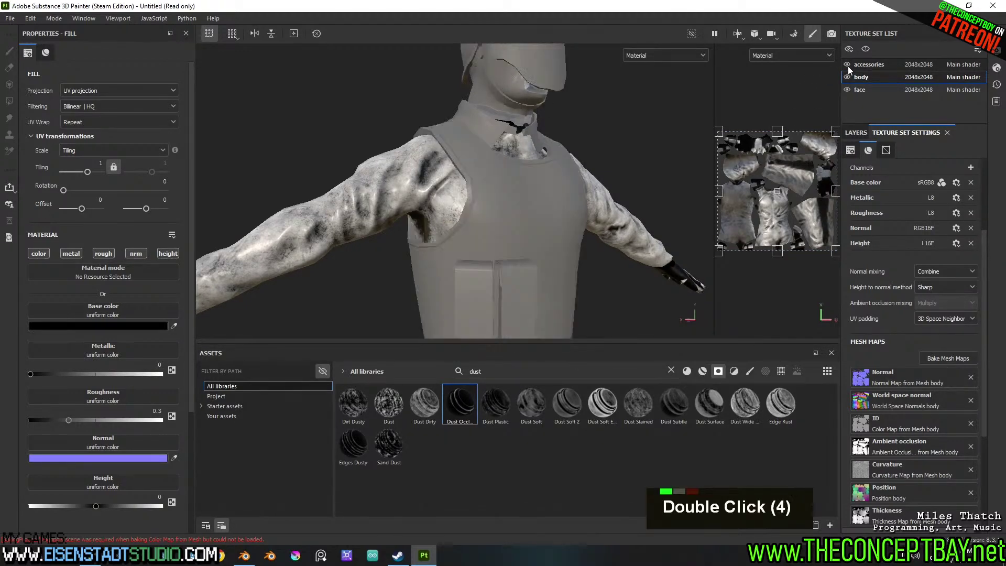
# Reopen the mesh map baking mode and check the Match option in the body's common settings
pyautogui.click(944, 358)
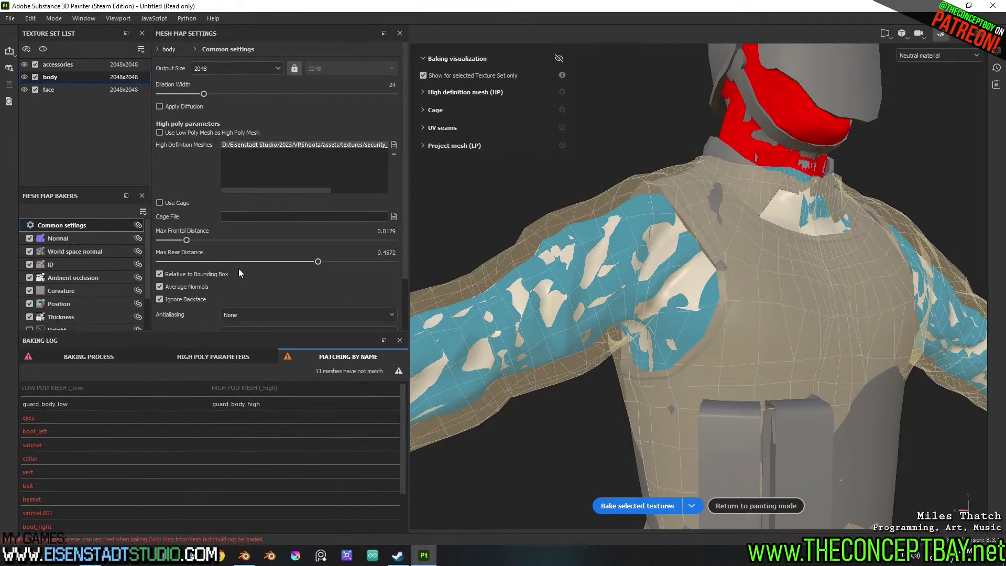
pyautogui.scroll(-3, 239, 272)
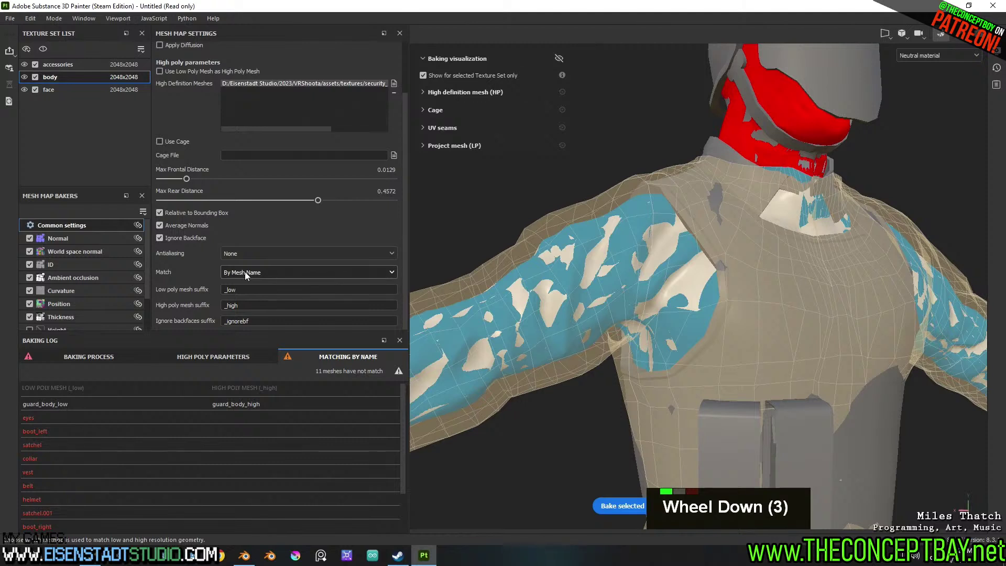
pyautogui.click(245, 272)
pyautogui.click(245, 272)
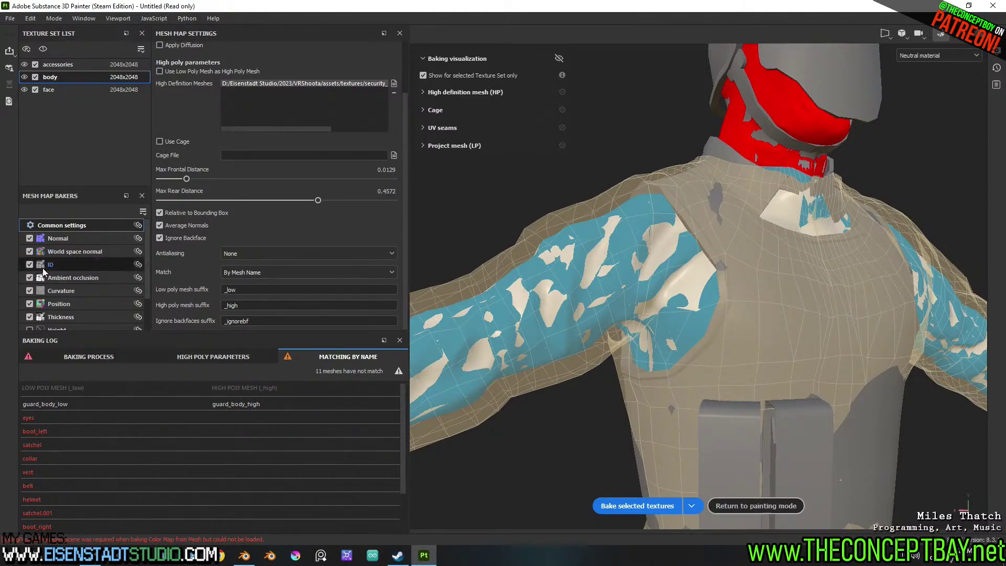
# Open the Self Occlusion choices in the body's ambient occlusion baker settings
pyautogui.click(71, 277)
pyautogui.click(230, 204)
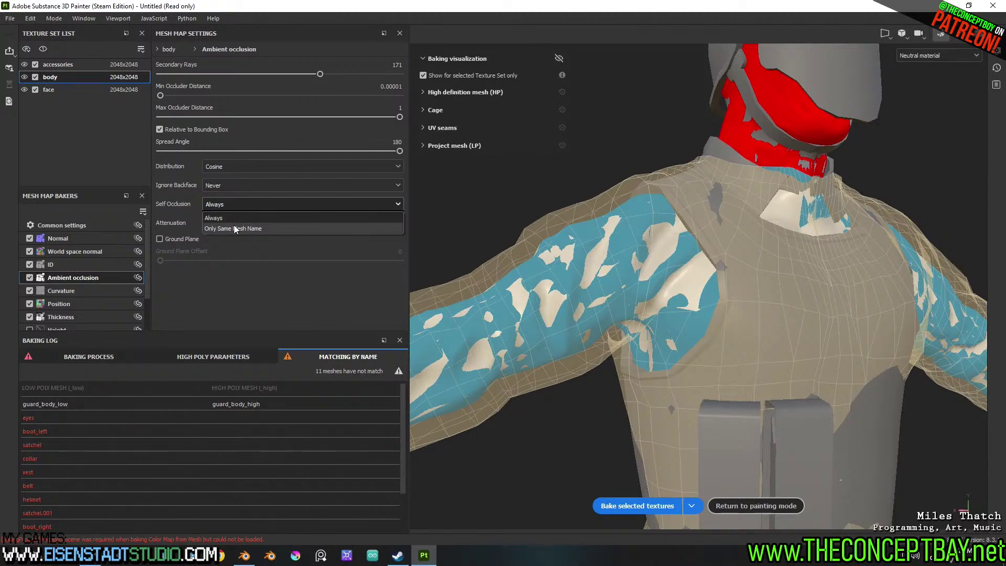
# Compare the Ambient occlusion bake settings and baking previews of the accessories, body and face texture sets
pyautogui.click(175, 183)
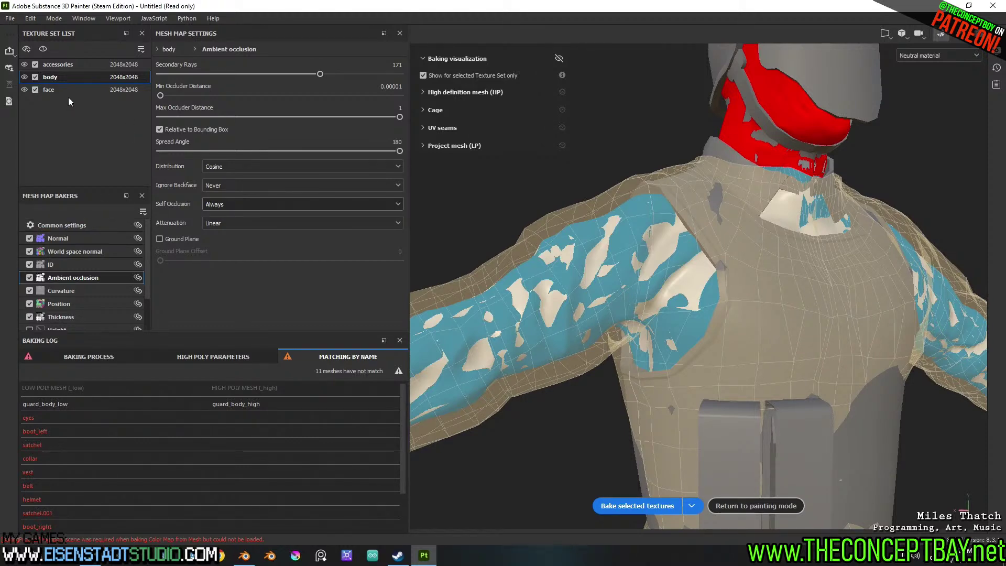
pyautogui.click(71, 65)
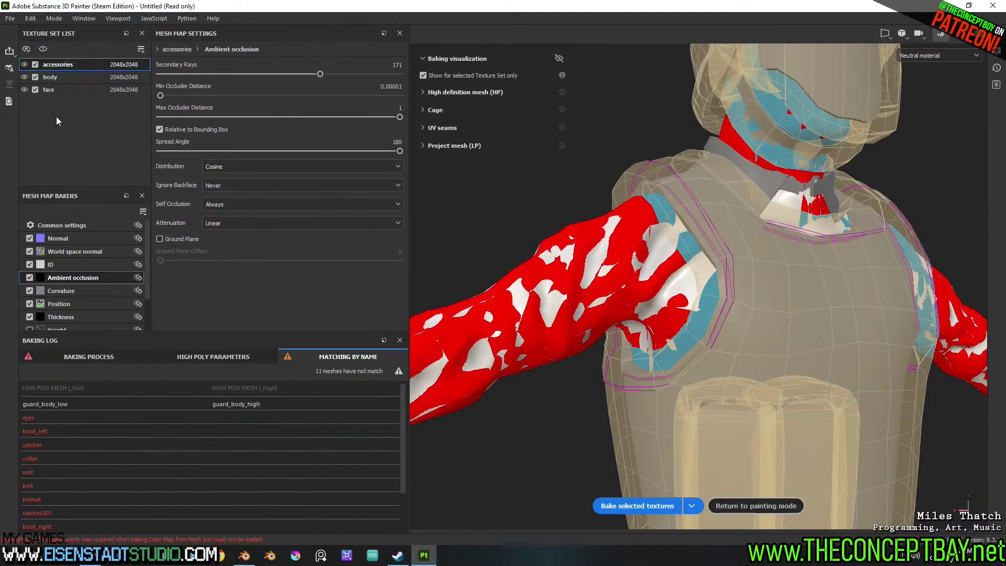
pyautogui.click(67, 77)
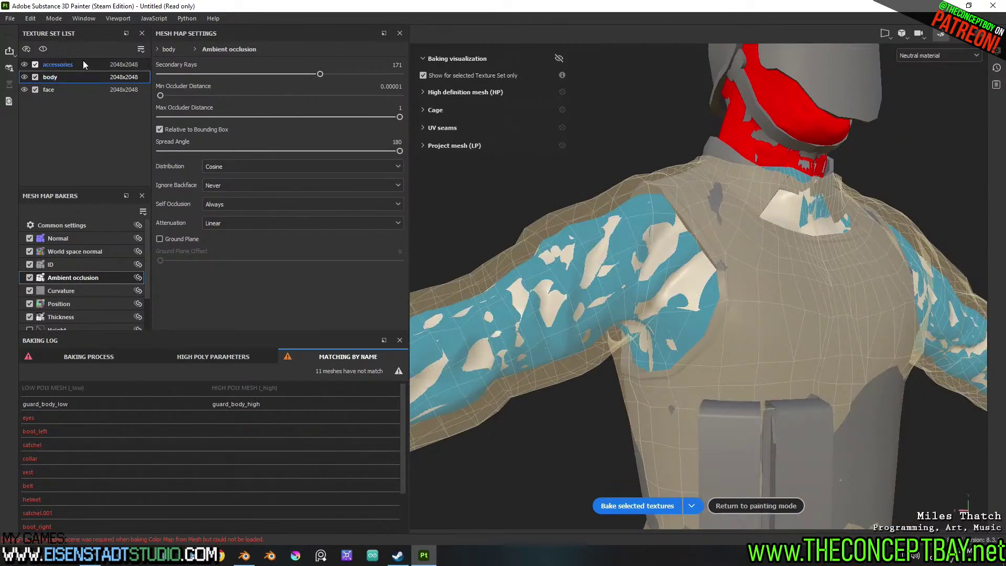
pyautogui.click(83, 63)
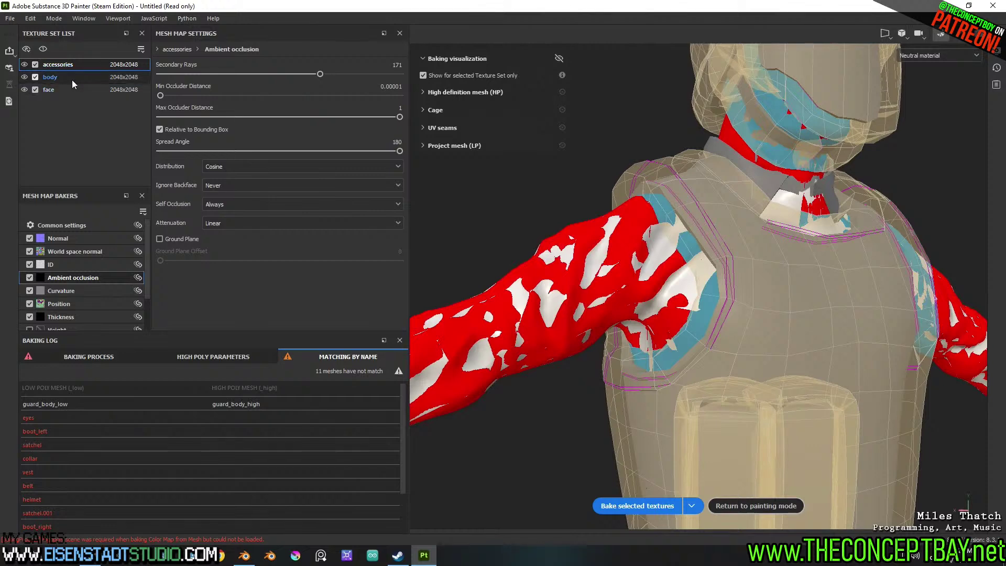
pyautogui.click(71, 78)
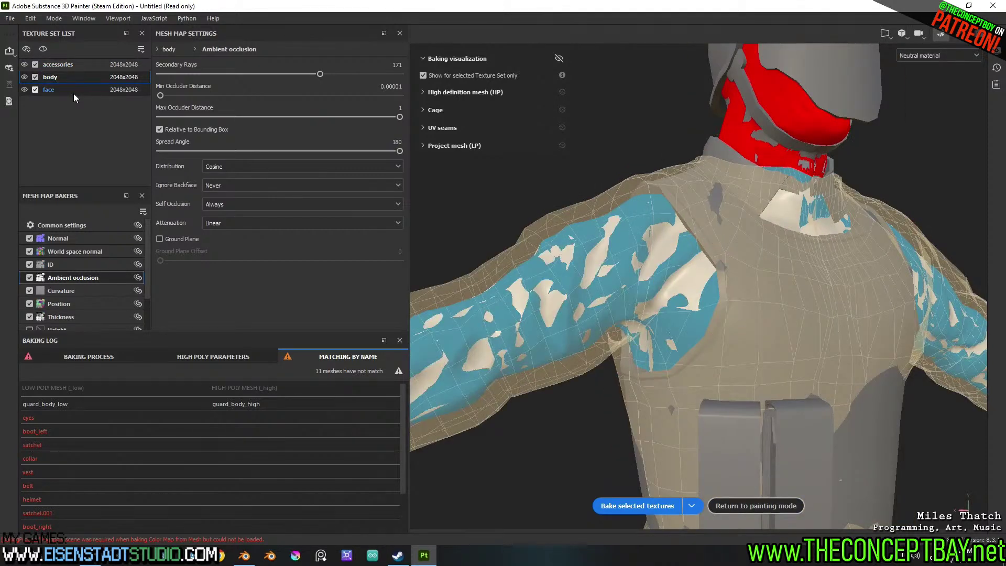
pyautogui.click(73, 93)
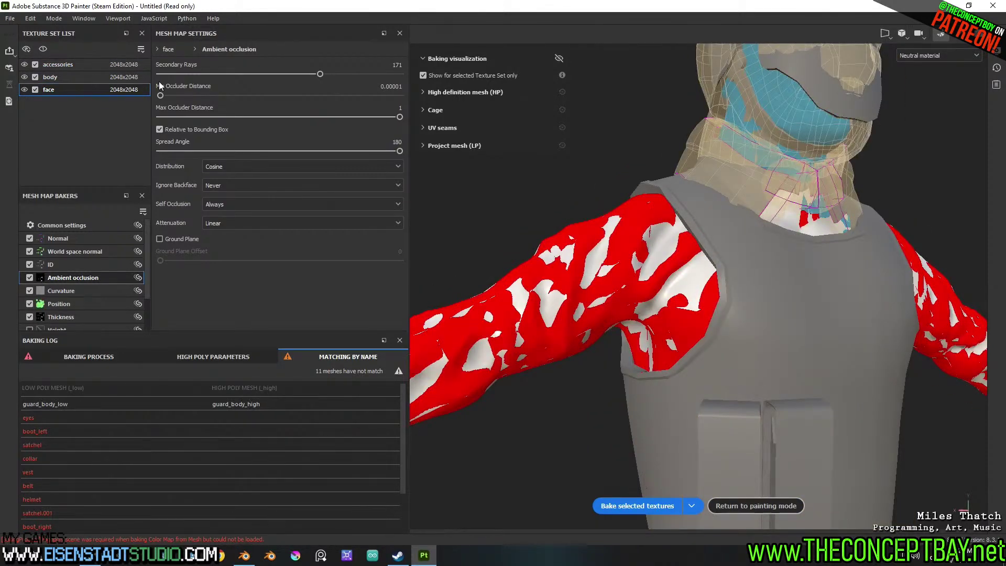
pyautogui.click(93, 63)
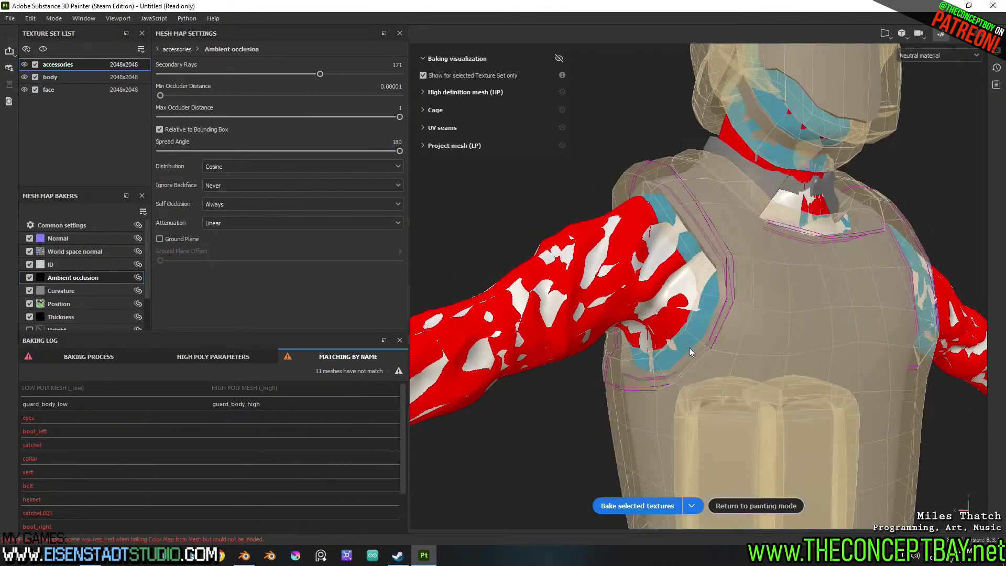
# Return to painting mode and examine the bake result on the sleeves, collar, neck and chin from several angles
pyautogui.click(756, 507)
pyautogui.scroll(2, 532, 213)
pyautogui.keyDown('alt'); pyautogui.moveTo(533, 214); pyautogui.dragTo(479, 236); pyautogui.keyUp('alt')
pyautogui.keyDown('alt'); pyautogui.moveTo(479, 236); pyautogui.dragTo(482, 290, button='middle'); pyautogui.keyUp('alt')
pyautogui.scroll(2, 485, 288)
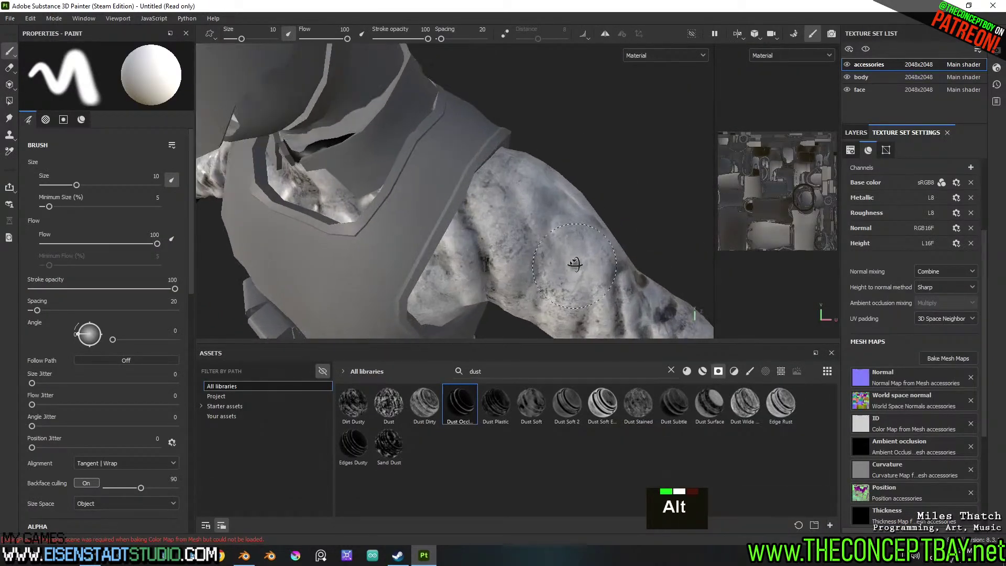
pyautogui.keyDown('alt'); pyautogui.moveTo(575, 266); pyautogui.dragTo(551, 181); pyautogui.keyUp('alt')
pyautogui.keyDown('shift'); pyautogui.moveTo(551, 181); pyautogui.dragTo(503, 168, button='right'); pyautogui.keyUp('shift')
pyautogui.keyDown('alt'); pyautogui.moveTo(503, 167); pyautogui.dragTo(517, 226, button='middle'); pyautogui.keyUp('alt')
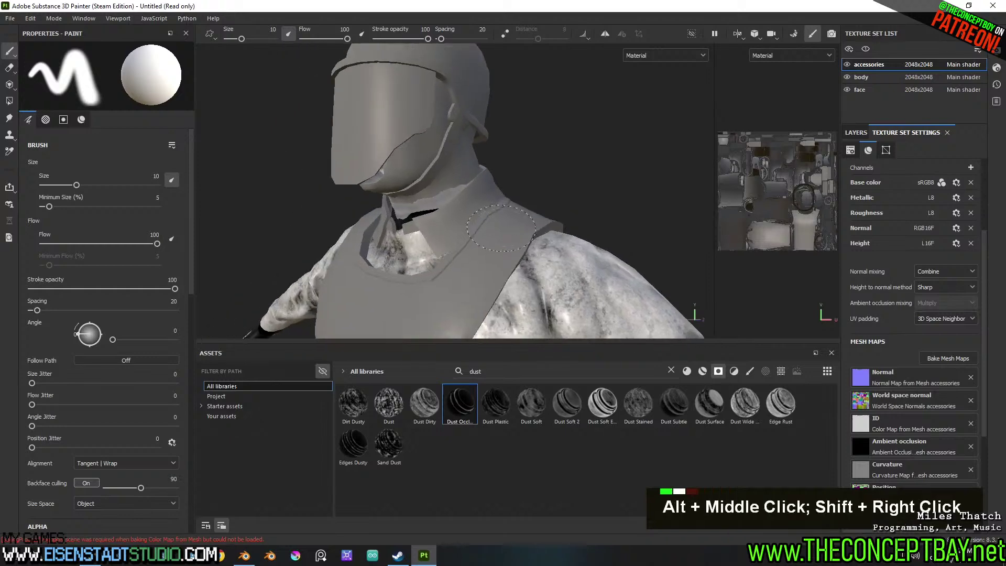
pyautogui.scroll(4, 515, 227)
pyautogui.keyDown('alt'); pyautogui.moveTo(515, 226); pyautogui.dragTo(606, 197); pyautogui.keyUp('alt')
pyautogui.scroll(-1, 606, 198)
pyautogui.keyDown('alt'); pyautogui.moveTo(606, 197); pyautogui.dragTo(457, 202, button='middle'); pyautogui.keyUp('alt')
pyautogui.moveTo(458, 202)
pyautogui.keyDown('alt'); pyautogui.mouseDown()
pyautogui.moveTo(466, 196)
pyautogui.moveTo(429, 199)
pyautogui.mouseUp(); pyautogui.keyUp('alt')
pyautogui.press('alt')
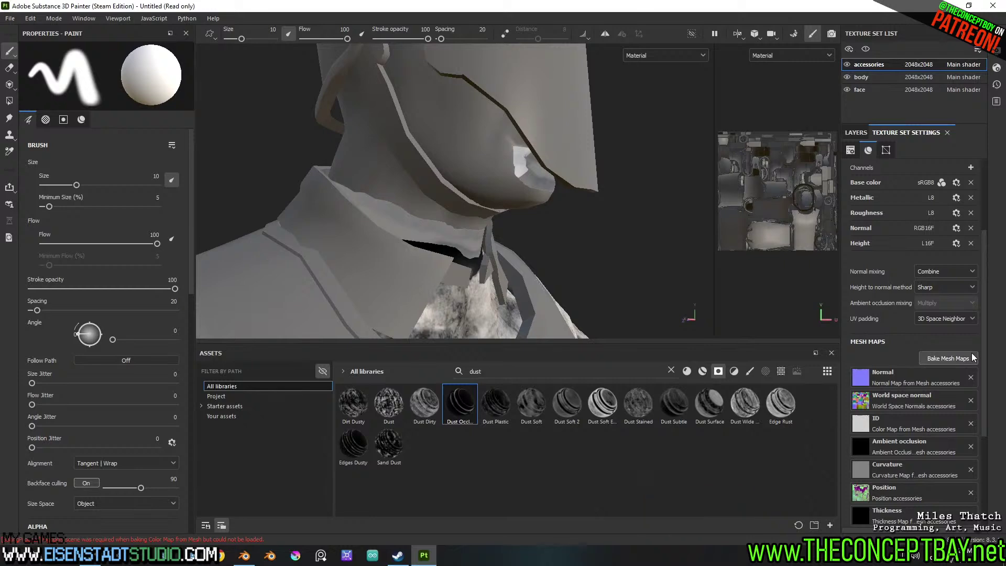
# Open the mesh map baking mode and select the face texture set
pyautogui.click(973, 357)
pyautogui.click(68, 88)
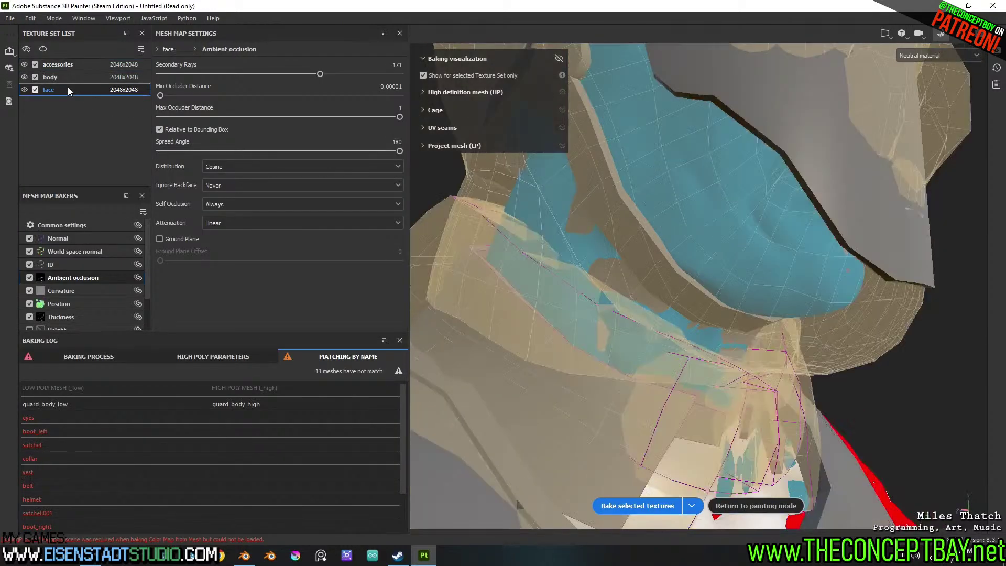
# Switch to Blender, exclude the low_poly and accessories collections and enable the high_poly_body collection
pyautogui.click(243, 556)
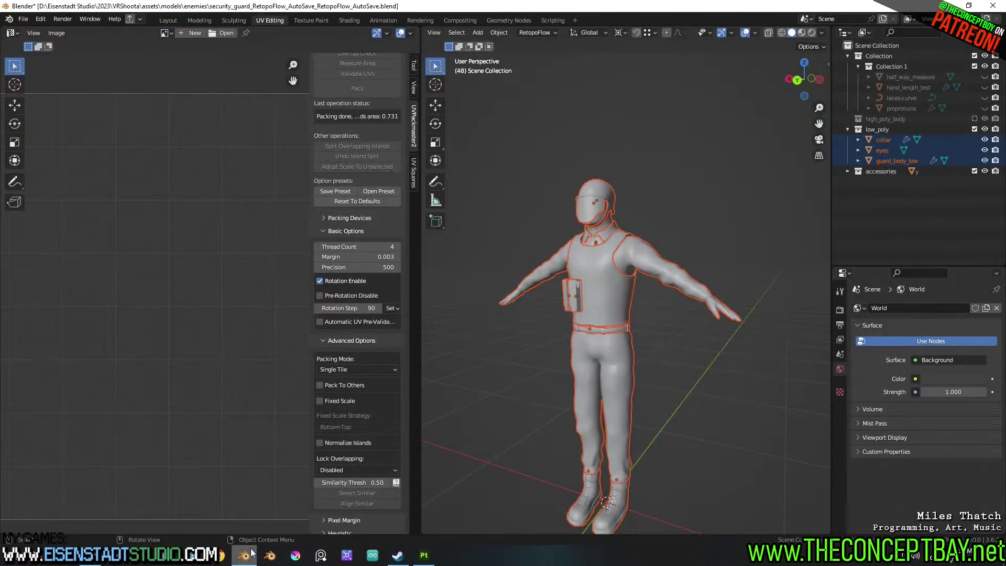
pyautogui.scroll(6, 613, 287)
pyautogui.keyDown('shift'); pyautogui.moveTo(579, 189); pyautogui.dragTo(602, 236, button='middle'); pyautogui.keyUp('shift')
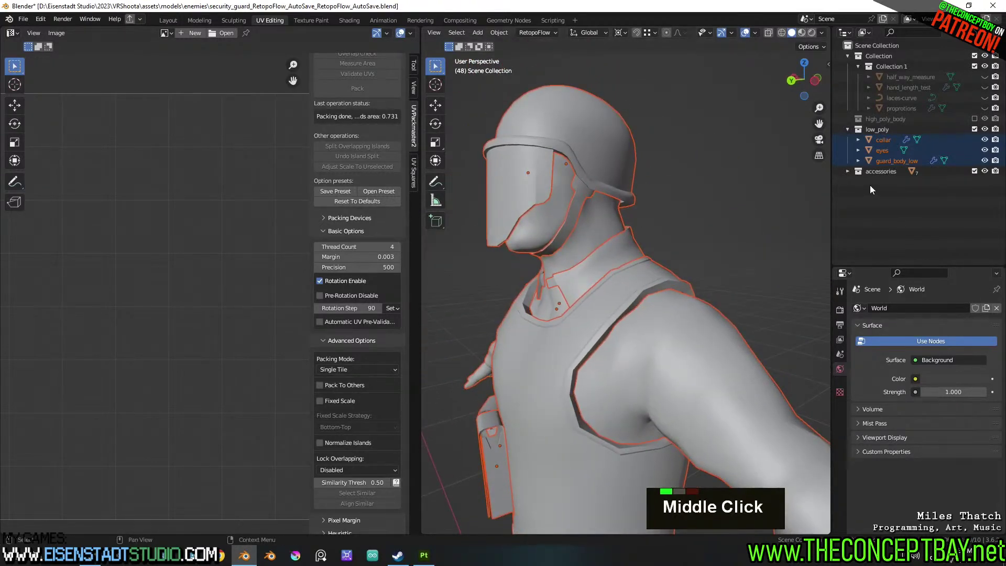
pyautogui.click(847, 130)
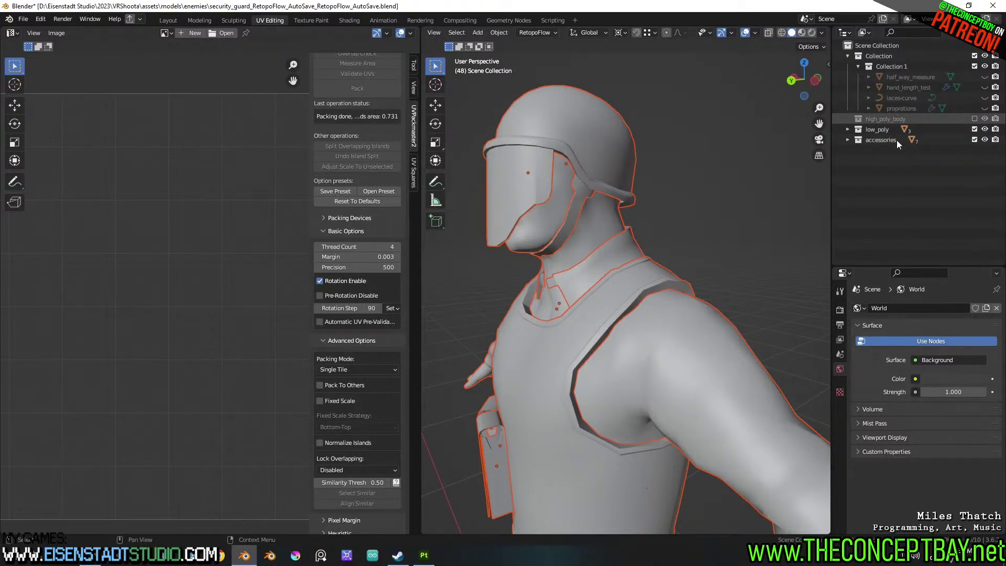
pyautogui.click(974, 129)
pyautogui.click(974, 139)
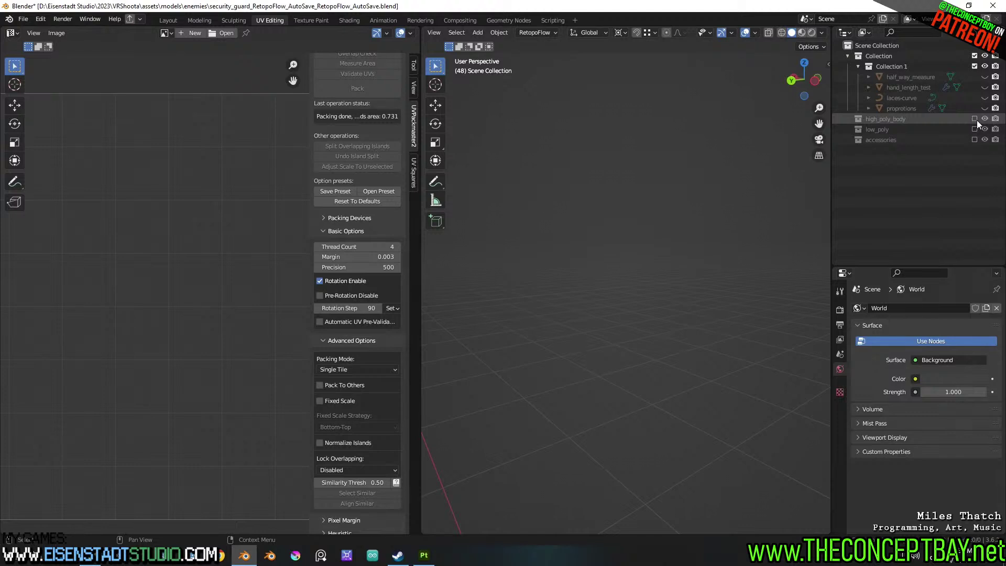
pyautogui.click(975, 119)
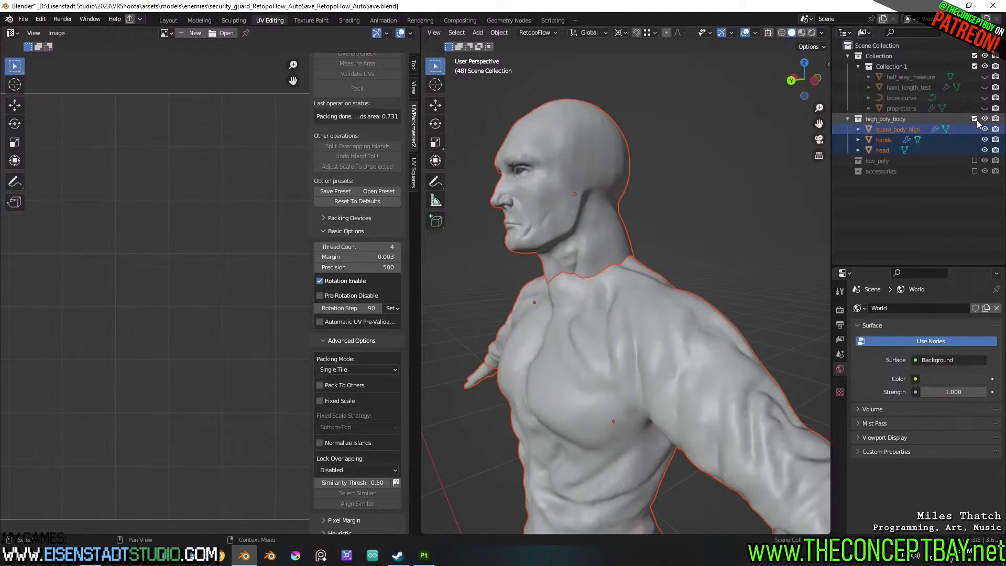
# Rename the head object in the high_poly_body collection to guard_body_head
pyautogui.click(884, 140)
pyautogui.click(893, 150)
pyautogui.write('guard_bod')
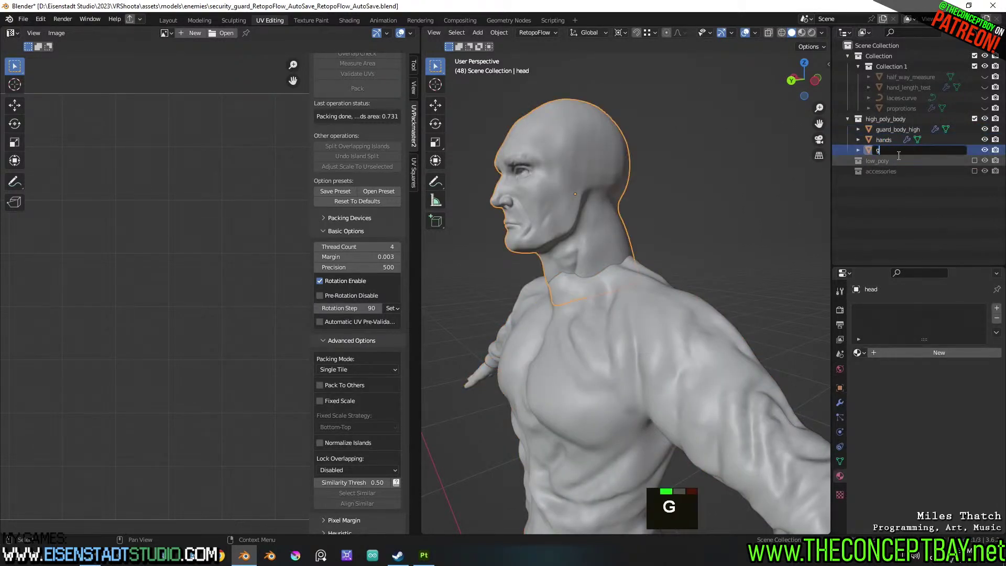
pyautogui.press('BackSpace')
pyautogui.press('BackSpace')
pyautogui.write('ody_head')
pyautogui.press('Return')
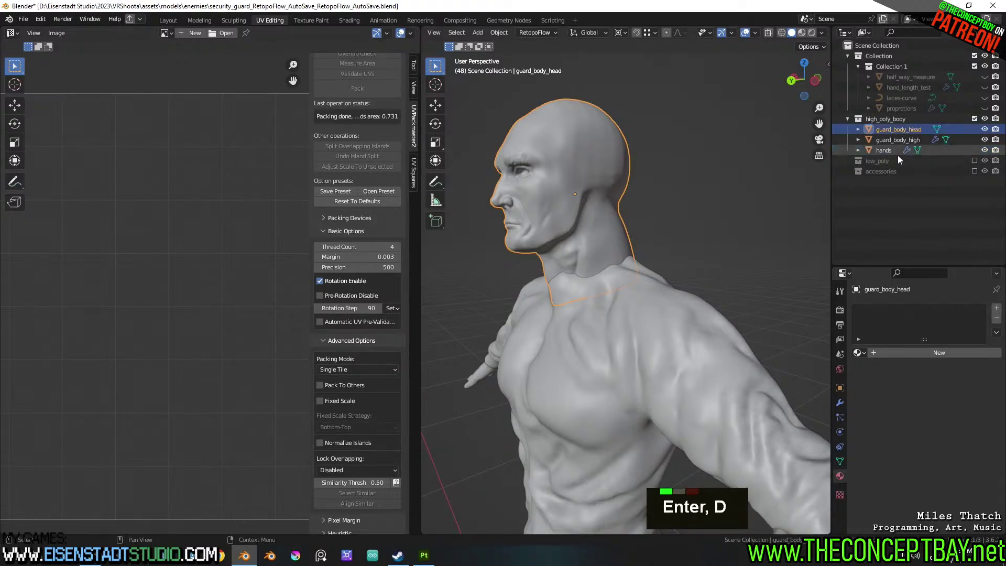
# Select all the high-poly objects and export them as Wavefront OBJ, overwriting security_guard_high.obj
pyautogui.scroll(-5, 549, 155)
pyautogui.middleClick(690, 215)
pyautogui.press('a')
pyautogui.hotkey('ctrl', 'alt', 'e')
pyautogui.click(294, 140)
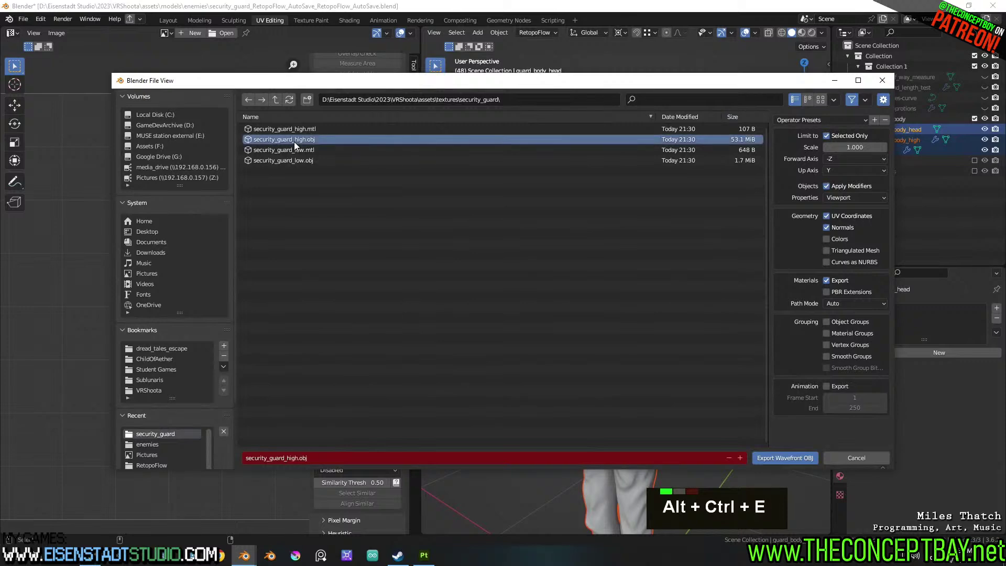
pyautogui.press('Return')
pyautogui.click(800, 459)
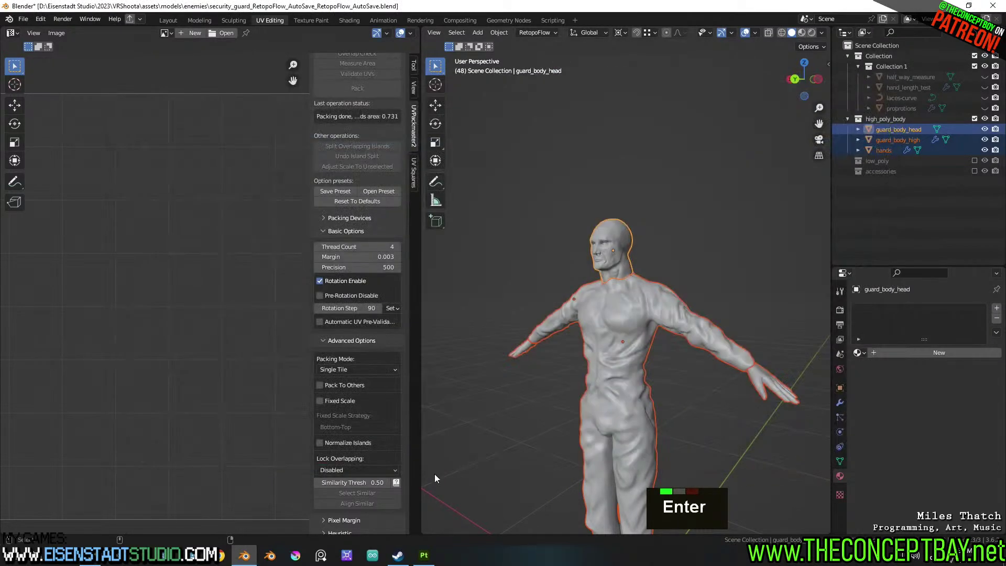
# Switch to Substance 3D Painter and bake the selected textures, repeating the bake with the body texture set selected
pyautogui.click(424, 555)
pyautogui.scroll(-5, 704, 283)
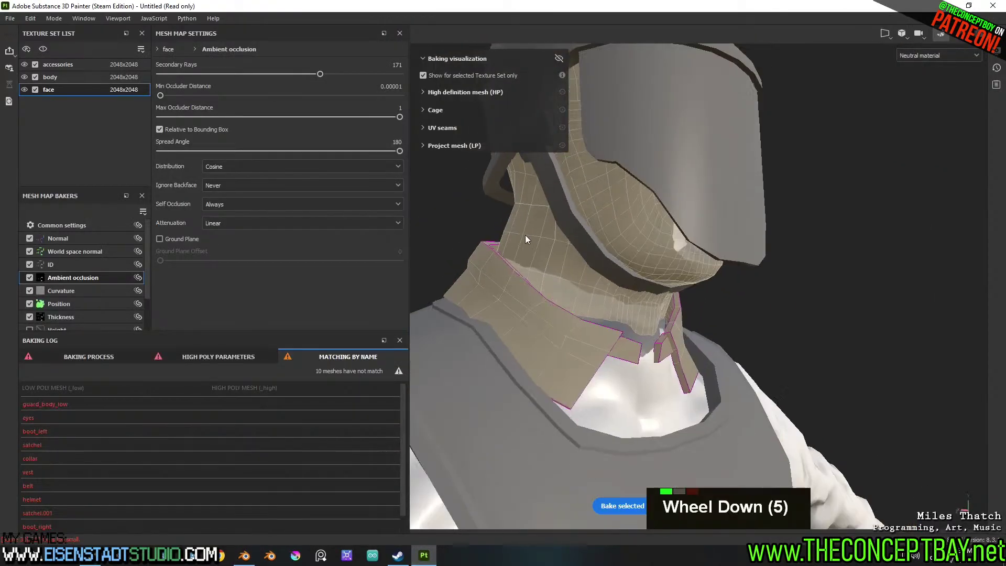
pyautogui.click(628, 506)
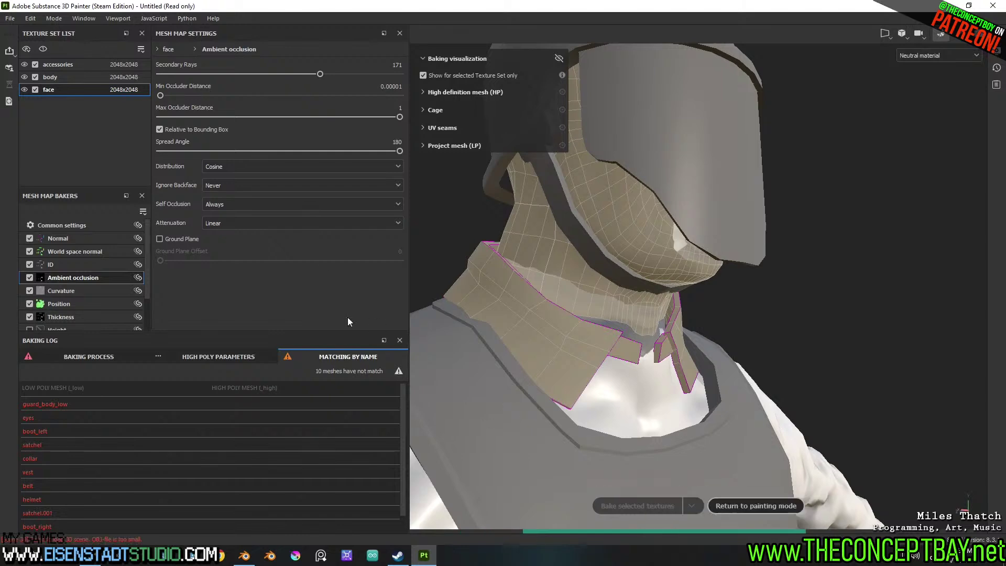
pyautogui.click(61, 77)
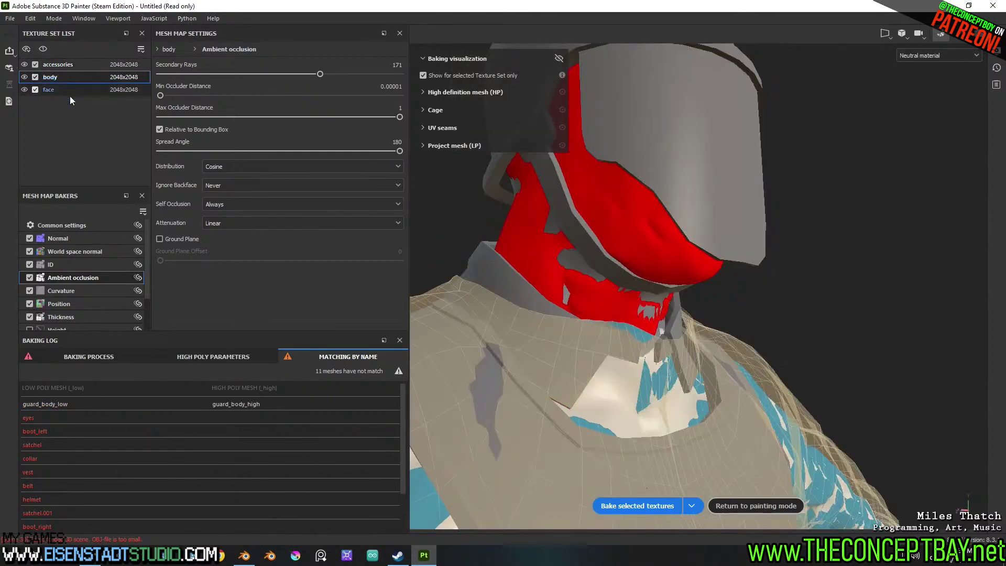
pyautogui.doubleClick(655, 504)
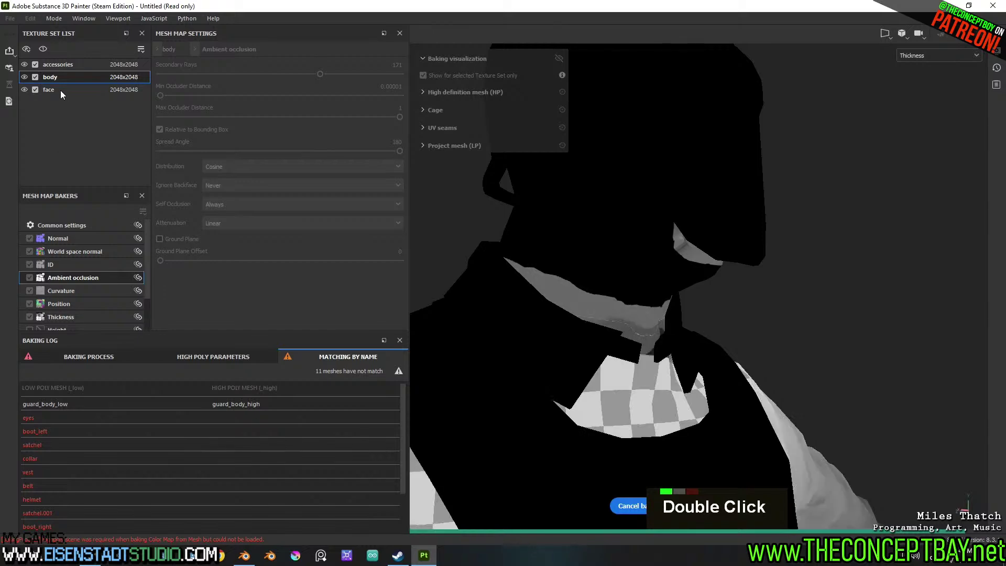
# Return to painting mode and examine the new bake around the helmet, chin, neck and collar
pyautogui.scroll(-8, 846, 410)
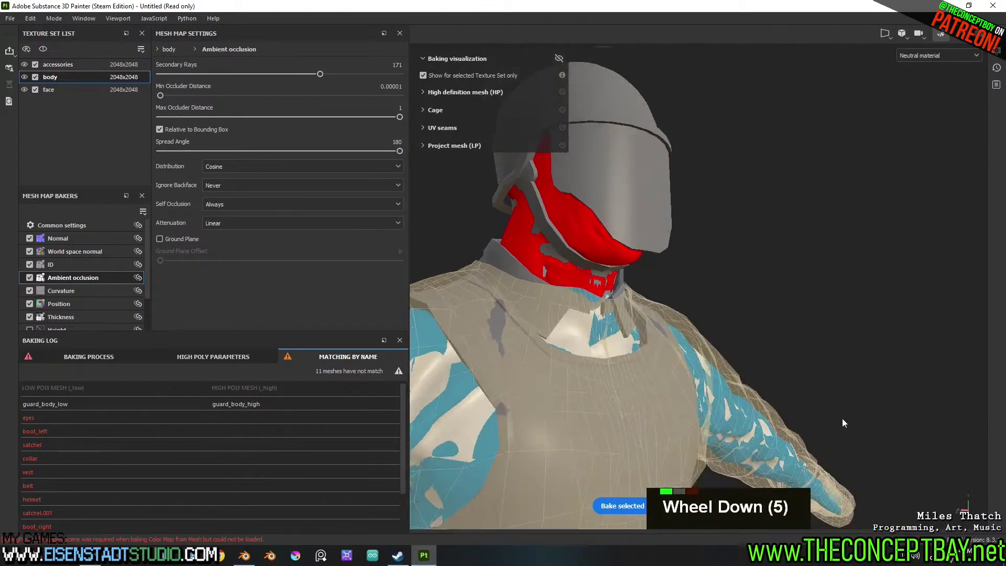
pyautogui.keyDown('alt'); pyautogui.moveTo(853, 383); pyautogui.dragTo(921, 330, button='middle'); pyautogui.keyUp('alt')
pyautogui.click(753, 507)
pyautogui.scroll(7, 524, 210)
pyautogui.keyDown('alt'); pyautogui.moveTo(524, 210); pyautogui.dragTo(535, 262, button='middle'); pyautogui.keyUp('alt')
pyautogui.keyDown('alt'); pyautogui.moveTo(535, 262); pyautogui.dragTo(341, 162); pyautogui.keyUp('alt')
pyautogui.keyDown('alt'); pyautogui.moveTo(341, 161); pyautogui.dragTo(514, 139, button='right'); pyautogui.keyUp('alt')
pyautogui.keyDown('alt'); pyautogui.moveTo(514, 139); pyautogui.dragTo(370, 171); pyautogui.keyUp('alt')
pyautogui.keyDown('alt'); pyautogui.moveTo(370, 171); pyautogui.dragTo(471, 183, button='right'); pyautogui.keyUp('alt')
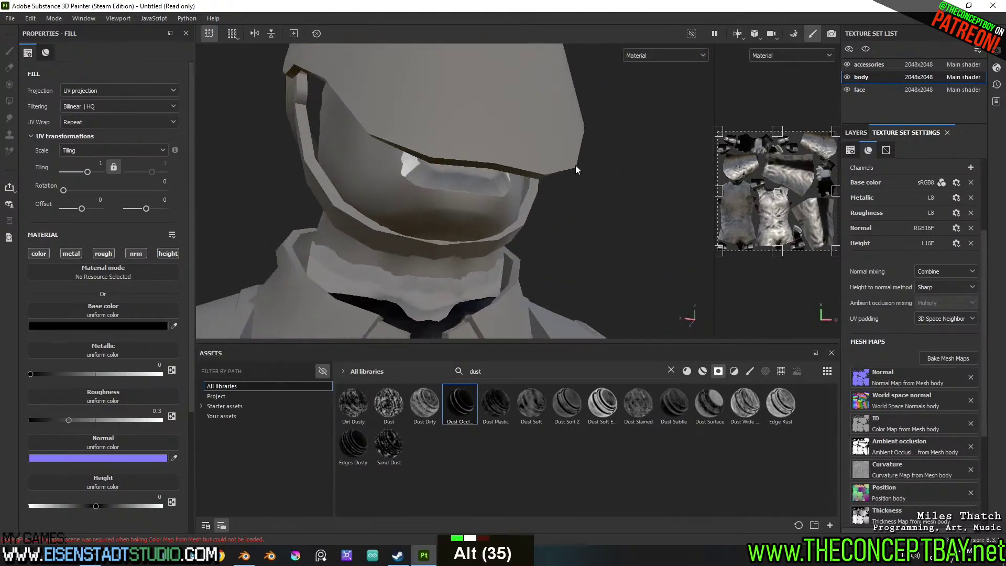
pyautogui.keyDown('alt'); pyautogui.moveTo(472, 184); pyautogui.dragTo(524, 194, button='middle'); pyautogui.keyUp('alt')
pyautogui.keyDown('alt'); pyautogui.moveTo(524, 194); pyautogui.dragTo(582, 215); pyautogui.keyUp('alt')
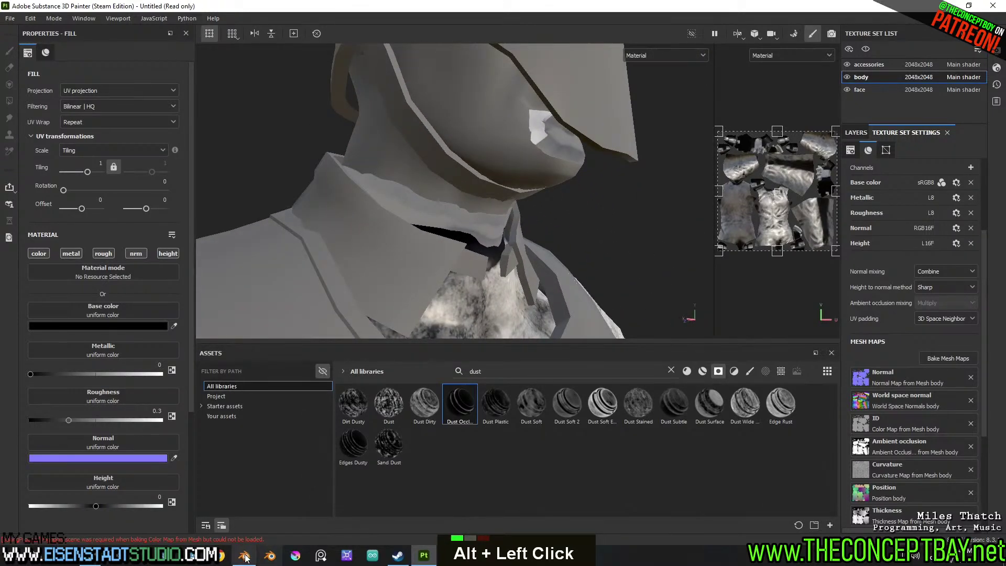
# Switch to Blender and enable the low_poly collection alongside the high-poly body to compare the two meshes
pyautogui.click(244, 555)
pyautogui.scroll(-2, 636, 256)
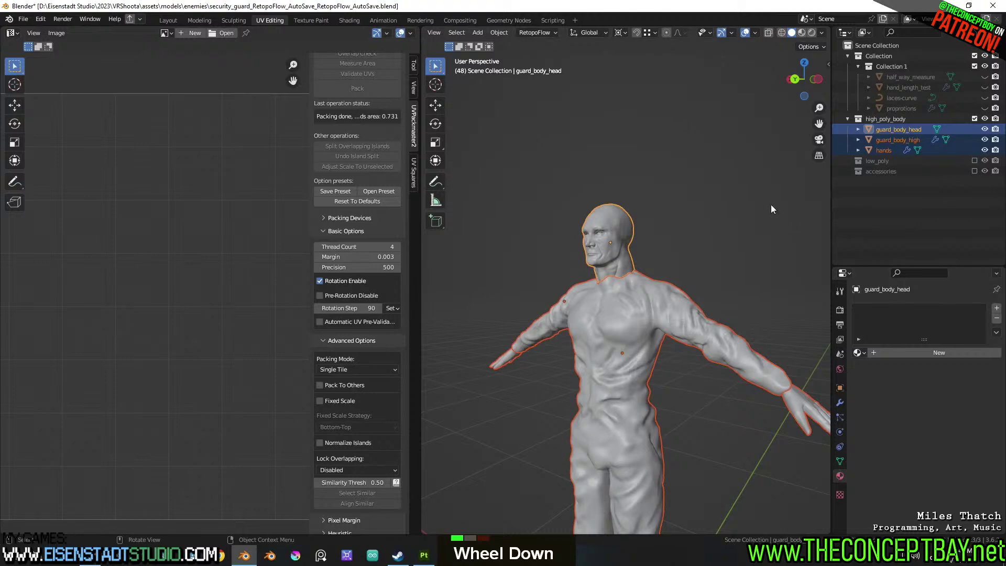
pyautogui.click(974, 161)
pyautogui.doubleClick(975, 161)
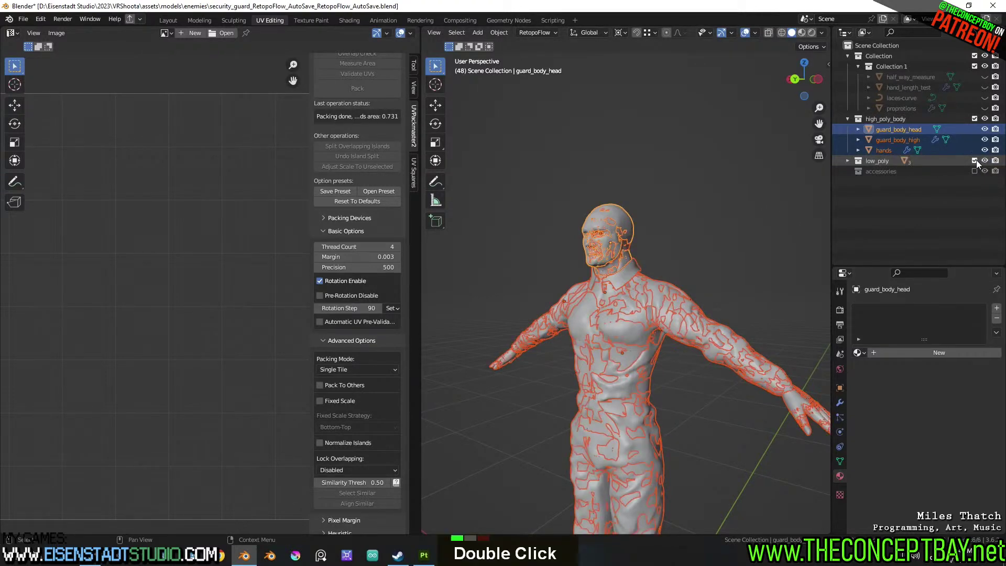
# Switch to Substance 3D Painter, hide the accessories texture set and inspect the bare head and collar
pyautogui.click(424, 555)
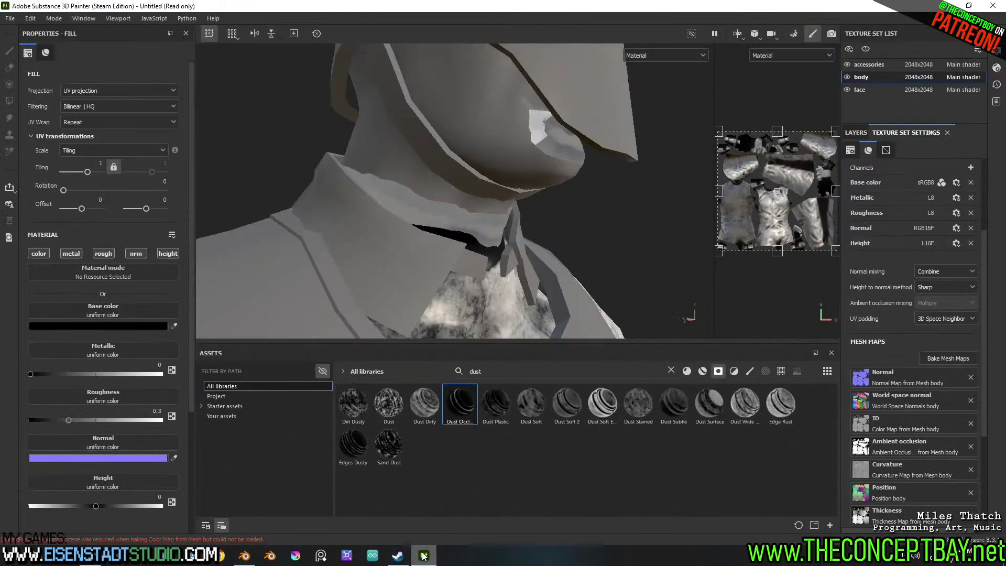
pyautogui.scroll(-4, 485, 214)
pyautogui.scroll(-4, 526, 212)
pyautogui.scroll(3, 568, 200)
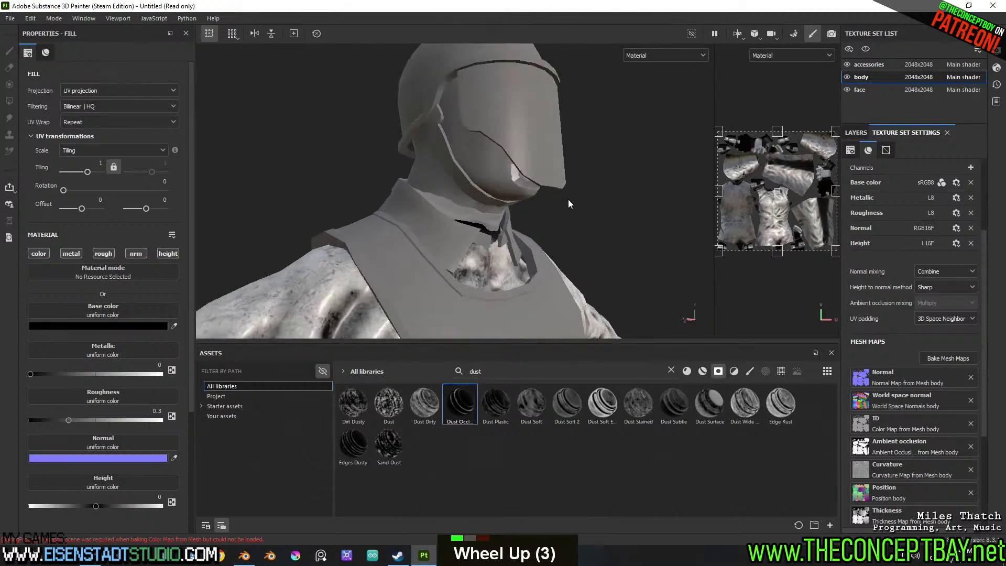
pyautogui.scroll(-2, 570, 204)
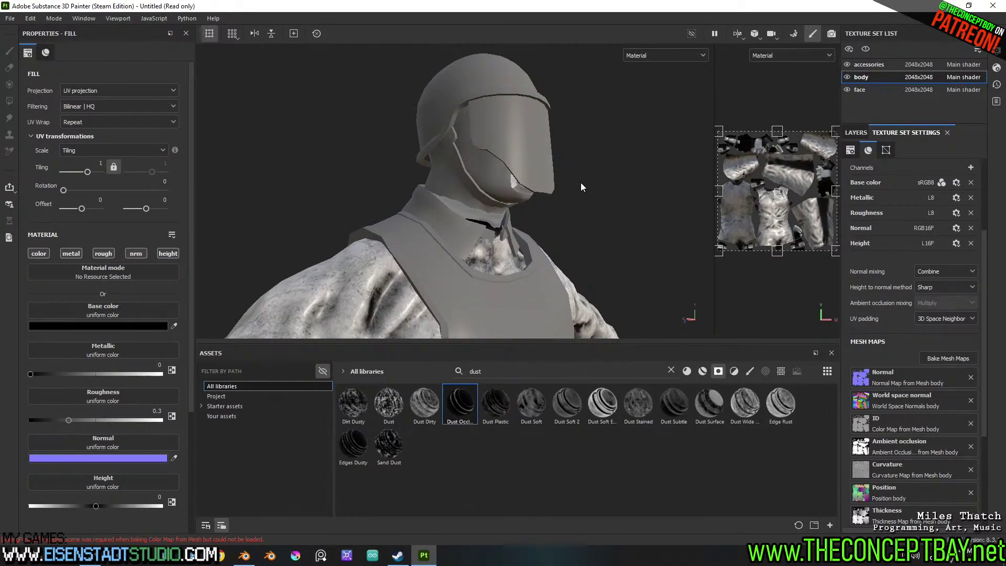
pyautogui.click(847, 64)
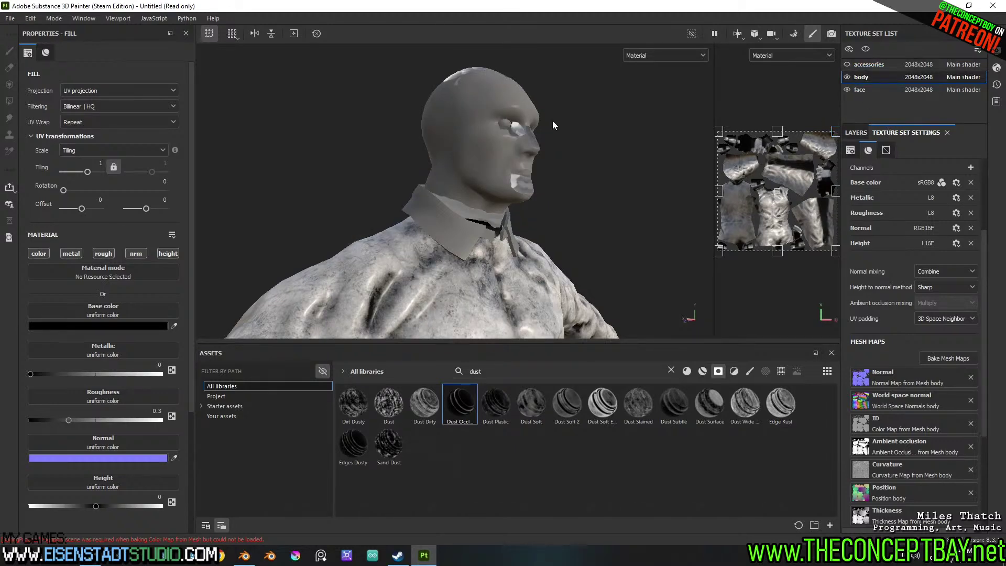
pyautogui.keyDown('alt'); pyautogui.moveTo(615, 122); pyautogui.dragTo(503, 152); pyautogui.keyUp('alt')
pyautogui.scroll(6, 484, 152)
pyautogui.keyDown('alt'); pyautogui.moveTo(503, 152); pyautogui.dragTo(521, 151, button='middle'); pyautogui.keyUp('alt')
pyautogui.keyDown('alt'); pyautogui.moveTo(521, 151); pyautogui.dragTo(593, 209); pyautogui.keyUp('alt')
pyautogui.scroll(-4, 589, 155)
pyautogui.keyDown('alt'); pyautogui.moveTo(594, 208); pyautogui.dragTo(583, 198, button='middle'); pyautogui.keyUp('alt')
pyautogui.keyDown('alt'); pyautogui.moveTo(583, 199); pyautogui.dragTo(586, 210); pyautogui.keyUp('alt')
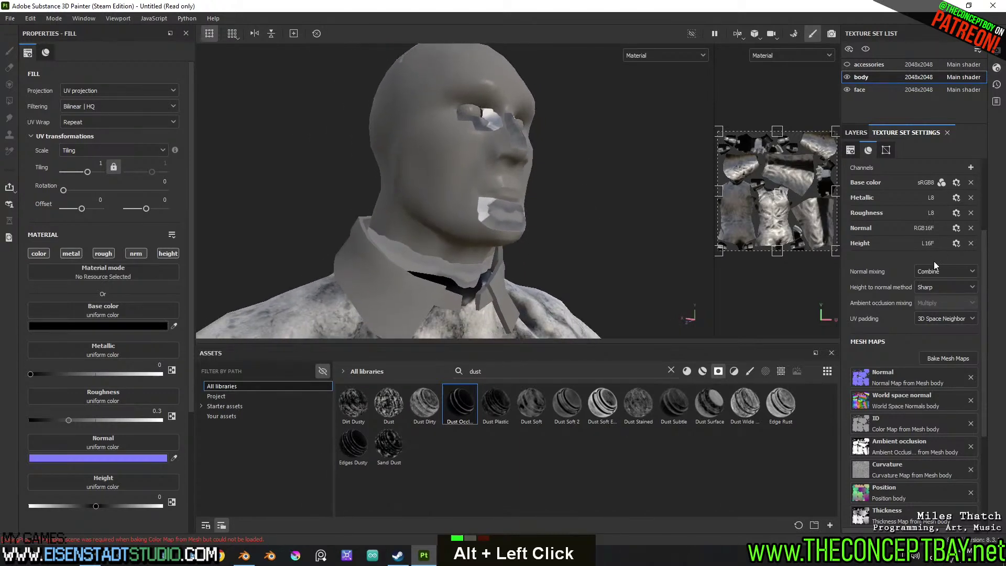
# Open mesh map baking, load security_guard_high.obj as the accessories set's high definition mesh, and bake the selected textures
pyautogui.click(939, 356)
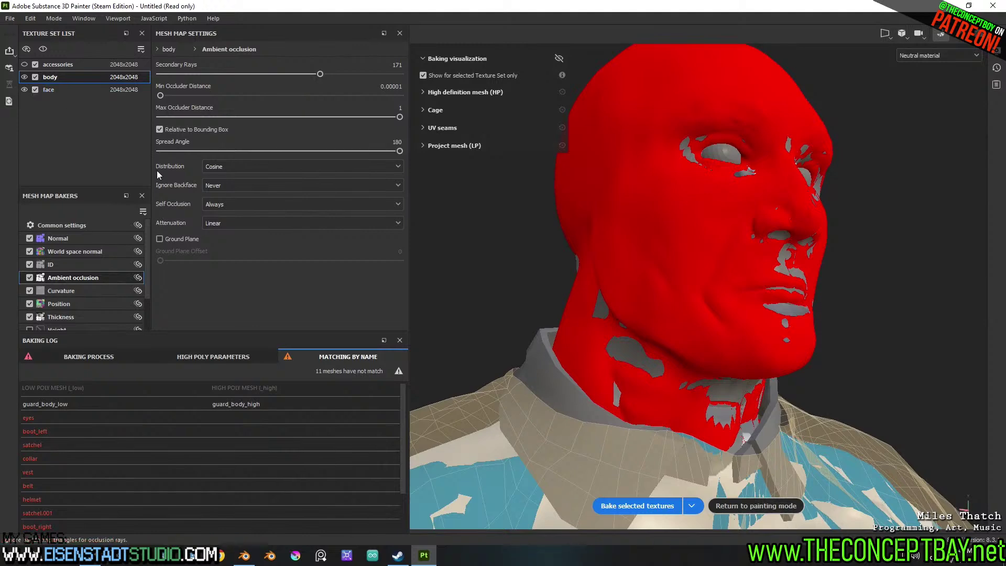
pyautogui.click(75, 66)
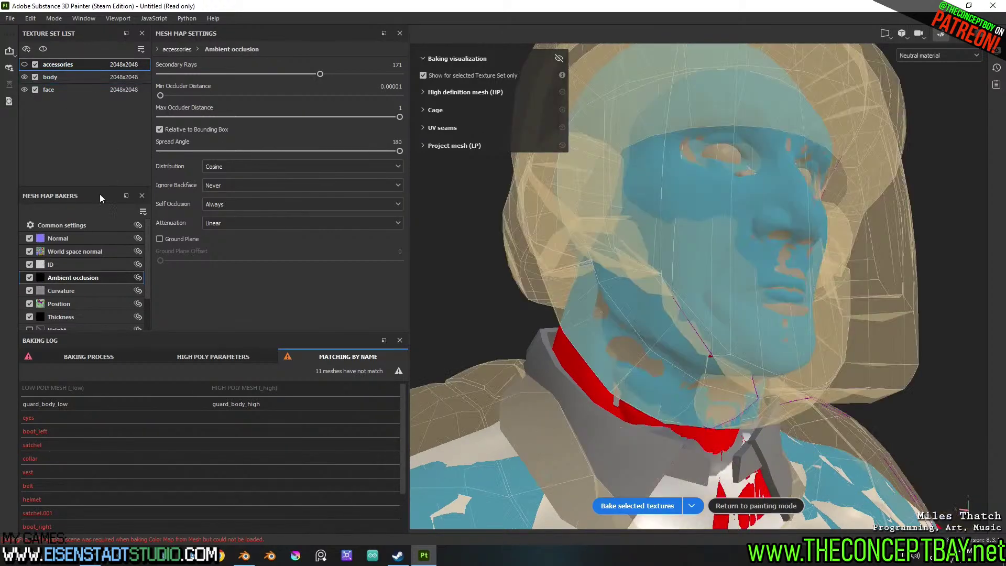
pyautogui.click(86, 225)
pyautogui.click(394, 145)
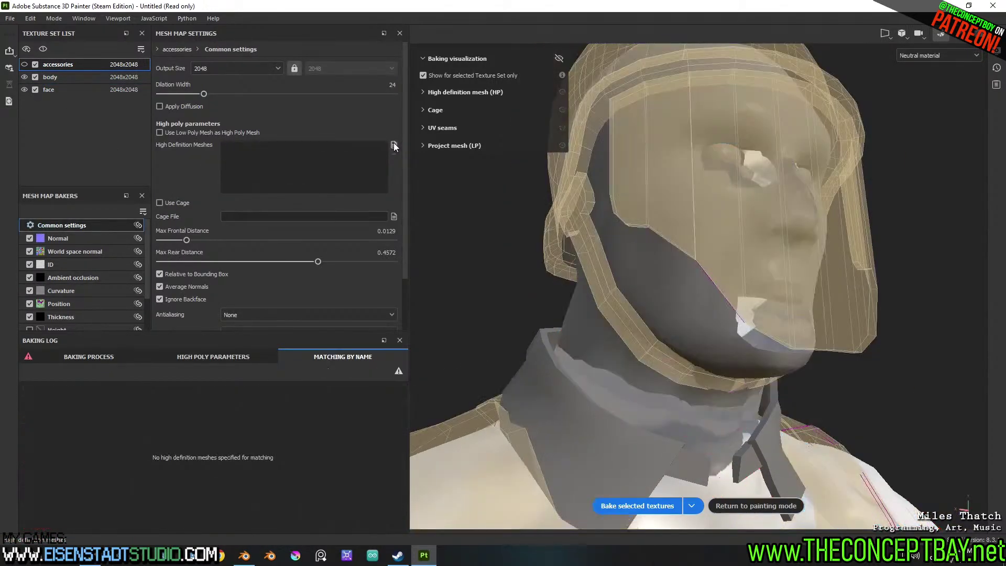
pyautogui.doubleClick(149, 85)
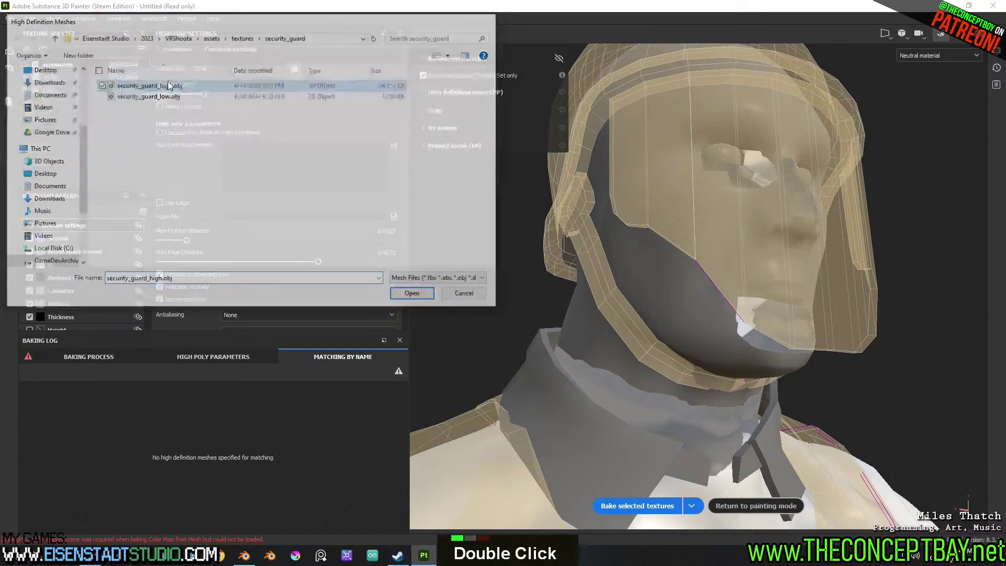
pyautogui.click(655, 506)
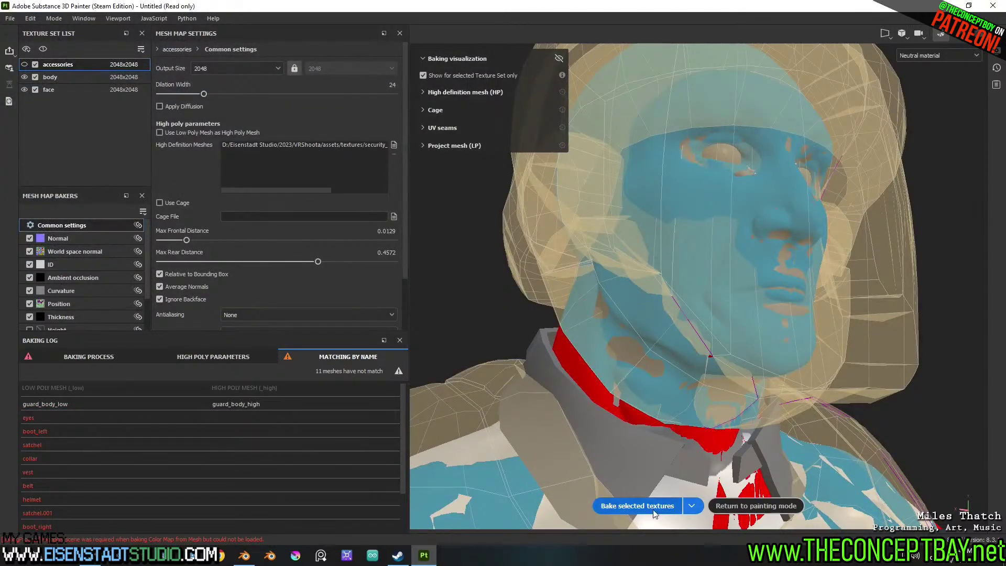
# Switch to Blender and examine the high-poly head and its seam with the body at the neck
pyautogui.scroll(-9, 713, 387)
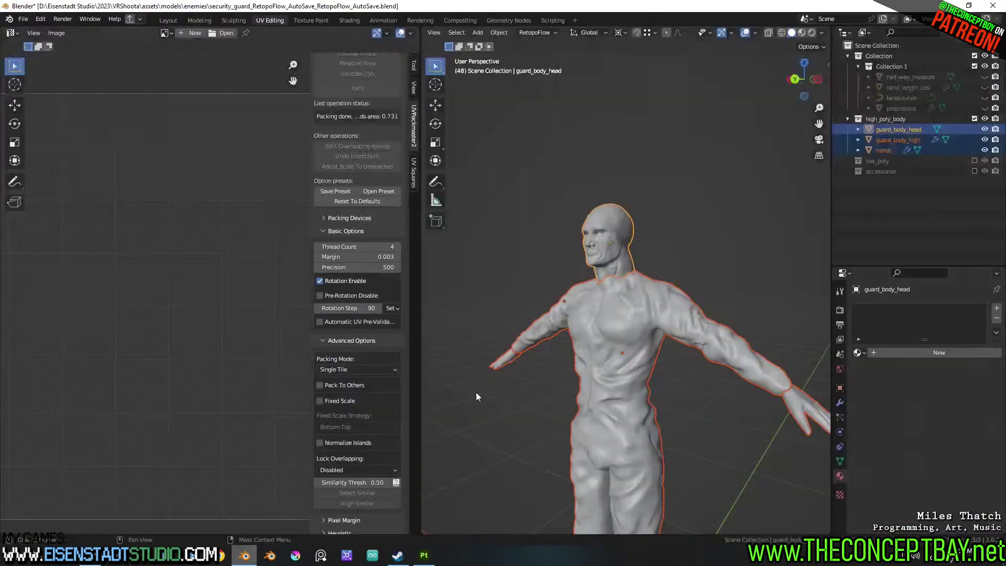
pyautogui.scroll(4, 653, 231)
pyautogui.doubleClick(644, 178)
pyautogui.keyDown('shift'); pyautogui.moveTo(596, 152); pyautogui.dragTo(633, 230, button='middle'); pyautogui.keyUp('shift')
pyautogui.keyDown('shift'); pyautogui.moveTo(679, 254); pyautogui.dragTo(675, 215, button='middle'); pyautogui.keyUp('shift')
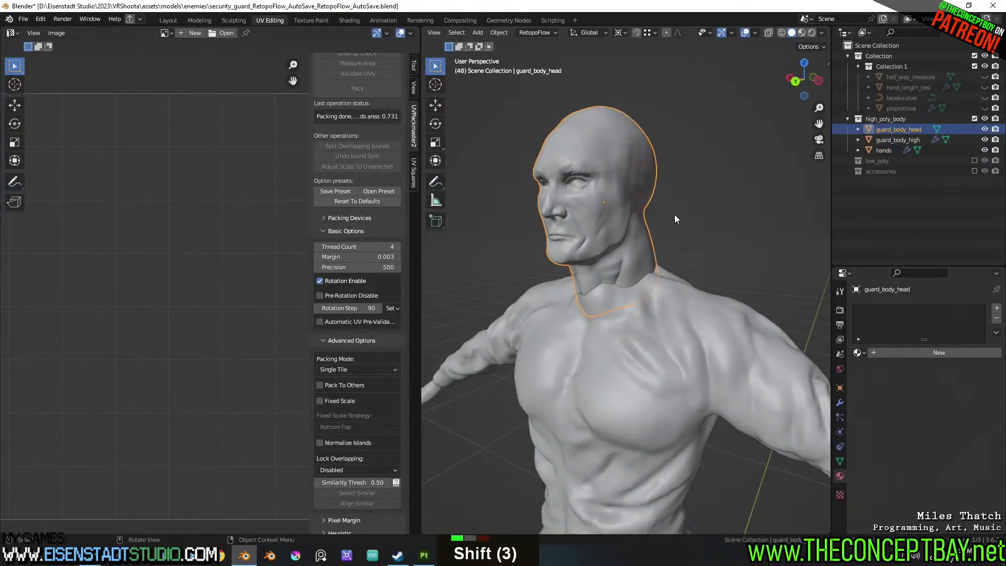
pyautogui.click(677, 293)
pyautogui.doubleClick(637, 246)
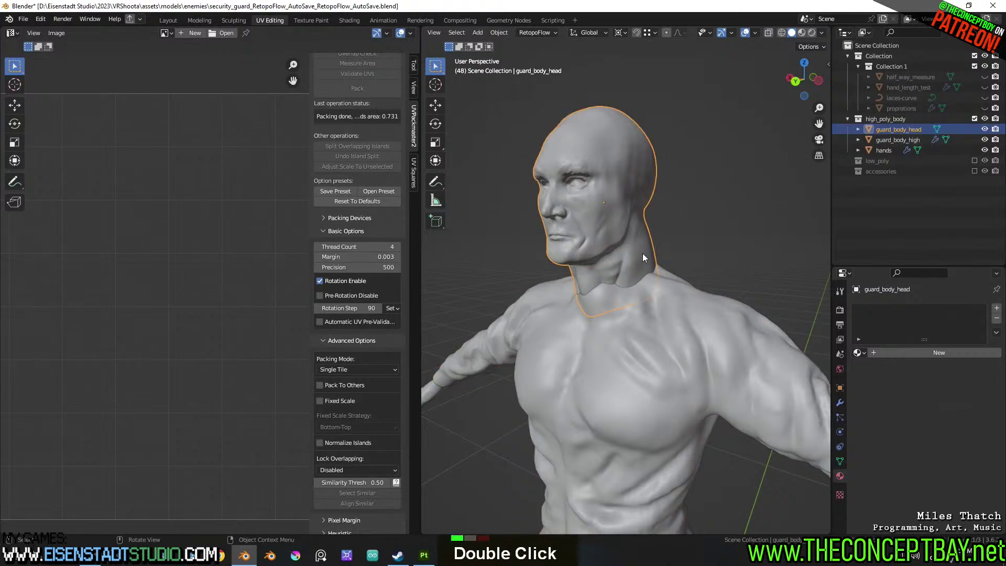
# Join the guard_body_head and hands objects into guard_body_high
pyautogui.keyDown('shift'); pyautogui.click(668, 302); pyautogui.keyUp('shift')
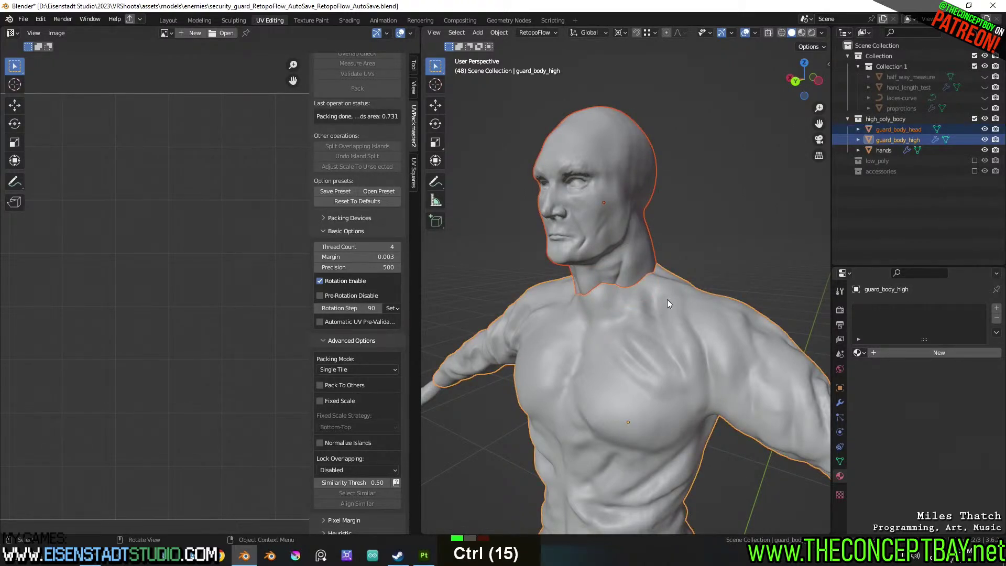
pyautogui.scroll(-5, 668, 300)
pyautogui.keyDown('shift'); pyautogui.moveTo(778, 359); pyautogui.dragTo(734, 362, button='middle'); pyautogui.keyUp('shift')
pyautogui.click(735, 360)
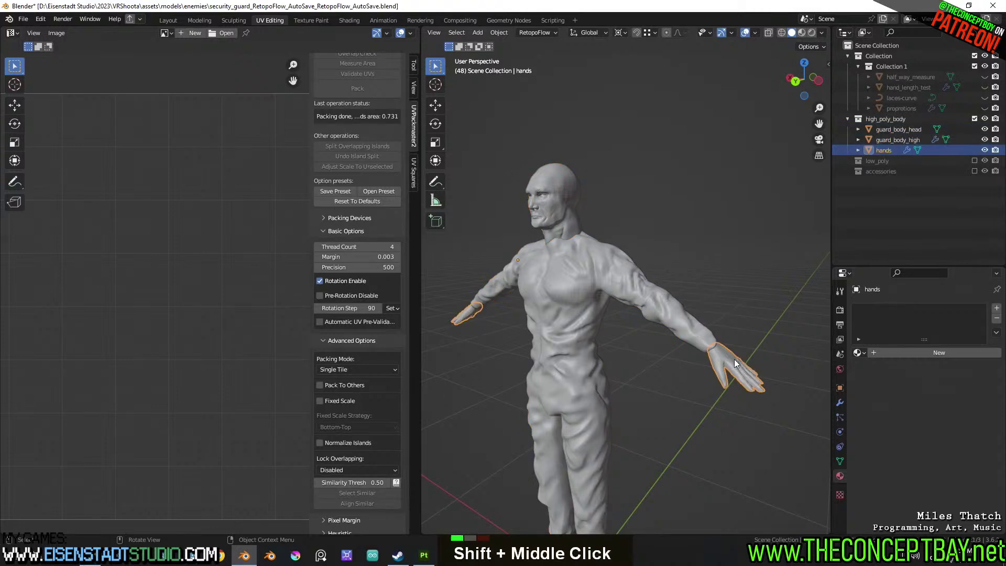
pyautogui.keyDown('shift'); pyautogui.click(557, 210); pyautogui.keyUp('shift')
pyautogui.keyDown('shift'); pyautogui.click(571, 262); pyautogui.keyUp('shift')
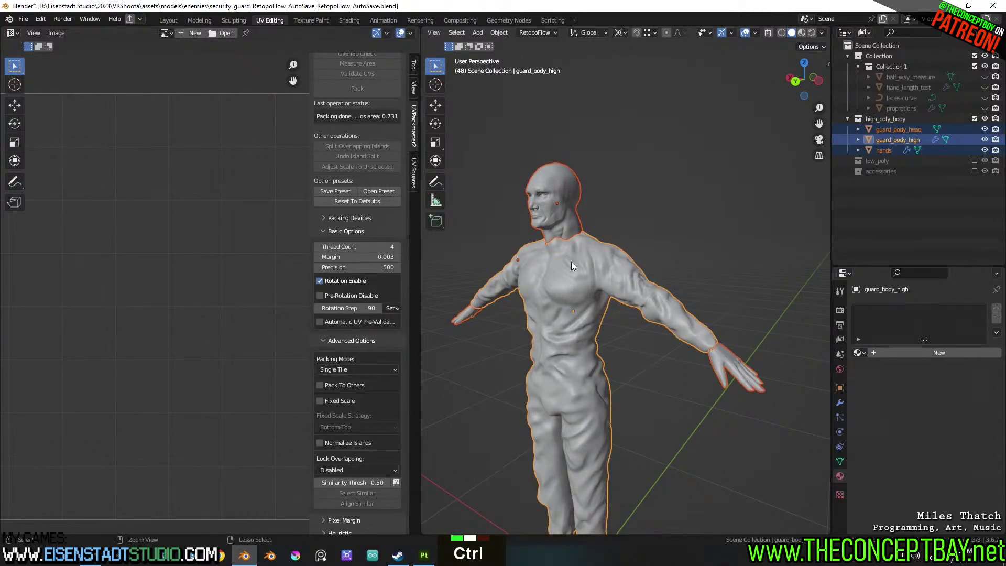
pyautogui.hotkey('ctrl', 'j')
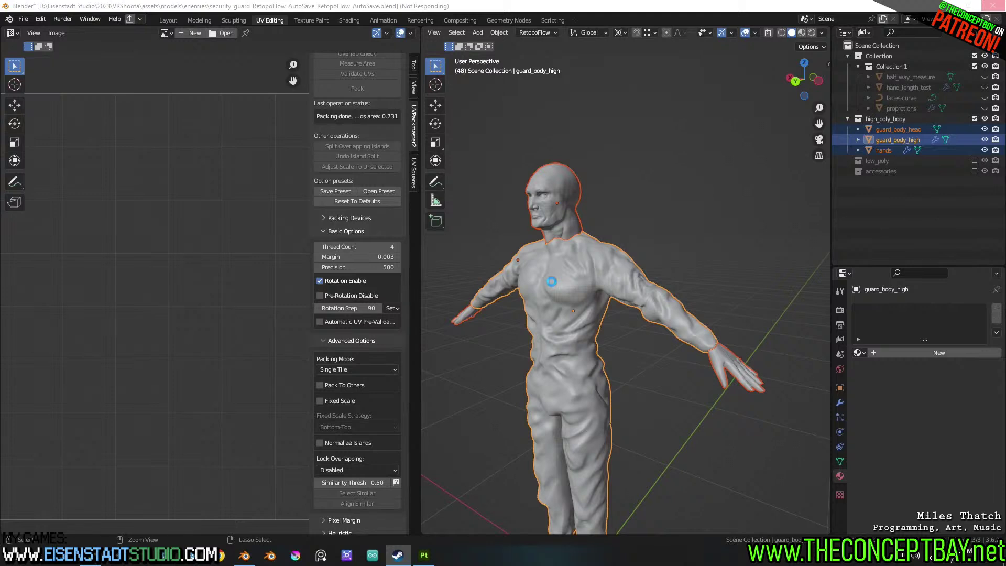
# Undo the join of the head, hands and body, and deselect all objects
pyautogui.scroll(-3, 626, 294)
pyautogui.moveTo(676, 212); pyautogui.dragTo(726, 222, button='middle')
pyautogui.hotkey('ctrl', 'z')
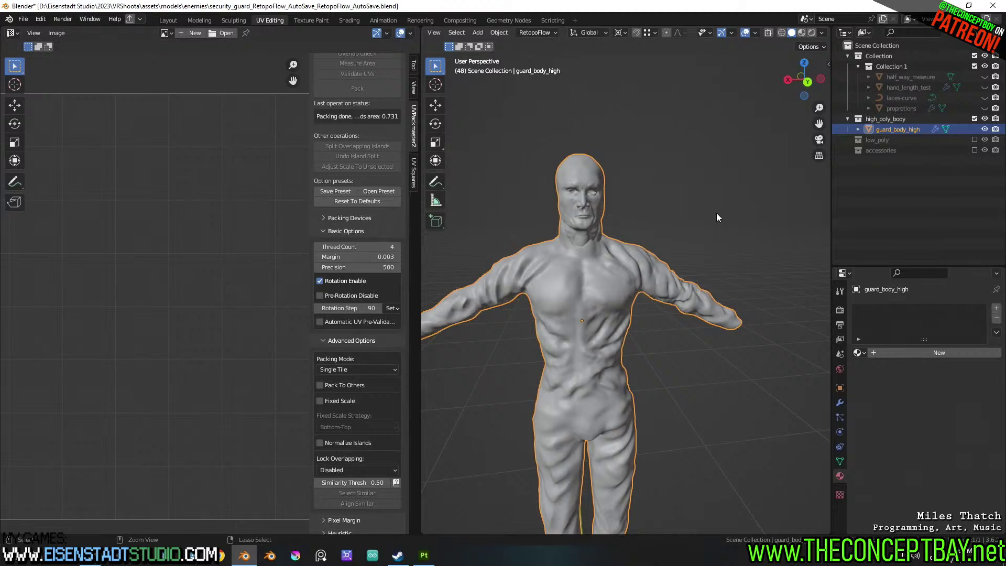
pyautogui.moveTo(717, 215); pyautogui.dragTo(673, 182, button='middle')
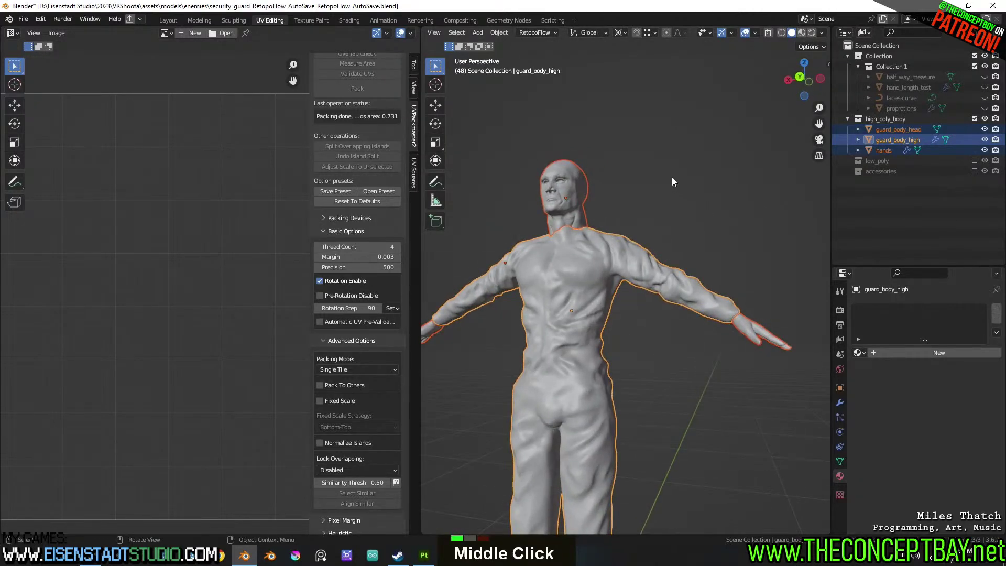
pyautogui.click(708, 199)
pyautogui.scroll(-2, 709, 202)
pyautogui.scroll(2, 710, 220)
pyautogui.moveTo(709, 246); pyautogui.dragTo(722, 265, button='middle')
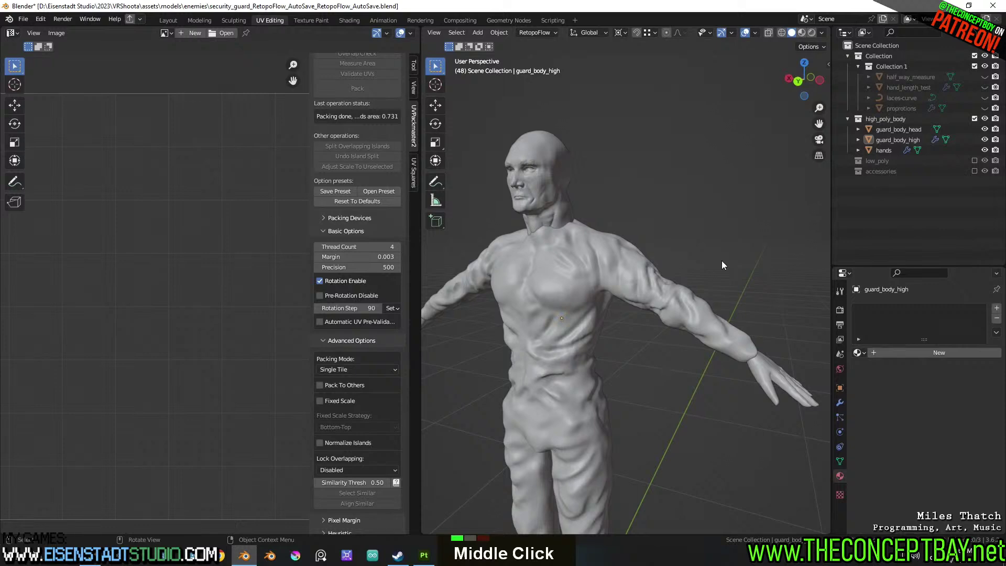
# Switch to Substance 3D Painter and examine the arm and hand in the baking view
pyautogui.doubleClick(424, 555)
pyautogui.scroll(-4, 701, 345)
pyautogui.keyDown('shift'); pyautogui.moveTo(839, 453); pyautogui.dragTo(810, 270, button='middle'); pyautogui.keyUp('shift')
pyautogui.middleClick(721, 307)
pyautogui.keyDown('alt'); pyautogui.moveTo(722, 307); pyautogui.dragTo(629, 330); pyautogui.keyUp('alt')
pyautogui.scroll(-1, 864, 353)
pyautogui.keyDown('alt'); pyautogui.moveTo(863, 354); pyautogui.dragTo(755, 343); pyautogui.keyUp('alt')
pyautogui.moveTo(754, 343)
pyautogui.keyDown('alt'); pyautogui.mouseDown(button='middle')
pyautogui.moveTo(734, 336)
pyautogui.moveTo(770, 333)
pyautogui.mouseUp(button='middle'); pyautogui.keyUp('alt')
pyautogui.moveTo(770, 332)
pyautogui.keyDown('alt'); pyautogui.mouseDown()
pyautogui.moveTo(692, 326)
pyautogui.moveTo(661, 341)
pyautogui.moveTo(770, 335)
pyautogui.mouseUp(); pyautogui.keyUp('alt')
pyautogui.keyDown('alt'); pyautogui.moveTo(529, 335); pyautogui.dragTo(767, 340, button='middle'); pyautogui.keyUp('alt')
pyautogui.keyDown('alt'); pyautogui.moveTo(675, 345); pyautogui.dragTo(748, 327); pyautogui.keyUp('alt')
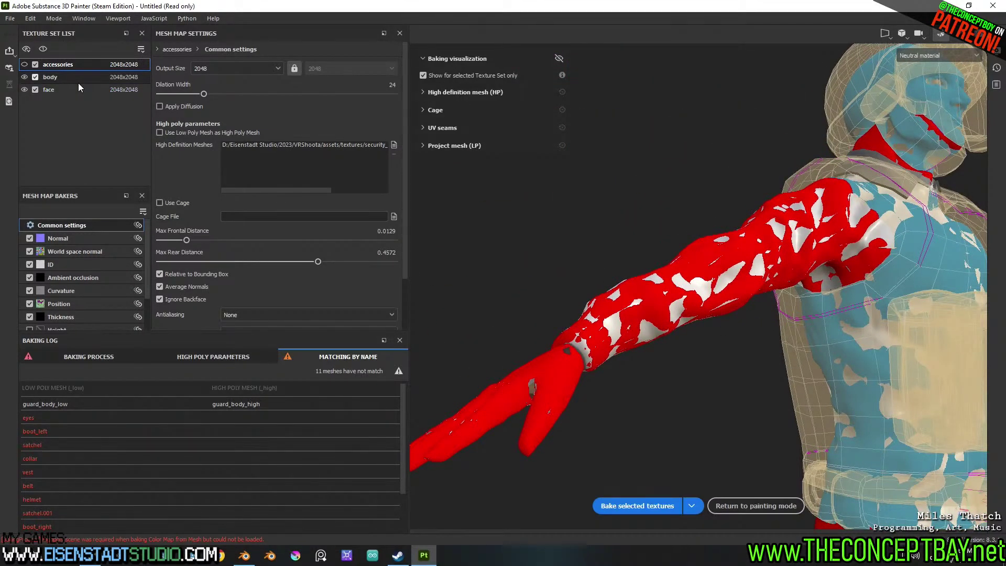
# Return to painting mode and examine the baked hands, torso, collar and face
pyautogui.scroll(-3, 254, 225)
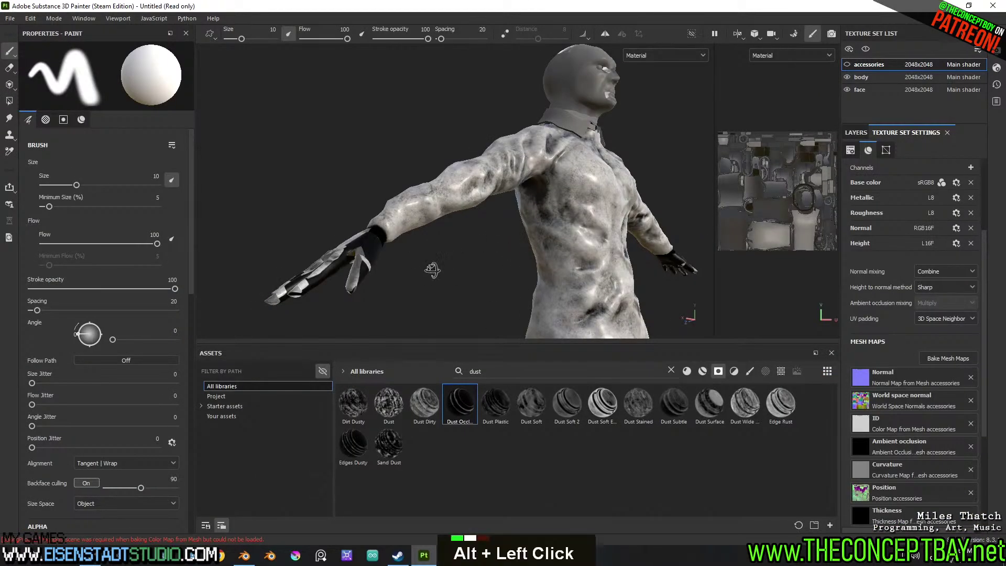
pyautogui.moveTo(433, 270)
pyautogui.keyDown('alt'); pyautogui.mouseDown()
pyautogui.moveTo(482, 287)
pyautogui.moveTo(400, 259)
pyautogui.mouseUp(); pyautogui.keyUp('alt')
pyautogui.keyDown('alt'); pyautogui.moveTo(666, 251); pyautogui.dragTo(543, 246, button='middle'); pyautogui.keyUp('alt')
pyautogui.keyDown('alt'); pyautogui.moveTo(543, 247); pyautogui.dragTo(498, 250); pyautogui.keyUp('alt')
pyautogui.keyDown('alt'); pyautogui.moveTo(498, 251); pyautogui.dragTo(613, 268, button='right'); pyautogui.keyUp('alt')
pyautogui.keyDown('alt'); pyautogui.moveTo(613, 267); pyautogui.dragTo(529, 262); pyautogui.keyUp('alt')
pyautogui.keyDown('alt'); pyautogui.moveTo(529, 262); pyautogui.dragTo(511, 223, button='middle'); pyautogui.keyUp('alt')
pyautogui.scroll(5, 509, 220)
pyautogui.keyDown('alt'); pyautogui.moveTo(510, 221); pyautogui.dragTo(520, 180); pyautogui.keyUp('alt')
pyautogui.keyDown('alt'); pyautogui.scroll(-5, 520, 179); pyautogui.keyUp('alt')
pyautogui.keyDown('alt'); pyautogui.moveTo(521, 180); pyautogui.dragTo(435, 205, button='middle'); pyautogui.keyUp('alt')
pyautogui.scroll(7, 435, 203)
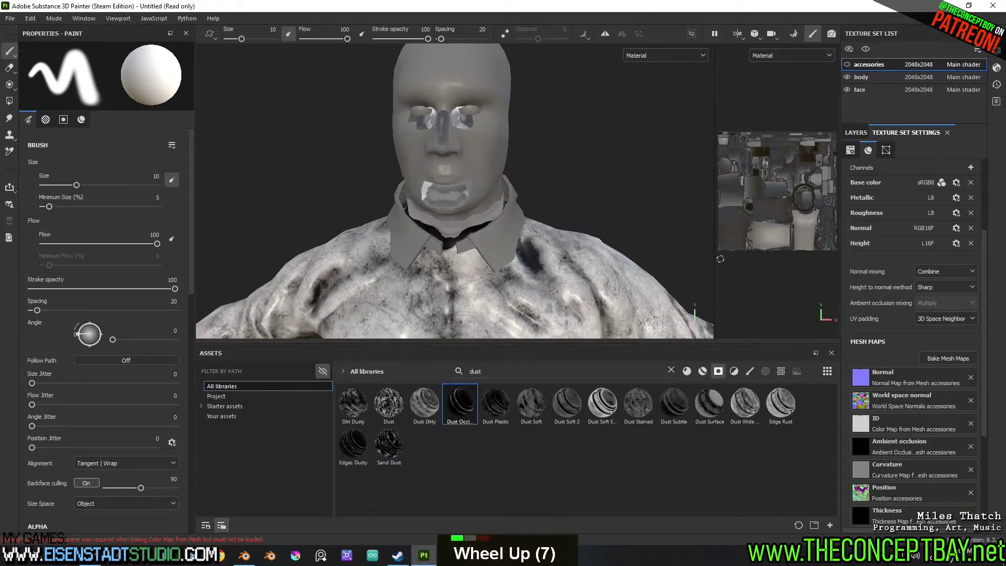
# Reopen mesh map baking, set Match to Always, and bake the selected textures with the face texture set selected
pyautogui.doubleClick(969, 360)
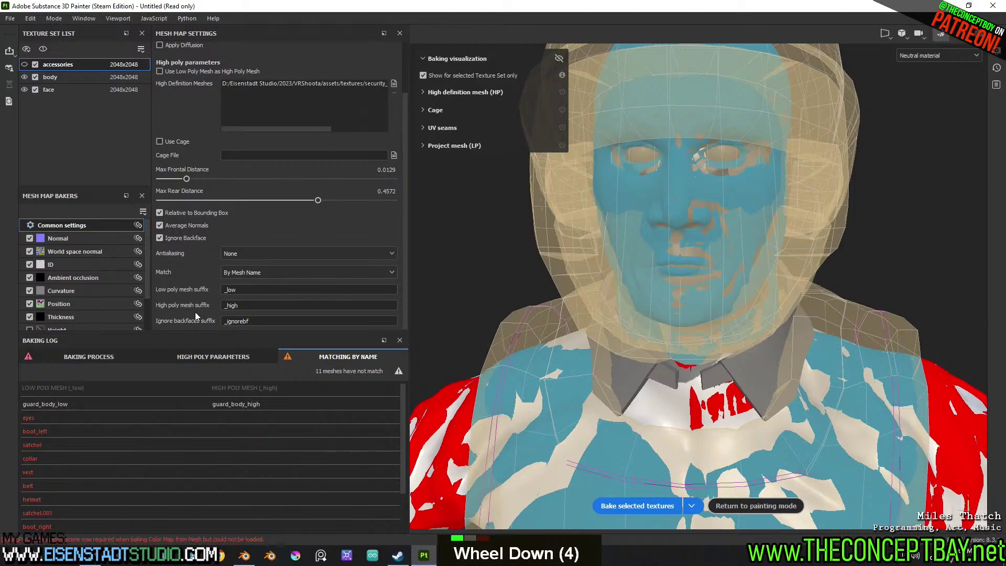
pyautogui.click(252, 272)
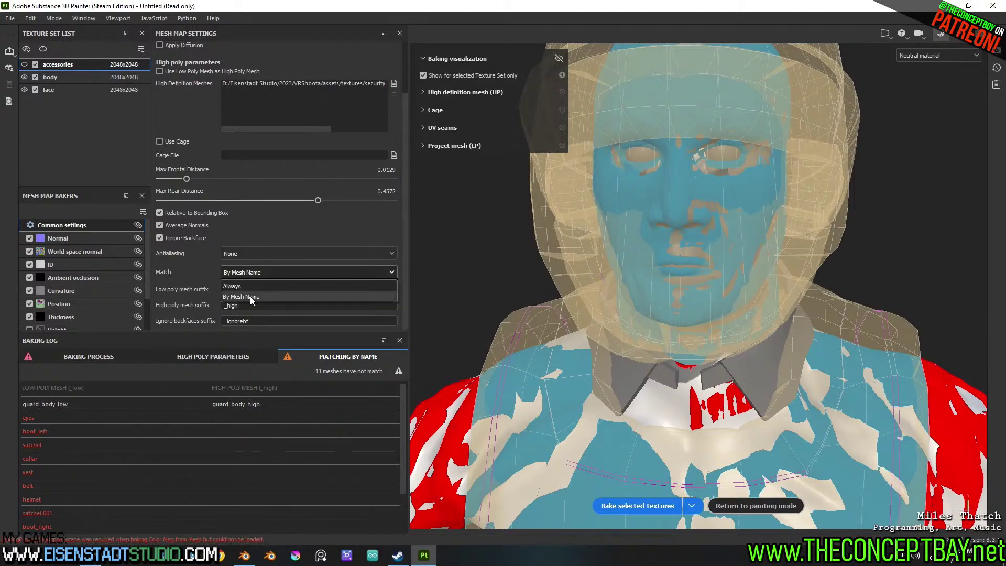
pyautogui.click(252, 285)
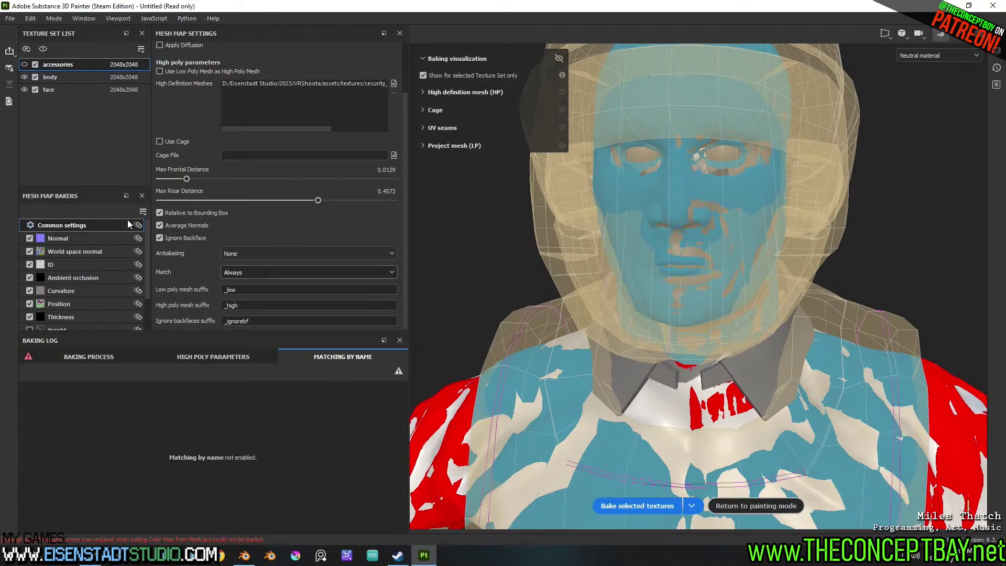
pyautogui.click(55, 77)
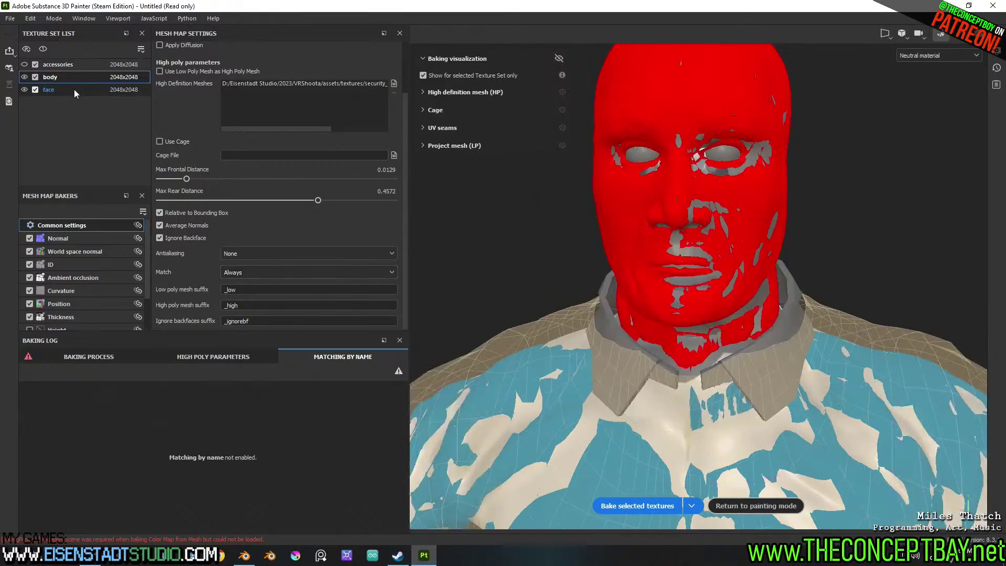
pyautogui.click(75, 90)
pyautogui.click(634, 504)
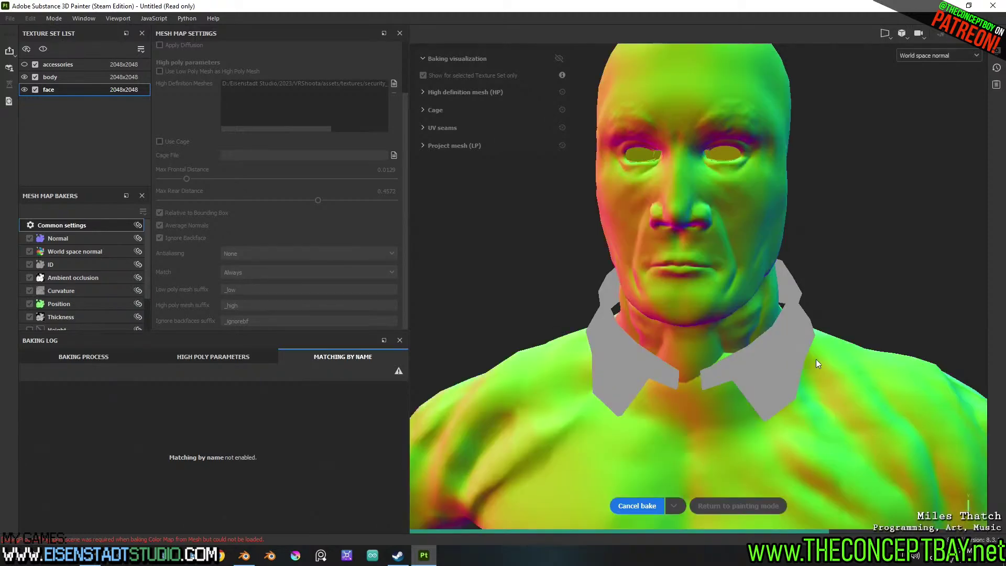
# Examine the head, collar and shoulders in the baking view from the front and side
pyautogui.scroll(-4, 816, 359)
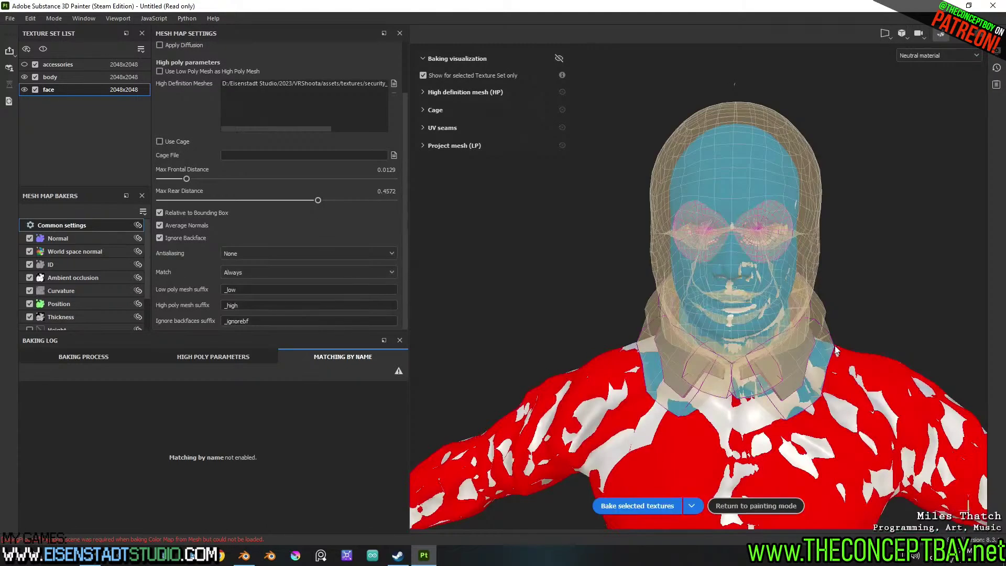
pyautogui.scroll(-1, 854, 330)
pyautogui.scroll(4, 854, 327)
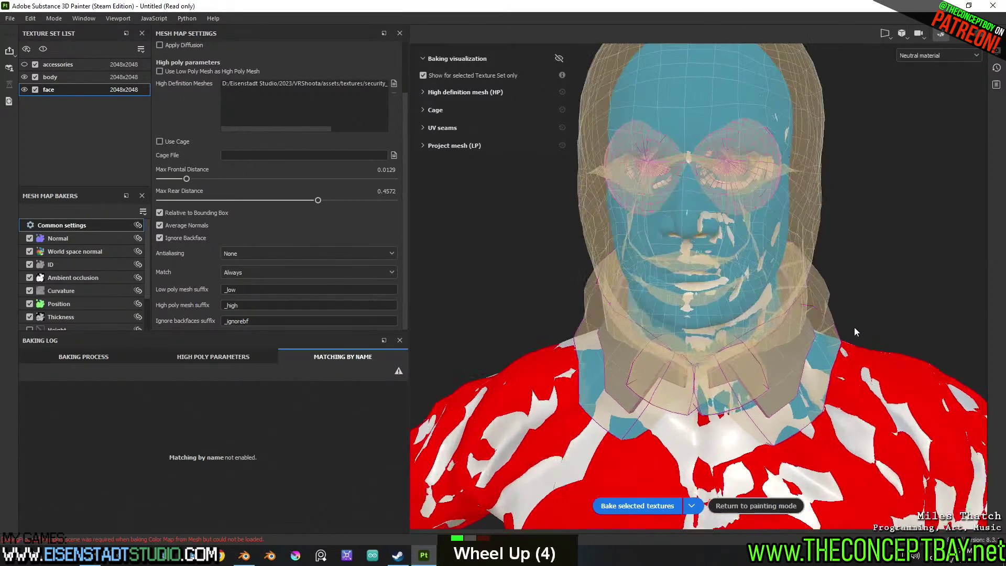
pyautogui.keyDown('alt'); pyautogui.moveTo(866, 353); pyautogui.dragTo(876, 349, button='middle'); pyautogui.keyUp('alt')
pyautogui.keyDown('alt'); pyautogui.moveTo(875, 349); pyautogui.dragTo(775, 377); pyautogui.keyUp('alt')
pyautogui.keyDown('alt'); pyautogui.moveTo(776, 377); pyautogui.dragTo(732, 422, button='middle'); pyautogui.keyUp('alt')
# Return to painting mode and examine the new bake on the face, neck and collar
pyautogui.click(751, 505)
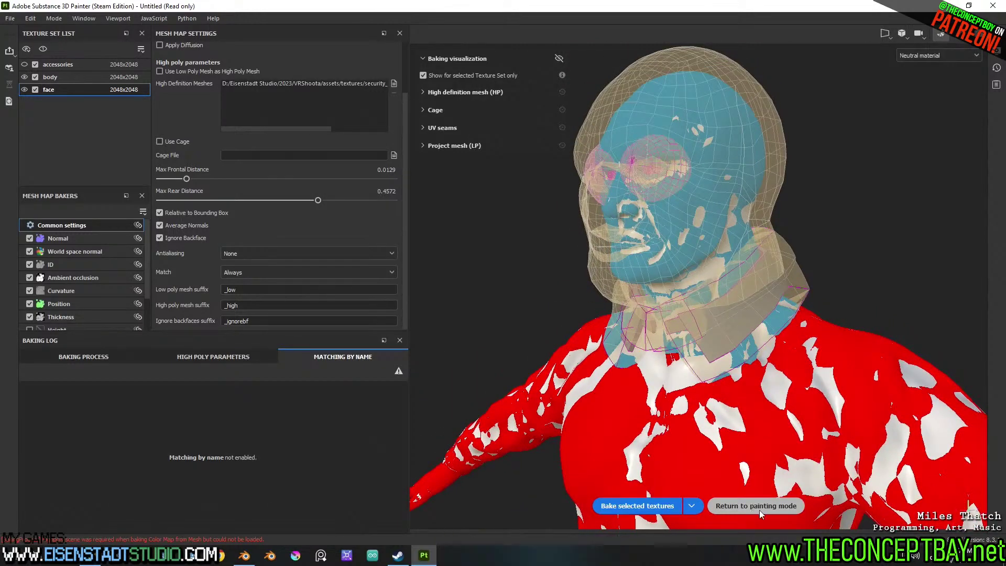
pyautogui.keyDown('alt'); pyautogui.moveTo(524, 210); pyautogui.dragTo(498, 199, button='middle'); pyautogui.keyUp('alt')
pyautogui.keyDown('alt'); pyautogui.moveTo(498, 199); pyautogui.dragTo(485, 173); pyautogui.keyUp('alt')
pyautogui.scroll(6, 485, 173)
pyautogui.keyDown('alt'); pyautogui.moveTo(486, 173); pyautogui.dragTo(524, 204, button='middle'); pyautogui.keyUp('alt')
pyautogui.keyDown('alt'); pyautogui.moveTo(524, 204); pyautogui.dragTo(522, 181); pyautogui.keyUp('alt')
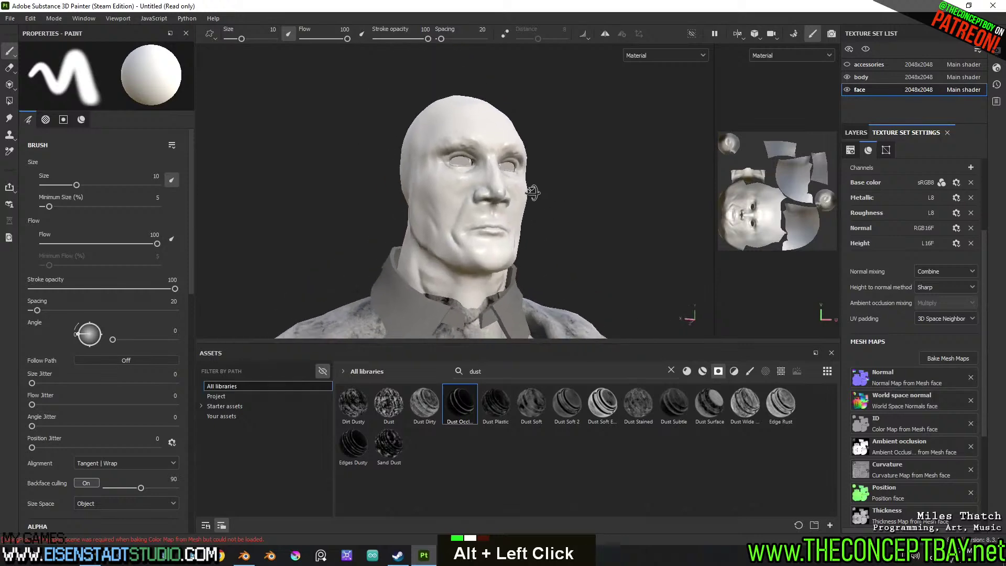
pyautogui.keyDown('alt'); pyautogui.moveTo(521, 180); pyautogui.dragTo(488, 231, button='middle'); pyautogui.keyUp('alt')
pyautogui.moveTo(488, 231)
pyautogui.keyDown('alt'); pyautogui.mouseDown()
pyautogui.moveTo(465, 242)
pyautogui.moveTo(476, 225)
pyautogui.mouseUp(); pyautogui.keyUp('alt')
pyautogui.keyDown('alt'); pyautogui.moveTo(476, 225); pyautogui.dragTo(480, 216, button='middle'); pyautogui.keyUp('alt')
pyautogui.scroll(-3, 480, 217)
pyautogui.keyDown('alt'); pyautogui.moveTo(480, 216); pyautogui.dragTo(511, 210); pyautogui.keyUp('alt')
# Select the accessories texture set, make it visible, and examine its bake on the torso
pyautogui.click(850, 65)
pyautogui.scroll(-7, 592, 199)
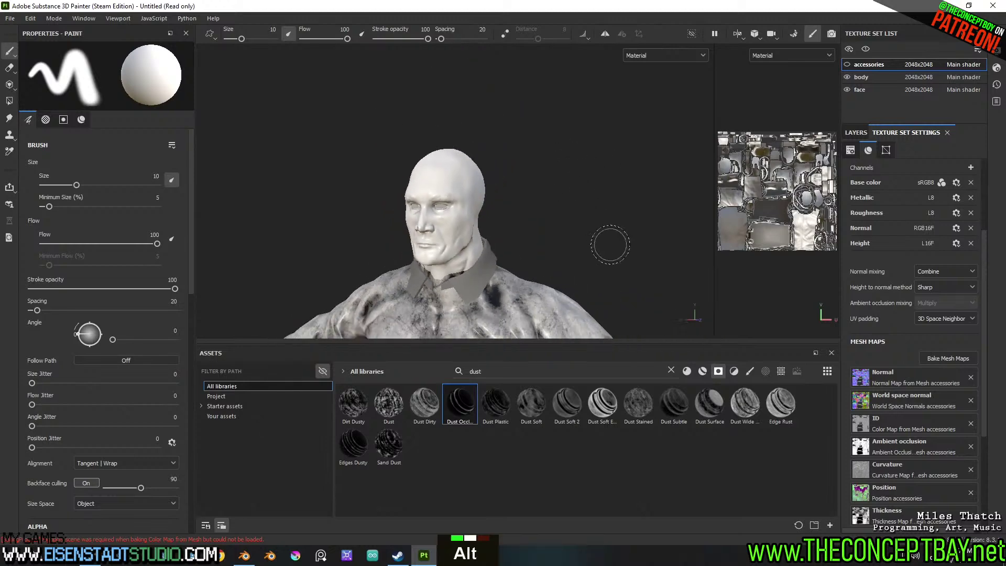
pyautogui.keyDown('alt'); pyautogui.moveTo(602, 231); pyautogui.dragTo(603, 99, button='middle'); pyautogui.keyUp('alt')
pyautogui.click(848, 66)
pyautogui.keyDown('alt'); pyautogui.moveTo(487, 152); pyautogui.dragTo(539, 171); pyautogui.keyUp('alt')
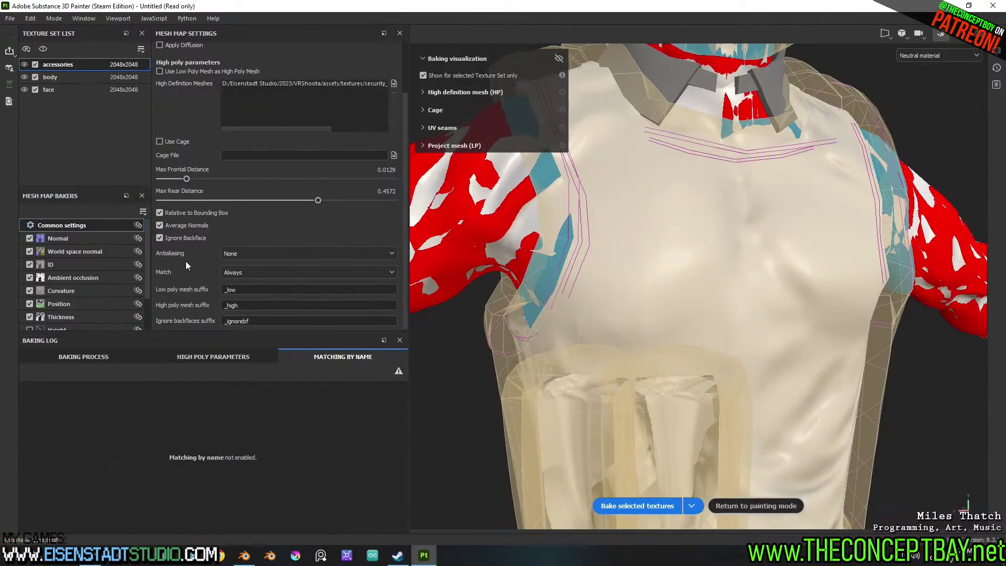
# Set Match back to By Mesh Name and review the low-to-high mesh pairs and high poly parameters in the baking log
pyautogui.click(243, 272)
pyautogui.click(244, 288)
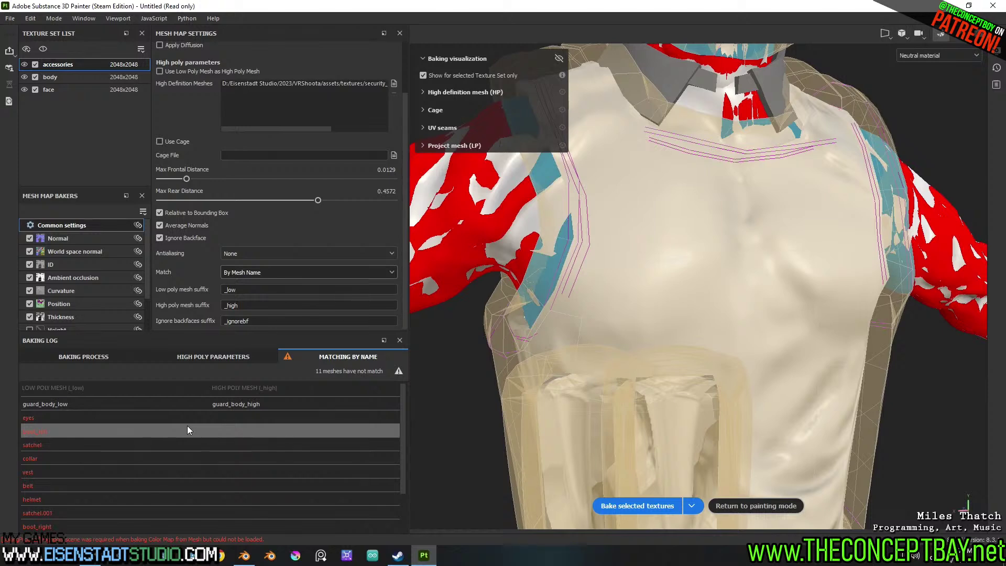
pyautogui.scroll(-3, 187, 426)
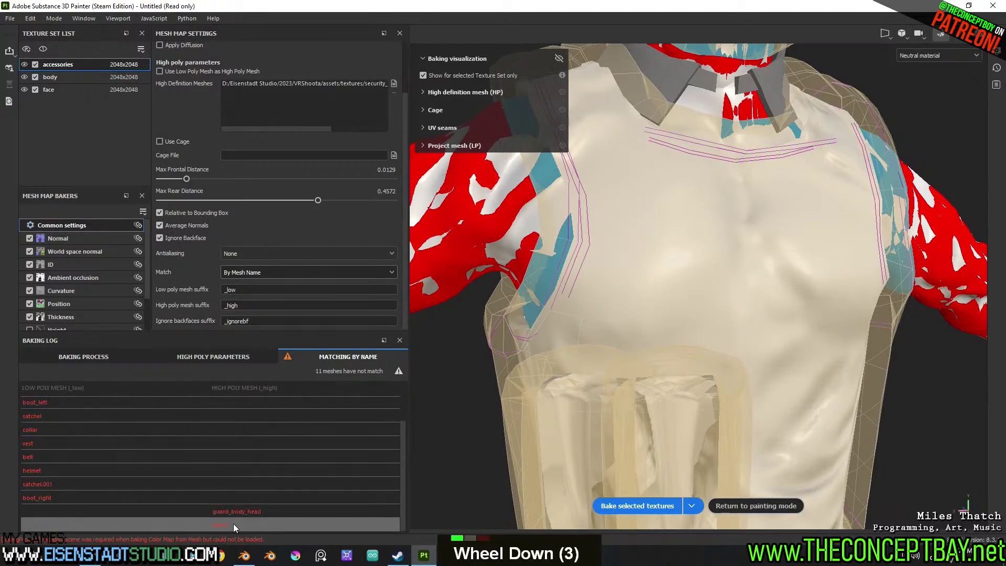
pyautogui.click(209, 354)
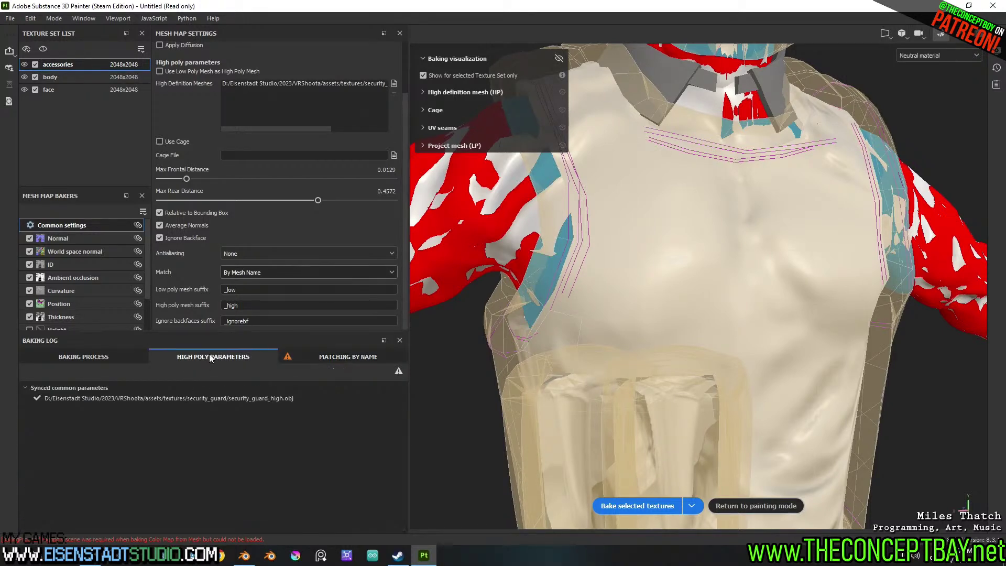
pyautogui.click(334, 361)
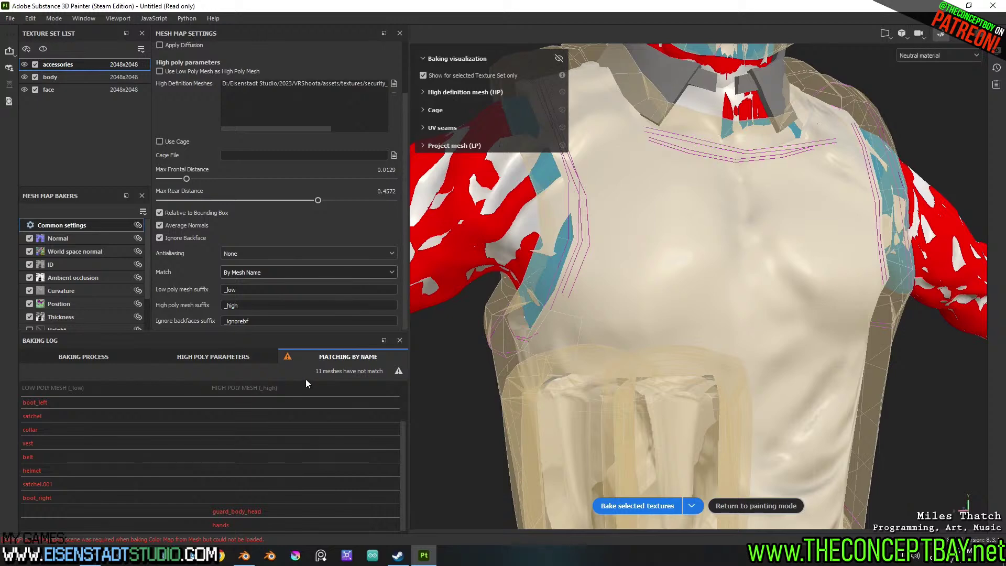
pyautogui.scroll(3, 188, 477)
pyautogui.scroll(1, 187, 474)
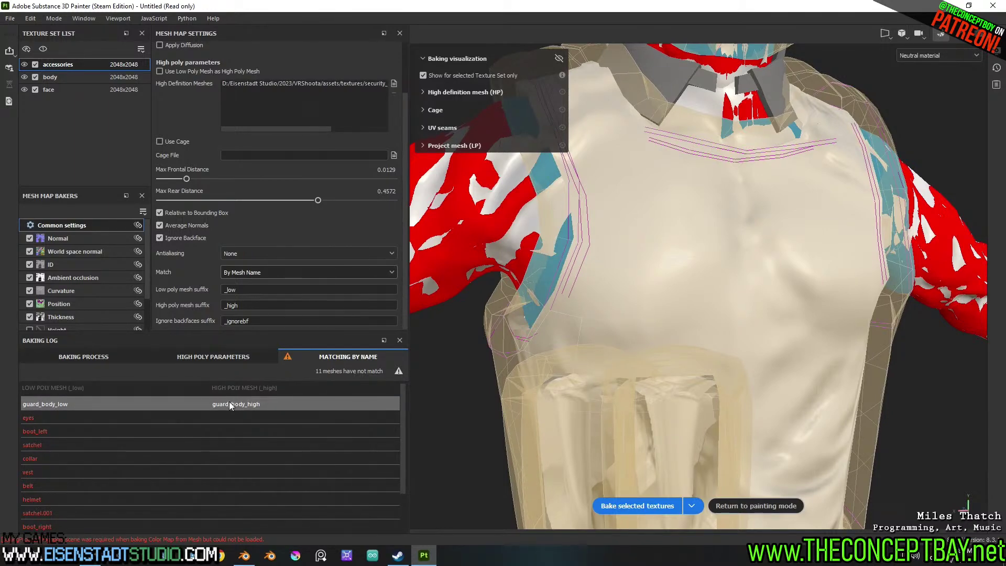
# Switch to Blender, save the file, duplicate guard_body_high in place and hide the copy as a backup
pyautogui.click(245, 555)
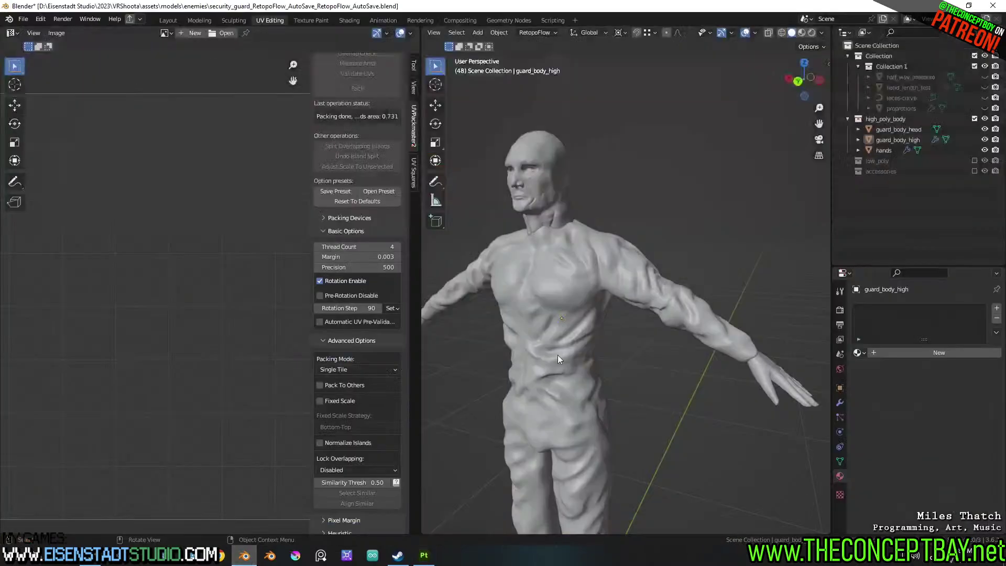
pyautogui.click(706, 313)
pyautogui.click(839, 402)
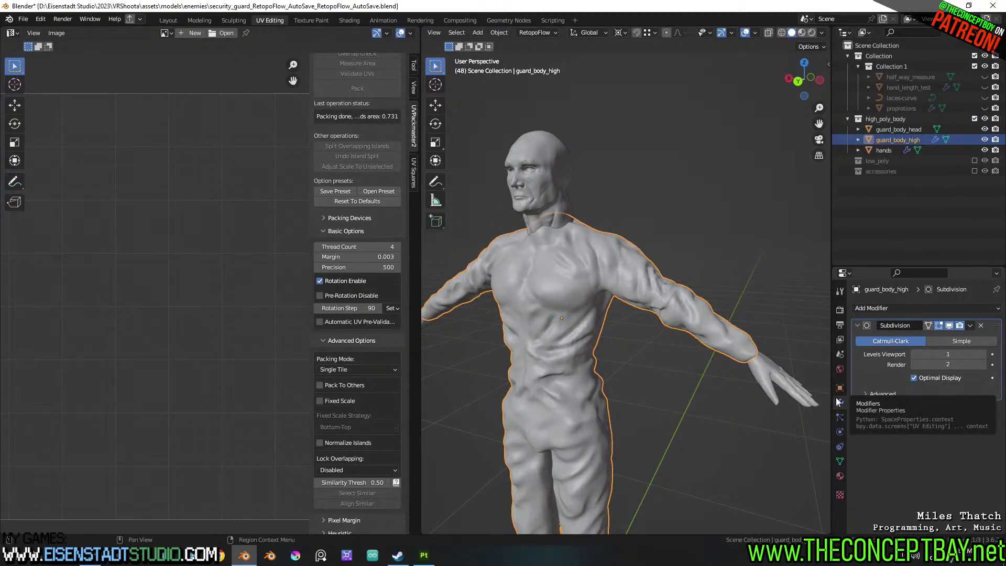
pyautogui.moveTo(732, 245); pyautogui.dragTo(735, 241, button='middle')
pyautogui.hotkey('ctrl', 's')
pyautogui.moveTo(683, 260); pyautogui.dragTo(631, 273, button='middle')
pyautogui.hotkey('shift', 'd')
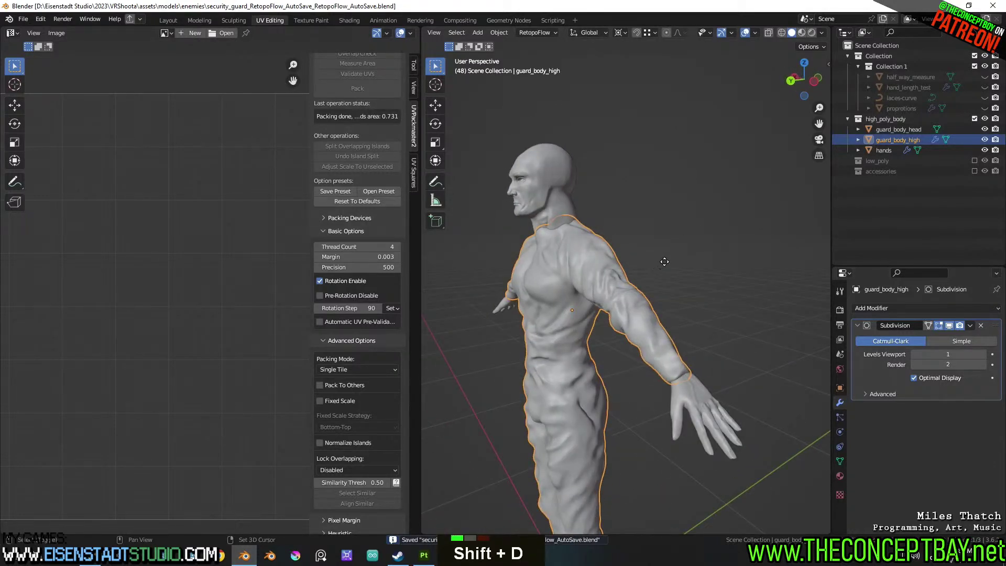
pyautogui.press('Escape')
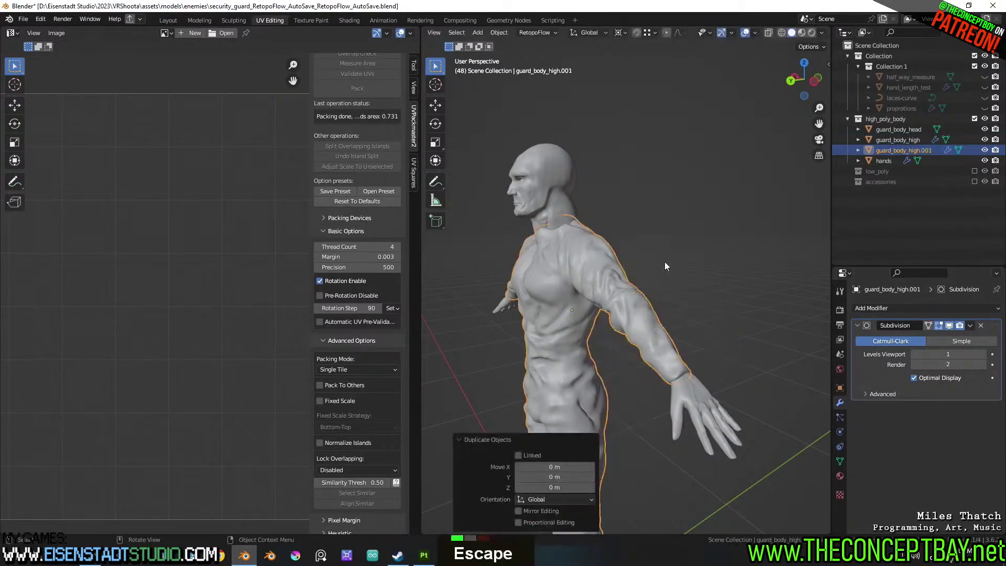
pyautogui.press('h')
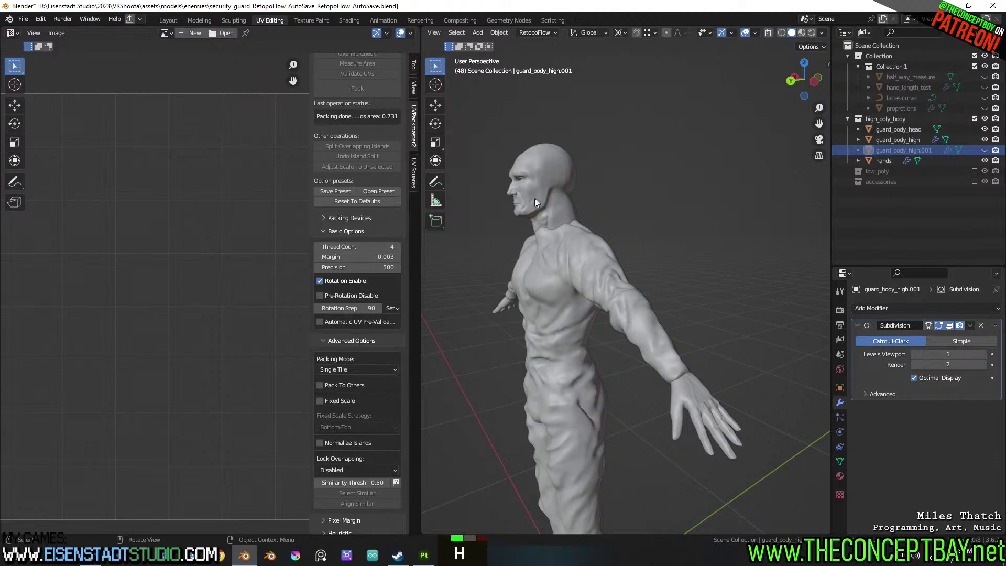
# Duplicate the guard's head and hands objects in place and hide both copies
pyautogui.click(524, 200)
pyautogui.moveTo(557, 196); pyautogui.dragTo(691, 203, button='middle')
pyautogui.hotkey('shift', 'd')
pyautogui.press('Escape')
pyautogui.press('h')
pyautogui.click(781, 353)
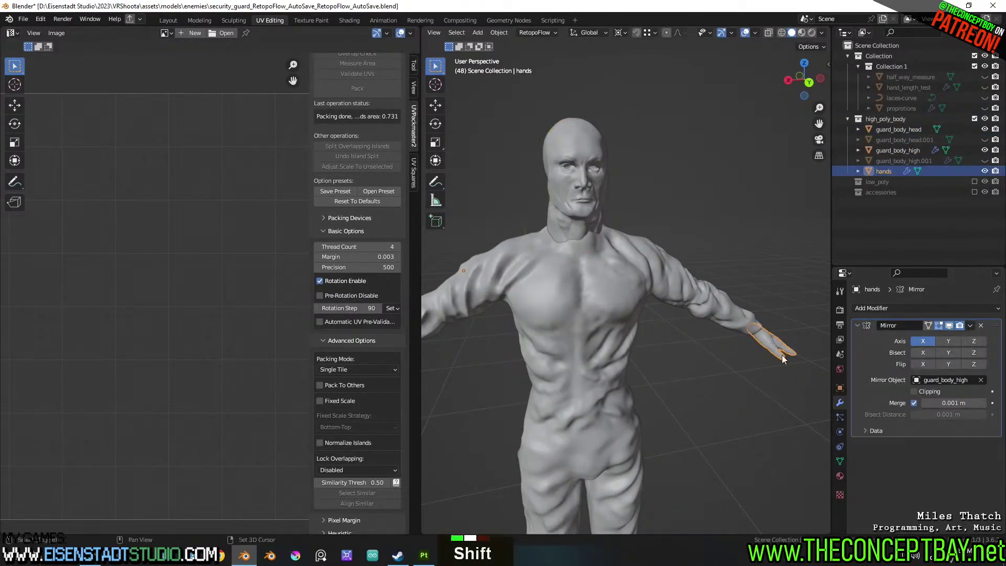
pyautogui.hotkey('shift', 'd')
pyautogui.press('Escape')
pyautogui.press('h')
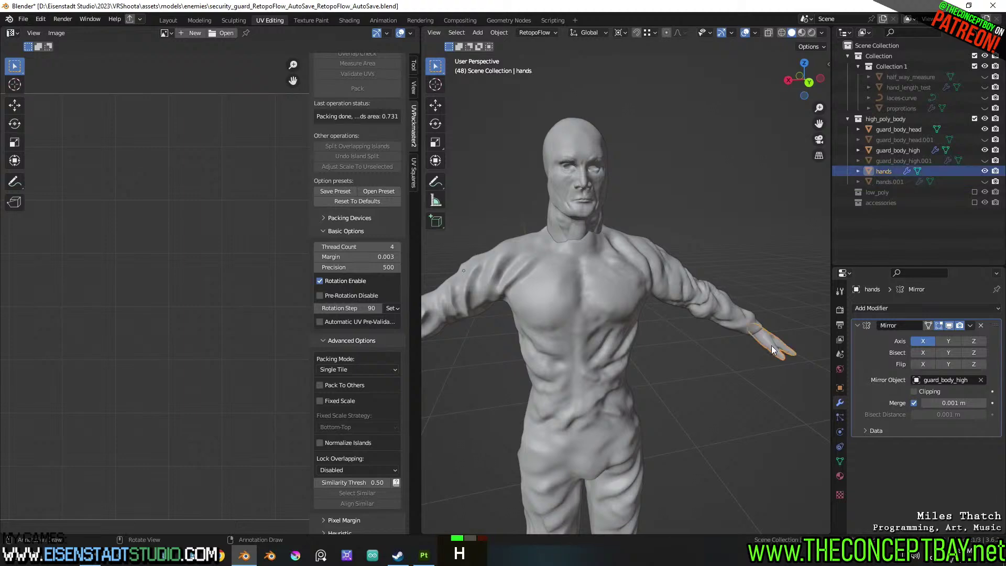
# Convert the hands and guard_body_high objects to plain meshes, applying their Mirror and Subdivision modifiers
pyautogui.keyDown('shift'); pyautogui.click(655, 270); pyautogui.keyUp('shift')
pyautogui.keyDown('shift'); pyautogui.click(773, 347); pyautogui.keyUp('shift')
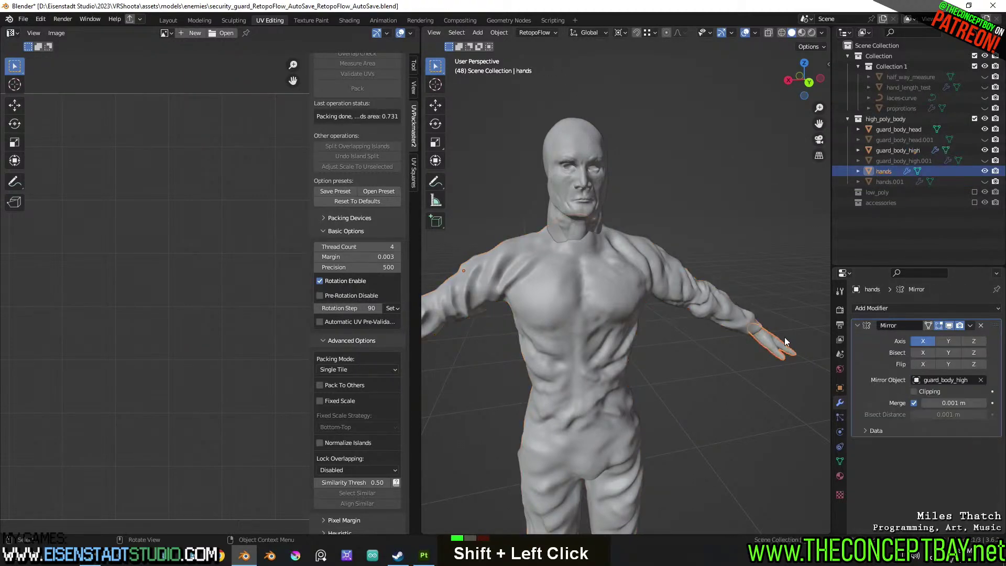
pyautogui.rightClick(784, 338)
pyautogui.click(827, 348)
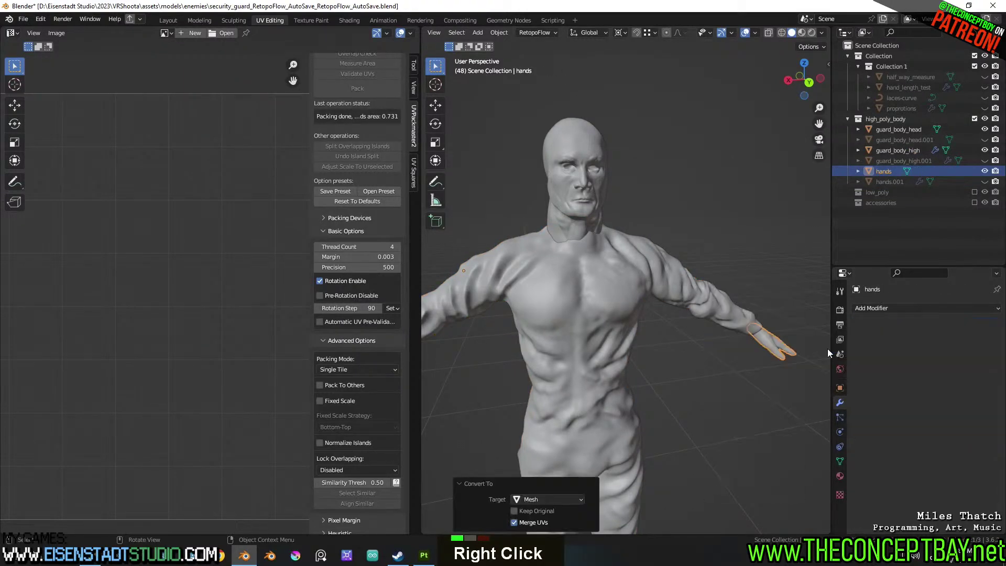
pyautogui.click(583, 208)
pyautogui.click(775, 343)
pyautogui.click(721, 297)
pyautogui.rightClick(696, 274)
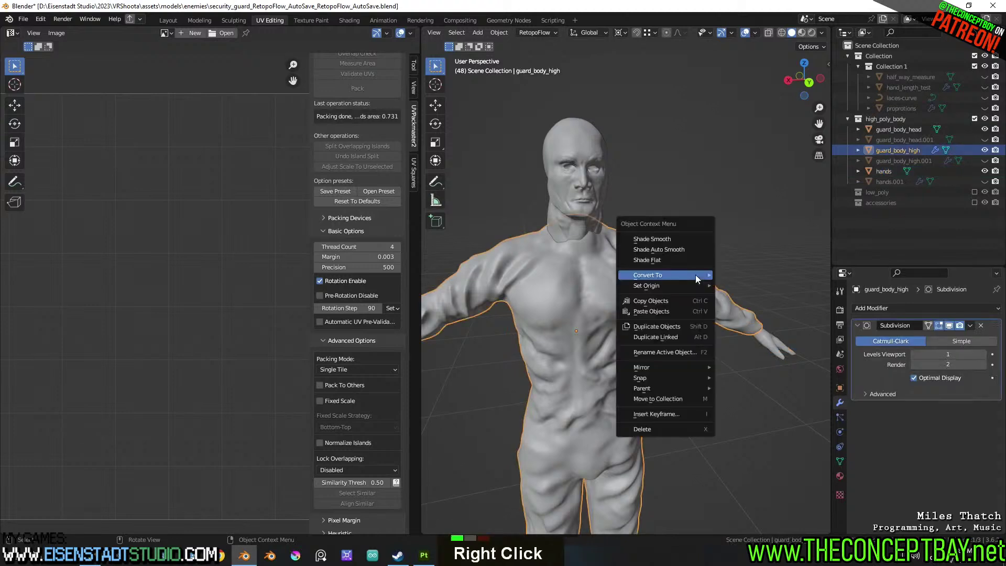
pyautogui.moveTo(695, 275)
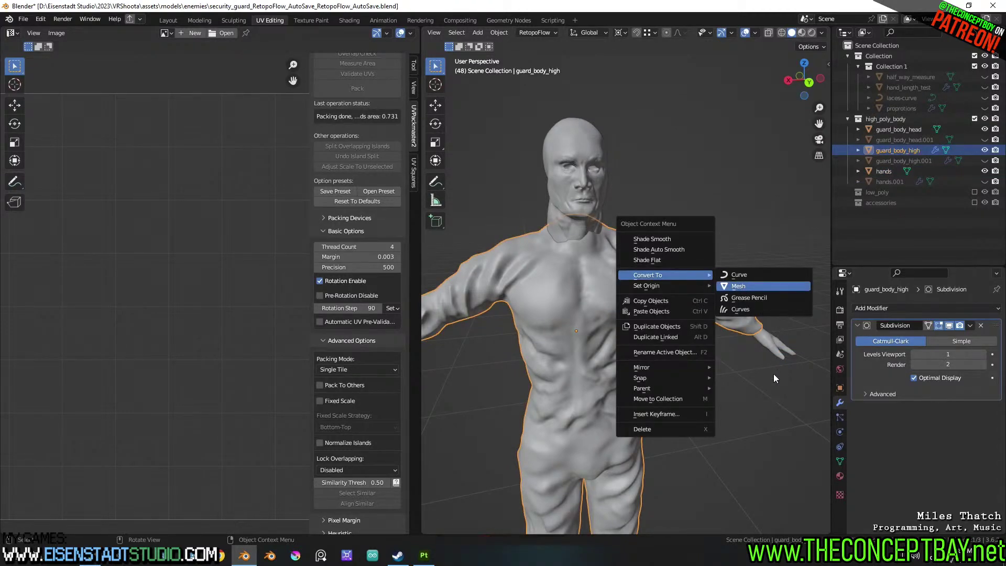
pyautogui.press('Escape')
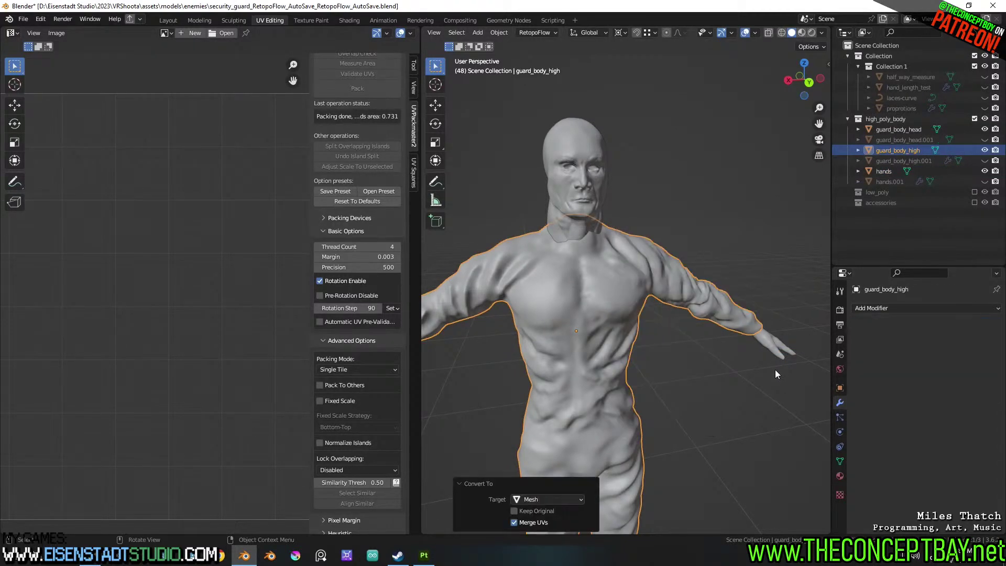
# Join the hands and head into guard_body_high as a single high poly mesh
pyautogui.click(784, 343)
pyautogui.keyDown('shift'); pyautogui.click(574, 197); pyautogui.keyUp('shift')
pyautogui.keyDown('shift'); pyautogui.click(578, 274); pyautogui.keyUp('shift')
pyautogui.hotkey('ctrl', 'h')
pyautogui.press('Escape')
pyautogui.hotkey('ctrl', 'j')
# Export the joined body as a Wavefront OBJ limited to the selection, overwriting security_guard_high.obj
pyautogui.moveTo(691, 286); pyautogui.dragTo(650, 297, button='middle')
pyautogui.scroll(-4, 650, 297)
pyautogui.keyDown('shift'); pyautogui.moveTo(651, 298); pyautogui.dragTo(647, 269, button='middle'); pyautogui.keyUp('shift')
pyautogui.hotkey('ctrl', 'alt', 'e')
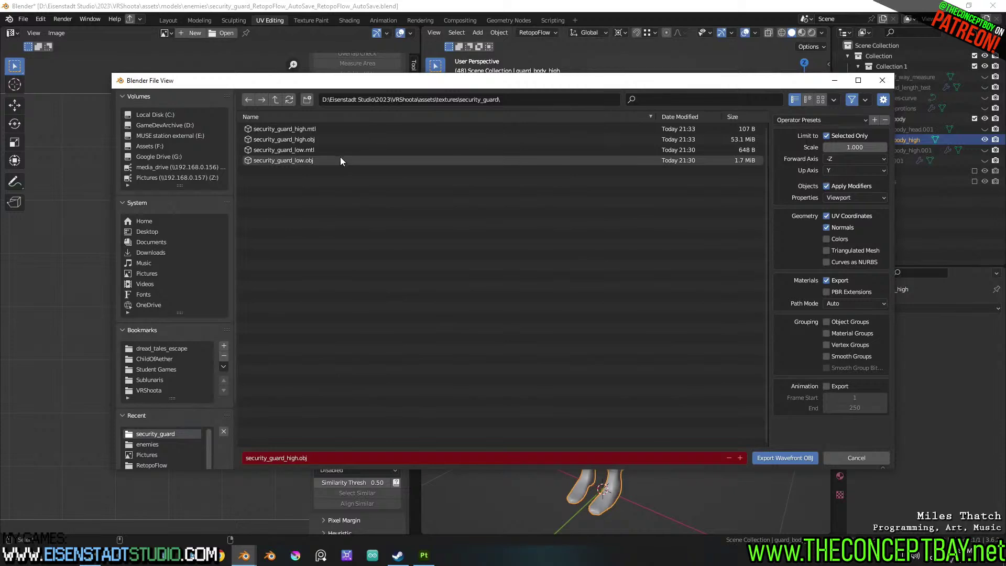
pyautogui.click(313, 141)
pyautogui.press('Return')
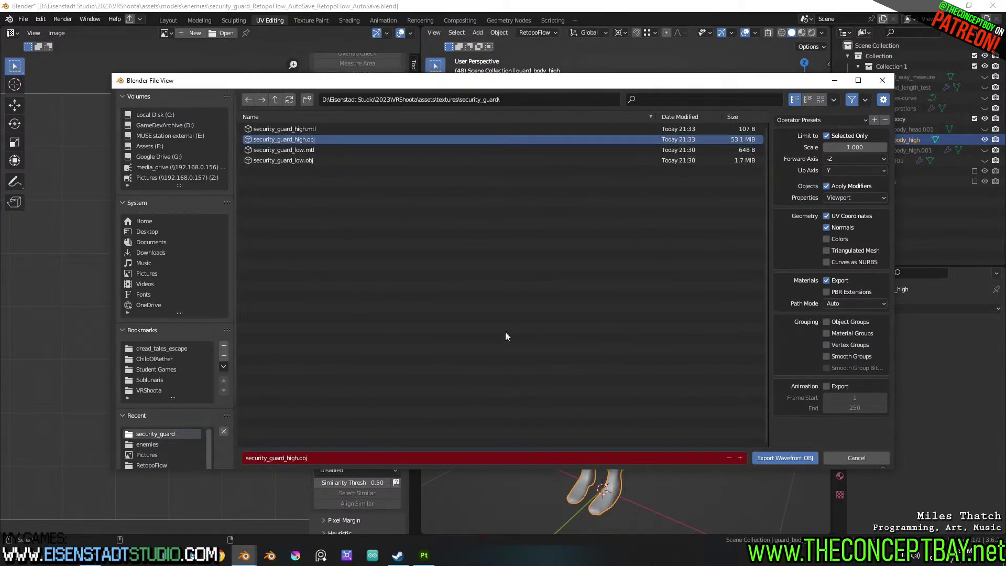
pyautogui.click(793, 457)
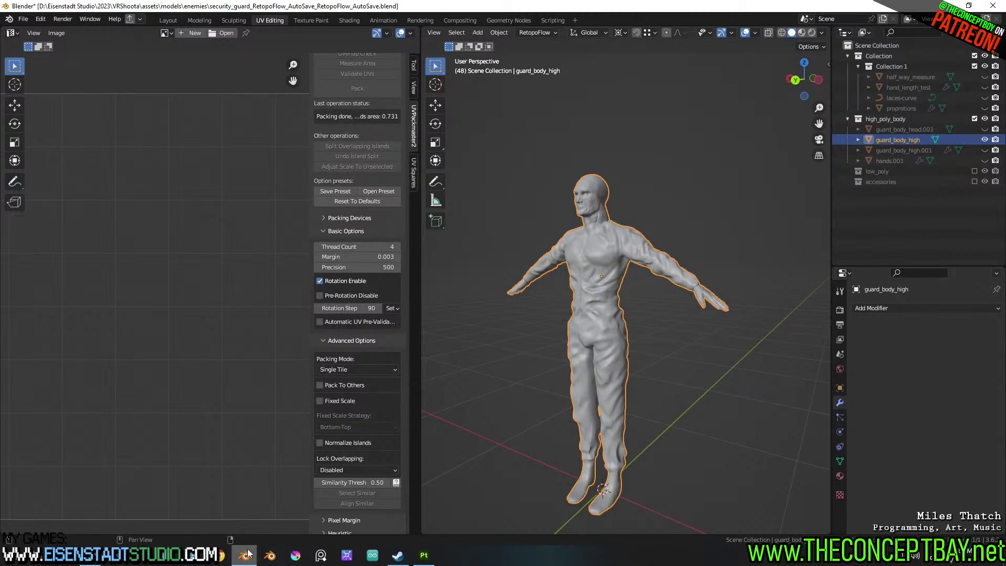
# Switch to Substance 3D Painter and try baking the selected textures with the re-exported high poly mesh
pyautogui.click(424, 555)
pyautogui.scroll(-15, 562, 303)
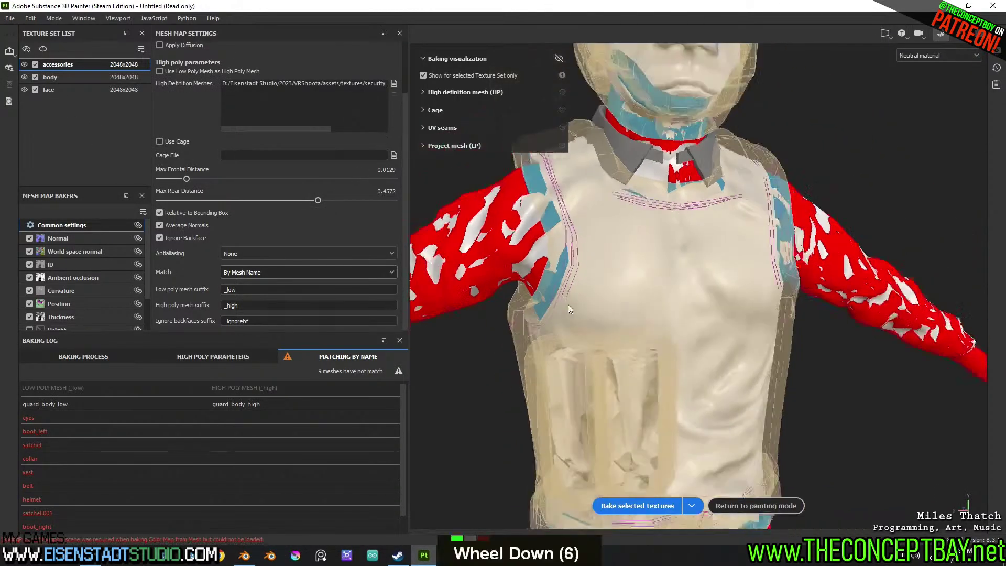
pyautogui.click(644, 506)
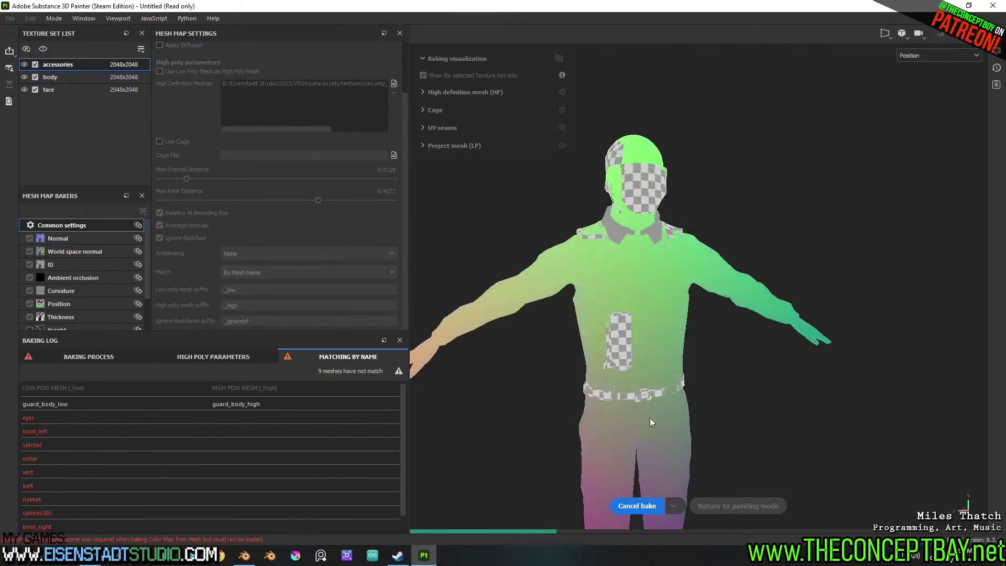
pyautogui.click(634, 508)
pyautogui.scroll(3, 715, 208)
pyautogui.keyDown('shift'); pyautogui.middleClick(714, 209); pyautogui.keyUp('shift')
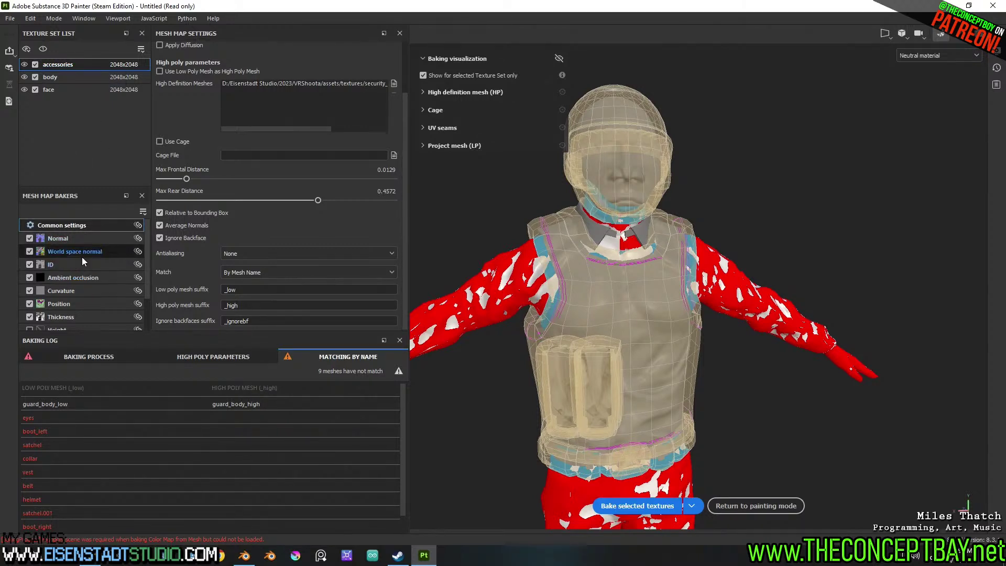
# Set the ambient occlusion Self Occlusion to Only Same Mesh Name and try the bake again
pyautogui.click(83, 276)
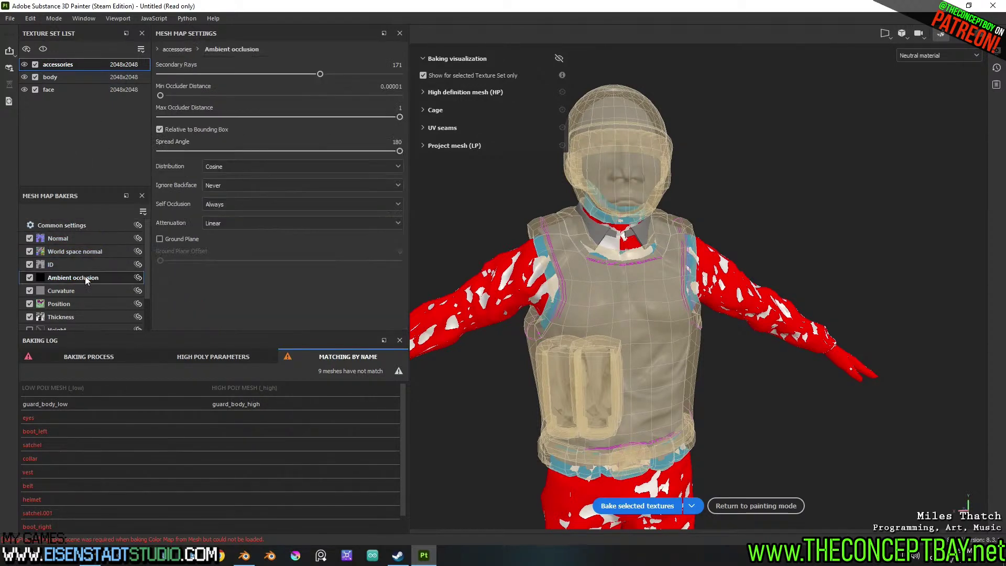
pyautogui.click(228, 209)
pyautogui.click(229, 225)
pyautogui.click(639, 505)
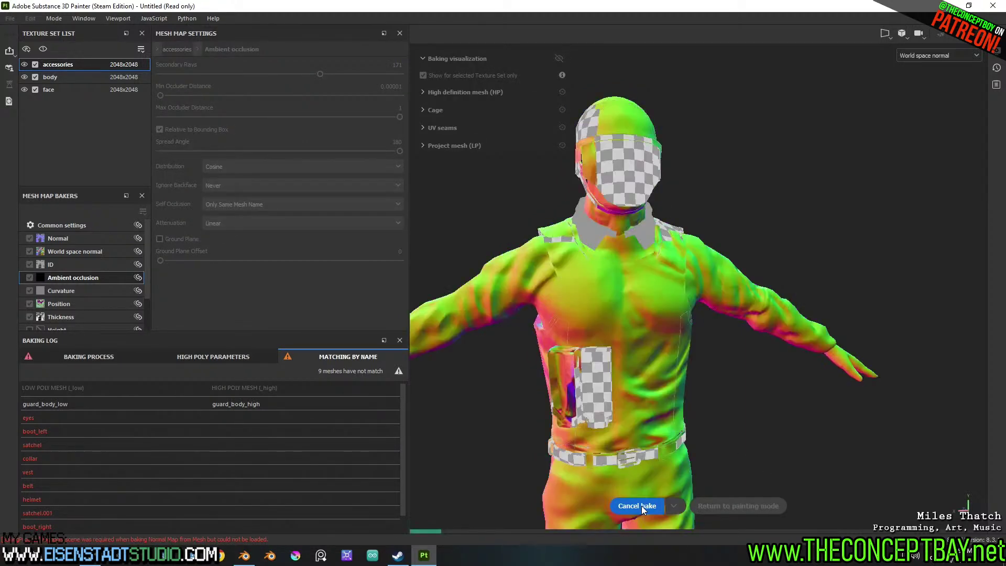
pyautogui.click(642, 502)
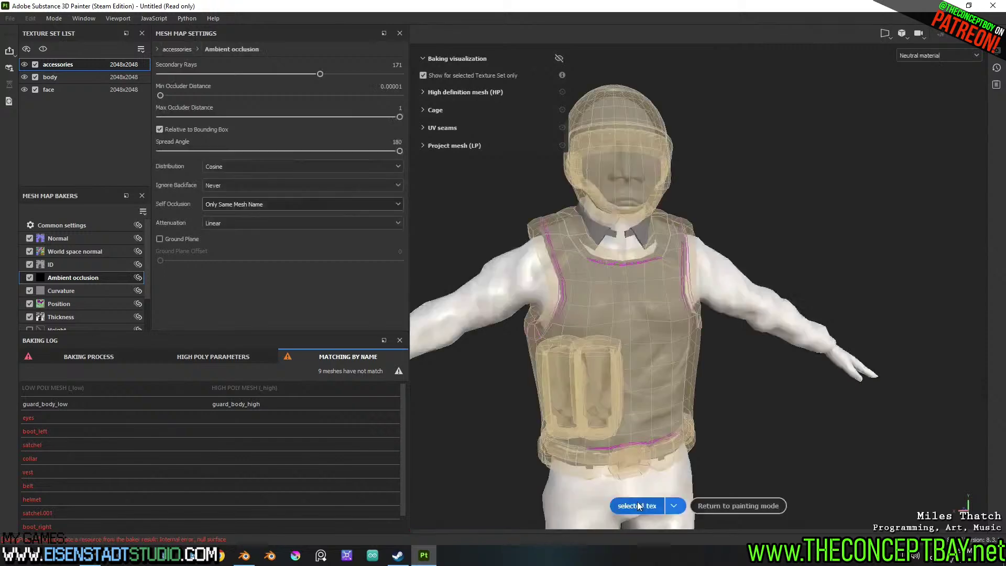
# In the common settings, remove the high definition mesh, load security_guard_high.obj again and try baking the selected textures
pyautogui.scroll(3, 580, 285)
pyautogui.keyDown('alt'); pyautogui.moveTo(614, 243); pyautogui.dragTo(618, 291, button='middle'); pyautogui.keyUp('alt')
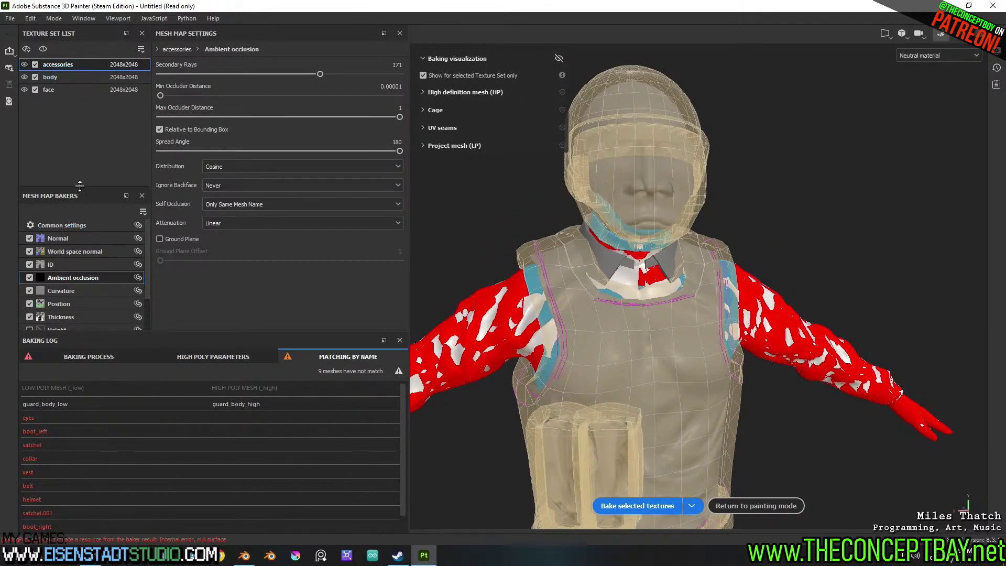
pyautogui.click(80, 238)
pyautogui.doubleClick(90, 227)
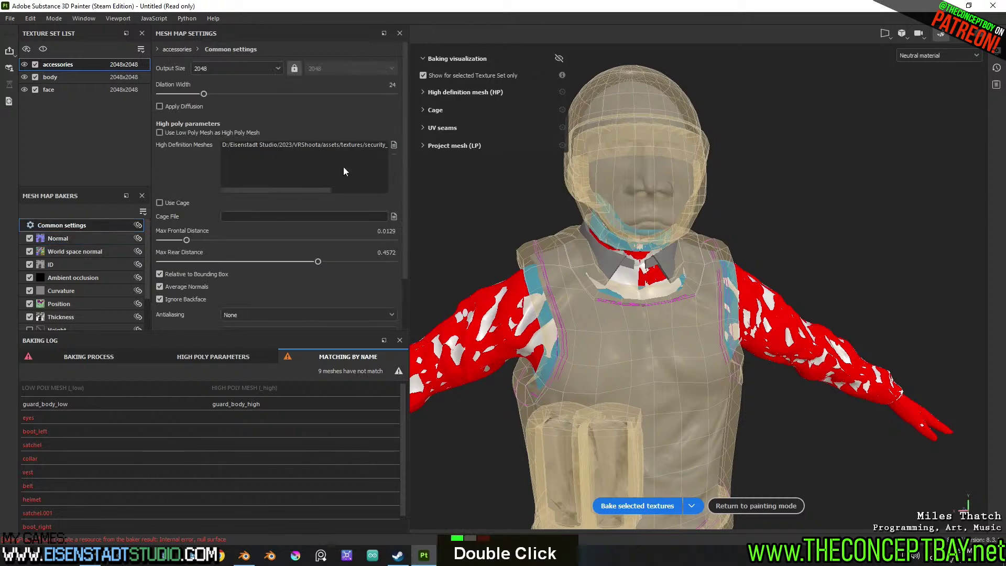
pyautogui.click(375, 146)
pyautogui.click(394, 153)
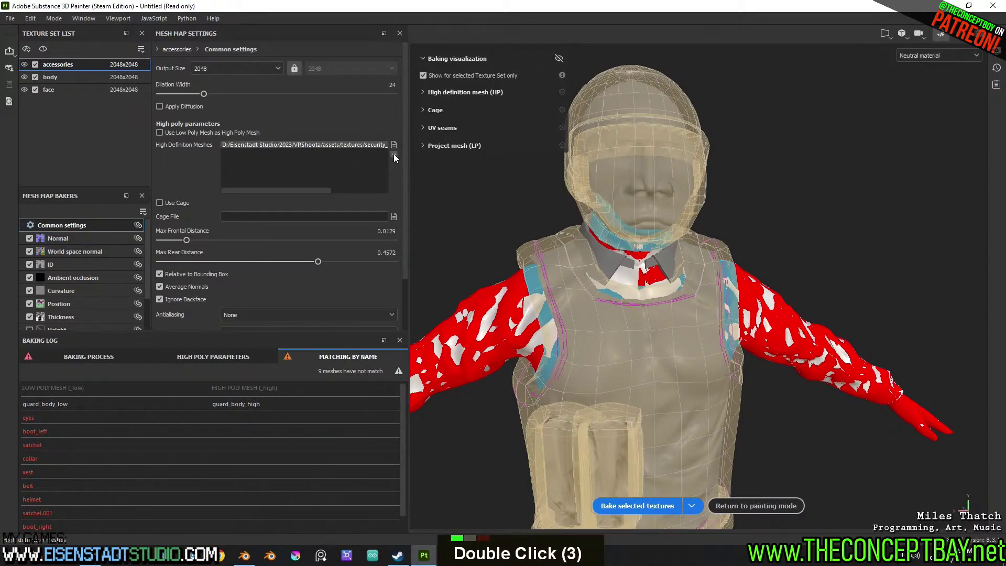
pyautogui.click(394, 145)
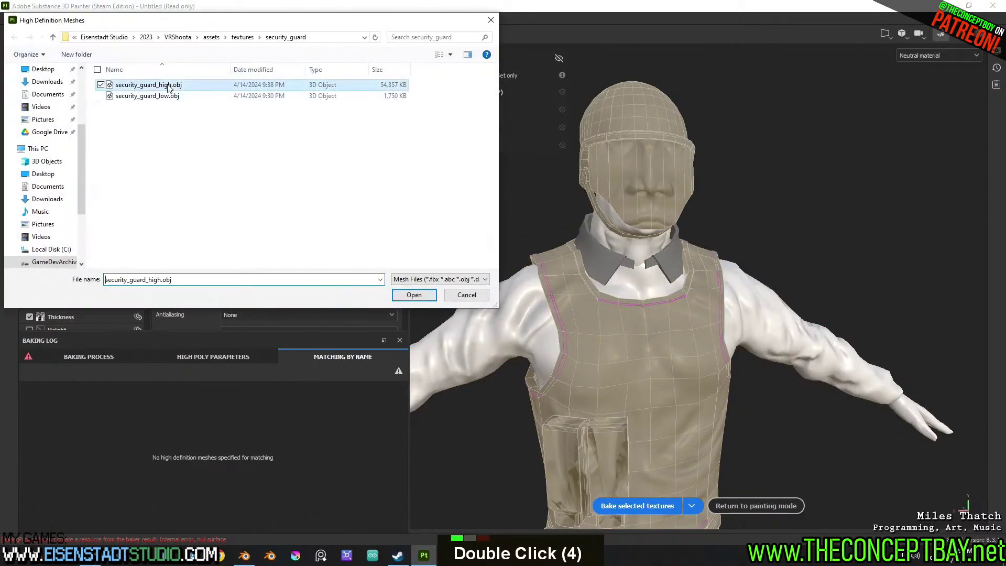
pyautogui.doubleClick(163, 85)
pyautogui.click(635, 506)
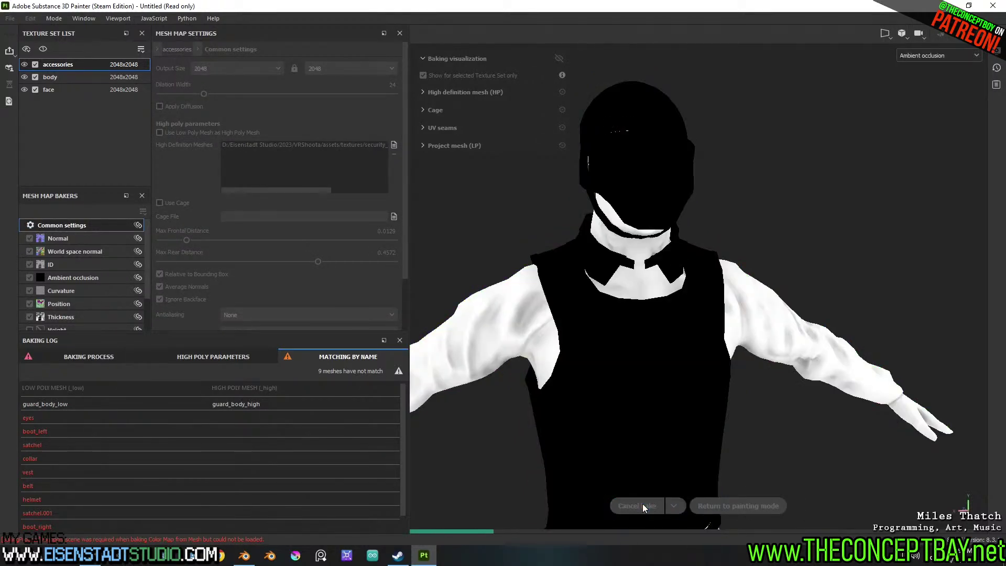
# Check the high poly object's name in Blender and review the matching pairs and high poly parameters in Substance 3D Painter's baking log
pyautogui.click(245, 556)
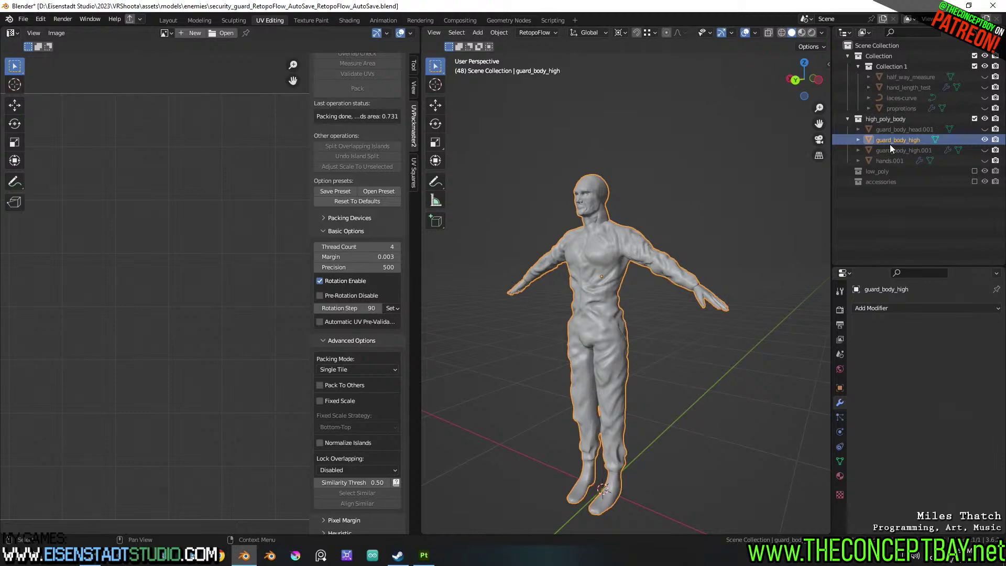
pyautogui.click(425, 556)
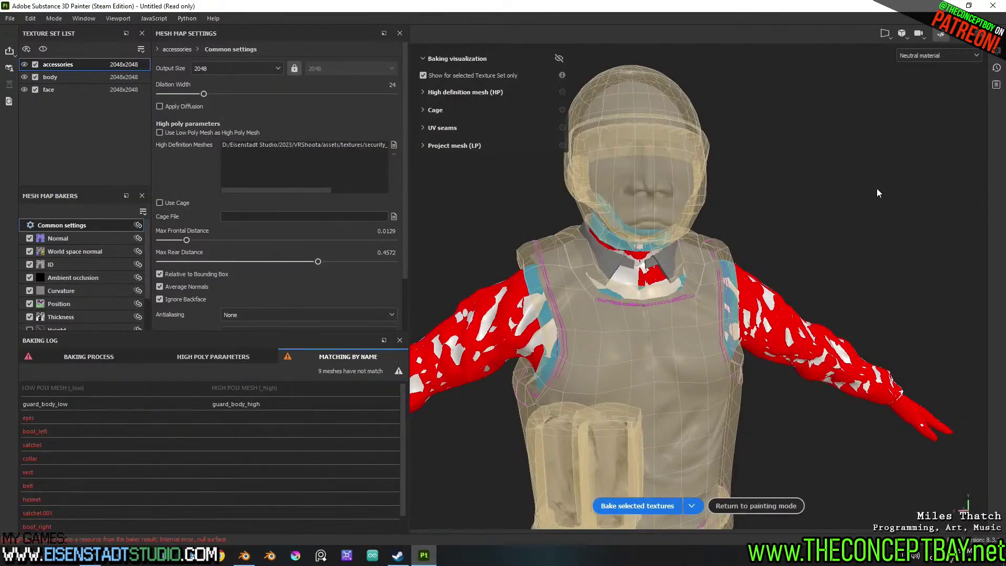
pyautogui.click(773, 506)
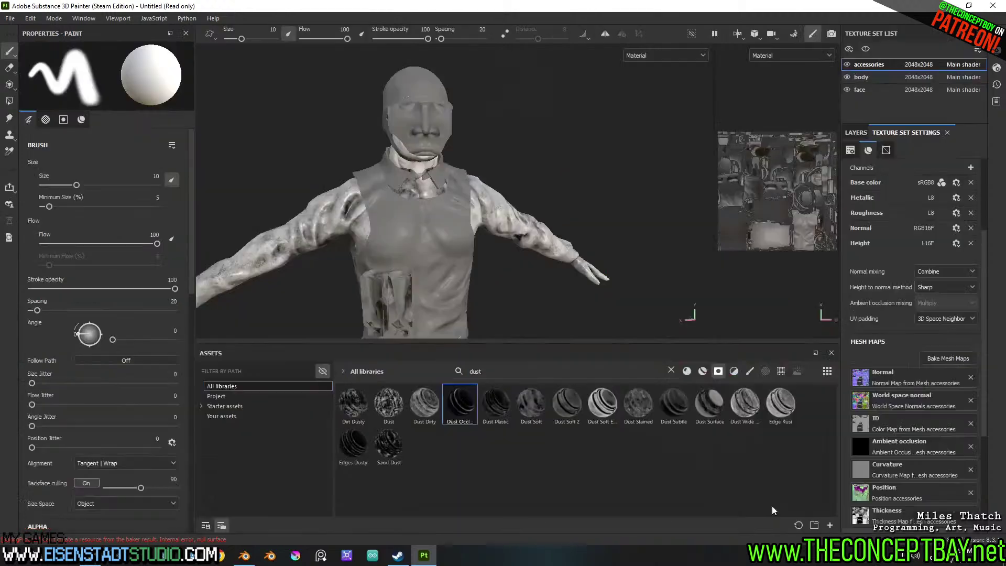
pyautogui.click(947, 359)
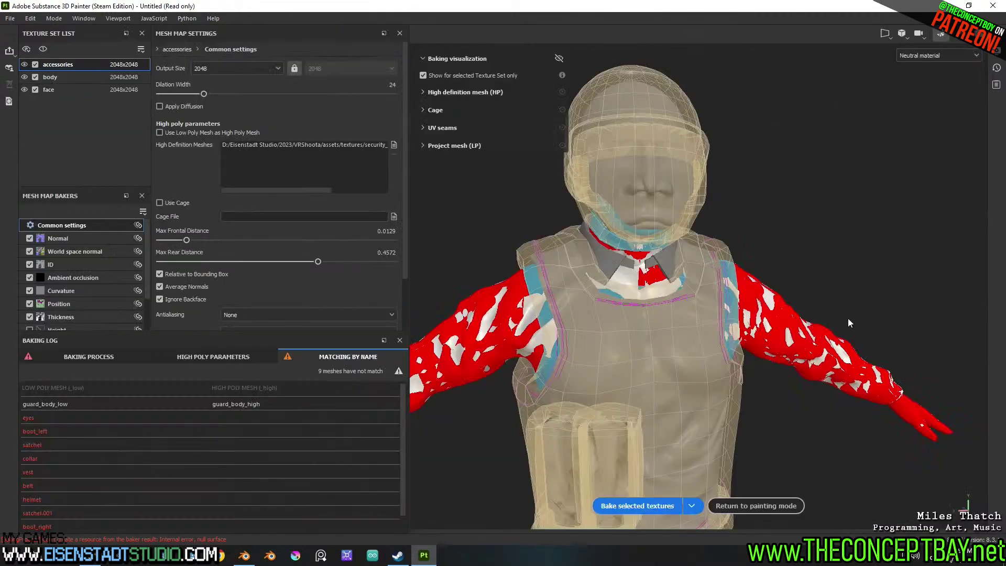
pyautogui.scroll(-3, 302, 250)
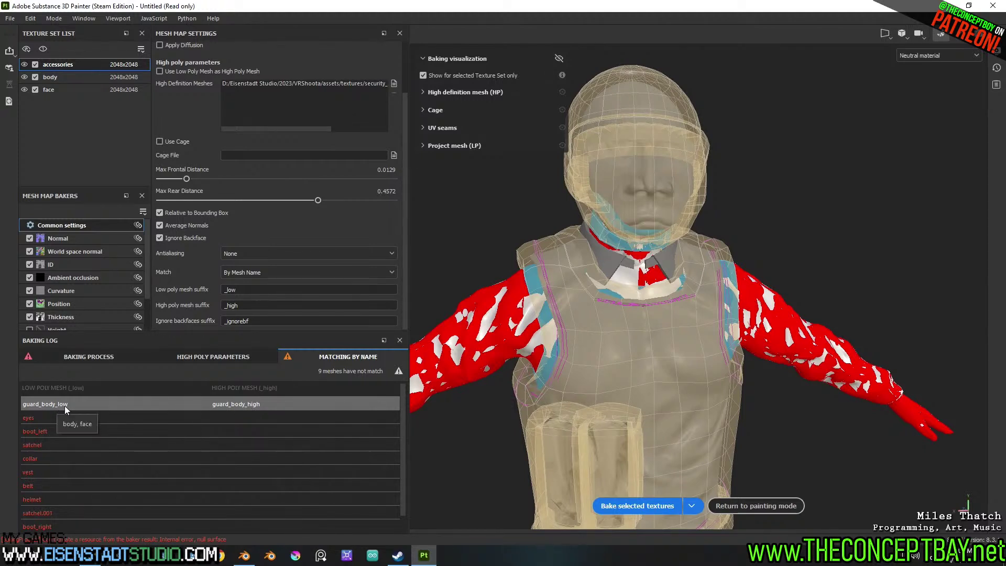
pyautogui.scroll(-1, 291, 403)
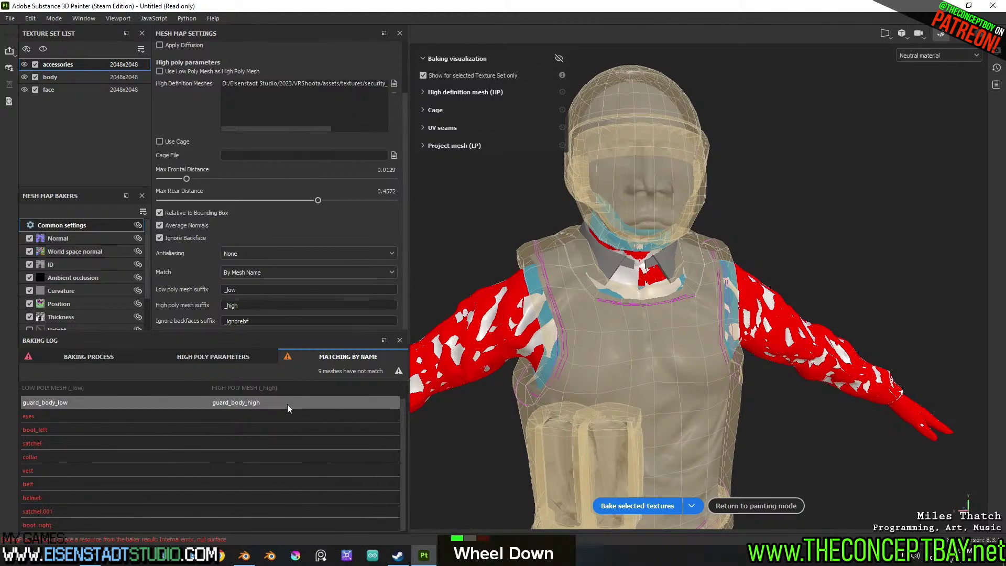
pyautogui.scroll(-4, 283, 422)
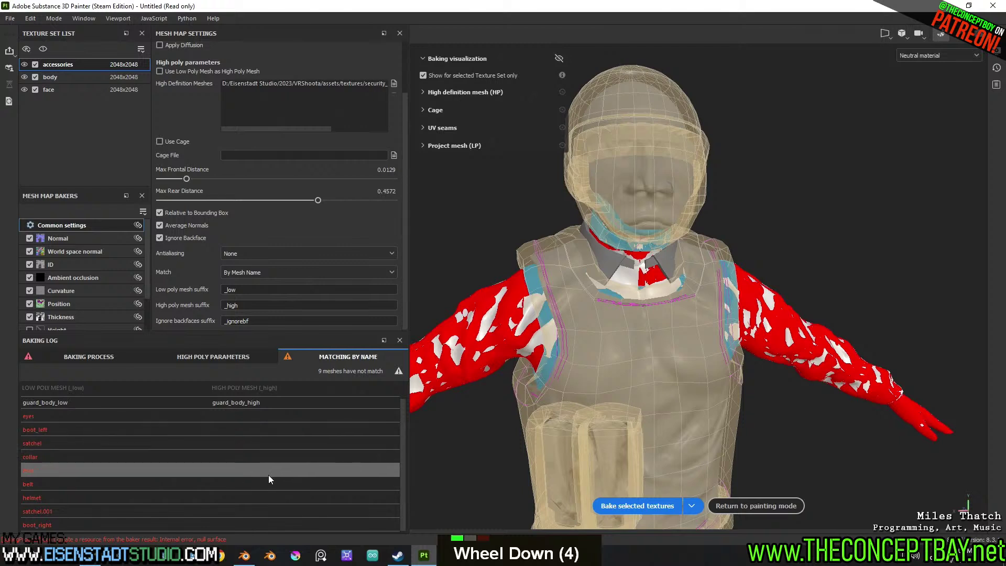
pyautogui.scroll(5, 261, 496)
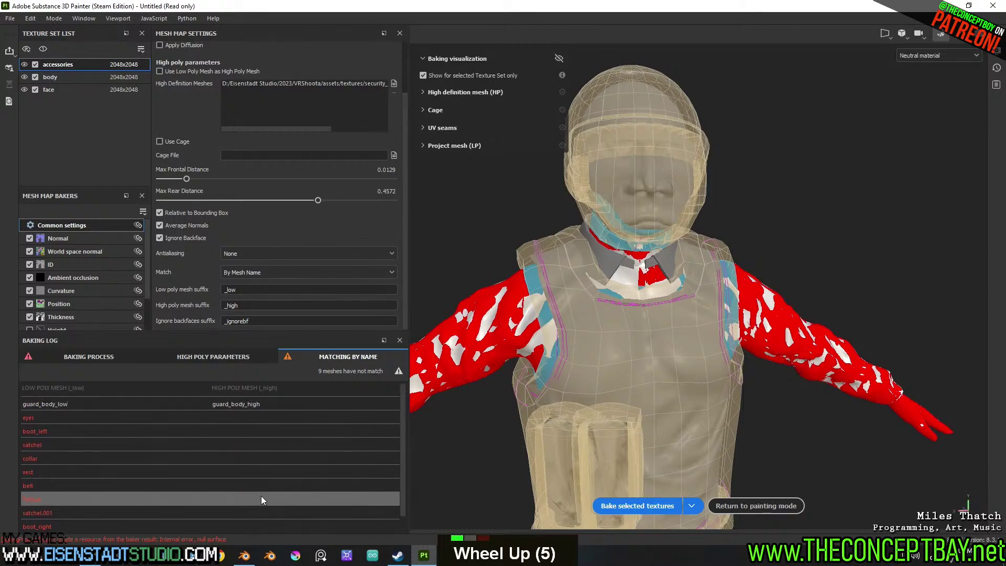
pyautogui.click(225, 357)
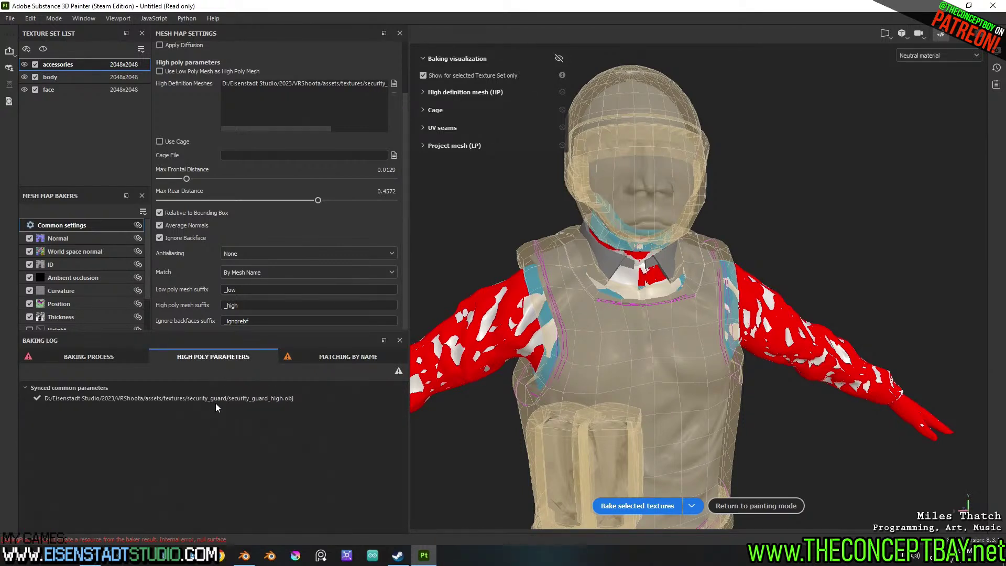
# Review the failed bakes in the baking process log and open the settings behind the accessories normal map failure
pyautogui.click(90, 359)
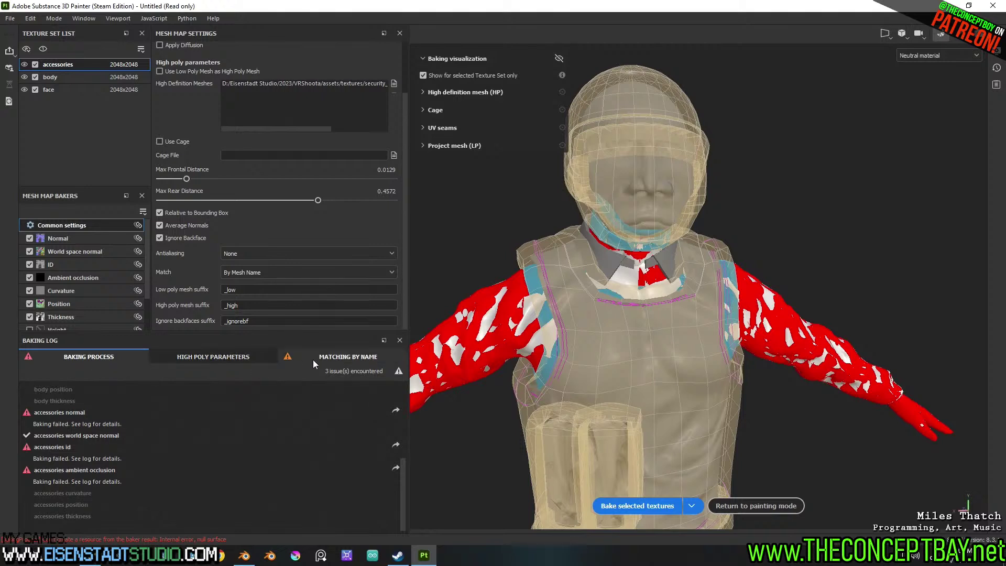
pyautogui.click(347, 356)
pyautogui.click(70, 358)
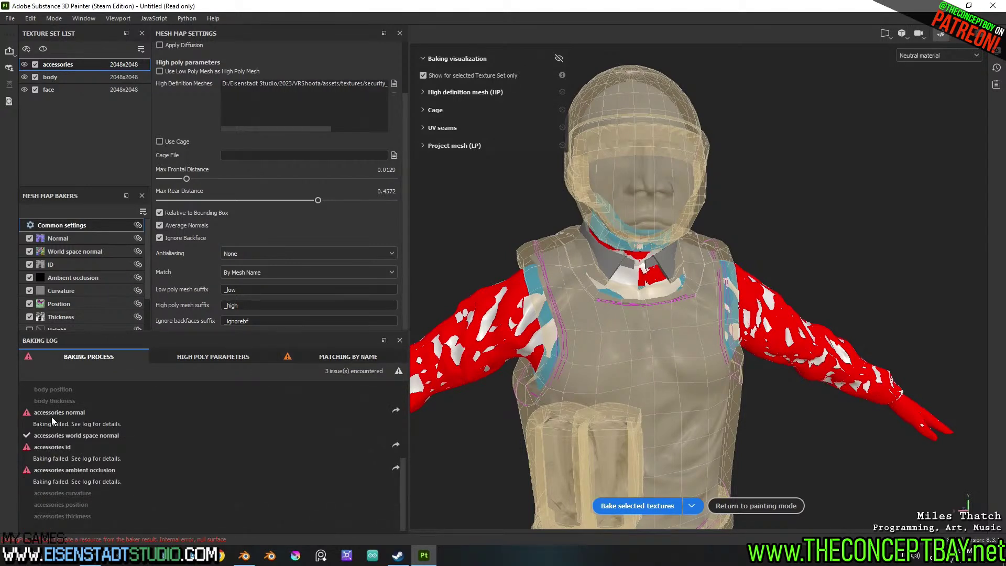
pyautogui.click(395, 412)
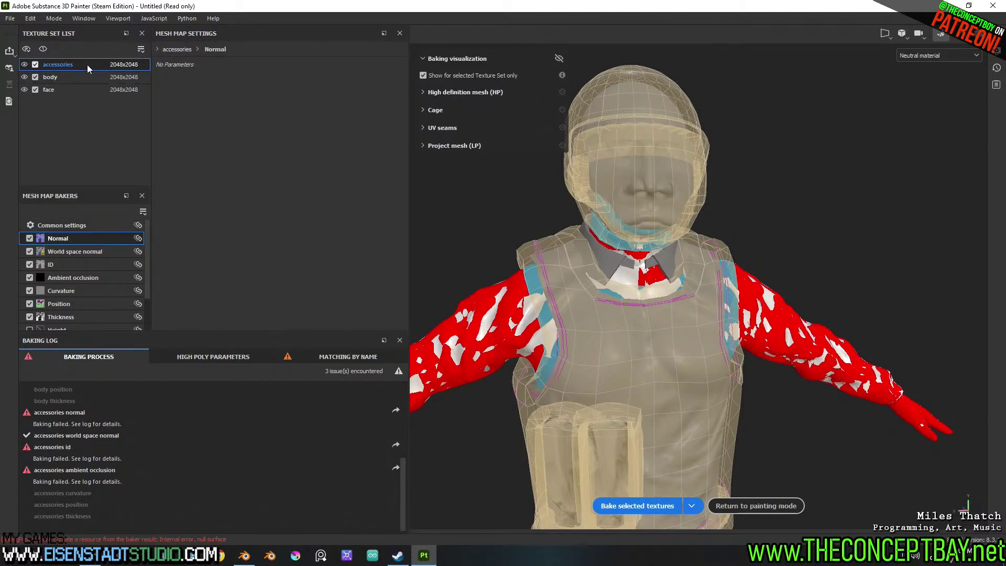
# Enable Use Low Poly Mesh as High Poly Mesh in the common settings and check the body texture set's common settings
pyautogui.click(84, 224)
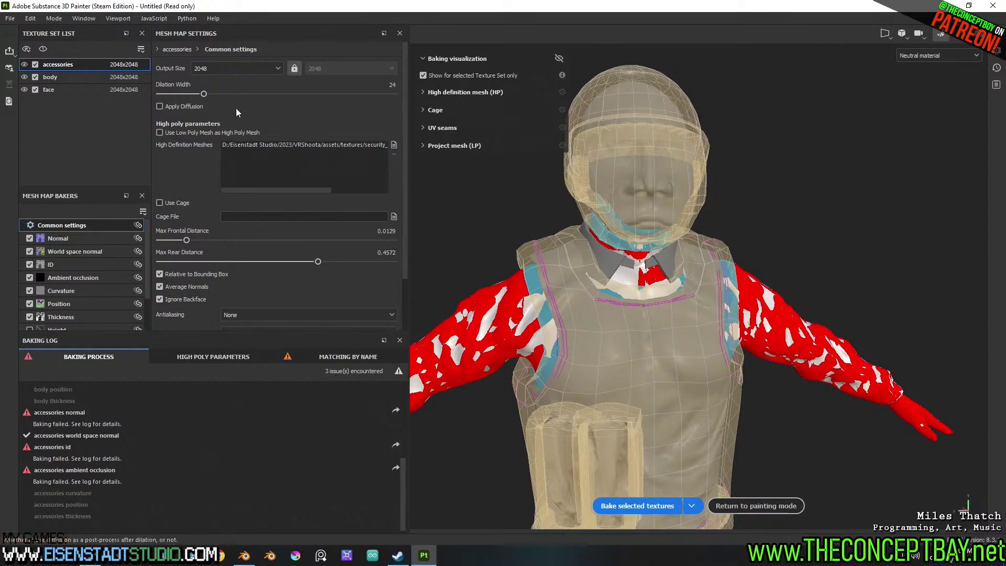
pyautogui.click(198, 132)
pyautogui.click(198, 132)
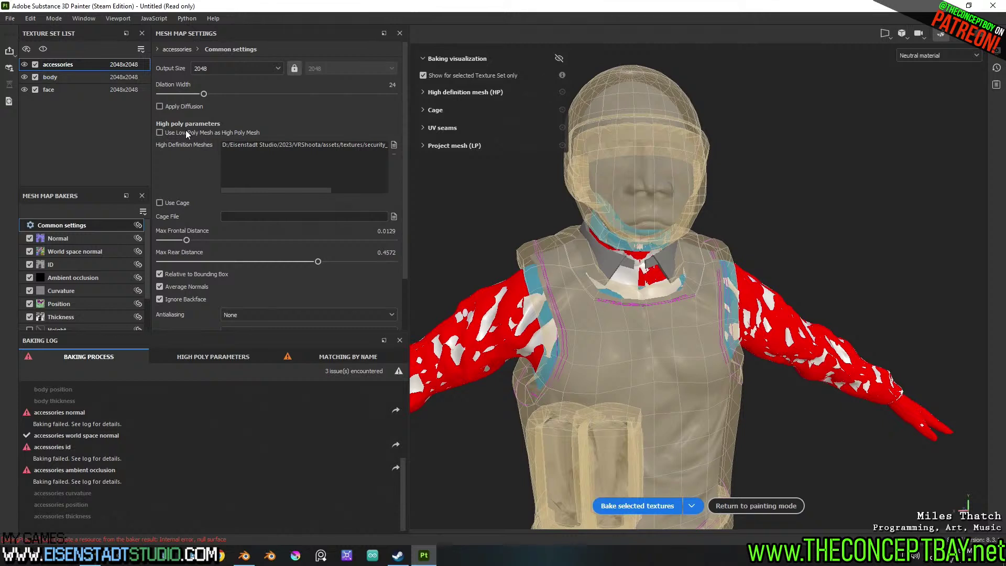
pyautogui.click(185, 133)
pyautogui.click(93, 77)
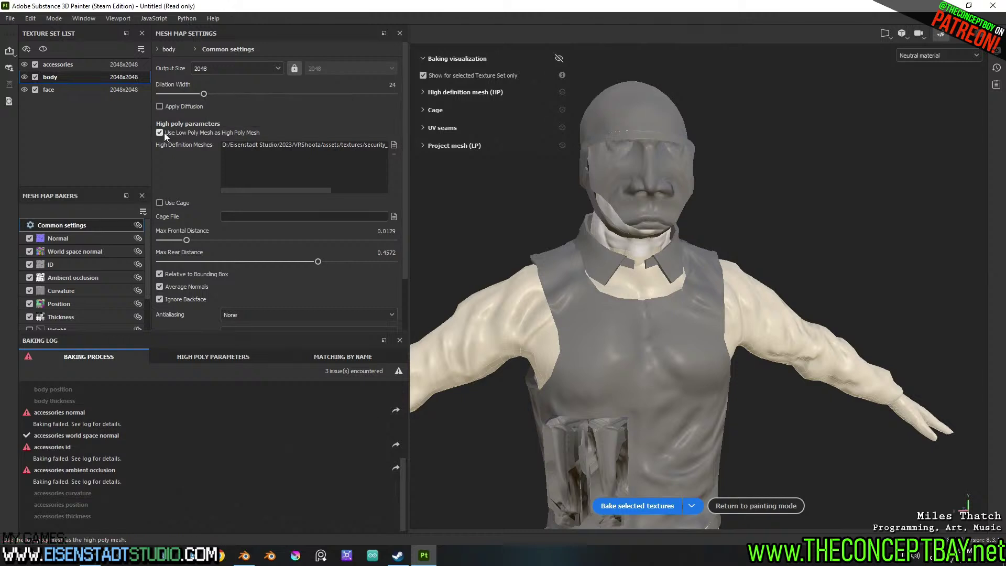
pyautogui.scroll(-4, 197, 198)
pyautogui.scroll(-2, 197, 198)
pyautogui.scroll(6, 197, 198)
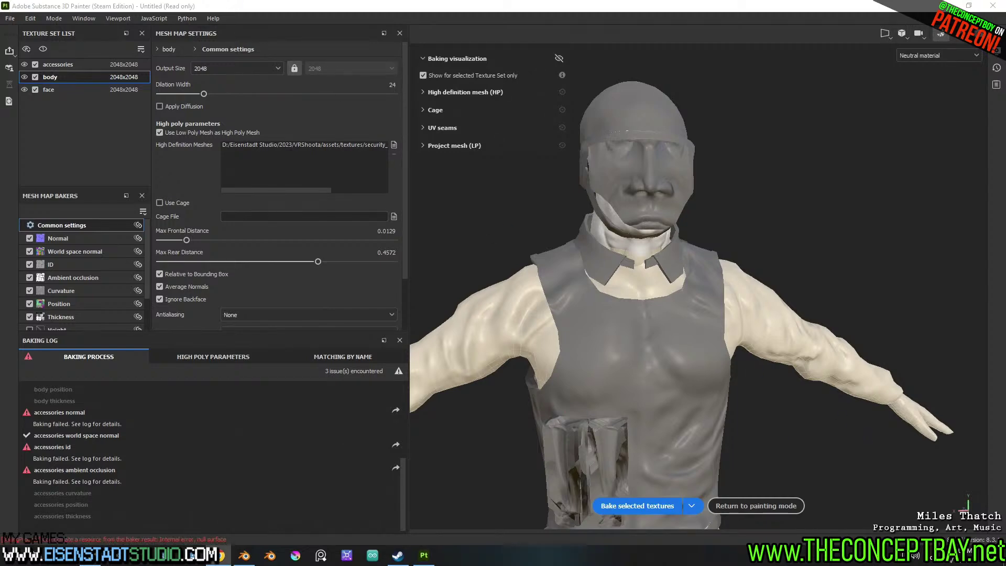
# Switch to Chrome, search the web for "substance painter unique bake parameters" and look through the results
pyautogui.write('s')
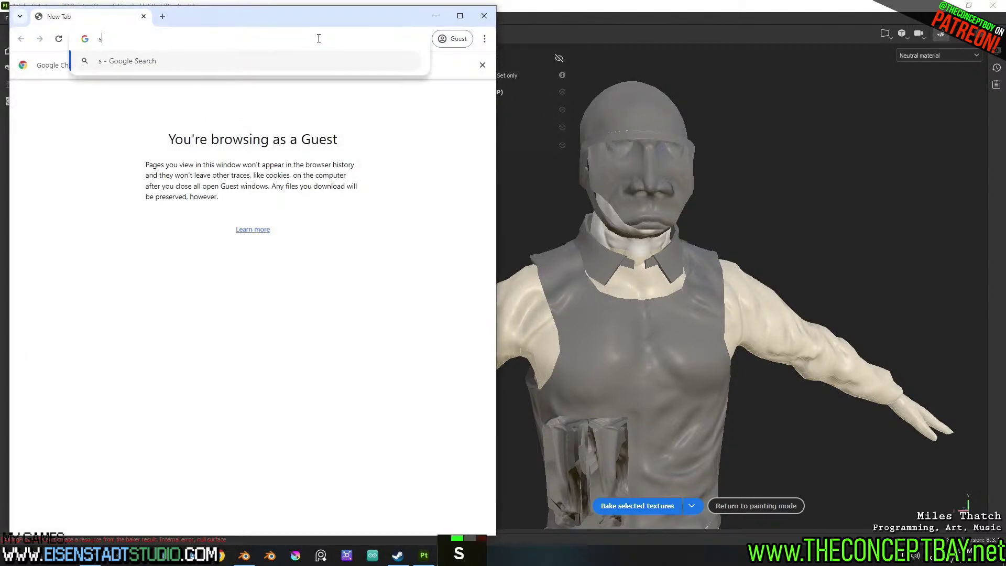
pyautogui.write('ubstnace painter u')
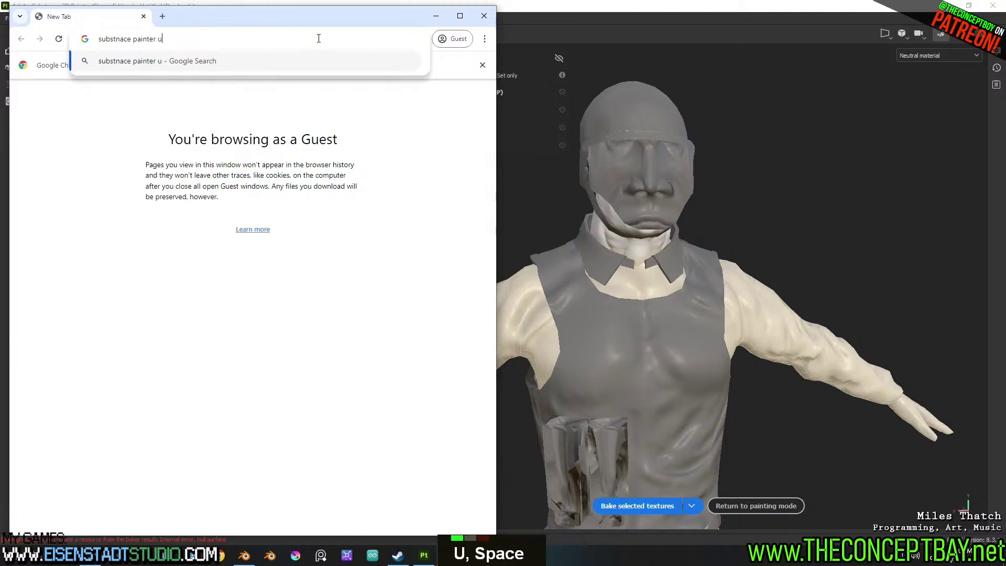
pyautogui.write('nique bake parameters')
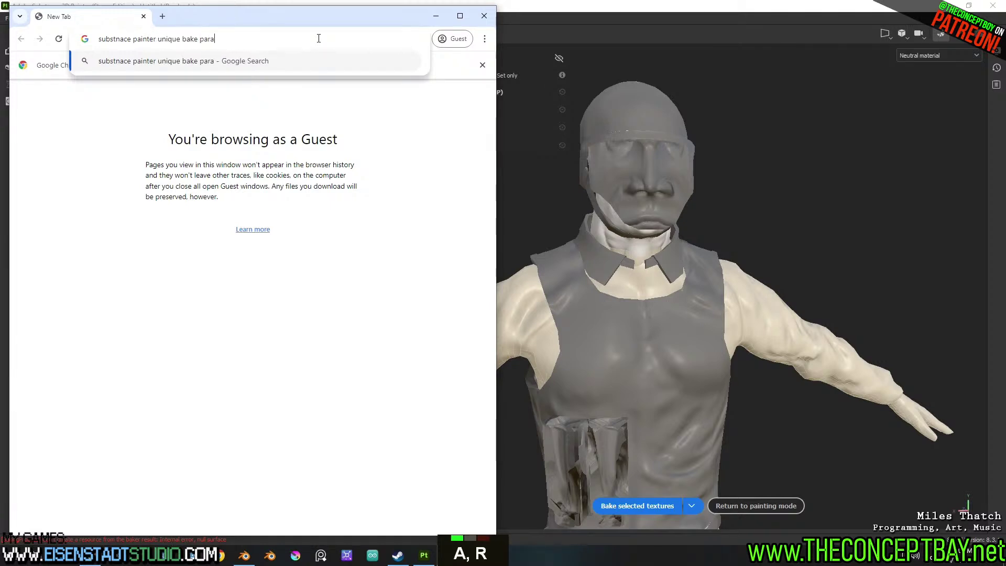
pyautogui.press('Return')
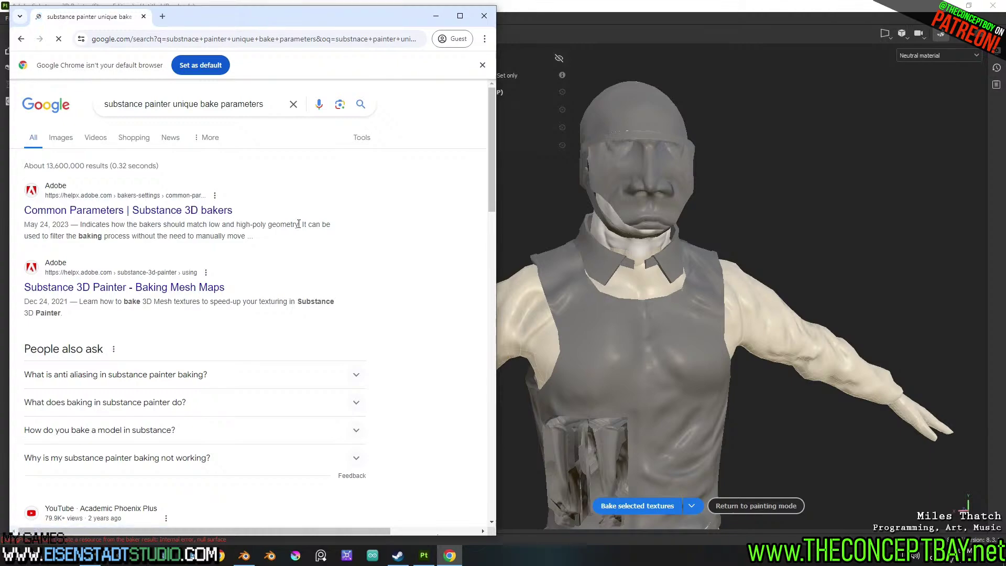
pyautogui.scroll(-6, 299, 228)
pyautogui.scroll(-10, 299, 228)
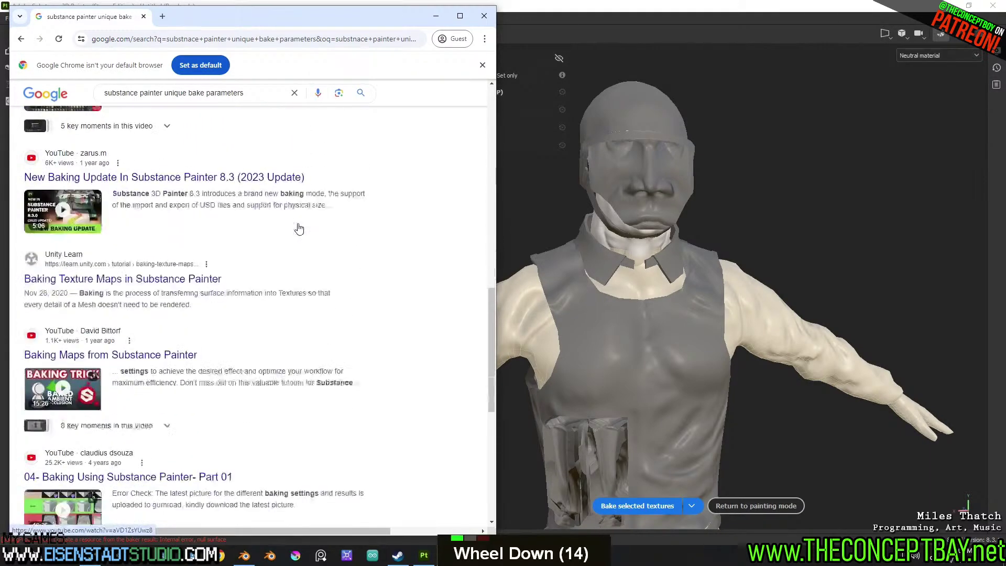
pyautogui.scroll(-2, 299, 228)
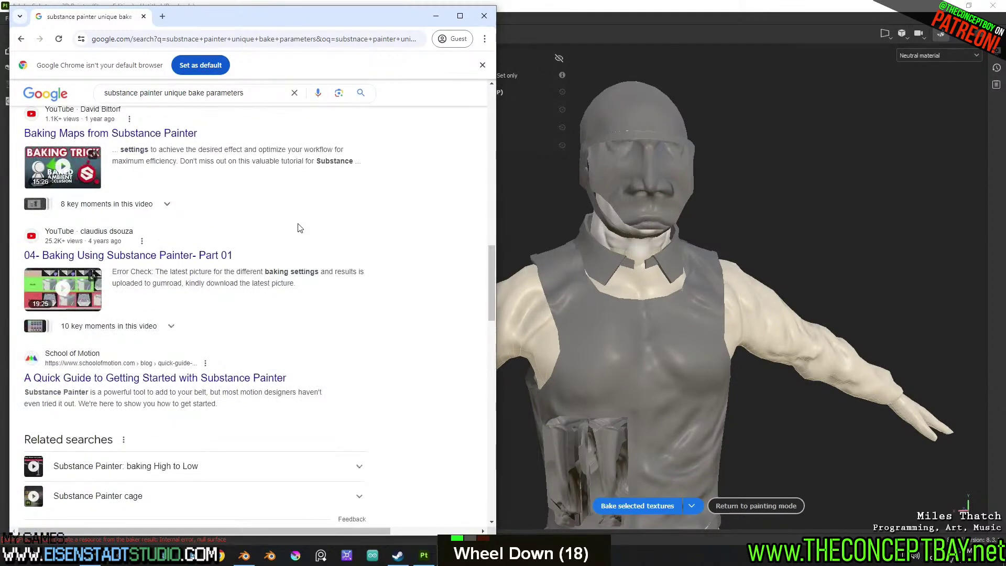
pyautogui.scroll(17, 259, 352)
pyautogui.scroll(4, 258, 357)
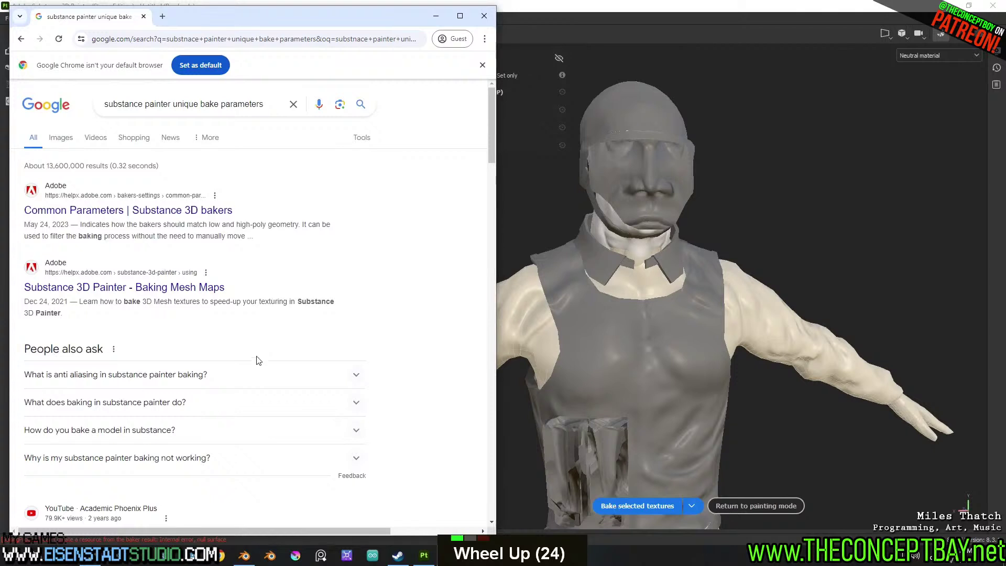
# Refine the web search to "substance painter separate bake parameters"
pyautogui.click(194, 101)
pyautogui.hotkey('ctrl', 'Right')
pyautogui.hotkey('ctrl', 'shift', 'Left')
pyautogui.write('separate')
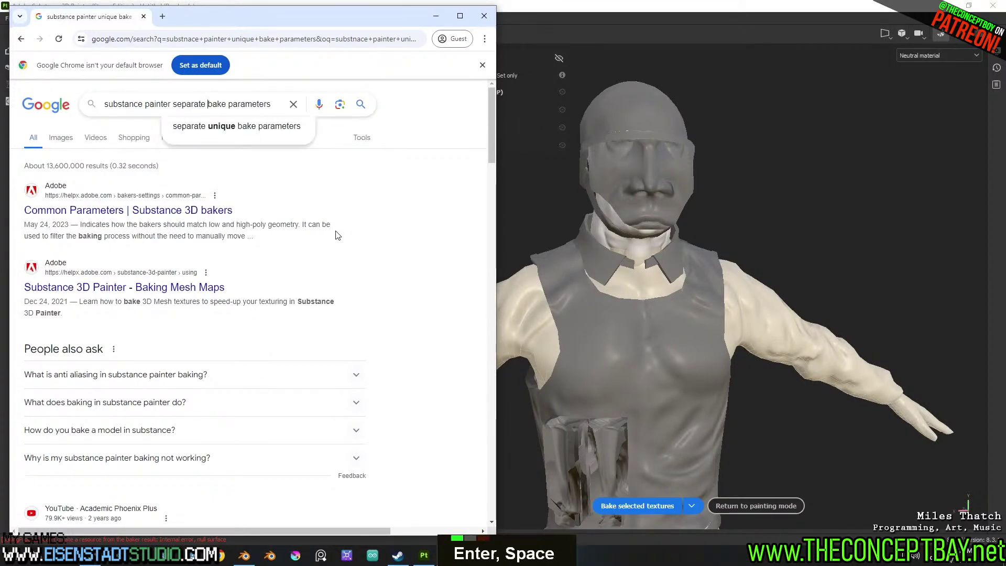
pyautogui.press('Return')
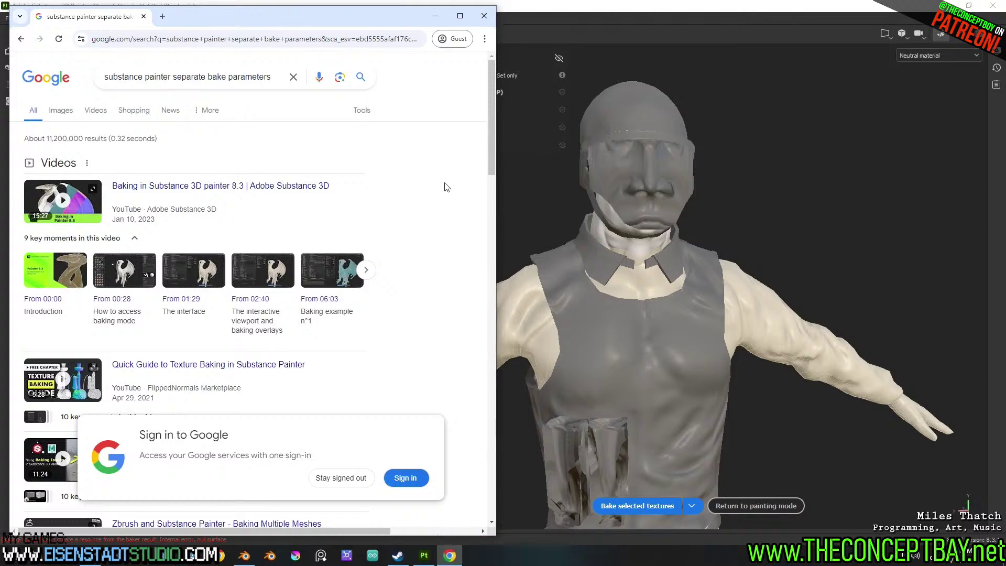
# Open the Polycount thread on baking overlapping objects separately and read its advice on Self Occlusion and mesh name matching
pyautogui.scroll(-9, 446, 187)
pyautogui.scroll(-3, 446, 187)
pyautogui.scroll(1, 198, 162)
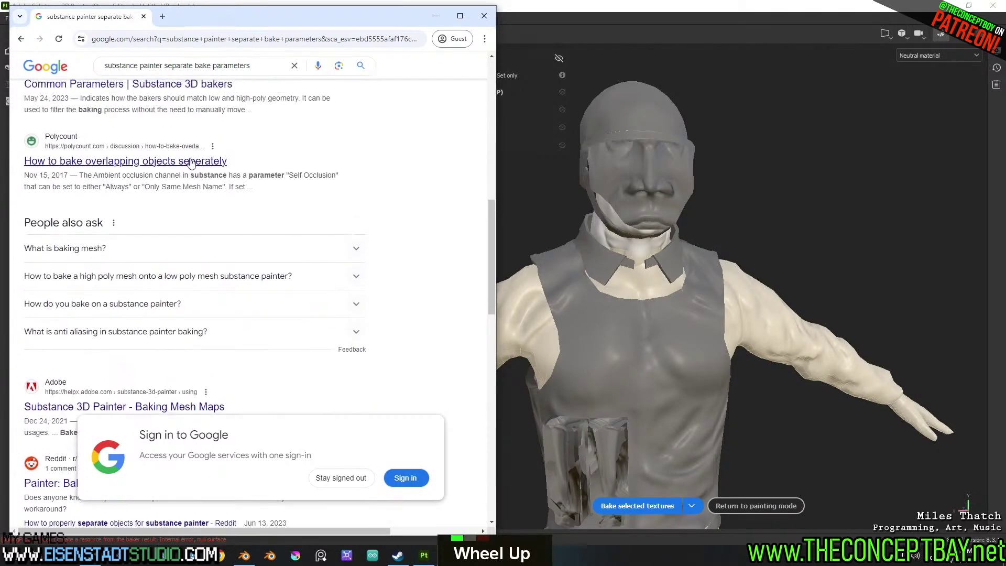
pyautogui.middleClick(191, 163)
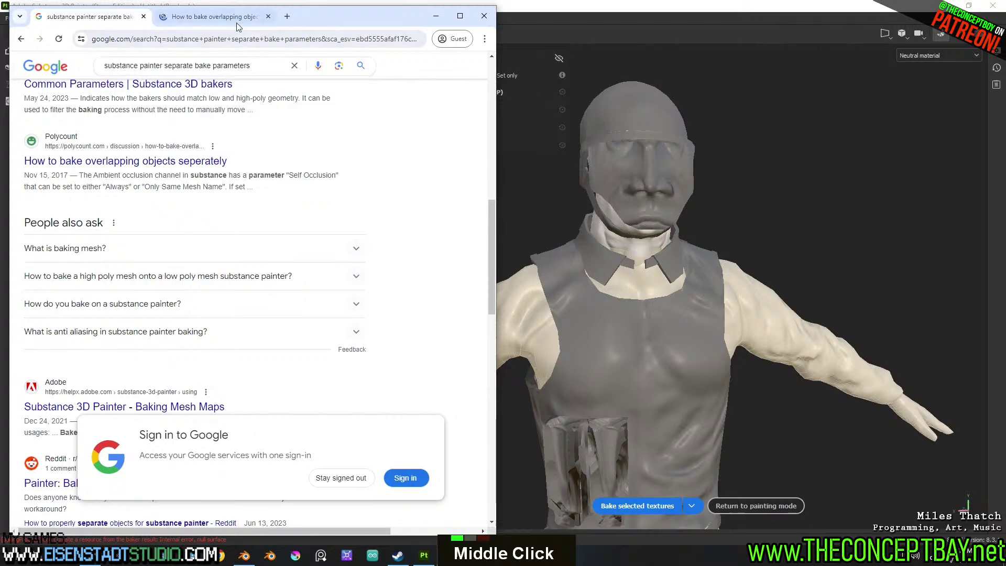
pyautogui.click(237, 21)
pyautogui.scroll(-5, 344, 248)
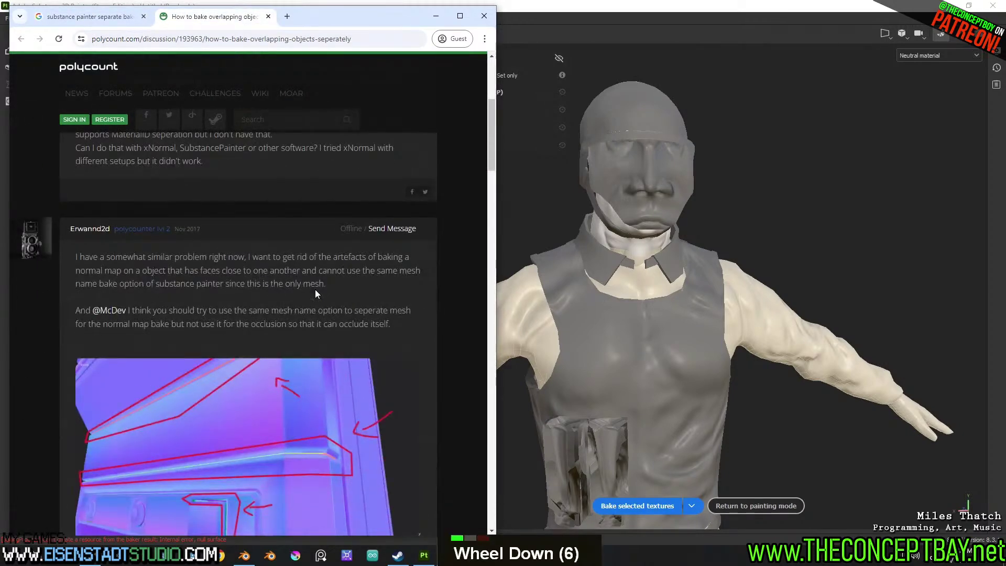
pyautogui.scroll(-14, 316, 293)
pyautogui.scroll(-6, 316, 295)
pyautogui.scroll(-6, 316, 295)
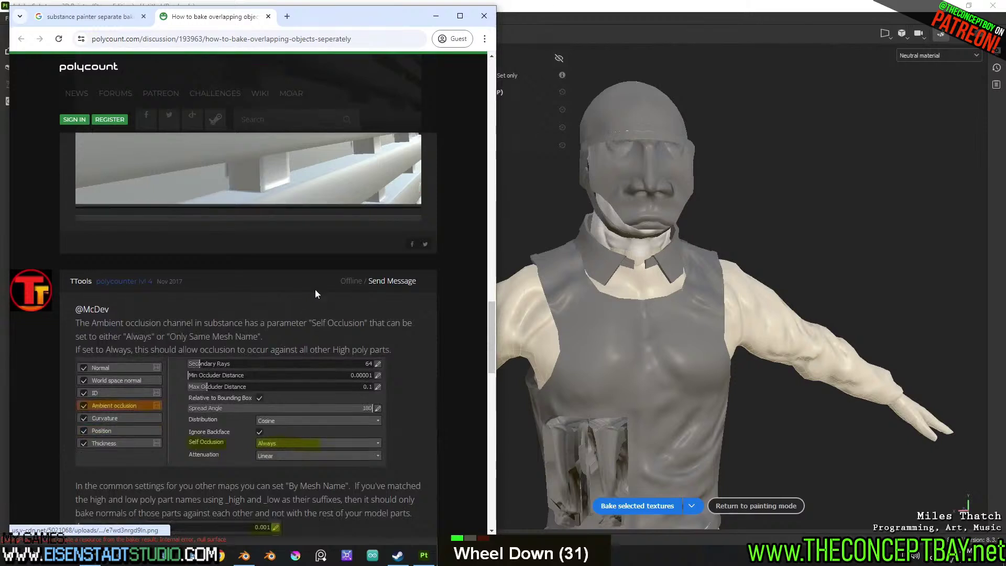
pyautogui.scroll(-2, 316, 294)
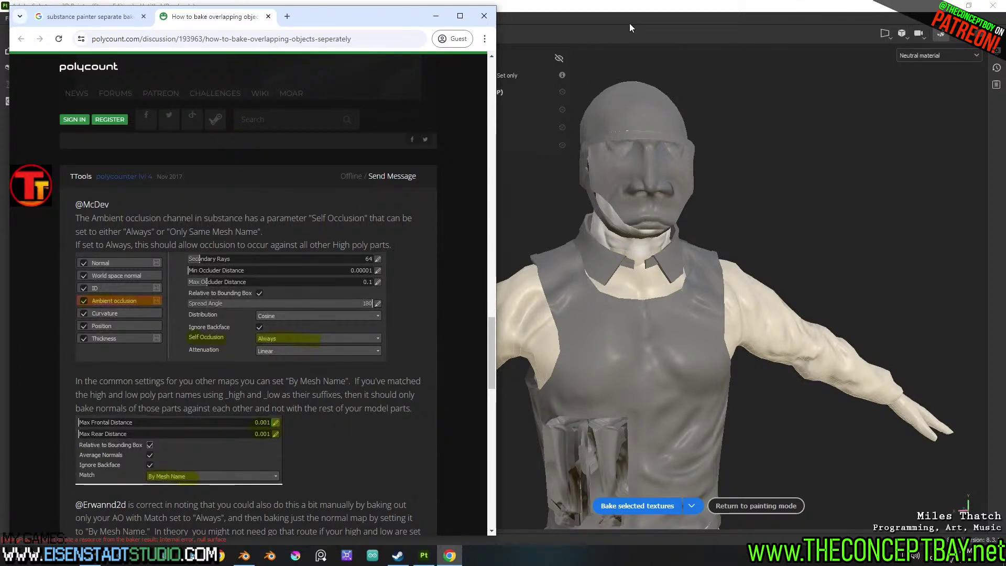
# Switch back to Substance 3D Painter and set the body's ambient occlusion Self Occlusion to Always
pyautogui.click(625, 10)
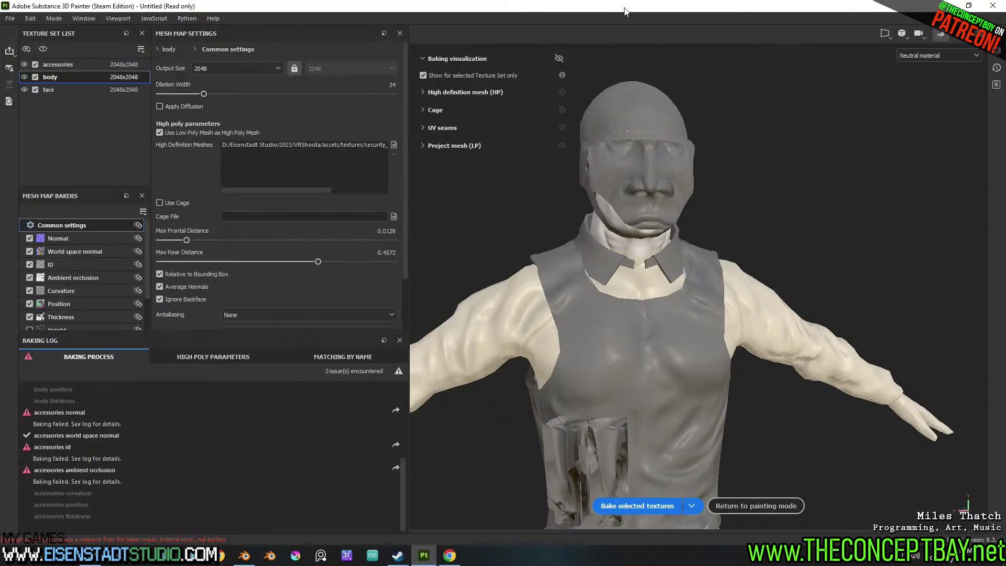
pyautogui.click(89, 278)
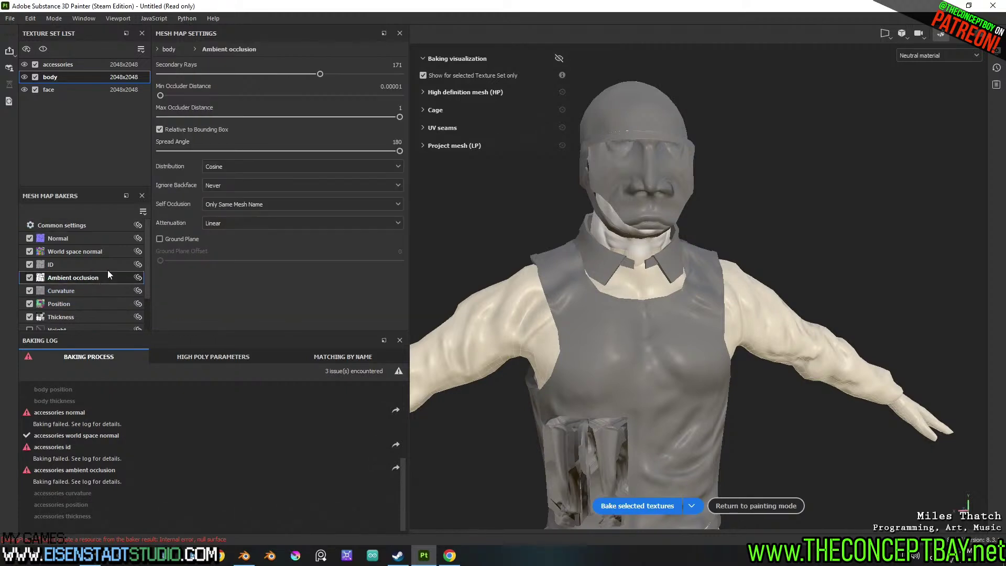
pyautogui.click(270, 203)
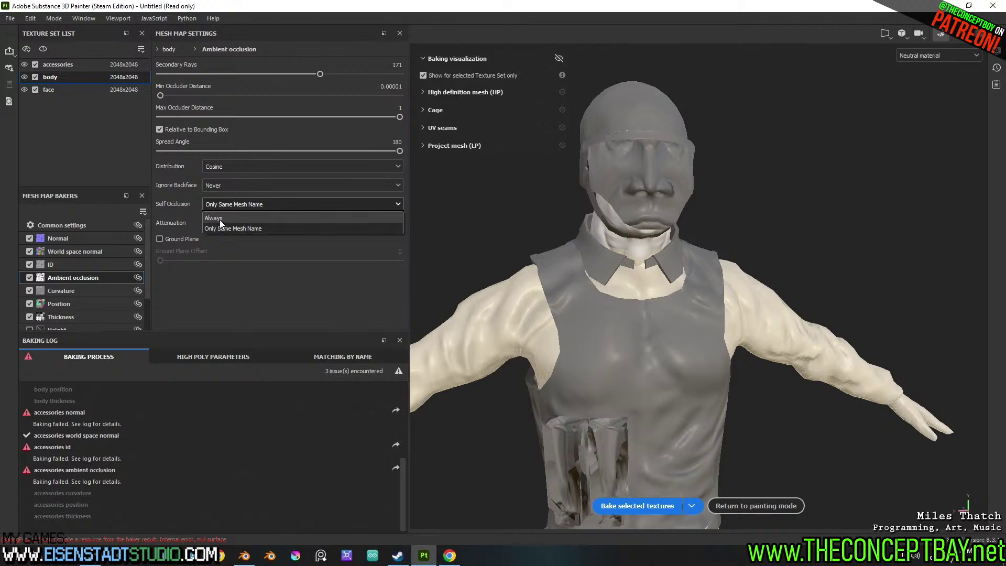
pyautogui.click(224, 219)
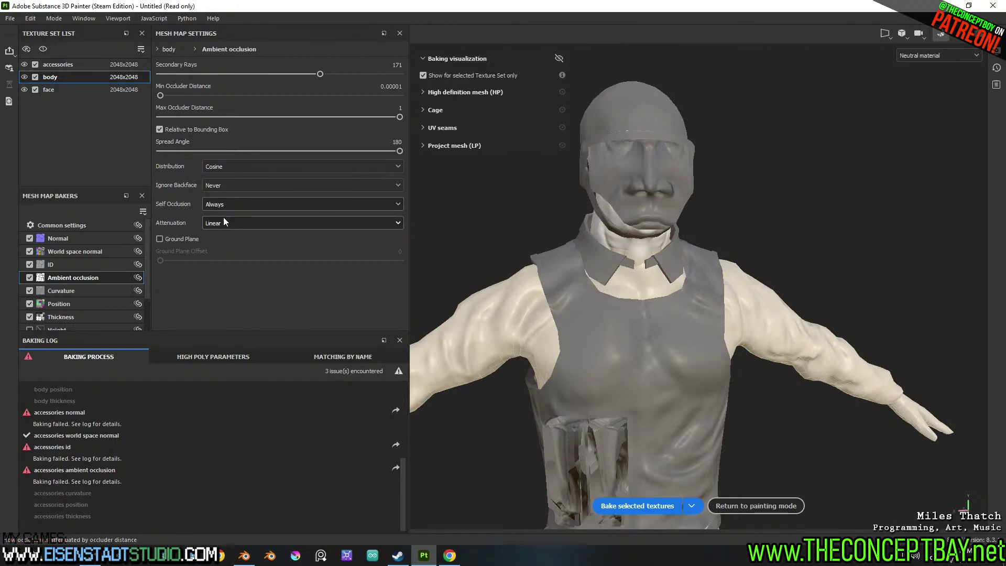
# Enlarge the mesh map bakers area and set the body's thickness Self Occlusion to Only Same Mesh Name
pyautogui.click(92, 288)
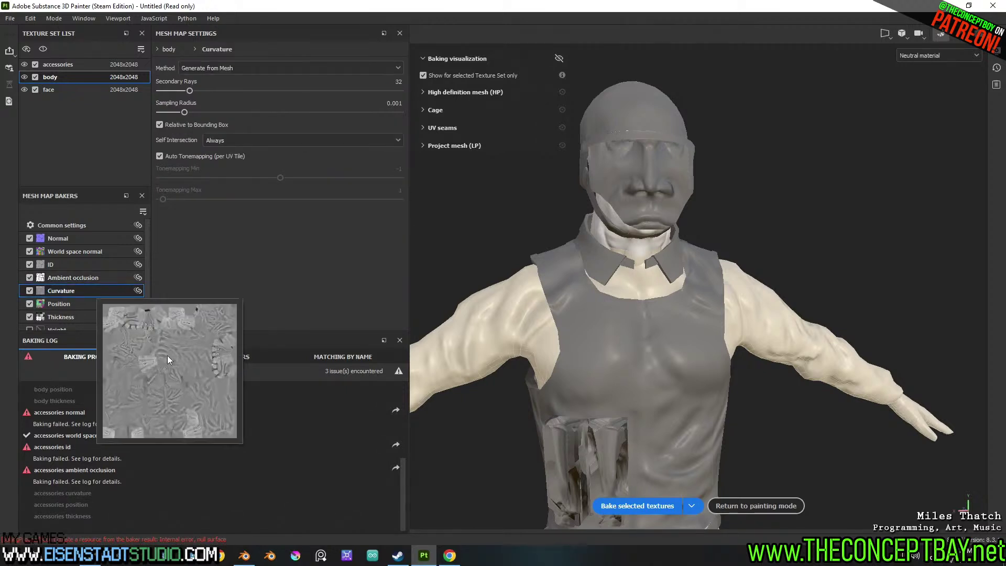
pyautogui.moveTo(190, 331); pyautogui.dragTo(183, 426)
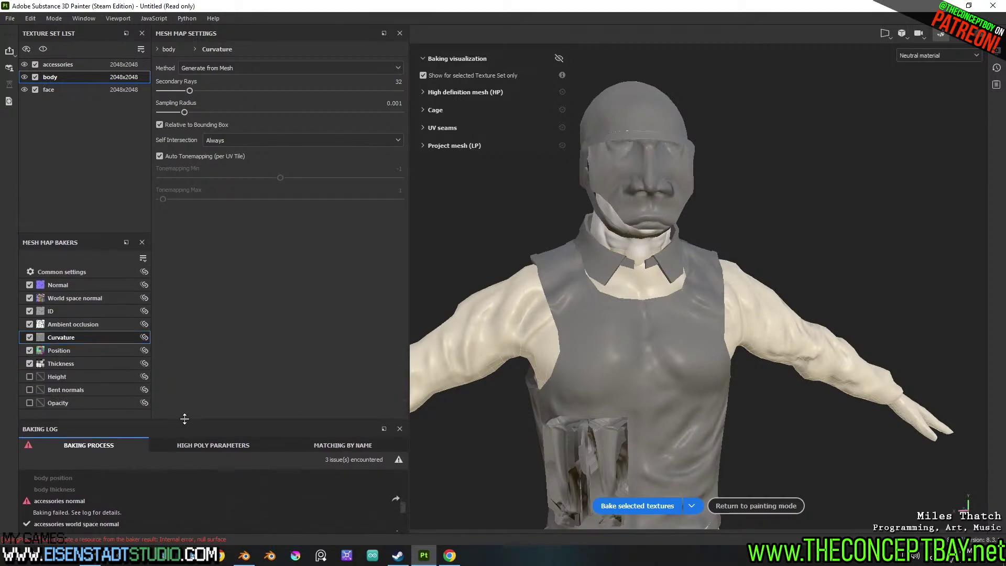
pyautogui.click(88, 367)
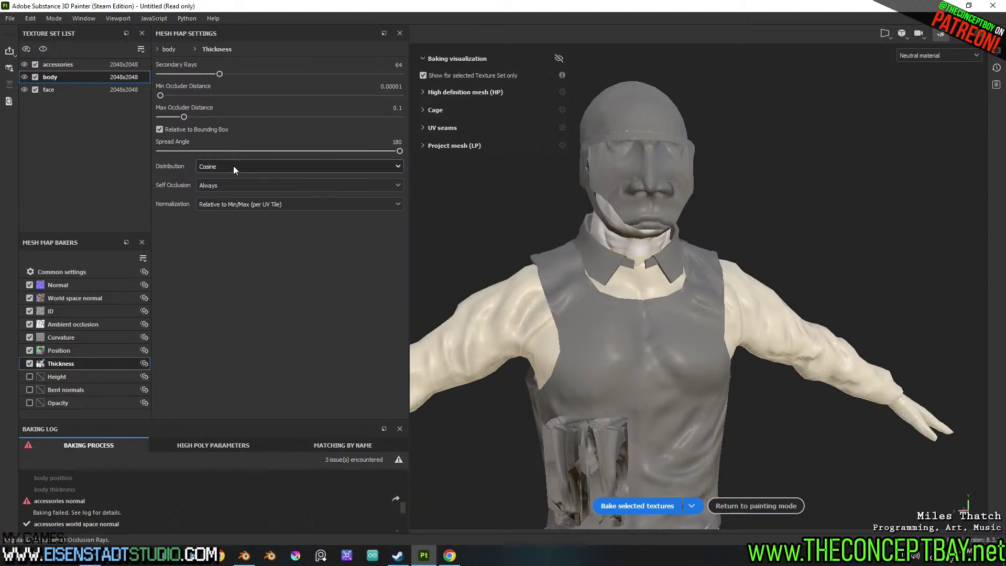
pyautogui.click(221, 188)
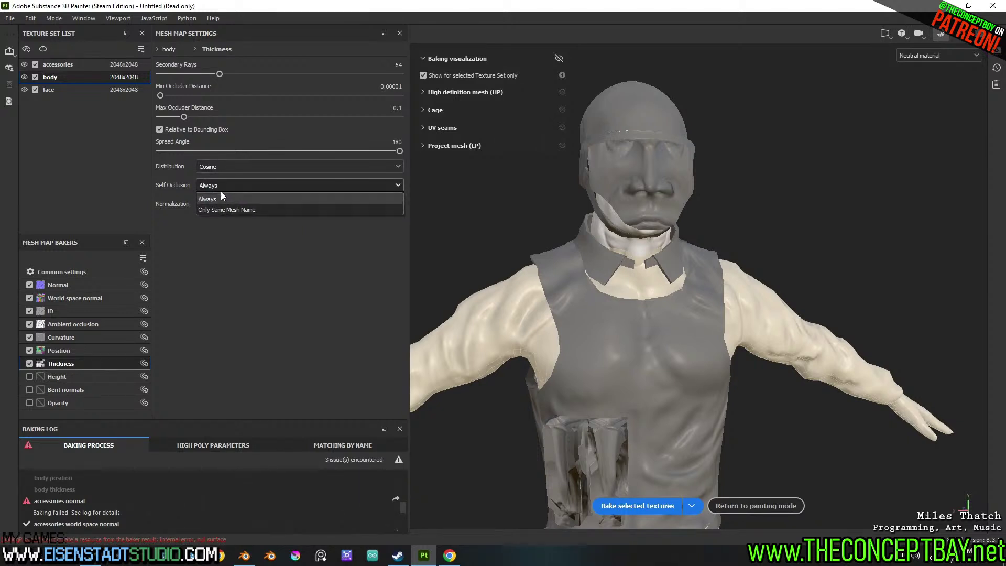
pyautogui.click(222, 210)
# Check the body's position and curvature baker settings and set its ambient occlusion Self Occlusion to Only Same Mesh Name
pyautogui.click(62, 350)
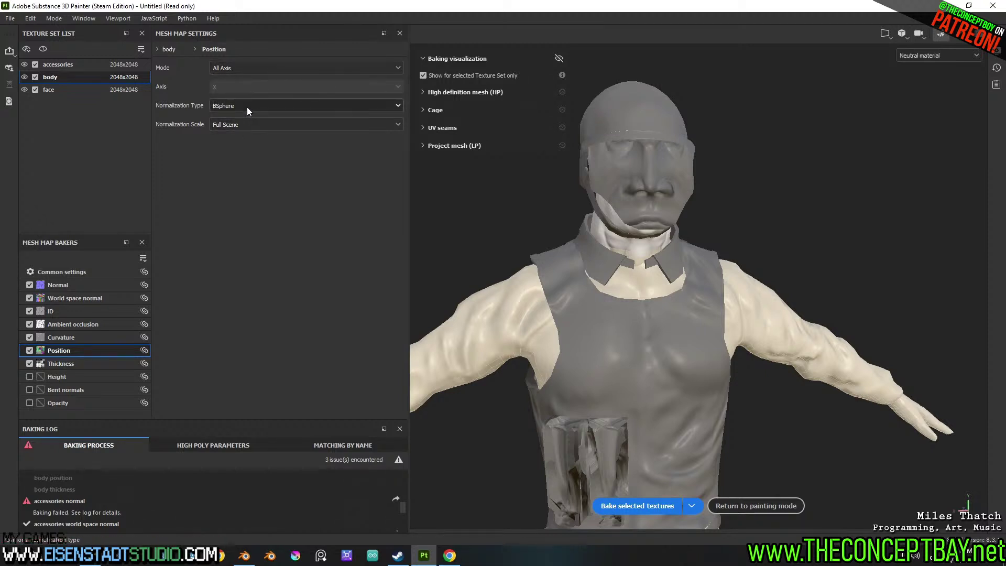
pyautogui.click(61, 338)
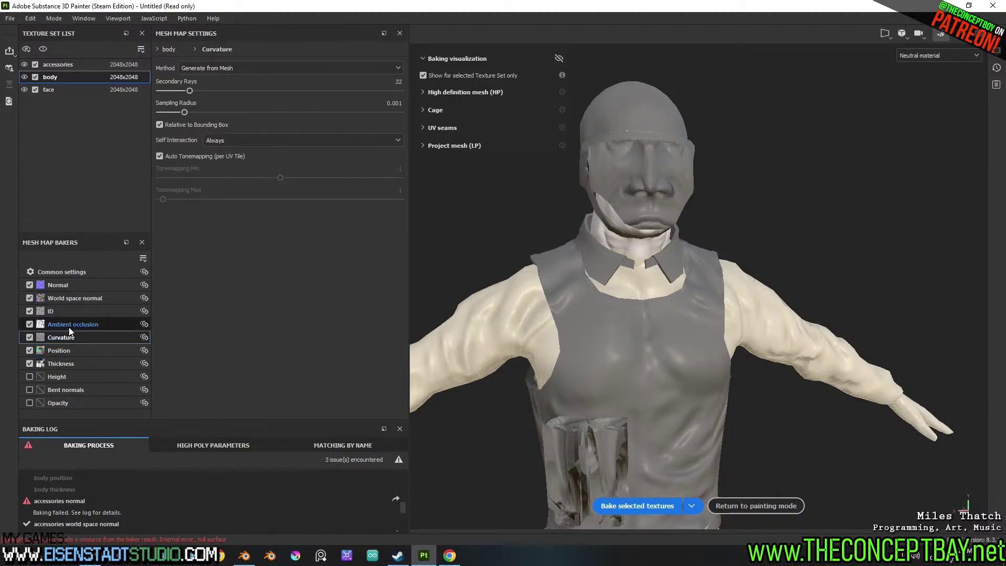
pyautogui.click(246, 68)
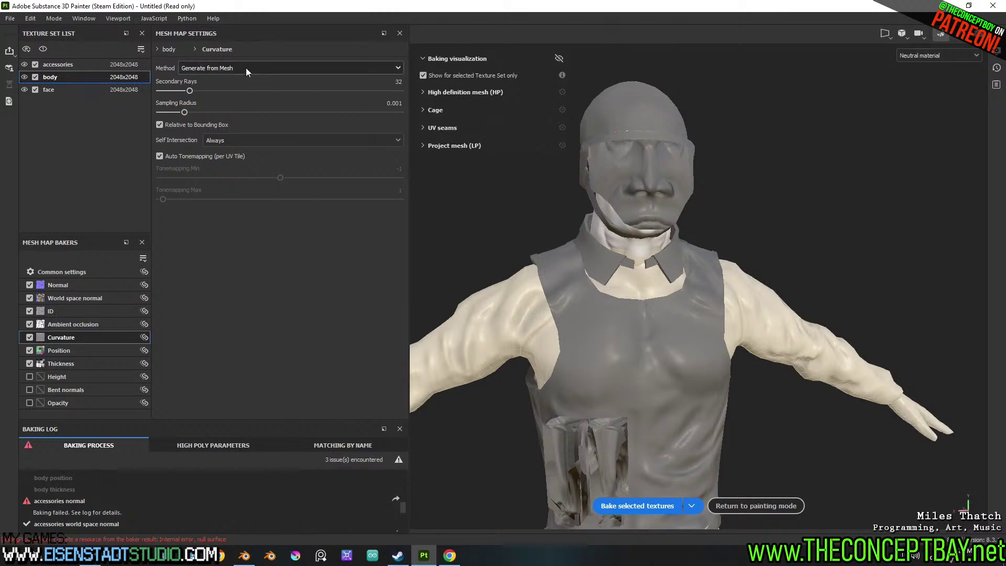
pyautogui.click(242, 77)
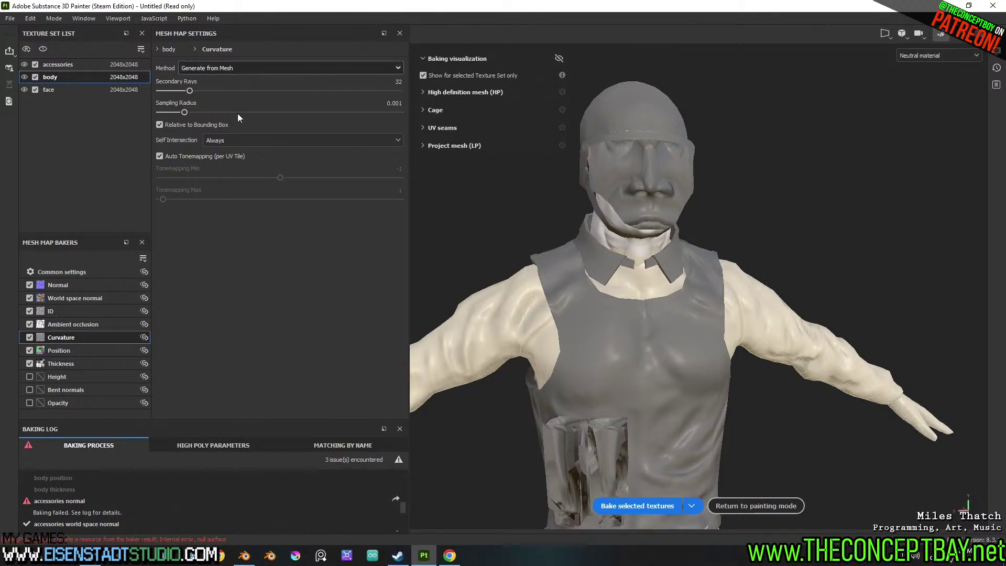
pyautogui.click(111, 325)
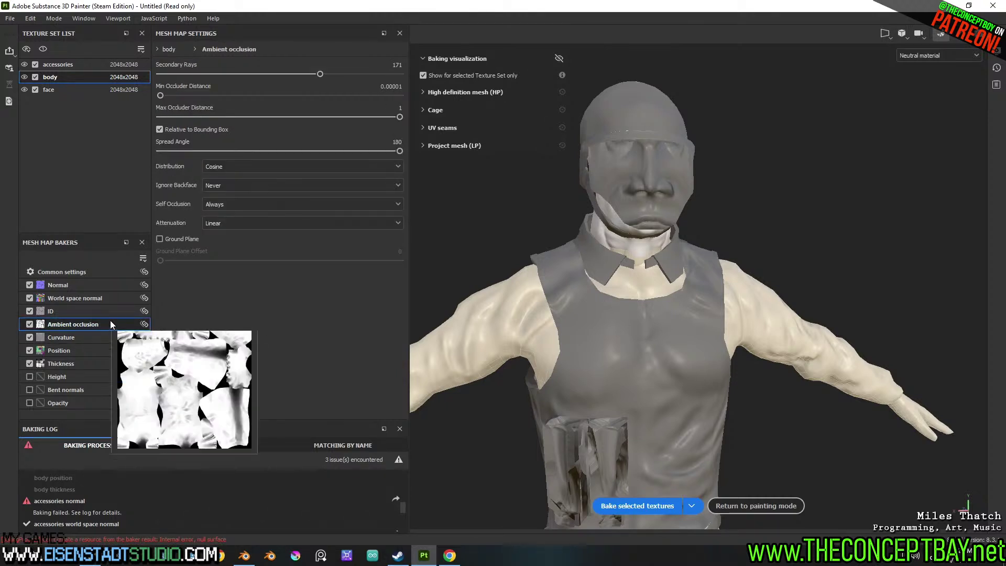
pyautogui.click(225, 203)
pyautogui.click(222, 228)
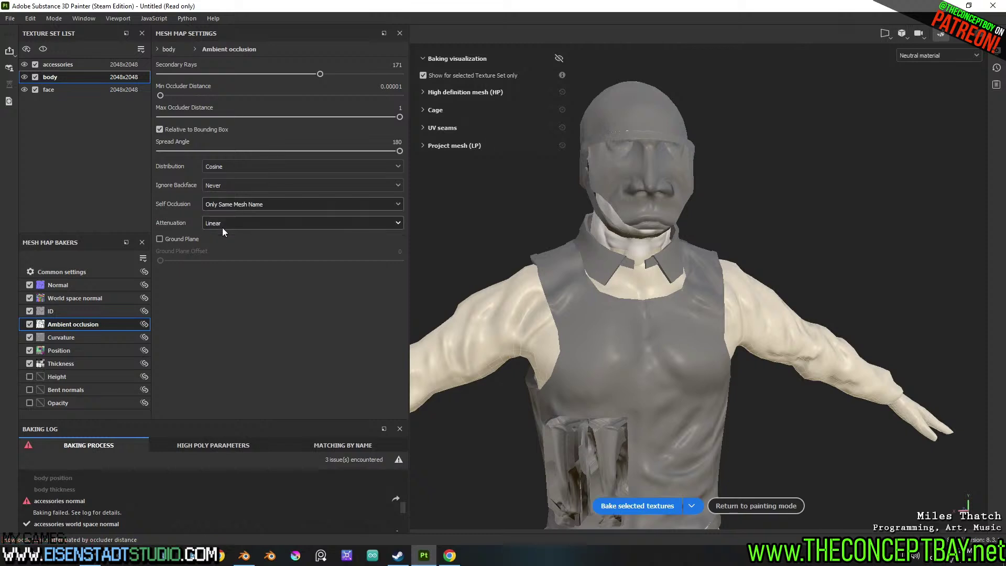
# Check the body's ID, World space normal, Normal and Common settings, then bake the selected textures and return to painting mode
pyautogui.click(70, 311)
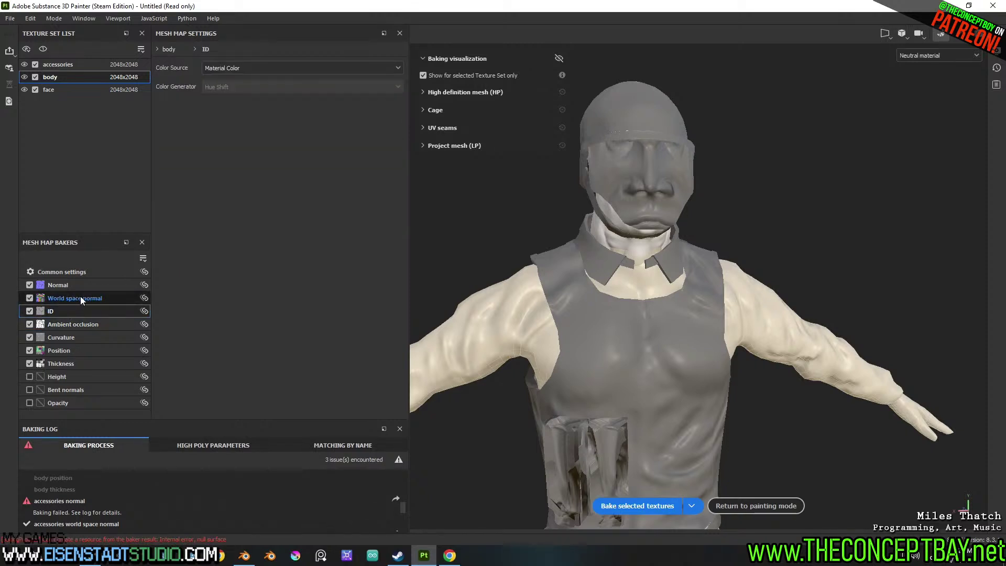
pyautogui.click(80, 297)
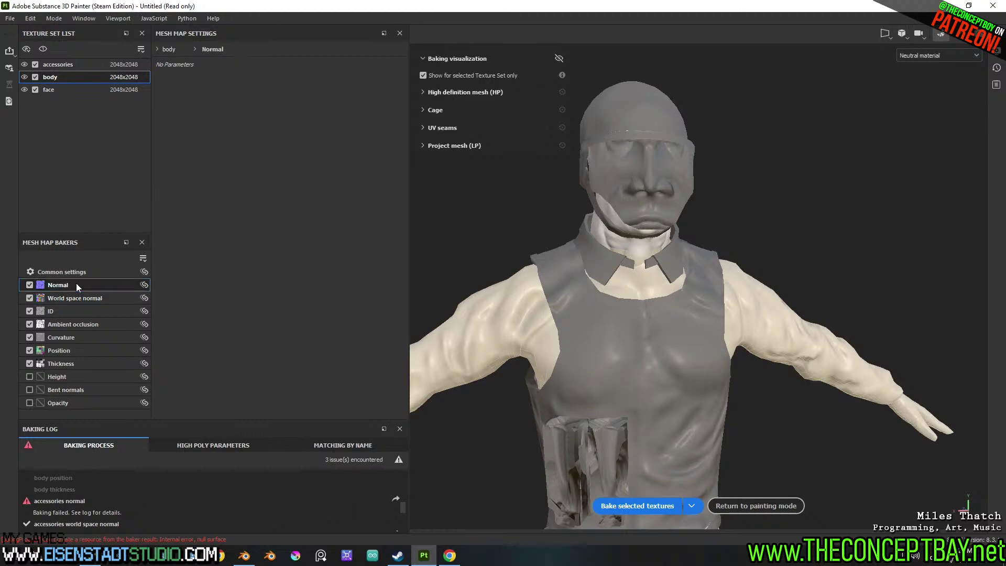
pyautogui.click(83, 273)
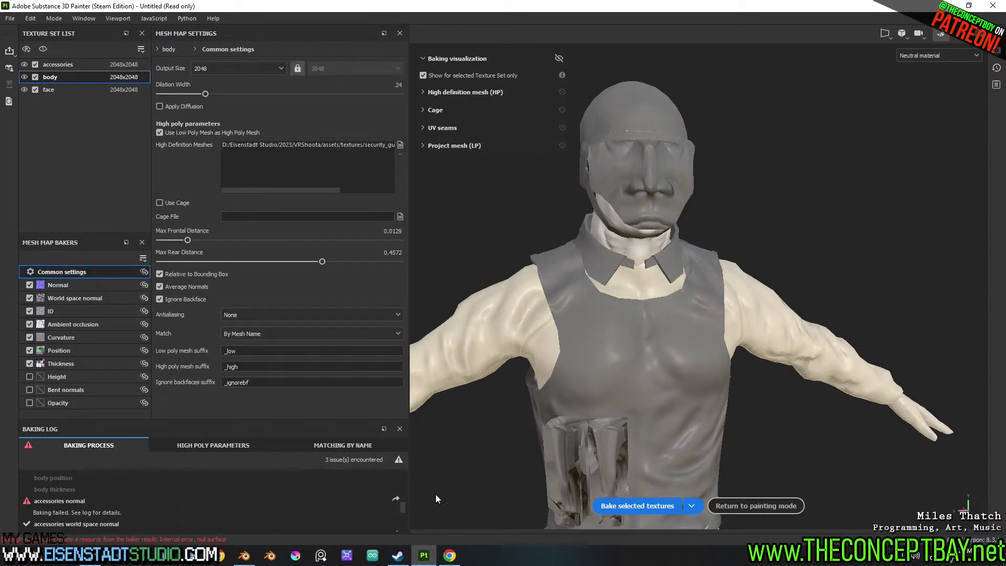
pyautogui.click(640, 506)
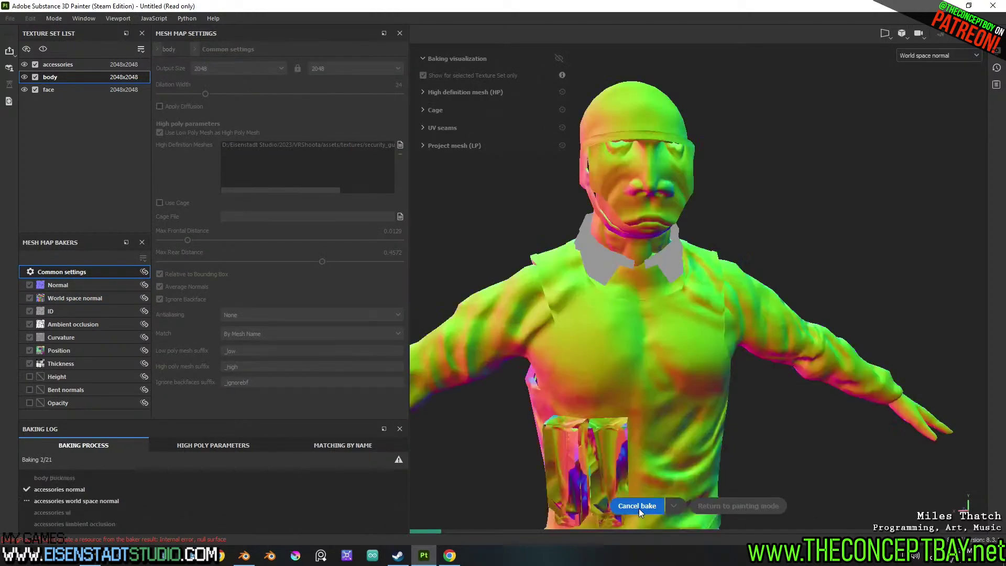
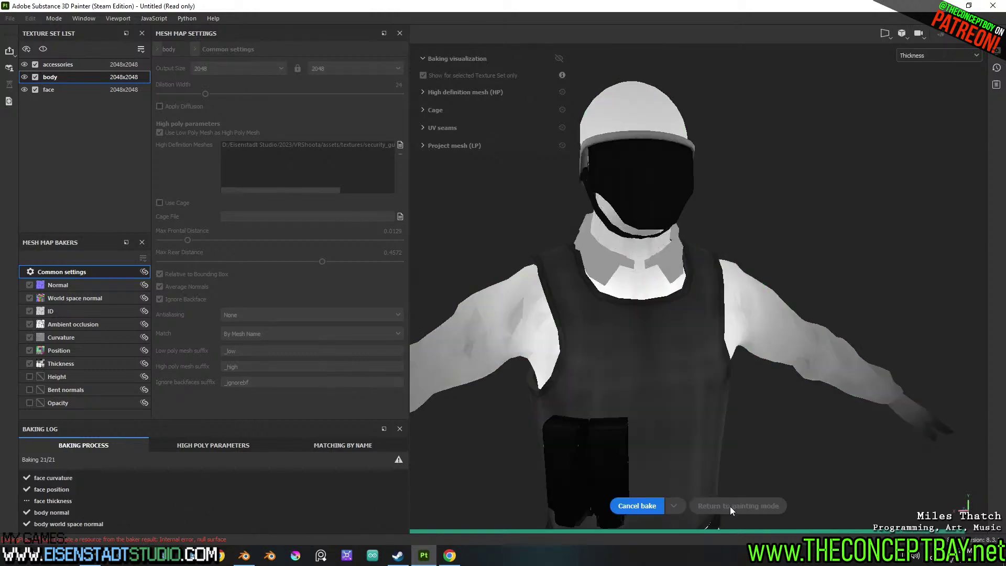
pyautogui.click(731, 506)
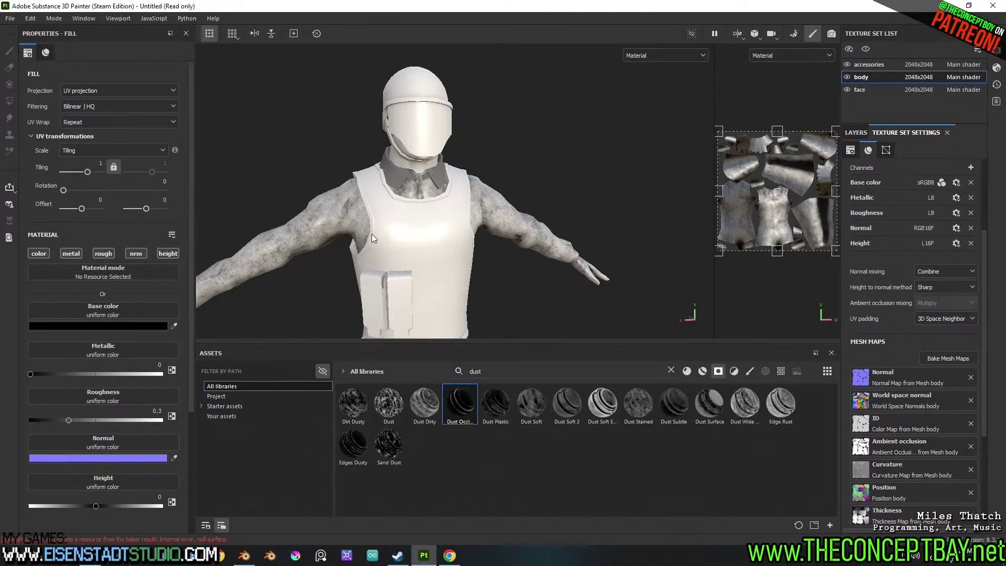
# Inspect the baked guard up close around the vest, arms, helmet and collar
pyautogui.scroll(5, 378, 234)
pyautogui.keyDown('alt'); pyautogui.moveTo(392, 205); pyautogui.dragTo(395, 220, button='middle'); pyautogui.keyUp('alt')
pyautogui.keyDown('alt'); pyautogui.moveTo(395, 220); pyautogui.dragTo(335, 238); pyautogui.keyUp('alt')
pyautogui.keyDown('alt'); pyautogui.moveTo(335, 239); pyautogui.dragTo(496, 210, button='middle'); pyautogui.keyUp('alt')
pyautogui.keyDown('alt'); pyautogui.moveTo(496, 212); pyautogui.dragTo(366, 226); pyautogui.keyUp('alt')
pyautogui.keyDown('alt'); pyautogui.moveTo(367, 225); pyautogui.dragTo(348, 220, button='middle'); pyautogui.keyUp('alt')
pyautogui.keyDown('alt'); pyautogui.moveTo(348, 221); pyautogui.dragTo(450, 206); pyautogui.keyUp('alt')
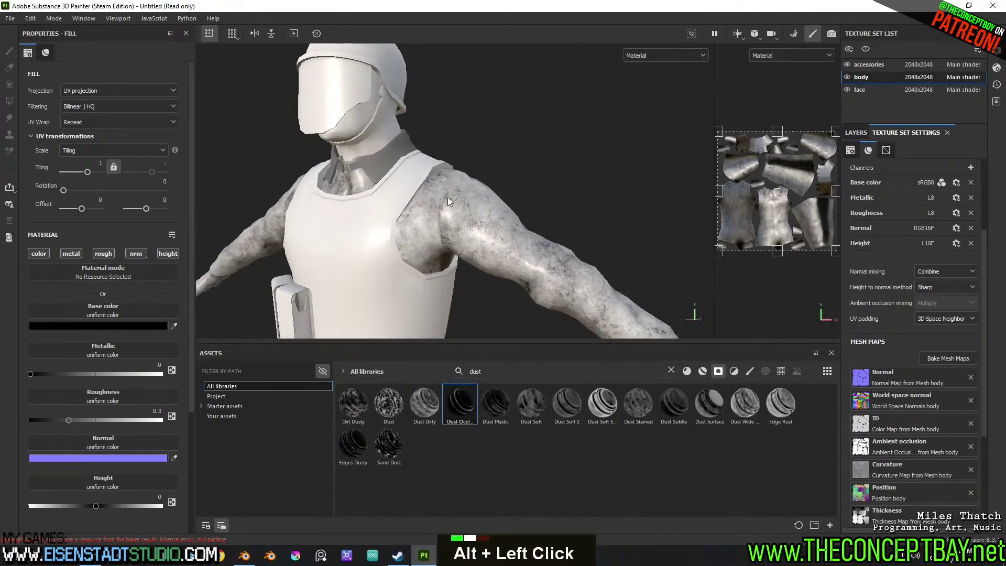
pyautogui.keyDown('alt'); pyautogui.moveTo(450, 206); pyautogui.dragTo(462, 199, button='middle'); pyautogui.keyUp('alt')
pyautogui.scroll(6, 461, 199)
pyautogui.keyDown('alt'); pyautogui.moveTo(461, 199); pyautogui.dragTo(616, 211); pyautogui.keyUp('alt')
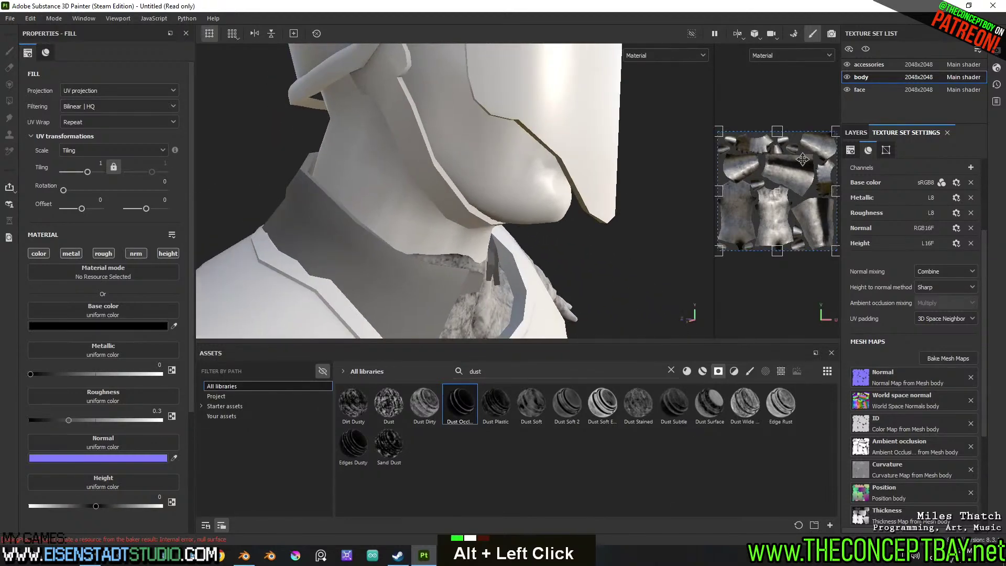
# Hide the accessories texture set and inspect the guard's body, head and collar from all sides
pyautogui.click(847, 64)
pyautogui.scroll(-5, 617, 144)
pyautogui.keyDown('alt'); pyautogui.moveTo(611, 157); pyautogui.dragTo(467, 198); pyautogui.keyUp('alt')
pyautogui.keyDown('alt'); pyautogui.moveTo(524, 173); pyautogui.dragTo(545, 211, button='middle'); pyautogui.keyUp('alt')
pyautogui.keyDown('alt'); pyautogui.moveTo(545, 211); pyautogui.dragTo(540, 254); pyautogui.keyUp('alt')
pyautogui.keyDown('alt'); pyautogui.moveTo(539, 253); pyautogui.dragTo(518, 216, button='middle'); pyautogui.keyUp('alt')
pyautogui.keyDown('alt'); pyautogui.moveTo(519, 216); pyautogui.dragTo(527, 195); pyautogui.keyUp('alt')
pyautogui.keyDown('alt'); pyautogui.scroll(-1, 527, 195); pyautogui.keyUp('alt')
pyautogui.keyDown('alt'); pyautogui.moveTo(527, 195); pyautogui.dragTo(478, 198, button='middle'); pyautogui.keyUp('alt')
pyautogui.keyDown('shift'); pyautogui.moveTo(478, 198); pyautogui.dragTo(569, 210, button='right'); pyautogui.keyUp('shift')
pyautogui.keyDown('alt'); pyautogui.moveTo(571, 231); pyautogui.dragTo(541, 239); pyautogui.keyUp('alt')
pyautogui.scroll(-4, 541, 240)
pyautogui.keyDown('alt'); pyautogui.moveTo(541, 240); pyautogui.dragTo(559, 155, button='middle'); pyautogui.keyUp('alt')
pyautogui.scroll(-2, 549, 272)
pyautogui.keyDown('alt'); pyautogui.moveTo(548, 272); pyautogui.dragTo(528, 121, button='middle'); pyautogui.keyUp('alt')
pyautogui.scroll(-2, 583, 195)
pyautogui.keyDown('alt'); pyautogui.moveTo(584, 195); pyautogui.dragTo(577, 230, button='middle'); pyautogui.keyUp('alt')
pyautogui.scroll(5, 576, 231)
pyautogui.keyDown('alt'); pyautogui.moveTo(576, 231); pyautogui.dragTo(676, 184); pyautogui.keyUp('alt')
pyautogui.keyDown('alt'); pyautogui.moveTo(429, 196); pyautogui.dragTo(406, 206, button='middle'); pyautogui.keyUp('alt')
pyautogui.keyDown('alt'); pyautogui.moveTo(359, 222); pyautogui.dragTo(528, 215); pyautogui.keyUp('alt')
pyautogui.scroll(-6, 425, 177)
pyautogui.keyDown('alt'); pyautogui.moveTo(426, 173); pyautogui.dragTo(420, 219, button='middle'); pyautogui.keyUp('alt')
pyautogui.keyDown('alt'); pyautogui.moveTo(421, 219); pyautogui.dragTo(543, 265); pyautogui.keyUp('alt')
pyautogui.keyDown('alt'); pyautogui.moveTo(543, 265); pyautogui.dragTo(504, 323, button='middle'); pyautogui.keyUp('alt')
pyautogui.scroll(5, 501, 254)
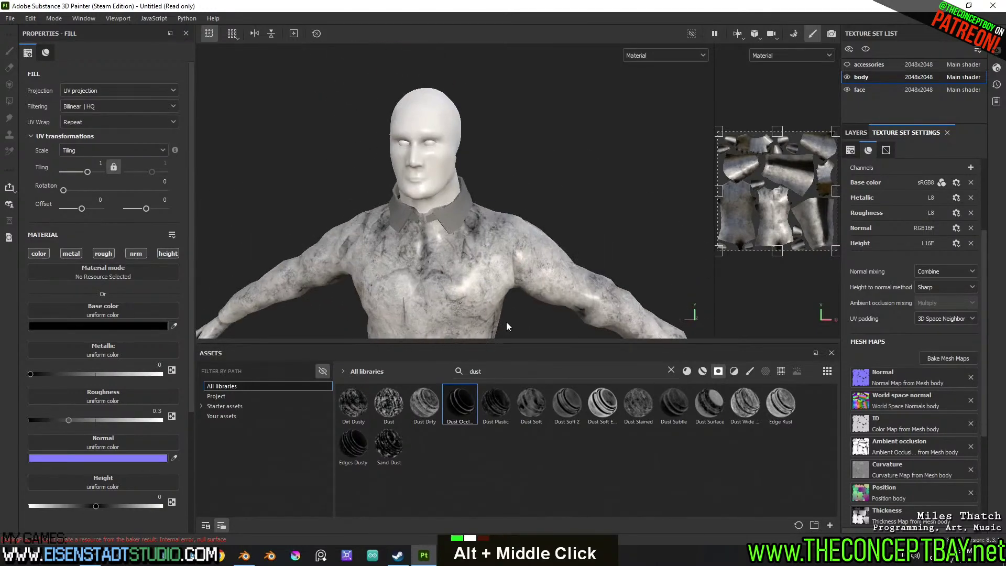
# Delete Fill layer 1 with its dust mask from the body texture set
pyautogui.hotkey('ctrl', 's')
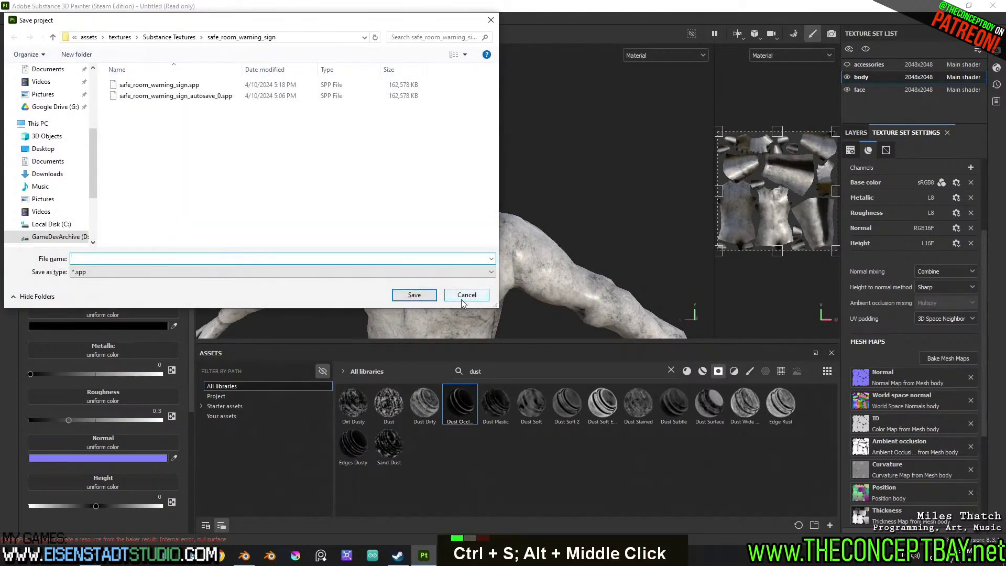
pyautogui.press('Escape')
pyautogui.click(855, 133)
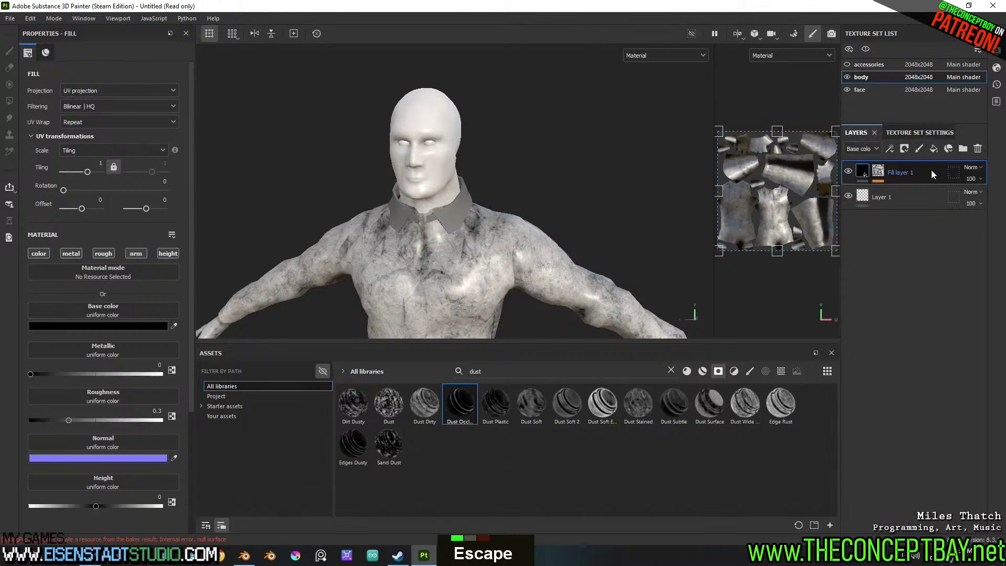
pyautogui.click(977, 150)
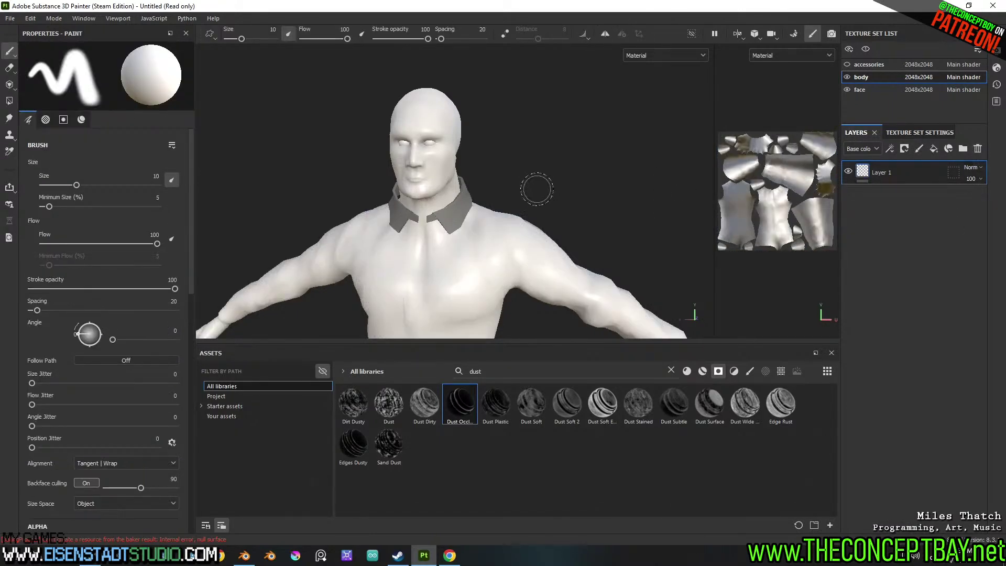
# Toggle the accessories, body and face texture sets' visibility to check which one holds the collar, then select the face set
pyautogui.scroll(3, 537, 189)
pyautogui.keyDown('alt'); pyautogui.moveTo(533, 168); pyautogui.dragTo(566, 224, button='middle'); pyautogui.keyUp('alt')
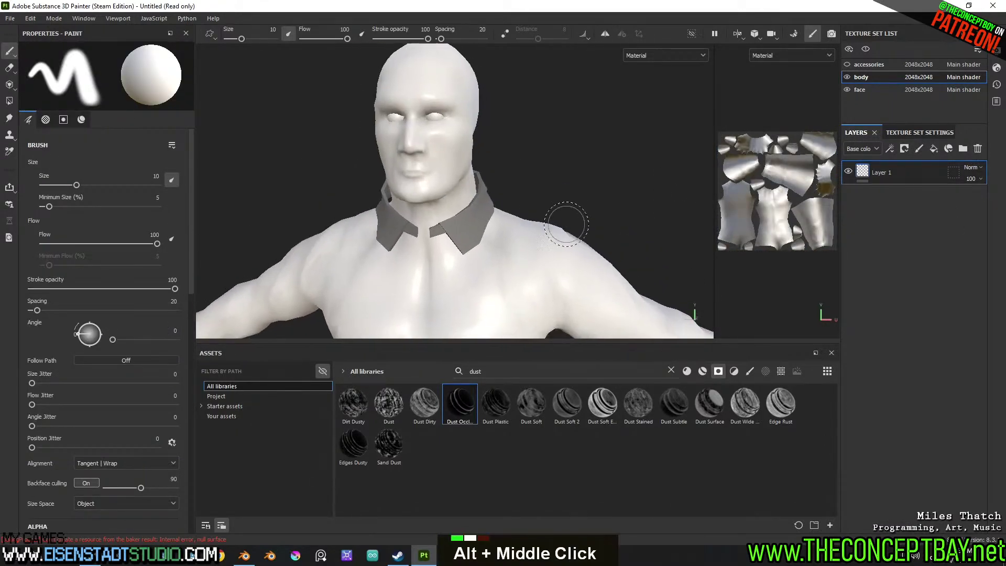
pyautogui.doubleClick(847, 65)
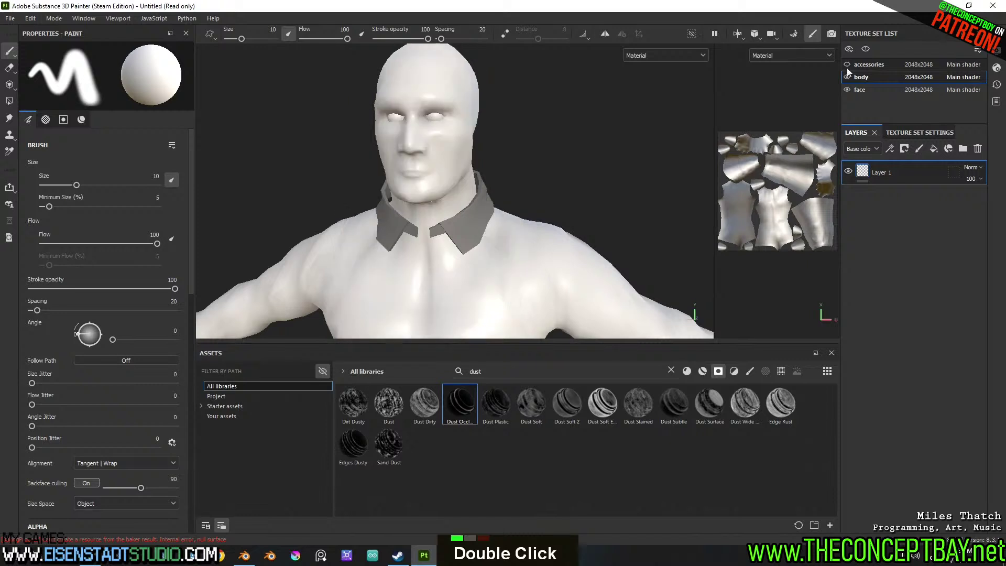
pyautogui.scroll(3, 558, 181)
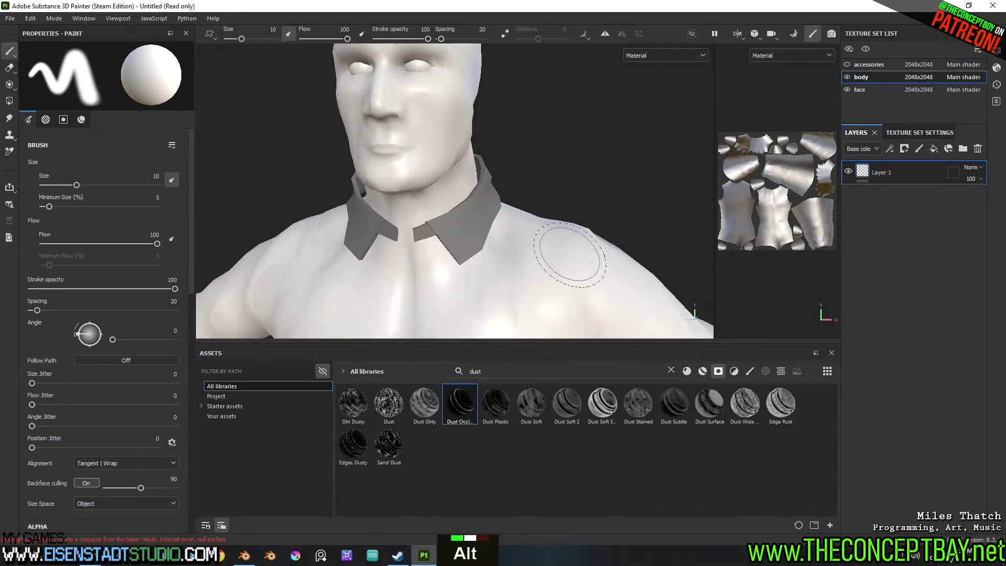
pyautogui.keyDown('alt'); pyautogui.moveTo(524, 266); pyautogui.dragTo(481, 298); pyautogui.keyUp('alt')
pyautogui.scroll(2, 433, 227)
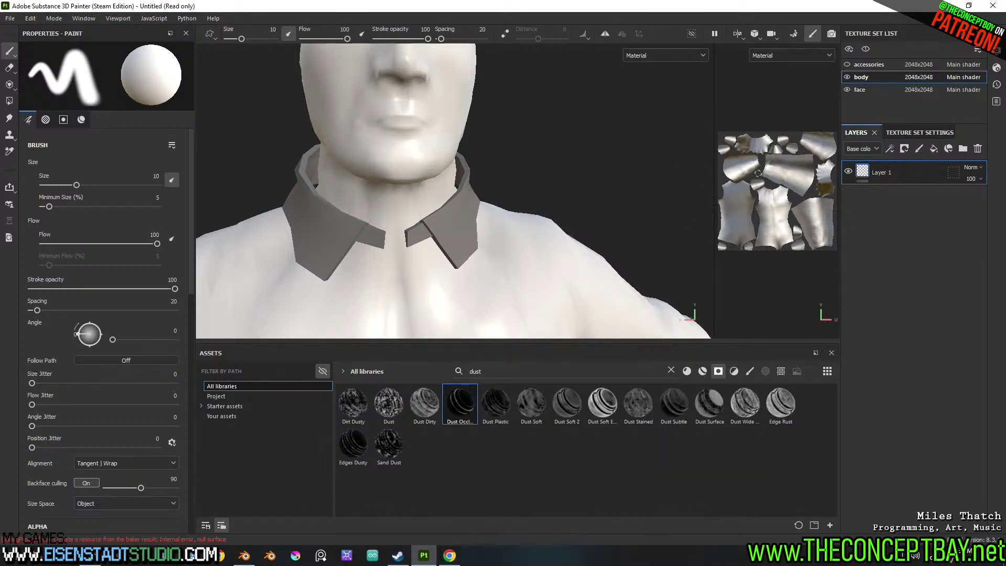
pyautogui.doubleClick(847, 77)
pyautogui.doubleClick(846, 78)
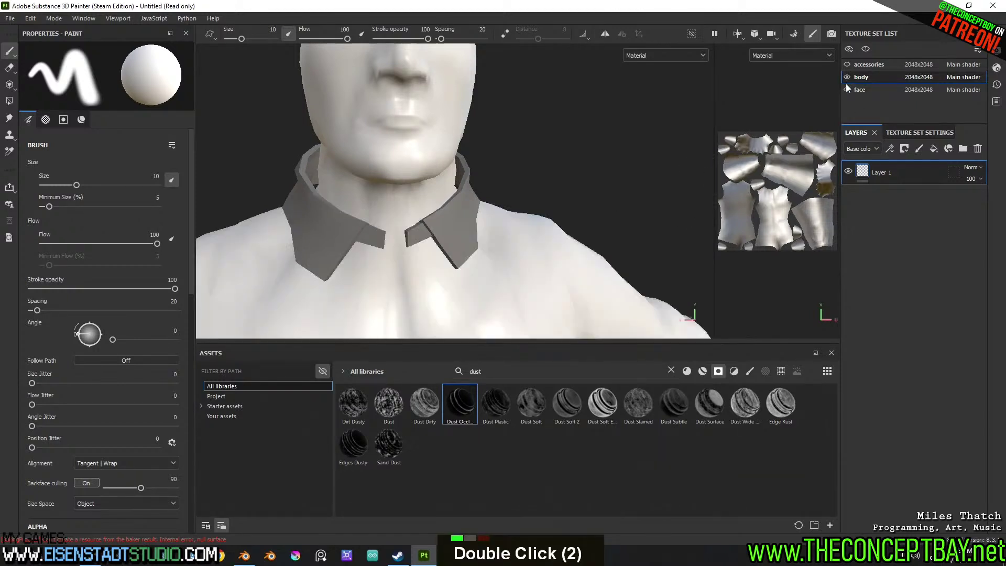
pyautogui.doubleClick(847, 90)
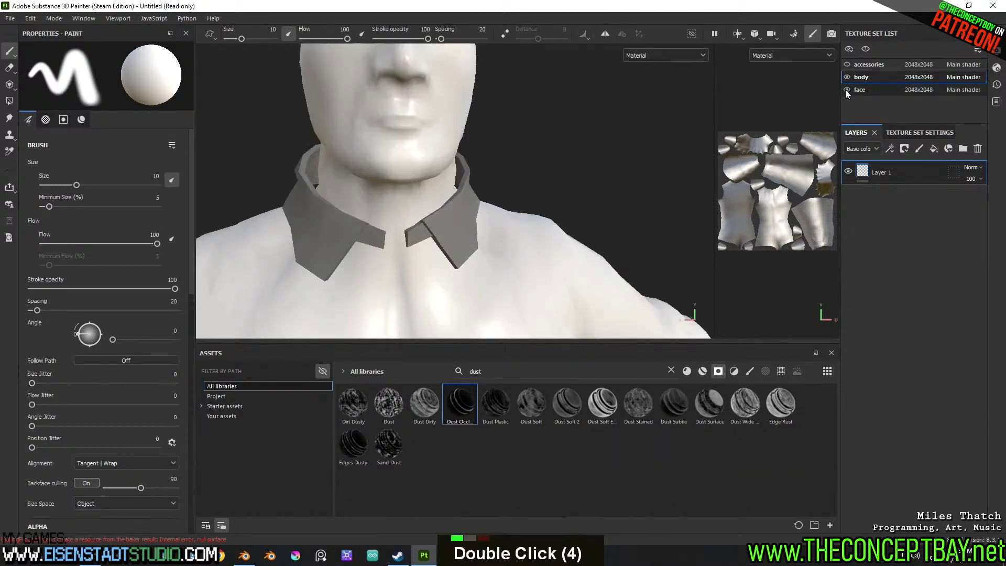
pyautogui.click(878, 90)
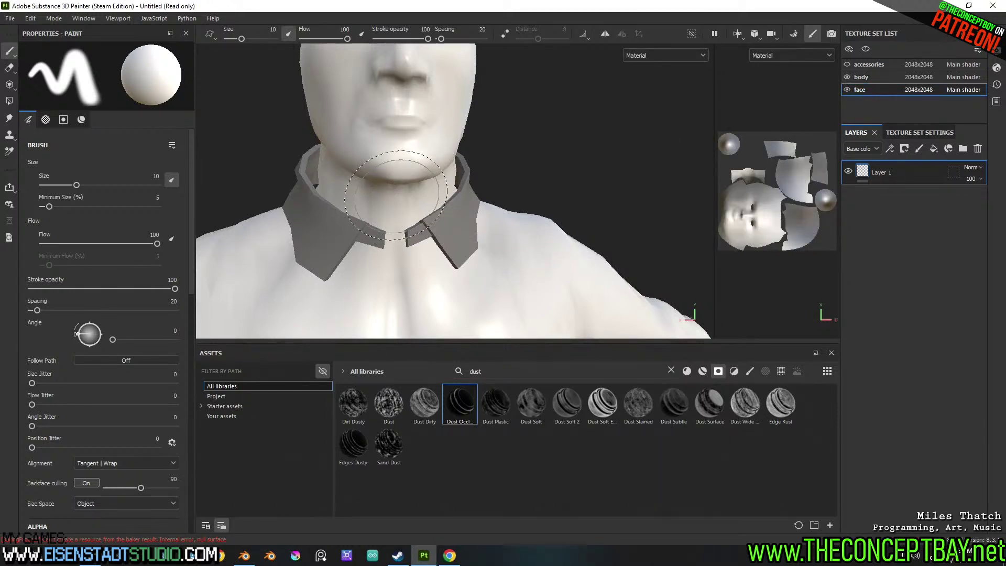
# Switch to Blender, enable the accessories and low_poly collections and exclude the high_poly_body collection
pyautogui.click(244, 556)
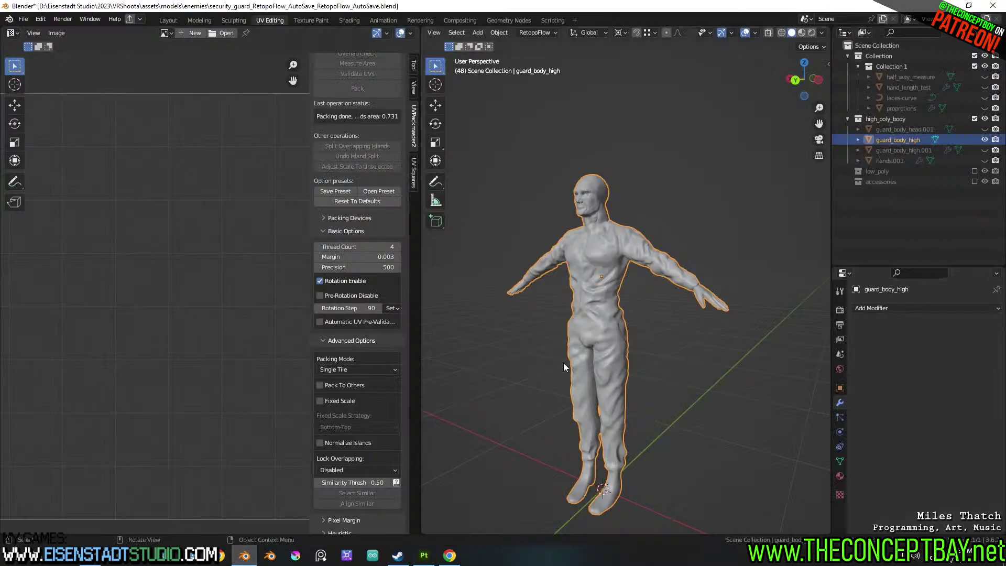
pyautogui.moveTo(564, 362); pyautogui.dragTo(631, 269, button='middle')
pyautogui.scroll(2, 608, 338)
pyautogui.keyDown('shift'); pyautogui.moveTo(608, 339); pyautogui.dragTo(617, 353, button='middle'); pyautogui.keyUp('shift')
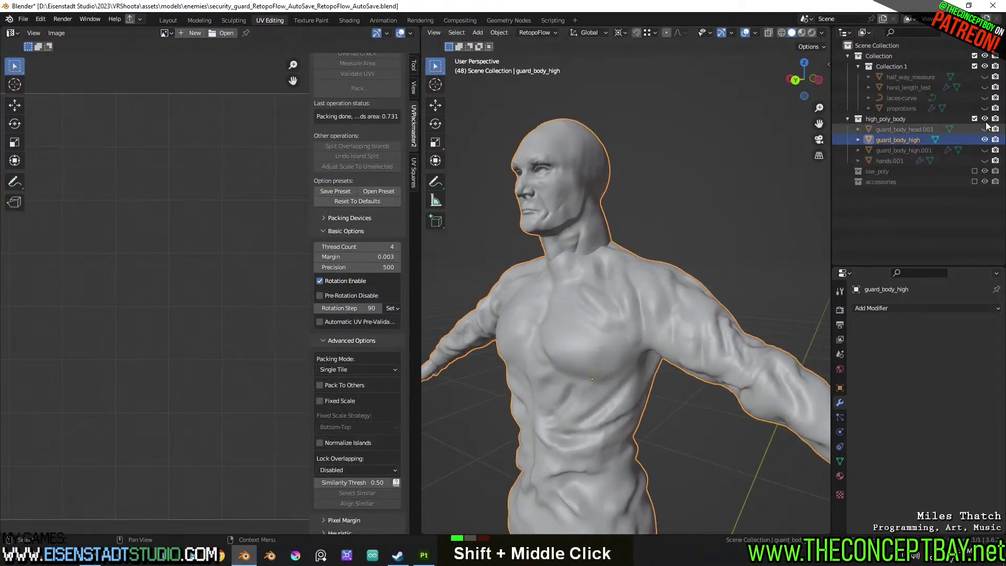
pyautogui.click(975, 182)
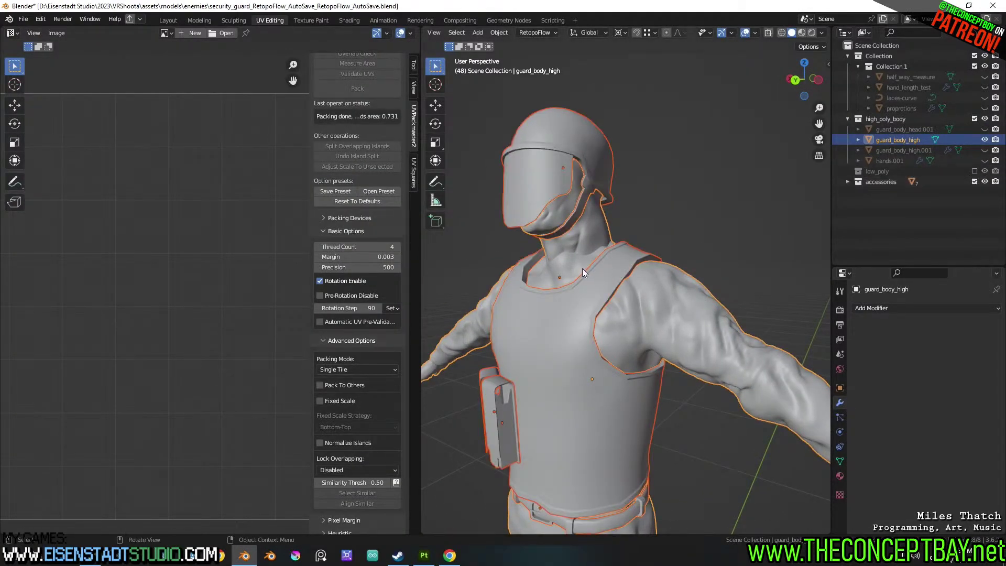
pyautogui.moveTo(583, 269); pyautogui.dragTo(623, 280, button='middle')
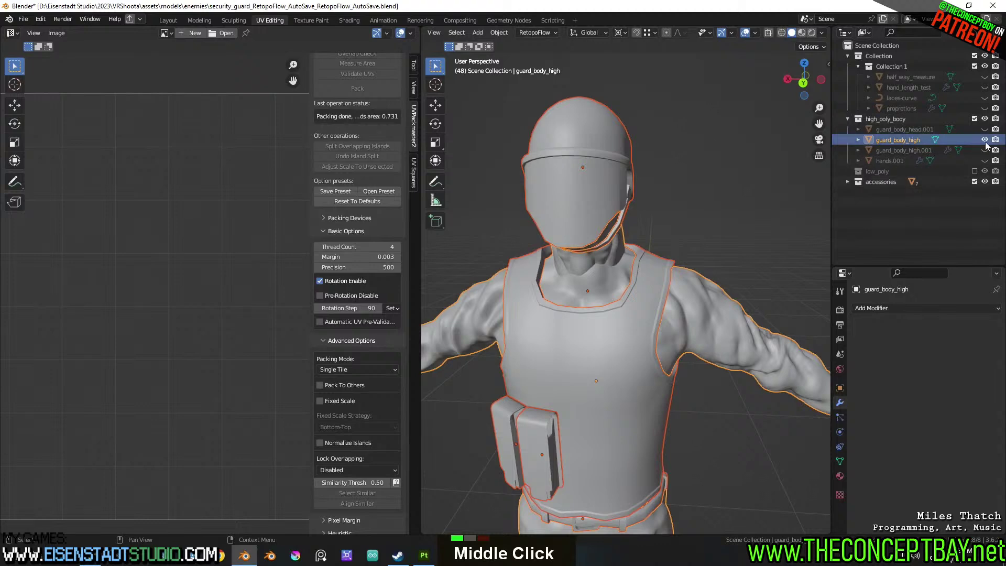
pyautogui.click(975, 119)
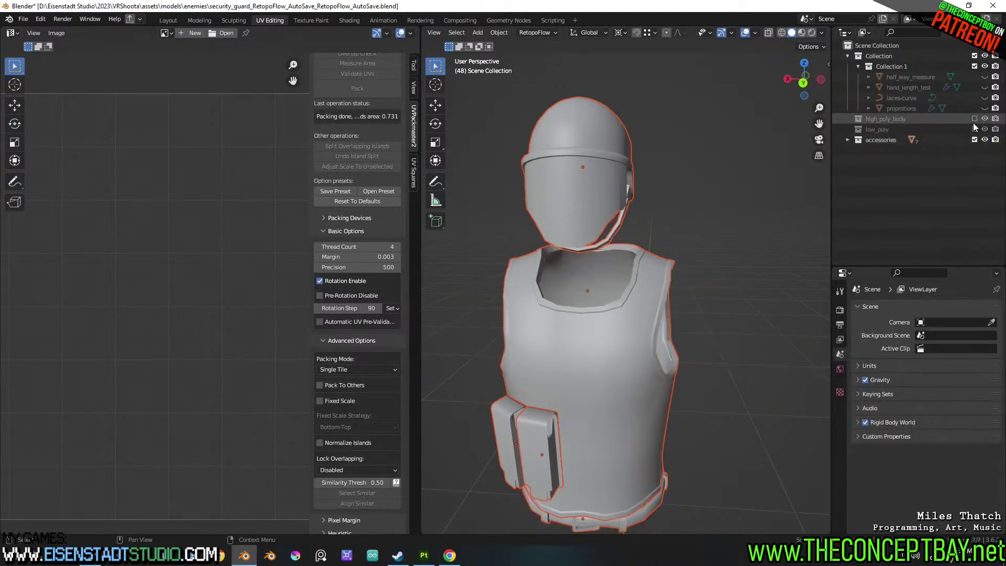
pyautogui.click(975, 130)
# Open the guard_body_low mesh in Edit Mode with its material slots and whole UV layout in view
pyautogui.scroll(2, 632, 258)
pyautogui.click(549, 260)
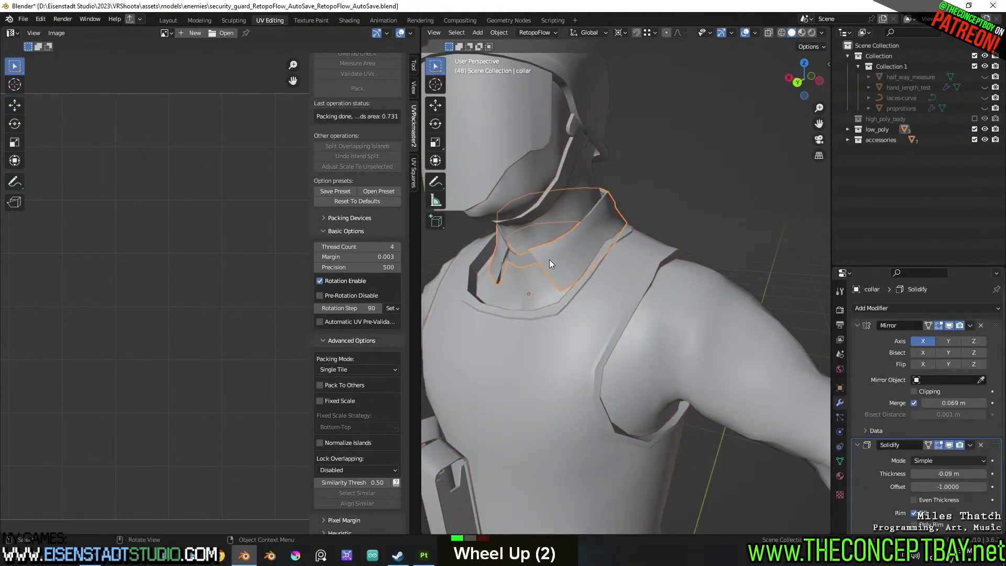
pyautogui.click(526, 299)
pyautogui.scroll(-3, 526, 298)
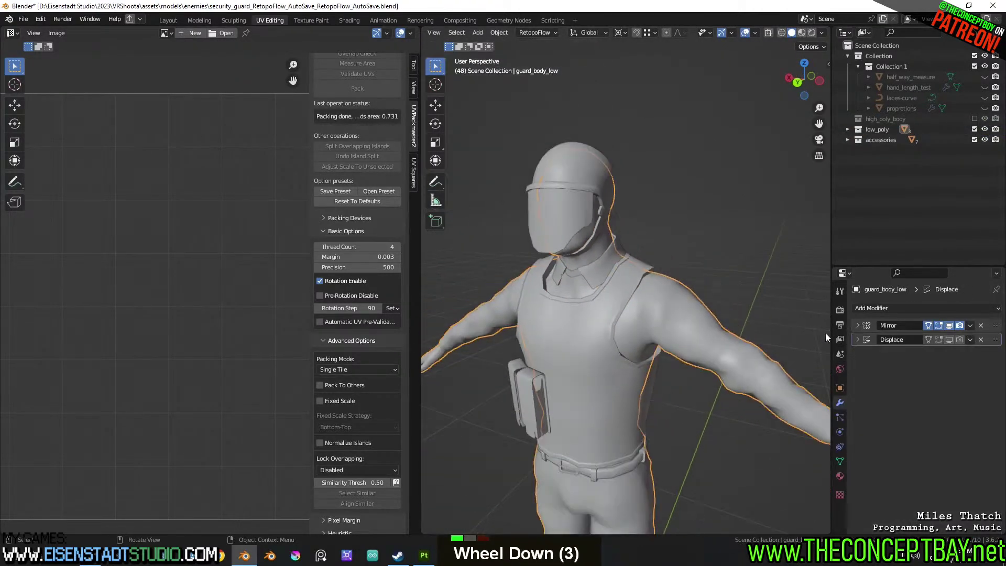
pyautogui.click(839, 476)
pyautogui.press('Tab')
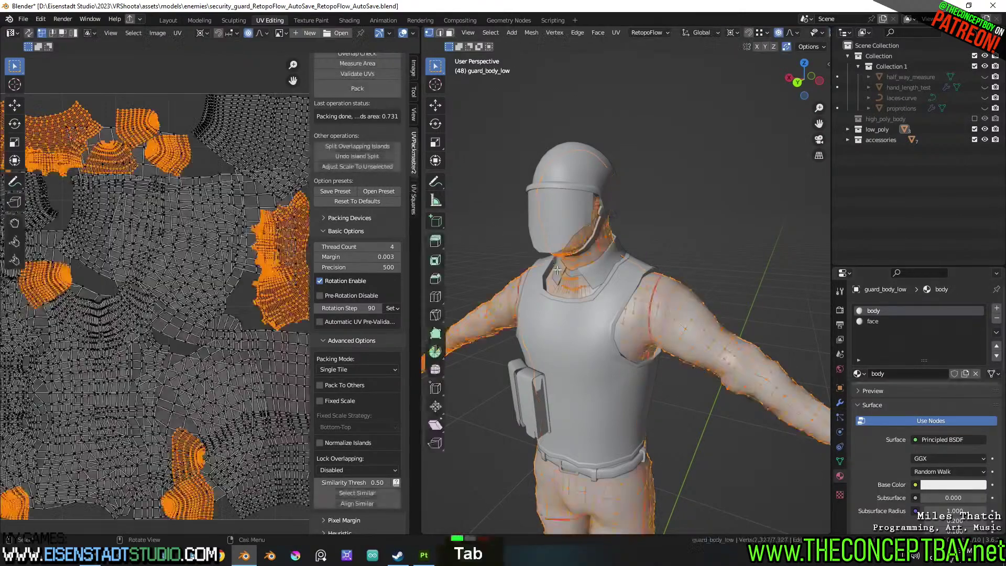
pyautogui.scroll(-4, 542, 278)
pyautogui.scroll(-3, 542, 279)
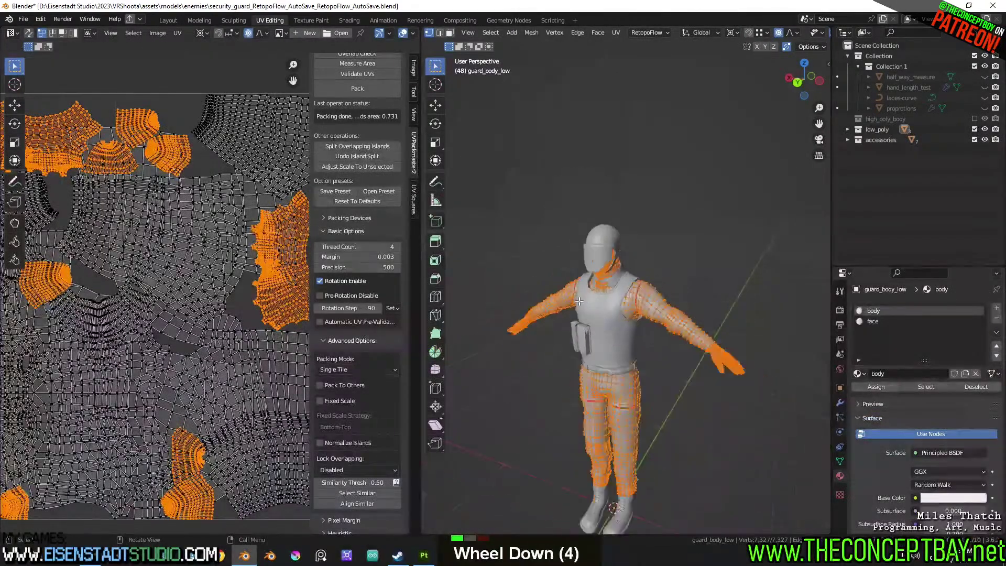
pyautogui.scroll(-7, 218, 262)
pyautogui.keyDown('shift'); pyautogui.moveTo(218, 262); pyautogui.dragTo(237, 275, button='middle'); pyautogui.keyUp('shift')
pyautogui.scroll(2, 237, 274)
pyautogui.keyDown('shift'); pyautogui.scroll(1, 247, 277); pyautogui.keyUp('shift')
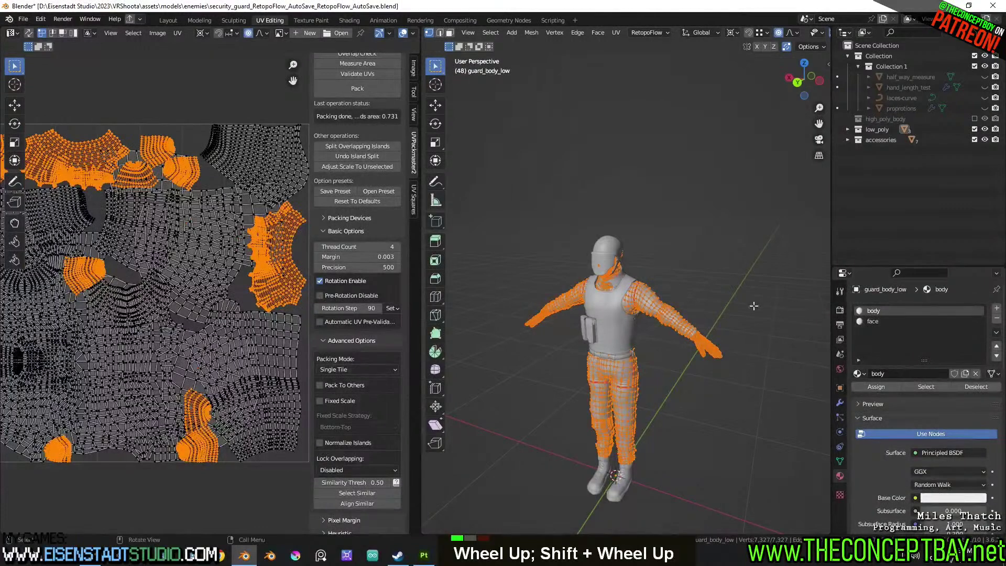
# Clear the mesh selection and select all guard_body_low faces assigned to the body material
pyautogui.press('a')
pyautogui.press('a')
pyautogui.click(912, 322)
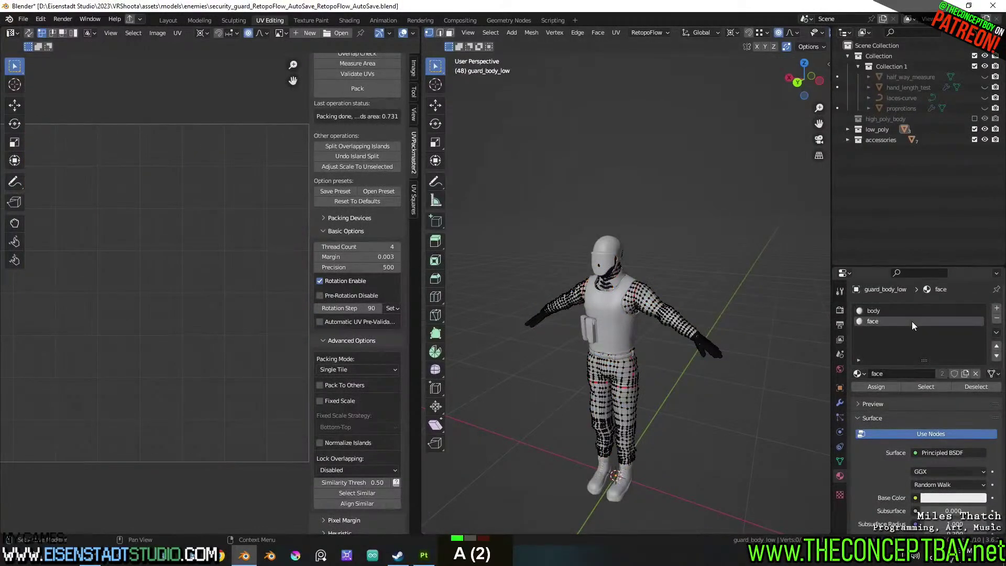
pyautogui.click(885, 315)
pyautogui.click(930, 387)
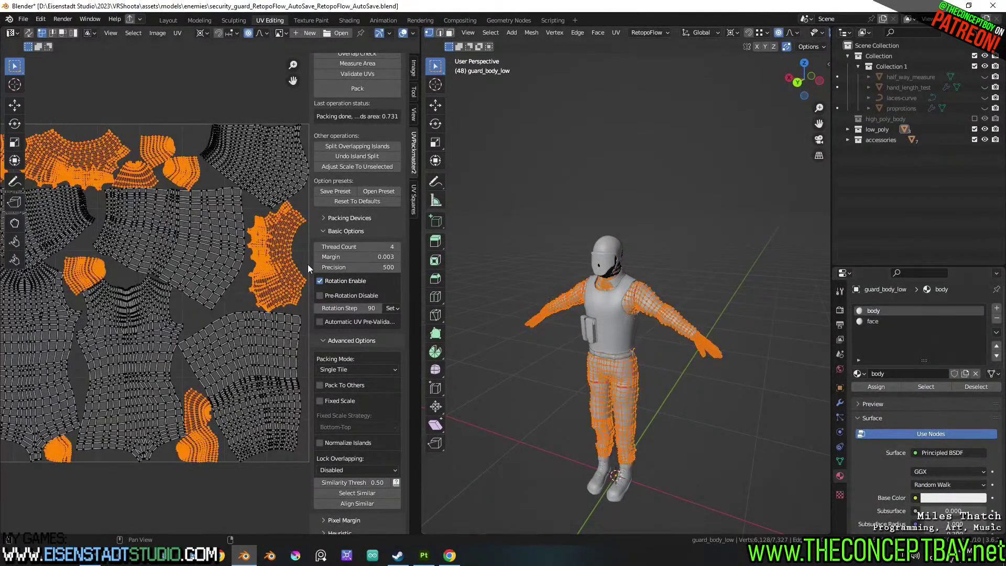
# Move the selected body UV islands outside the UV tile, below and to its left
pyautogui.scroll(-2, 262, 296)
pyautogui.keyDown('shift'); pyautogui.moveTo(262, 299); pyautogui.dragTo(253, 280, button='middle'); pyautogui.keyUp('shift')
pyautogui.scroll(-2, 267, 303)
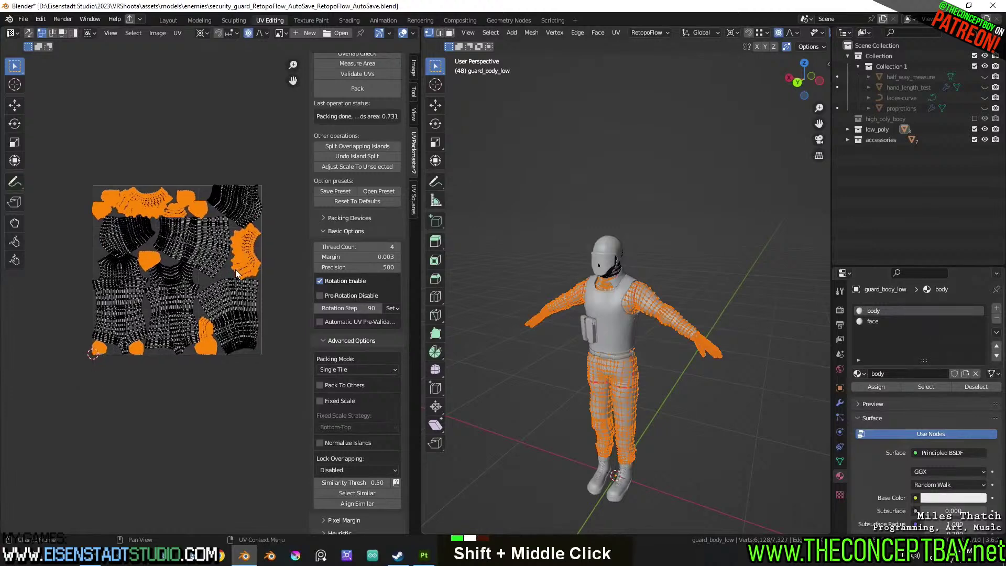
pyautogui.press('g')
pyautogui.click(149, 443)
pyautogui.scroll(4, 591, 251)
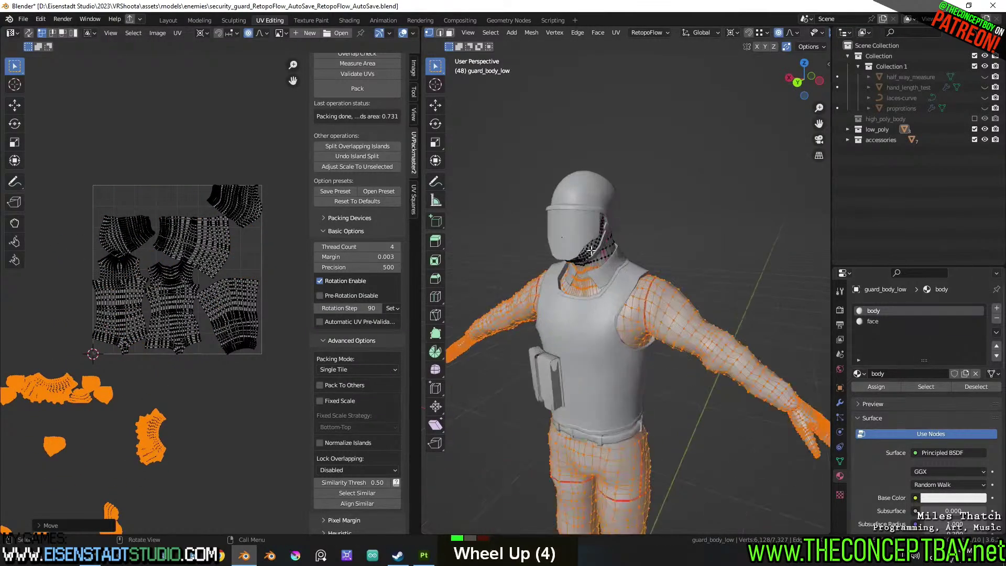
pyautogui.scroll(3, 604, 273)
# Leave the body mesh, convert the collar object to a mesh and open it in Edit Mode
pyautogui.press('Tab')
pyautogui.click(592, 256)
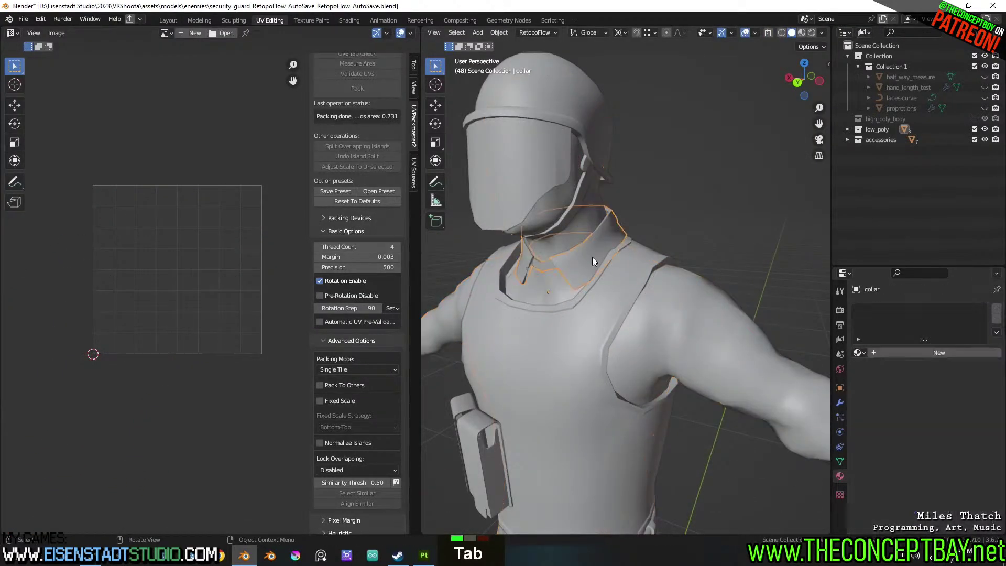
pyautogui.press('Tab')
pyautogui.press('a')
pyautogui.press('a')
pyautogui.press('Tab')
pyautogui.rightClick(591, 258)
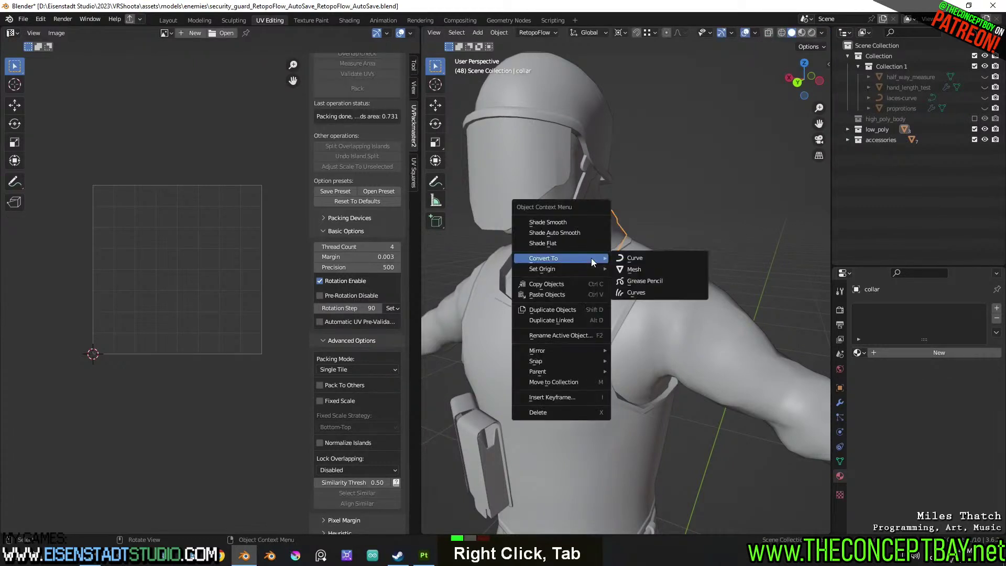
pyautogui.click(636, 269)
pyautogui.press('Tab')
# Unwrap the whole collar with Smart UV Project at a 66° angle limit and move its islands below the UV tile
pyautogui.press('a')
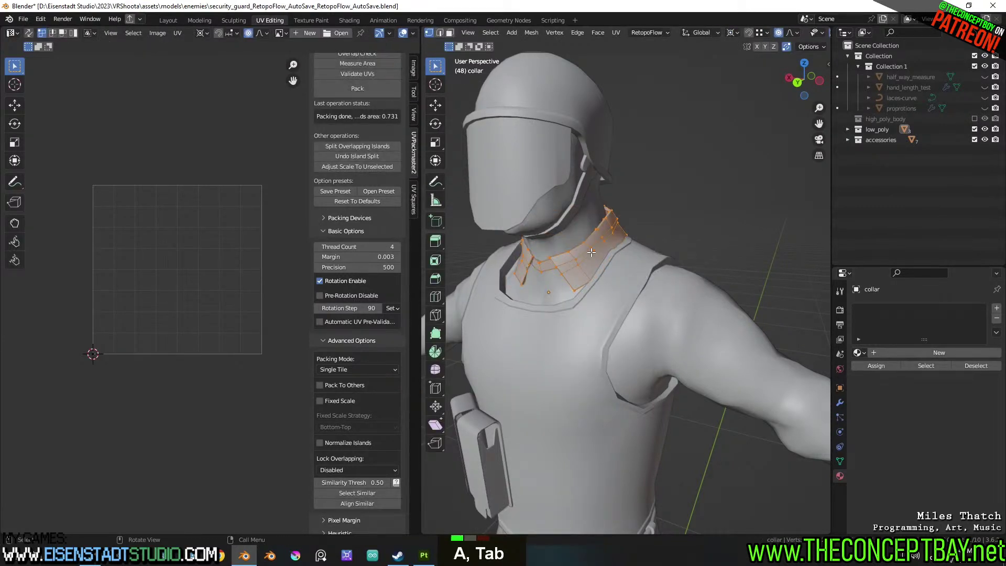
pyautogui.press('u')
pyautogui.click(590, 253)
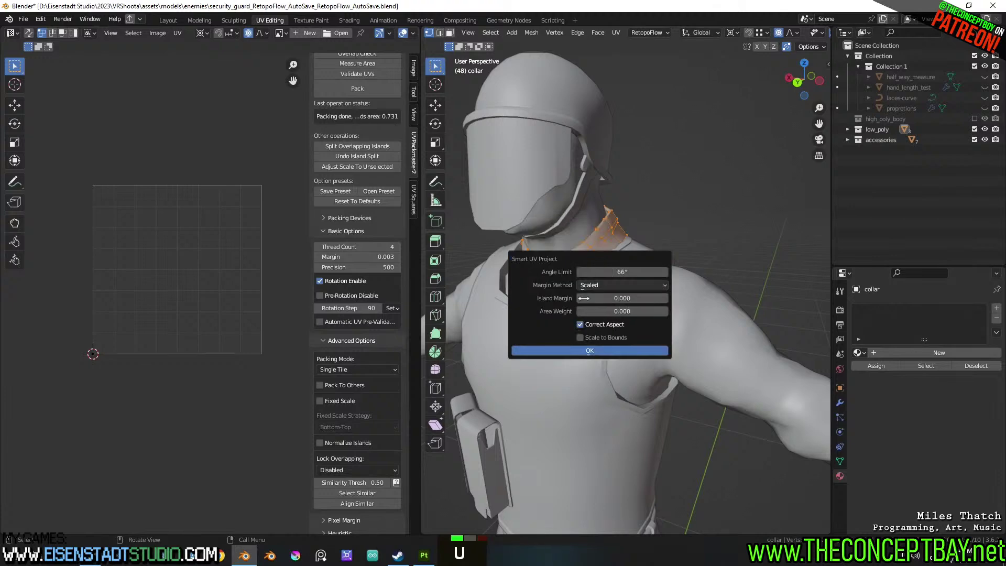
pyautogui.click(578, 350)
pyautogui.scroll(-2, 166, 296)
pyautogui.press('a')
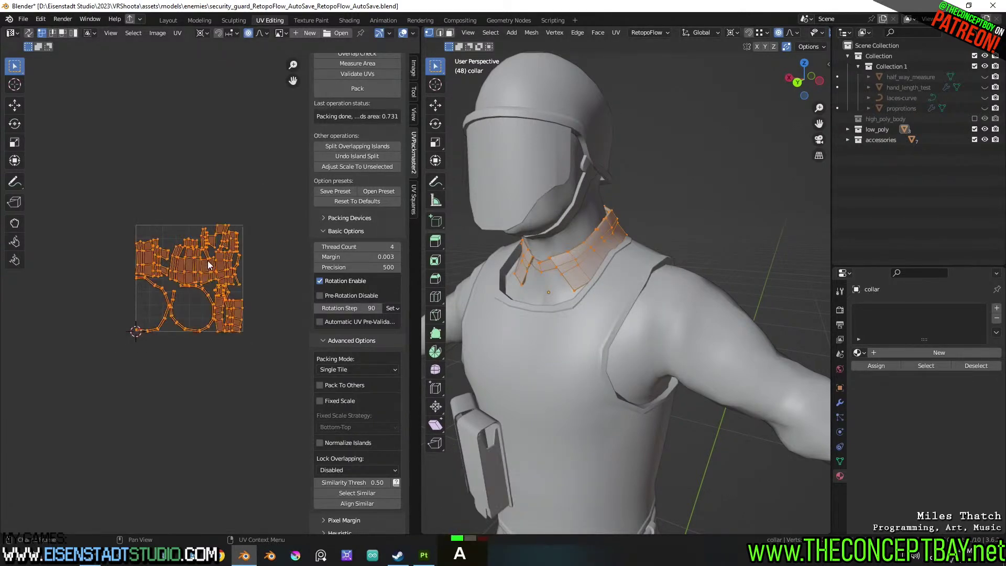
pyautogui.press('g')
pyautogui.click(218, 386)
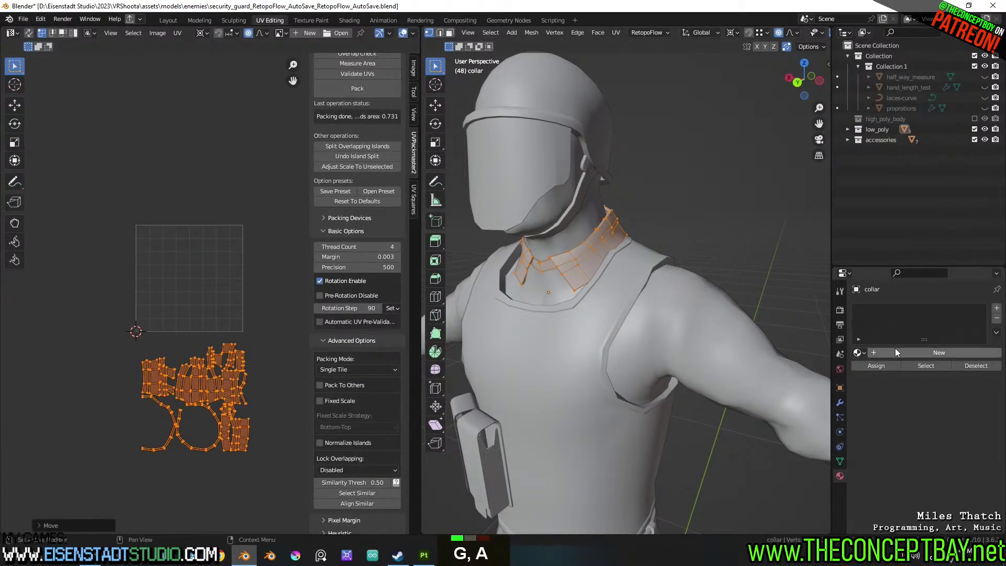
pyautogui.scroll(4, 610, 296)
pyautogui.keyDown('alt'); pyautogui.click(610, 296); pyautogui.keyUp('alt')
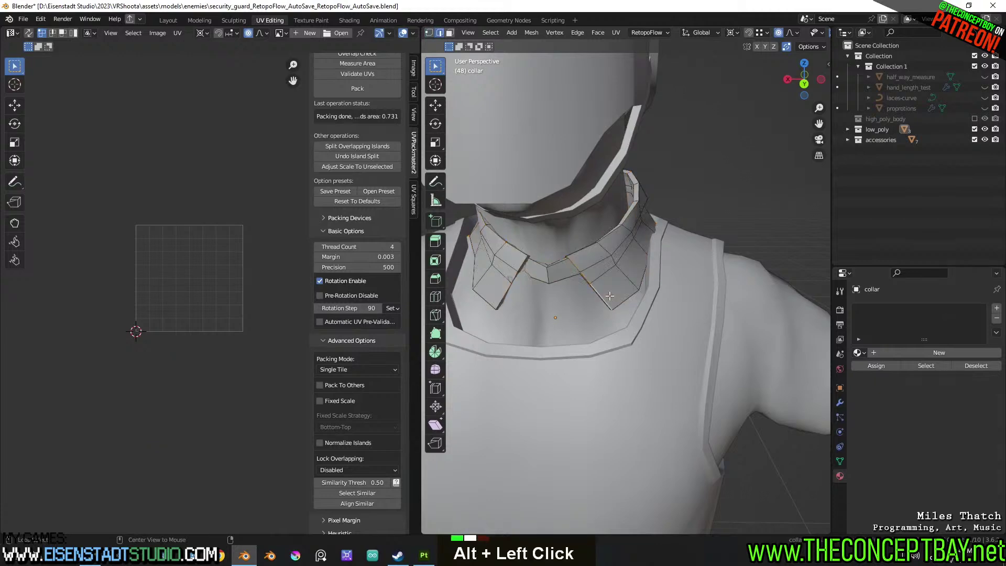
pyautogui.keyDown('alt'); pyautogui.keyDown('shift'); pyautogui.click(611, 249); pyautogui.keyUp('shift'); pyautogui.keyUp('alt')
pyautogui.keyDown('alt'); pyautogui.keyDown('shift'); pyautogui.click(628, 211); pyautogui.keyUp('shift'); pyautogui.keyUp('alt')
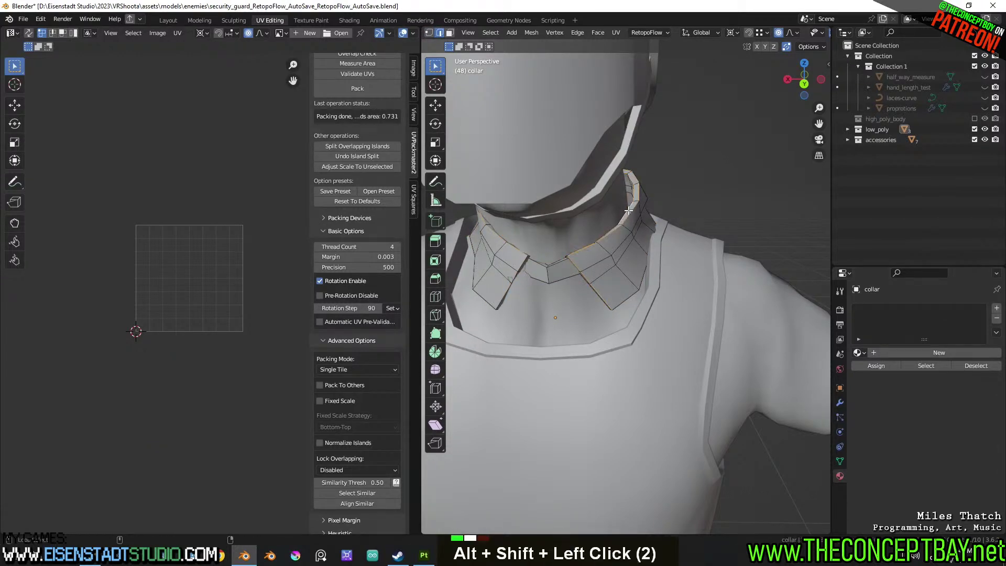
pyautogui.scroll(3, 592, 280)
pyautogui.moveTo(626, 262); pyautogui.dragTo(548, 287, button='middle')
pyautogui.keyDown('alt'); pyautogui.keyDown('shift'); pyautogui.click(689, 277); pyautogui.keyUp('shift'); pyautogui.keyUp('alt')
pyautogui.keyDown('alt'); pyautogui.keyDown('shift'); pyautogui.middleClick(568, 285); pyautogui.keyUp('shift'); pyautogui.keyUp('alt')
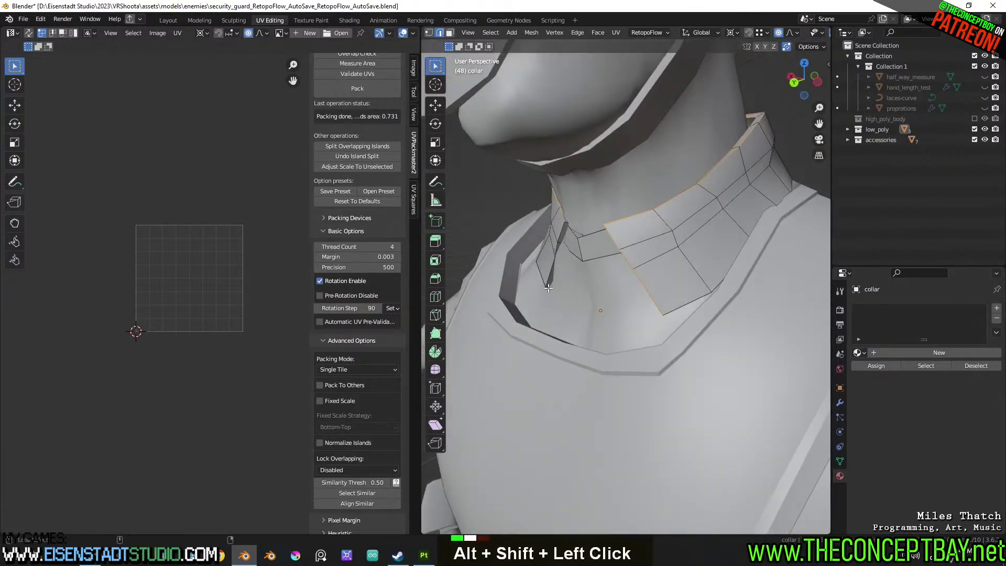
pyautogui.middleClick(564, 296)
pyautogui.press('z')
pyautogui.keyDown('alt'); pyautogui.click(577, 270); pyautogui.keyUp('alt')
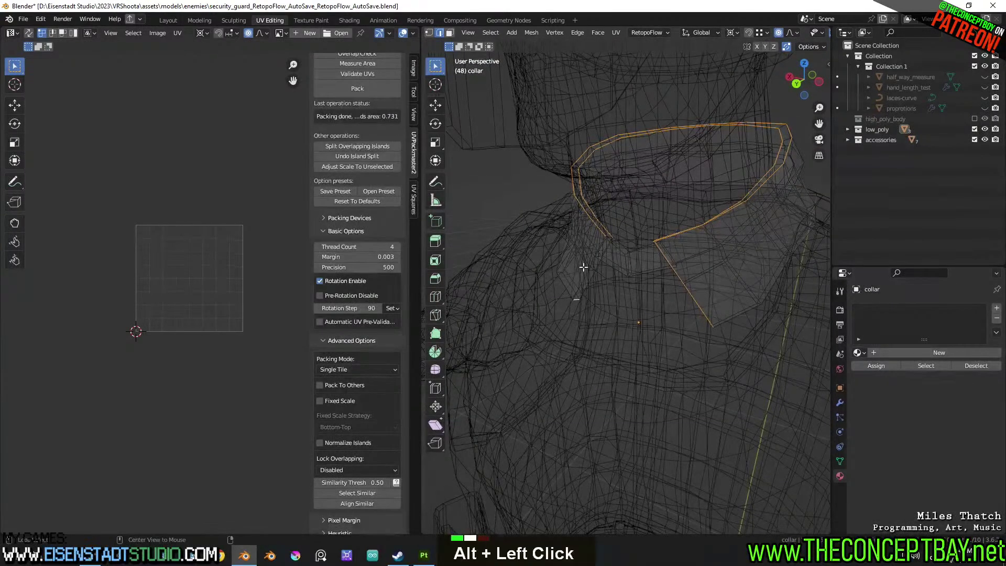
pyautogui.keyDown('alt'); pyautogui.click(577, 271); pyautogui.keyUp('alt')
pyautogui.keyDown('alt'); pyautogui.click(578, 270); pyautogui.keyUp('alt')
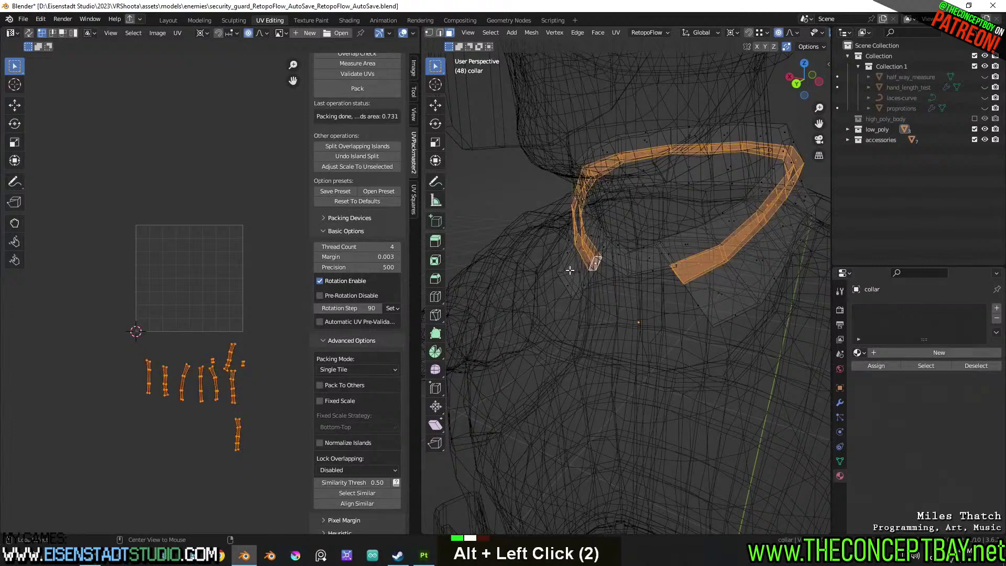
# Select the front edge loops of both collar flaps in wireframe and mark them as sharp
pyautogui.press('2')
pyautogui.keyDown('alt'); pyautogui.click(588, 281); pyautogui.keyUp('alt')
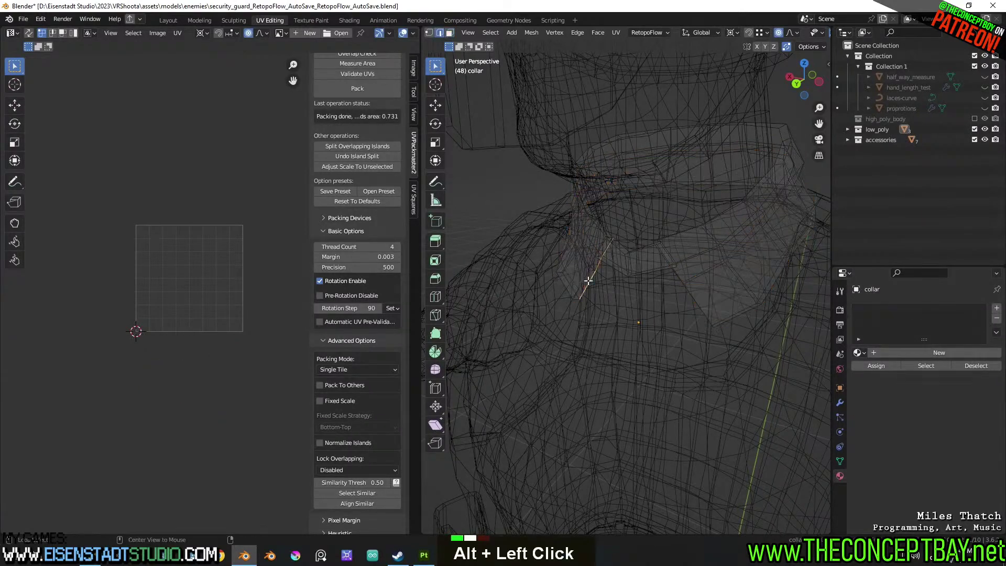
pyautogui.moveTo(694, 299)
pyautogui.mouseDown(button='middle')
pyautogui.moveTo(709, 231)
pyautogui.moveTo(809, 193)
pyautogui.moveTo(710, 309)
pyautogui.mouseUp(button='middle')
pyautogui.keyDown('alt'); pyautogui.keyDown('shift'); pyautogui.click(800, 199); pyautogui.keyUp('shift'); pyautogui.keyUp('alt')
pyautogui.scroll(2, 710, 309)
pyautogui.keyDown('shift'); pyautogui.scroll(1, 711, 309); pyautogui.keyUp('shift')
pyautogui.rightClick(706, 317)
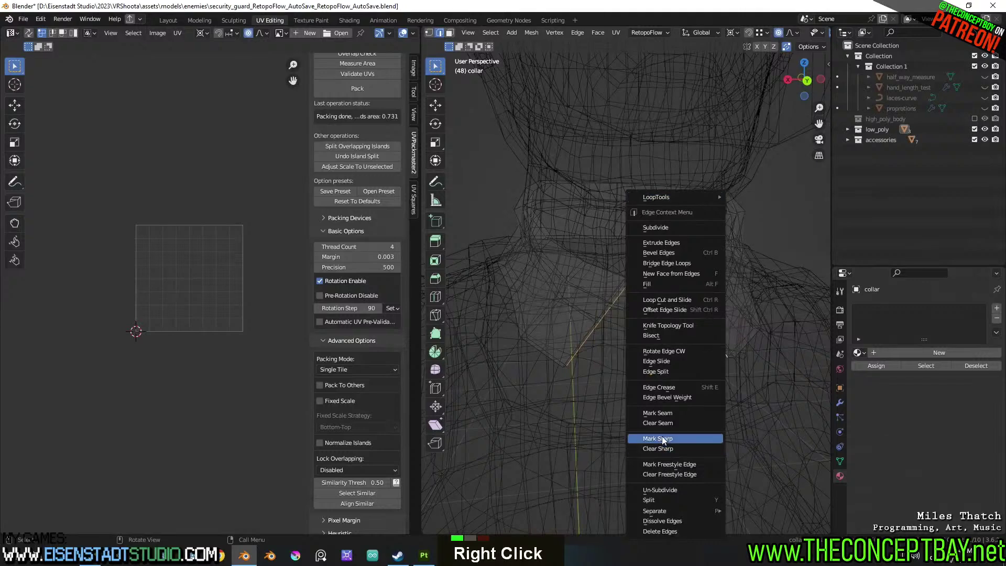
pyautogui.click(678, 439)
# Try to select the collar flap's faces as a face loop and as linked faces
pyautogui.press('3')
pyautogui.keyDown('alt'); pyautogui.click(730, 324); pyautogui.keyUp('alt')
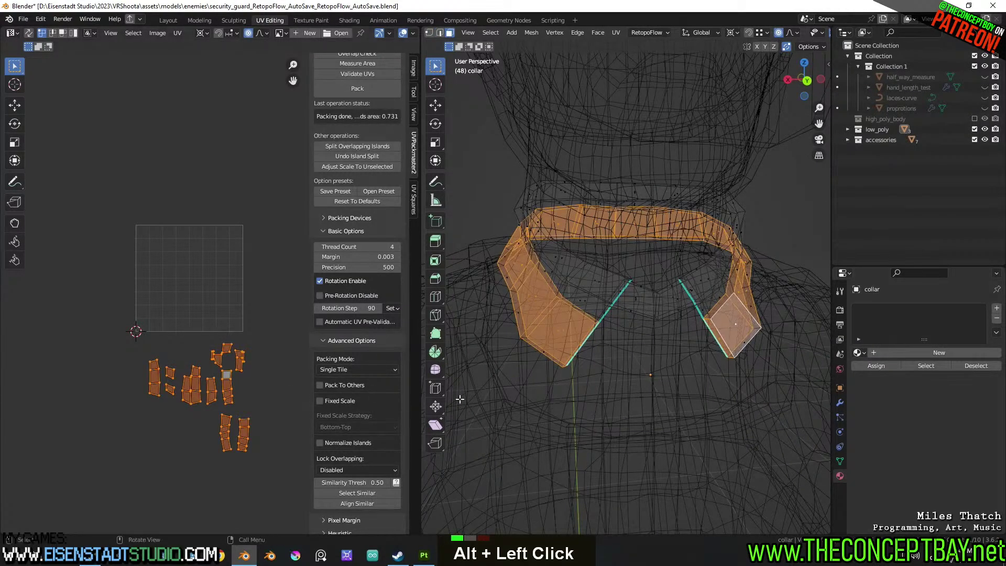
pyautogui.click(566, 328)
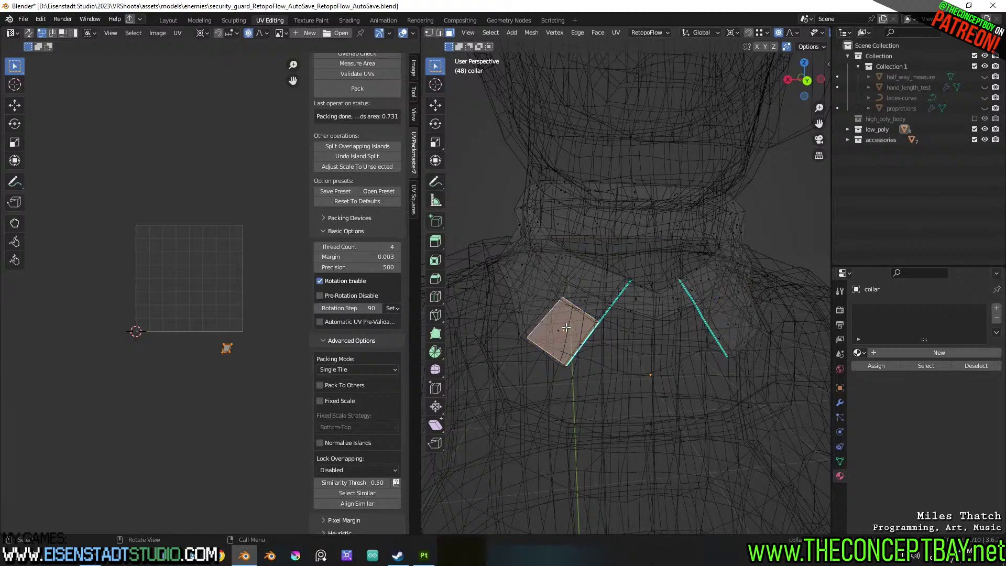
pyautogui.press('l')
pyautogui.press('l')
pyautogui.hotkey('ctrl', 'z')
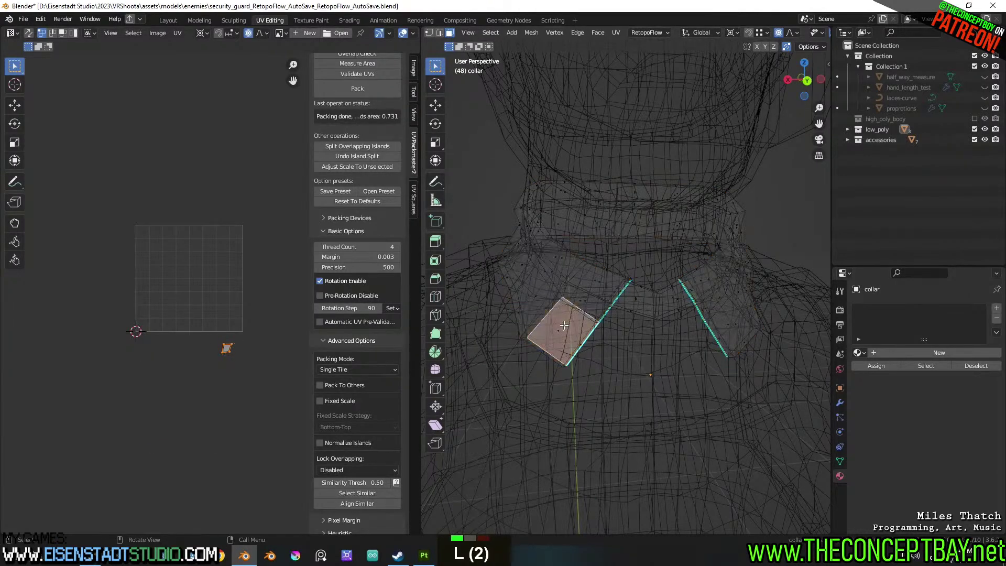
pyautogui.keyDown('alt'); pyautogui.click(566, 328); pyautogui.keyUp('alt')
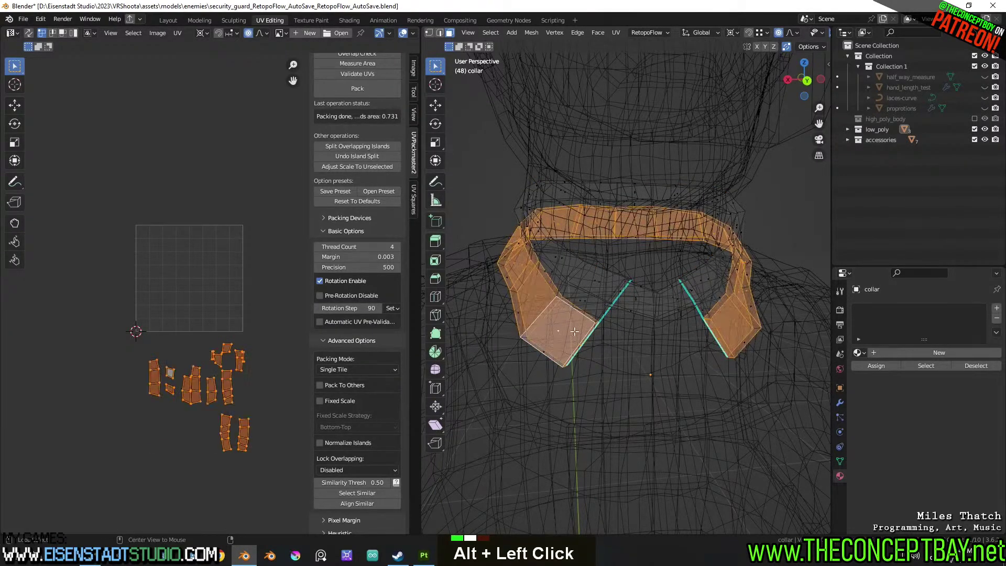
pyautogui.keyDown('alt'); pyautogui.click(553, 327); pyautogui.keyUp('alt')
pyautogui.keyDown('alt'); pyautogui.click(561, 329); pyautogui.keyUp('alt')
pyautogui.moveTo(561, 329); pyautogui.dragTo(561, 325, button='middle')
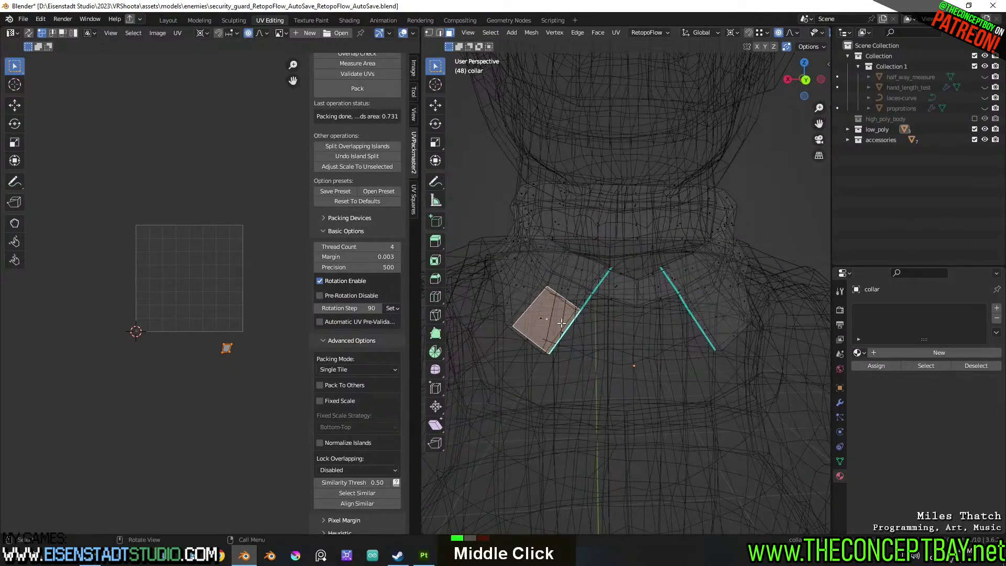
# Mark the front edge loops of both collar flaps as seams and clear their sharp marking
pyautogui.press('z')
pyautogui.moveTo(660, 314)
pyautogui.mouseDown(button='middle')
pyautogui.moveTo(751, 336)
pyautogui.moveTo(691, 338)
pyautogui.mouseUp(button='middle')
pyautogui.keyDown('alt'); pyautogui.click(751, 335); pyautogui.keyUp('alt')
pyautogui.press('2')
pyautogui.keyDown('alt'); pyautogui.click(751, 337); pyautogui.keyUp('alt')
pyautogui.keyDown('alt'); pyautogui.keyDown('shift'); pyautogui.click(490, 360); pyautogui.keyUp('shift'); pyautogui.keyUp('alt')
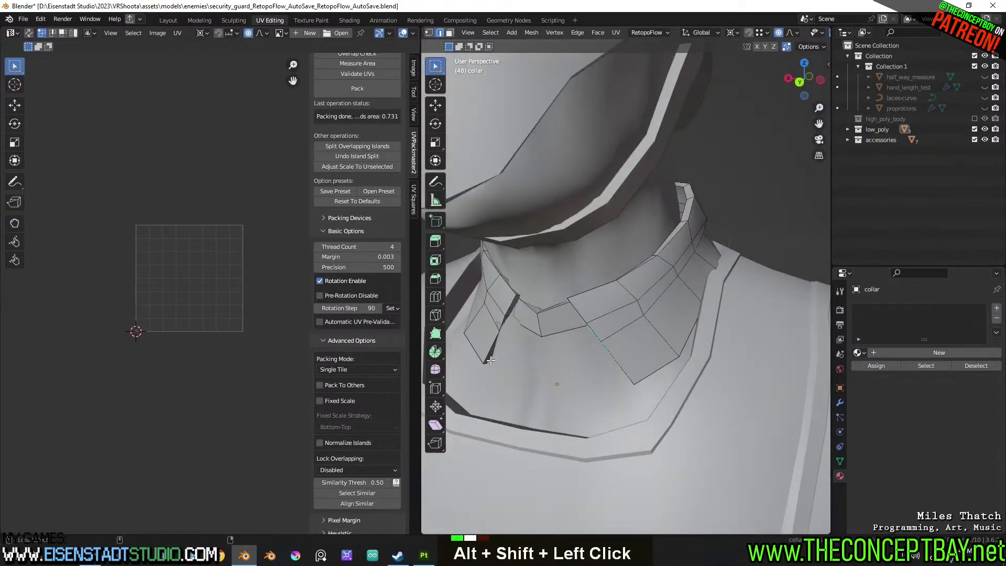
pyautogui.press('z')
pyautogui.rightClick(501, 350)
pyautogui.click(489, 333)
pyautogui.rightClick(489, 335)
pyautogui.moveTo(483, 367); pyautogui.dragTo(575, 355, button='middle')
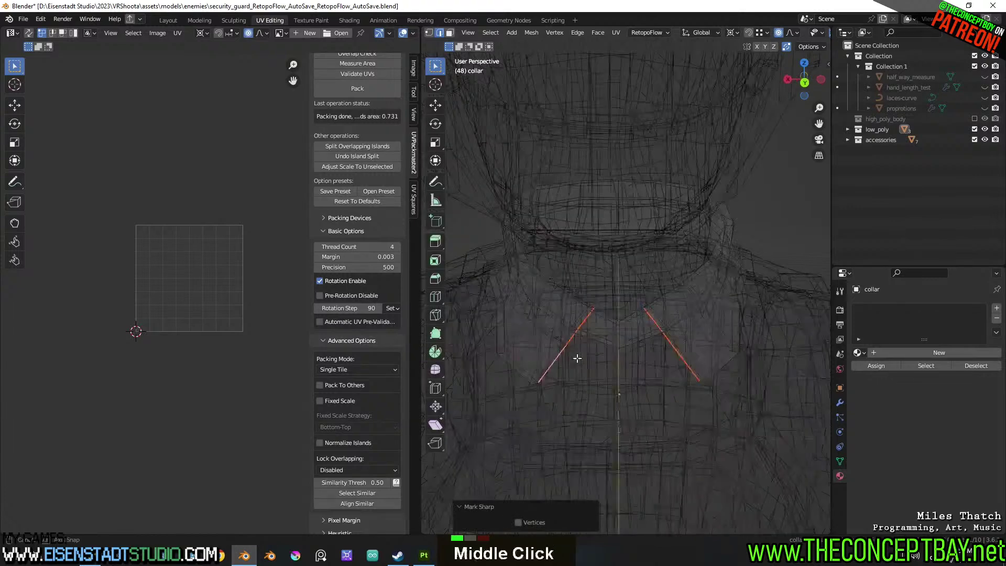
# Mark the two long edge loops along the collar's upper rim and lower hem as sharp
pyautogui.press('z')
pyautogui.keyDown('alt'); pyautogui.click(671, 295); pyautogui.keyUp('alt')
pyautogui.moveTo(671, 295); pyautogui.dragTo(696, 294, button='middle')
pyautogui.keyDown('alt'); pyautogui.keyDown('shift'); pyautogui.click(676, 267); pyautogui.keyUp('shift'); pyautogui.keyUp('alt')
pyautogui.rightClick(676, 269)
pyautogui.click(676, 267)
pyautogui.press('z')
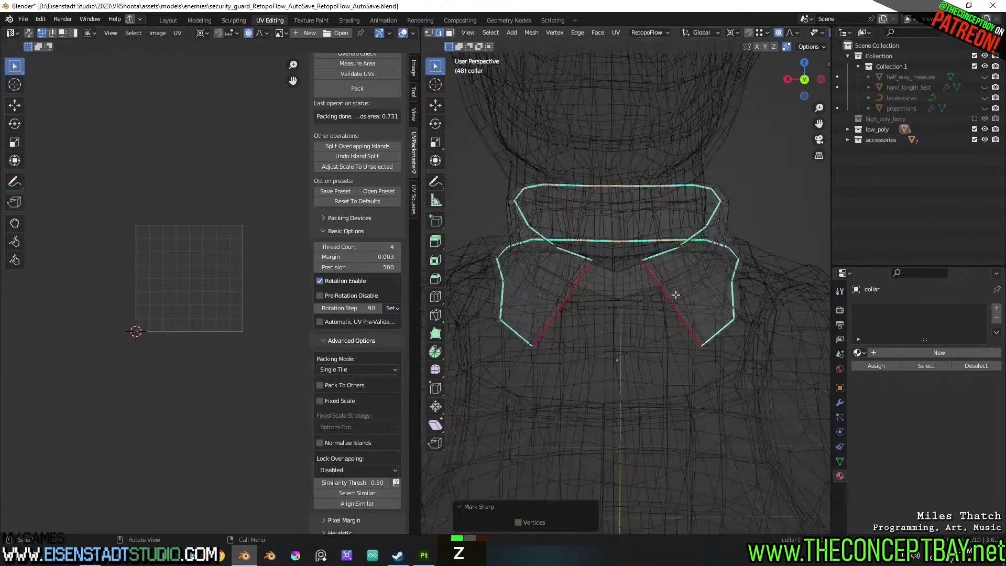
# Try selecting the collar flap's linked faces with the delimiter set to Sharp, and clear the selection
pyautogui.press('3')
pyautogui.press('a')
pyautogui.press('a')
pyautogui.press('l')
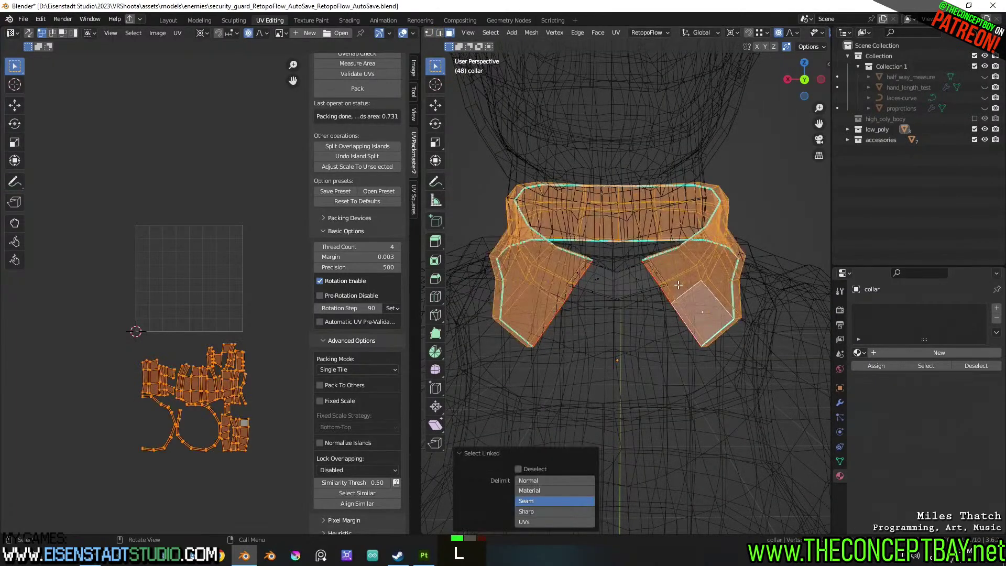
pyautogui.click(549, 511)
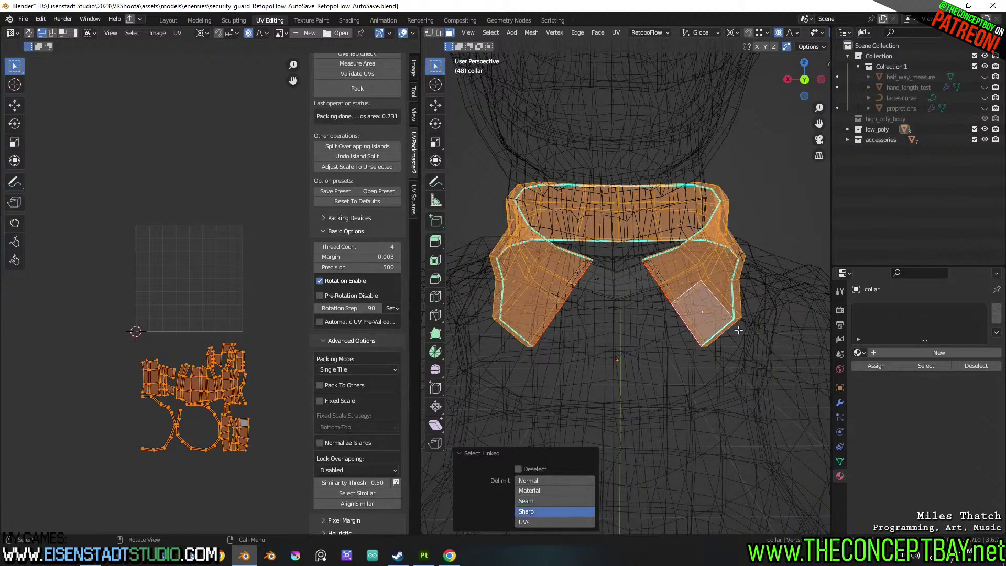
pyautogui.scroll(3, 602, 288)
pyautogui.keyDown('shift'); pyautogui.moveTo(571, 309); pyautogui.dragTo(660, 333, button='middle'); pyautogui.keyUp('shift')
pyautogui.press('a')
pyautogui.press('a')
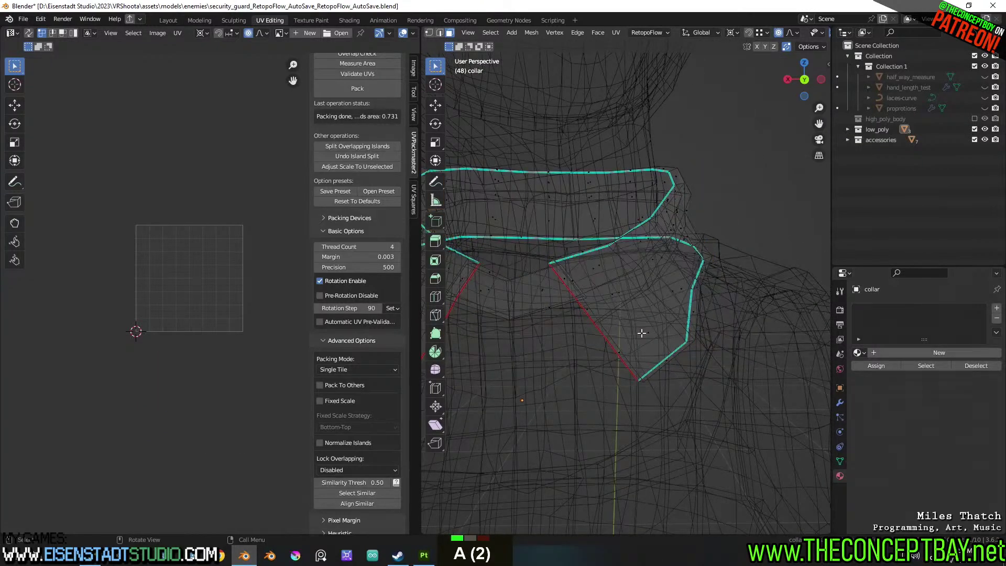
# Mark the collar's upper rim and lower hem edge loops as seams and clear their sharp marking
pyautogui.press('2')
pyautogui.keyDown('alt'); pyautogui.click(657, 359); pyautogui.keyUp('alt')
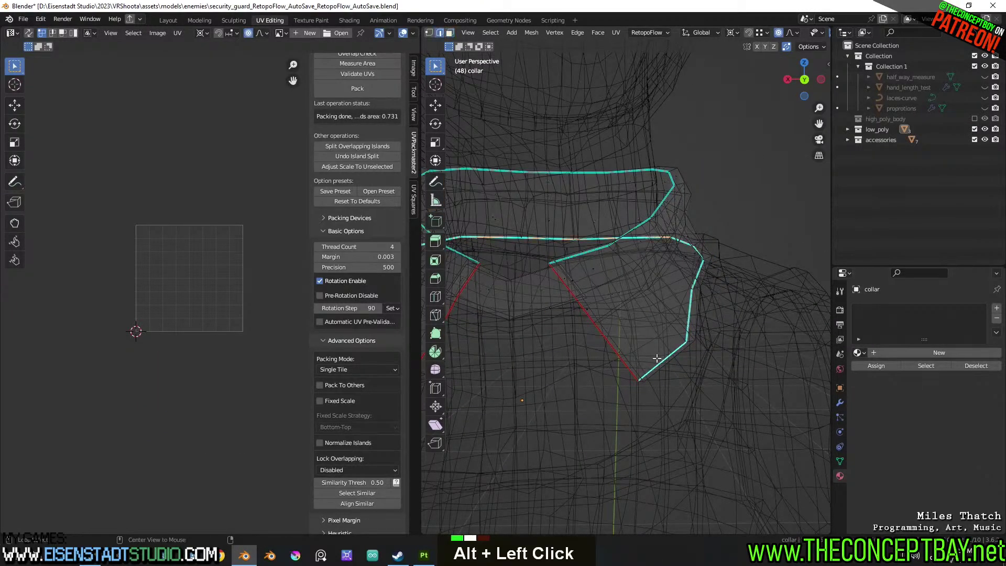
pyautogui.keyDown('alt'); pyautogui.keyDown('shift'); pyautogui.click(589, 255); pyautogui.keyUp('shift'); pyautogui.keyUp('alt')
pyautogui.rightClick(588, 256)
pyautogui.rightClick(585, 257)
pyautogui.rightClick(583, 258)
pyautogui.rightClick(578, 278)
pyautogui.click(572, 297)
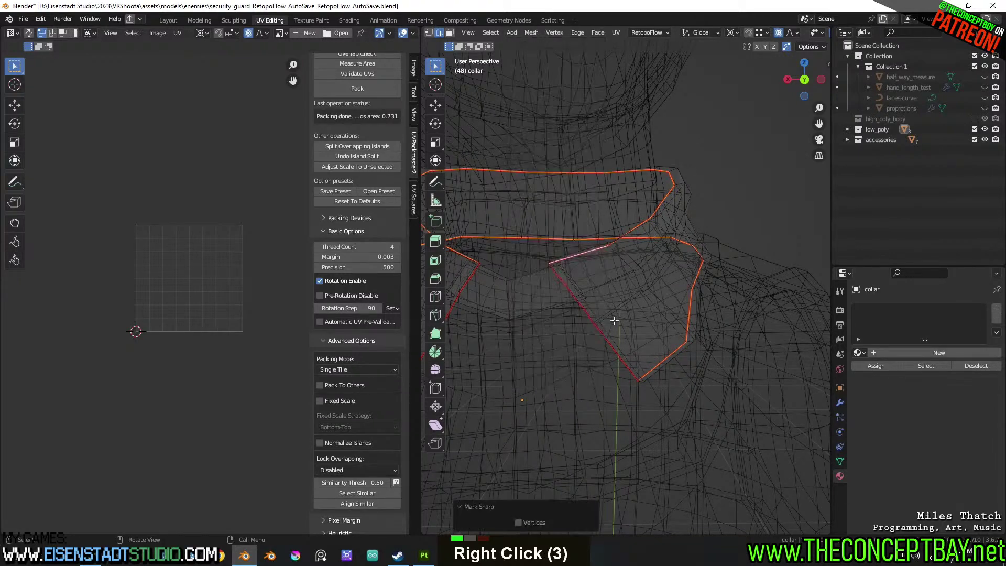
# Select the collar flap's linked faces delimited by Seam and delete that layer of faces
pyautogui.press('3')
pyautogui.click(638, 334)
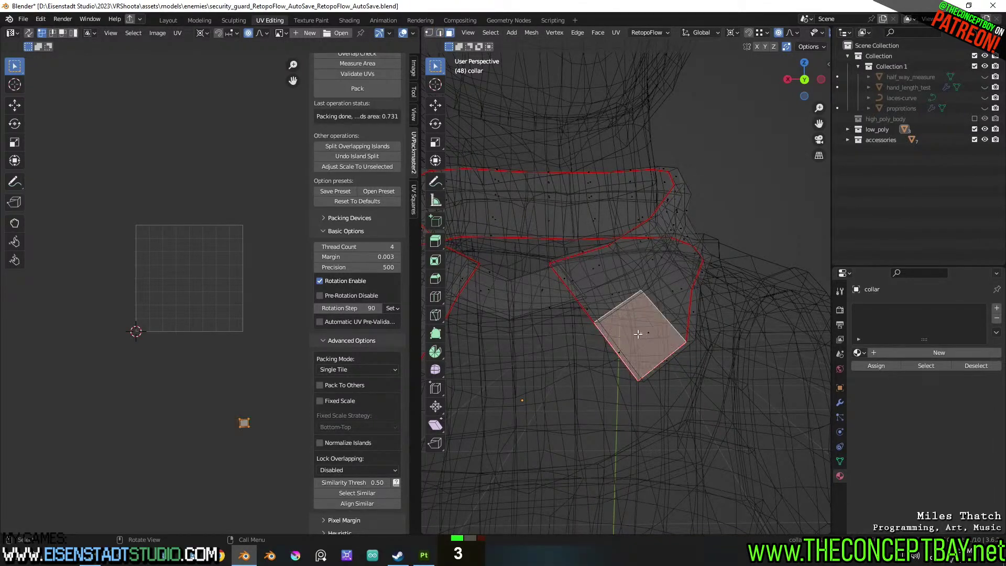
pyautogui.press('l')
pyautogui.scroll(-1, 638, 334)
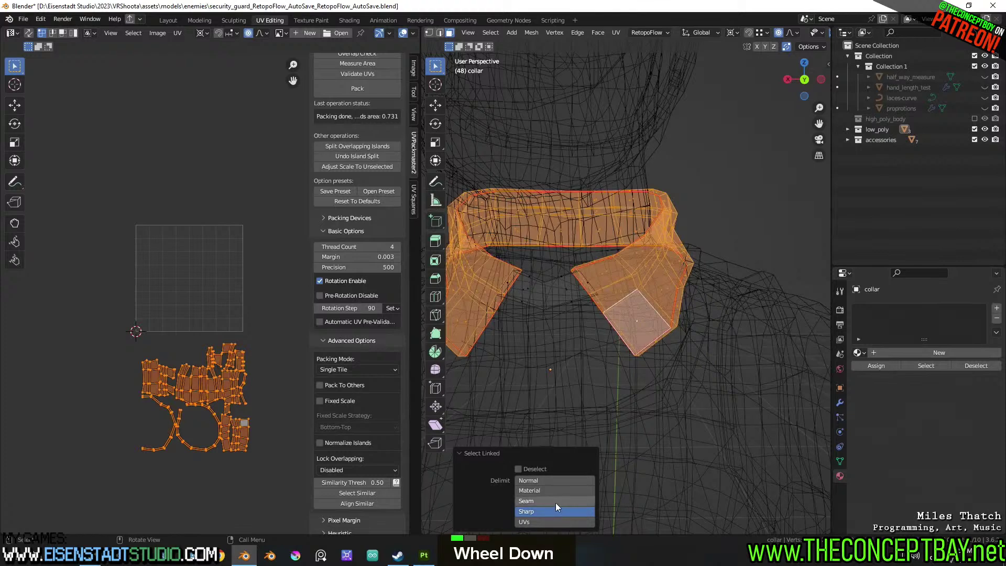
pyautogui.click(555, 502)
pyautogui.press('x')
pyautogui.click(644, 306)
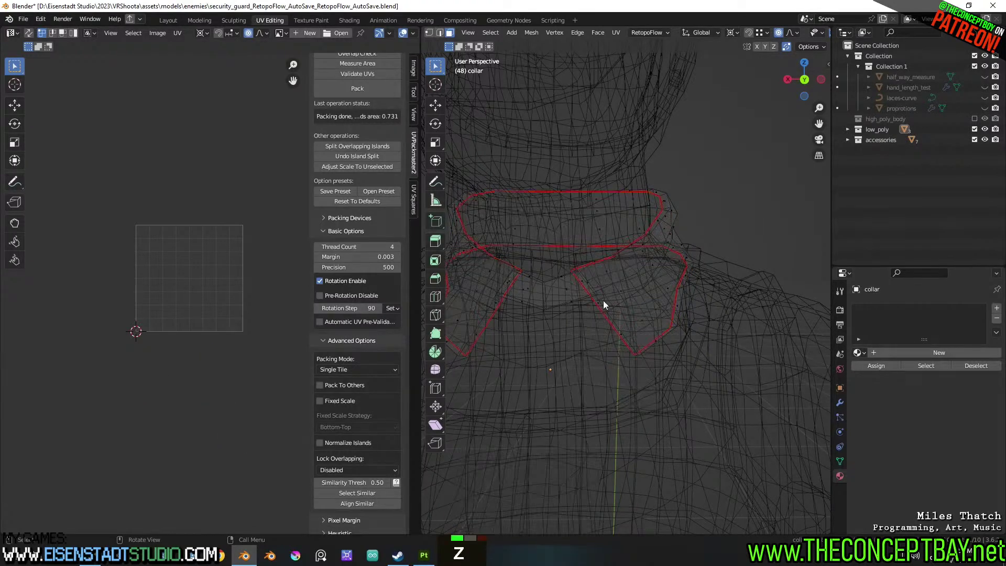
# Select the two faces at the collar's front, between the flaps, in wireframe and delete them
pyautogui.press('z')
pyautogui.scroll(-3, 756, 287)
pyautogui.keyDown('shift'); pyautogui.moveTo(673, 325); pyautogui.dragTo(681, 304, button='middle'); pyautogui.keyUp('shift')
pyautogui.scroll(3, 686, 308)
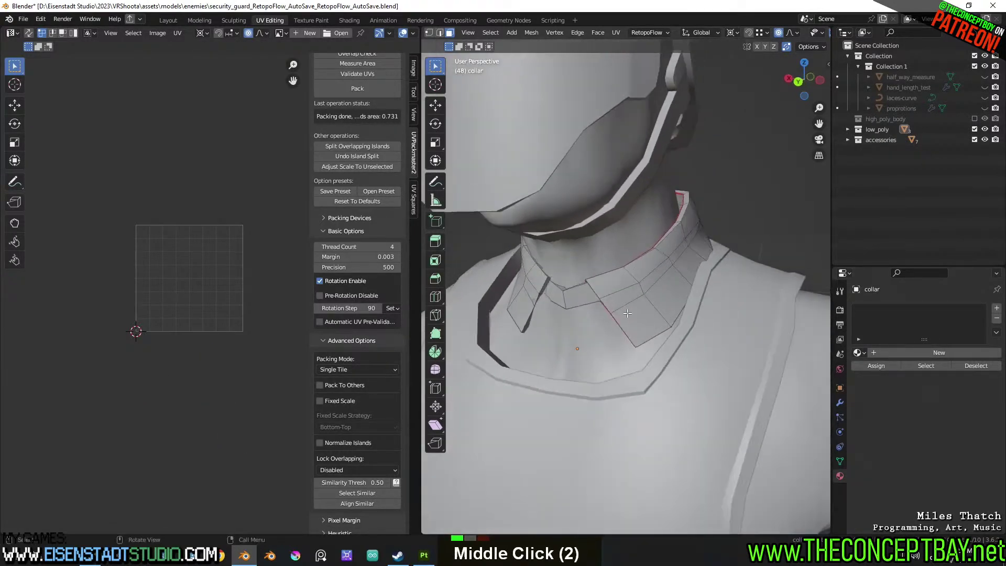
pyautogui.press('z')
pyautogui.press('3')
pyautogui.click(544, 304)
pyautogui.keyDown('shift'); pyautogui.click(599, 302); pyautogui.keyUp('shift')
pyautogui.press('x')
pyautogui.click(598, 302)
pyautogui.press('z')
# Run Smart UV Project on all remaining collar faces, and replace the result with an Angle Based unwrap along the seams
pyautogui.press('a')
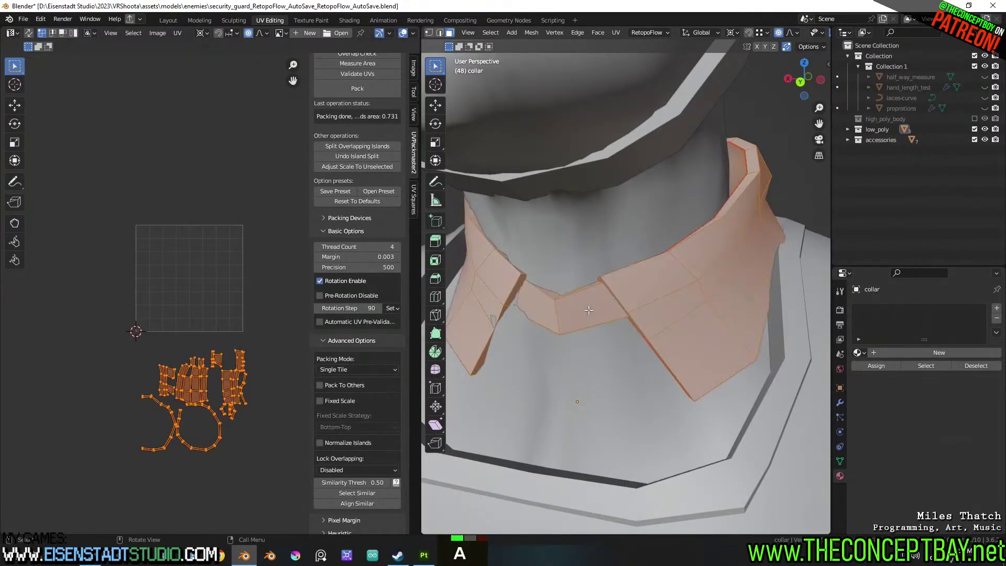
pyautogui.scroll(-3, 589, 310)
pyautogui.press('u')
pyautogui.click(589, 310)
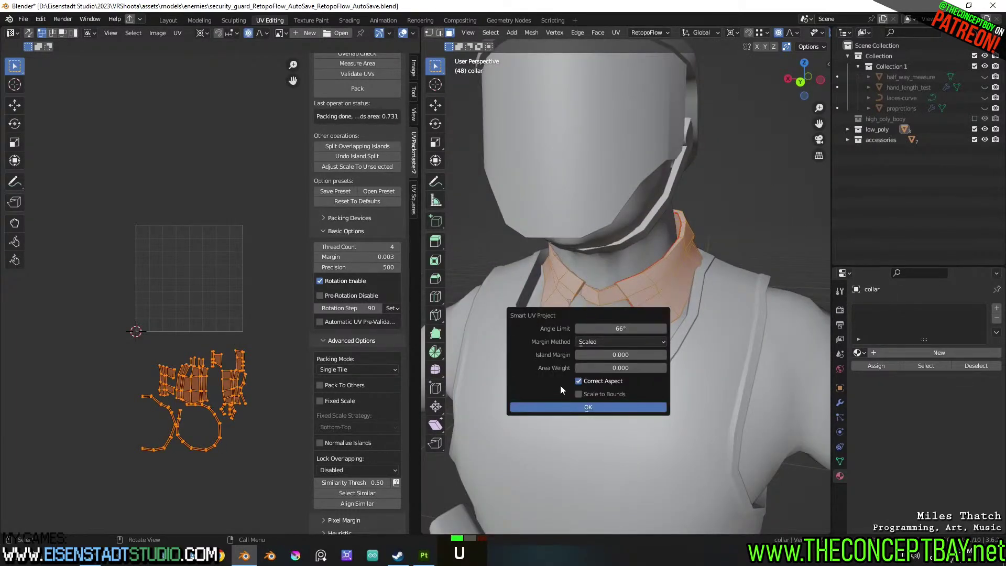
pyautogui.click(561, 408)
pyautogui.press('u')
pyautogui.click(602, 332)
pyautogui.scroll(2, 113, 284)
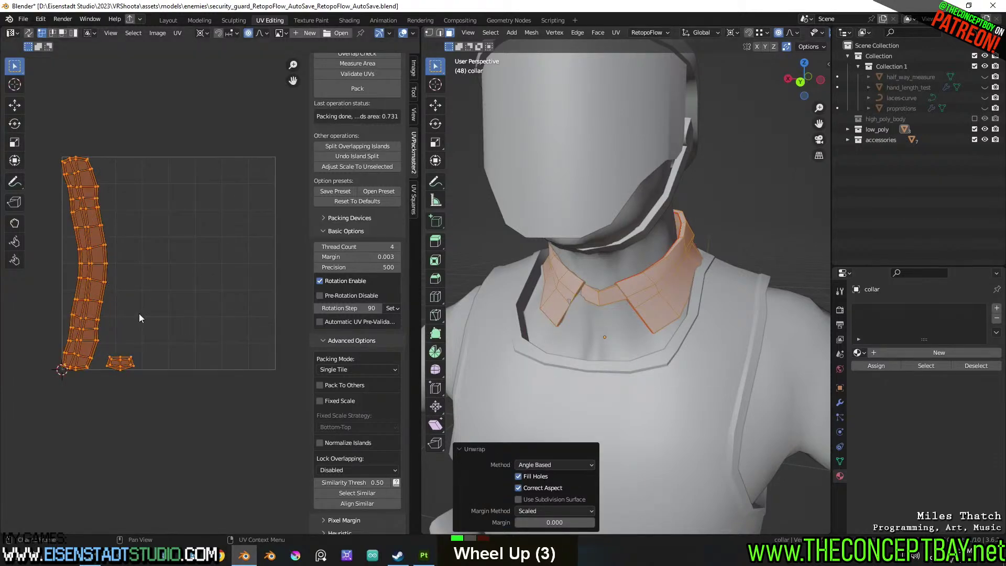
pyautogui.scroll(3, 594, 290)
pyautogui.scroll(-3, 598, 323)
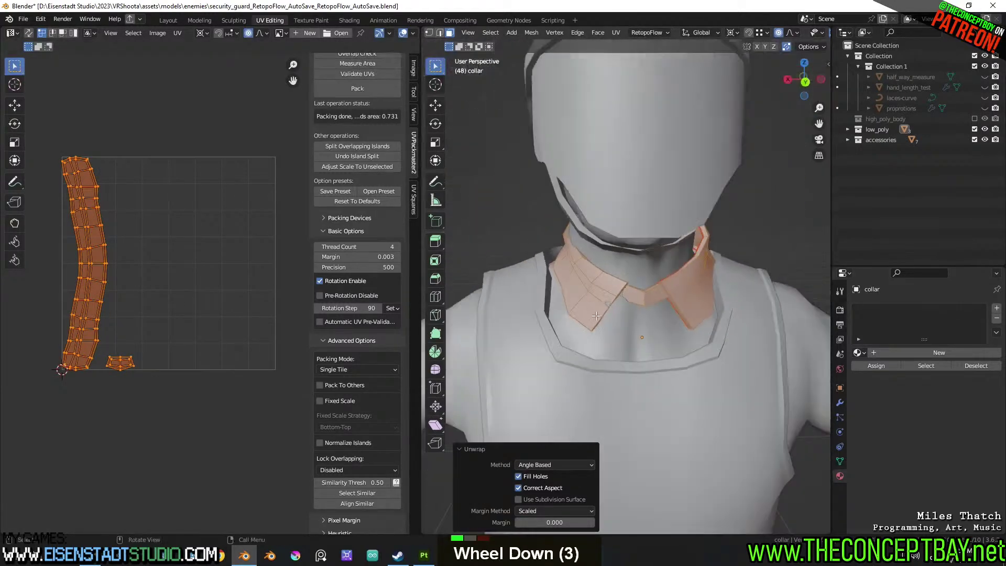
pyautogui.scroll(3, 634, 297)
pyautogui.moveTo(634, 298); pyautogui.dragTo(524, 275, button='middle')
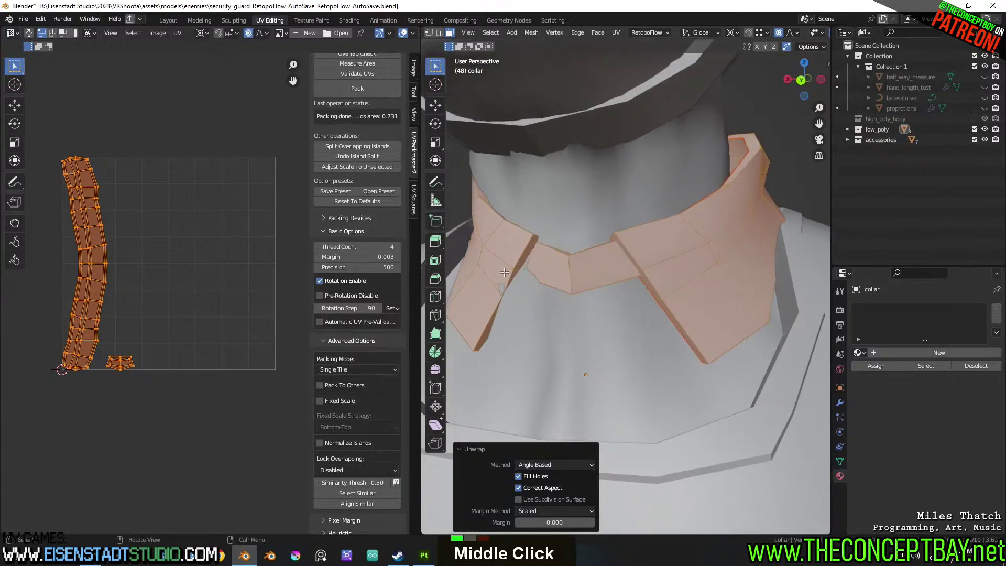
# Shift one face of the collar flap about 0.0033 m along X with proportional editing and leave edit mode
pyautogui.press('3')
pyautogui.click(524, 275)
pyautogui.press('g')
pyautogui.click(535, 284)
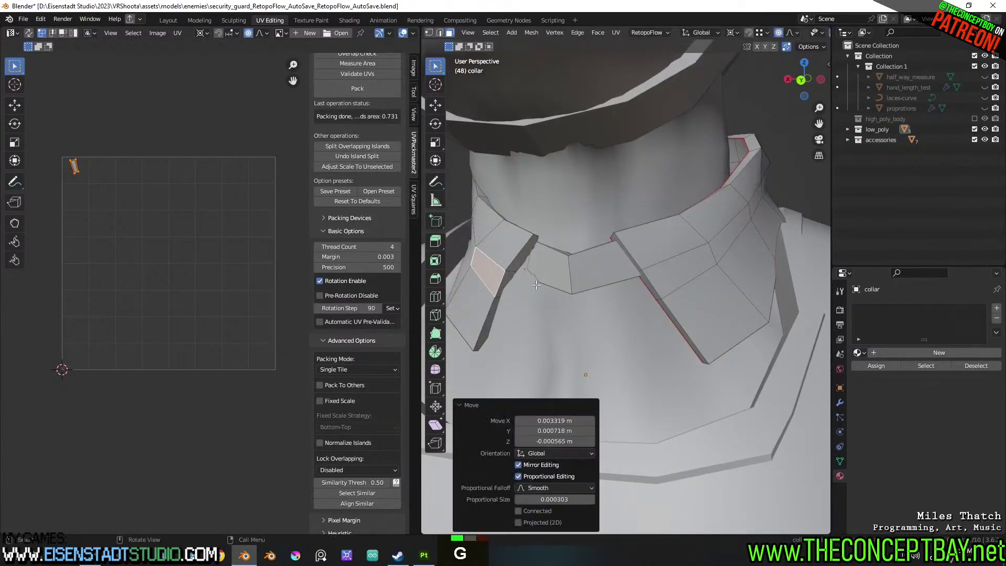
pyautogui.scroll(-5, 536, 285)
pyautogui.moveTo(647, 304)
pyautogui.mouseDown(button='middle')
pyautogui.moveTo(718, 319)
pyautogui.moveTo(640, 303)
pyautogui.mouseUp(button='middle')
pyautogui.scroll(3, 717, 319)
pyautogui.press('Tab')
pyautogui.scroll(-4, 719, 320)
pyautogui.keyDown('shift'); pyautogui.moveTo(641, 302); pyautogui.dragTo(674, 314, button='middle'); pyautogui.keyUp('shift')
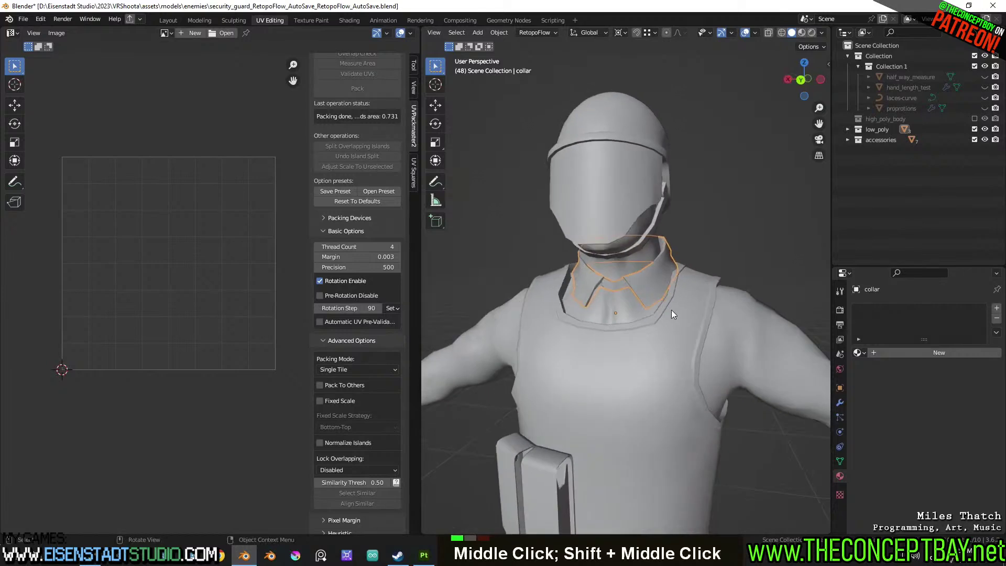
# Select all of the collar's faces and give the collar the existing body material instead of a new one
pyautogui.click(613, 298)
pyautogui.click(651, 286)
pyautogui.press('Tab')
pyautogui.press('a')
pyautogui.click(874, 351)
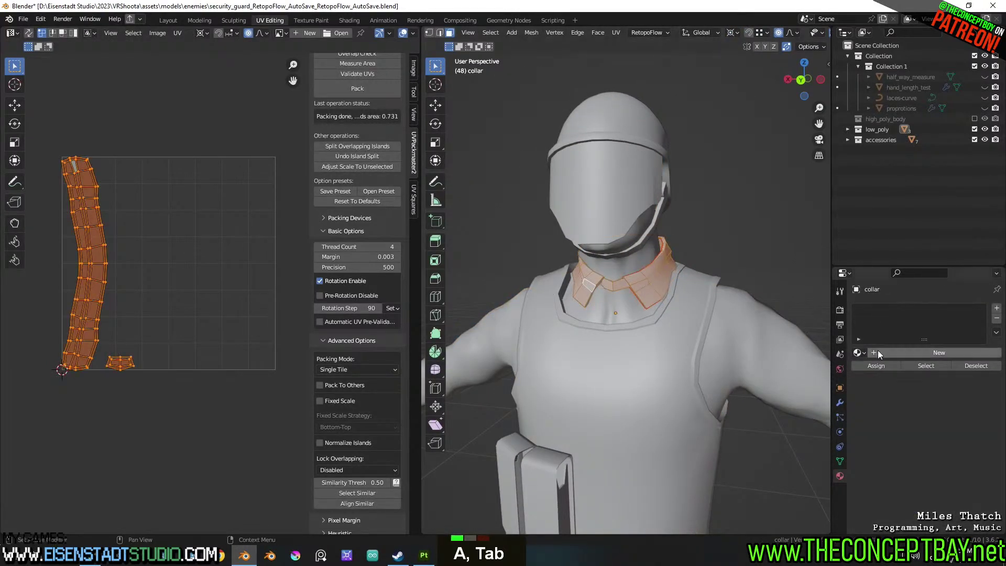
pyautogui.hotkey('ctrl', 'z')
pyautogui.click(858, 353)
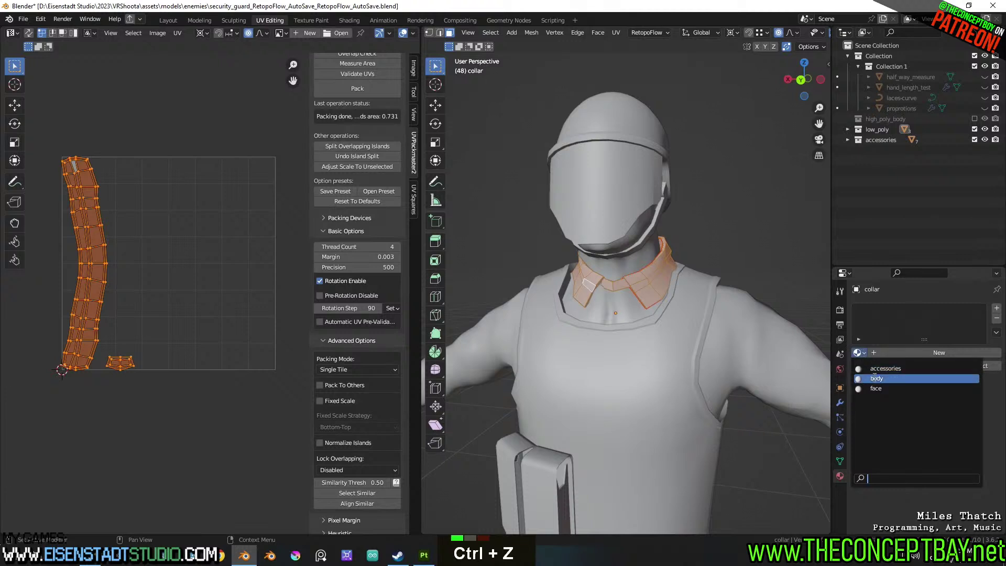
pyautogui.click(874, 377)
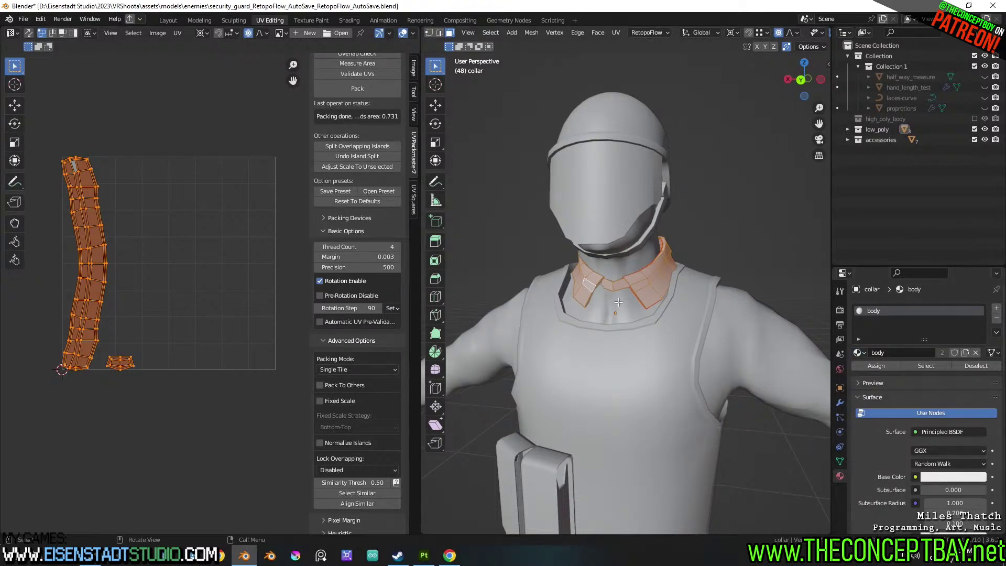
# Enable UV sync selection and open the collar and guard_body_low together in edit mode
pyautogui.click(29, 33)
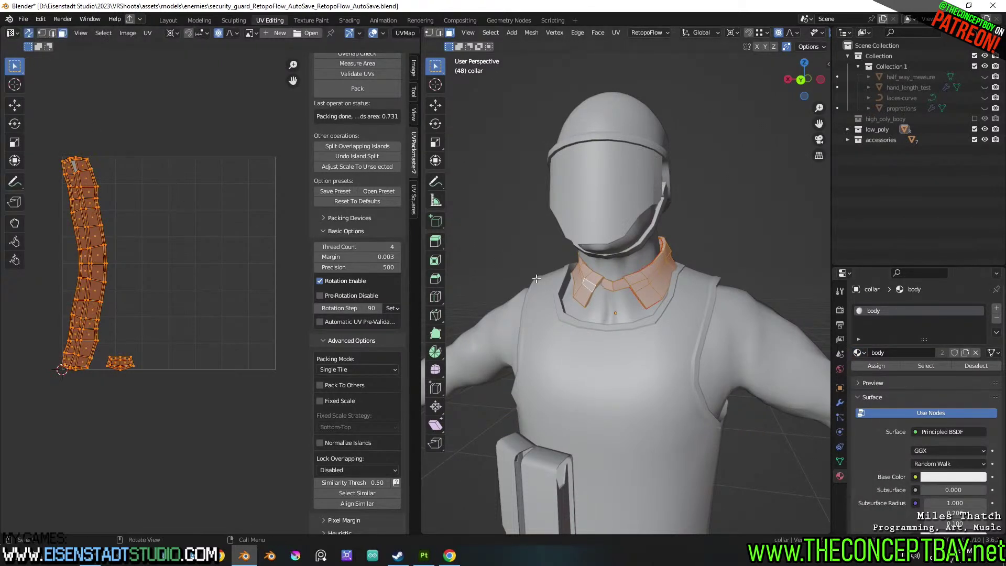
pyautogui.press('Tab')
pyautogui.keyDown('shift'); pyautogui.click(611, 304); pyautogui.keyUp('shift')
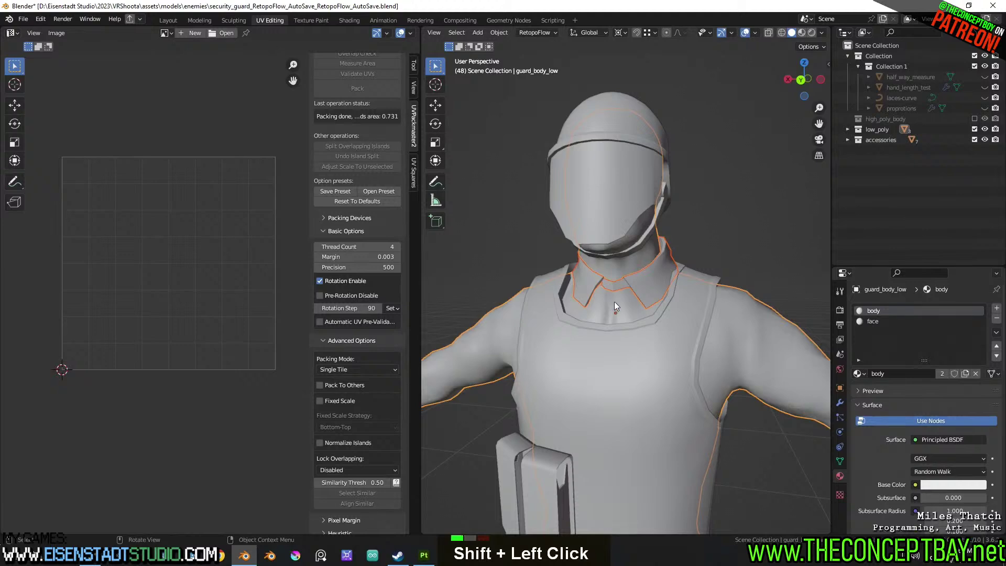
pyautogui.press('Tab')
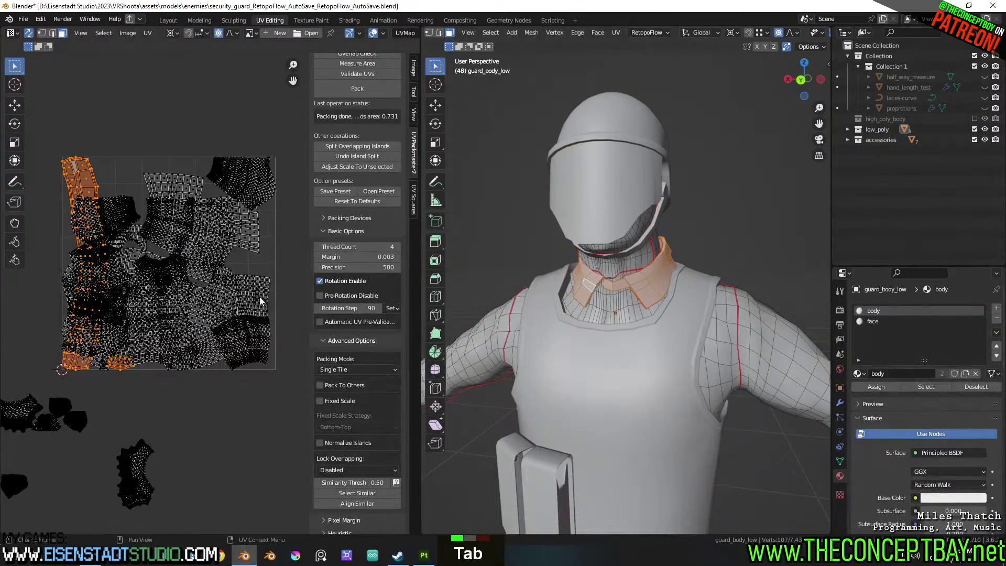
# Move the collar's UV islands outside the UV square, clear of the body's islands
pyautogui.scroll(-3, 182, 304)
pyautogui.keyDown('shift'); pyautogui.moveTo(181, 304); pyautogui.dragTo(237, 295, button='middle'); pyautogui.keyUp('shift')
pyautogui.press('g')
pyautogui.click(153, 249)
pyautogui.keyDown('shift'); pyautogui.moveTo(153, 250); pyautogui.dragTo(149, 246, button='middle'); pyautogui.keyUp('shift')
pyautogui.scroll(2, 158, 246)
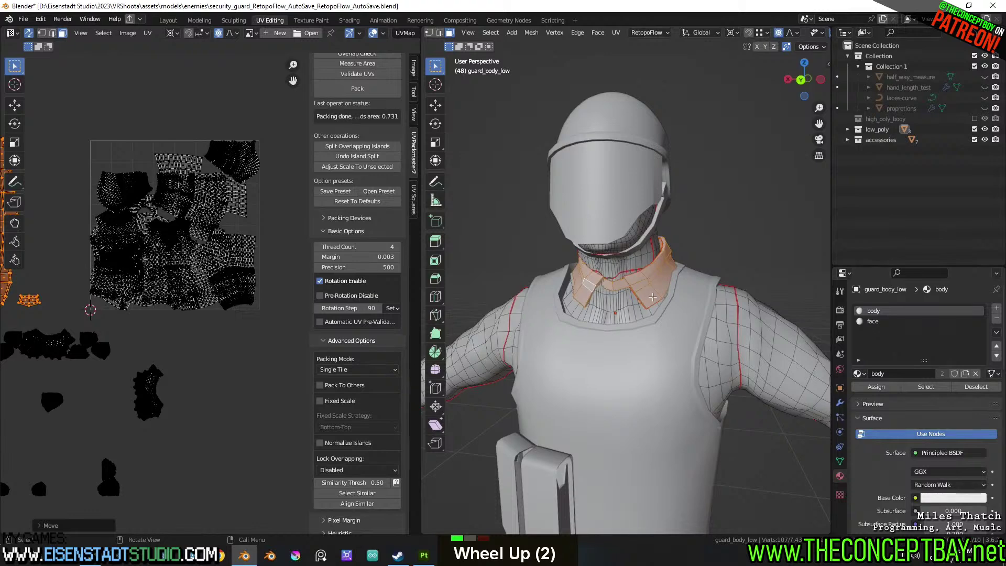
# Clear the selection, turn off UV sync selection and select all faces that use the body material
pyautogui.press('a')
pyautogui.press('a')
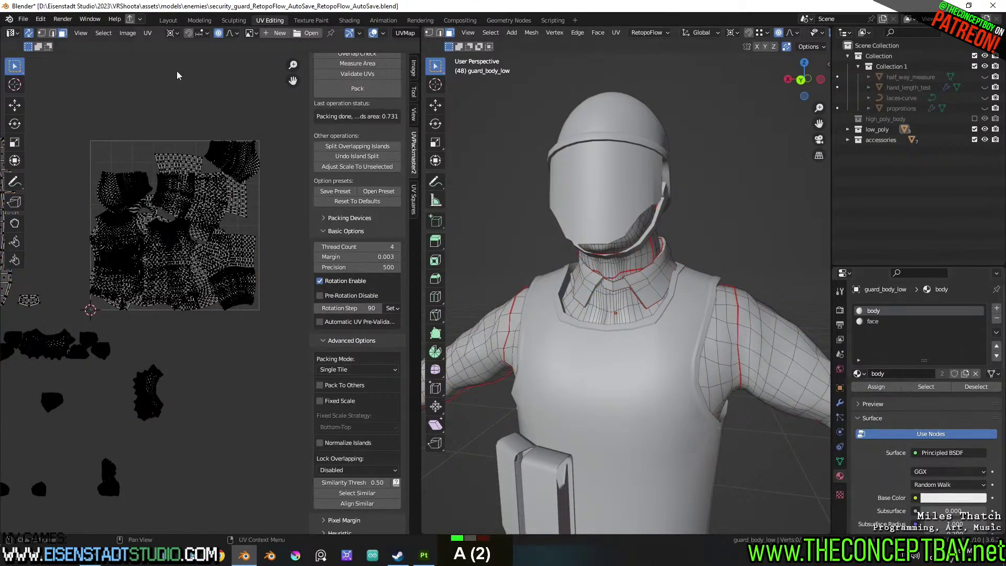
pyautogui.click(29, 33)
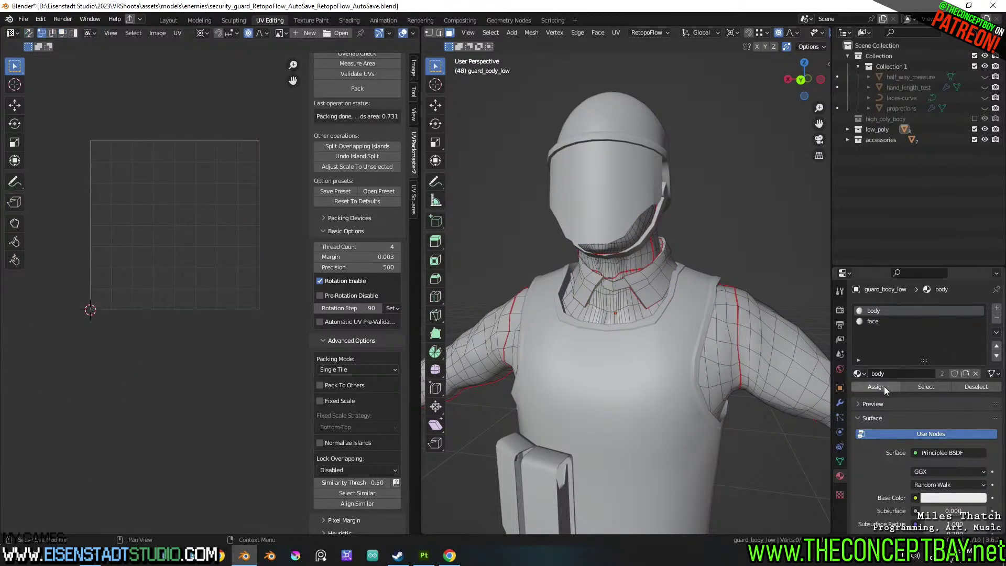
pyautogui.click(921, 386)
pyautogui.keyDown('shift'); pyautogui.moveTo(73, 386); pyautogui.dragTo(126, 393, button='middle'); pyautogui.keyUp('shift')
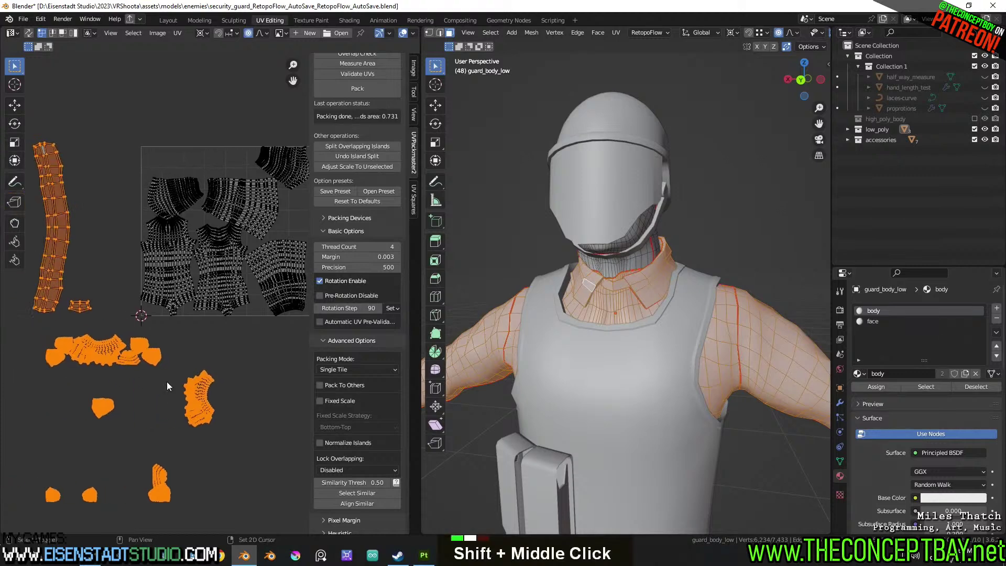
pyautogui.scroll(-1, 244, 258)
pyautogui.keyDown('shift'); pyautogui.scroll(-2, 245, 258); pyautogui.keyUp('shift')
# Undo the first UV pack and repack the selected islands around the existing body islands with Pack To Others enabled
pyautogui.click(358, 88)
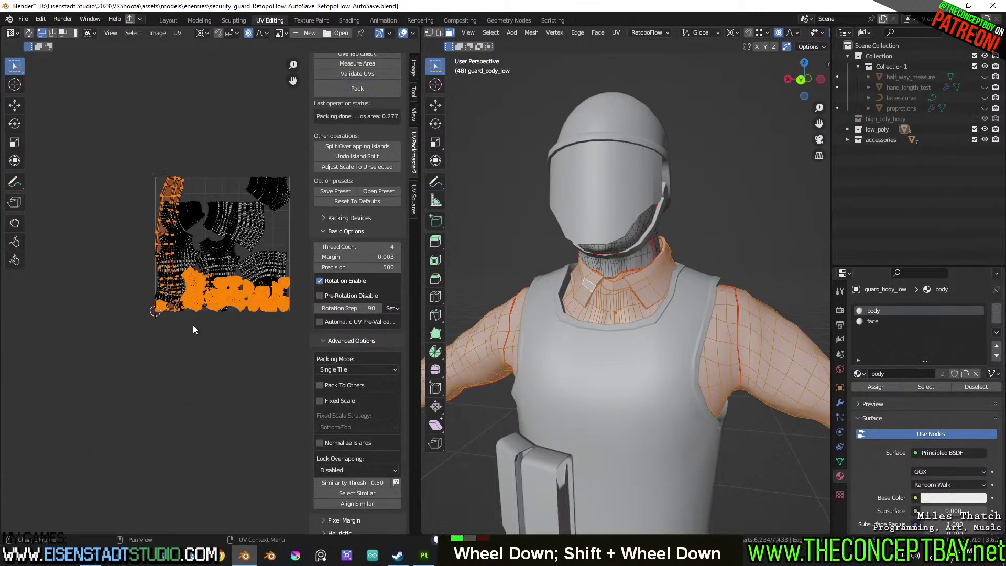
pyautogui.hotkey('ctrl', 'z')
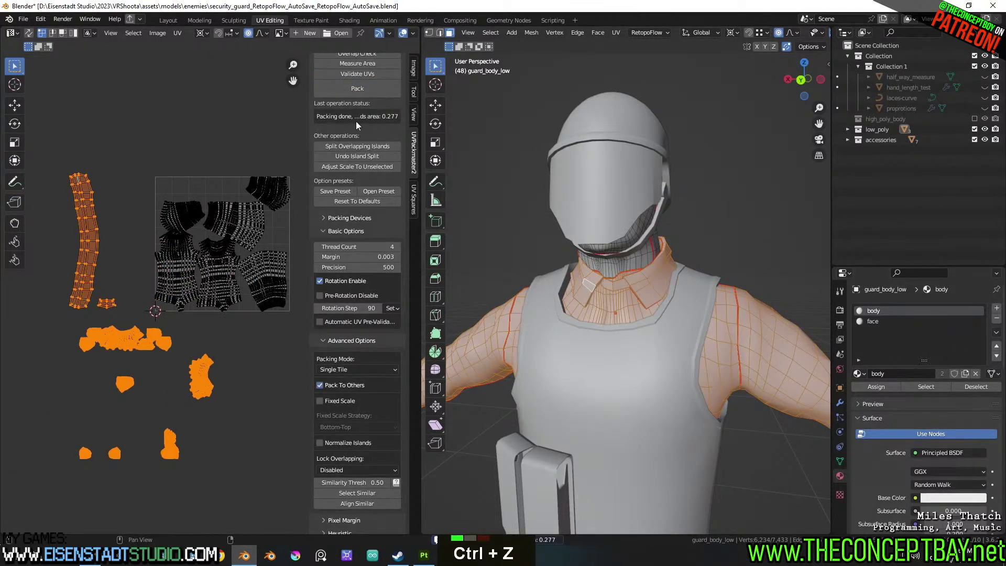
pyautogui.click(358, 93)
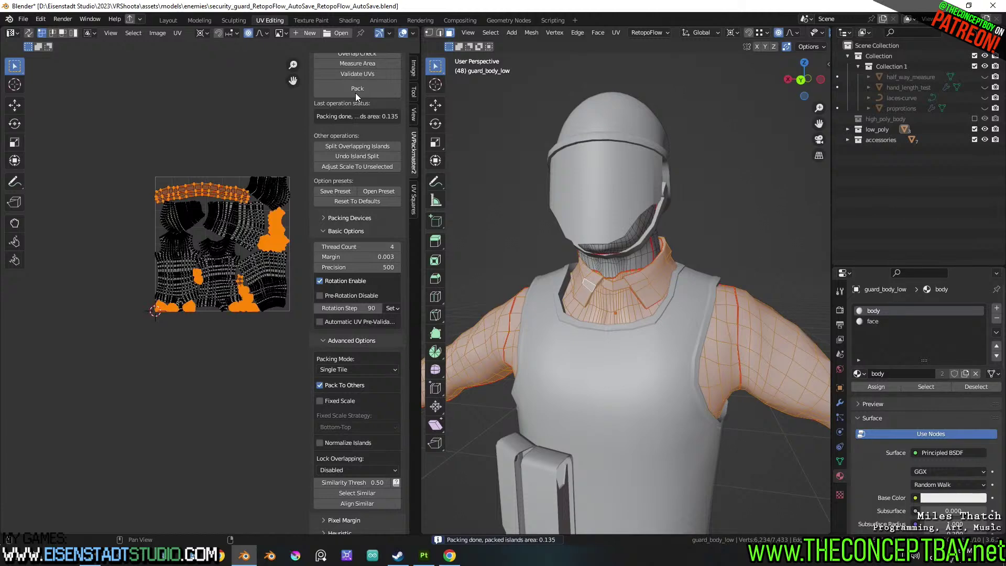
pyautogui.scroll(3, 238, 269)
pyautogui.keyDown('shift'); pyautogui.moveTo(241, 162); pyautogui.dragTo(206, 295, button='middle'); pyautogui.keyUp('shift')
pyautogui.scroll(2, 361, 125)
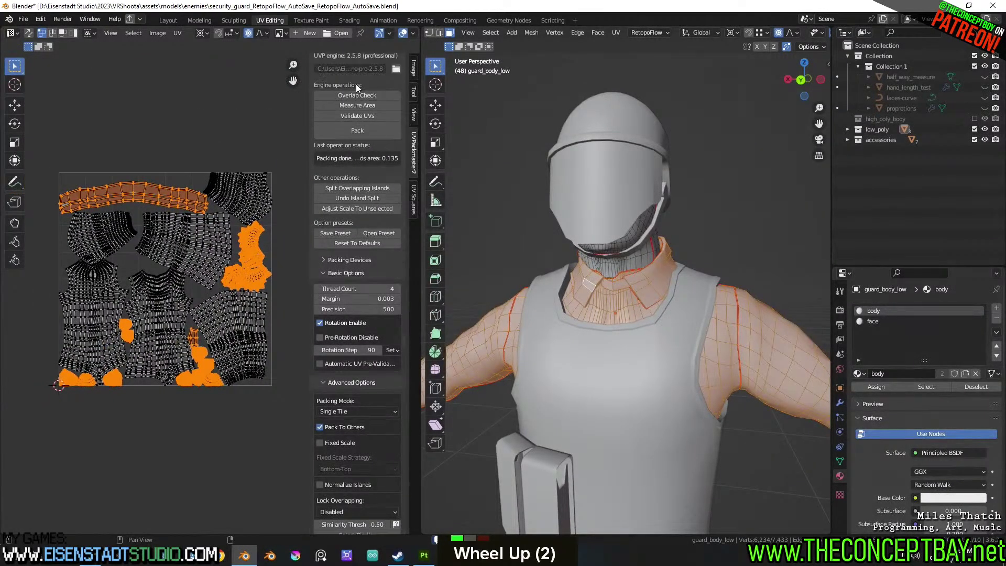
# Measure the UV area of the selected islands and of all body-material islands, and save the file
pyautogui.click(360, 107)
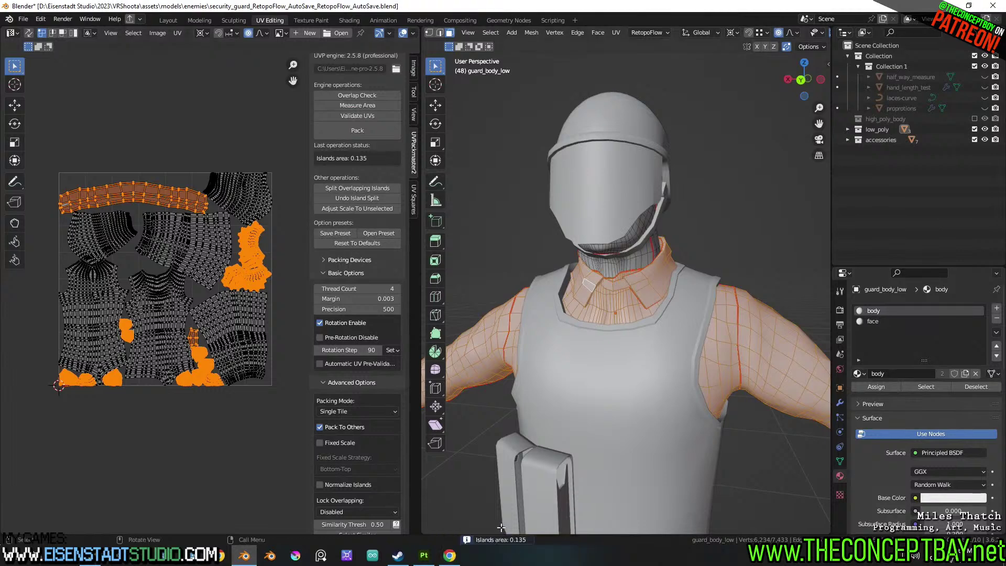
pyautogui.press('a')
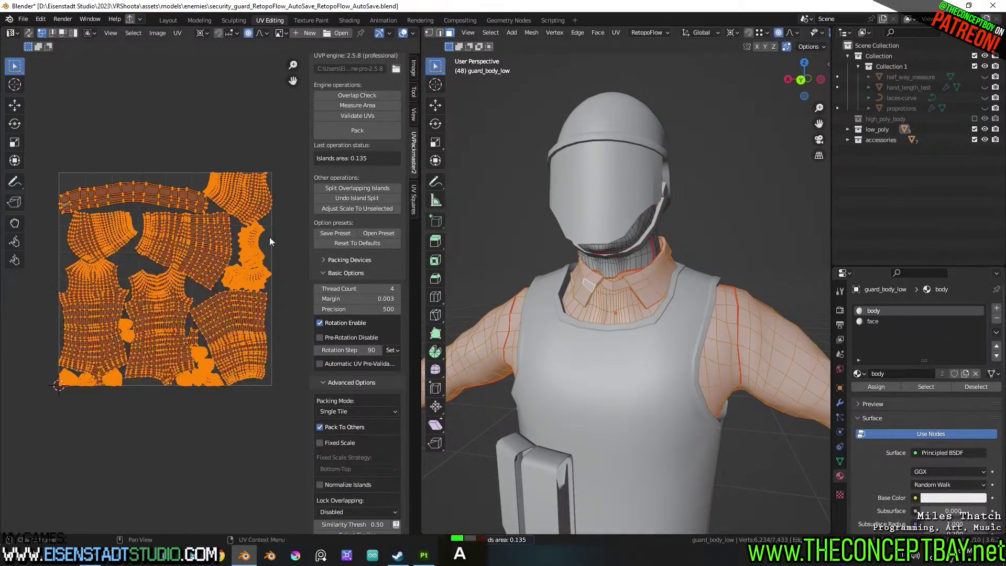
pyautogui.click(362, 107)
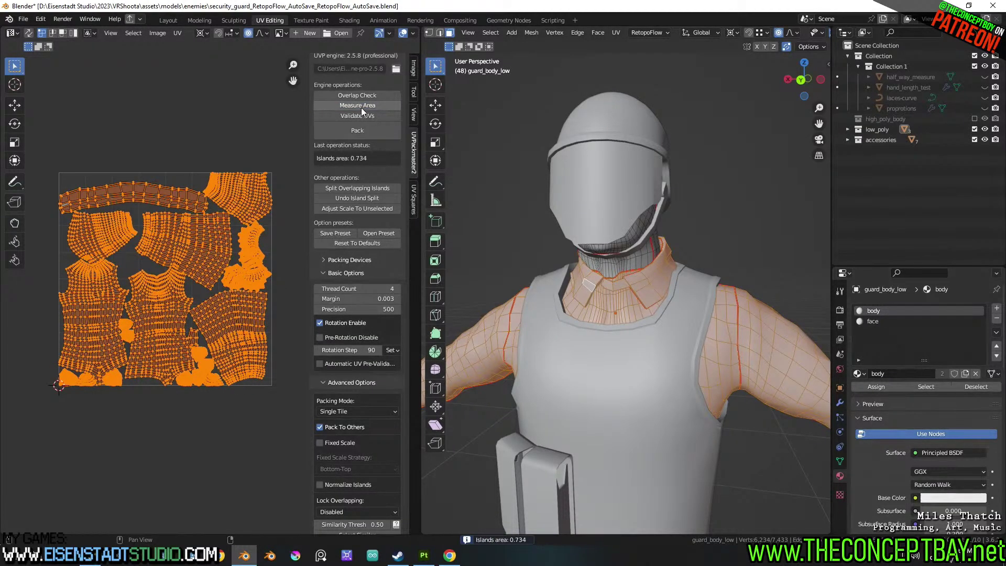
pyautogui.moveTo(226, 210)
pyautogui.keyDown('shift'); pyautogui.mouseDown(button='middle')
pyautogui.moveTo(233, 197)
pyautogui.moveTo(243, 218)
pyautogui.mouseUp(button='middle'); pyautogui.keyUp('shift')
pyautogui.scroll(2, 233, 198)
pyautogui.hotkey('ctrl', 's')
# Add one centred loop cut around the neck, just below the seam at the collar opening
pyautogui.moveTo(687, 298)
pyautogui.mouseDown(button='middle')
pyautogui.moveTo(729, 294)
pyautogui.moveTo(696, 283)
pyautogui.moveTo(734, 287)
pyautogui.moveTo(666, 277)
pyautogui.moveTo(698, 291)
pyautogui.mouseUp(button='middle')
pyautogui.scroll(4, 697, 283)
pyautogui.scroll(-3, 686, 282)
pyautogui.scroll(2, 621, 310)
pyautogui.hotkey('ctrl', 'r')
pyautogui.click(628, 274)
pyautogui.press('Escape')
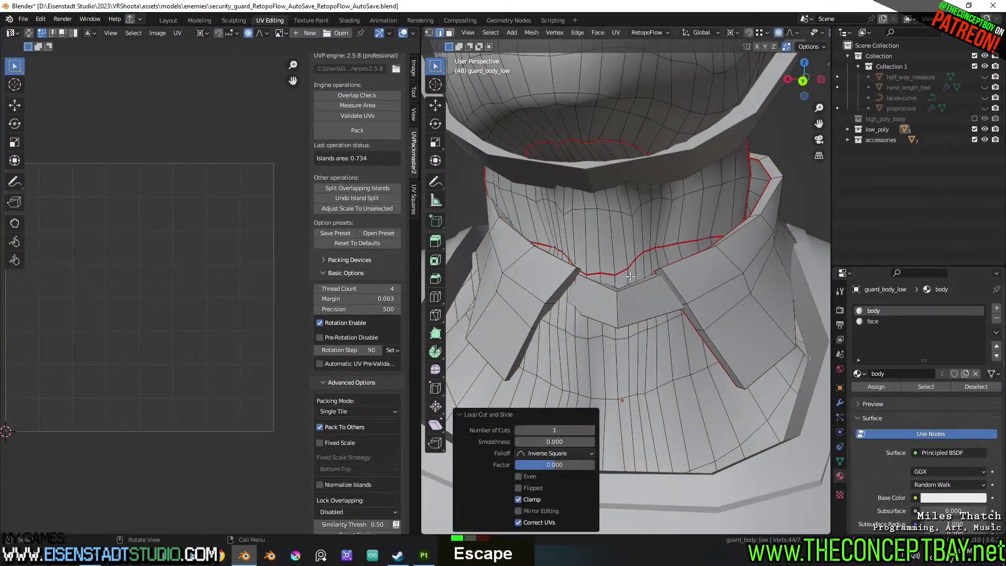
# Assign the face material to the neck's face loop between the old seam and the new loop cut
pyautogui.click(915, 386)
pyautogui.press('3')
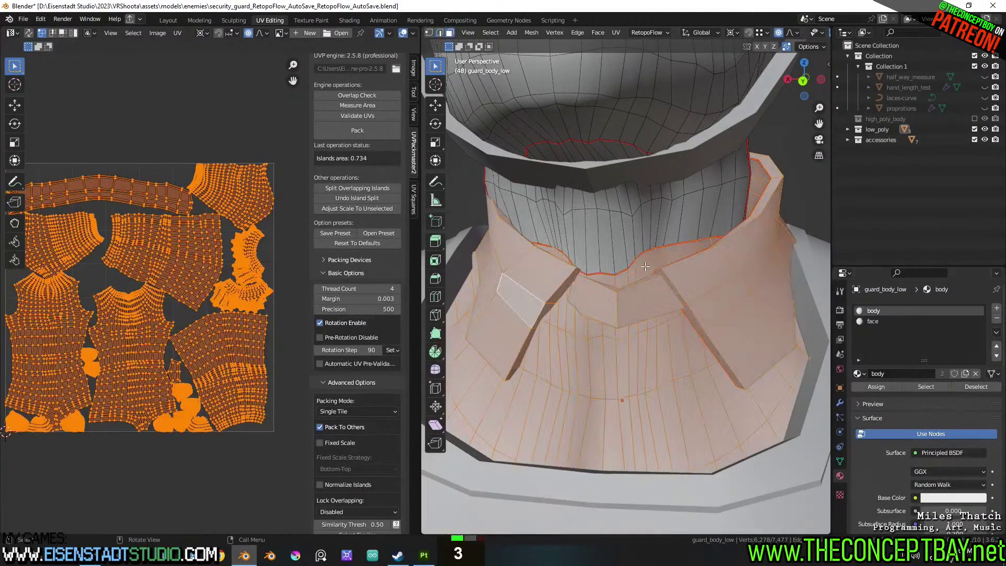
pyautogui.keyDown('alt'); pyautogui.click(646, 266); pyautogui.keyUp('alt')
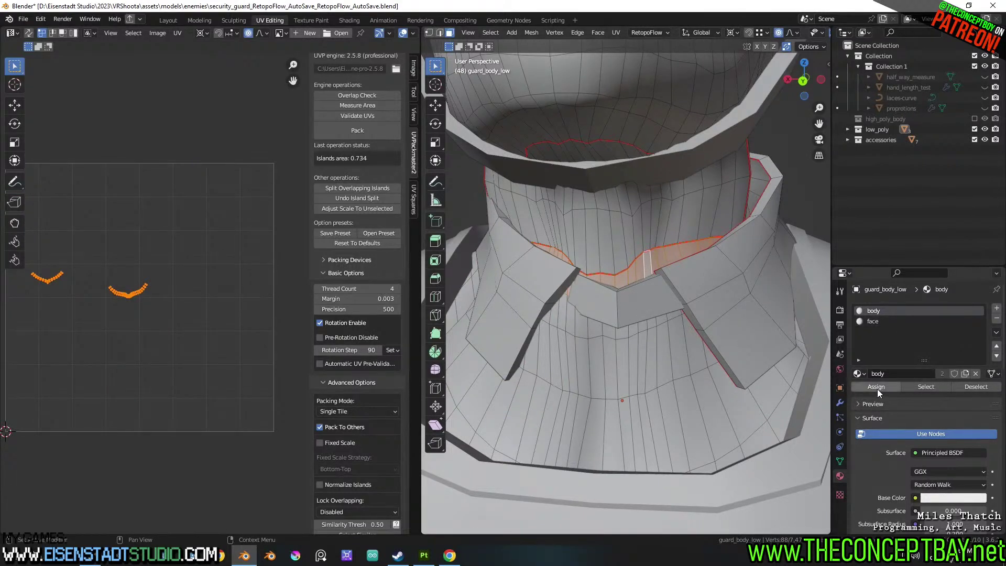
pyautogui.click(874, 321)
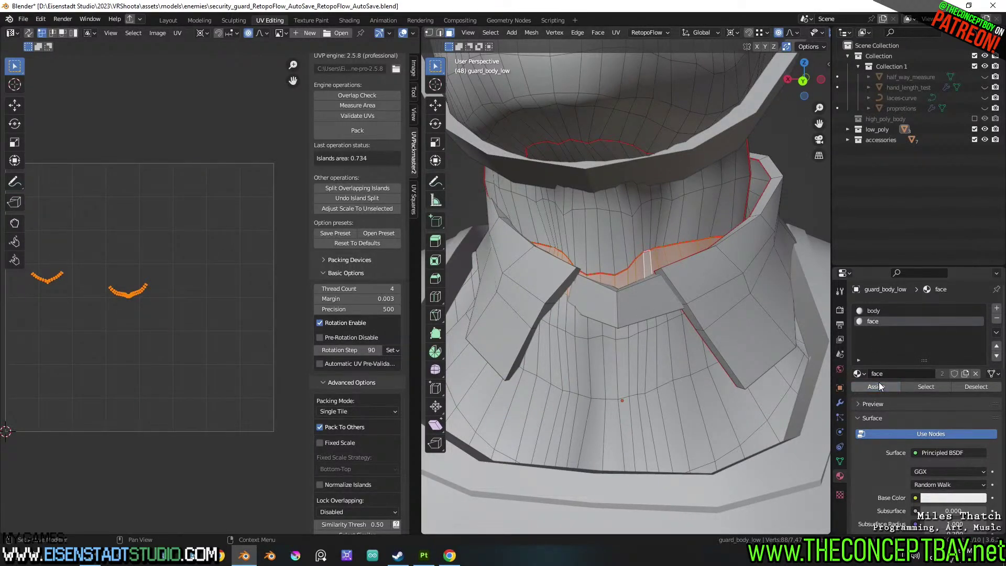
# Mark the new edge loop around the neck as a seam and adjust the seam marking of the old loop above it
pyautogui.hotkey('shift', 'z')
pyautogui.press('2')
pyautogui.keyDown('alt'); pyautogui.click(614, 303); pyautogui.keyUp('alt')
pyautogui.keyDown('alt'); pyautogui.click(611, 305); pyautogui.keyUp('alt')
pyautogui.rightClick(608, 306)
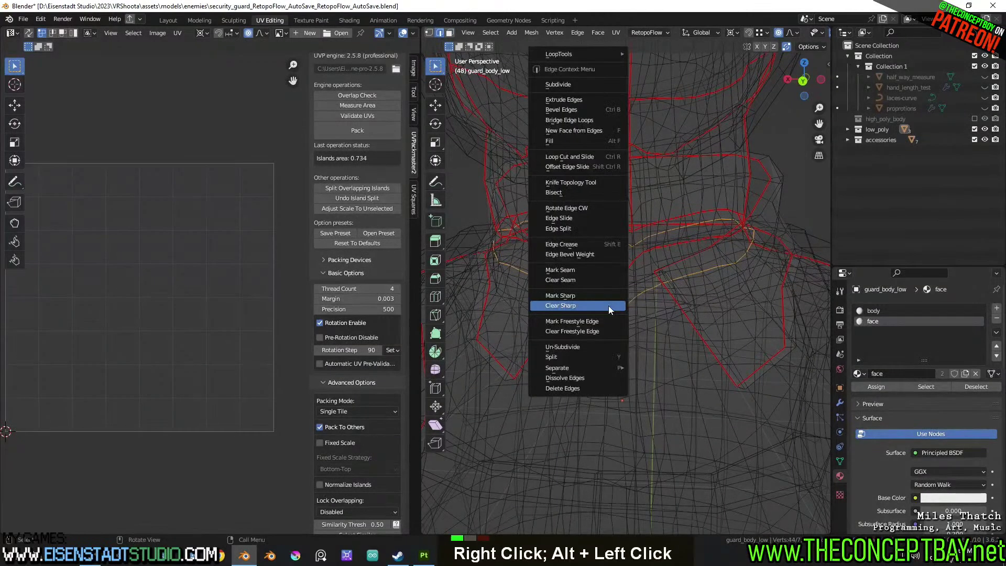
pyautogui.click(598, 272)
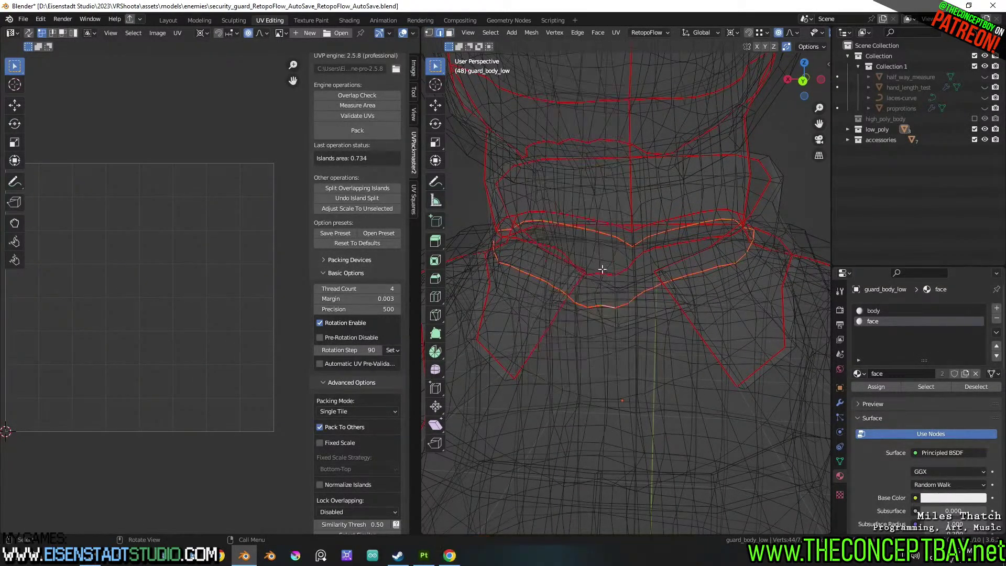
pyautogui.keyDown('alt'); pyautogui.click(621, 275); pyautogui.keyUp('alt')
pyautogui.rightClick(621, 275)
pyautogui.click(619, 273)
# Mark the short edge extending a vertical neck seam down to the new seam loop as a seam in wireframe
pyautogui.moveTo(676, 271); pyautogui.dragTo(653, 287, button='middle')
pyautogui.moveTo(548, 306); pyautogui.dragTo(611, 278, button='middle')
pyautogui.rightClick(602, 252)
pyautogui.scroll(2, 652, 257)
pyautogui.rightClick(606, 273)
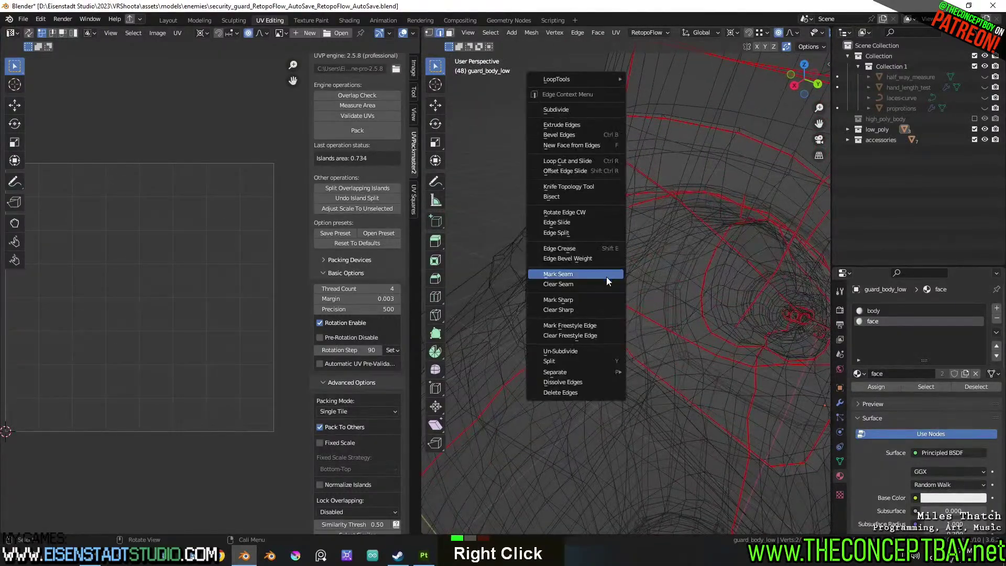
pyautogui.moveTo(602, 218); pyautogui.dragTo(606, 324, button='middle')
pyautogui.scroll(-3, 600, 269)
pyautogui.scroll(2, 627, 313)
pyautogui.moveTo(633, 280); pyautogui.dragTo(618, 234, button='middle')
pyautogui.scroll(2, 609, 335)
pyautogui.rightClick(610, 344)
pyautogui.moveTo(611, 343); pyautogui.dragTo(624, 294, button='middle')
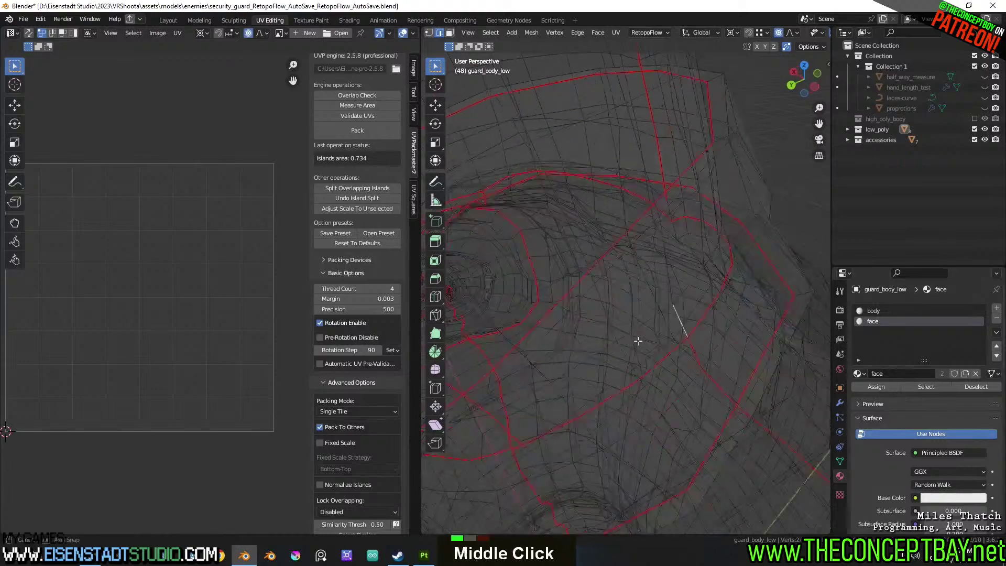
# From behind, select the short edge between the neck's two lower loops below the vertical seam and mark it as a seam
pyautogui.scroll(-2, 681, 278)
pyautogui.moveTo(734, 267); pyautogui.dragTo(594, 269, button='middle')
pyautogui.scroll(2, 636, 252)
pyautogui.click(643, 244)
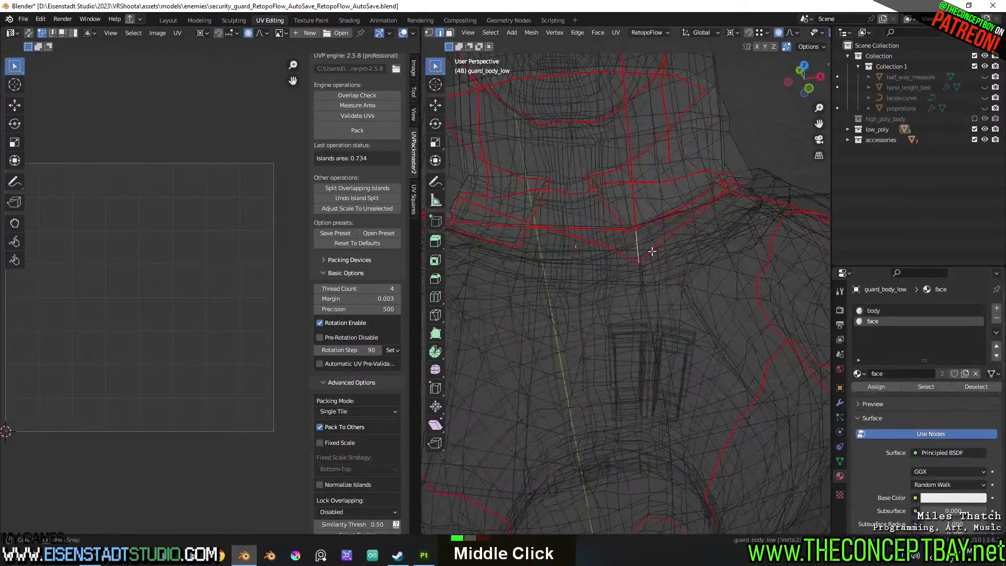
pyautogui.rightClick(664, 254)
pyautogui.click(656, 250)
pyautogui.scroll(-2, 740, 198)
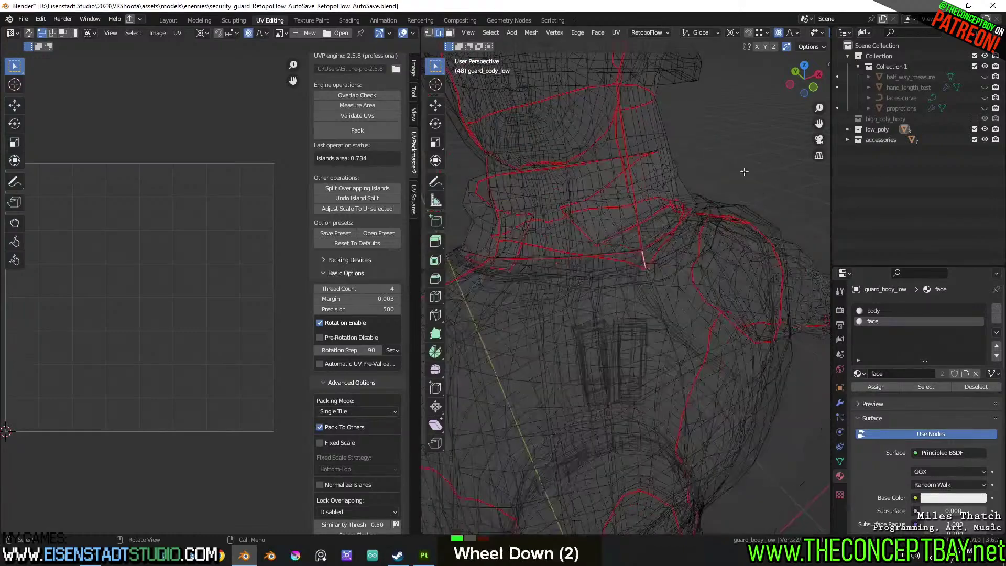
# Undo the Mark Sharp applied to the short edge on the neck's other side and mark that edge as a seam instead
pyautogui.moveTo(723, 225); pyautogui.dragTo(619, 295, button='middle')
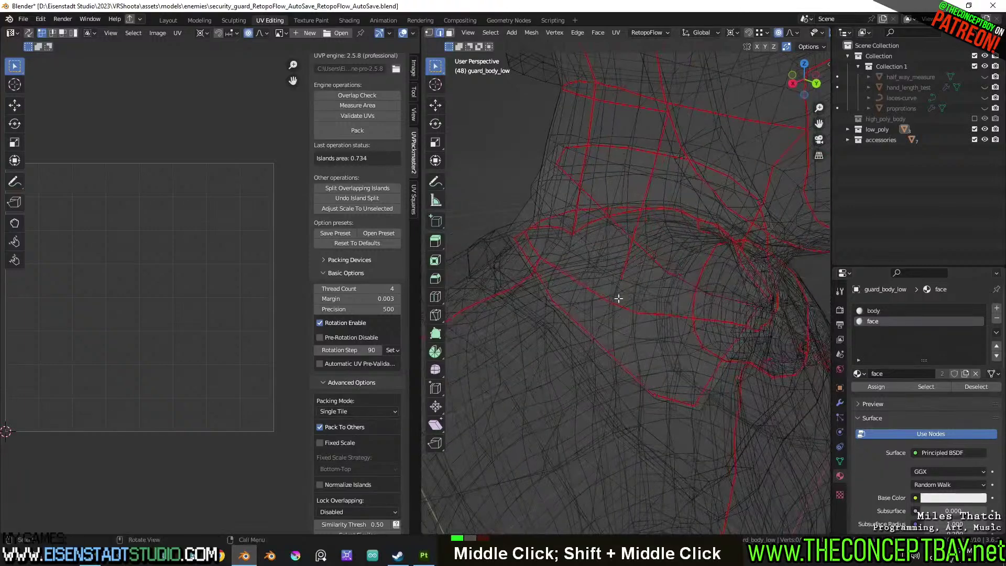
pyautogui.doubleClick(616, 296)
pyautogui.rightClick(616, 295)
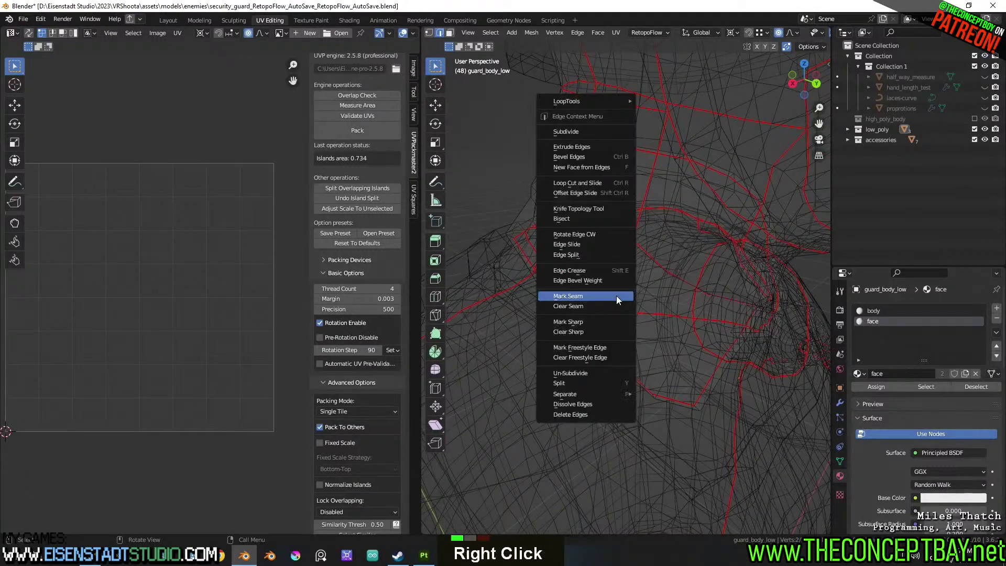
pyautogui.click(605, 321)
pyautogui.hotkey('ctrl', 'z')
pyautogui.rightClick(617, 300)
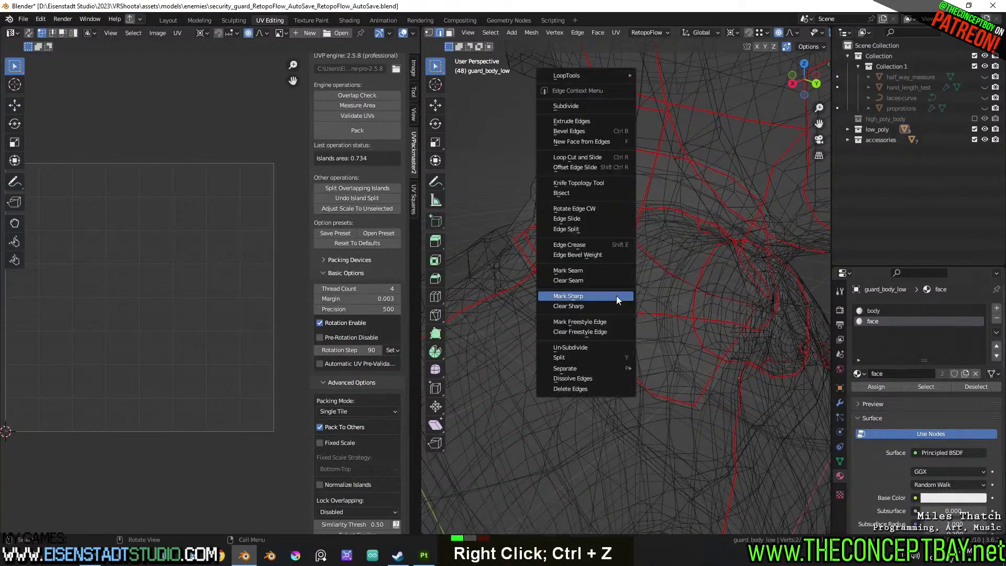
pyautogui.click(612, 296)
pyautogui.hotkey('ctrl', 'z')
pyautogui.rightClick(612, 296)
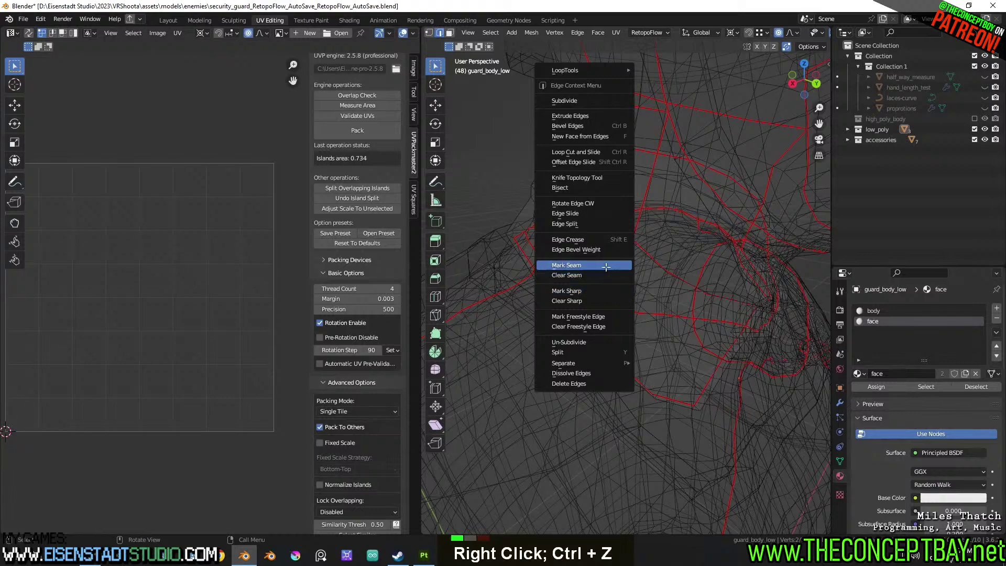
pyautogui.click(608, 269)
# Return to solid shading, clear the selection and select all faces that use the face material
pyautogui.moveTo(608, 270); pyautogui.dragTo(655, 279, button='middle')
pyautogui.moveTo(576, 265); pyautogui.dragTo(660, 262, button='middle')
pyautogui.scroll(-3, 627, 258)
pyautogui.scroll(-1, 627, 258)
pyautogui.scroll(1, 660, 262)
pyautogui.press('a')
pyautogui.press('a')
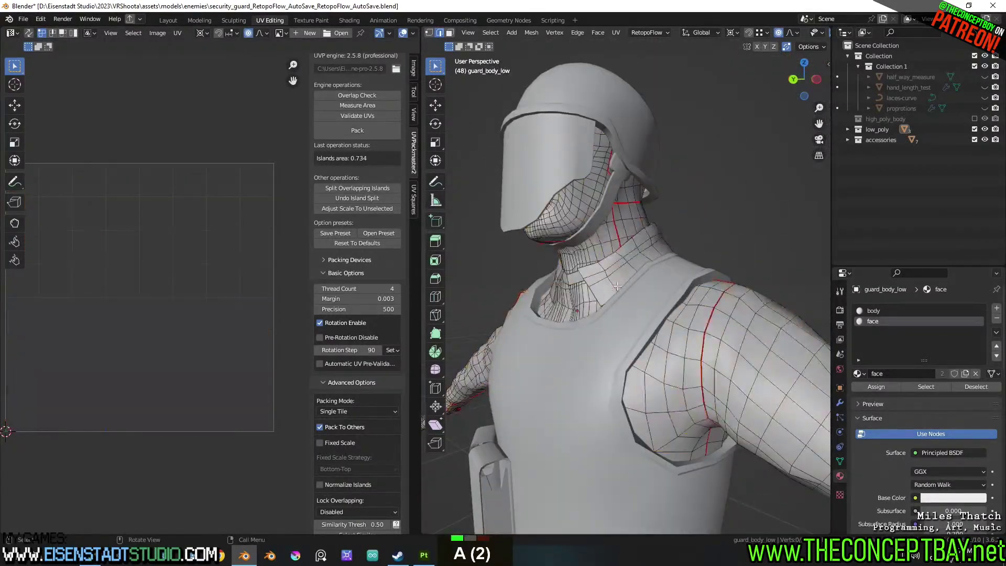
pyautogui.click(921, 388)
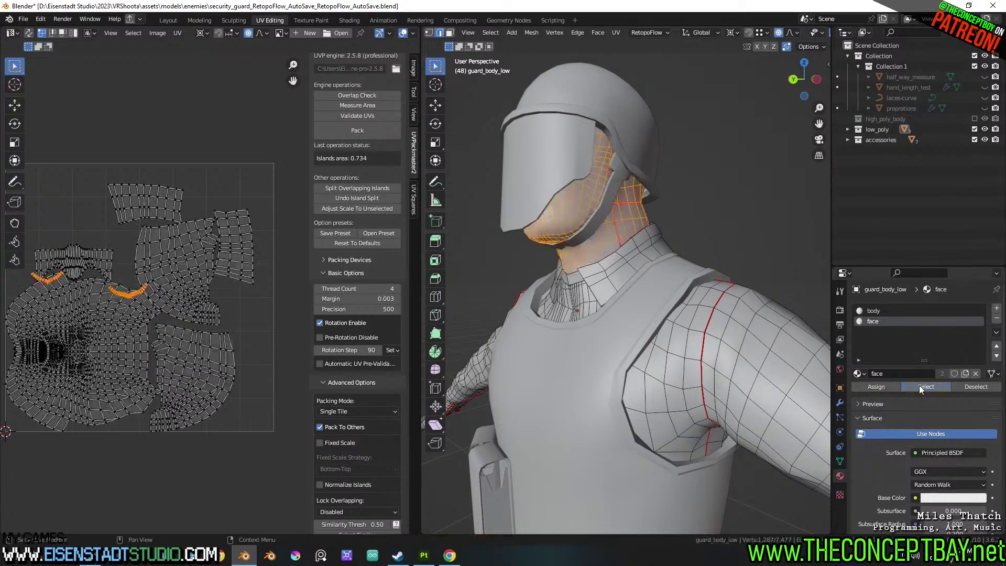
# Select all UVs of the face-material faces and unwrap them along the new neck seams
pyautogui.moveTo(649, 329); pyautogui.dragTo(612, 325, button='middle')
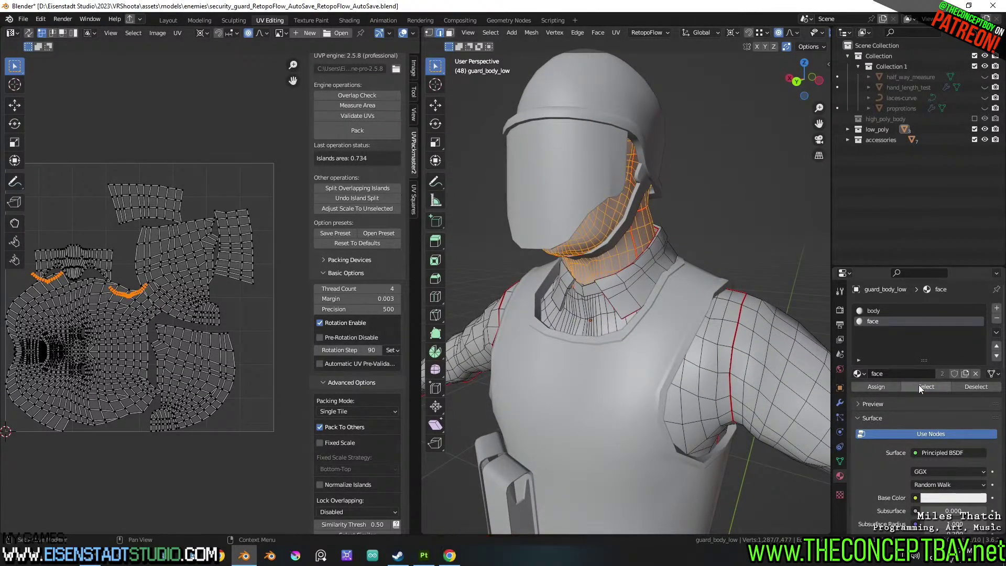
pyautogui.press('a')
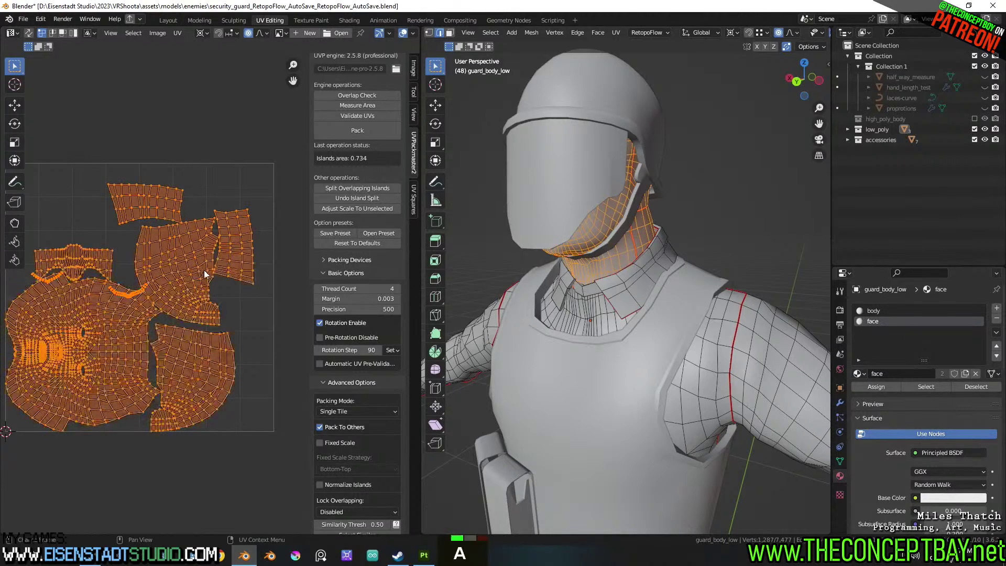
pyautogui.press('u')
pyautogui.click(560, 197)
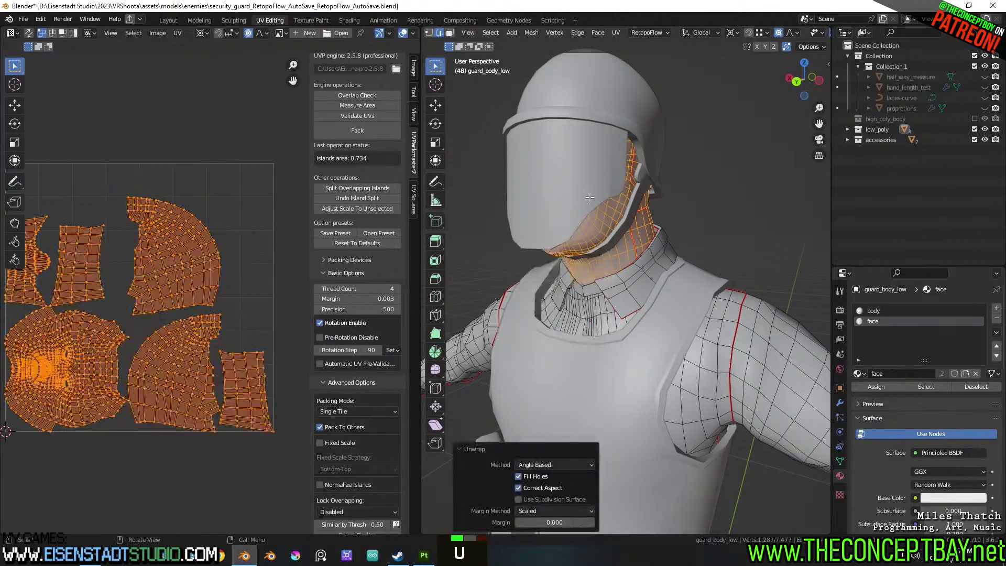
# Turn off Pack To Others and pack the newly unwrapped face UV islands into the single tile
pyautogui.click(359, 130)
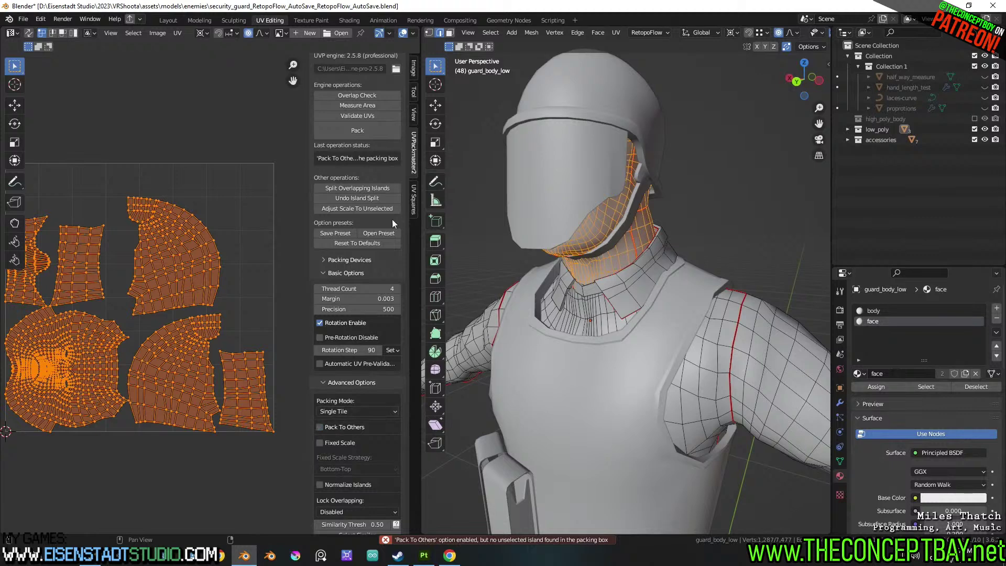
pyautogui.click(375, 130)
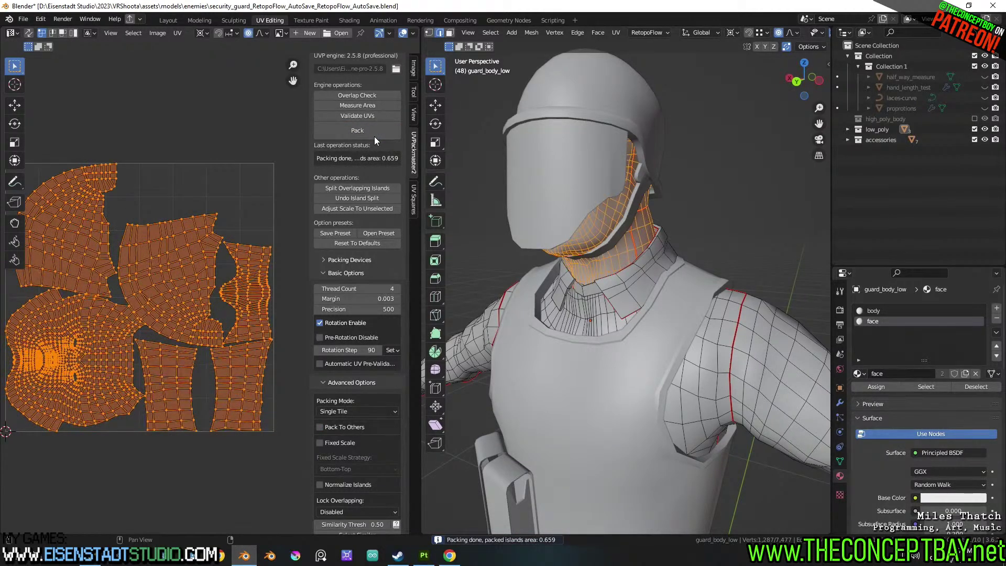
pyautogui.click(375, 134)
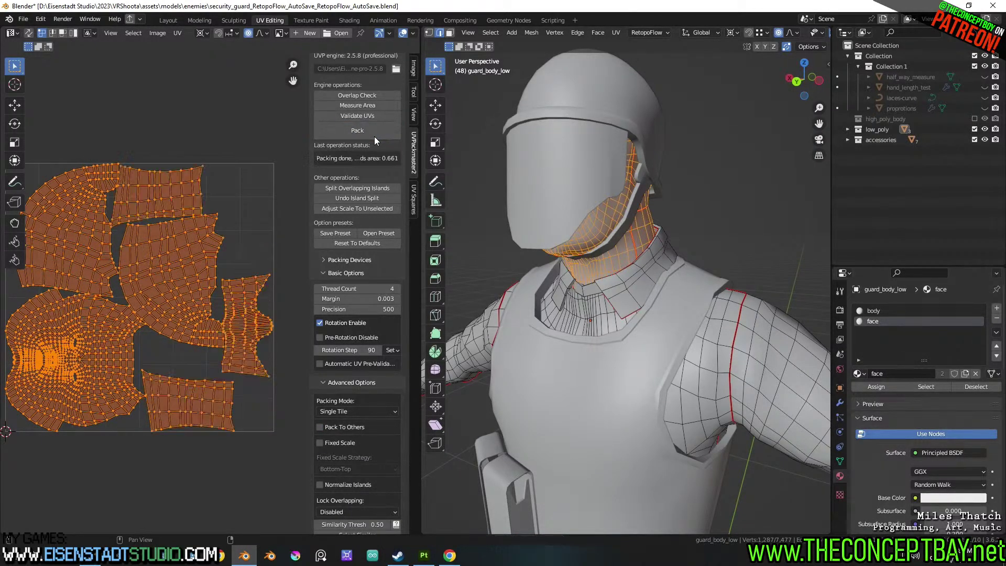
pyautogui.scroll(-1, 169, 249)
pyautogui.keyDown('shift'); pyautogui.moveTo(169, 250); pyautogui.dragTo(181, 264, button='middle'); pyautogui.keyUp('shift')
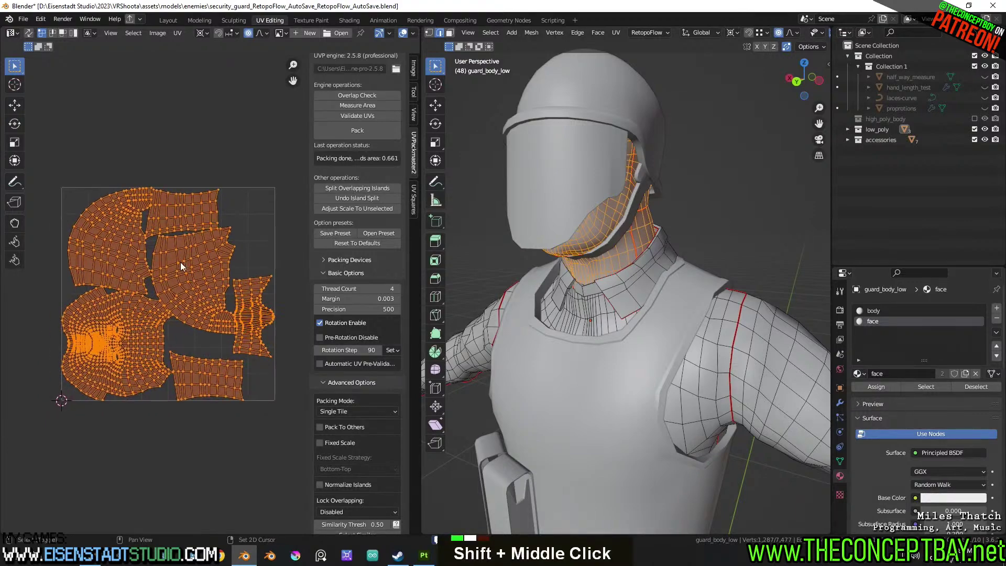
# Try repacking the UV islands of all faces that use the body material, and undo the attempt
pyautogui.moveTo(564, 252); pyautogui.dragTo(567, 244, button='middle')
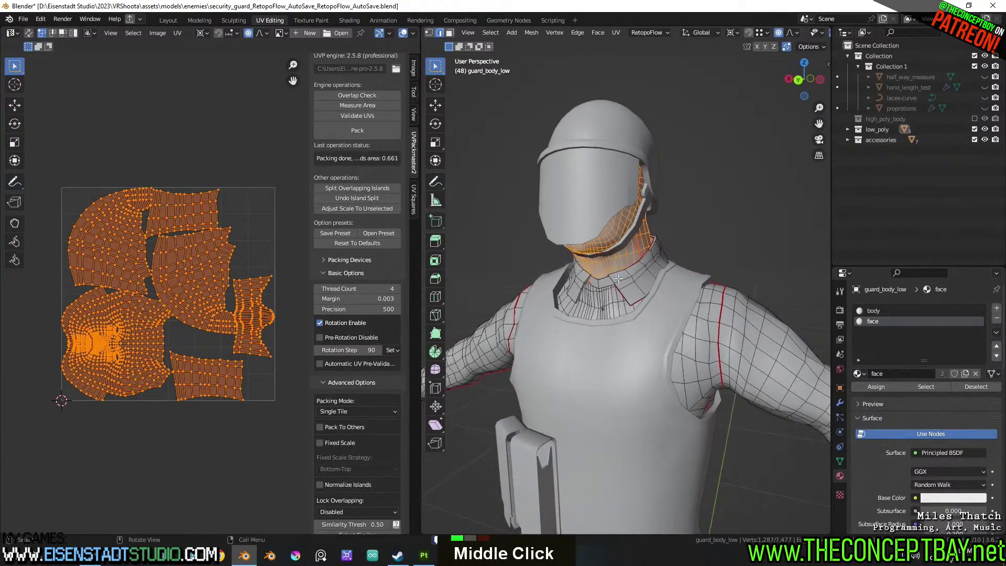
pyautogui.press('a')
pyautogui.press('a')
pyautogui.click(873, 311)
pyautogui.click(927, 387)
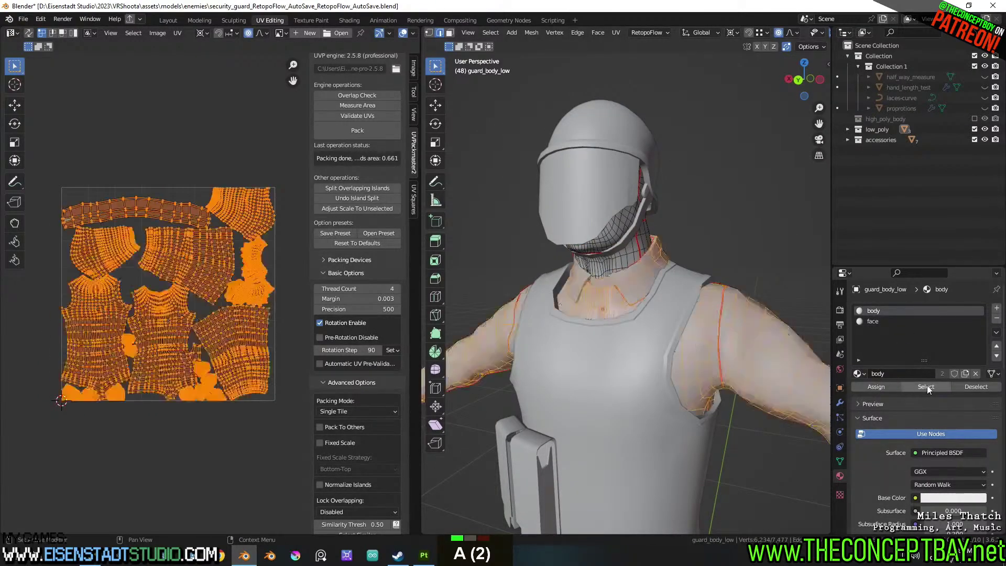
pyautogui.scroll(4, 179, 310)
pyautogui.moveTo(180, 309)
pyautogui.mouseDown(button='middle')
pyautogui.moveTo(16, 363)
pyautogui.moveTo(2, 403)
pyautogui.moveTo(191, 307)
pyautogui.moveTo(170, 316)
pyautogui.mouseUp(button='middle')
pyautogui.scroll(-2, 191, 307)
pyautogui.scroll(-2, 191, 307)
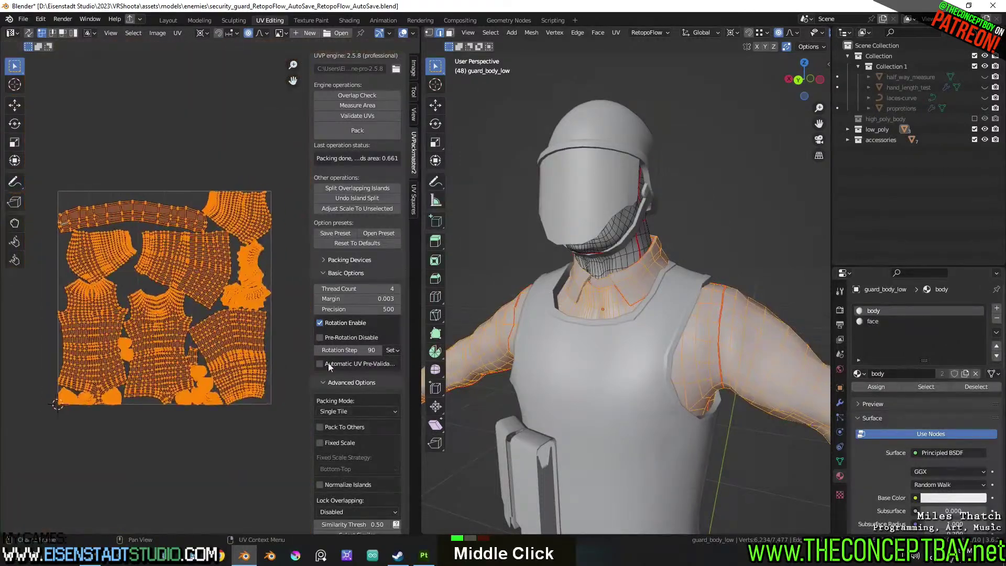
pyautogui.click(366, 107)
pyautogui.click(343, 129)
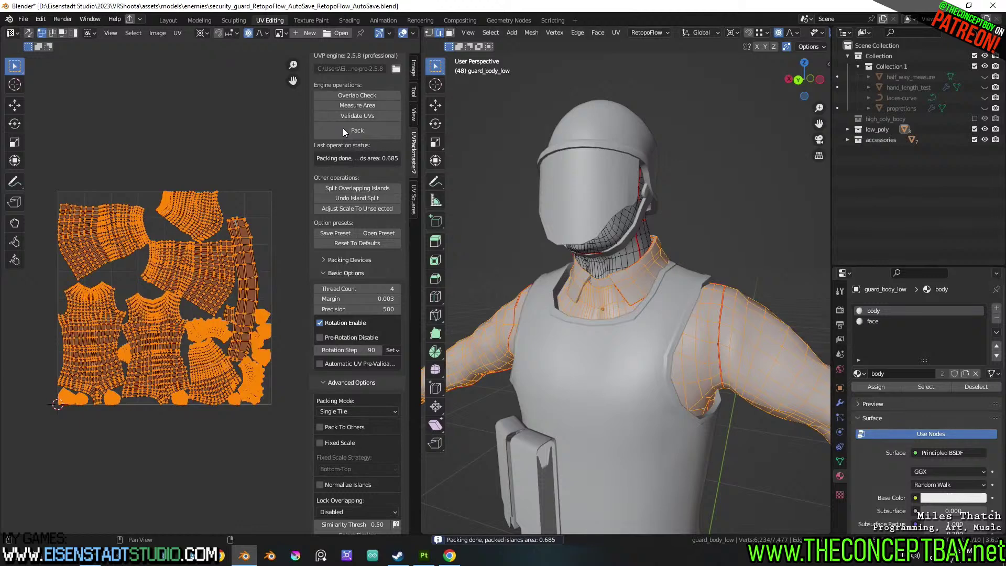
pyautogui.hotkey('ctrl', 'z')
pyautogui.hotkey('ctrl', 'z')
# Save the Blender file, leave Edit Mode and select all visible objects of the guard
pyautogui.hotkey('ctrl', 's')
pyautogui.moveTo(676, 293); pyautogui.dragTo(687, 351, button='middle')
pyautogui.scroll(-1, 682, 299)
pyautogui.press('Tab')
pyautogui.scroll(-2, 700, 364)
pyautogui.scroll(-1, 687, 333)
pyautogui.press('a')
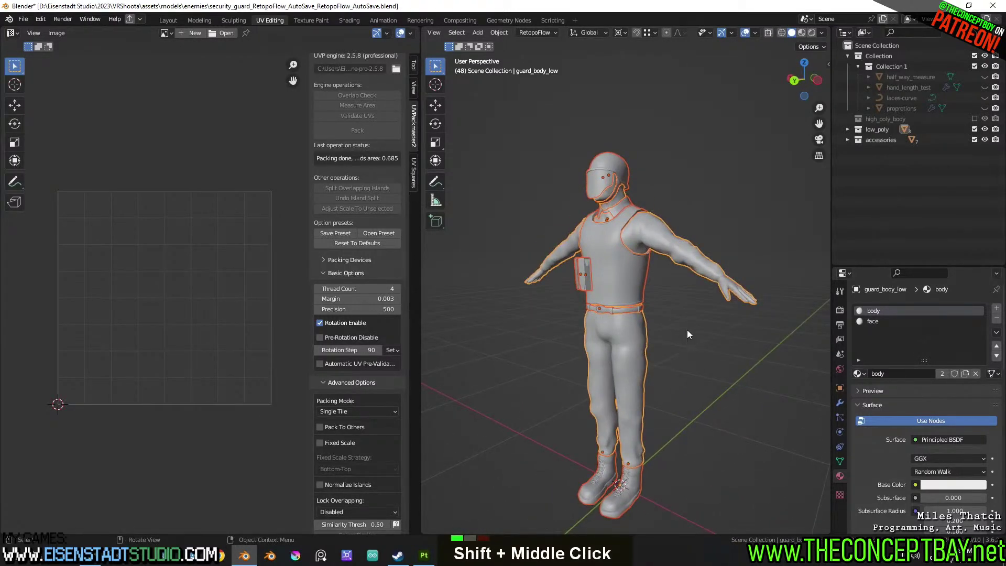
# Export the selected objects as Wavefront OBJ over security_guard_high.obj and exclude the low_poly and accessories collections from the view layer
pyautogui.hotkey('ctrl', 'alt', 'e')
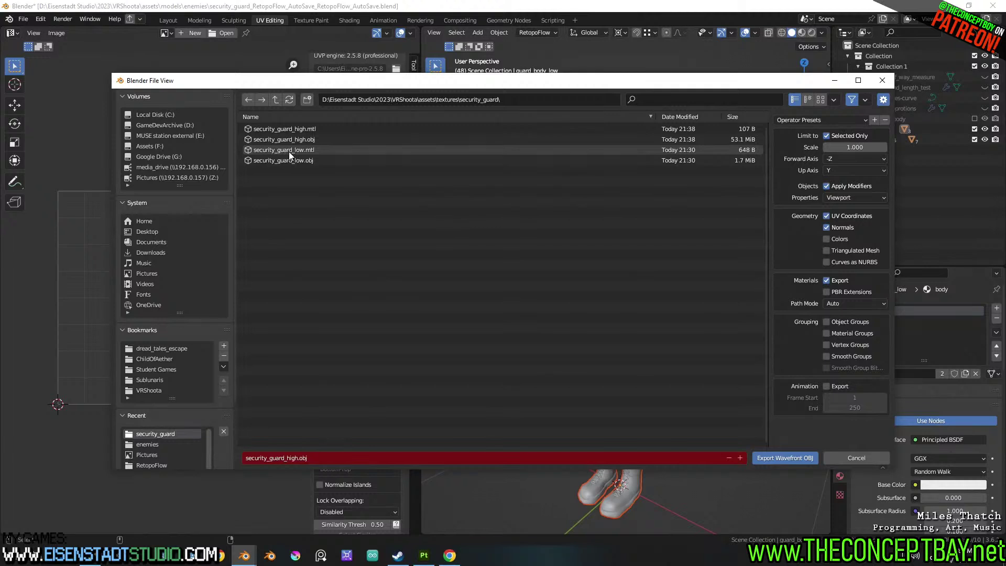
pyautogui.scroll(1, 289, 153)
pyautogui.click(300, 139)
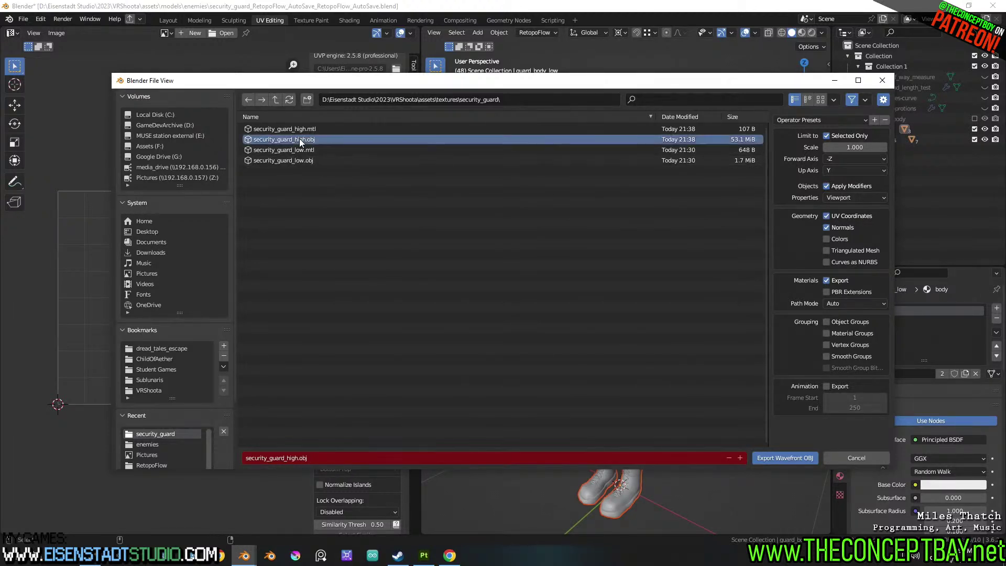
pyautogui.doubleClick(300, 139)
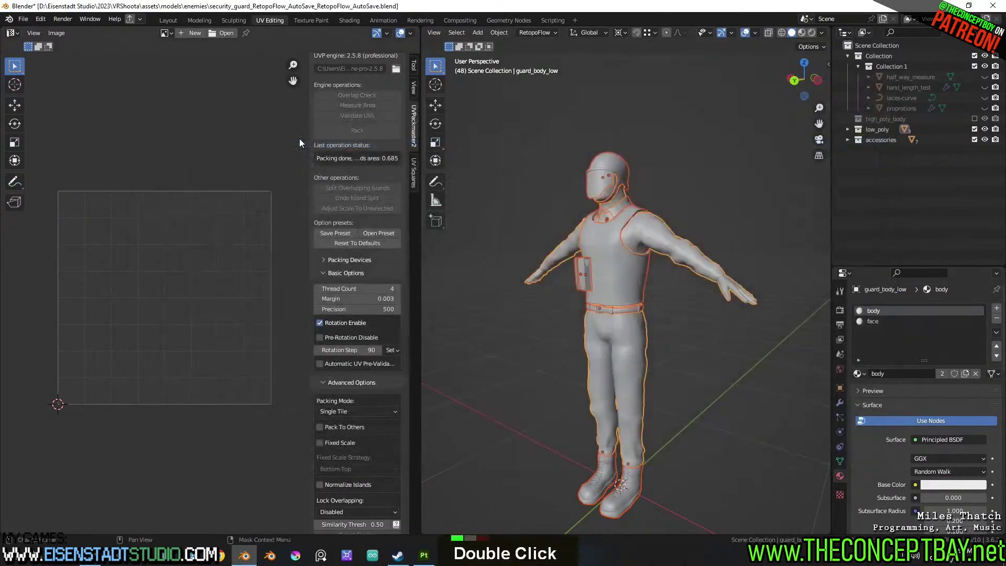
pyautogui.click(974, 129)
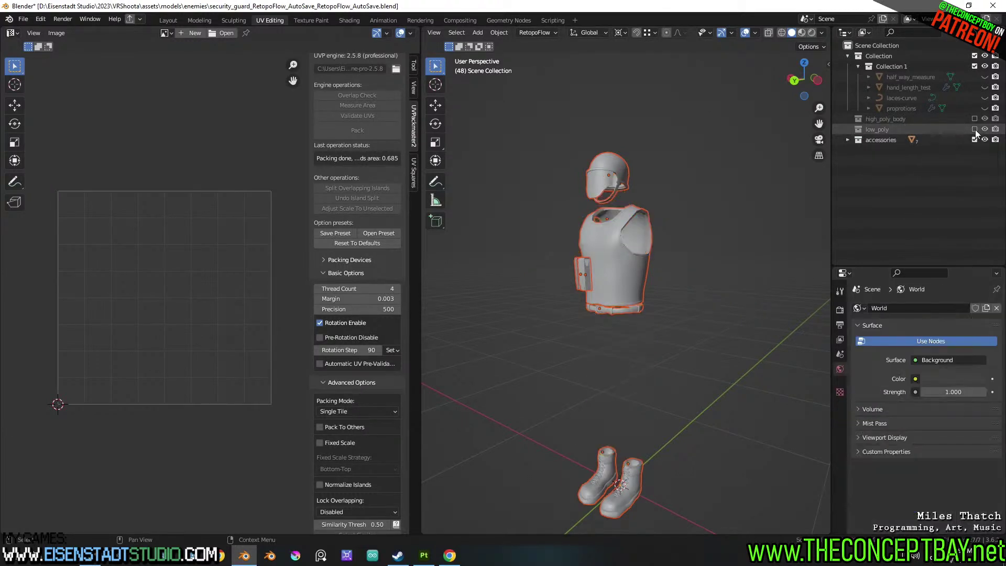
pyautogui.click(974, 139)
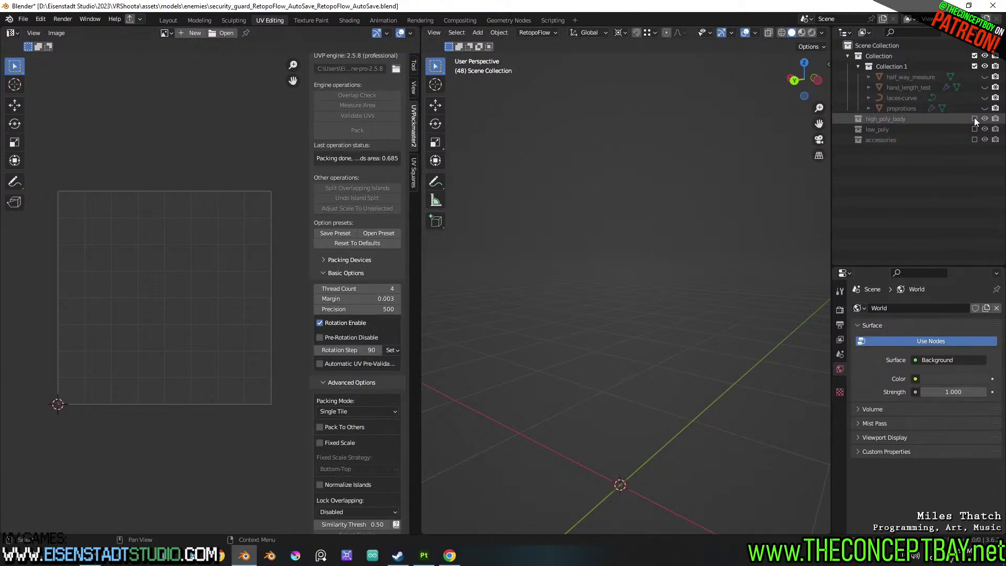
# Switch to Substance 3D Painter, show the accessories texture set and inspect the guard's torso, shoulder and vest
pyautogui.click(424, 555)
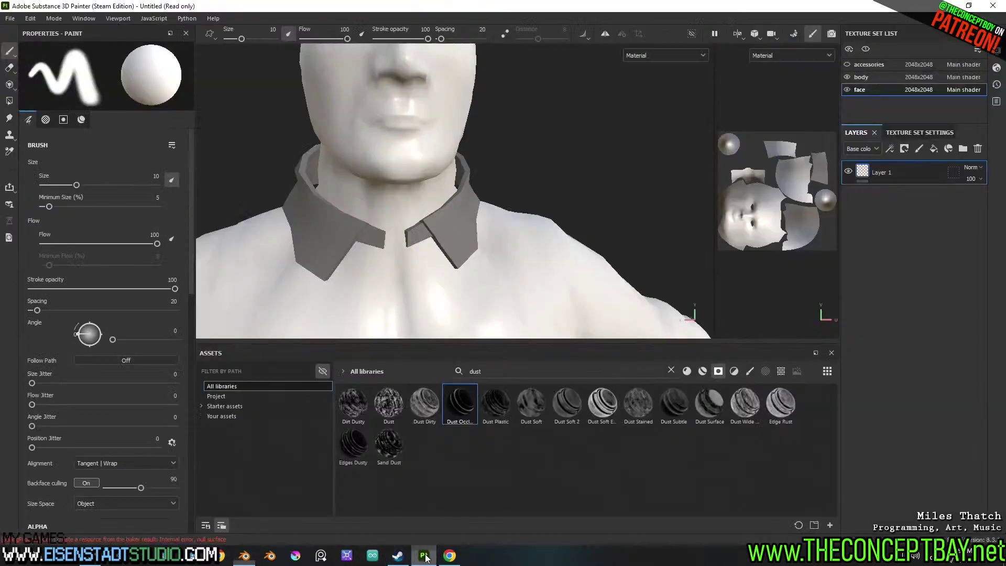
pyautogui.scroll(-5, 473, 303)
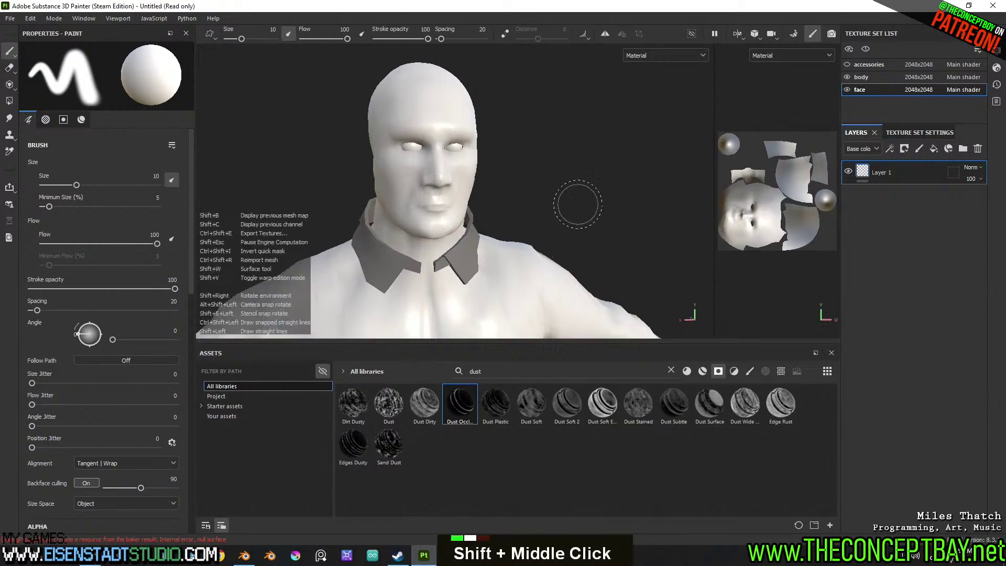
pyautogui.keyDown('alt'); pyautogui.moveTo(584, 191); pyautogui.dragTo(561, 198, button='middle'); pyautogui.keyUp('alt')
pyautogui.keyDown('alt'); pyautogui.moveTo(525, 202); pyautogui.dragTo(519, 246); pyautogui.keyUp('alt')
pyautogui.scroll(-2, 388, 188)
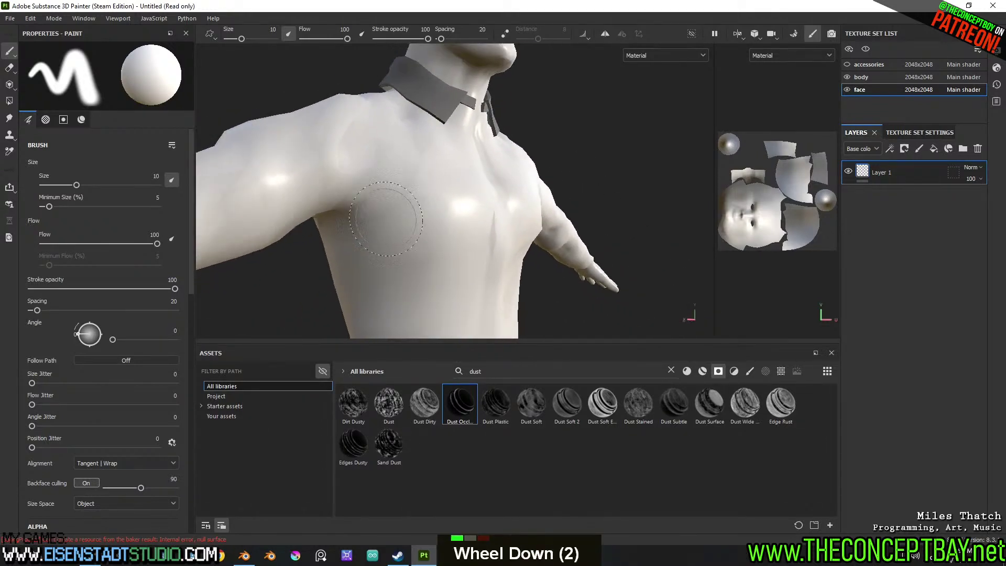
pyautogui.click(848, 65)
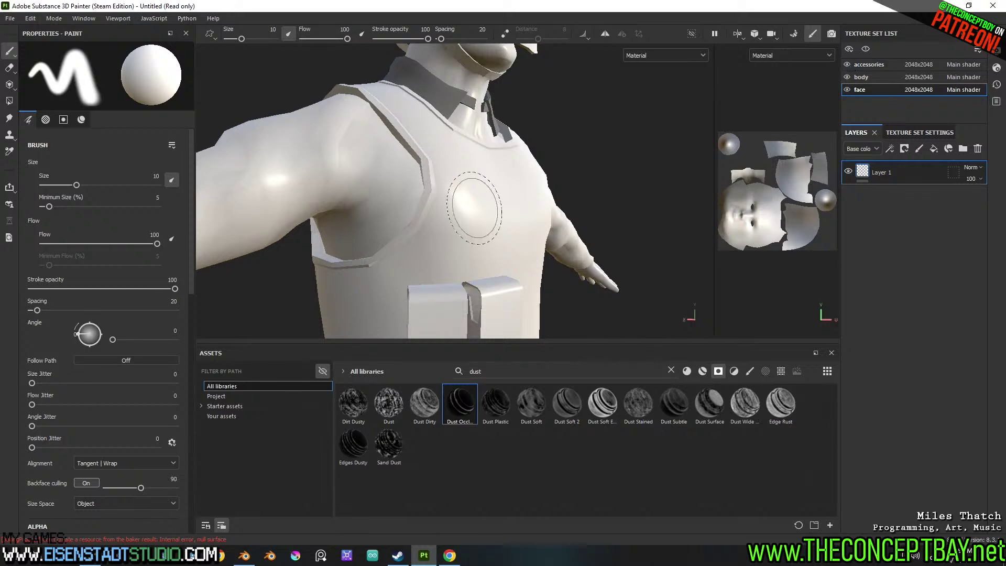
pyautogui.middleClick(484, 238)
pyautogui.press('space')
pyautogui.keyDown('alt'); pyautogui.moveTo(490, 217); pyautogui.dragTo(503, 218); pyautogui.keyUp('alt')
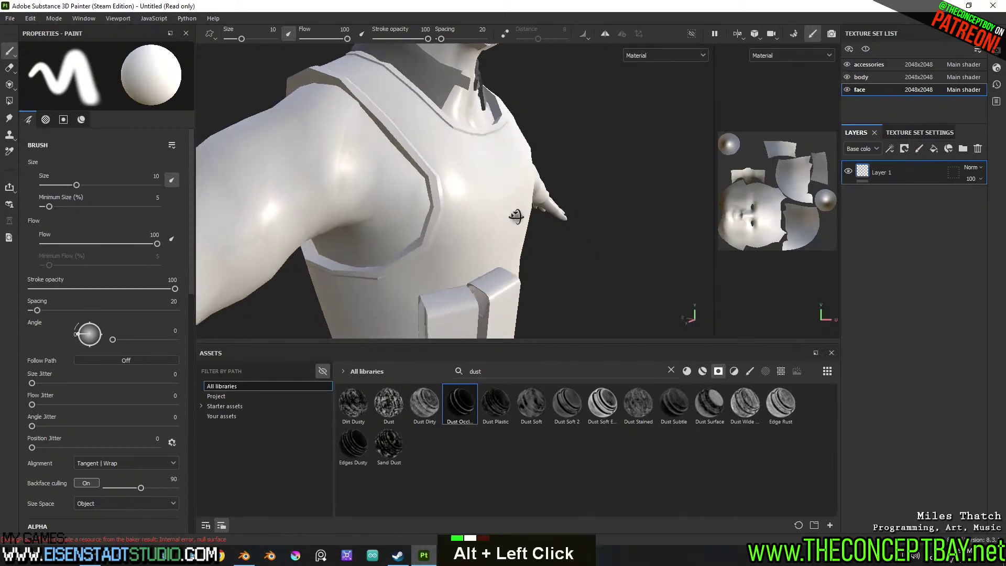
pyautogui.keyDown('alt'); pyautogui.moveTo(503, 218); pyautogui.dragTo(523, 217, button='middle'); pyautogui.keyUp('alt')
pyautogui.keyDown('alt'); pyautogui.moveTo(523, 217); pyautogui.dragTo(566, 217); pyautogui.keyUp('alt')
# Check the mesh map baking settings, return to painting mode and reimport the project mesh
pyautogui.click(920, 133)
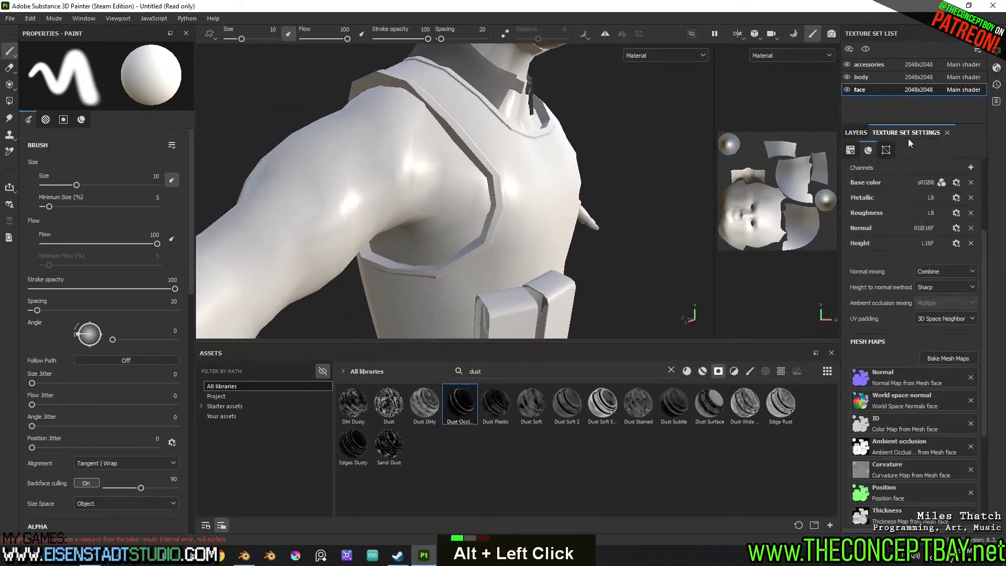
pyautogui.click(957, 361)
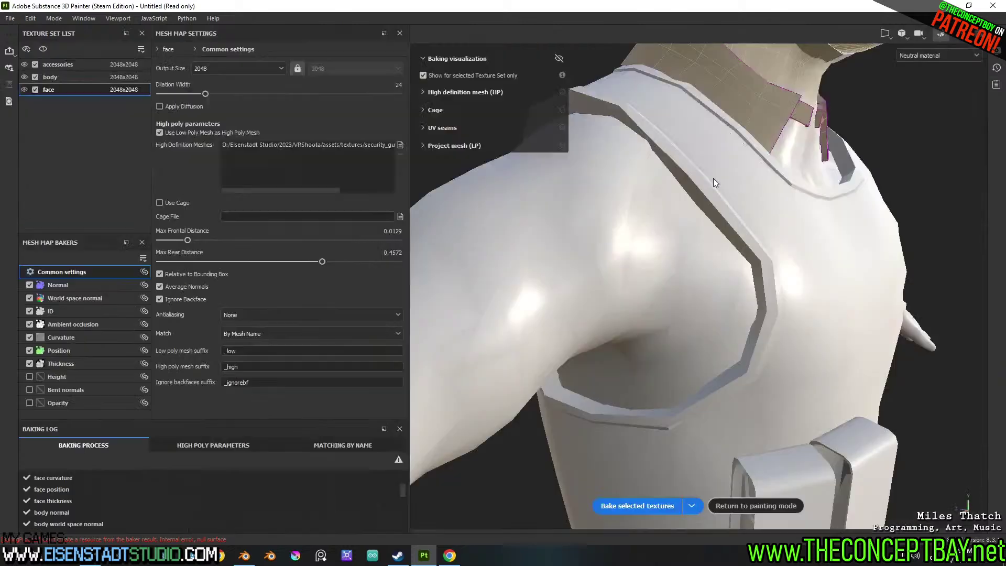
pyautogui.click(756, 506)
pyautogui.click(54, 18)
pyautogui.moveTo(30, 19)
pyautogui.click(48, 64)
pyautogui.press('f')
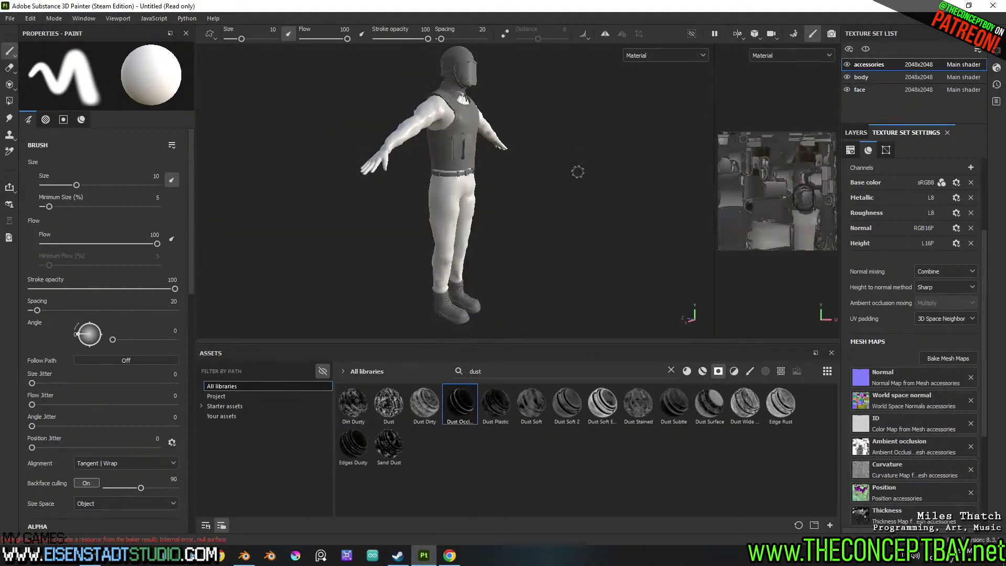
# Bake the selected mesh maps for the accessories, body and face texture sets at output size 2048
pyautogui.scroll(2, 576, 178)
pyautogui.keyDown('alt'); pyautogui.moveTo(577, 181); pyautogui.dragTo(542, 287, button='middle'); pyautogui.keyUp('alt')
pyautogui.scroll(5, 575, 201)
pyautogui.scroll(3, 542, 287)
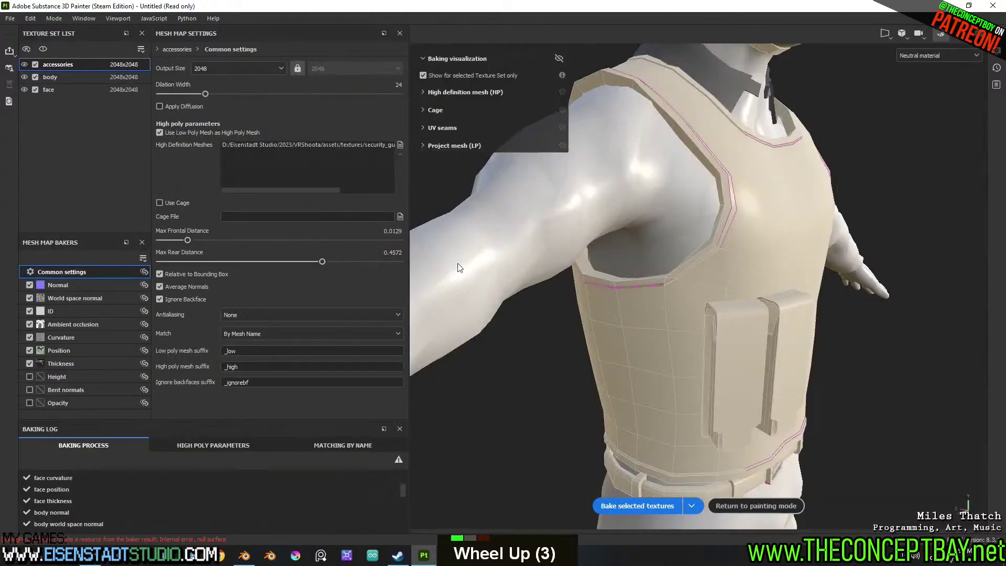
pyautogui.click(652, 513)
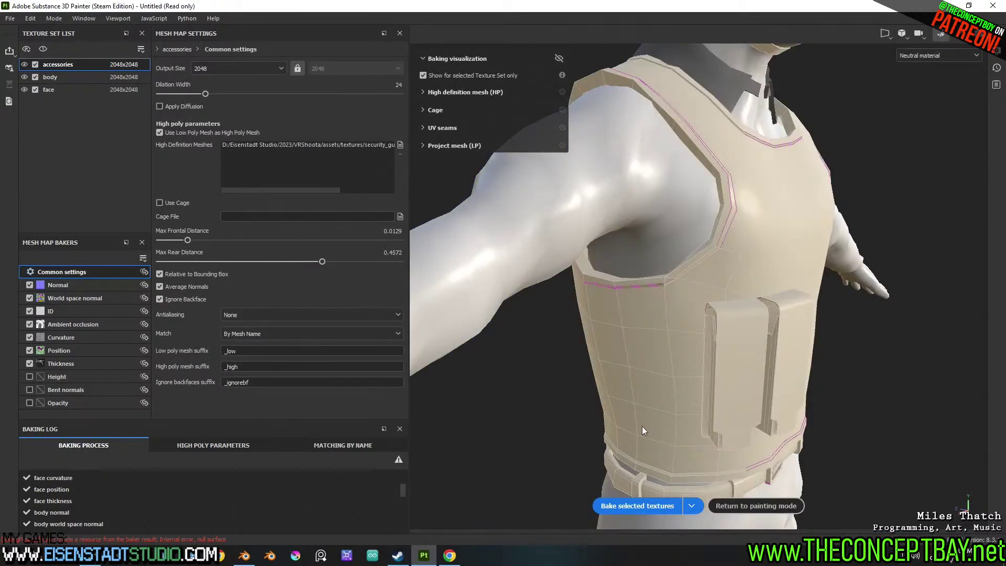
# Switch to Blender, re-enable the low_poly collection and select the collar to check it on the guard's neck
pyautogui.click(245, 555)
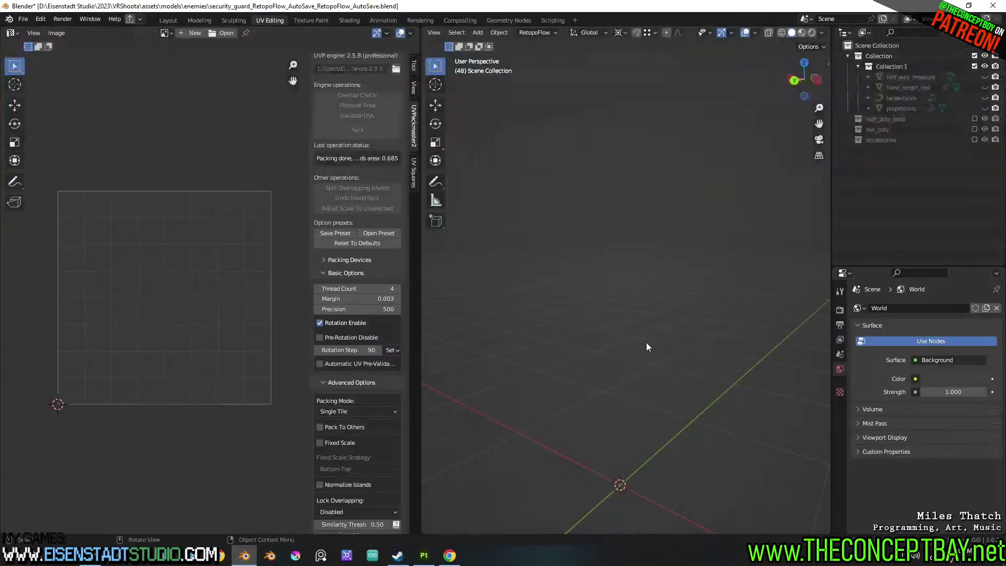
pyautogui.click(974, 129)
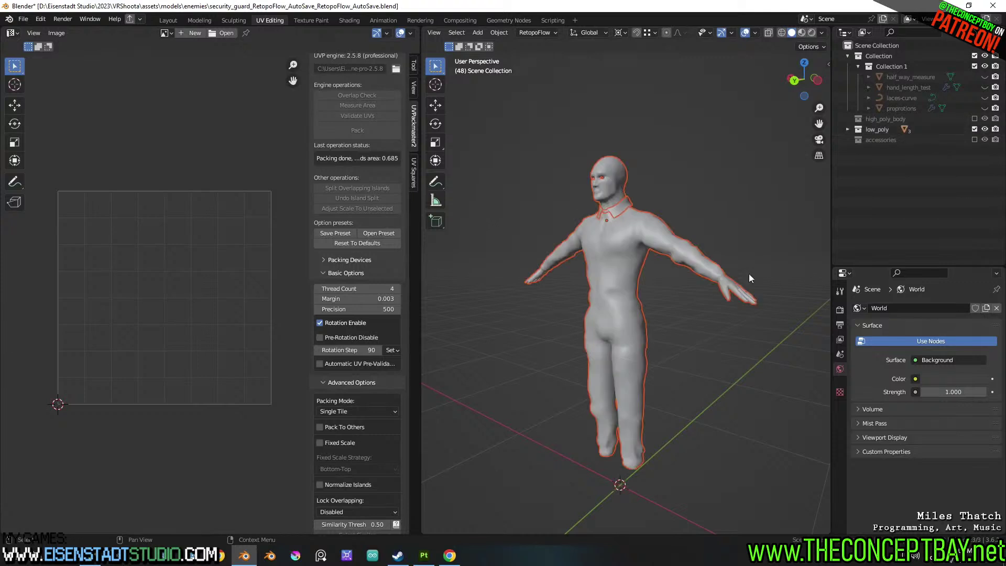
pyautogui.scroll(4, 663, 329)
pyautogui.click(592, 102)
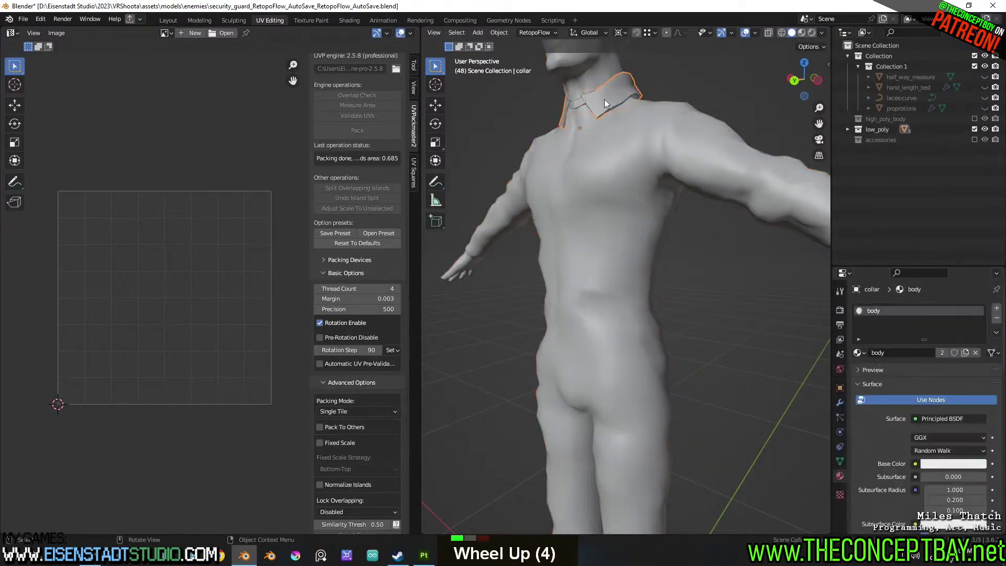
pyautogui.keyDown('shift'); pyautogui.moveTo(604, 99); pyautogui.dragTo(614, 200, button='middle'); pyautogui.keyUp('shift')
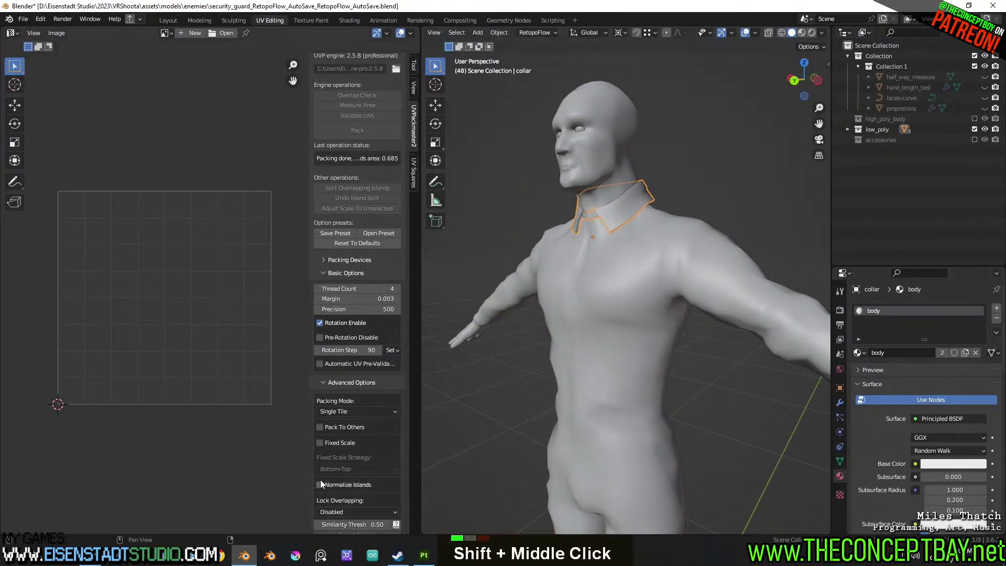
# Switch back to Substance 3D Painter and set the accessories' ambient occlusion baker to Self Occlusion Always
pyautogui.click(424, 555)
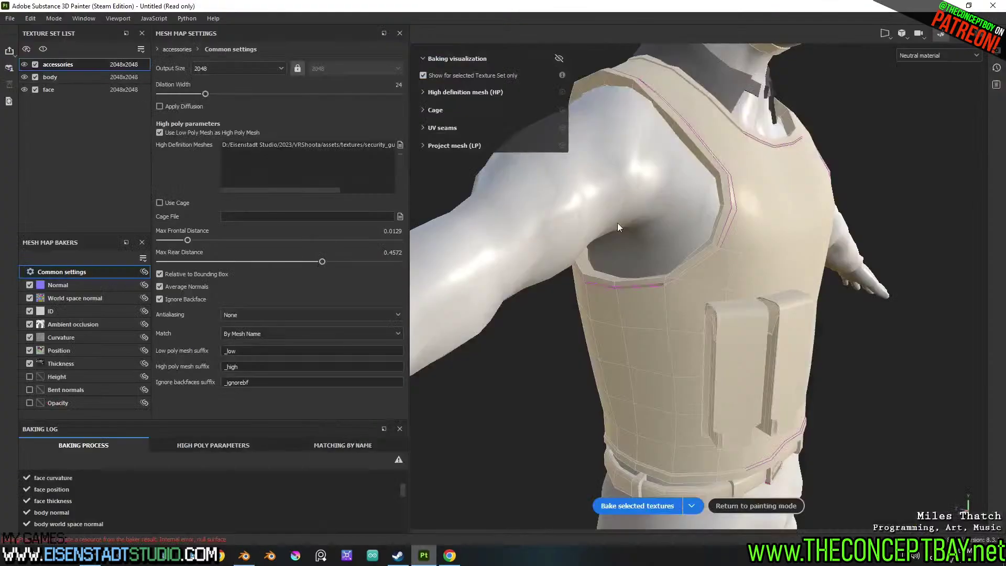
pyautogui.keyDown('alt'); pyautogui.moveTo(874, 123); pyautogui.dragTo(817, 302, button='middle'); pyautogui.keyUp('alt')
pyautogui.keyDown('alt'); pyautogui.moveTo(818, 302); pyautogui.dragTo(629, 304); pyautogui.keyUp('alt')
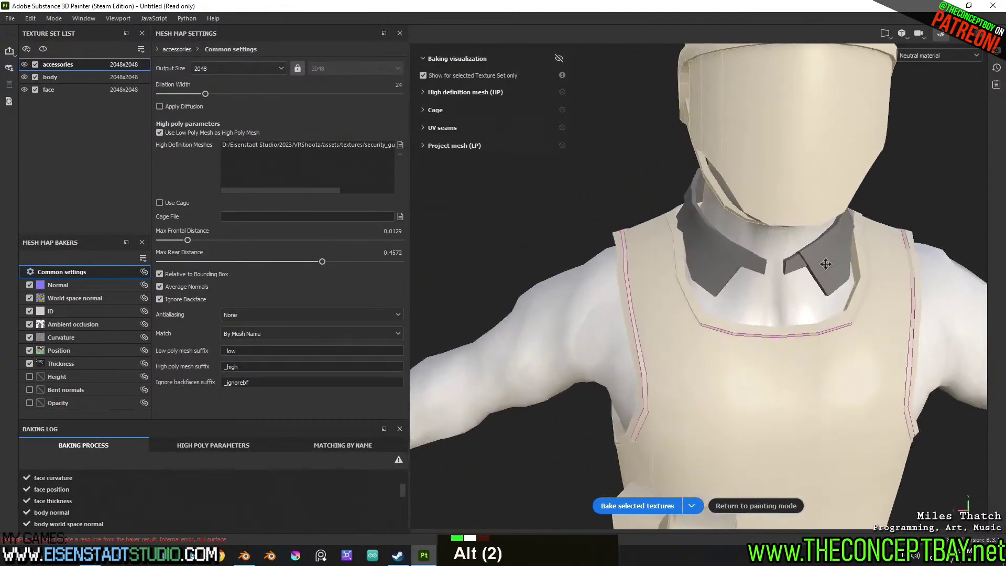
pyautogui.keyDown('alt'); pyautogui.moveTo(629, 304); pyautogui.dragTo(678, 332, button='middle'); pyautogui.keyUp('alt')
pyautogui.keyDown('alt'); pyautogui.scroll(-2, 676, 317); pyautogui.keyUp('alt')
pyautogui.keyDown('alt'); pyautogui.moveTo(675, 316); pyautogui.dragTo(665, 334); pyautogui.keyUp('alt')
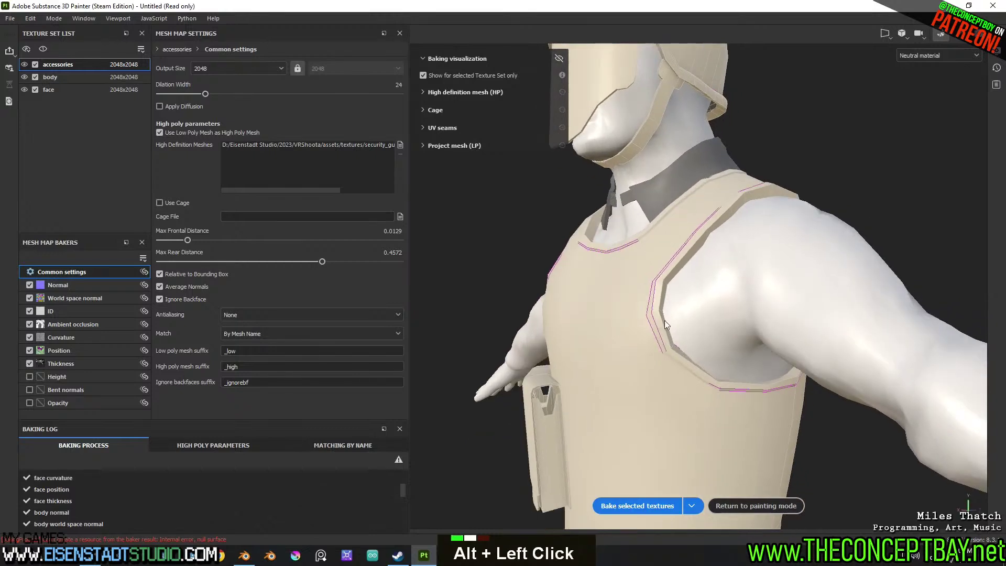
pyautogui.click(106, 325)
pyautogui.click(234, 204)
pyautogui.click(232, 218)
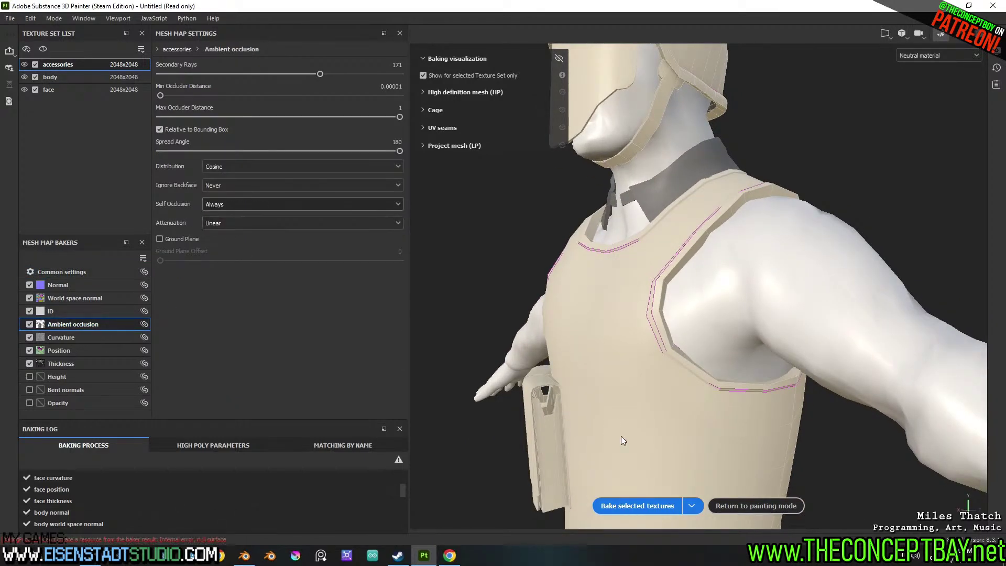
# Bake the selected mesh maps for the texture sets with the new self occlusion setting and return to painting mode
pyautogui.click(662, 507)
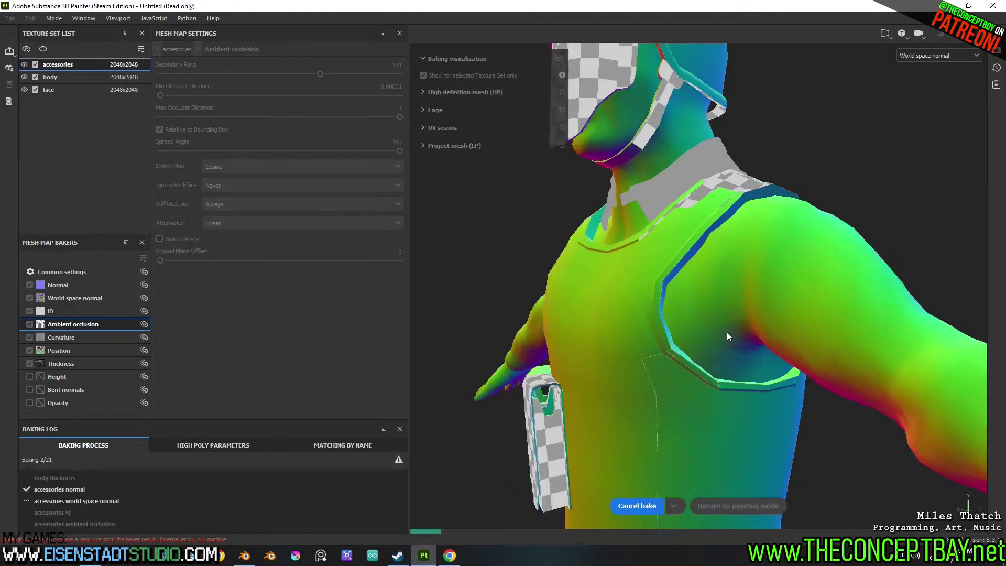
pyautogui.scroll(-4, 728, 332)
pyautogui.scroll(-1, 727, 332)
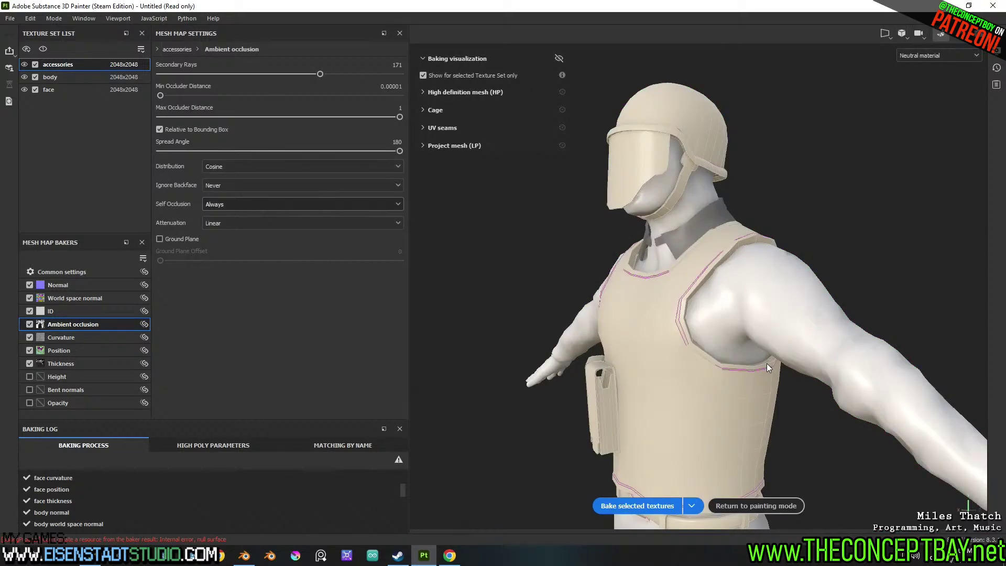
pyautogui.click(756, 507)
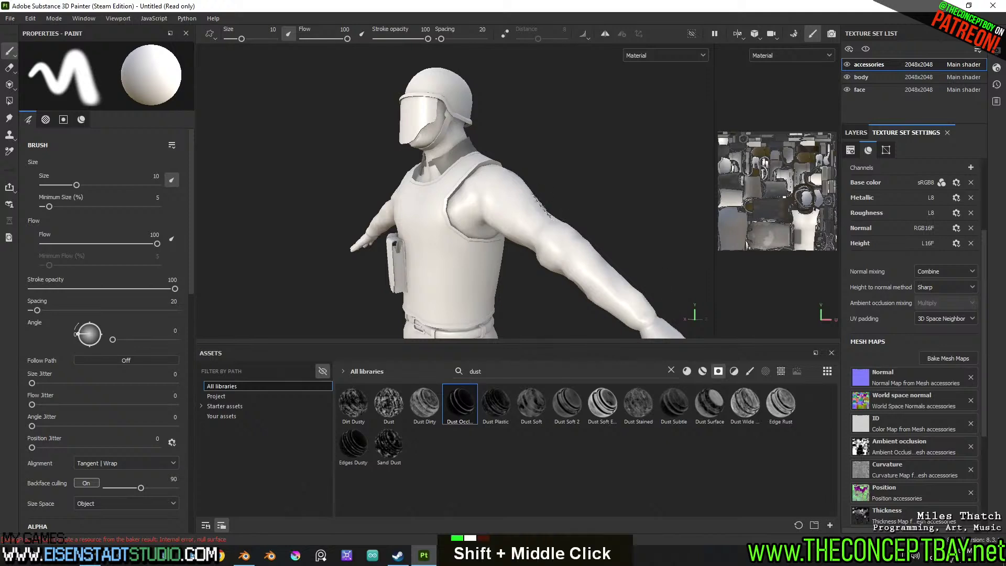
# Toggle the body texture set's visibility to examine the shading around the guard's collar, neck and vest
pyautogui.doubleClick(848, 78)
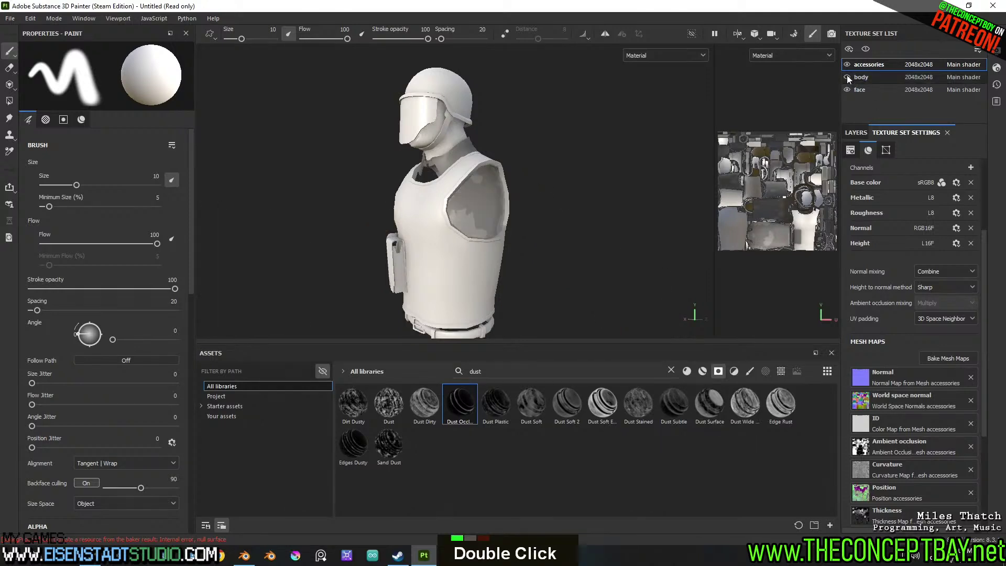
pyautogui.doubleClick(848, 78)
pyautogui.doubleClick(848, 77)
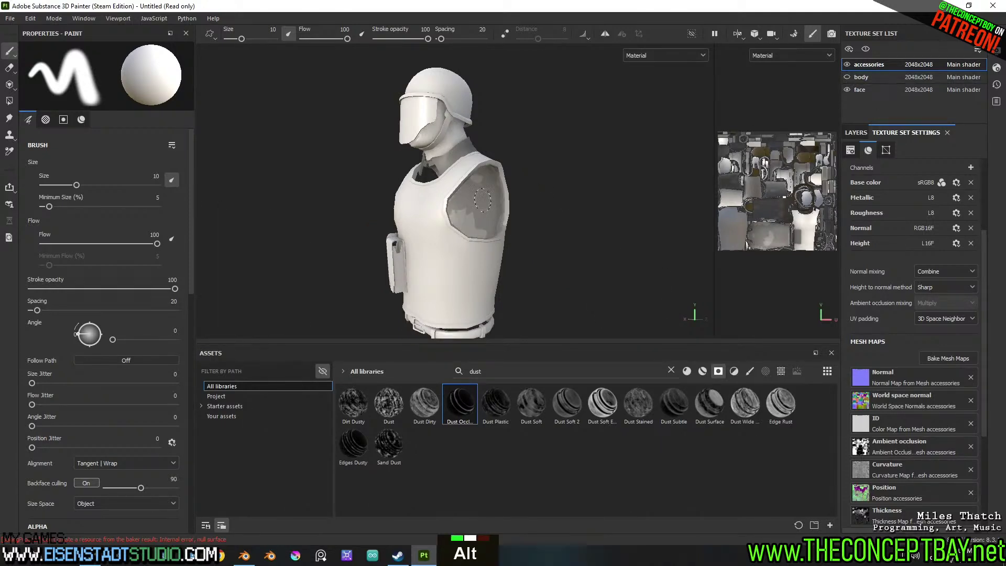
pyautogui.keyDown('alt'); pyautogui.moveTo(655, 205); pyautogui.dragTo(605, 210); pyautogui.keyUp('alt')
pyautogui.moveTo(605, 210); pyautogui.dragTo(499, 240, button='middle')
pyautogui.keyDown('alt'); pyautogui.scroll(3, 494, 251); pyautogui.keyUp('alt')
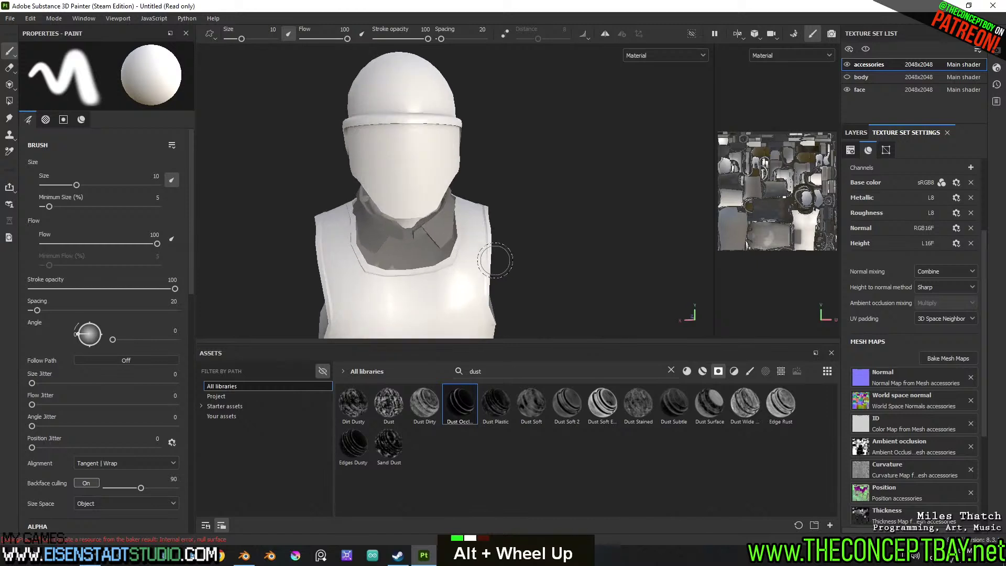
pyautogui.keyDown('alt'); pyautogui.moveTo(494, 252); pyautogui.dragTo(527, 253); pyautogui.keyUp('alt')
pyautogui.click(848, 77)
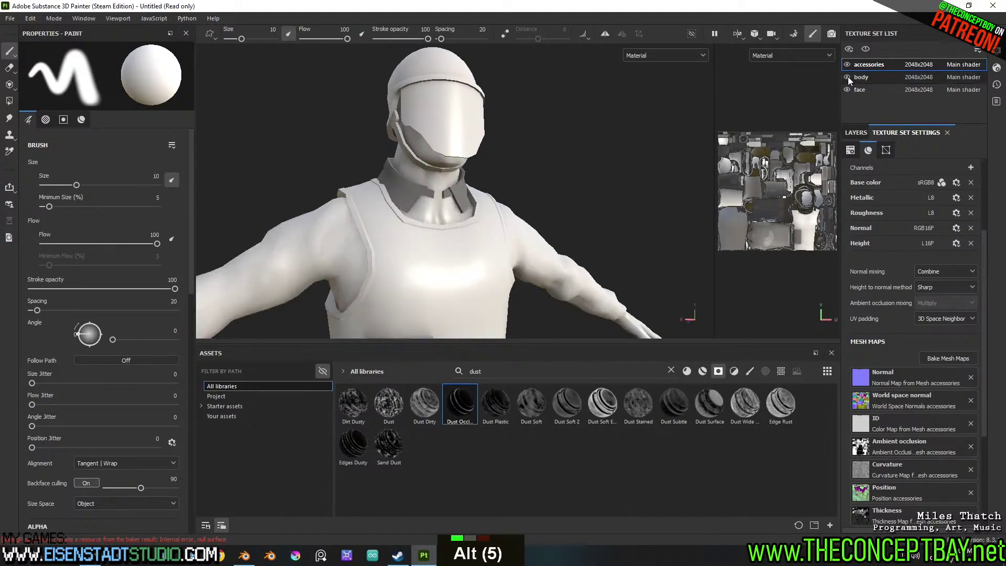
pyautogui.keyDown('alt'); pyautogui.moveTo(526, 203); pyautogui.dragTo(580, 197); pyautogui.keyUp('alt')
pyautogui.scroll(2, 580, 197)
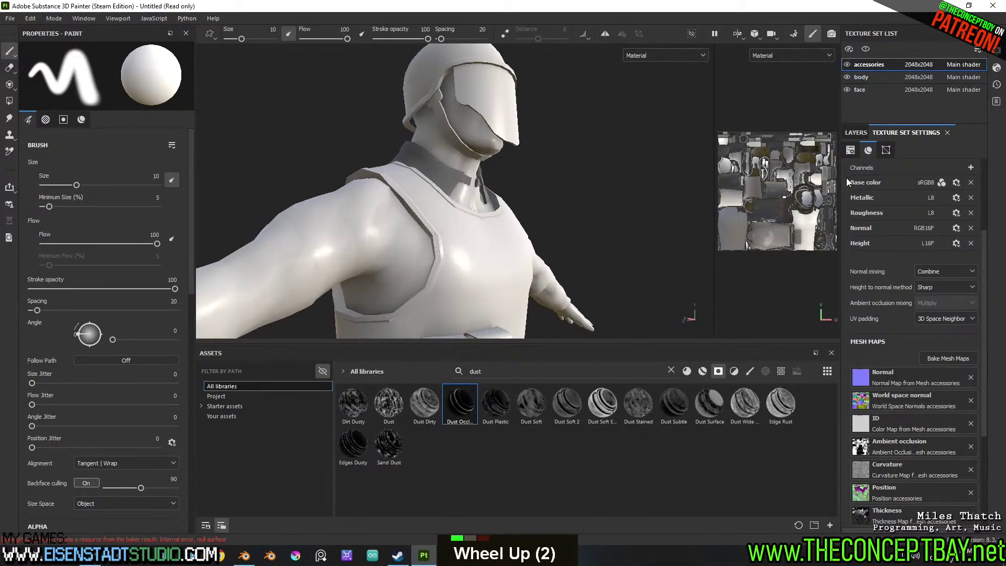
# Add a dark-coloured fill layer to the body texture set and apply the Dust Occlusion smart mask to it
pyautogui.click(888, 76)
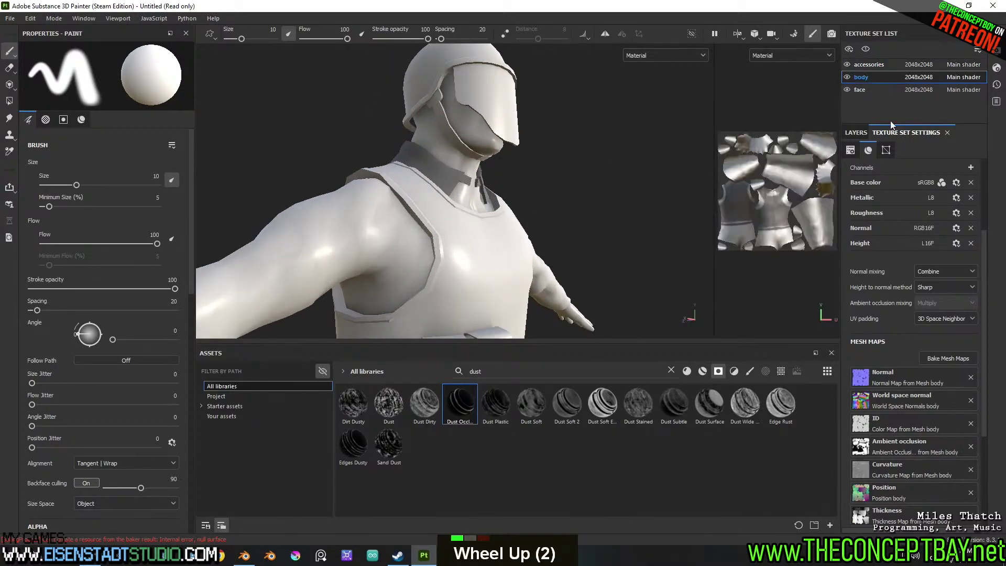
pyautogui.click(856, 133)
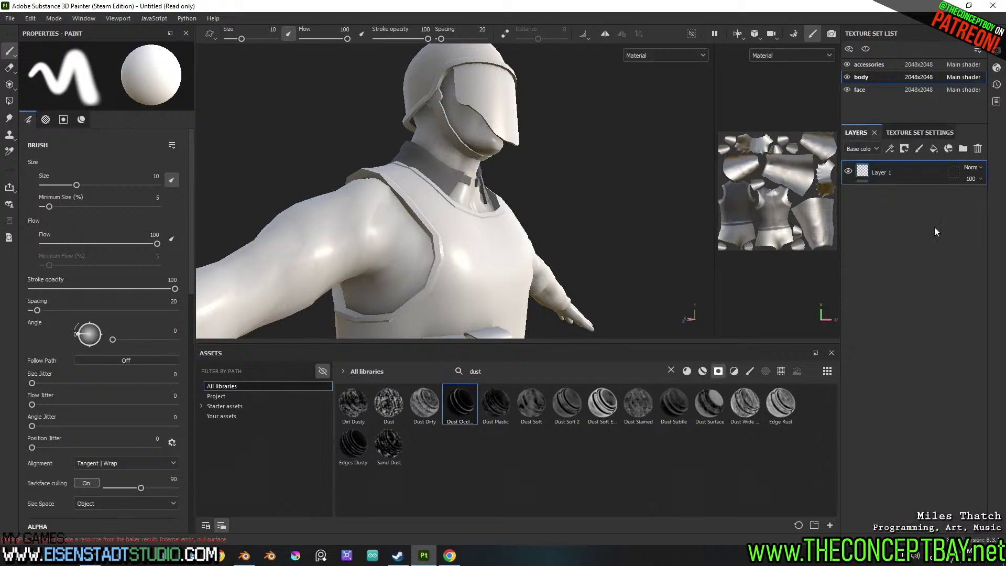
pyautogui.click(935, 149)
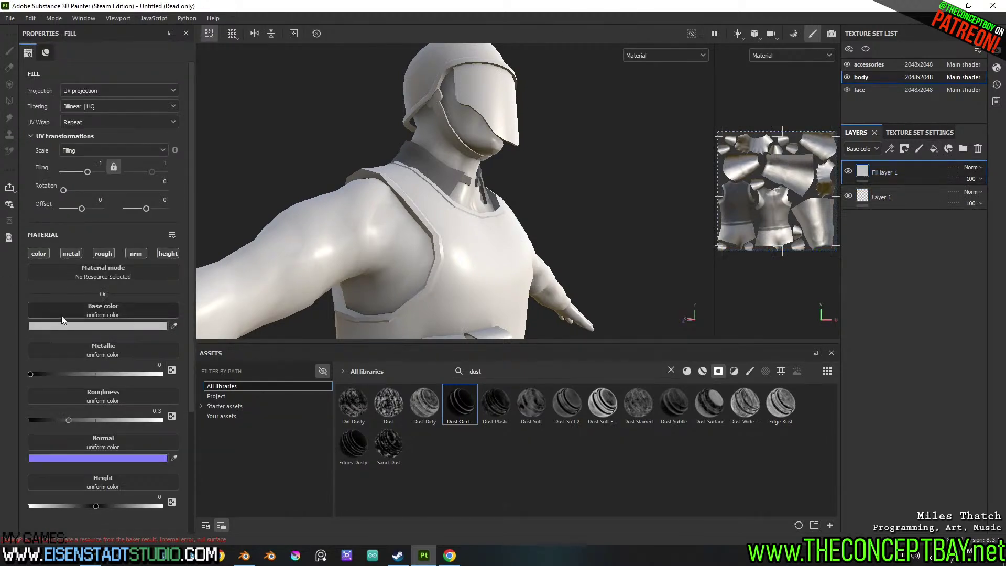
pyautogui.click(74, 327)
pyautogui.click(150, 460)
pyautogui.moveTo(464, 410); pyautogui.dragTo(873, 173)
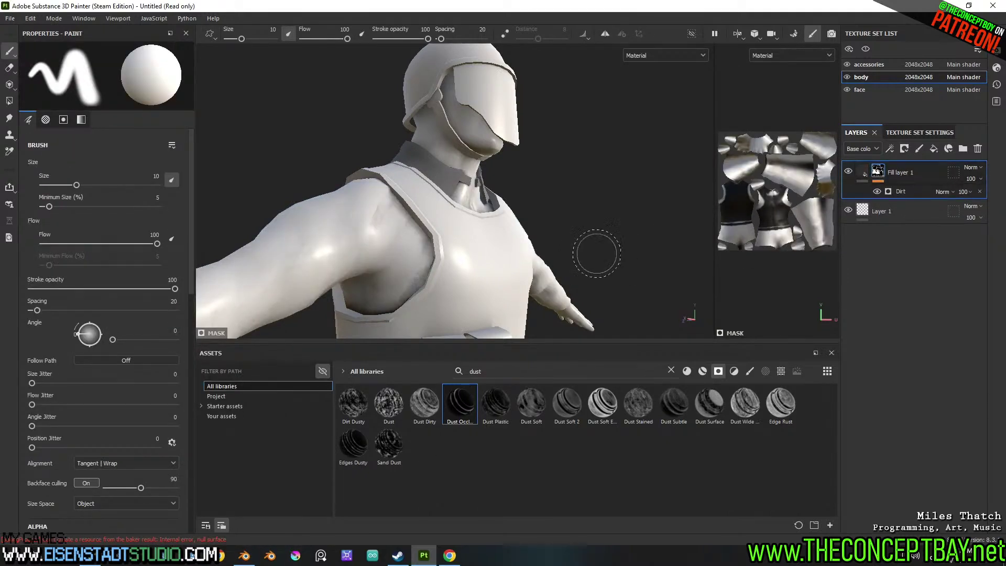
# Set the mask's Dirt generator to Dirt Level 0.44 and Dirt Contrast 0.74
pyautogui.click(902, 191)
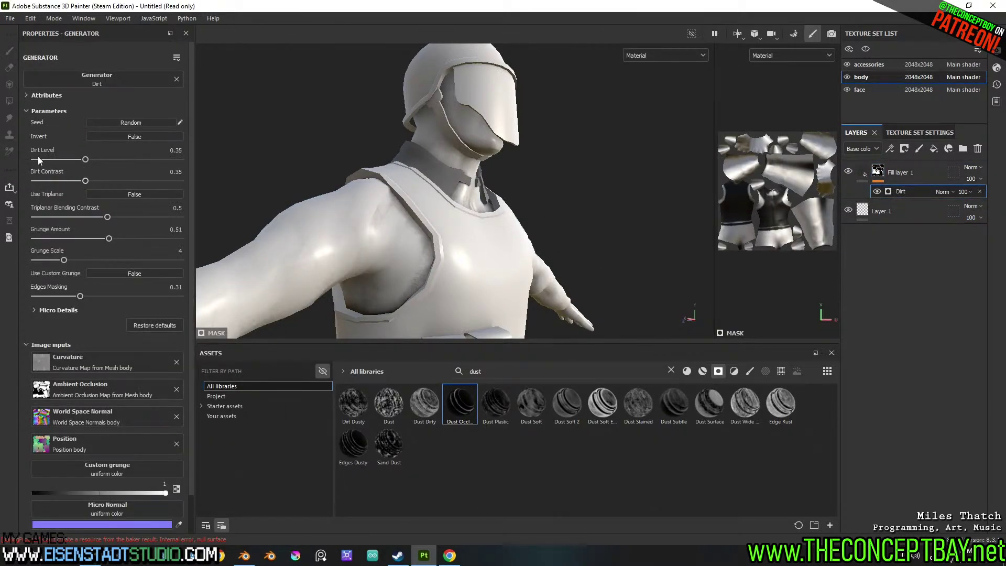
pyautogui.moveTo(88, 159); pyautogui.dragTo(101, 160)
pyautogui.moveTo(126, 186); pyautogui.dragTo(141, 187)
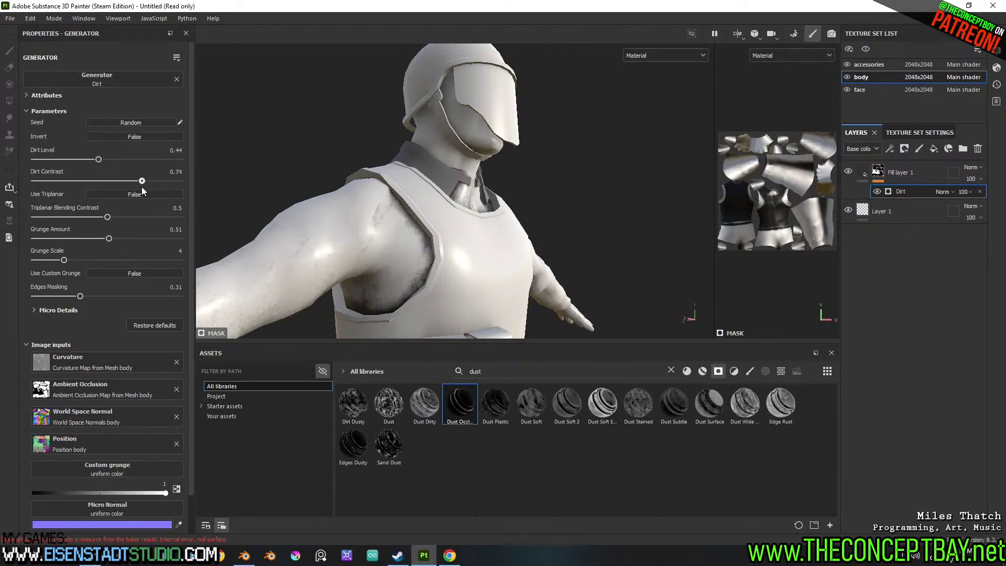
# Examine the dirt on the arms, vest openings and collar from several angles and on the body's UV layout
pyautogui.keyDown('alt'); pyautogui.moveTo(552, 209); pyautogui.dragTo(731, 248); pyautogui.keyUp('alt')
pyautogui.keyDown('alt'); pyautogui.moveTo(731, 248); pyautogui.dragTo(629, 236, button='middle'); pyautogui.keyUp('alt')
pyautogui.keyDown('alt'); pyautogui.moveTo(629, 237); pyautogui.dragTo(591, 215); pyautogui.keyUp('alt')
pyautogui.keyDown('alt'); pyautogui.moveTo(591, 215); pyautogui.dragTo(400, 215, button='middle'); pyautogui.keyUp('alt')
pyautogui.keyDown('alt'); pyautogui.click(406, 226); pyautogui.keyUp('alt')
pyautogui.keyDown('alt'); pyautogui.moveTo(406, 226); pyautogui.dragTo(572, 229); pyautogui.keyUp('alt')
pyautogui.keyDown('alt'); pyautogui.moveTo(572, 228); pyautogui.dragTo(529, 233, button='middle'); pyautogui.keyUp('alt')
pyautogui.scroll(3, 529, 233)
pyautogui.keyDown('alt'); pyautogui.moveTo(529, 233); pyautogui.dragTo(571, 262); pyautogui.keyUp('alt')
pyautogui.keyDown('alt'); pyautogui.moveTo(571, 262); pyautogui.dragTo(764, 208, button='middle'); pyautogui.keyUp('alt')
pyautogui.scroll(14, 798, 172)
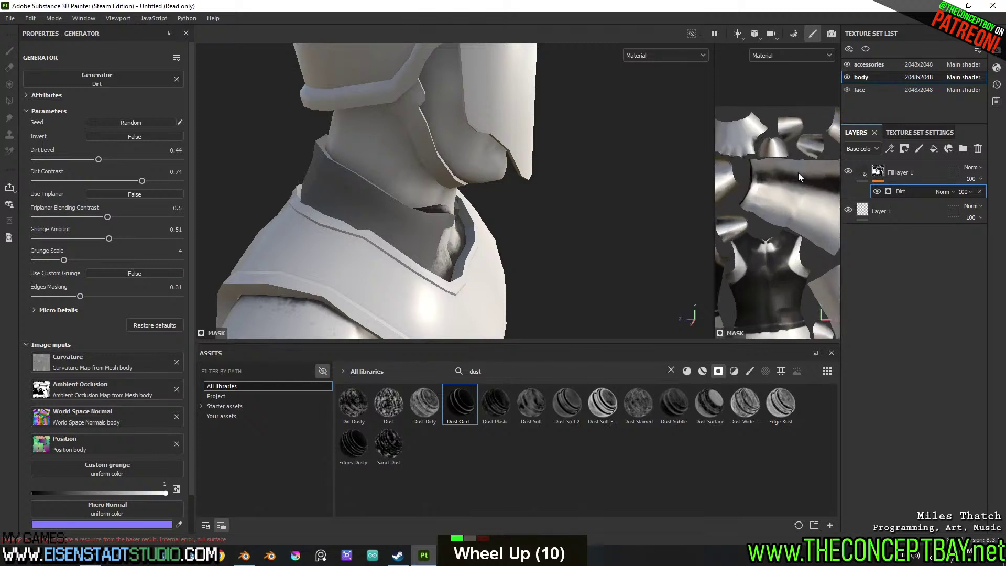
pyautogui.middleClick(908, 202)
pyautogui.scroll(-5, 769, 184)
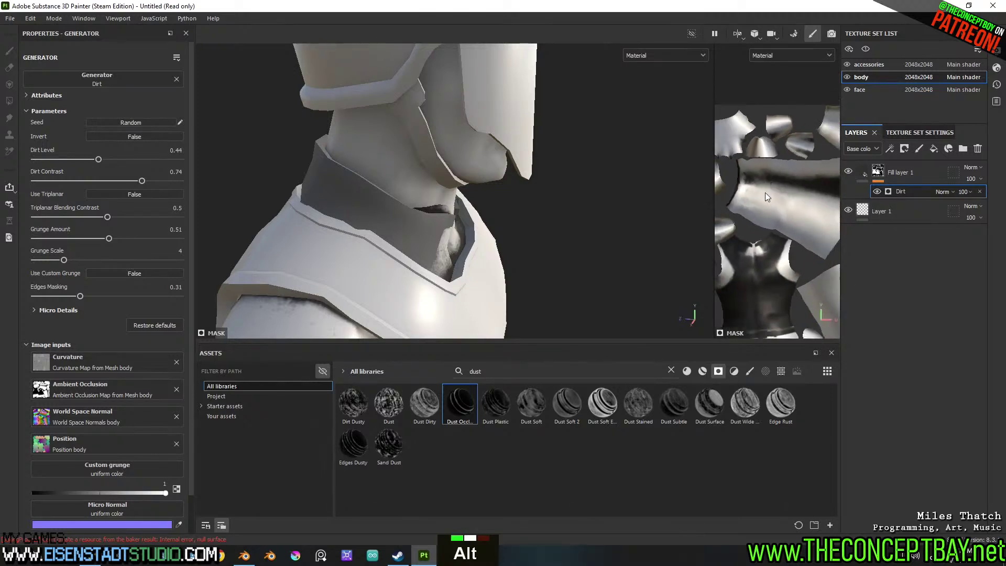
pyautogui.keyDown('alt'); pyautogui.moveTo(766, 191); pyautogui.dragTo(805, 194, button='middle'); pyautogui.keyUp('alt')
# Check the fill layer's geometry mask and toggle the accessories and face texture sets to see which one holds the collar
pyautogui.click(948, 177)
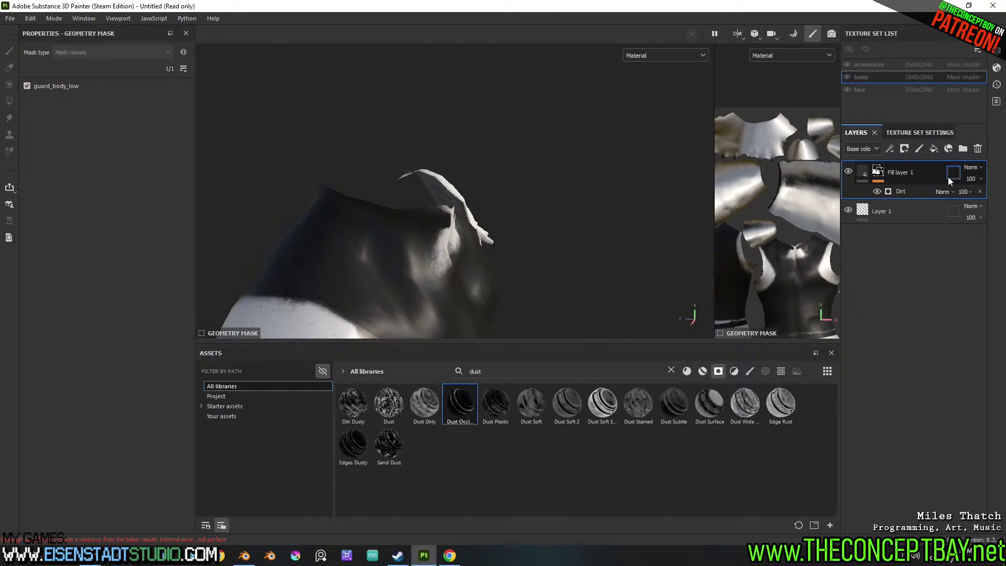
pyautogui.press('Escape')
pyautogui.press('Escape')
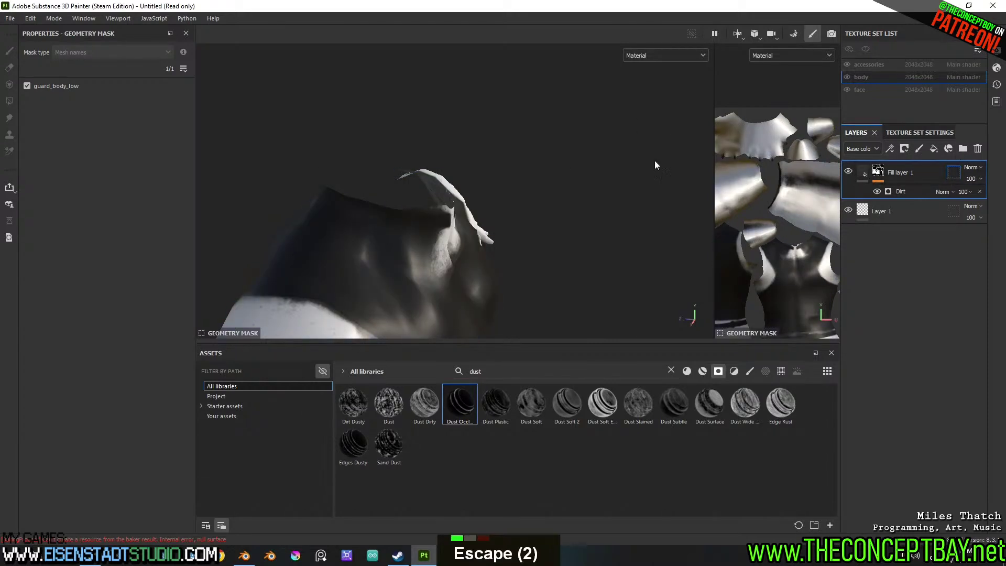
pyautogui.click(860, 181)
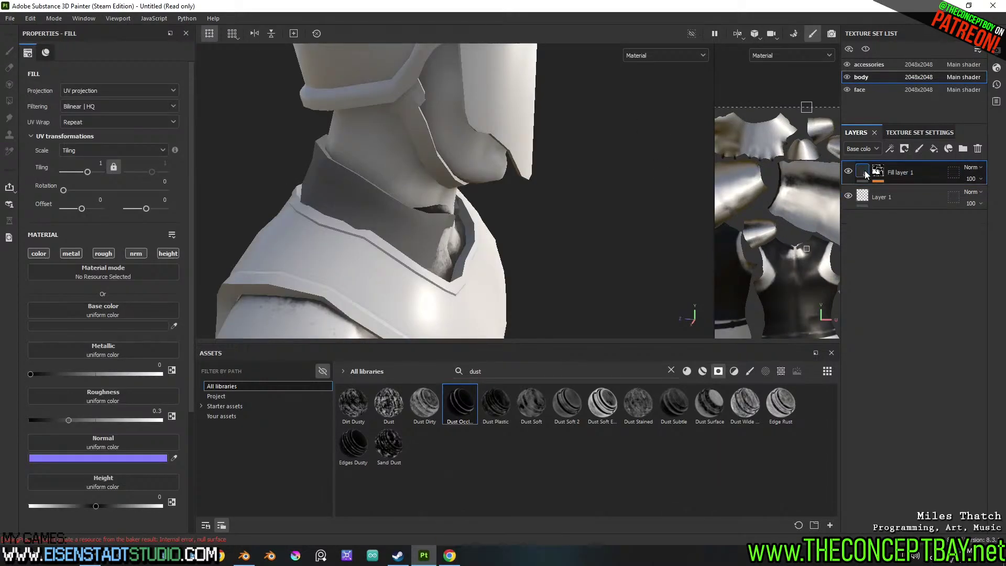
pyautogui.doubleClick(845, 65)
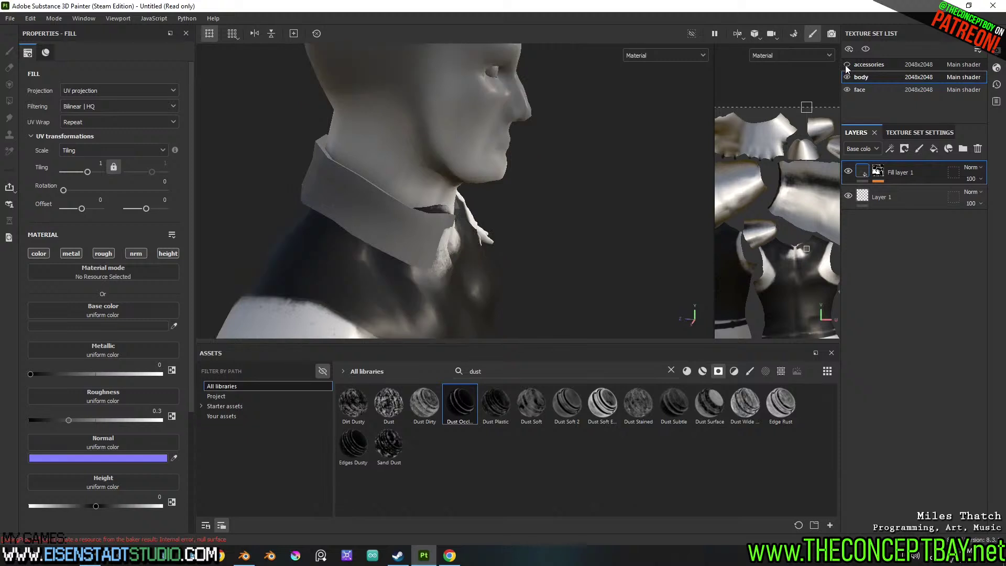
pyautogui.doubleClick(845, 65)
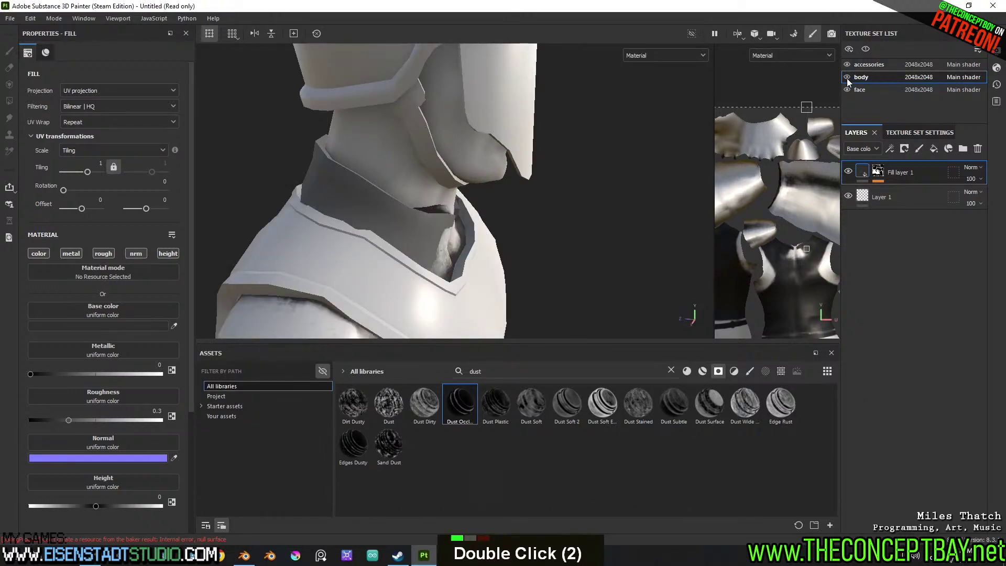
pyautogui.click(845, 89)
pyautogui.doubleClick(847, 90)
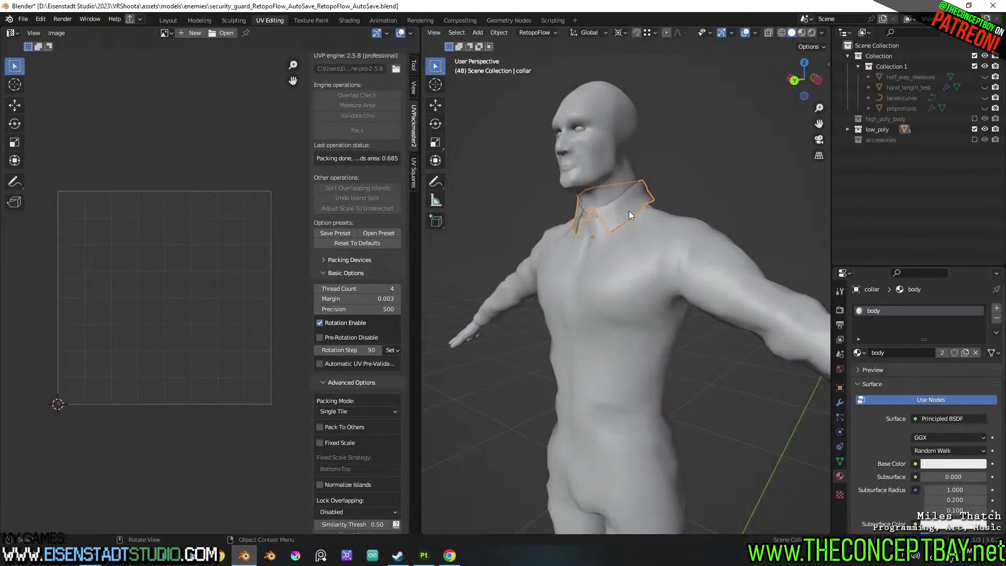
# Switch to Blender and assign the body material to all of the collar's faces
pyautogui.press('Tab')
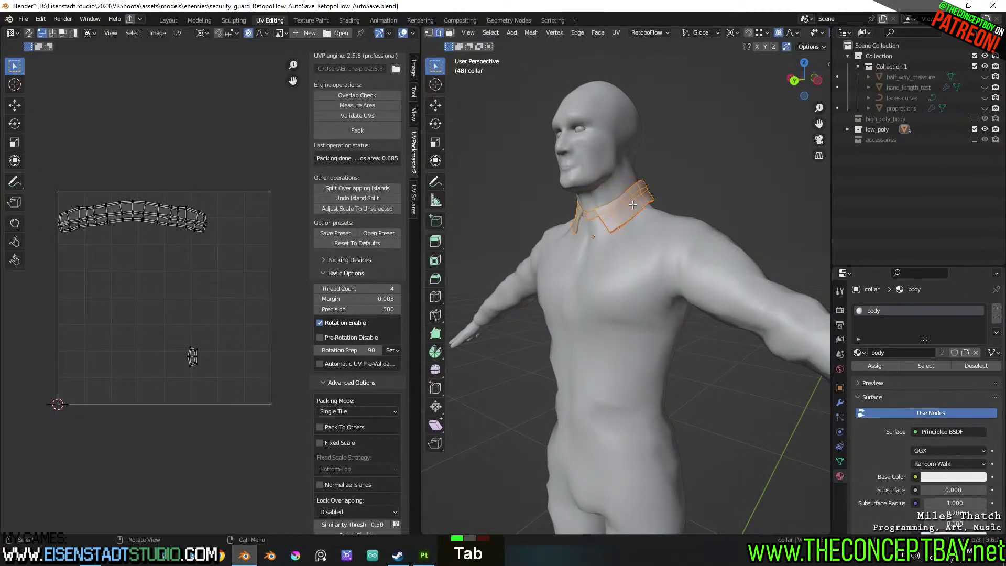
pyautogui.keyDown('shift'); pyautogui.moveTo(629, 211); pyautogui.dragTo(625, 294, button='middle'); pyautogui.keyUp('shift')
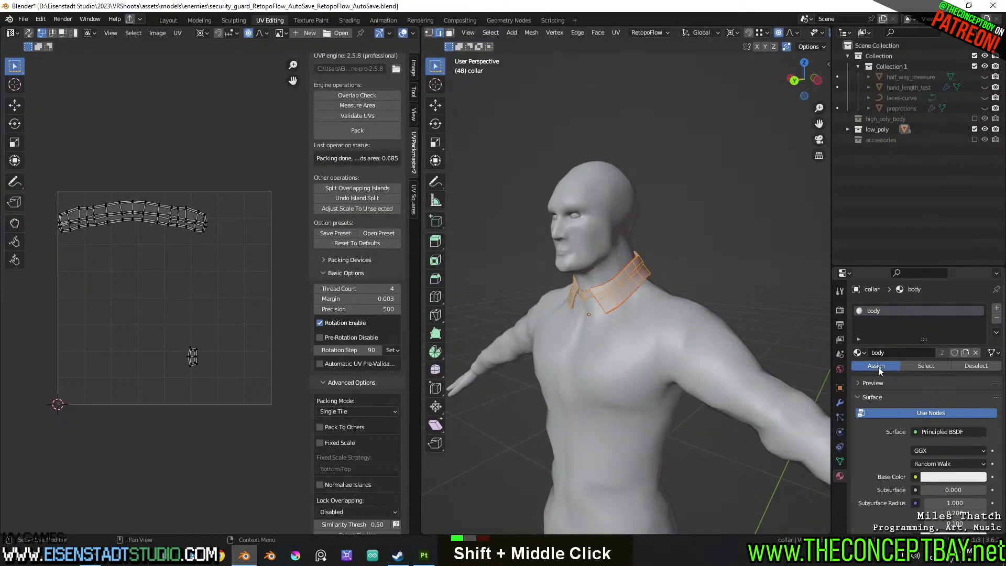
pyautogui.scroll(4, 592, 321)
pyautogui.hotkey('ctrl', 'z')
pyautogui.hotkey('ctrl', 'shift', 'z')
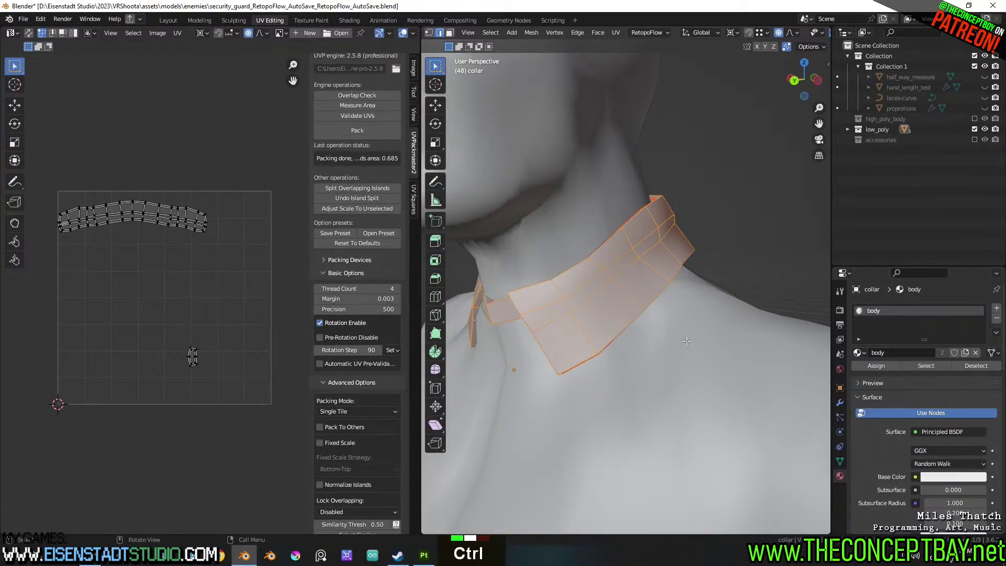
# Reselect the collar and recheck its geometry, UVs and body material in edit mode
pyautogui.press('Tab')
pyautogui.press('a')
pyautogui.press('a')
pyautogui.scroll(-5, 653, 327)
pyautogui.click(615, 294)
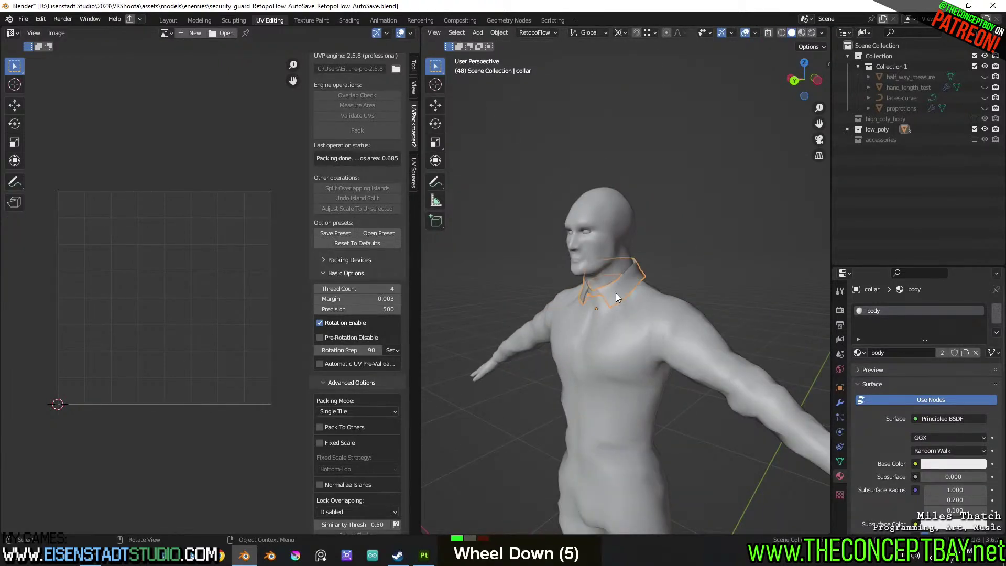
pyautogui.press('a')
pyautogui.press('Tab')
pyautogui.press('a')
pyautogui.press('a')
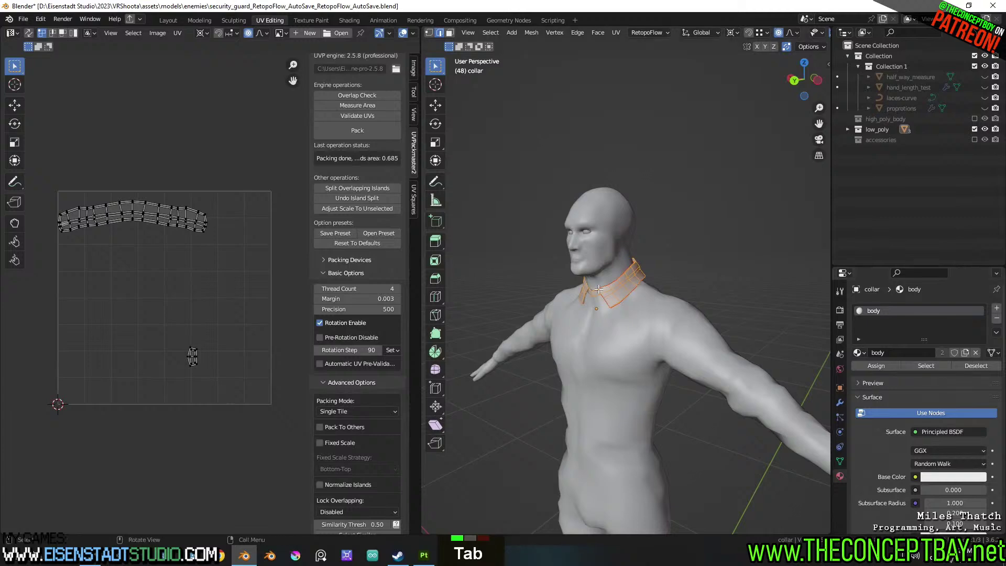
pyautogui.press('Tab')
# Enable the accessories collection and export the selected low-poly guard and accessories as Wavefront OBJ over security_guard_low.obj
pyautogui.scroll(-3, 600, 293)
pyautogui.click(975, 140)
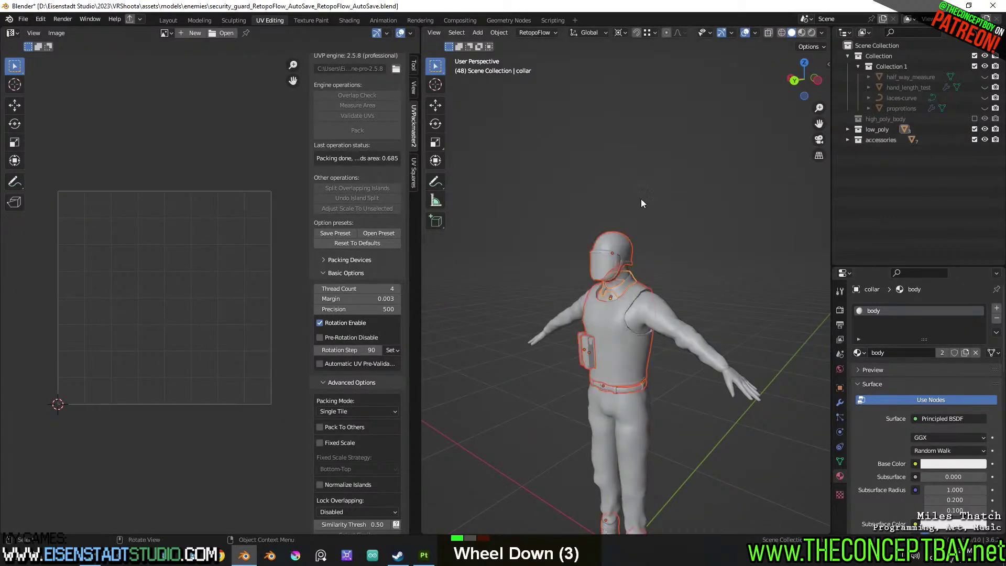
pyautogui.hotkey('ctrl', 'alt', 'r')
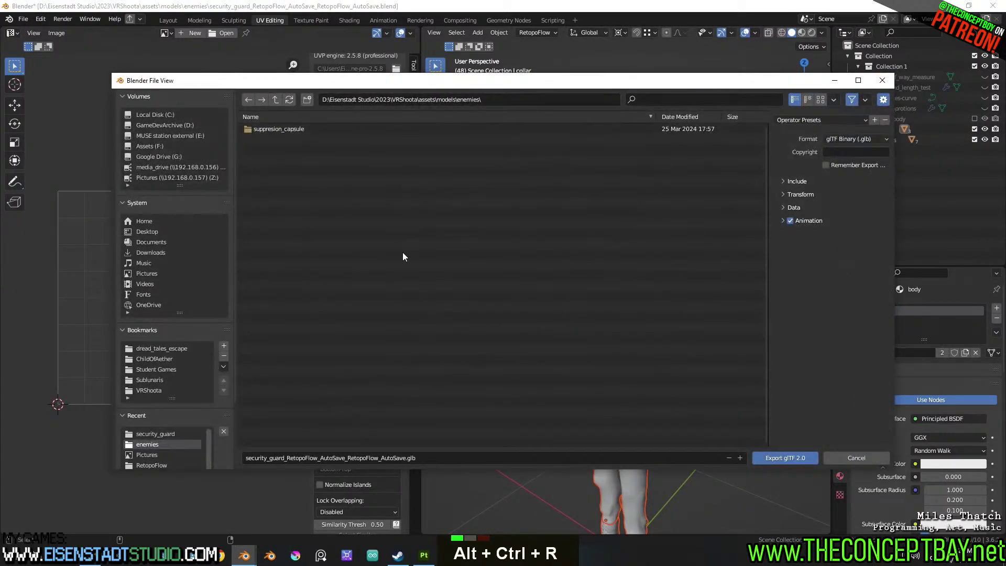
pyautogui.press('Escape')
pyautogui.hotkey('ctrl', 'alt', 'e')
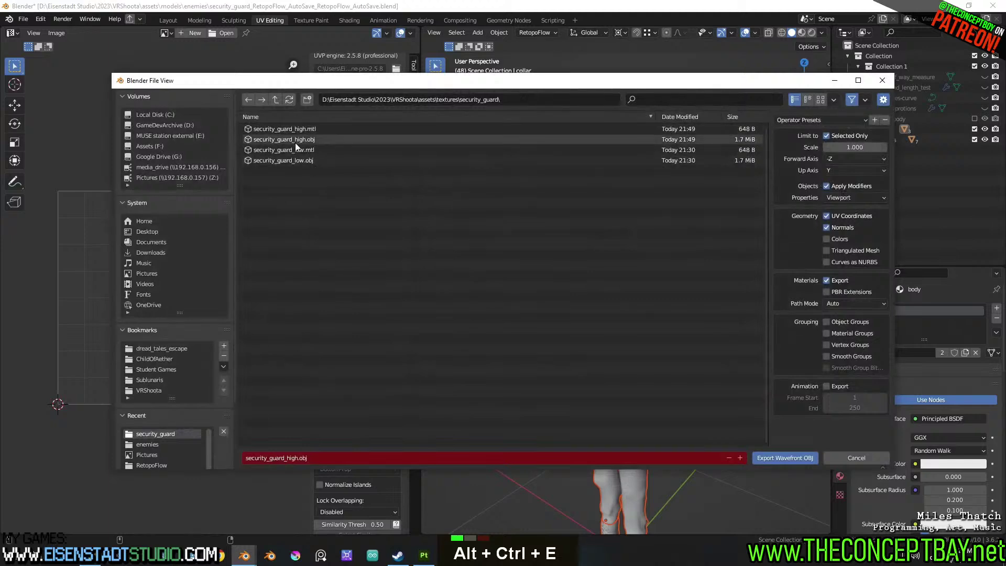
pyautogui.click(303, 157)
pyautogui.press('Return')
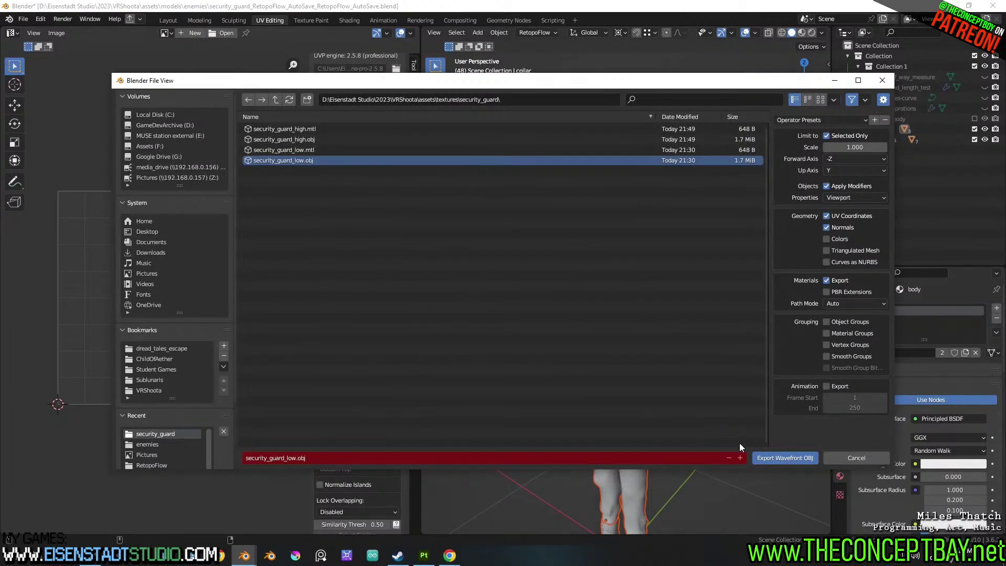
pyautogui.click(788, 457)
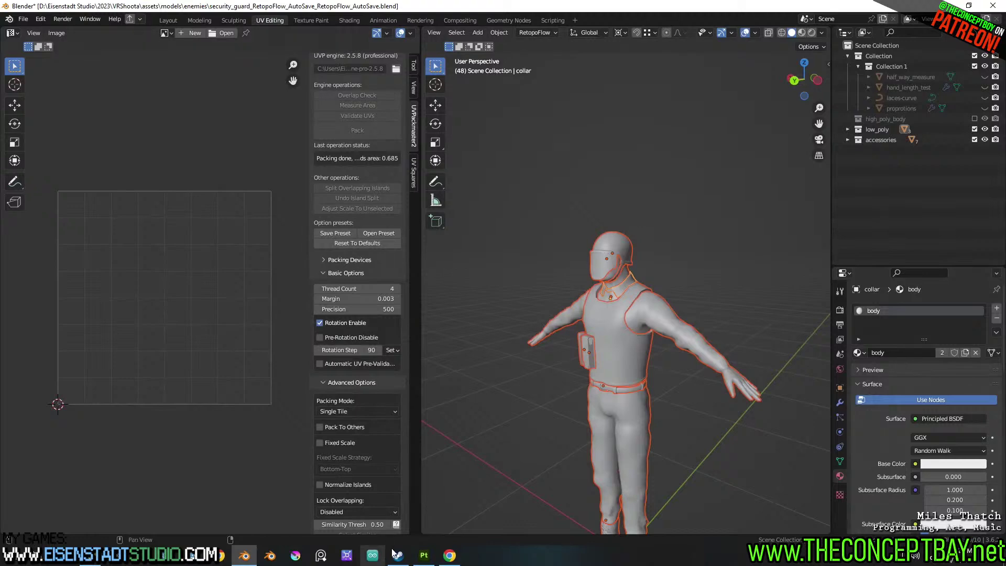
# Switch to Substance 3D Painter and reimport the updated low-poly mesh into the project
pyautogui.click(424, 556)
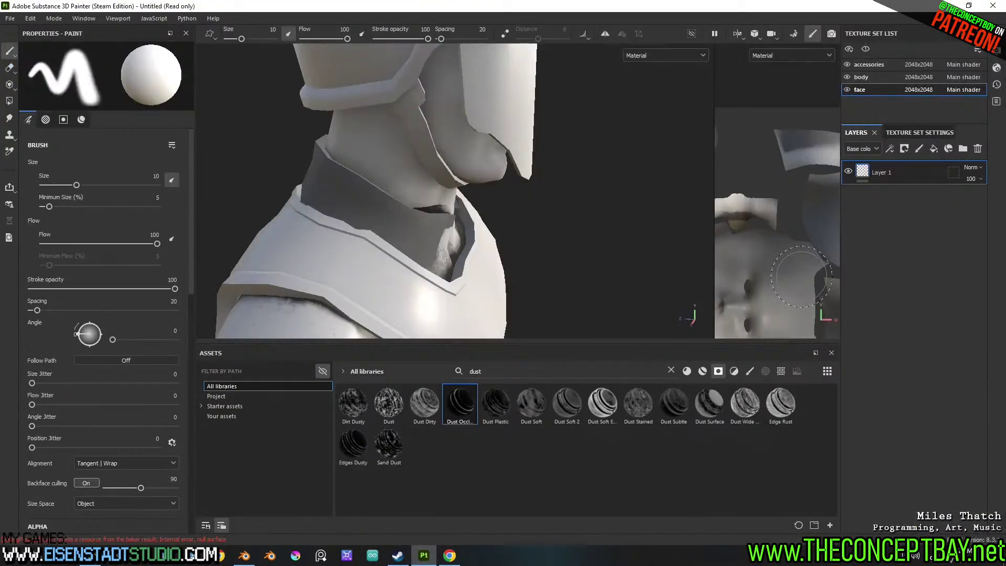
pyautogui.click(936, 135)
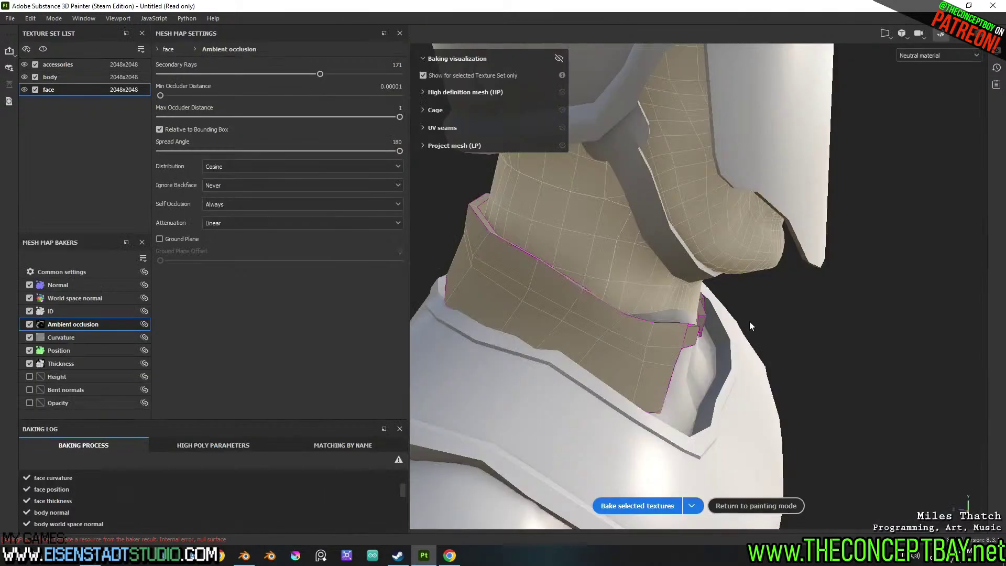
pyautogui.click(755, 506)
pyautogui.click(54, 18)
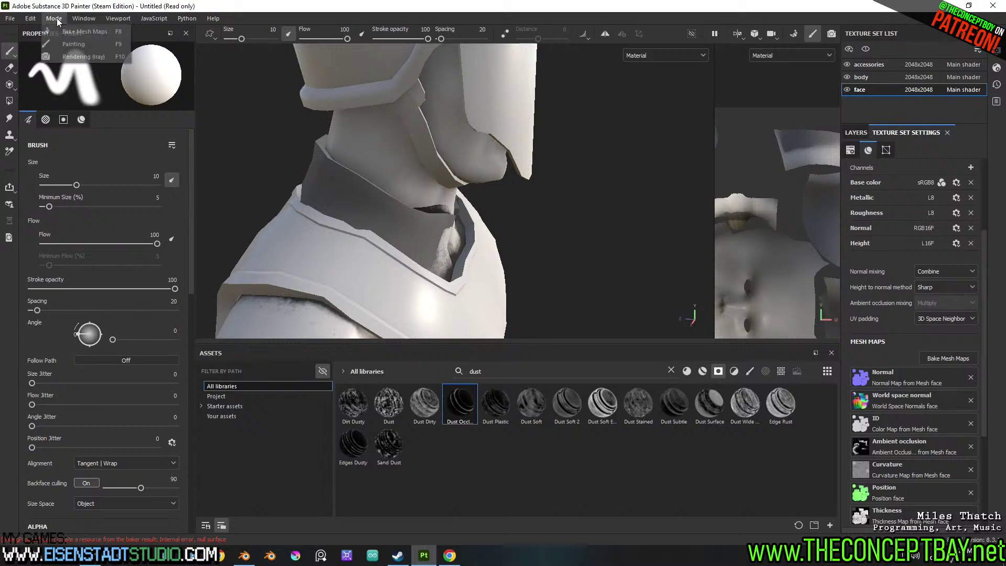
pyautogui.moveTo(90, 20)
pyautogui.moveTo(54, 18)
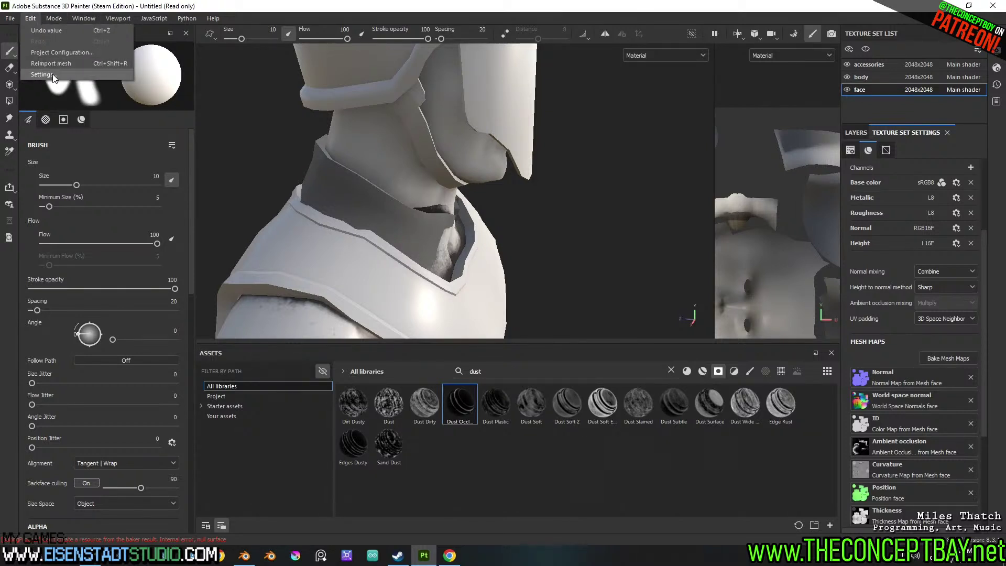
pyautogui.click(61, 64)
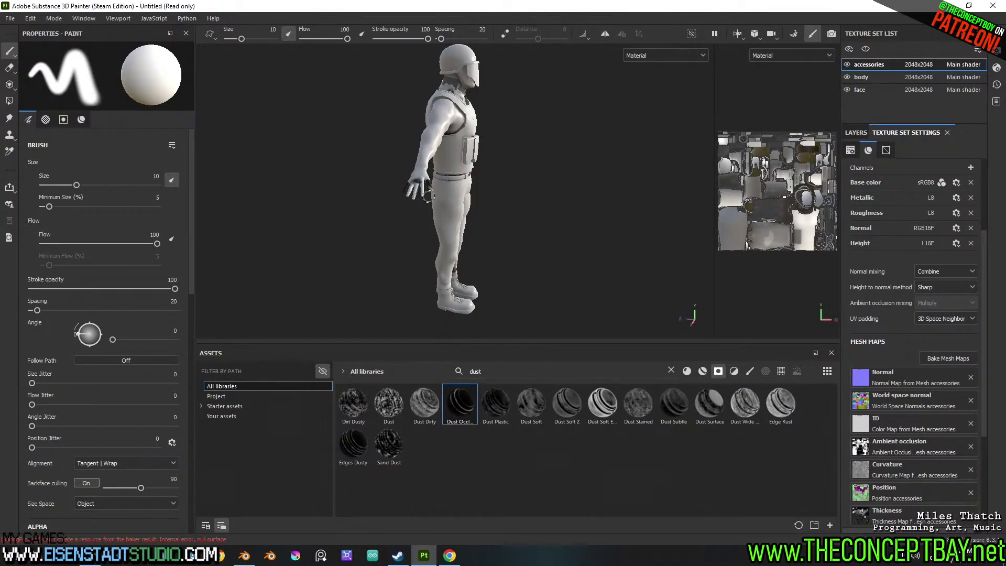
# Bake the selected mesh maps for the accessories, body and face texture sets and return to painting mode
pyautogui.click(947, 360)
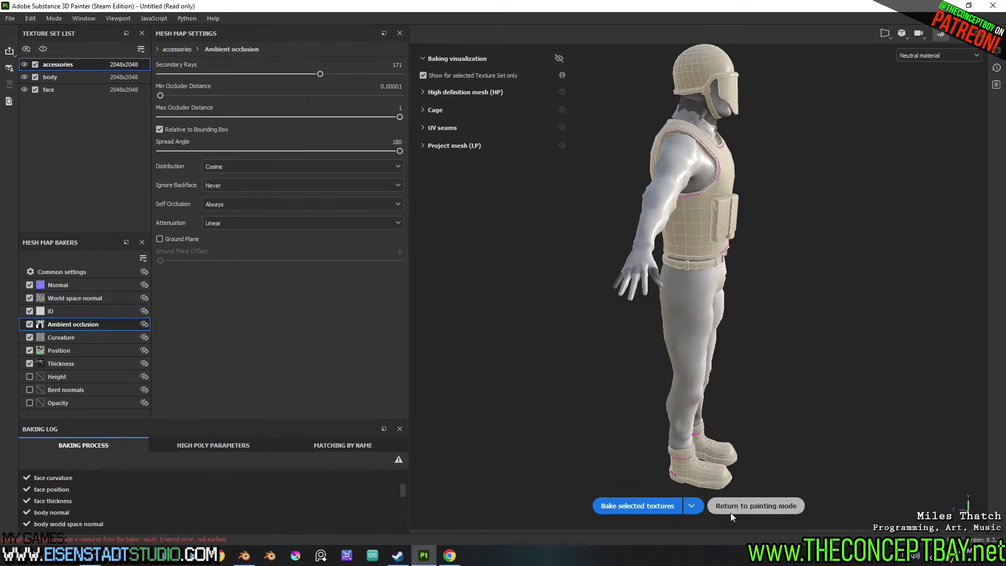
pyautogui.click(745, 507)
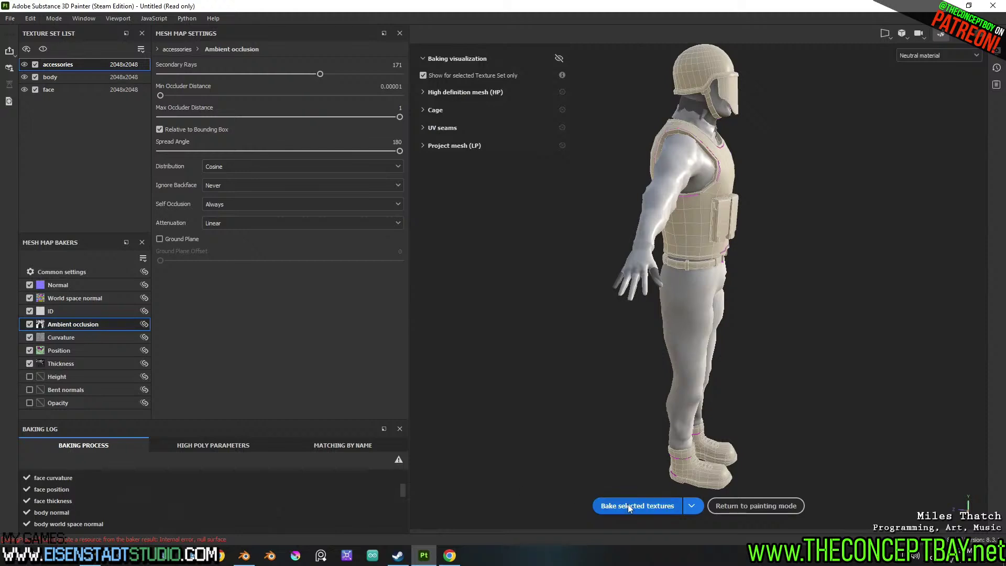
pyautogui.click(627, 506)
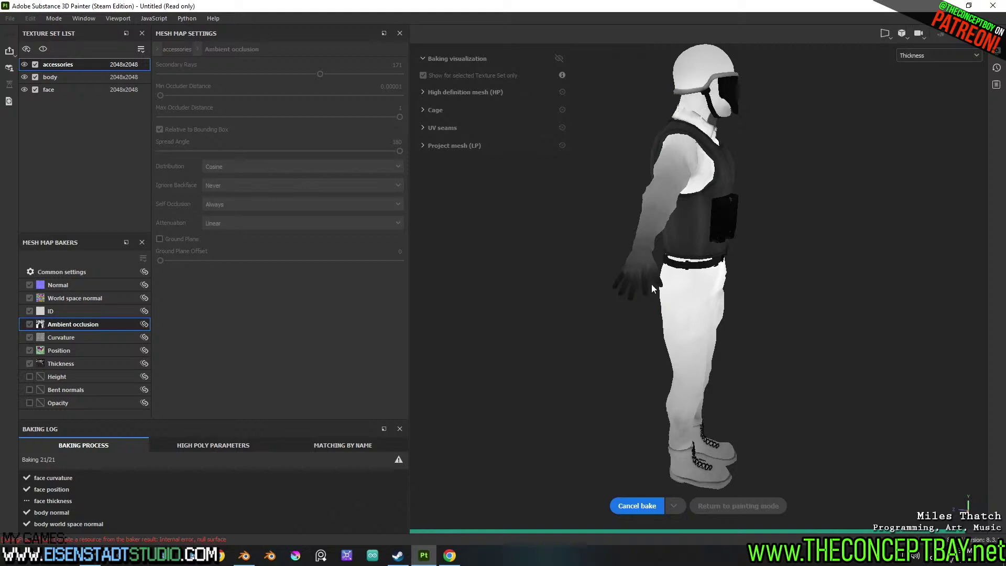
pyautogui.click(756, 505)
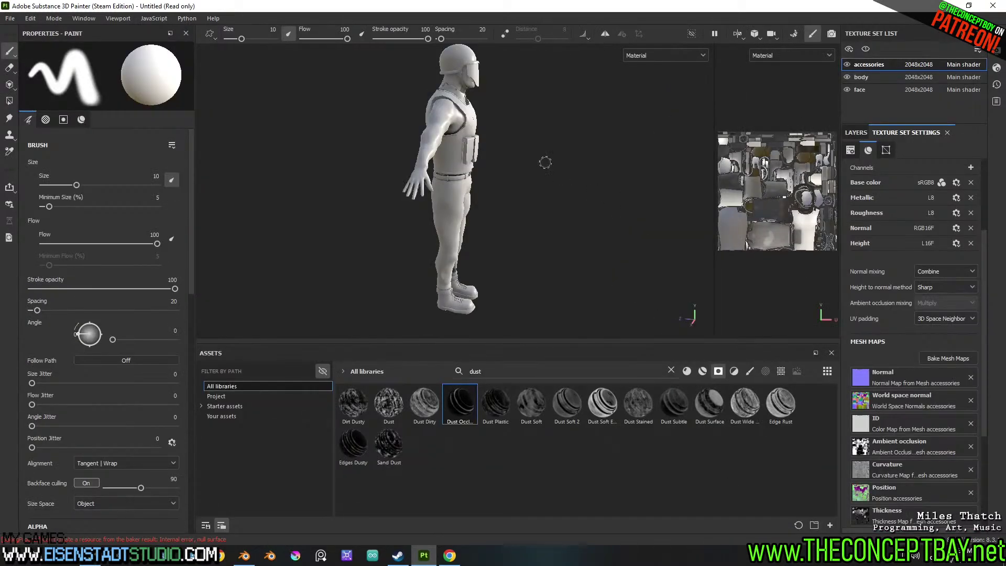
# Examine the baked shading on the guard's hands, fingers, arms and collar from several angles
pyautogui.scroll(3, 544, 162)
pyautogui.keyDown('alt'); pyautogui.moveTo(534, 247); pyautogui.dragTo(512, 240, button='middle'); pyautogui.keyUp('alt')
pyautogui.scroll(3, 469, 194)
pyautogui.keyDown('alt'); pyautogui.moveTo(469, 194); pyautogui.dragTo(411, 180); pyautogui.keyUp('alt')
pyautogui.keyDown('alt'); pyautogui.moveTo(410, 180); pyautogui.dragTo(479, 209, button='middle'); pyautogui.keyUp('alt')
pyautogui.keyDown('alt'); pyautogui.scroll(-2, 480, 209); pyautogui.keyUp('alt')
pyautogui.keyDown('alt'); pyautogui.moveTo(475, 169); pyautogui.dragTo(448, 164); pyautogui.keyUp('alt')
pyautogui.keyDown('alt'); pyautogui.moveTo(454, 191); pyautogui.dragTo(456, 149, button='middle'); pyautogui.keyUp('alt')
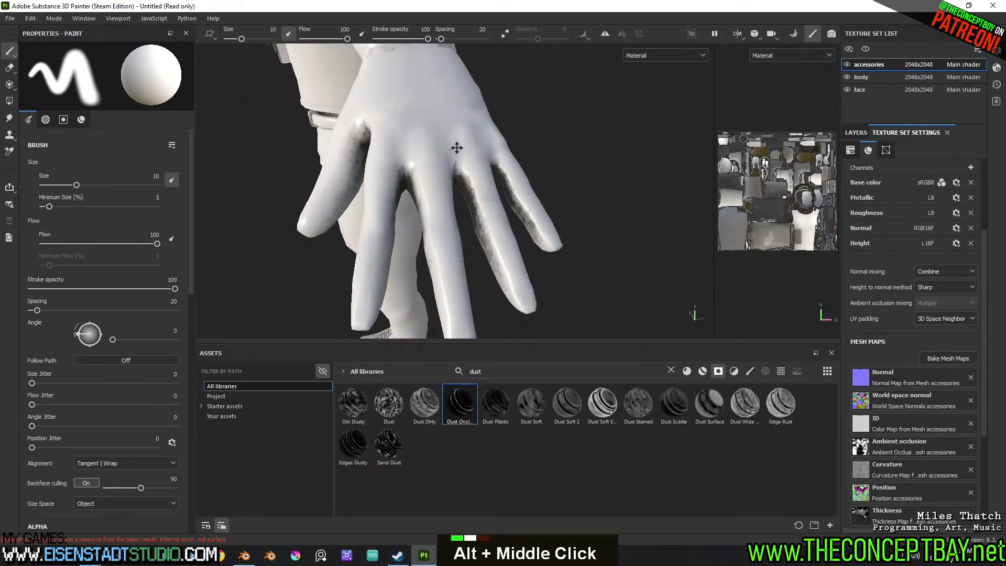
pyautogui.keyDown('alt'); pyautogui.moveTo(463, 168); pyautogui.dragTo(360, 179); pyautogui.keyUp('alt')
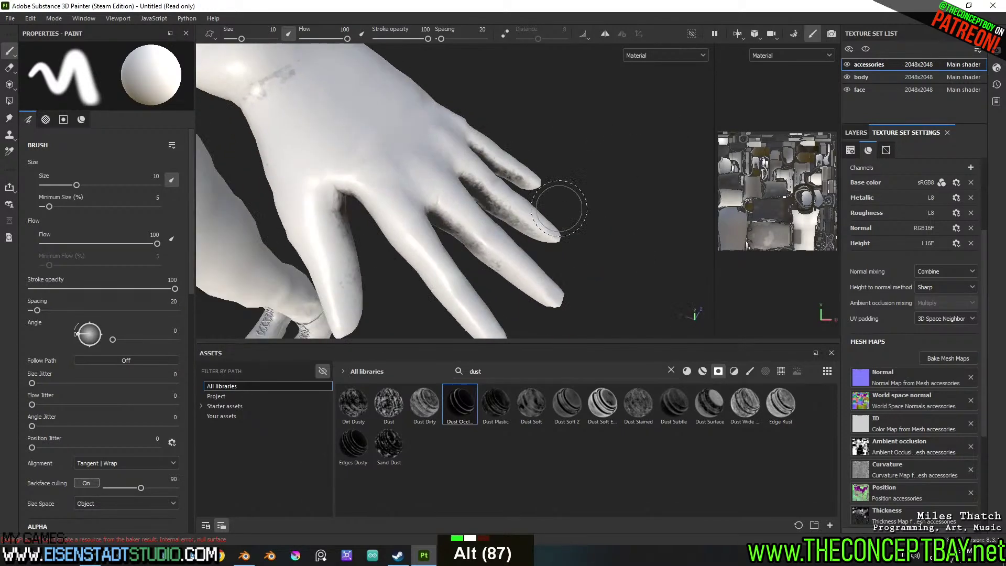
pyautogui.scroll(-12, 359, 179)
pyautogui.keyDown('alt'); pyautogui.moveTo(408, 173); pyautogui.dragTo(464, 213, button='middle'); pyautogui.keyUp('alt')
pyautogui.keyDown('alt'); pyautogui.moveTo(464, 212); pyautogui.dragTo(466, 236); pyautogui.keyUp('alt')
pyautogui.keyDown('shift'); pyautogui.moveTo(466, 235); pyautogui.dragTo(492, 248, button='right'); pyautogui.keyUp('shift')
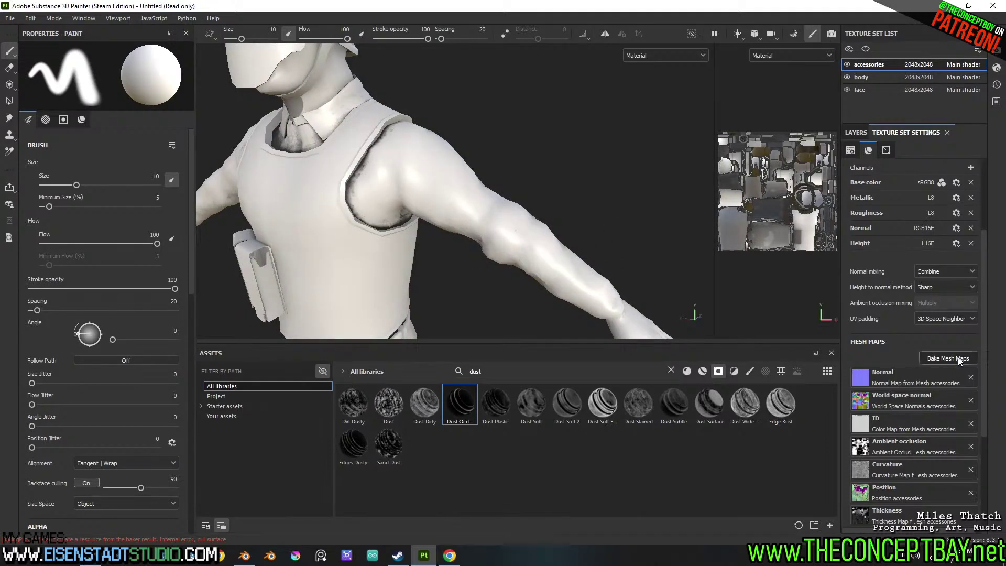
# Choose security_guard_high.obj as the body texture set's high definition mesh and bake the selected textures
pyautogui.click(865, 76)
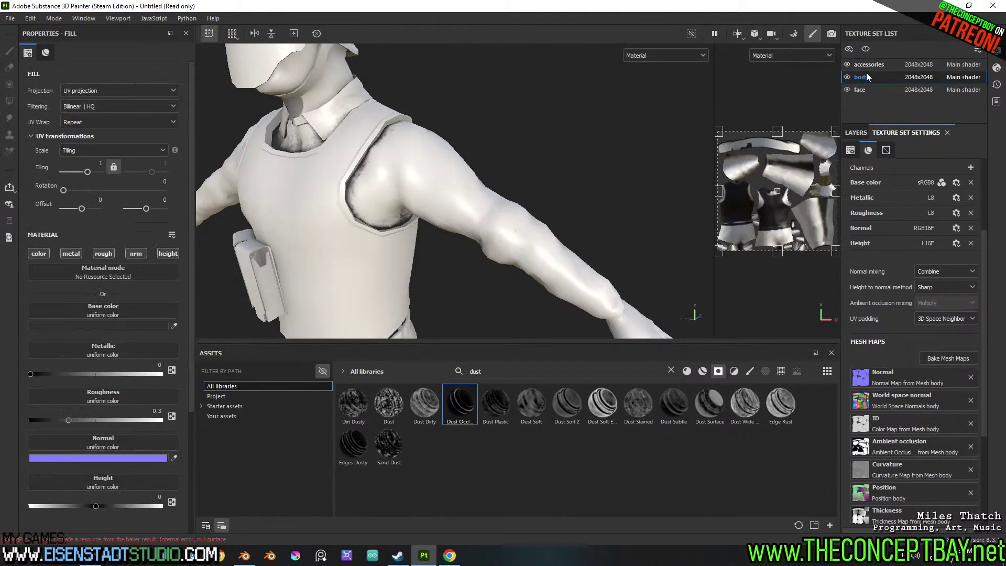
pyautogui.click(943, 357)
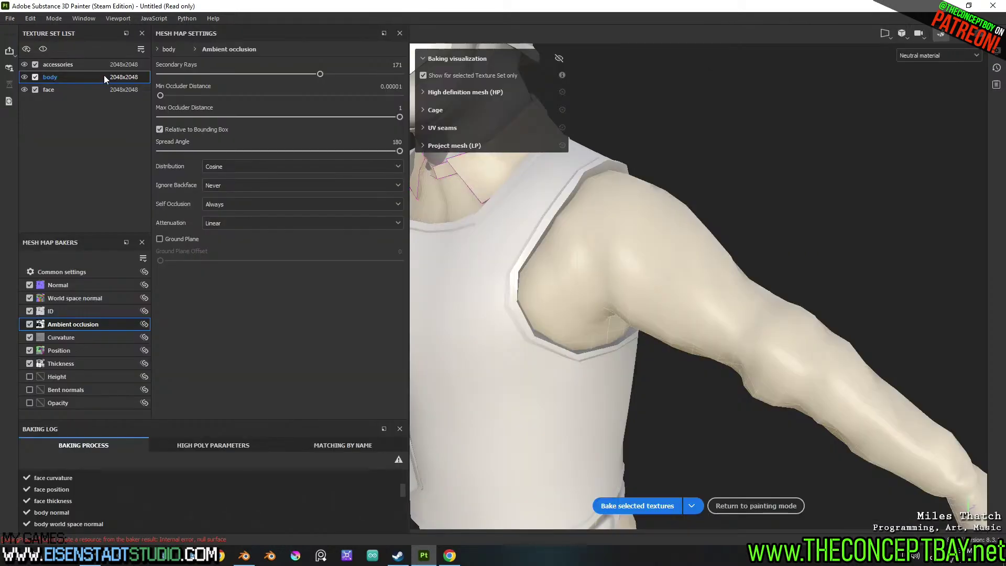
pyautogui.click(51, 272)
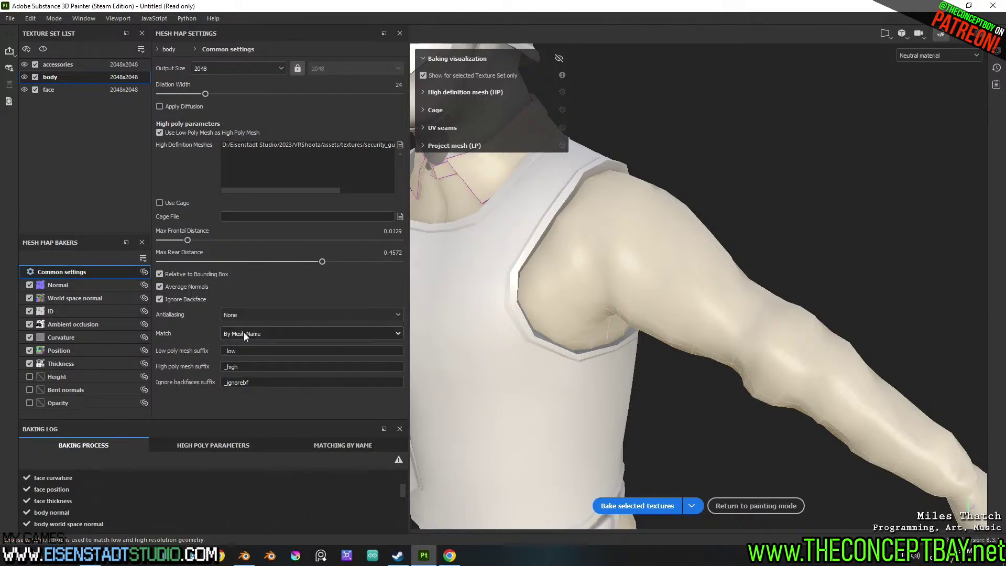
pyautogui.doubleClick(398, 145)
pyautogui.doubleClick(397, 143)
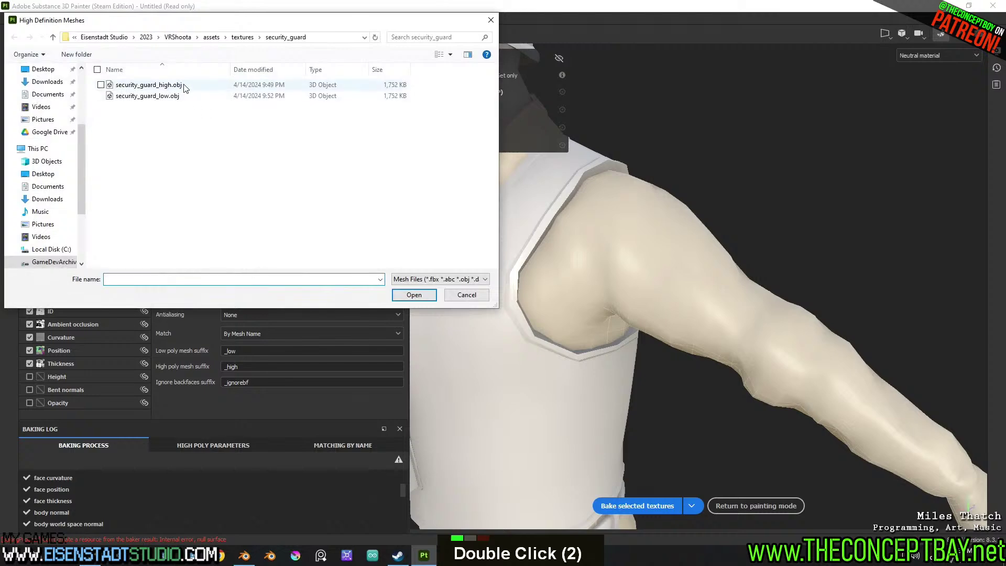
pyautogui.doubleClick(185, 87)
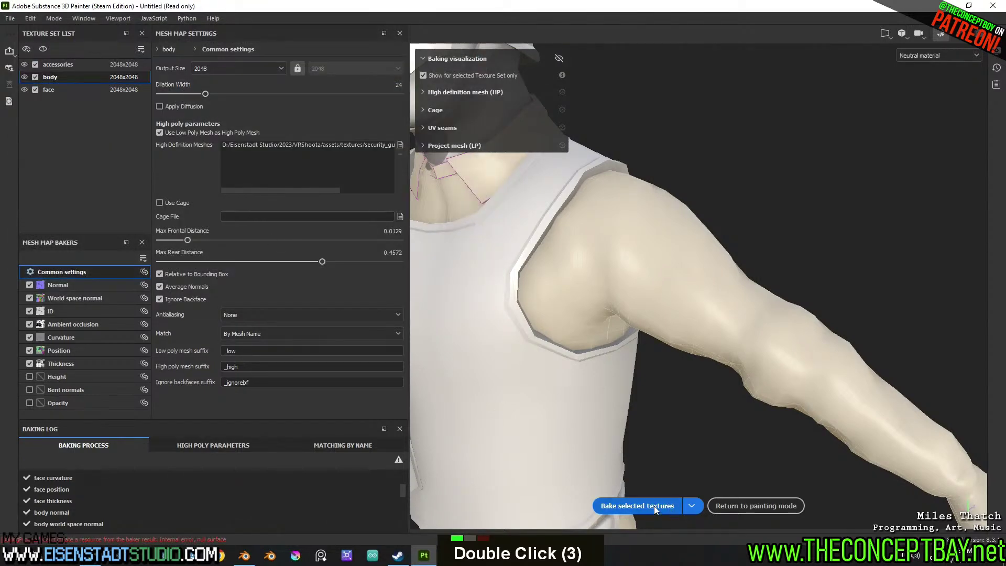
pyautogui.click(654, 505)
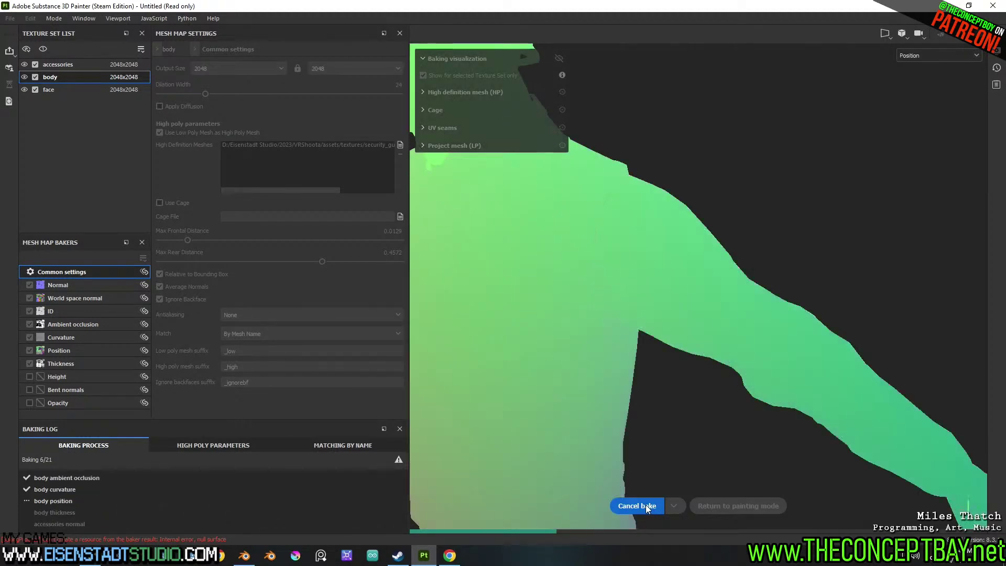
# Switch to Blender, exclude the low_poly and accessories collections and enable the high_poly_body collection
pyautogui.click(244, 555)
pyautogui.scroll(-5, 643, 350)
pyautogui.moveTo(642, 350)
pyautogui.keyDown('shift'); pyautogui.mouseDown(button='middle')
pyautogui.moveTo(678, 348)
pyautogui.moveTo(649, 301)
pyautogui.moveTo(660, 352)
pyautogui.mouseUp(button='middle'); pyautogui.keyUp('shift')
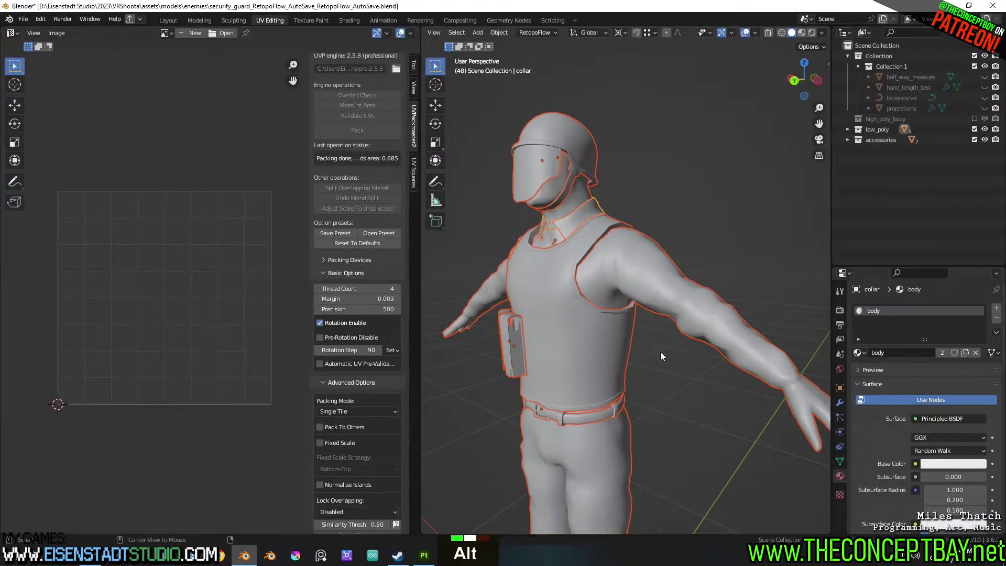
pyautogui.click(975, 129)
pyautogui.click(975, 140)
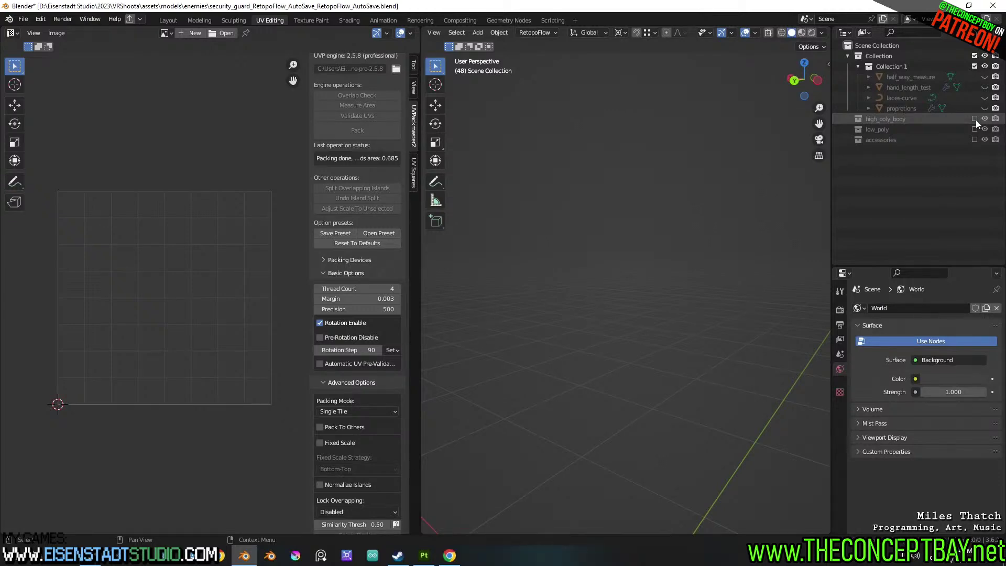
pyautogui.click(975, 118)
pyautogui.scroll(-2, 766, 252)
pyautogui.scroll(5, 646, 283)
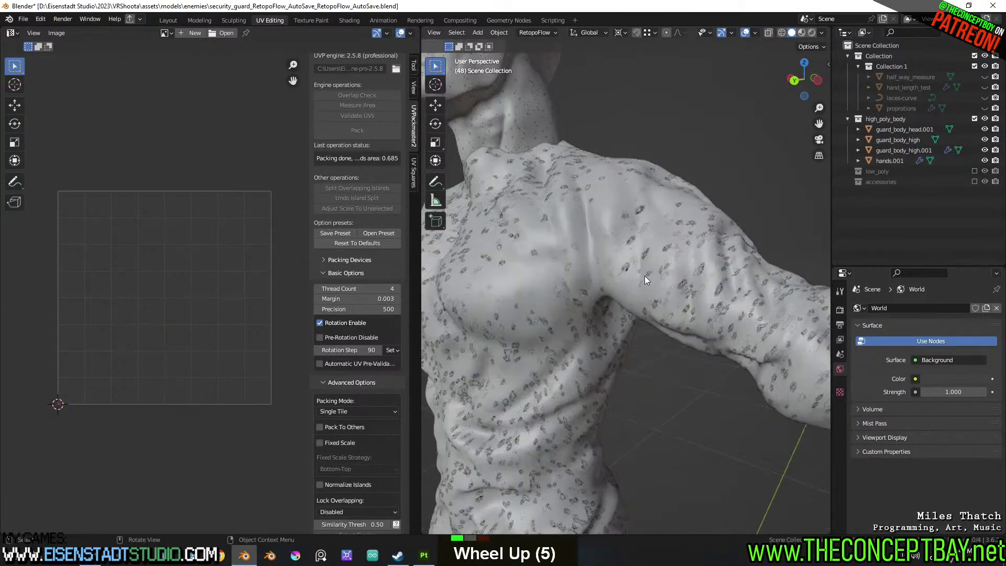
pyautogui.scroll(-3, 645, 284)
# Hide guard_body_head.001, guard_body_high.001 and hands.001 so only guard_body_high stays visible, and select that body
pyautogui.click(985, 129)
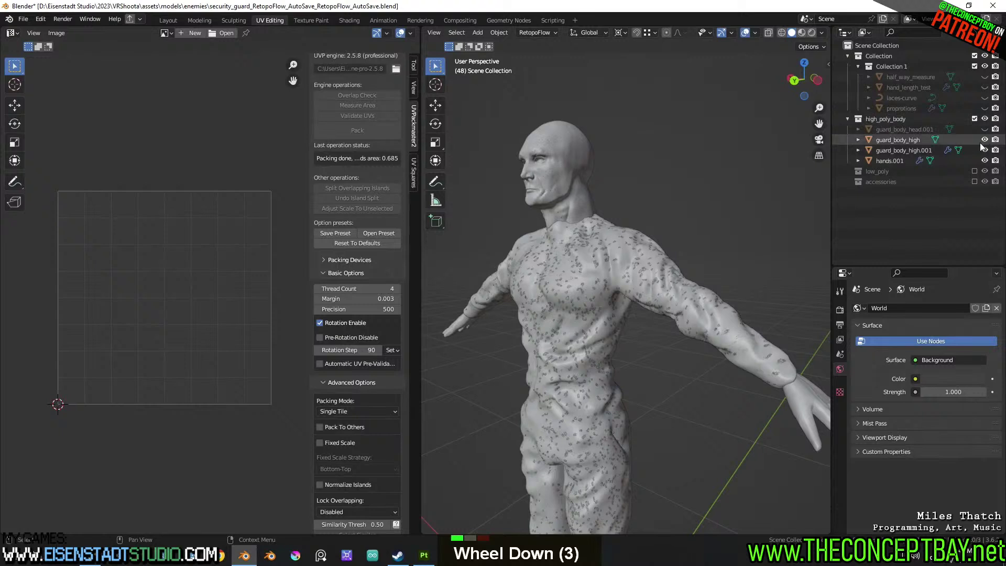
pyautogui.click(984, 149)
pyautogui.scroll(-1, 687, 225)
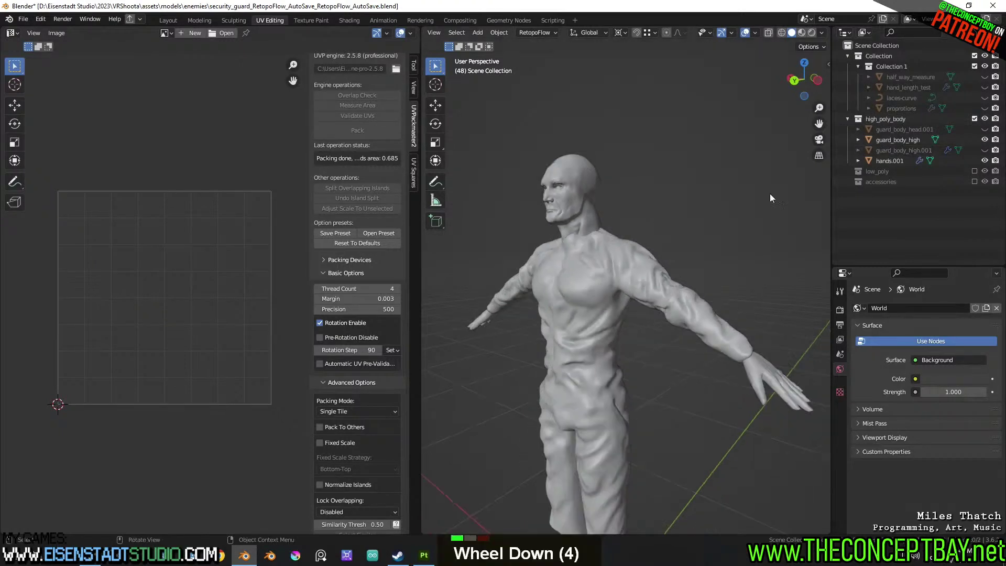
pyautogui.click(901, 160)
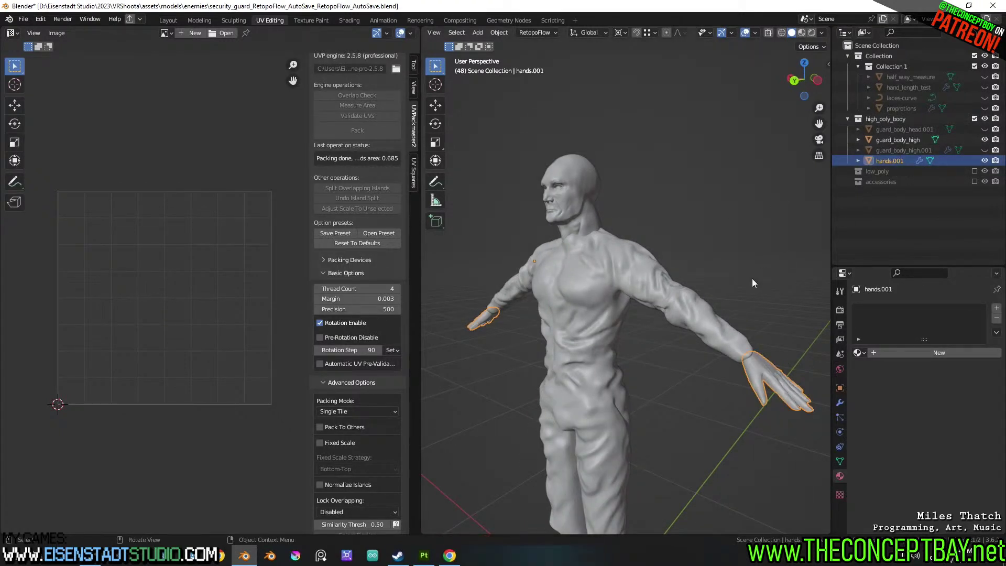
pyautogui.click(623, 287)
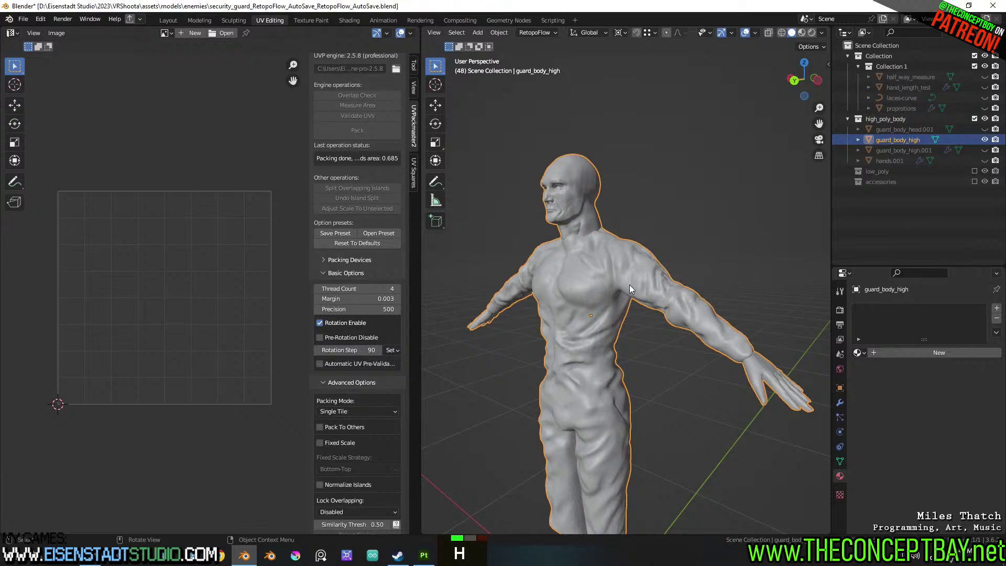
# Rename guard_body_head.001 as original_guard_body_head and copy the "original" prefix for reuse
pyautogui.click(879, 130)
pyautogui.press('F2')
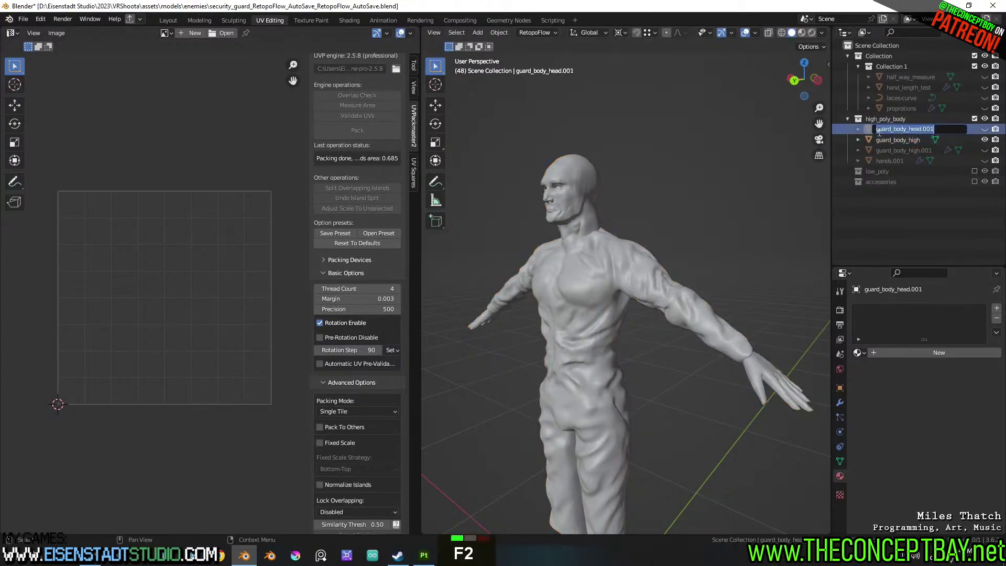
pyautogui.write('original_')
pyautogui.hotkey('ctrl', 'Right')
pyautogui.hotkey('ctrl', 'Right')
pyautogui.press('BackSpace')
pyautogui.press('BackSpace')
pyautogui.press('BackSpace')
pyautogui.press('BackSpace')
pyautogui.hotkey('ctrl', 'Left')
pyautogui.hotkey('shift', 'Right')
pyautogui.hotkey('shift', 'Right')
pyautogui.hotkey('shift', 'Right')
pyautogui.hotkey('shift', 'Right')
pyautogui.hotkey('shift', 'Right')
pyautogui.hotkey('ctrl', 'c')
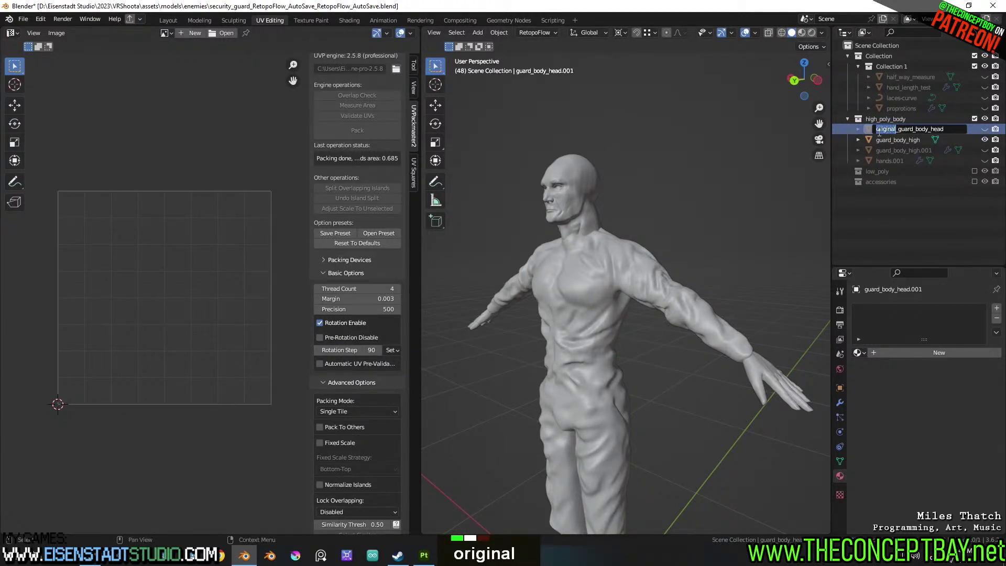
pyautogui.press('Return')
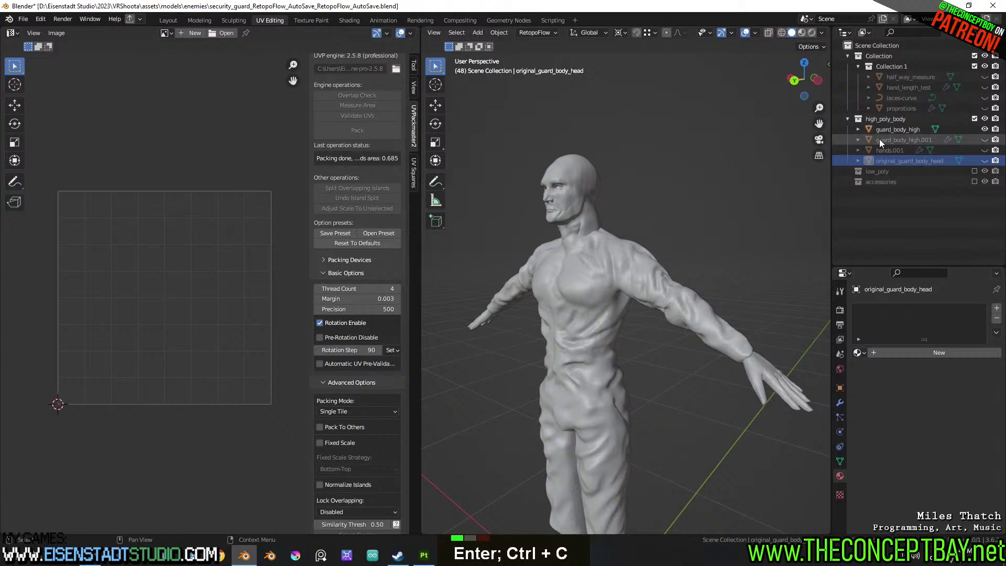
# Rename guard_body_high.001 as original_guard_body
pyautogui.click(891, 139)
pyautogui.press('F2')
pyautogui.press('Home')
pyautogui.hotkey('ctrl', 'v')
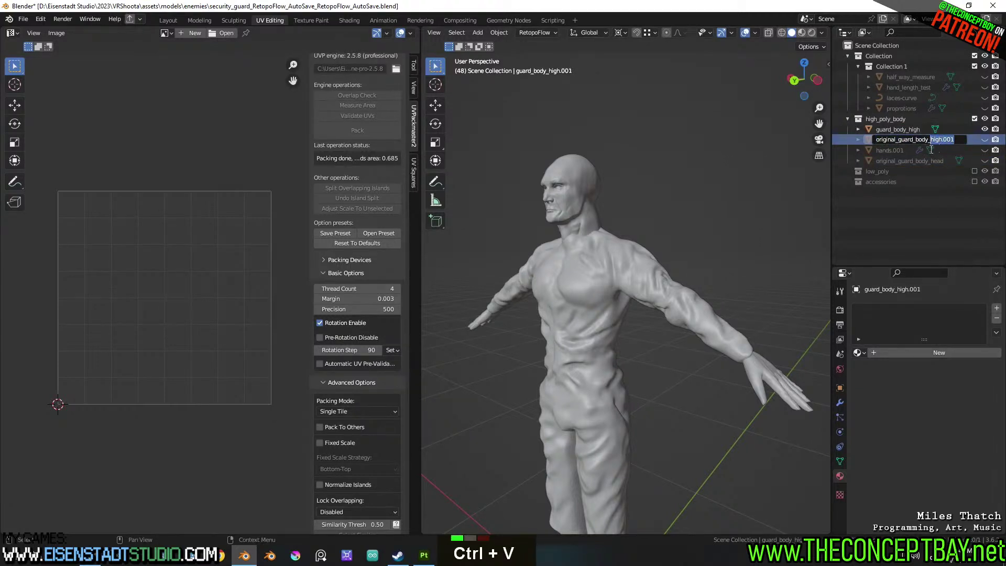
pyautogui.press('BackSpace')
pyautogui.press('Return')
# Rename hands.001 as original_hands and save the Blender file
pyautogui.click(878, 139)
pyautogui.press('F2')
pyautogui.hotkey('ctrl', 'v')
pyautogui.press('End')
pyautogui.press('BackSpace')
pyautogui.press('BackSpace')
pyautogui.press('BackSpace')
pyautogui.press('BackSpace')
pyautogui.press('Return')
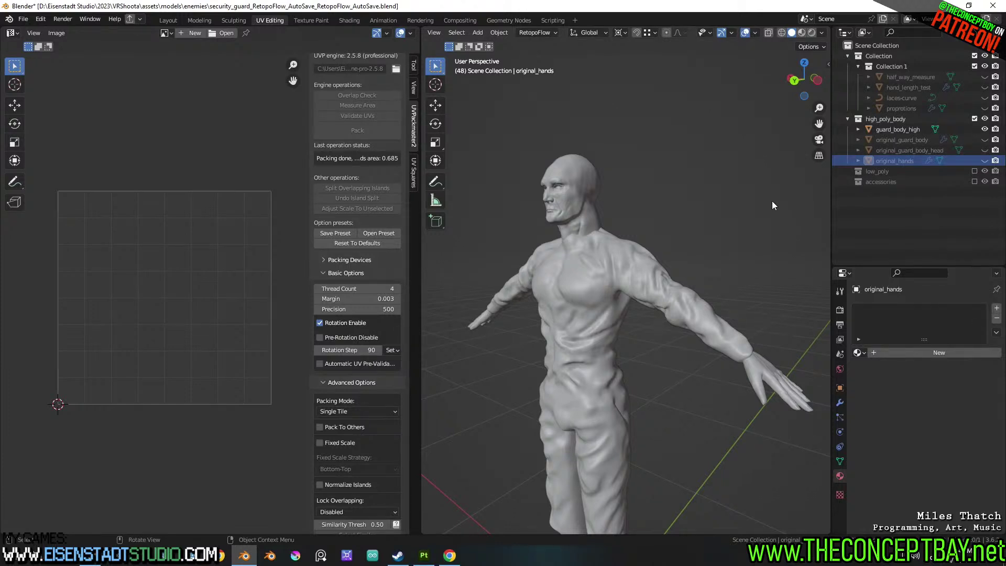
pyautogui.scroll(-3, 772, 200)
pyautogui.keyDown('shift'); pyautogui.moveTo(771, 200); pyautogui.dragTo(731, 218, button='middle'); pyautogui.keyUp('shift')
pyautogui.hotkey('ctrl', 's')
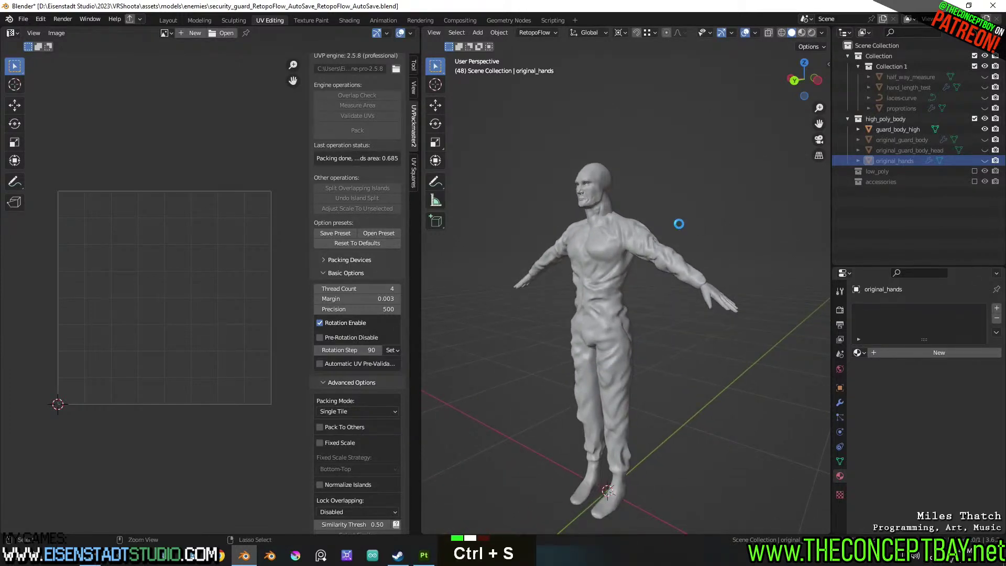
# Export only guard_body_high as Wavefront OBJ over security_guard_high.obj and switch back to Substance 3D Painter
pyautogui.moveTo(476, 144); pyautogui.dragTo(775, 521)
pyautogui.hotkey('ctrl', 'alt', 'e')
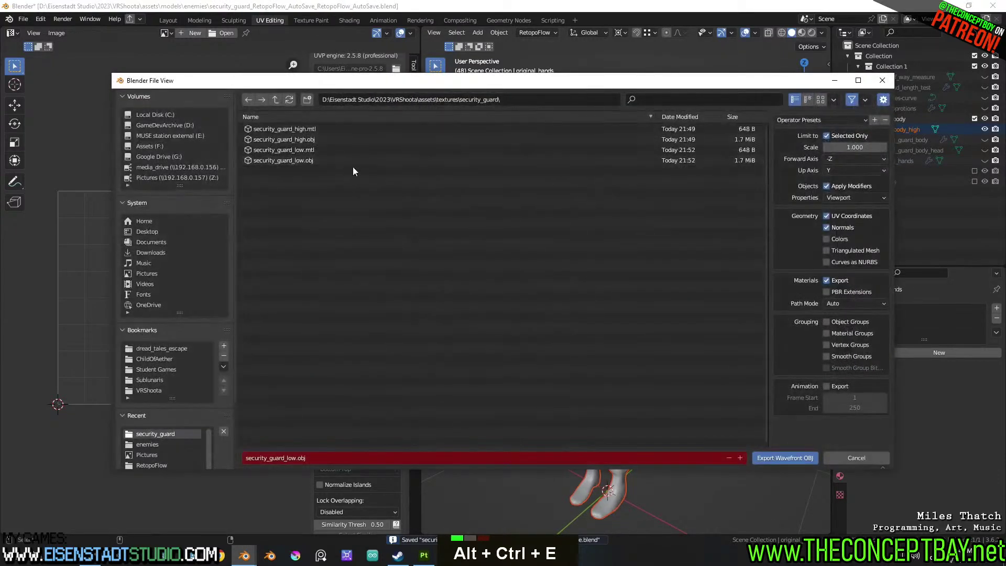
pyautogui.click(358, 139)
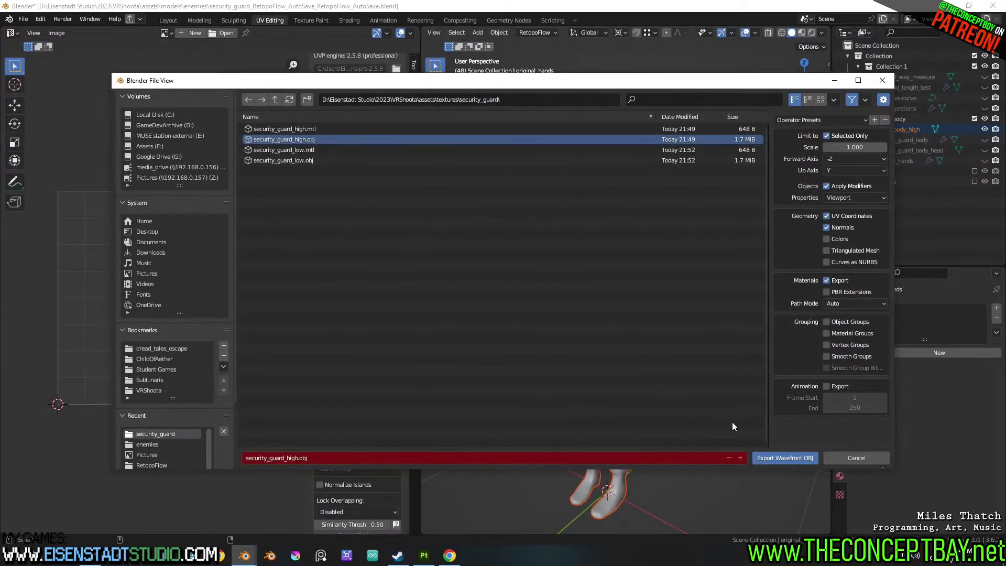
pyautogui.click(763, 456)
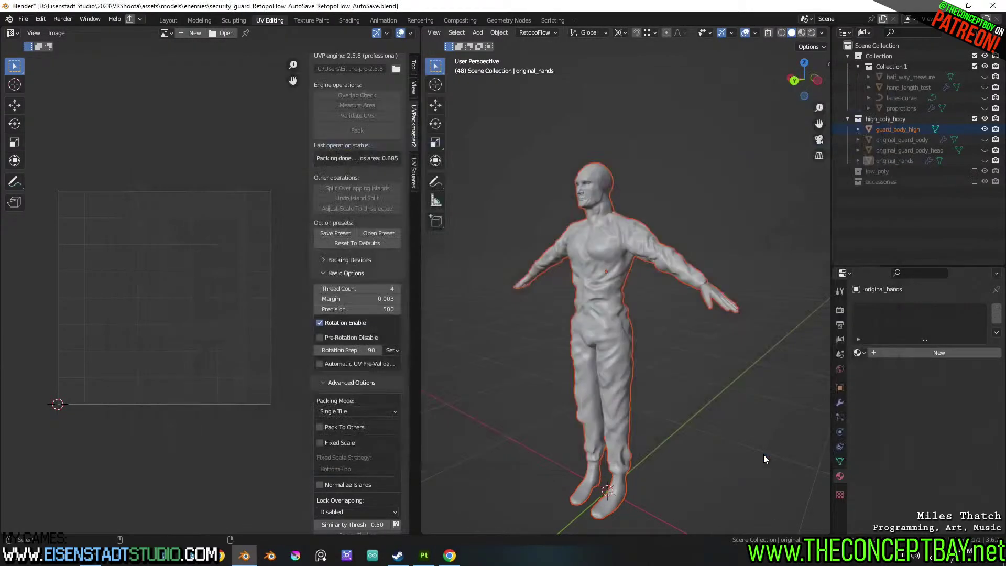
pyautogui.click(424, 550)
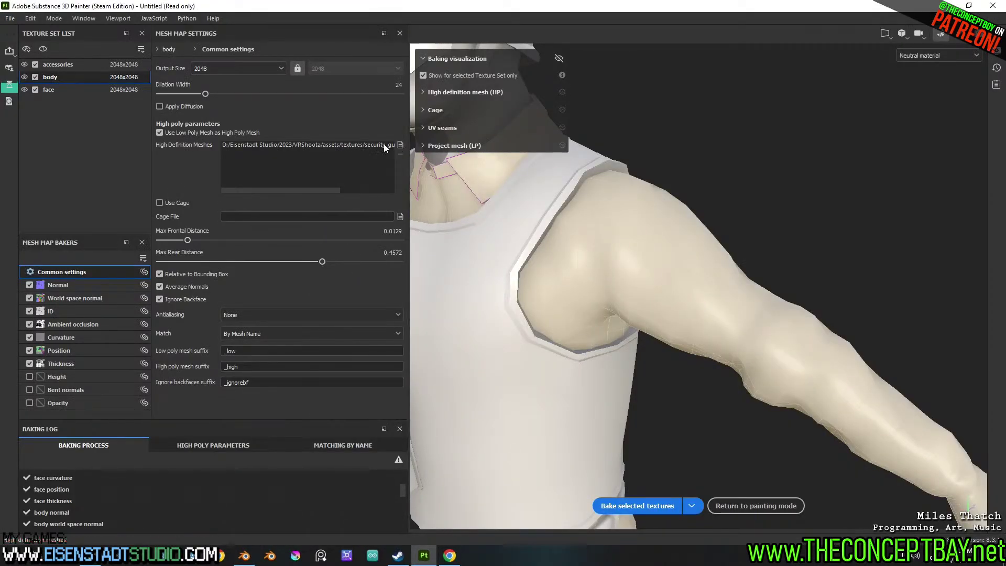
# Reload security_guard_high.obj as the body's high definition mesh and bake the selected textures
pyautogui.doubleClick(400, 156)
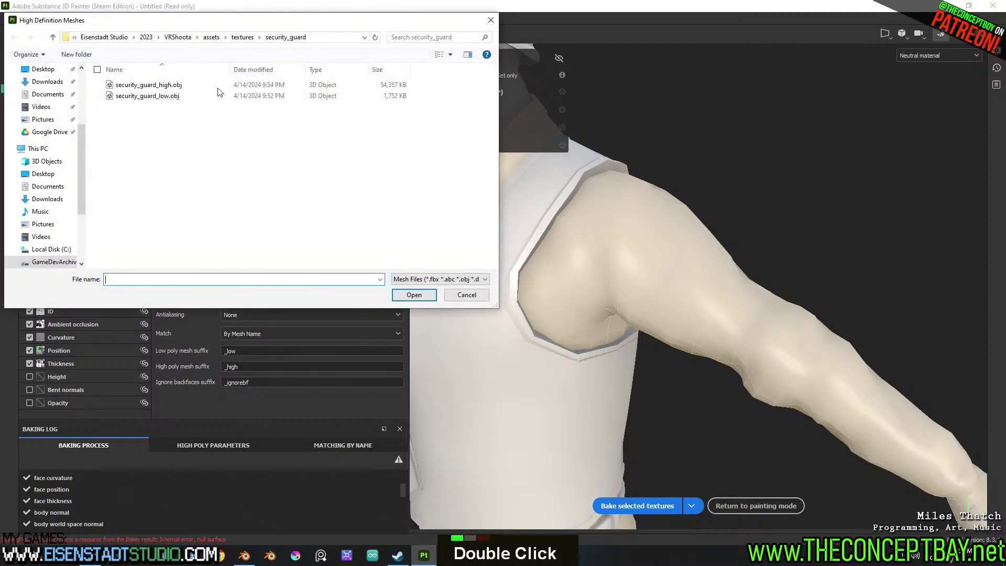
pyautogui.doubleClick(195, 84)
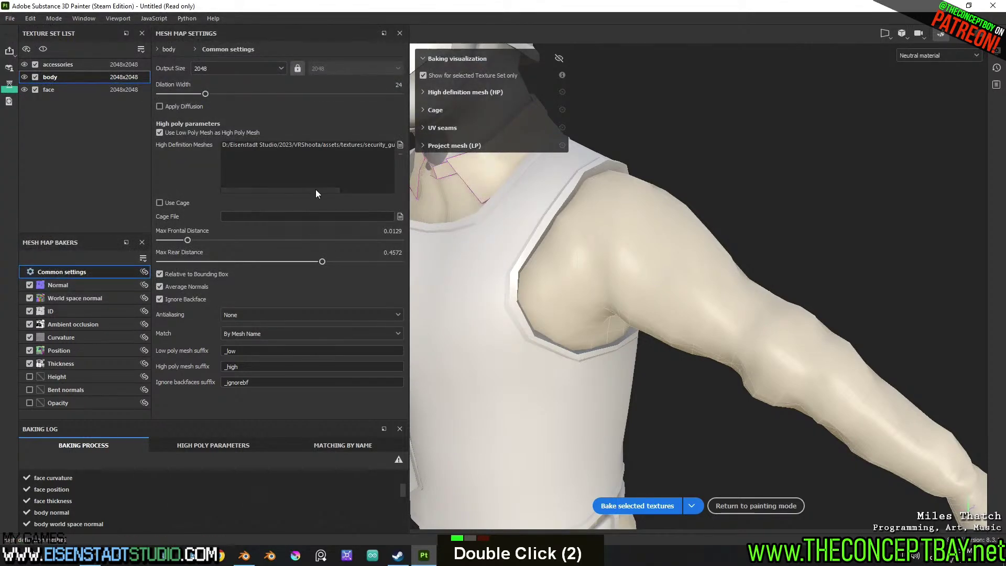
pyautogui.click(400, 145)
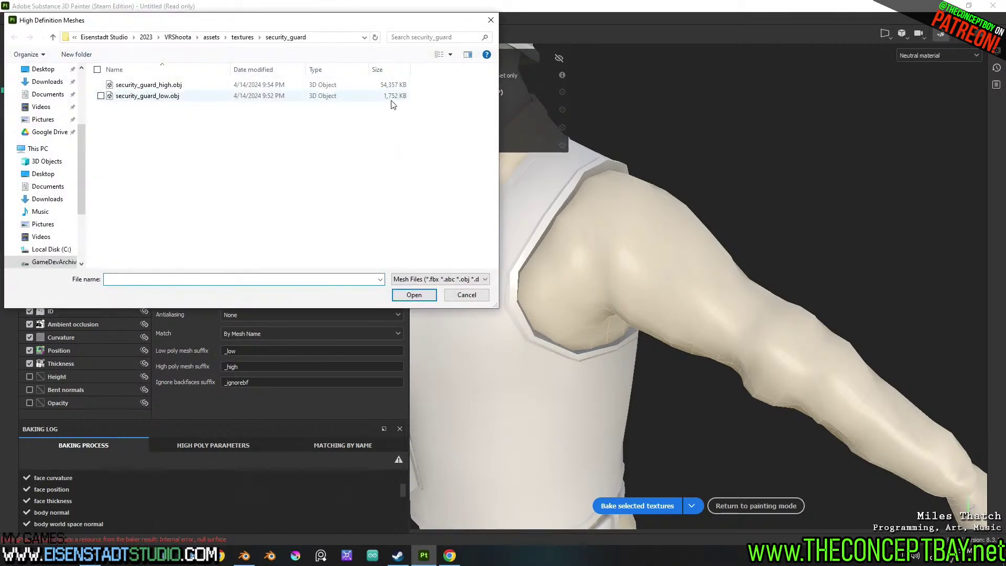
pyautogui.click(466, 295)
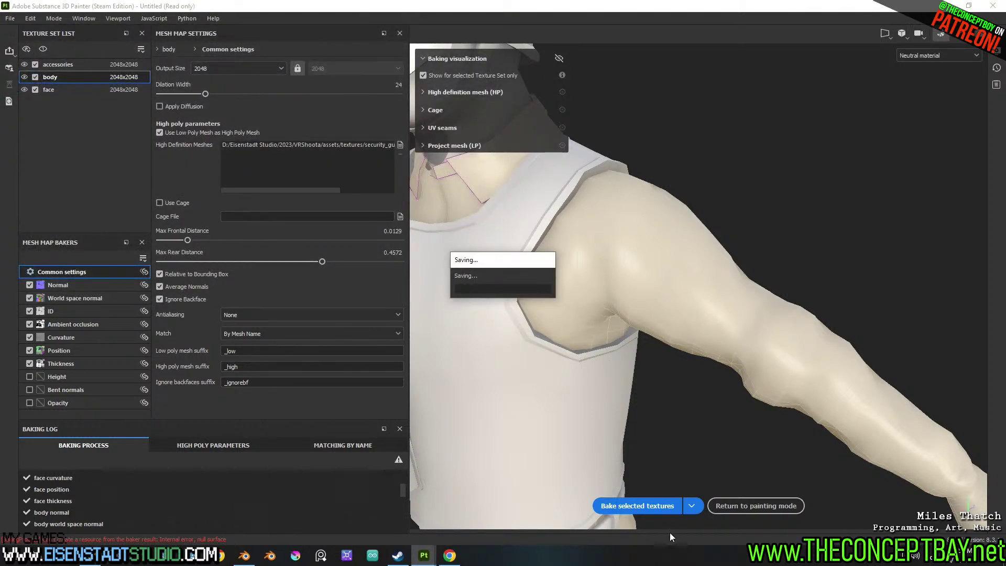
pyautogui.click(655, 507)
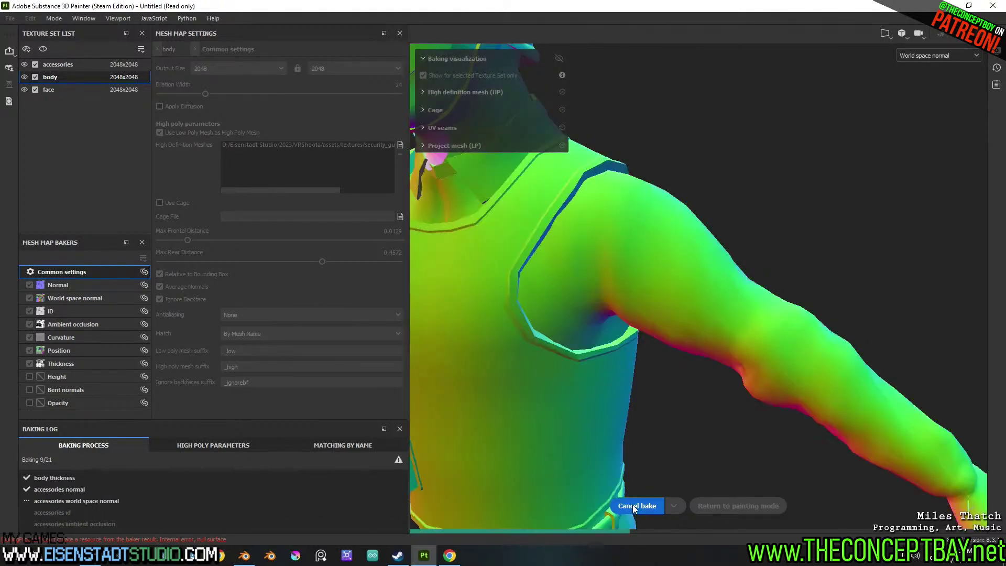
# Check the mesh name matching log, disable Use Low Poly Mesh as High Poly Mesh and rebake the selected textures
pyautogui.click(345, 448)
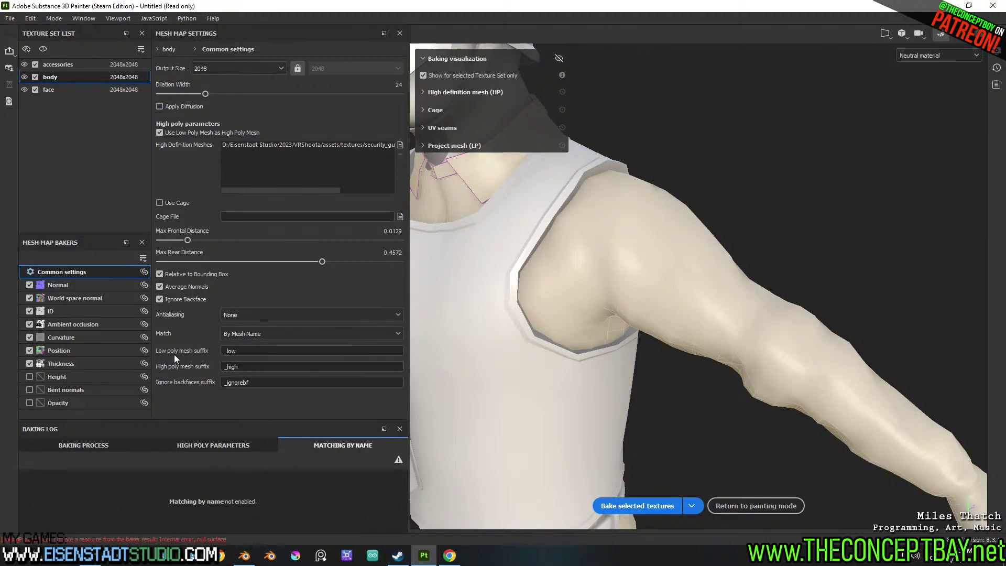
pyautogui.click(65, 282)
pyautogui.click(74, 272)
pyautogui.click(183, 134)
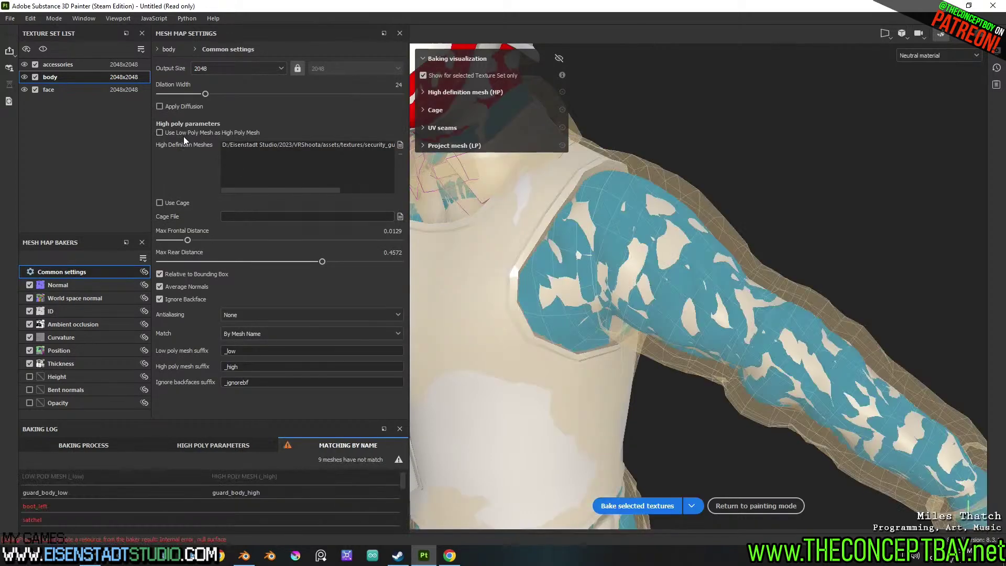
pyautogui.click(649, 509)
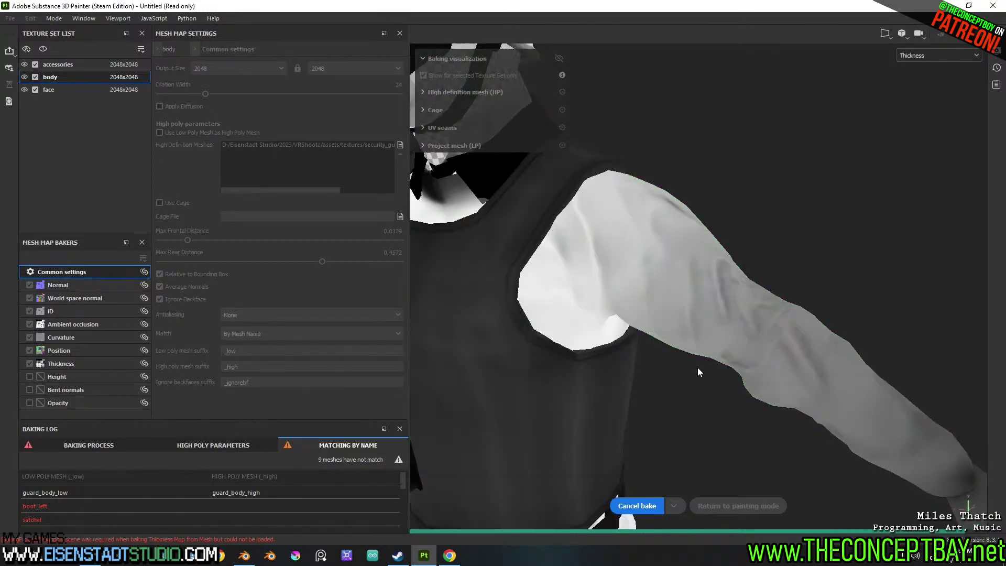
# Return to painting mode and examine the baked detail on the guard's arm and shoulder
pyautogui.click(720, 506)
pyautogui.keyDown('alt'); pyautogui.moveTo(485, 206); pyautogui.dragTo(508, 231, button='middle'); pyautogui.keyUp('alt')
pyautogui.keyDown('alt'); pyautogui.moveTo(507, 232); pyautogui.dragTo(512, 283); pyautogui.keyUp('alt')
pyautogui.keyDown('alt'); pyautogui.moveTo(512, 283); pyautogui.dragTo(514, 302, button='middle'); pyautogui.keyUp('alt')
pyautogui.keyDown('alt'); pyautogui.moveTo(514, 301); pyautogui.dragTo(531, 249); pyautogui.keyUp('alt')
pyautogui.scroll(3, 485, 265)
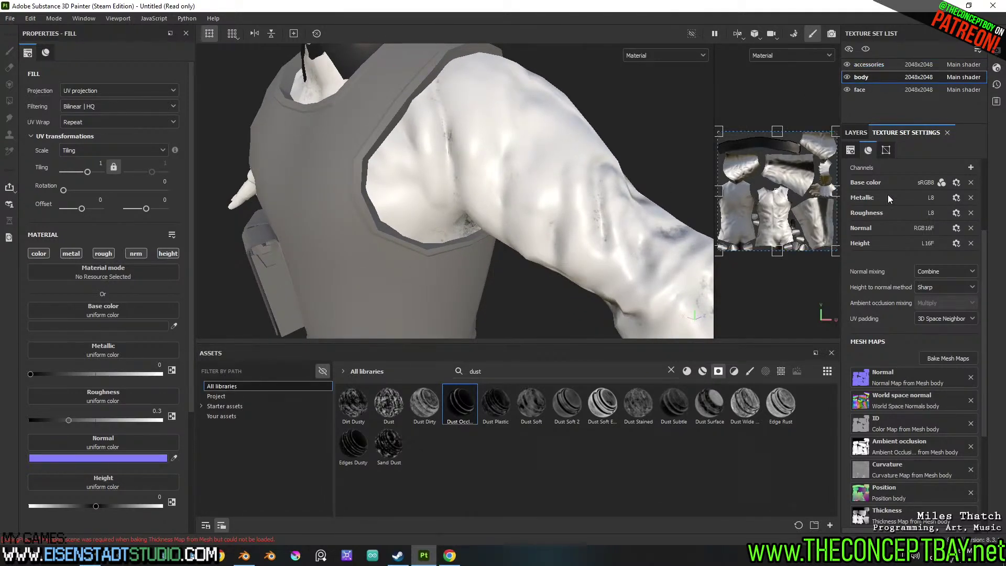
# Show the layer stack and examine the texturing around the collar, neck and chest
pyautogui.click(856, 133)
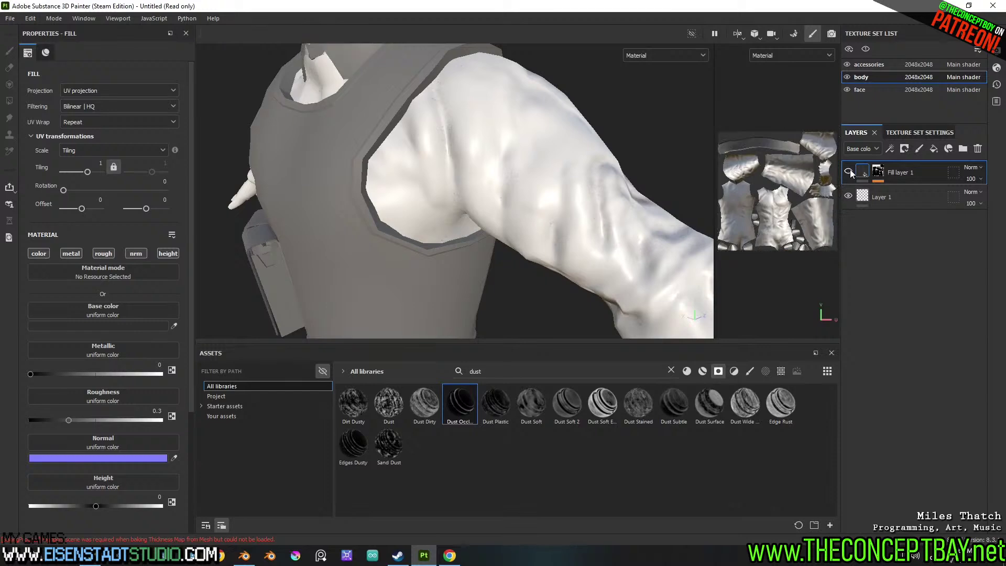
pyautogui.scroll(-3, 482, 162)
pyautogui.keyDown('alt'); pyautogui.moveTo(482, 161); pyautogui.dragTo(455, 263, button='middle'); pyautogui.keyUp('alt')
pyautogui.keyDown('alt'); pyautogui.moveTo(455, 263); pyautogui.dragTo(509, 237); pyautogui.keyUp('alt')
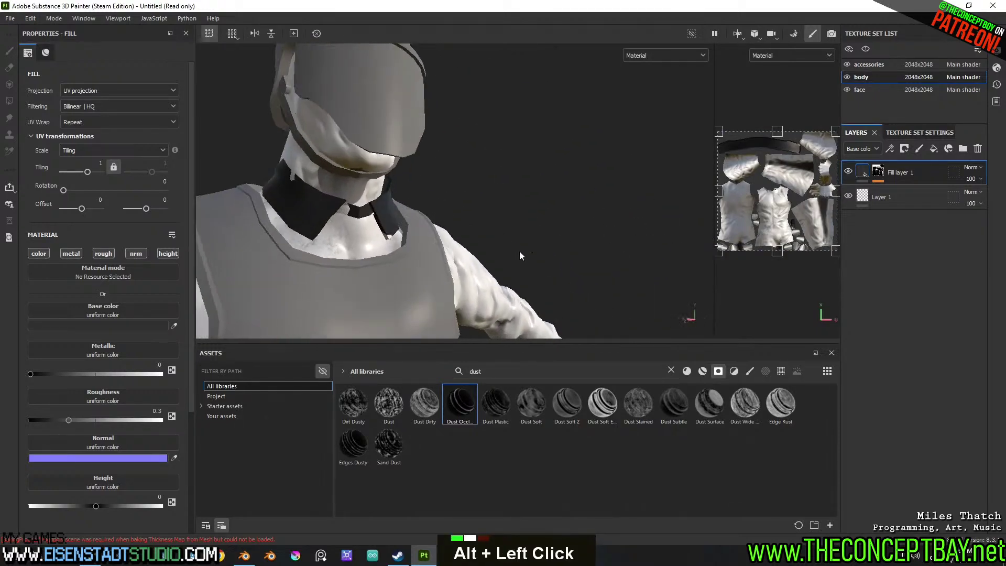
pyautogui.scroll(6, 508, 237)
pyautogui.keyDown('alt'); pyautogui.moveTo(505, 194); pyautogui.dragTo(395, 247); pyautogui.keyUp('alt')
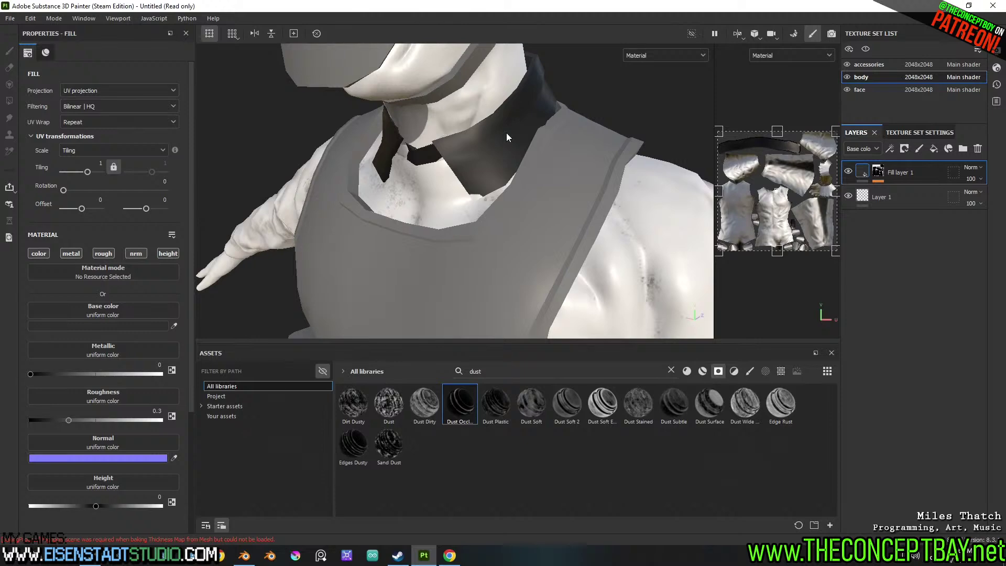
pyautogui.scroll(-2, 507, 157)
pyautogui.keyDown('alt'); pyautogui.moveTo(510, 186); pyautogui.dragTo(518, 180); pyautogui.keyUp('alt')
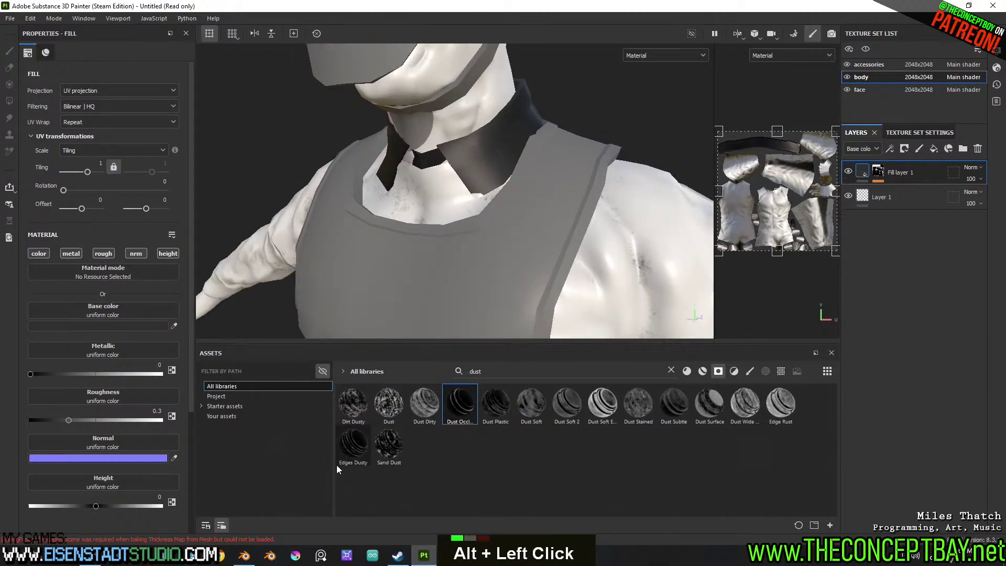
# Switch to Blender, enable the accessories and low_poly collections, and exclude the high_poly_body collection
pyautogui.click(245, 556)
pyautogui.scroll(3, 618, 248)
pyautogui.moveTo(618, 247)
pyautogui.keyDown('alt'); pyautogui.mouseDown(button='middle')
pyautogui.moveTo(649, 219)
pyautogui.moveTo(646, 259)
pyautogui.moveTo(625, 230)
pyautogui.moveTo(674, 313)
pyautogui.moveTo(655, 283)
pyautogui.mouseUp(button='middle'); pyautogui.keyUp('alt')
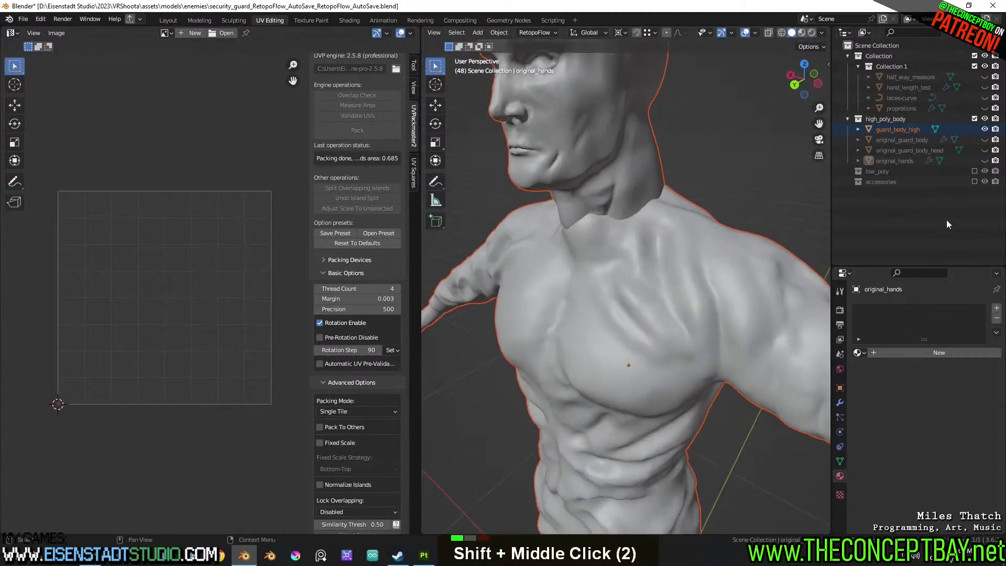
pyautogui.click(974, 182)
pyautogui.click(873, 184)
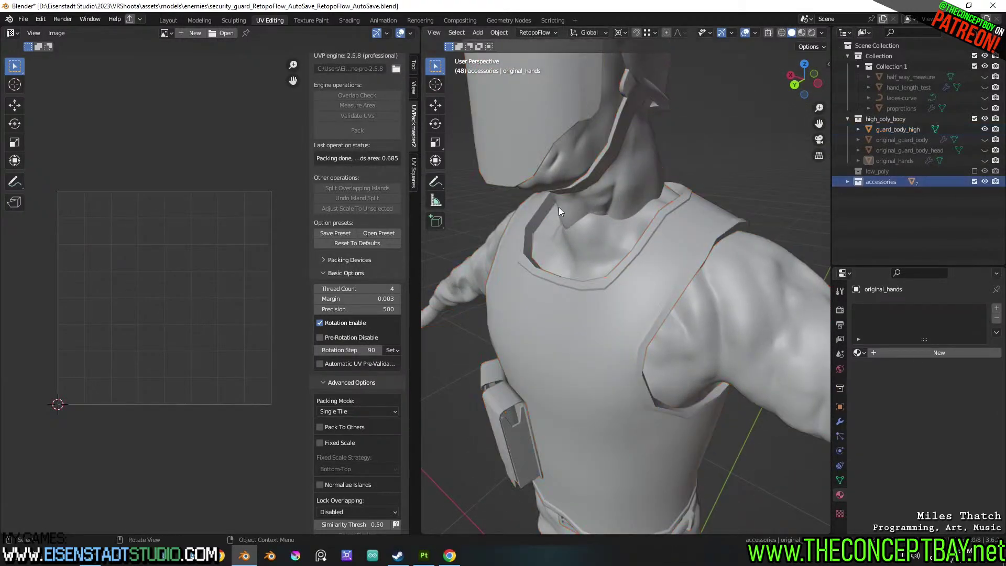
pyautogui.click(974, 172)
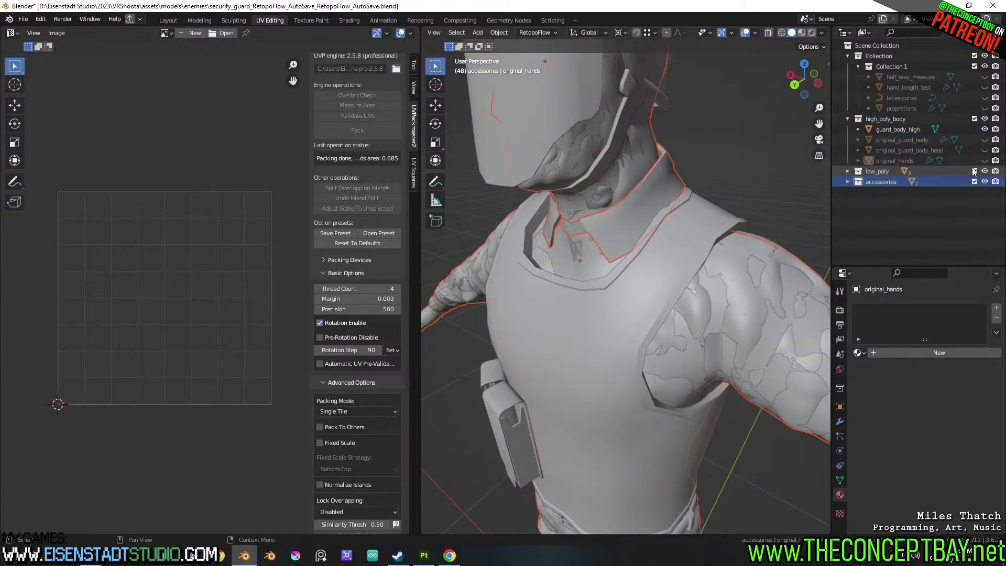
pyautogui.click(974, 119)
# Check the collar mesh and its UV layout in edit mode
pyautogui.press('Tab')
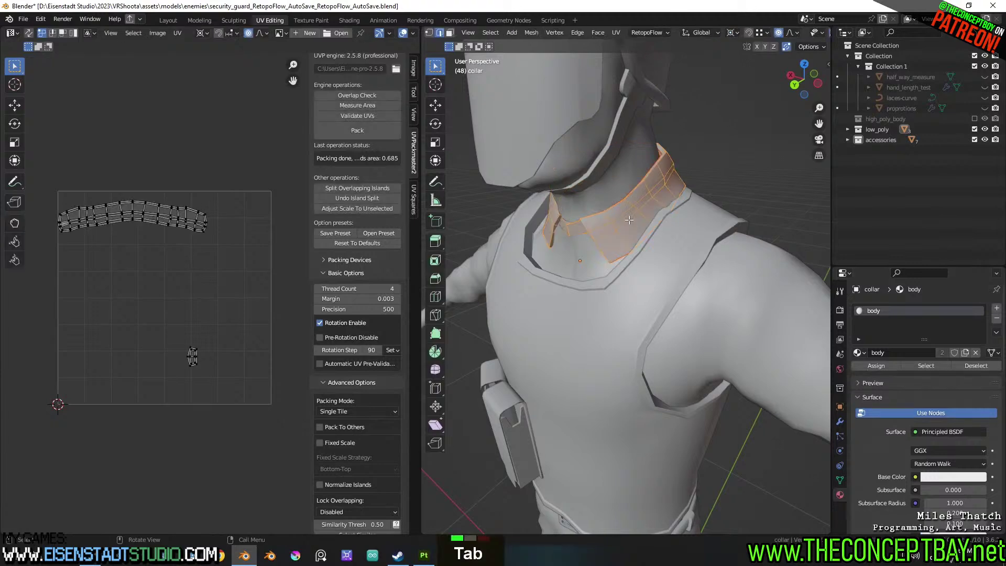
pyautogui.press('Tab')
pyautogui.press('Tab')
pyautogui.press('Tab')
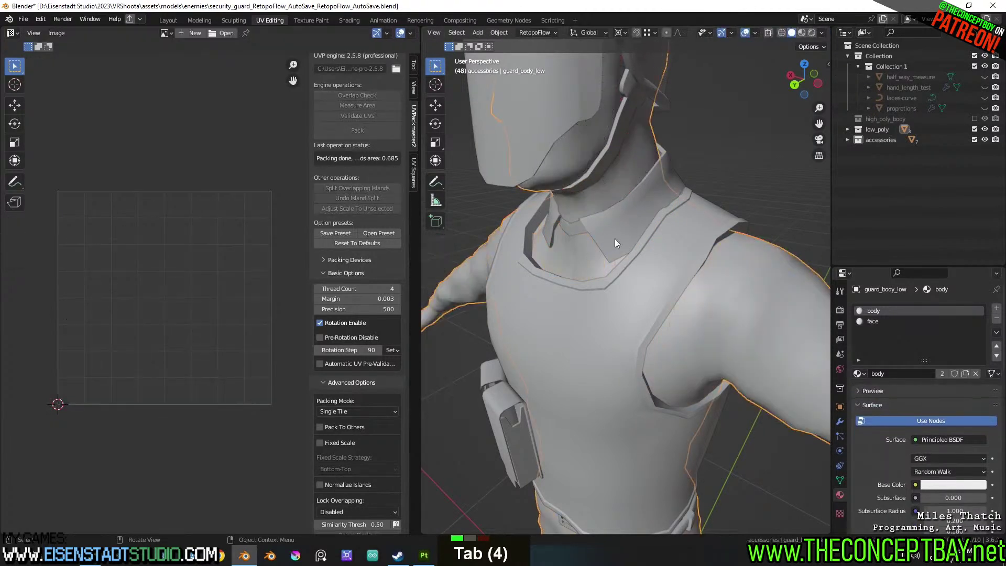
# Edit the collar and low-poly body together and select all faces assigned to the body material
pyautogui.keyDown('shift'); pyautogui.click(618, 238); pyautogui.keyUp('shift')
pyautogui.press('a')
pyautogui.press('Tab')
pyautogui.press('a')
pyautogui.press('a')
pyautogui.press('a')
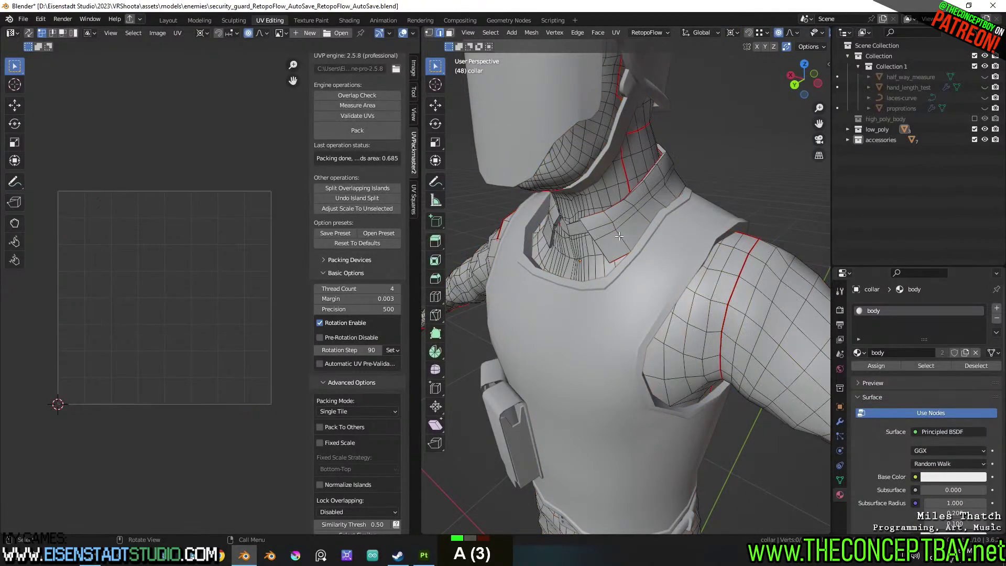
pyautogui.click(919, 366)
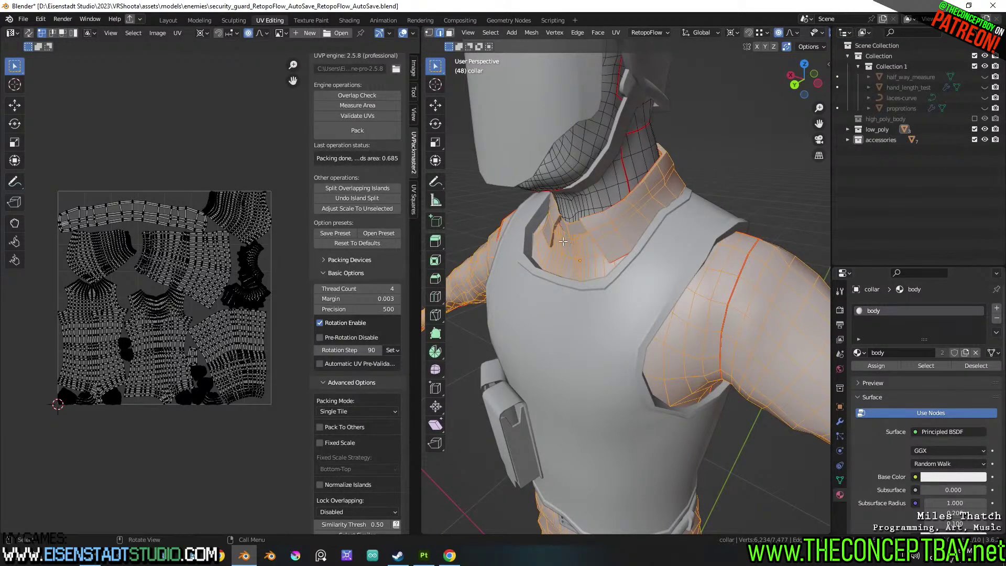
# Review the body-material faces around the neck and collar and clear the mesh selection
pyautogui.moveTo(559, 245); pyautogui.dragTo(574, 235, button='middle')
pyautogui.scroll(-2, 572, 238)
pyautogui.press('Tab')
pyautogui.press('Tab')
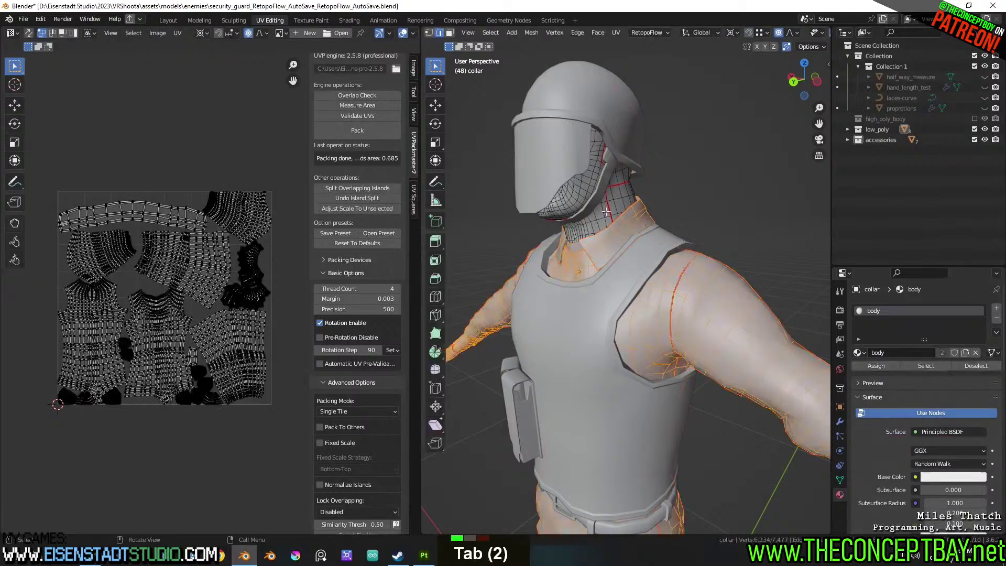
pyautogui.press('a')
pyautogui.press('a')
pyautogui.press('a')
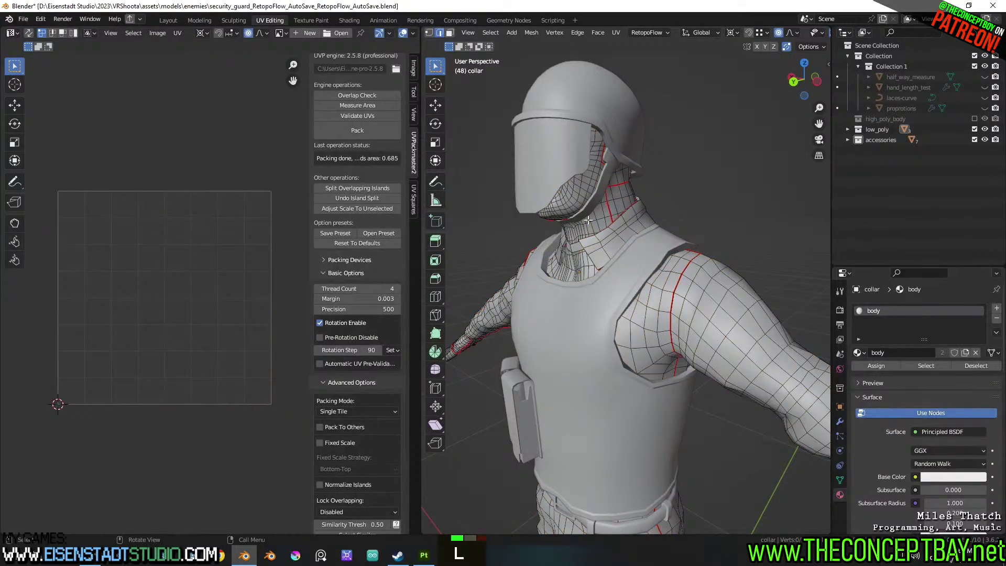
pyautogui.press('l')
pyautogui.press('a')
pyautogui.press('a')
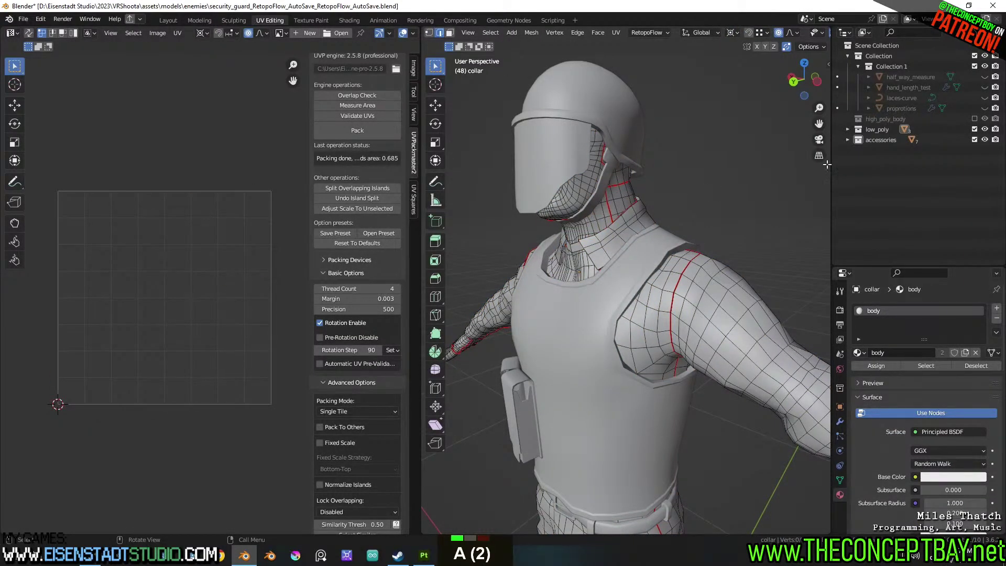
# Edit only the low-poly body and select the faces assigned to the face material
pyautogui.press('Tab')
pyautogui.click(618, 208)
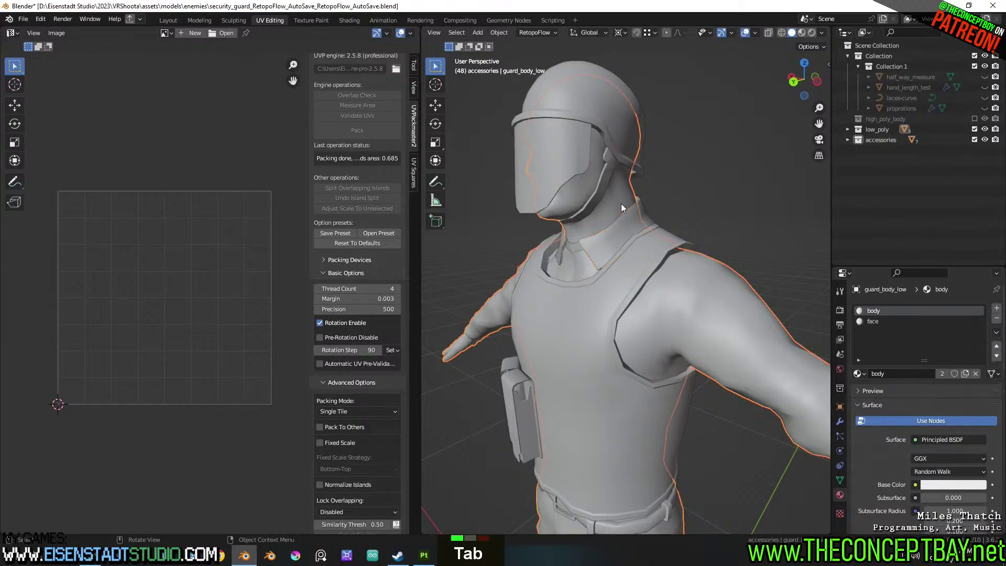
pyautogui.press('Tab')
pyautogui.press('Tab')
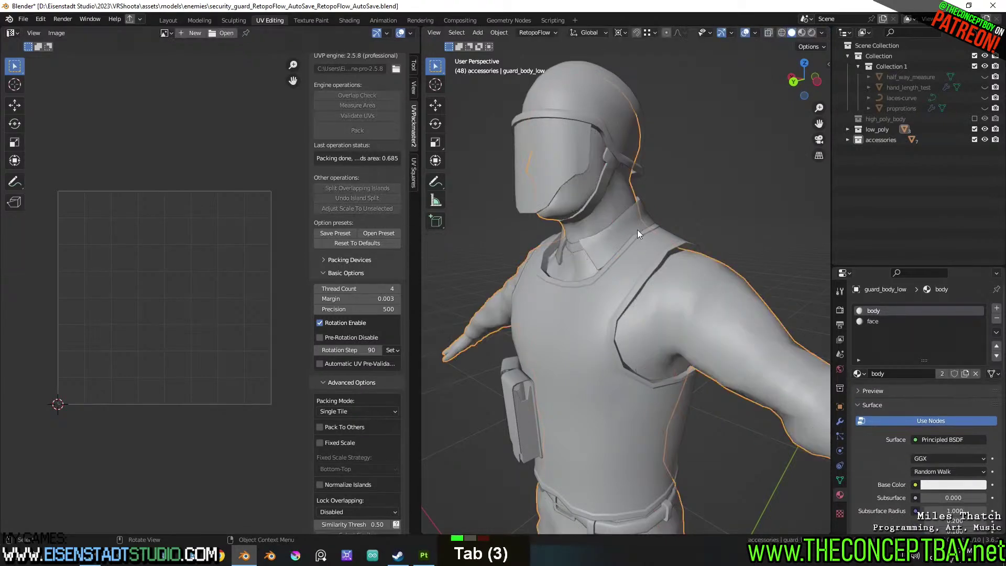
pyautogui.click(872, 321)
pyautogui.press('Tab')
pyautogui.click(926, 386)
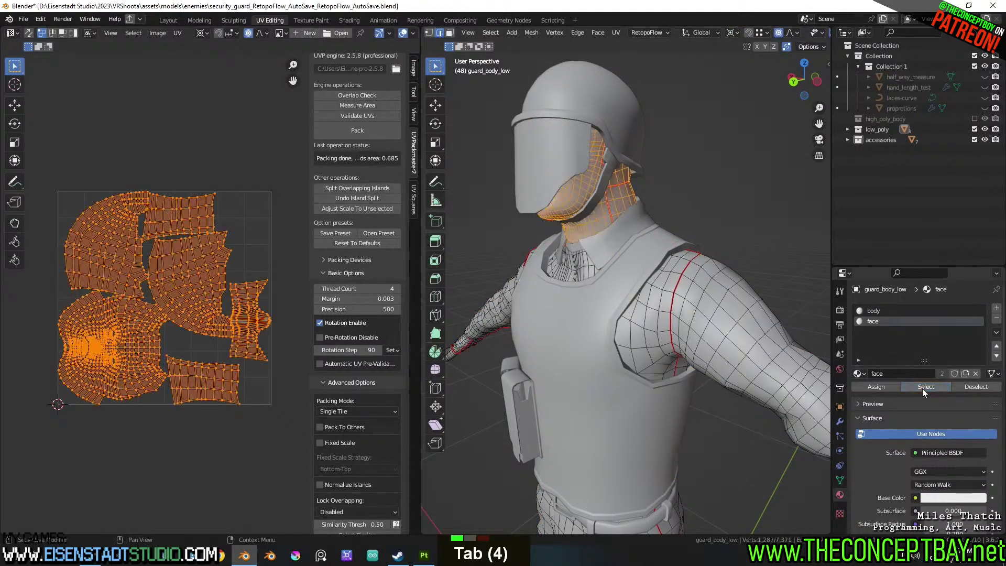
# Export all the visible low-poly body and accessory meshes as a Wavefront OBJ to the security_guard textures folder
pyautogui.moveTo(574, 254); pyautogui.dragTo(687, 311, button='middle')
pyautogui.scroll(-4, 598, 247)
pyautogui.press('Tab')
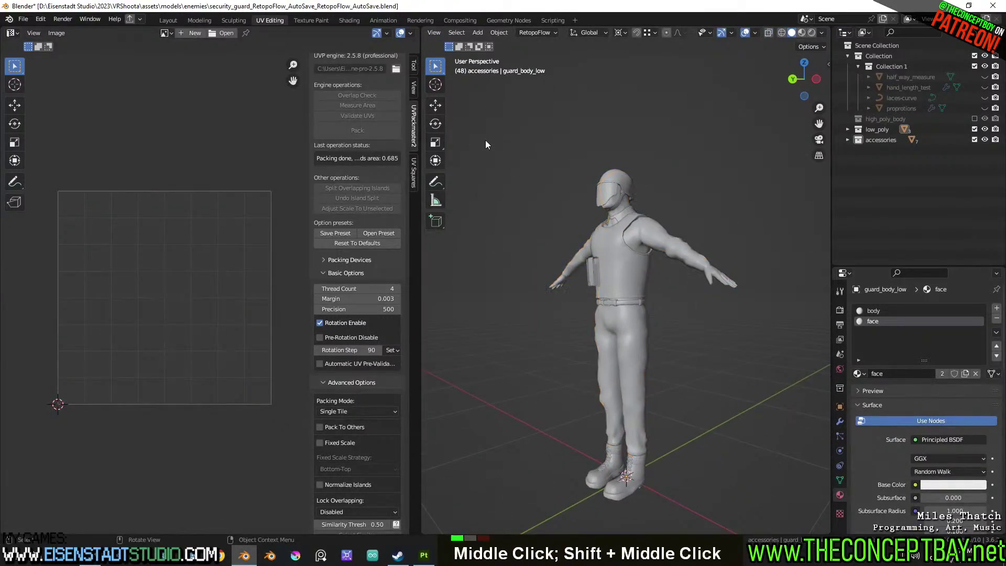
pyautogui.press('a')
pyautogui.hotkey('ctrl', 'alt', 'e')
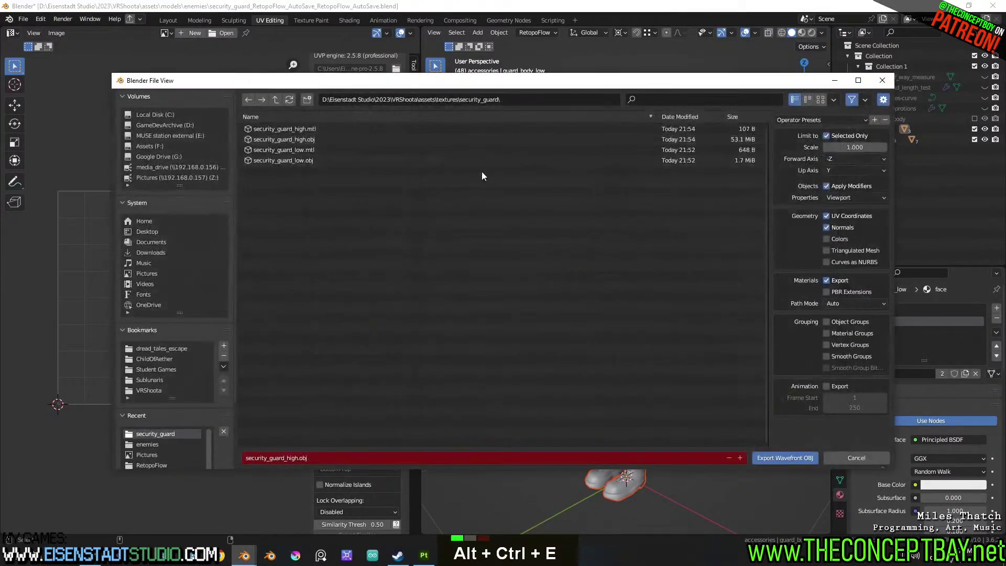
pyautogui.press('Return')
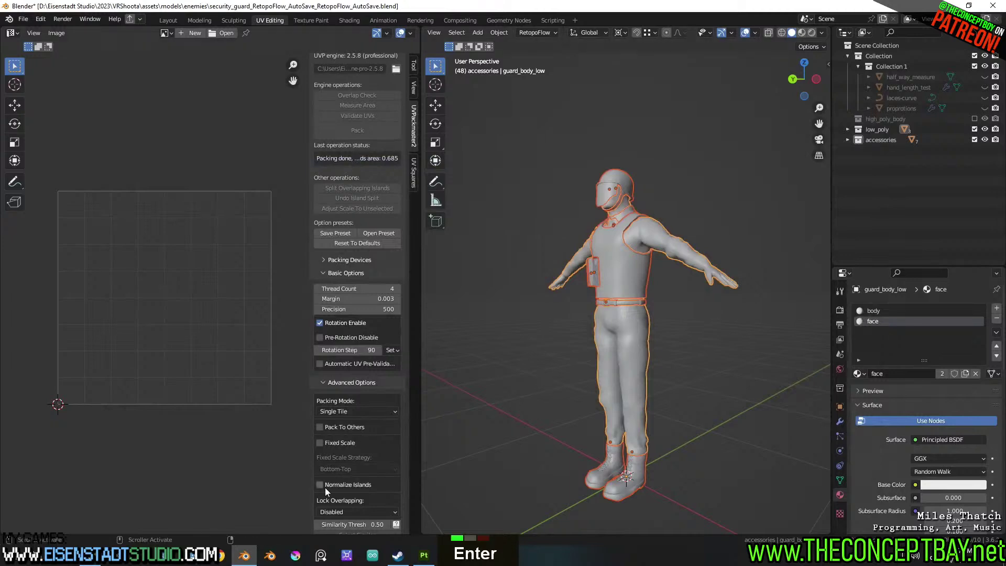
# Switch to Substance 3D Painter and reimport the updated mesh into the project
pyautogui.click(424, 555)
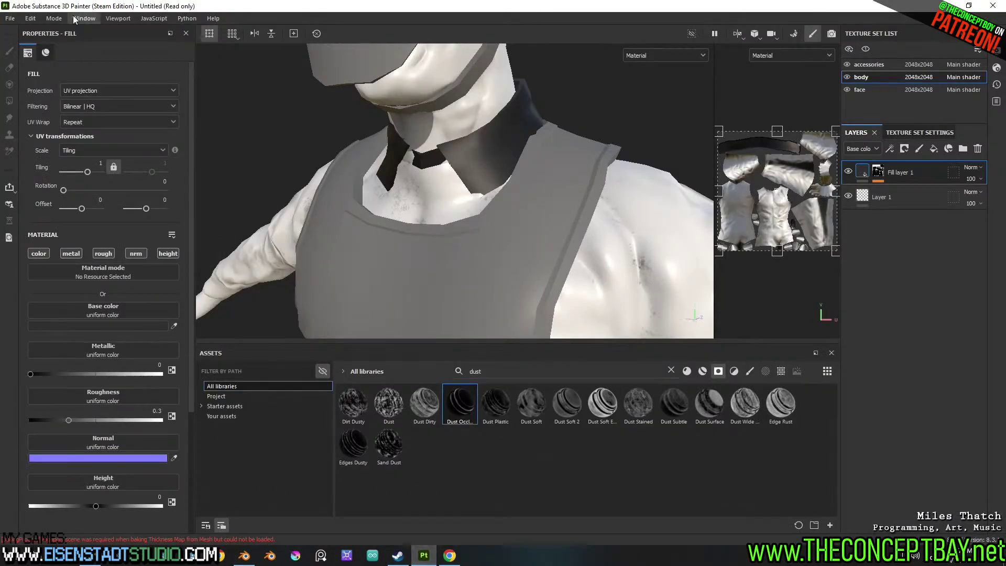
pyautogui.click(54, 19)
pyautogui.moveTo(31, 19)
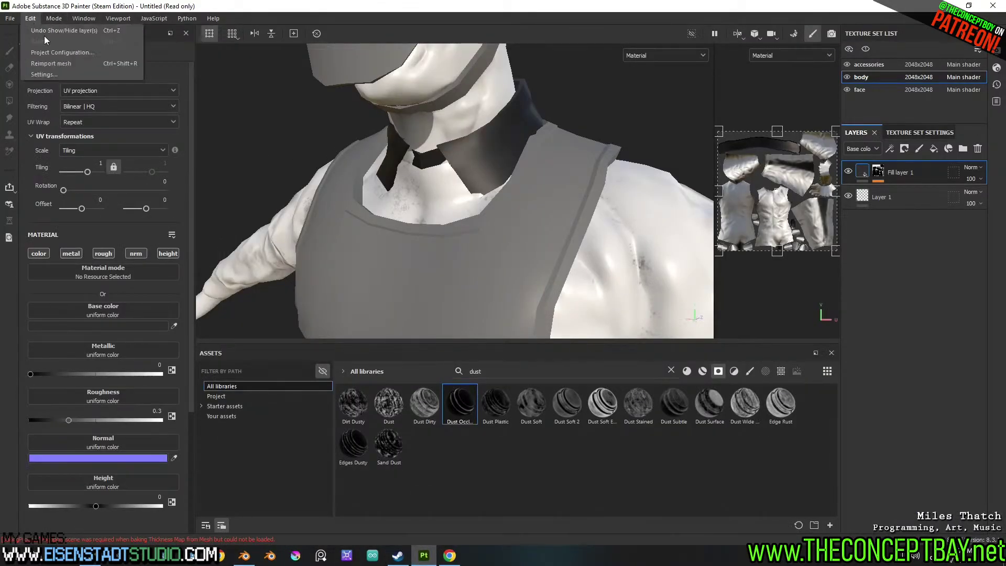
pyautogui.click(54, 64)
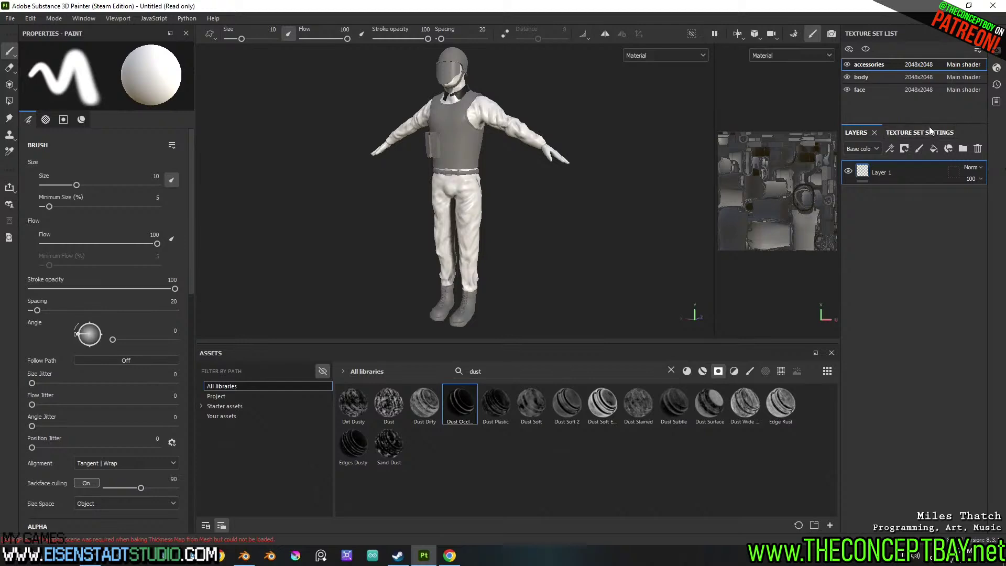
# Bake the mesh maps for the accessories, body and face texture sets from the texture set settings
pyautogui.click(930, 132)
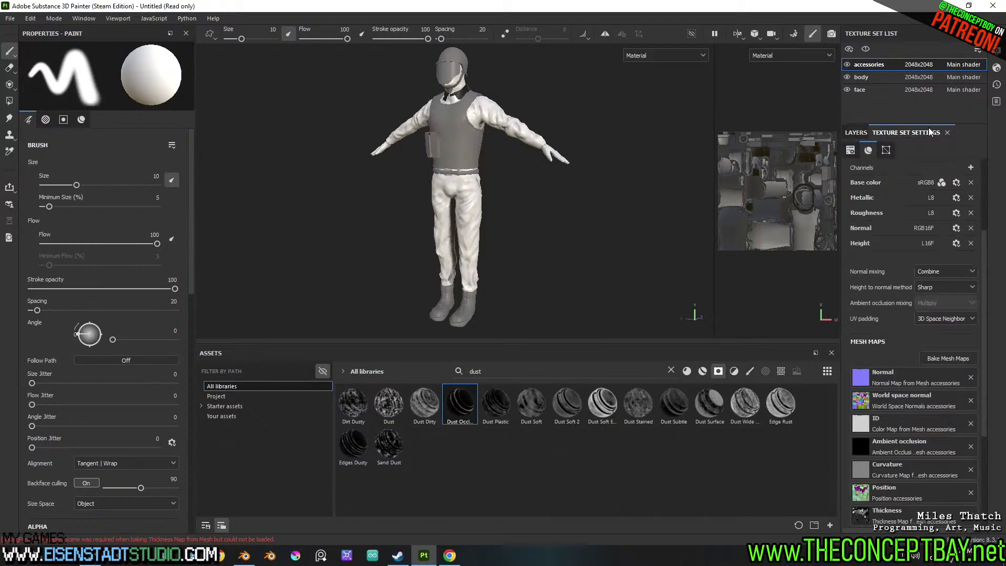
pyautogui.click(961, 358)
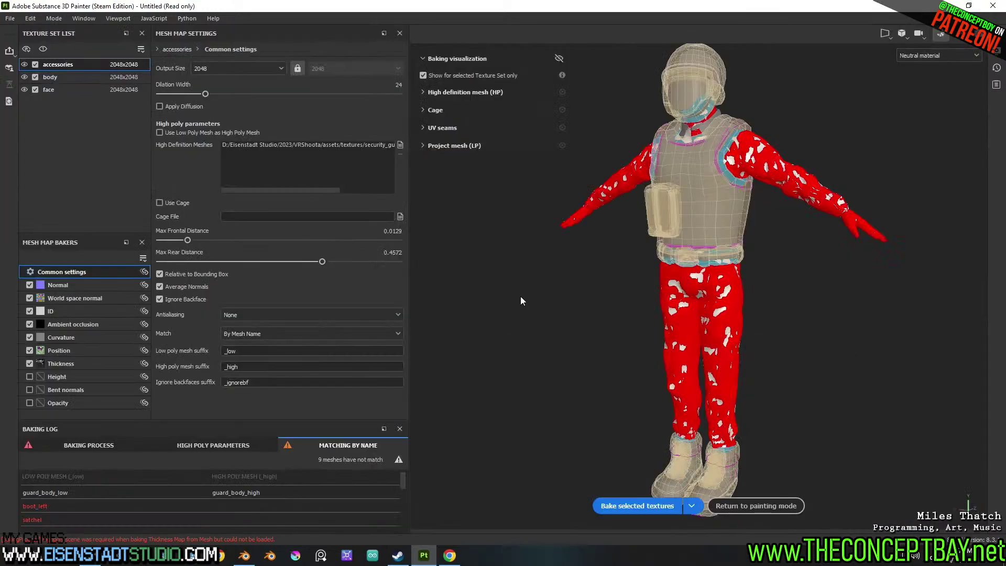
pyautogui.click(597, 508)
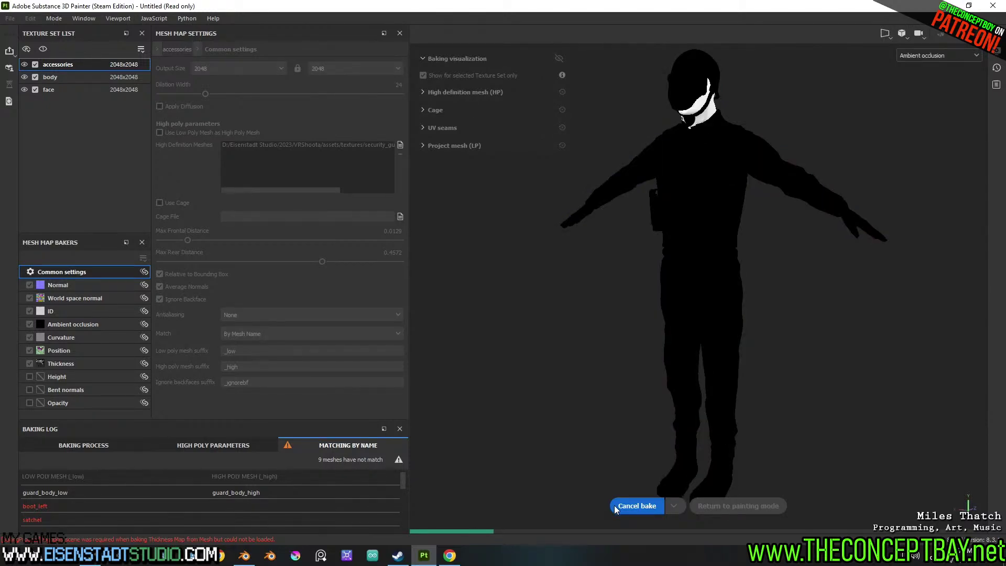
pyautogui.click(244, 555)
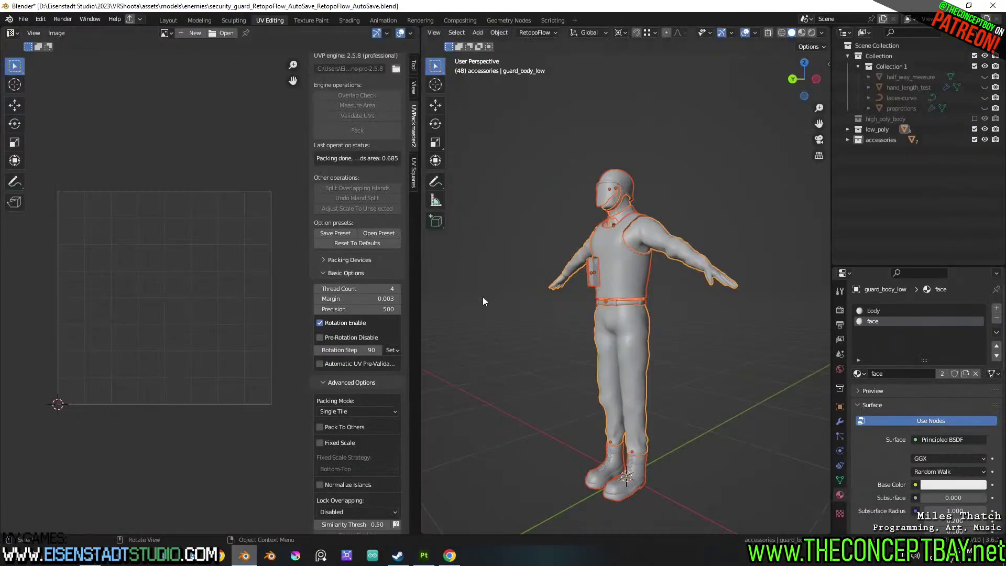
pyautogui.keyDown('alt'); pyautogui.middleClick(608, 289); pyautogui.keyUp('alt')
pyautogui.press('Return')
pyautogui.hotkey('alt', '`')
pyautogui.hotkey('alt', '`')
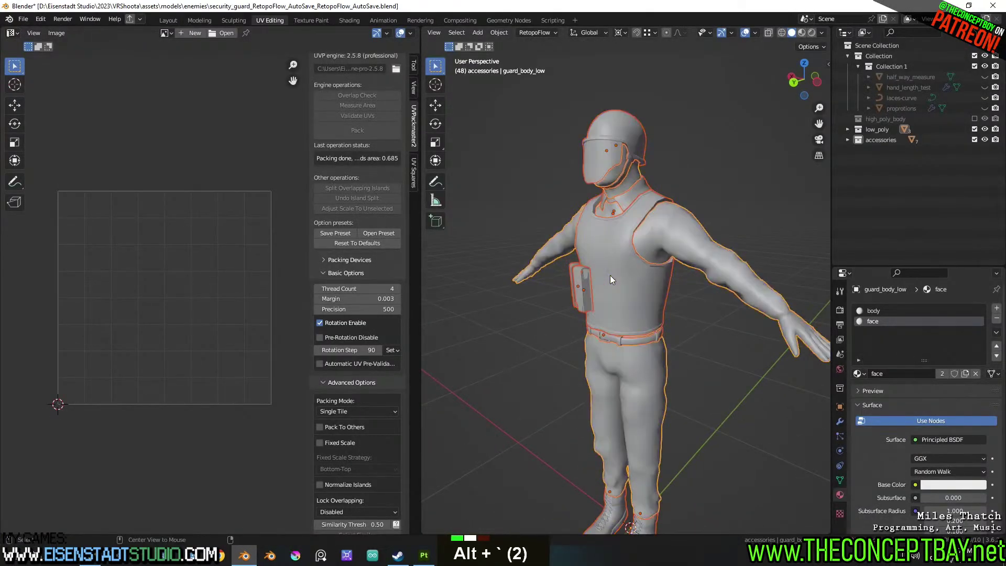
pyautogui.click(430, 556)
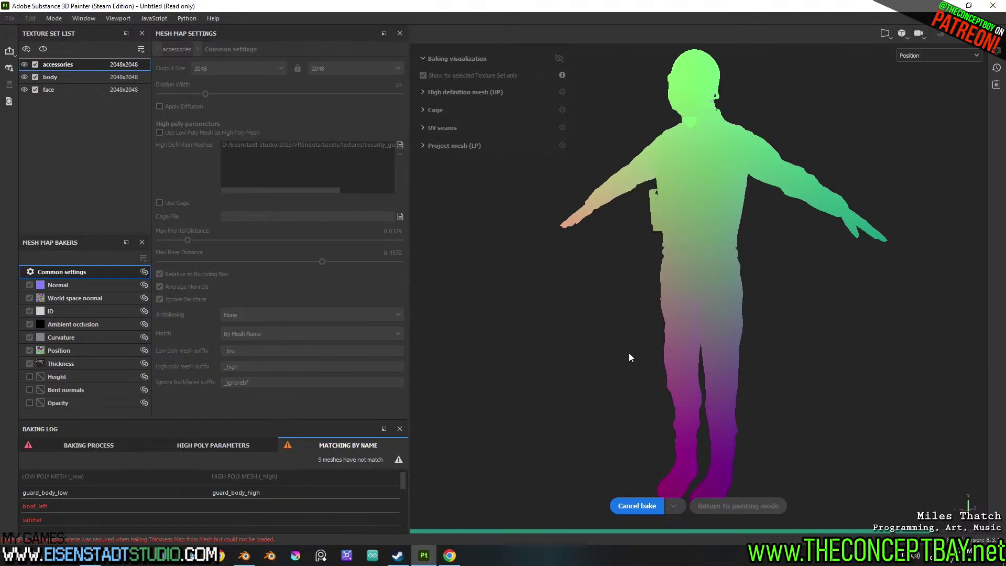
# Inspect the character's upper body in the baking view and return to painting mode
pyautogui.scroll(3, 778, 184)
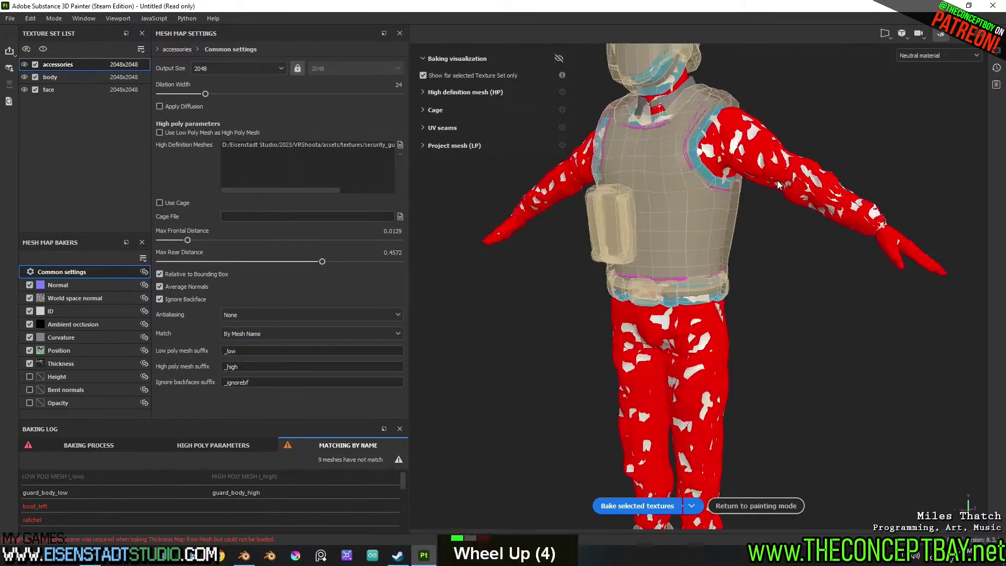
pyautogui.keyDown('shift'); pyautogui.middleClick(768, 246); pyautogui.keyUp('shift')
pyautogui.keyDown('alt'); pyautogui.moveTo(768, 246); pyautogui.dragTo(754, 283, button='middle'); pyautogui.keyUp('alt')
pyautogui.scroll(3, 744, 310)
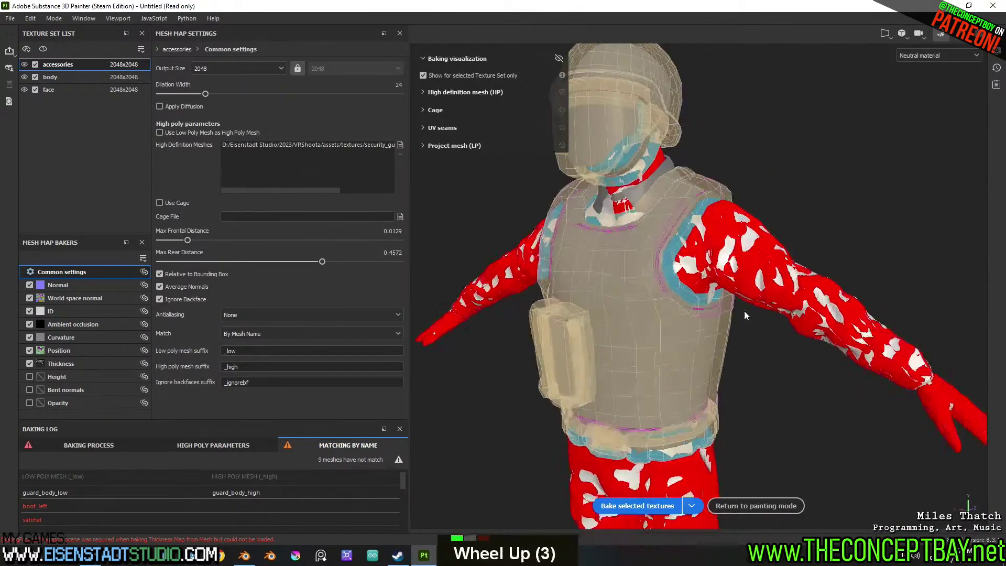
pyautogui.scroll(-1, 706, 468)
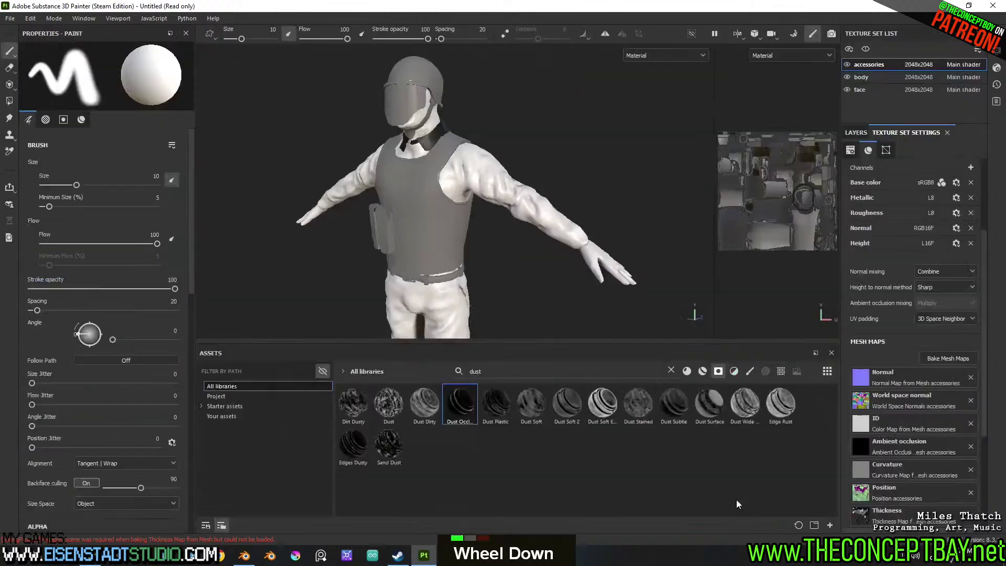
# Examine the freshly baked collar and neck area up close from the side
pyautogui.scroll(7, 482, 257)
pyautogui.keyDown('alt'); pyautogui.moveTo(482, 257); pyautogui.dragTo(480, 254, button='middle'); pyautogui.keyUp('alt')
pyautogui.keyDown('alt'); pyautogui.moveTo(481, 254); pyautogui.dragTo(461, 236); pyautogui.keyUp('alt')
pyautogui.keyDown('alt'); pyautogui.moveTo(461, 235); pyautogui.dragTo(447, 218, button='middle'); pyautogui.keyUp('alt')
pyautogui.keyDown('alt'); pyautogui.moveTo(447, 218); pyautogui.dragTo(461, 241); pyautogui.keyUp('alt')
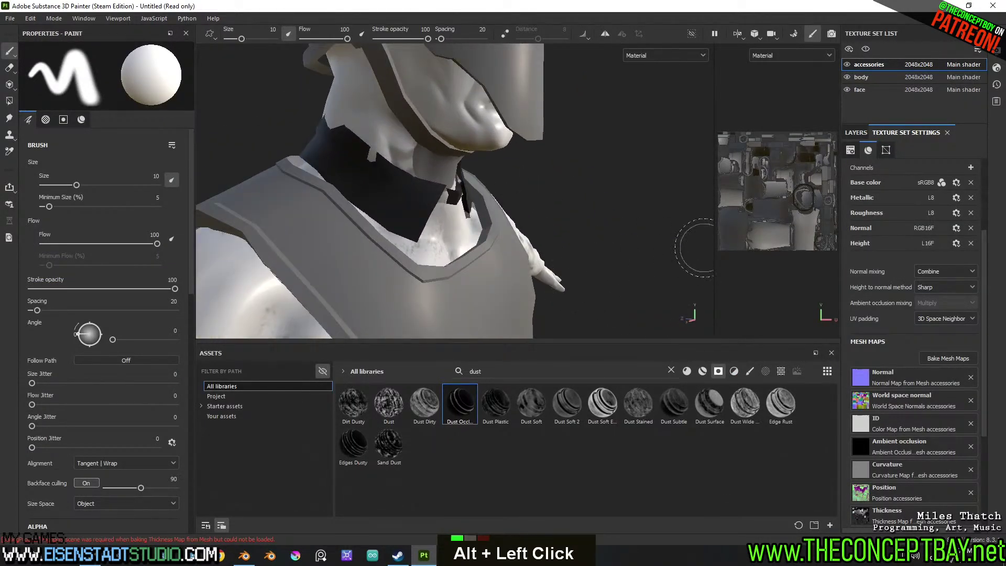
# Toggle the visibility of the accessories and body texture sets to check which one contains the collar
pyautogui.click(847, 65)
pyautogui.click(847, 64)
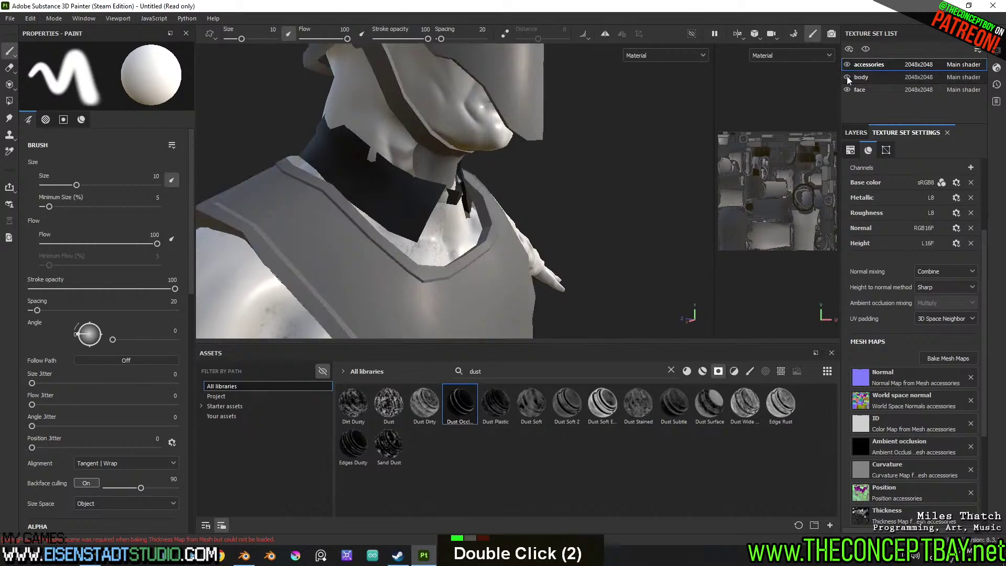
pyautogui.click(847, 77)
pyautogui.click(846, 77)
pyautogui.click(847, 77)
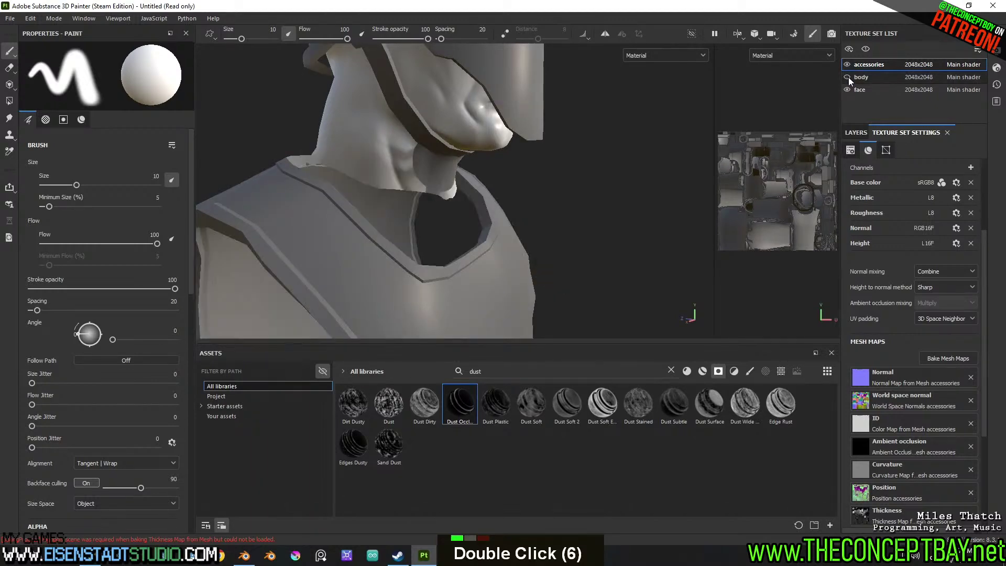
# Show the body texture set again, select it and open its layers
pyautogui.scroll(-2, 576, 178)
pyautogui.scroll(3, 566, 183)
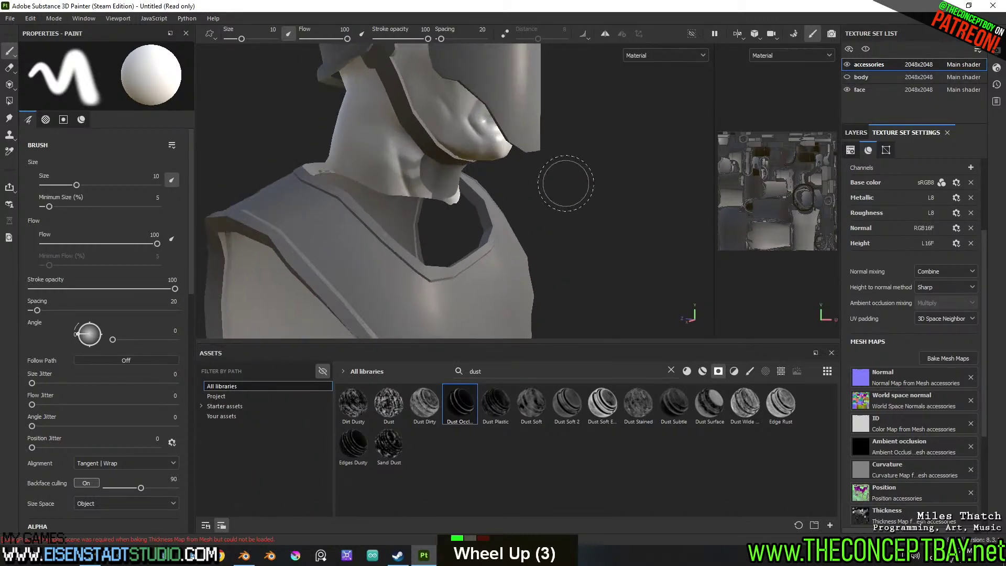
pyautogui.click(847, 77)
pyautogui.click(862, 78)
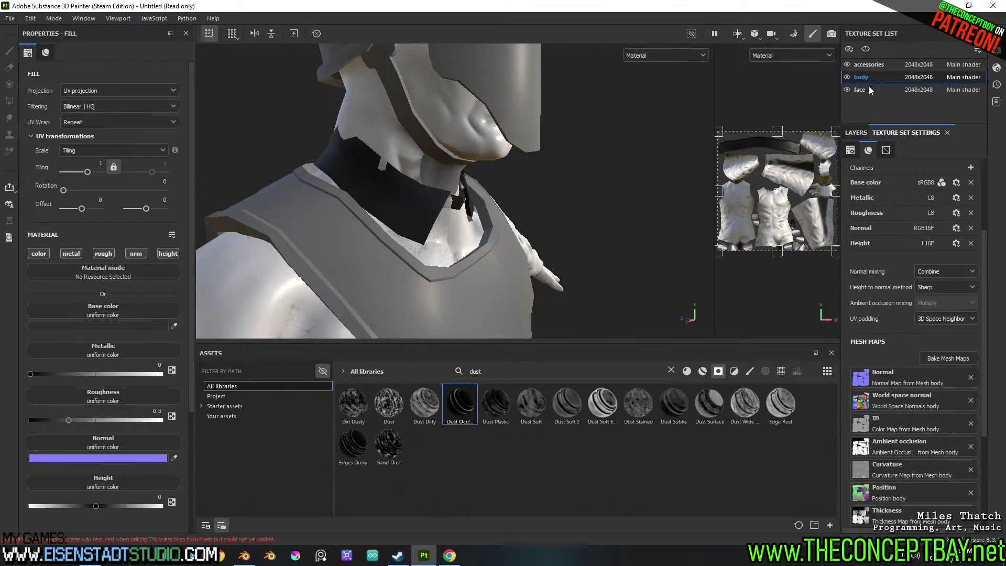
pyautogui.click(858, 132)
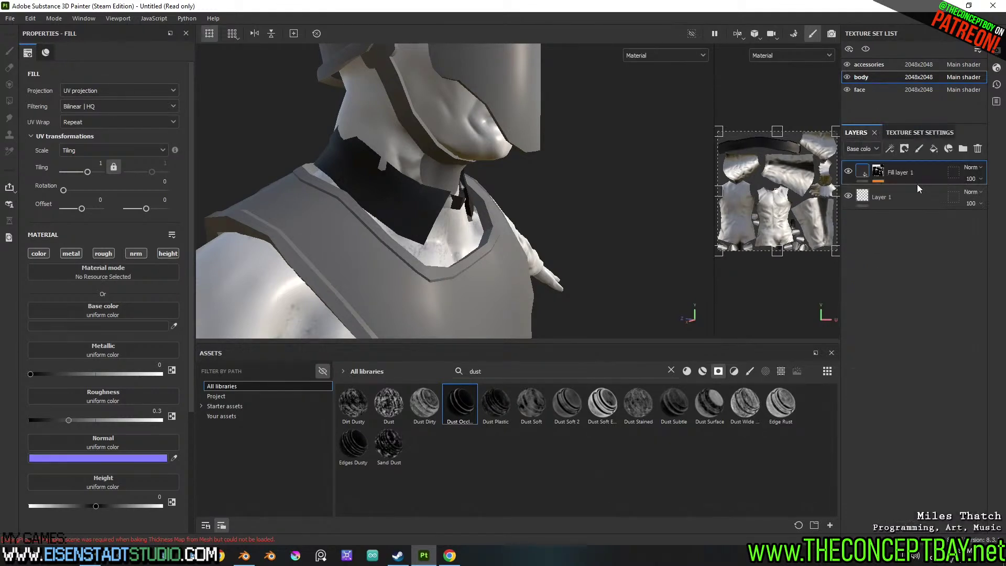
# Hide Fill layer 1 of the body set and examine the collar strip in the UV view
pyautogui.click(848, 172)
pyautogui.click(848, 172)
pyautogui.click(848, 173)
pyautogui.keyDown('alt'); pyautogui.scroll(2, 754, 150); pyautogui.keyUp('alt')
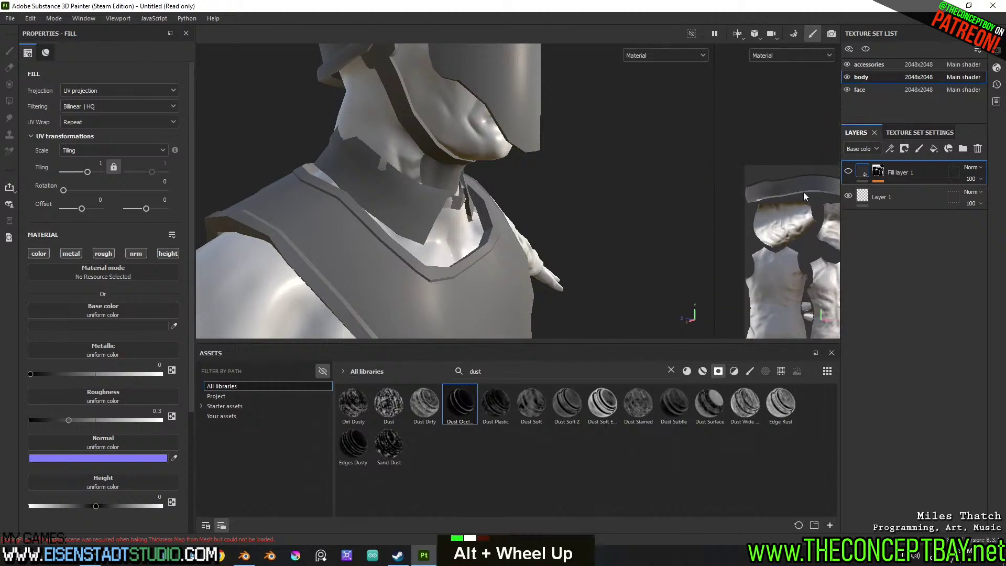
pyautogui.scroll(3, 801, 193)
pyautogui.scroll(-3, 807, 183)
pyautogui.keyDown('alt'); pyautogui.moveTo(803, 187); pyautogui.dragTo(771, 169, button='middle'); pyautogui.keyUp('alt')
# Examine the collar from the side and front without the fill, and make Fill layer 1 visible again
pyautogui.keyDown('alt'); pyautogui.moveTo(615, 212); pyautogui.dragTo(571, 185); pyautogui.keyUp('alt')
pyautogui.keyDown('alt'); pyautogui.moveTo(572, 185); pyautogui.dragTo(573, 192, button='middle'); pyautogui.keyUp('alt')
pyautogui.keyDown('alt'); pyautogui.moveTo(573, 192); pyautogui.dragTo(466, 234); pyautogui.keyUp('alt')
pyautogui.keyDown('alt'); pyautogui.moveTo(545, 228); pyautogui.dragTo(456, 214, button='middle'); pyautogui.keyUp('alt')
pyautogui.keyDown('alt'); pyautogui.moveTo(456, 213); pyautogui.dragTo(327, 188); pyautogui.keyUp('alt')
pyautogui.keyDown('alt'); pyautogui.moveTo(332, 140); pyautogui.dragTo(391, 231); pyautogui.keyUp('alt')
pyautogui.keyDown('alt'); pyautogui.moveTo(391, 231); pyautogui.dragTo(445, 237, button='middle'); pyautogui.keyUp('alt')
pyautogui.keyDown('alt'); pyautogui.moveTo(445, 237); pyautogui.dragTo(458, 240); pyautogui.keyUp('alt')
pyautogui.moveTo(458, 240)
pyautogui.keyDown('shift'); pyautogui.mouseDown(button='right')
pyautogui.moveTo(519, 248)
pyautogui.moveTo(478, 256)
pyautogui.mouseUp(button='right'); pyautogui.keyUp('shift')
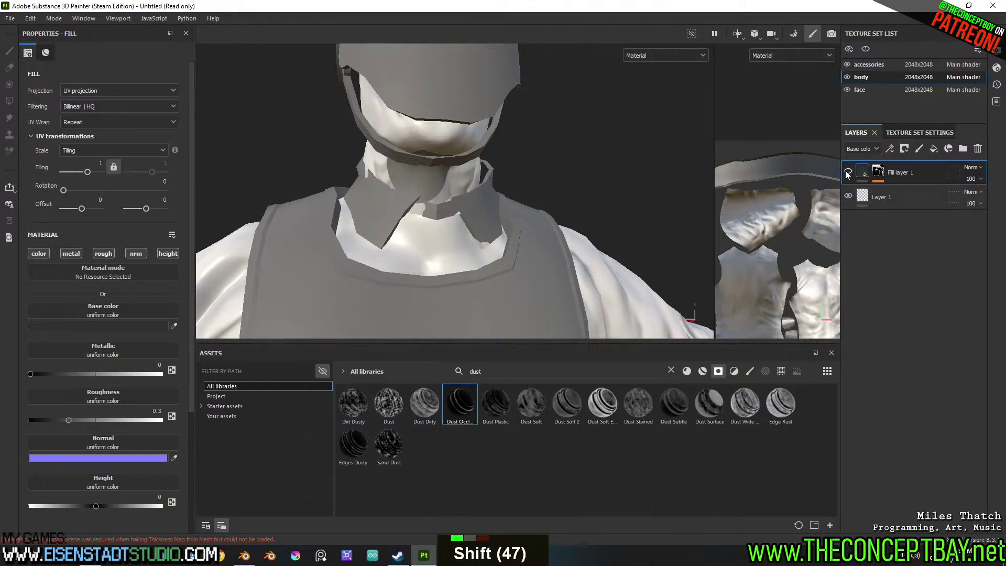
pyautogui.click(848, 173)
pyautogui.doubleClick(848, 173)
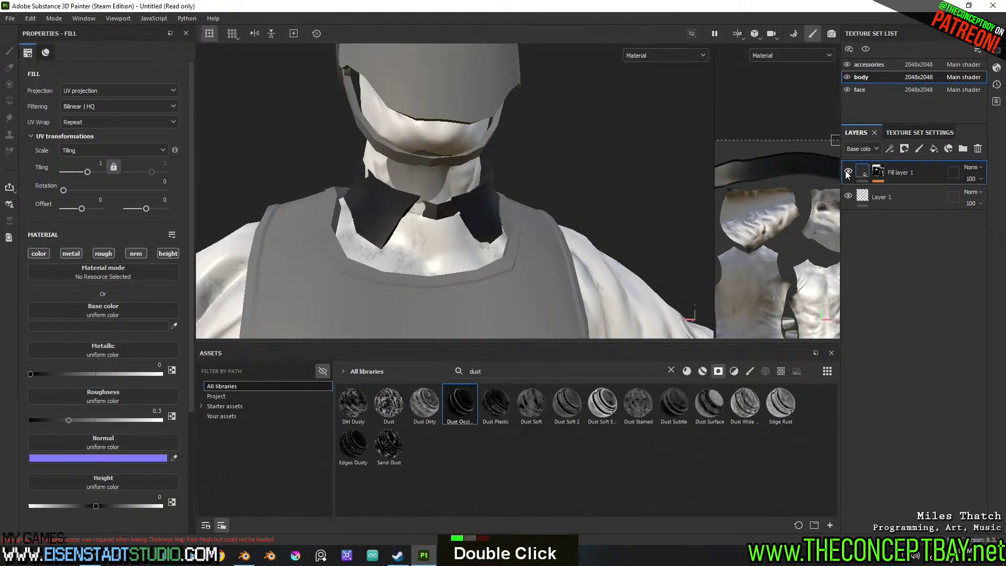
# Hide the face and accessories texture sets to view the body set on its own
pyautogui.click(847, 89)
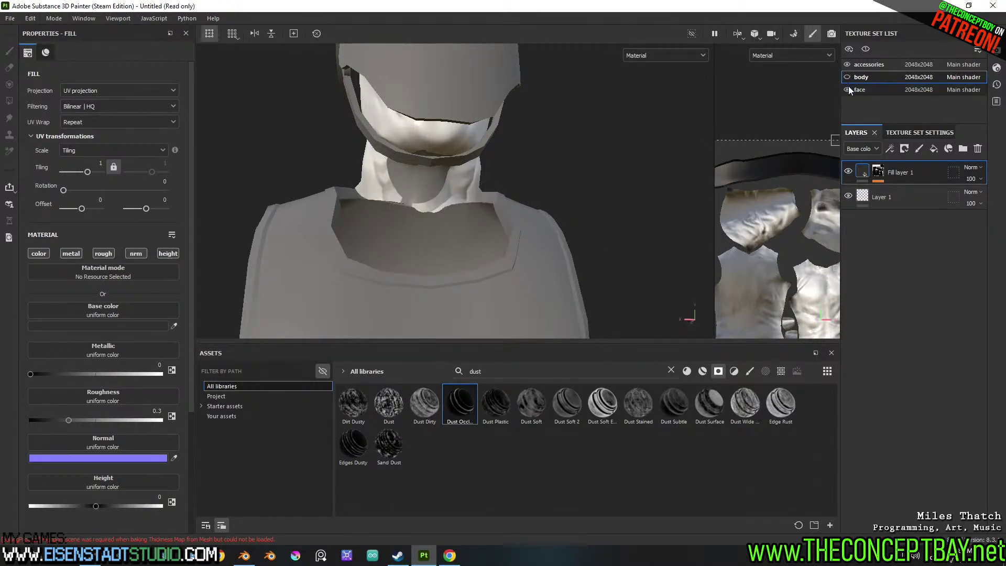
pyautogui.click(845, 76)
pyautogui.click(845, 64)
pyautogui.doubleClick(846, 77)
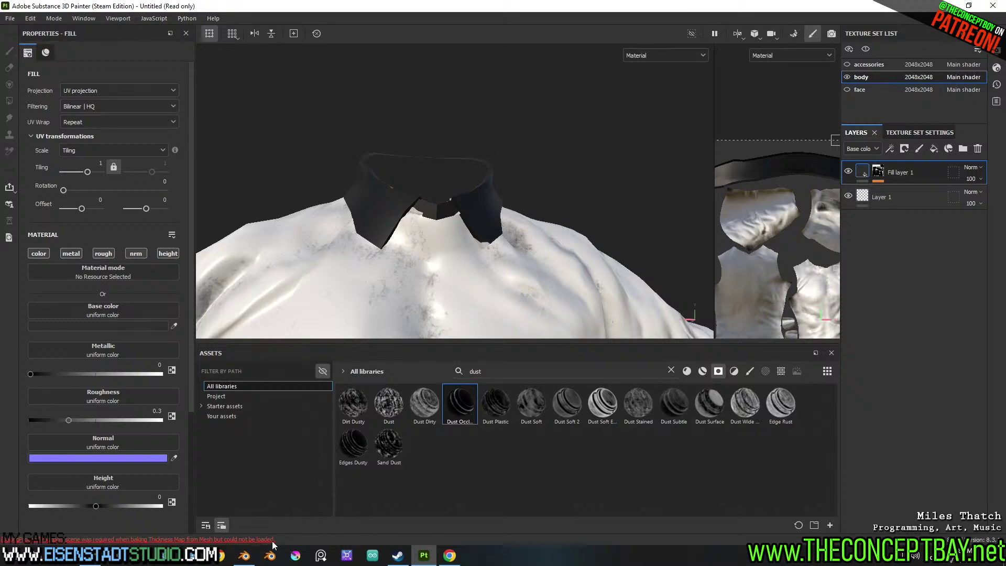
# Switch to Blender, exclude the low_poly collection and enable the high_poly_body collection
pyautogui.click(244, 555)
pyautogui.scroll(-2, 713, 262)
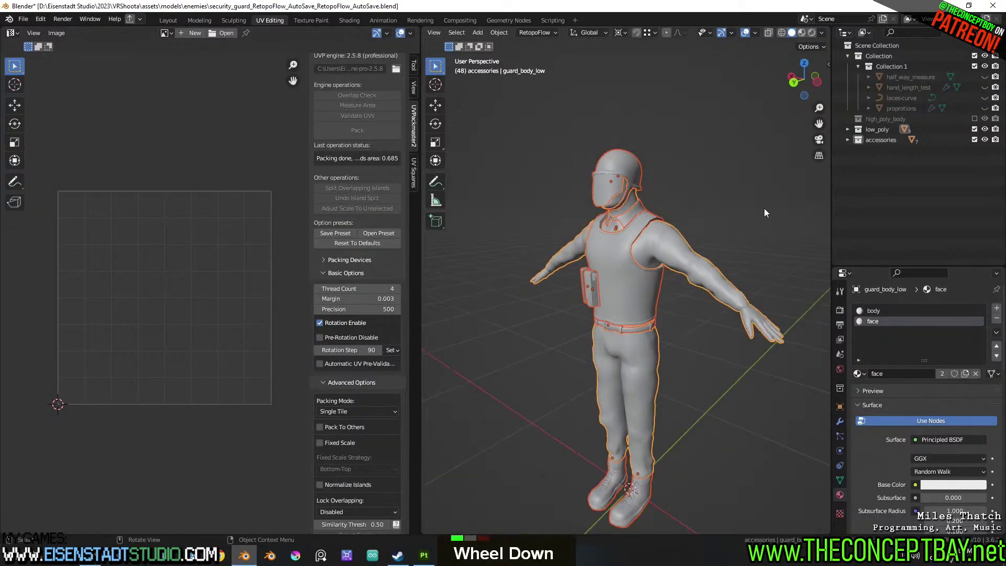
pyautogui.click(975, 129)
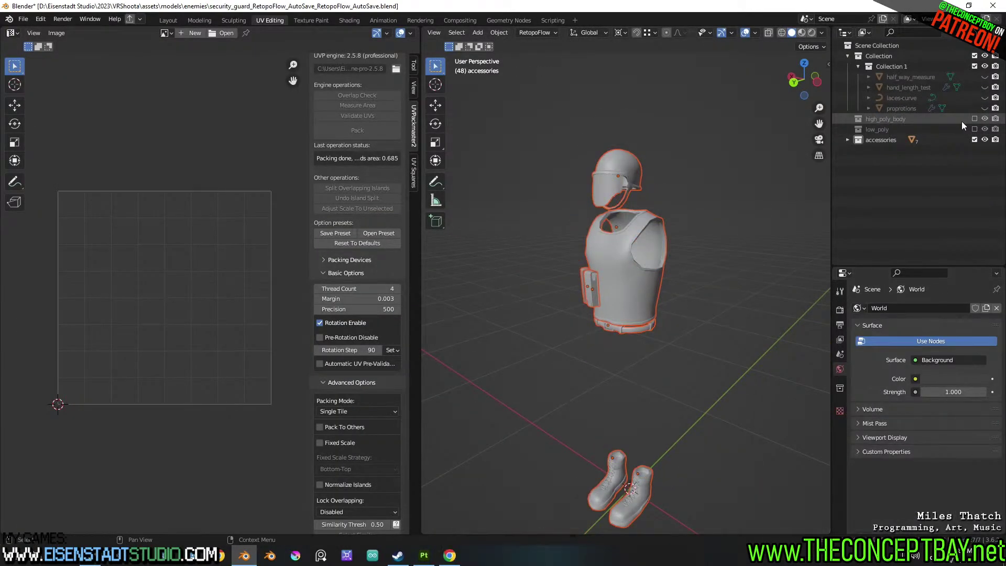
pyautogui.click(975, 119)
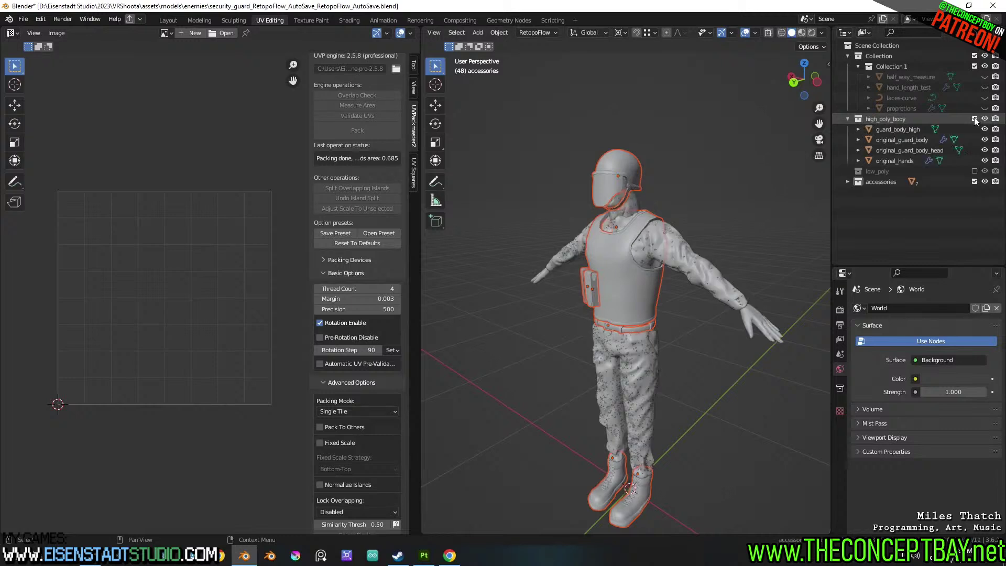
# Hide original_guard_body, original_guard_body_head and original_hands so only guard_body_high and the accessories are shown
pyautogui.keyDown('shift'); pyautogui.moveTo(738, 199); pyautogui.dragTo(717, 209, button='middle'); pyautogui.keyUp('shift')
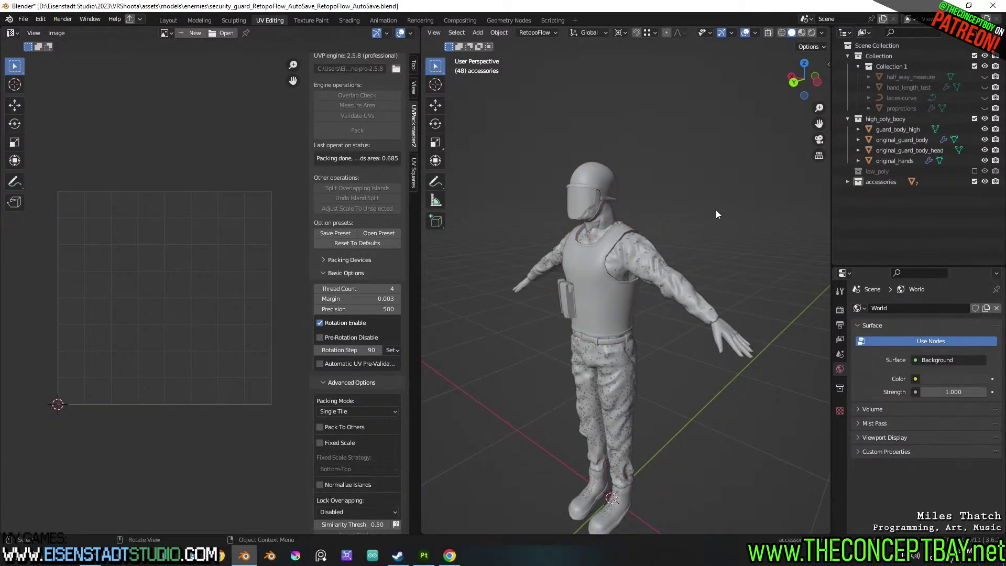
pyautogui.press('a')
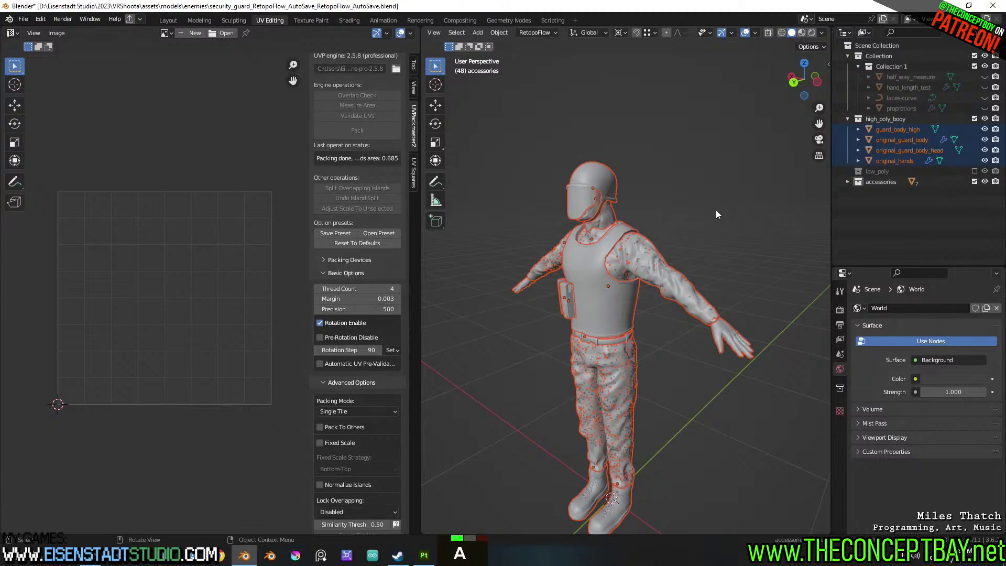
pyautogui.click(779, 208)
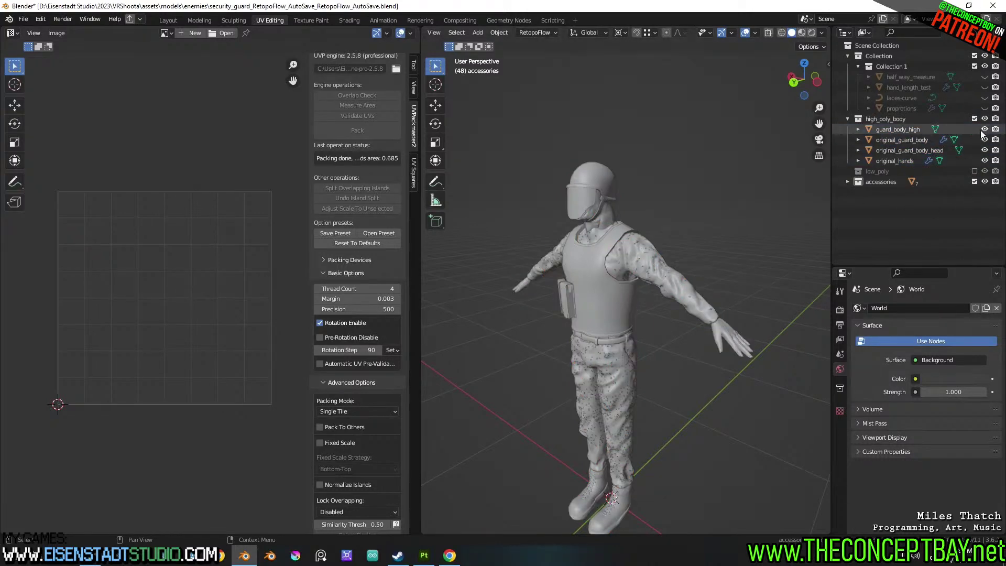
pyautogui.click(985, 140)
pyautogui.click(985, 160)
pyautogui.click(985, 151)
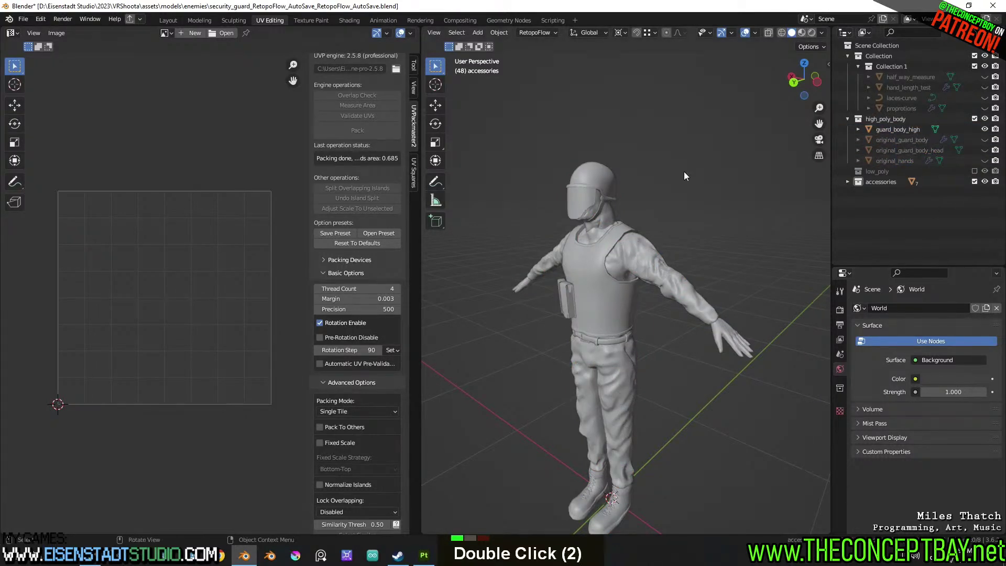
# Export all visible high-poly objects as a Wavefront OBJ, overwriting security_guard_high.obj
pyautogui.press('a')
pyautogui.hotkey('ctrl', 'alt', 'e')
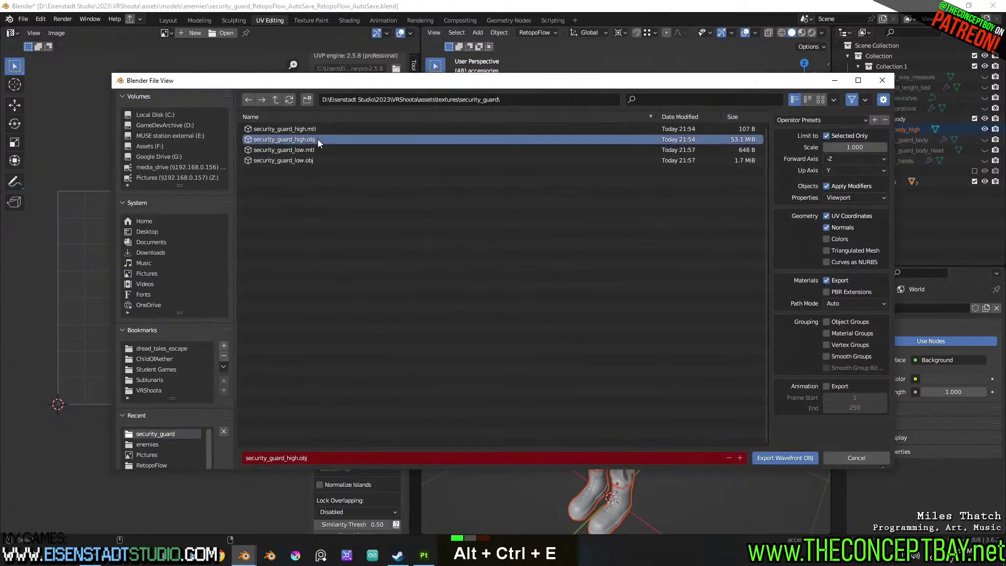
pyautogui.press('Return')
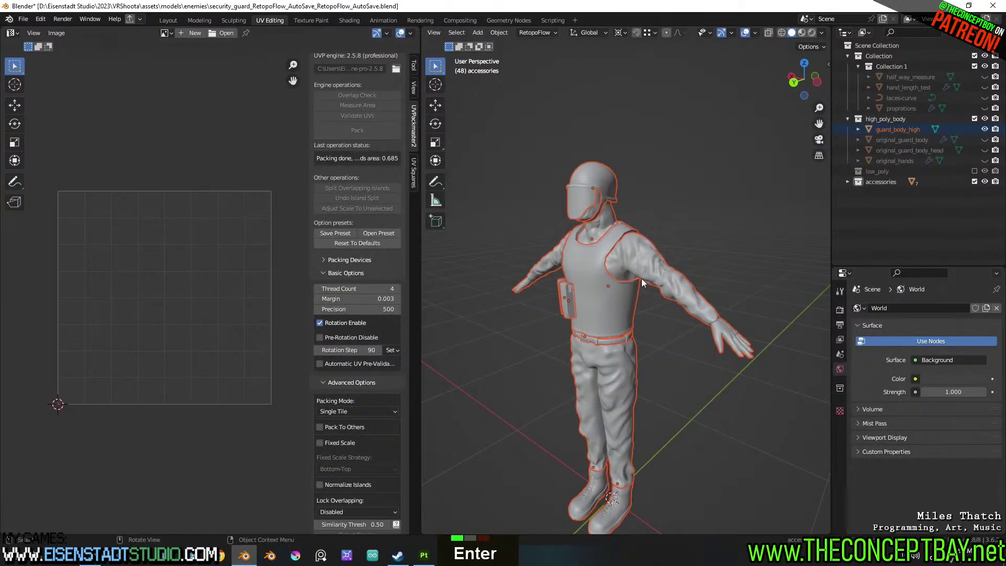
# Switch to Substance Painter and show the face and accessories texture sets again
pyautogui.click(415, 556)
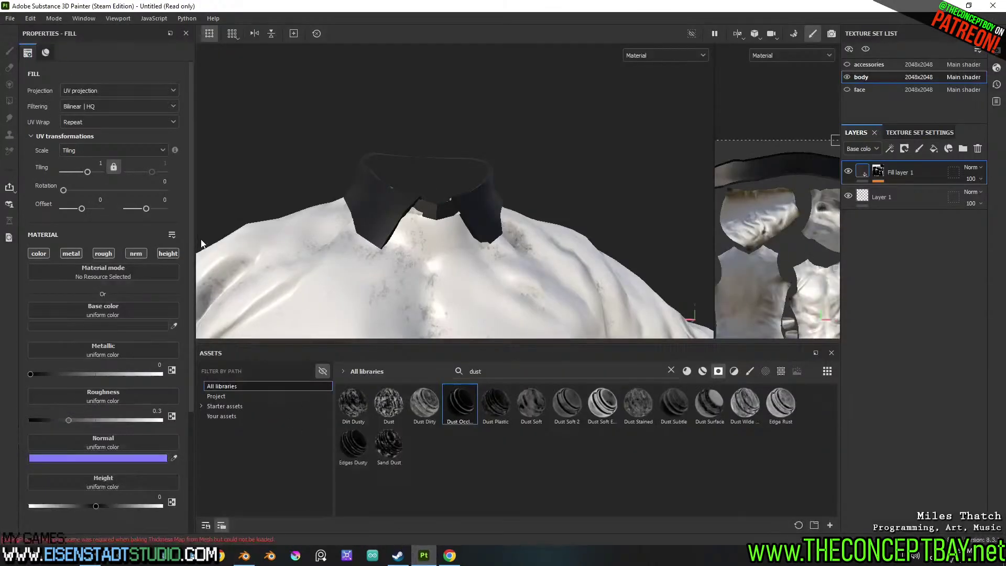
pyautogui.click(847, 89)
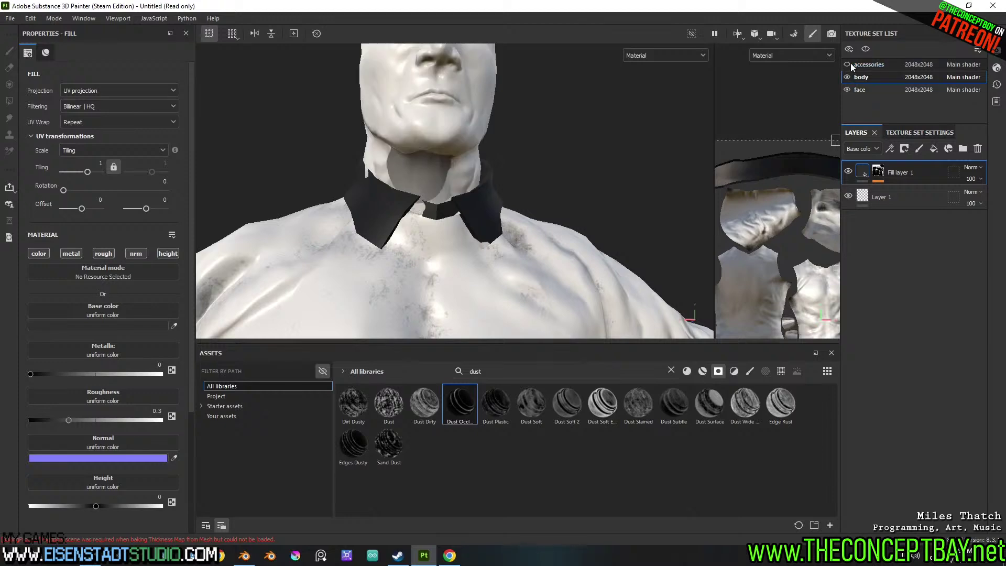
pyautogui.click(847, 64)
# Rebake the mesh maps for the accessories, body and face texture sets with the re-exported high-poly mesh
pyautogui.click(928, 133)
pyautogui.click(949, 358)
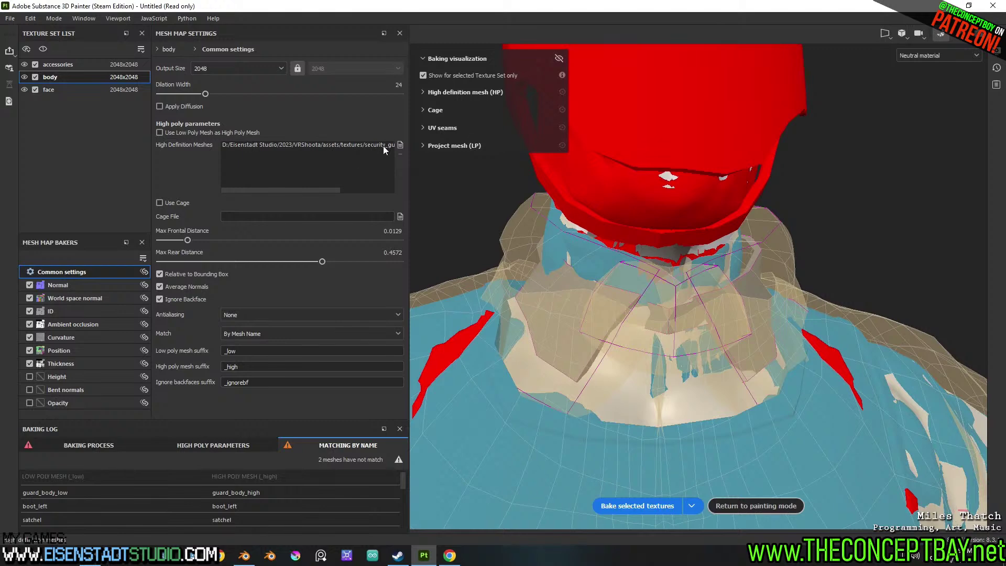
pyautogui.click(636, 507)
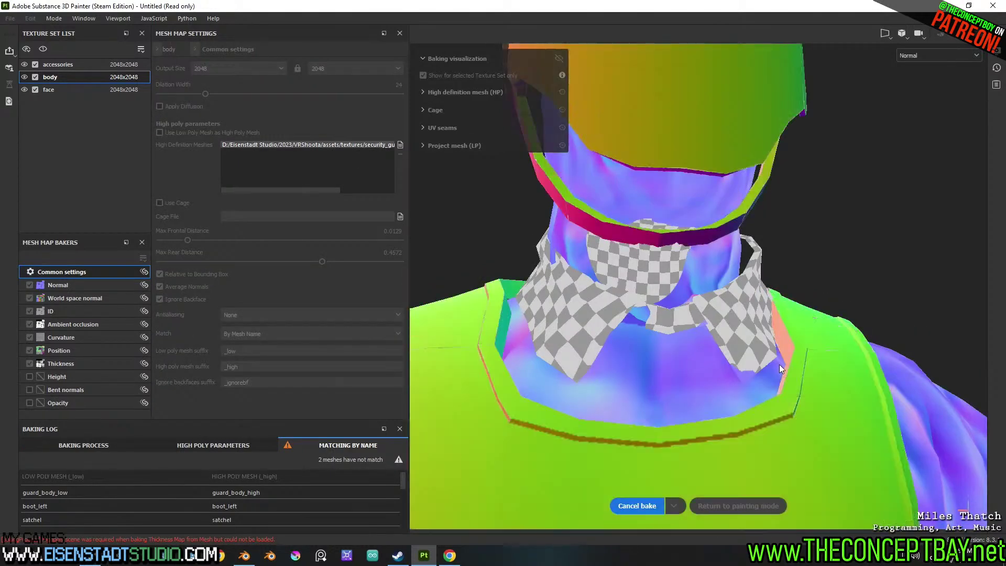
pyautogui.scroll(-12, 779, 364)
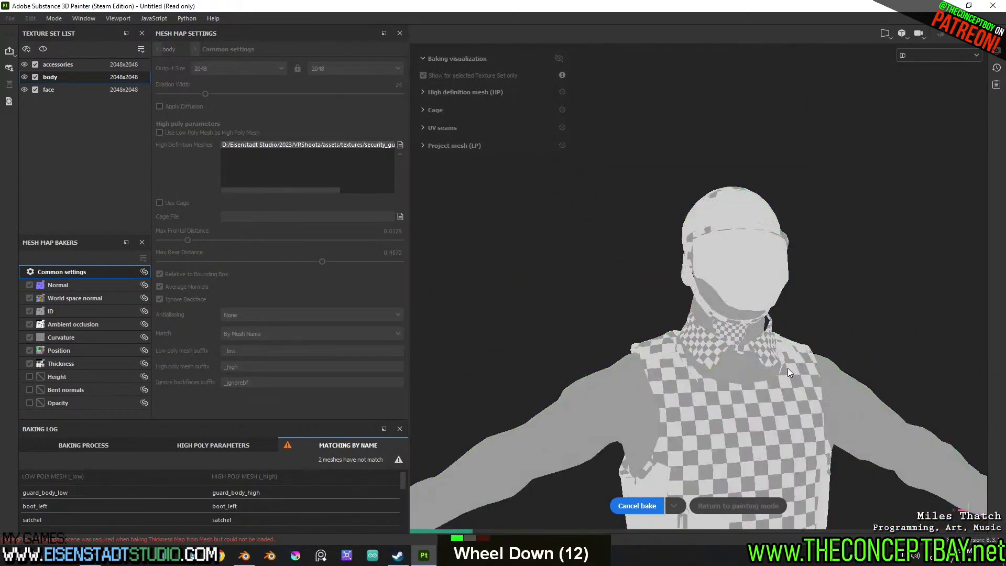
pyautogui.keyDown('alt'); pyautogui.moveTo(802, 383); pyautogui.dragTo(799, 324, button='middle'); pyautogui.keyUp('alt')
pyautogui.keyDown('alt'); pyautogui.moveTo(799, 325); pyautogui.dragTo(822, 348); pyautogui.keyUp('alt')
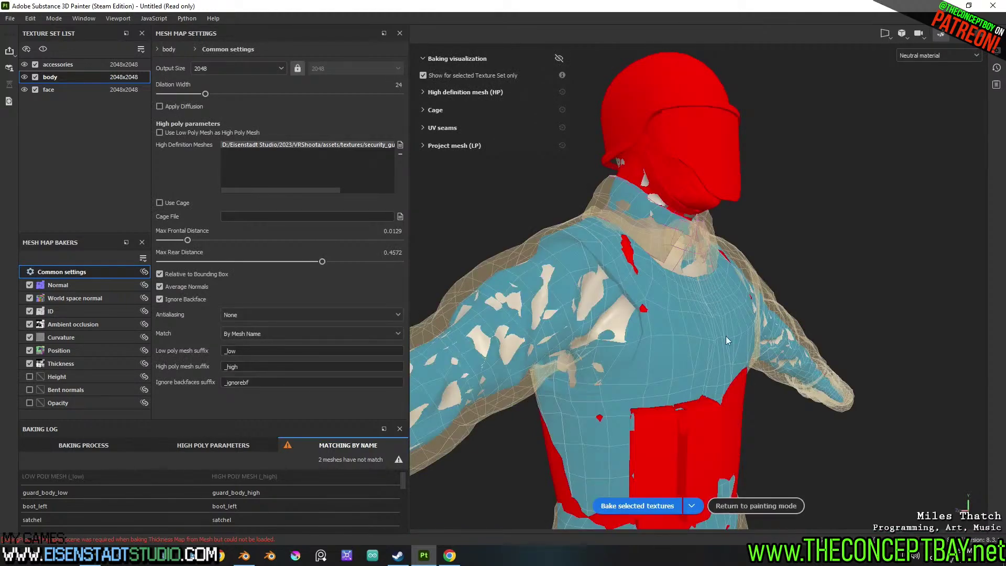
# Return to painting mode and examine the rebaked upper body and collar
pyautogui.click(752, 505)
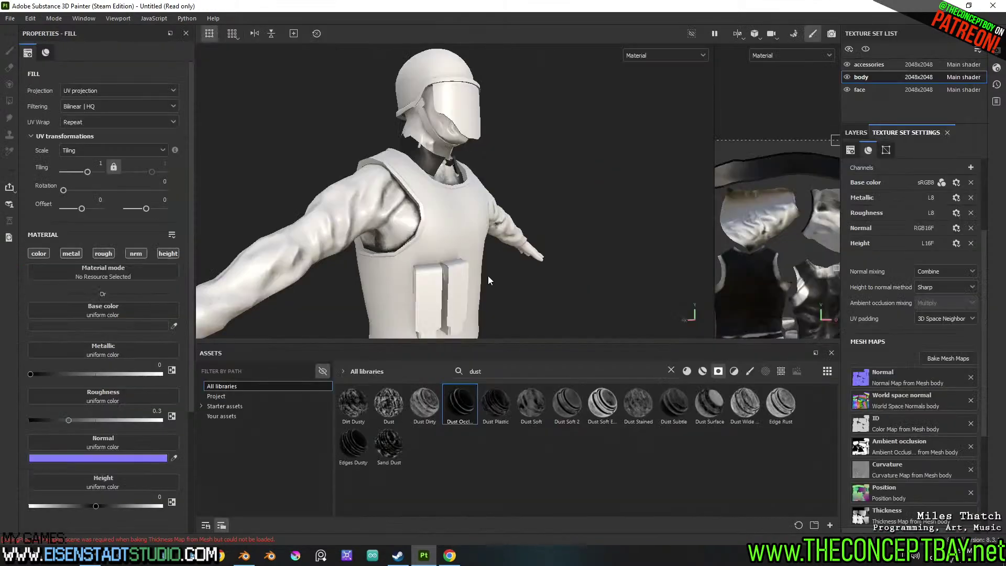
pyautogui.scroll(5, 468, 253)
pyautogui.keyDown('alt'); pyautogui.moveTo(468, 253); pyautogui.dragTo(493, 249, button='middle'); pyautogui.keyUp('alt')
pyautogui.keyDown('alt'); pyautogui.moveTo(493, 249); pyautogui.dragTo(471, 213); pyautogui.keyUp('alt')
pyautogui.keyDown('alt'); pyautogui.moveTo(471, 213); pyautogui.dragTo(498, 226, button='middle'); pyautogui.keyUp('alt')
pyautogui.keyDown('alt'); pyautogui.moveTo(498, 225); pyautogui.dragTo(564, 262); pyautogui.keyUp('alt')
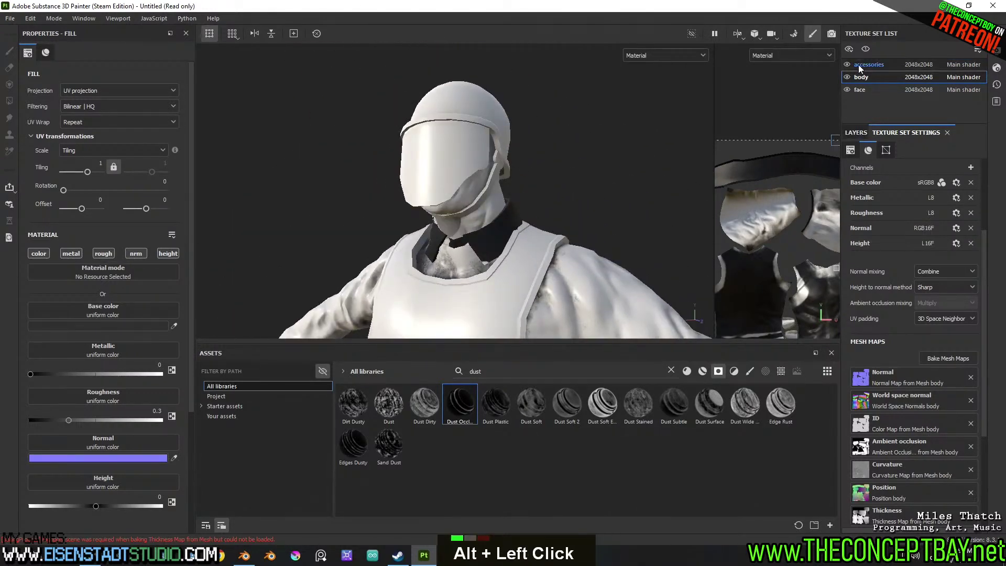
# Hide the accessories texture set and examine the torso, arms and collar from several angles
pyautogui.click(846, 64)
pyautogui.scroll(2, 506, 180)
pyautogui.keyDown('alt'); pyautogui.moveTo(507, 180); pyautogui.dragTo(463, 198); pyautogui.keyUp('alt')
pyautogui.scroll(-5, 464, 198)
pyautogui.scroll(-3, 463, 199)
pyautogui.keyDown('alt'); pyautogui.moveTo(470, 211); pyautogui.dragTo(482, 220, button='middle'); pyautogui.keyUp('alt')
pyautogui.keyDown('alt'); pyautogui.moveTo(482, 220); pyautogui.dragTo(424, 231); pyautogui.keyUp('alt')
pyautogui.moveTo(515, 251)
pyautogui.keyDown('alt'); pyautogui.mouseDown(button='middle')
pyautogui.moveTo(534, 267)
pyautogui.moveTo(503, 250)
pyautogui.mouseUp(button='middle'); pyautogui.keyUp('alt')
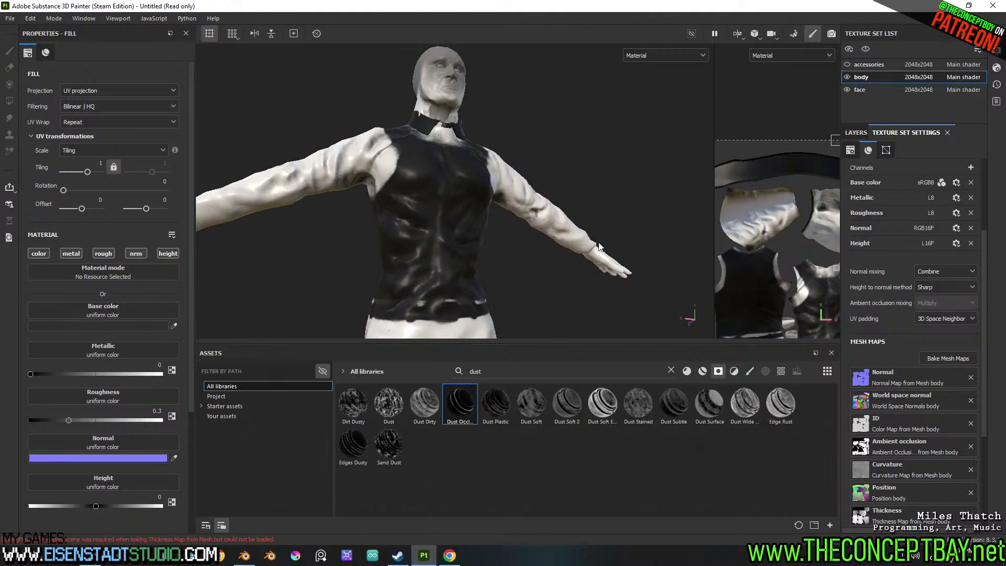
pyautogui.keyDown('alt'); pyautogui.moveTo(495, 244); pyautogui.dragTo(524, 250); pyautogui.keyUp('alt')
pyautogui.keyDown('alt'); pyautogui.moveTo(524, 250); pyautogui.dragTo(544, 254, button='middle'); pyautogui.keyUp('alt')
pyautogui.keyDown('alt'); pyautogui.moveTo(544, 254); pyautogui.dragTo(524, 258); pyautogui.keyUp('alt')
pyautogui.keyDown('alt'); pyautogui.scroll(1, 516, 262); pyautogui.keyUp('alt')
pyautogui.keyDown('alt'); pyautogui.moveTo(516, 262); pyautogui.dragTo(557, 278, button='middle'); pyautogui.keyUp('alt')
pyautogui.scroll(3, 532, 277)
pyautogui.keyDown('alt'); pyautogui.moveTo(557, 278); pyautogui.dragTo(490, 255); pyautogui.keyUp('alt')
pyautogui.keyDown('alt'); pyautogui.moveTo(490, 254); pyautogui.dragTo(497, 276, button='middle'); pyautogui.keyUp('alt')
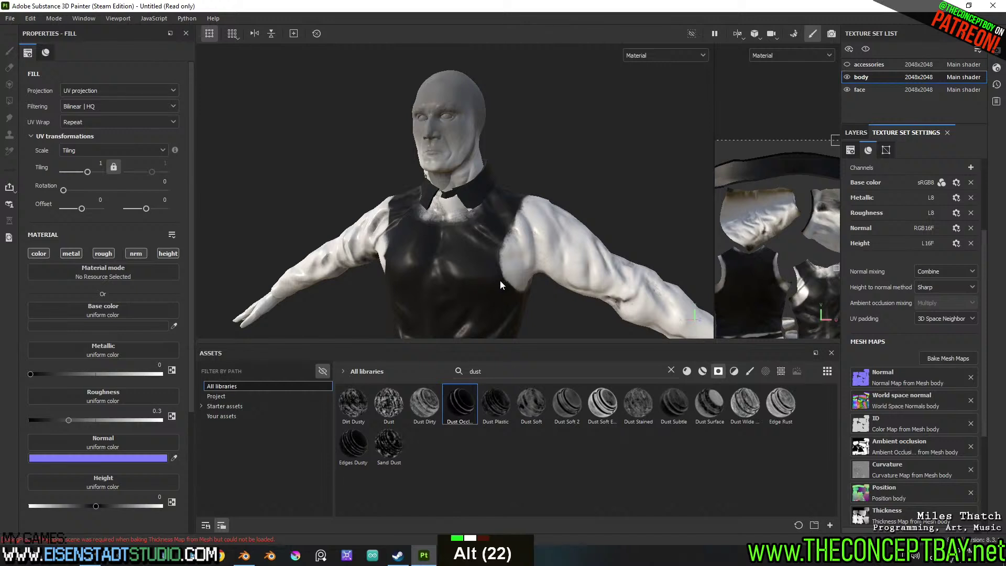
pyautogui.keyDown('alt'); pyautogui.moveTo(420, 236); pyautogui.dragTo(445, 231, button='middle'); pyautogui.keyUp('alt')
pyautogui.moveTo(446, 231)
pyautogui.keyDown('alt'); pyautogui.mouseDown()
pyautogui.moveTo(436, 232)
pyautogui.moveTo(445, 239)
pyautogui.mouseUp(); pyautogui.keyUp('alt')
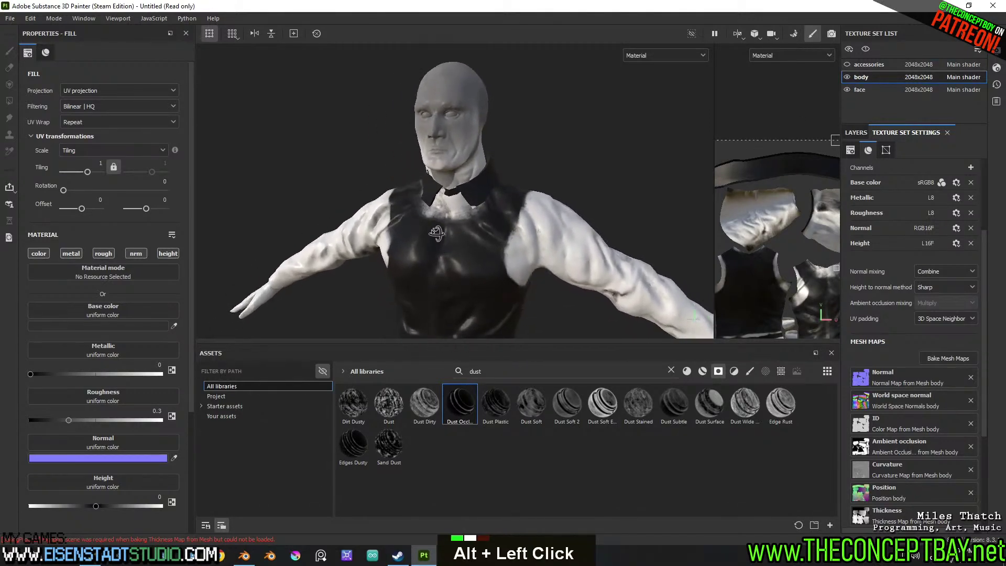
pyautogui.keyDown('alt'); pyautogui.moveTo(445, 239); pyautogui.dragTo(473, 257, button='middle'); pyautogui.keyUp('alt')
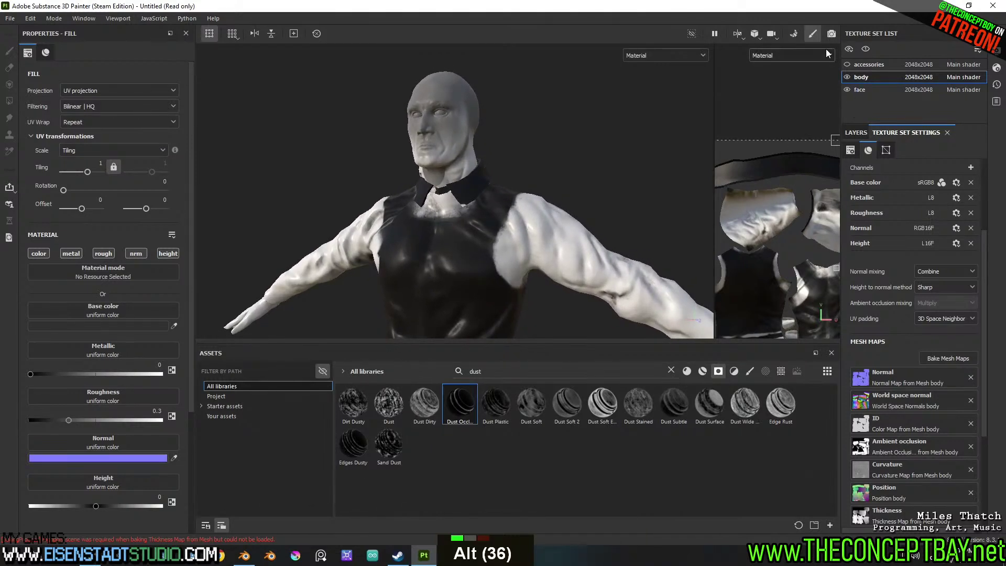
pyautogui.keyDown('alt'); pyautogui.moveTo(612, 131); pyautogui.dragTo(612, 114, button='middle'); pyautogui.keyUp('alt')
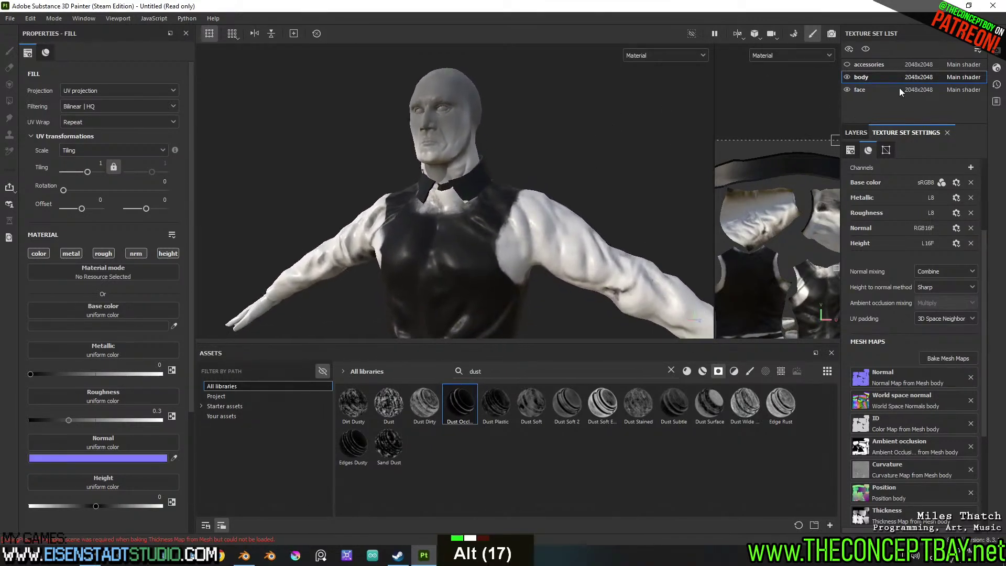
# Show the accessories texture set again and examine the collar up close from the front and side
pyautogui.click(847, 65)
pyautogui.scroll(5, 463, 226)
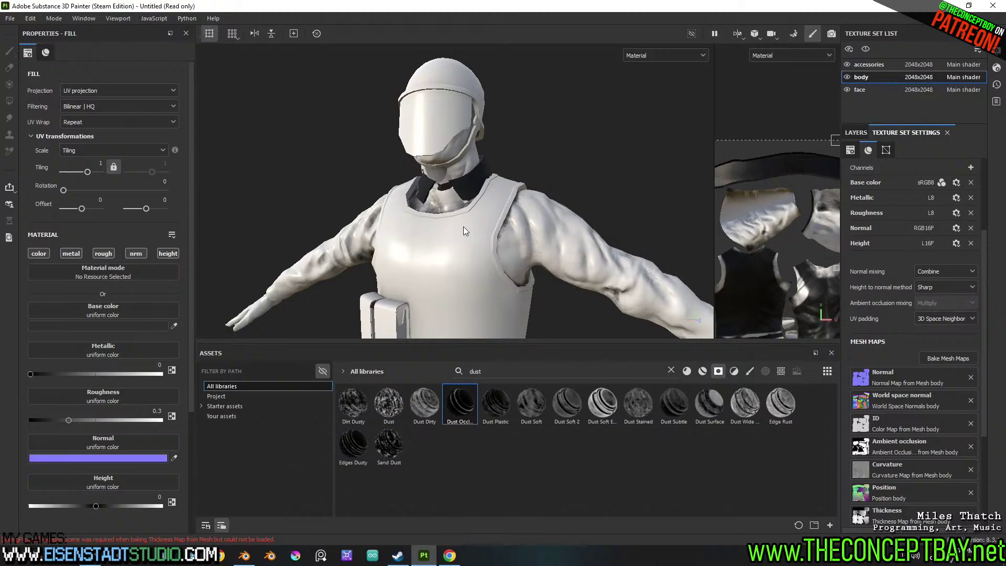
pyautogui.keyDown('alt'); pyautogui.moveTo(480, 250); pyautogui.dragTo(445, 246); pyautogui.keyUp('alt')
pyautogui.keyDown('alt'); pyautogui.moveTo(445, 246); pyautogui.dragTo(443, 243, button='middle'); pyautogui.keyUp('alt')
pyautogui.keyDown('alt'); pyautogui.moveTo(443, 243); pyautogui.dragTo(516, 246); pyautogui.keyUp('alt')
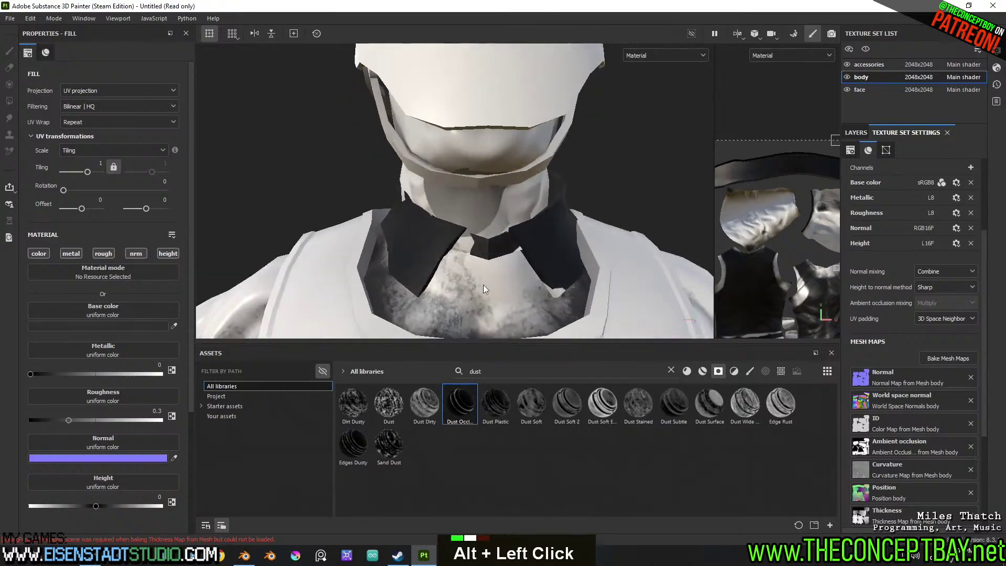
pyautogui.keyDown('alt'); pyautogui.moveTo(516, 246); pyautogui.dragTo(516, 228, button='middle'); pyautogui.keyUp('alt')
pyautogui.keyDown('alt'); pyautogui.moveTo(516, 228); pyautogui.dragTo(596, 242); pyautogui.keyUp('alt')
pyautogui.keyDown('alt'); pyautogui.moveTo(597, 242); pyautogui.dragTo(566, 246, button='middle'); pyautogui.keyUp('alt')
pyautogui.keyDown('alt'); pyautogui.moveTo(566, 247); pyautogui.dragTo(574, 255); pyautogui.keyUp('alt')
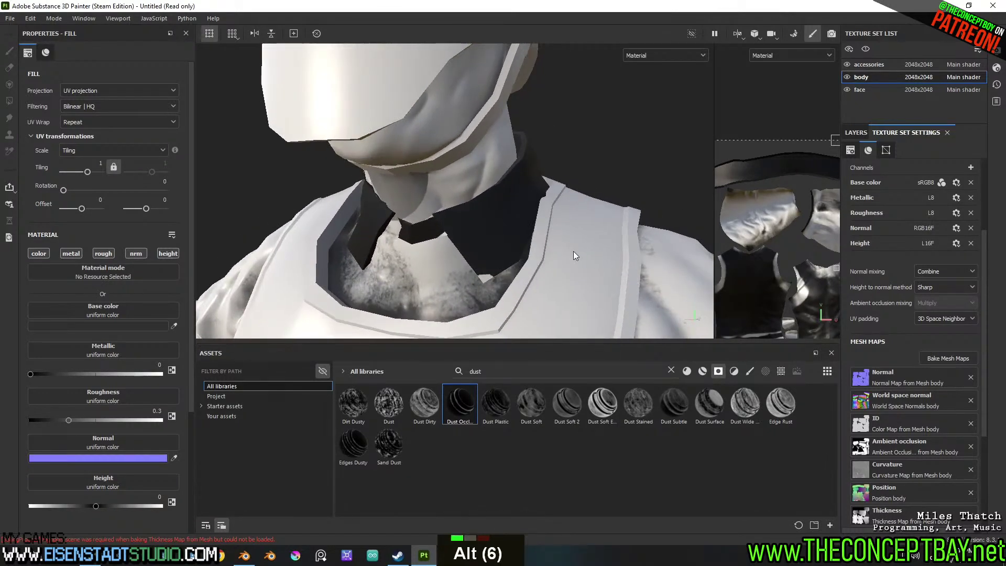
# Switch to Blender, select guard_body_high and check its neck area for a high-poly collar
pyautogui.hotkey('alt', 'Tab')
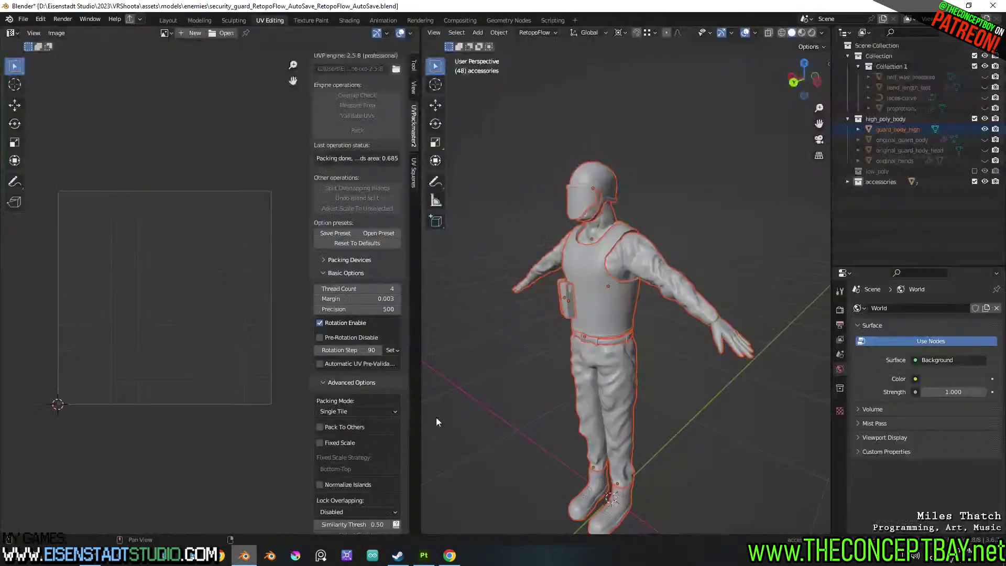
pyautogui.scroll(4, 637, 229)
pyautogui.keyDown('shift'); pyautogui.moveTo(637, 228); pyautogui.dragTo(624, 275, button='middle'); pyautogui.keyUp('shift')
pyautogui.click(624, 273)
pyautogui.scroll(-2, 621, 265)
pyautogui.press('Tab')
pyautogui.press('Tab')
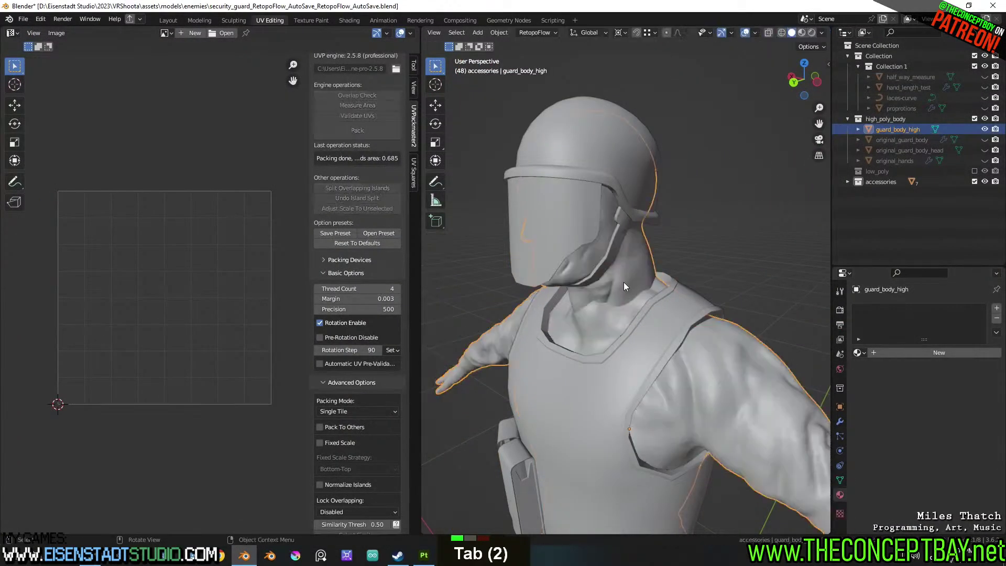
# Hide the high_poly_body collection, show the low_poly collection and select guard_body_low
pyautogui.click(975, 118)
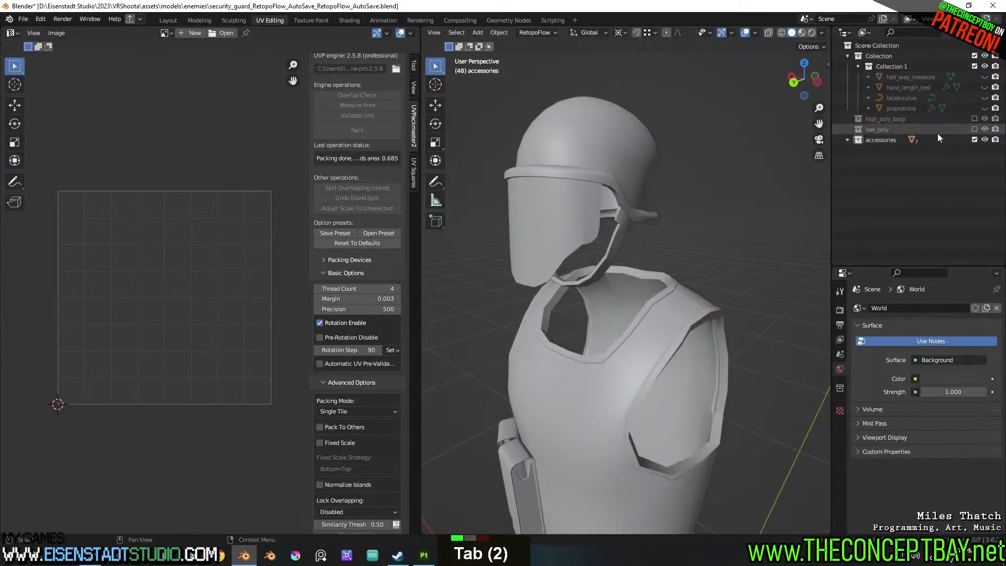
pyautogui.click(975, 129)
pyautogui.click(617, 268)
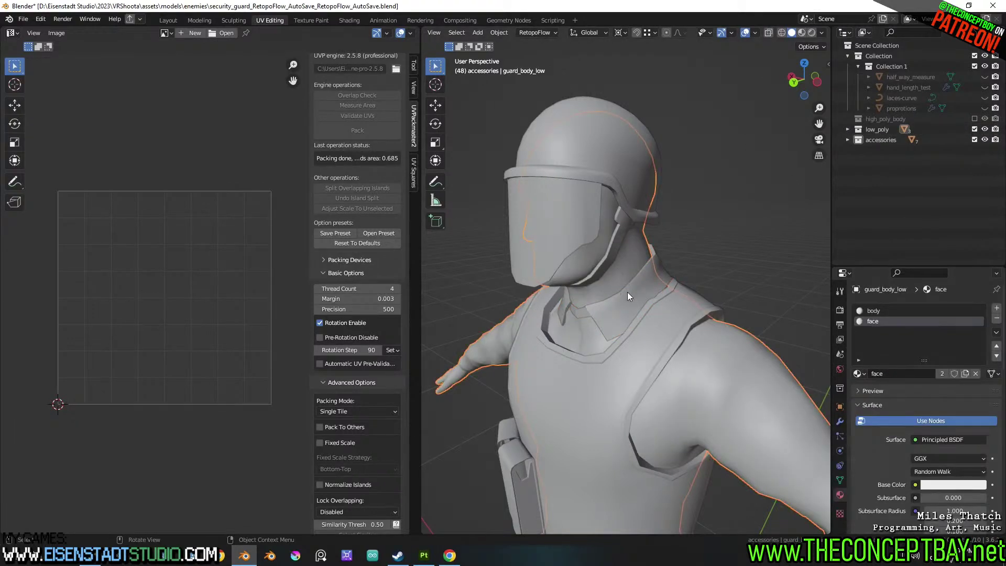
# Replace the material on the low-poly collar with the existing face material
pyautogui.press('Tab')
pyautogui.press('a')
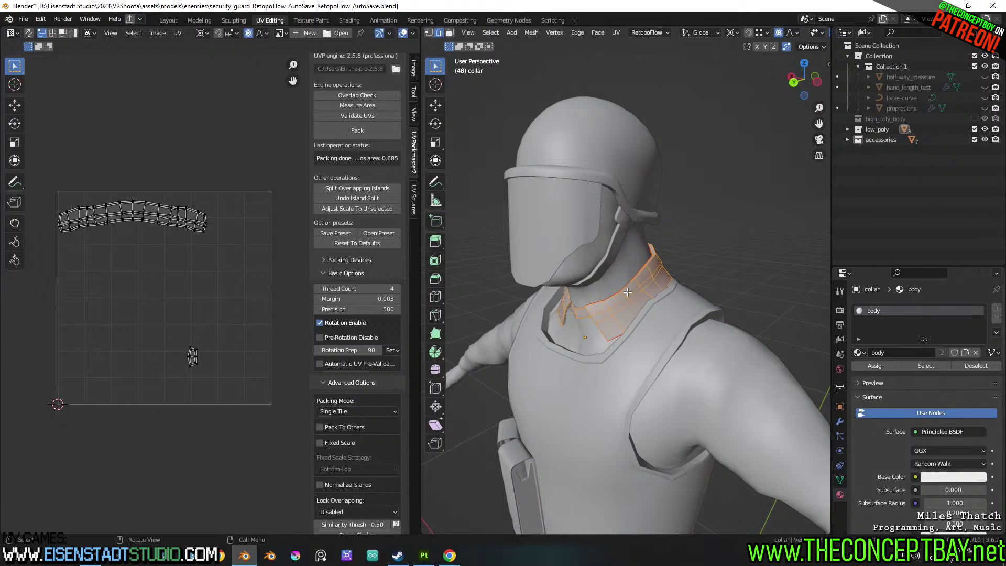
pyautogui.press('Tab')
pyautogui.press('Tab')
pyautogui.press('Tab')
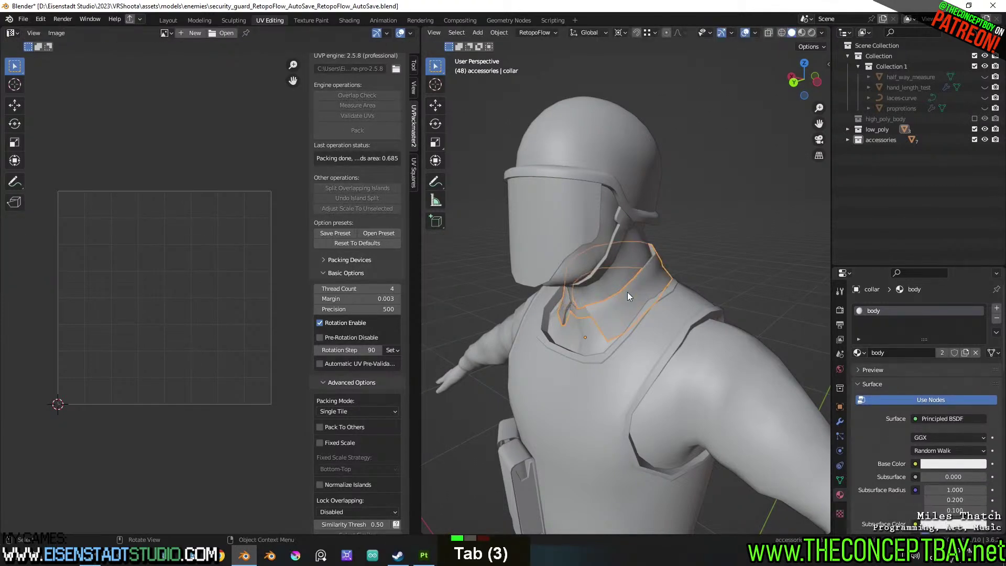
pyautogui.press('Tab')
pyautogui.press('a')
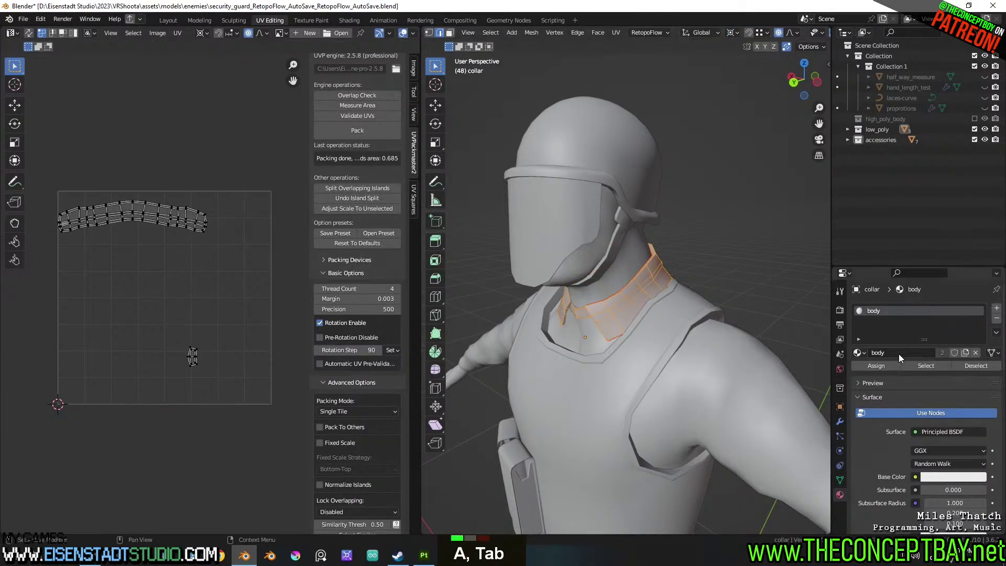
pyautogui.click(858, 352)
pyautogui.click(867, 373)
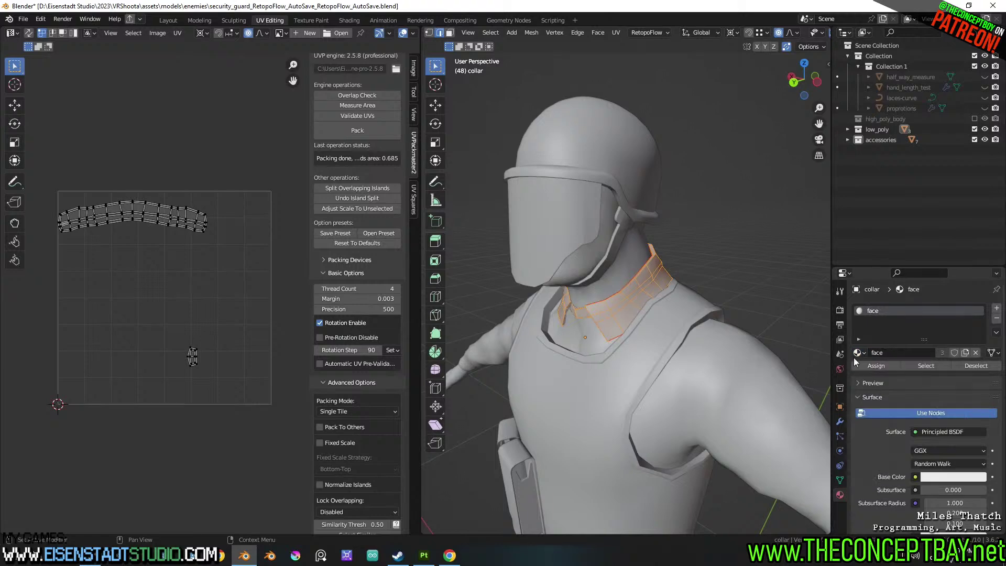
# Edit the collar and guard_body_low together and repack the UVs of all faces using the face material with UVPackmaster
pyautogui.press('Tab')
pyautogui.keyDown('shift'); pyautogui.click(618, 275); pyautogui.keyUp('shift')
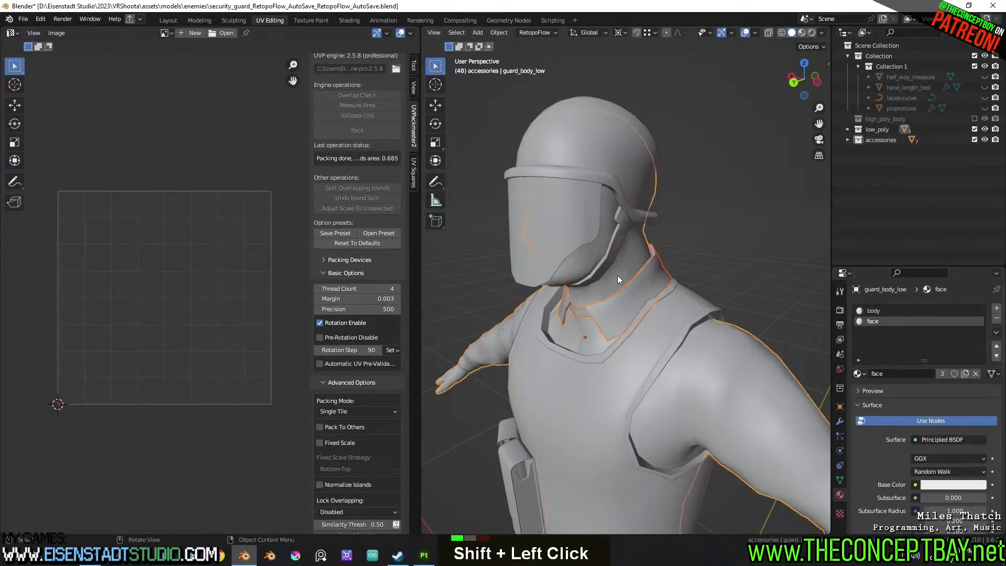
pyautogui.press('Tab')
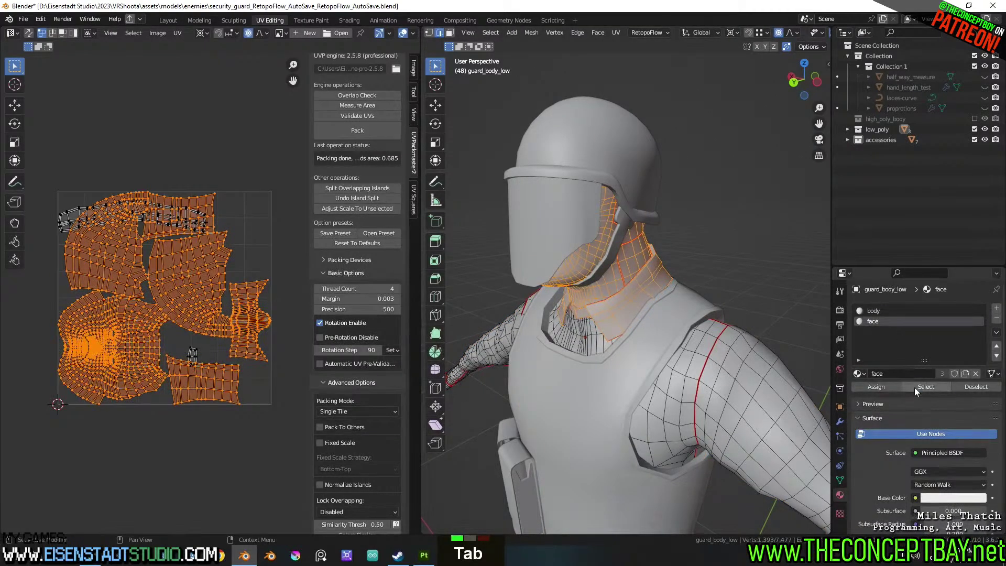
pyautogui.press('a')
pyautogui.click(361, 133)
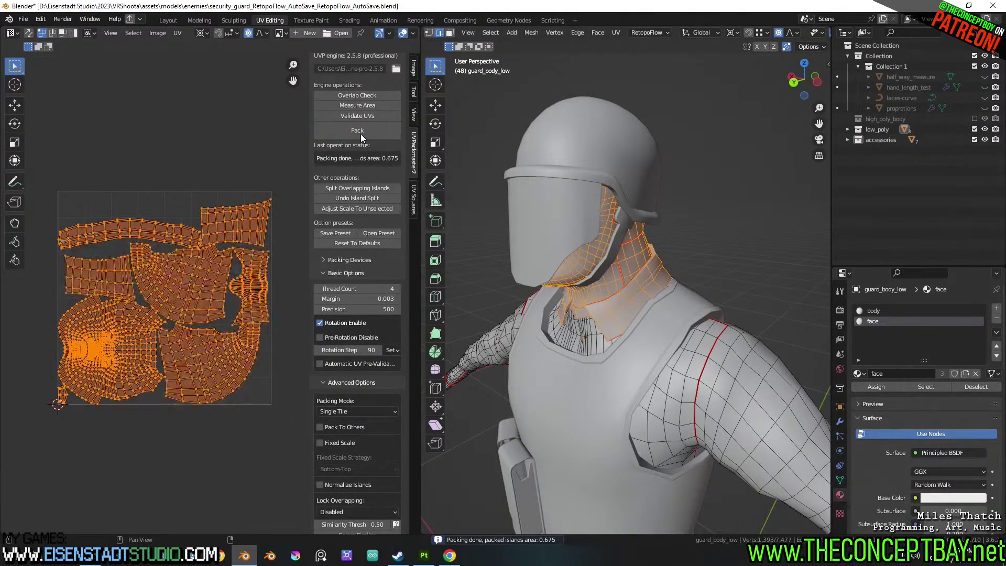
pyautogui.moveTo(683, 334); pyautogui.dragTo(702, 316, button='middle')
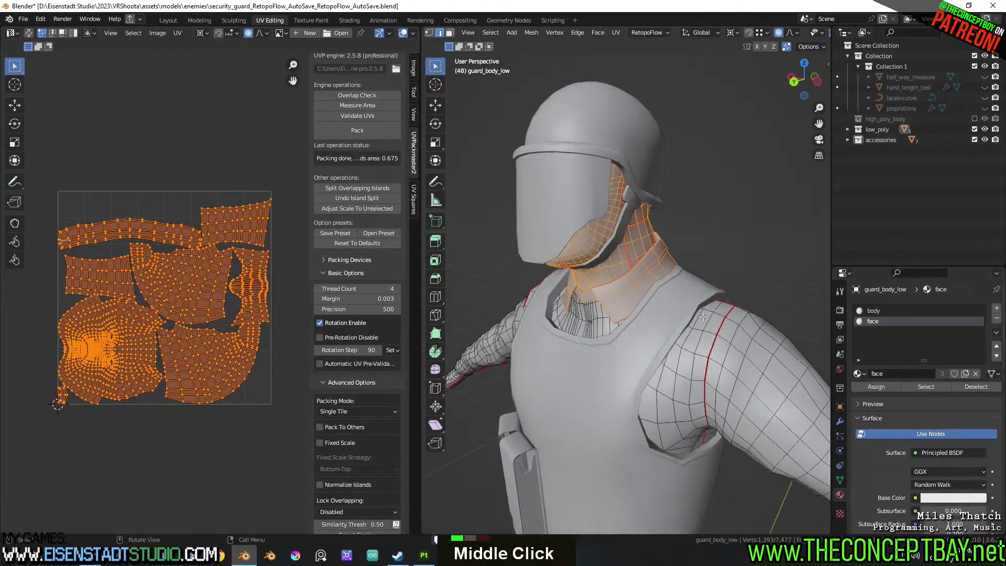
pyautogui.scroll(-1, 702, 316)
pyautogui.press('Tab')
# Select the whole low-poly guard with its accessories and export it over the existing mesh file
pyautogui.scroll(-2, 702, 316)
pyautogui.middleClick(748, 222)
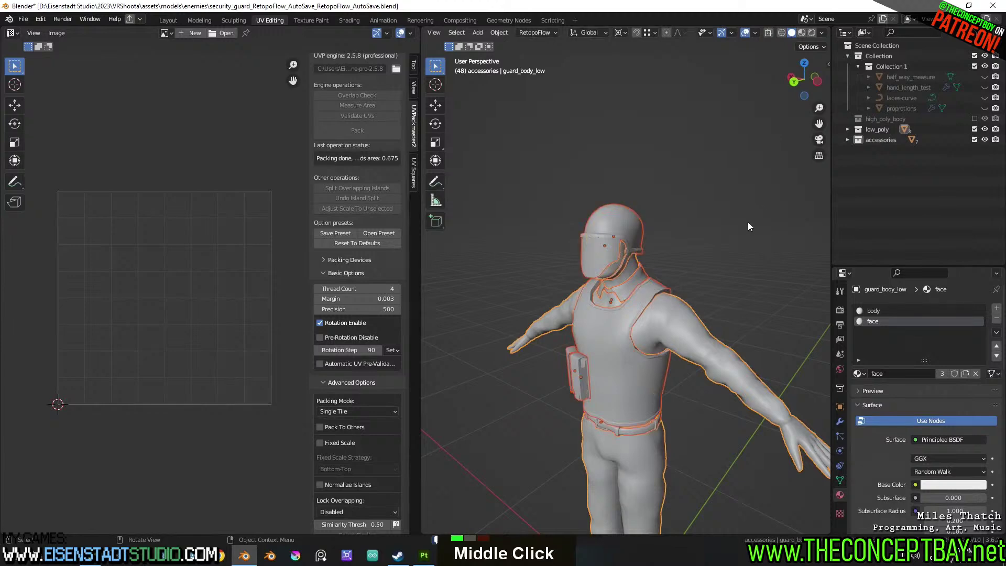
pyautogui.hotkey('ctrl', 'alt', 'r')
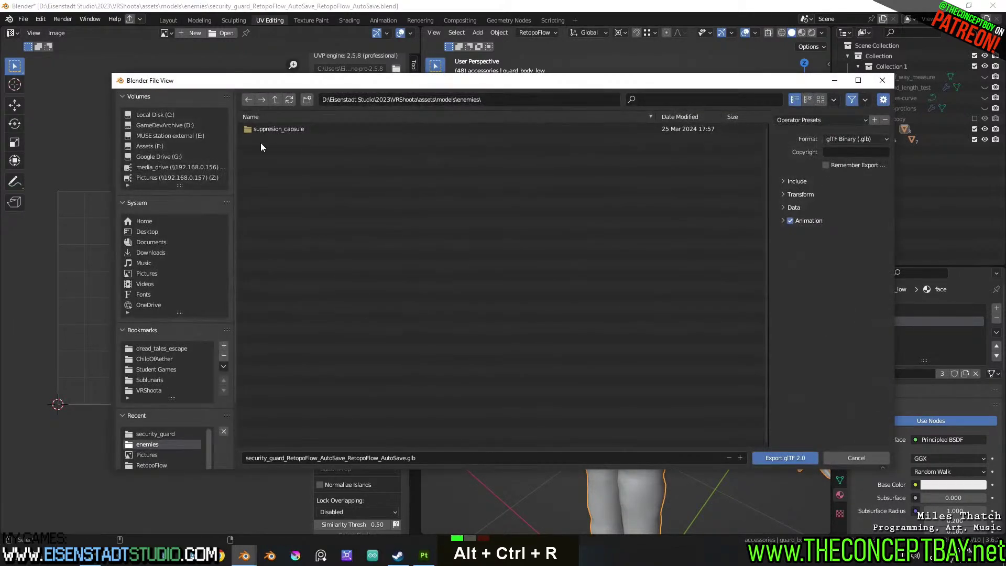
pyautogui.press('Escape')
pyautogui.hotkey('ctrl', 'alt', 'e')
pyautogui.doubleClick(299, 160)
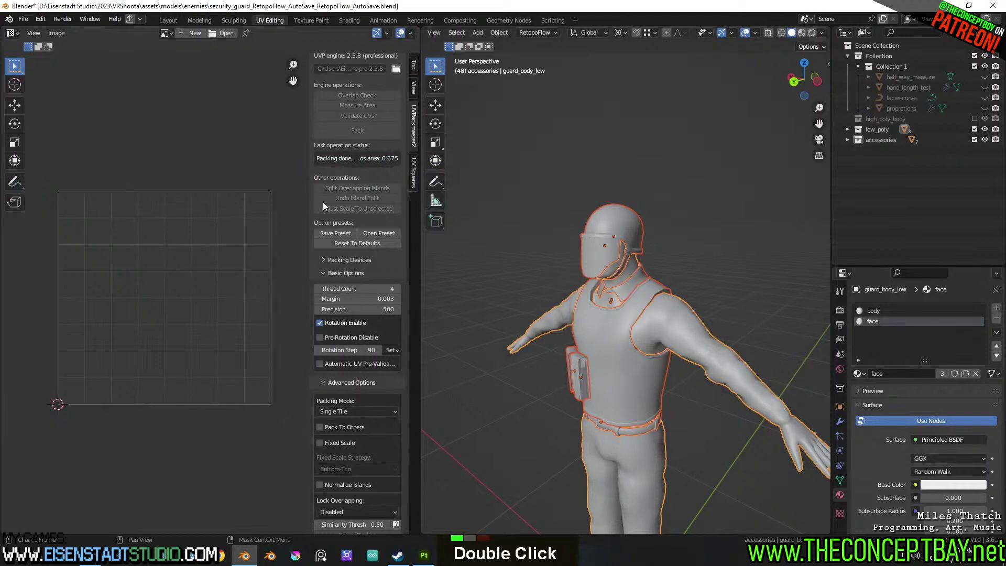
# Switch to Substance Painter, reimport the updated mesh and bake the mesh maps for the accessories, body and face texture sets
pyautogui.click(424, 556)
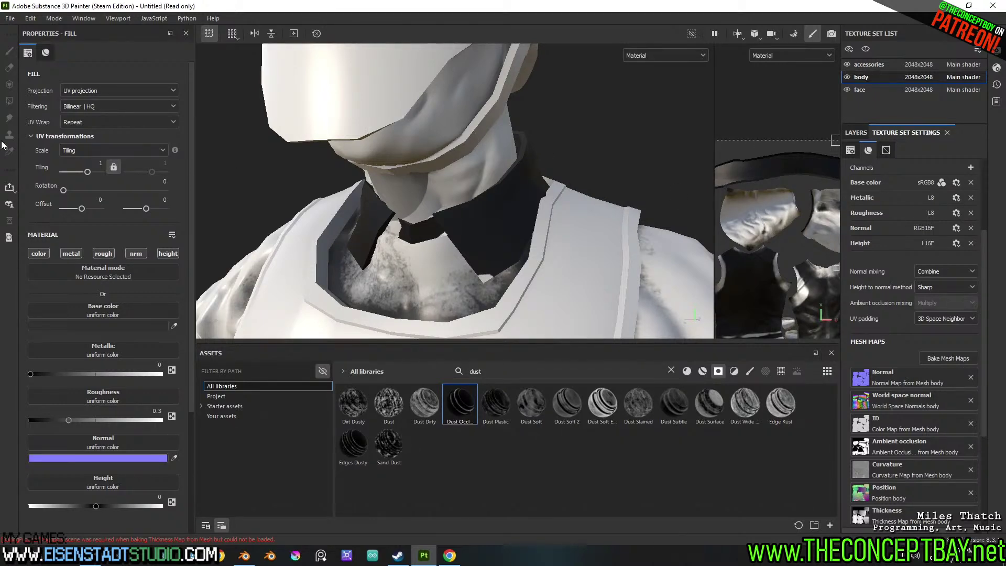
pyautogui.click(52, 21)
pyautogui.moveTo(28, 20)
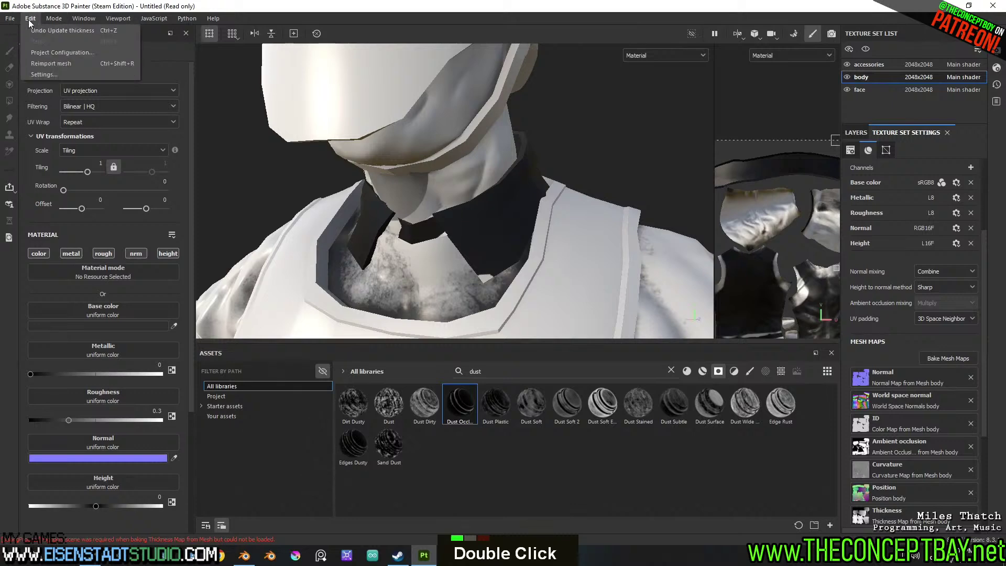
pyautogui.click(50, 64)
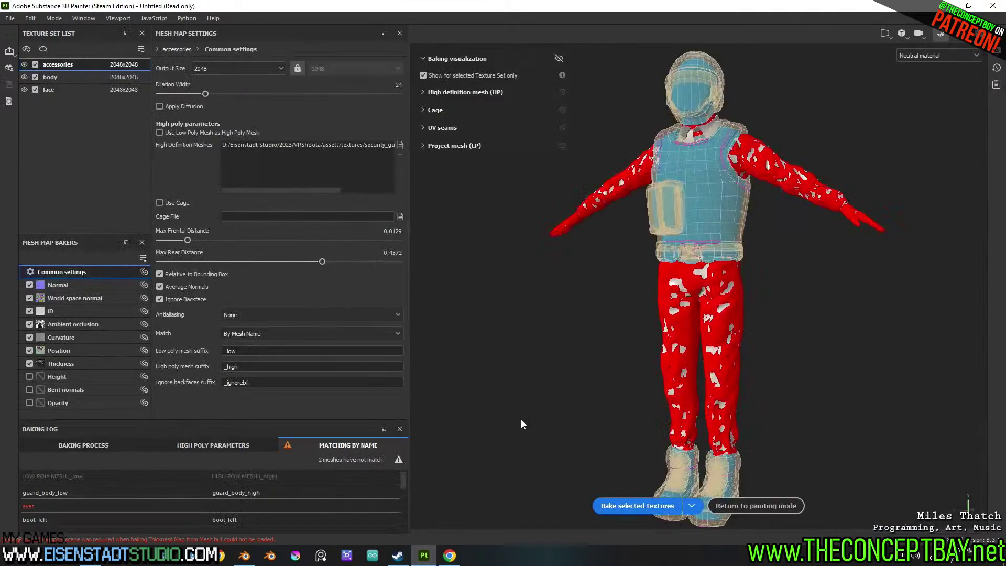
pyautogui.click(644, 503)
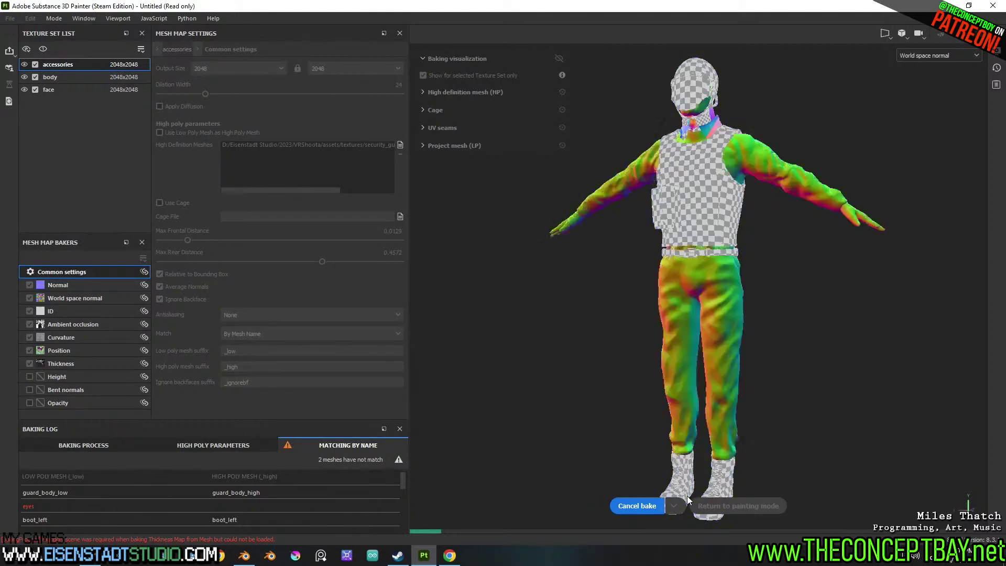
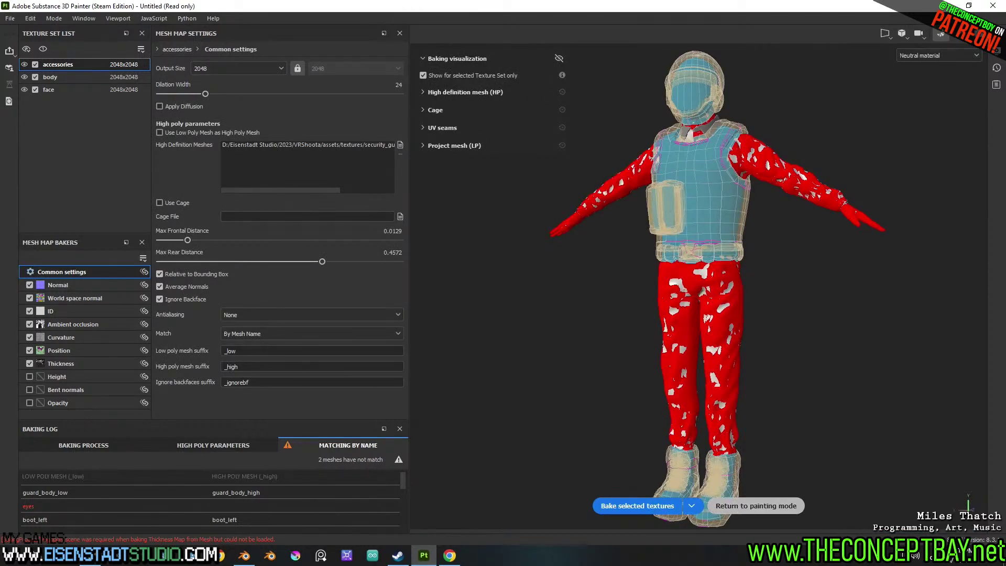
# Return to painting mode and examine the collar's new bake up close from several angles
pyautogui.click(754, 507)
pyautogui.keyDown('alt'); pyautogui.moveTo(484, 135); pyautogui.dragTo(491, 262, button='middle'); pyautogui.keyUp('alt')
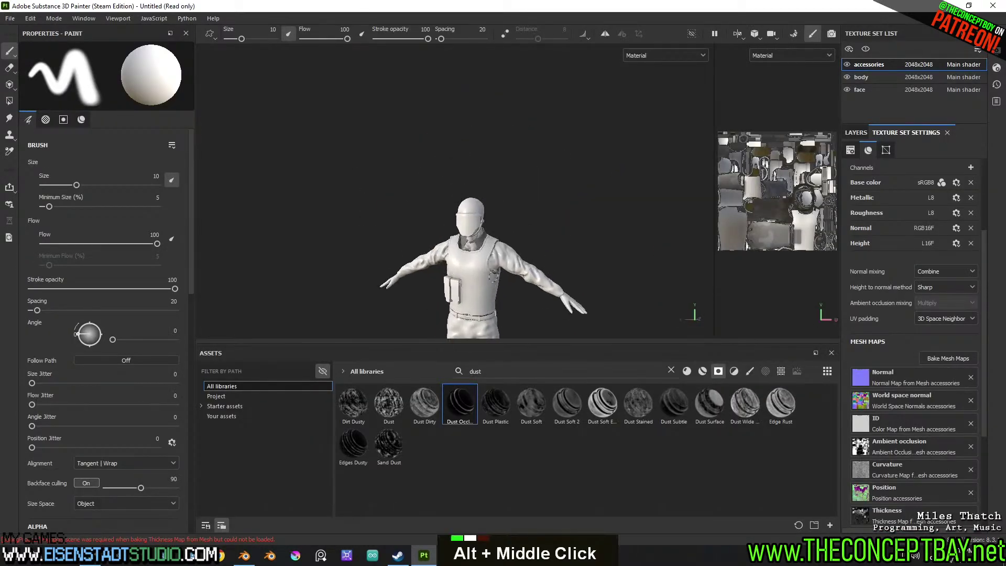
pyautogui.scroll(18, 490, 262)
pyautogui.keyDown('alt'); pyautogui.moveTo(490, 262); pyautogui.dragTo(490, 252); pyautogui.keyUp('alt')
pyautogui.keyDown('alt'); pyautogui.moveTo(491, 252); pyautogui.dragTo(517, 247, button='middle'); pyautogui.keyUp('alt')
pyautogui.moveTo(517, 247)
pyautogui.keyDown('alt'); pyautogui.mouseDown()
pyautogui.moveTo(579, 269)
pyautogui.moveTo(665, 283)
pyautogui.moveTo(579, 254)
pyautogui.moveTo(687, 278)
pyautogui.mouseUp(); pyautogui.keyUp('alt')
pyautogui.scroll(-5, 475, 214)
pyautogui.keyDown('alt'); pyautogui.moveTo(475, 213); pyautogui.dragTo(420, 241); pyautogui.keyUp('alt')
pyautogui.keyDown('alt'); pyautogui.moveTo(419, 241); pyautogui.dragTo(388, 257, button='middle'); pyautogui.keyUp('alt')
pyautogui.moveTo(387, 257)
pyautogui.keyDown('alt'); pyautogui.mouseDown()
pyautogui.moveTo(362, 270)
pyautogui.moveTo(587, 251)
pyautogui.mouseUp(); pyautogui.keyUp('alt')
pyautogui.keyDown('alt'); pyautogui.scroll(-3, 605, 252); pyautogui.keyUp('alt')
pyautogui.keyDown('alt'); pyautogui.moveTo(605, 251); pyautogui.dragTo(576, 246, button='middle'); pyautogui.keyUp('alt')
pyautogui.keyDown('alt'); pyautogui.moveTo(577, 246); pyautogui.dragTo(513, 236); pyautogui.keyUp('alt')
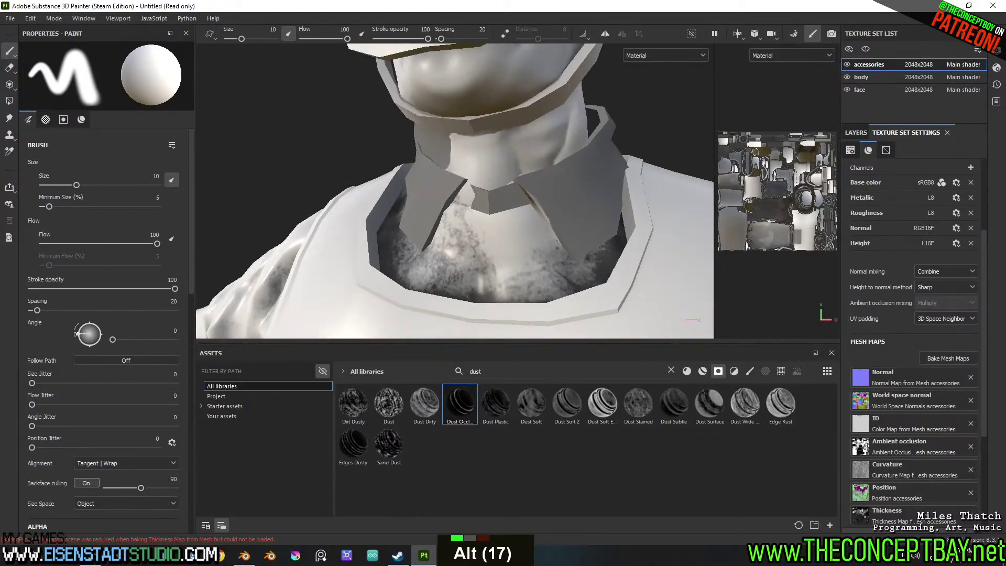
# Switch to Blender and turn on the face orientation overlay to check the normals around the collar
pyautogui.click(244, 555)
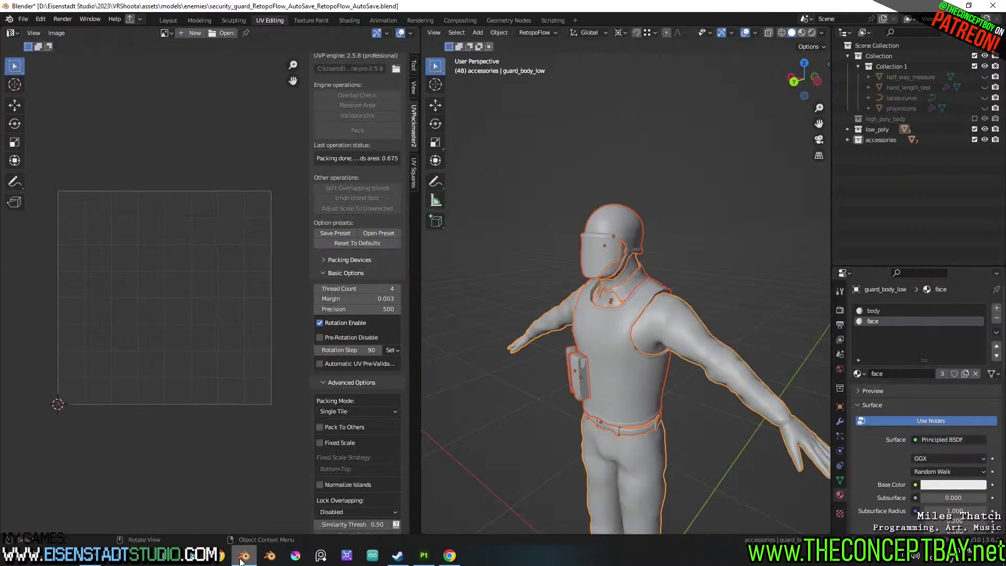
pyautogui.hotkey('alt', 'f')
pyautogui.scroll(5, 669, 271)
pyautogui.scroll(-2, 674, 261)
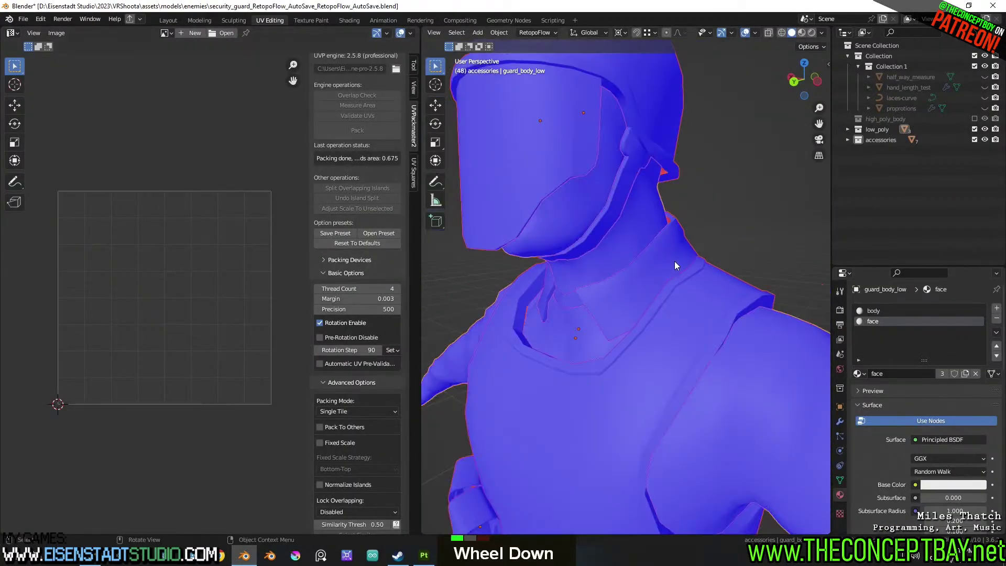
# Nudge the low-poly collar slightly along the global X axis and save the file
pyautogui.click(670, 271)
pyautogui.moveTo(669, 271)
pyautogui.mouseDown(button='middle')
pyautogui.moveTo(710, 265)
pyautogui.moveTo(686, 276)
pyautogui.mouseUp(button='middle')
pyautogui.keyDown('shift'); pyautogui.moveTo(736, 252); pyautogui.dragTo(688, 265, button='middle'); pyautogui.keyUp('shift')
pyautogui.scroll(2, 688, 264)
pyautogui.moveTo(686, 219); pyautogui.dragTo(689, 219)
pyautogui.doubleClick(698, 222)
pyautogui.press('g')
pyautogui.press('x')
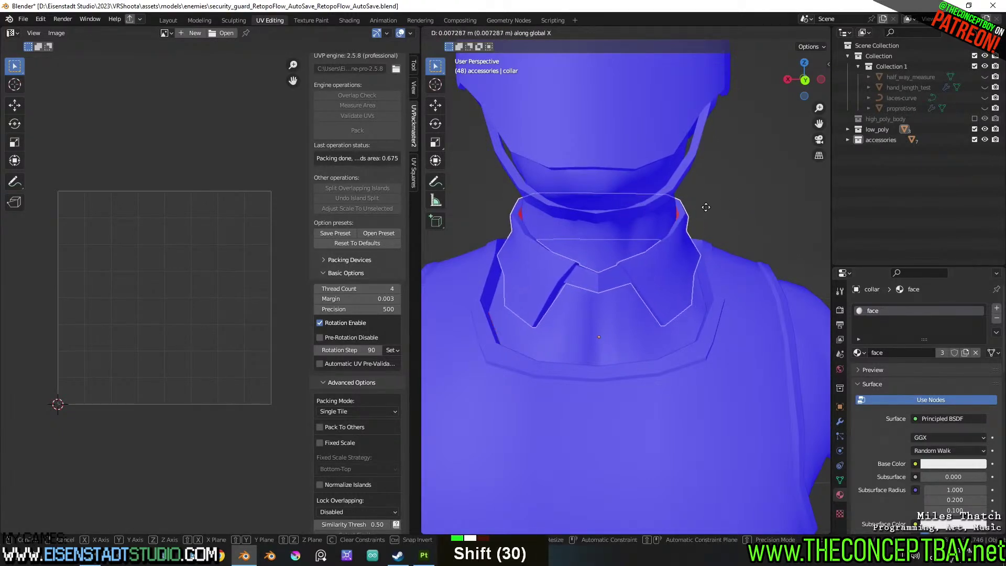
pyautogui.keyDown('shift'); pyautogui.click(736, 208); pyautogui.keyUp('shift')
pyautogui.moveTo(736, 208); pyautogui.dragTo(700, 244, button='middle')
pyautogui.hotkey('ctrl', 's')
# Check which collar faces use the face material and how their UVs are laid out
pyautogui.scroll(-6, 737, 201)
pyautogui.scroll(3, 700, 245)
pyautogui.press('Tab')
pyautogui.press('a')
pyautogui.press('a')
pyautogui.click(910, 365)
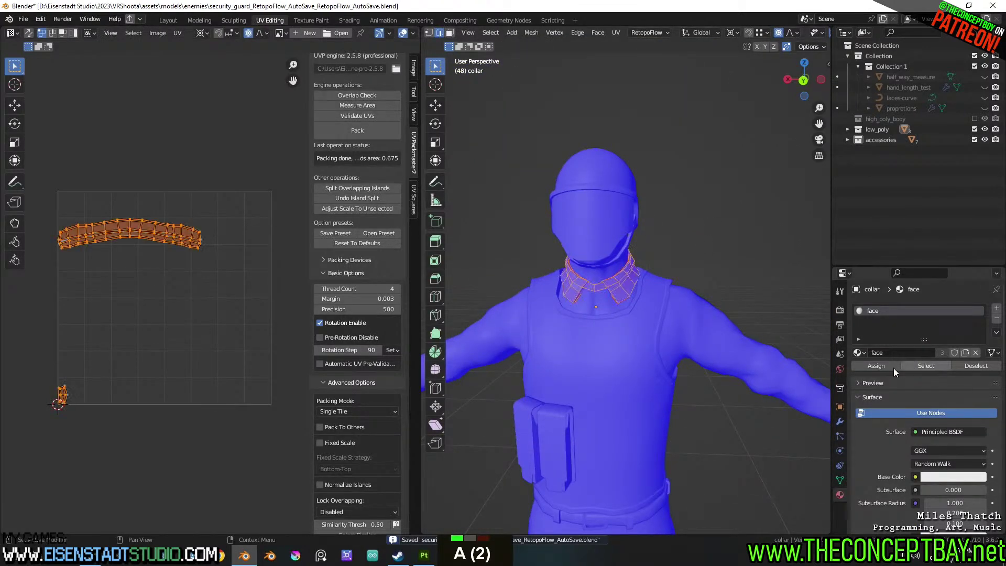
pyautogui.scroll(2, 554, 258)
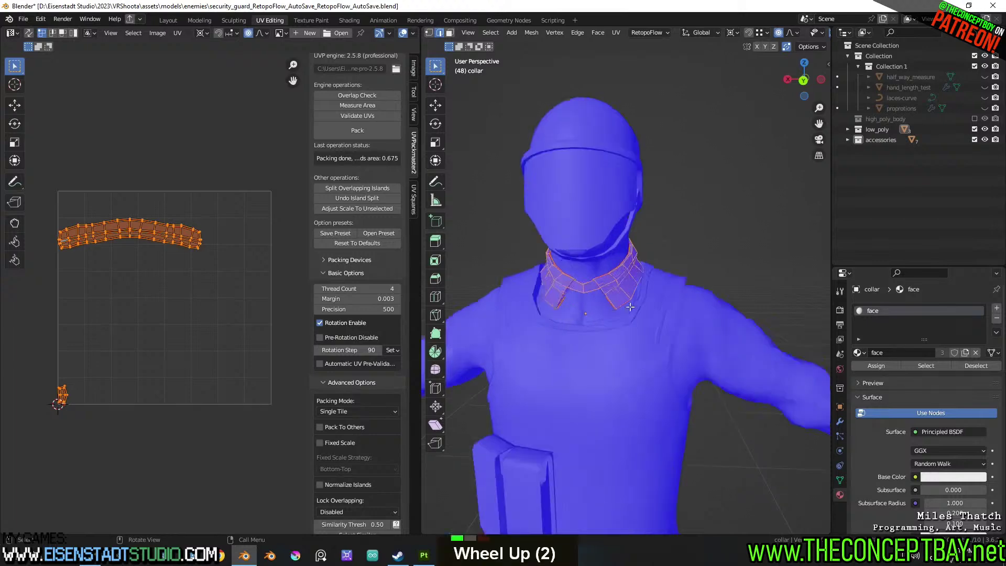
pyautogui.press('Tab')
# Edit guard_body_low and the collar together and select all faces assigned to the face material to check their packed UVs
pyautogui.click(613, 218)
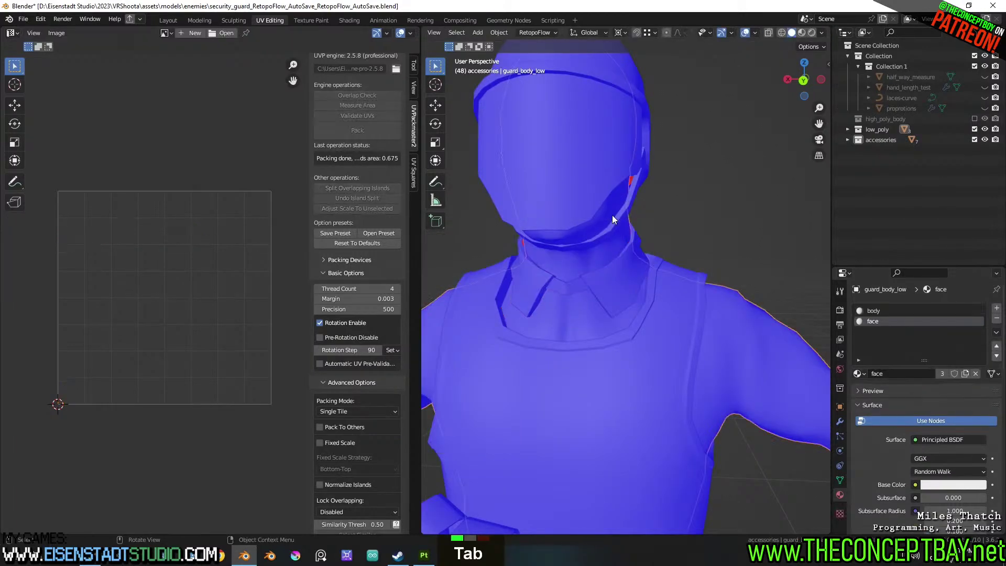
pyautogui.keyDown('shift'); pyautogui.click(630, 279); pyautogui.keyUp('shift')
pyautogui.press('Tab')
pyautogui.press('a')
pyautogui.press('a')
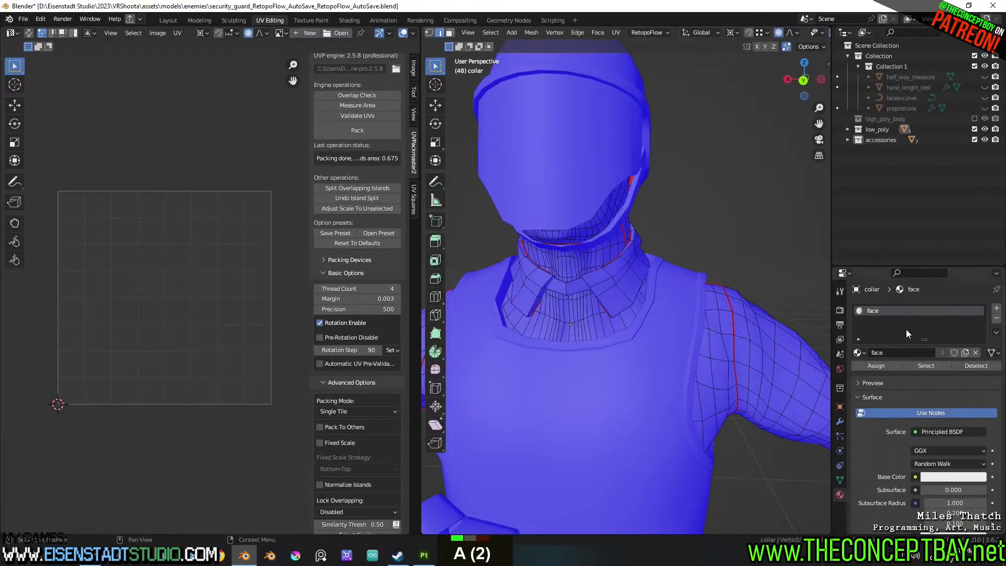
pyautogui.click(919, 366)
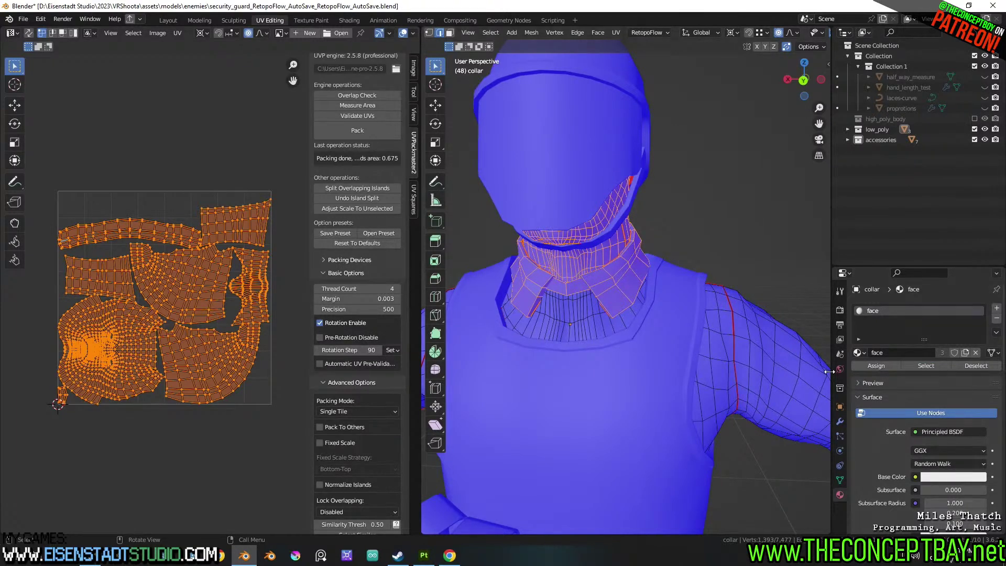
# Leave mesh editing, turn off the face orientation overlay and save the file
pyautogui.moveTo(558, 277); pyautogui.dragTo(472, 278, button='middle')
pyautogui.scroll(-3, 577, 279)
pyautogui.keyDown('shift'); pyautogui.moveTo(603, 280); pyautogui.dragTo(702, 282, button='middle'); pyautogui.keyUp('shift')
pyautogui.keyDown('shift'); pyautogui.moveTo(702, 282); pyautogui.dragTo(649, 282, button='middle'); pyautogui.keyUp('shift')
pyautogui.scroll(1, 664, 276)
pyautogui.press('Tab')
pyautogui.hotkey('alt', '`')
pyautogui.hotkey('ctrl', 's')
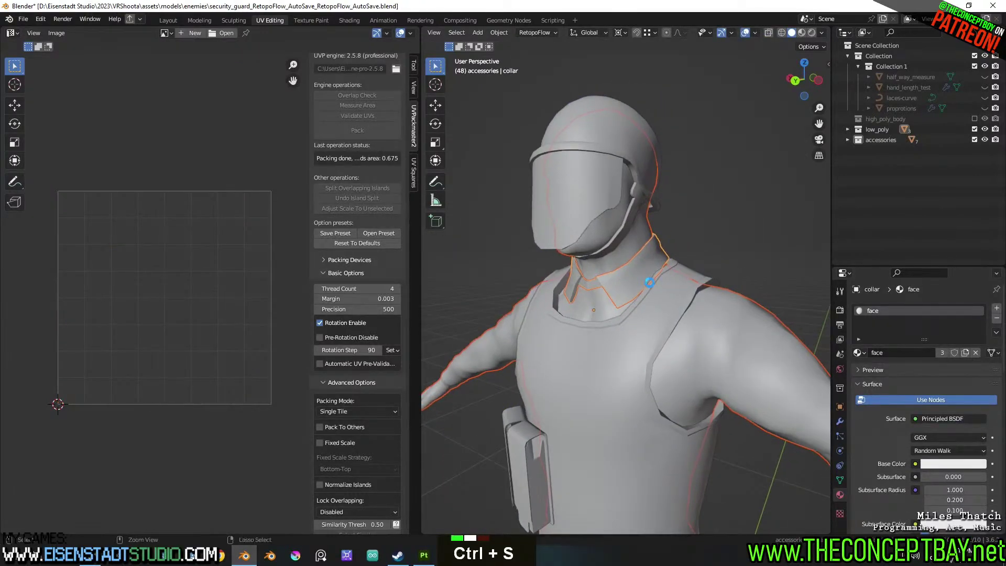
# Select all visible low-poly body and accessory objects
pyautogui.scroll(-7, 650, 282)
pyautogui.press('a')
pyautogui.keyDown('shift'); pyautogui.moveTo(565, 387); pyautogui.dragTo(564, 348, button='middle'); pyautogui.keyUp('shift')
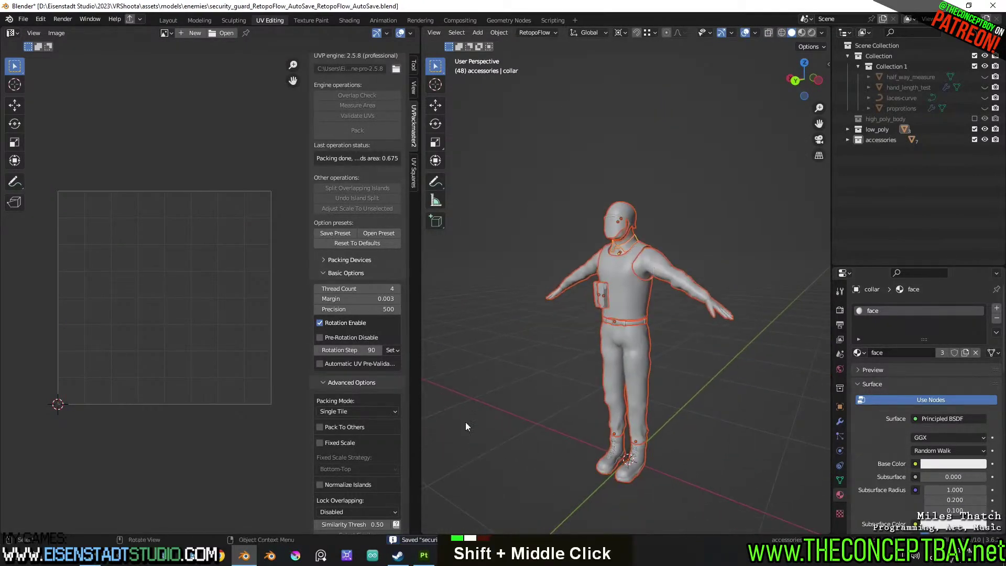
# Switch to Substance Painter and close it, discarding the project's unsaved changes
pyautogui.click(425, 555)
pyautogui.click(1001, 8)
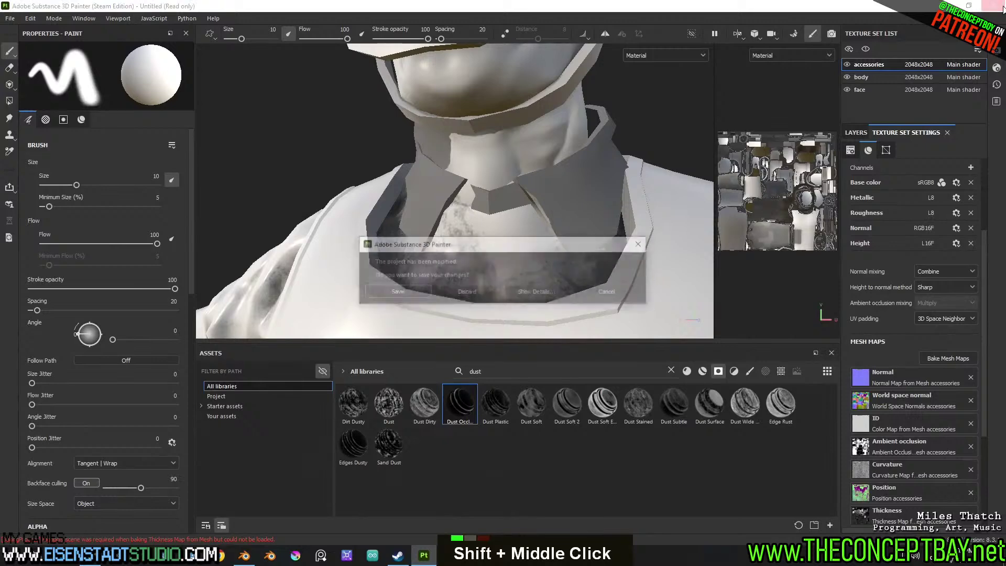
pyautogui.click(481, 294)
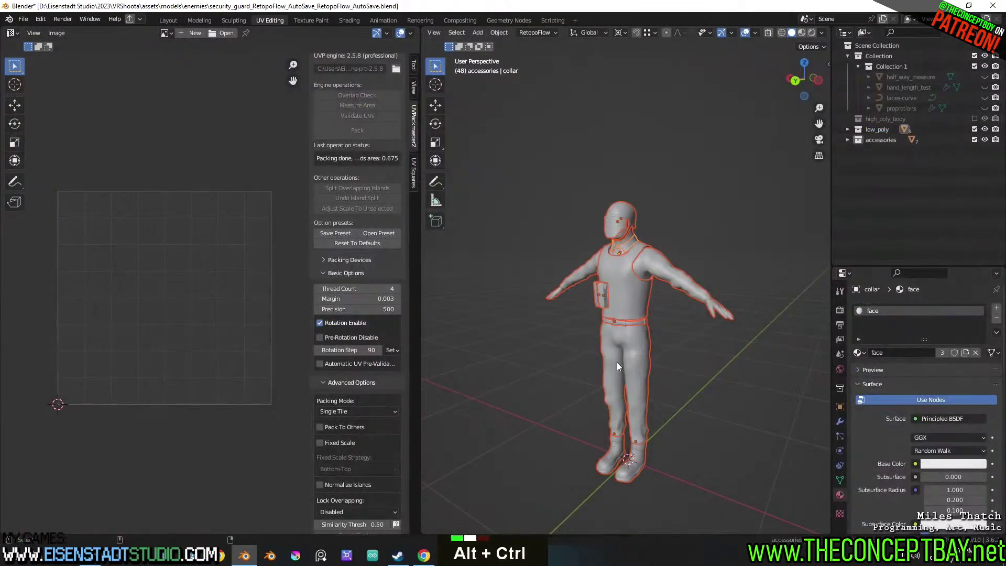
# Export the selected low-poly guard and accessories from Blender over the existing mesh file
pyautogui.hotkey('ctrl', 'alt', 'e')
pyautogui.press('Return')
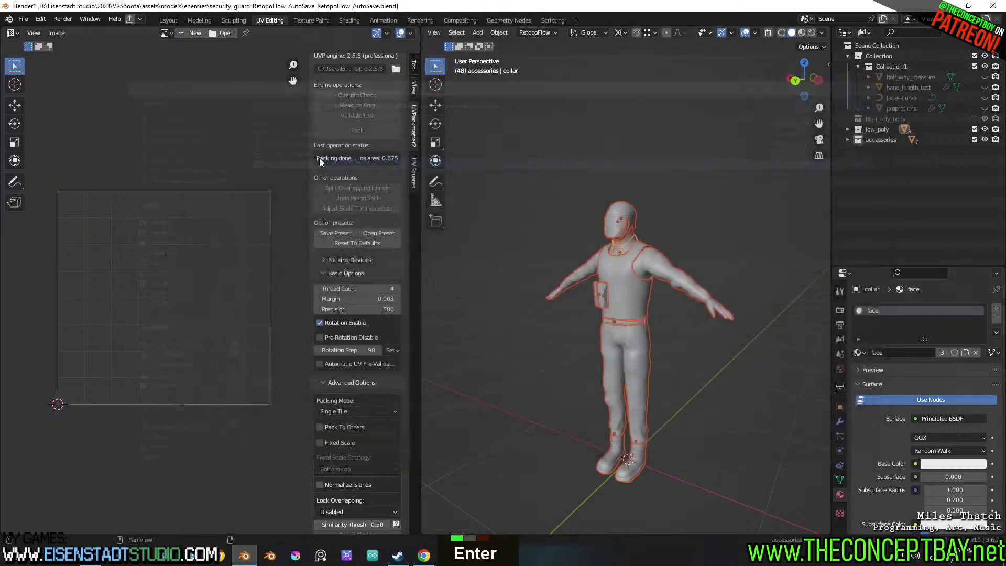
# Search the system for Substance Painter and launch it again
pyautogui.click(427, 554)
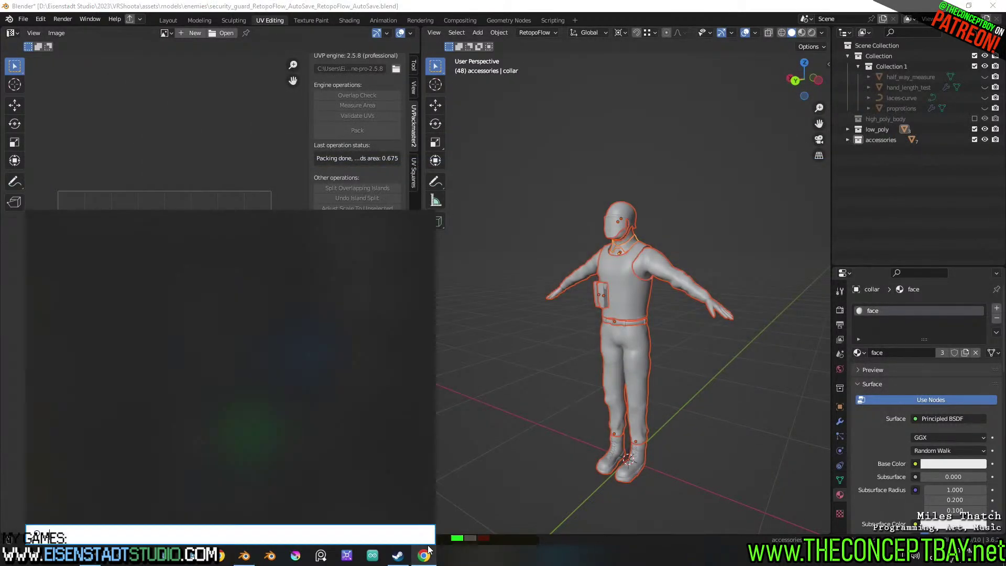
pyautogui.write('subs')
pyautogui.press('Return')
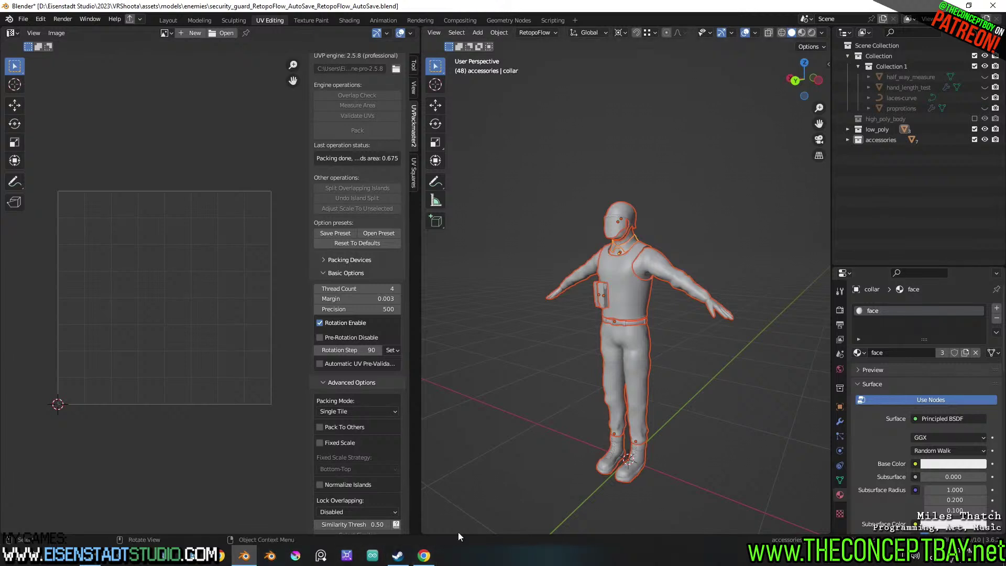
# Launch Substance Painter again through a system search for "substance"
pyautogui.moveTo(564, 411); pyautogui.dragTo(578, 348, button='middle')
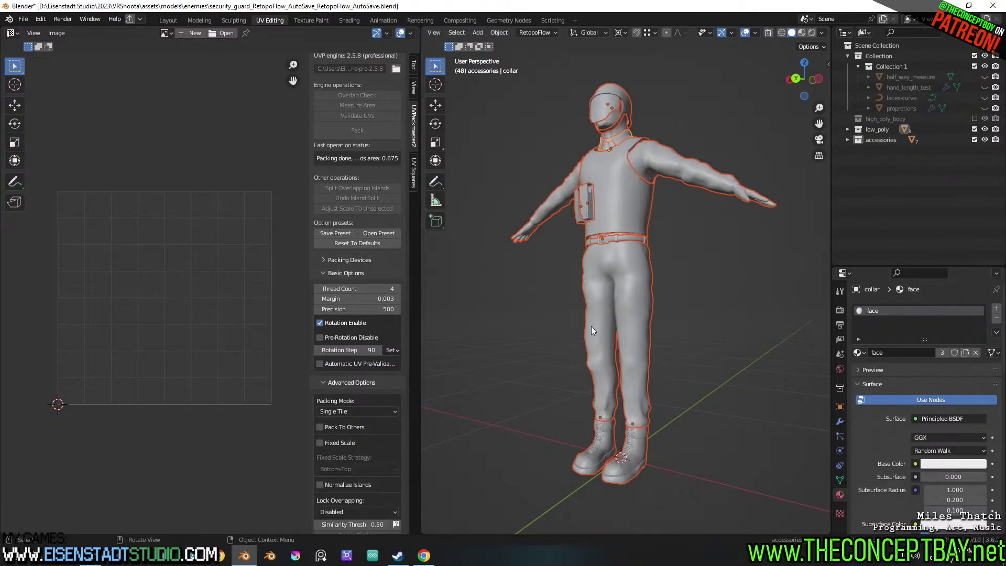
pyautogui.moveTo(542, 330); pyautogui.dragTo(461, 397, button='middle')
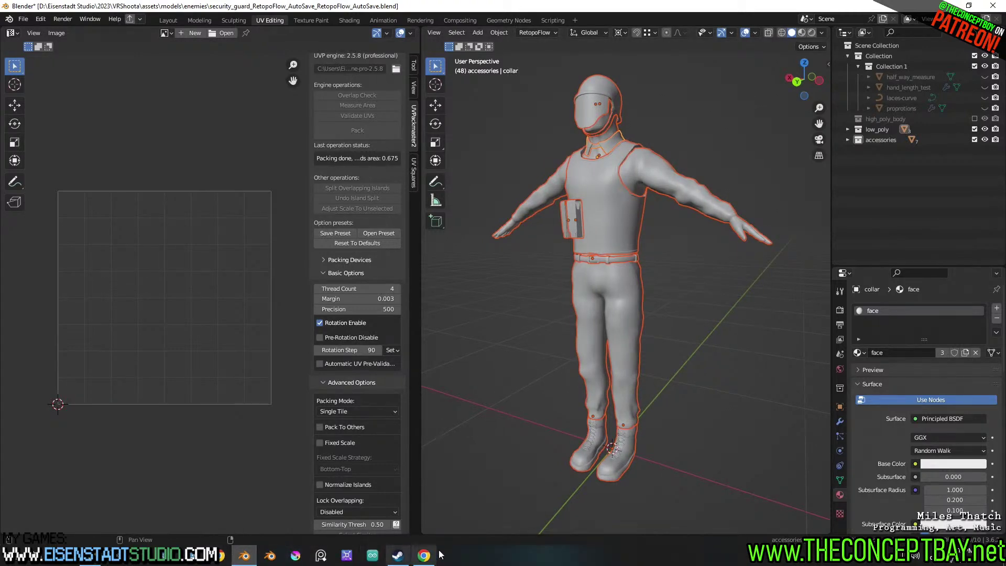
pyautogui.press('super')
pyautogui.write('substance')
pyautogui.press('Return')
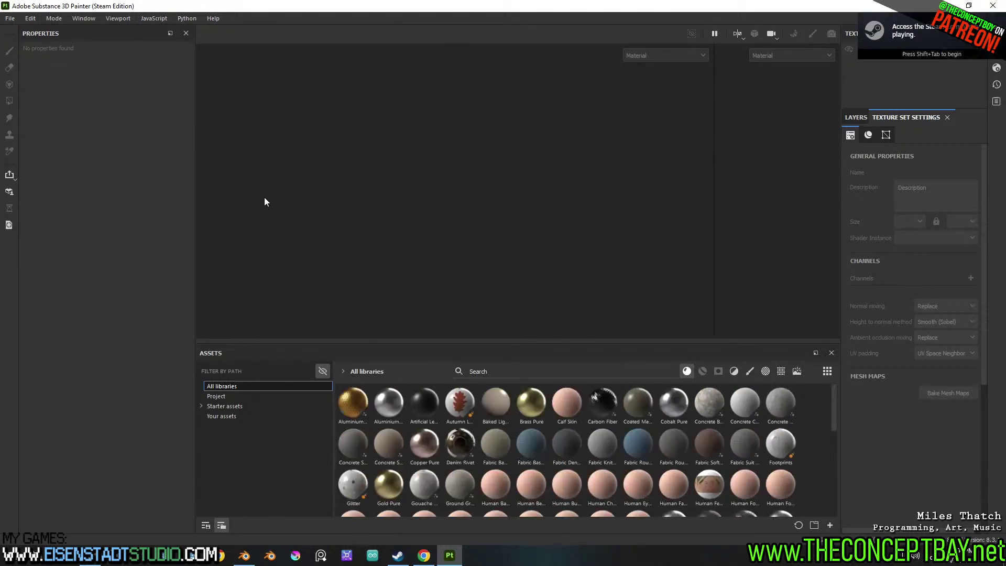
# Create a new project from security_guard_low.obj at 2048 document resolution with the OpenGL normal map format
pyautogui.click(10, 18)
pyautogui.click(119, 48)
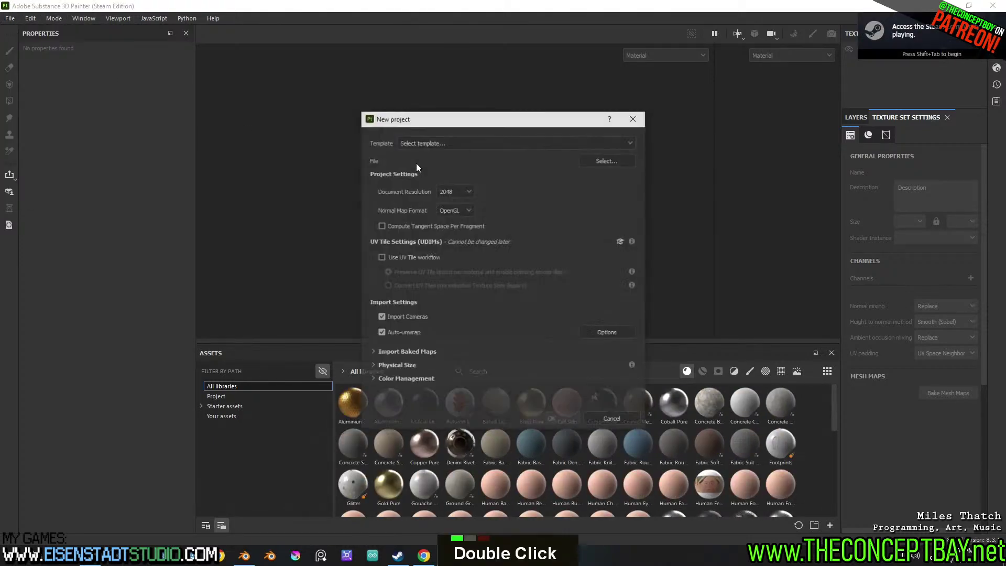
pyautogui.click(608, 159)
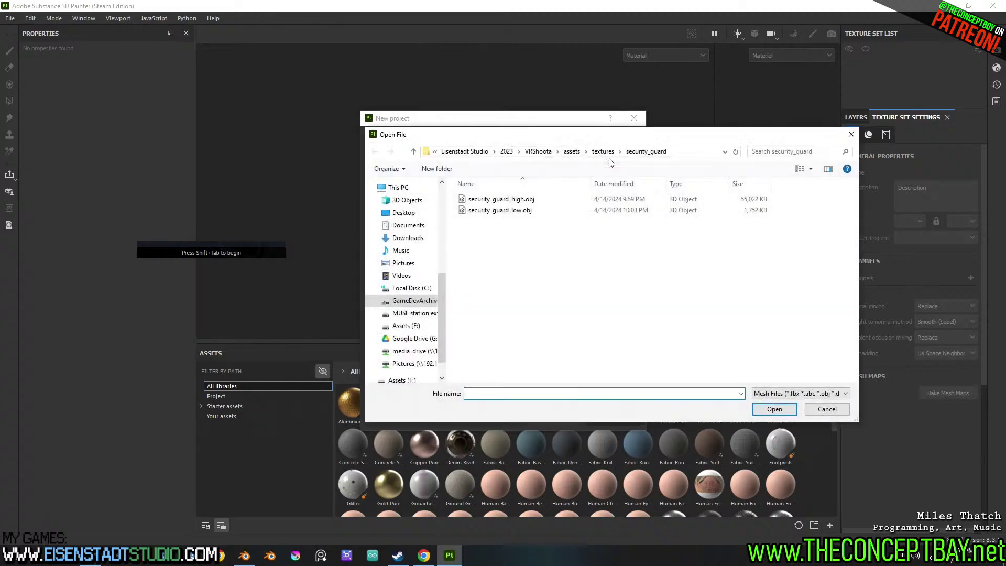
pyautogui.doubleClick(509, 210)
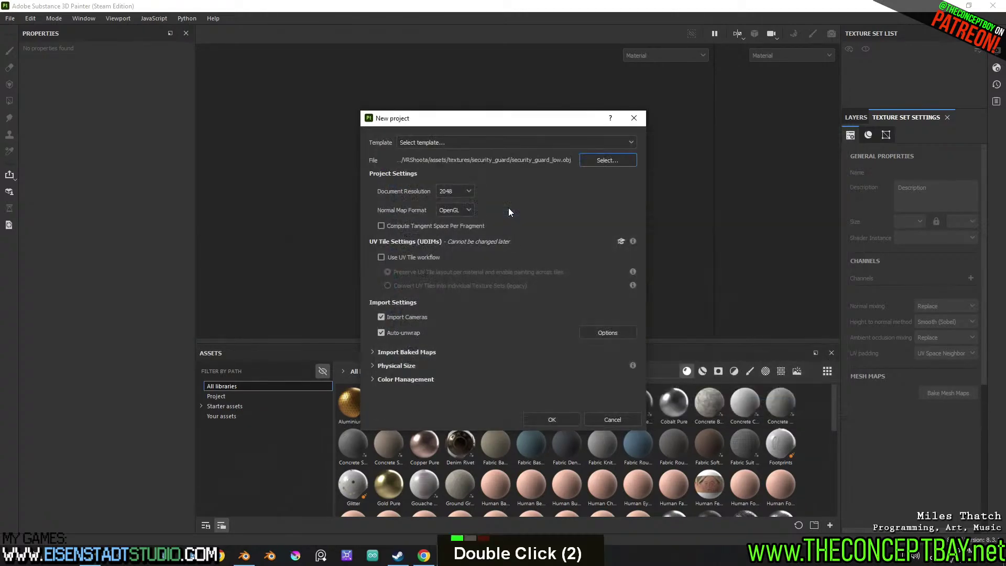
pyautogui.click(568, 419)
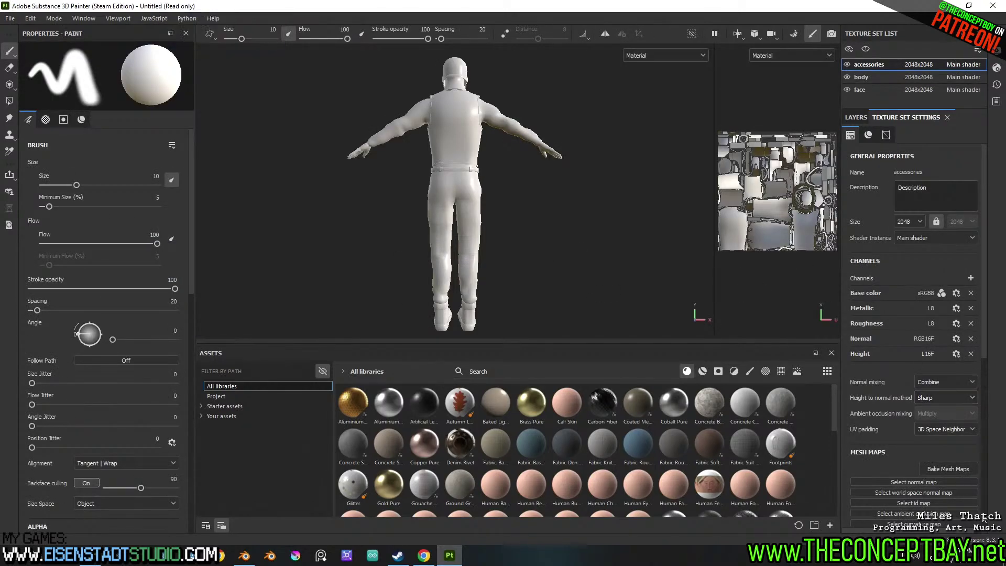
# Open the mesh map baking settings and load security_guard_high.obj as the high definition mesh
pyautogui.click(958, 469)
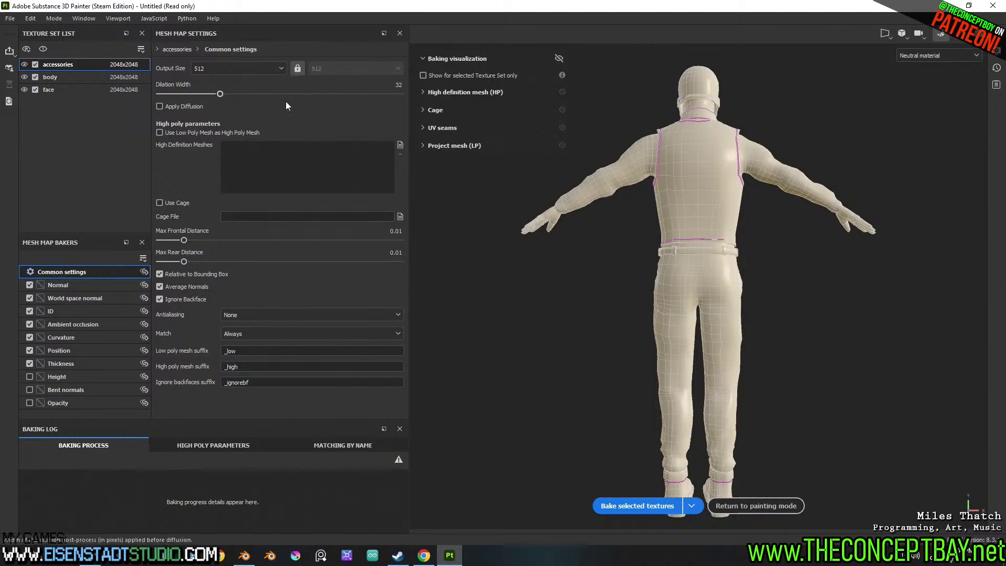
pyautogui.click(401, 145)
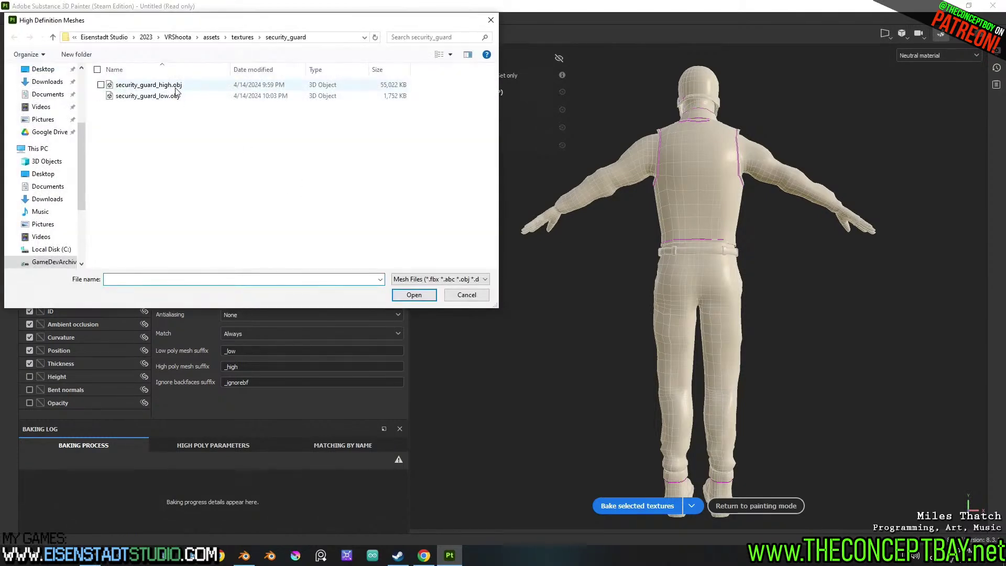
pyautogui.doubleClick(199, 83)
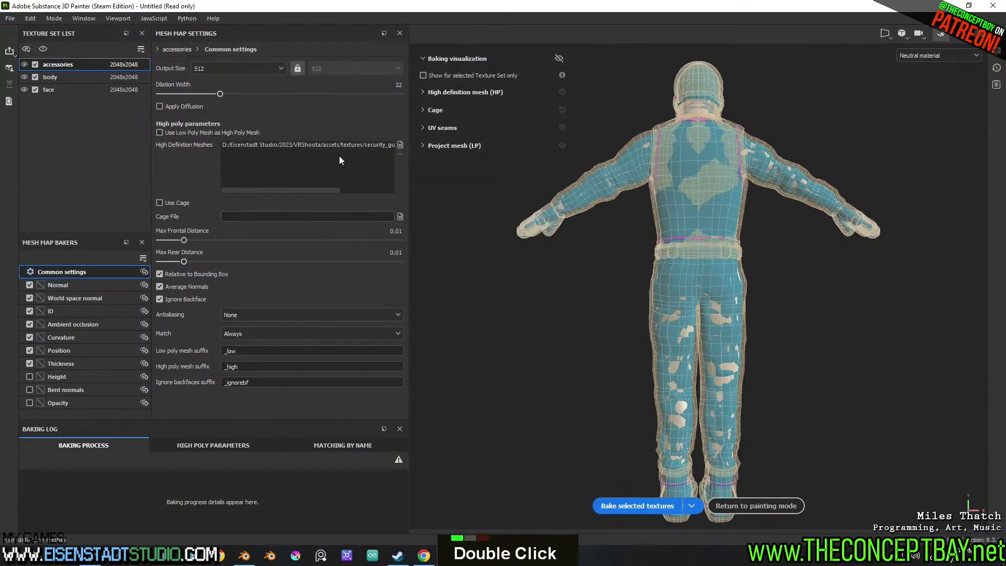
# Set the bake output size to 2048 and the mesh matching to By Mesh Name
pyautogui.click(262, 69)
pyautogui.click(226, 145)
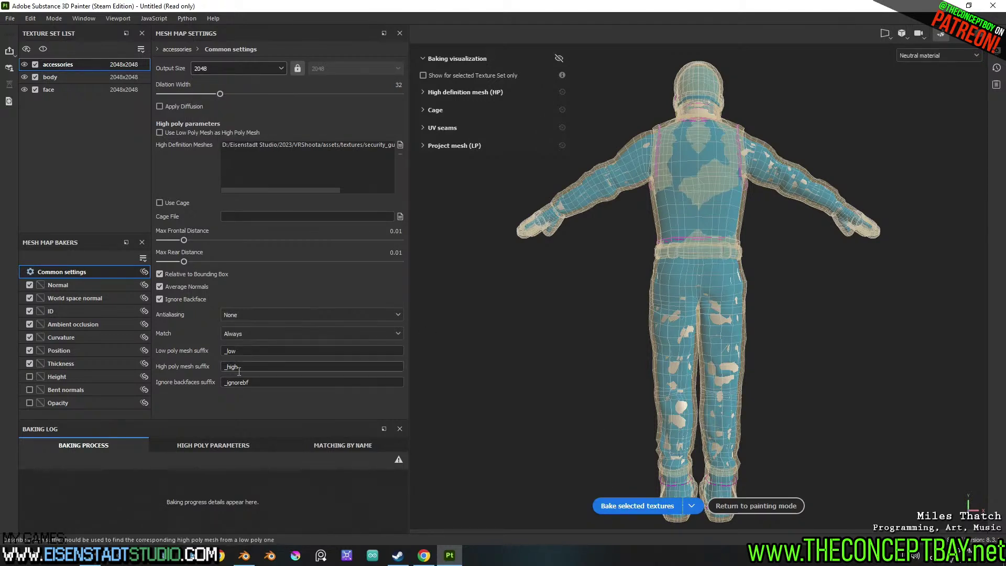
pyautogui.click(247, 332)
pyautogui.click(253, 358)
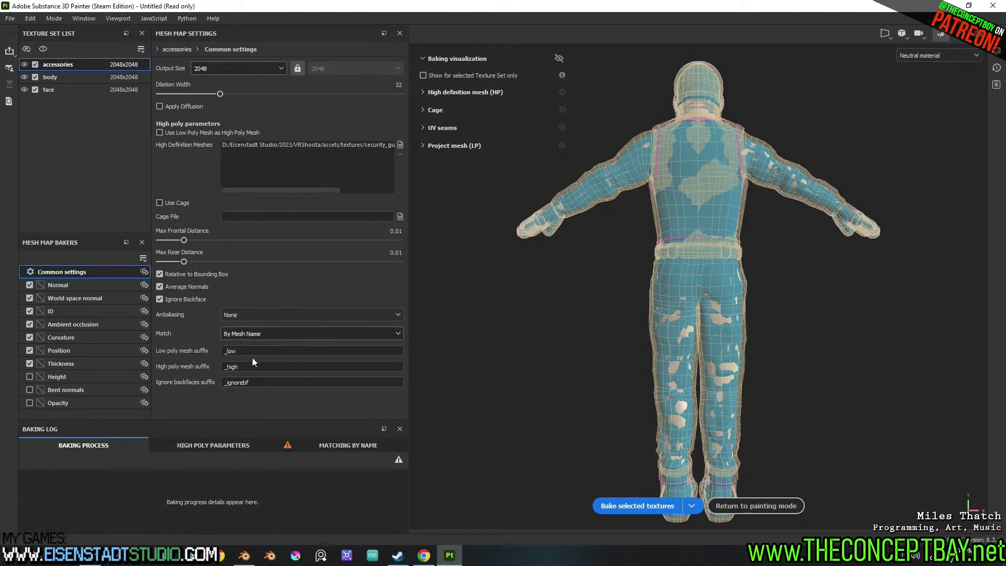
# Check the ambient occlusion settings, bake the mesh maps for the accessories, body and face texture sets, and return to painting mode
pyautogui.click(86, 325)
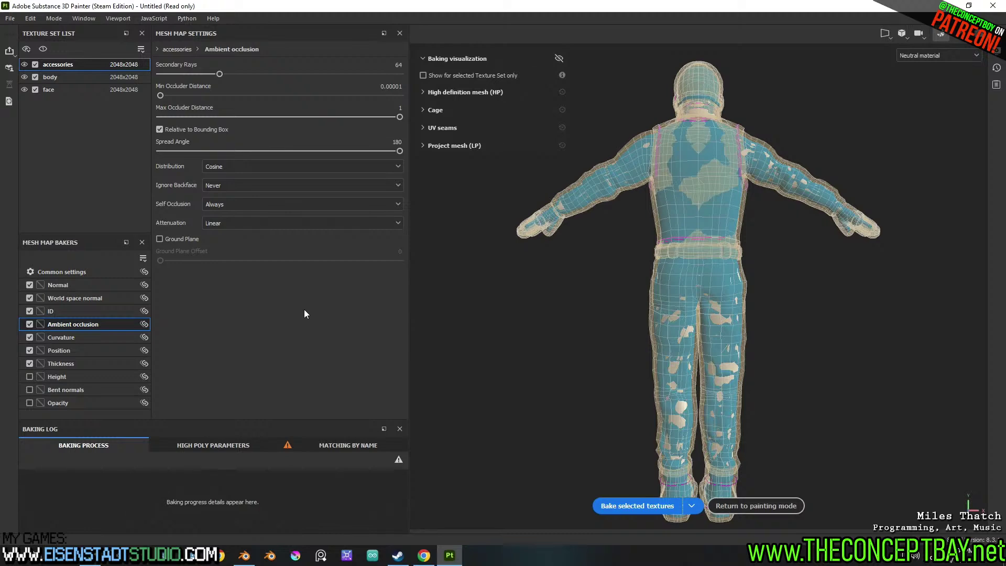
pyautogui.click(626, 500)
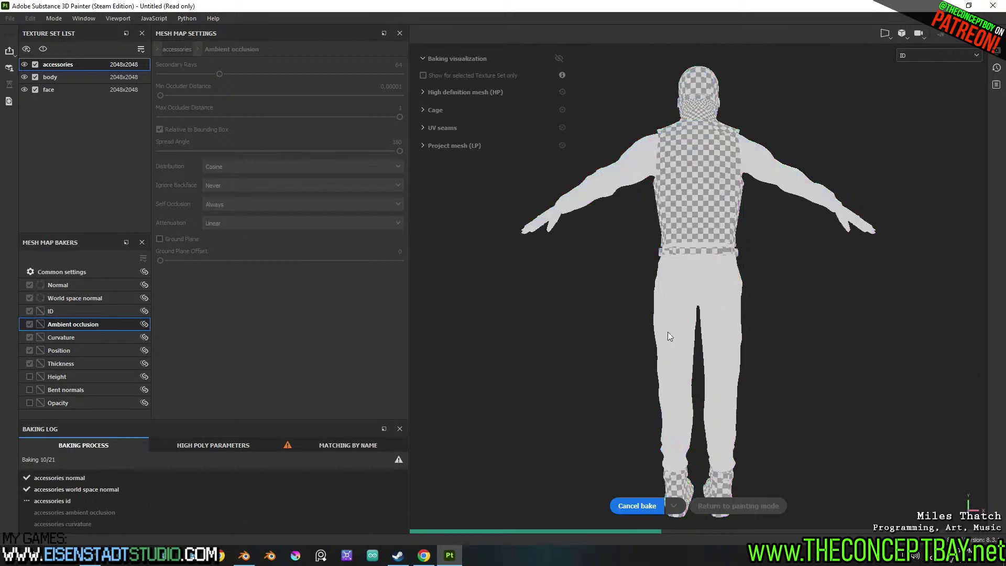
pyautogui.keyDown('alt'); pyautogui.moveTo(790, 151); pyautogui.dragTo(537, 260); pyautogui.keyUp('alt')
pyautogui.keyDown('alt'); pyautogui.moveTo(752, 218); pyautogui.dragTo(707, 217); pyautogui.keyUp('alt')
pyautogui.keyDown('alt'); pyautogui.moveTo(733, 207); pyautogui.dragTo(575, 278, button='middle'); pyautogui.keyUp('alt')
pyautogui.keyDown('alt'); pyautogui.moveTo(667, 223); pyautogui.dragTo(668, 193, button='right'); pyautogui.keyUp('alt')
pyautogui.keyDown('alt'); pyautogui.moveTo(680, 229); pyautogui.dragTo(690, 270, button='middle'); pyautogui.keyUp('alt')
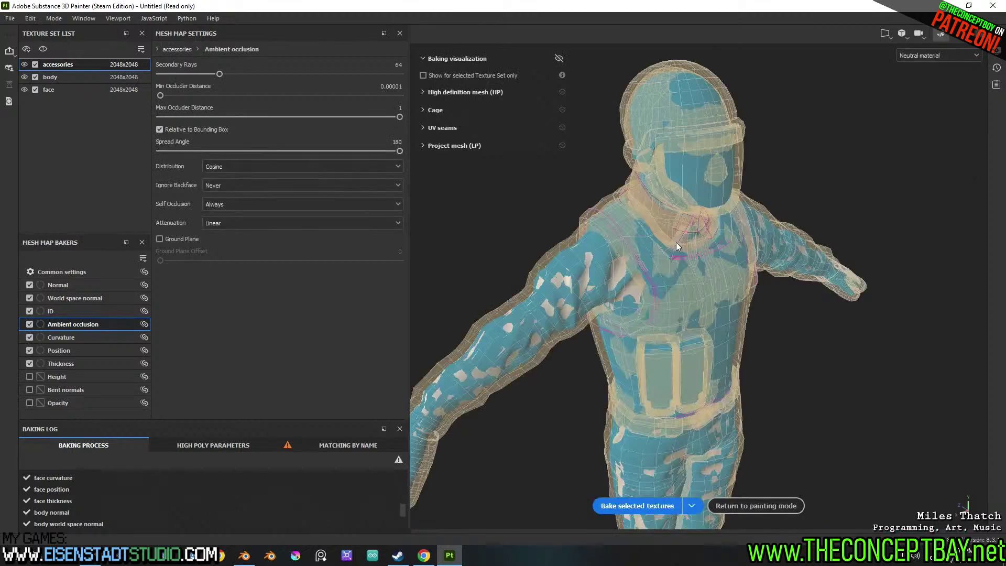
pyautogui.click(766, 504)
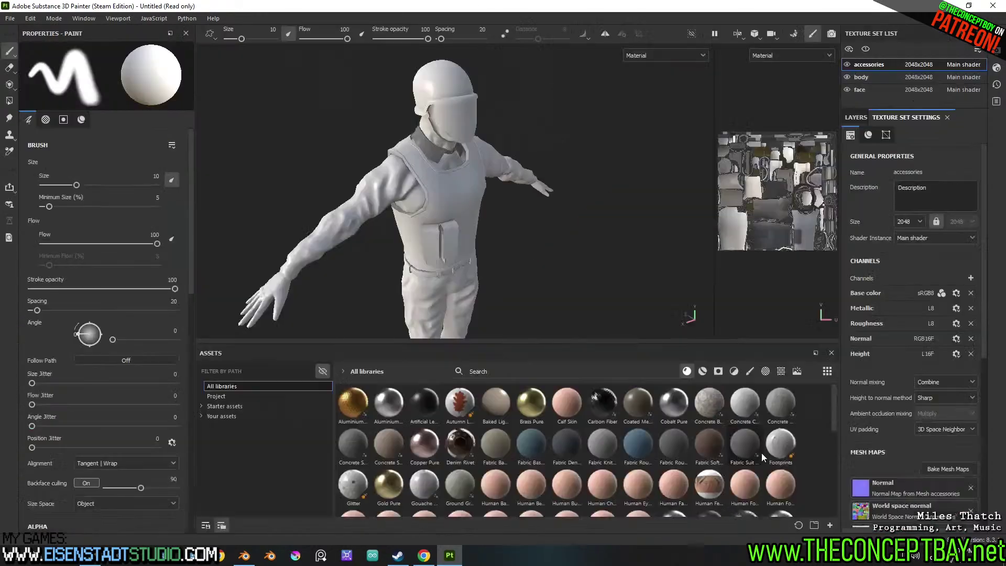
# Inspect the baked guard's collar, helmet, vest and sleeves from several angles
pyautogui.scroll(3, 532, 156)
pyautogui.keyDown('alt'); pyautogui.moveTo(314, 115); pyautogui.dragTo(381, 184, button='middle'); pyautogui.keyUp('alt')
pyautogui.keyDown('alt'); pyautogui.moveTo(380, 183); pyautogui.dragTo(332, 180); pyautogui.keyUp('alt')
pyautogui.keyDown('alt'); pyautogui.moveTo(569, 283); pyautogui.dragTo(589, 209, button='middle'); pyautogui.keyUp('alt')
pyautogui.keyDown('alt'); pyautogui.moveTo(590, 210); pyautogui.dragTo(540, 218); pyautogui.keyUp('alt')
pyautogui.scroll(-9, 541, 214)
pyautogui.keyDown('alt'); pyautogui.moveTo(540, 215); pyautogui.dragTo(540, 189, button='middle'); pyautogui.keyUp('alt')
pyautogui.keyDown('alt'); pyautogui.moveTo(540, 189); pyautogui.dragTo(602, 223); pyautogui.keyUp('alt')
pyautogui.keyDown('alt'); pyautogui.moveTo(571, 144); pyautogui.dragTo(504, 281, button='middle'); pyautogui.keyUp('alt')
pyautogui.keyDown('alt'); pyautogui.moveTo(503, 280); pyautogui.dragTo(495, 266); pyautogui.keyUp('alt')
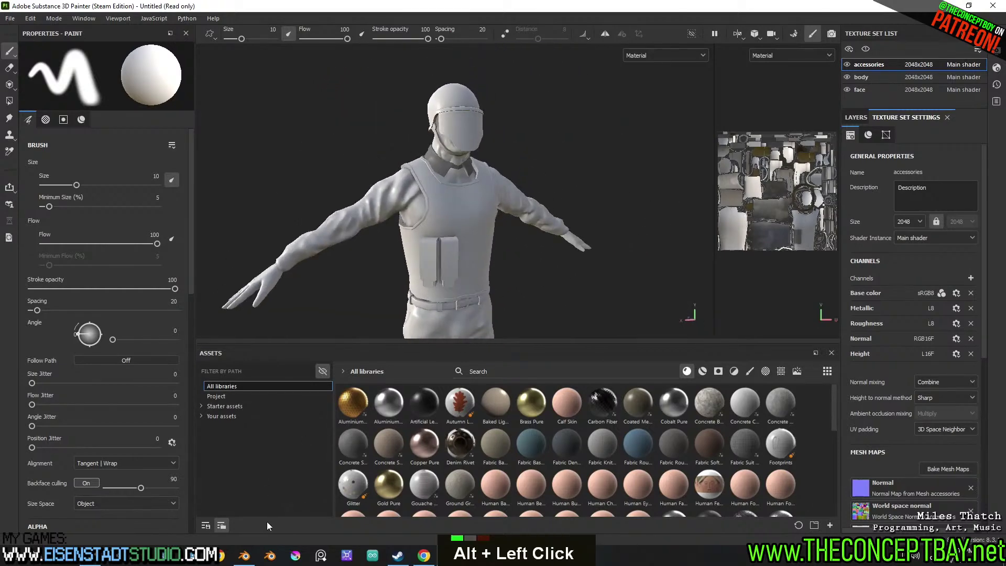
# Switch to Blender, deselect all objects and save the file
pyautogui.click(248, 559)
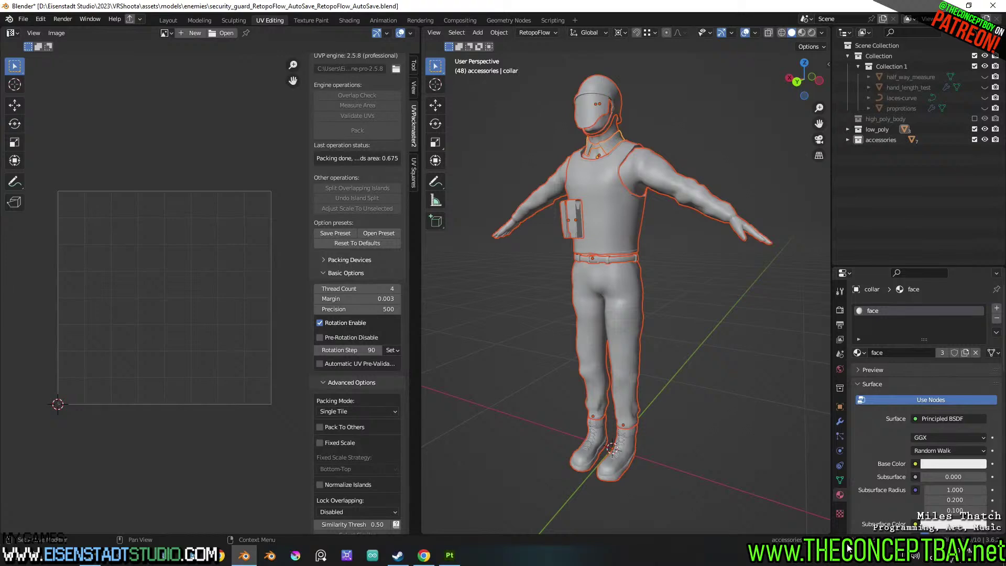
pyautogui.click(762, 398)
pyautogui.hotkey('ctrl', 's')
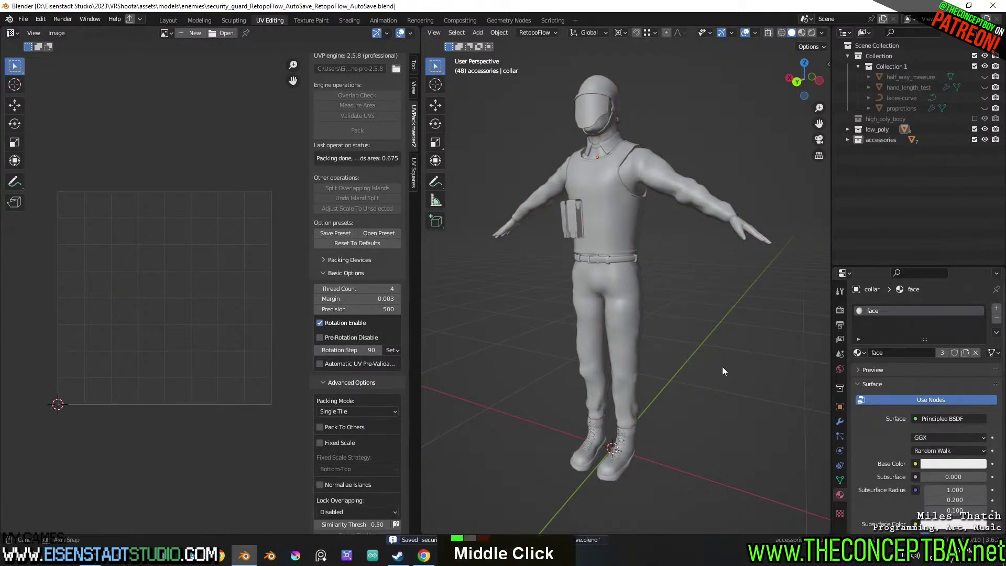
# Add a single loop cut around one leg of the low-poly guard body just above the knee, slid by a factor of 0.645
pyautogui.moveTo(722, 366); pyautogui.dragTo(753, 368, button='middle')
pyautogui.click(619, 332)
pyautogui.scroll(4, 620, 333)
pyautogui.press('Tab')
pyautogui.keyDown('shift'); pyautogui.moveTo(688, 379); pyautogui.dragTo(636, 228, button='middle'); pyautogui.keyUp('shift')
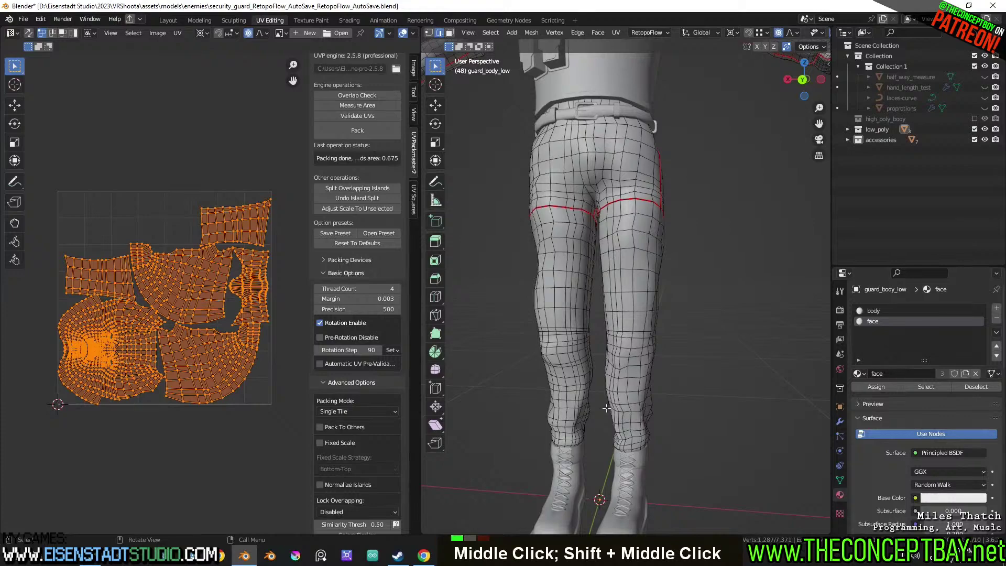
pyautogui.moveTo(690, 339); pyautogui.dragTo(665, 333, button='middle')
pyautogui.scroll(3, 665, 333)
pyautogui.hotkey('ctrl', 'r')
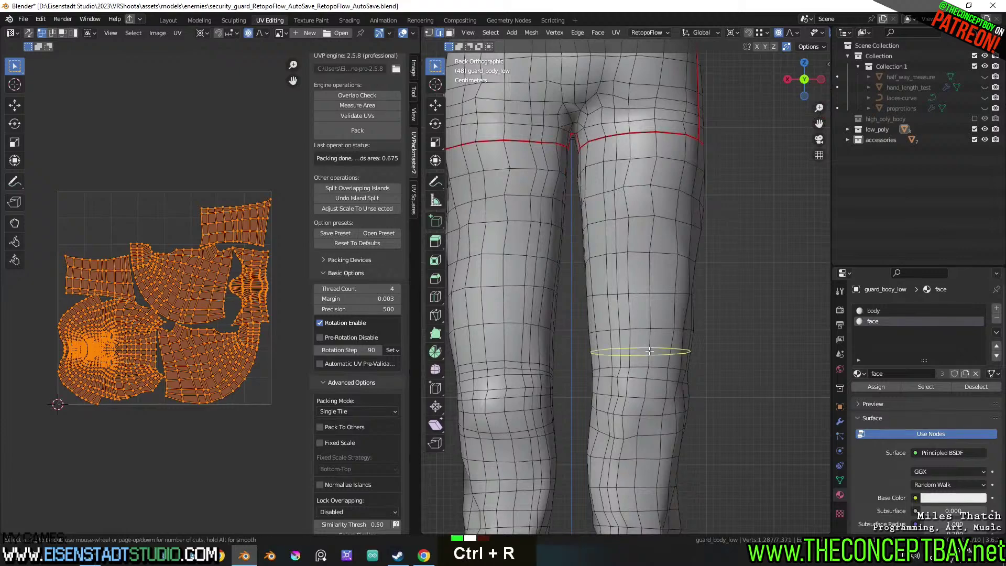
pyautogui.click(650, 351)
pyautogui.click(645, 362)
pyautogui.keyDown('shift'); pyautogui.moveTo(645, 361); pyautogui.dragTo(691, 341, button='middle'); pyautogui.keyUp('shift')
pyautogui.scroll(-2, 730, 363)
pyautogui.keyDown('shift'); pyautogui.moveTo(690, 340); pyautogui.dragTo(683, 381, button='middle'); pyautogui.keyUp('shift')
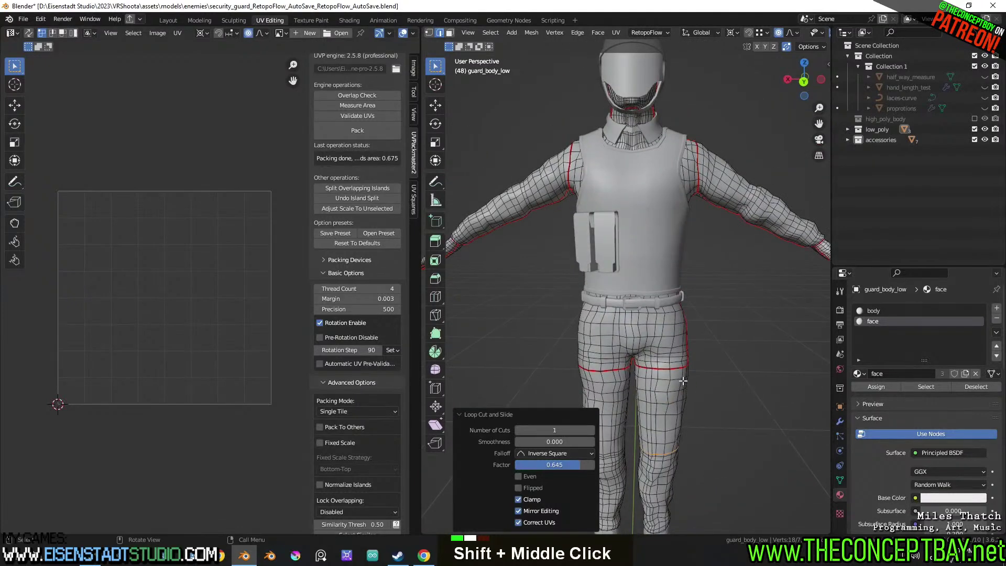
# Leave Edit Mode on the guard body and save the file with the added loop cut
pyautogui.hotkey('ctrl', 's')
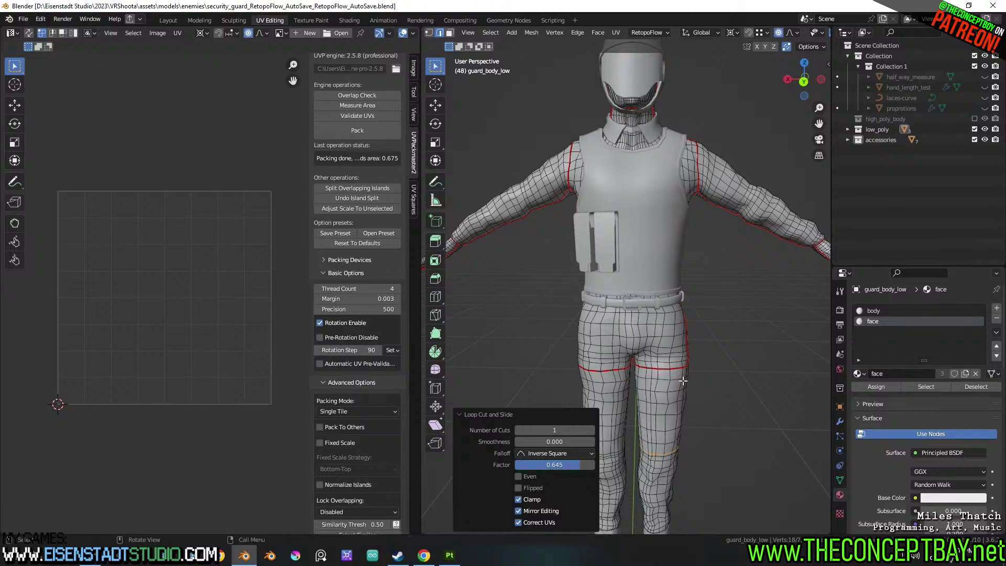
pyautogui.moveTo(684, 381); pyautogui.dragTo(734, 341, button='middle')
pyautogui.hotkey('ctrl', 's')
pyautogui.press('Tab')
pyautogui.hotkey('ctrl', 's')
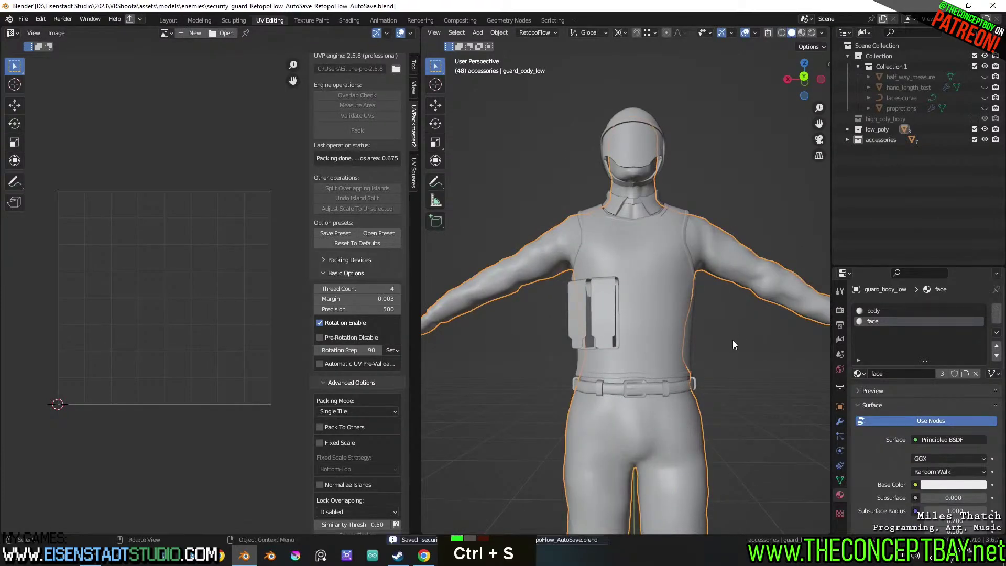
pyautogui.moveTo(725, 341); pyautogui.dragTo(723, 383, button='middle')
pyautogui.hotkey('ctrl', 's')
# Check the collar's UV layout by selecting its whole mesh in Edit Mode, return to Object Mode and save the file
pyautogui.scroll(3, 670, 302)
pyautogui.moveTo(670, 302)
pyautogui.keyDown('shift'); pyautogui.mouseDown(button='middle')
pyautogui.moveTo(693, 356)
pyautogui.moveTo(668, 306)
pyautogui.mouseUp(button='middle'); pyautogui.keyUp('shift')
pyautogui.scroll(3, 699, 301)
pyautogui.click(697, 303)
pyautogui.scroll(2, 675, 300)
pyautogui.scroll(-1, 723, 339)
pyautogui.press('Tab')
pyautogui.press('a')
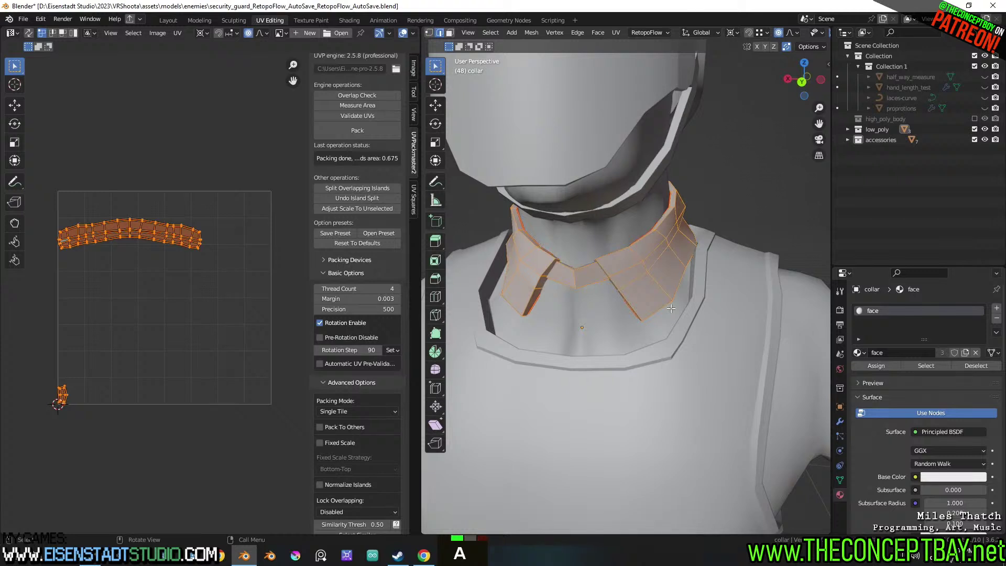
pyautogui.press('Tab')
pyautogui.hotkey('ctrl', 's')
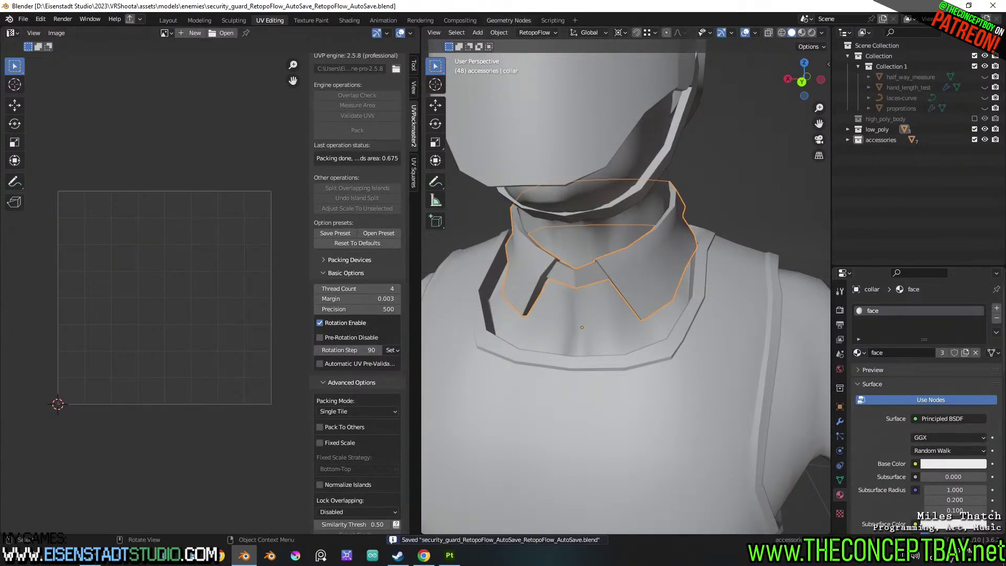
# Switch to the browser, move its window off the Blender screen and open youtube.com
pyautogui.hotkey('alt', 'Tab')
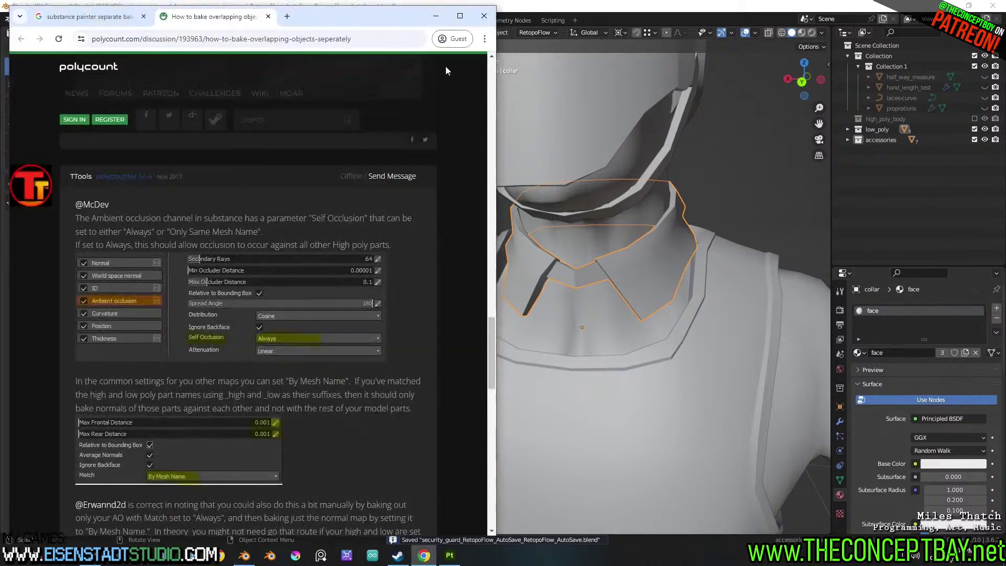
pyautogui.moveTo(357, 20); pyautogui.dragTo(567, 0)
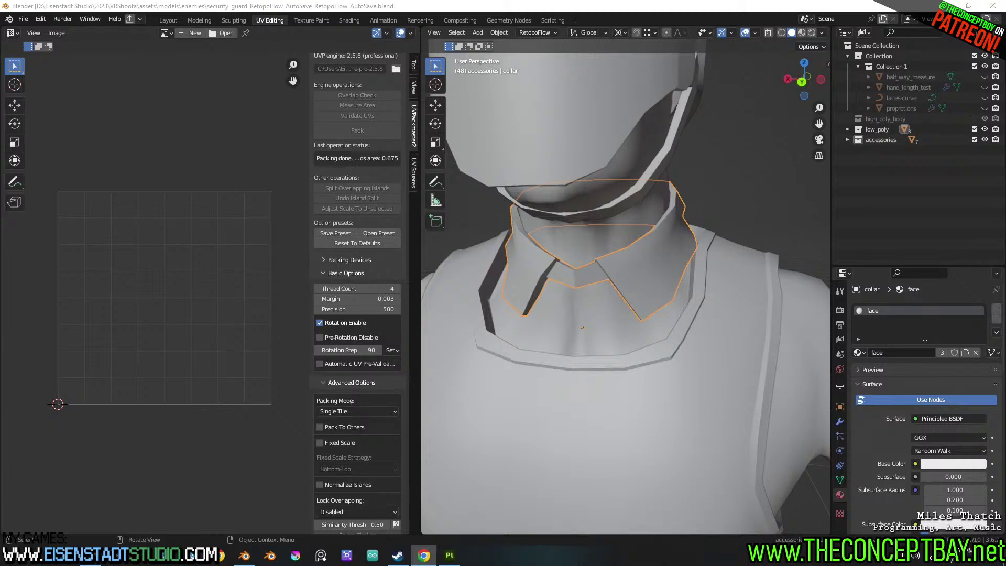
pyautogui.write('you')
pyautogui.press('Return')
pyautogui.write('youtube.com')
pyautogui.press('Return')
pyautogui.write('setOh')
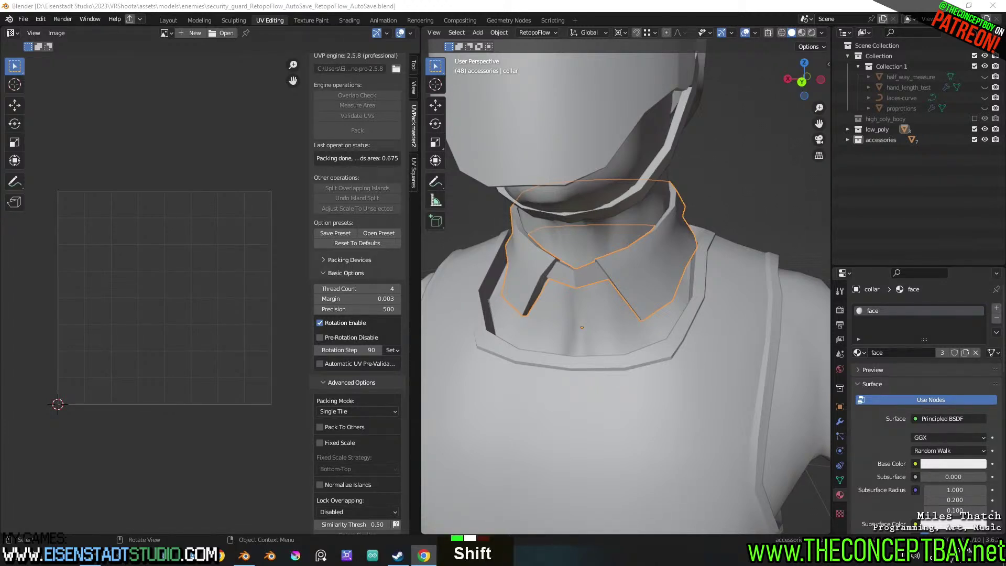
pyautogui.press('BackSpace')
pyautogui.press('BackSpace')
pyautogui.write('oh')
pyautogui.press('BackSpace')
pyautogui.press('BackSpace')
pyautogui.write('oh')
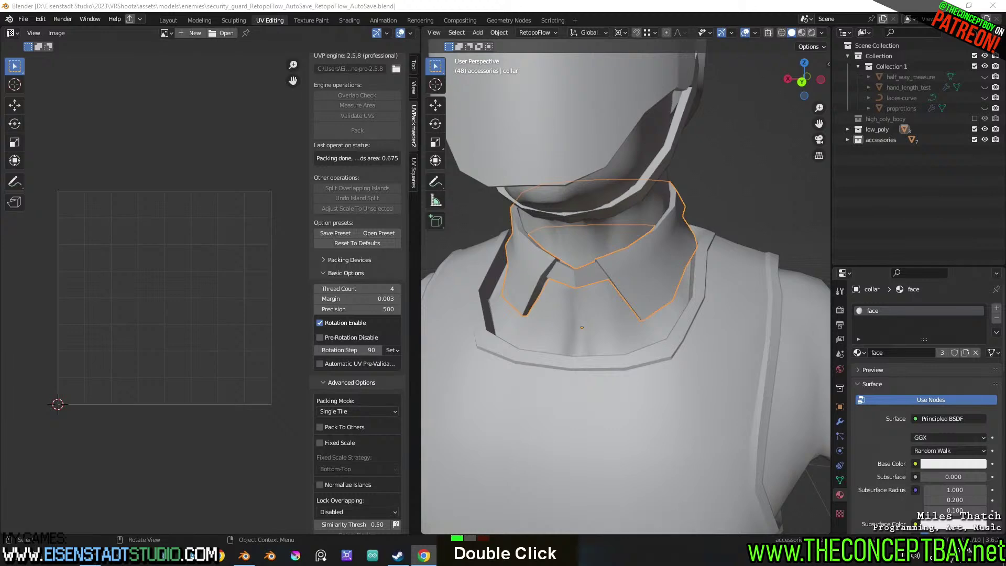
# Save the Blender file and examine the collar's full mesh and UV islands from several sides in Edit Mode
pyautogui.moveTo(588, 250)
pyautogui.mouseDown(button='middle')
pyautogui.moveTo(557, 250)
pyautogui.moveTo(585, 268)
pyautogui.mouseUp(button='middle')
pyautogui.scroll(-2, 665, 193)
pyautogui.hotkey('ctrl', 's')
pyautogui.moveTo(703, 227); pyautogui.dragTo(698, 256, button='middle')
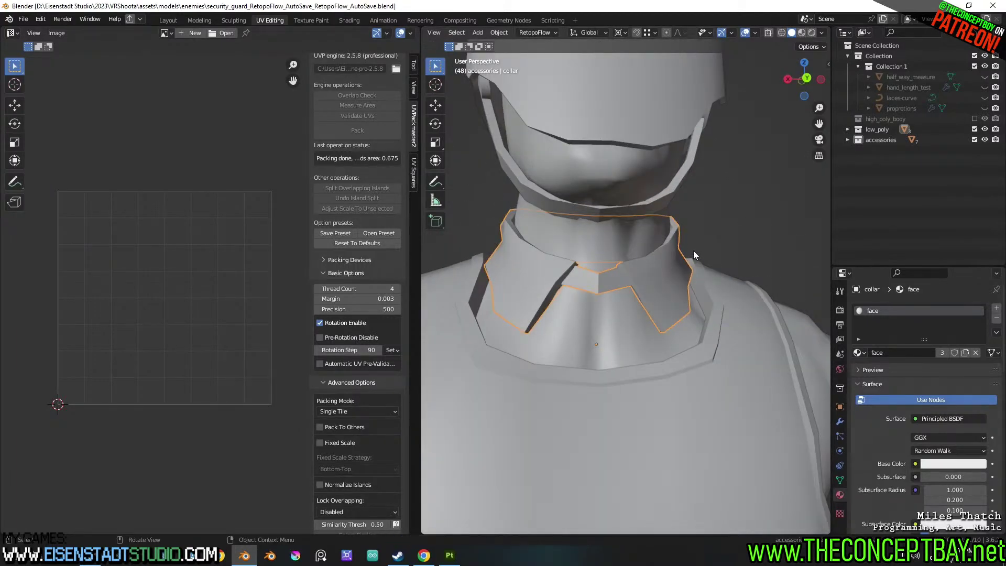
pyautogui.moveTo(706, 254); pyautogui.dragTo(720, 286, button='middle')
pyautogui.keyDown('shift'); pyautogui.scroll(-2, 642, 295); pyautogui.keyUp('shift')
pyautogui.press('a')
pyautogui.press('Tab')
pyautogui.moveTo(648, 297); pyautogui.dragTo(603, 305, button='middle')
pyautogui.scroll(2, 594, 297)
pyautogui.moveTo(602, 305)
pyautogui.mouseDown(button='middle')
pyautogui.moveTo(567, 302)
pyautogui.moveTo(602, 286)
pyautogui.mouseUp(button='middle')
pyautogui.scroll(-3, 568, 302)
pyautogui.keyDown('shift'); pyautogui.moveTo(603, 286); pyautogui.dragTo(643, 287, button='middle'); pyautogui.keyUp('shift')
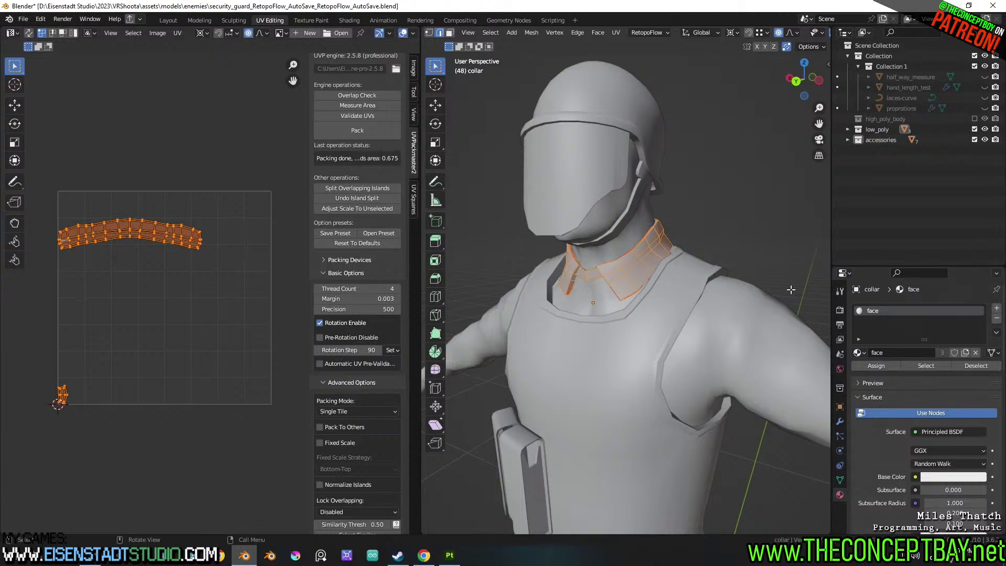
pyautogui.moveTo(643, 289); pyautogui.dragTo(692, 292, button='middle')
pyautogui.scroll(2, 692, 293)
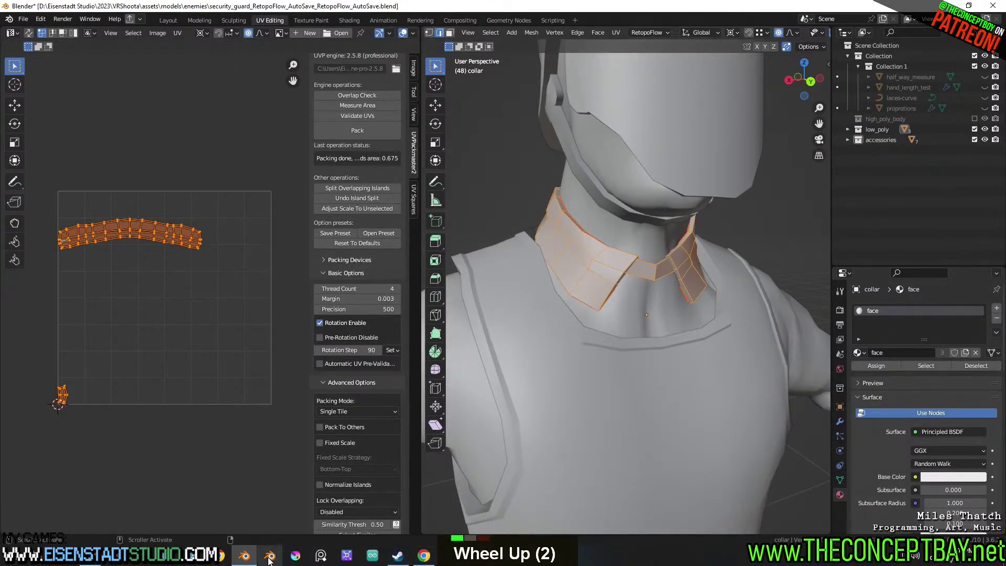
# Switch to Substance Painter and display only the Base color channel on the guard's upper body
pyautogui.click(450, 554)
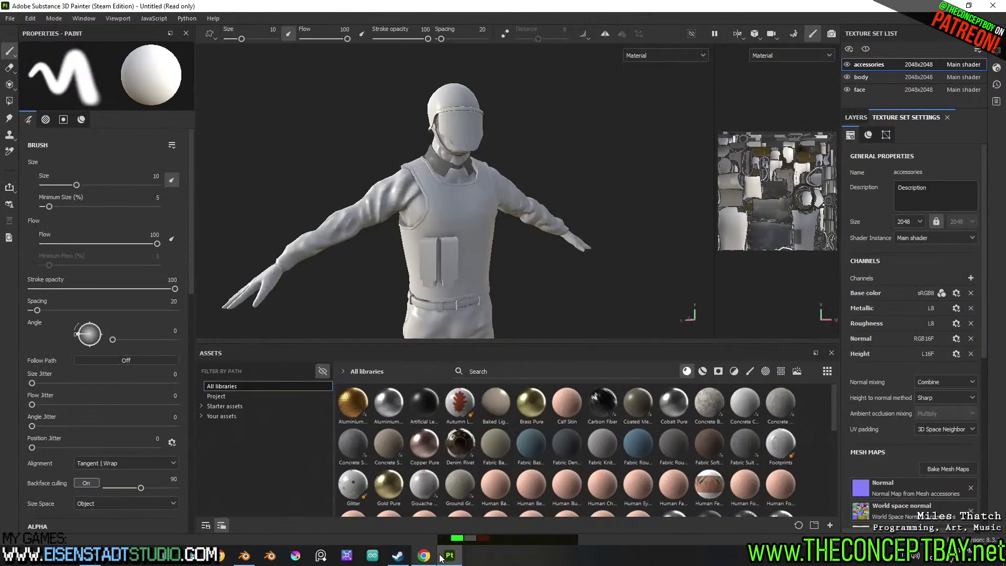
pyautogui.scroll(5, 510, 220)
pyautogui.keyDown('alt'); pyautogui.moveTo(503, 181); pyautogui.dragTo(561, 246, button='middle'); pyautogui.keyUp('alt')
pyautogui.click(655, 77)
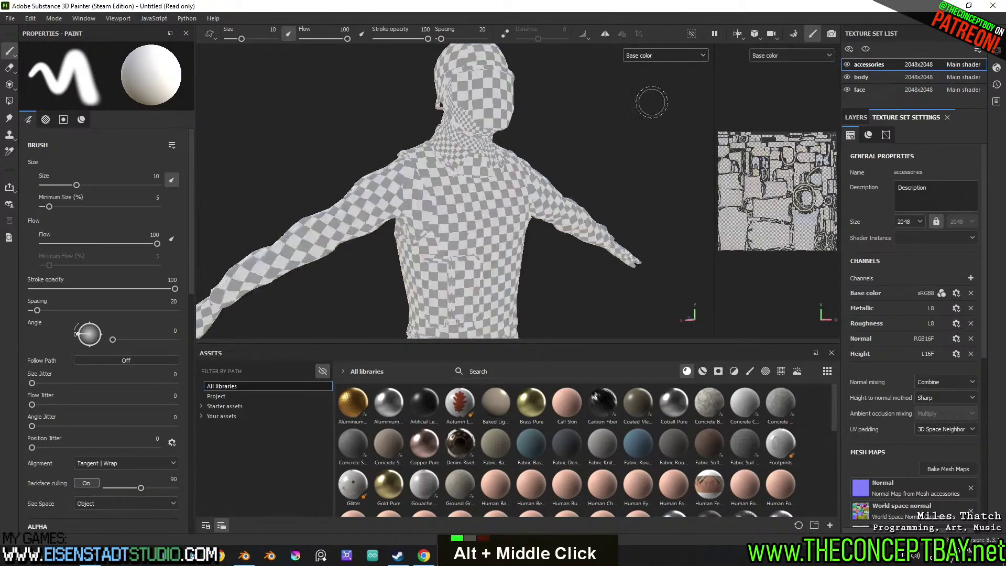
# Display the Metallic and Normal single channels on the guard's upper body to inspect them
pyautogui.doubleClick(649, 56)
pyautogui.click(644, 110)
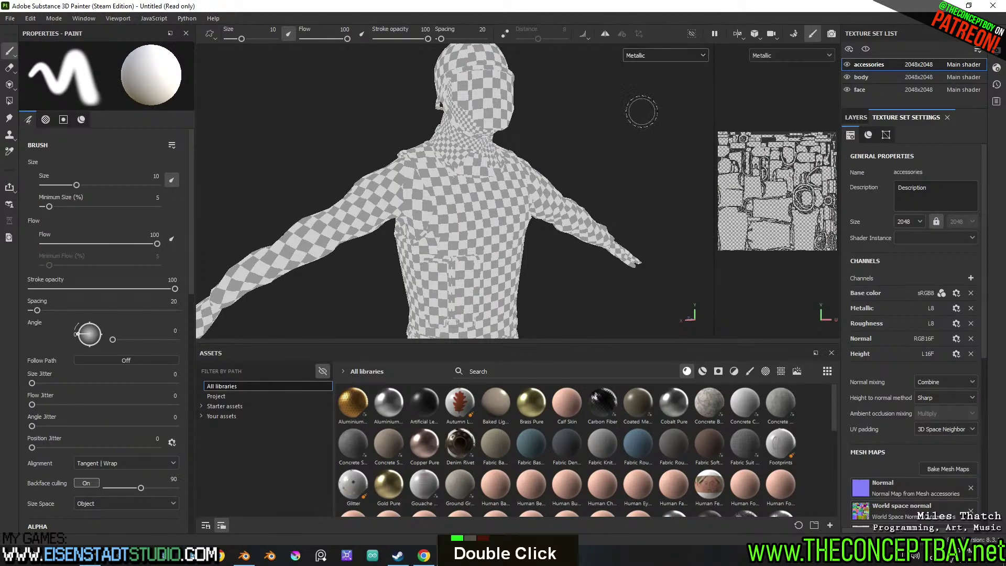
pyautogui.click(655, 56)
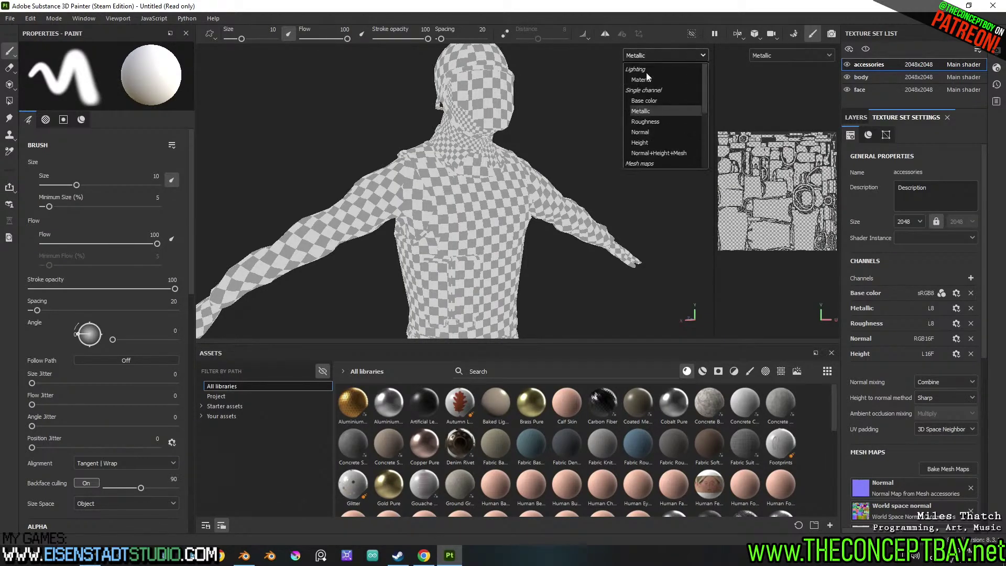
pyautogui.click(641, 115)
pyautogui.click(655, 55)
pyautogui.click(640, 101)
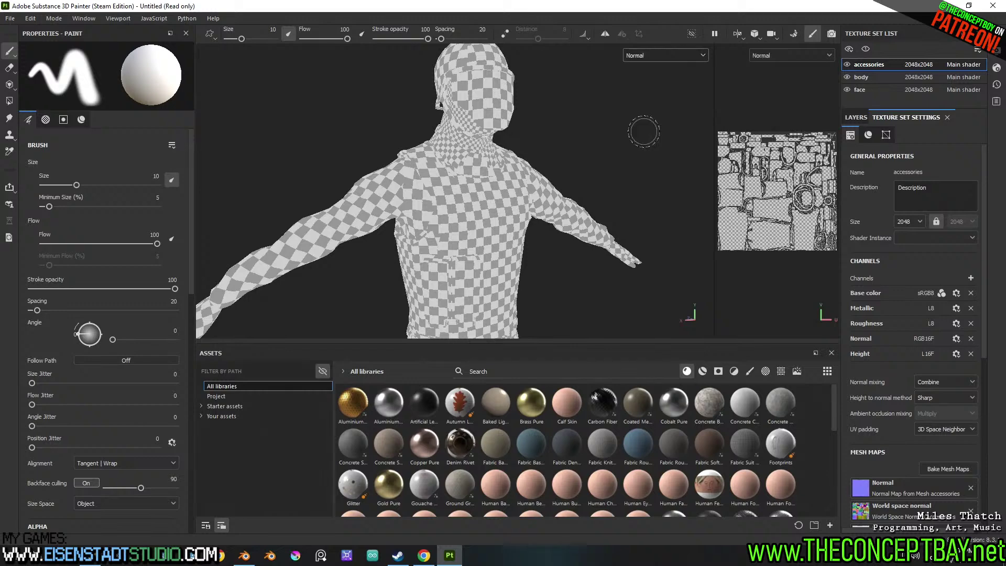
# Display the baked Normal mesh map on the model and inspect the collar up close
pyautogui.click(655, 56)
pyautogui.scroll(-2, 649, 114)
pyautogui.scroll(-1, 650, 113)
pyautogui.scroll(1, 656, 111)
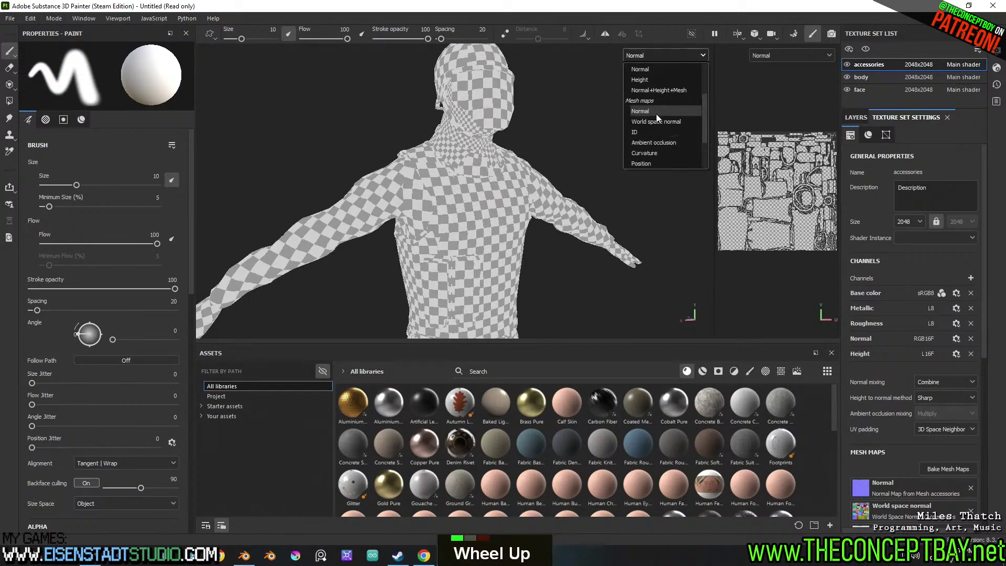
pyautogui.click(656, 113)
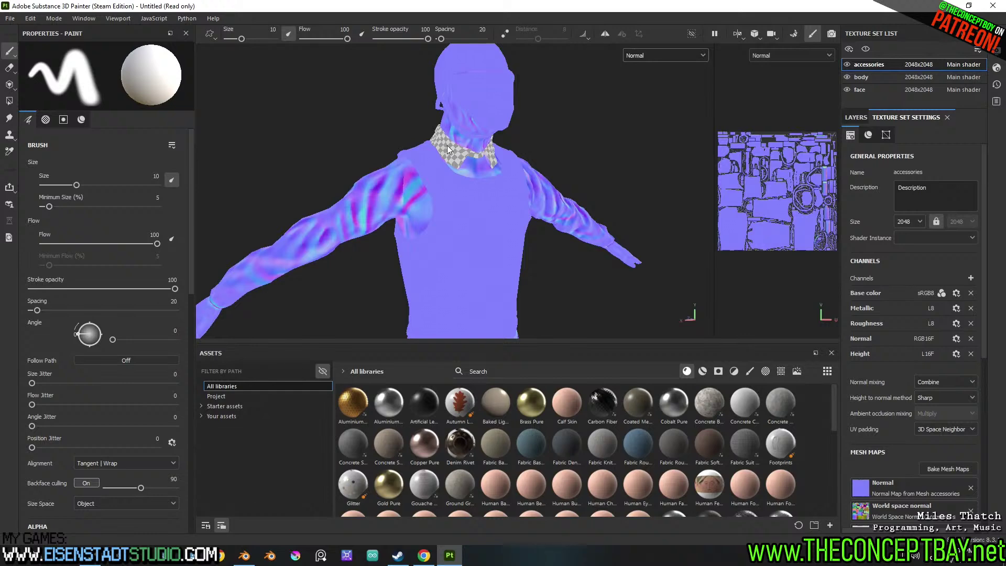
pyautogui.scroll(10, 457, 147)
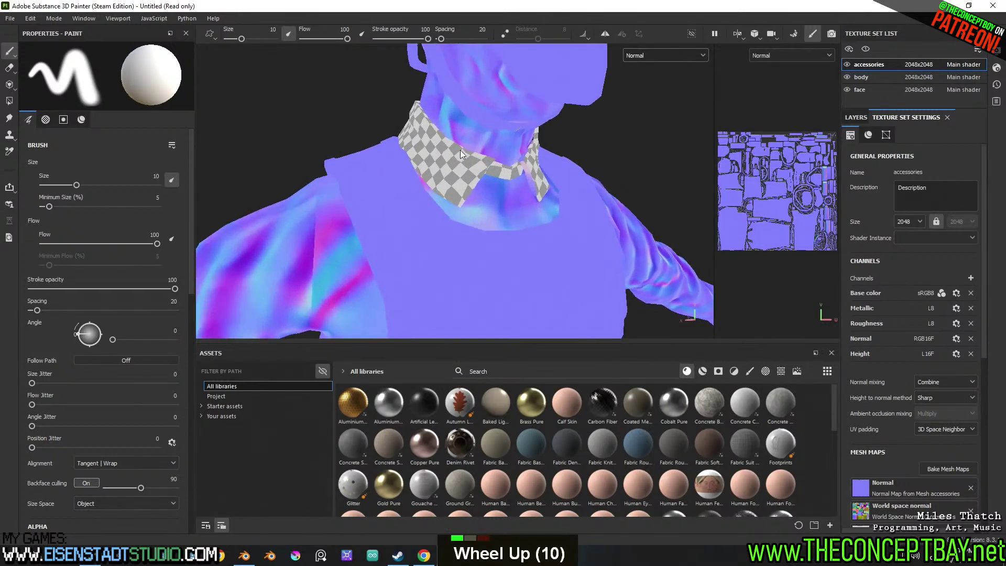
# Inspect the collar under the World space normal, ID, Ambient occlusion, Curvature and Position mesh maps
pyautogui.click(631, 57)
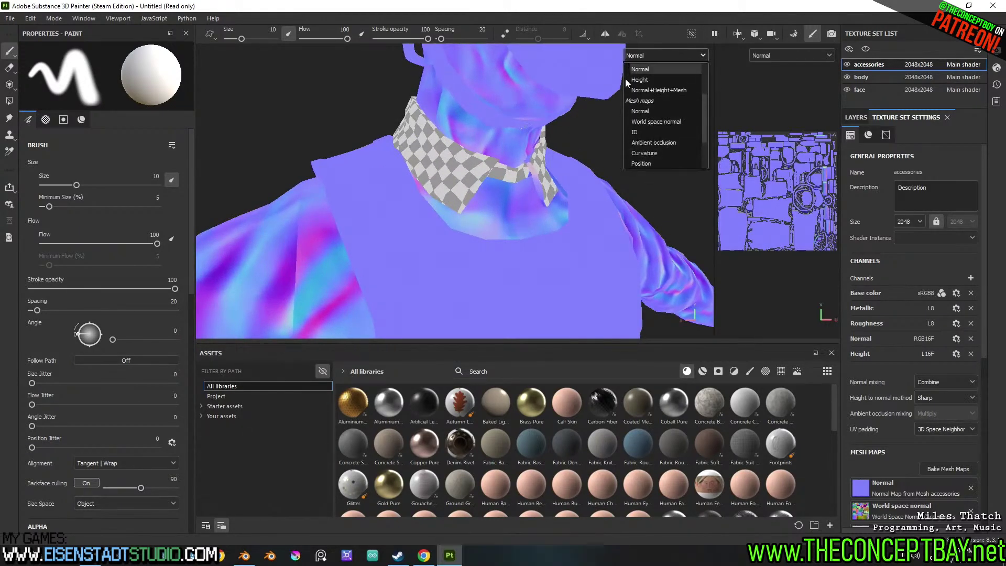
pyautogui.click(656, 121)
pyautogui.click(656, 59)
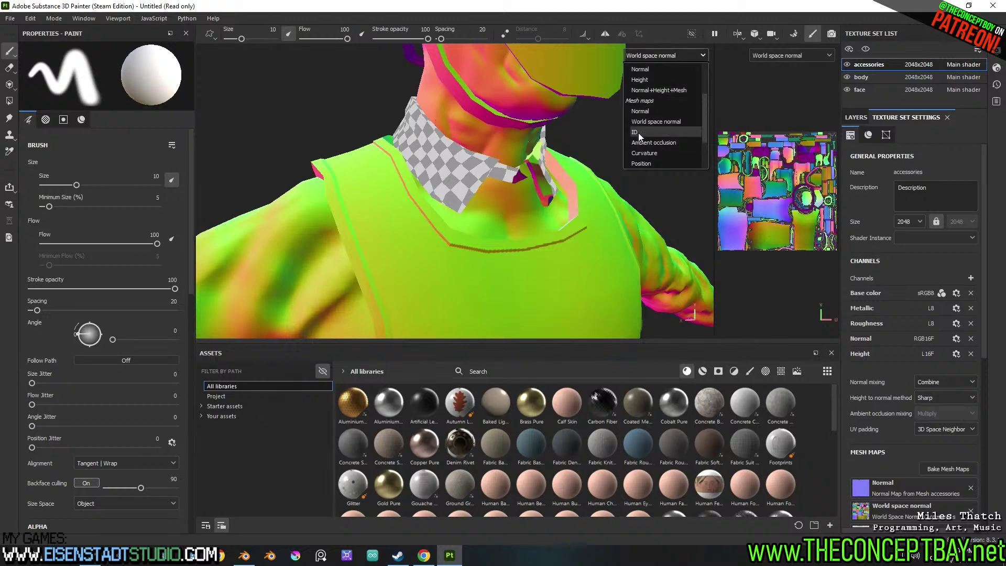
pyautogui.click(638, 132)
pyautogui.click(658, 56)
pyautogui.click(647, 135)
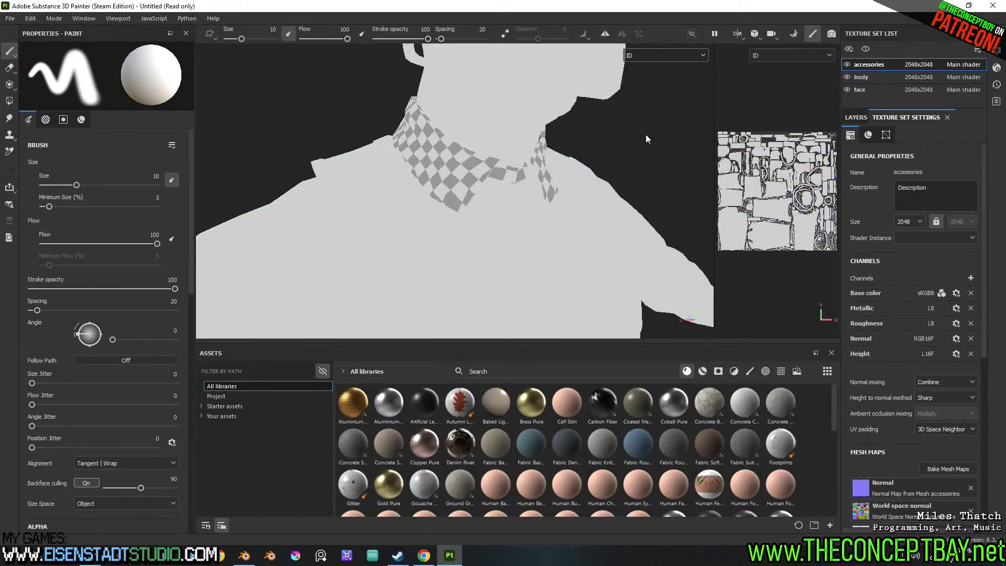
pyautogui.click(654, 55)
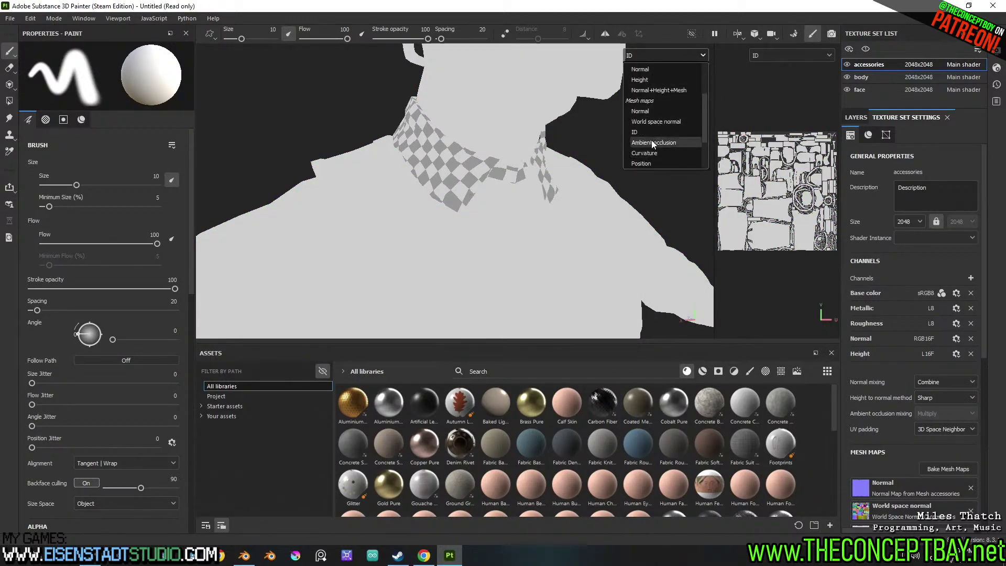
pyautogui.click(652, 140)
pyautogui.click(667, 56)
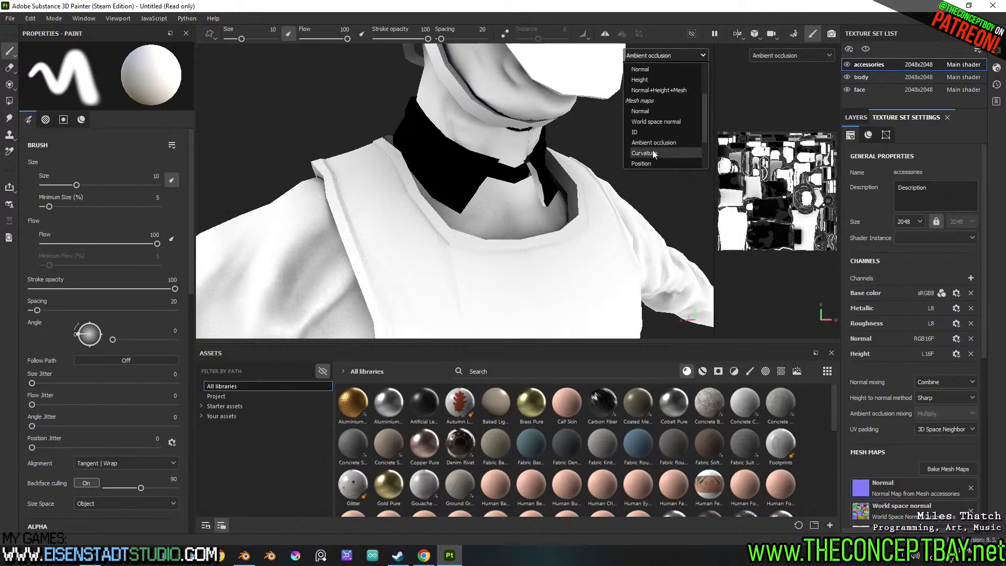
pyautogui.click(653, 151)
pyautogui.click(658, 55)
pyautogui.click(643, 162)
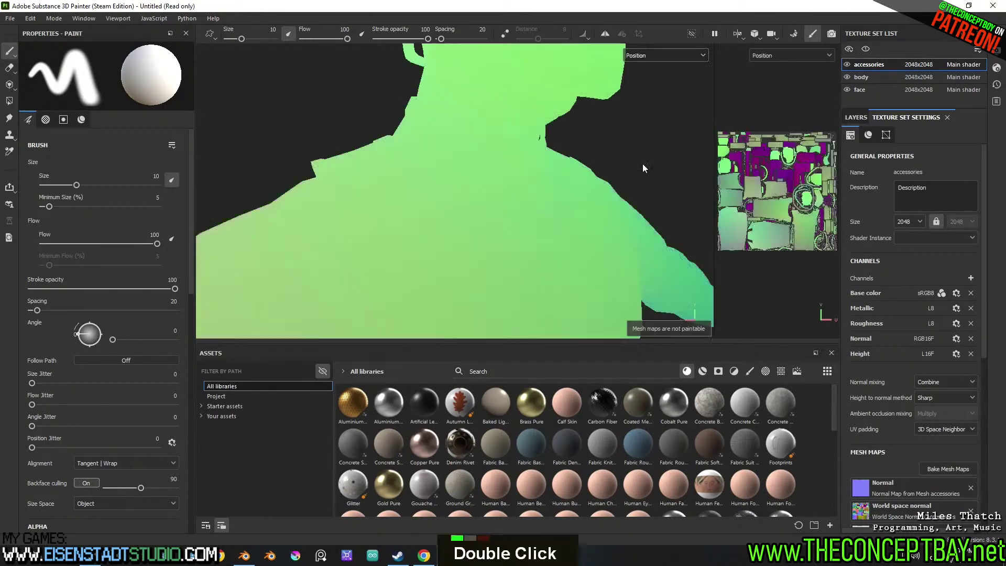
# Check the Opacity mesh map on the model and return the display to the Normal mesh map
pyautogui.click(656, 53)
pyautogui.scroll(-3, 659, 115)
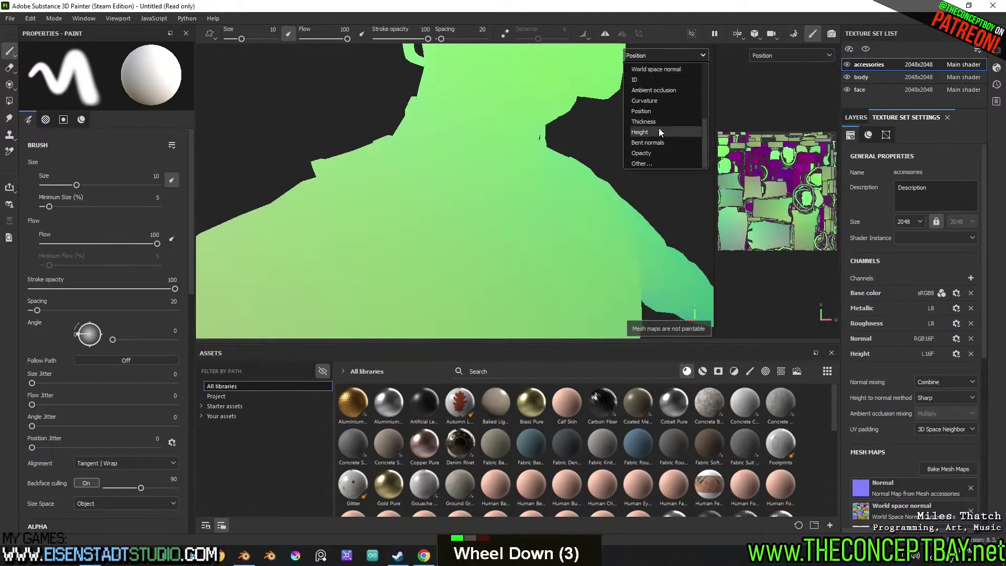
pyautogui.click(649, 151)
pyautogui.click(655, 55)
pyautogui.scroll(-3, 658, 128)
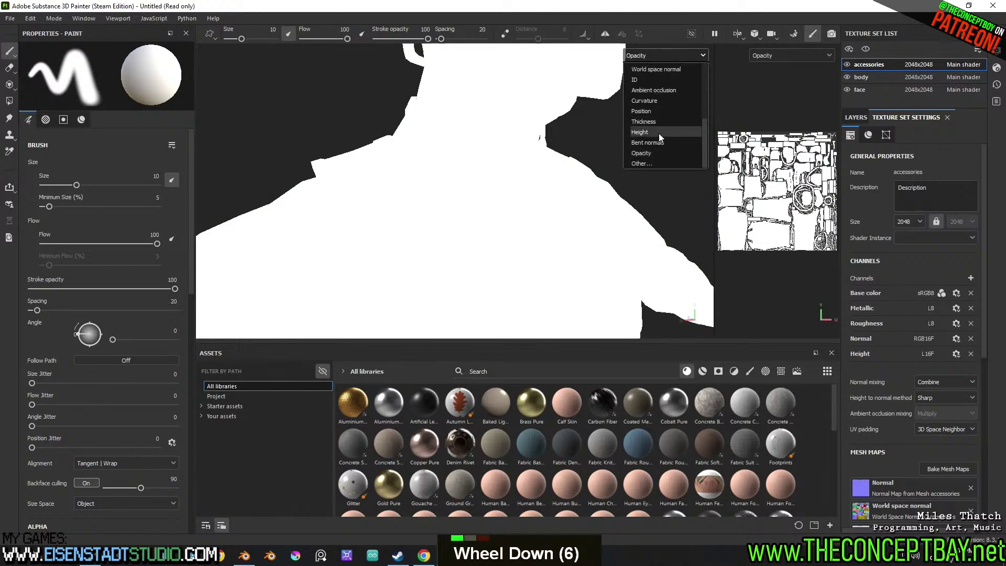
pyautogui.scroll(3, 658, 127)
pyautogui.scroll(-1, 658, 130)
pyautogui.click(655, 118)
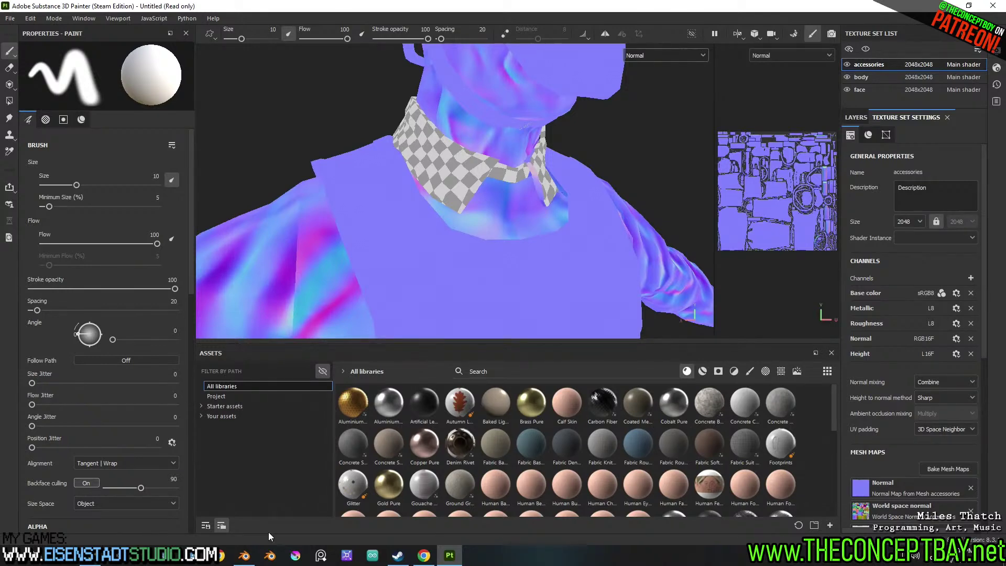
# Switch to Blender, return the collar to Object Mode and include the high_poly_body collection in the scene
pyautogui.click(244, 556)
pyautogui.scroll(-4, 716, 228)
pyautogui.moveTo(715, 228); pyautogui.dragTo(698, 268, button='middle')
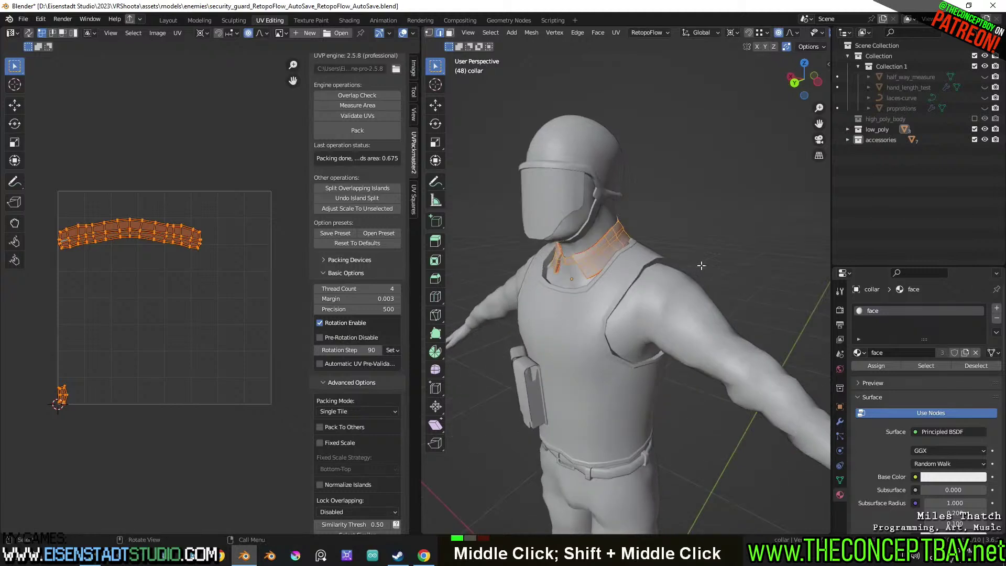
pyautogui.press('Tab')
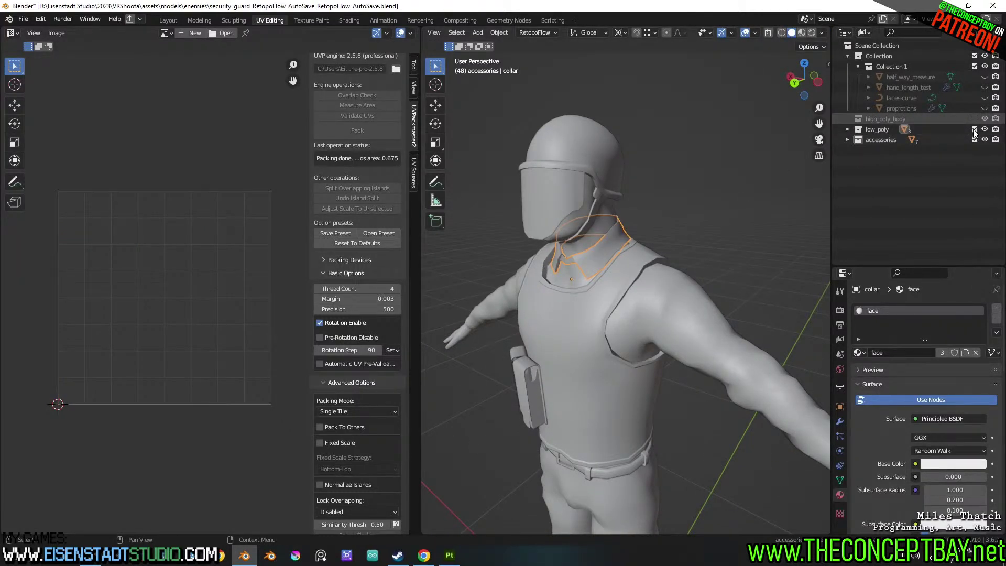
pyautogui.click(975, 119)
pyautogui.click(975, 171)
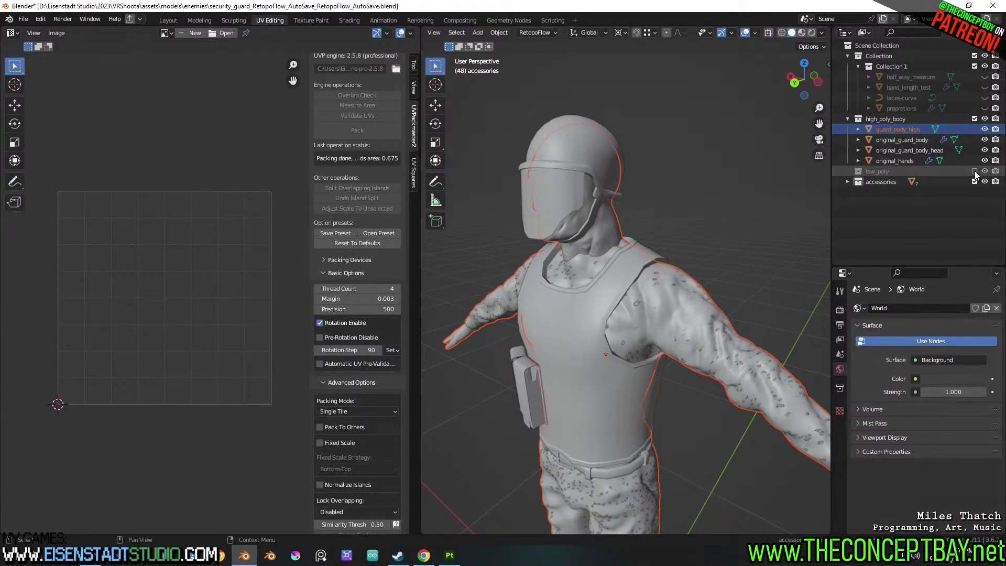
pyautogui.click(975, 170)
# Move the collar to the accessories collection and exclude the low_poly collection from the scene
pyautogui.click(612, 242)
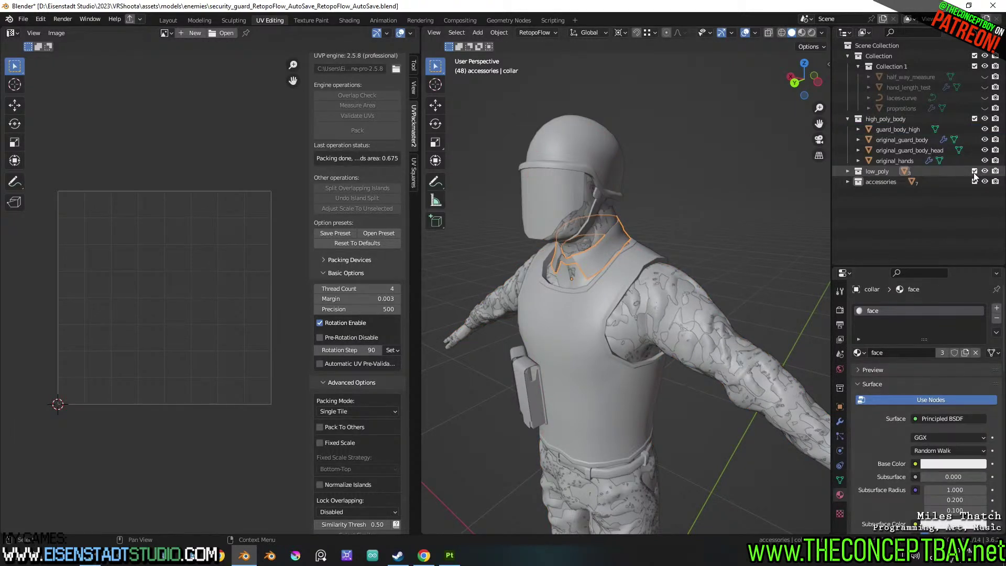
pyautogui.rightClick(608, 235)
pyautogui.click(609, 348)
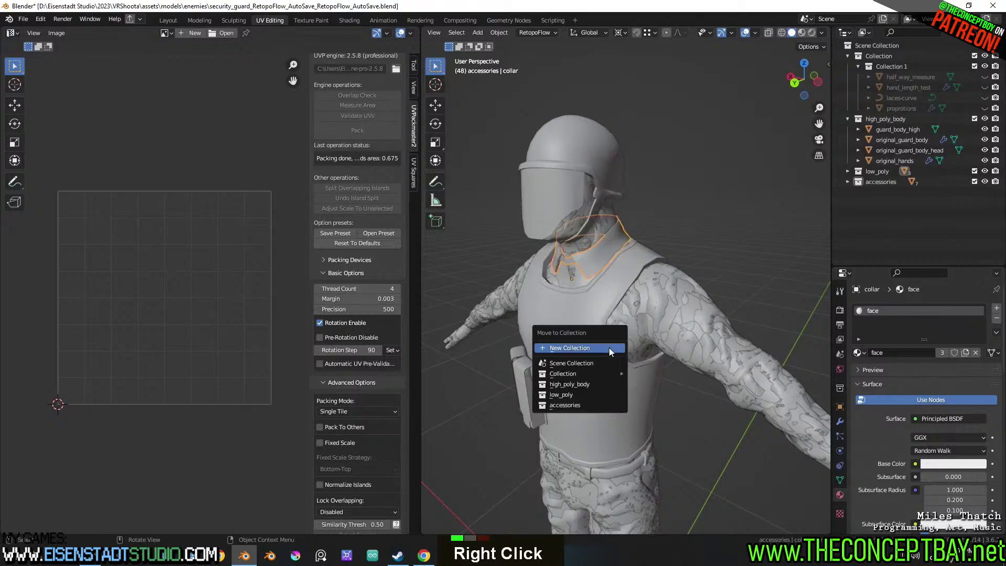
pyautogui.click(580, 404)
pyautogui.click(742, 213)
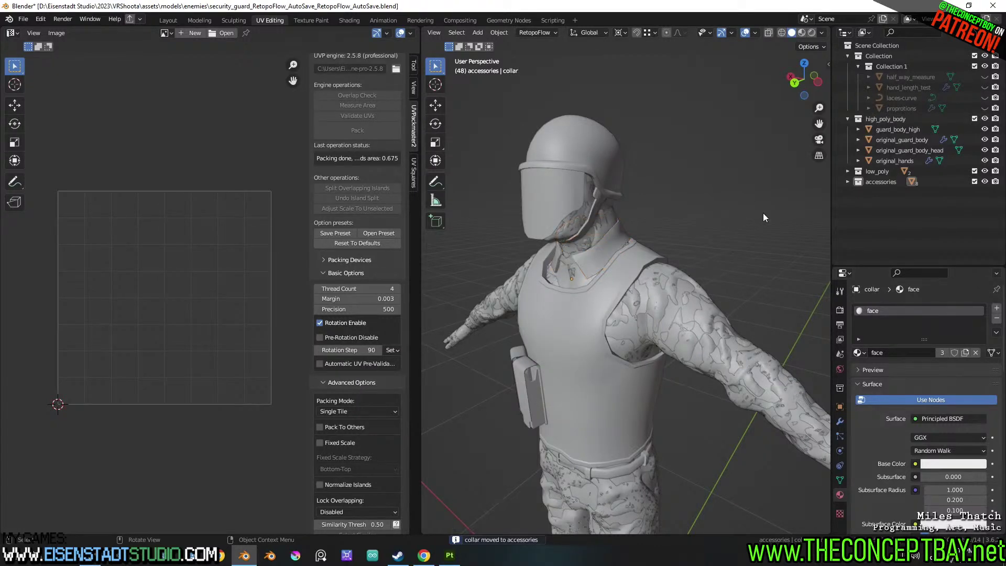
pyautogui.click(974, 171)
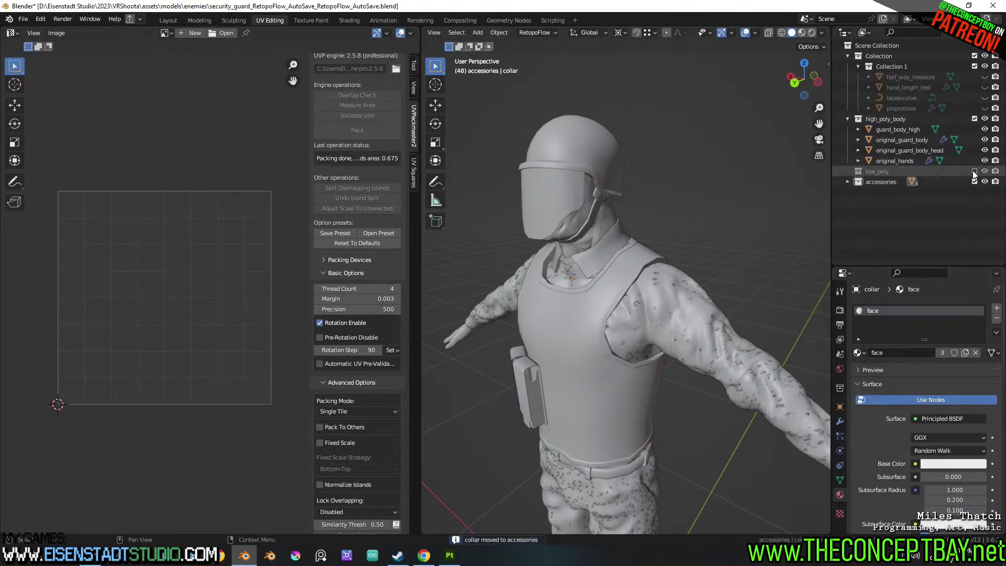
pyautogui.scroll(-3, 712, 276)
pyautogui.moveTo(712, 276); pyautogui.dragTo(711, 273, button='middle')
pyautogui.press('a')
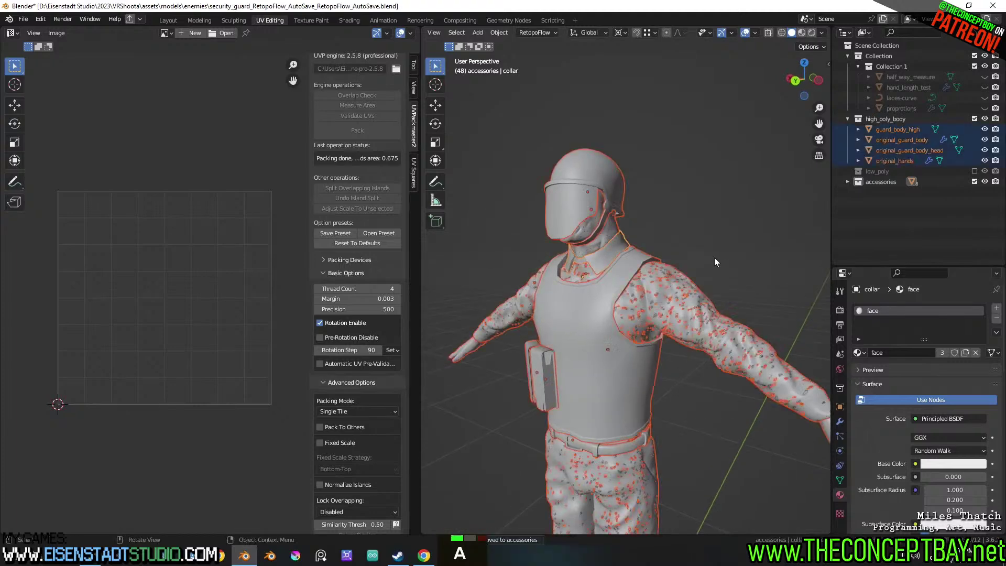
pyautogui.scroll(-2, 715, 257)
pyautogui.hotkey('ctrl', 'alt', 'e')
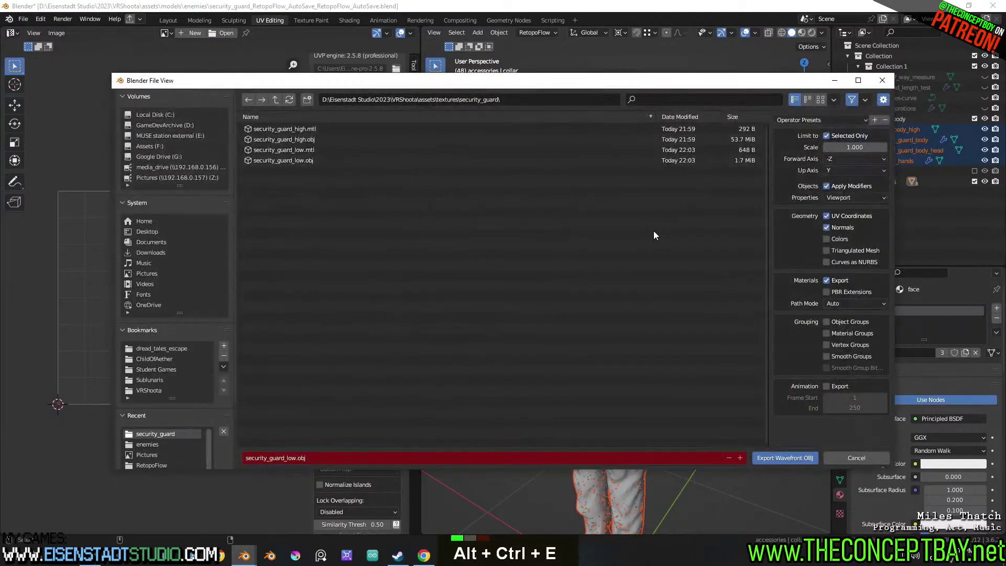
pyautogui.press('Return')
# Hide original_guard_body, original_guard_body_head and original_hands in the high_poly_body collection
pyautogui.click(968, 142)
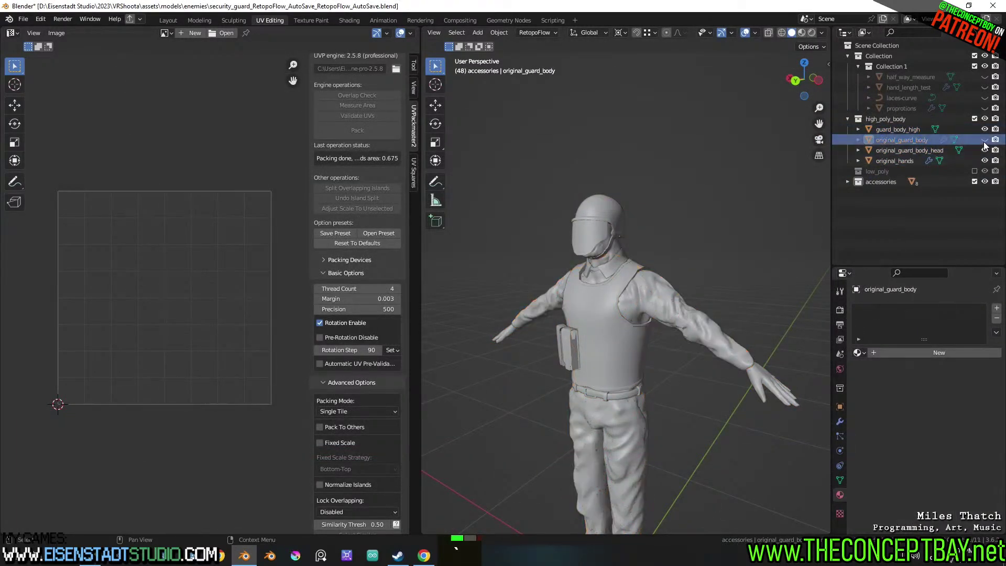
pyautogui.click(985, 140)
pyautogui.click(985, 150)
pyautogui.click(985, 161)
# Export a Wavefront OBJ over security_guard_high.obj with the export limited to selected objects
pyautogui.hotkey('ctrl', 'alt', 'e')
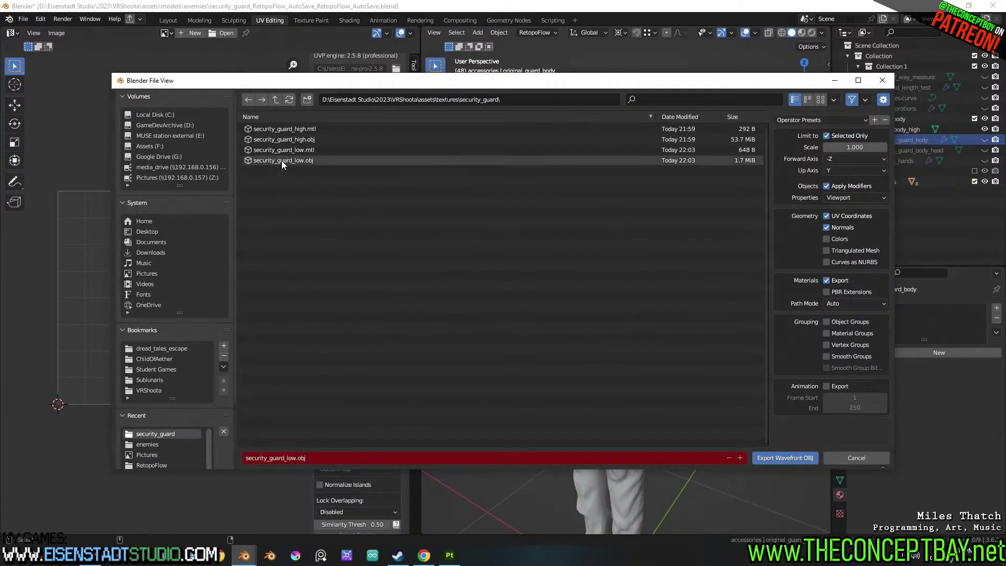
pyautogui.doubleClick(290, 143)
pyautogui.scroll(-2, 686, 302)
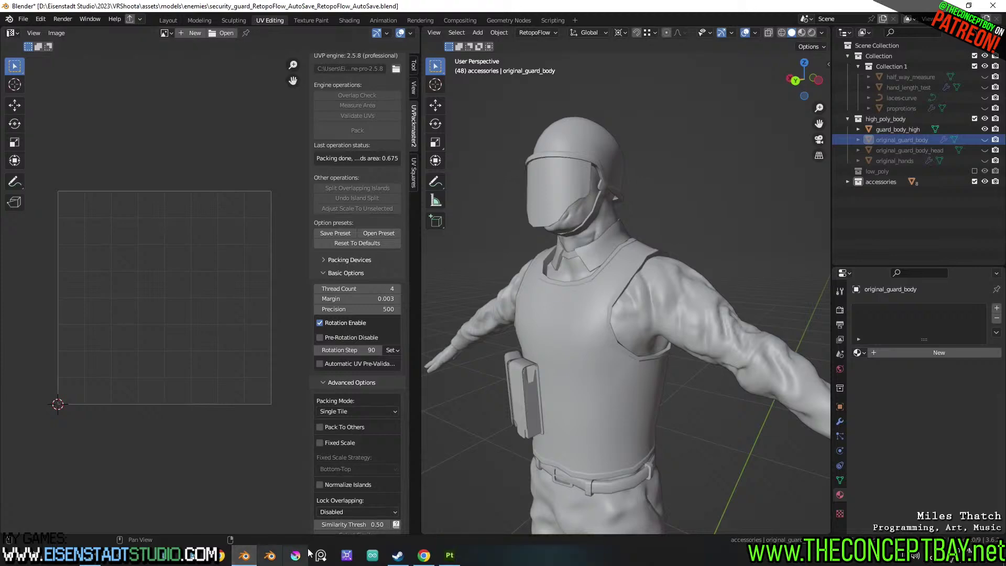
# Switch to Substance Painter, bake the mesh maps of the accessories, body and face texture sets, and return to painting mode
pyautogui.click(449, 555)
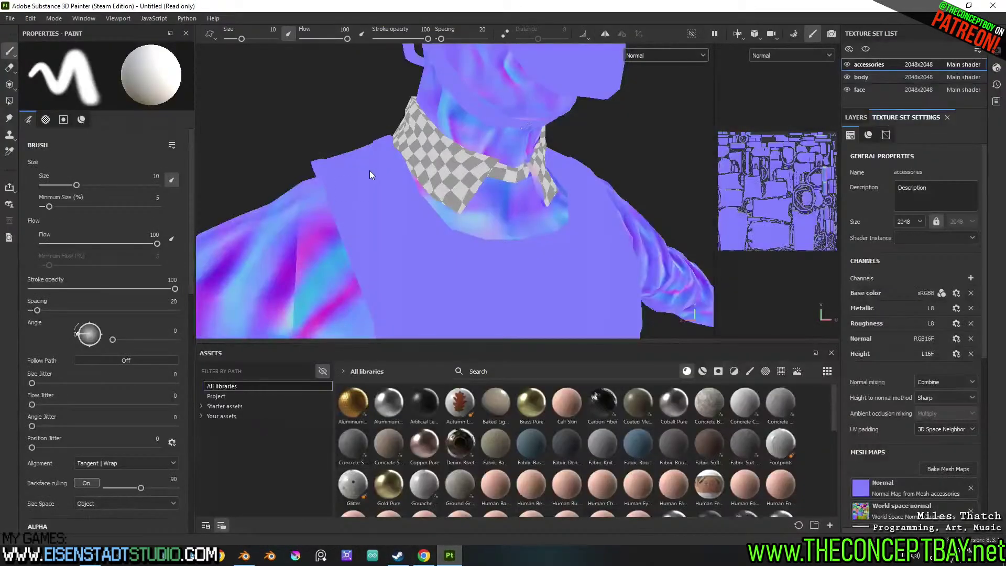
pyautogui.scroll(-6, 427, 163)
pyautogui.click(34, 18)
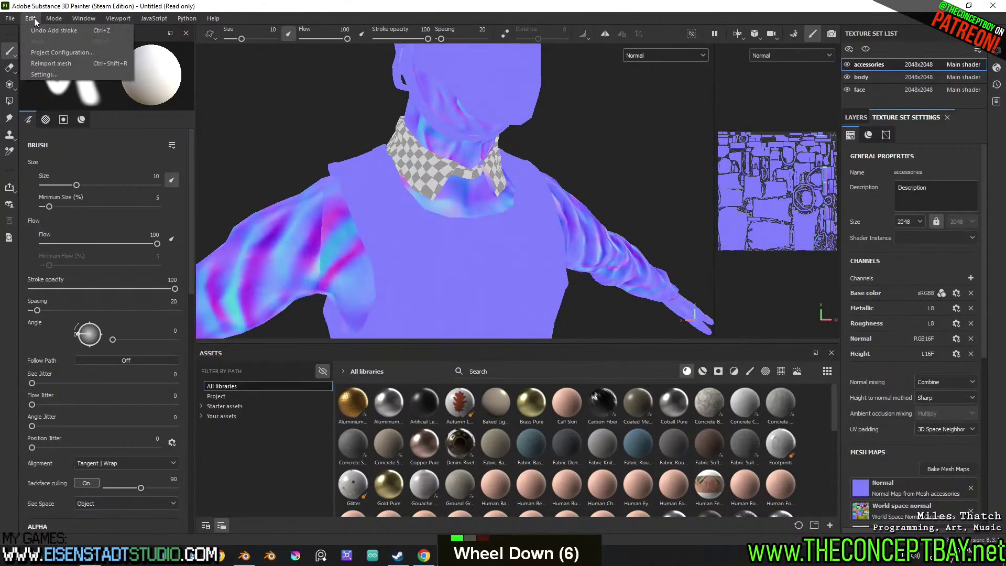
pyautogui.click(34, 17)
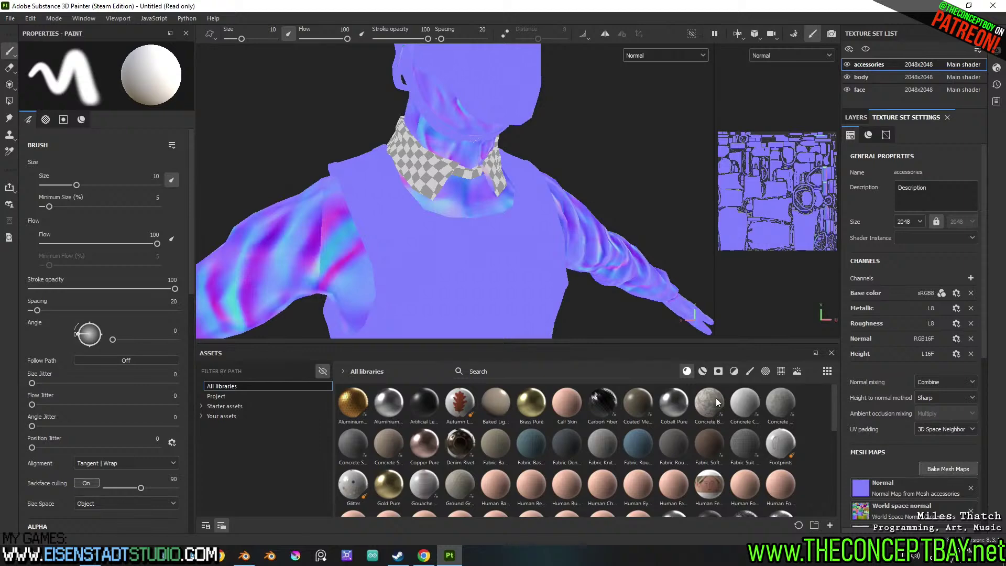
pyautogui.click(948, 468)
pyautogui.click(661, 509)
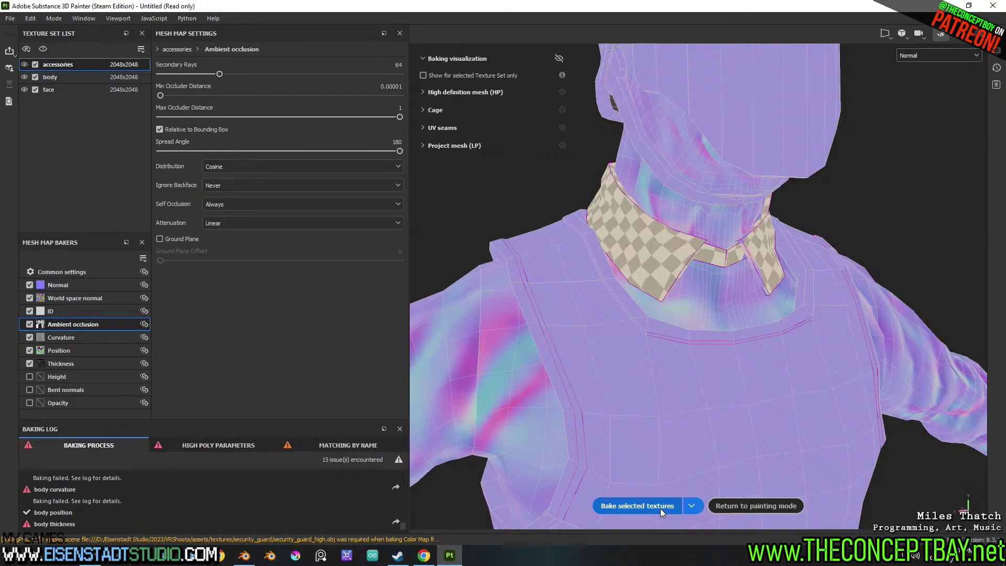
pyautogui.click(762, 504)
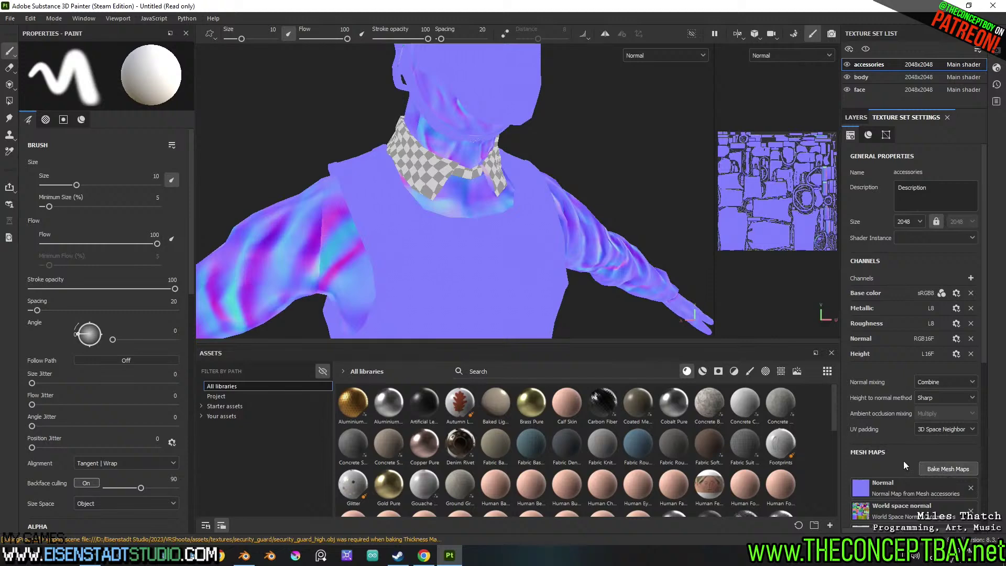
# Reassign security_guard_high.obj as the accessories set's high definition mesh, bake the selected textures, and check the body and face common bake settings
pyautogui.click(942, 470)
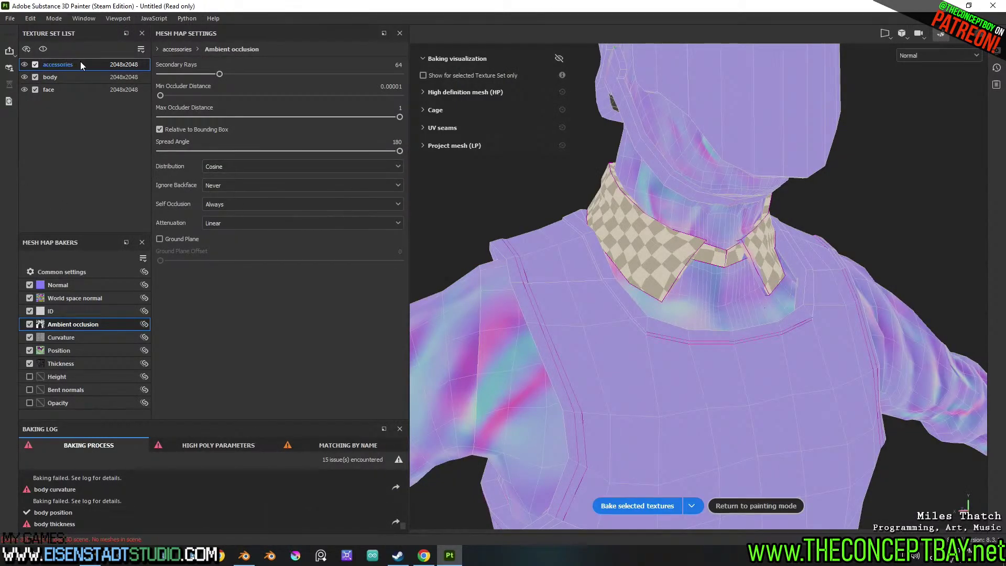
pyautogui.click(89, 273)
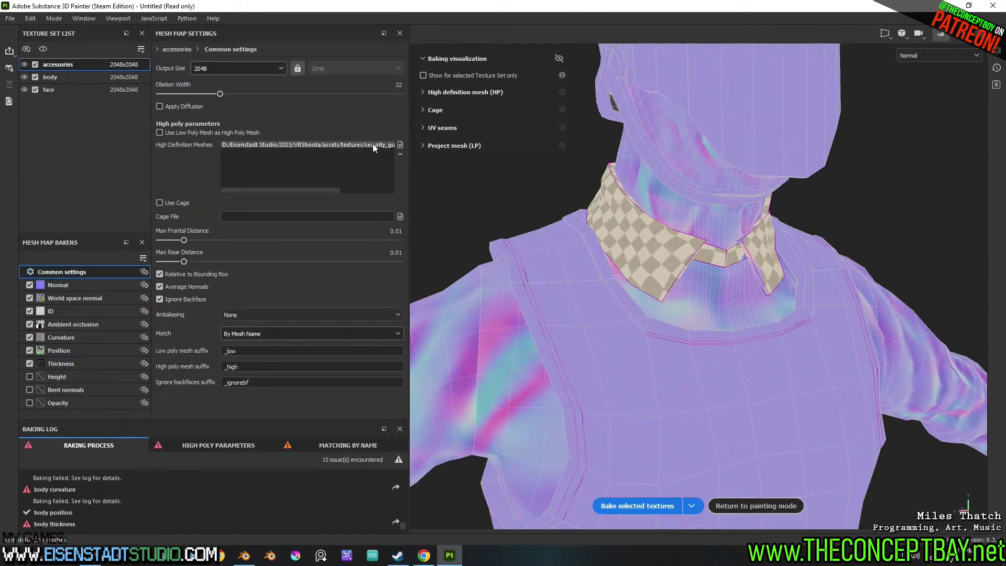
pyautogui.click(400, 154)
pyautogui.doubleClick(312, 184)
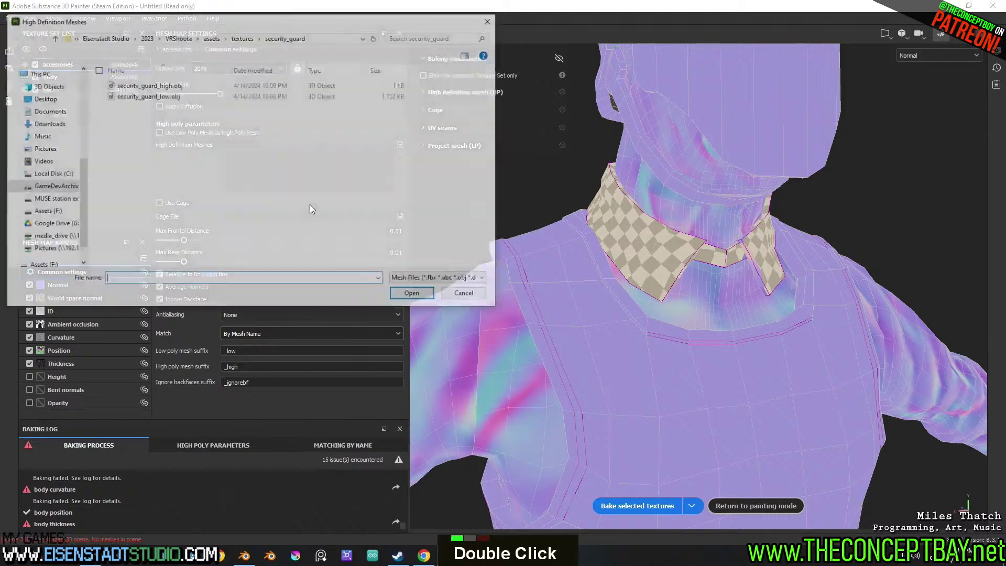
pyautogui.doubleClick(213, 87)
pyautogui.click(632, 504)
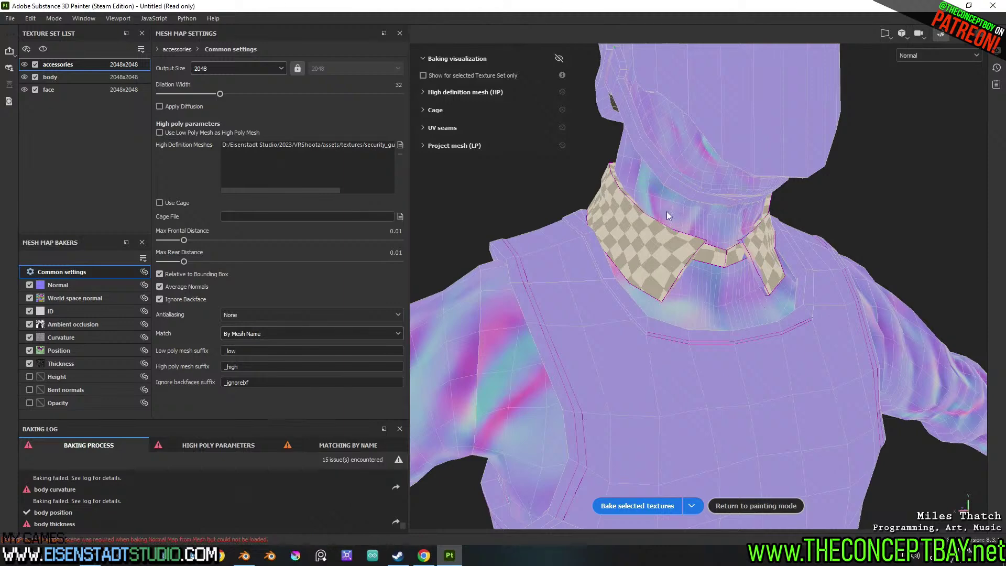
pyautogui.click(66, 80)
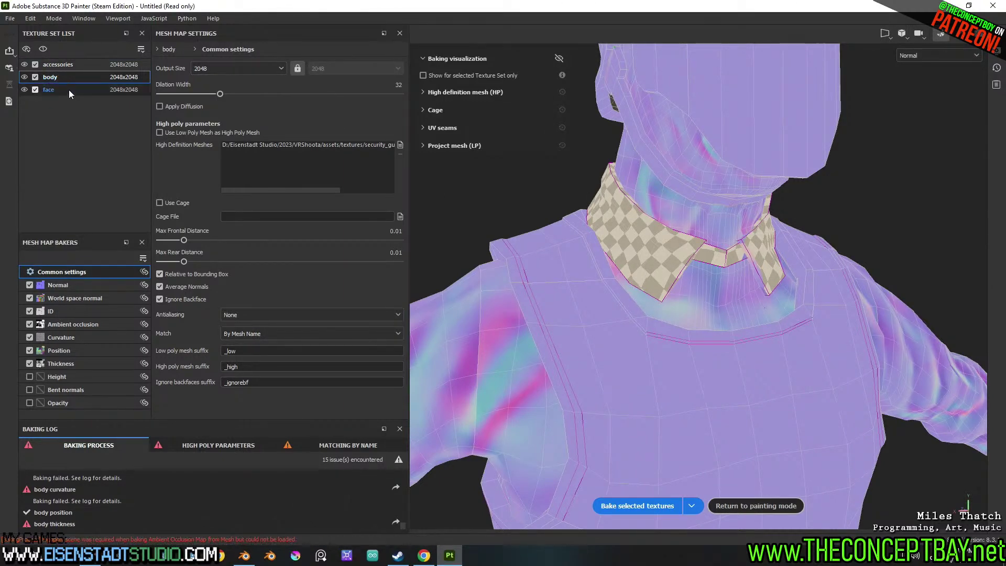
pyautogui.click(68, 89)
# Switch to Blender, hide the high_poly_body collection, re-include the low_poly collection in the scene, and select all visible objects
pyautogui.click(245, 555)
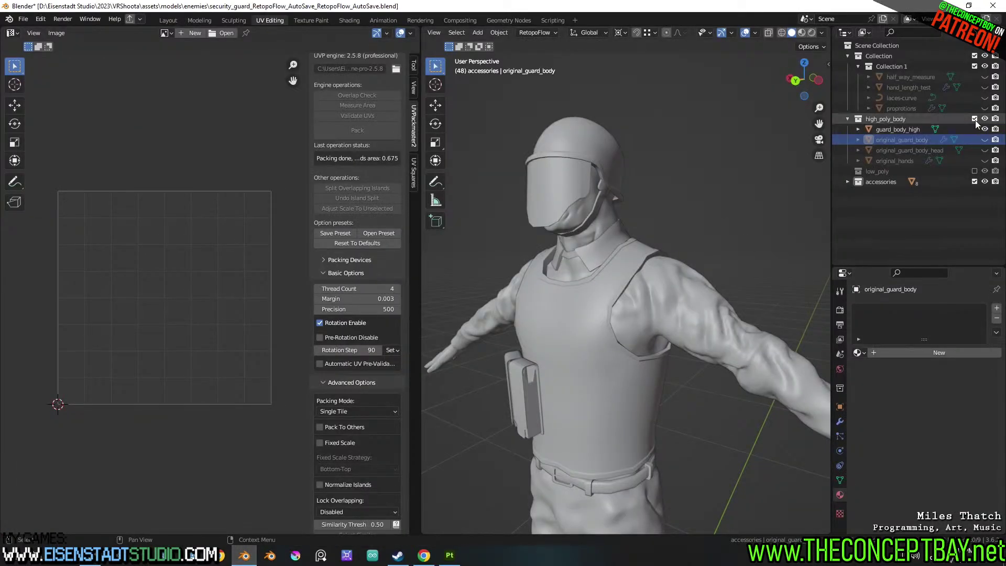
pyautogui.click(974, 119)
pyautogui.click(974, 119)
pyautogui.click(985, 119)
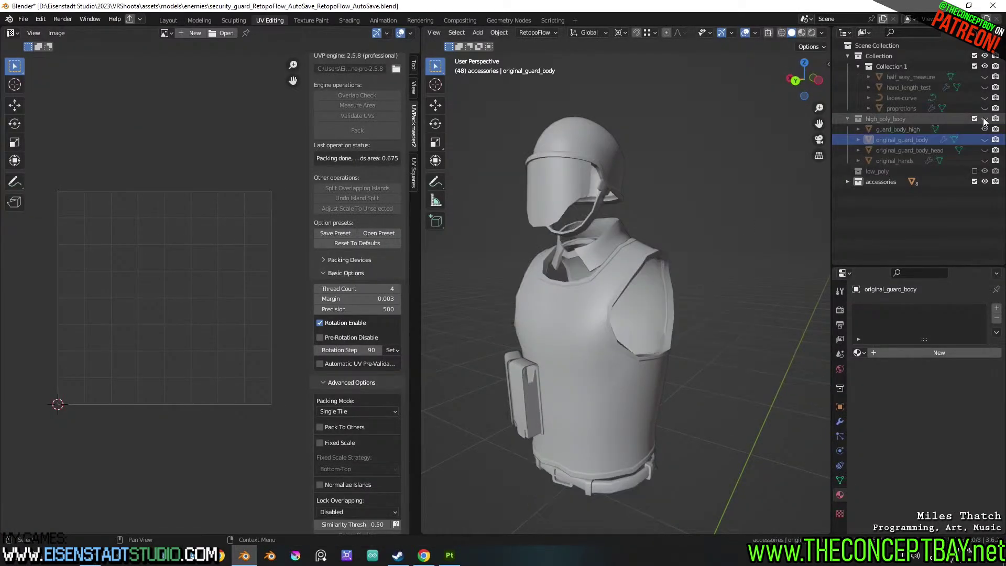
pyautogui.click(974, 171)
pyautogui.press('a')
pyautogui.press('KP_Decimal')
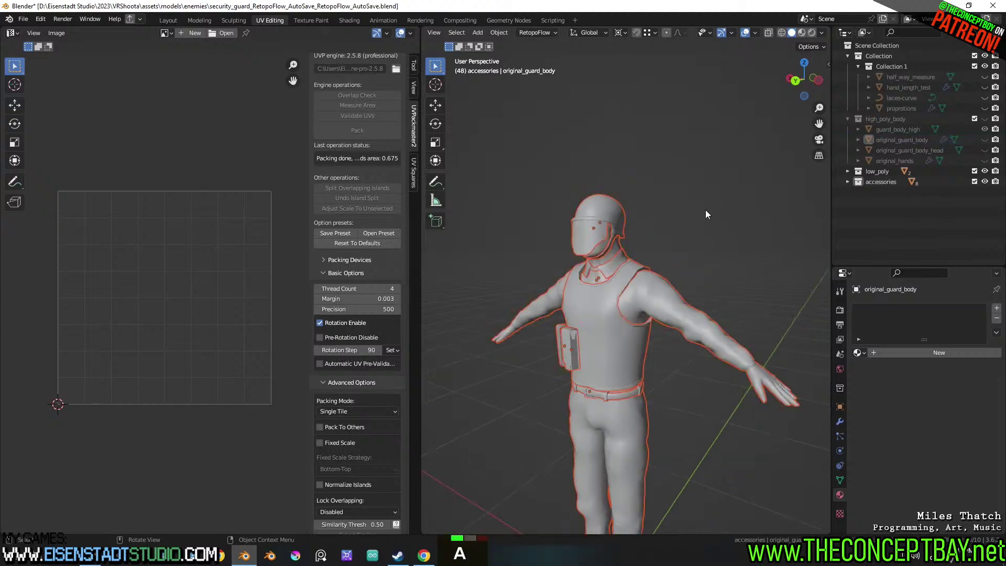
# Export the selected low-poly body and accessories as a Wavefront OBJ over security_guard_low.obj
pyautogui.hotkey('ctrl', 'alt', 'r')
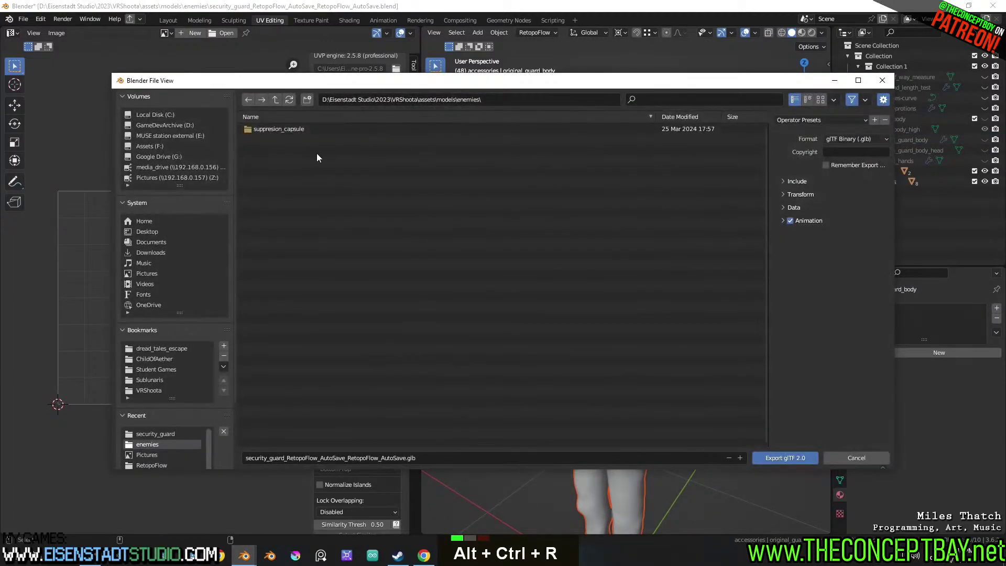
pyautogui.press('Escape')
pyautogui.hotkey('ctrl', 'alt', 'e')
pyautogui.click(294, 164)
pyautogui.click(769, 458)
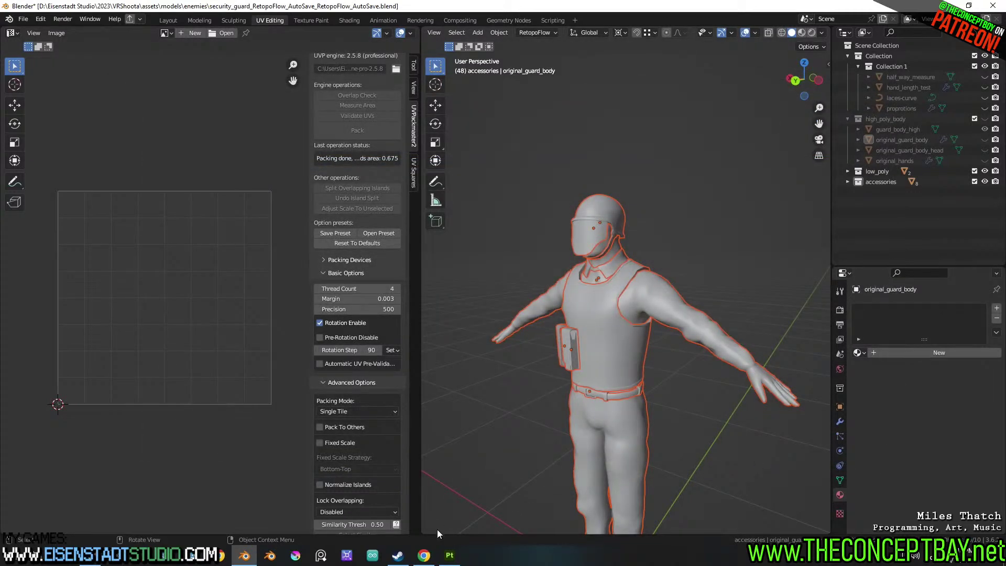
# Switch to Substance Painter, reimport the project mesh, and bake the mesh maps of the accessories, body and face texture sets
pyautogui.click(449, 555)
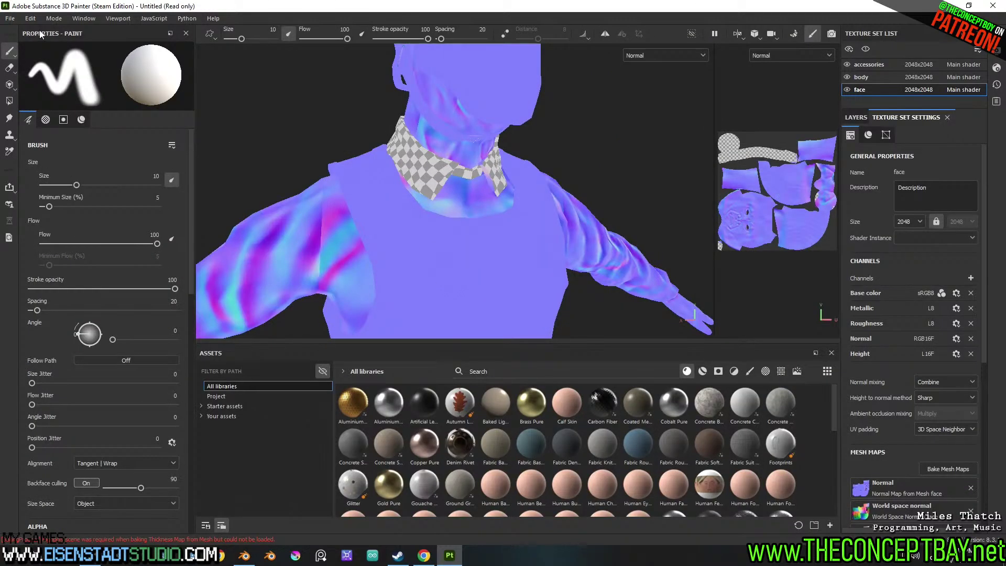
pyautogui.click(29, 18)
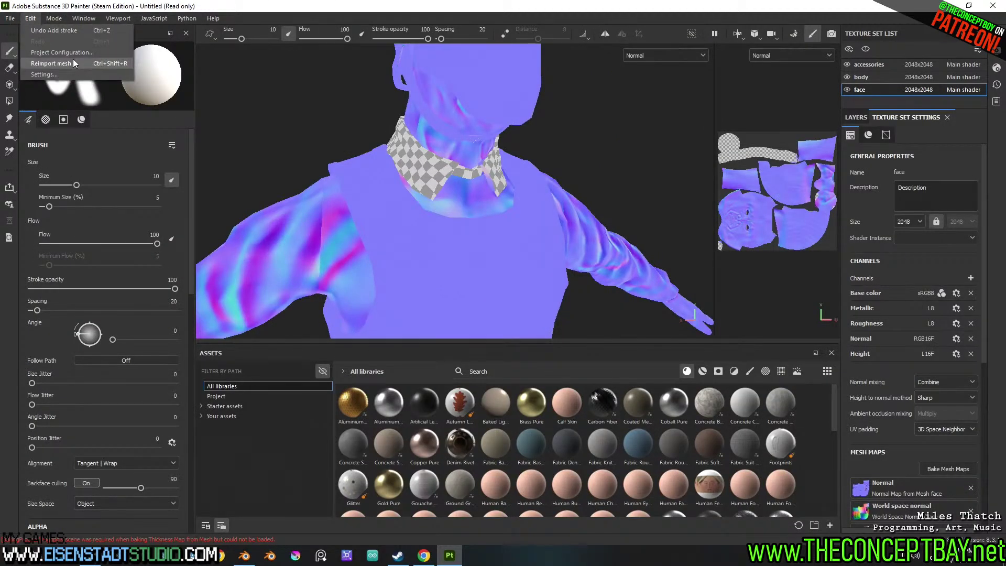
pyautogui.click(73, 62)
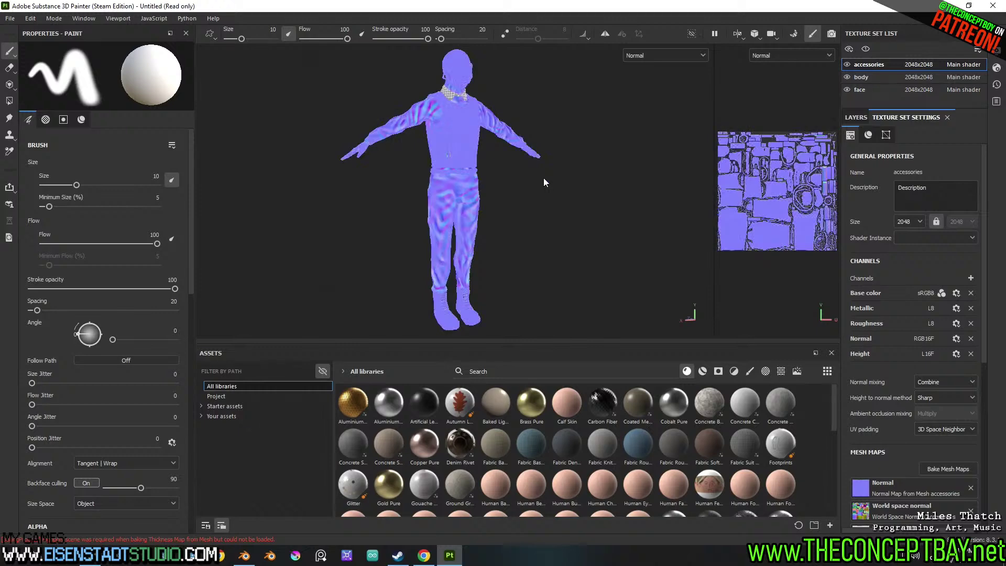
pyautogui.scroll(5, 554, 211)
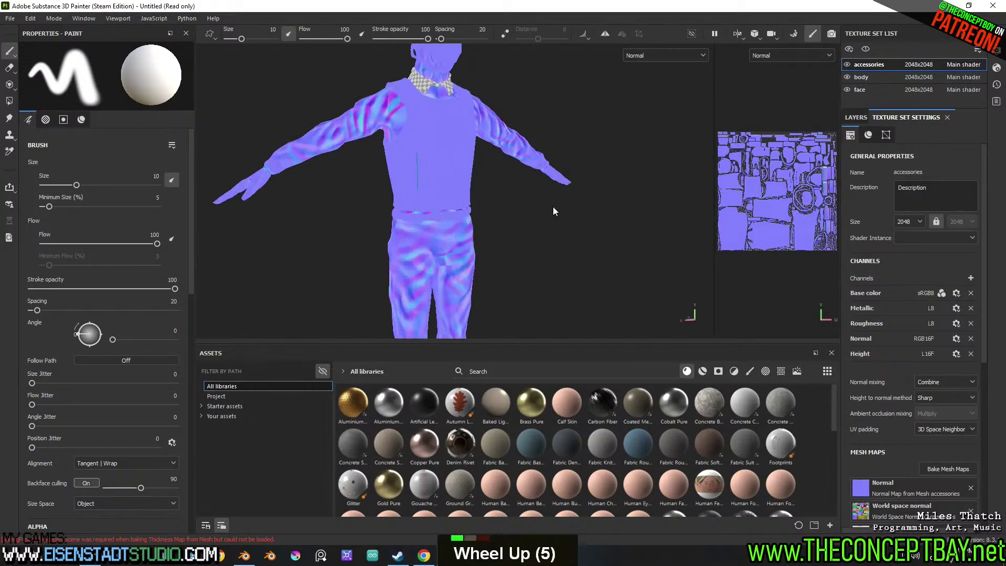
pyautogui.click(948, 469)
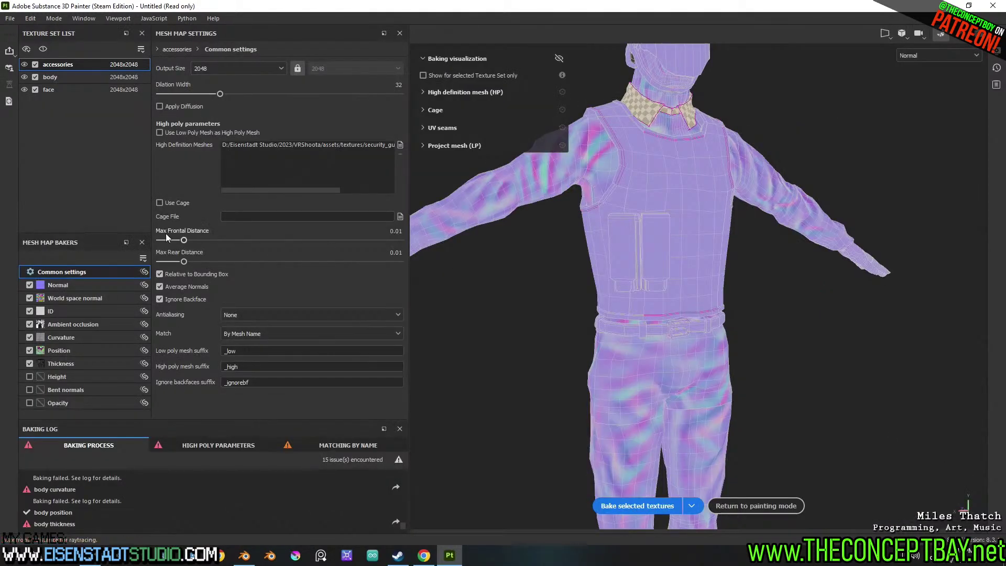
pyautogui.click(649, 505)
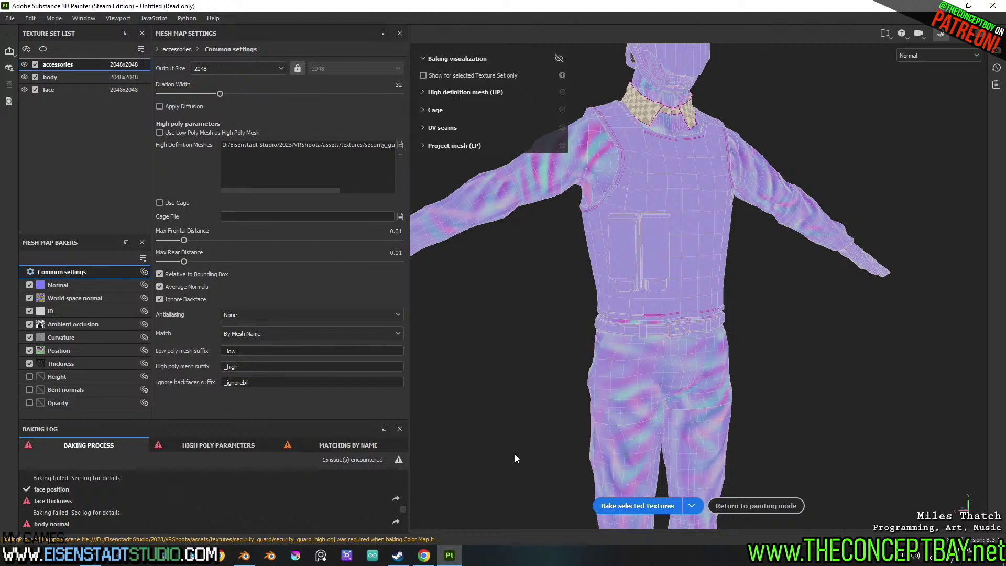
# Review the Matching by Name report in an enlarged baking log and compare the common bake settings of the three texture sets
pyautogui.click(361, 446)
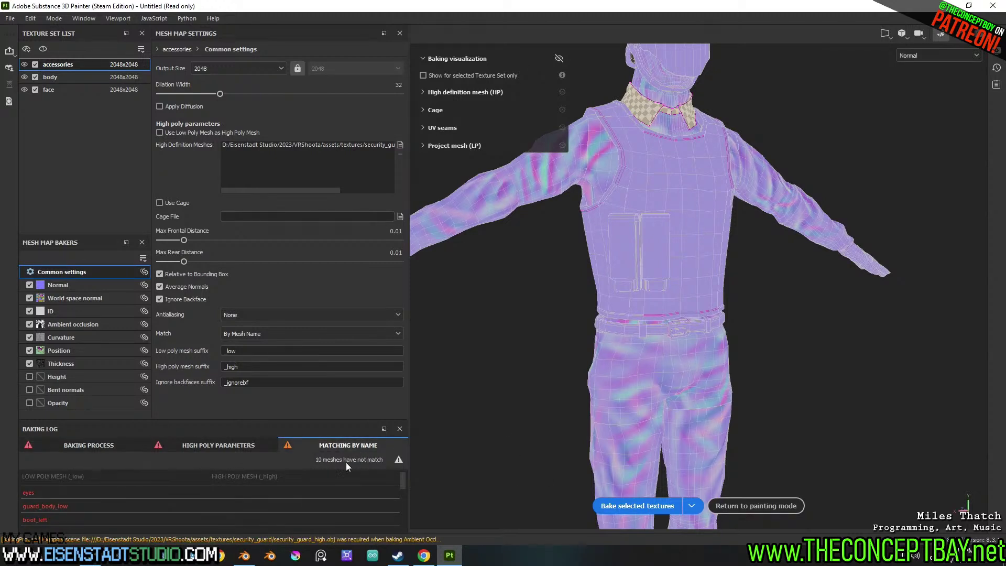
pyautogui.scroll(3, 261, 496)
pyautogui.scroll(-5, 267, 495)
pyautogui.scroll(5, 266, 495)
pyautogui.moveTo(269, 419); pyautogui.dragTo(246, 306)
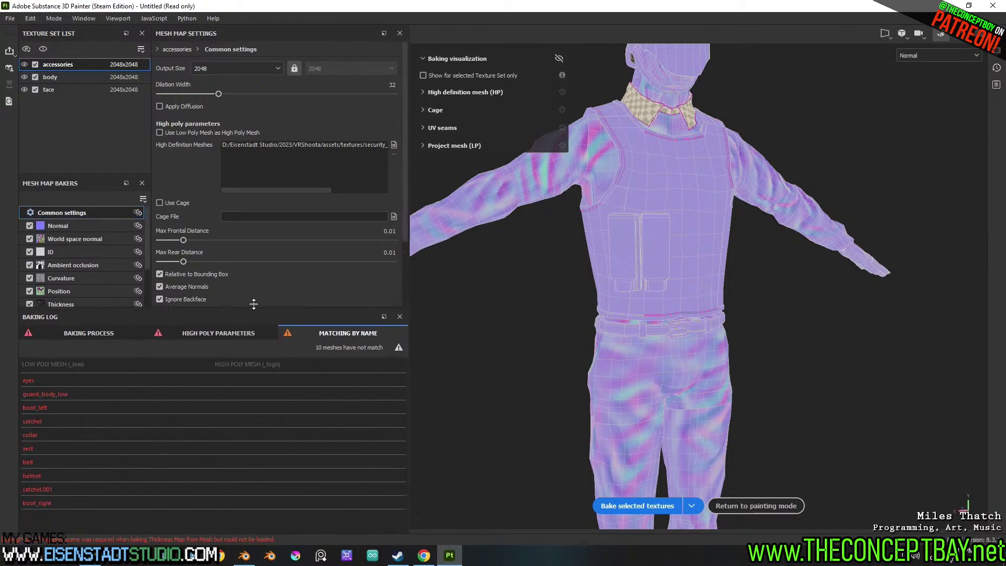
pyautogui.scroll(2, 182, 405)
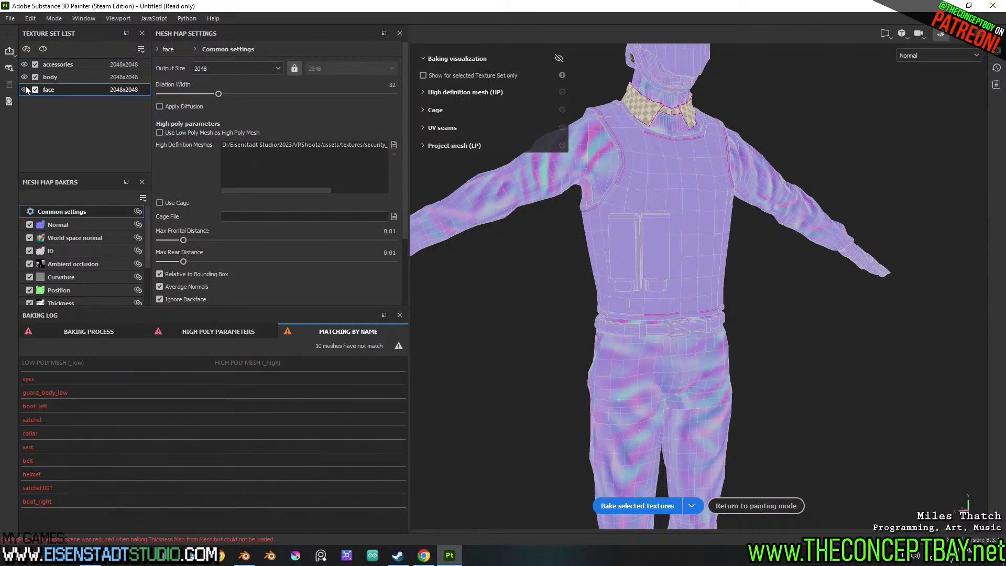
pyautogui.click(61, 77)
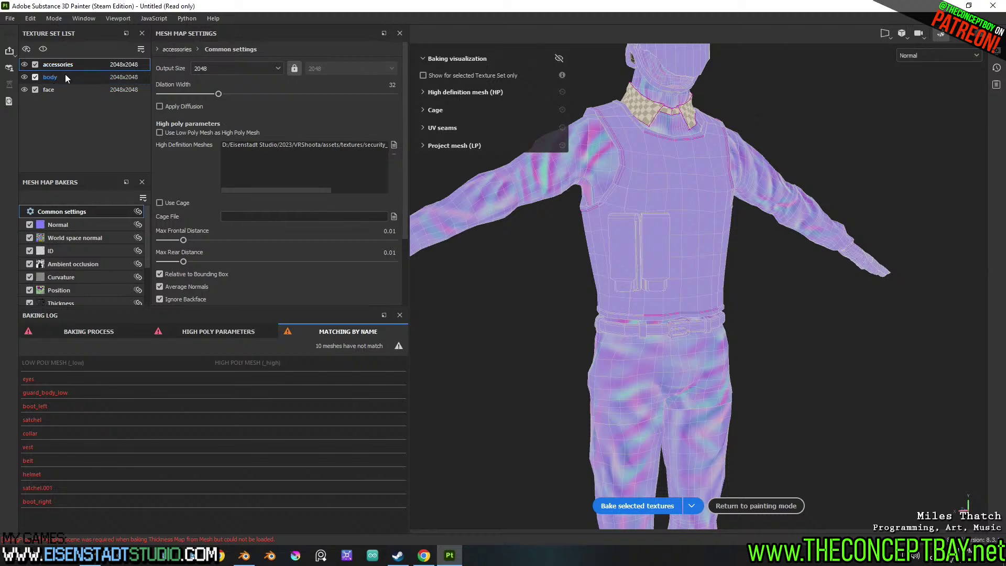
pyautogui.click(59, 90)
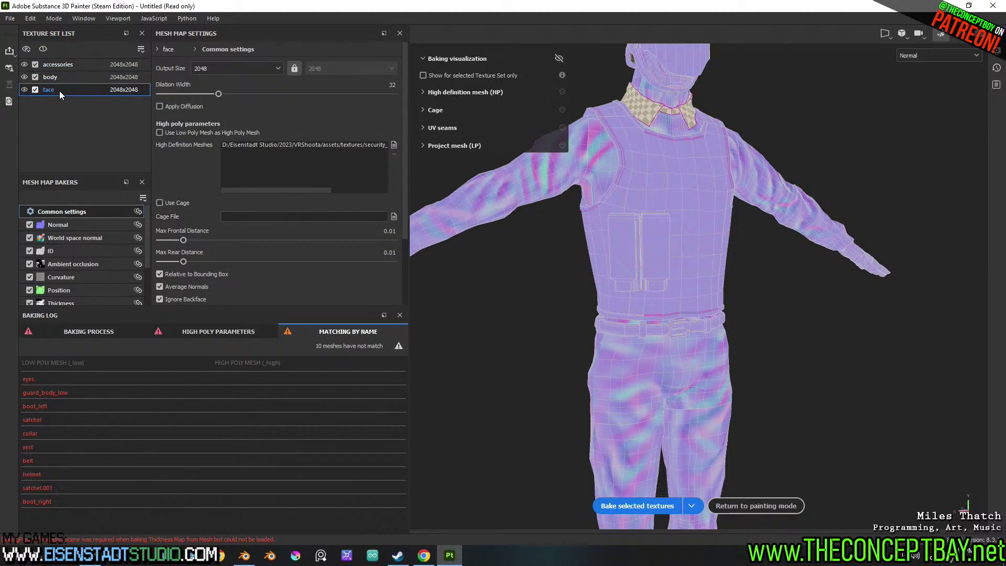
pyautogui.click(59, 64)
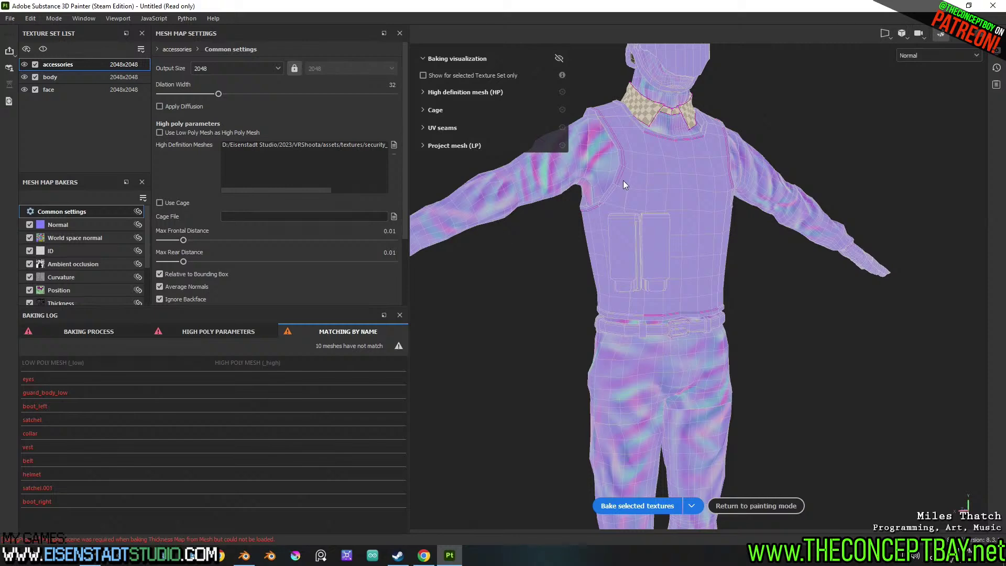
# Inspect the collar on the model up close and read the bake error messages in the log and baking process report
pyautogui.keyDown('alt'); pyautogui.moveTo(715, 131); pyautogui.dragTo(704, 218, button='middle'); pyautogui.keyUp('alt')
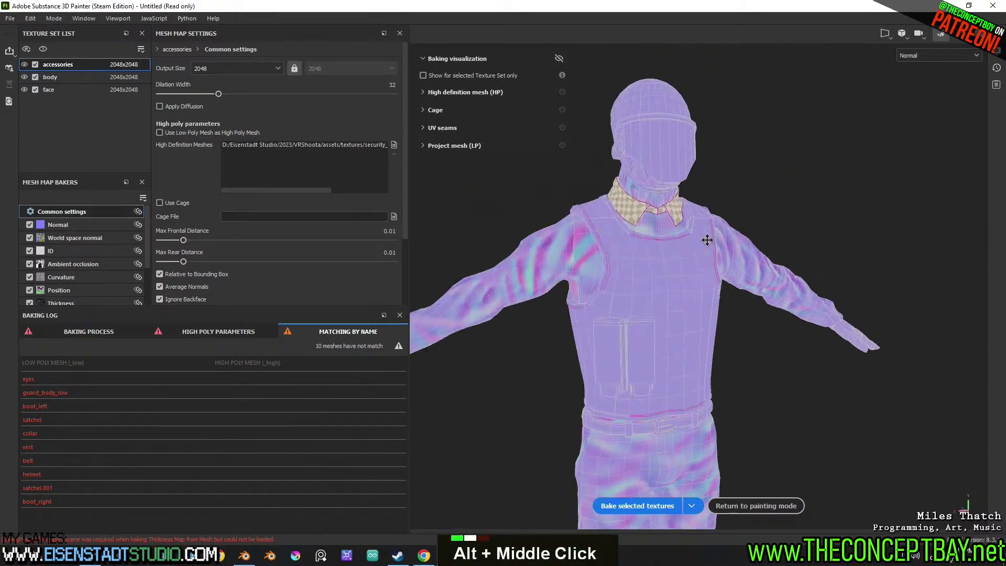
pyautogui.scroll(5, 736, 303)
pyautogui.keyDown('alt'); pyautogui.moveTo(639, 320); pyautogui.dragTo(681, 337); pyautogui.keyUp('alt')
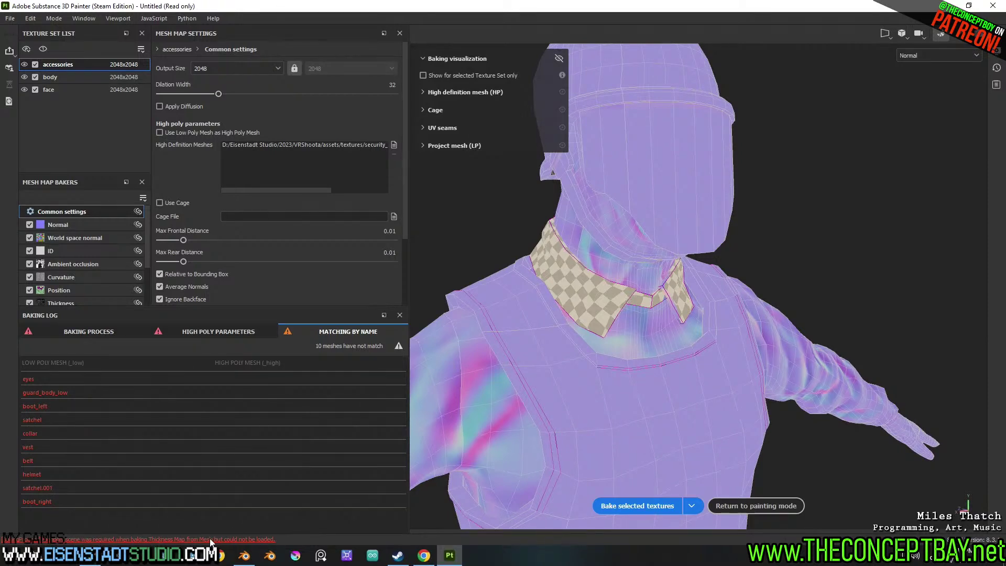
pyautogui.click(270, 539)
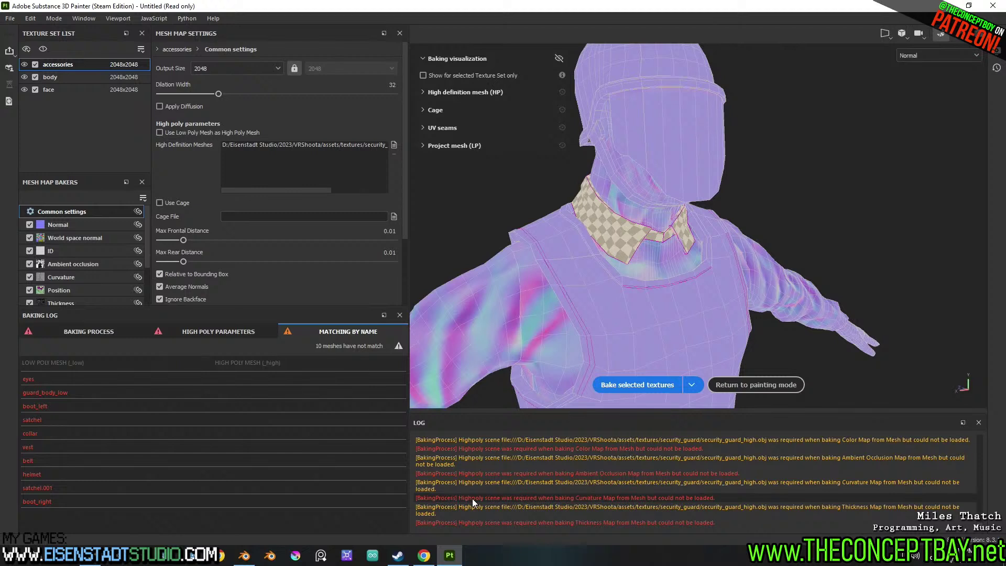
pyautogui.click(93, 334)
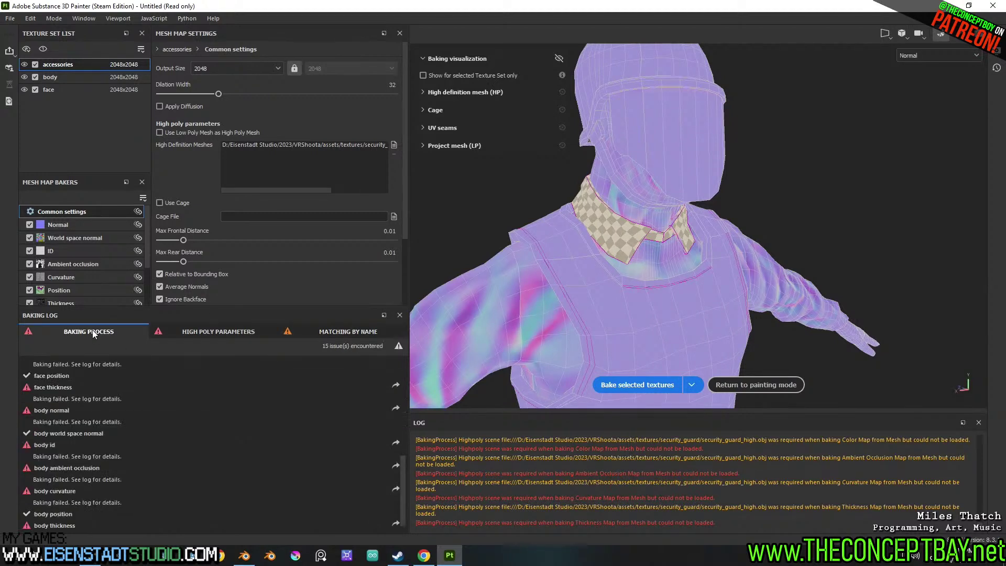
# Toggle the accessories, body and face texture sets off and on to check which one contains the collar
pyautogui.doubleClick(22, 64)
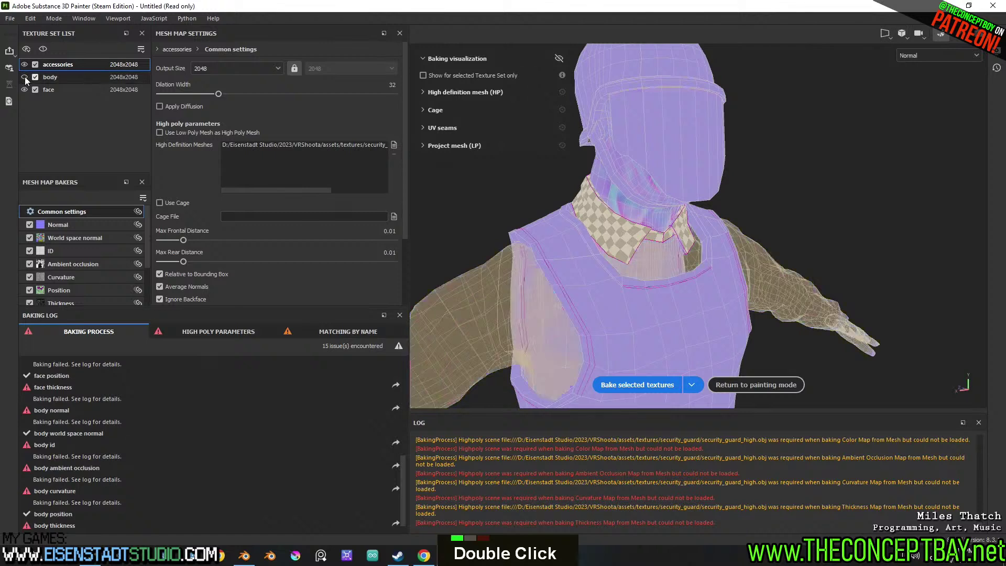
pyautogui.doubleClick(24, 76)
pyautogui.doubleClick(24, 77)
pyautogui.click(23, 90)
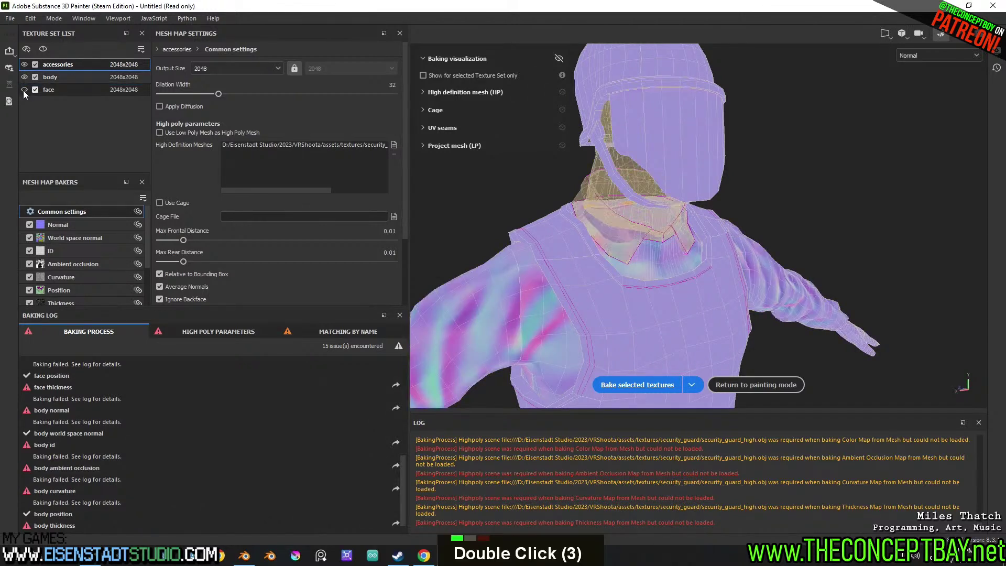
pyautogui.click(23, 90)
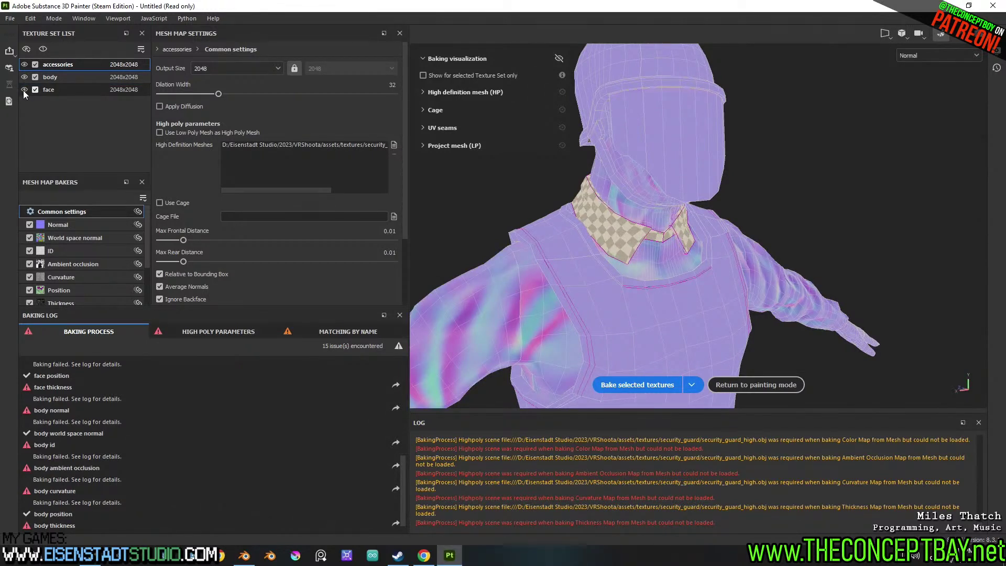
pyautogui.click(23, 91)
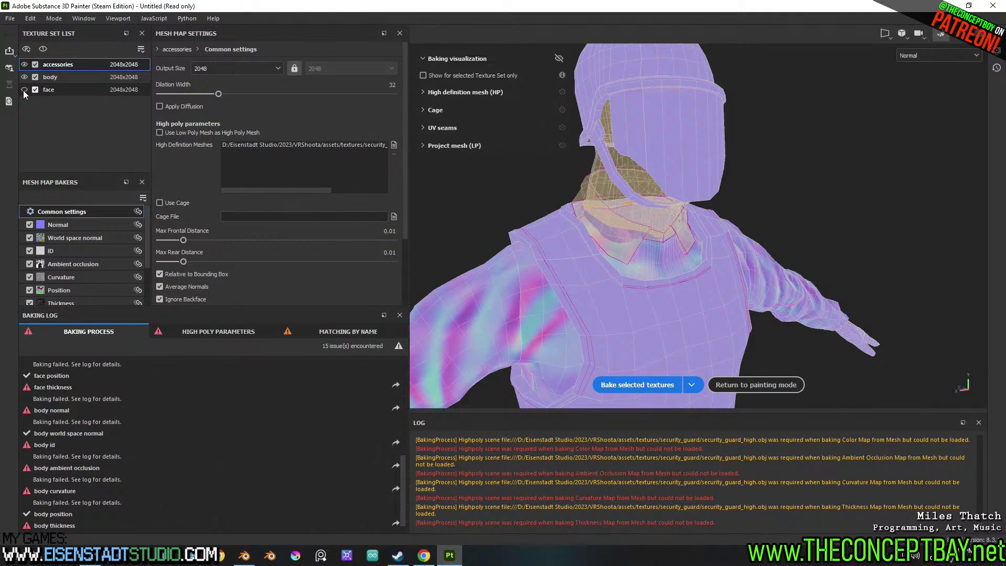
pyautogui.click(24, 90)
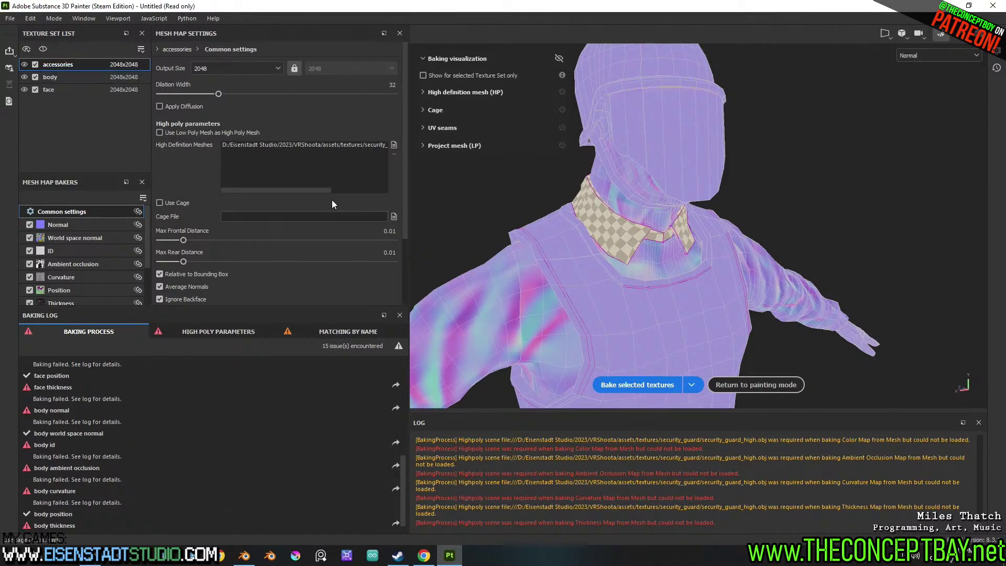
# Switch to Blender, exclude the low_poly collection from the scene, and unhide the high_poly_body collection
pyautogui.click(243, 557)
pyautogui.click(728, 281)
pyautogui.keyDown('shift'); pyautogui.moveTo(723, 302); pyautogui.dragTo(726, 252, button='middle'); pyautogui.keyUp('shift')
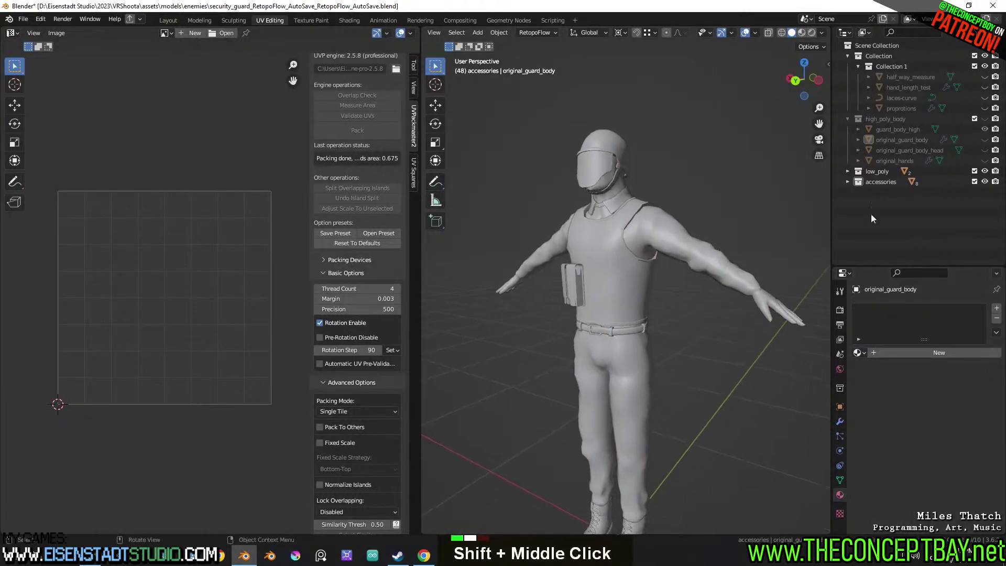
pyautogui.click(975, 171)
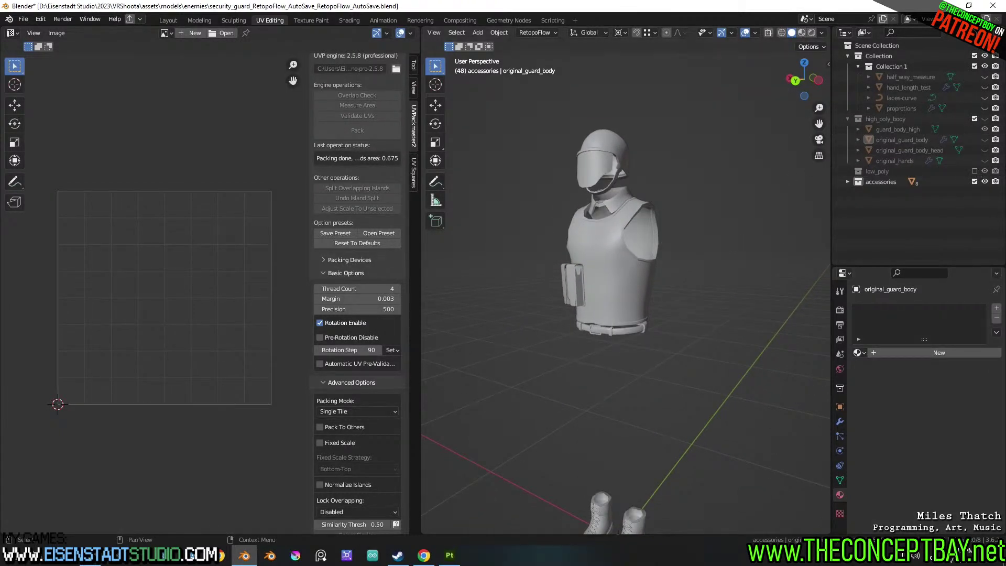
pyautogui.click(985, 119)
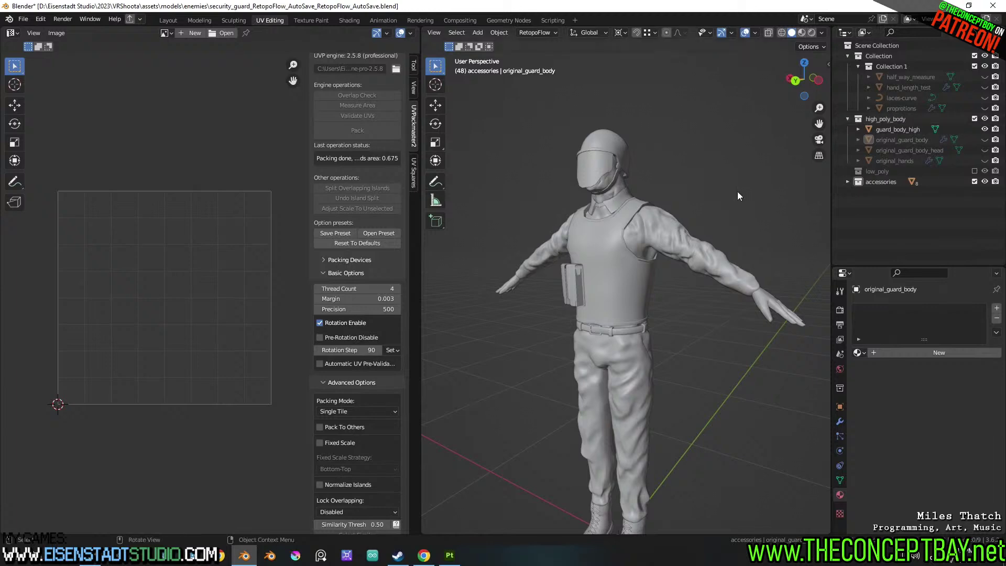
# Select all visible high-poly and accessory meshes and export them as Wavefront OBJ over security_guard_high.obj
pyautogui.hotkey('ctrl', 'alt', 'r')
pyautogui.press('Escape')
pyautogui.hotkey('ctrl', 'alt', 'e')
pyautogui.click(297, 139)
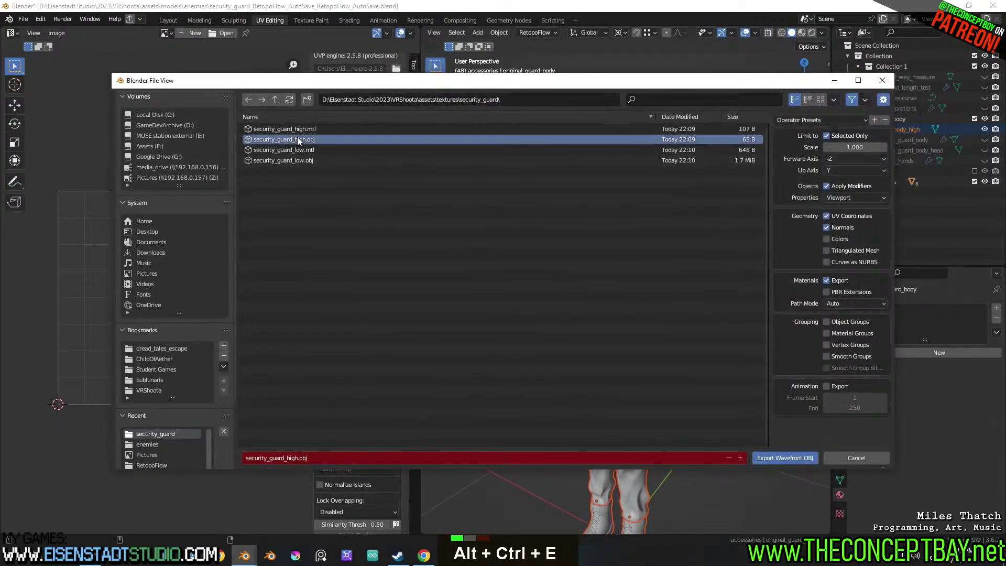
pyautogui.press('Return')
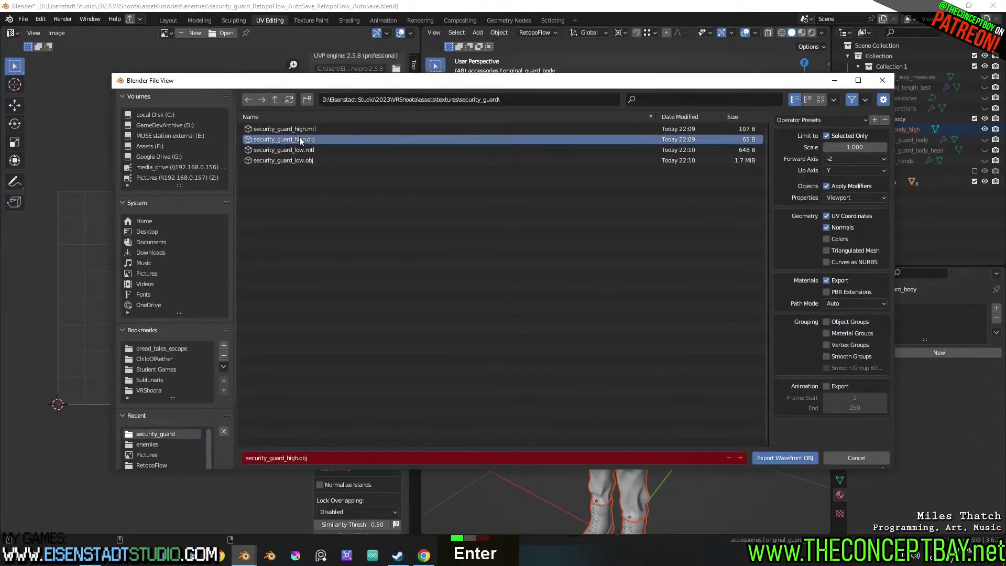
pyautogui.click(774, 457)
# Switch to Substance Painter, bake the mesh maps for all three texture sets, and return to painting mode
pyautogui.click(456, 558)
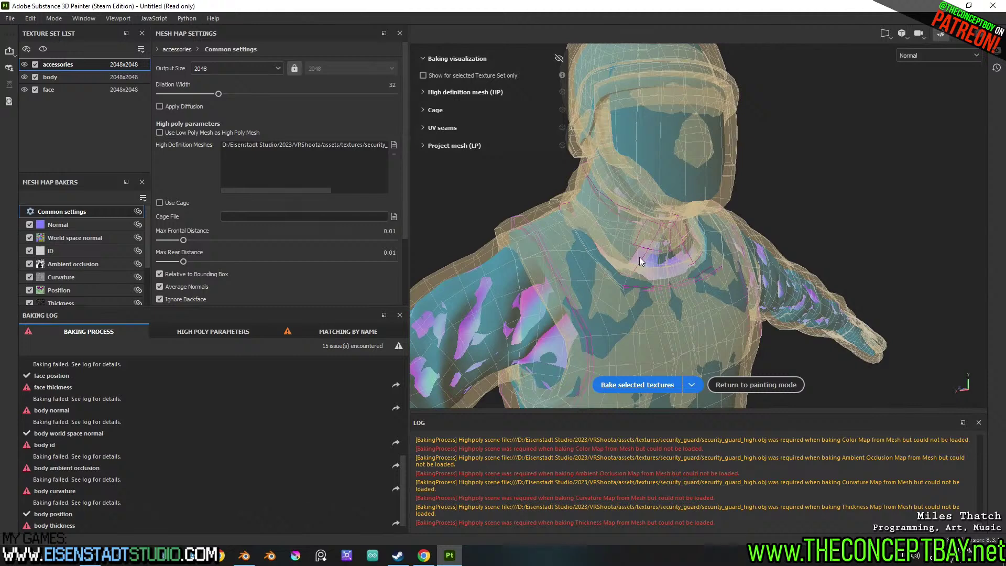
pyautogui.click(624, 385)
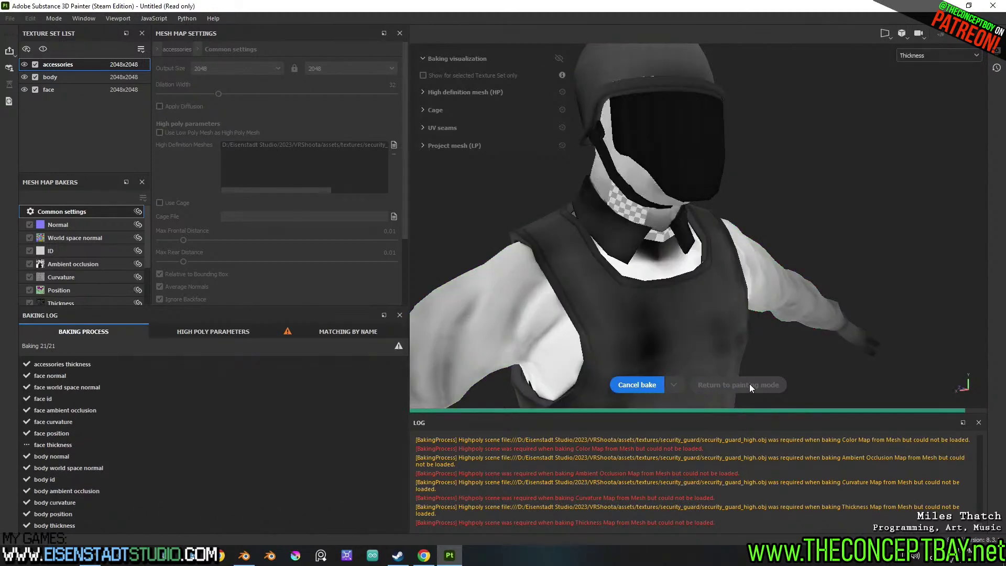
pyautogui.click(750, 384)
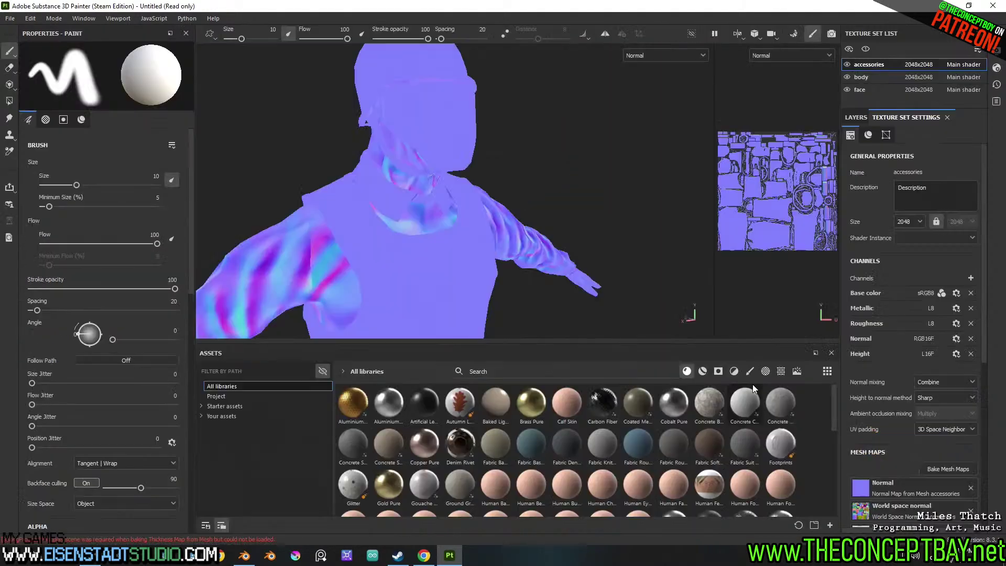
# Set the viewport display to Material and inspect the baked helmet, collar and vest up close
pyautogui.click(646, 61)
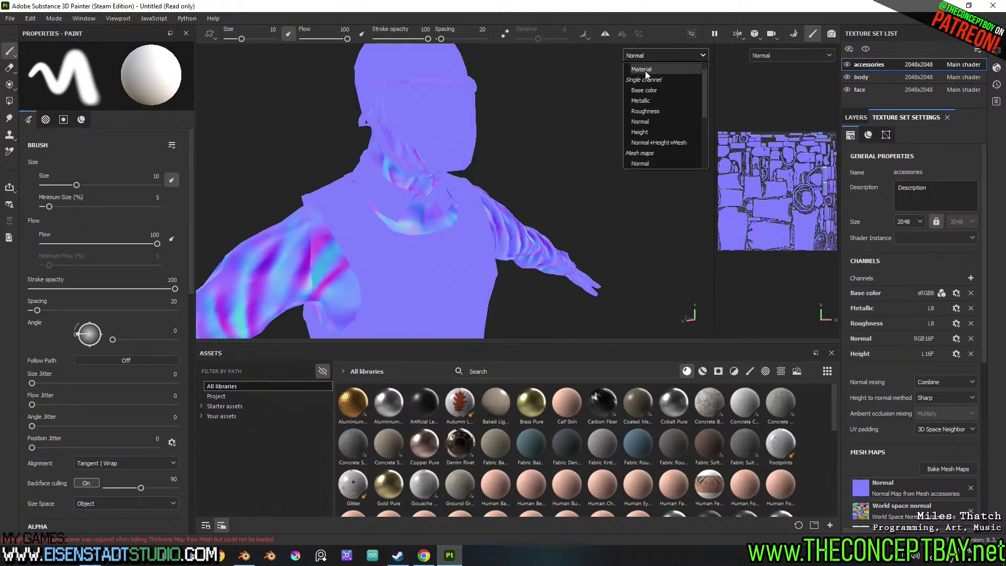
pyautogui.click(643, 90)
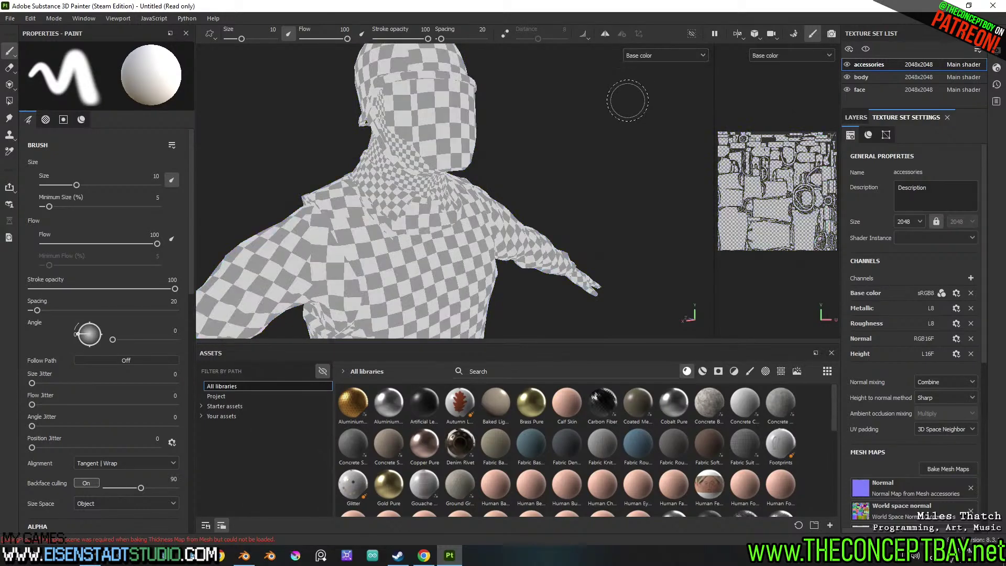
pyautogui.click(650, 55)
pyautogui.scroll(6, 644, 79)
pyautogui.click(644, 79)
pyautogui.scroll(7, 521, 168)
pyautogui.keyDown('alt'); pyautogui.moveTo(521, 168); pyautogui.dragTo(655, 173, button='middle'); pyautogui.keyUp('alt')
pyautogui.moveTo(367, 204)
pyautogui.keyDown('alt'); pyautogui.mouseDown()
pyautogui.moveTo(335, 209)
pyautogui.moveTo(587, 191)
pyautogui.moveTo(523, 218)
pyautogui.mouseUp(); pyautogui.keyUp('alt')
pyautogui.scroll(6, 587, 192)
pyautogui.scroll(-6, 523, 218)
pyautogui.keyDown('alt'); pyautogui.moveTo(523, 218); pyautogui.dragTo(521, 230, button='middle'); pyautogui.keyUp('alt')
pyautogui.keyDown('alt'); pyautogui.moveTo(522, 230); pyautogui.dragTo(519, 230); pyautogui.keyUp('alt')
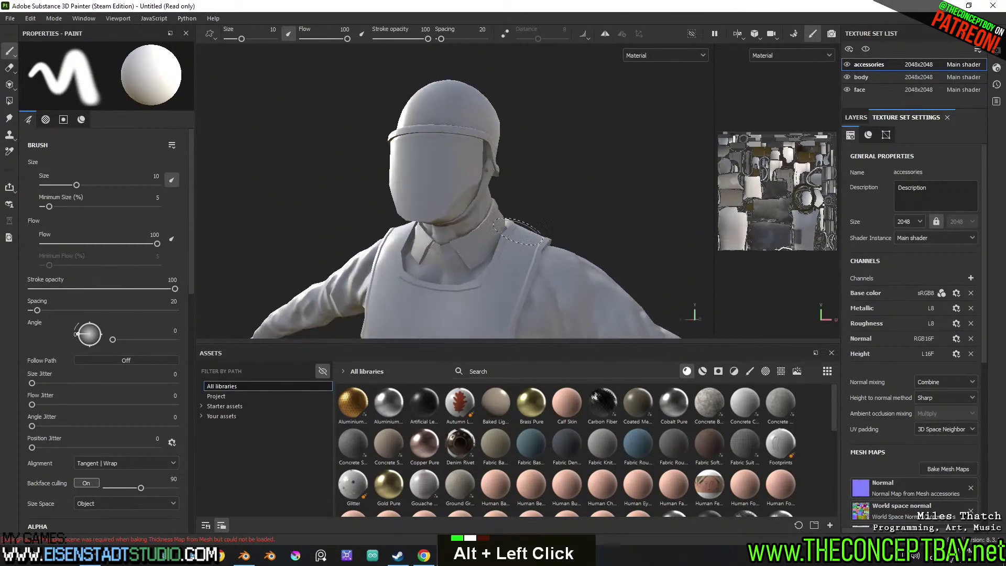
# Hide the accessories texture set and inspect the baked body and face from all around
pyautogui.click(847, 64)
pyautogui.keyDown('alt'); pyautogui.moveTo(556, 161); pyautogui.dragTo(645, 216); pyautogui.keyUp('alt')
pyautogui.keyDown('alt'); pyautogui.moveTo(545, 219); pyautogui.dragTo(628, 220); pyautogui.keyUp('alt')
pyautogui.keyDown('alt'); pyautogui.moveTo(629, 220); pyautogui.dragTo(477, 196, button='middle'); pyautogui.keyUp('alt')
pyautogui.keyDown('alt'); pyautogui.moveTo(477, 196); pyautogui.dragTo(588, 209); pyautogui.keyUp('alt')
pyautogui.keyDown('alt'); pyautogui.moveTo(588, 206); pyautogui.dragTo(472, 199, button='middle'); pyautogui.keyUp('alt')
pyautogui.keyDown('alt'); pyautogui.moveTo(471, 199); pyautogui.dragTo(671, 210); pyautogui.keyUp('alt')
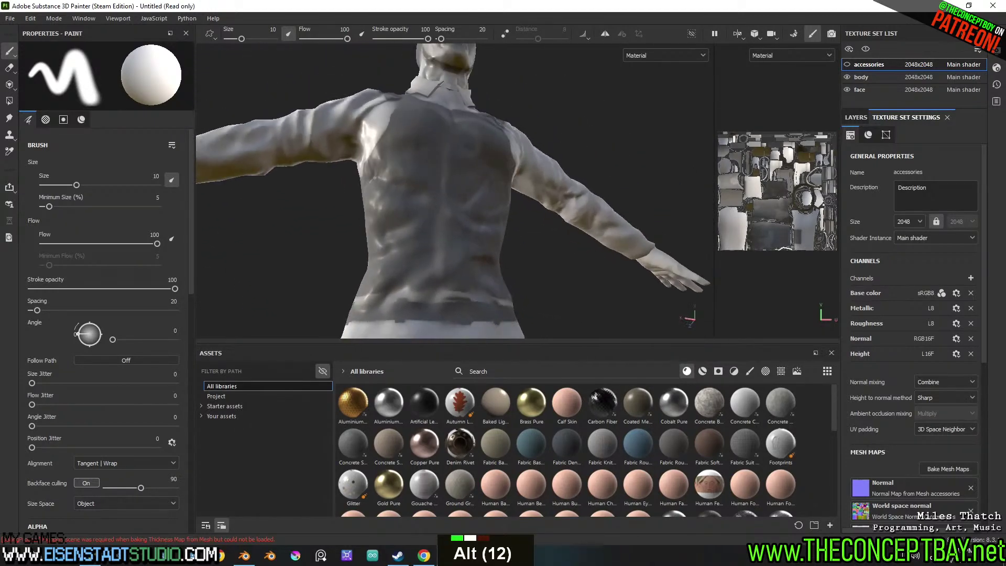
pyautogui.keyDown('alt'); pyautogui.moveTo(671, 210); pyautogui.dragTo(602, 199, button='middle'); pyautogui.keyUp('alt')
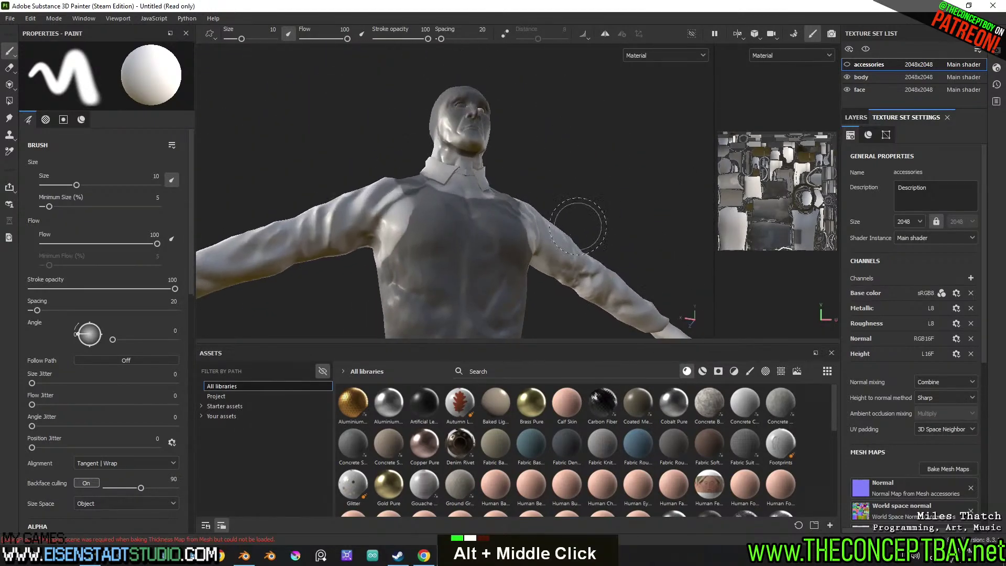
pyautogui.keyDown('alt'); pyautogui.moveTo(603, 199); pyautogui.dragTo(534, 173); pyautogui.keyUp('alt')
pyautogui.scroll(-3, 534, 169)
pyautogui.keyDown('alt'); pyautogui.moveTo(534, 168); pyautogui.dragTo(532, 231, button='middle'); pyautogui.keyUp('alt')
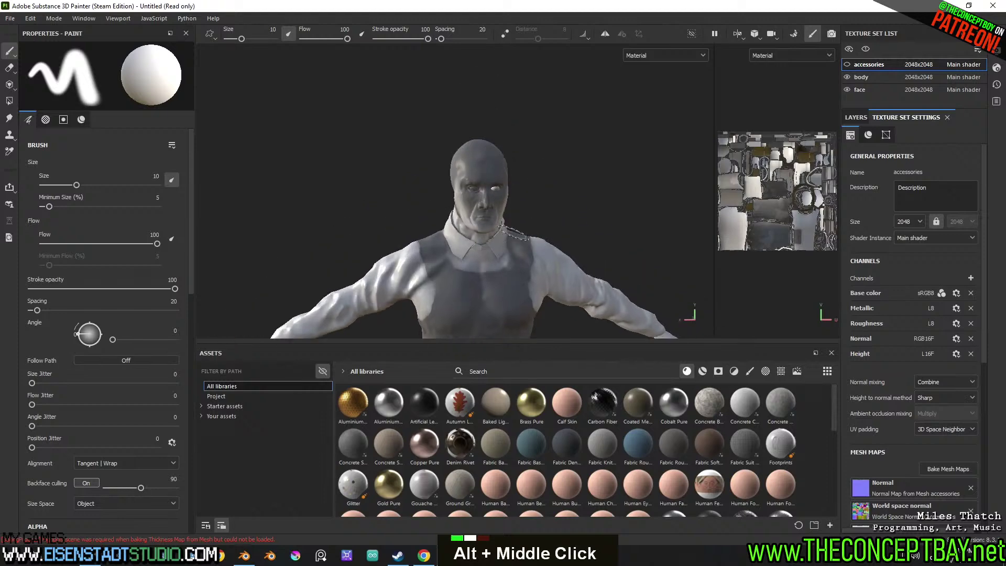
pyautogui.scroll(3, 535, 231)
pyautogui.moveTo(588, 260)
pyautogui.keyDown('alt'); pyautogui.mouseDown()
pyautogui.moveTo(532, 224)
pyautogui.moveTo(503, 297)
pyautogui.moveTo(539, 240)
pyautogui.moveTo(607, 254)
pyautogui.mouseUp(); pyautogui.keyUp('alt')
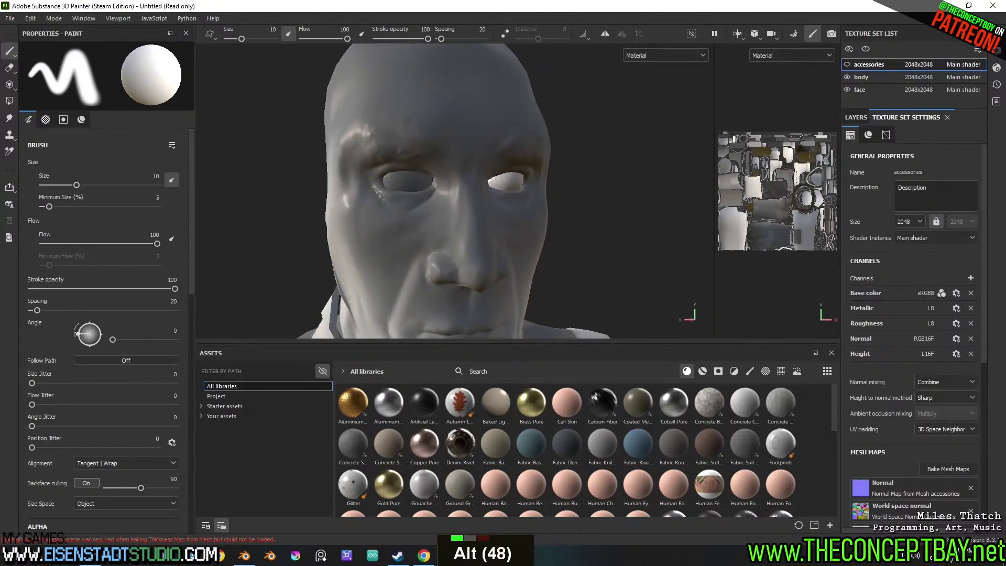
# Show the accessories texture set again and examine the helmet, visor and neck area from the front and side
pyautogui.click(848, 64)
pyautogui.scroll(-11, 466, 242)
pyautogui.scroll(2, 465, 241)
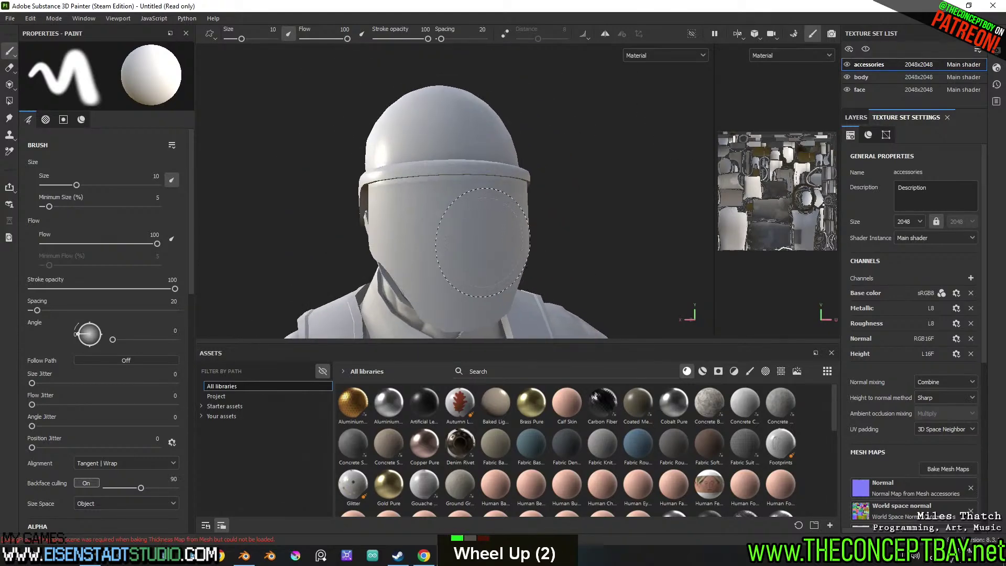
pyautogui.keyDown('alt'); pyautogui.moveTo(465, 241); pyautogui.dragTo(503, 226, button='middle'); pyautogui.keyUp('alt')
pyautogui.moveTo(504, 225)
pyautogui.keyDown('alt'); pyautogui.mouseDown()
pyautogui.moveTo(683, 164)
pyautogui.moveTo(587, 173)
pyautogui.moveTo(524, 229)
pyautogui.moveTo(503, 220)
pyautogui.mouseUp(); pyautogui.keyUp('alt')
pyautogui.scroll(-6, 588, 175)
pyautogui.keyDown('alt'); pyautogui.moveTo(503, 221); pyautogui.dragTo(466, 191, button='middle'); pyautogui.keyUp('alt')
pyautogui.keyDown('alt'); pyautogui.moveTo(465, 191); pyautogui.dragTo(480, 202); pyautogui.keyUp('alt')
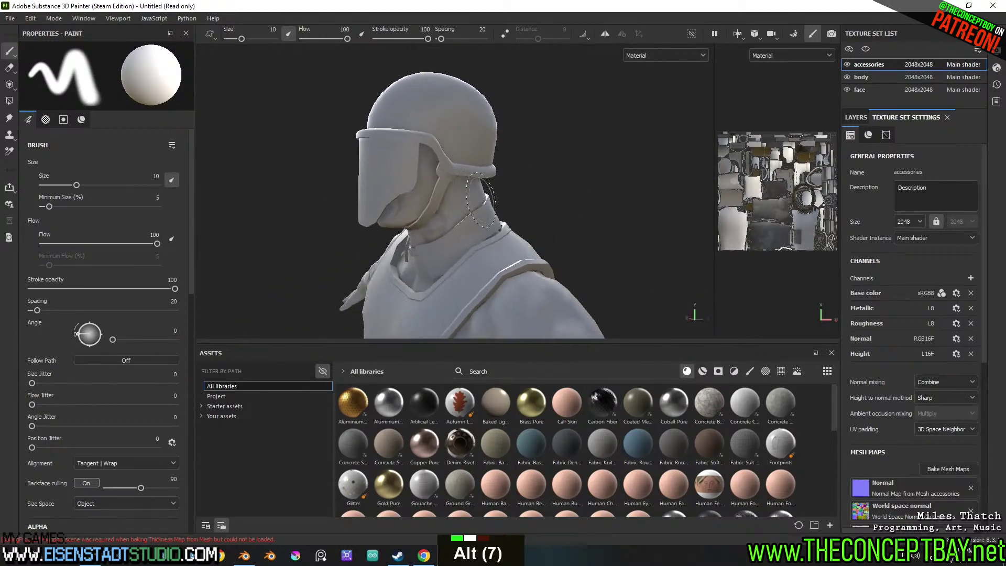
pyautogui.click(847, 64)
pyautogui.click(846, 64)
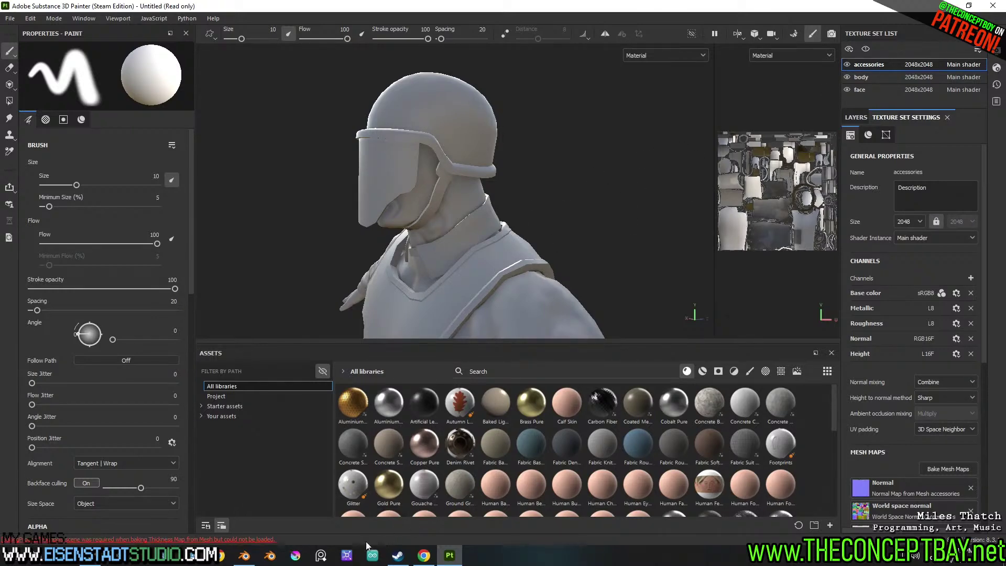
# Switch to Blender and hide the helmet from the high-poly guard
pyautogui.click(244, 555)
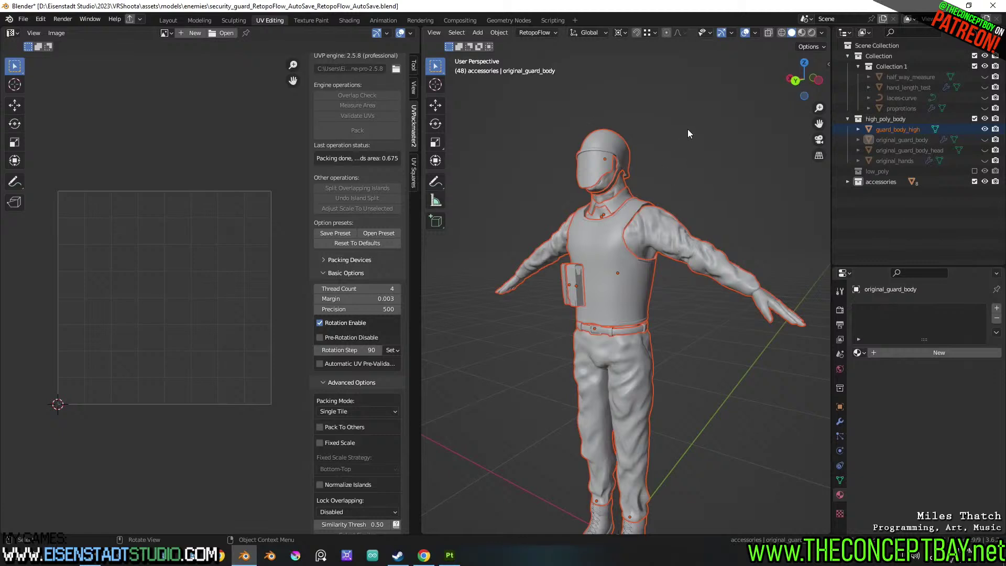
pyautogui.moveTo(688, 129); pyautogui.dragTo(660, 165, button='middle')
pyautogui.click(608, 139)
pyautogui.scroll(2, 608, 139)
pyautogui.keyDown('shift'); pyautogui.moveTo(608, 139); pyautogui.dragTo(642, 145, button='middle'); pyautogui.keyUp('shift')
pyautogui.press('h')
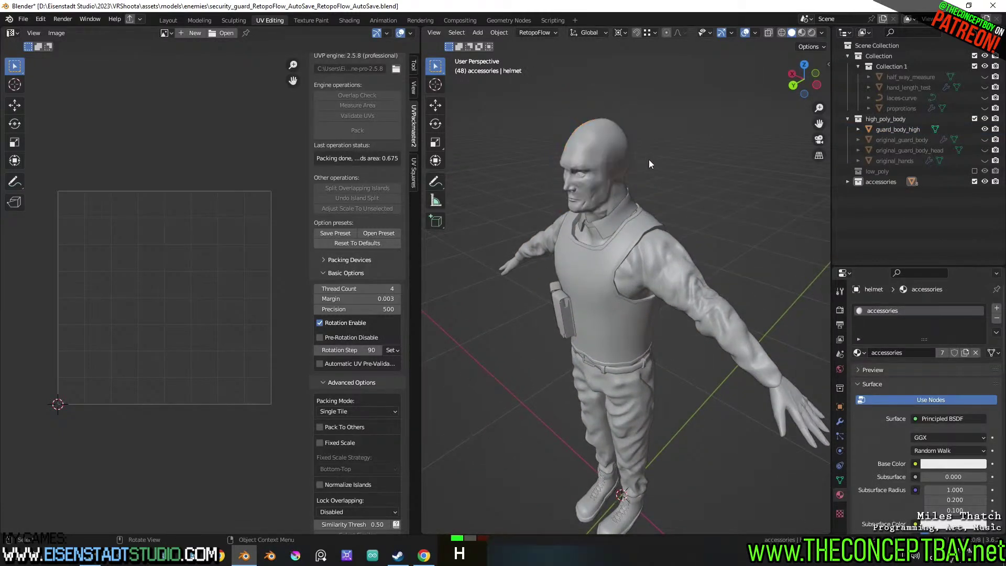
pyautogui.scroll(-2, 648, 142)
pyautogui.hotkey('ctrl', 'z')
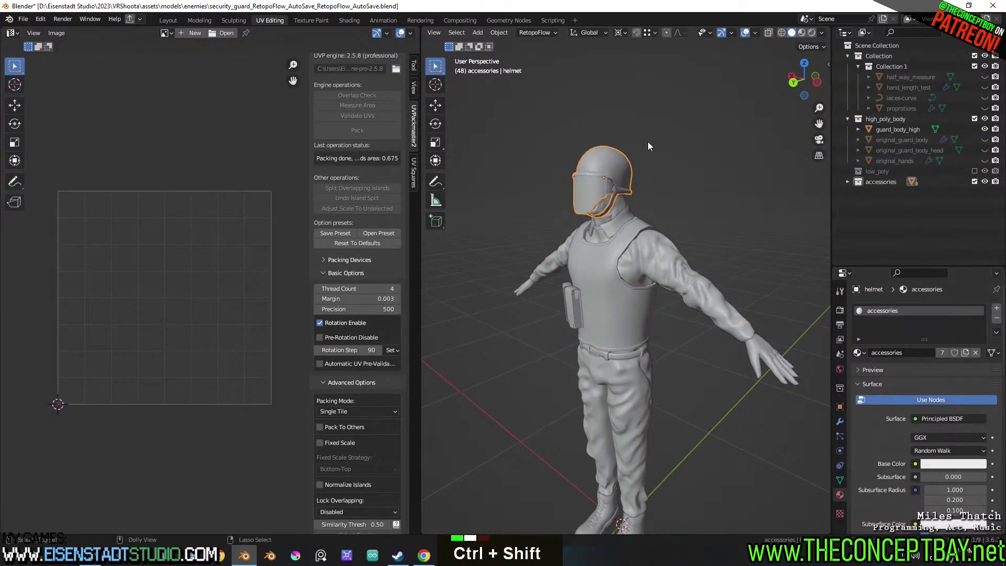
pyautogui.press('h')
# Select all remaining visible meshes and export them as OBJ over security_guard_high.obj
pyautogui.press('a')
pyautogui.hotkey('ctrl', 'alt', 'e')
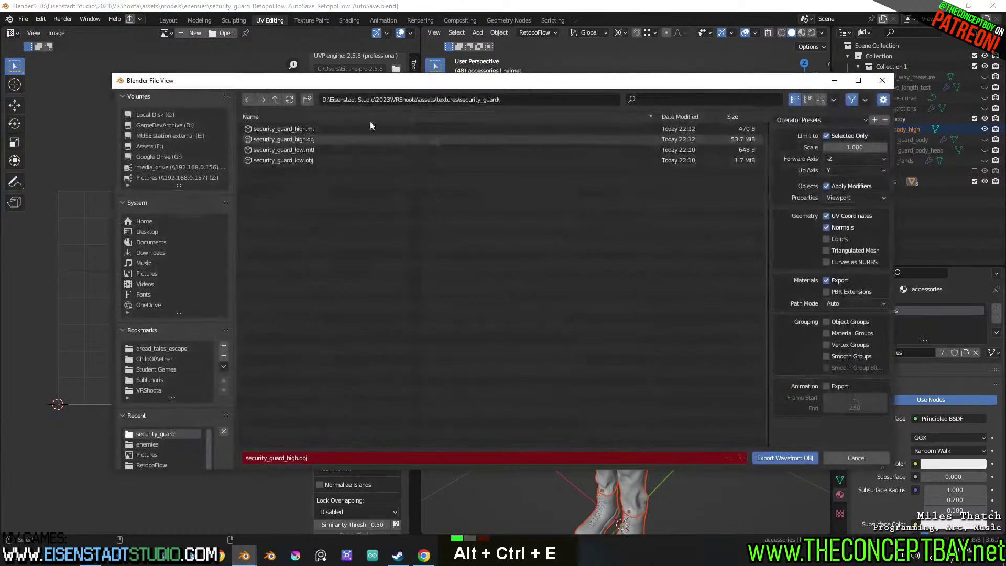
pyautogui.click(325, 139)
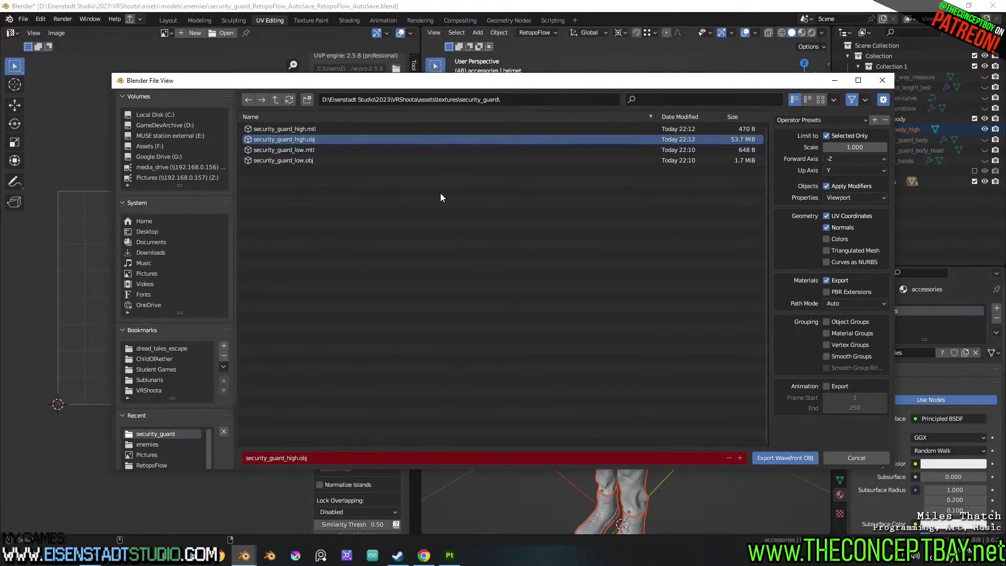
pyautogui.press('Return')
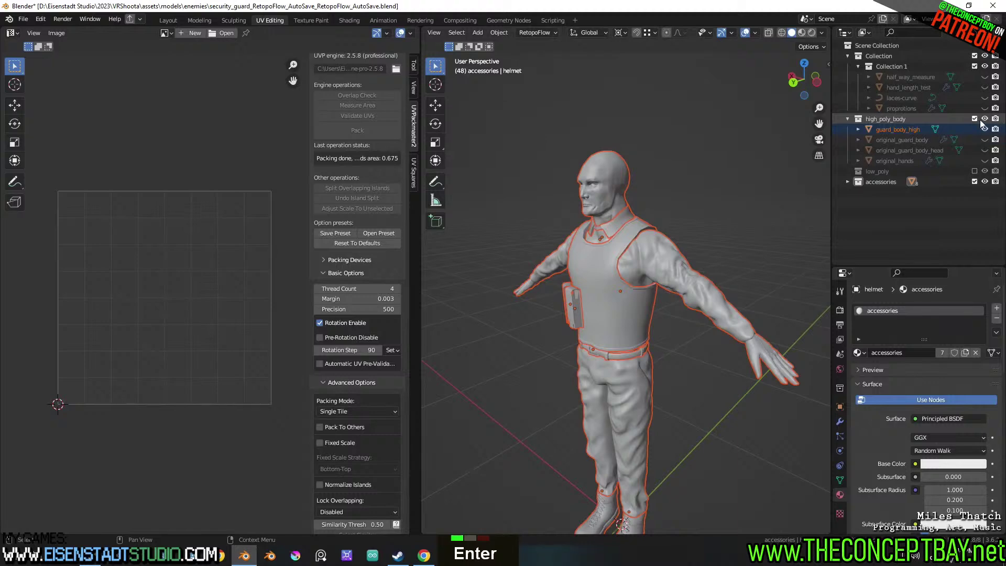
# Hide the high_poly_body collection, include the low_poly collection, and export the low-poly guard over security_guard_low.obj
pyautogui.click(985, 119)
pyautogui.click(975, 171)
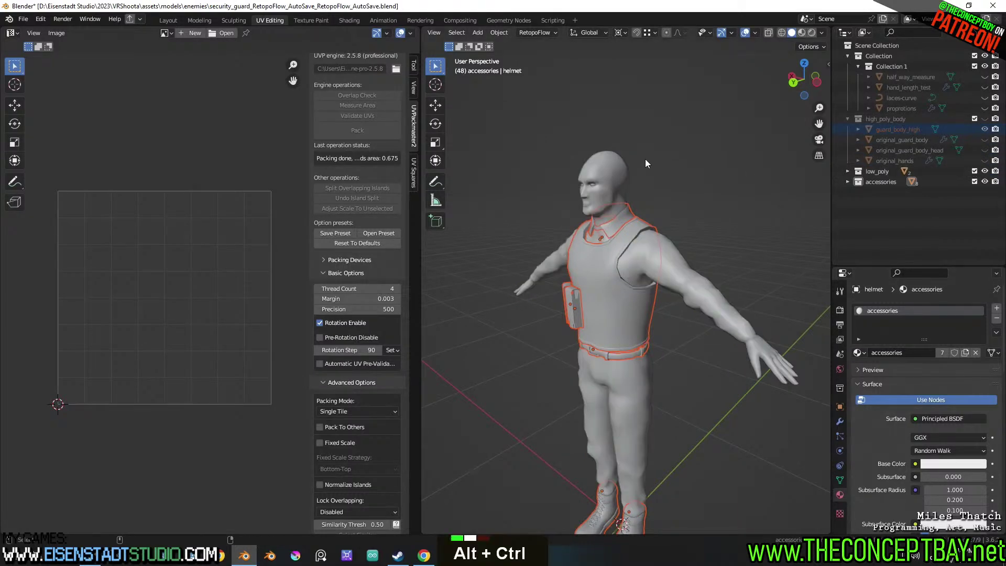
pyautogui.hotkey('ctrl', 'alt', 'e')
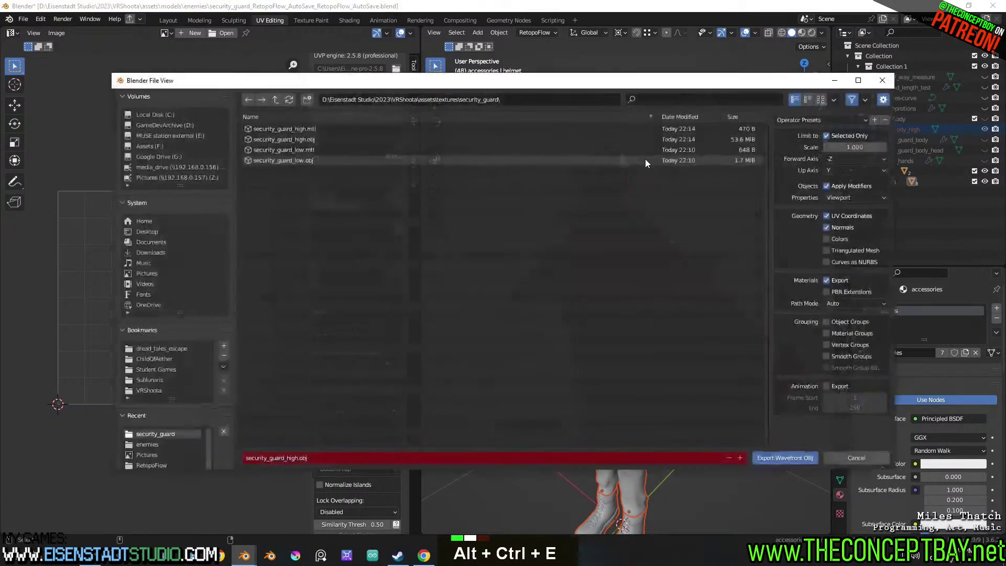
pyautogui.doubleClick(304, 160)
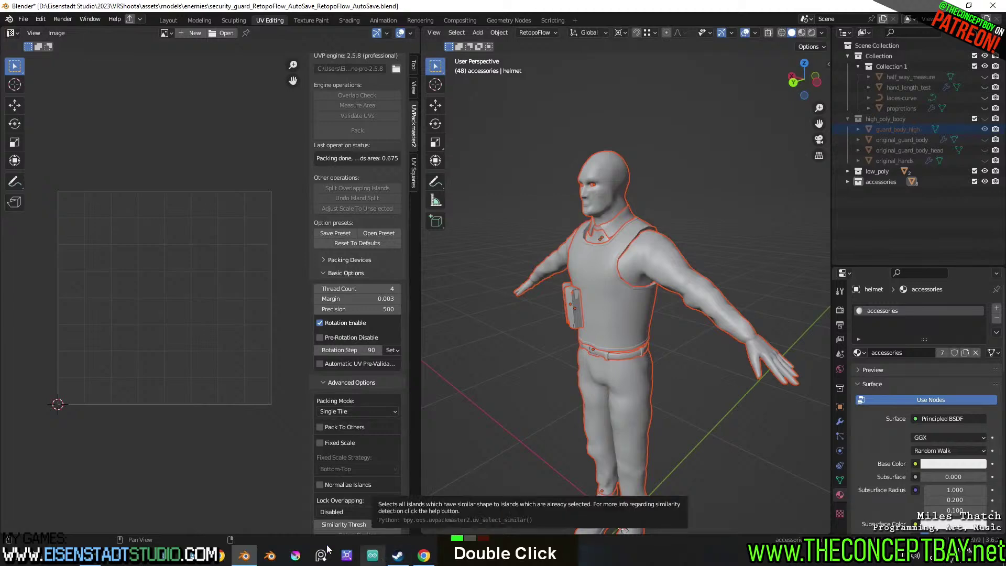
# Switch to Substance Painter and try to reload the project mesh through the project configuration
pyautogui.click(449, 555)
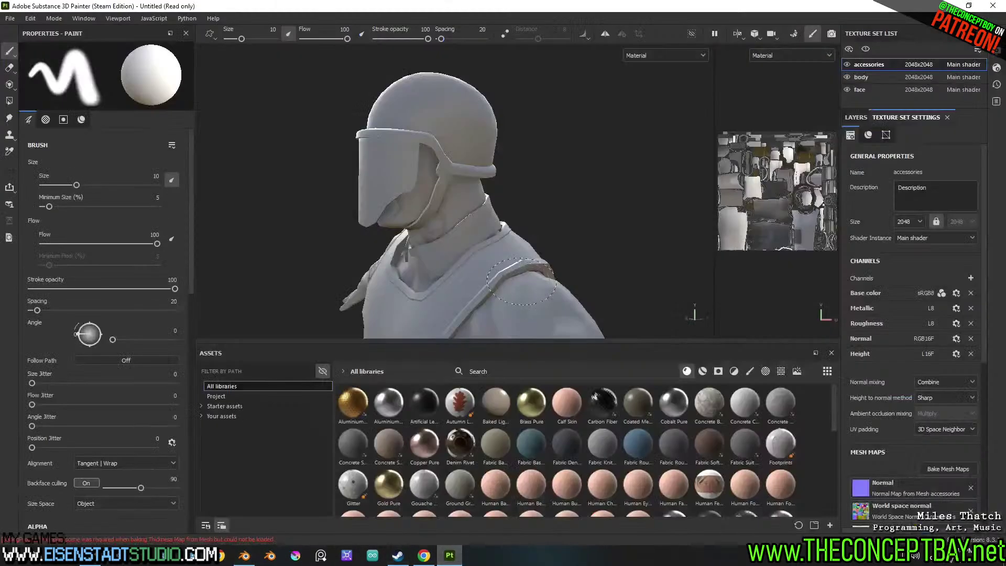
pyautogui.click(30, 19)
pyautogui.click(49, 75)
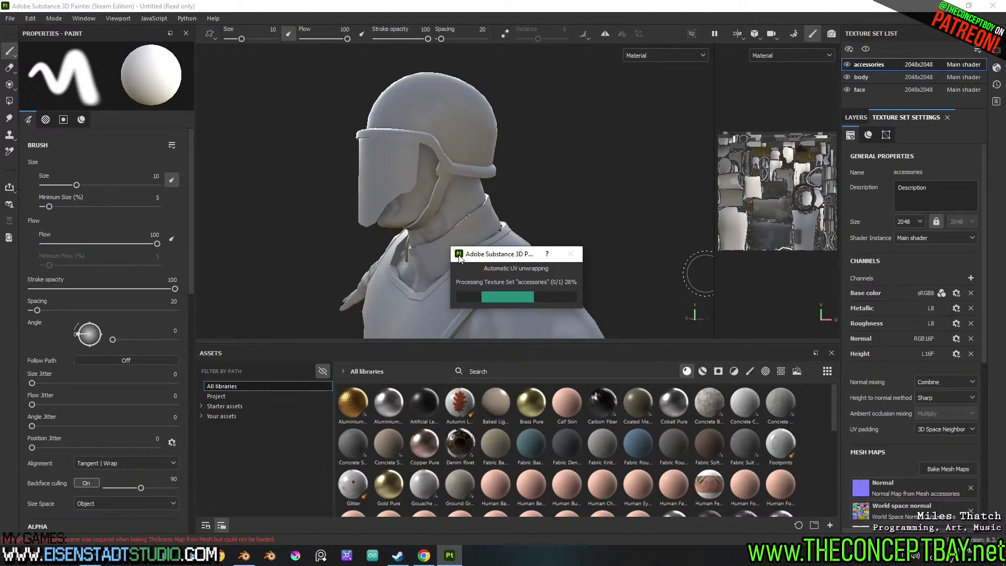
pyautogui.scroll(-1, 461, 257)
pyautogui.moveTo(528, 255); pyautogui.dragTo(581, 216)
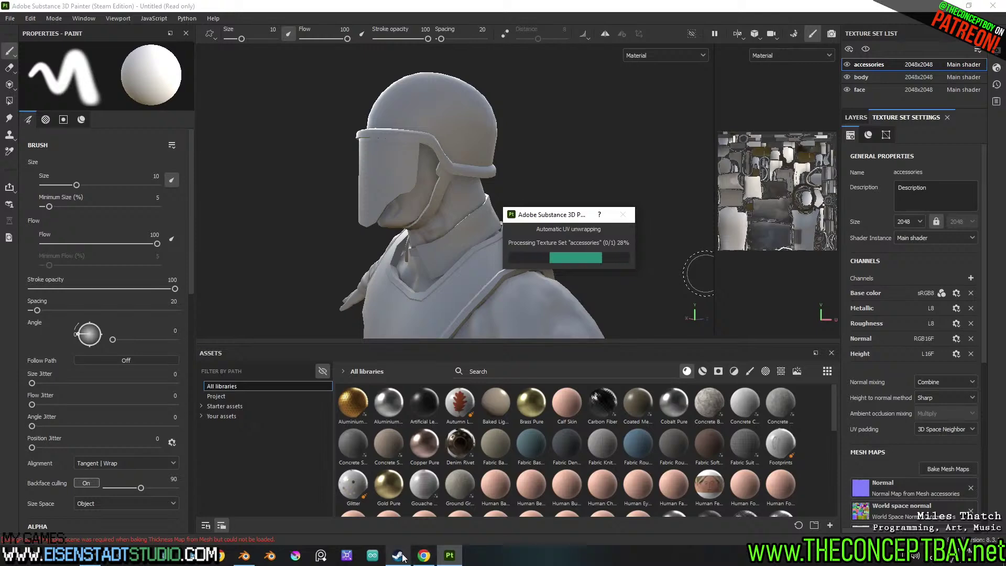
# Switch to Blender and export the selected low-poly guard and accessory meshes again over security_guard_low.obj
pyautogui.click(244, 556)
pyautogui.moveTo(575, 293); pyautogui.dragTo(624, 260, button='middle')
pyautogui.hotkey('ctrl', 'alt', 'e')
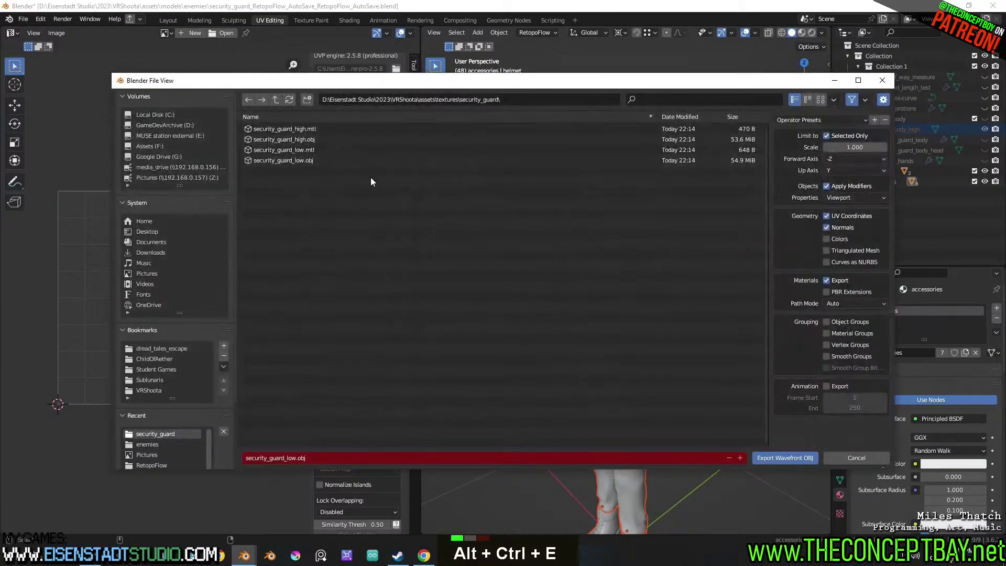
pyautogui.click(304, 163)
pyautogui.press('Return')
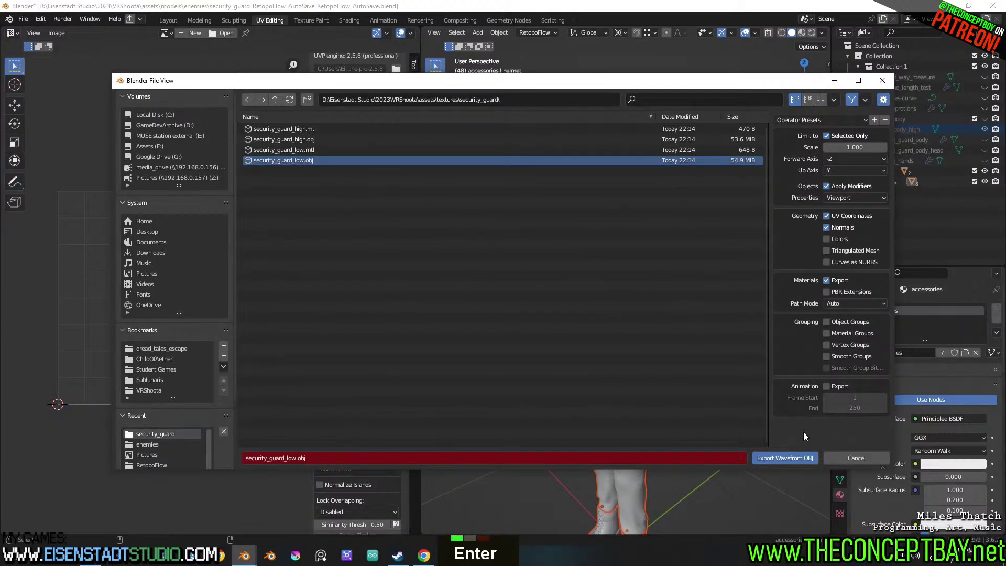
pyautogui.click(775, 458)
# Force Substance Painter to quit by ending its task in Task Manager
pyautogui.click(454, 551)
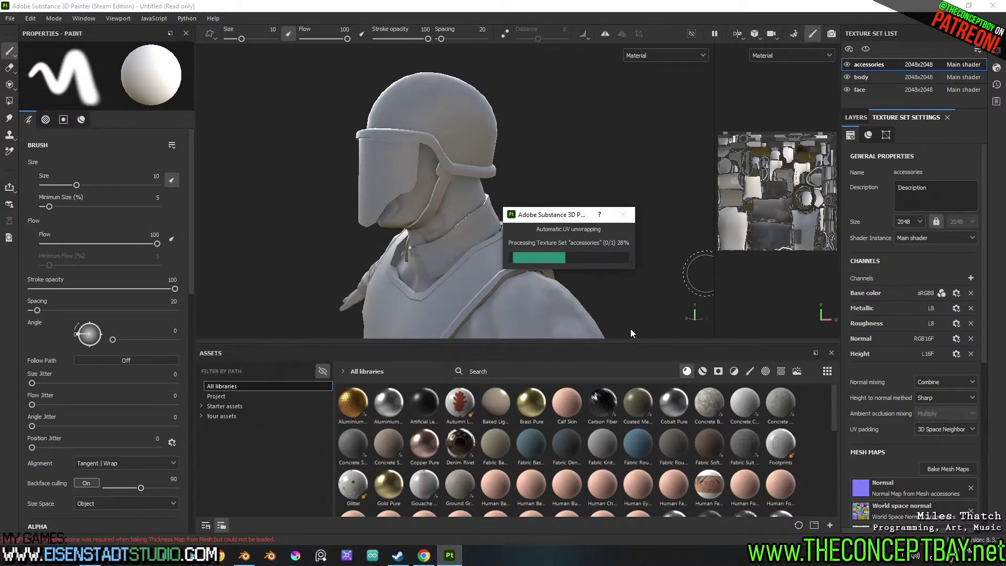
pyautogui.rightClick(454, 561)
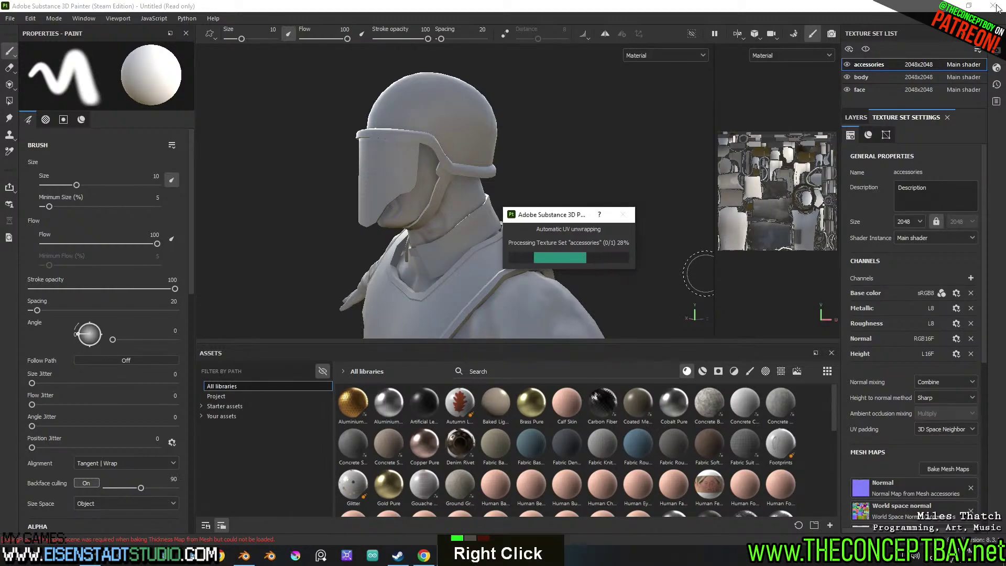
pyautogui.doubleClick(828, 71)
pyautogui.doubleClick(828, 72)
pyautogui.hotkey('ctrl', 'shift', 'Escape')
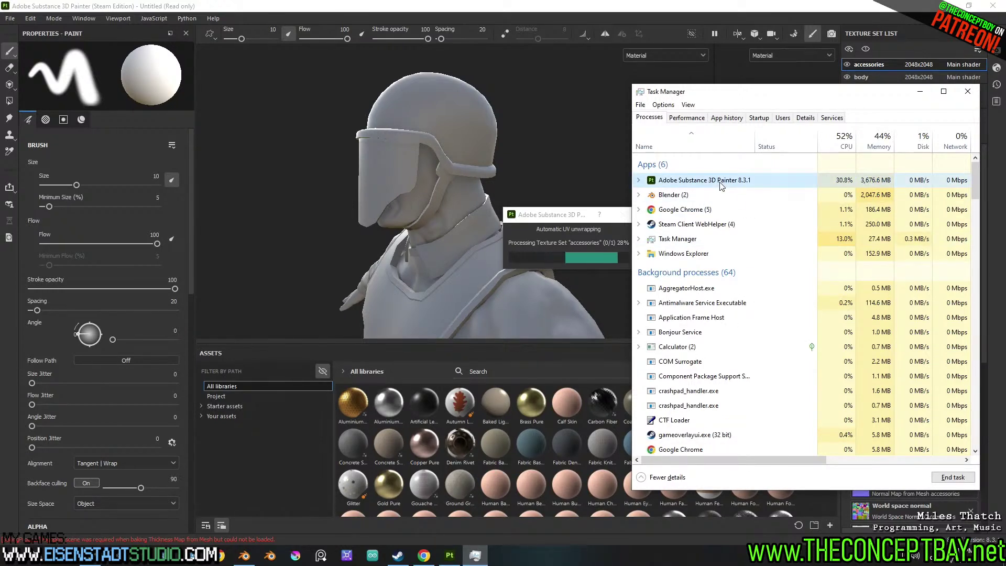
pyautogui.press('Delete')
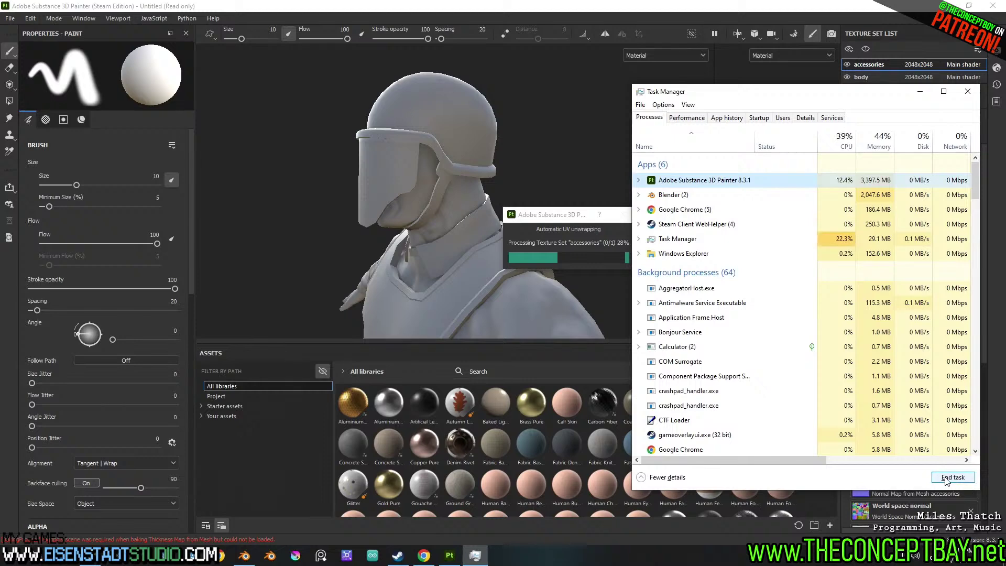
pyautogui.doubleClick(743, 183)
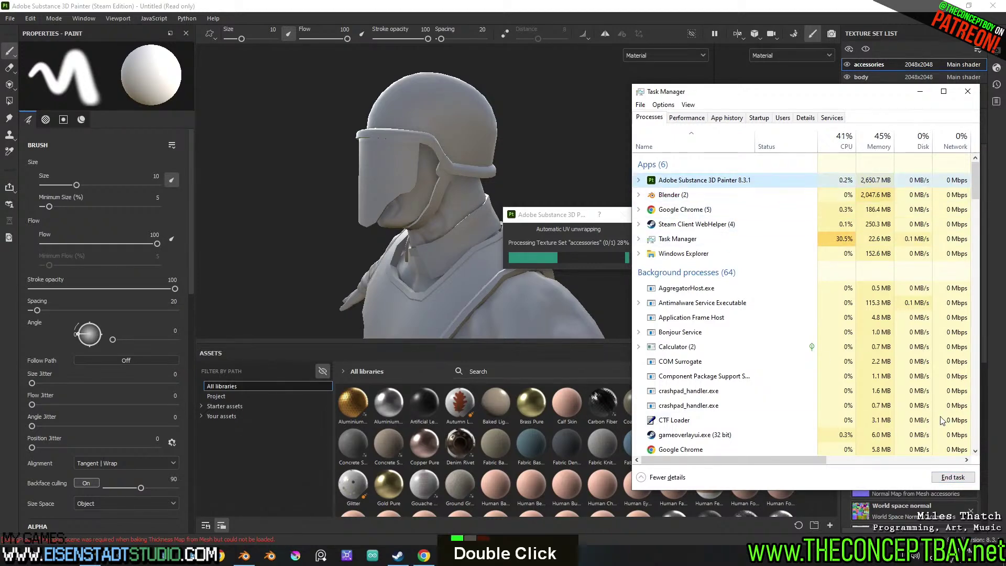
pyautogui.click(953, 477)
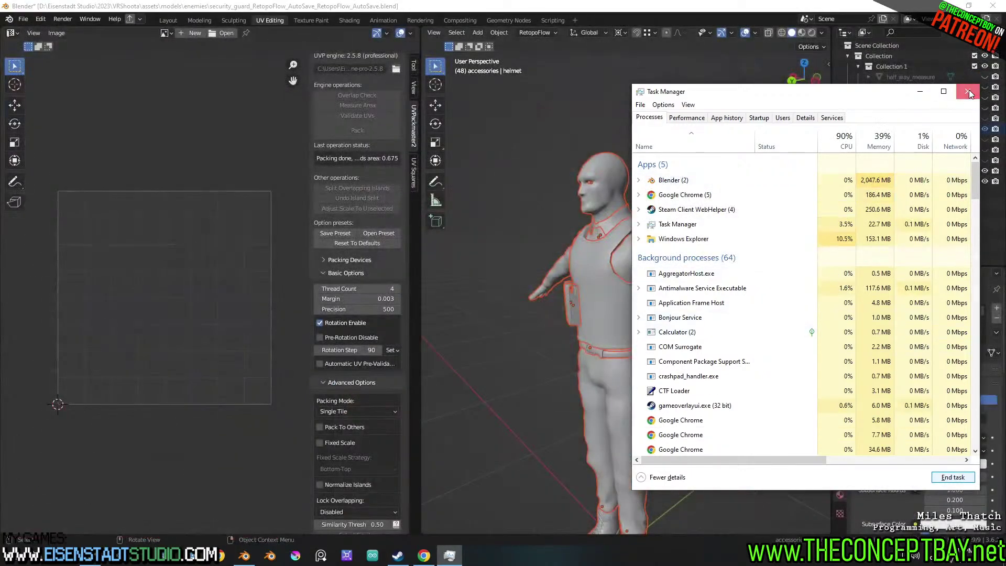
# Relaunch Substance Painter and try to create a new project from security_guard_low.obj
pyautogui.click(968, 92)
pyautogui.press('super')
pyautogui.write('subt')
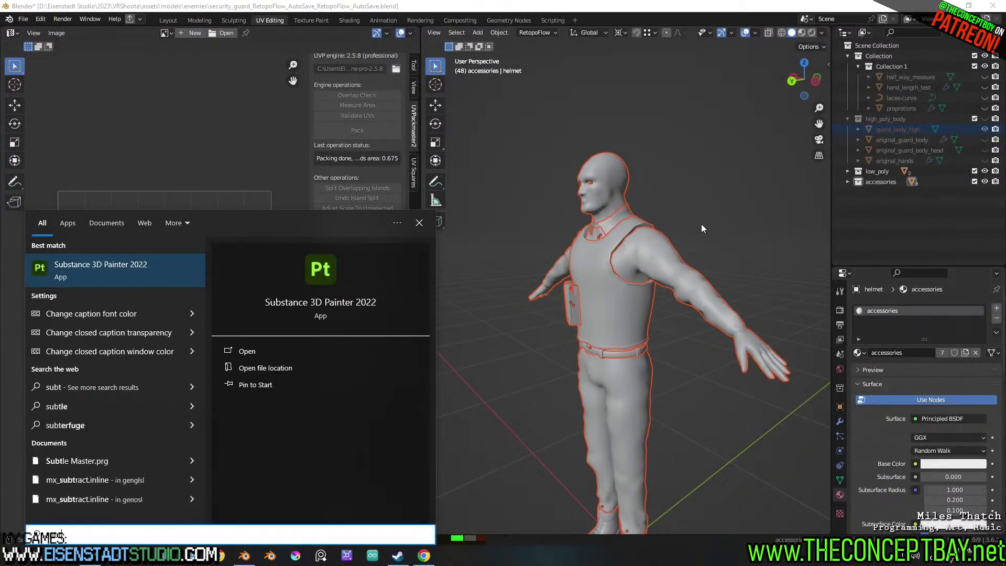
pyautogui.press('Return')
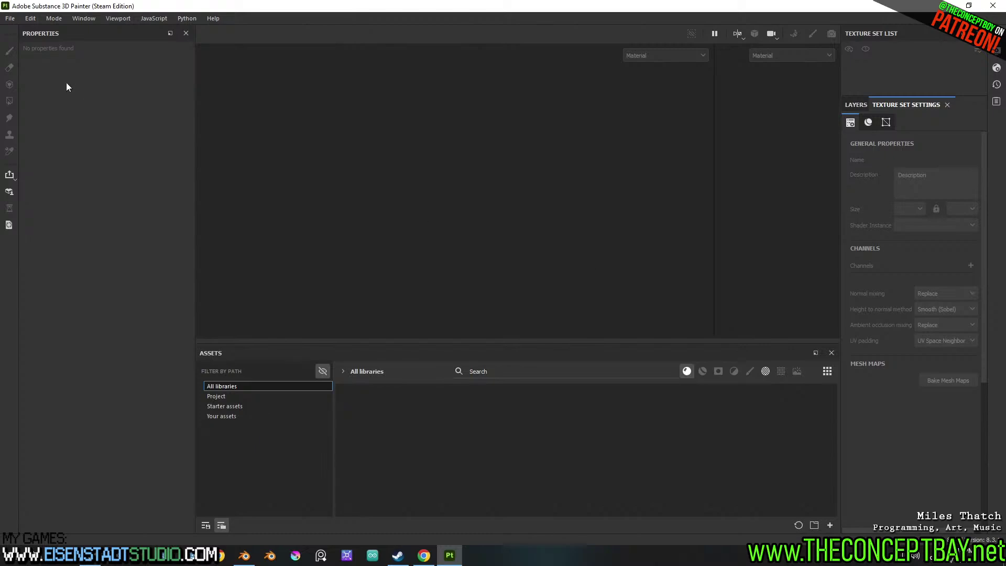
pyautogui.click(10, 19)
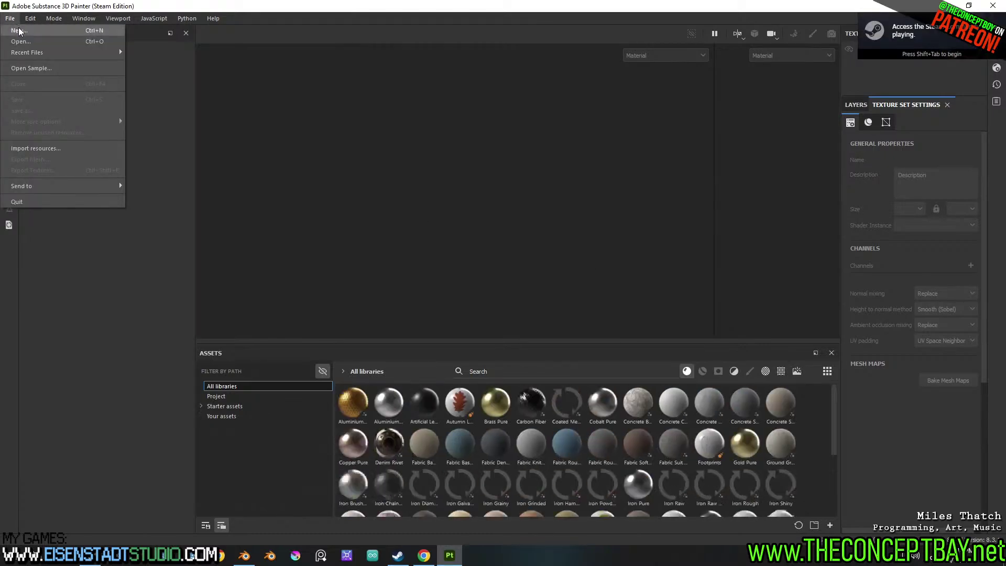
pyautogui.click(19, 30)
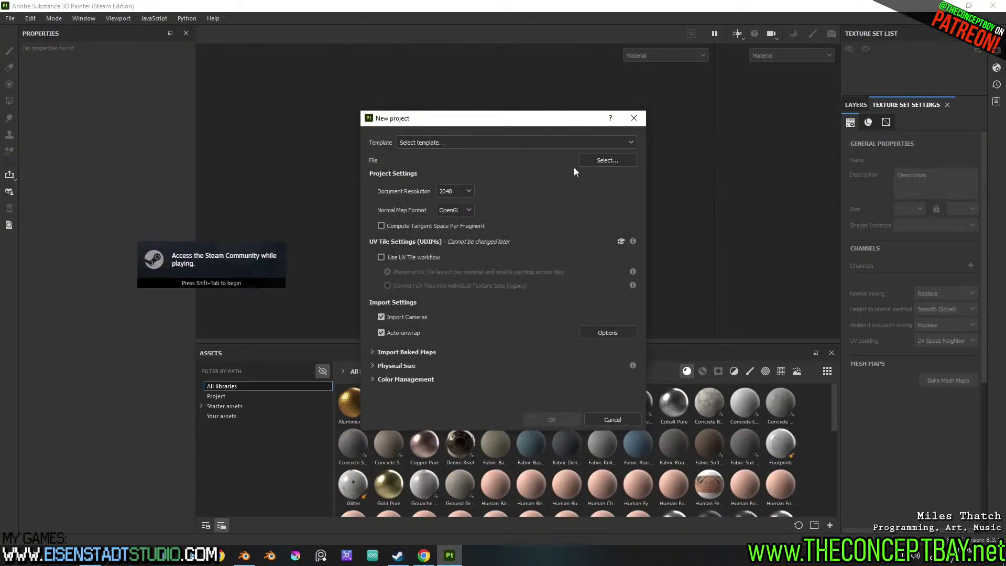
pyautogui.click(613, 160)
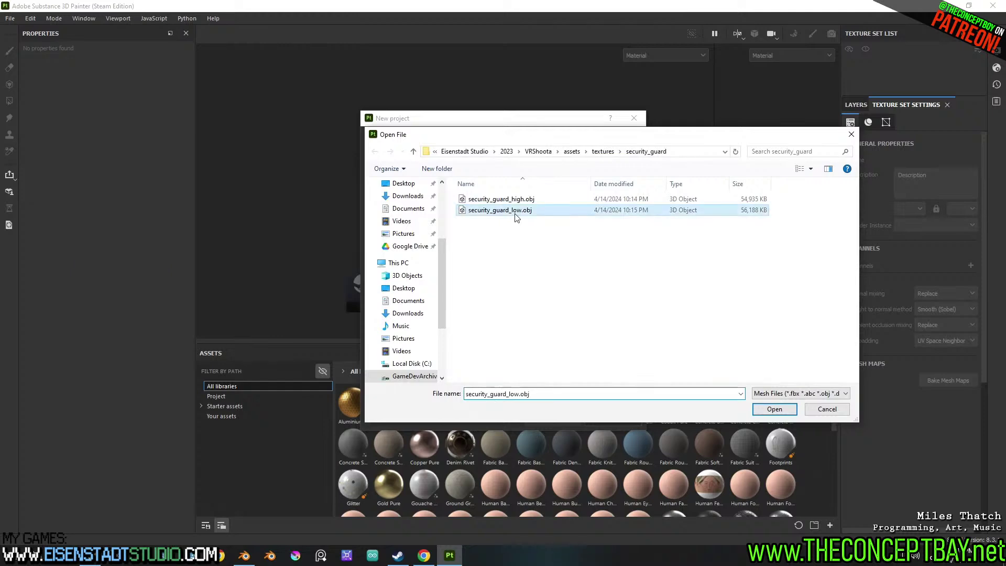
pyautogui.doubleClick(513, 404)
pyautogui.click(556, 419)
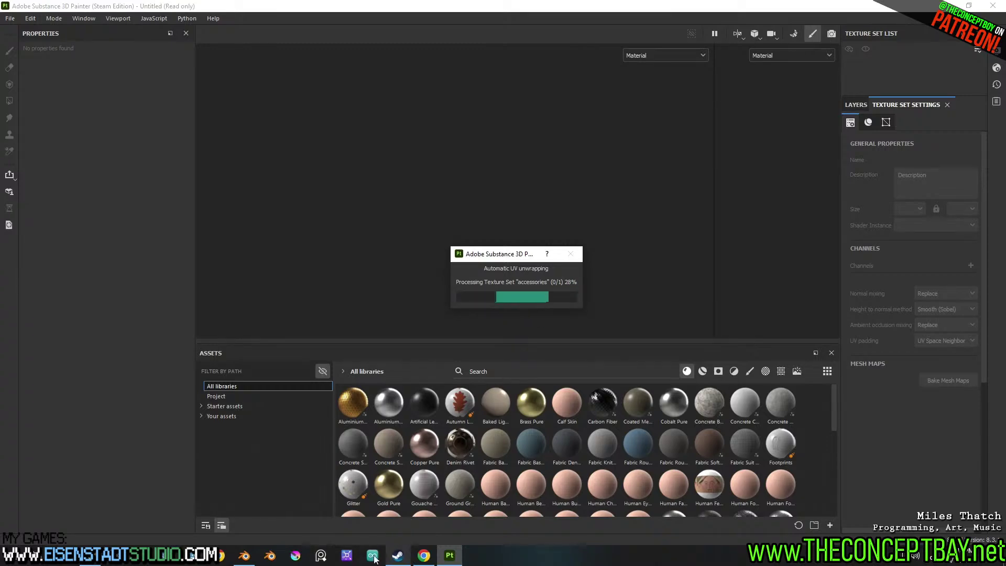
# Switch to Blender, make guard_body_low active among the selected meshes, save the file and export the selection over security_guard_low.obj
pyautogui.click(245, 557)
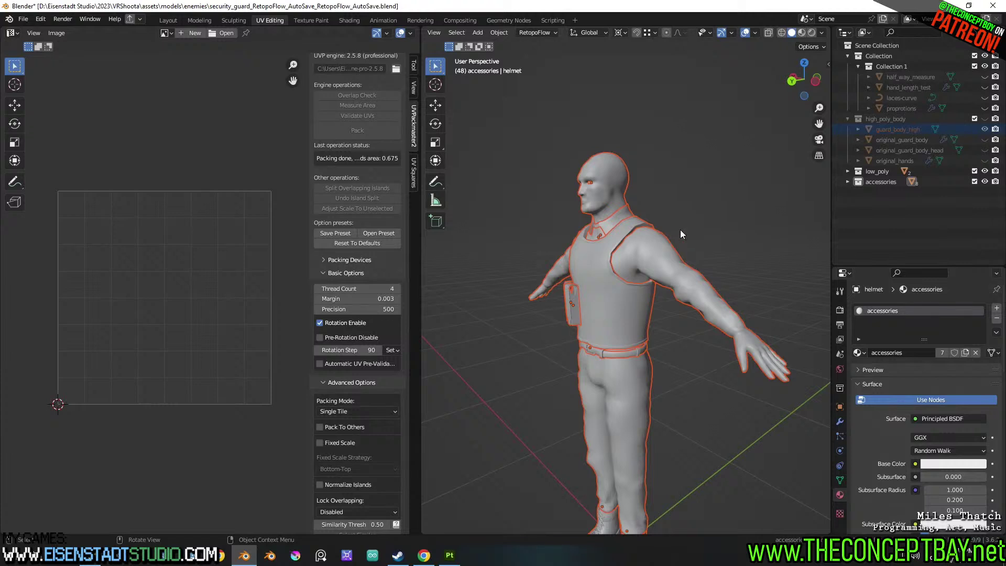
pyautogui.moveTo(669, 234); pyautogui.dragTo(755, 242, button='middle')
pyautogui.press('Tab')
pyautogui.press('a')
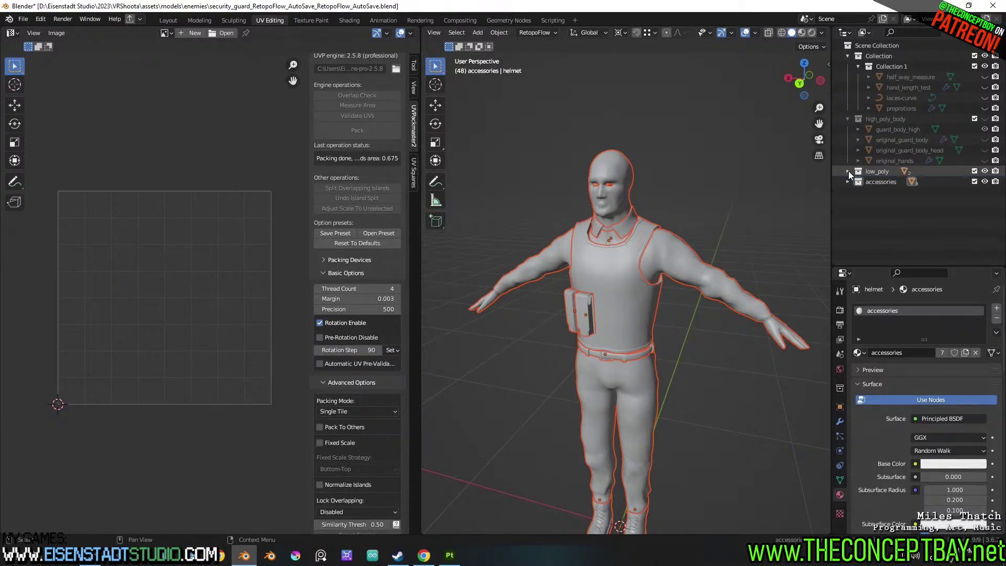
pyautogui.keyDown('shift'); pyautogui.click(696, 261); pyautogui.keyUp('shift')
pyautogui.moveTo(695, 260); pyautogui.dragTo(711, 243, button='middle')
pyautogui.hotkey('ctrl', 's')
pyautogui.hotkey('ctrl', 'alt', 'e')
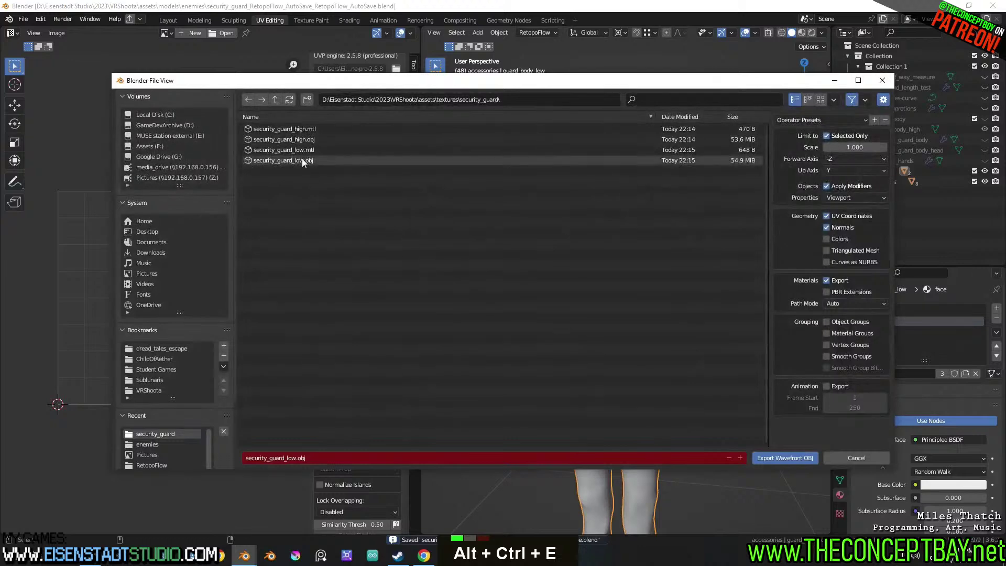
pyautogui.click(646, 160)
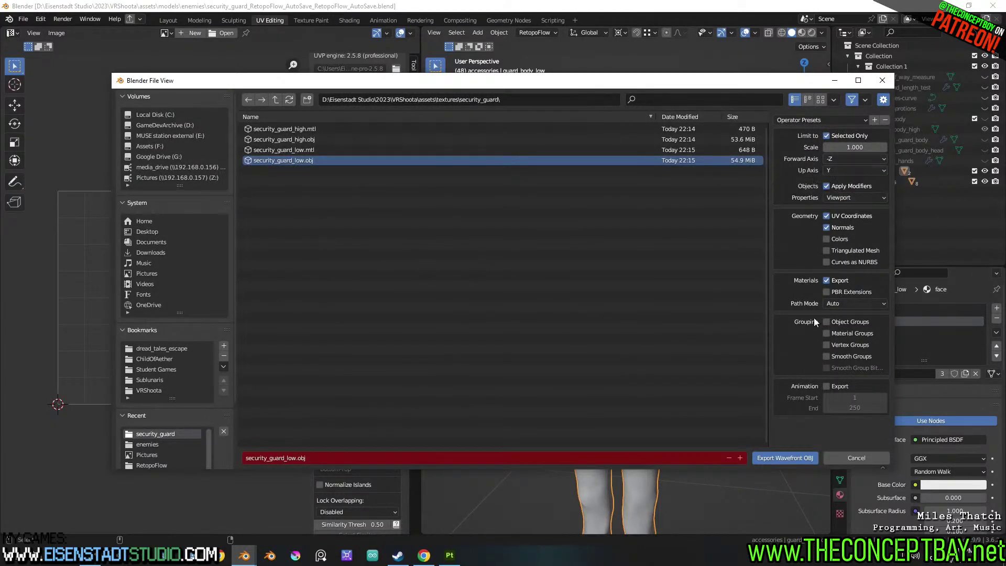
pyautogui.click(784, 458)
# Switch to Substance Painter and force it to quit by ending its task in Task Manager
pyautogui.click(450, 555)
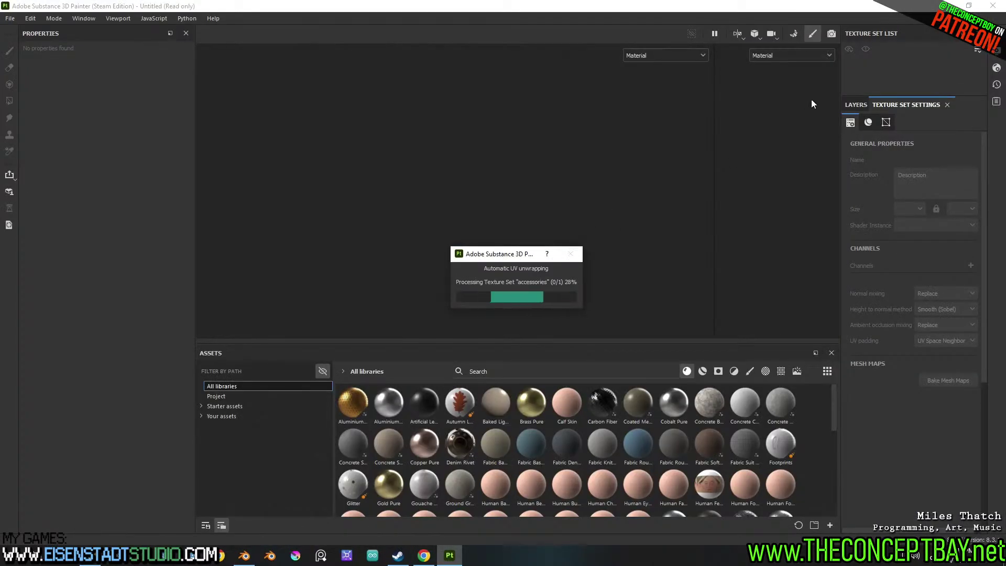
pyautogui.hotkey('ctrl', 'shift', 'Escape')
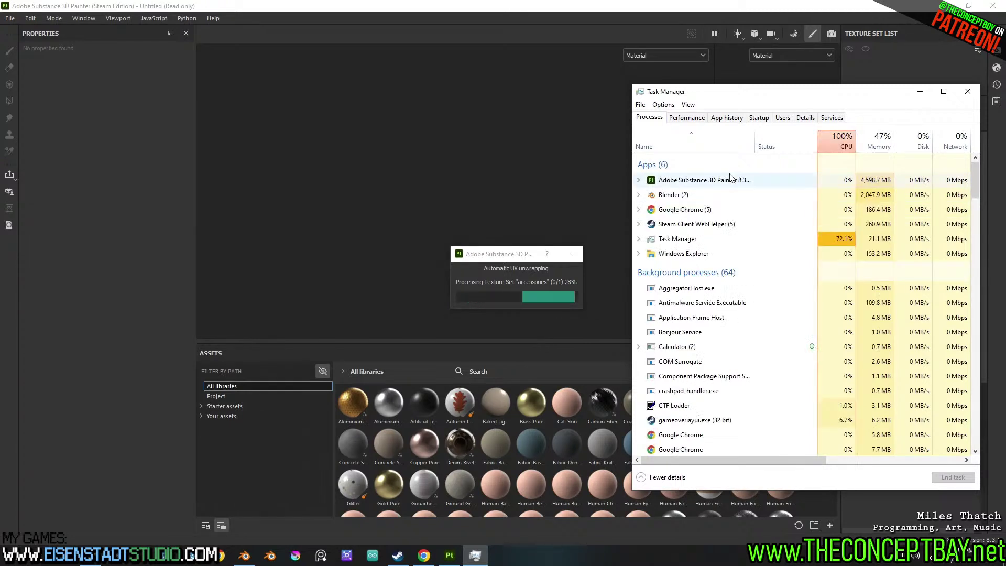
pyautogui.click(731, 180)
pyautogui.press('Delete')
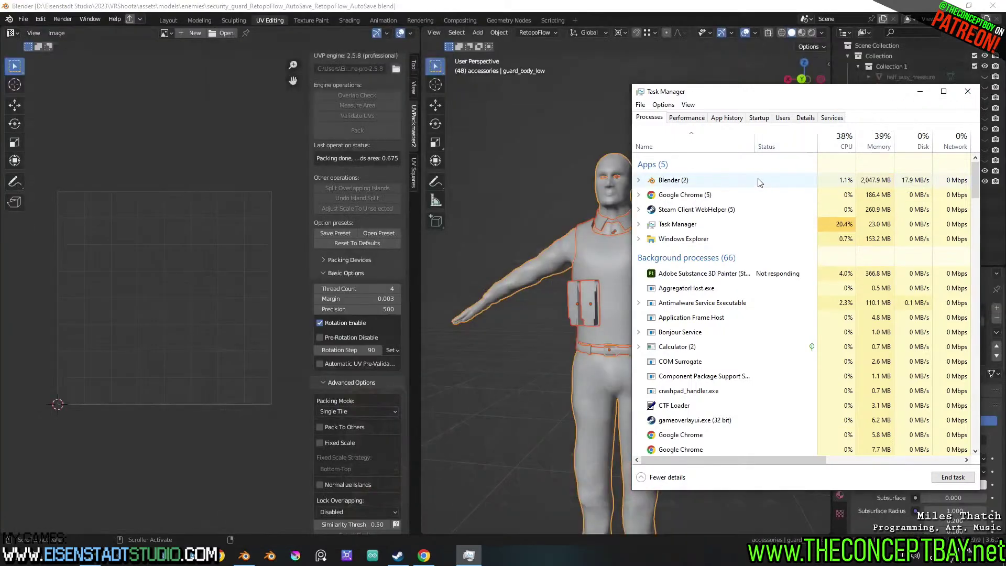
pyautogui.click(967, 91)
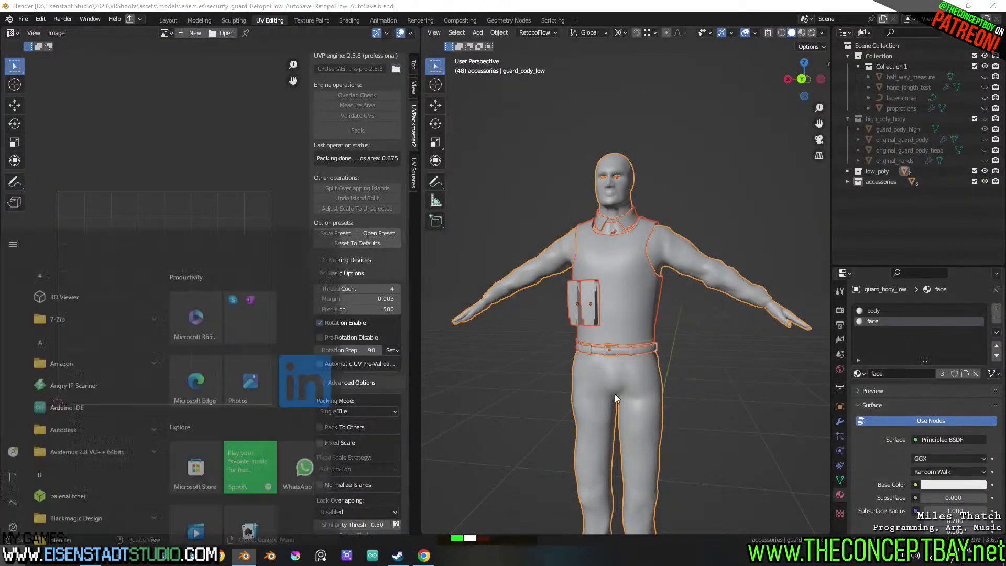
# Relaunch Substance Painter and create a new project from the re-exported security_guard_low.obj with the default project settings
pyautogui.press('Escape')
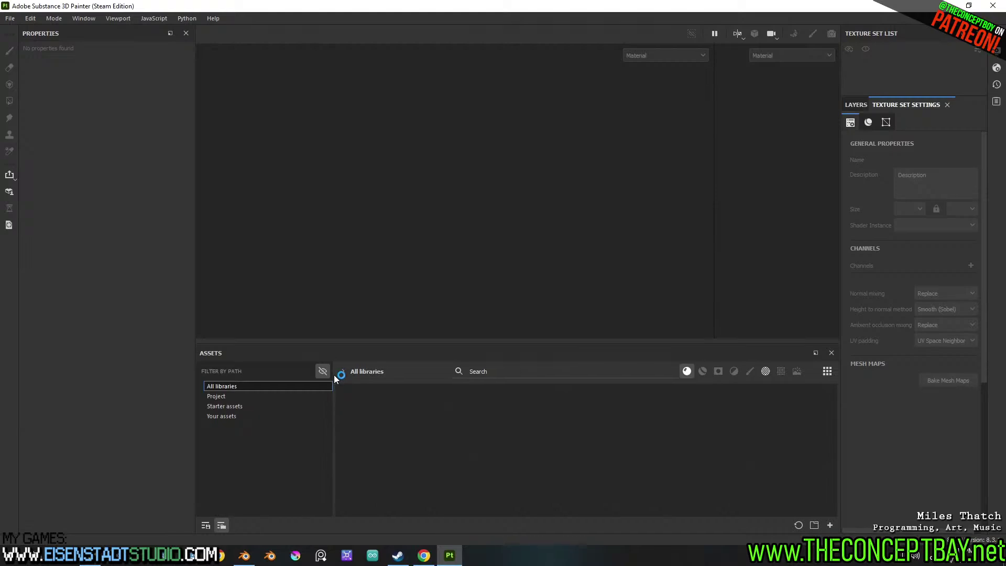
pyautogui.click(9, 18)
pyautogui.click(25, 45)
pyautogui.press('Escape')
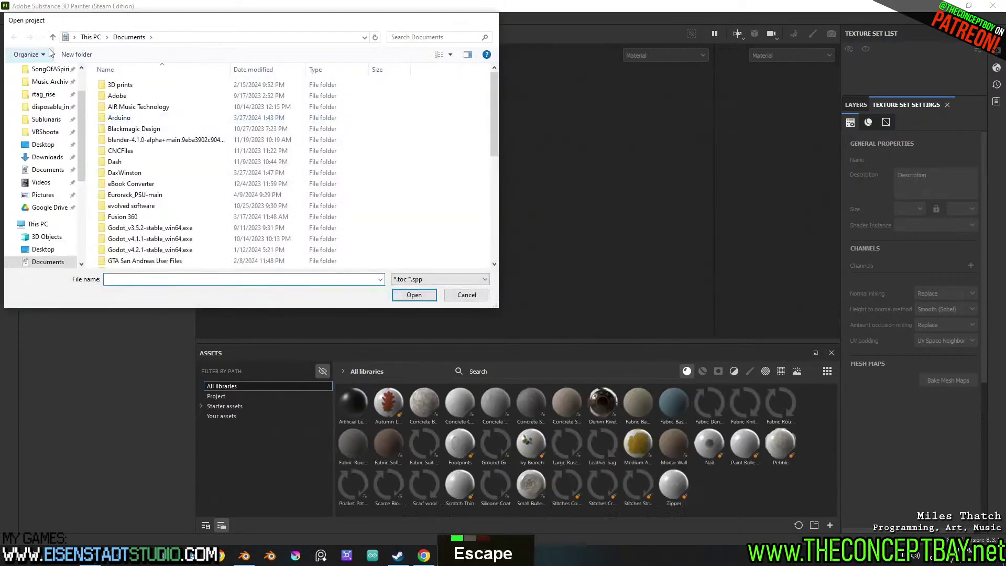
pyautogui.click(9, 18)
pyautogui.doubleClick(399, 167)
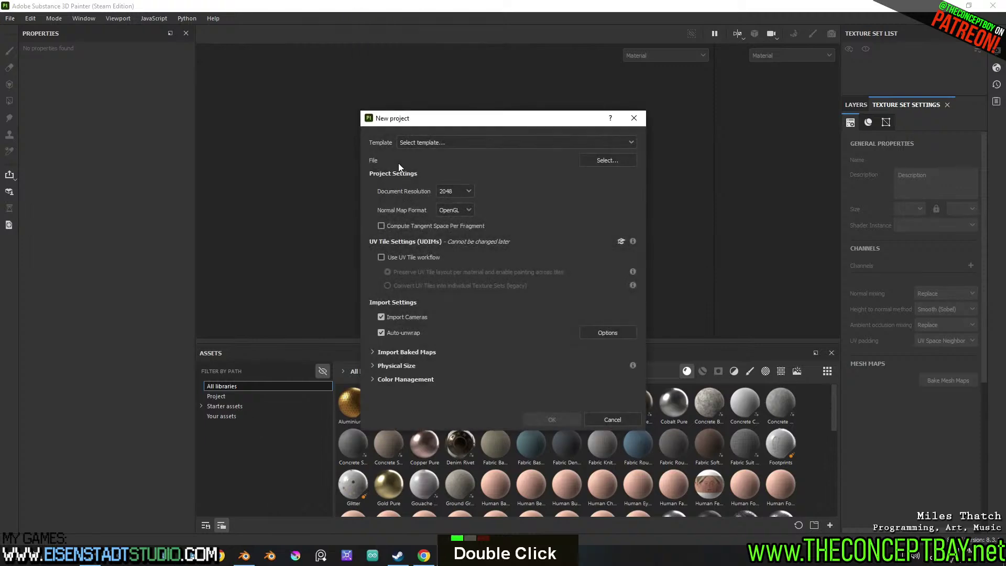
pyautogui.click(600, 160)
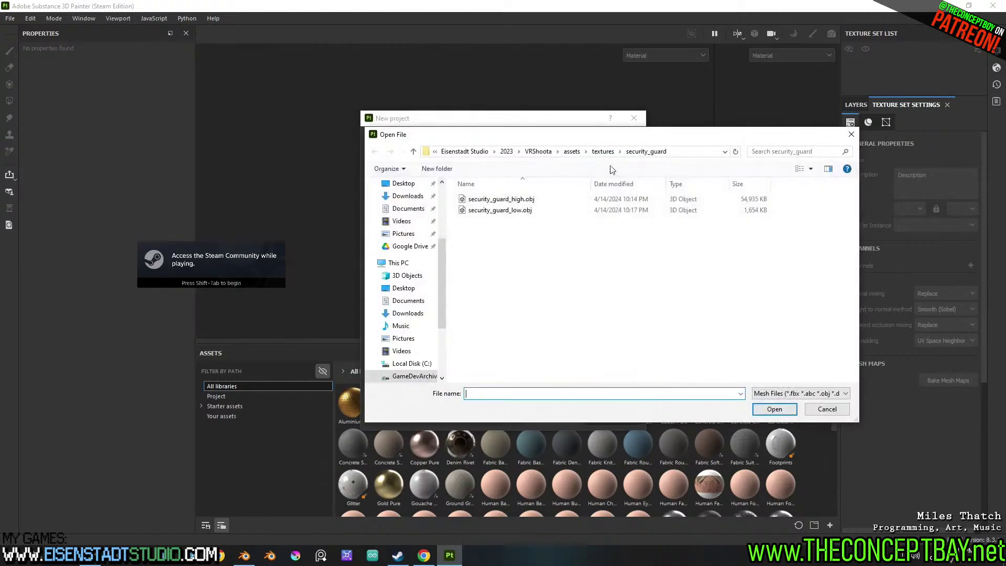
pyautogui.doubleClick(647, 210)
pyautogui.click(552, 420)
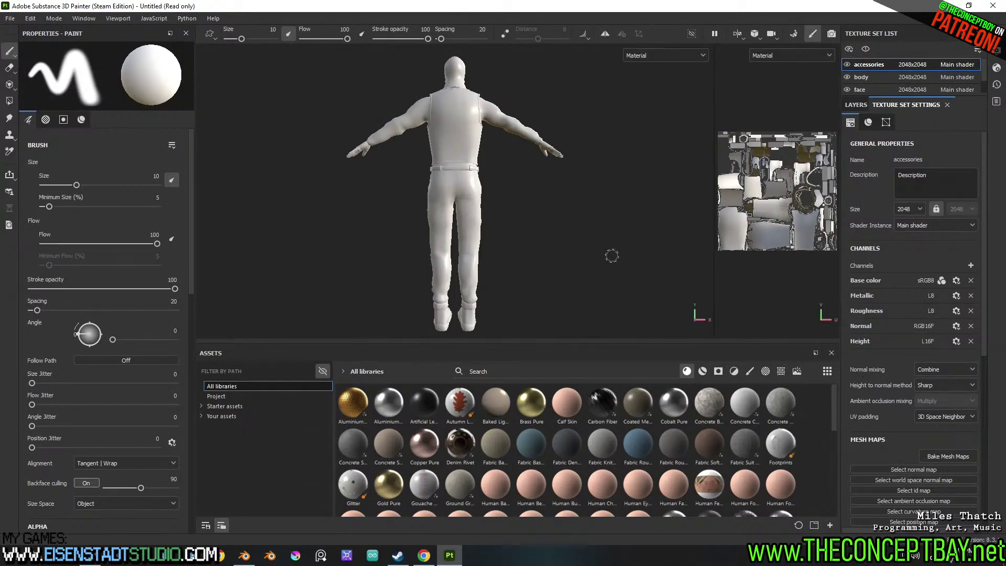
# In the mesh map baking settings, set the output size to 2048 and load security_guard_high.obj as the high definition mesh
pyautogui.scroll(3, 612, 255)
pyautogui.keyDown('alt'); pyautogui.moveTo(387, 257); pyautogui.dragTo(449, 257, button='middle'); pyautogui.keyUp('alt')
pyautogui.keyDown('alt'); pyautogui.moveTo(450, 257); pyautogui.dragTo(491, 239); pyautogui.keyUp('alt')
pyautogui.keyDown('alt'); pyautogui.moveTo(491, 239); pyautogui.dragTo(513, 183, button='middle'); pyautogui.keyUp('alt')
pyautogui.keyDown('alt'); pyautogui.scroll(4, 514, 184); pyautogui.keyUp('alt')
pyautogui.keyDown('alt'); pyautogui.moveTo(514, 183); pyautogui.dragTo(519, 199); pyautogui.keyUp('alt')
pyautogui.keyDown('alt'); pyautogui.moveTo(519, 199); pyautogui.dragTo(532, 242, button='middle'); pyautogui.keyUp('alt')
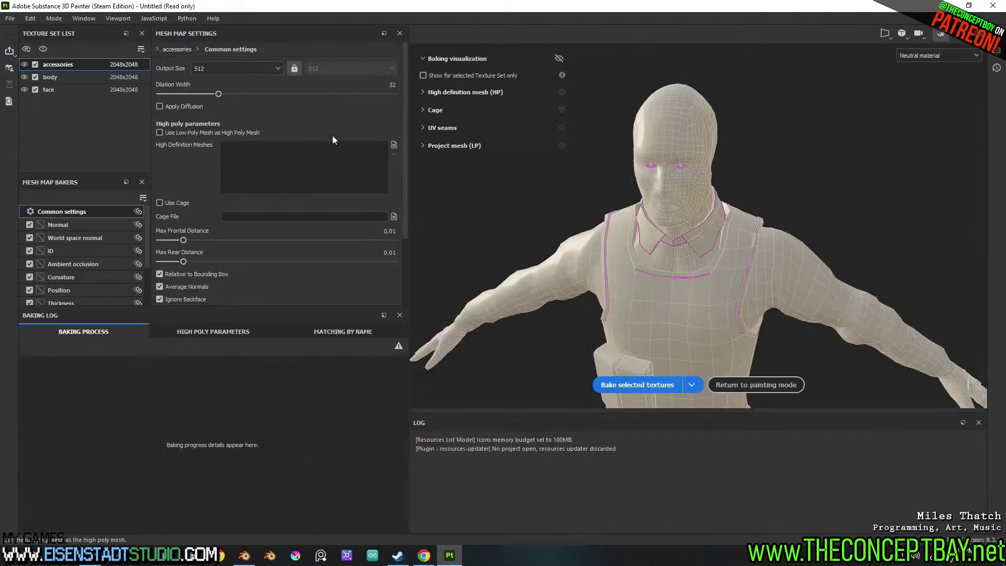
pyautogui.click(252, 70)
pyautogui.click(218, 144)
pyautogui.click(393, 145)
pyautogui.doubleClick(173, 86)
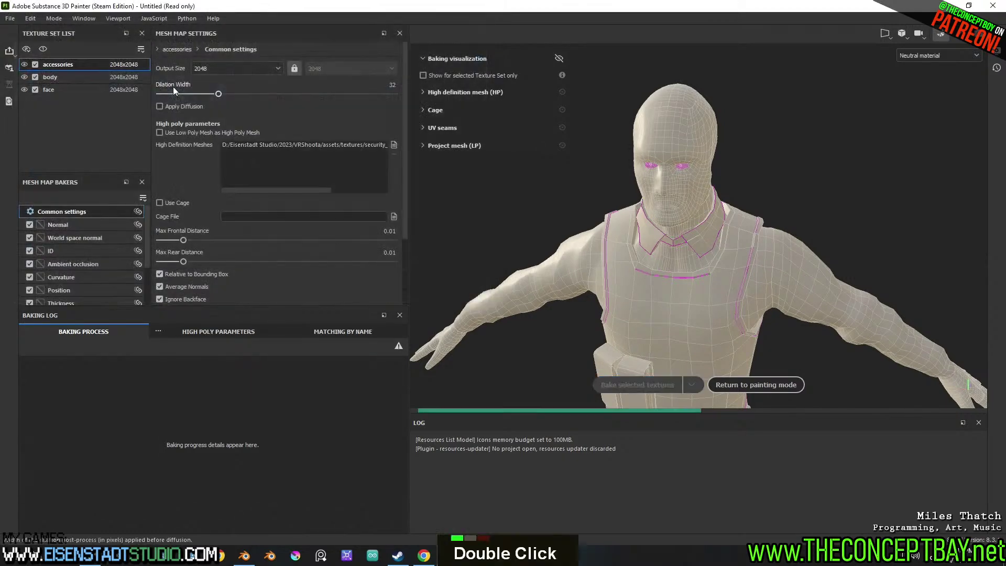
# Set Match to By Mesh Name, bake the accessories, body and face mesh maps, and return to painting mode
pyautogui.scroll(-4, 221, 280)
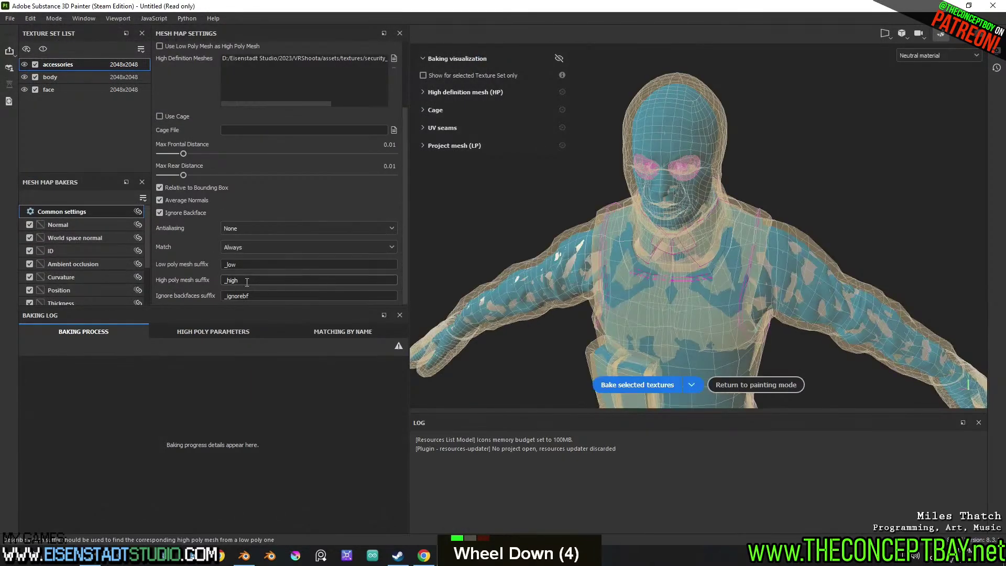
pyautogui.click(243, 247)
pyautogui.click(240, 271)
pyautogui.click(655, 383)
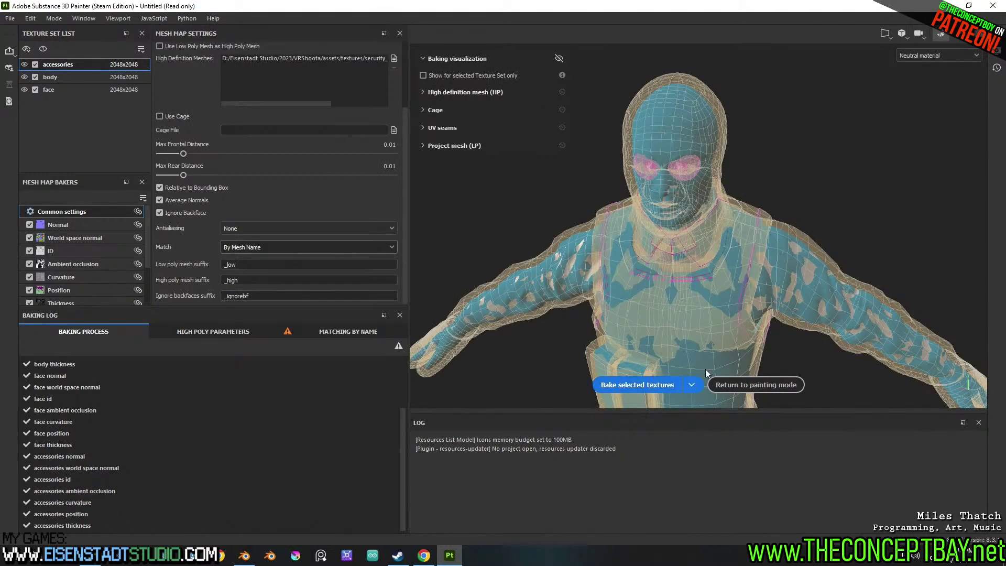
pyautogui.click(770, 385)
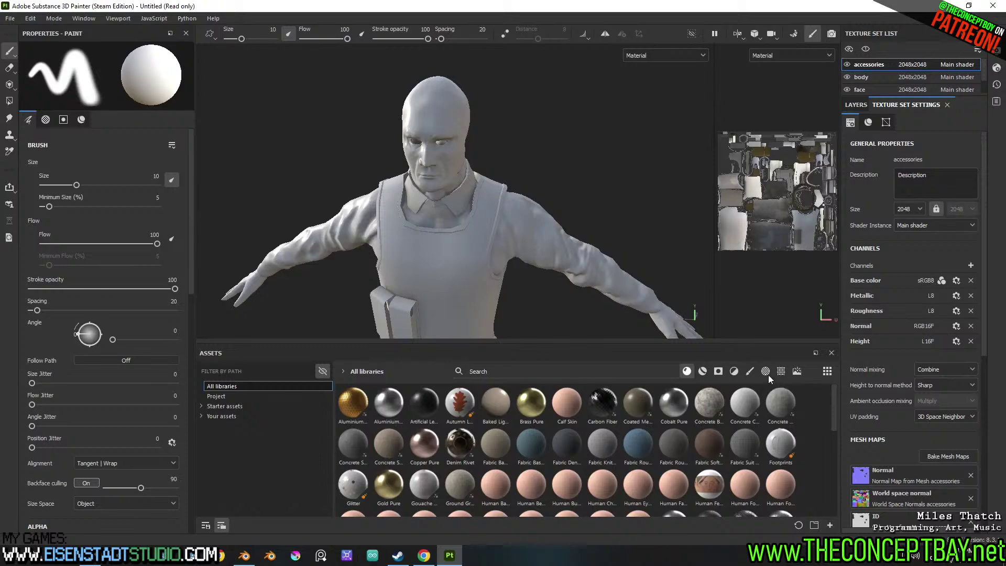
# Examine the baked guard from several angles, checking the face, eyes, collar and vest for baking errors
pyautogui.scroll(3, 579, 283)
pyautogui.keyDown('alt'); pyautogui.moveTo(579, 273); pyautogui.dragTo(592, 293, button='middle'); pyautogui.keyUp('alt')
pyautogui.keyDown('alt'); pyautogui.moveTo(592, 293); pyautogui.dragTo(647, 254); pyautogui.keyUp('alt')
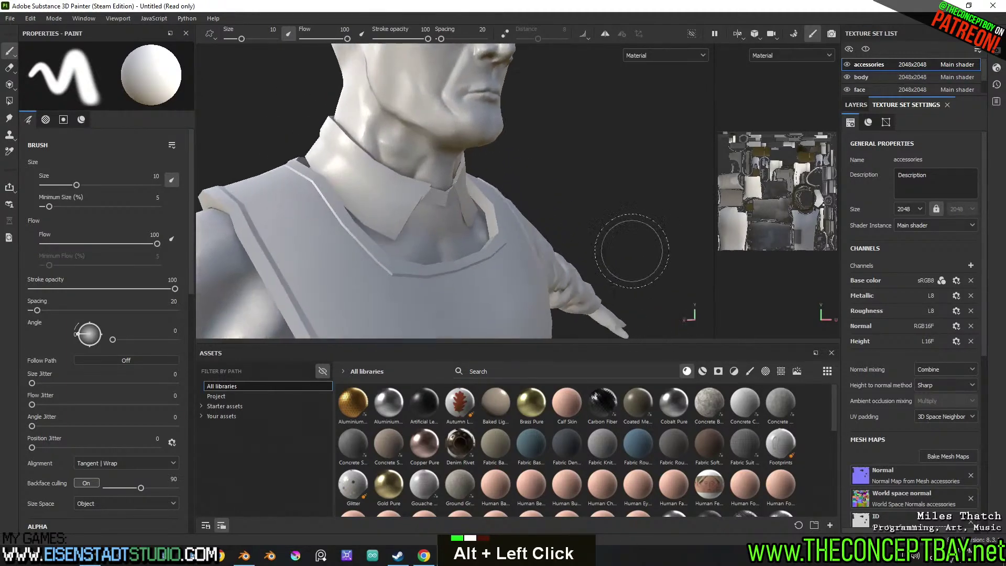
pyautogui.keyDown('alt'); pyautogui.moveTo(648, 254); pyautogui.dragTo(629, 286, button='middle'); pyautogui.keyUp('alt')
pyautogui.scroll(-3, 580, 243)
pyautogui.keyDown('alt'); pyautogui.moveTo(579, 244); pyautogui.dragTo(505, 215); pyautogui.keyUp('alt')
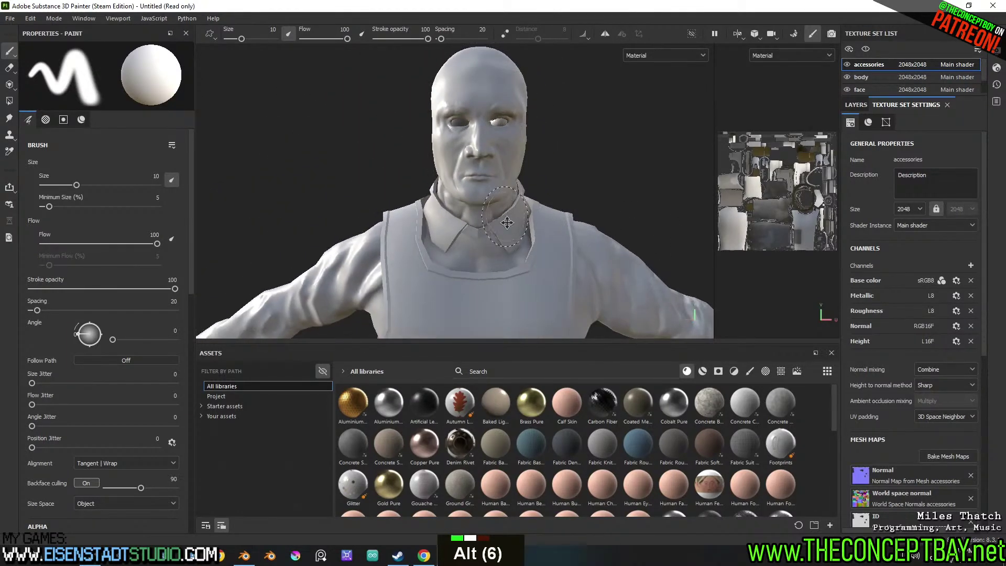
pyautogui.scroll(4, 505, 214)
pyautogui.keyDown('alt'); pyautogui.moveTo(505, 215); pyautogui.dragTo(526, 231, button='middle'); pyautogui.keyUp('alt')
pyautogui.scroll(6, 508, 226)
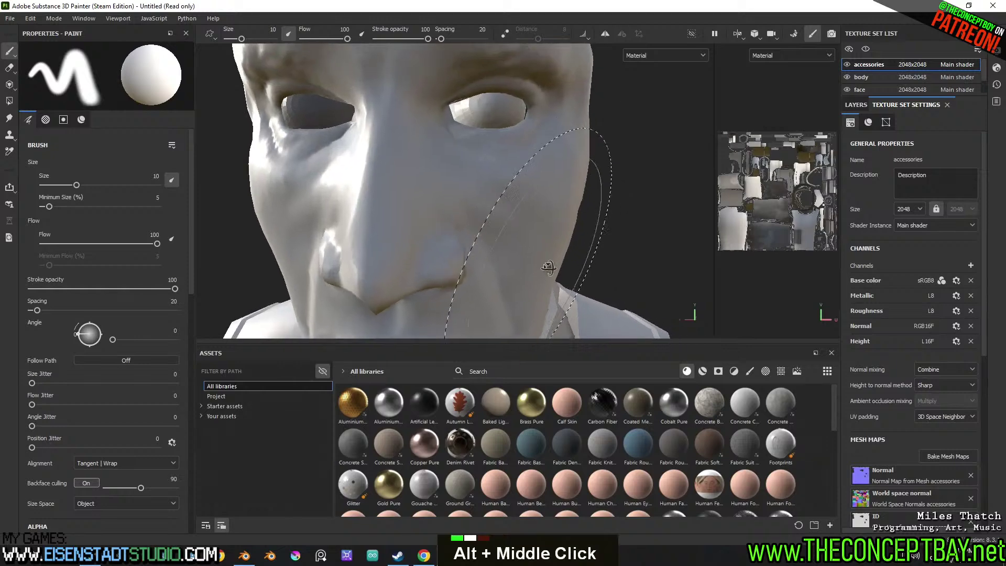
pyautogui.keyDown('alt'); pyautogui.moveTo(526, 232); pyautogui.dragTo(535, 236); pyautogui.keyUp('alt')
pyautogui.scroll(-7, 534, 236)
pyautogui.keyDown('alt'); pyautogui.moveTo(535, 235); pyautogui.dragTo(548, 242, button='middle'); pyautogui.keyUp('alt')
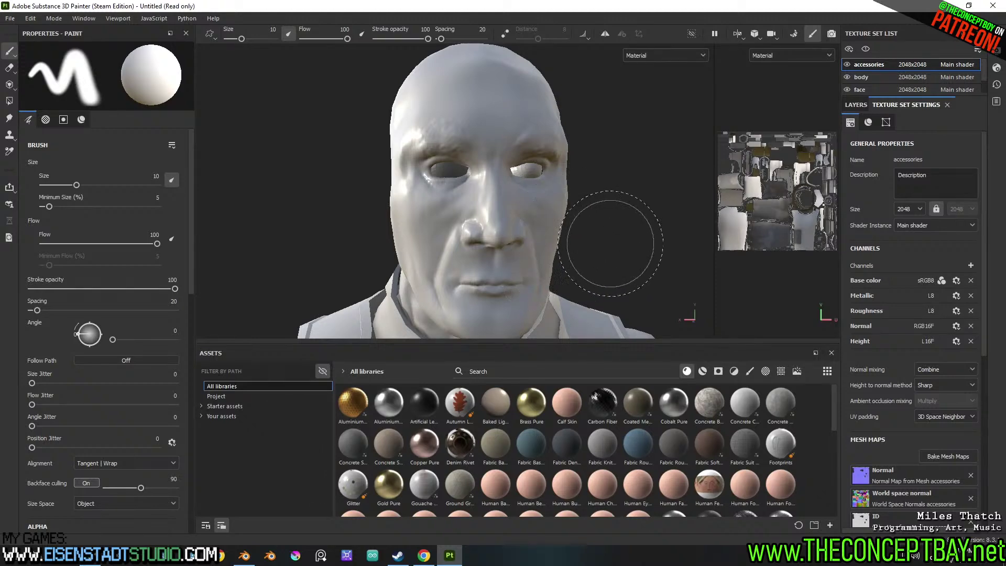
pyautogui.keyDown('alt'); pyautogui.moveTo(608, 244); pyautogui.dragTo(592, 246); pyautogui.keyUp('alt')
pyautogui.keyDown('alt'); pyautogui.moveTo(592, 246); pyautogui.dragTo(587, 247, button='middle'); pyautogui.keyUp('alt')
pyautogui.keyDown('alt'); pyautogui.moveTo(587, 248); pyautogui.dragTo(635, 230); pyautogui.keyUp('alt')
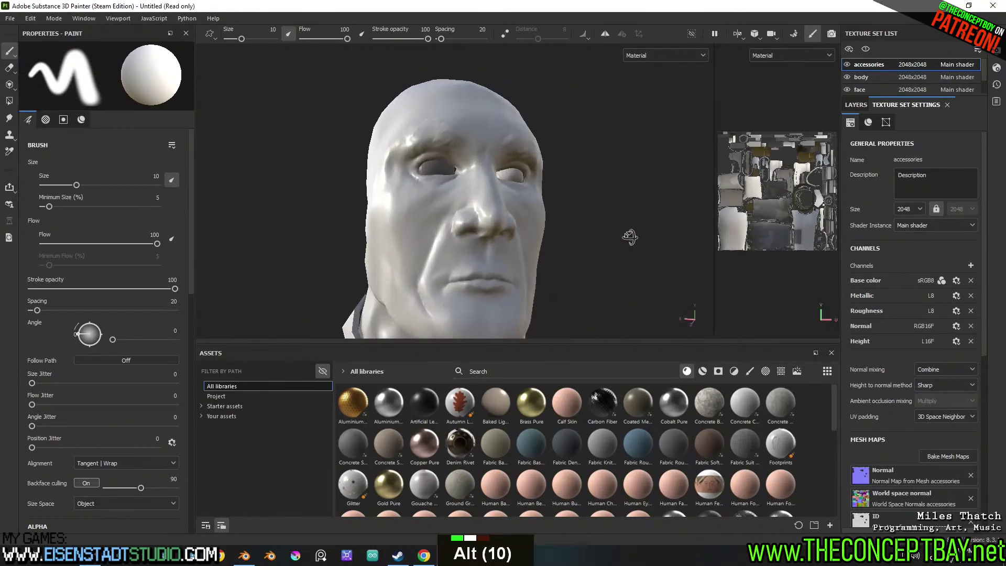
pyautogui.scroll(-4, 634, 230)
pyautogui.keyDown('alt'); pyautogui.moveTo(582, 262); pyautogui.dragTo(576, 238); pyautogui.keyUp('alt')
pyautogui.scroll(2, 580, 236)
pyautogui.keyDown('alt'); pyautogui.moveTo(580, 241); pyautogui.dragTo(597, 237, button='middle'); pyautogui.keyUp('alt')
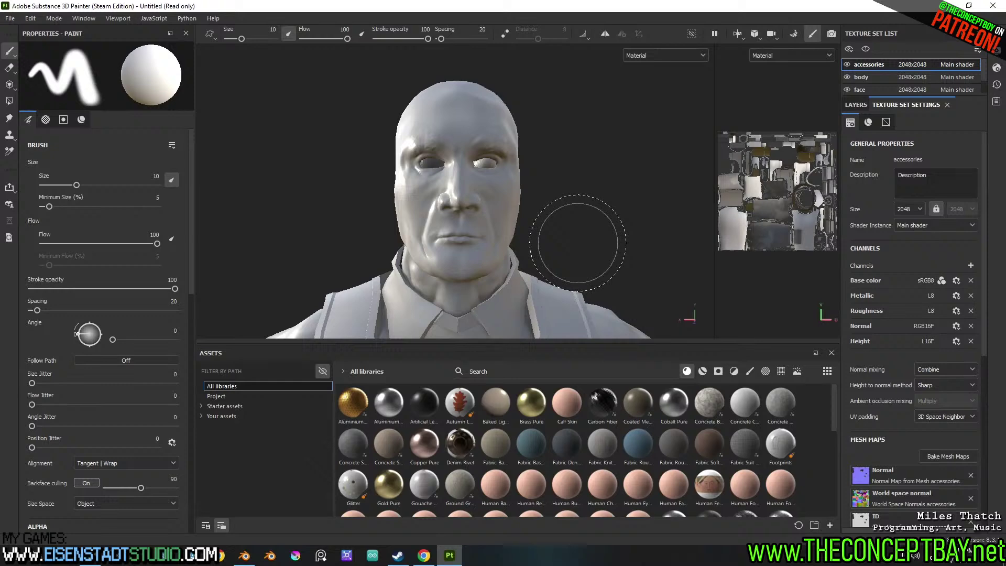
pyautogui.keyDown('alt'); pyautogui.moveTo(580, 248); pyautogui.dragTo(619, 228); pyautogui.keyUp('alt')
pyautogui.keyDown('alt'); pyautogui.moveTo(608, 240); pyautogui.dragTo(614, 233, button='middle'); pyautogui.keyUp('alt')
pyautogui.keyDown('alt'); pyautogui.moveTo(614, 234); pyautogui.dragTo(604, 242); pyautogui.keyUp('alt')
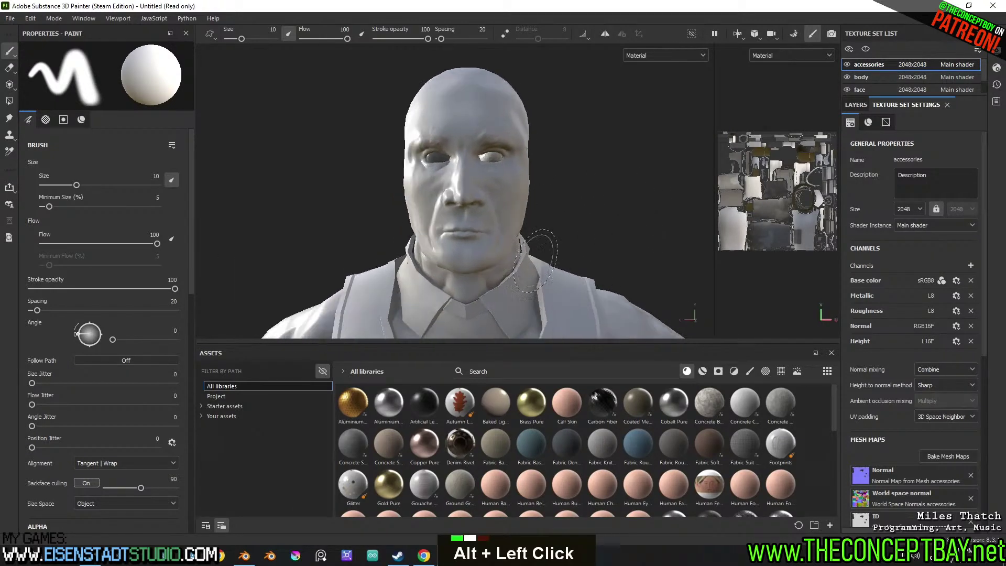
# Switch to Blender and check the face orientation of the guard's head and eyes with the overlay
pyautogui.click(245, 556)
pyautogui.moveTo(576, 293)
pyautogui.keyDown('shift'); pyautogui.mouseDown(button='middle')
pyautogui.moveTo(584, 316)
pyautogui.moveTo(577, 245)
pyautogui.mouseUp(button='middle'); pyautogui.keyUp('shift')
pyautogui.scroll(1, 581, 312)
pyautogui.scroll(2, 609, 349)
pyautogui.hotkey('alt', '`')
pyautogui.hotkey('alt', '`')
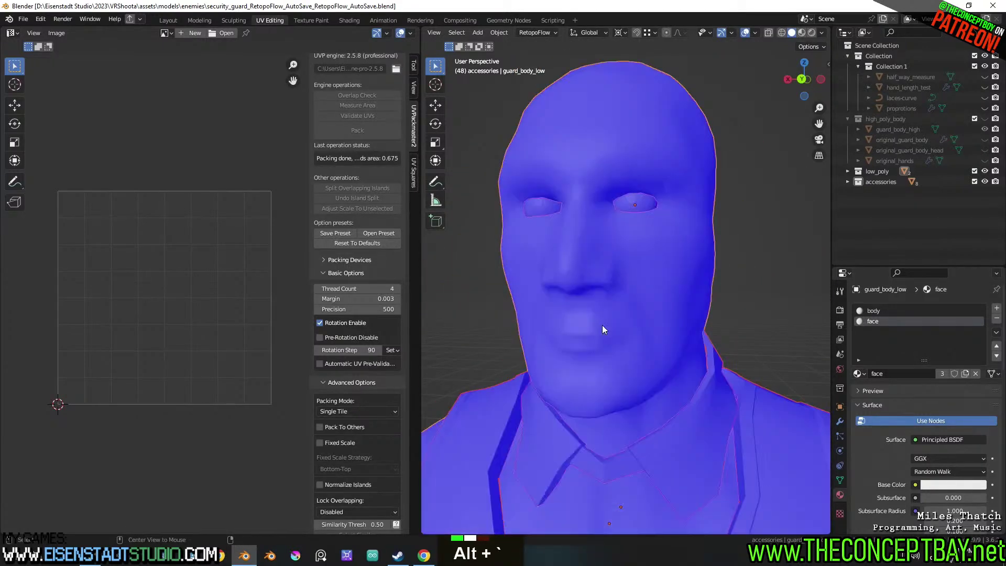
# Select the eyes object and inspect its UV islands and face material assignment in edit mode
pyautogui.click(540, 203)
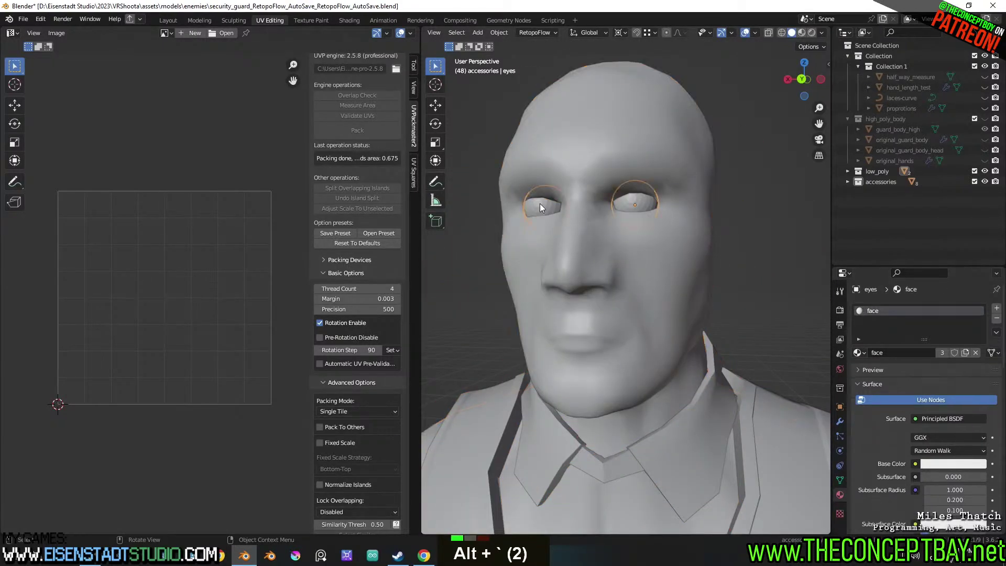
pyautogui.press('Tab')
pyautogui.press('a')
pyautogui.press('a')
pyautogui.click(914, 367)
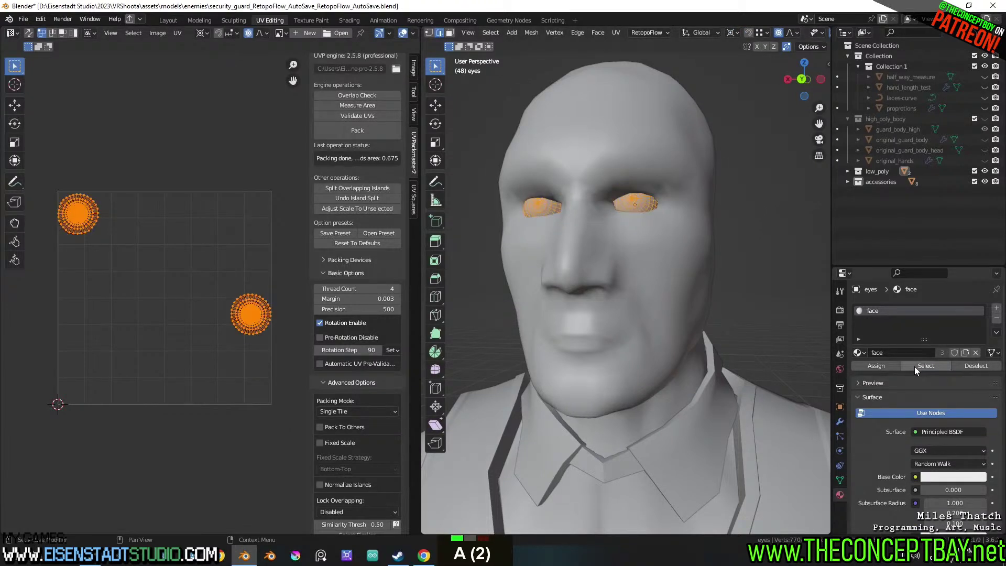
pyautogui.moveTo(739, 292); pyautogui.dragTo(910, 207, button='middle')
pyautogui.press('Tab')
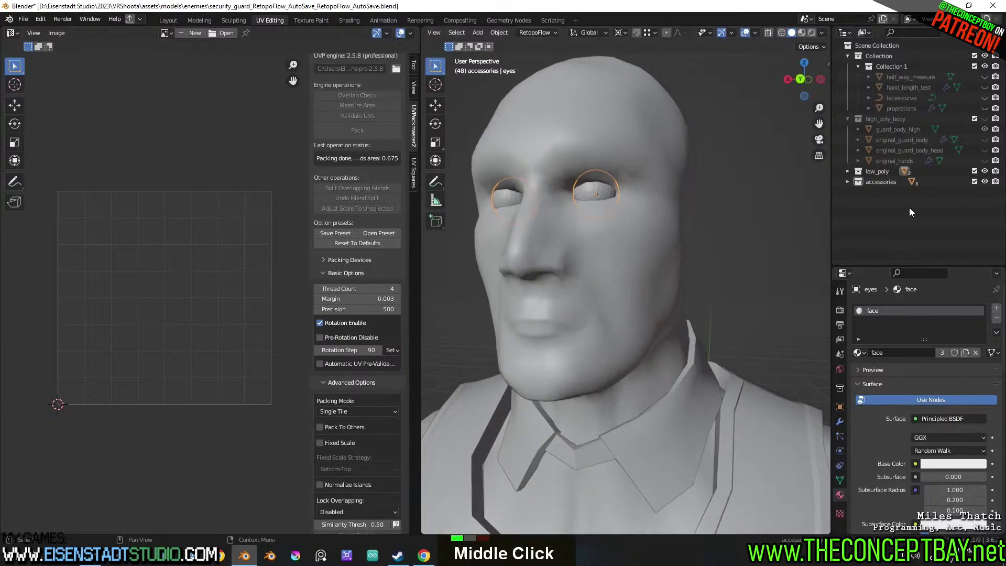
# Hide guard_body_low in the low_poly collection and show the high_poly_body collection
pyautogui.click(848, 171)
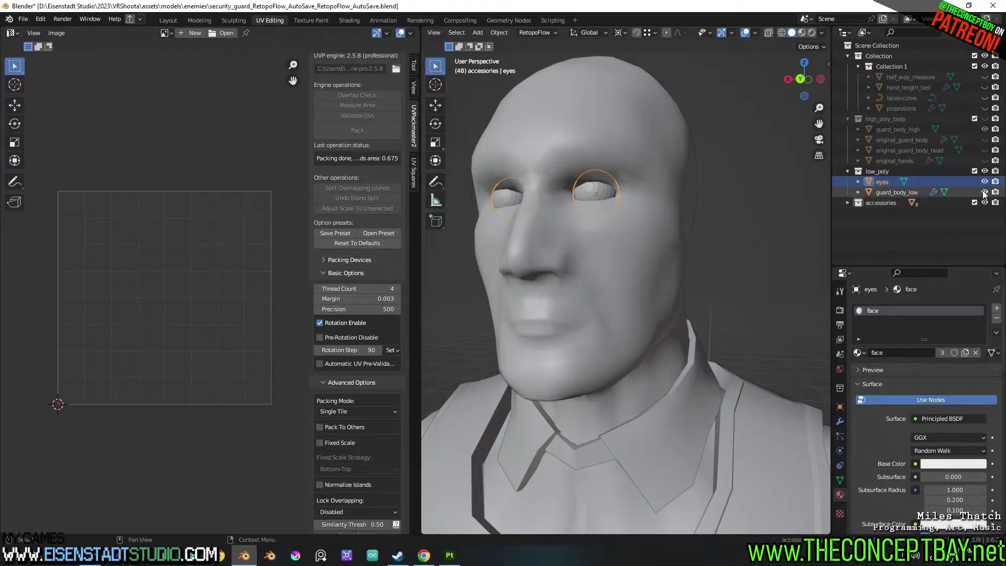
pyautogui.click(985, 193)
pyautogui.click(985, 119)
pyautogui.scroll(-8, 775, 143)
pyautogui.press('a')
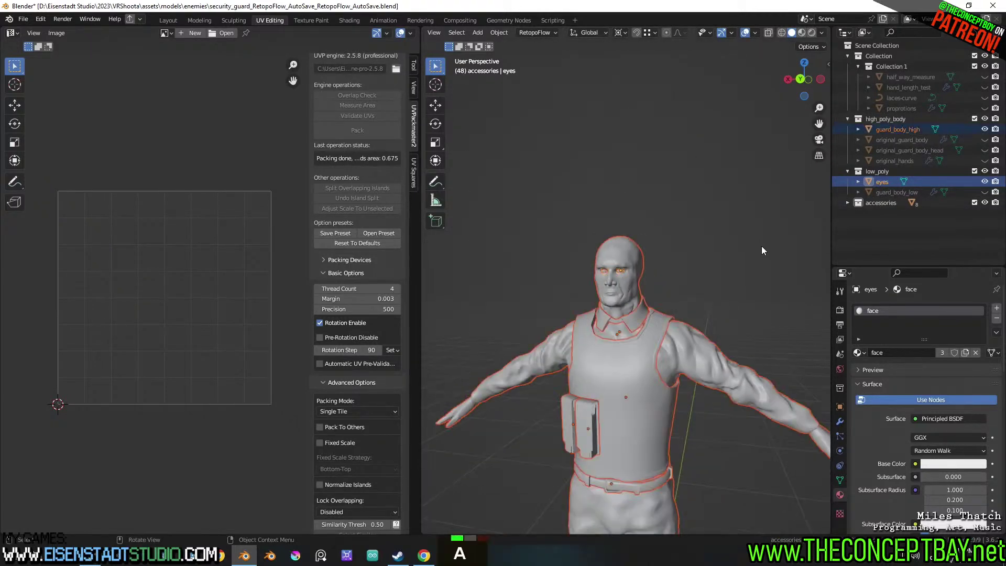
pyautogui.keyDown('shift'); pyautogui.moveTo(762, 247); pyautogui.dragTo(718, 135, button='middle'); pyautogui.keyUp('shift')
pyautogui.hotkey('ctrl', 'alt', 'e')
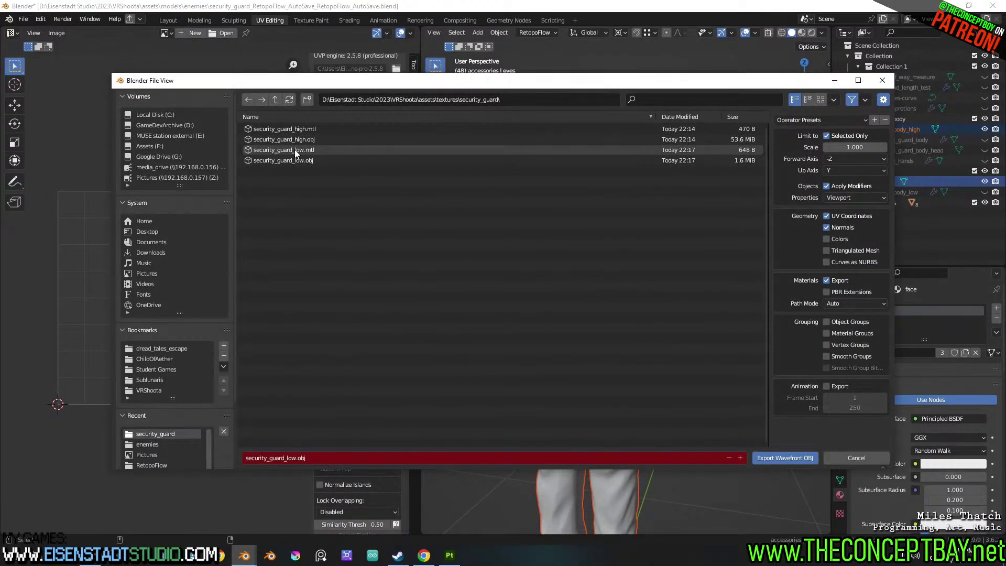
pyautogui.click(883, 84)
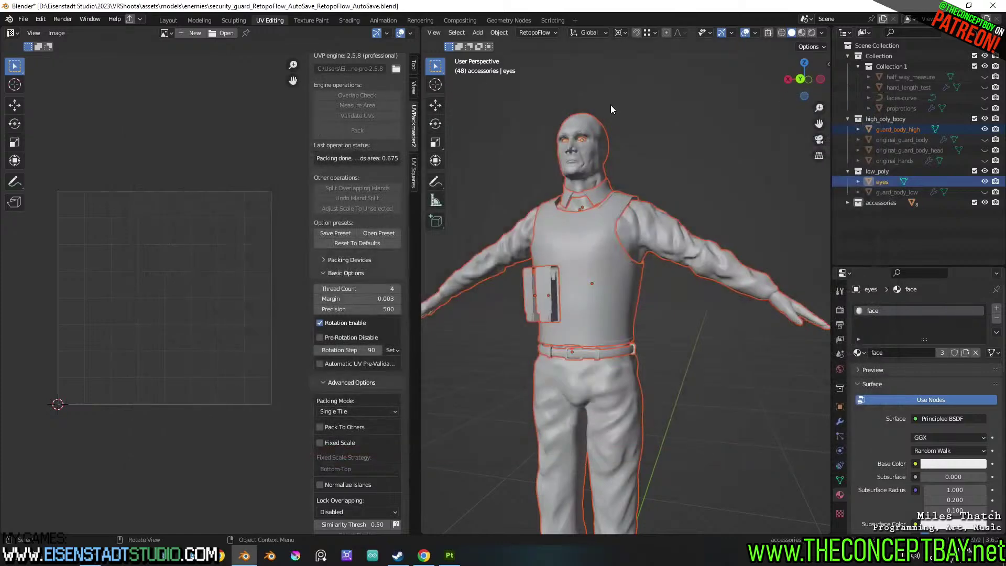
# Select only the eyes object and select all of its geometry in edit mode
pyautogui.scroll(3, 608, 110)
pyautogui.keyDown('shift'); pyautogui.moveTo(607, 111); pyautogui.dragTo(617, 250, button='middle'); pyautogui.keyUp('shift')
pyautogui.scroll(4, 618, 250)
pyautogui.moveTo(637, 335); pyautogui.dragTo(632, 316, button='middle')
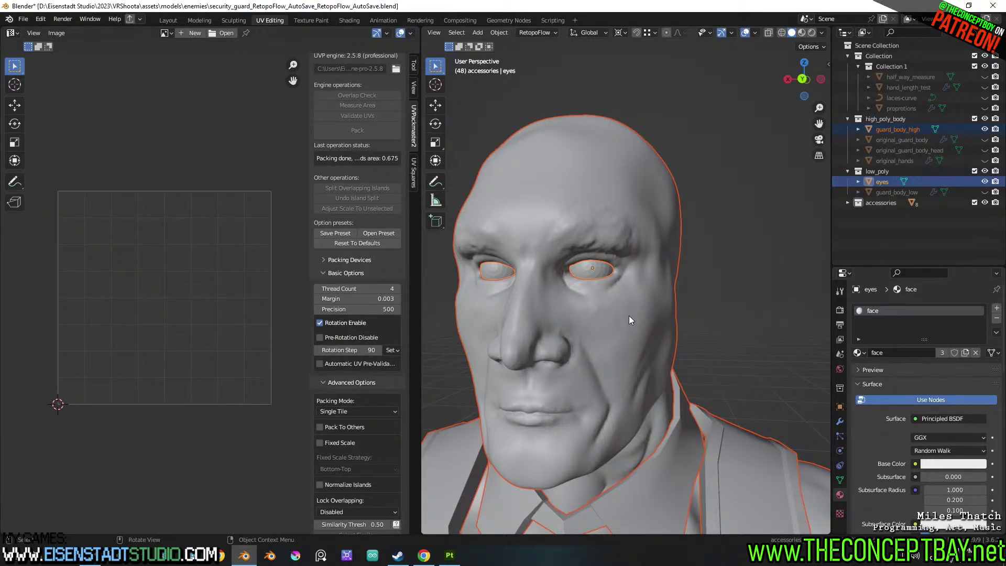
pyautogui.press('Tab')
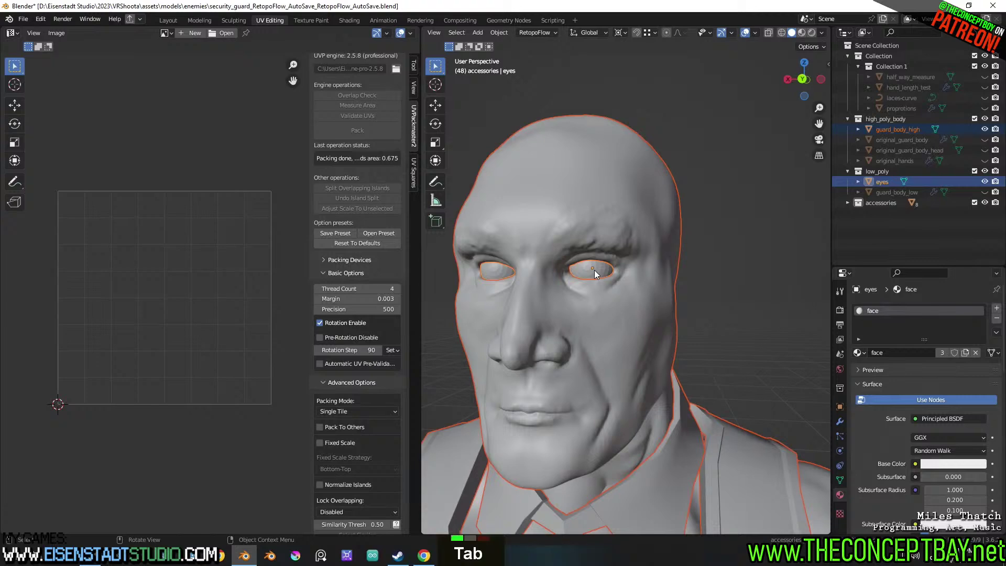
pyautogui.press('Tab')
pyautogui.click(599, 265)
pyautogui.press('Tab')
pyautogui.press('a')
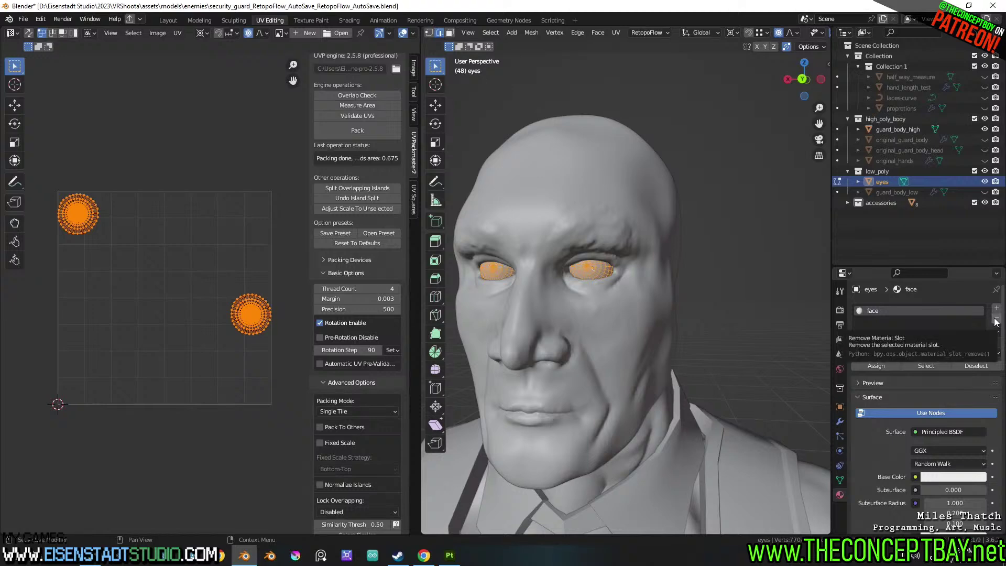
# Replace the face material on the eyes object with a new material named eyes
pyautogui.click(977, 352)
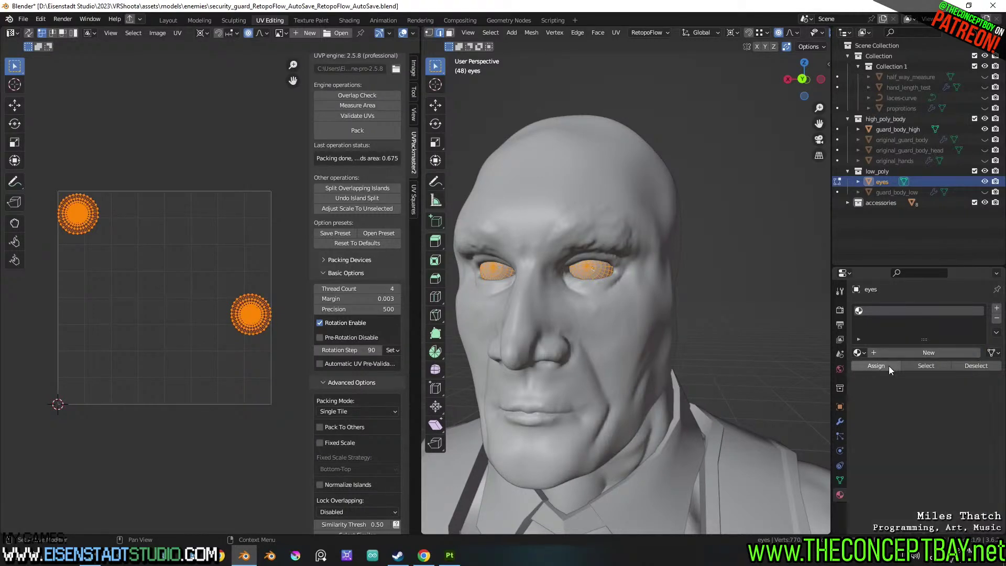
pyautogui.click(887, 354)
pyautogui.doubleClick(887, 354)
pyautogui.write('eyes')
pyautogui.press('Return')
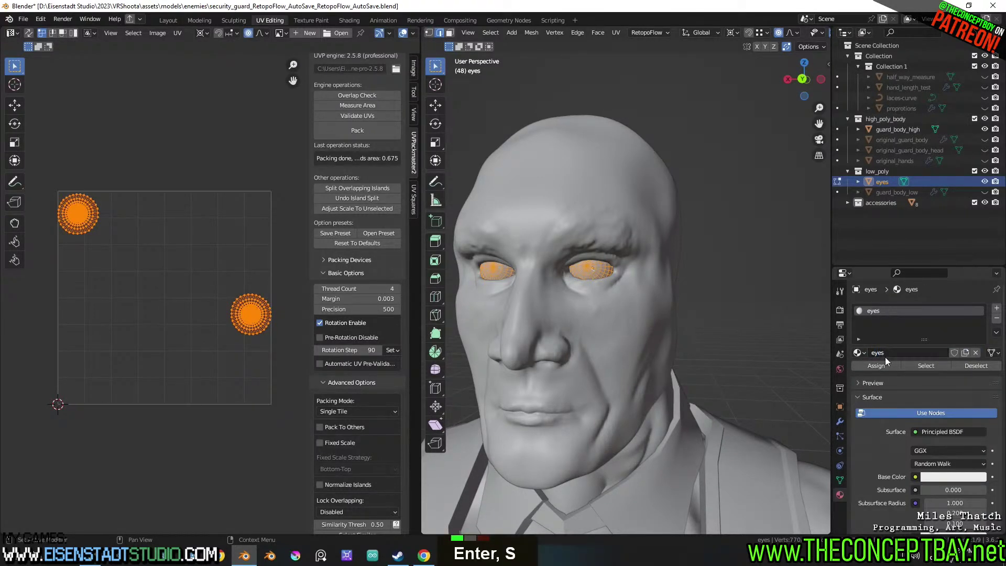
# Pack each eye's UV island separately so that both fill the UV square and overlap
pyautogui.keyDown('alt'); pyautogui.middleClick(761, 311); pyautogui.keyUp('alt')
pyautogui.keyDown('alt'); pyautogui.middleClick(603, 274); pyautogui.keyUp('alt')
pyautogui.scroll(5, 603, 273)
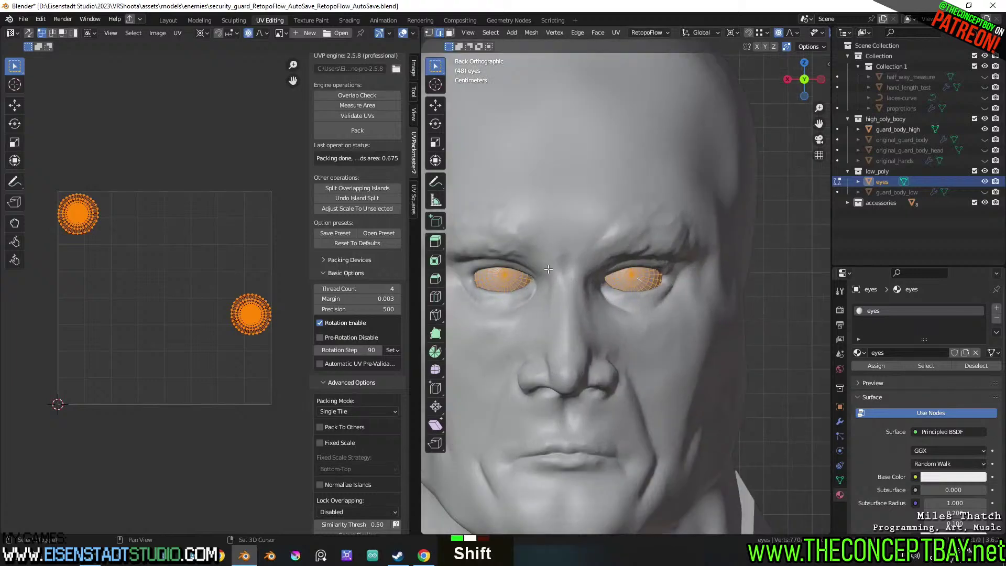
pyautogui.keyDown('shift'); pyautogui.moveTo(603, 273); pyautogui.dragTo(675, 283, button='middle'); pyautogui.keyUp('shift')
pyautogui.scroll(2, 244, 290)
pyautogui.scroll(-3, 246, 283)
pyautogui.click(238, 308)
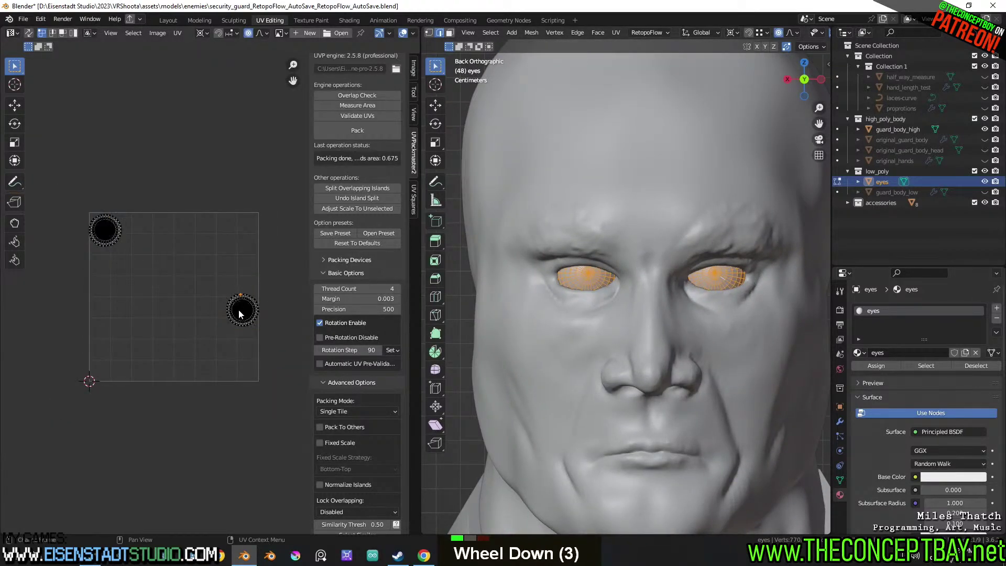
pyautogui.press('l')
pyautogui.click(354, 132)
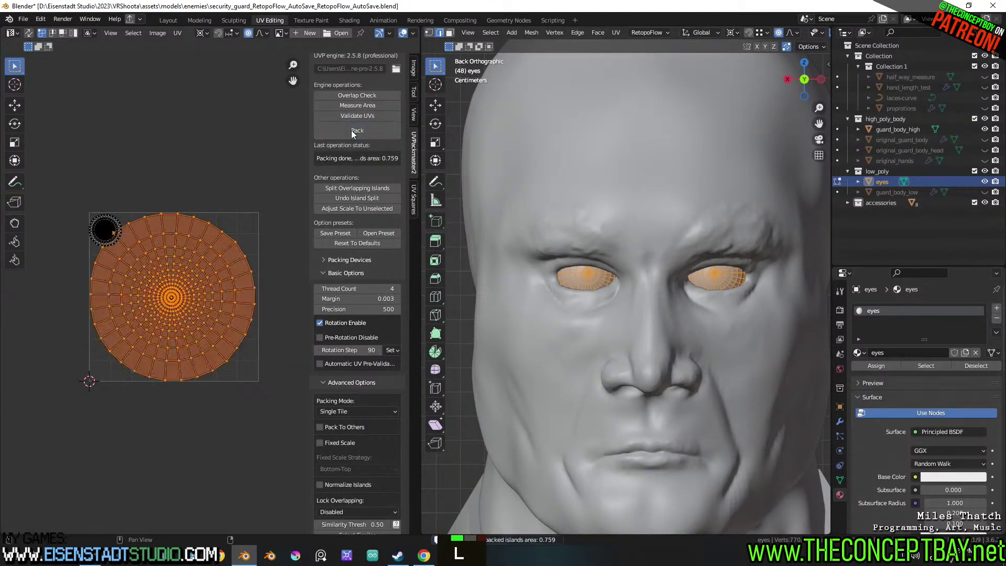
pyautogui.press('l')
pyautogui.click(376, 131)
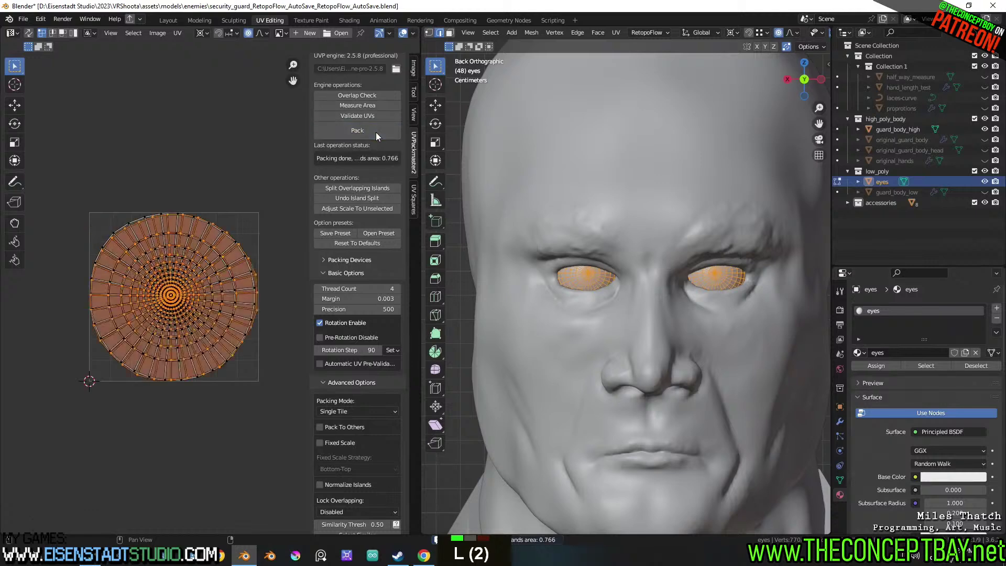
# Set the viewport to wireframe, enable UV sync selection and select an outer edge on the overlapping eye islands
pyautogui.scroll(3, 249, 270)
pyautogui.keyDown('shift'); pyautogui.moveTo(249, 270); pyautogui.dragTo(284, 269, button='middle'); pyautogui.keyUp('shift')
pyautogui.click(159, 159)
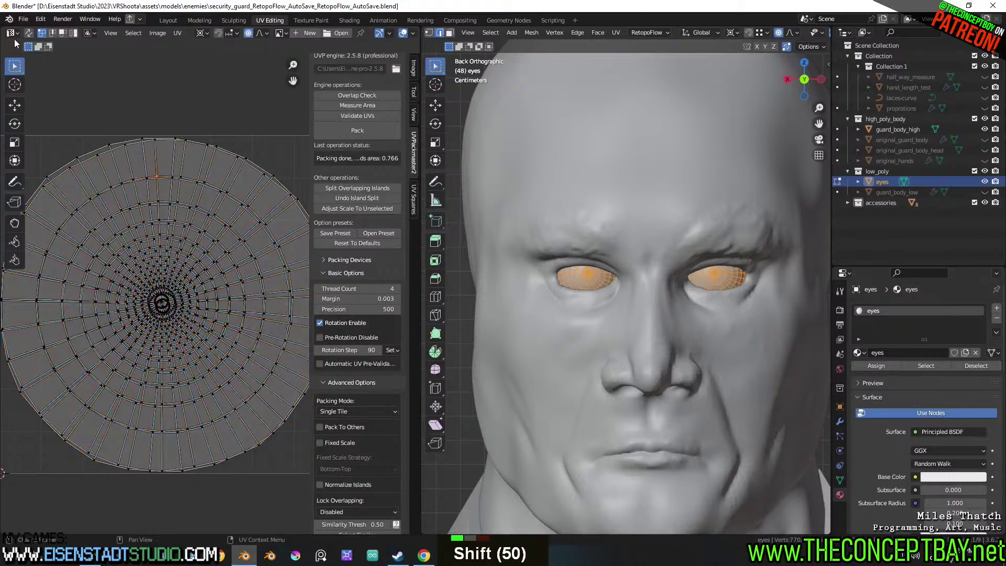
pyautogui.press('z')
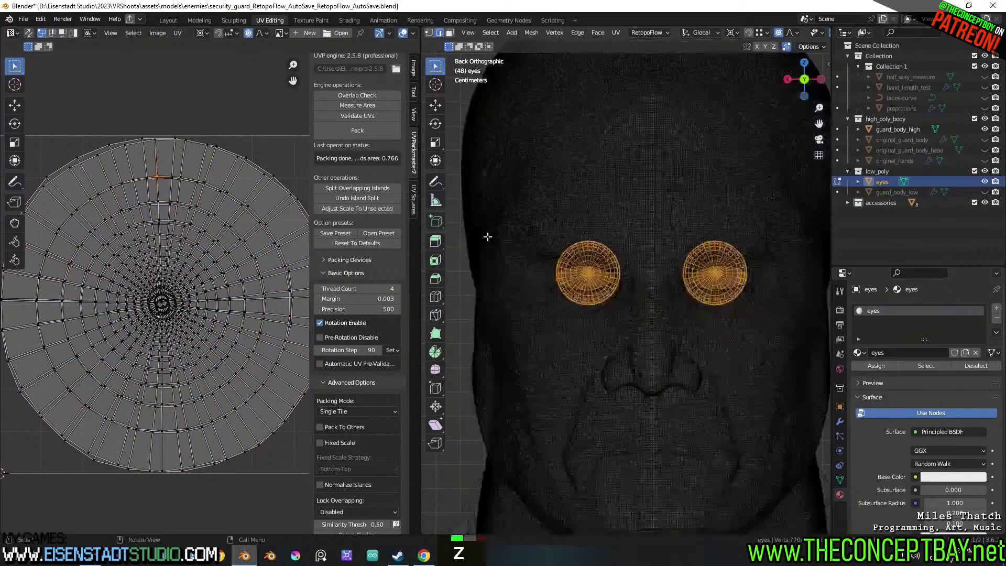
pyautogui.click(28, 33)
pyautogui.click(155, 160)
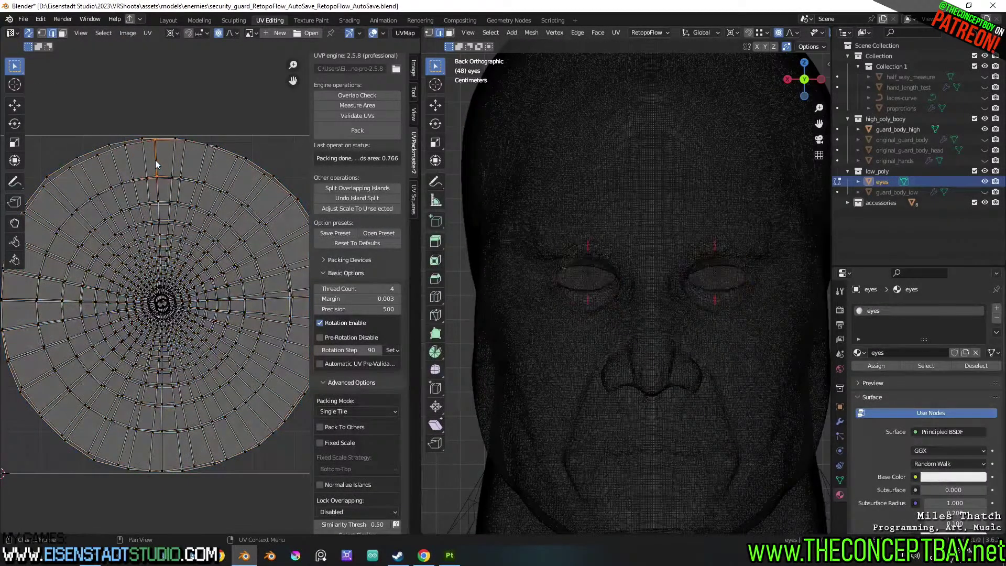
# Examine the seams and the selected UV edge's location on both eyeballs in wireframe
pyautogui.moveTo(635, 158); pyautogui.dragTo(584, 175, button='middle')
pyautogui.scroll(-5, 584, 175)
pyautogui.press('KP_Decimal')
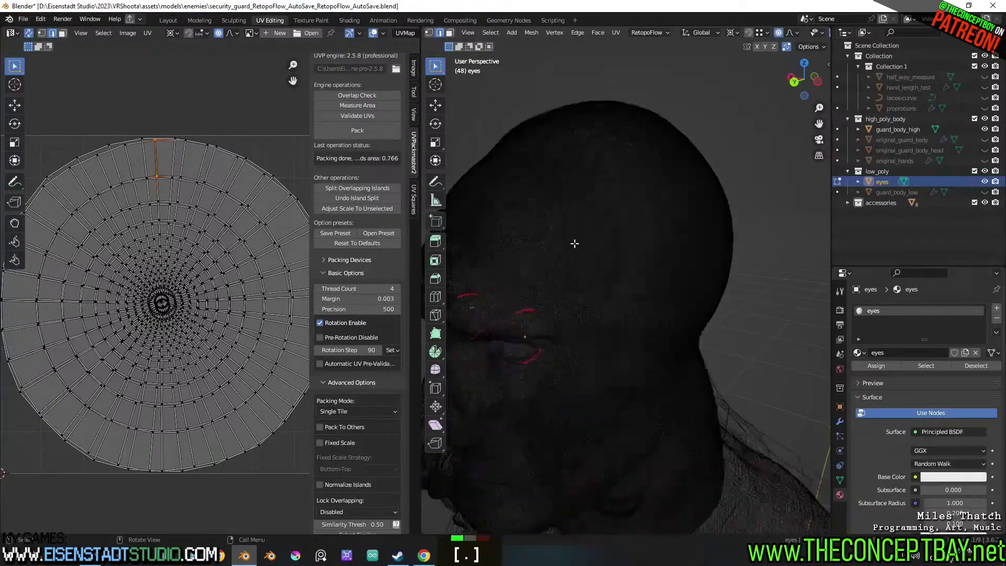
pyautogui.scroll(-9, 559, 203)
pyautogui.moveTo(559, 202); pyautogui.dragTo(613, 279, button='middle')
pyautogui.scroll(1, 612, 279)
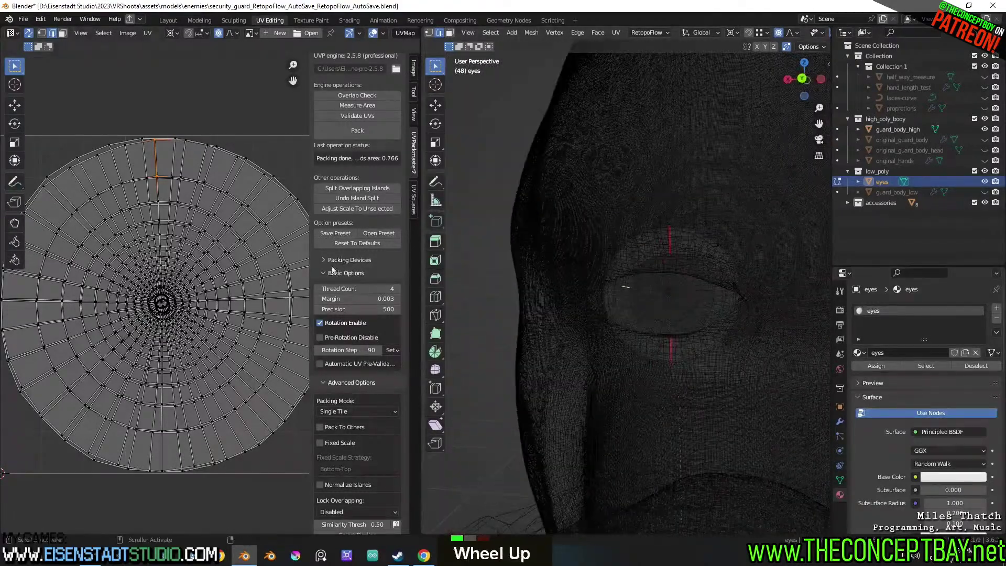
pyautogui.scroll(-1, 171, 175)
pyautogui.keyDown('shift'); pyautogui.moveTo(640, 313); pyautogui.dragTo(530, 294, button='middle'); pyautogui.keyUp('shift')
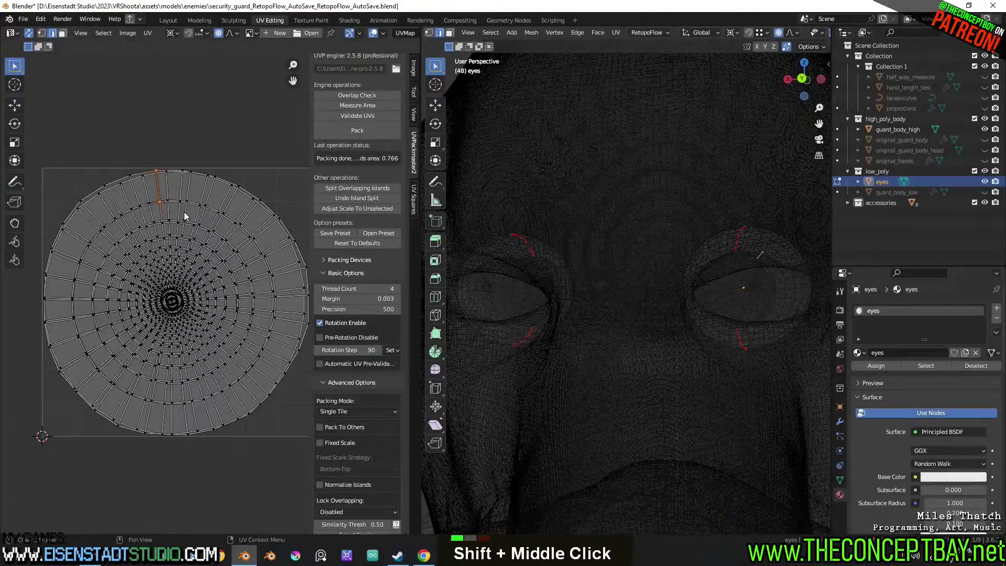
# Select one eye's entire UV island in the overlapping layout
pyautogui.press('l')
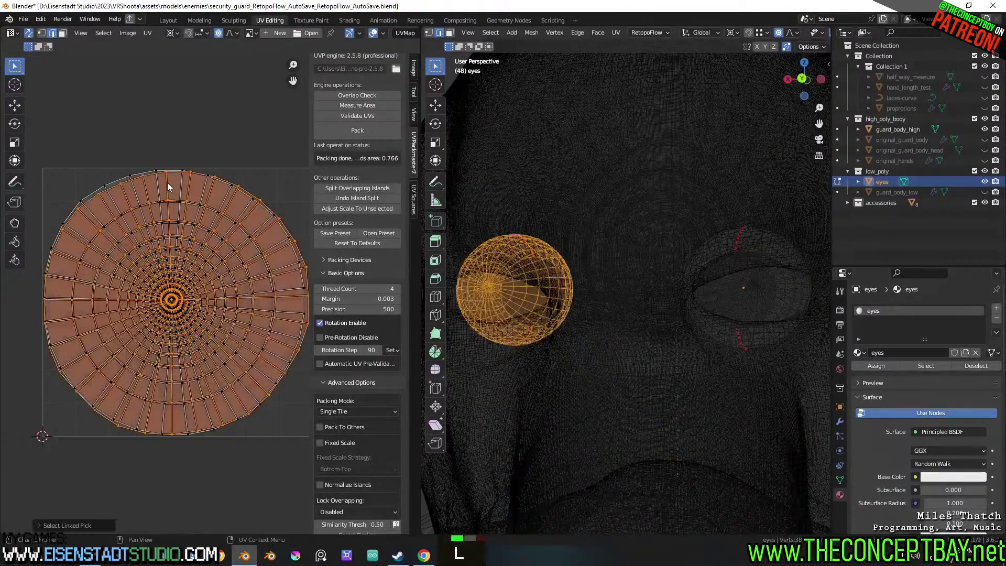
pyautogui.press('a')
pyautogui.press('a')
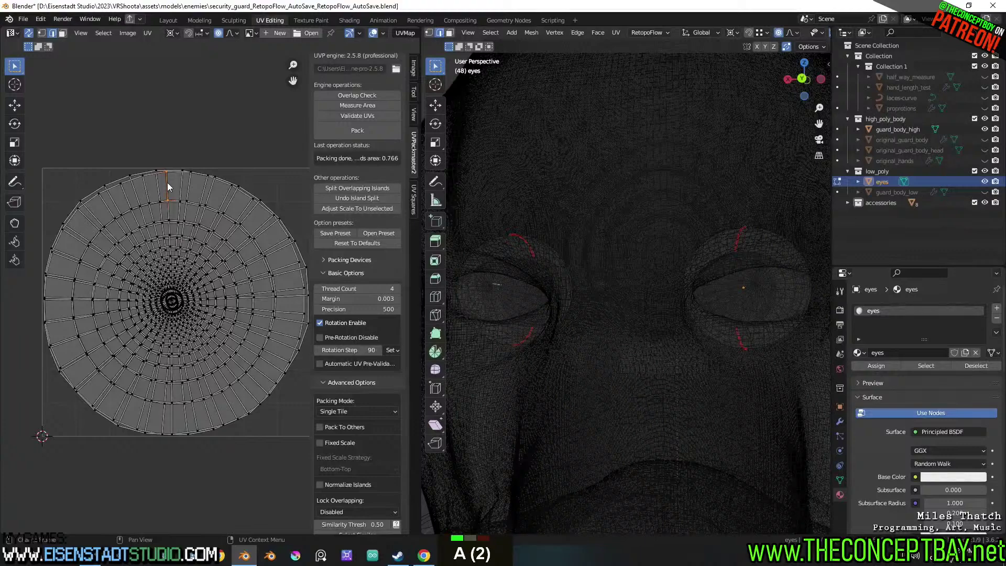
pyautogui.press('a')
pyautogui.press('a')
pyautogui.press('l')
# Try to rotate the selected eye's UV island to line up with the other eye's island
pyautogui.press('r')
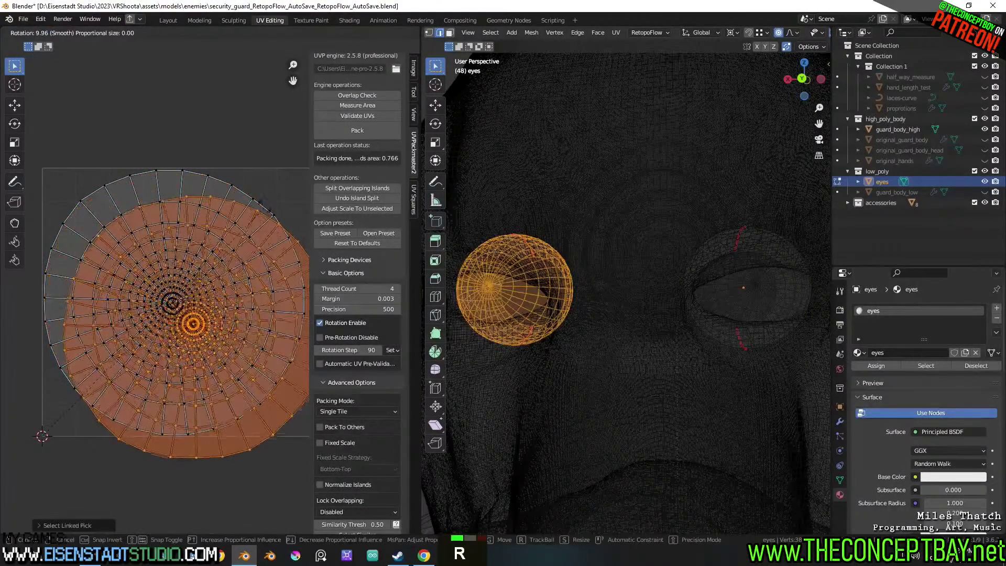
pyautogui.press('Escape')
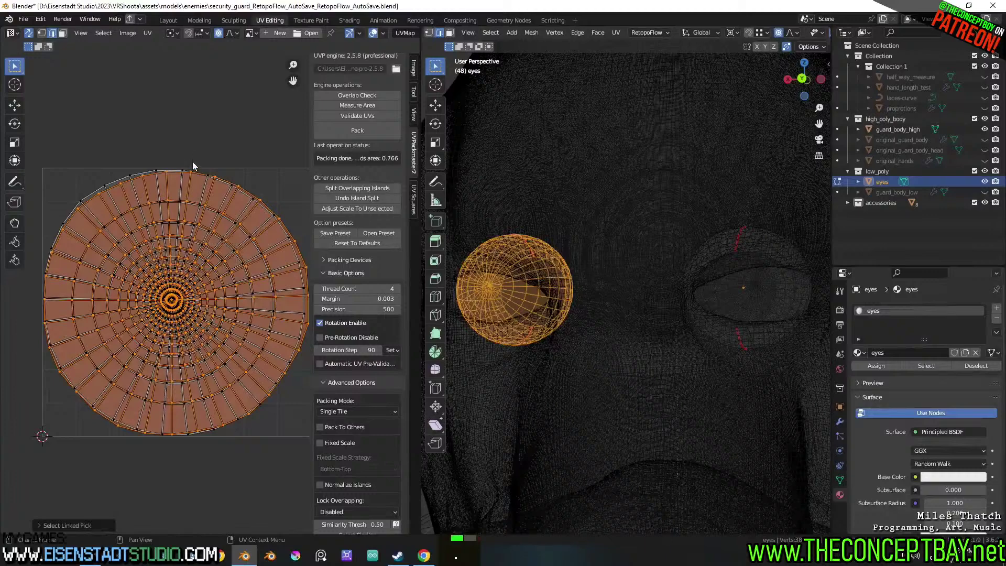
pyautogui.press('r')
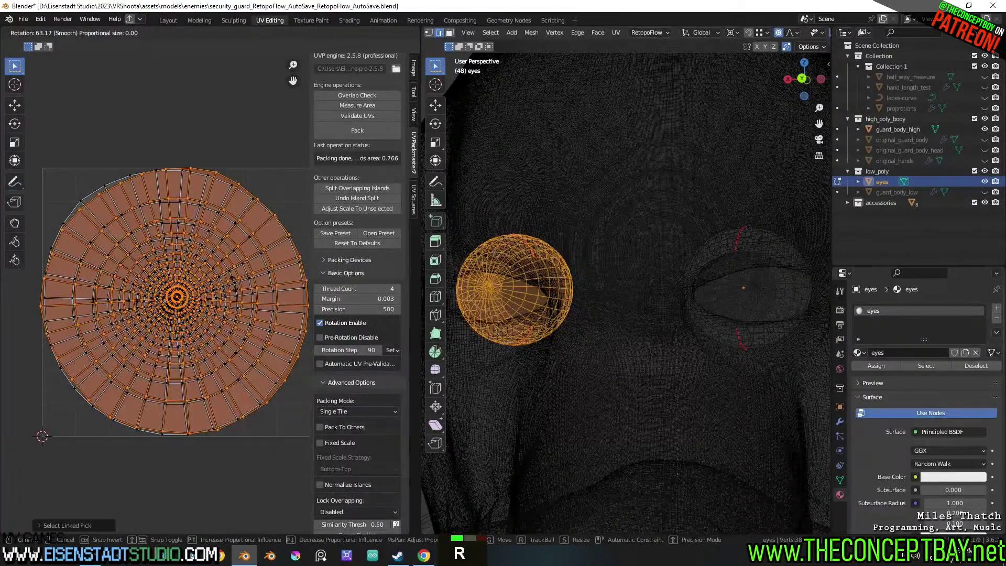
pyautogui.click(234, 288)
pyautogui.moveTo(510, 305); pyautogui.dragTo(608, 304, button='middle')
pyautogui.hotkey('ctrl', 'z')
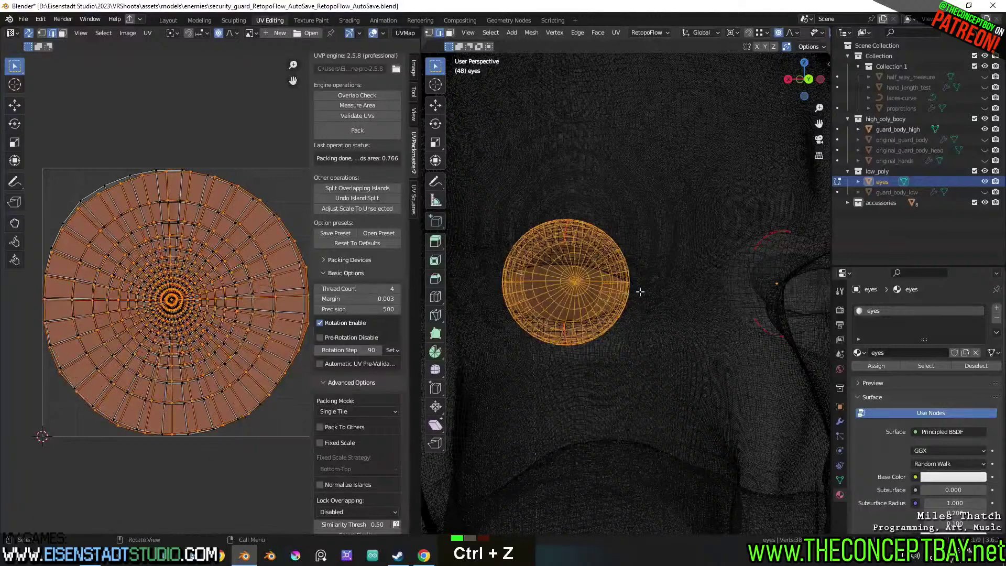
# Switch to Material Preview shading and load 1200px-Godot_icon.svg.png as an image texture for the eyes material's base color
pyautogui.press('z')
pyautogui.click(669, 297)
pyautogui.moveTo(671, 300); pyautogui.dragTo(624, 377, button='middle')
pyautogui.click(915, 477)
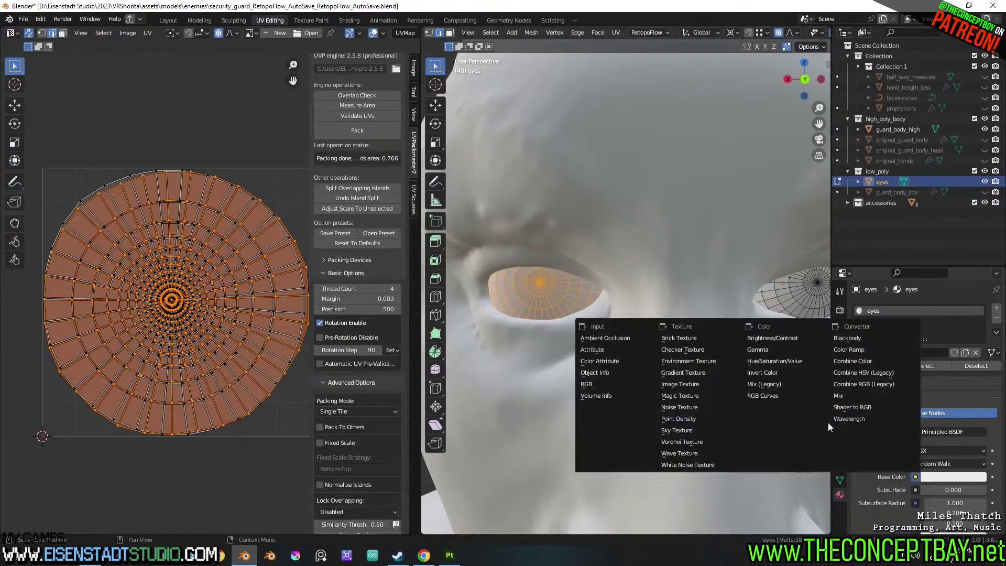
pyautogui.click(692, 387)
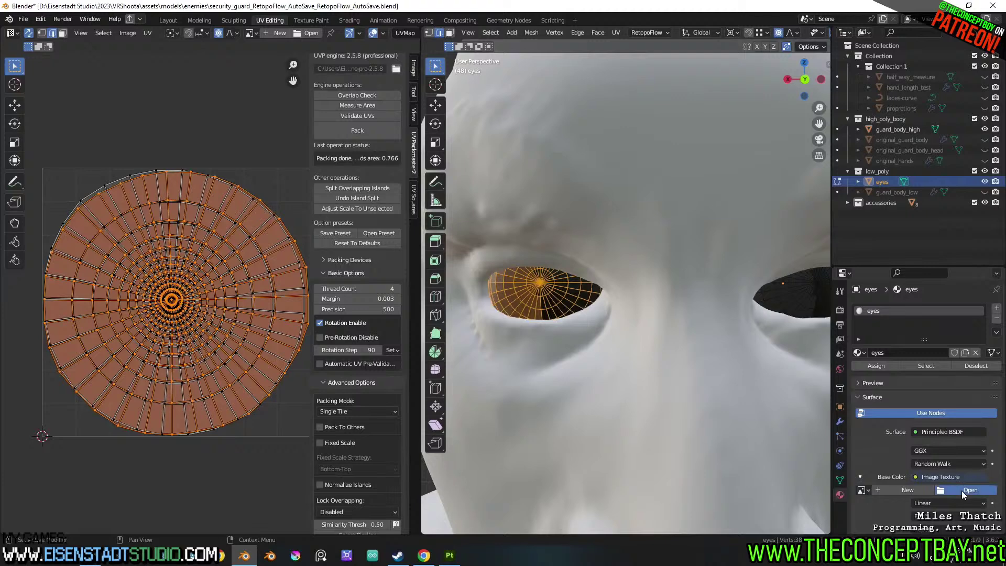
pyautogui.click(961, 491)
pyautogui.click(168, 273)
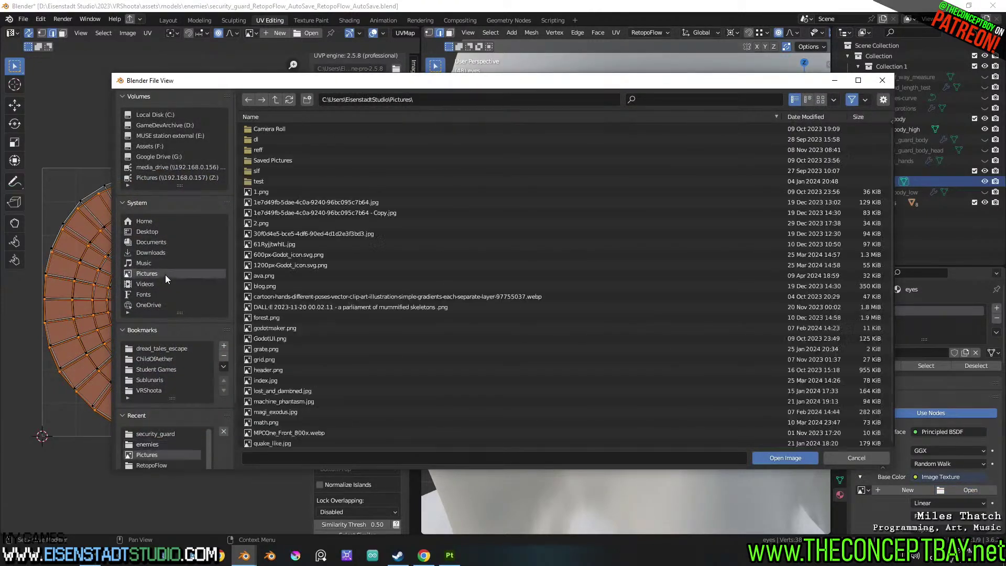
pyautogui.click(821, 99)
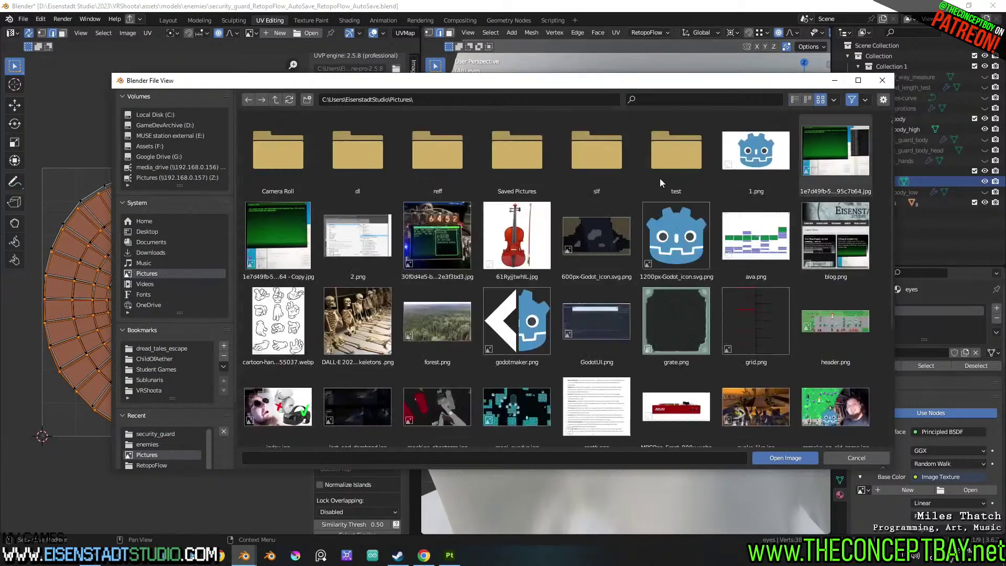
pyautogui.doubleClick(671, 241)
# Project the selected eye's UVs from the back orthographic view and move the island to the middle of the image
pyautogui.scroll(-3, 566, 298)
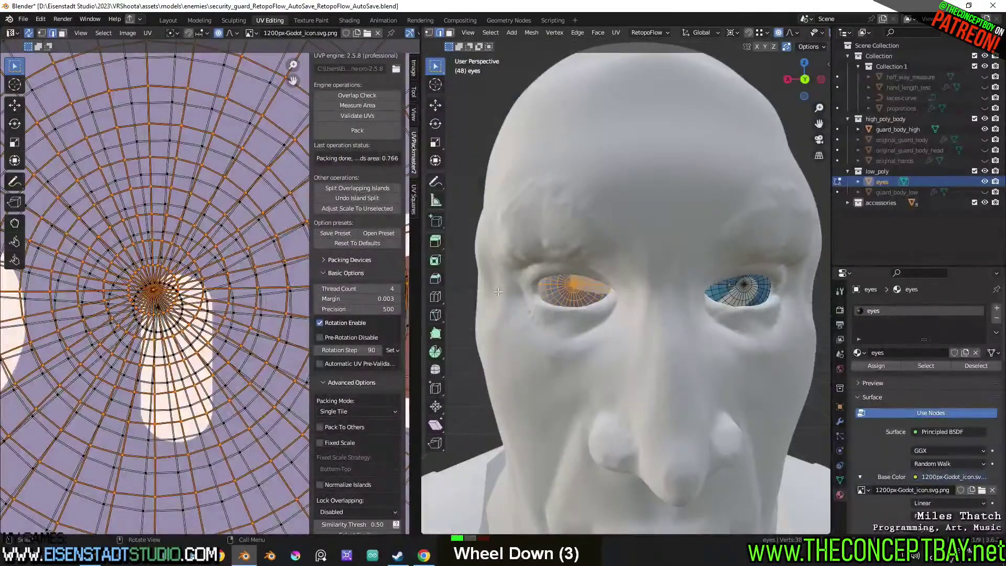
pyautogui.scroll(-5, 209, 282)
pyautogui.keyDown('shift'); pyautogui.moveTo(209, 310); pyautogui.dragTo(157, 292, button='middle'); pyautogui.keyUp('shift')
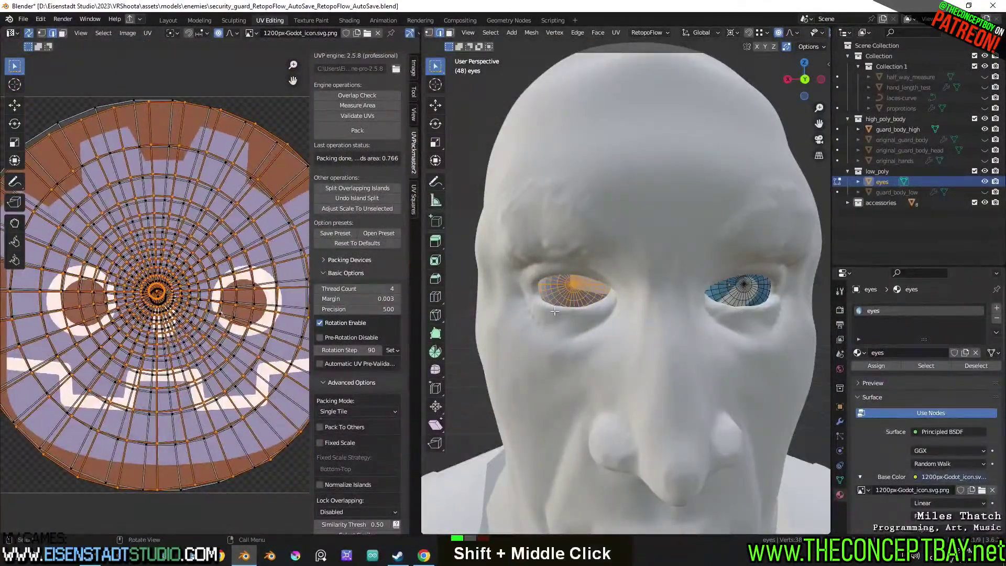
pyautogui.scroll(3, 692, 306)
pyautogui.keyDown('shift'); pyautogui.moveTo(648, 260); pyautogui.dragTo(581, 288, button='middle'); pyautogui.keyUp('shift')
pyautogui.scroll(-3, 644, 298)
pyautogui.scroll(2, 580, 288)
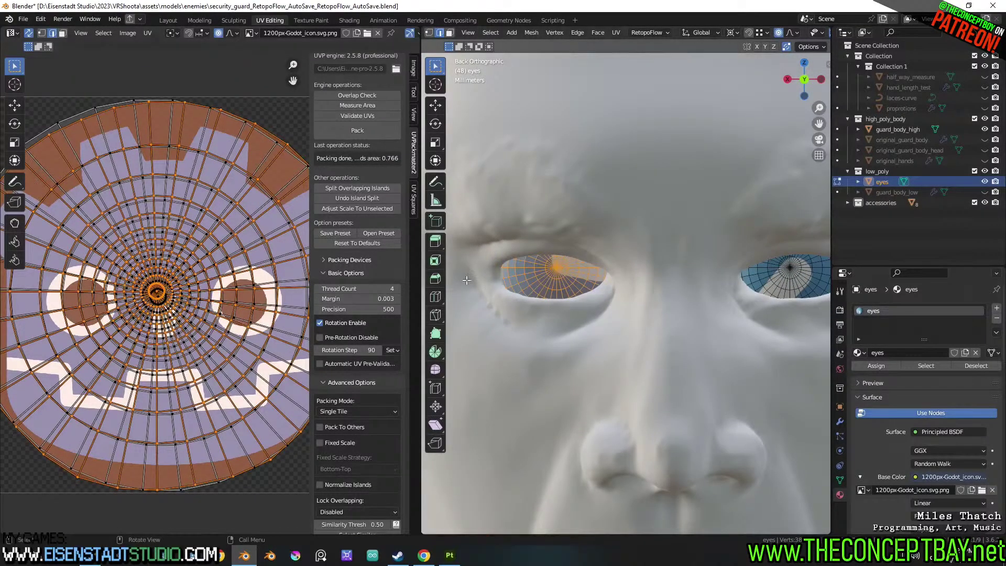
pyautogui.press('u')
pyautogui.click(444, 370)
pyautogui.press('g')
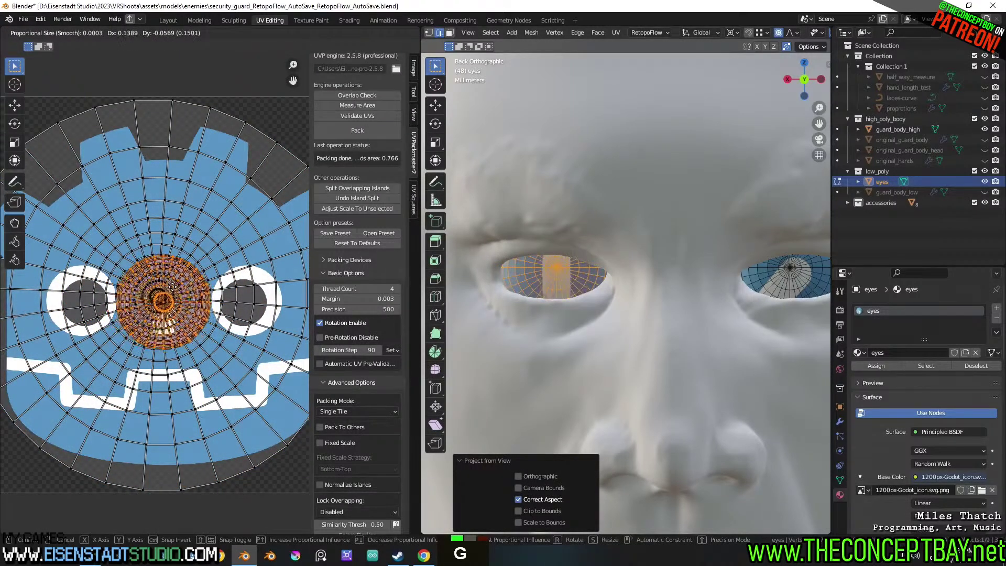
pyautogui.click(176, 286)
# Pack the projected eye's UV island to fill the tile and rotate it until the Godot face sits upright on that eye
pyautogui.press('Home')
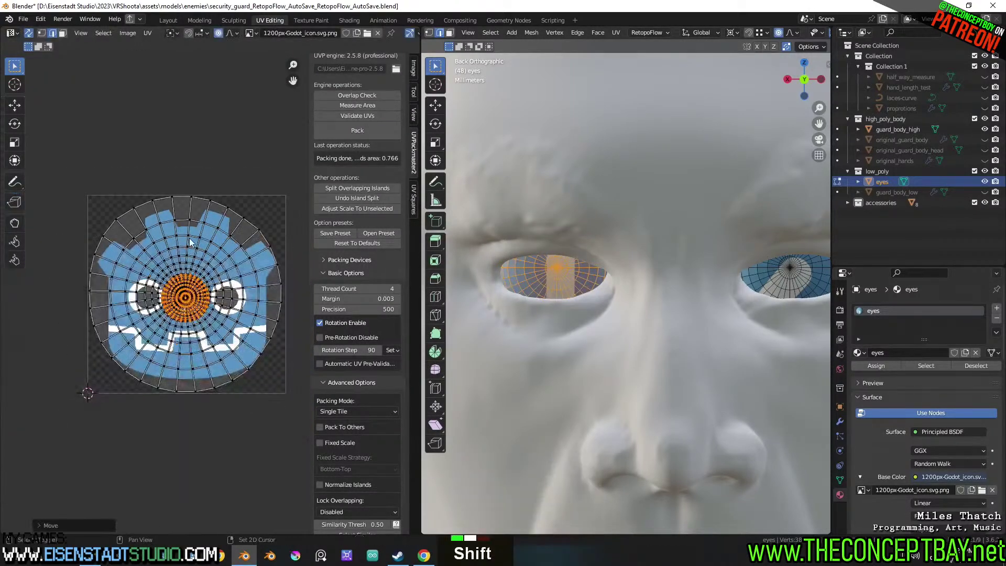
pyautogui.click(148, 33)
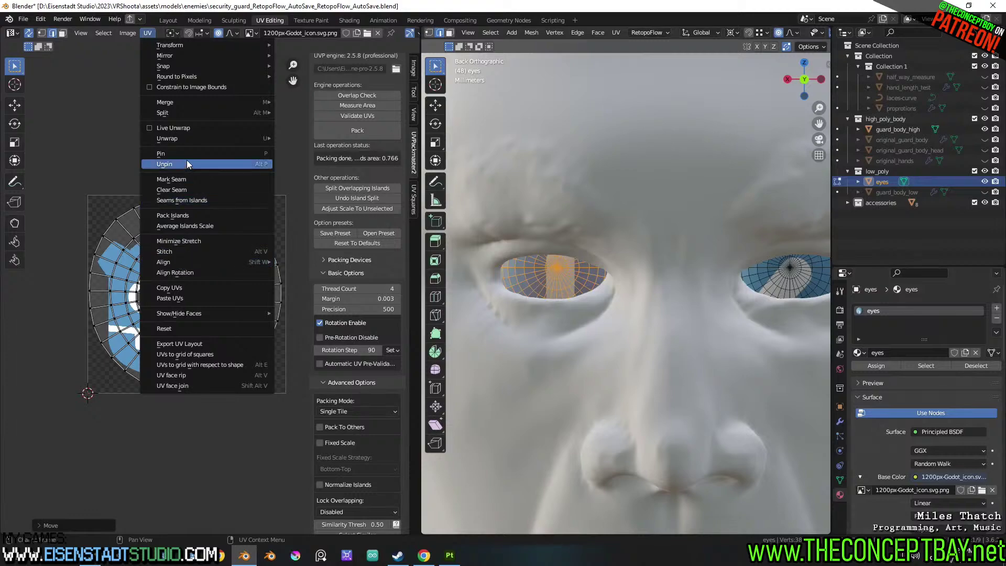
pyautogui.click(373, 135)
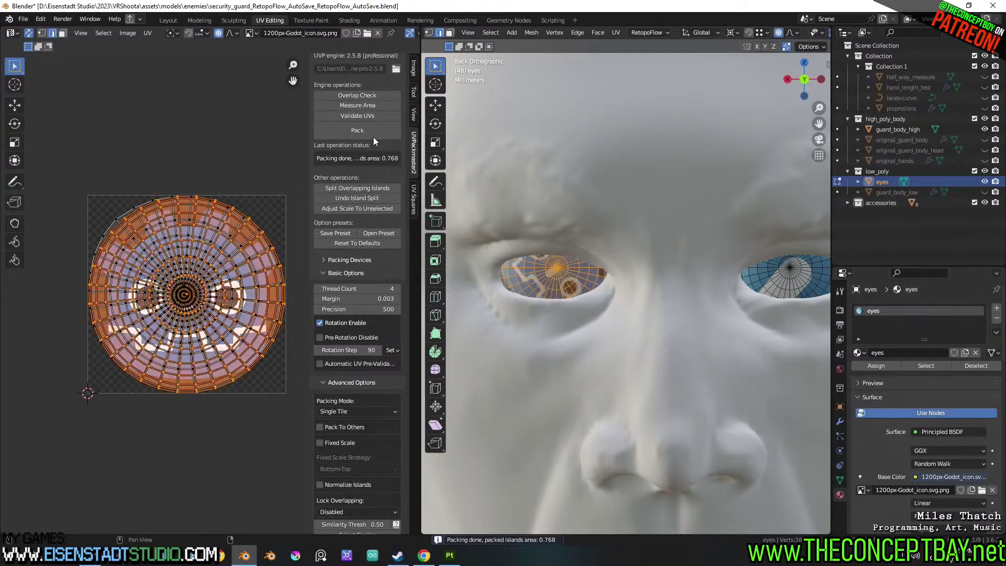
pyautogui.press('r')
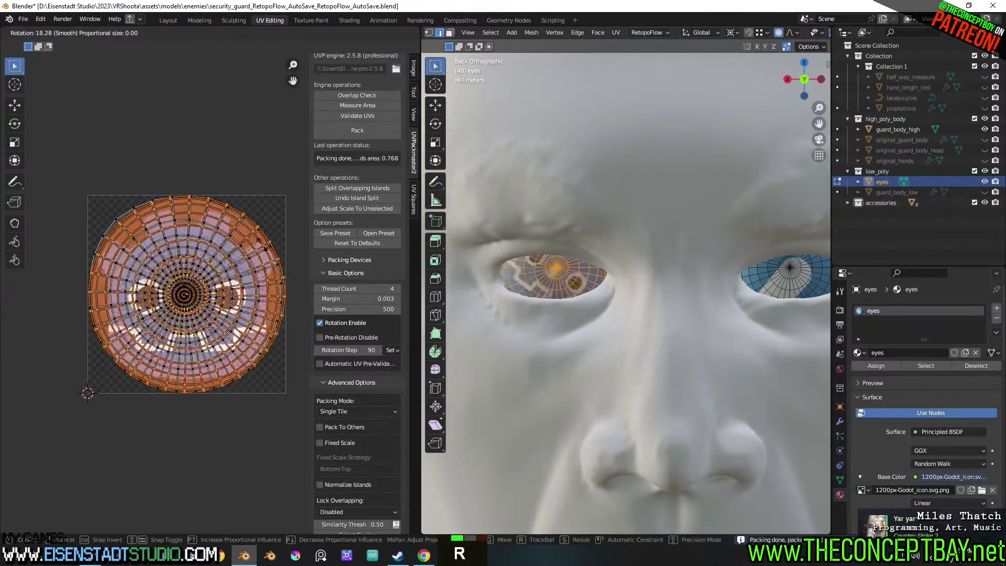
pyautogui.click(259, 291)
pyautogui.keyDown('shift'); pyautogui.moveTo(258, 290); pyautogui.dragTo(210, 277, button='middle'); pyautogui.keyUp('shift')
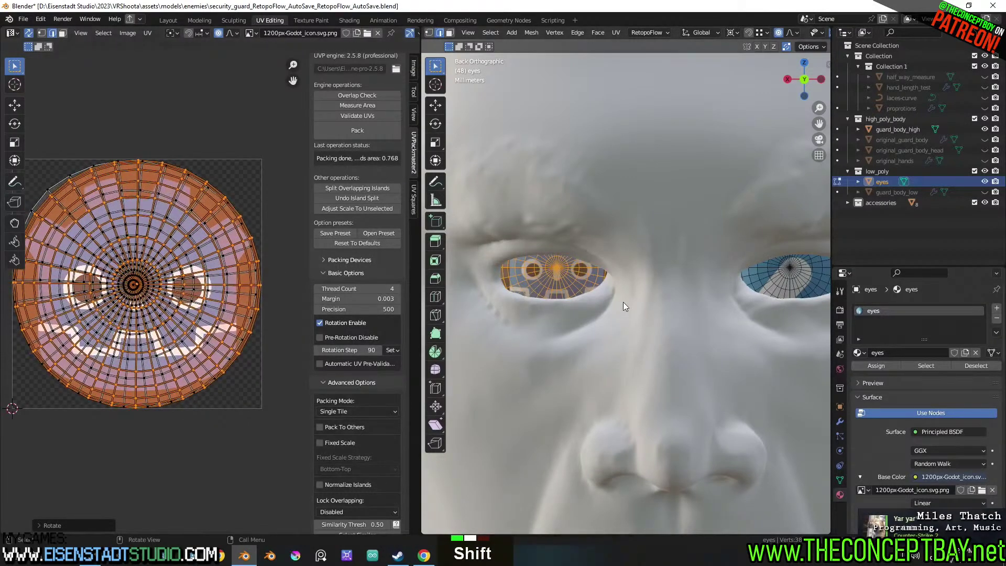
# Select the whole other eye and project its UVs from the back orthographic view
pyautogui.press('a')
pyautogui.press('a')
pyautogui.press('l')
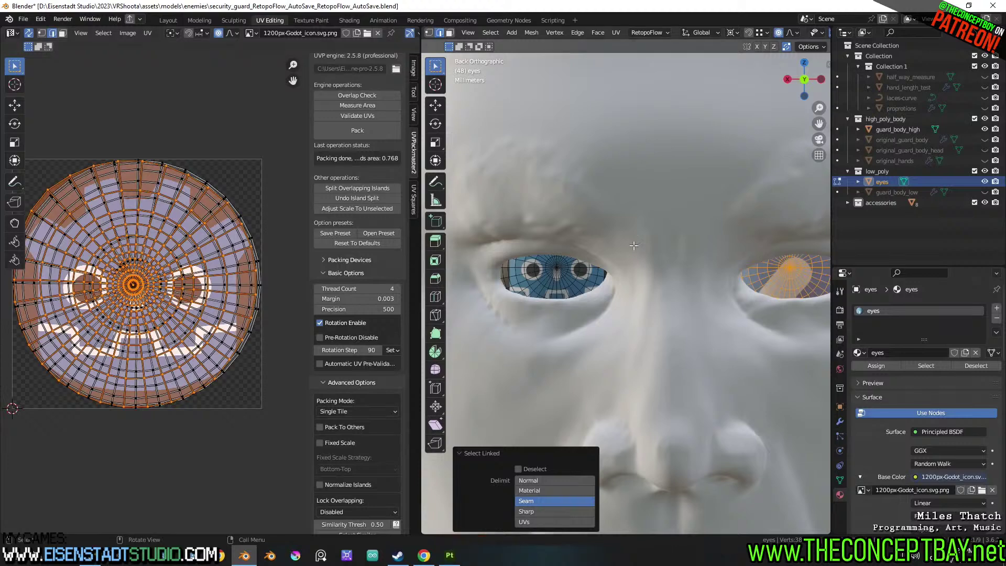
pyautogui.press('u')
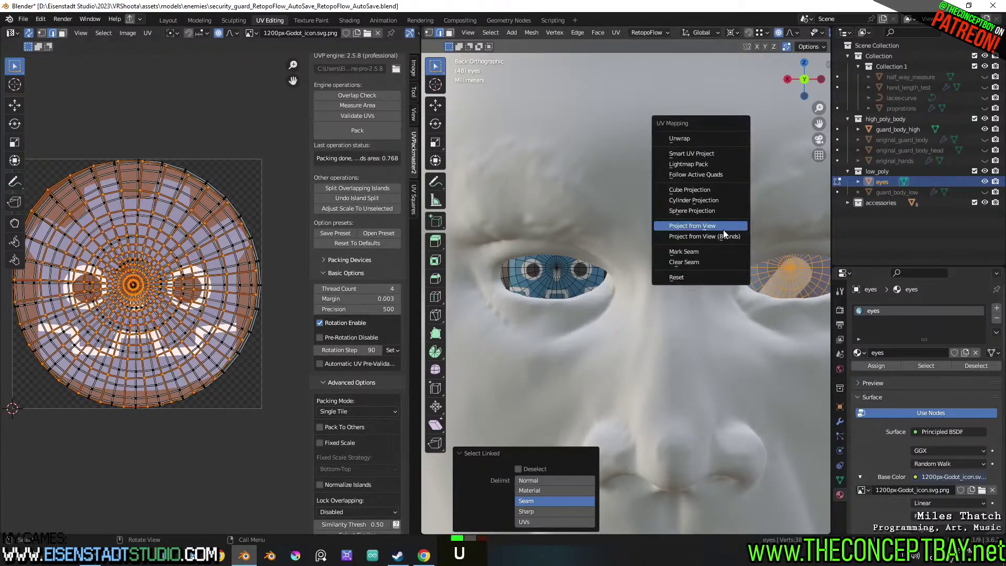
pyautogui.click(727, 229)
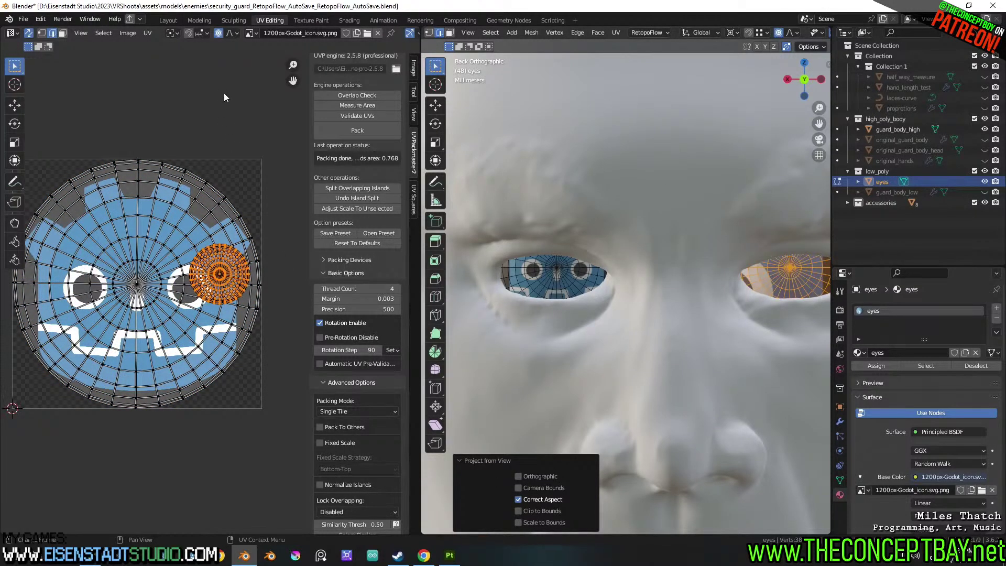
# Pack the second eye's UV island to fill the tile and rotate it until its Godot face is upright like the first
pyautogui.click(358, 131)
pyautogui.press('r')
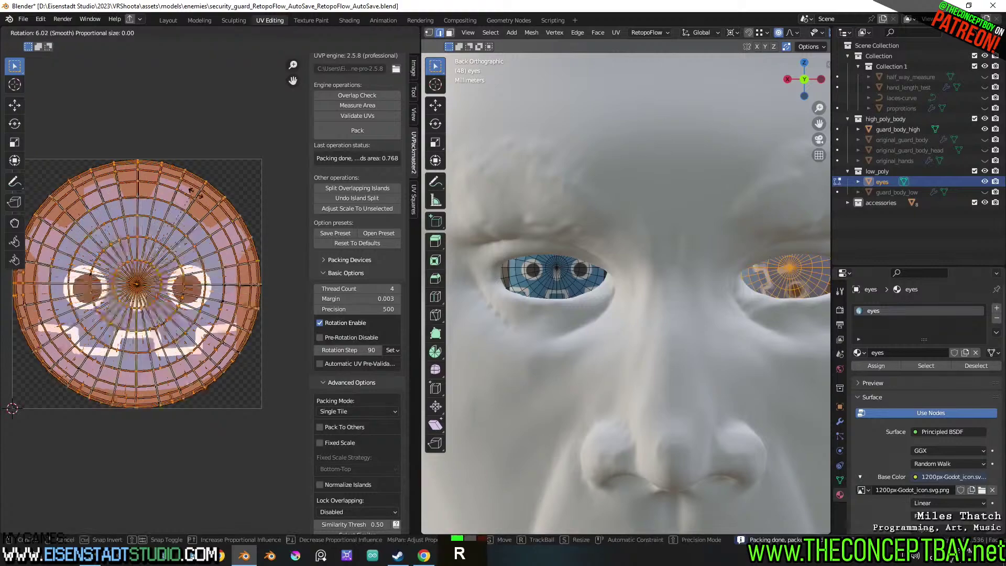
pyautogui.click(191, 290)
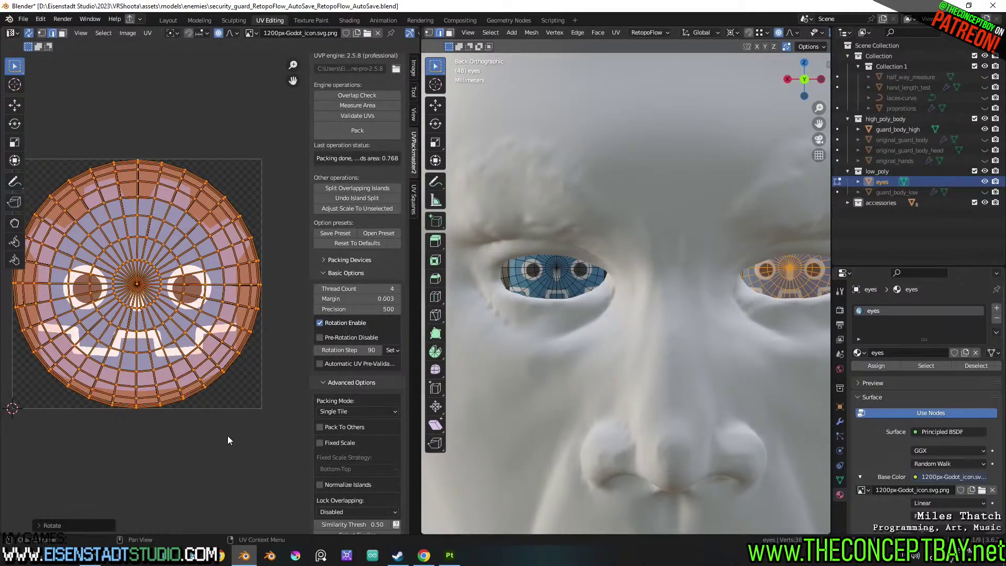
pyautogui.press('r')
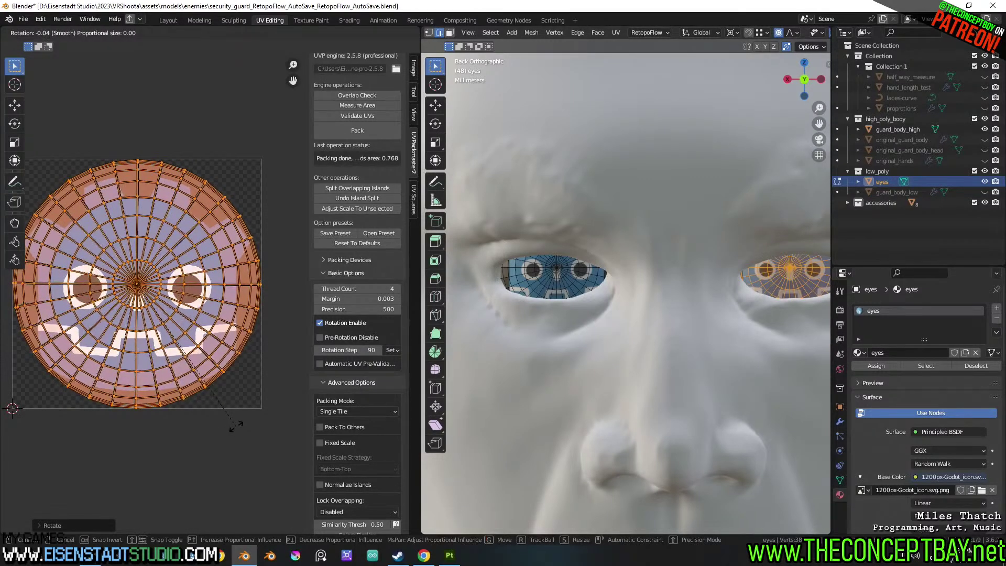
pyautogui.click(235, 427)
pyautogui.scroll(-1, 231, 394)
pyautogui.keyDown('shift'); pyautogui.moveTo(230, 395); pyautogui.dragTo(215, 382, button='middle'); pyautogui.keyUp('shift')
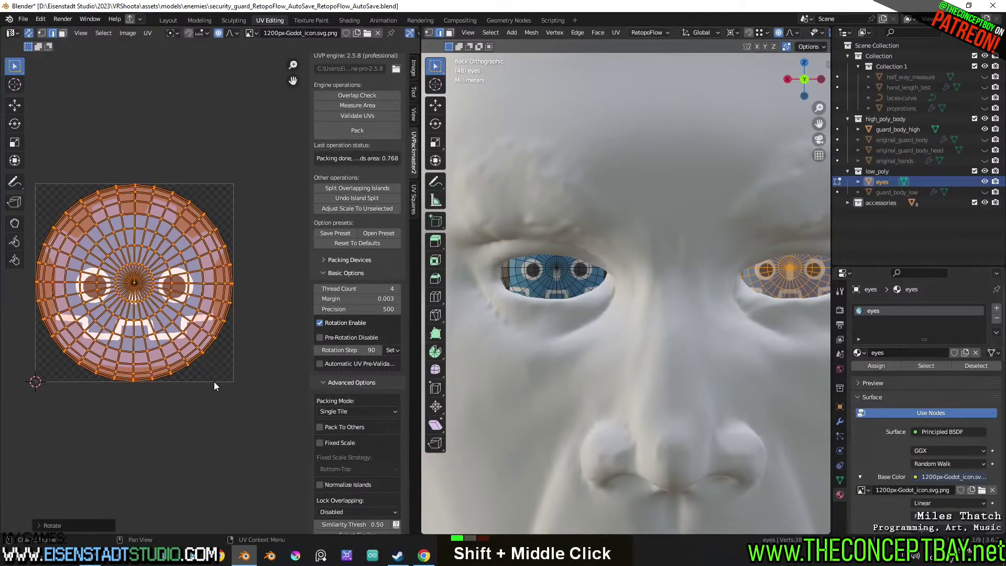
# Return to Object Mode, check the texture on both eyes from an angle, and save the file
pyautogui.scroll(-2, 551, 301)
pyautogui.press('Tab')
pyautogui.moveTo(734, 304); pyautogui.dragTo(768, 301, button='middle')
pyautogui.scroll(2, 767, 302)
pyautogui.scroll(-2, 767, 303)
pyautogui.keyDown('shift'); pyautogui.moveTo(768, 300); pyautogui.dragTo(746, 302, button='middle'); pyautogui.keyUp('shift')
pyautogui.hotkey('ctrl', 's')
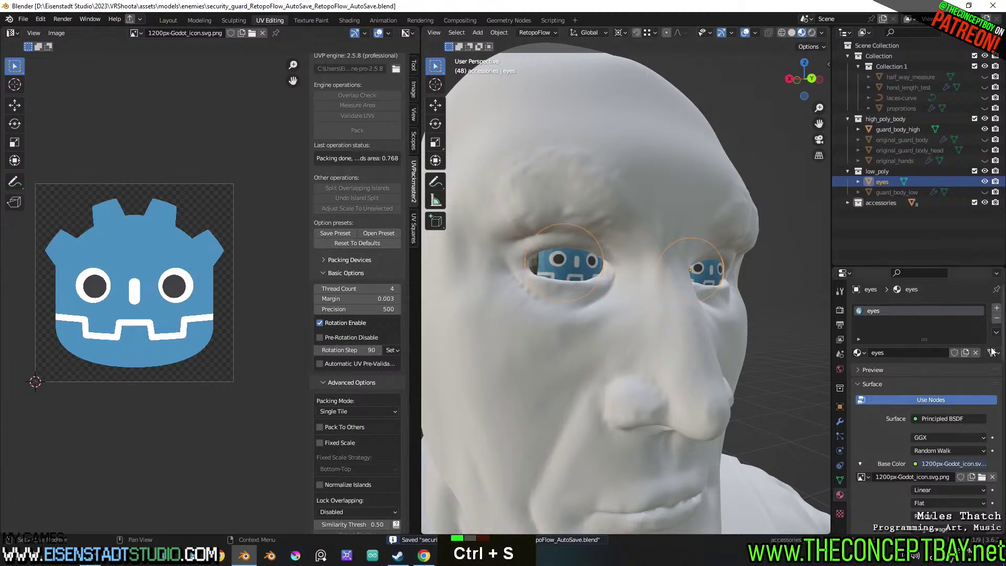
# Unlink the Godot image and remove the Image Texture from the eyes material's base color, keeping the material, and save the file
pyautogui.click(976, 353)
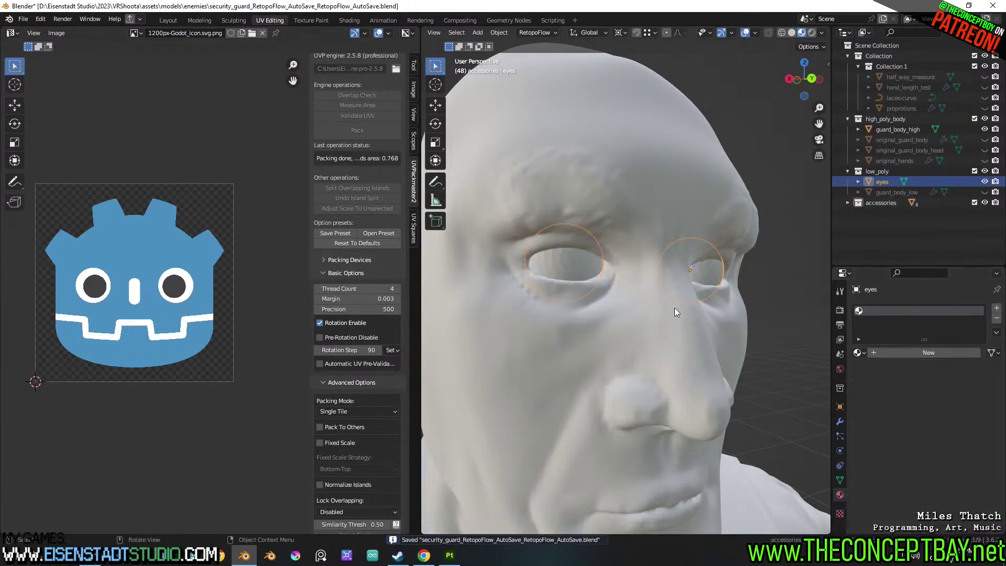
pyautogui.hotkey('ctrl', 'z')
pyautogui.click(993, 477)
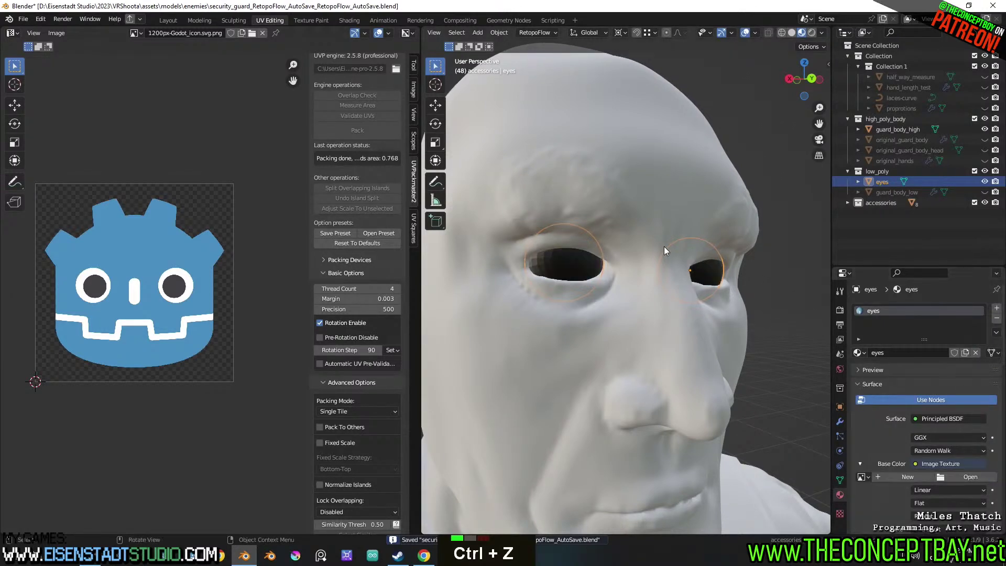
pyautogui.scroll(-4, 710, 293)
pyautogui.hotkey('ctrl', 's')
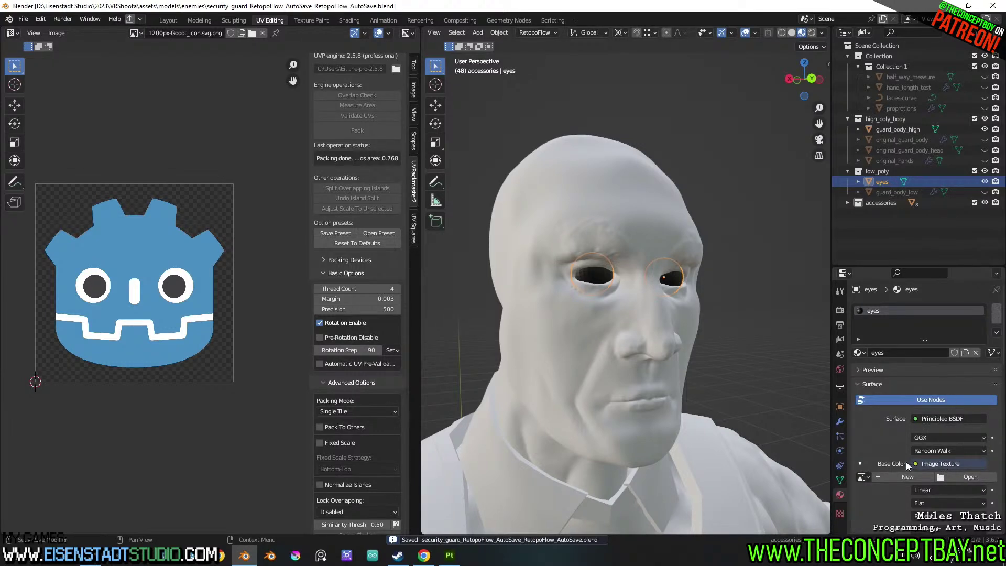
pyautogui.click(935, 465)
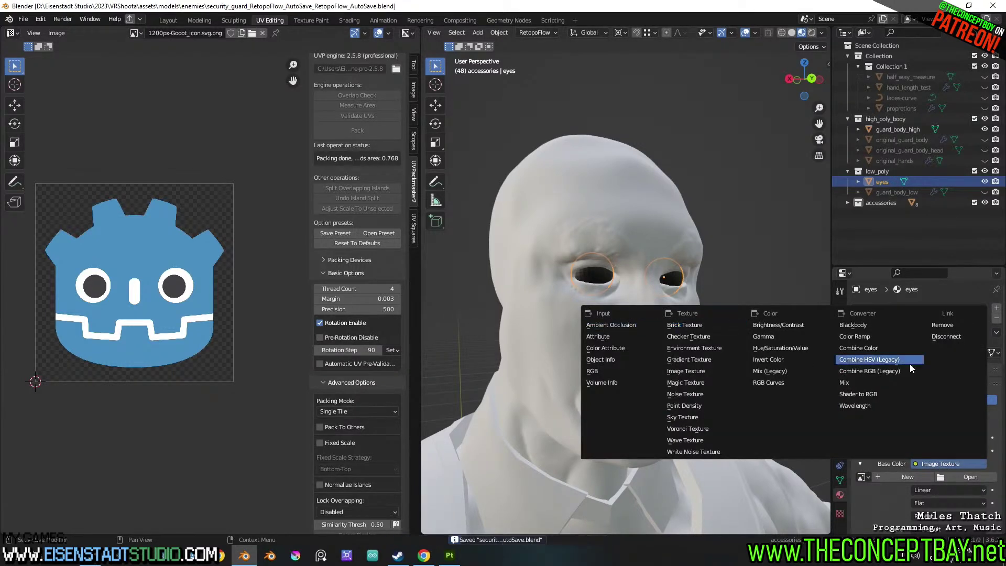
pyautogui.click(948, 325)
pyautogui.scroll(3, 733, 289)
pyautogui.scroll(2, 694, 290)
pyautogui.hotkey('ctrl', 's')
# Exclude the high_poly_body collection and unhide guard_body_low alongside the eyes and accessories
pyautogui.scroll(-3, 662, 332)
pyautogui.keyDown('shift'); pyautogui.moveTo(663, 332); pyautogui.dragTo(708, 223, button='middle'); pyautogui.keyUp('shift')
pyautogui.scroll(-2, 677, 275)
pyautogui.scroll(-1, 713, 221)
pyautogui.scroll(-1, 693, 187)
pyautogui.keyDown('shift'); pyautogui.scroll(-1, 693, 186); pyautogui.keyUp('shift')
pyautogui.keyDown('shift'); pyautogui.moveTo(696, 187); pyautogui.dragTo(764, 174, button='middle'); pyautogui.keyUp('shift')
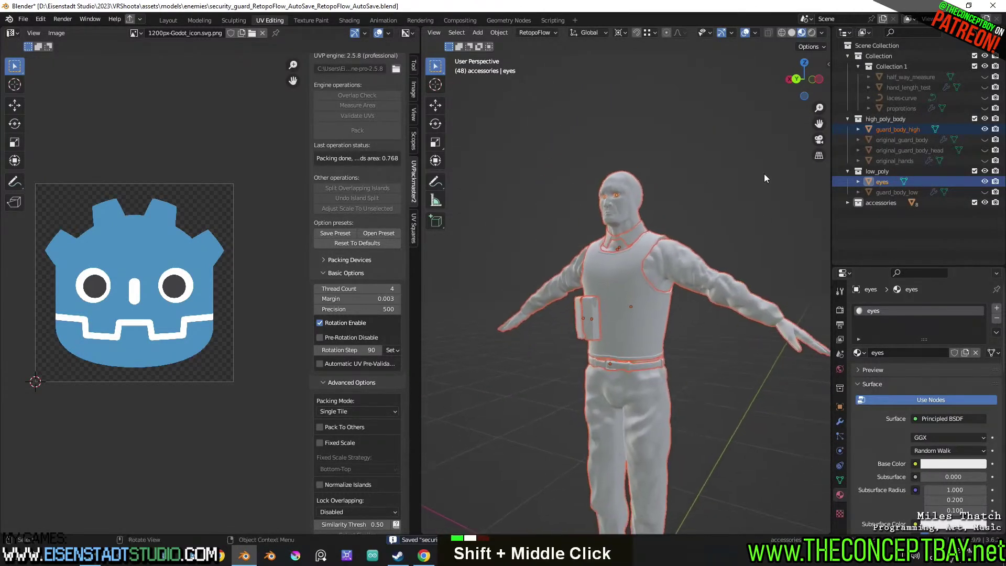
pyautogui.click(975, 119)
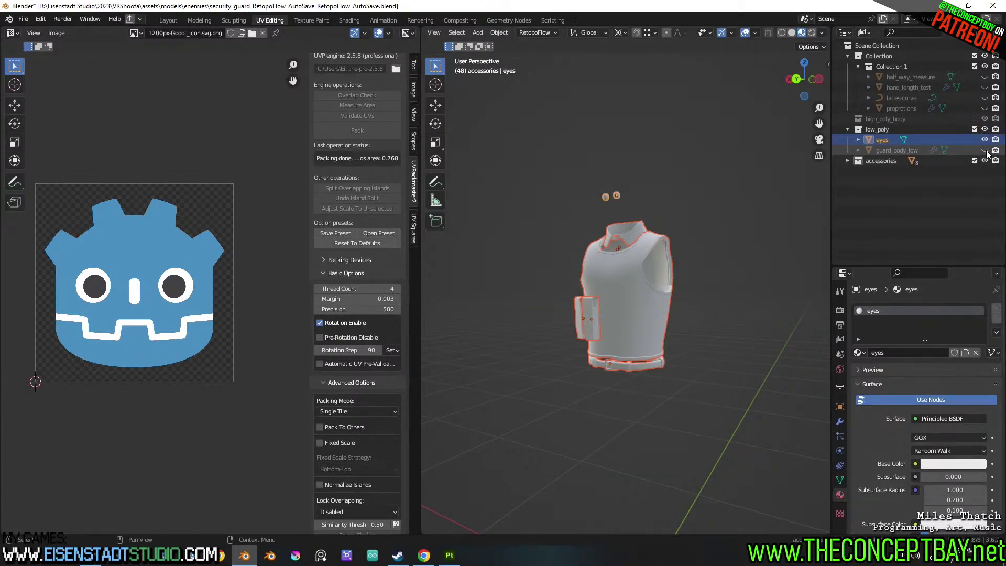
pyautogui.click(986, 151)
# Select all visible low-poly objects and export them as Wavefront OBJ, overwriting security_guard_low.obj
pyautogui.press('a')
pyautogui.hotkey('ctrl', 'alt', 'e')
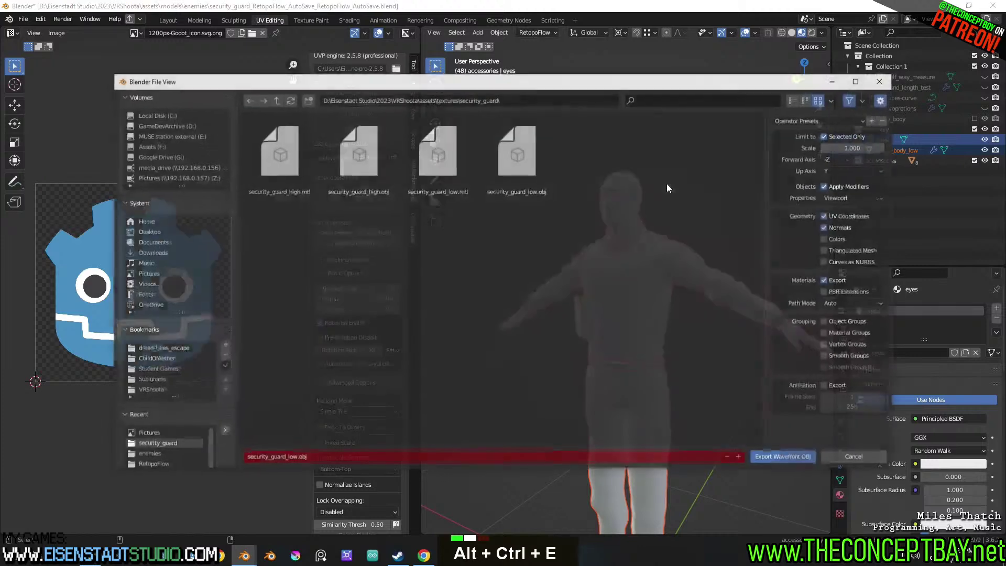
pyautogui.click(510, 157)
pyautogui.press('Return')
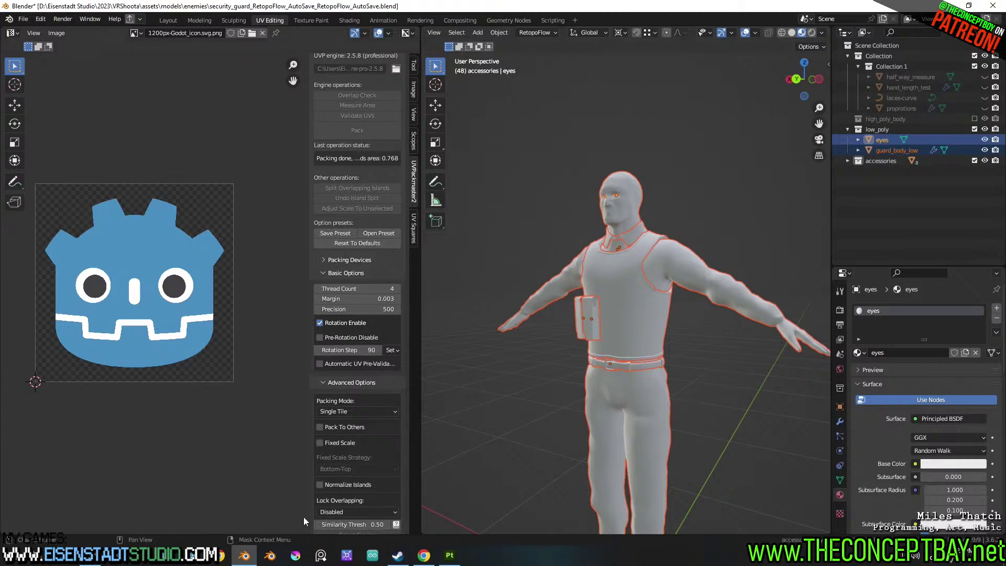
# Switch to Substance 3D Painter and reload security_guard_low.obj as the project mesh through the project configuration
pyautogui.click(450, 555)
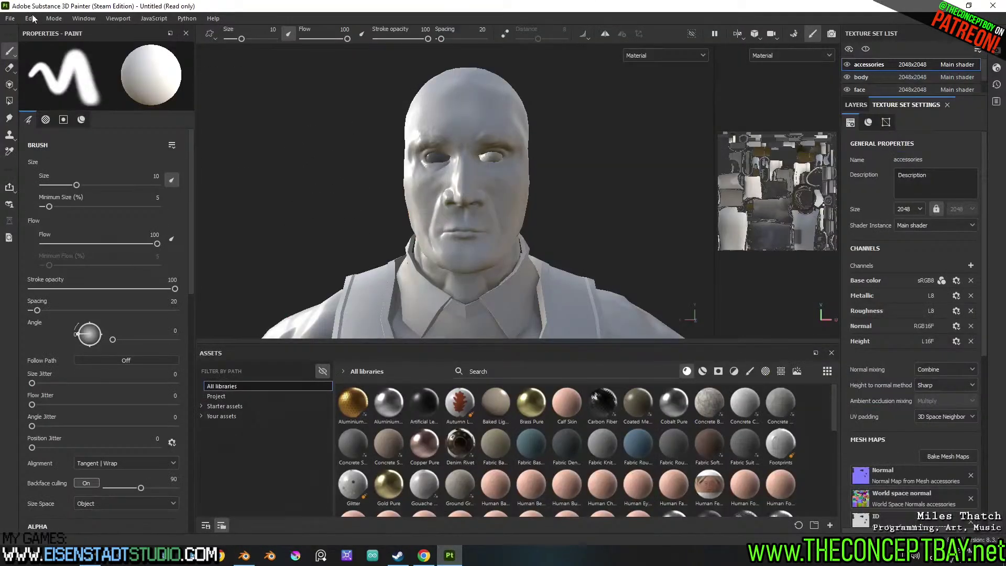
pyautogui.click(50, 18)
pyautogui.moveTo(26, 21)
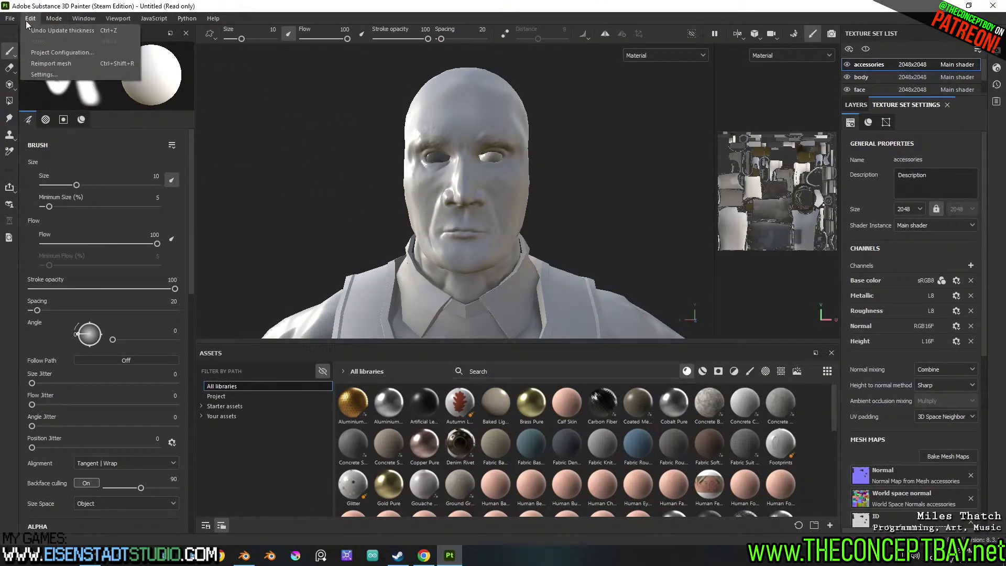
pyautogui.click(52, 52)
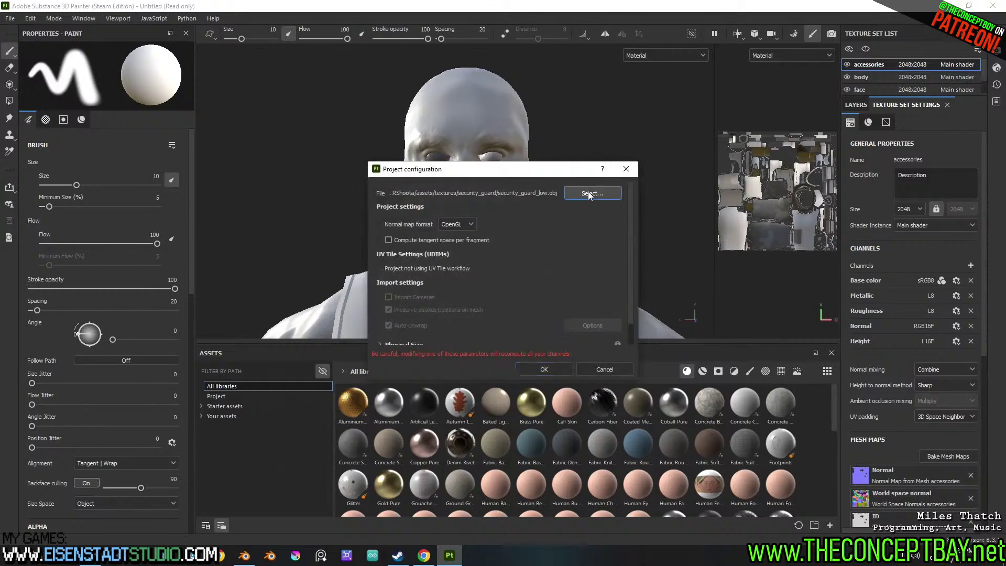
pyautogui.click(591, 191)
pyautogui.doubleClick(727, 261)
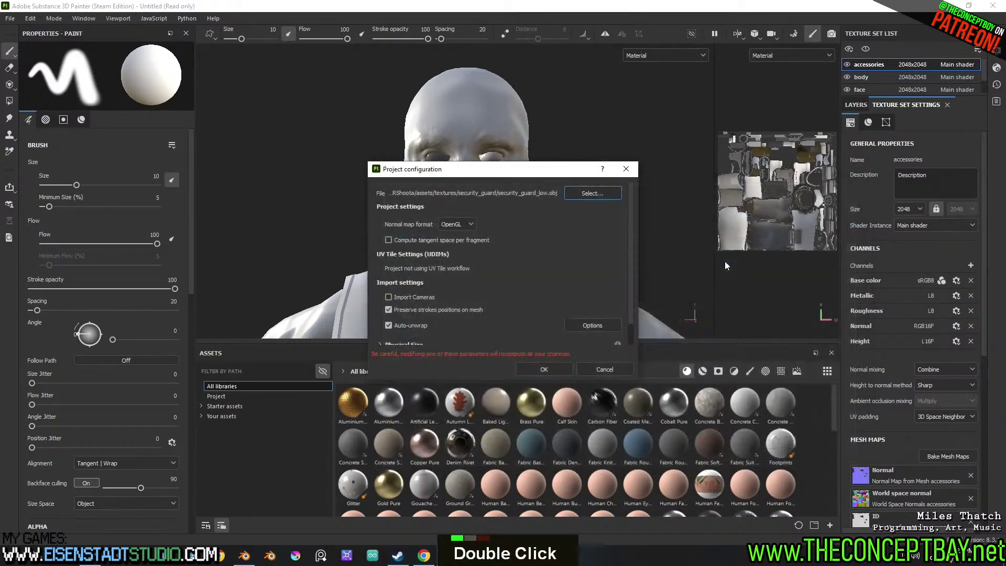
pyautogui.click(544, 369)
# Inspect the updated head and toggle the eyes texture set's visibility off and on to check its assignment
pyautogui.keyDown('alt'); pyautogui.moveTo(535, 213); pyautogui.dragTo(507, 260, button='middle'); pyautogui.keyUp('alt')
pyautogui.scroll(6, 517, 148)
pyautogui.scroll(6, 561, 246)
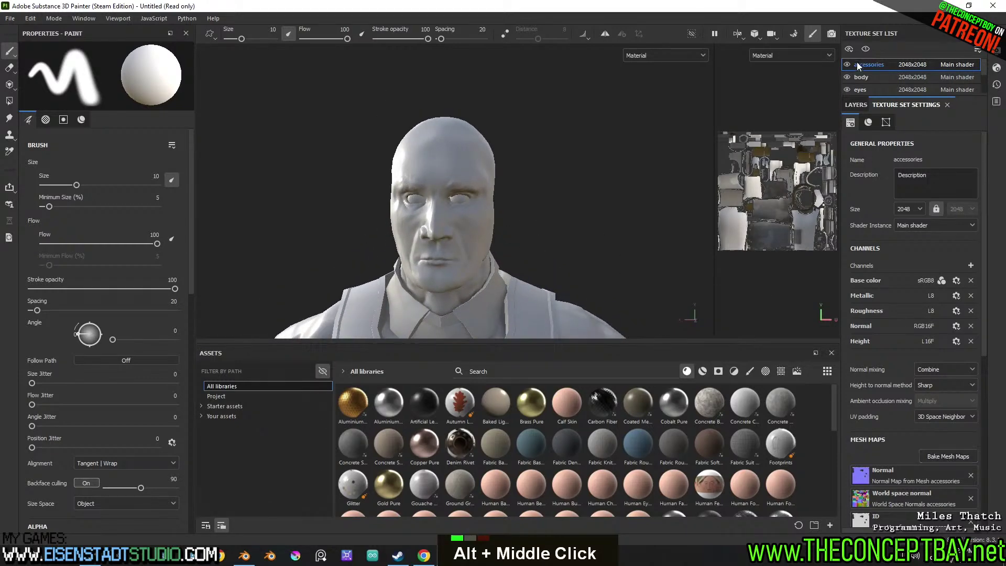
pyautogui.doubleClick(847, 88)
pyautogui.doubleClick(847, 88)
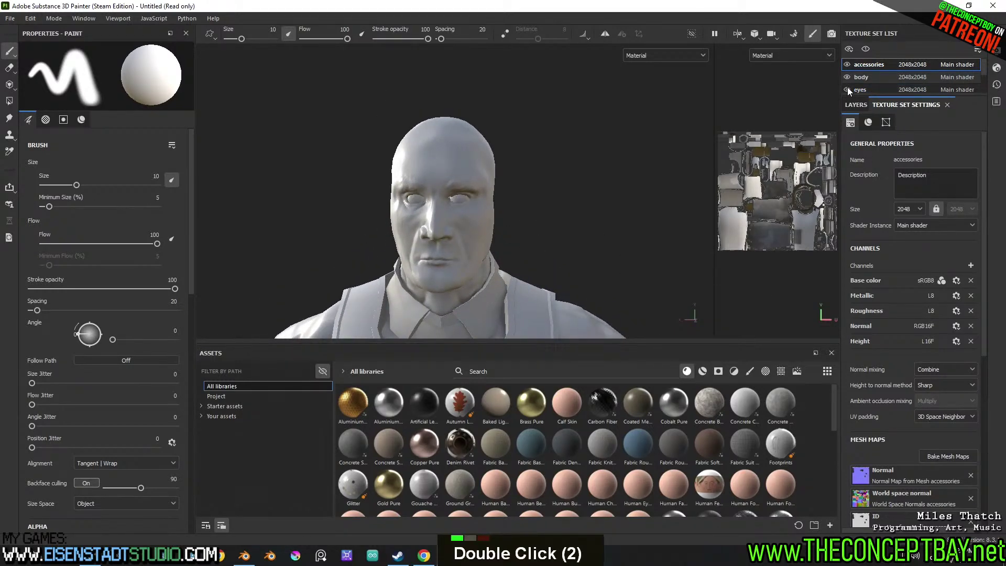
# Bake the mesh maps for the accessories, body, eyes and face texture sets and return to painting mode
pyautogui.click(943, 456)
pyautogui.click(615, 386)
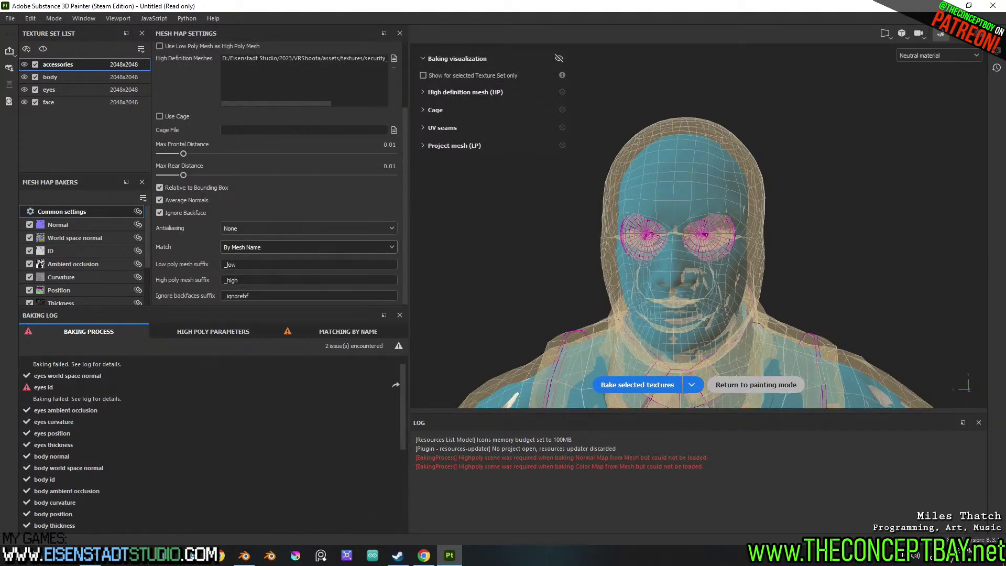
pyautogui.click(744, 387)
# Remove the baked ambient occlusion map from the eyes texture set
pyautogui.scroll(5, 514, 215)
pyautogui.moveTo(503, 236)
pyautogui.keyDown('alt'); pyautogui.mouseDown()
pyautogui.moveTo(545, 186)
pyautogui.moveTo(561, 188)
pyautogui.moveTo(439, 192)
pyautogui.moveTo(660, 135)
pyautogui.mouseUp(); pyautogui.keyUp('alt')
pyautogui.scroll(2, 525, 187)
pyautogui.click(872, 90)
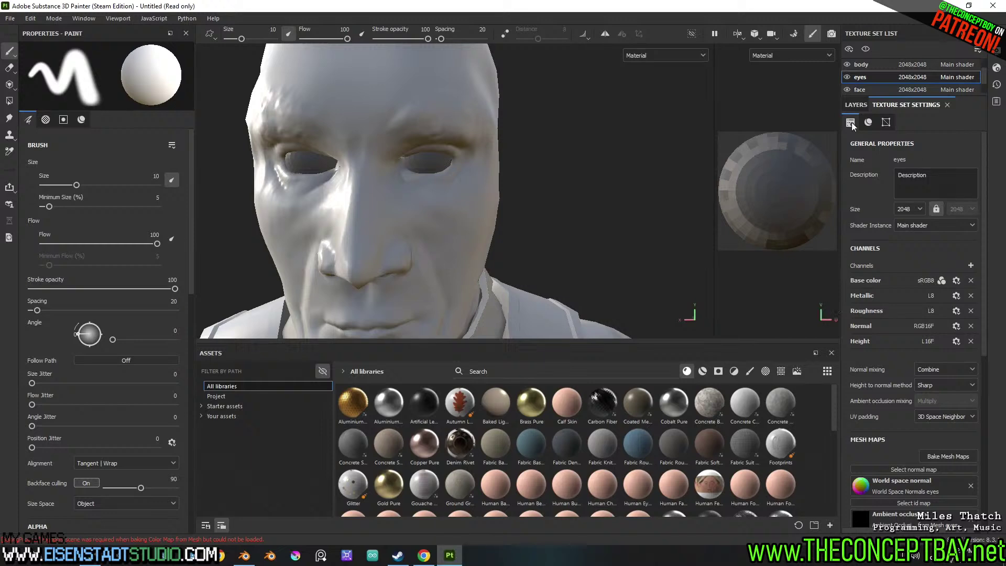
pyautogui.scroll(-4, 877, 391)
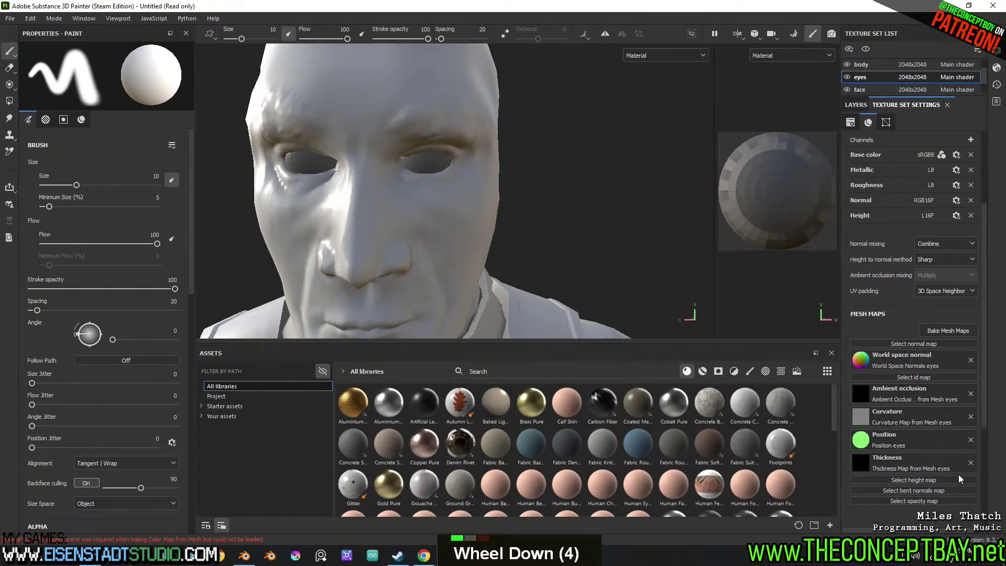
pyautogui.click(970, 394)
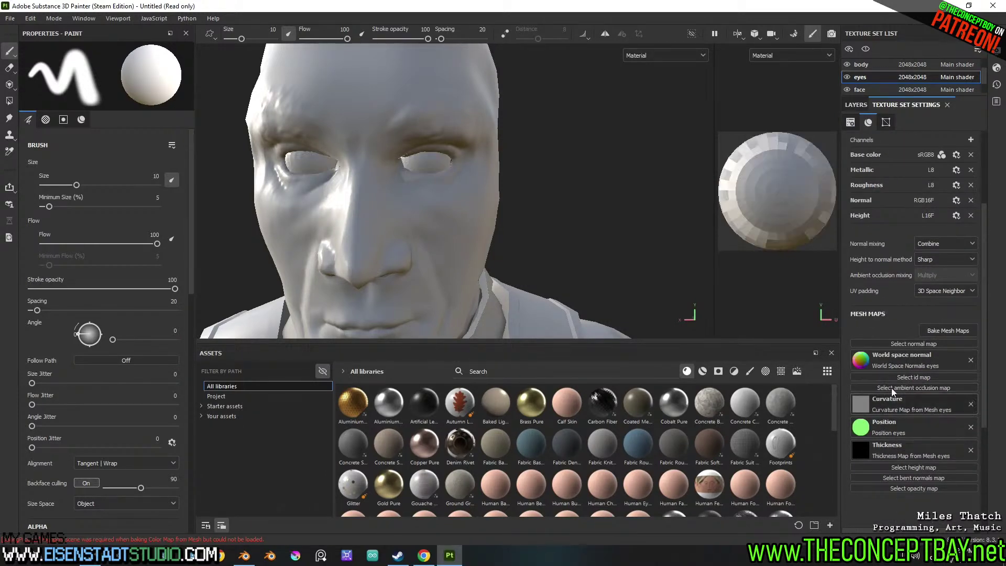
# Examine the baked head and full guard body from several angles
pyautogui.keyDown('alt'); pyautogui.moveTo(533, 205); pyautogui.dragTo(532, 233, button='middle'); pyautogui.keyUp('alt')
pyautogui.keyDown('alt'); pyautogui.moveTo(532, 233); pyautogui.dragTo(503, 231); pyautogui.keyUp('alt')
pyautogui.scroll(-6, 493, 244)
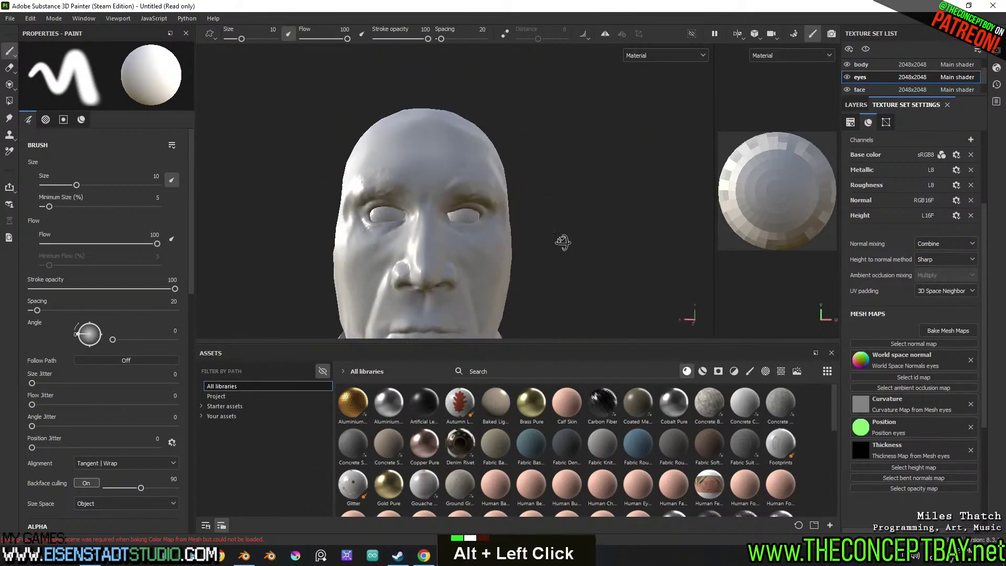
pyautogui.keyDown('alt'); pyautogui.moveTo(503, 230); pyautogui.dragTo(571, 167, button='middle'); pyautogui.keyUp('alt')
pyautogui.scroll(-3, 550, 152)
pyautogui.keyDown('alt'); pyautogui.moveTo(551, 152); pyautogui.dragTo(514, 220); pyautogui.keyUp('alt')
pyautogui.scroll(-6, 514, 220)
pyautogui.keyDown('alt'); pyautogui.moveTo(514, 220); pyautogui.dragTo(469, 131, button='middle'); pyautogui.keyUp('alt')
pyautogui.keyDown('alt'); pyautogui.moveTo(503, 194); pyautogui.dragTo(650, 225); pyautogui.keyUp('alt')
# Start saving the project and choose VRShoota's assets\textures\security_guard folder as its location
pyautogui.hotkey('ctrl', 's')
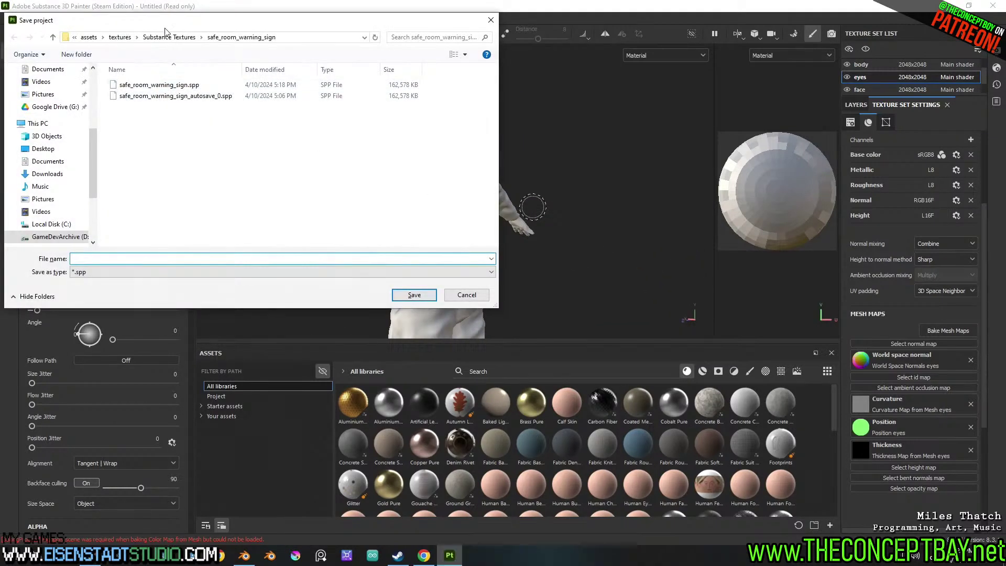
pyautogui.click(302, 38)
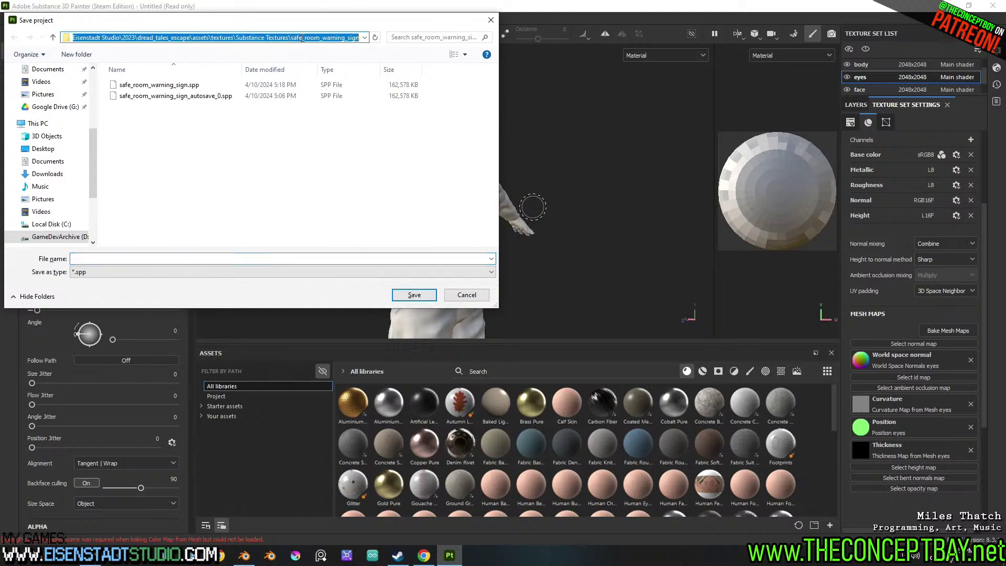
pyautogui.click(269, 167)
pyautogui.moveTo(93, 147); pyautogui.dragTo(90, 84)
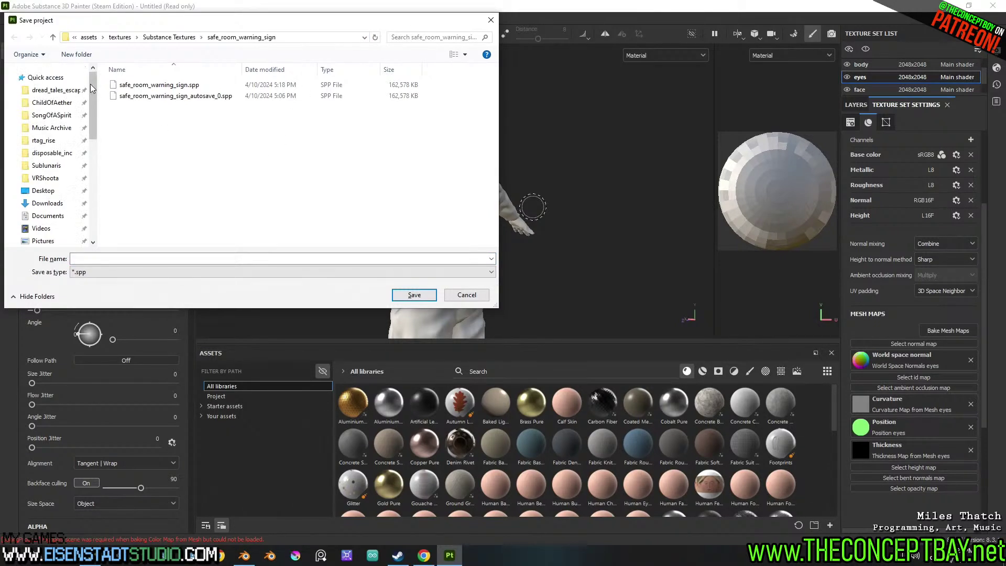
pyautogui.click(59, 180)
pyautogui.doubleClick(157, 96)
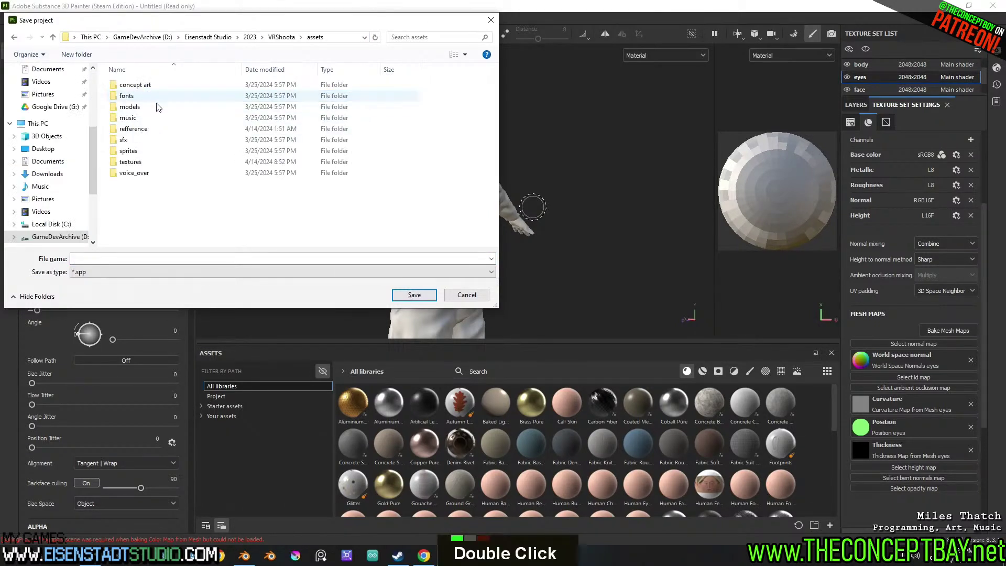
pyautogui.doubleClick(164, 166)
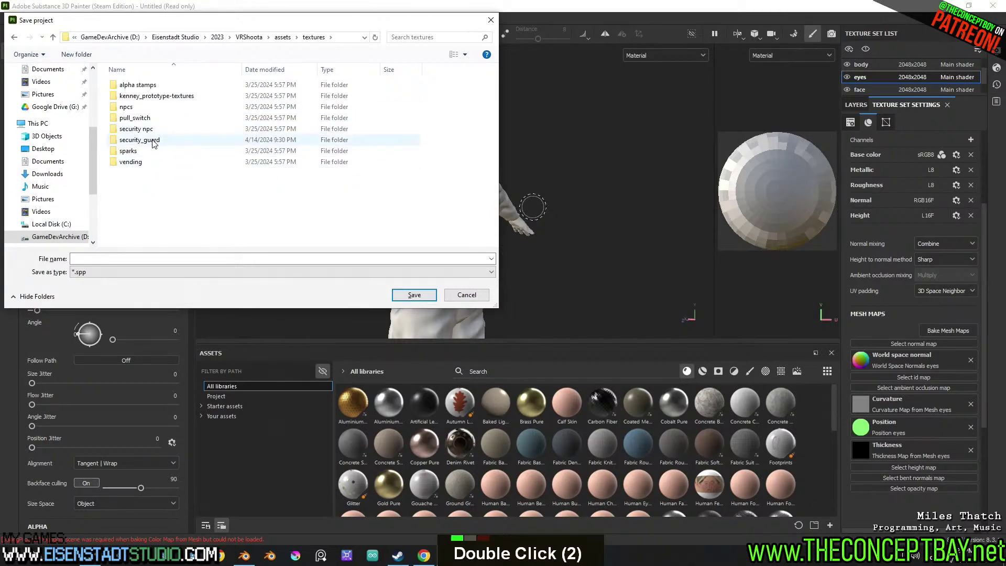
pyautogui.doubleClick(153, 140)
# Copy the folder name security_guard, use it as the project's file name and save the file
pyautogui.click(222, 38)
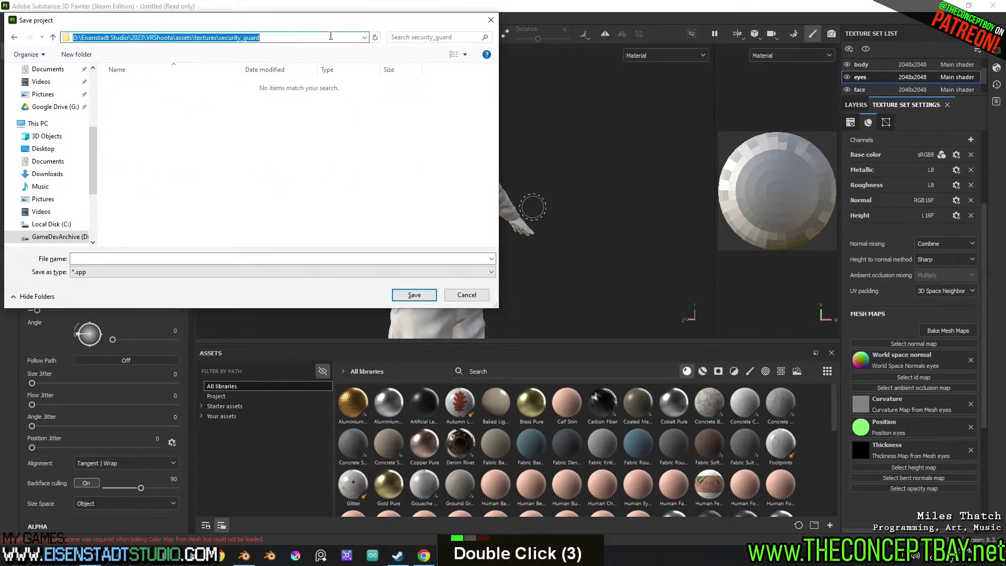
pyautogui.doubleClick(223, 38)
pyautogui.hotkey('ctrl', 'c')
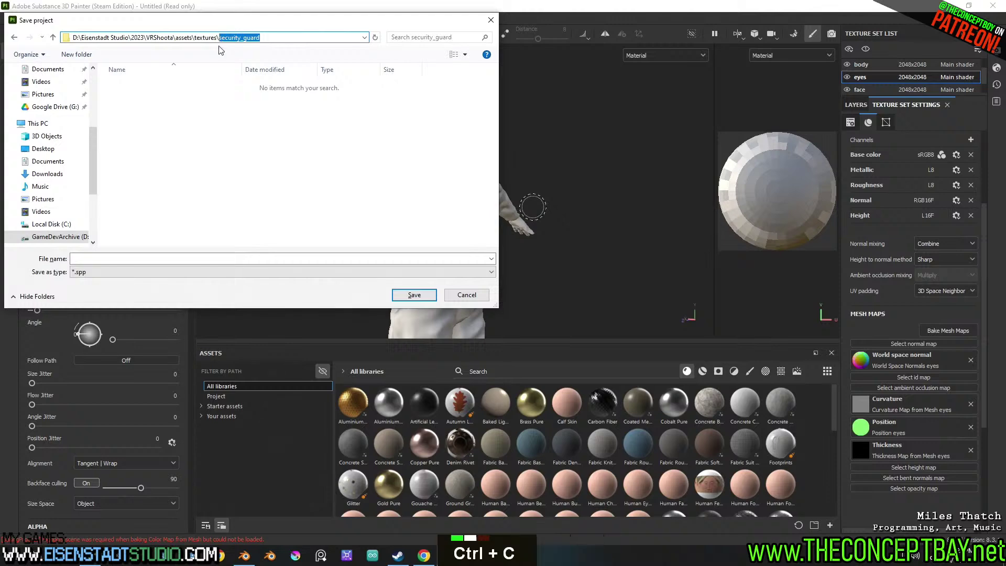
pyautogui.click(367, 259)
pyautogui.hotkey('ctrl', 'v')
pyautogui.press('Return')
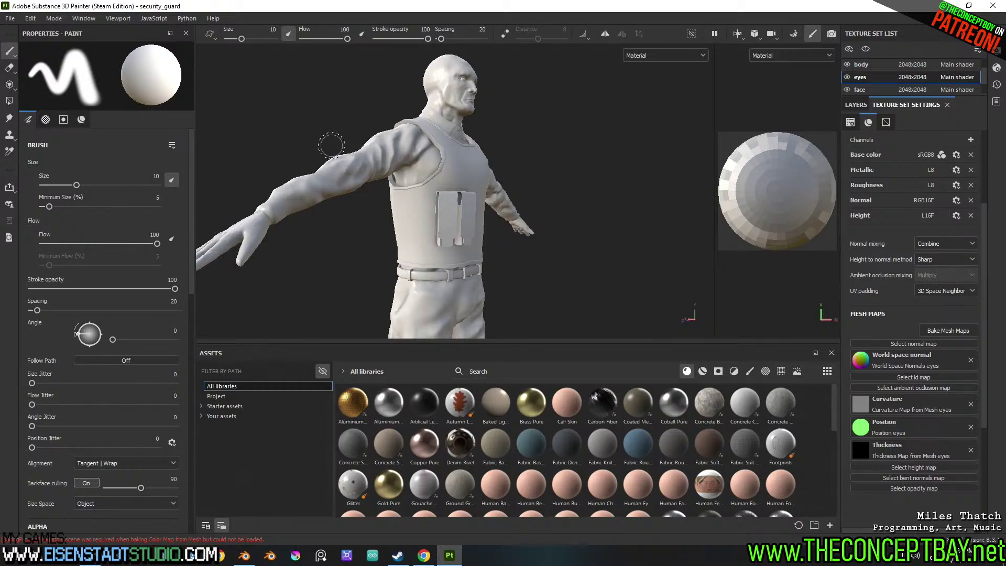
# Check the guard's upper body from the front and save the project again
pyautogui.keyDown('alt'); pyautogui.moveTo(533, 155); pyautogui.dragTo(548, 166); pyautogui.keyUp('alt')
pyautogui.keyDown('alt'); pyautogui.moveTo(548, 166); pyautogui.dragTo(571, 242, button='middle'); pyautogui.keyUp('alt')
pyautogui.keyDown('alt'); pyautogui.moveTo(572, 242); pyautogui.dragTo(539, 219); pyautogui.keyUp('alt')
pyautogui.keyDown('alt'); pyautogui.moveTo(539, 219); pyautogui.dragTo(529, 200, button='middle'); pyautogui.keyUp('alt')
pyautogui.hotkey('ctrl', 's')
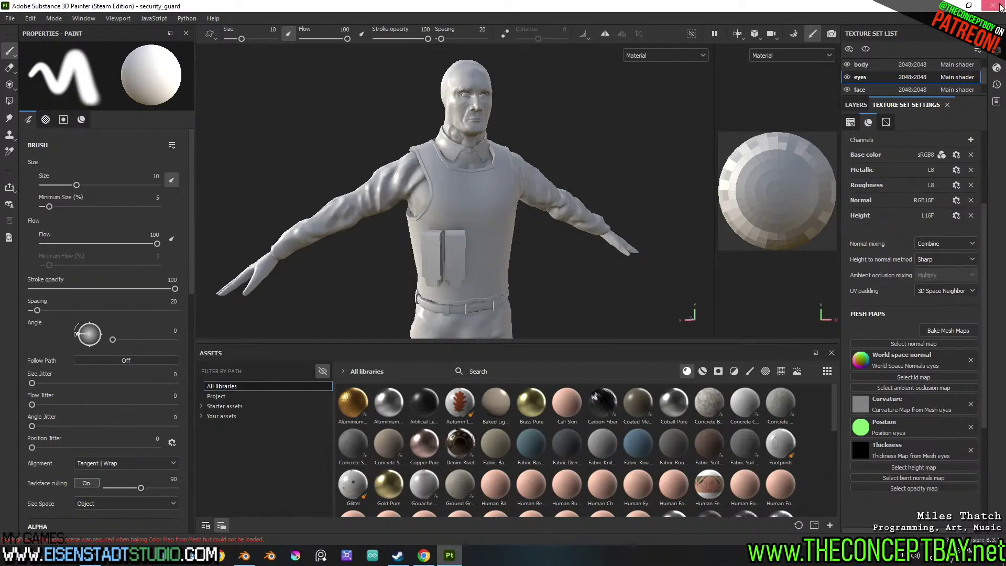
# Examine the guard's baked head up close, checking the shading of the face and around the eyes
pyautogui.keyDown('alt'); pyautogui.moveTo(571, 129); pyautogui.dragTo(524, 184, button='middle'); pyautogui.keyUp('alt')
pyautogui.scroll(6, 442, 227)
pyautogui.scroll(6, 442, 226)
pyautogui.keyDown('alt'); pyautogui.moveTo(441, 226); pyautogui.dragTo(412, 232, button='middle'); pyautogui.keyUp('alt')
pyautogui.scroll(3, 427, 243)
pyautogui.scroll(3, 413, 232)
pyautogui.keyDown('alt'); pyautogui.moveTo(412, 232); pyautogui.dragTo(310, 221); pyautogui.keyUp('alt')
pyautogui.keyDown('alt'); pyautogui.moveTo(475, 225); pyautogui.dragTo(378, 233, button='middle'); pyautogui.keyUp('alt')
pyautogui.keyDown('alt'); pyautogui.moveTo(378, 234); pyautogui.dragTo(419, 207); pyautogui.keyUp('alt')
pyautogui.keyDown('alt'); pyautogui.moveTo(419, 207); pyautogui.dragTo(445, 191, button='middle'); pyautogui.keyUp('alt')
pyautogui.keyDown('alt'); pyautogui.moveTo(445, 192); pyautogui.dragTo(417, 238); pyautogui.keyUp('alt')
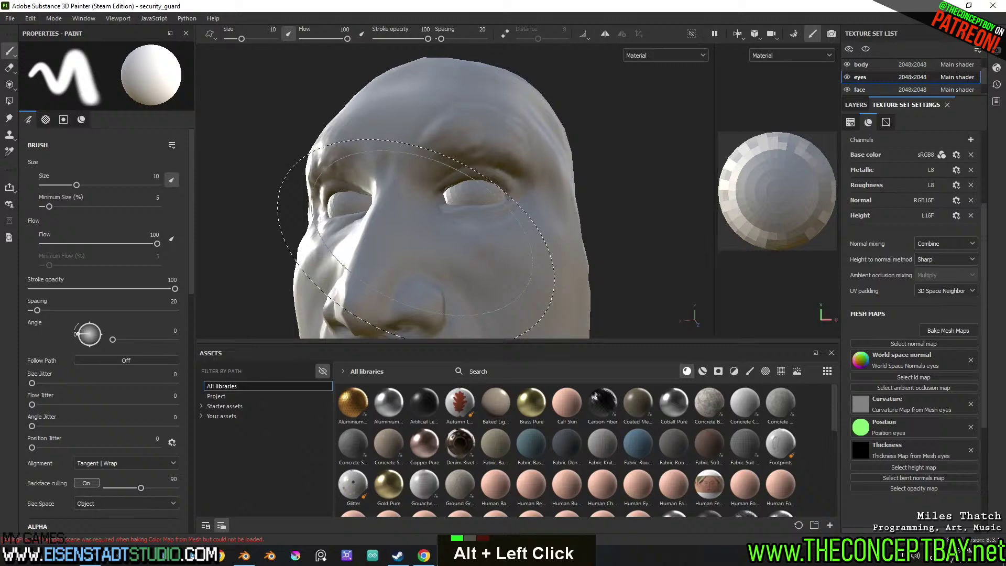